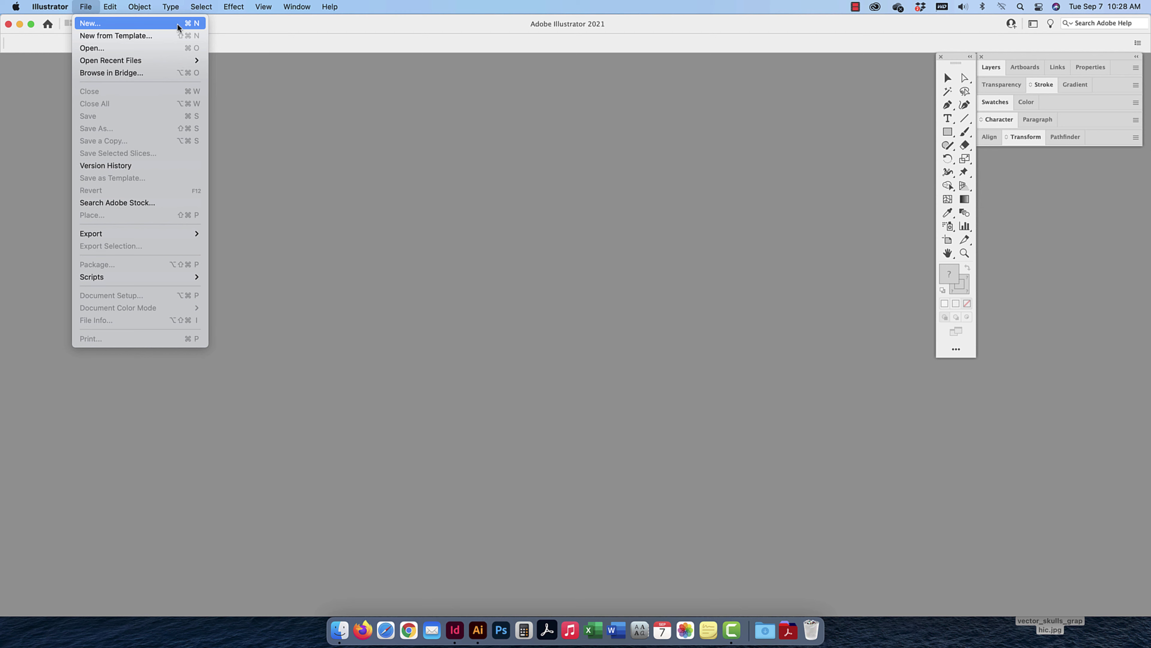
# Start a new document, look through the preset categories from Saved to Art & Illustration, and settle on the Print presets
pyautogui.click(177, 23)
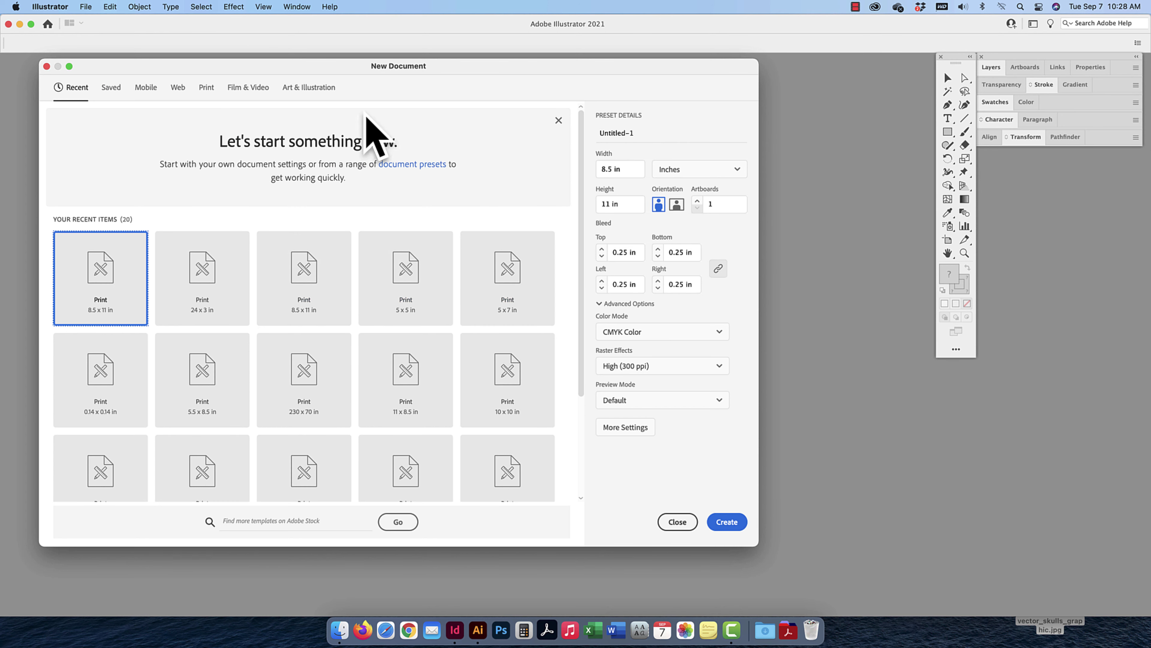
pyautogui.moveTo(476, 67); pyautogui.dragTo(526, 68)
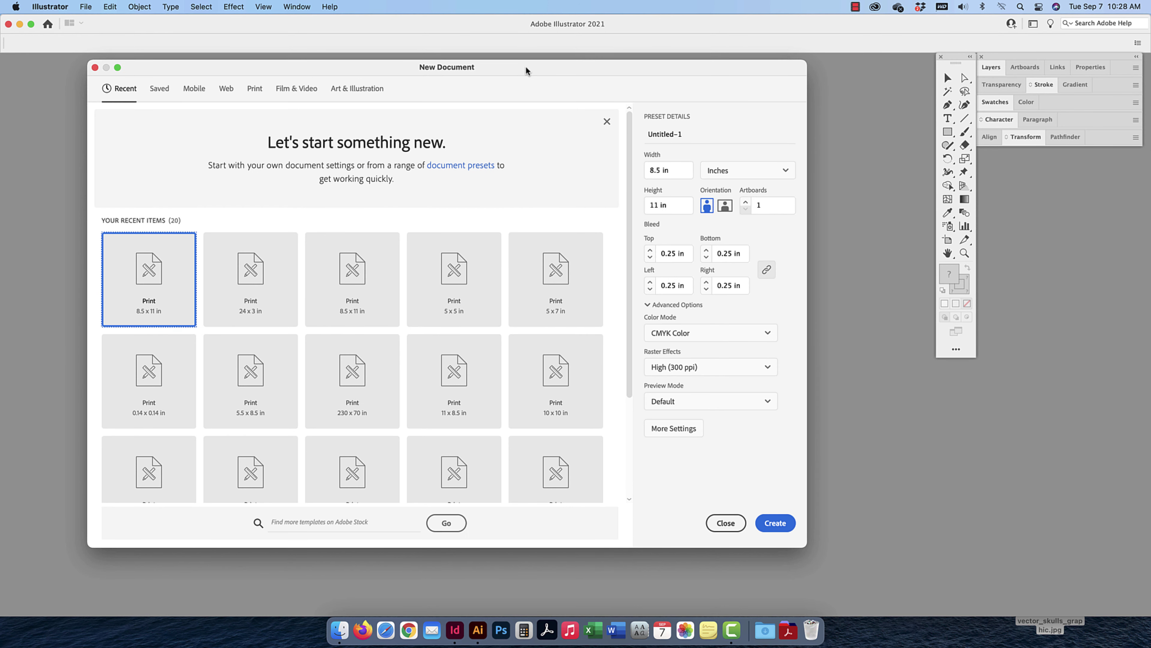
pyautogui.click(156, 91)
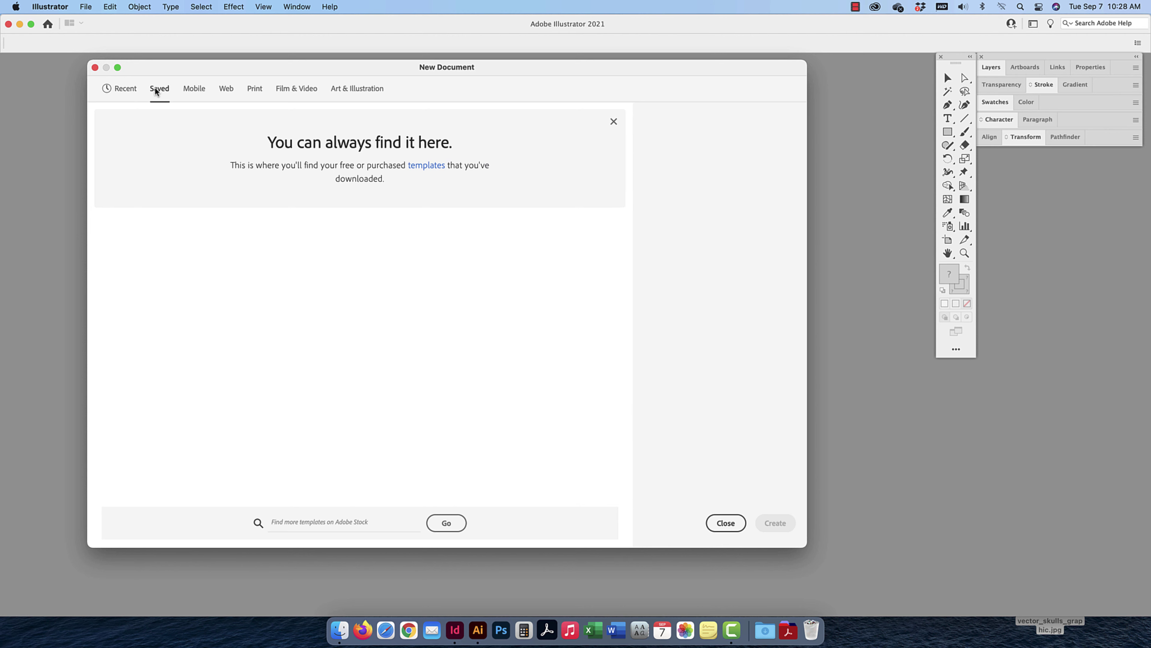
pyautogui.click(199, 90)
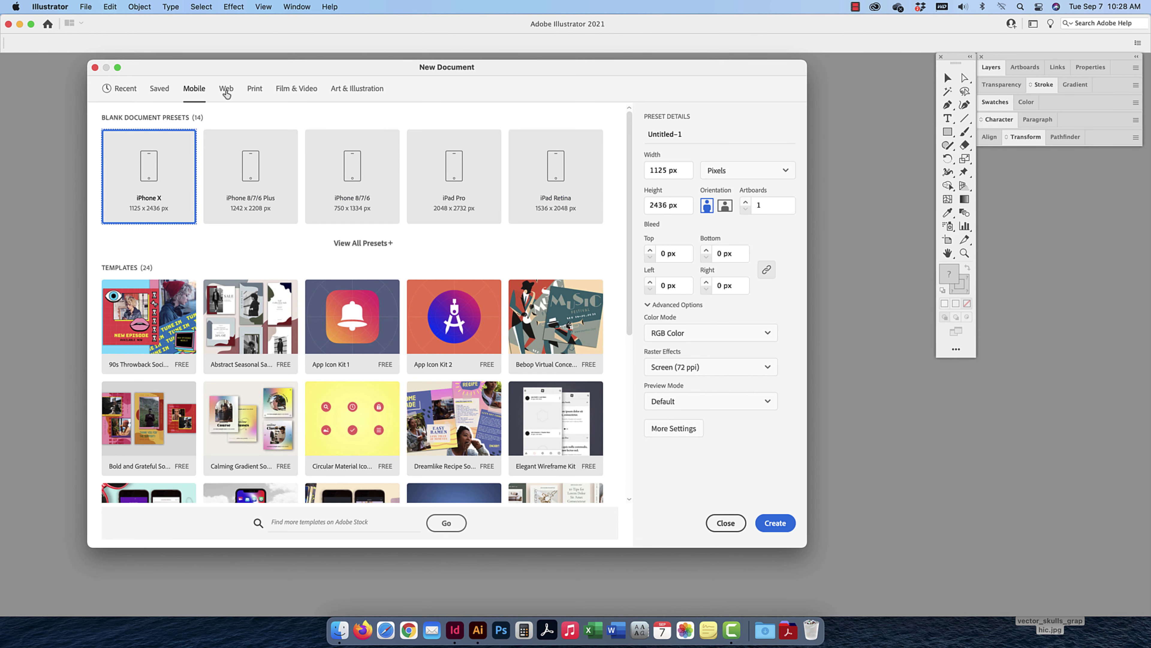
pyautogui.click(226, 91)
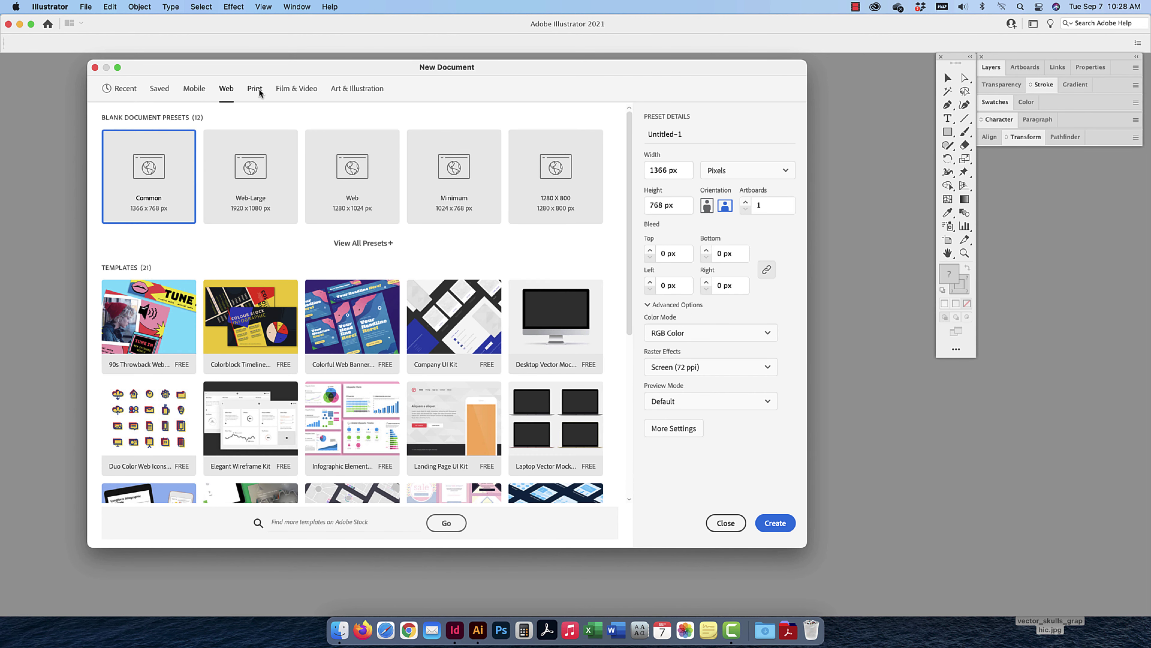
pyautogui.click(254, 90)
pyautogui.click(299, 90)
pyautogui.click(342, 91)
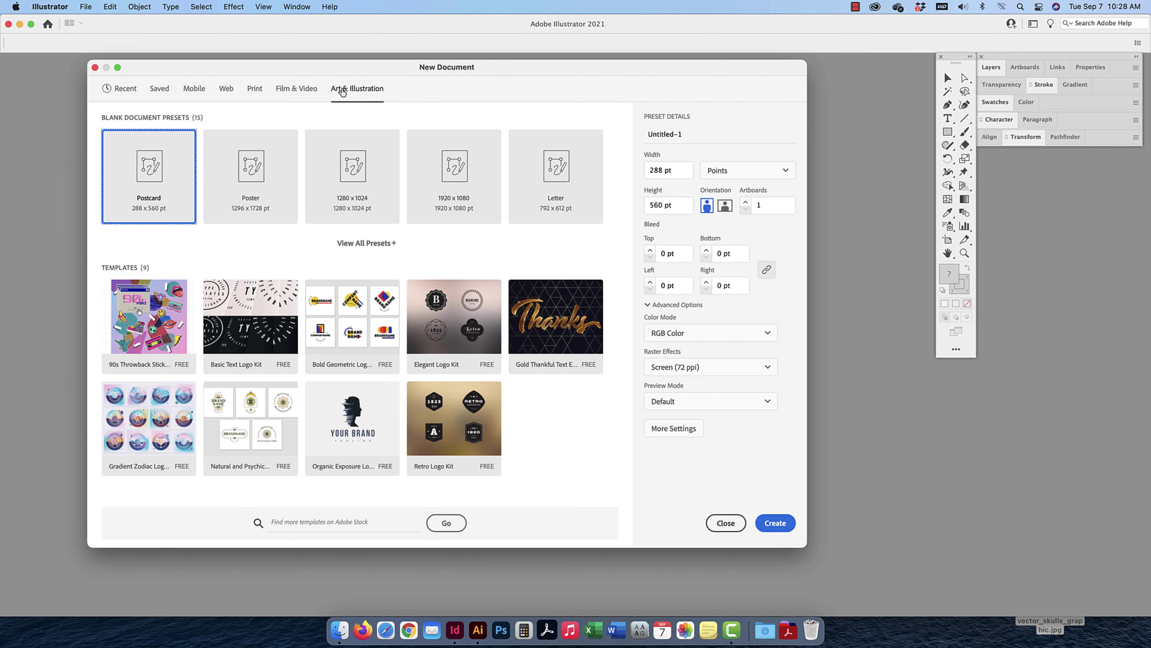
pyautogui.moveTo(636, 78); pyautogui.dragTo(558, 73)
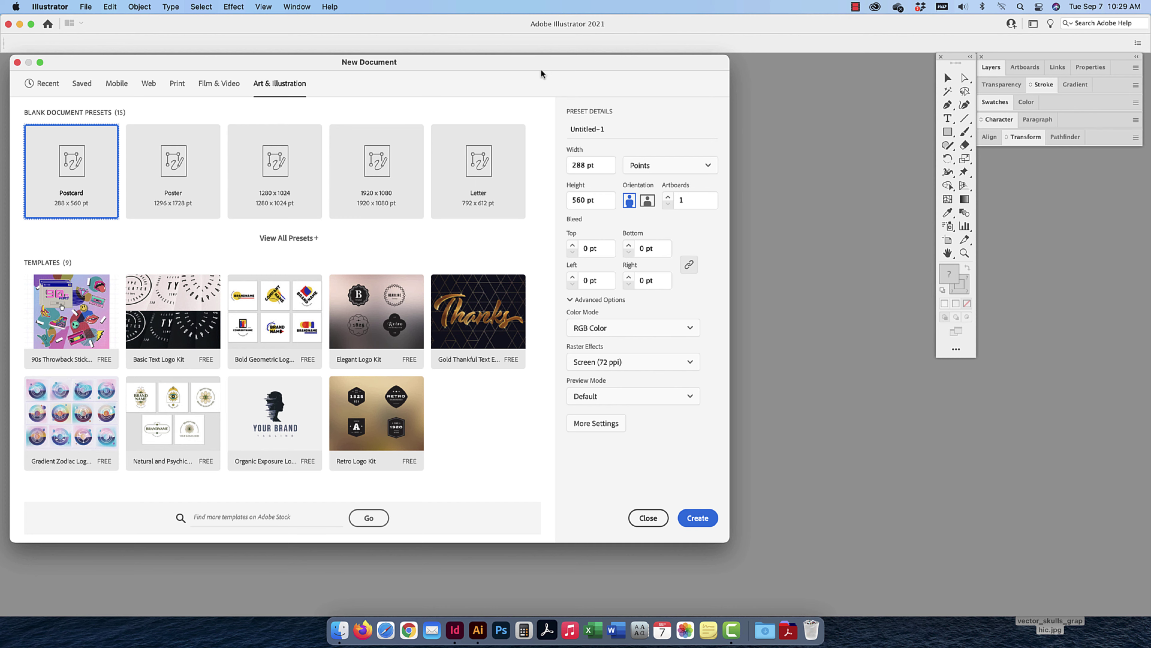
pyautogui.click(82, 83)
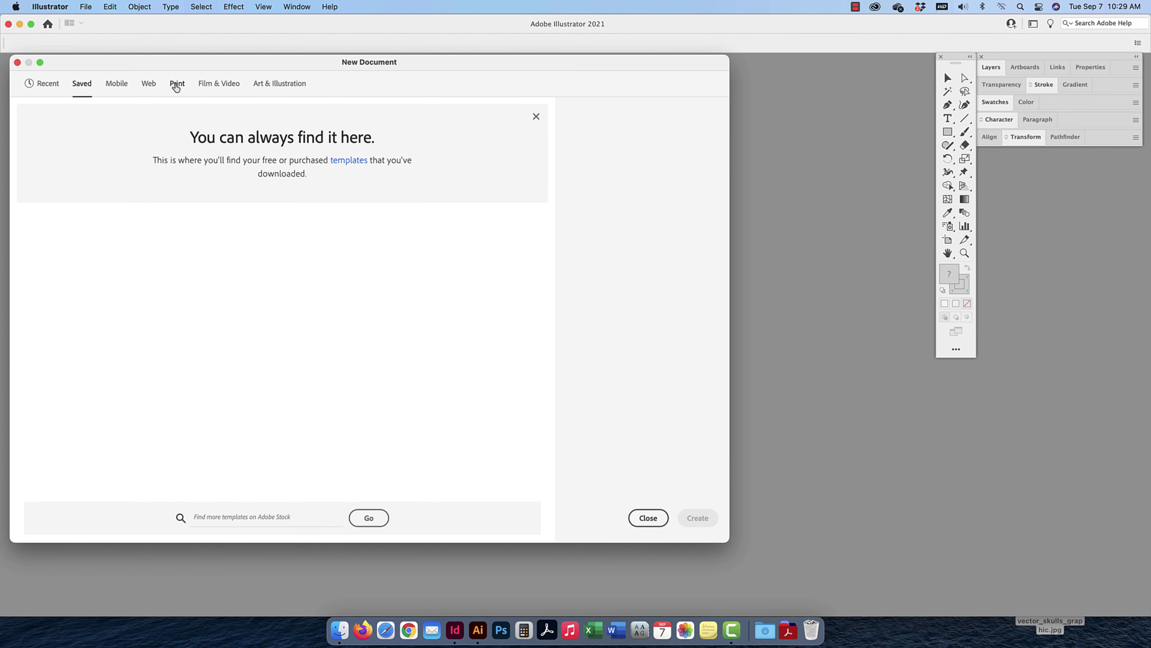
pyautogui.click(176, 86)
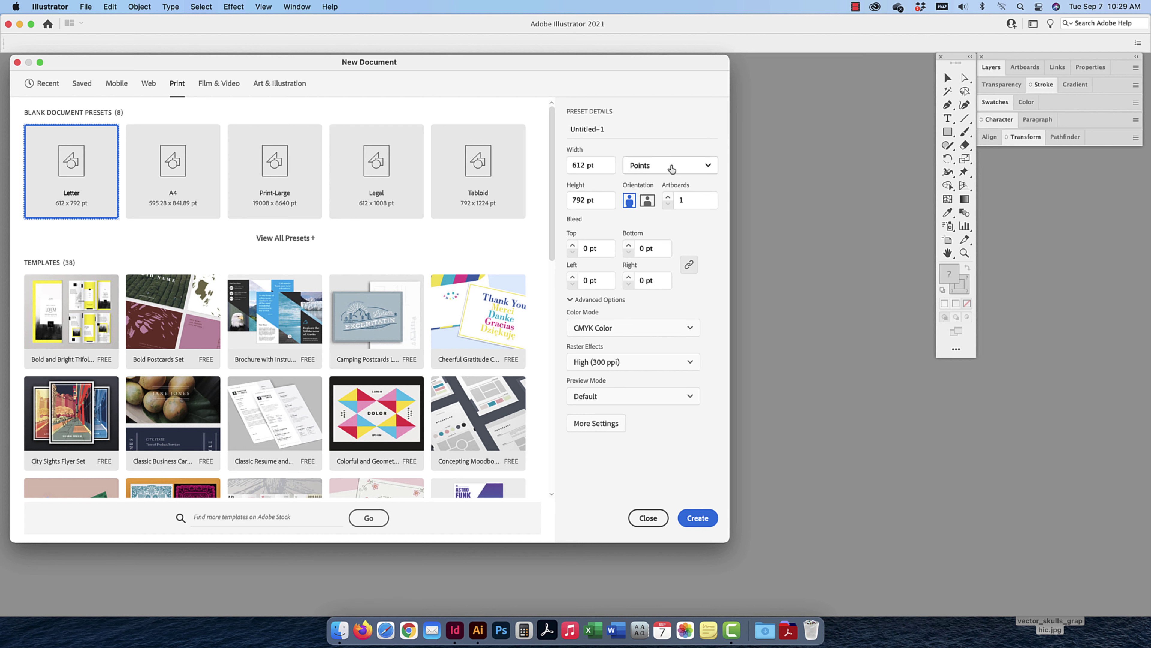
# Name the new document with the author's surname and initial followed by 02_skulls_sep21
pyautogui.click(561, 129)
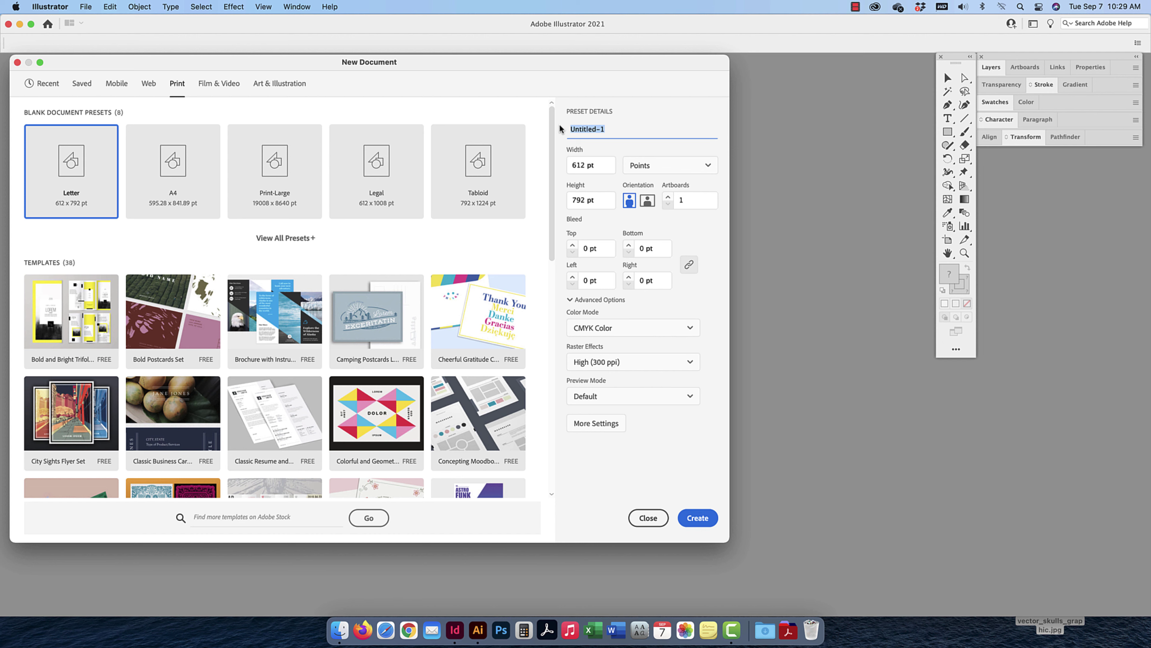
pyautogui.write('cicchino')
pyautogui.write('d')
pyautogui.write('0')
pyautogui.write('2')
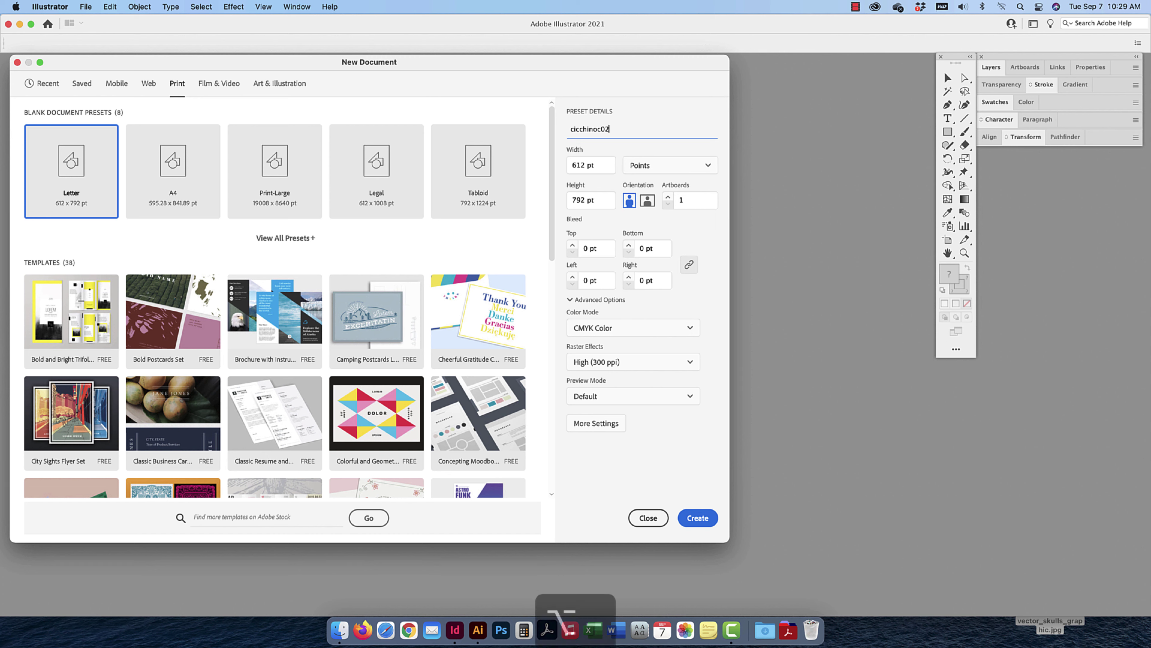
pyautogui.write('–')
pyautogui.press('BackSpace')
pyautogui.write('_')
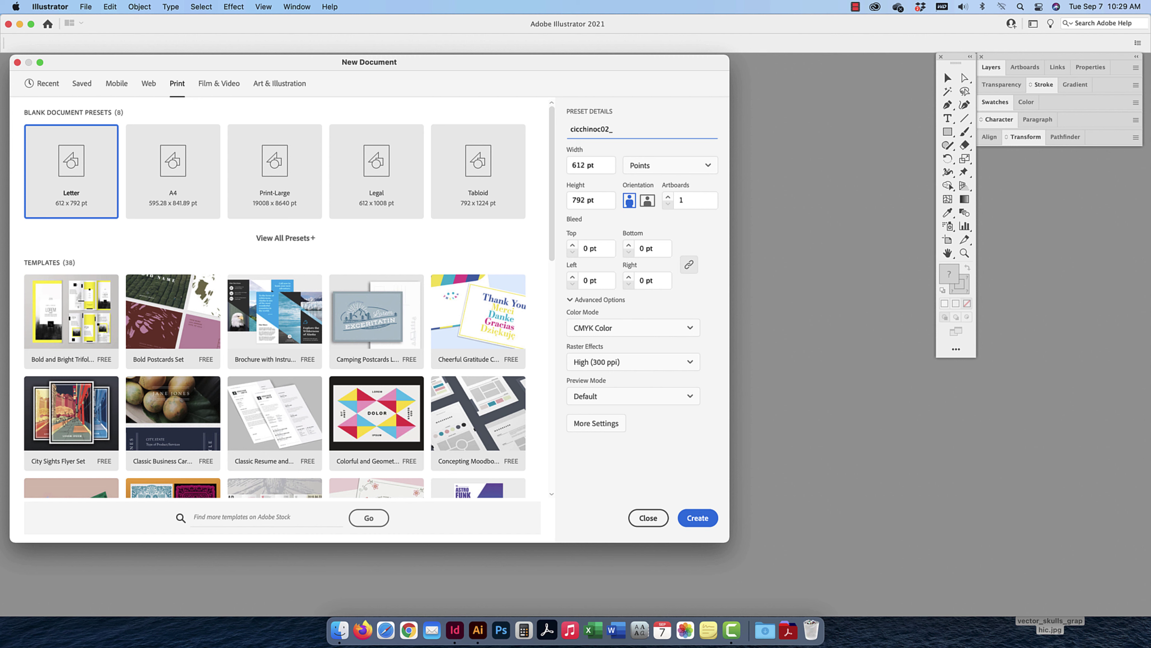
pyautogui.write('skulls_')
pyautogui.write('sep21')
# Set the units to inches and the page to 14 in wide by 8.5 in high, using CMYK Color
pyautogui.click(677, 169)
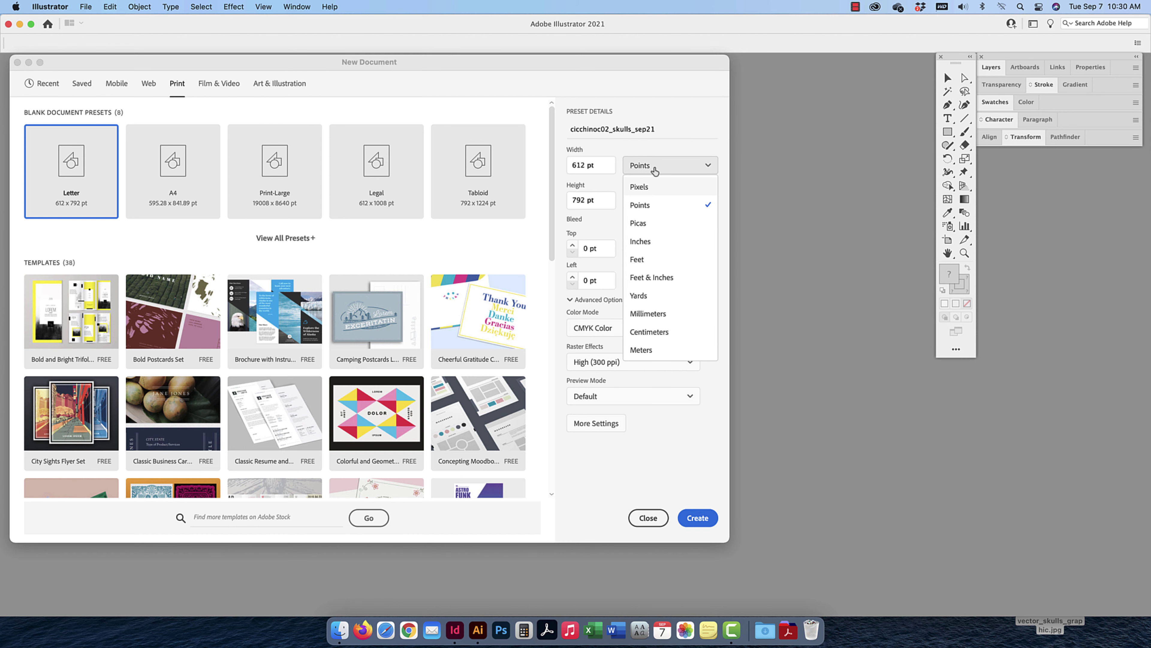
pyautogui.click(650, 244)
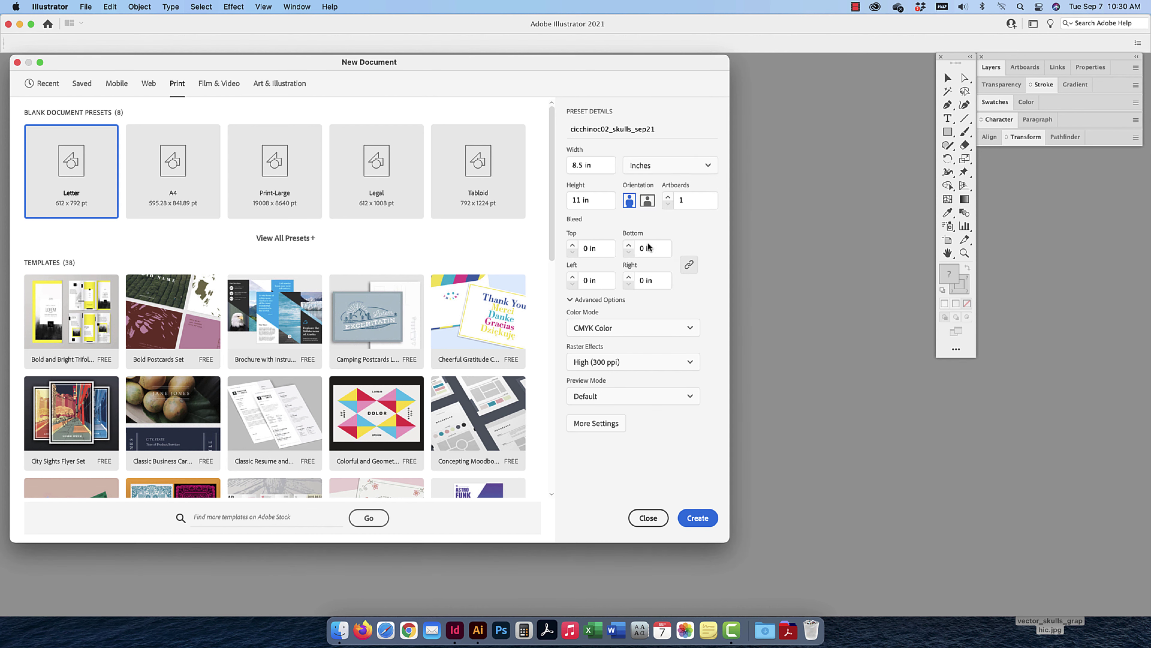
pyautogui.click(595, 167)
pyautogui.write('14')
pyautogui.press('Tab')
pyautogui.write('8.5')
pyautogui.click(677, 201)
pyautogui.click(689, 329)
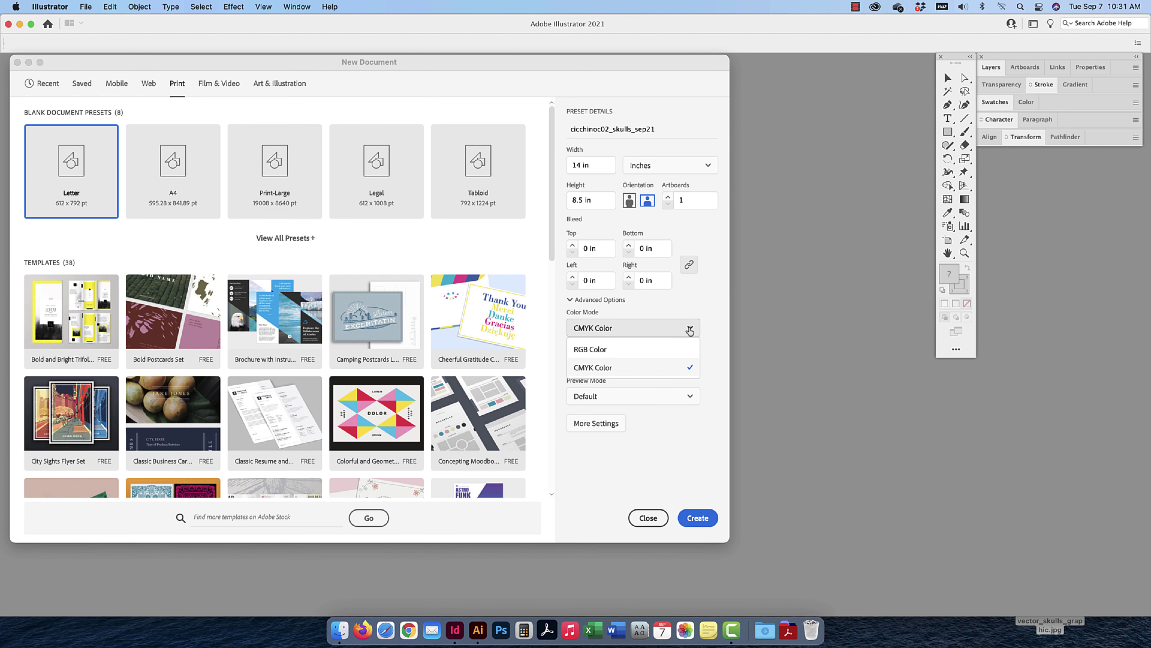
pyautogui.click(689, 329)
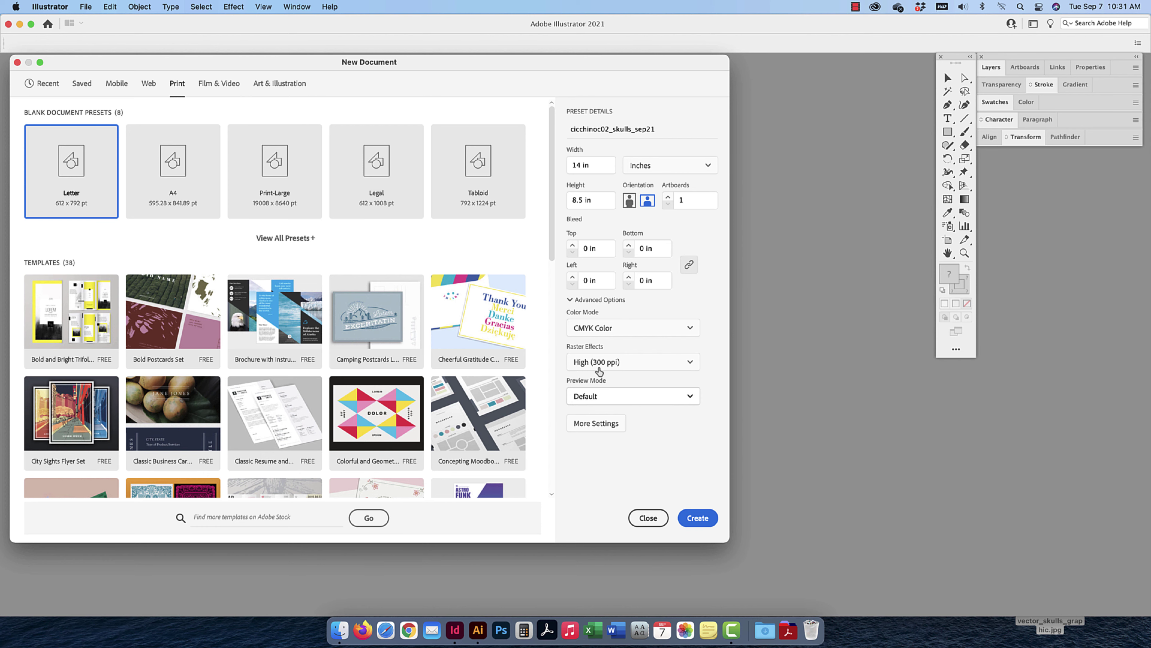
pyautogui.click(595, 424)
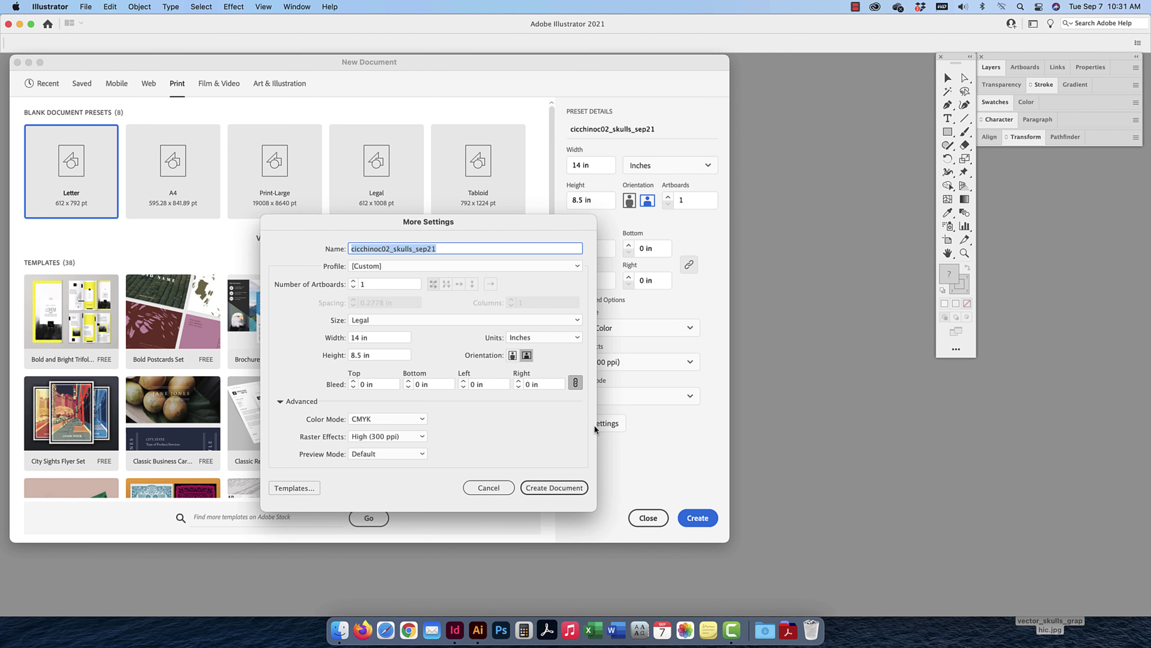
pyautogui.moveTo(471, 221); pyautogui.dragTo(425, 225)
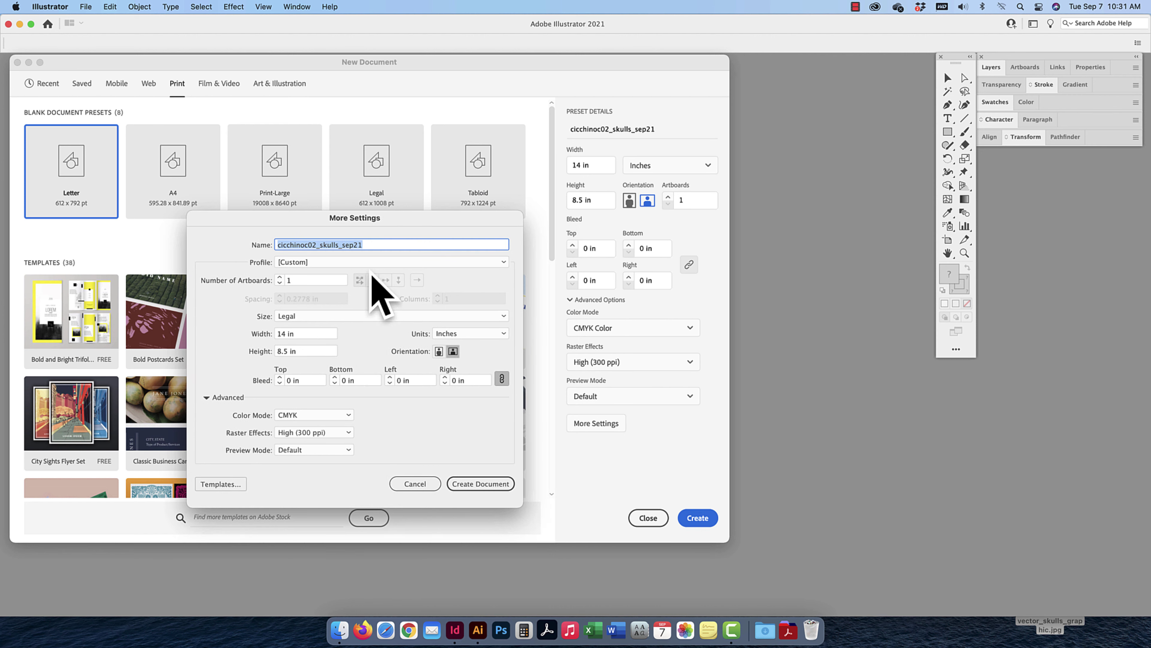
pyautogui.press('Tab')
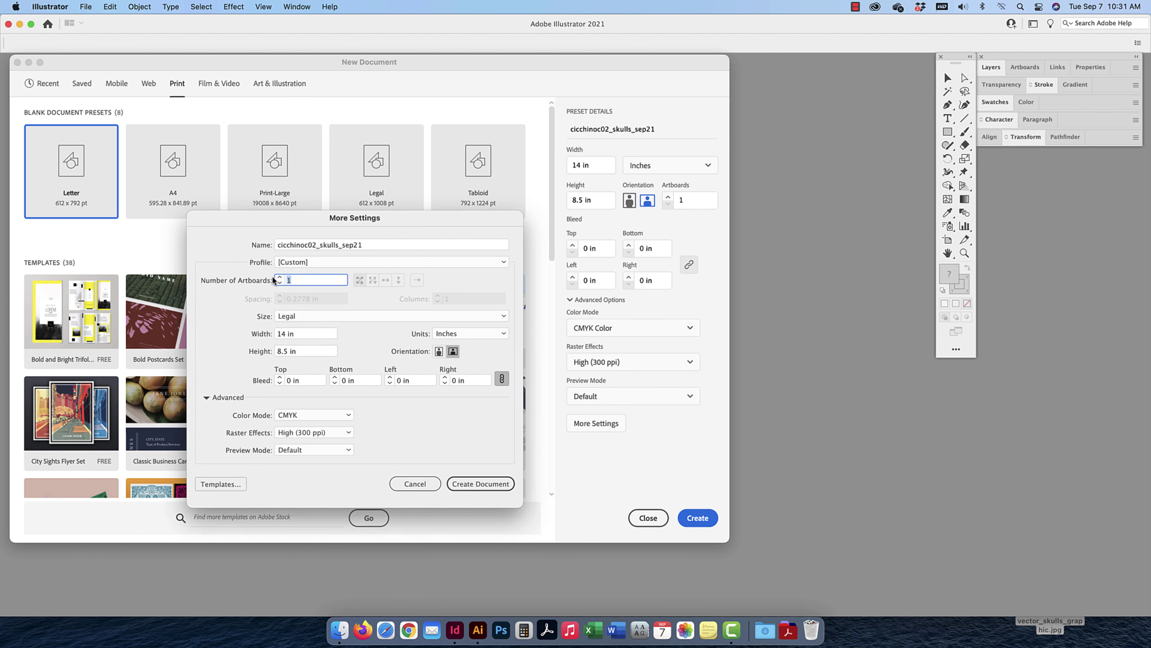
pyautogui.write('3')
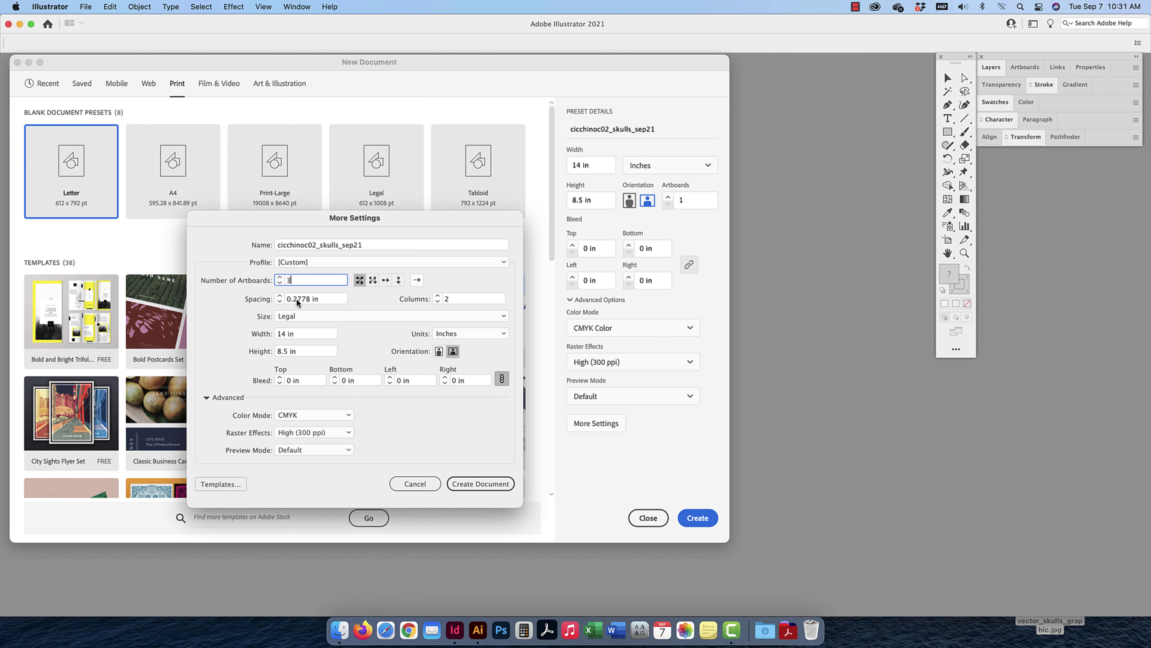
pyautogui.click(413, 484)
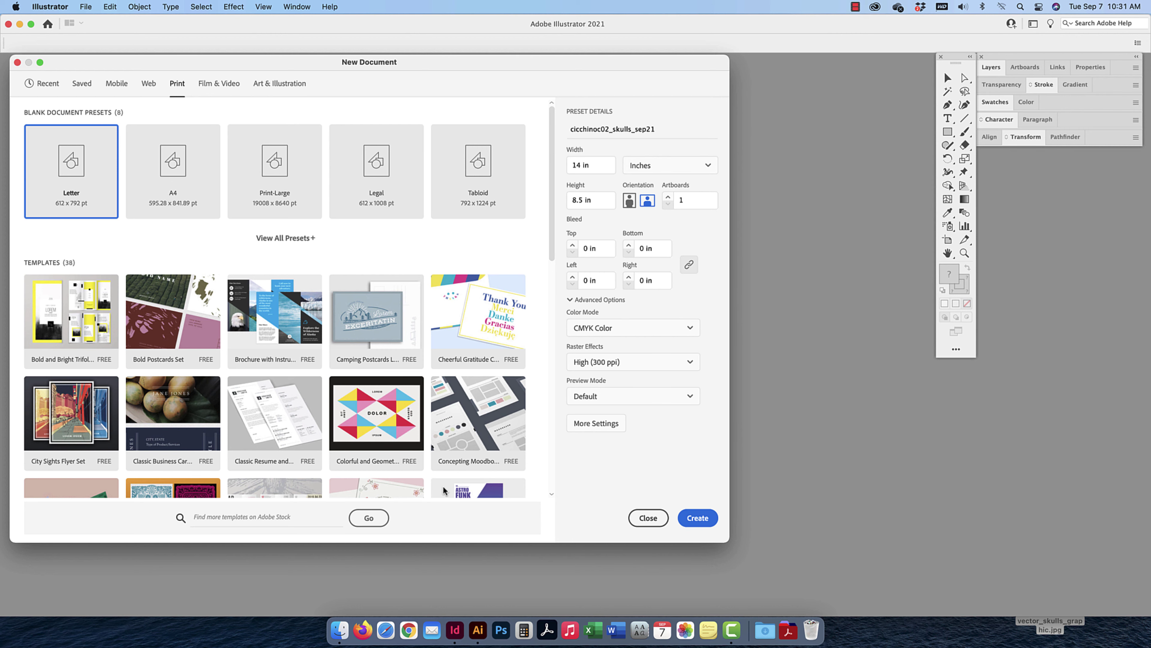
# Create the document from the entered preset details and fit the whole artboard comfortably in view
pyautogui.click(698, 519)
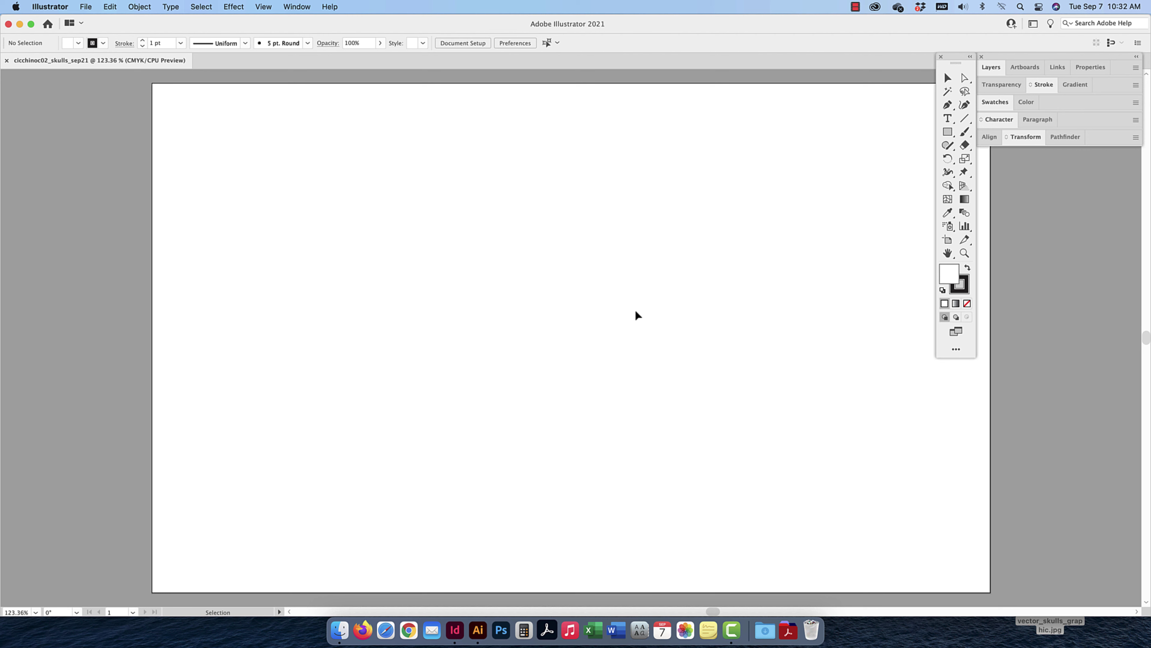
pyautogui.press('super+minus')
pyautogui.press('super+minus')
pyautogui.press('super+minus')
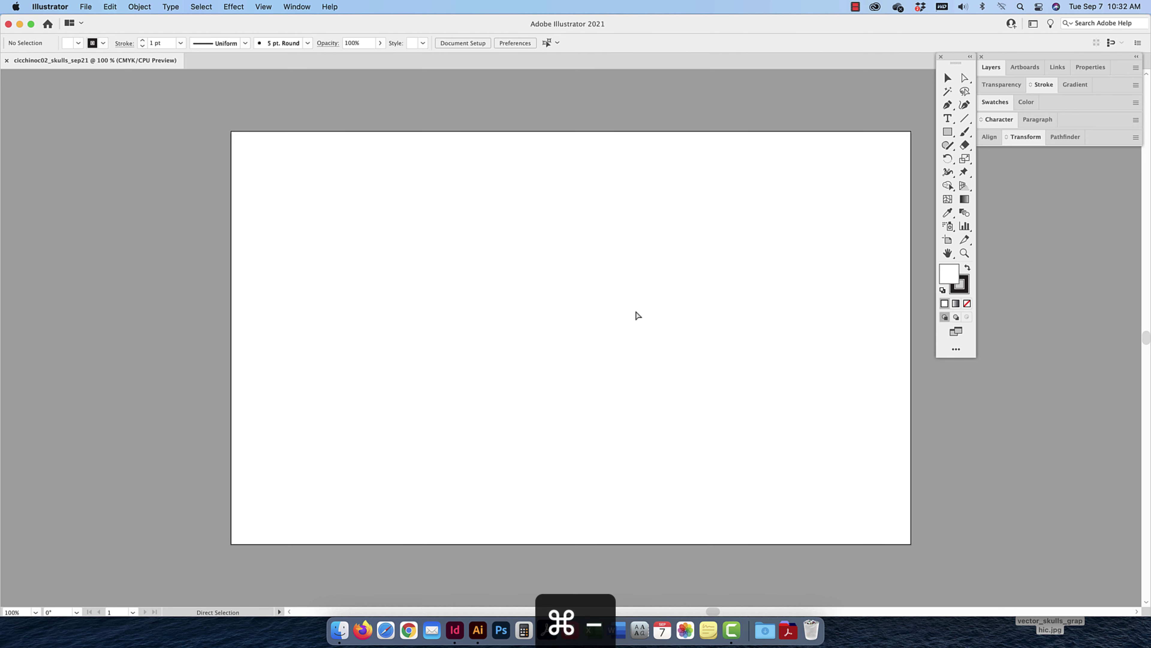
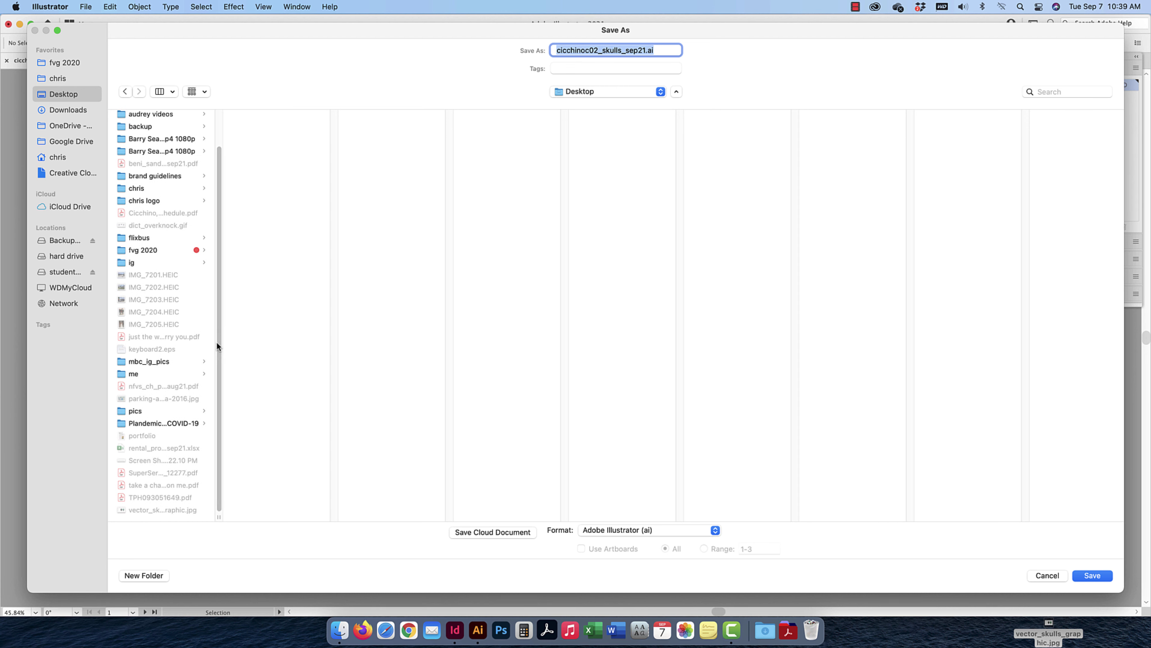
# Create a folder named skull on the Desktop for the save location, with a subfolder named ai inside it
pyautogui.click(150, 576)
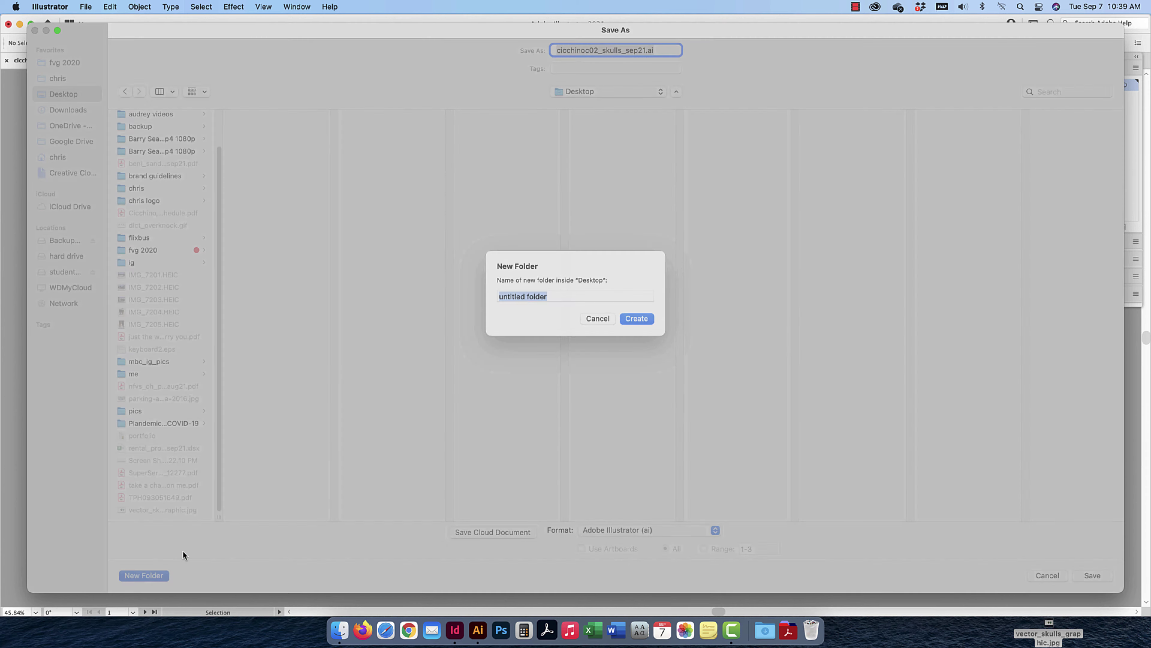
pyautogui.write('skull')
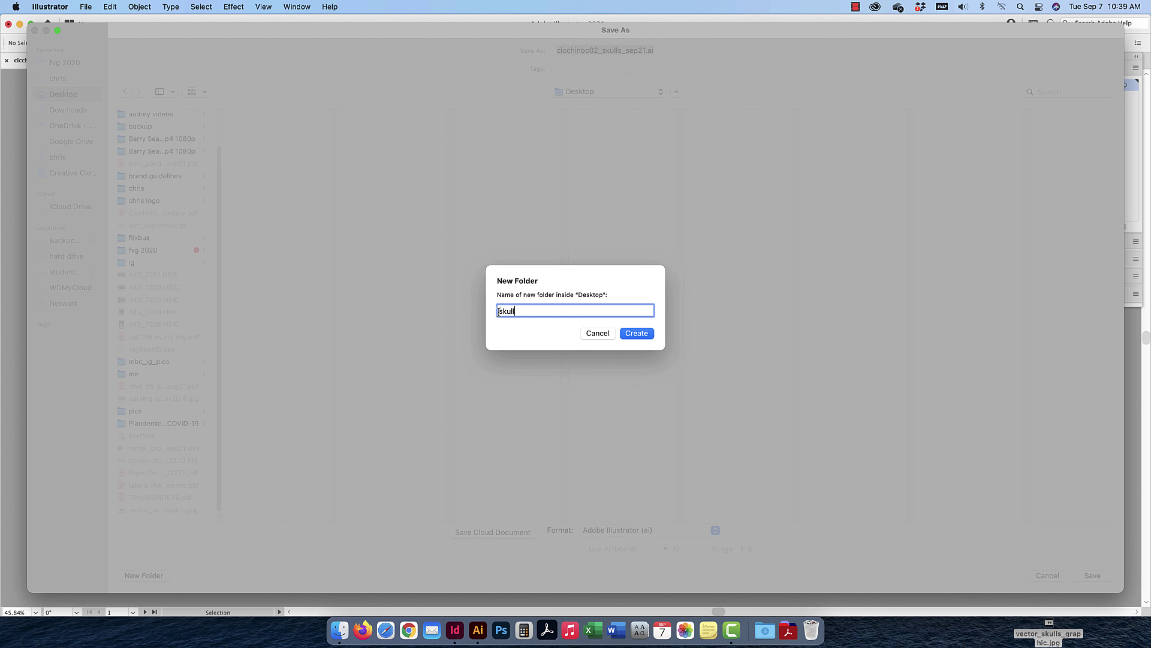
pyautogui.click(642, 334)
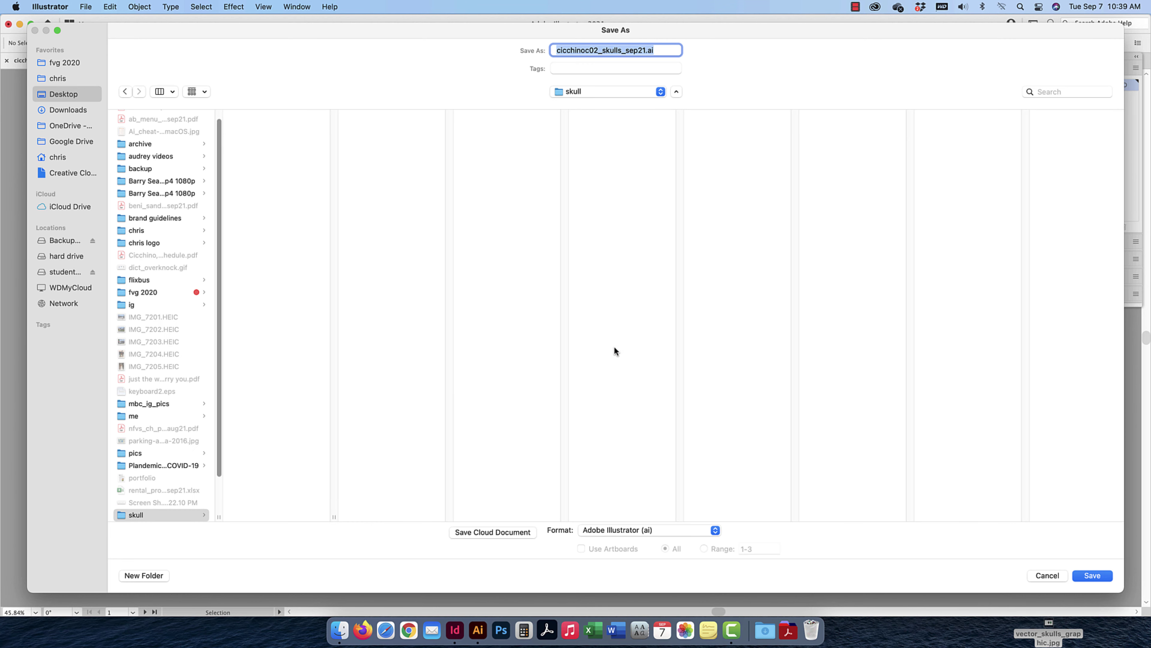
pyautogui.click(148, 575)
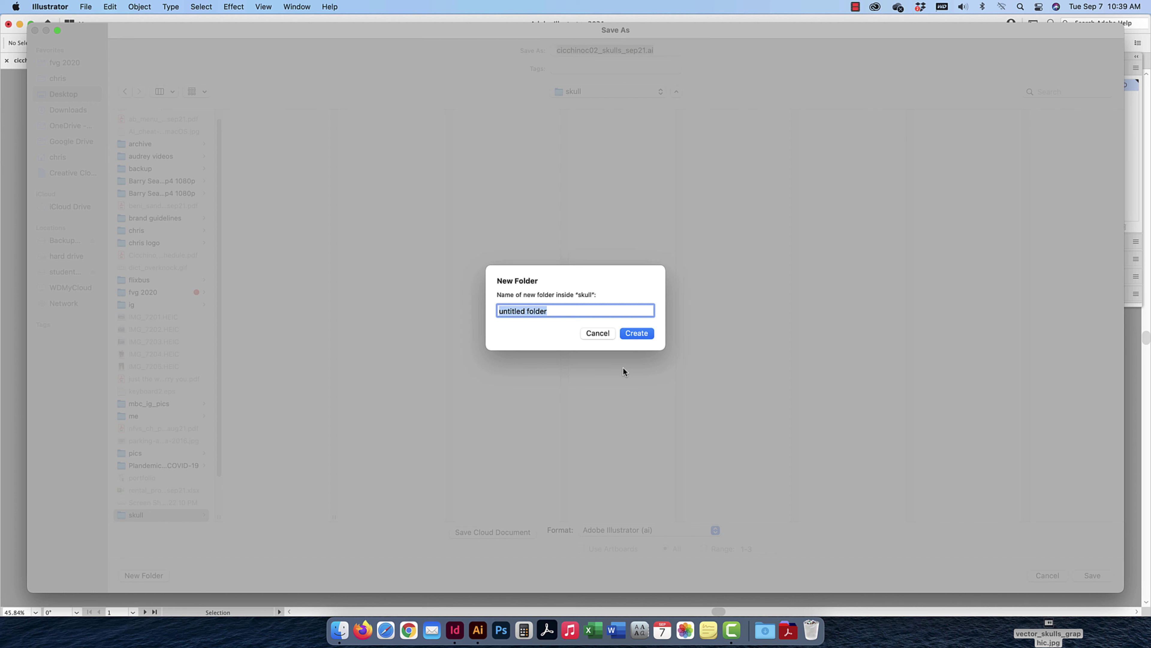
pyautogui.write('ai')
pyautogui.click(635, 333)
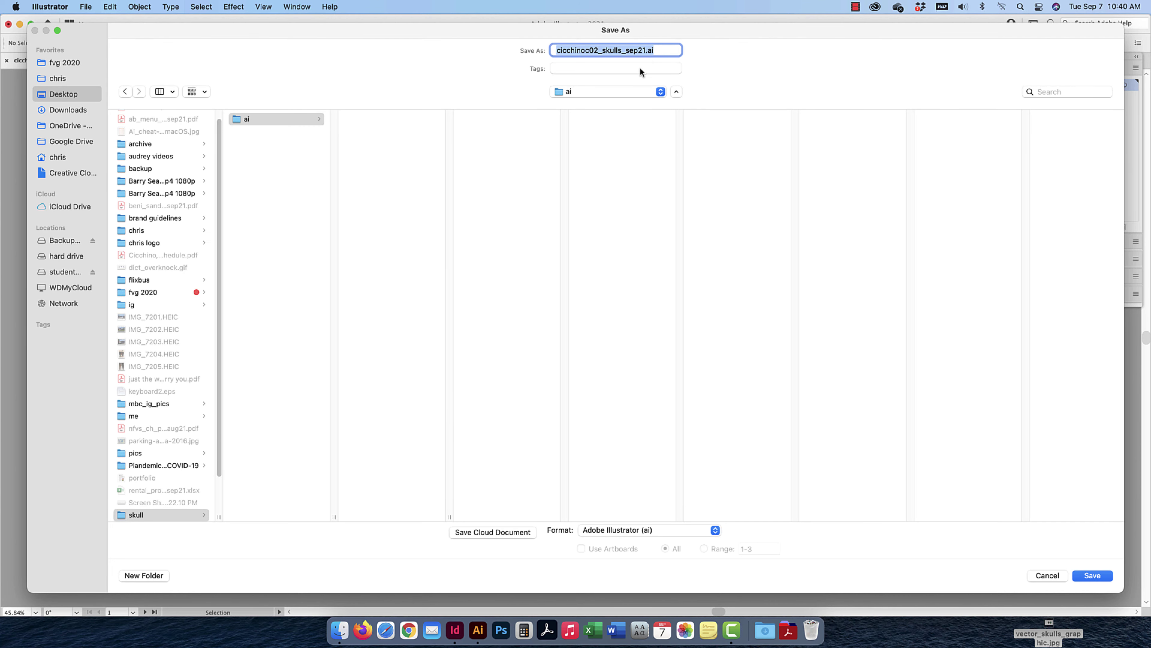
# Save the document into the ai folder in Adobe Illustrator (ai) format, keeping the proposed file name
pyautogui.click(650, 52)
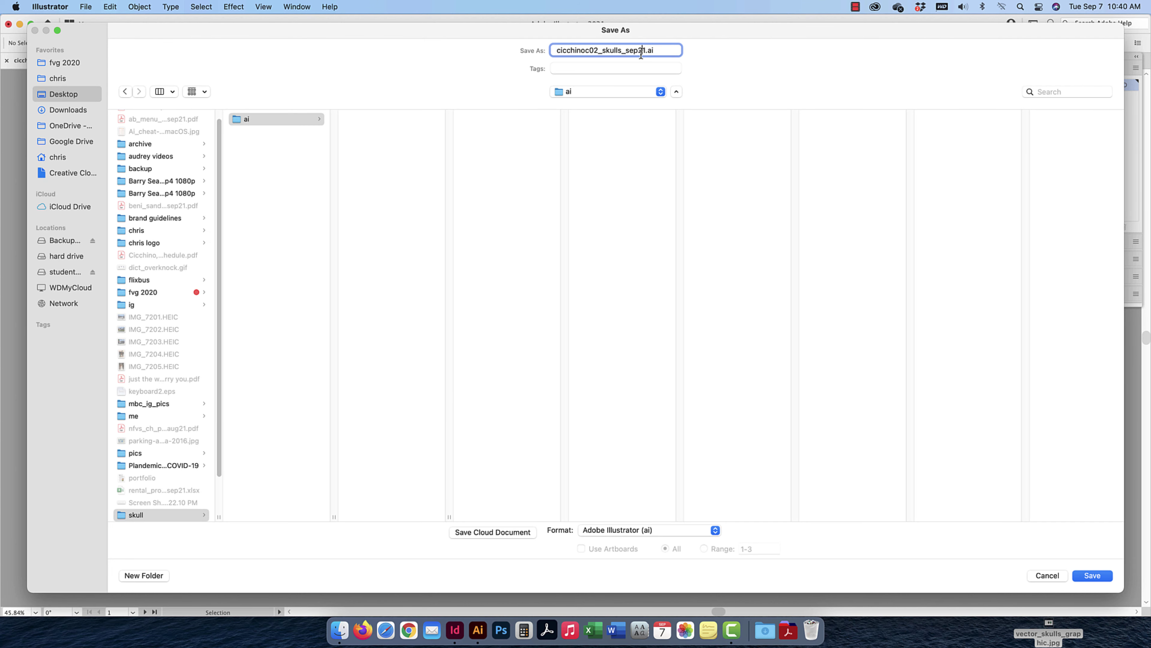
pyautogui.moveTo(650, 52); pyautogui.dragTo(535, 51)
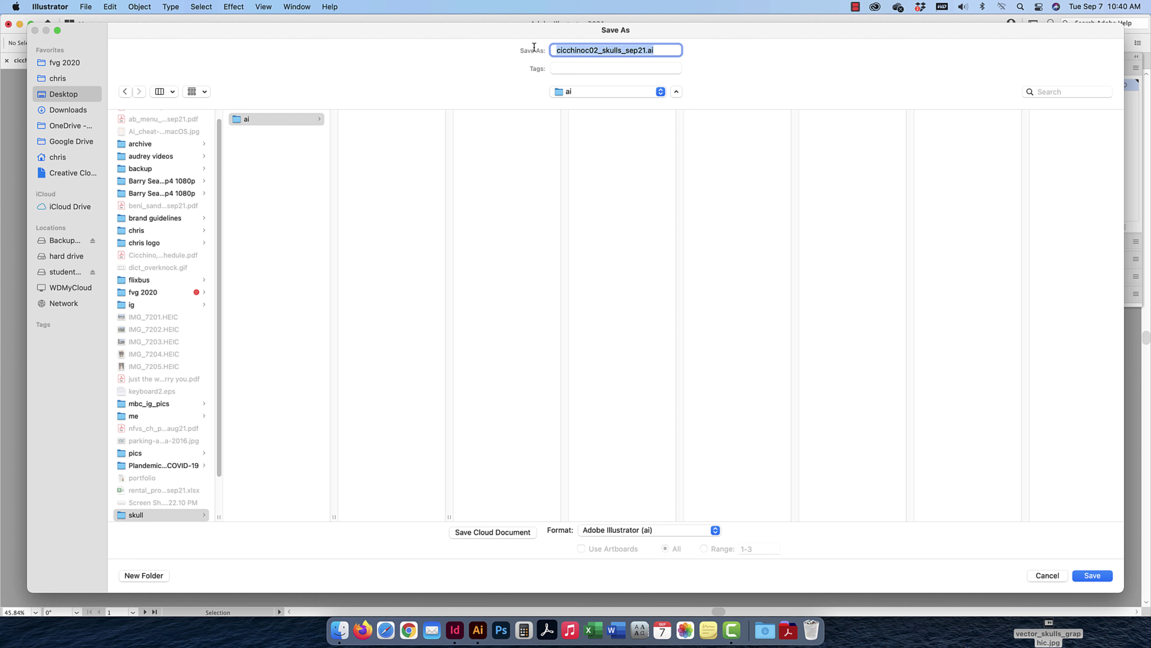
pyautogui.click(245, 118)
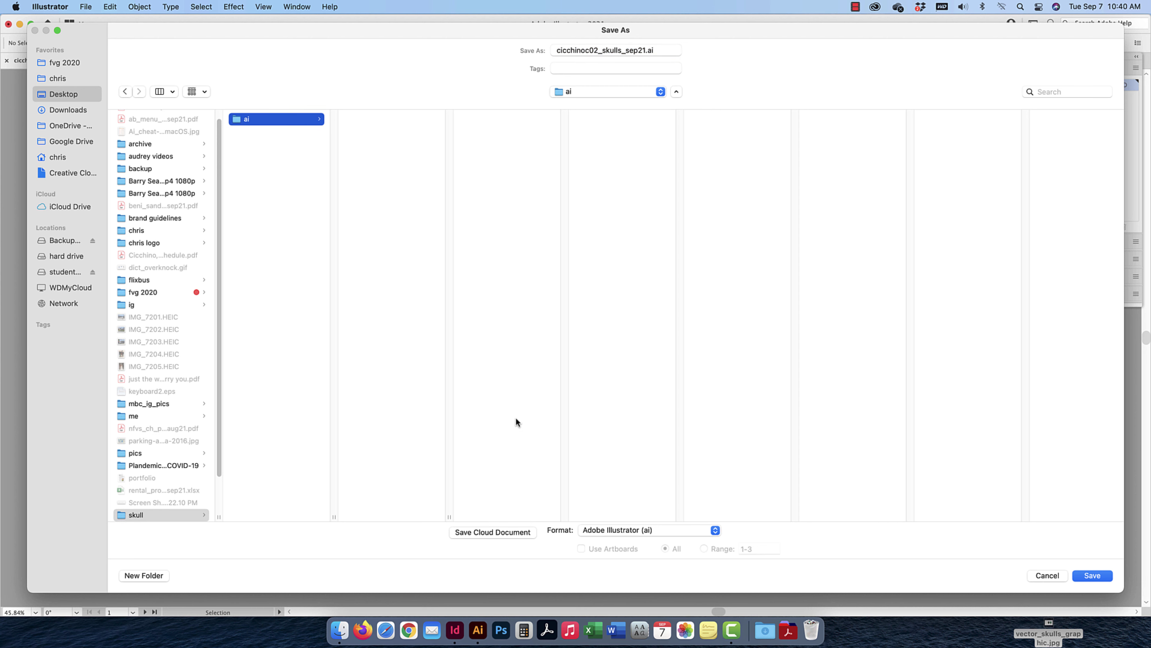
pyautogui.click(617, 531)
pyautogui.click(616, 531)
pyautogui.click(1098, 574)
# Finish the save with the Illustrator 2020 version and the default Illustrator options
pyautogui.moveTo(746, 216); pyautogui.dragTo(689, 162)
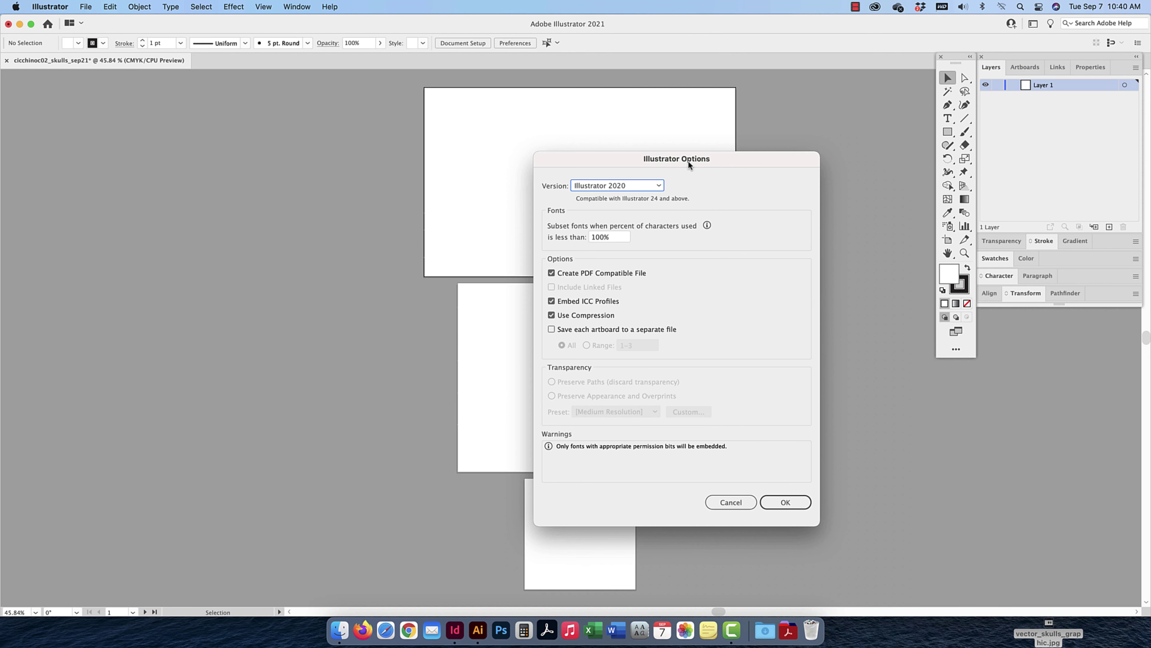
pyautogui.click(644, 185)
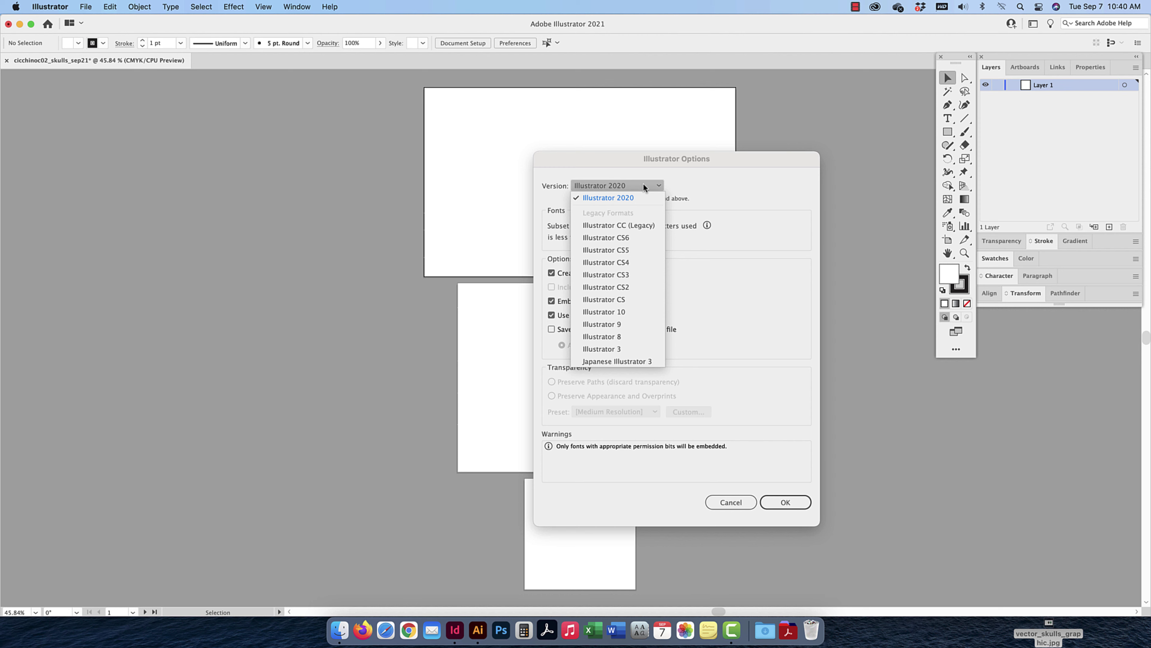
pyautogui.click(735, 190)
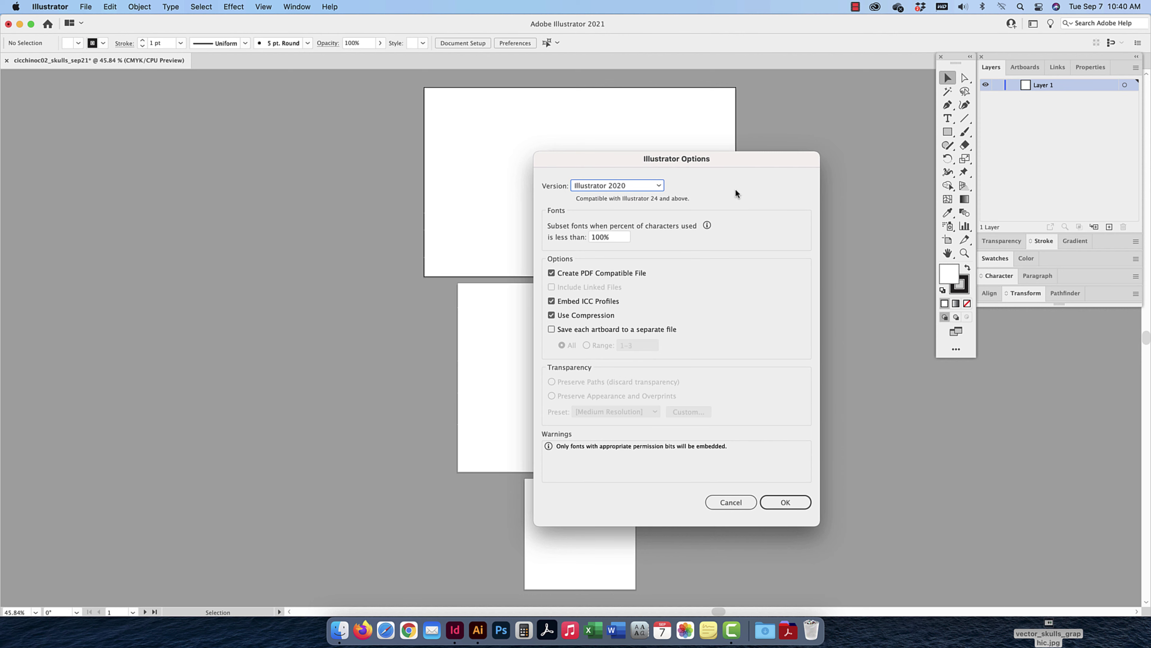
pyautogui.click(793, 499)
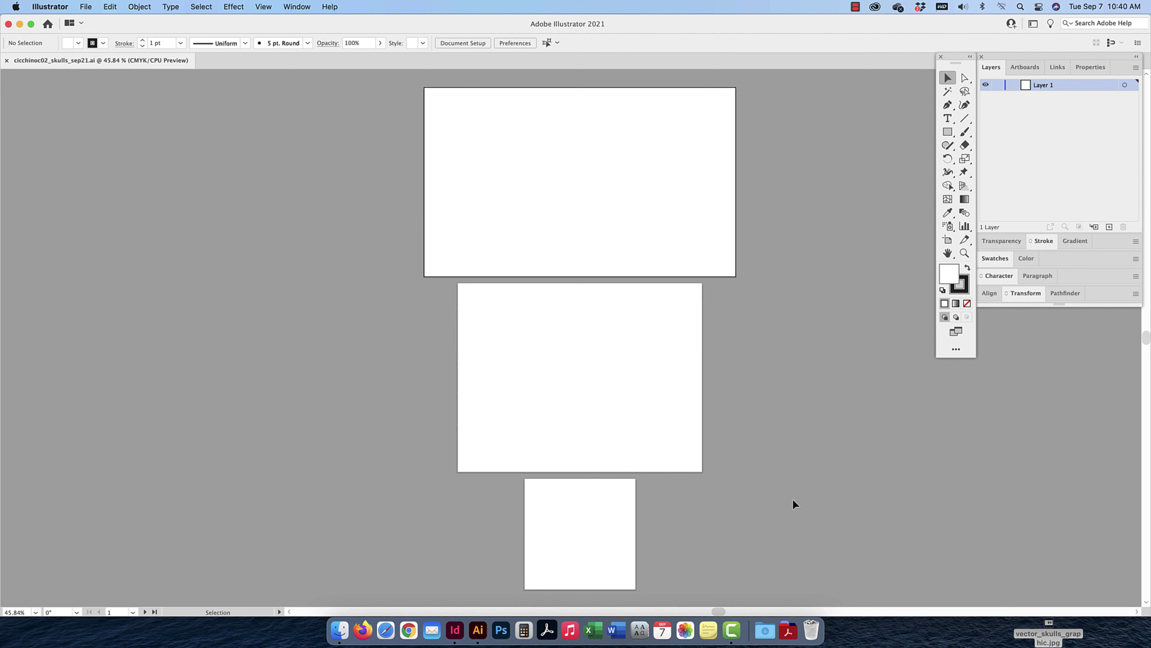
# Narrow the Illustrator window to expose the desktop, then open the skull folder in Finder and create a folder named links inside it
pyautogui.moveTo(1146, 613); pyautogui.dragTo(1025, 615)
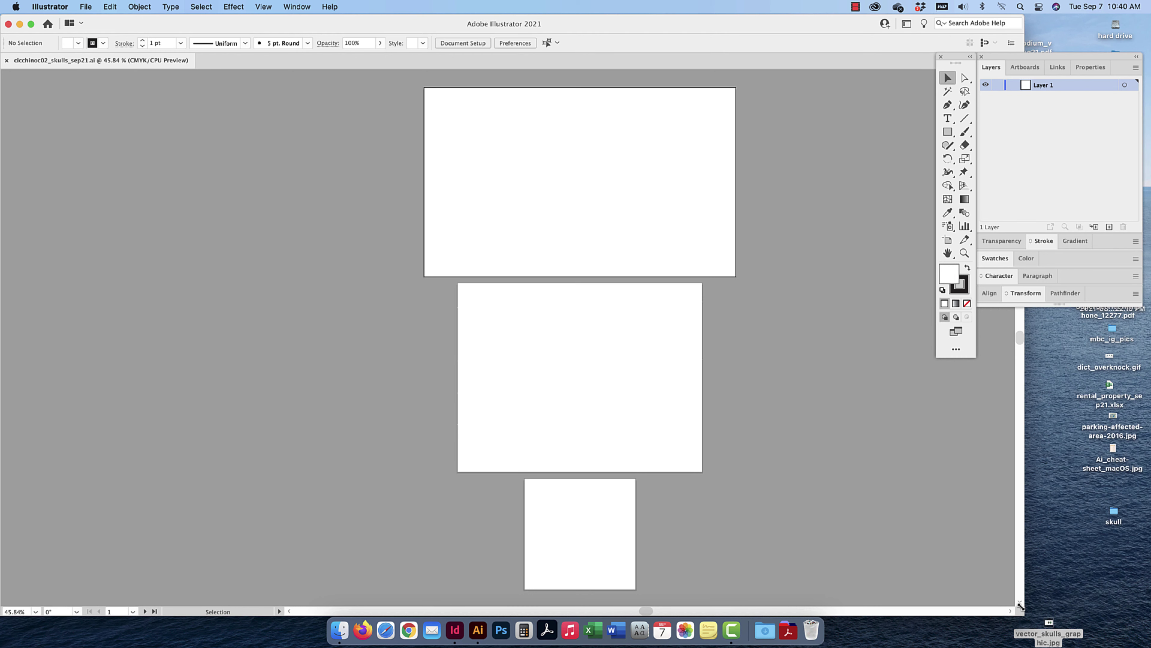
pyautogui.doubleClick(1114, 513)
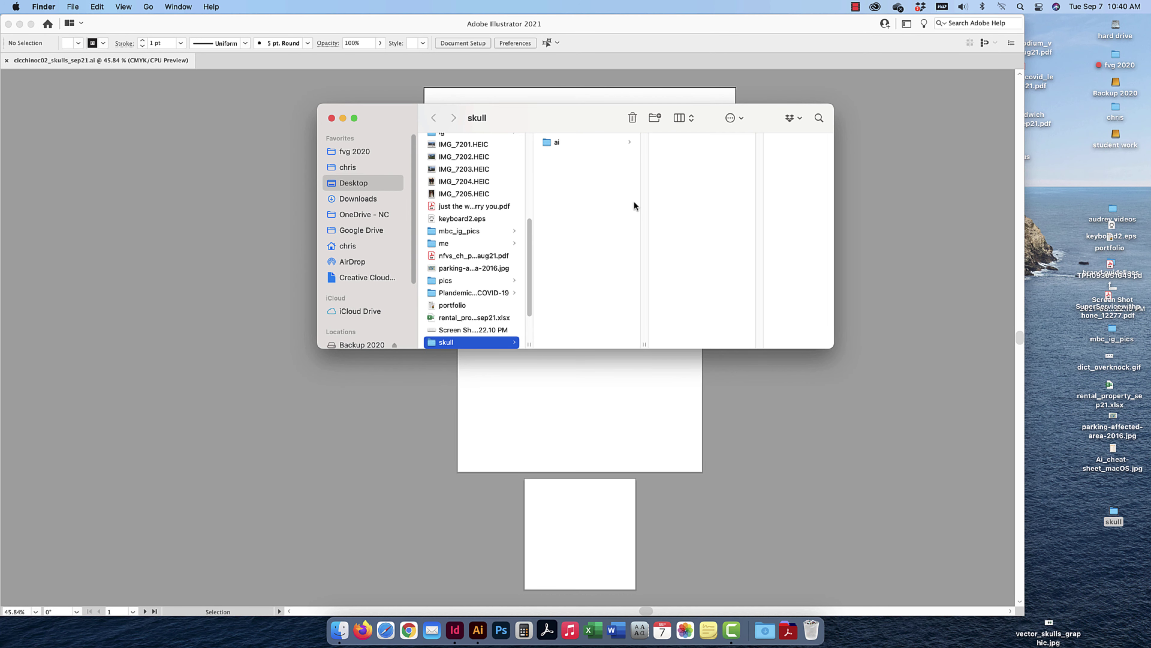
pyautogui.rightClick(568, 161)
pyautogui.click(582, 166)
pyautogui.write('links')
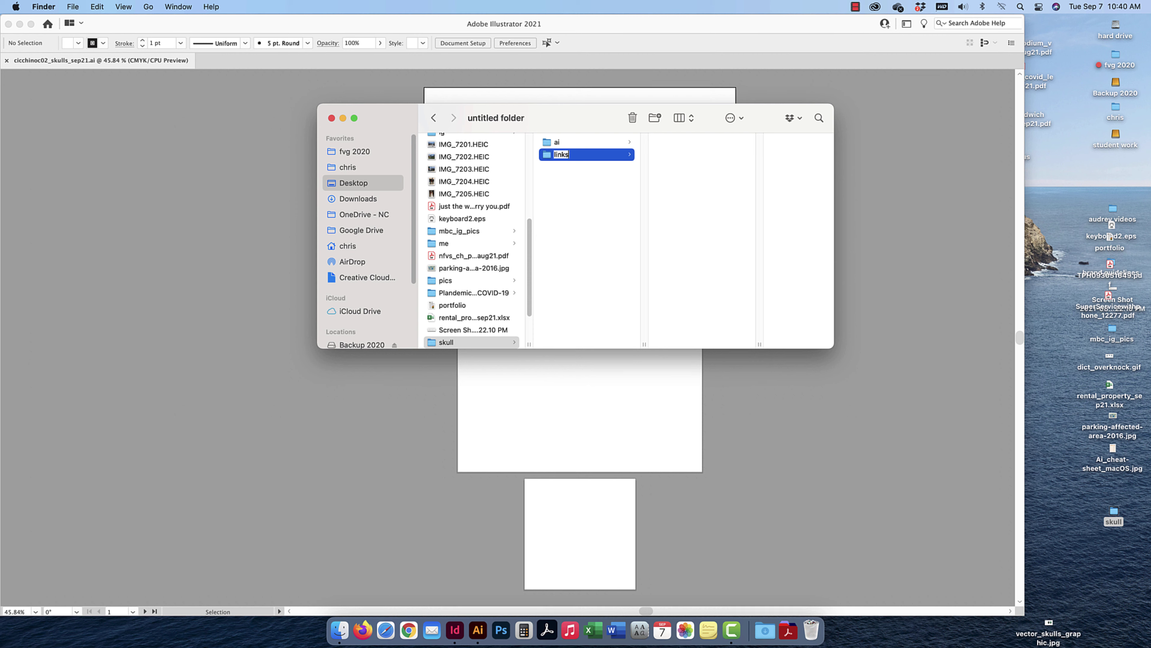
pyautogui.press('Return')
# Move vector_skulls_graphic.jpg from the desktop into the links folder and widen the column to show its full name
pyautogui.moveTo(1048, 625); pyautogui.dragTo(1099, 572)
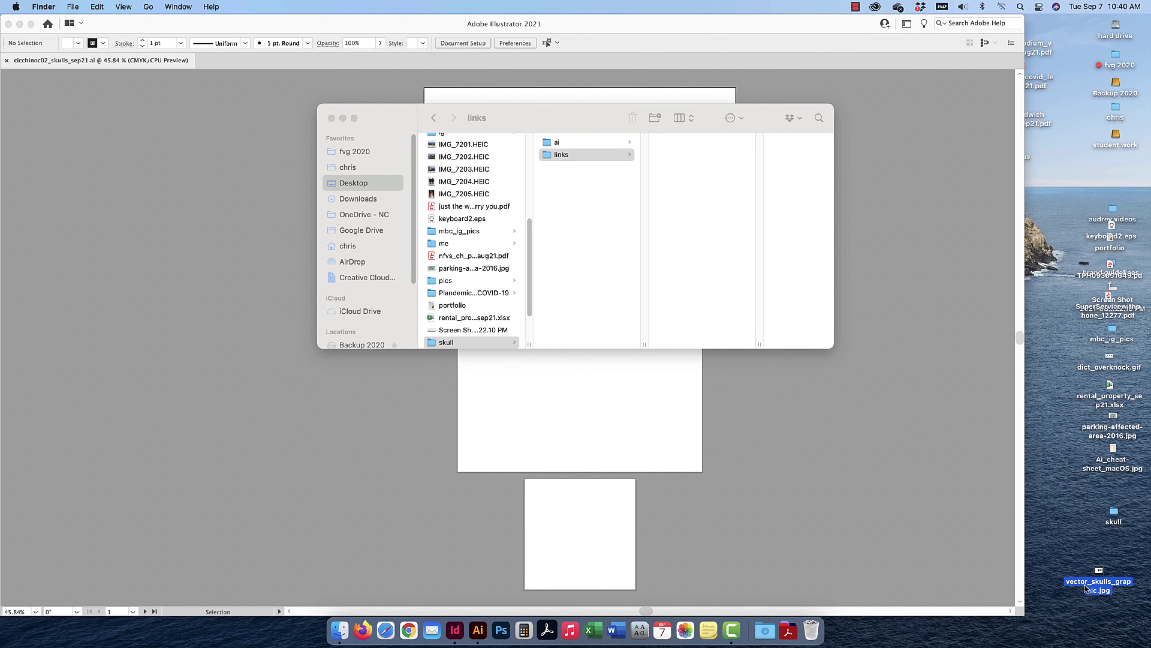
pyautogui.moveTo(1099, 575); pyautogui.dragTo(668, 159)
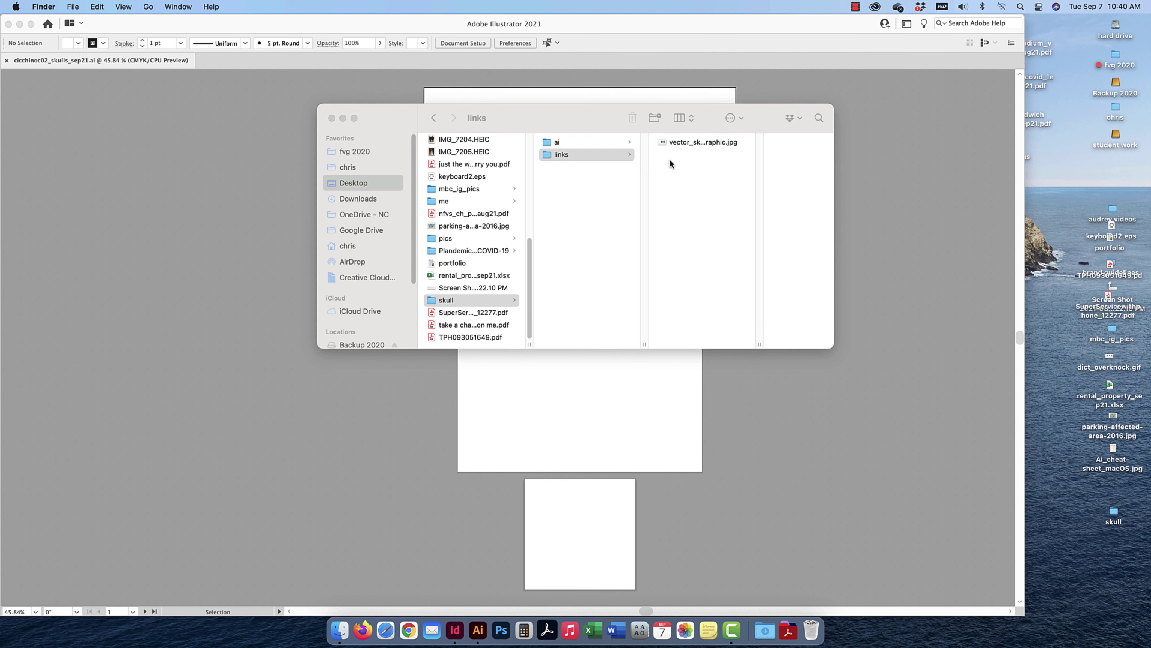
pyautogui.moveTo(760, 341); pyautogui.dragTo(787, 343)
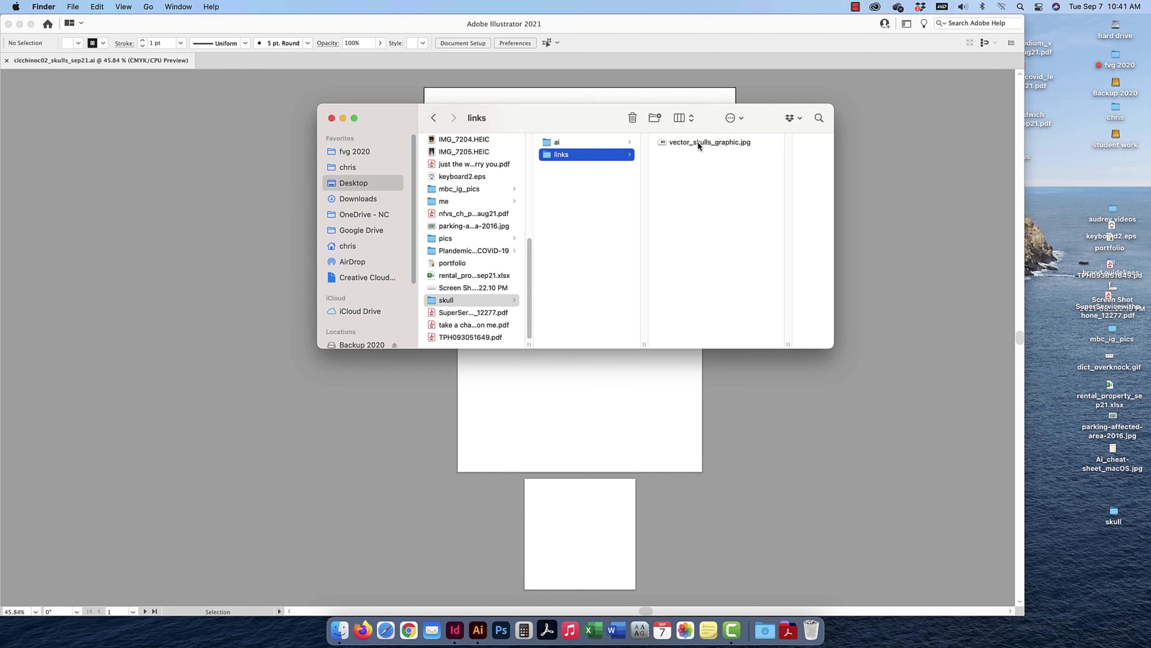
# Place vector_skulls_graphic.jpg from the Finder links folder into the Illustrator document, aligned to the edges of the first artboard
pyautogui.moveTo(593, 131); pyautogui.dragTo(798, 309)
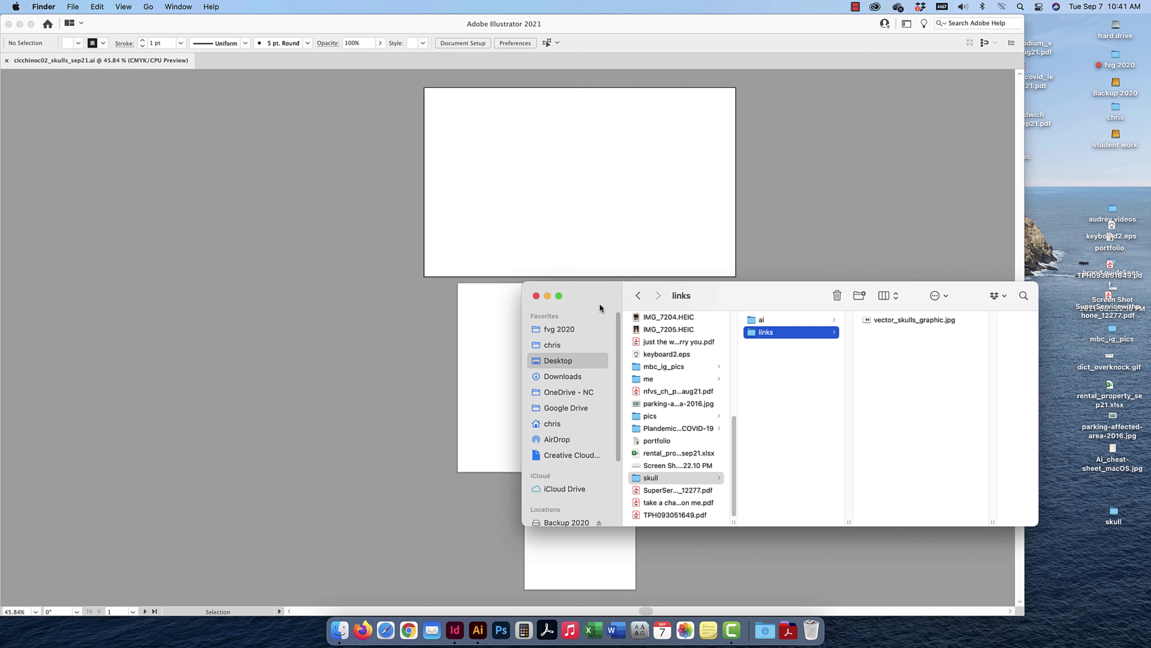
pyautogui.moveTo(593, 303)
pyautogui.mouseDown()
pyautogui.moveTo(611, 338)
pyautogui.moveTo(672, 338)
pyautogui.mouseUp()
pyautogui.click(979, 357)
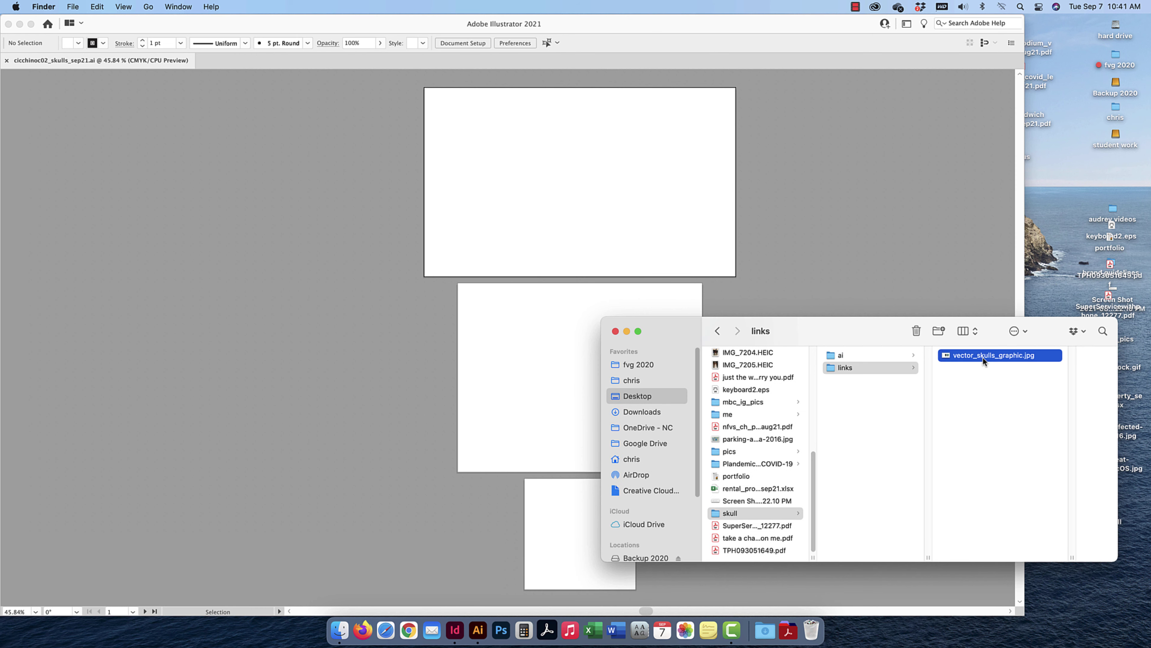
pyautogui.moveTo(926, 356); pyautogui.dragTo(616, 165)
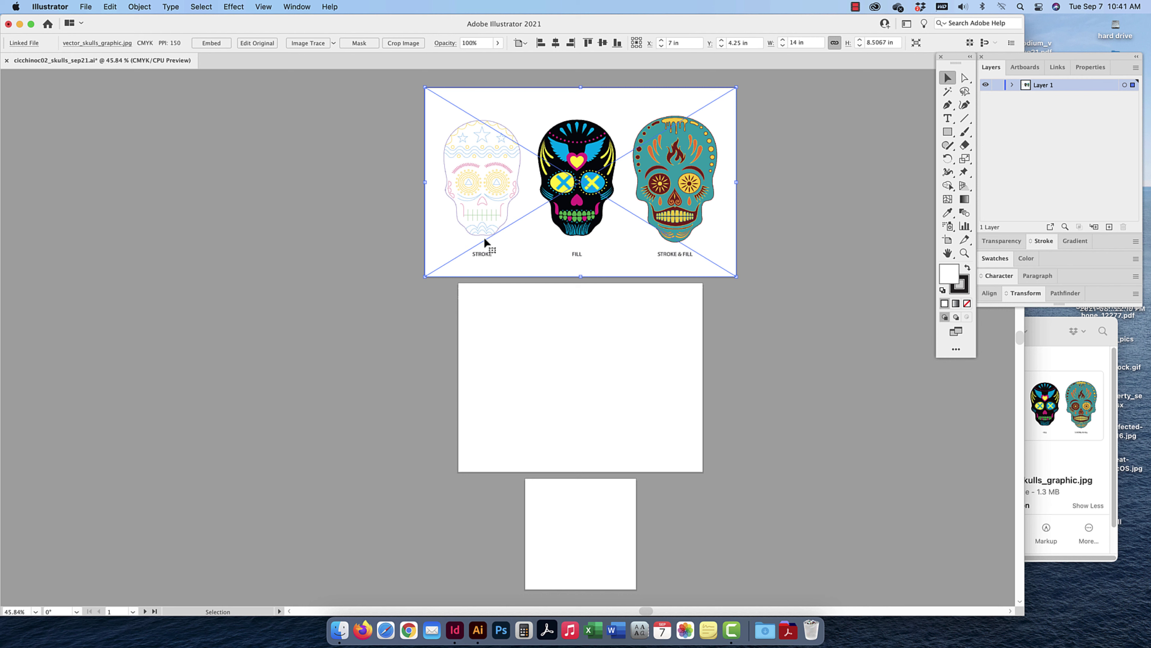
# Detach the Artboards panel from its panel group and close it
pyautogui.click(1059, 68)
pyautogui.click(296, 6)
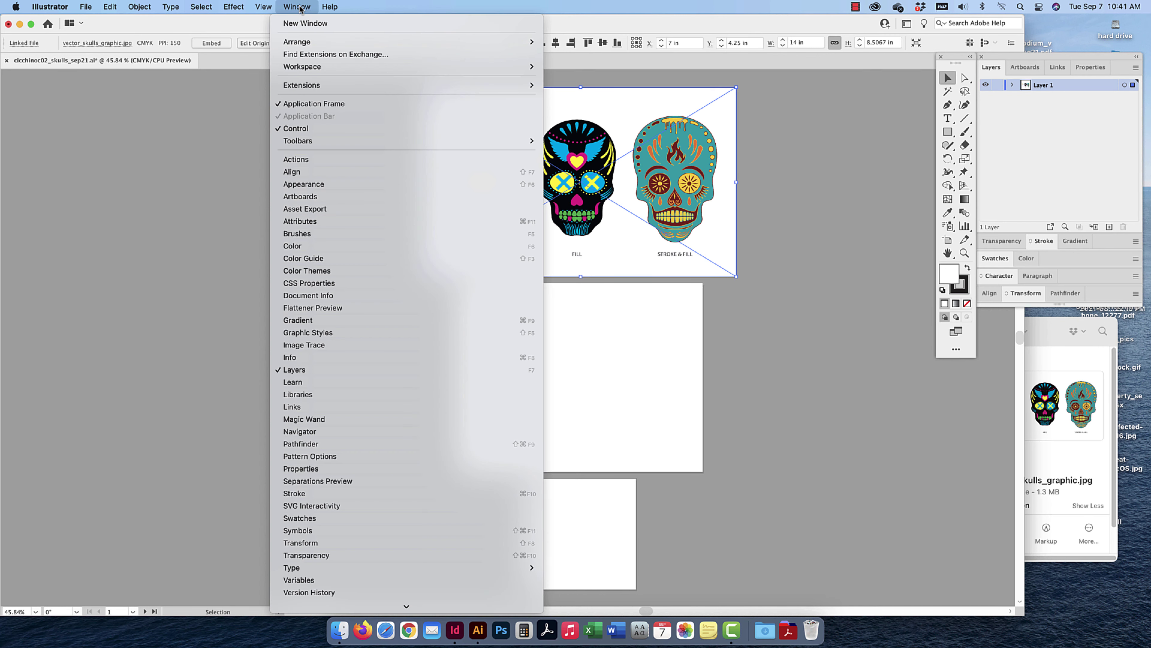
pyautogui.click(1099, 163)
pyautogui.click(1021, 67)
pyautogui.moveTo(1021, 67); pyautogui.dragTo(820, 145)
pyautogui.click(802, 131)
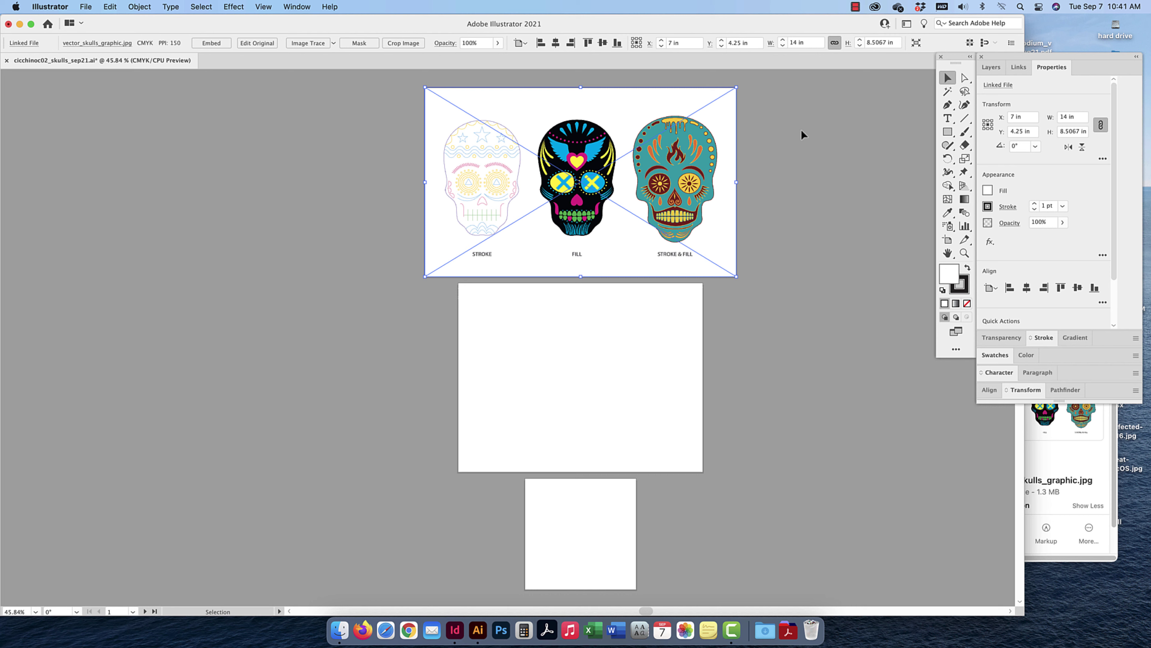
# Reopen the Artboards panel, dock it back between Layers and Links, and bring the Layers panel forward
pyautogui.click(297, 7)
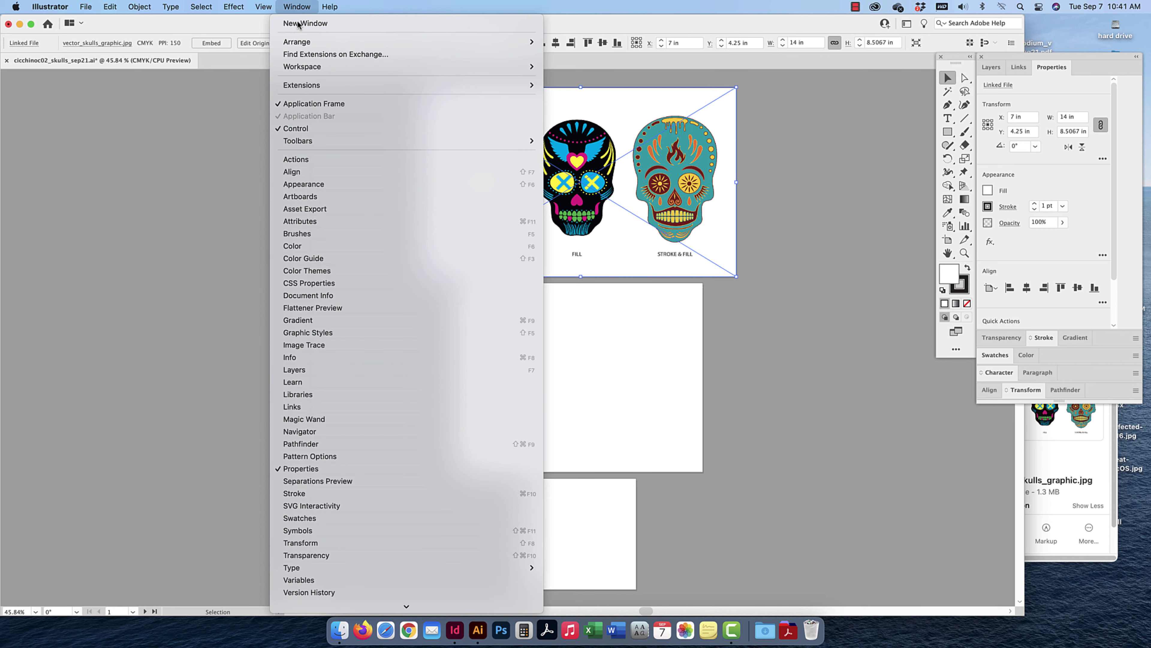
pyautogui.click(318, 196)
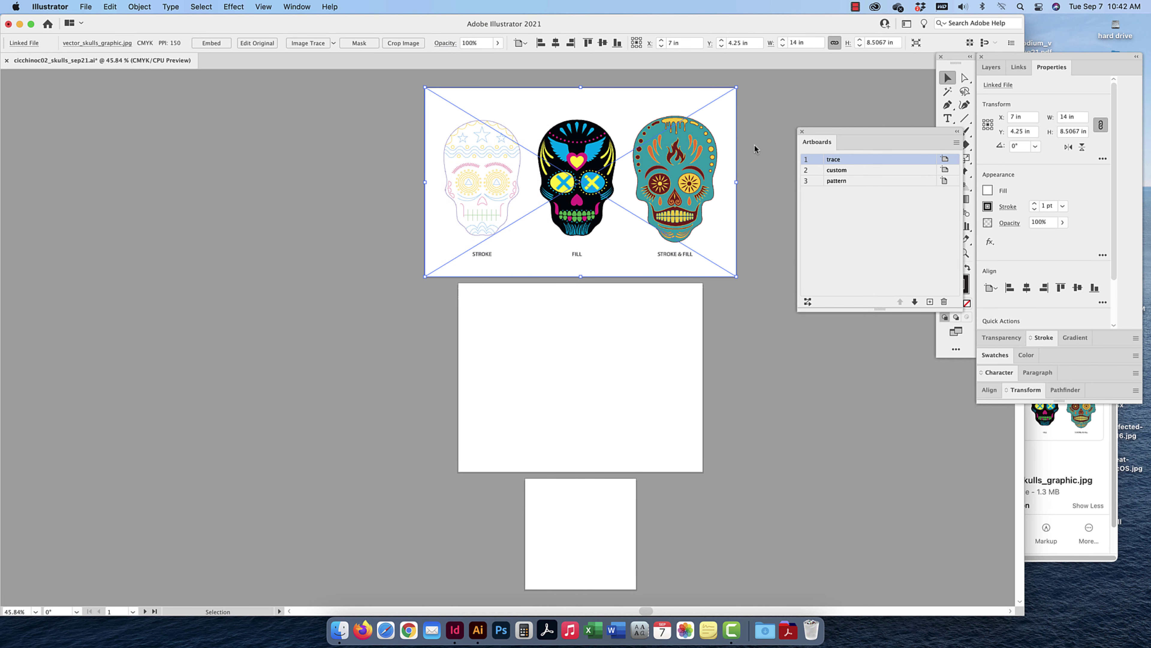
pyautogui.moveTo(822, 144); pyautogui.dragTo(1022, 71)
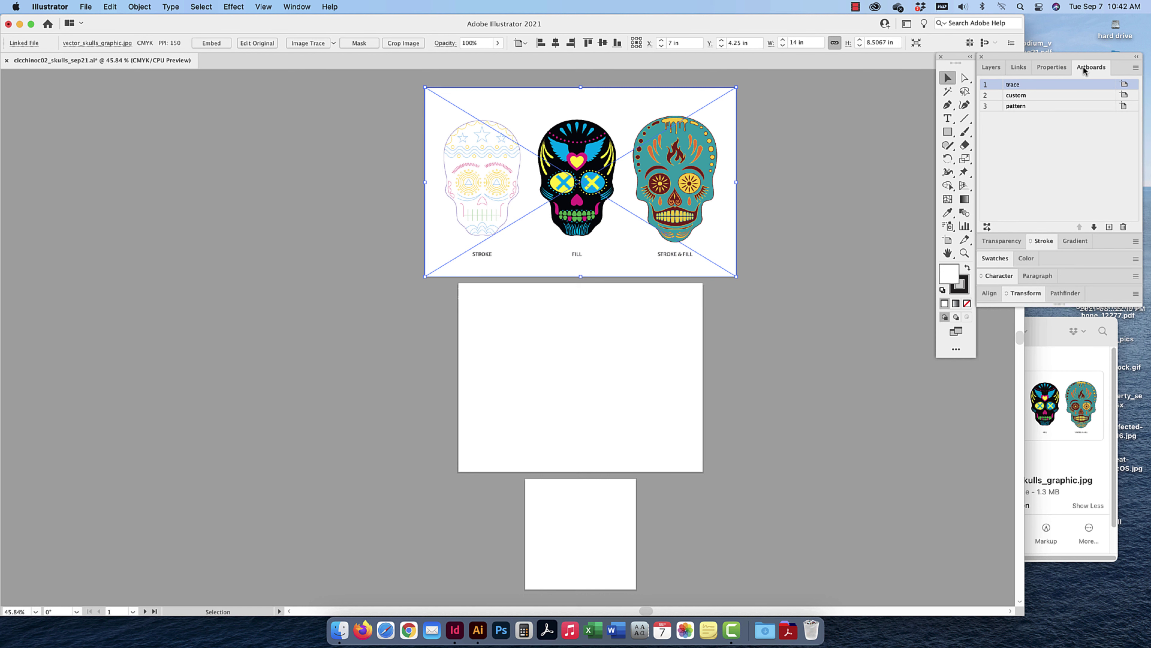
pyautogui.click(992, 68)
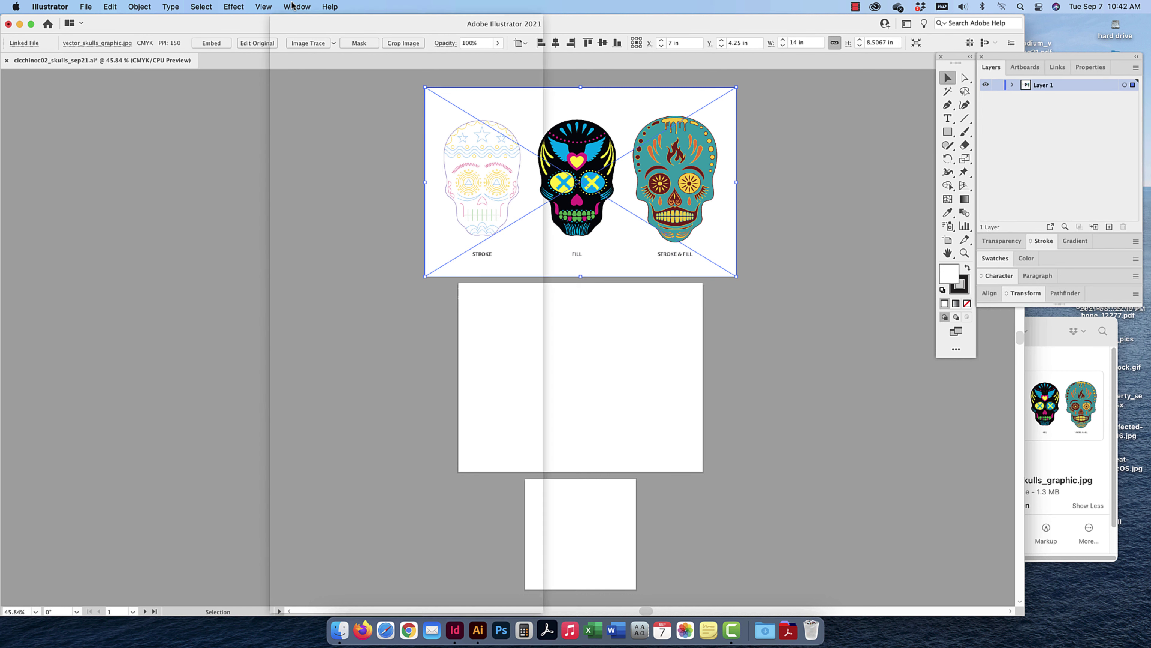
# Show the Links panel to list the linked image, and deselect the skull graphic
pyautogui.click(296, 6)
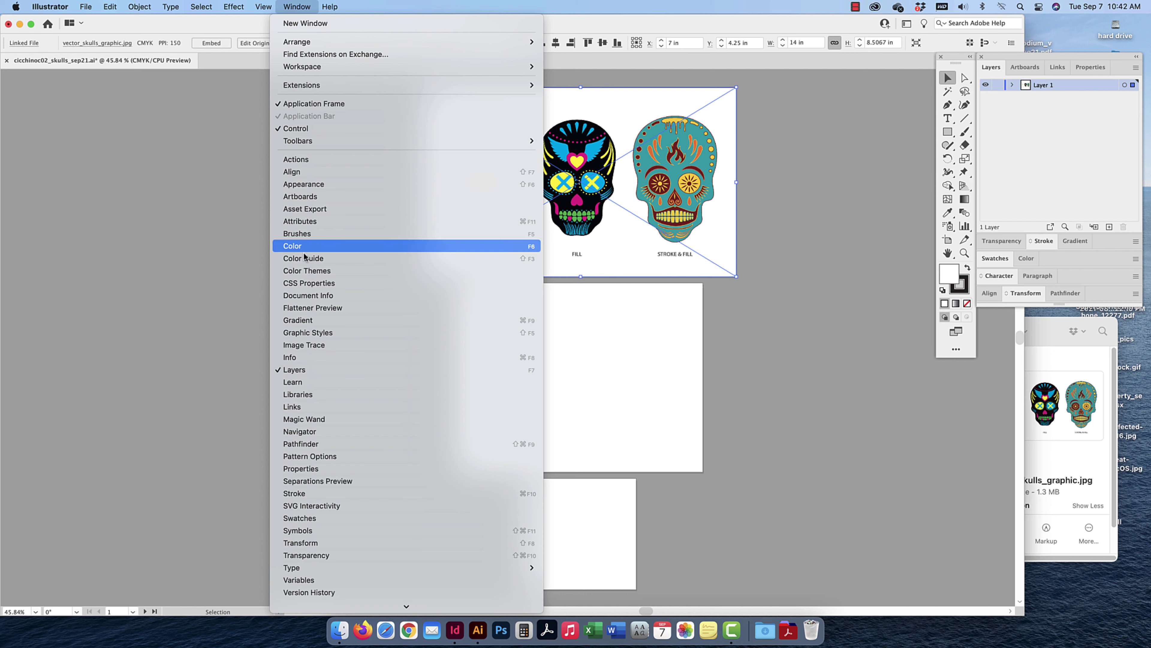
pyautogui.click(311, 370)
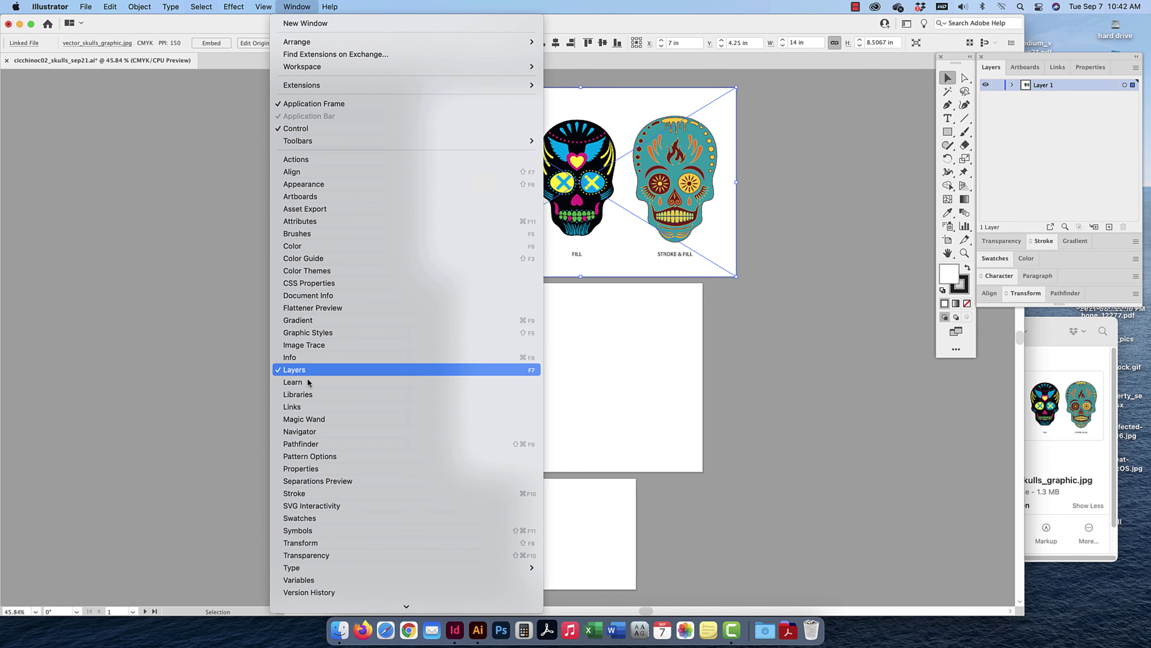
pyautogui.click(301, 407)
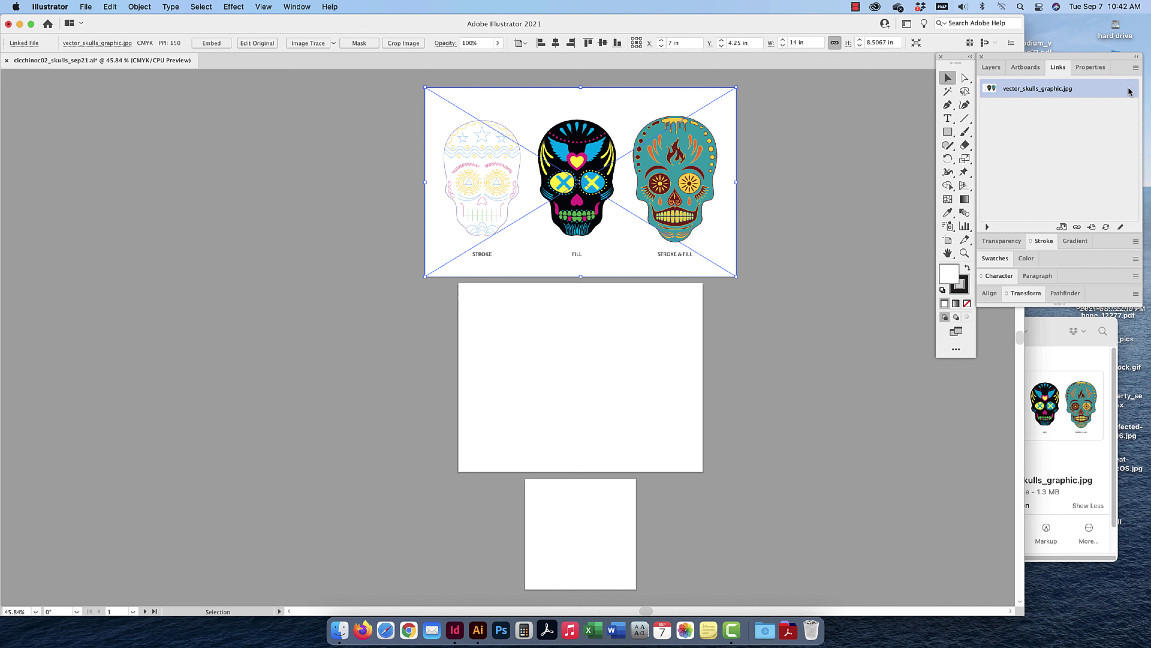
pyautogui.click(839, 133)
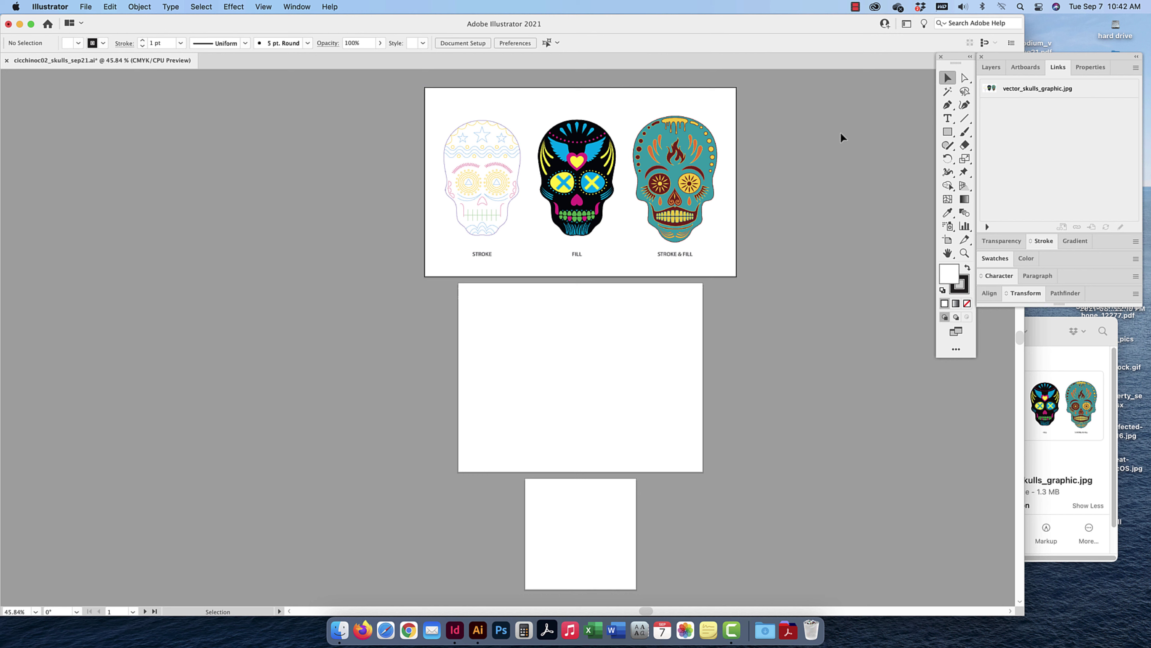
# Place a second linked copy of vector_skulls_graphic.jpg from the skull/links folder and align it to the second artboard's upper-left corner
pyautogui.hscroll(-1, 838, 132)
pyautogui.click(86, 7)
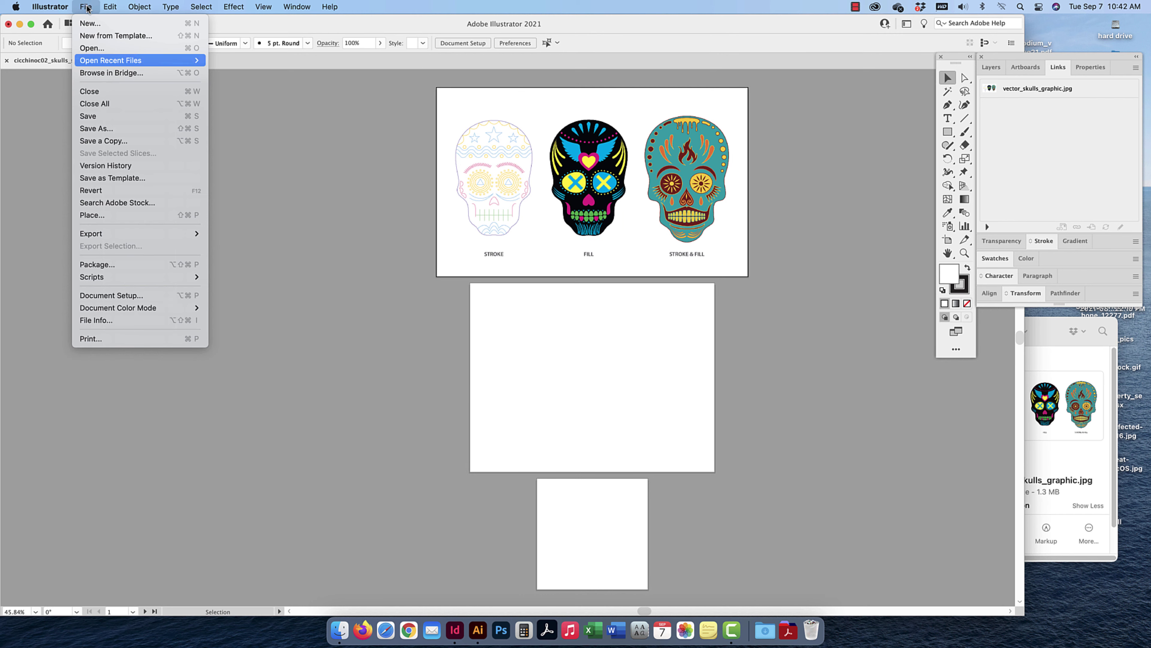
pyautogui.click(109, 216)
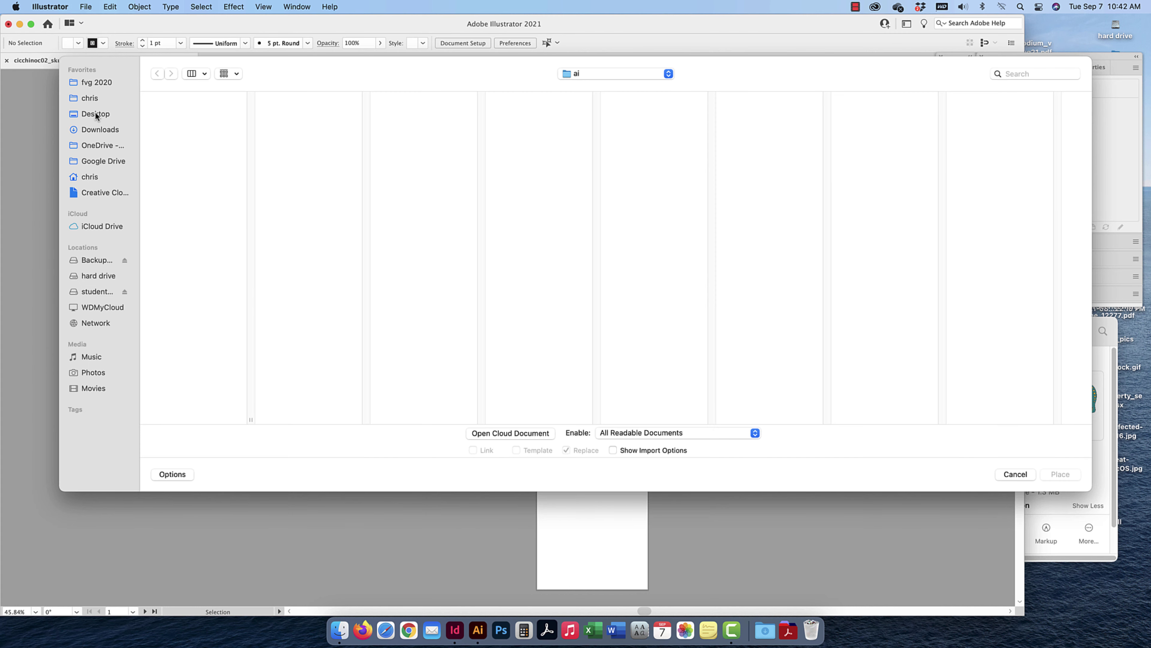
pyautogui.click(96, 114)
pyautogui.scroll(-3, 174, 370)
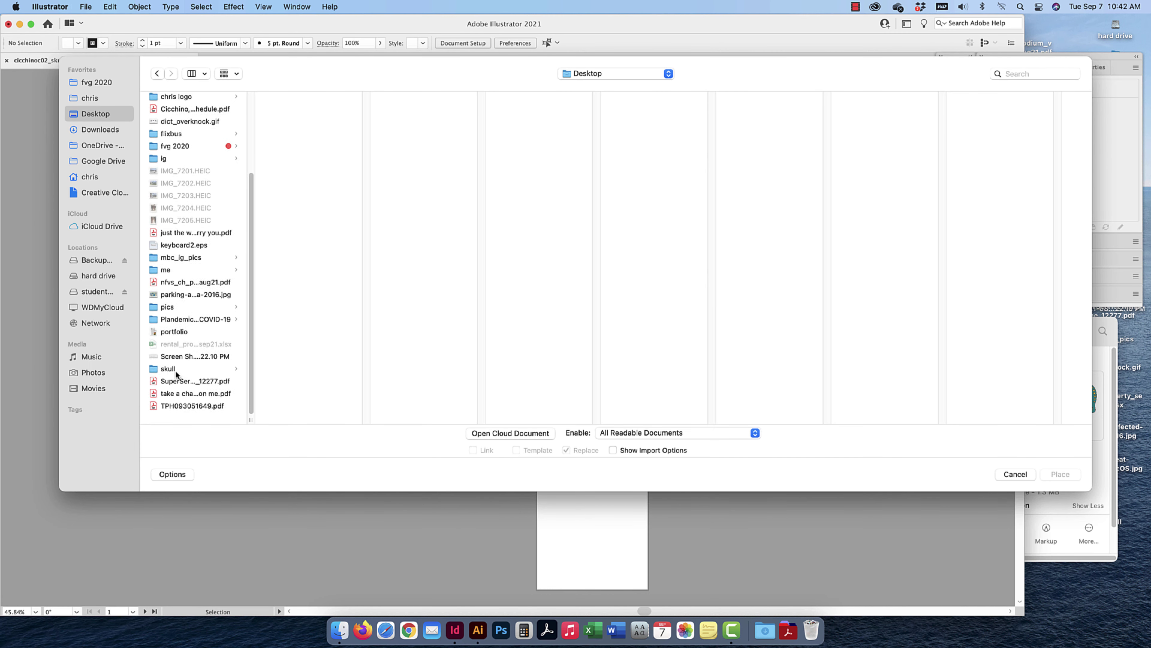
pyautogui.click(174, 370)
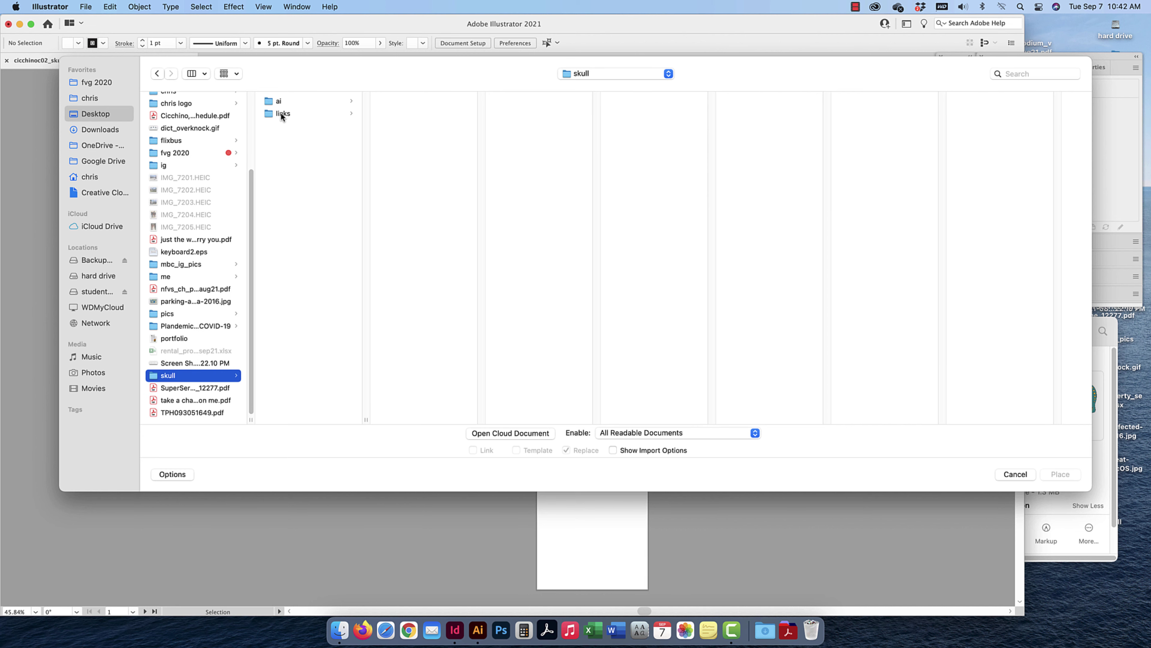
pyautogui.click(282, 114)
pyautogui.click(421, 100)
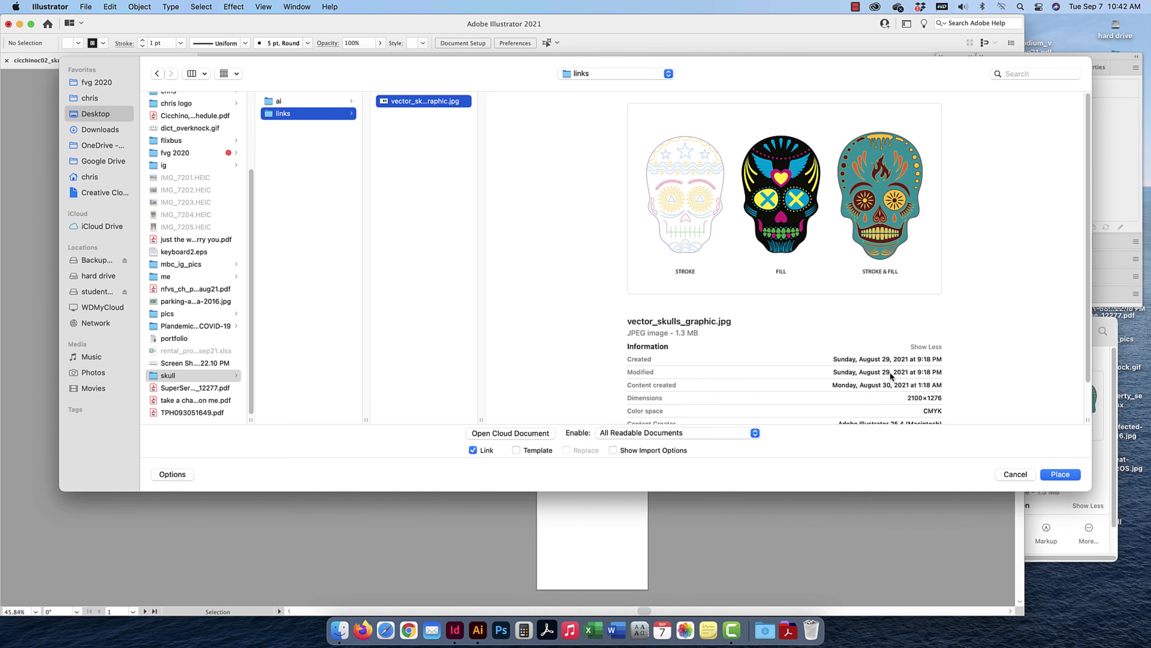
pyautogui.click(1061, 475)
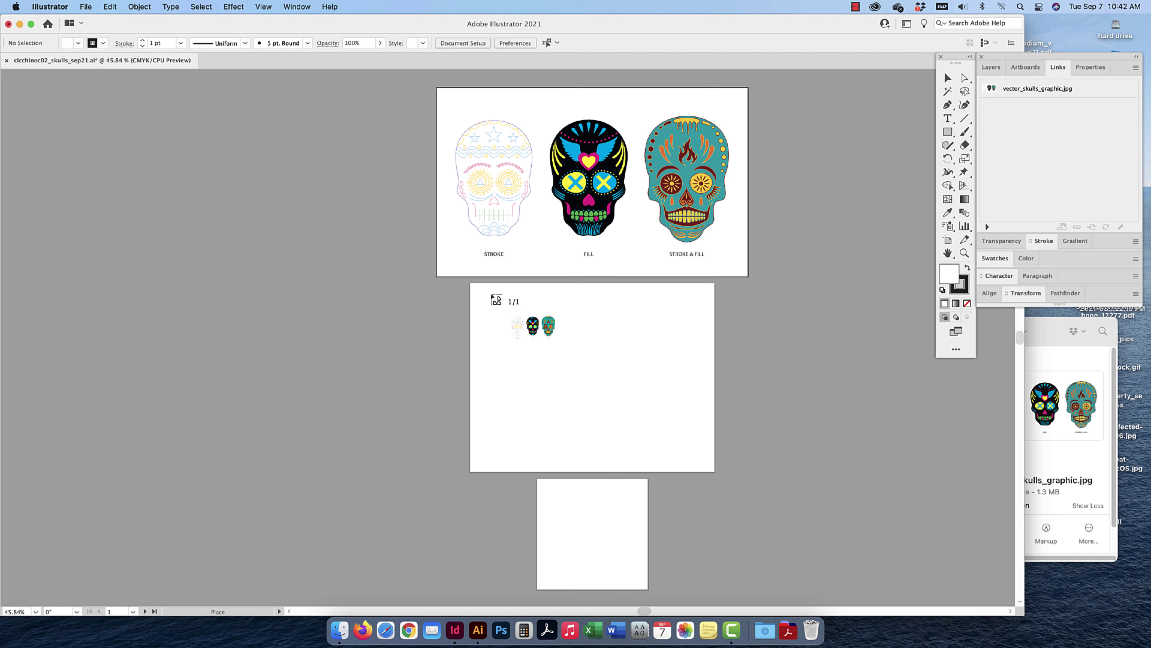
pyautogui.click(490, 293)
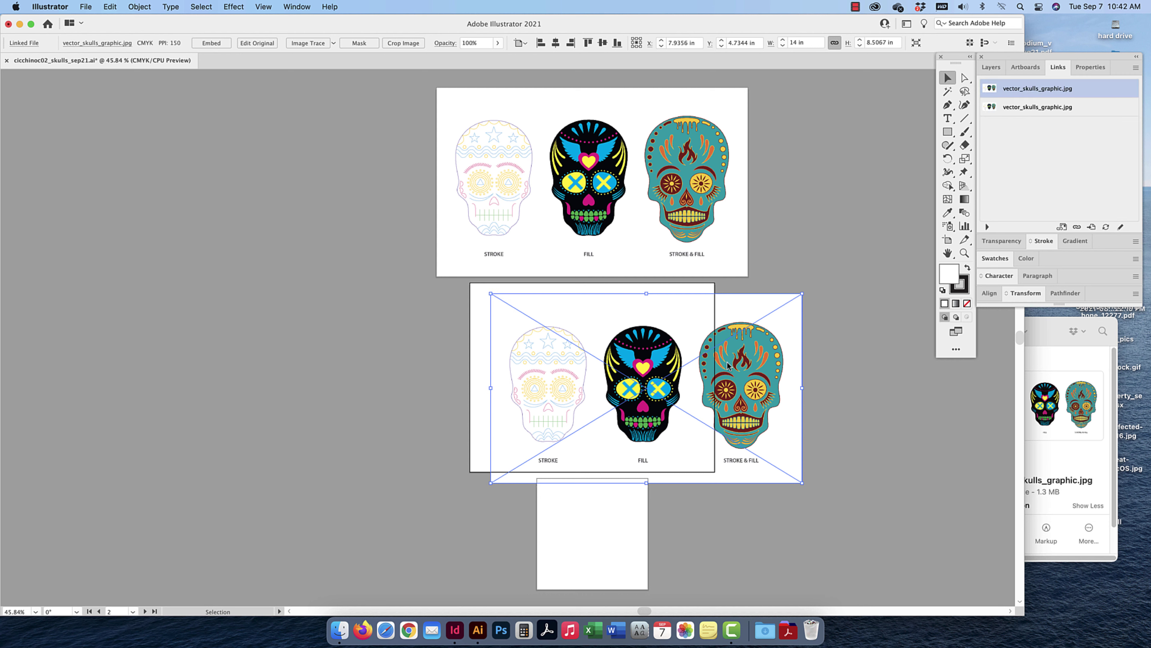
pyautogui.moveTo(776, 408); pyautogui.dragTo(754, 399)
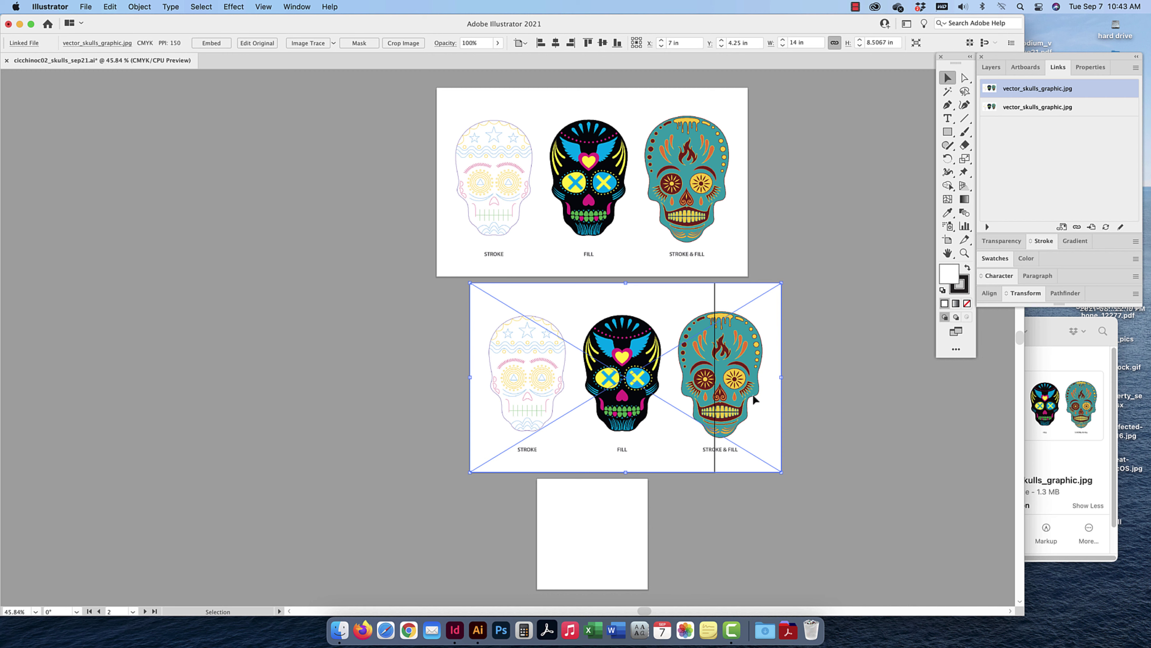
# Check the source file in the Finder links folder, then delete the skull graphic copy from the second artboard in Illustrator
pyautogui.click(1036, 345)
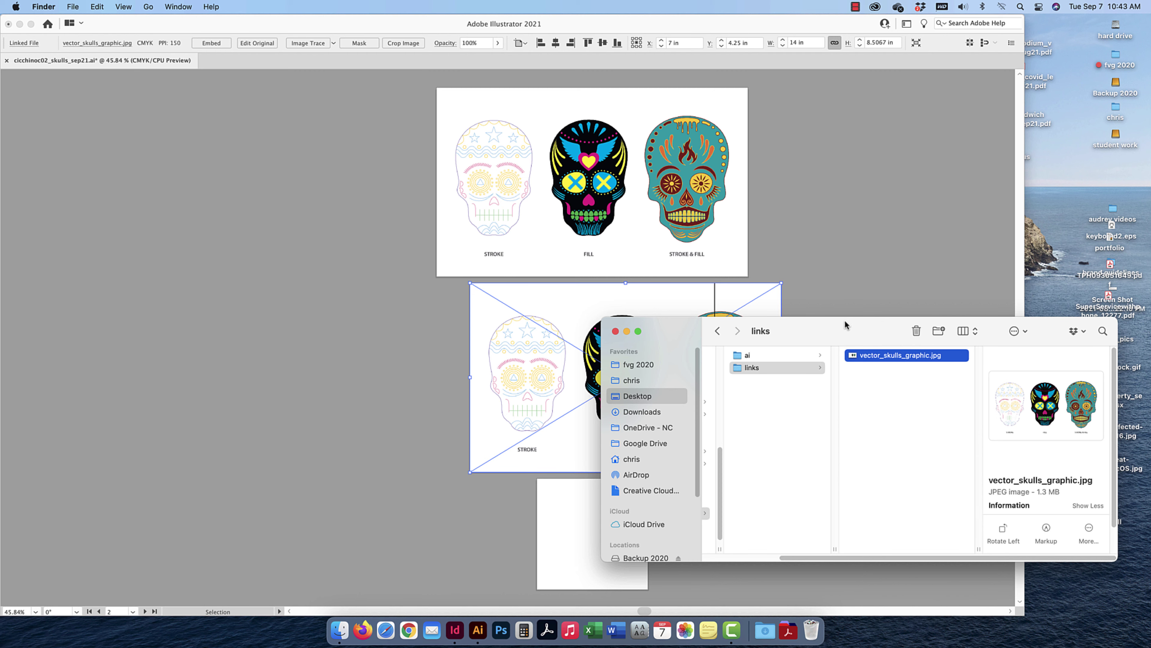
pyautogui.click(789, 290)
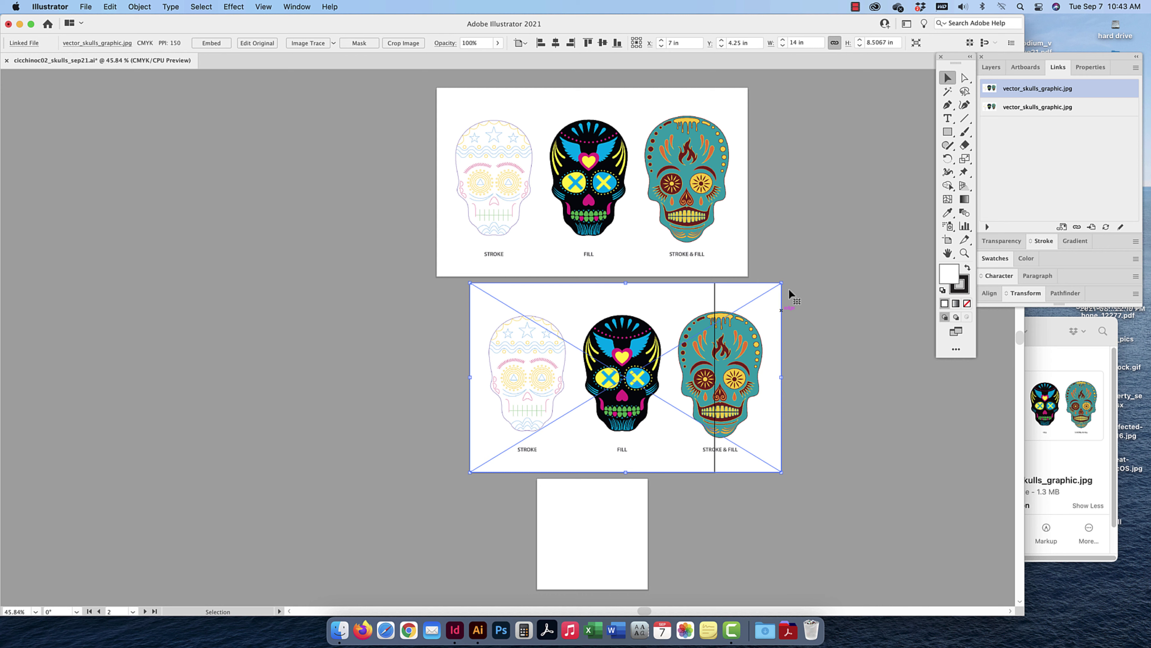
pyautogui.press('Delete')
# Select the skull graphic on the first artboard and switch to Finder to view its source file in the links folder
pyautogui.click(680, 238)
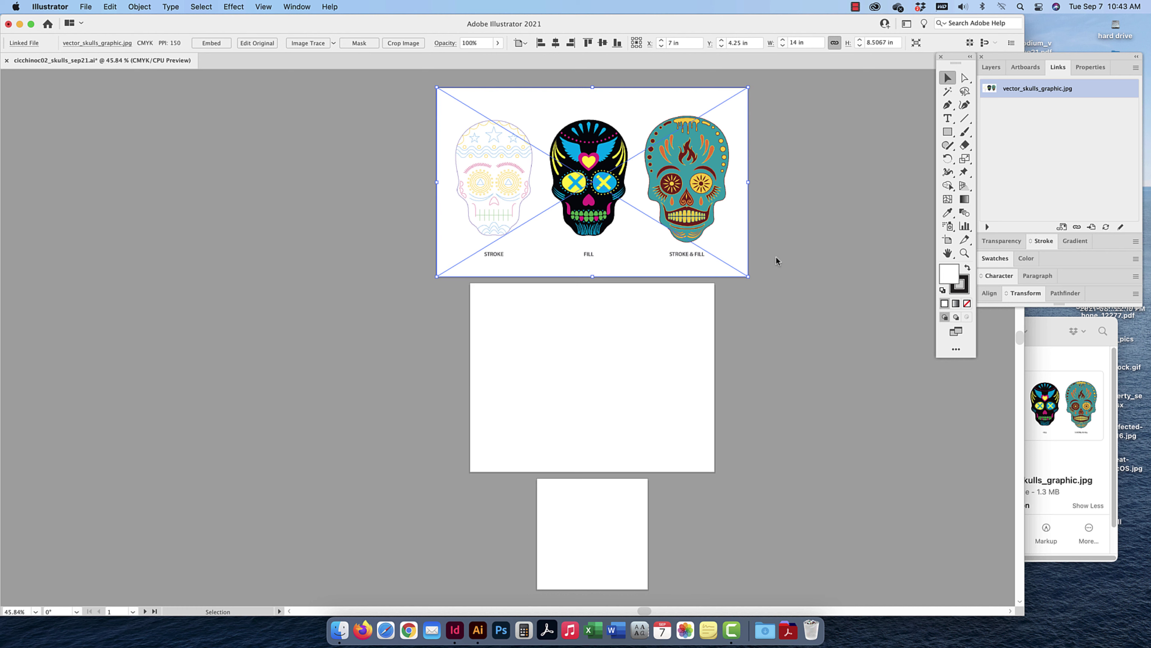
pyautogui.click(1052, 345)
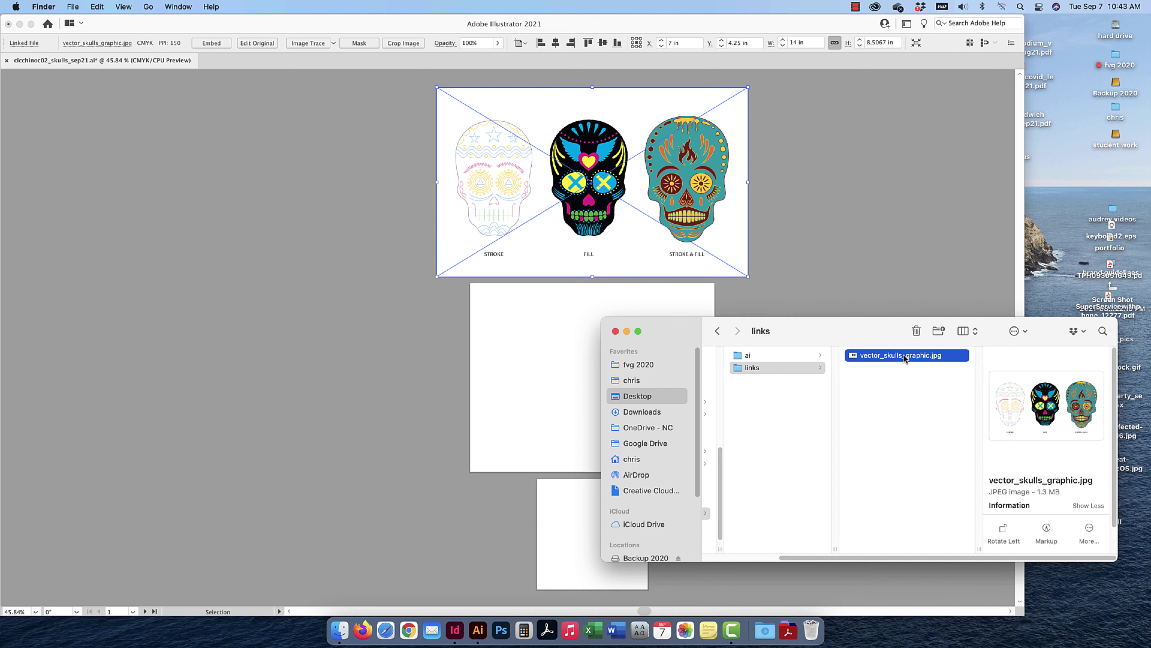
# Open vector_skulls_graphic.jpg from the Finder links folder directly in Illustrator, then shift the graphic up and to the right and copy it
pyautogui.moveTo(904, 358); pyautogui.dragTo(478, 633)
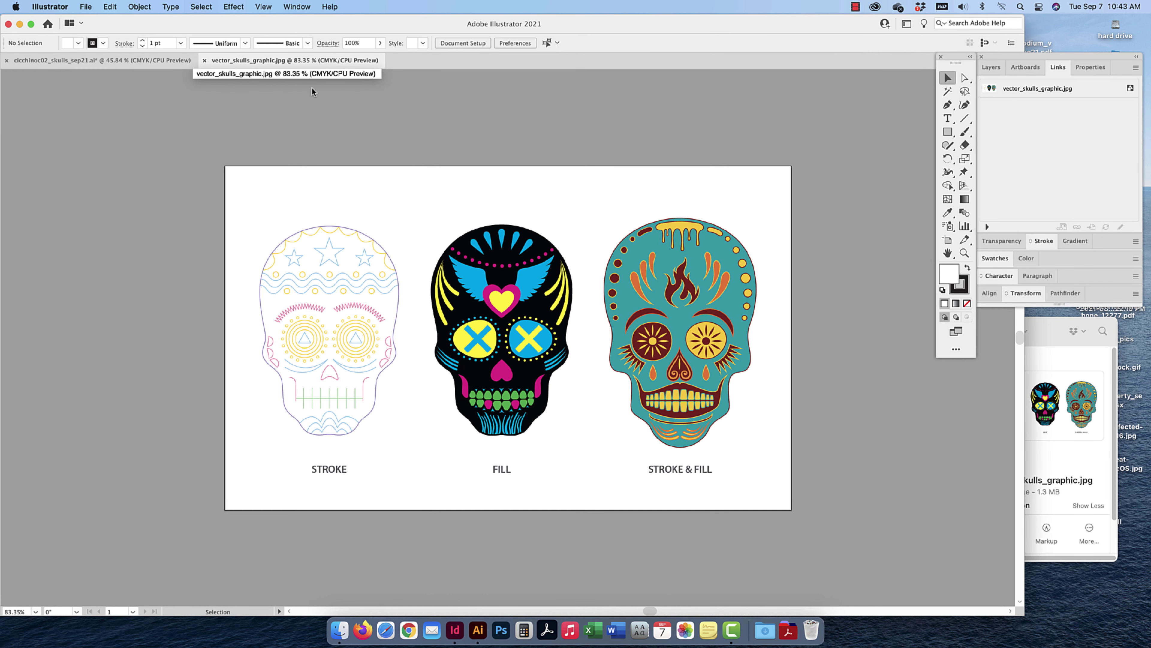
pyautogui.click(485, 258)
pyautogui.moveTo(487, 258); pyautogui.dragTo(530, 211)
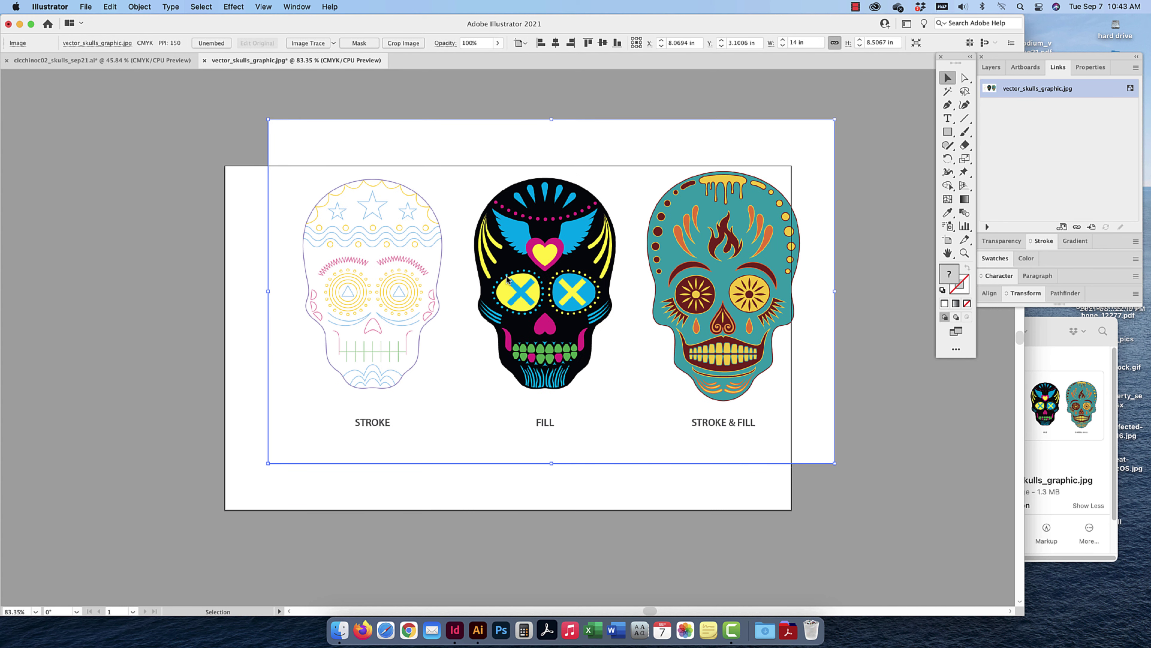
pyautogui.press('super+c')
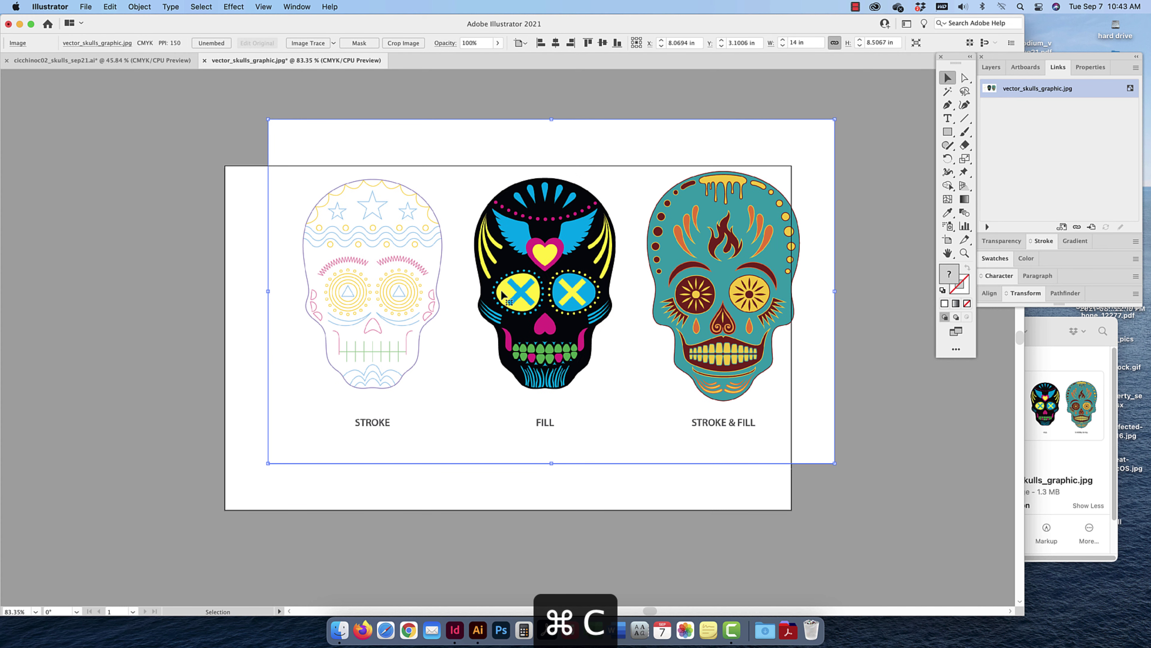
# Paste the copied skull graphic into the skulls .ai document with the second artboard active
pyautogui.click(110, 6)
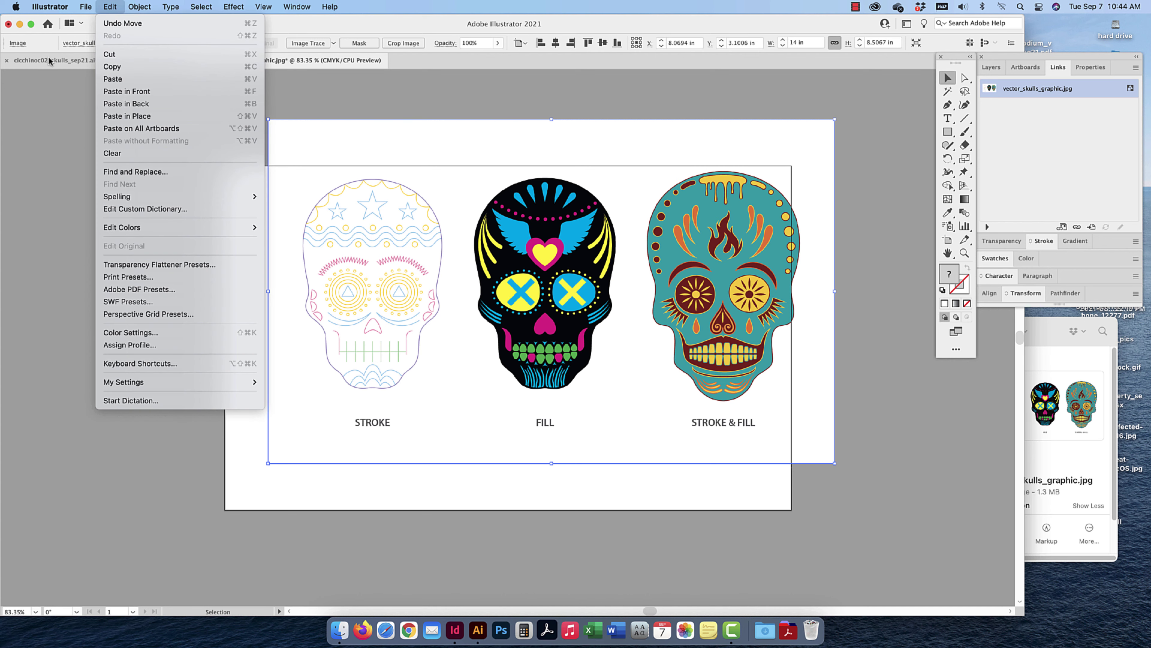
pyautogui.click(26, 84)
pyautogui.click(27, 62)
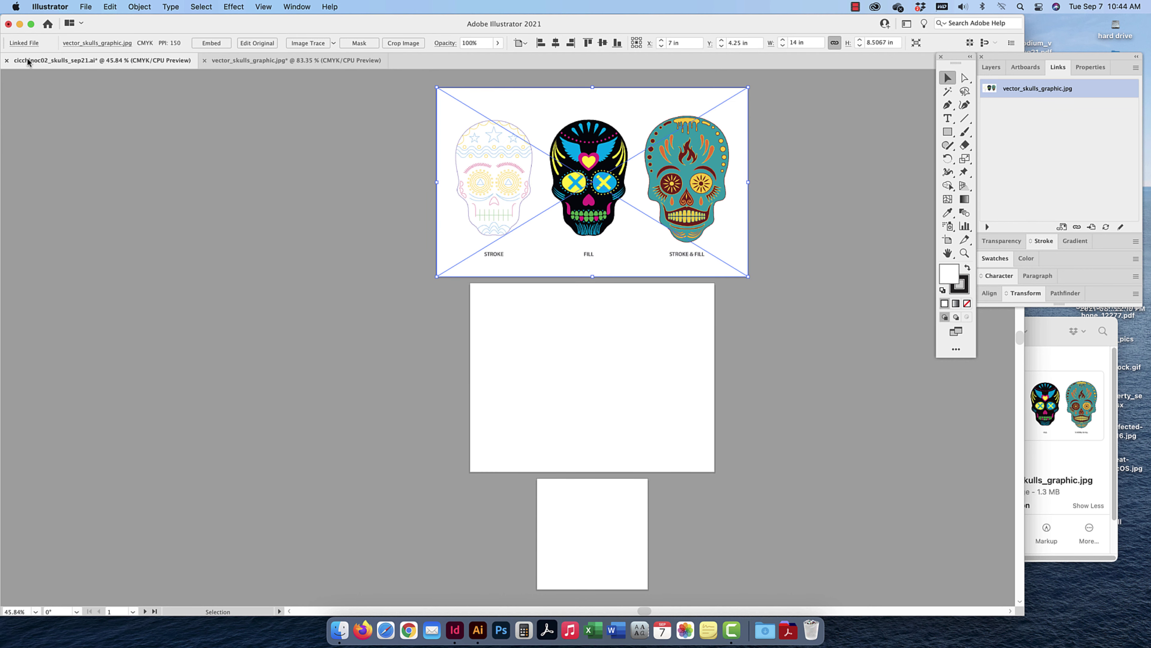
pyautogui.click(636, 378)
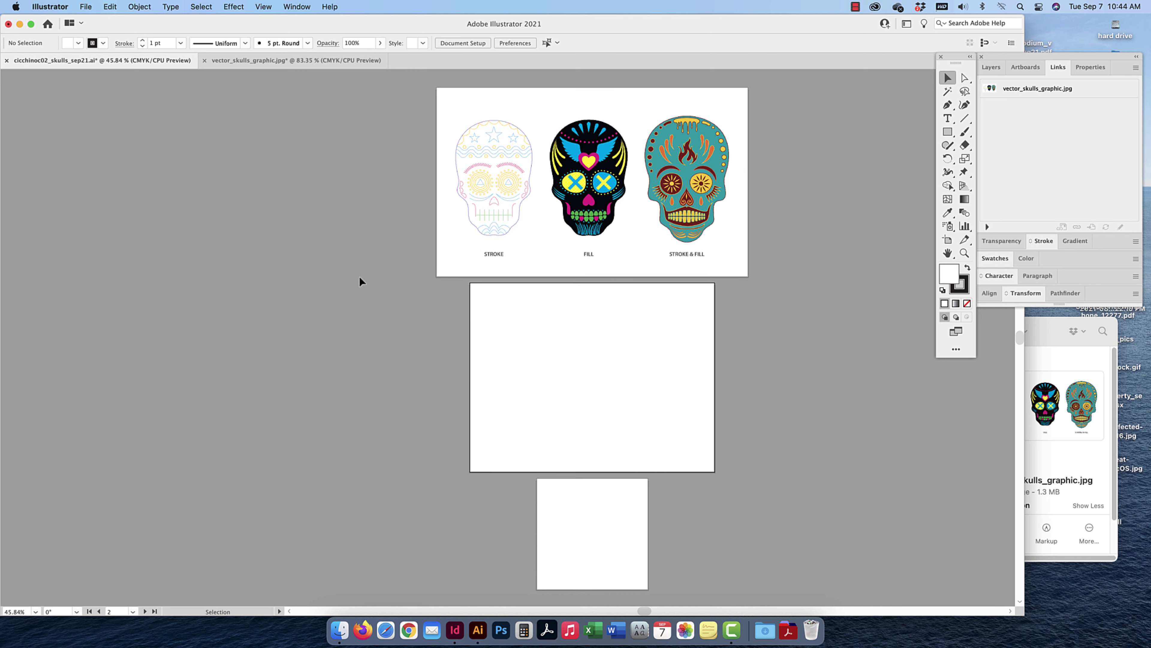
pyautogui.press('super+v')
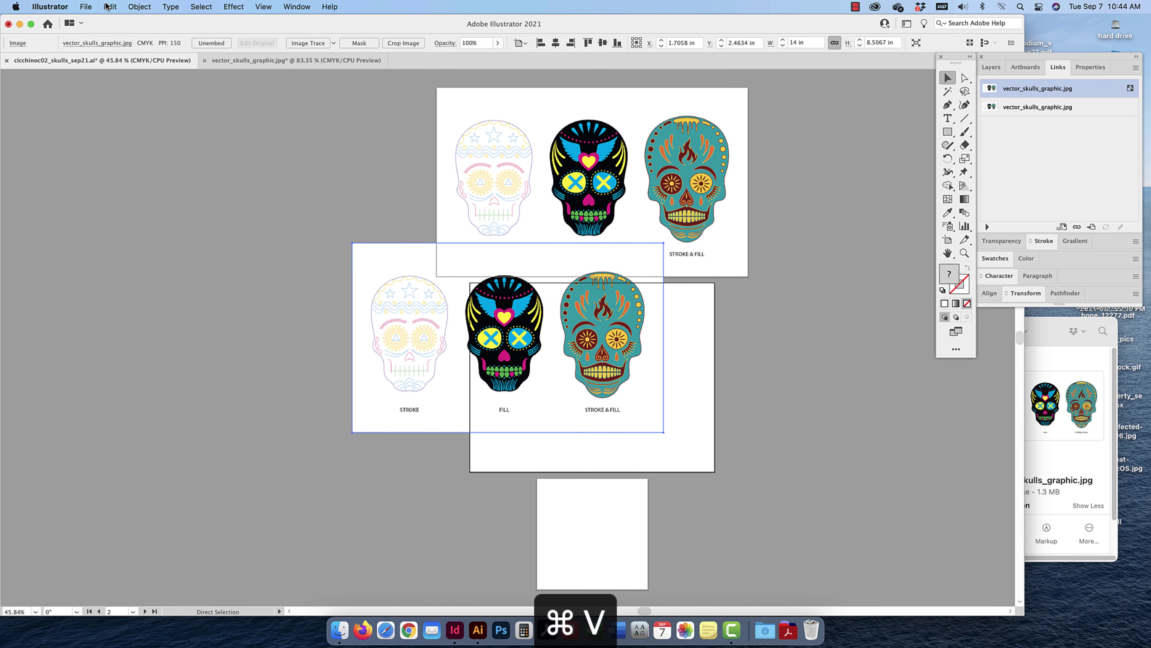
pyautogui.click(110, 6)
pyautogui.click(48, 102)
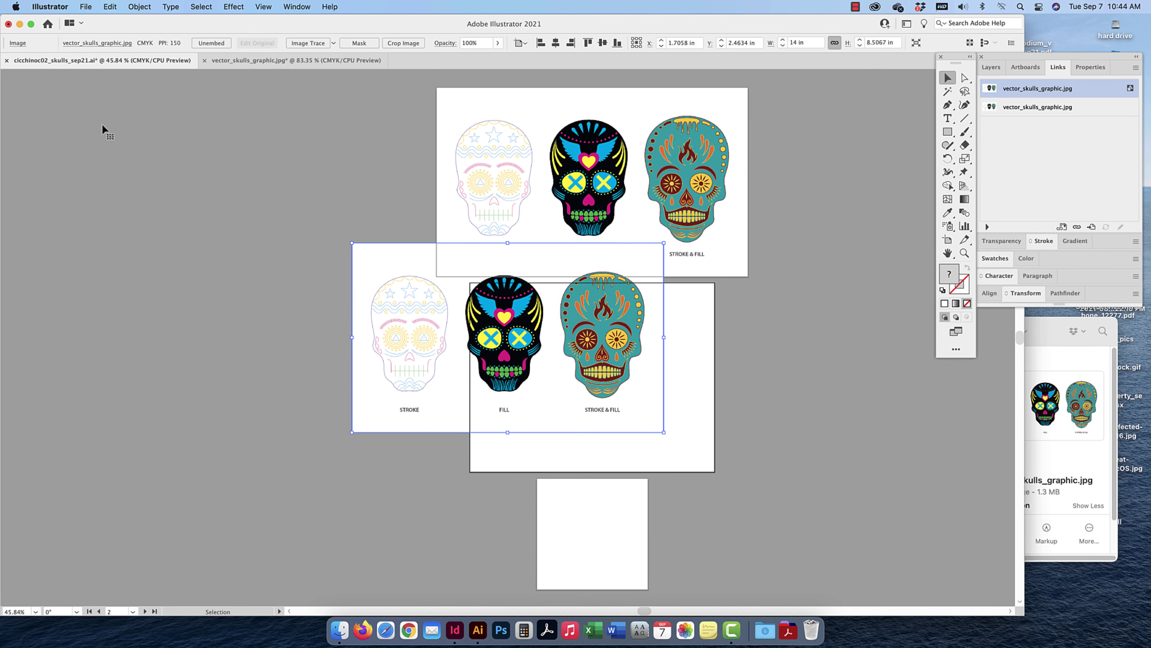
# Move the pasted skull graphic onto the second artboard, matching its upper and lower edges to the artboard at X 5.822 in, Y 4.25 in
pyautogui.moveTo(607, 346); pyautogui.dragTo(699, 386)
pyautogui.moveTo(775, 248); pyautogui.dragTo(706, 330)
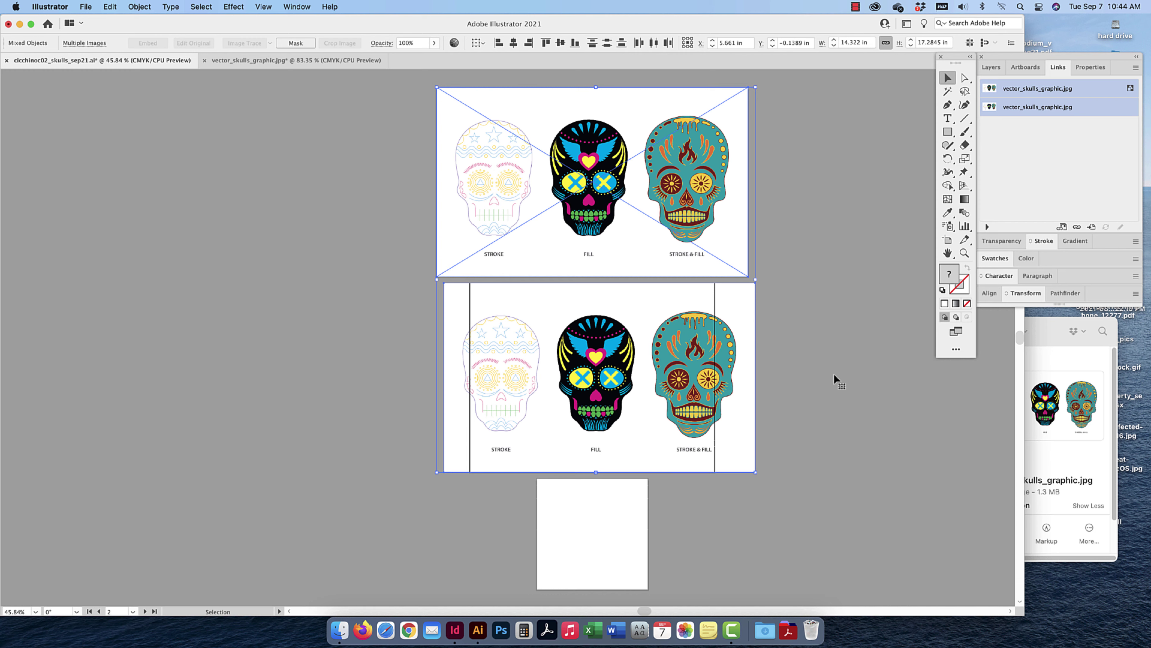
pyautogui.click(761, 375)
pyautogui.click(609, 379)
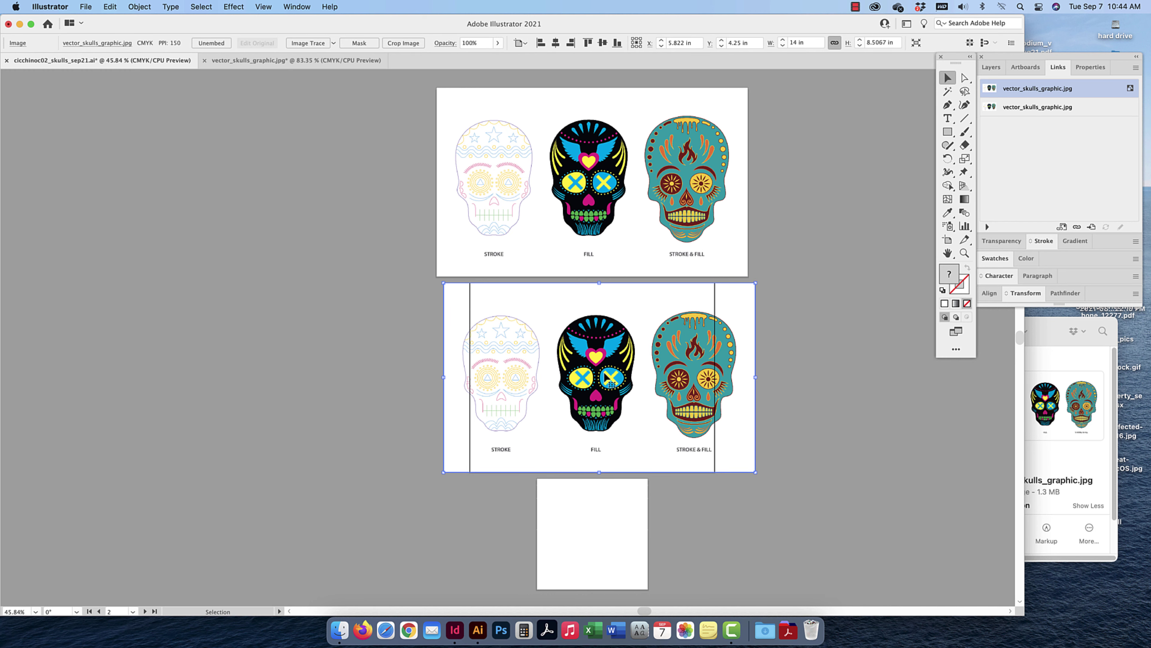
pyautogui.hscroll(1, 605, 374)
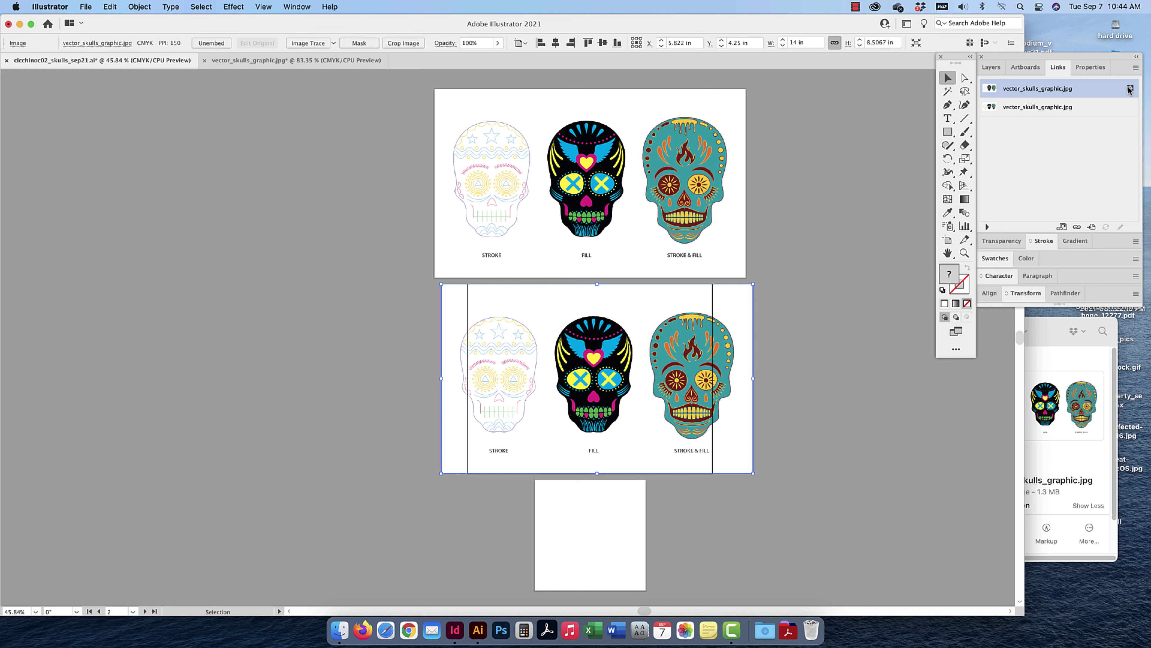
# Delete the embedded skull graphic from the second artboard
pyautogui.click(809, 275)
pyautogui.click(726, 317)
pyautogui.press('Delete')
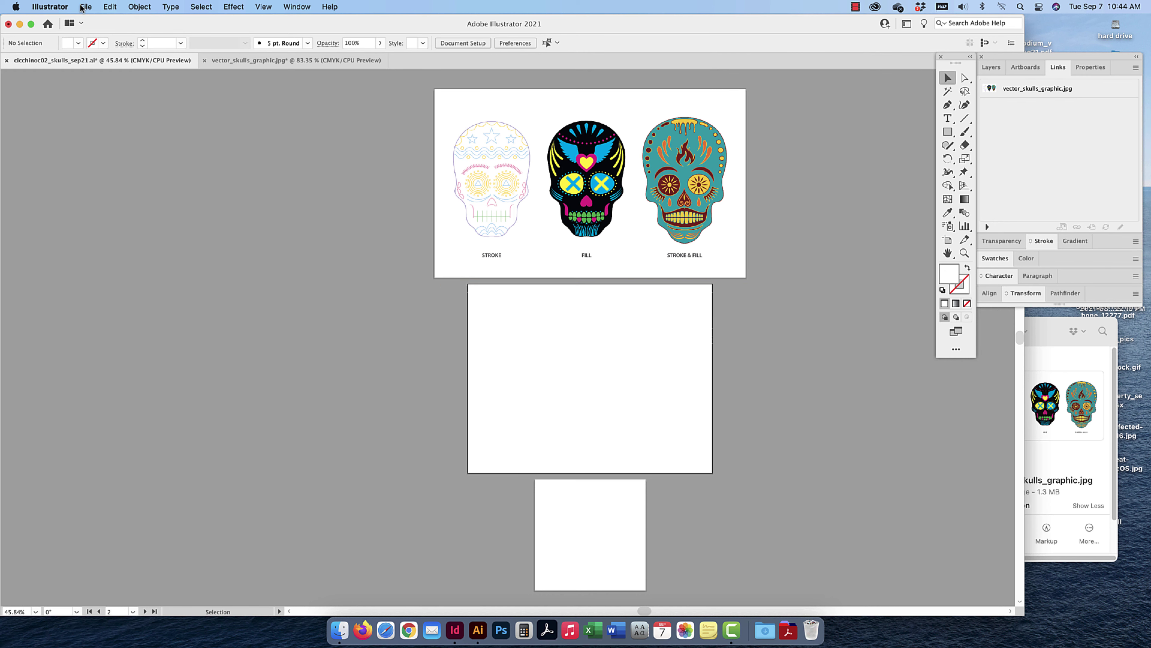
# Open vector_skulls_graphic.jpg again from the links folder, accepting another window, and copy the skull graphic from its document
pyautogui.click(86, 6)
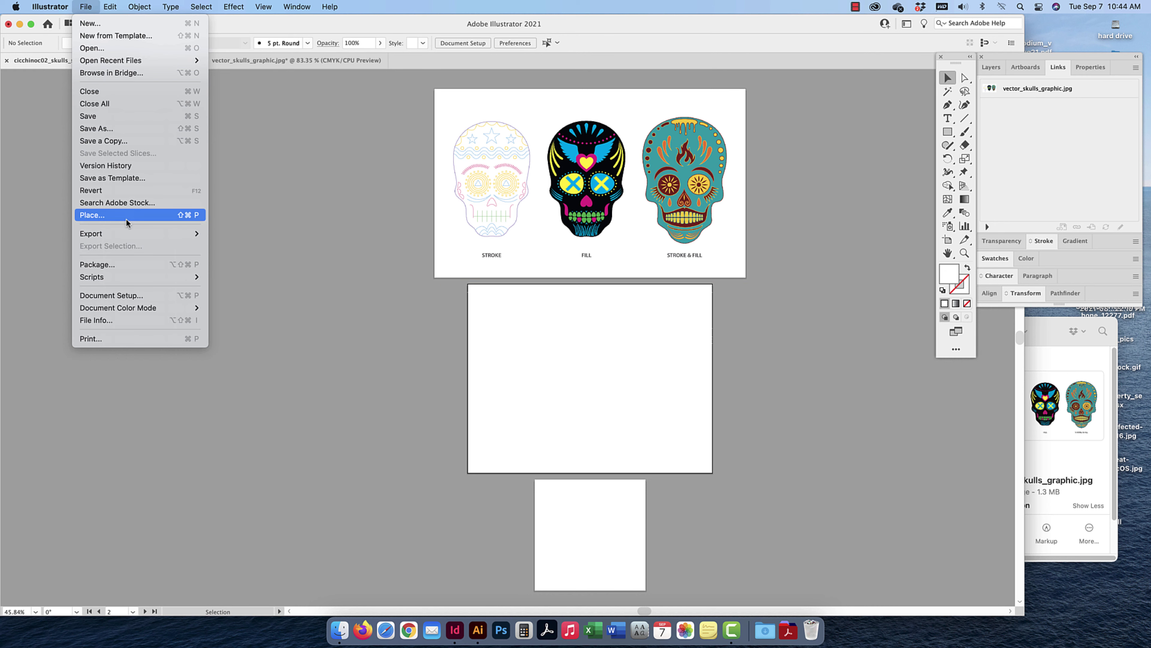
pyautogui.click(92, 48)
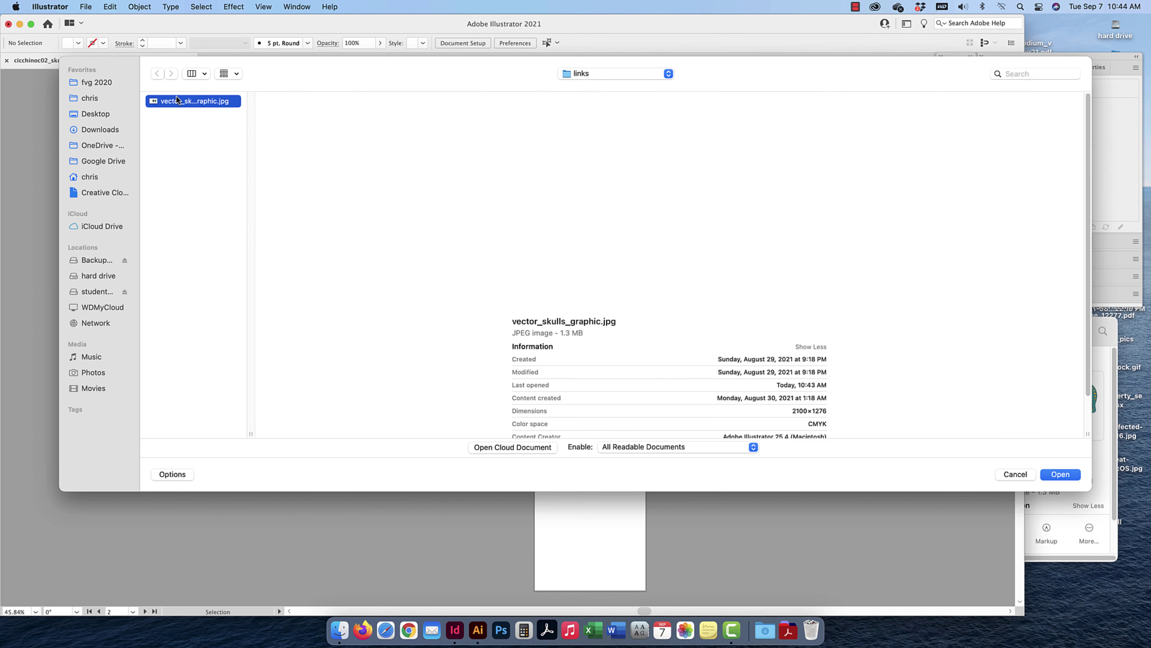
pyautogui.click(1059, 474)
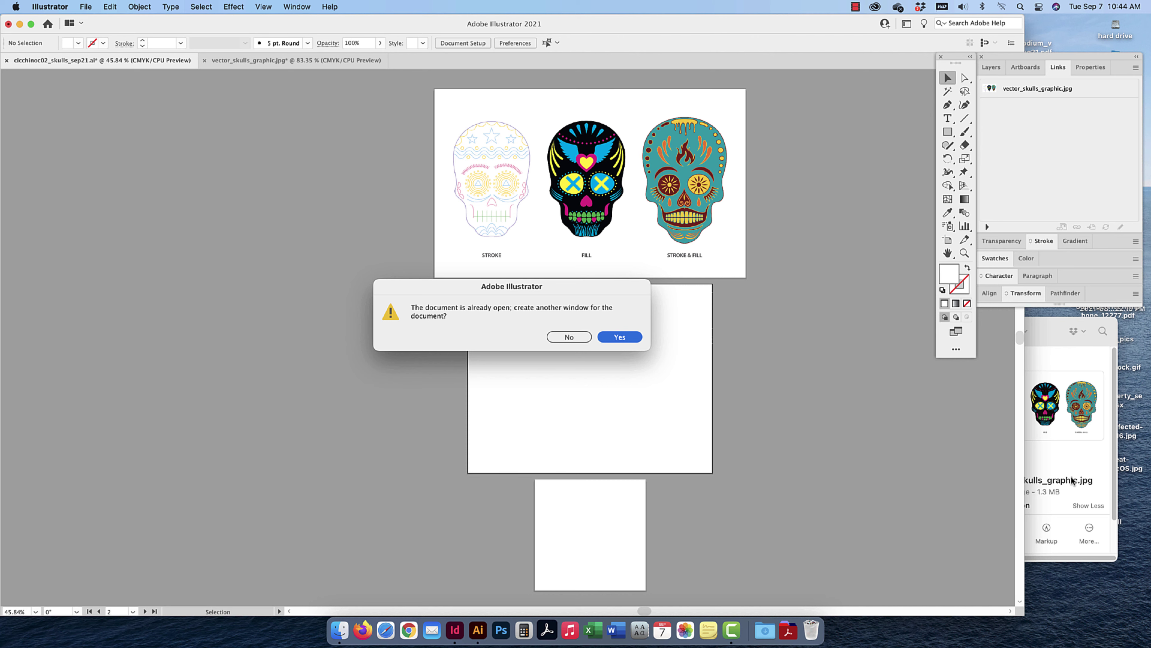
pyautogui.click(624, 338)
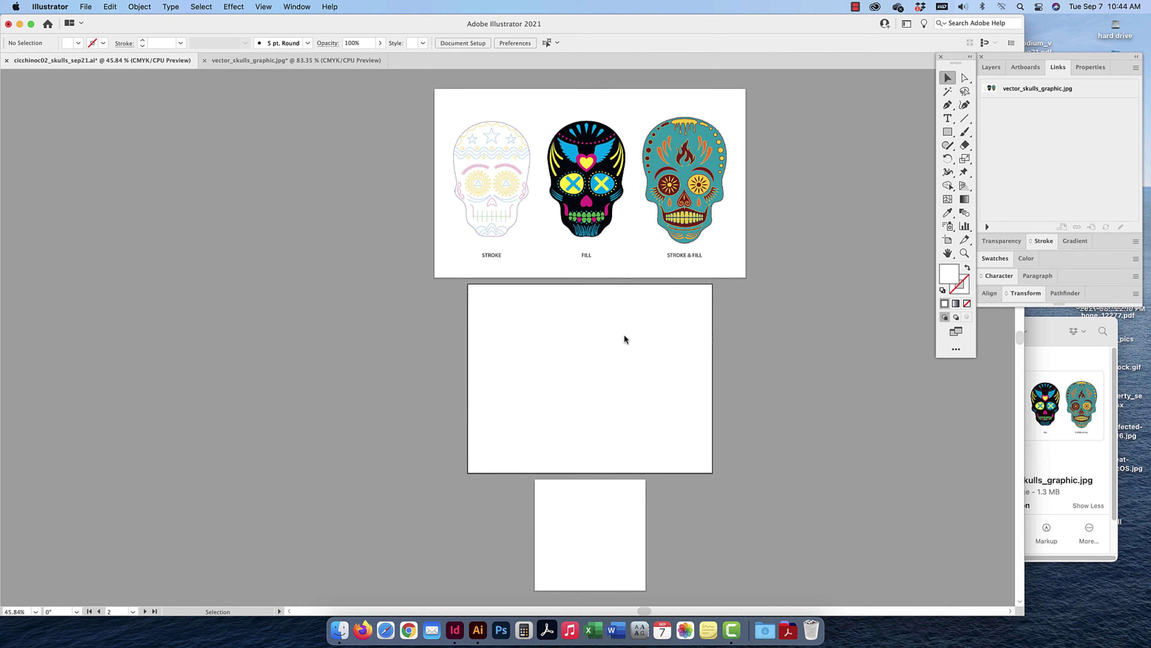
pyautogui.click(205, 61)
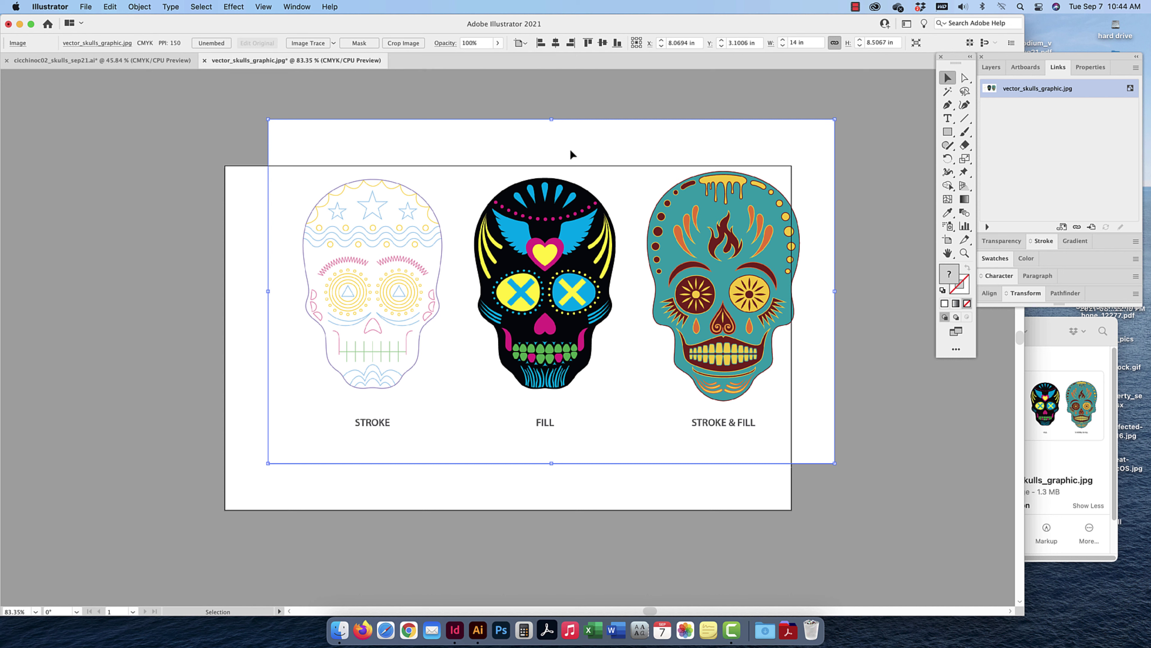
pyautogui.press('super+c')
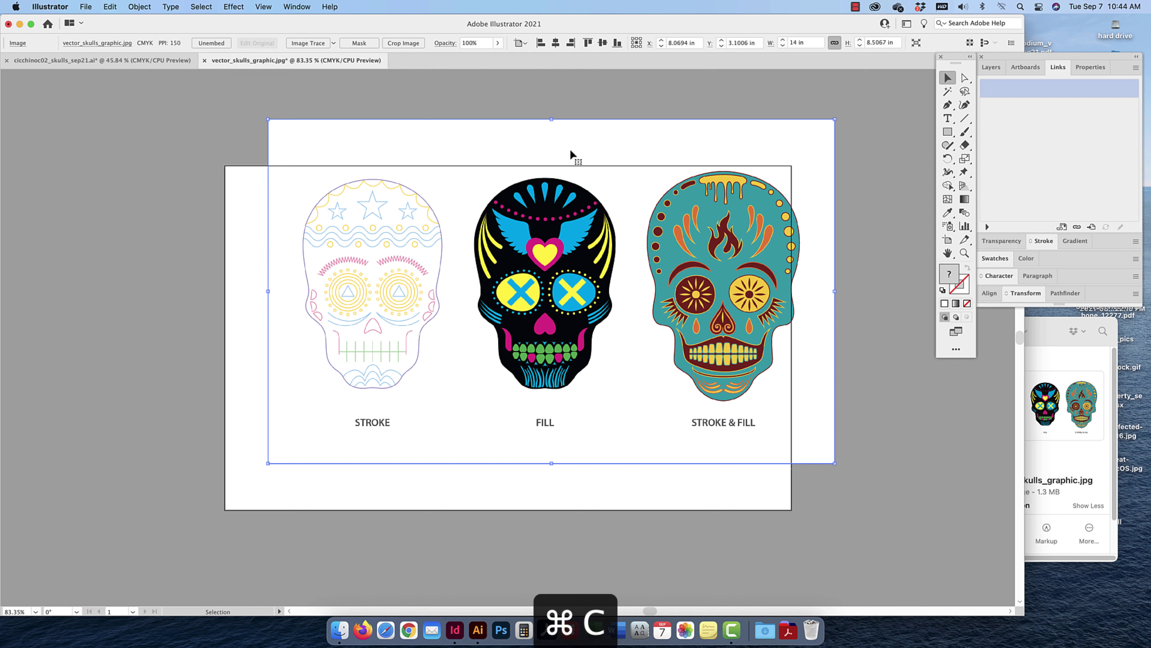
# Paste the copied graphic over the second artboard of the skulls .ai document at about X 5.95 in, Y 3.98 in, then delete it
pyautogui.click(123, 60)
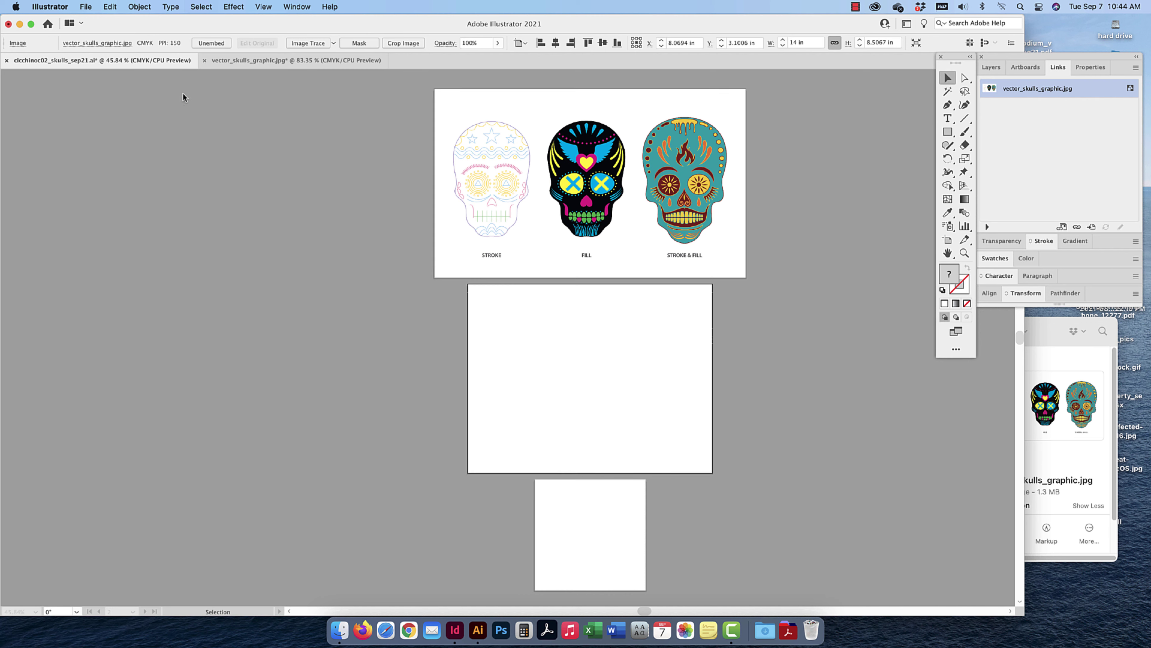
pyautogui.press('super+v')
pyautogui.moveTo(537, 309); pyautogui.dragTo(625, 342)
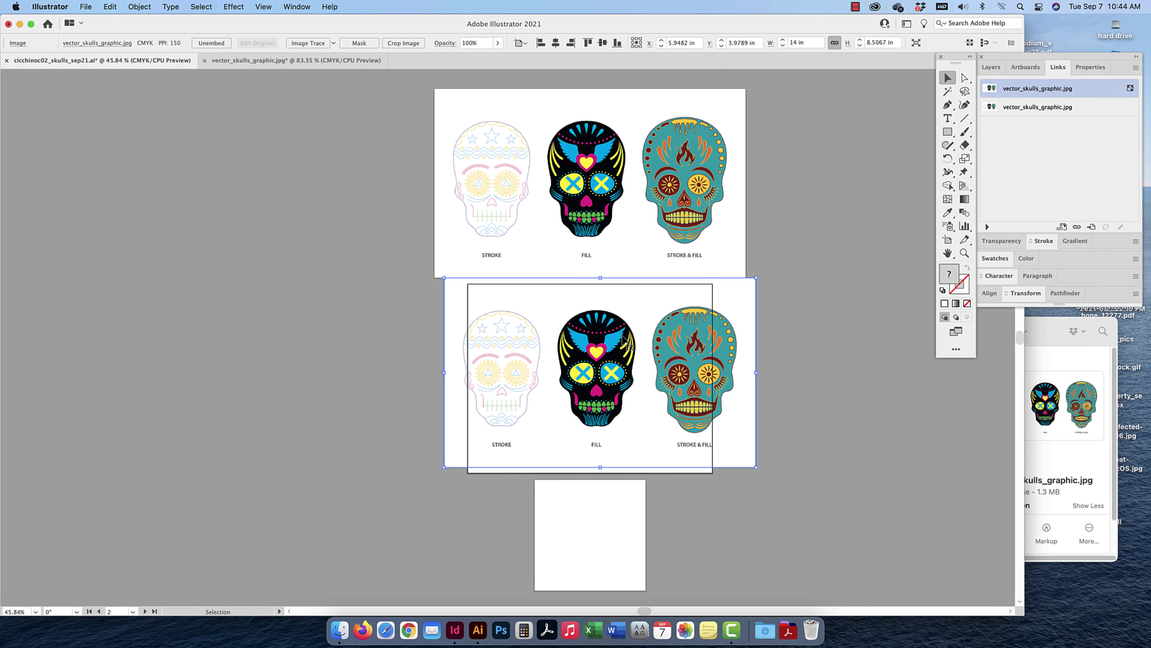
pyautogui.press('Delete')
# Embed the linked vector_skulls_graphic.jpg image on the first artboard
pyautogui.click(704, 226)
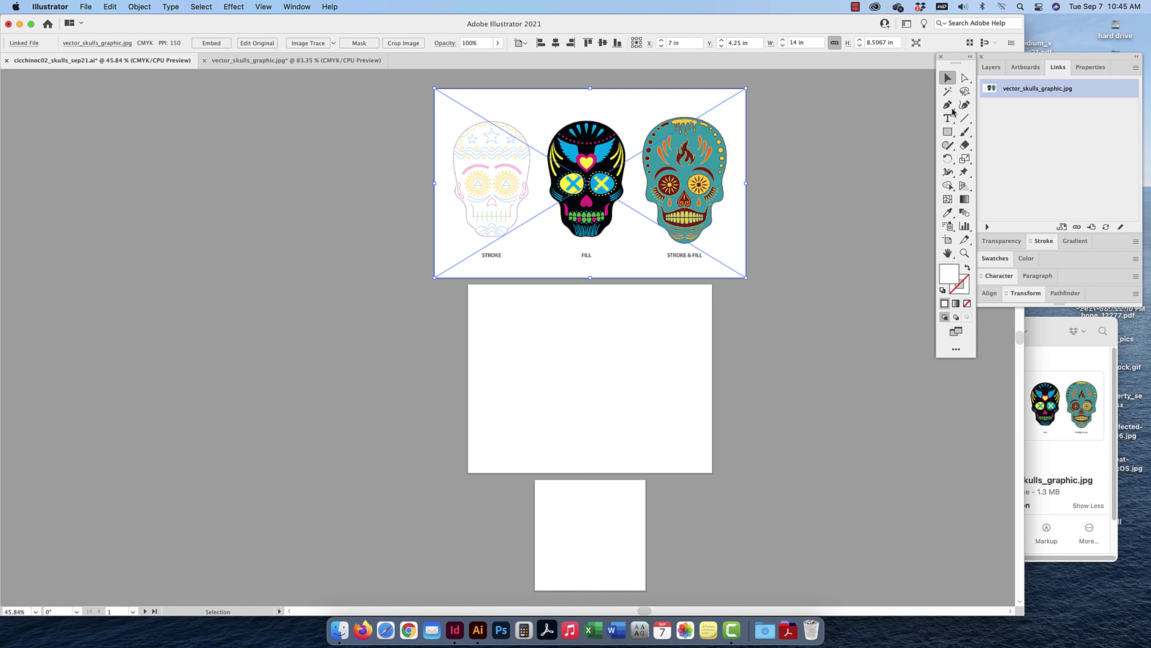
pyautogui.click(1136, 69)
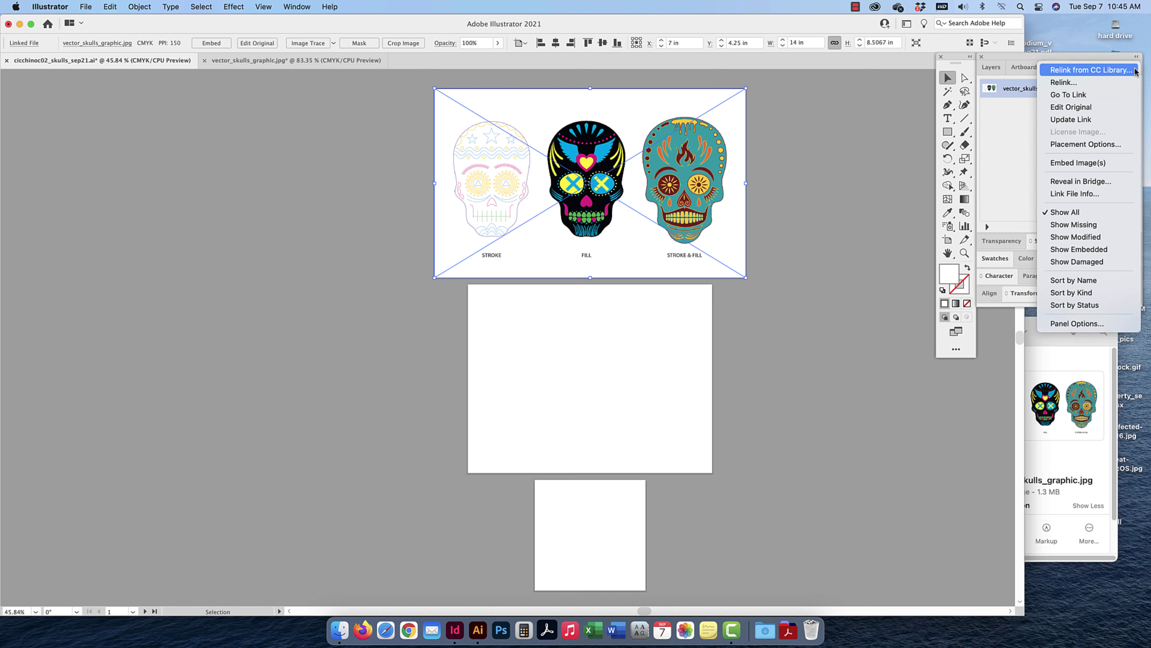
pyautogui.click(1078, 163)
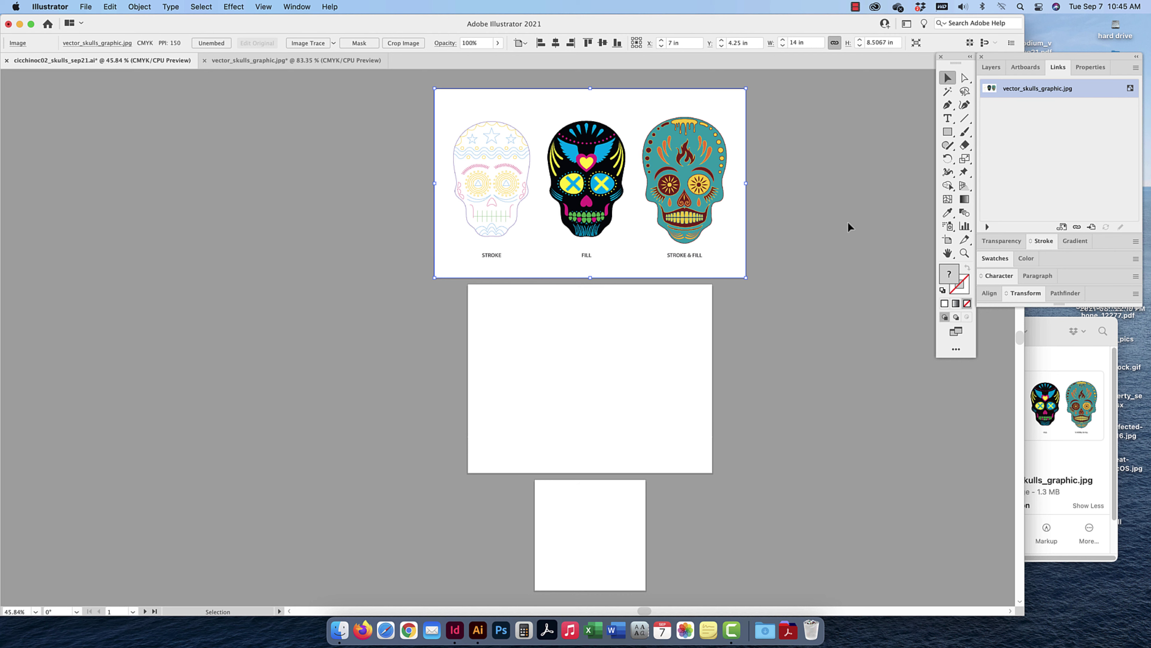
# Check the source file in the Finder links folder, then return to Illustrator and examine the embedded graphic on the first artboard
pyautogui.click(1043, 341)
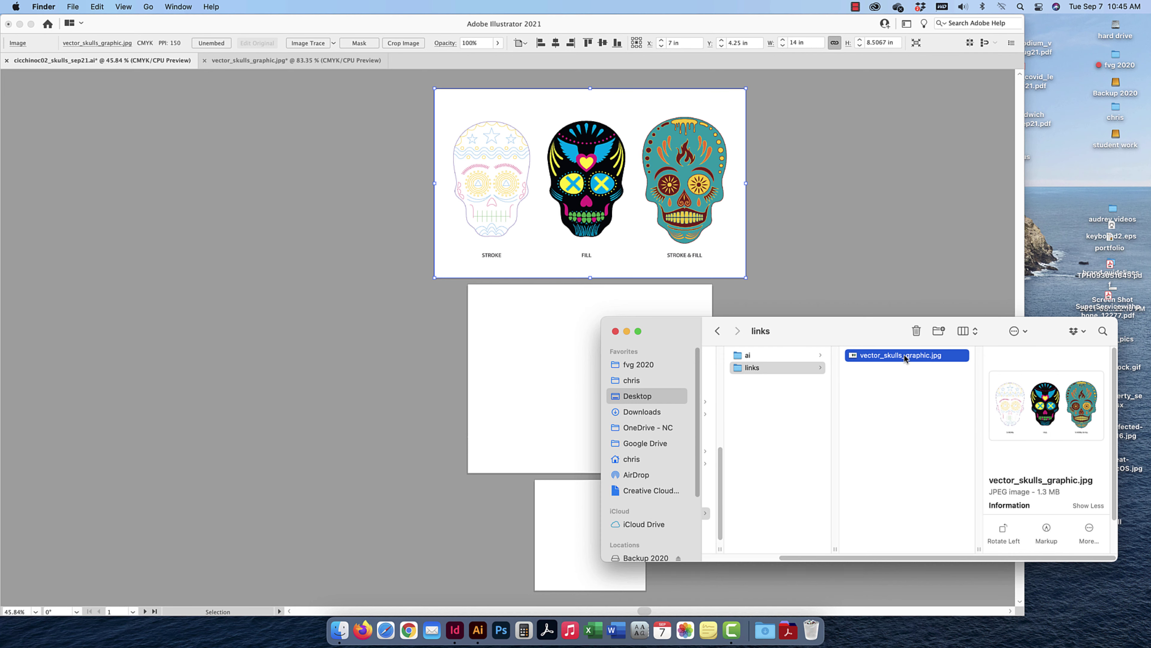
pyautogui.click(749, 223)
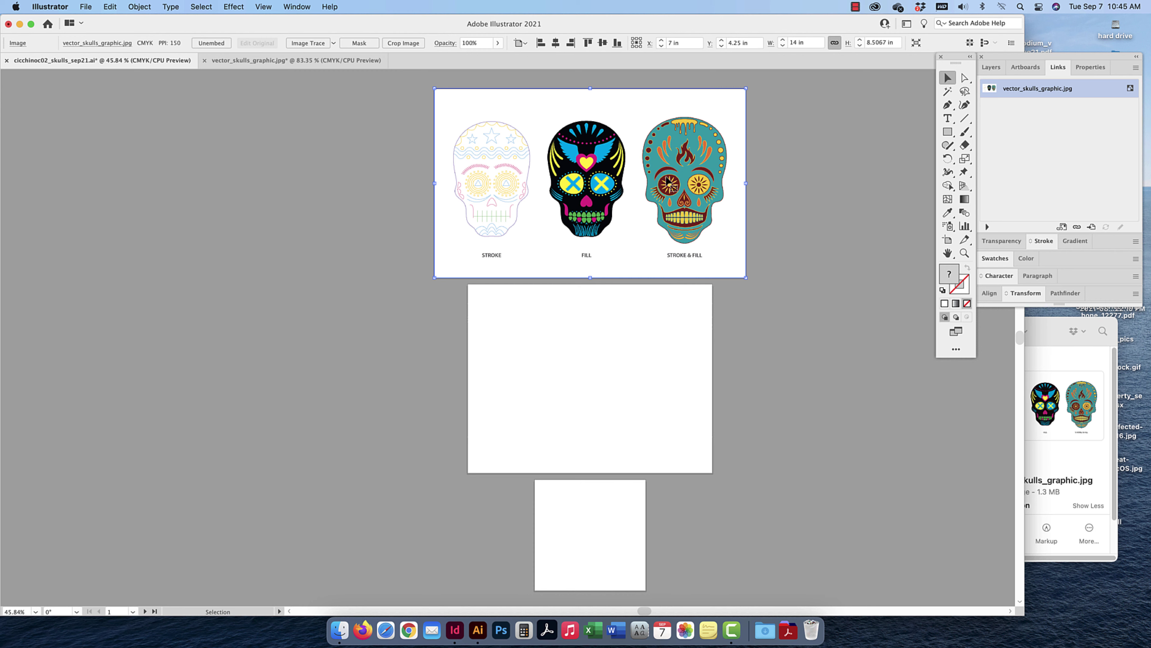
pyautogui.hscroll(-2, 612, 386)
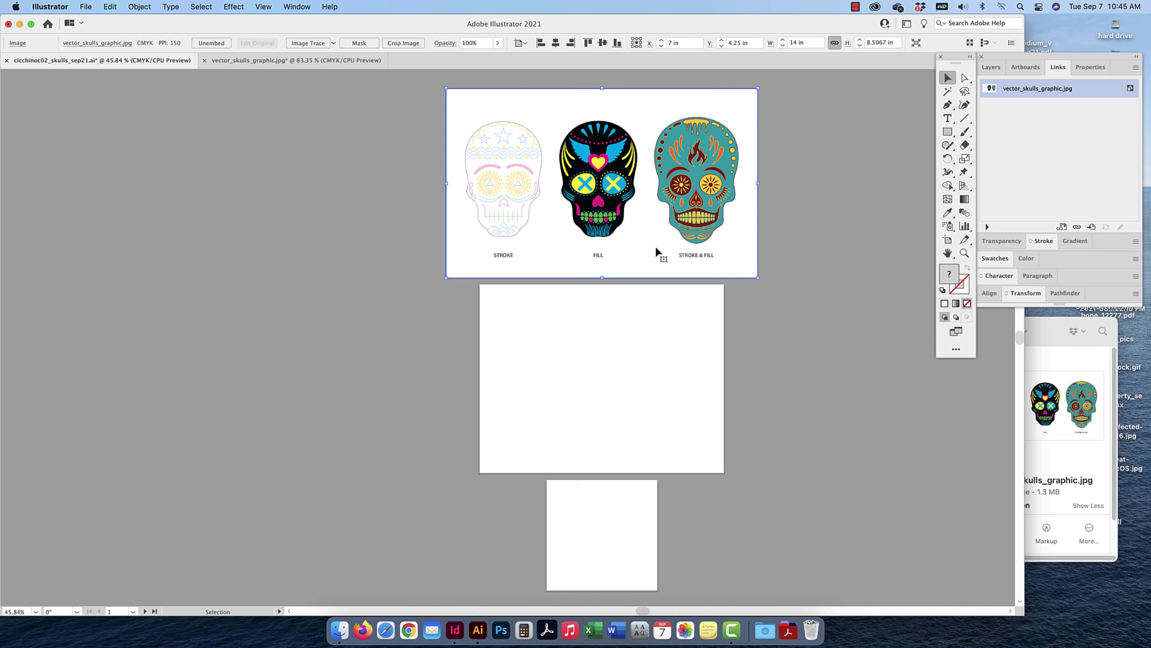
pyautogui.click(775, 223)
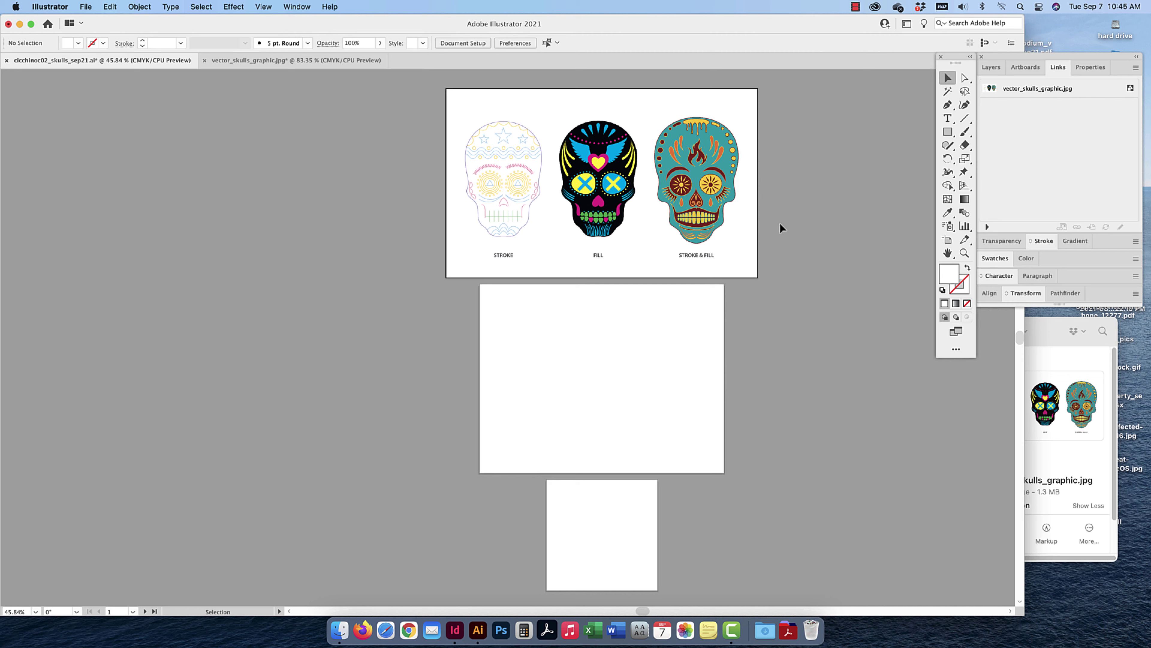
pyautogui.click(725, 236)
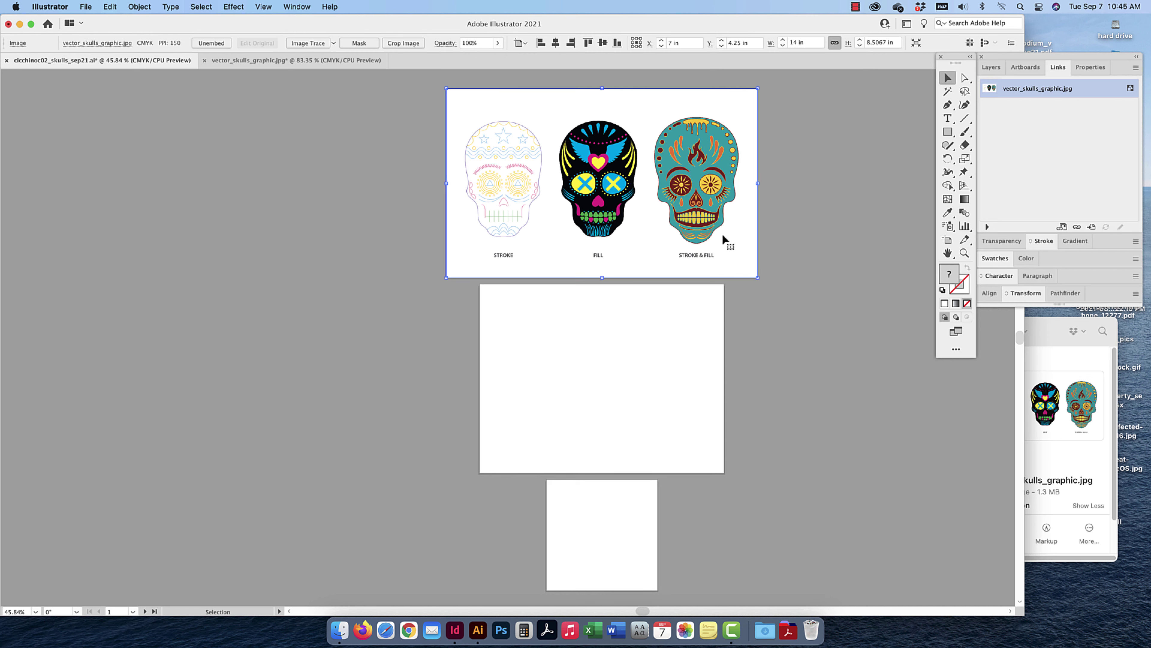
pyautogui.click(860, 237)
pyautogui.moveTo(685, 168); pyautogui.dragTo(609, 174)
# Check the Smart Guides setting and turn Smart Guides off
pyautogui.click(299, 7)
pyautogui.moveTo(263, 6)
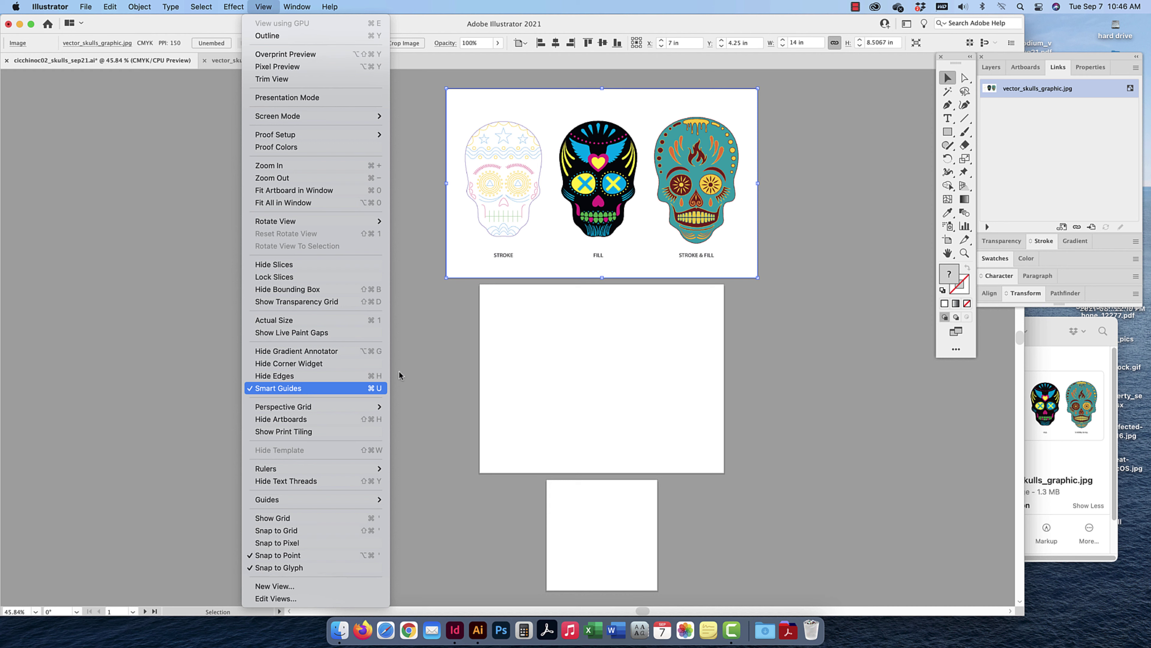
pyautogui.click(538, 356)
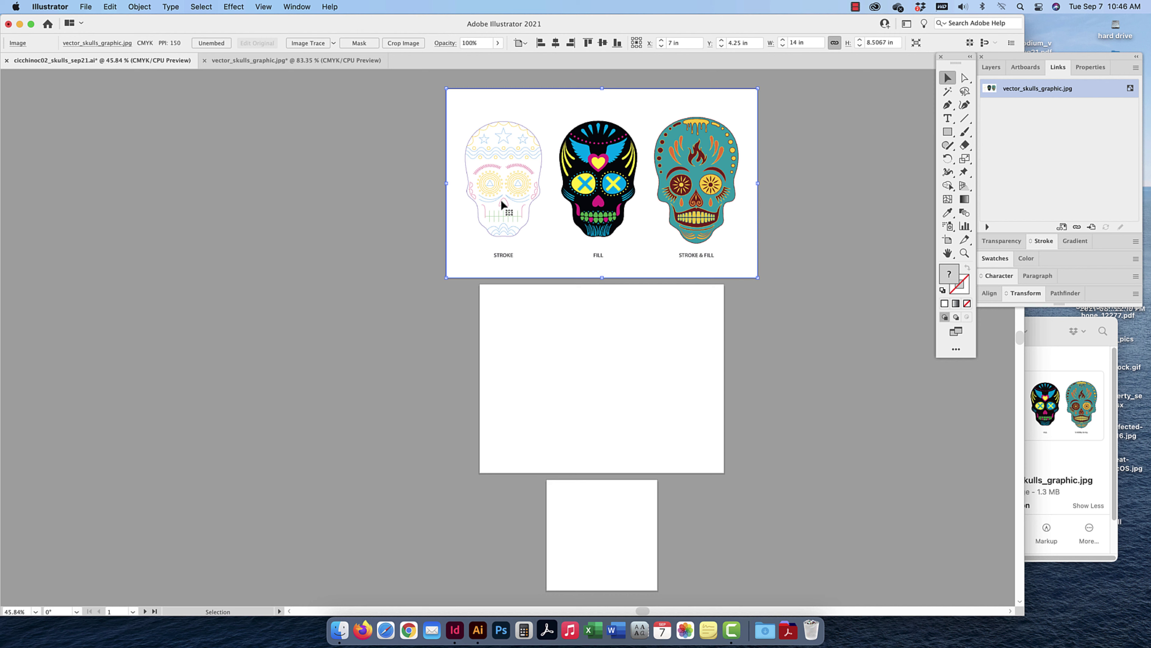
pyautogui.press('super+u')
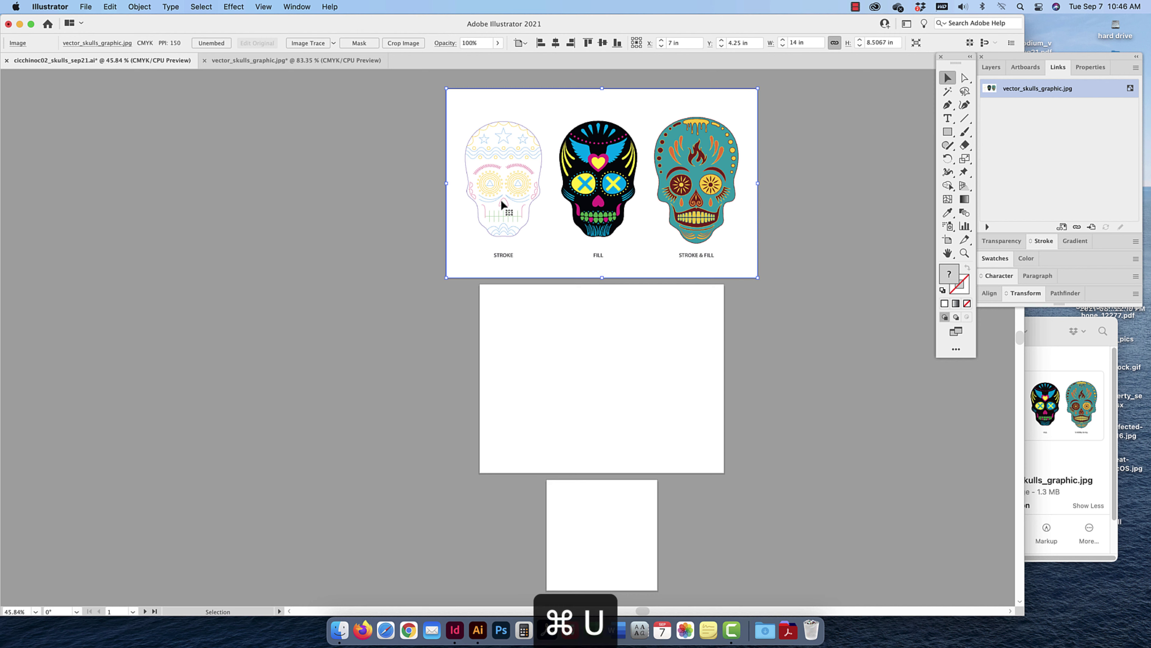
# Move the skull graphic partly off the first artboard to about X 11.68 in, Y 6.10 in, and turn Smart Guides back on
pyautogui.press('super+equal')
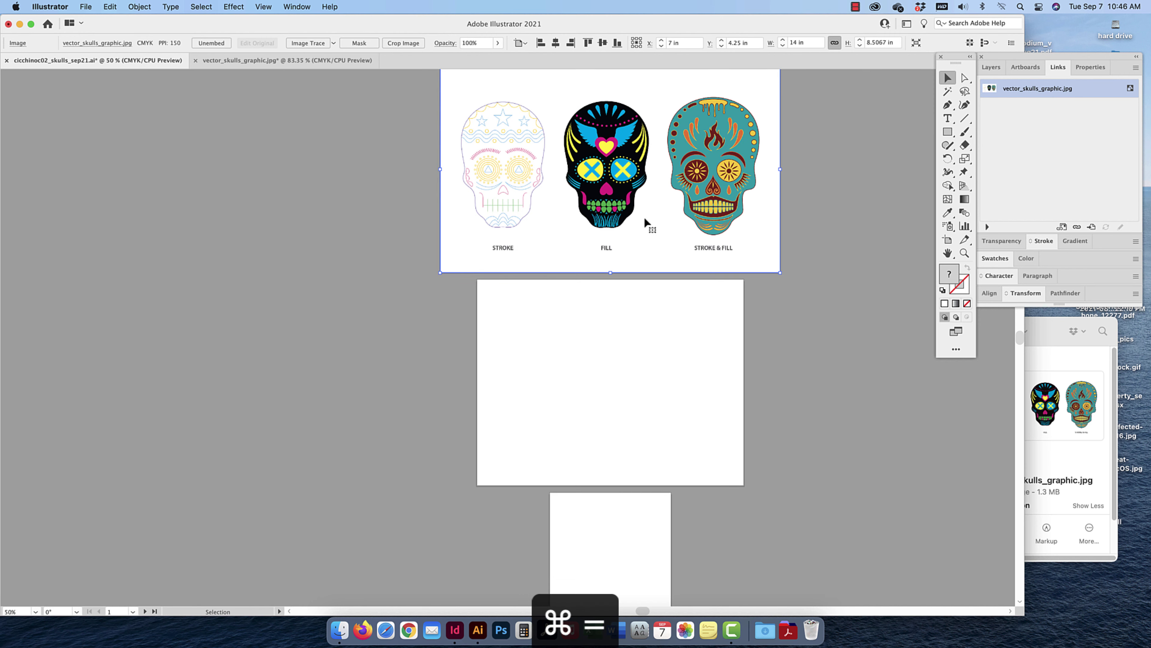
pyautogui.scroll(10, 613, 404)
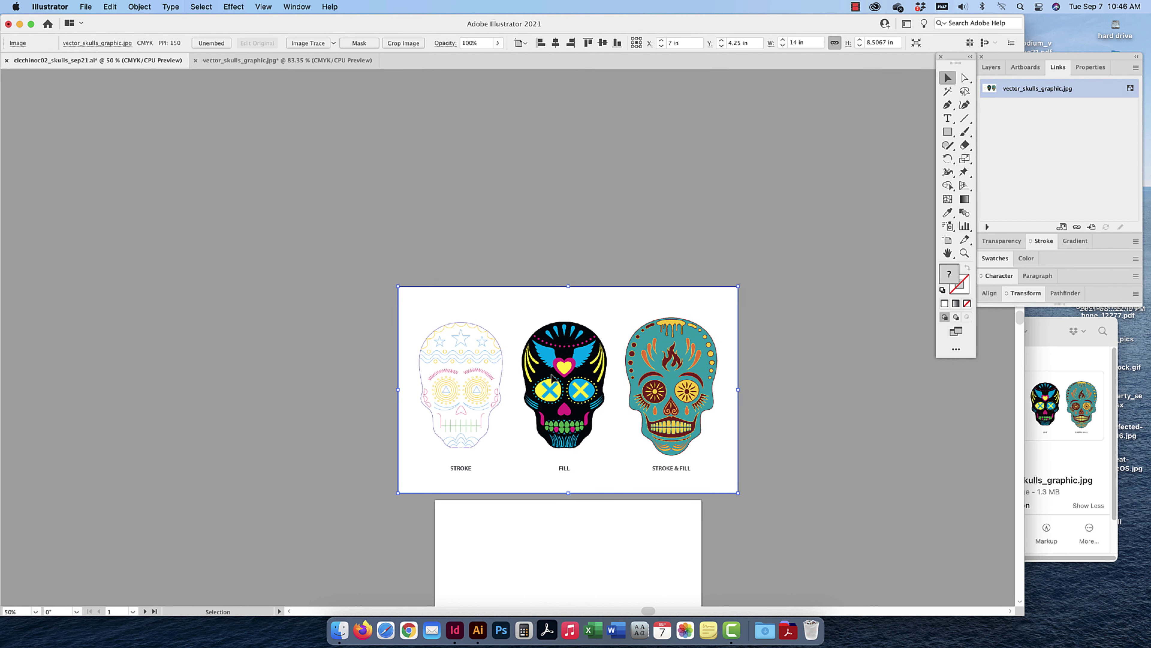
pyautogui.moveTo(579, 374); pyautogui.dragTo(647, 435)
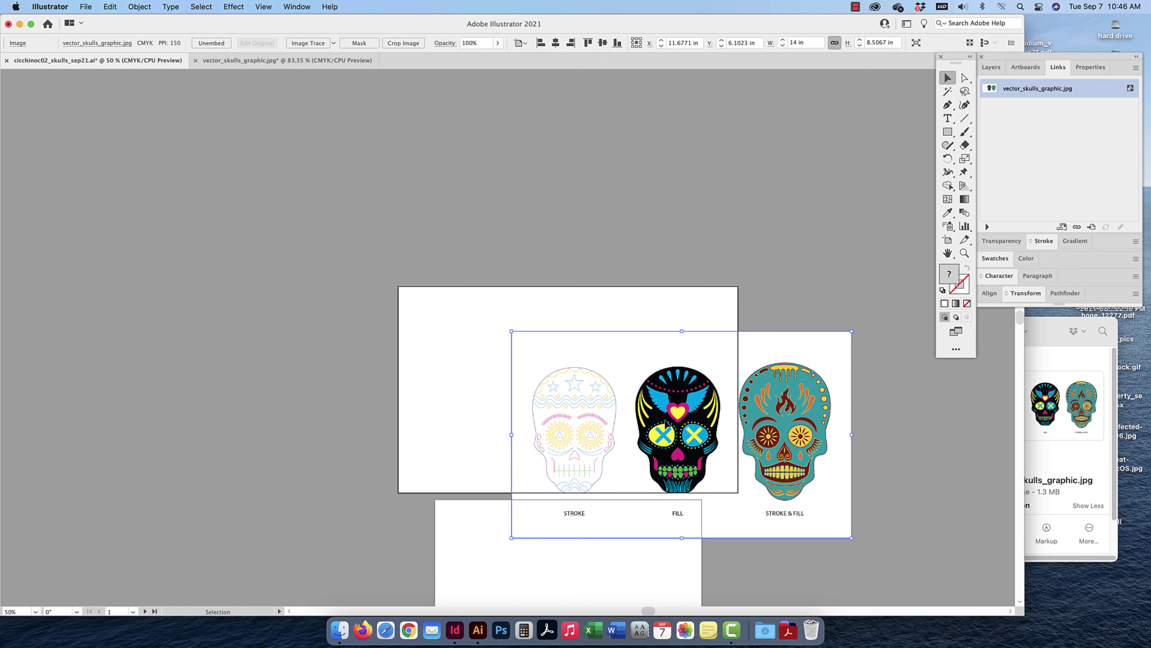
pyautogui.press('super+u')
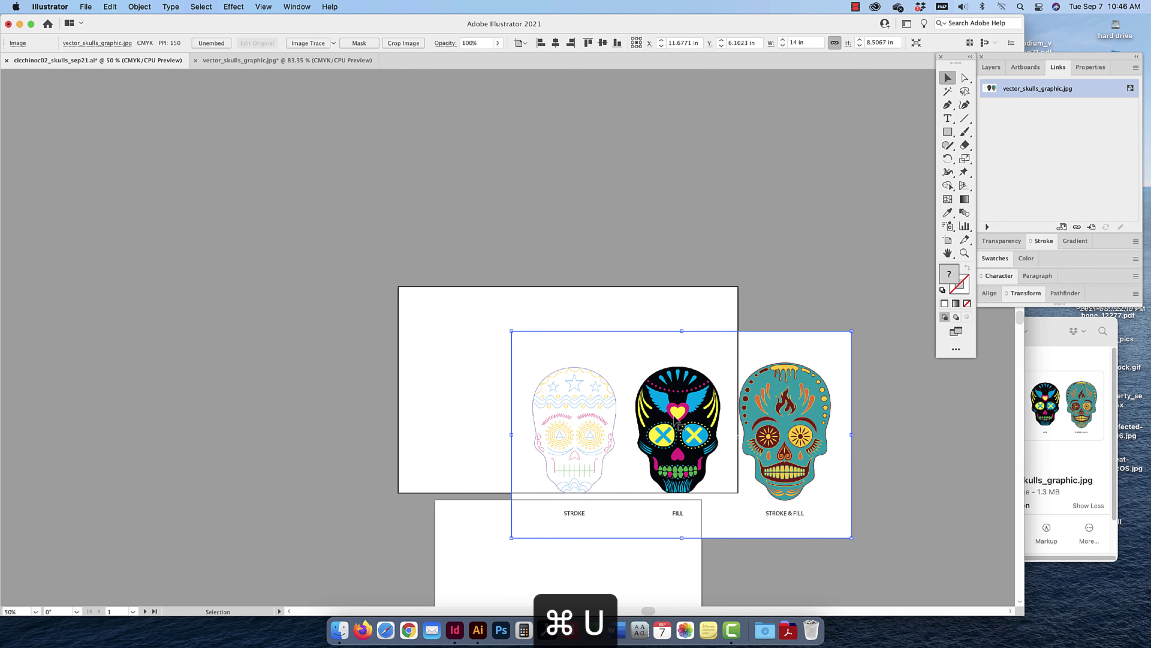
# Move the skull graphic with Smart Guides so it snaps to the first artboard's center at X 7 in, Y 4.25 in
pyautogui.moveTo(678, 403); pyautogui.dragTo(602, 386)
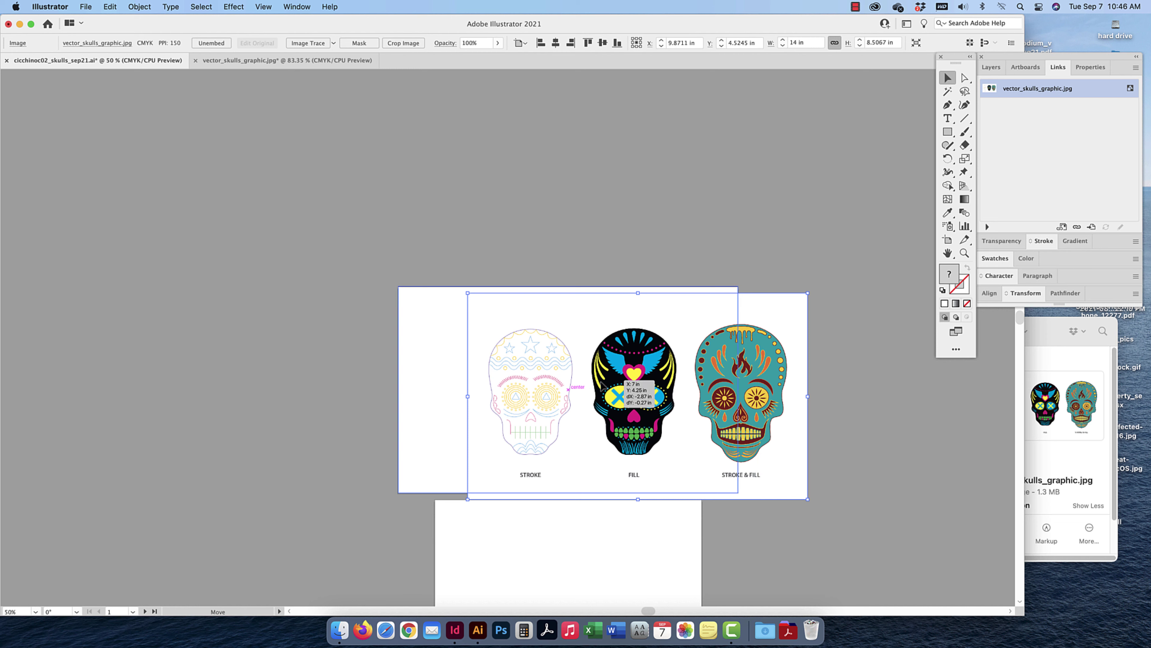
pyautogui.moveTo(603, 386); pyautogui.dragTo(602, 386)
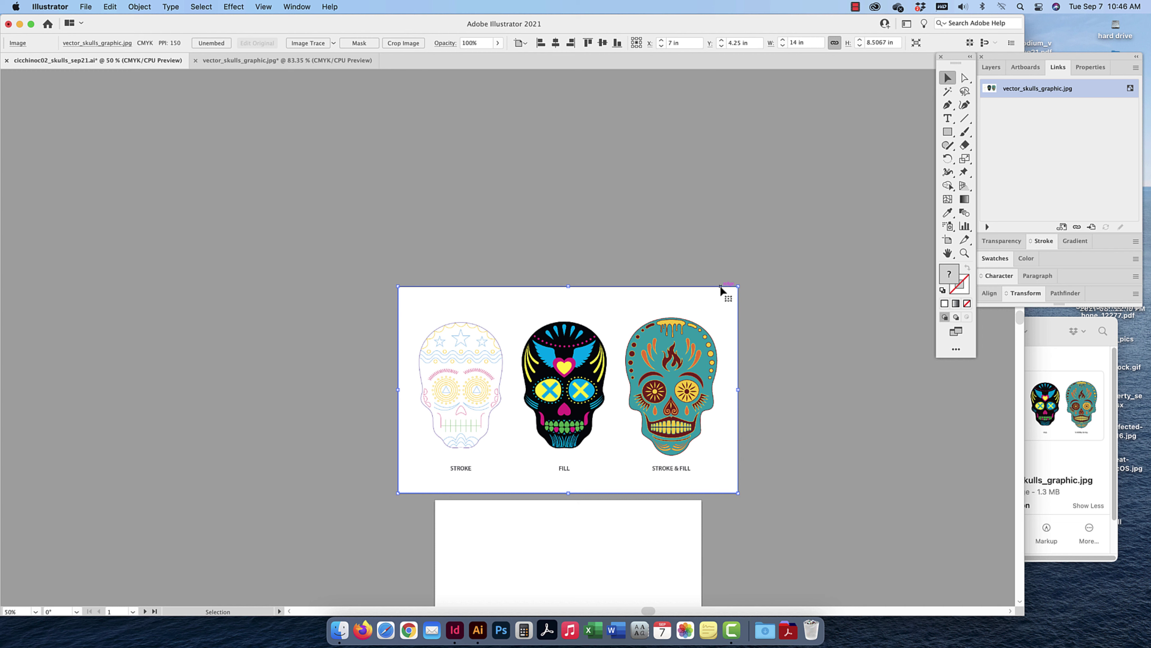
pyautogui.click(699, 275)
pyautogui.click(628, 383)
# Set alignment to the artboard and center the skull graphic horizontally and vertically on the trace artboard
pyautogui.click(295, 6)
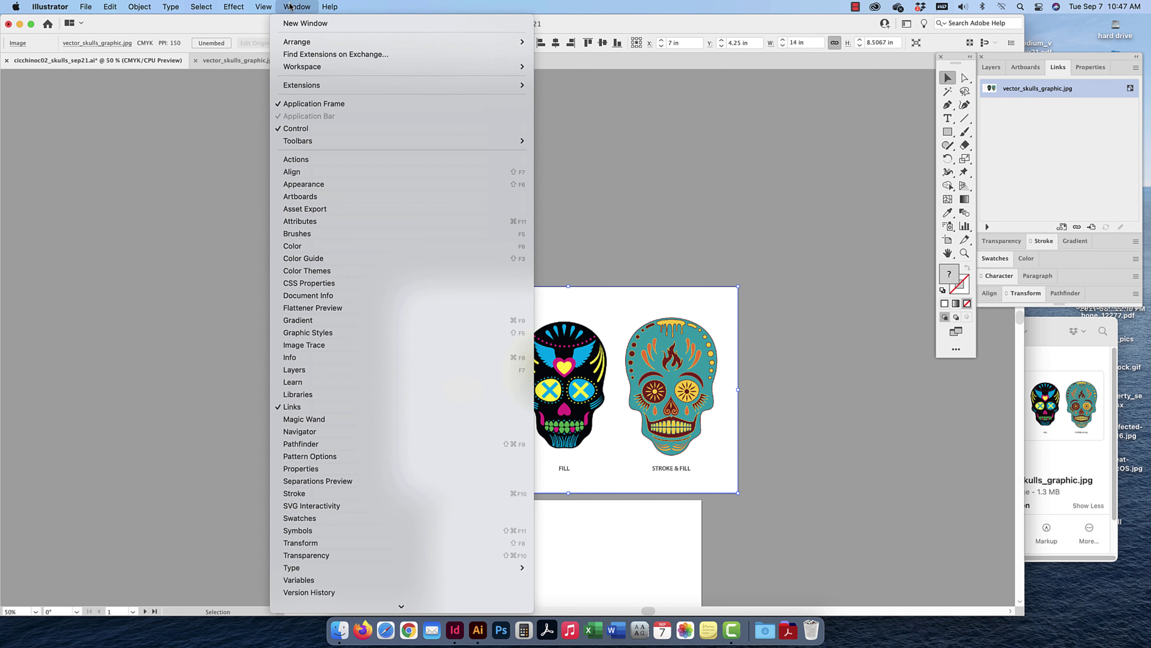
pyautogui.click(316, 173)
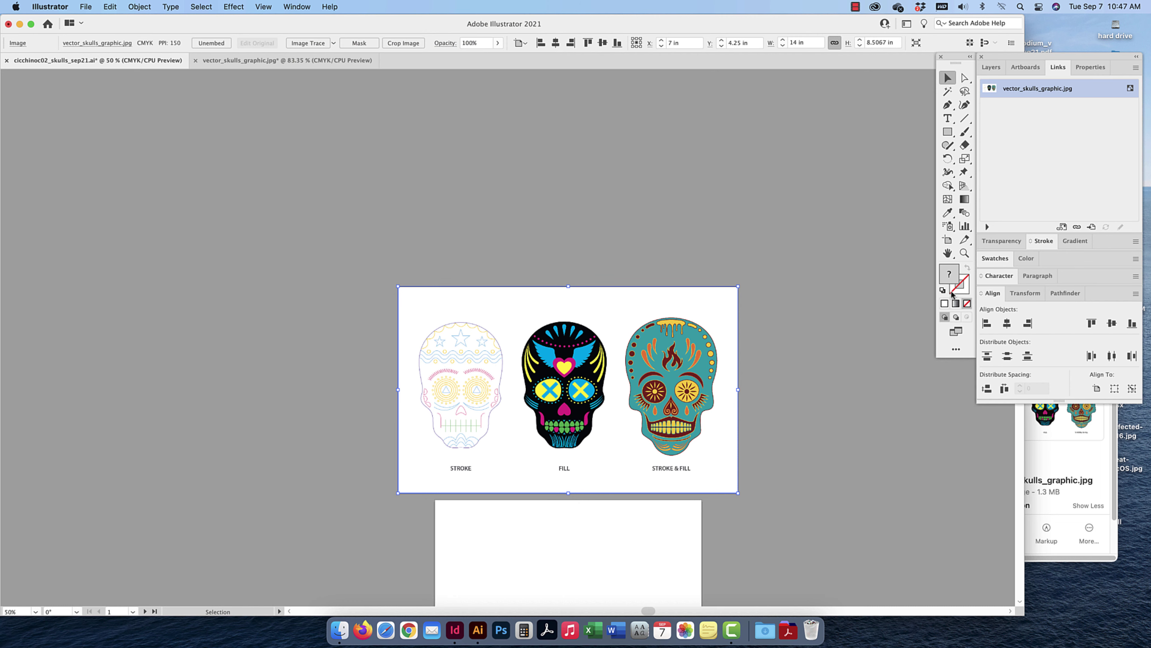
pyautogui.moveTo(528, 256); pyautogui.dragTo(568, 319)
pyautogui.click(1026, 70)
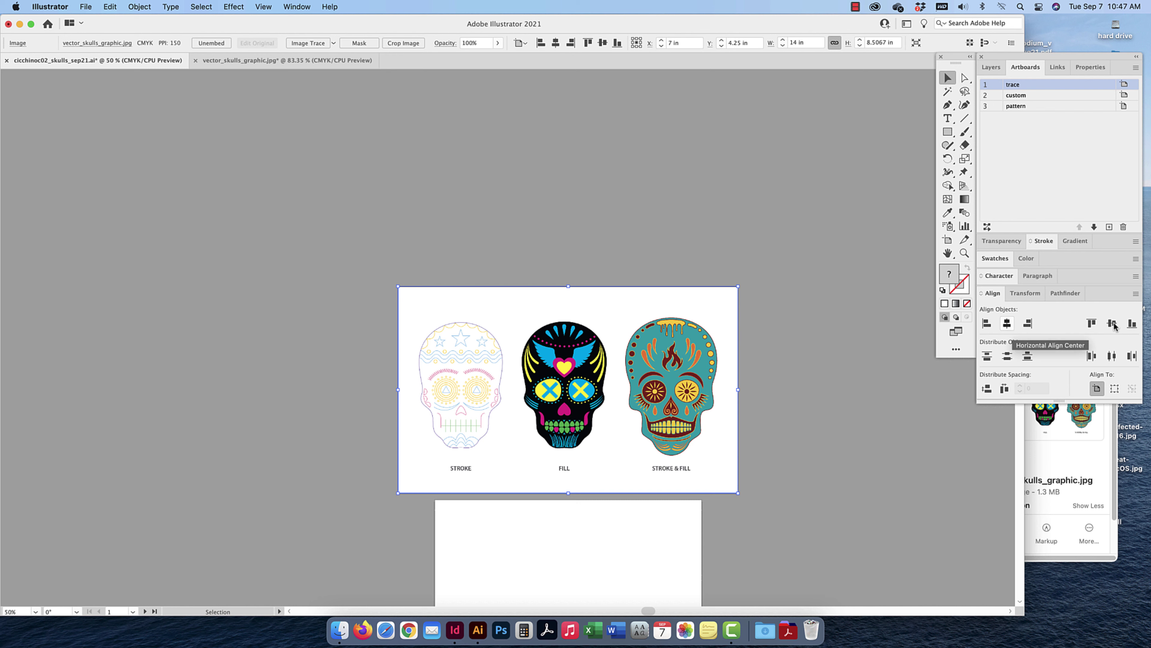
pyautogui.click(567, 257)
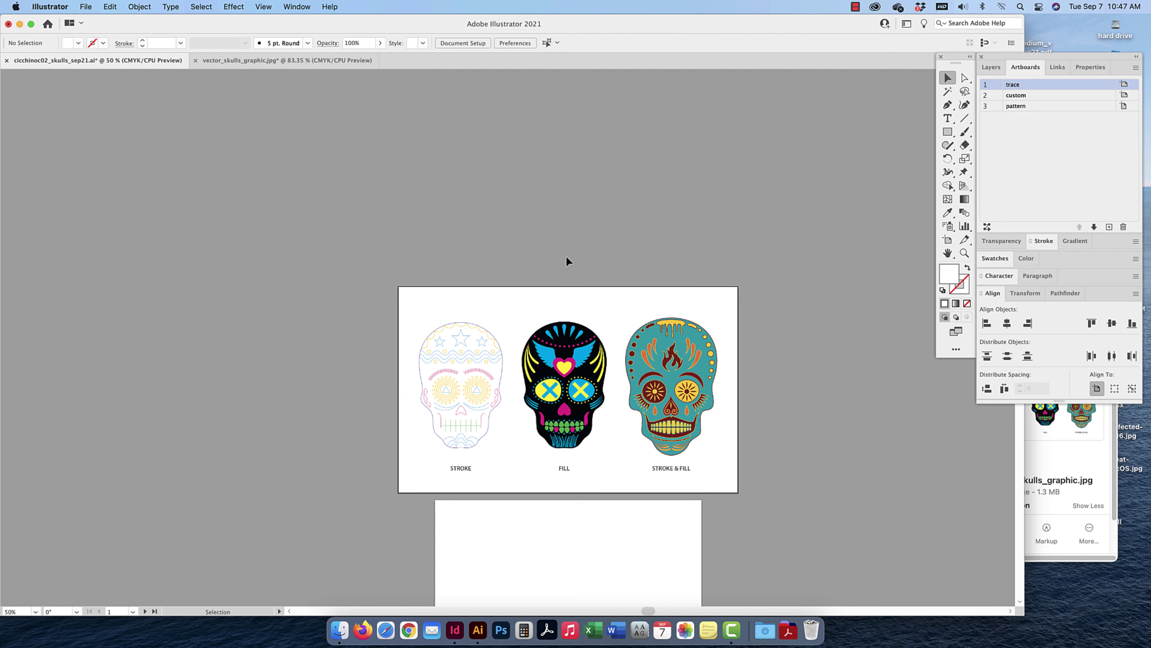
pyautogui.click(991, 294)
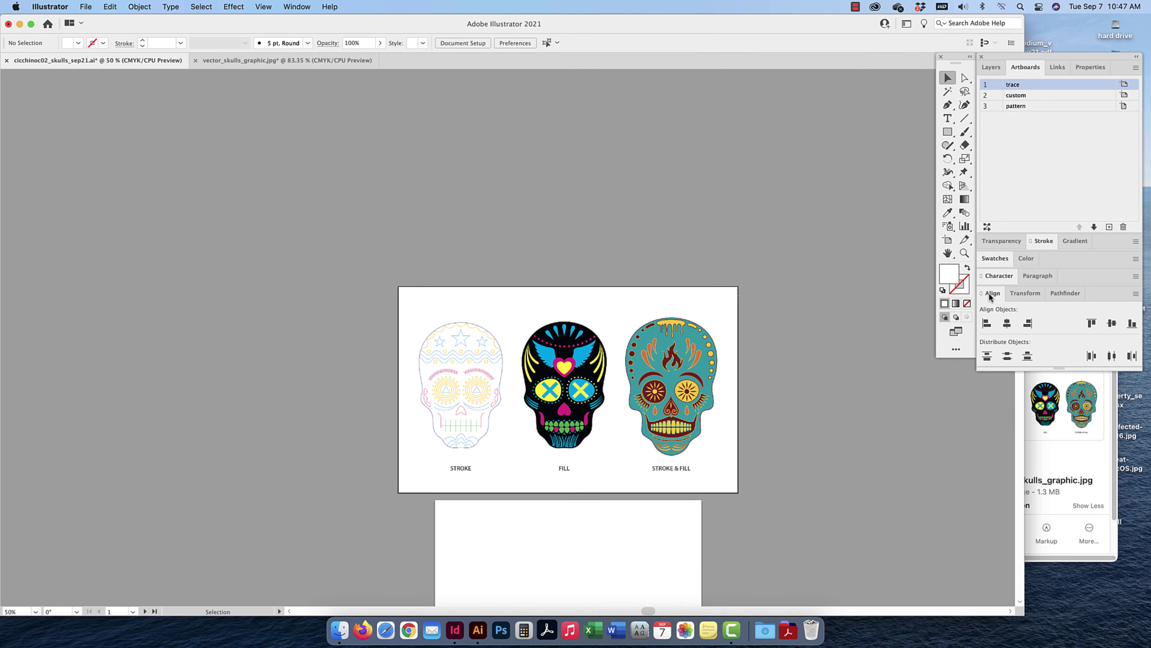
pyautogui.click(991, 294)
# Check which layer holds the skull graphic and rename Layer 1 to base
pyautogui.click(992, 68)
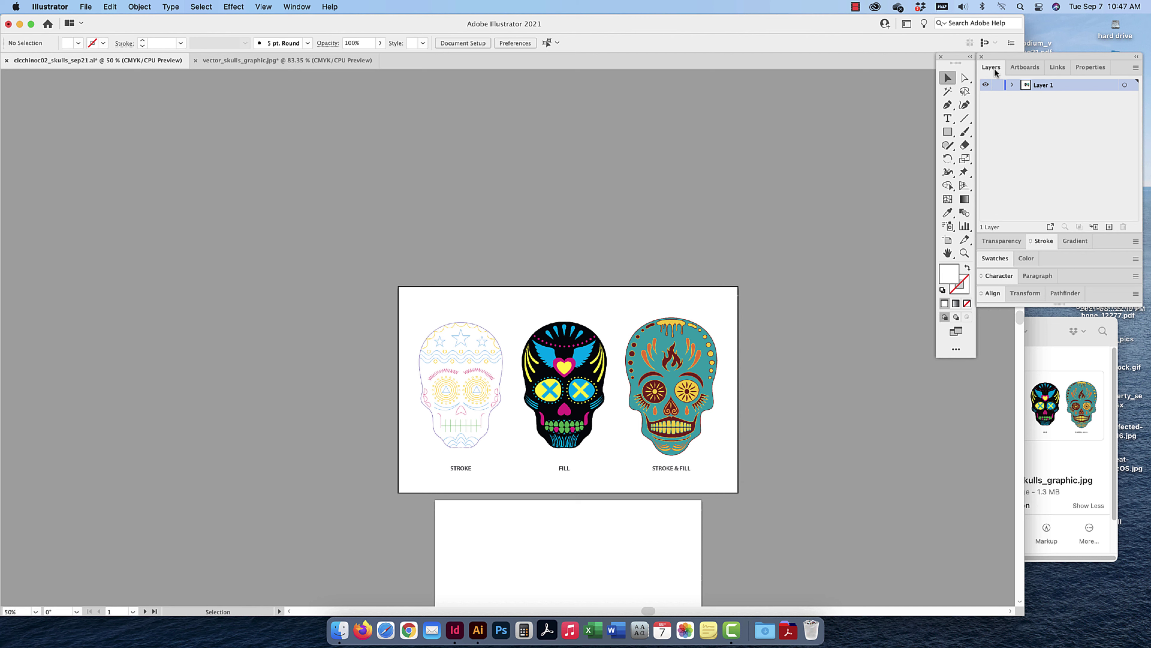
pyautogui.click(679, 345)
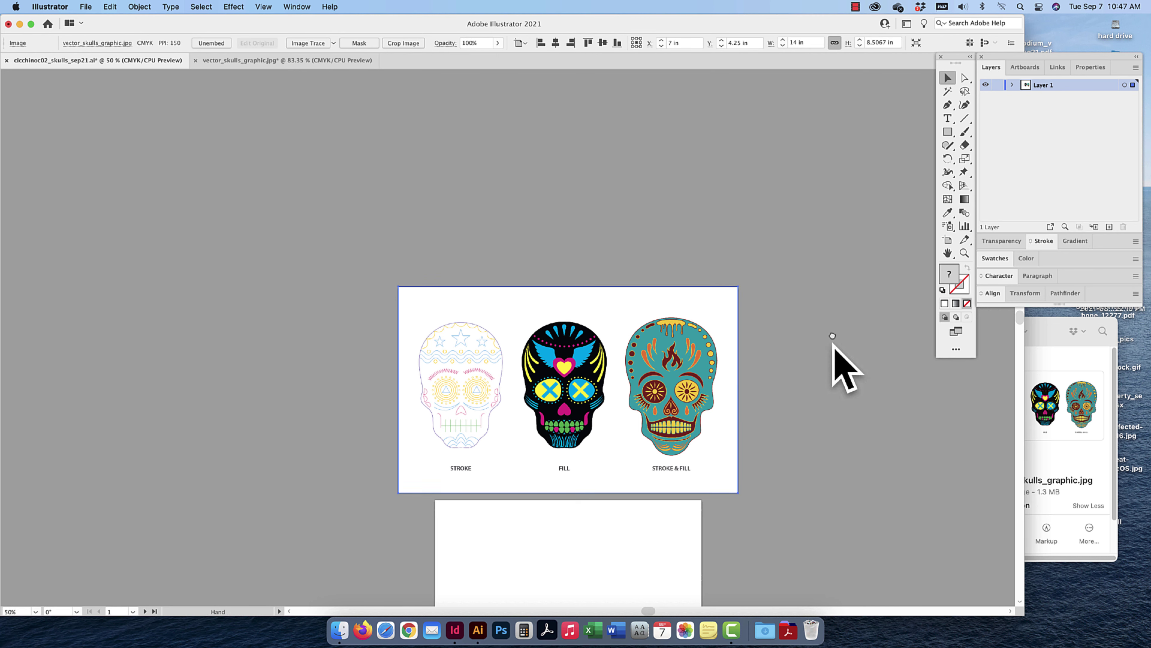
pyautogui.moveTo(832, 368); pyautogui.dragTo(862, 142)
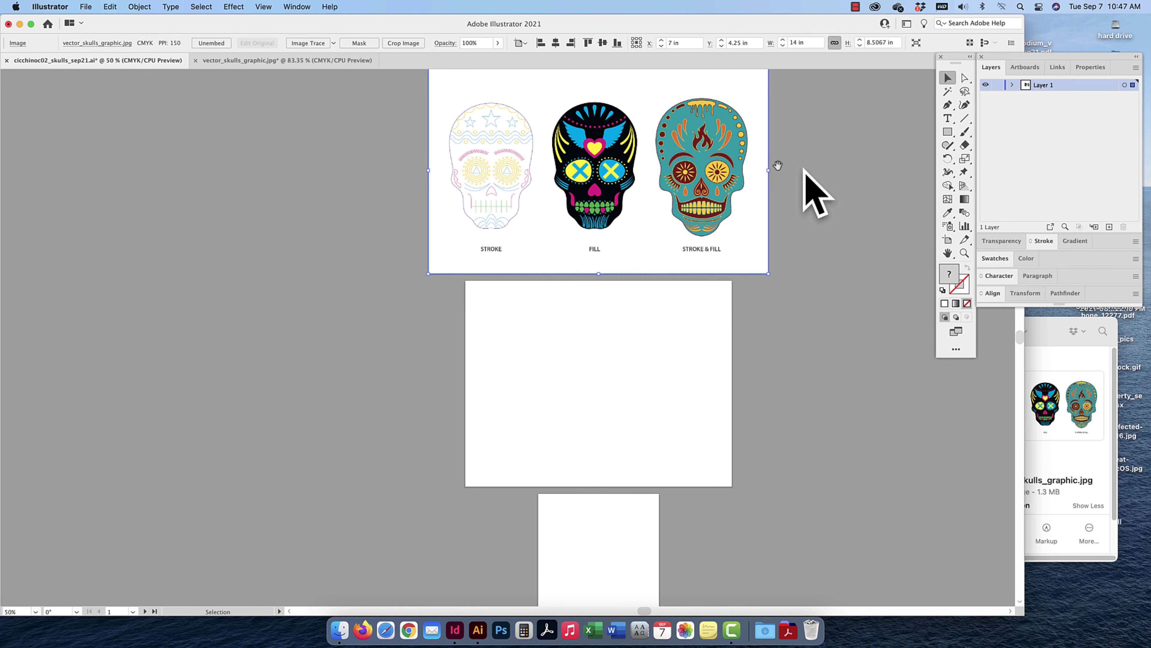
pyautogui.moveTo(780, 252); pyautogui.dragTo(779, 347)
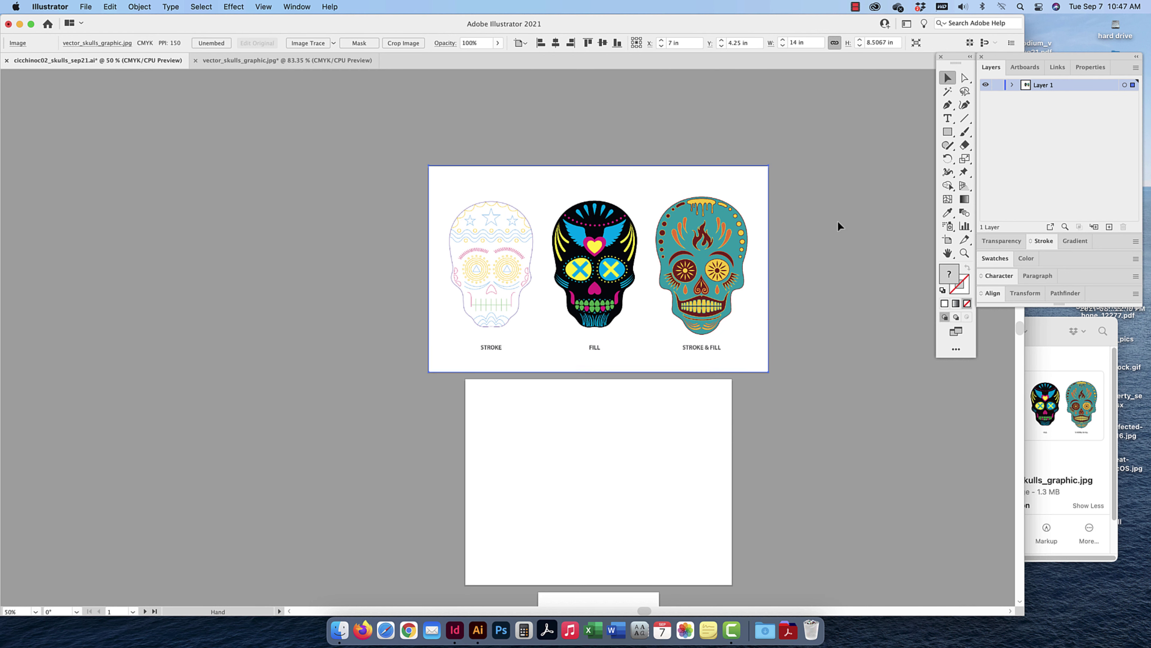
pyautogui.click(1013, 86)
pyautogui.click(1013, 86)
pyautogui.doubleClick(1048, 85)
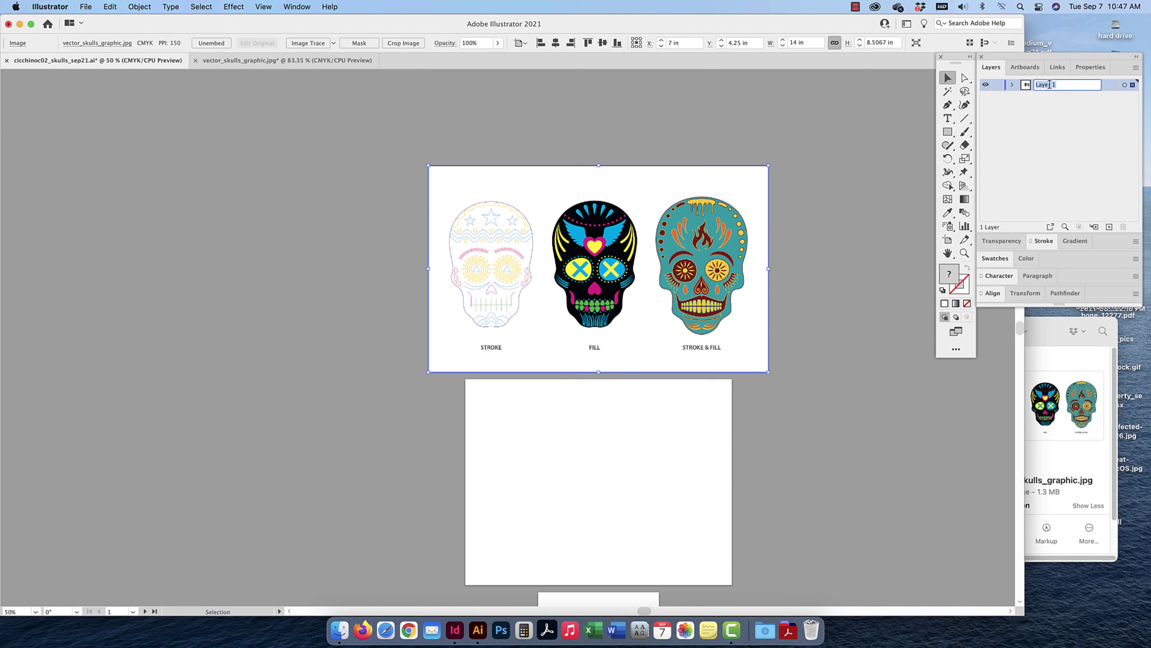
pyautogui.write('base')
pyautogui.press('Return')
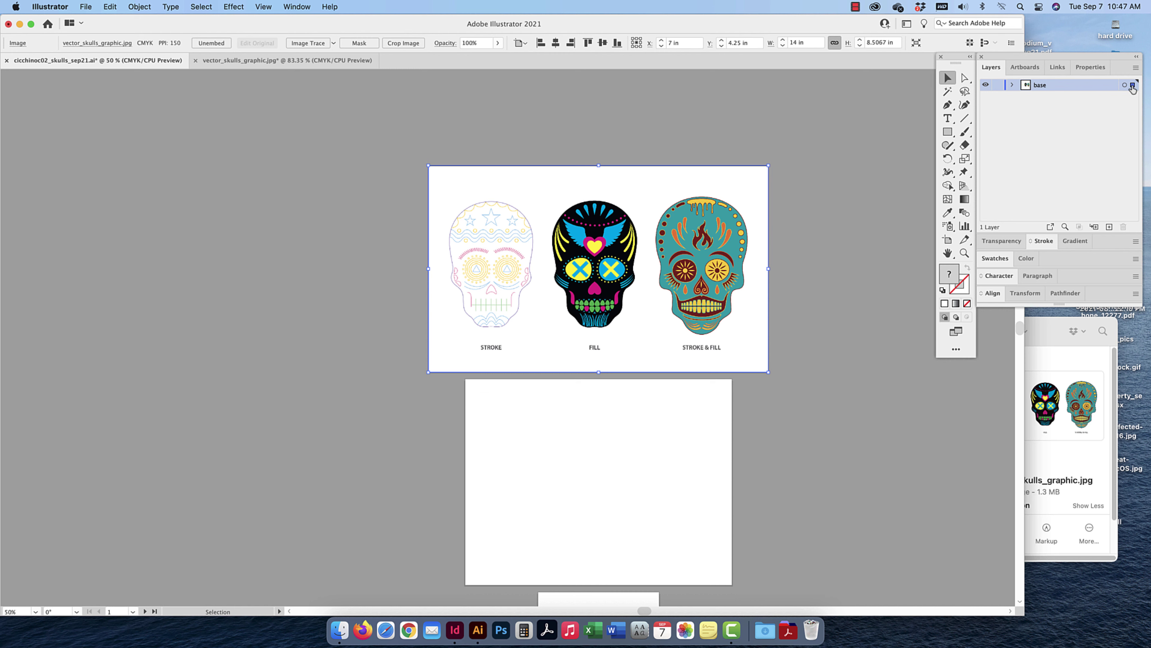
# Examine the base layer's options and its available highlight colors, keeping Light Blue
pyautogui.doubleClick(1089, 90)
pyautogui.moveTo(1128, 111); pyautogui.dragTo(791, 132)
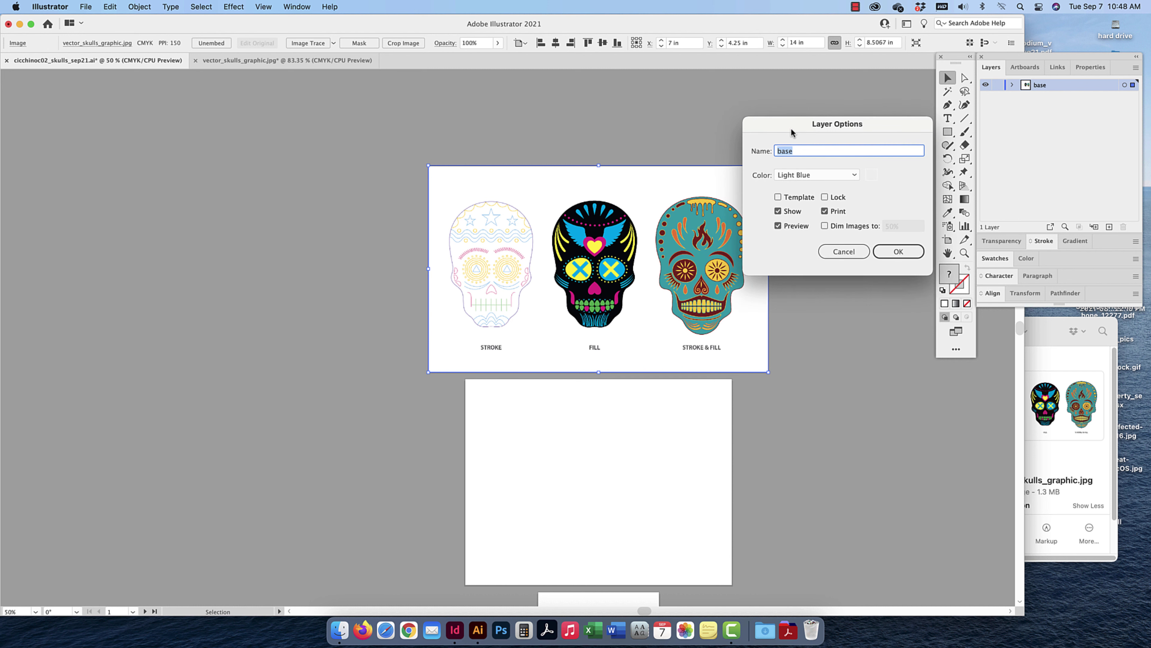
pyautogui.click(822, 176)
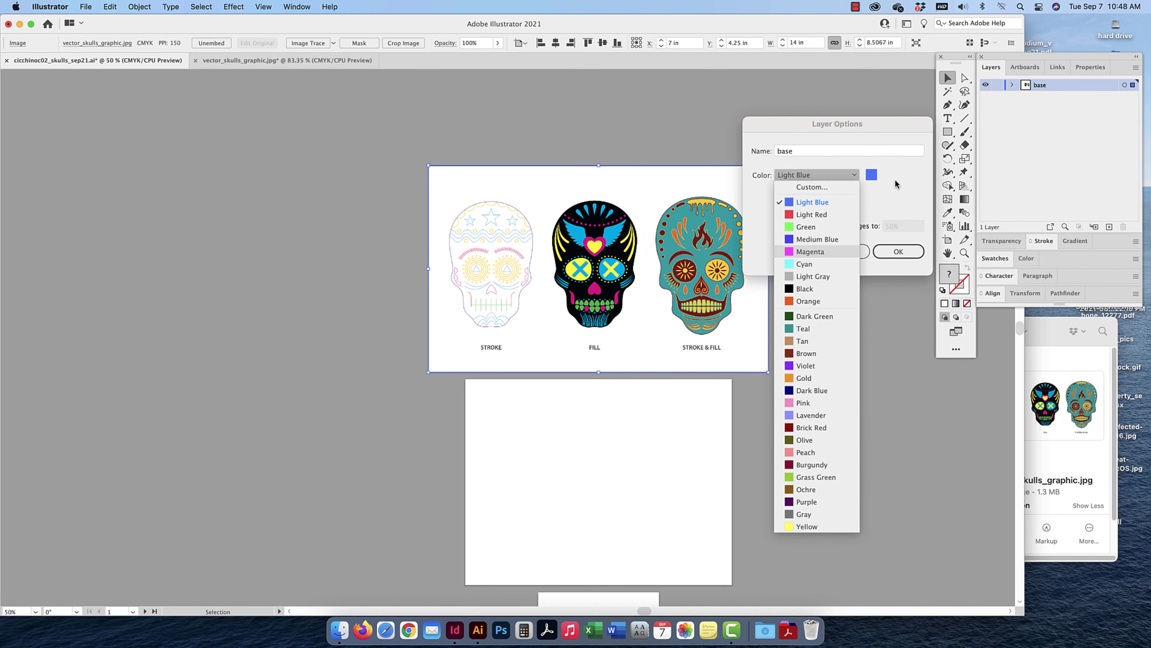
pyautogui.click(904, 183)
pyautogui.click(871, 175)
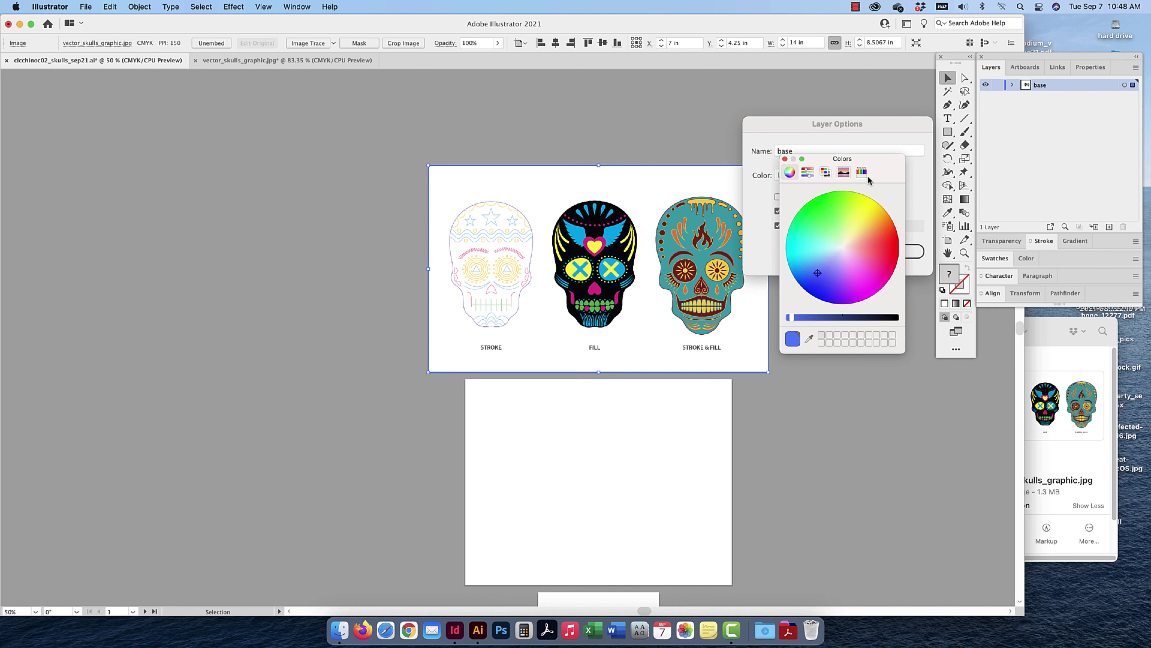
pyautogui.click(784, 159)
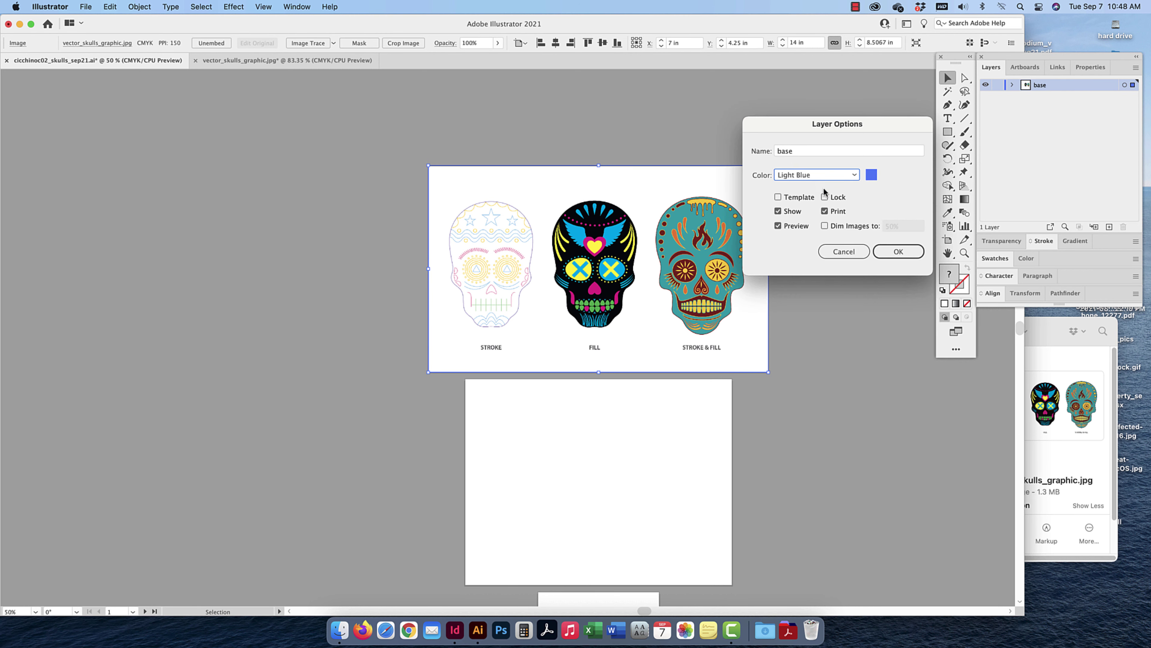
pyautogui.click(898, 251)
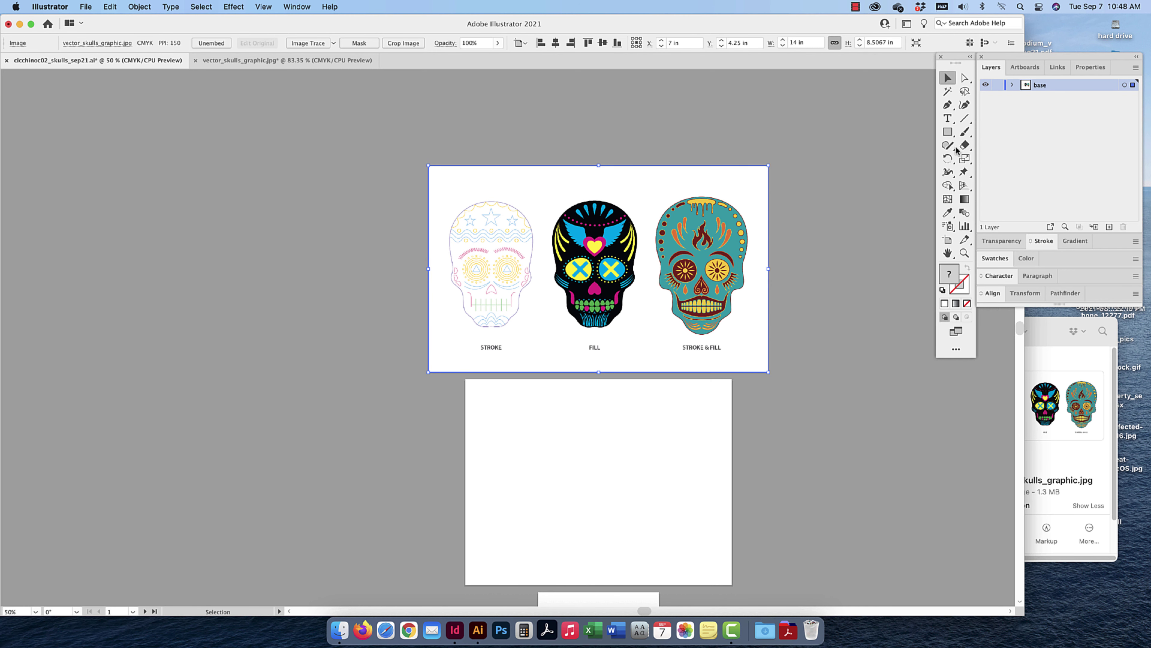
# Hide and show the base layer to check its contents, and lock the layer
pyautogui.click(986, 86)
pyautogui.click(986, 86)
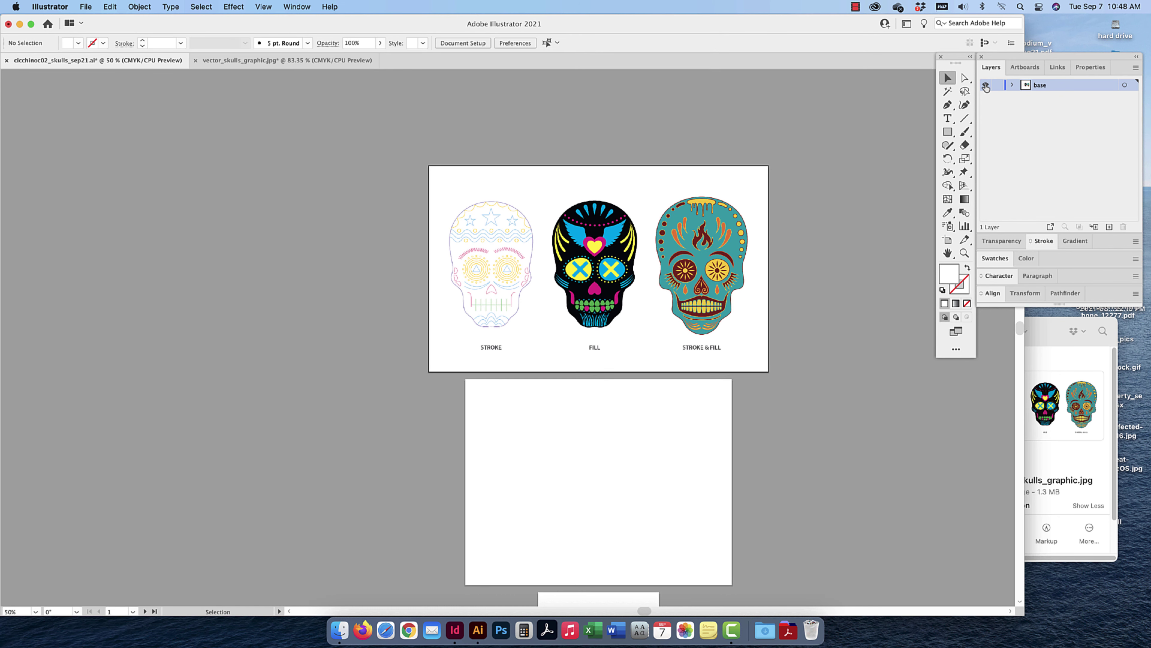
pyautogui.click(986, 86)
pyautogui.click(985, 87)
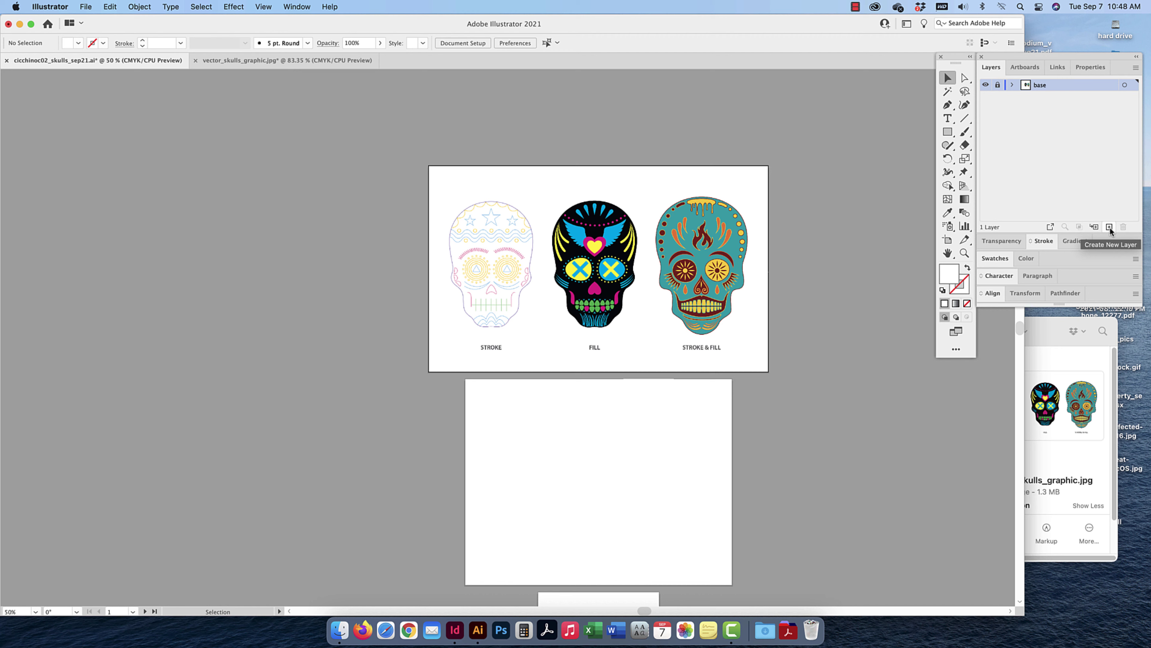
# Create a new layer above the base layer and name it skulls
pyautogui.click(1136, 68)
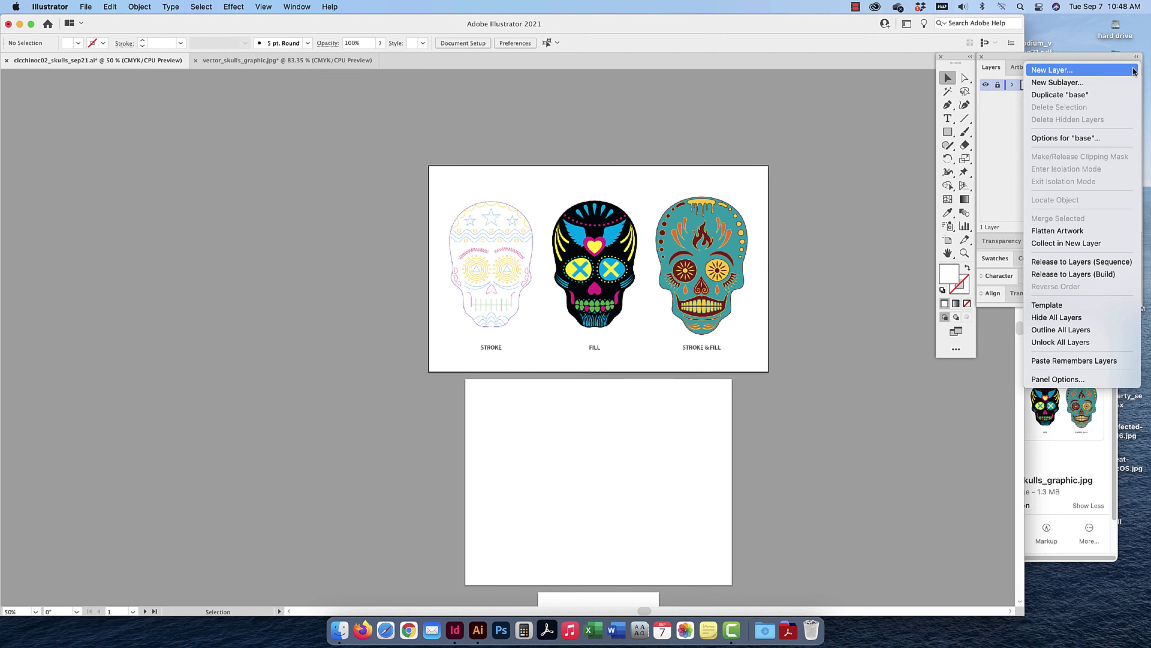
pyautogui.click(1008, 125)
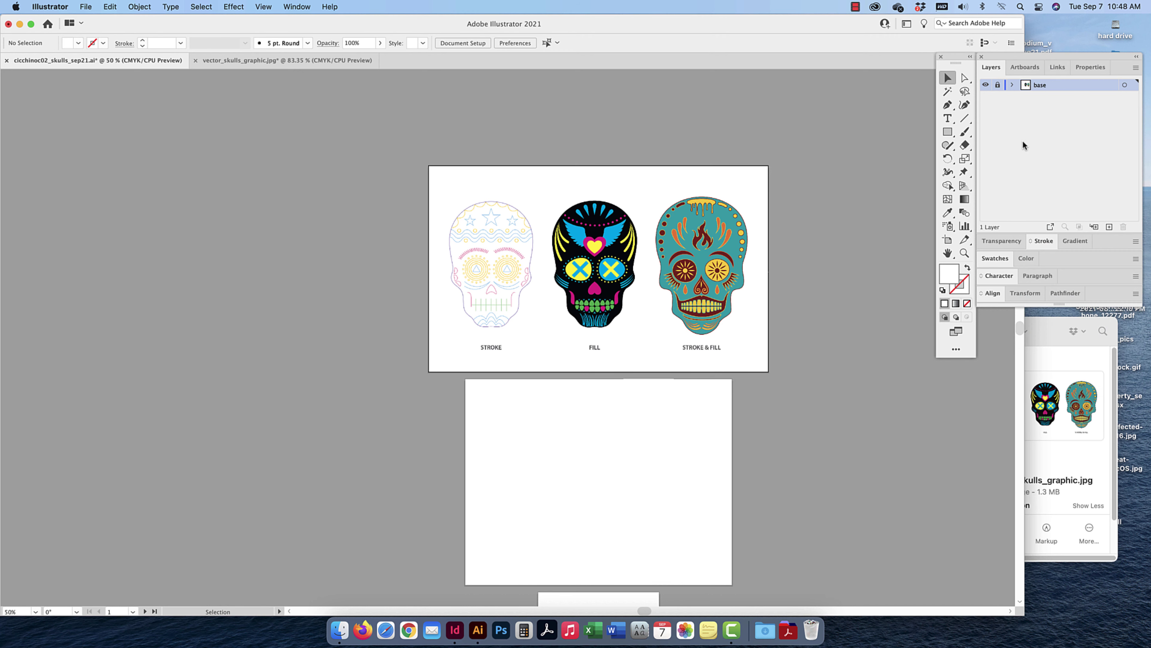
pyautogui.click(1110, 227)
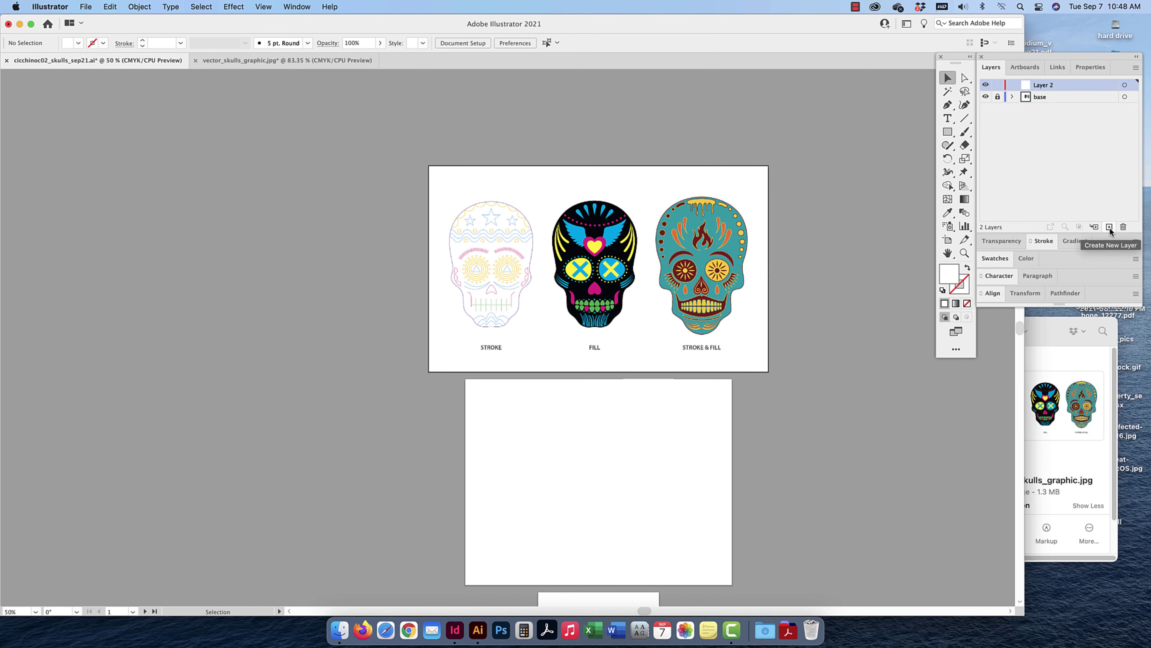
pyautogui.doubleClick(1042, 85)
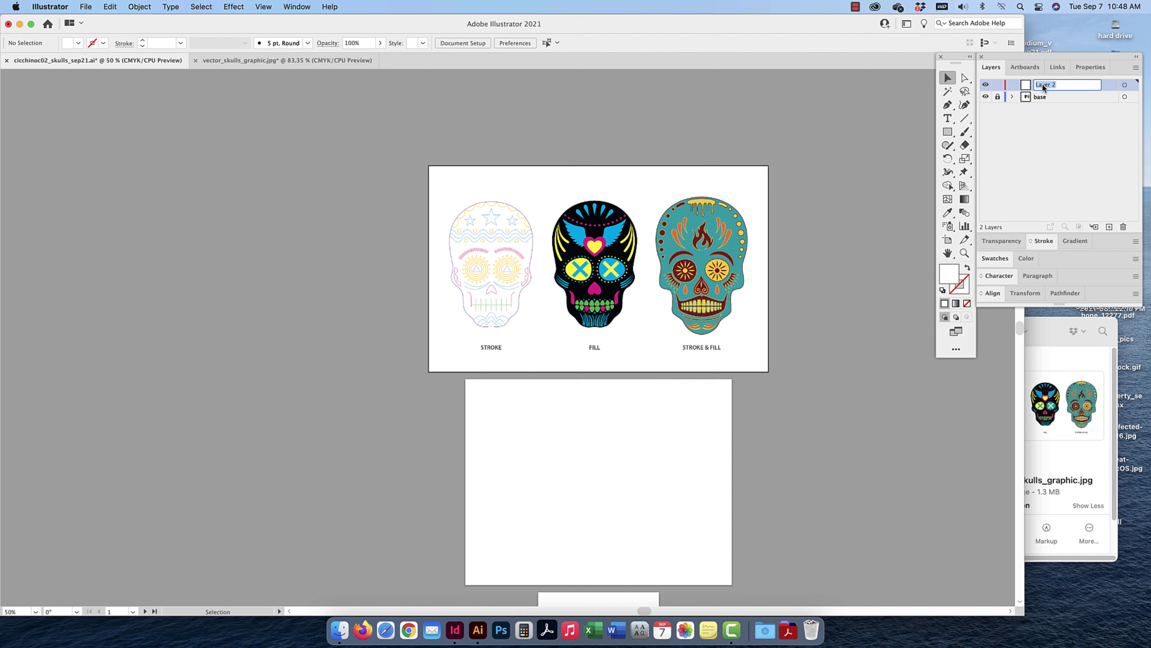
pyautogui.write('skulls')
pyautogui.press('Return')
# Unlock the base layer, expand its contents, and lock only the skull image inside it
pyautogui.click(998, 98)
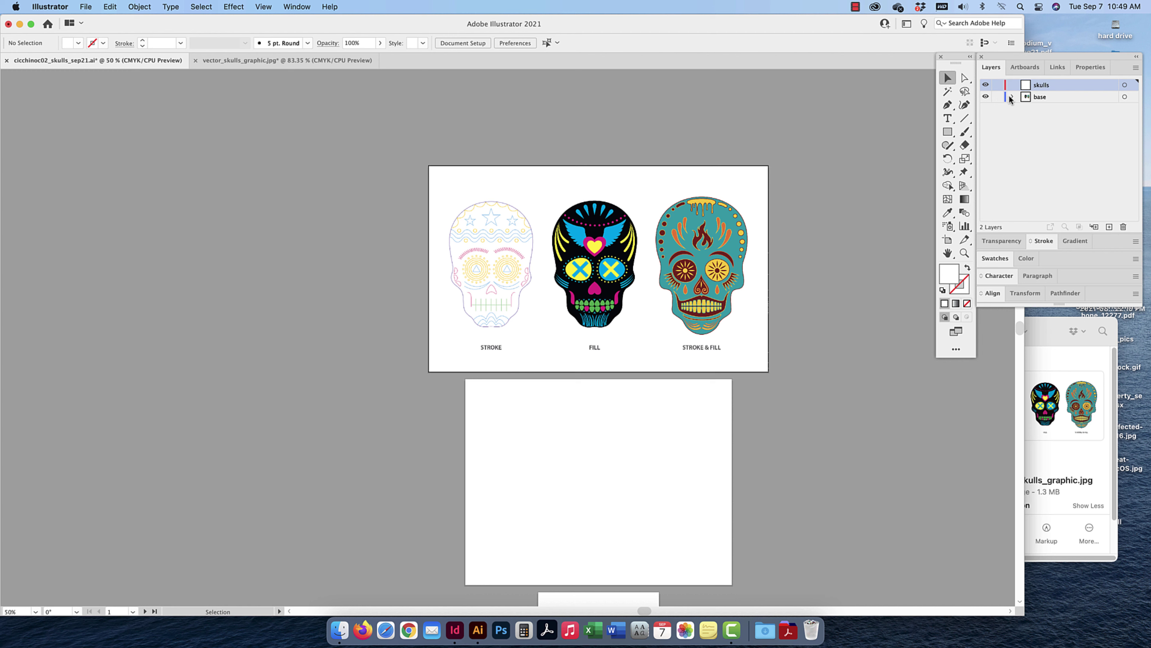
pyautogui.click(1012, 97)
pyautogui.click(692, 203)
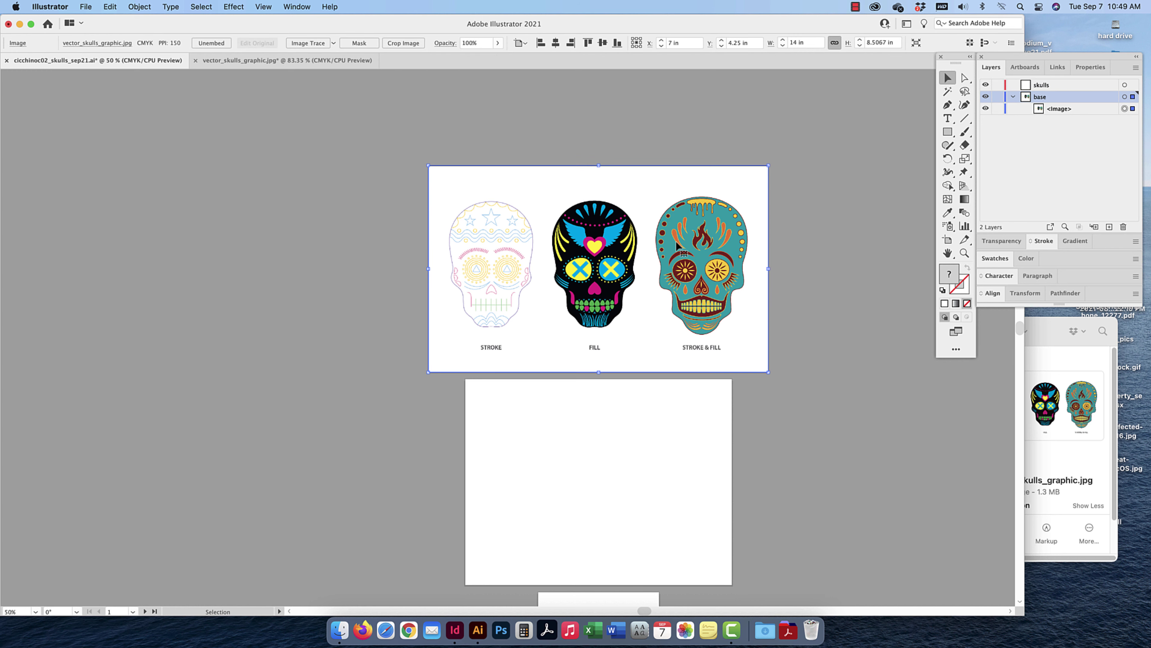
pyautogui.click(147, 9)
pyautogui.moveTo(152, 94)
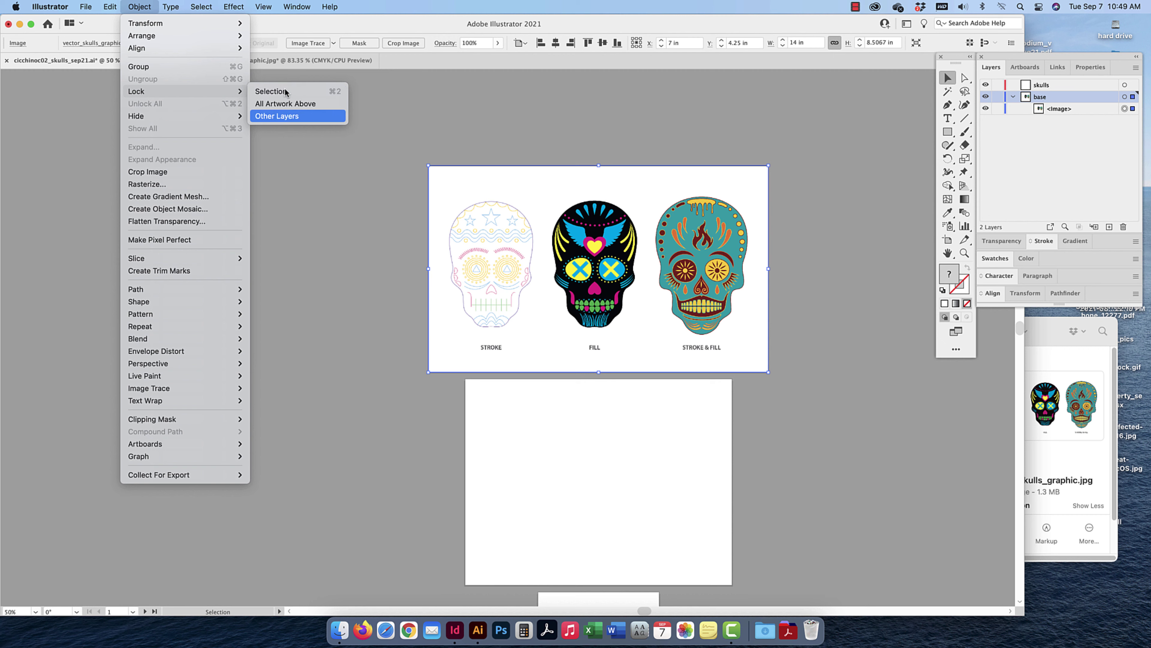
pyautogui.click(275, 91)
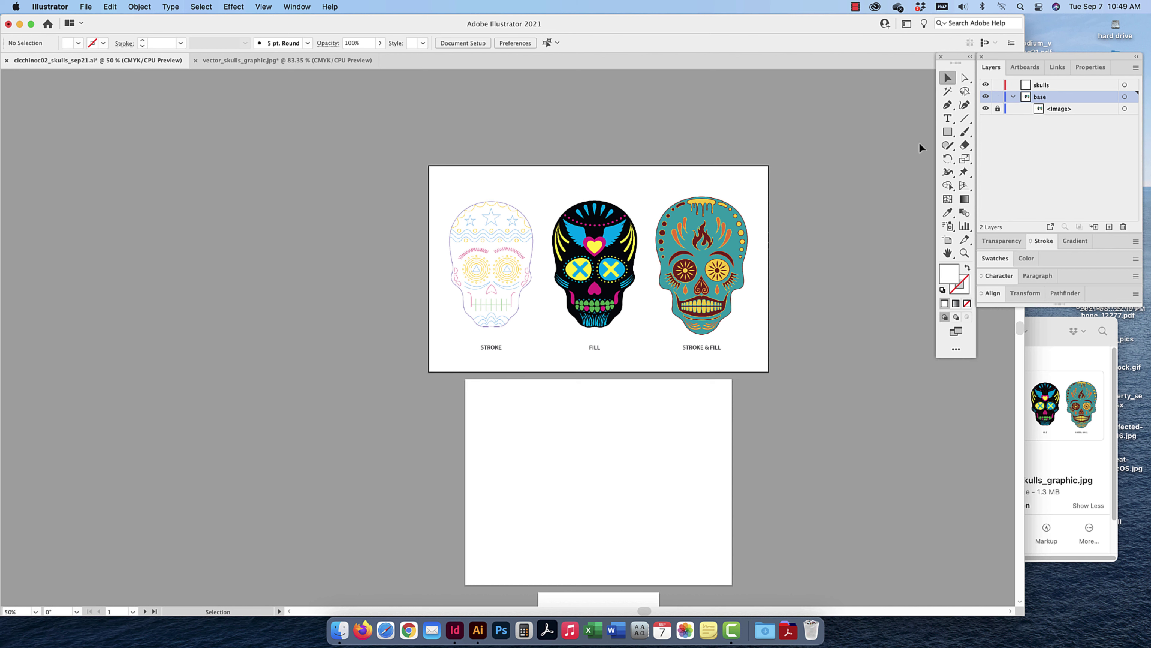
# Unlock the skull image inside the base layer and select it on the artboard
pyautogui.click(998, 109)
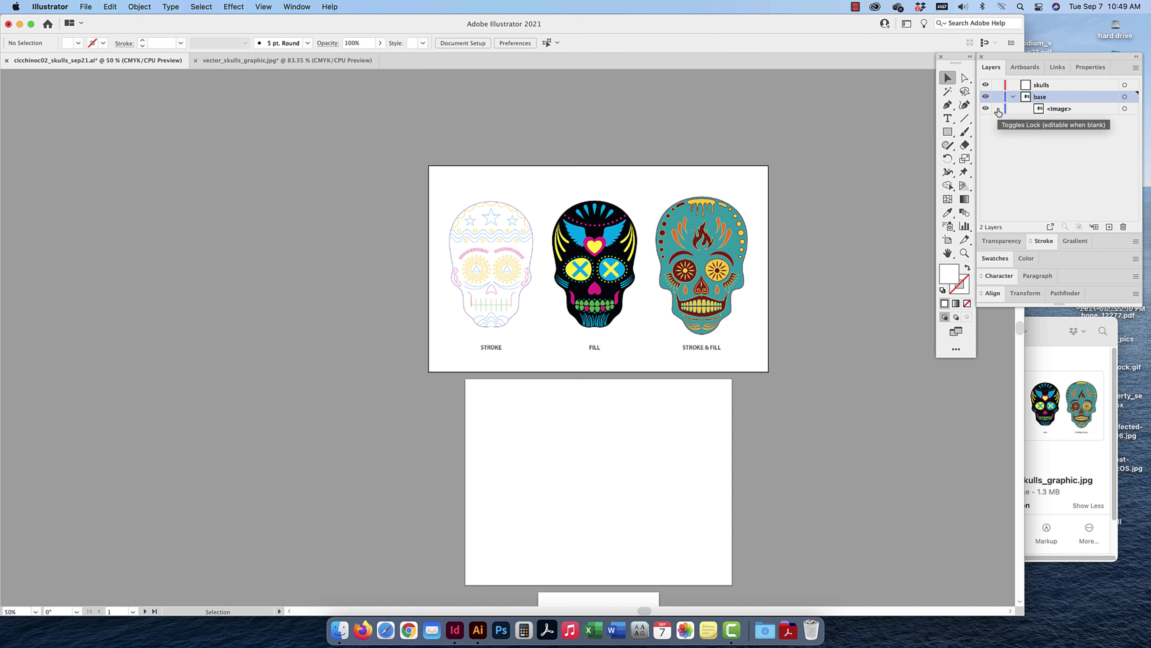
pyautogui.click(998, 111)
pyautogui.click(708, 245)
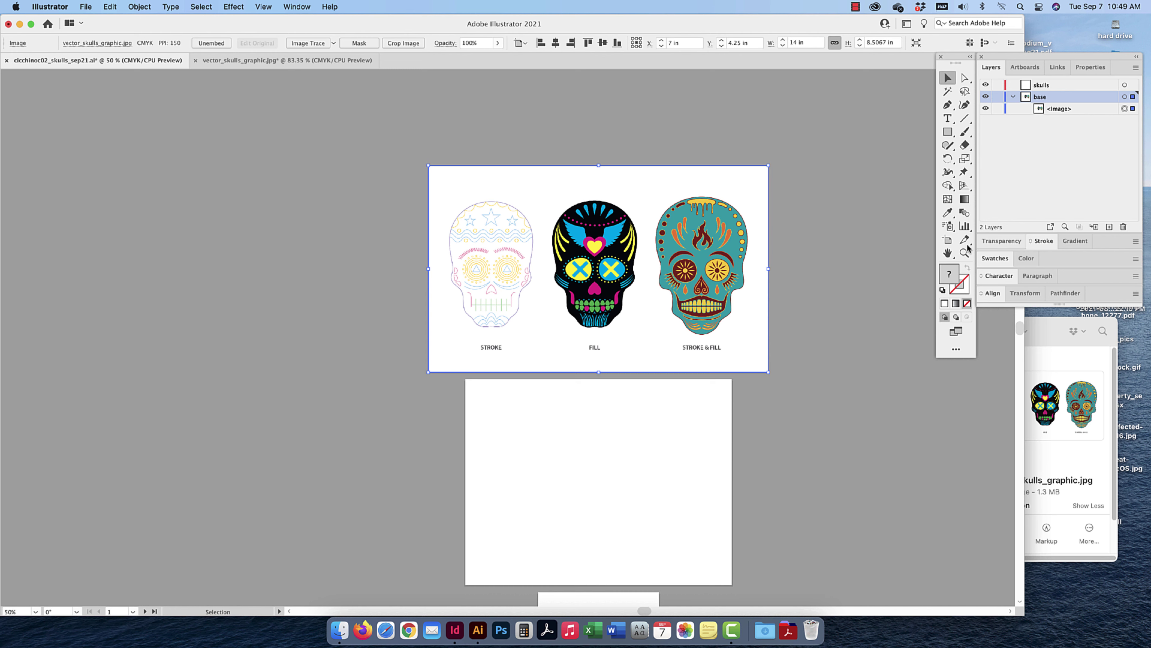
# Set the selected skull image's opacity to 50%
pyautogui.click(1001, 241)
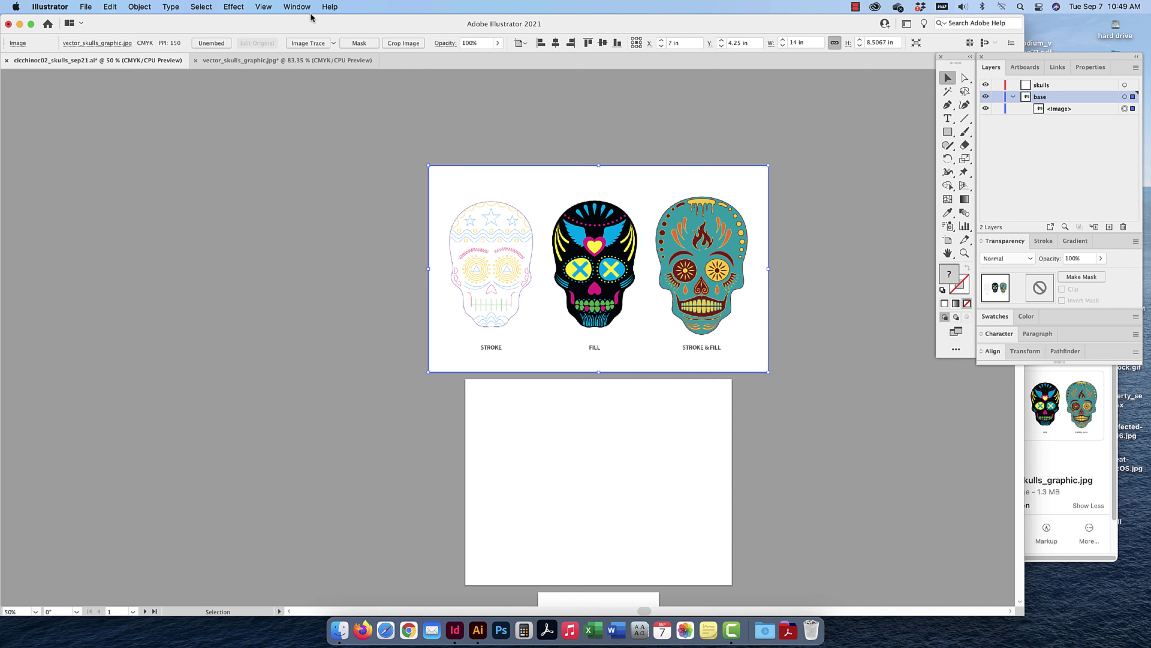
pyautogui.click(296, 7)
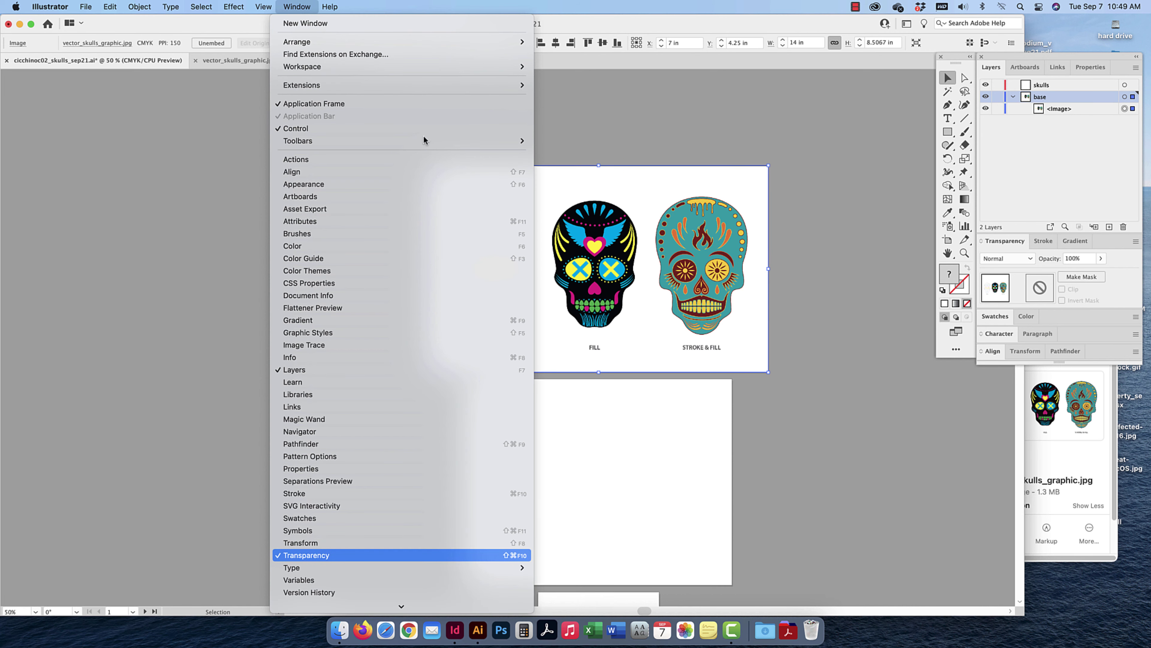
pyautogui.click(634, 349)
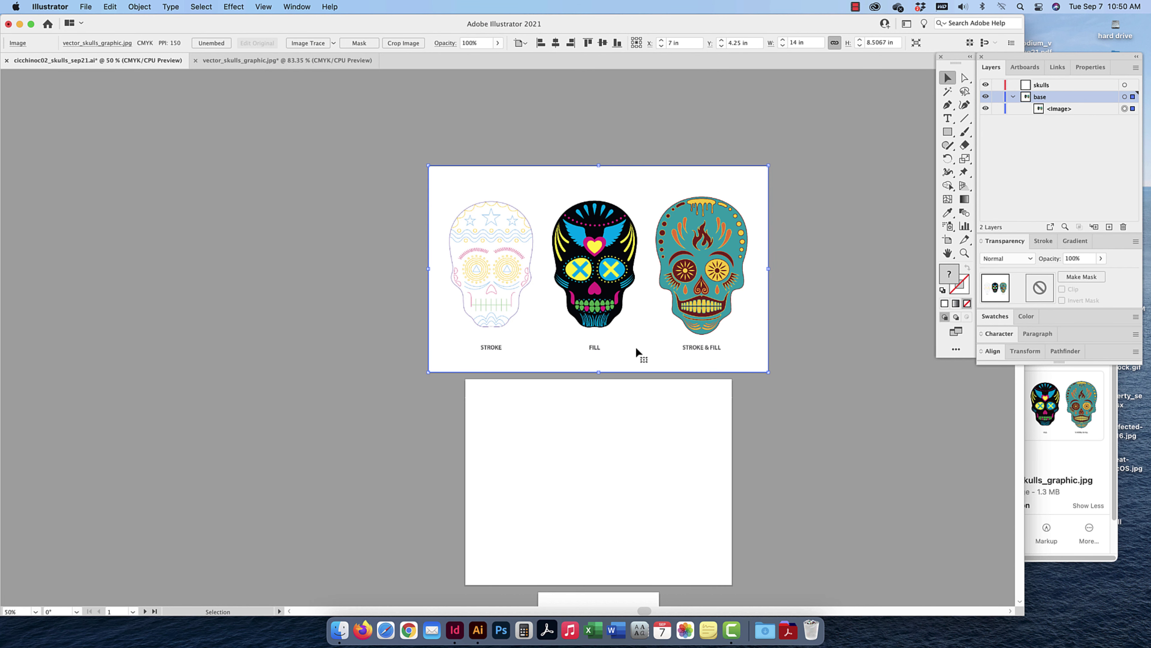
pyautogui.click(1048, 259)
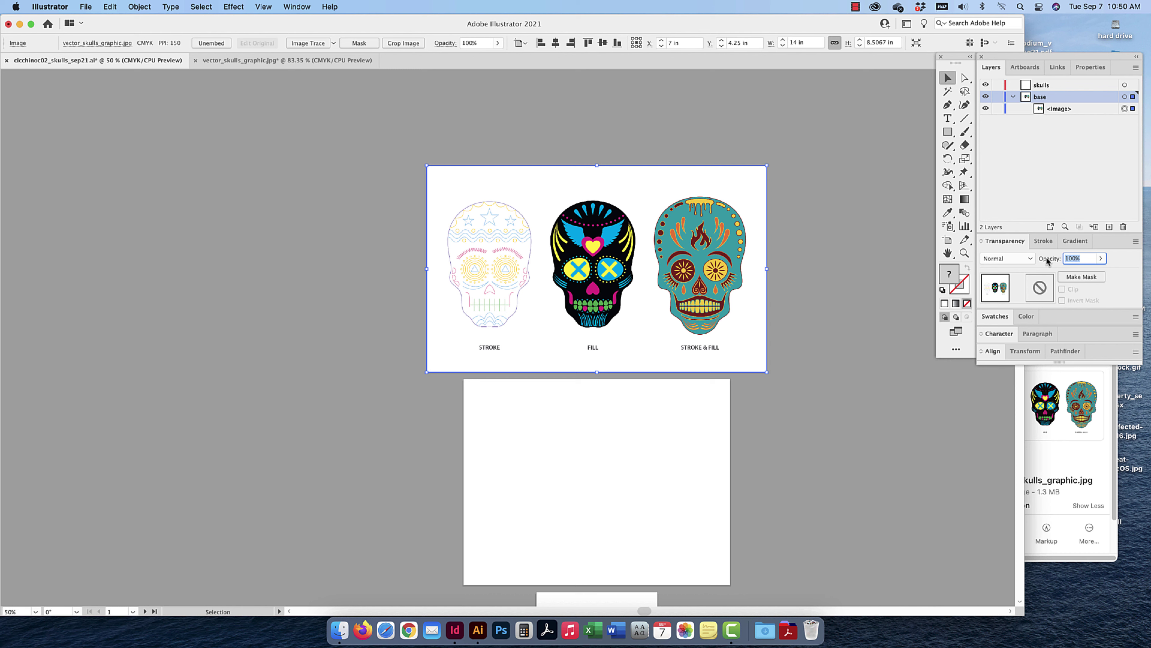
pyautogui.write('50')
pyautogui.click(1102, 259)
pyautogui.moveTo(1079, 272); pyautogui.dragTo(1082, 271)
pyautogui.click(1046, 258)
pyautogui.write('50')
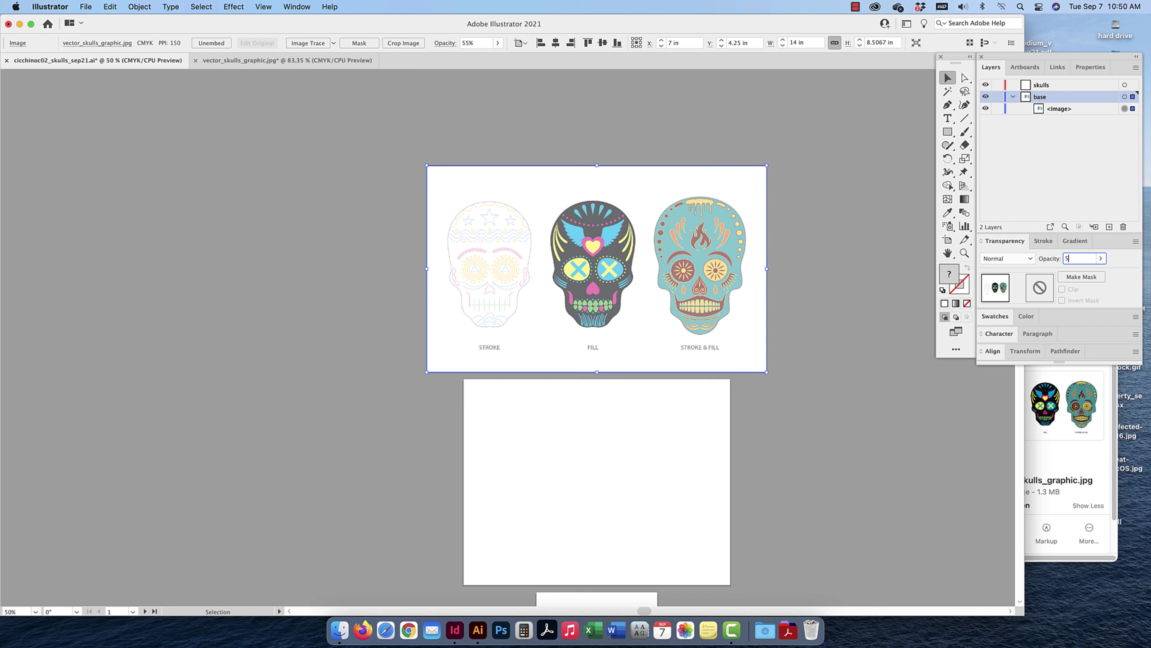
pyautogui.press('Return')
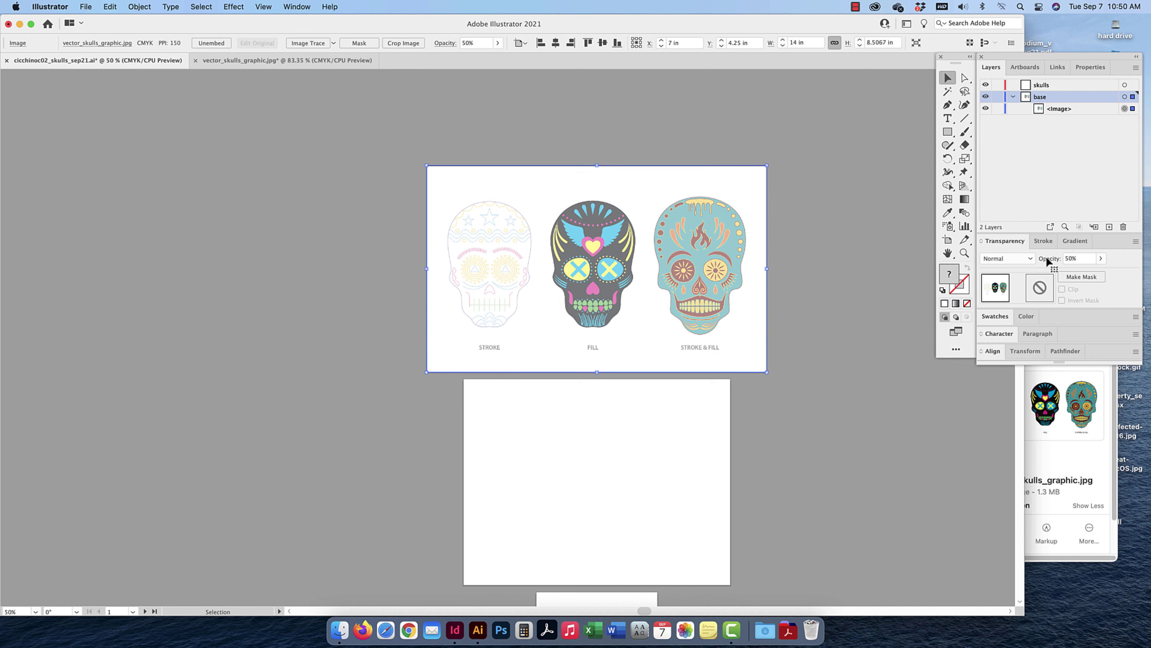
# Lock the skull image and its collapsed base layer, and make the skulls layer active
pyautogui.click(999, 108)
pyautogui.click(1013, 96)
pyautogui.click(1067, 87)
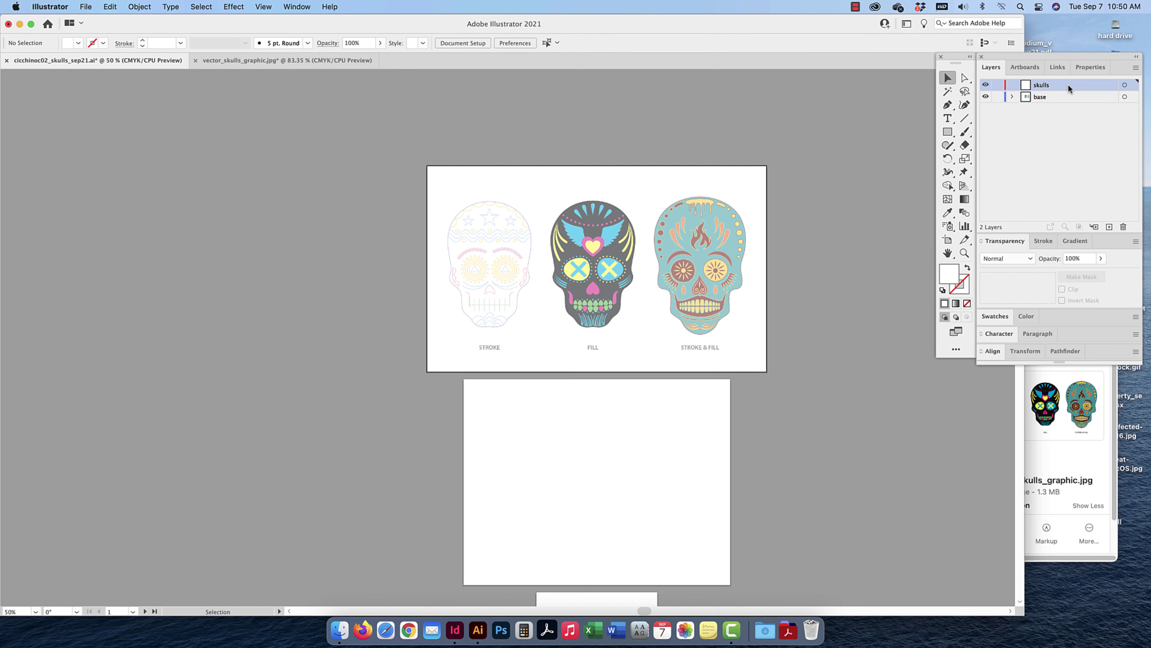
pyautogui.click(999, 97)
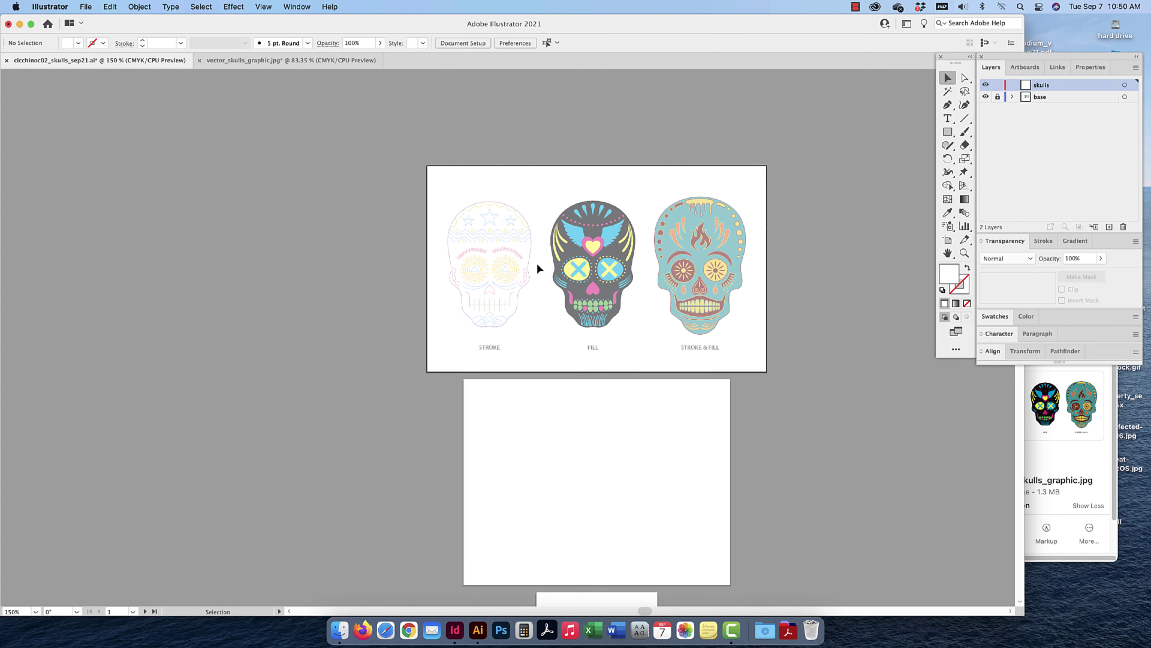
# Examine the dimmed skull graphic at several magnifications, from an overview of all artboards to a close-up of the Stroke skull's eyes
pyautogui.scroll(3, 537, 268)
pyautogui.moveTo(537, 264); pyautogui.dragTo(539, 304)
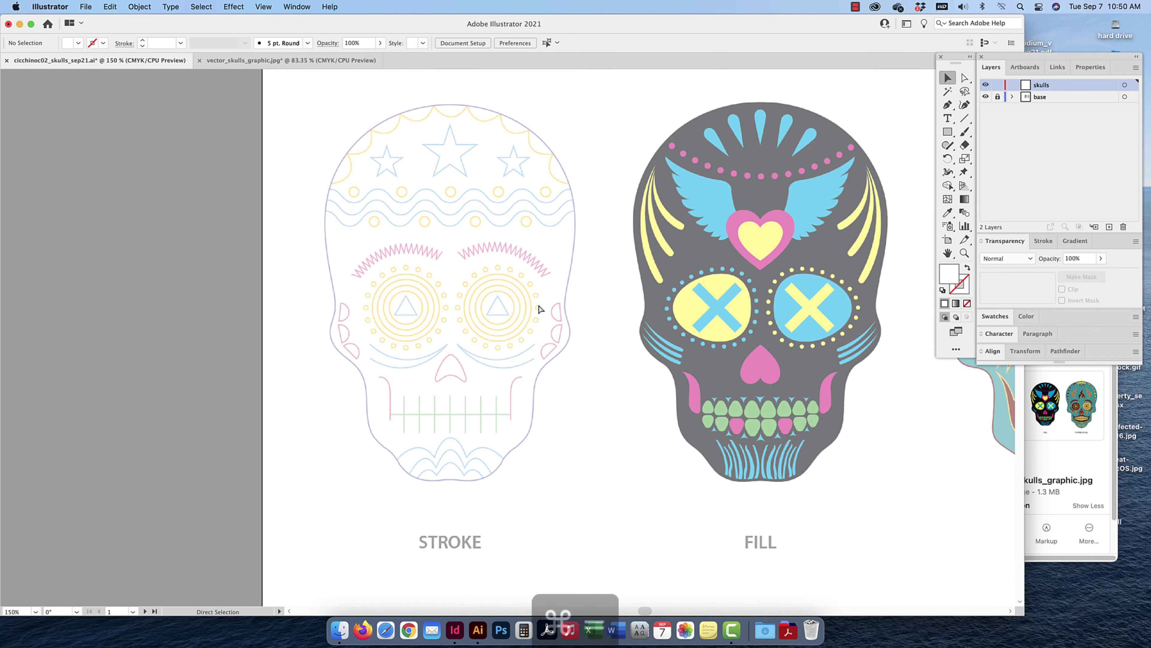
pyautogui.press('super+equal')
pyautogui.press('super+equal')
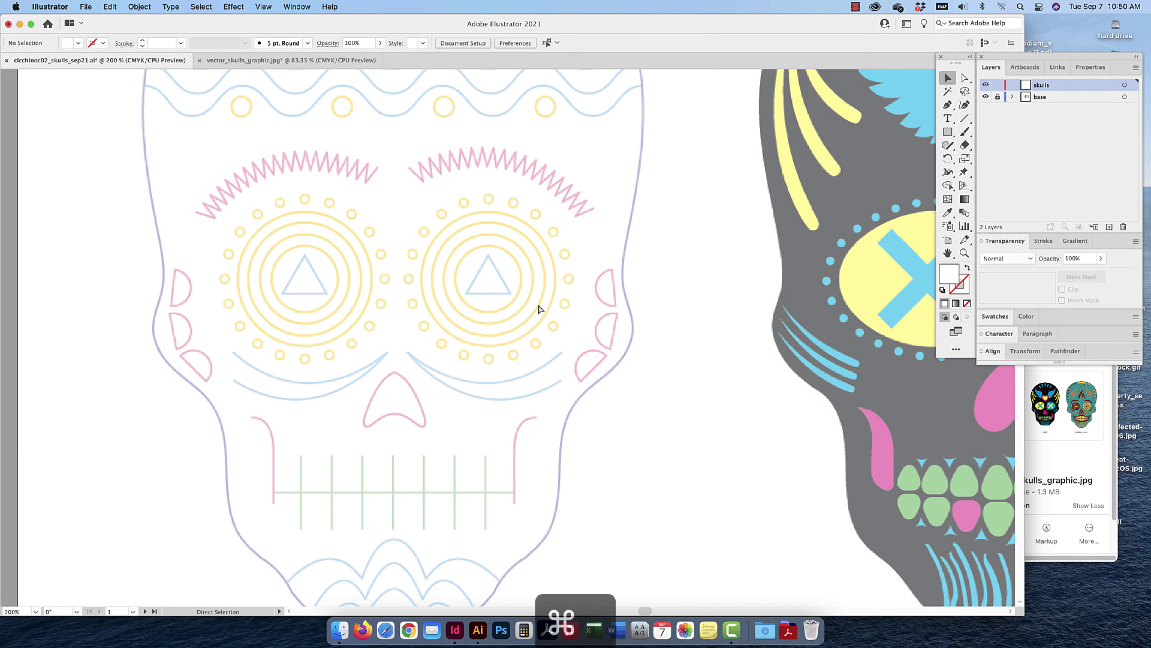
pyautogui.press('super+minus')
pyautogui.press('super+minus')
pyautogui.press('super+minus')
pyautogui.press('super+minus')
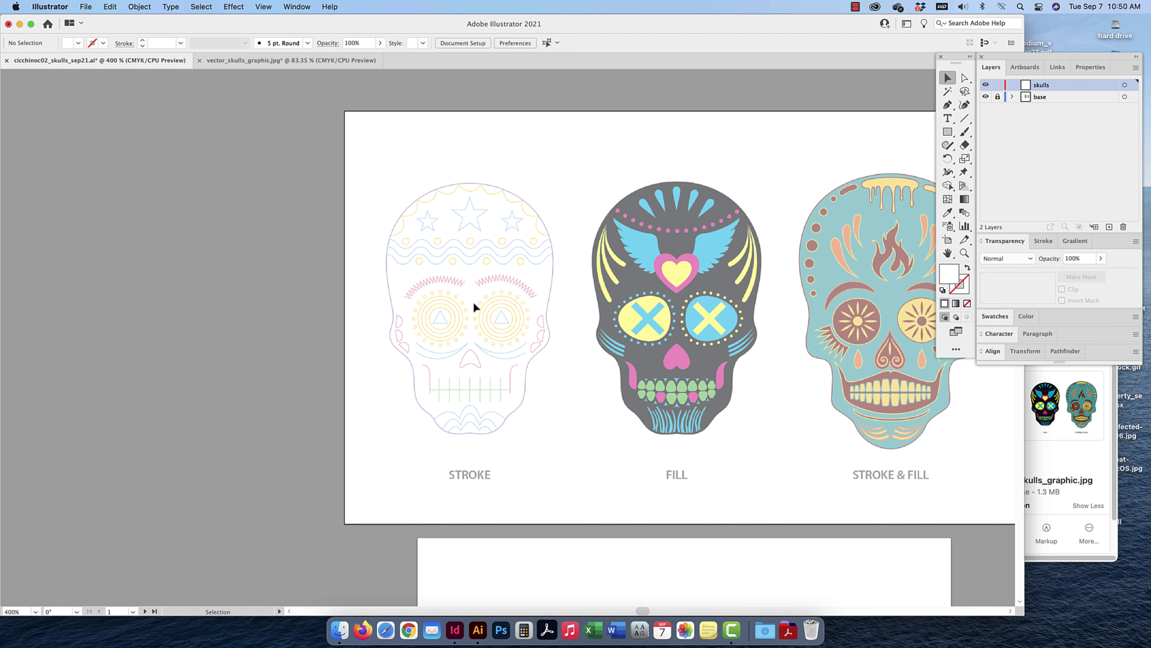
pyautogui.scroll(3, 473, 301)
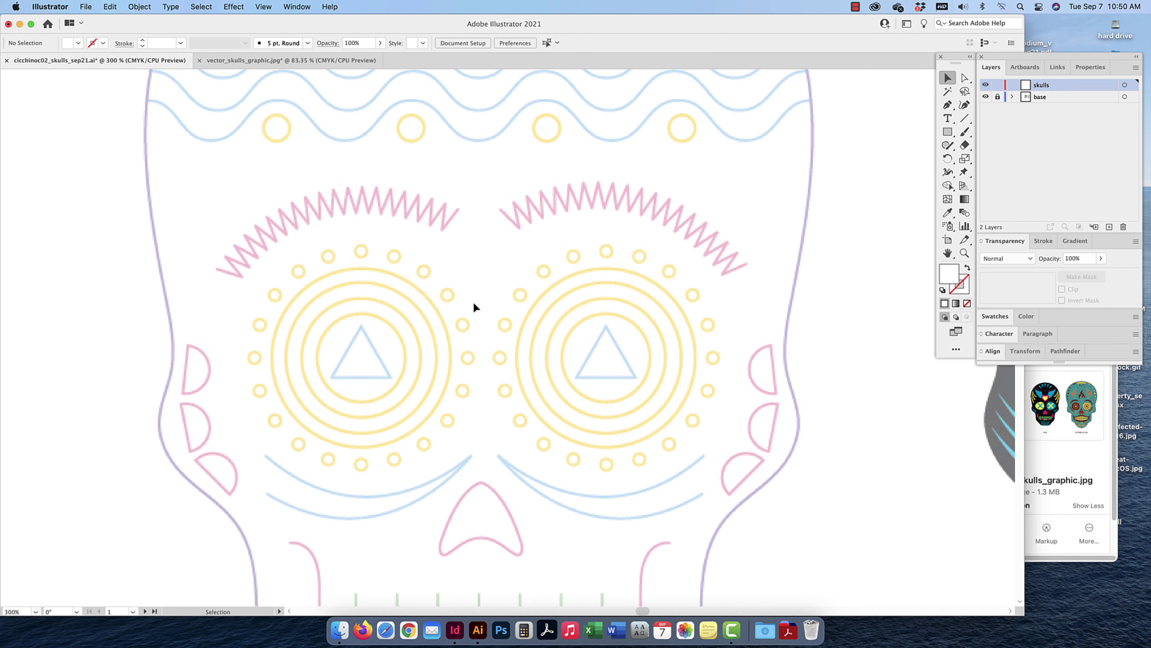
pyautogui.scroll(-6, 474, 303)
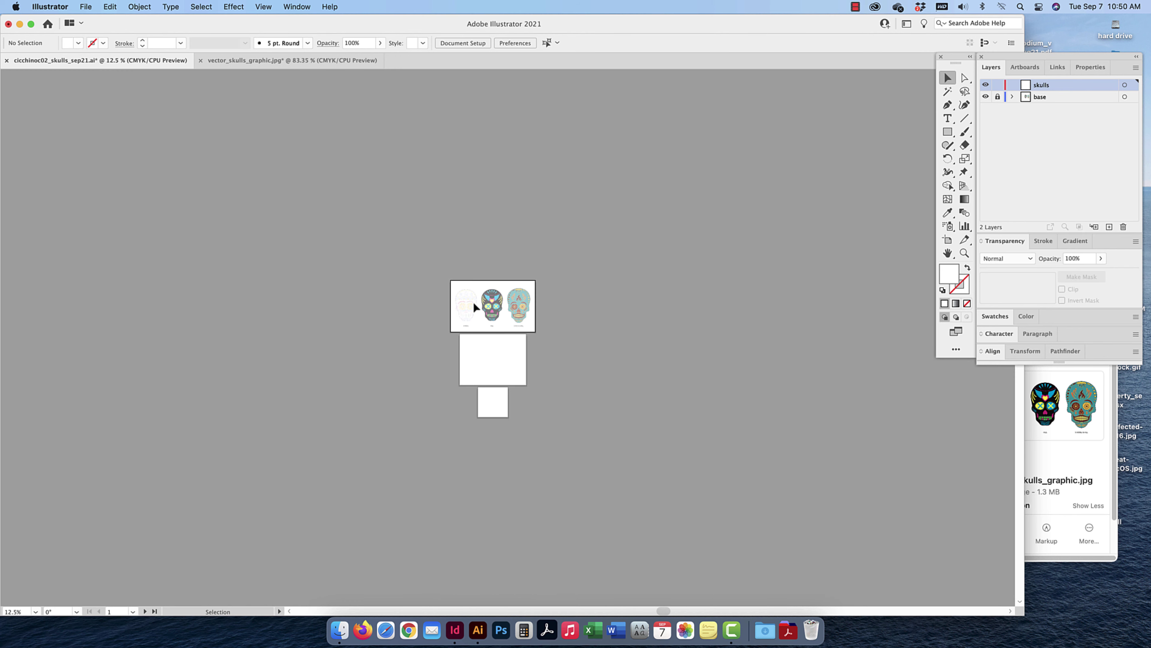
pyautogui.scroll(2, 474, 304)
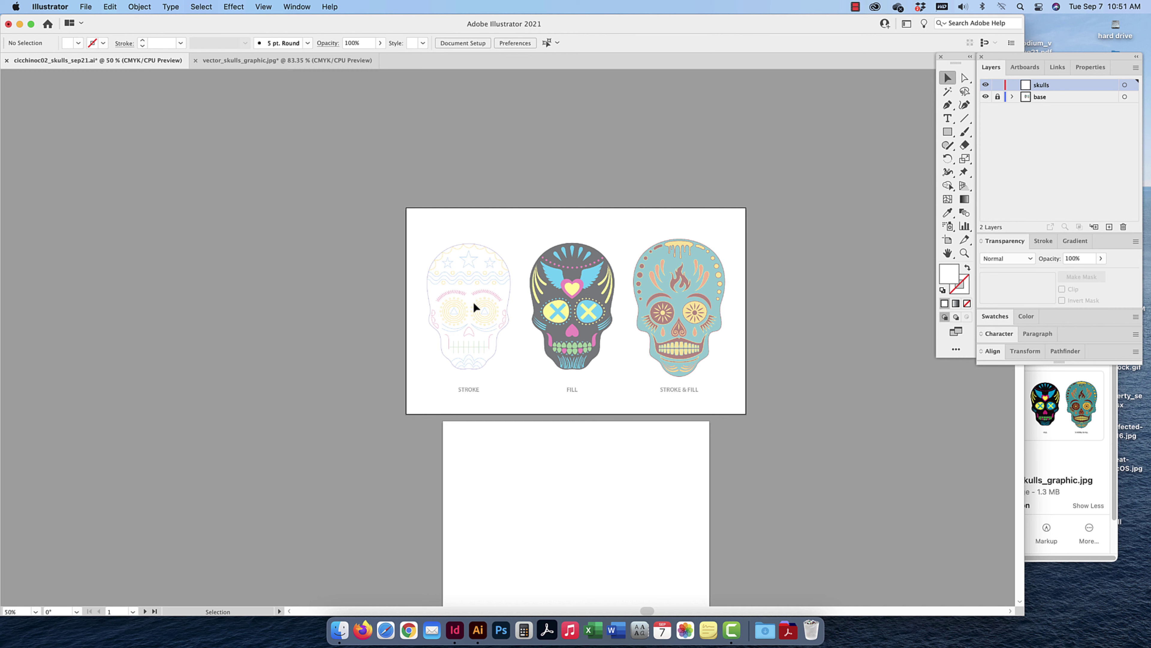
pyautogui.scroll(3, 473, 300)
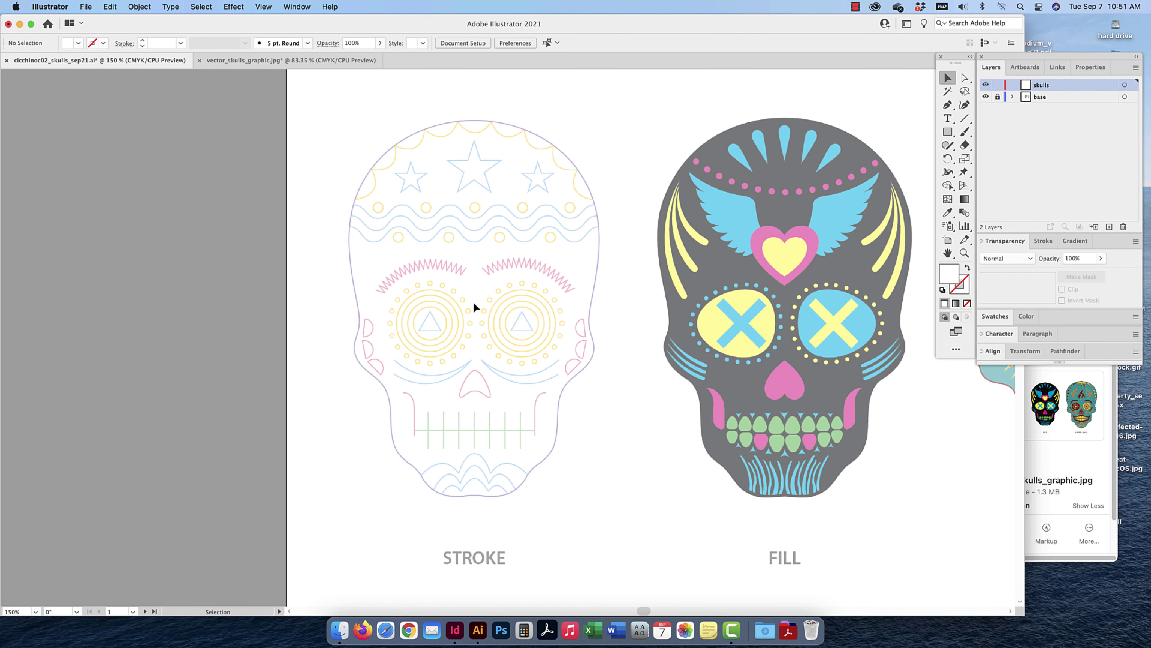
pyautogui.scroll(2, 473, 303)
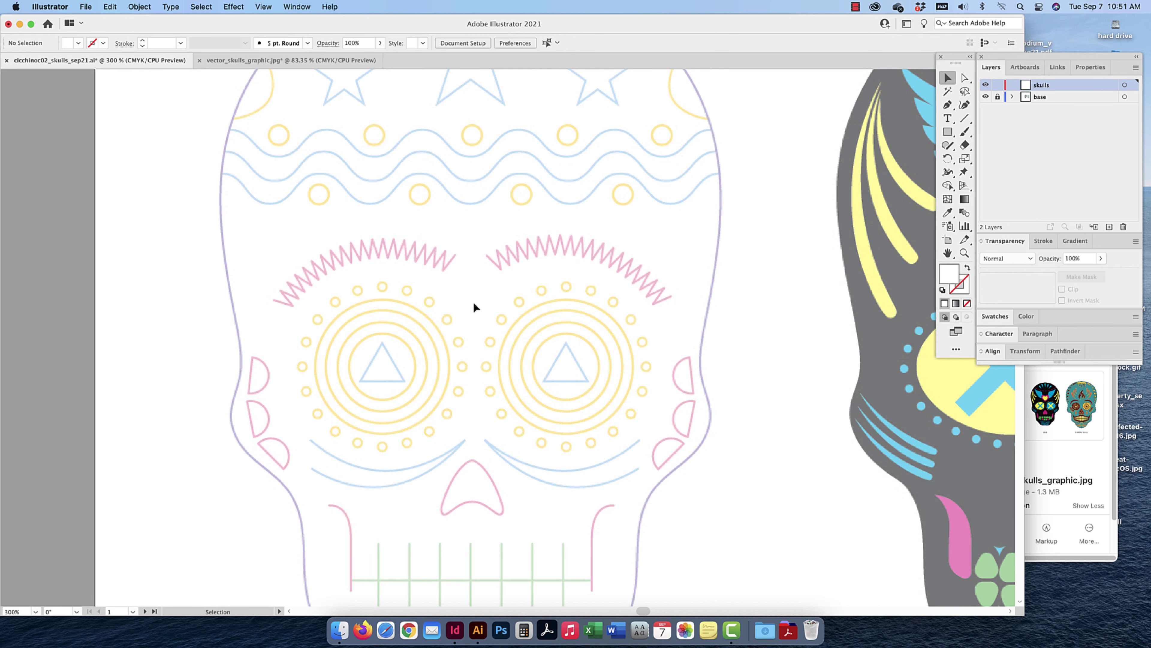
# Inspect the Stroke skull from its crown to its chin, using the Hand tool and its temporary mode from the Selection tool
pyautogui.click(948, 253)
pyautogui.moveTo(466, 120); pyautogui.dragTo(470, 246)
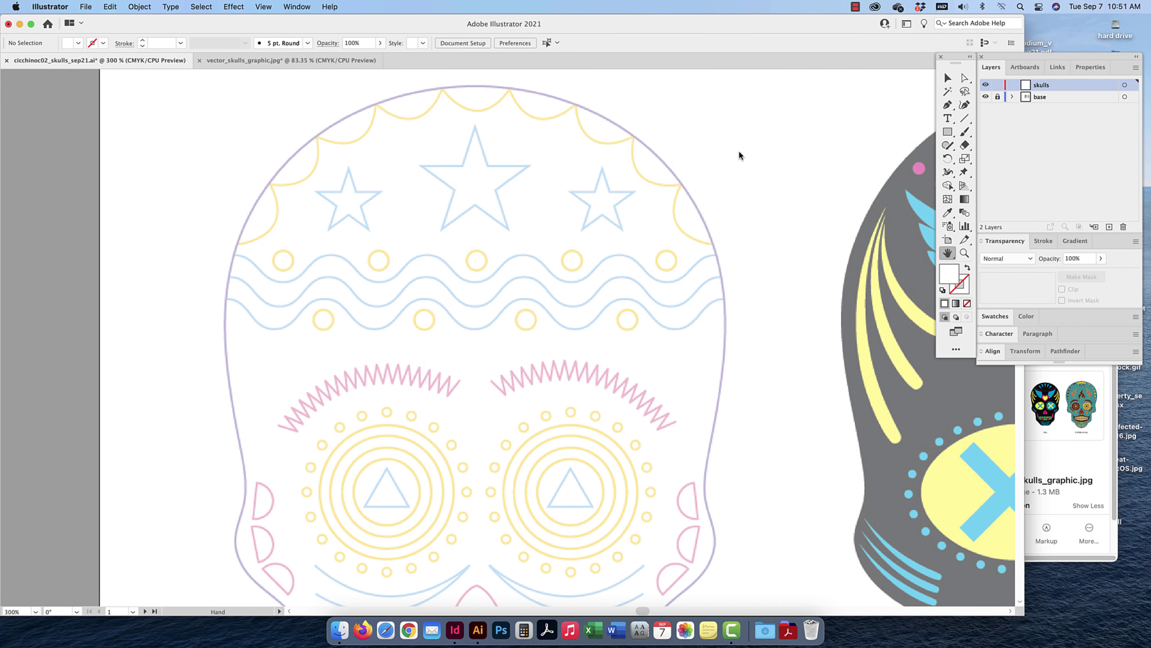
pyautogui.click(947, 78)
pyautogui.press('space')
pyautogui.moveTo(503, 229); pyautogui.dragTo(608, 156)
pyautogui.moveTo(643, 479); pyautogui.dragTo(608, 320)
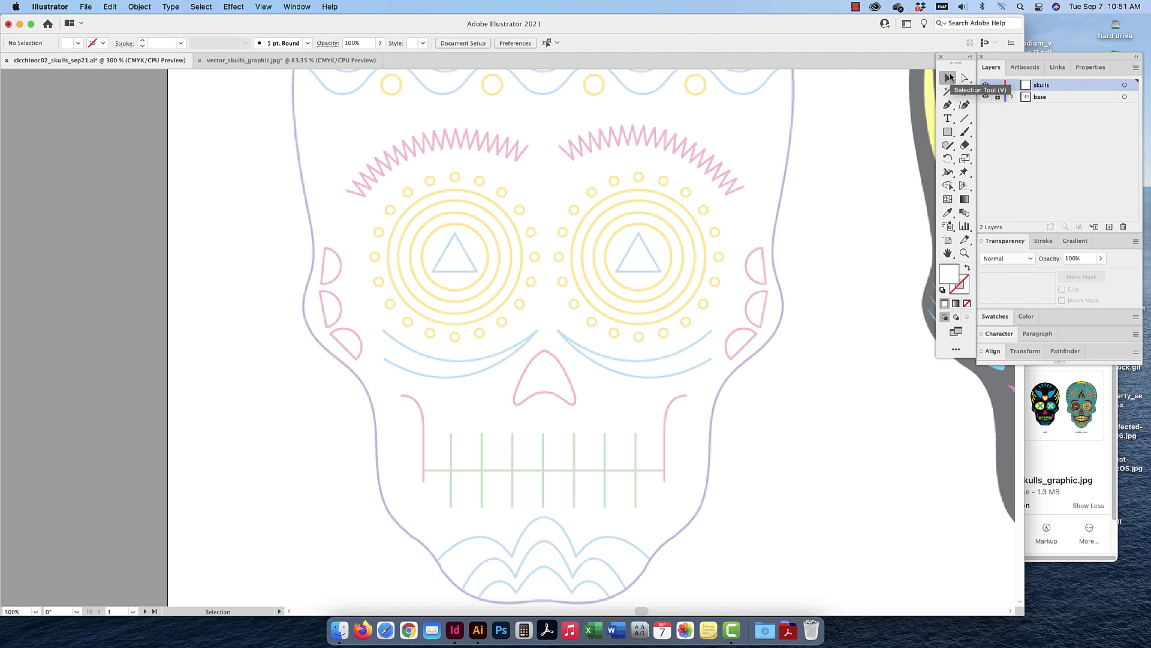
# Activate the Pen tool and examine the Stroke skull's stars, wavy lines and circles up close
pyautogui.click(948, 106)
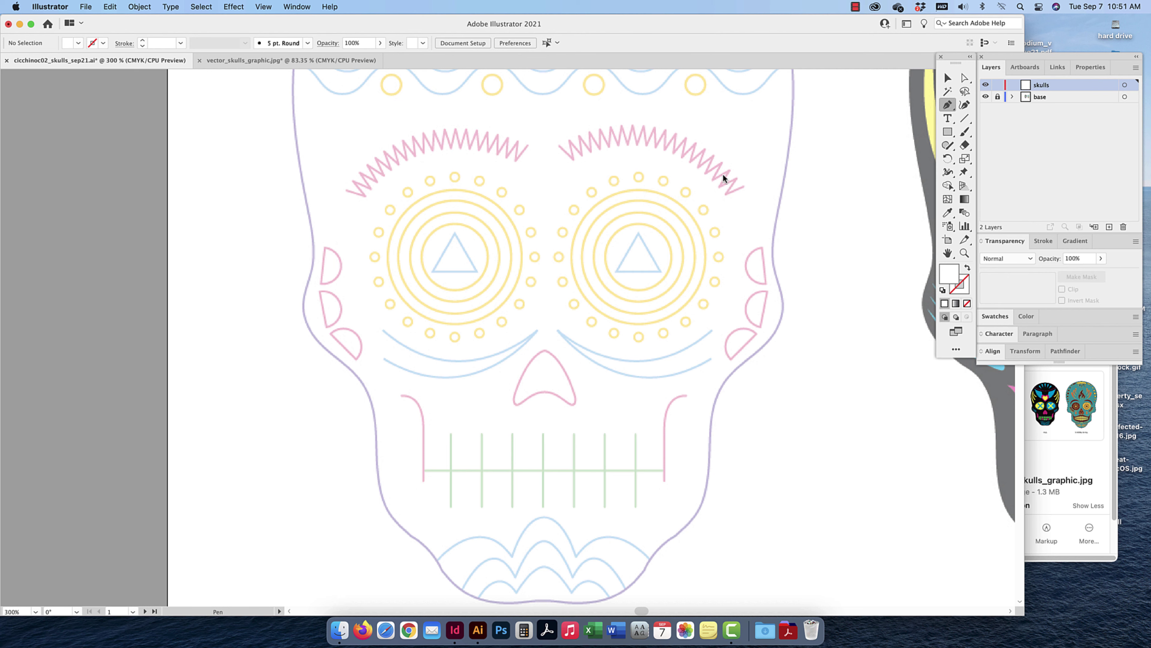
pyautogui.moveTo(585, 178); pyautogui.dragTo(599, 345)
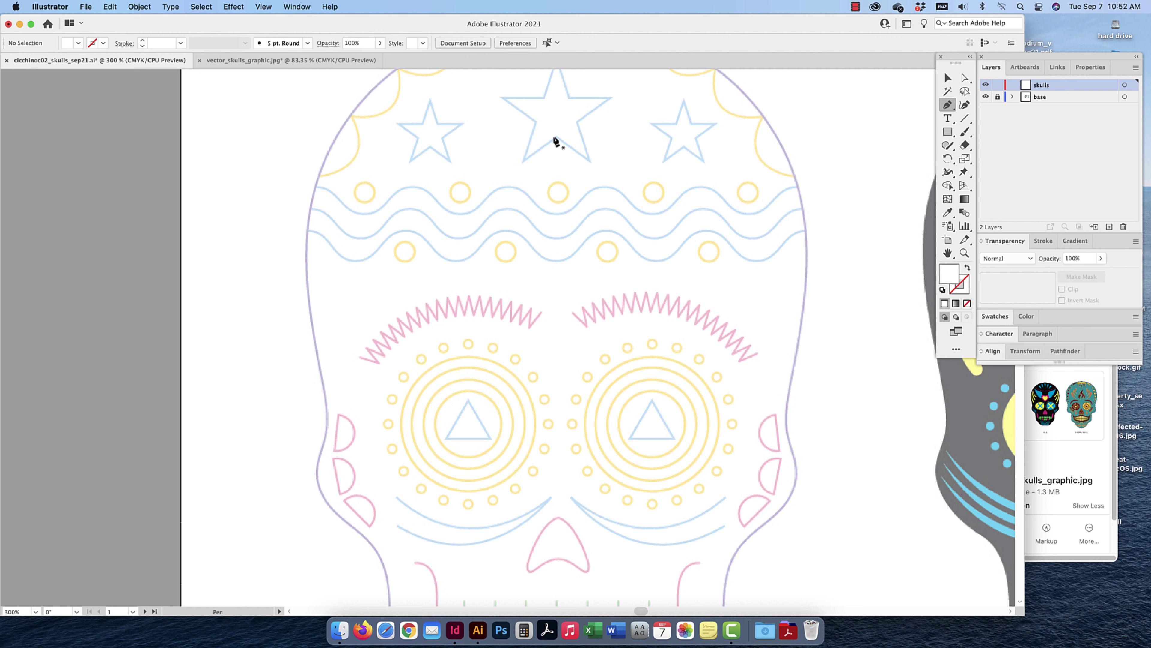
pyautogui.moveTo(537, 316); pyautogui.dragTo(523, 416)
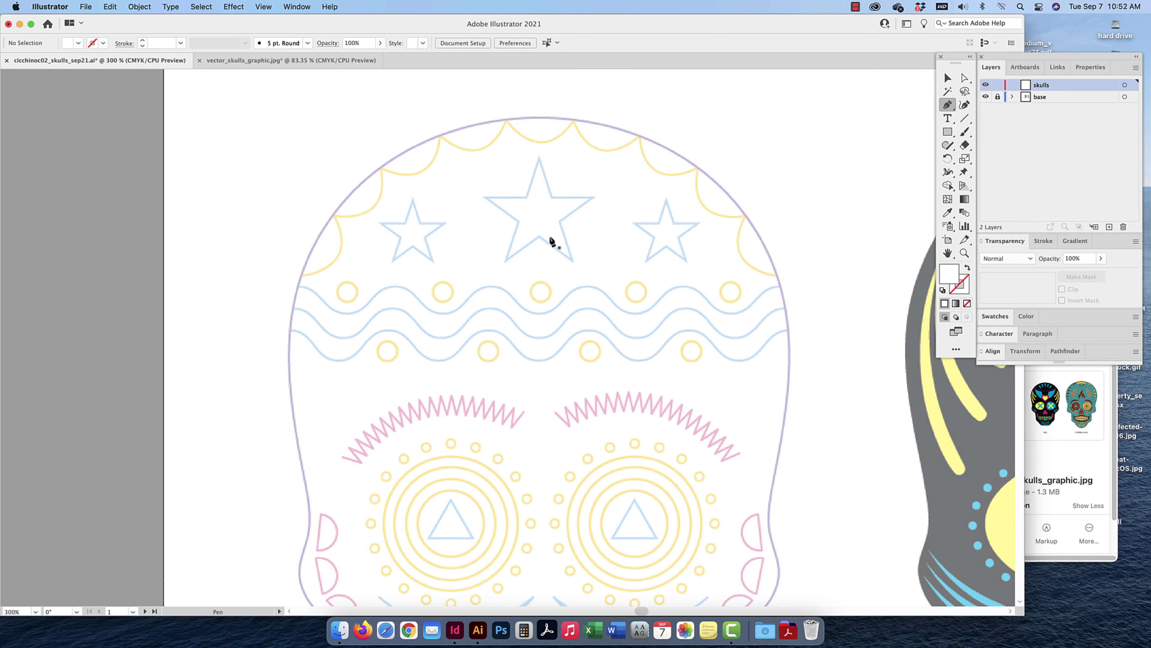
pyautogui.press('super+equal')
pyautogui.press('super+equal')
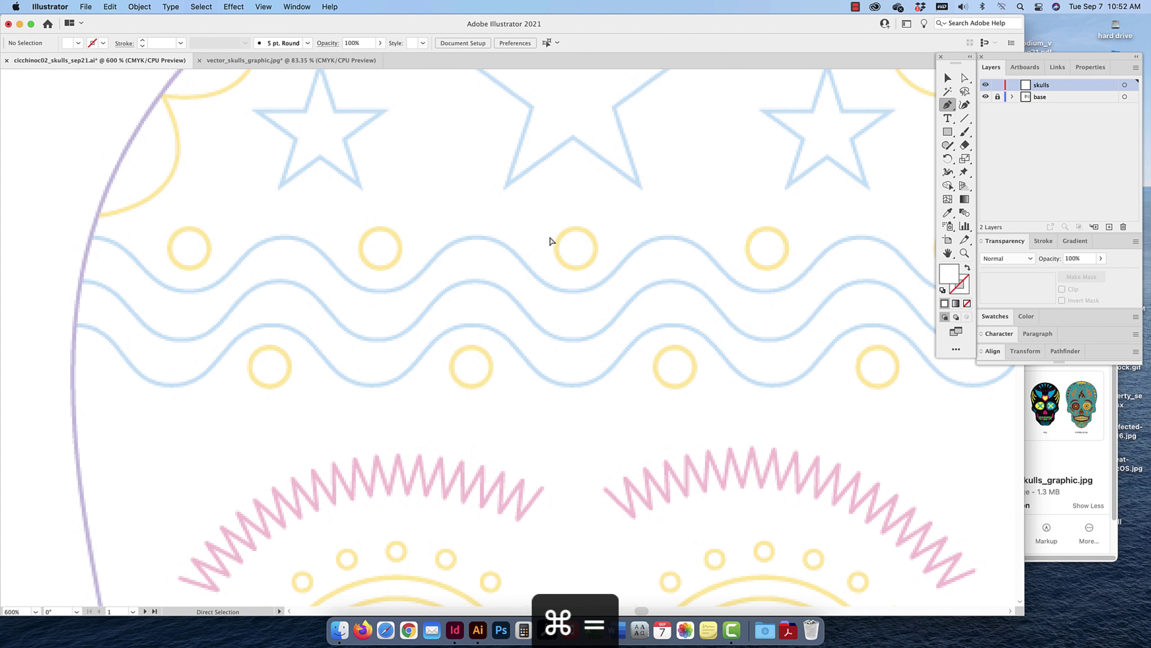
pyautogui.press('super+equal')
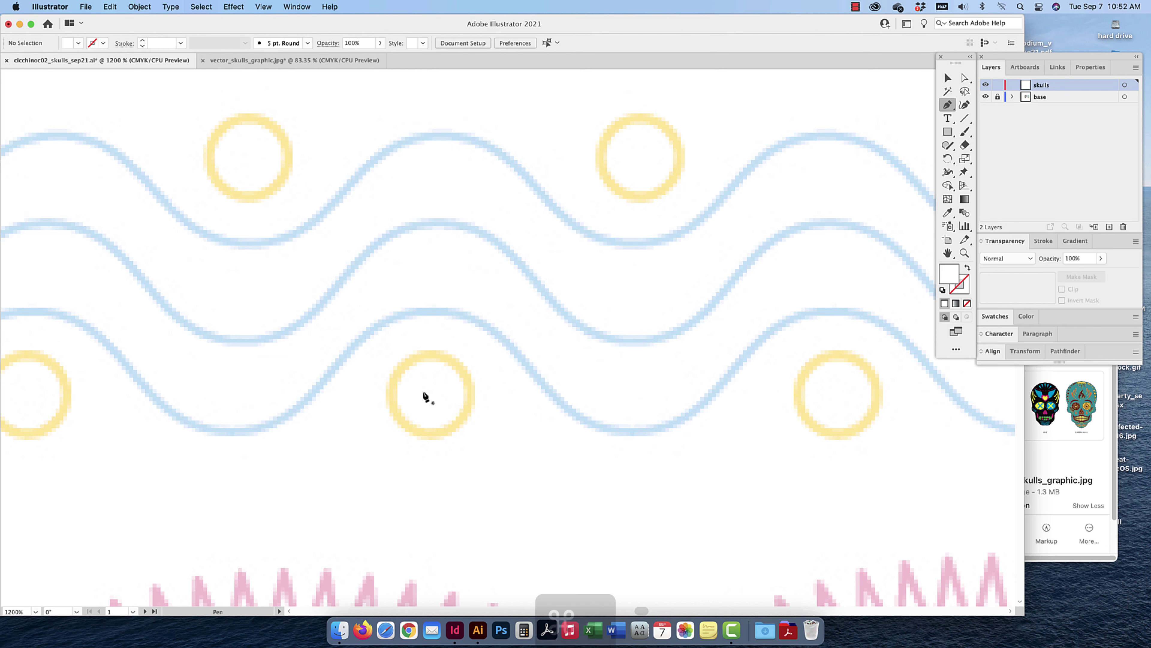
pyautogui.press('super+minus')
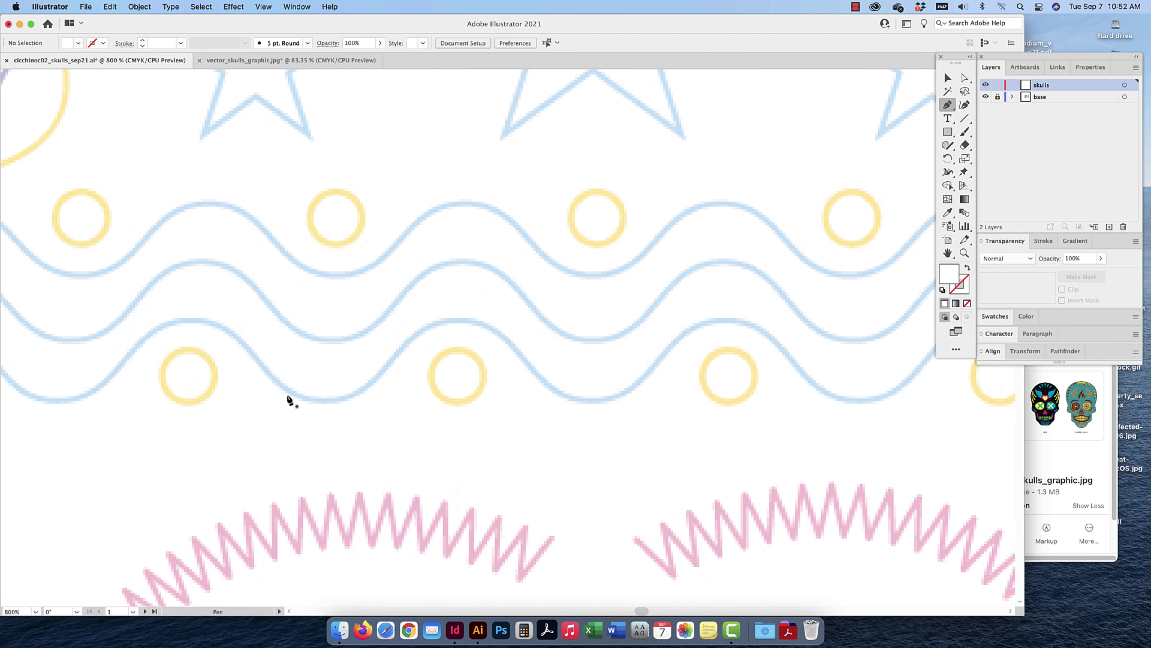
pyautogui.press('super+minus')
pyautogui.press('super+minus')
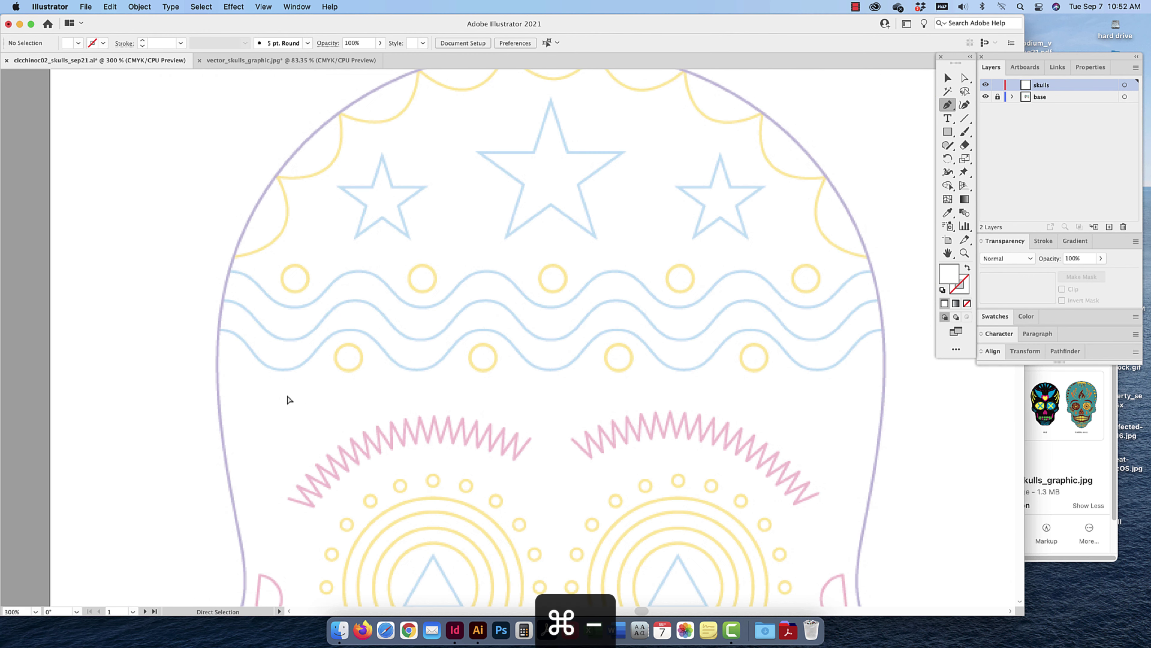
pyautogui.press('super+minus')
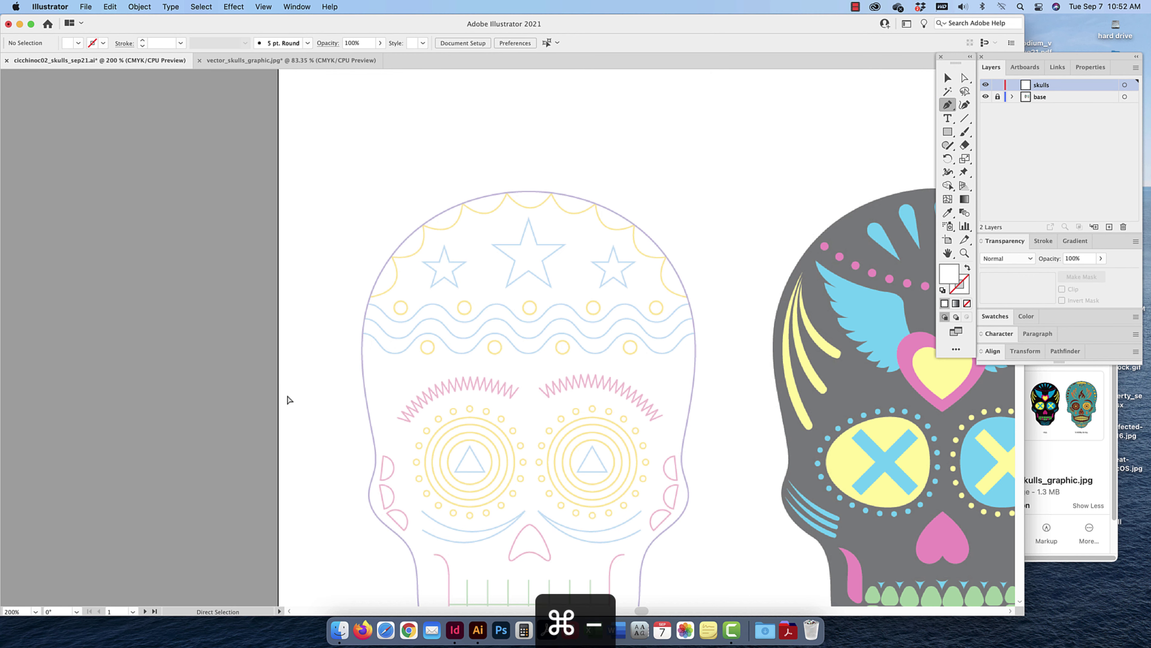
pyautogui.press('super+minus')
pyautogui.press('super+minus')
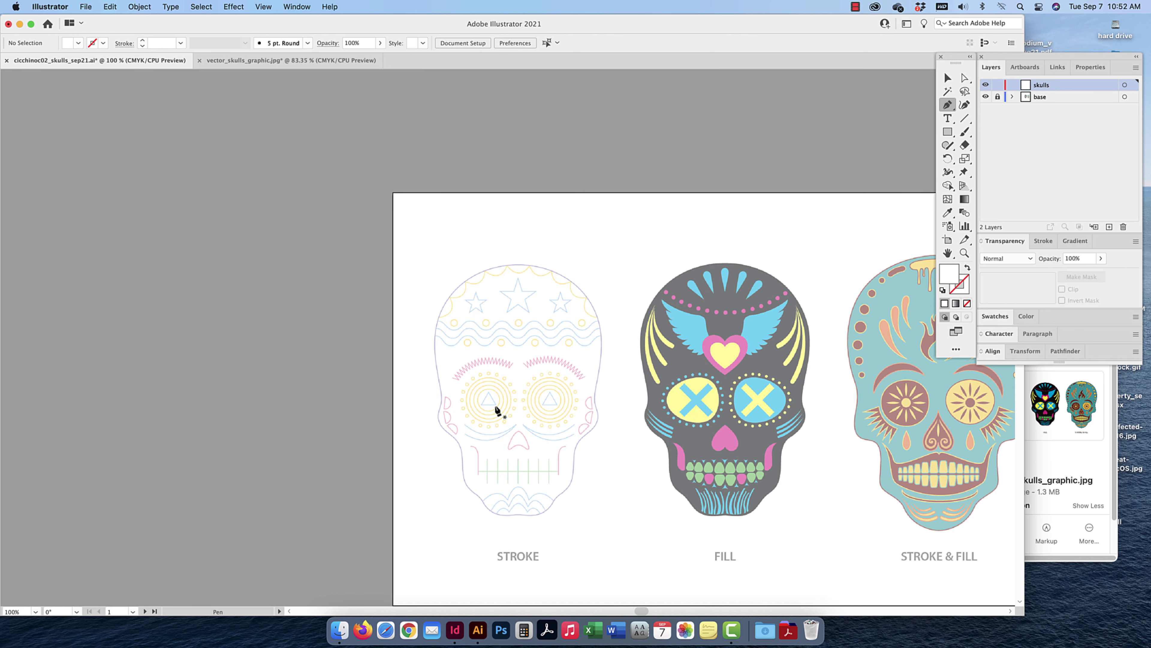
# Examine the zigzag eyebrow above the Stroke skull's left-hand eye at up to 3200% magnification
pyautogui.hscroll(3, 497, 410)
pyautogui.press('super+equal')
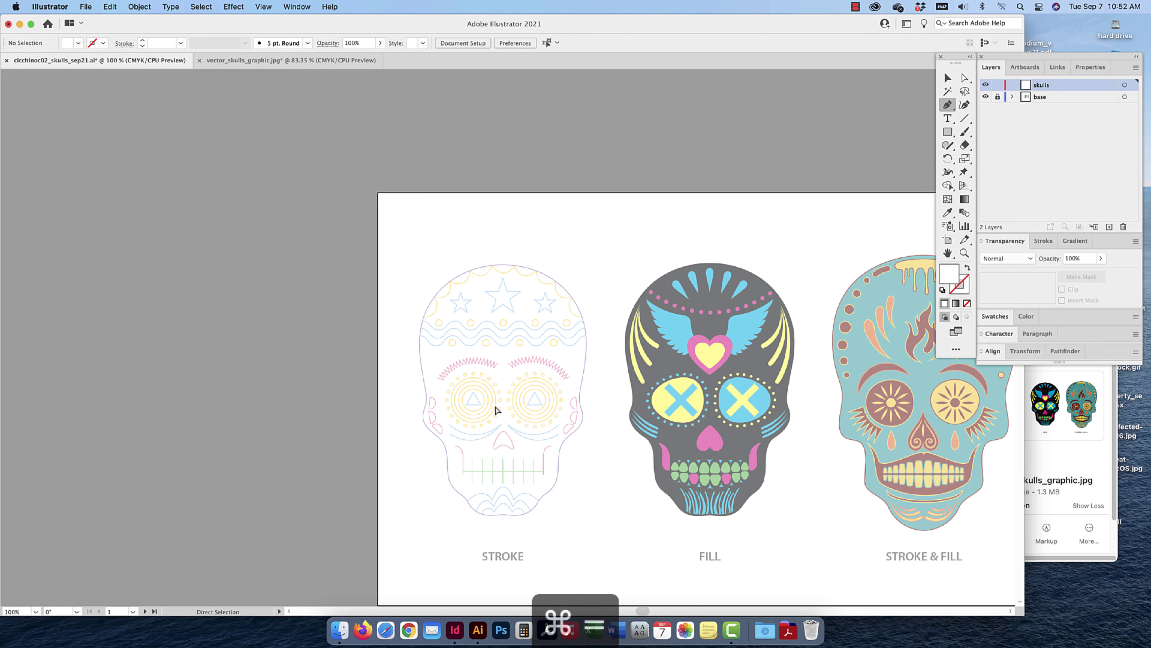
pyautogui.press('super+equal')
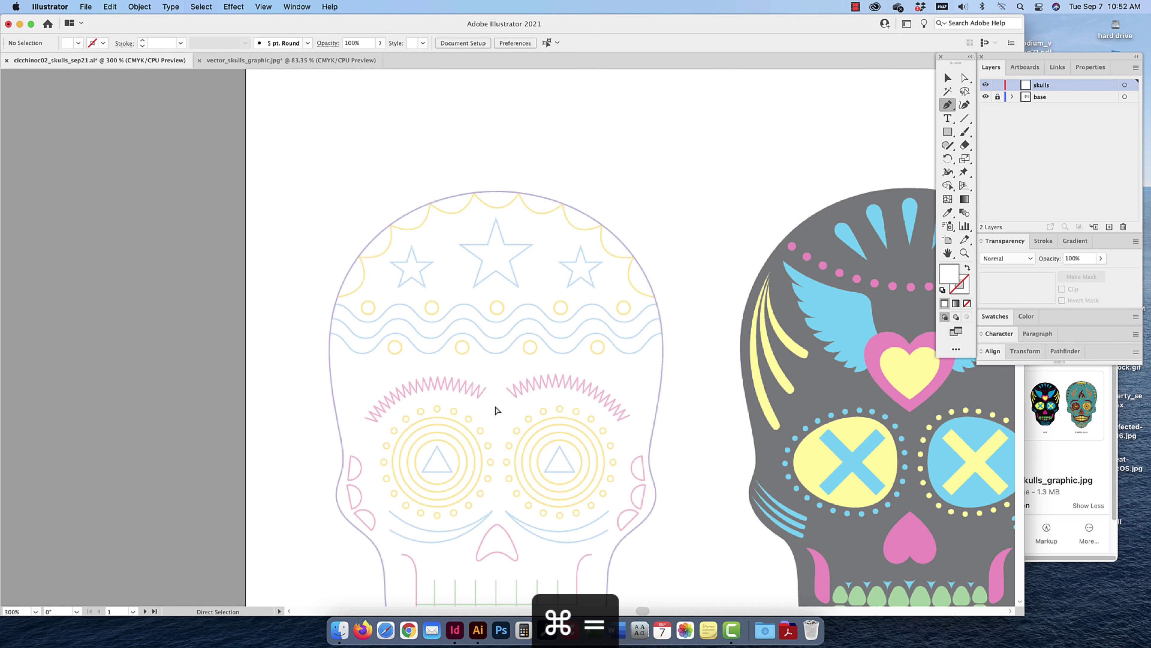
pyautogui.press('super+equal')
pyautogui.press('super+equal')
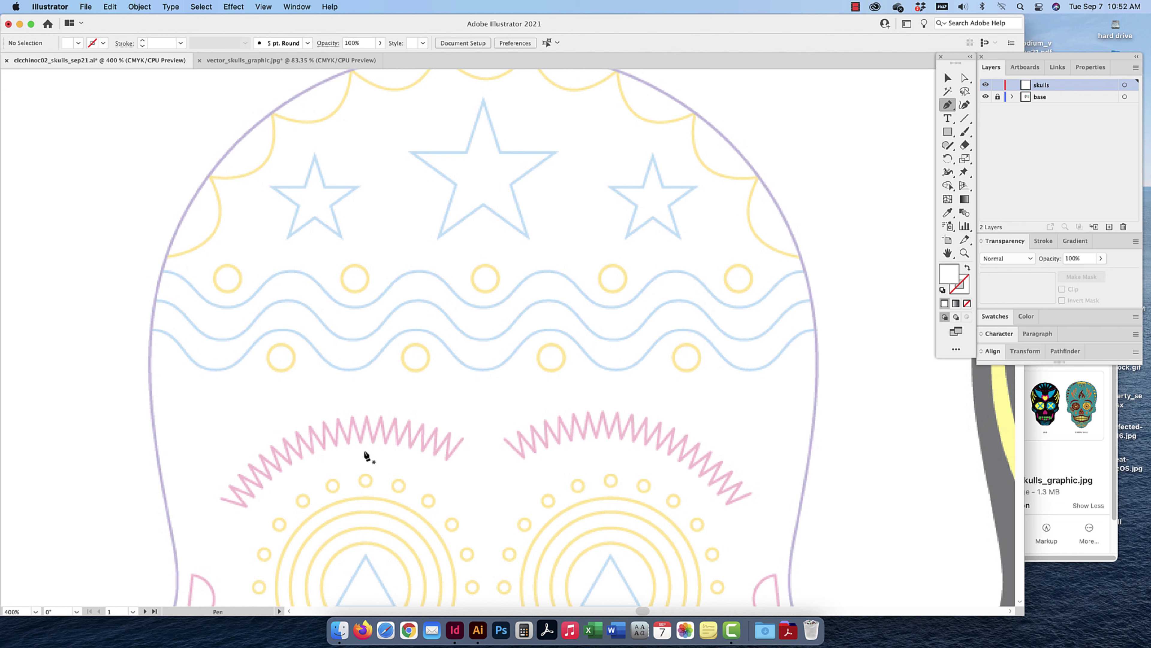
pyautogui.press('super+equal')
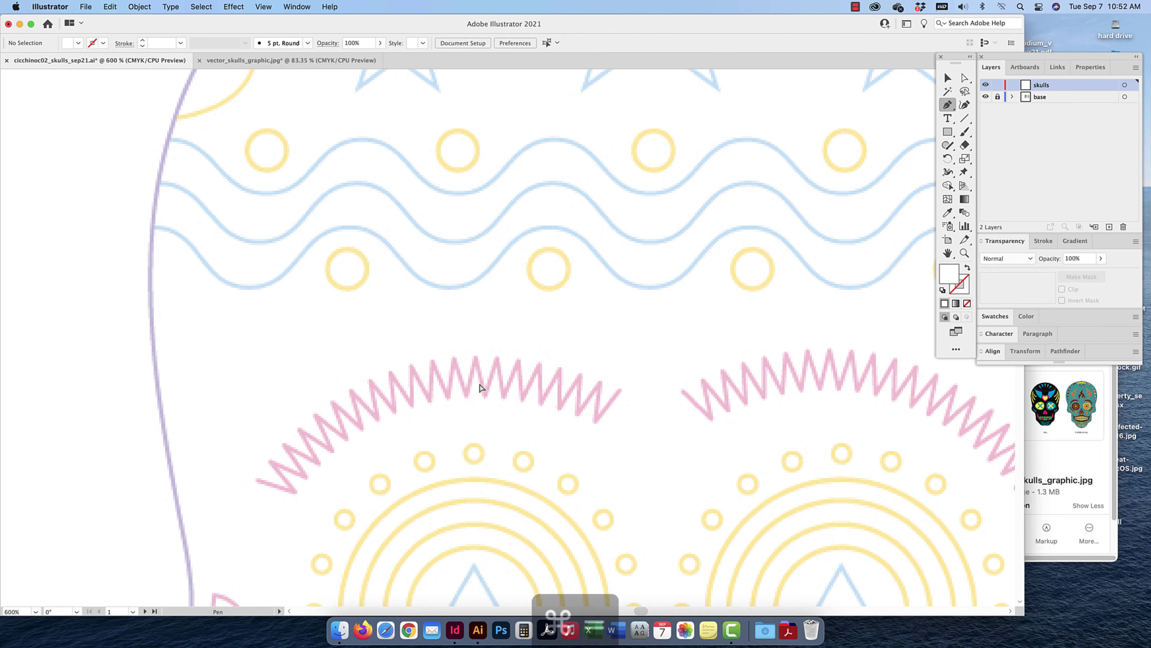
pyautogui.press('super+equal')
pyautogui.moveTo(402, 402); pyautogui.dragTo(431, 349)
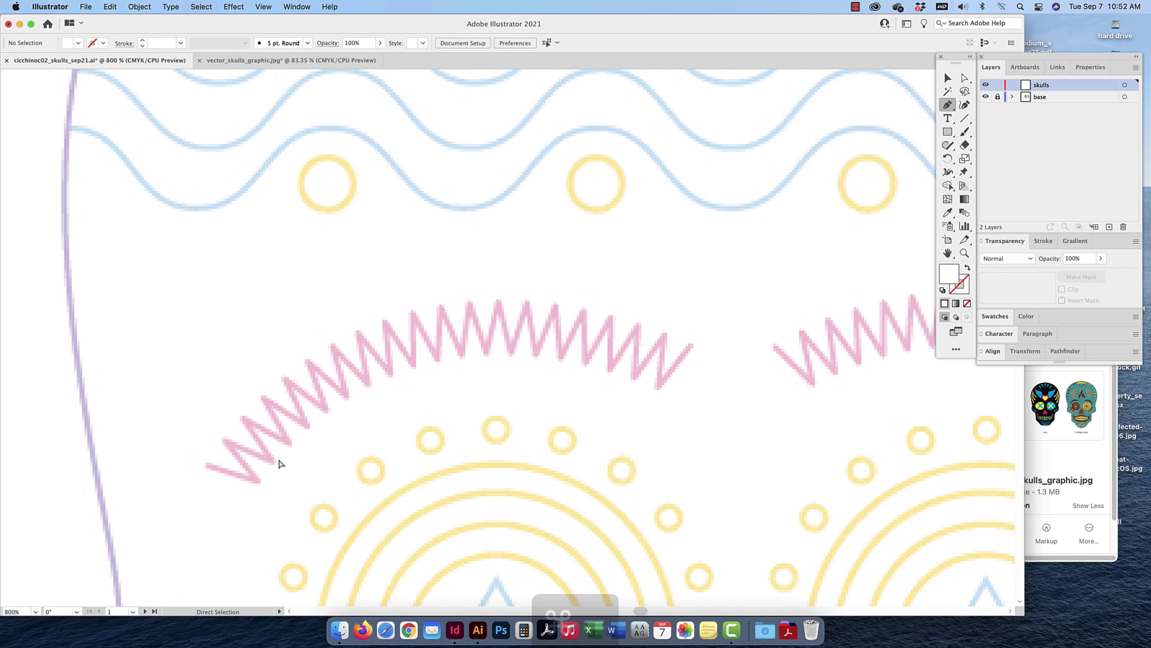
pyautogui.press('super+equal')
pyautogui.press('super+equal')
pyautogui.press('super+equal')
pyautogui.press('super+equal')
pyautogui.moveTo(277, 454); pyautogui.dragTo(671, 391)
pyautogui.moveTo(272, 519); pyautogui.dragTo(484, 306)
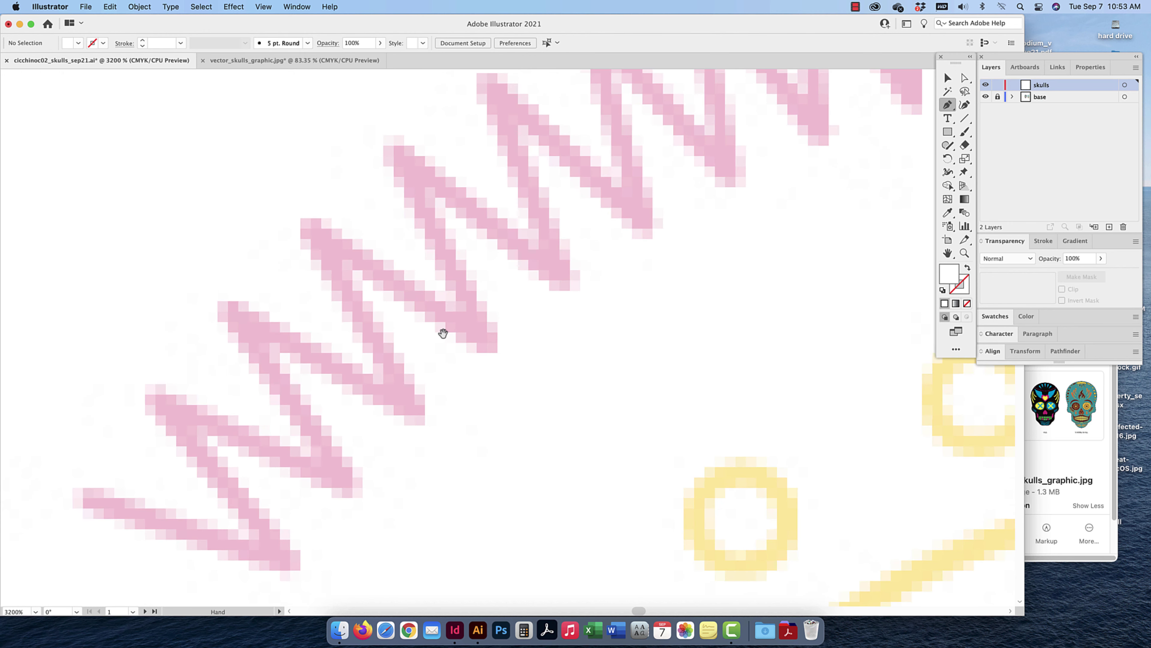
pyautogui.moveTo(53, 591); pyautogui.dragTo(114, 511)
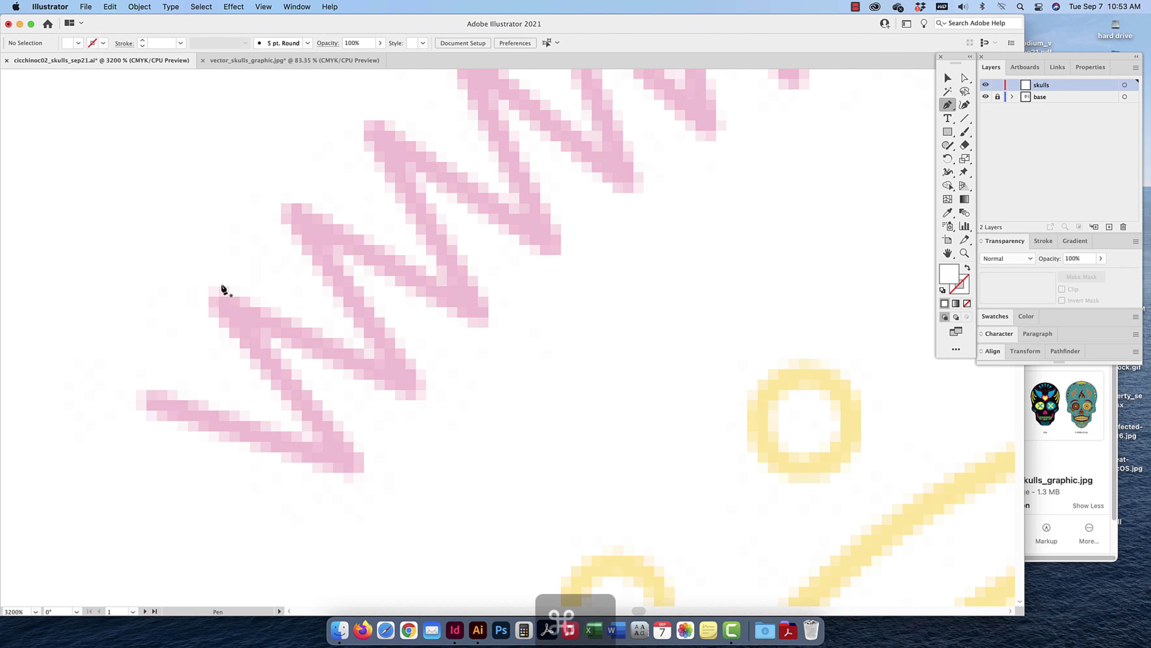
pyautogui.press('super+minus')
pyautogui.press('super+minus')
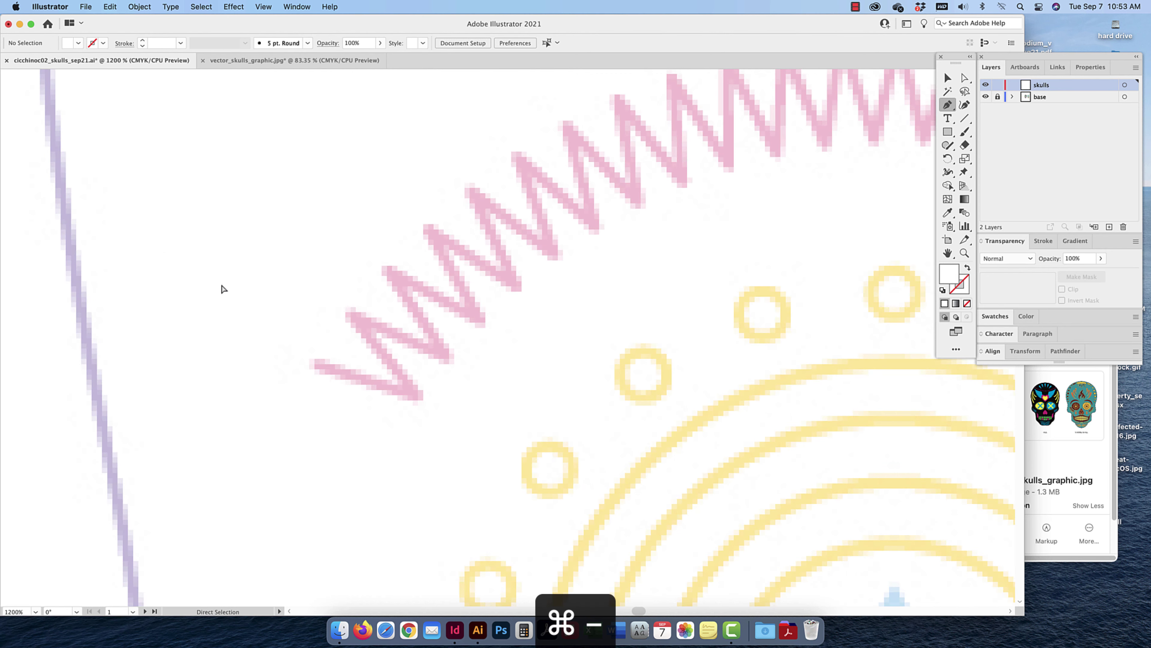
# Examine the Stroke skull's eyes and zigzag eyebrows at decreasing magnification, out to the whole skull at 200%
pyautogui.press('super+minus')
pyautogui.press('super+minus')
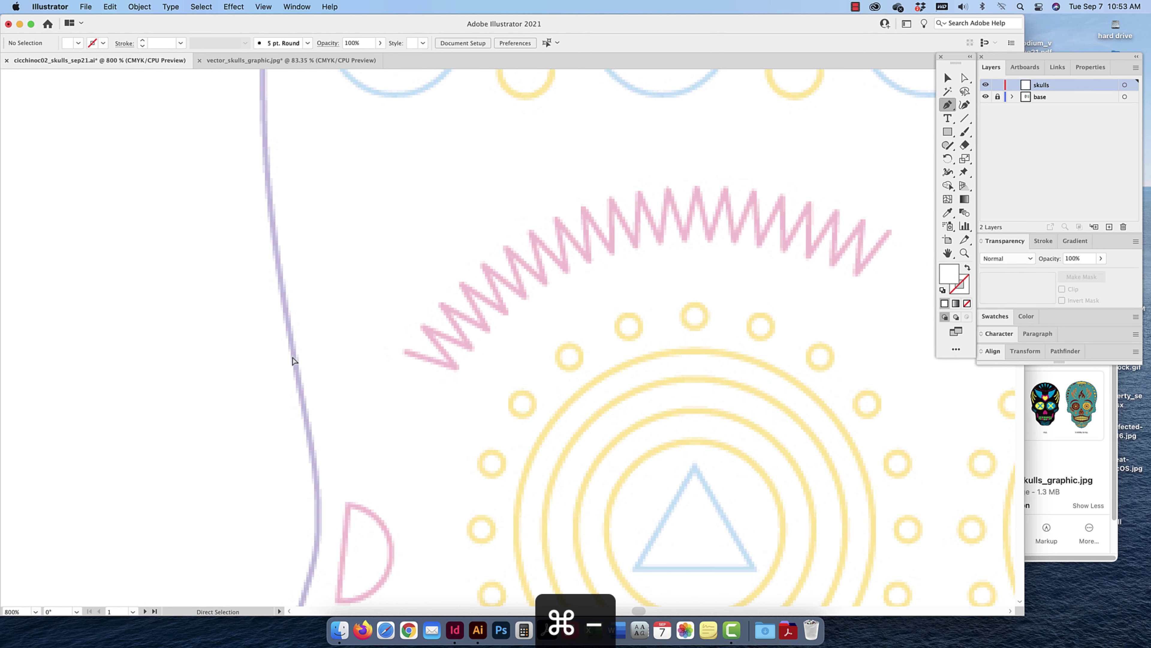
pyautogui.hscroll(5, 524, 299)
pyautogui.scroll(-3, 525, 299)
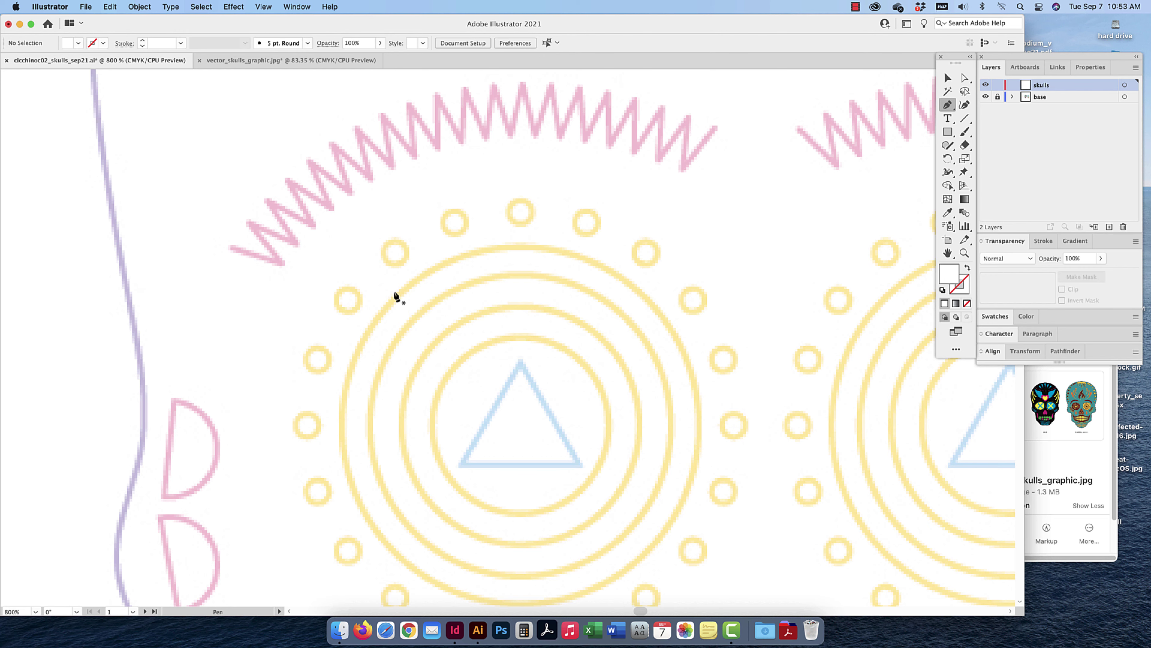
pyautogui.press('super+minus')
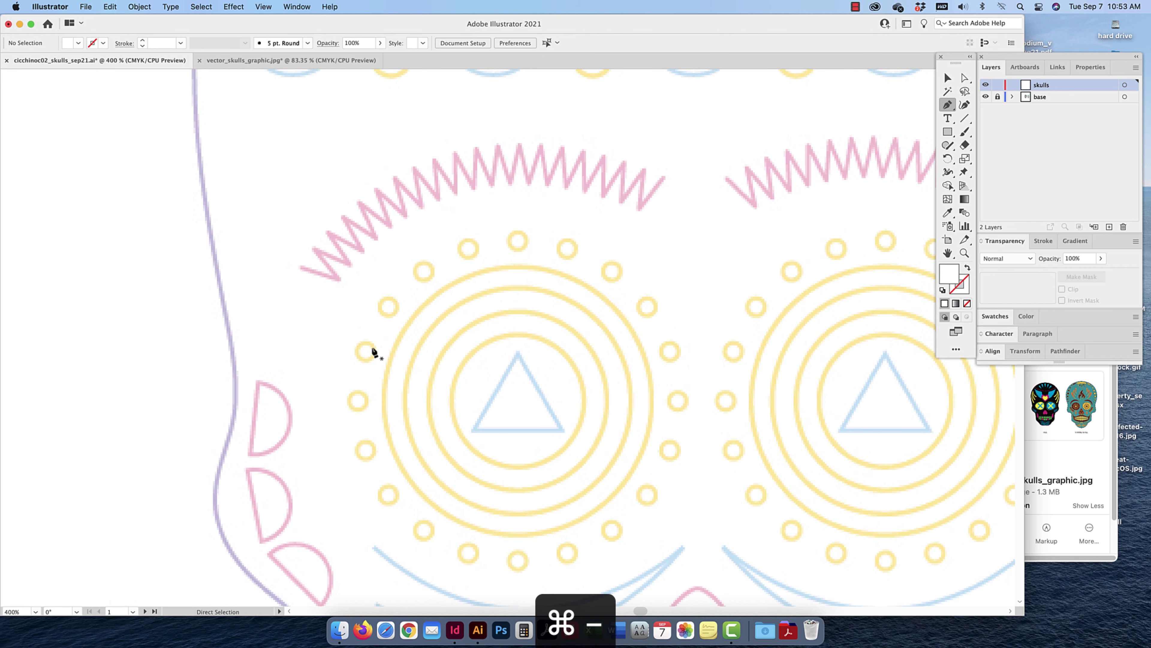
pyautogui.press('super+minus')
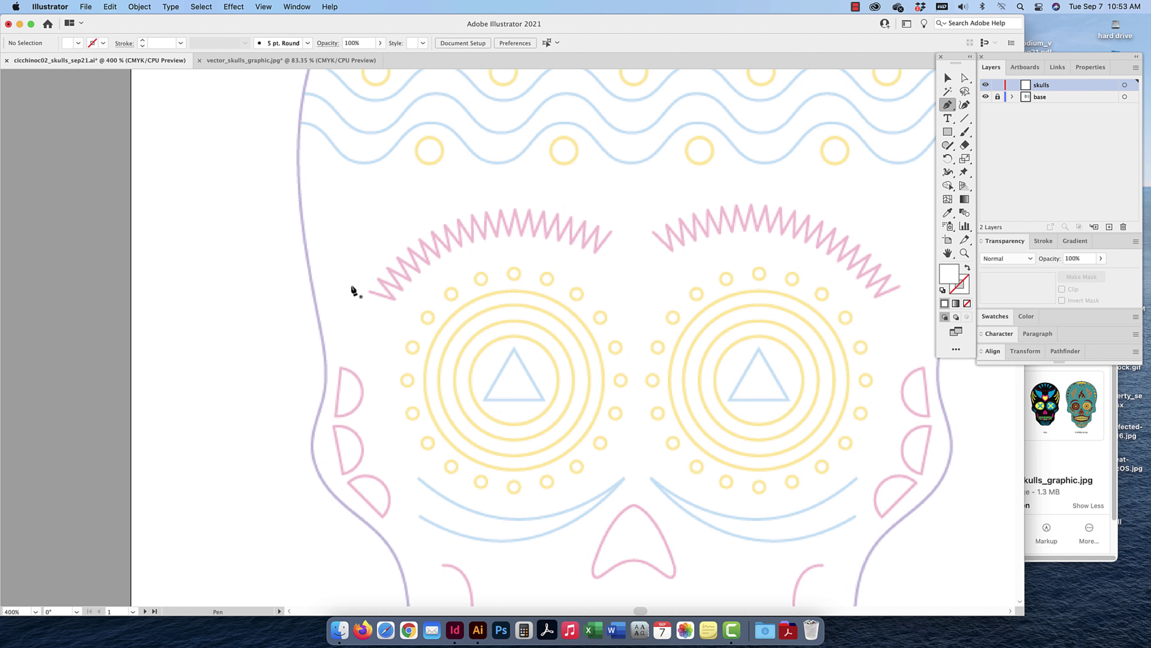
pyautogui.hscroll(1, 568, 250)
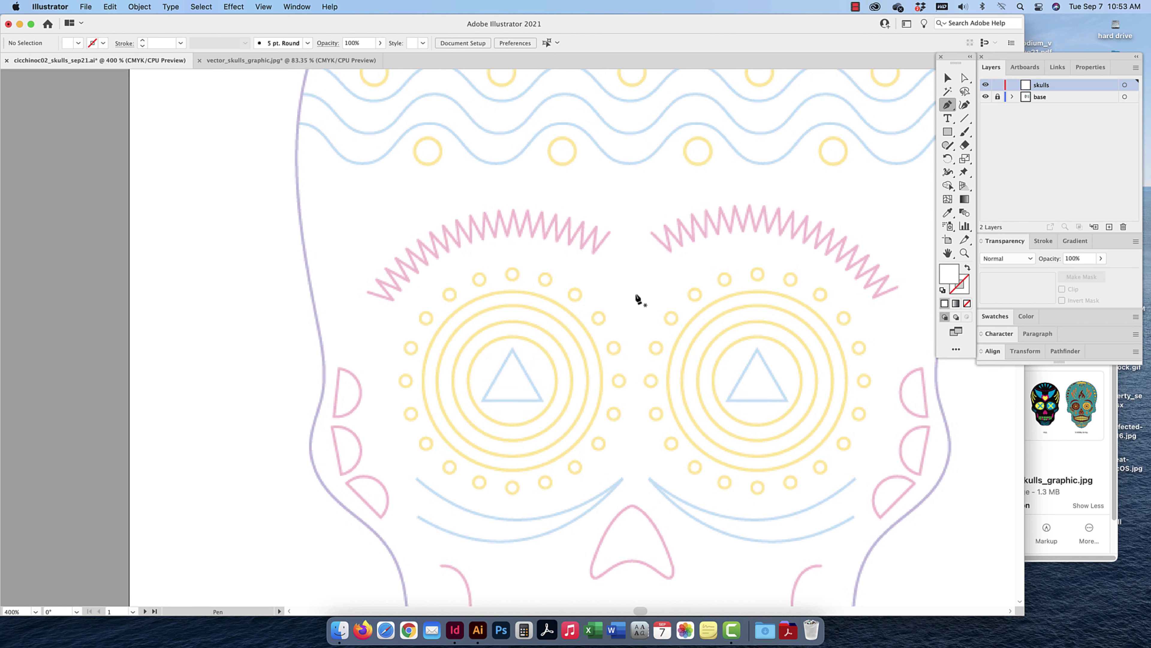
pyautogui.press('super+minus')
pyautogui.press('super+minus')
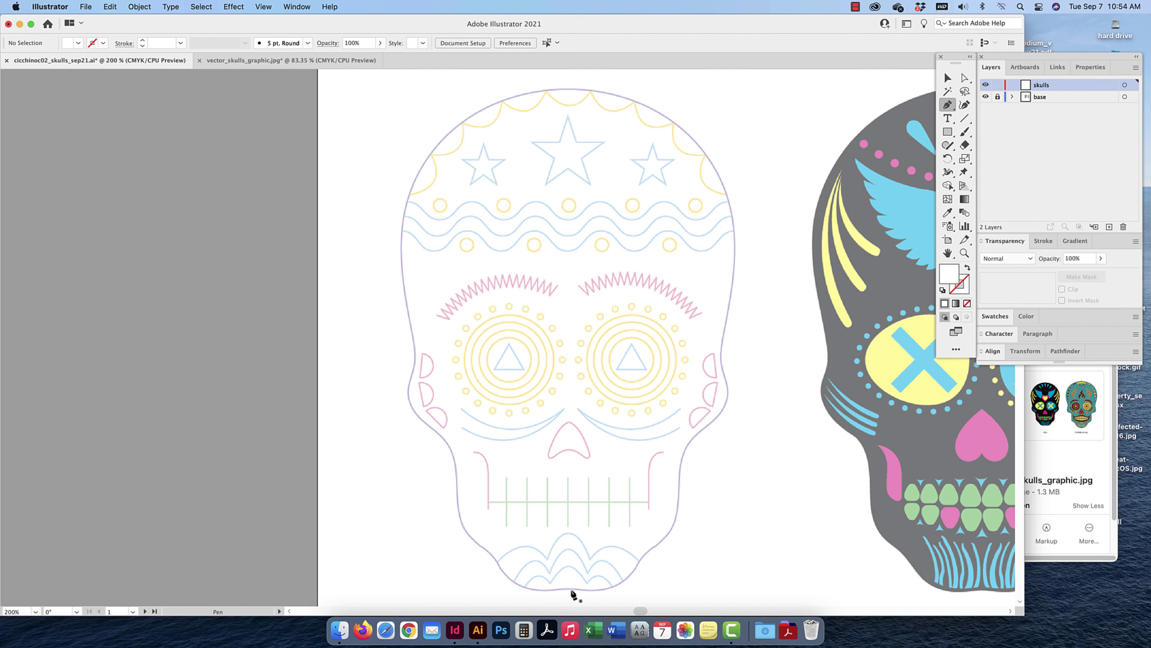
# Start the Stroke skull's head outline with a Pen tool anchor point at the top centre of the crown
pyautogui.click(565, 89)
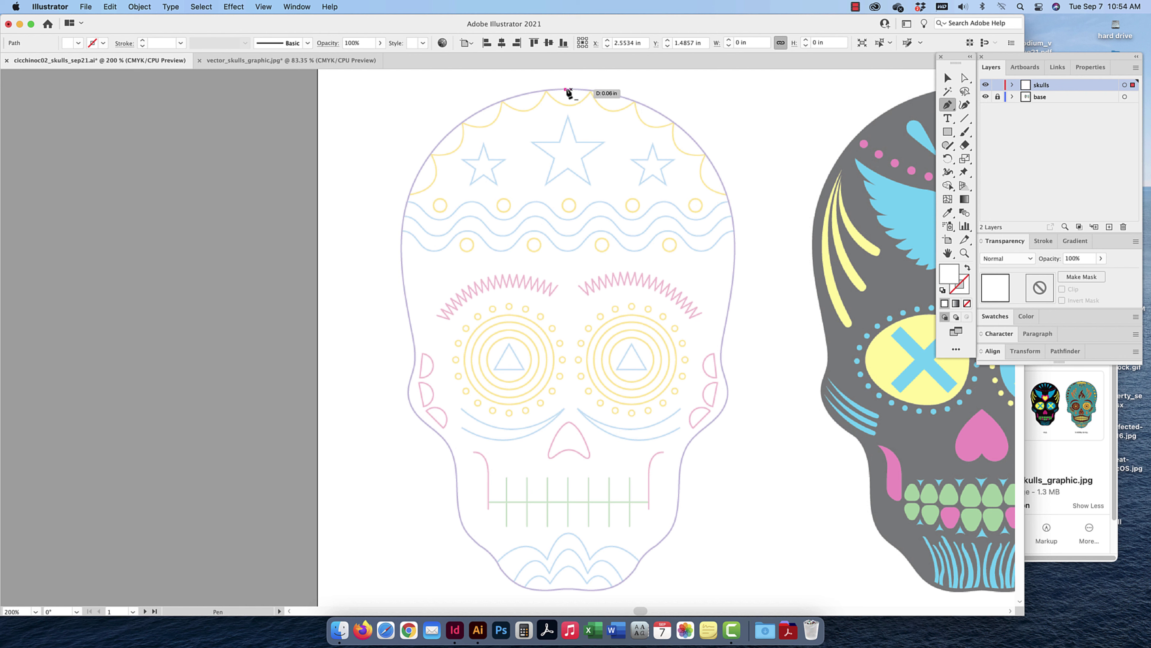
pyautogui.moveTo(565, 90); pyautogui.dragTo(392, 310)
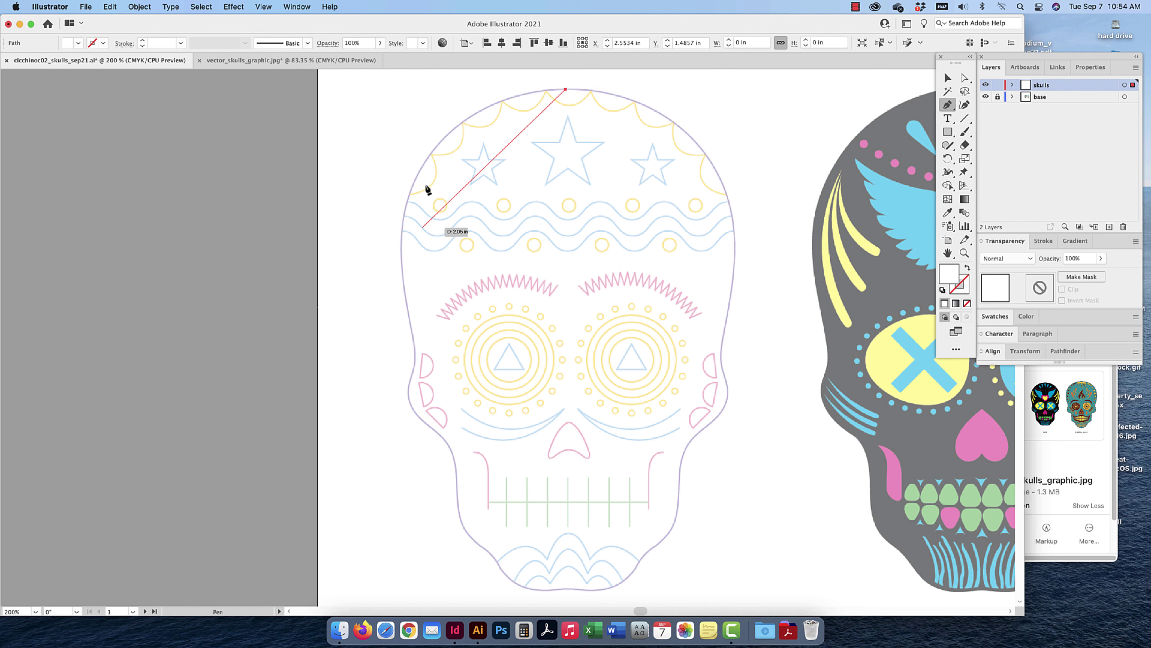
# Try tracing the skull's left-hand edge with short straight segments from the crown down to just above the cheek shapes
pyautogui.click(536, 93)
pyautogui.click(504, 102)
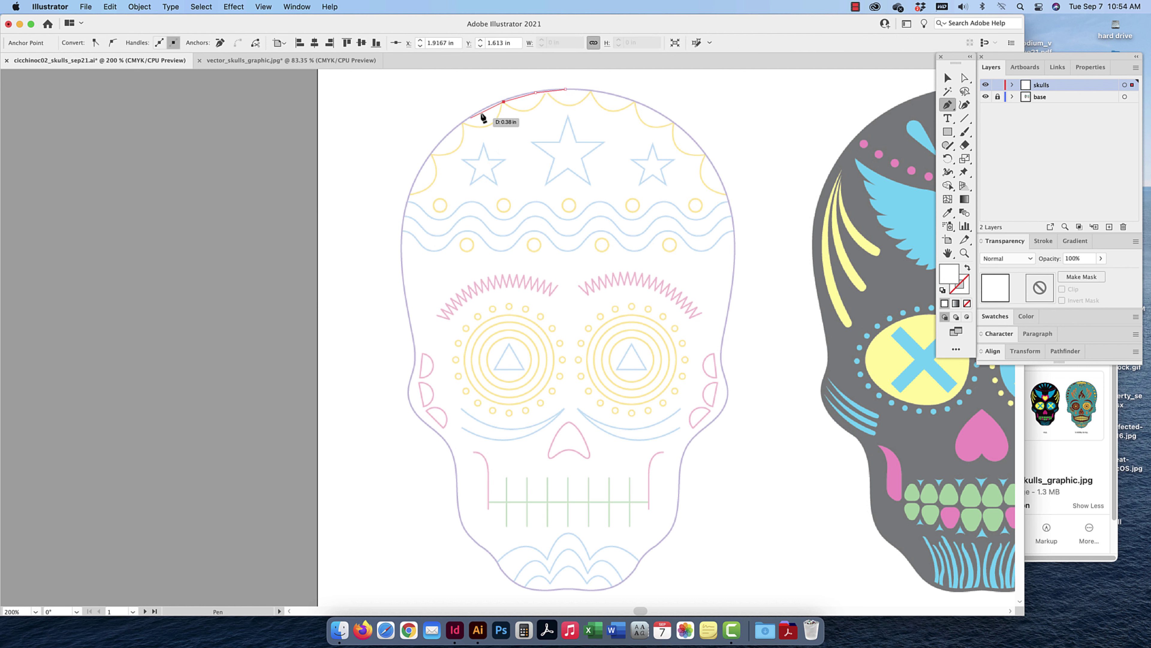
pyautogui.click(468, 119)
pyautogui.click(437, 142)
pyautogui.click(415, 178)
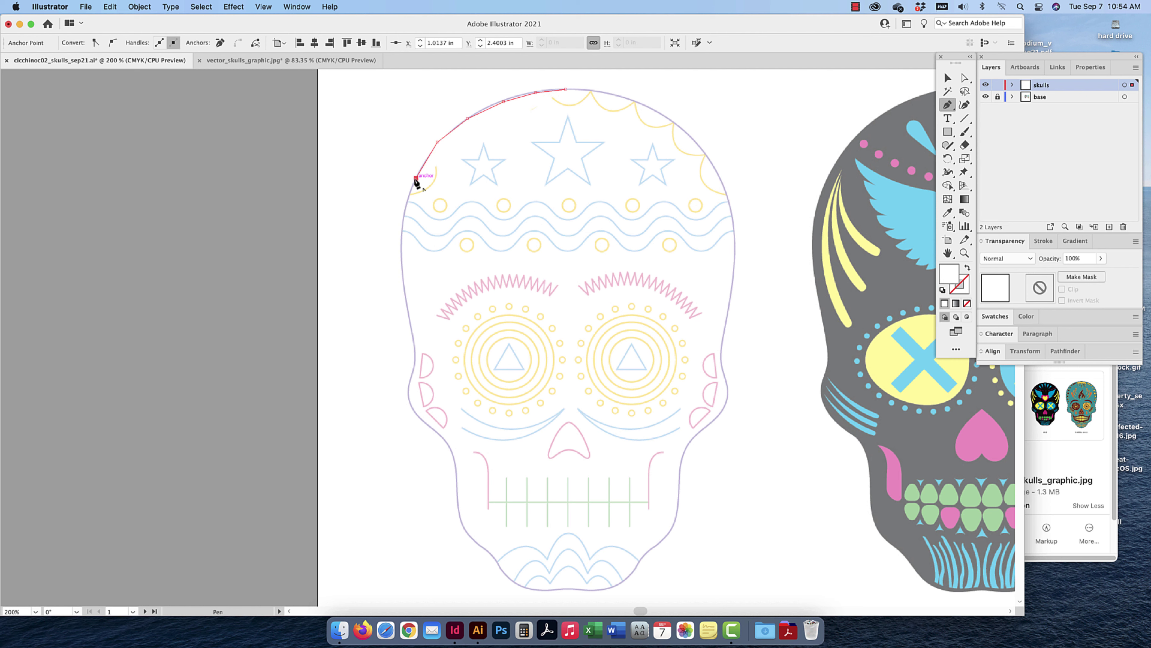
pyautogui.click(403, 209)
pyautogui.click(400, 260)
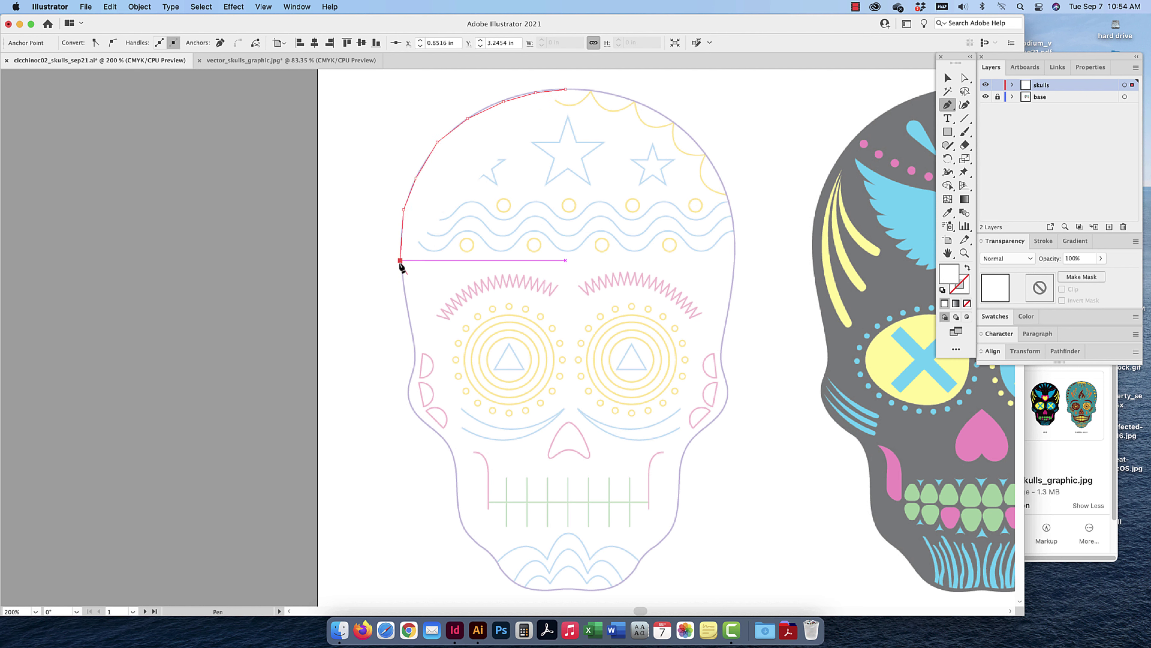
pyautogui.click(406, 307)
pyautogui.click(413, 331)
# Undo all the straight segments back to the first anchor point at the crown
pyautogui.press('super+z')
pyautogui.press('super+z')
pyautogui.press('super+z')
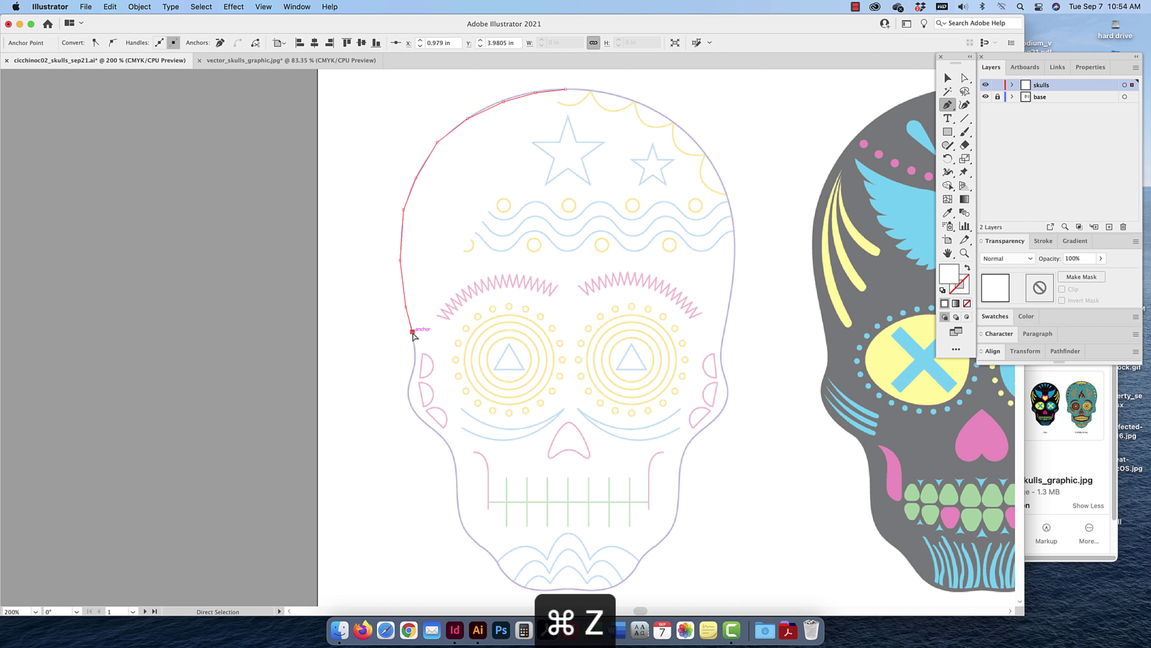
pyautogui.press('super+z')
pyautogui.press('super+z')
pyautogui.press('super+z')
pyautogui.press('super+z')
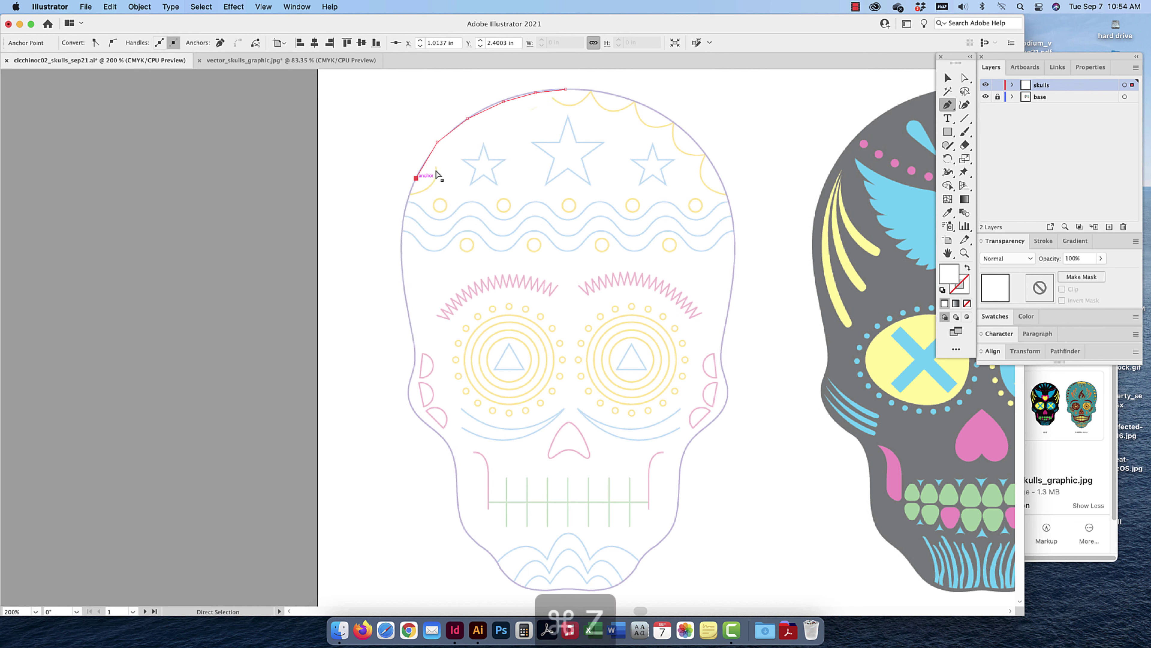
pyautogui.press('super+z')
pyautogui.press('super+z')
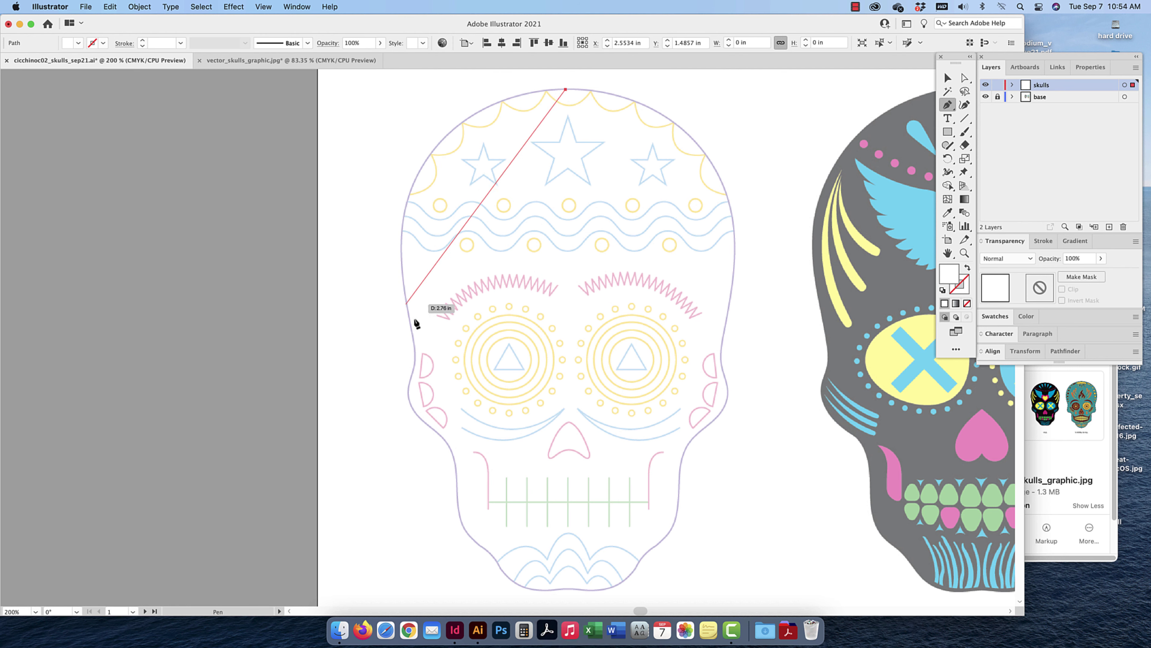
# Try one long curve from the crown to the left-hand edge at eyebrow level, and undo it
pyautogui.moveTo(405, 290); pyautogui.dragTo(433, 494)
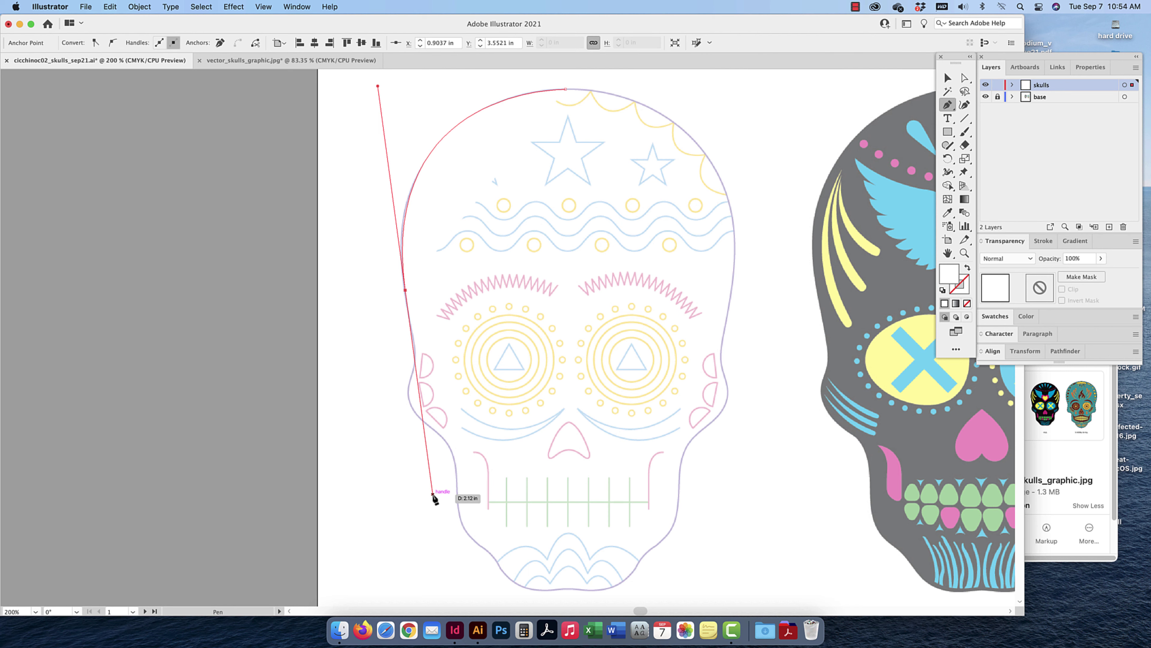
pyautogui.press('super+z')
pyautogui.press('super+z')
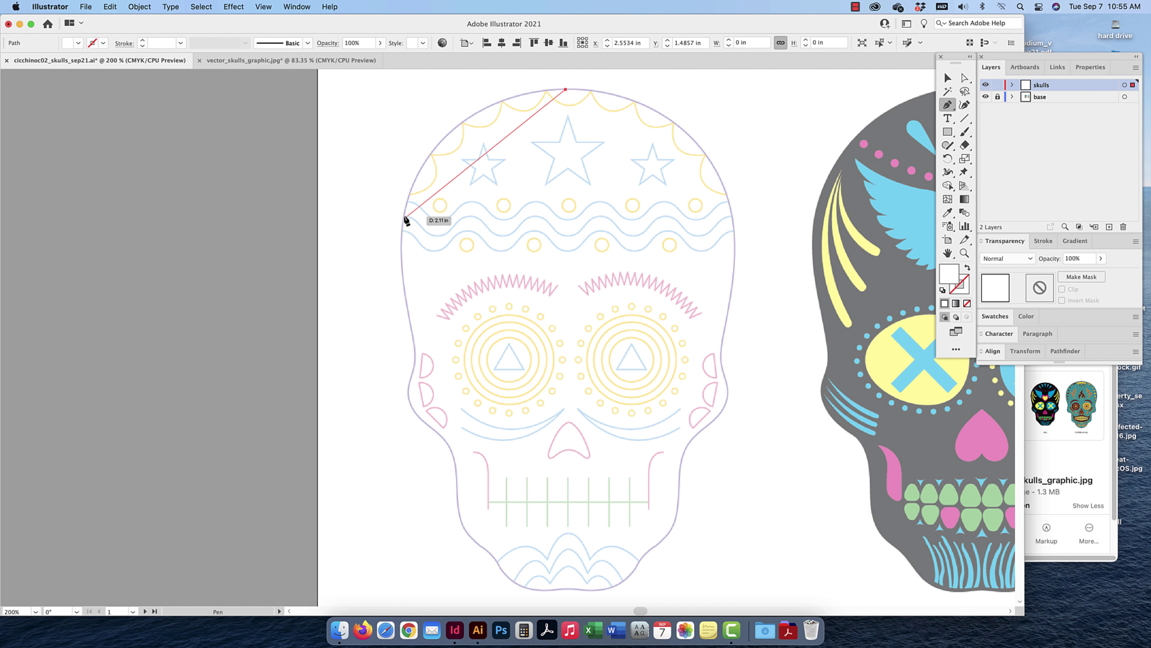
# Curve the path from the crown to the left-hand edge at the wavy lines, redirect its outgoing handle straight down, and stop drawing
pyautogui.moveTo(404, 215); pyautogui.dragTo(376, 346)
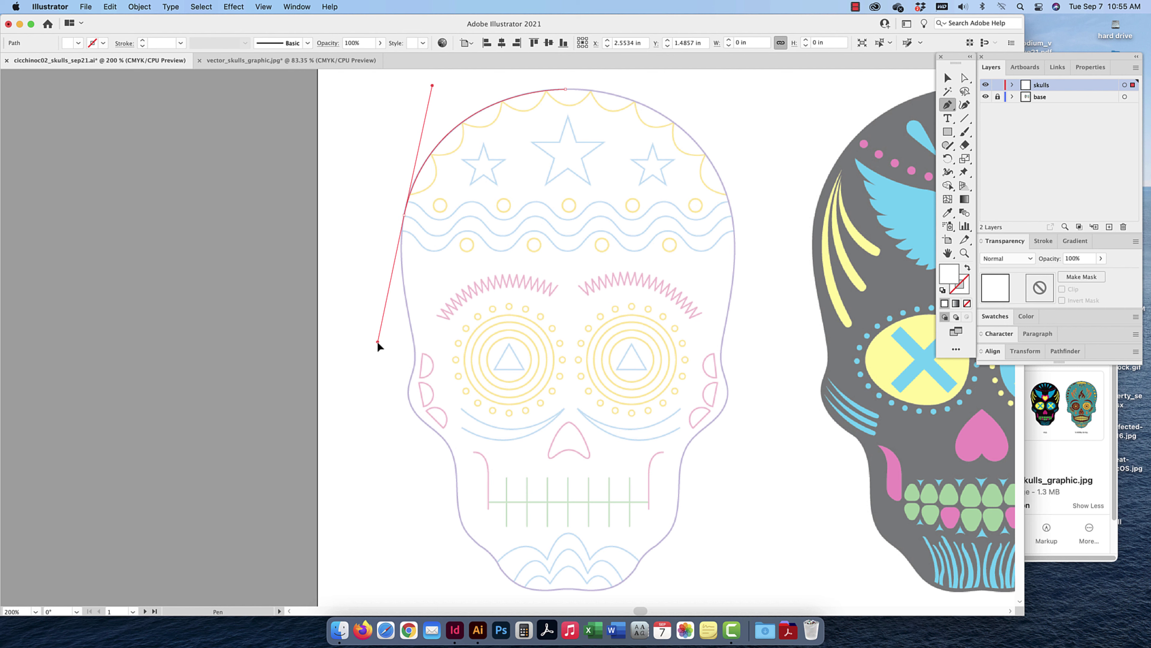
pyautogui.moveTo(378, 343); pyautogui.dragTo(404, 319)
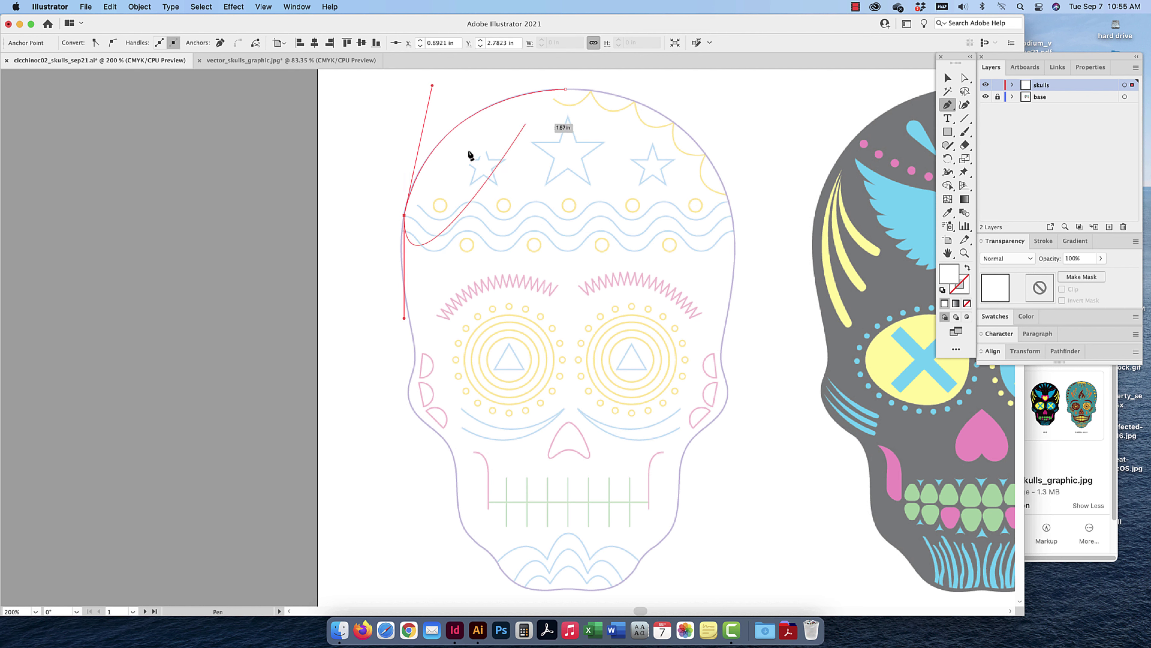
pyautogui.click(948, 79)
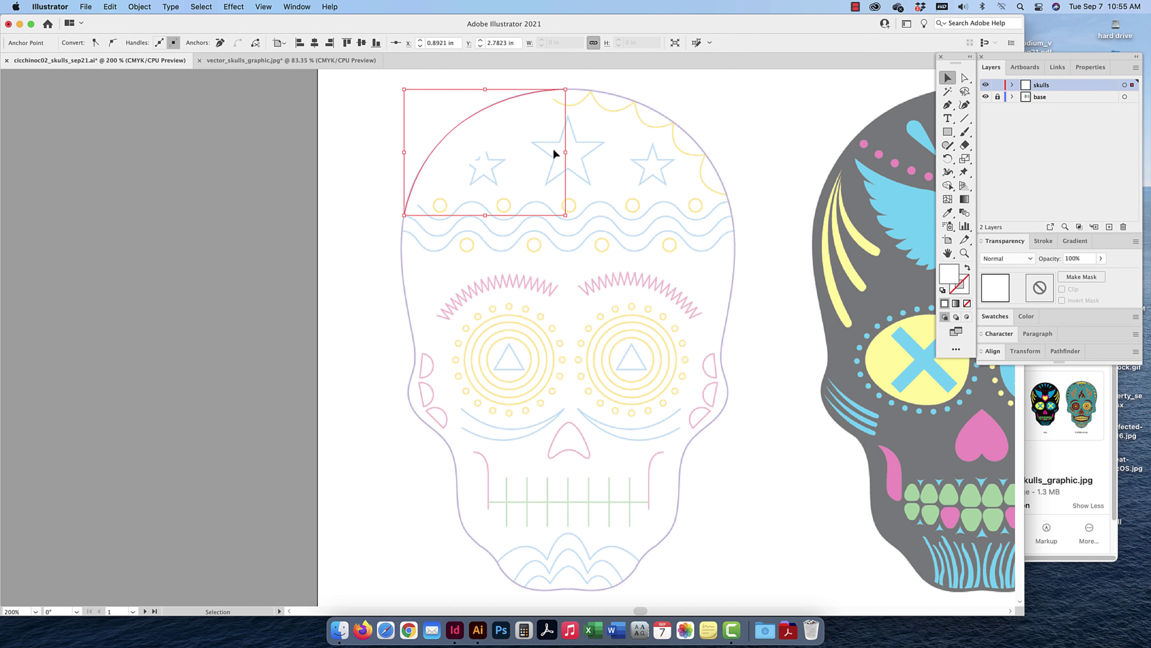
# Give the crown arc a black stroke and set its fill to none
pyautogui.hscroll(-3, 553, 150)
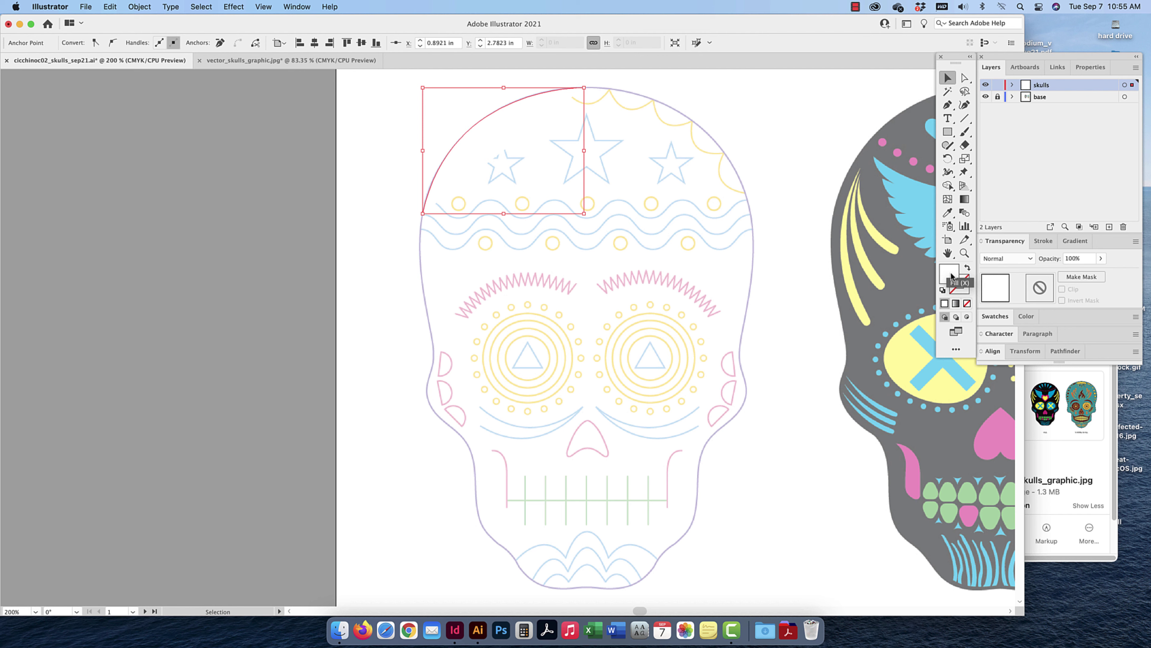
pyautogui.click(966, 291)
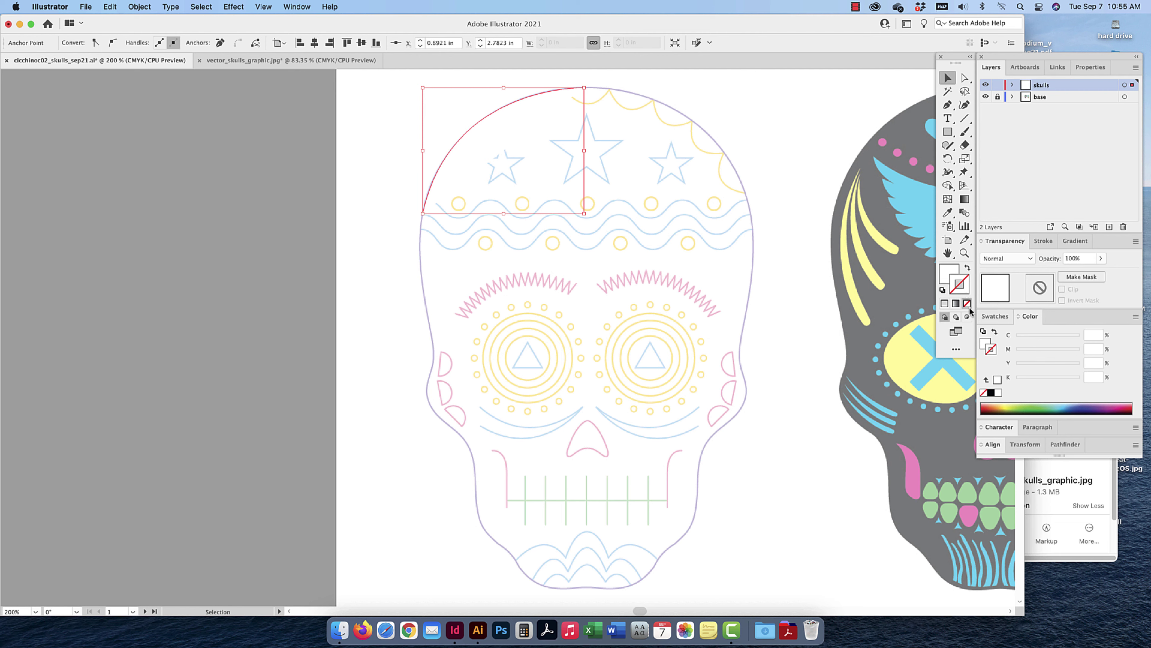
pyautogui.click(991, 392)
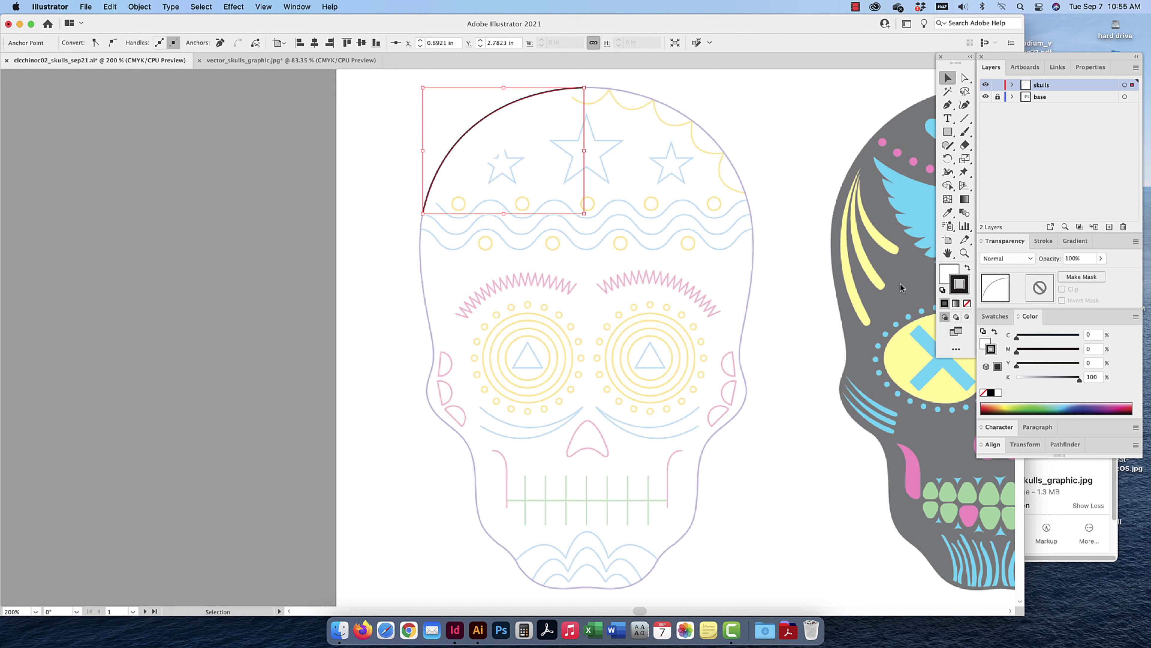
pyautogui.click(949, 272)
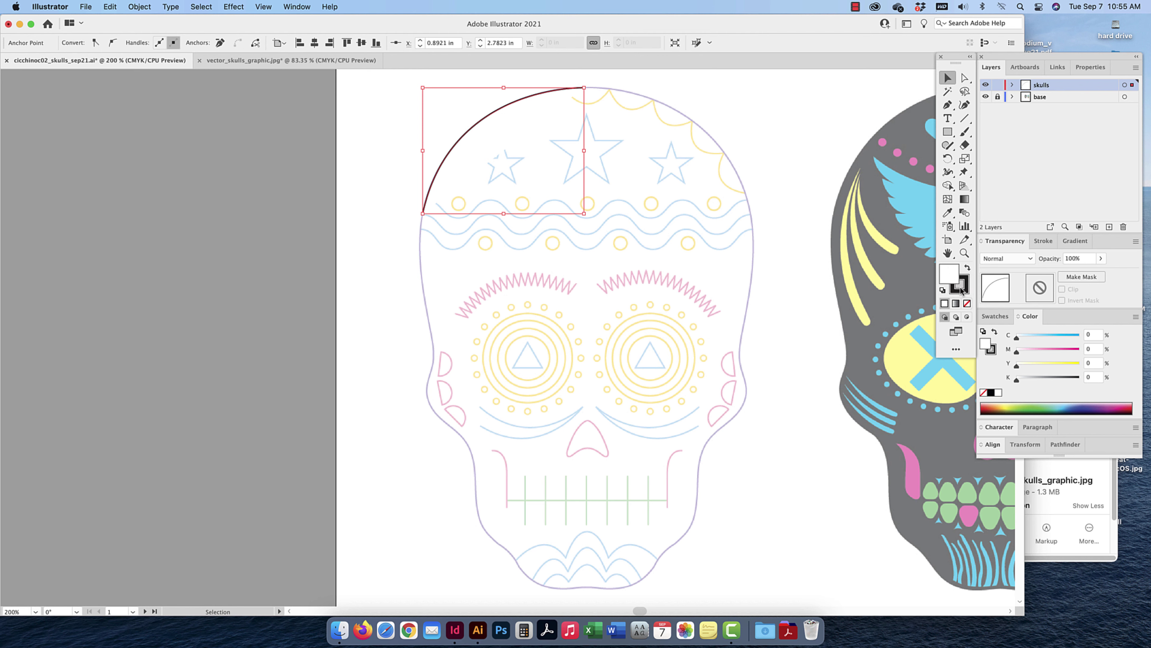
pyautogui.click(968, 304)
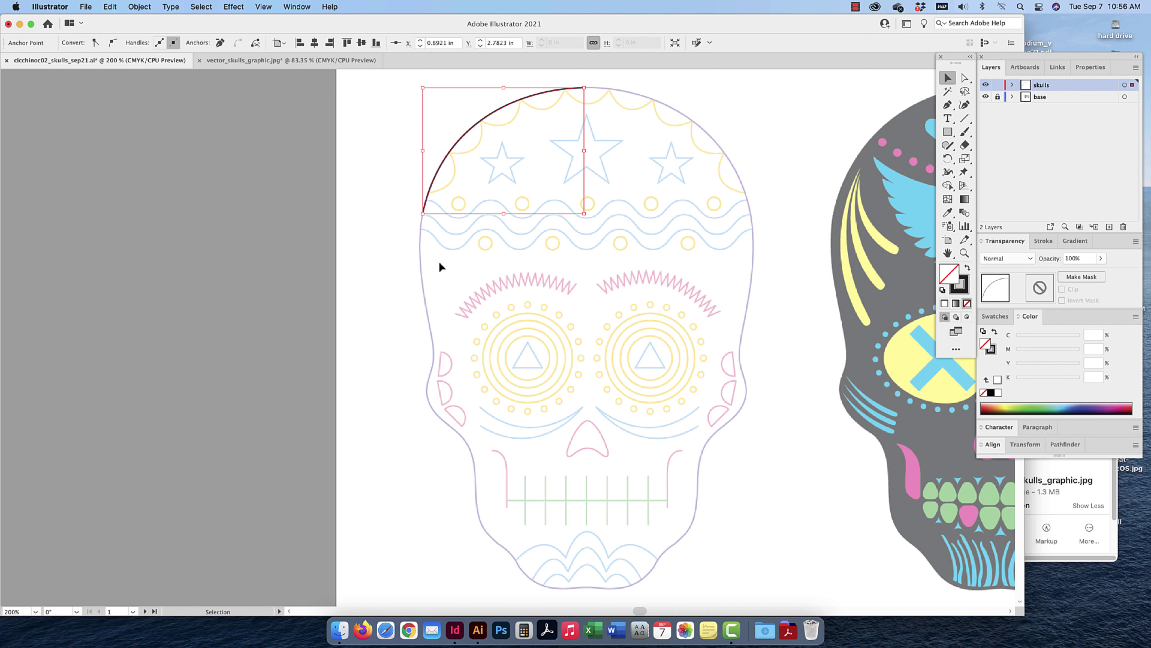
# Try stroke weights of 30 pt and 20 pt on the crown arc
pyautogui.click(960, 289)
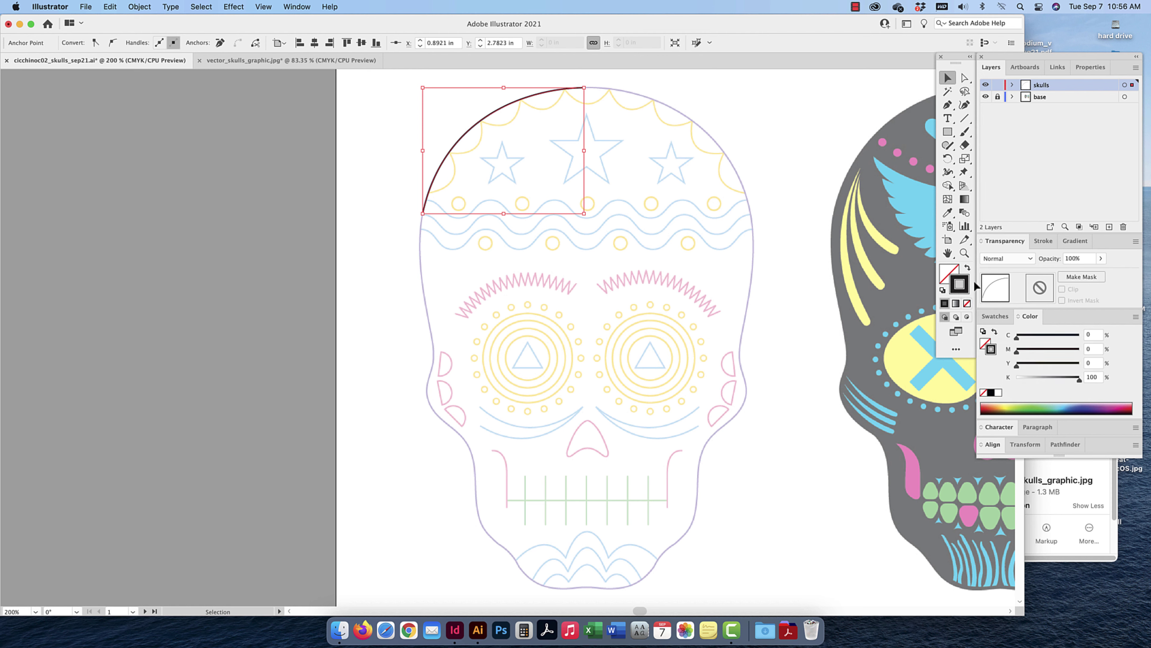
pyautogui.click(1038, 242)
pyautogui.click(1014, 258)
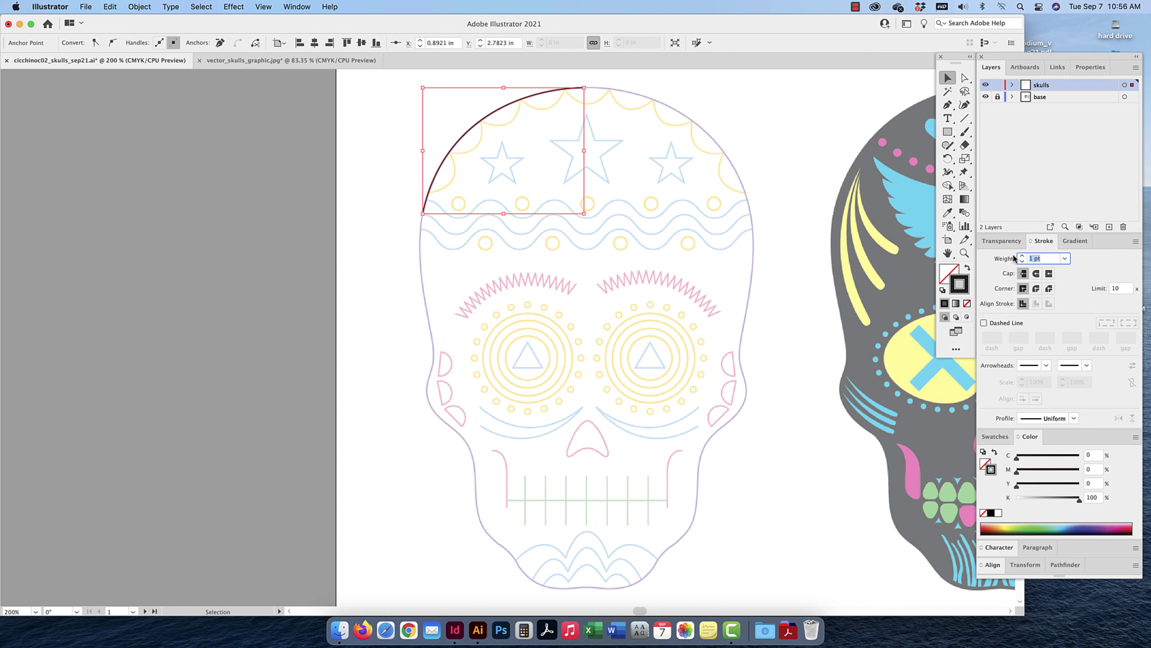
pyautogui.write('30')
pyautogui.press('Return')
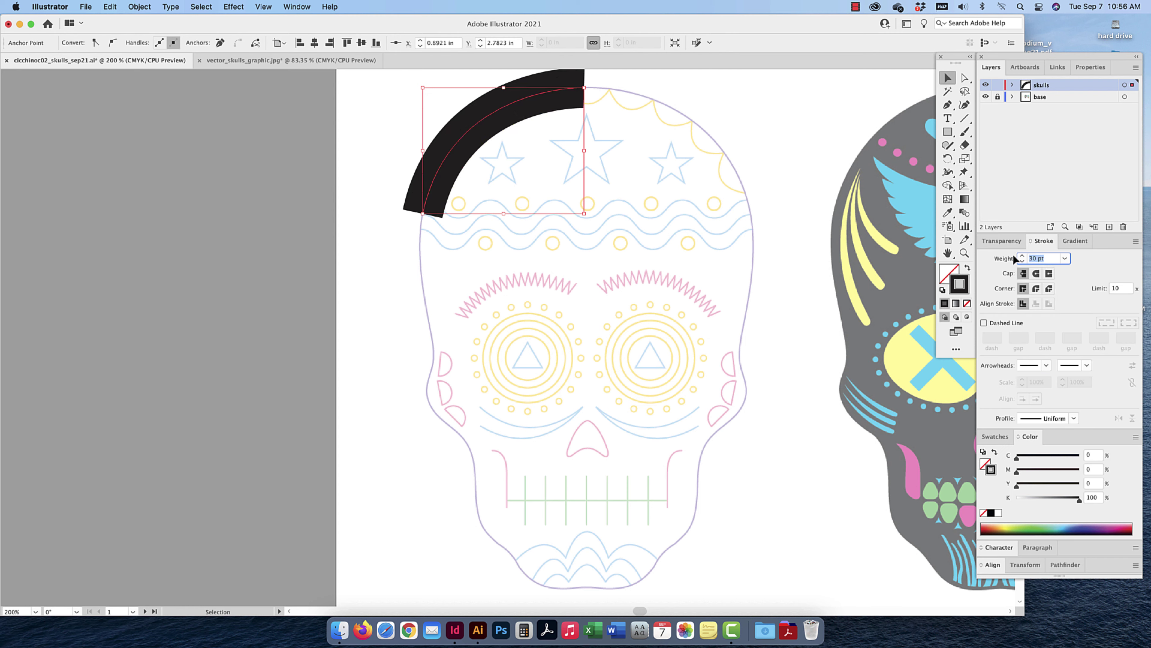
pyautogui.write('20')
pyautogui.press('Return')
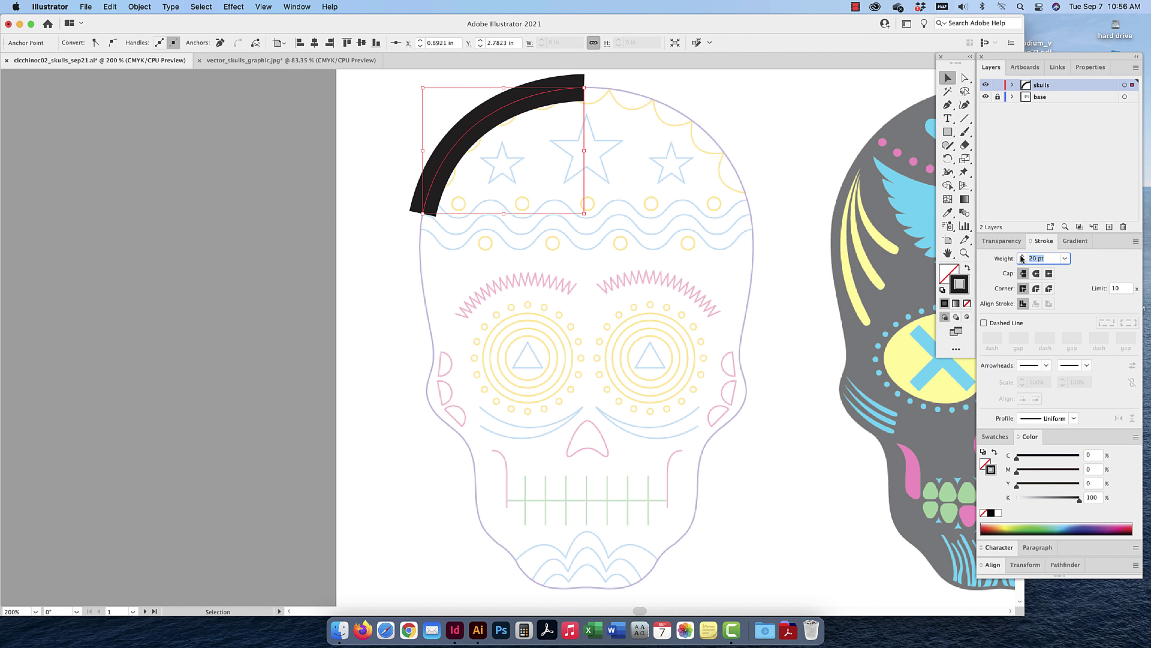
# Set the crown arc's stroke weight to 0.125 pt and deselect the arc
pyautogui.click(302, 8)
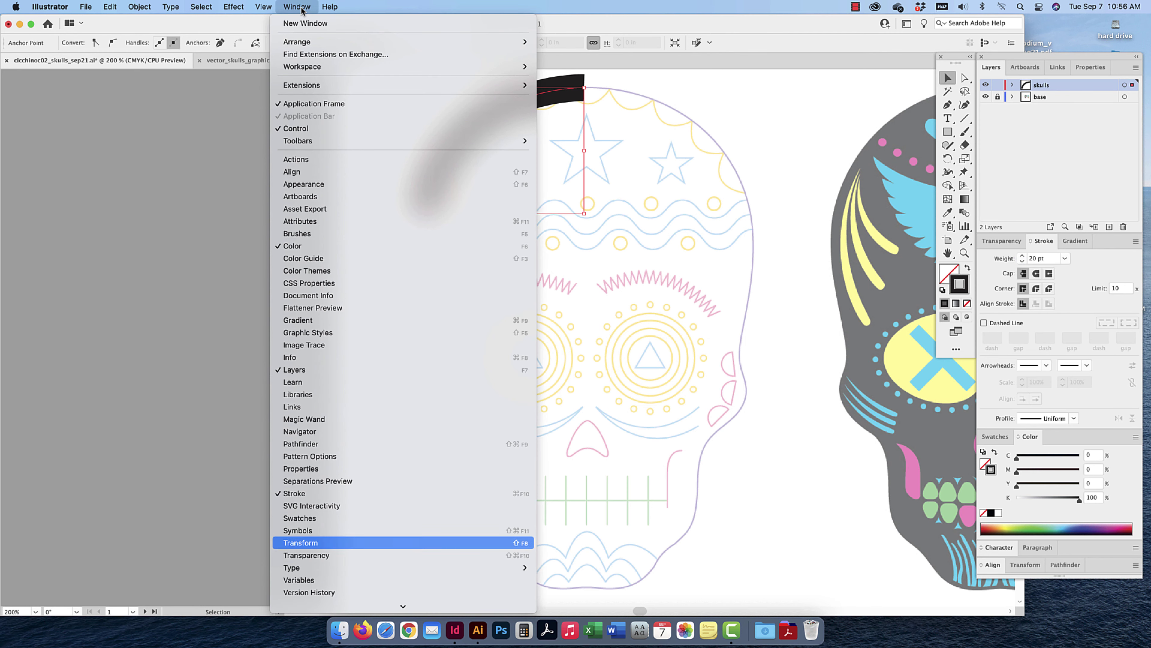
pyautogui.click(1049, 260)
pyautogui.moveTo(1050, 261); pyautogui.dragTo(1012, 259)
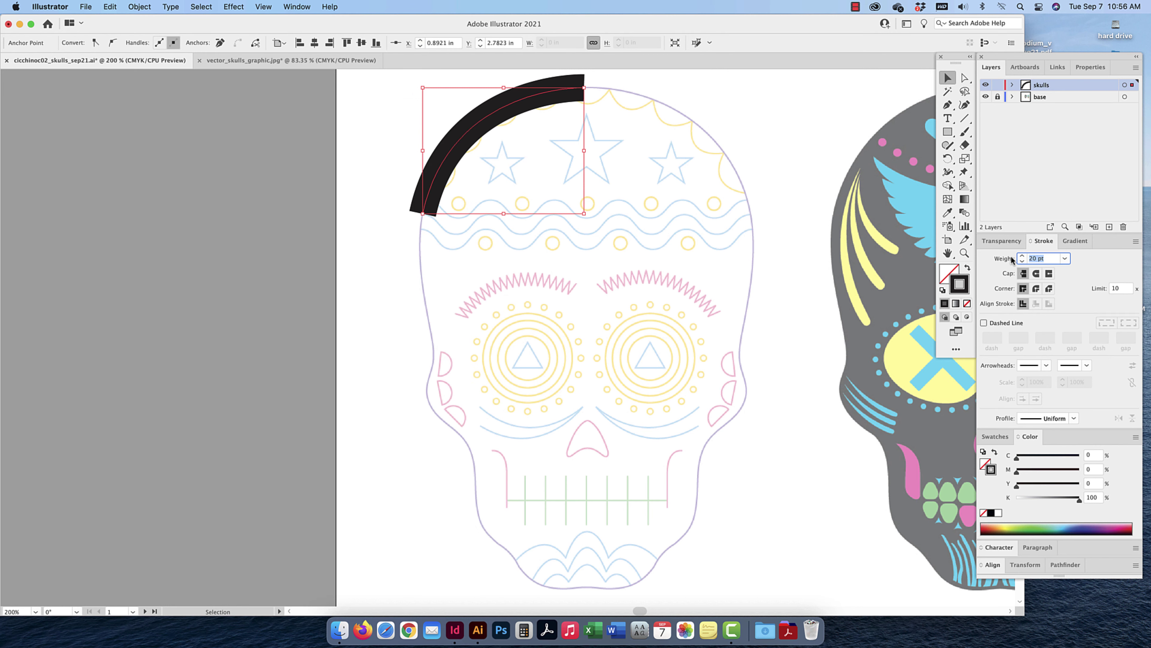
pyautogui.write('.125')
pyautogui.press('Return')
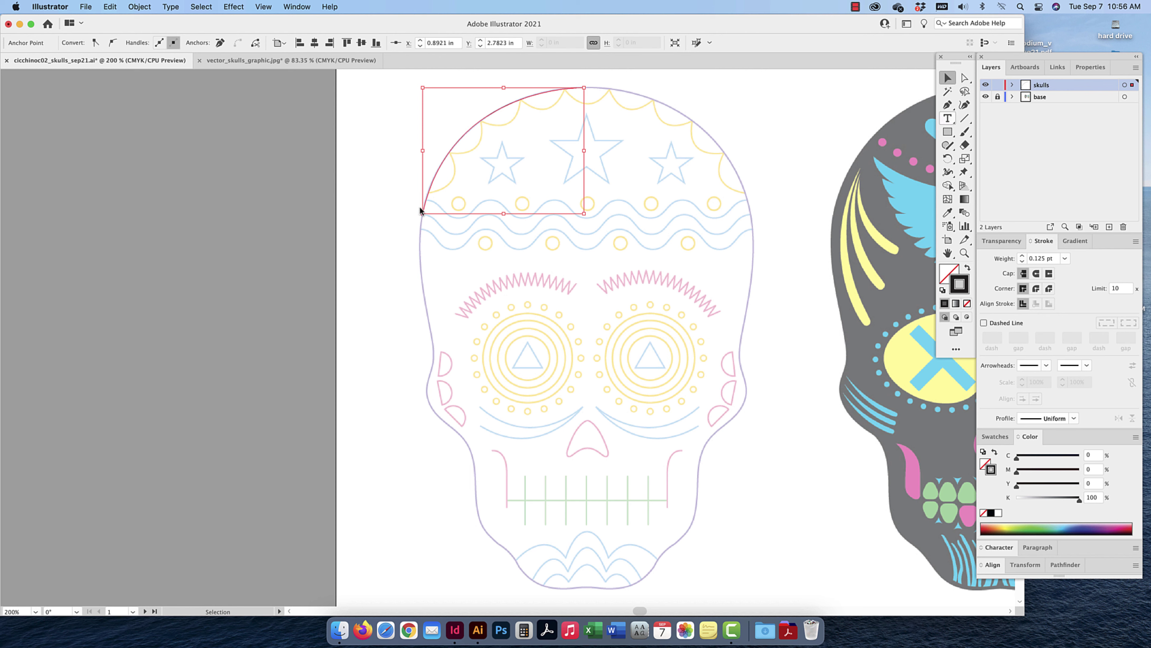
pyautogui.click(445, 250)
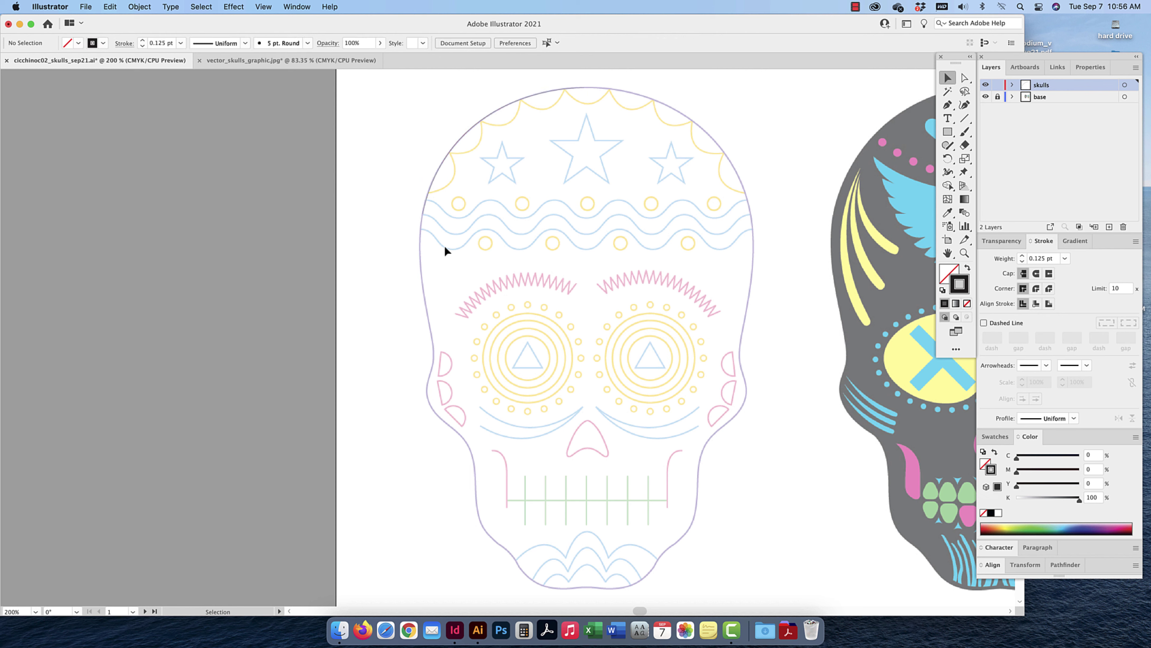
# Reselect the crown arc and continue it with the Pen tool from its lower end, curving down to a smooth anchor above the left-hand cheek shapes
pyautogui.click(489, 120)
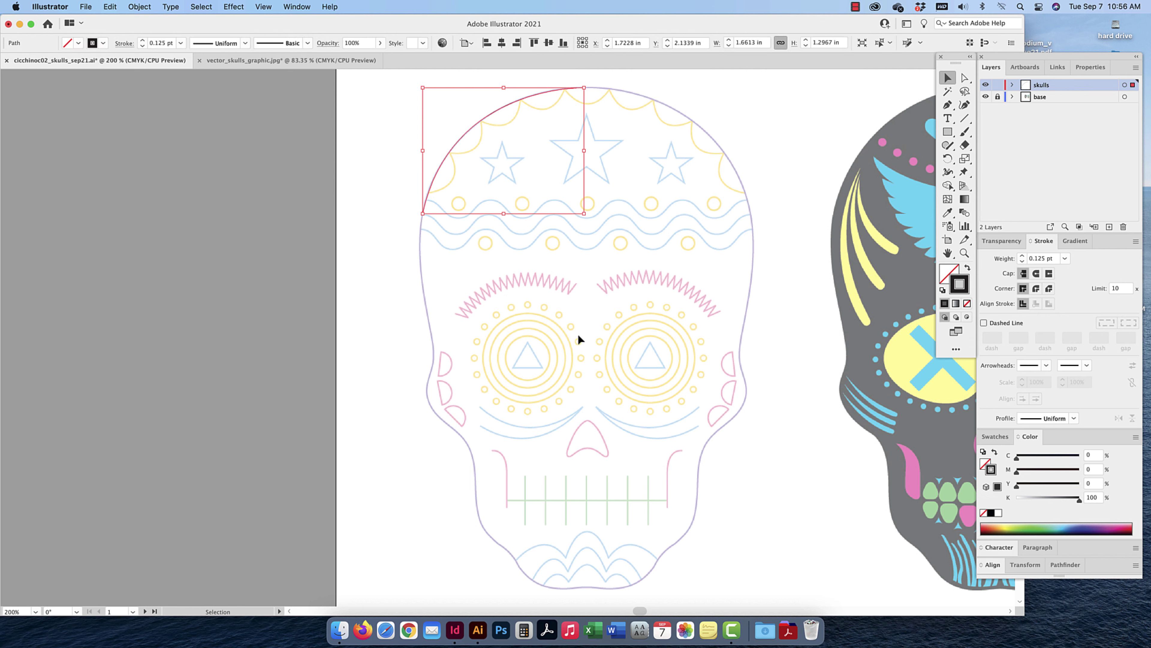
pyautogui.click(948, 105)
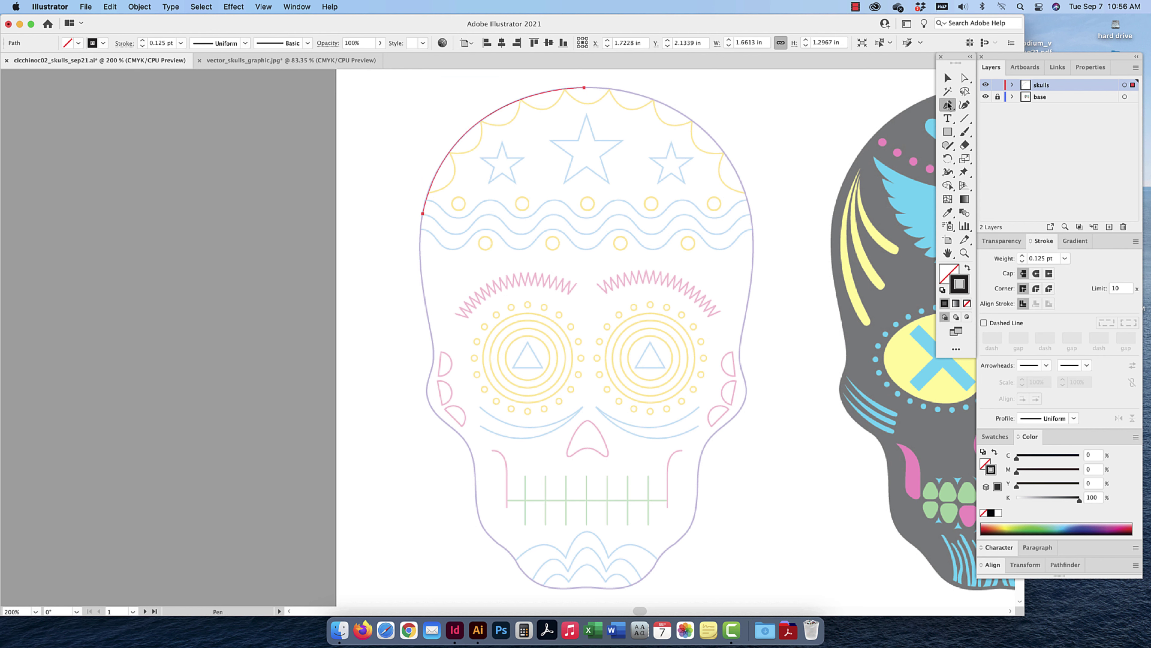
pyautogui.click(423, 214)
pyautogui.moveTo(423, 214); pyautogui.dragTo(432, 338)
pyautogui.press('super+equal')
pyautogui.press('super+equal')
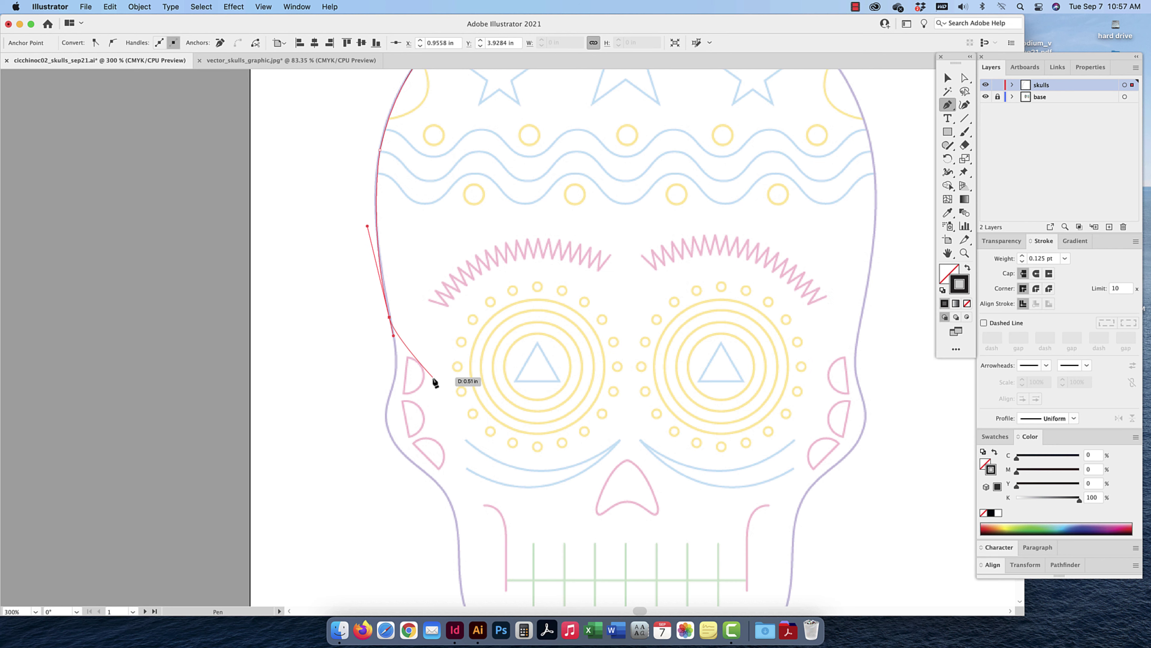
# Continue the Stroke skull's outline with smooth Pen tool anchors around the left-hand cheek shapes and down the side of the jaw
pyautogui.moveTo(413, 427); pyautogui.dragTo(418, 290)
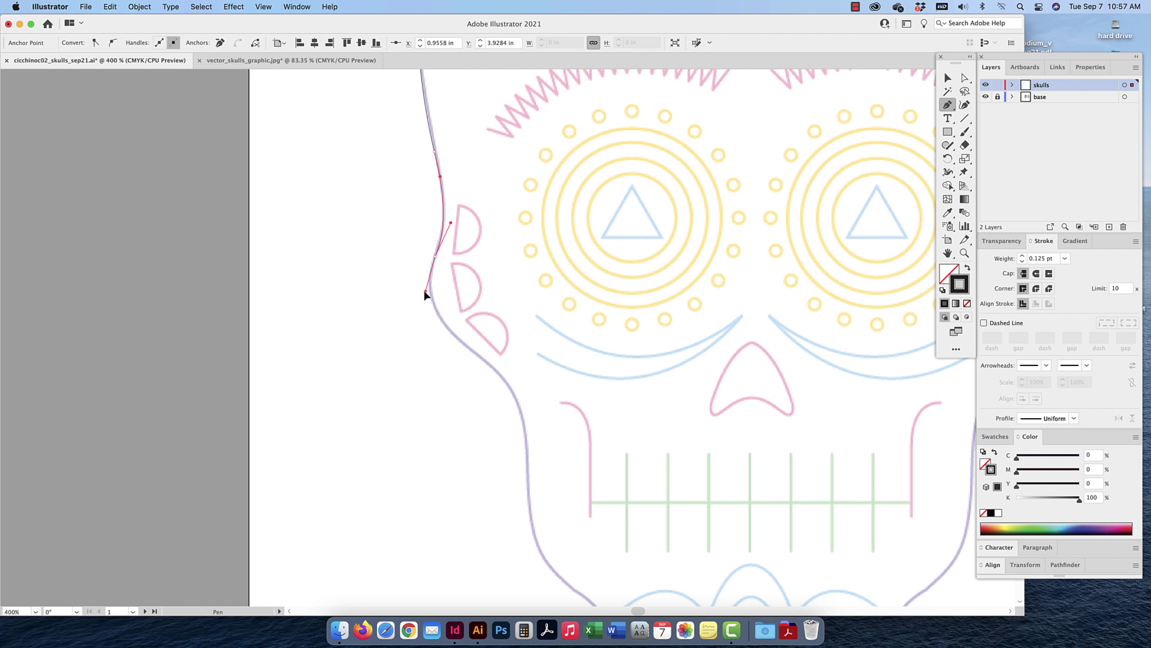
pyautogui.moveTo(420, 288); pyautogui.dragTo(424, 288)
pyautogui.moveTo(472, 351); pyautogui.dragTo(504, 377)
pyautogui.moveTo(527, 469); pyautogui.dragTo(528, 542)
# Extend the outline with curved segments along the lower left jaw to the underside of the chin
pyautogui.press('space')
pyautogui.moveTo(602, 541); pyautogui.dragTo(501, 226)
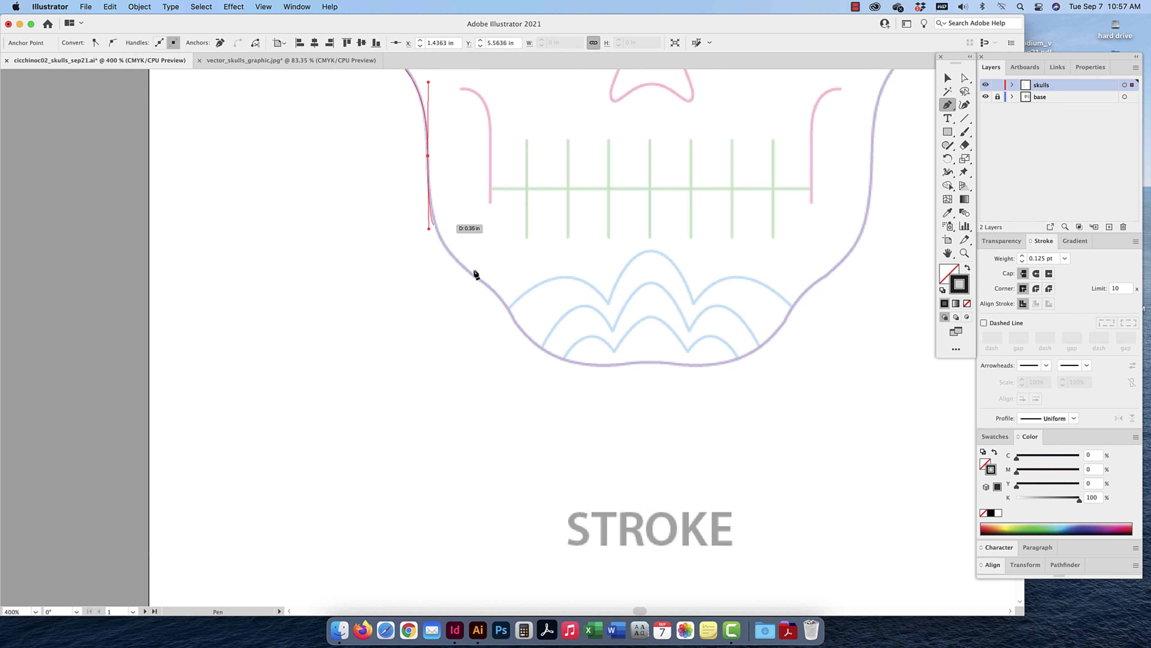
pyautogui.moveTo(471, 275); pyautogui.dragTo(528, 347)
pyautogui.click(589, 364)
pyautogui.moveTo(606, 370); pyautogui.dragTo(615, 365)
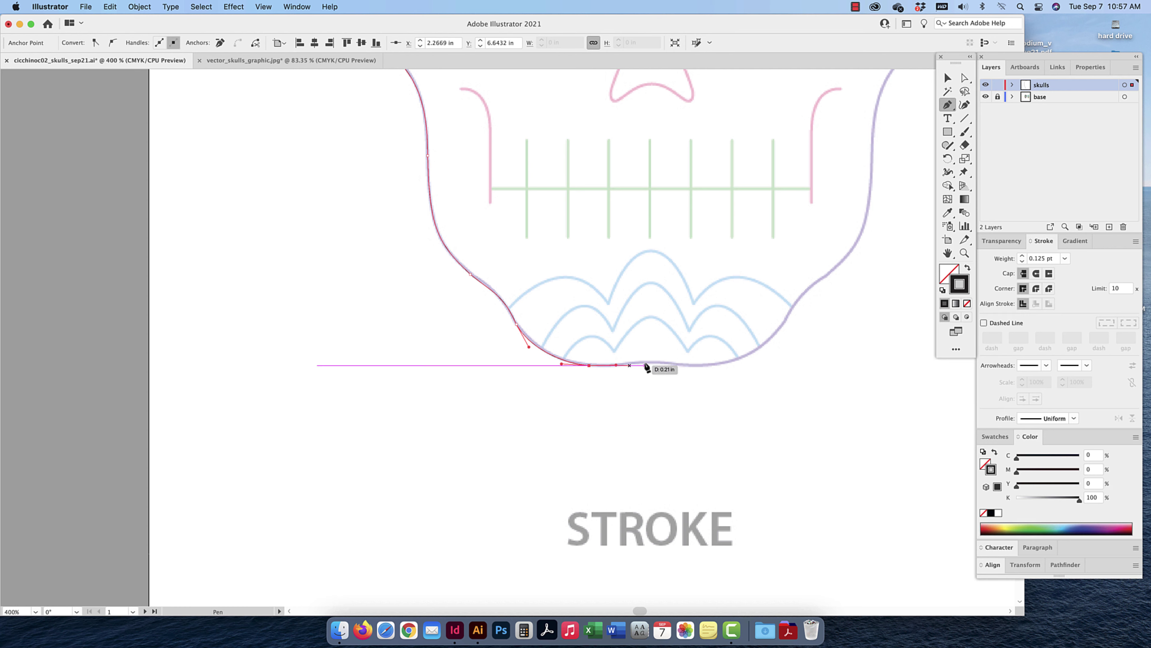
# Place the outline's last smooth anchor at the chin's centre, in line with the crown's midpoint, and retract its outgoing handle
pyautogui.press('super+minus')
pyautogui.press('super+minus')
pyautogui.press('super+minus')
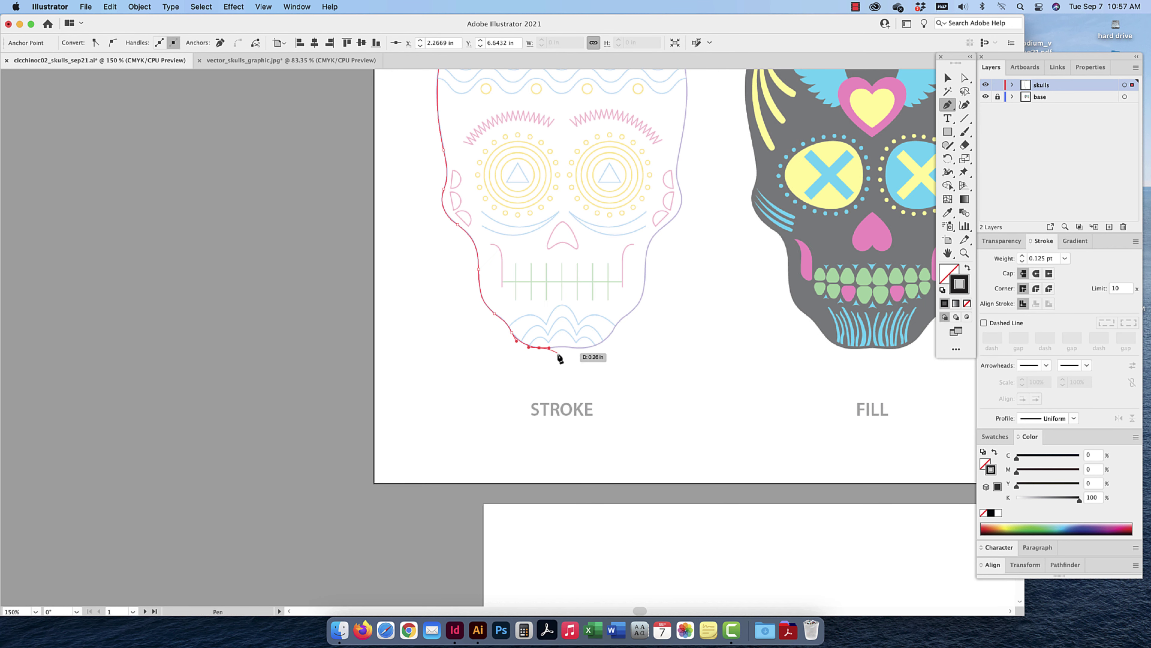
pyautogui.scroll(5, 561, 358)
pyautogui.scroll(6, 560, 358)
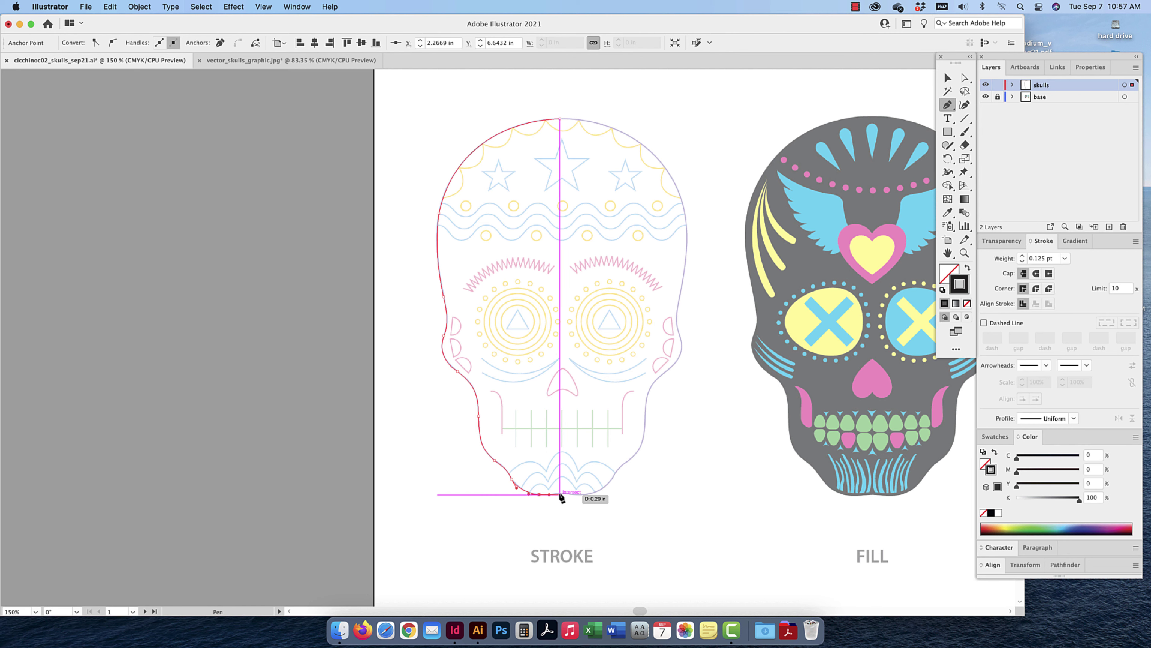
pyautogui.press('alt')
pyautogui.scroll(3, 560, 497)
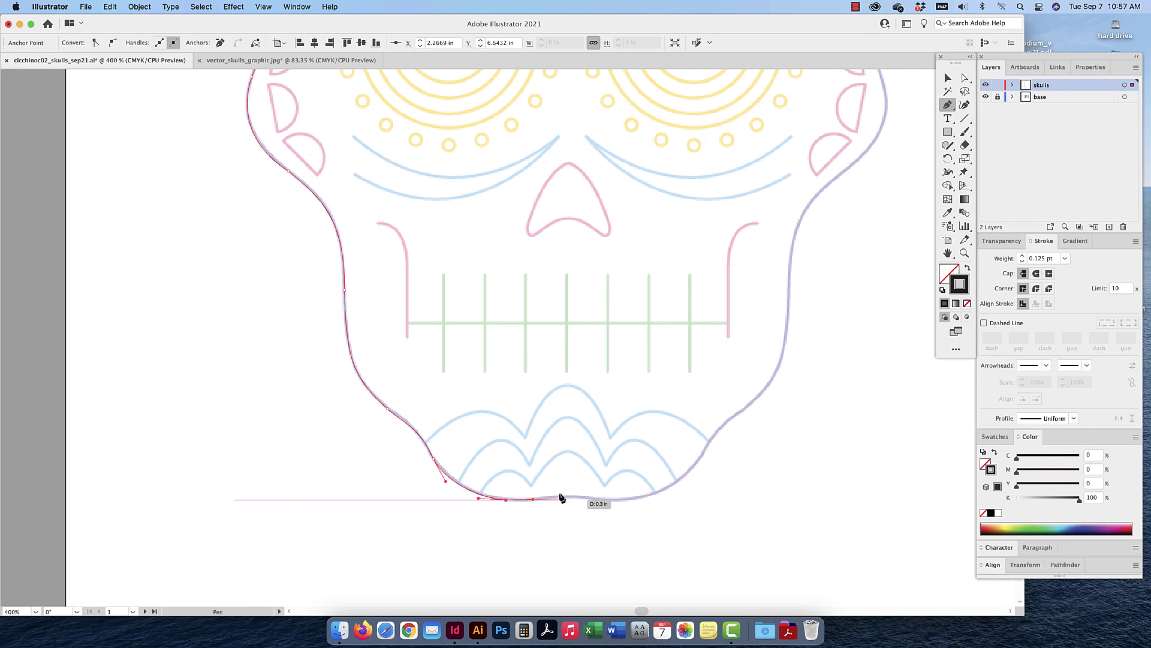
pyautogui.click(573, 497)
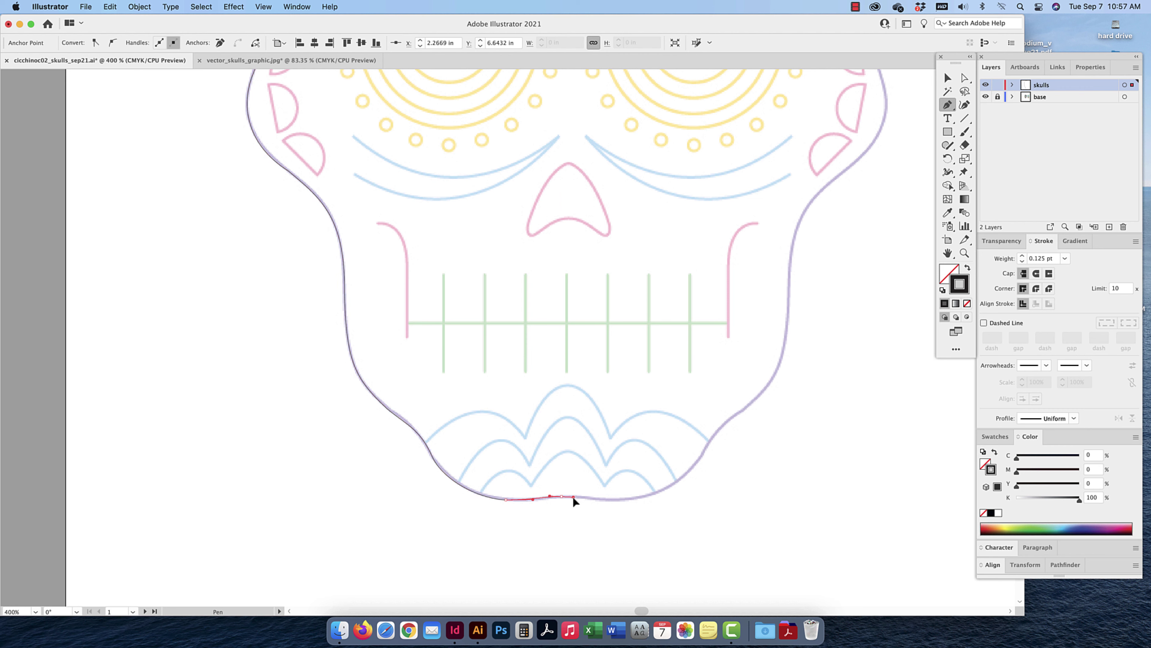
pyautogui.moveTo(572, 496); pyautogui.dragTo(566, 497)
pyautogui.click(561, 496)
pyautogui.click(947, 78)
pyautogui.click(947, 104)
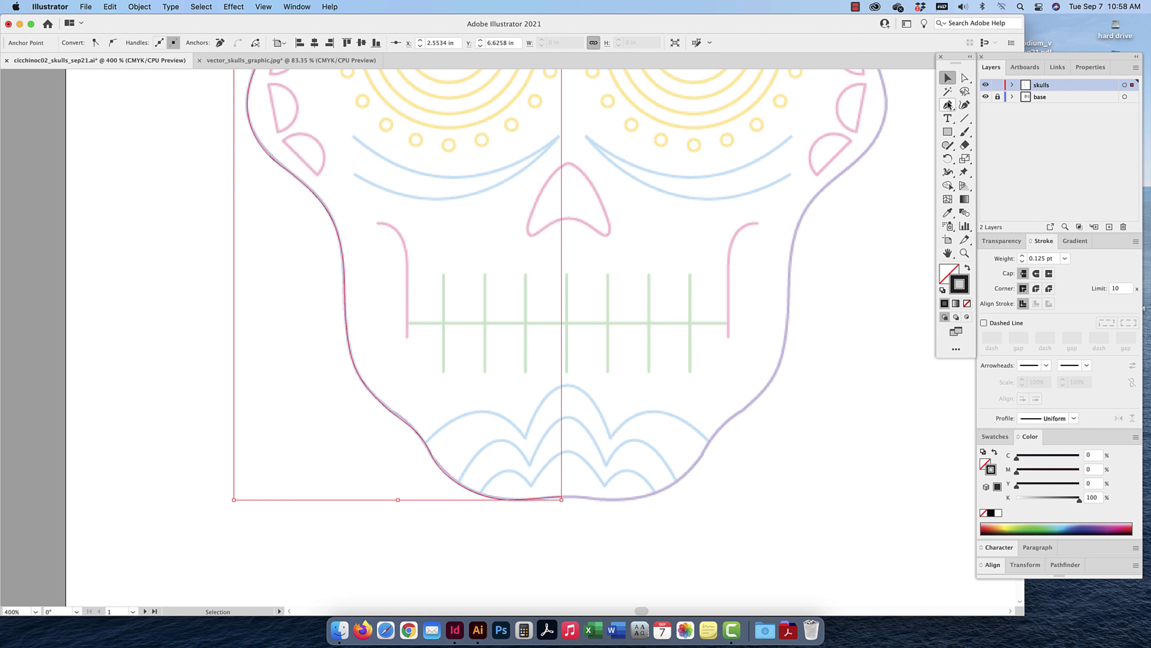
pyautogui.click(562, 496)
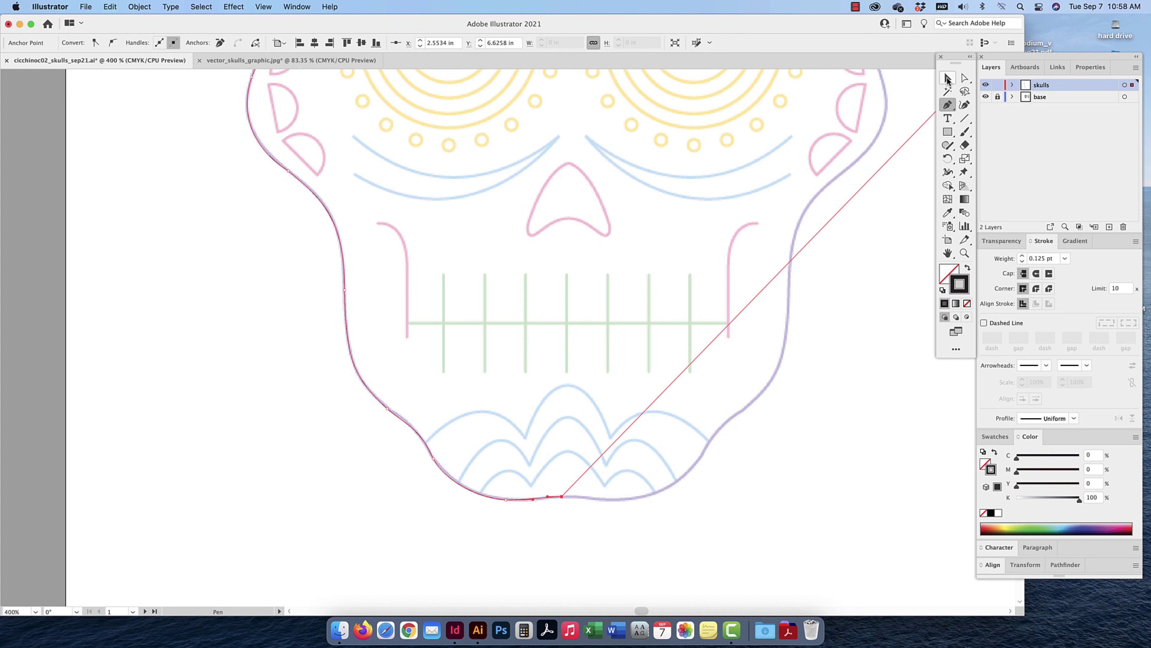
pyautogui.press('super+z')
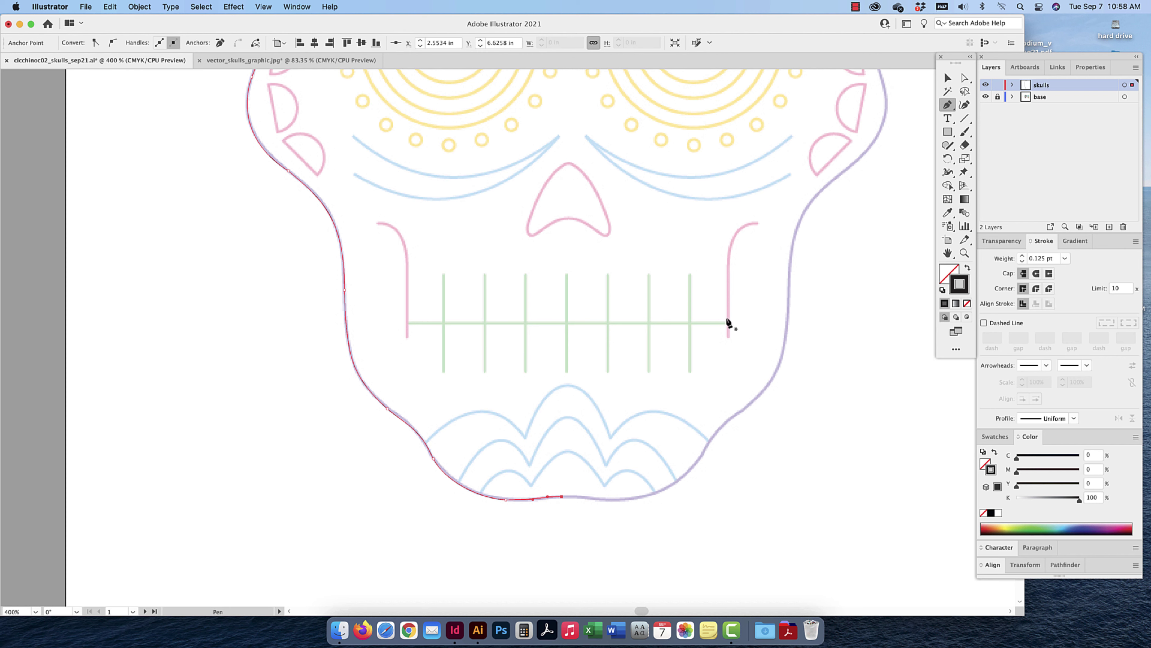
# Finish drawing the left half outline and deselect it with the whole Stroke skull in view
pyautogui.click(947, 78)
pyautogui.press('super+minus')
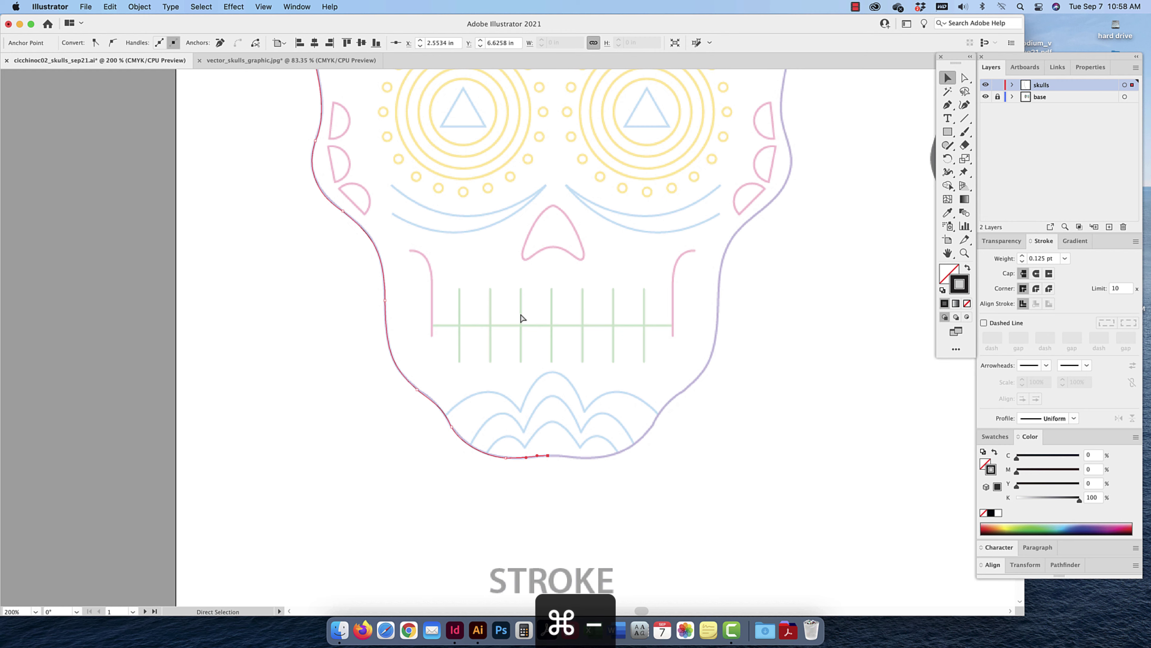
pyautogui.press('super+minus')
pyautogui.press('super+minus')
pyautogui.moveTo(526, 227); pyautogui.dragTo(529, 337)
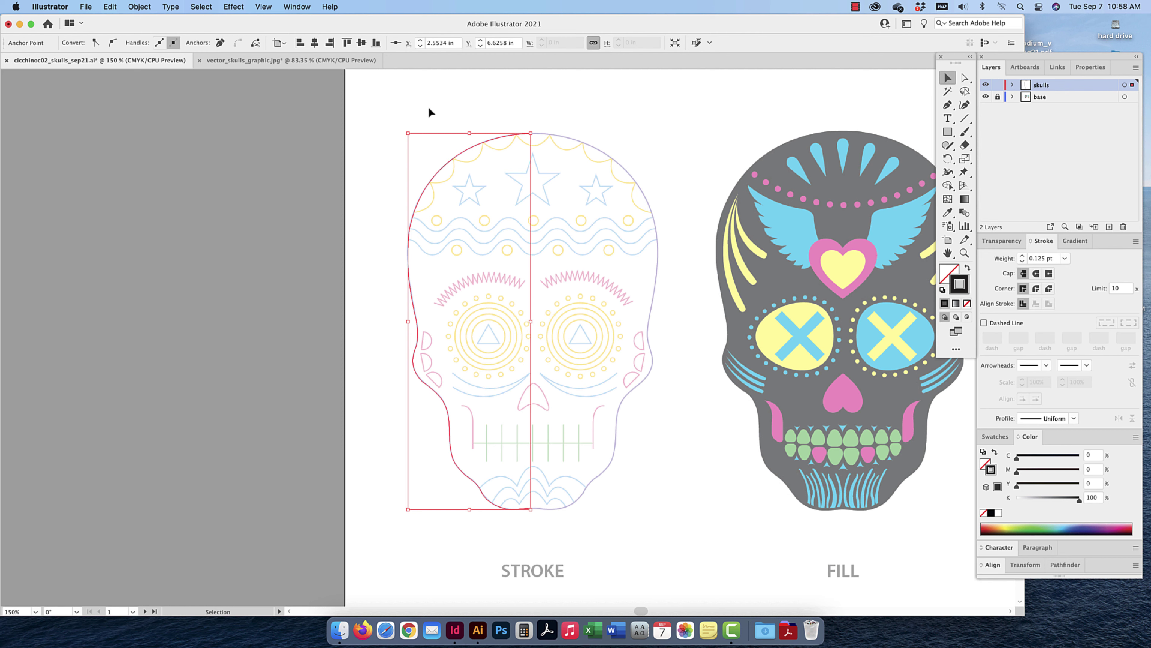
pyautogui.click(431, 116)
# Try copying and pasting the left half outline, and delete the pasted copy
pyautogui.click(447, 165)
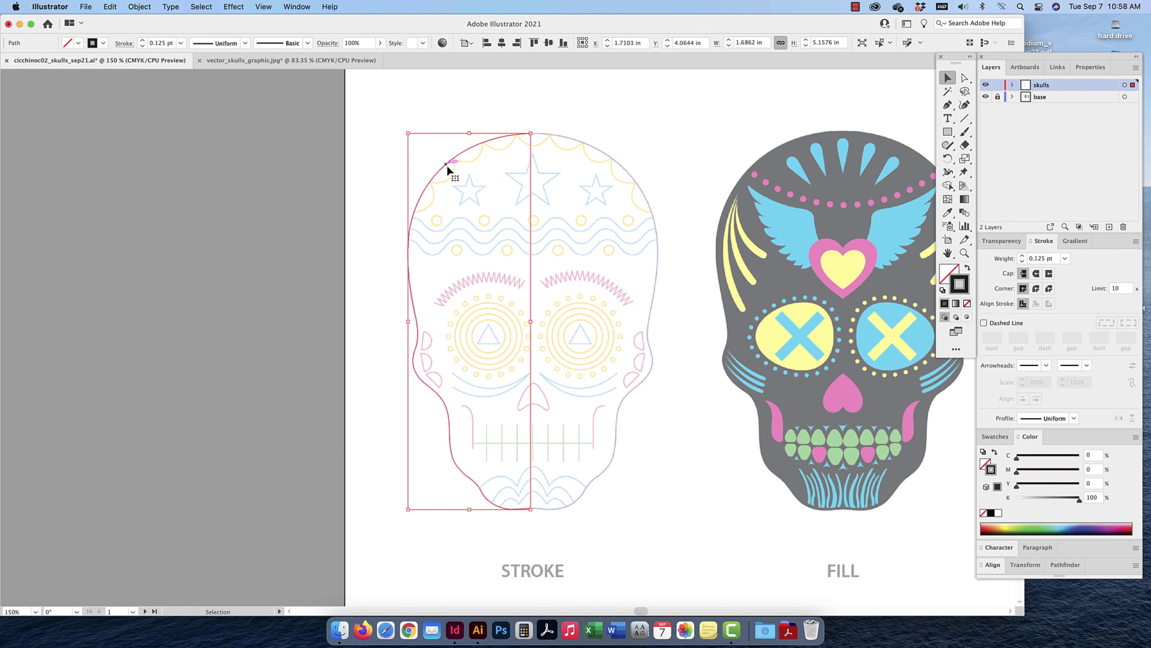
pyautogui.press('super+c')
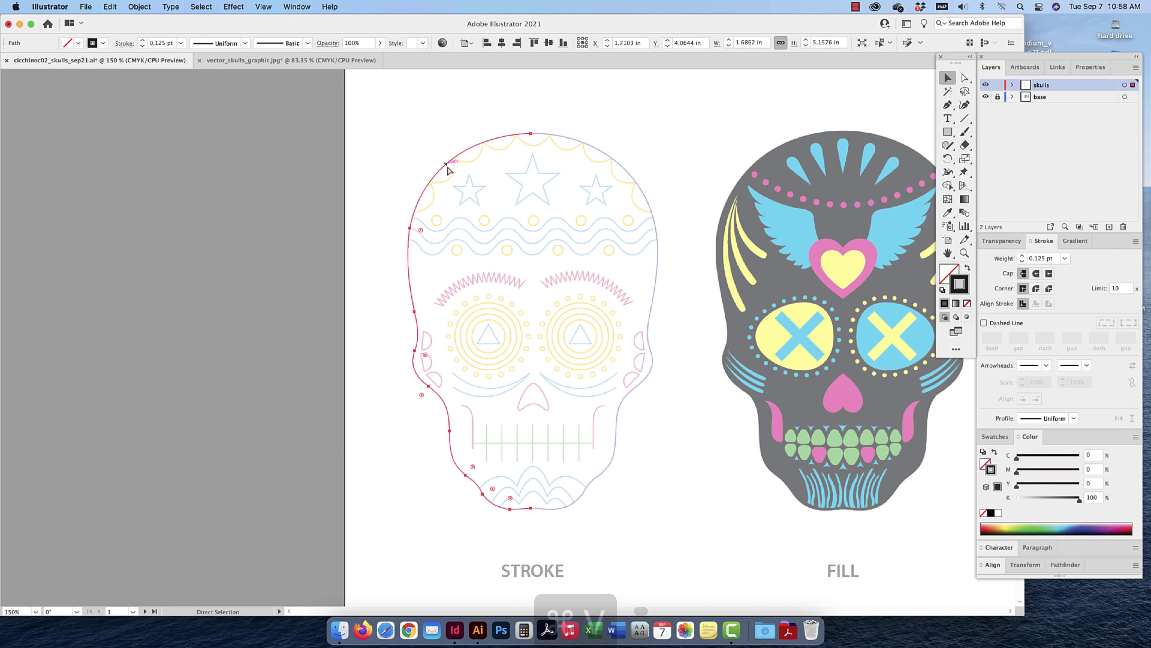
pyautogui.press('super+v')
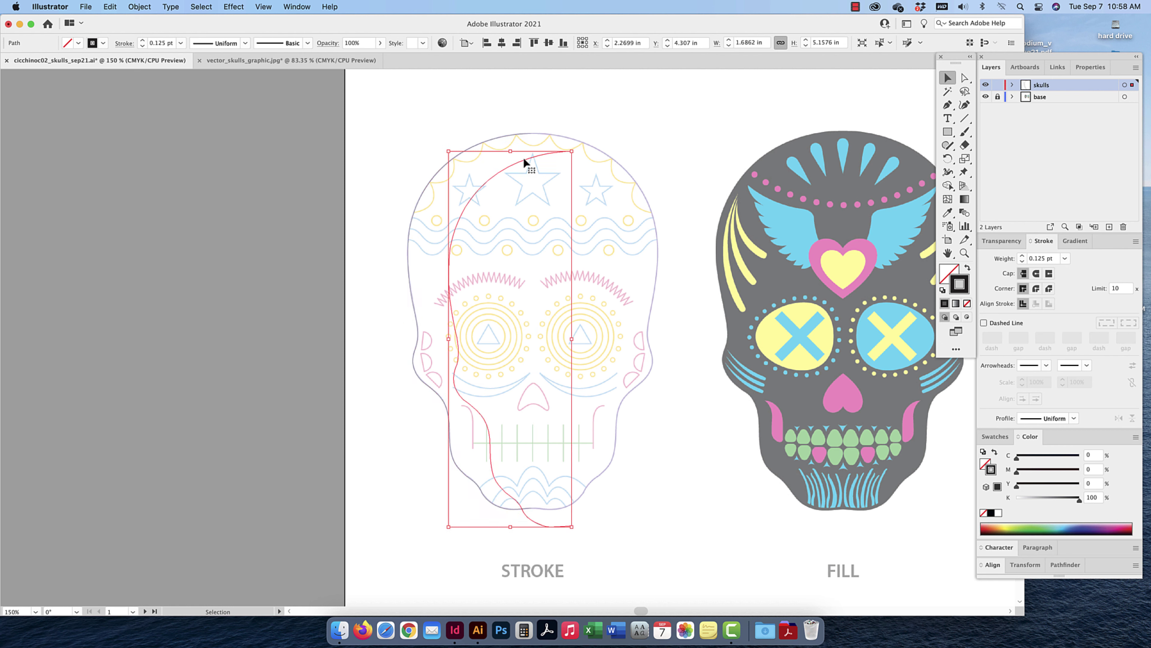
pyautogui.click(110, 7)
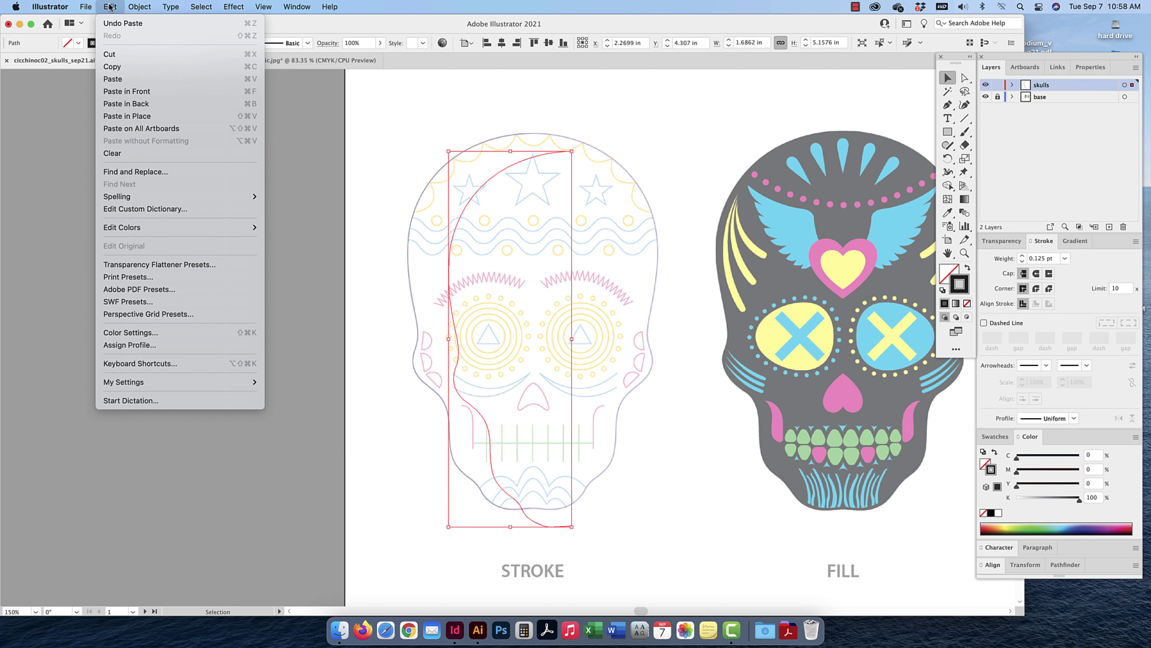
pyautogui.click(629, 138)
pyautogui.press('Delete')
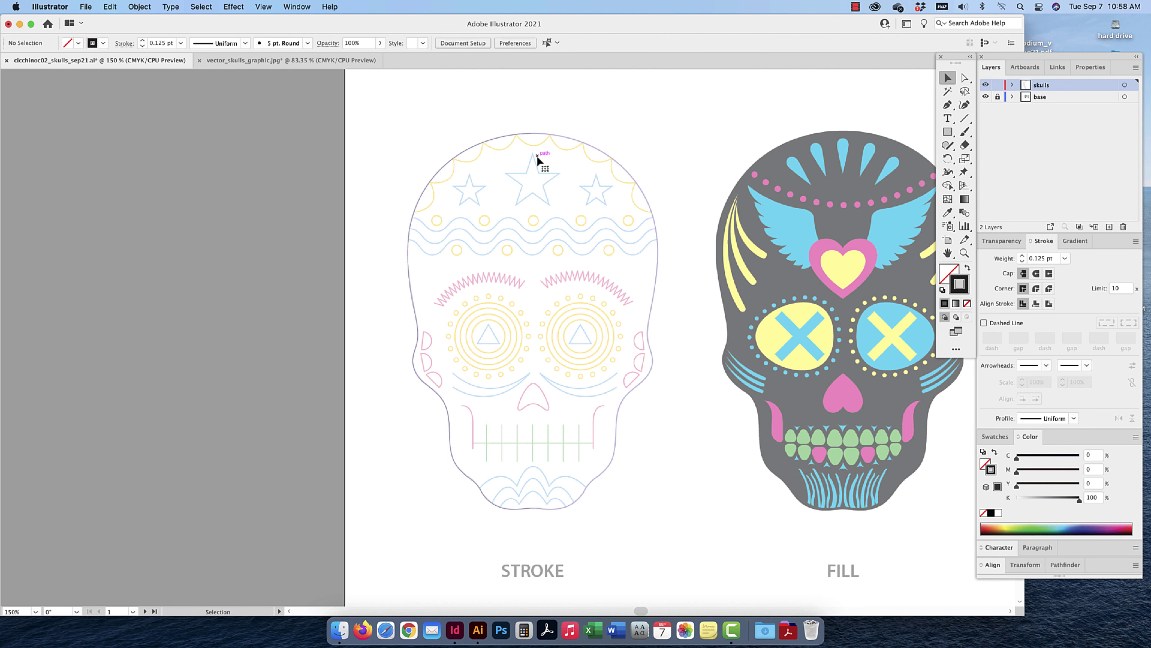
# Duplicate the left half outline straight across onto the skull's right half, keeping its vertical position, and select the copy
pyautogui.click(433, 175)
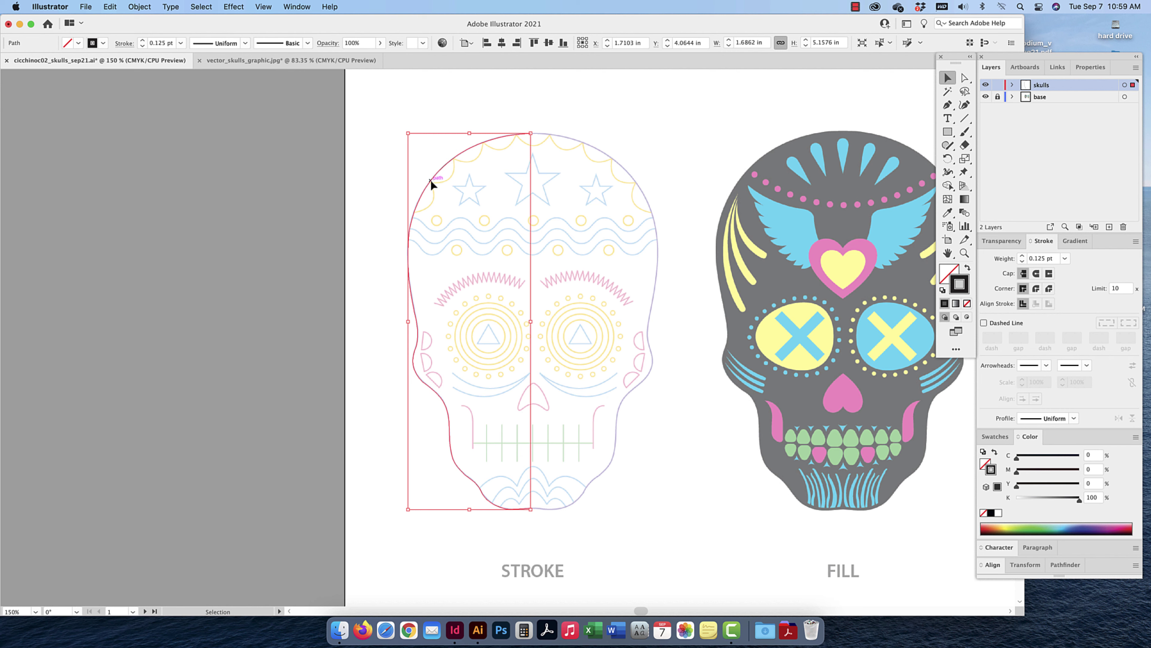
pyautogui.moveTo(431, 180); pyautogui.dragTo(572, 182)
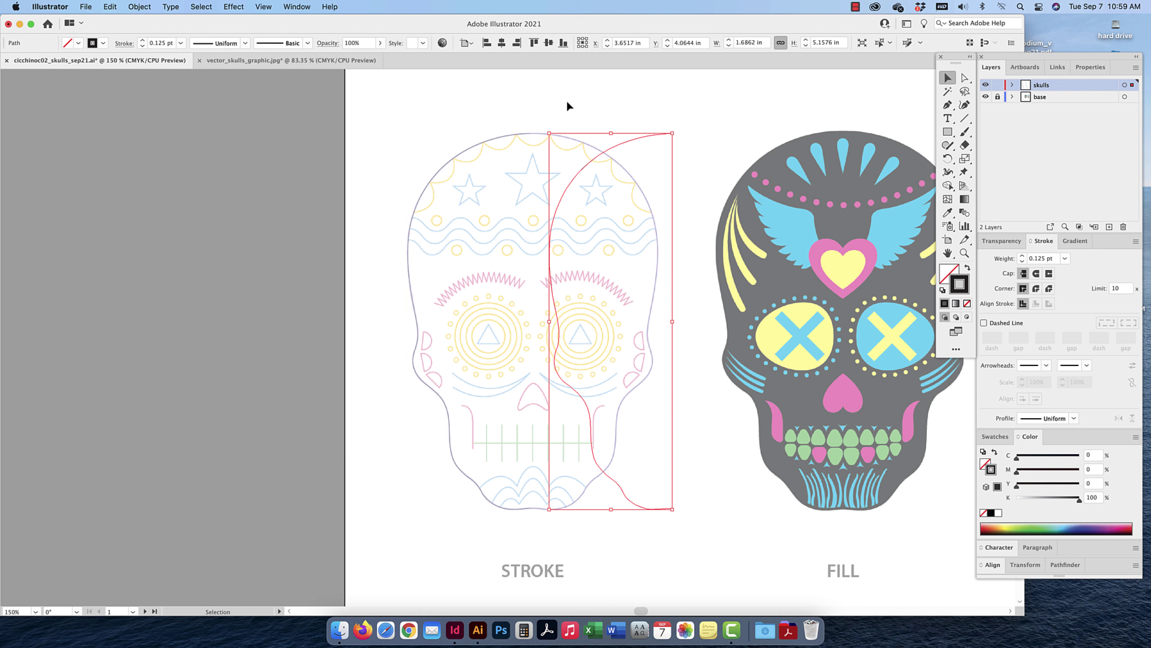
pyautogui.moveTo(626, 113); pyautogui.dragTo(636, 158)
pyautogui.click(613, 114)
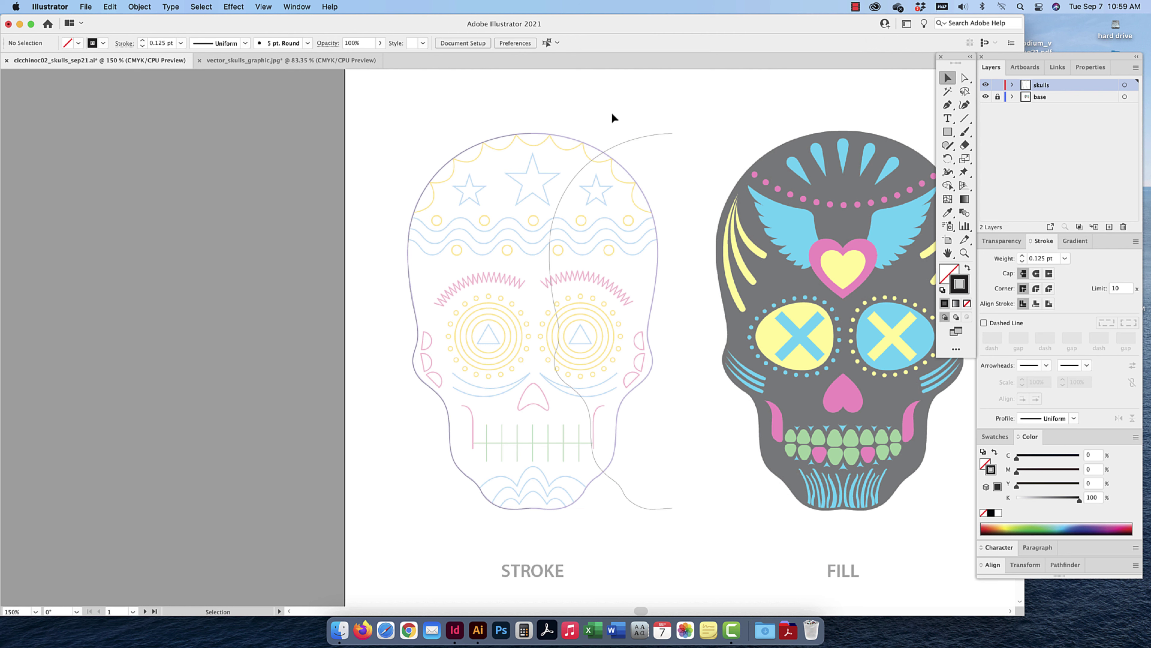
pyautogui.click(561, 197)
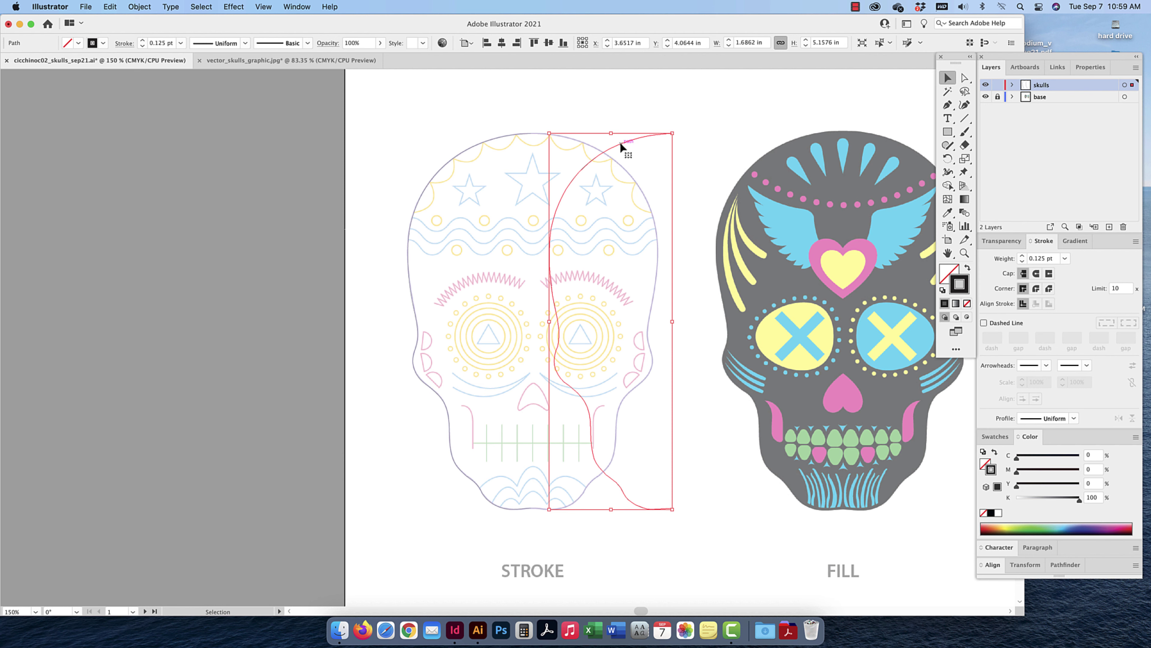
# Open the Transform options for the copied half outline and examine the available flip commands without applying one
pyautogui.hscroll(-1, 619, 143)
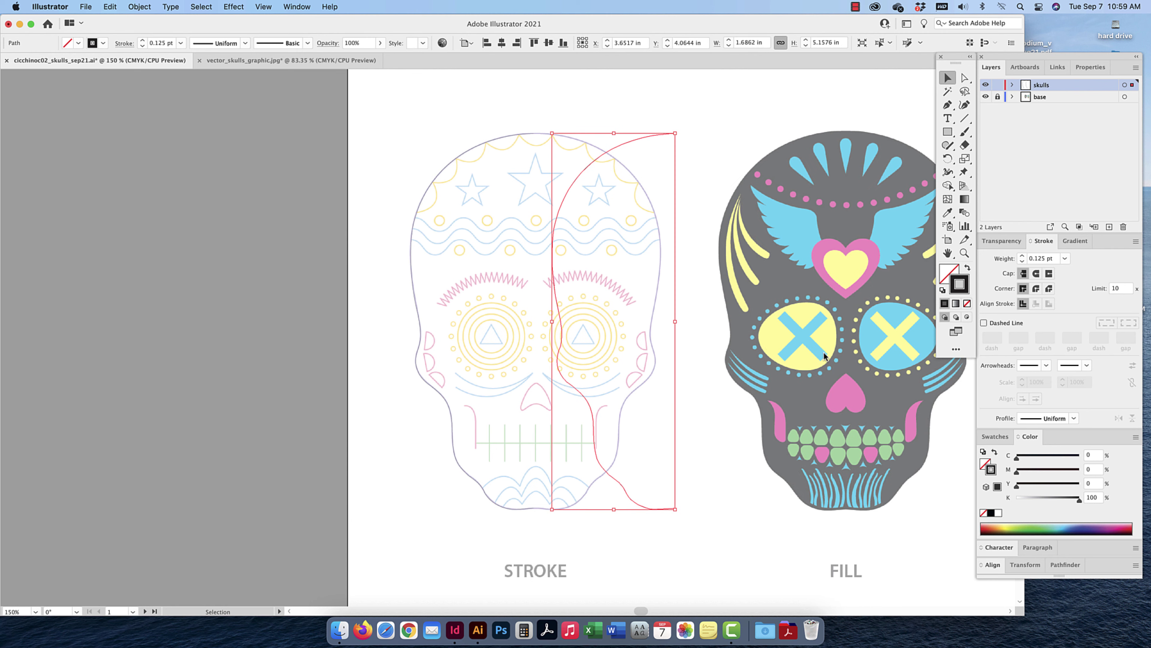
pyautogui.click(1026, 564)
pyautogui.moveTo(1040, 540); pyautogui.dragTo(1049, 367)
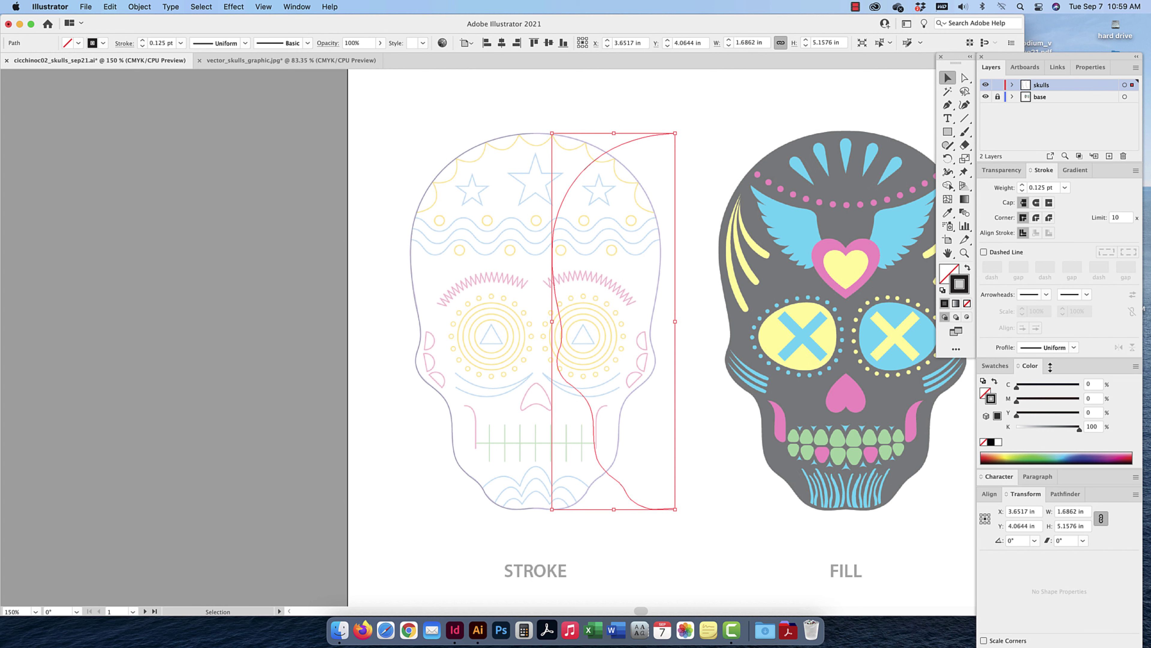
pyautogui.click(297, 7)
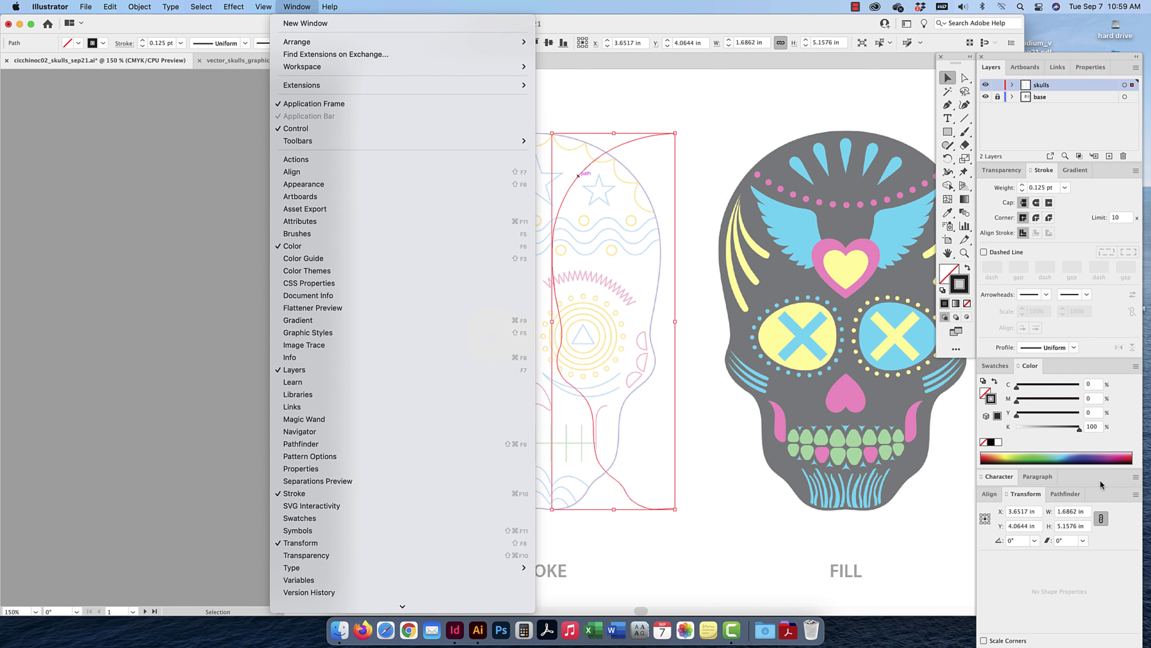
pyautogui.click(1118, 495)
pyautogui.click(1136, 494)
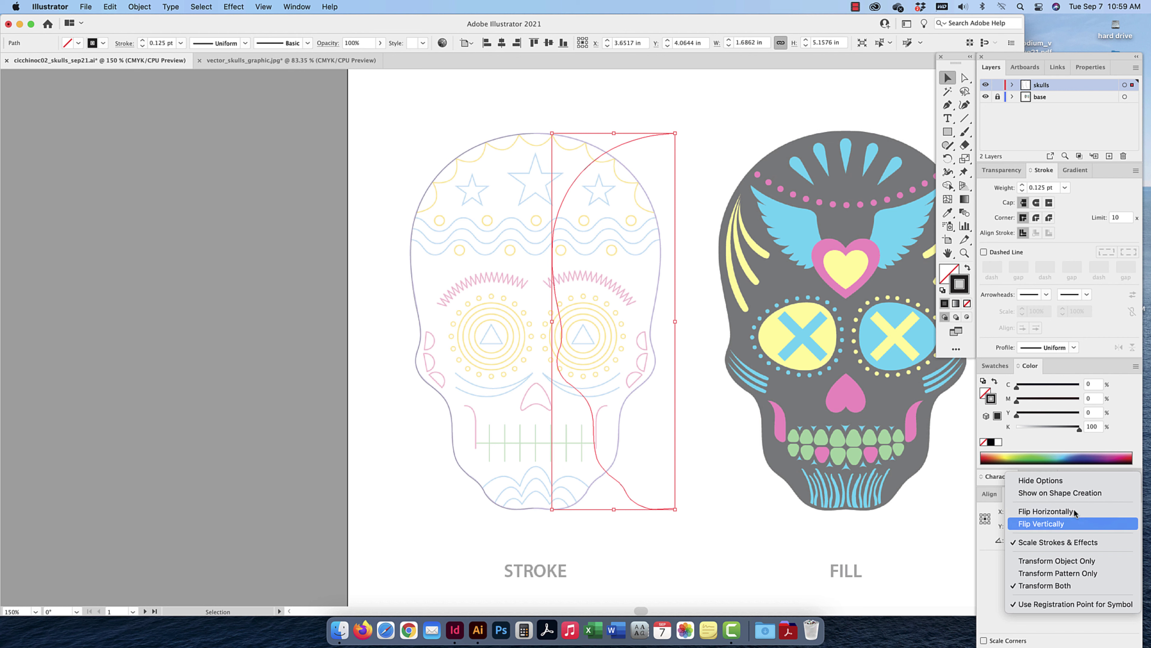
pyautogui.click(706, 403)
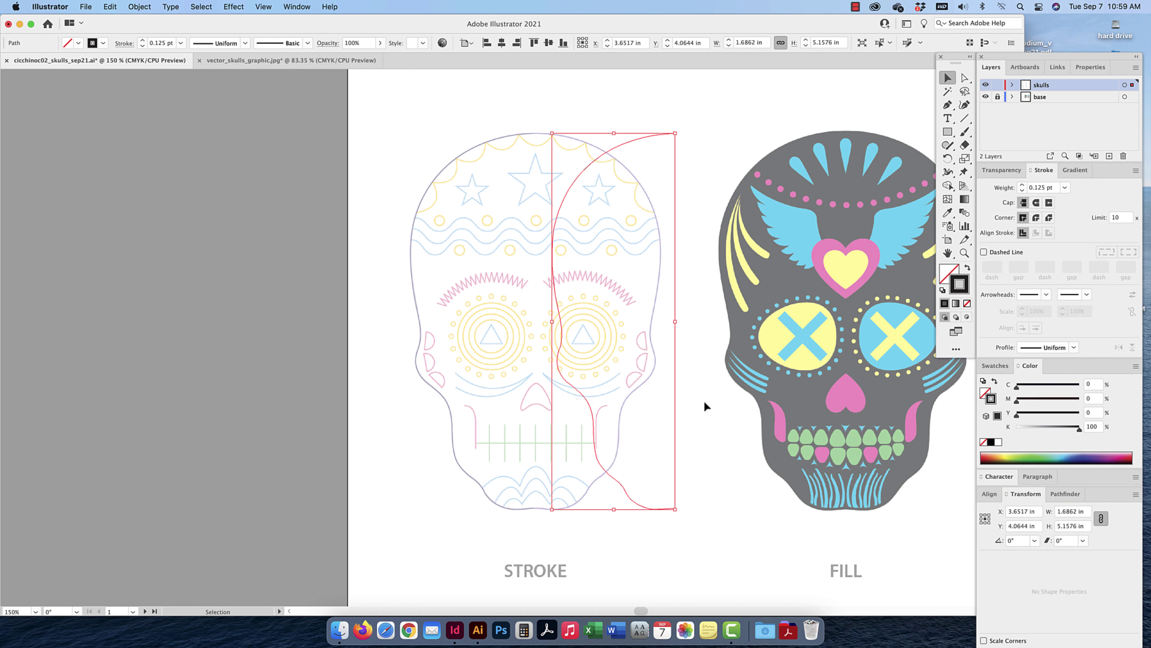
# Reflect the copied half outline across the vertical axis at 90°, comparing the horizontal axis in the preview first
pyautogui.rightClick(610, 154)
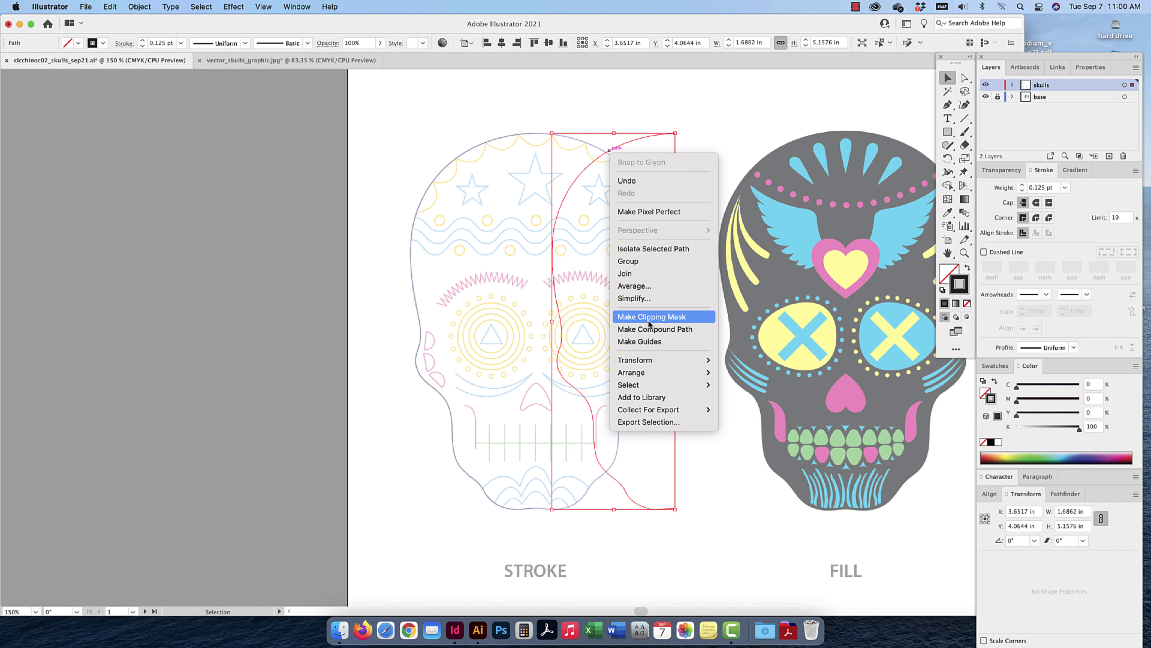
pyautogui.moveTo(658, 361)
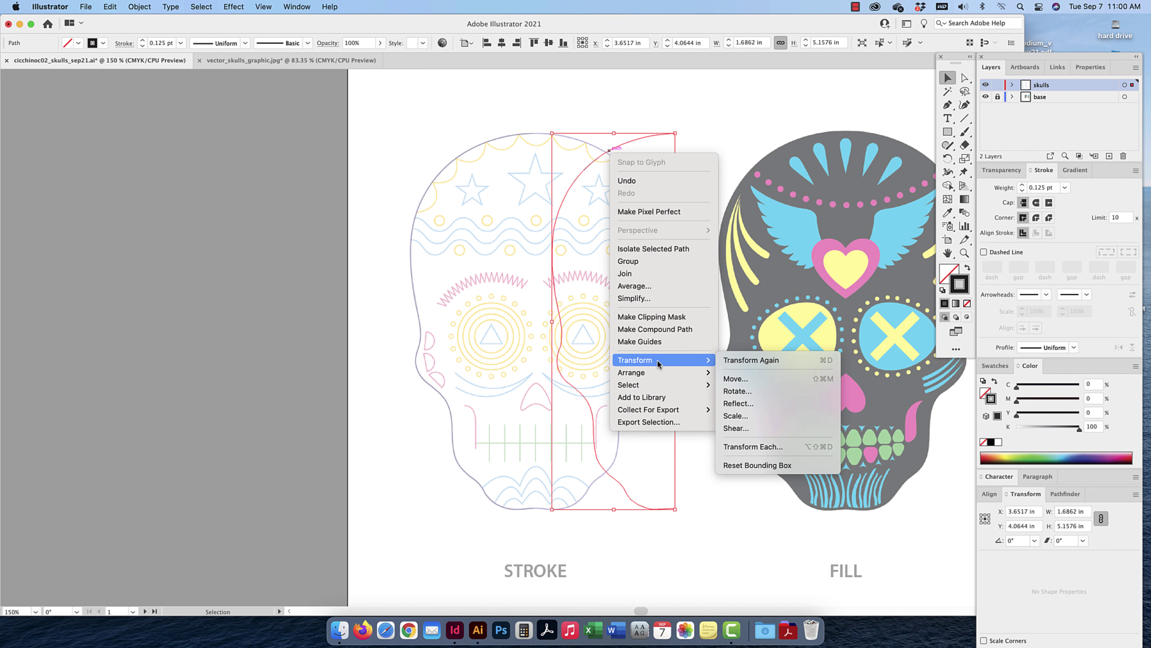
pyautogui.click(738, 404)
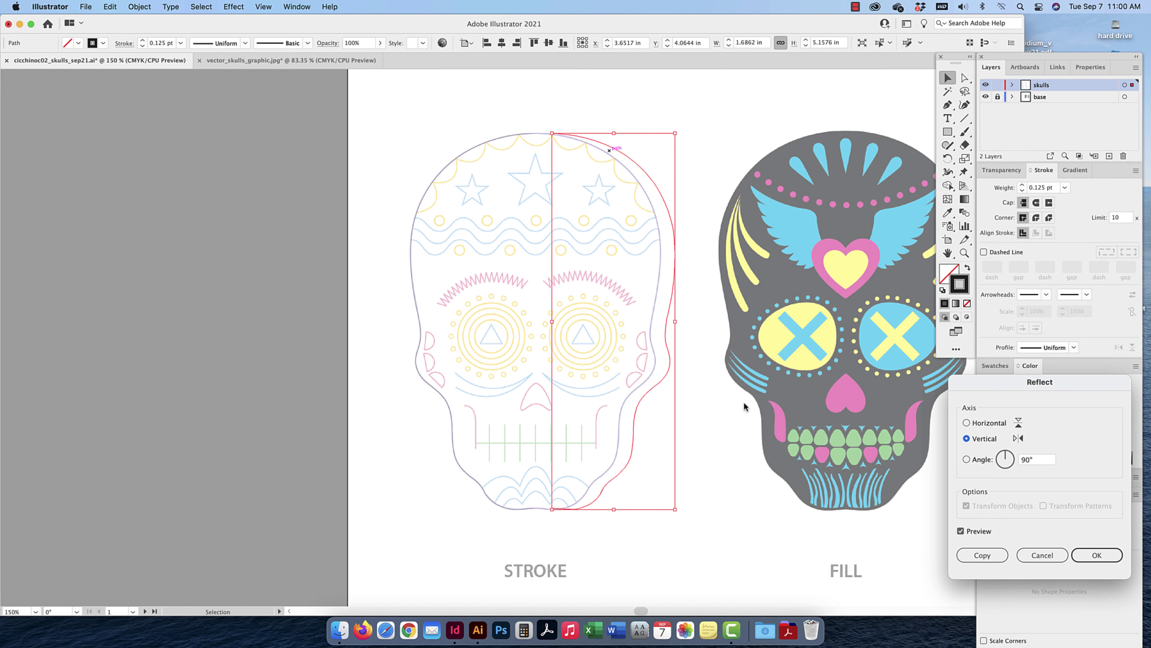
pyautogui.moveTo(1002, 381); pyautogui.dragTo(768, 199)
pyautogui.click(752, 246)
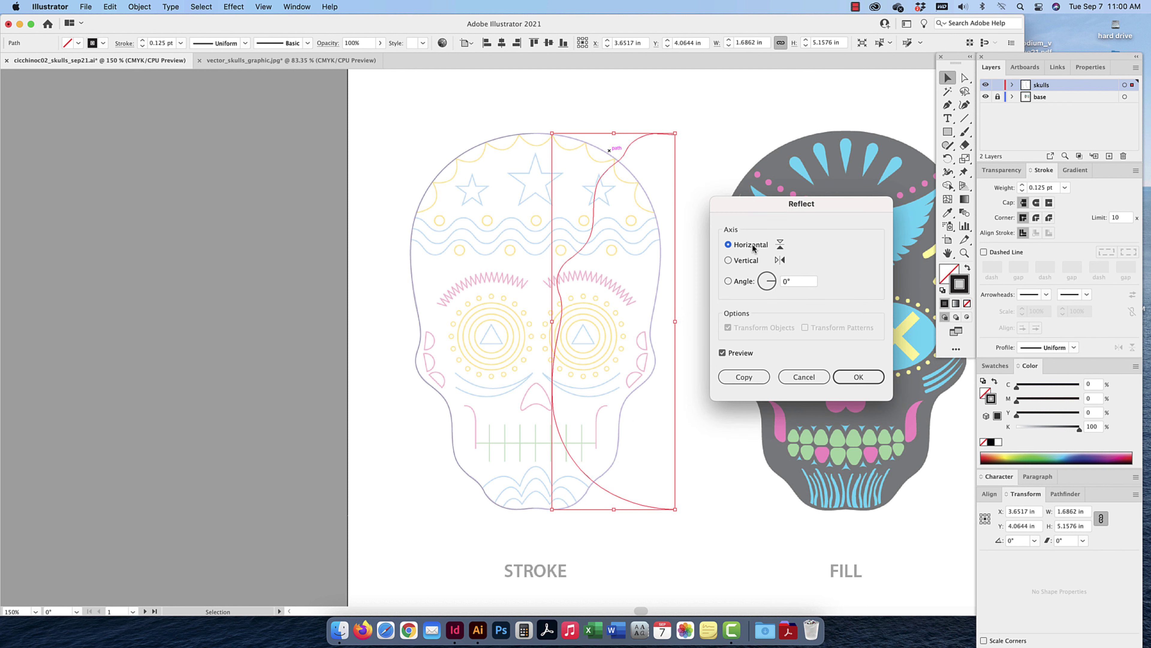
pyautogui.click(748, 262)
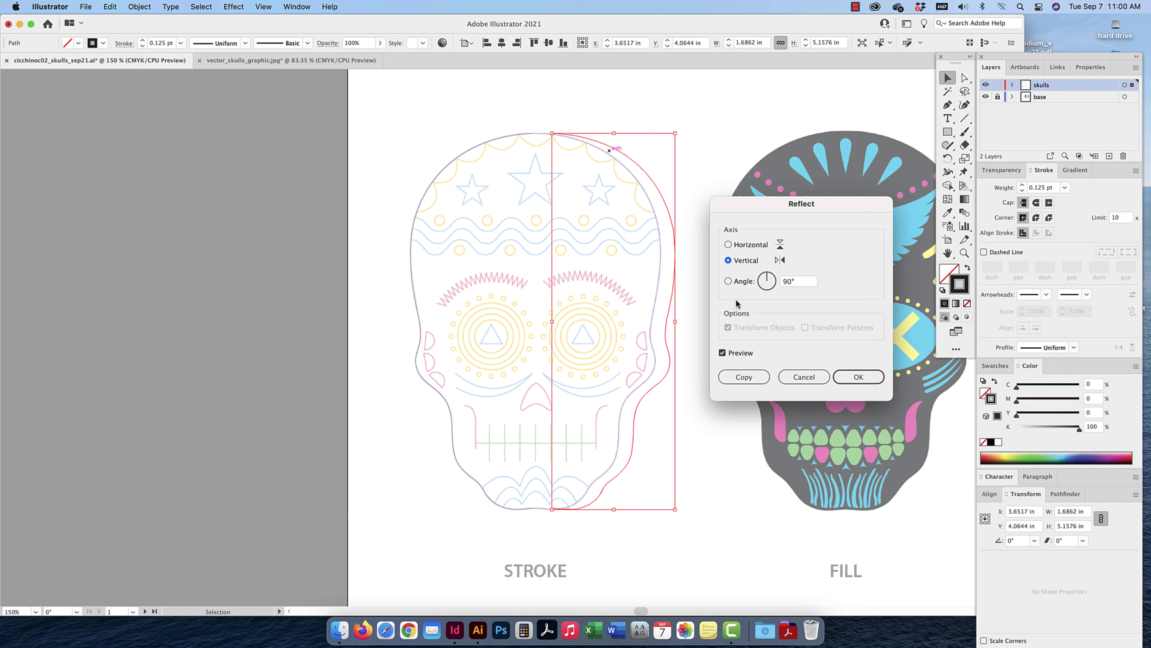
pyautogui.click(723, 354)
pyautogui.click(722, 354)
pyautogui.click(859, 376)
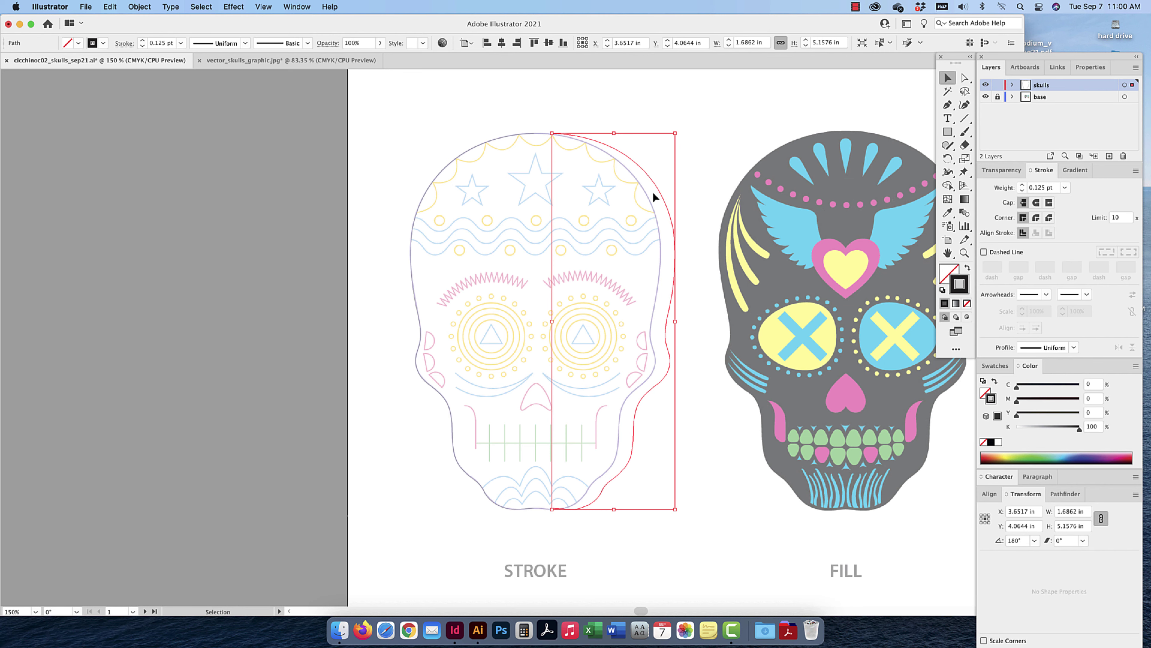
# Move the reflected half horizontally until its top end meets the left half's top endpoint at the crown
pyautogui.scroll(2, 569, 143)
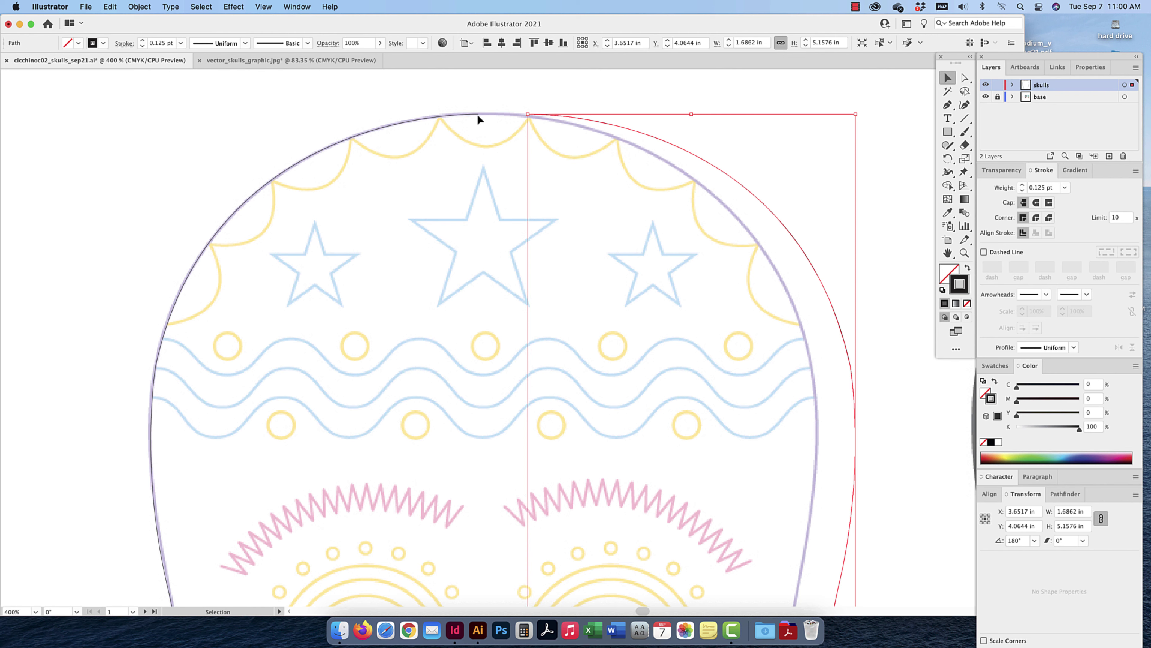
pyautogui.press('shift+super+a')
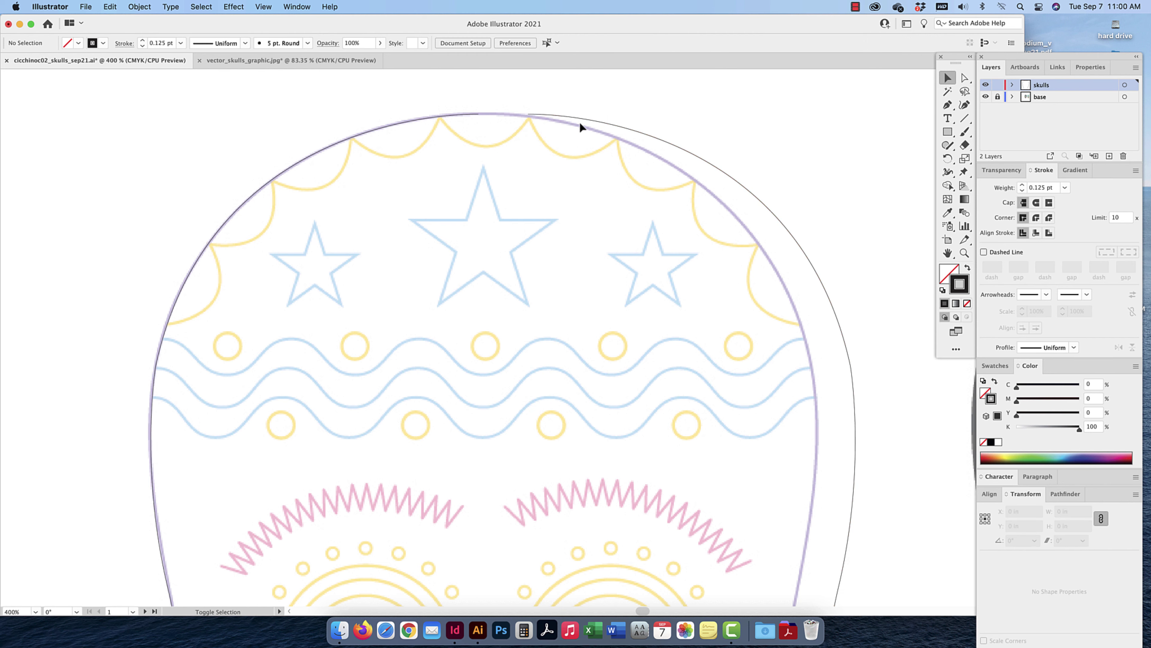
pyautogui.click(585, 119)
pyautogui.keyDown('shift'); pyautogui.click(583, 119); pyautogui.keyUp('shift')
pyautogui.moveTo(585, 121); pyautogui.dragTo(534, 118)
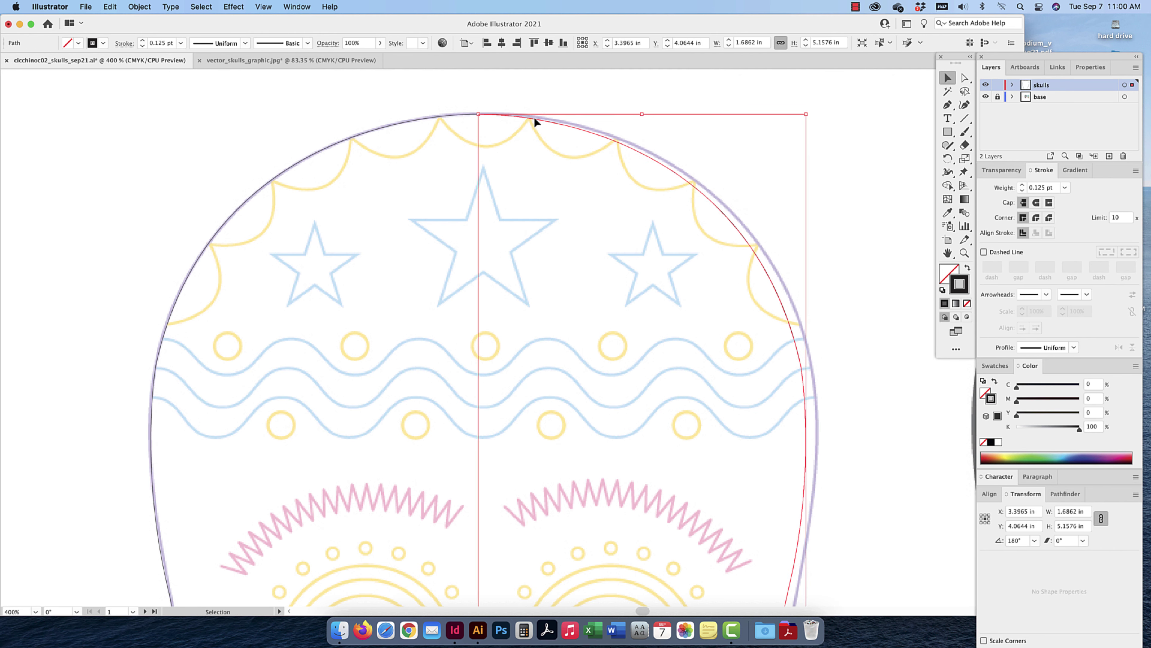
# Select both overlapping top endpoints at the crown with Direct Selection and join the two half outlines there
pyautogui.click(468, 96)
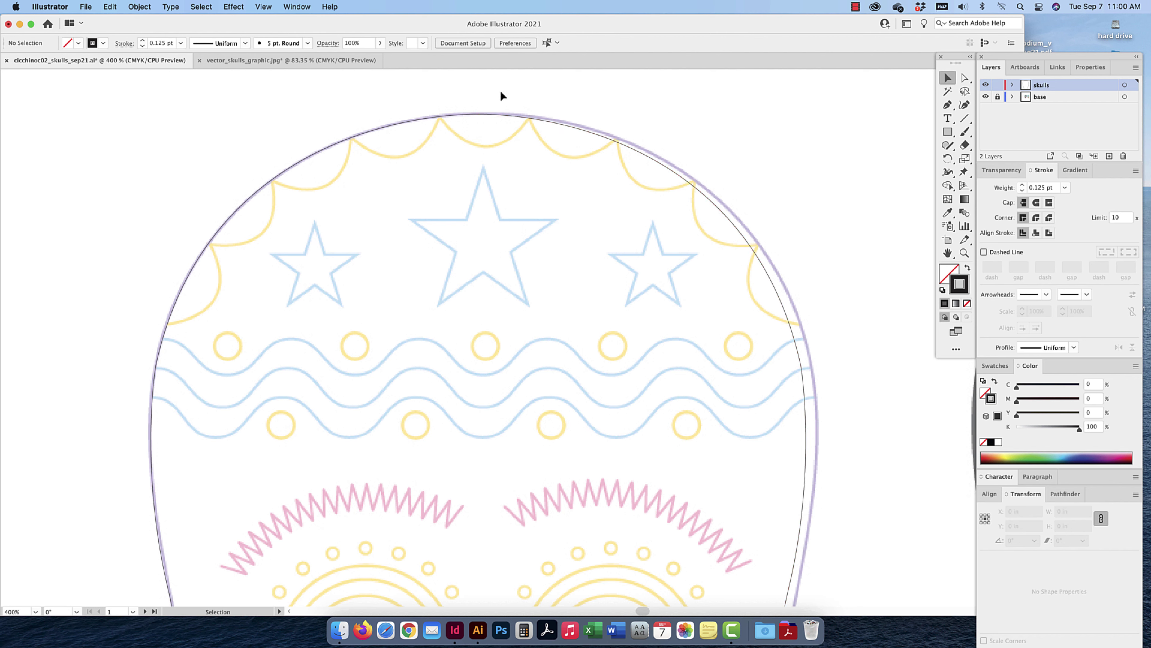
pyautogui.click(965, 78)
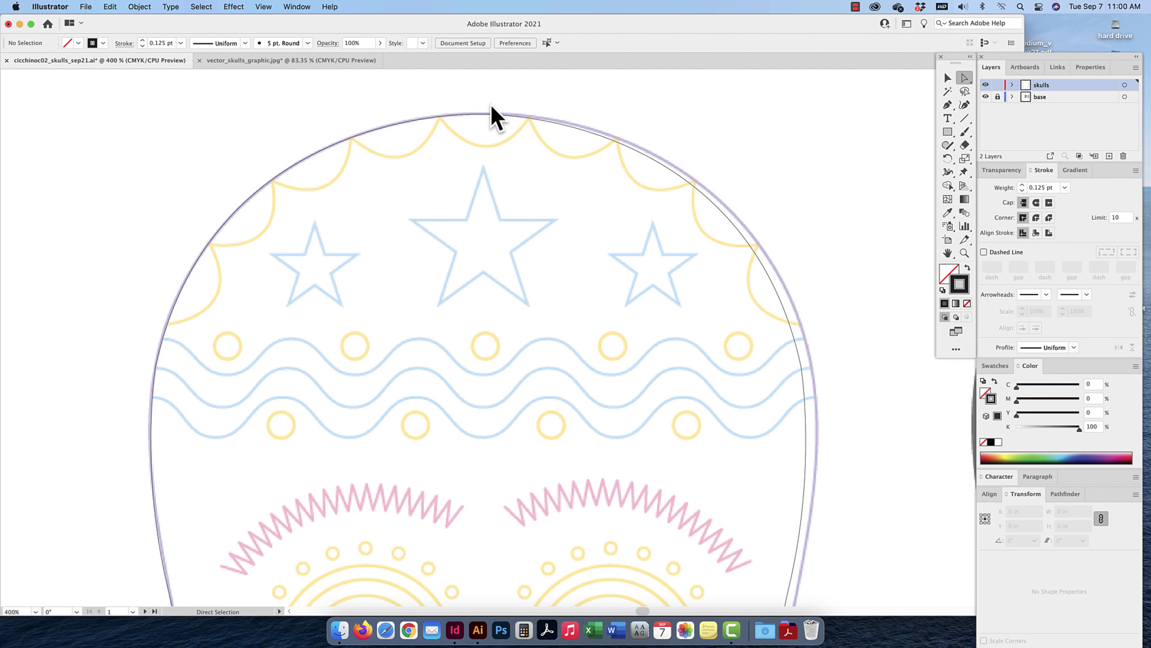
pyautogui.moveTo(494, 103); pyautogui.dragTo(453, 129)
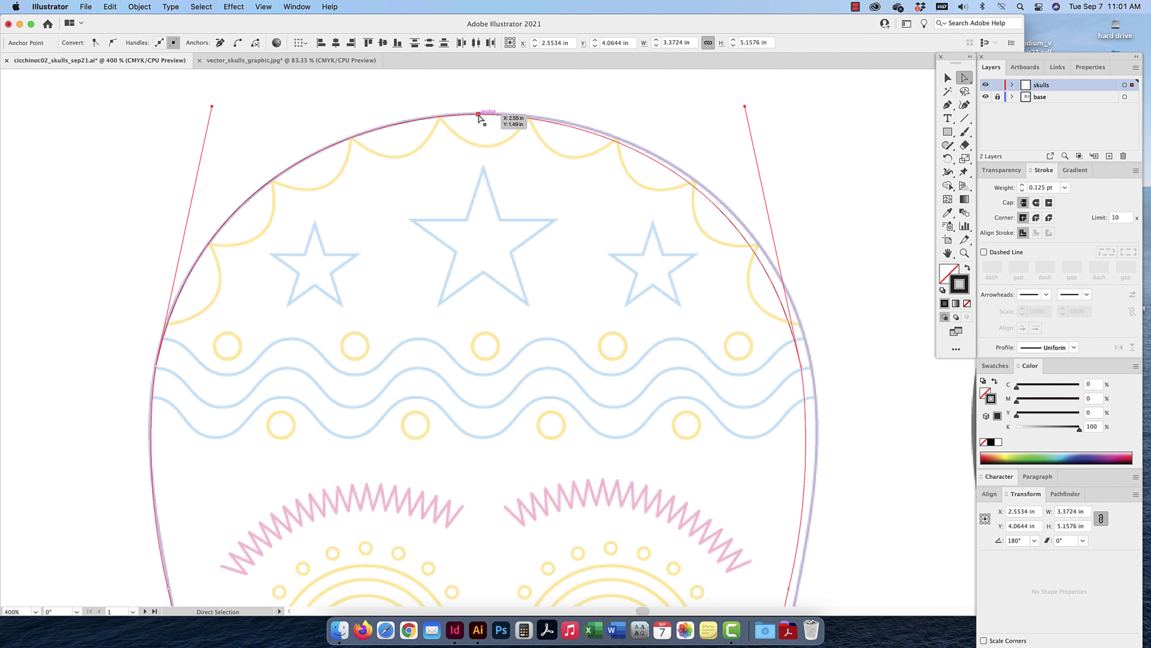
pyautogui.rightClick(480, 117)
pyautogui.click(509, 210)
# Join the two half outlines at their overlapping endpoints in the centre of the chin
pyautogui.press('space')
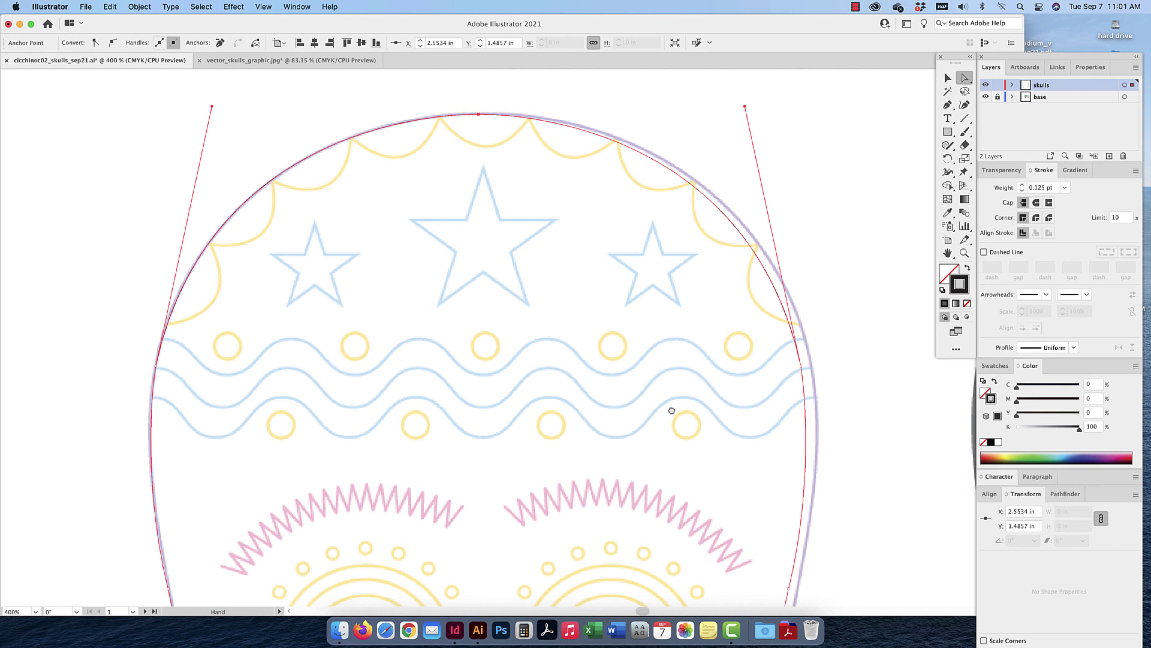
pyautogui.moveTo(672, 410); pyautogui.dragTo(673, 175)
pyautogui.moveTo(637, 459); pyautogui.dragTo(668, 244)
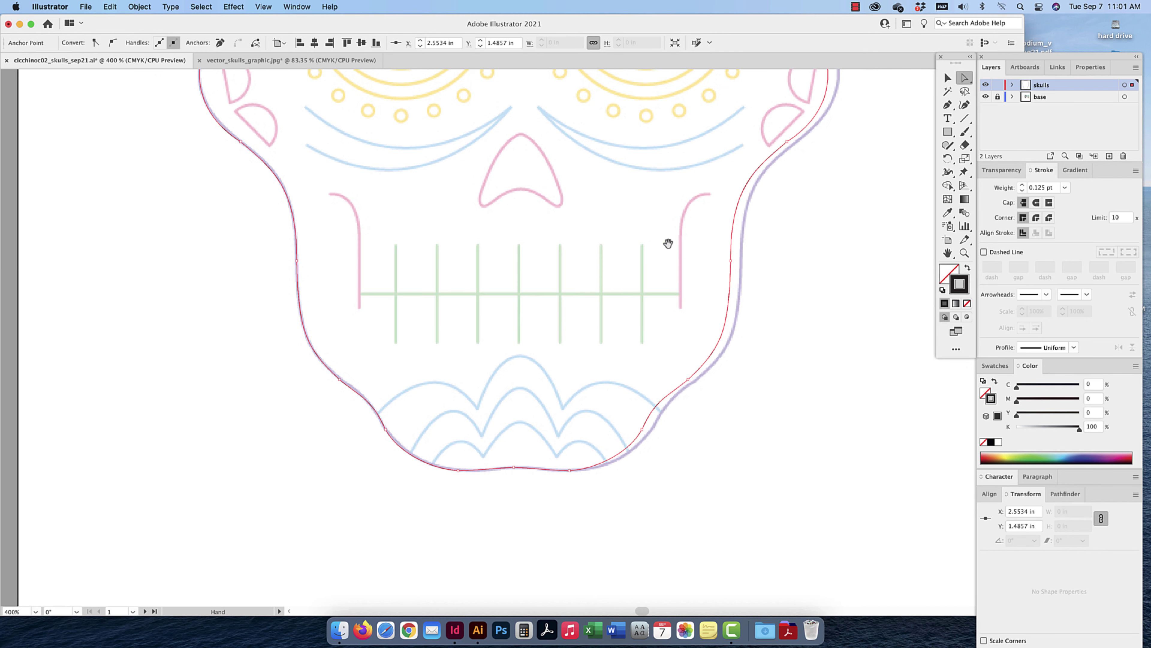
pyautogui.click(518, 466)
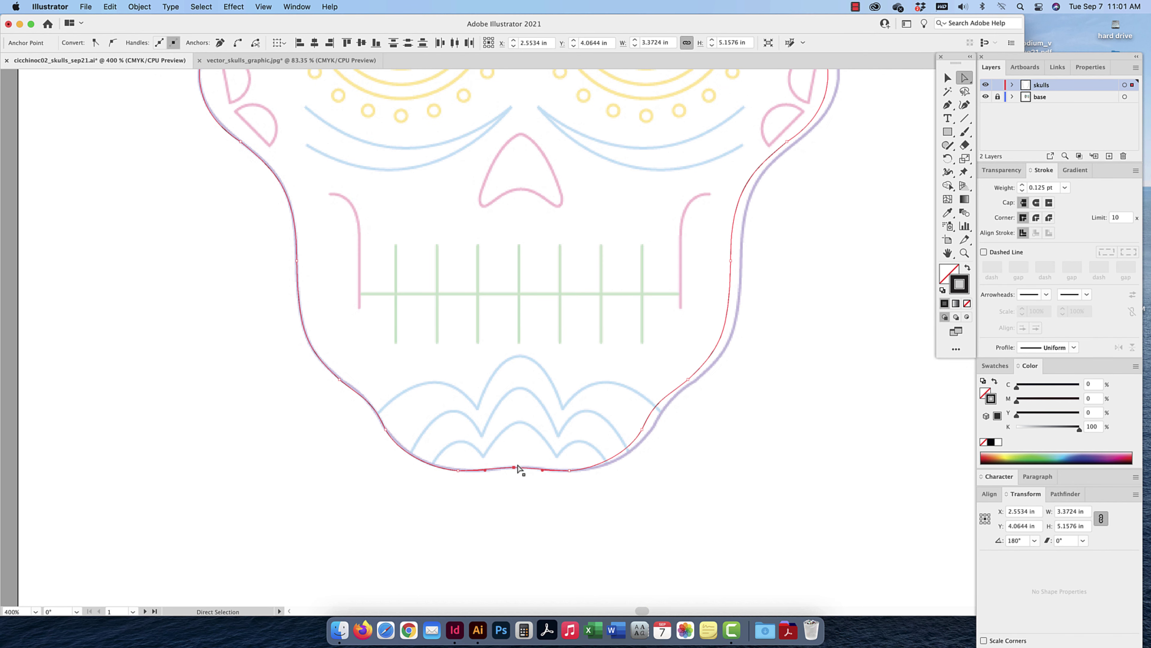
pyautogui.rightClick(518, 467)
pyautogui.click(525, 456)
# Widen the joined outline sideways until its right side matches the base skull's edge
pyautogui.press('v')
pyautogui.press('super+minus')
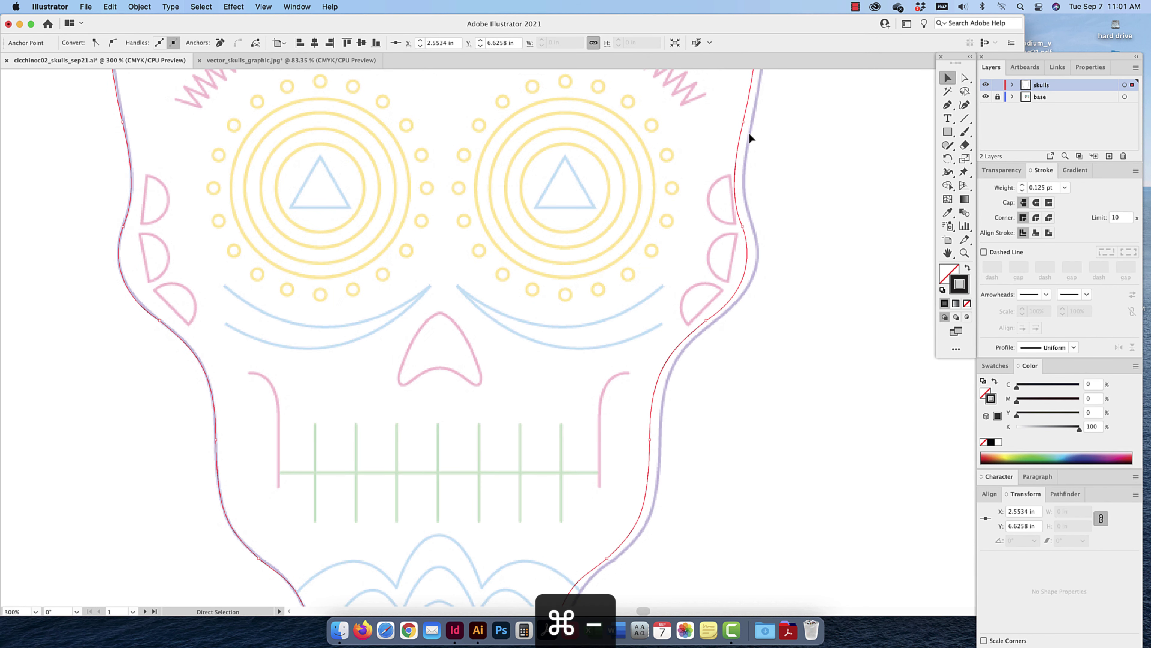
pyautogui.scroll(3, 543, 285)
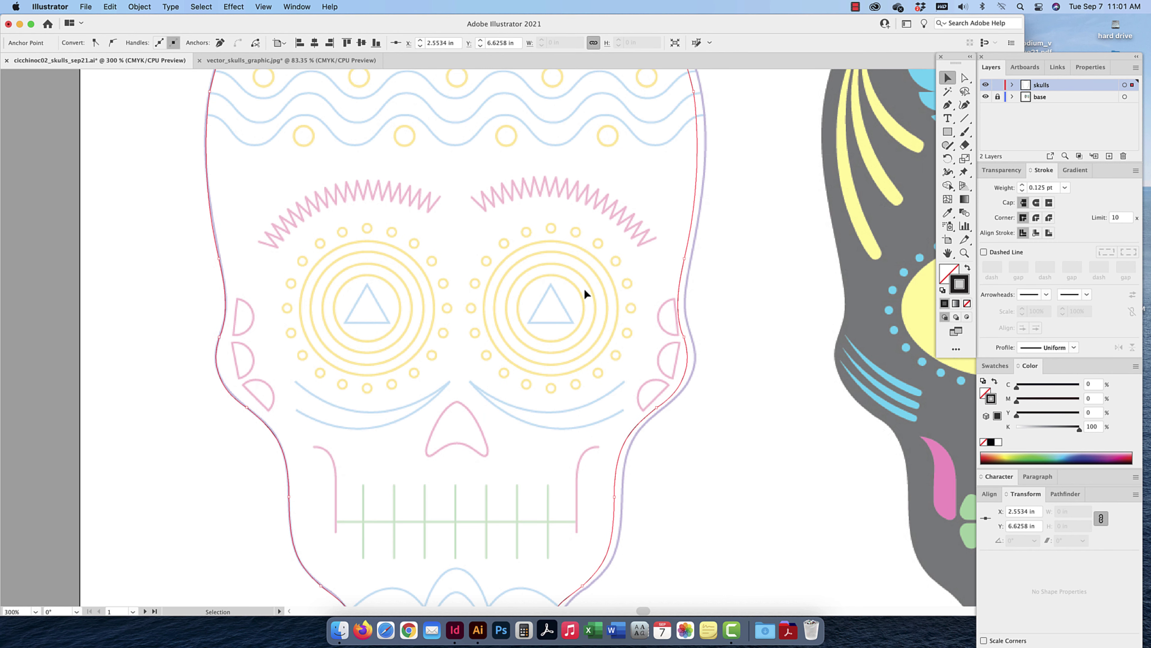
pyautogui.press('v')
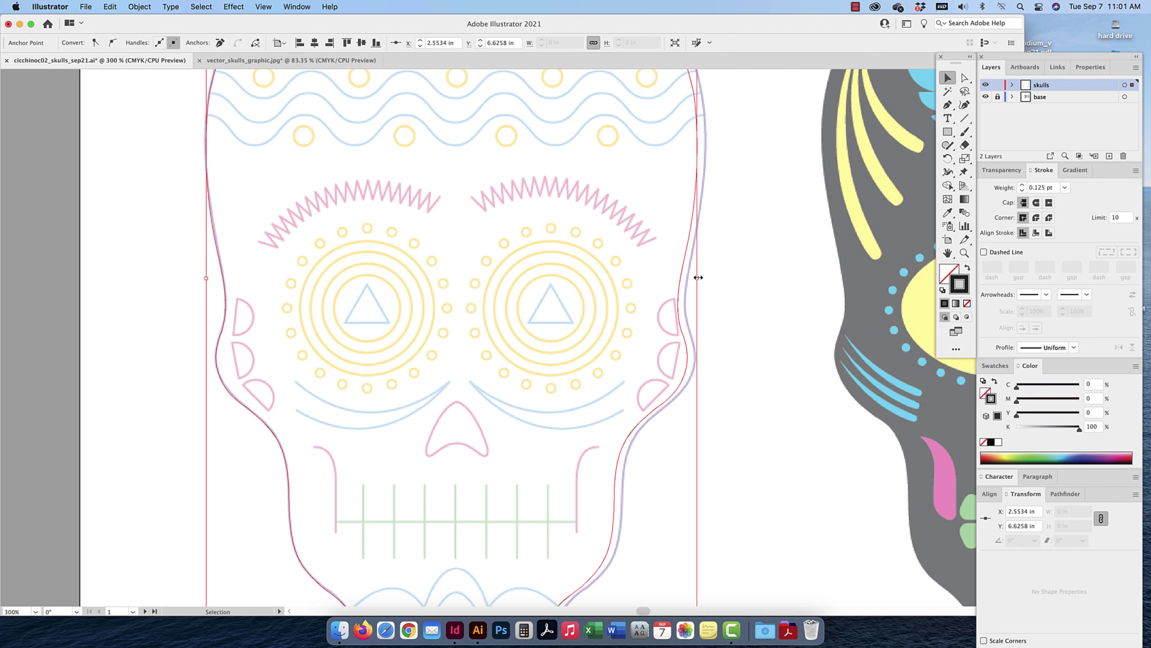
pyautogui.moveTo(698, 277); pyautogui.dragTo(705, 278)
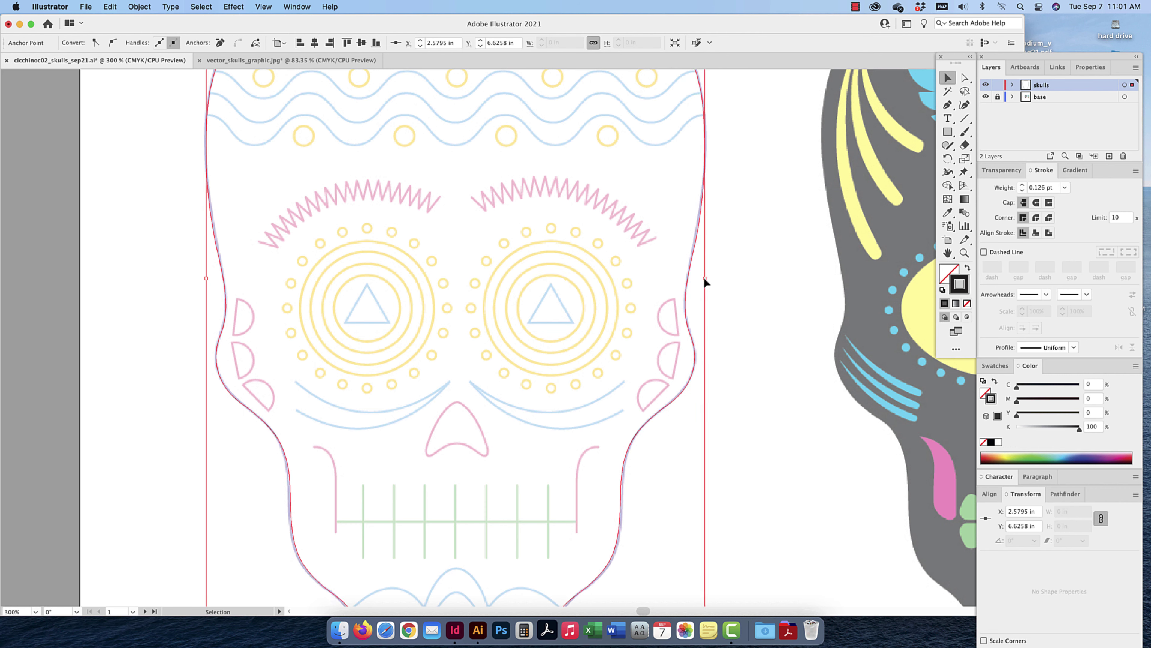
pyautogui.press('space')
pyautogui.scroll(-5, 490, 272)
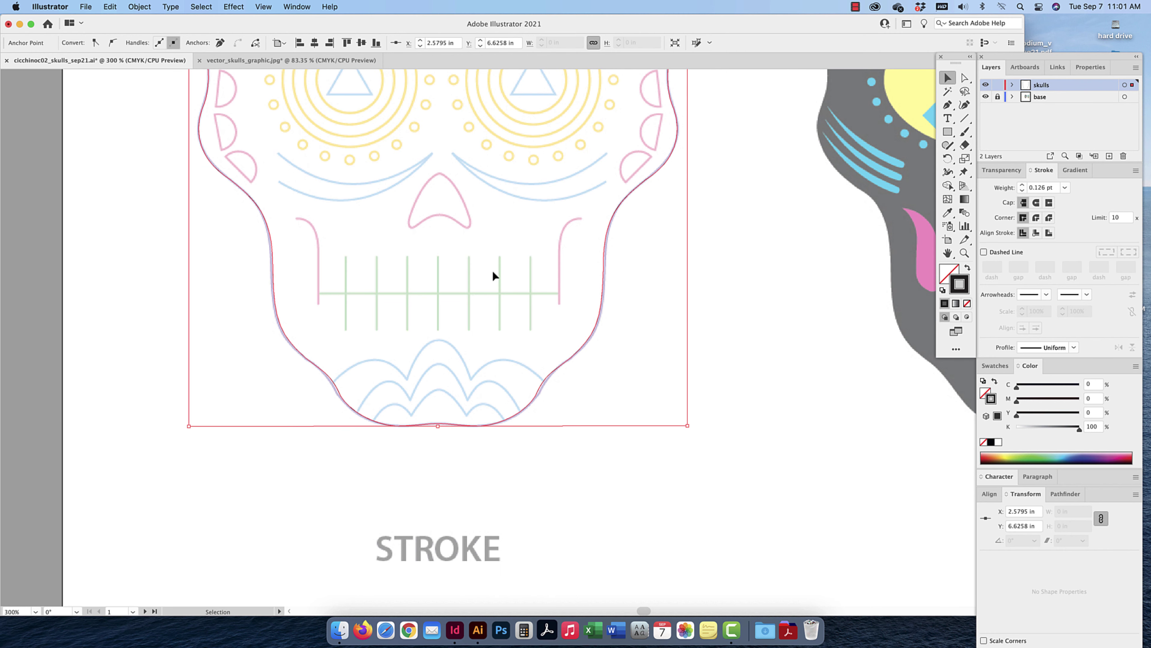
pyautogui.scroll(3, 611, 373)
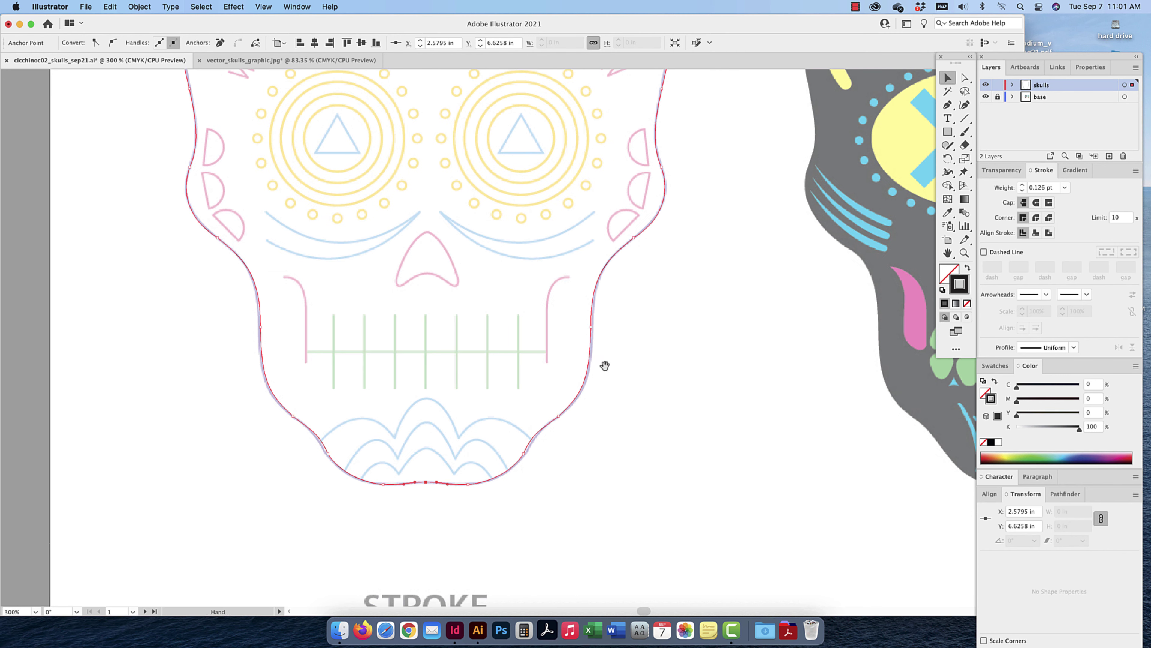
pyautogui.scroll(4, 652, 393)
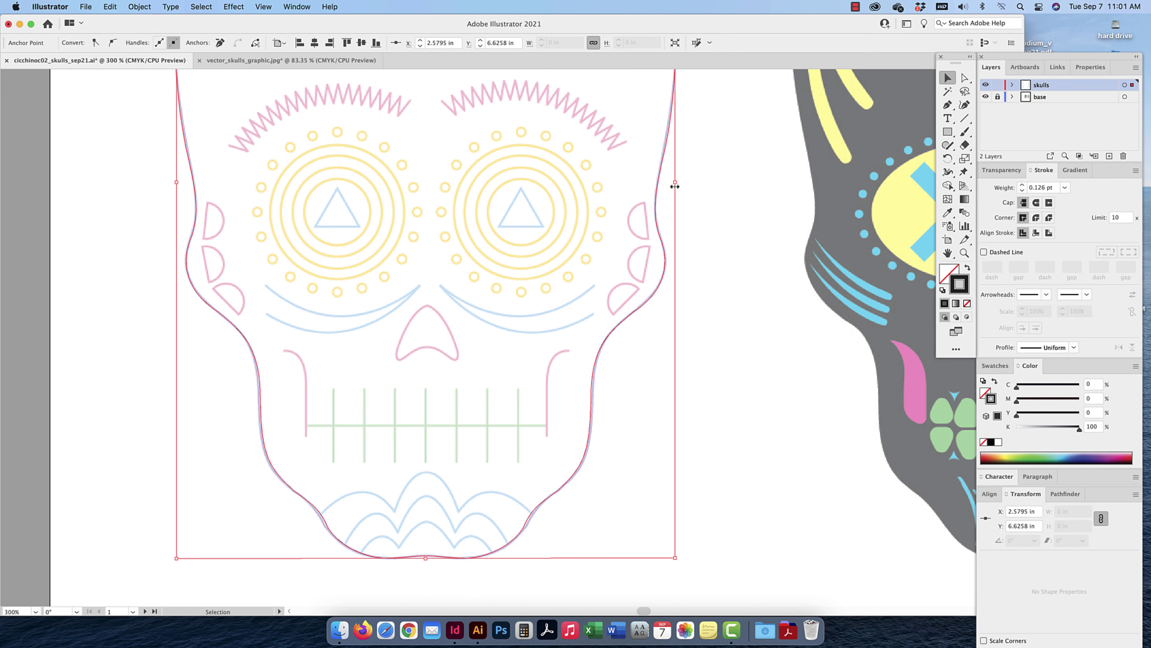
pyautogui.moveTo(678, 182); pyautogui.dragTo(676, 183)
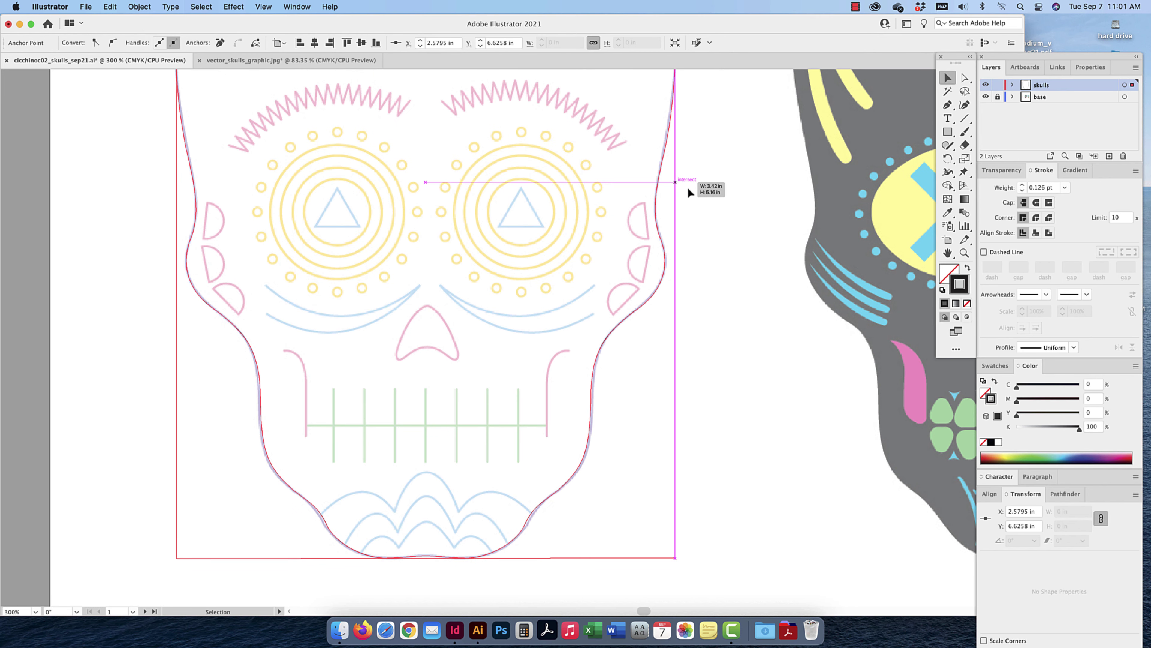
# Turn off Smart Guides and adjust the outline's height so its top edge meets the base skull's crown
pyautogui.press('space')
pyautogui.moveTo(747, 352); pyautogui.dragTo(748, 355)
pyautogui.scroll(5, 747, 355)
pyautogui.scroll(3, 753, 324)
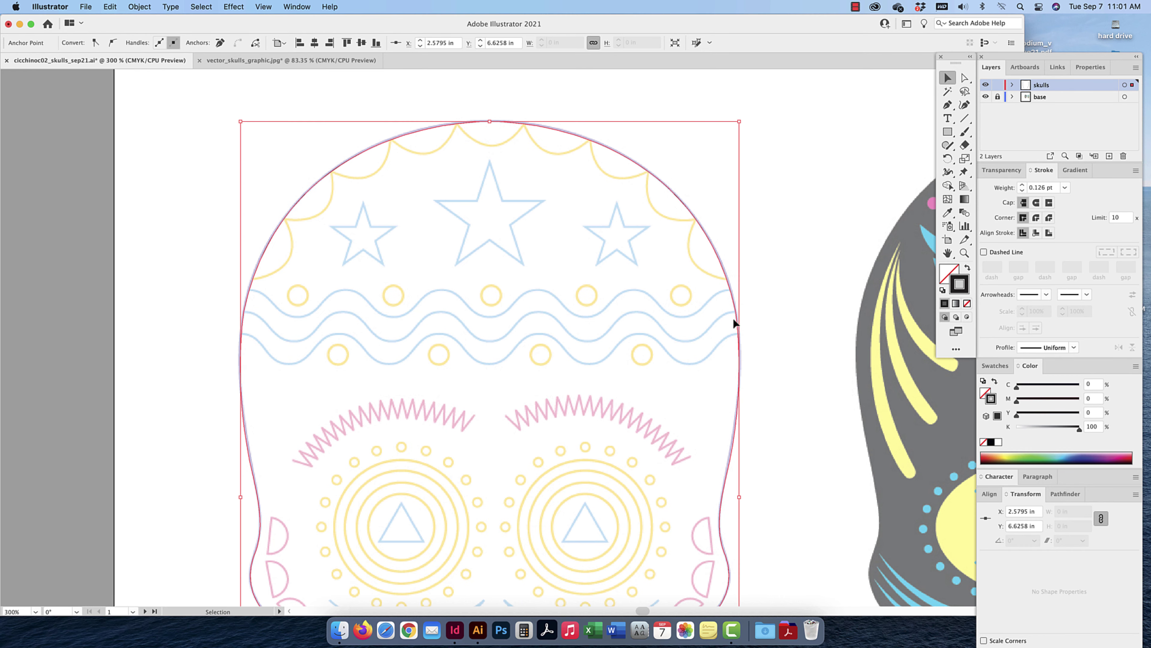
pyautogui.moveTo(489, 121); pyautogui.dragTo(488, 117)
pyautogui.click(263, 6)
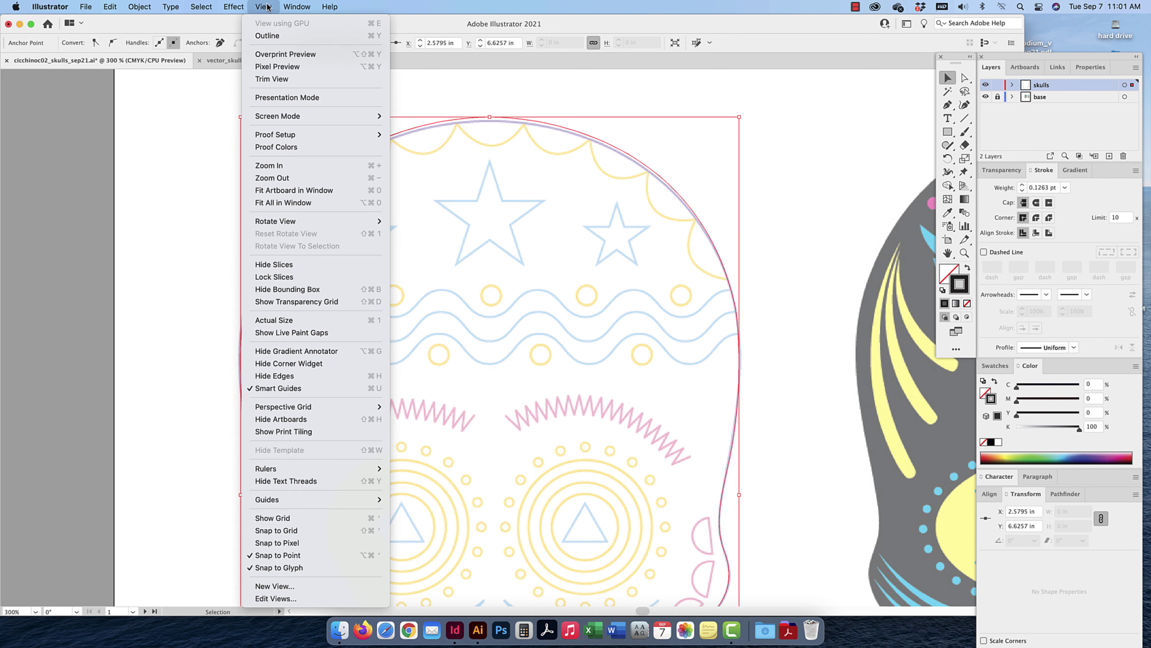
pyautogui.click(301, 389)
pyautogui.click(302, 391)
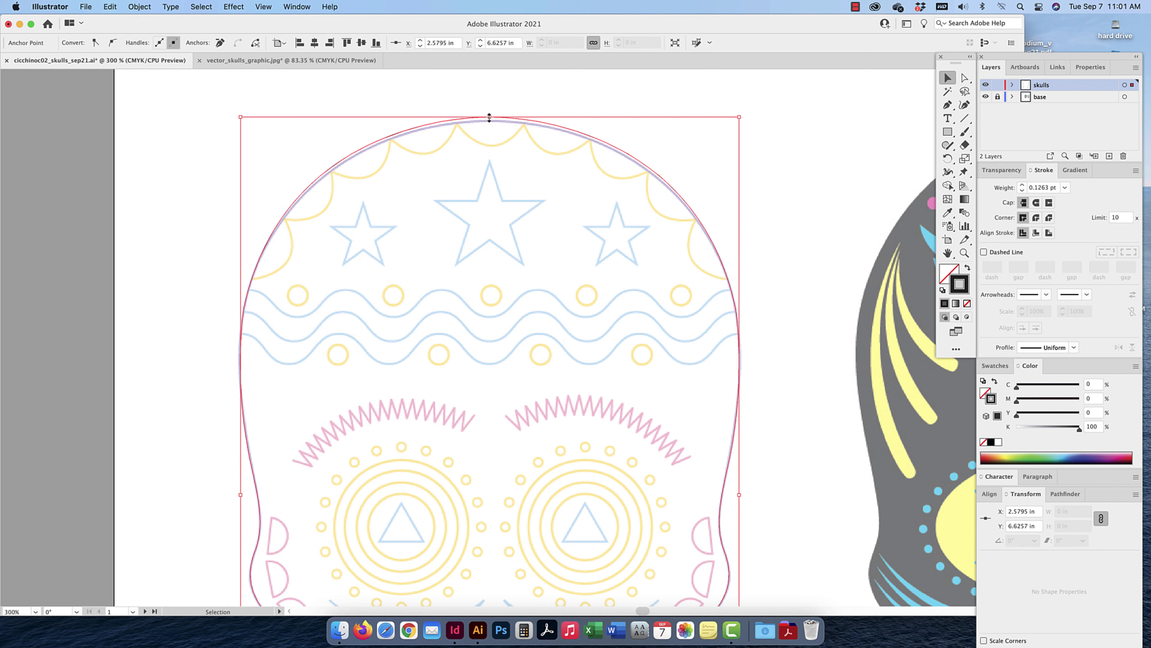
pyautogui.moveTo(489, 120); pyautogui.dragTo(489, 122)
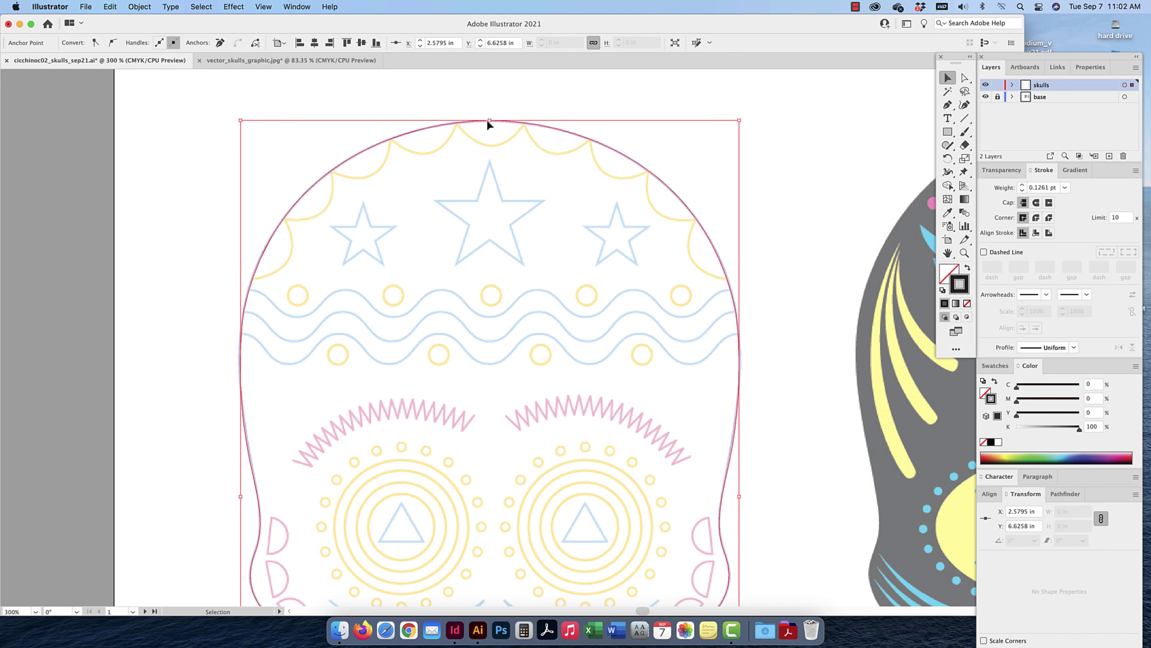
pyautogui.click(484, 96)
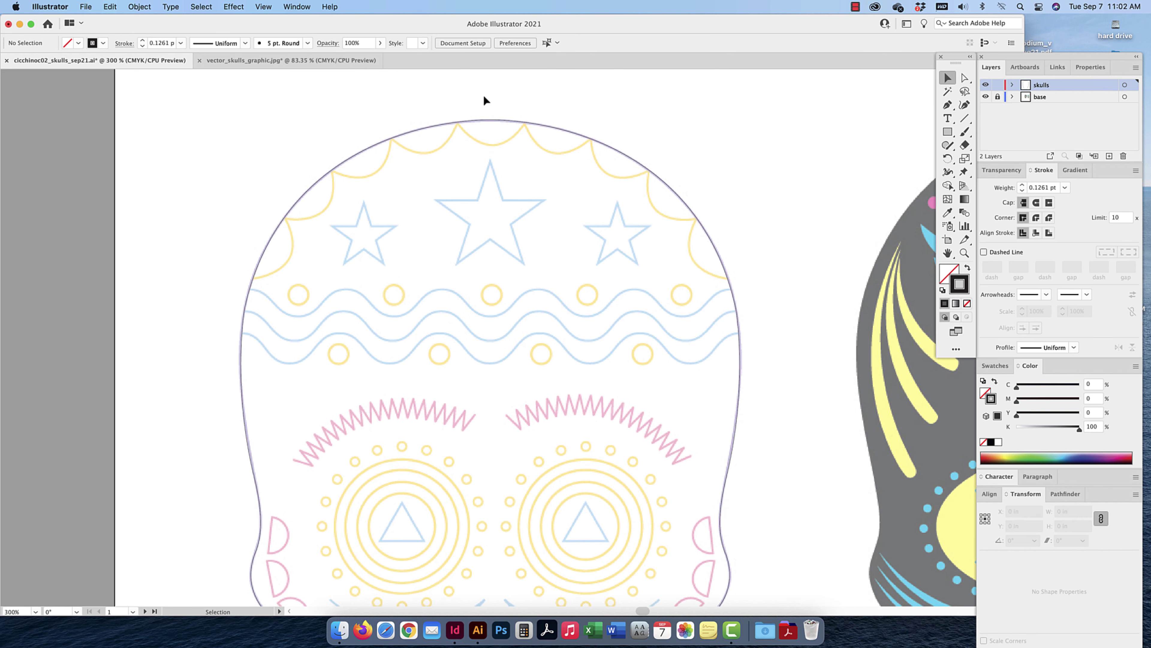
# Turn Smart Guides back on and check that the option is enabled
pyautogui.press('super+u')
pyautogui.click(263, 7)
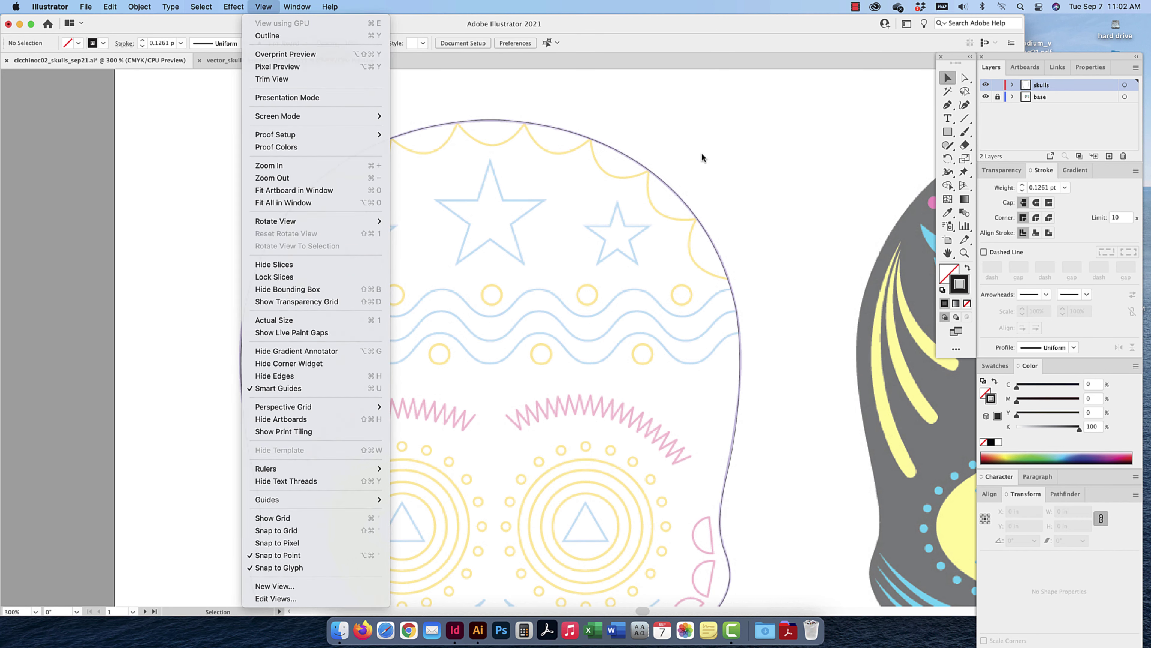
pyautogui.click(697, 165)
# Turn off Smart Guides and nudge the jaw anchor points on both sides of the teeth outward onto the base outline
pyautogui.press('space')
pyautogui.moveTo(521, 442); pyautogui.dragTo(537, 185)
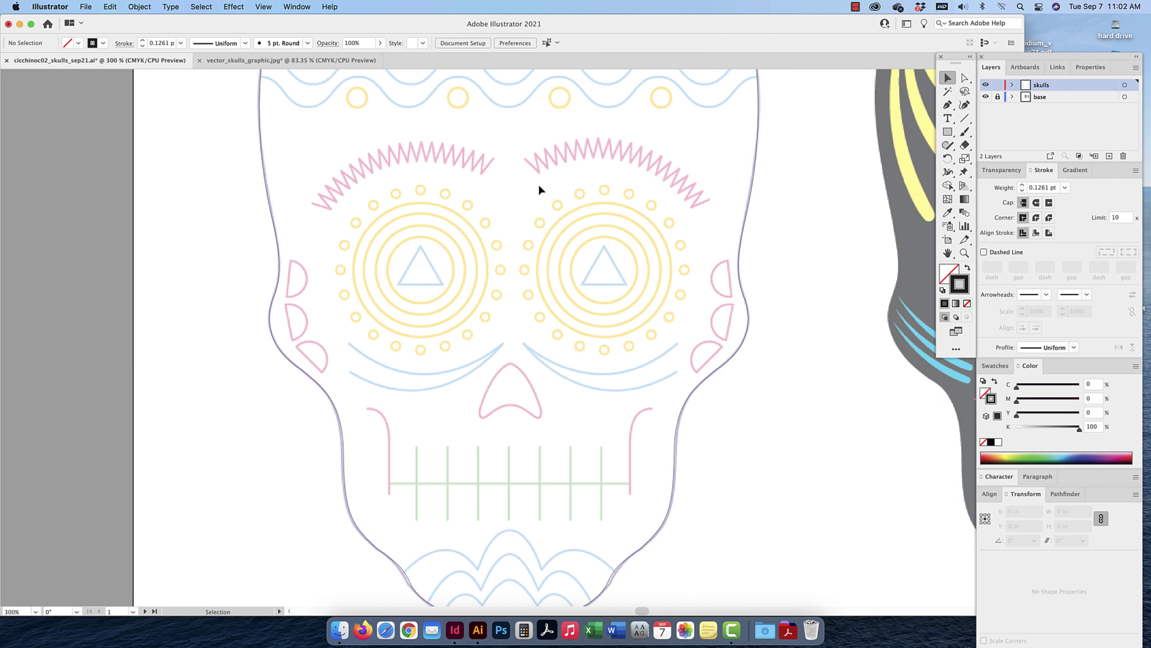
pyautogui.press('space')
pyautogui.moveTo(694, 421); pyautogui.dragTo(690, 408)
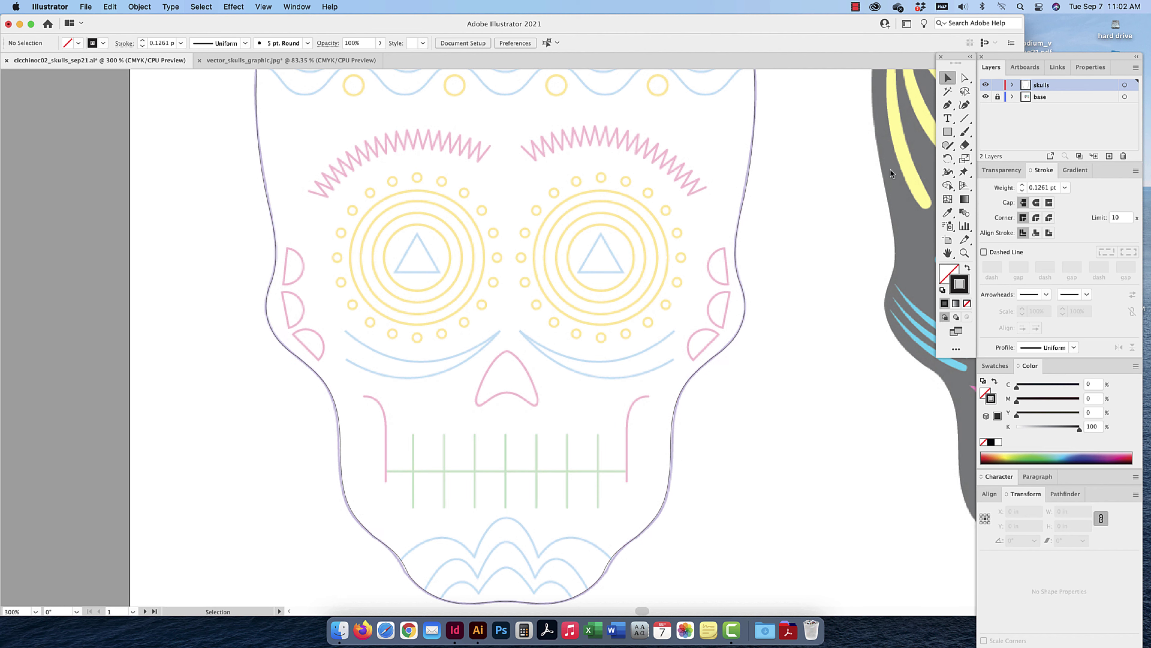
pyautogui.click(965, 78)
pyautogui.click(670, 467)
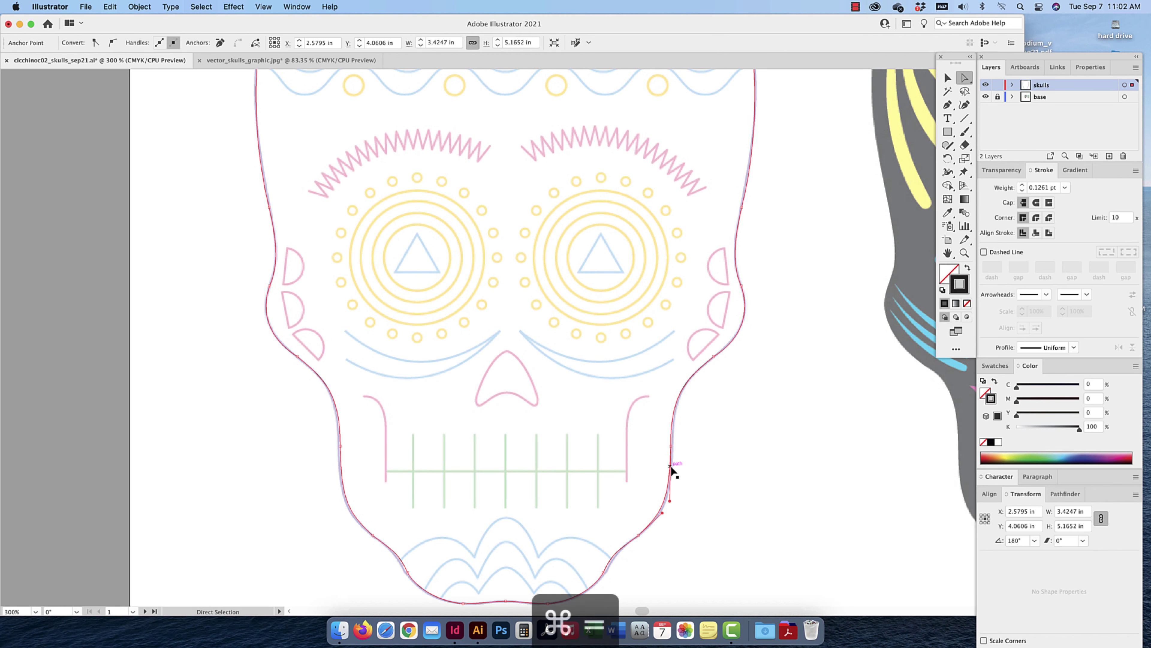
pyautogui.press('super+equal')
pyautogui.press('space')
pyautogui.moveTo(678, 414); pyautogui.dragTo(657, 375)
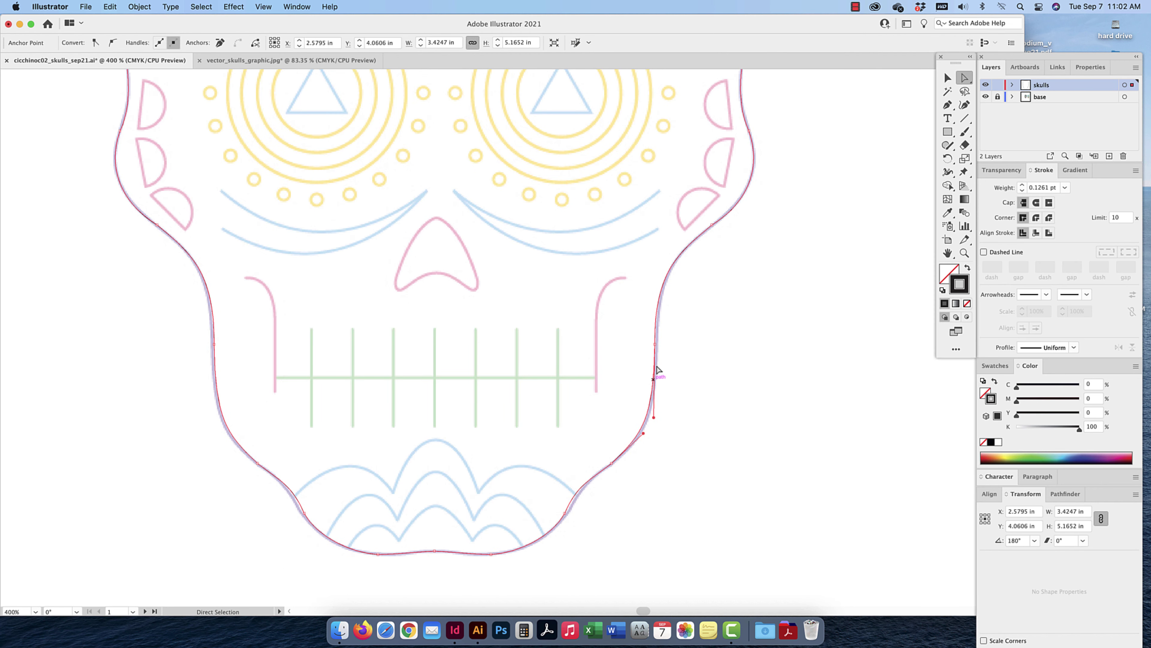
pyautogui.click(655, 344)
pyautogui.press('super+u')
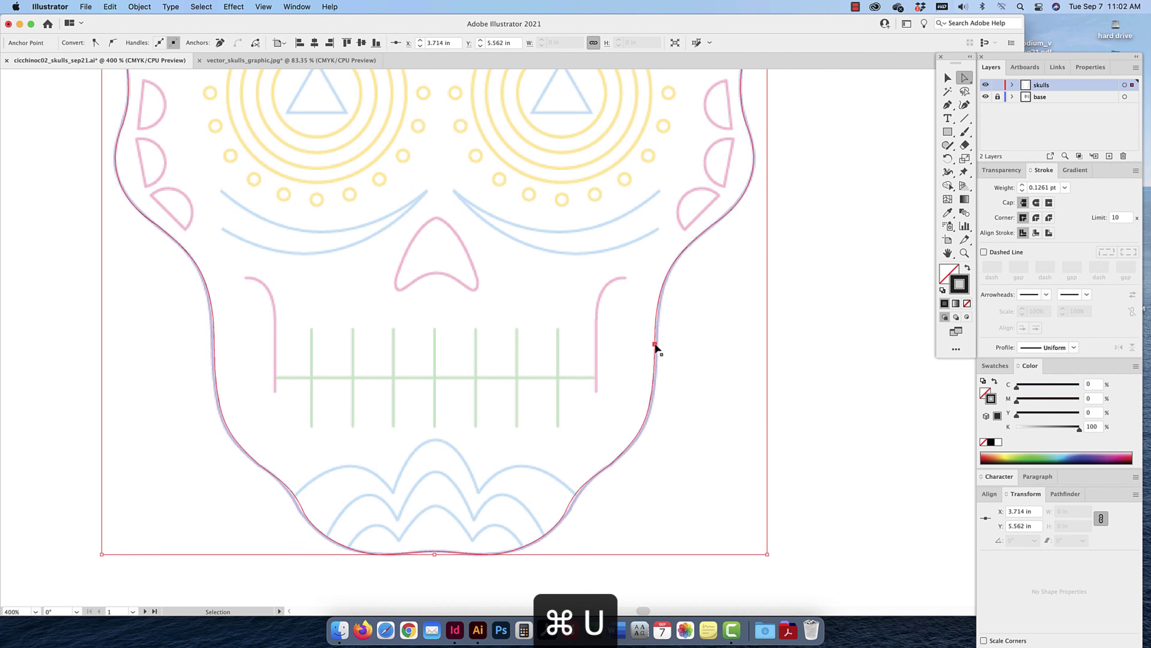
pyautogui.moveTo(654, 345); pyautogui.dragTo(658, 346)
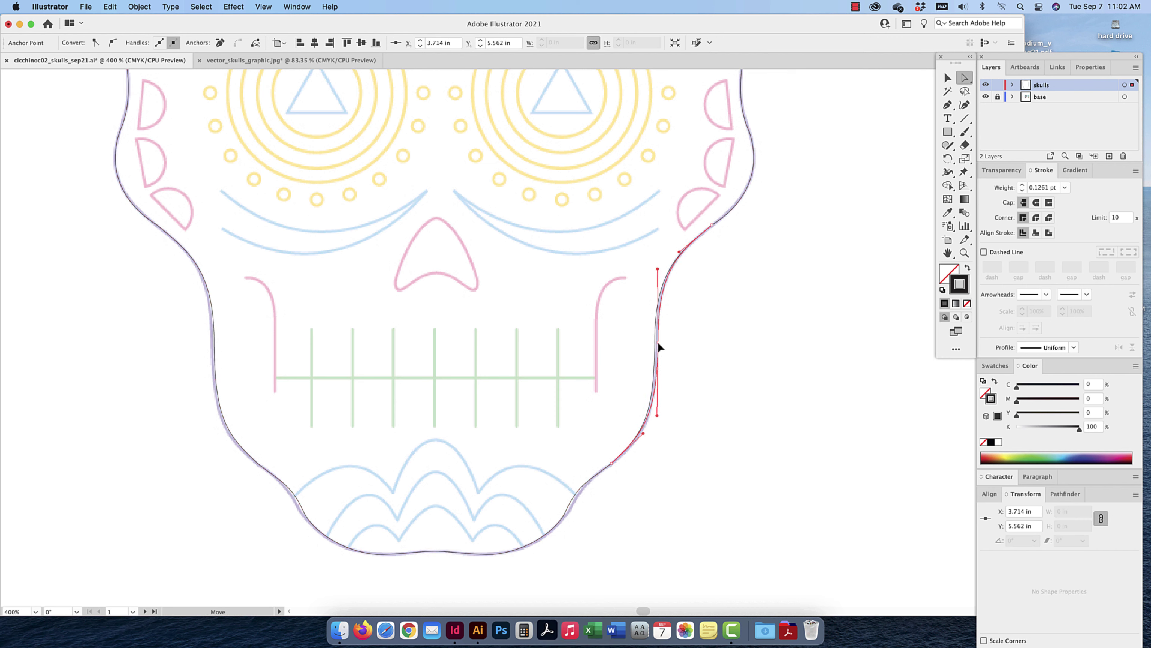
pyautogui.click(214, 344)
pyautogui.moveTo(213, 346); pyautogui.dragTo(211, 345)
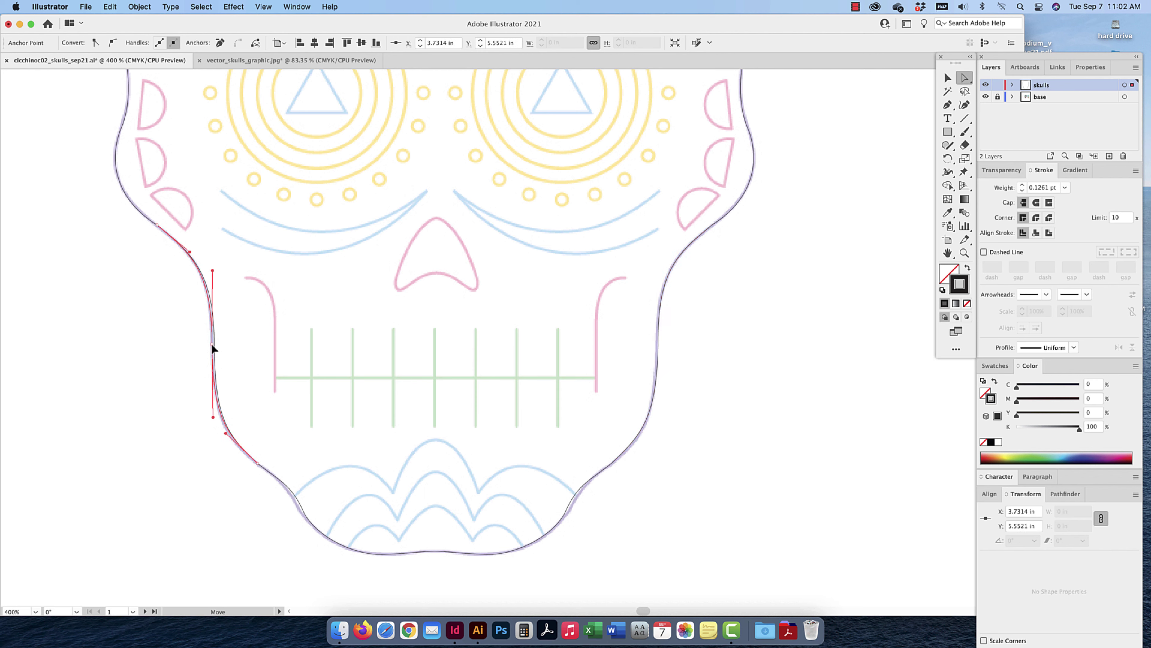
# Adjust the anchor points on both lower curves beside the chin to follow the base outline
pyautogui.click(300, 513)
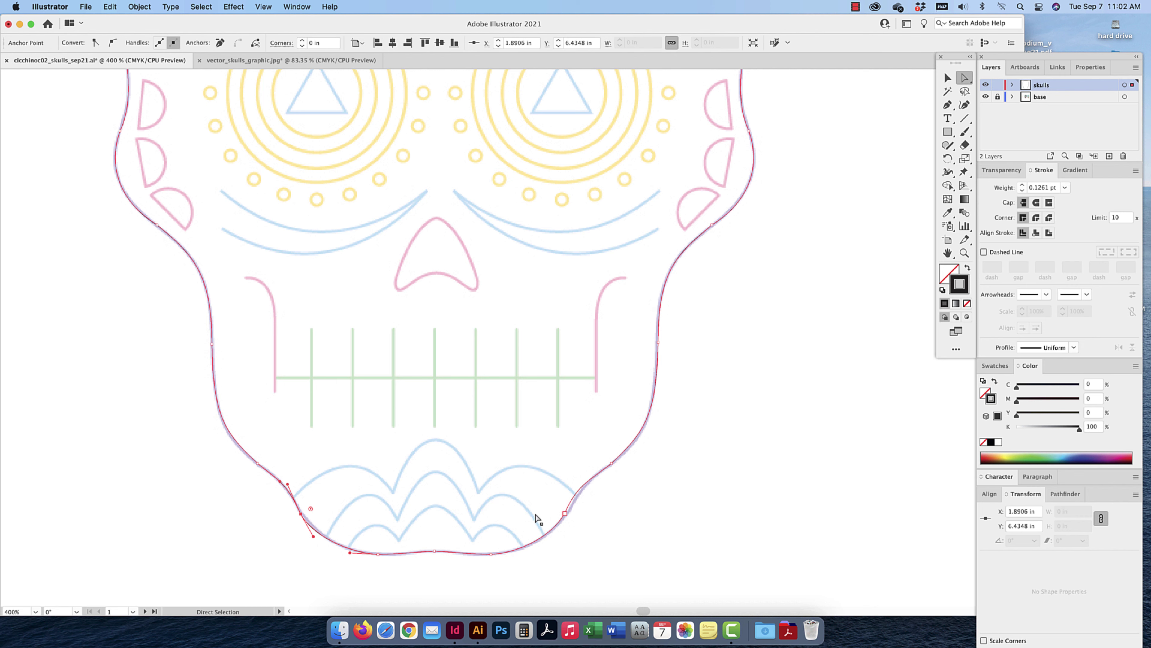
pyautogui.click(567, 514)
pyautogui.click(593, 521)
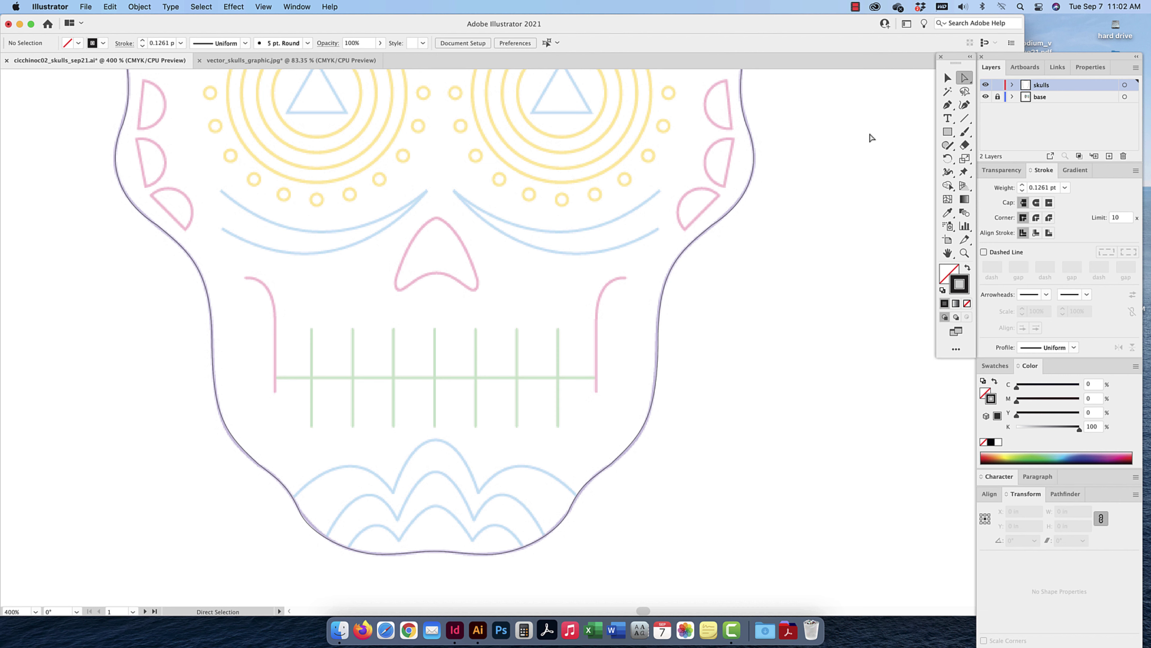
# Select the complete skull outline and examine its overall fit against the base graphic
pyautogui.click(730, 215)
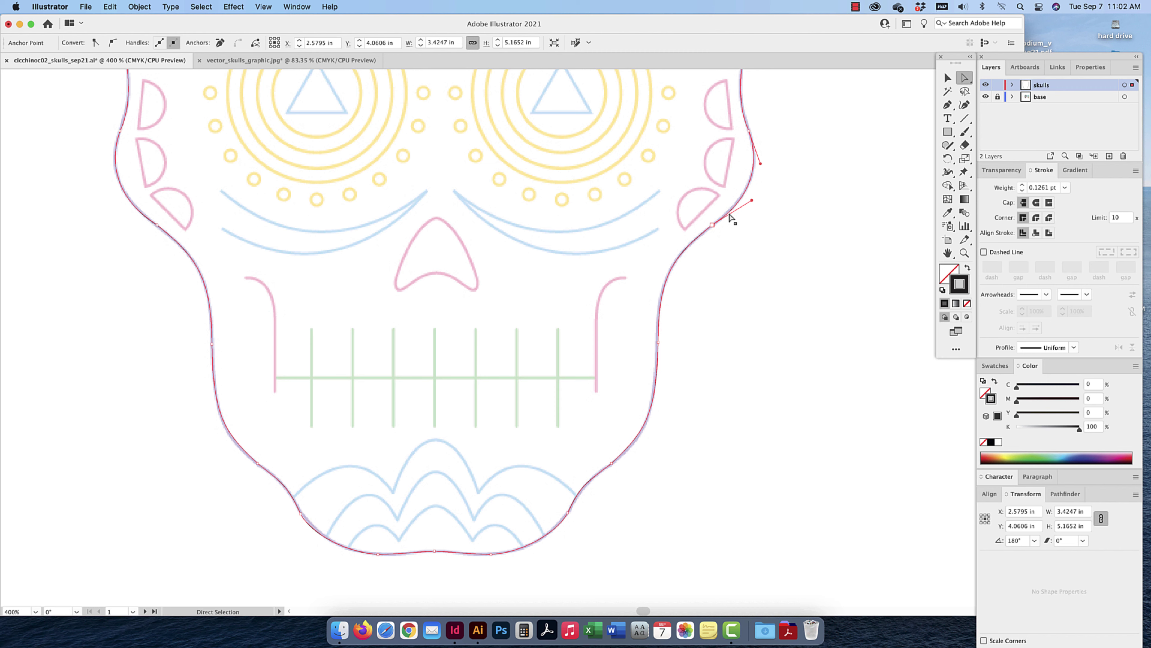
pyautogui.click(947, 79)
pyautogui.click(764, 206)
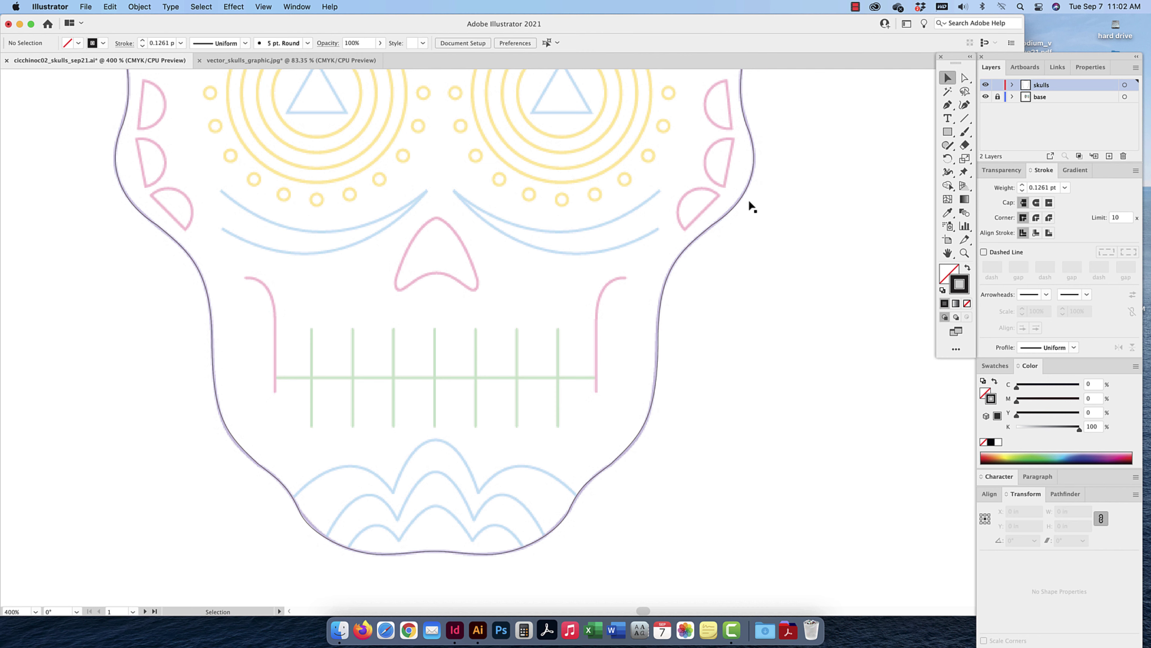
pyautogui.click(742, 199)
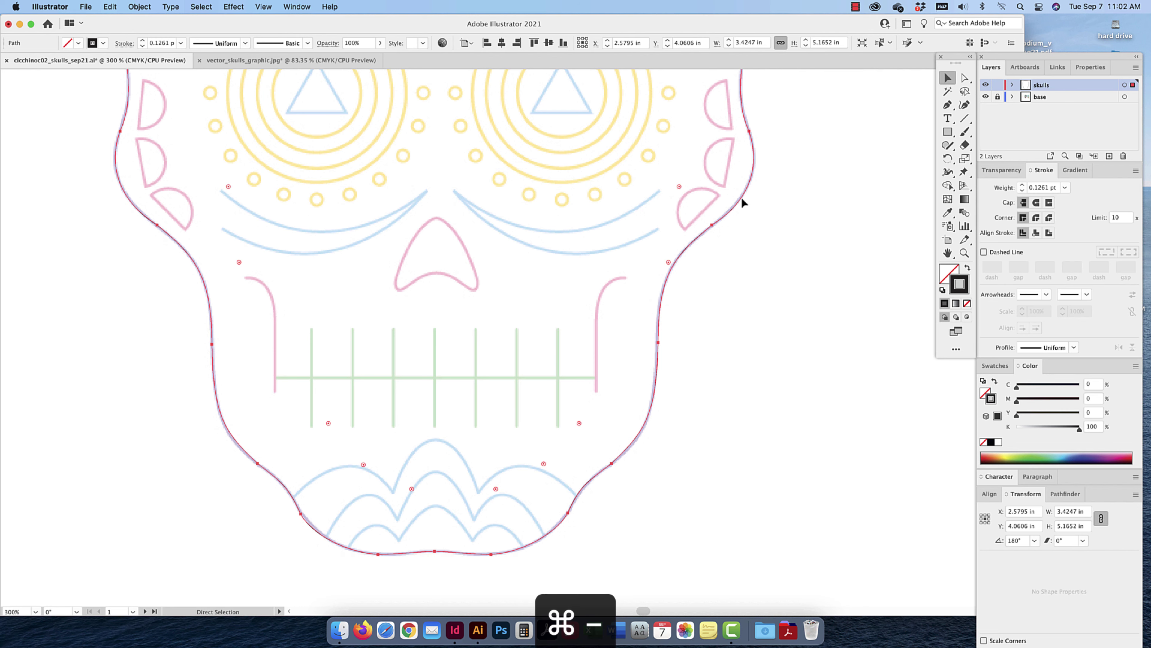
pyautogui.press('super+minus')
pyautogui.press('super+minus')
pyautogui.moveTo(578, 224); pyautogui.dragTo(622, 335)
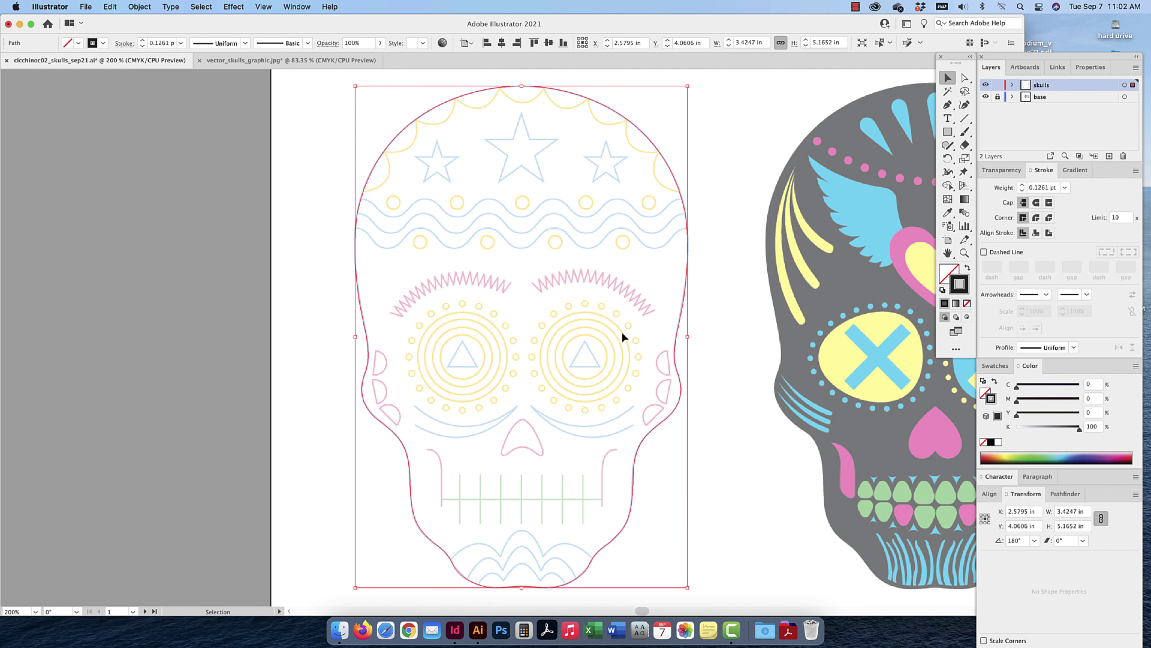
# Draw a straight horizontal line with the Pen tool along the full width of the Stroke skull's teeth
pyautogui.press('p')
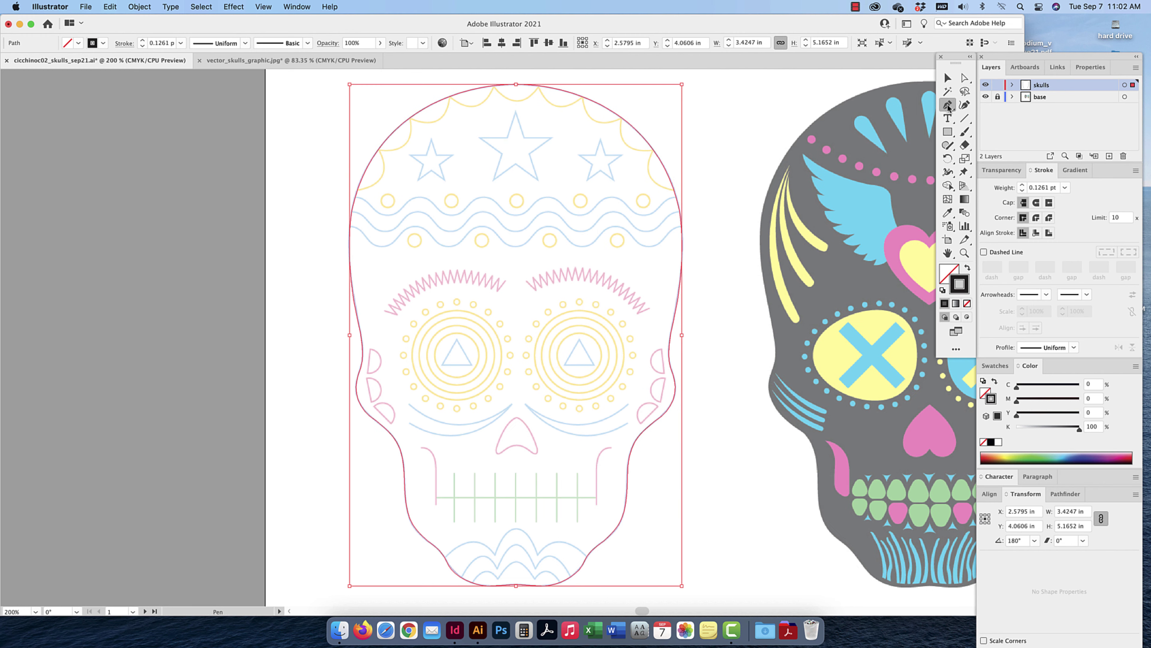
pyautogui.scroll(-5, 504, 355)
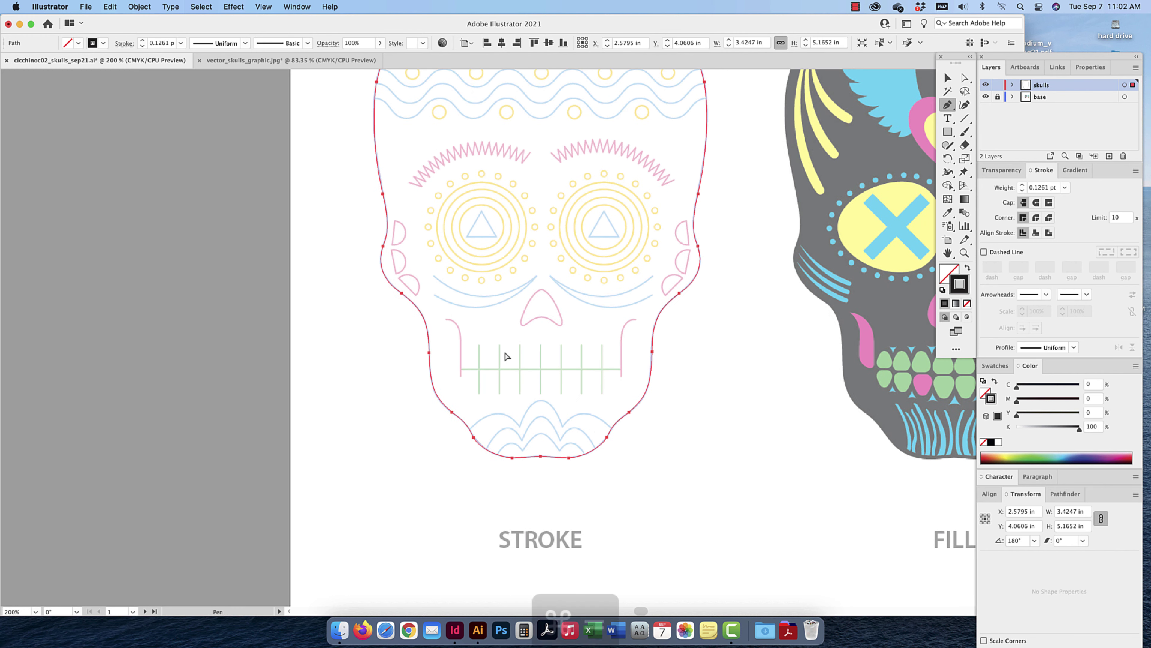
pyautogui.press('super+equal')
pyautogui.press('super+equal')
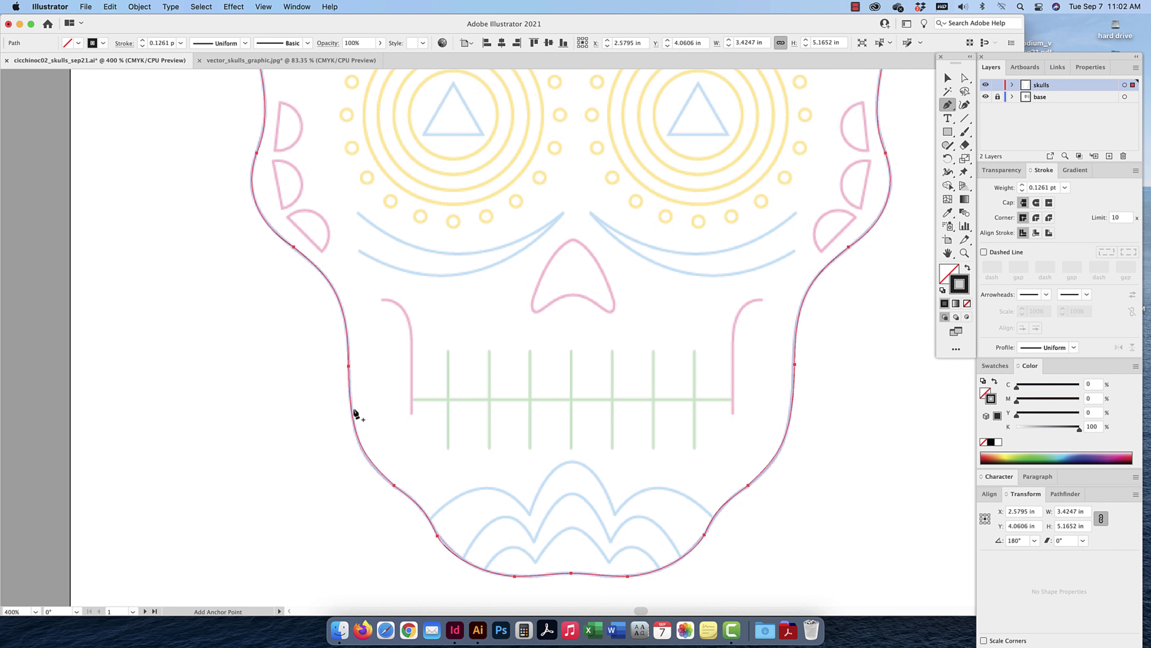
pyautogui.click(412, 399)
pyautogui.click(733, 399)
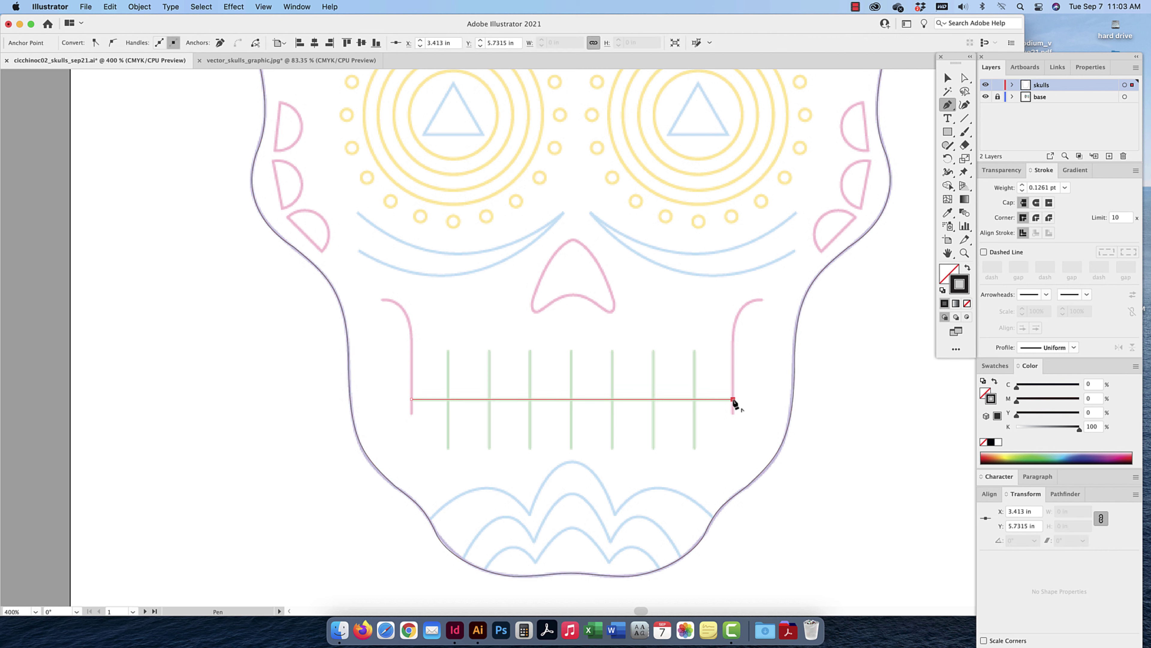
pyautogui.press('Escape')
# Draw a straight vertical line over the rightmost tooth divider, from its upper end to its lower end
pyautogui.click(694, 351)
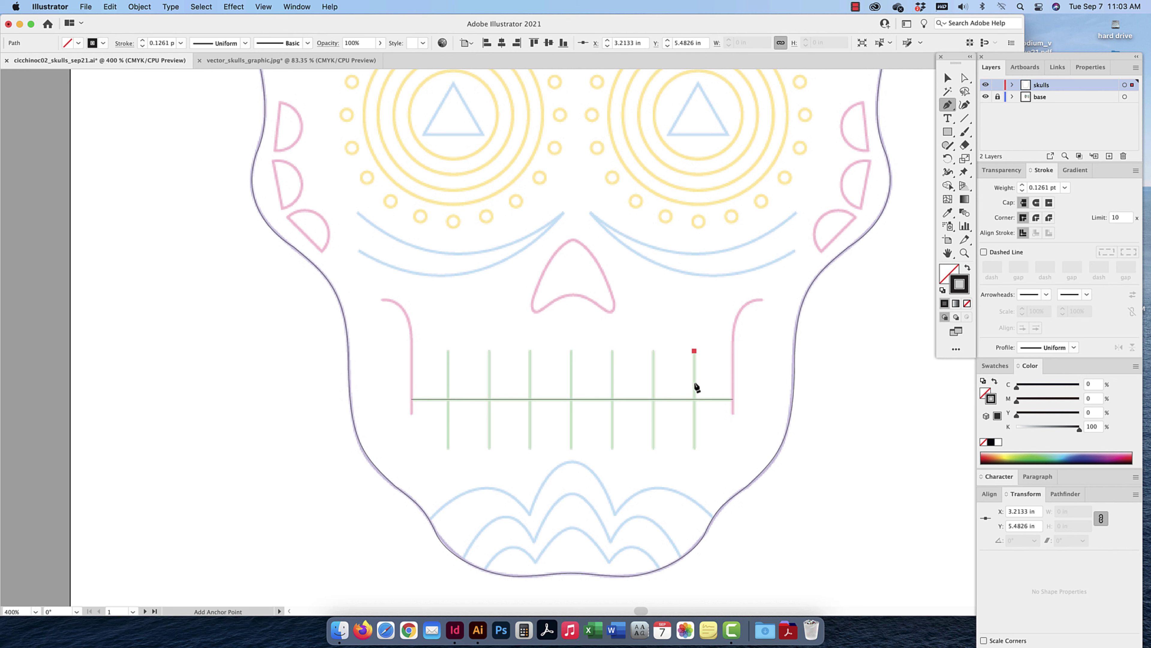
pyautogui.click(694, 448)
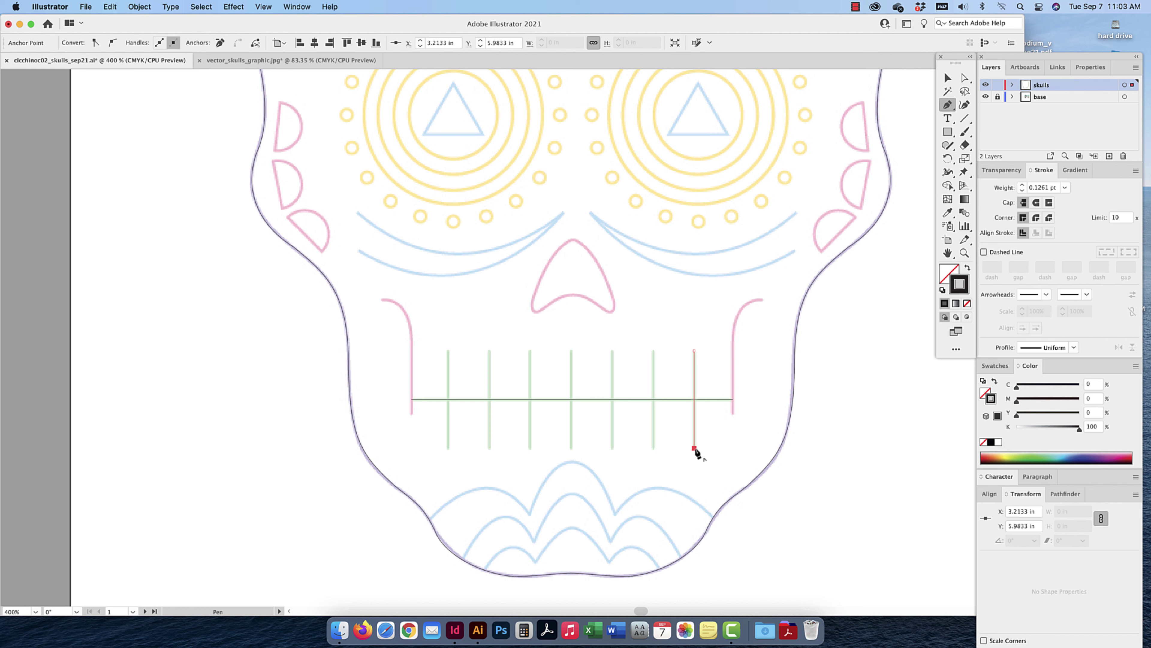
pyautogui.press('Escape')
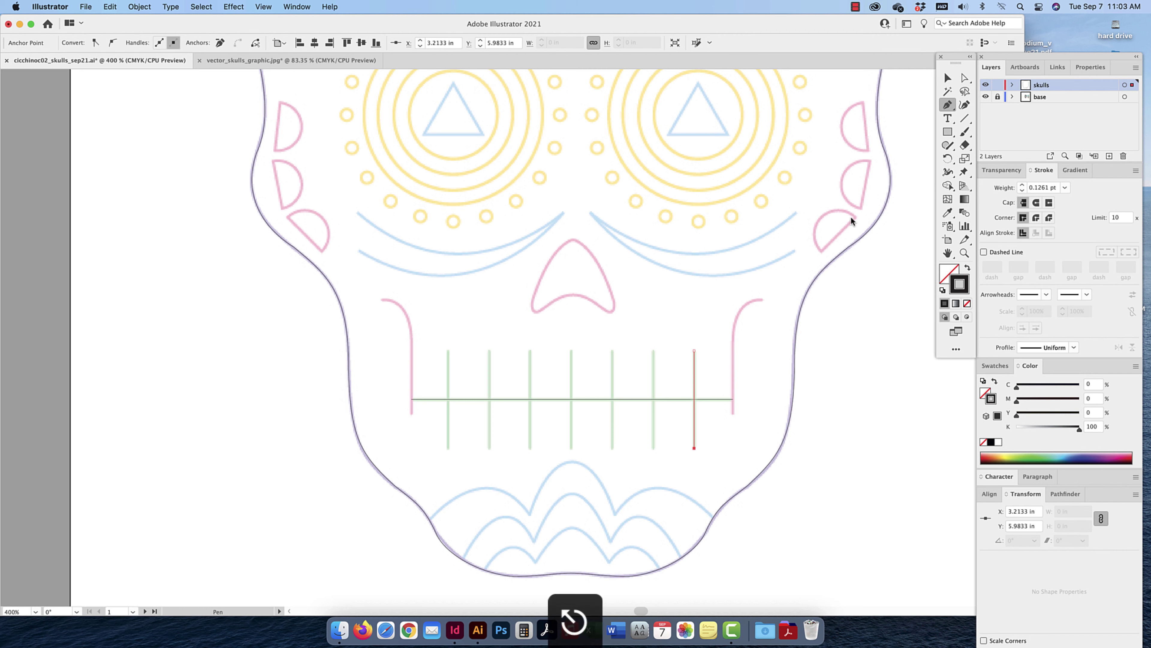
# Duplicate the vertical tooth line leftward onto each of the six remaining tooth dividers of the base graphic
pyautogui.click(946, 80)
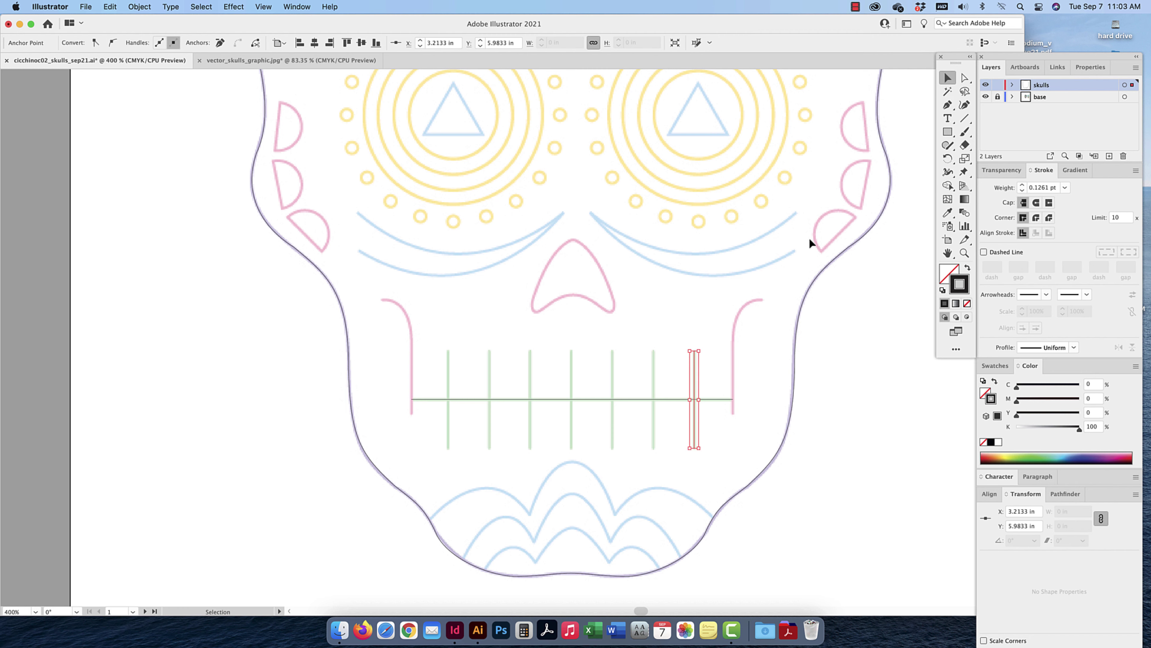
pyautogui.moveTo(696, 386); pyautogui.dragTo(655, 385)
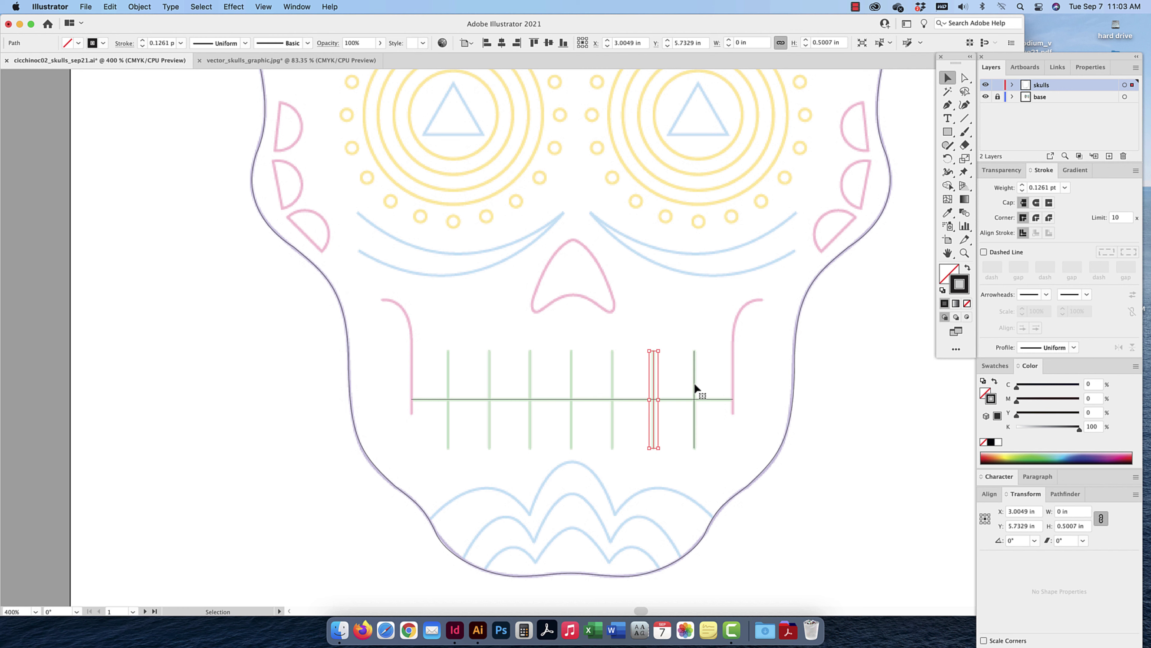
pyautogui.press('super+equal')
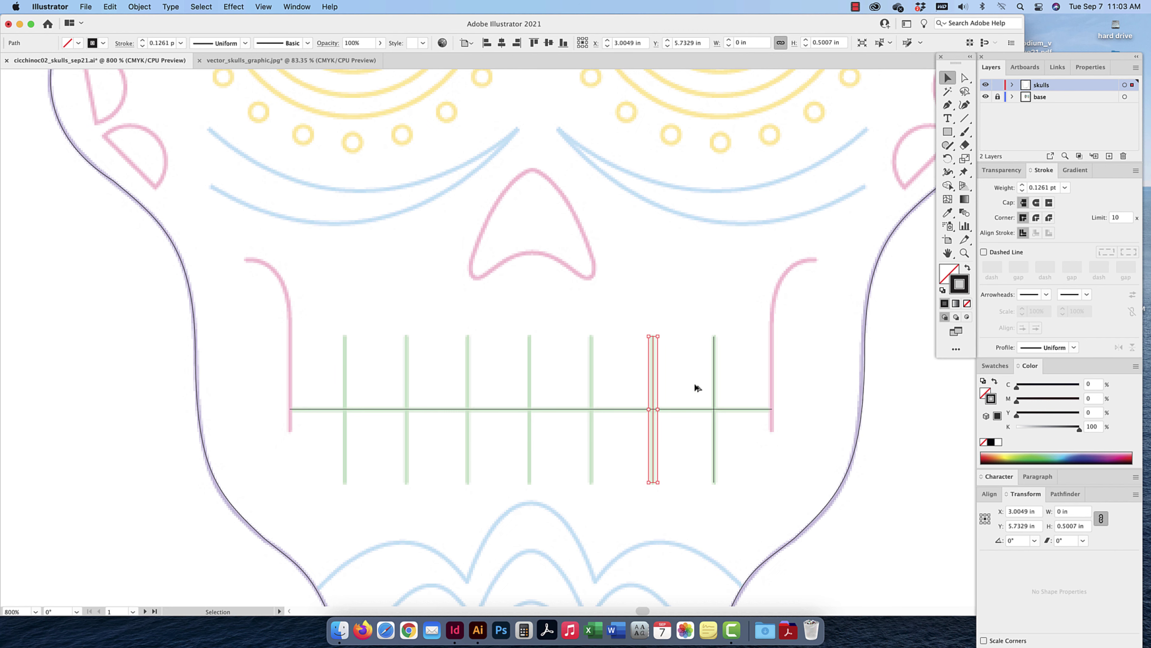
pyautogui.moveTo(655, 385); pyautogui.dragTo(326, 370)
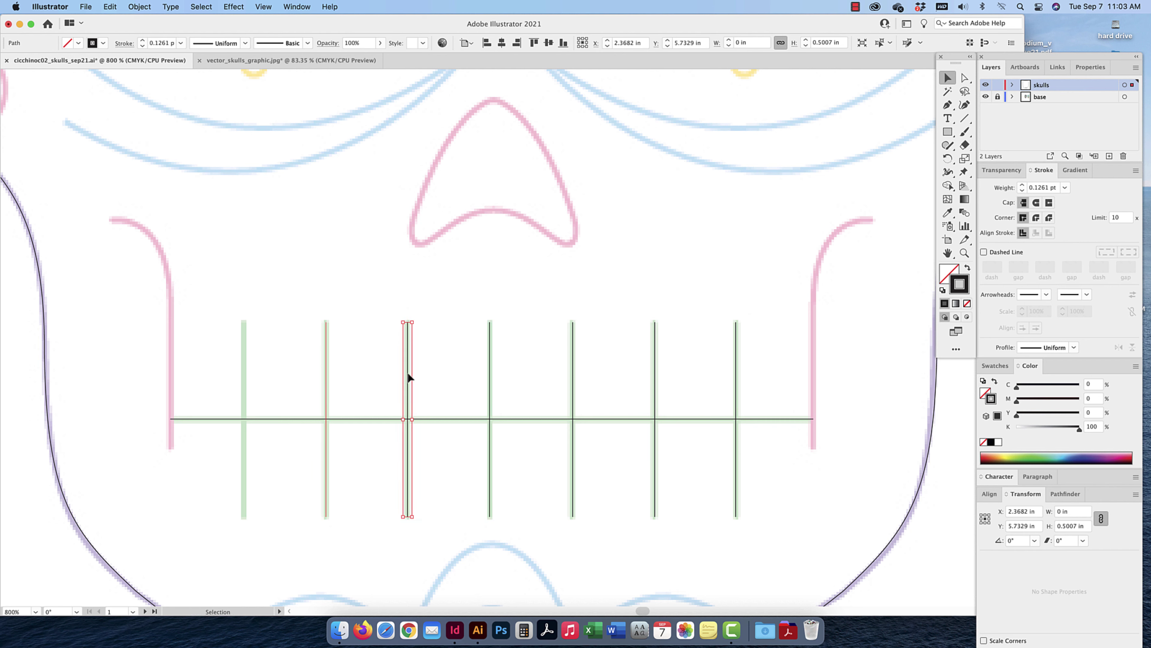
pyautogui.click(312, 372)
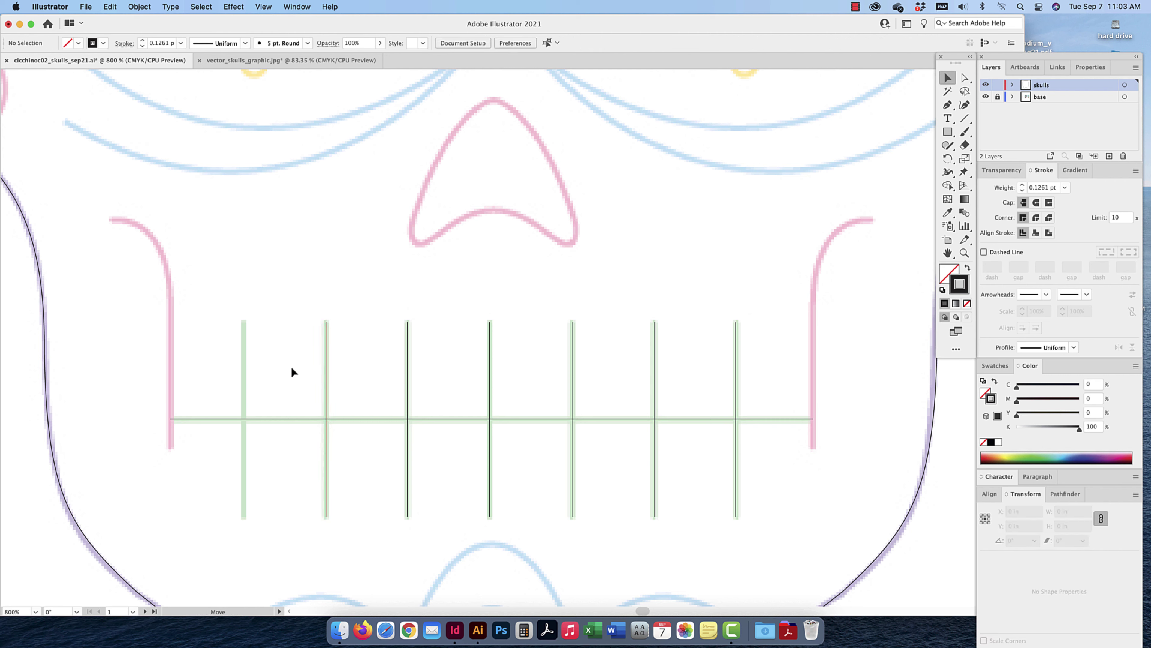
pyautogui.moveTo(325, 371); pyautogui.dragTo(245, 368)
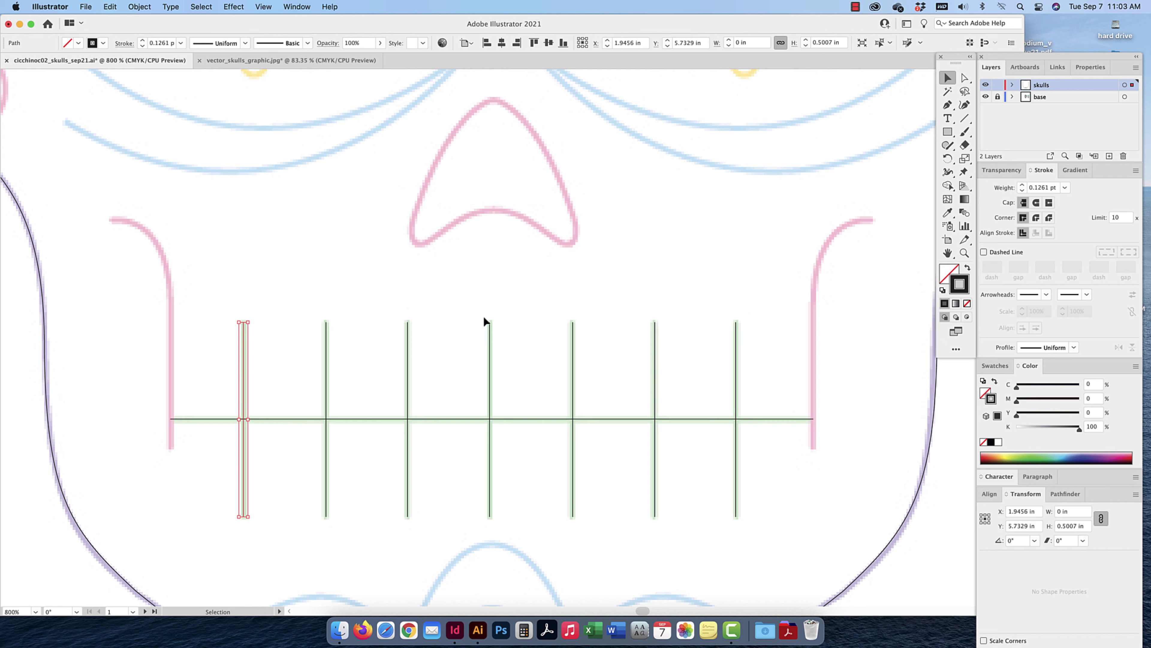
# Trace the pink cheek line at the left end of the teeth with the Pen tool, curving into a straight vertical end
pyautogui.click(948, 105)
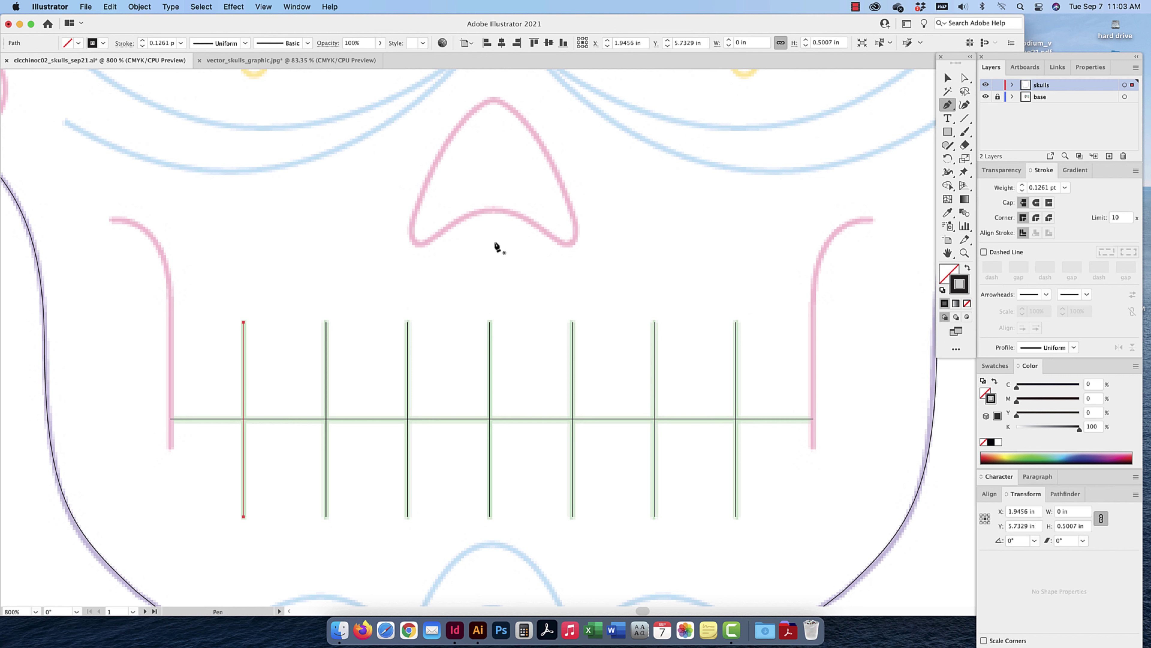
pyautogui.press('super+0')
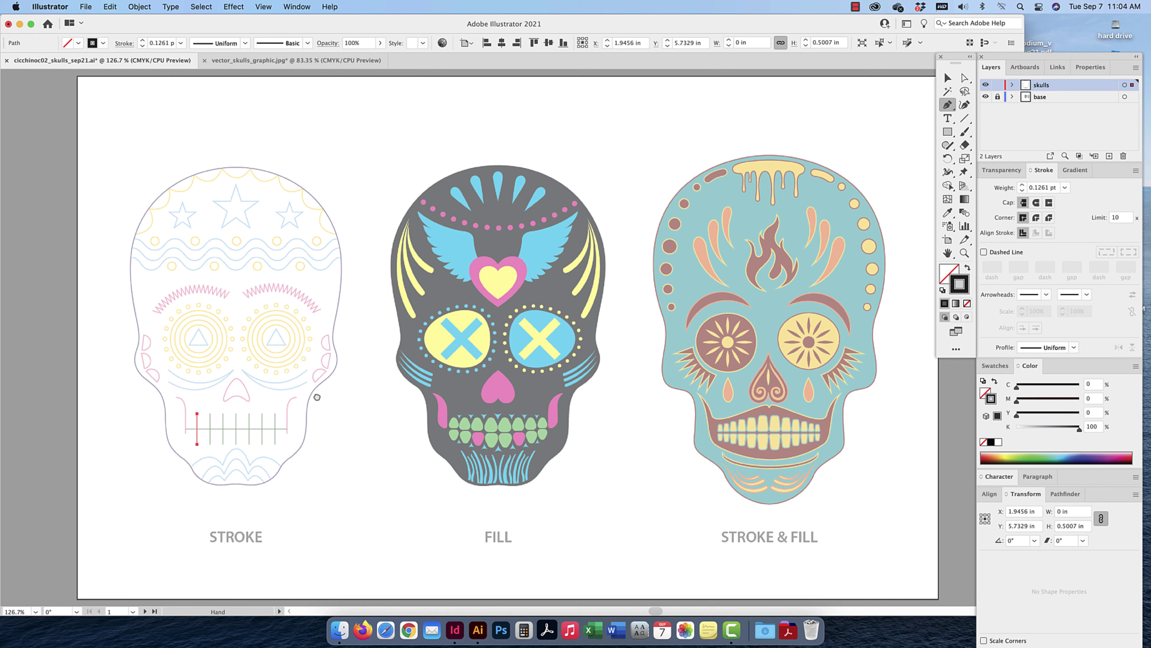
pyautogui.moveTo(316, 396); pyautogui.dragTo(579, 389)
pyautogui.press('super+equal')
pyautogui.press('super+equal')
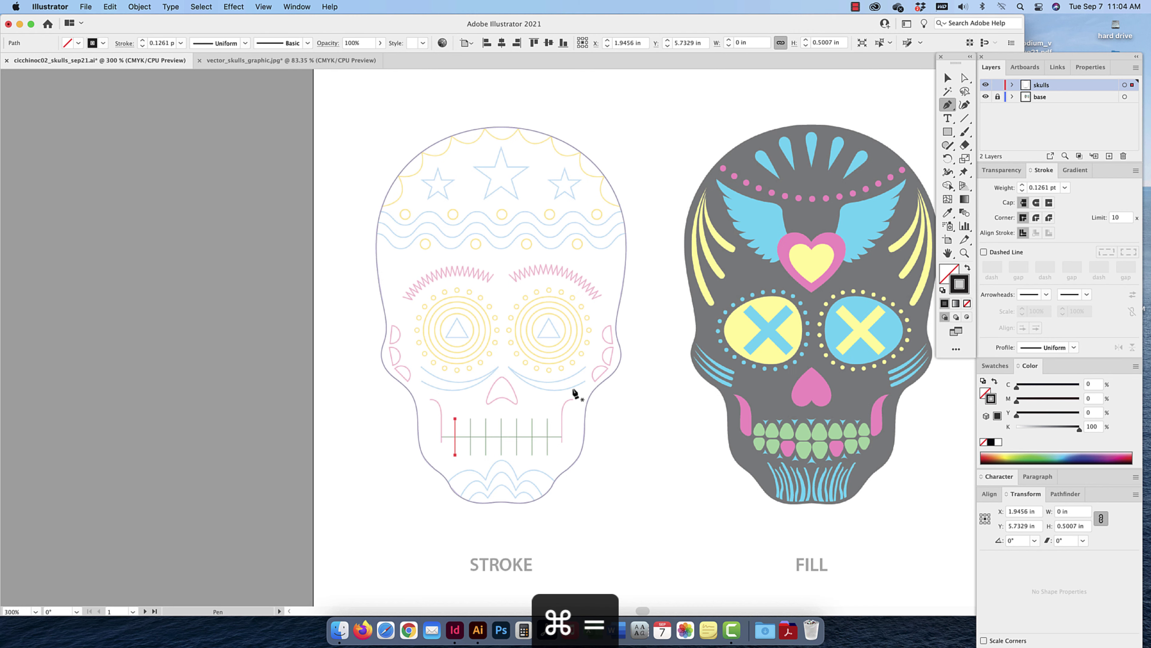
pyautogui.press('super+equal')
pyautogui.scroll(-2, 520, 435)
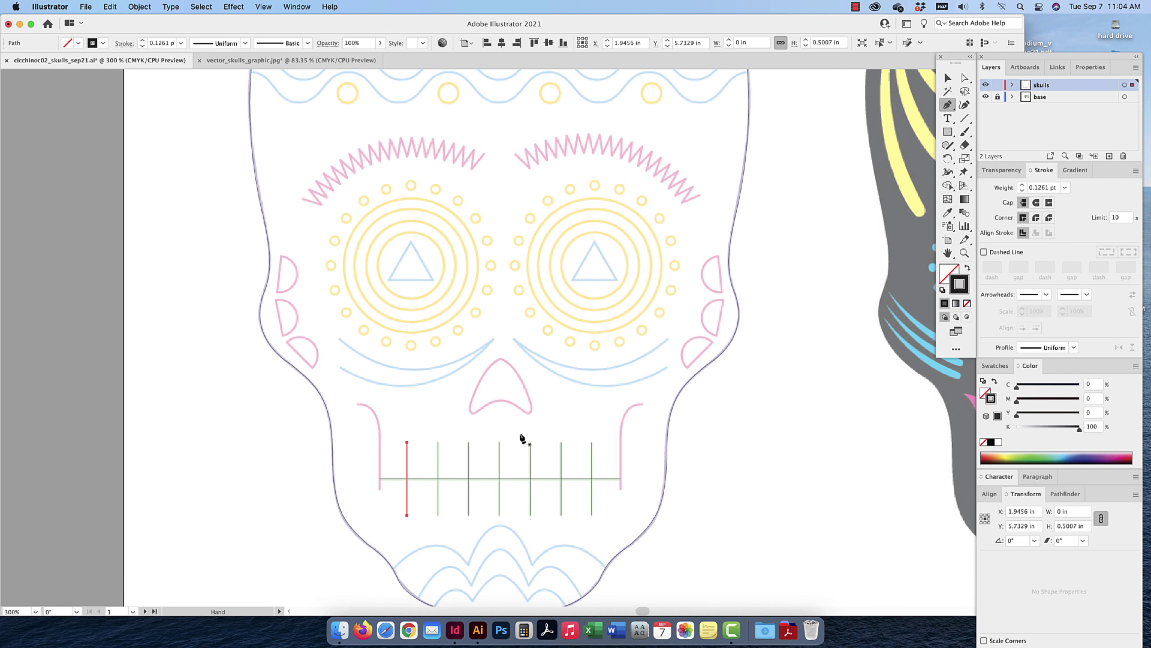
pyautogui.press('super+equal')
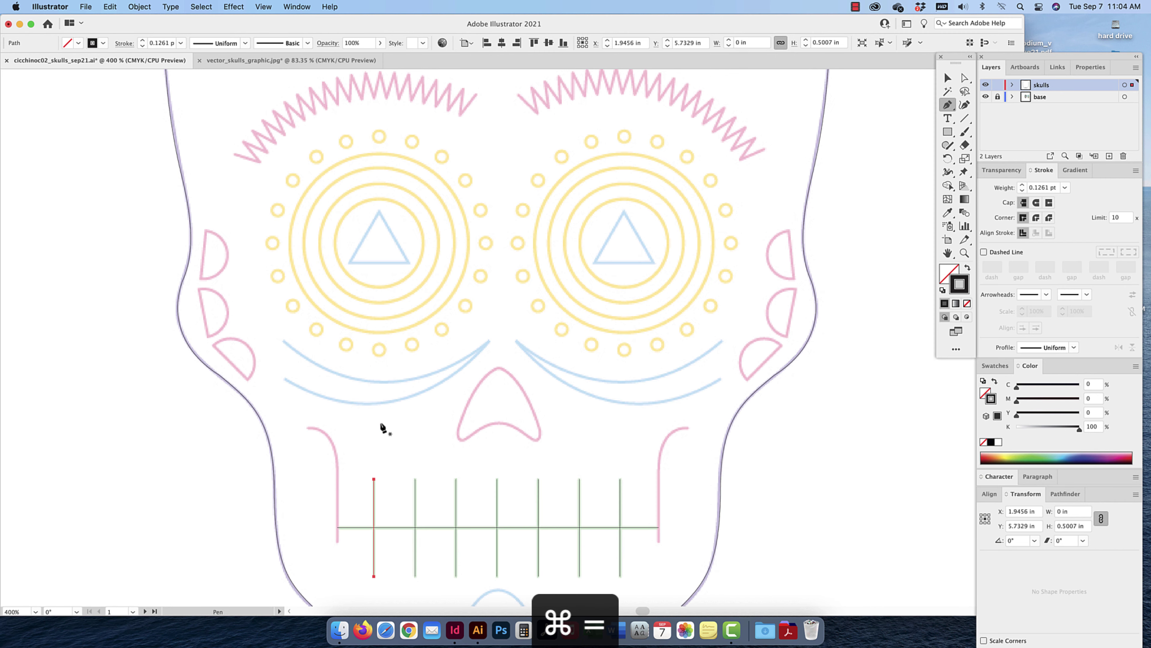
pyautogui.scroll(-3, 390, 408)
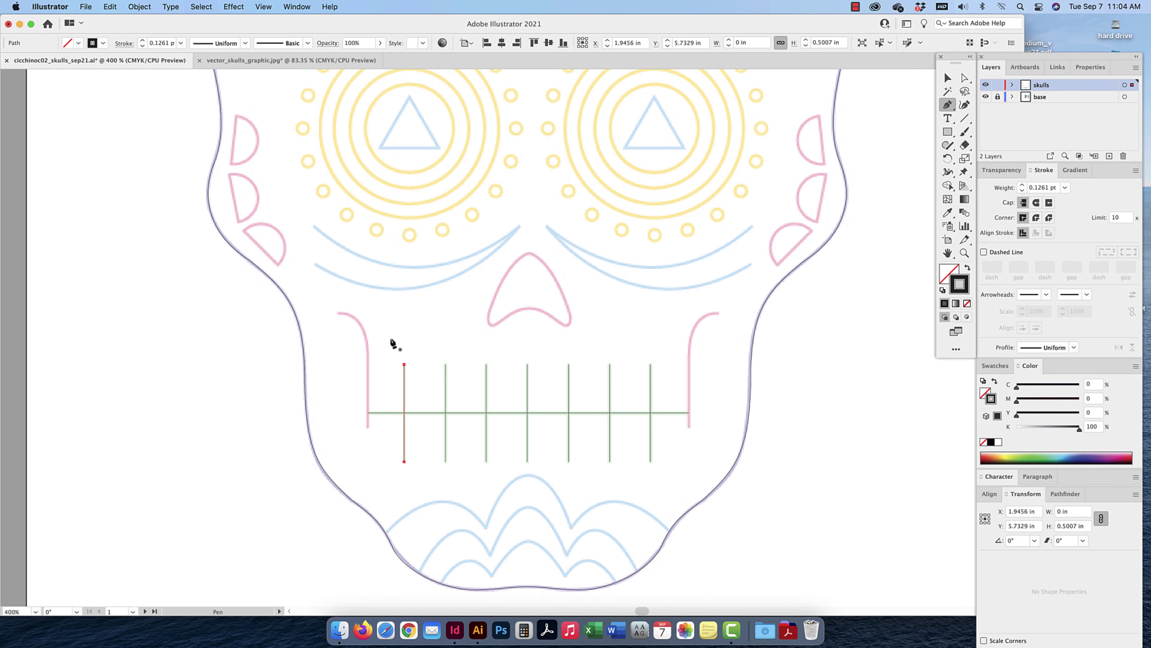
pyautogui.click(338, 313)
pyautogui.moveTo(368, 429); pyautogui.dragTo(351, 562)
pyautogui.press('super+z')
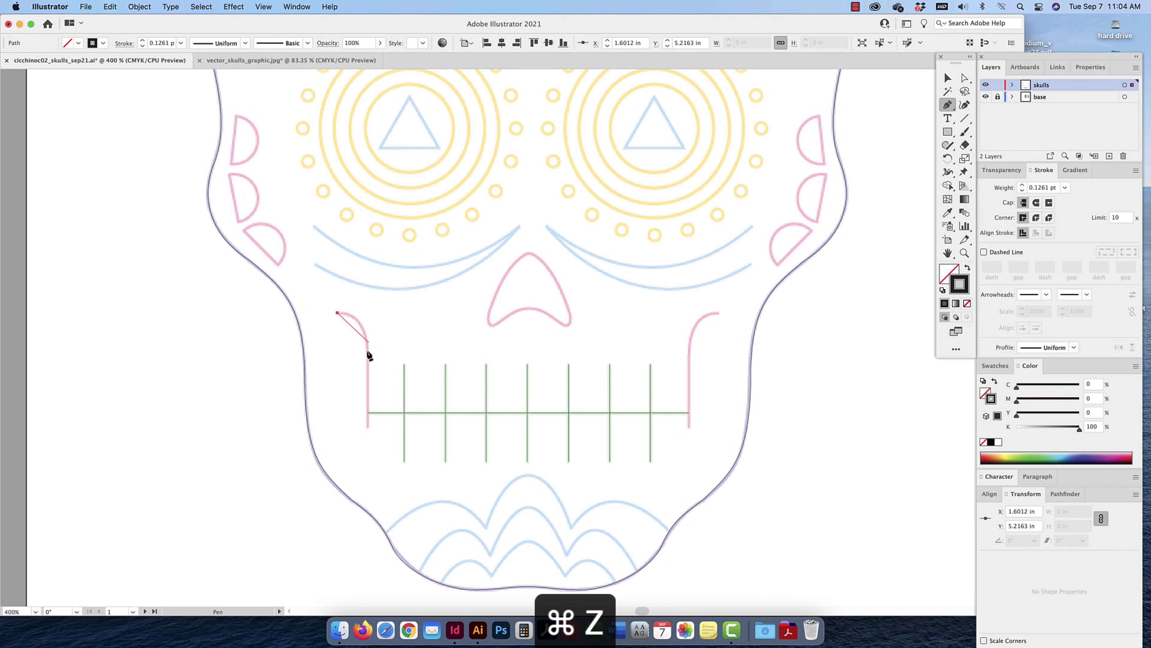
pyautogui.moveTo(367, 351); pyautogui.dragTo(369, 394)
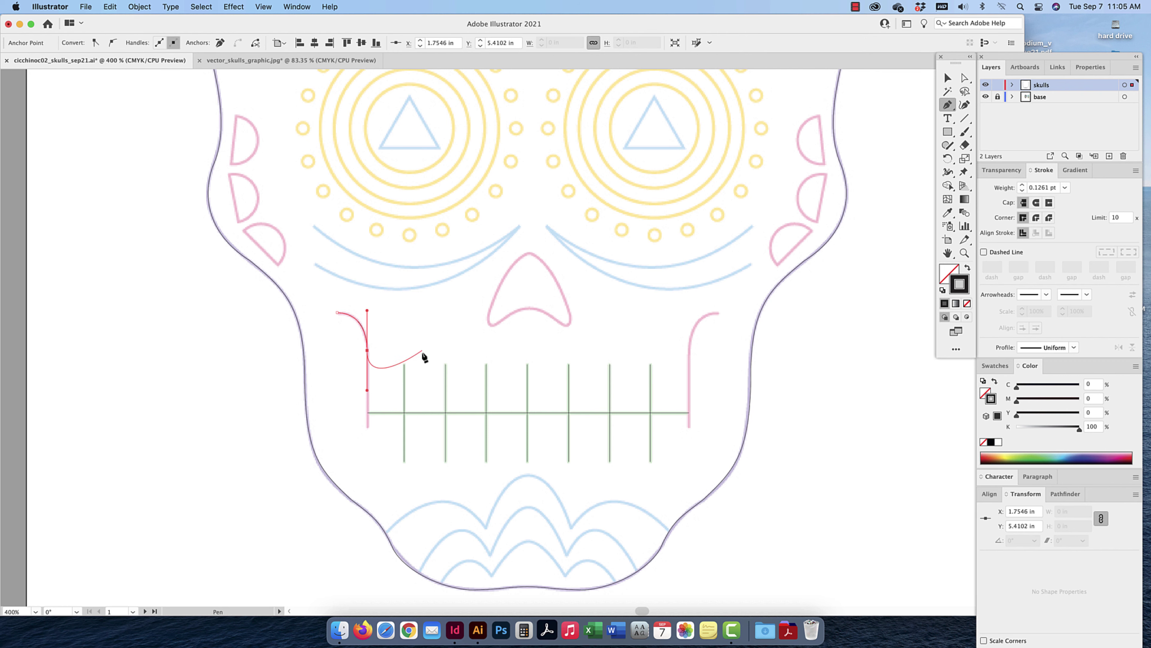
pyautogui.click(368, 412)
pyautogui.click(367, 428)
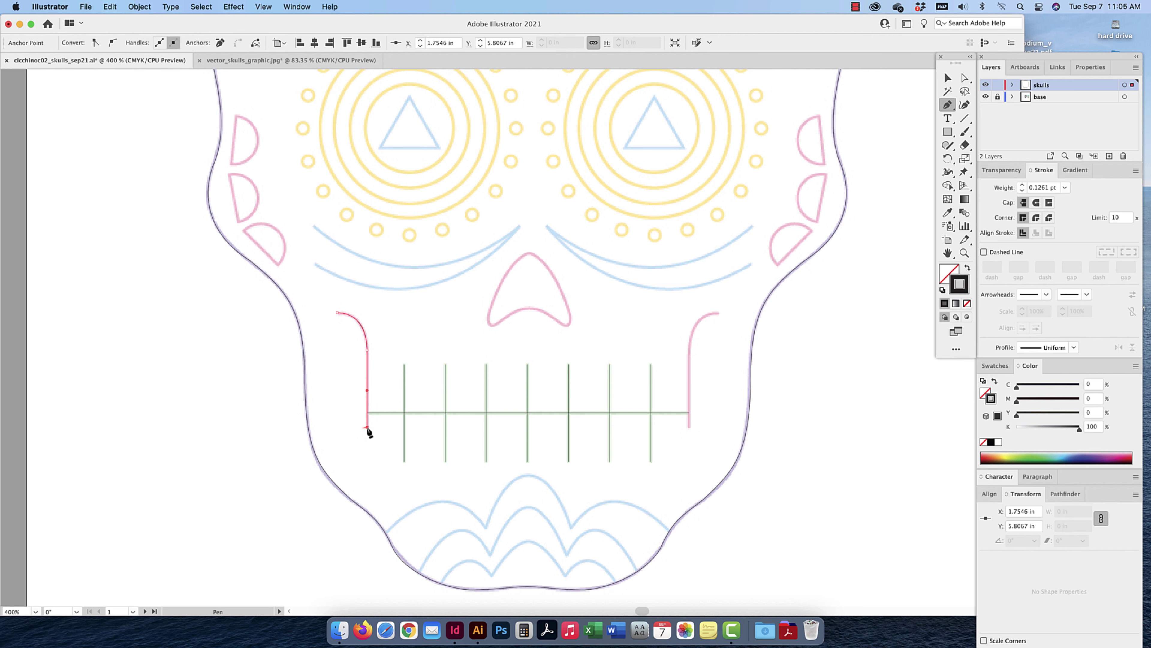
# Duplicate the left cheek line, reflect the copy left to right, and place it over the right cheek line
pyautogui.click(948, 77)
pyautogui.moveTo(367, 344); pyautogui.dragTo(617, 346)
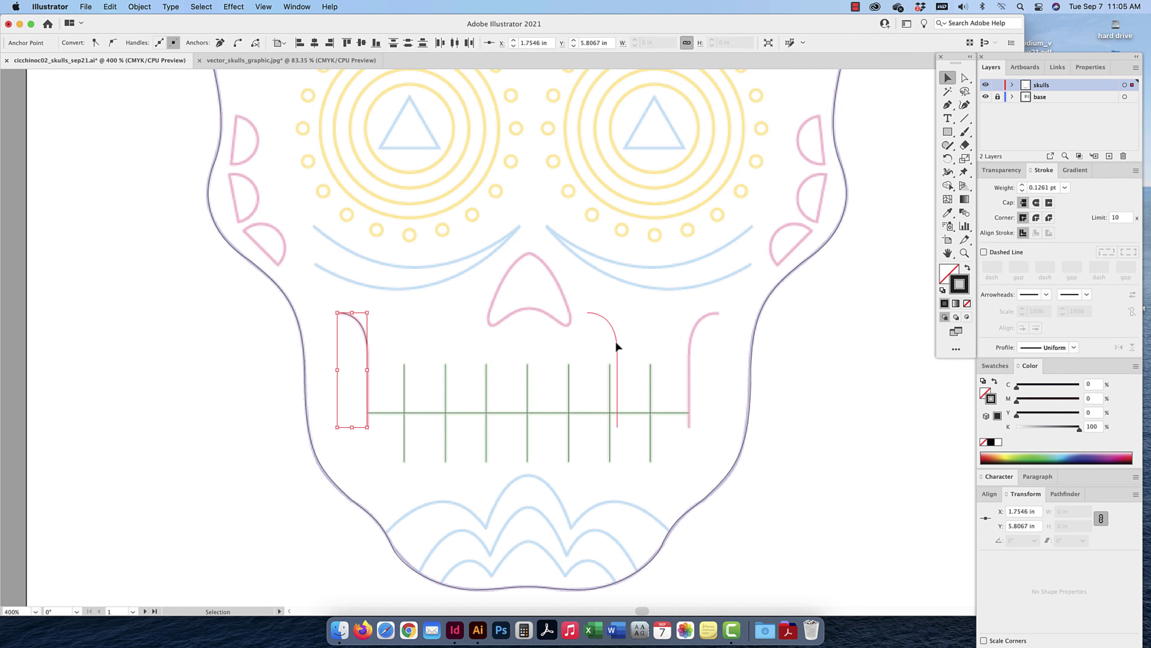
pyautogui.rightClick(612, 327)
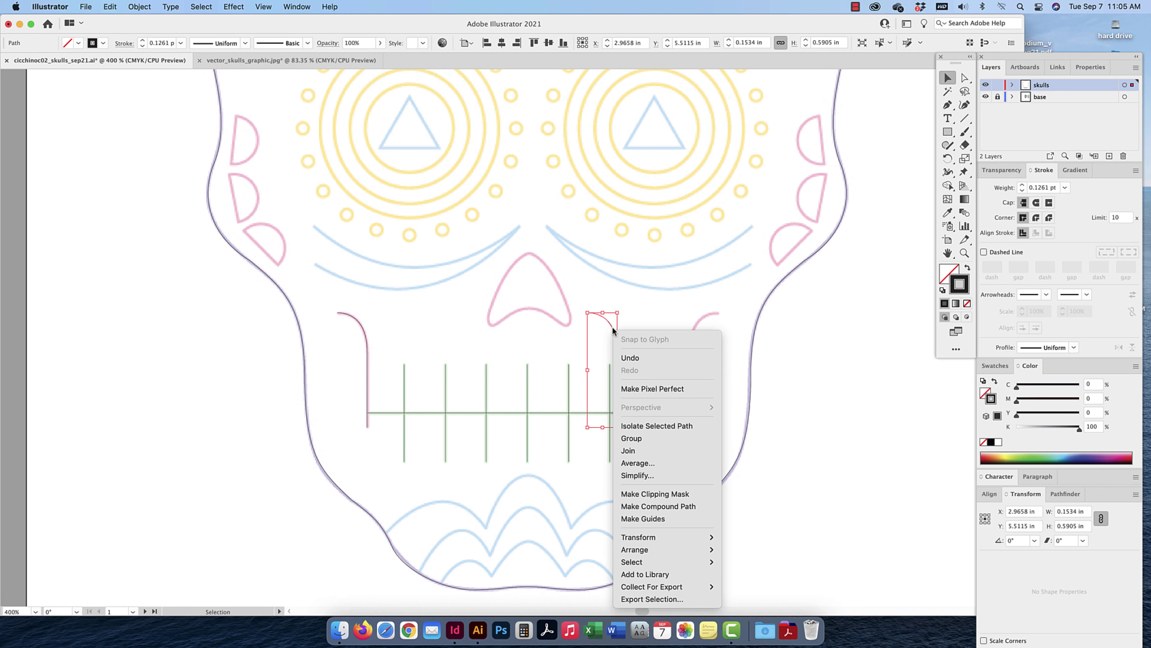
pyautogui.moveTo(638, 537)
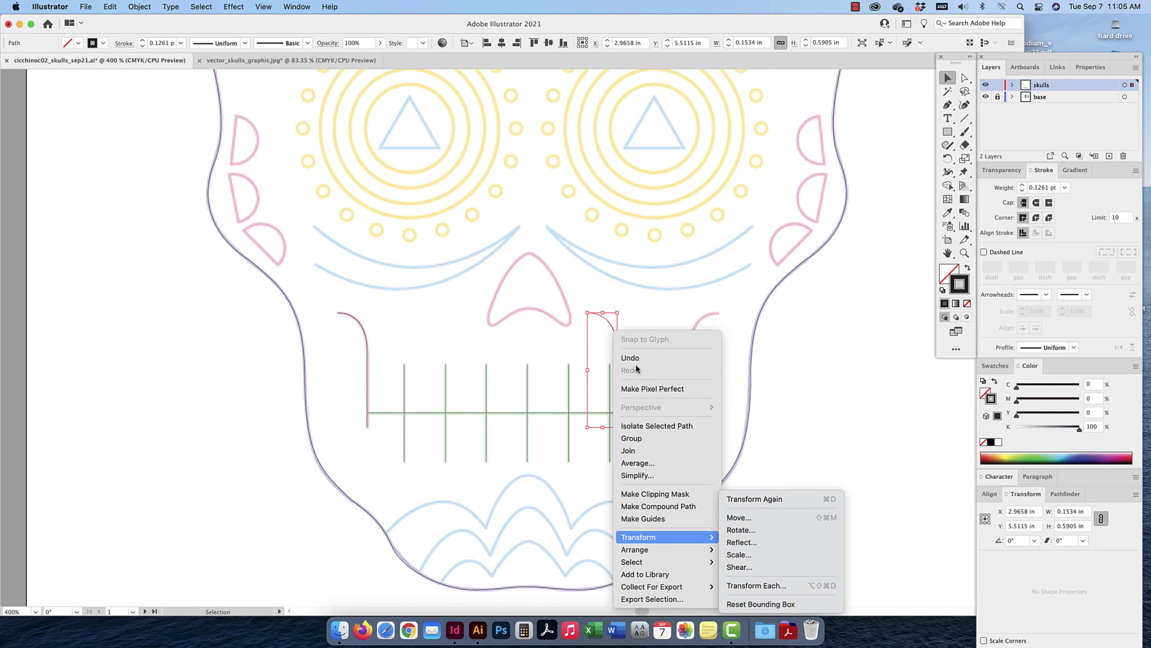
pyautogui.click(742, 542)
pyautogui.click(859, 377)
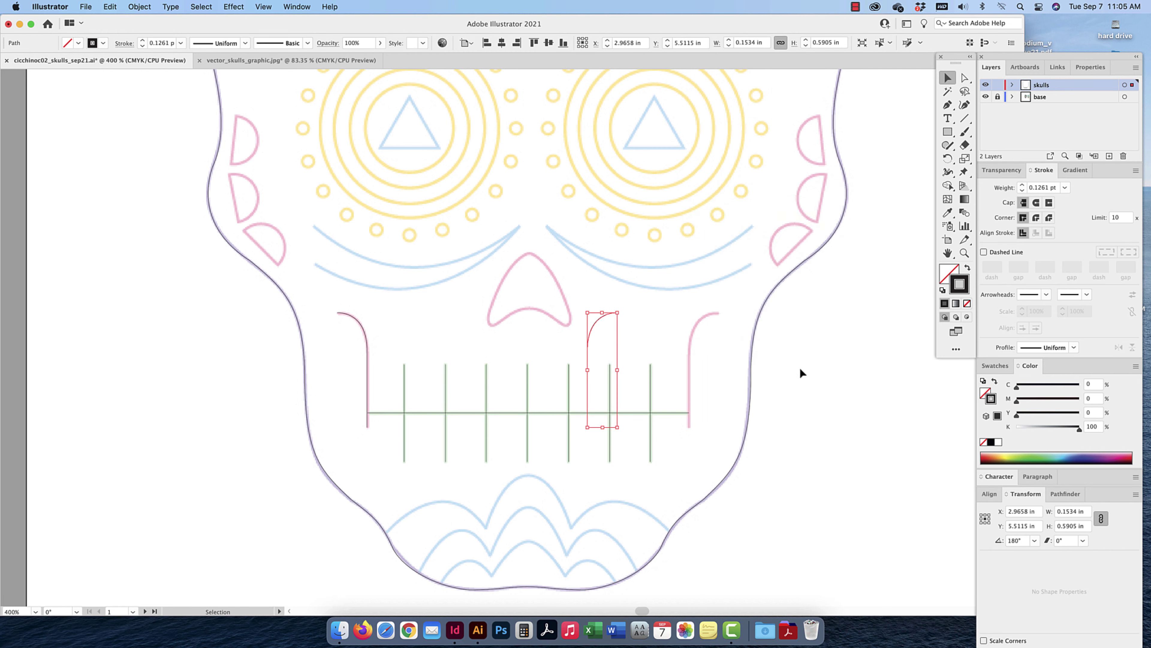
pyautogui.moveTo(598, 335); pyautogui.dragTo(693, 337)
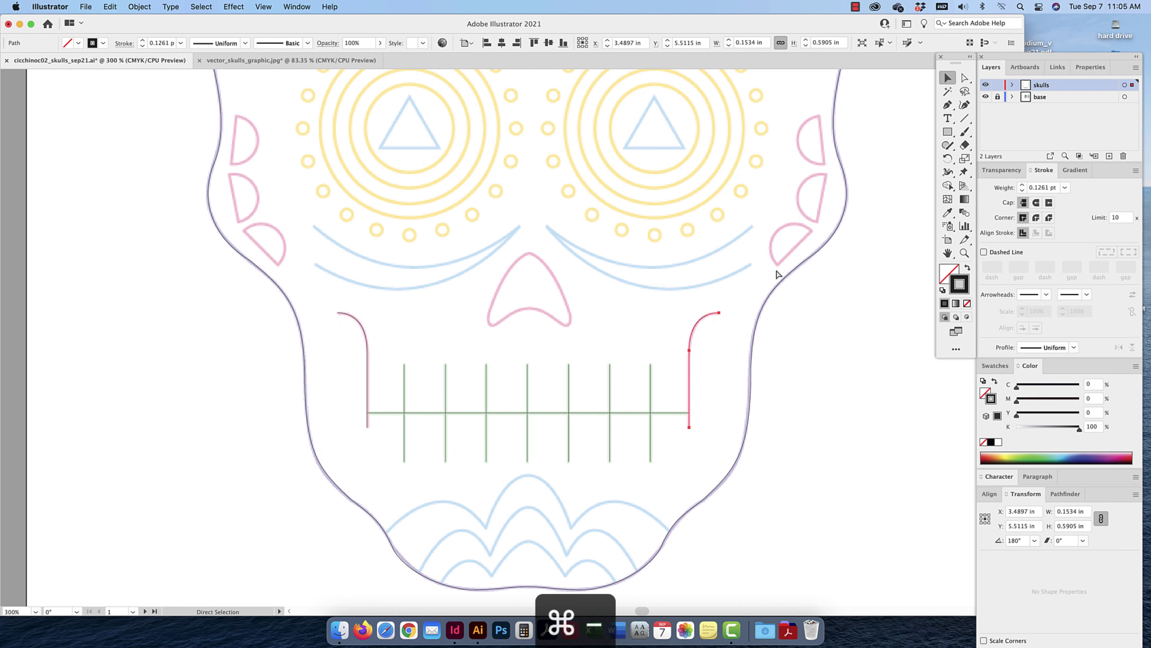
# Examine the Stroke, Fill, and Stroke & Fill skulls across the artboard
pyautogui.press('super+minus')
pyautogui.press('super+minus')
pyautogui.press('super+minus')
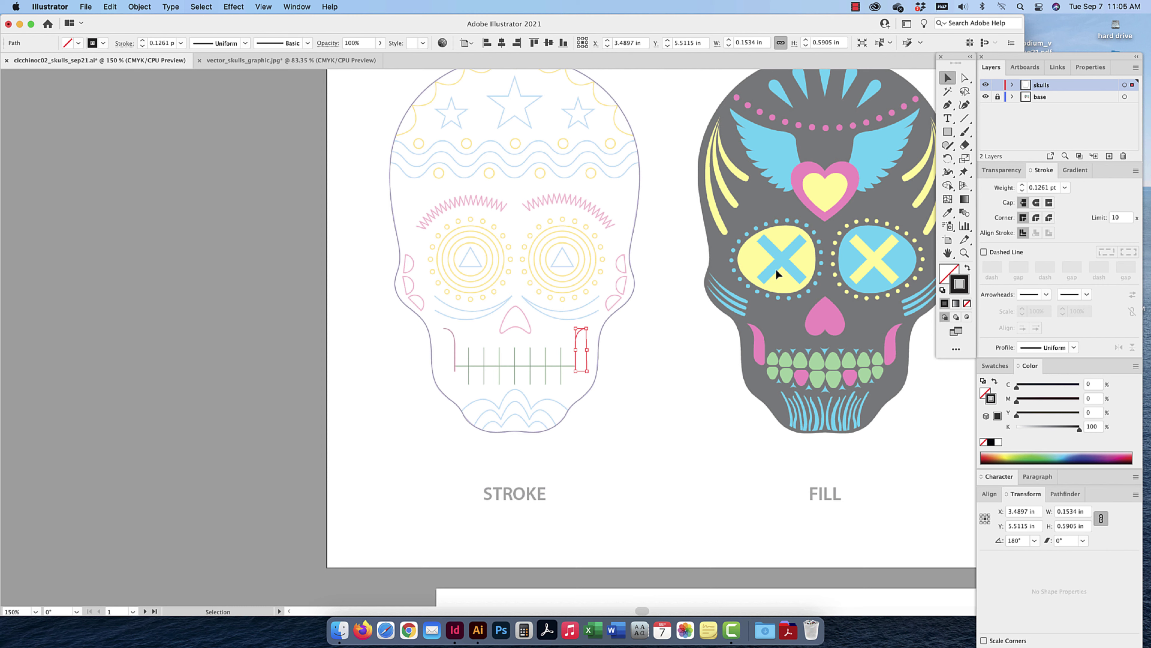
pyautogui.press('space')
pyautogui.moveTo(721, 274); pyautogui.dragTo(491, 308)
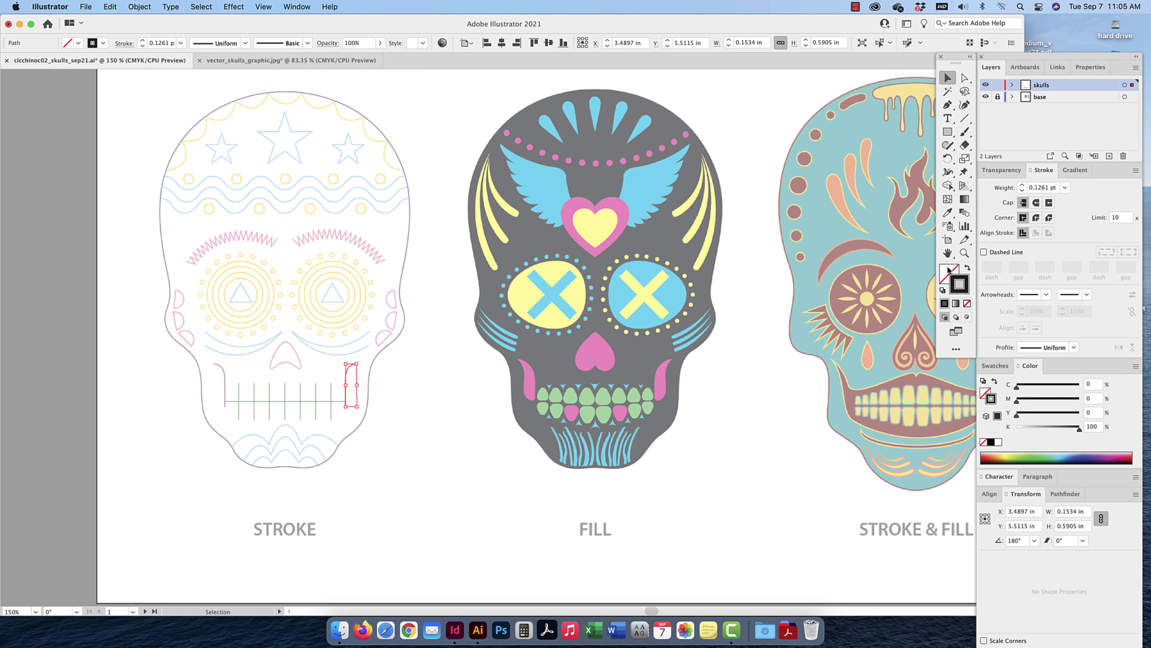
pyautogui.press('space')
pyautogui.moveTo(777, 327); pyautogui.dragTo(561, 336)
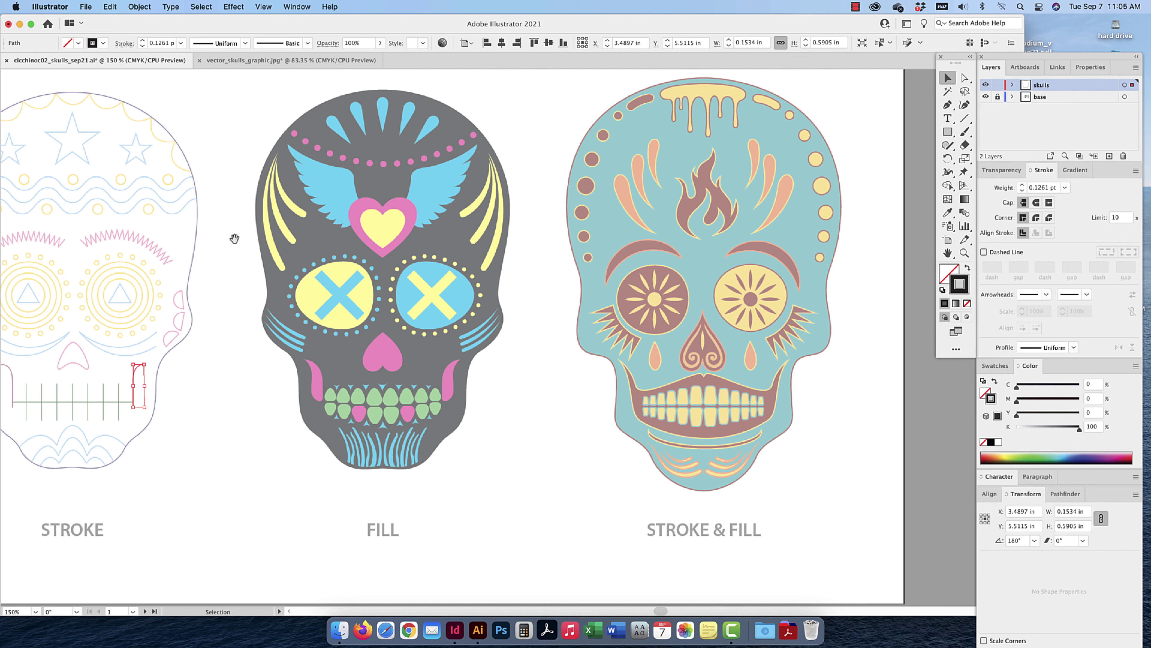
pyautogui.press('space')
pyautogui.moveTo(271, 243); pyautogui.dragTo(618, 249)
pyautogui.scroll(10, 380, 246)
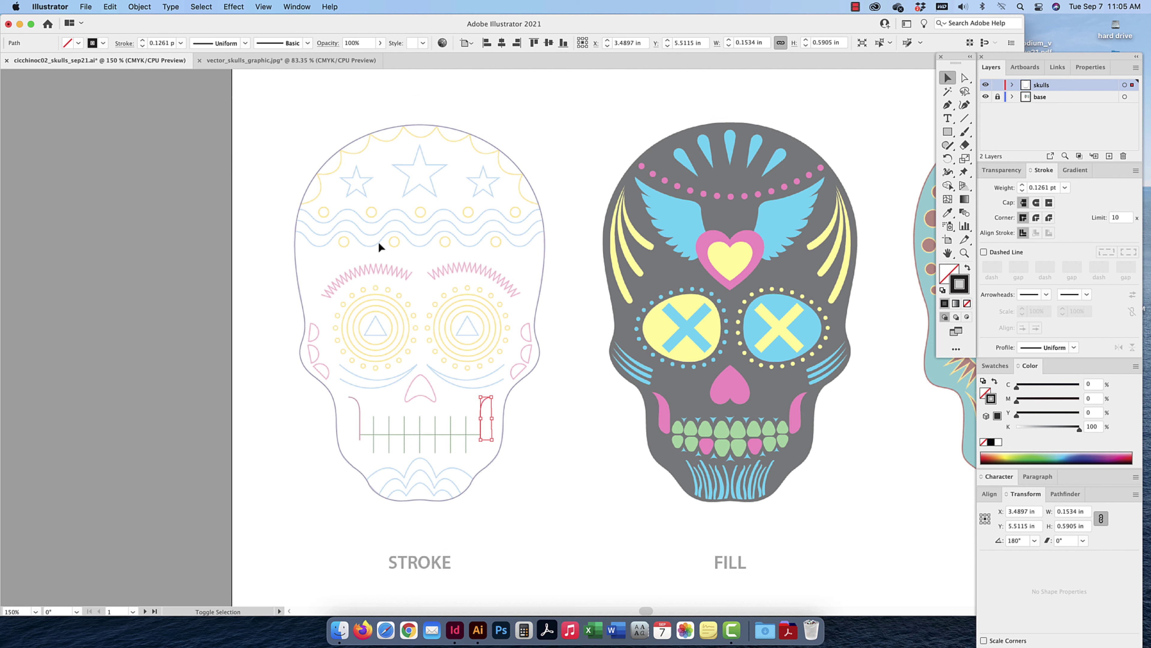
pyautogui.scroll(-7, 501, 196)
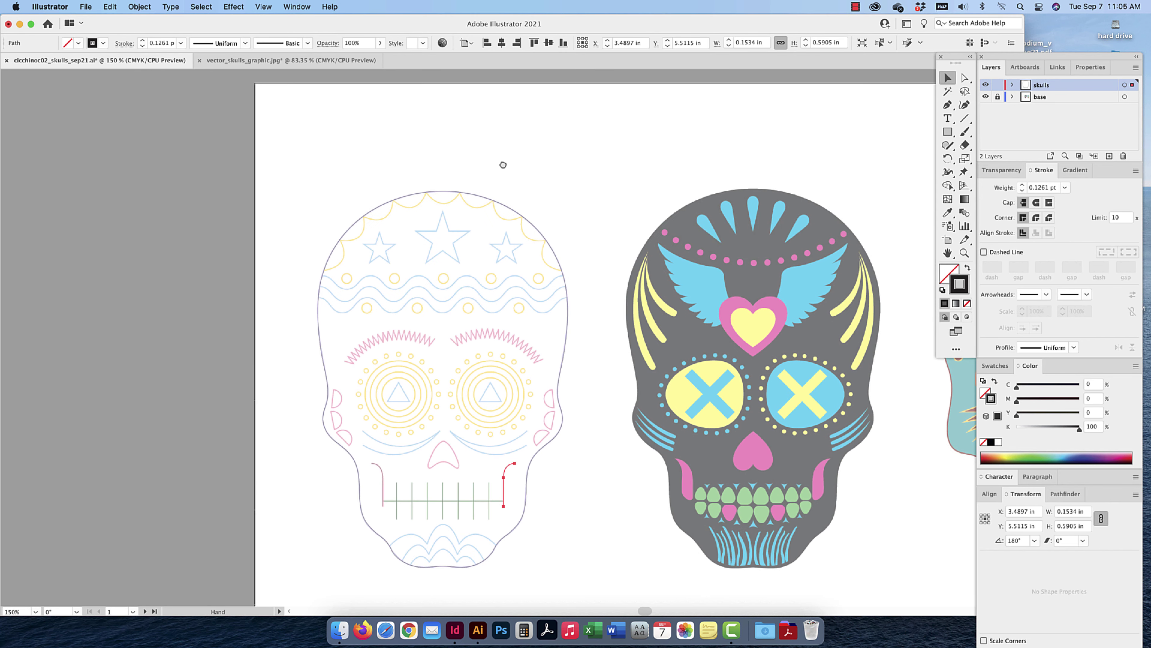
# Trace the pink nose outline with the Pen tool from its peak down the left side and around the lower left corner
pyautogui.press('super+equal')
pyautogui.press('super+equal')
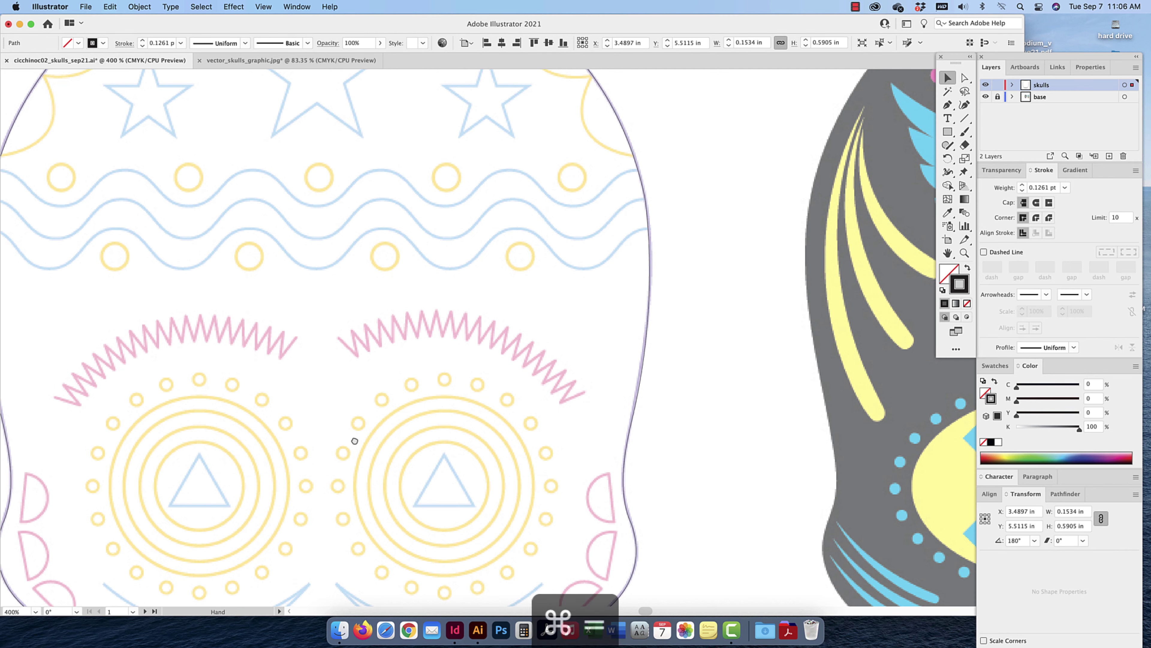
pyautogui.press('super+equal')
pyautogui.moveTo(537, 234); pyautogui.dragTo(526, 231)
pyautogui.click(948, 106)
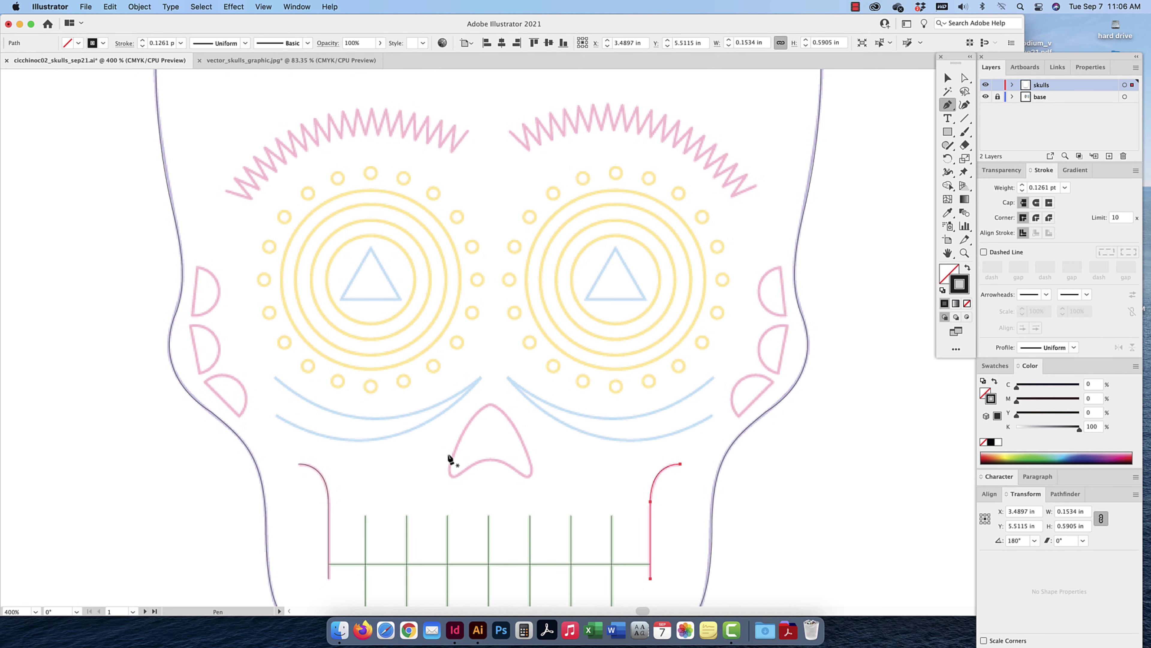
pyautogui.click(490, 404)
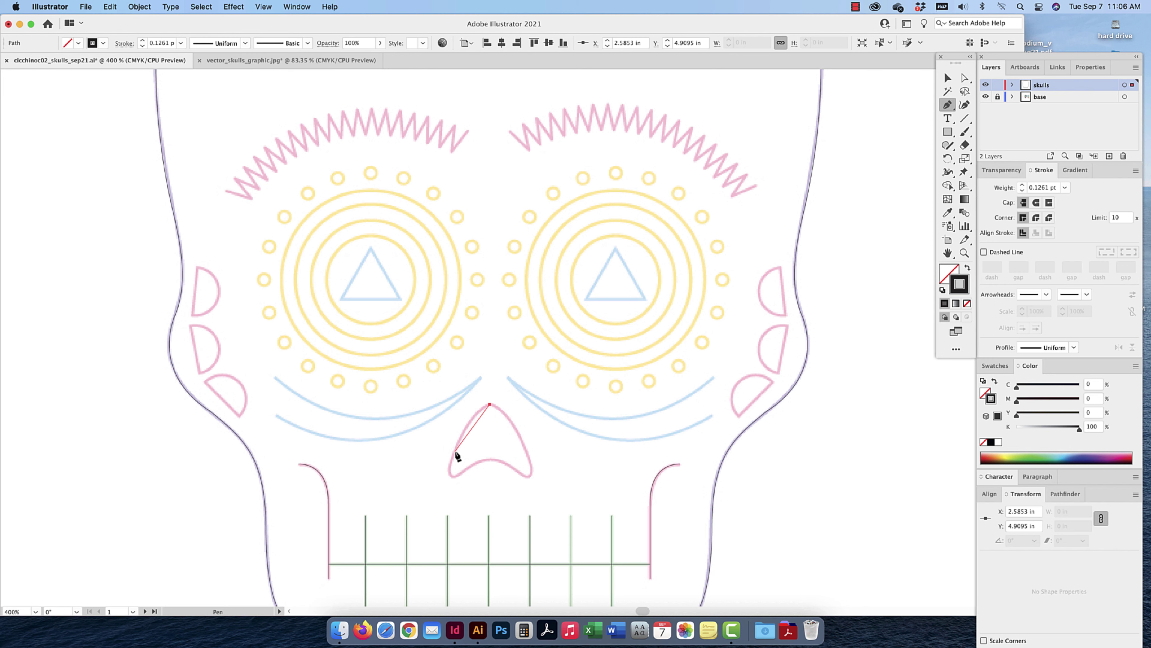
pyautogui.moveTo(455, 451); pyautogui.dragTo(444, 487)
pyautogui.press('super+equal')
pyautogui.press('super+equal')
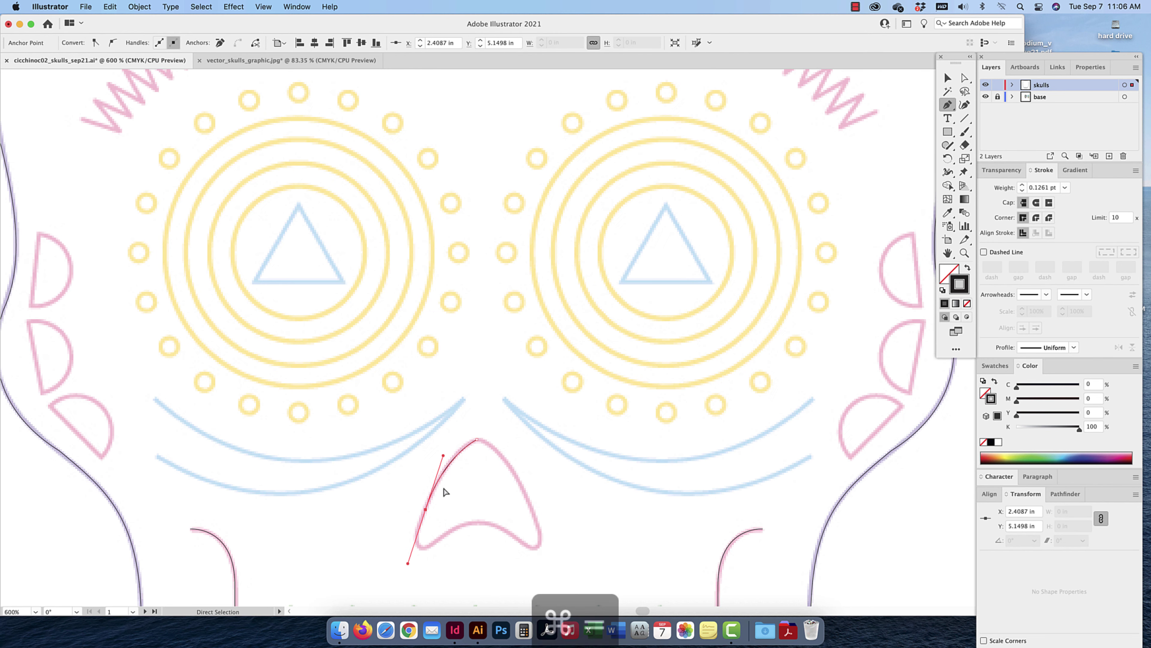
pyautogui.moveTo(457, 506); pyautogui.dragTo(504, 309)
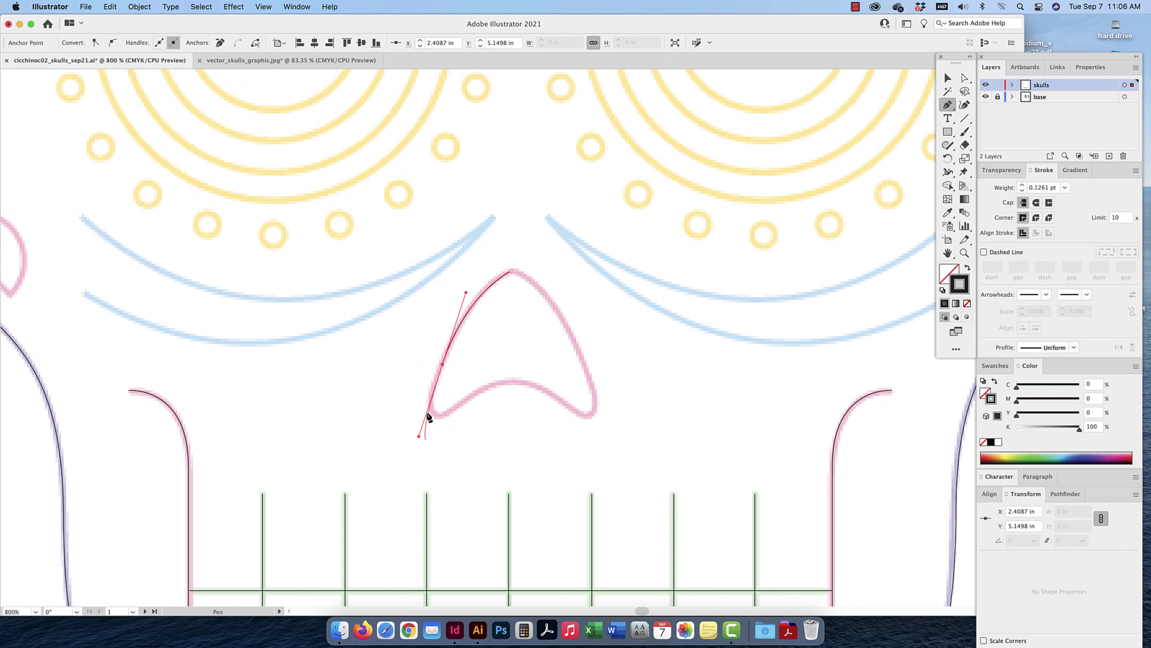
pyautogui.moveTo(419, 436); pyautogui.dragTo(431, 397)
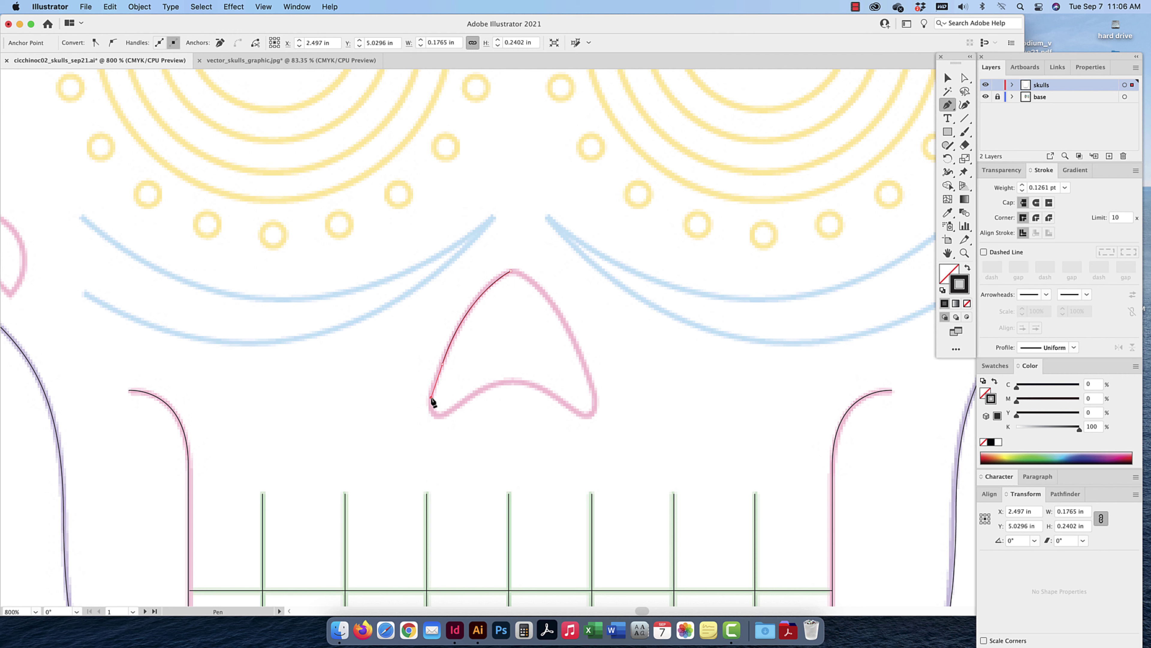
pyautogui.moveTo(453, 409); pyautogui.dragTo(480, 394)
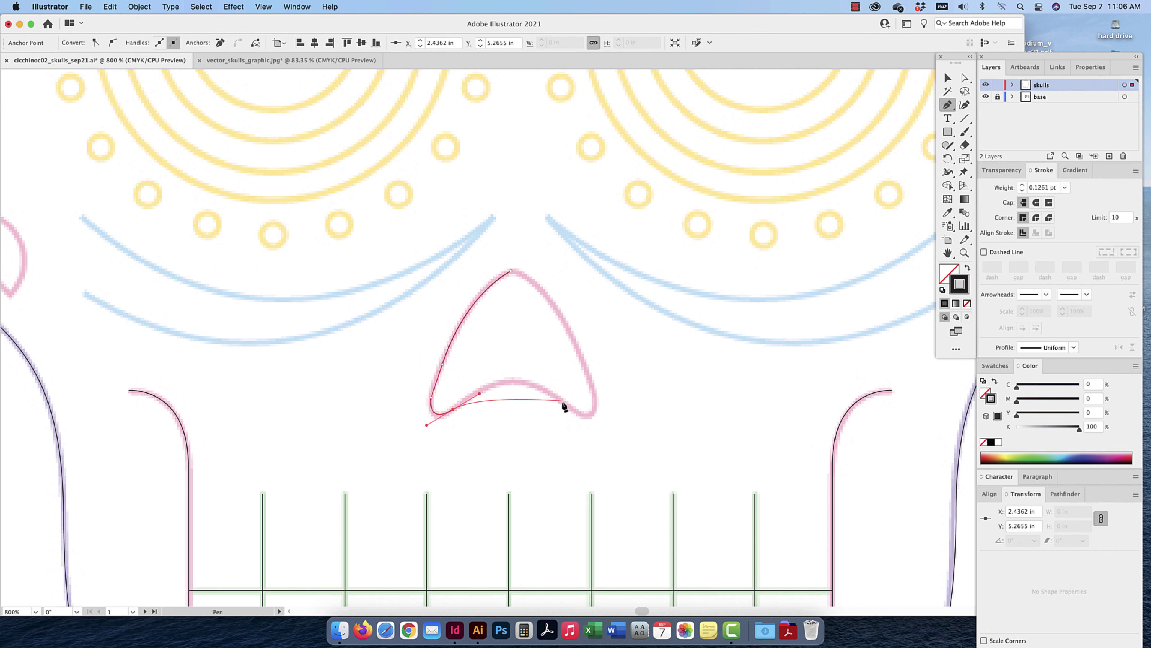
# Continue the nose path along the arched underside, around the lower right corner and up the right side, closing it at the peak
pyautogui.moveTo(561, 400)
pyautogui.mouseDown()
pyautogui.moveTo(613, 444)
pyautogui.moveTo(579, 415)
pyautogui.mouseUp()
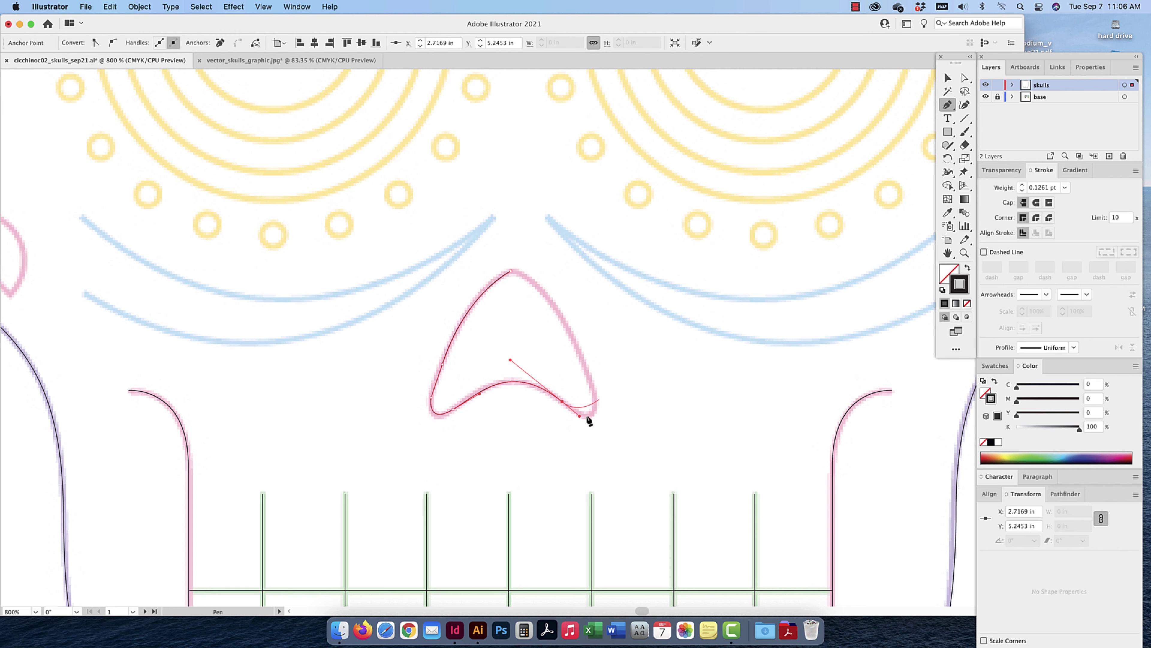
pyautogui.moveTo(587, 416); pyautogui.dragTo(594, 413)
pyautogui.click(590, 378)
pyautogui.moveTo(589, 372); pyautogui.dragTo(587, 369)
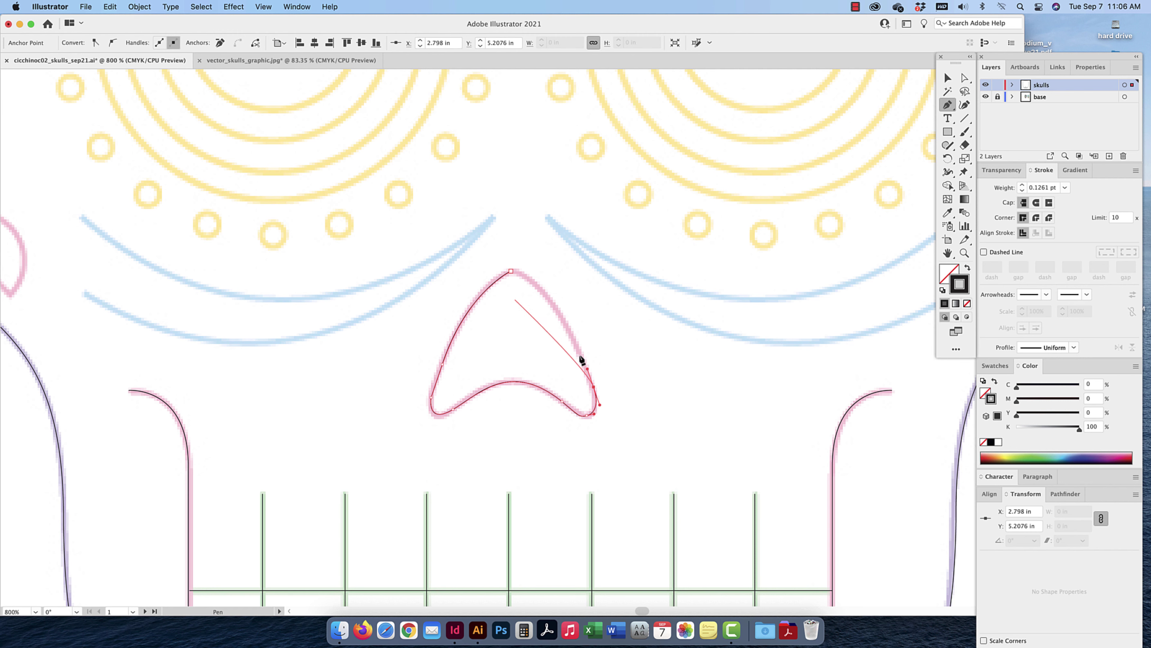
pyautogui.click(543, 290)
pyautogui.moveTo(543, 294); pyautogui.dragTo(500, 275)
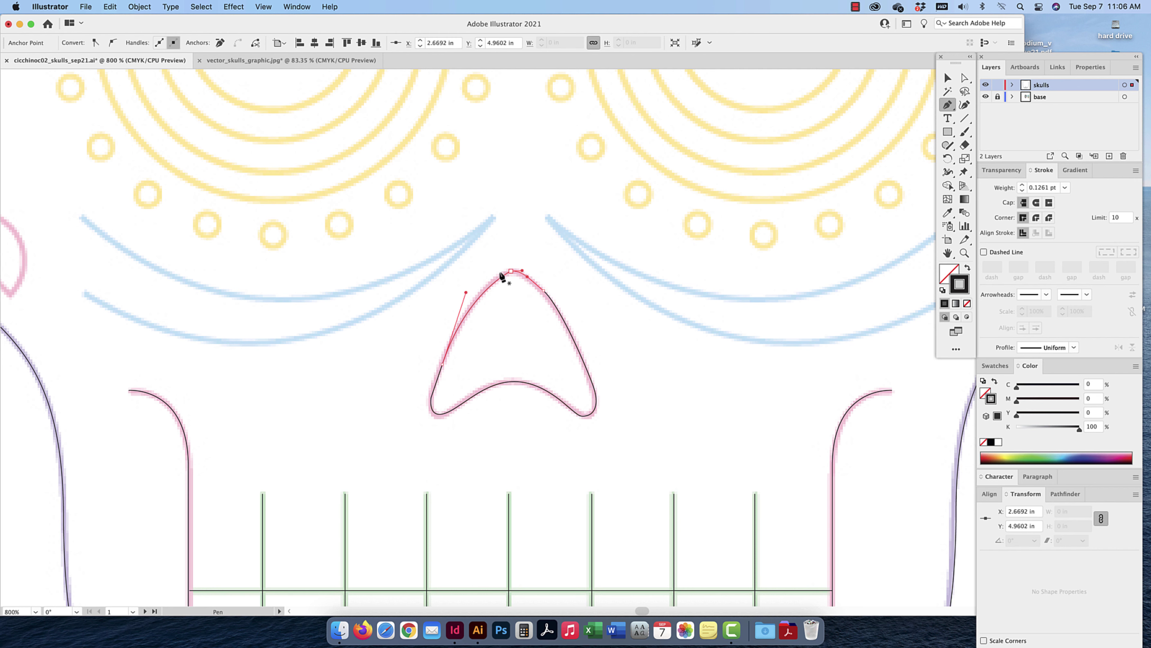
pyautogui.press('v')
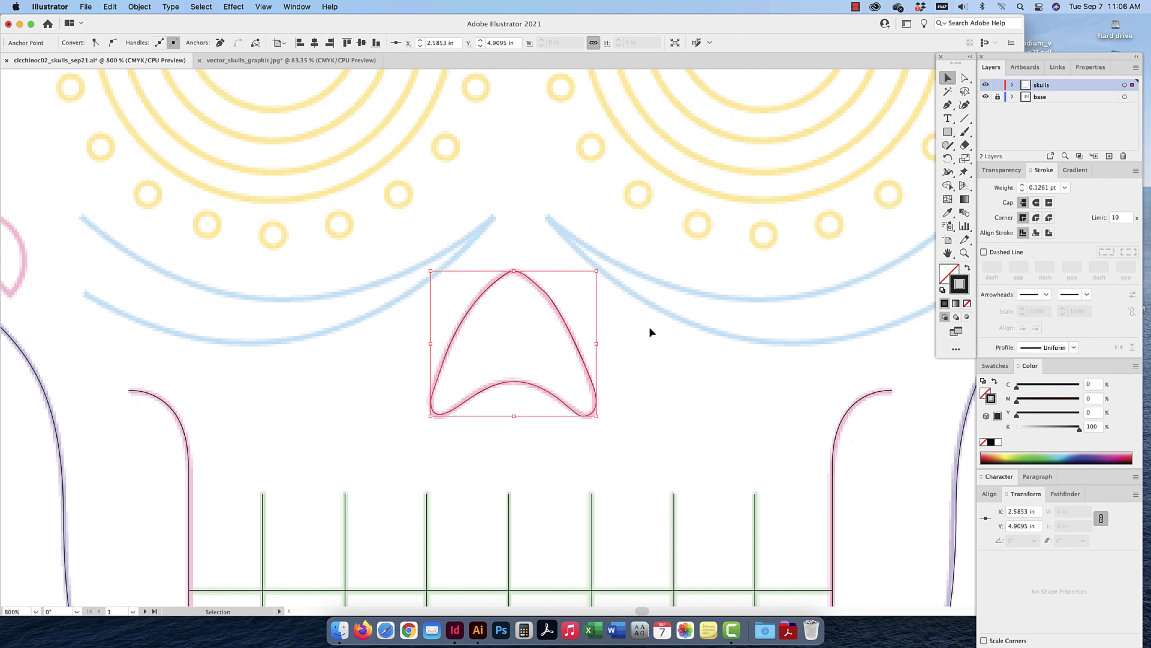
pyautogui.click(665, 315)
# Adjust the anchor point on the nose's upper right side with Direct Selection so the curve follows the base graphic
pyautogui.click(965, 78)
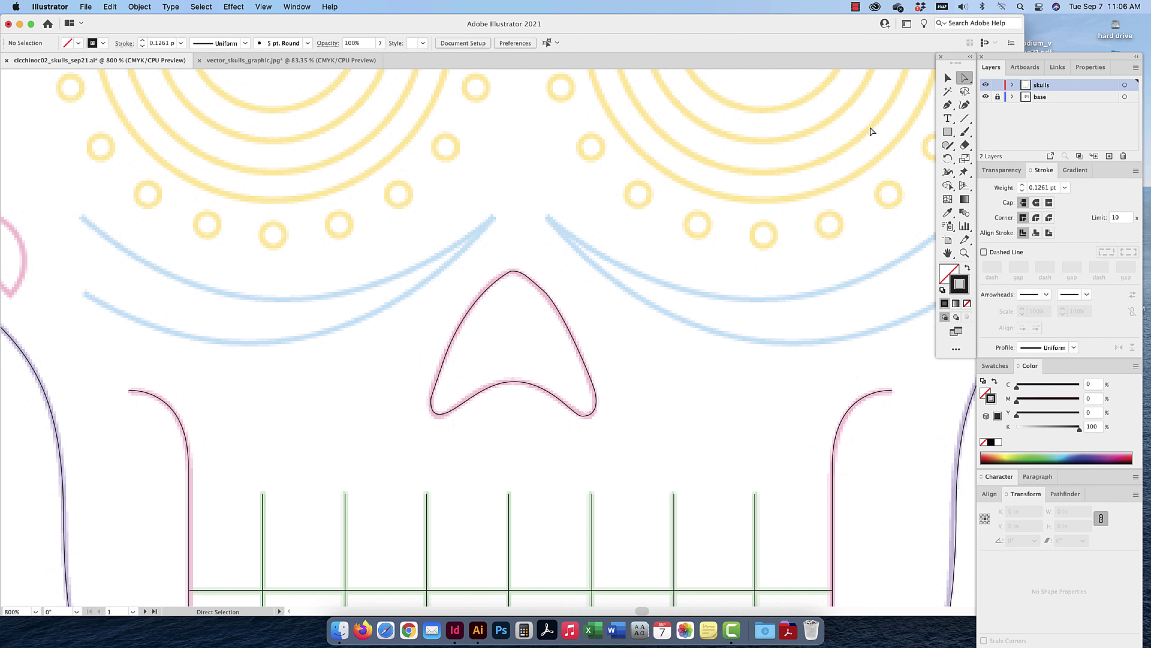
pyautogui.click(555, 306)
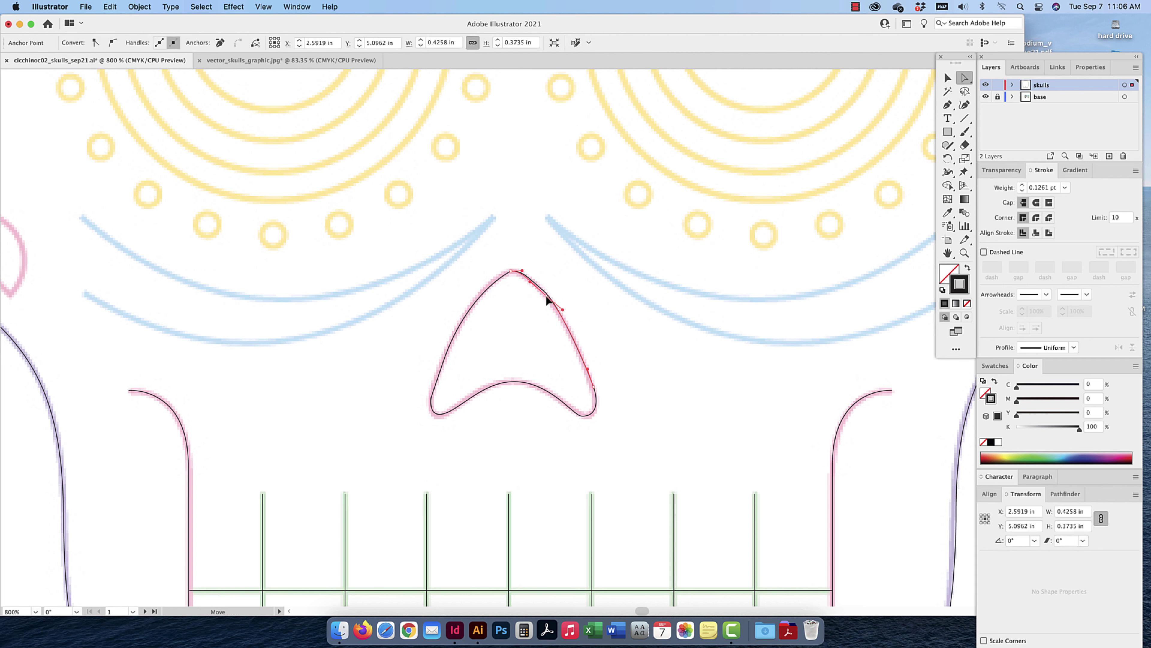
pyautogui.click(546, 297)
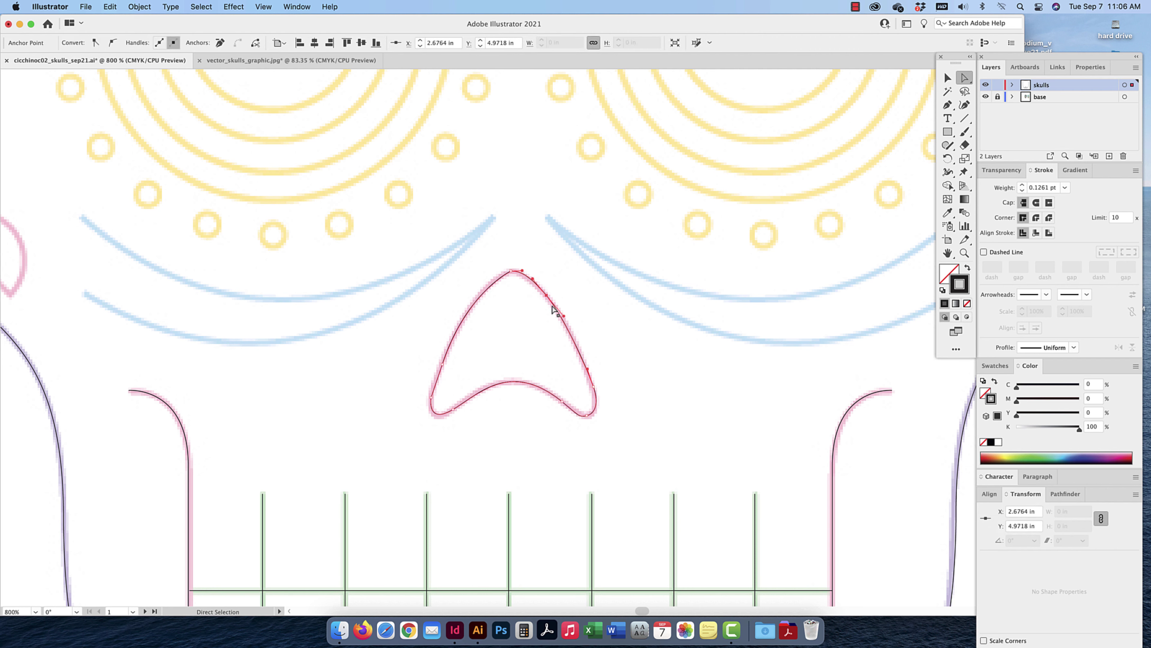
pyautogui.click(514, 274)
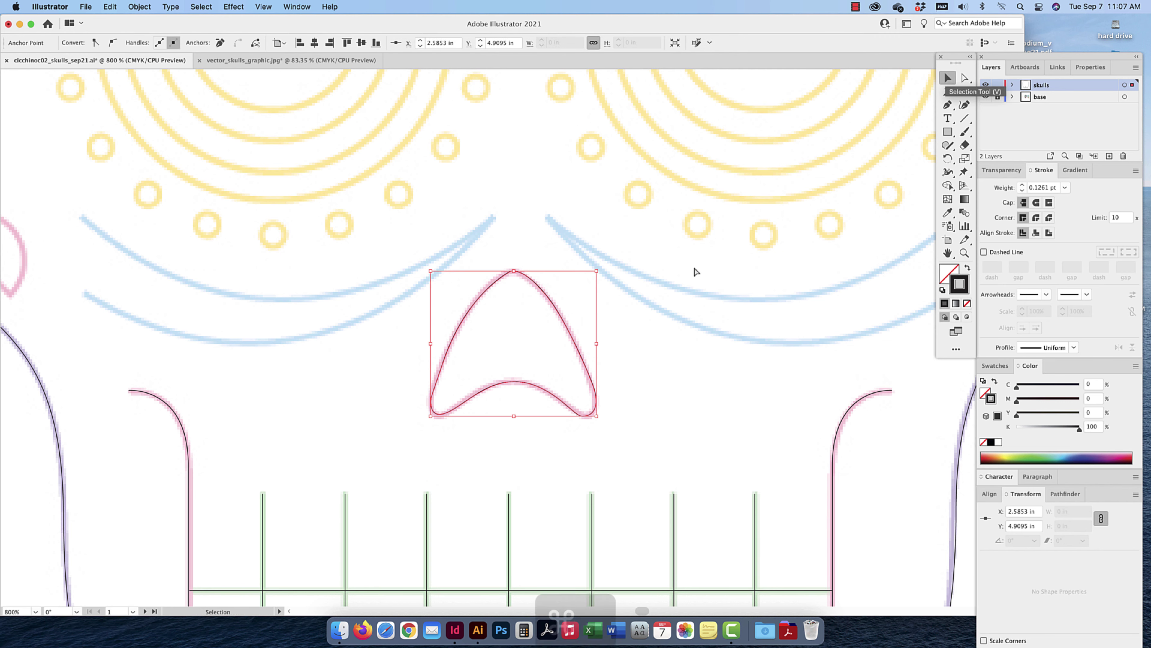
# Trace the two blue curves under the right eye as one path with the Pen tool, meeting at the inner corner
pyautogui.press('super+minus')
pyautogui.click(950, 106)
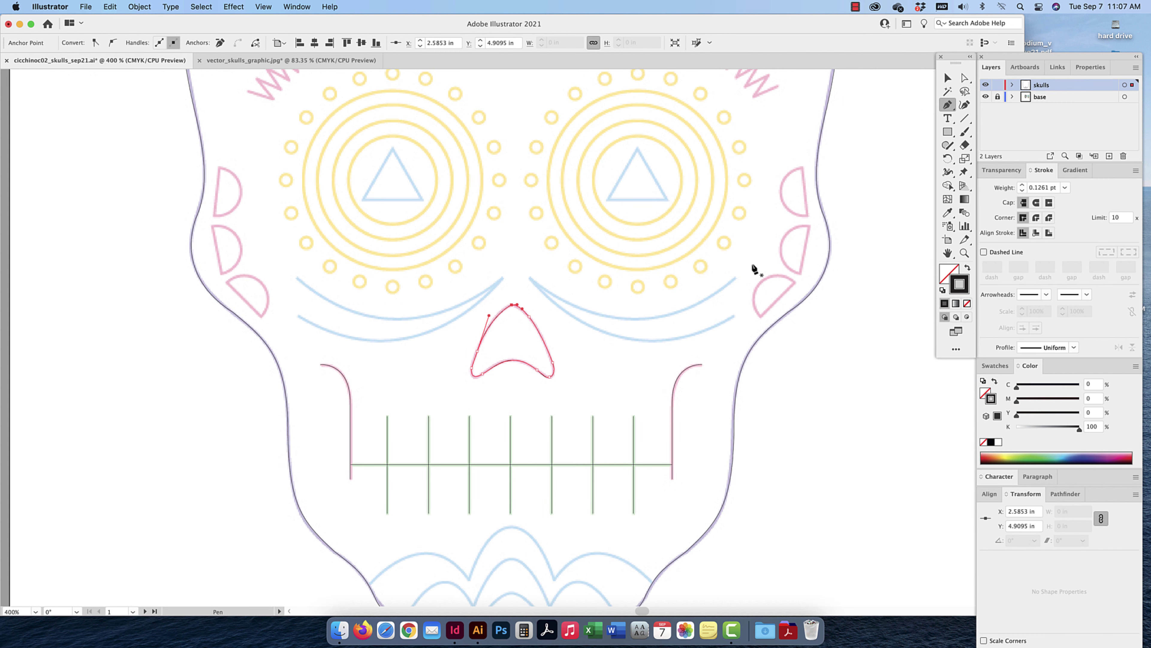
pyautogui.click(735, 278)
pyautogui.moveTo(530, 277)
pyautogui.mouseDown()
pyautogui.moveTo(442, 231)
pyautogui.moveTo(407, 185)
pyautogui.moveTo(507, 262)
pyautogui.moveTo(388, 191)
pyautogui.moveTo(507, 275)
pyautogui.moveTo(436, 247)
pyautogui.moveTo(530, 283)
pyautogui.mouseUp()
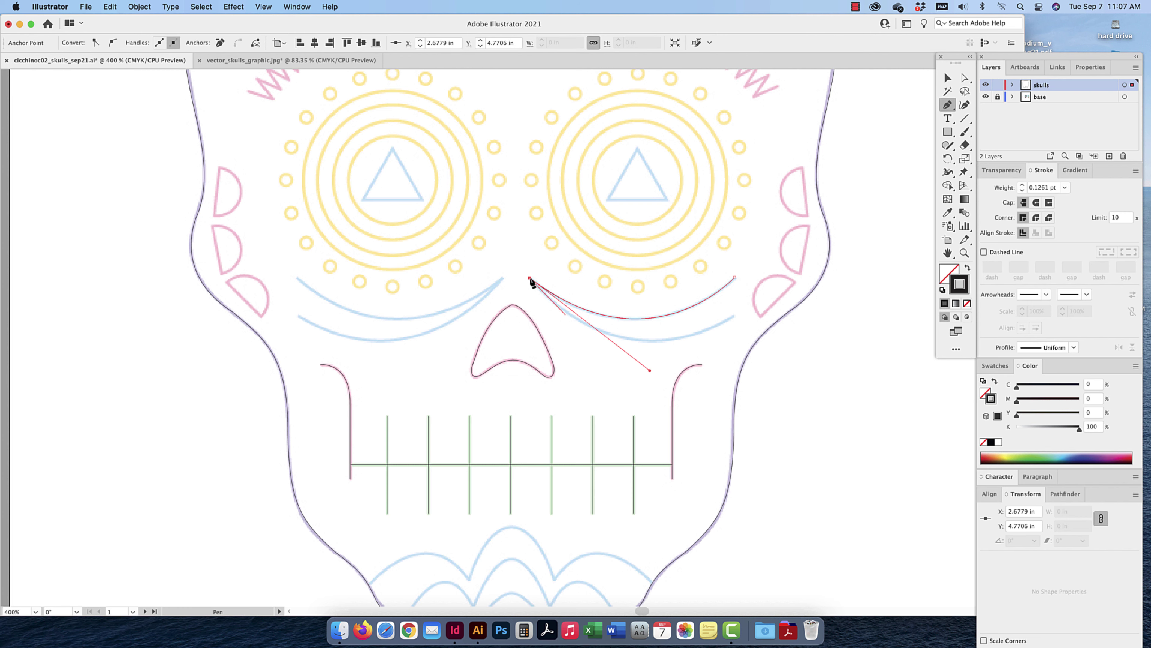
pyautogui.moveTo(733, 316)
pyautogui.mouseDown()
pyautogui.moveTo(822, 247)
pyautogui.moveTo(804, 258)
pyautogui.moveTo(856, 231)
pyautogui.moveTo(863, 244)
pyautogui.moveTo(745, 314)
pyautogui.moveTo(861, 231)
pyautogui.moveTo(800, 258)
pyautogui.moveTo(801, 368)
pyautogui.moveTo(737, 322)
pyautogui.mouseUp()
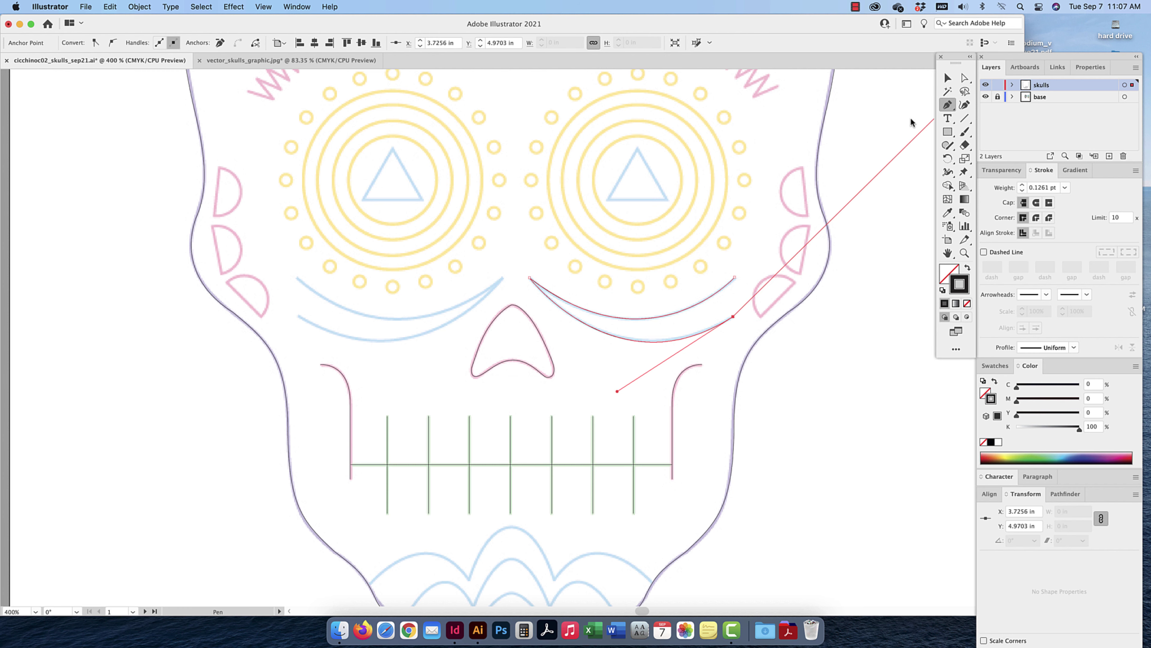
pyautogui.click(947, 78)
pyautogui.click(801, 375)
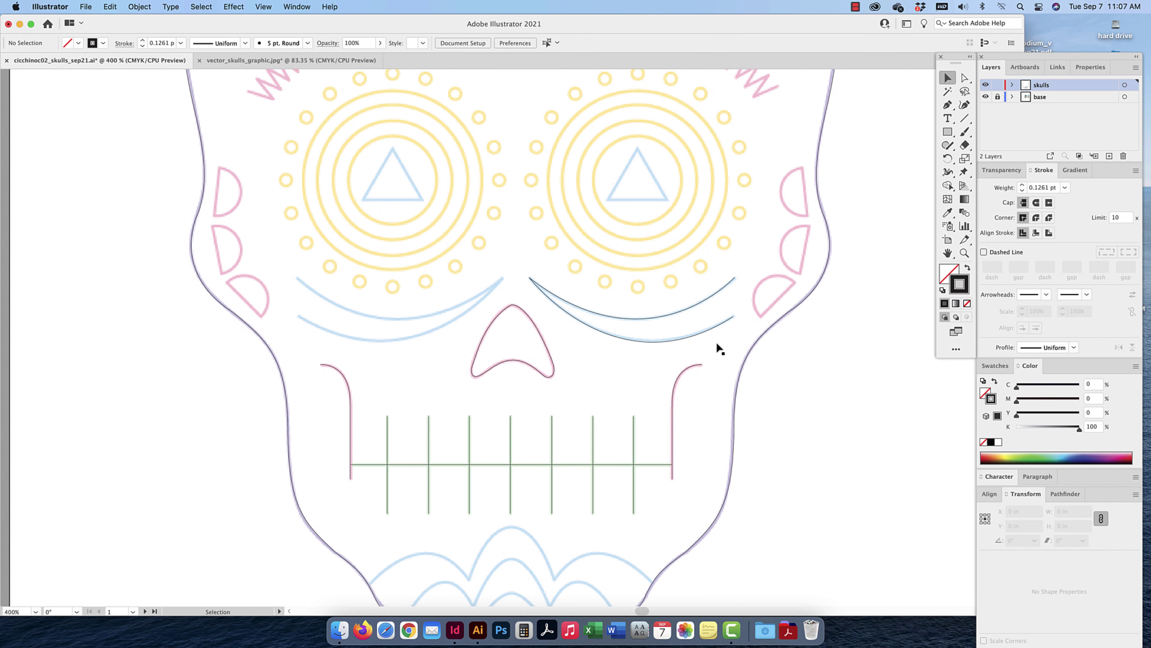
# Duplicate the right under-eye path, reflect the copy across the vertical axis, and place it over the curves under the left eye
pyautogui.click(652, 317)
pyautogui.moveTo(640, 323); pyautogui.dragTo(410, 320)
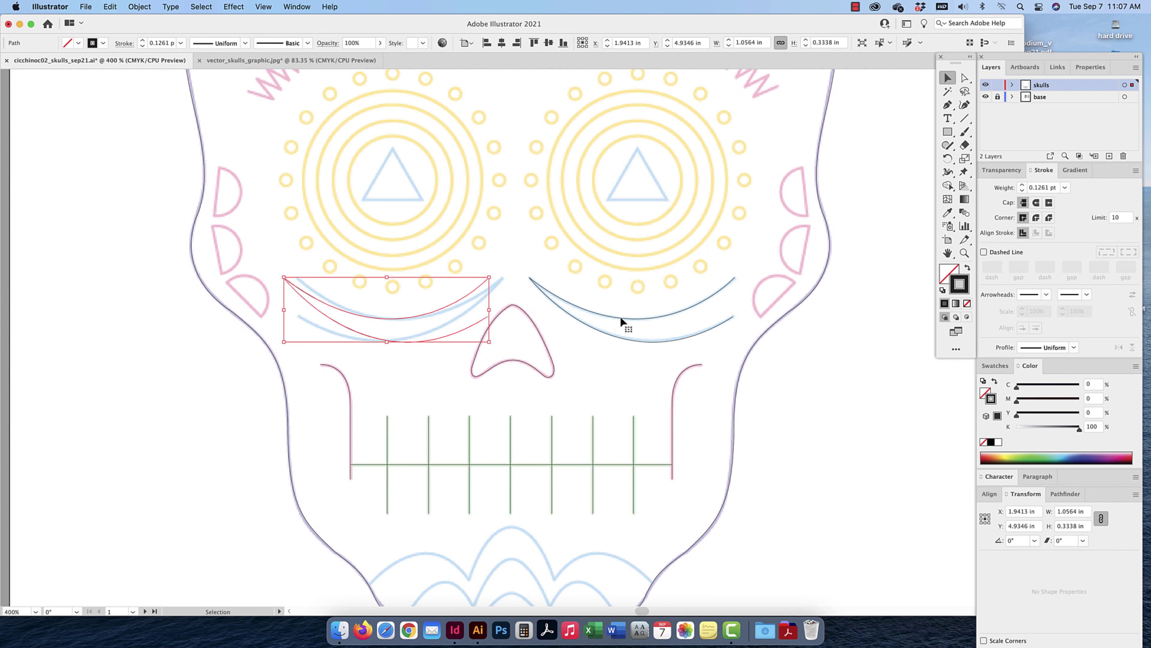
pyautogui.rightClick(412, 318)
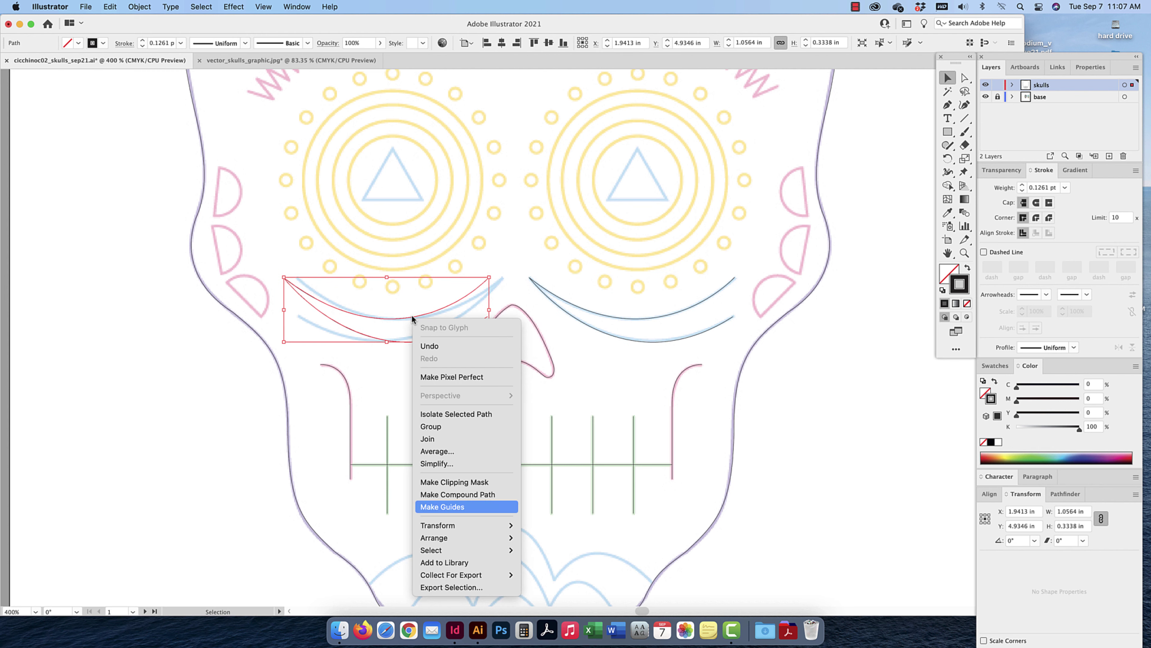
pyautogui.moveTo(453, 526)
pyautogui.click(547, 542)
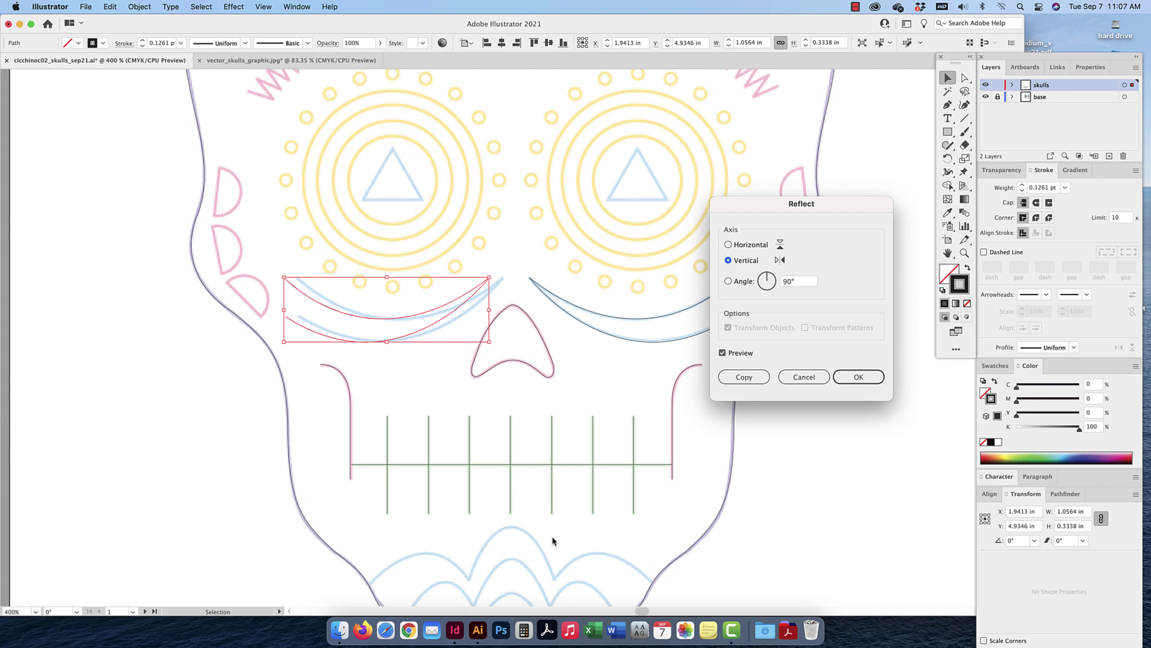
pyautogui.click(854, 372)
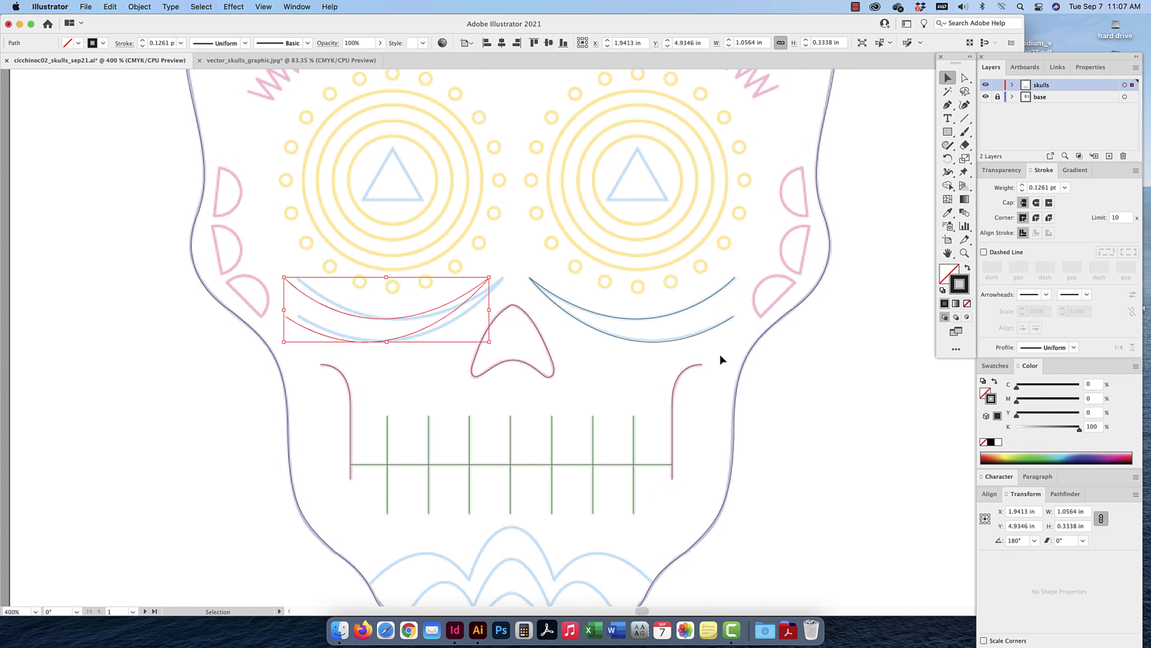
pyautogui.moveTo(440, 318); pyautogui.dragTo(451, 321)
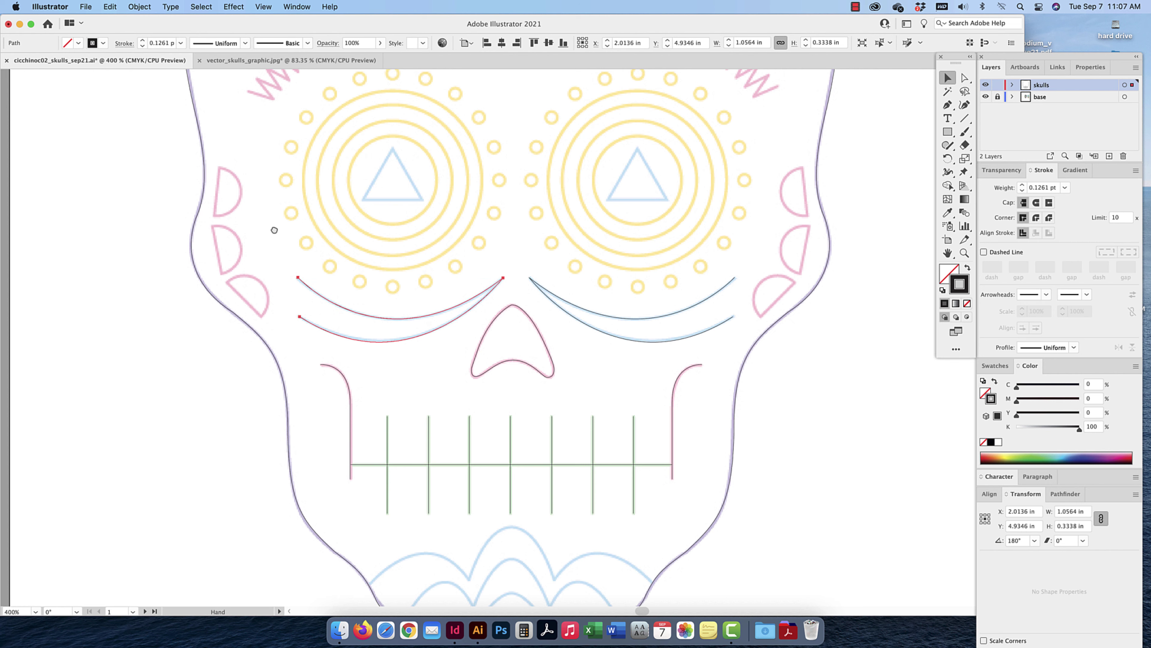
# Trace the uppermost pink half-circle at the skull's left edge with the Pen tool as a closed path
pyautogui.scroll(5, 274, 224)
pyautogui.hscroll(-4, 274, 224)
pyautogui.click(947, 105)
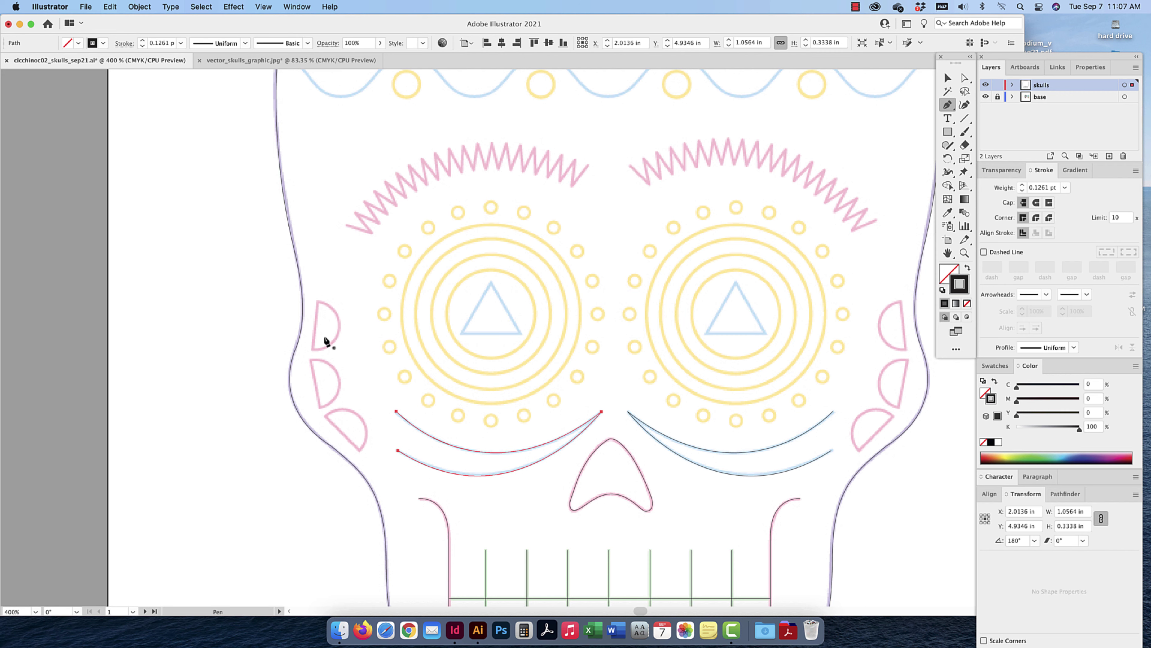
pyautogui.press('super+equal')
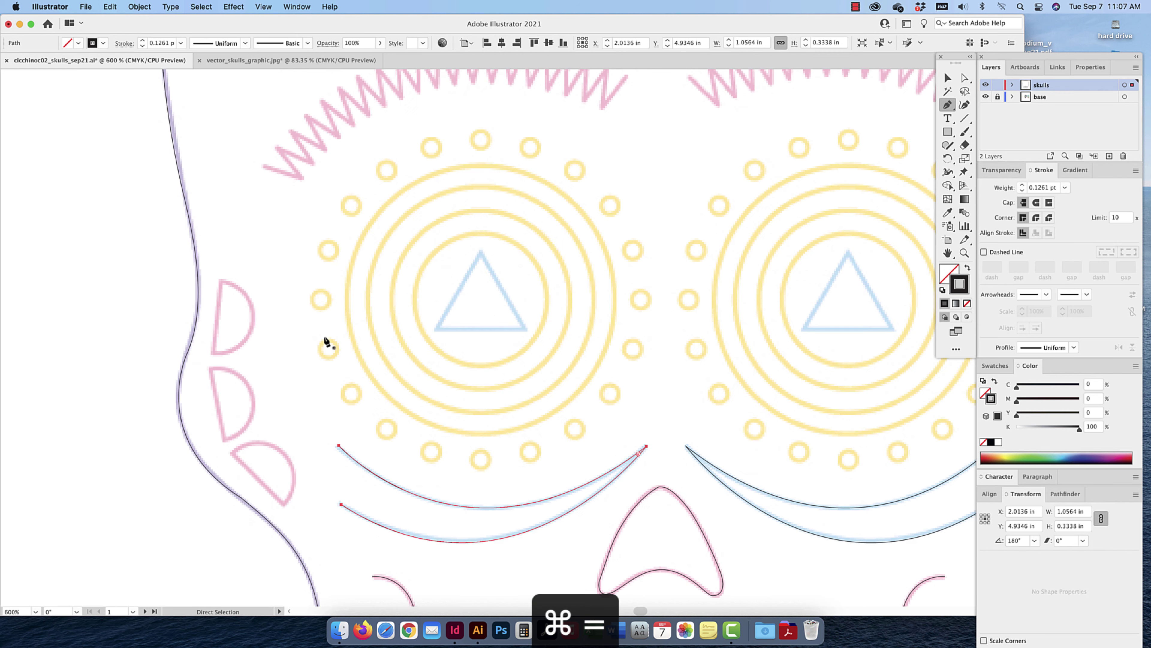
pyautogui.click(219, 280)
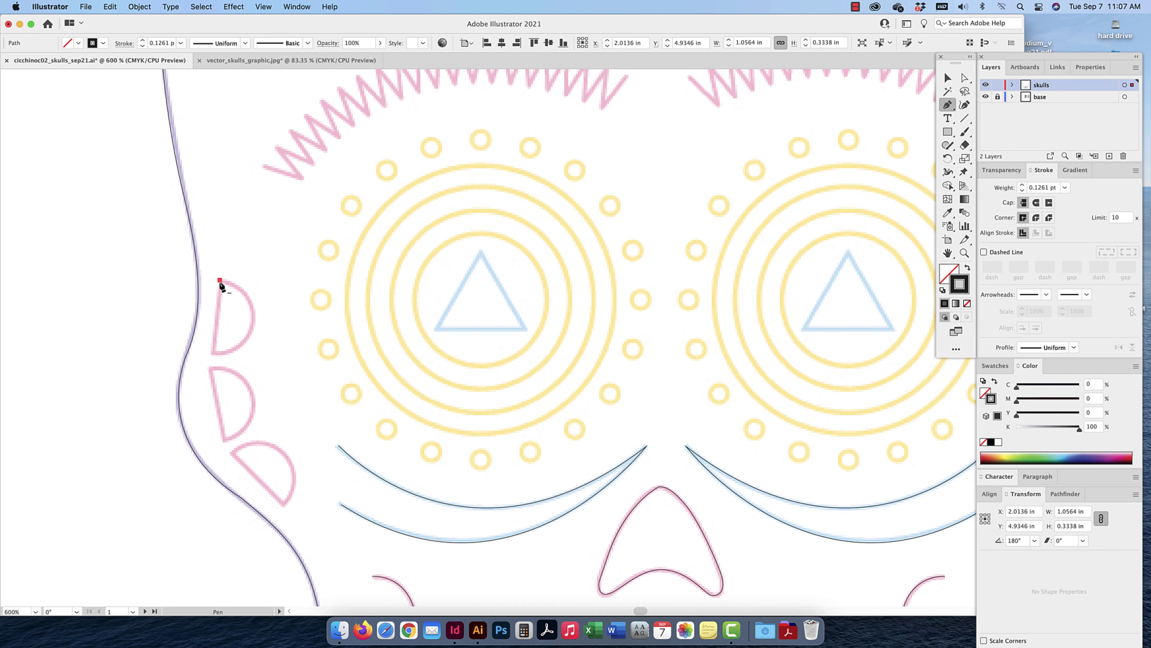
pyautogui.click(213, 353)
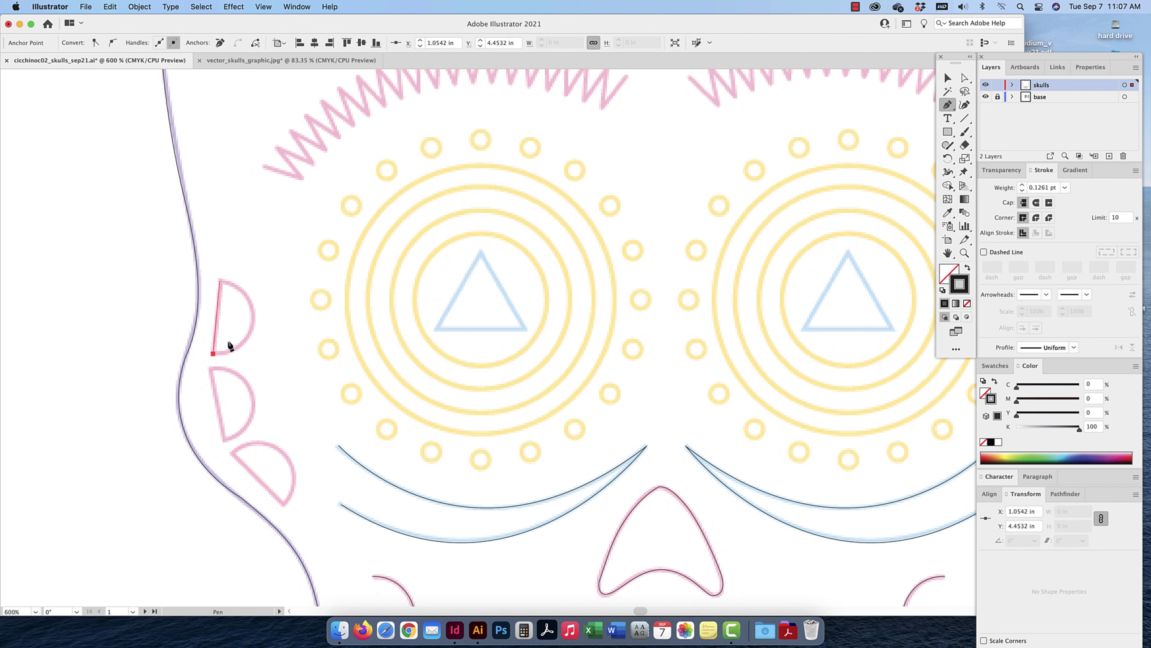
pyautogui.moveTo(252, 321); pyautogui.dragTo(256, 282)
pyautogui.click(221, 280)
pyautogui.click(944, 79)
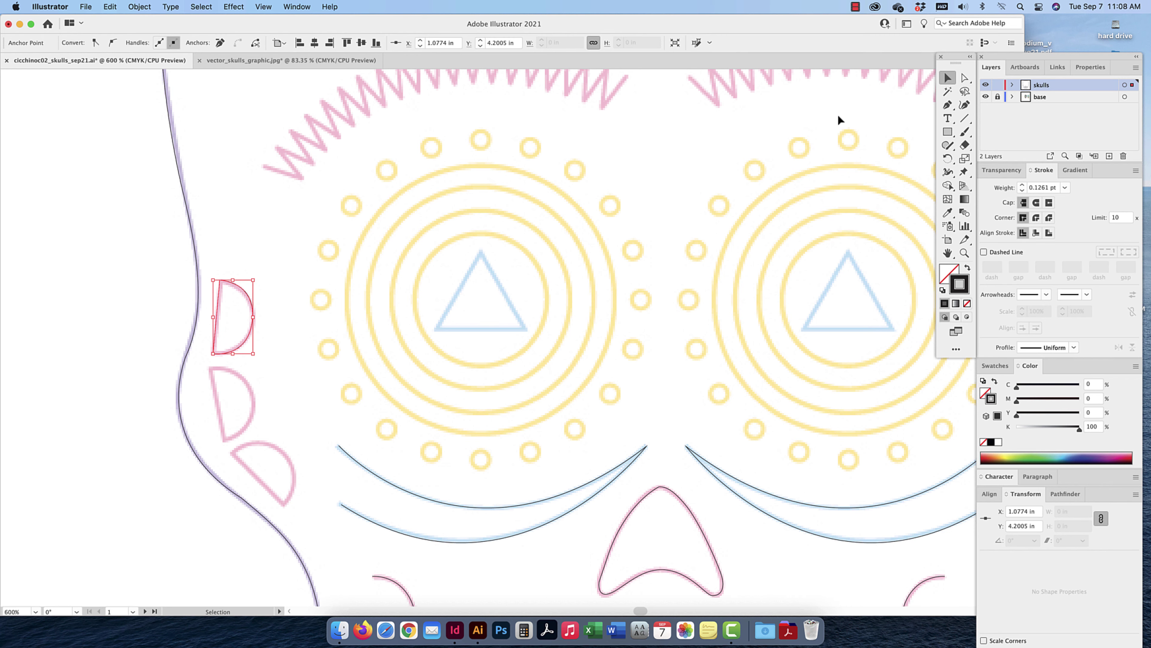
# Duplicate the traced half-circle onto the two half-circles below it, rotating the copies to about 15° and 49° to match
pyautogui.press('space')
pyautogui.moveTo(274, 276); pyautogui.dragTo(275, 270)
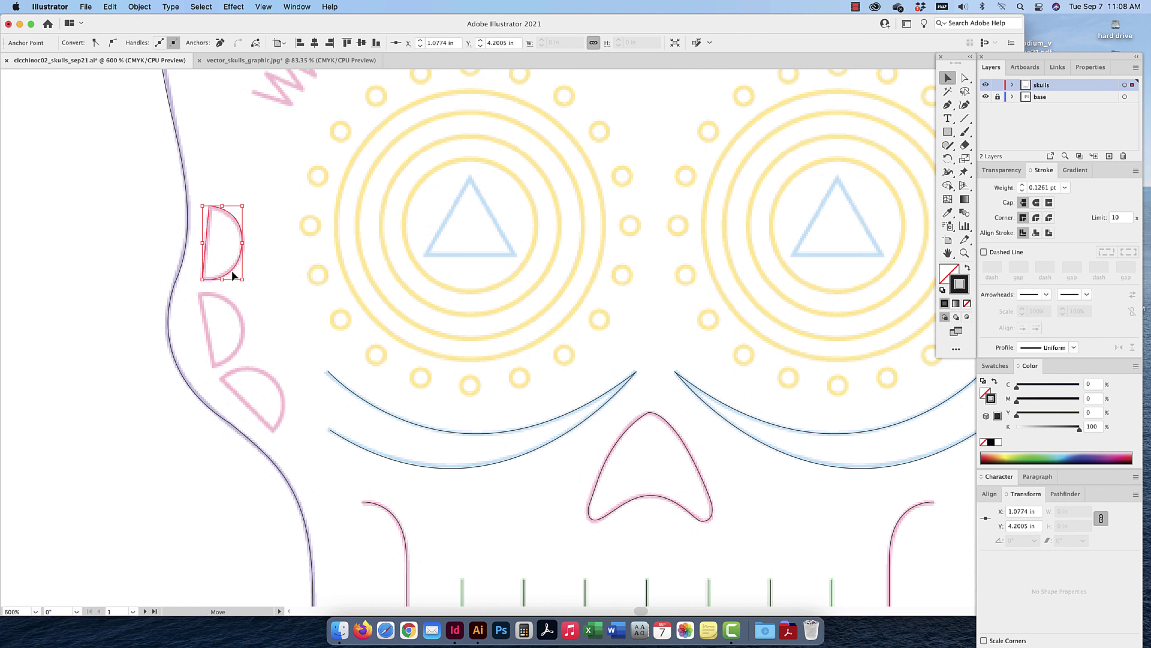
pyautogui.moveTo(231, 275); pyautogui.dragTo(246, 365)
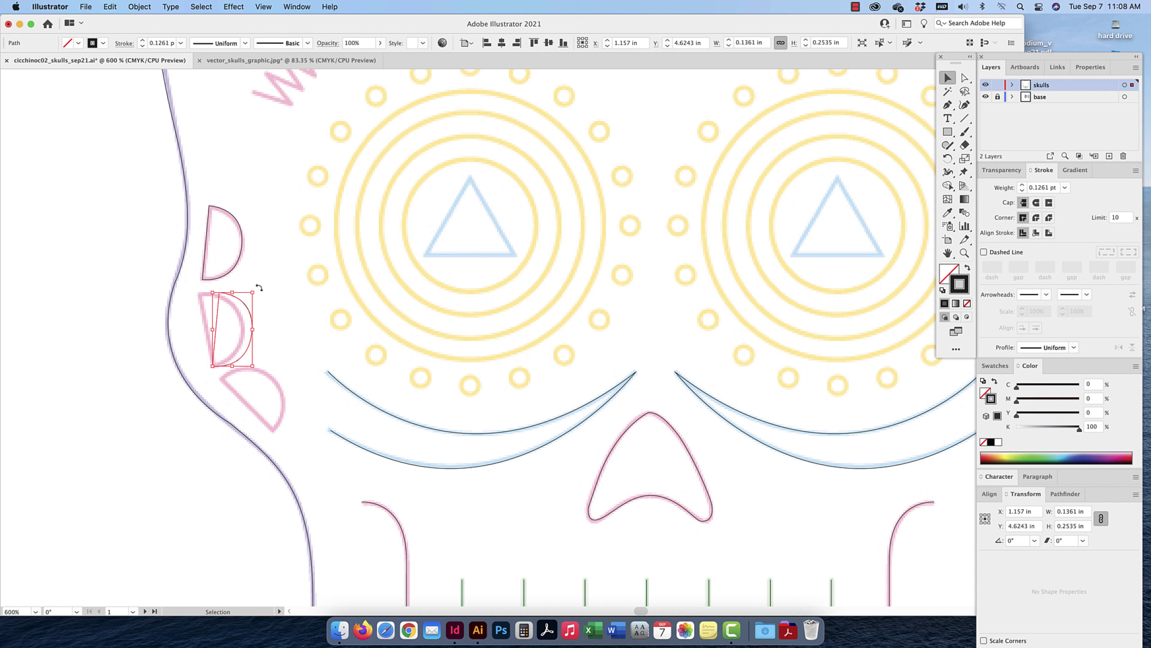
pyautogui.moveTo(258, 286); pyautogui.dragTo(248, 283)
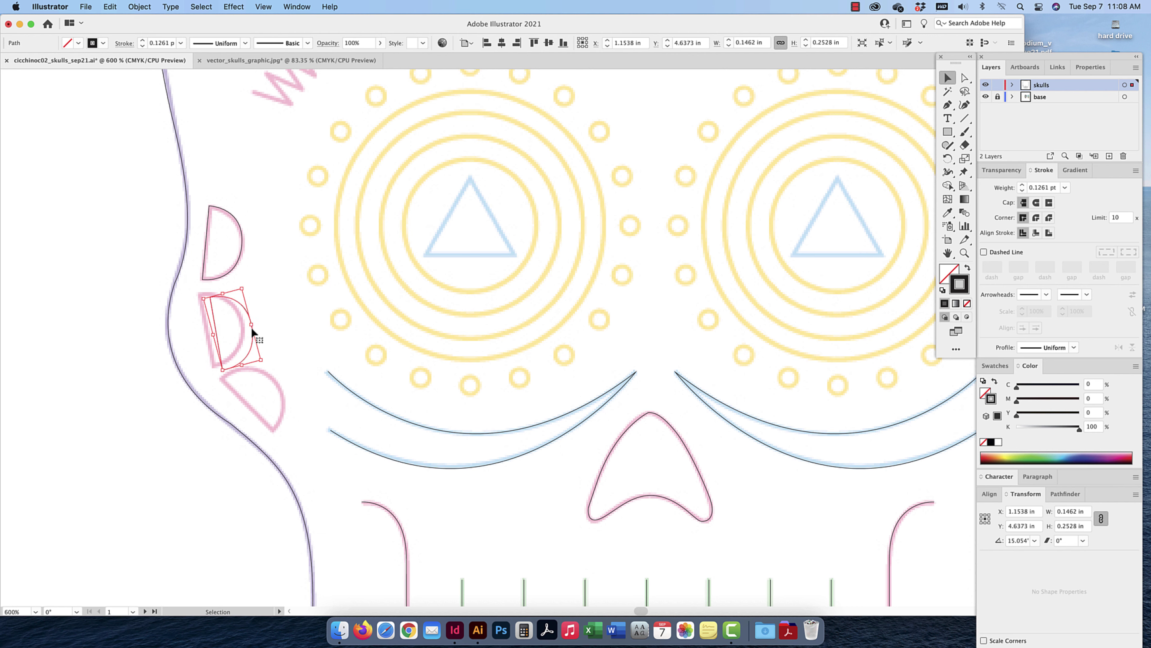
pyautogui.moveTo(251, 327); pyautogui.dragTo(241, 331)
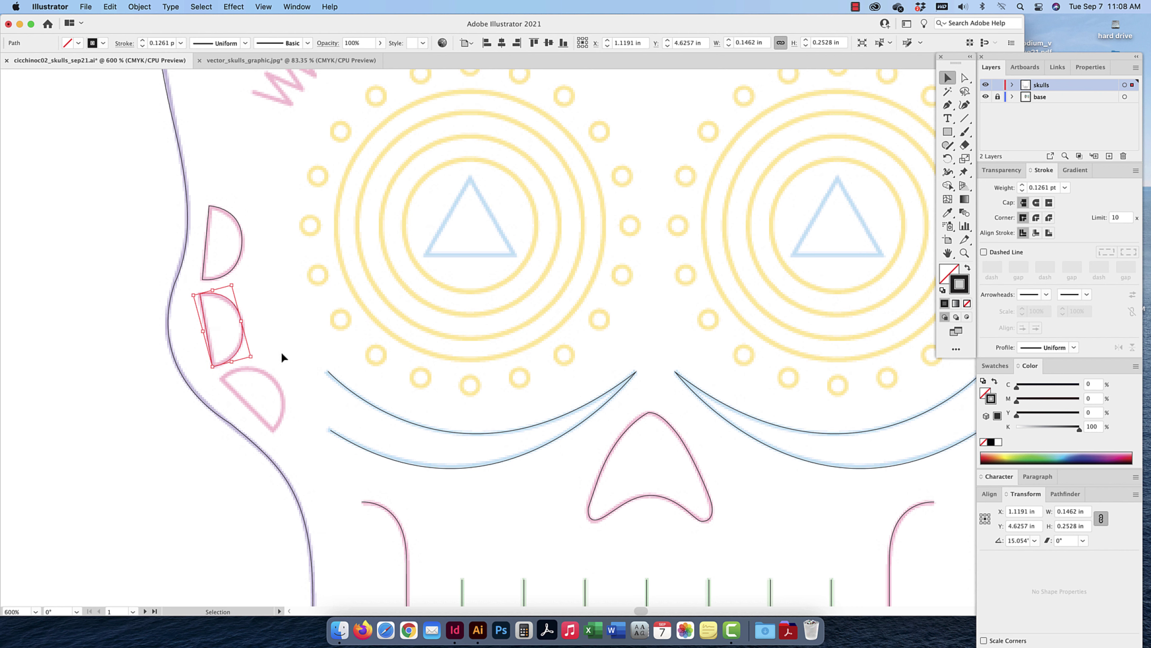
pyautogui.click(293, 357)
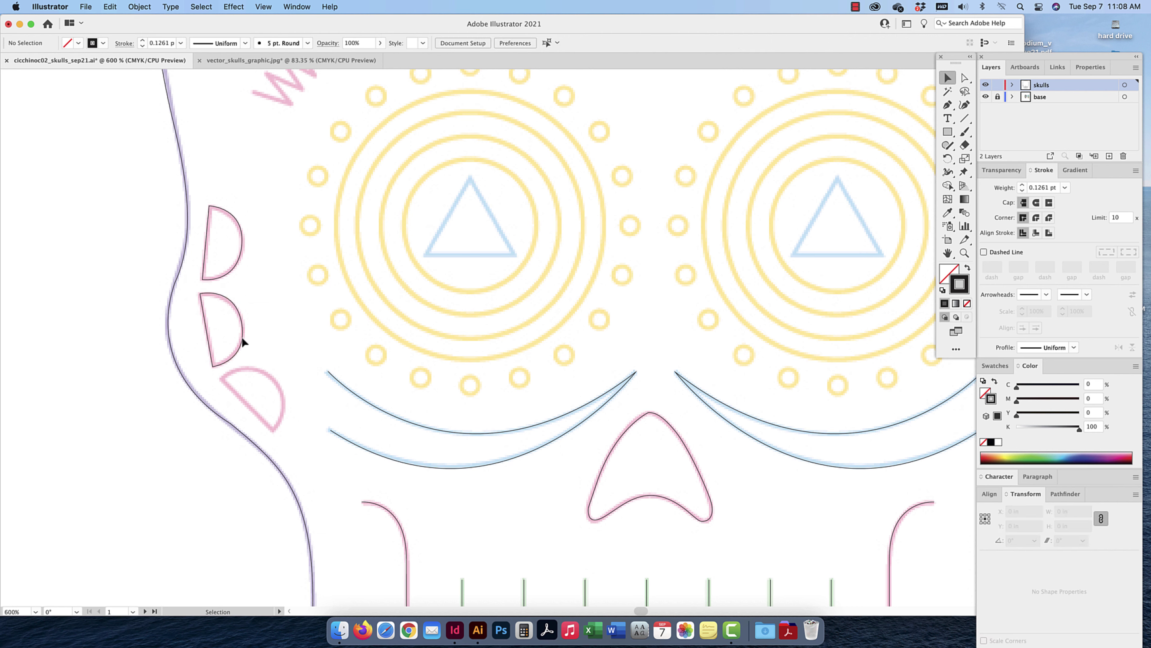
pyautogui.moveTo(243, 342); pyautogui.dragTo(303, 404)
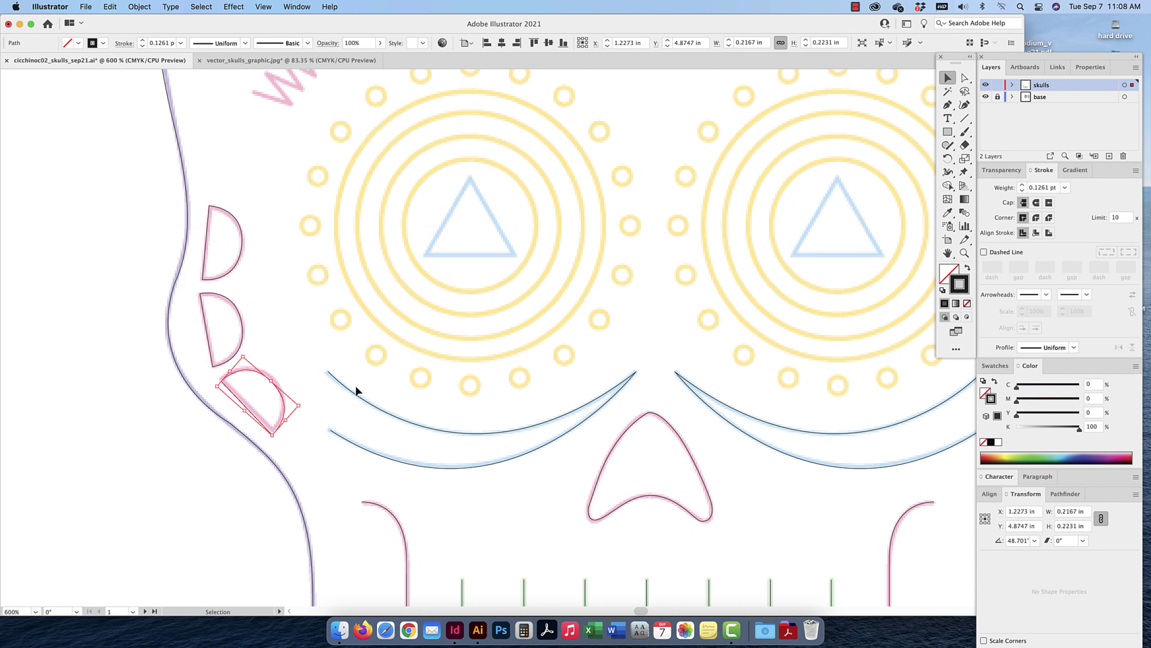
# Rotate the lowest traced half-circle around its upper-left corner to about 51° to match the pink base shape
pyautogui.click(966, 159)
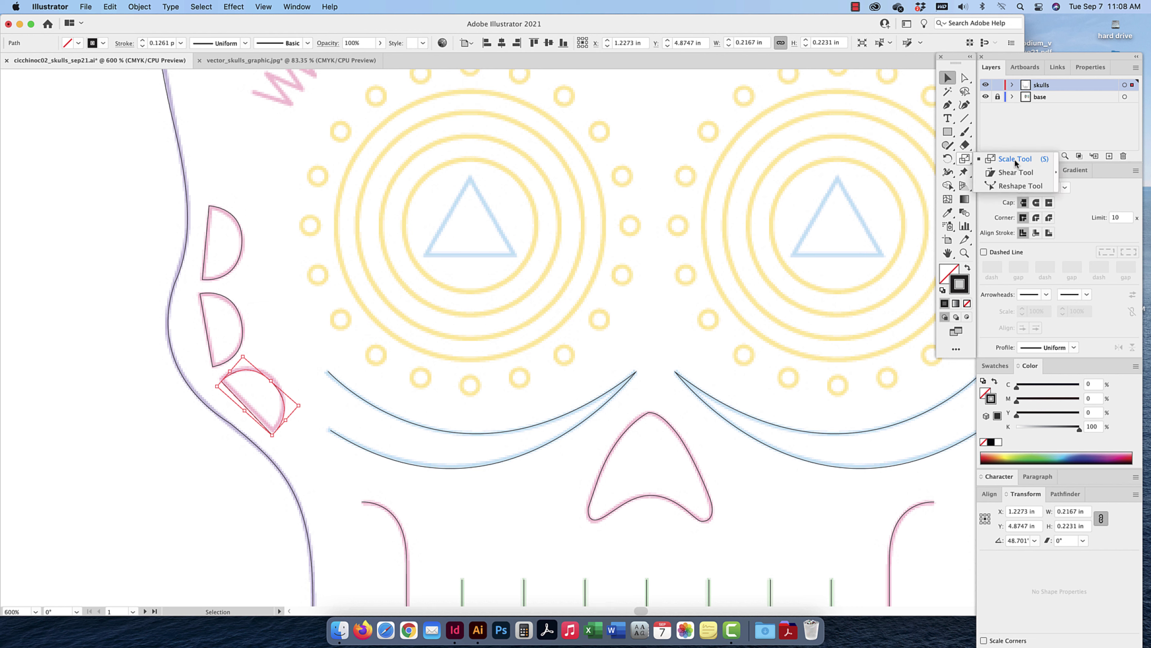
pyautogui.click(966, 159)
pyautogui.click(947, 159)
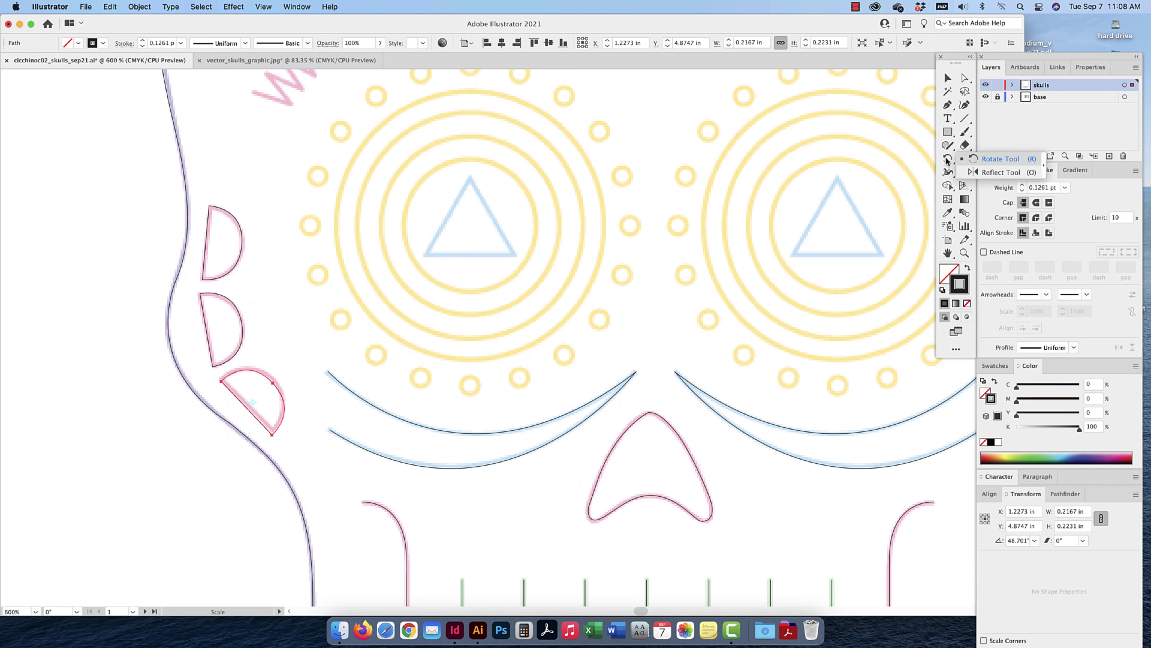
pyautogui.click(947, 159)
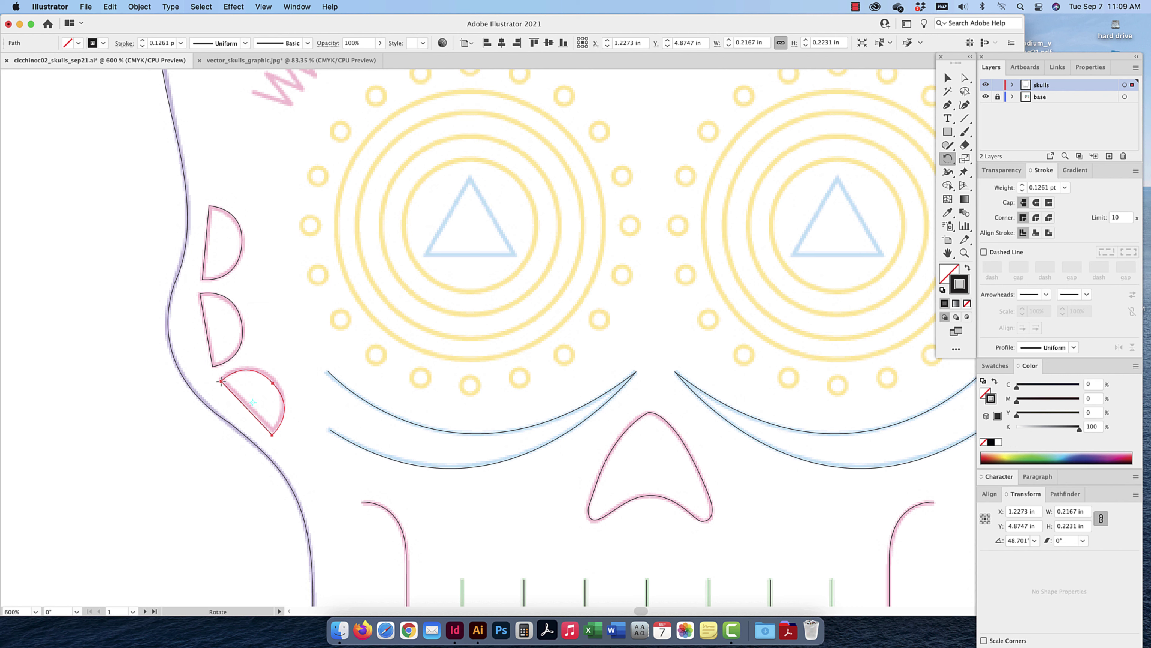
pyautogui.moveTo(281, 440)
pyautogui.mouseDown()
pyautogui.moveTo(279, 320)
pyautogui.moveTo(293, 347)
pyautogui.moveTo(294, 402)
pyautogui.moveTo(275, 428)
pyautogui.mouseUp()
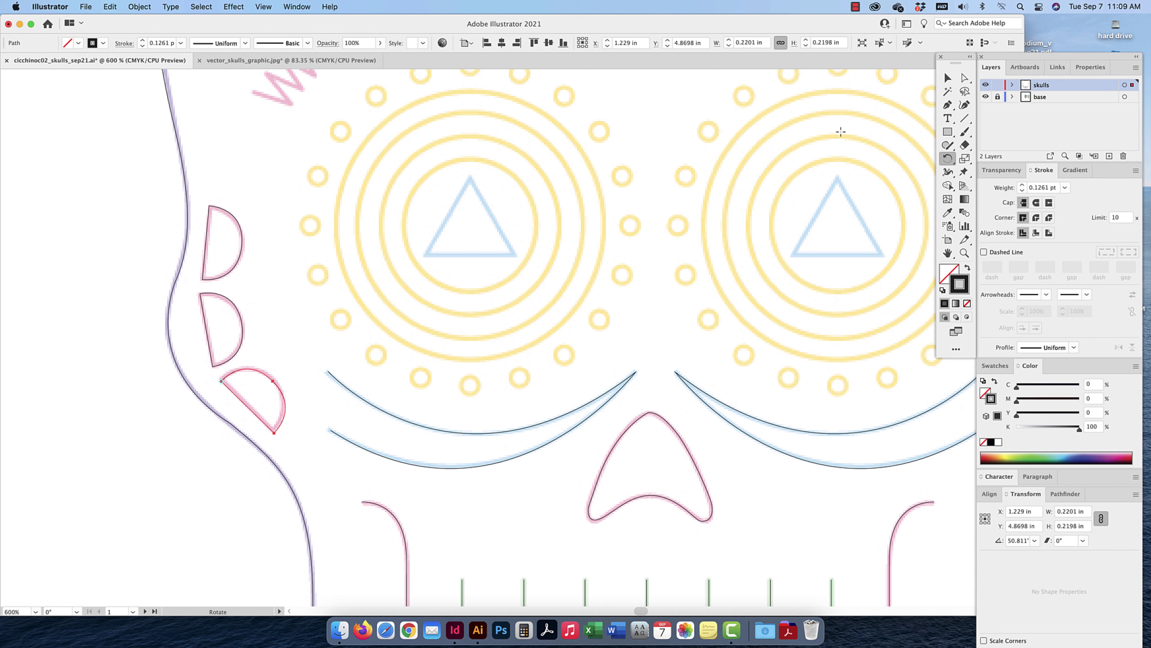
# Nudge the rotated lowest half-circle into alignment with the pink shape beneath it
pyautogui.click(947, 77)
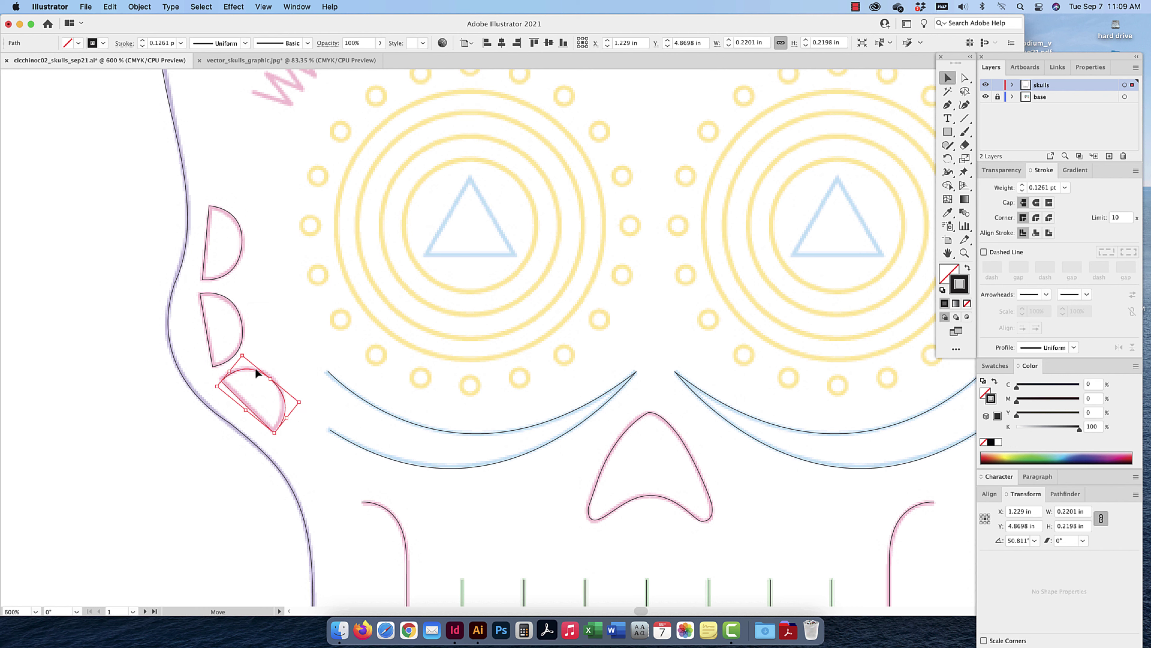
pyautogui.moveTo(257, 373); pyautogui.dragTo(251, 372)
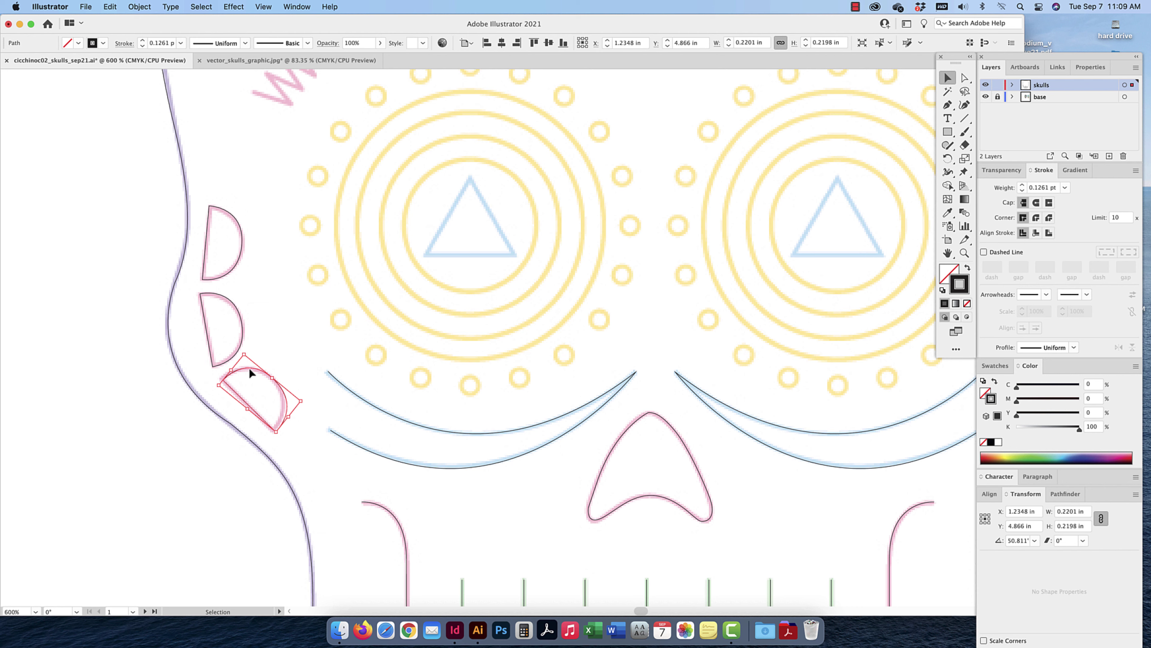
pyautogui.press('Left')
pyautogui.press('Right')
pyautogui.press('Left')
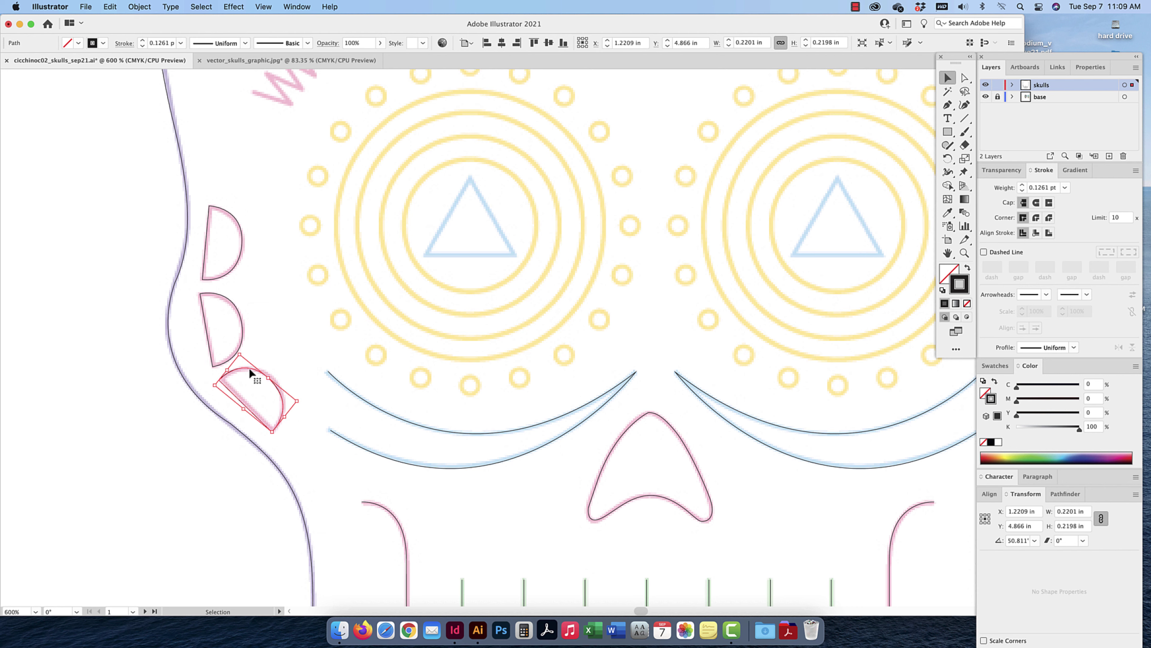
pyautogui.moveTo(250, 373); pyautogui.dragTo(254, 373)
# Duplicate the three traced half-circles straight across from the skull's left edge toward the matching pink half-circles at its right edge
pyautogui.moveTo(271, 217); pyautogui.dragTo(219, 412)
pyautogui.press('space')
pyautogui.moveTo(326, 377); pyautogui.dragTo(829, 325)
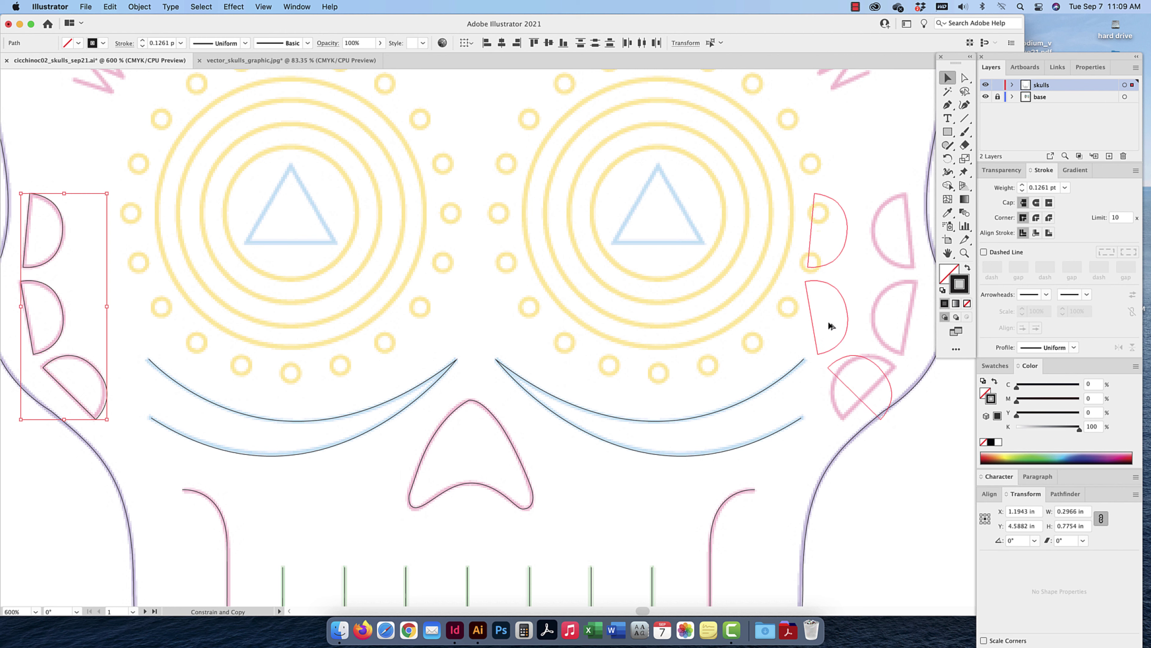
pyautogui.rightClick(814, 325)
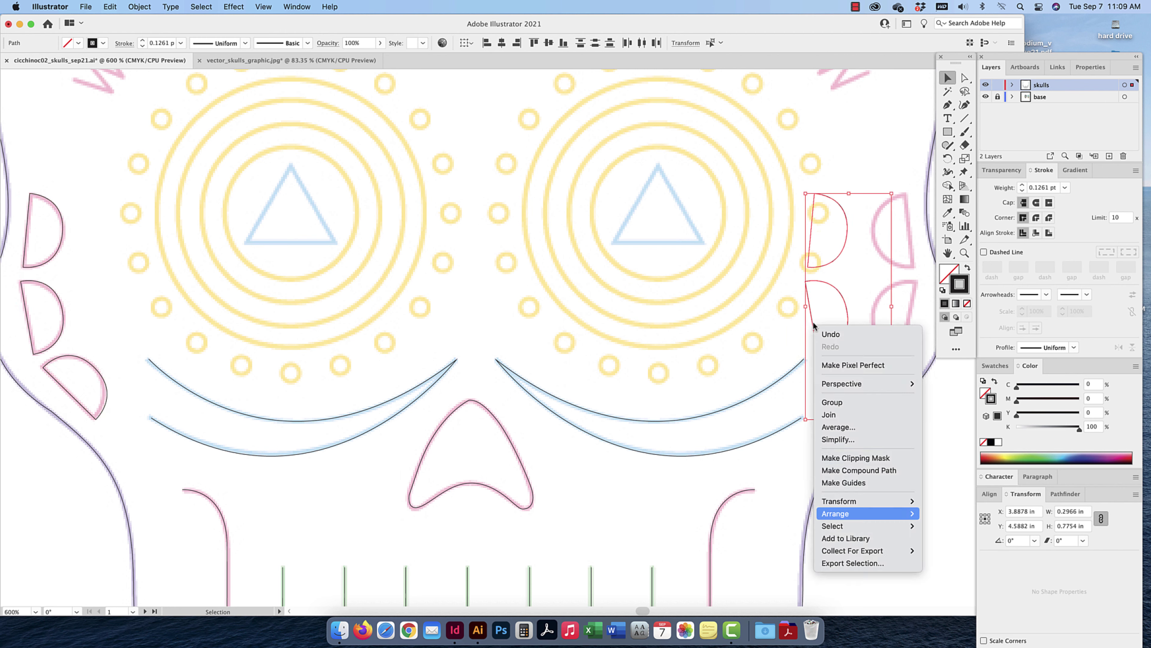
pyautogui.moveTo(884, 501)
pyautogui.click(938, 530)
pyautogui.press('super+z')
pyautogui.click(998, 342)
# Mirror the three selected half-round shapes horizontally and move them onto the pink outlines on the skull's right side
pyautogui.rightClick(863, 361)
pyautogui.moveTo(907, 535)
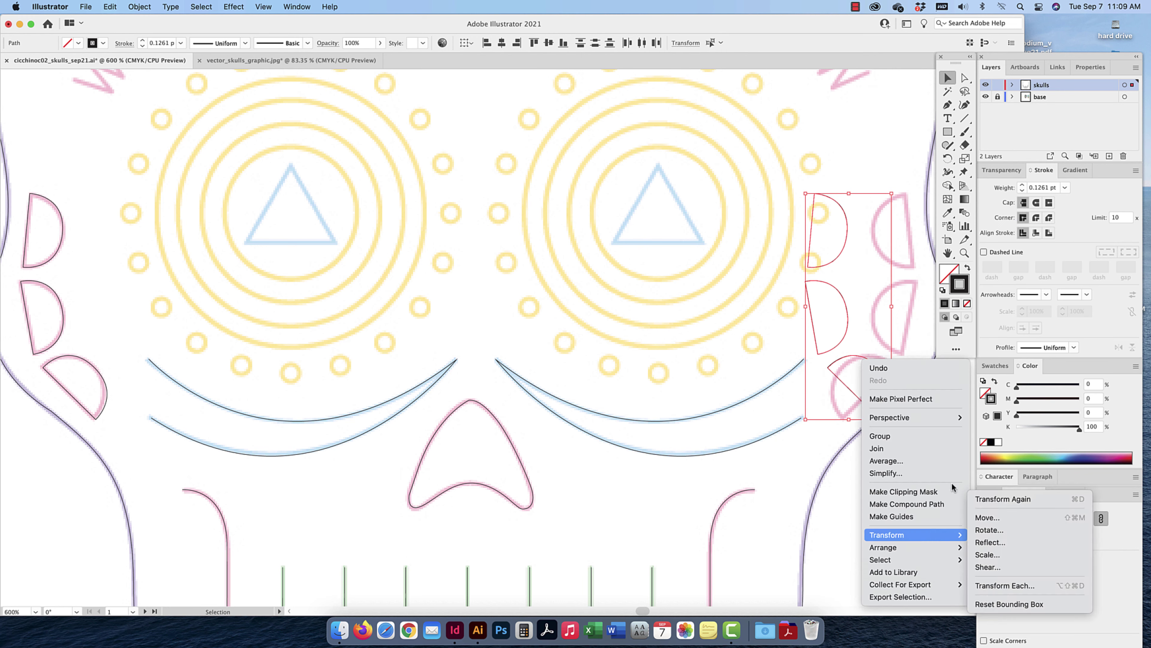
pyautogui.click(990, 542)
pyautogui.click(854, 376)
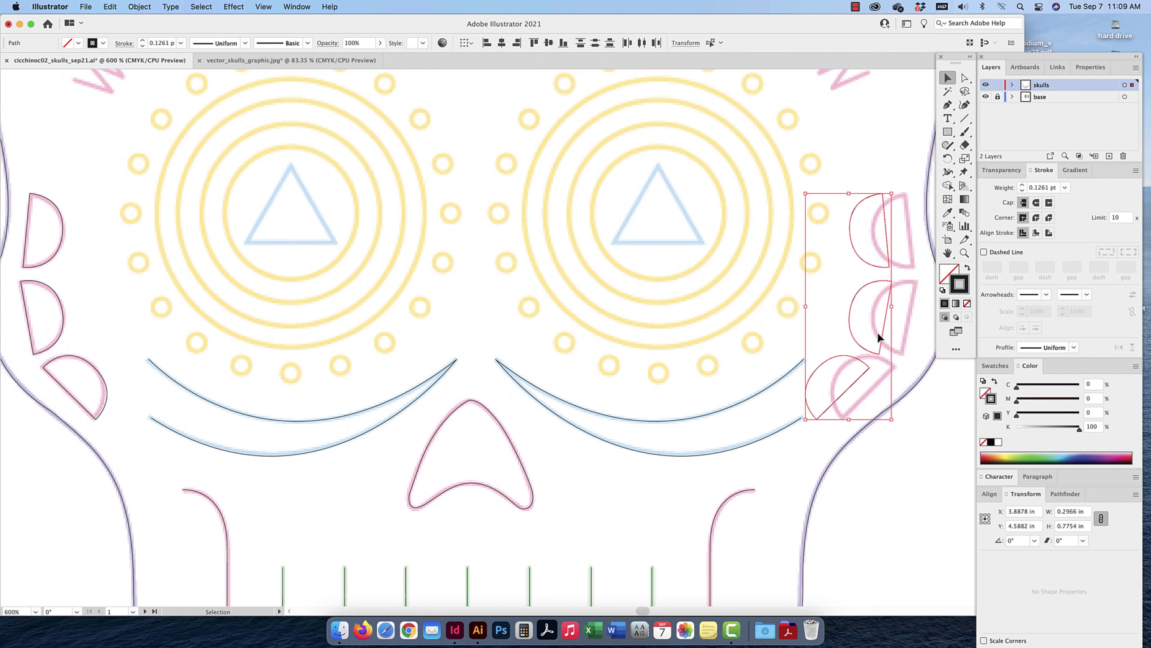
pyautogui.moveTo(884, 322); pyautogui.dragTo(907, 321)
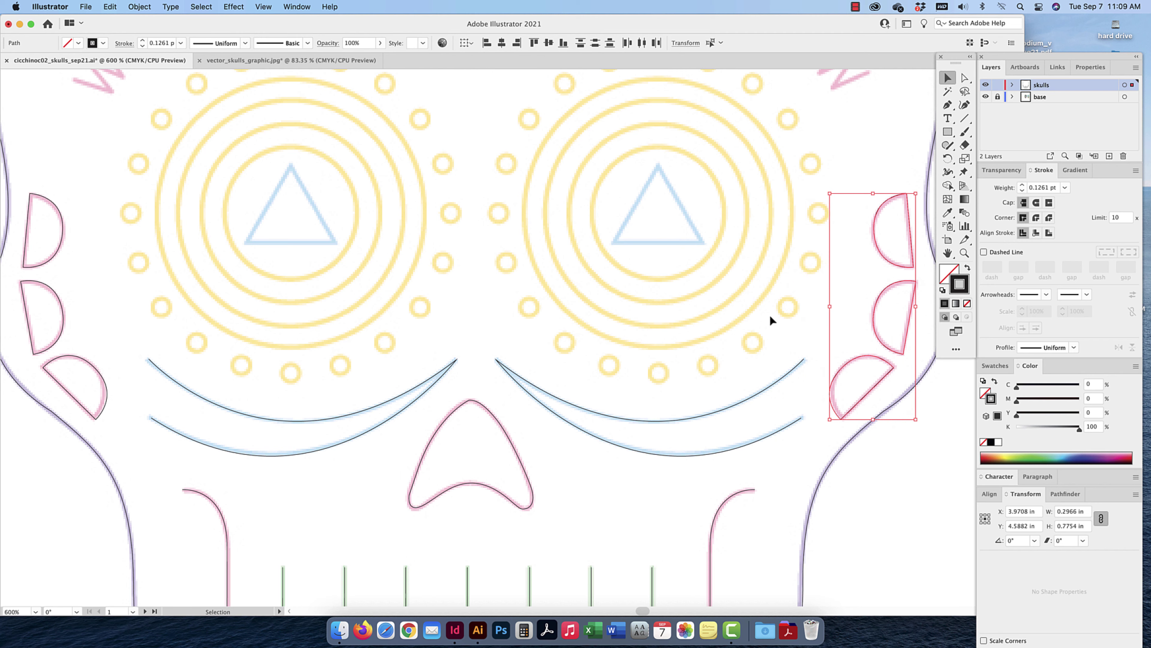
# Draw a circle about 0.45 in wide with the Ellipse tool around the triangle in the left eye
pyautogui.press('space')
pyautogui.moveTo(797, 372); pyautogui.dragTo(830, 436)
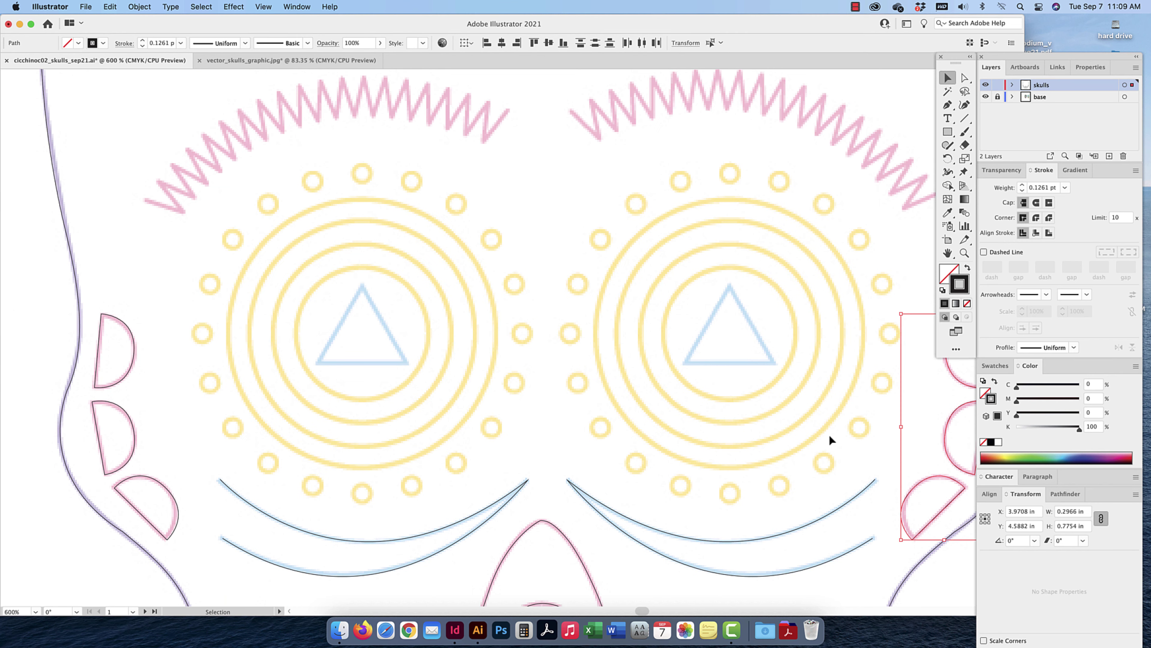
pyautogui.click(949, 134)
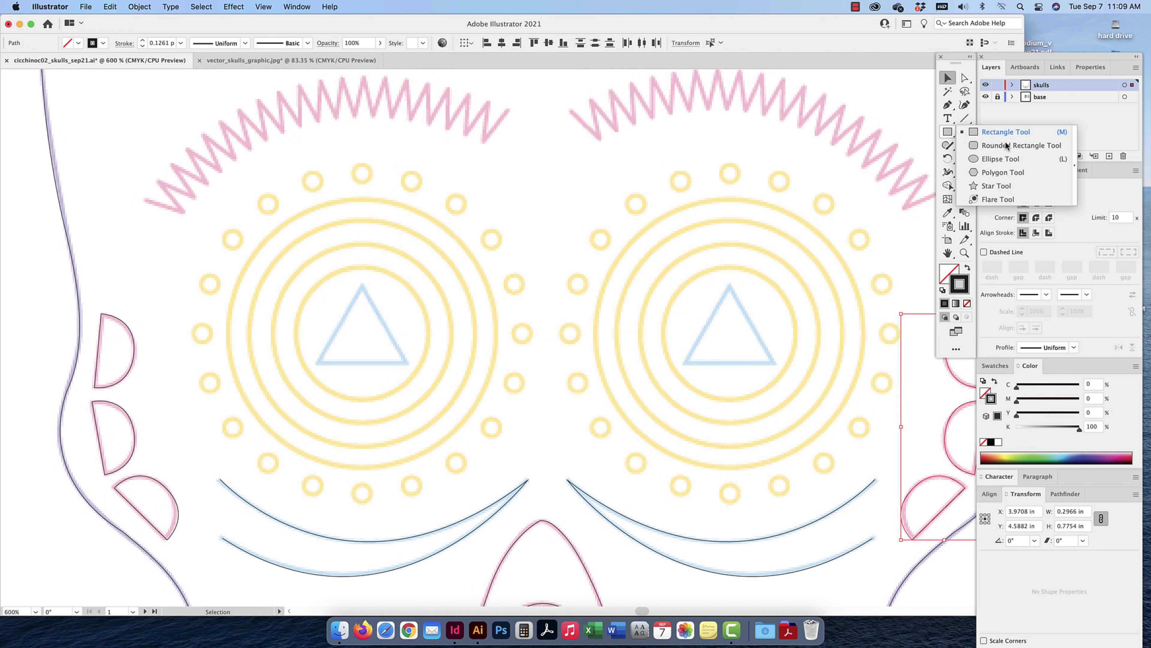
pyautogui.click(1003, 163)
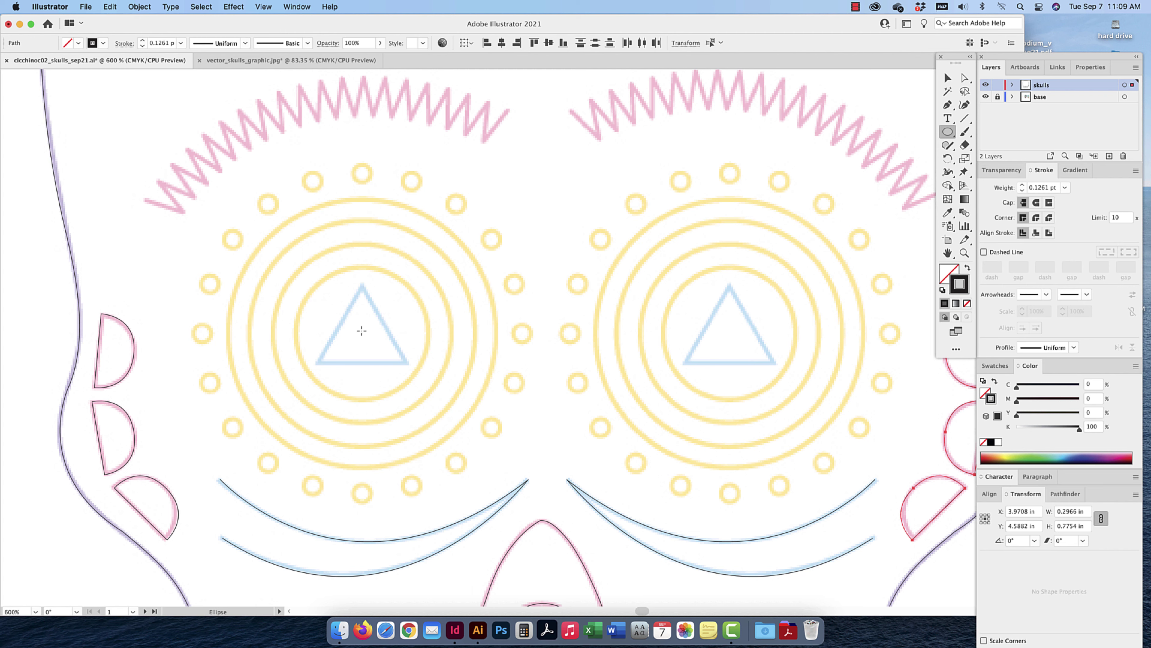
pyautogui.moveTo(362, 330)
pyautogui.mouseDown()
pyautogui.moveTo(405, 277)
pyautogui.moveTo(379, 315)
pyautogui.moveTo(395, 281)
pyautogui.moveTo(423, 291)
pyautogui.moveTo(352, 288)
pyautogui.moveTo(397, 291)
pyautogui.moveTo(415, 264)
pyautogui.mouseUp()
pyautogui.scroll(3, 414, 264)
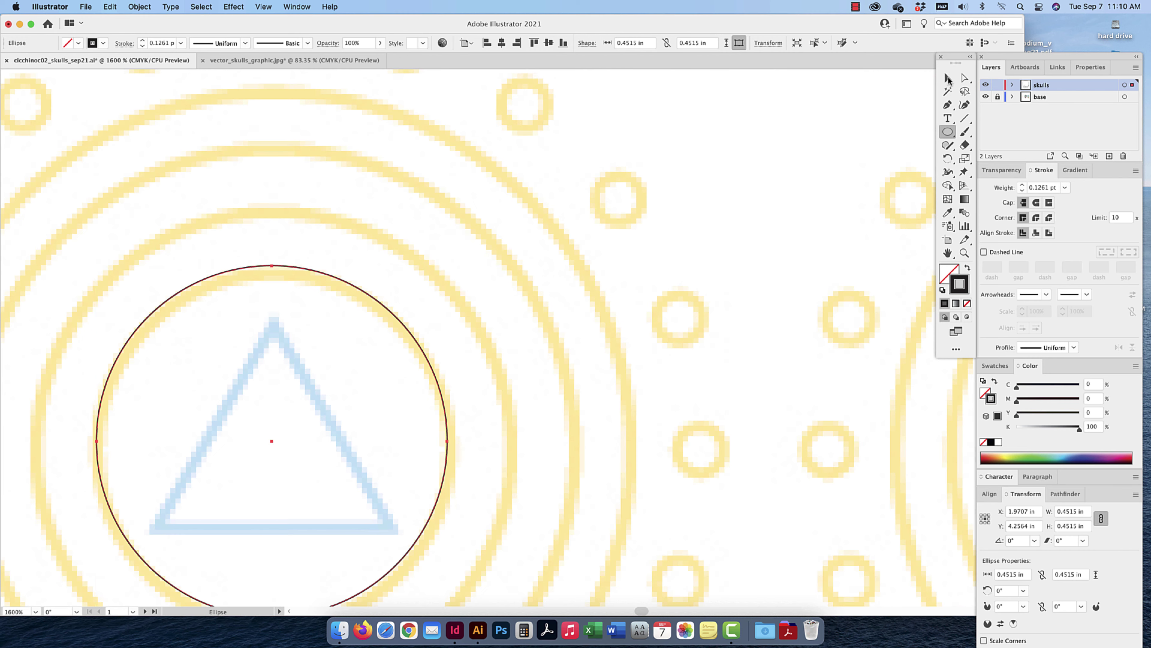
# Move the circle down onto the innermost yellow ring and enlarge it slightly to about 0.455 in wide
pyautogui.click(948, 80)
pyautogui.press('super+minus')
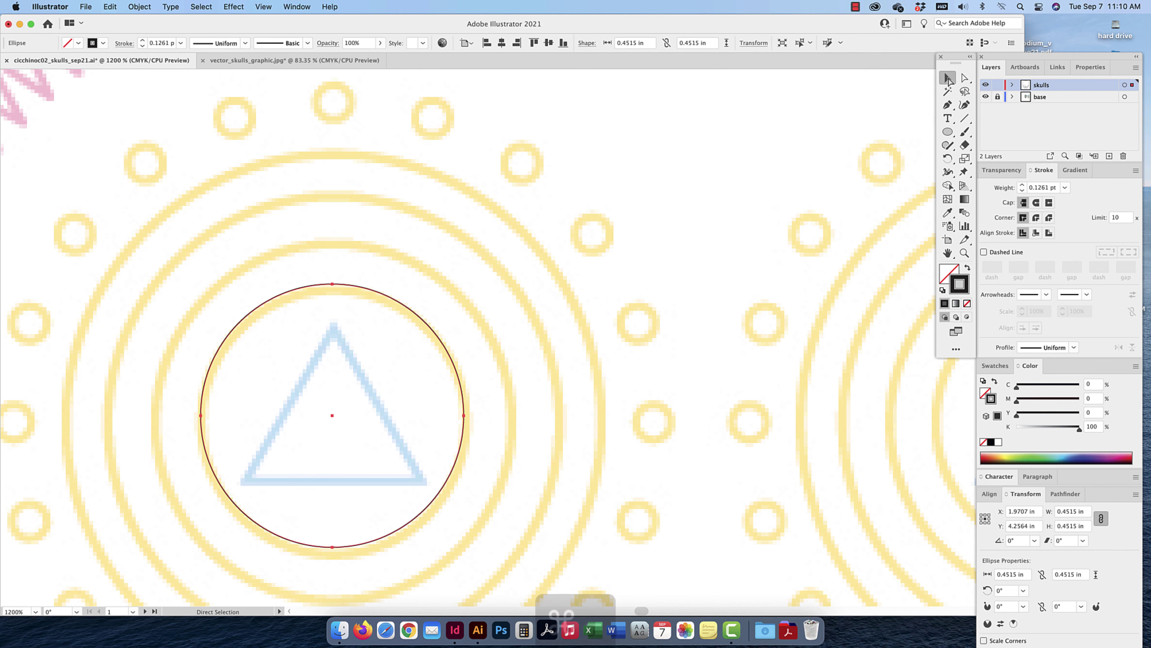
pyautogui.press('super+minus')
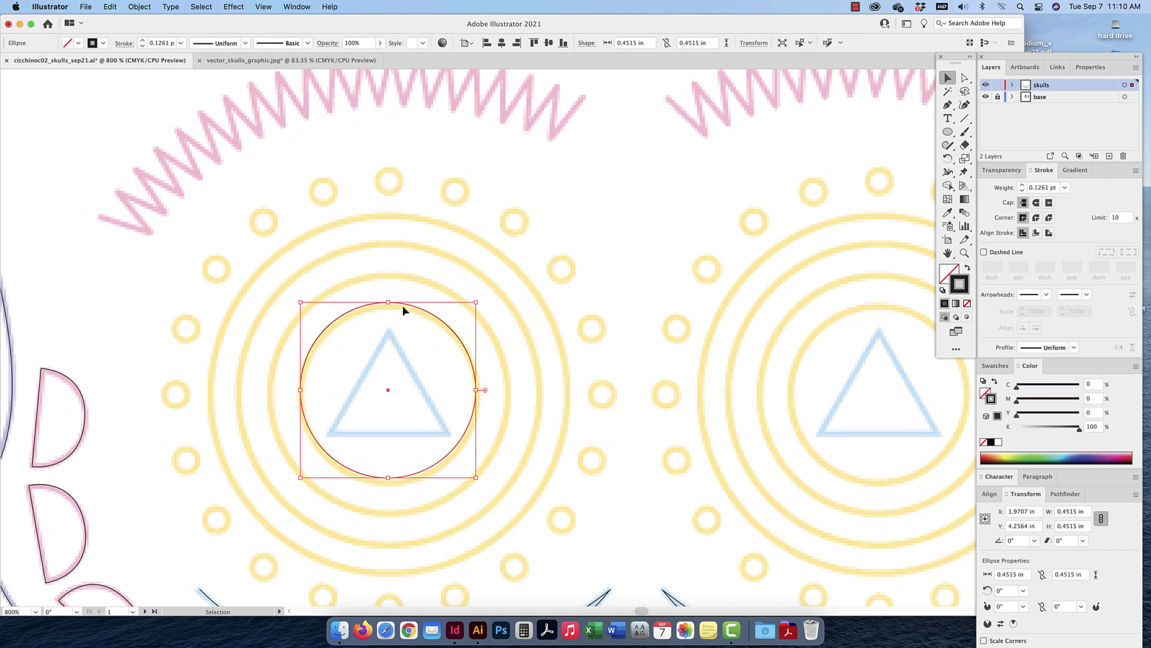
pyautogui.moveTo(402, 304); pyautogui.dragTo(403, 312)
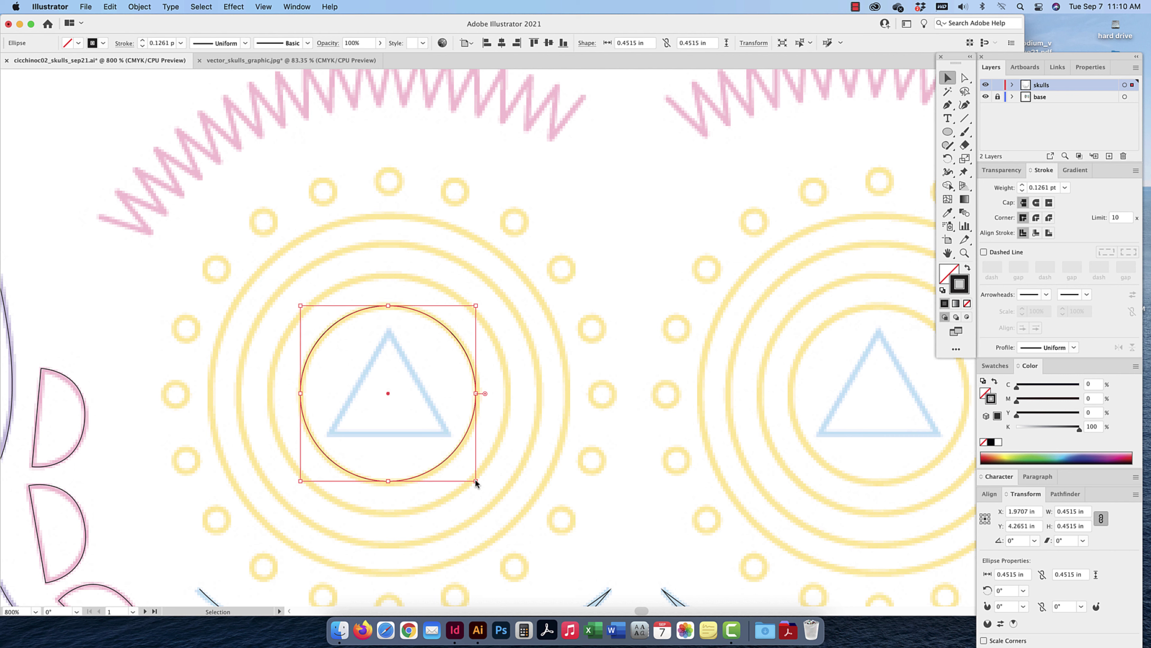
pyautogui.moveTo(475, 481); pyautogui.dragTo(477, 482)
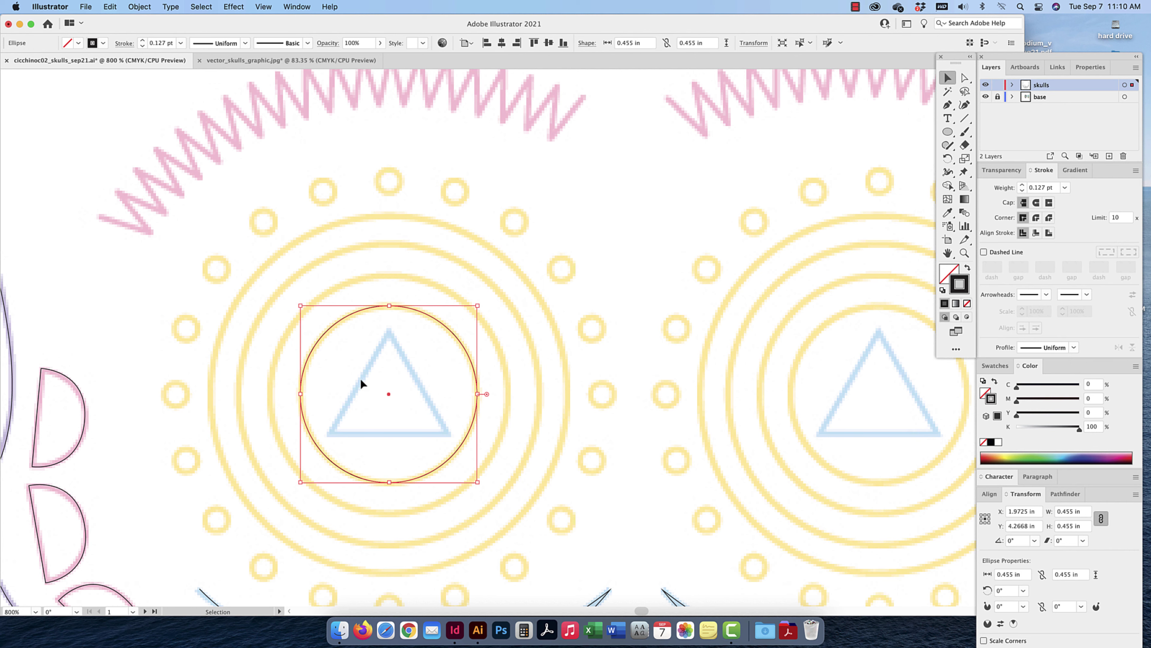
# Try duplicating the inner circle sideways, and undo the copy
pyautogui.scroll(-1, 360, 380)
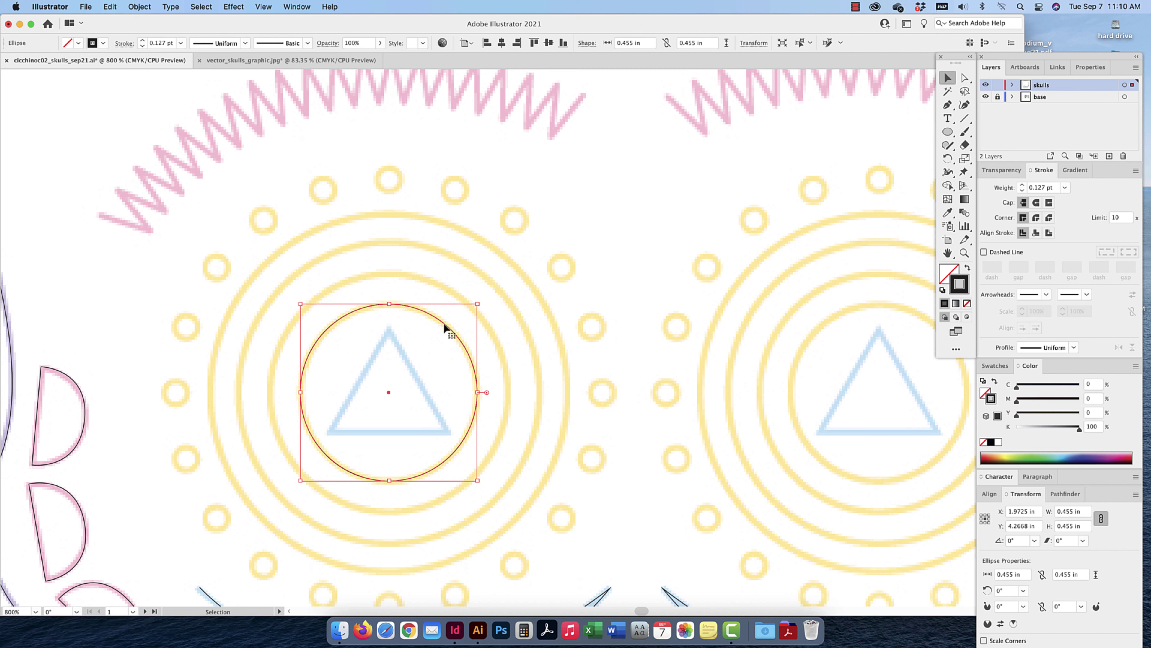
pyautogui.moveTo(443, 323); pyautogui.dragTo(521, 326)
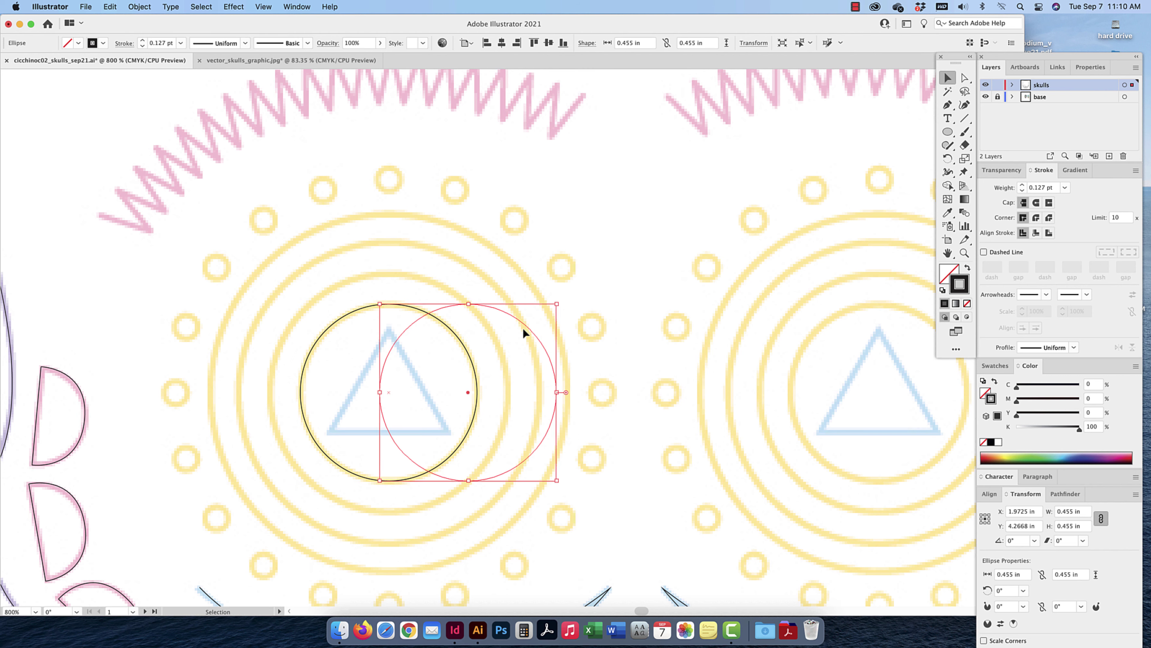
pyautogui.press('super+z')
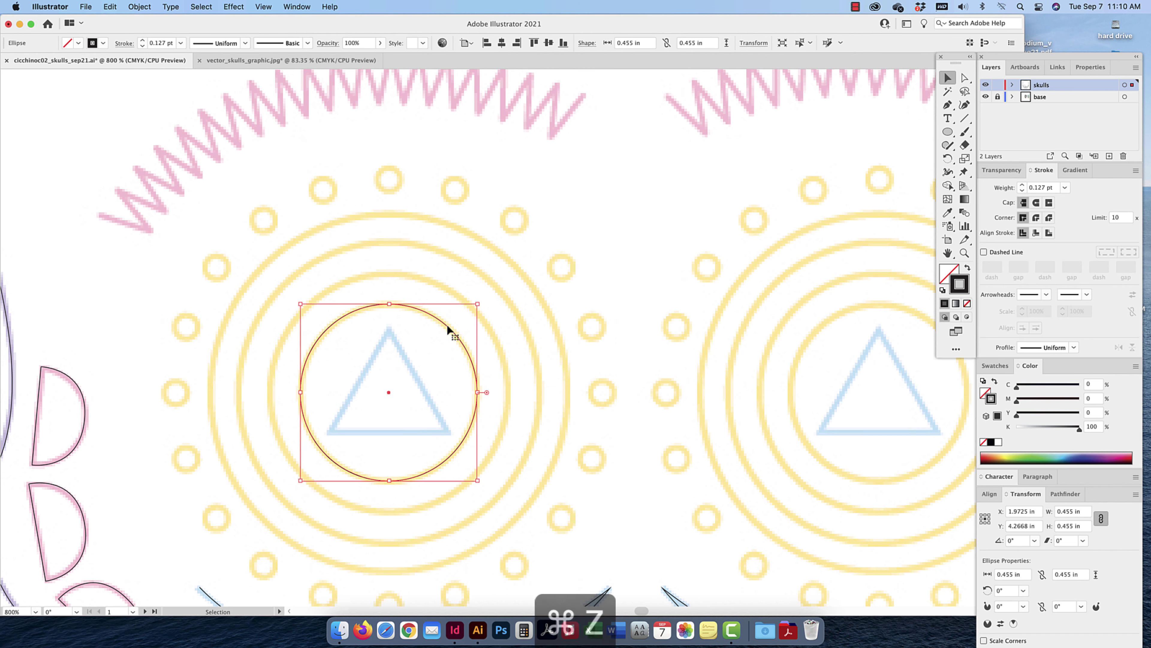
# Copy the circle, paste it in front, and scale the copy from its center to about 0.61 in over the second yellow ring
pyautogui.click(110, 6)
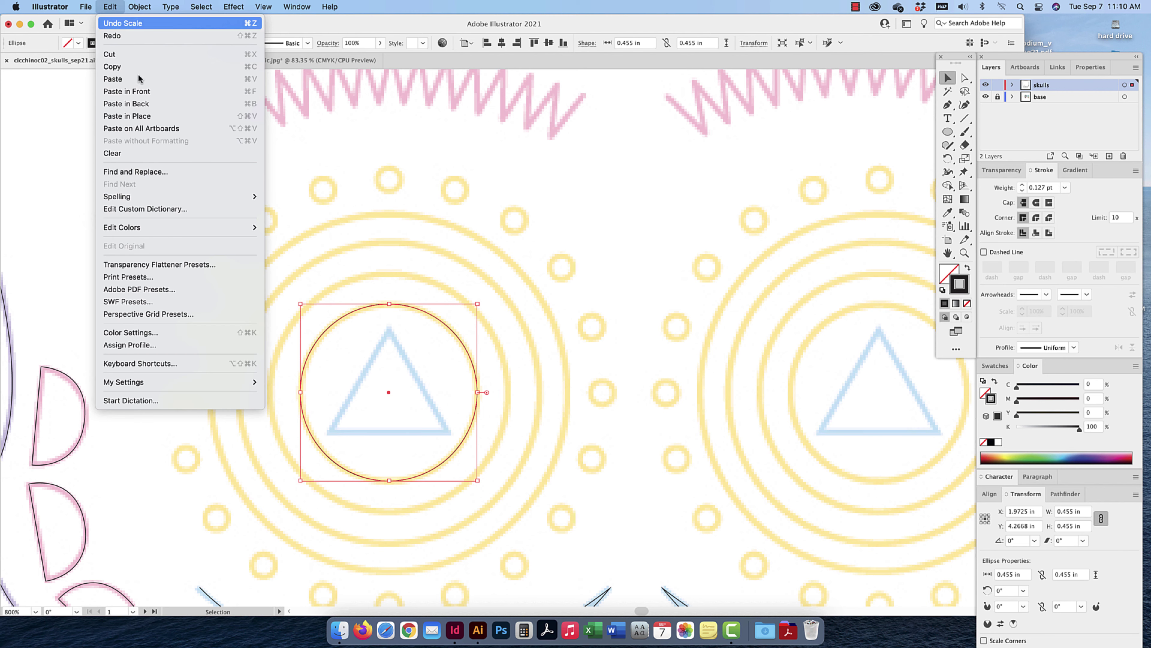
pyautogui.click(147, 93)
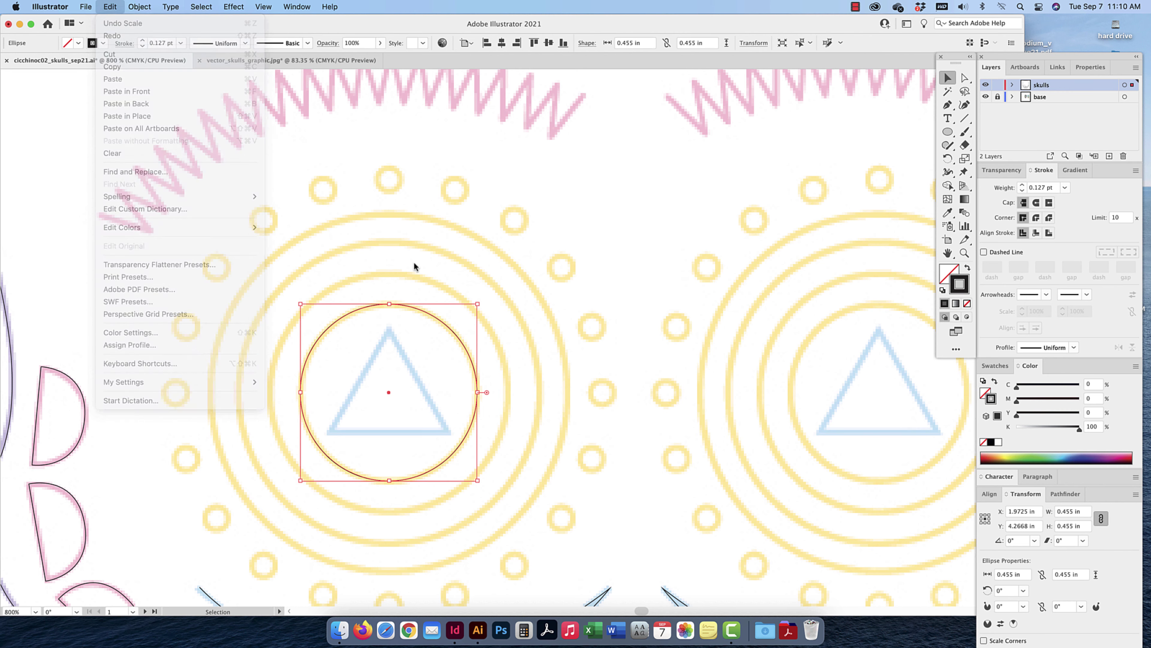
pyautogui.press('super+c')
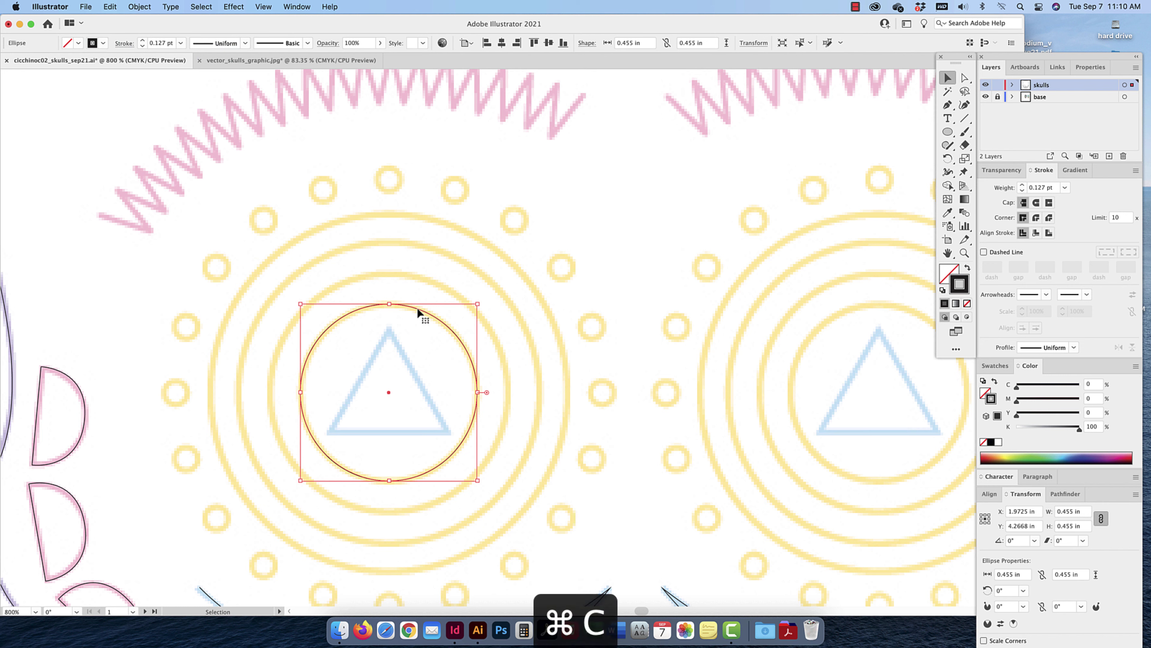
pyautogui.press('super+f')
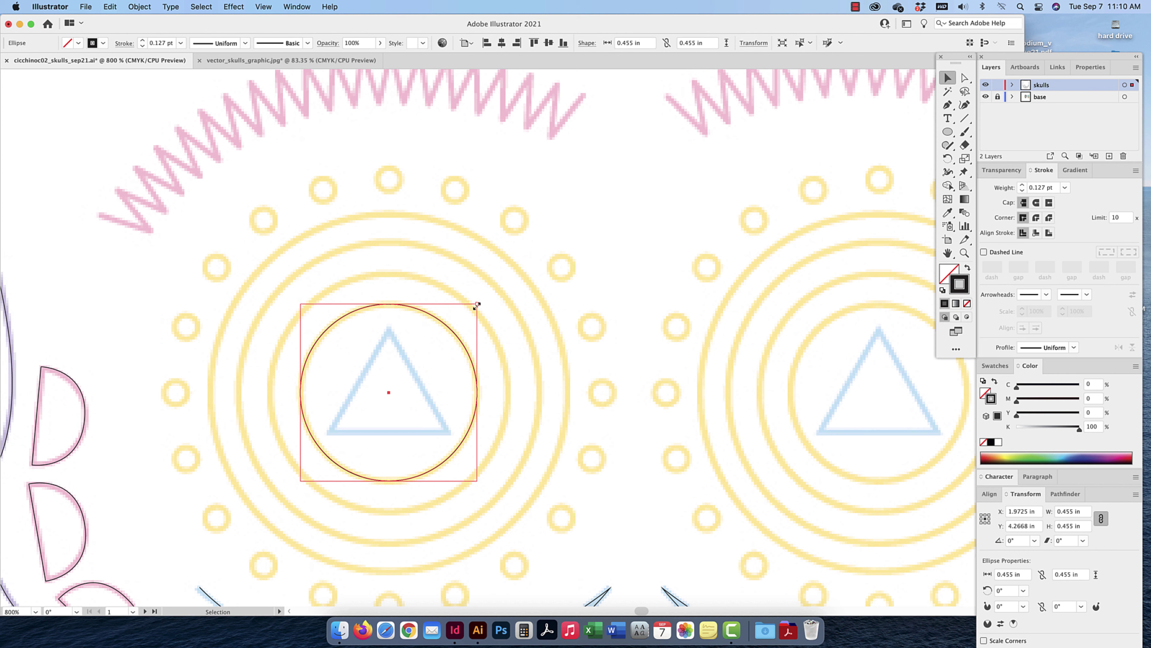
pyautogui.moveTo(478, 304); pyautogui.dragTo(509, 271)
pyautogui.hscroll(-1, 510, 270)
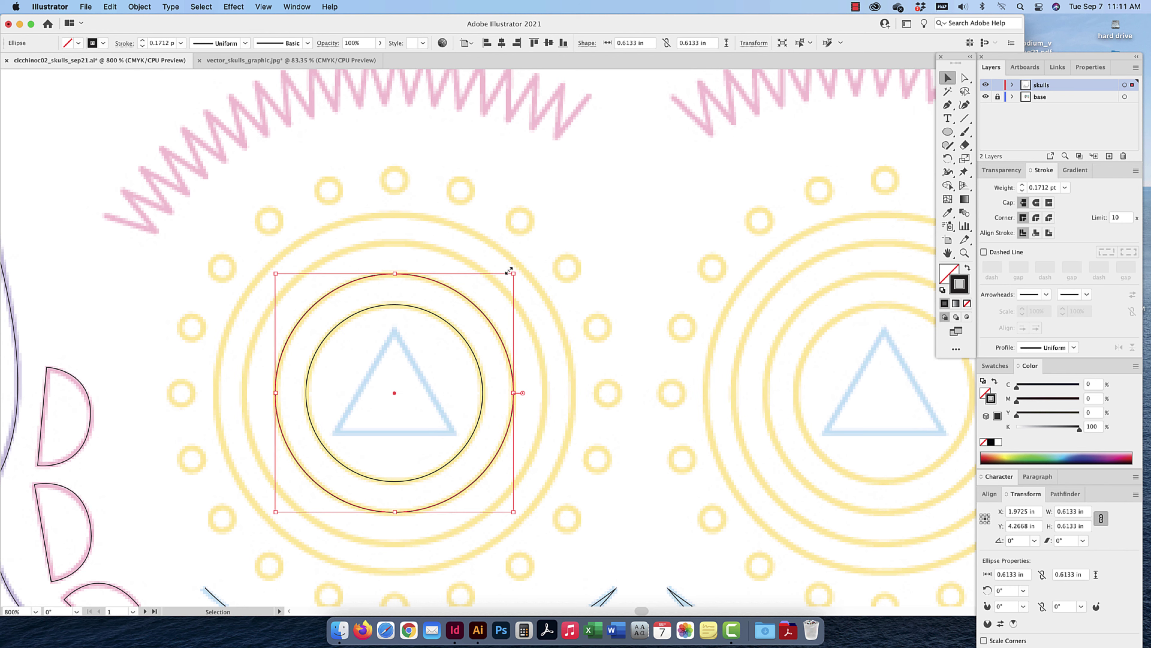
# Add two more centered copies in front, scaled to about 0.78 in and 0.92 in over the third and outermost yellow rings
pyautogui.press('super+c')
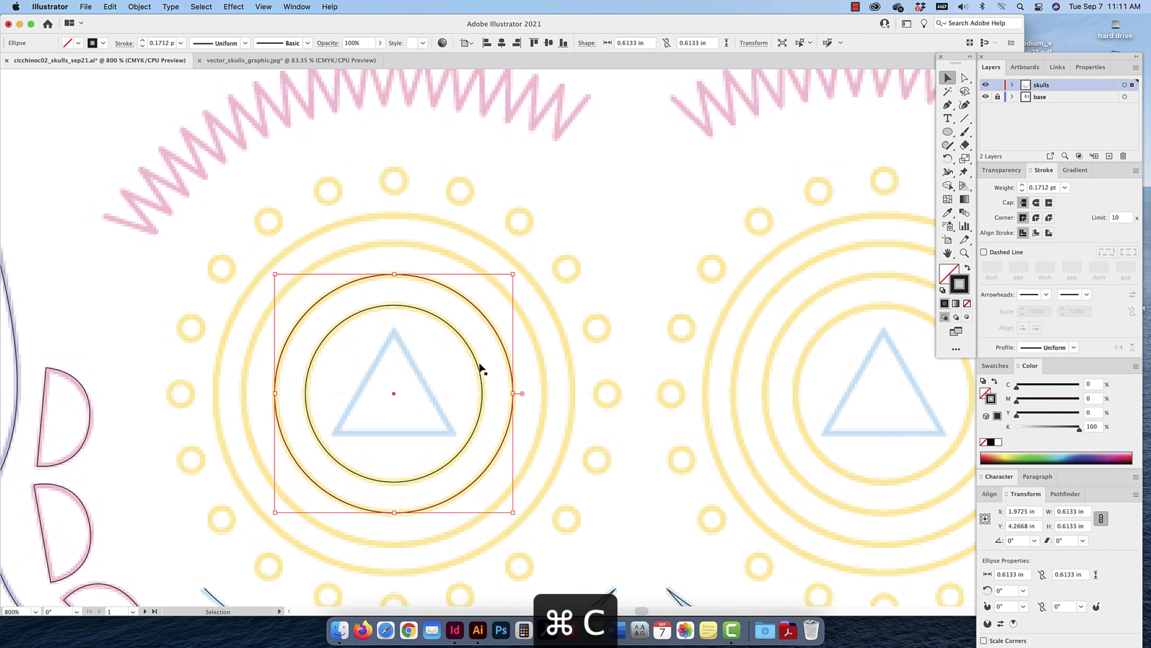
pyautogui.press('super+f')
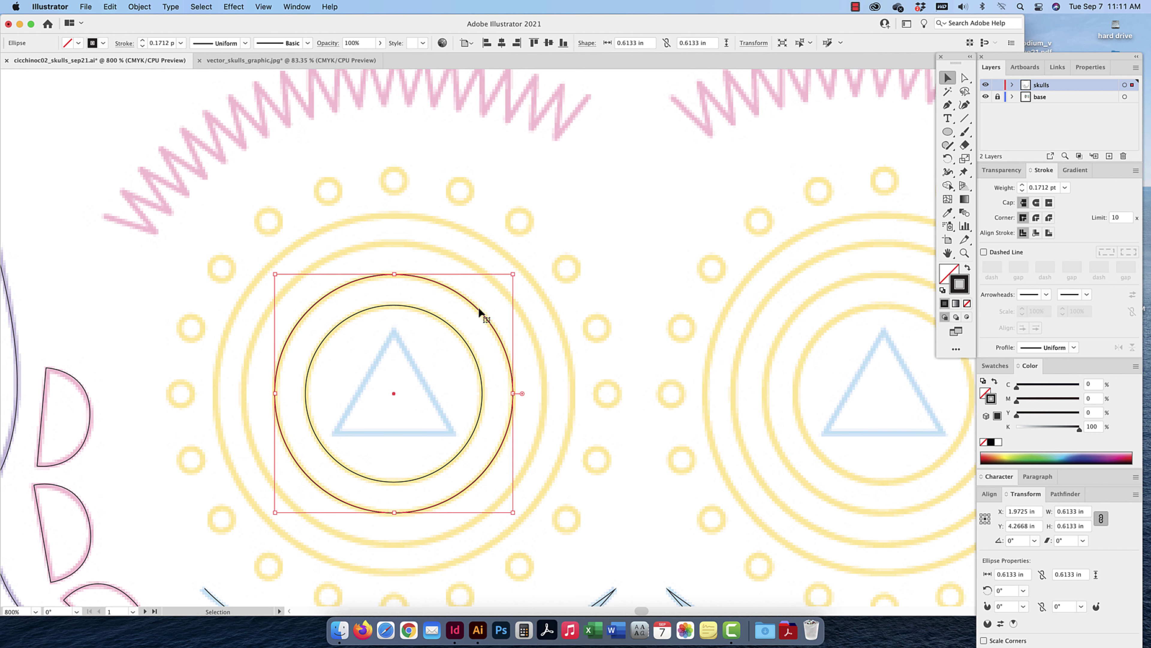
pyautogui.moveTo(513, 274); pyautogui.dragTo(547, 243)
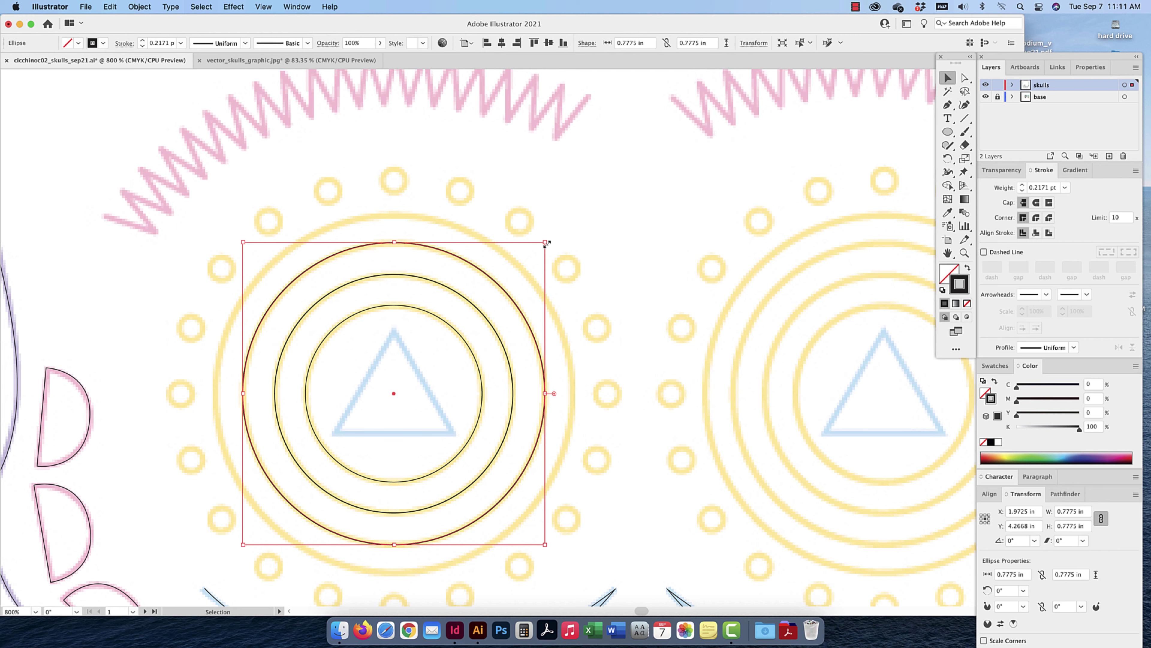
pyautogui.press('super+c')
pyautogui.press('super+f')
pyautogui.moveTo(545, 243); pyautogui.dragTo(576, 217)
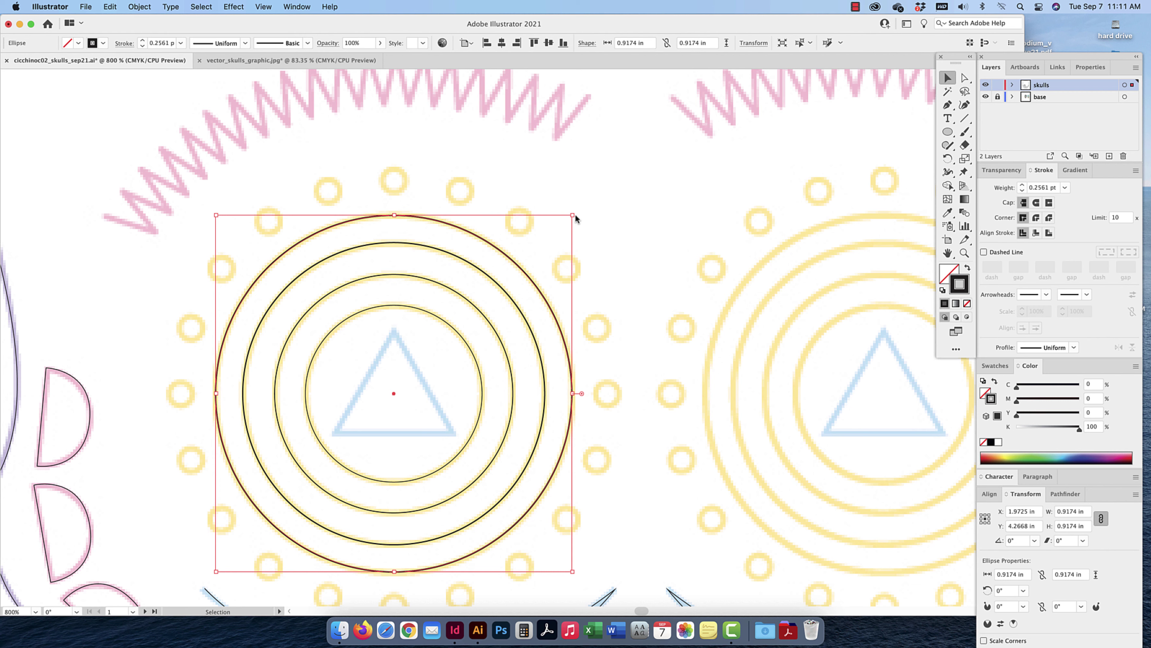
# Set the stroke weight of all four circles to 1 pt and duplicate them onto the right eye's yellow rings
pyautogui.click(523, 196)
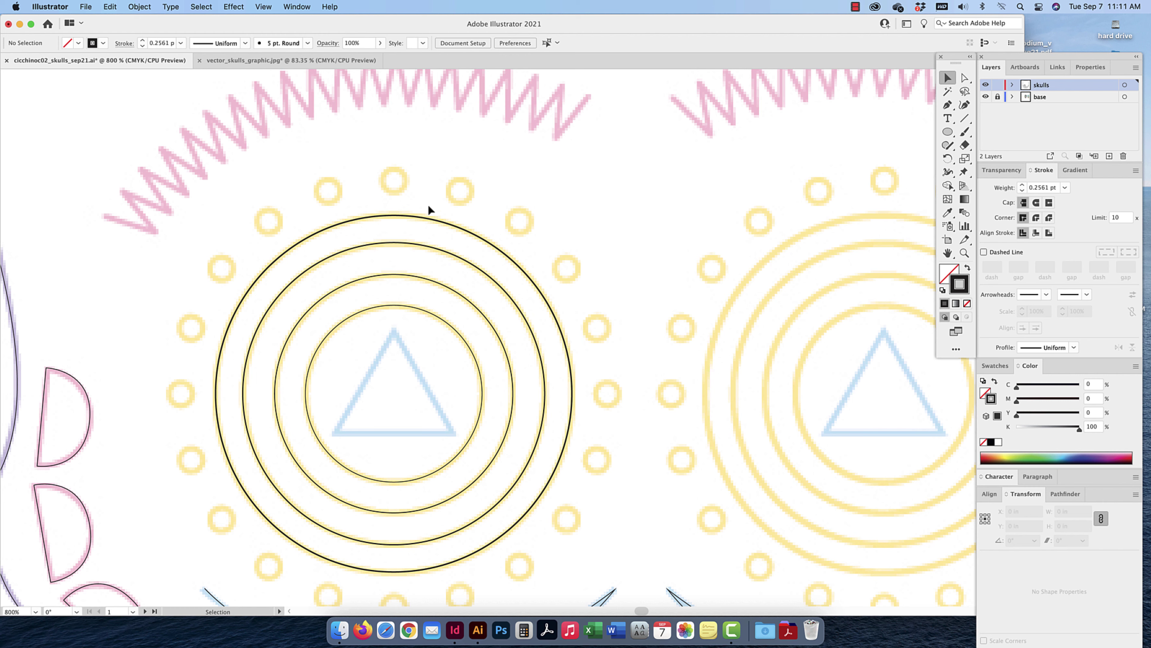
pyautogui.moveTo(427, 194); pyautogui.dragTo(413, 368)
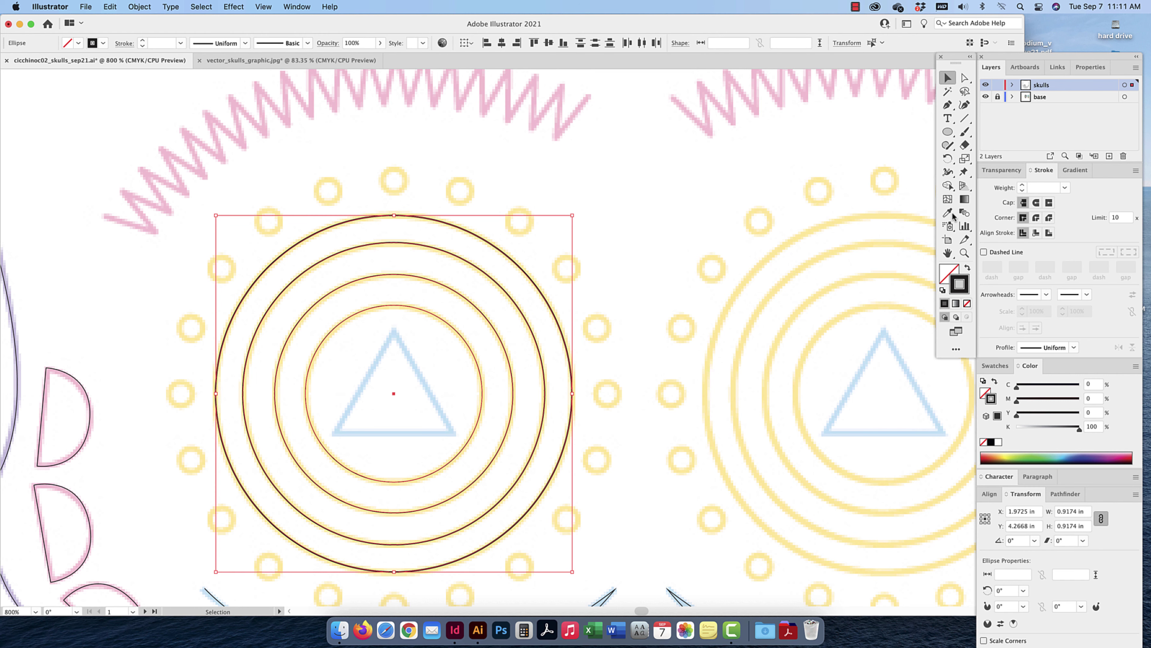
pyautogui.click(1042, 187)
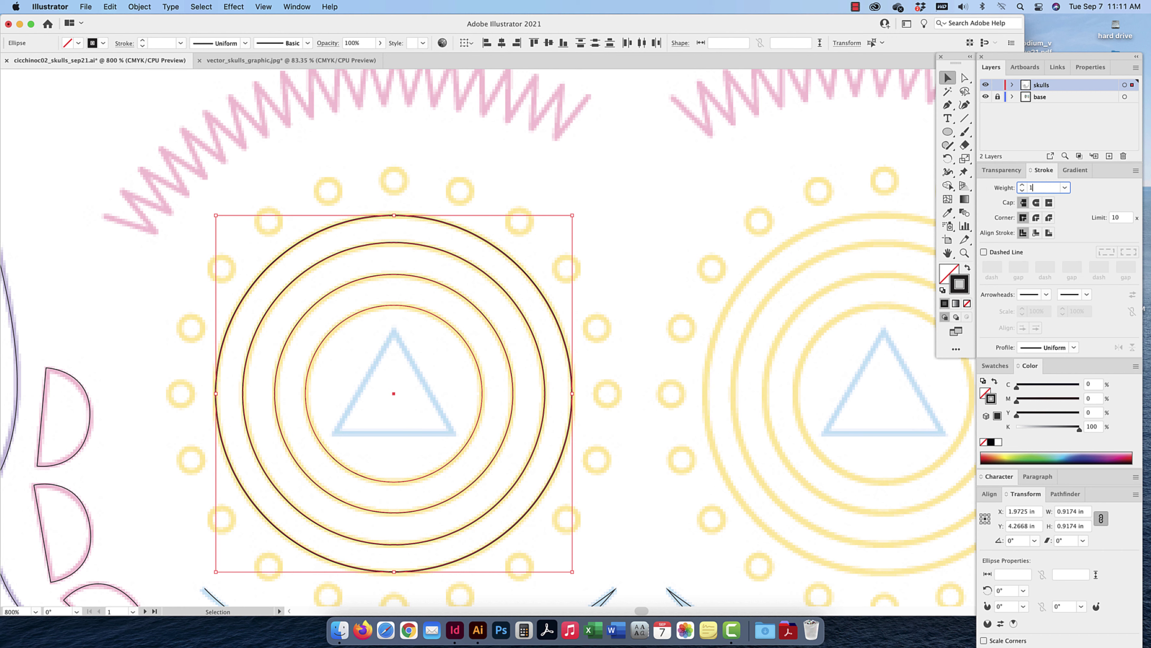
pyautogui.press('Return')
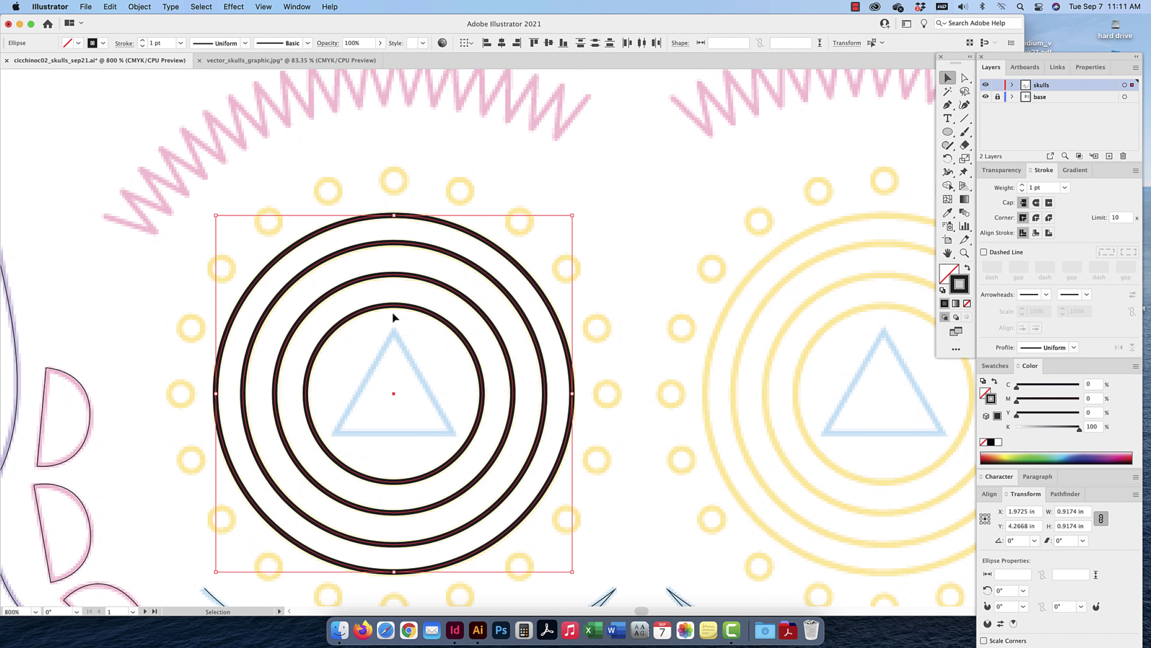
pyautogui.moveTo(367, 310); pyautogui.dragTo(861, 316)
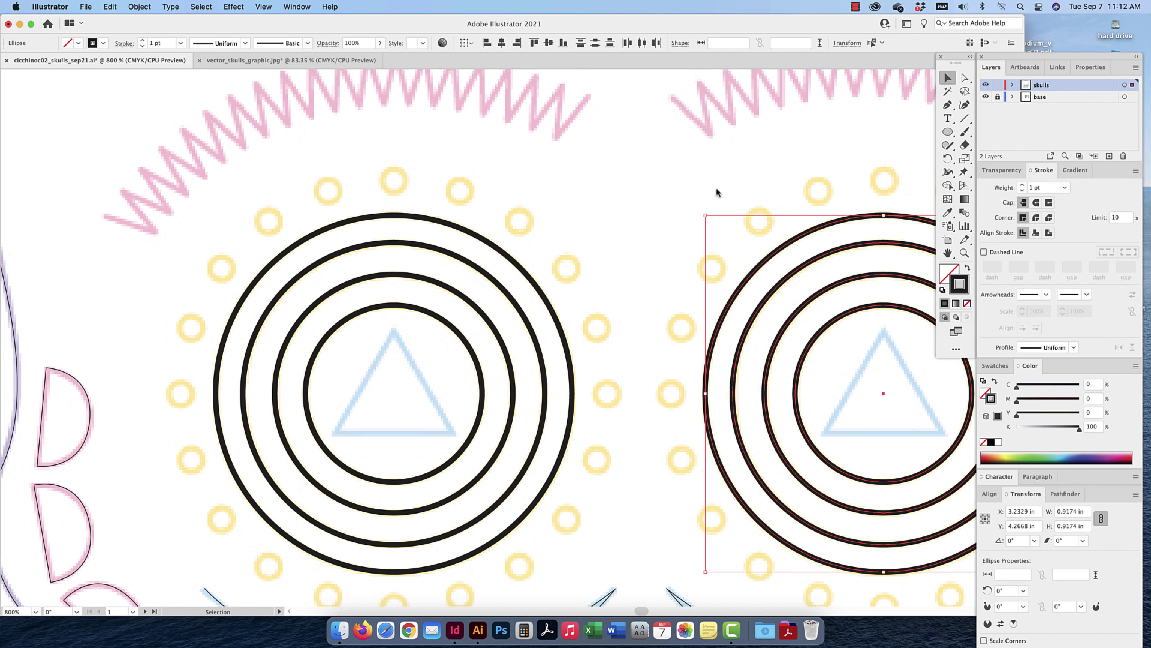
# Trace the blue triangle in the left eye as a closed path with the Pen tool
pyautogui.click(950, 105)
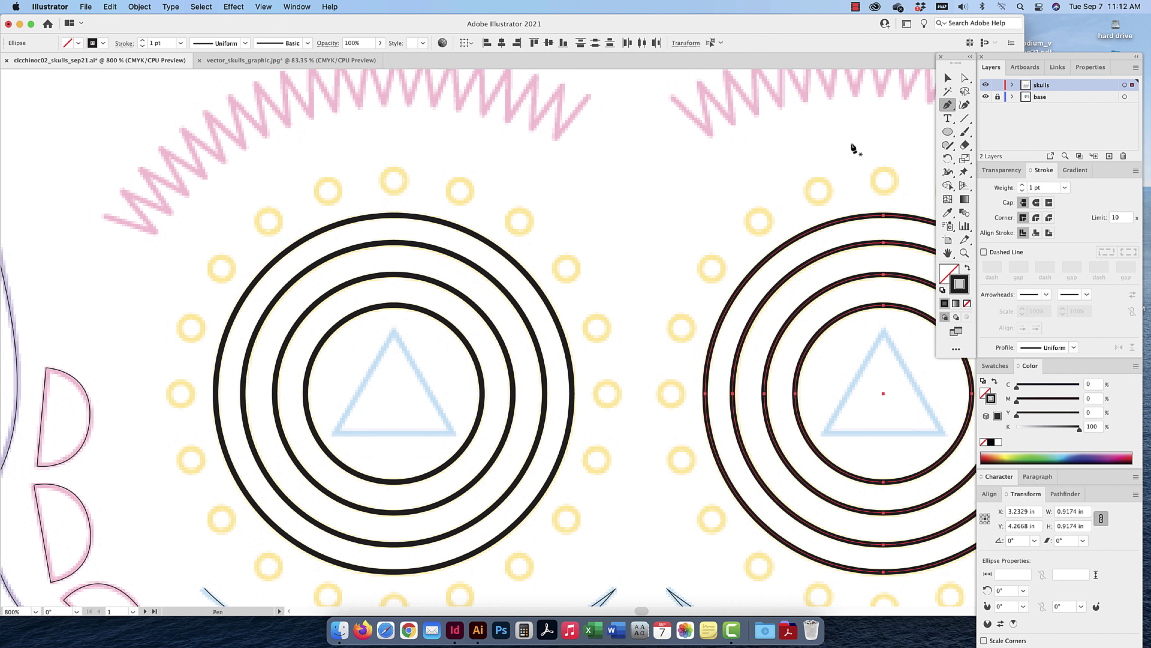
pyautogui.click(393, 333)
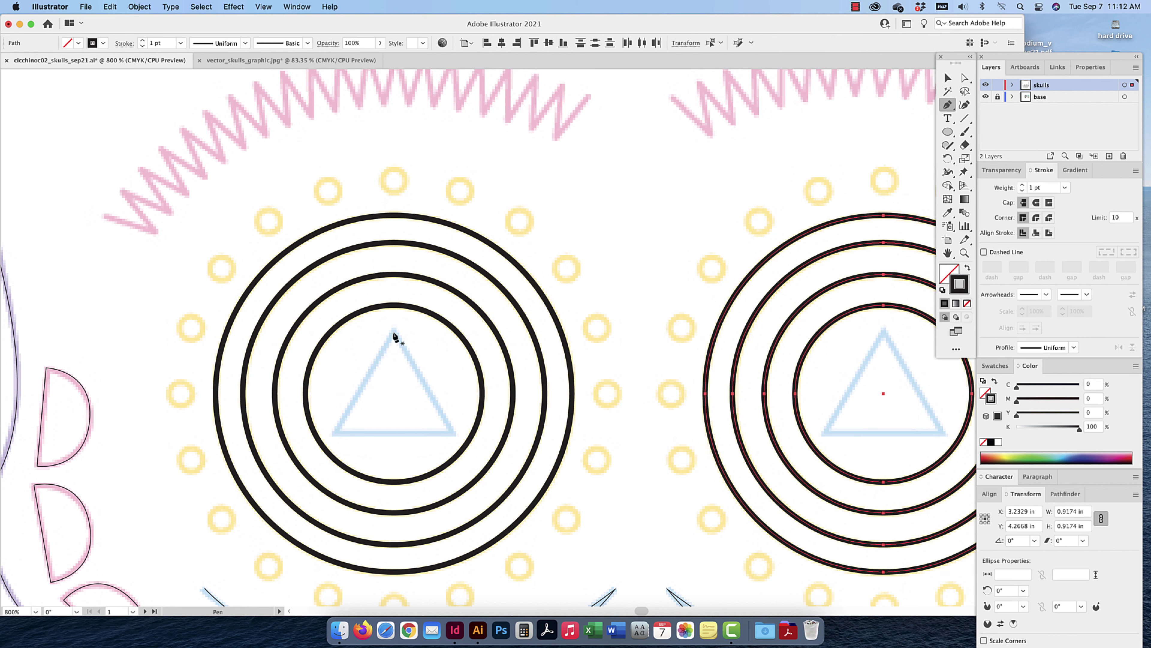
pyautogui.click(335, 433)
pyautogui.click(452, 435)
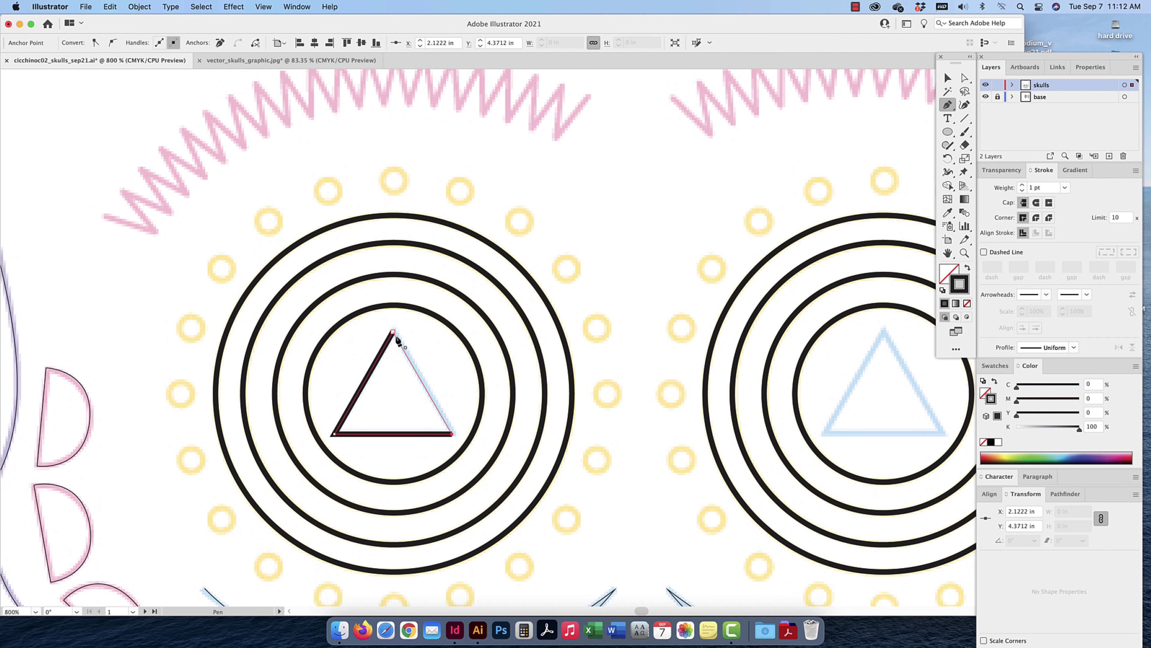
pyautogui.click(394, 333)
pyautogui.click(947, 78)
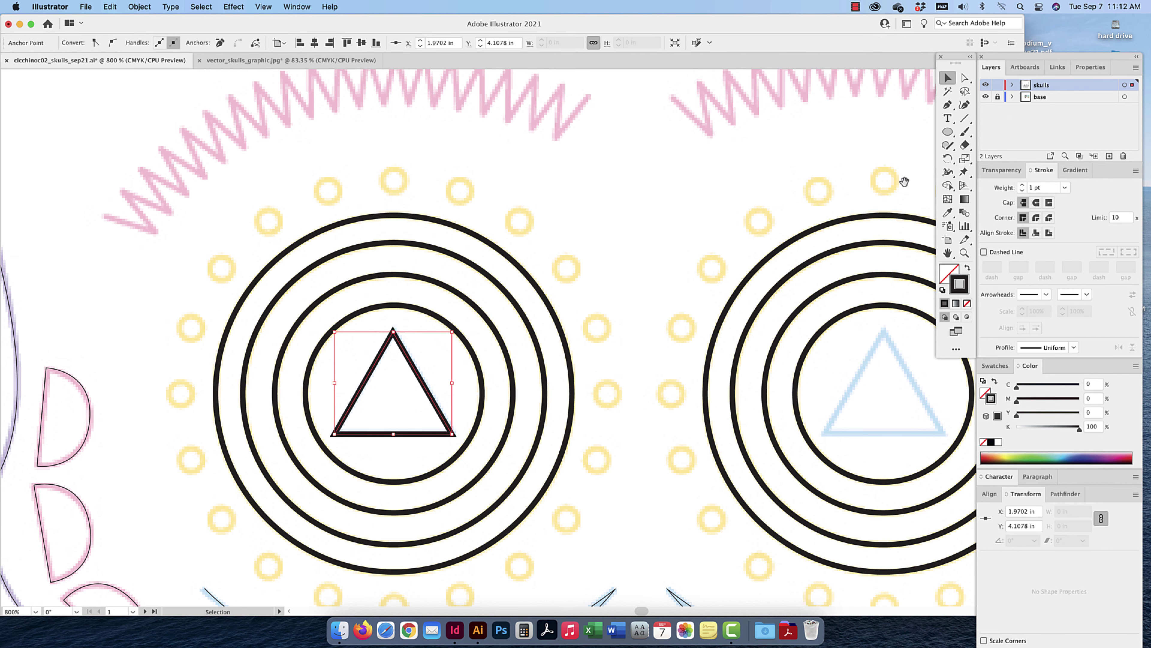
# Draw a three-sided upright triangle about 0.29 in wide with the Star tool over the right eye's blue triangle
pyautogui.hscroll(10, 581, 381)
pyautogui.moveTo(947, 132); pyautogui.dragTo(984, 191)
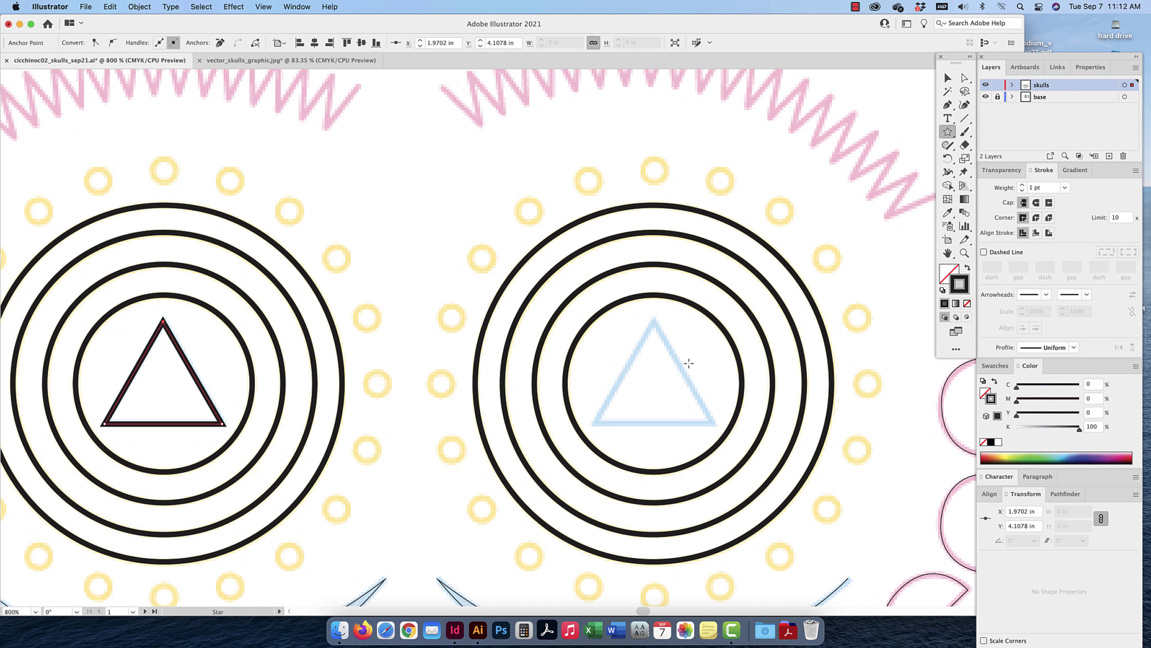
pyautogui.moveTo(651, 384); pyautogui.dragTo(723, 361)
pyautogui.press('Down')
pyautogui.press('Down')
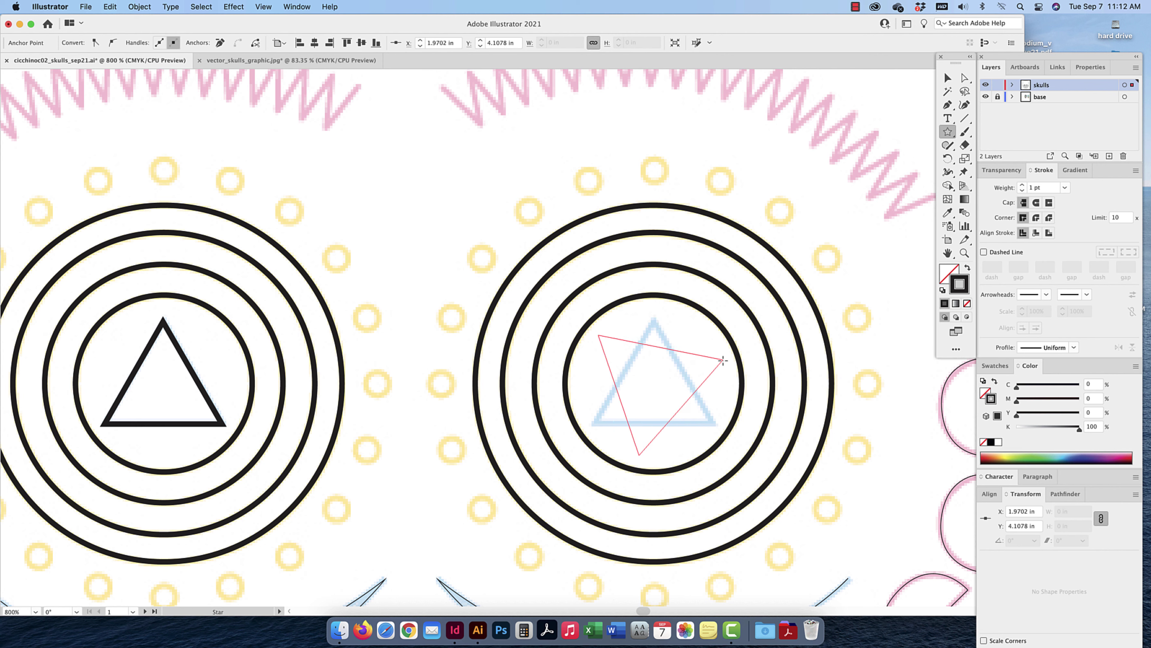
pyautogui.press('Up')
pyautogui.press('Up')
pyautogui.press('Up')
pyautogui.press('Up')
pyautogui.press('Up')
pyautogui.press('Up')
pyautogui.press('Up')
pyautogui.press('Up')
pyautogui.moveTo(723, 361)
pyautogui.mouseDown()
pyautogui.moveTo(721, 423)
pyautogui.moveTo(708, 421)
pyautogui.mouseUp()
pyautogui.press('Down')
pyautogui.press('Down')
pyautogui.press('Down')
pyautogui.press('Down')
pyautogui.press('Down')
pyautogui.press('Down')
pyautogui.press('Down')
pyautogui.press('Down')
pyautogui.click(948, 79)
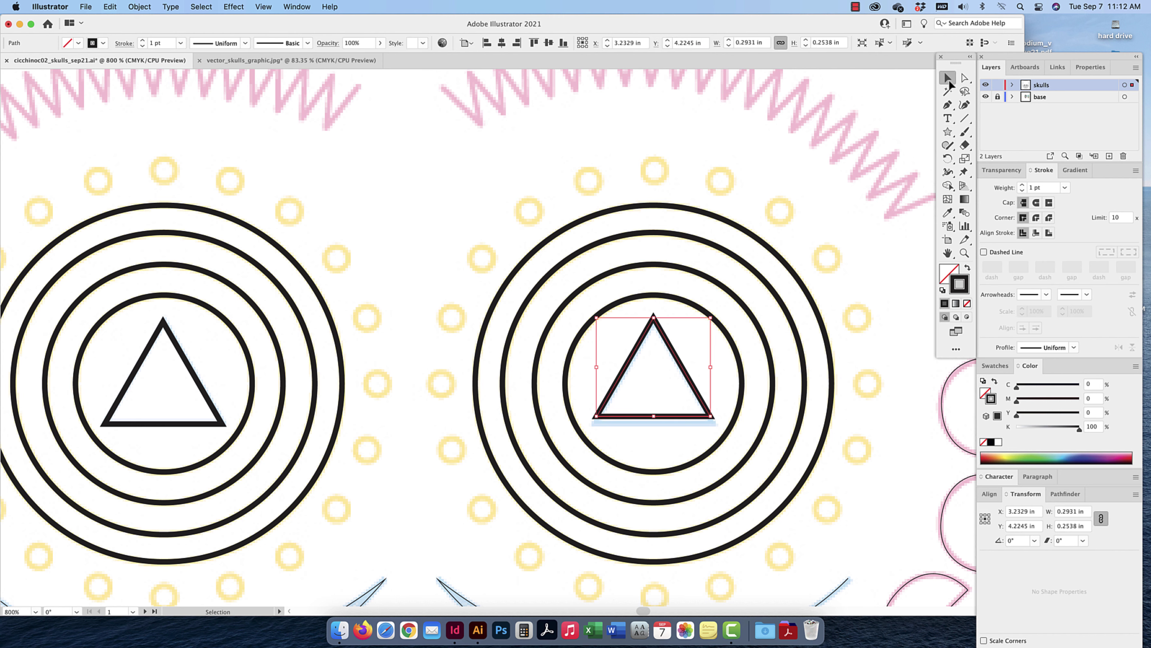
# Stretch the base and tip of the right eye's triangle to match the blue template, and set its stroke weight to 0.125 pt
pyautogui.moveTo(654, 416); pyautogui.dragTo(654, 424)
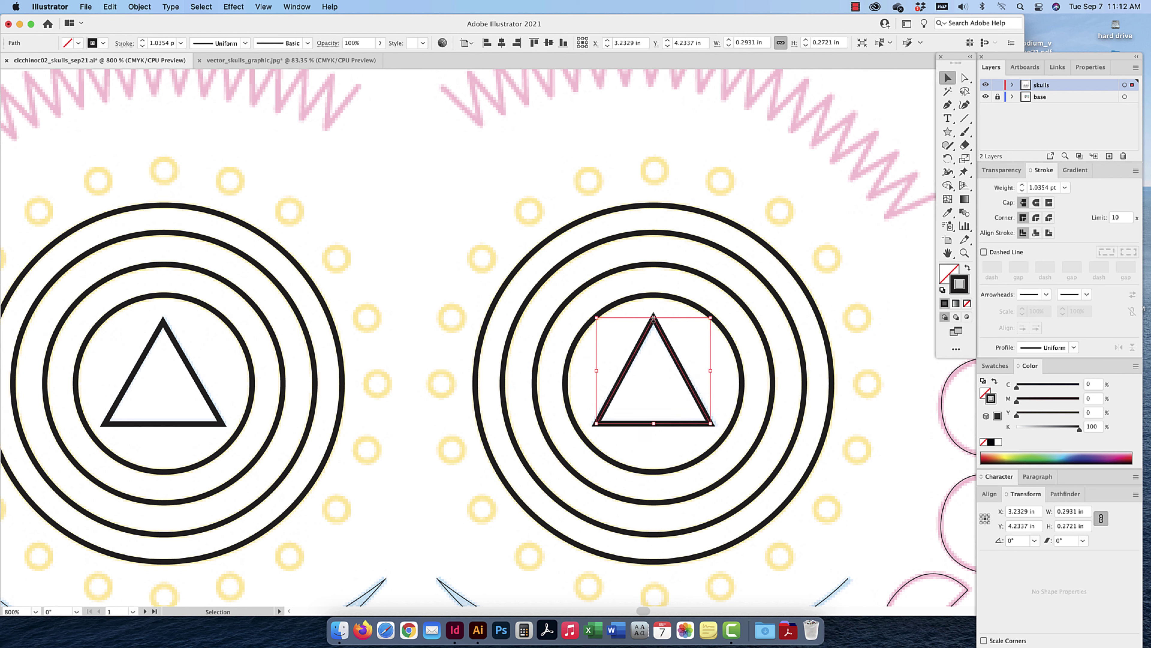
pyautogui.click(1057, 188)
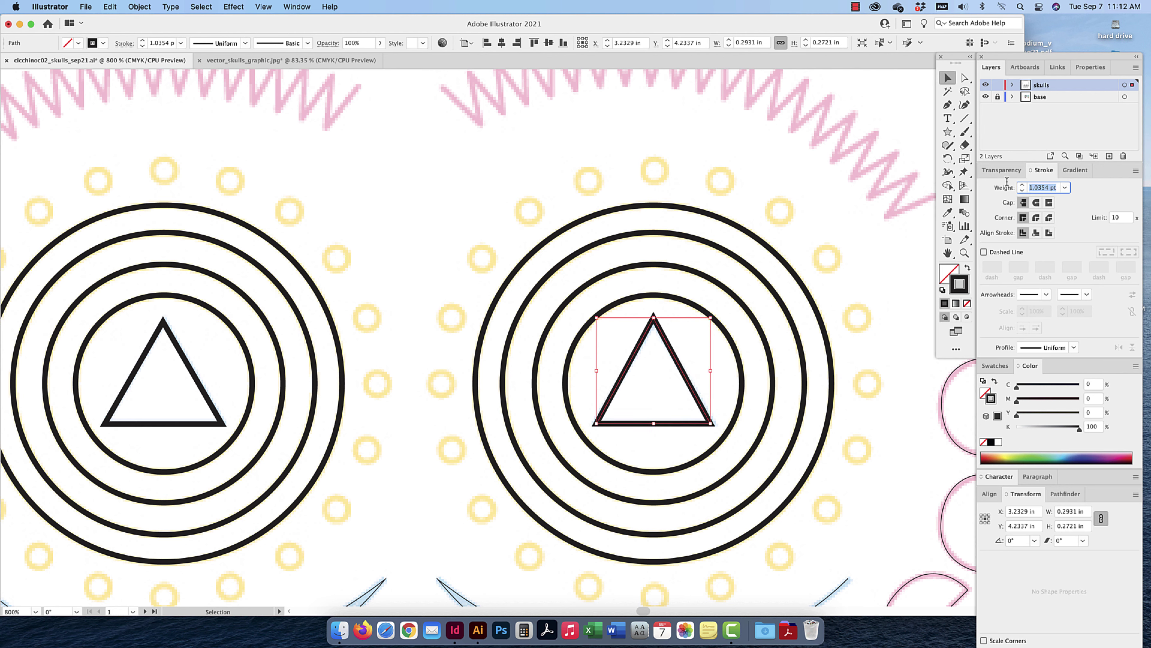
pyautogui.write('0.125')
pyautogui.press('Return')
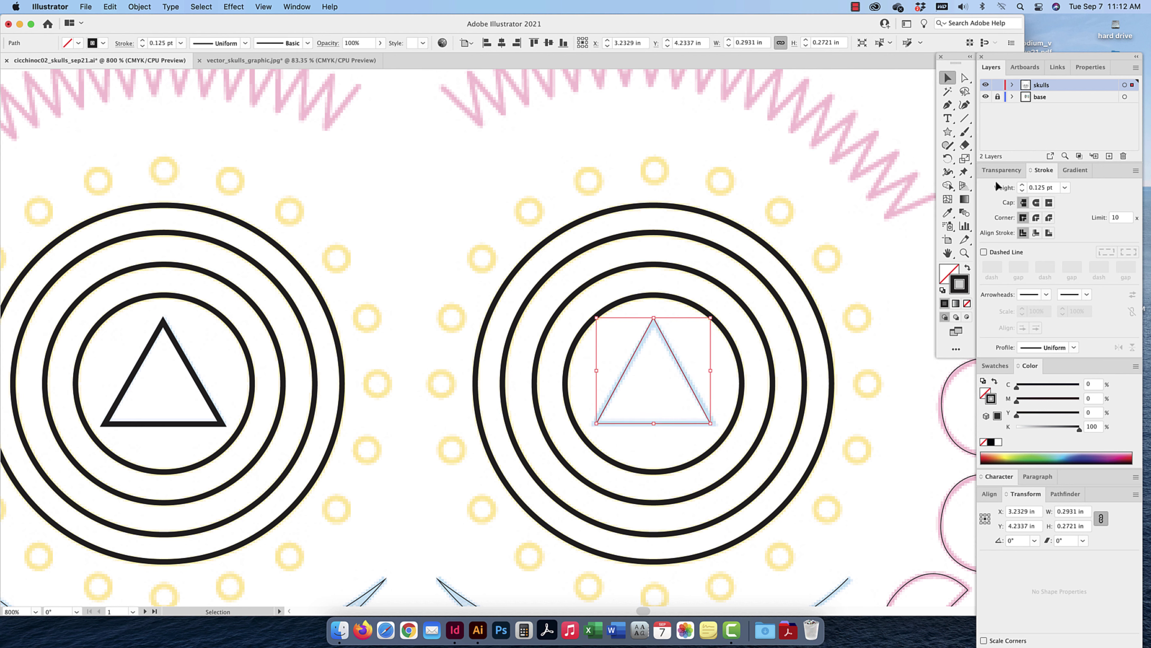
pyautogui.moveTo(653, 318); pyautogui.dragTo(654, 321)
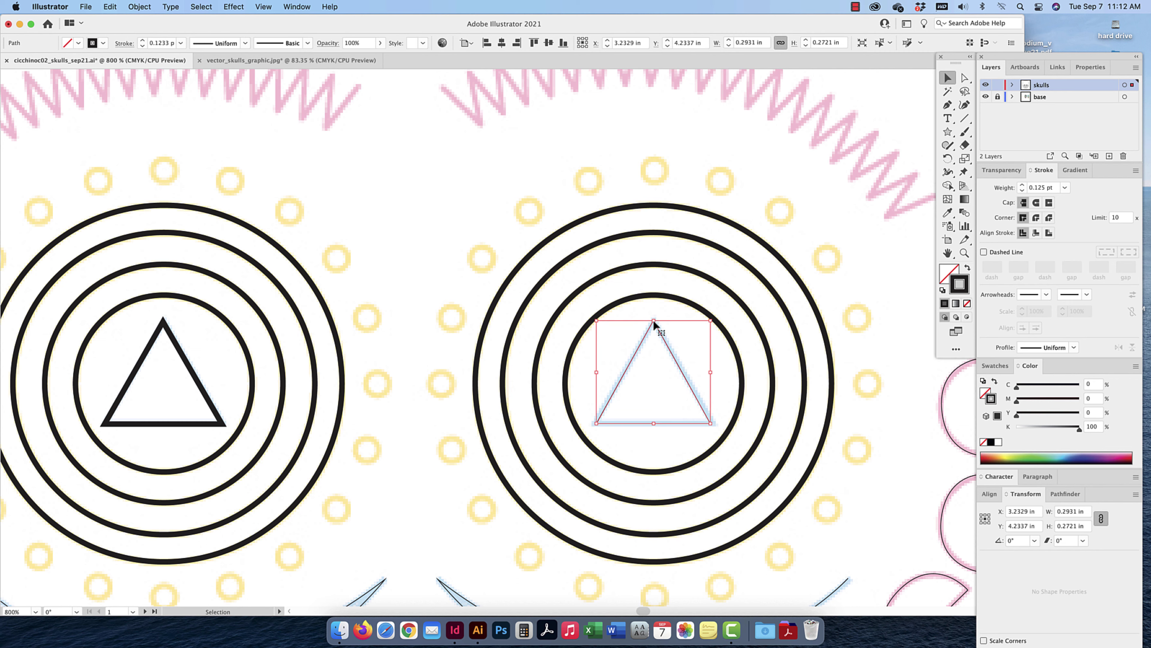
pyautogui.click(438, 261)
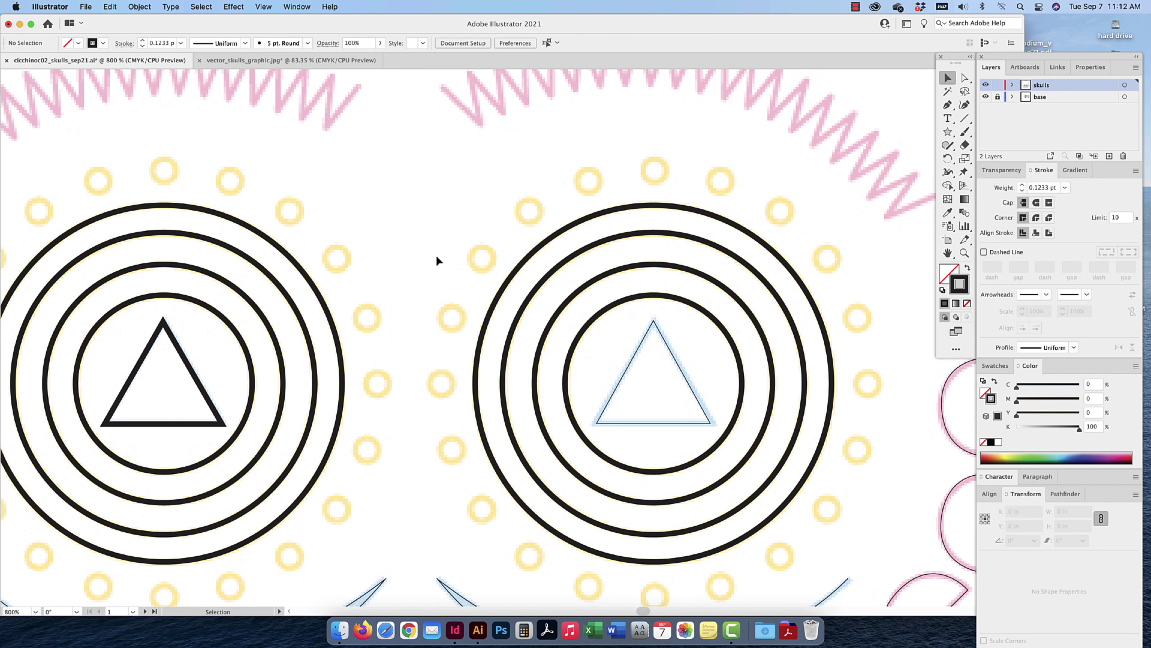
# Draw a circle about 0.064 in wide over the small yellow ring just right of the topmost one around the left eye
pyautogui.moveTo(470, 294); pyautogui.dragTo(530, 244)
pyautogui.moveTo(581, 241); pyautogui.dragTo(597, 254)
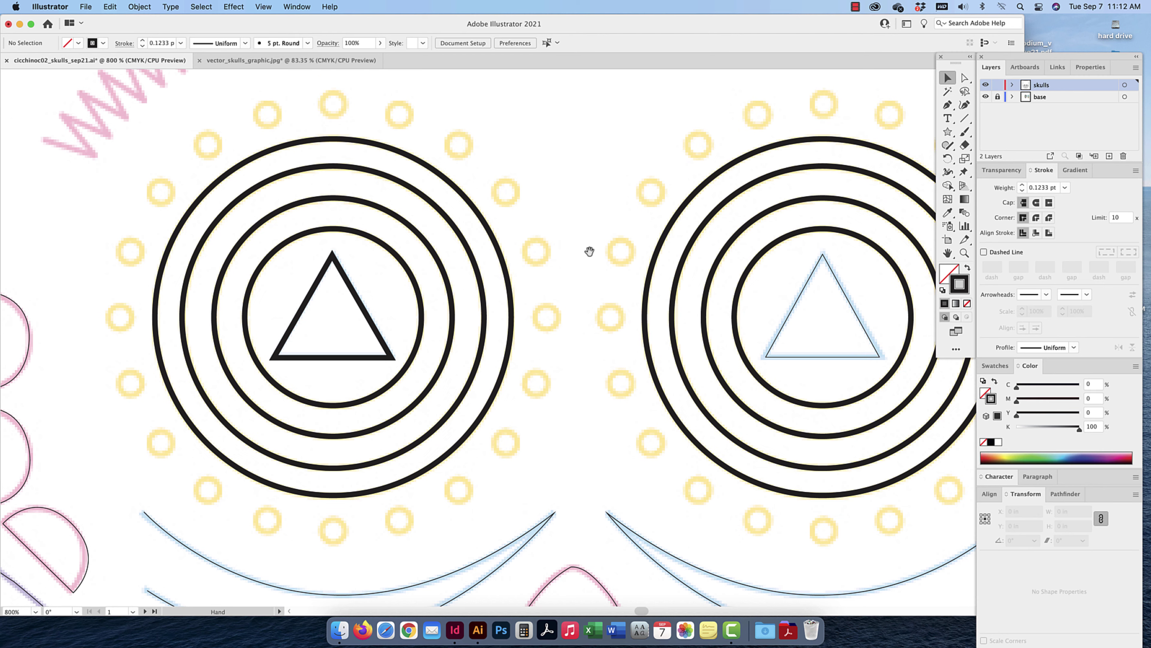
pyautogui.click(947, 132)
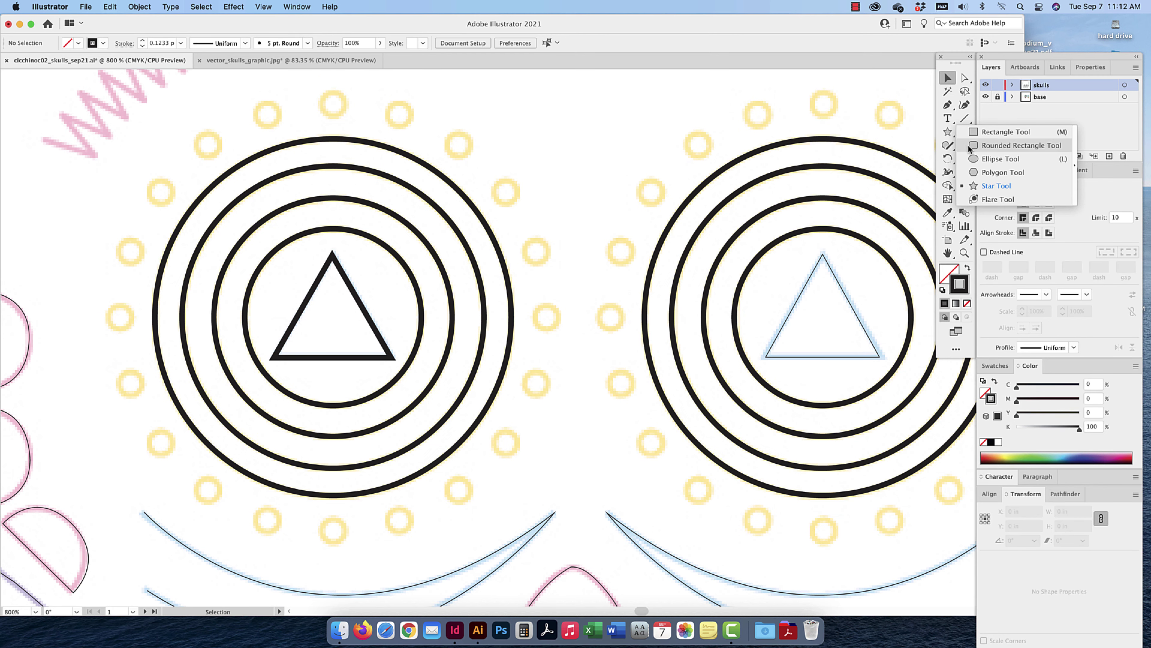
pyautogui.click(1001, 158)
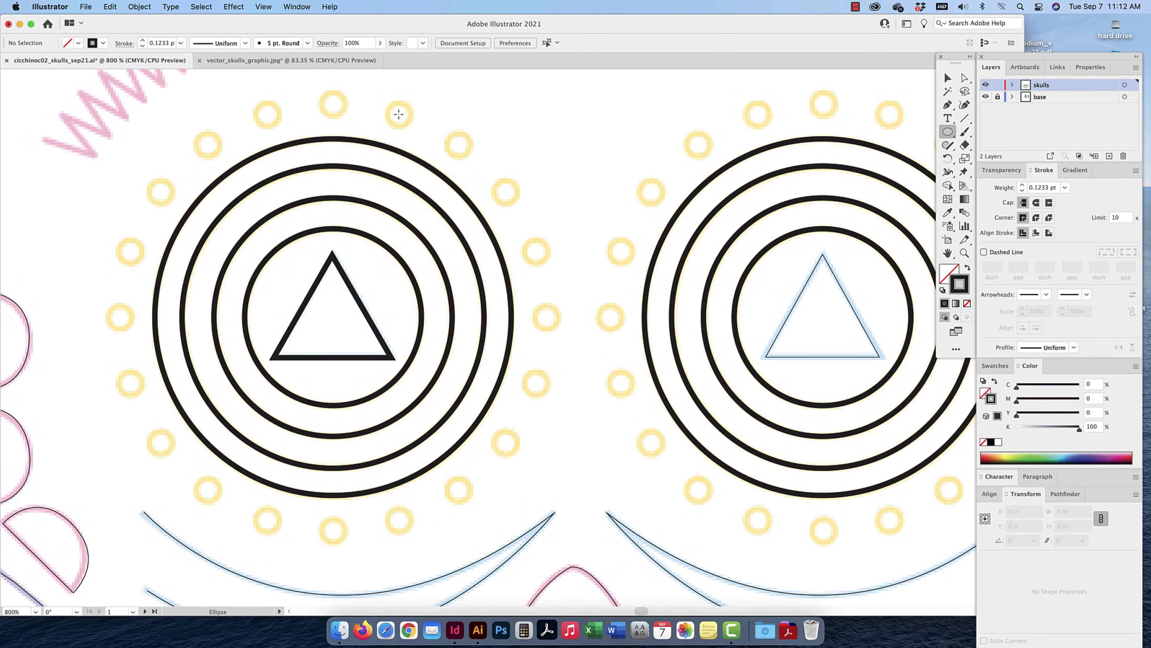
pyautogui.moveTo(399, 115); pyautogui.dragTo(406, 102)
pyautogui.click(948, 78)
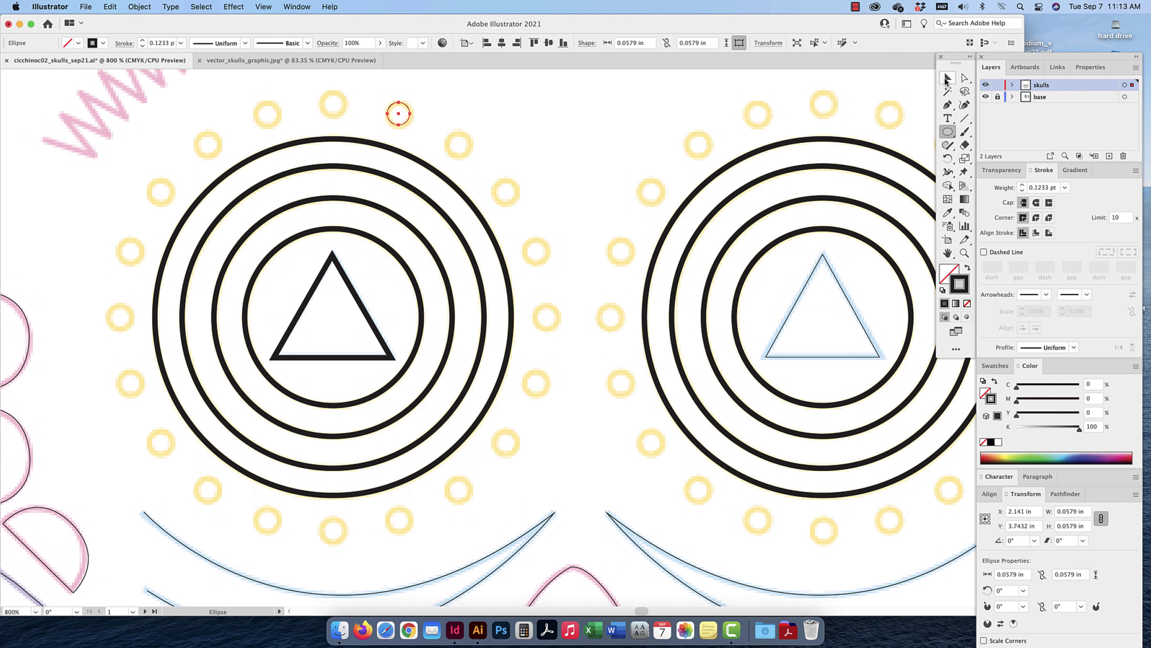
pyautogui.moveTo(410, 114); pyautogui.dragTo(412, 114)
pyautogui.click(460, 130)
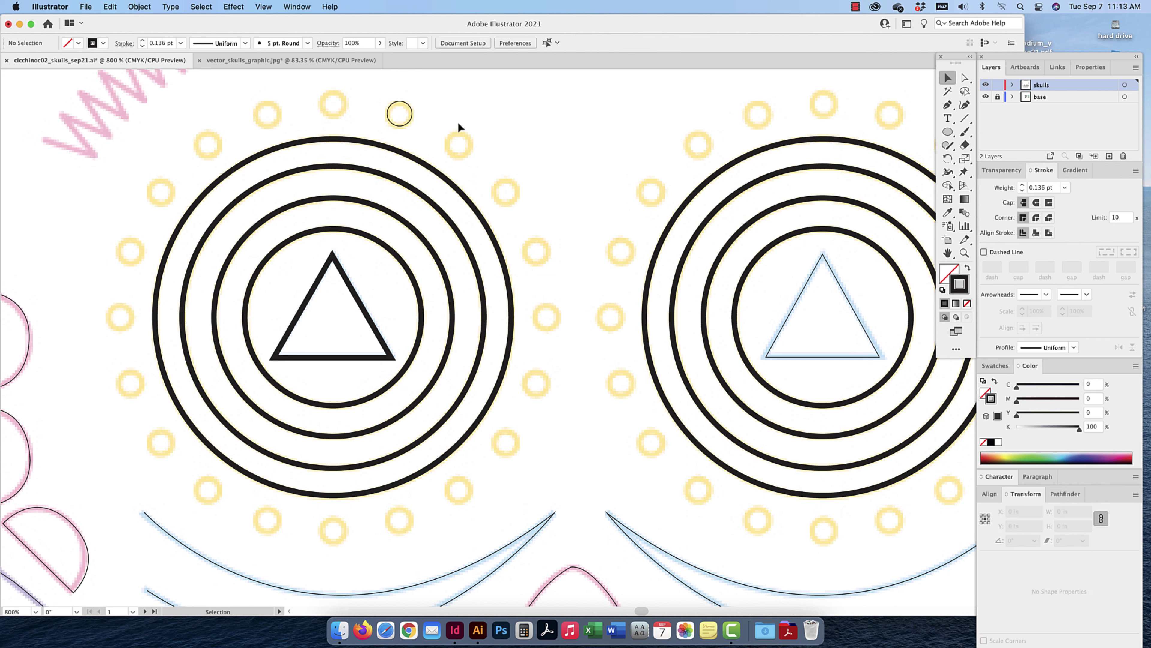
# With the small circle selected, check the Smart Guides setting
pyautogui.click(405, 109)
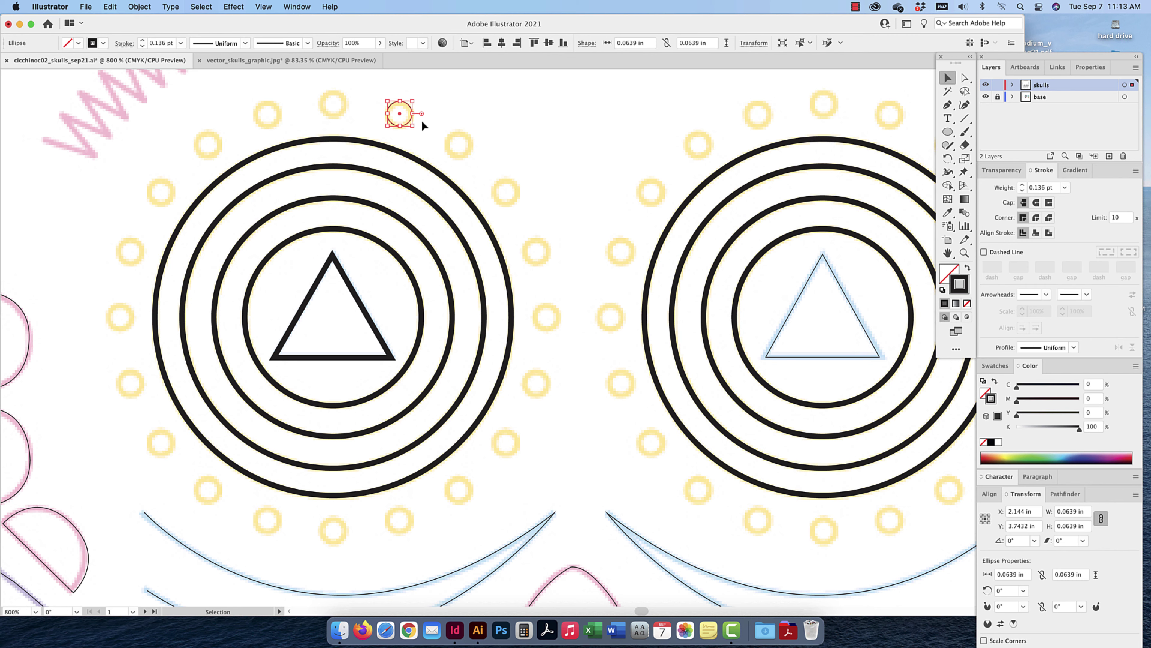
pyautogui.click(263, 7)
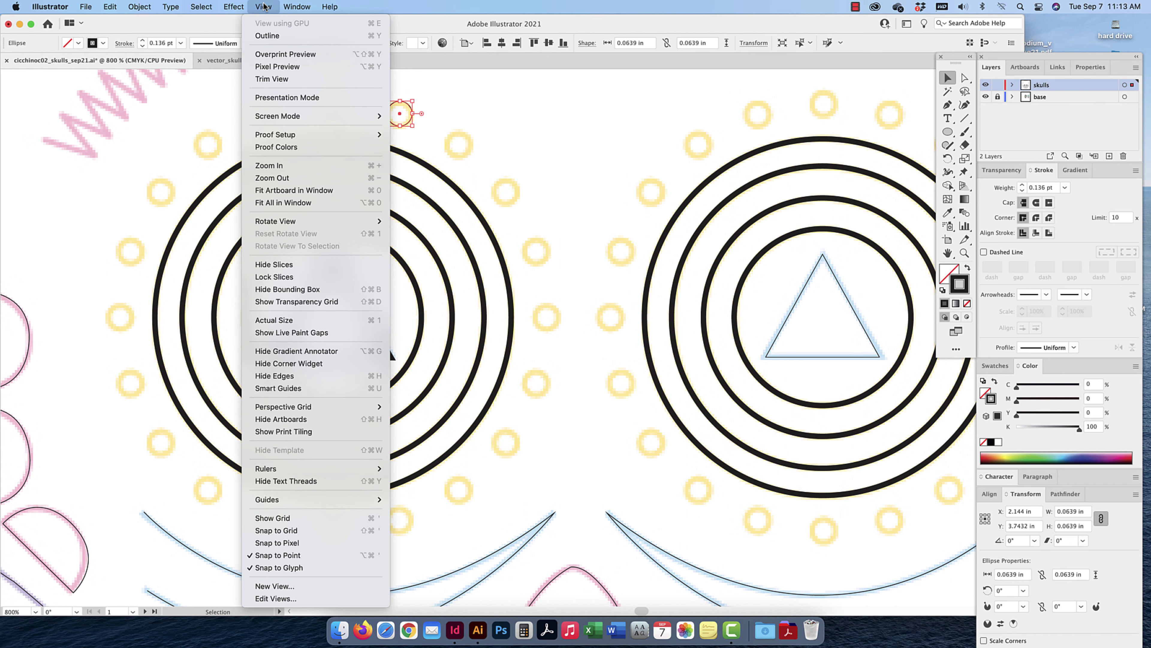
pyautogui.click(320, 387)
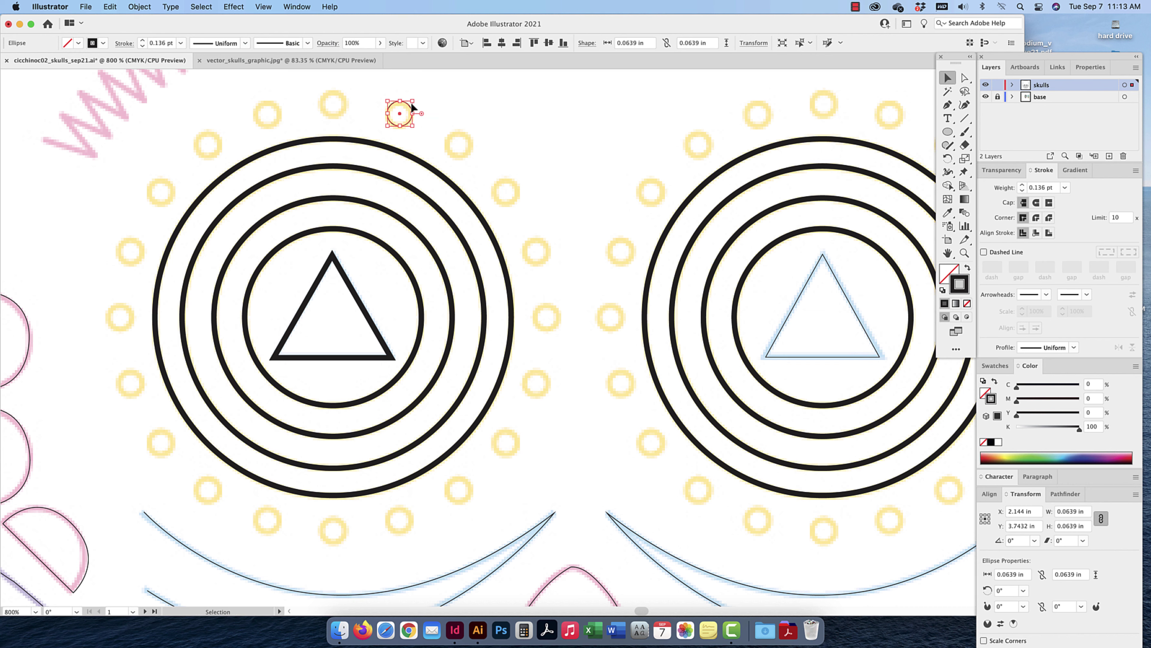
pyautogui.click(433, 131)
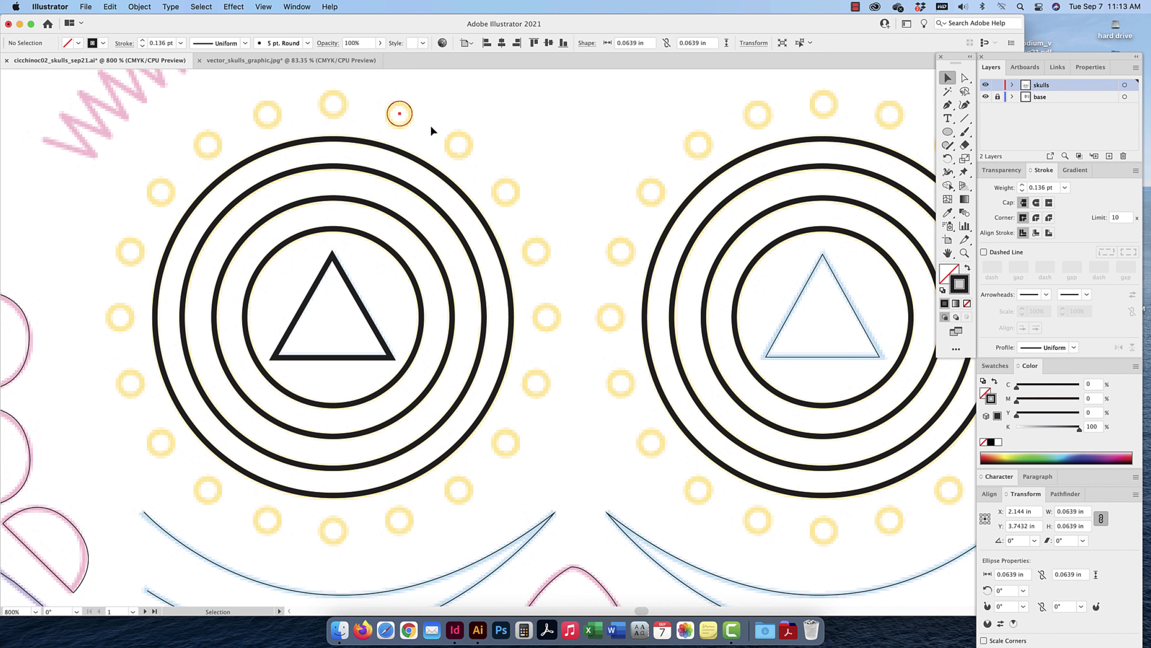
# Duplicate the small circle onto the left eye's topmost yellow ring and the next three rings down the left side
pyautogui.click(346, 100)
pyautogui.click(365, 100)
pyautogui.moveTo(345, 101); pyautogui.dragTo(278, 106)
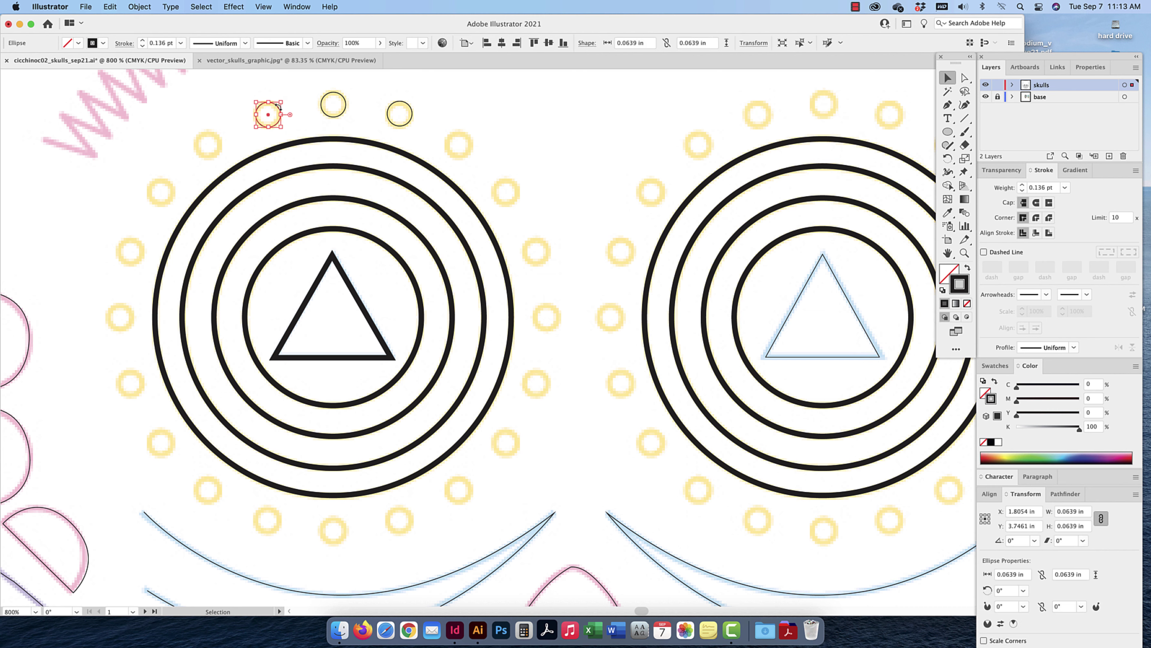
pyautogui.click(242, 84)
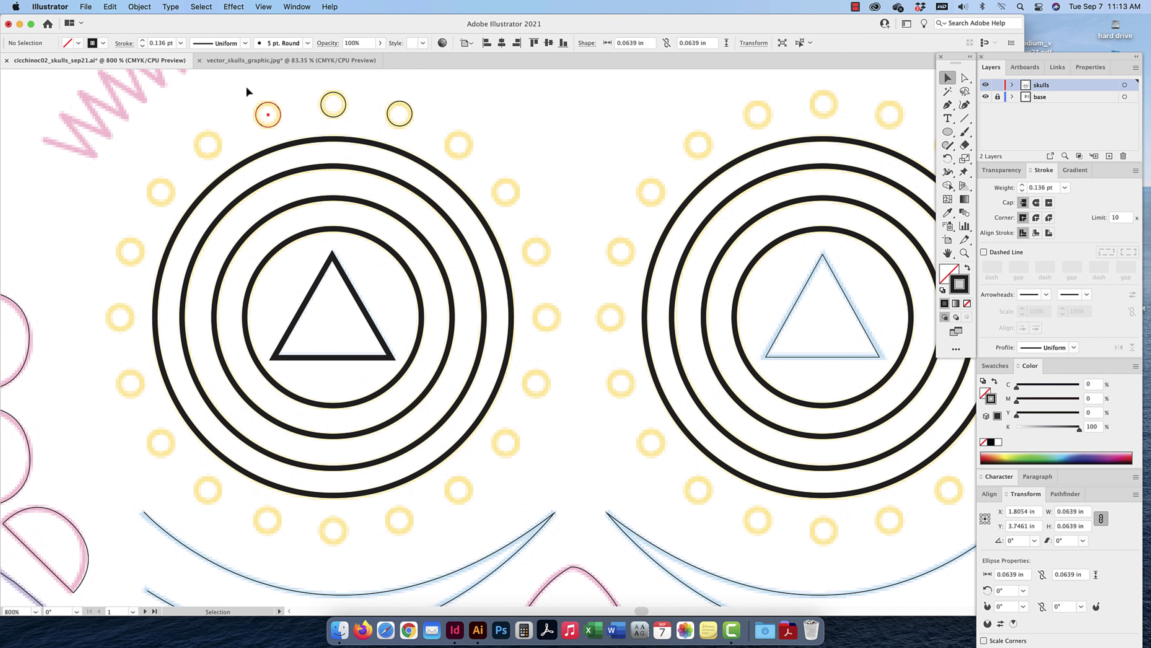
pyautogui.moveTo(273, 104); pyautogui.dragTo(168, 184)
pyautogui.click(193, 116)
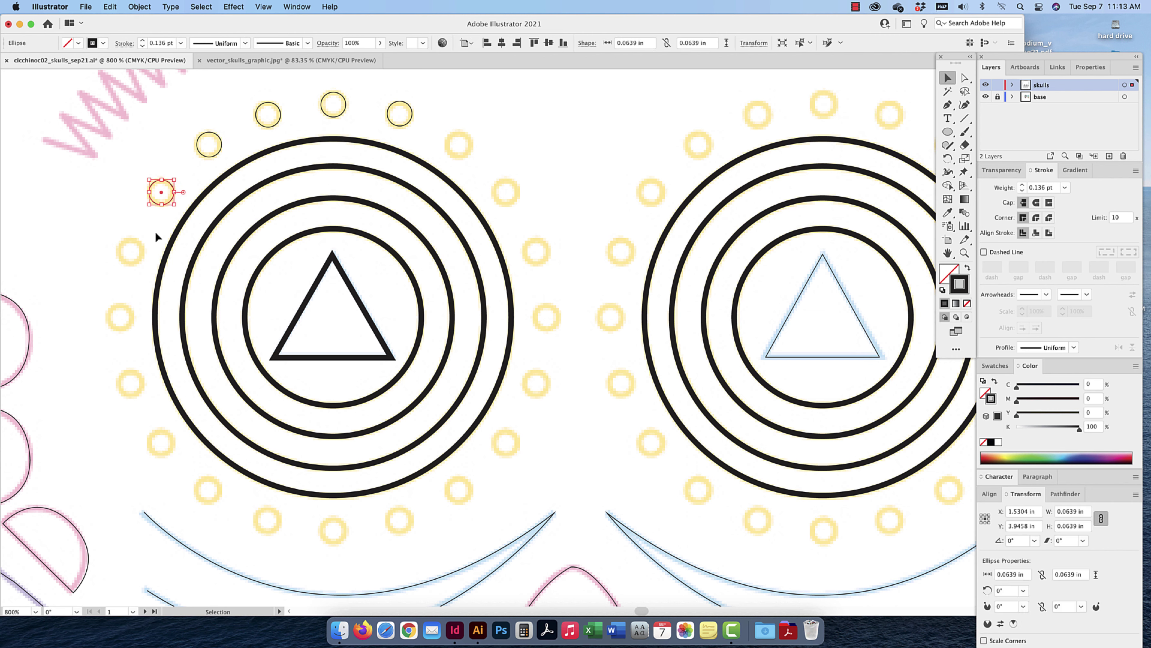
# Duplicate the small circle onto the next yellow ring on the left eye's left side and three more rings down its right side
pyautogui.click(157, 208)
pyautogui.click(155, 201)
pyautogui.press('super+equal')
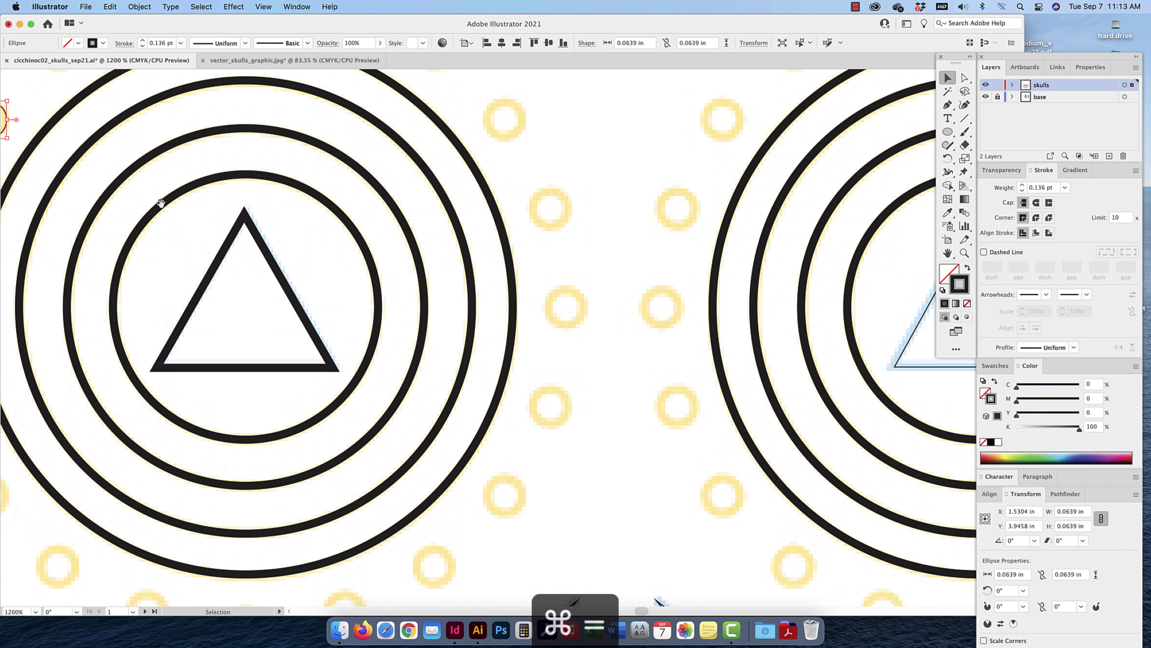
pyautogui.moveTo(161, 202); pyautogui.dragTo(439, 251)
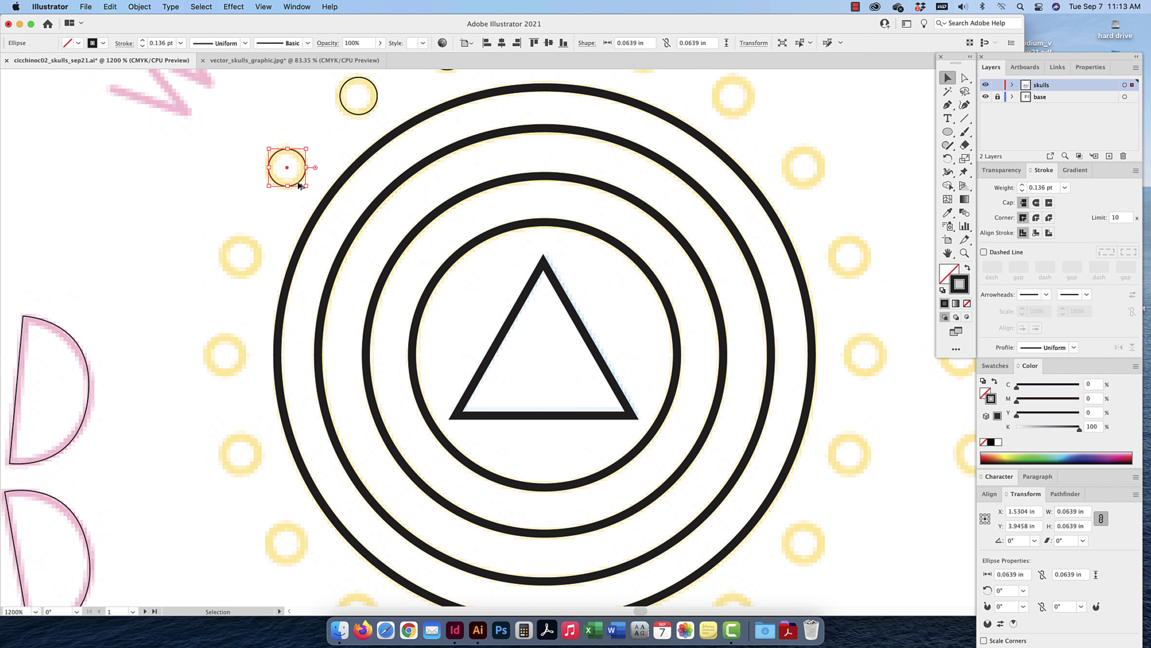
pyautogui.moveTo(302, 185); pyautogui.dragTo(256, 273)
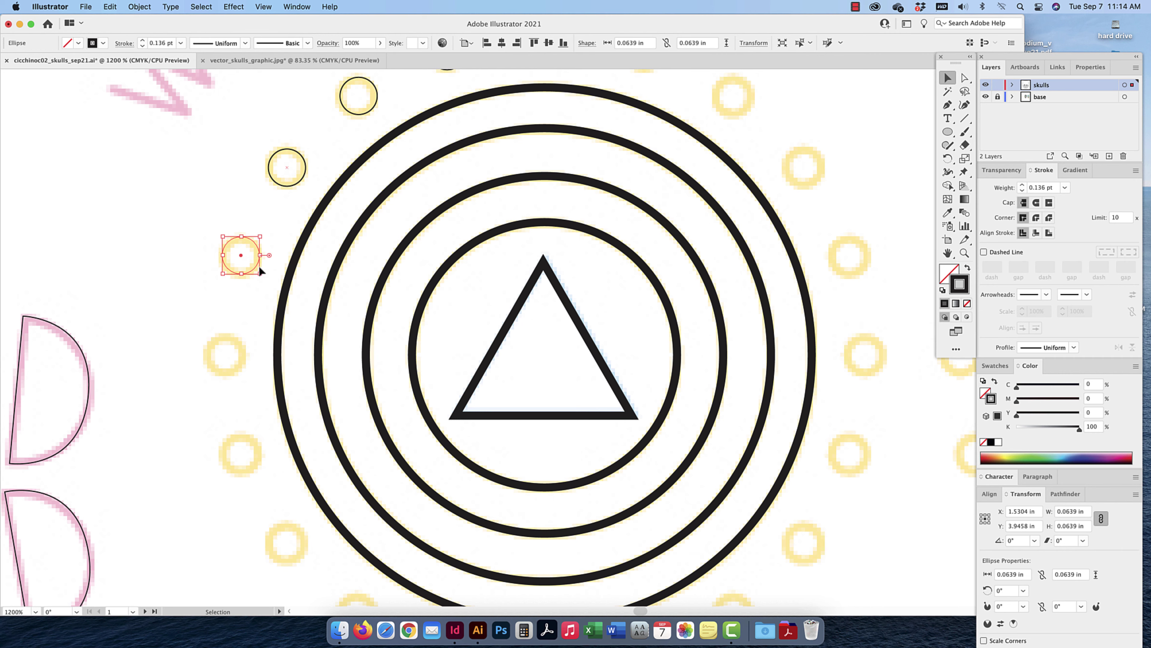
pyautogui.moveTo(630, 121); pyautogui.dragTo(495, 195)
pyautogui.moveTo(522, 137); pyautogui.dragTo(725, 346)
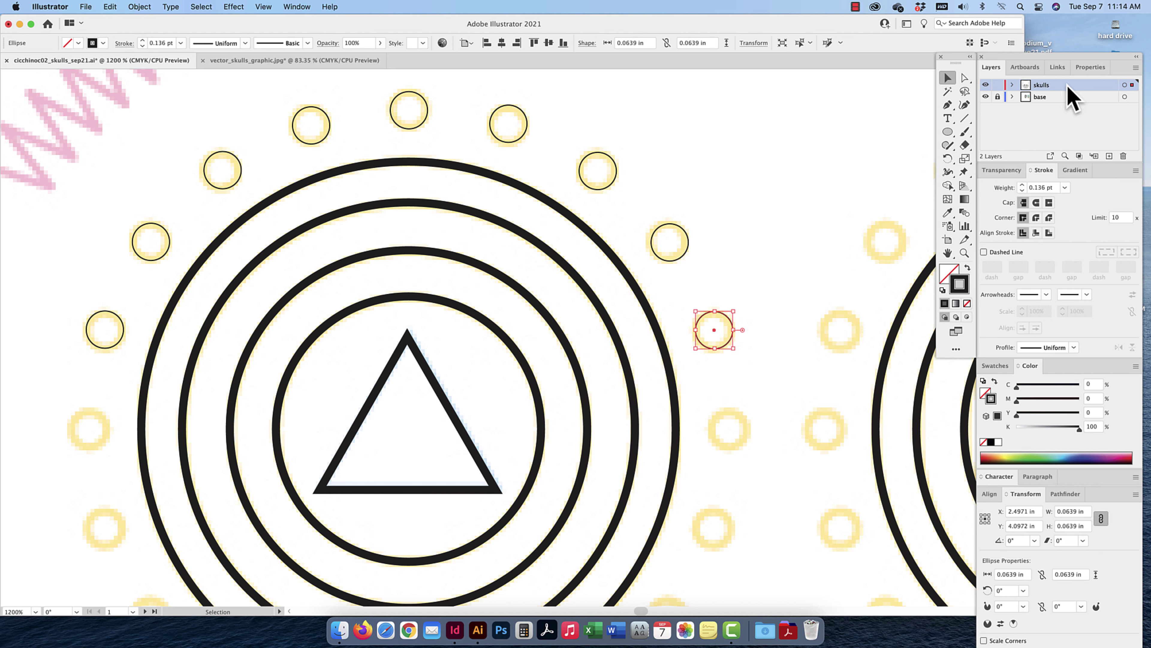
# Expand the skulls layer, enlarge the layer list and look through the individual ellipses and paths it contains
pyautogui.click(1012, 85)
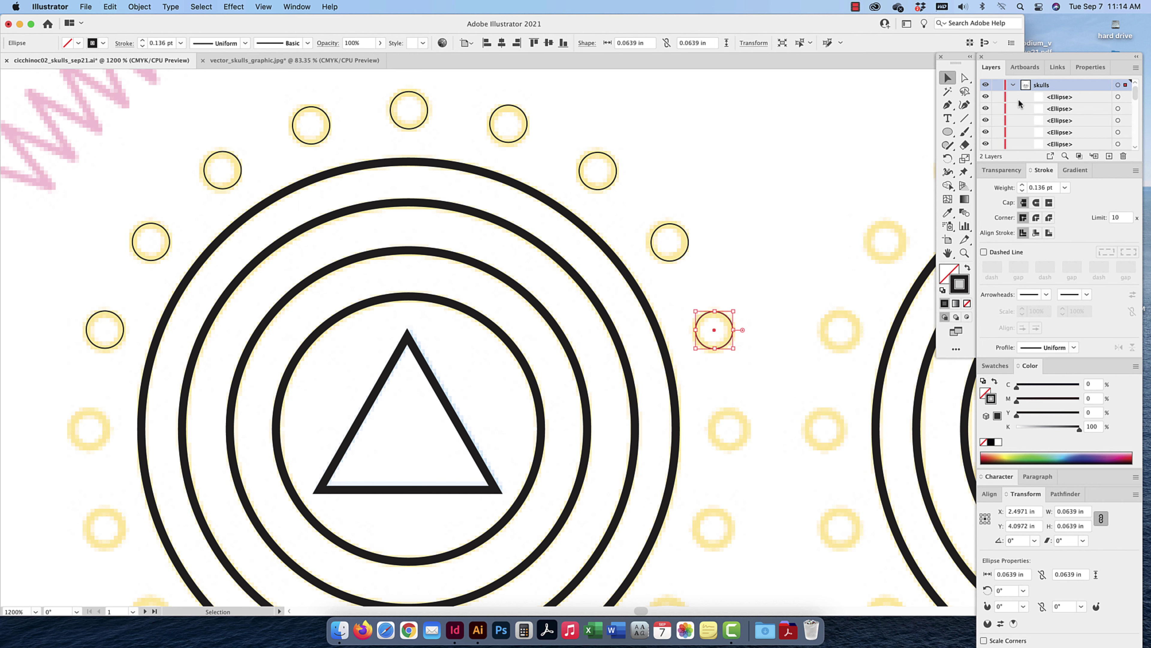
pyautogui.moveTo(1043, 163); pyautogui.dragTo(1071, 540)
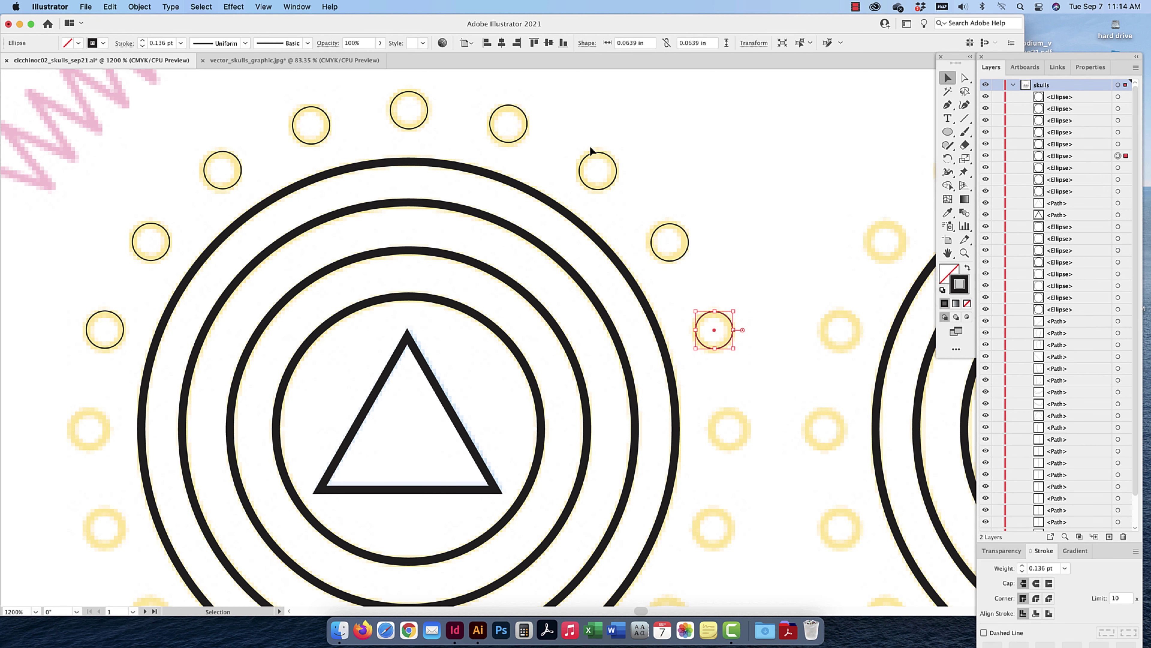
pyautogui.scroll(-3, 1056, 309)
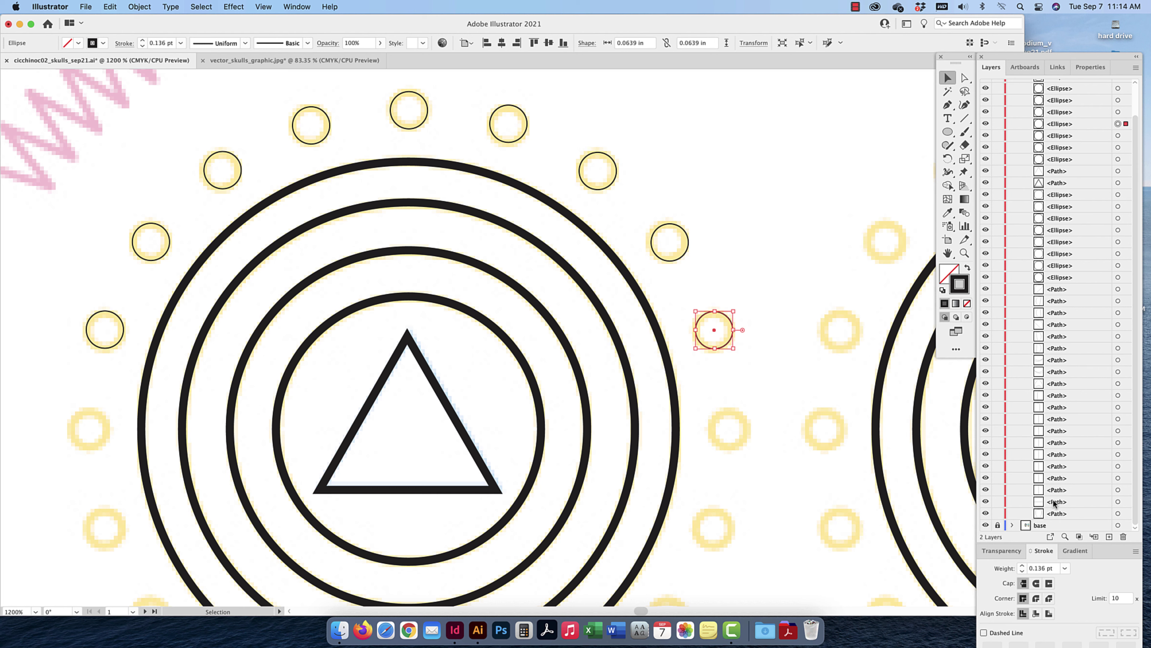
pyautogui.scroll(2, 1054, 502)
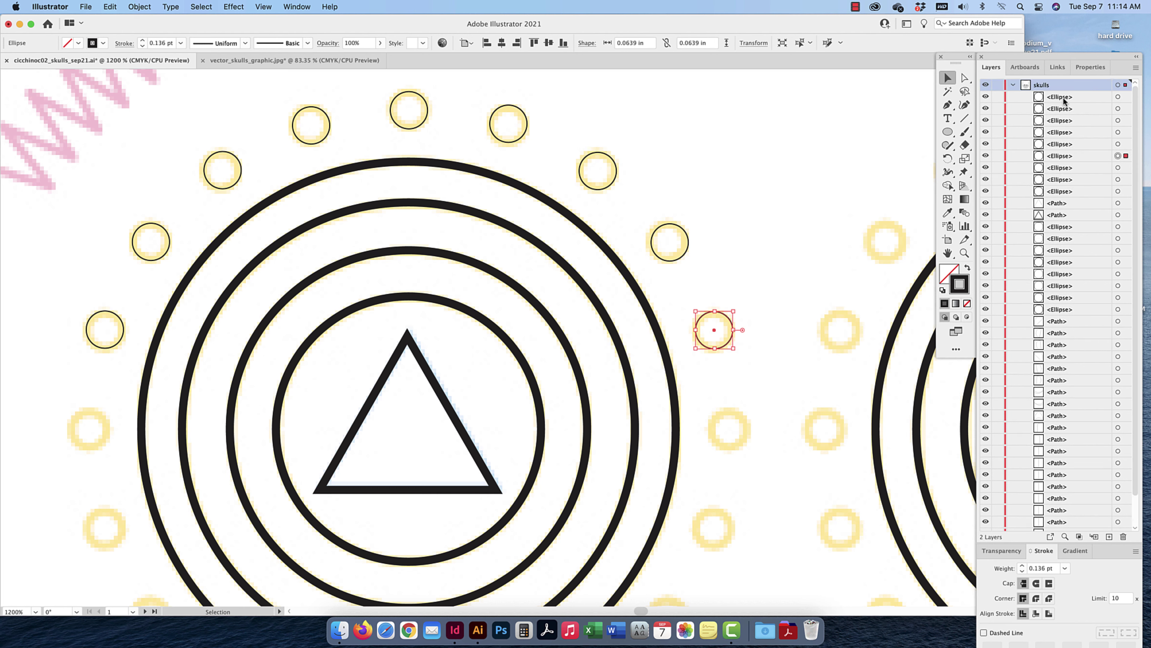
pyautogui.scroll(-2, 1062, 100)
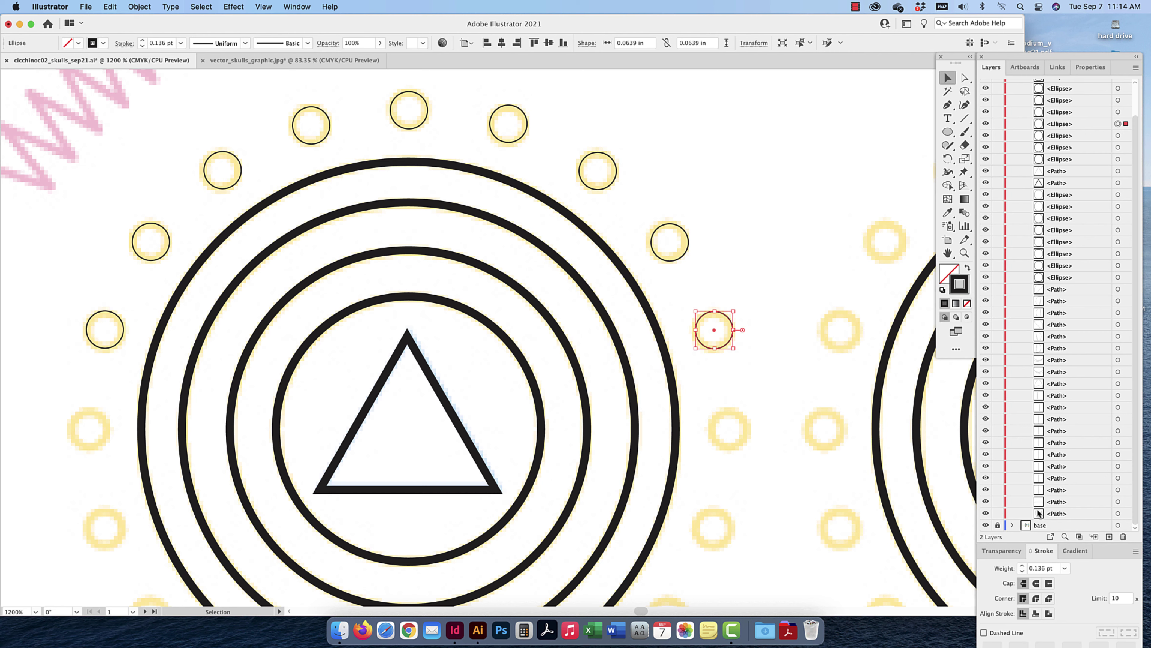
pyautogui.scroll(2, 1039, 513)
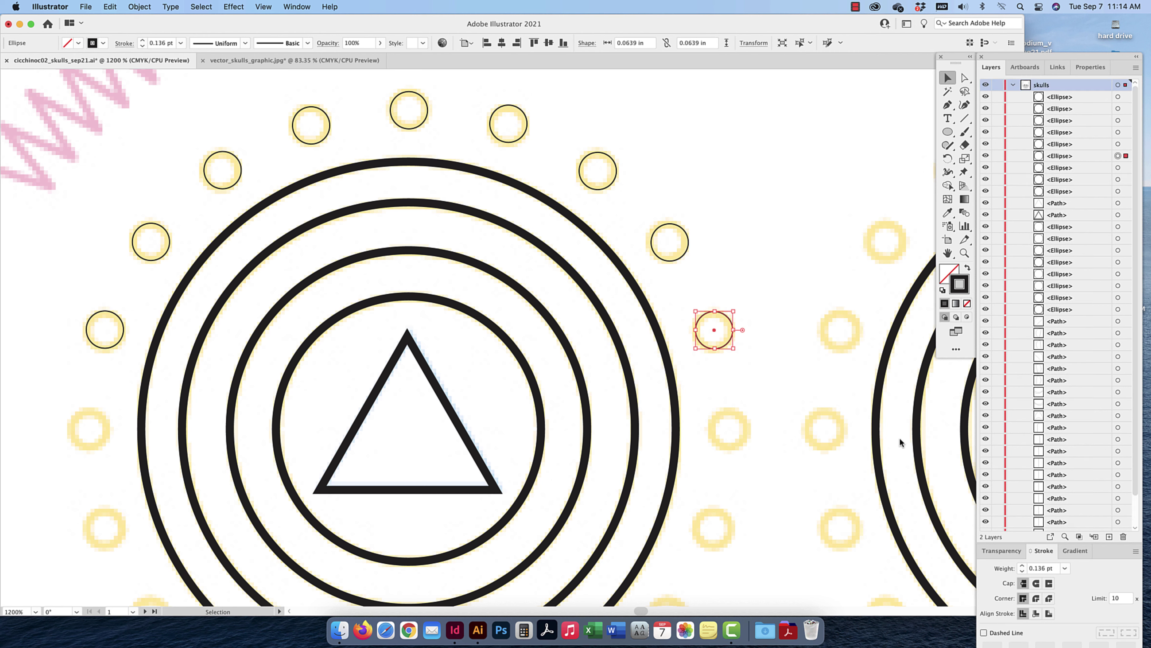
# Try duplicating the small circle onto the rightmost yellow ring around the left eye
pyautogui.moveTo(724, 351); pyautogui.dragTo(737, 448)
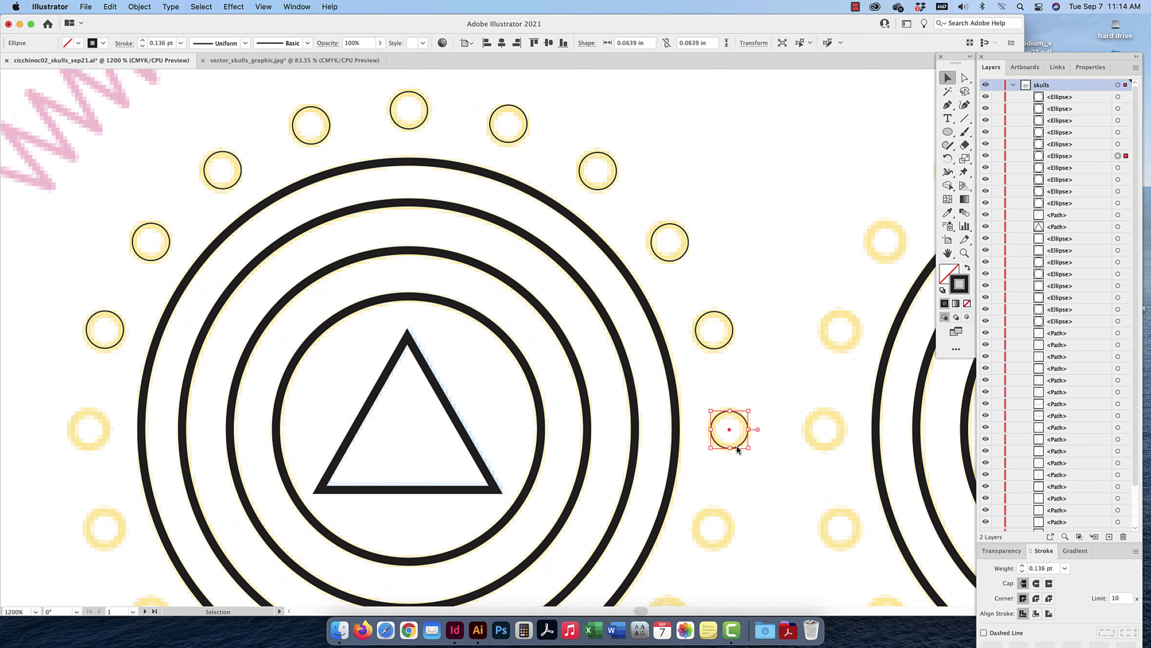
pyautogui.press('super+minus')
pyautogui.press('super+minus')
pyautogui.press('super+minus')
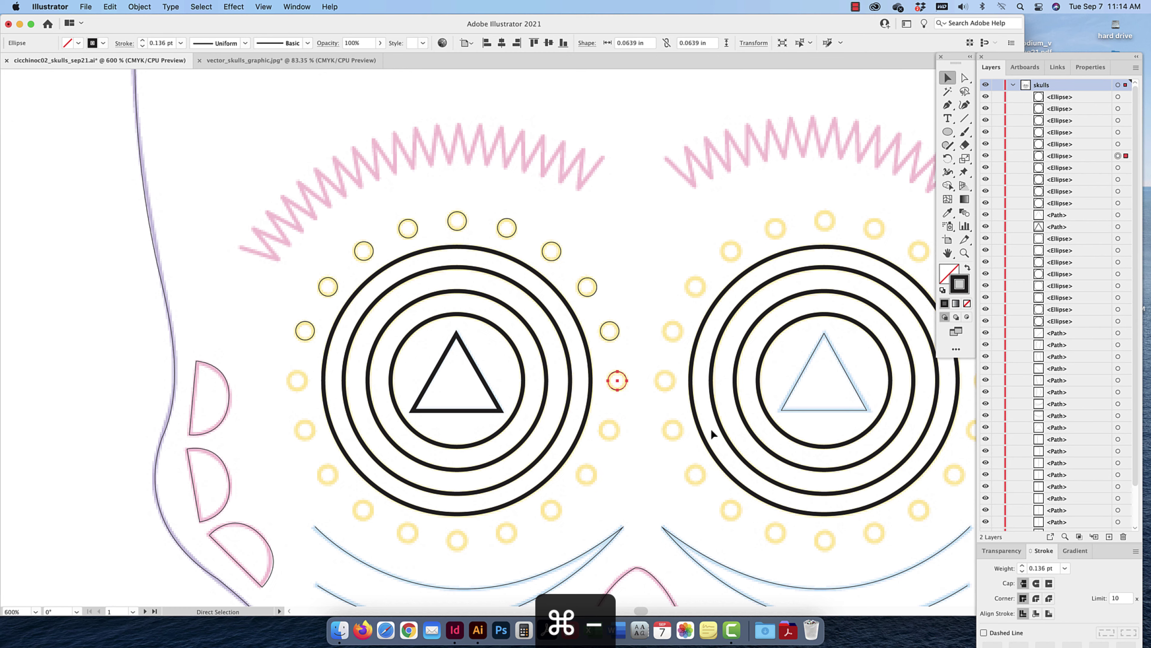
pyautogui.click(595, 354)
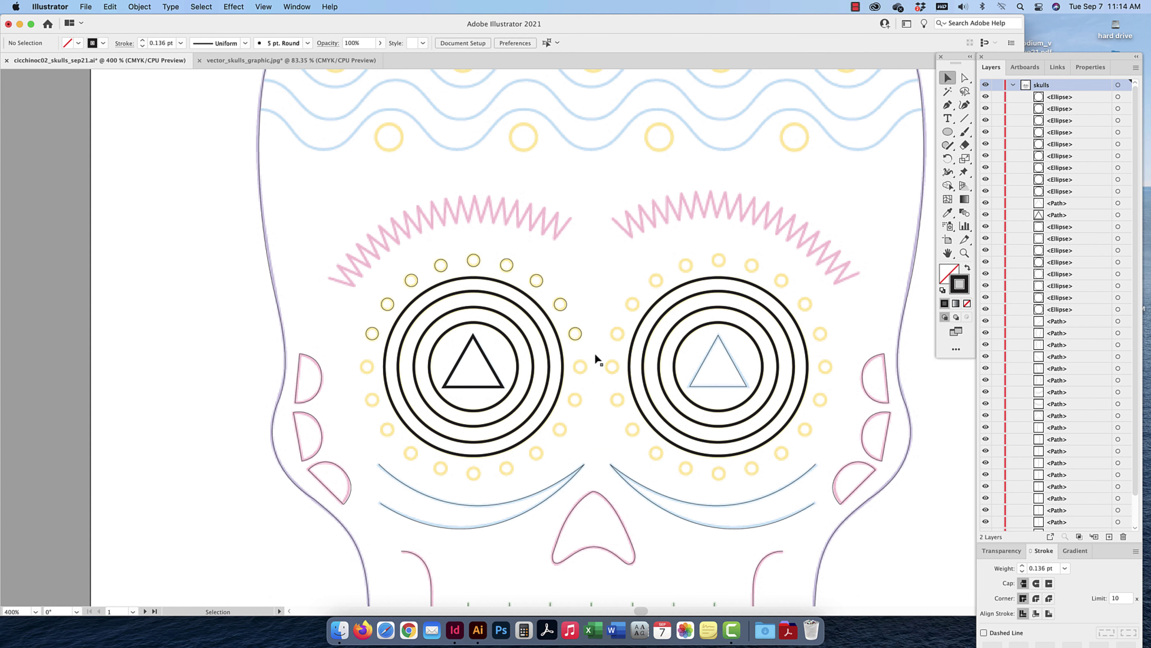
# Select the nine small circles arched over the left eye and duplicate them straight down across the eye's lower half
pyautogui.click(375, 335)
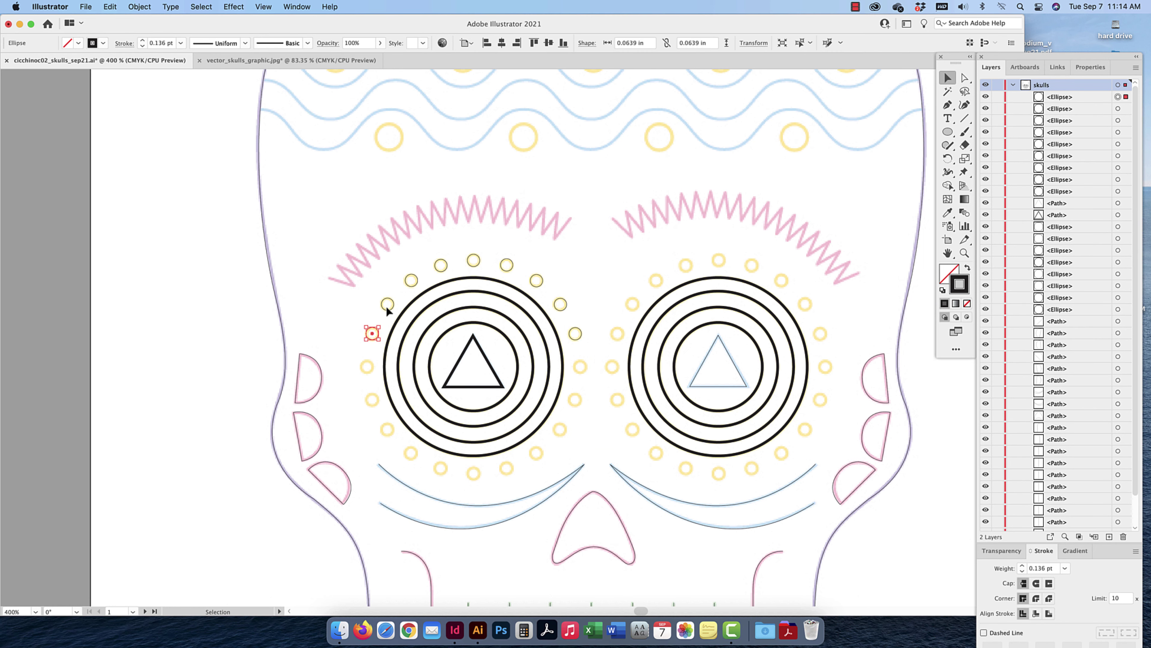
pyautogui.keyDown('shift'); pyautogui.click(388, 304); pyautogui.keyUp('shift')
pyautogui.keyDown('shift'); pyautogui.click(411, 281); pyautogui.keyUp('shift')
pyautogui.keyDown('shift'); pyautogui.click(441, 264); pyautogui.keyUp('shift')
pyautogui.keyDown('shift'); pyautogui.click(472, 260); pyautogui.keyUp('shift')
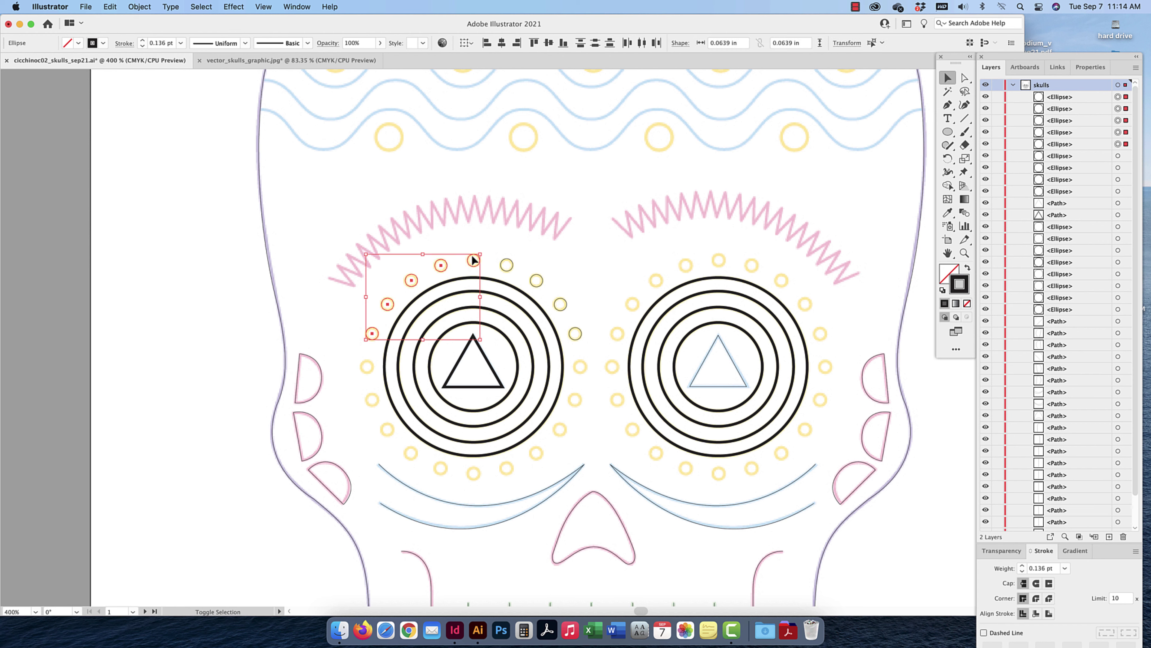
pyautogui.keyDown('shift'); pyautogui.click(508, 263); pyautogui.keyUp('shift')
pyautogui.keyDown('shift'); pyautogui.click(539, 279); pyautogui.keyUp('shift')
pyautogui.keyDown('shift'); pyautogui.click(561, 303); pyautogui.keyUp('shift')
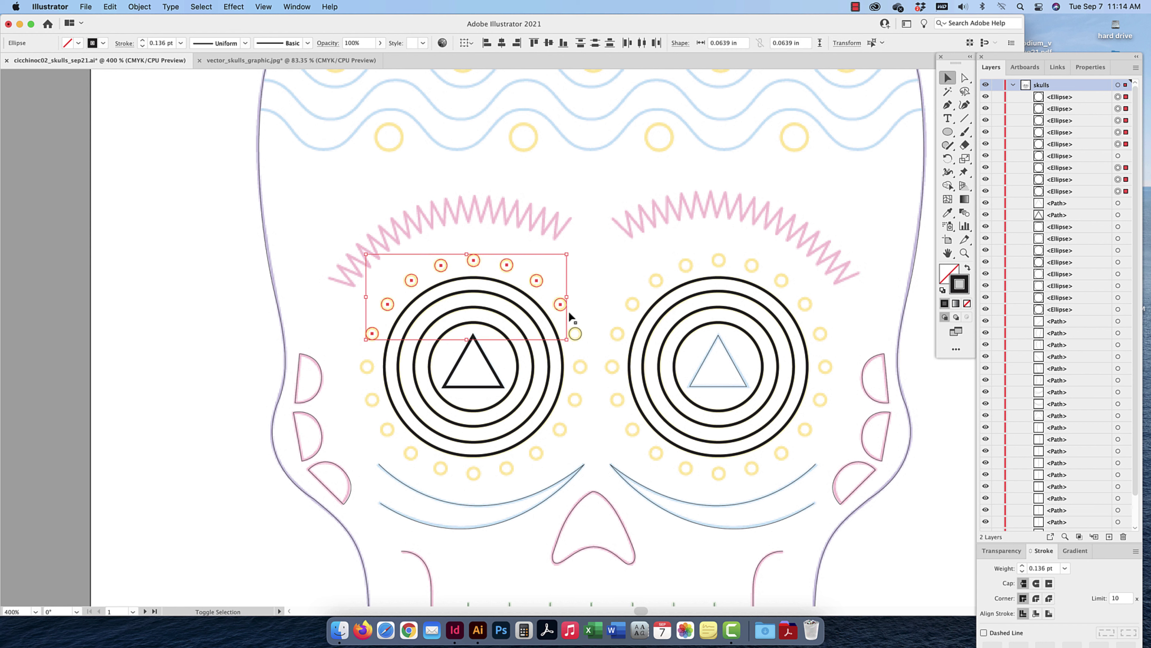
pyautogui.keyDown('shift'); pyautogui.click(574, 332); pyautogui.keyUp('shift')
pyautogui.moveTo(575, 333); pyautogui.dragTo(572, 447)
# Reflect the nine copied small circles across the horizontal axis and move them down onto the yellow rings below the left eye
pyautogui.rightClick(572, 448)
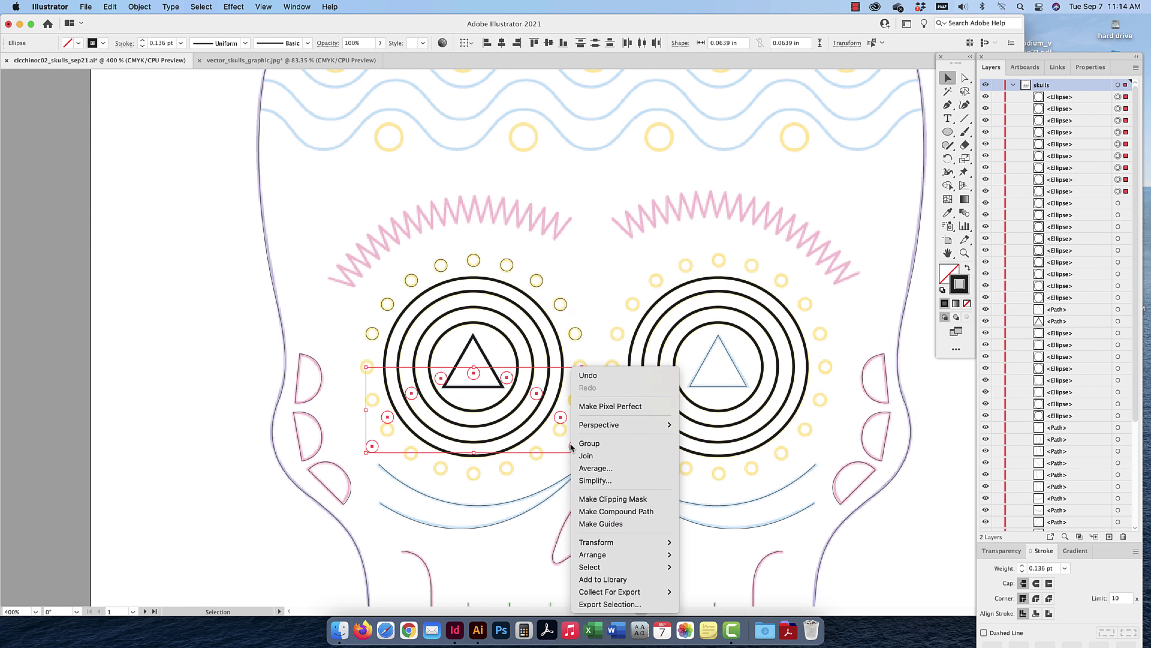
pyautogui.moveTo(653, 542)
pyautogui.click(693, 543)
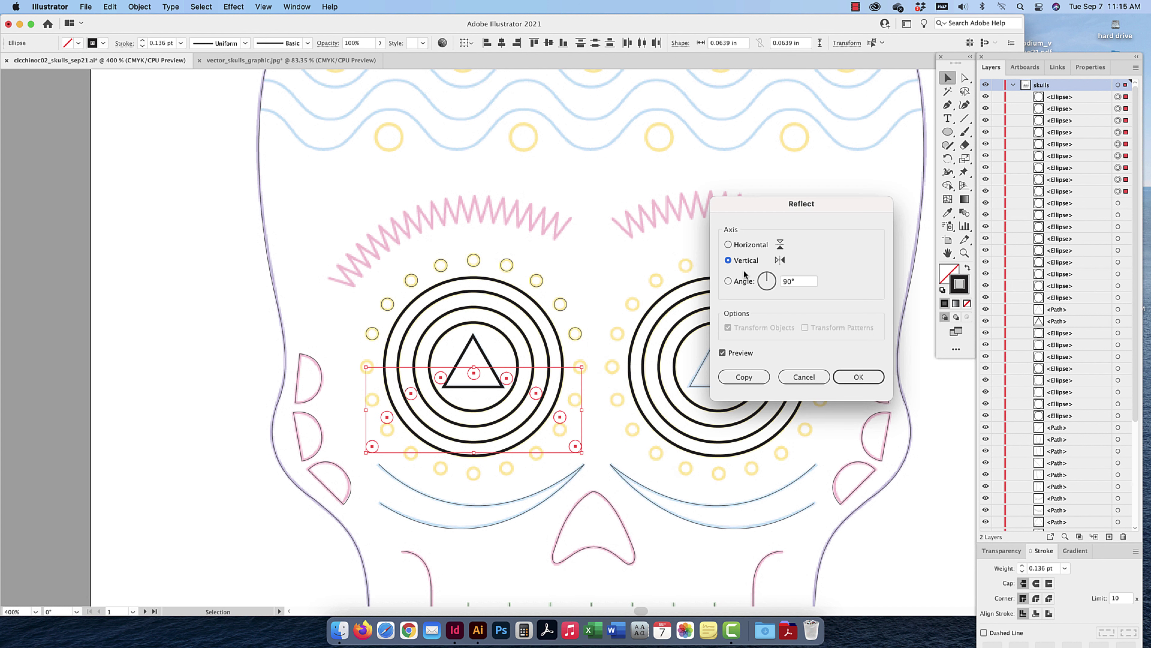
pyautogui.click(749, 247)
pyautogui.click(858, 376)
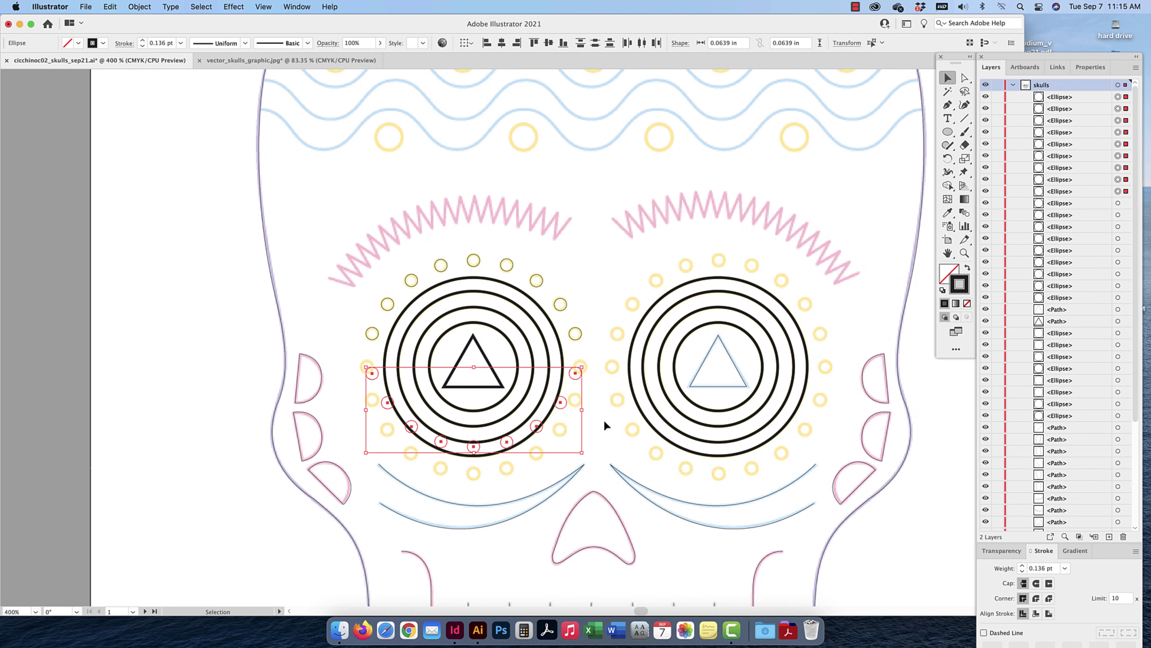
pyautogui.moveTo(513, 439); pyautogui.dragTo(514, 469)
# Duplicate a small circle onto the two remaining yellow rings at the far right and far left of the left eye
pyautogui.click(590, 328)
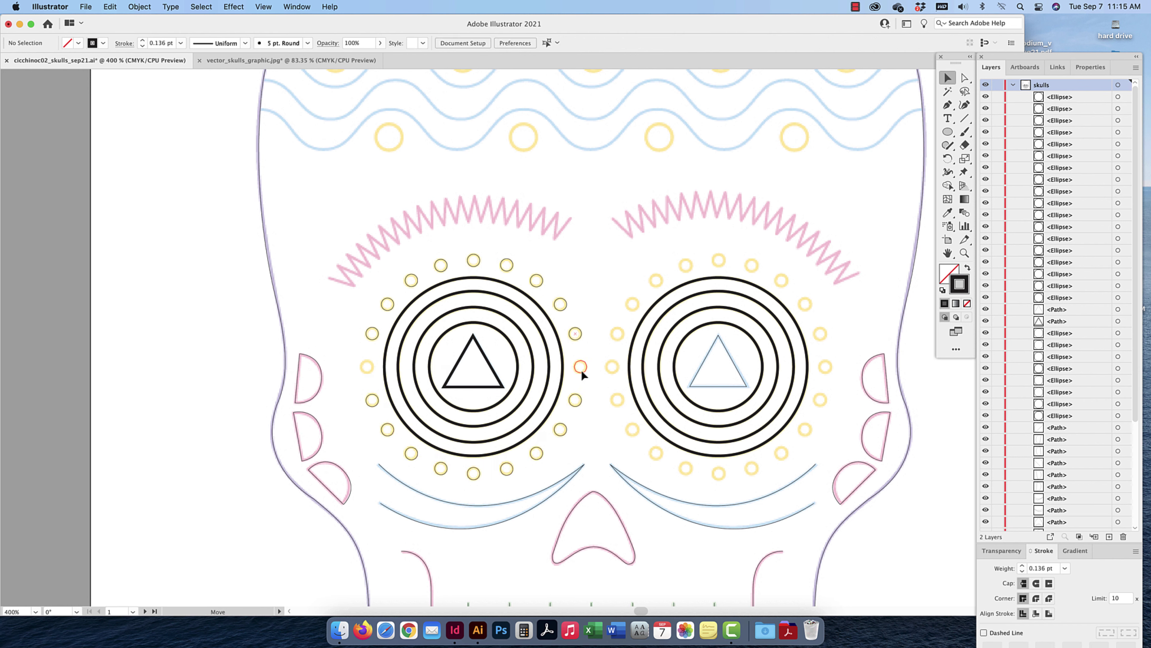
pyautogui.moveTo(585, 366); pyautogui.dragTo(374, 364)
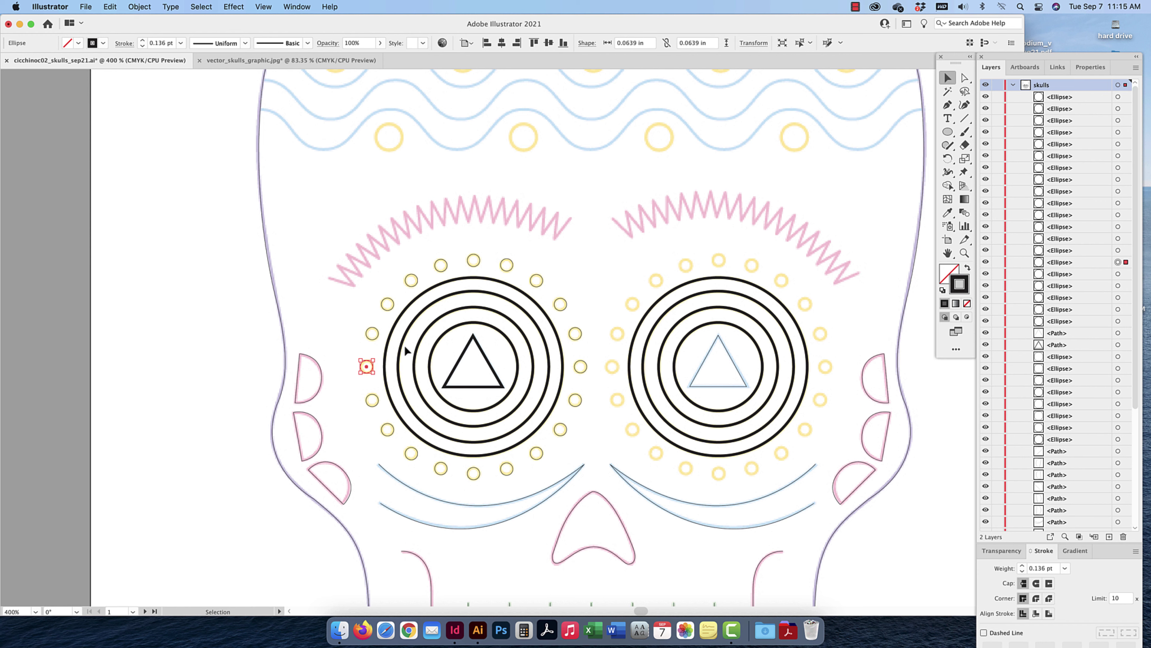
# Group the ring of small circles around the left eye, leaving out the concentric circles, the triangle and the under-eye curves
pyautogui.moveTo(600, 239); pyautogui.dragTo(356, 480)
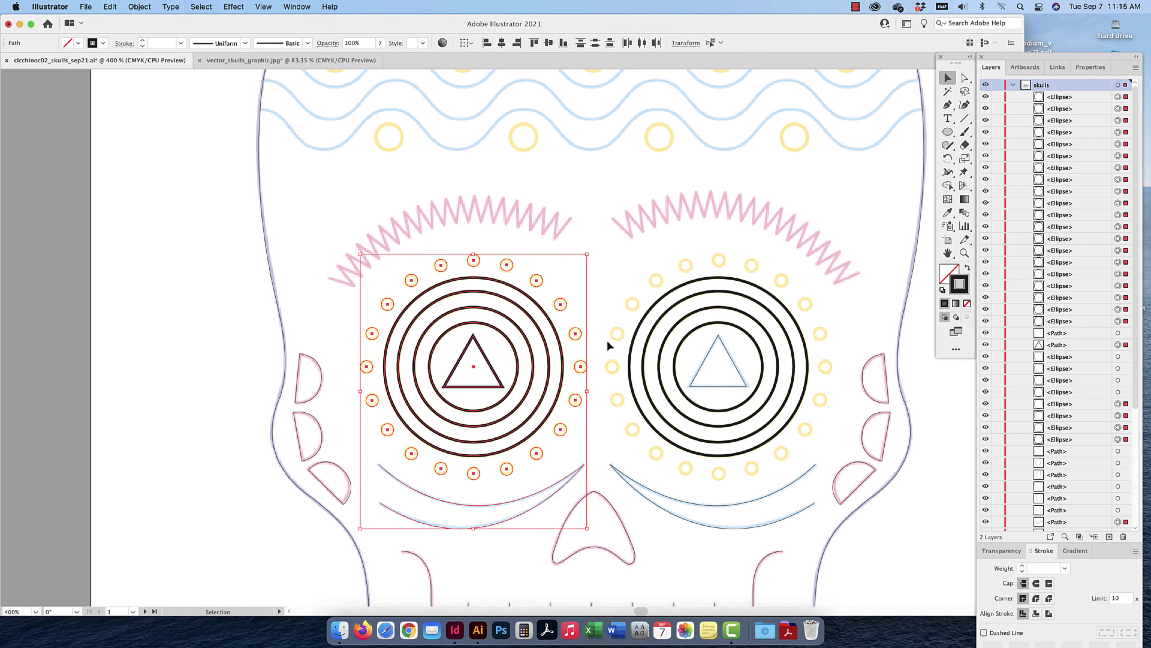
pyautogui.hotkey('ctrl', 'Up')
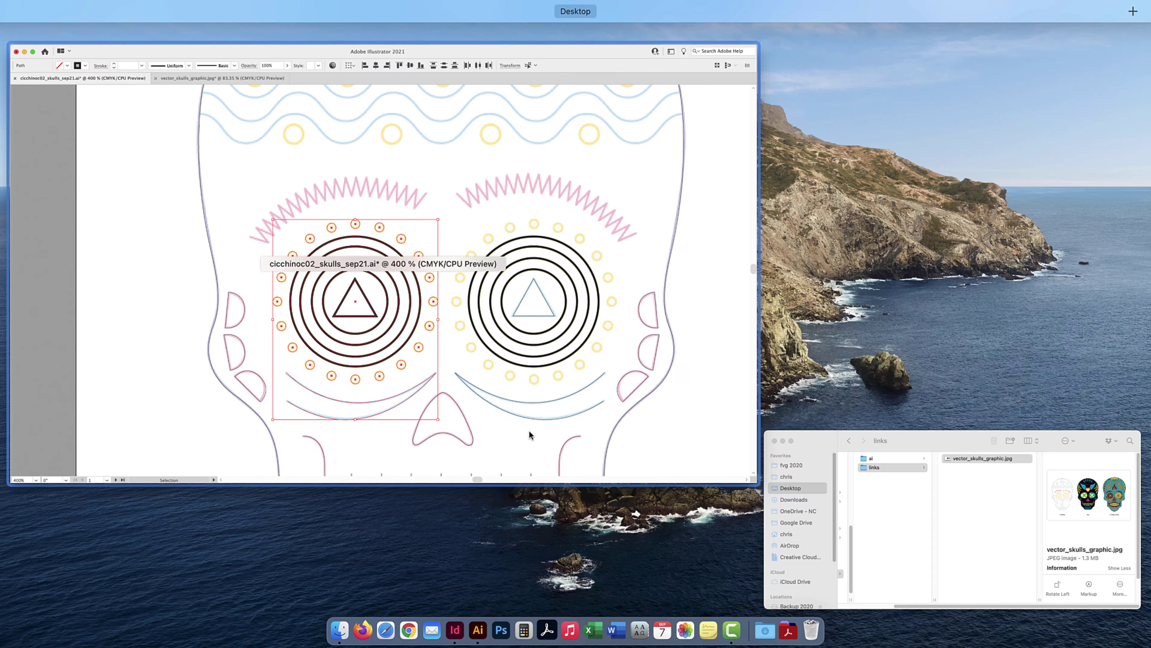
pyautogui.click(516, 445)
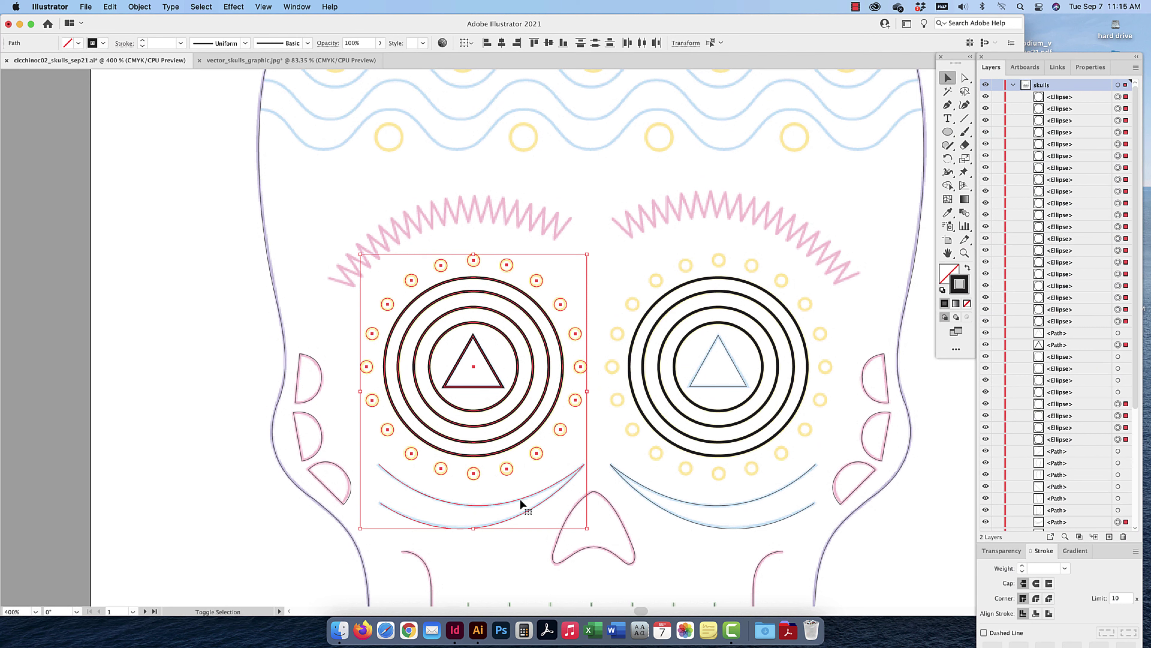
pyautogui.keyDown('shift'); pyautogui.click(520, 498); pyautogui.keyUp('shift')
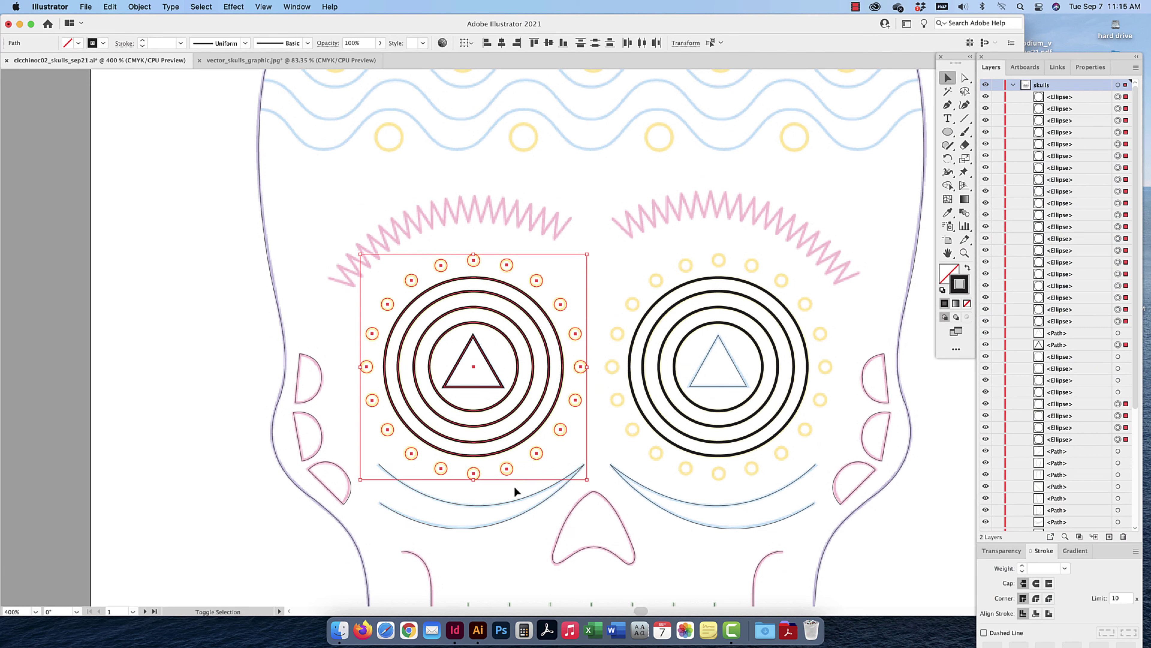
pyautogui.keyDown('shift'); pyautogui.click(499, 453); pyautogui.keyUp('shift')
pyautogui.keyDown('shift'); pyautogui.click(497, 439); pyautogui.keyUp('shift')
pyautogui.keyDown('shift'); pyautogui.click(497, 422); pyautogui.keyUp('shift')
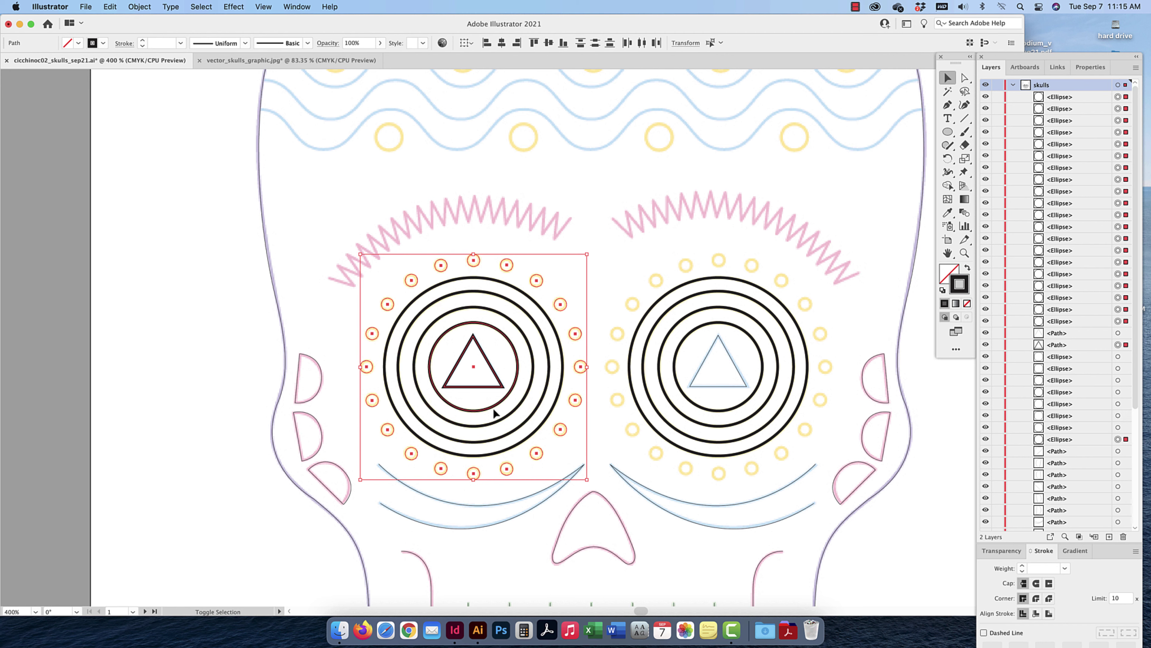
pyautogui.keyDown('shift'); pyautogui.click(496, 405); pyautogui.keyUp('shift')
pyautogui.keyDown('shift'); pyautogui.click(497, 389); pyautogui.keyUp('shift')
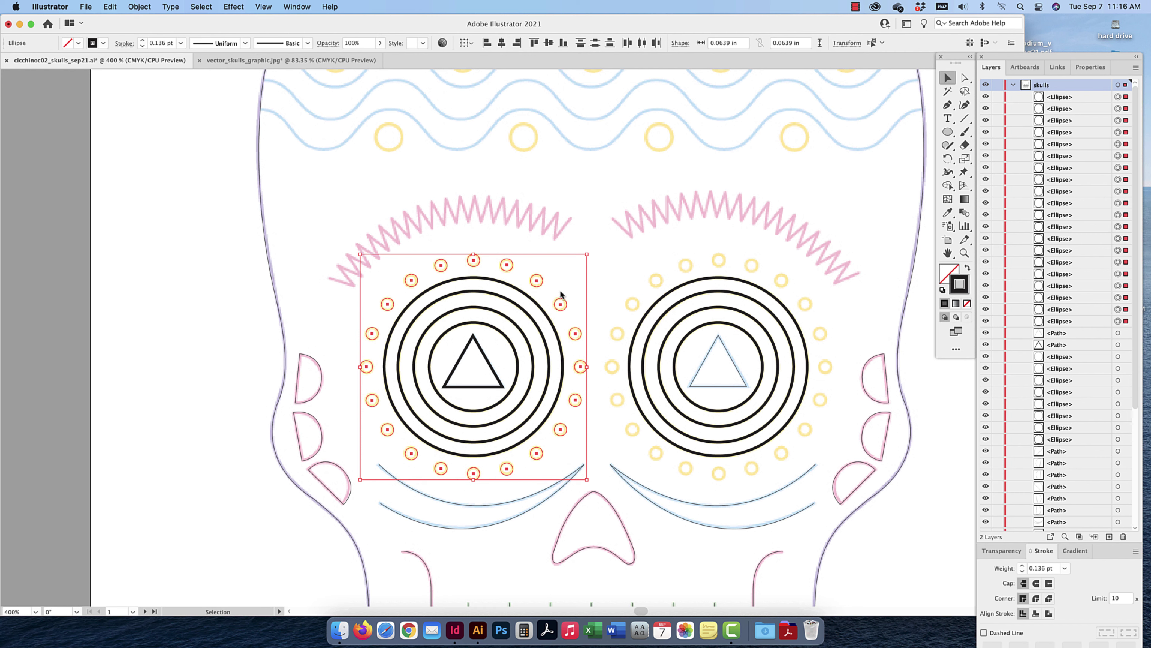
pyautogui.click(104, 9)
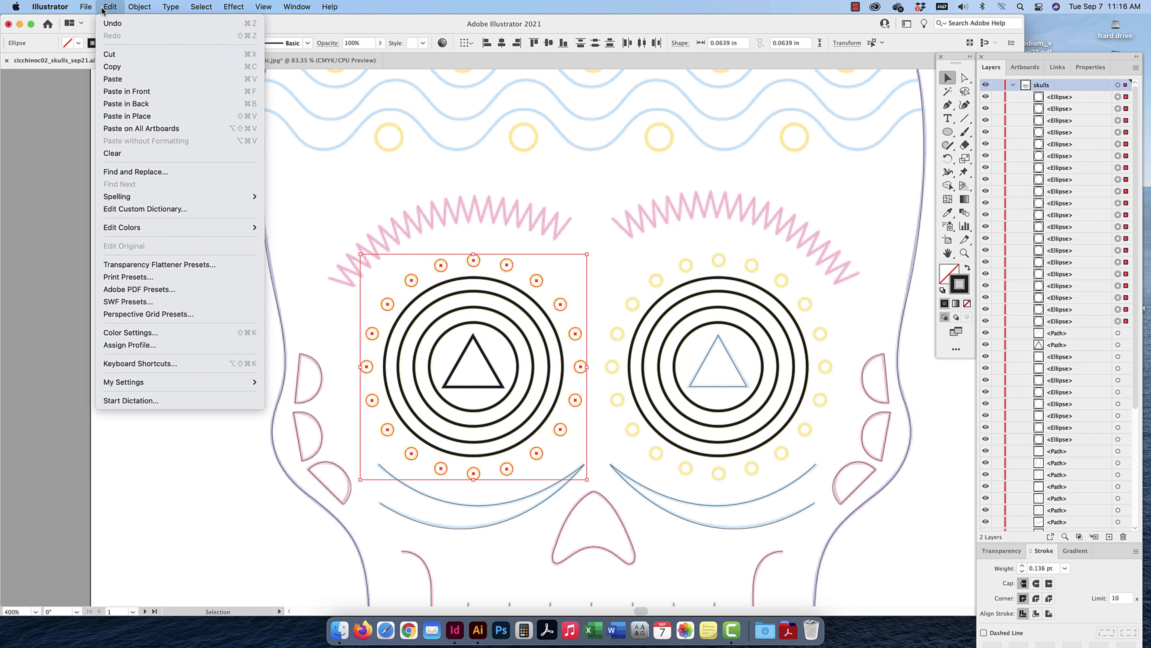
pyautogui.moveTo(139, 6)
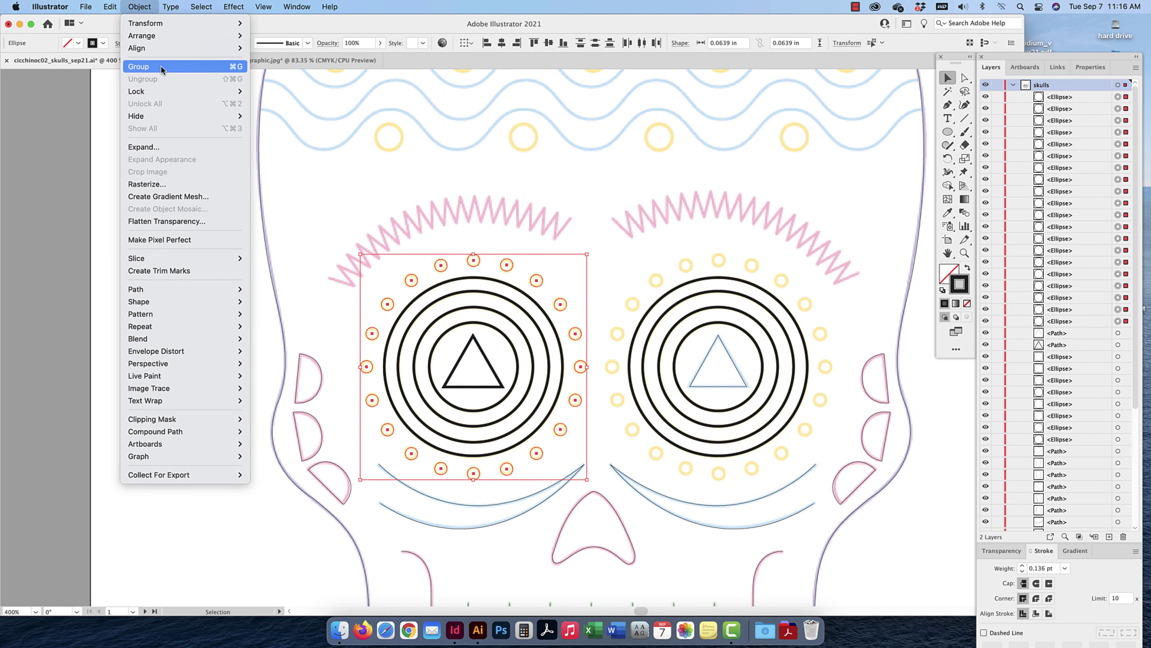
pyautogui.click(520, 224)
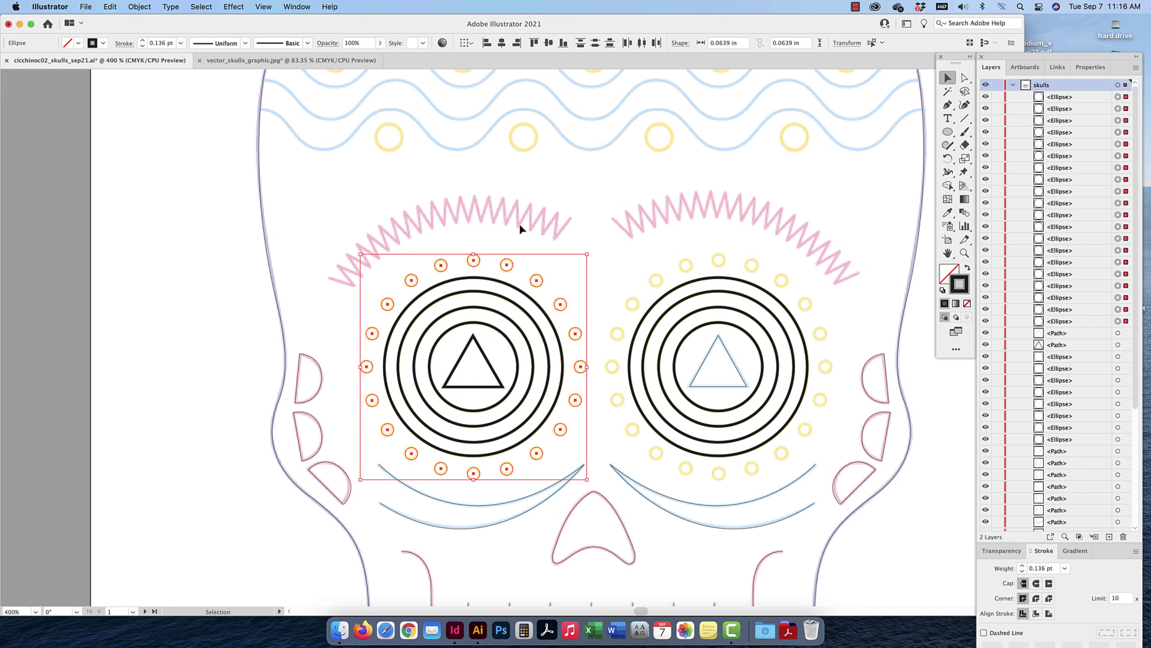
pyautogui.press('super+g')
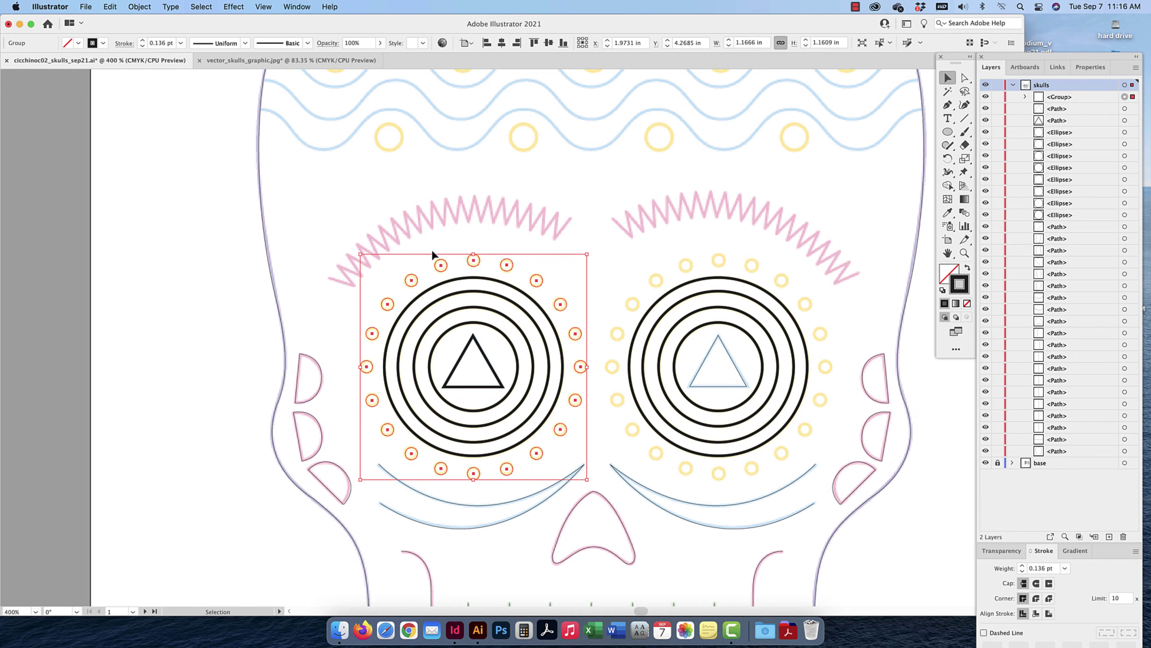
pyautogui.click(141, 7)
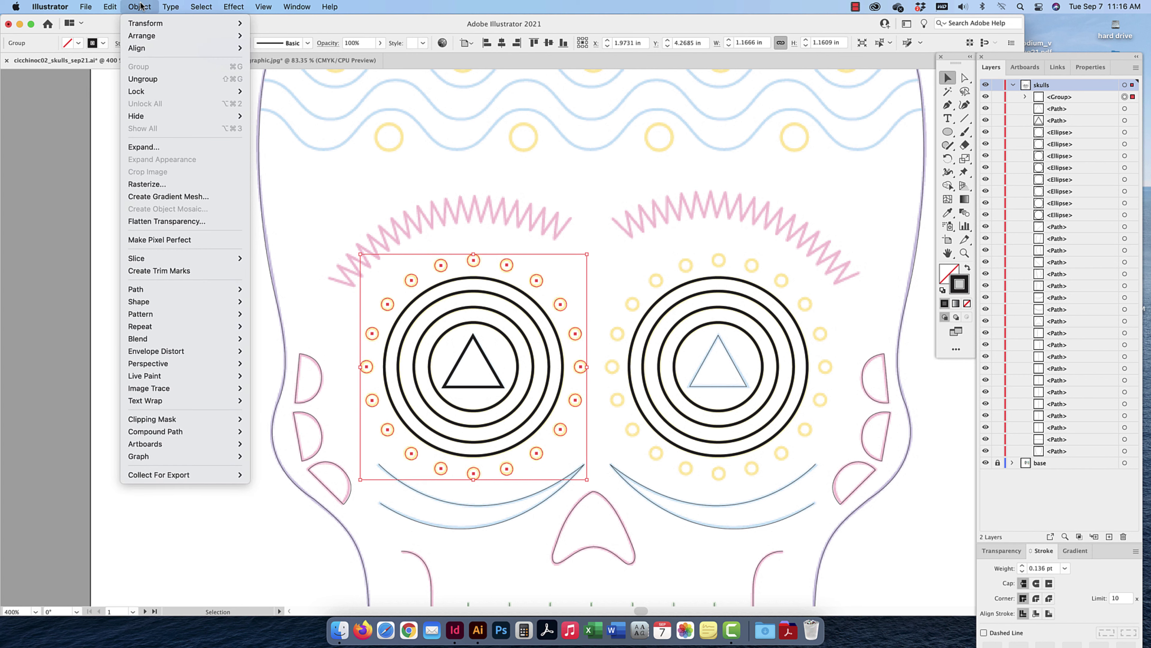
pyautogui.click(596, 211)
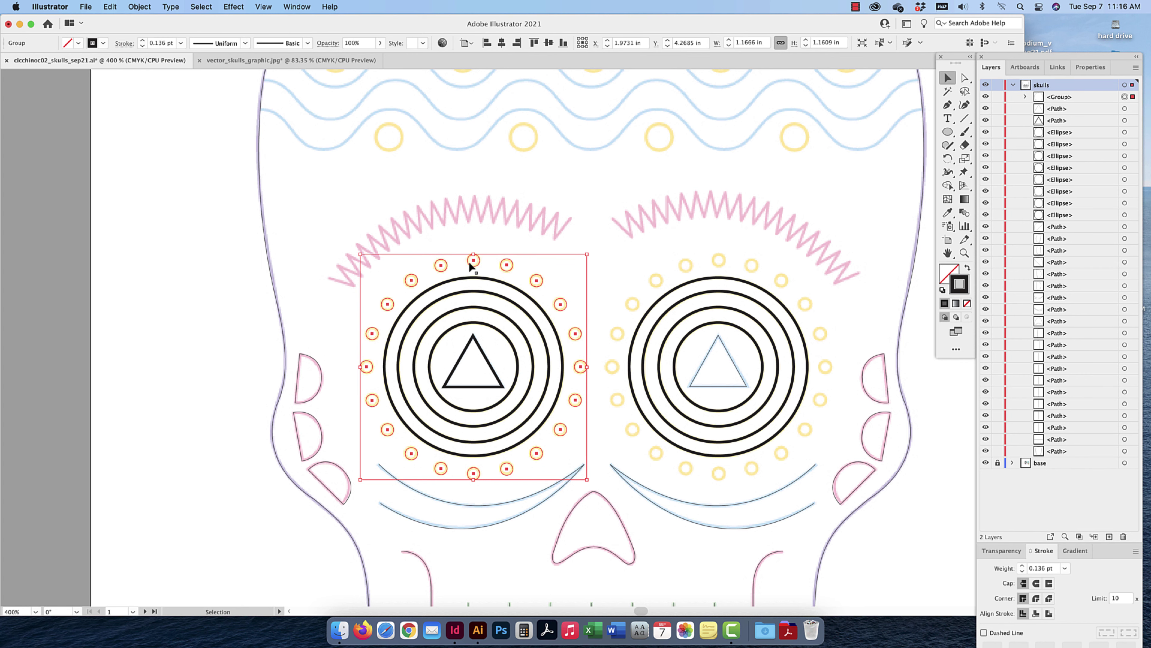
# Duplicate the grouped ring of small circles onto the yellow rings around the right eye
pyautogui.click(453, 227)
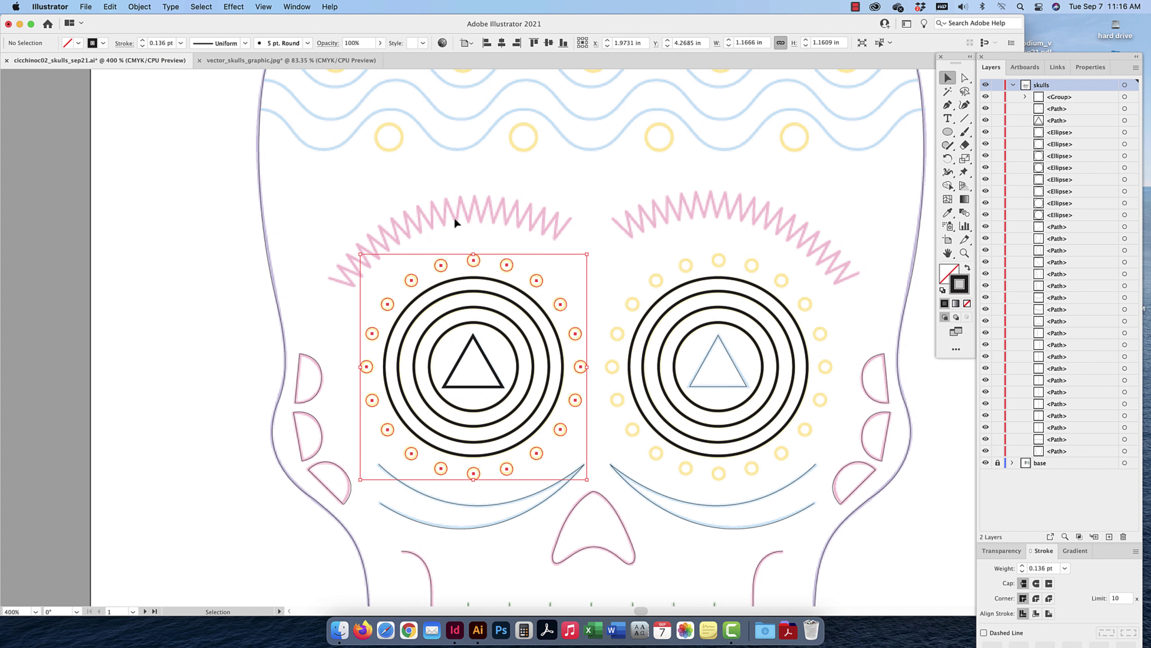
pyautogui.click(445, 271)
pyautogui.moveTo(509, 468); pyautogui.dragTo(753, 469)
# Trace the pink zigzag eyebrow above the left eye with the Pen tool, placing a corner point at every peak and valley
pyautogui.press('space')
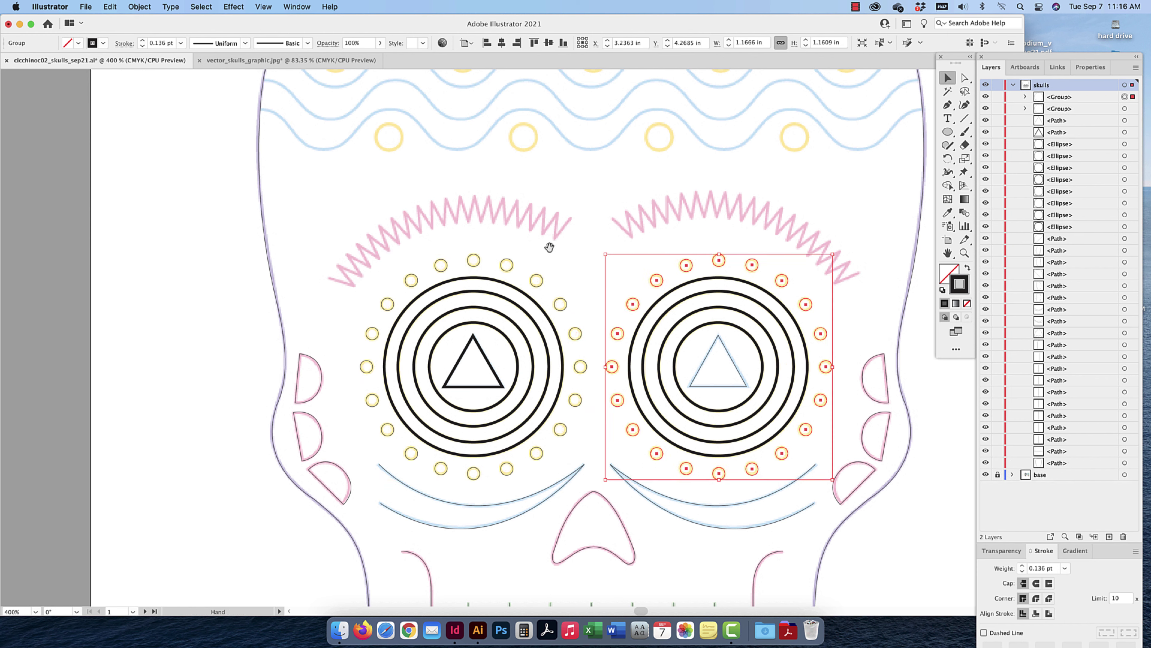
pyautogui.moveTo(516, 212); pyautogui.dragTo(539, 351)
pyautogui.moveTo(554, 295); pyautogui.dragTo(588, 359)
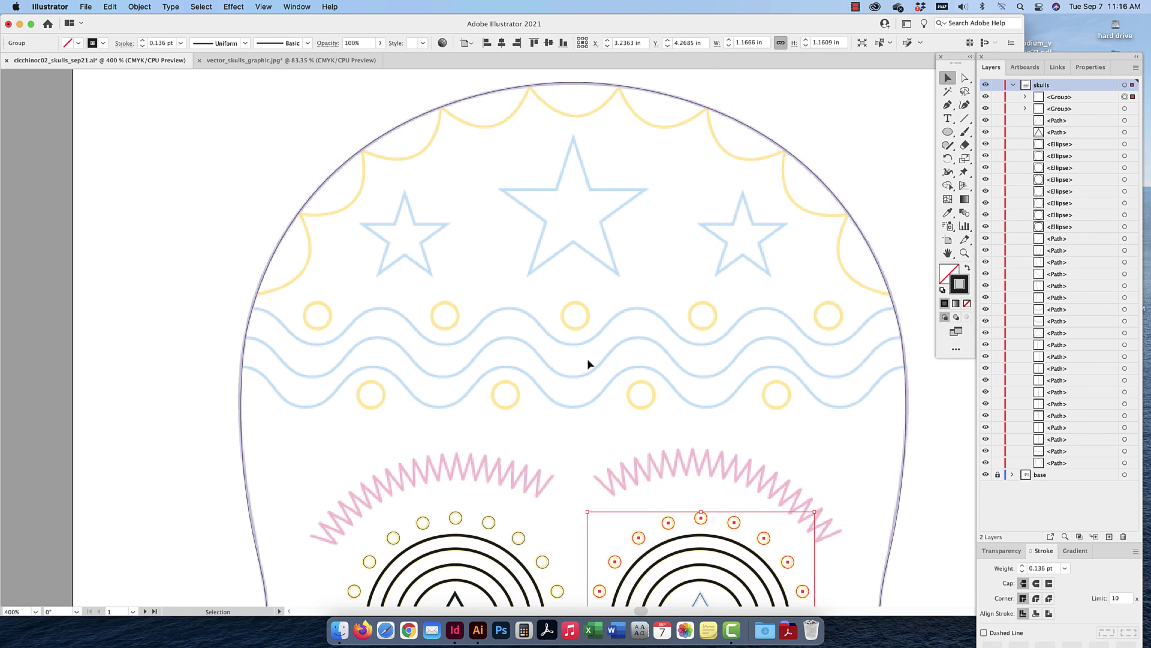
pyautogui.click(949, 104)
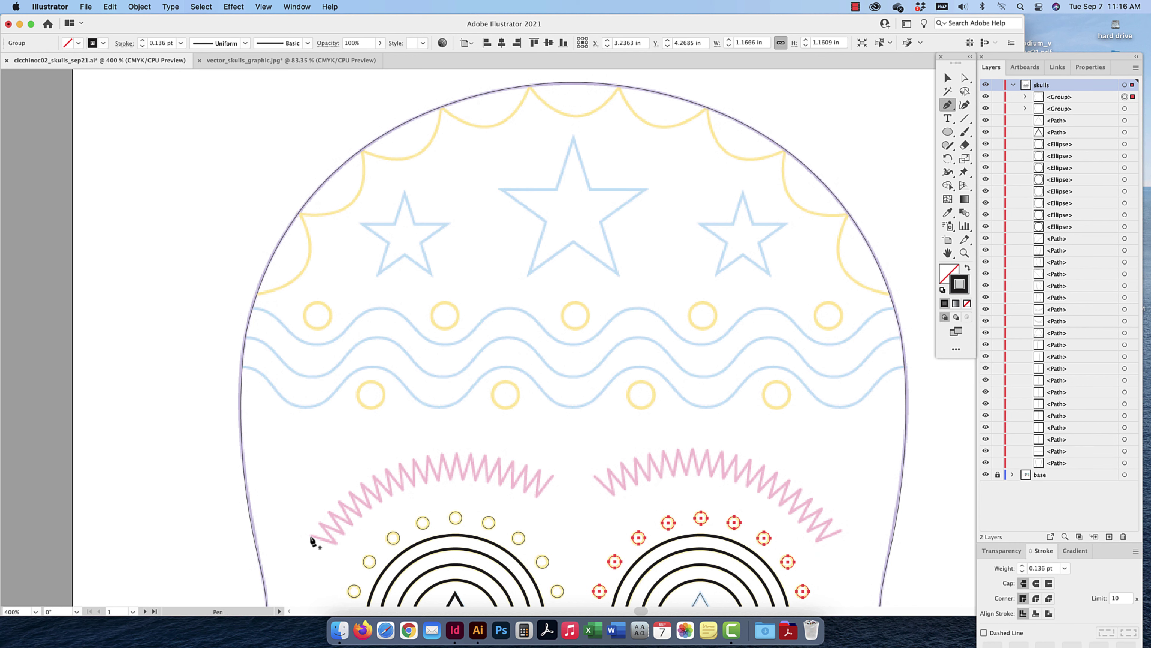
pyautogui.press('super+equal')
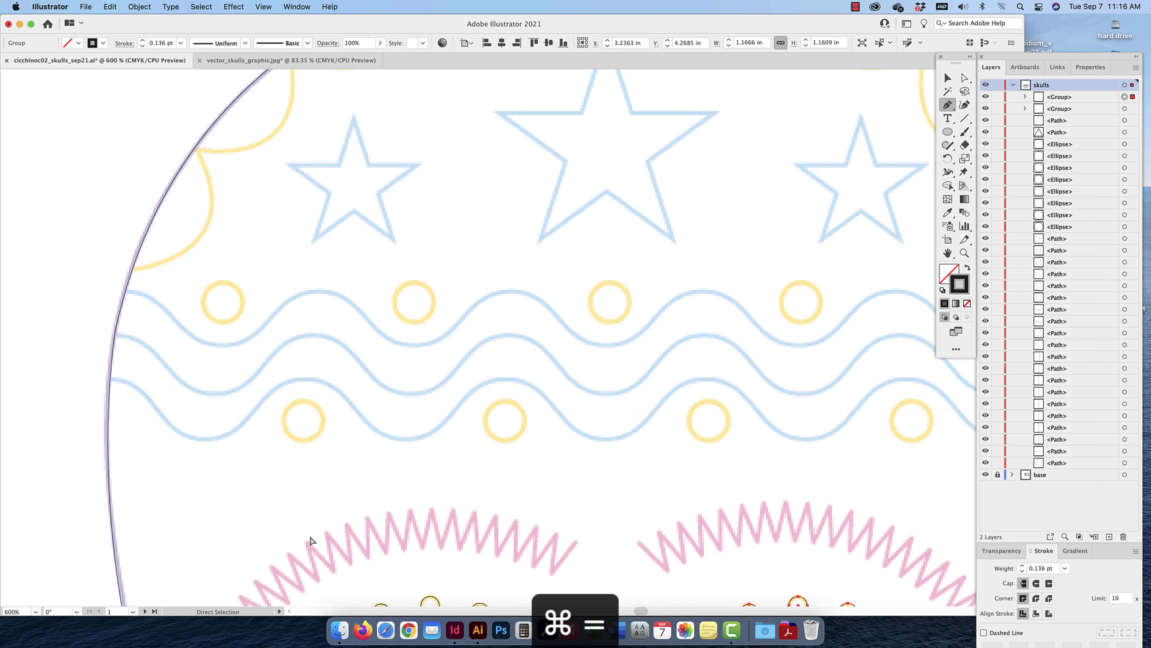
pyautogui.moveTo(448, 425); pyautogui.dragTo(467, 368)
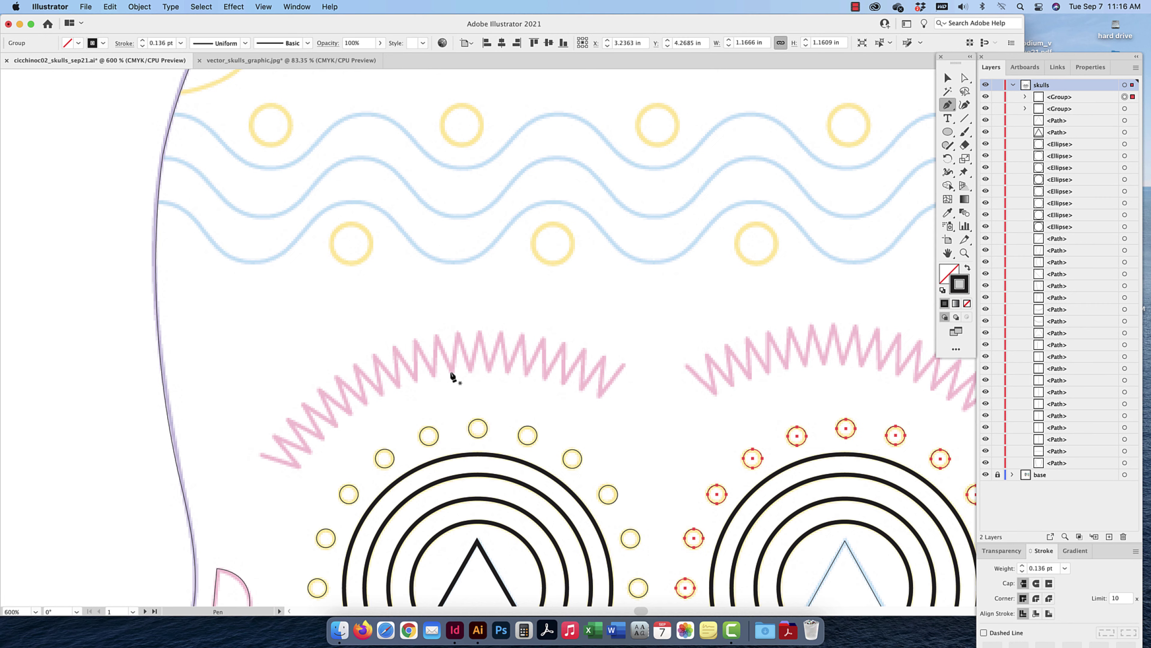
pyautogui.click(260, 454)
pyautogui.click(299, 466)
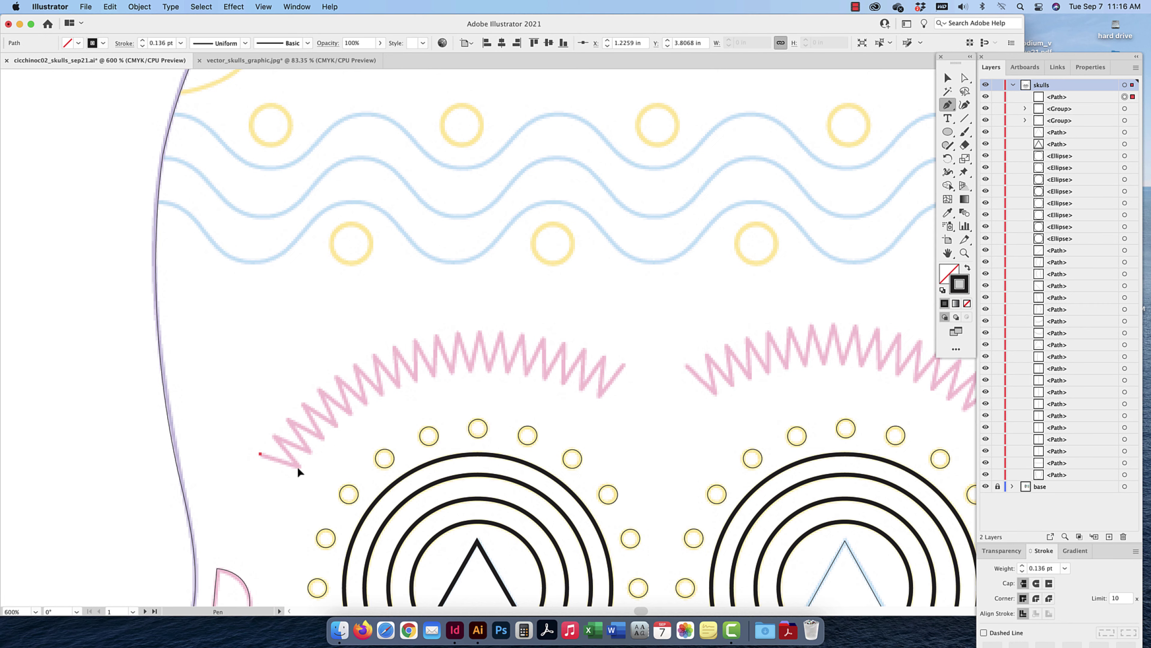
pyautogui.click(274, 435)
pyautogui.click(309, 451)
pyautogui.click(321, 436)
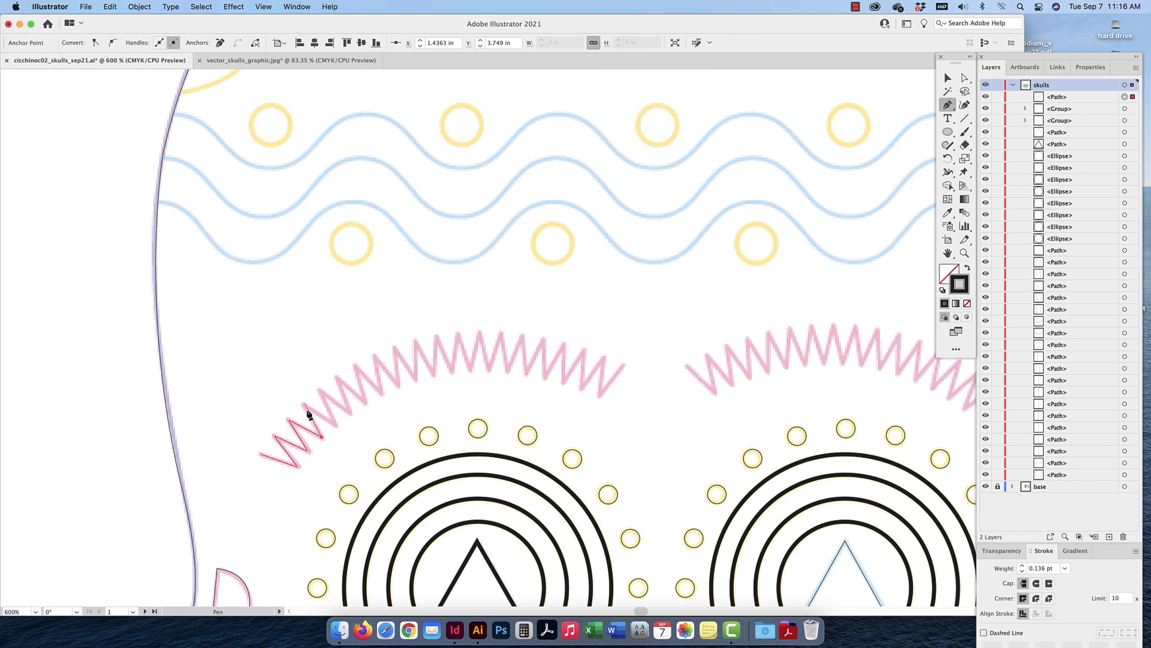
pyautogui.click(335, 424)
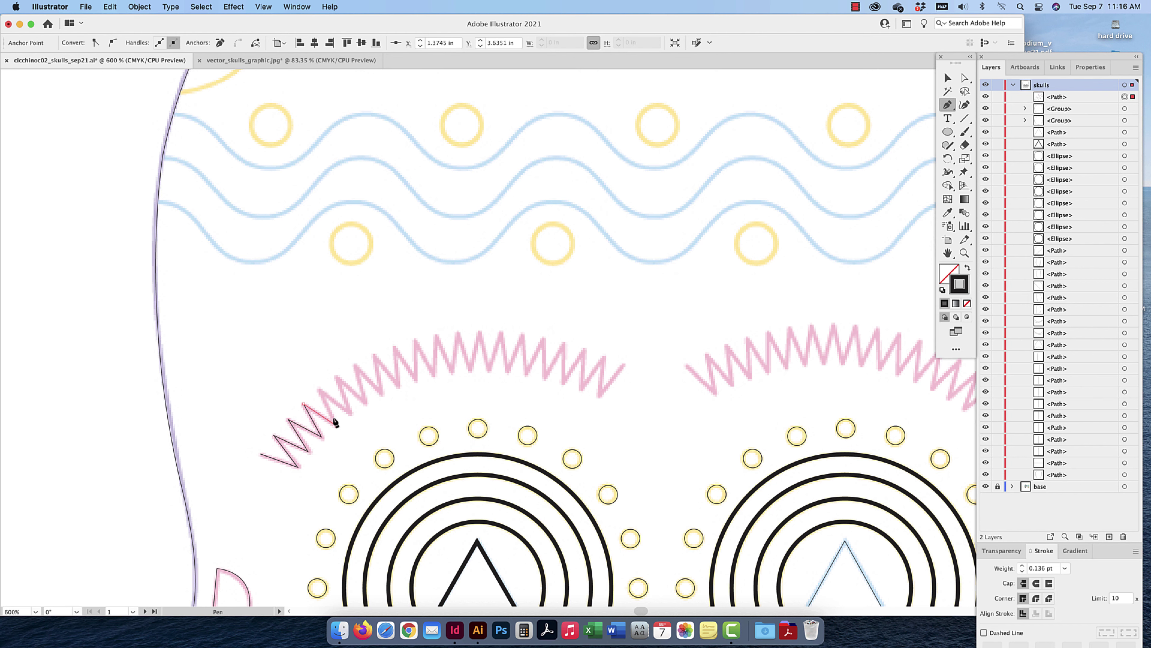
pyautogui.click(320, 389)
pyautogui.click(350, 414)
pyautogui.click(364, 402)
pyautogui.click(356, 365)
pyautogui.click(379, 392)
pyautogui.click(375, 355)
pyautogui.click(397, 387)
pyautogui.click(415, 379)
pyautogui.click(415, 338)
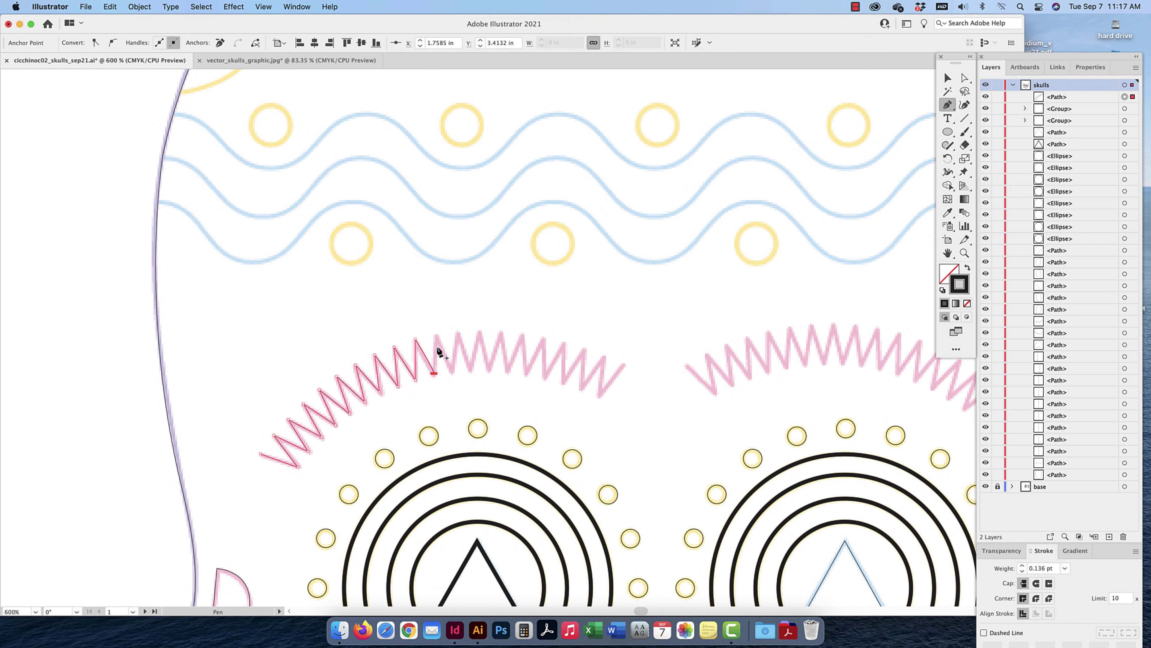
pyautogui.press('super+z')
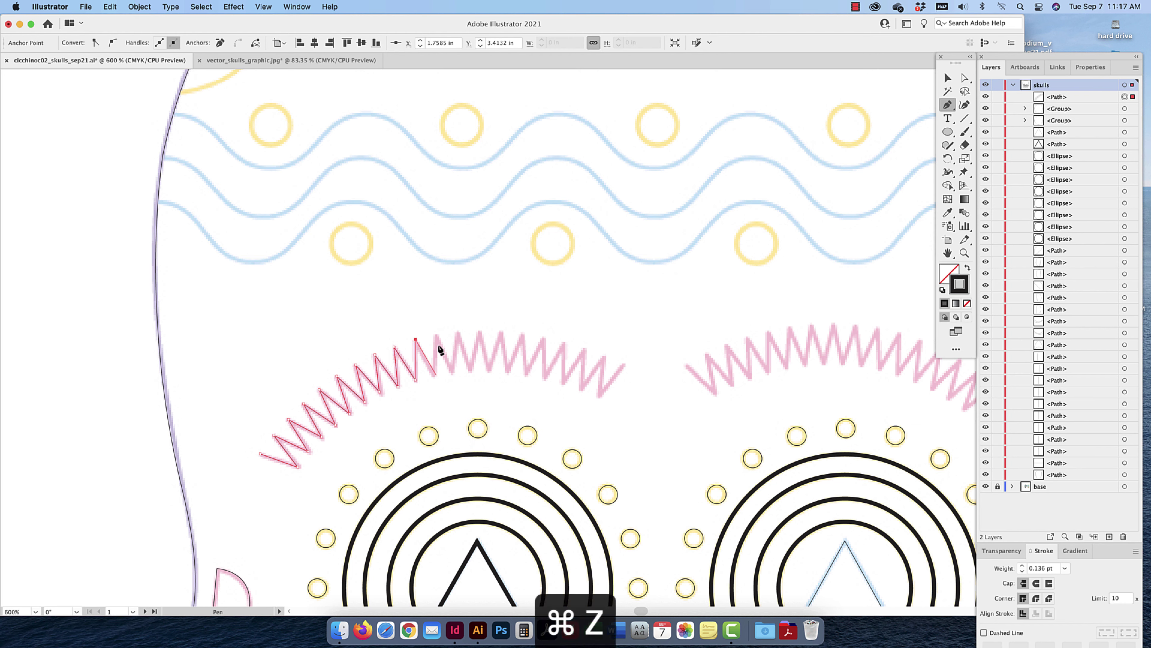
pyautogui.click(434, 373)
pyautogui.click(436, 337)
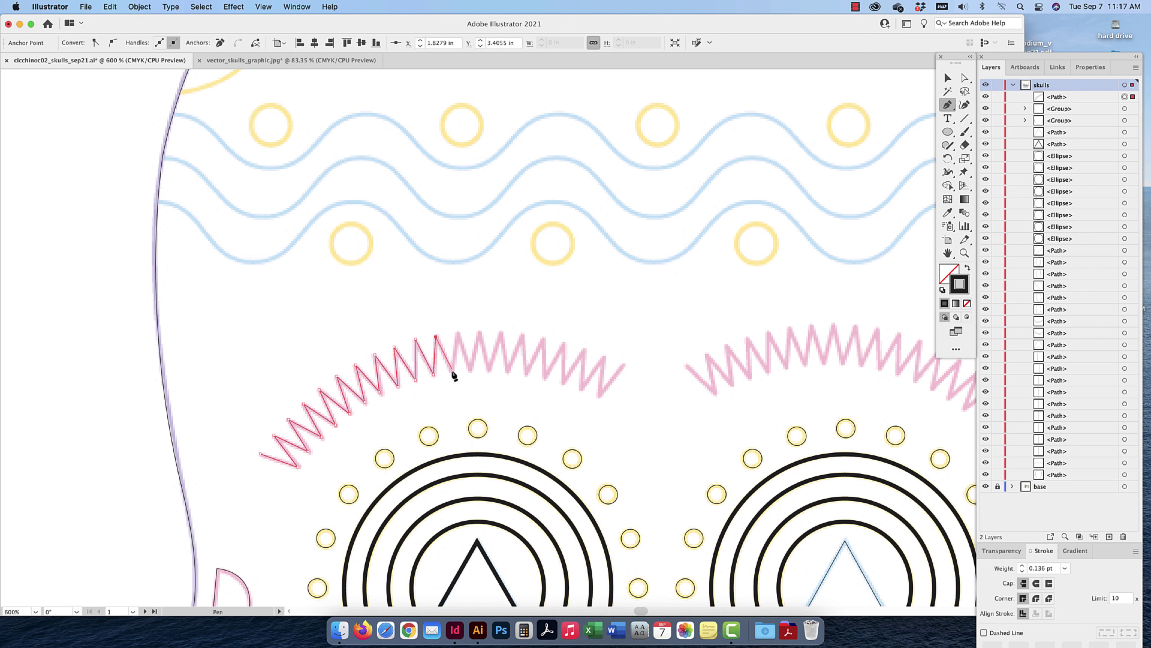
pyautogui.click(452, 371)
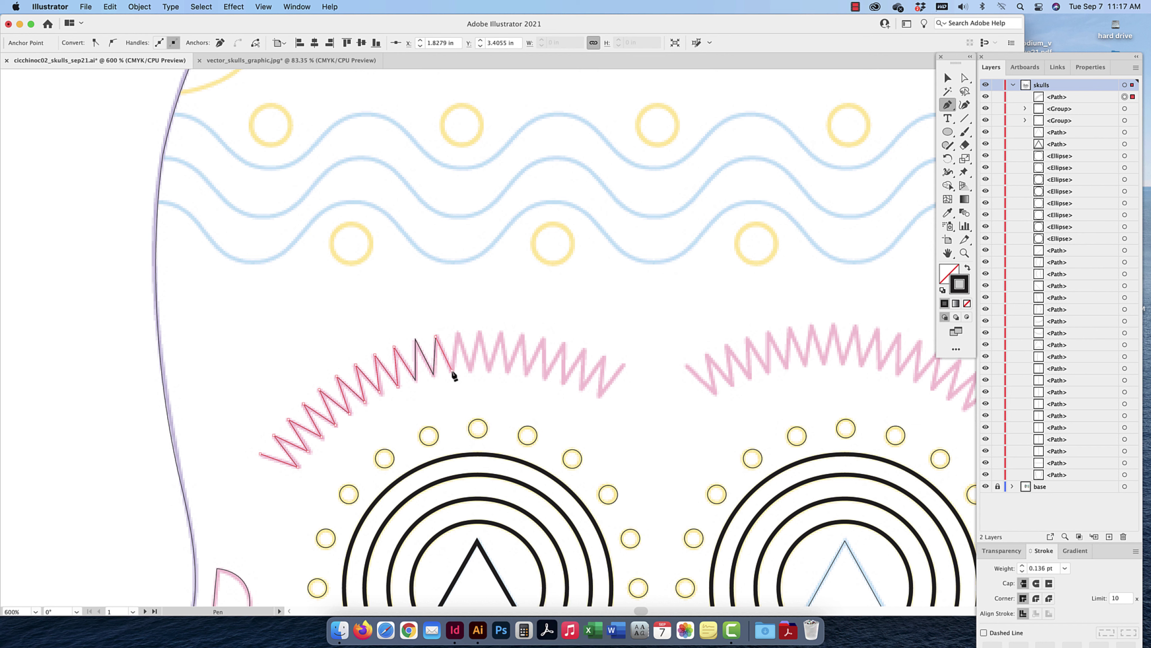
pyautogui.click(469, 367)
pyautogui.click(479, 332)
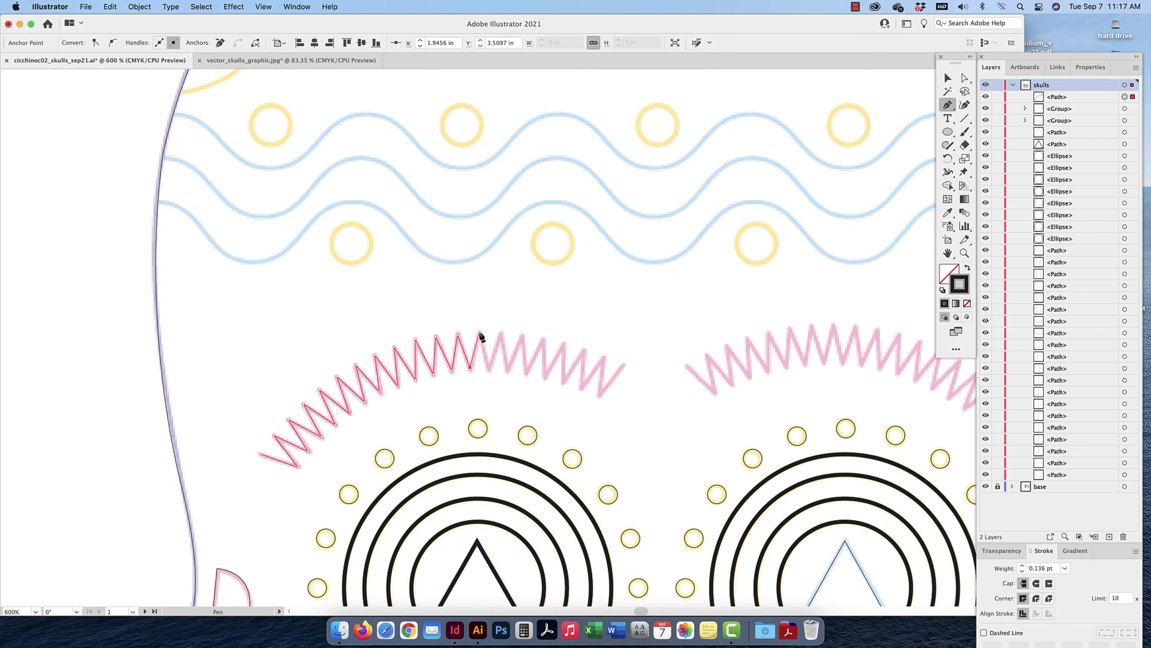
pyautogui.click(489, 370)
pyautogui.click(502, 332)
pyautogui.click(508, 371)
pyautogui.click(527, 373)
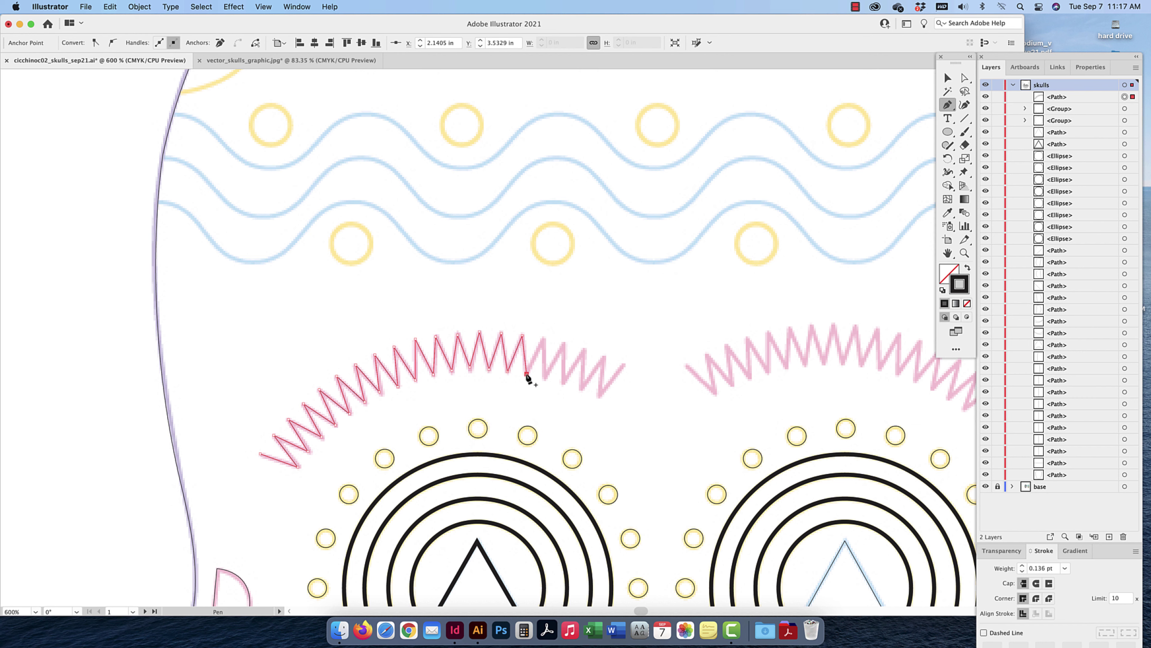
pyautogui.click(543, 339)
pyautogui.click(546, 376)
pyautogui.click(564, 344)
pyautogui.click(564, 382)
pyautogui.click(584, 350)
pyautogui.click(581, 388)
pyautogui.click(603, 358)
pyautogui.click(599, 394)
pyautogui.click(623, 365)
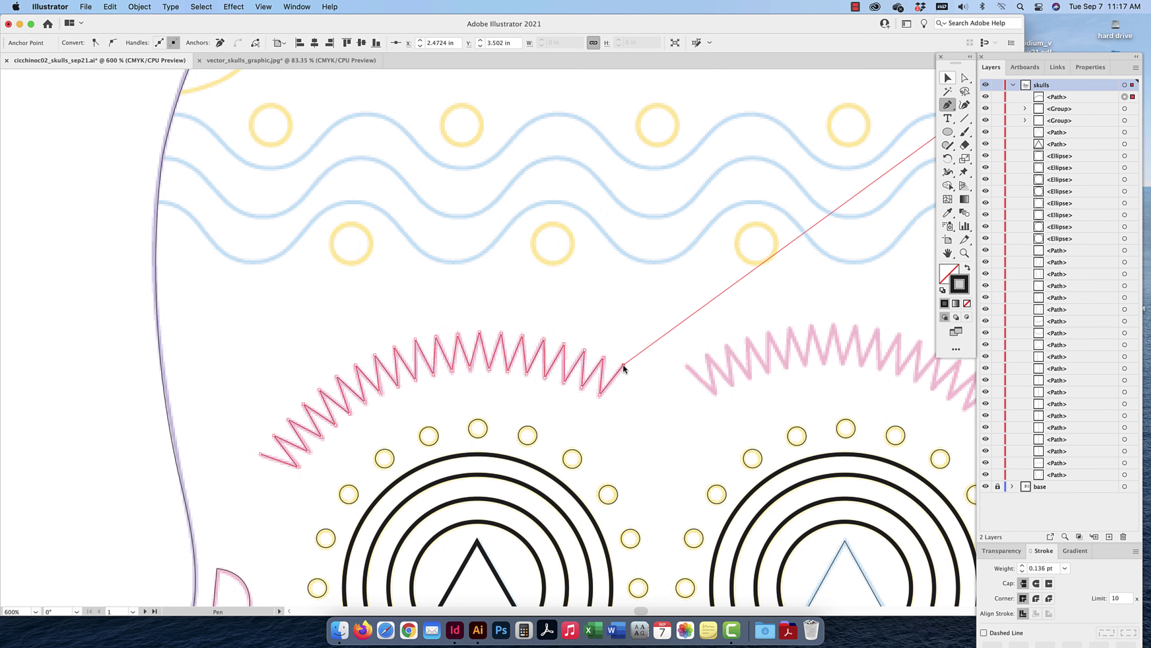
# Finish the zigzag eyebrow path and duplicate it horizontally onto the pink eyebrow above the right eye
pyautogui.click(948, 77)
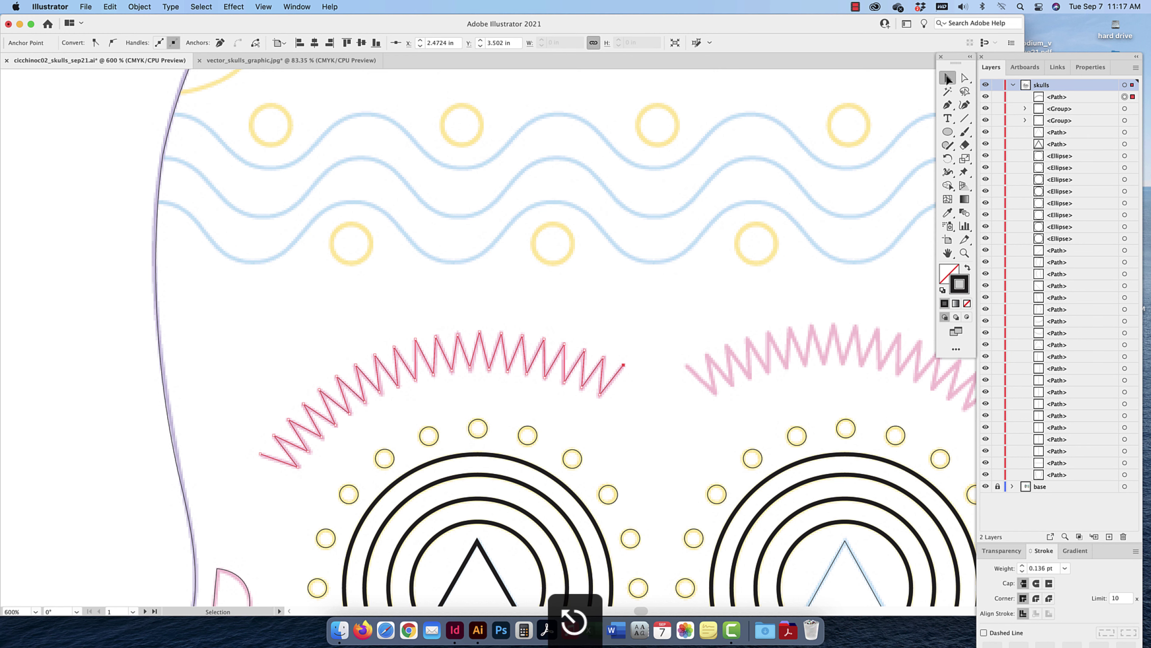
pyautogui.moveTo(506, 264); pyautogui.dragTo(401, 219)
pyautogui.click(325, 317)
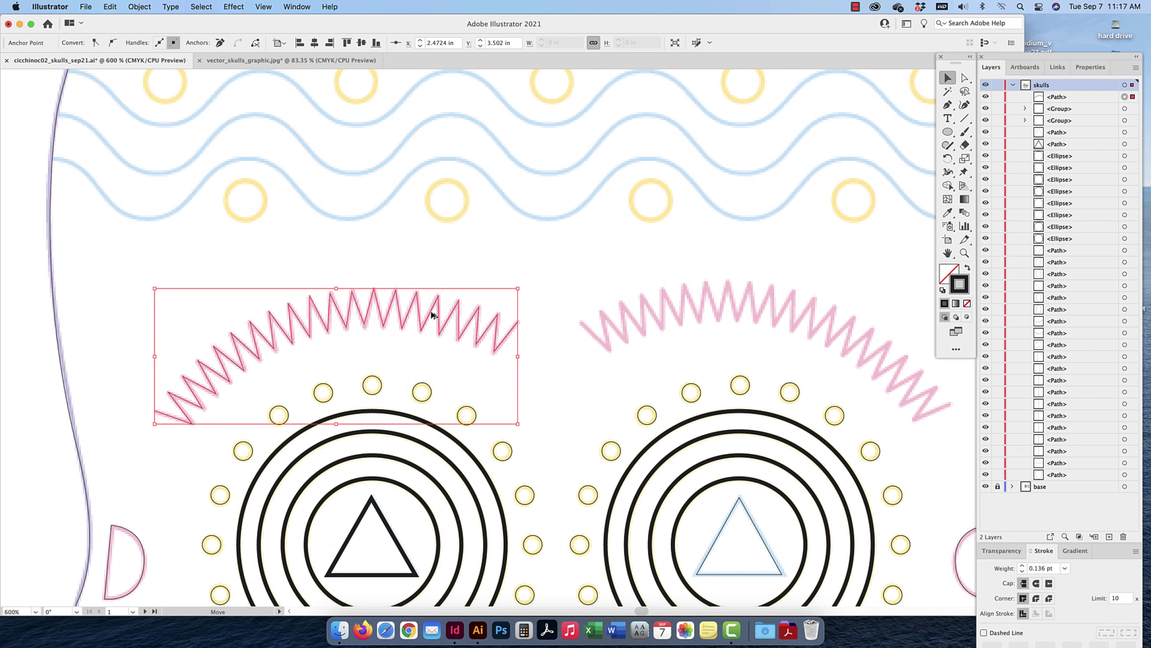
pyautogui.moveTo(470, 313); pyautogui.dragTo(720, 311)
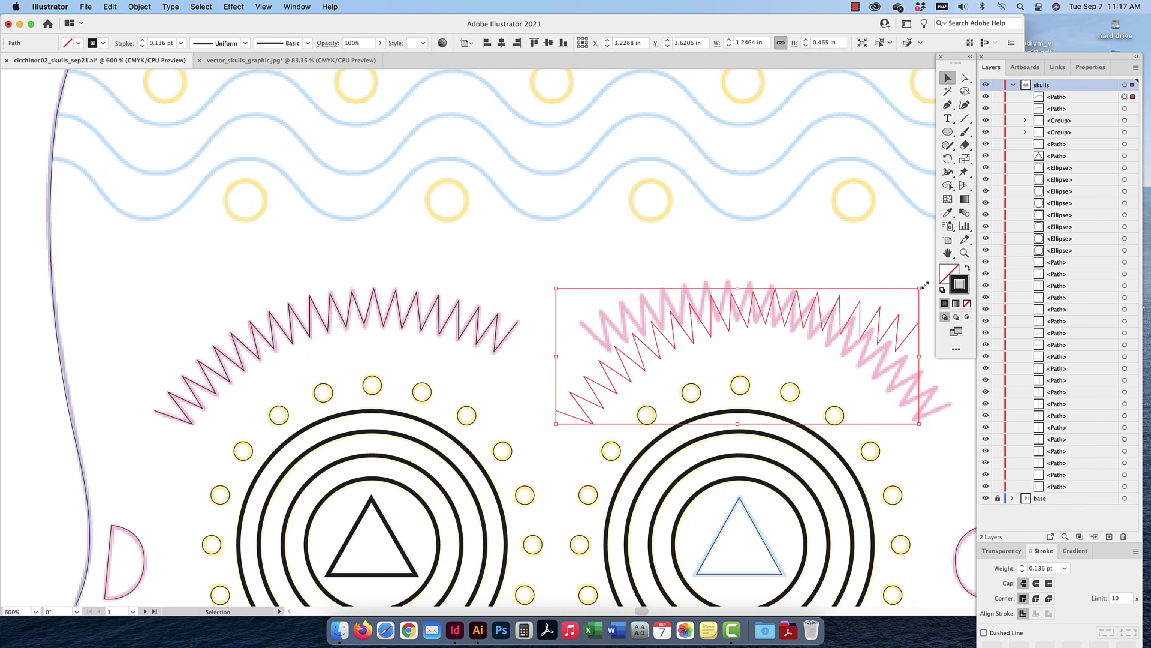
# Rotate the eyebrow copy clockwise and move it so its zigzag follows the slope of the right pink eyebrow
pyautogui.moveTo(924, 284); pyautogui.dragTo(931, 351)
pyautogui.moveTo(698, 322); pyautogui.dragTo(710, 298)
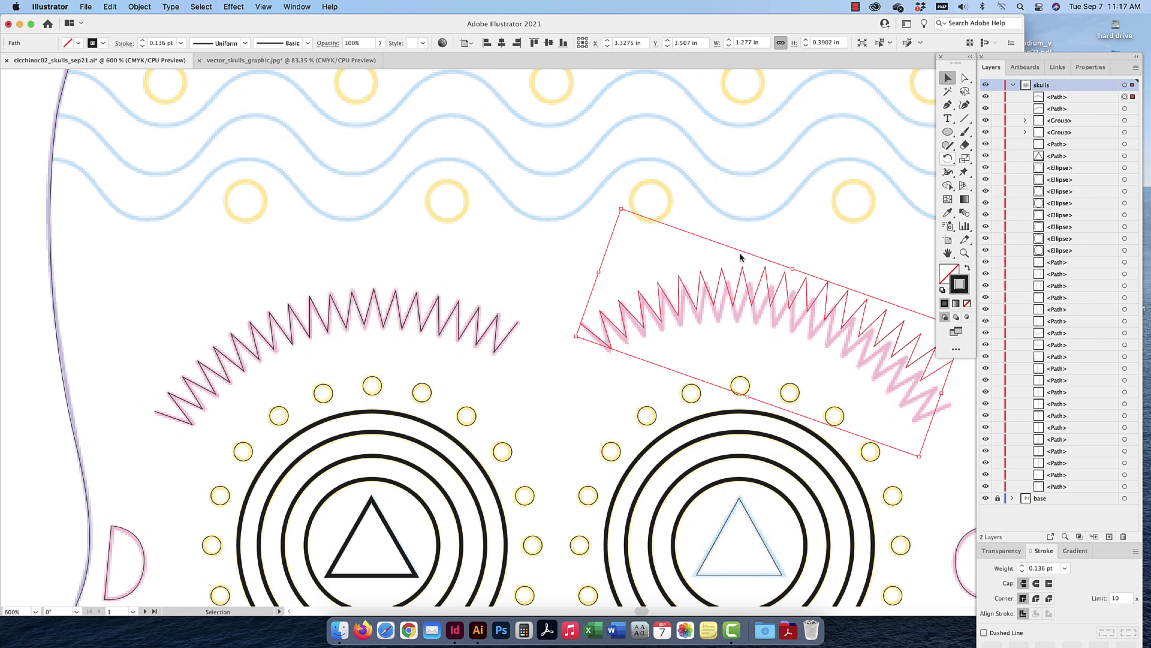
pyautogui.click(948, 159)
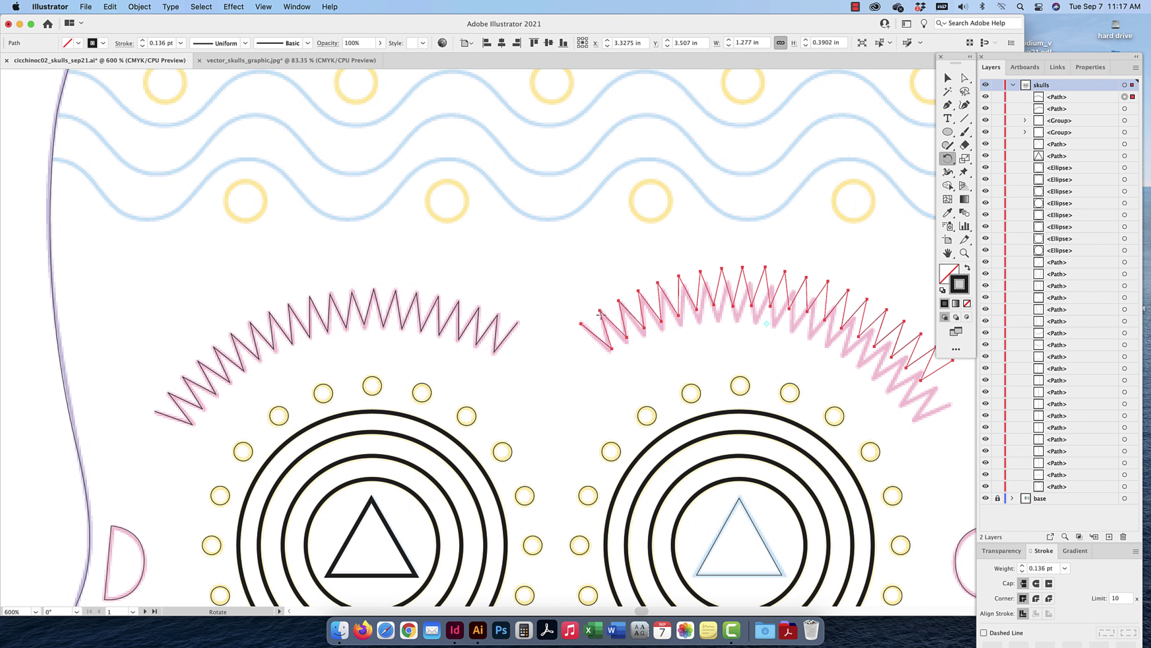
pyautogui.moveTo(944, 387); pyautogui.dragTo(939, 431)
pyautogui.click(947, 78)
pyautogui.click(805, 302)
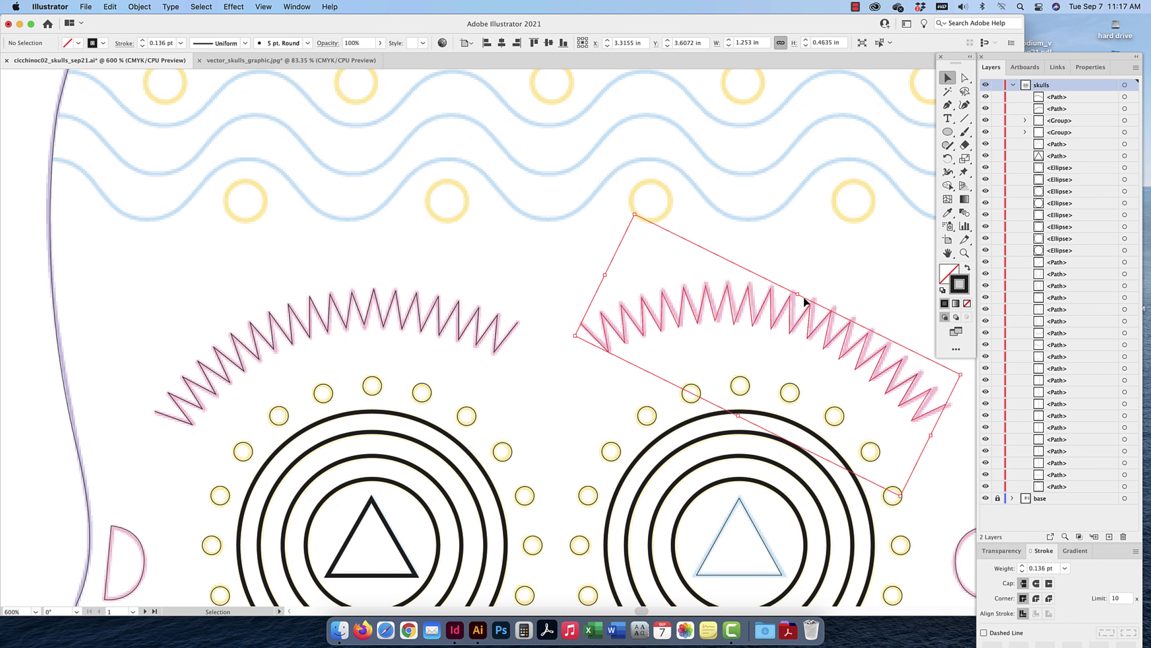
# Nudge and slightly enlarge the right eyebrow copy so both its ends match the template, then deselect it
pyautogui.click(810, 325)
pyautogui.moveTo(809, 320); pyautogui.dragTo(810, 320)
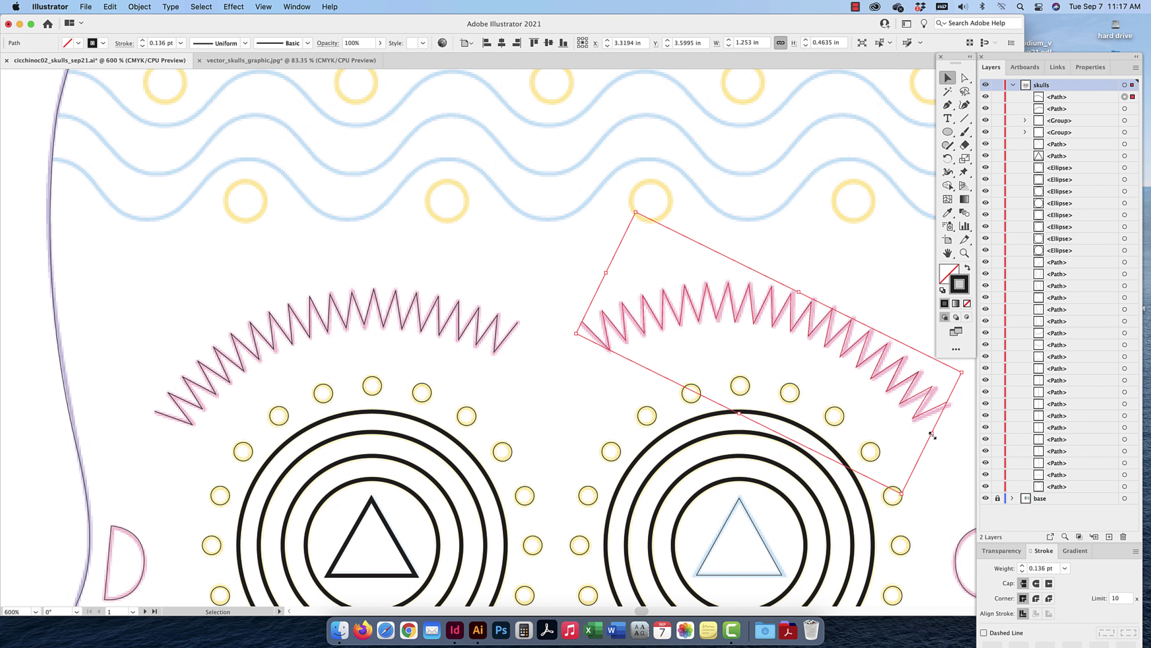
pyautogui.moveTo(932, 435); pyautogui.dragTo(934, 436)
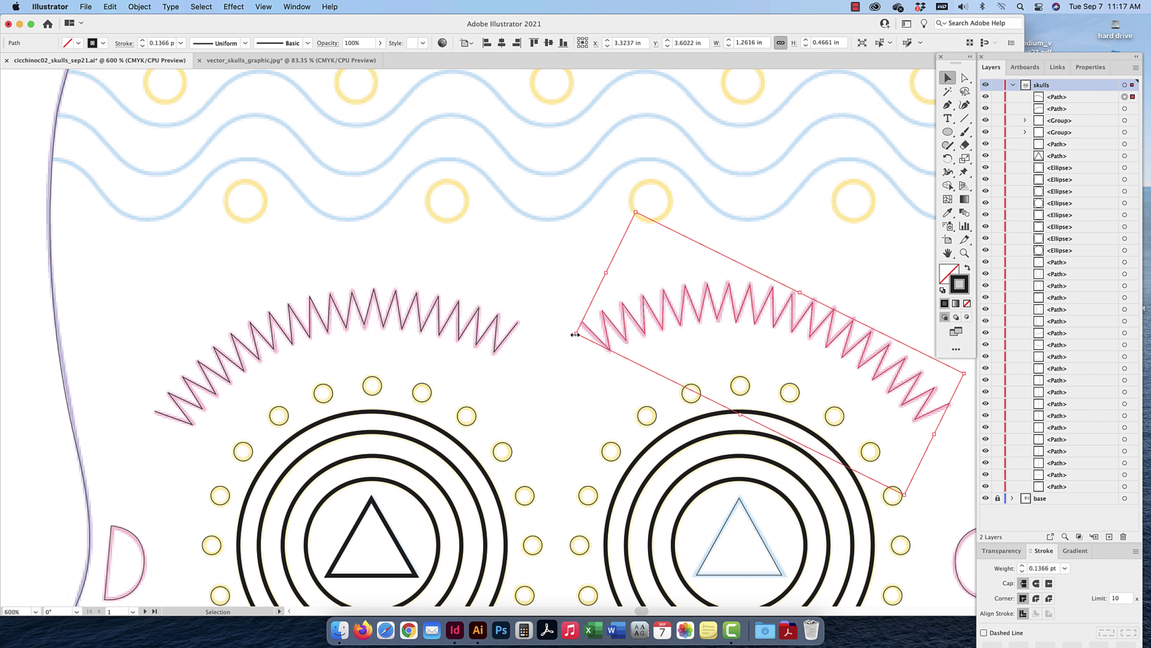
pyautogui.moveTo(575, 335); pyautogui.dragTo(574, 334)
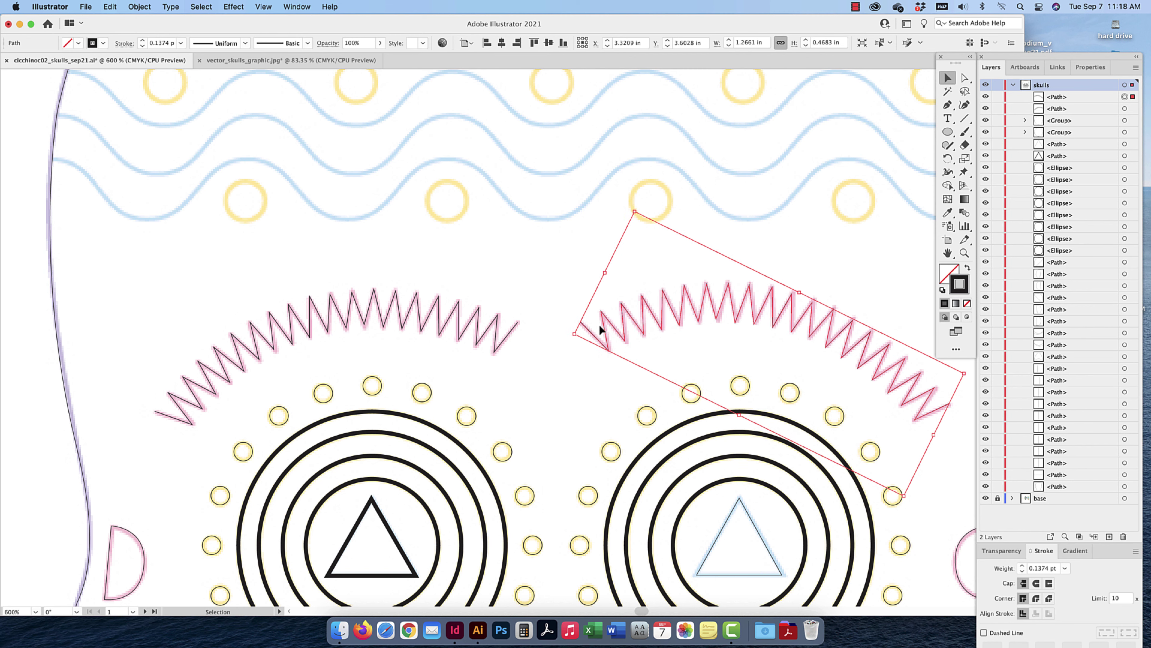
pyautogui.click(869, 230)
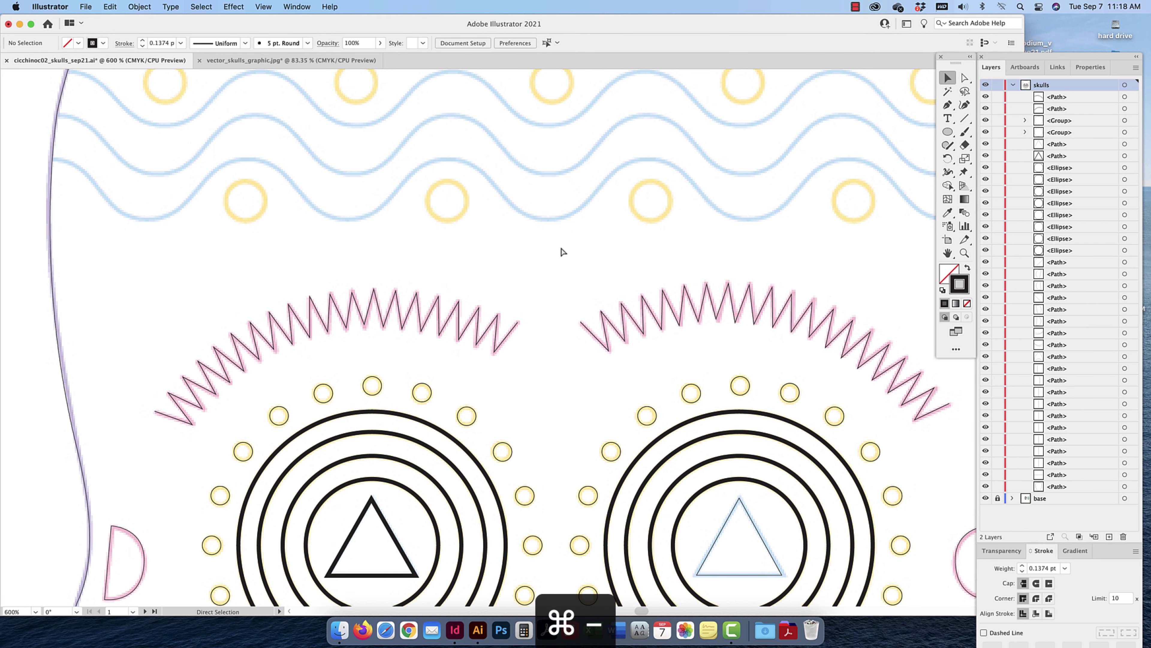
# Draw a five-pointed star about 0.73 in wide over the large central blue star, with straight, aligned shoulders between its points
pyautogui.press('super+minus')
pyautogui.moveTo(524, 286); pyautogui.dragTo(512, 327)
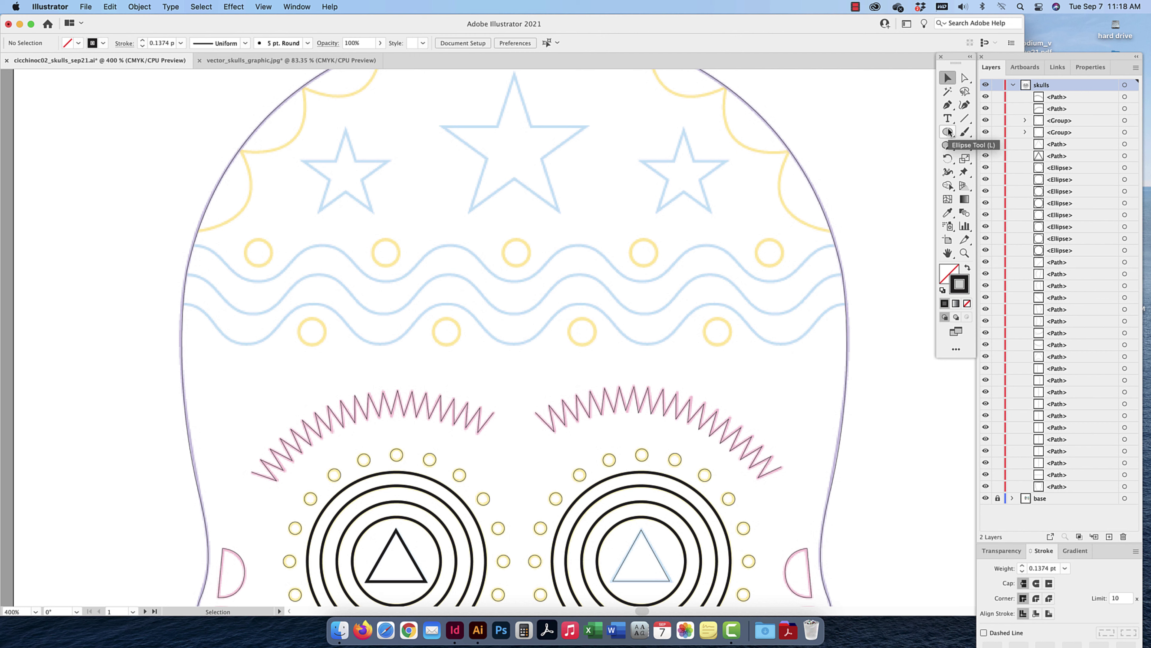
pyautogui.moveTo(660, 165); pyautogui.dragTo(654, 223)
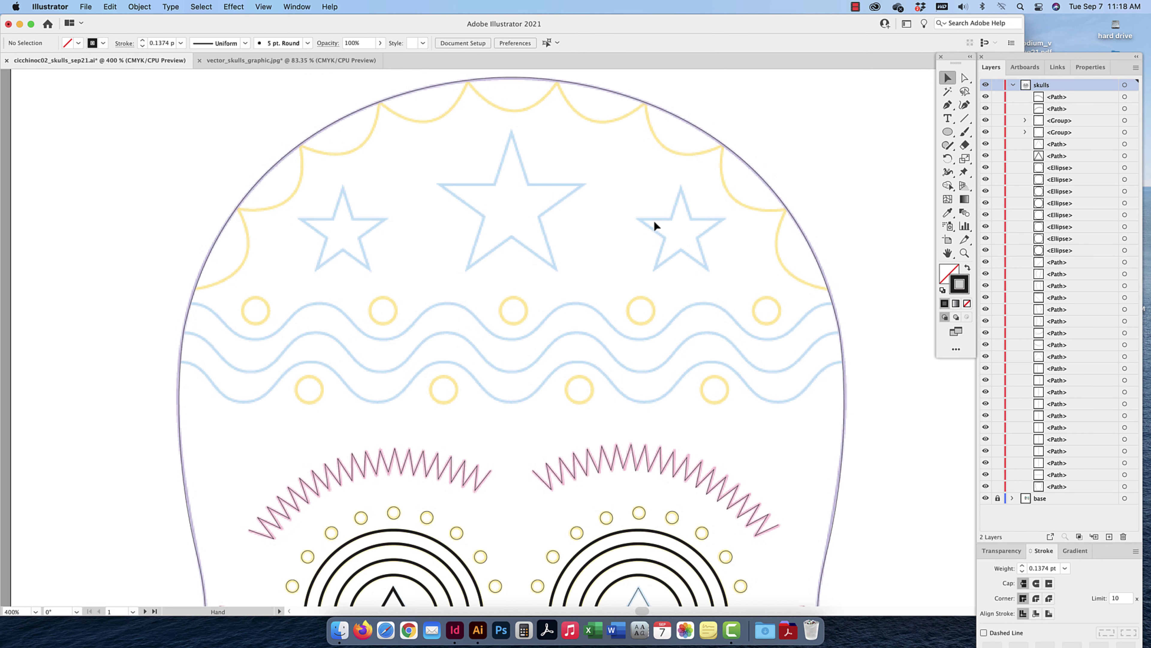
pyautogui.moveTo(947, 132); pyautogui.dragTo(989, 188)
pyautogui.moveTo(510, 206); pyautogui.dragTo(511, 141)
pyautogui.press('Down')
pyautogui.press('Down')
pyautogui.press('Up')
pyautogui.press('Up')
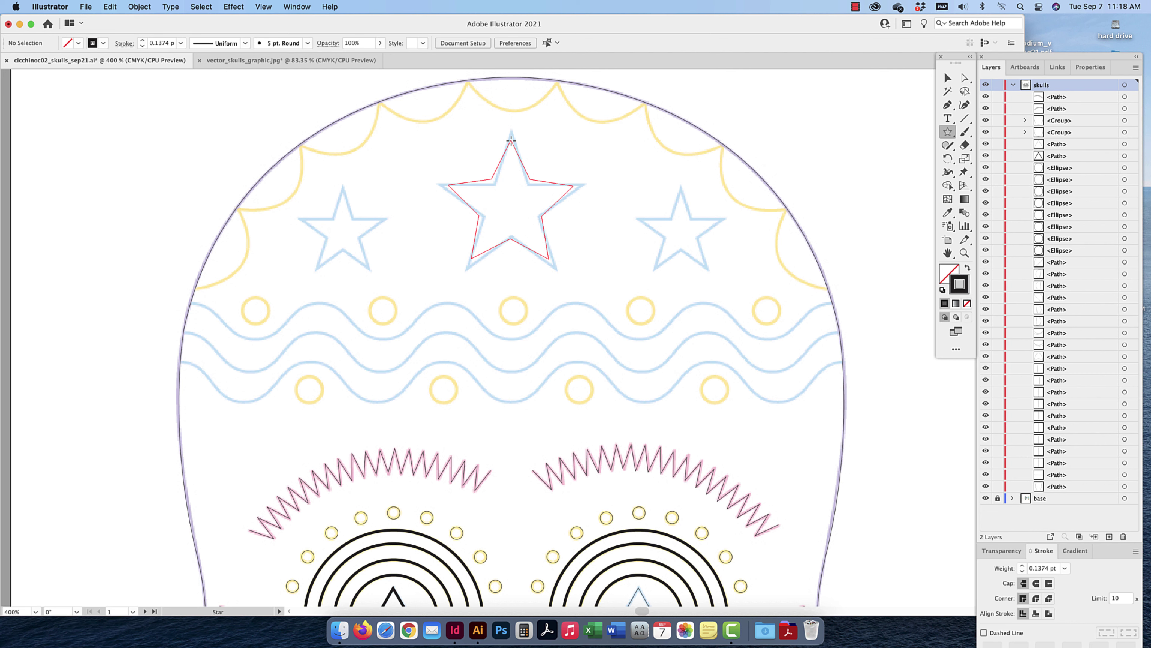
pyautogui.moveTo(511, 141); pyautogui.dragTo(510, 130)
pyautogui.press('alt')
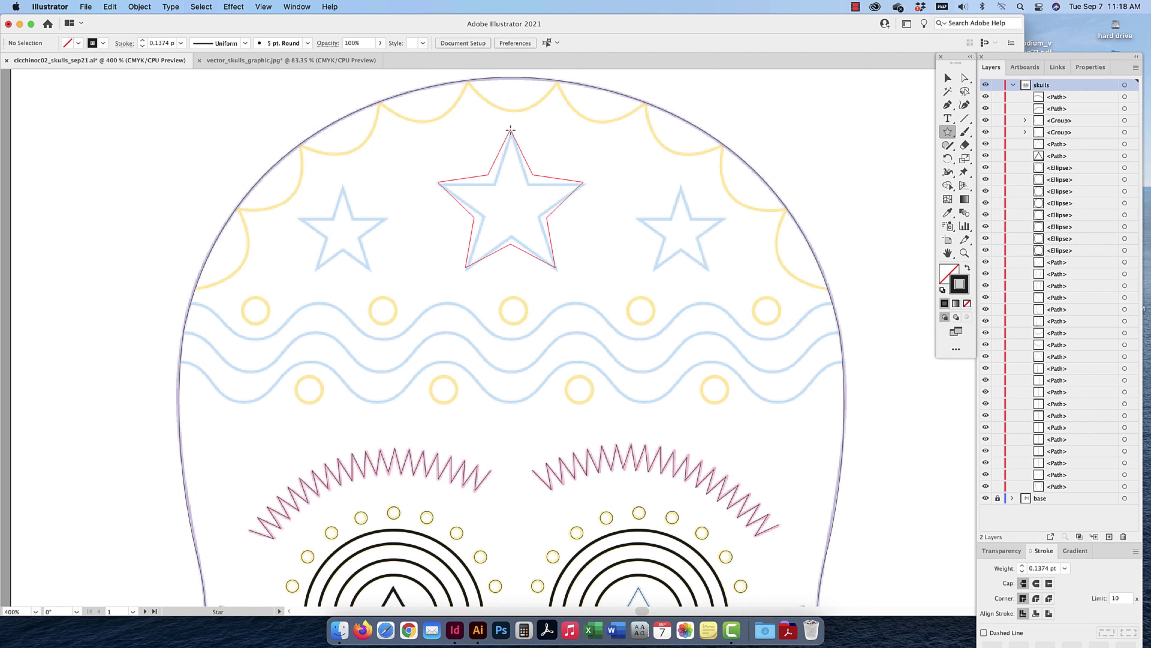
pyautogui.moveTo(510, 130); pyautogui.dragTo(511, 132)
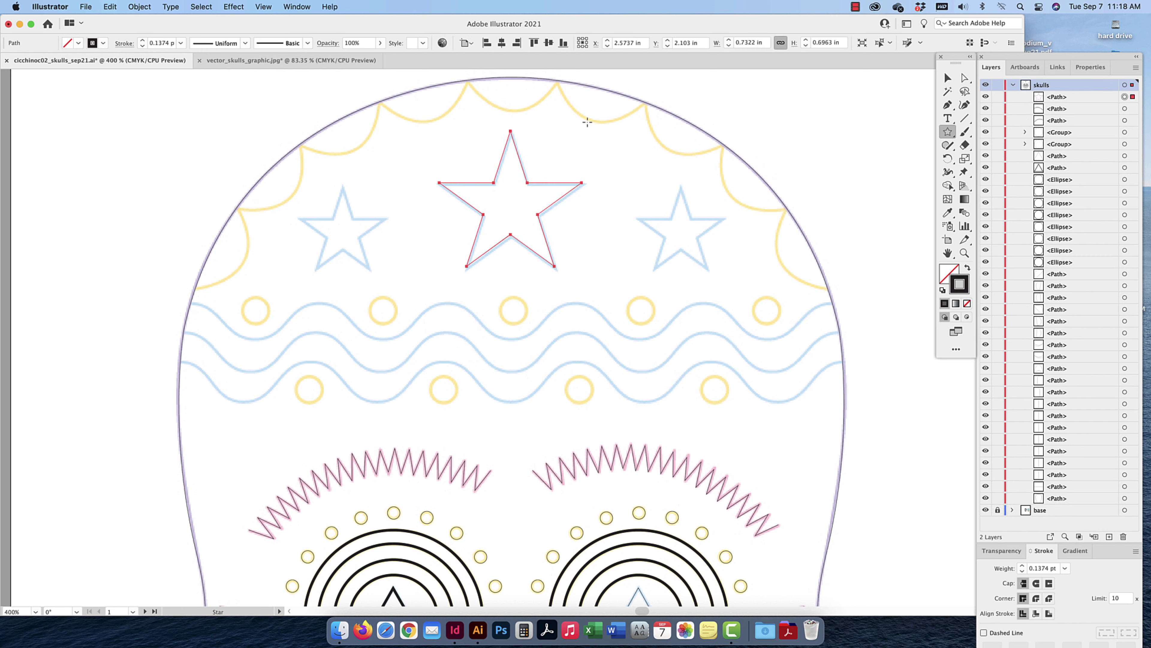
# Scale the central star slightly from its corners until its points match the blue template star
pyautogui.click(947, 79)
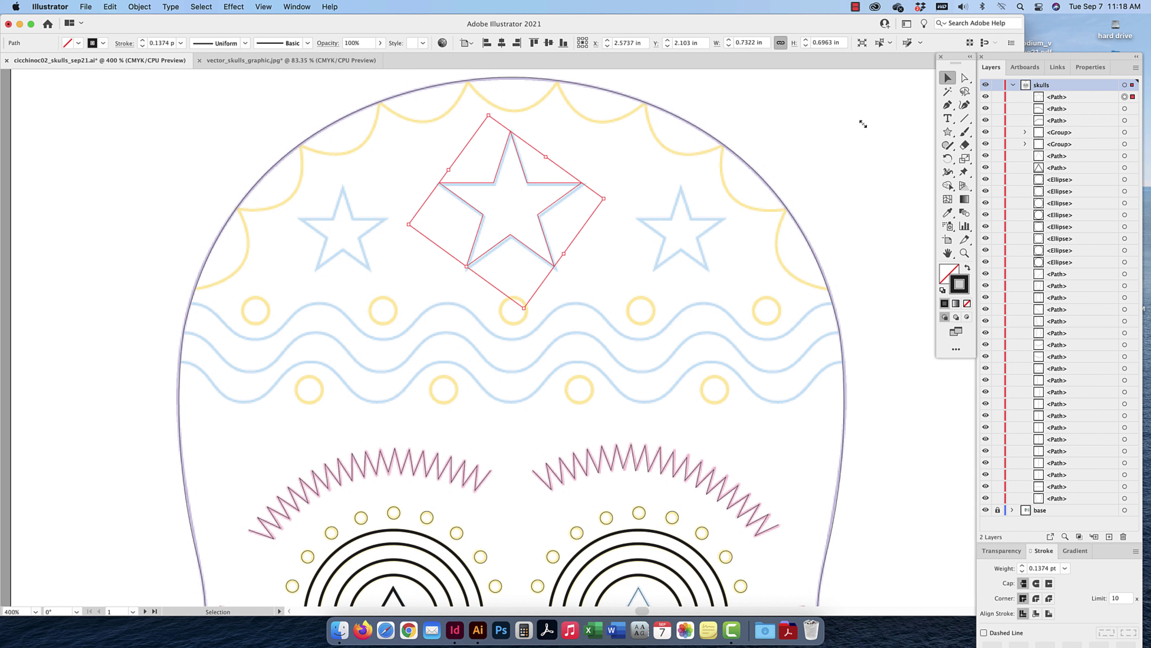
pyautogui.moveTo(524, 308); pyautogui.dragTo(525, 311)
pyautogui.moveTo(605, 199); pyautogui.dragTo(607, 200)
pyautogui.moveTo(490, 113); pyautogui.dragTo(491, 116)
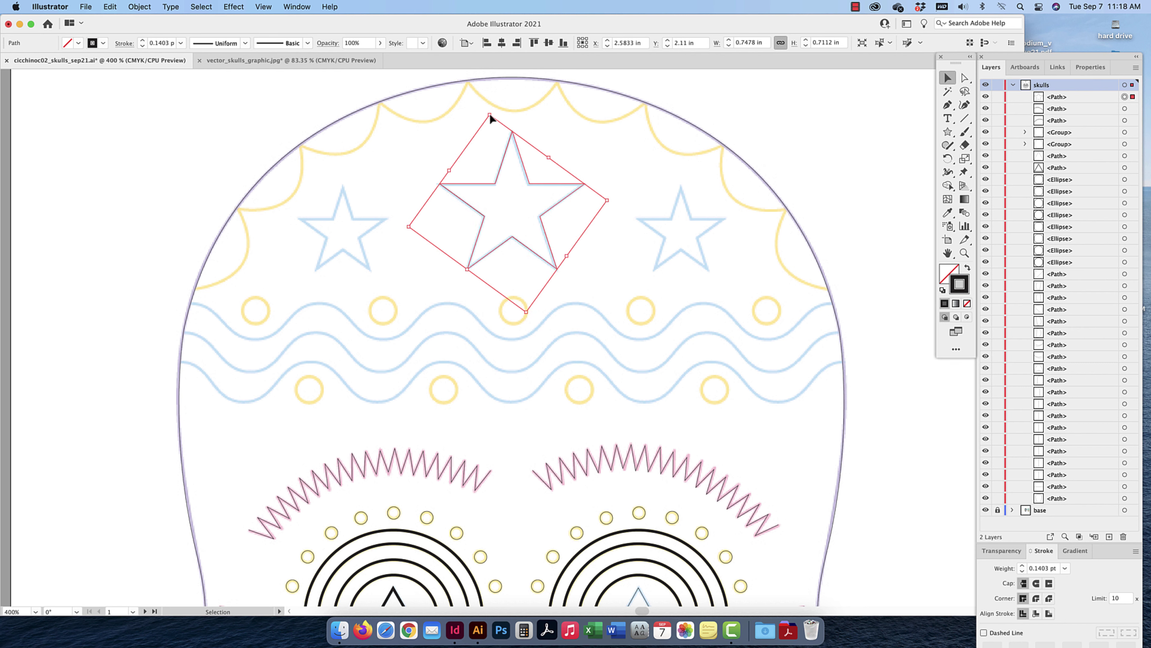
pyautogui.moveTo(607, 199); pyautogui.dragTo(605, 198)
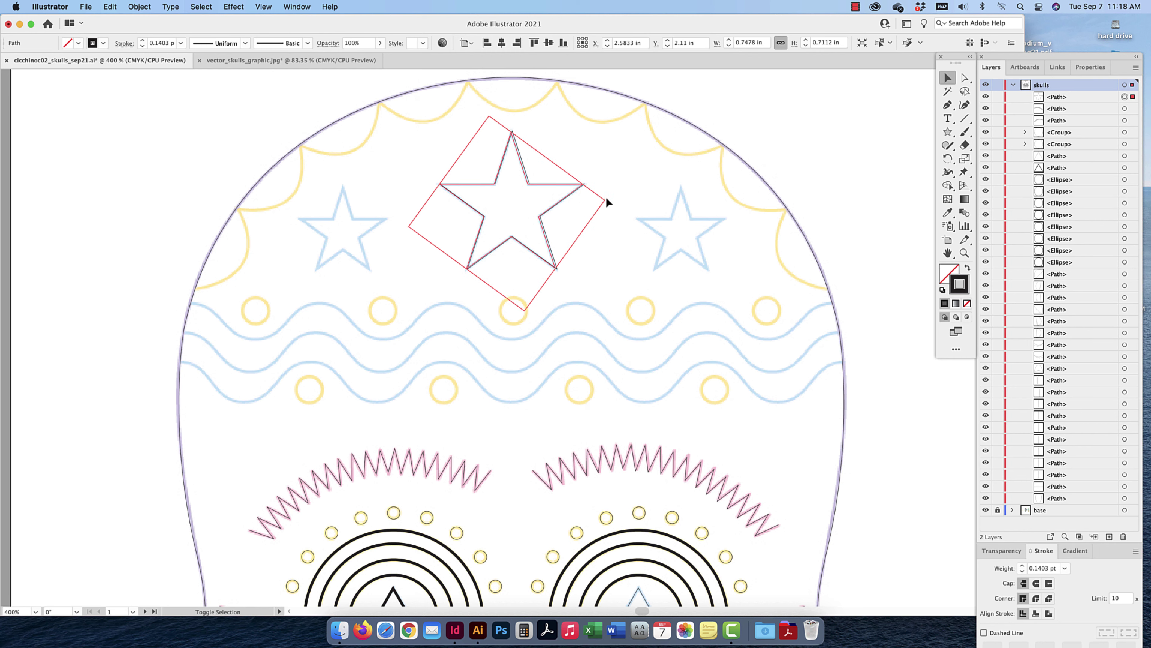
pyautogui.click(617, 174)
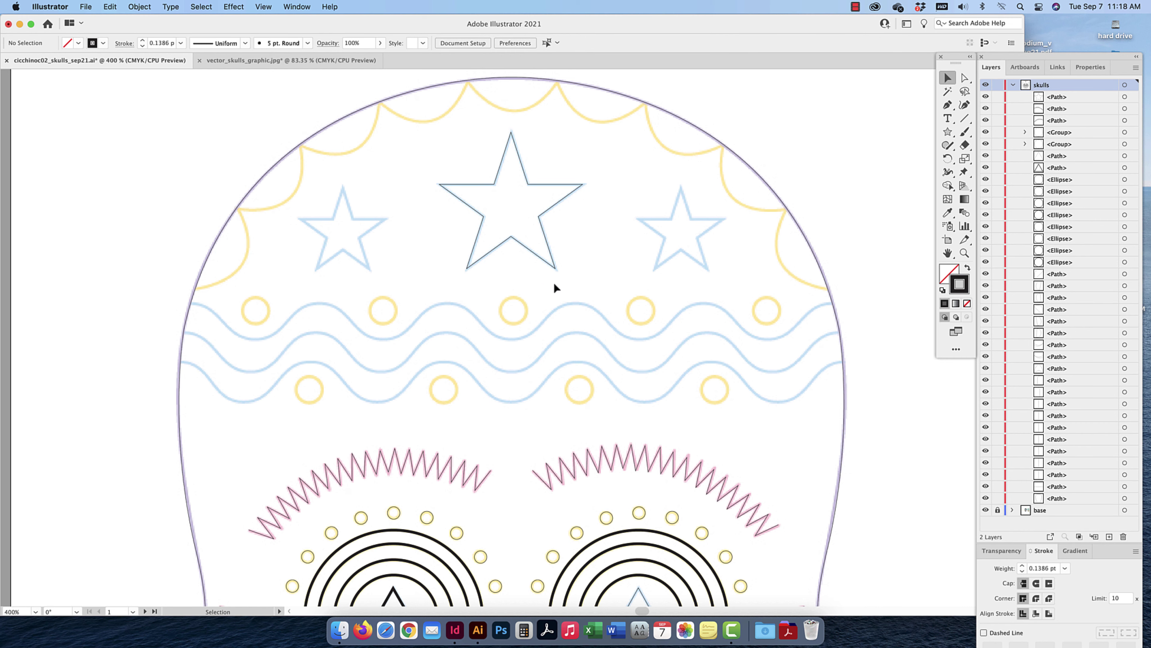
# Trace the topmost blue wave with the Pen tool, using smooth curve points from the skull's left edge to its right edge
pyautogui.press('space')
pyautogui.moveTo(506, 370); pyautogui.dragTo(542, 333)
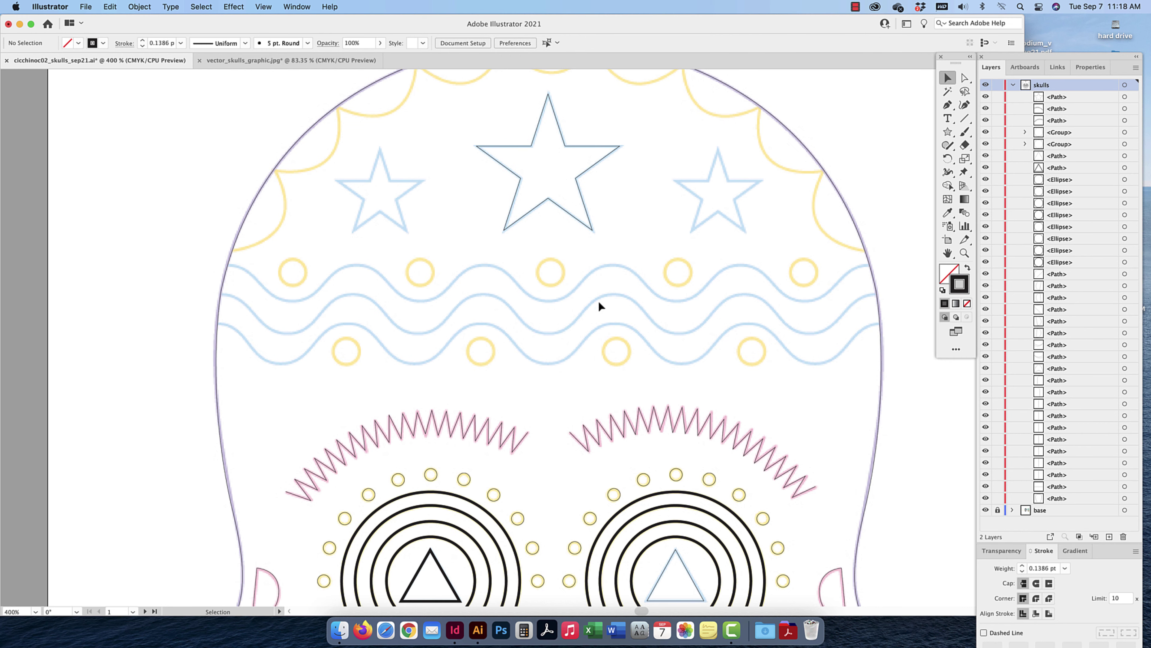
pyautogui.click(948, 104)
pyautogui.click(228, 266)
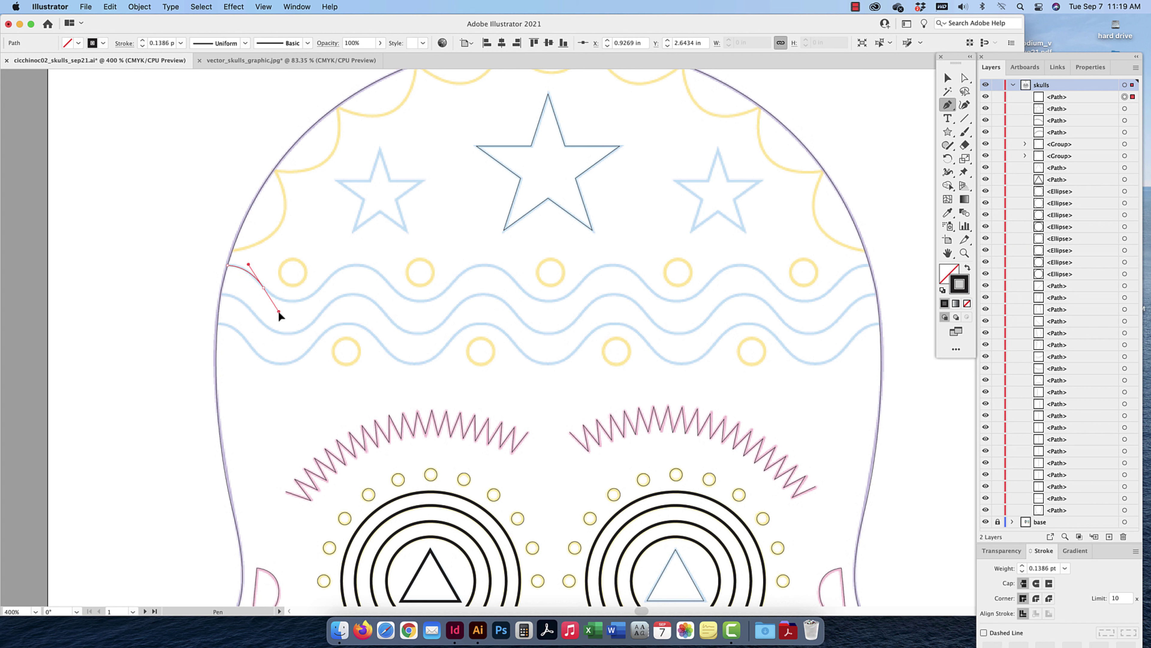
pyautogui.moveTo(282, 307); pyautogui.dragTo(345, 262)
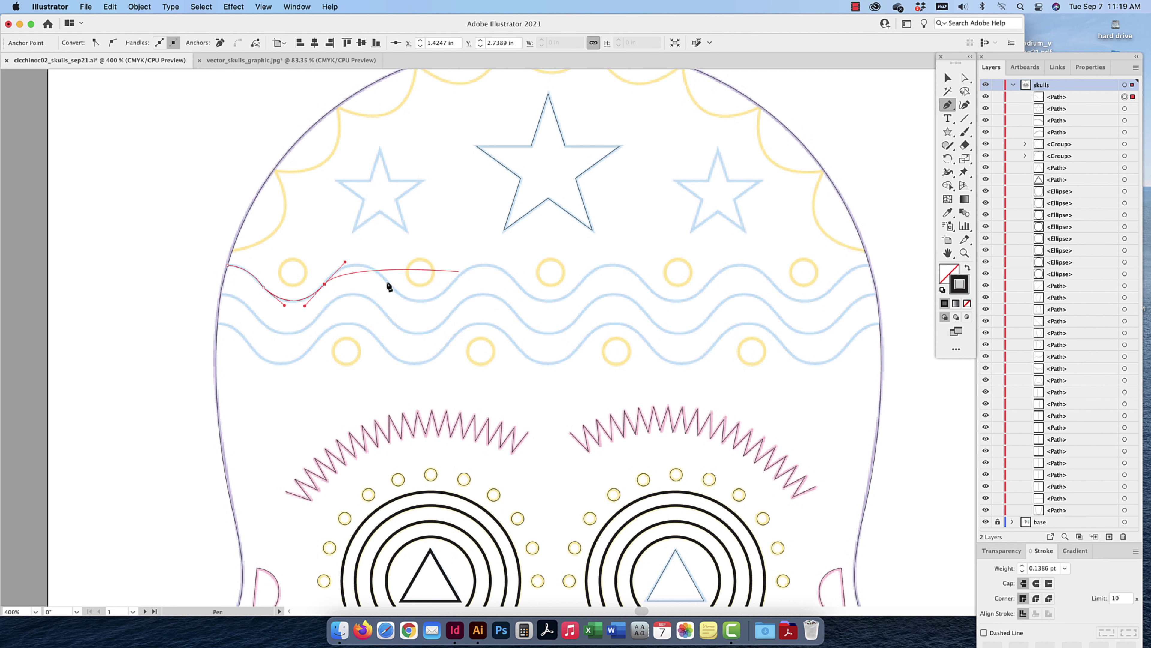
pyautogui.moveTo(387, 281); pyautogui.dragTo(600, 267)
pyautogui.moveTo(645, 285); pyautogui.dragTo(796, 315)
pyautogui.moveTo(838, 281); pyautogui.dragTo(871, 269)
pyautogui.click(870, 267)
pyautogui.click(947, 78)
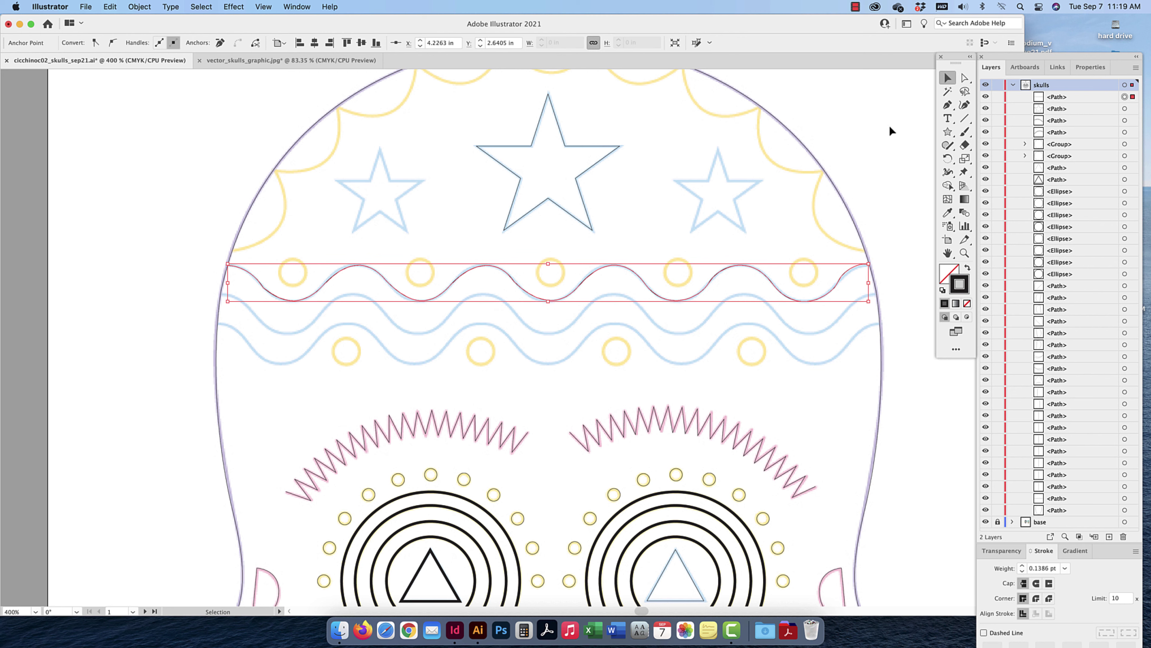
pyautogui.click(889, 125)
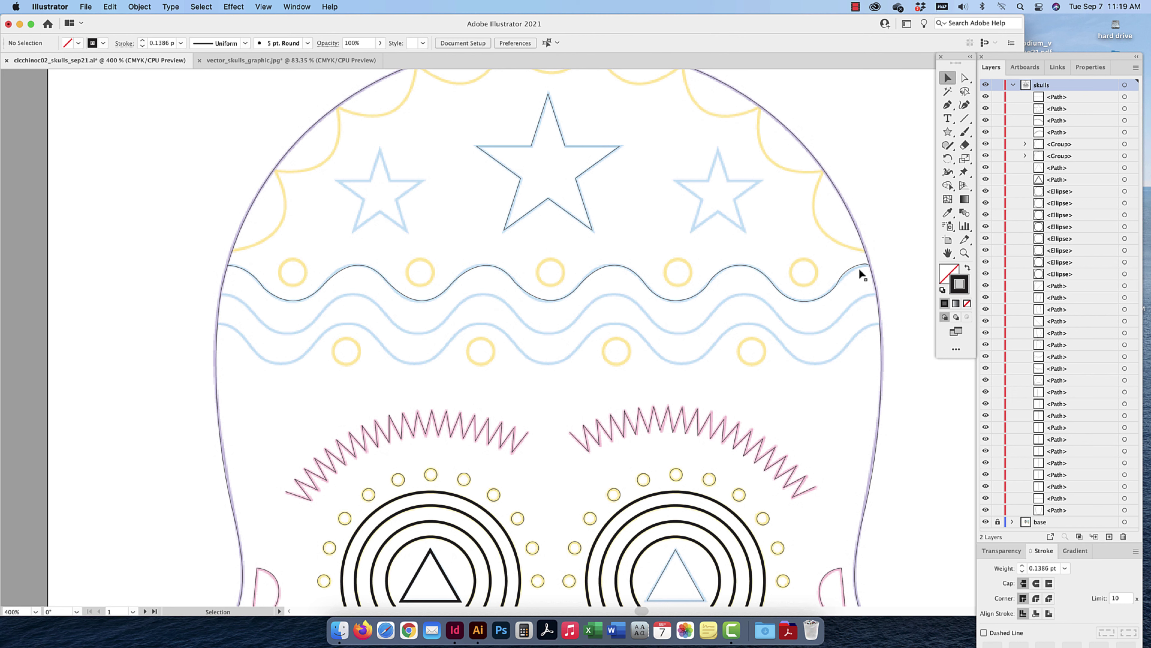
# Duplicate the traced wave straight down twice, onto the second and third blue wave lines
pyautogui.scroll(1, 859, 266)
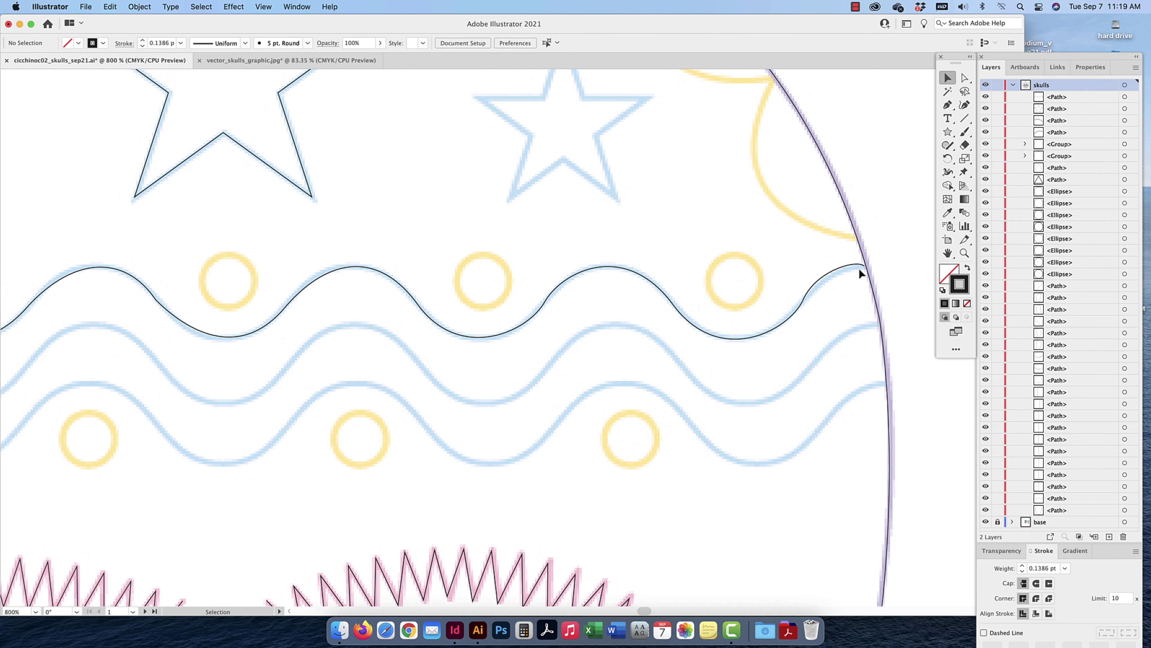
pyautogui.press('super+minus')
pyautogui.press('super+minus')
pyautogui.press('super+minus')
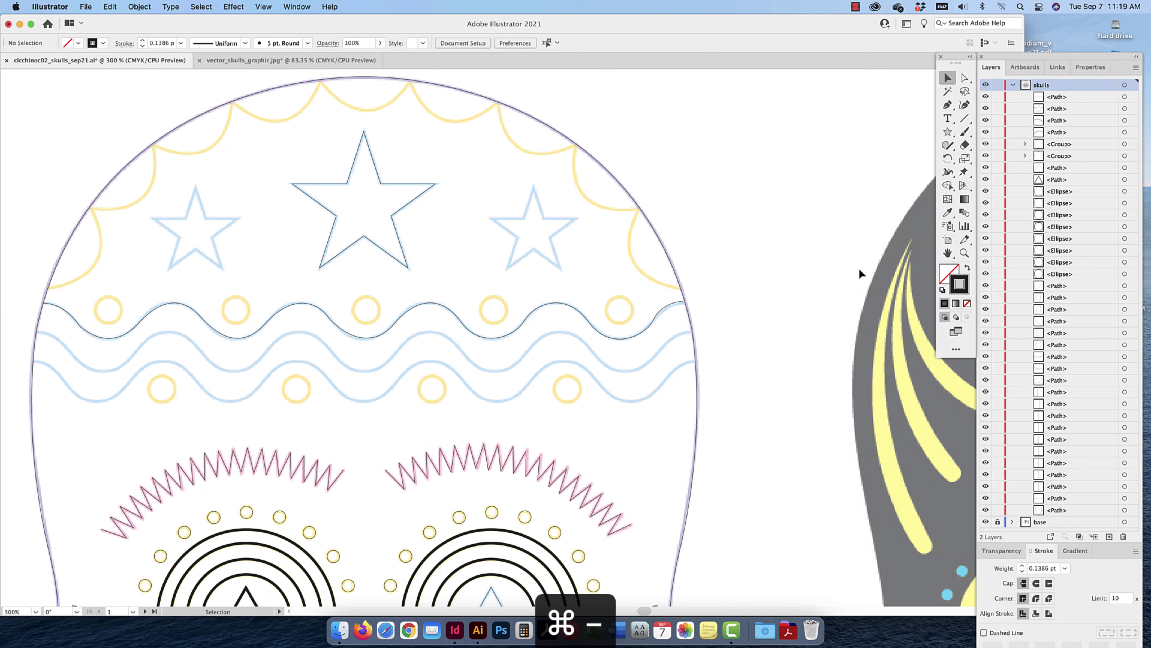
pyautogui.press('super+minus')
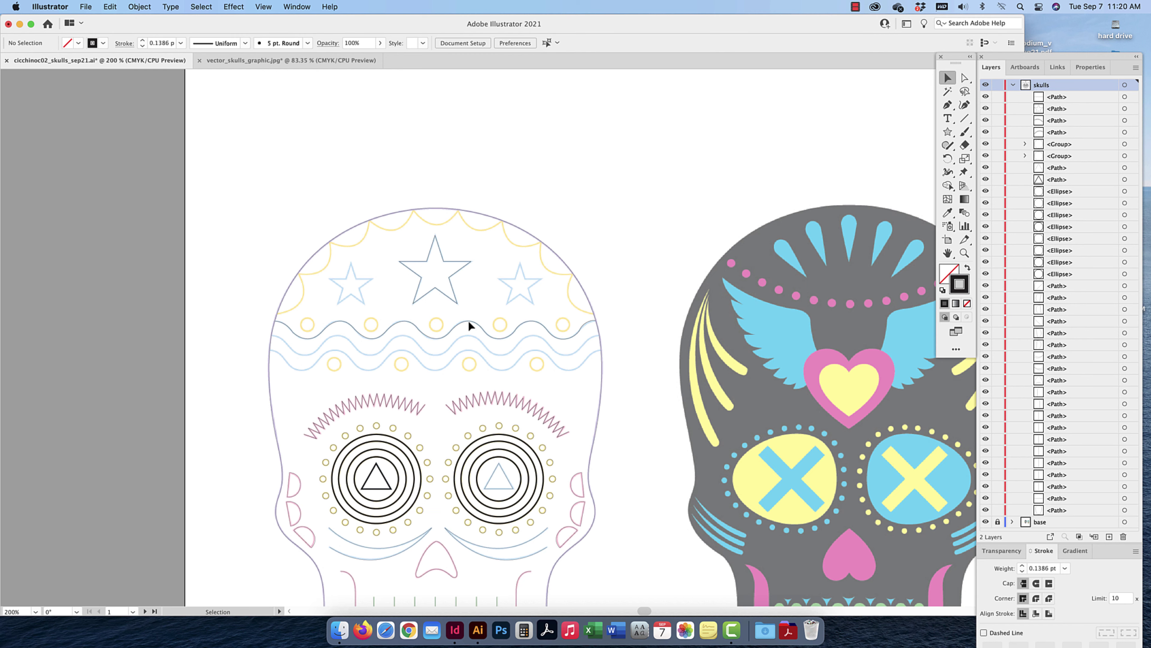
pyautogui.moveTo(469, 325); pyautogui.dragTo(470, 341)
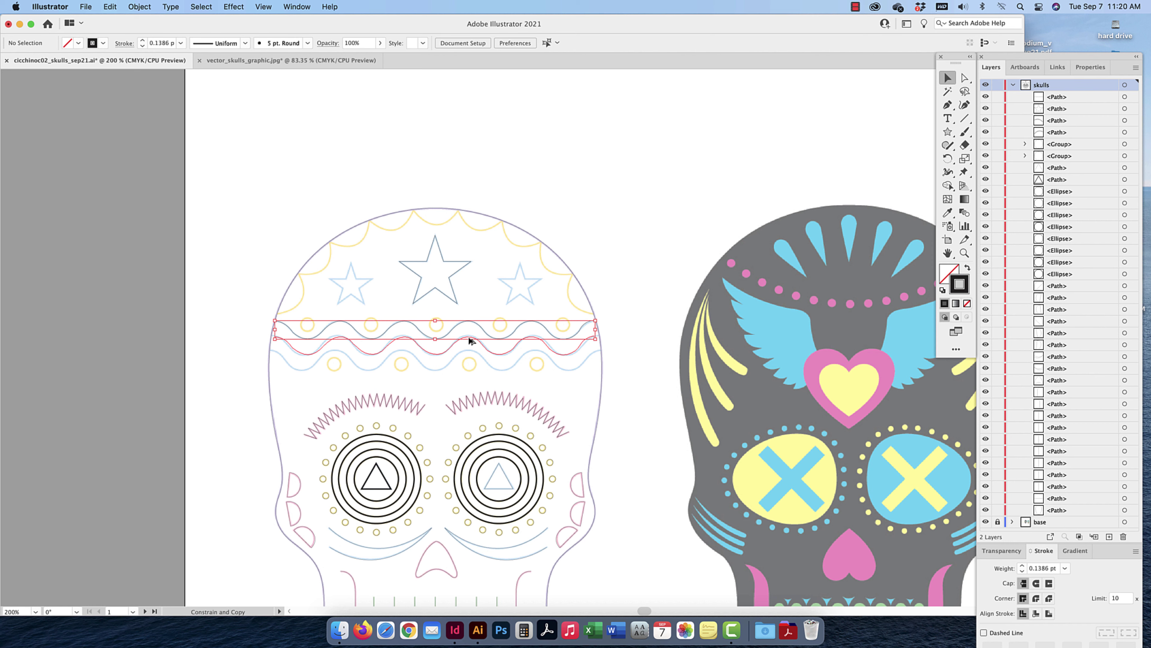
pyautogui.moveTo(470, 340); pyautogui.dragTo(469, 356)
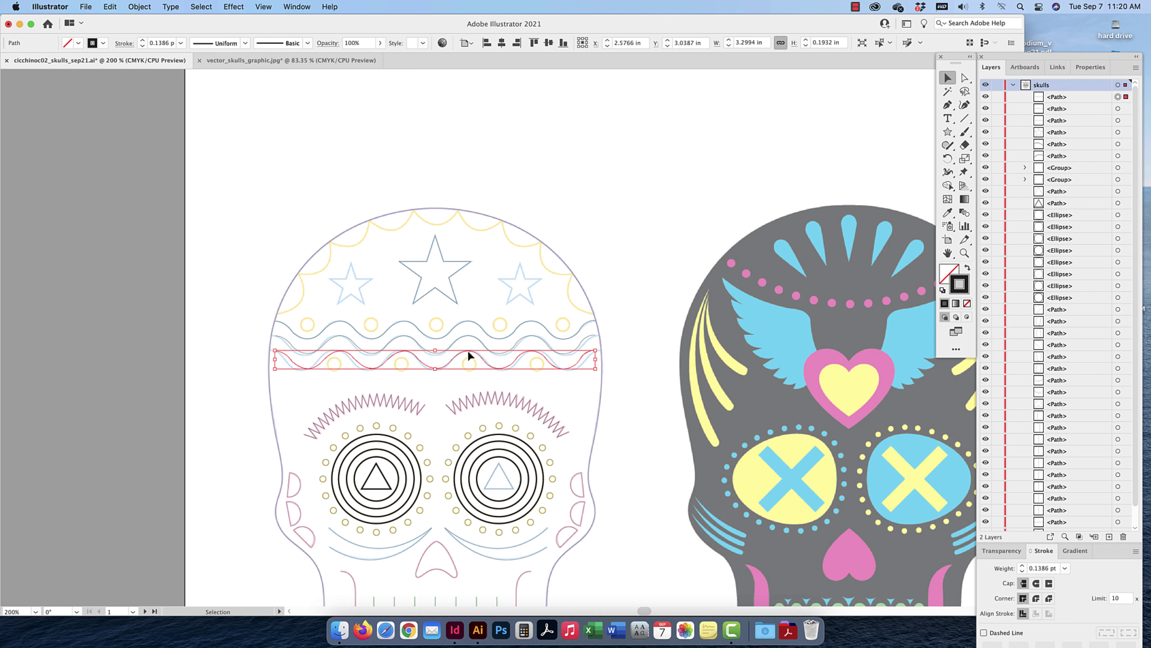
# Widen both wave copies evenly from their centers to reach the skull's outline, making the bottom one about 3.43 in wide
pyautogui.moveTo(595, 358); pyautogui.dragTo(602, 359)
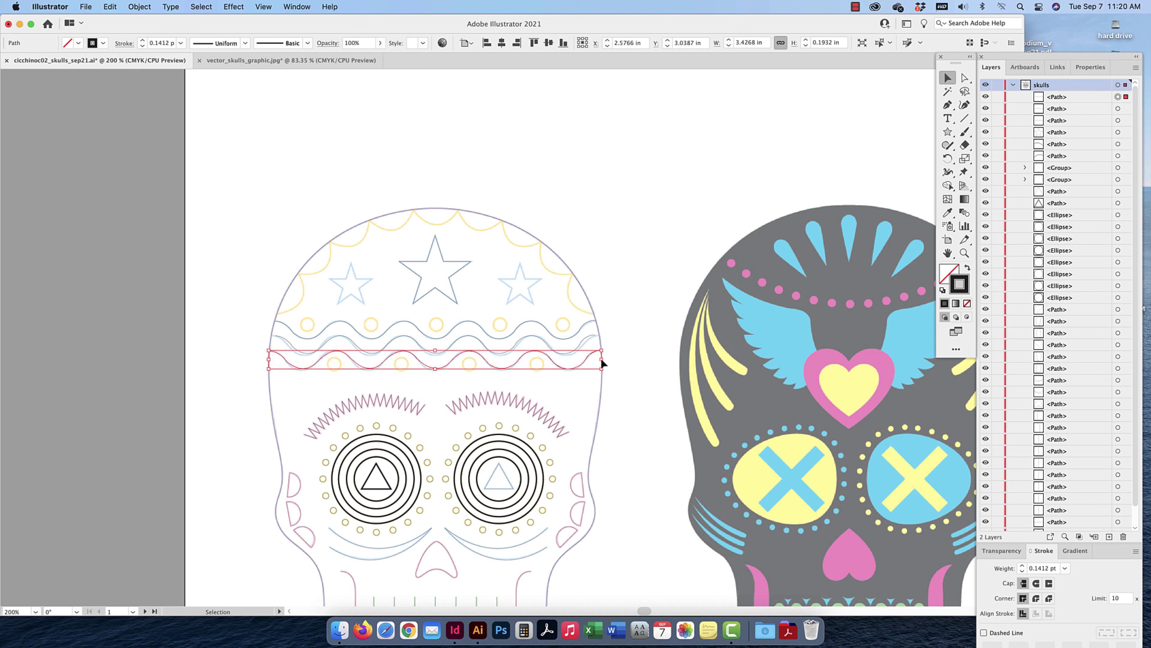
pyautogui.click(336, 342)
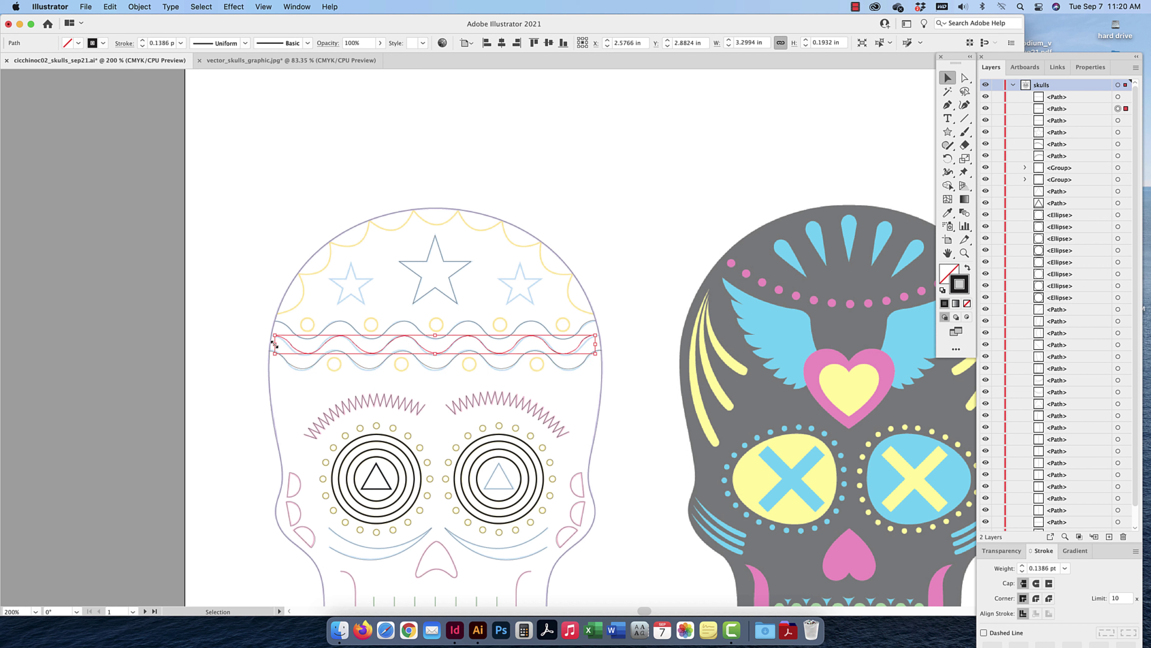
pyautogui.moveTo(273, 343); pyautogui.dragTo(268, 343)
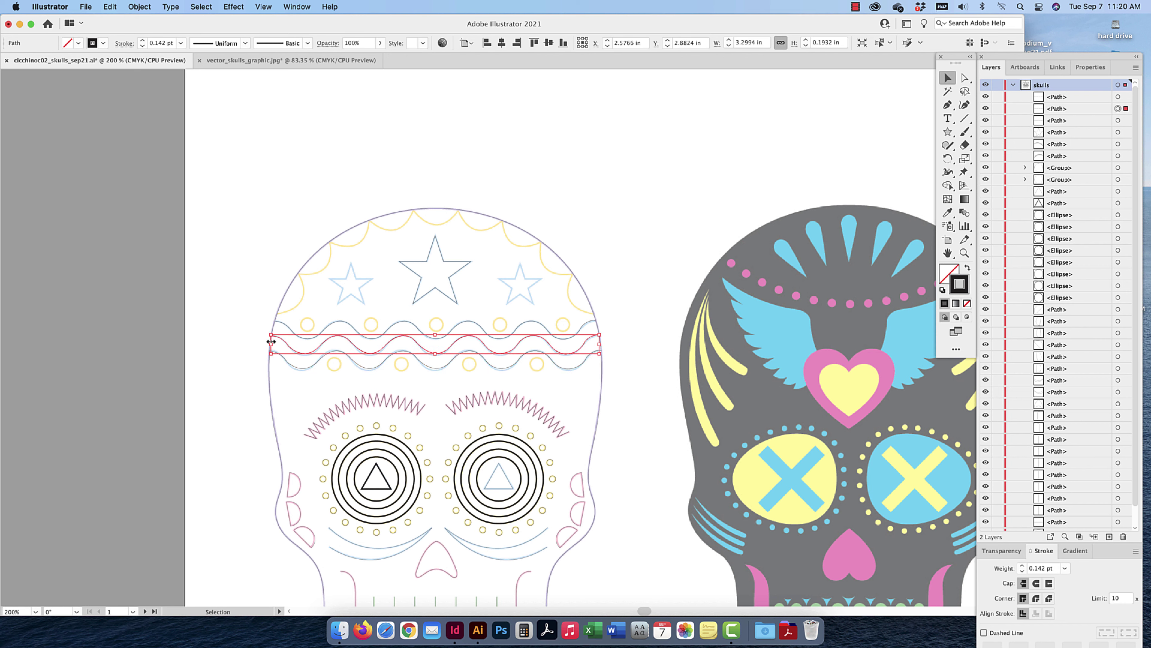
pyautogui.click(572, 402)
# Stretch the bottom wave line vertically from its lower and upper edges until its curves match the blue template wave
pyautogui.click(498, 368)
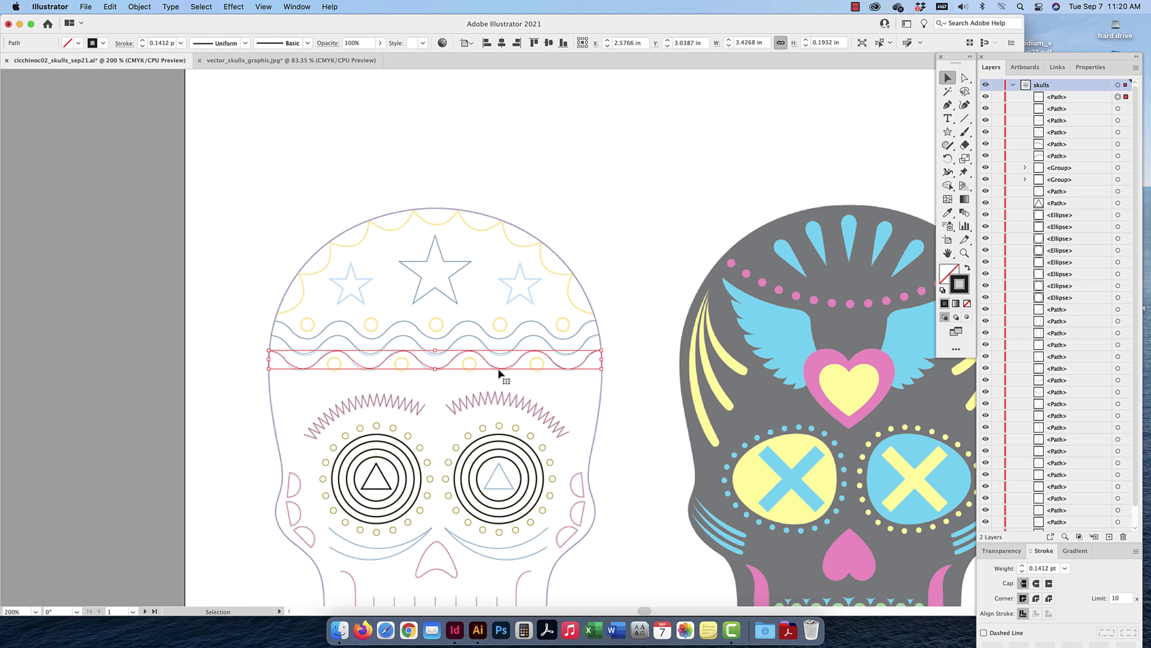
pyautogui.press('super+equal')
pyautogui.press('super+equal')
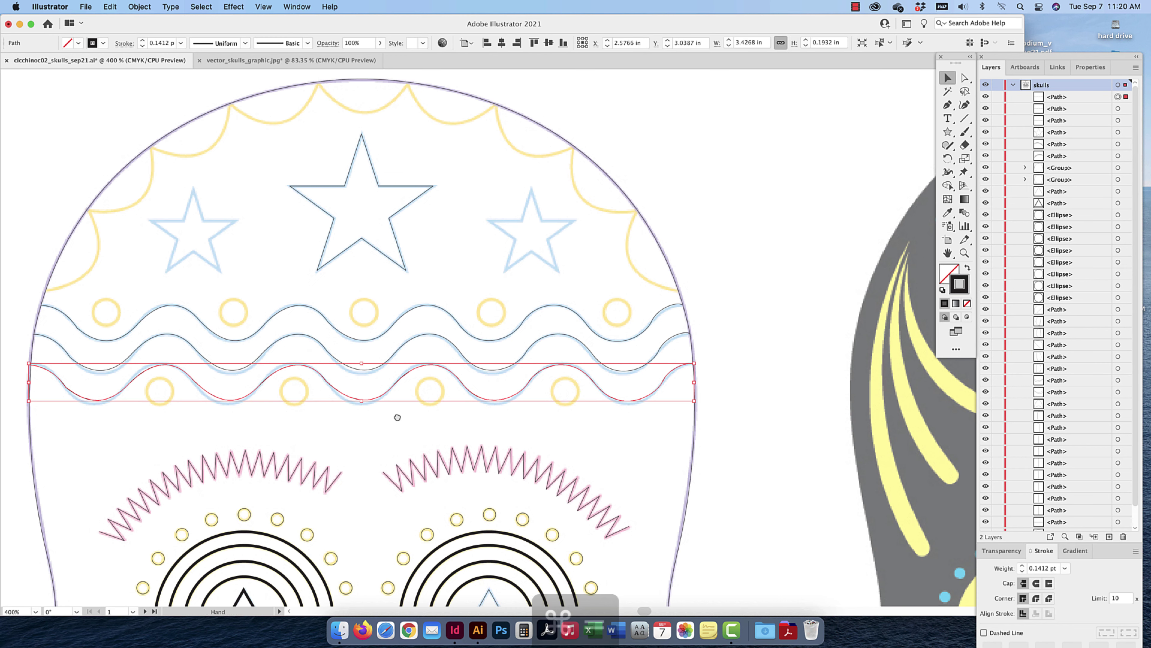
pyautogui.moveTo(393, 411); pyautogui.dragTo(515, 370)
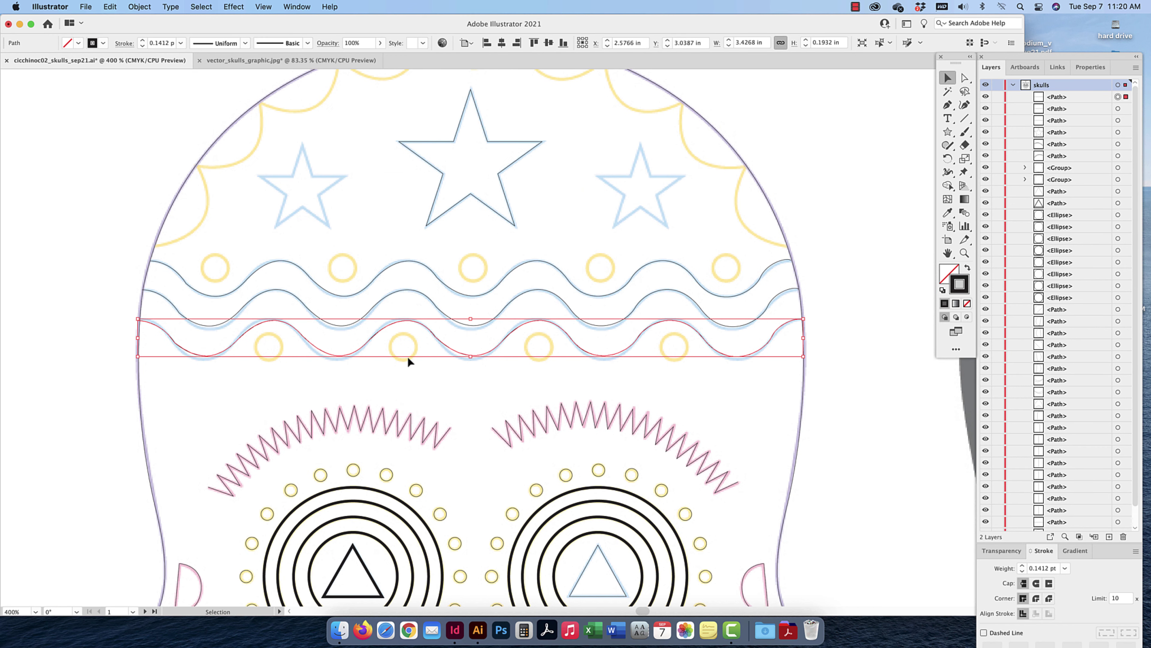
pyautogui.moveTo(471, 356); pyautogui.dragTo(471, 361)
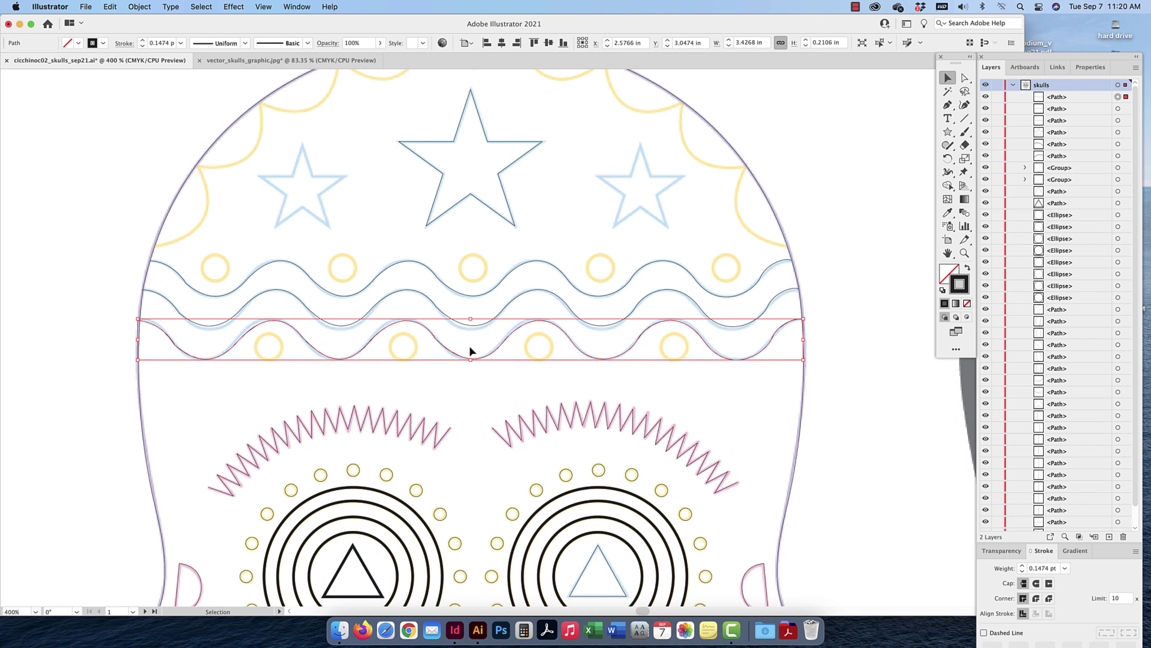
pyautogui.moveTo(471, 319); pyautogui.dragTo(470, 317)
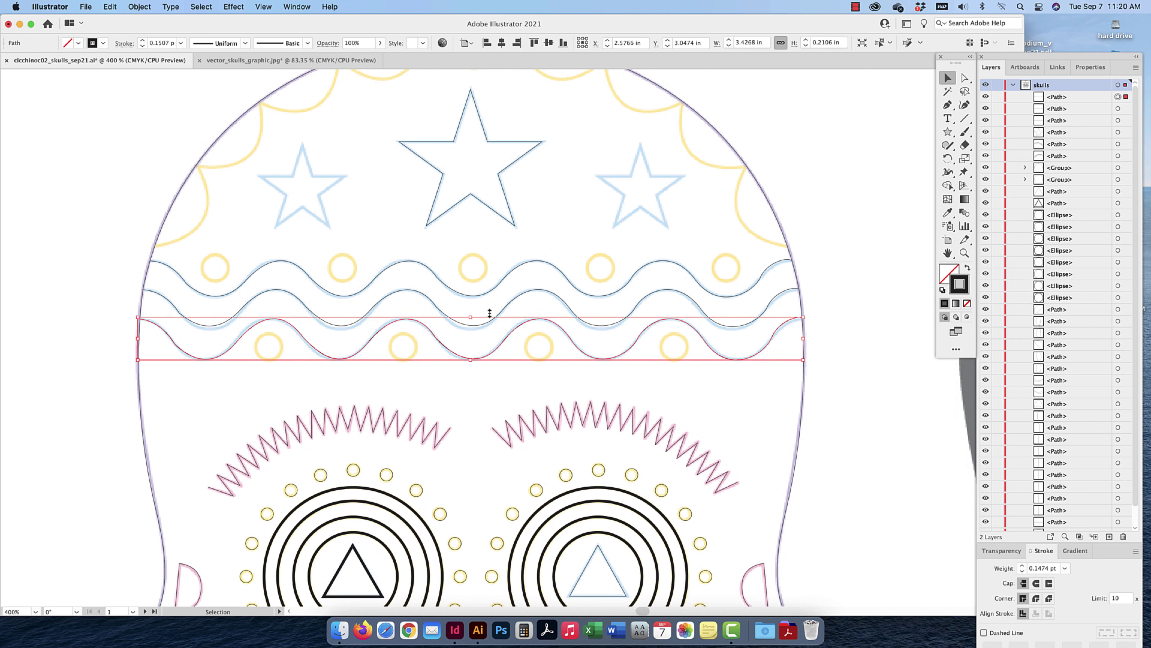
# Stretch the middle wave line downward to about 0.216 in high to match its blue template wave, and deselect it
pyautogui.click(503, 309)
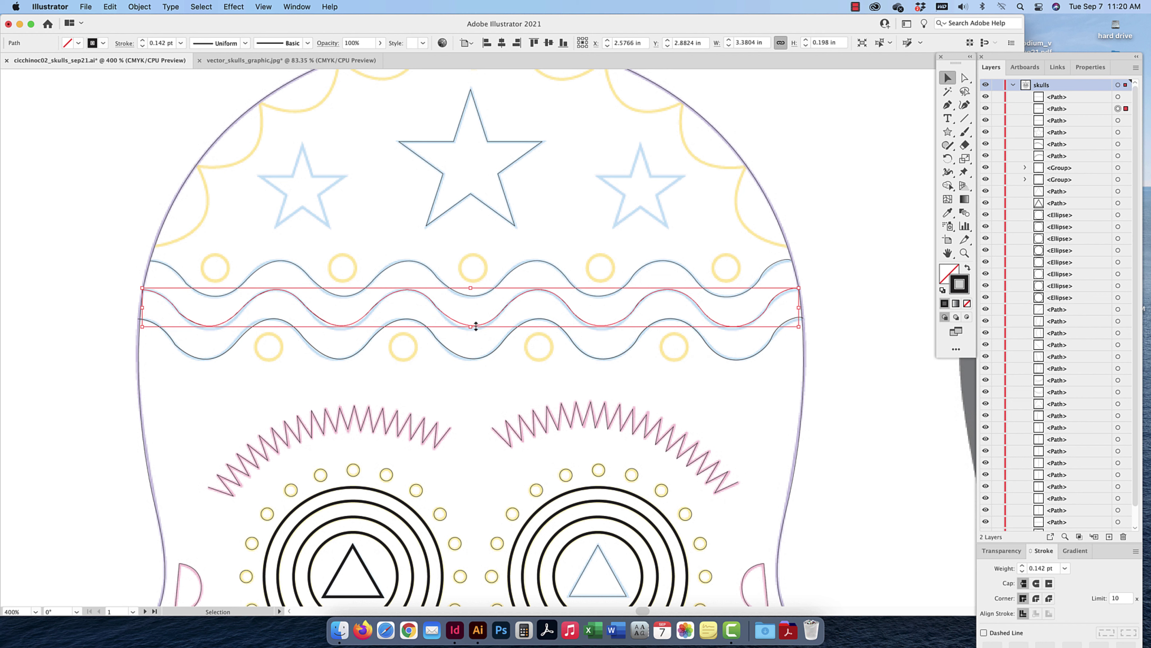
pyautogui.moveTo(471, 330); pyautogui.dragTo(472, 332)
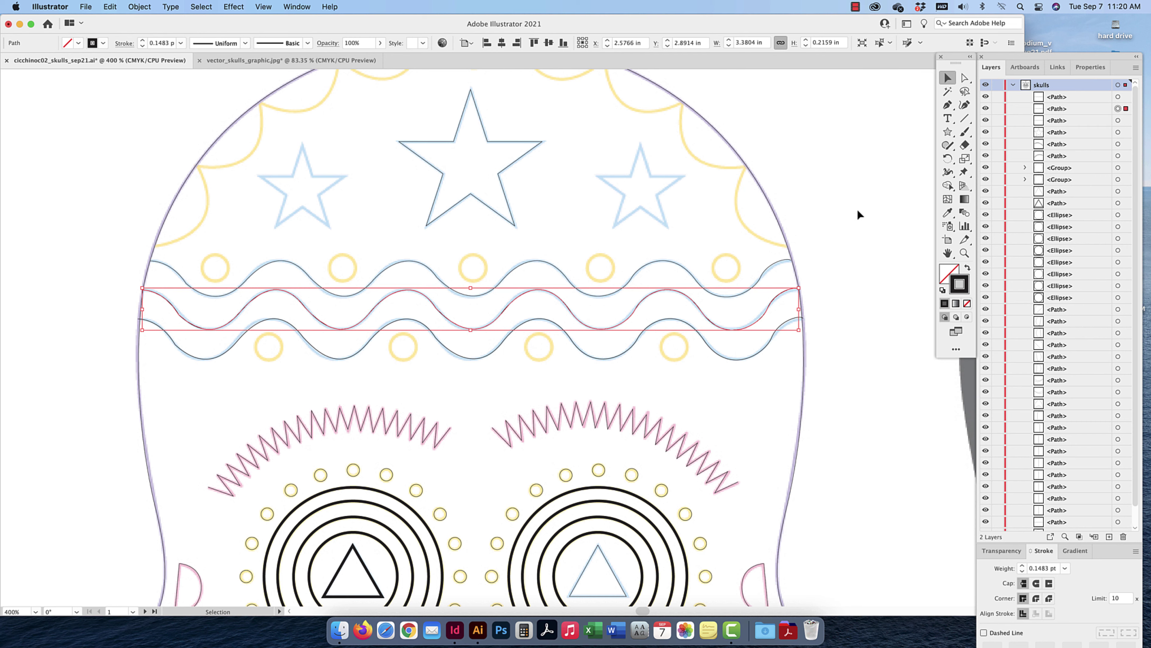
pyautogui.click(802, 206)
# Trace the first four yellow scallops with the Pen tool, starting at the skull's left edge and making each tip a sharp corner
pyautogui.scroll(3, 743, 283)
pyautogui.hscroll(-2, 743, 283)
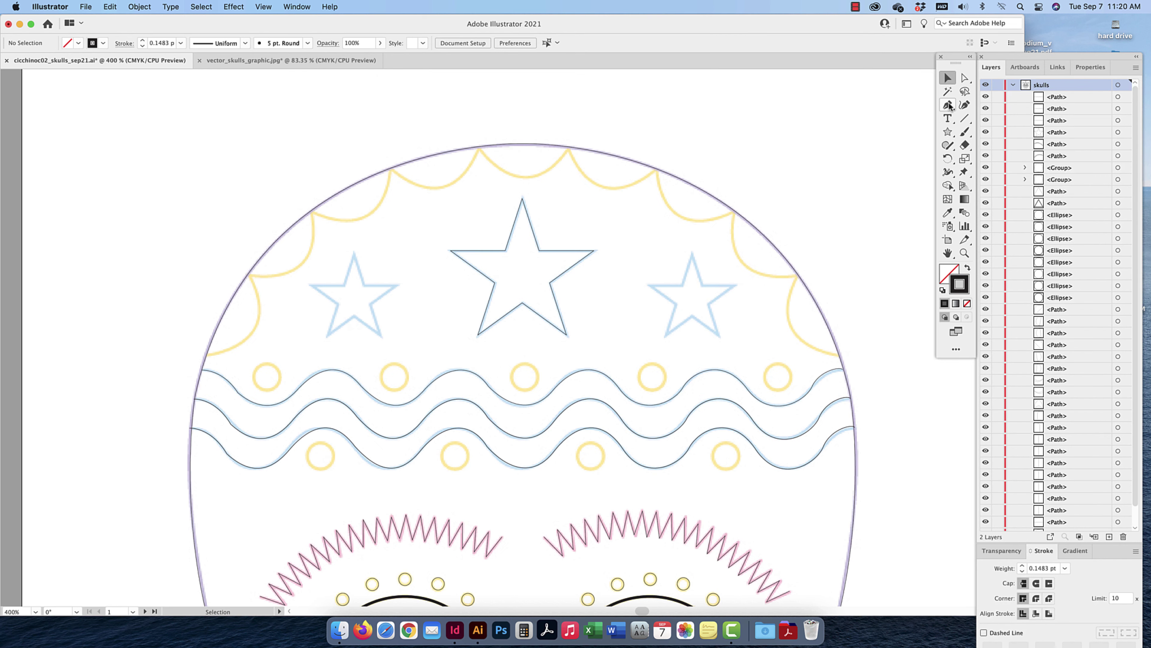
pyautogui.click(949, 104)
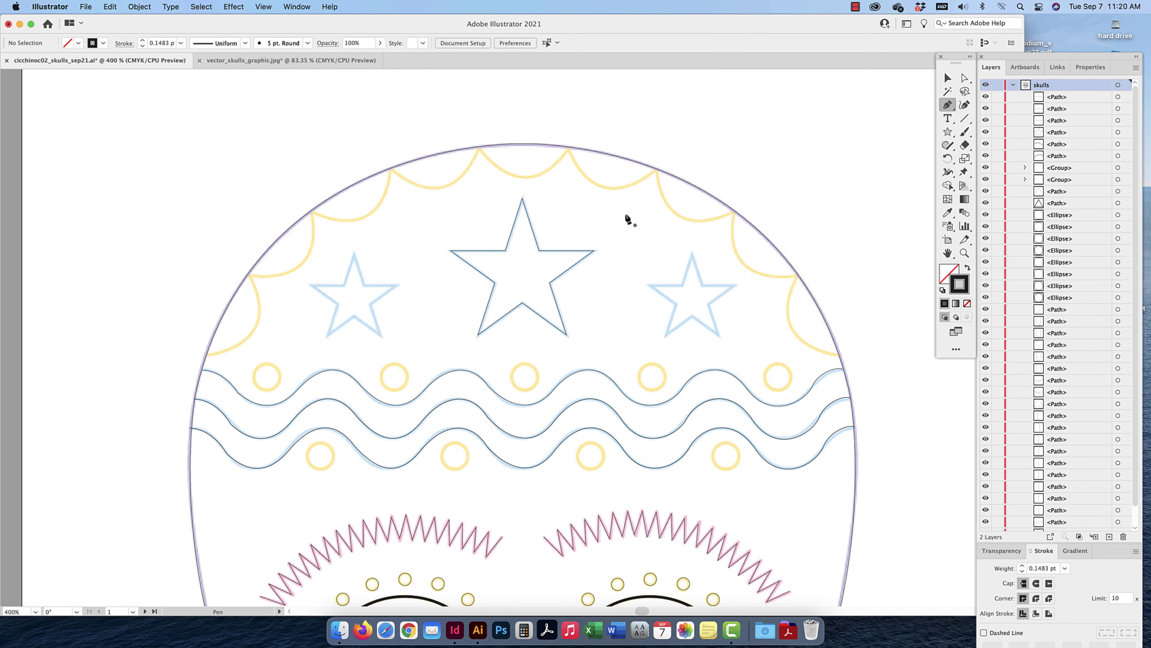
pyautogui.click(206, 357)
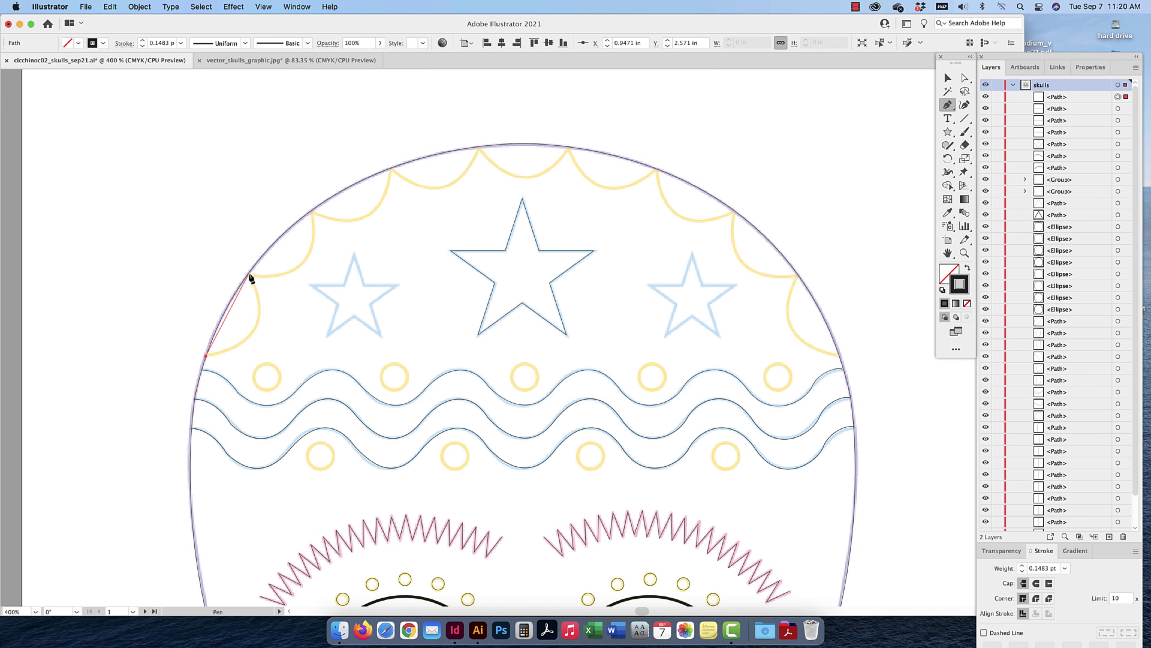
pyautogui.moveTo(249, 271); pyautogui.dragTo(216, 213)
pyautogui.click(249, 273)
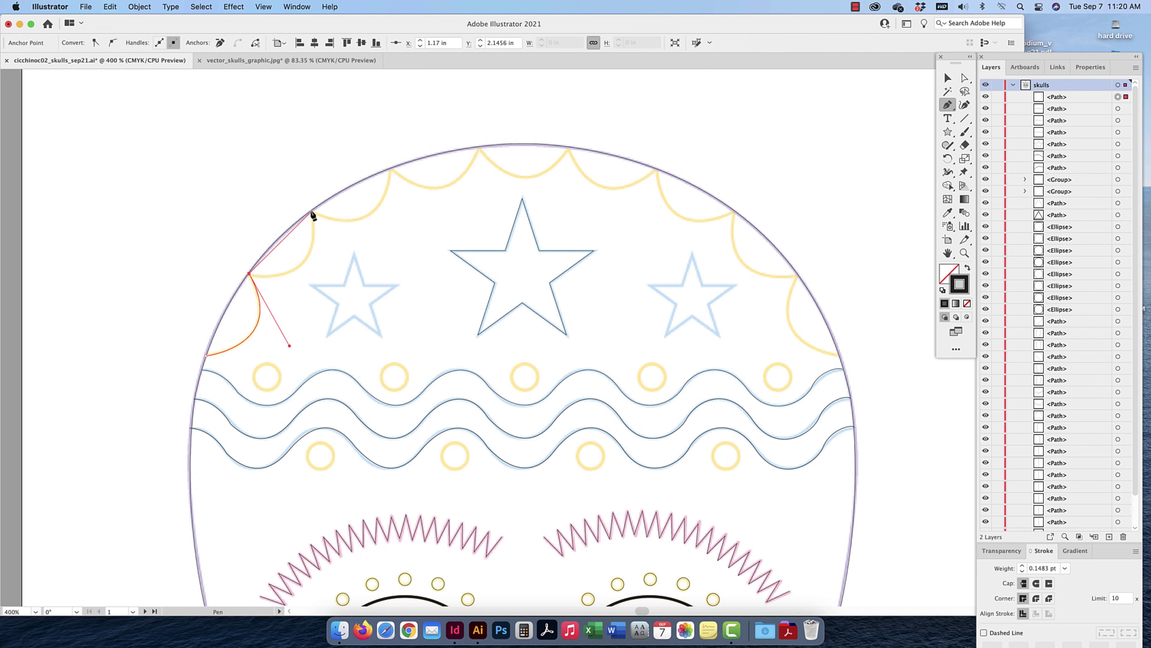
pyautogui.moveTo(312, 211); pyautogui.dragTo(303, 169)
pyautogui.click(311, 212)
pyautogui.moveTo(310, 210); pyautogui.dragTo(297, 136)
pyautogui.moveTo(390, 169); pyautogui.dragTo(396, 137)
pyautogui.click(390, 168)
pyautogui.click(479, 149)
pyautogui.moveTo(479, 149); pyautogui.dragTo(501, 120)
pyautogui.click(480, 196)
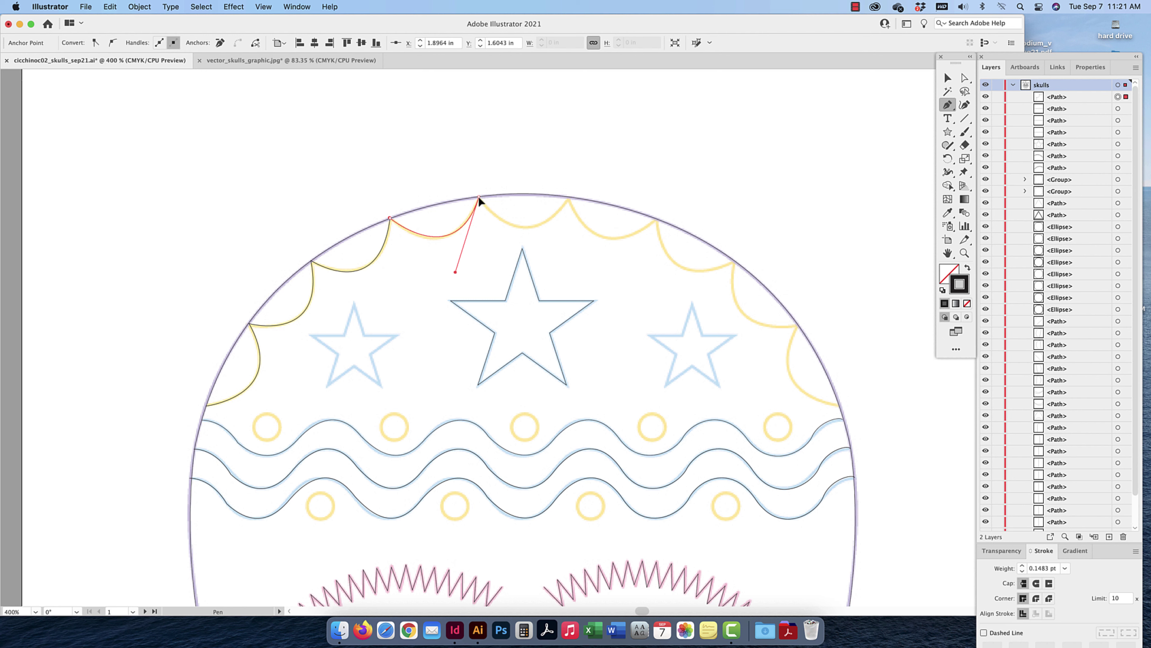
# Continue the scallop path through the next three yellow scallops toward the right, redrawing the third one so its tip is a corner
pyautogui.moveTo(569, 198); pyautogui.dragTo(611, 130)
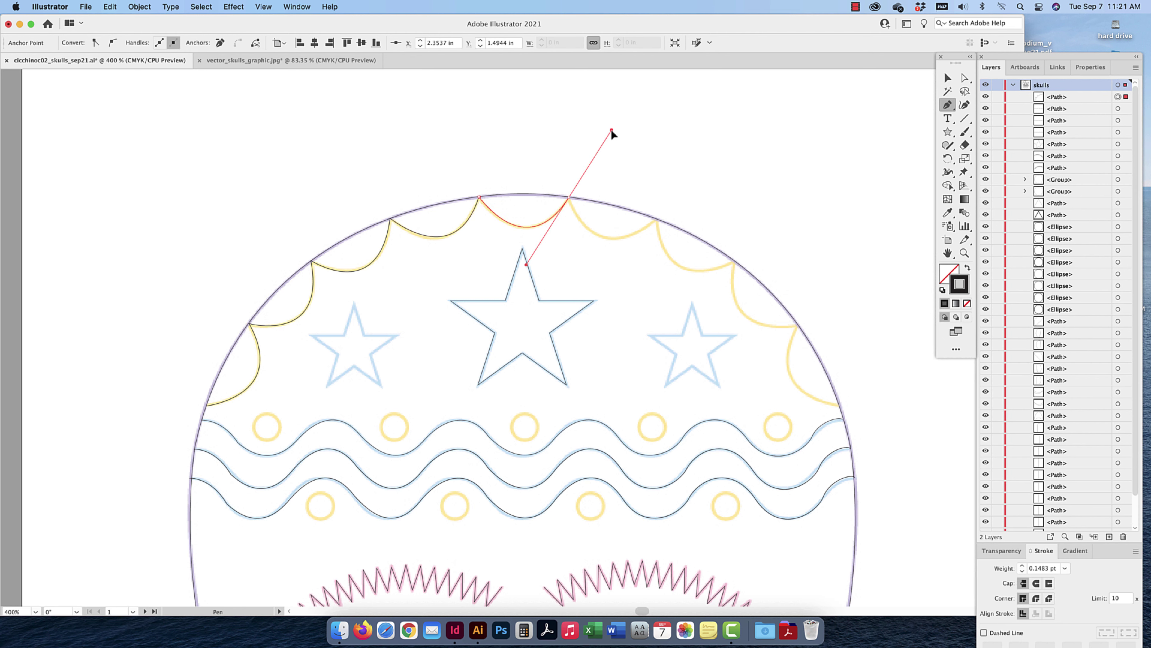
pyautogui.moveTo(577, 191); pyautogui.dragTo(570, 198)
pyautogui.moveTo(656, 220)
pyautogui.mouseDown()
pyautogui.moveTo(694, 172)
pyautogui.moveTo(735, 169)
pyautogui.moveTo(685, 189)
pyautogui.moveTo(660, 223)
pyautogui.mouseUp()
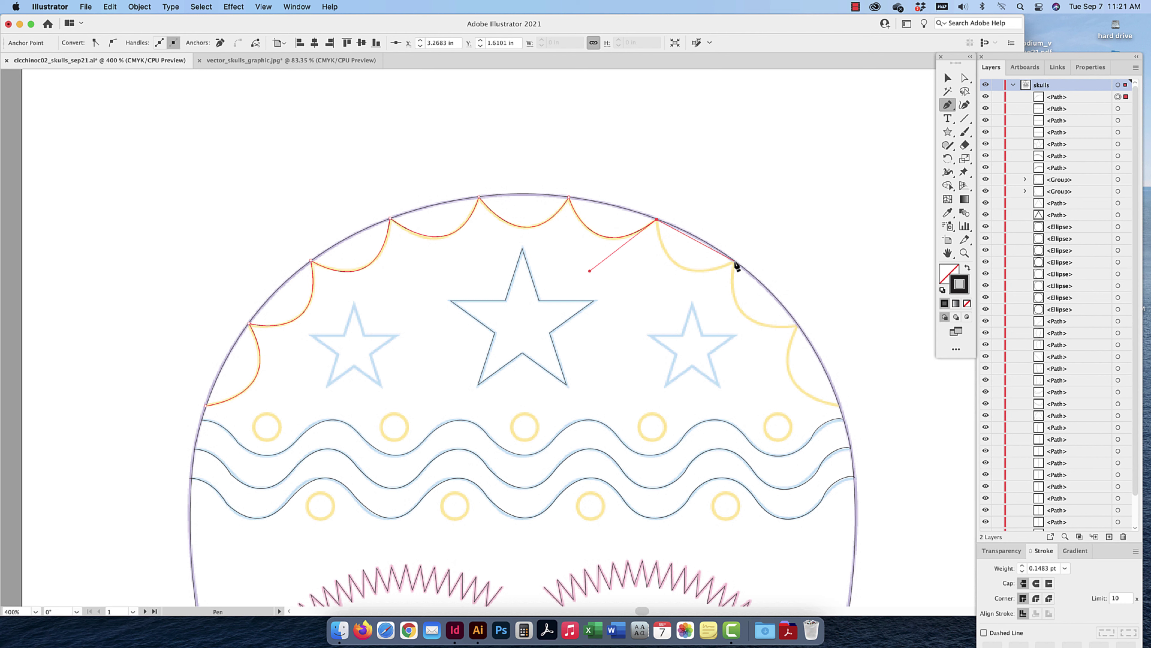
pyautogui.moveTo(734, 261); pyautogui.dragTo(808, 224)
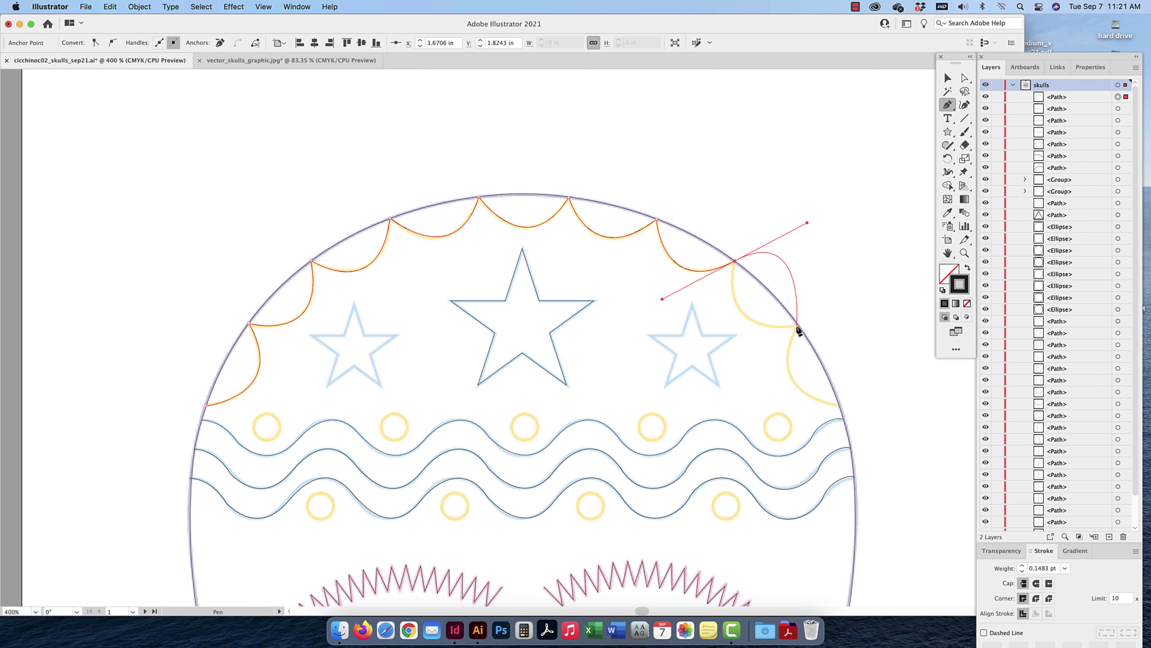
pyautogui.press('super+z')
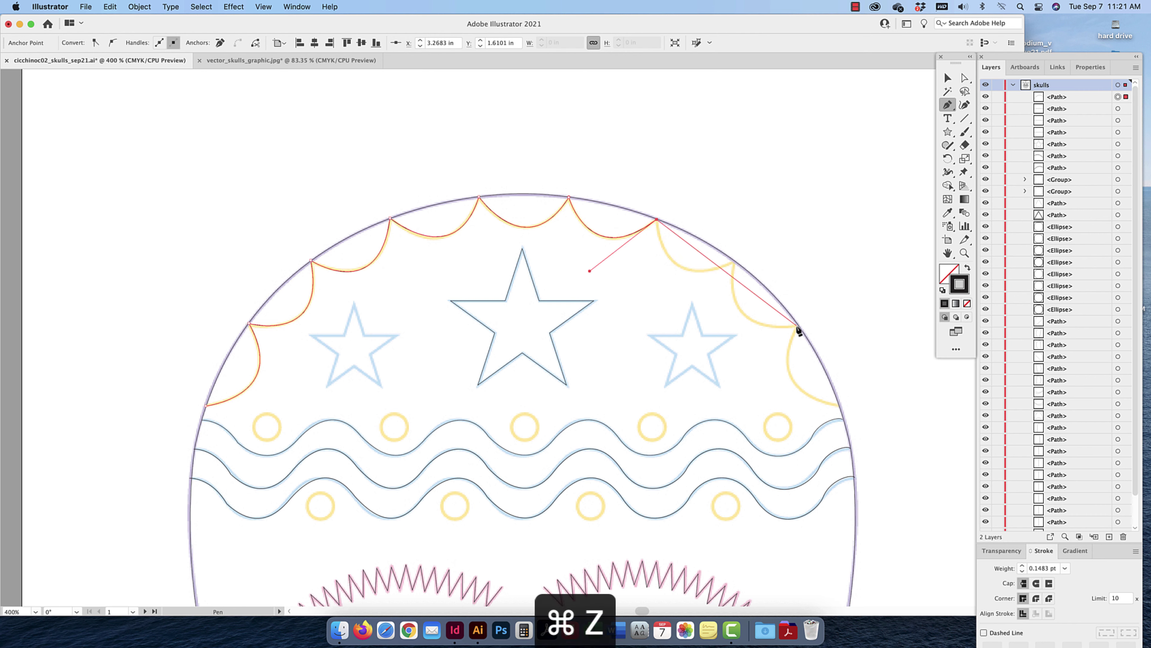
pyautogui.moveTo(735, 262); pyautogui.dragTo(810, 227)
pyautogui.click(735, 263)
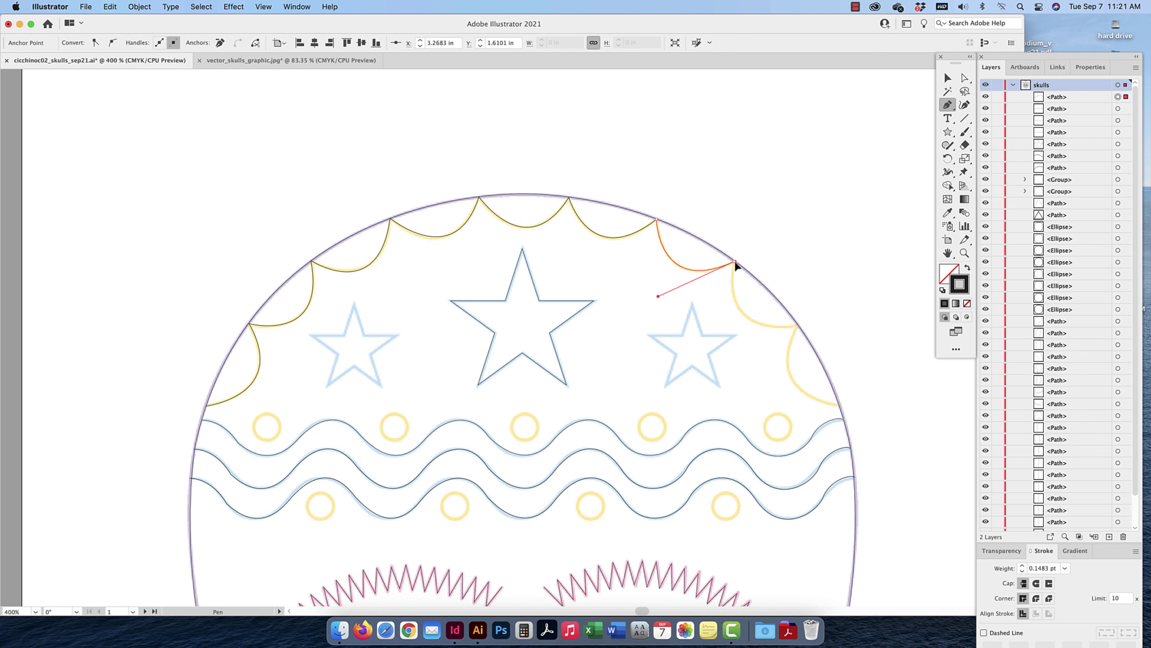
# Trace the last two yellow scallops down to the skull's right edge and finish the path
pyautogui.moveTo(797, 324); pyautogui.dragTo(878, 314)
pyautogui.click(798, 326)
pyautogui.click(839, 406)
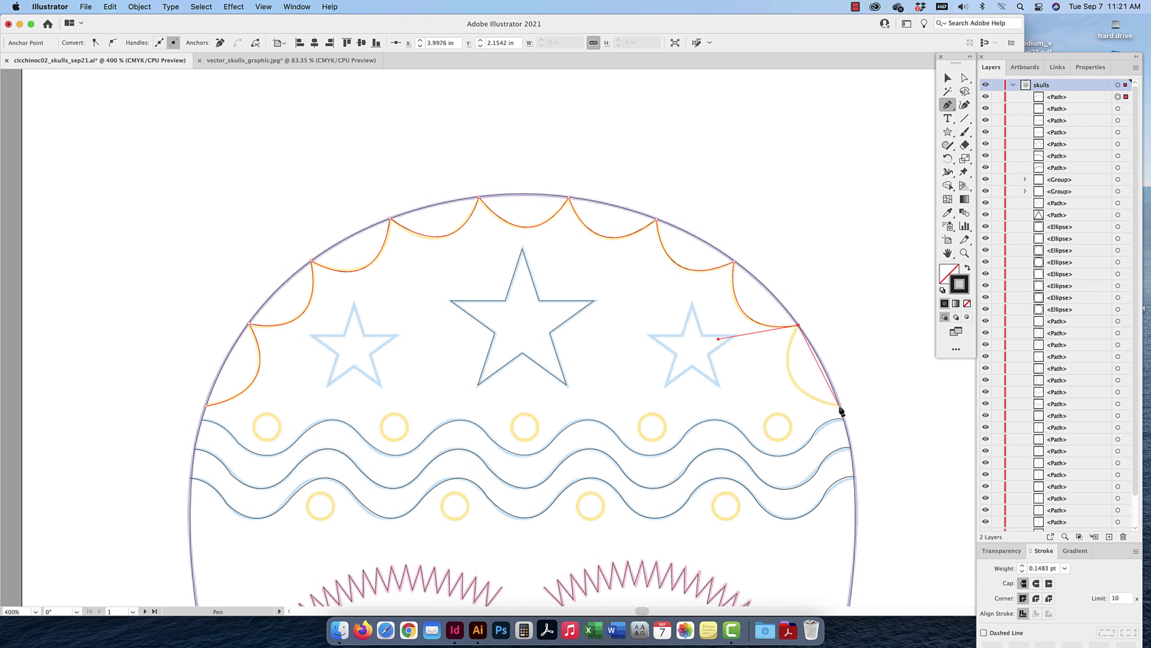
pyautogui.moveTo(839, 406); pyautogui.dragTo(925, 424)
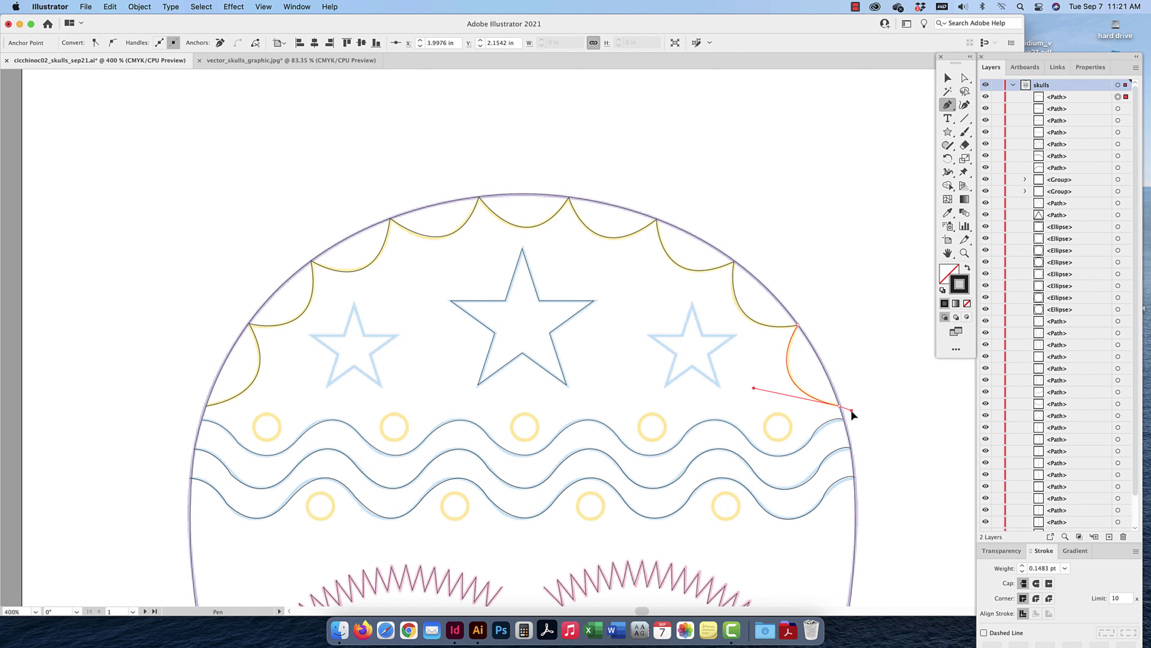
pyautogui.click(947, 77)
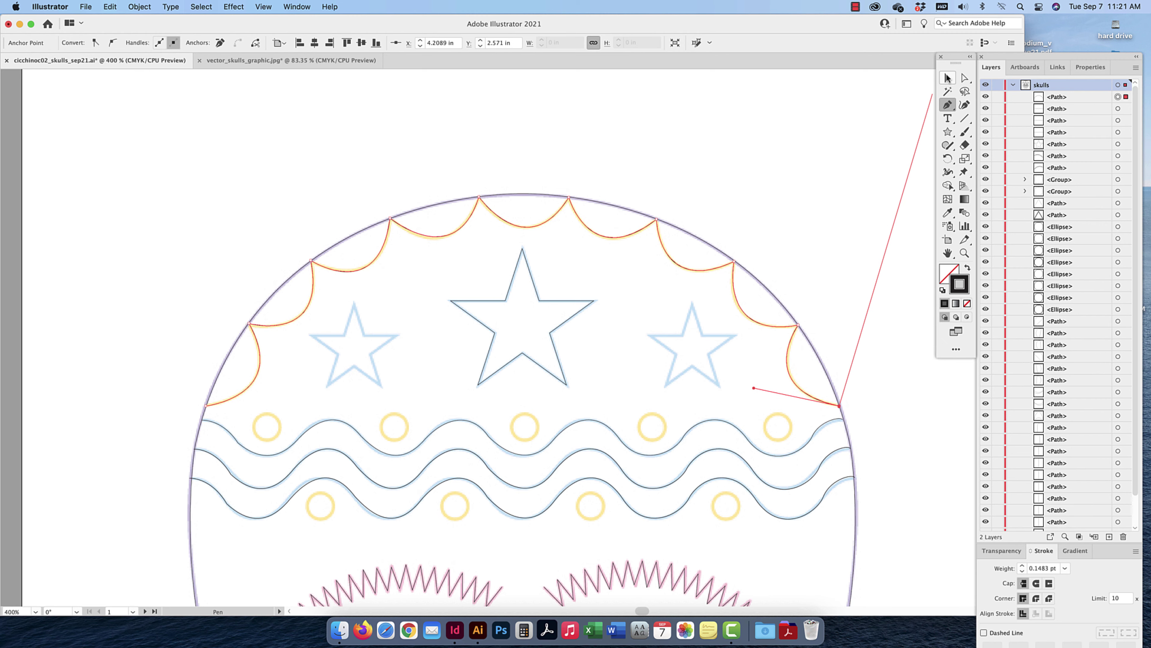
# Trace the uppermost blue three-arch line on the chin with the Pen tool, with sharp corners between the arches
pyautogui.scroll(-15, 621, 208)
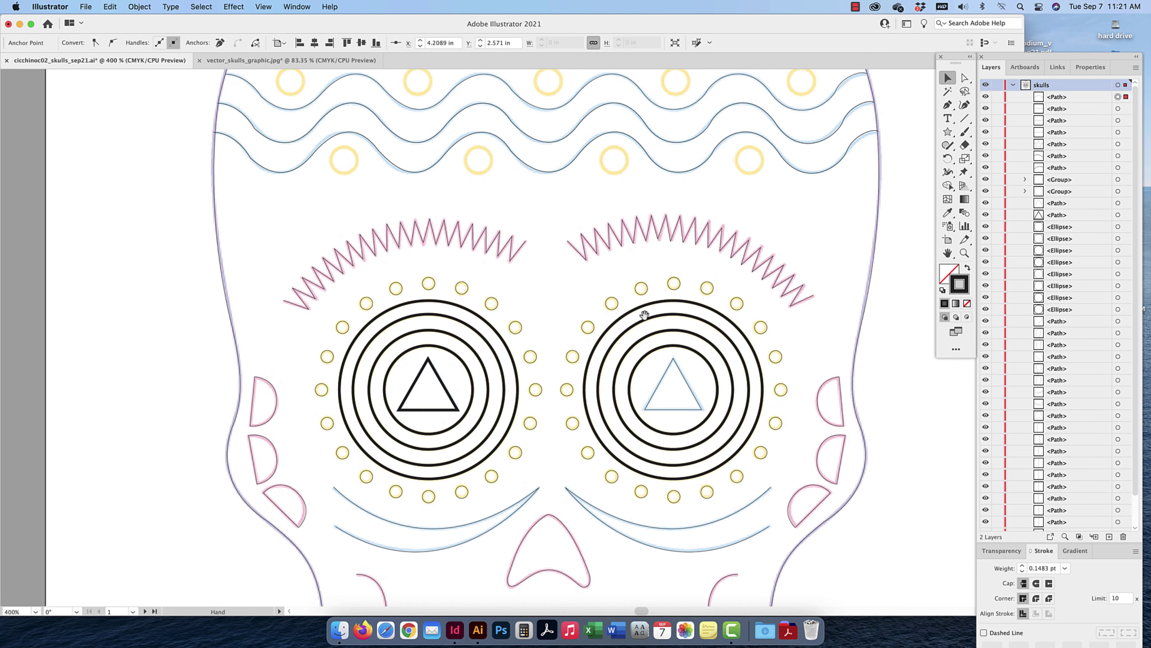
pyautogui.scroll(-12, 633, 269)
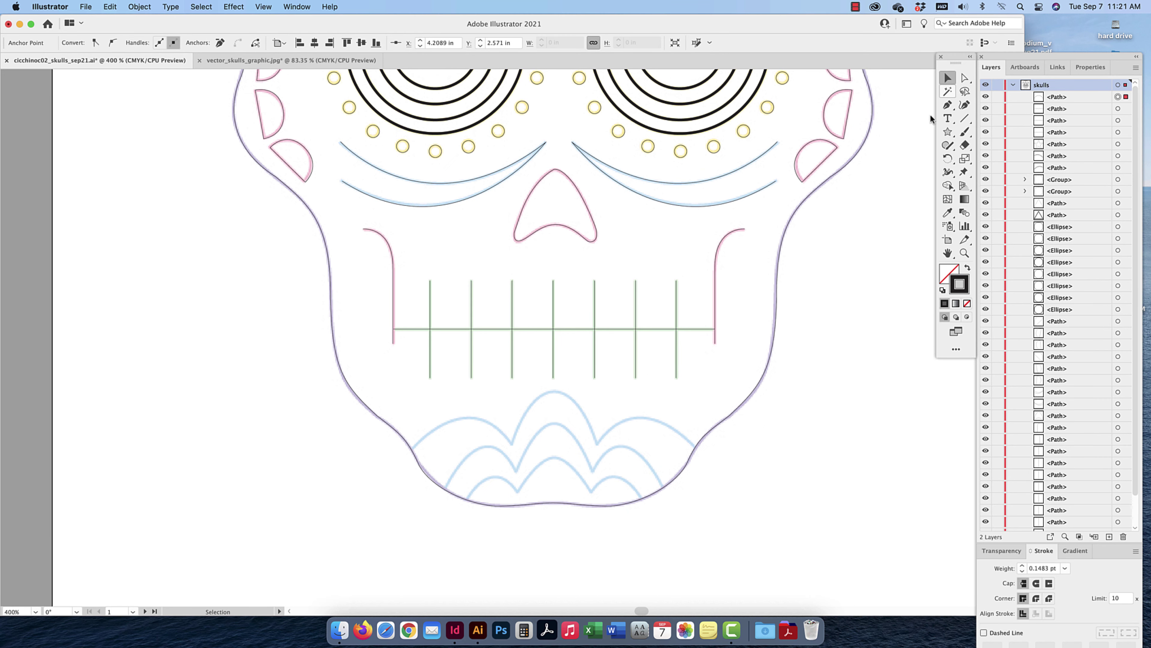
pyautogui.click(948, 105)
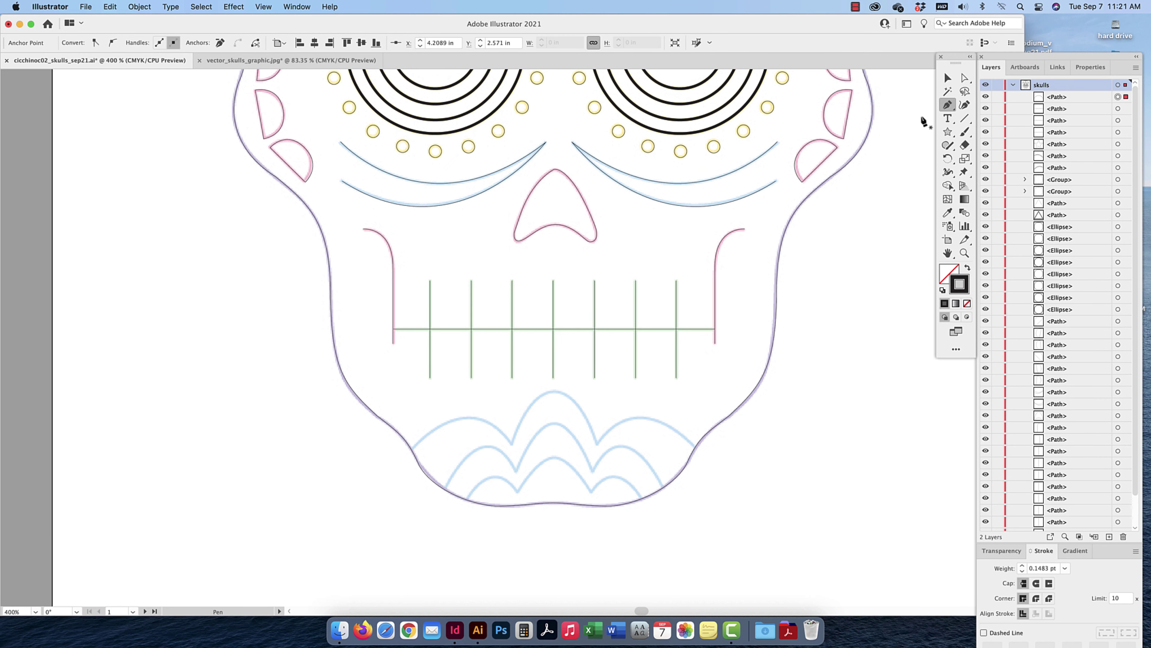
pyautogui.click(411, 447)
pyautogui.moveTo(511, 443); pyautogui.dragTo(548, 507)
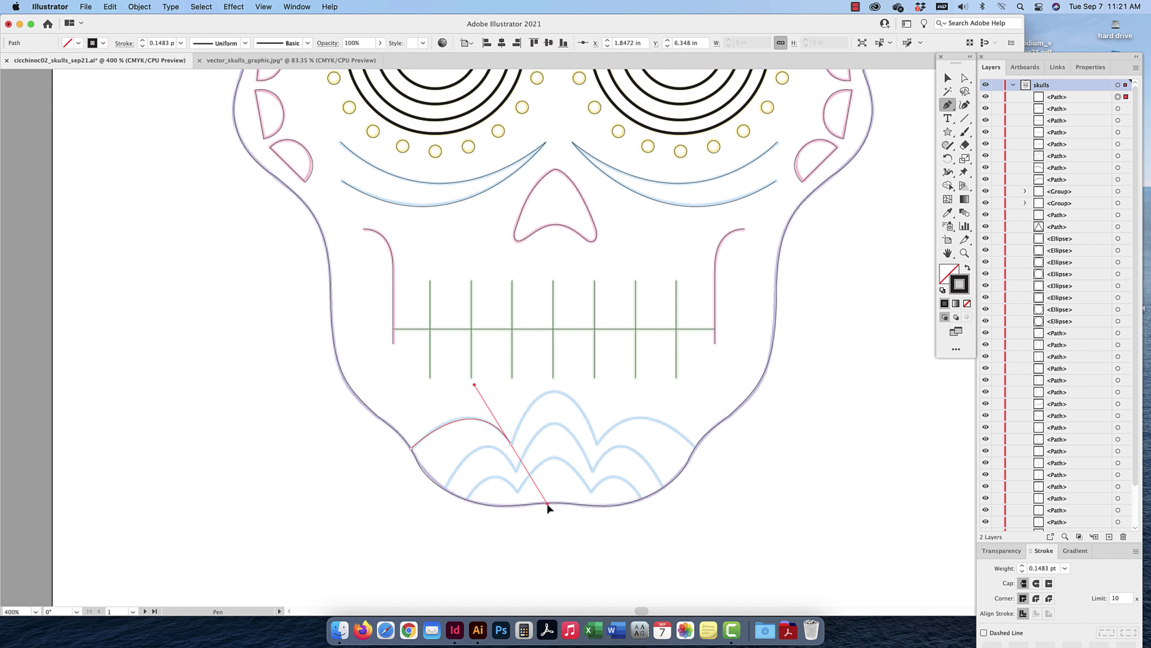
pyautogui.click(511, 443)
pyautogui.moveTo(596, 443)
pyautogui.mouseDown()
pyautogui.moveTo(638, 564)
pyautogui.moveTo(597, 443)
pyautogui.mouseUp()
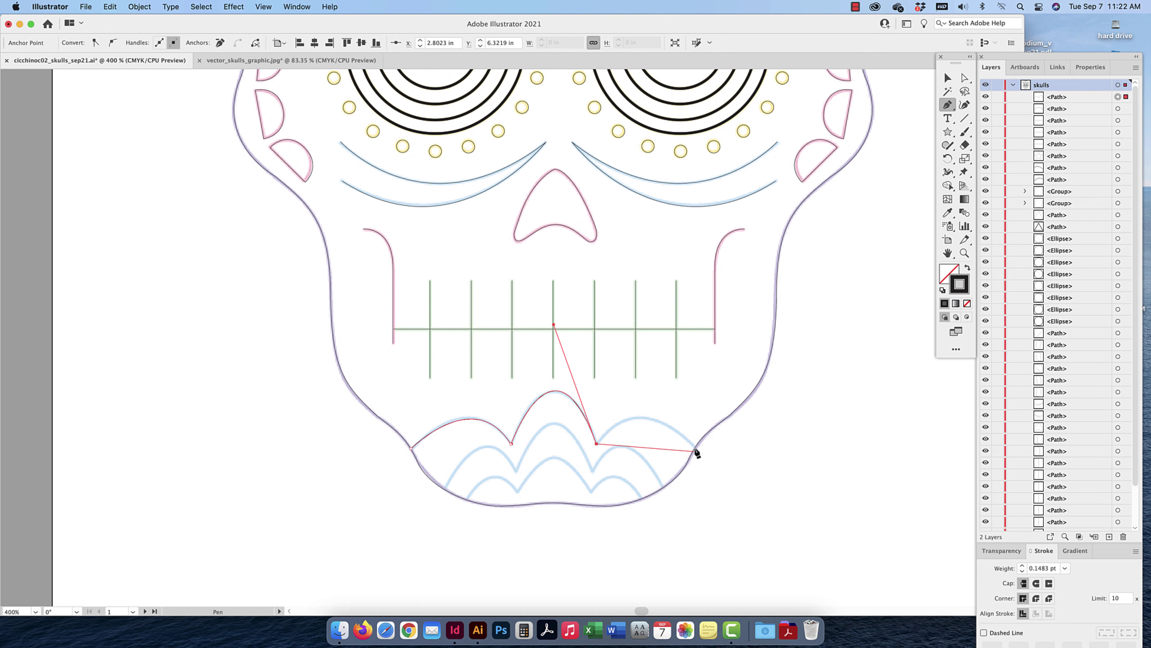
pyautogui.moveTo(695, 448); pyautogui.dragTo(755, 513)
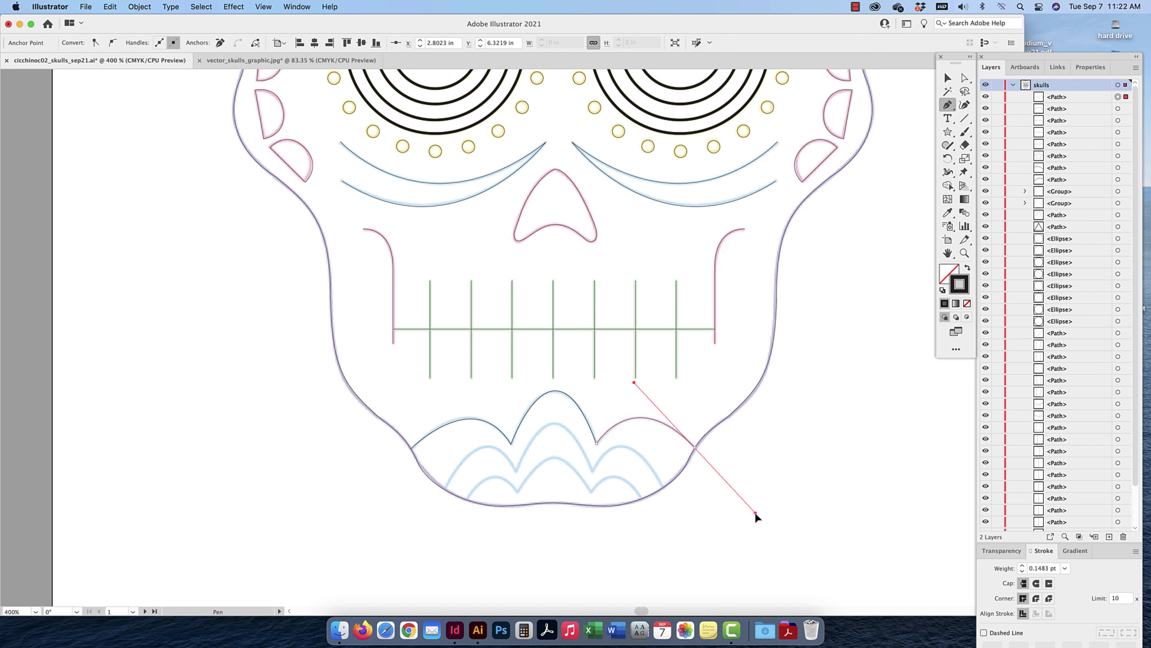
pyautogui.click(693, 445)
pyautogui.click(953, 74)
# Try to reuse the traced chin arches by duplicating them downward and scaling the copy to the middle blue arch line
pyautogui.moveTo(570, 401); pyautogui.dragTo(573, 437)
pyautogui.moveTo(694, 452); pyautogui.dragTo(653, 454)
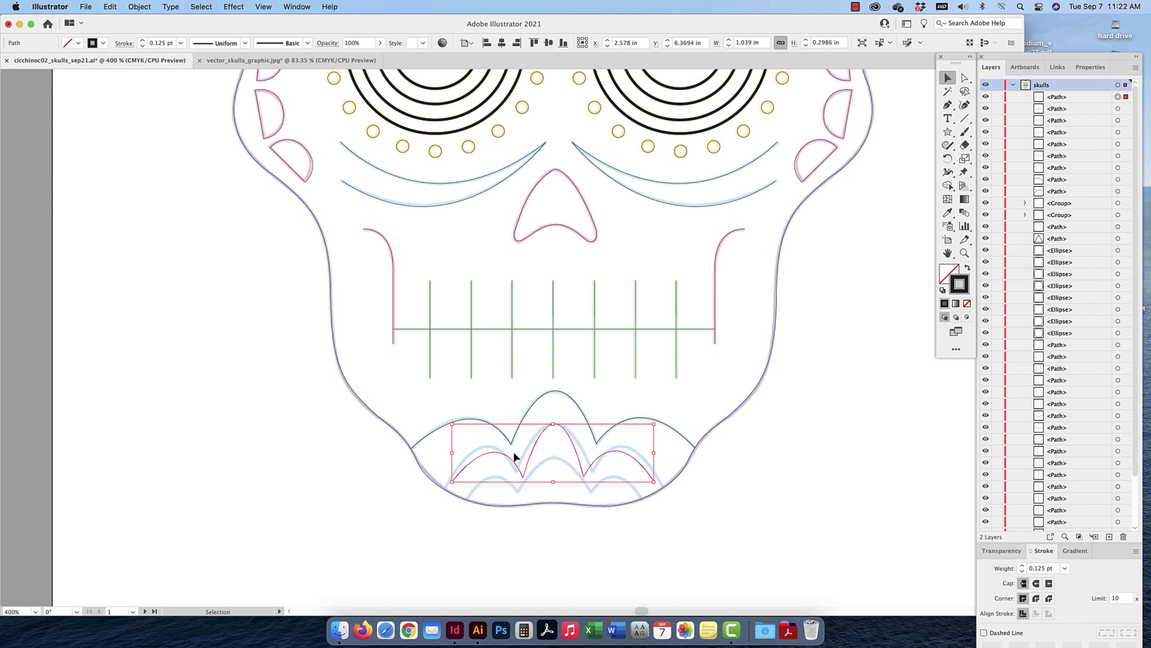
pyautogui.moveTo(452, 452); pyautogui.dragTo(443, 453)
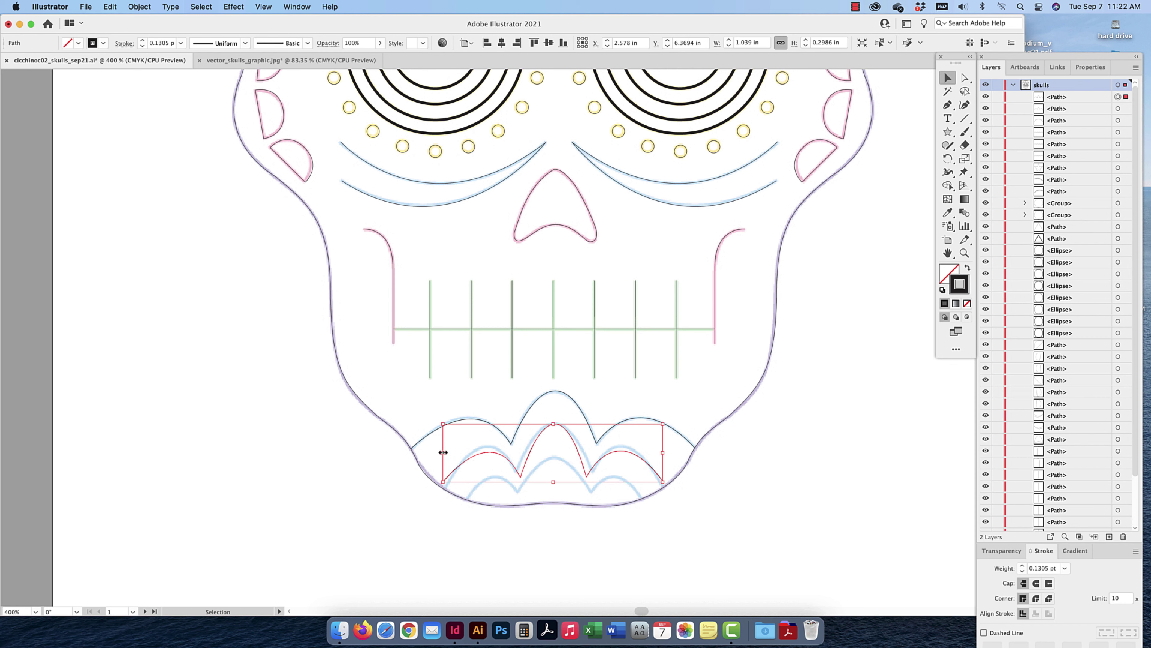
pyautogui.press('super+shift+a')
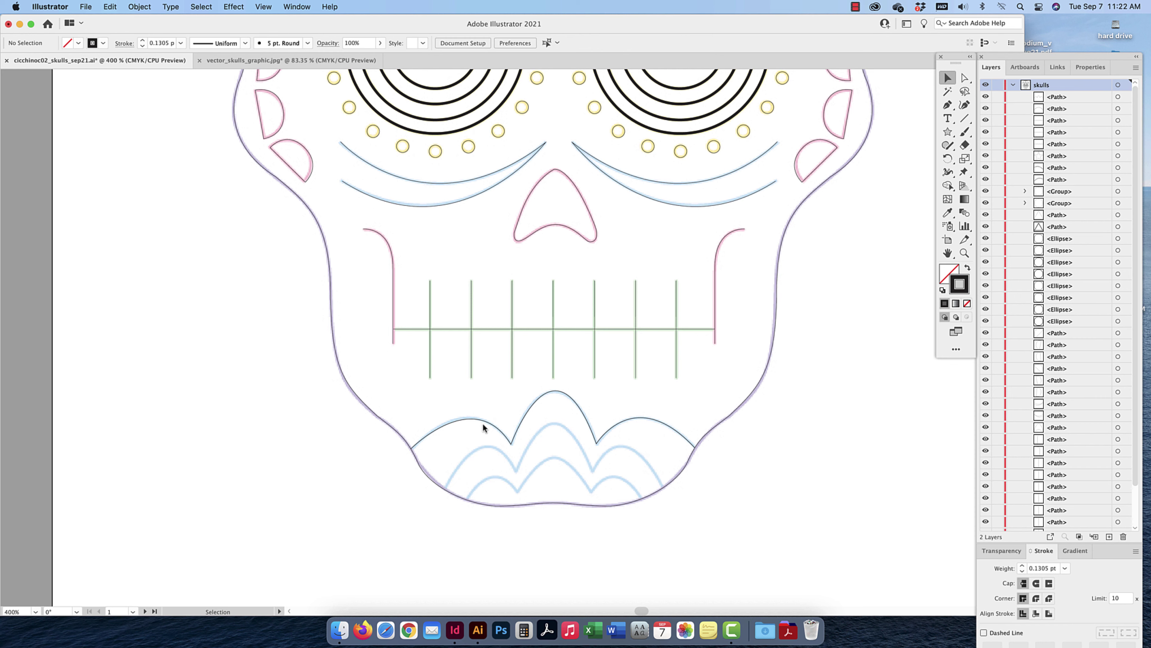
# Trace the middle blue three-arch line on the chin with the Pen tool and end the path at the skull's right outline
pyautogui.click(947, 105)
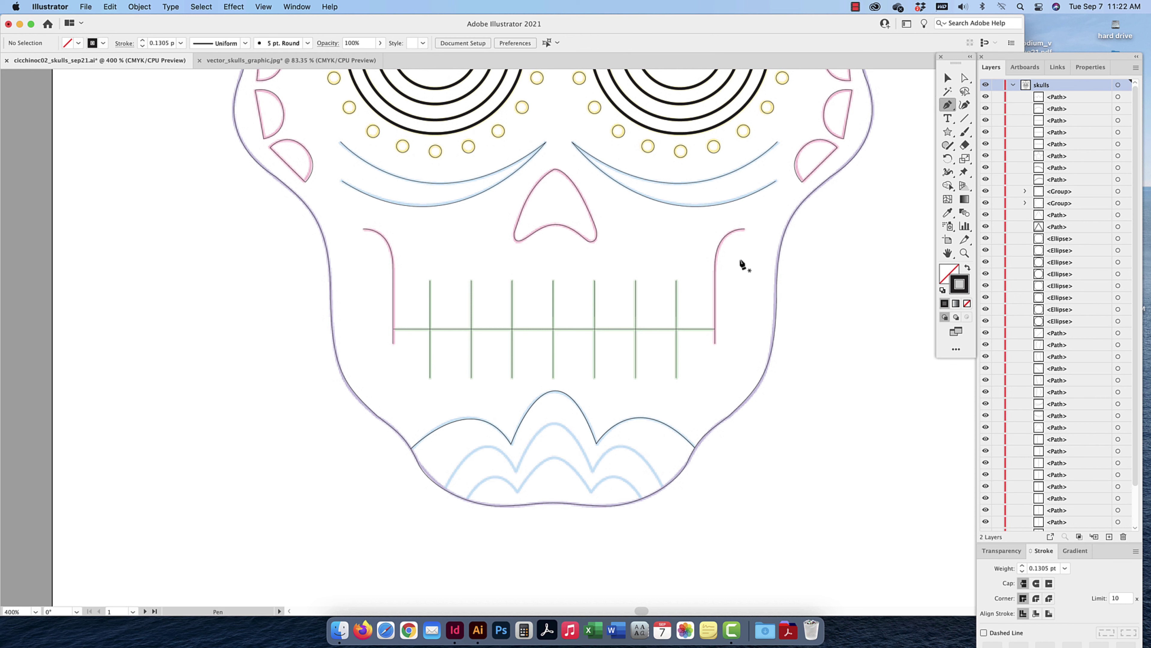
pyautogui.click(445, 489)
pyautogui.moveTo(516, 471)
pyautogui.mouseDown()
pyautogui.moveTo(549, 535)
pyautogui.moveTo(522, 479)
pyautogui.mouseUp()
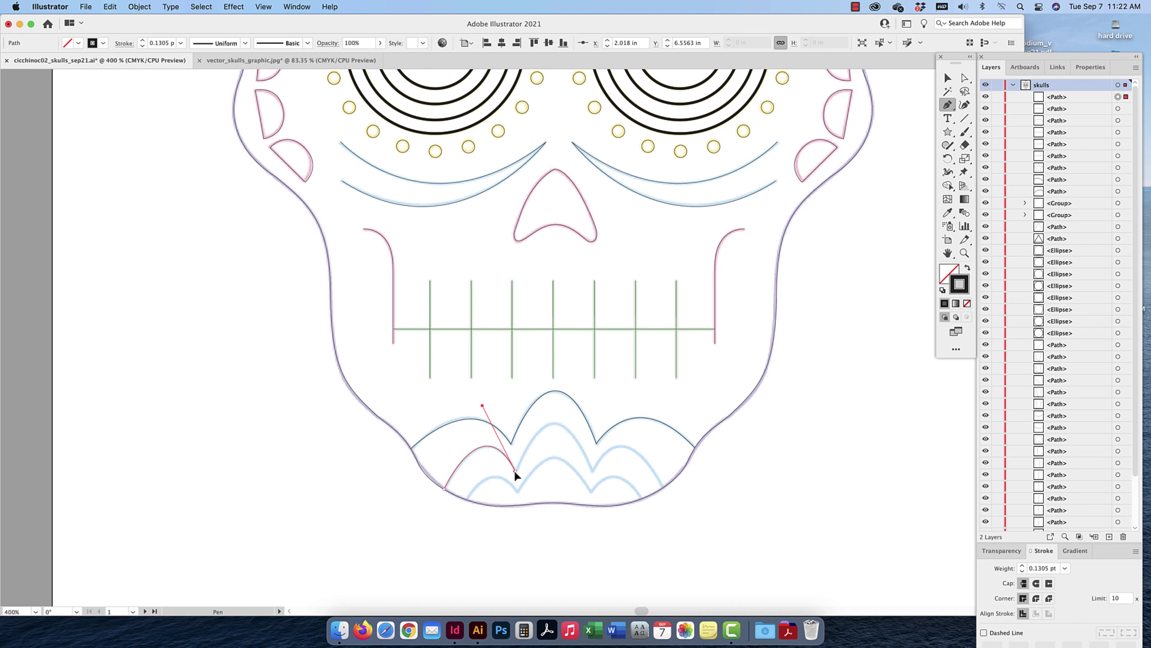
pyautogui.moveTo(592, 472); pyautogui.dragTo(606, 492)
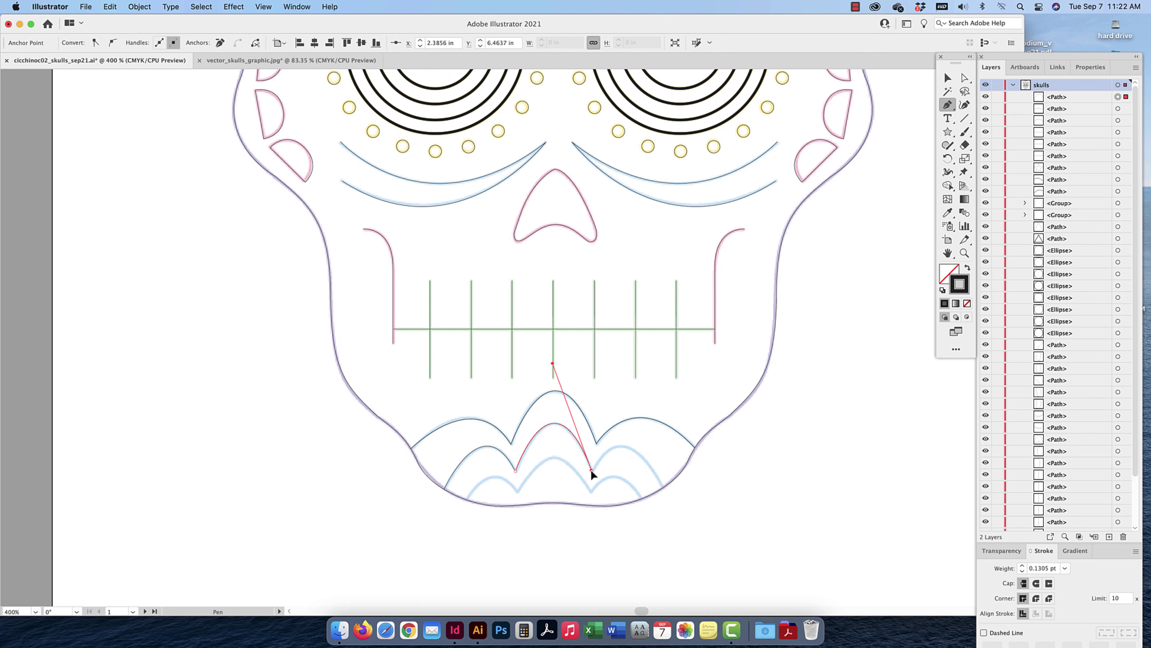
pyautogui.moveTo(662, 487); pyautogui.dragTo(702, 568)
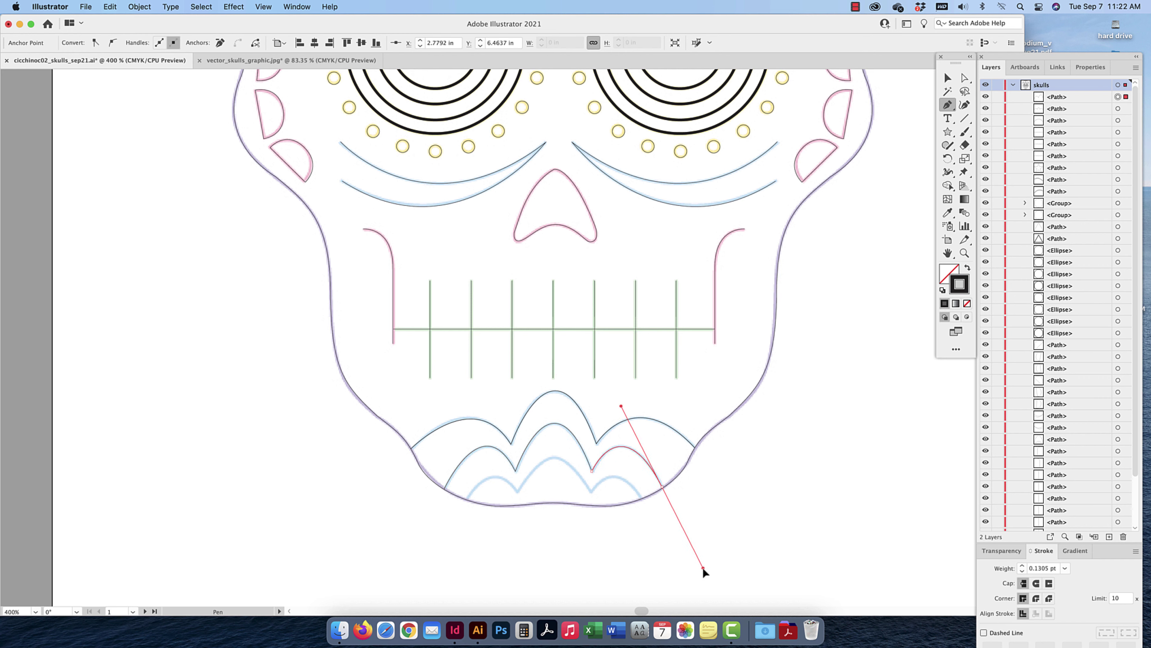
pyautogui.click(662, 487)
pyautogui.moveTo(662, 488); pyautogui.dragTo(662, 486)
pyautogui.press('Escape')
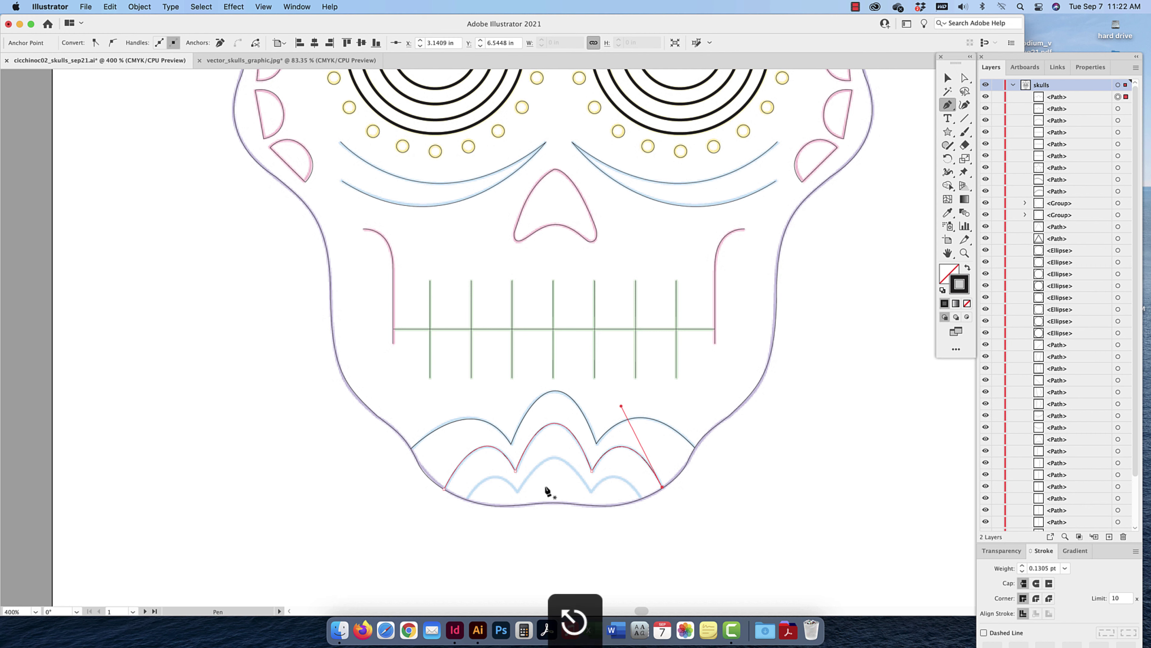
# Trace the lowest blue three-arch line on the chin with the Pen tool, ending at the skull's right outline
pyautogui.click(466, 499)
pyautogui.moveTo(538, 521); pyautogui.dragTo(518, 494)
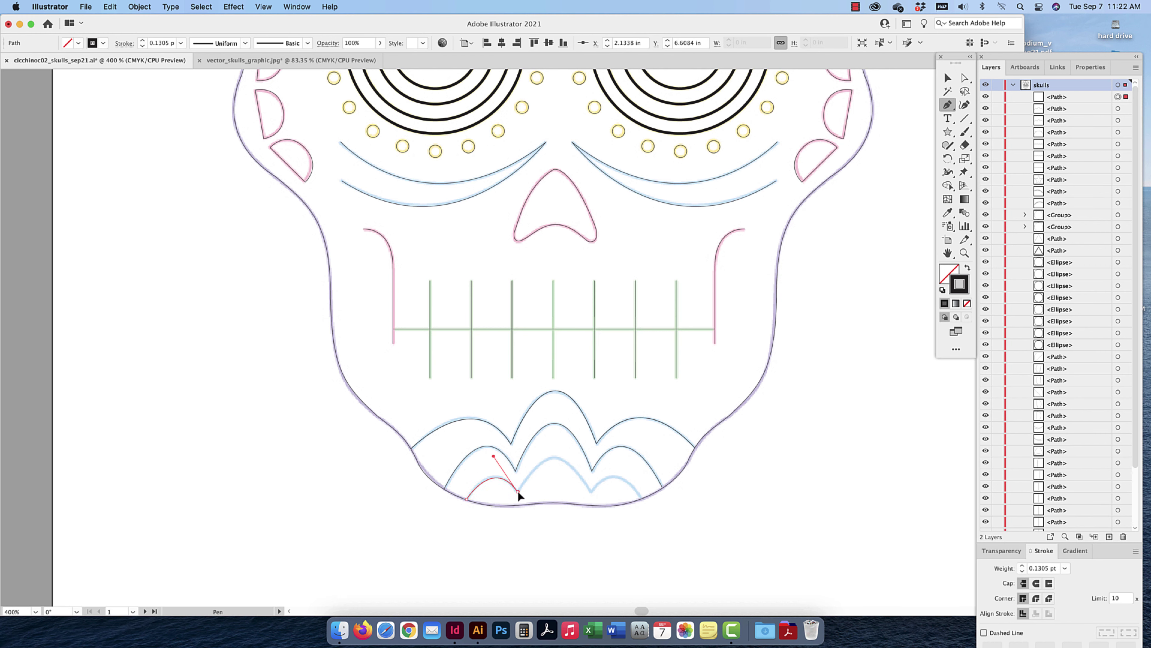
pyautogui.moveTo(590, 491); pyautogui.dragTo(630, 569)
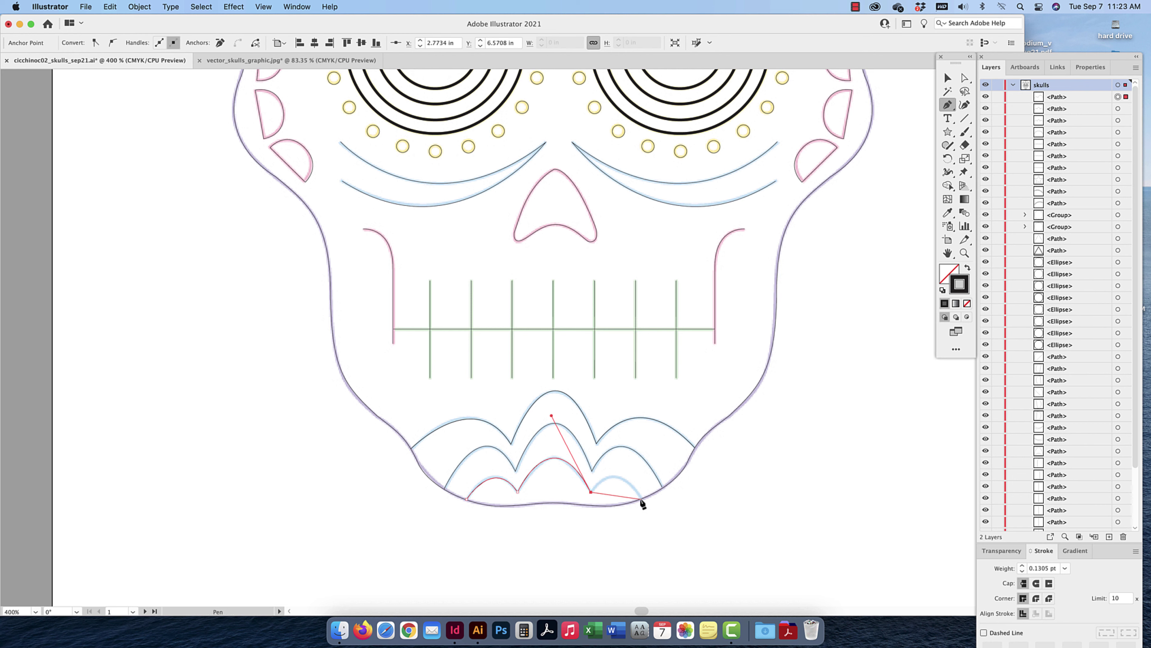
pyautogui.moveTo(641, 498); pyautogui.dragTo(666, 543)
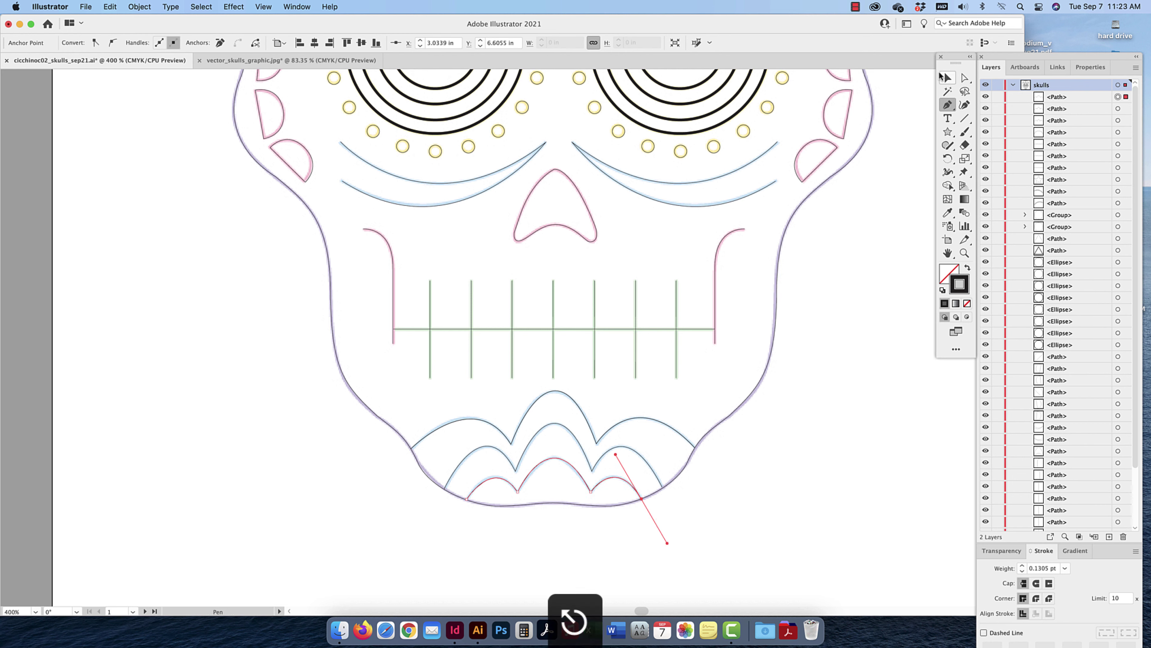
pyautogui.click(946, 77)
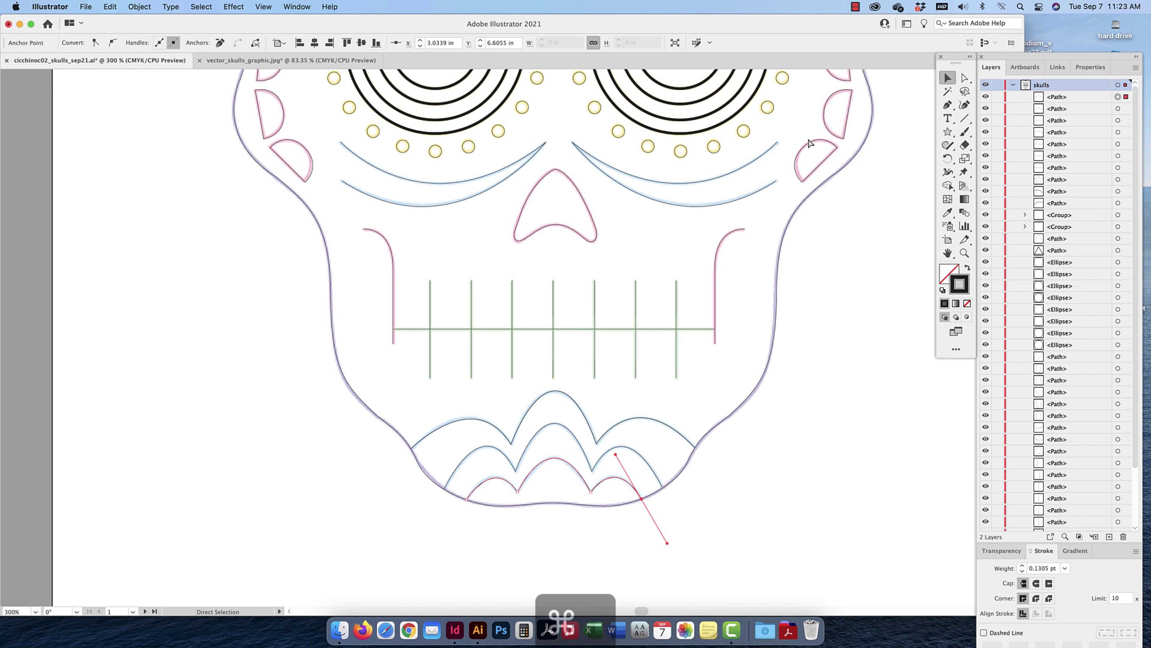
# Copy the traced large forehead star onto the two smaller stars beside it, scaled to match the template
pyautogui.press('super+minus')
pyautogui.press('super+minus')
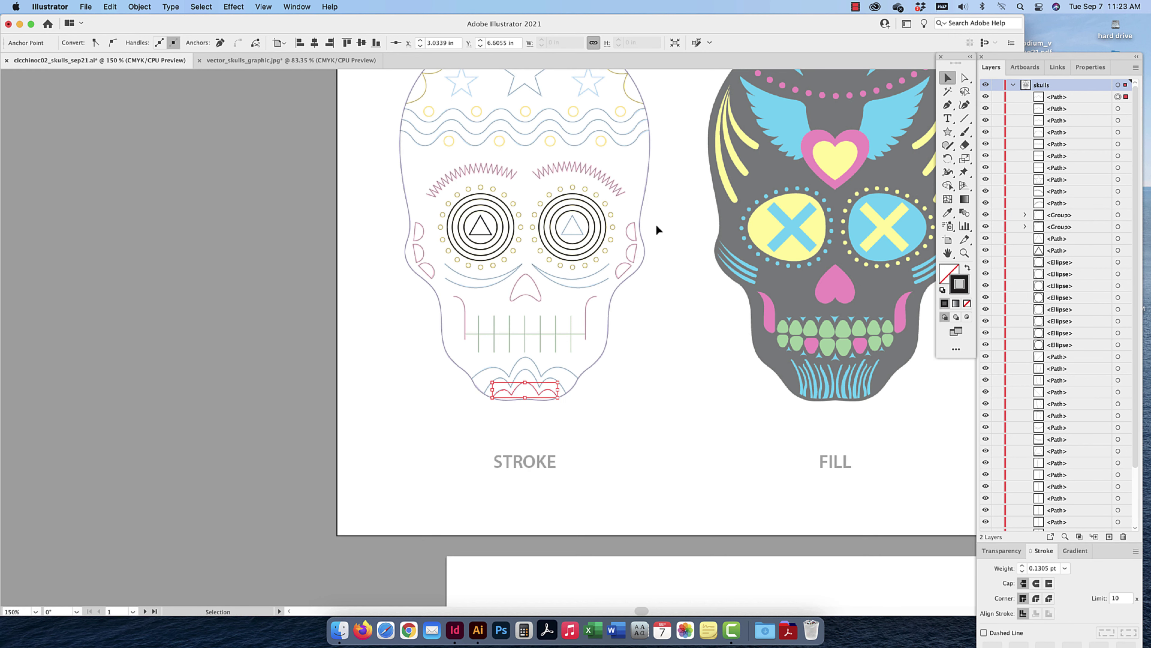
pyautogui.scroll(5, 614, 238)
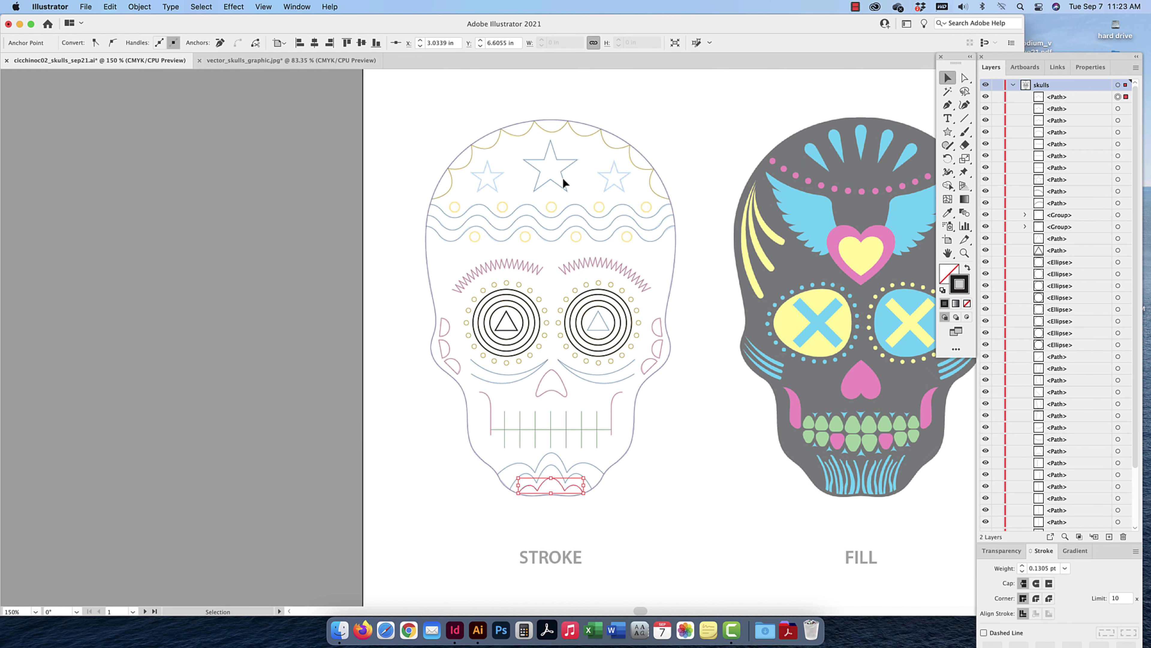
pyautogui.moveTo(563, 179); pyautogui.dragTo(625, 179)
pyautogui.moveTo(604, 134)
pyautogui.mouseDown()
pyautogui.moveTo(604, 191)
pyautogui.moveTo(481, 178)
pyautogui.moveTo(495, 189)
pyautogui.mouseUp()
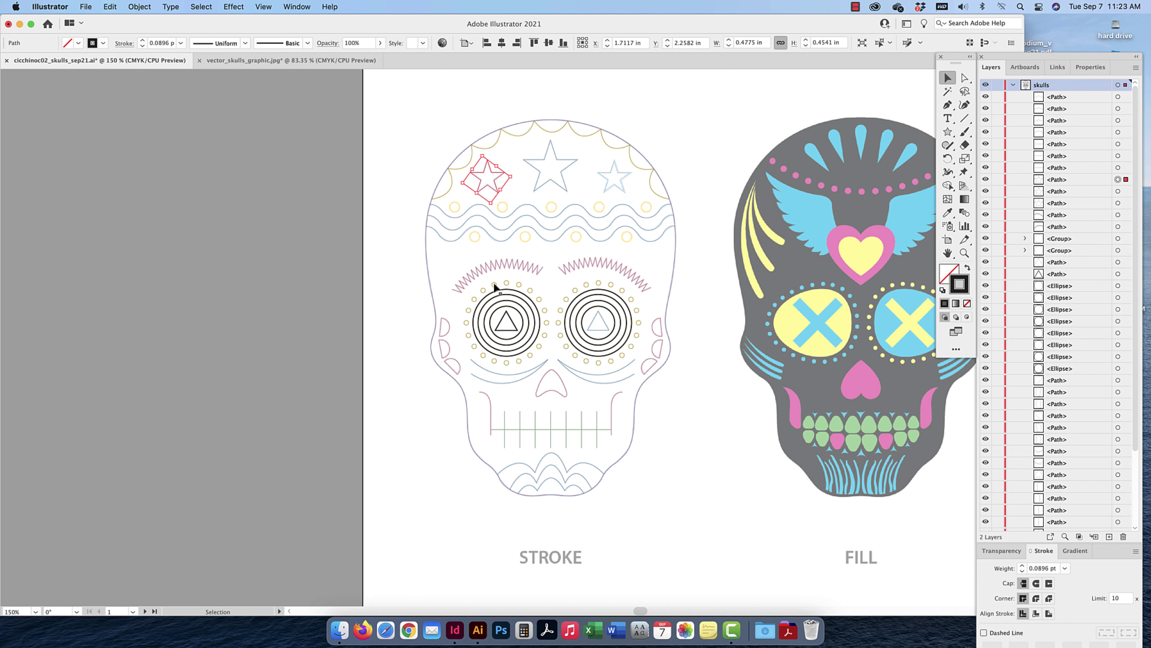
# Draw a circle about 0.139 in wide over the leftmost yellow circle above the forehead waves and nudge it into alignment
pyautogui.click(948, 132)
pyautogui.click(979, 159)
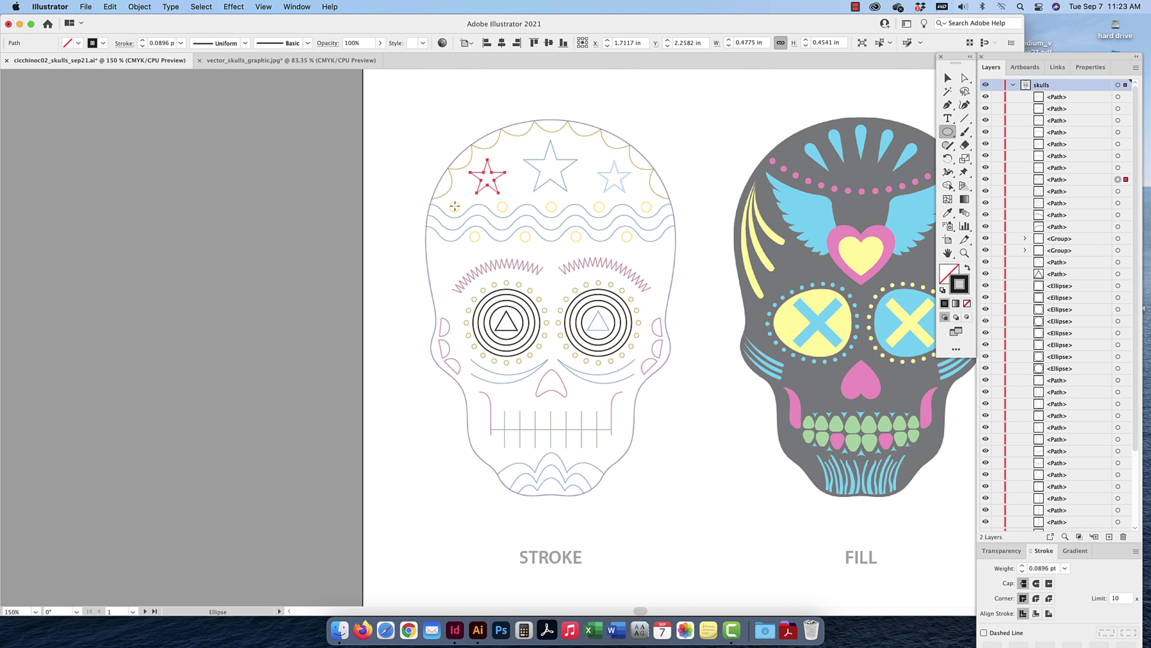
pyautogui.moveTo(454, 206); pyautogui.dragTo(459, 201)
pyautogui.click(947, 77)
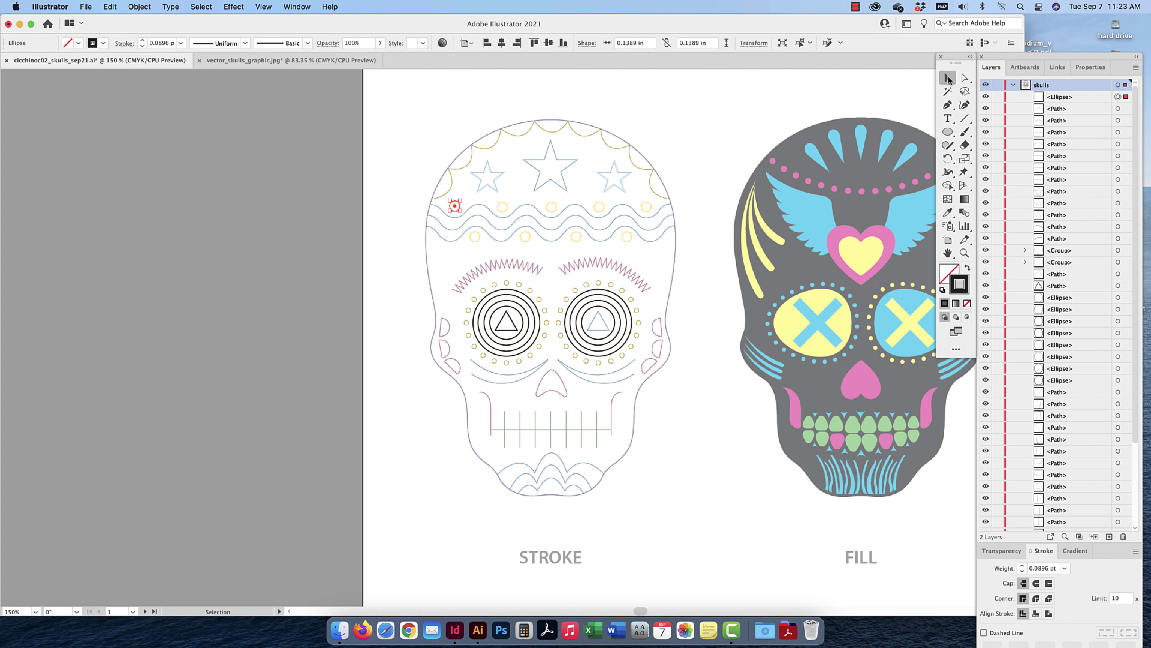
pyautogui.press('super')
pyautogui.press('super+equal')
pyautogui.press('super+equal')
pyautogui.scroll(5, 453, 191)
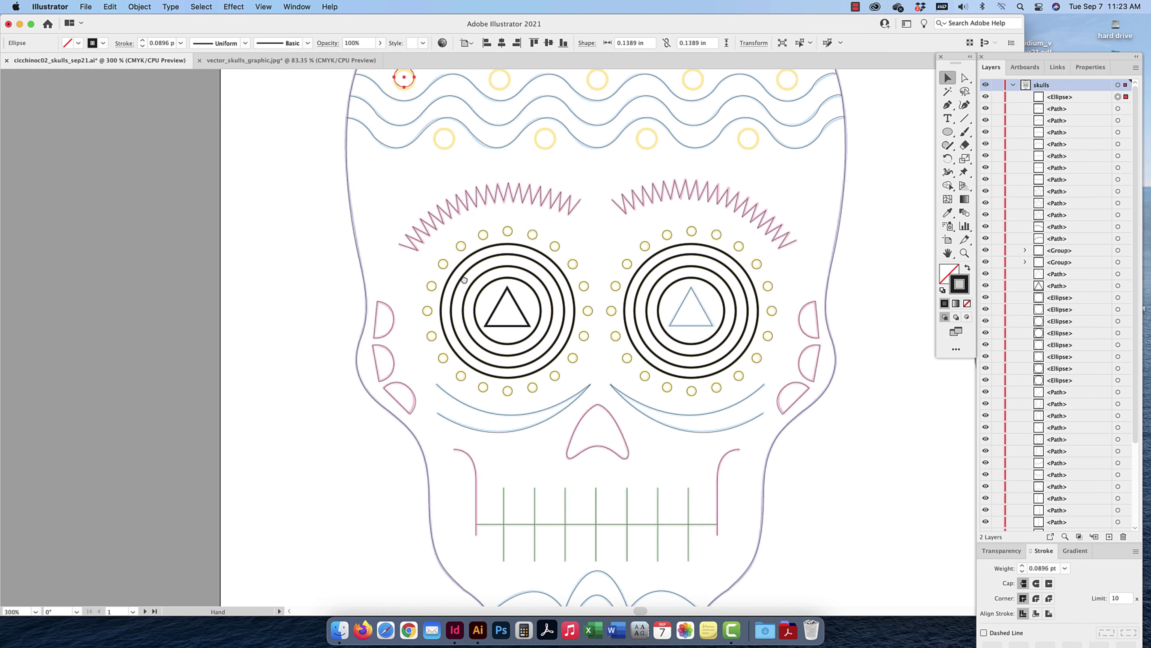
pyautogui.click(419, 176)
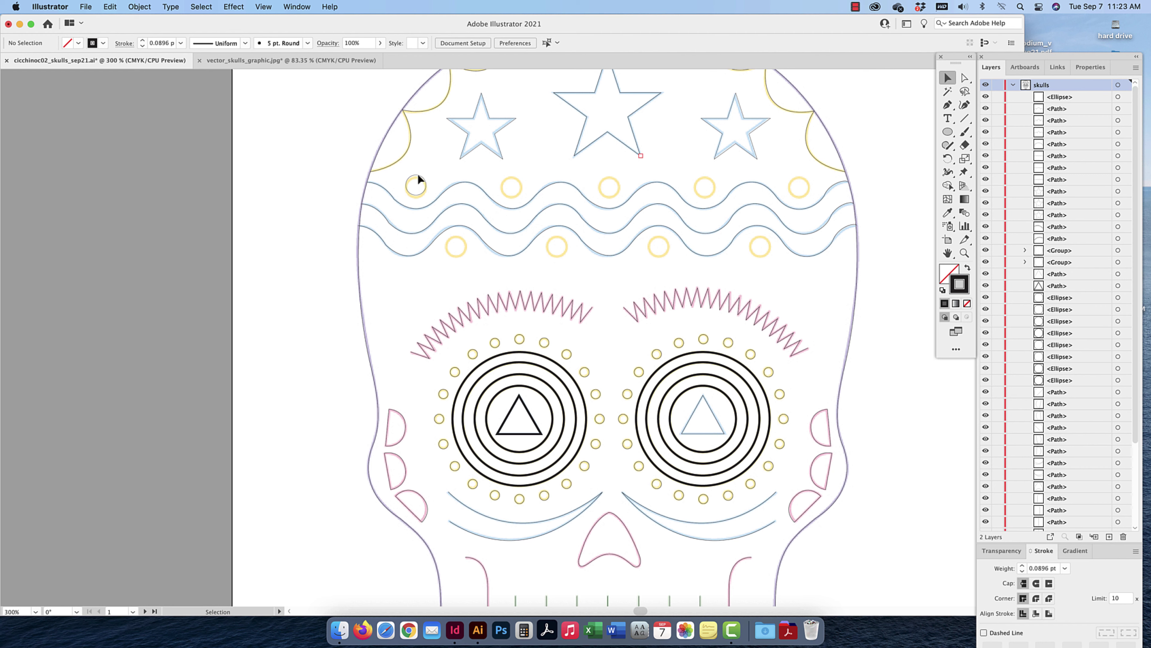
pyautogui.click(418, 175)
pyautogui.press('Down')
# Duplicate the traced circle onto the other four yellow circles in the row above the waves, keeping its size
pyautogui.moveTo(415, 186); pyautogui.dragTo(517, 178)
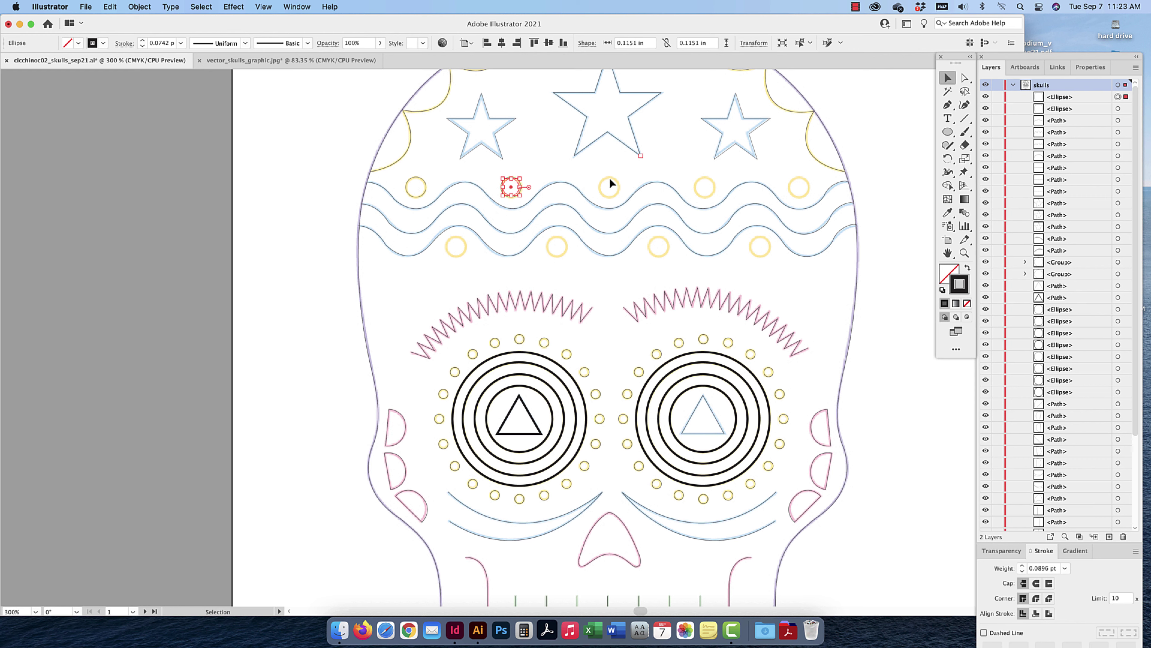
pyautogui.press('super+z')
pyautogui.press('super+z')
pyautogui.moveTo(517, 178); pyautogui.dragTo(619, 183)
pyautogui.click(625, 170)
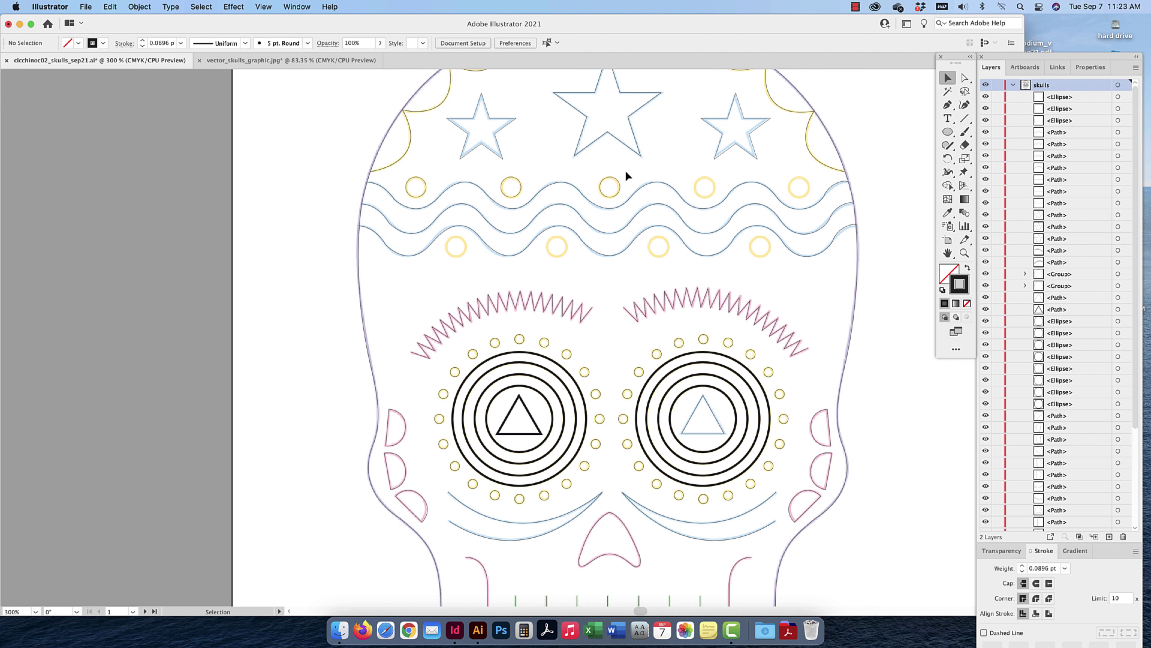
pyautogui.moveTo(697, 182); pyautogui.dragTo(800, 185)
pyautogui.click(697, 174)
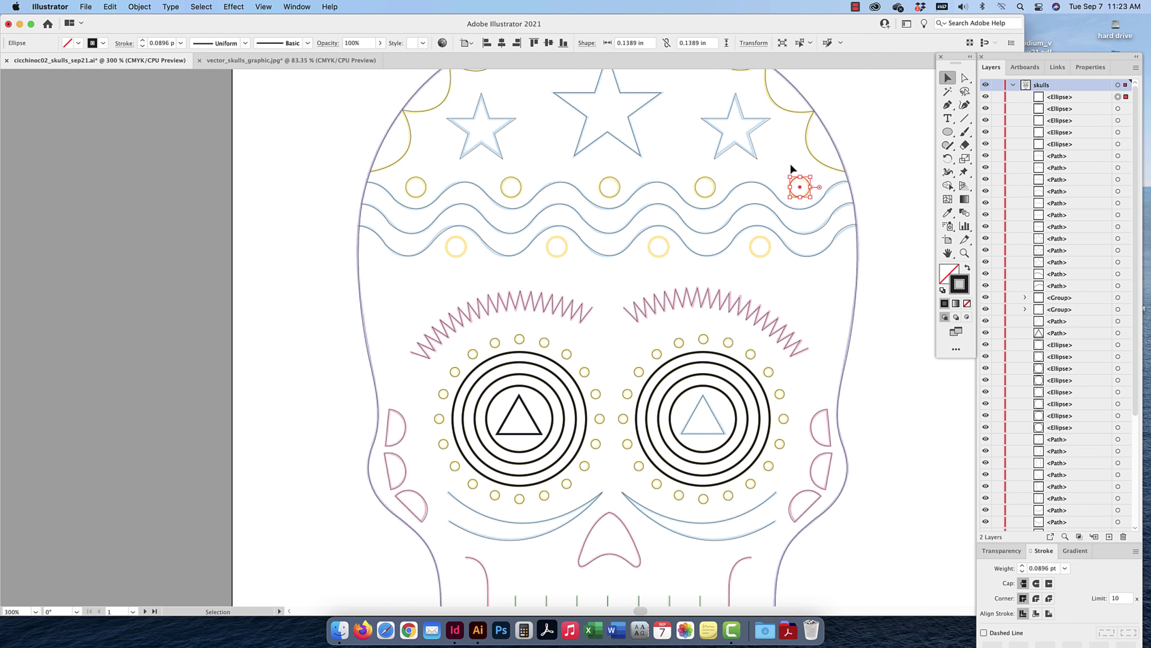
pyautogui.click(778, 167)
# Duplicate an upper-row circle onto the four yellow circles below the waves and fine-tune the leftmost copy's position
pyautogui.moveTo(706, 185); pyautogui.dragTo(771, 246)
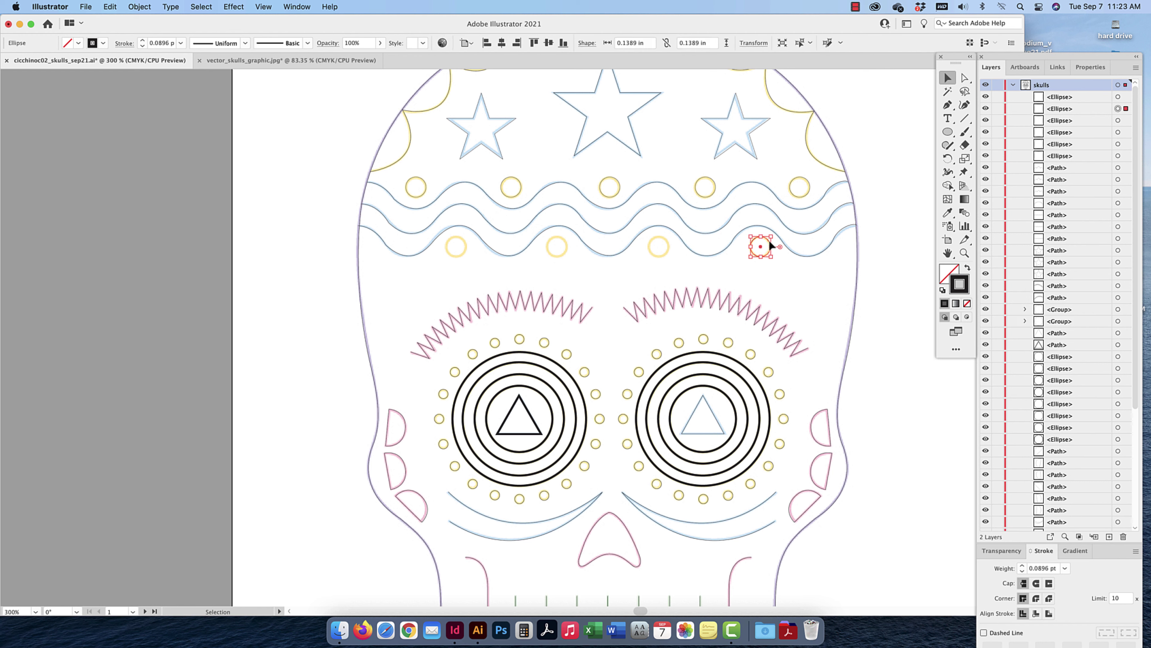
pyautogui.click(788, 261)
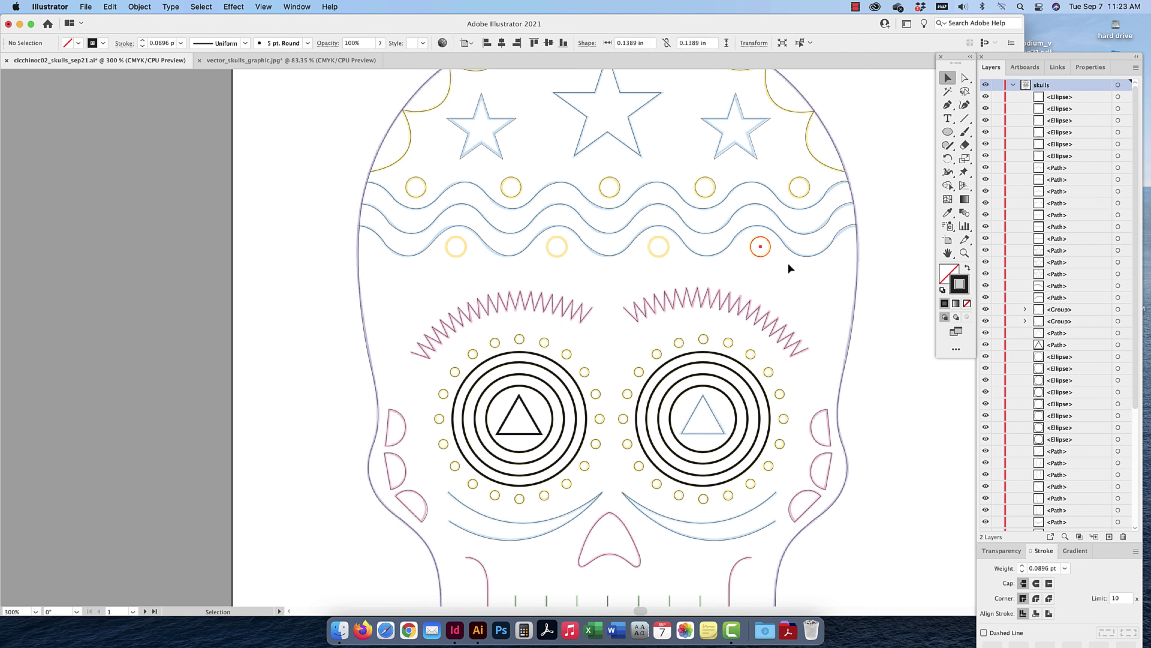
pyautogui.moveTo(666, 253); pyautogui.dragTo(470, 256)
pyautogui.click(497, 272)
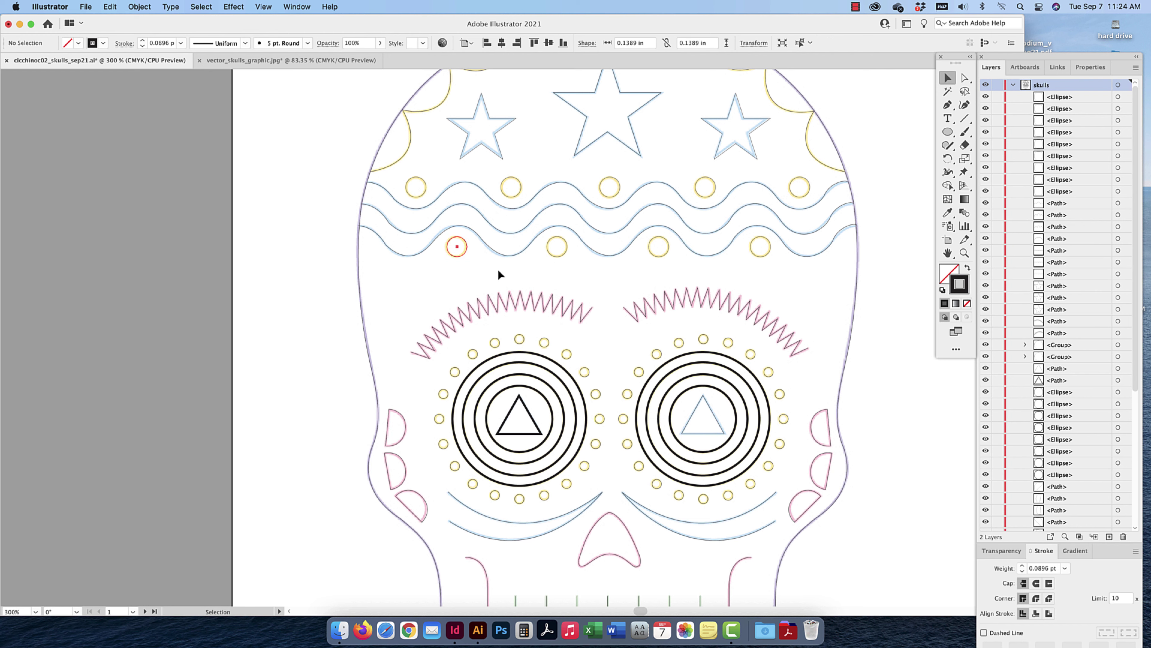
pyautogui.click(467, 247)
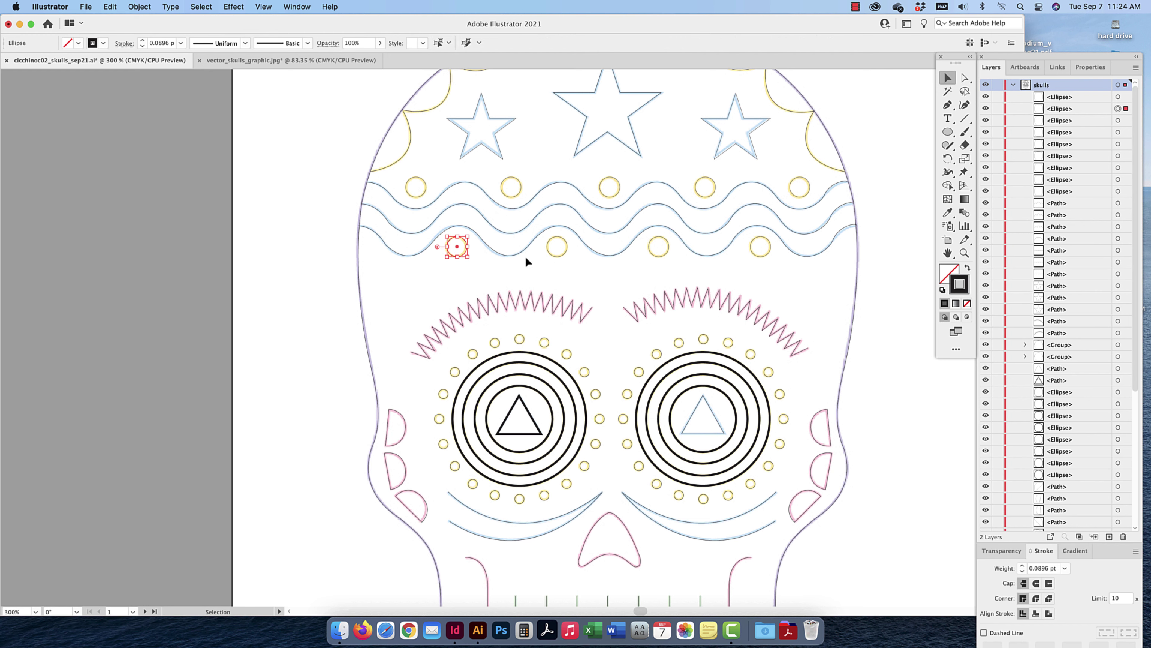
pyautogui.click(586, 267)
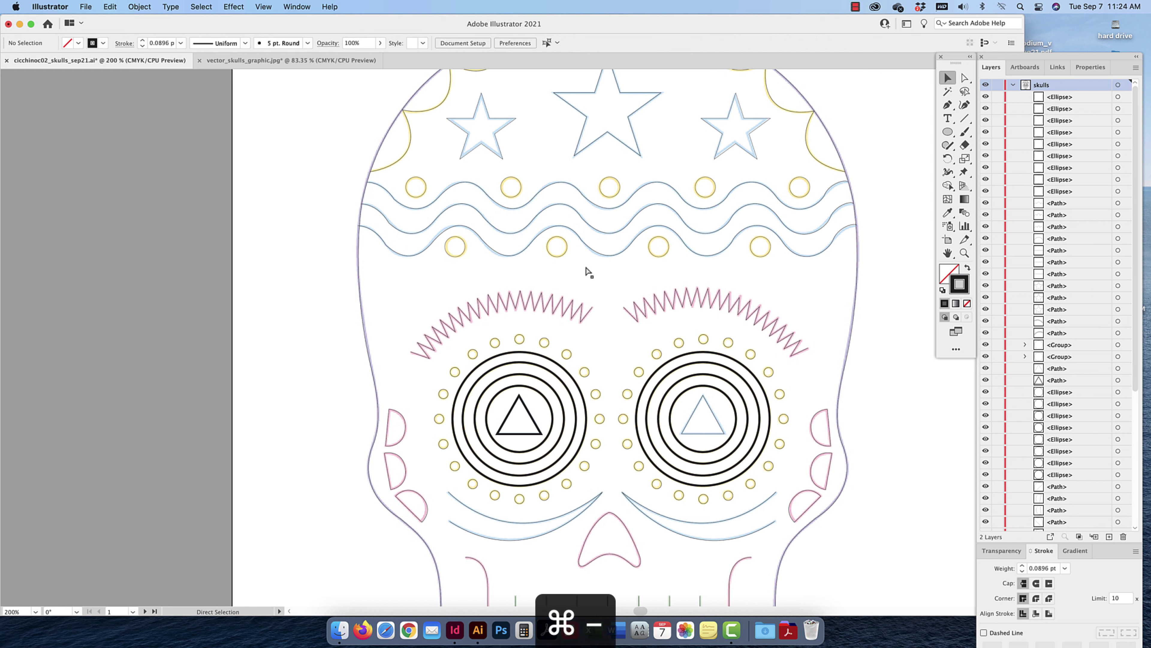
# Collapse the contents of the skulls layer and shorten the Layers panel to expose the panels beneath it
pyautogui.press('super+minus')
pyautogui.press('super+minus')
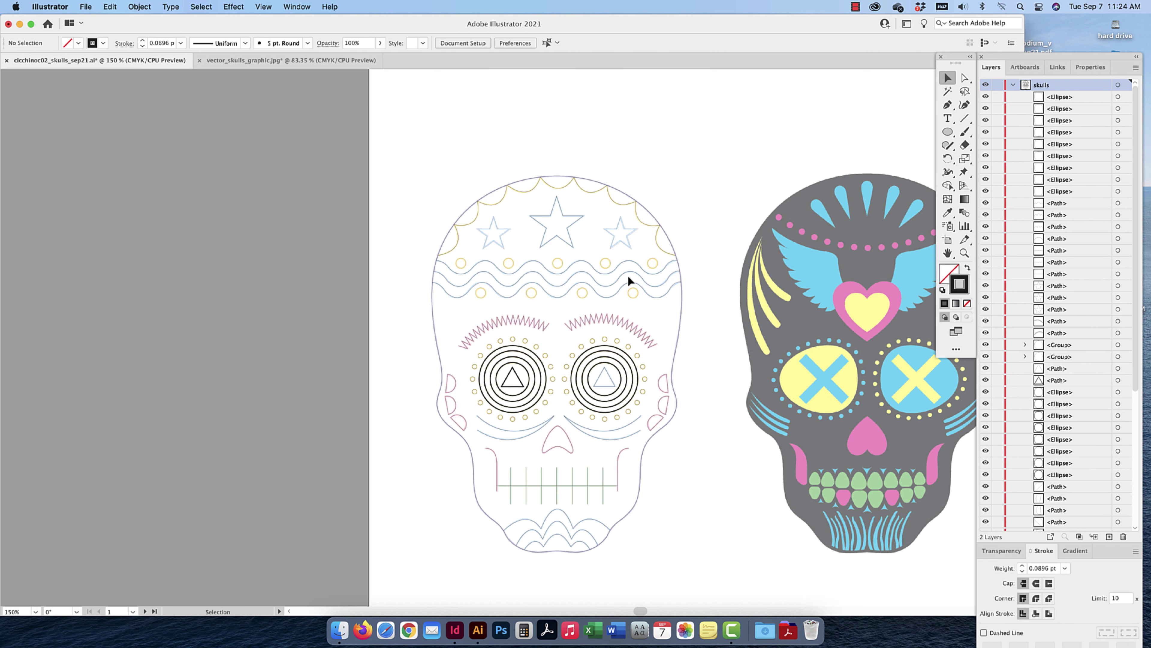
pyautogui.click(1012, 85)
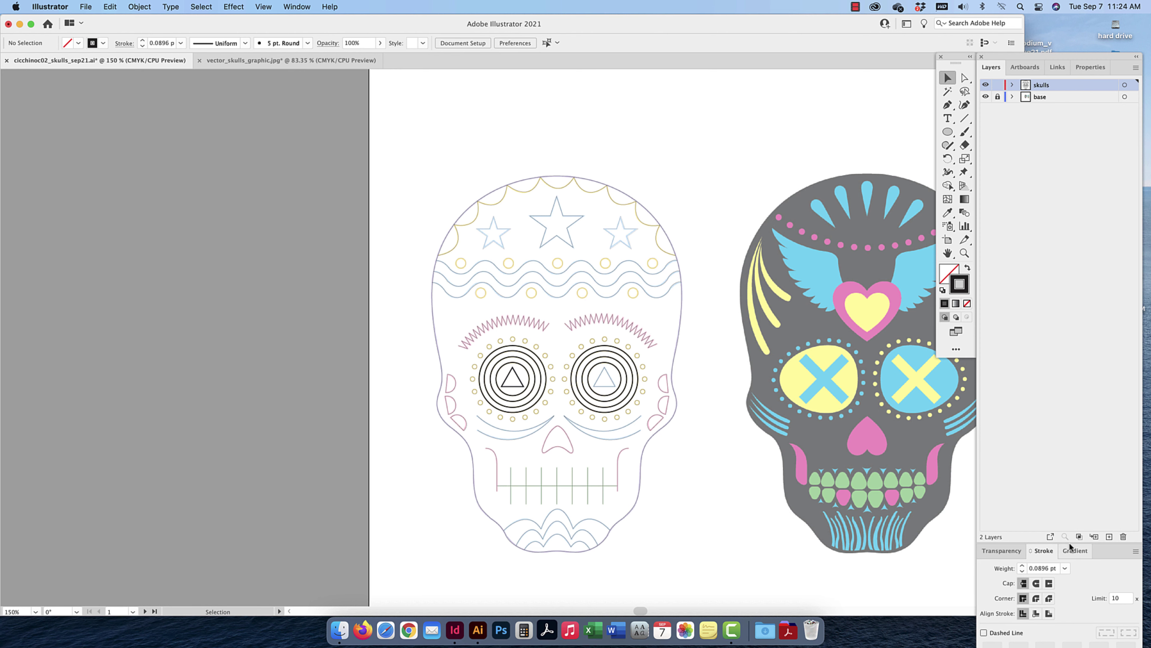
pyautogui.moveTo(1071, 546); pyautogui.dragTo(1066, 154)
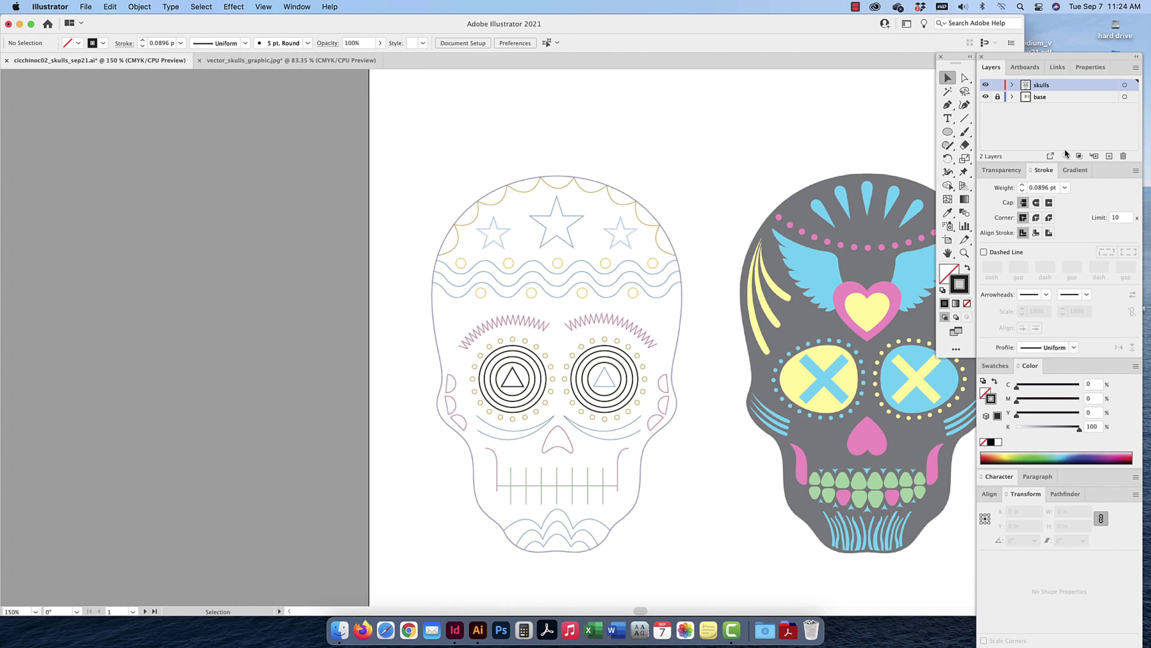
# Unlock the base layer and set the opacity of its template image to 100%
pyautogui.click(1012, 96)
pyautogui.click(1052, 98)
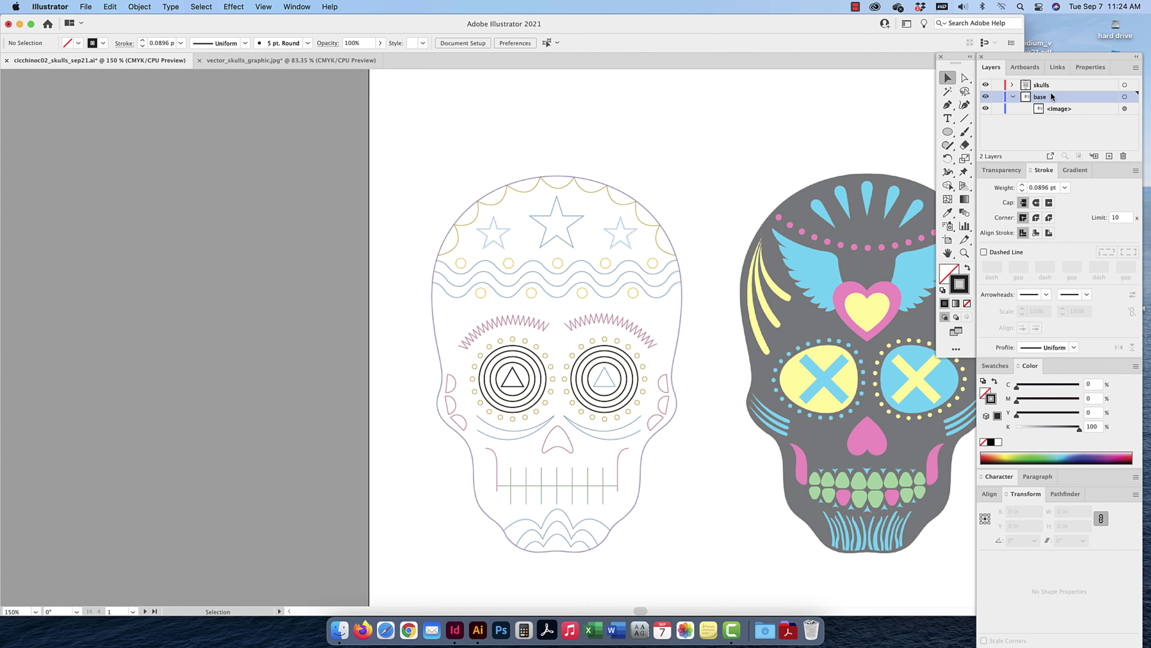
pyautogui.click(581, 150)
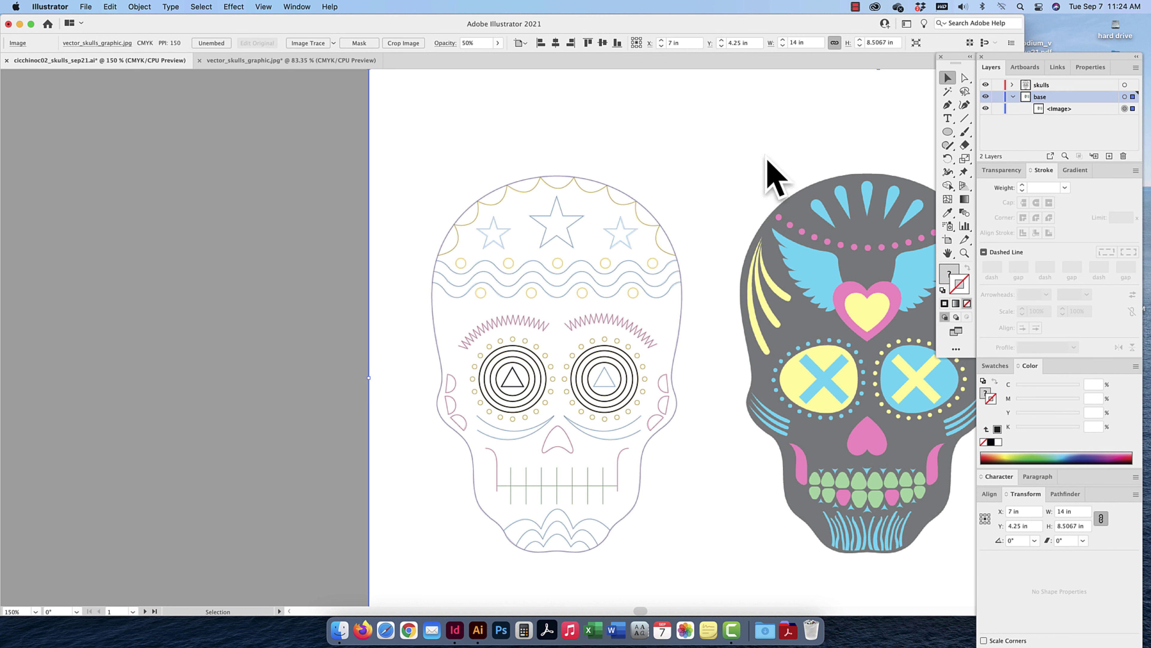
pyautogui.click(998, 171)
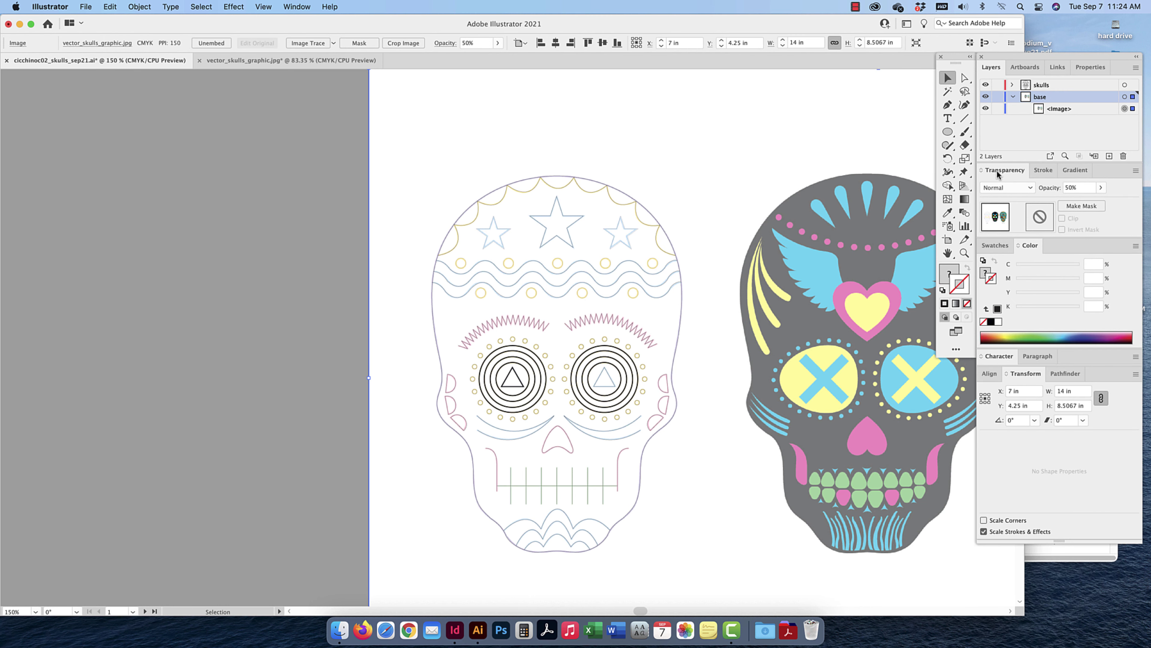
pyautogui.click(1081, 187)
pyautogui.write('100')
pyautogui.press('Return')
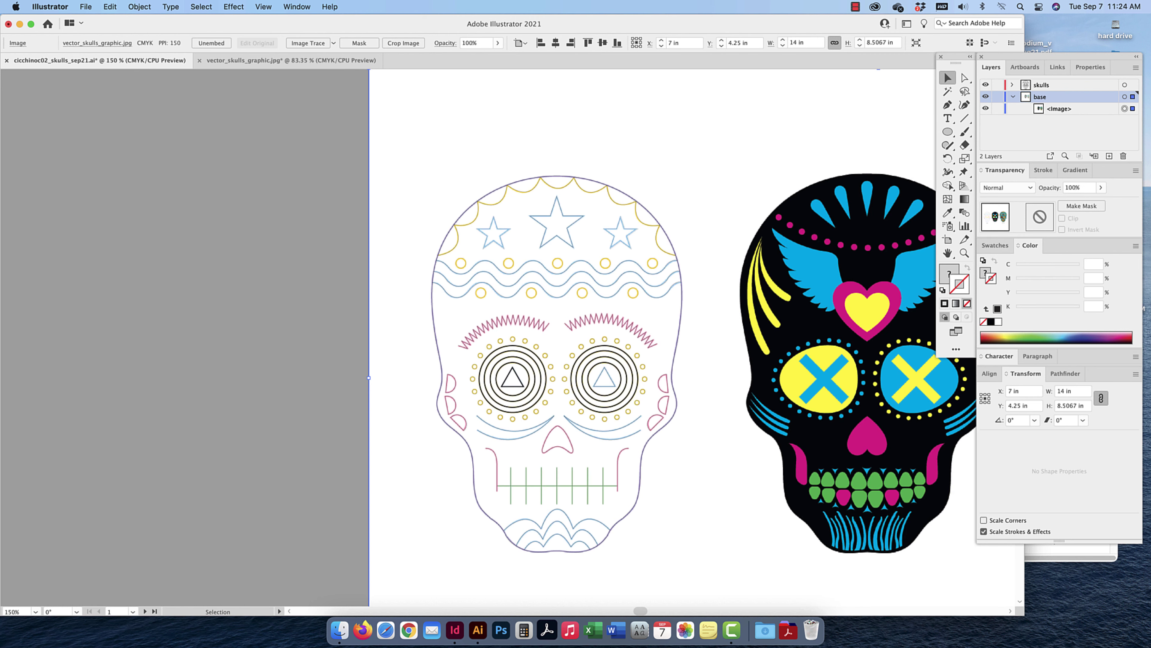
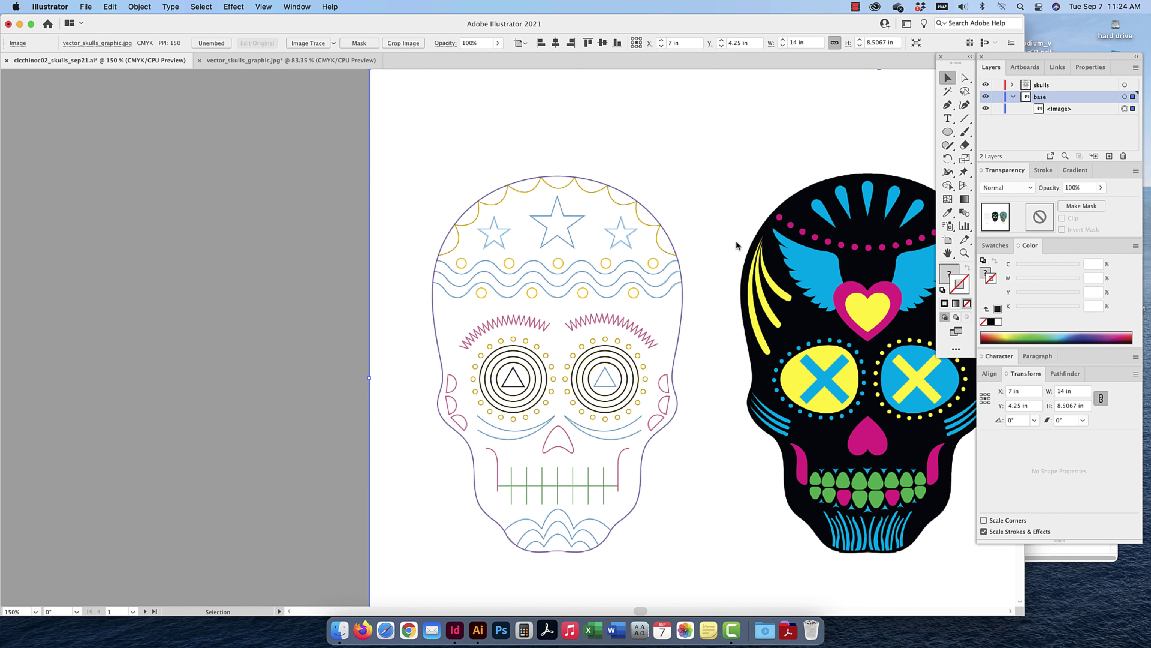
# Show the document's color swatches in place of the color sliders
pyautogui.click(998, 246)
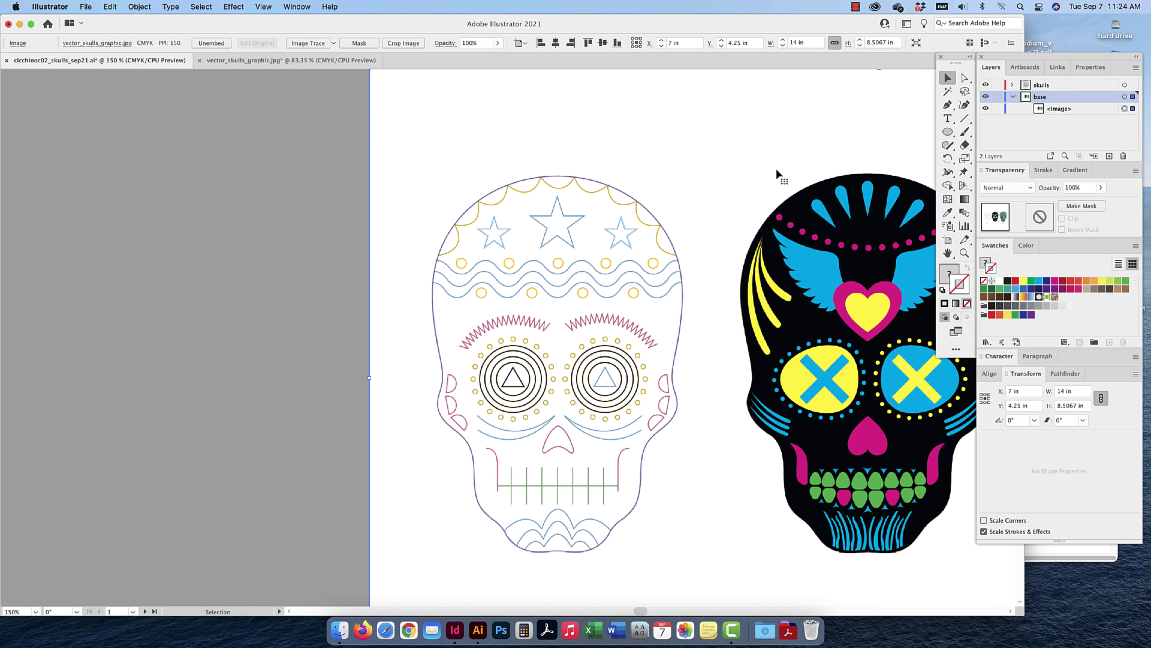
pyautogui.click(297, 7)
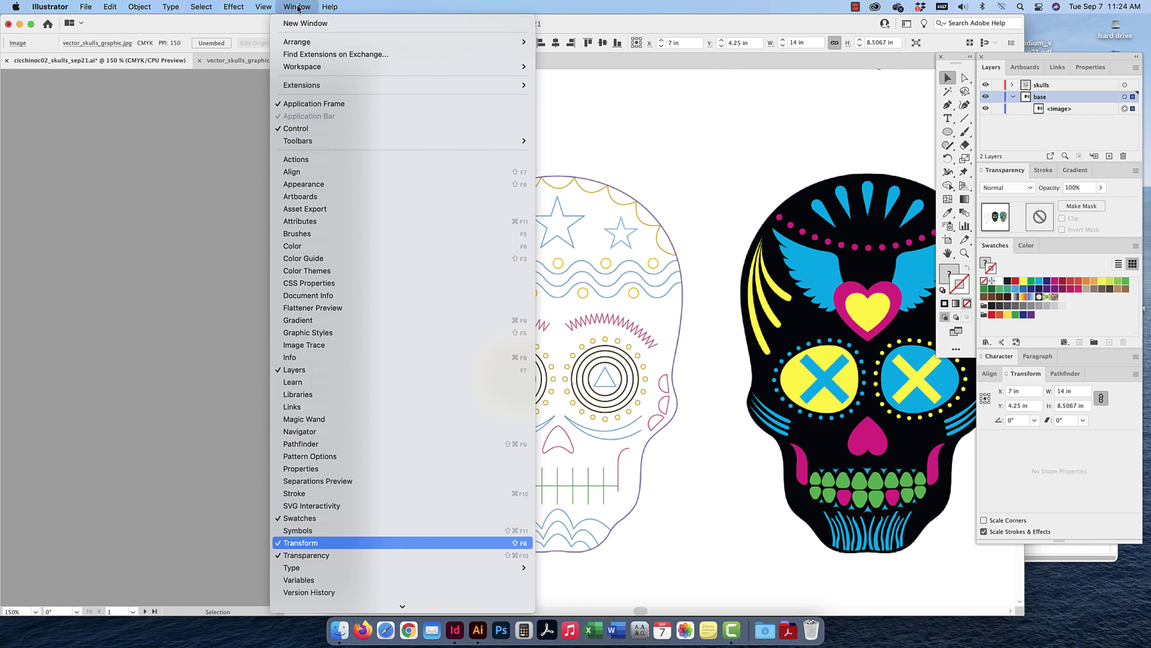
pyautogui.click(1054, 343)
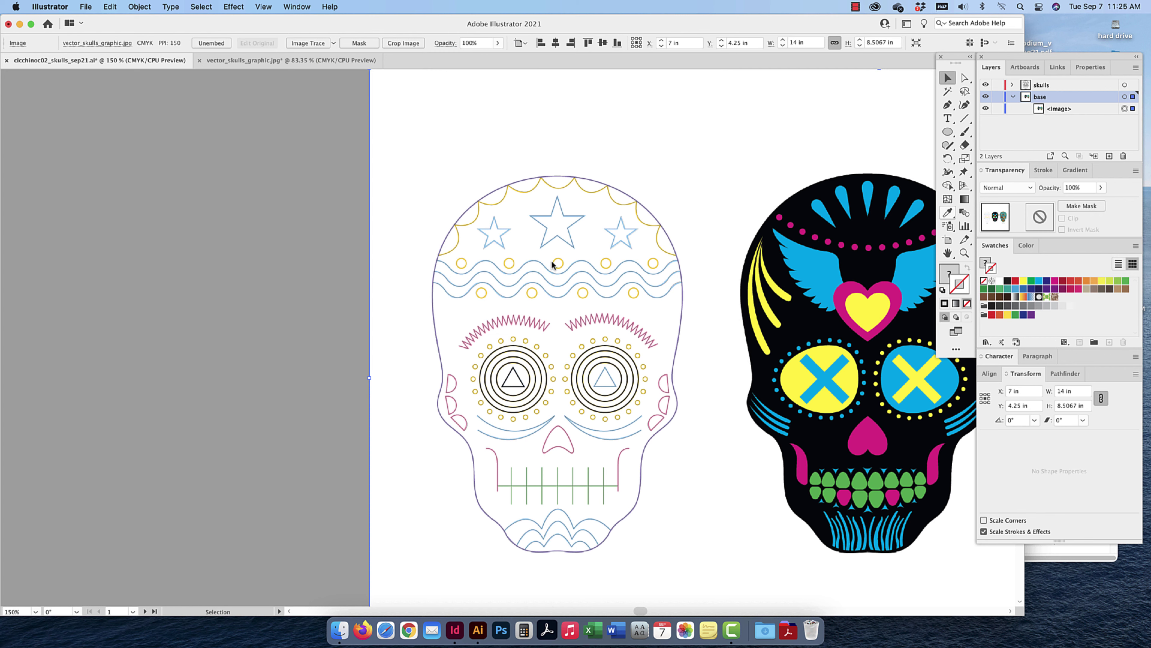
# Examine the traced left zigzag eyebrow against the template's pixels at up to 1200% magnification
pyautogui.press('super+equal')
pyautogui.press('super+equal')
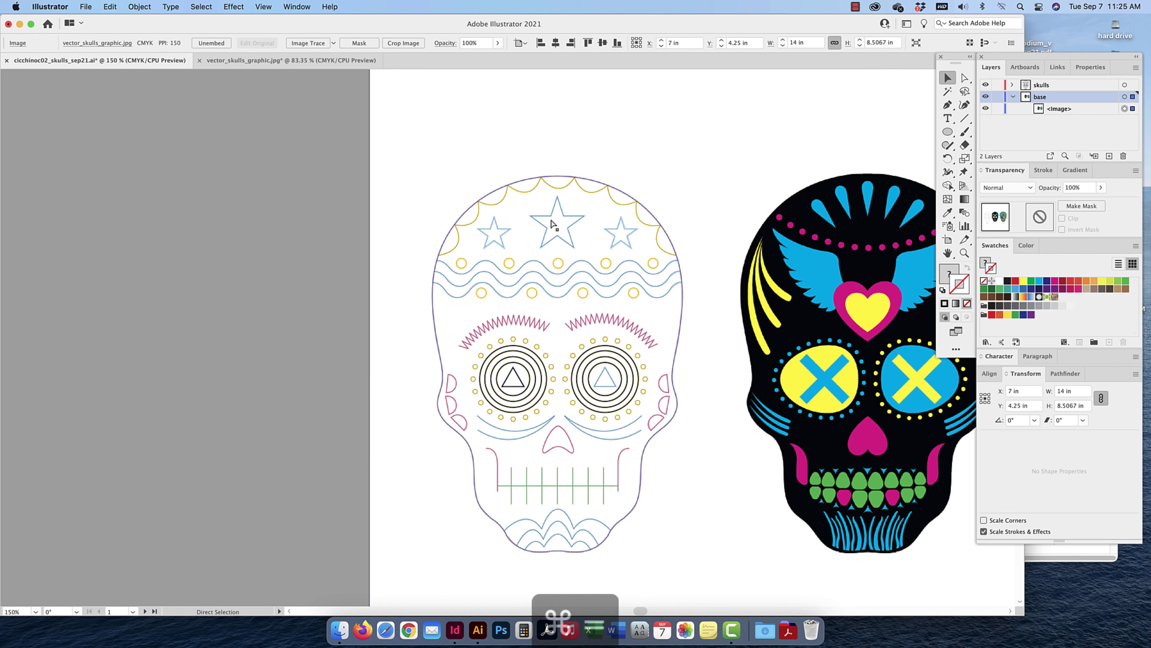
pyautogui.press('super+equal')
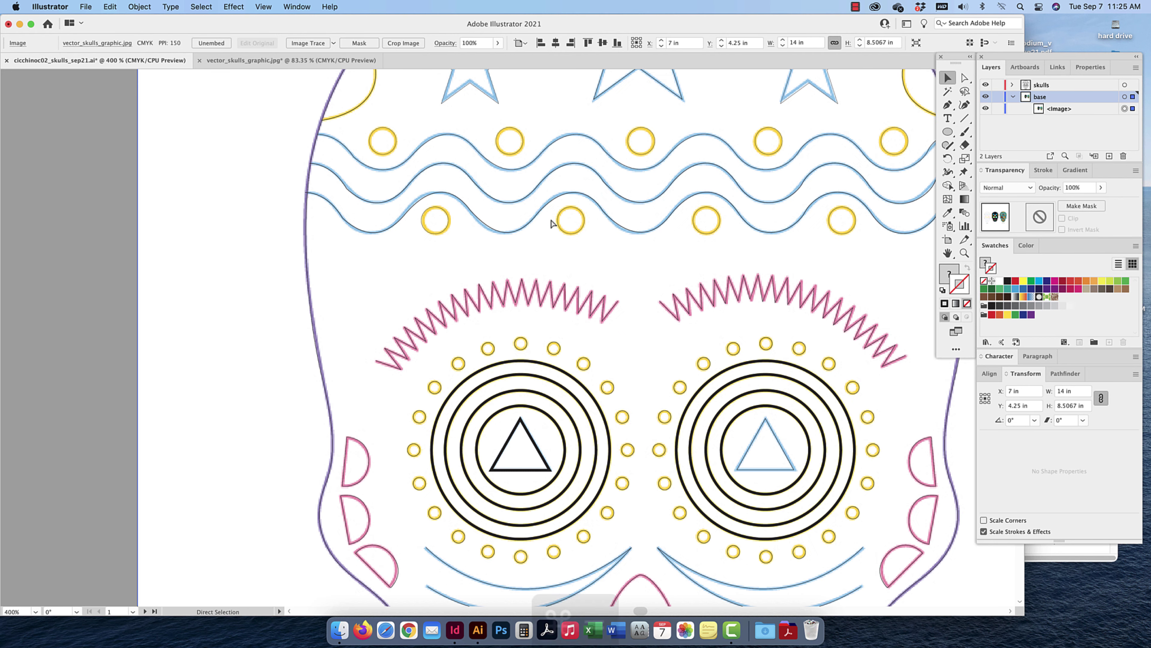
pyautogui.press('super+equal')
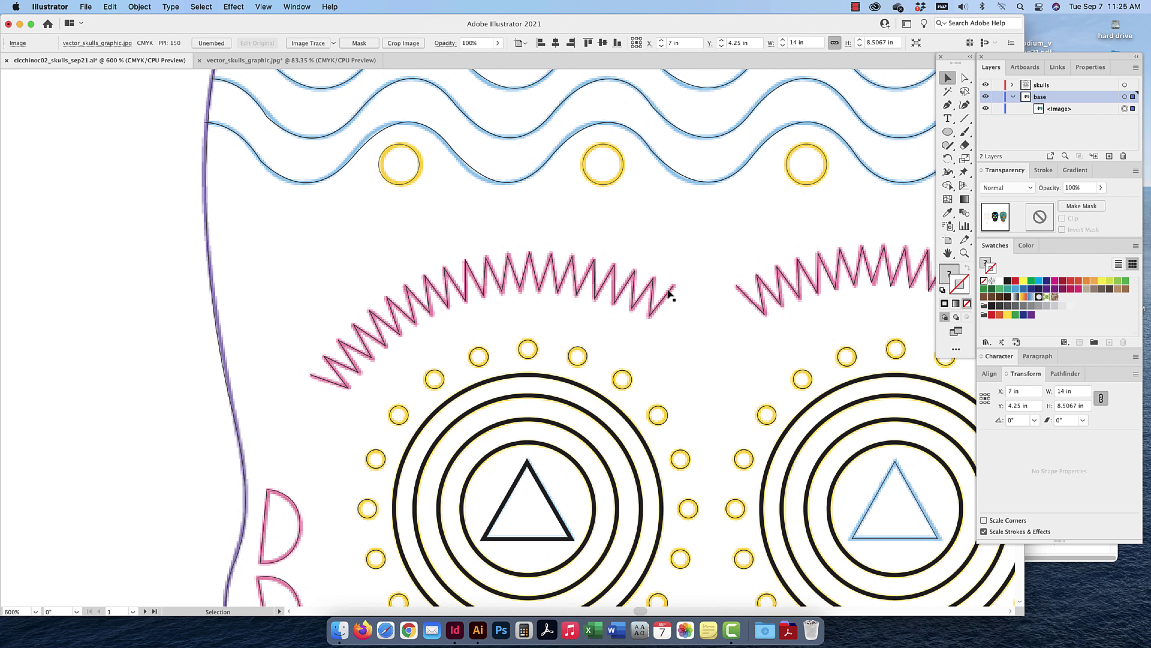
pyautogui.press('super+equal')
pyautogui.press('super+equal')
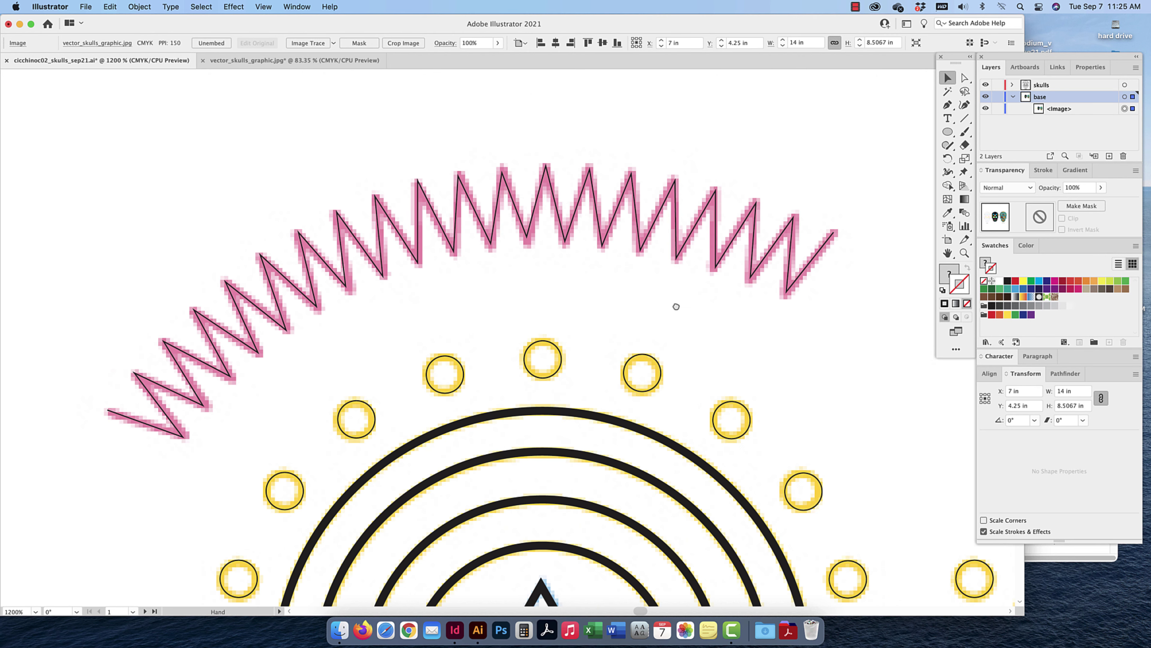
pyautogui.hscroll(3, 675, 303)
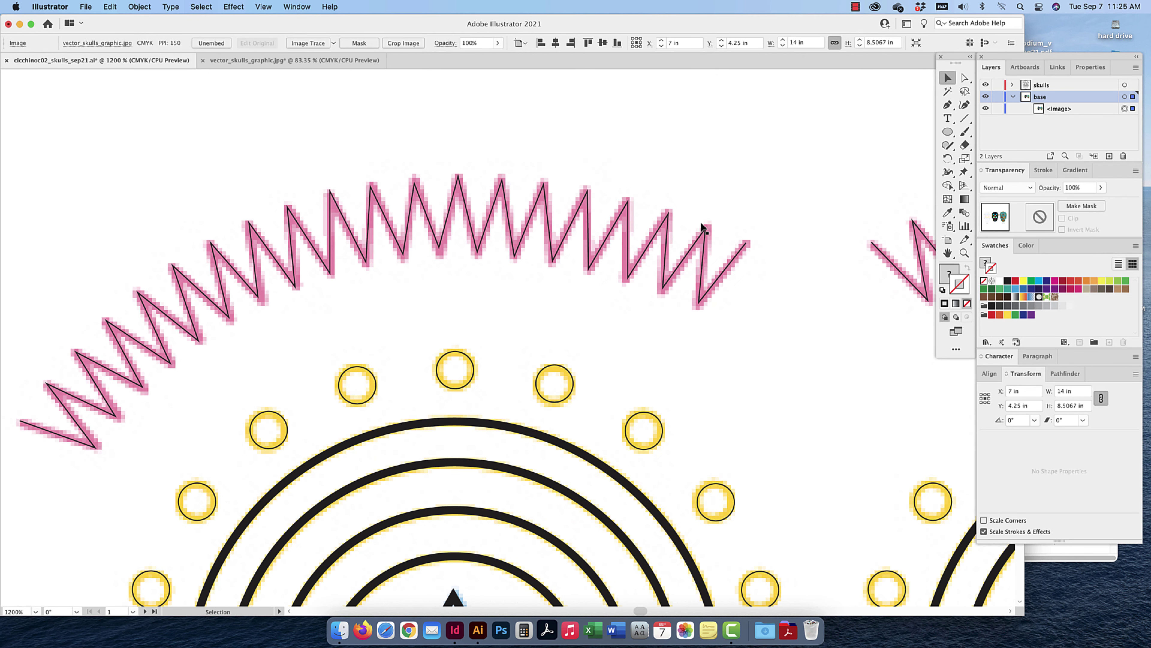
# Examine the stroke settings of the traced left zigzag eyebrow
pyautogui.click(704, 250)
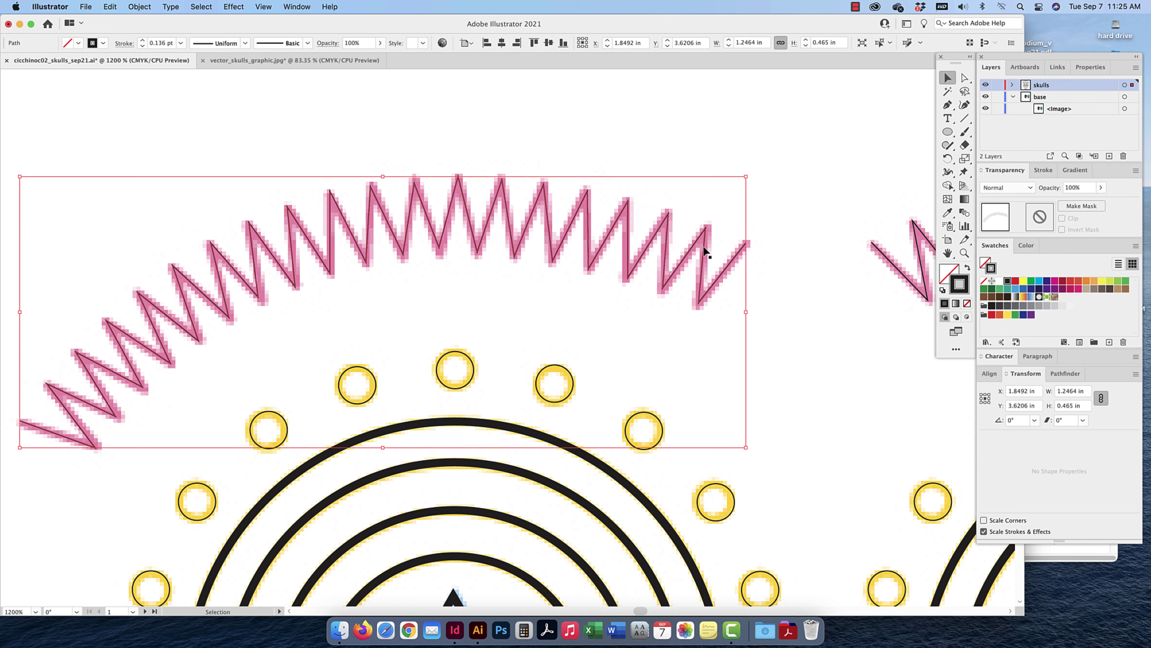
pyautogui.click(1043, 170)
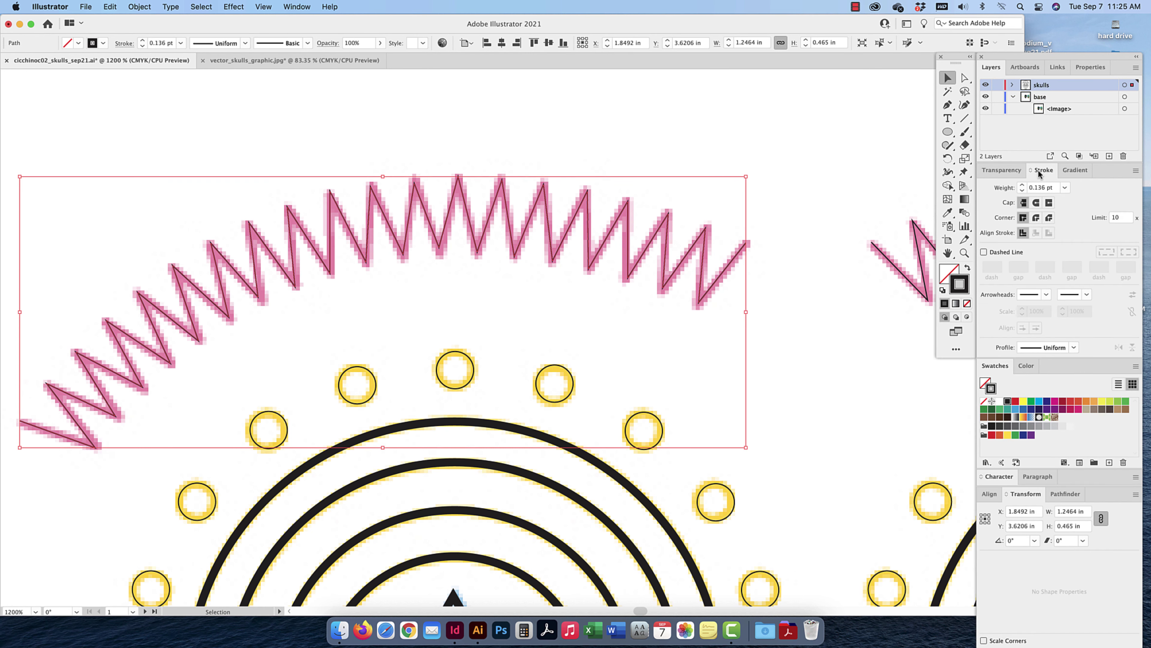
pyautogui.click(1014, 173)
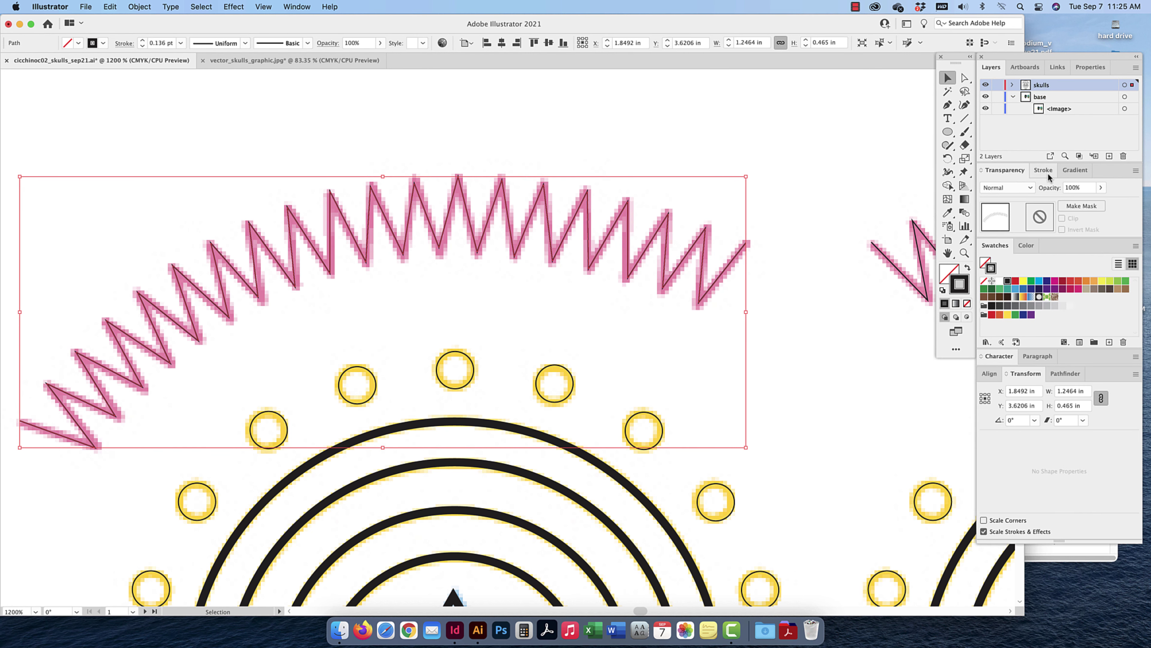
# Lock the base layer, collapse its contents and save the document
pyautogui.click(998, 97)
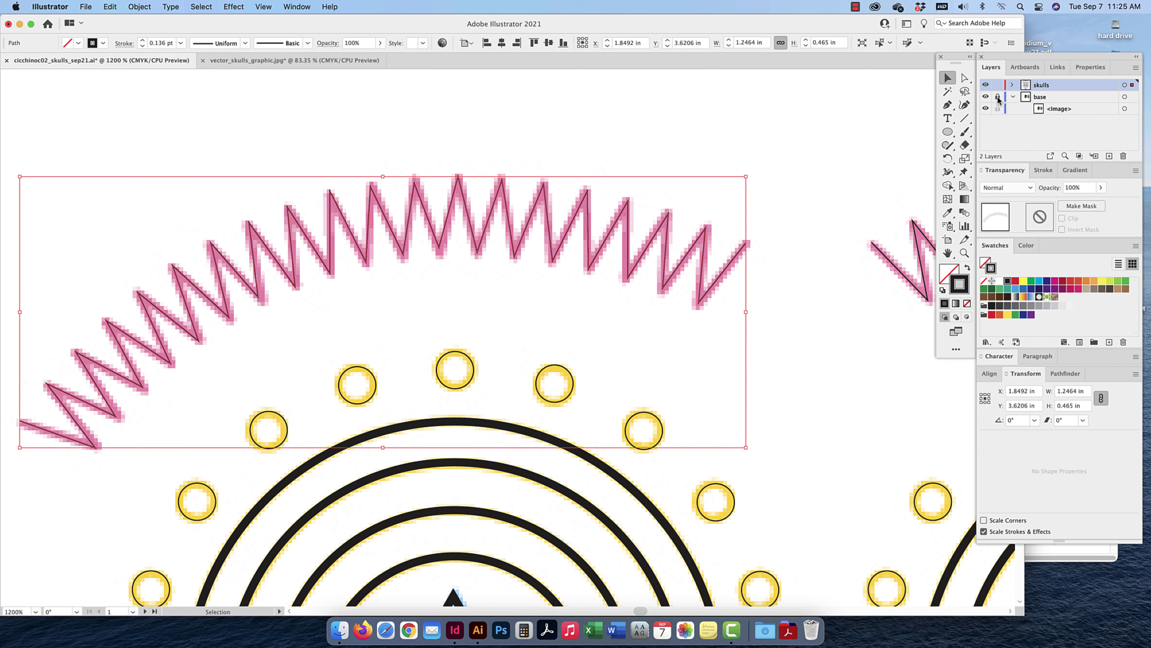
pyautogui.click(1013, 97)
pyautogui.press('super+s')
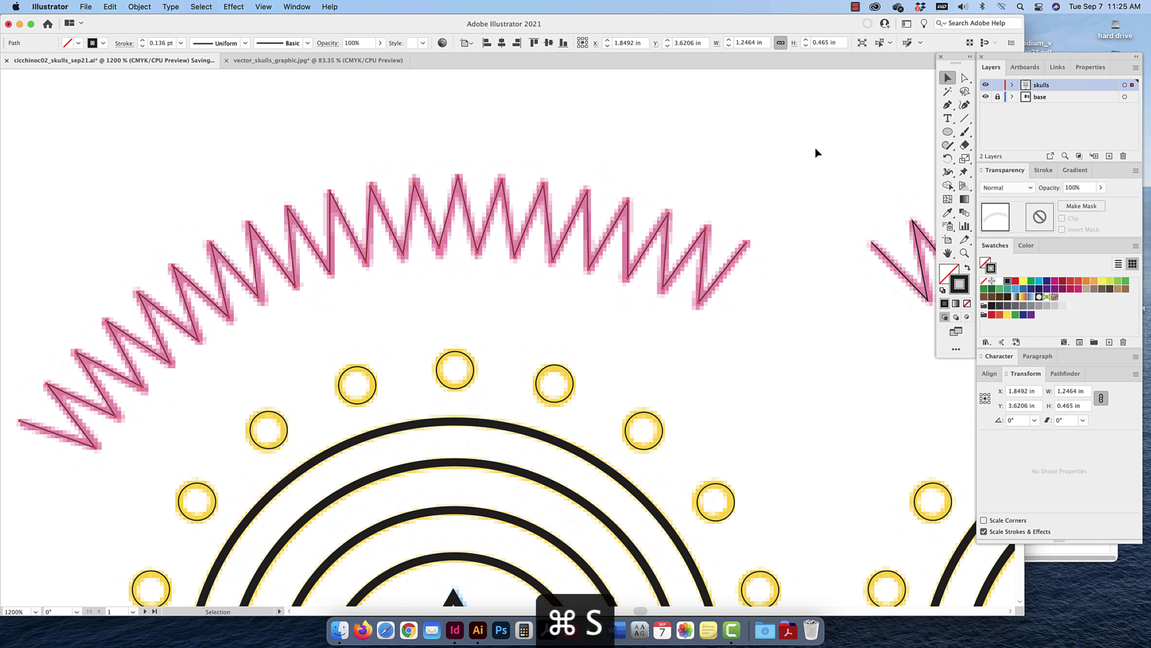
pyautogui.click(85, 7)
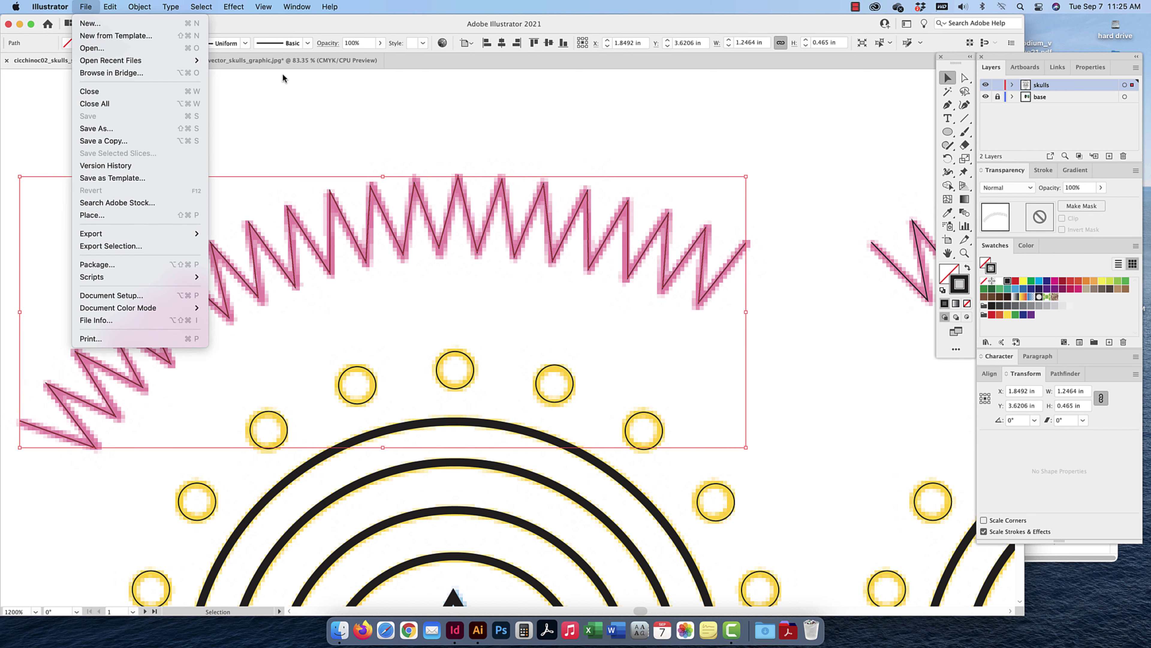
pyautogui.click(431, 129)
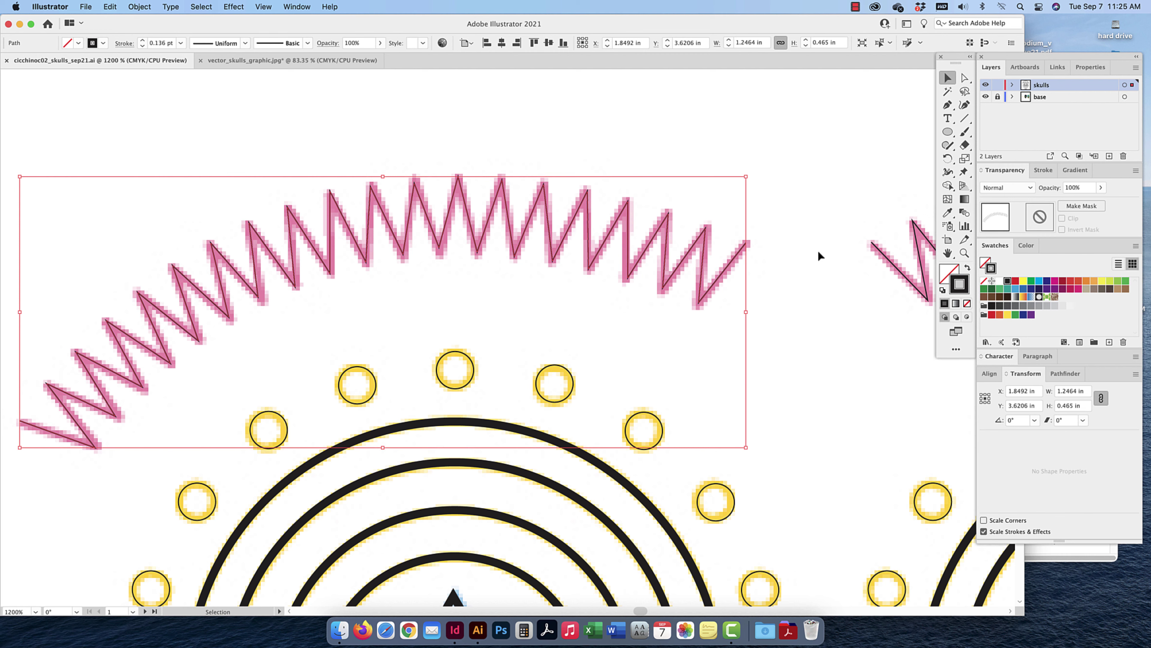
# Try to recolor the left eyebrow's stroke by sampling the template's pink with the Eyedropper, undo it and deselect the eyebrow
pyautogui.click(786, 266)
pyautogui.click(734, 257)
pyautogui.click(959, 285)
pyautogui.click(948, 214)
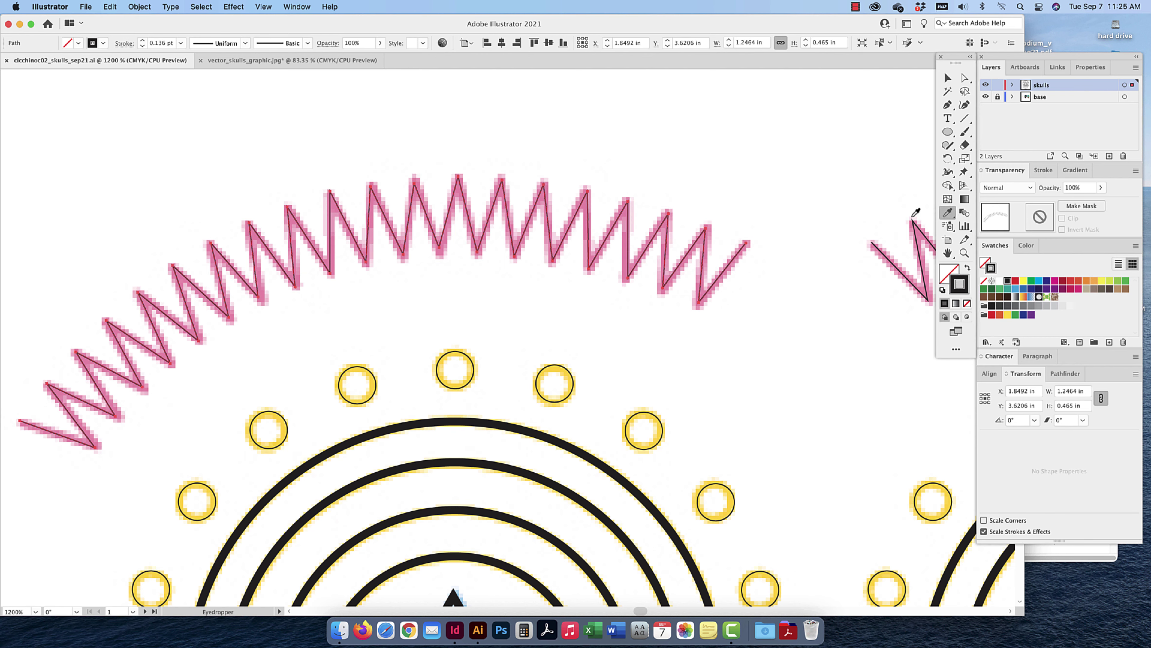
pyautogui.click(472, 238)
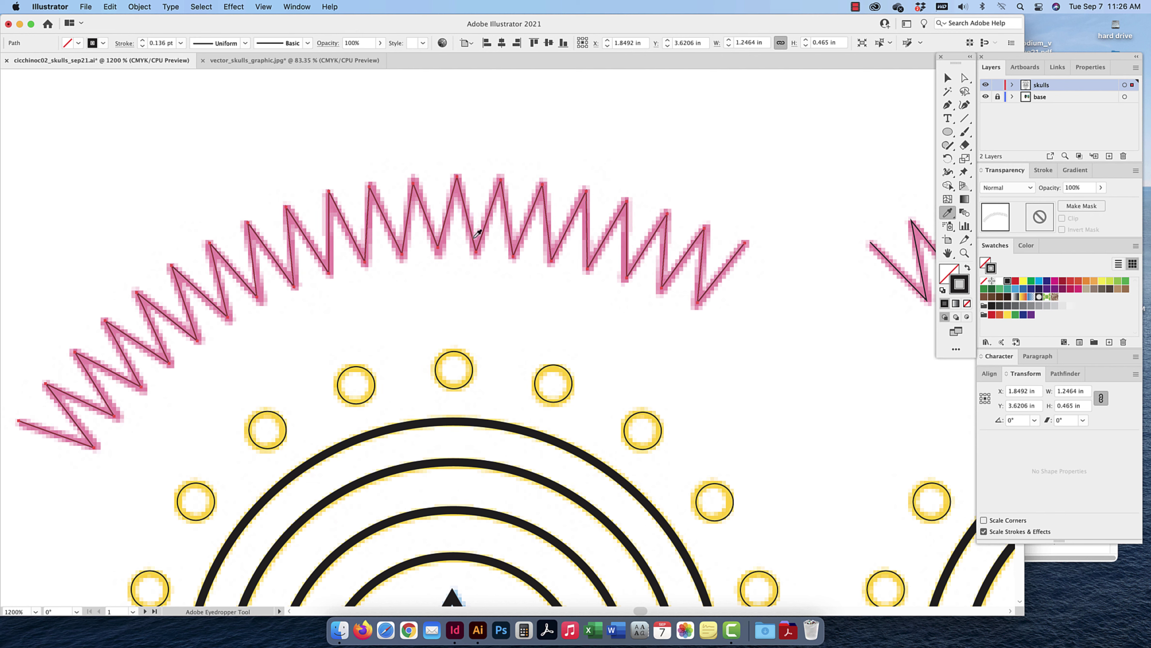
pyautogui.click(373, 200)
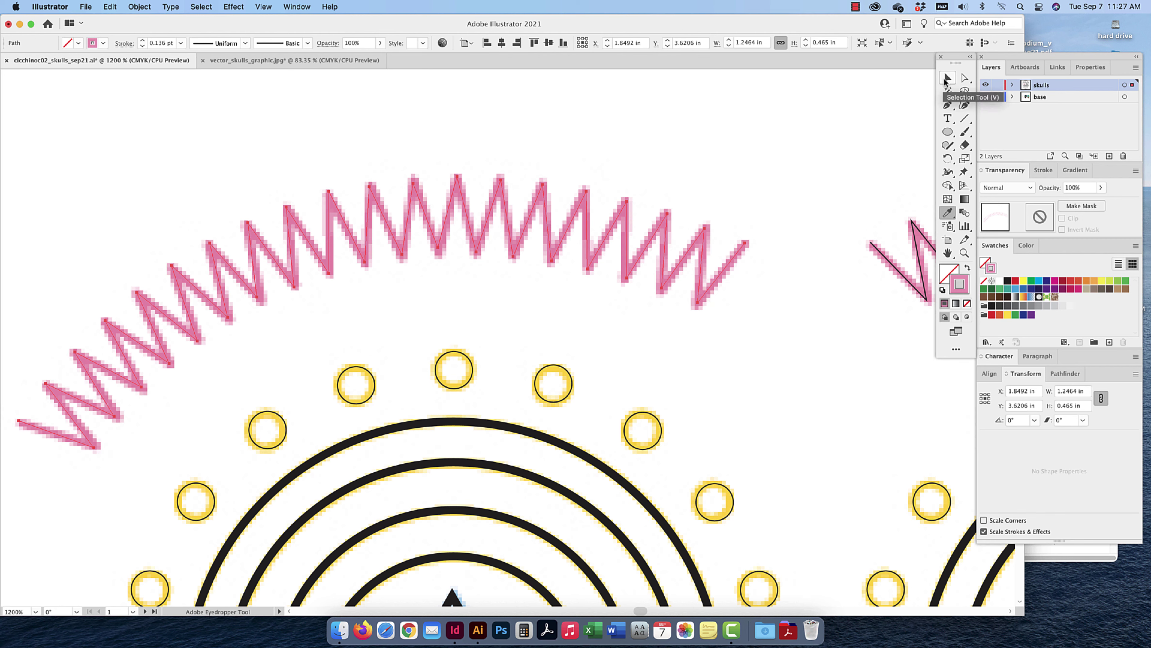
pyautogui.press('super+z')
pyautogui.press('super+z')
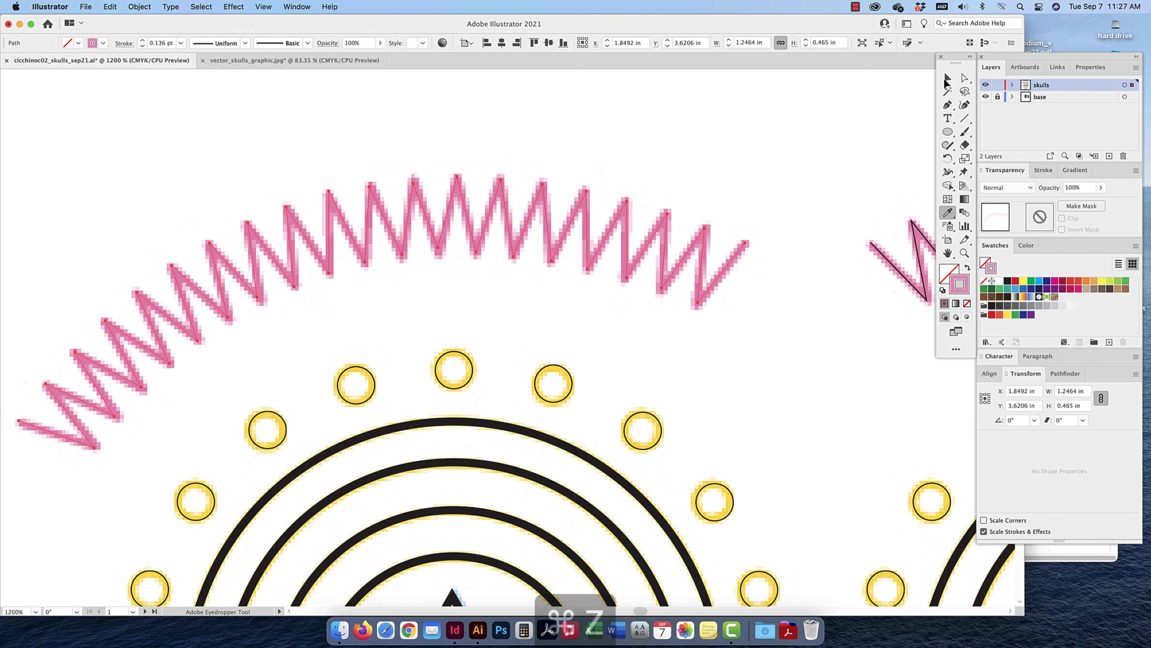
pyautogui.click(948, 80)
pyautogui.click(737, 148)
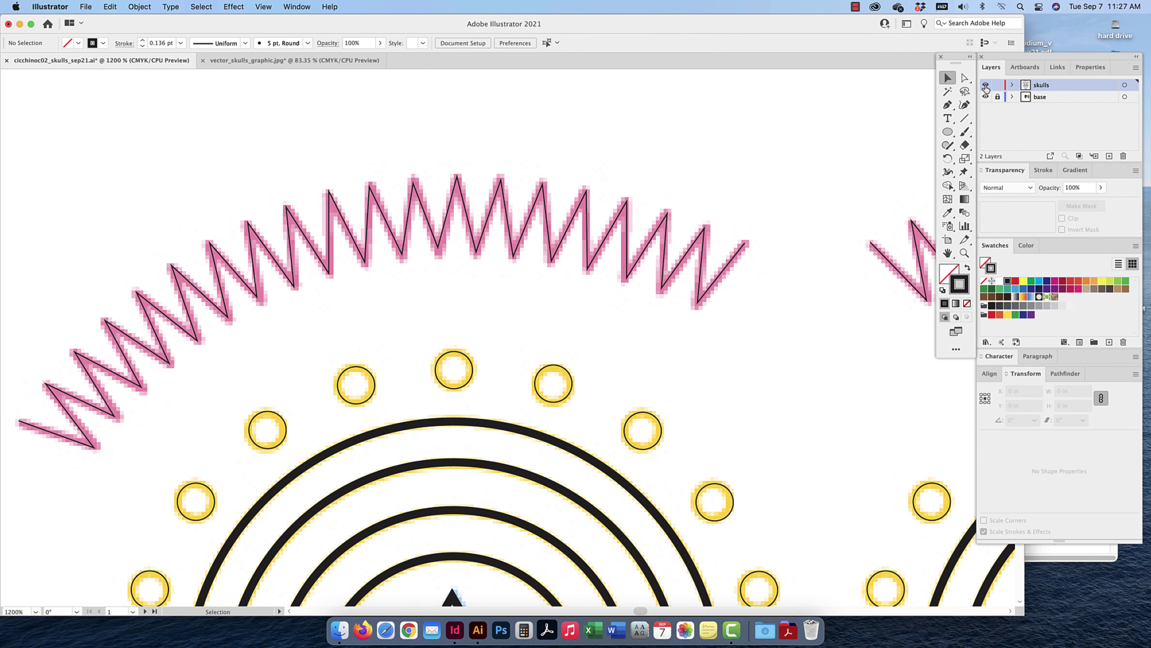
# Hide the skulls layer, then unlock the base layer and expand its contents so the template image can be sampled
pyautogui.click(986, 86)
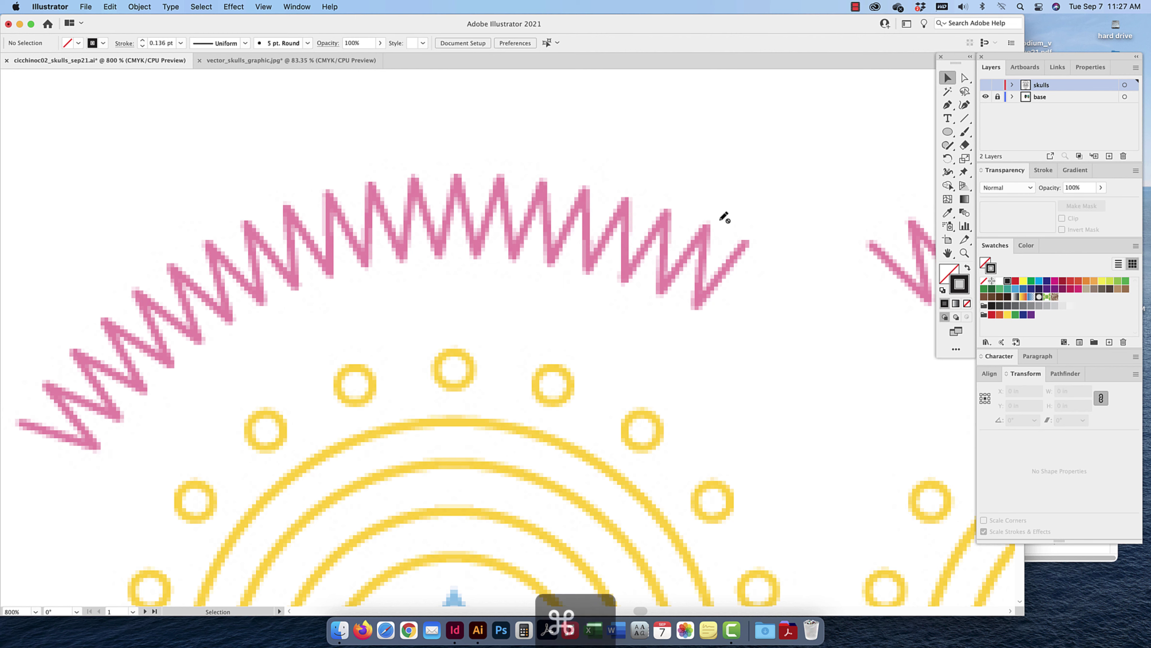
pyautogui.press('super+minus')
pyautogui.press('super+minus')
pyautogui.press('super+minus')
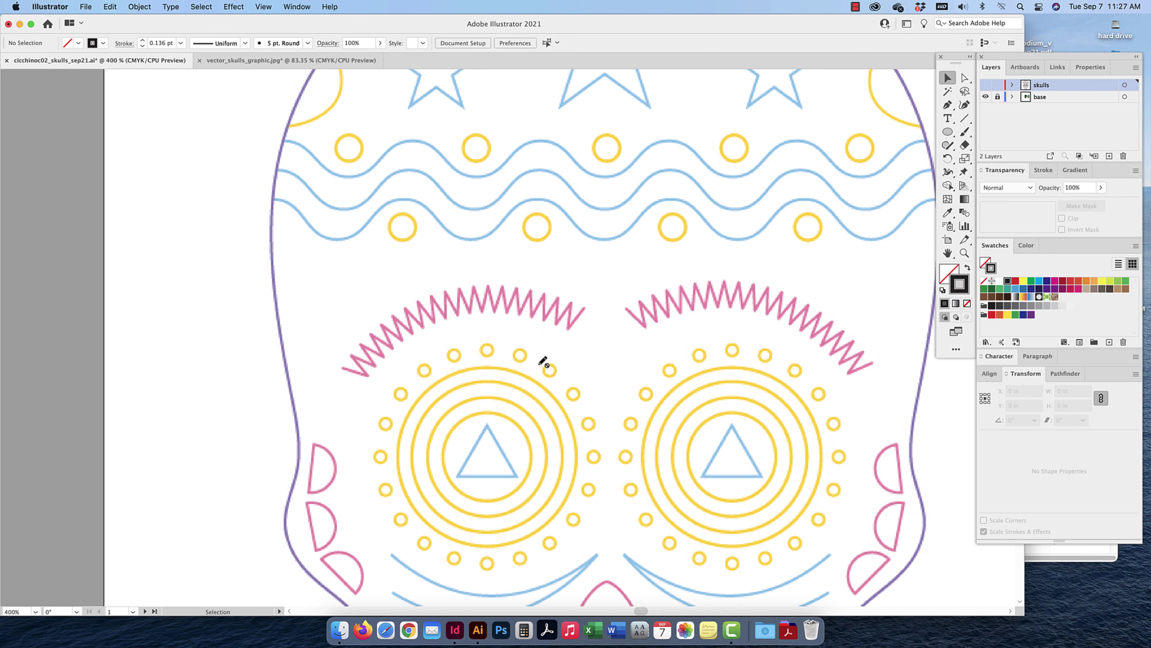
pyautogui.press('super+plus')
pyautogui.press('super+plus')
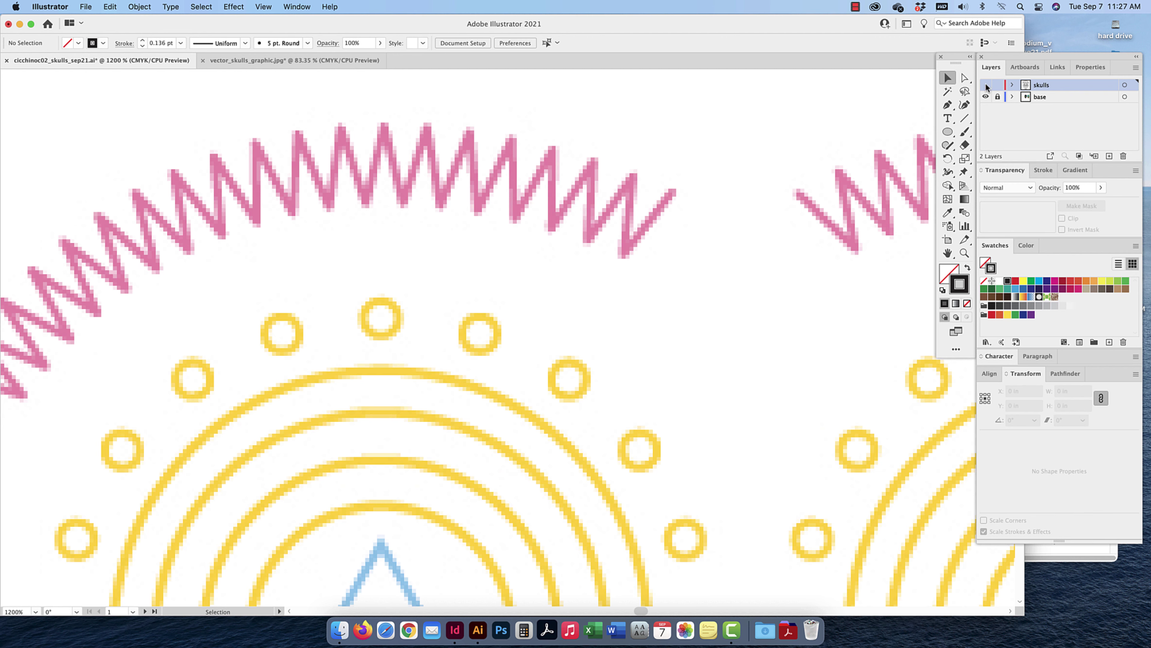
pyautogui.click(947, 212)
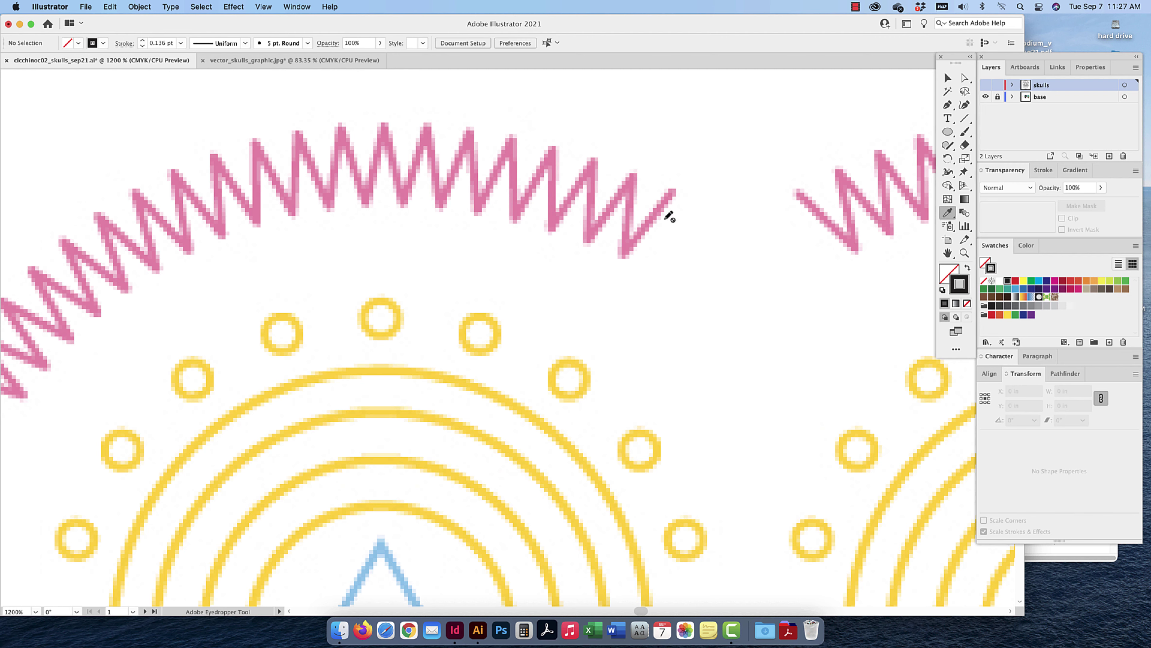
pyautogui.click(999, 97)
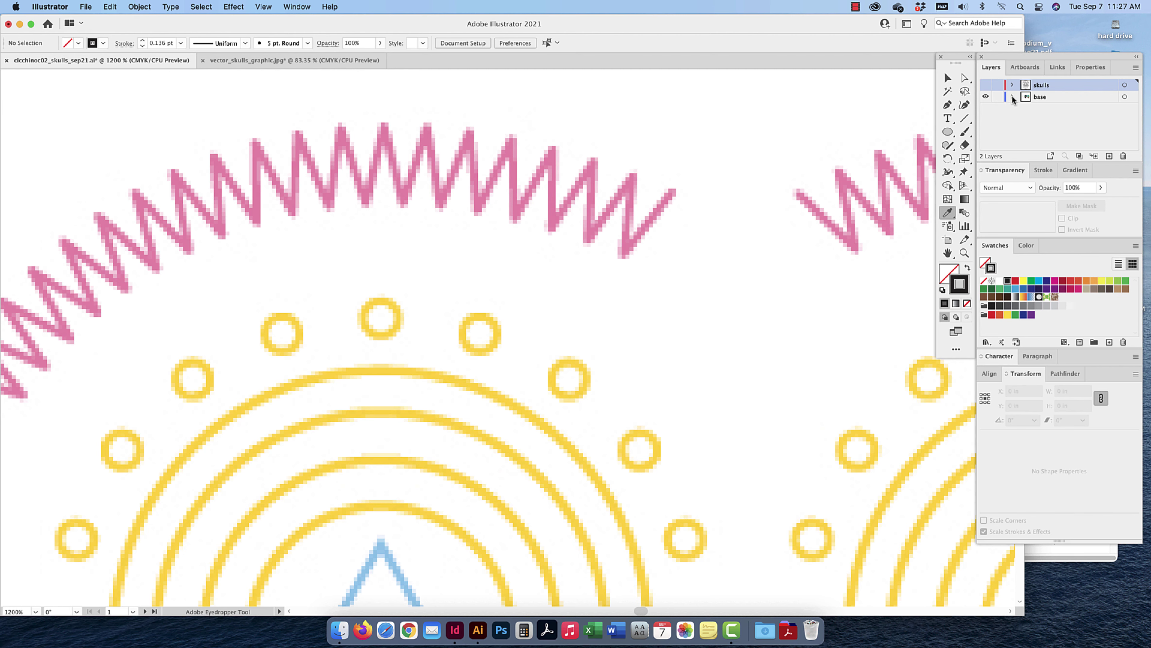
pyautogui.click(1012, 96)
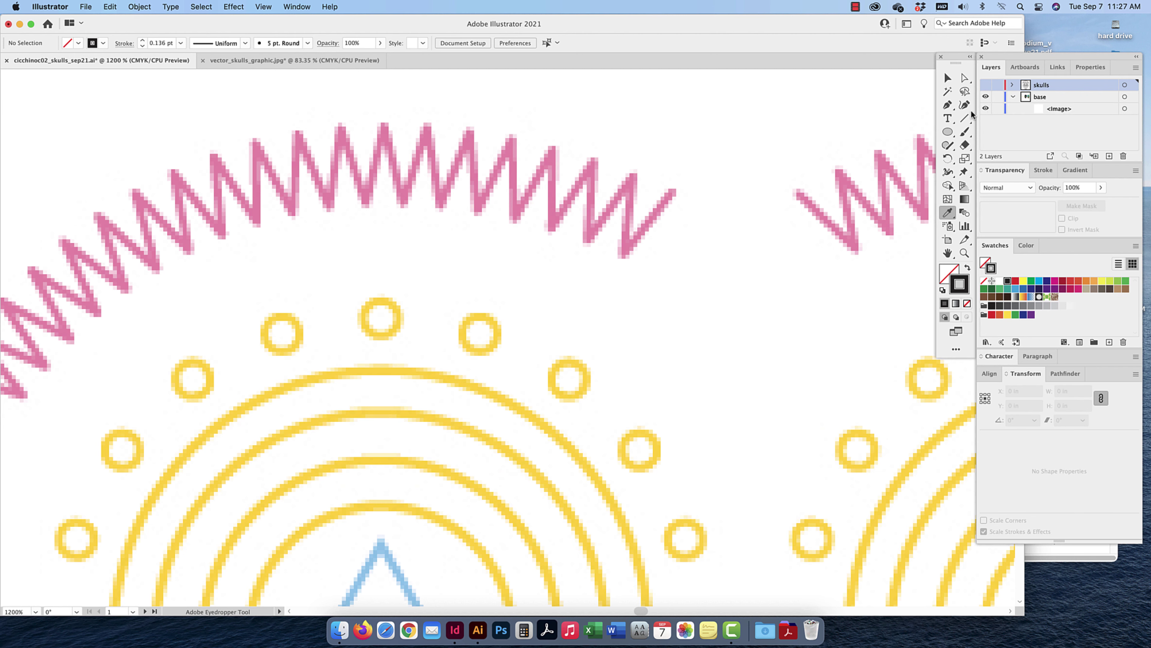
# Sample the pink of the template's left eyebrow and save it as a global process color swatch
pyautogui.click(647, 224)
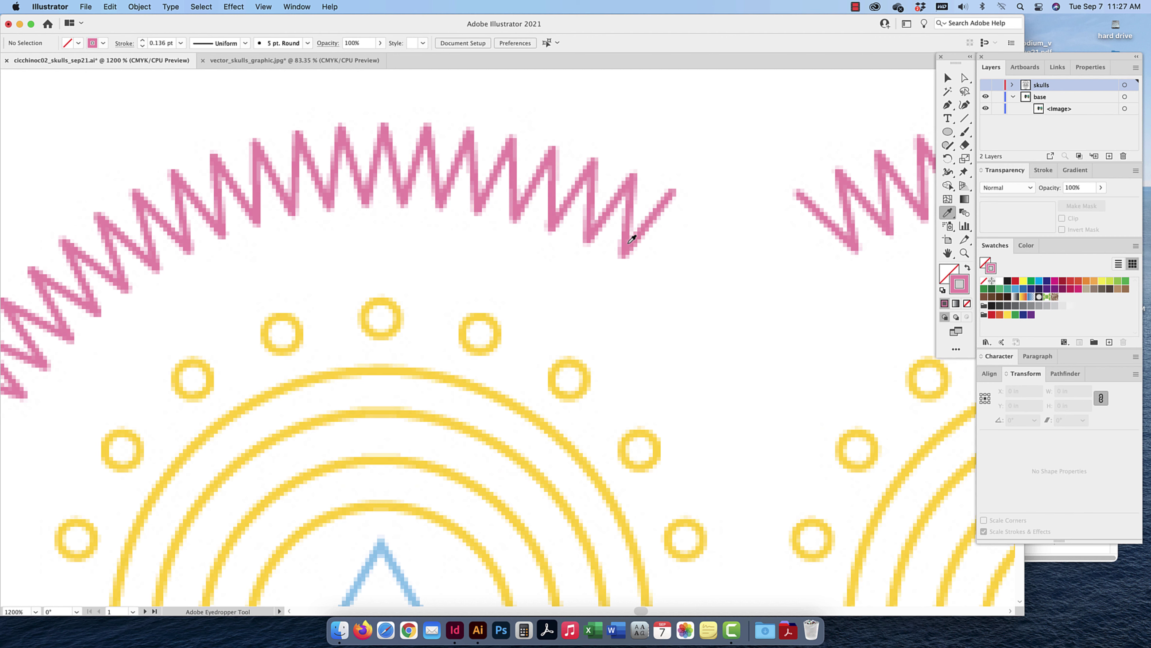
pyautogui.click(626, 209)
pyautogui.click(627, 210)
pyautogui.click(552, 205)
pyautogui.click(1109, 343)
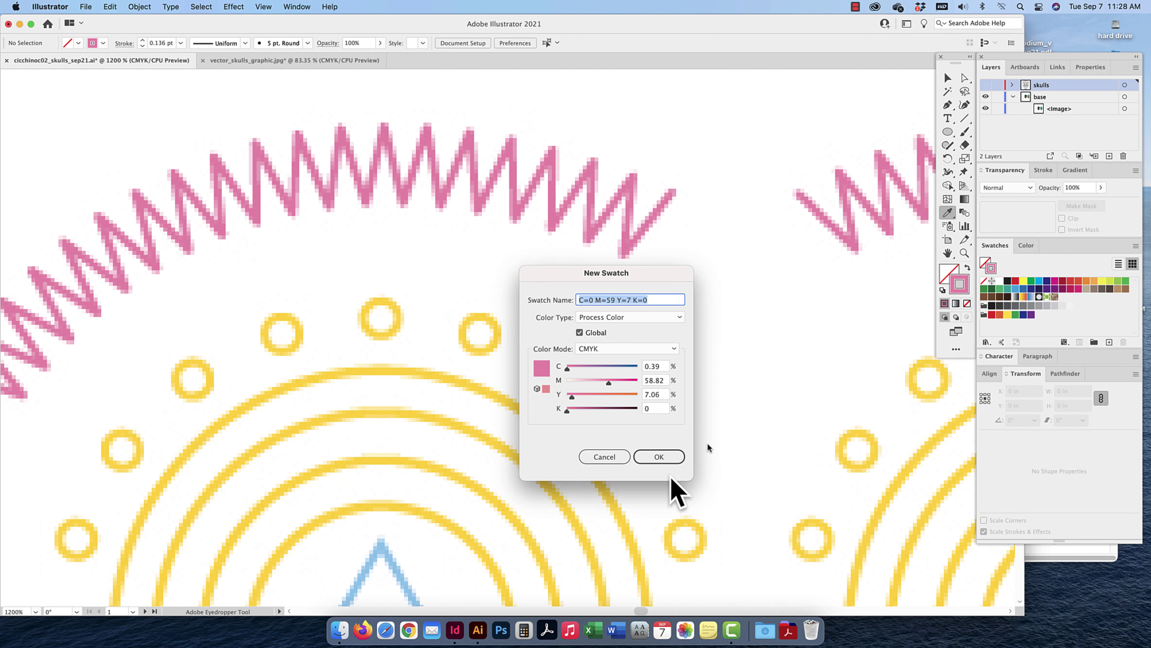
pyautogui.click(659, 457)
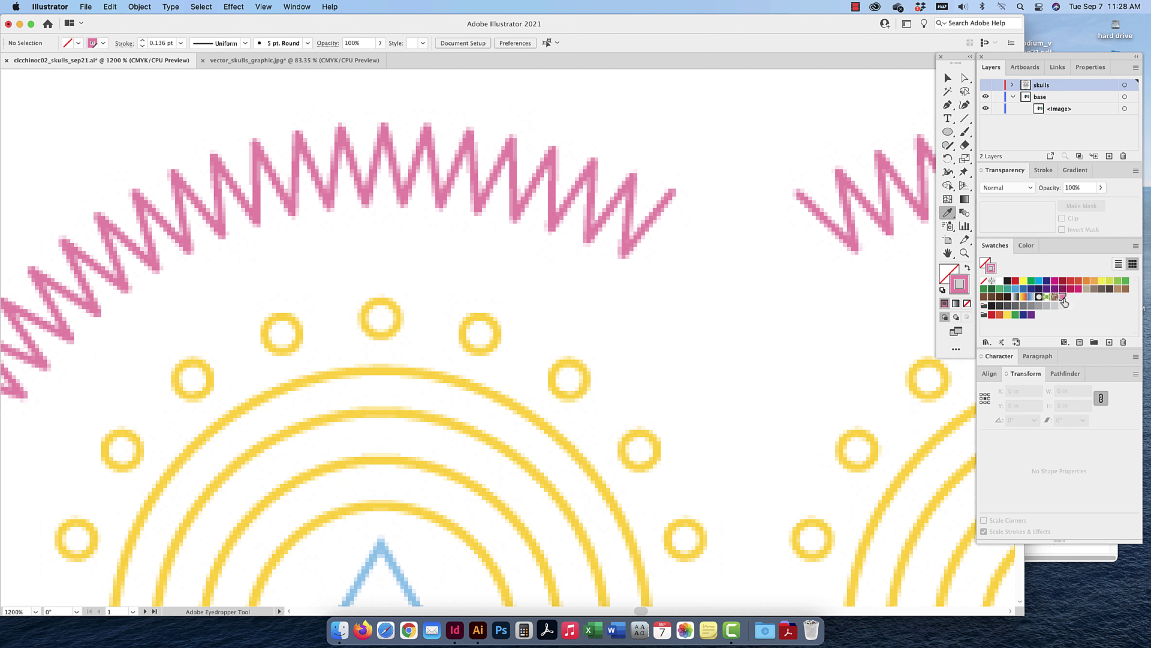
# Sample the yellow of a small circle above the left eye and save it as a global process swatch
pyautogui.click(482, 317)
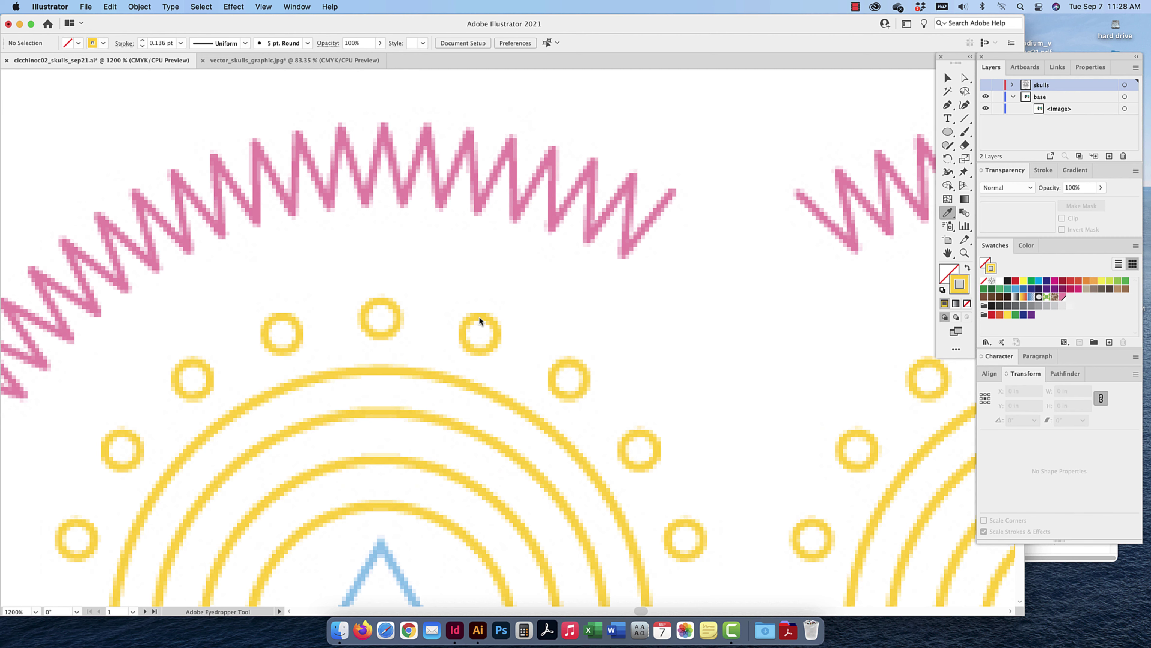
pyautogui.click(1109, 341)
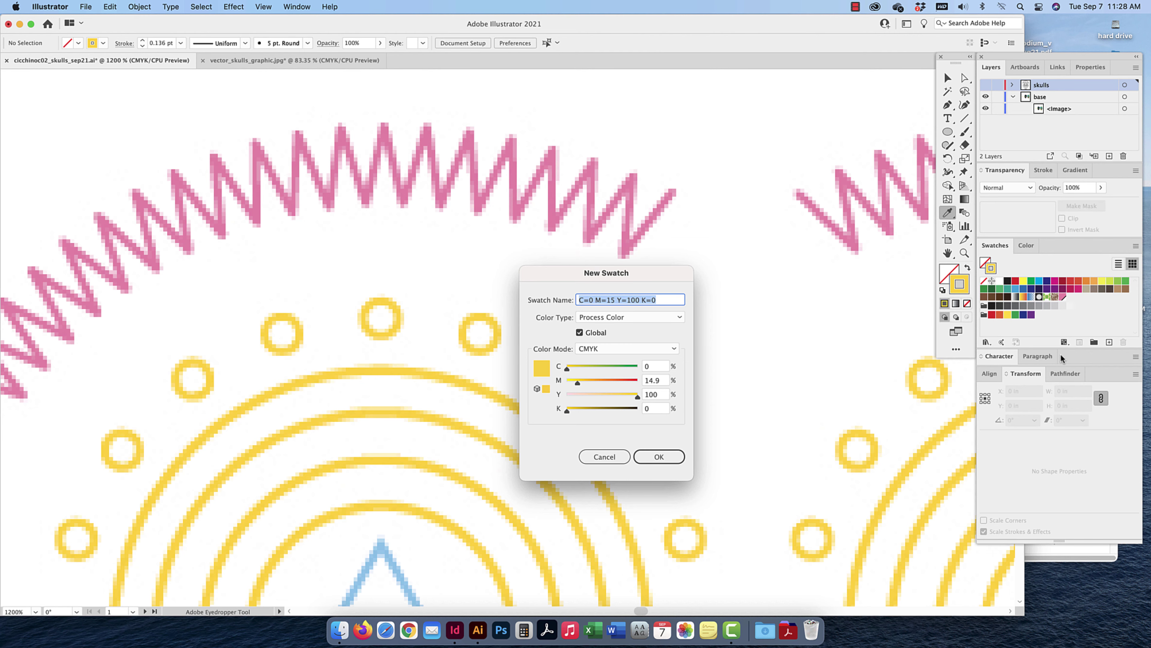
pyautogui.click(656, 455)
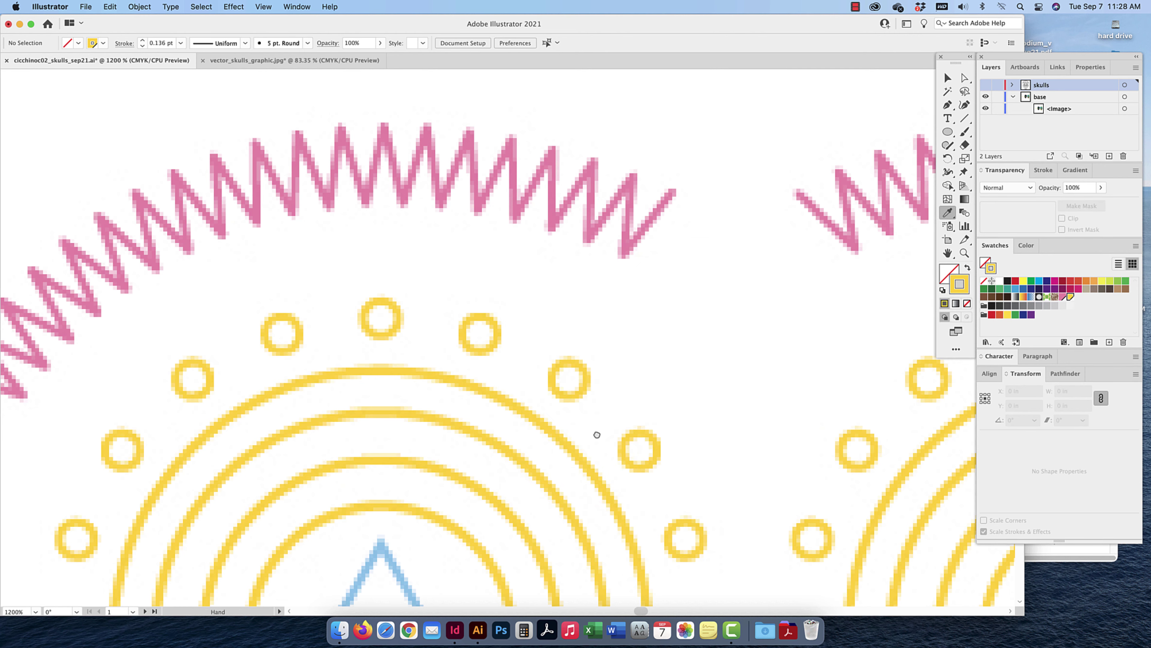
# Sample the blue of the triangle inside the left eye and save it as a global process swatch
pyautogui.scroll(-6, 620, 327)
pyautogui.hscroll(-2, 620, 326)
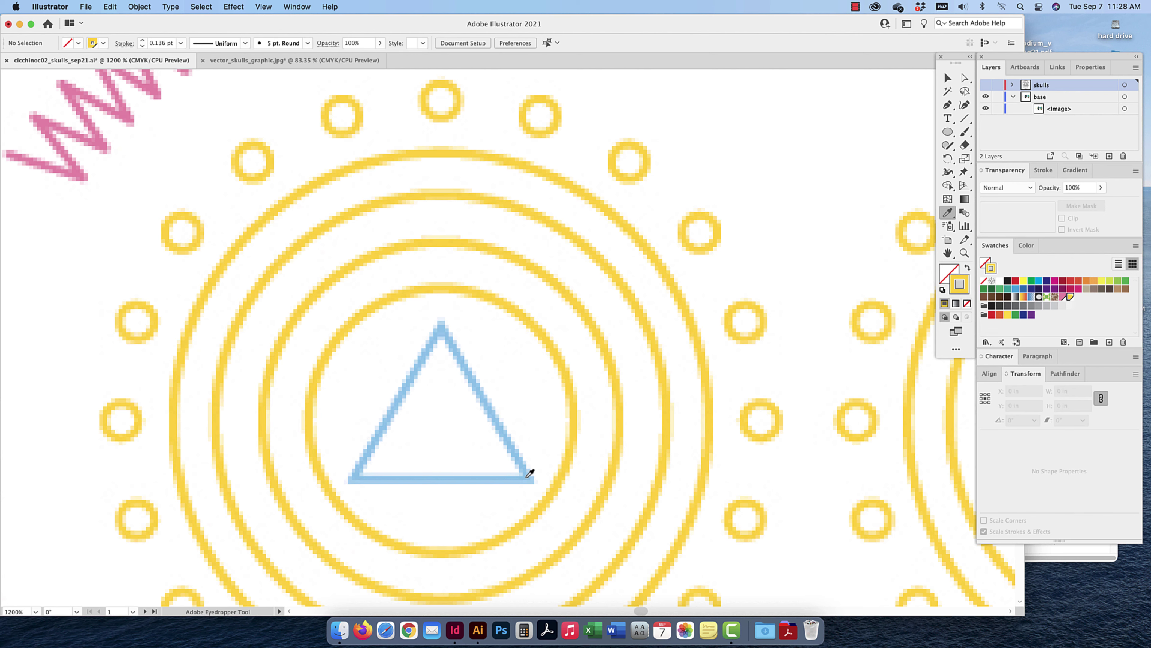
pyautogui.click(528, 475)
pyautogui.click(1109, 342)
pyautogui.click(662, 457)
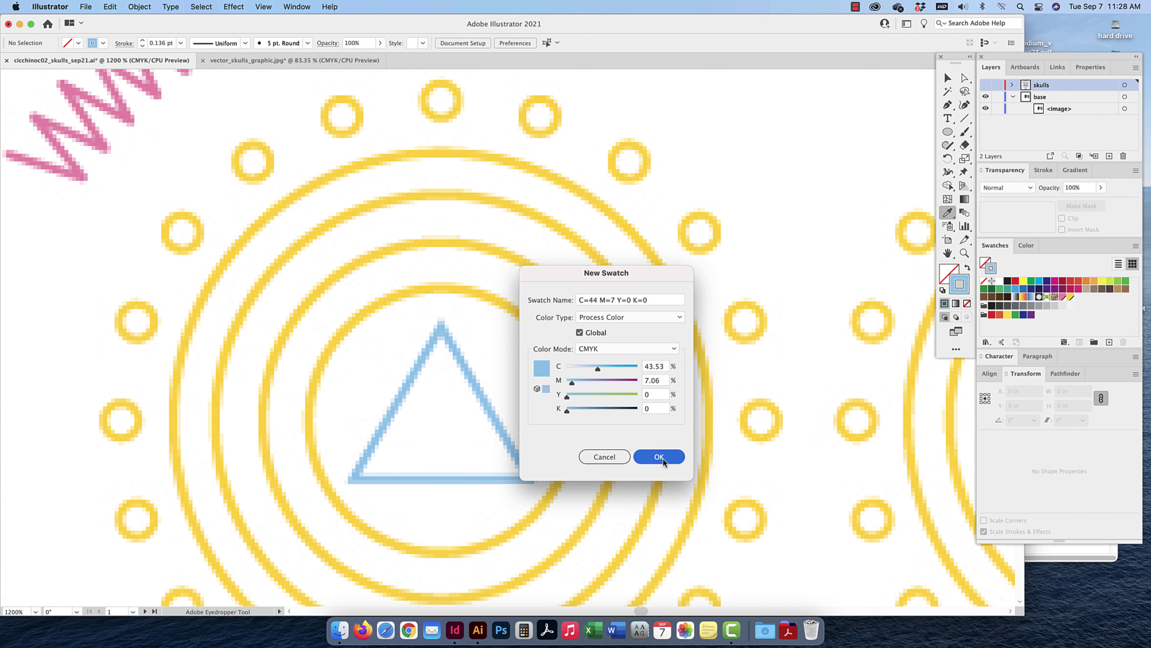
# Group the new pink, yellow and blue swatches in a color group named skull1
pyautogui.keyDown('shift'); pyautogui.click(1062, 299); pyautogui.keyUp('shift')
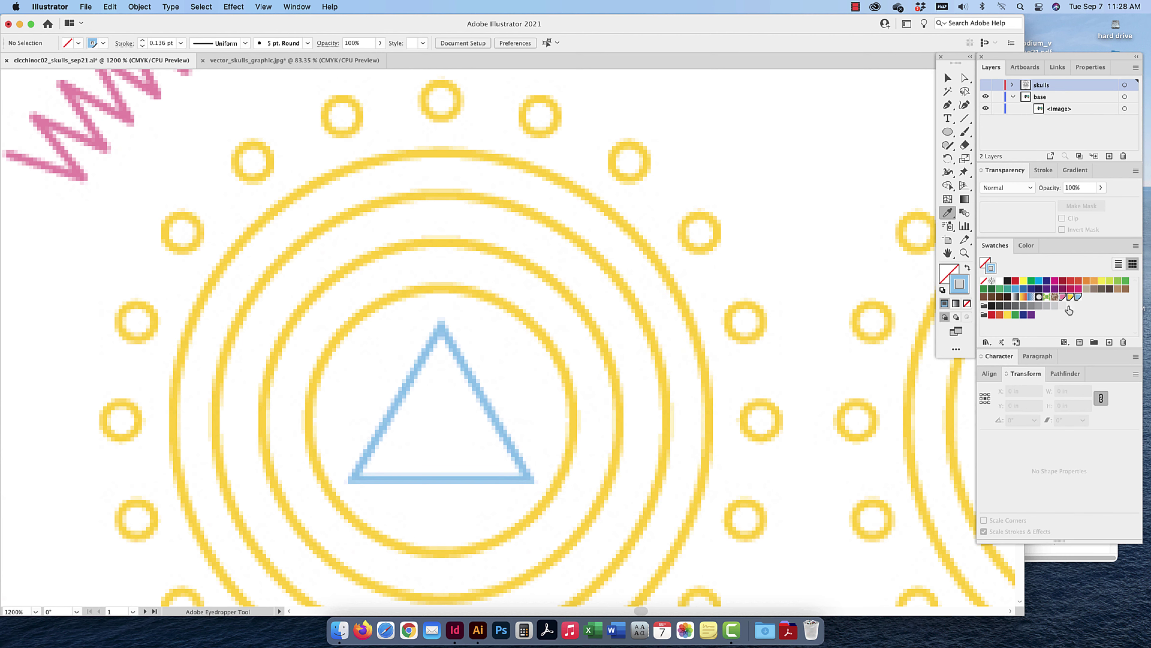
pyautogui.click(1097, 342)
pyautogui.write('skull1')
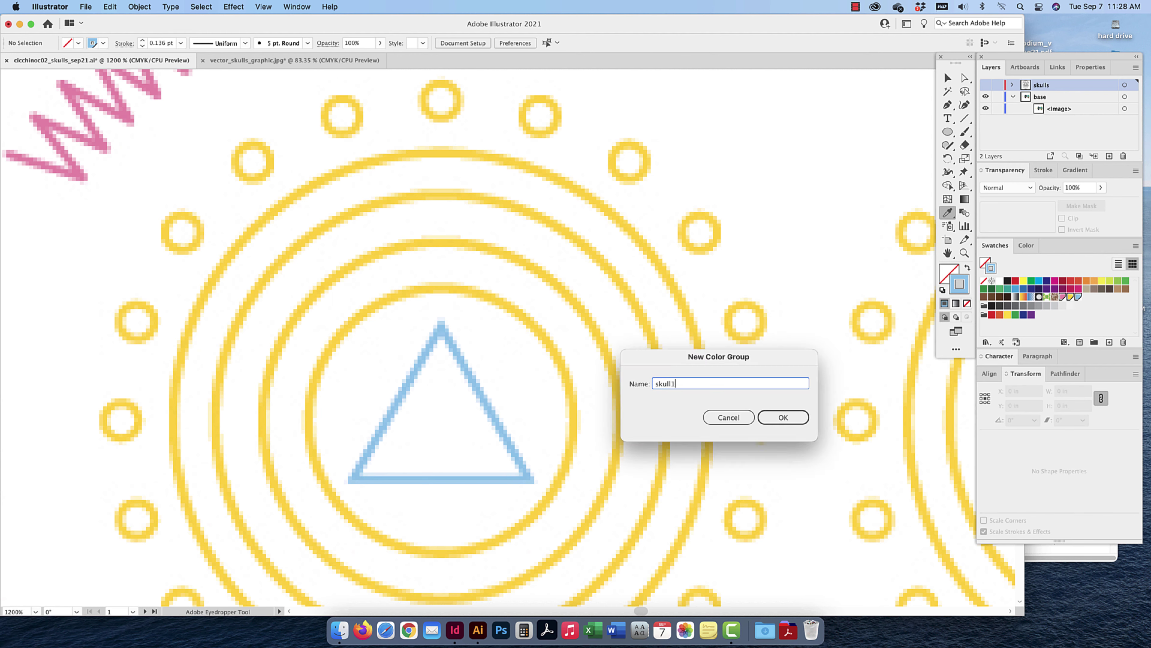
pyautogui.press('Return')
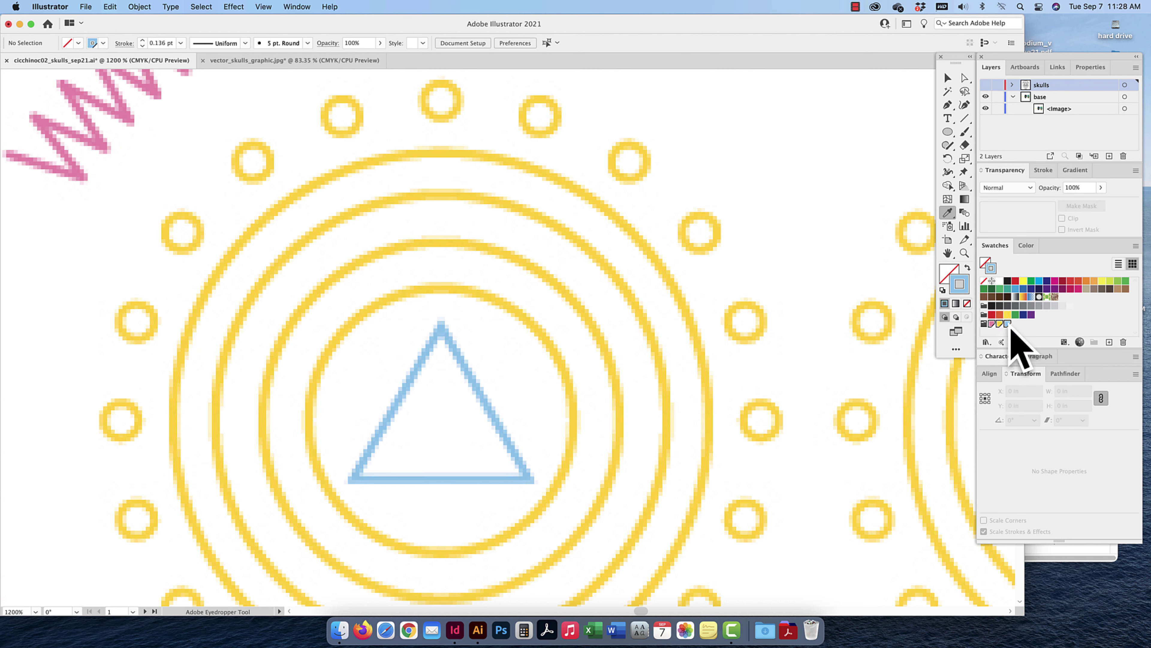
# Collapse and lock the base layer, then show the skulls layer again
pyautogui.click(948, 78)
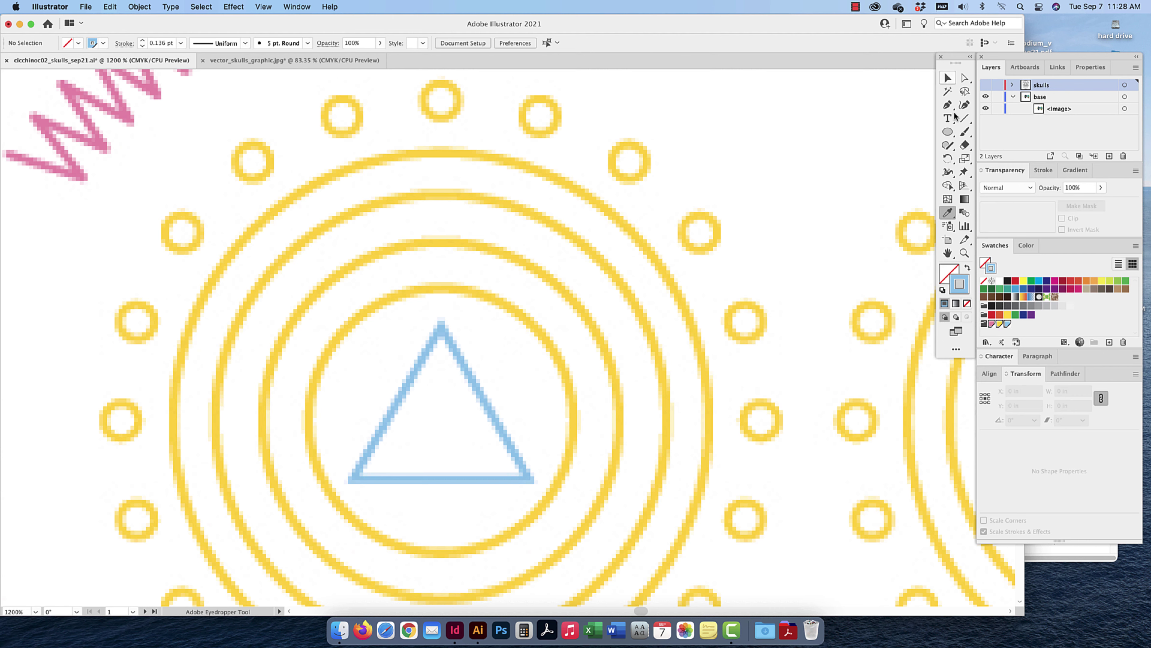
pyautogui.click(1013, 96)
pyautogui.click(997, 96)
pyautogui.click(986, 85)
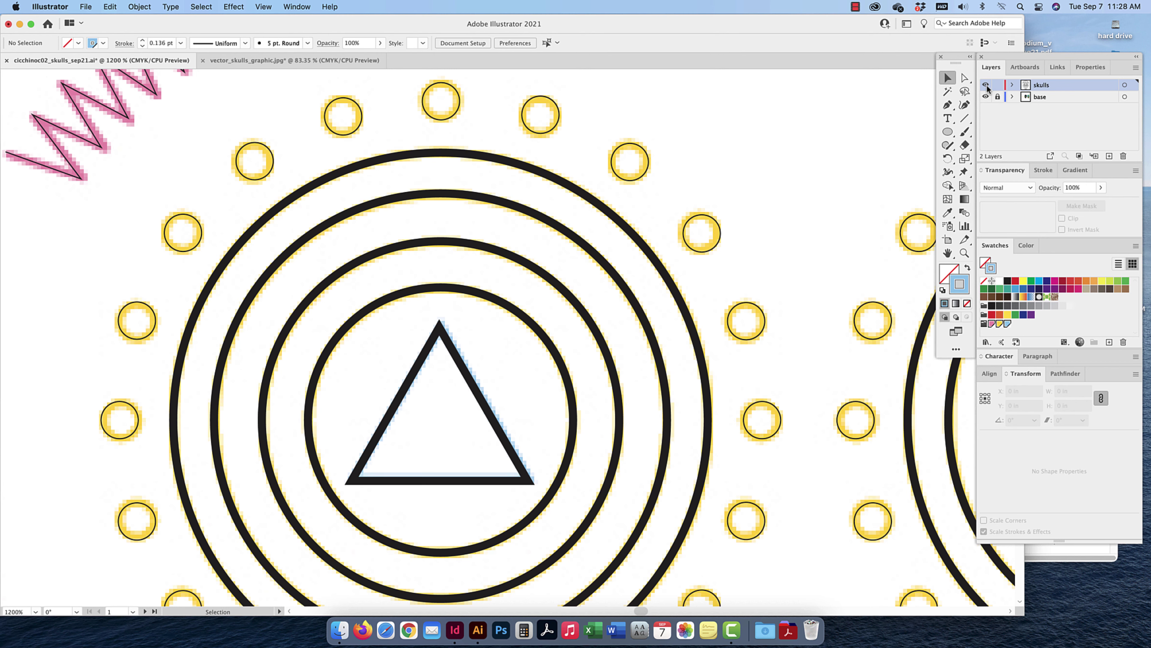
# Select all the traced paths of the left skull and set their stroke weight to 1 pt
pyautogui.press('super+minus')
pyautogui.press('super+minus')
pyautogui.press('super+minus')
pyautogui.press('super+minus')
pyautogui.press('super+minus')
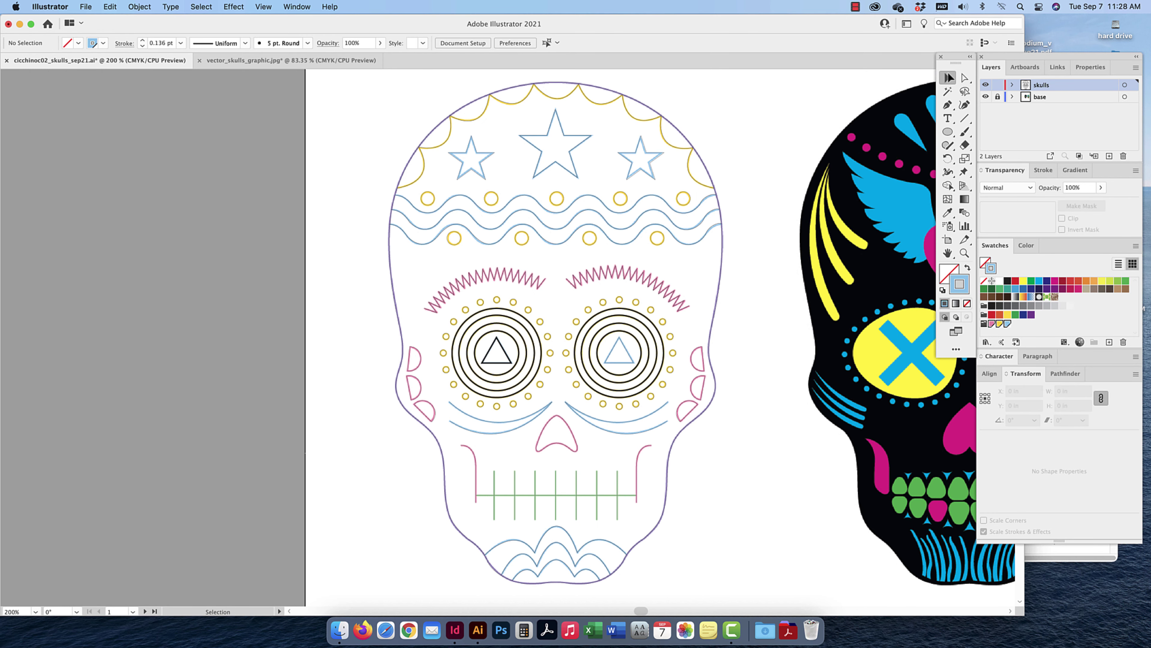
pyautogui.moveTo(730, 75); pyautogui.dragTo(374, 570)
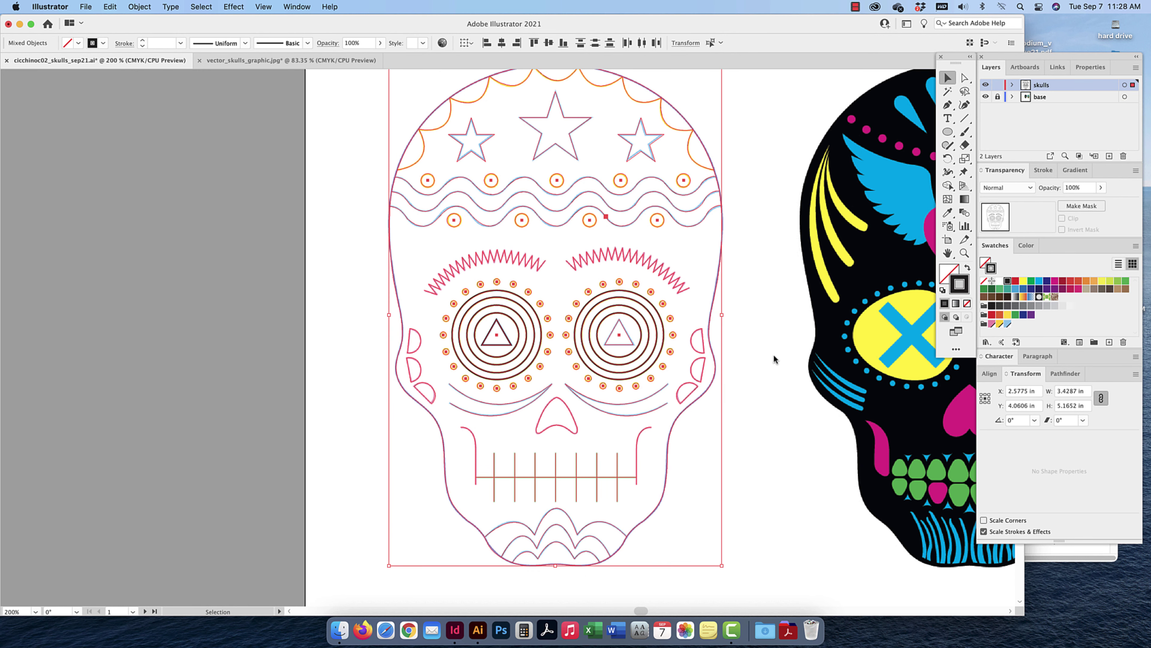
pyautogui.click(1080, 188)
pyautogui.click(1044, 170)
pyautogui.click(1042, 187)
pyautogui.press('Return')
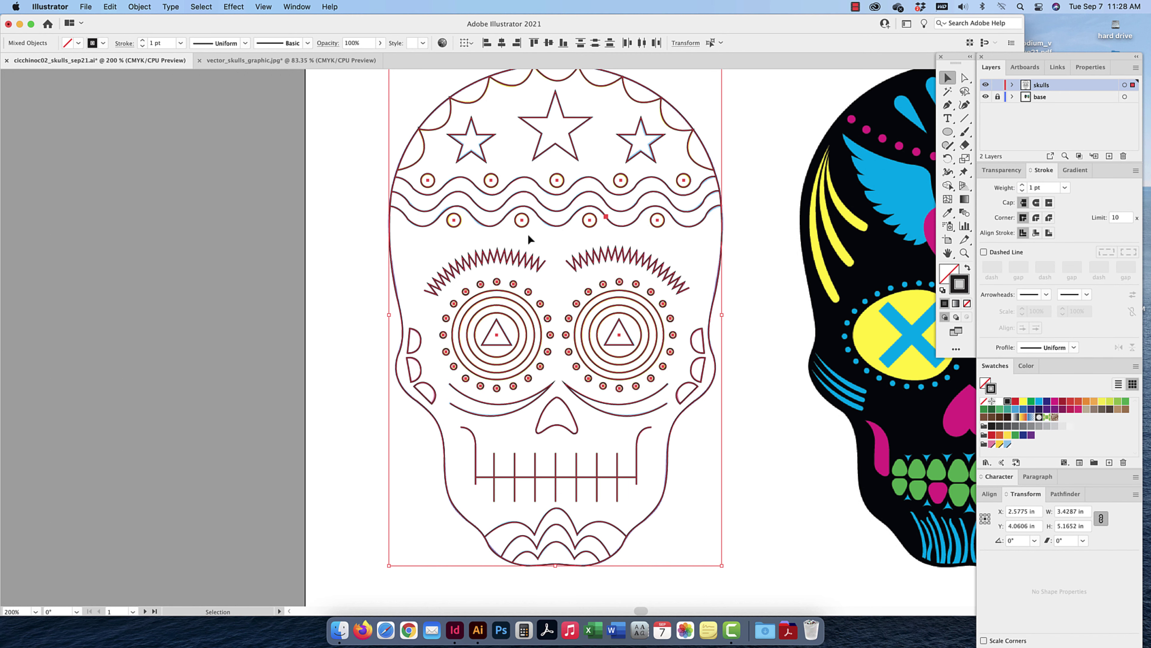
pyautogui.hscroll(1, 612, 186)
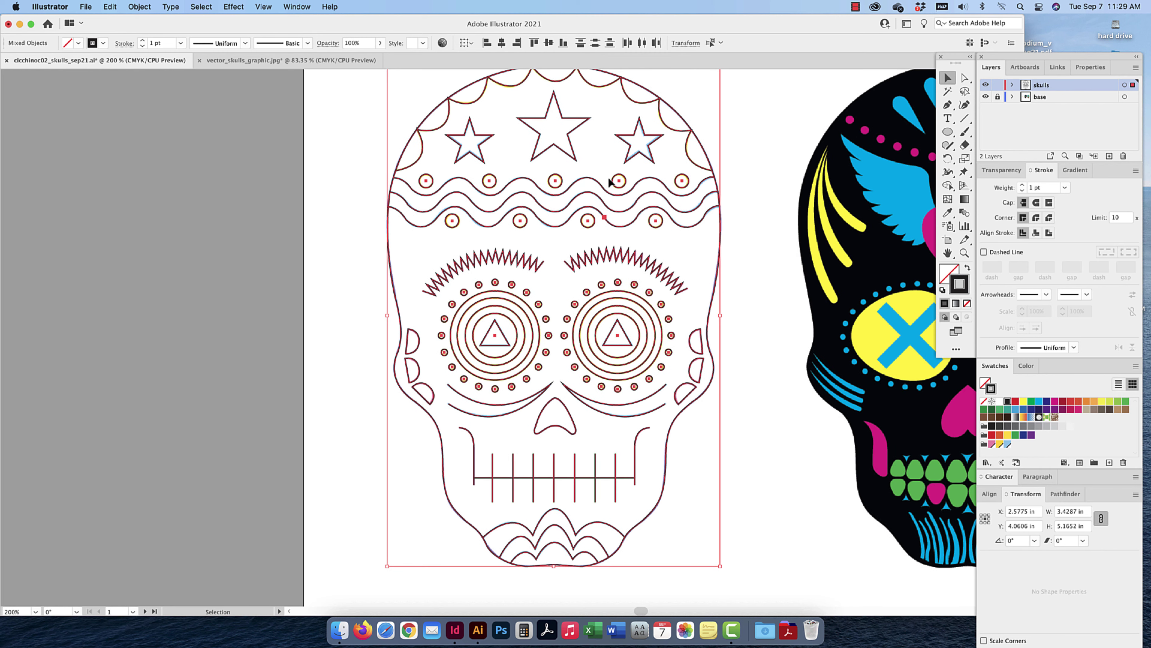
# Color the strokes of both zigzag eyebrows on the left skull with the pink skull1 swatch
pyautogui.click(602, 240)
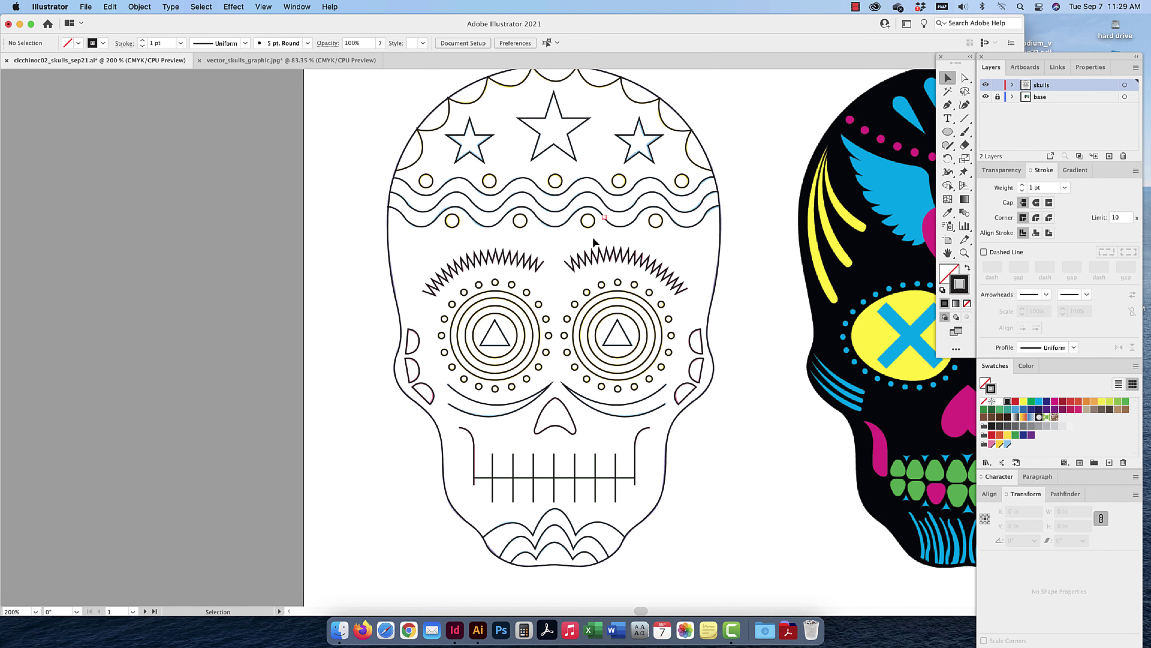
pyautogui.click(541, 271)
pyautogui.press('super+equal')
pyautogui.press('super+equal')
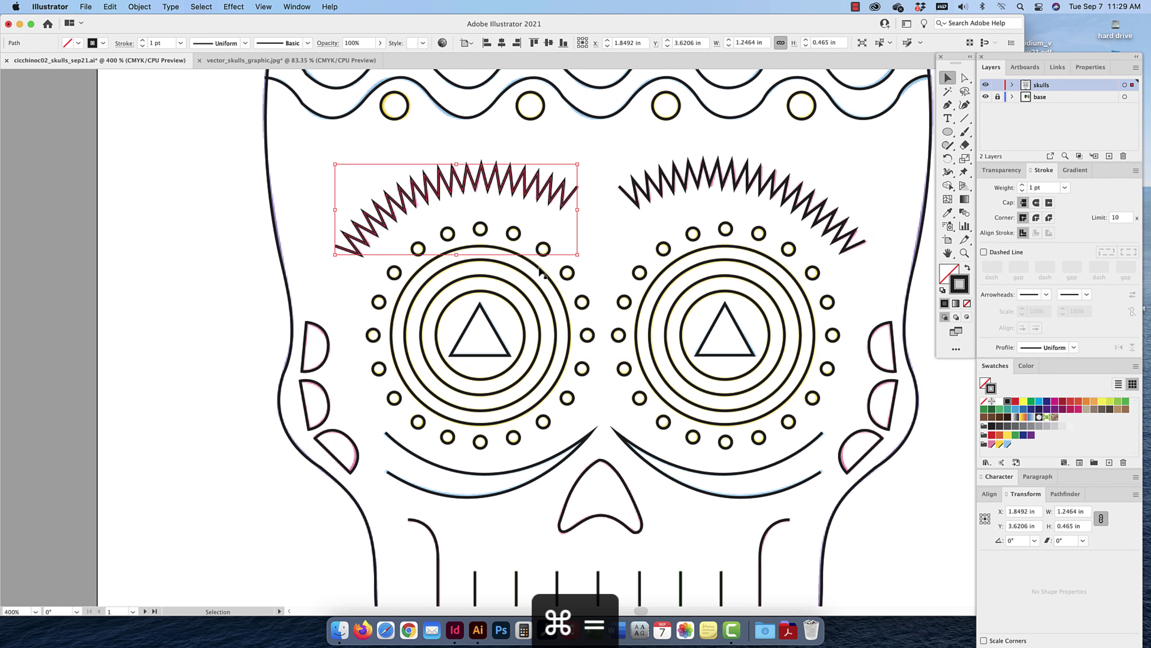
pyautogui.click(603, 213)
pyautogui.click(566, 200)
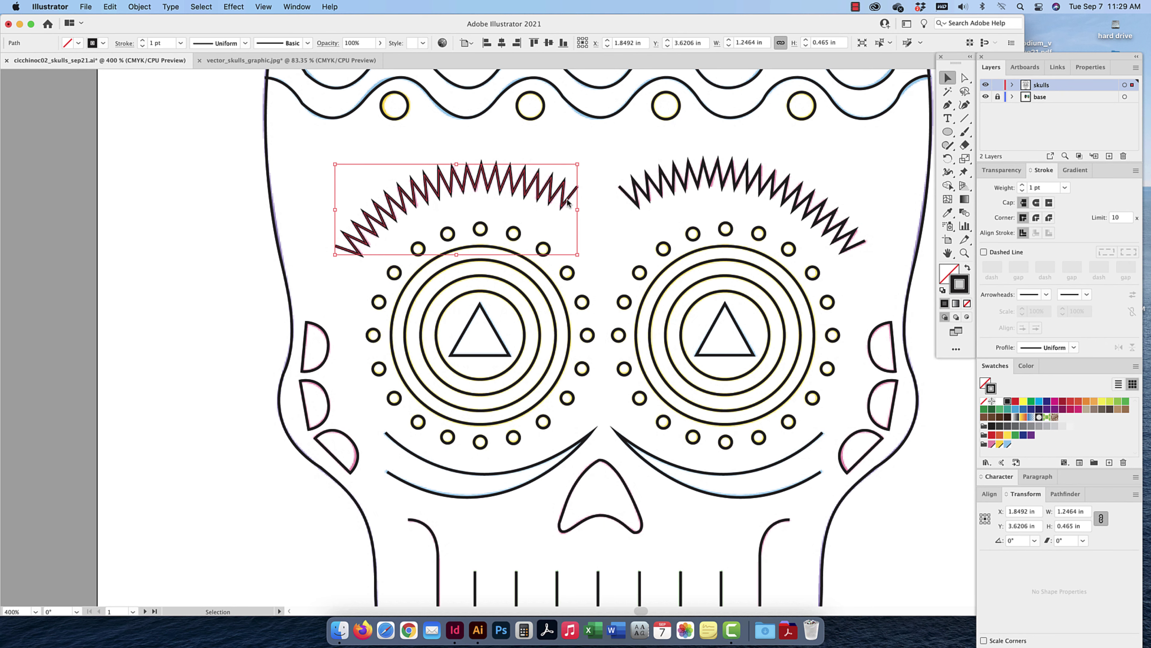
pyautogui.click(991, 445)
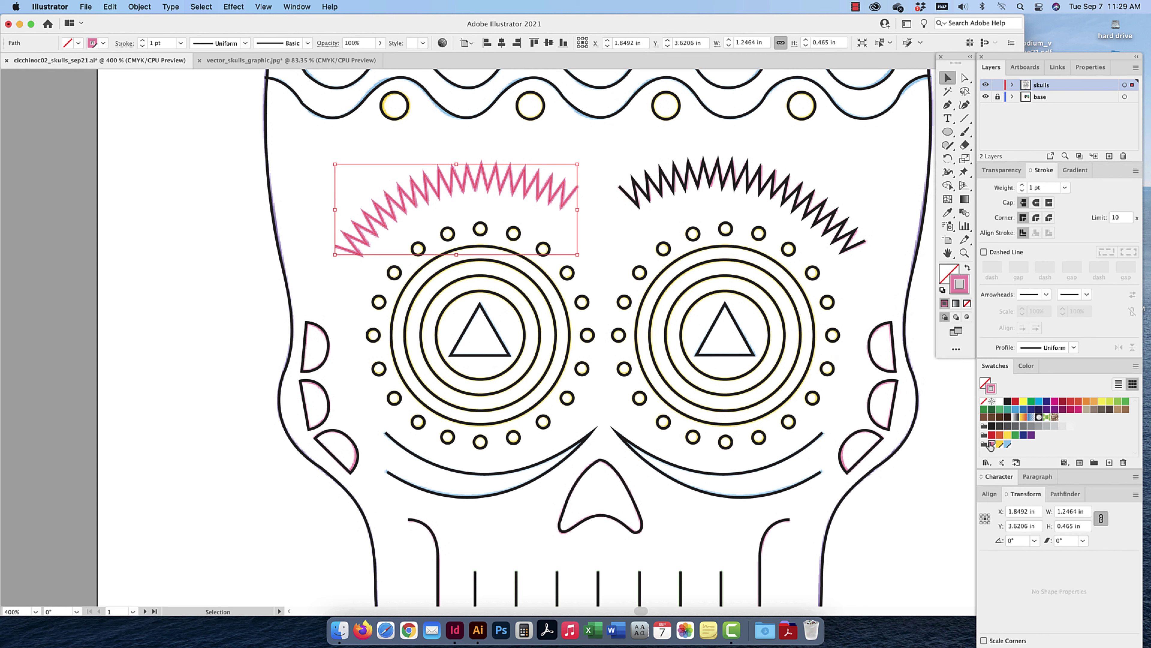
pyautogui.click(833, 217)
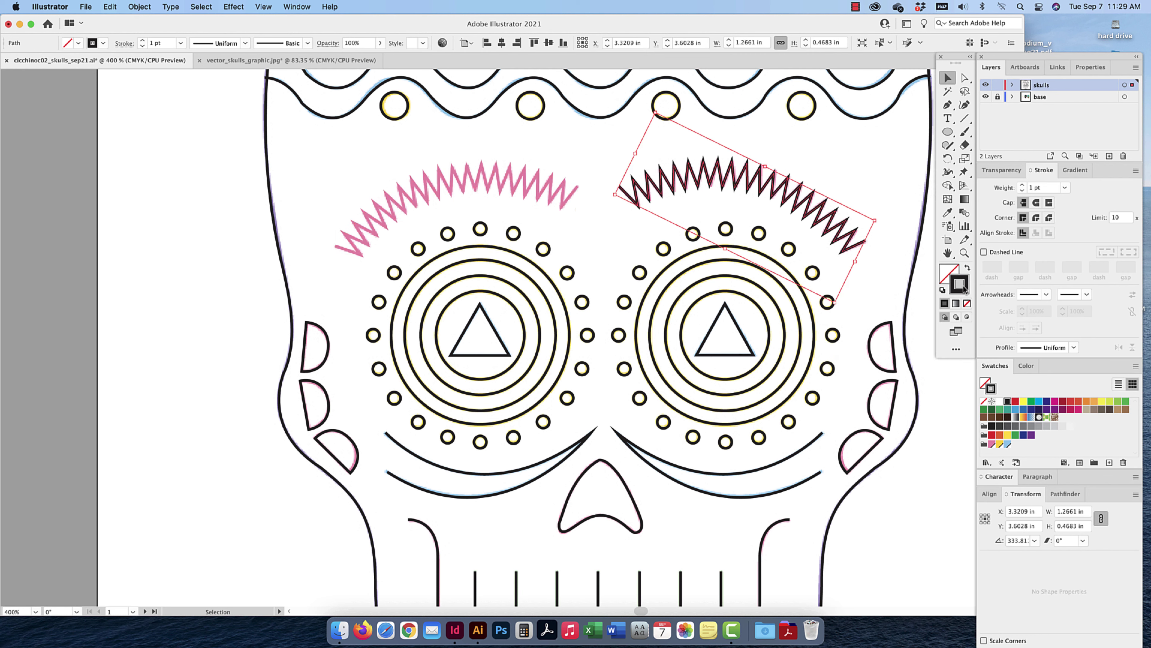
pyautogui.click(992, 446)
# Color the strokes of the small-circle rings around both eyes with the yellow skull1 swatch
pyautogui.click(824, 287)
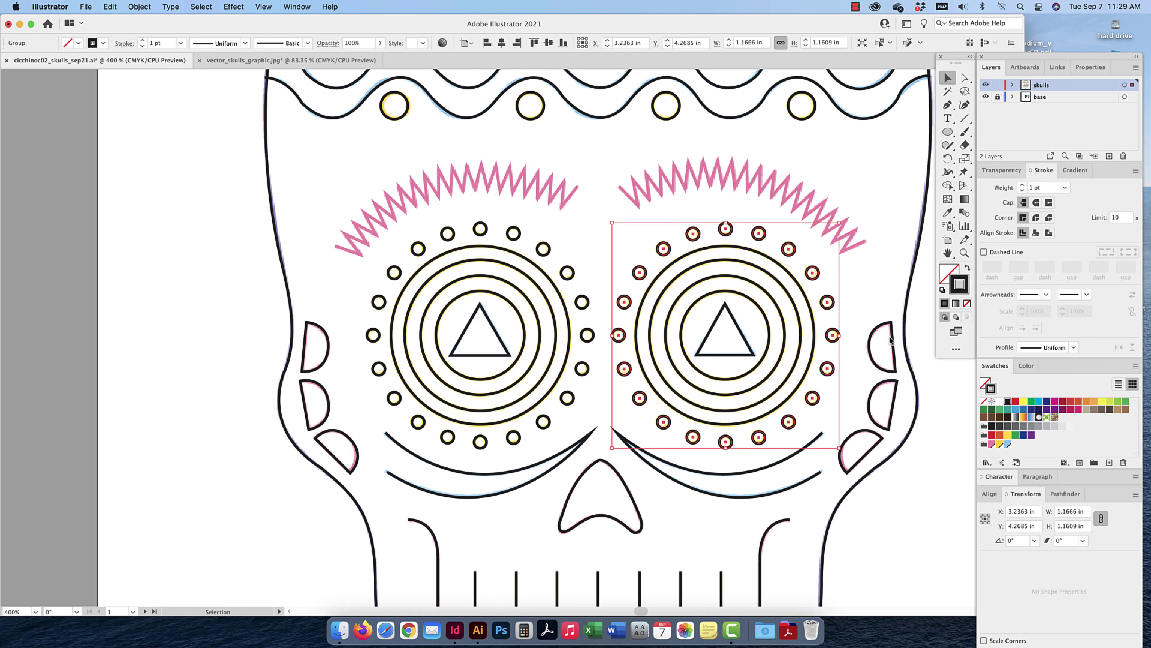
pyautogui.click(1001, 445)
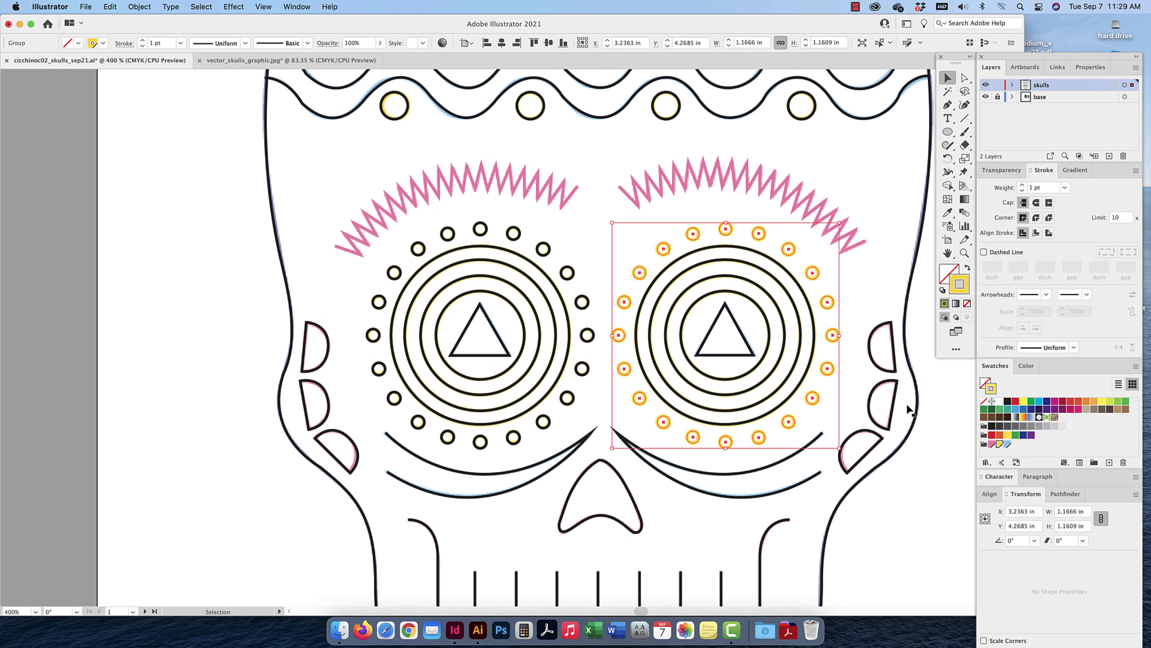
pyautogui.click(509, 238)
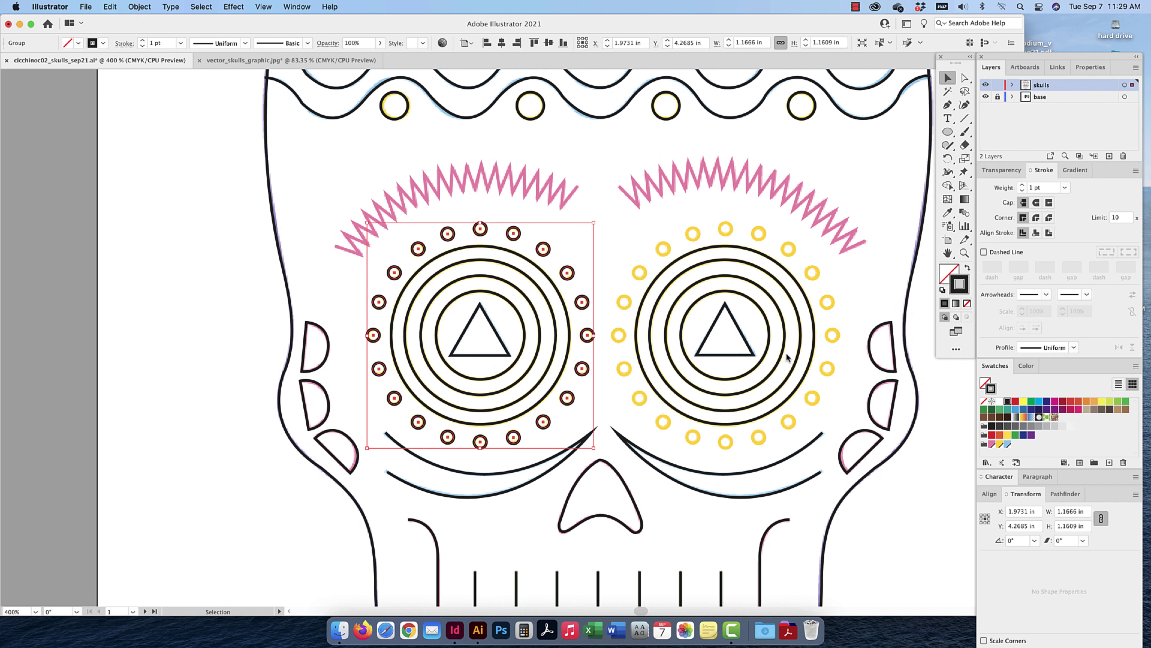
pyautogui.click(1001, 444)
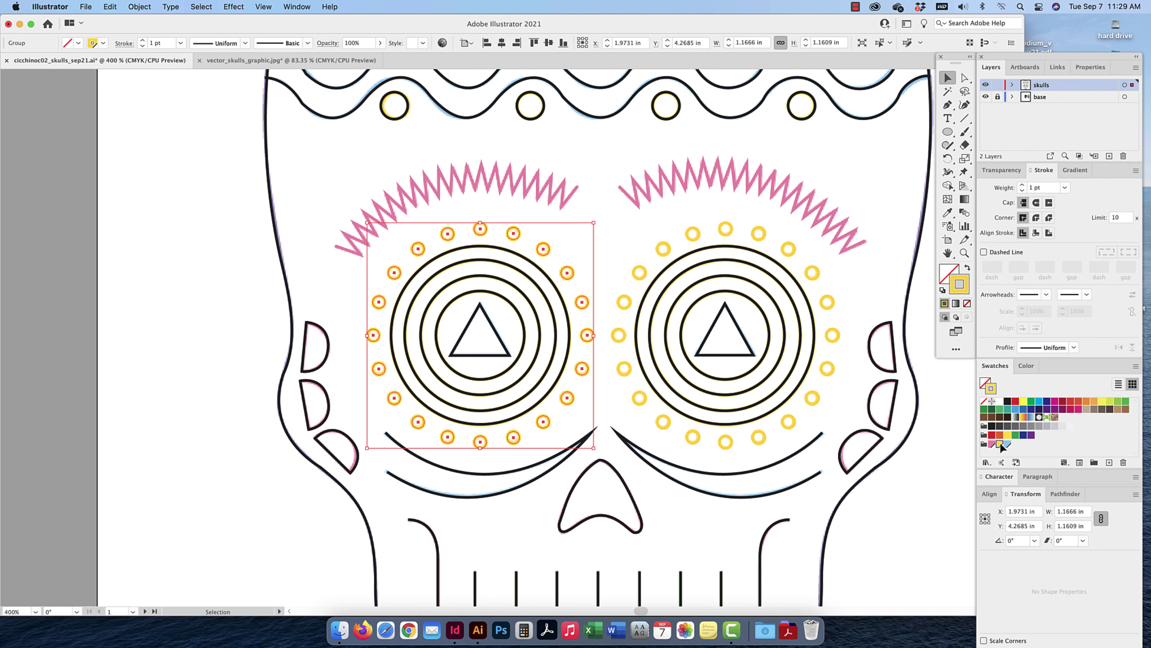
# Give the triangle in the left eye a stroke in the blue skull1 swatch and no fill
pyautogui.click(492, 327)
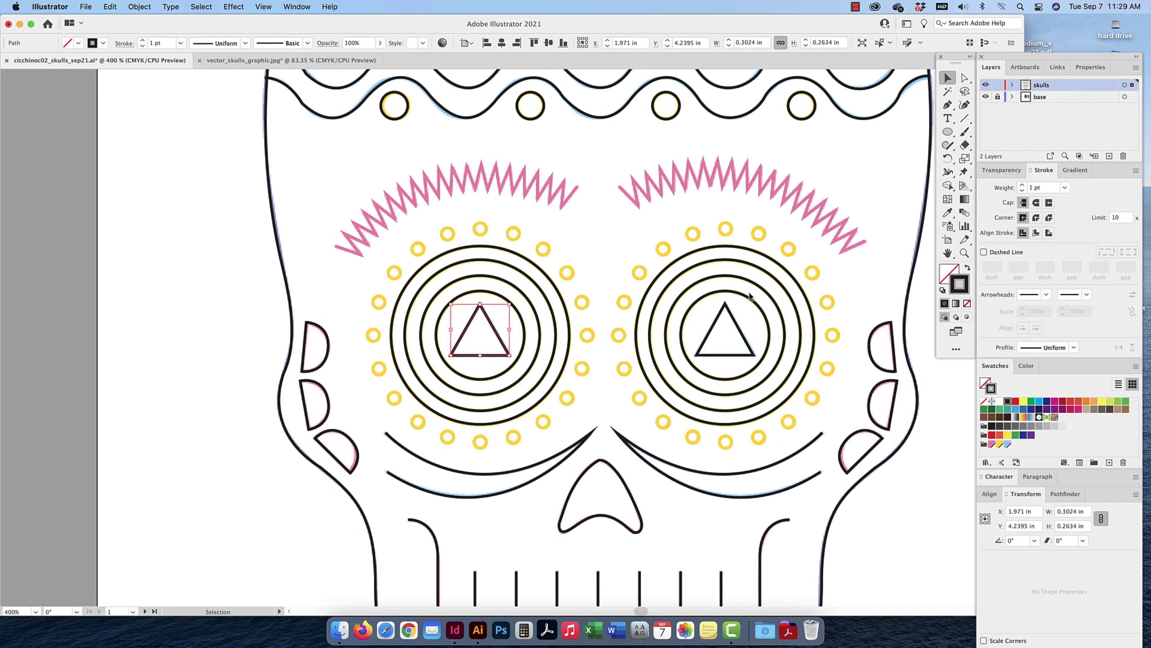
pyautogui.click(949, 270)
pyautogui.click(995, 366)
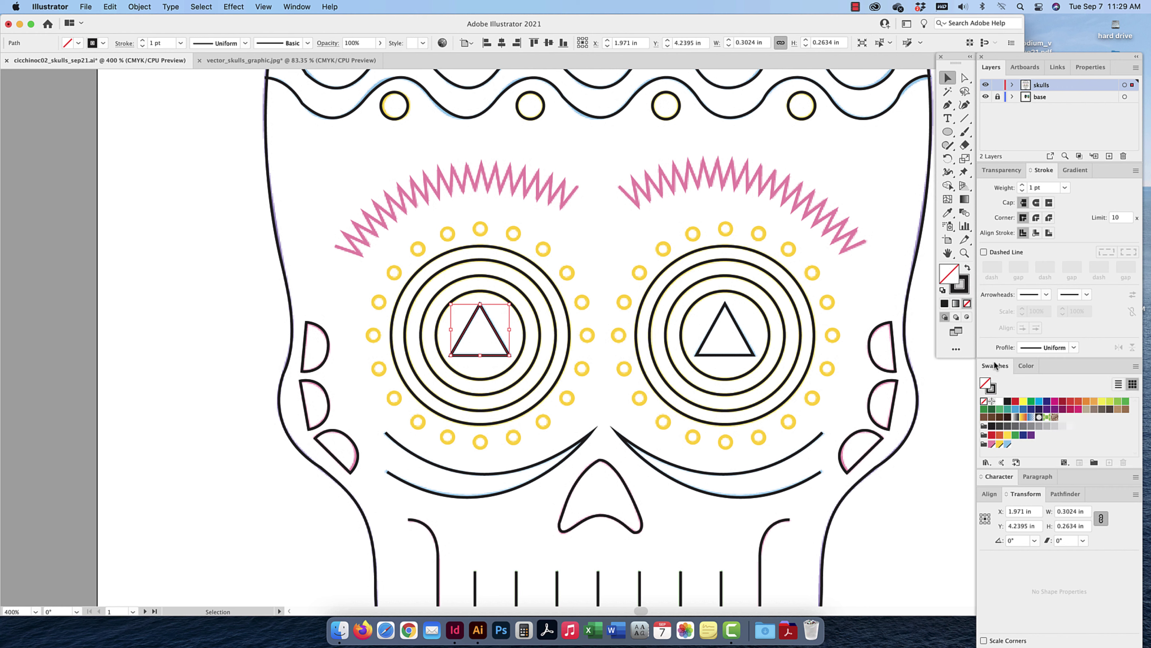
pyautogui.click(1007, 443)
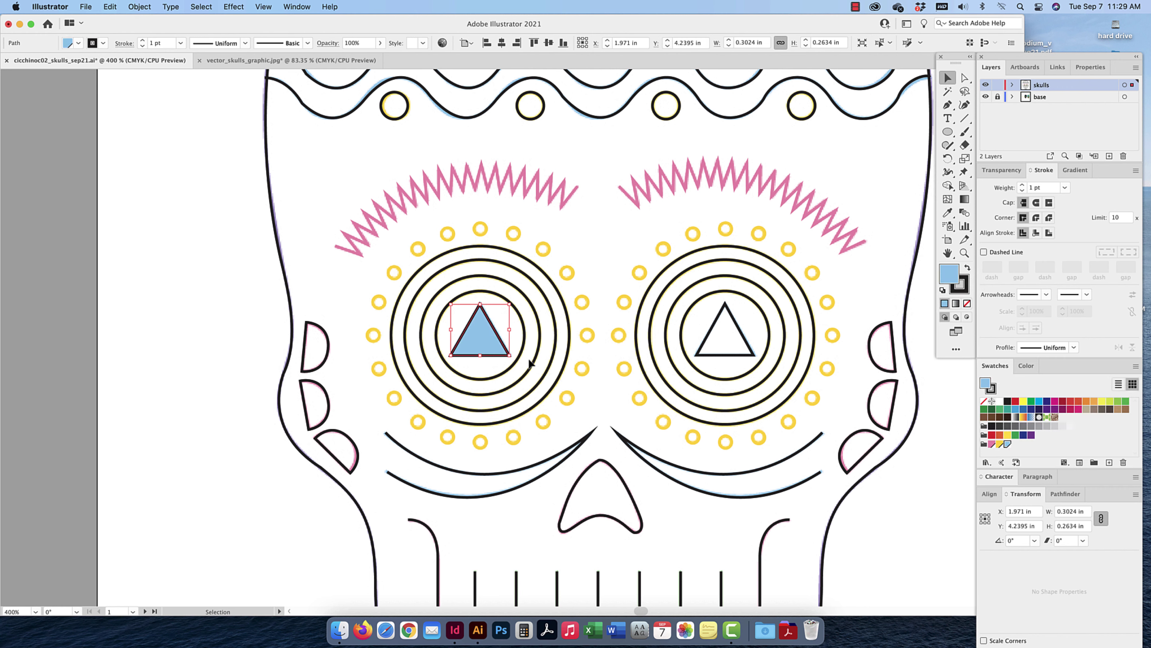
pyautogui.click(968, 269)
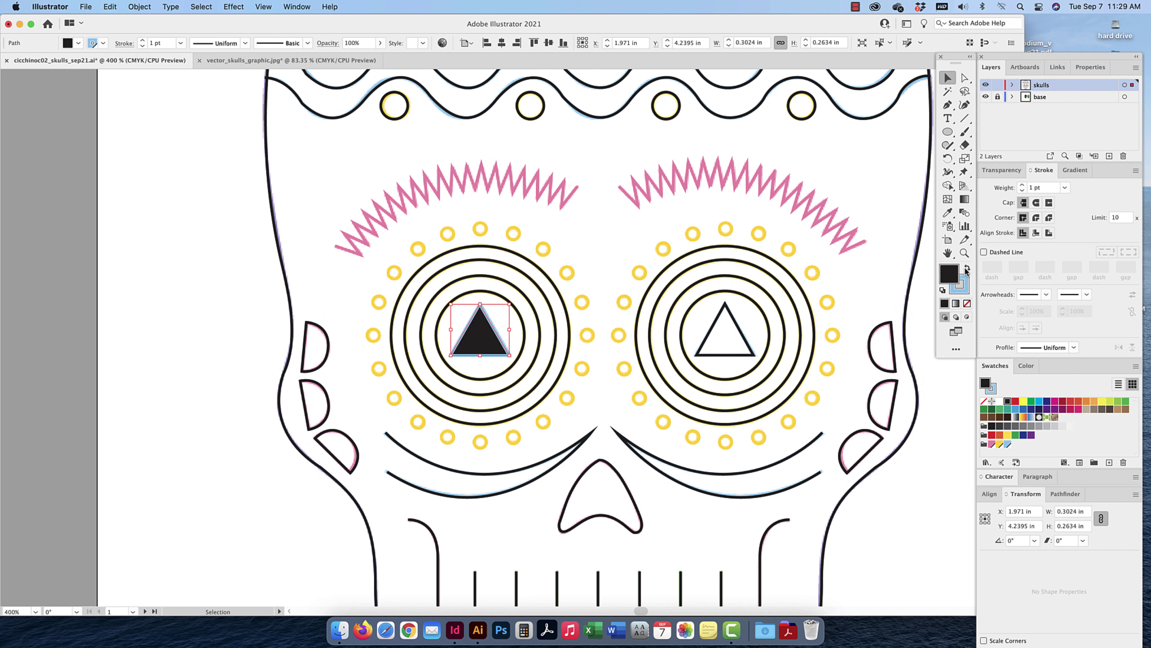
pyautogui.click(967, 303)
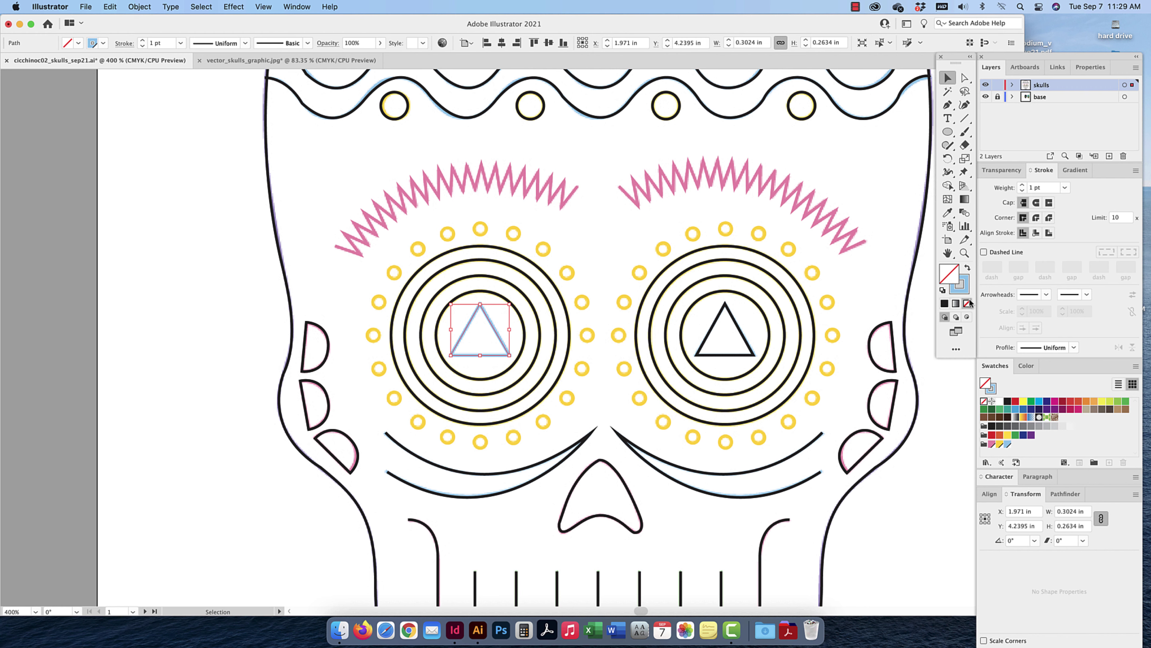
# Give the four concentric circles of the left eye a stroke in the yellow skull1 swatch and no fill
pyautogui.click(495, 247)
pyautogui.keyDown('shift'); pyautogui.click(495, 261); pyautogui.keyUp('shift')
pyautogui.keyDown('shift'); pyautogui.click(495, 277); pyautogui.keyUp('shift')
pyautogui.keyDown('shift'); pyautogui.click(495, 295); pyautogui.keyUp('shift')
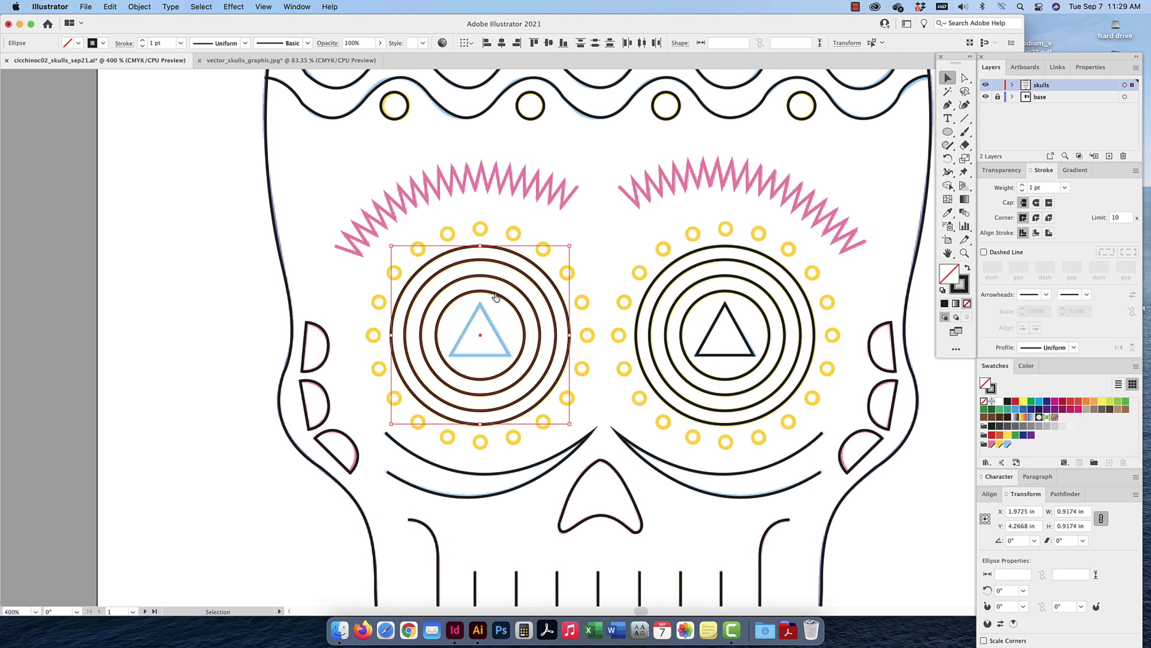
pyautogui.click(1008, 435)
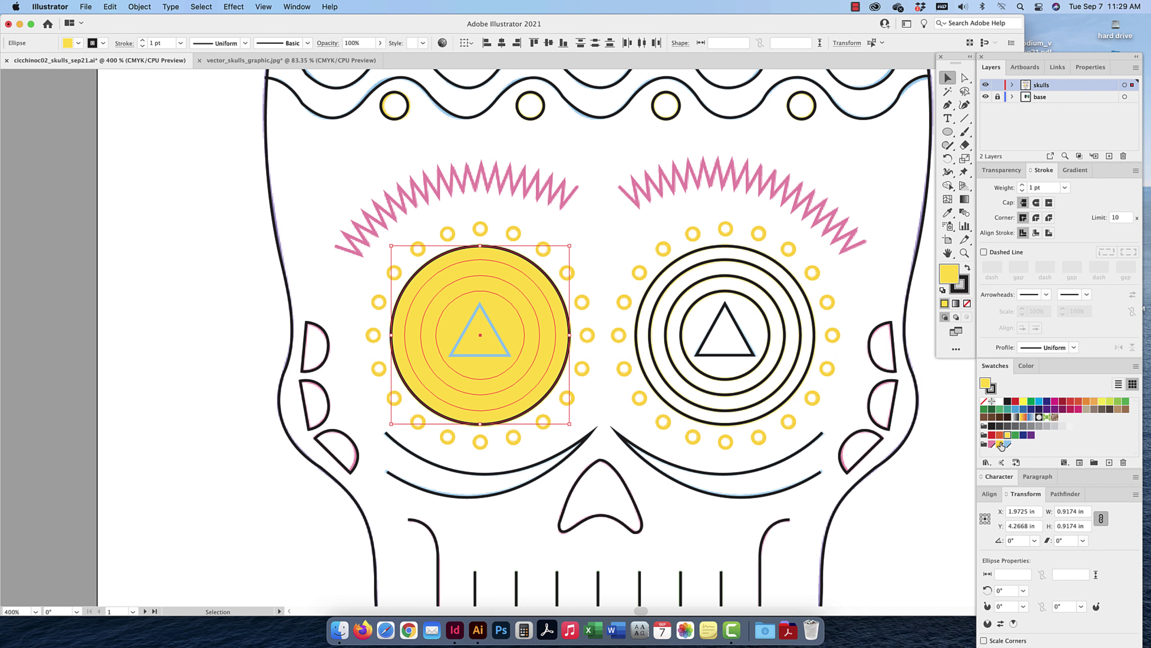
pyautogui.click(999, 447)
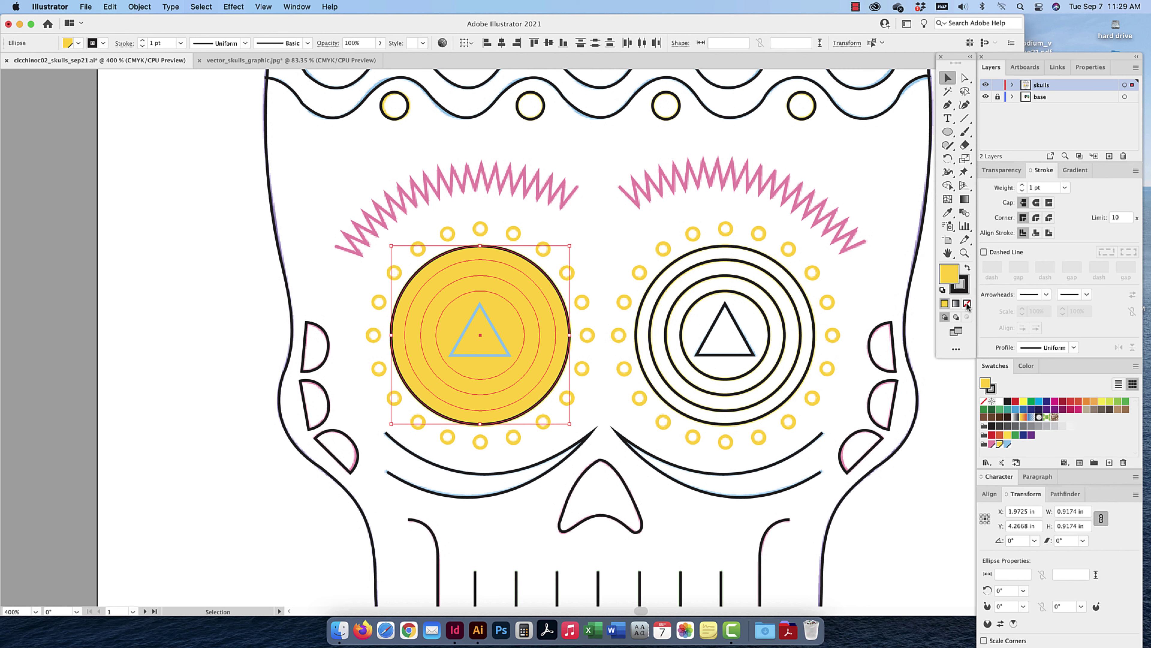
pyautogui.click(968, 304)
pyautogui.click(961, 284)
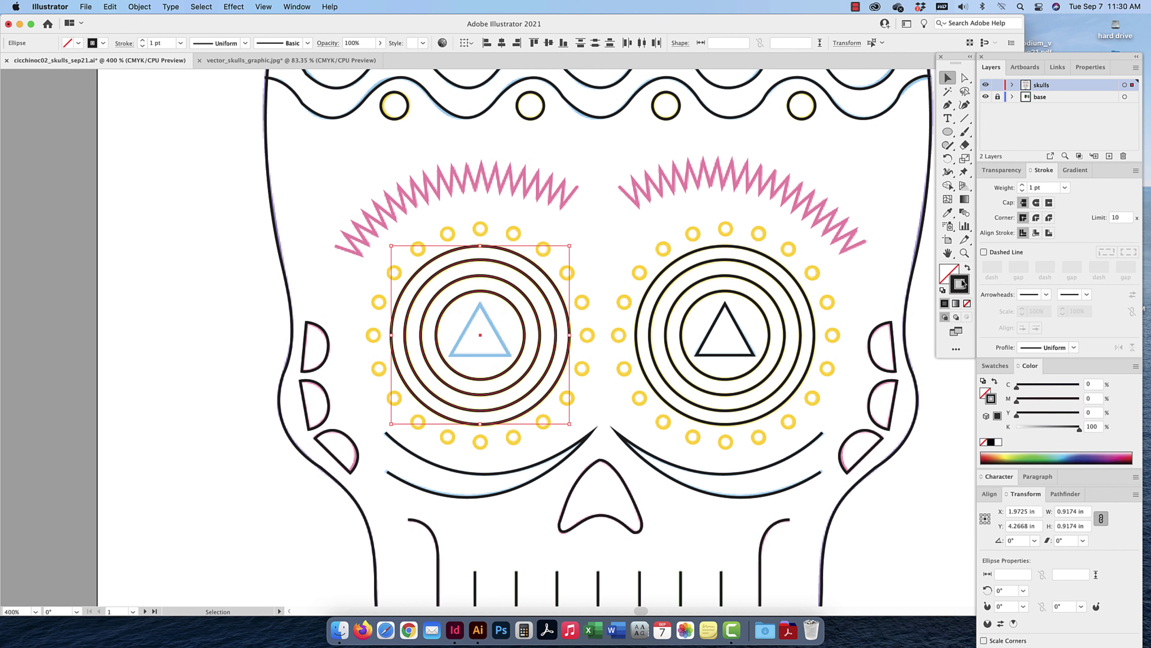
pyautogui.click(995, 365)
pyautogui.click(1000, 444)
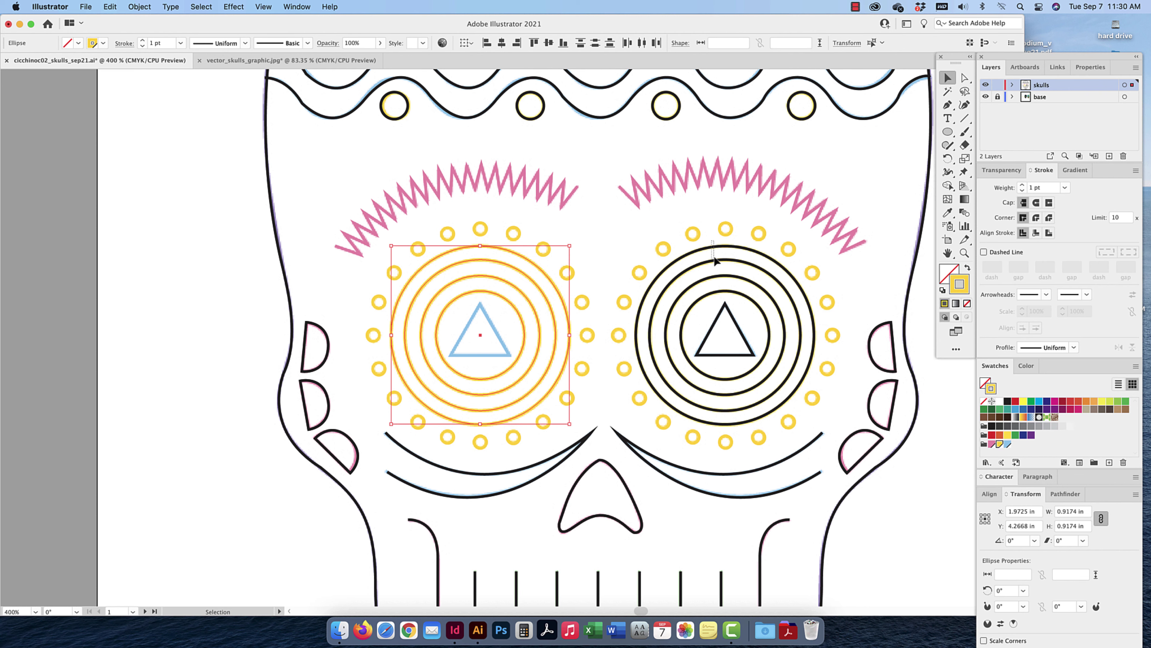
# Color the right eye's four concentric circle strokes yellow and its triangle stroke blue with the skull1 swatches
pyautogui.moveTo(715, 260); pyautogui.dragTo(724, 300)
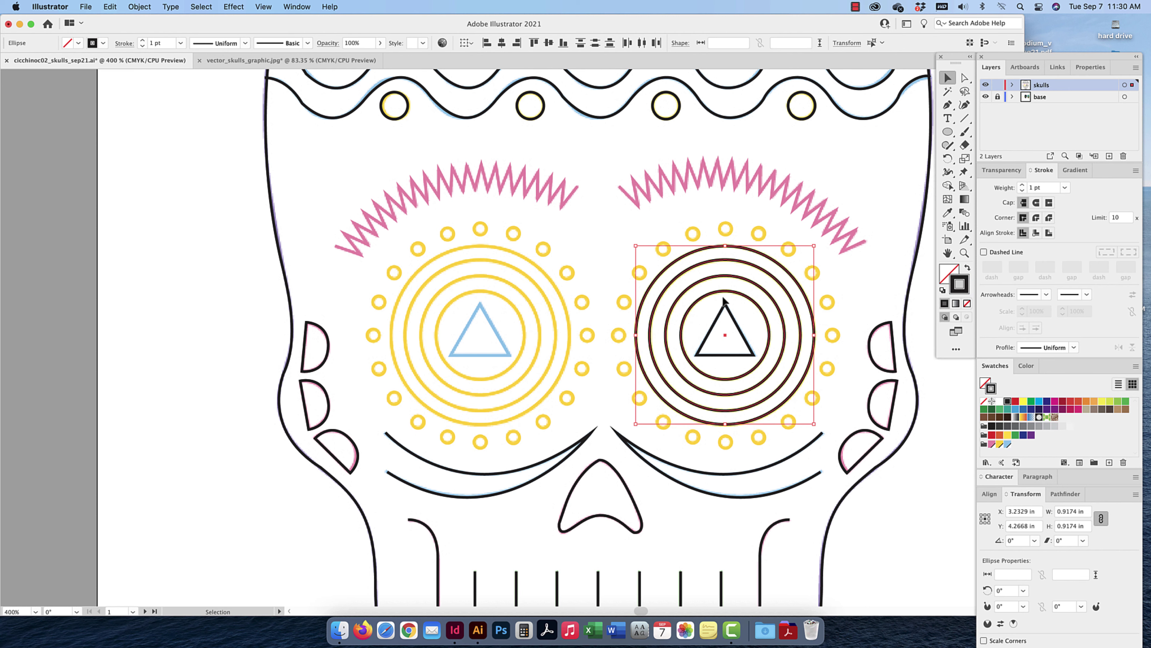
pyautogui.click(1000, 445)
pyautogui.click(739, 330)
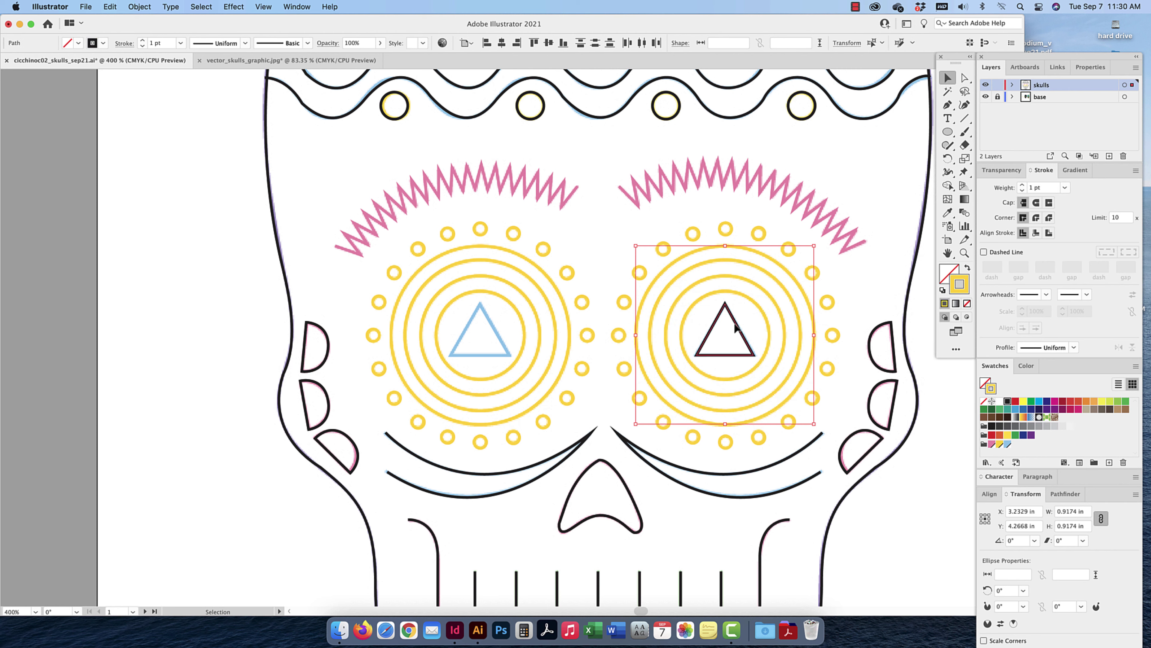
pyautogui.click(1006, 444)
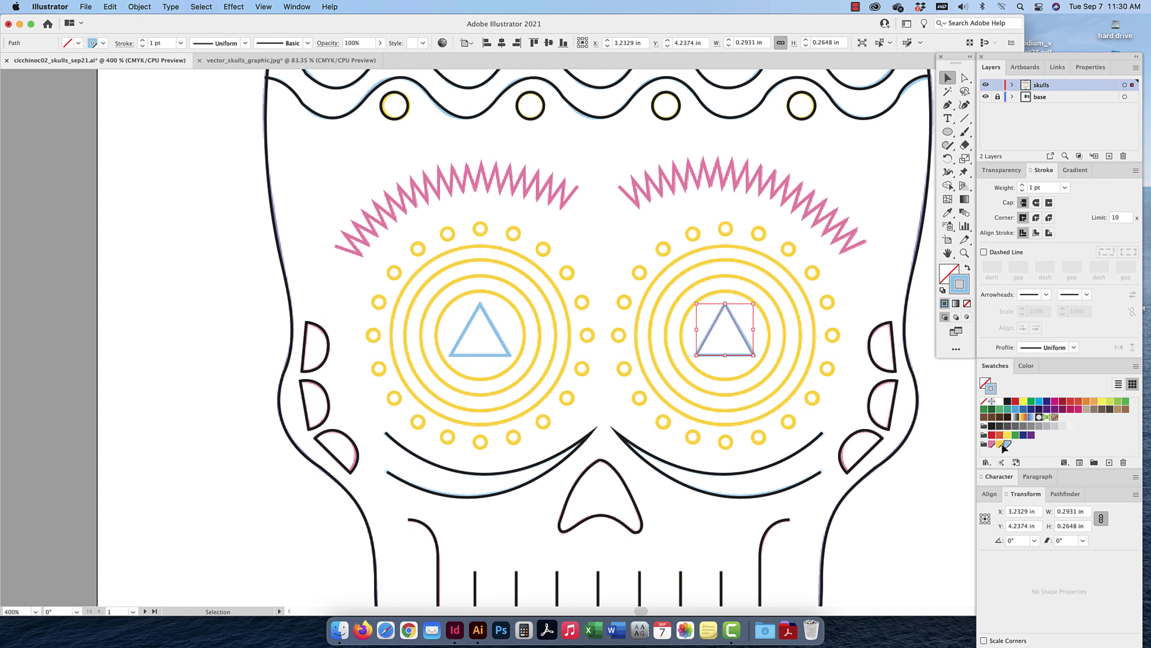
# Color the curved lines beneath both eyes with the blue skull1 swatch
pyautogui.scroll(-5, 825, 410)
pyautogui.hscroll(-2, 825, 410)
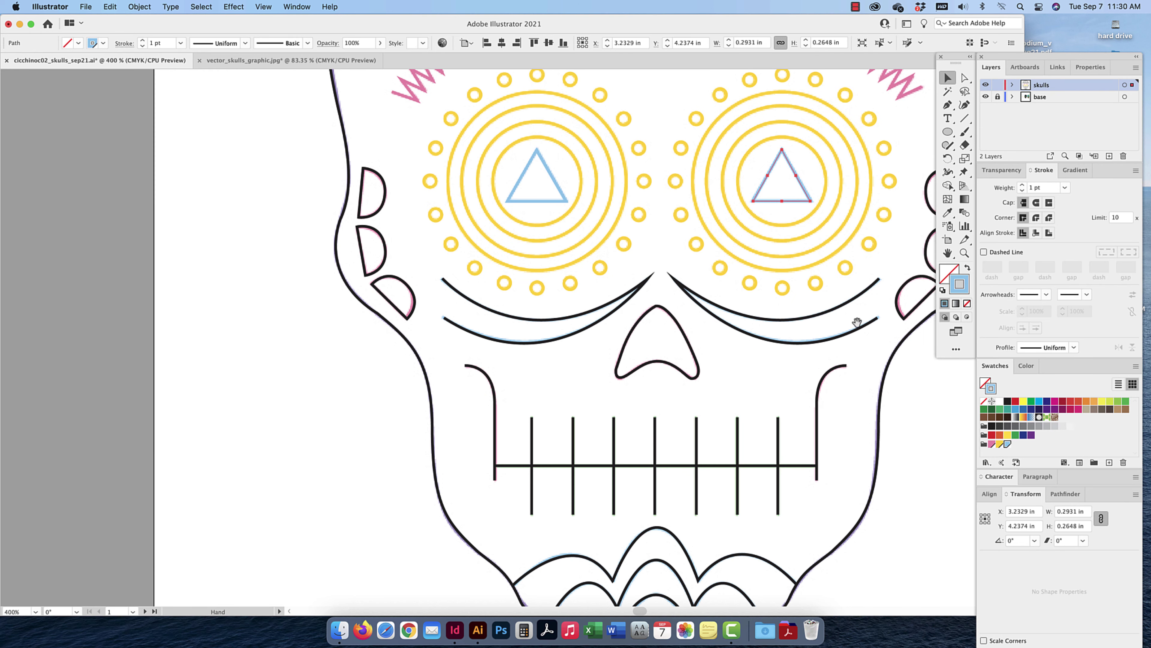
pyautogui.moveTo(639, 273); pyautogui.dragTo(690, 289)
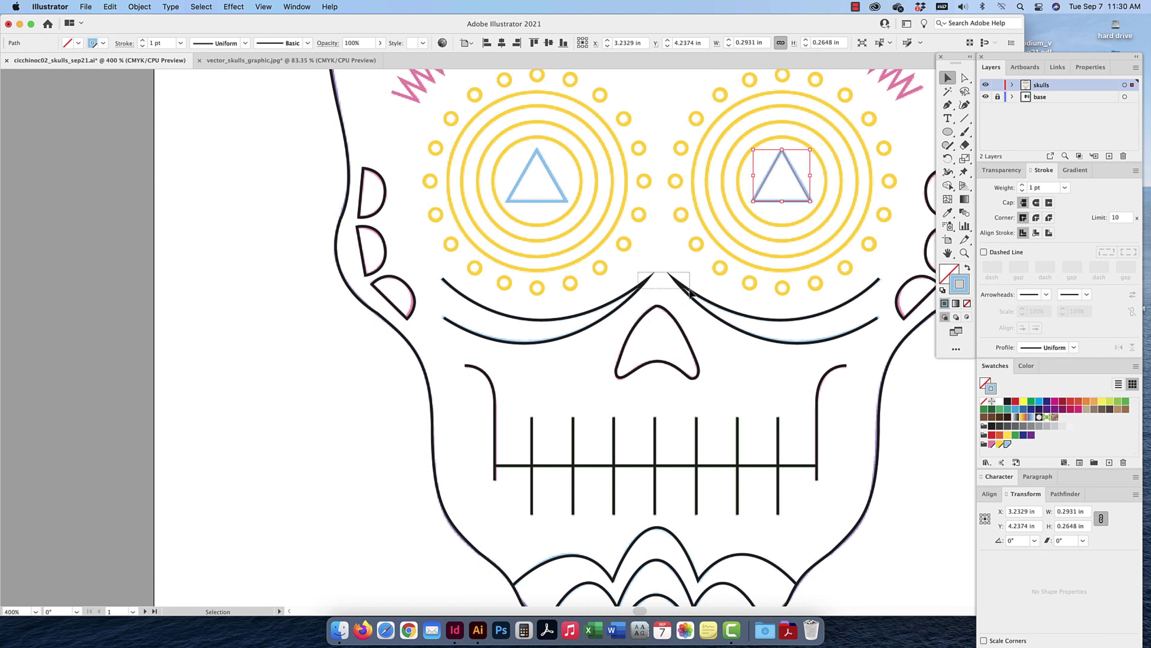
pyautogui.click(1006, 444)
# Color the strokes of the nose and the two curved lines at the mouth's sides with the pink skull1 swatch
pyautogui.click(696, 374)
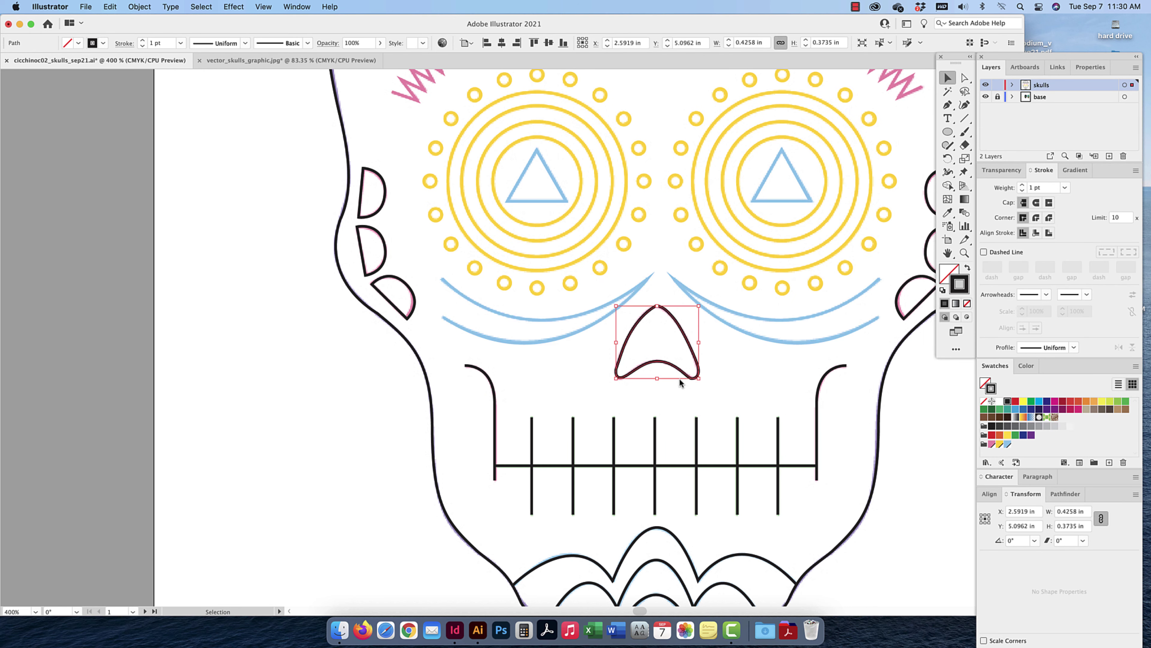
pyautogui.click(992, 444)
pyautogui.click(496, 399)
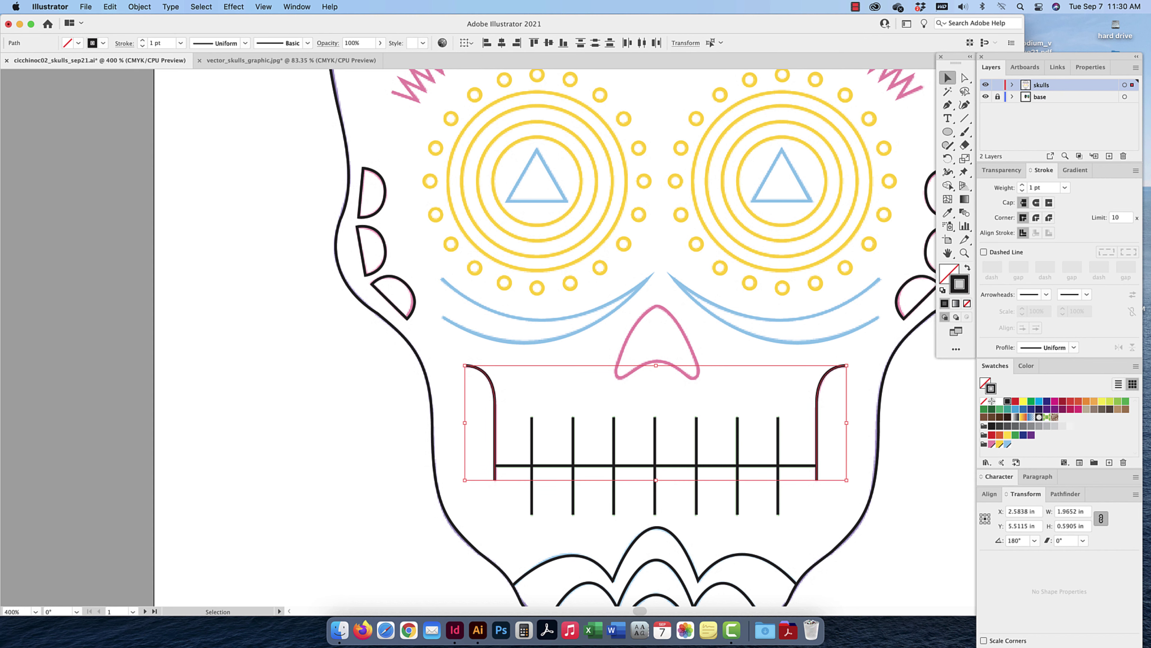
pyautogui.click(992, 445)
pyautogui.moveTo(794, 441); pyautogui.dragTo(523, 480)
pyautogui.press('space')
pyautogui.moveTo(721, 405); pyautogui.dragTo(722, 244)
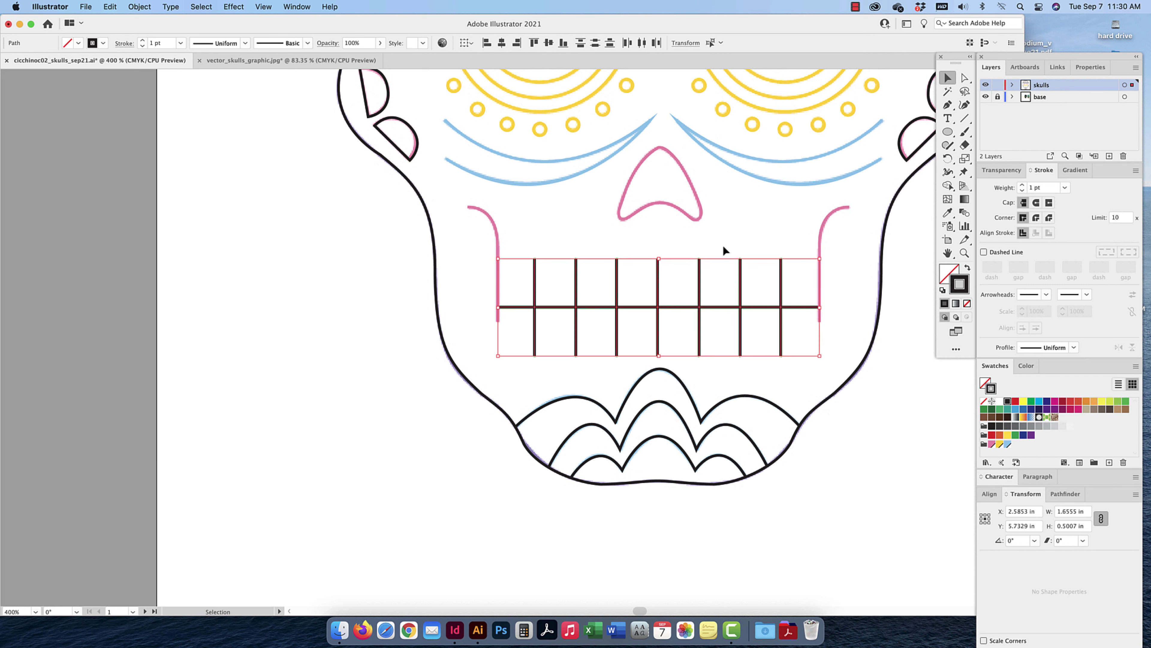
# Hide the skulls layer, then unlock, expand and activate the base layer
pyautogui.click(986, 85)
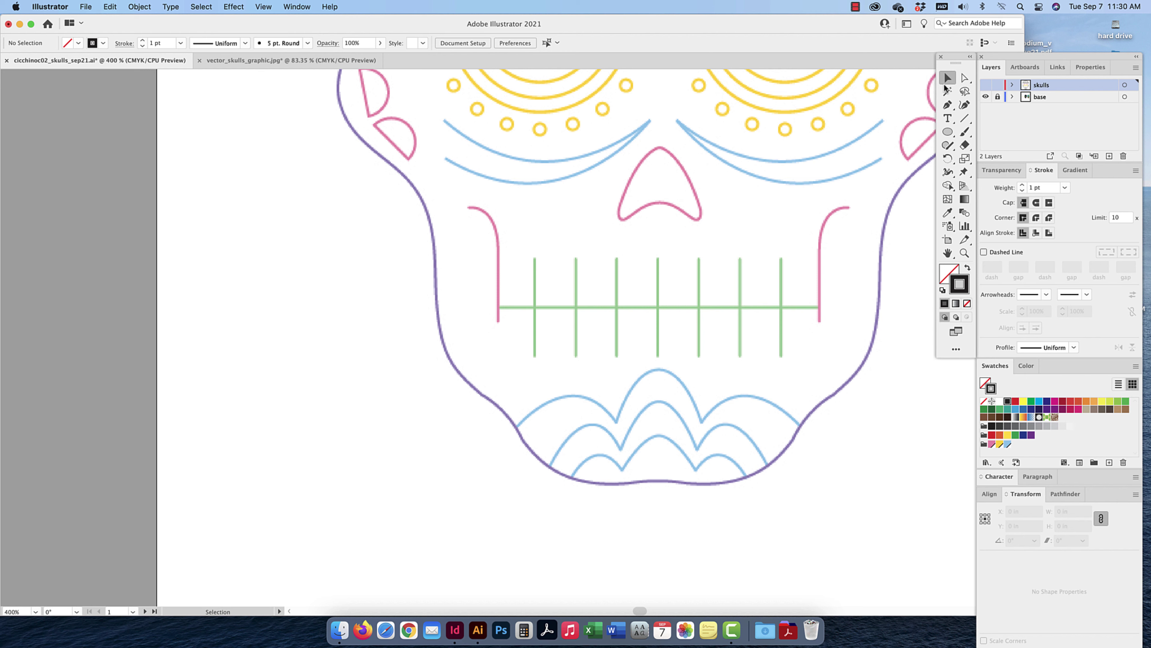
pyautogui.click(997, 97)
pyautogui.click(1012, 97)
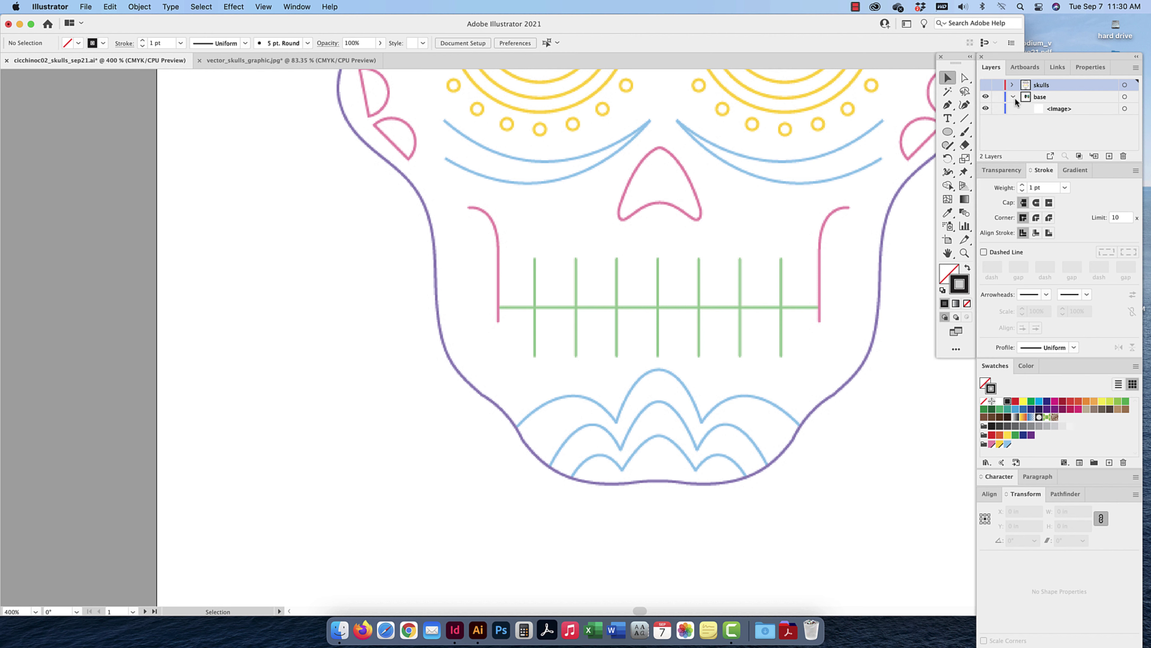
pyautogui.click(1058, 97)
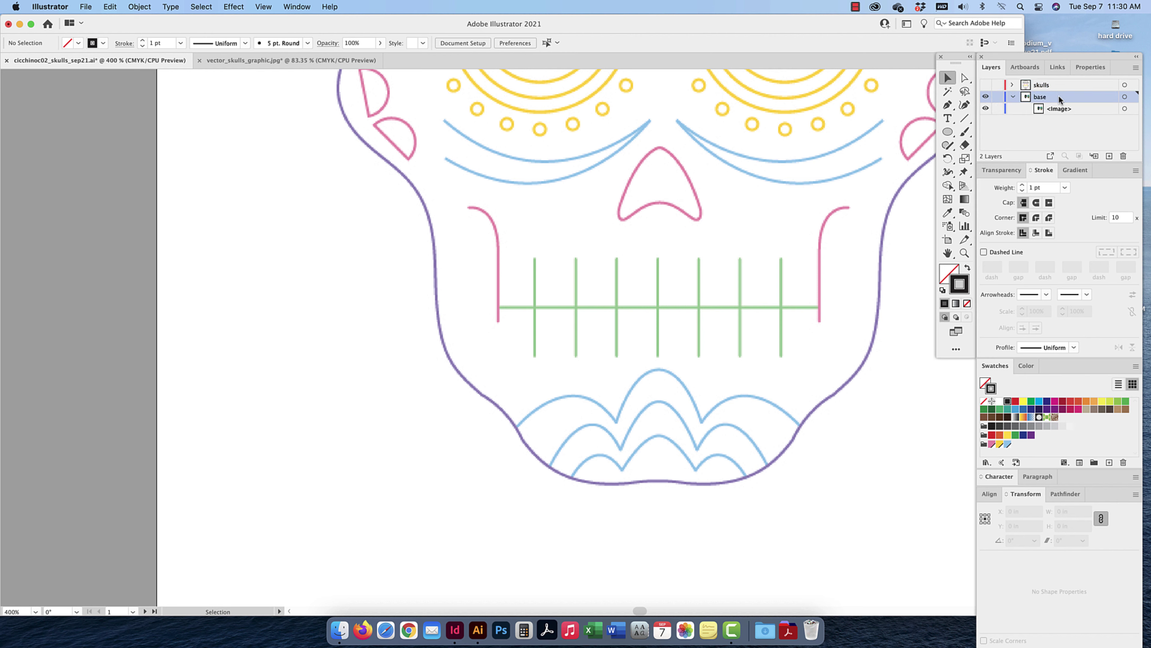
# Sample the green of the template's teeth lines and save it as a global process swatch in the skull1 group
pyautogui.click(949, 212)
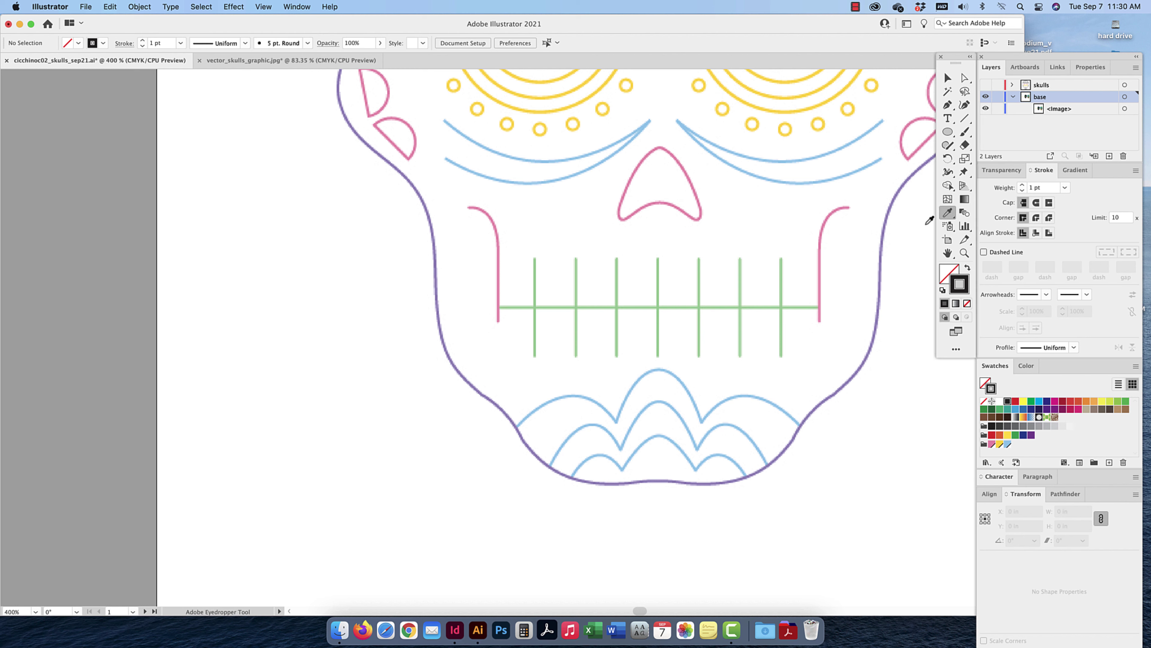
pyautogui.click(784, 304)
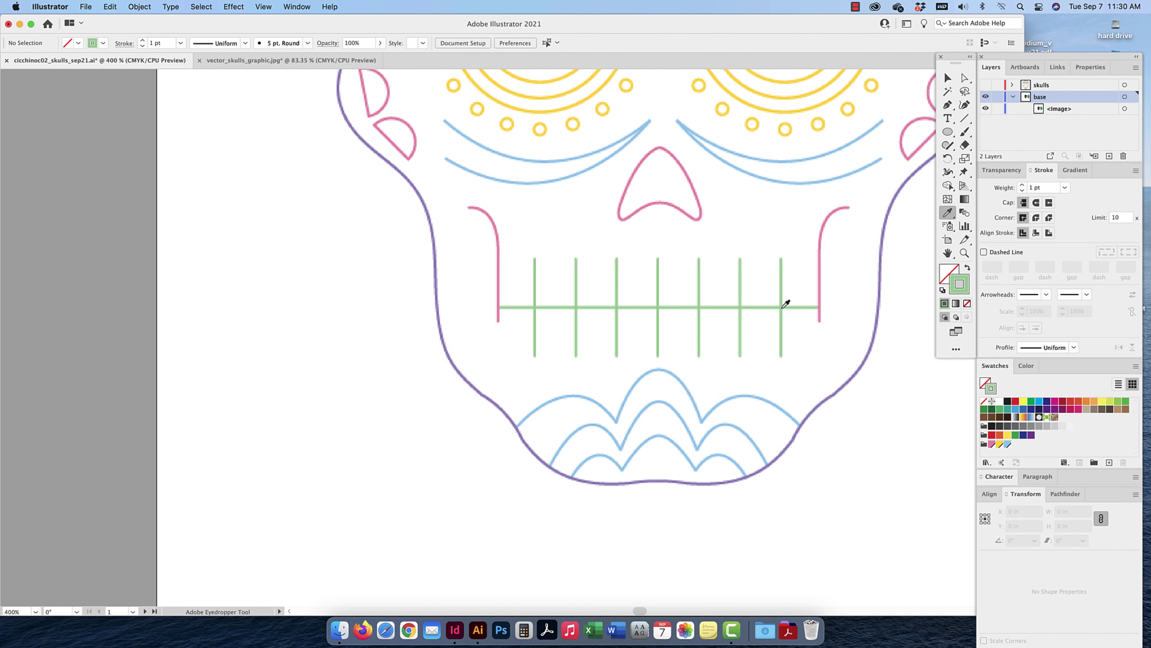
pyautogui.click(1109, 462)
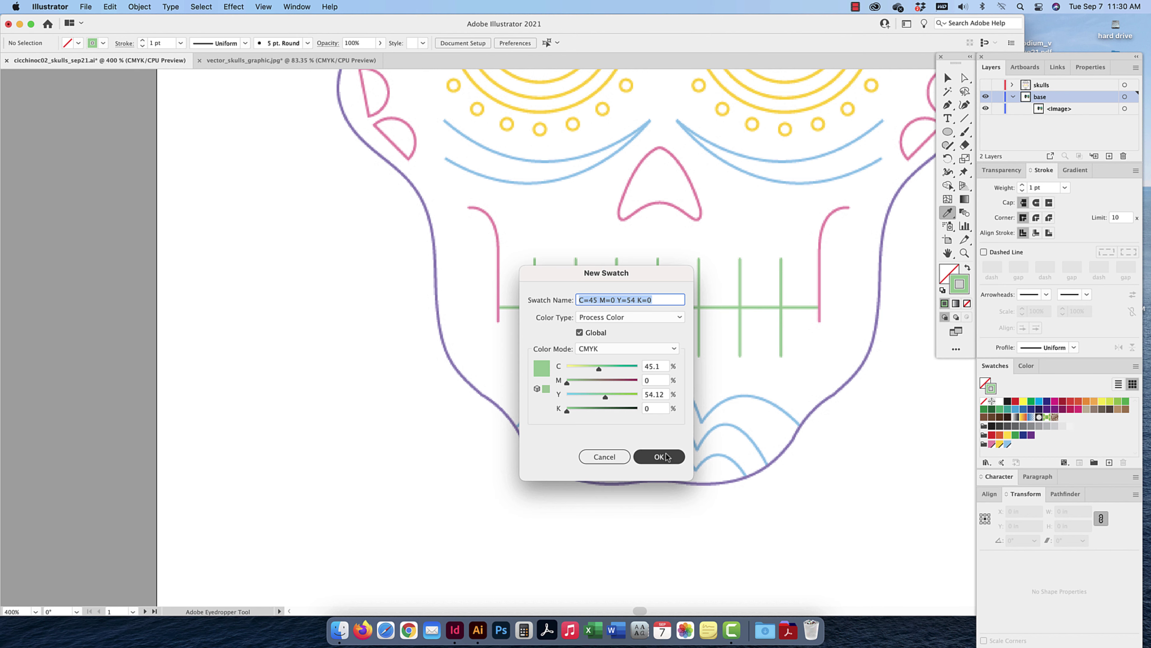
pyautogui.press('Return')
pyautogui.moveTo(1062, 419); pyautogui.dragTo(1016, 446)
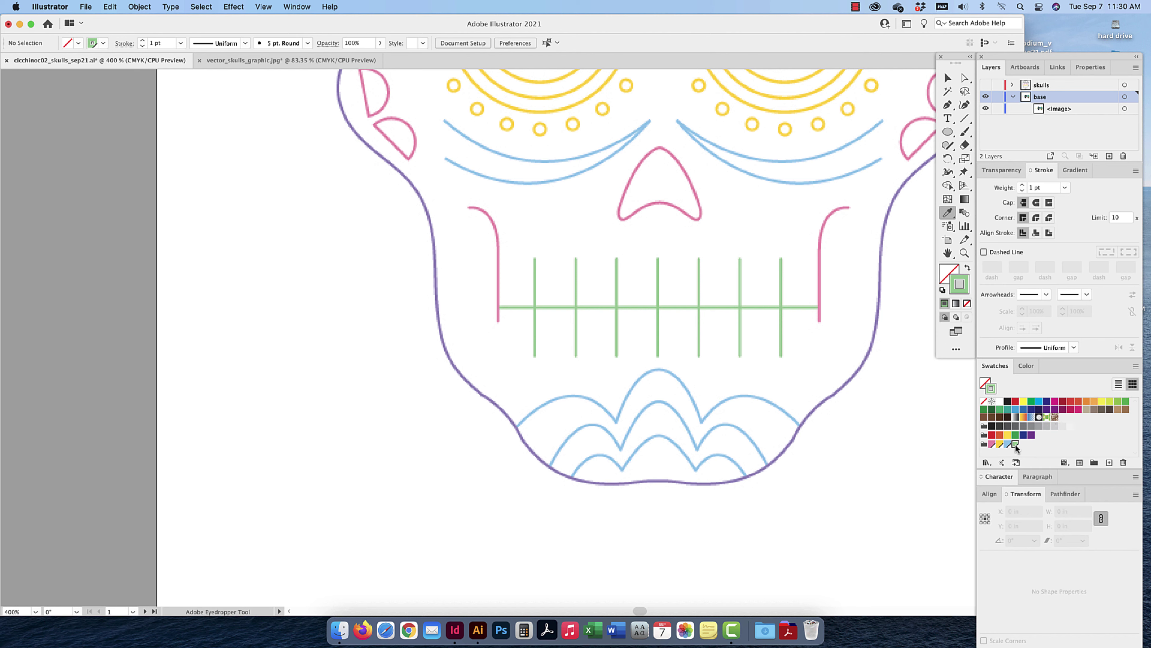
# Lock the base layer, show the skulls layer, and color the traced teeth lines with the green skull1 swatch
pyautogui.click(948, 78)
pyautogui.click(997, 96)
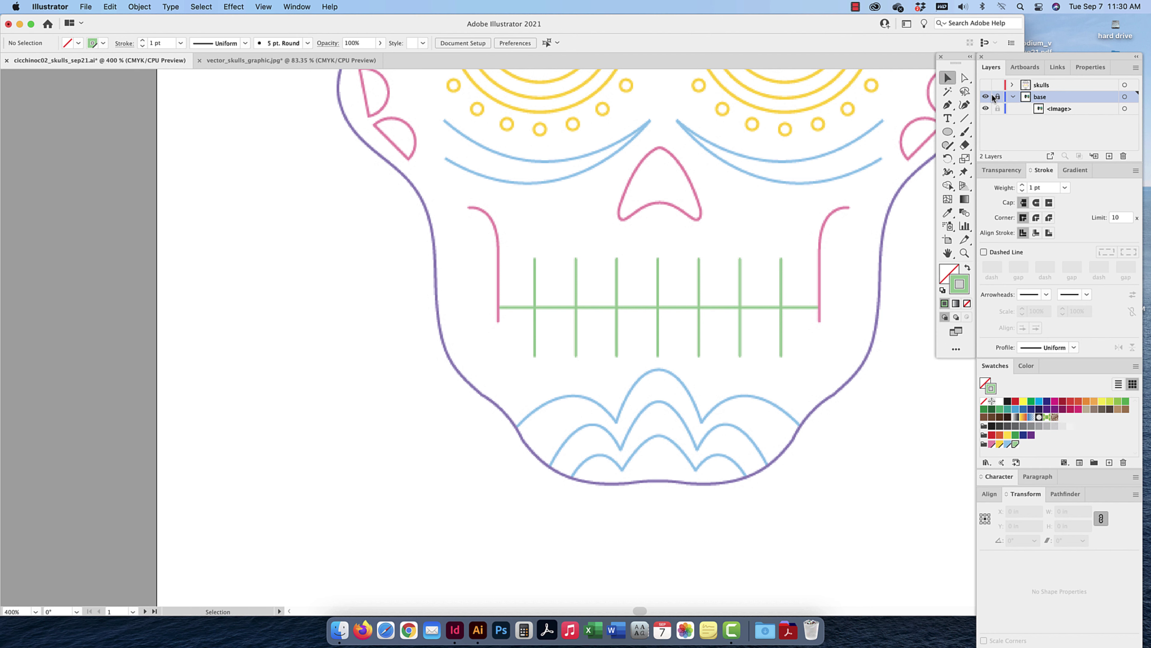
pyautogui.click(985, 85)
pyautogui.moveTo(792, 284); pyautogui.dragTo(537, 341)
pyautogui.moveTo(520, 281); pyautogui.dragTo(628, 331)
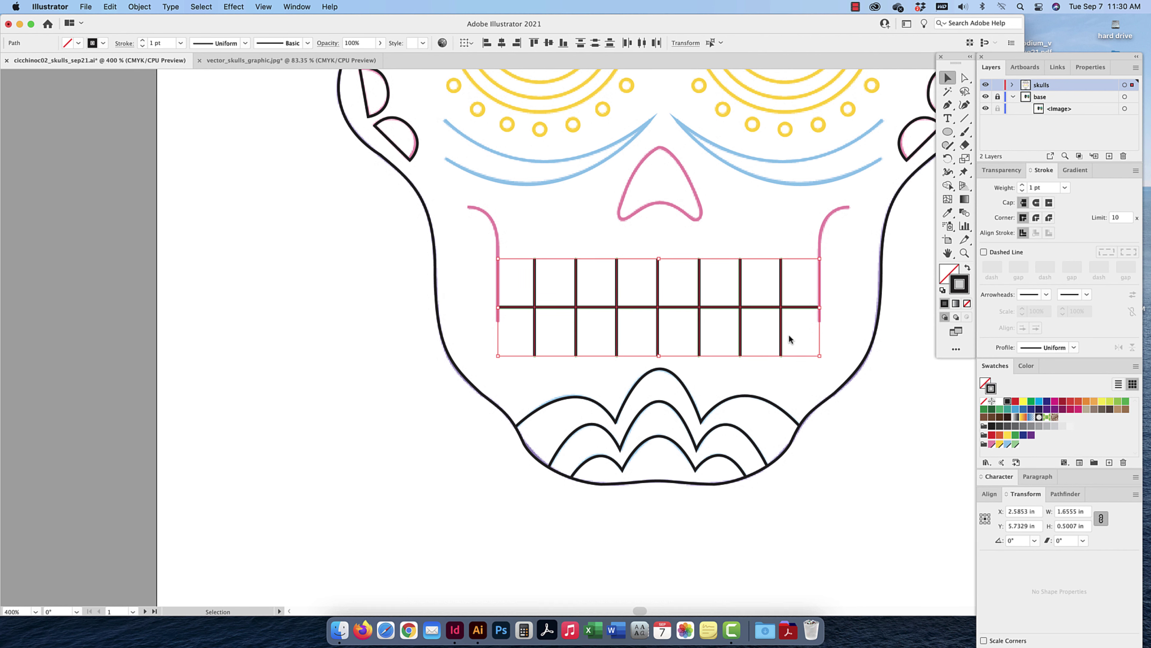
pyautogui.click(1015, 444)
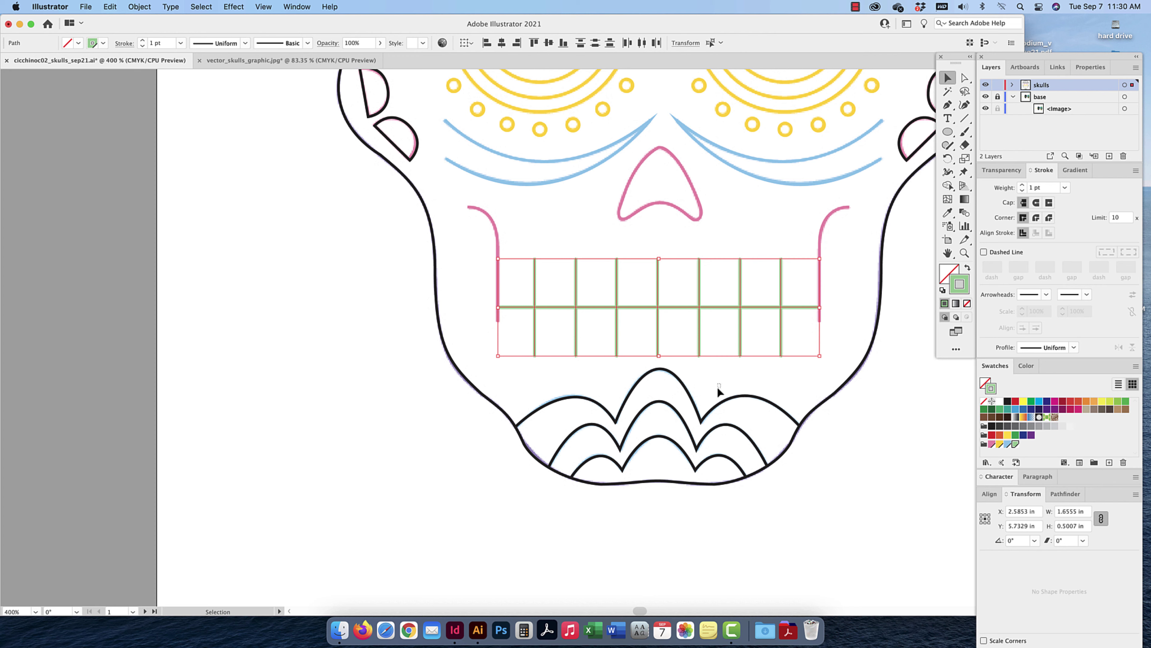
# Color the chin's scalloped lines with the blue skull1 swatch and the half-circles on both cheeks with the pink one
pyautogui.click(659, 455)
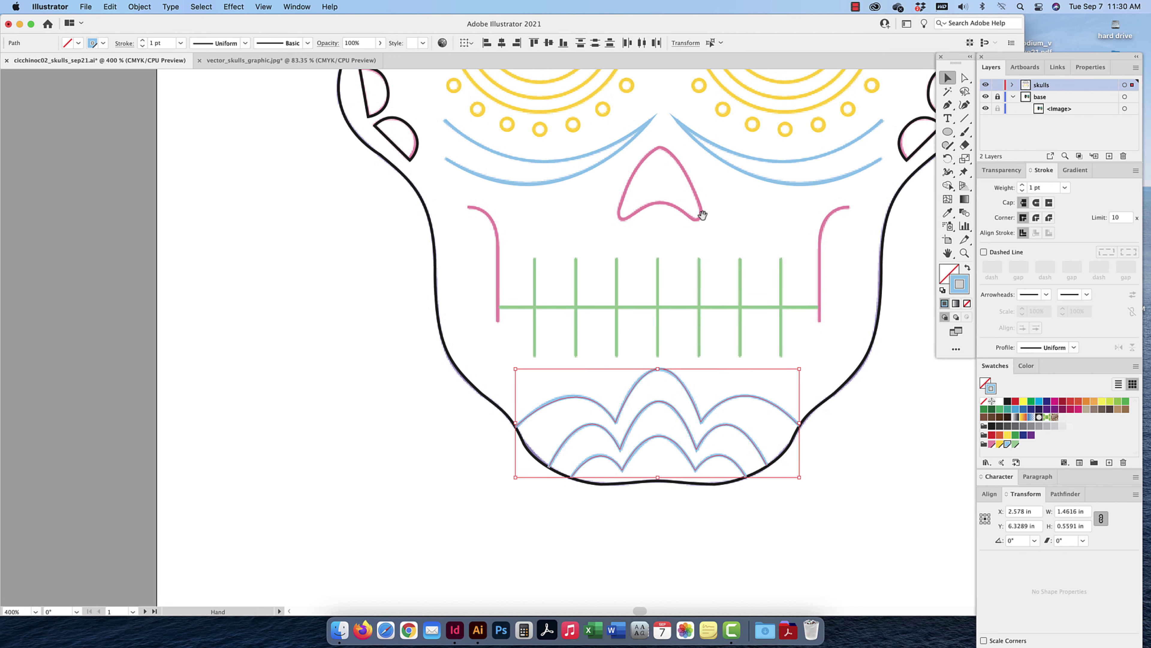
pyautogui.scroll(10, 573, 420)
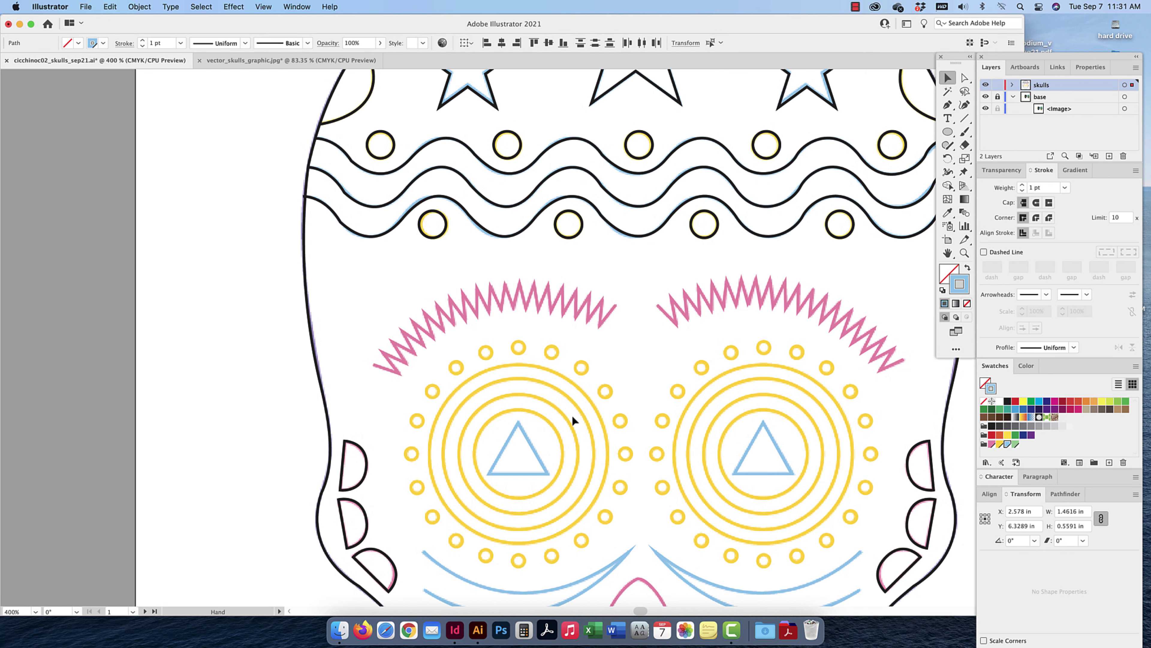
pyautogui.moveTo(376, 489); pyautogui.dragTo(350, 556)
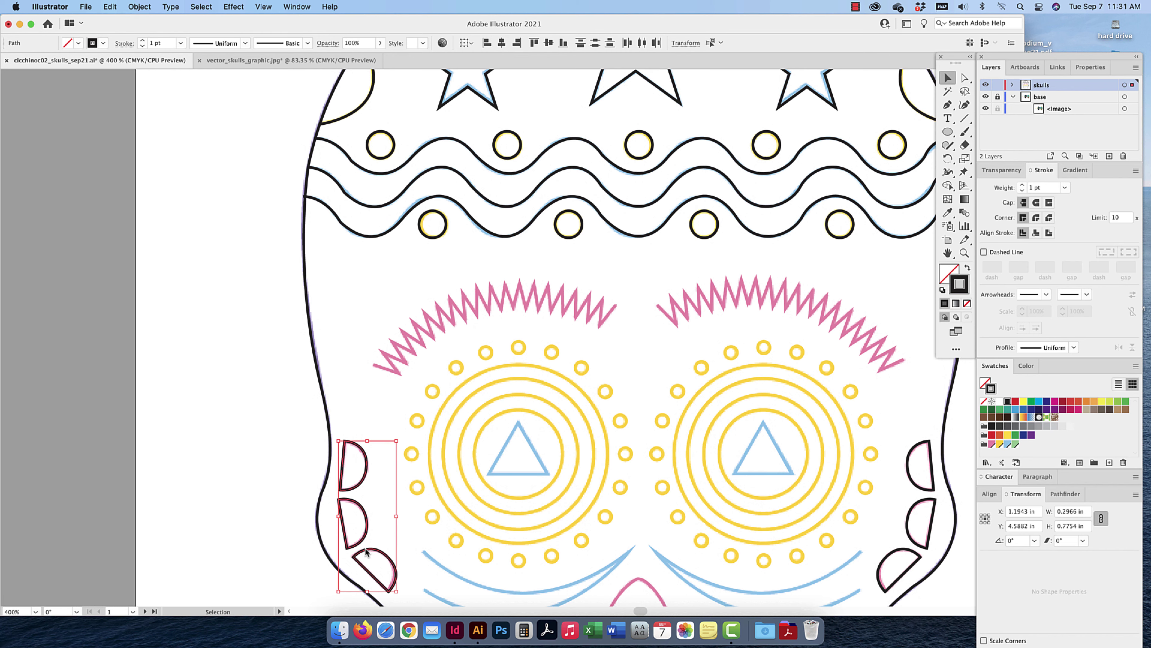
pyautogui.click(992, 444)
pyautogui.moveTo(948, 436)
pyautogui.mouseDown()
pyautogui.moveTo(861, 361)
pyautogui.moveTo(818, 486)
pyautogui.mouseUp()
pyautogui.click(992, 444)
# Color the three wavy lines across the forehead with the blue skull1 swatch
pyautogui.moveTo(748, 402); pyautogui.dragTo(777, 582)
pyautogui.moveTo(641, 224); pyautogui.dragTo(664, 308)
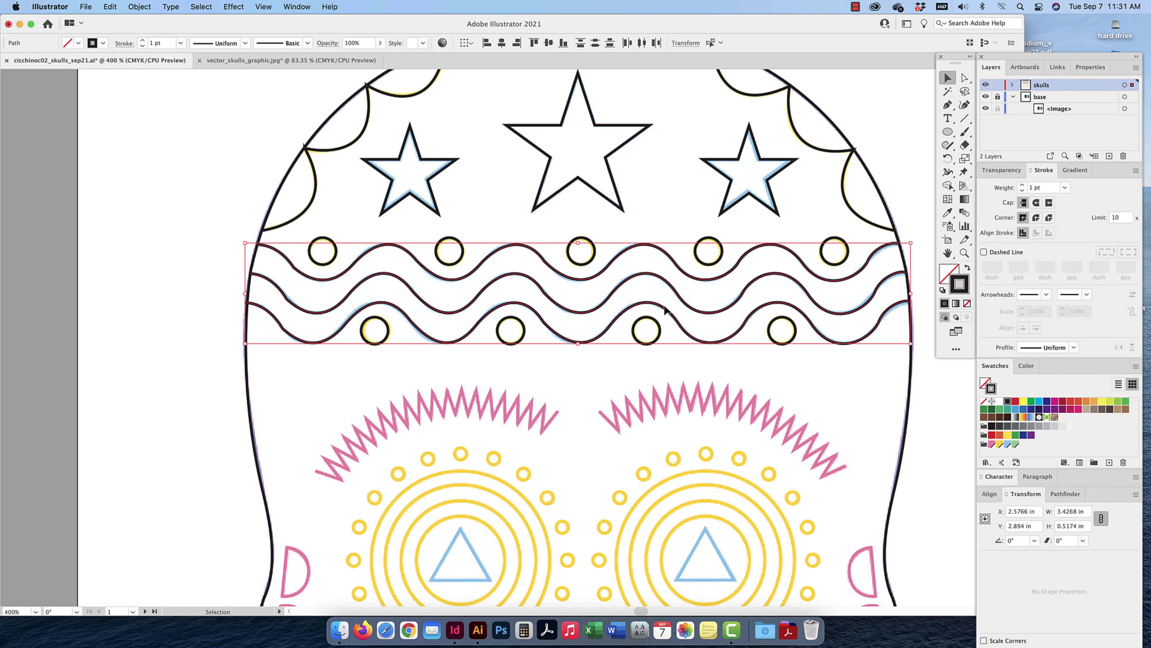
pyautogui.click(1008, 444)
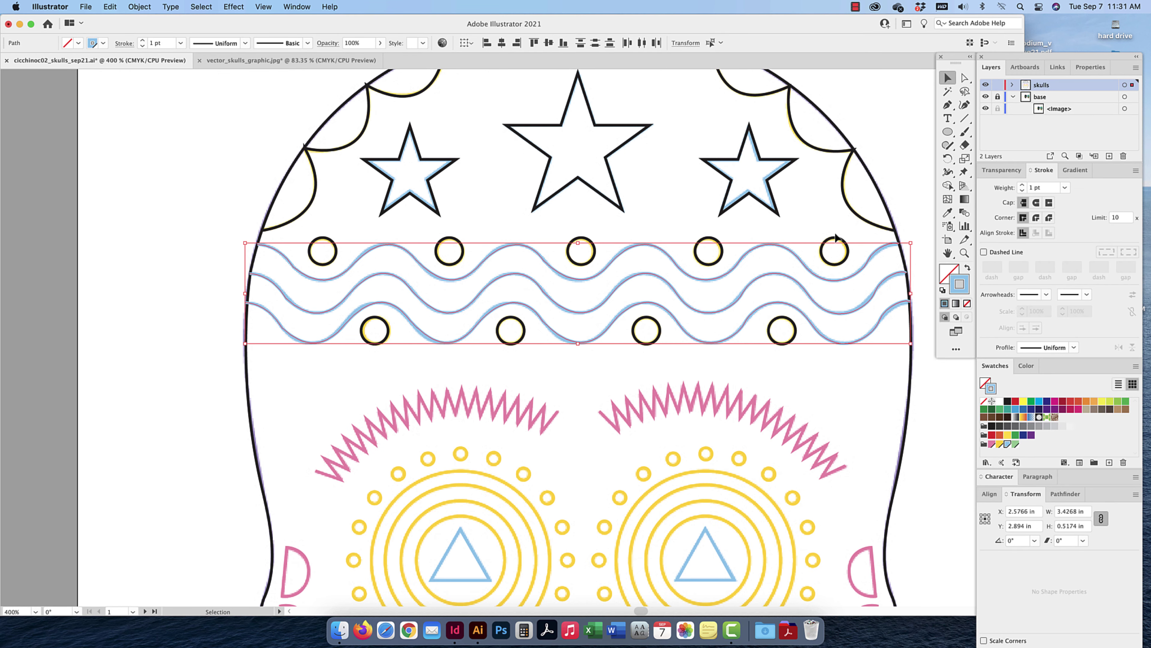
# Group the nine circles above and below the forehead waves and color their strokes with the yellow skull1 swatch
pyautogui.click(834, 241)
pyautogui.keyDown('shift'); pyautogui.click(695, 250); pyautogui.keyUp('shift')
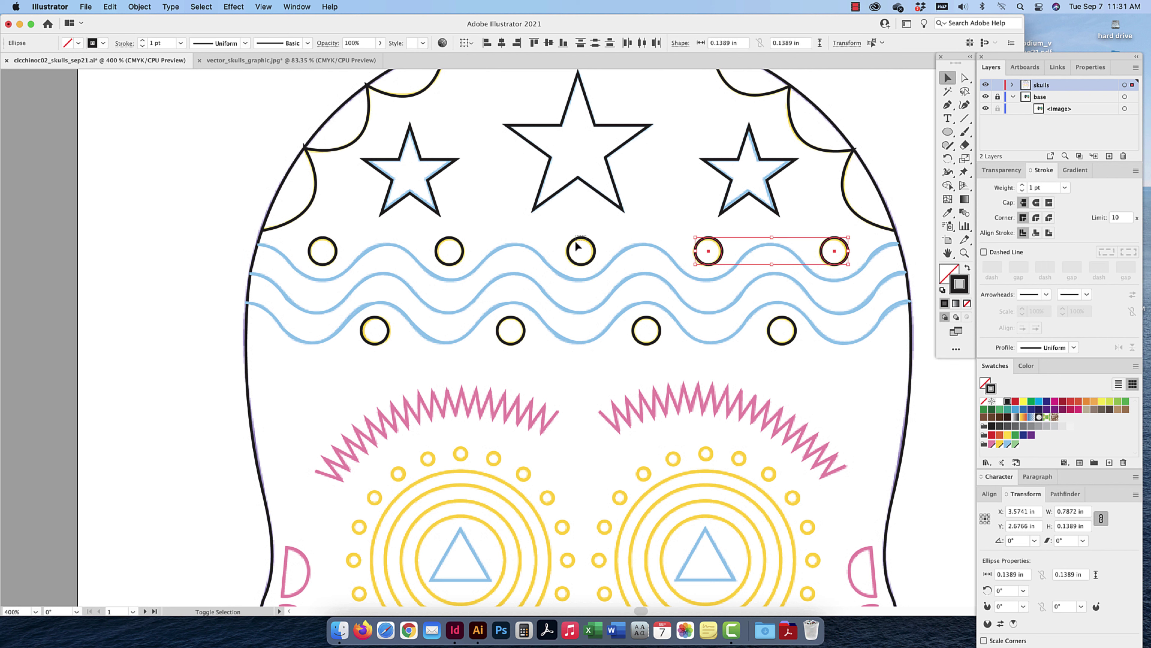
pyautogui.keyDown('shift'); pyautogui.click(576, 245); pyautogui.keyUp('shift')
pyautogui.keyDown('shift'); pyautogui.click(464, 243); pyautogui.keyUp('shift')
pyautogui.keyDown('shift'); pyautogui.click(336, 247); pyautogui.keyUp('shift')
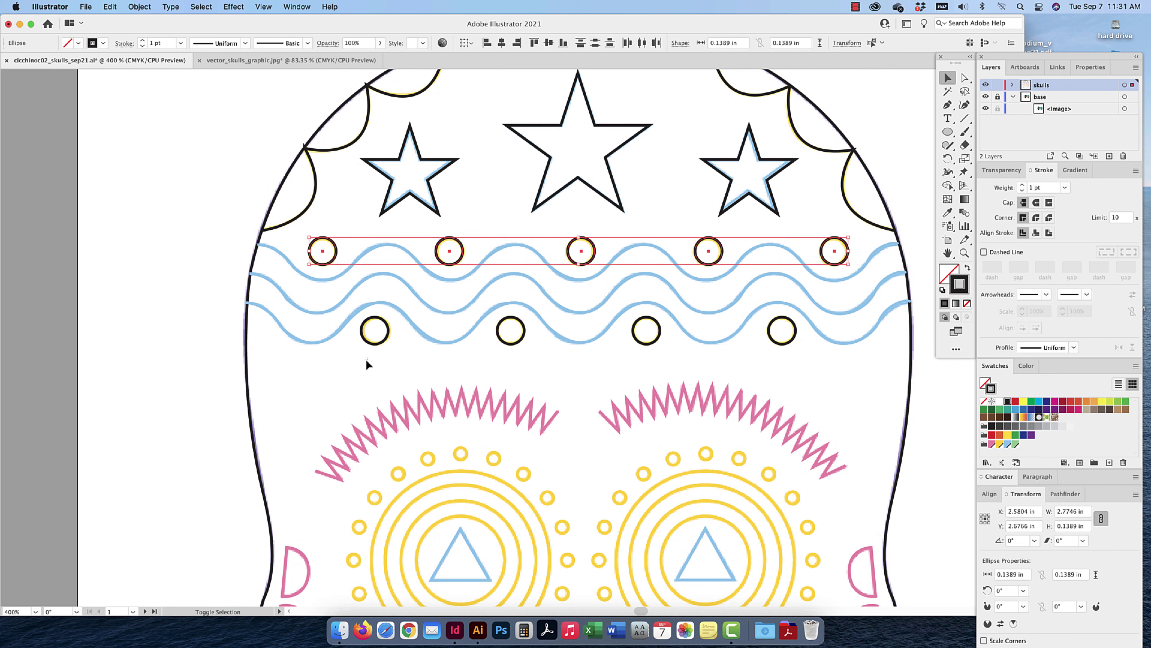
pyautogui.keyDown('shift'); pyautogui.click(375, 342); pyautogui.keyUp('shift')
pyautogui.keyDown('shift'); pyautogui.click(509, 343); pyautogui.keyUp('shift')
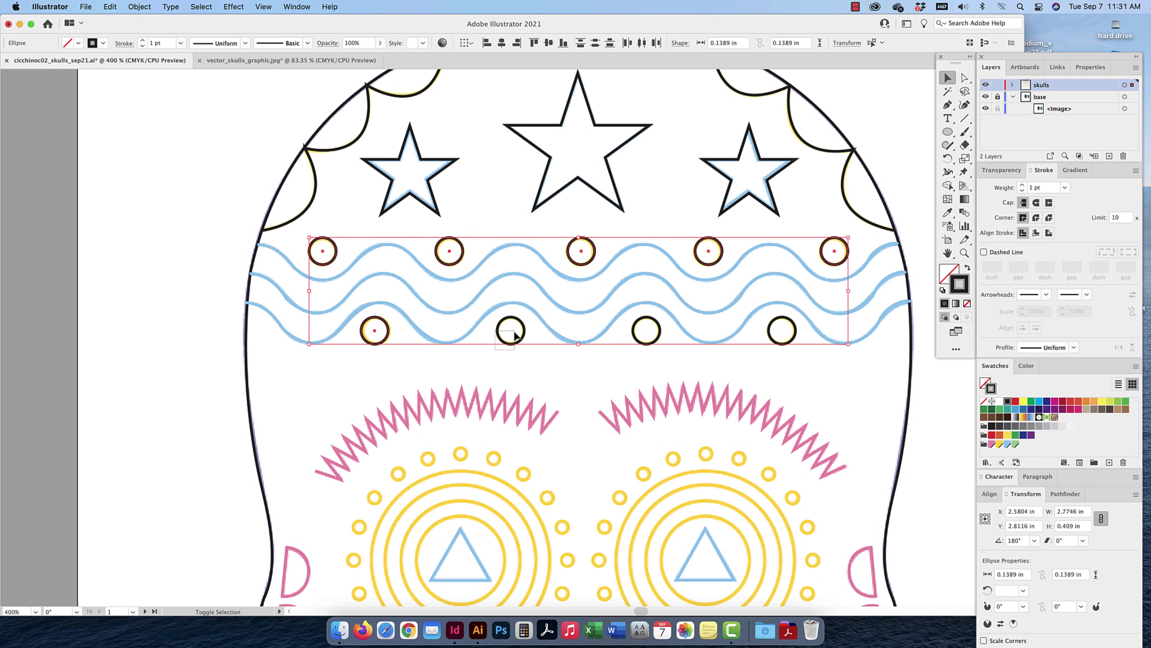
pyautogui.keyDown('shift'); pyautogui.click(656, 337); pyautogui.keyUp('shift')
pyautogui.keyDown('shift'); pyautogui.click(783, 336); pyautogui.keyUp('shift')
pyautogui.press('super+g')
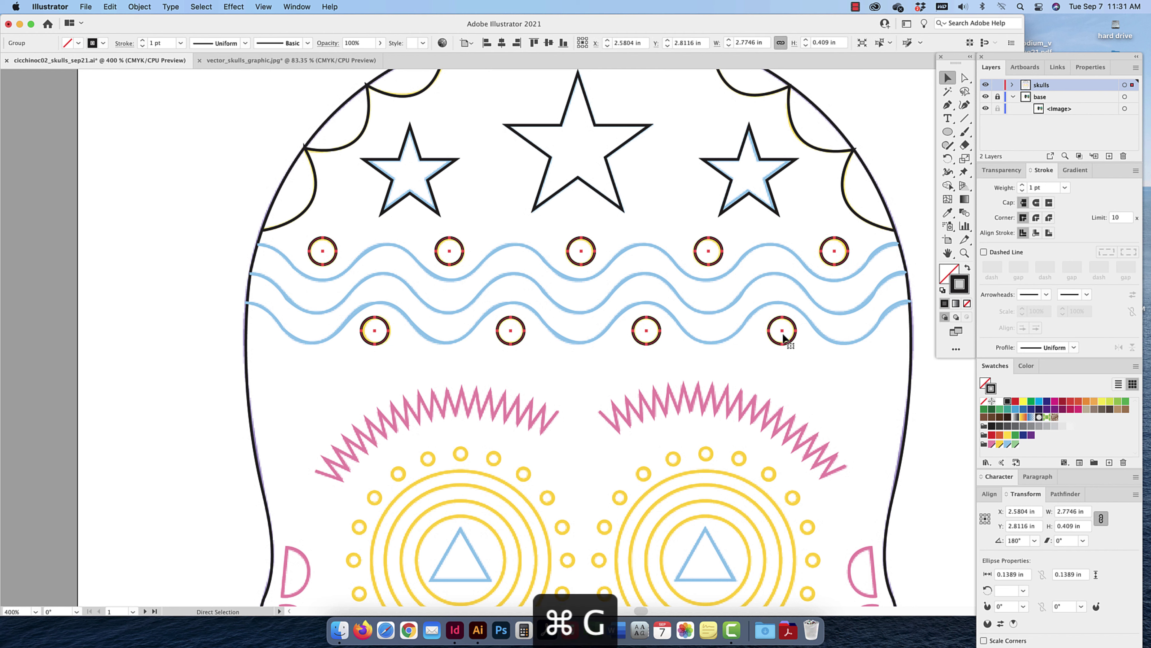
pyautogui.click(139, 7)
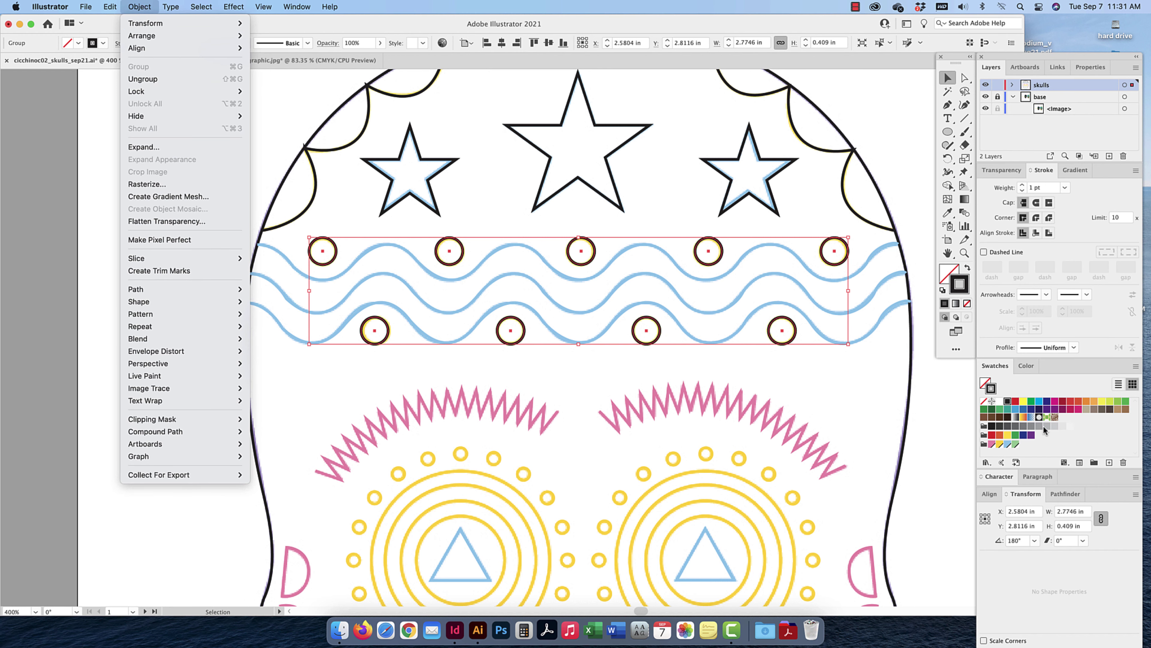
pyautogui.click(1079, 448)
pyautogui.click(1000, 445)
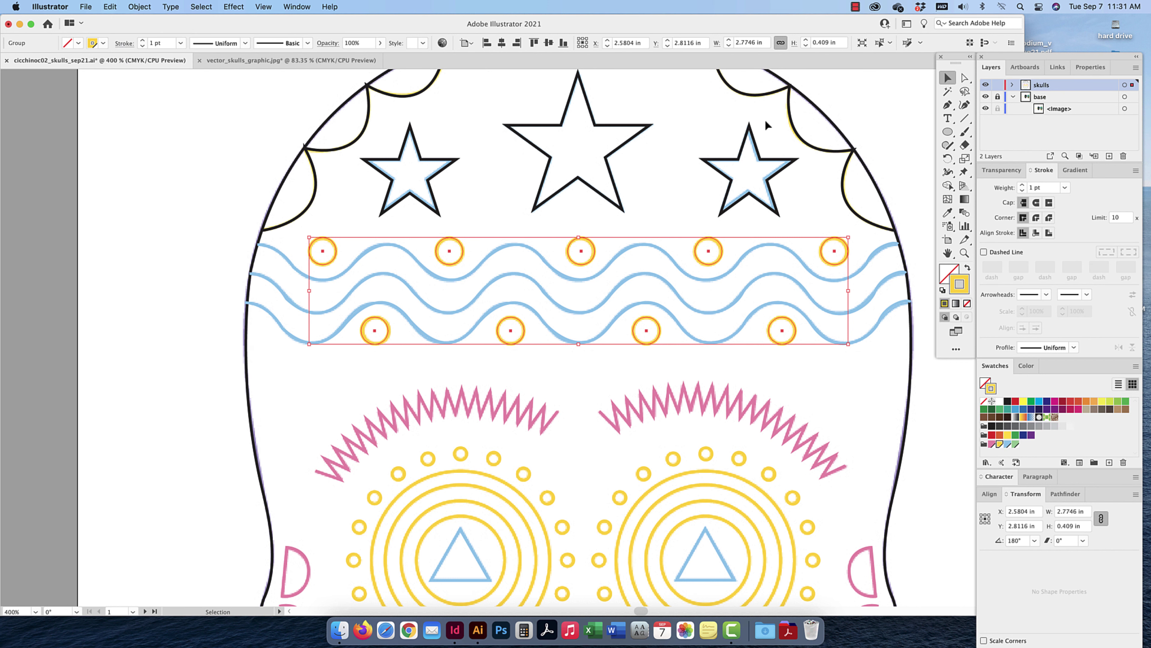
# Color the three forehead stars with the blue skull1 swatch and the scalloped line along the head's top with the yellow one
pyautogui.moveTo(766, 125); pyautogui.dragTo(439, 187)
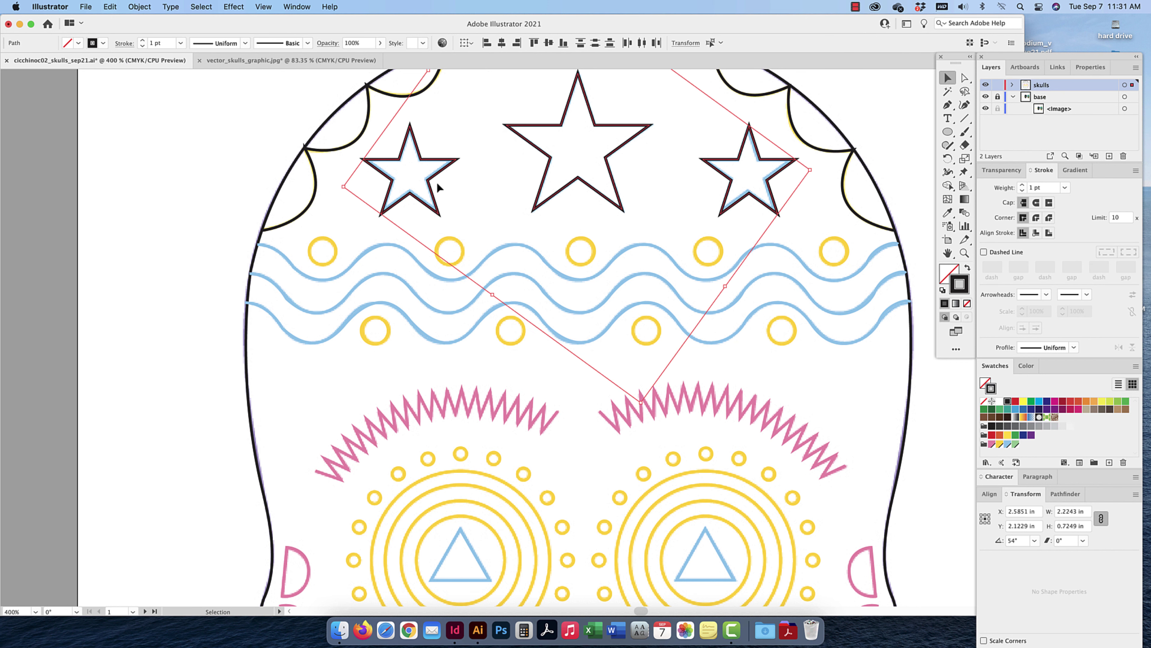
pyautogui.click(1007, 446)
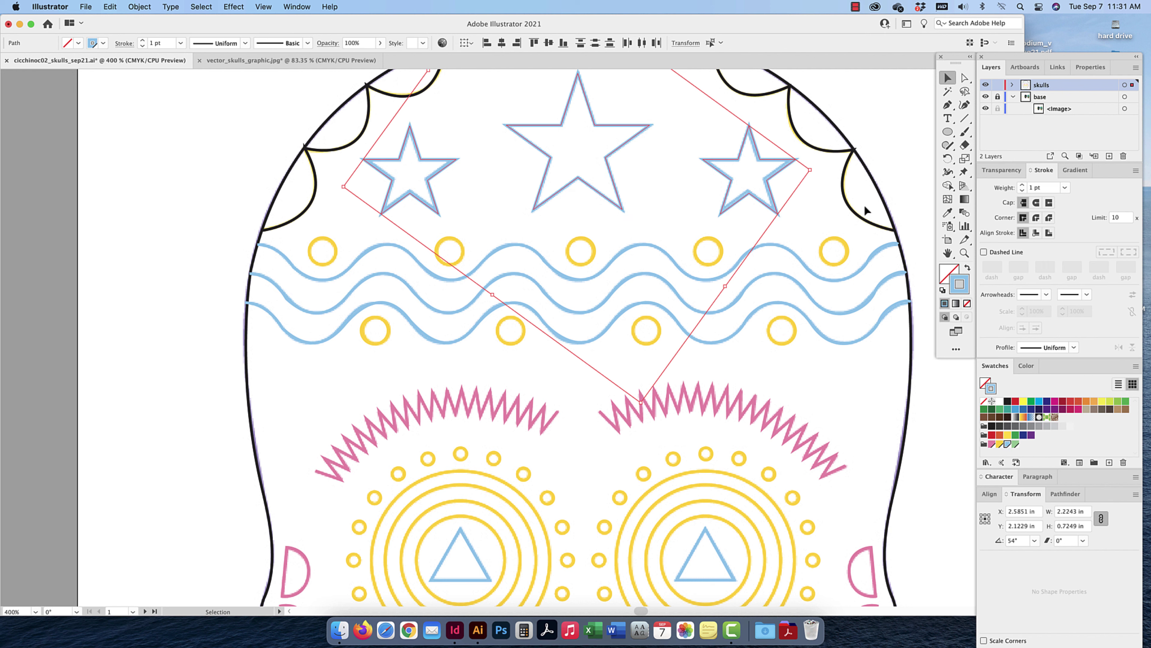
pyautogui.click(842, 181)
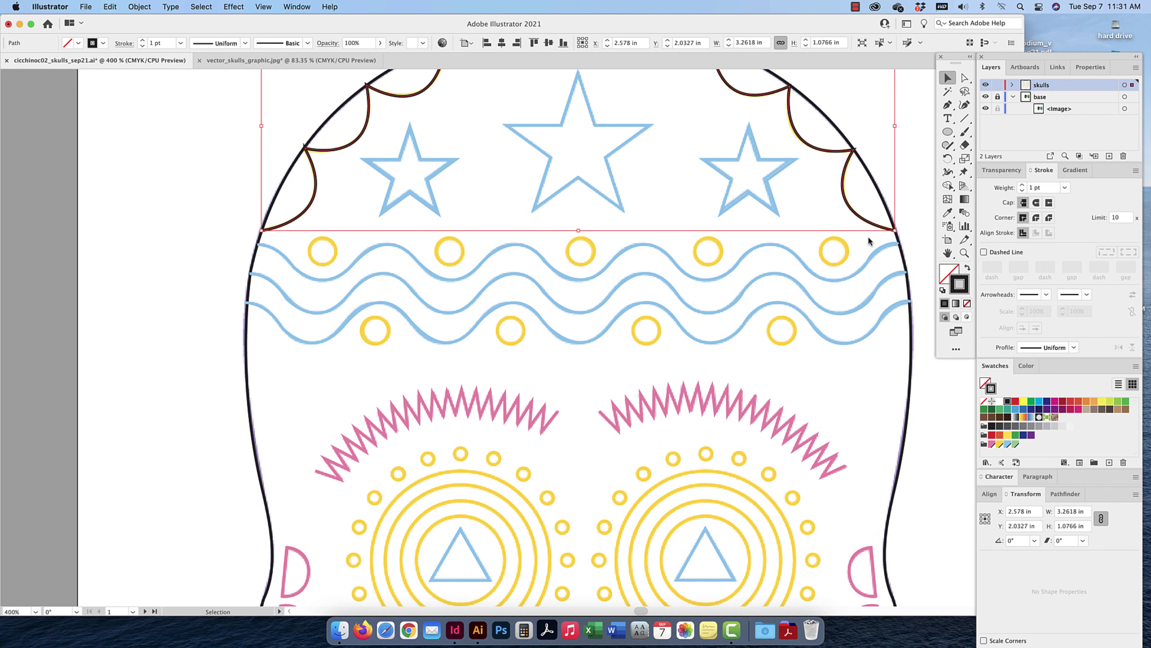
pyautogui.click(999, 444)
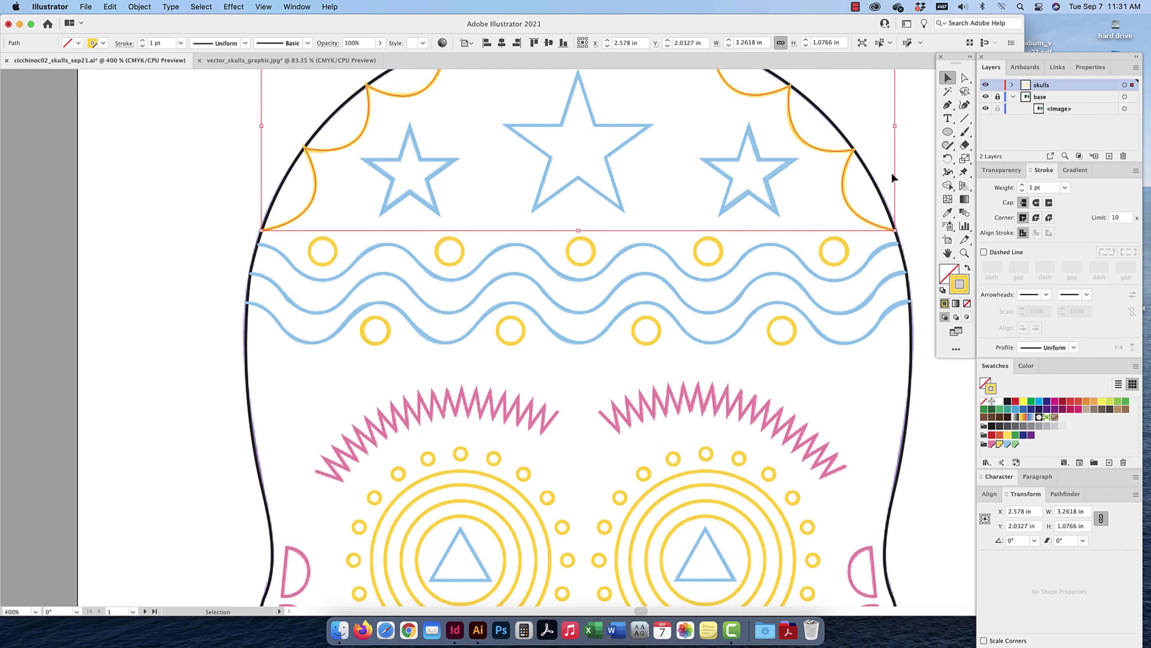
pyautogui.click(853, 76)
# Examine the whole recolored skull with the base layer hidden and shown to check for strokes still uncolored
pyautogui.scroll(3, 449, 164)
pyautogui.hscroll(-2, 450, 164)
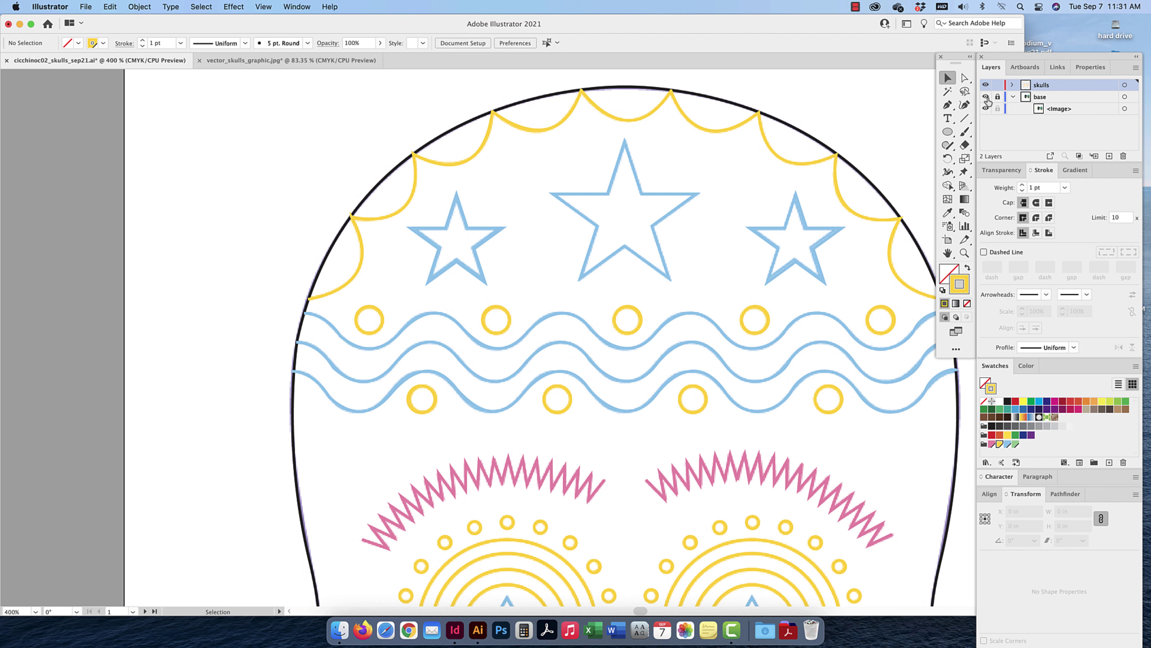
pyautogui.press('super+minus')
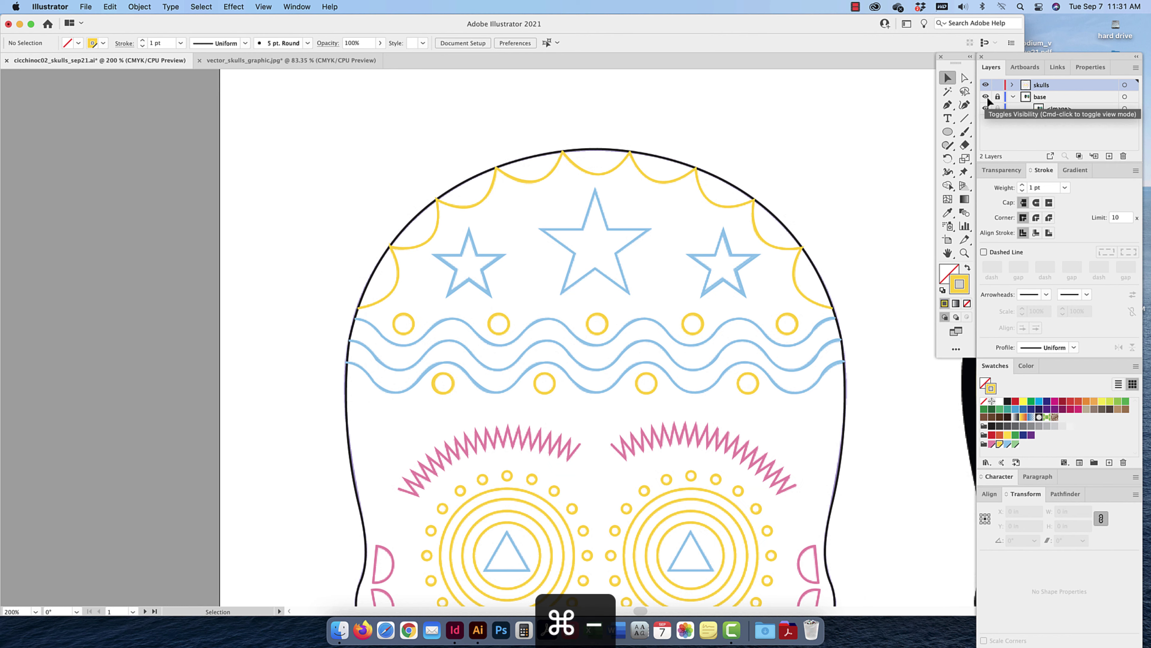
pyautogui.keyDown('super'); pyautogui.click(986, 96); pyautogui.keyUp('super')
pyautogui.scroll(-2, 681, 195)
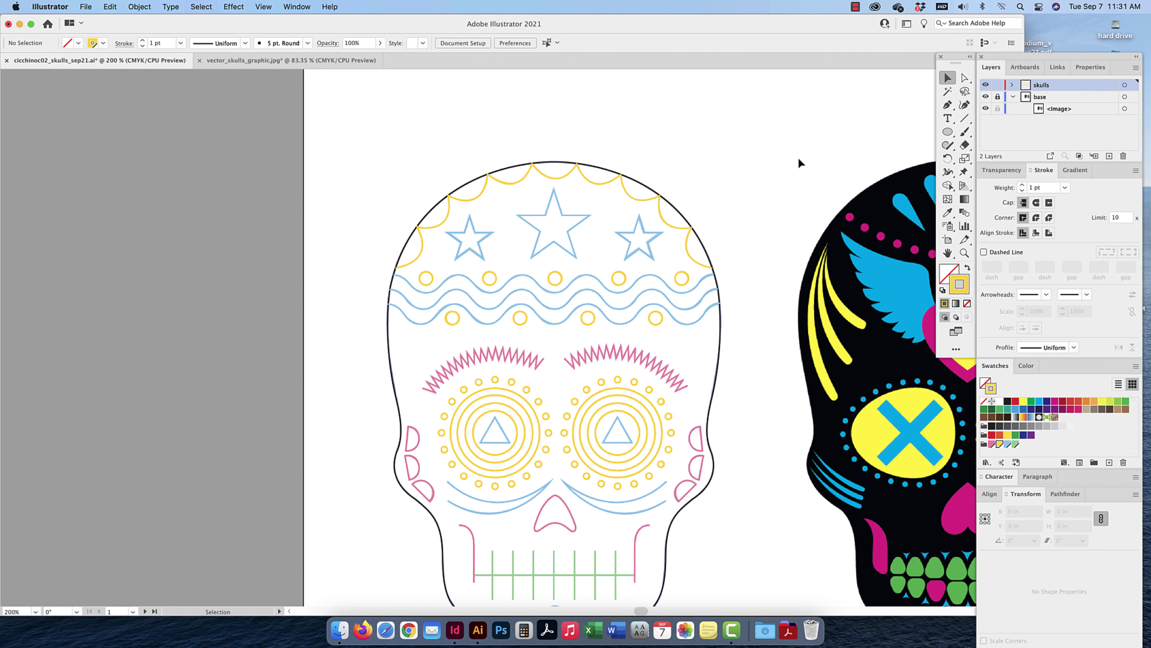
pyautogui.click(986, 98)
pyautogui.scroll(-3, 799, 259)
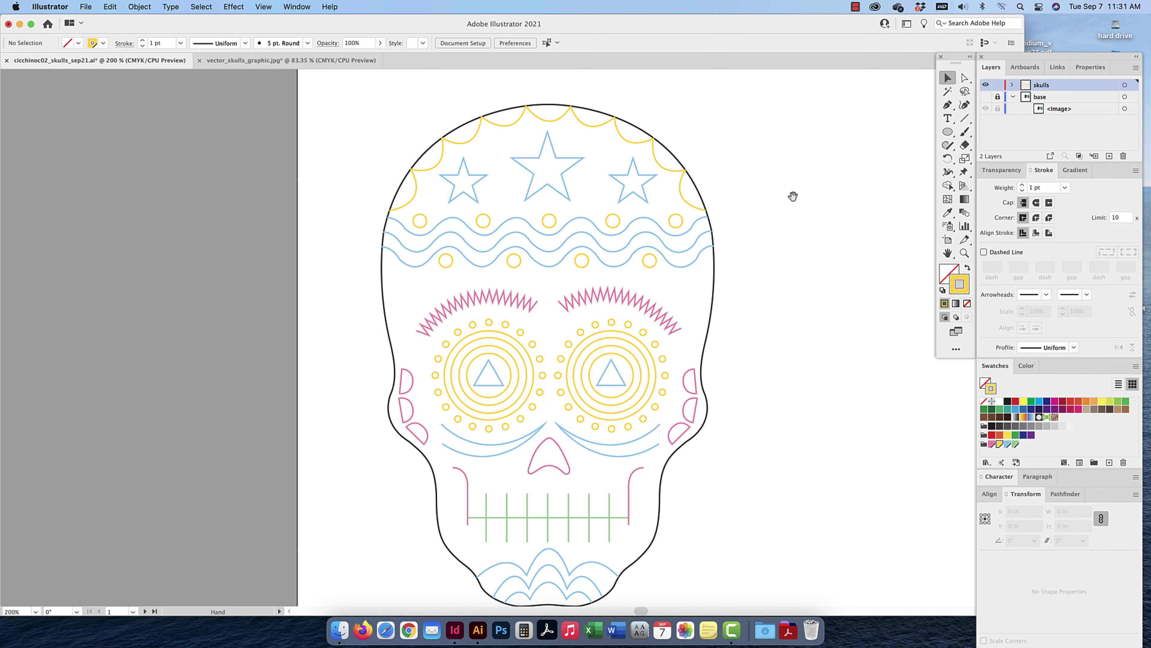
pyautogui.click(985, 98)
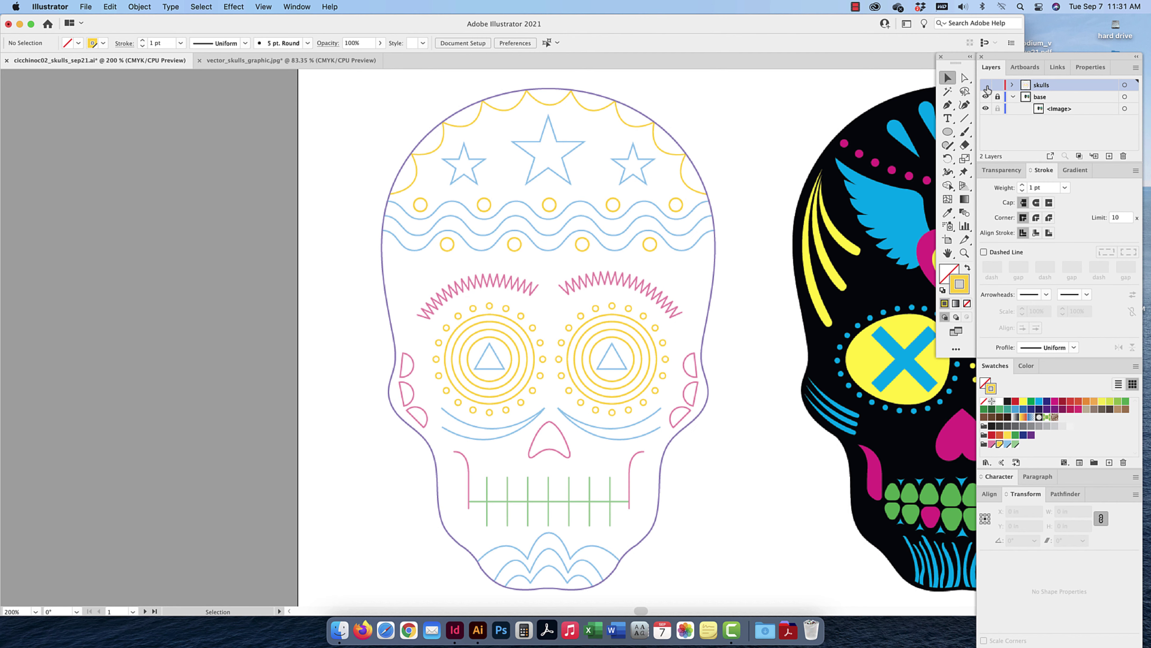
# Hide the skulls layer, unlock the base layer and activate its image
pyautogui.click(986, 85)
pyautogui.click(987, 87)
pyautogui.click(948, 79)
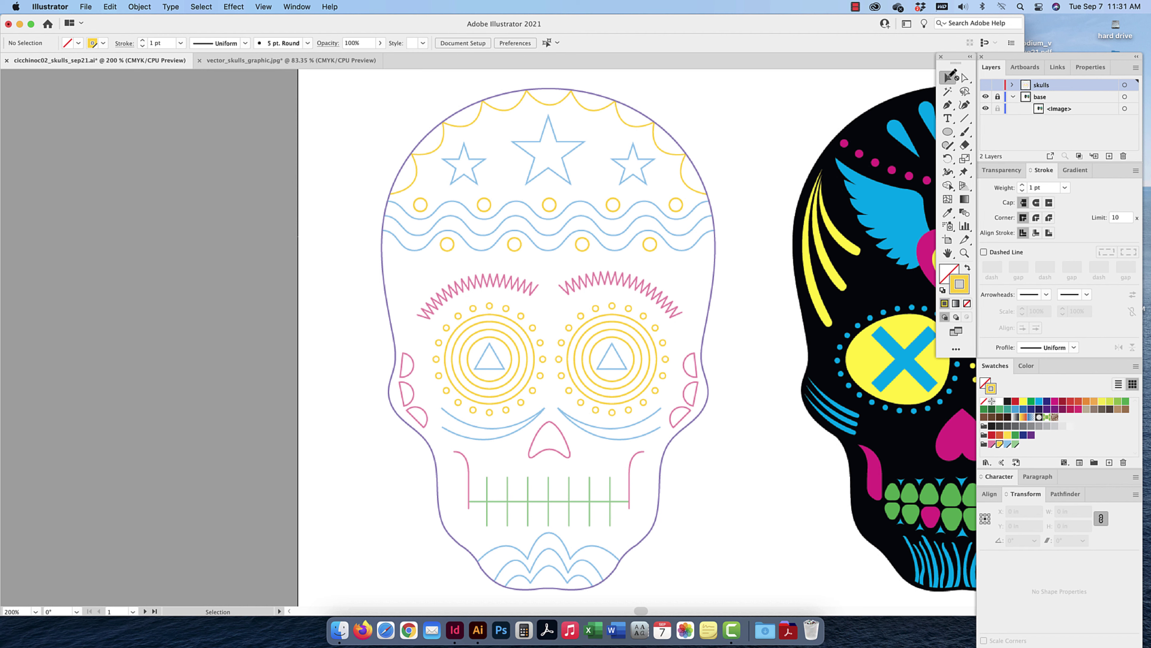
pyautogui.click(998, 97)
pyautogui.click(1071, 109)
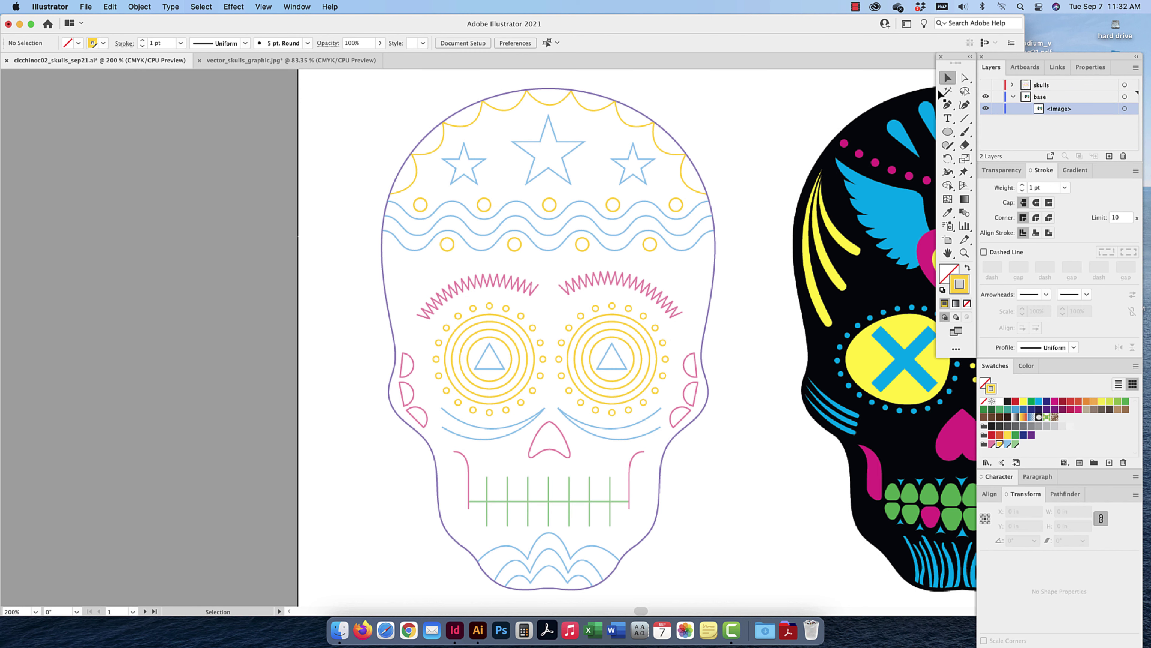
# Sample the purple of the template's skull outline and save it as a global process swatch in the skull1 group
pyautogui.press('super+equal')
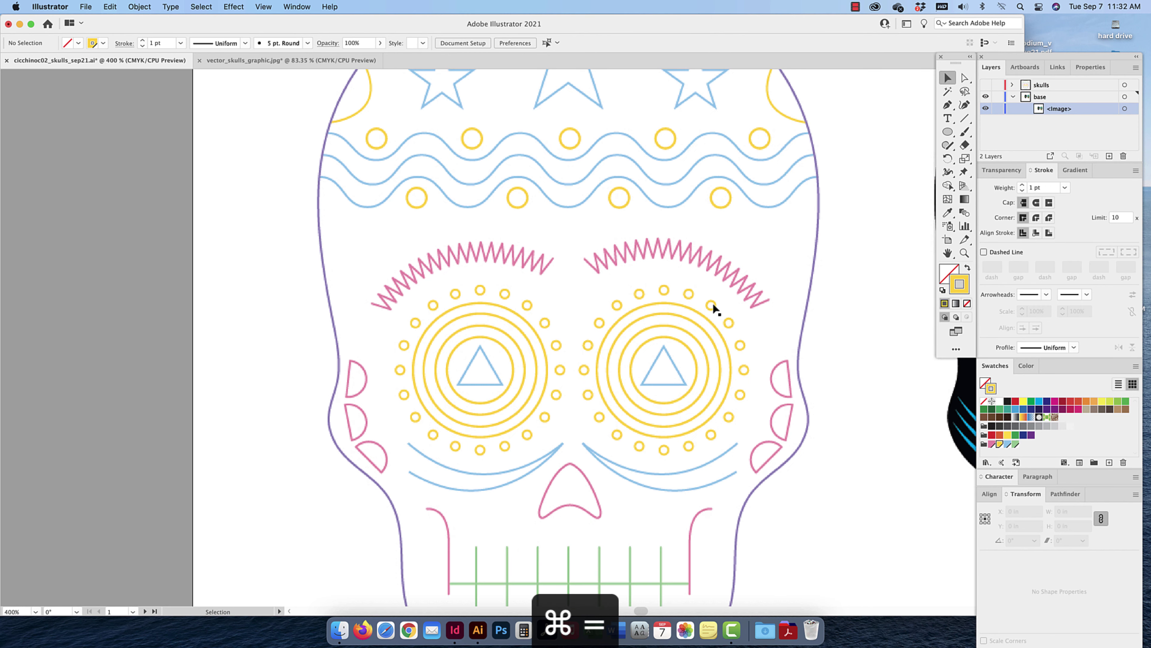
pyautogui.press('super+equal')
pyautogui.press('super+equal')
pyautogui.moveTo(843, 316); pyautogui.dragTo(511, 311)
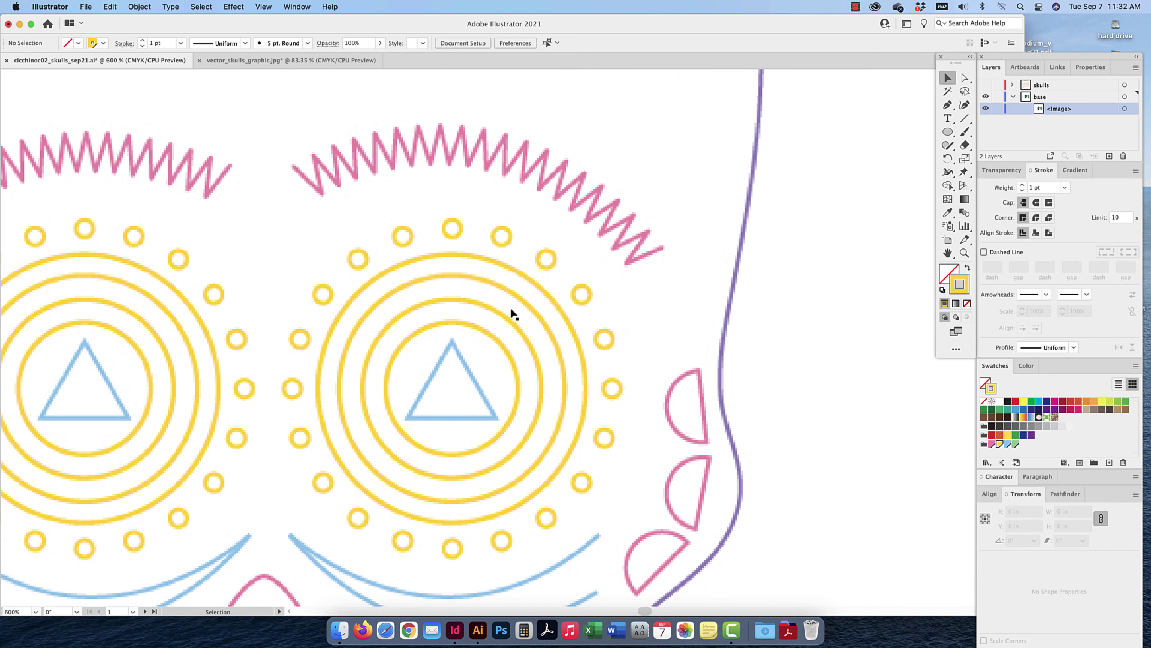
pyautogui.click(948, 212)
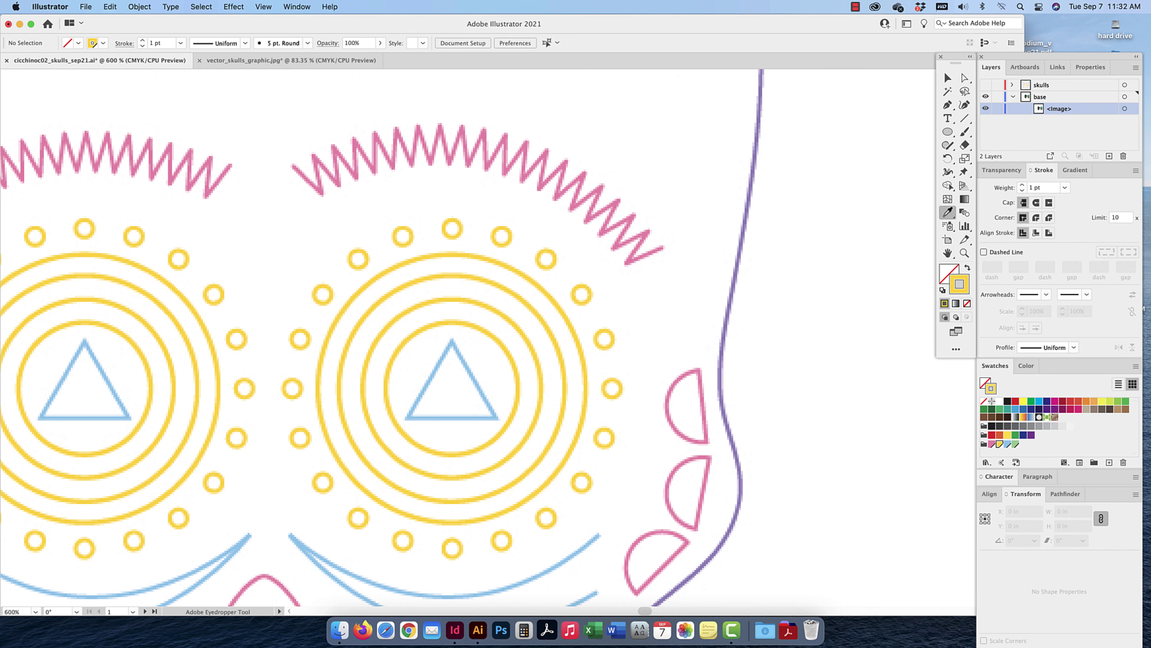
pyautogui.click(736, 273)
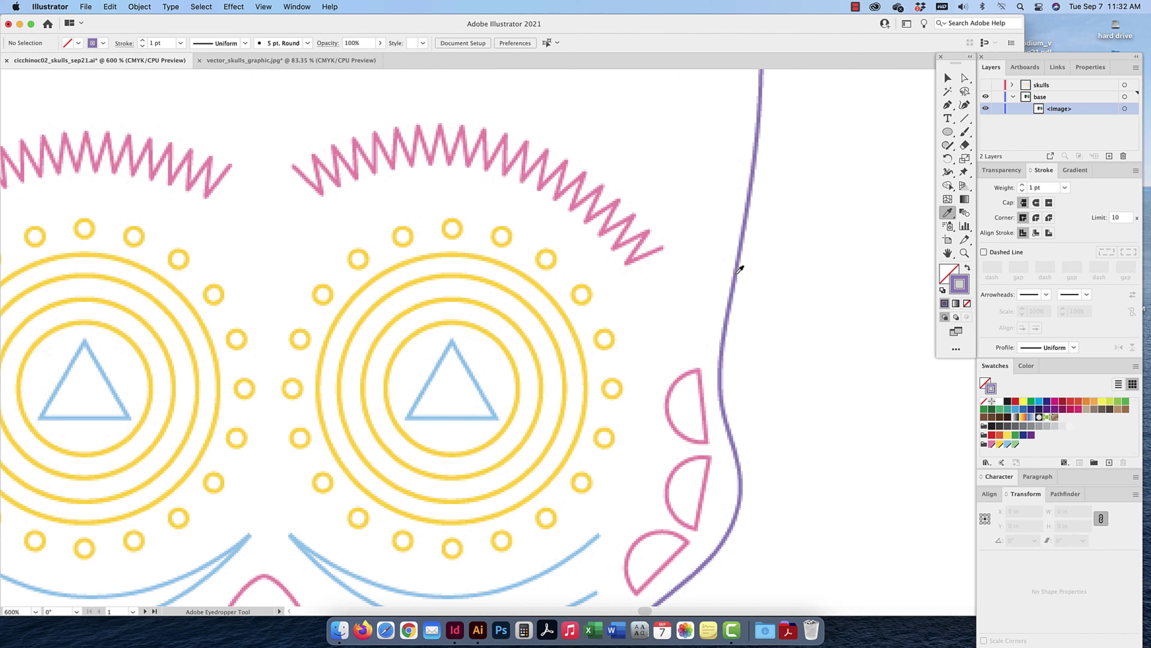
pyautogui.click(1107, 463)
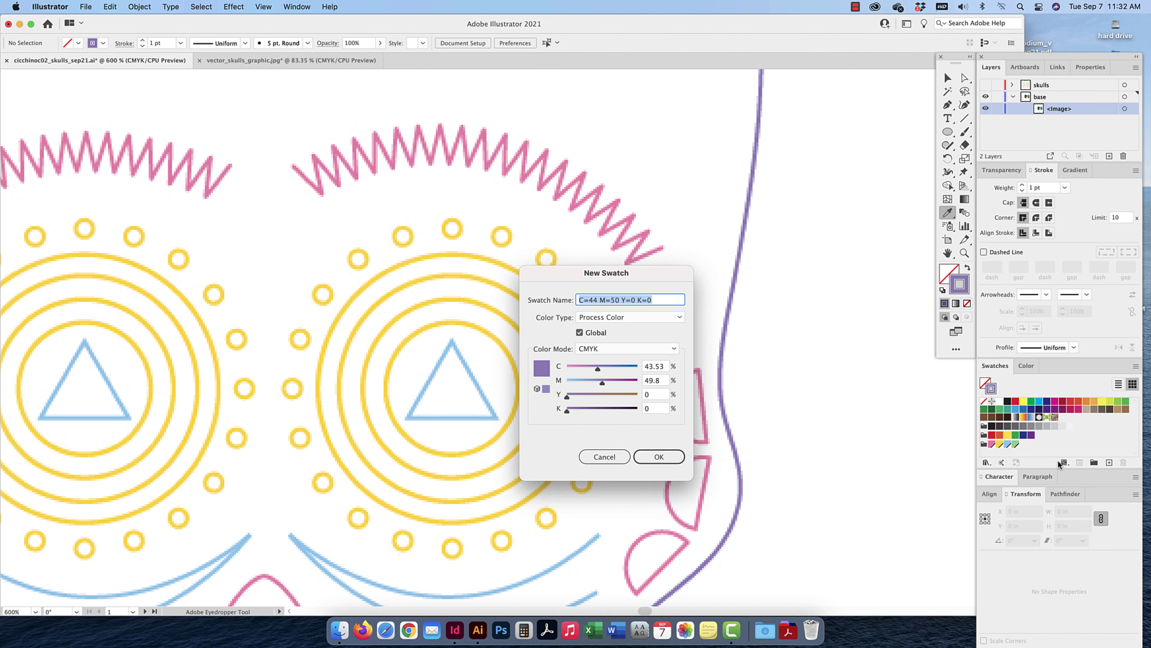
pyautogui.click(661, 456)
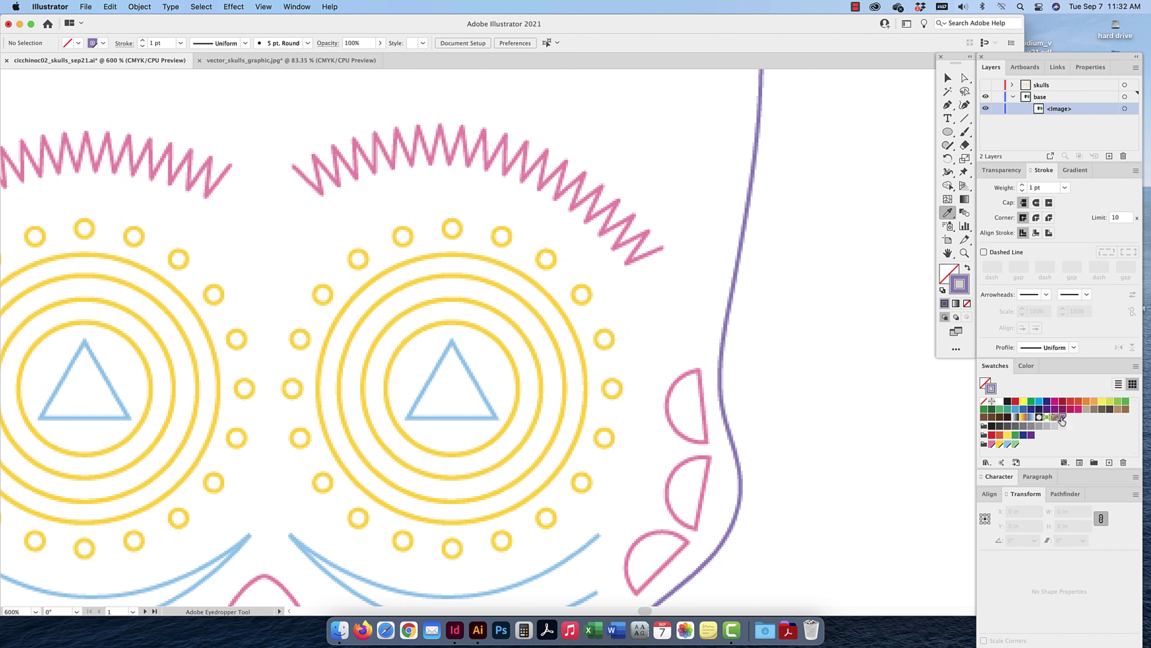
pyautogui.moveTo(1062, 417); pyautogui.dragTo(1023, 445)
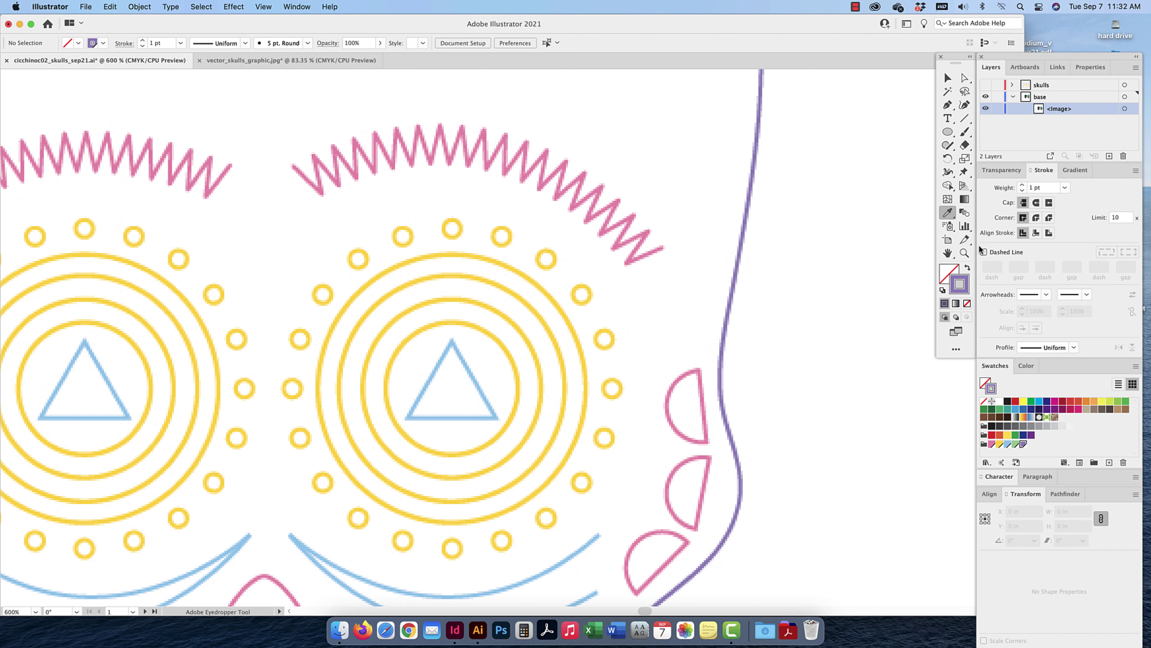
# Show the skulls layer, lock the base layer, and color the traced skull outline with the purple skull1 swatch
pyautogui.click(947, 78)
pyautogui.click(852, 136)
pyautogui.click(986, 85)
pyautogui.click(998, 97)
pyautogui.moveTo(777, 137); pyautogui.dragTo(753, 152)
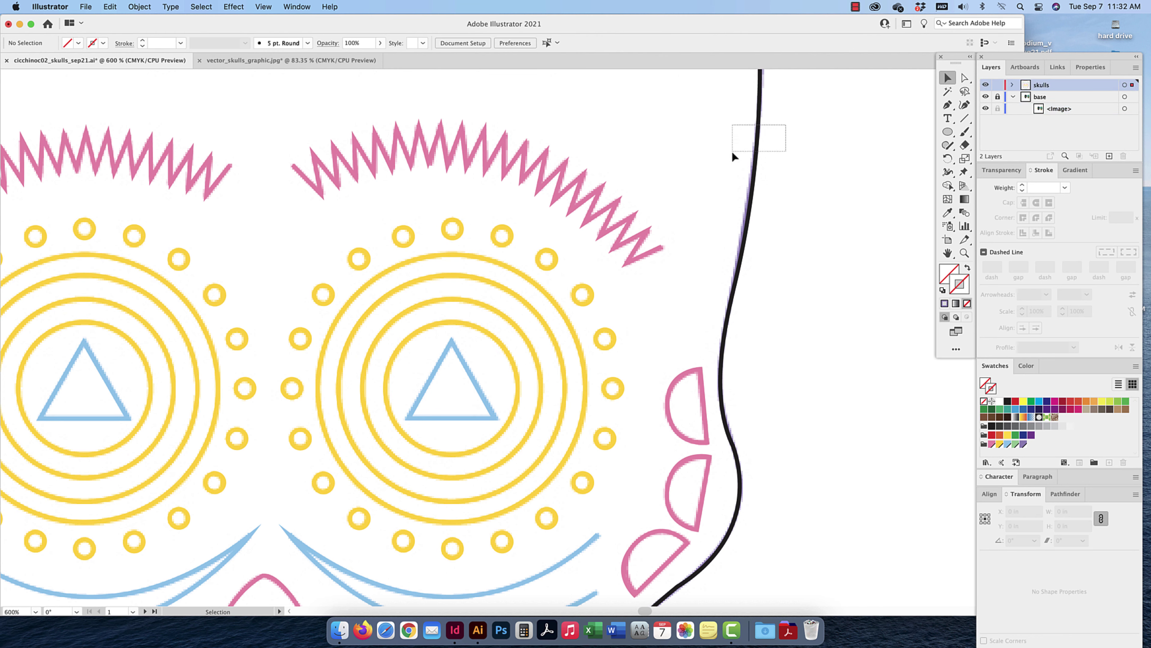
pyautogui.click(1022, 445)
pyautogui.click(814, 367)
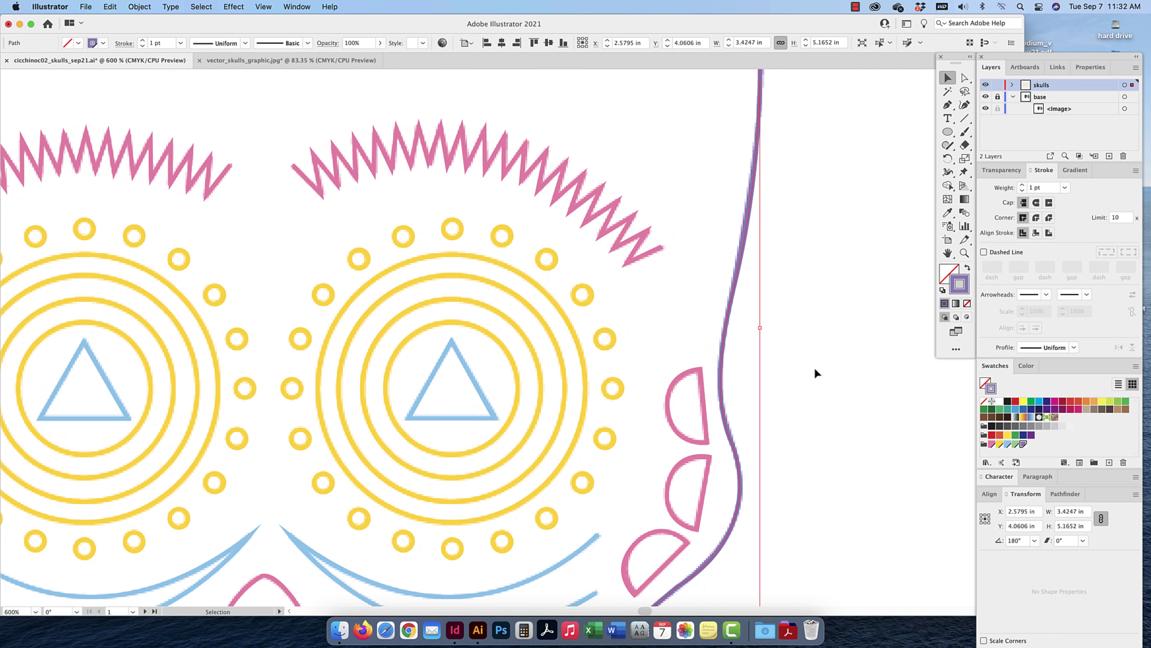
pyautogui.press('super+minus')
pyautogui.moveTo(733, 218); pyautogui.dragTo(788, 367)
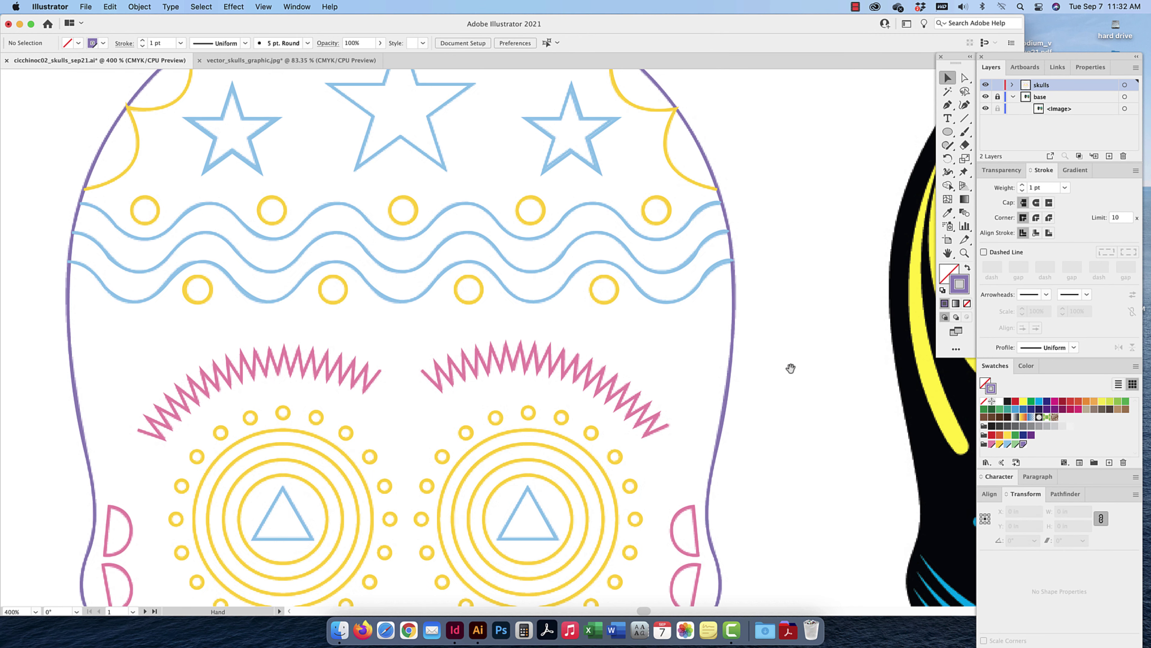
# Draw a test circle about 0.65 in wide beside the artboard with a purple fill and no stroke, offset toward the skull
pyautogui.press('super+minus')
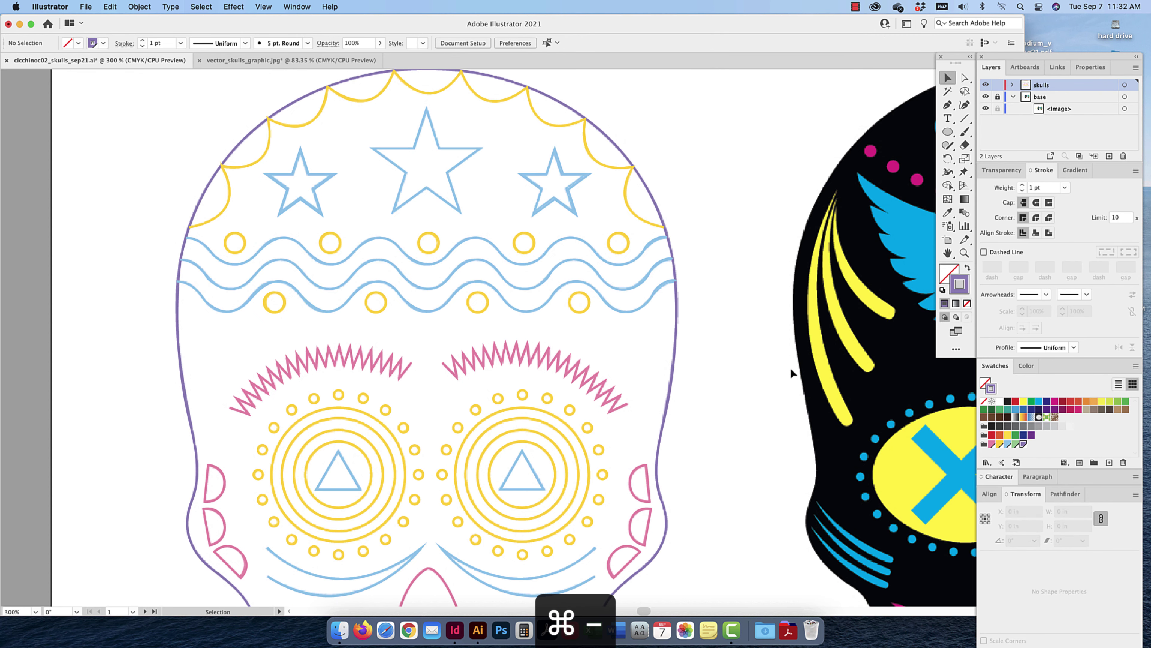
pyautogui.press('c')
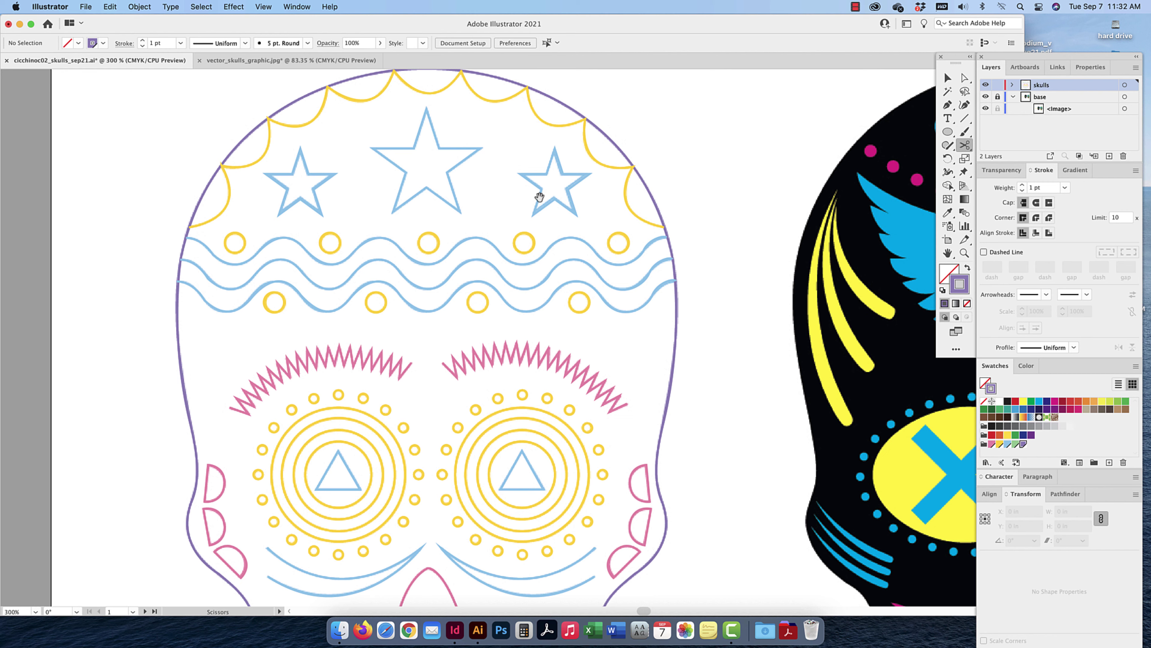
pyautogui.click(947, 78)
pyautogui.hscroll(-10, 342, 249)
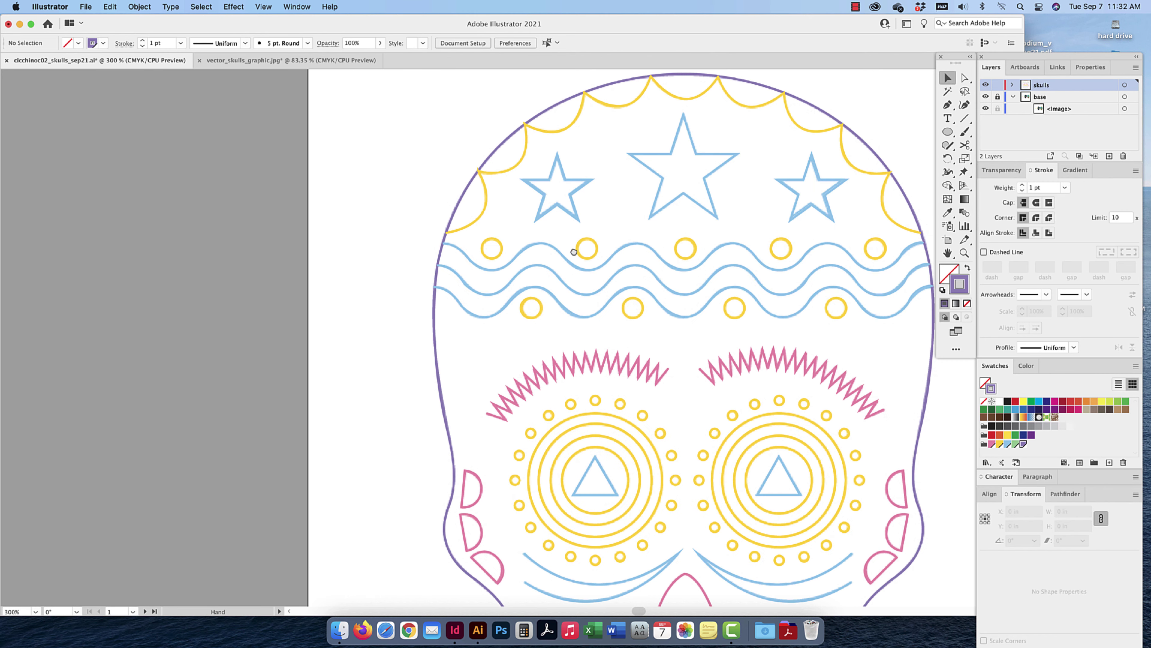
pyautogui.press('l')
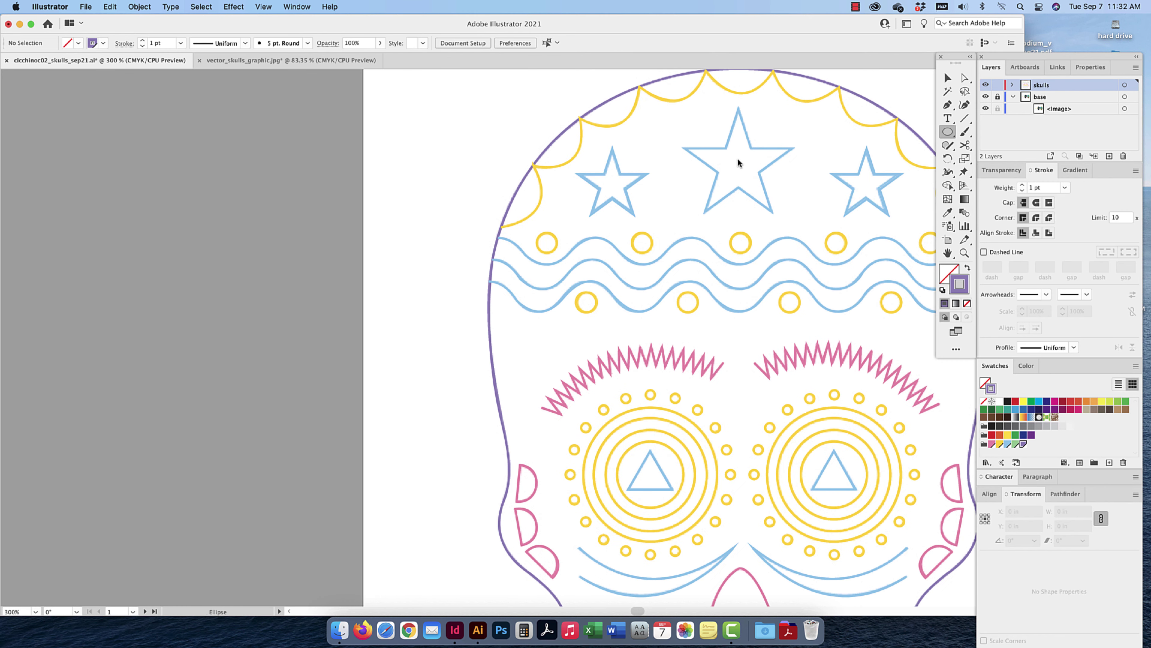
pyautogui.moveTo(187, 232); pyautogui.dragTo(281, 314)
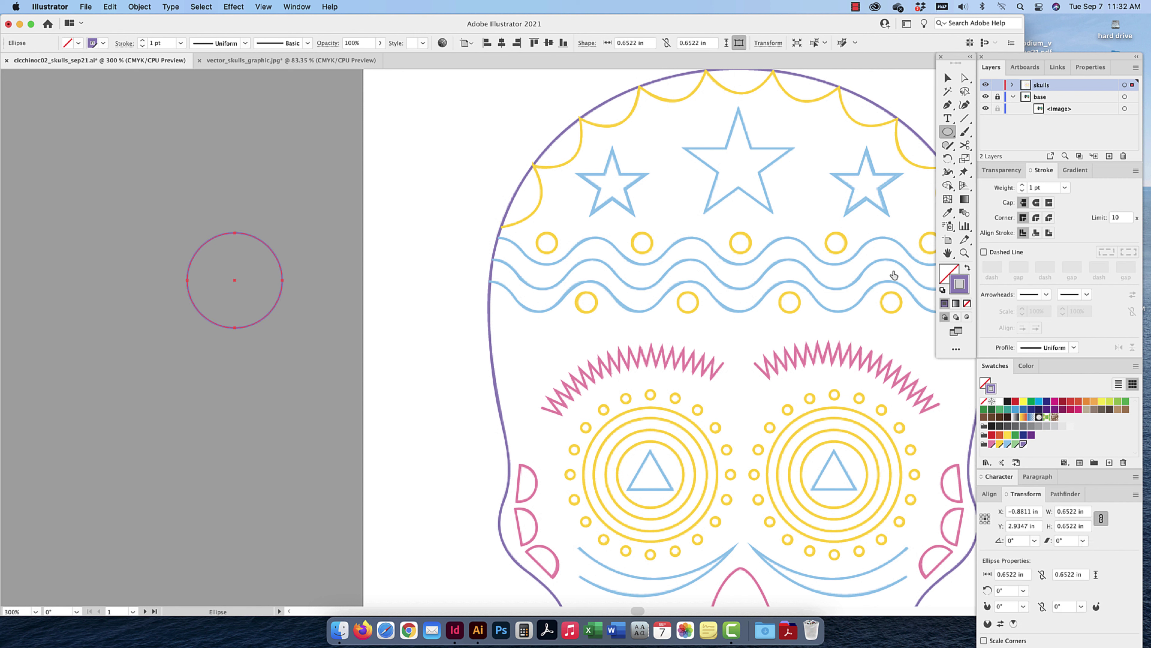
pyautogui.click(967, 268)
pyautogui.press('v')
pyautogui.moveTo(284, 282); pyautogui.dragTo(340, 321)
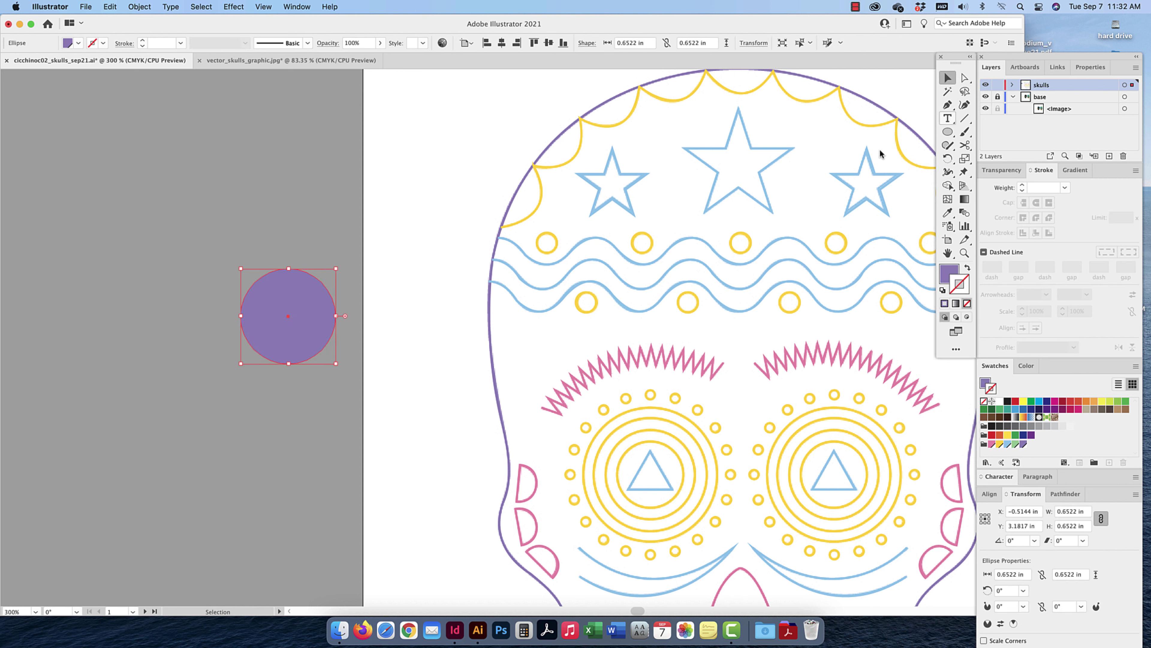
# Add a green stroke to the test circle, draw four overlapping ellipses using swapped fill and stroke colors, and delete all the test shapes
pyautogui.click(950, 134)
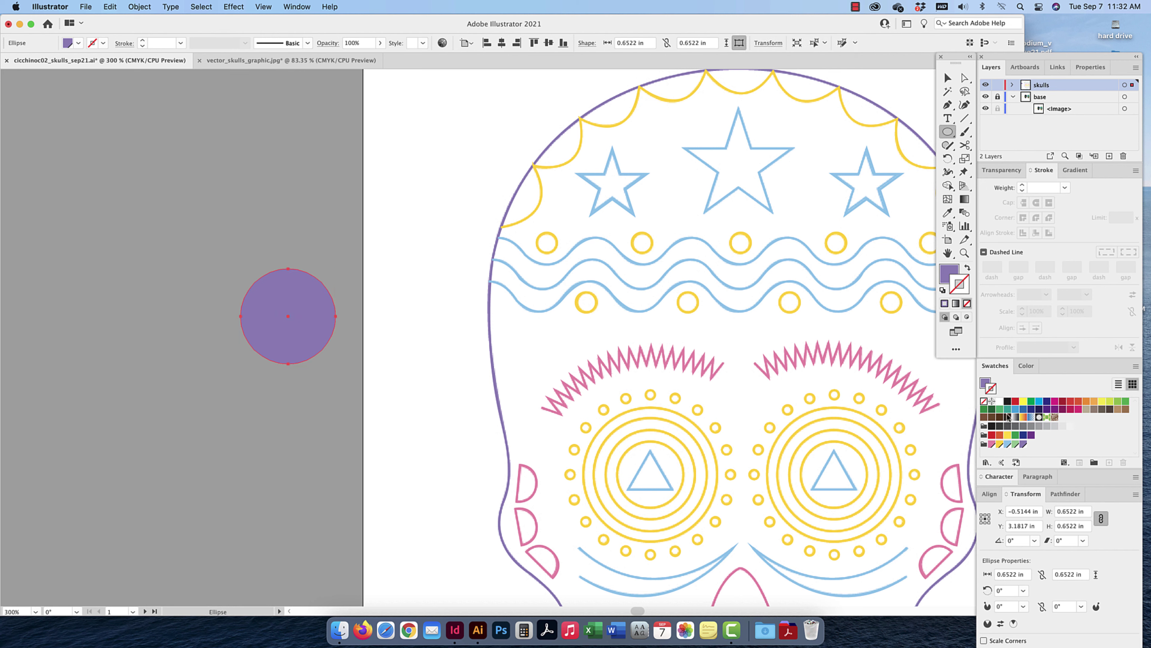
pyautogui.click(1015, 444)
pyautogui.moveTo(301, 288); pyautogui.dragTo(352, 225)
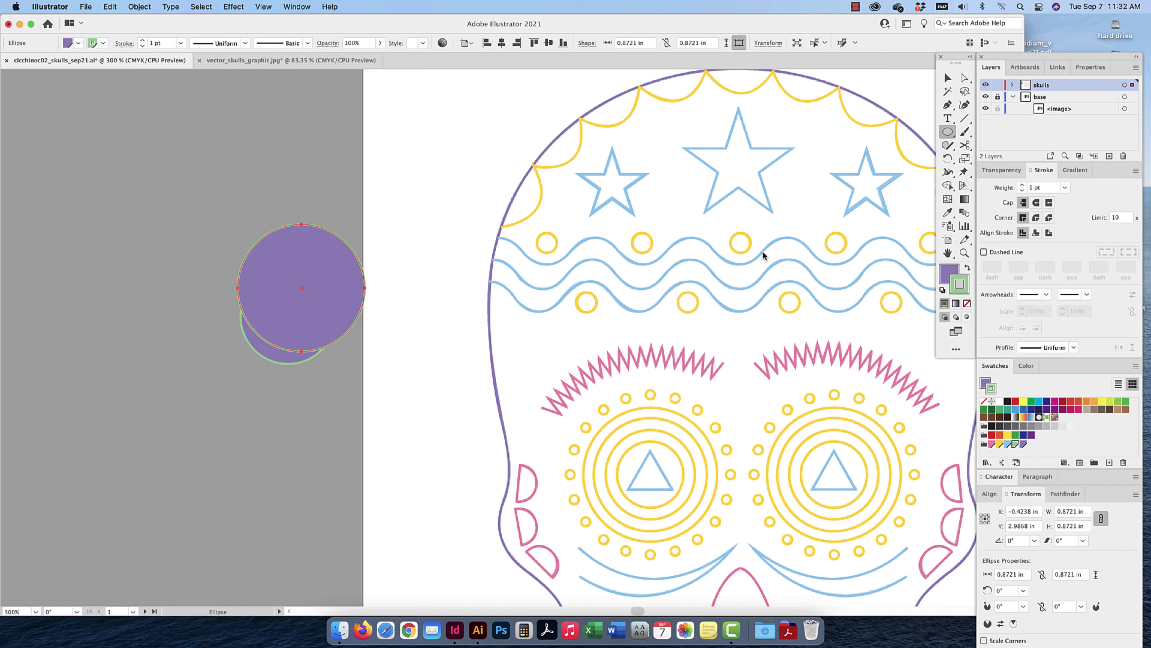
pyautogui.click(967, 267)
pyautogui.moveTo(323, 204); pyautogui.dragTo(399, 289)
pyautogui.moveTo(300, 176); pyautogui.dragTo(357, 262)
pyautogui.moveTo(208, 186); pyautogui.dragTo(362, 259)
pyautogui.click(946, 80)
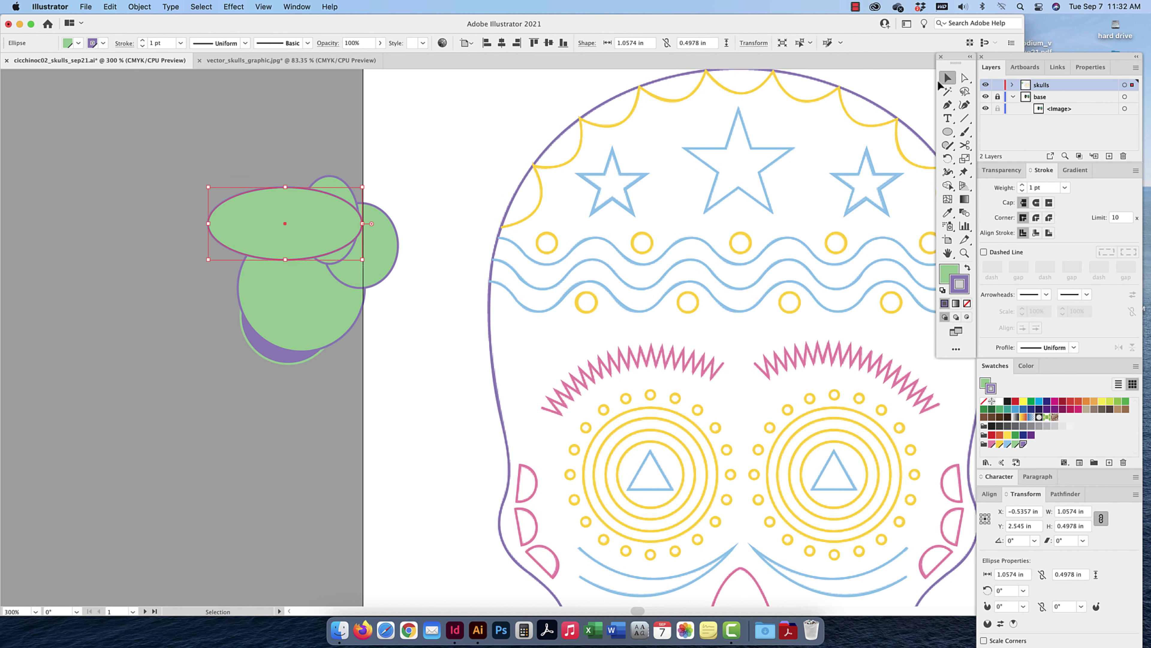
pyautogui.moveTo(385, 153); pyautogui.dragTo(233, 367)
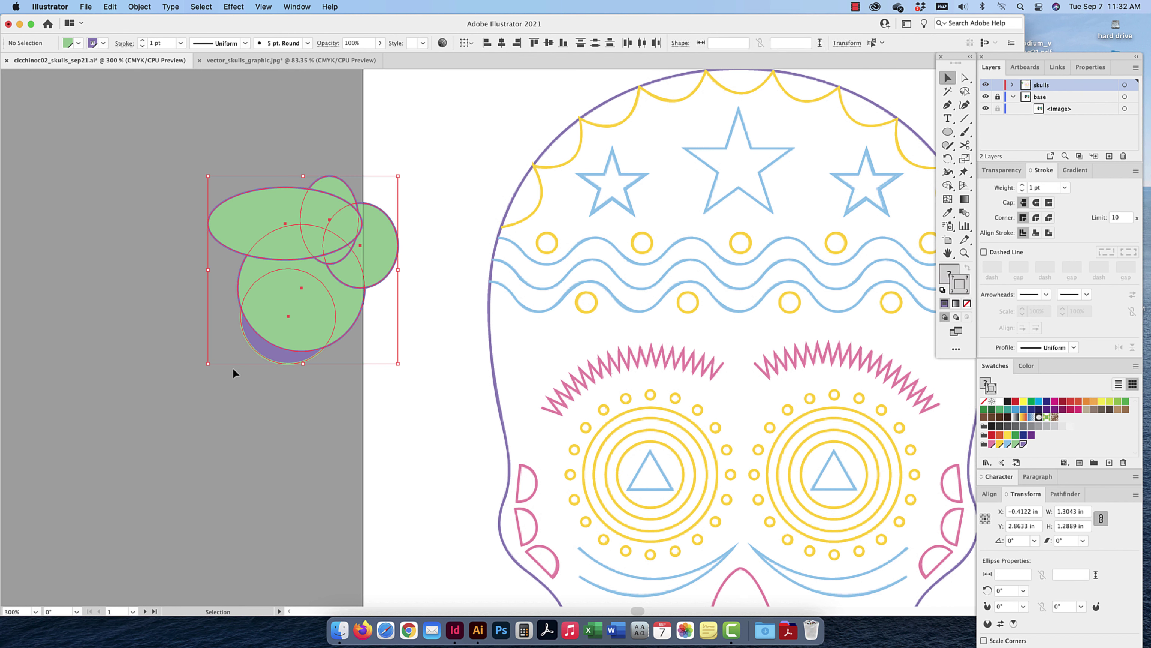
pyautogui.press('Delete')
# Check where the decorative strokes meet the skull outline and hide the base layer to see the wave ends clearly
pyautogui.click(490, 337)
pyautogui.moveTo(522, 345); pyautogui.dragTo(297, 305)
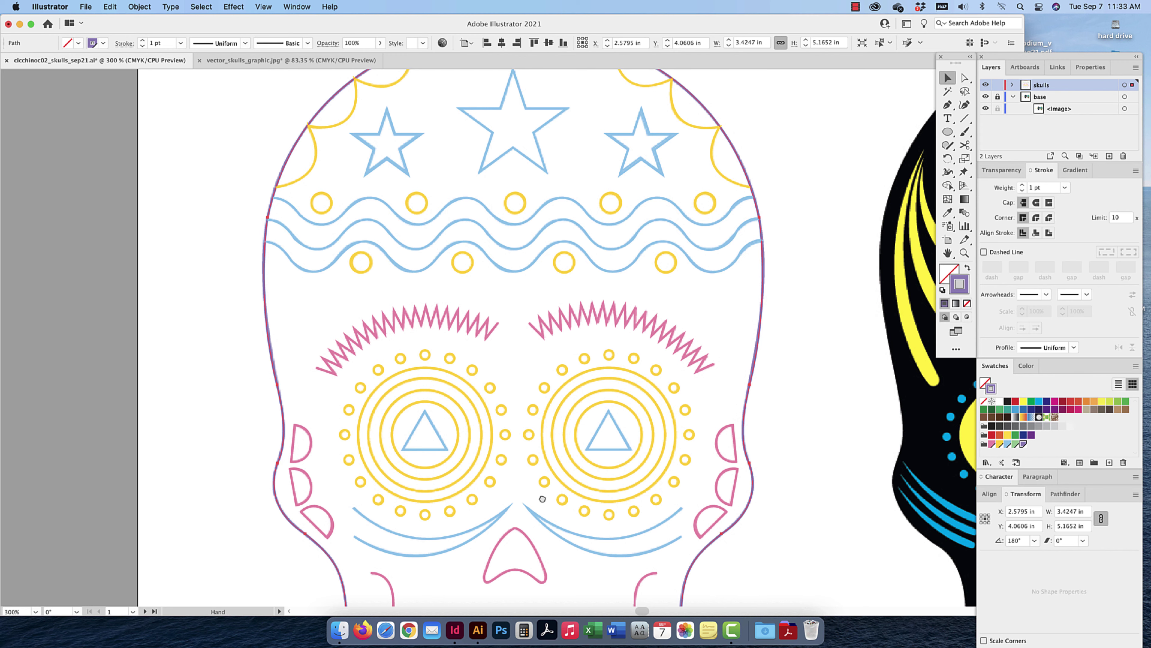
pyautogui.moveTo(544, 501); pyautogui.dragTo(525, 383)
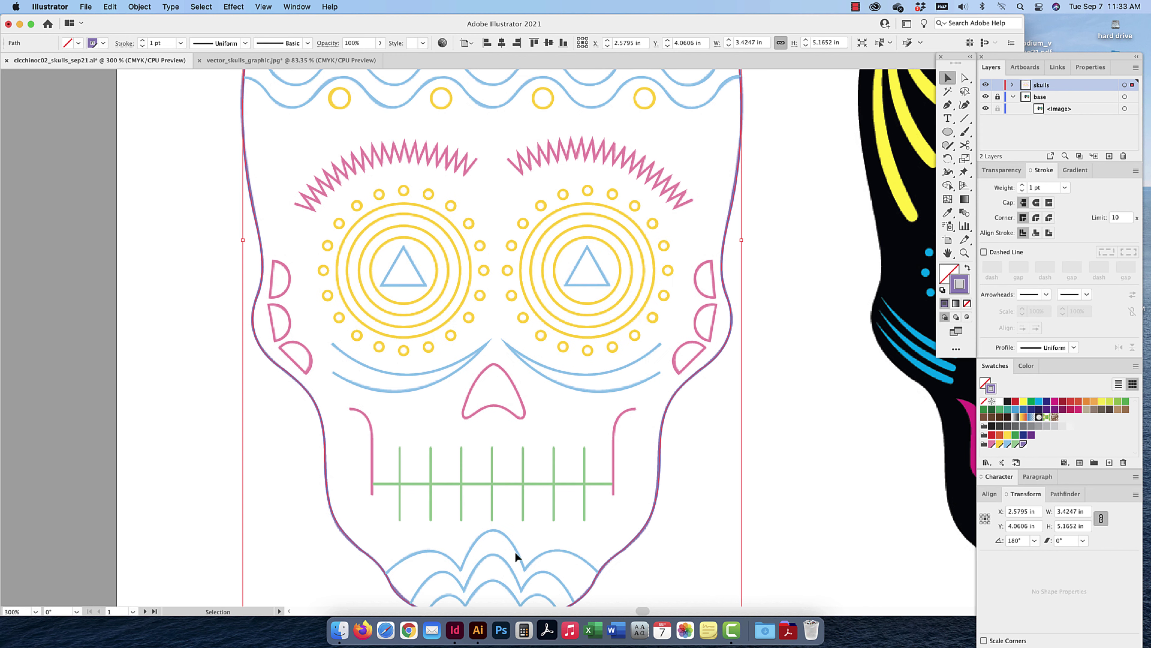
pyautogui.click(509, 558)
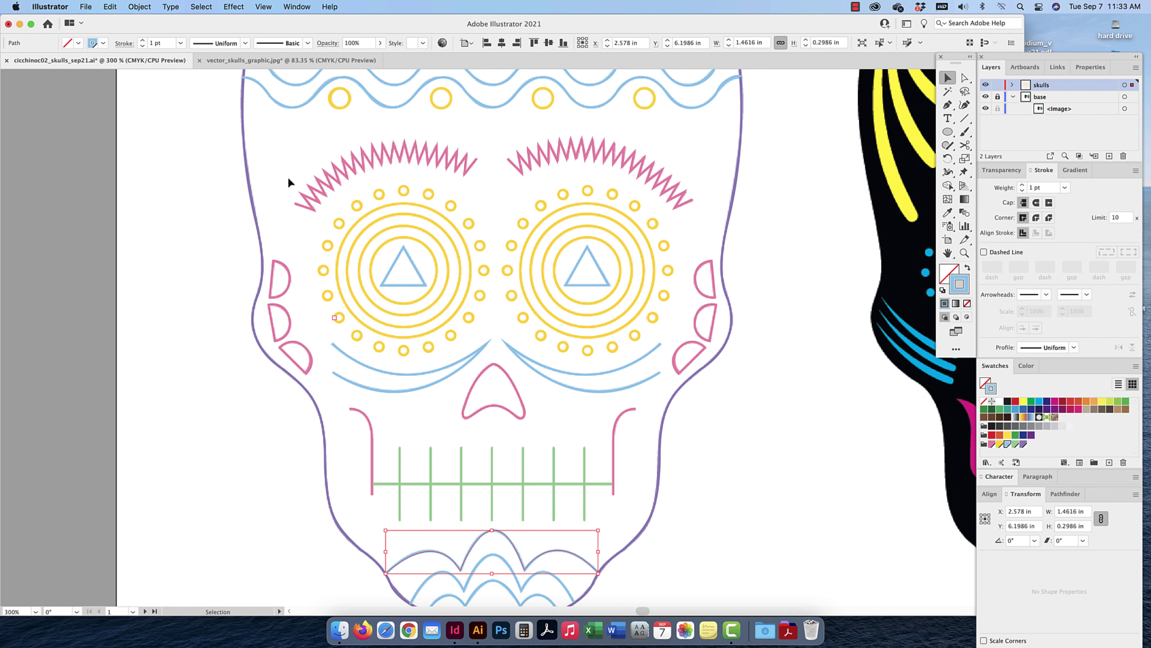
pyautogui.scroll(5, 365, 283)
pyautogui.hscroll(-3, 365, 283)
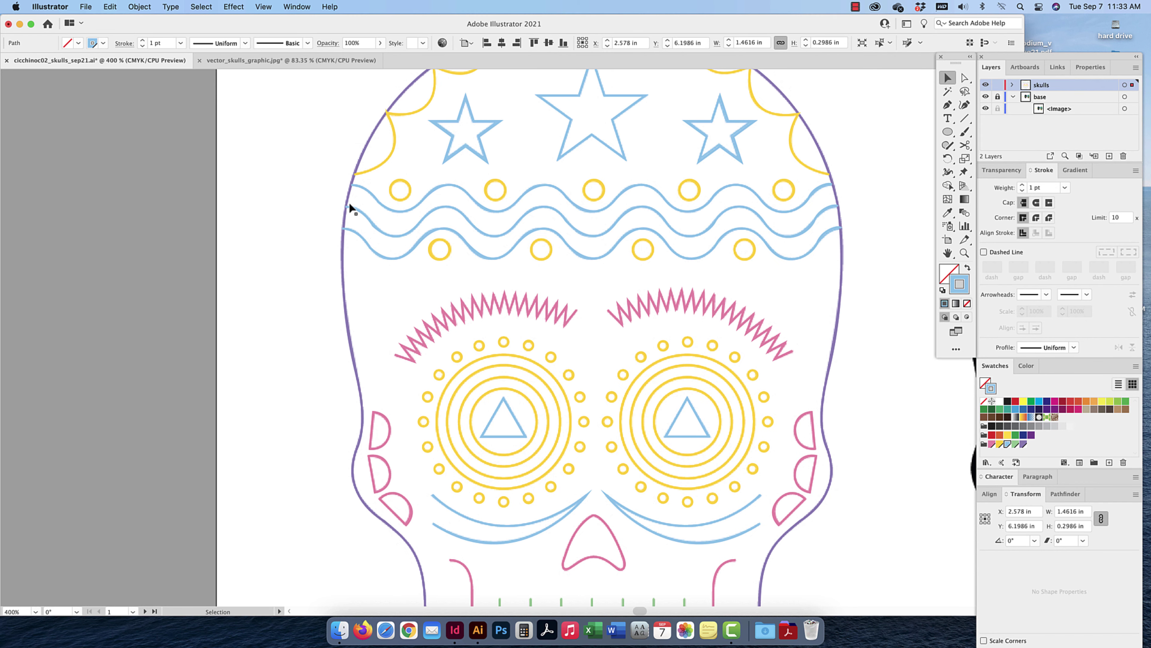
pyautogui.scroll(3, 351, 208)
pyautogui.click(354, 209)
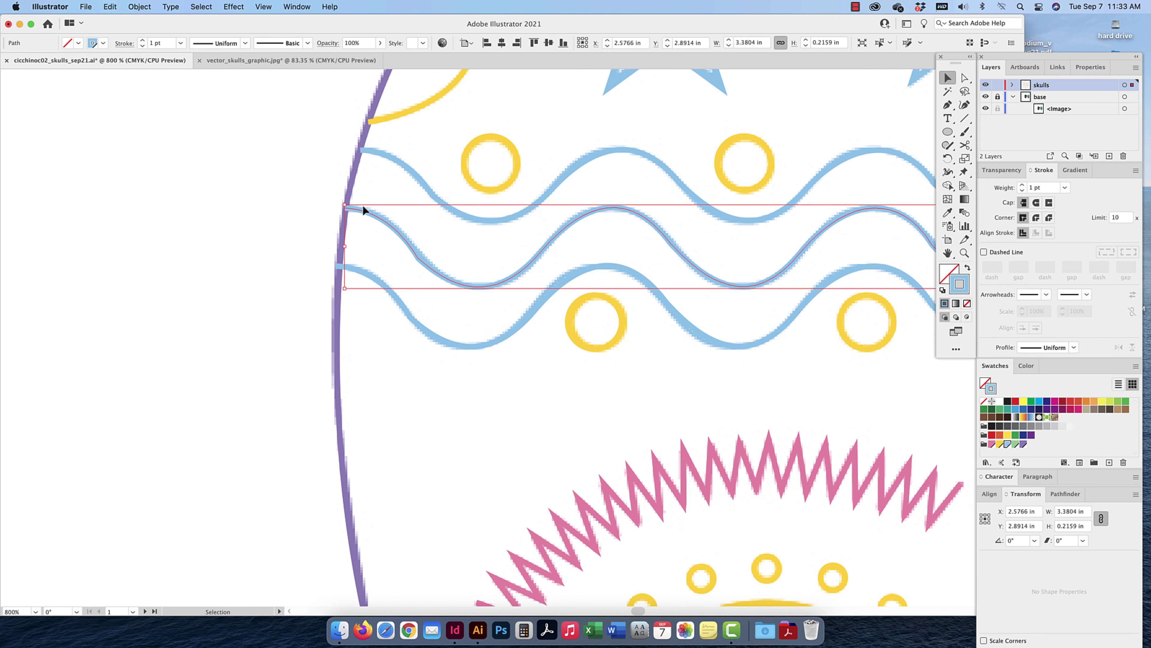
pyautogui.click(986, 96)
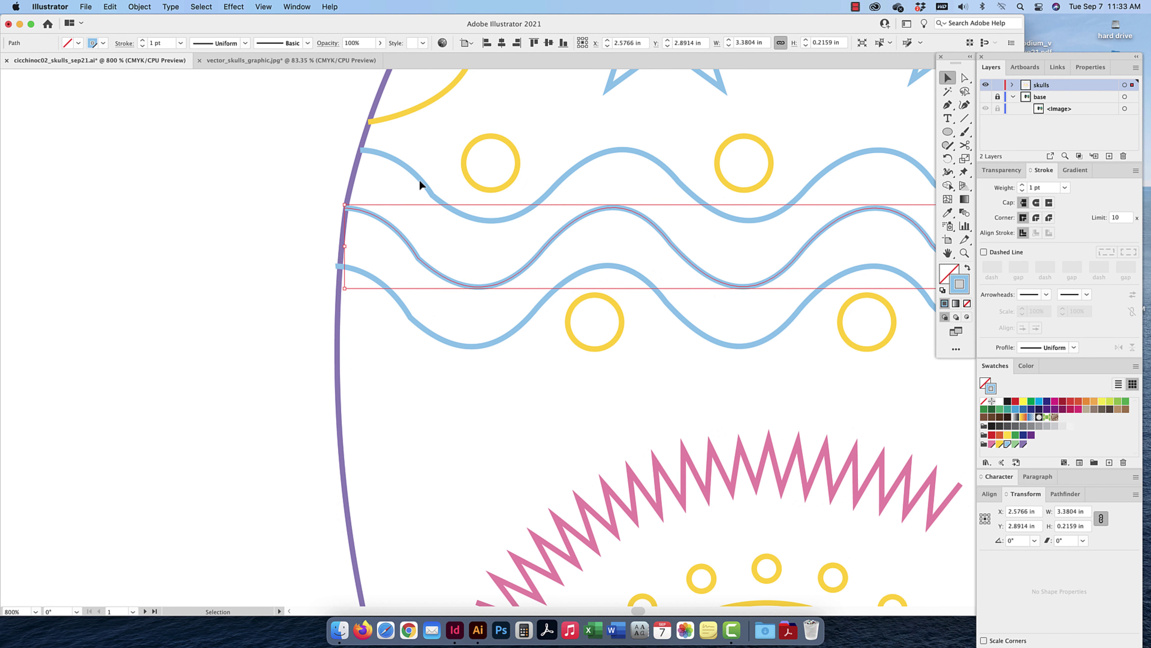
pyautogui.click(288, 201)
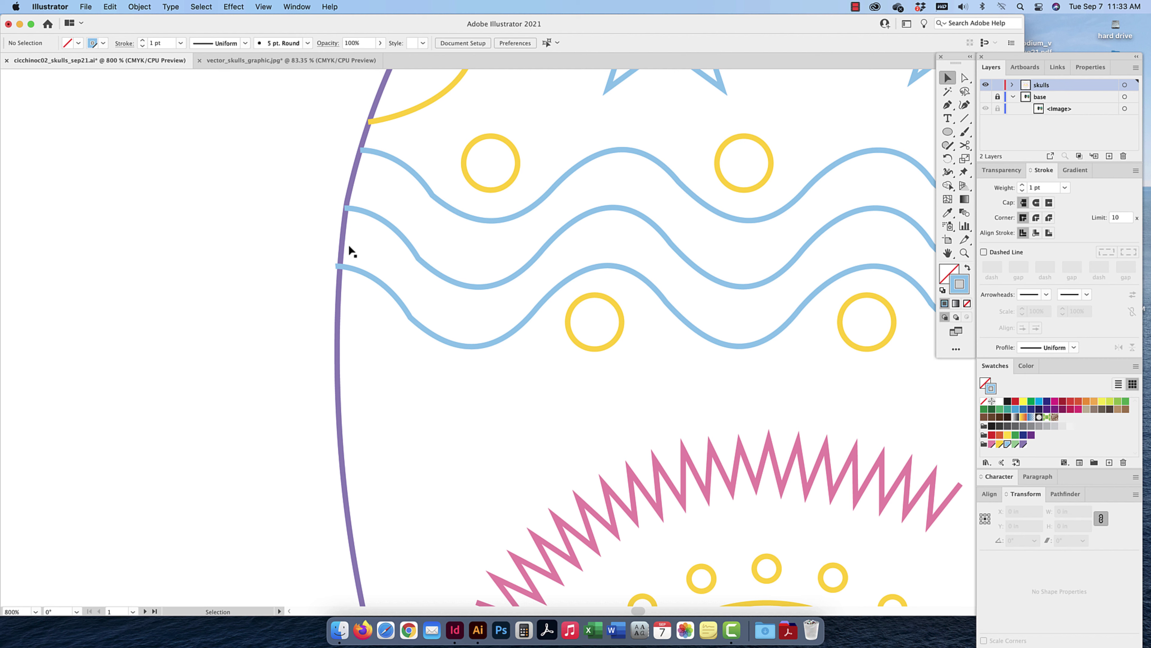
pyautogui.click(338, 367)
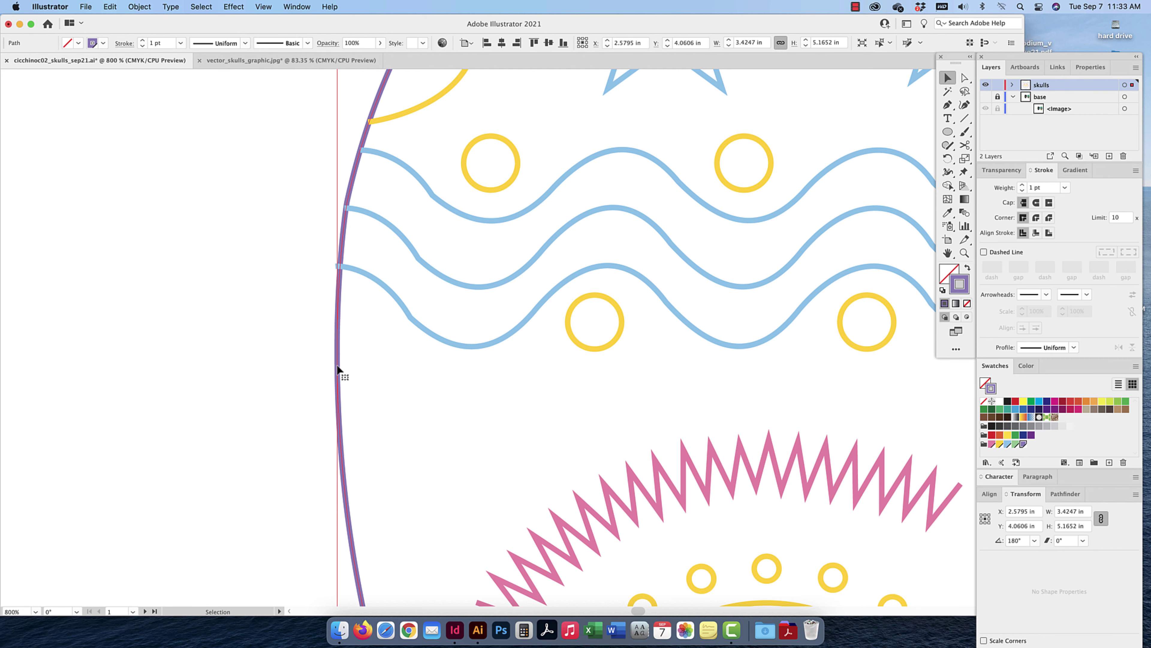
pyautogui.click(142, 8)
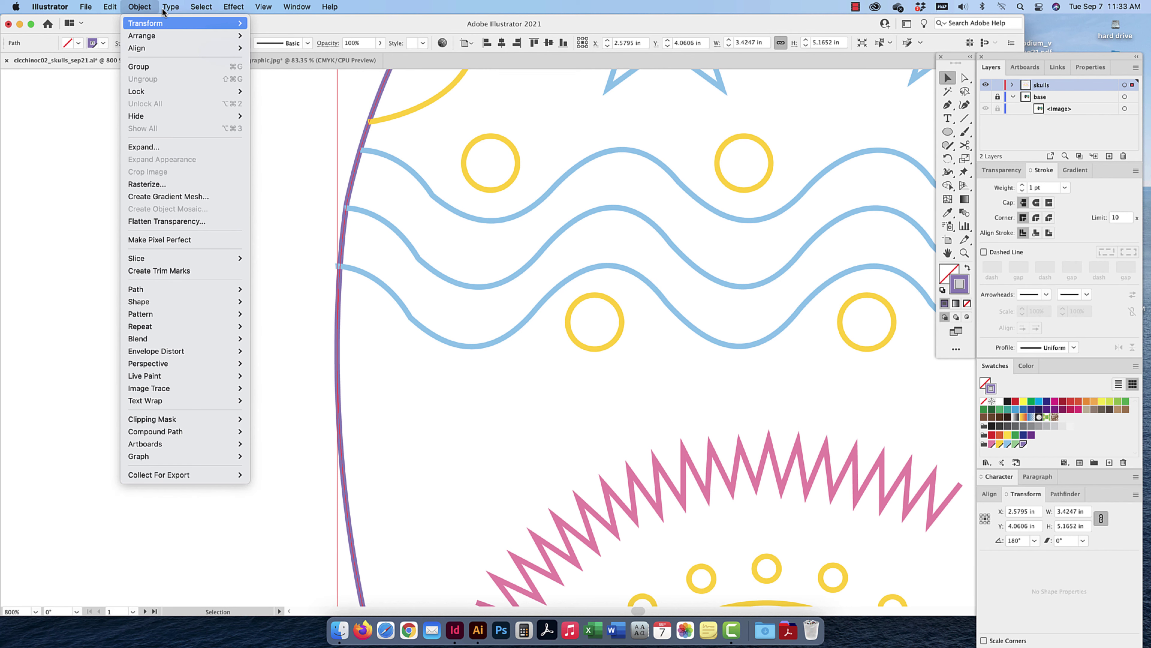
pyautogui.moveTo(226, 36)
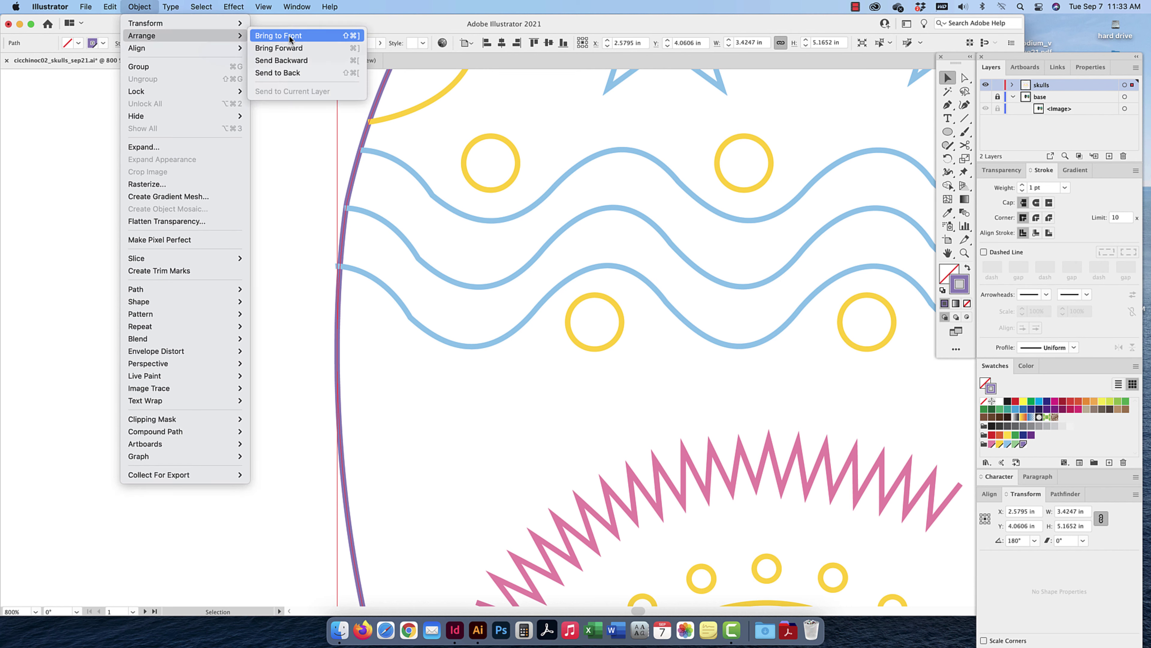
pyautogui.click(427, 170)
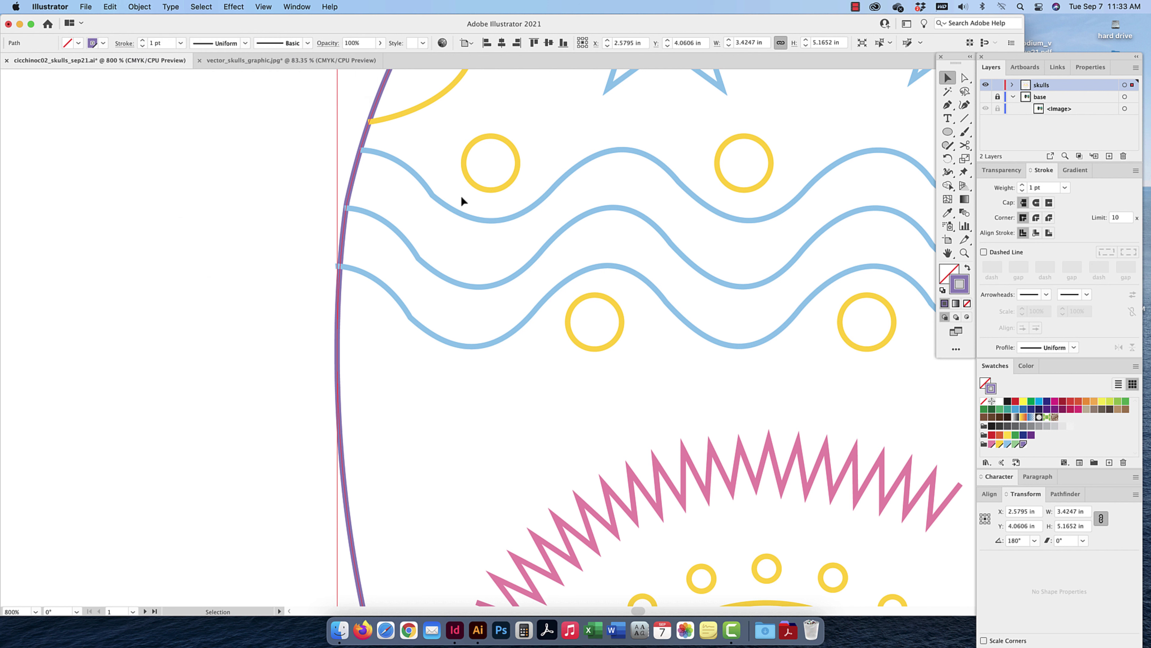
# Send the three blue forehead waves to the back, behind the purple skull outline
pyautogui.moveTo(460, 195); pyautogui.dragTo(506, 385)
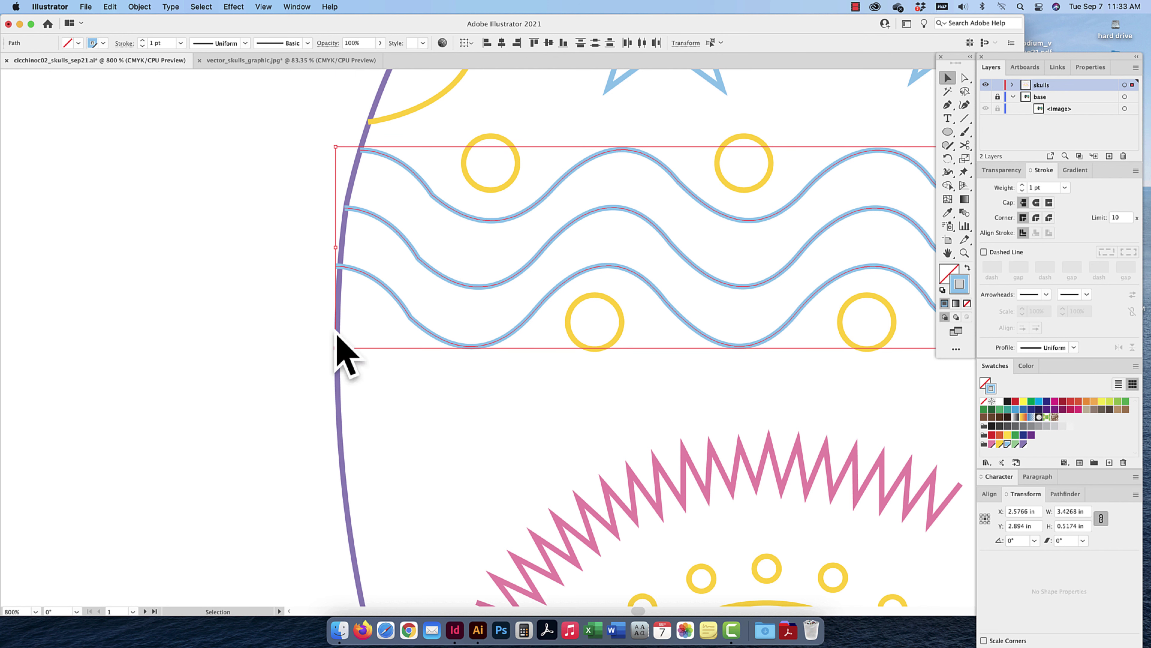
pyautogui.moveTo(466, 205)
pyautogui.mouseDown()
pyautogui.moveTo(512, 367)
pyautogui.moveTo(500, 372)
pyautogui.mouseUp()
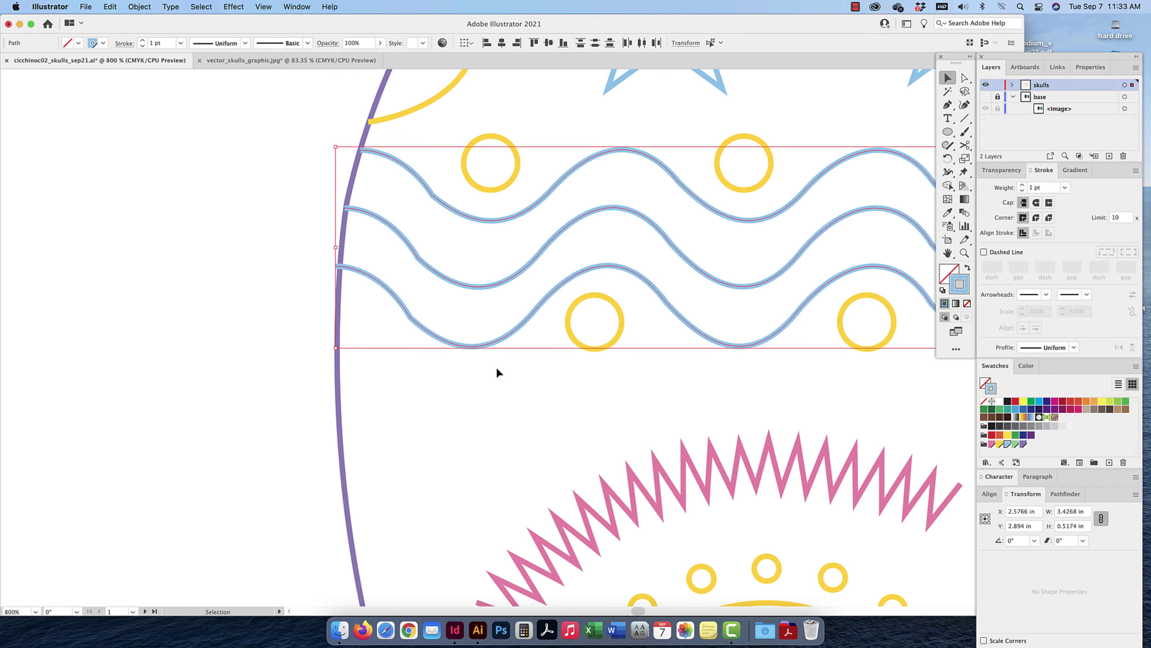
pyautogui.click(138, 7)
pyautogui.moveTo(193, 35)
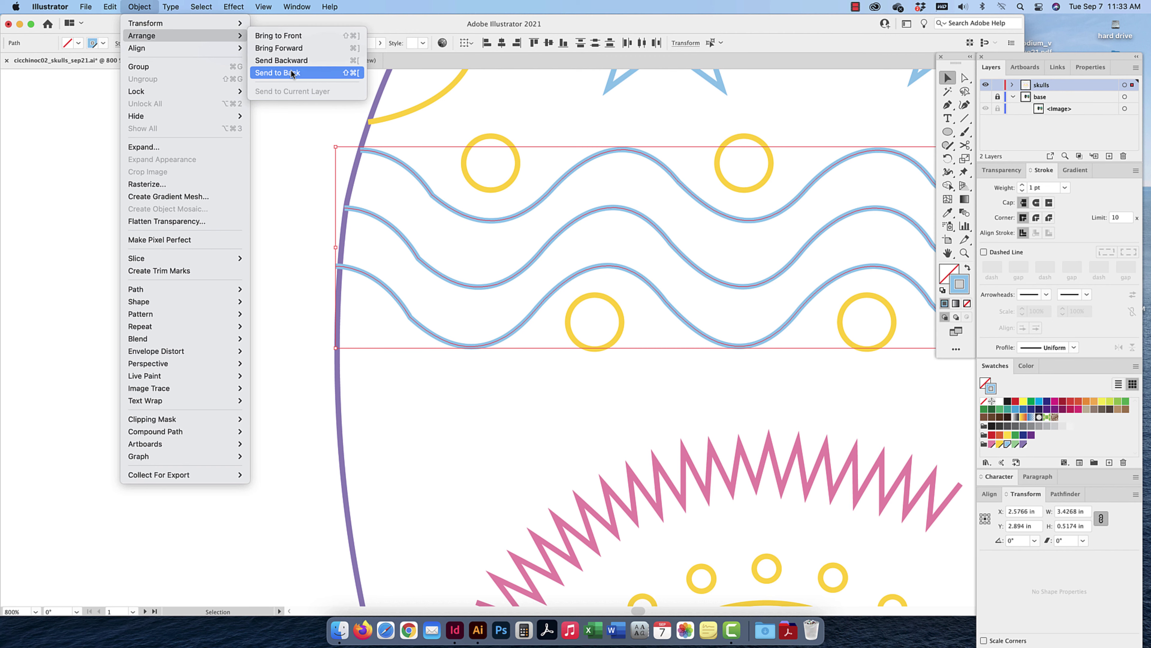
pyautogui.click(293, 75)
pyautogui.click(275, 149)
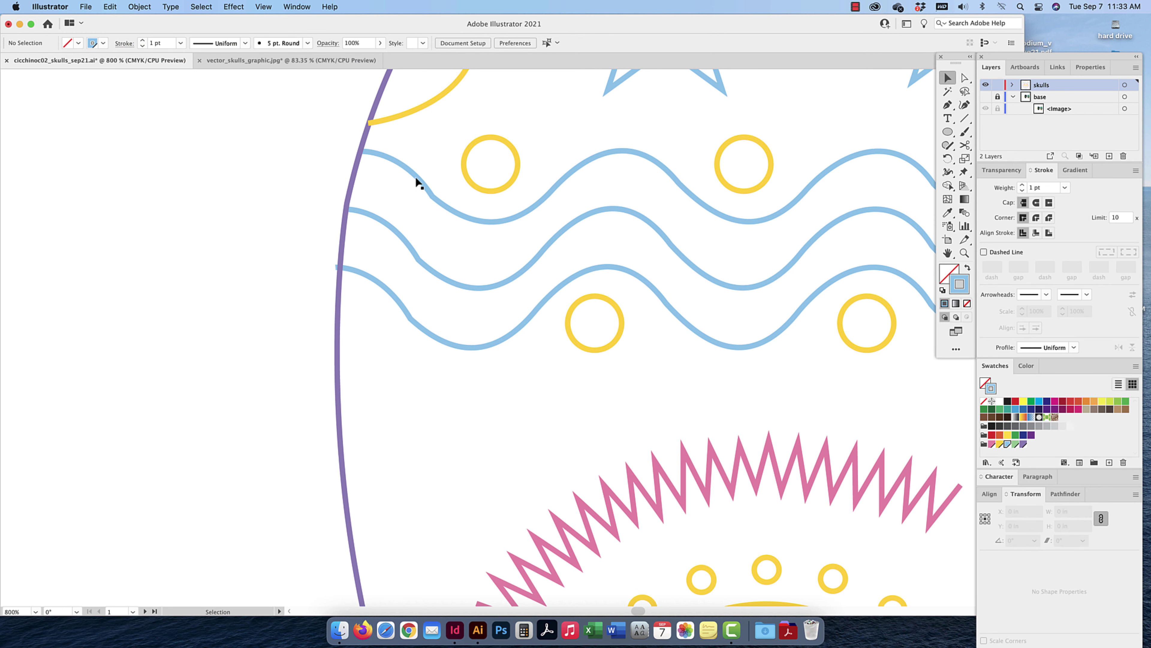
# Move the left end anchor point of the lowest blue wave slightly inward so it no longer pokes past the skull outline
pyautogui.press('space')
pyautogui.moveTo(393, 318); pyautogui.dragTo(393, 328)
pyautogui.scroll(5, 385, 340)
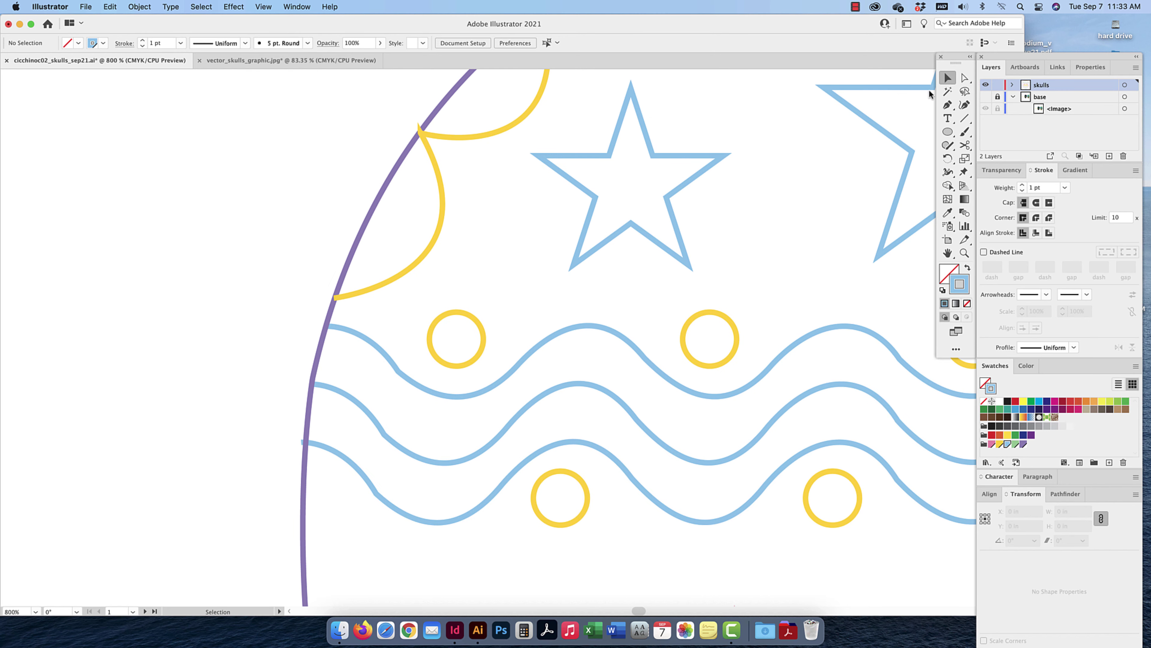
pyautogui.press('a')
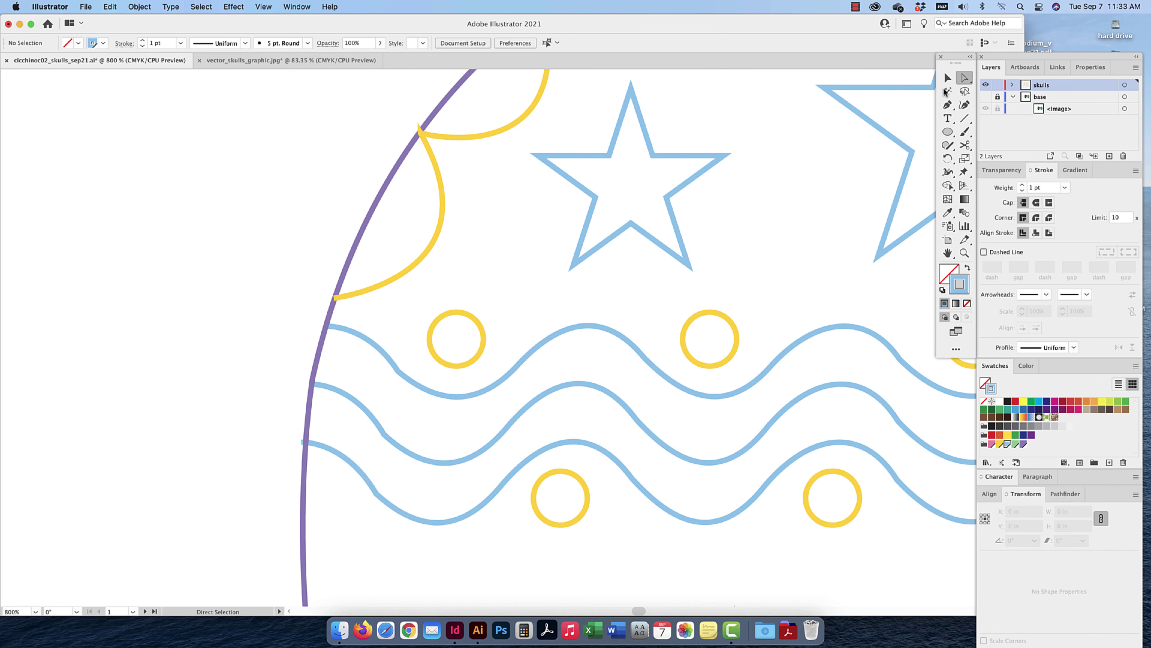
pyautogui.click(319, 450)
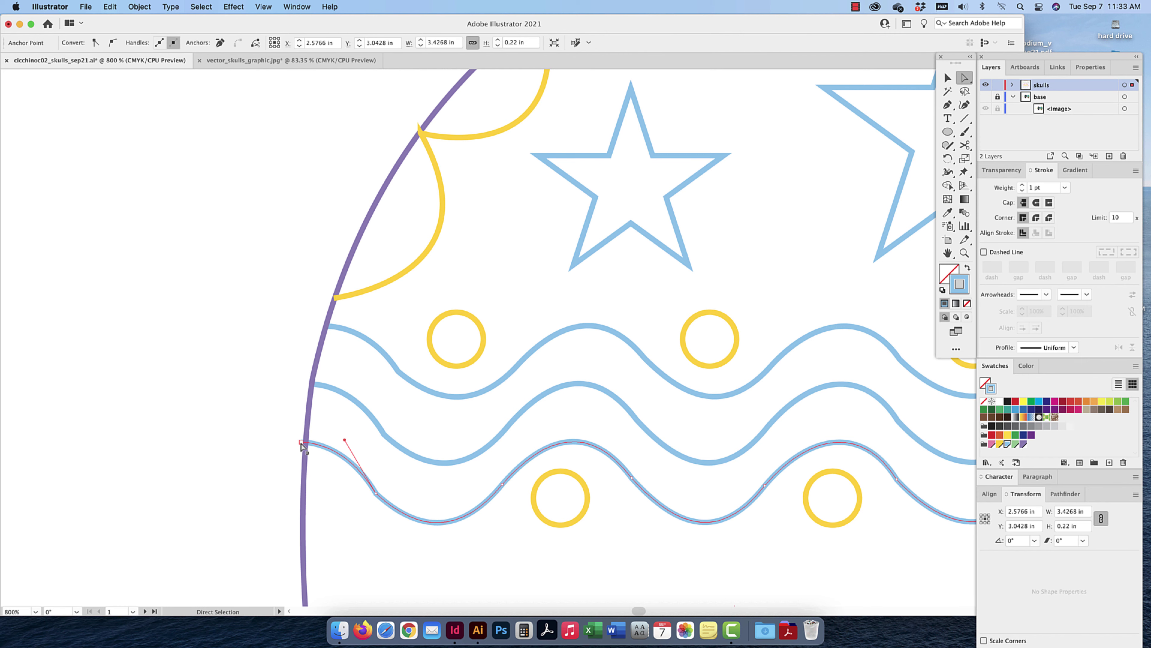
pyautogui.moveTo(301, 444); pyautogui.dragTo(306, 445)
pyautogui.click(264, 437)
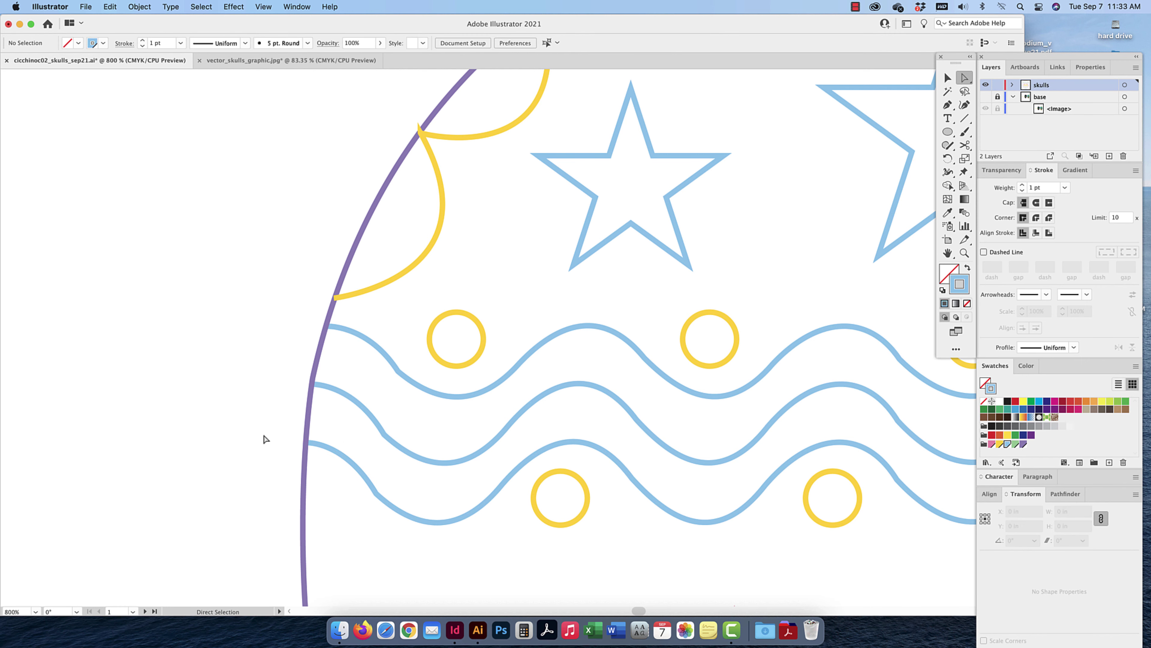
# Compare the adjusted waves with the template by showing the base layer and hiding it again
pyautogui.hscroll(1, 265, 439)
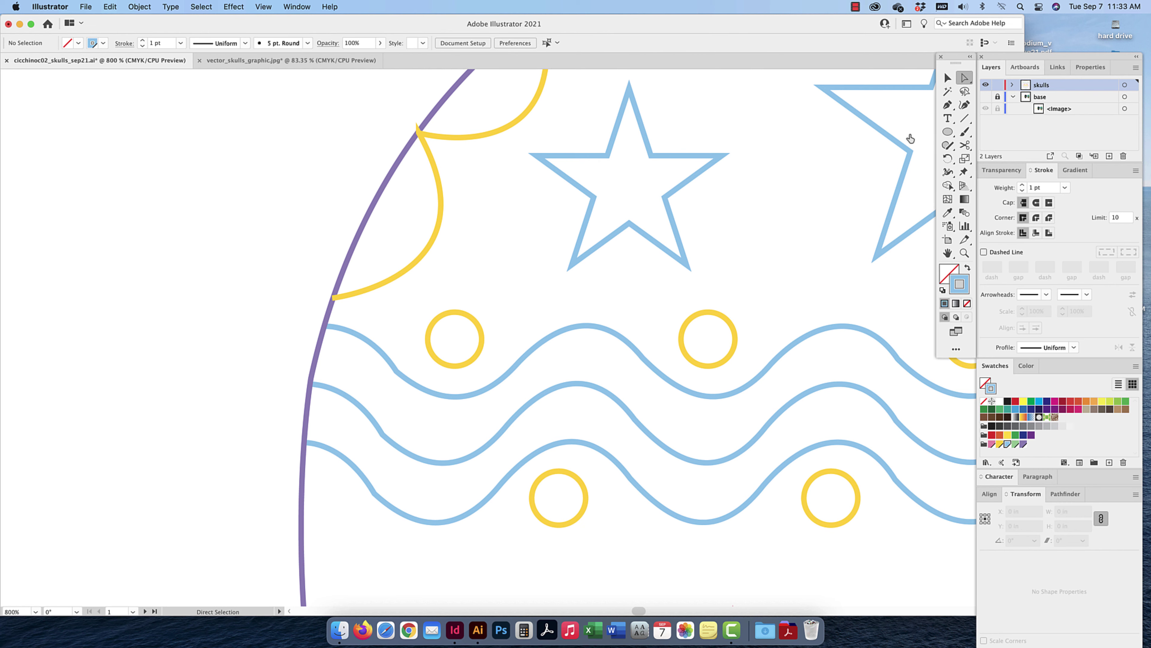
pyautogui.click(986, 97)
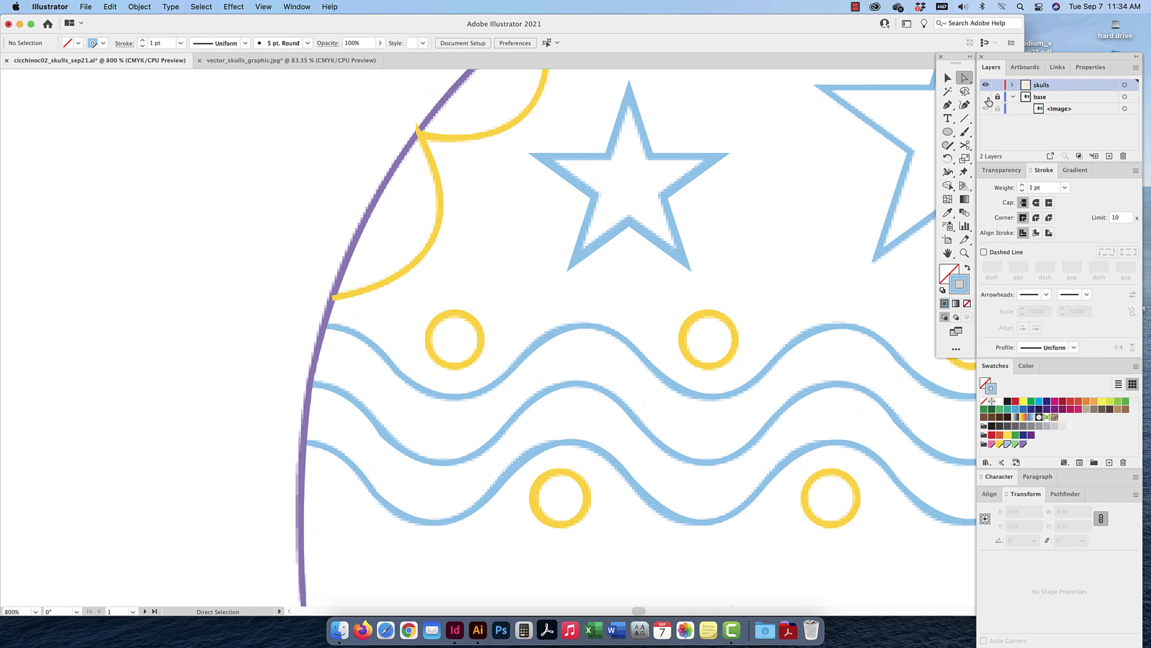
pyautogui.click(986, 96)
# Bring the purple skull outline to the front so it overlaps the points of the yellow scalloped line
pyautogui.moveTo(509, 350); pyautogui.dragTo(486, 412)
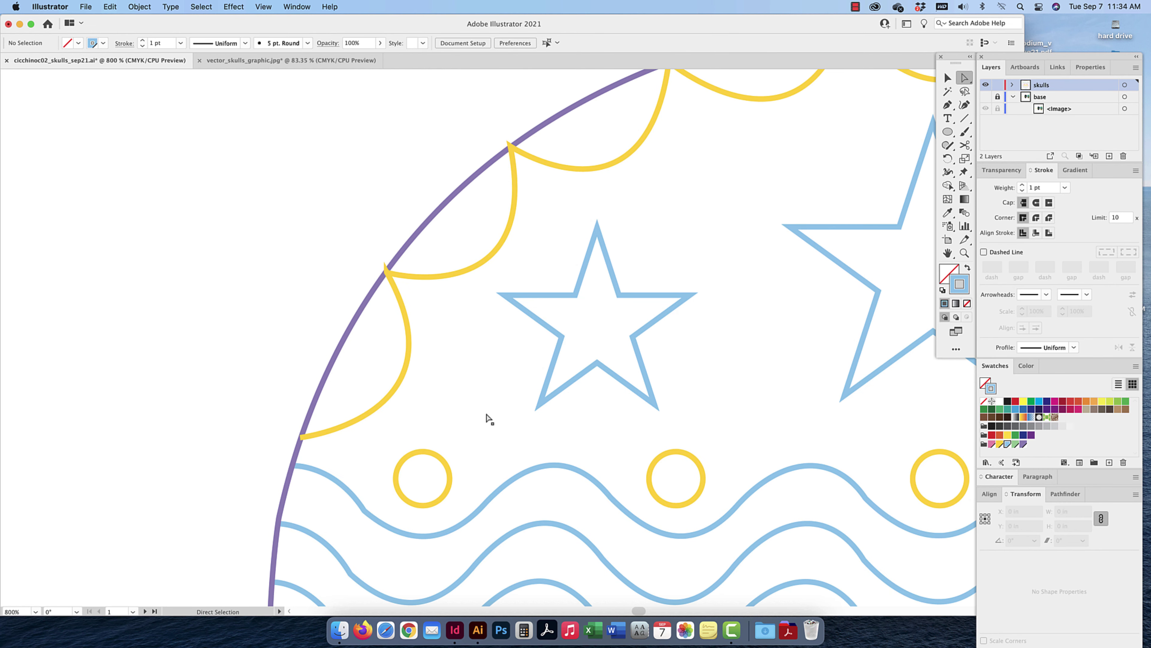
pyautogui.click(939, 79)
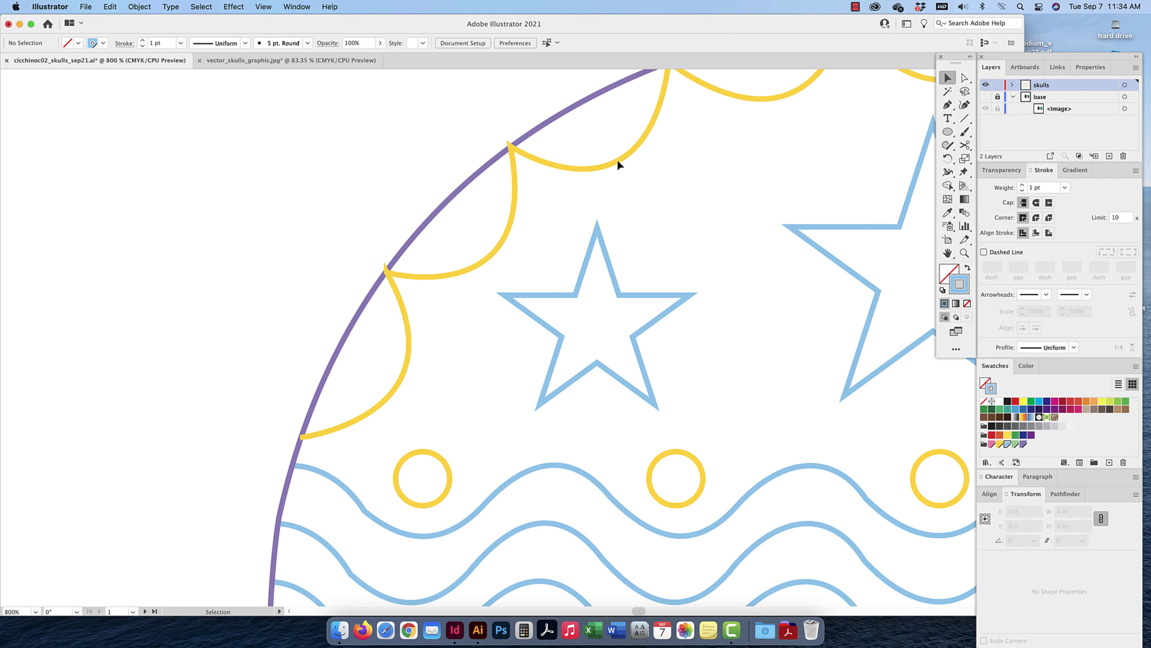
pyautogui.click(605, 163)
pyautogui.click(458, 190)
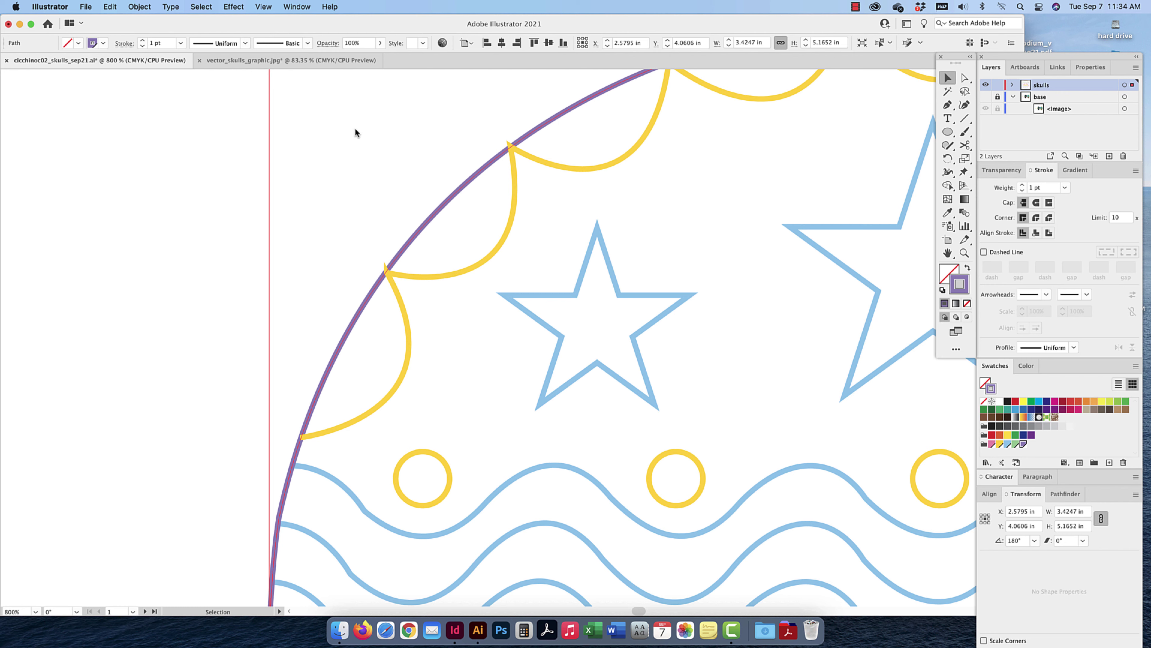
pyautogui.click(147, 7)
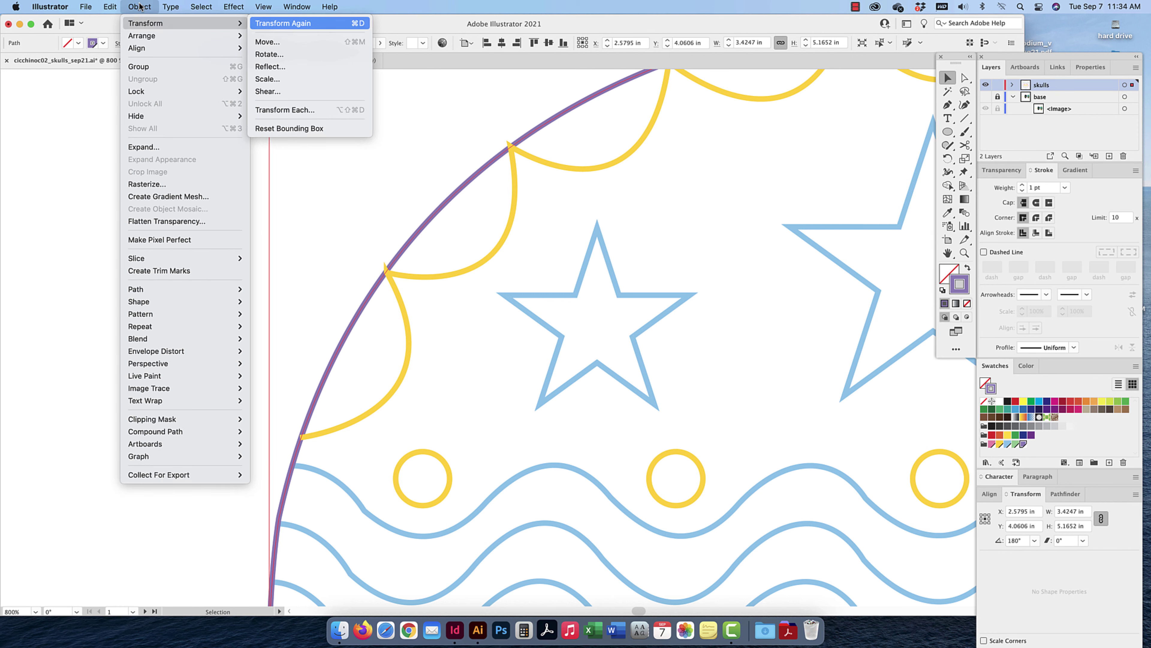
pyautogui.moveTo(235, 35)
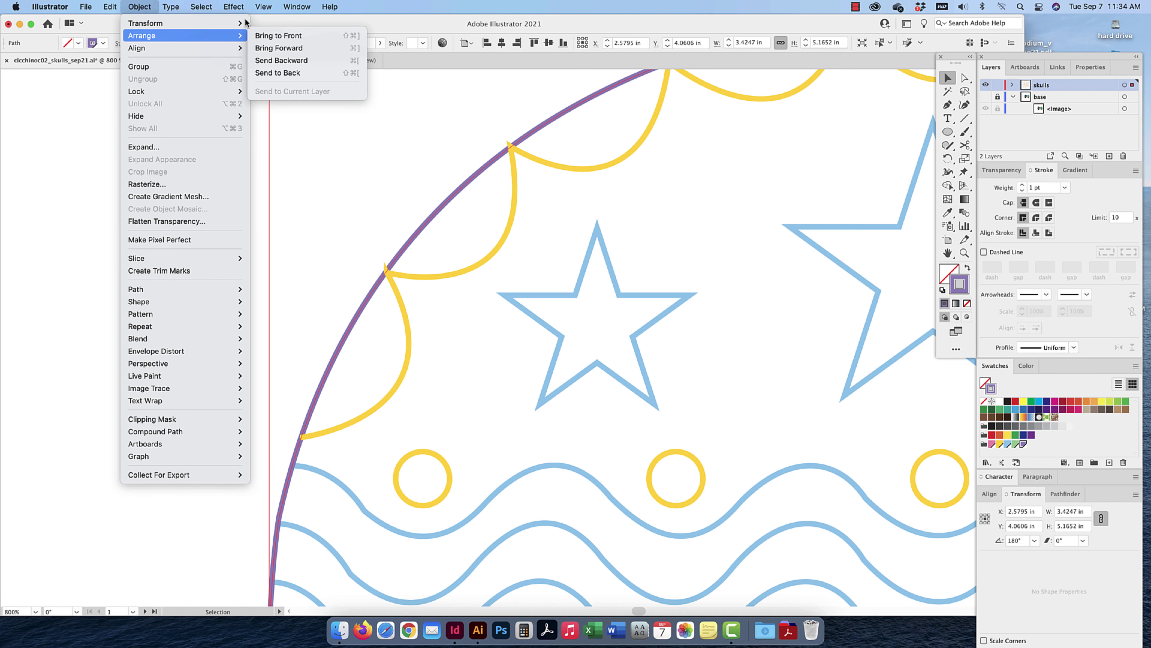
pyautogui.click(352, 37)
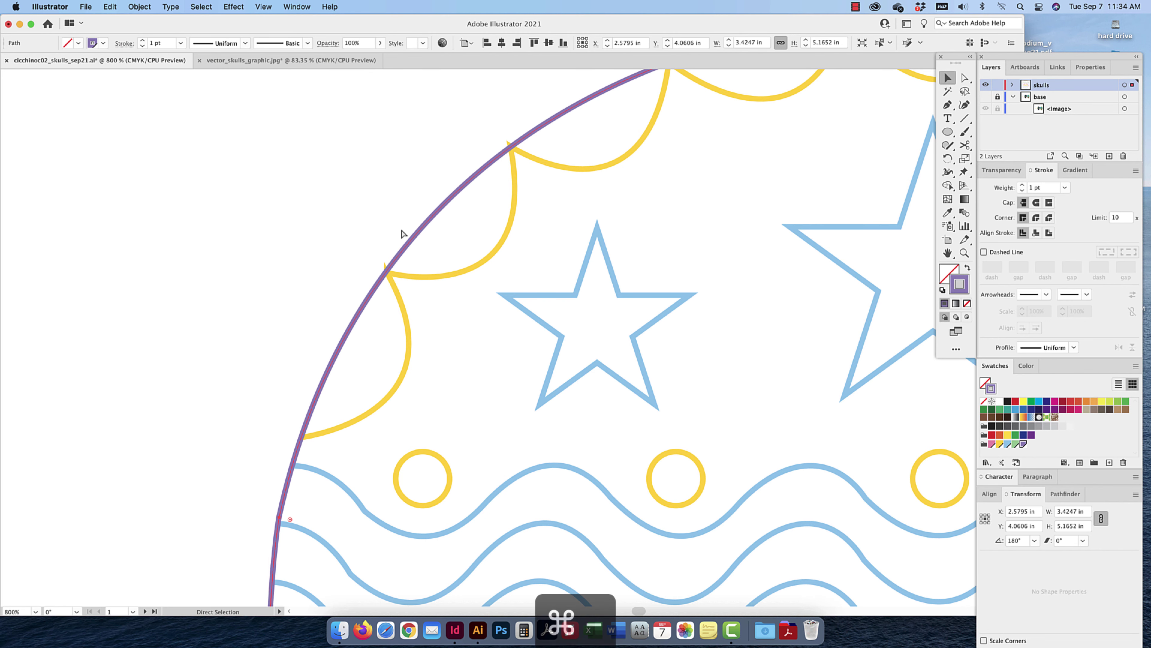
# Select the yellow scalloped line along the top of the skull and give its stroke a round cap
pyautogui.press('super+minus')
pyautogui.press('a')
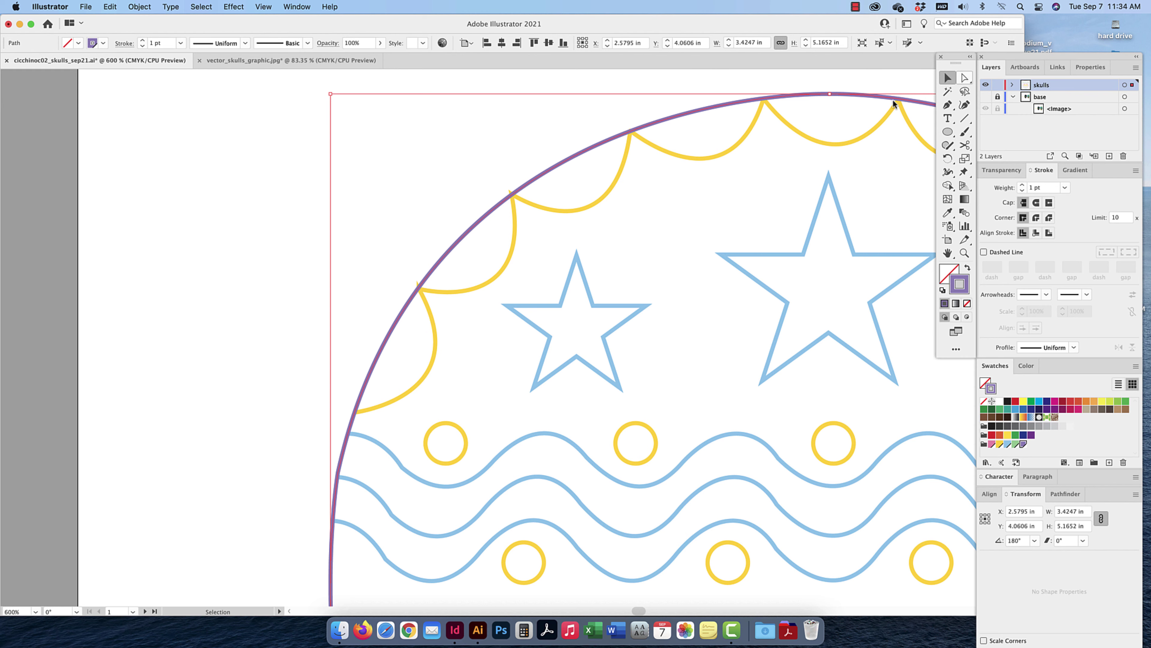
pyautogui.click(425, 293)
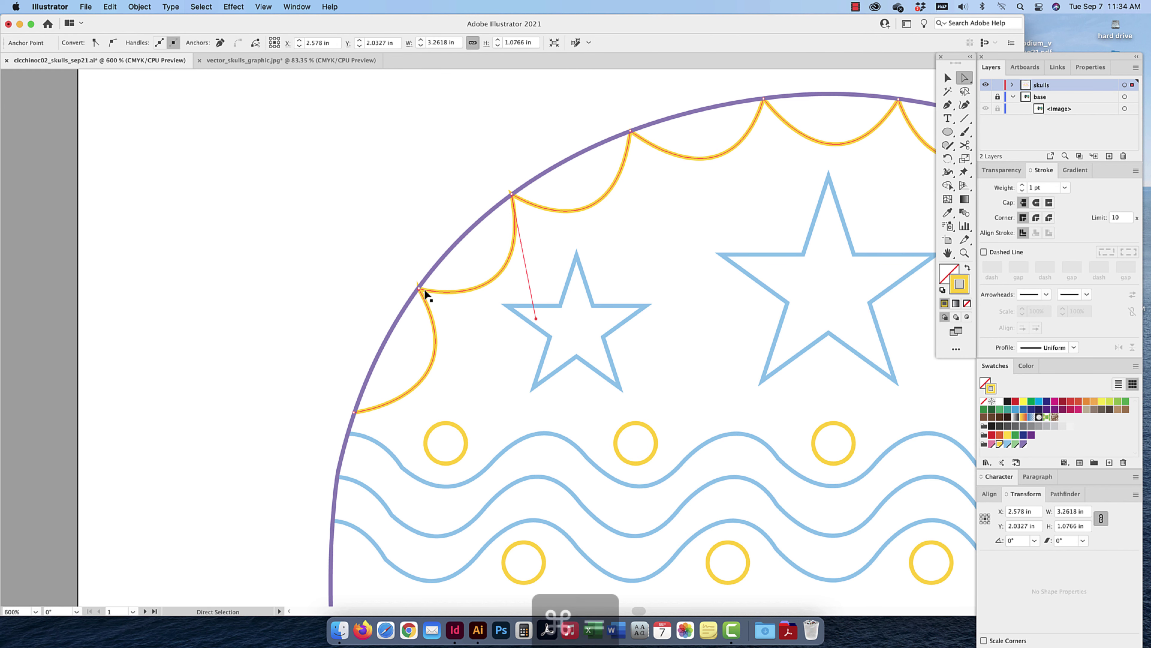
pyautogui.press('super+equal')
pyautogui.press('super+equal')
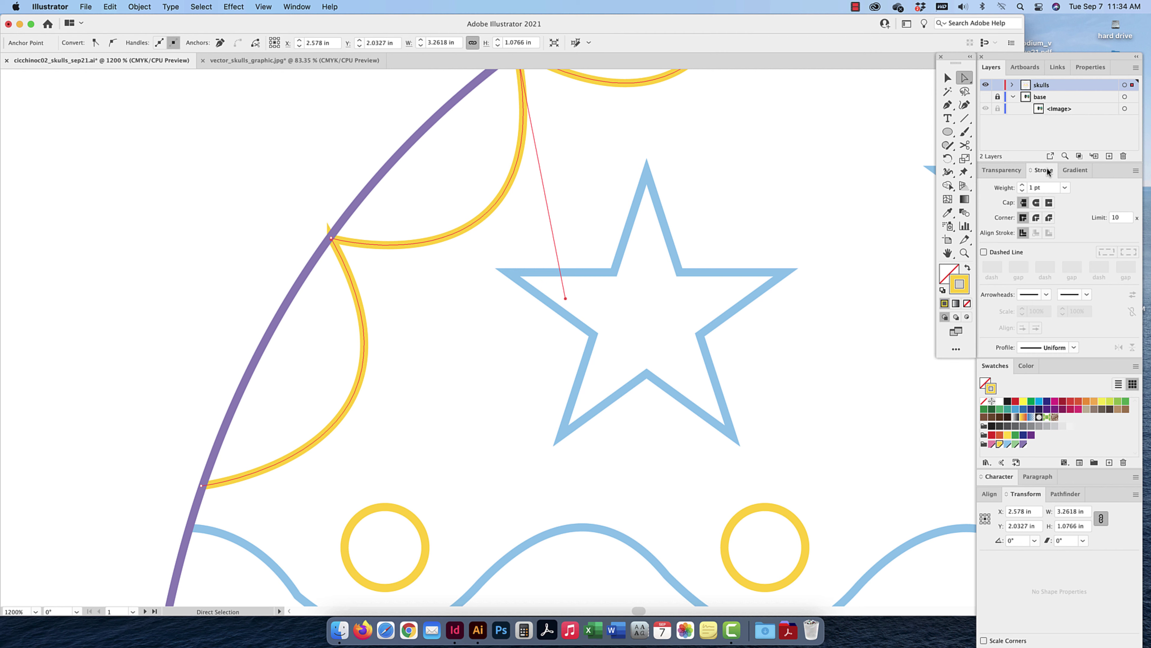
pyautogui.click(1037, 204)
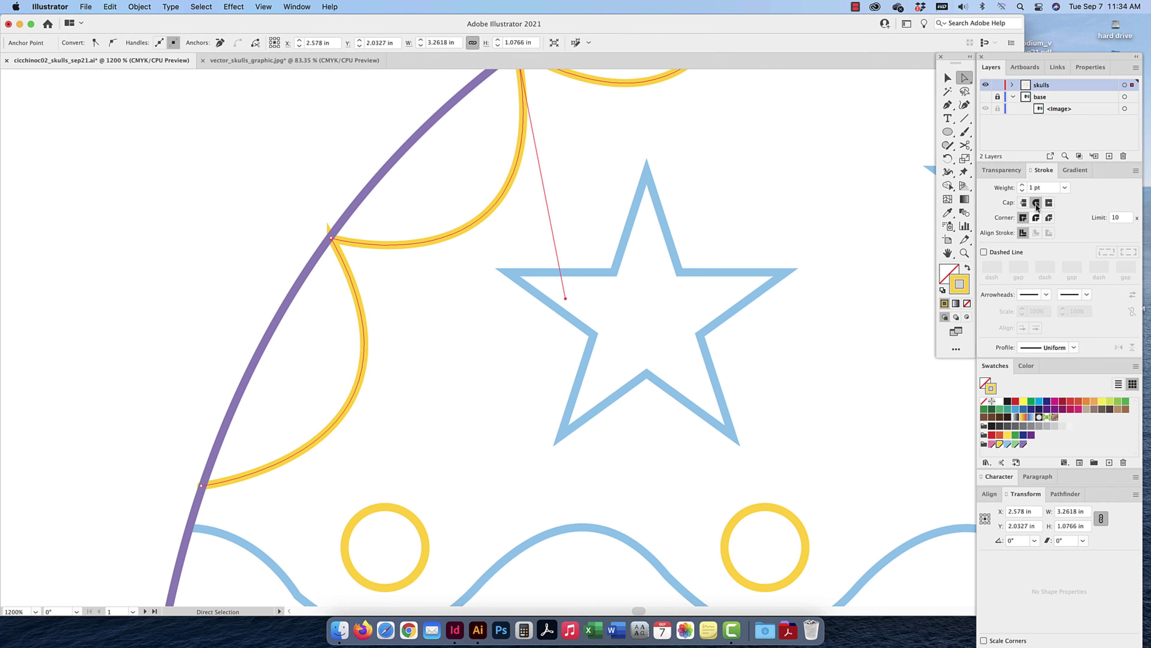
# Apply a round corner join to the yellow scallop path and adjust its lower-left end anchor on the purple skull outline
pyautogui.click(1037, 218)
pyautogui.click(202, 486)
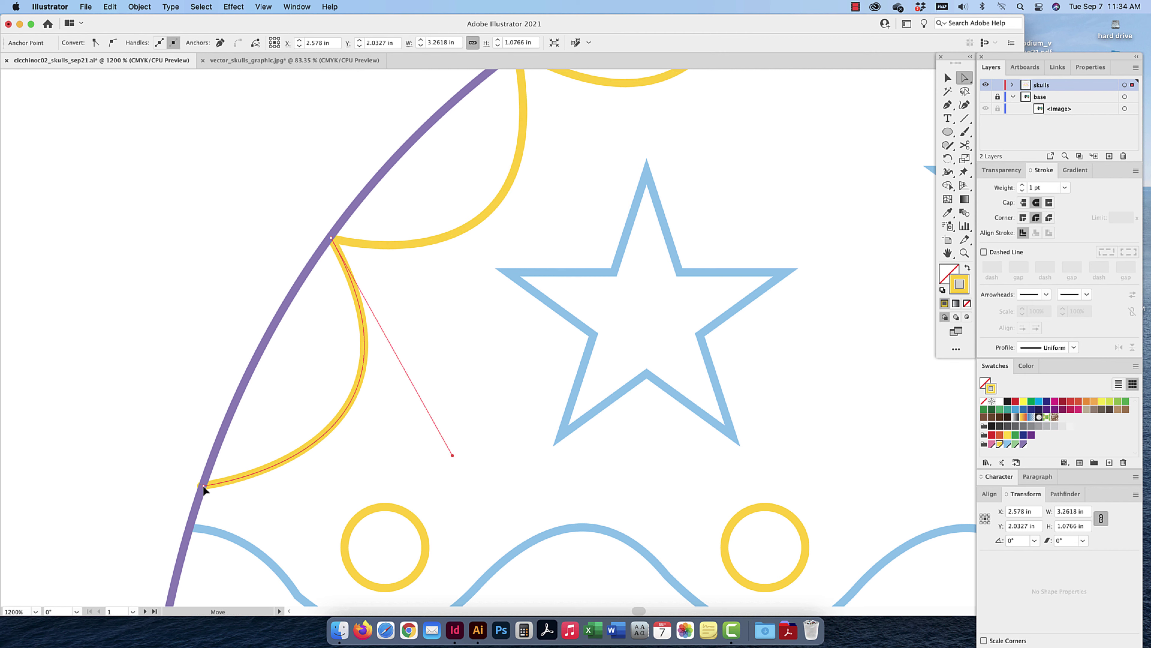
pyautogui.click(266, 488)
pyautogui.scroll(5, 362, 503)
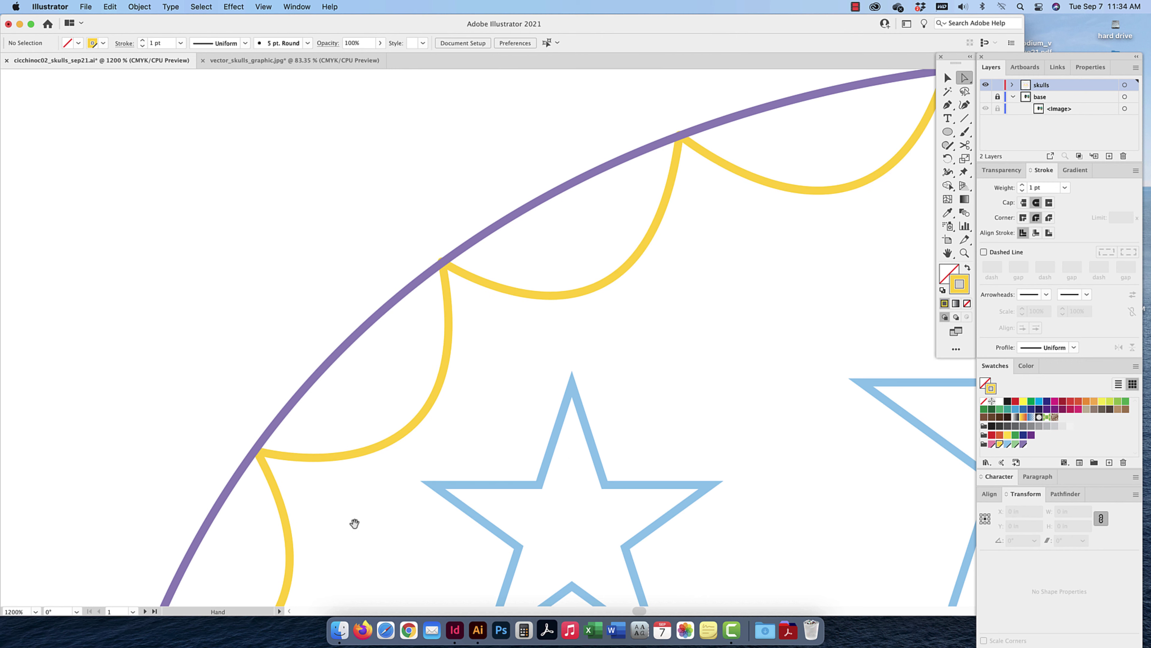
# Show the base layer and align the upper-left scallop corner anchor with the template beside the purple outline
pyautogui.click(985, 96)
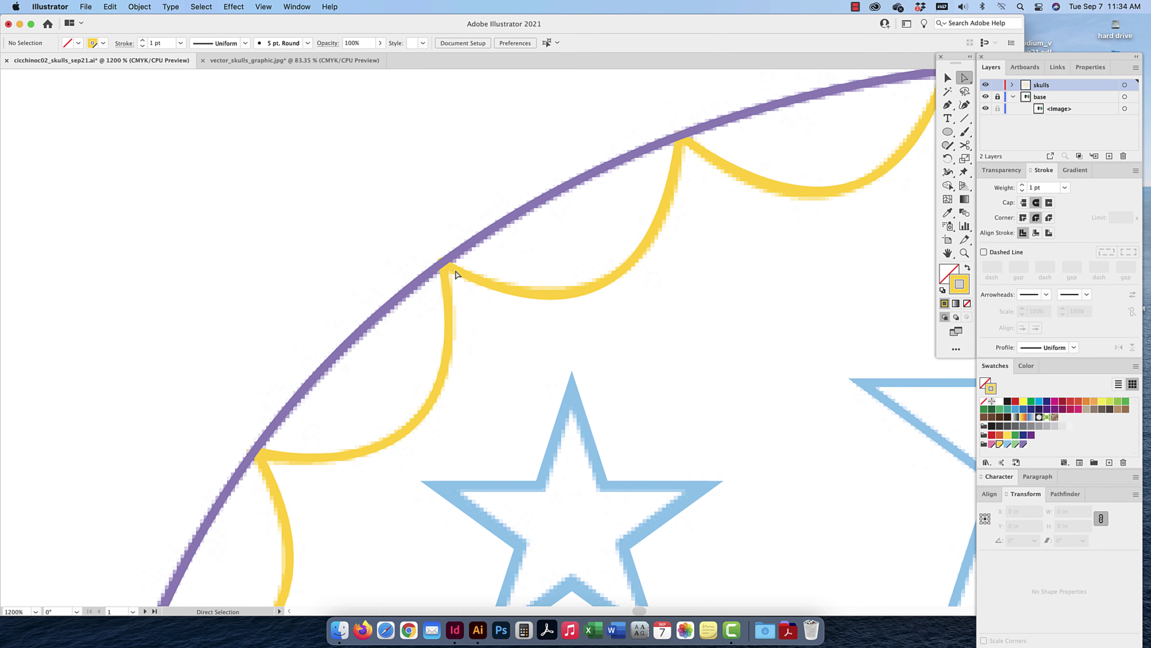
pyautogui.click(443, 264)
pyautogui.click(445, 267)
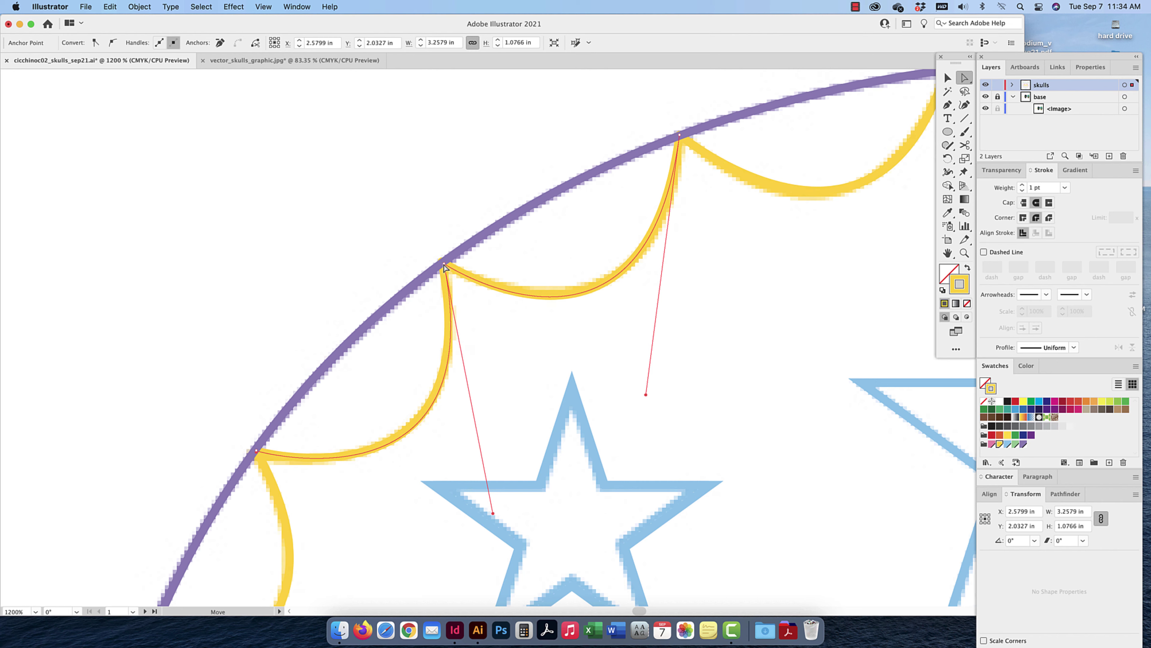
pyautogui.moveTo(444, 265); pyautogui.dragTo(445, 267)
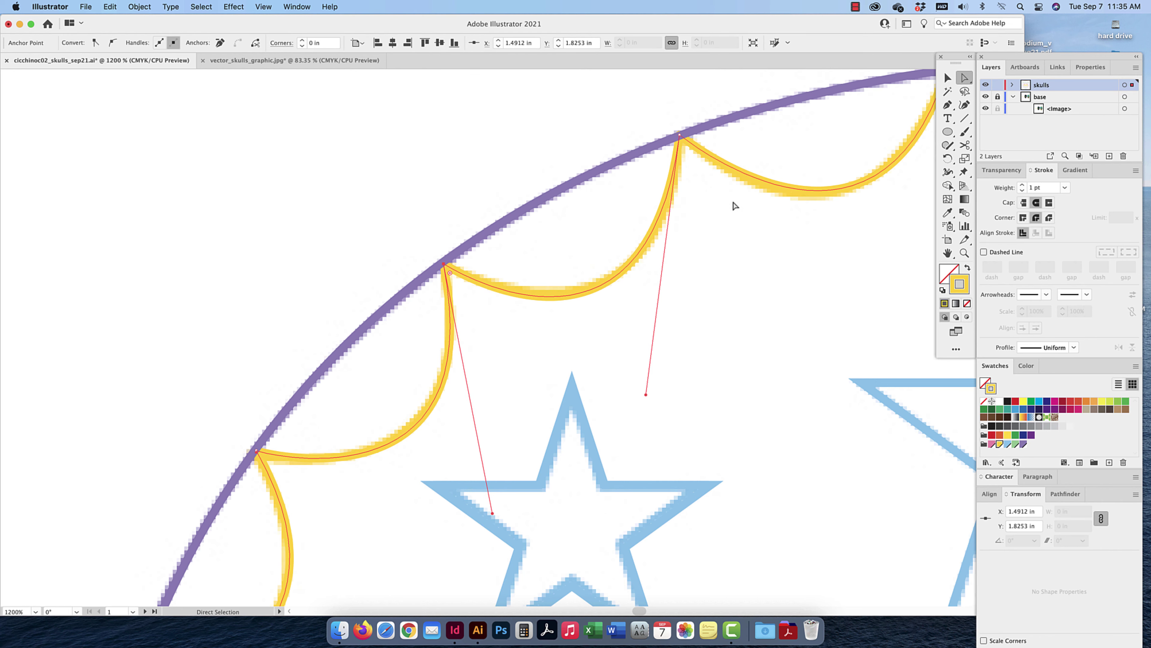
# Compare the remaining yellow scallops and the traced artwork down the skull with the template image
pyautogui.hscroll(10, 526, 326)
pyautogui.scroll(6, 526, 326)
pyautogui.moveTo(743, 290); pyautogui.dragTo(410, 294)
pyautogui.moveTo(771, 345); pyautogui.dragTo(599, 278)
pyautogui.hscroll(10, 598, 275)
pyautogui.scroll(-15, 599, 276)
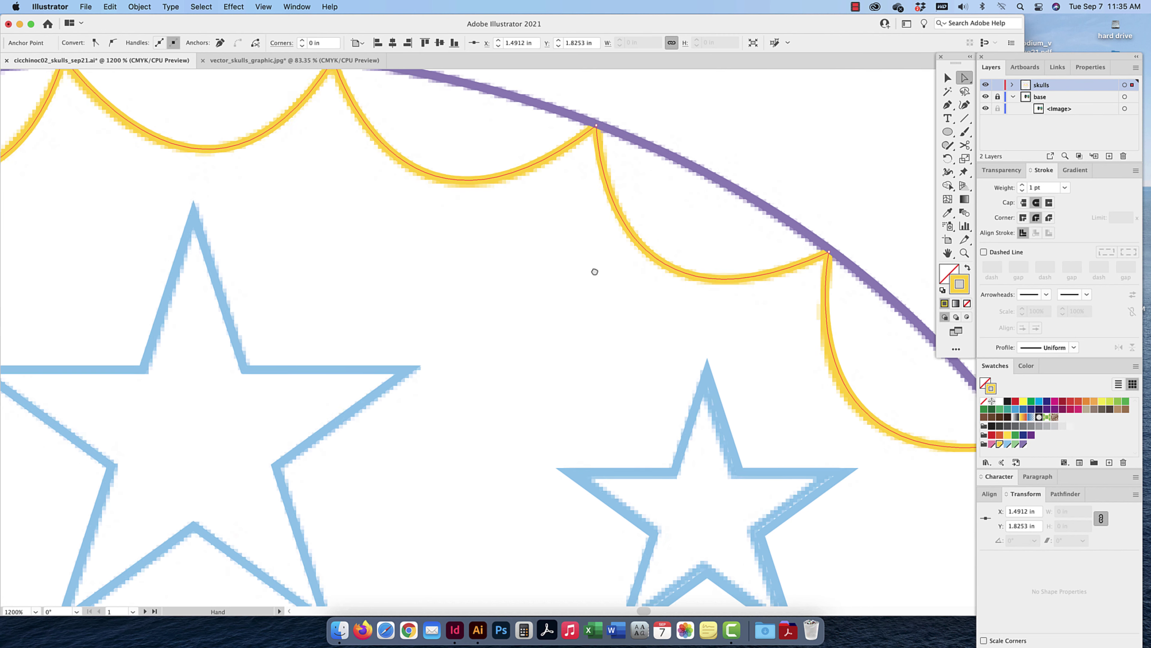
pyautogui.press('super+minus')
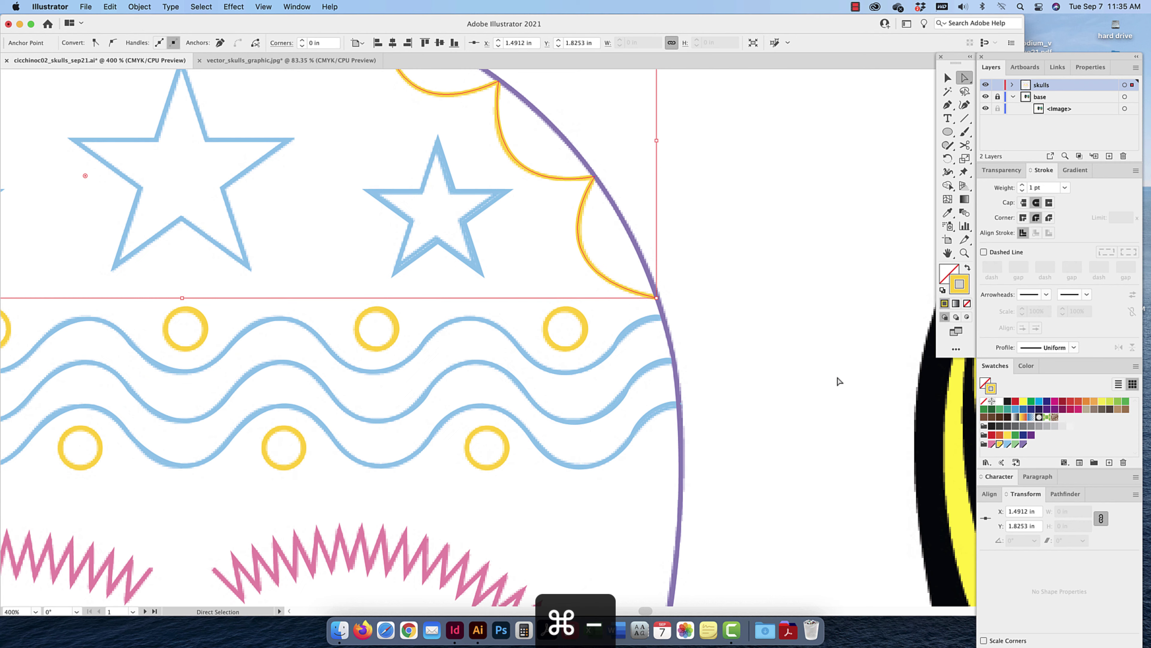
pyautogui.press('super+minus')
pyautogui.scroll(-10, 503, 478)
pyautogui.scroll(-10, 503, 479)
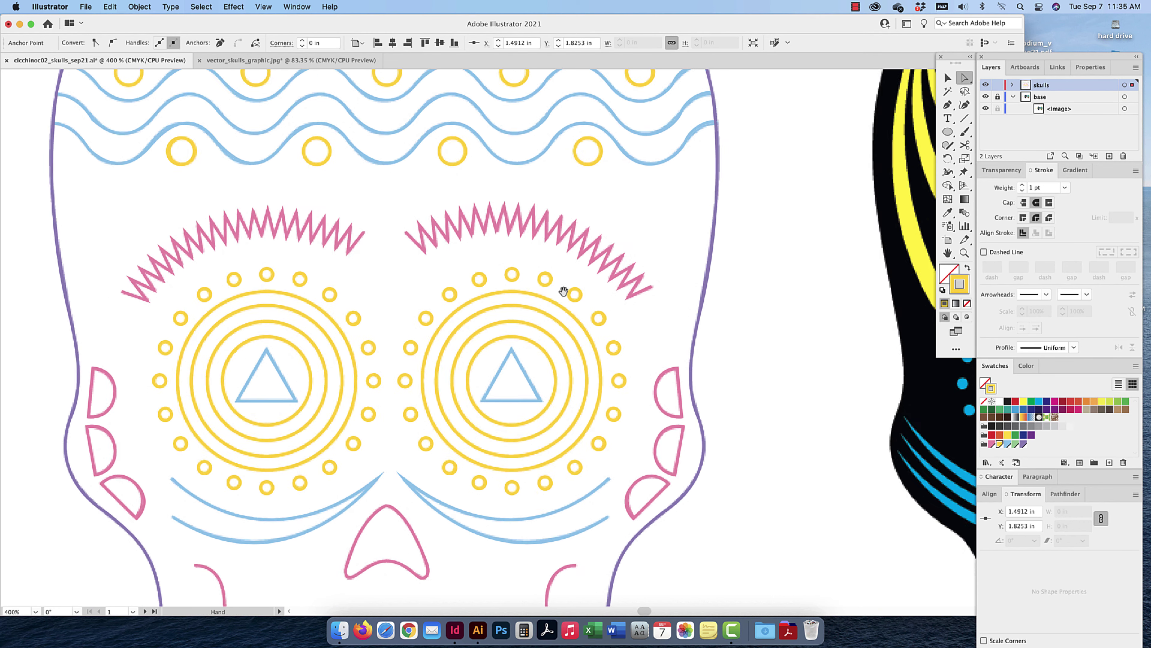
pyautogui.hscroll(-3, 503, 478)
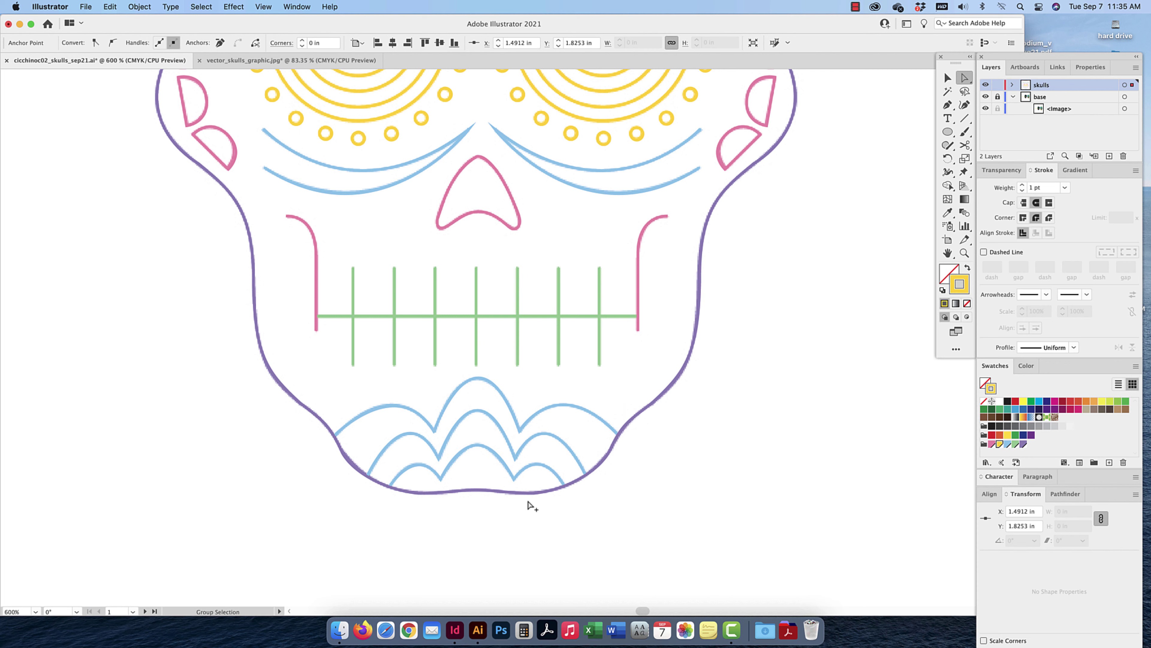
# Move the left endpoint of the middle blue chin curve just inside the purple skull outline
pyautogui.press('super+plus')
pyautogui.hscroll(-7, 380, 478)
pyautogui.scroll(2, 380, 478)
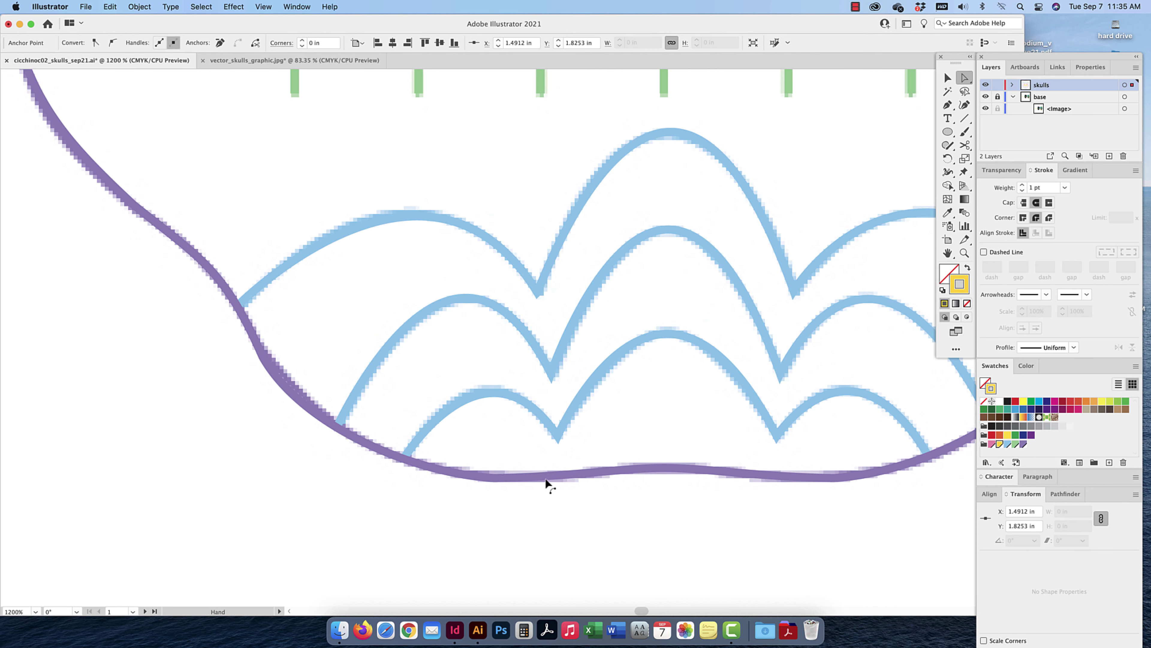
pyautogui.click(343, 417)
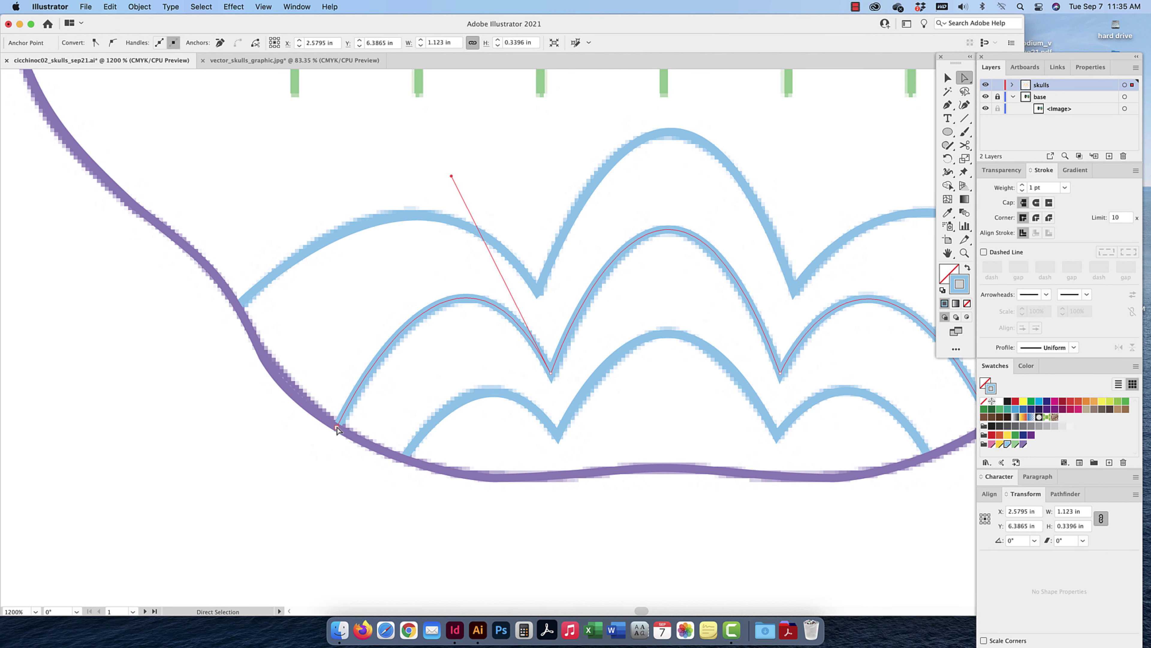
pyautogui.moveTo(337, 428); pyautogui.dragTo(341, 415)
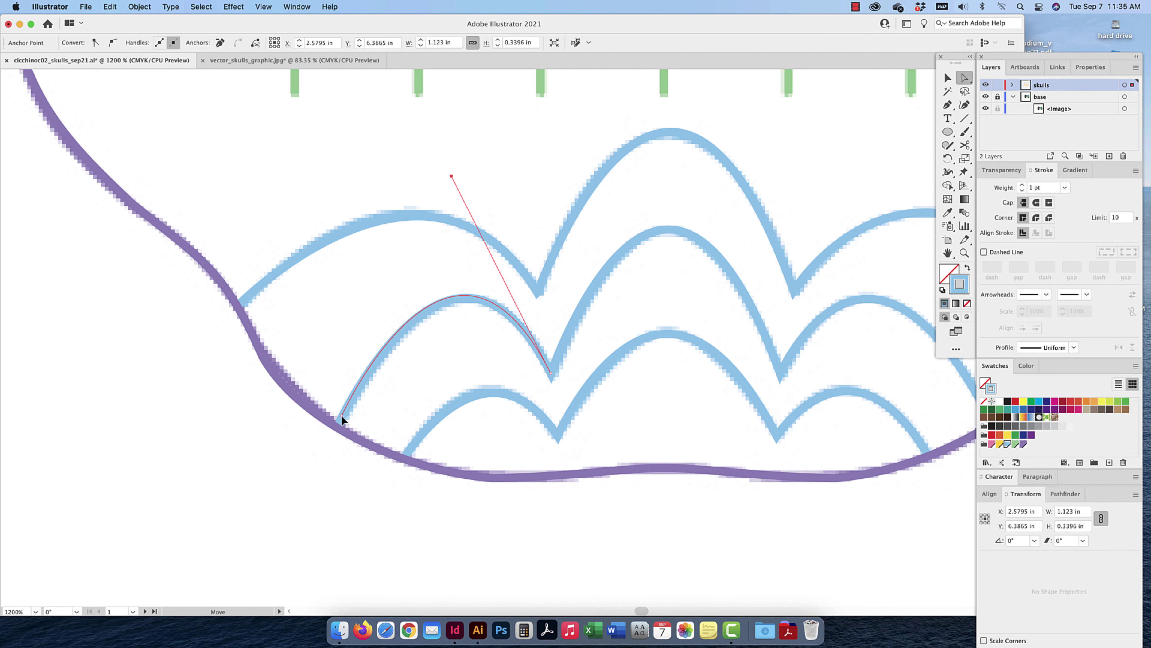
# Hide the base layer and extend the middle blue chin curve's left endpoint to the centre of the purple outline
pyautogui.click(987, 97)
pyautogui.click(381, 416)
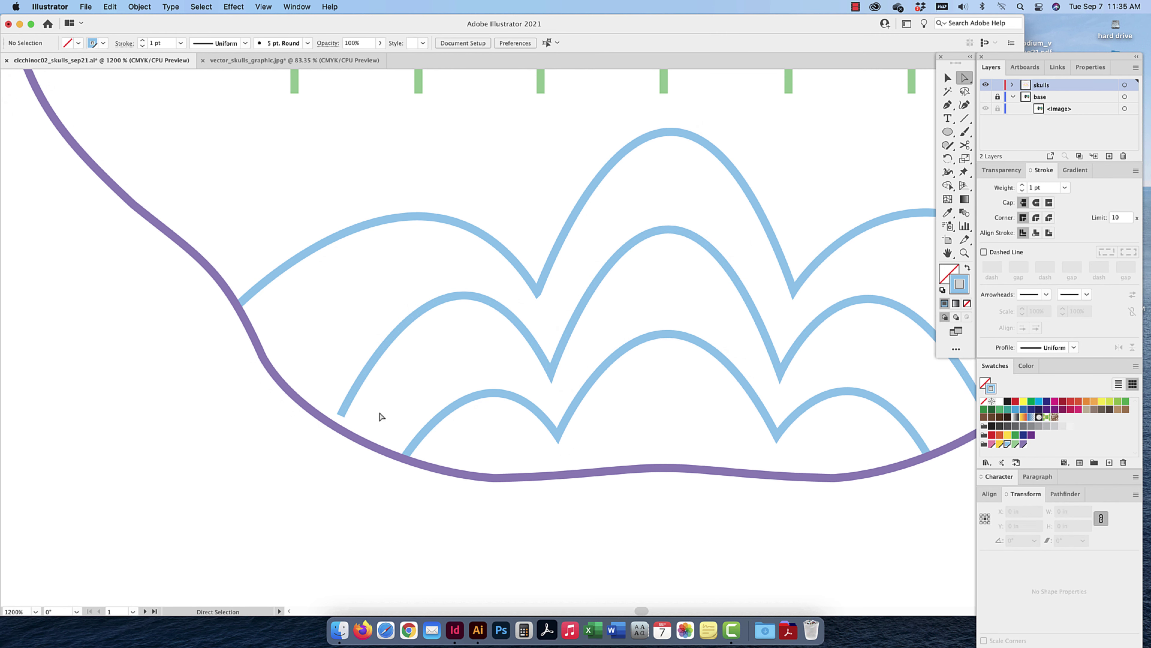
pyautogui.click(341, 416)
pyautogui.moveTo(341, 415); pyautogui.dragTo(336, 425)
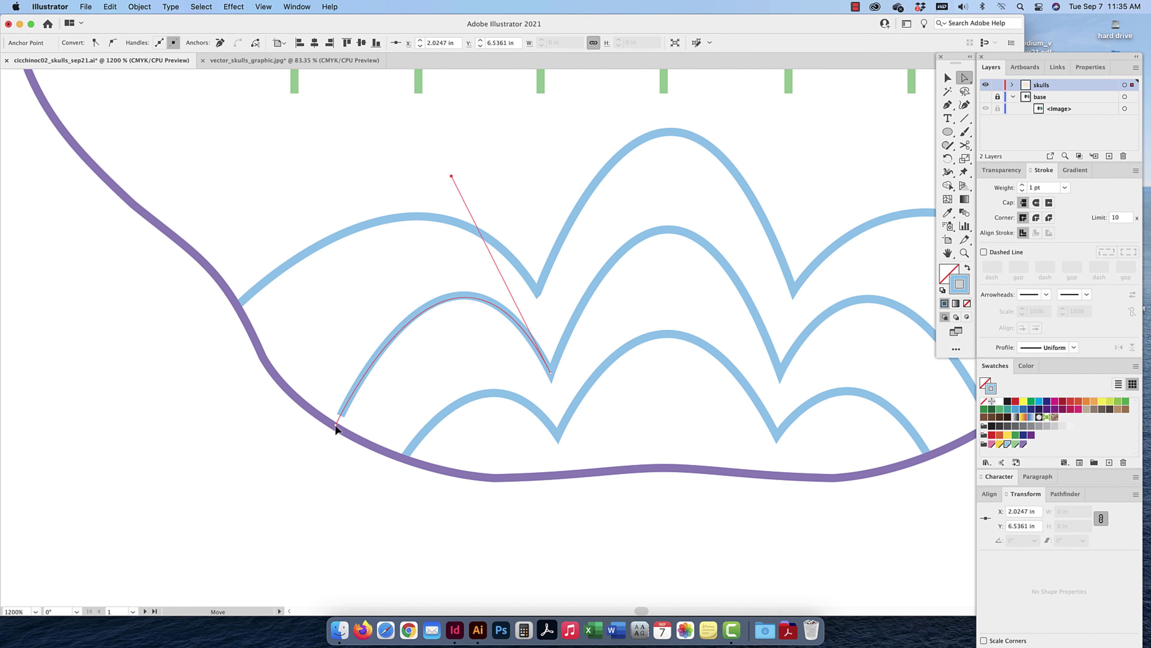
pyautogui.moveTo(589, 407); pyautogui.dragTo(579, 411)
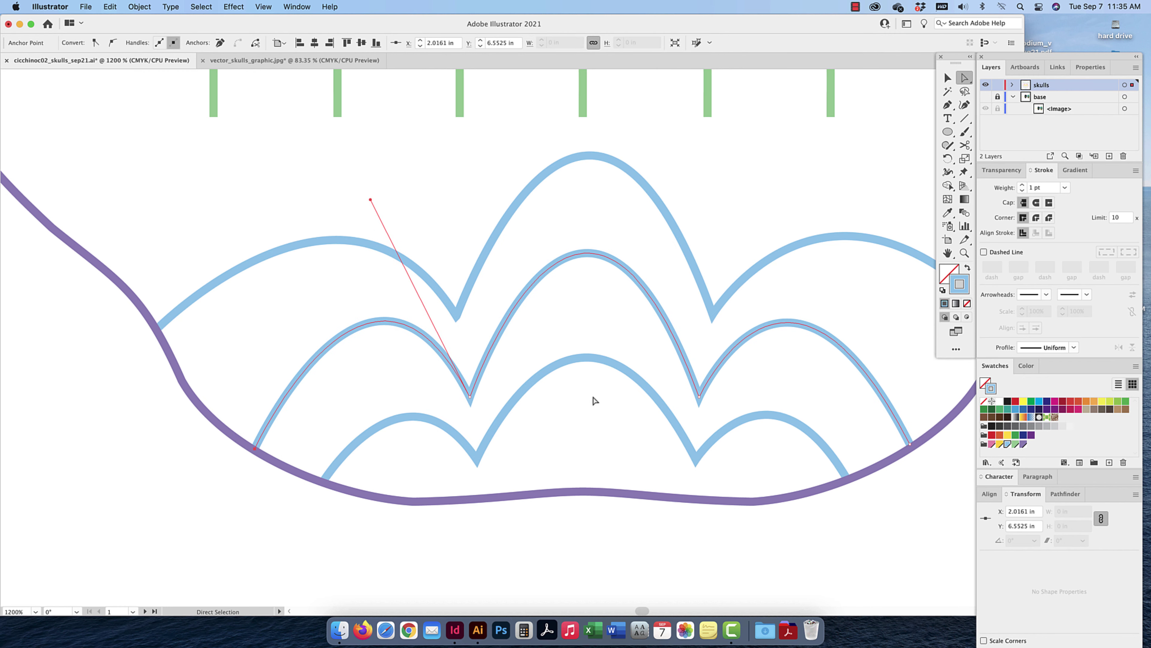
# Compare the traced chin curves with the template by toggling the visibility of the skulls and base layers
pyautogui.click(986, 85)
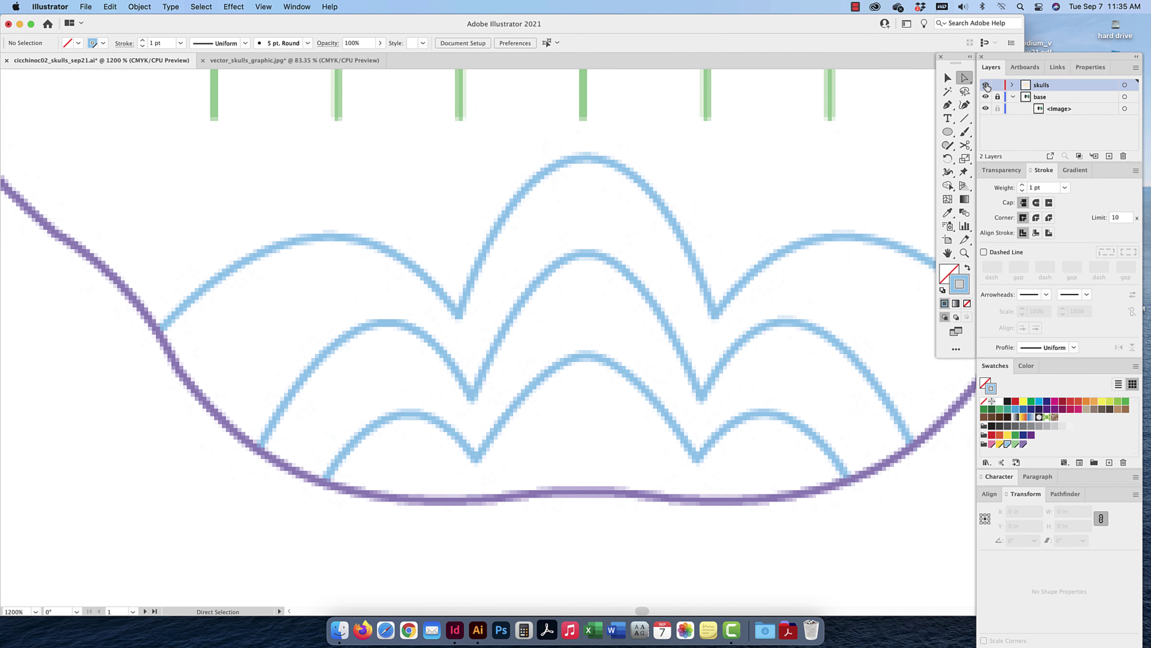
pyautogui.click(986, 85)
pyautogui.click(997, 97)
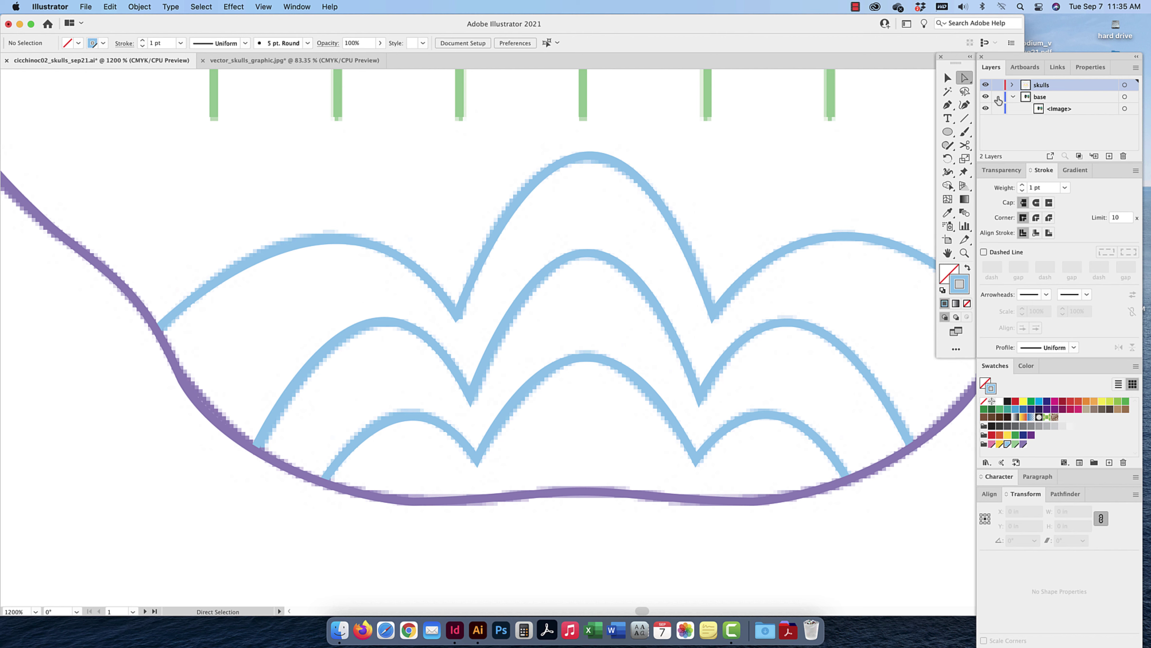
pyautogui.click(998, 85)
pyautogui.click(985, 96)
# Compare the ends of the green teeth lines with the template by isolating the base layer, then return to the traced artwork
pyautogui.click(948, 78)
pyautogui.moveTo(730, 236); pyautogui.dragTo(679, 465)
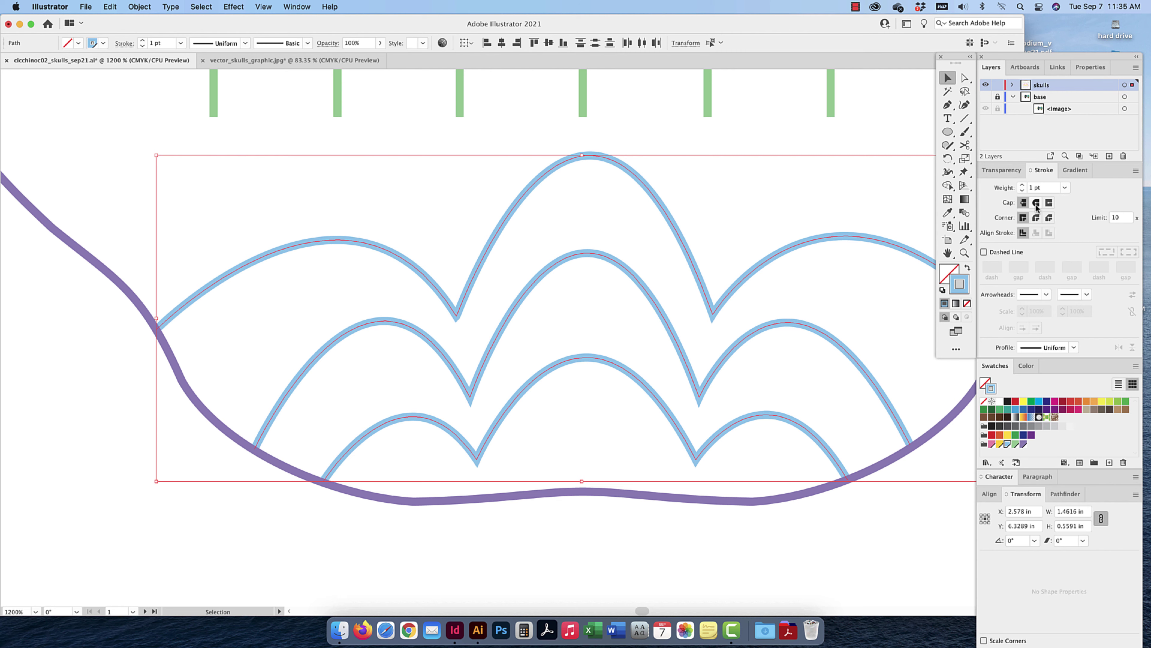
pyautogui.press('space')
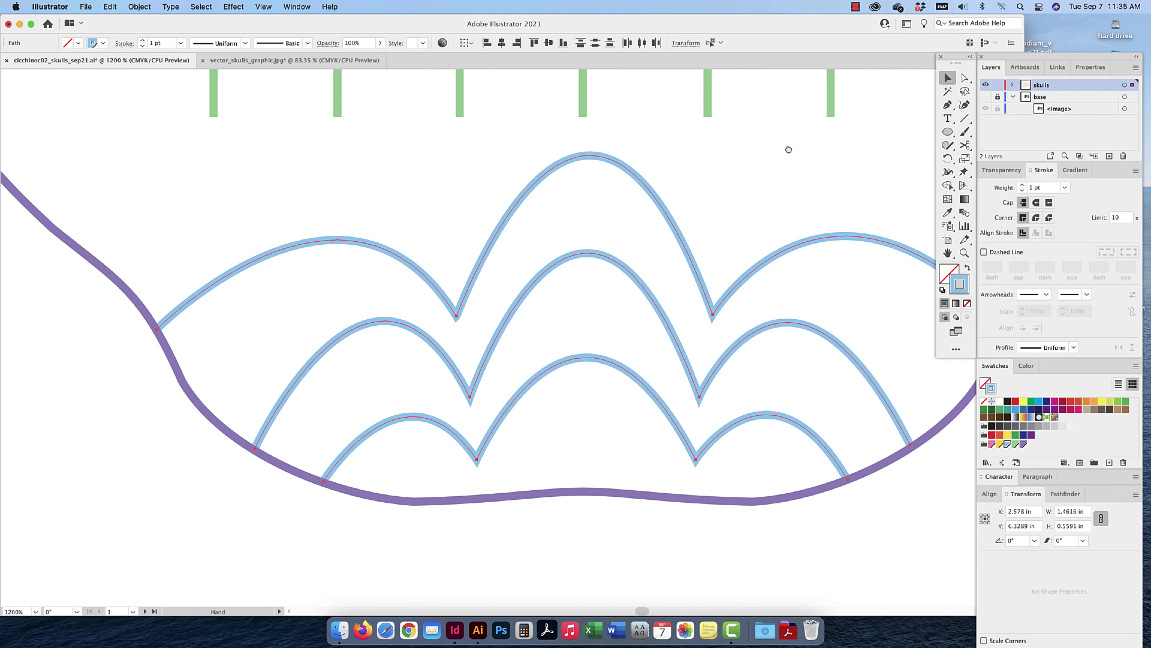
pyautogui.moveTo(789, 149); pyautogui.dragTo(768, 336)
pyautogui.press('space')
pyautogui.moveTo(817, 124); pyautogui.dragTo(817, 221)
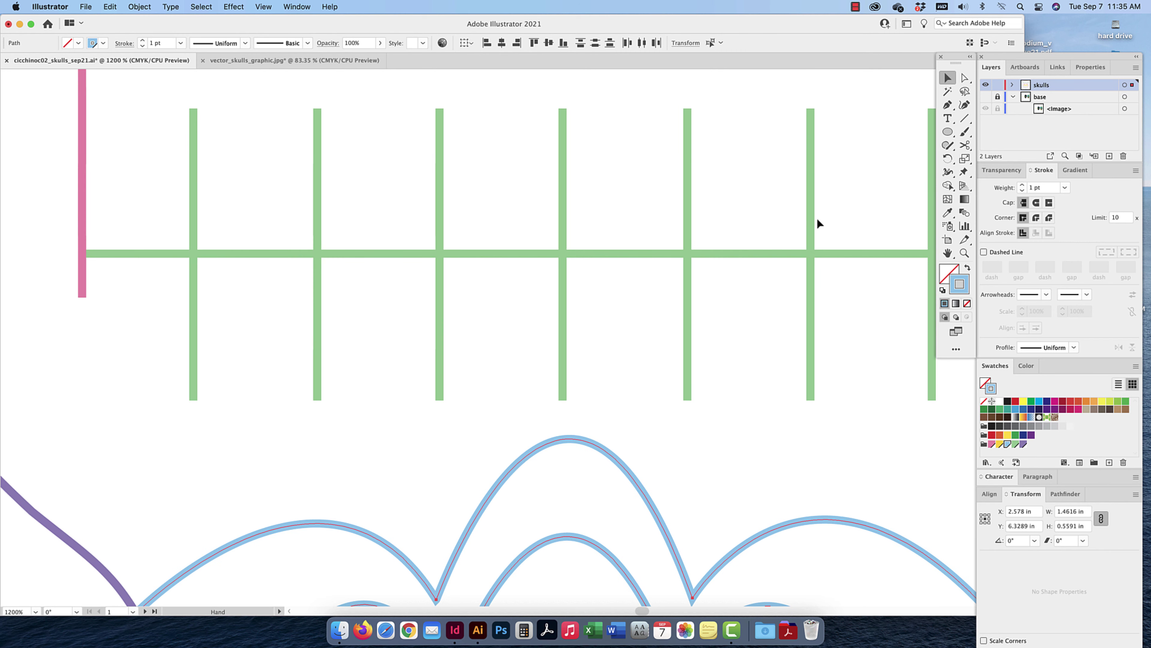
pyautogui.click(809, 124)
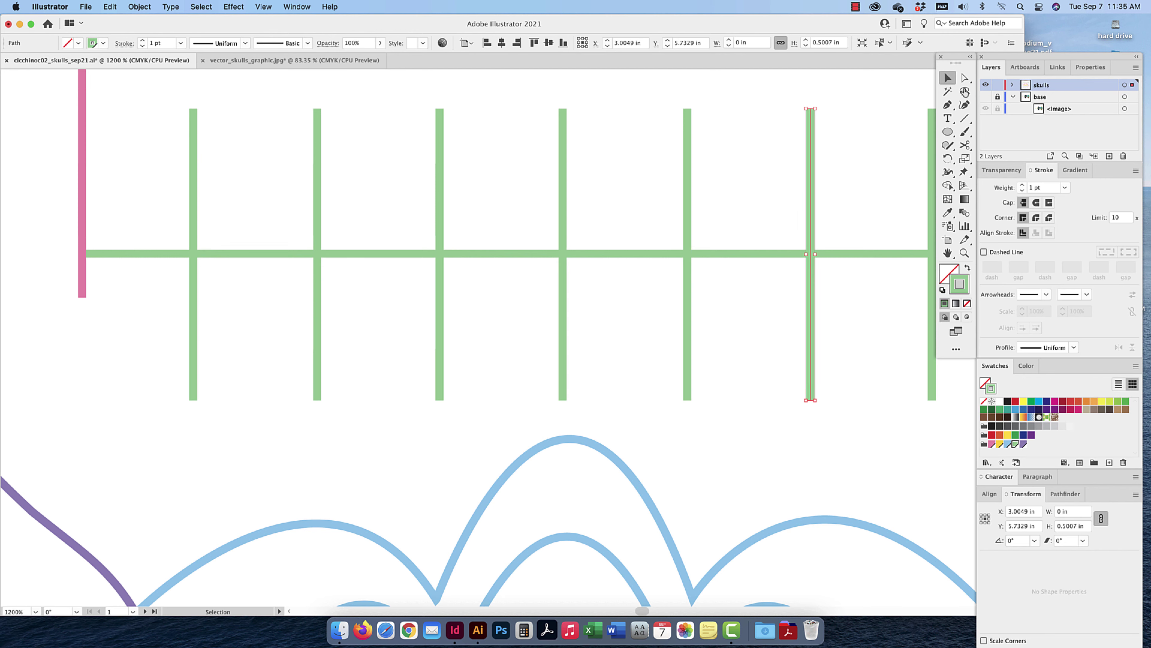
pyautogui.click(986, 85)
pyautogui.click(987, 97)
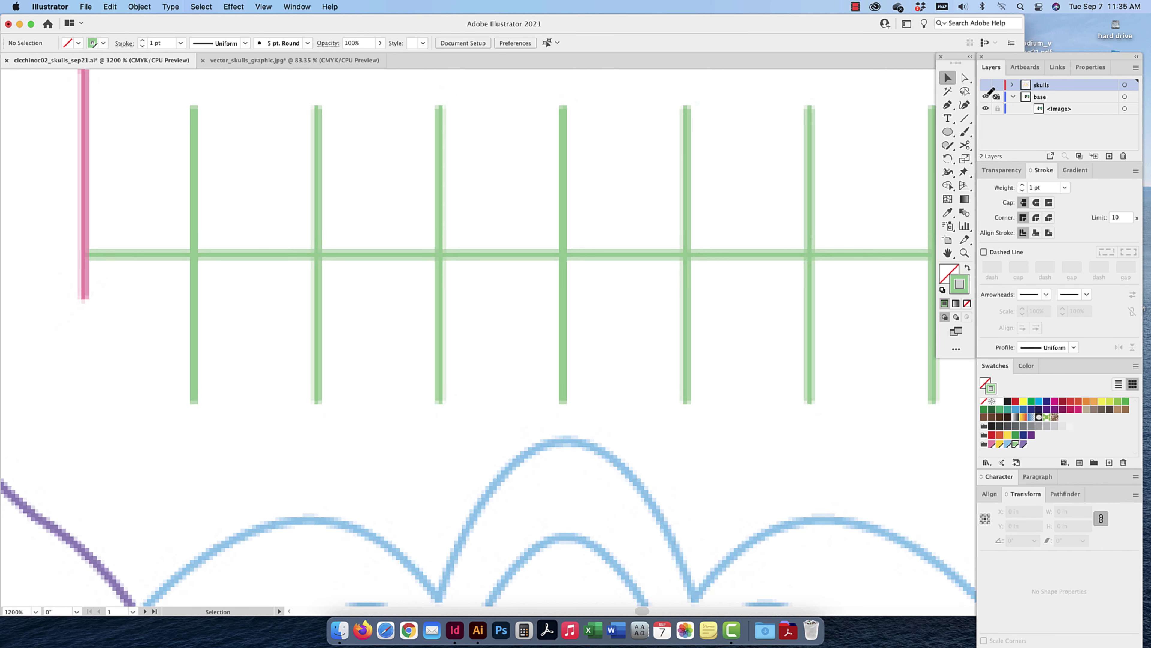
pyautogui.click(986, 84)
pyautogui.click(986, 96)
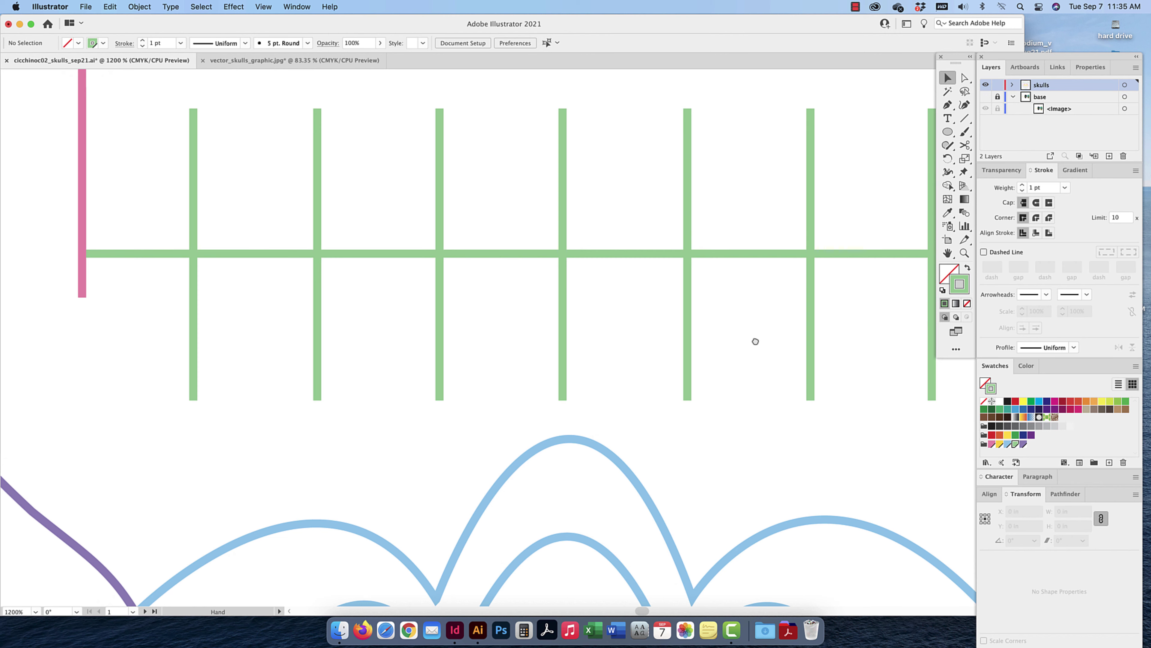
# Select the three blue chin curves and give their strokes a round cap and a round corner join
pyautogui.scroll(-5, 753, 342)
pyautogui.moveTo(757, 241); pyautogui.dragTo(682, 453)
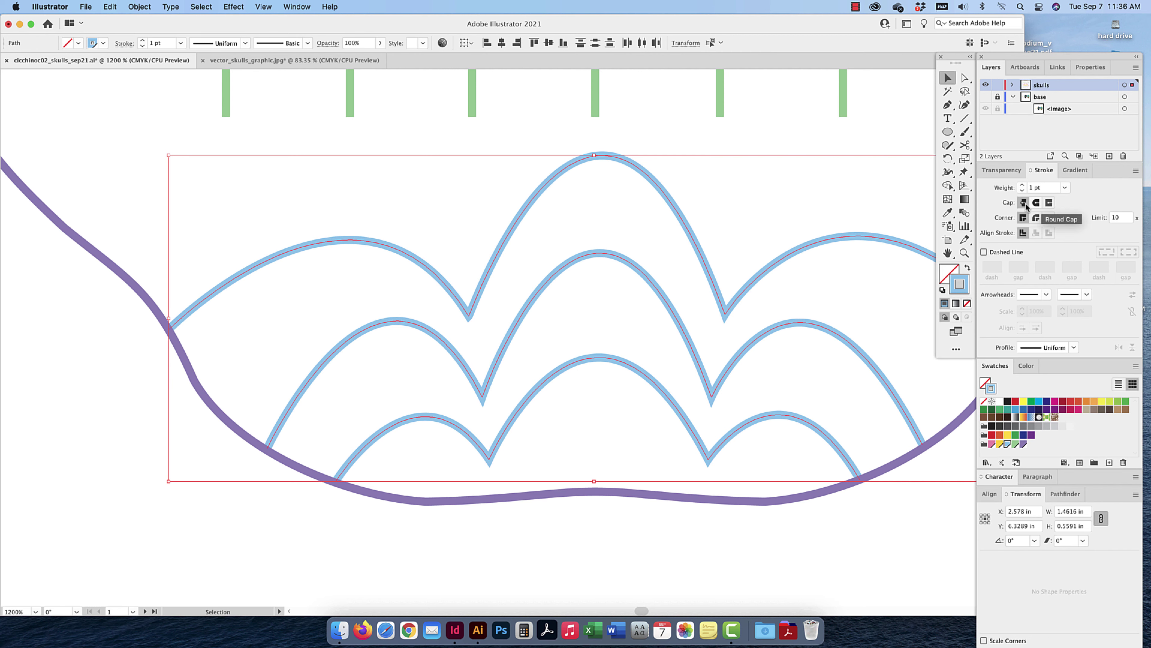
pyautogui.click(1035, 204)
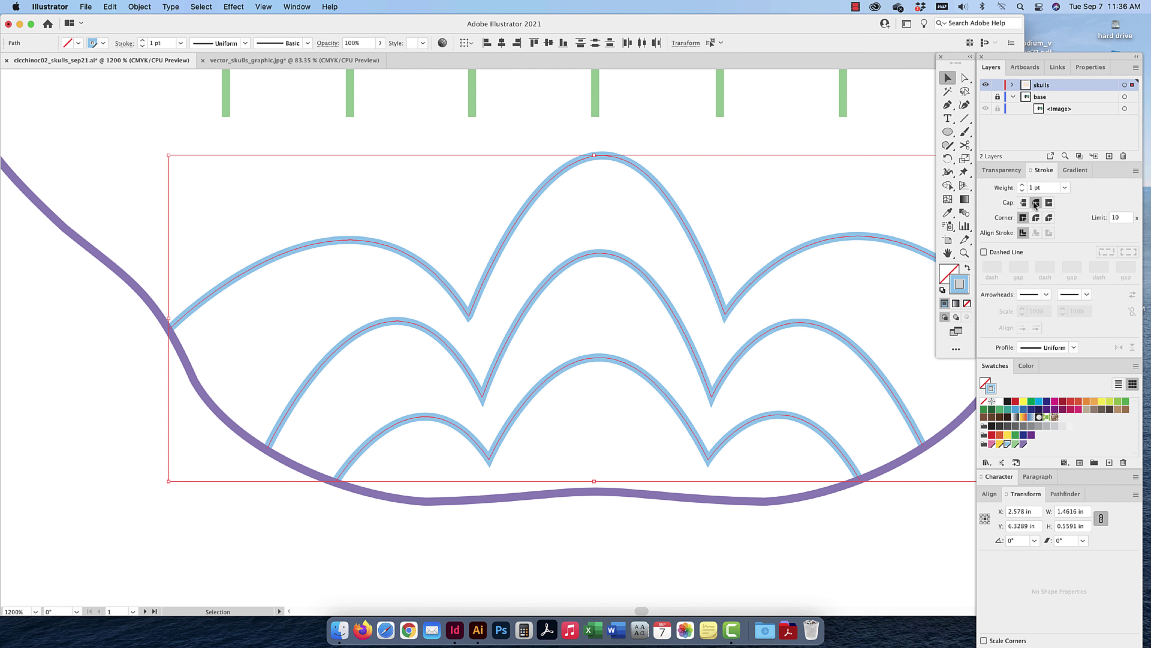
pyautogui.click(1037, 219)
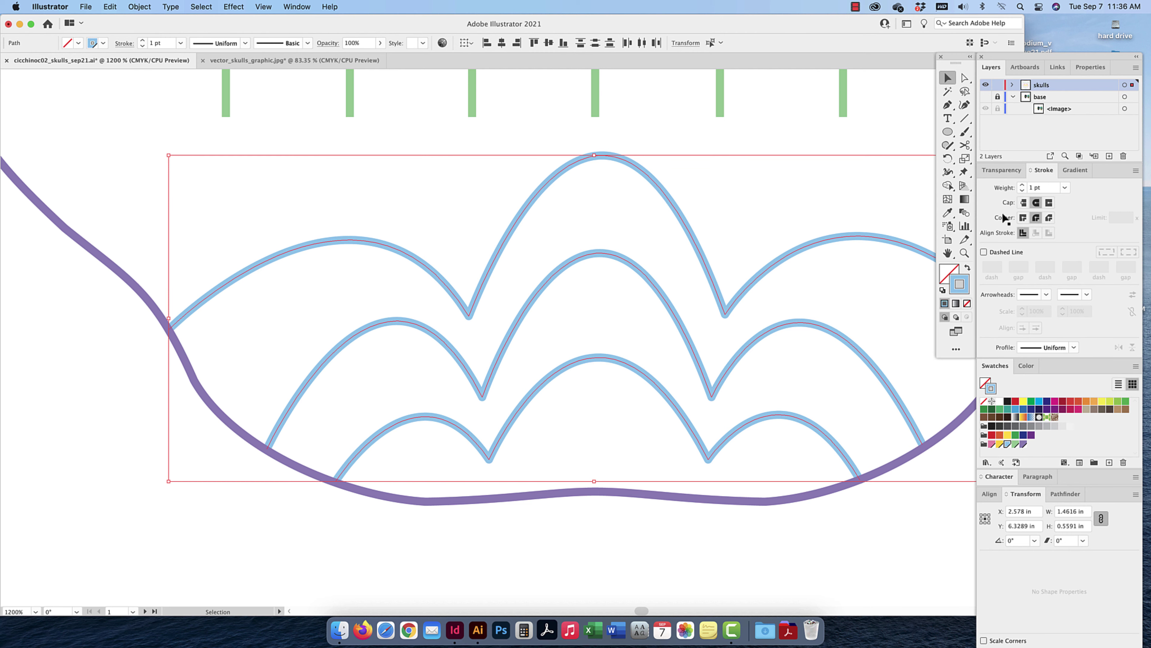
# Select the green teeth lines and the pink mouth lines together and apply a round cap and round corner join
pyautogui.moveTo(730, 185); pyautogui.dragTo(731, 486)
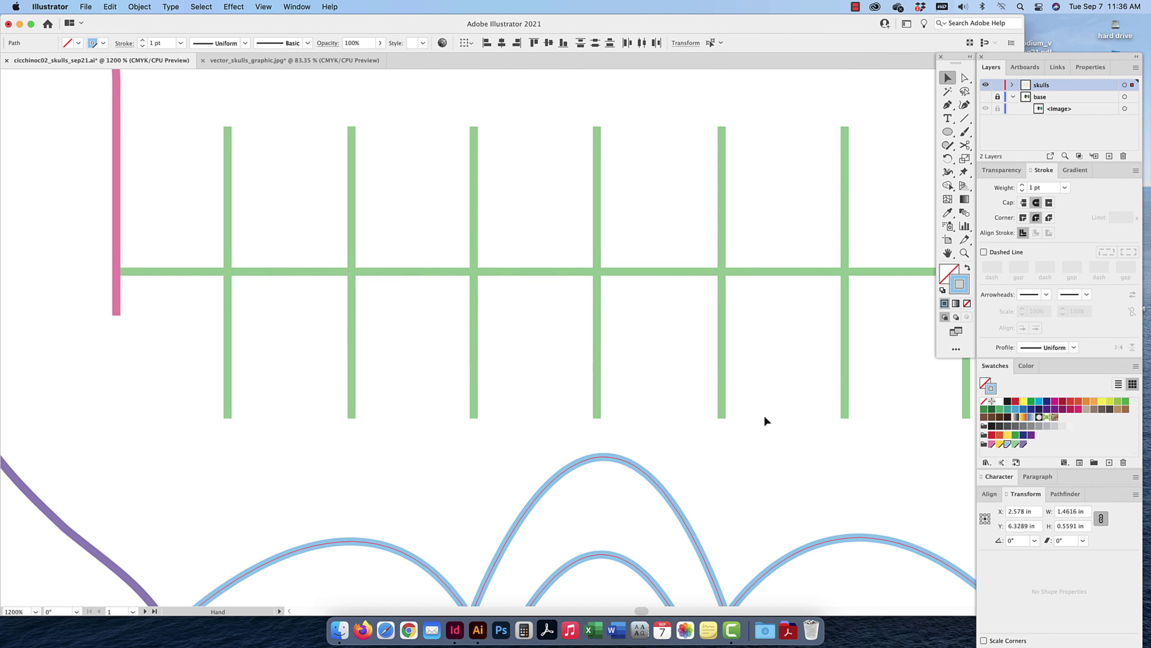
pyautogui.moveTo(789, 185); pyautogui.dragTo(769, 213)
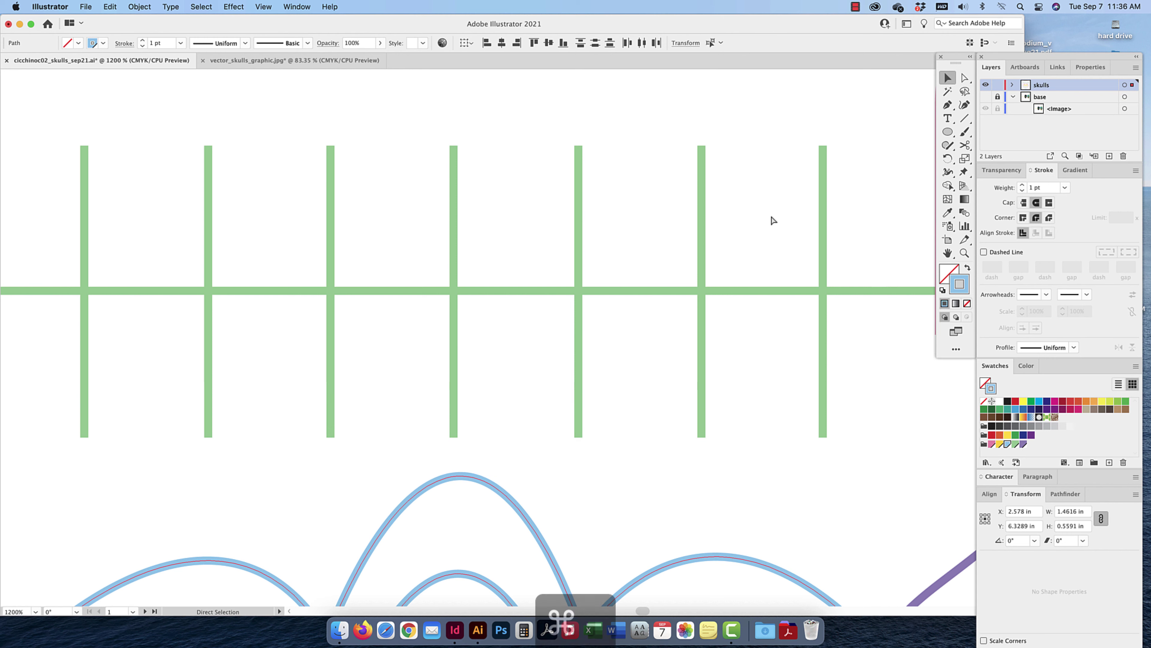
pyautogui.press('super+minus')
pyautogui.press('super+minus')
pyautogui.press('super+minus')
pyautogui.moveTo(679, 271); pyautogui.dragTo(321, 341)
pyautogui.click(1037, 204)
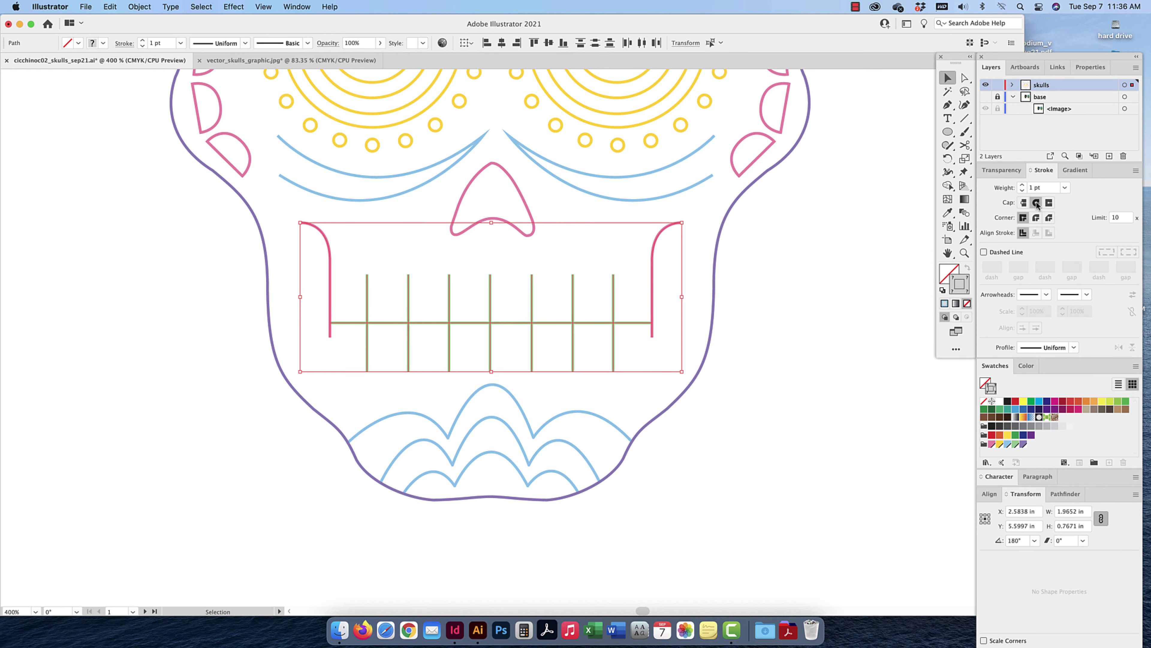
pyautogui.click(1037, 219)
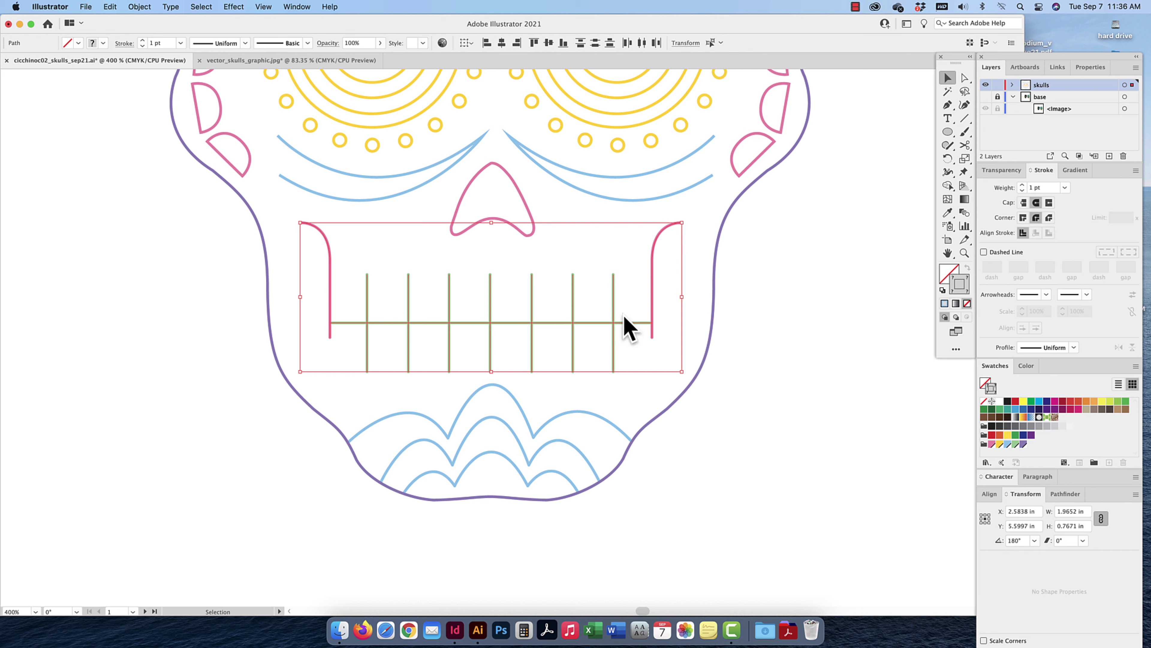
pyautogui.click(637, 336)
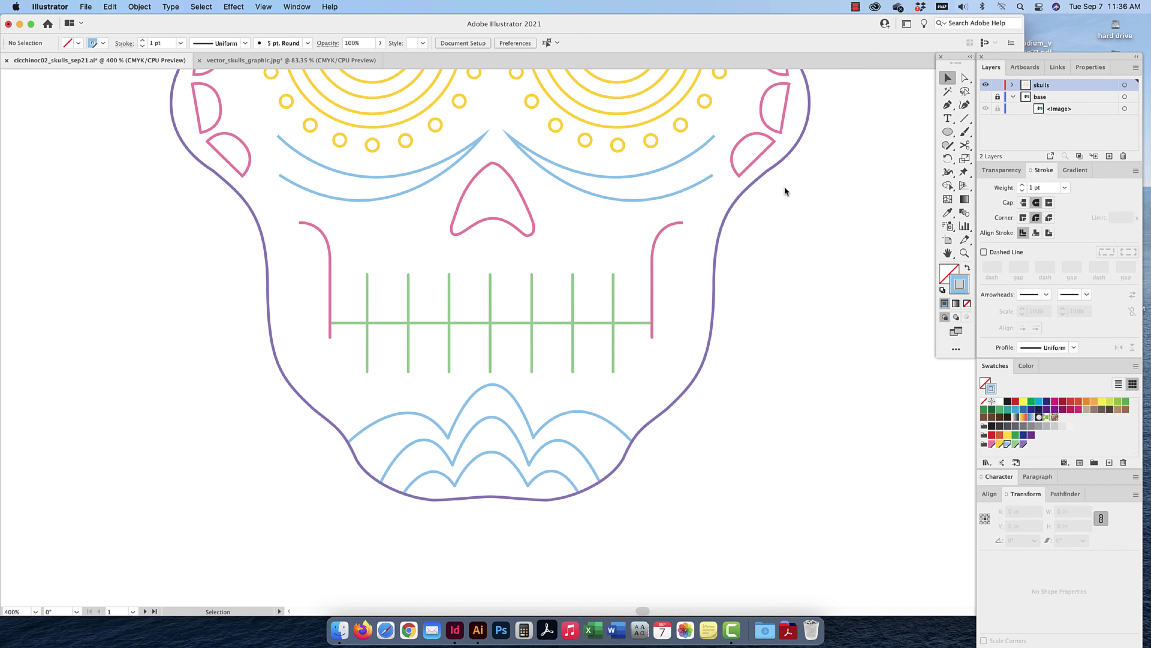
# Hide the skulls layer, show the base layer, and examine the template skull from the chin up to the forehead
pyautogui.click(986, 85)
pyautogui.click(985, 97)
pyautogui.press('super+y')
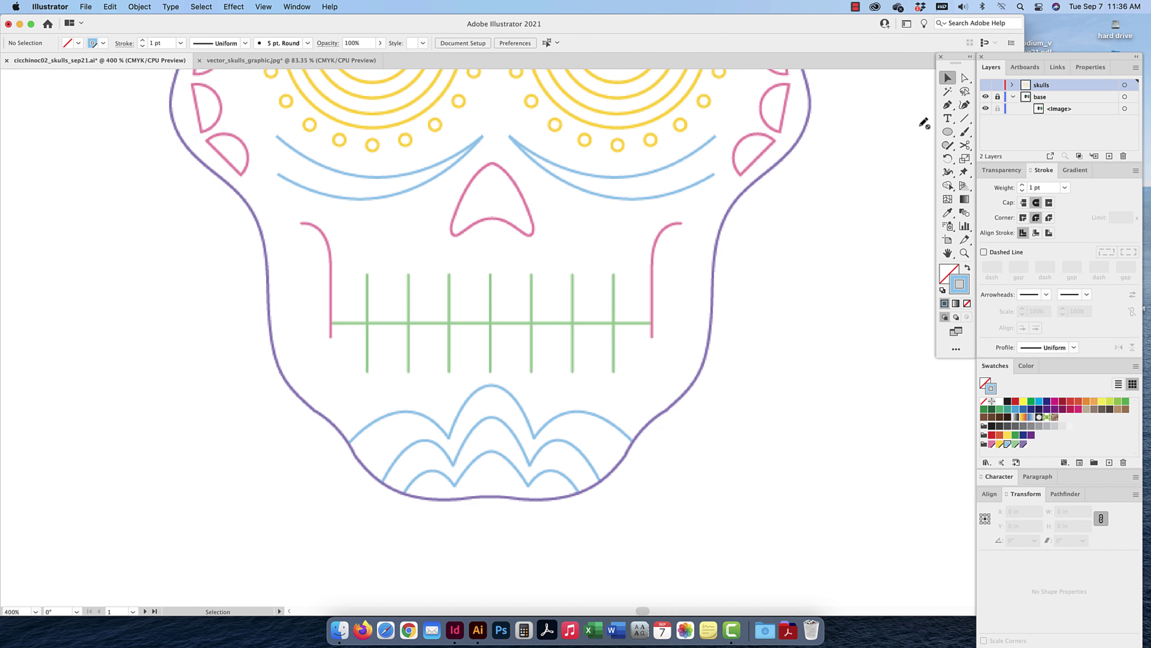
pyautogui.press('super+minus')
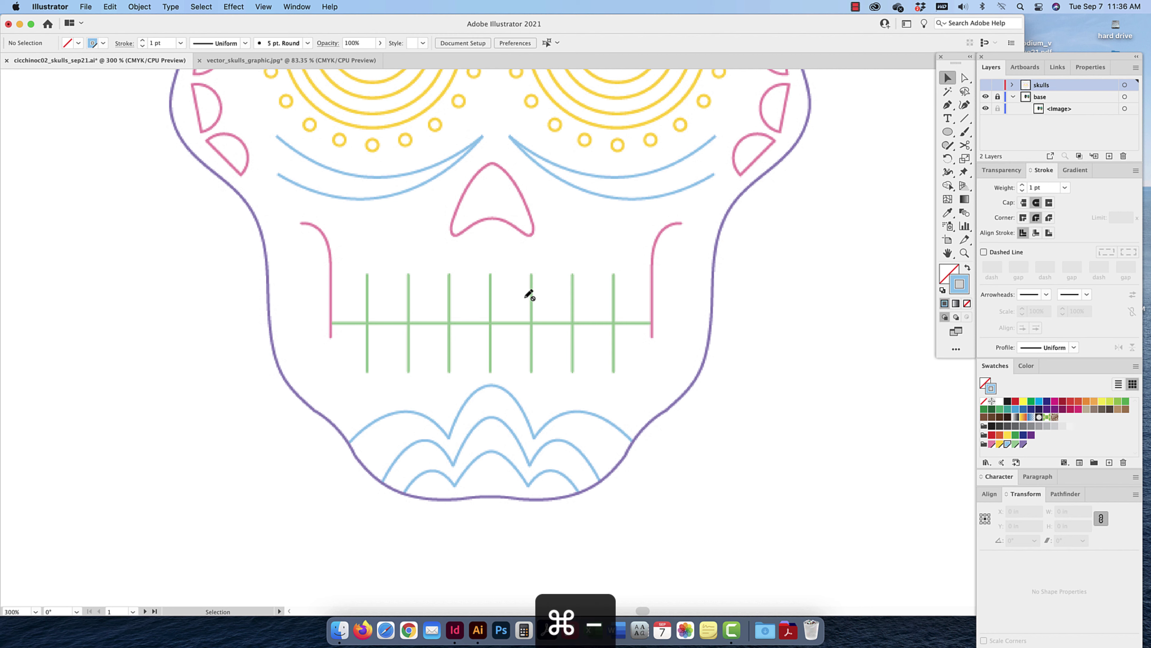
pyautogui.hscroll(1, 516, 274)
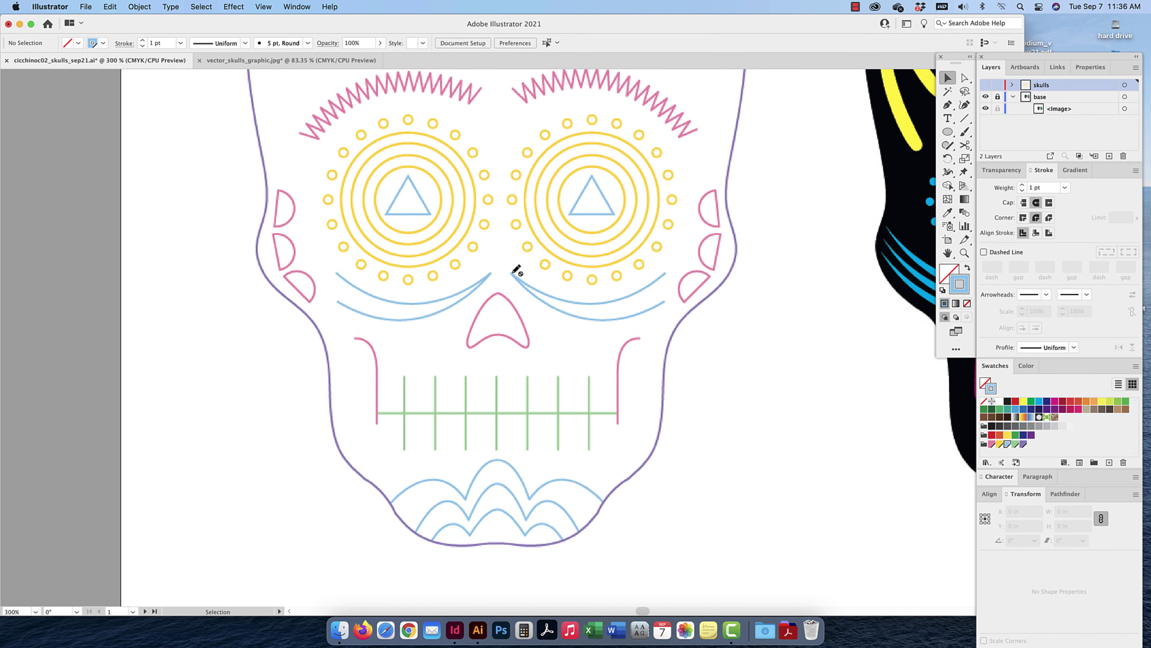
pyautogui.scroll(8, 516, 270)
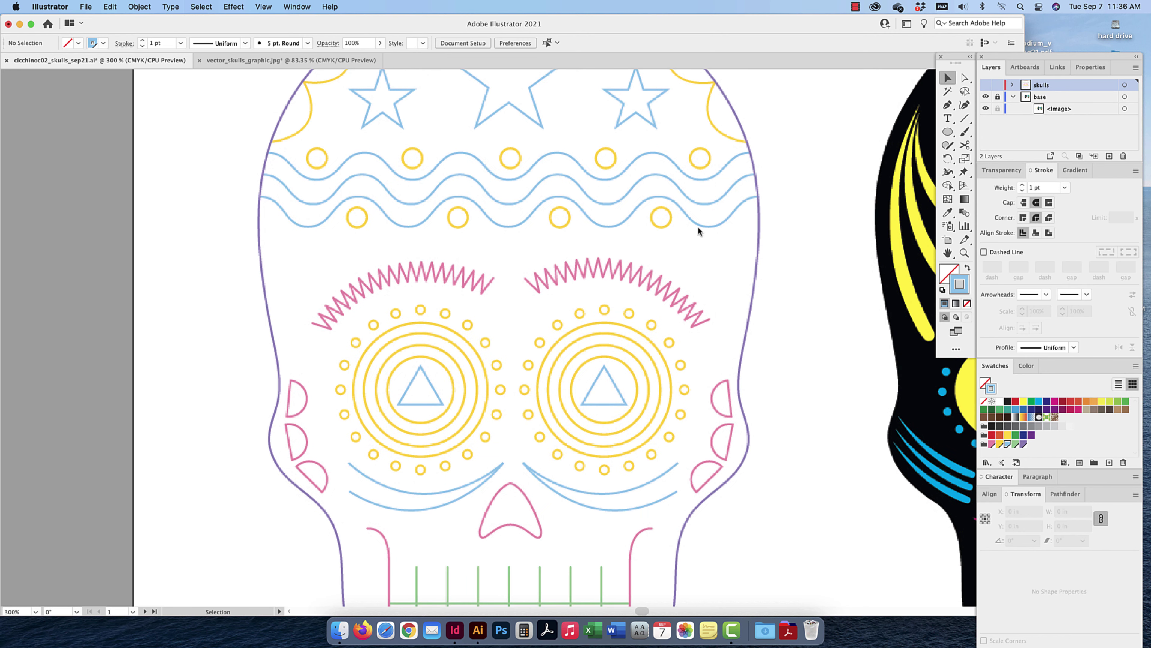
# Compare the pink zigzag eyebrows with the template by alternating the visibility of the skulls and base layers
pyautogui.click(986, 85)
pyautogui.click(985, 98)
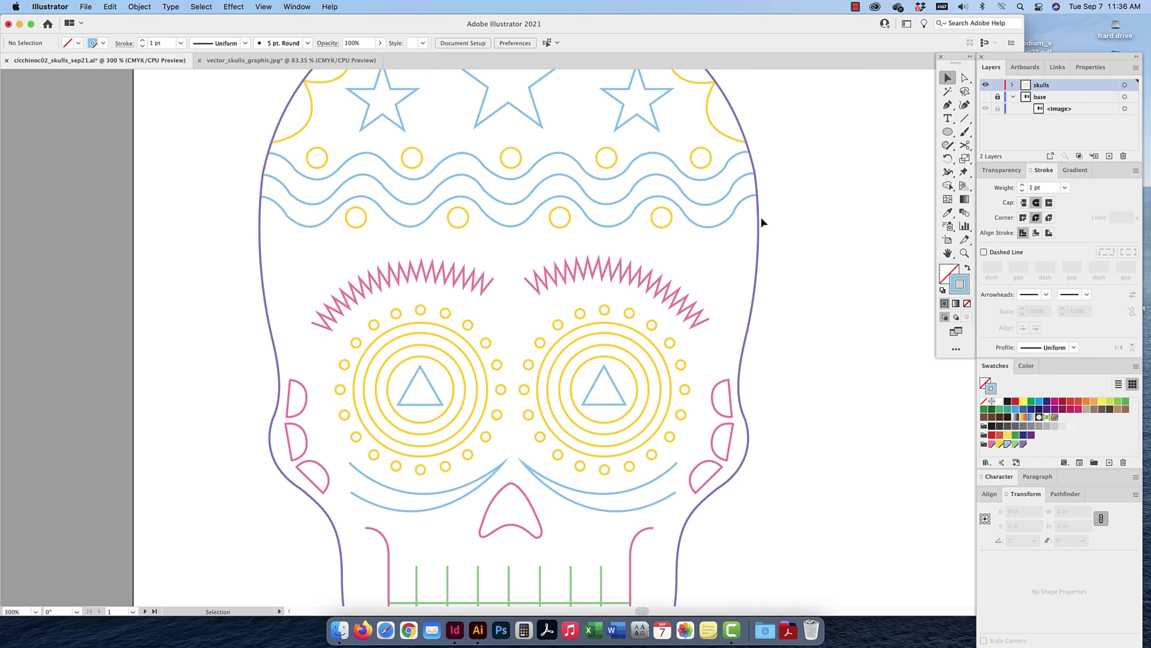
pyautogui.click(640, 282)
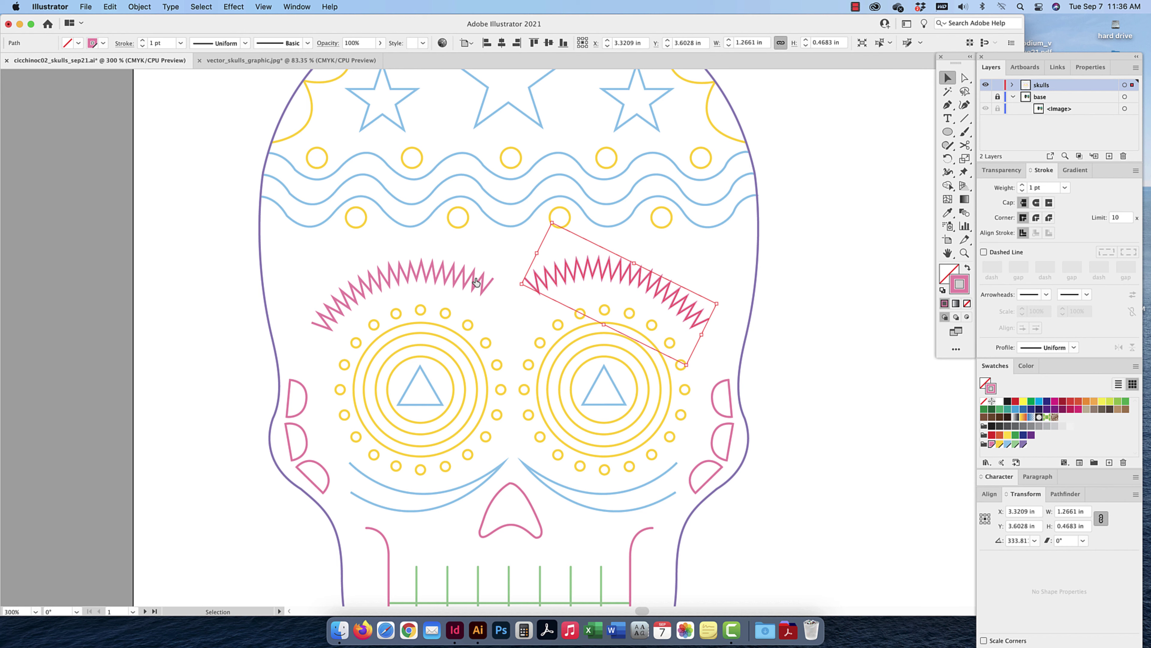
pyautogui.click(985, 84)
pyautogui.click(985, 97)
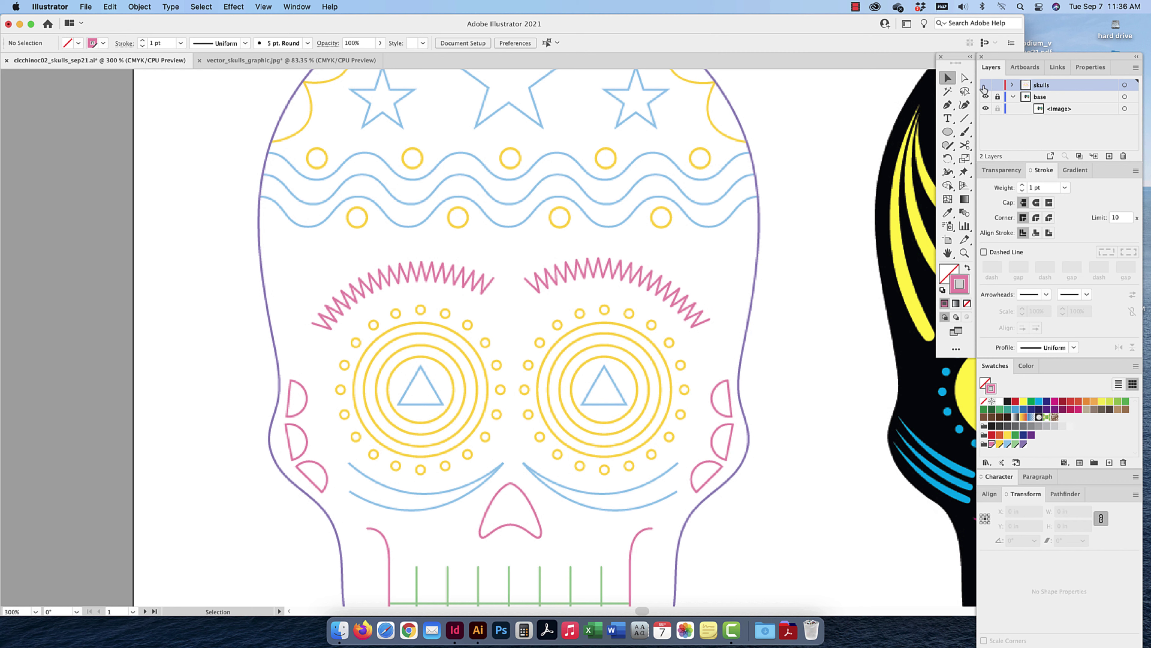
pyautogui.click(985, 85)
pyautogui.click(985, 96)
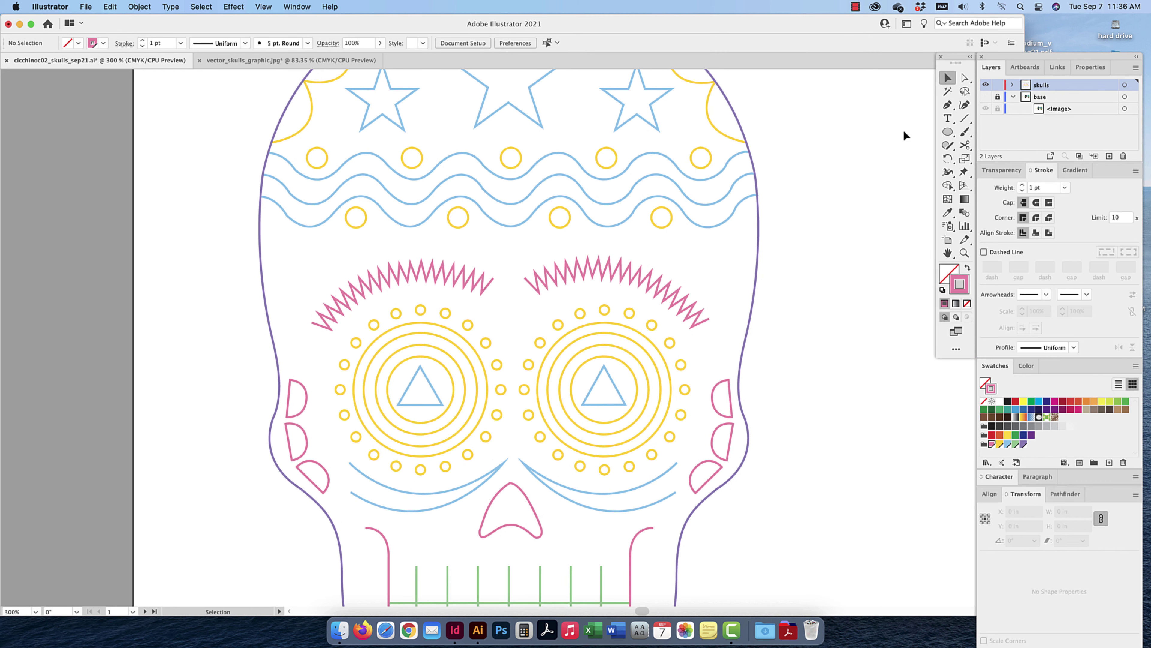
# Select both pink zigzag eyebrows and give their strokes a round cap and a round corner join
pyautogui.click(622, 261)
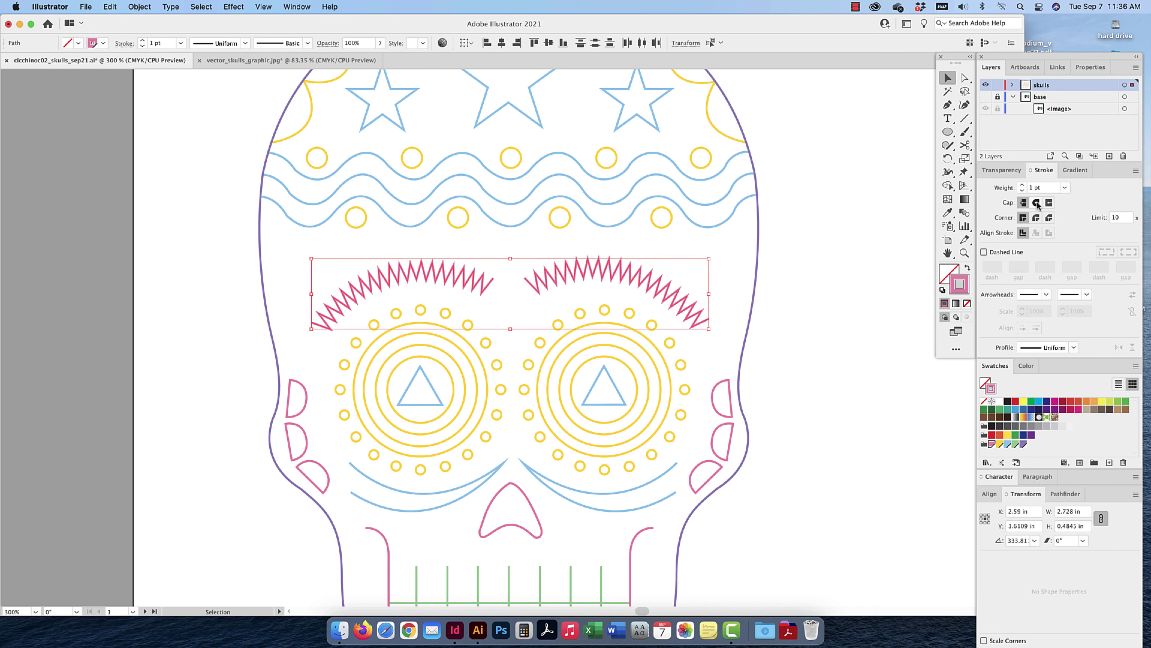
pyautogui.click(1036, 218)
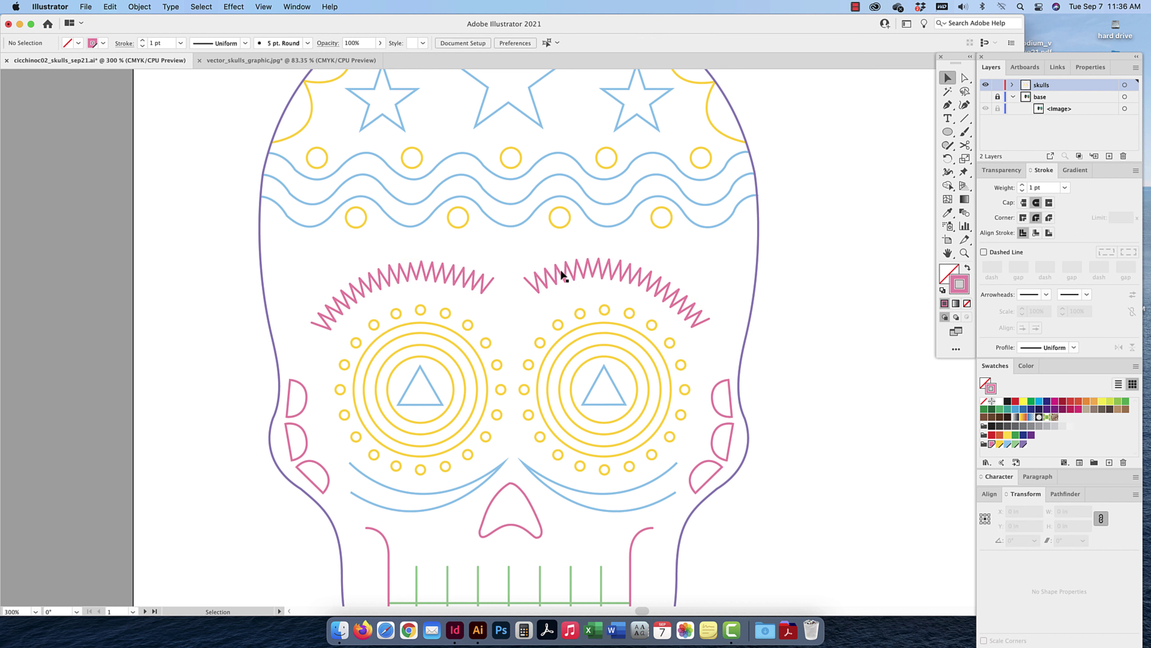
# Show the base layer and bring all three template skulls into view side by side
pyautogui.press('super+minus')
pyautogui.press('super+minus')
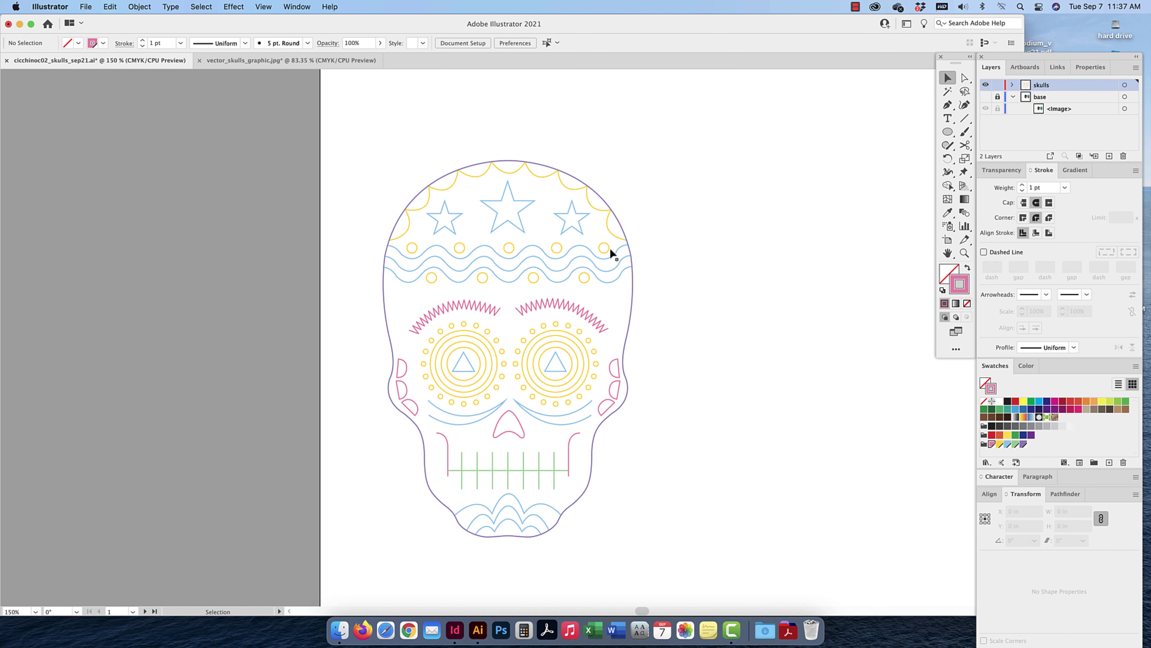
pyautogui.click(986, 97)
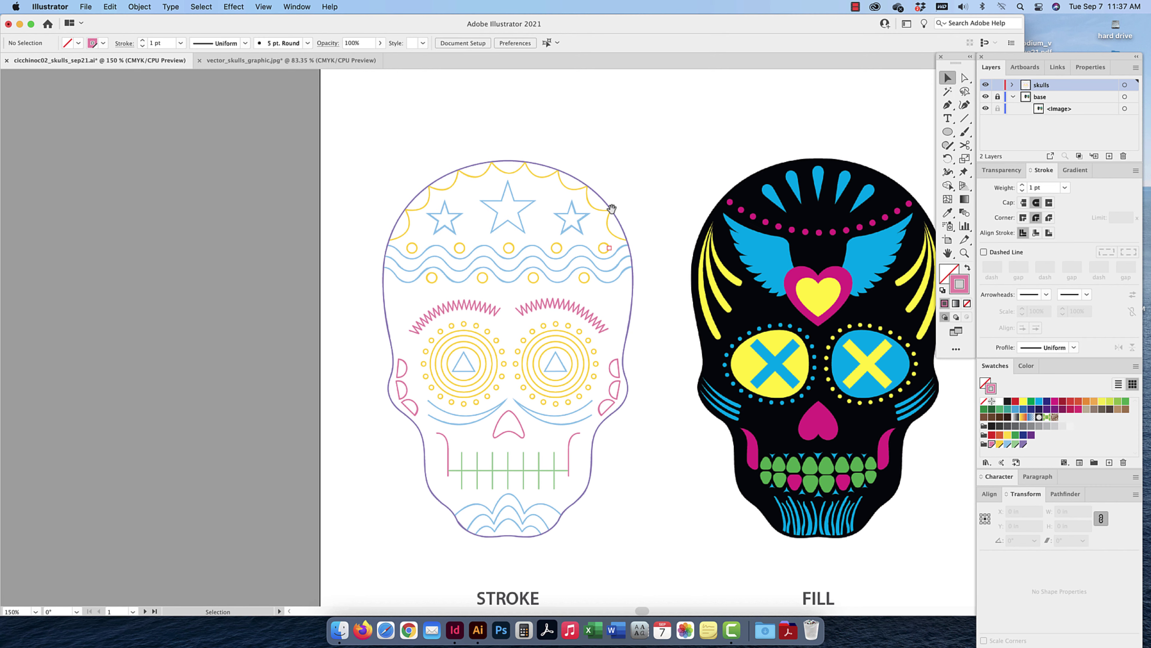
pyautogui.press('space')
pyautogui.moveTo(669, 274); pyautogui.dragTo(379, 223)
pyautogui.moveTo(640, 244); pyautogui.dragTo(599, 243)
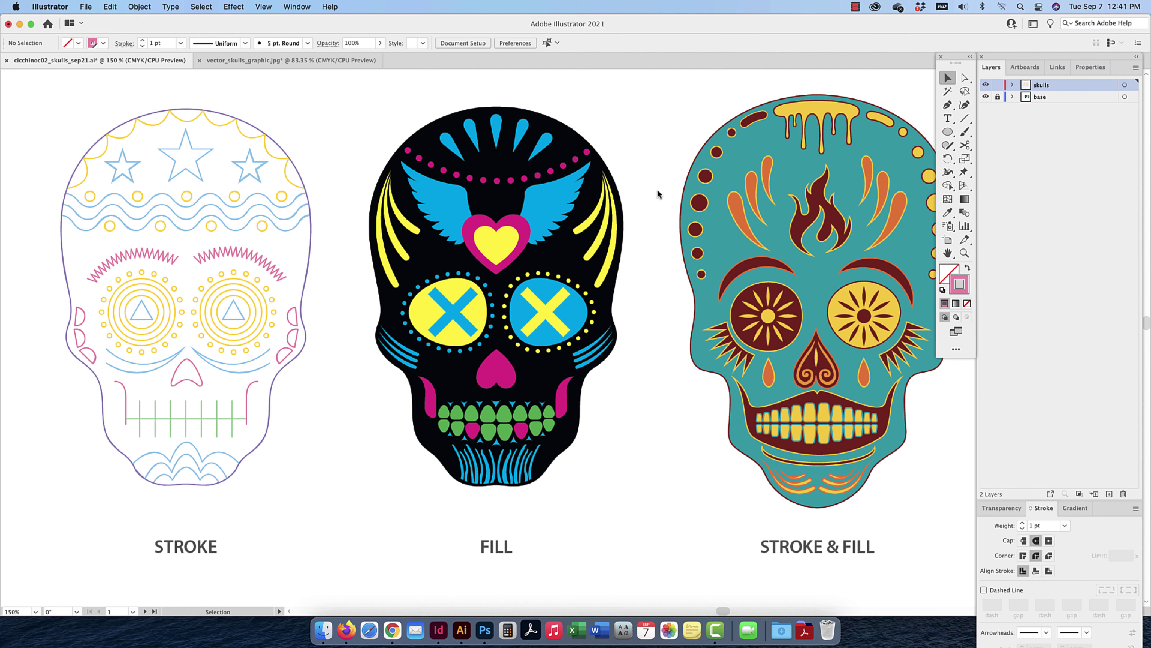
# Rename the skulls layer as "skull 1" and lock it
pyautogui.click(1013, 86)
pyautogui.click(1012, 85)
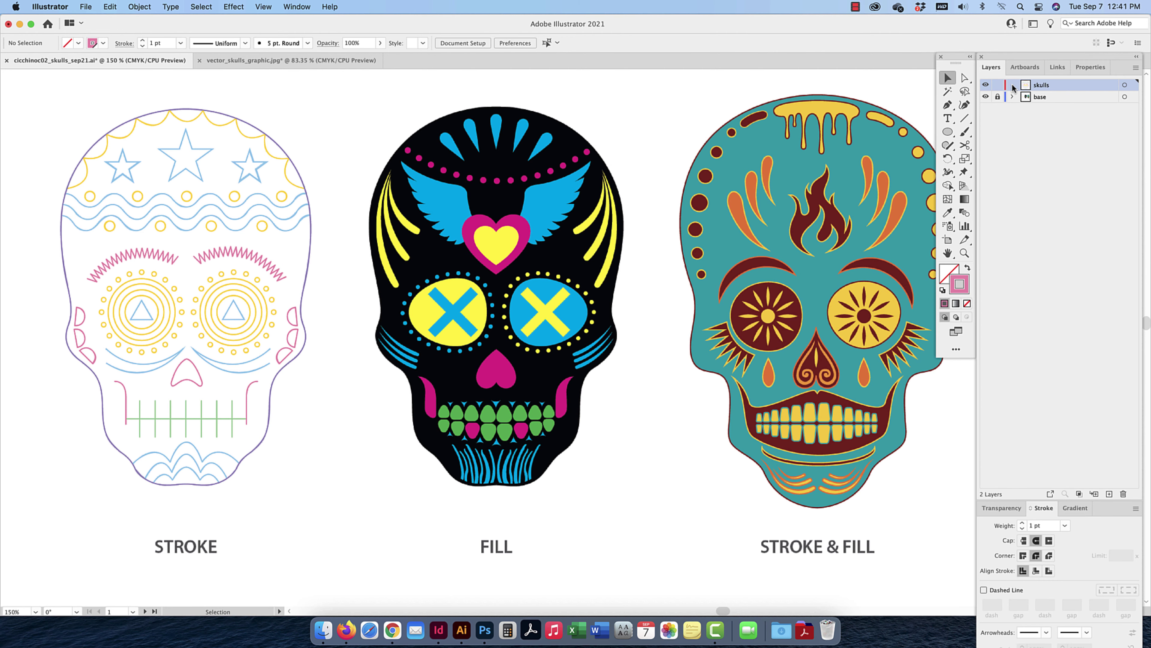
pyautogui.hscroll(-1, 1014, 89)
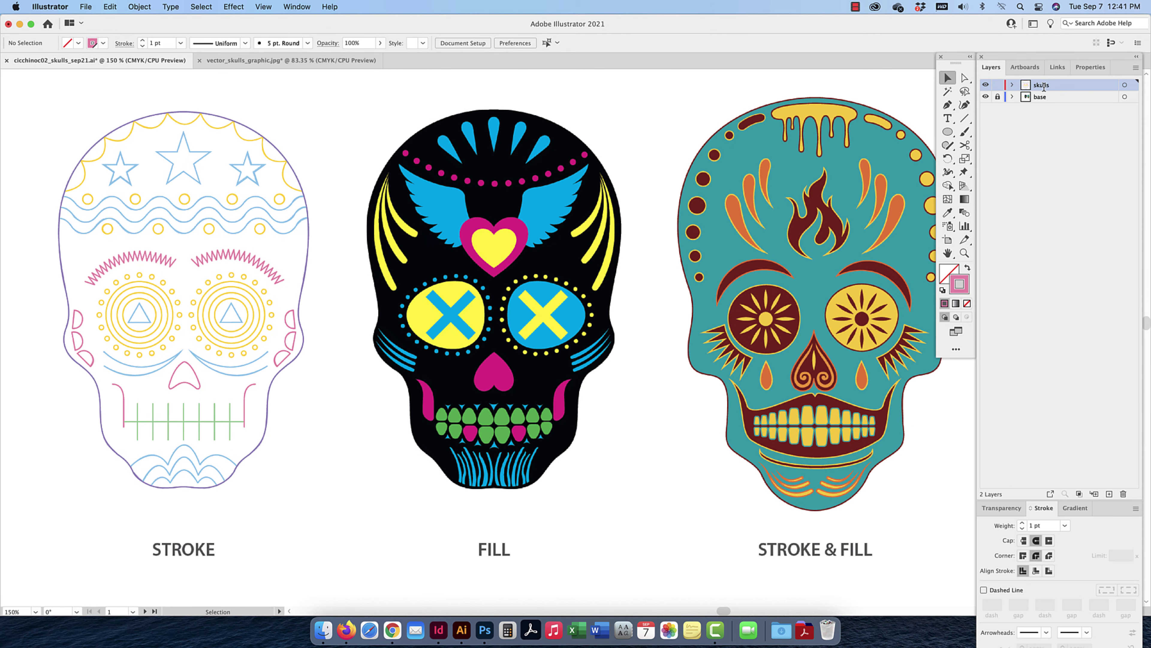
pyautogui.doubleClick(1044, 87)
pyautogui.press('BackSpace')
pyautogui.press('Return')
# Add a new layer above skull 1 and name it "skull 2"
pyautogui.click(1109, 493)
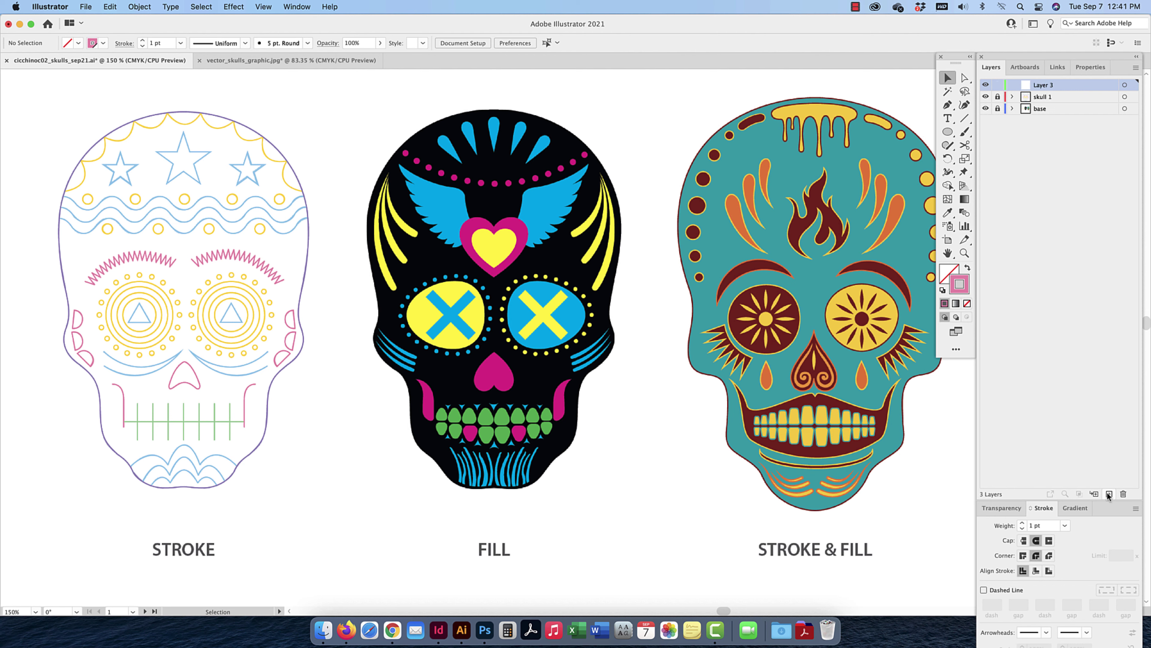
pyautogui.doubleClick(1043, 85)
pyautogui.write('skull2')
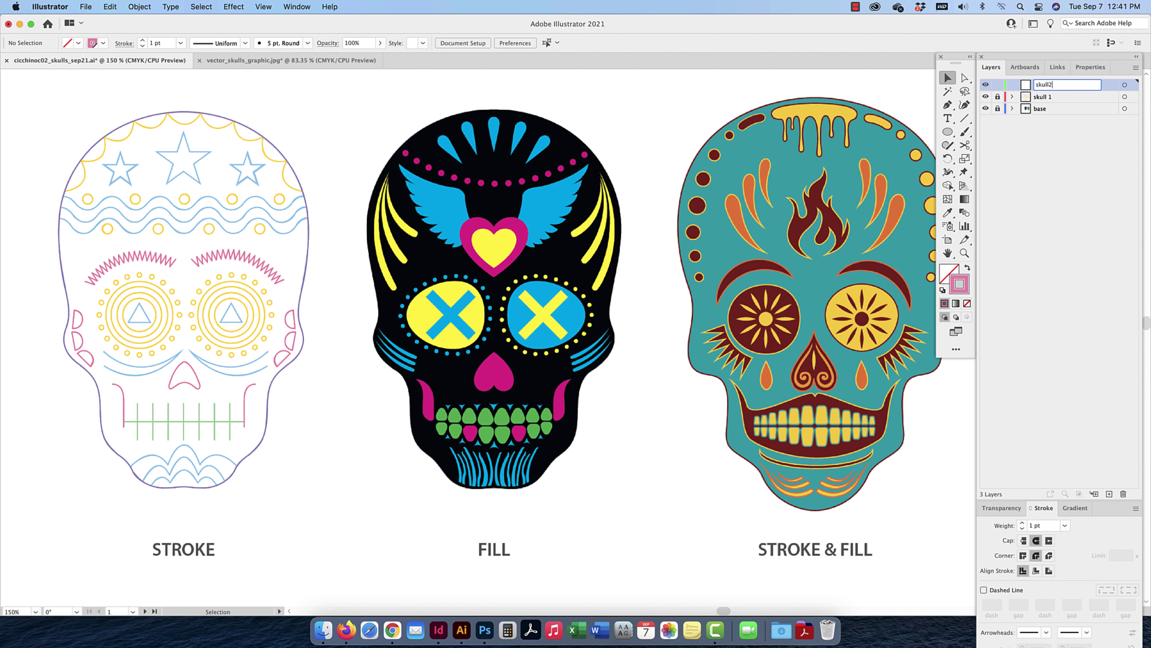
pyautogui.press('Return')
pyautogui.doubleClick(1043, 85)
pyautogui.click(1049, 86)
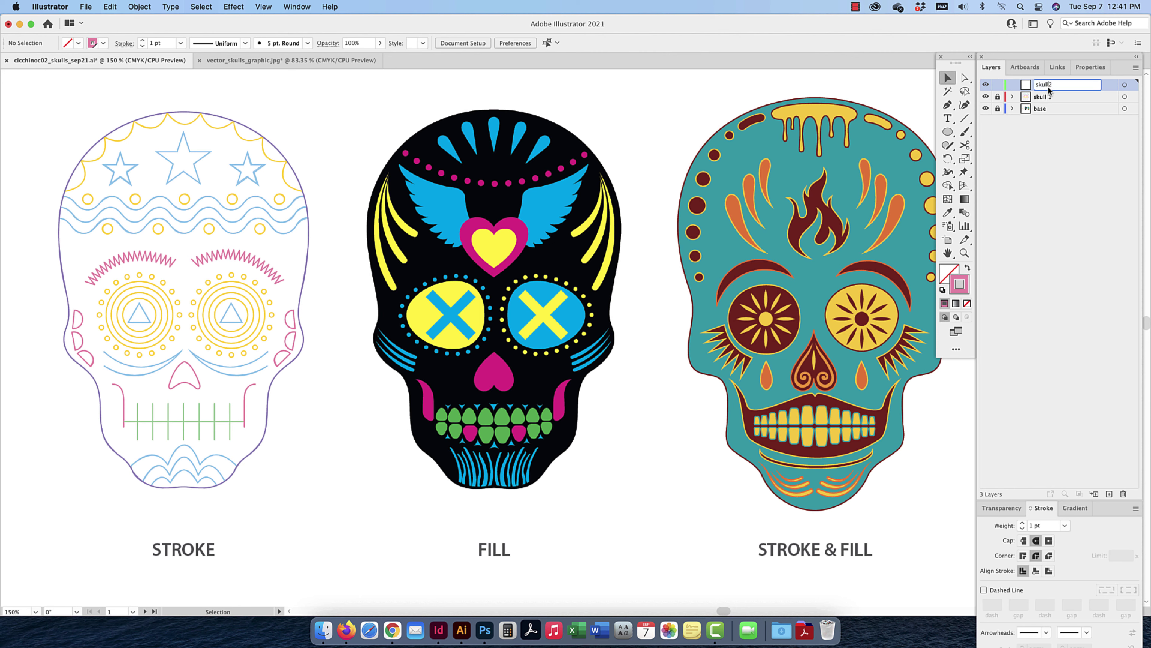
pyautogui.click(1047, 164)
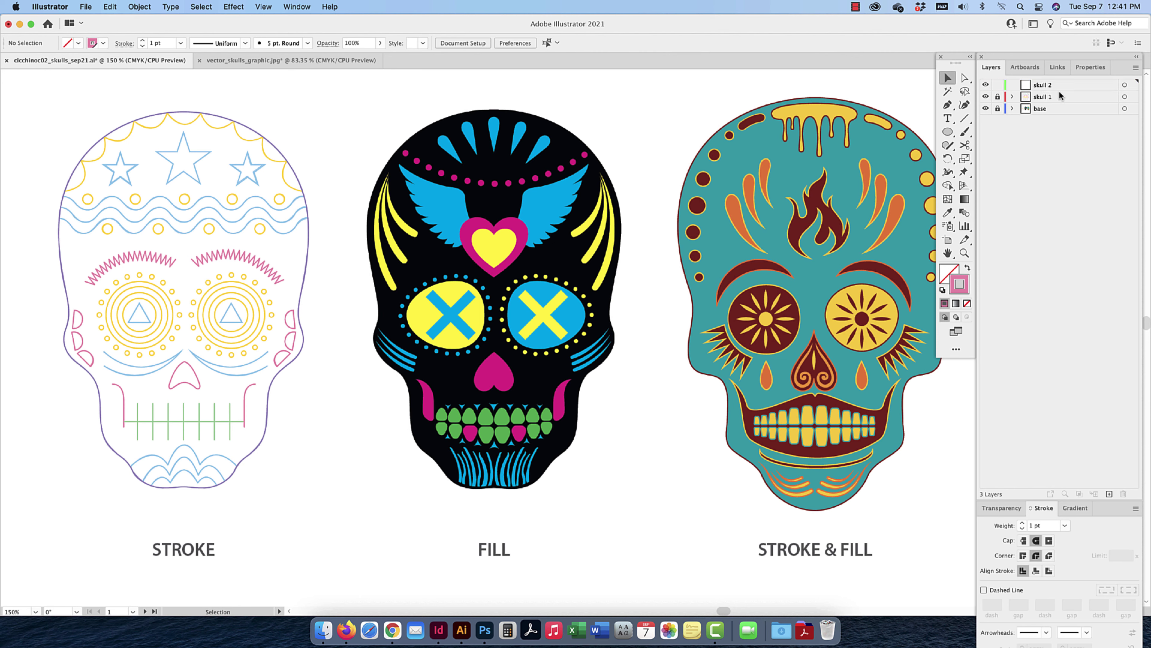
# Unlock the skull 1 layer, list its objects, and inspect the group of small circles around the right eye
pyautogui.click(1012, 97)
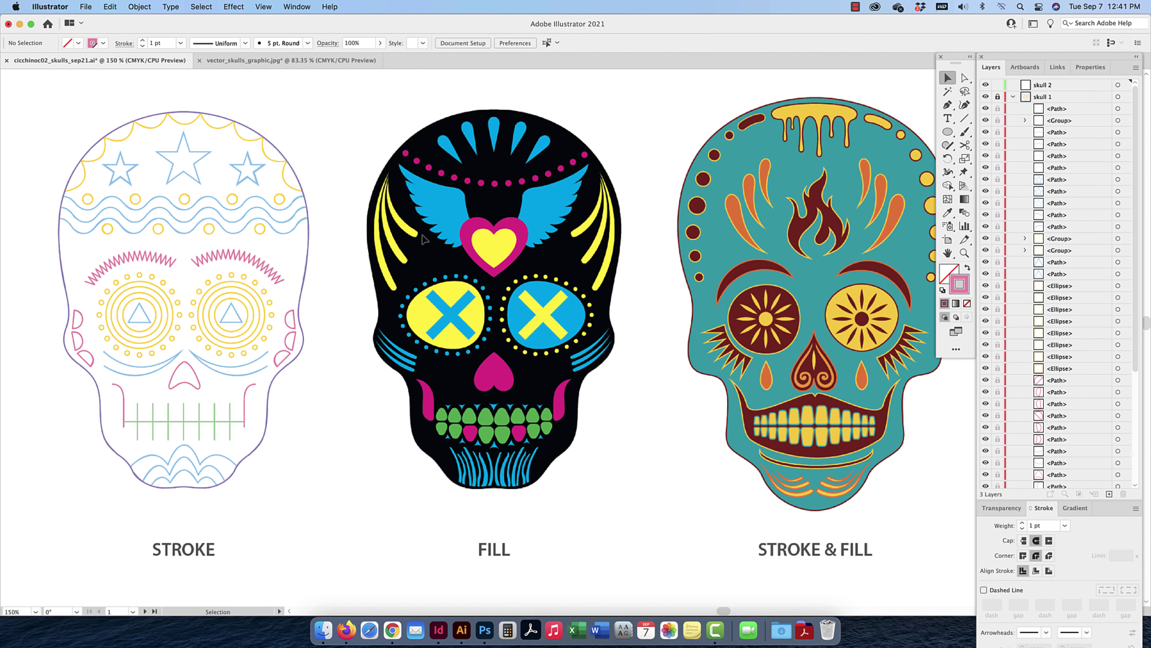
pyautogui.click(997, 96)
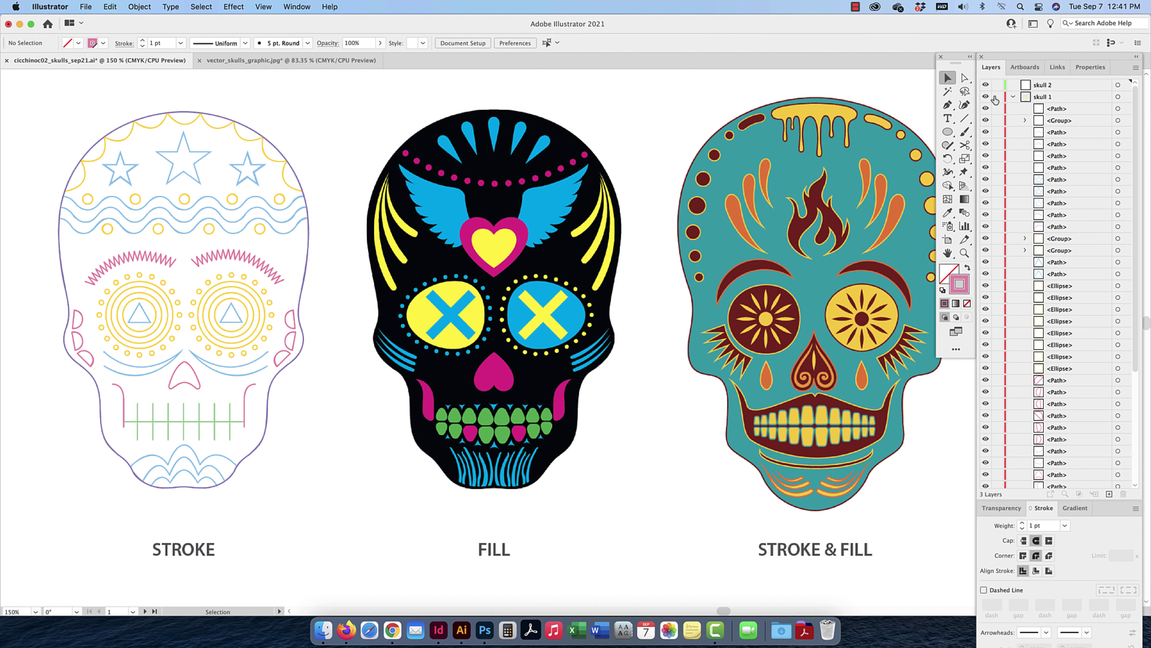
pyautogui.click(231, 274)
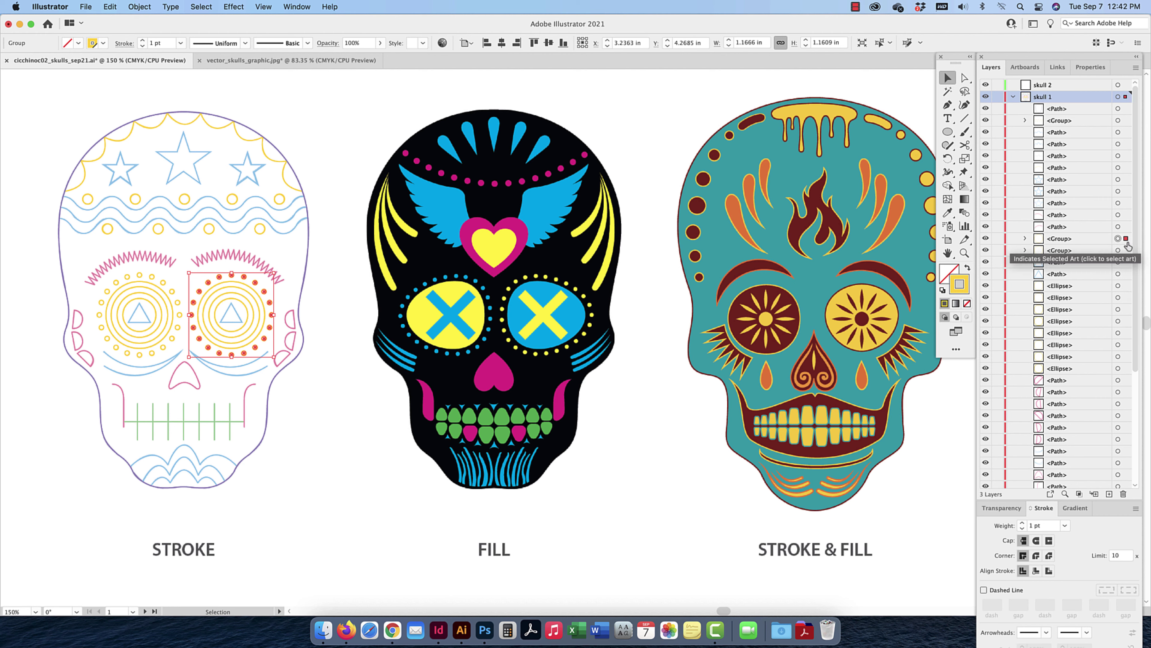
pyautogui.click(1025, 238)
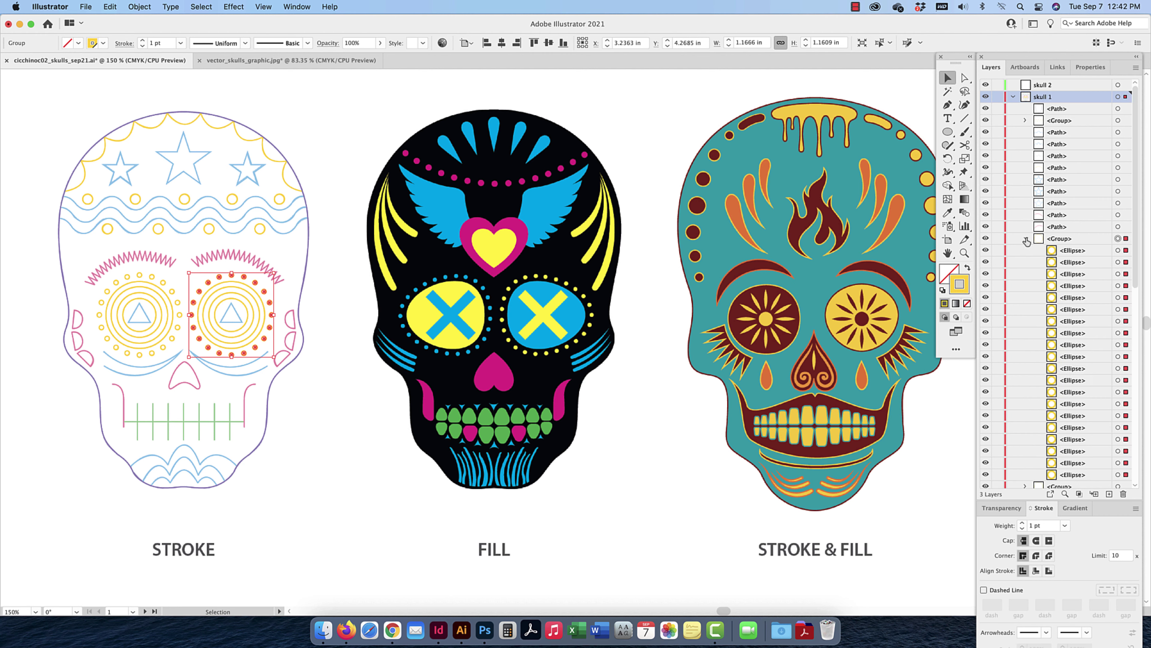
pyautogui.click(1025, 238)
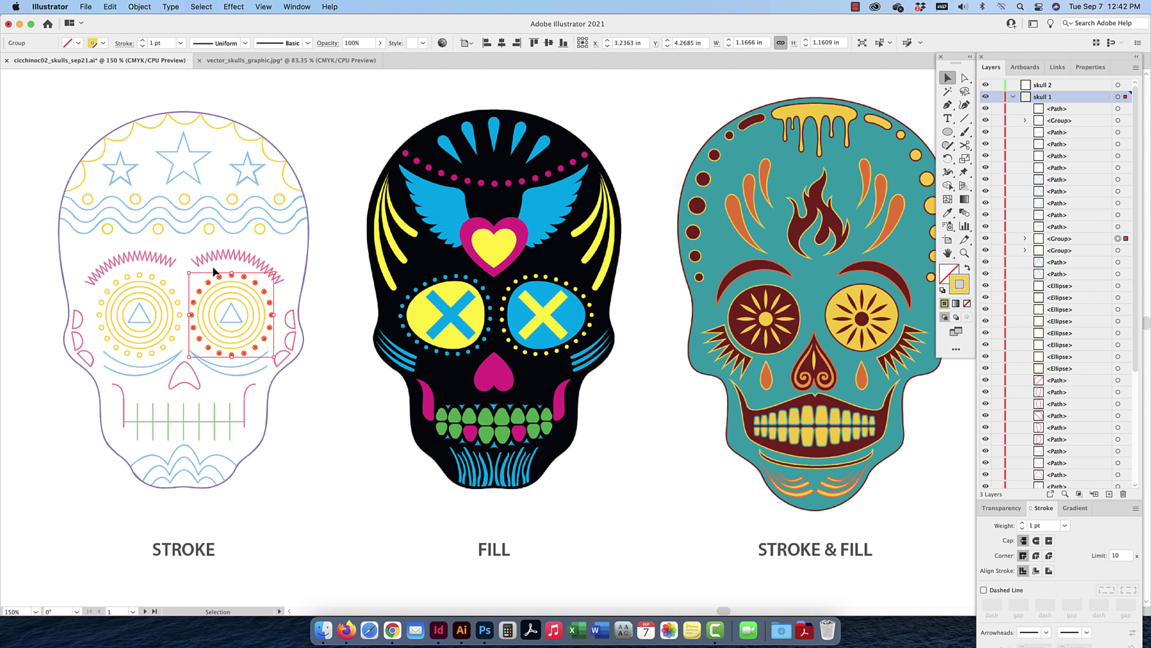
# Group the two pink zigzag eyebrows and name the group "eyebrows"
pyautogui.click(136, 255)
pyautogui.keyDown('shift'); pyautogui.click(255, 261); pyautogui.keyUp('shift')
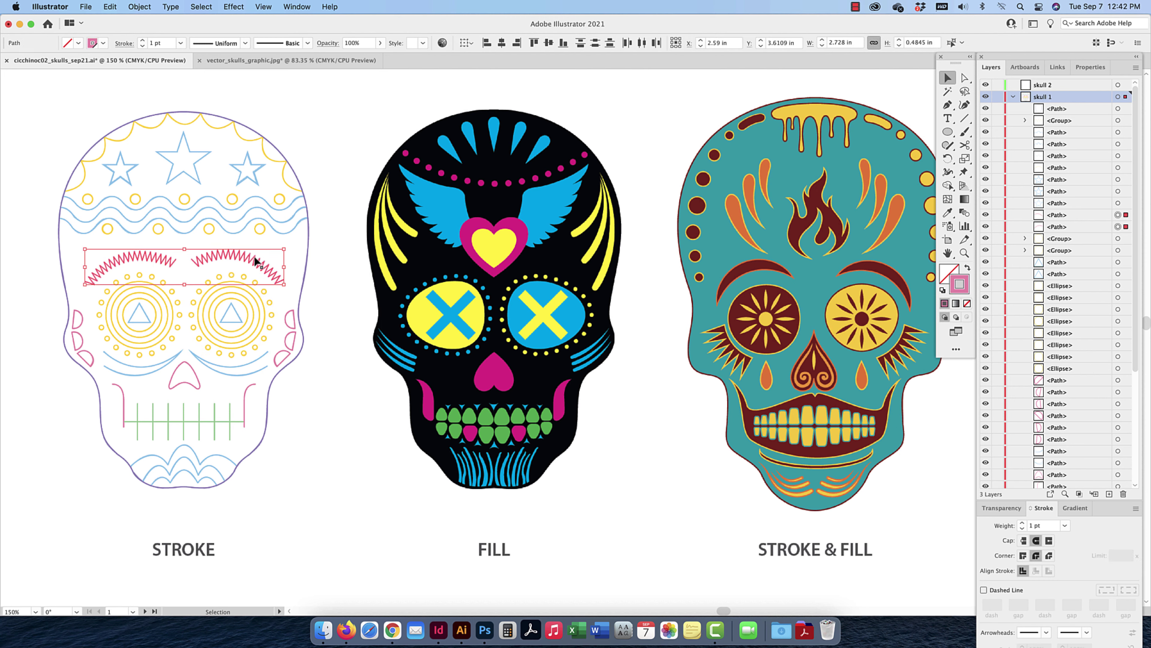
pyautogui.press('super+g')
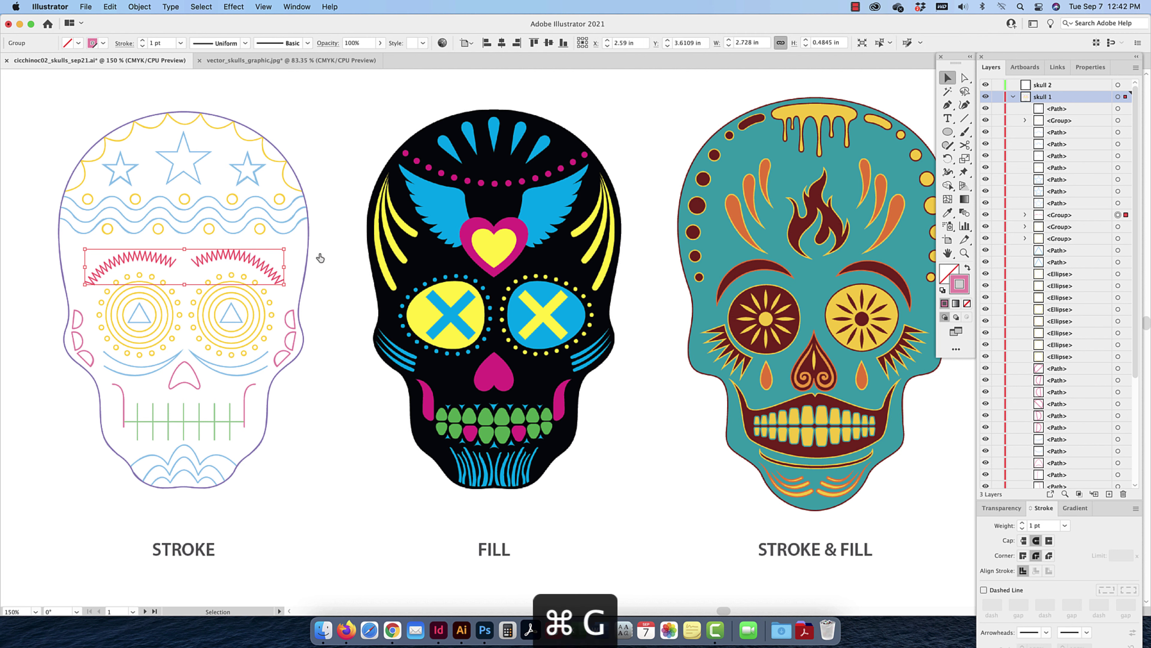
pyautogui.doubleClick(1061, 214)
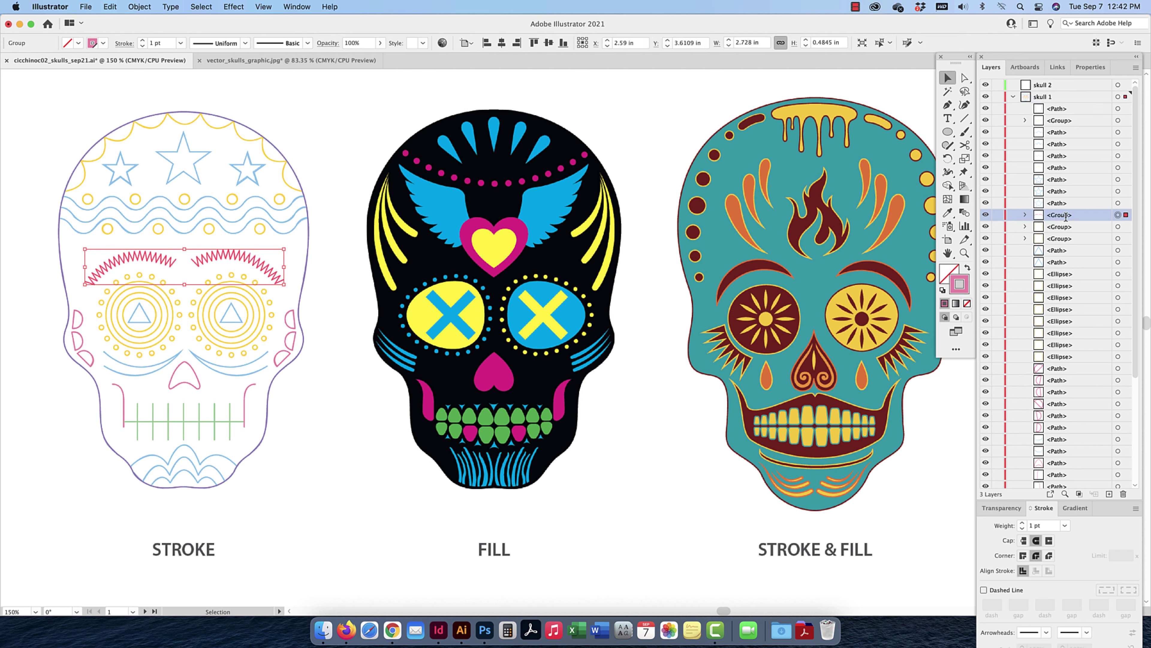
pyautogui.write('eyebrows')
pyautogui.press('Return')
pyautogui.click(93, 306)
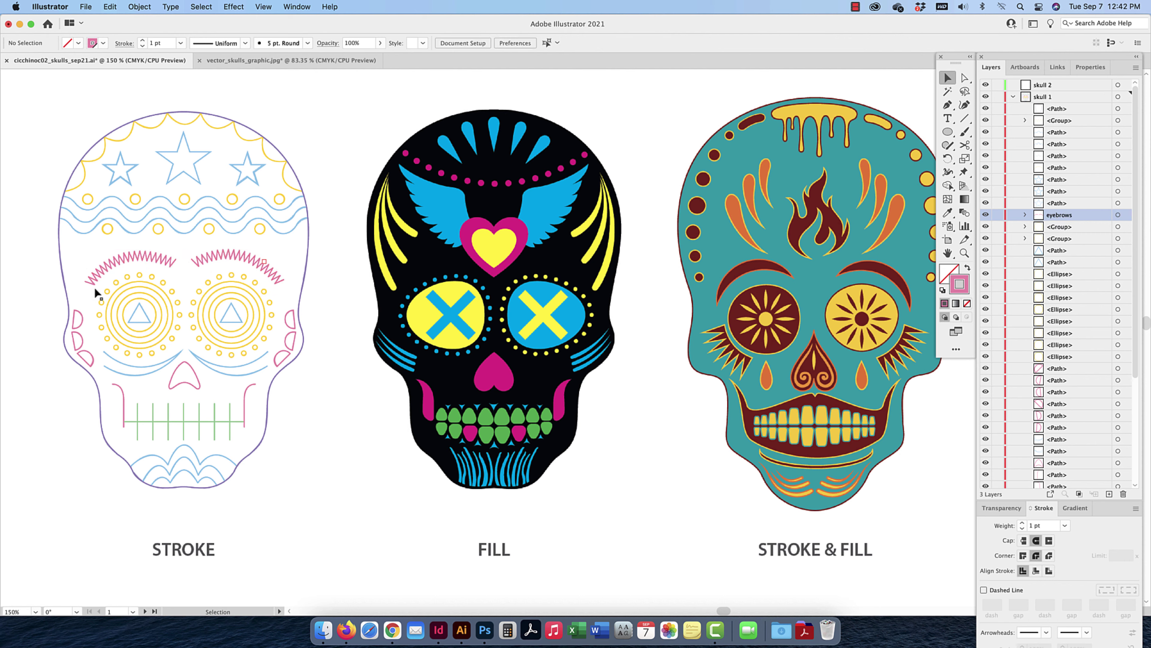
pyautogui.moveTo(94, 286); pyautogui.dragTo(175, 335)
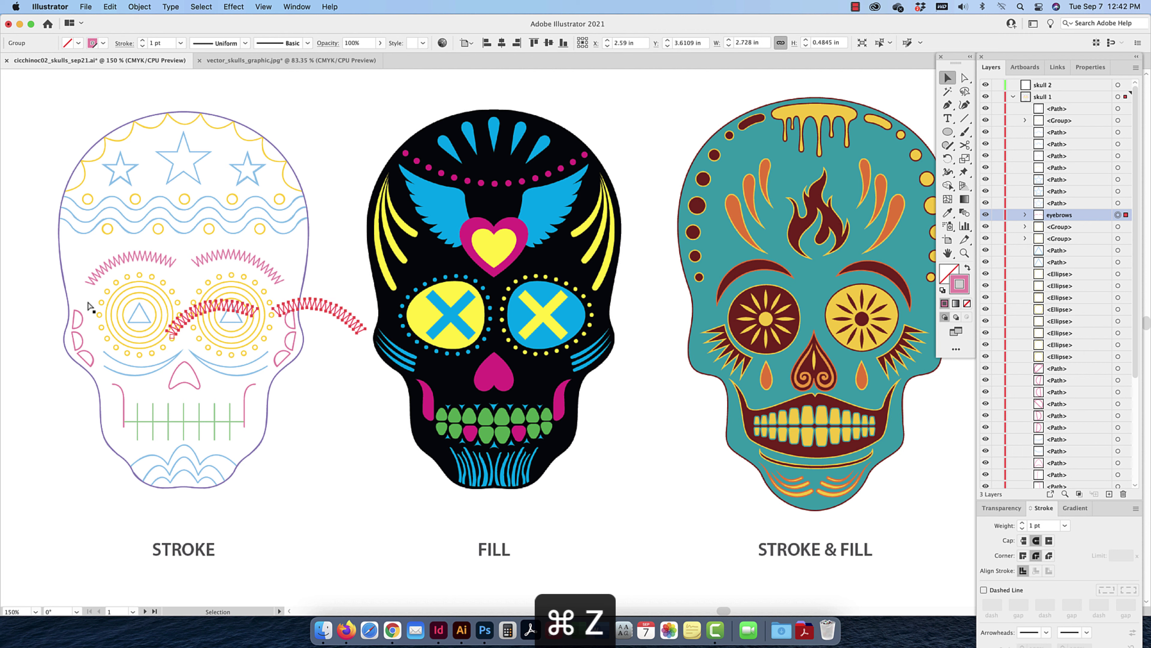
pyautogui.press('super+z')
# Group the stroke skull's left eye, including its circles, ring of dots and triangle, and name the group "eyes"
pyautogui.moveTo(89, 297); pyautogui.dragTo(177, 338)
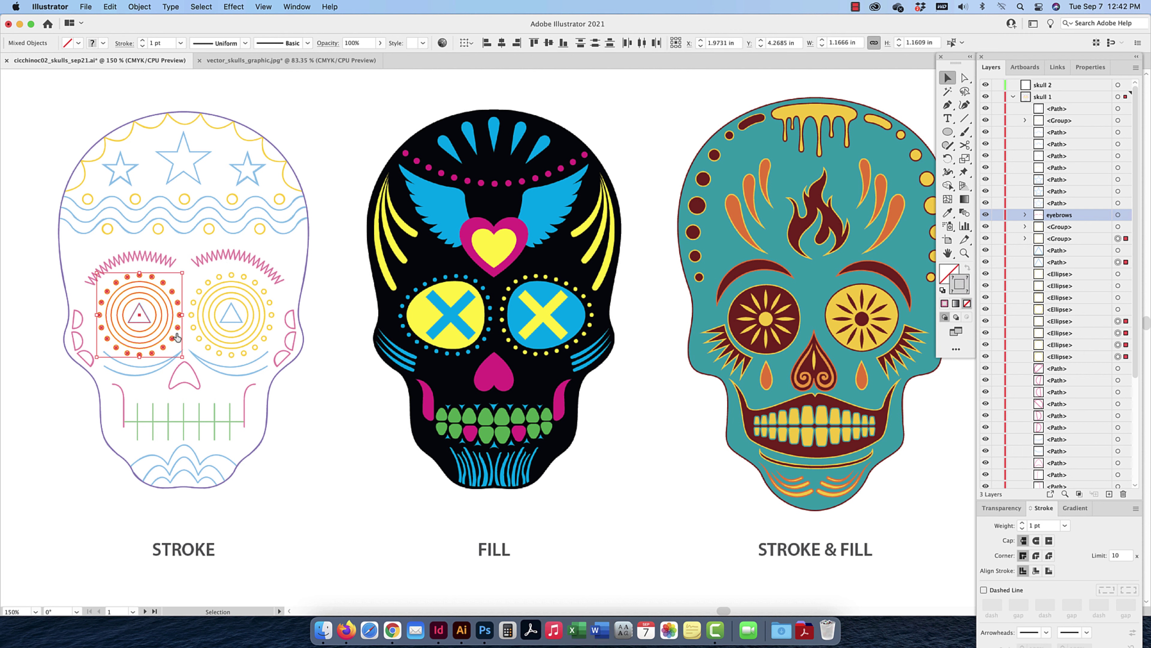
pyautogui.press('super+g')
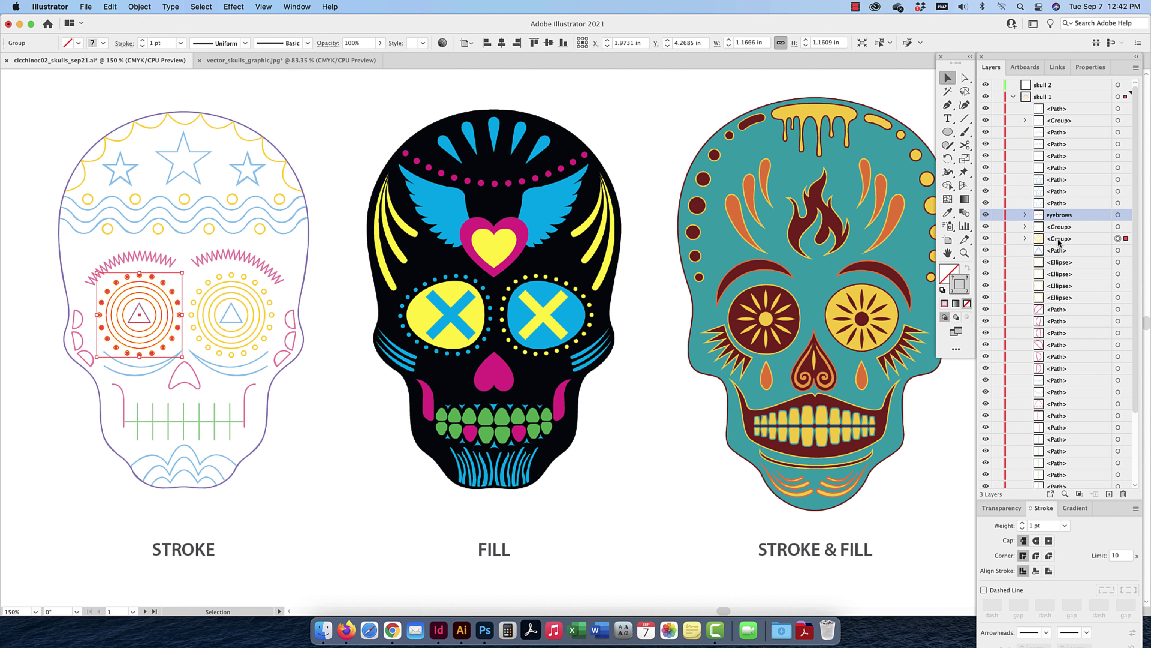
pyautogui.doubleClick(1053, 239)
pyautogui.write('eyes')
pyautogui.press('Return')
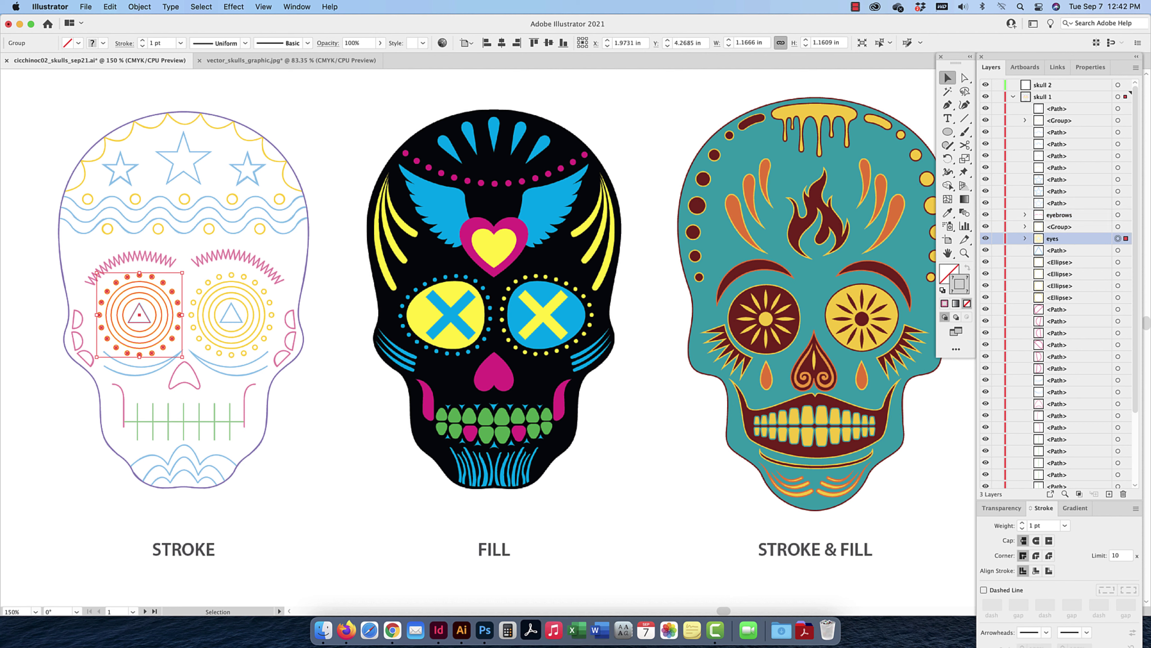
# Group the circles, ring of dots and triangle of the stroke skull's right eye and name the group "eyes"
pyautogui.moveTo(276, 292); pyautogui.dragTo(195, 336)
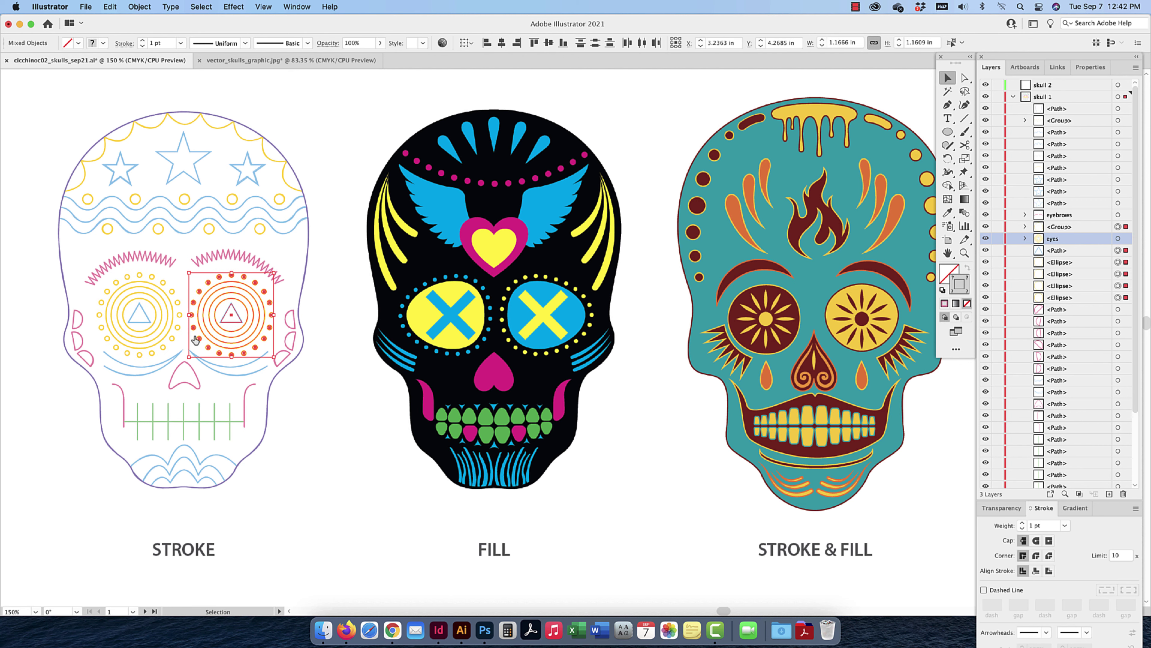
pyautogui.press('super+g')
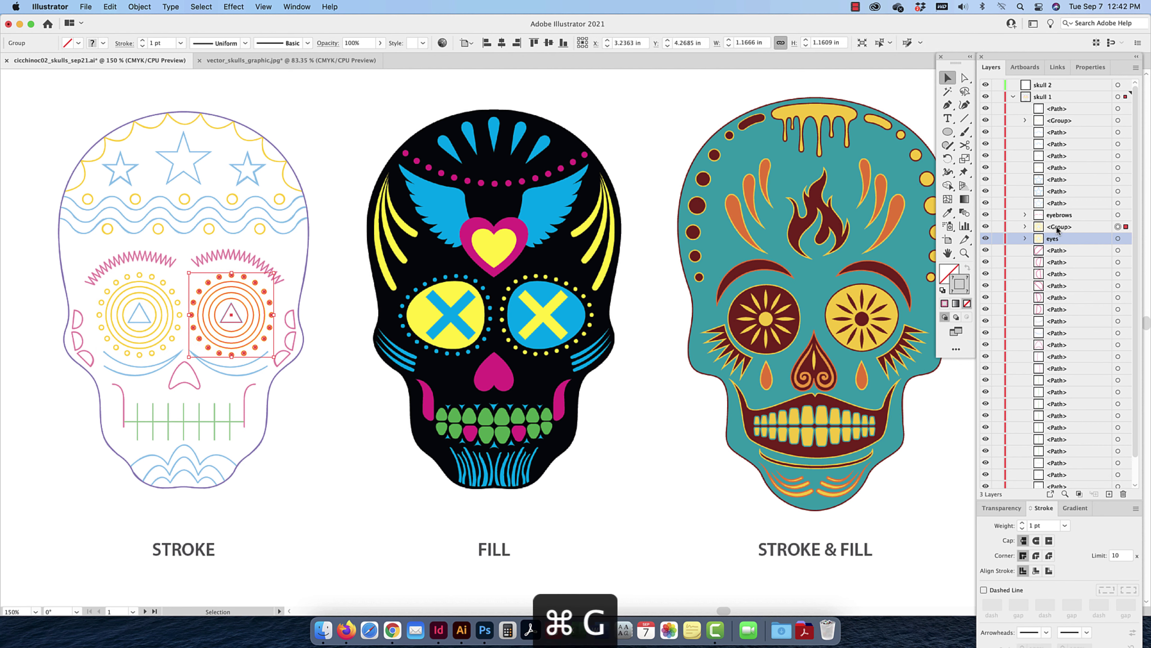
pyautogui.doubleClick(1058, 226)
pyautogui.write('eye')
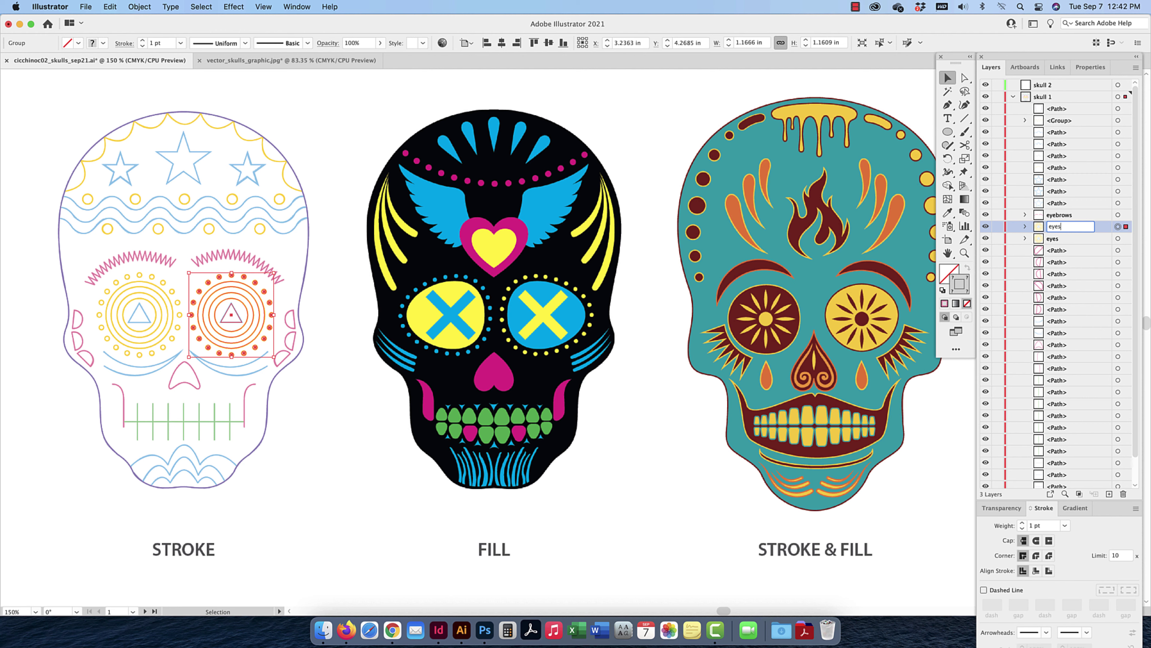
pyautogui.press('Return')
pyautogui.doubleClick(1049, 227)
pyautogui.write('eyes')
pyautogui.press('Return')
# Name the pink nose path of the stroke skull "nose" in the skull 1 layer
pyautogui.click(200, 383)
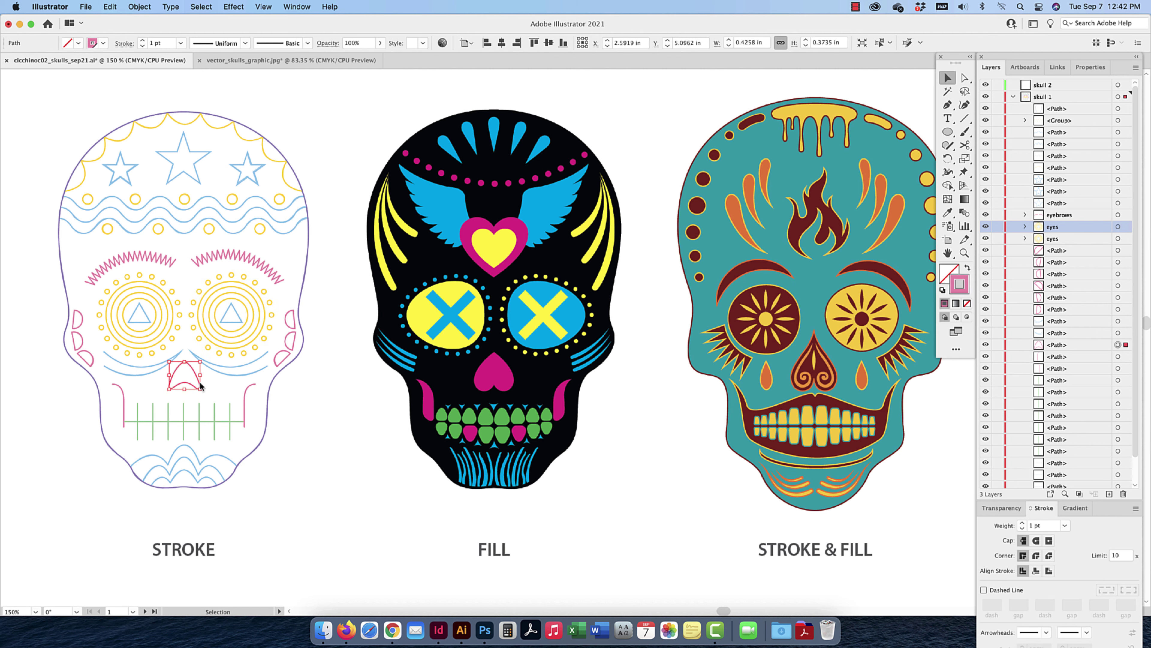
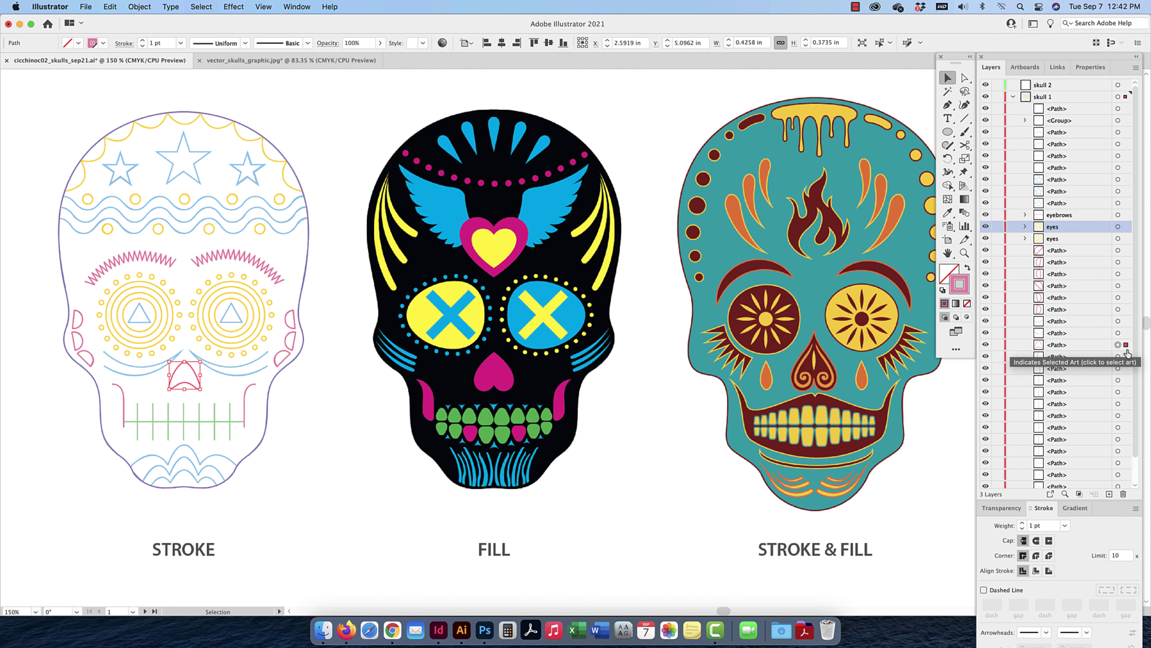
pyautogui.doubleClick(1056, 345)
pyautogui.write('nose')
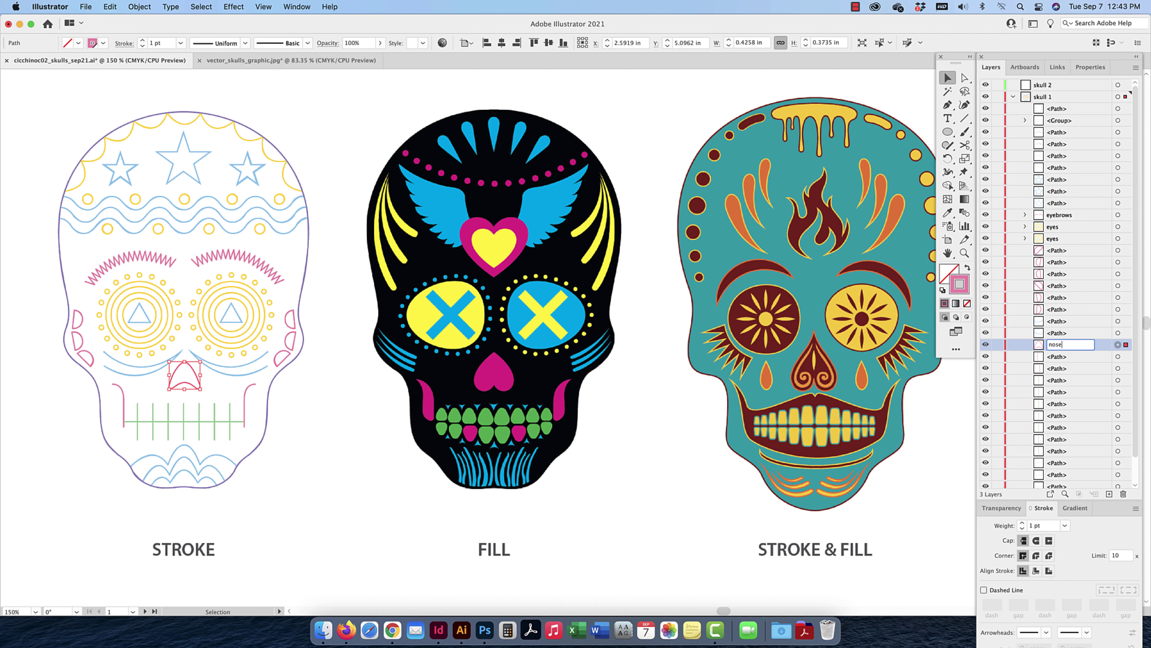
pyautogui.press('Return')
# Commit the nose path's name, collapse and lock the skull 1 layer, and make skull 2 the active layer
pyautogui.click(265, 427)
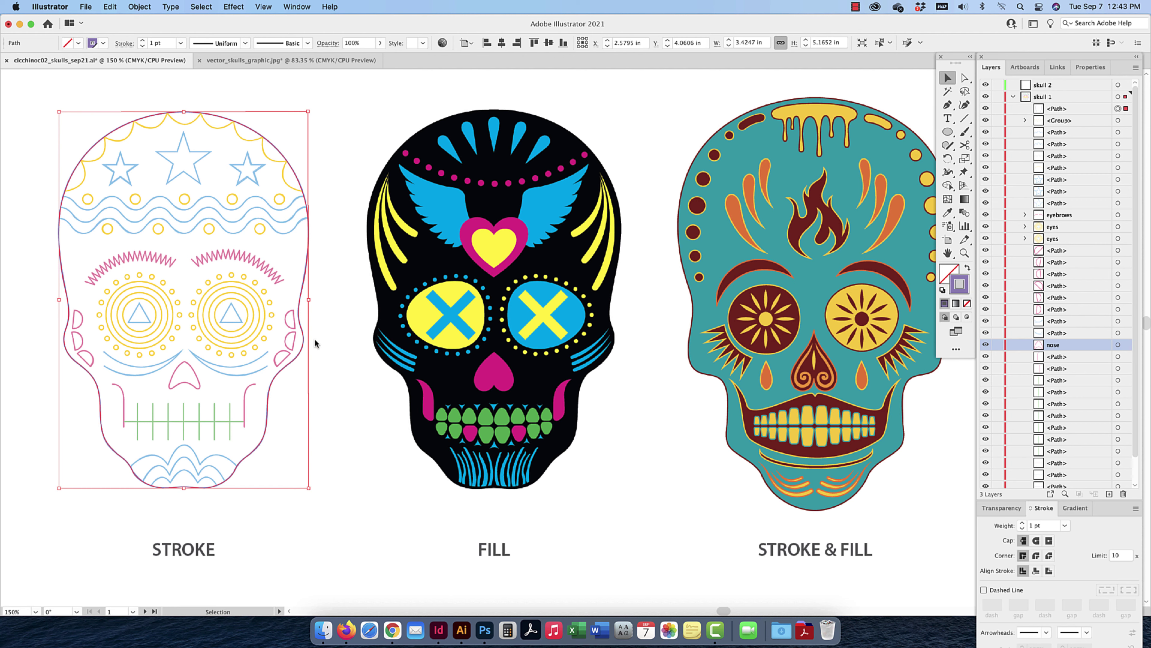
pyautogui.click(452, 106)
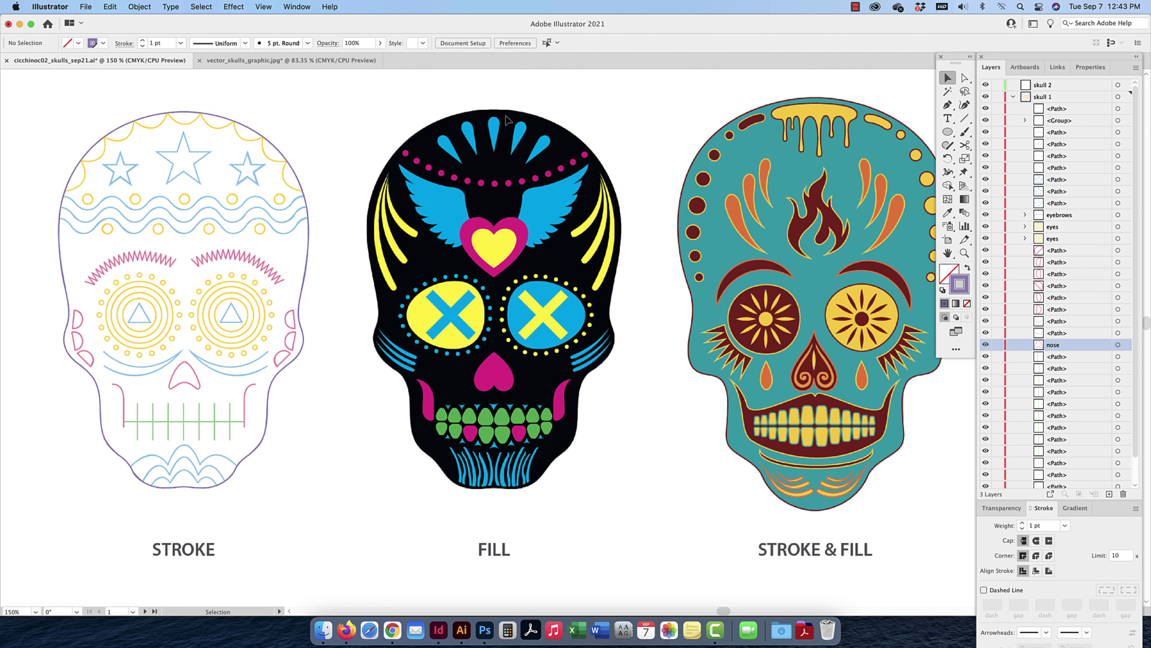
pyautogui.click(1013, 96)
pyautogui.click(997, 96)
pyautogui.click(1074, 86)
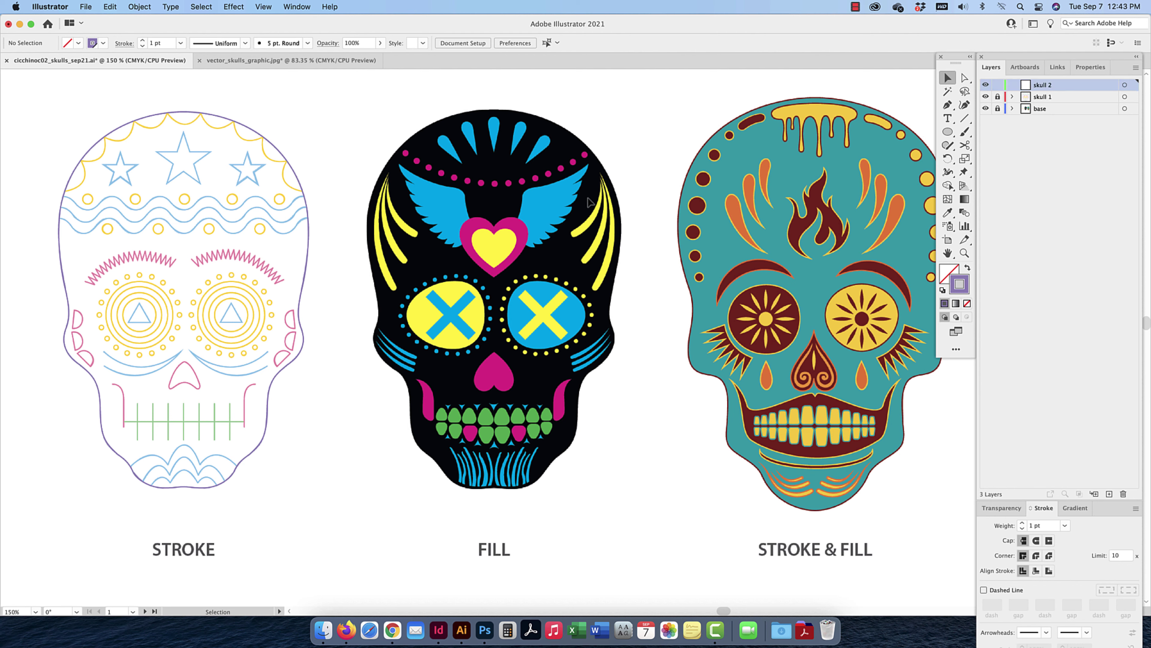
# Sample the fill skull's black as the fill color with the Eyedropper and set the stroke to none
pyautogui.click(947, 106)
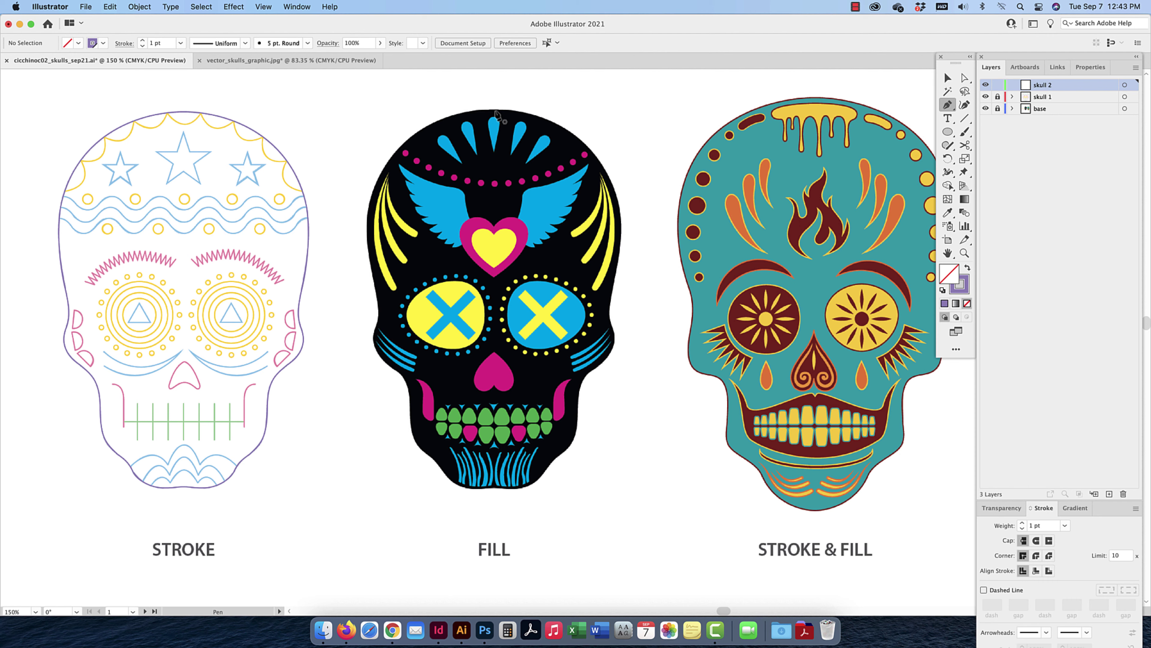
pyautogui.moveTo(1036, 500); pyautogui.dragTo(1036, 187)
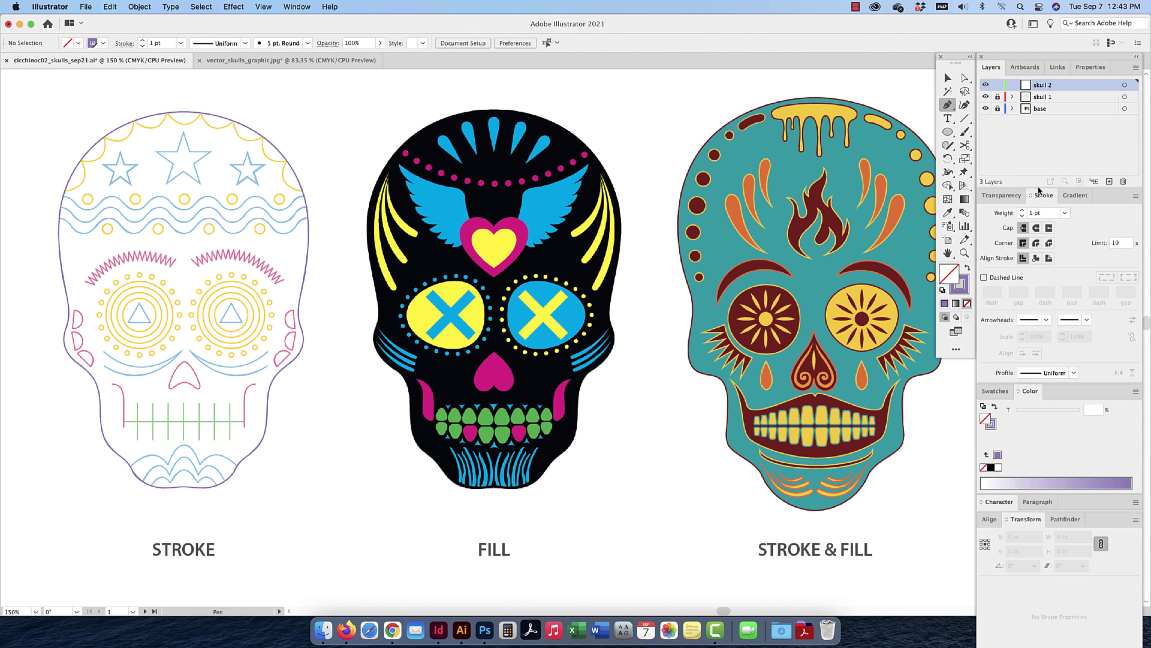
pyautogui.click(985, 395)
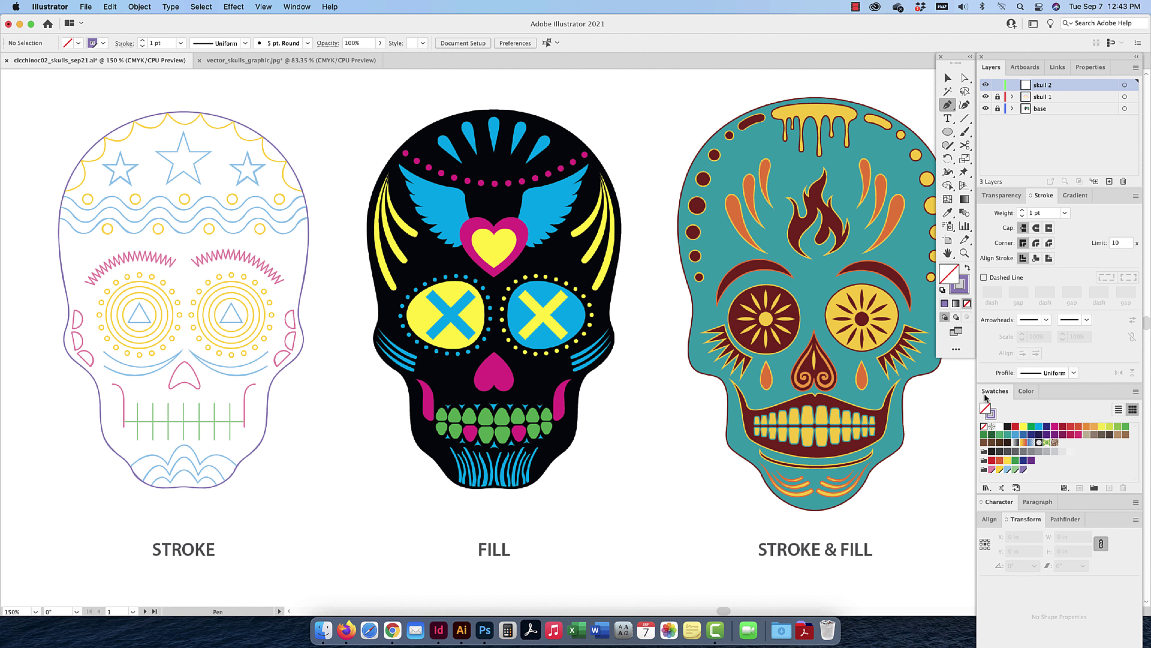
pyautogui.click(952, 210)
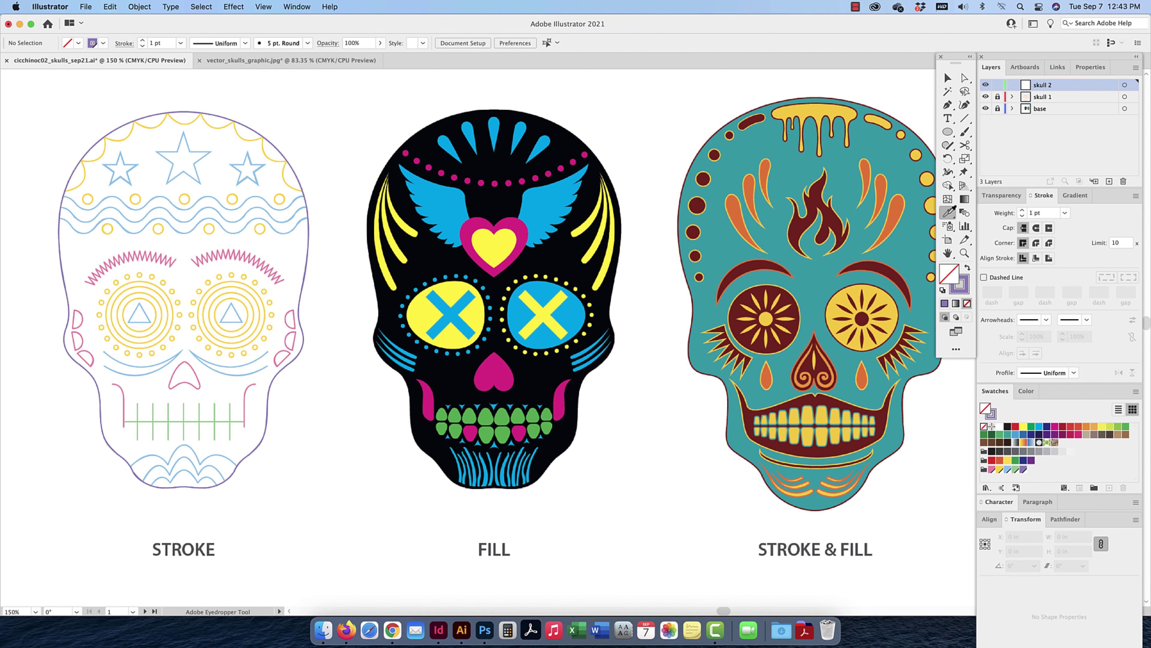
pyautogui.click(506, 158)
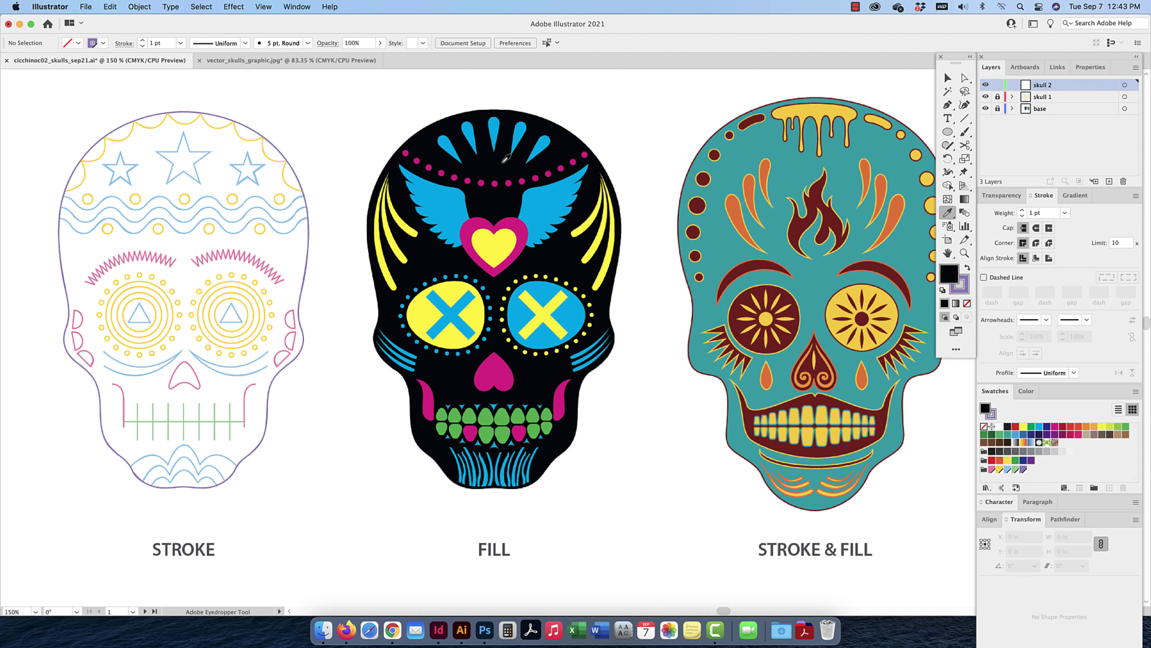
pyautogui.click(961, 286)
pyautogui.click(967, 303)
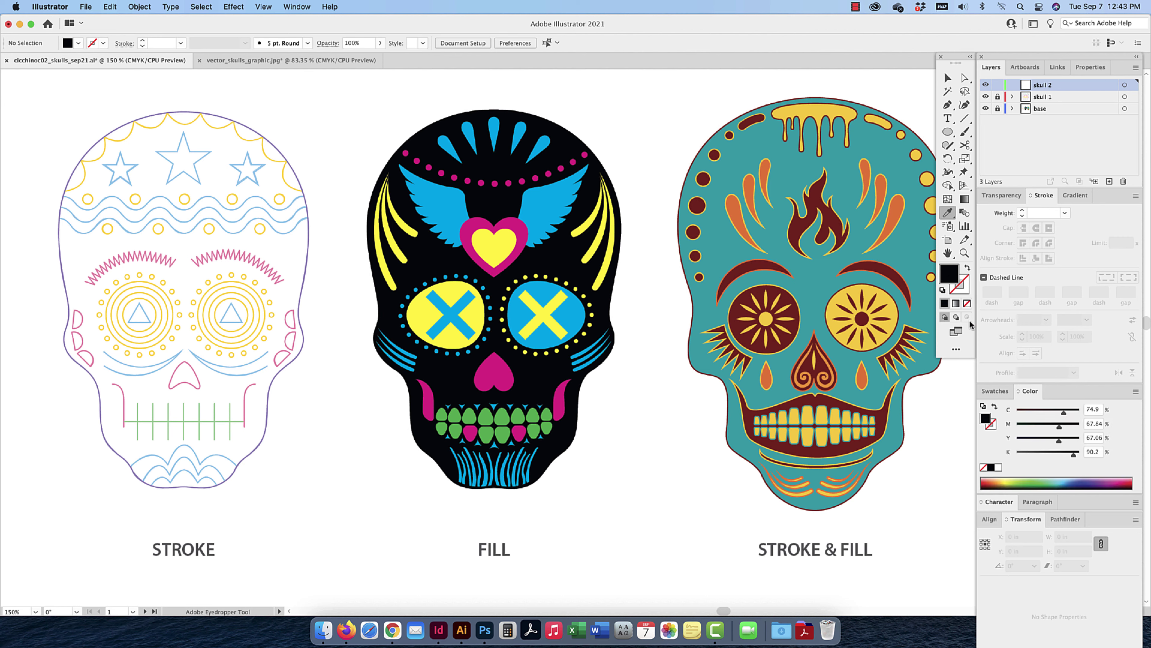
# Start a new global process swatch from the sampled black and set its K value to 100%
pyautogui.click(995, 390)
pyautogui.click(1109, 487)
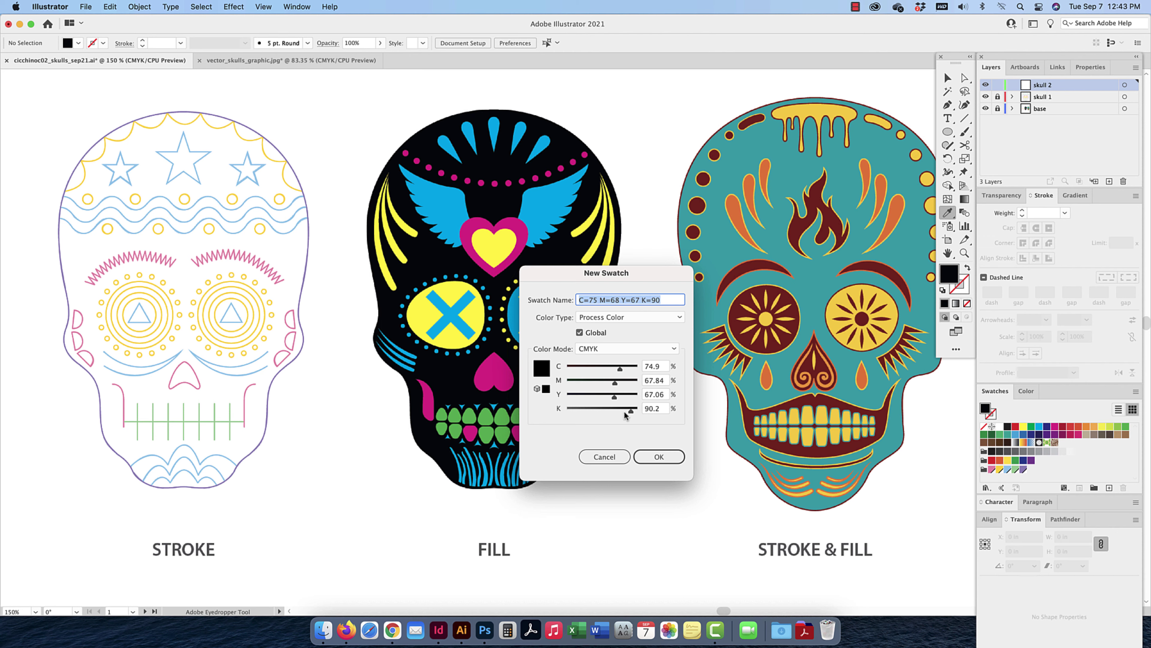
pyautogui.moveTo(628, 411); pyautogui.dragTo(639, 411)
# Set the new black swatch's cyan, magenta and yellow values to 50% each
pyautogui.click(644, 366)
pyautogui.write('50')
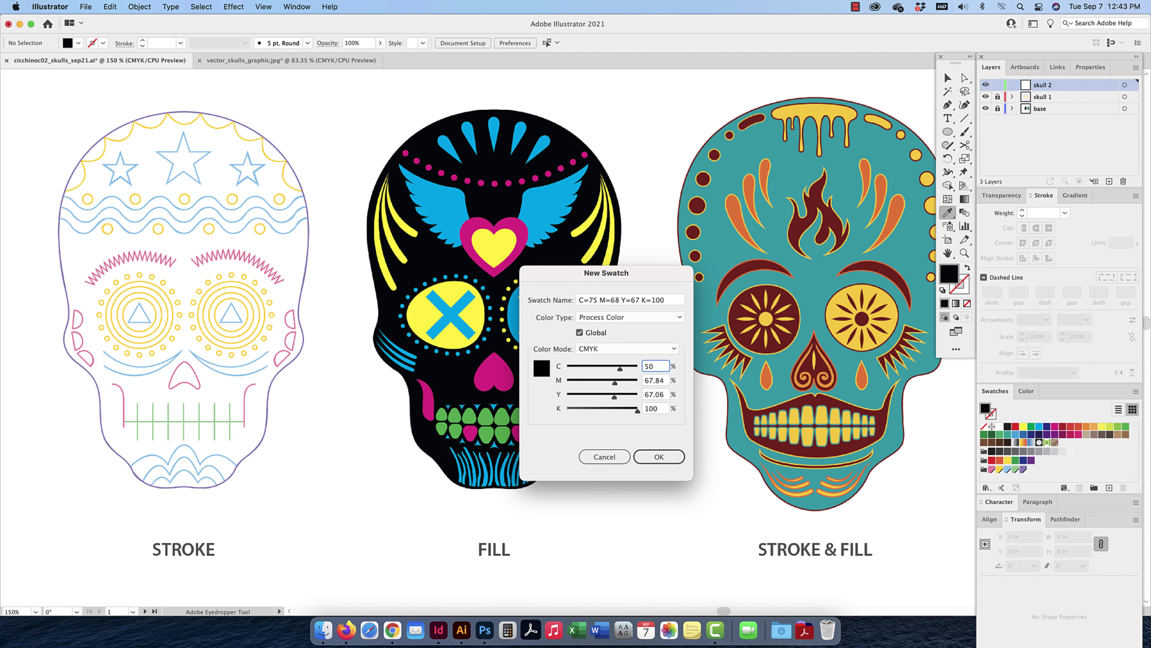
pyautogui.press('Tab')
pyautogui.write('50')
pyautogui.press('Tab')
pyautogui.write('50')
pyautogui.click(659, 457)
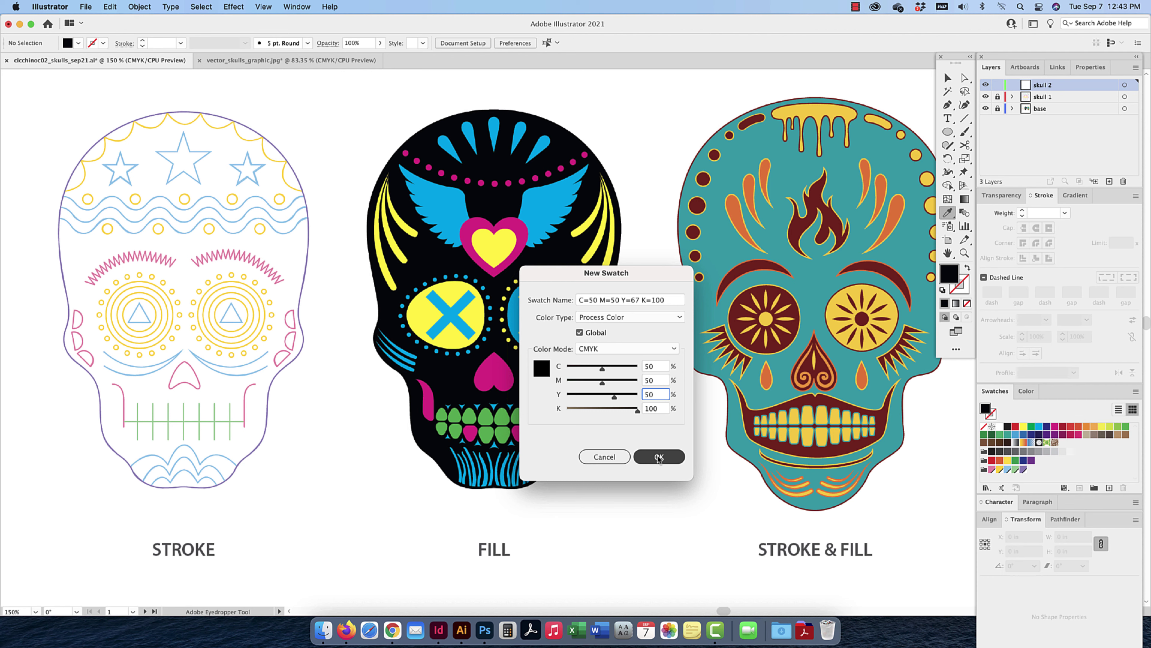
# Set the black swatch's cyan, magenta and yellow values to 0% each and save the swatch
pyautogui.click(651, 367)
pyautogui.write('0')
pyautogui.press('Tab')
pyautogui.write('0')
pyautogui.press('Tab')
pyautogui.write('0')
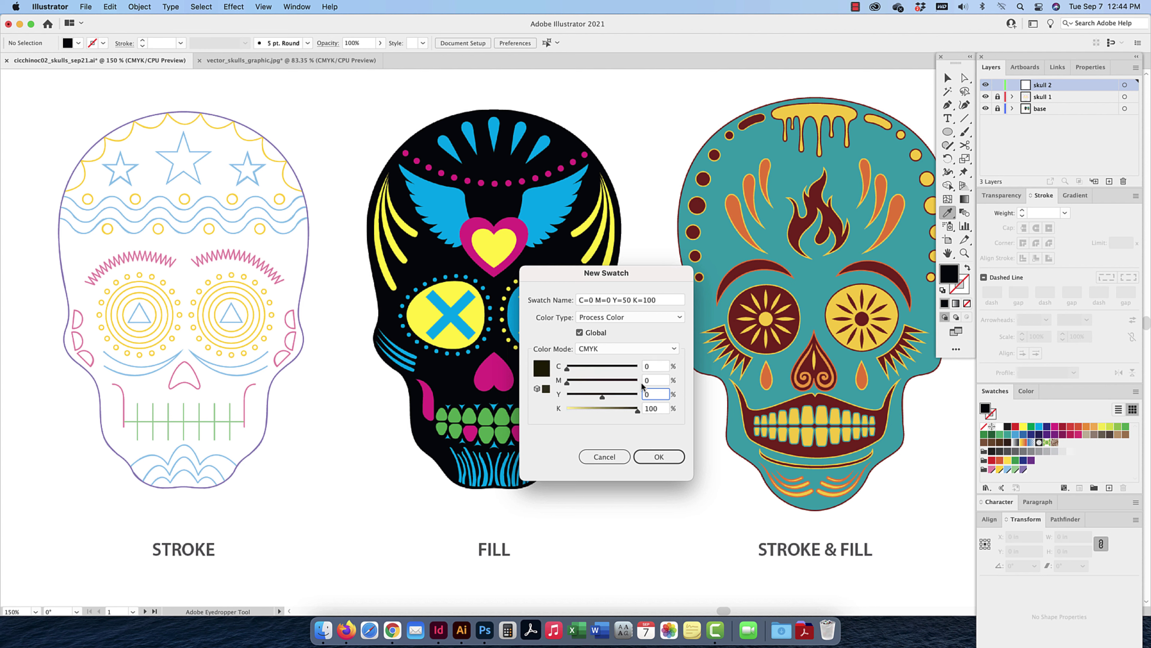
pyautogui.click(667, 456)
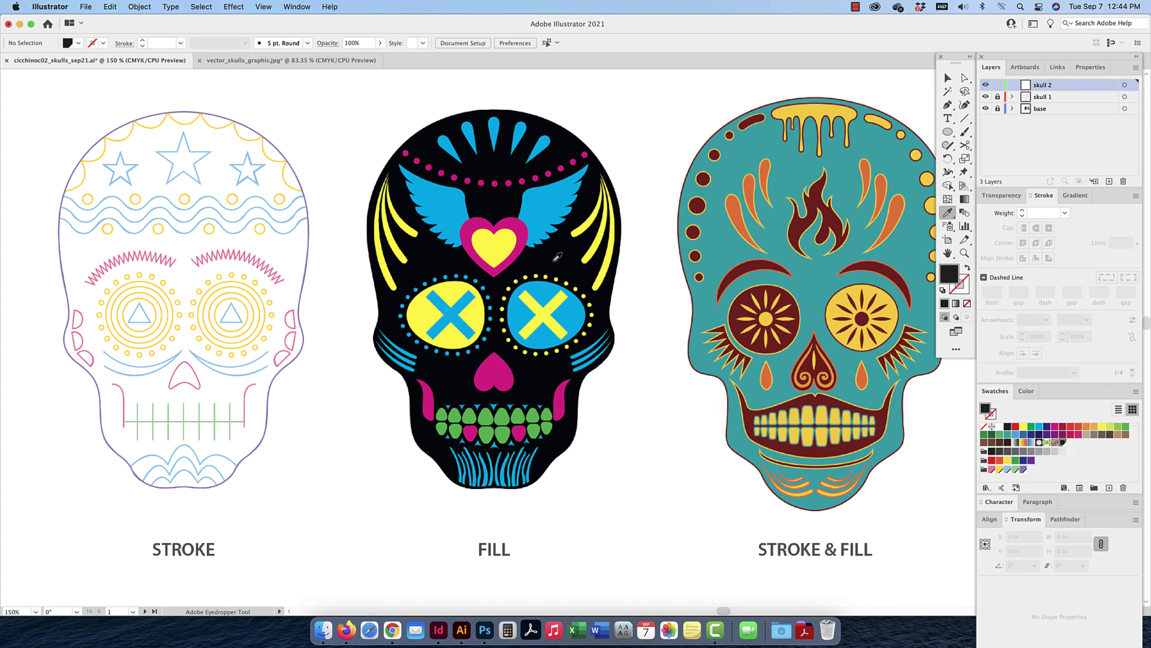
# Sample the blue of the fill skull's wing and save it as global CMYK swatch C=100 M=0 Y=0 K=0
pyautogui.click(557, 257)
pyautogui.click(546, 208)
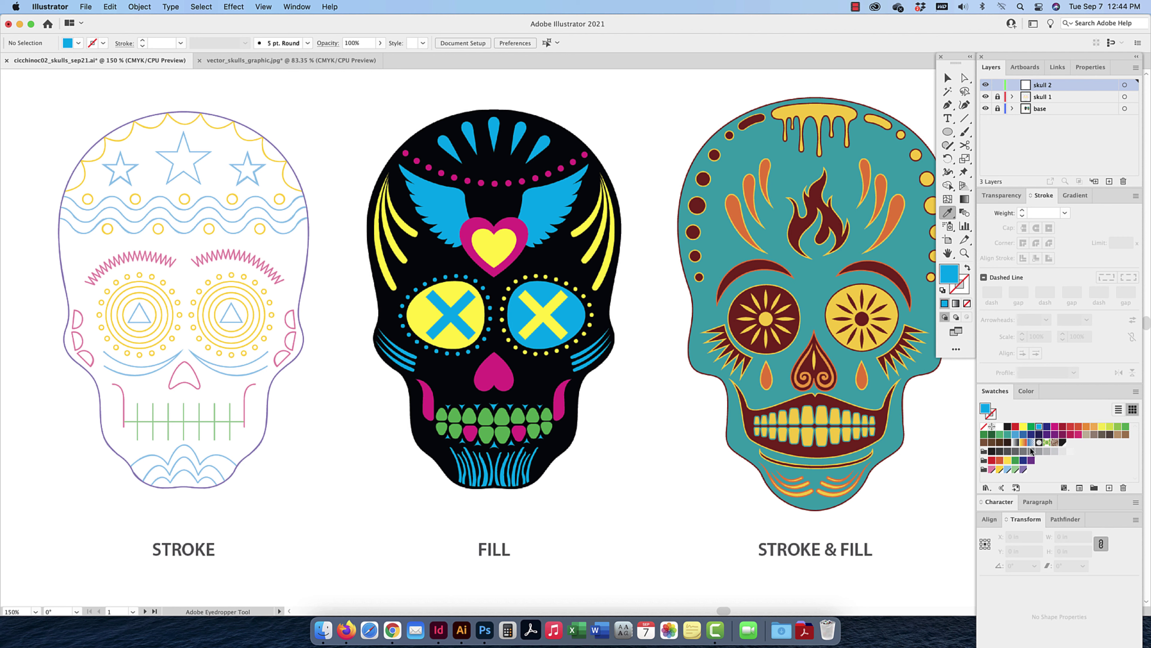
pyautogui.click(1109, 488)
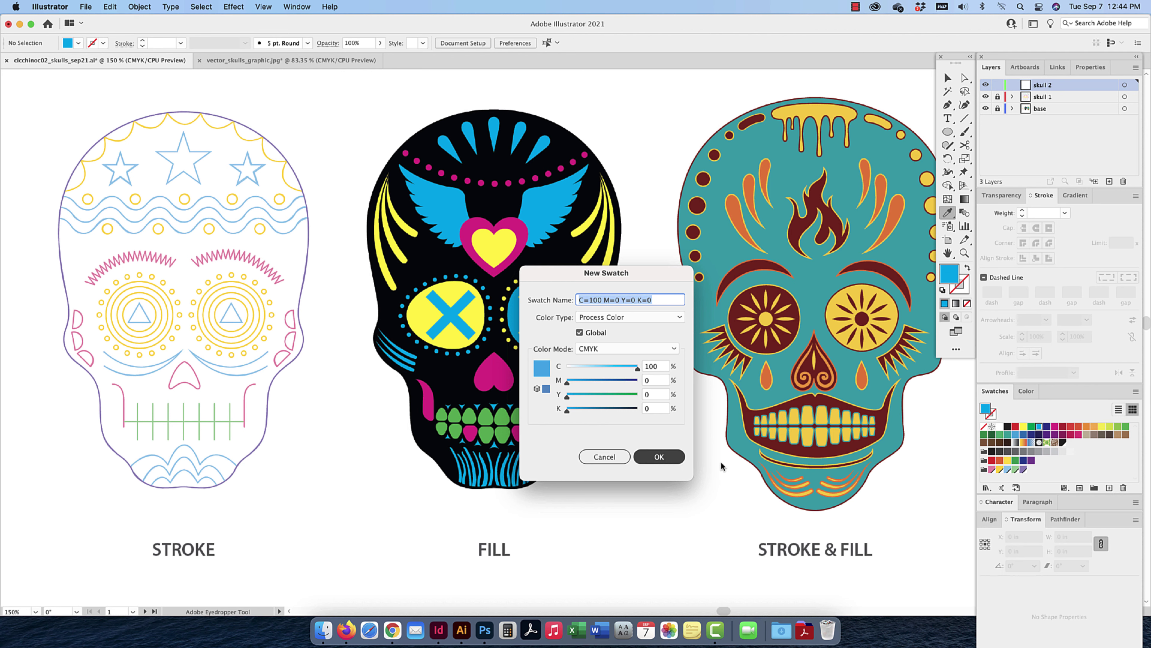
pyautogui.click(659, 457)
# Save the heart's magenta as global swatch C=0 M=100 Y=0 K=0 and move the new blue swatch beside it
pyautogui.click(522, 225)
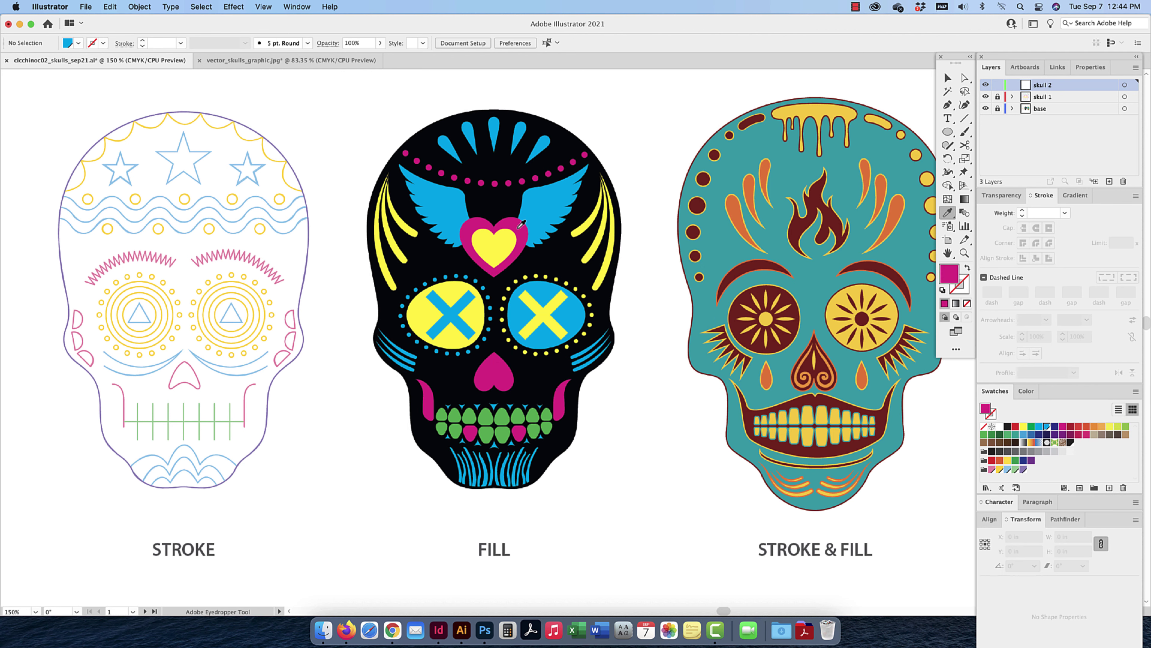
pyautogui.click(1110, 488)
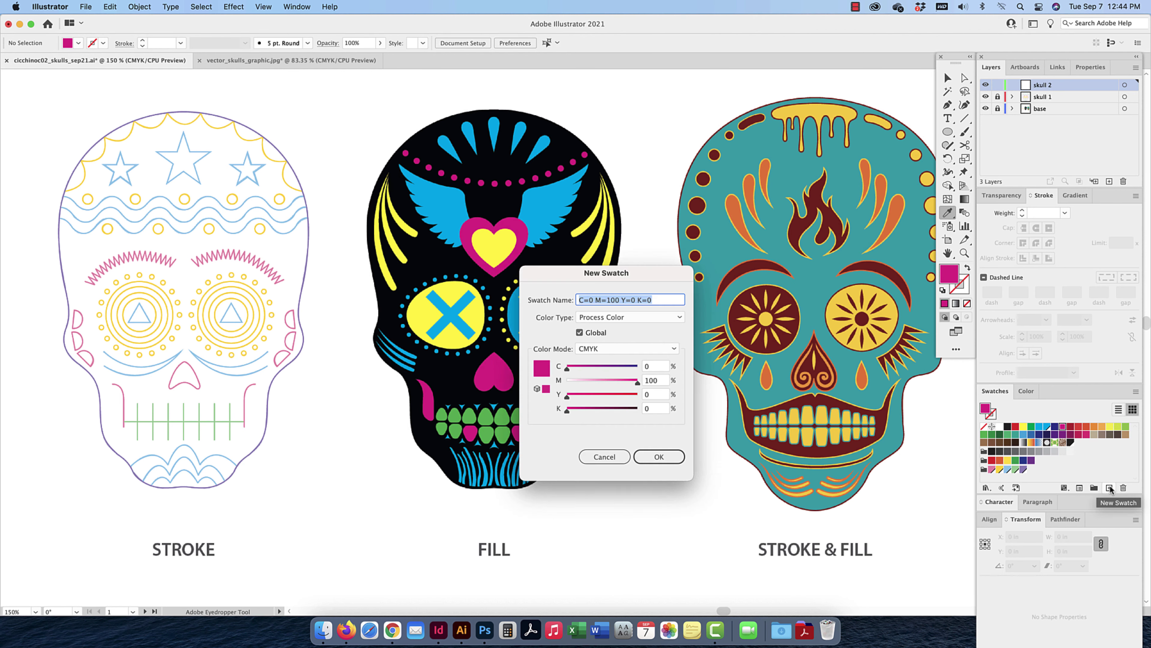
pyautogui.click(663, 456)
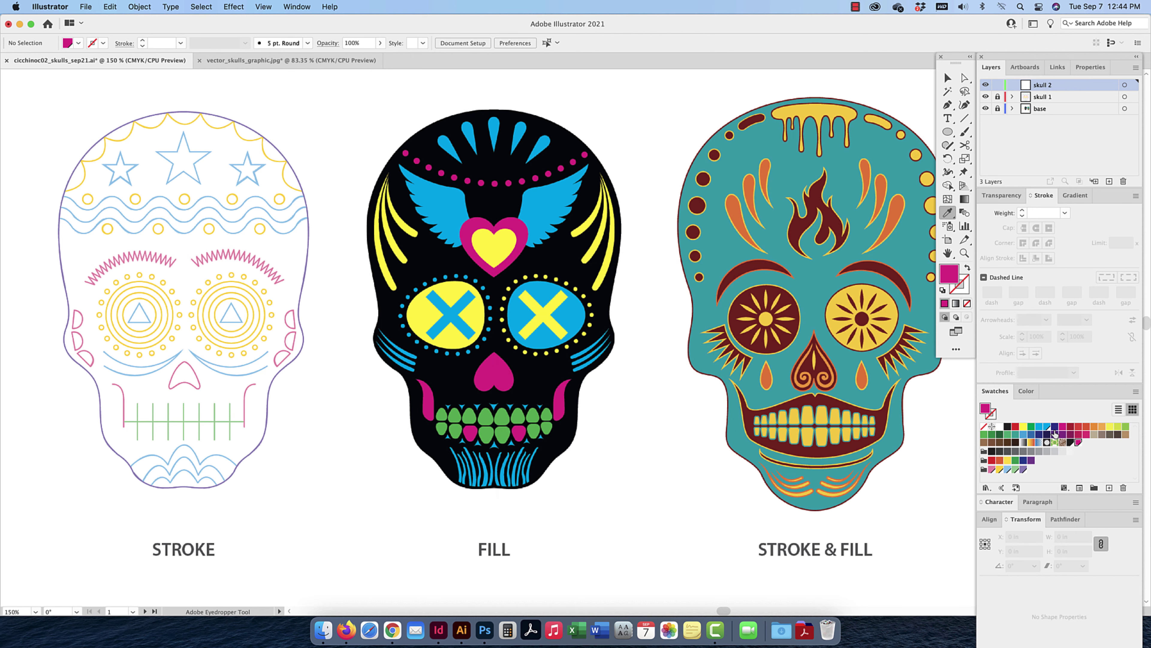
pyautogui.moveTo(1047, 427); pyautogui.dragTo(1084, 442)
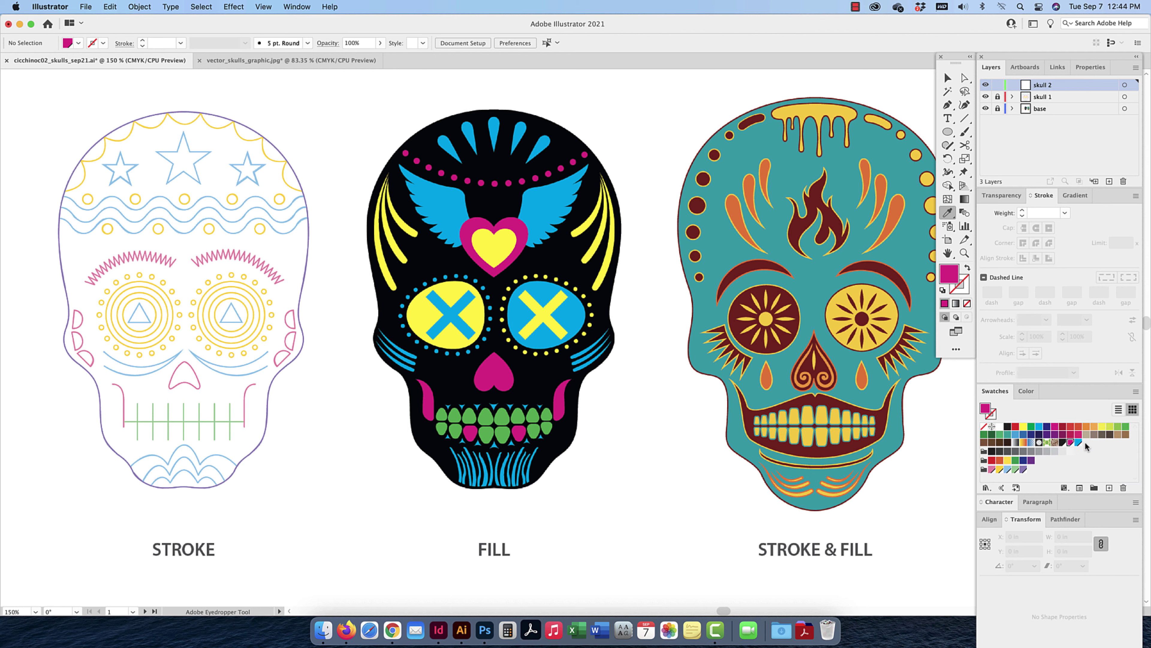
# Save the yellow of the fill skull's left eye as a swatch and move it beside the new blue swatch
pyautogui.click(478, 321)
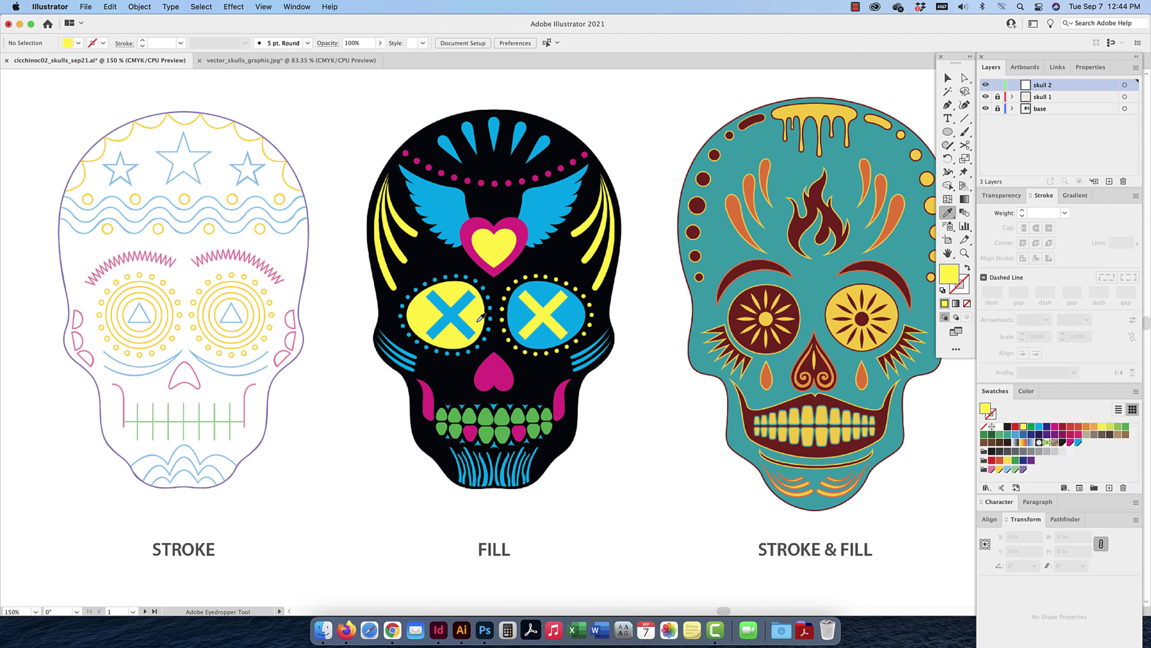
pyautogui.click(1109, 487)
pyautogui.click(660, 456)
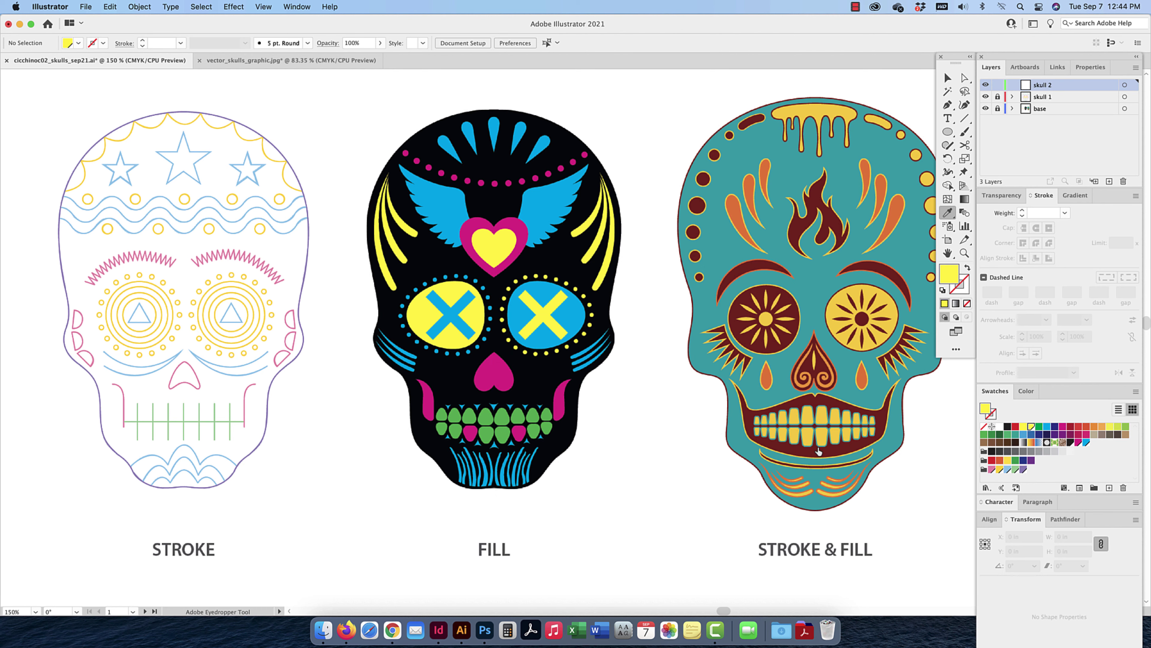
pyautogui.moveTo(1093, 445); pyautogui.dragTo(1094, 448)
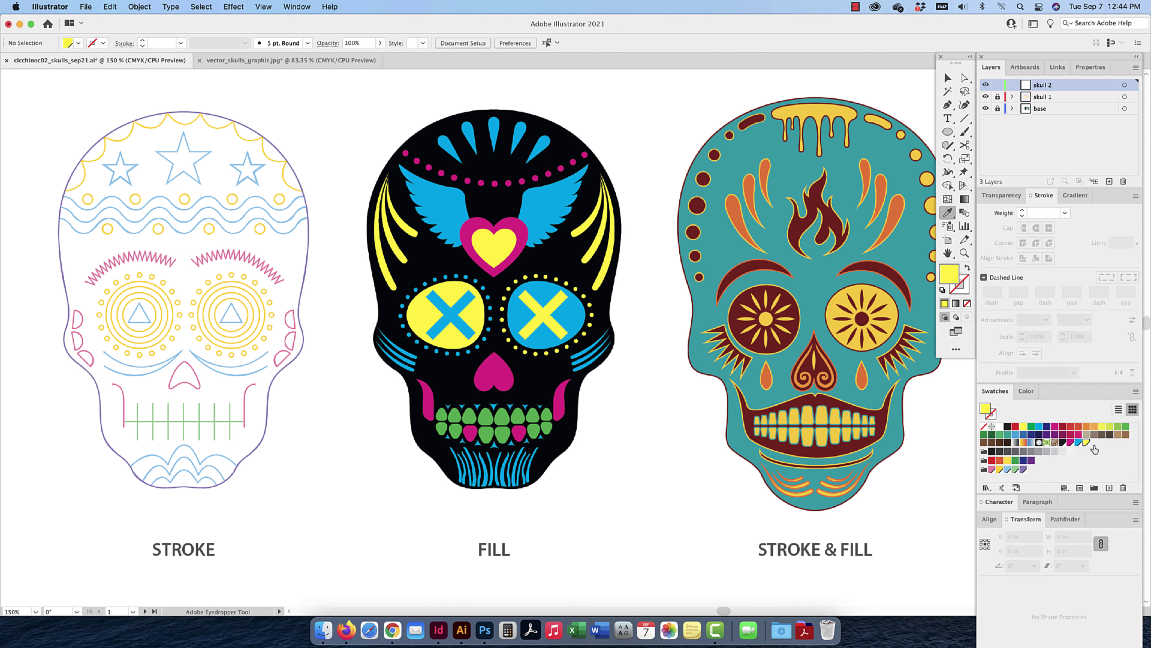
# Sample the green of the fill skull's teeth and save it as a global process swatch
pyautogui.click(534, 414)
pyautogui.click(1109, 488)
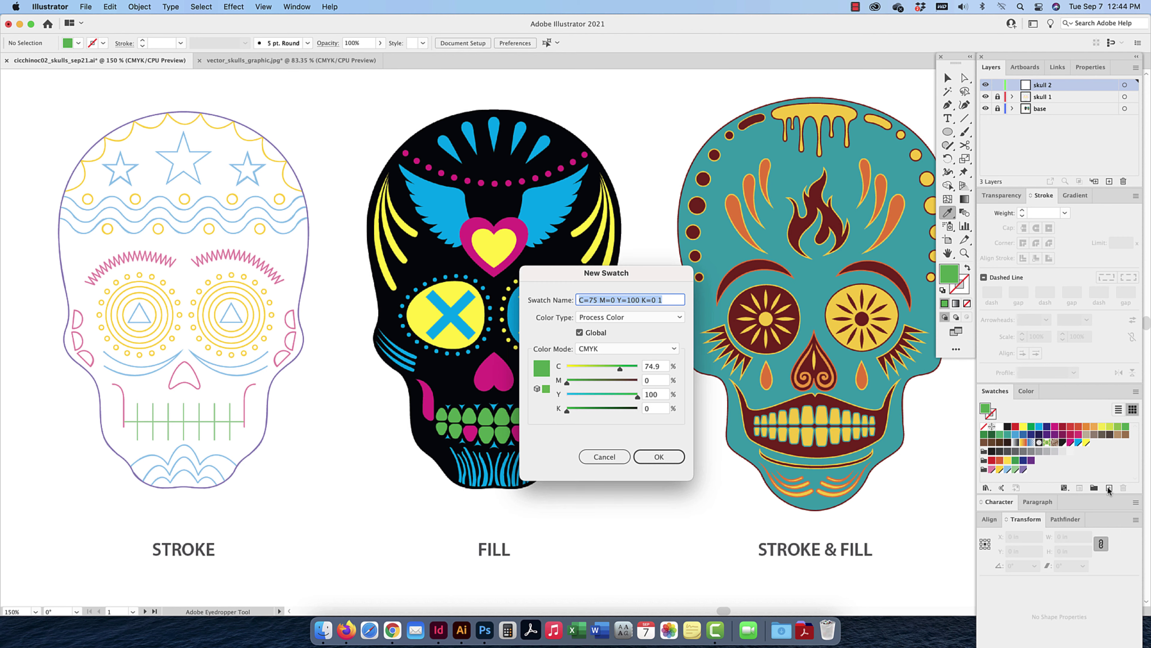
pyautogui.click(661, 457)
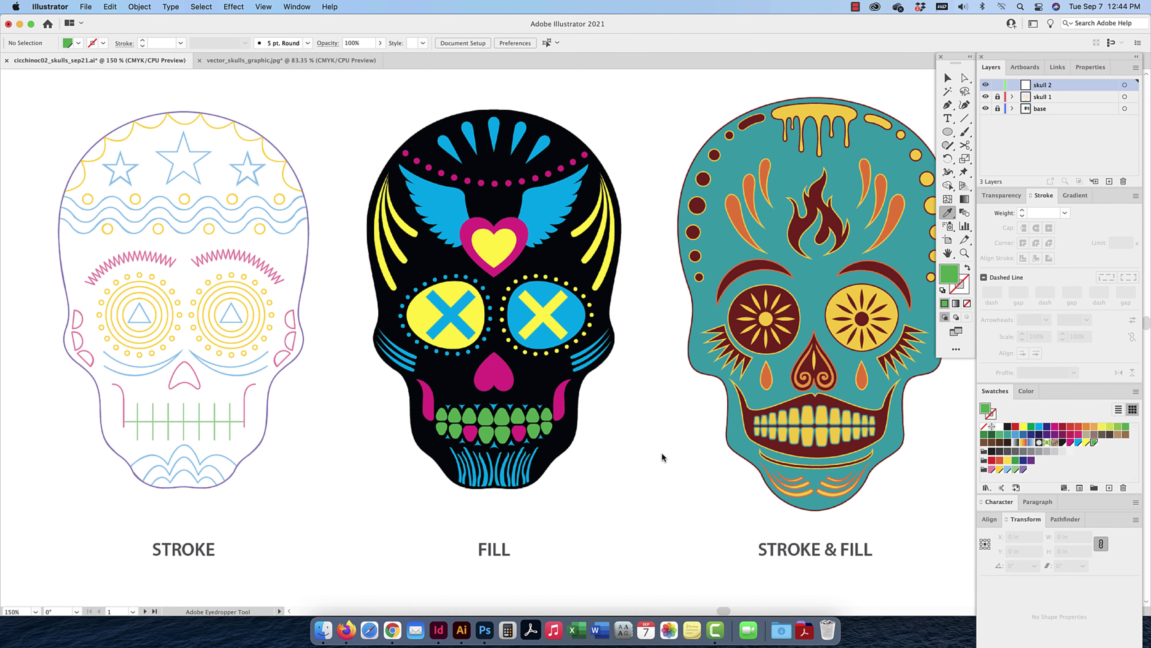
# Collect the new black, magenta, blue, yellow and green swatches in a color group named "skull 2"
pyautogui.click(1104, 447)
pyautogui.click(1091, 443)
pyautogui.click(1109, 488)
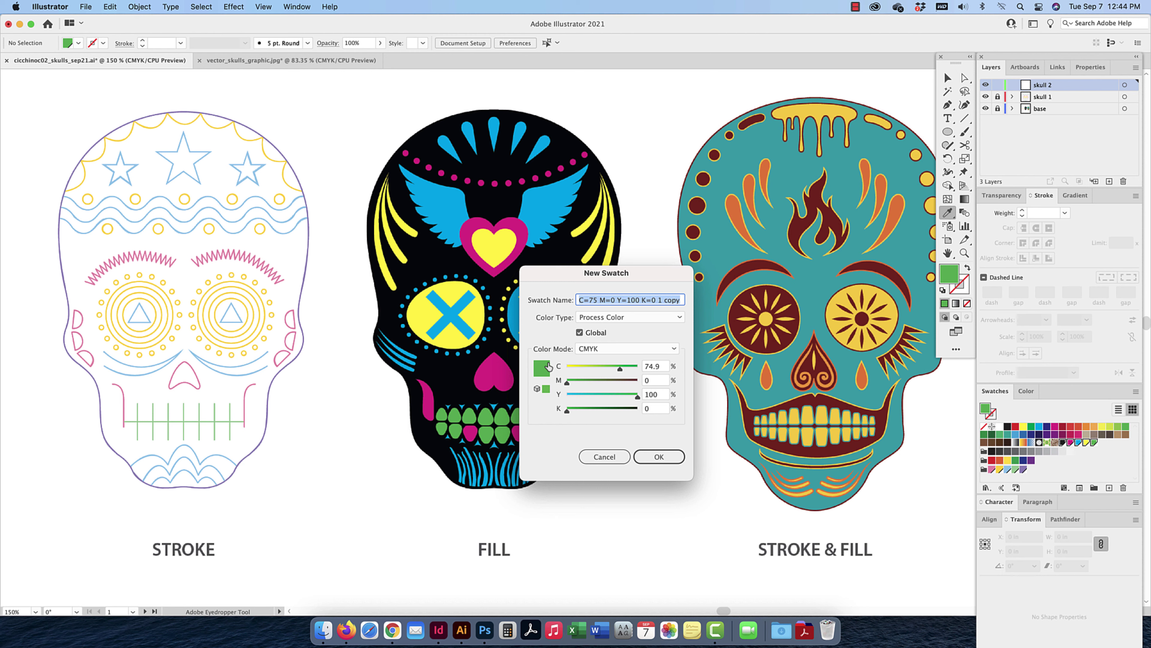
pyautogui.click(610, 457)
pyautogui.click(1093, 488)
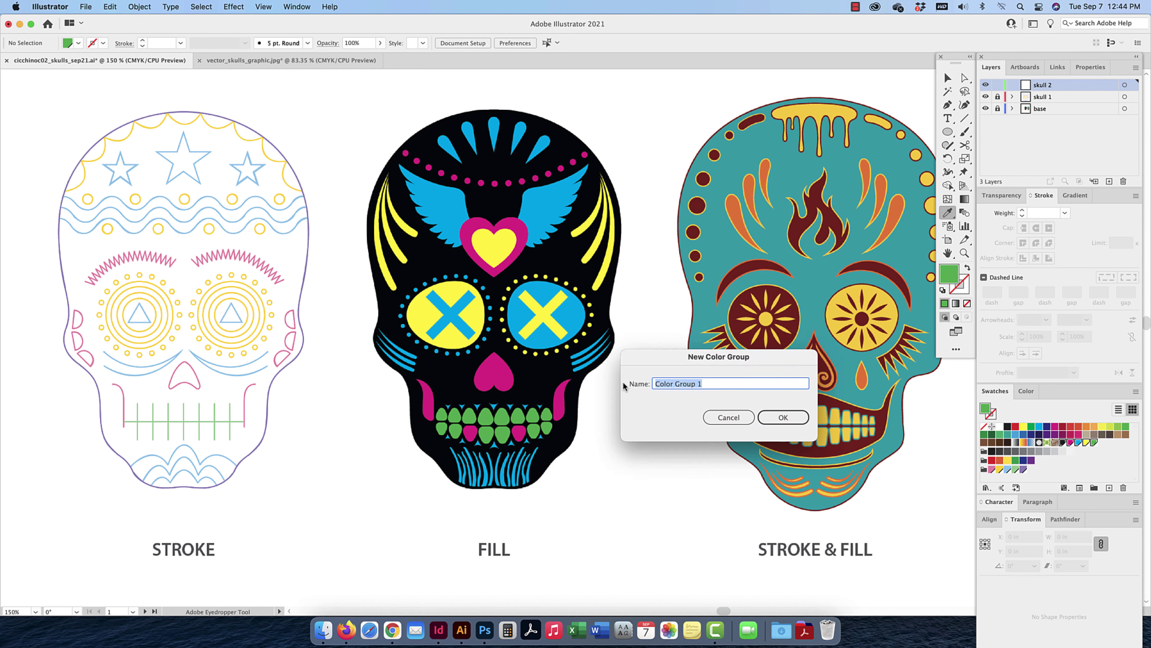
pyautogui.write('skull 2')
pyautogui.press('Return')
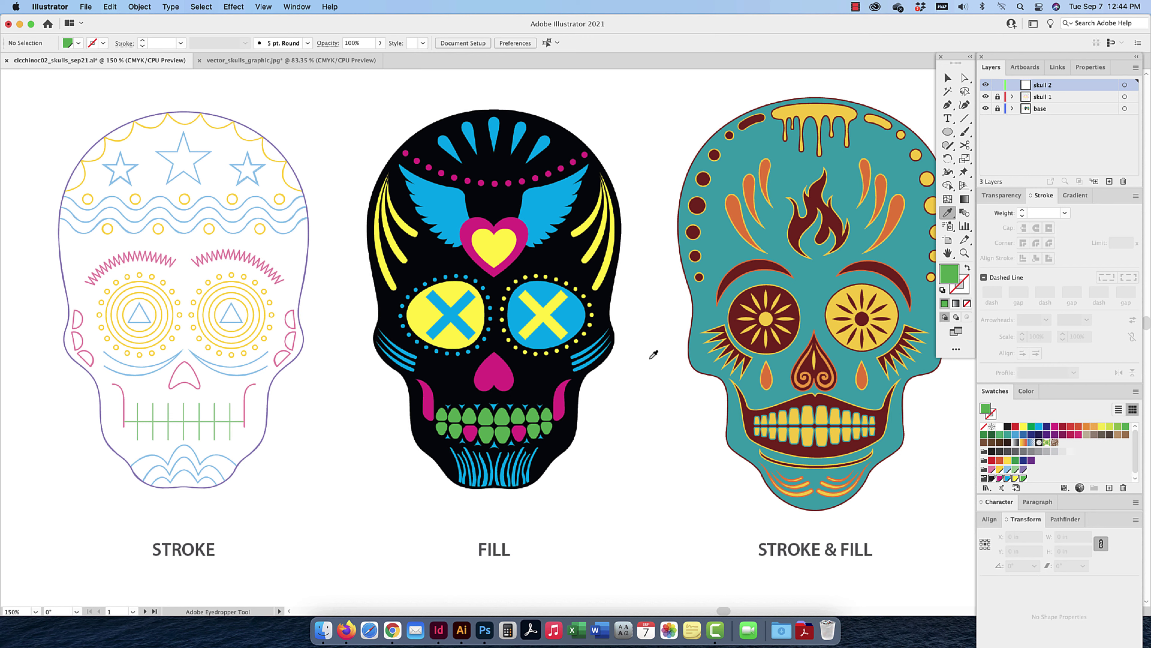
# Start the fill skull's outline with the Pen tool, placing the first anchor at the top centre of the head
pyautogui.click(948, 78)
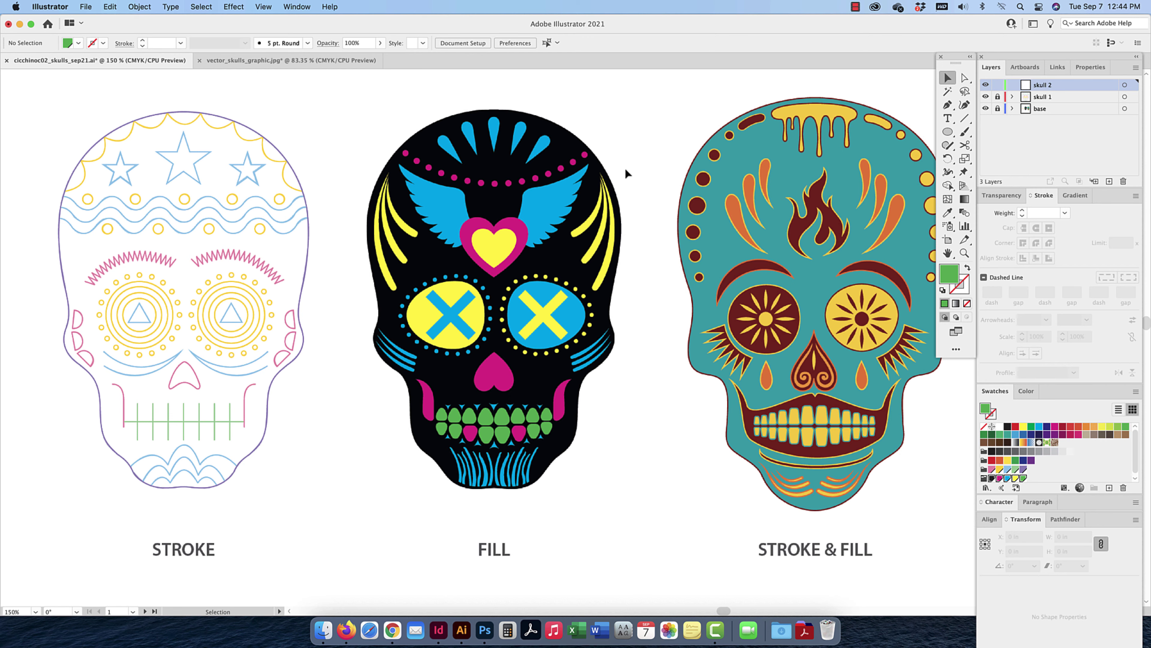
pyautogui.click(948, 105)
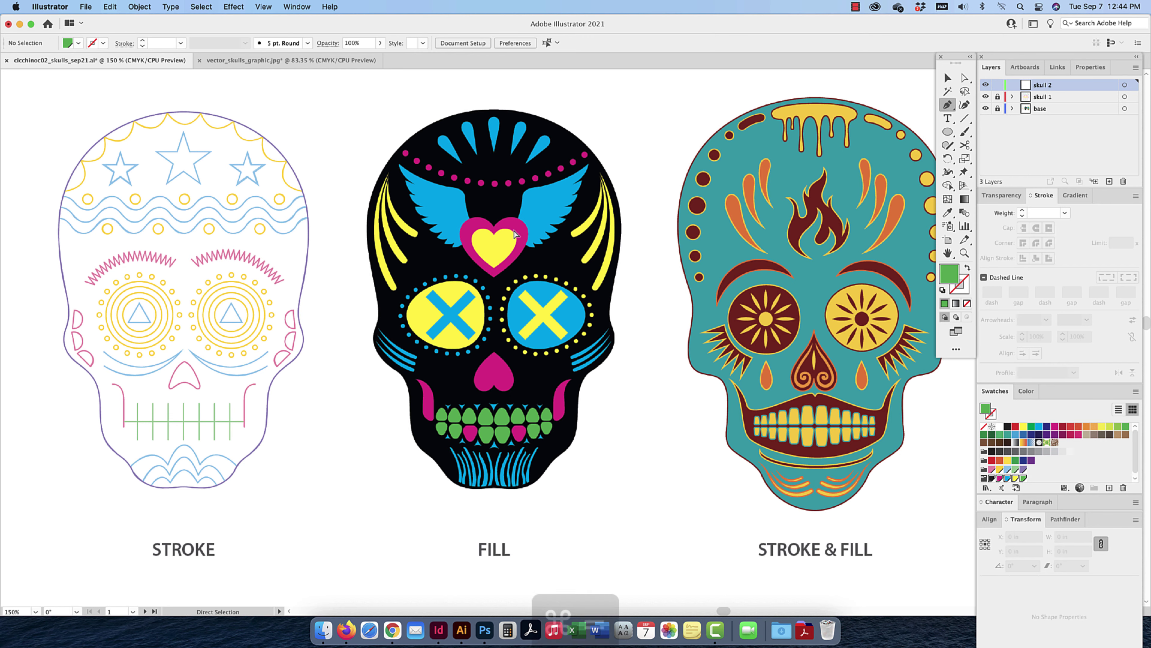
pyautogui.press('super+equal')
pyautogui.press('super+equal')
pyautogui.moveTo(582, 347); pyautogui.dragTo(664, 555)
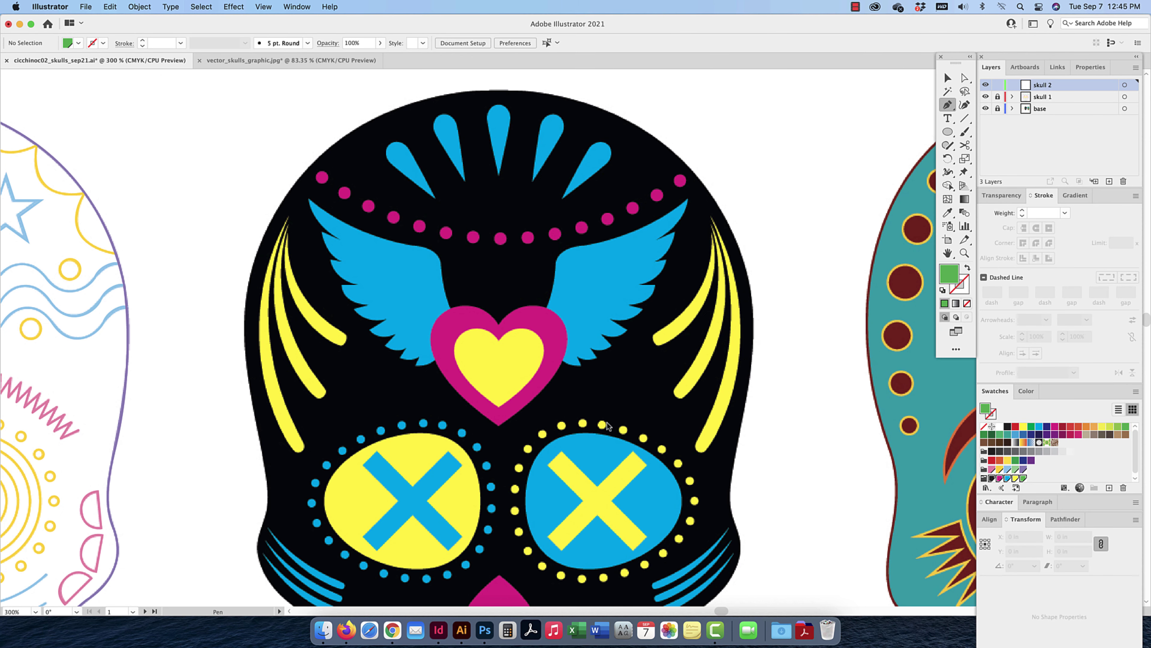
pyautogui.click(498, 90)
# Try a curved outline segment from the crown to the head's upper left edge, and undo it
pyautogui.moveTo(255, 257); pyautogui.dragTo(220, 438)
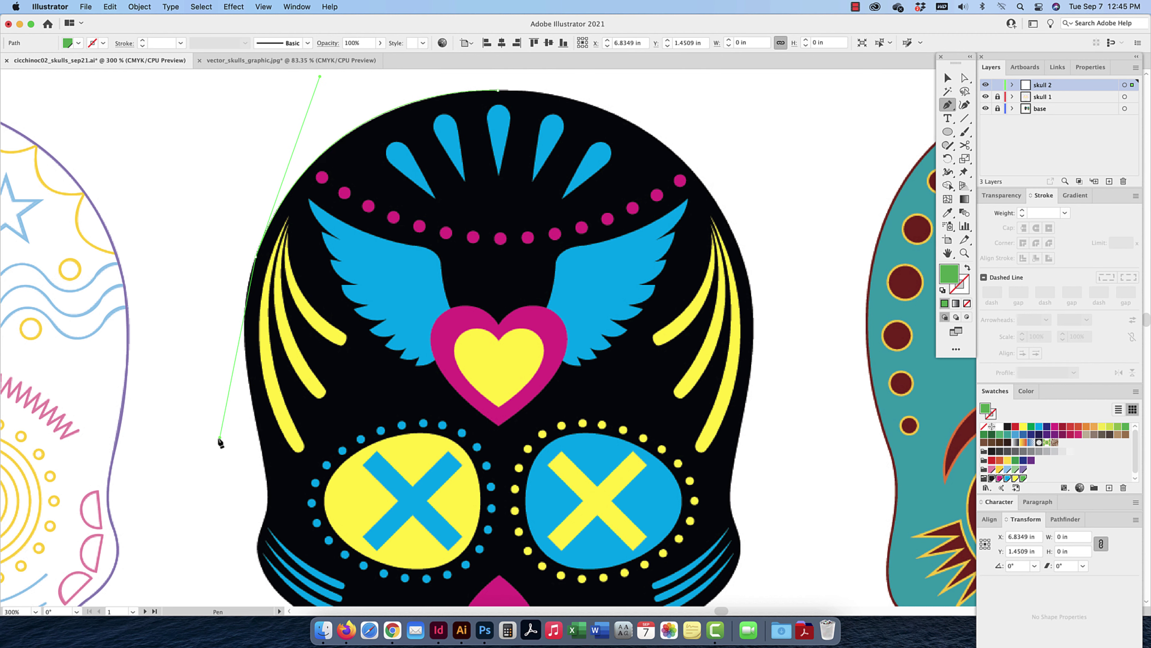
pyautogui.press('super+z')
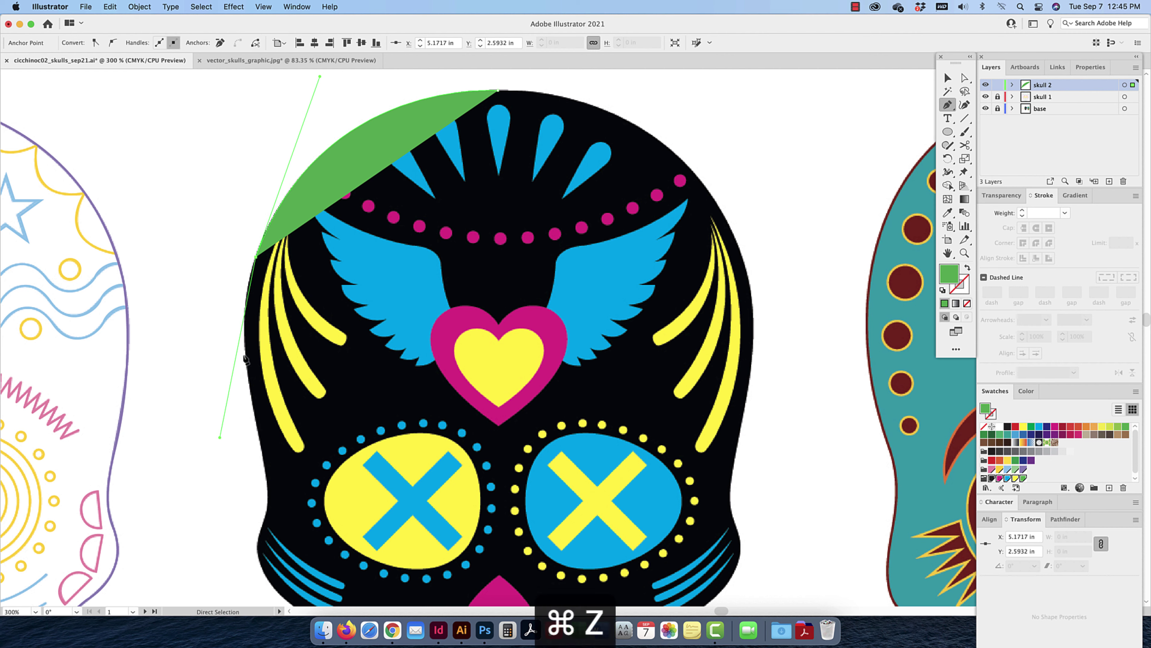
pyautogui.press('super+z')
pyautogui.press('super+z')
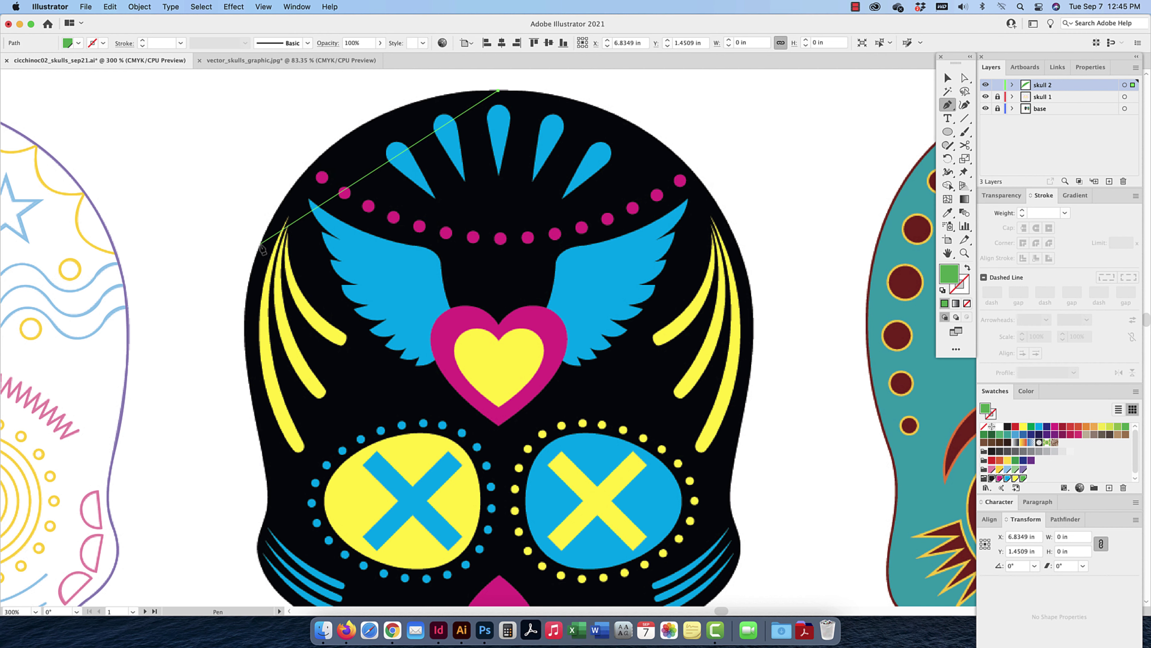
# Trace the fill skull's outline from the crown down the left side of the head to the cheek with curved Pen tool segments
pyautogui.moveTo(262, 248); pyautogui.dragTo(213, 411)
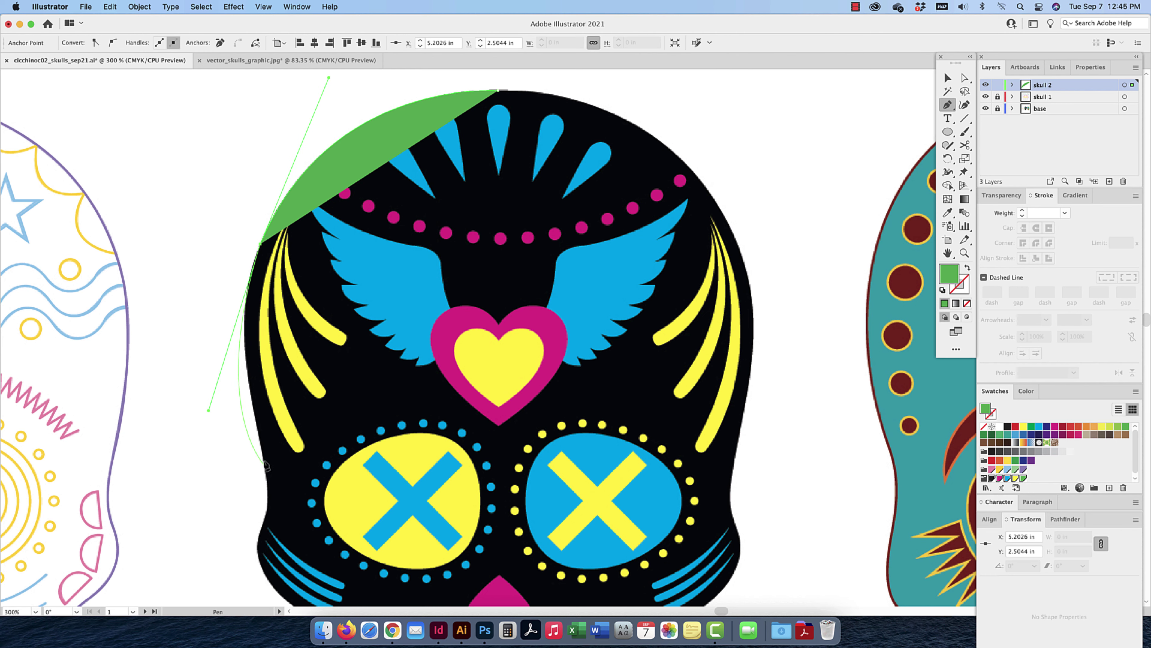
pyautogui.click(266, 480)
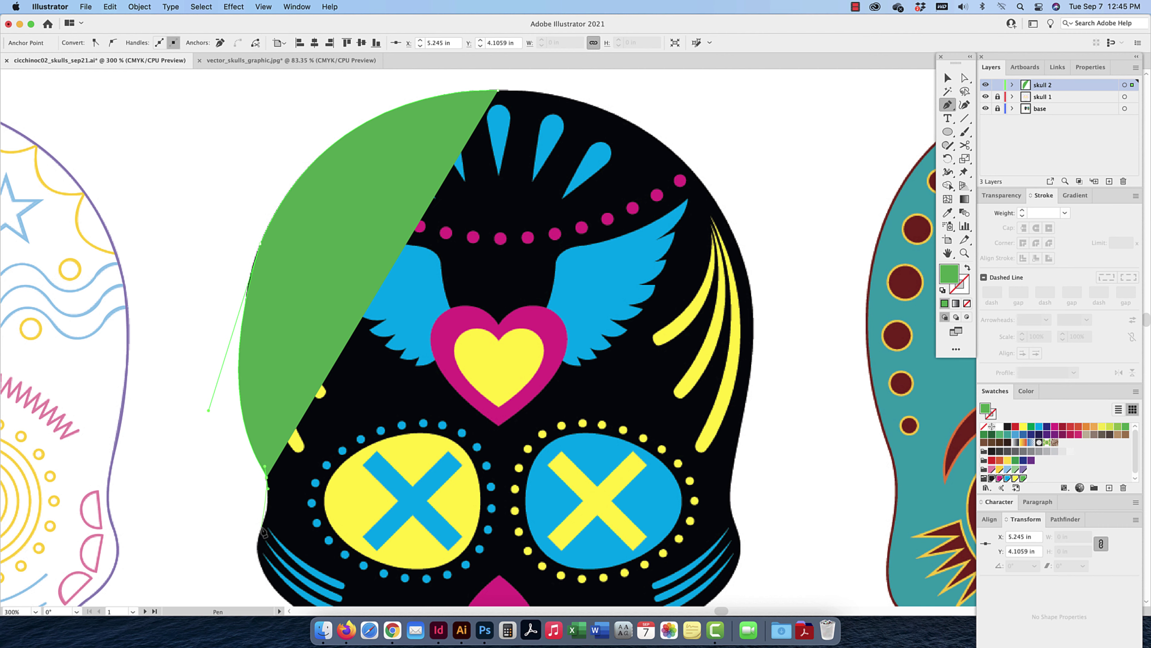
pyautogui.moveTo(261, 526); pyautogui.dragTo(256, 547)
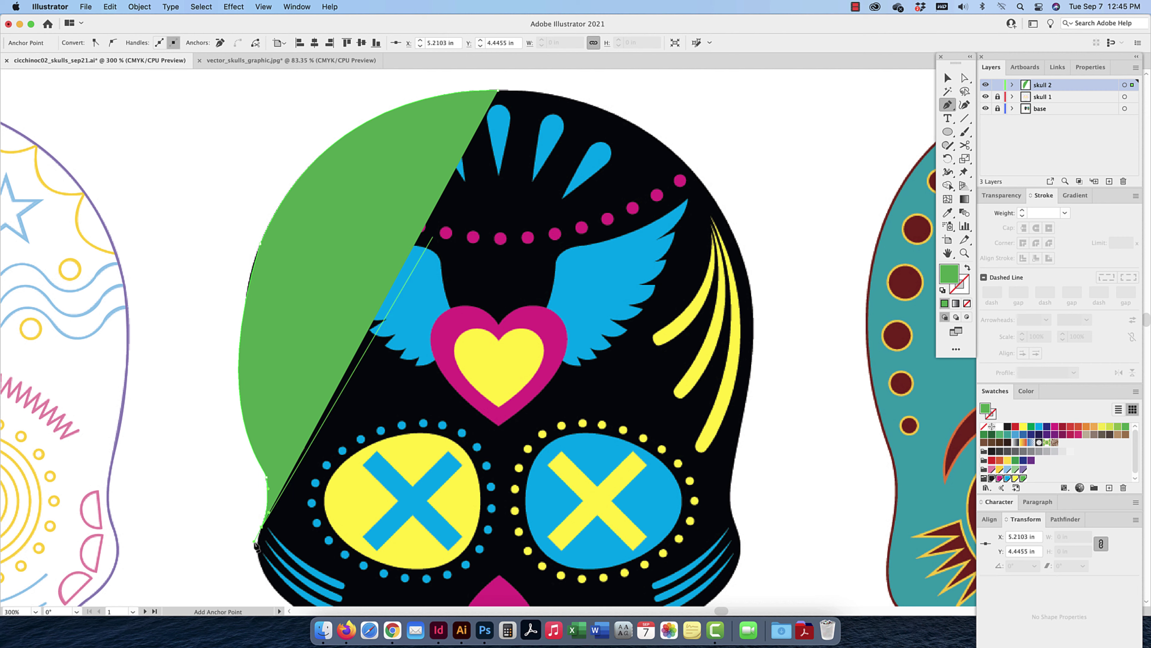
# Swap the outline's fill and stroke, then give it a black stroke with a weight of 0.125 pt
pyautogui.click(967, 269)
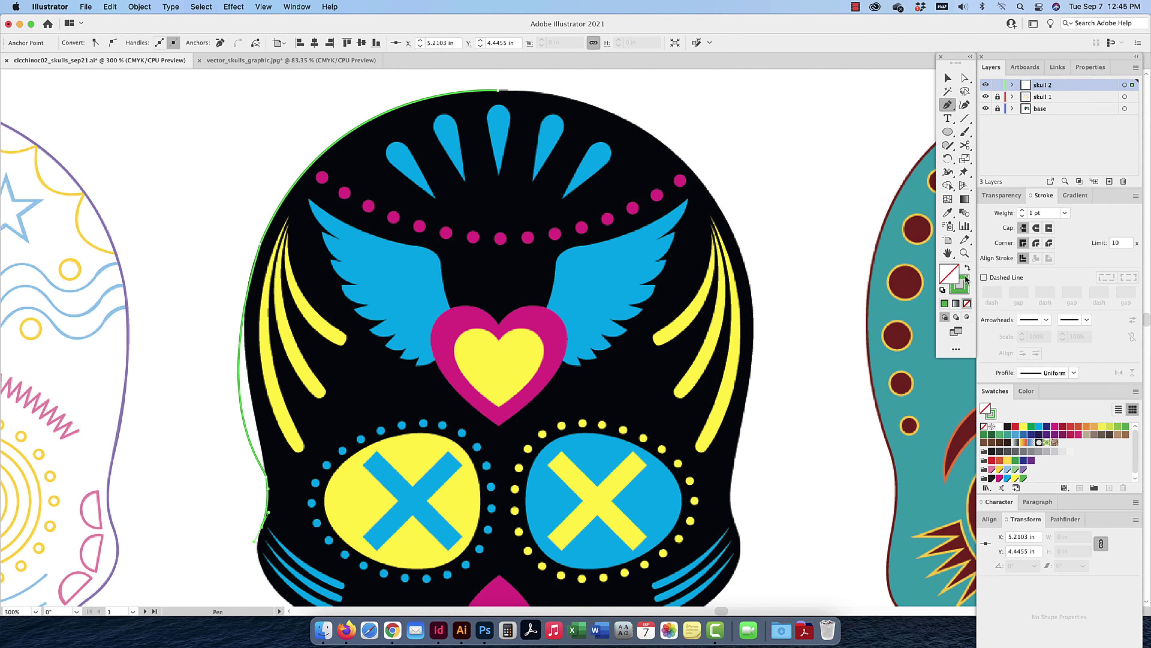
pyautogui.click(1007, 427)
pyautogui.click(1042, 213)
pyautogui.write('.125')
pyautogui.press('Return')
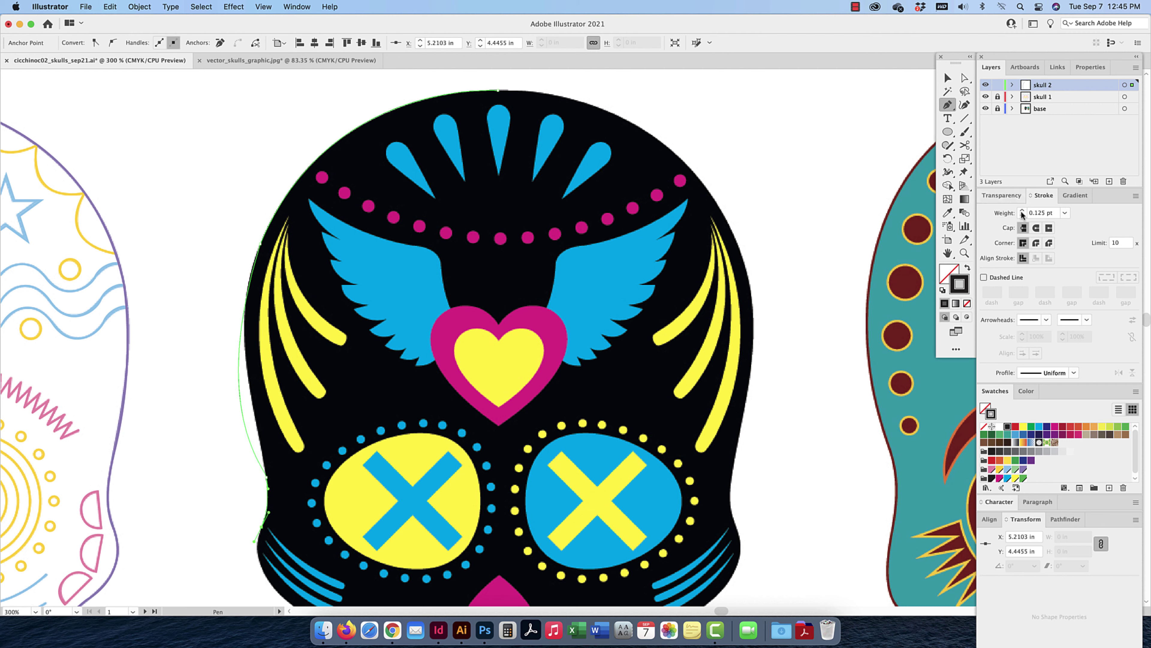
# Reduce the base layer's template image to 50% opacity, lock that layer again and make skull 2 the active layer
pyautogui.click(947, 78)
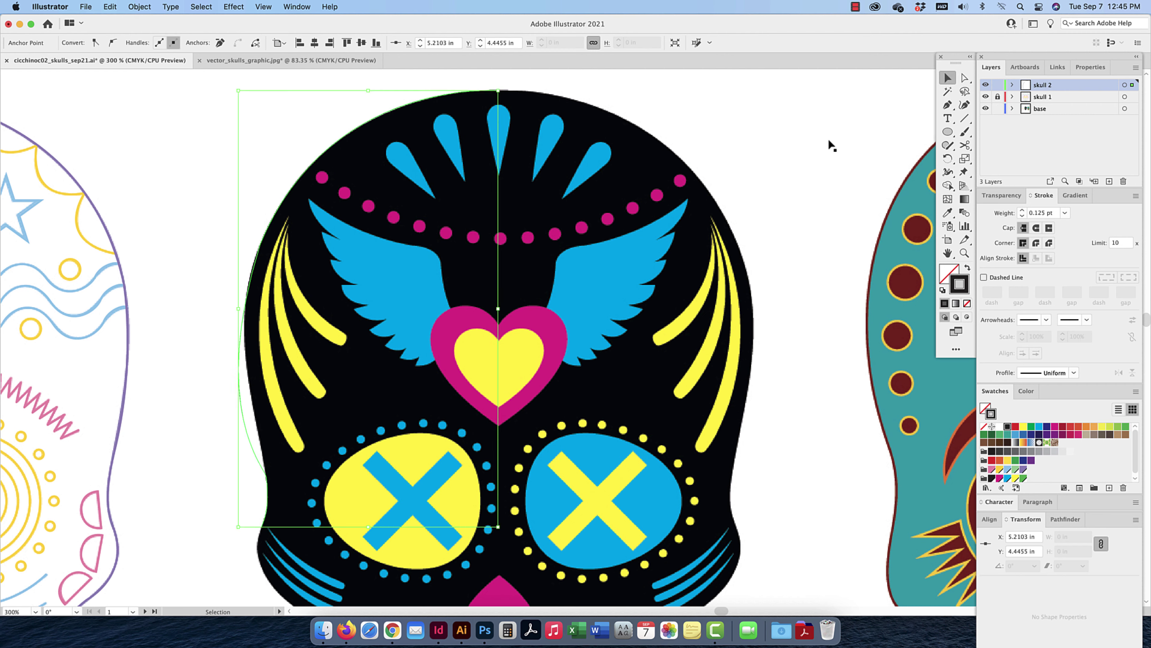
pyautogui.click(791, 143)
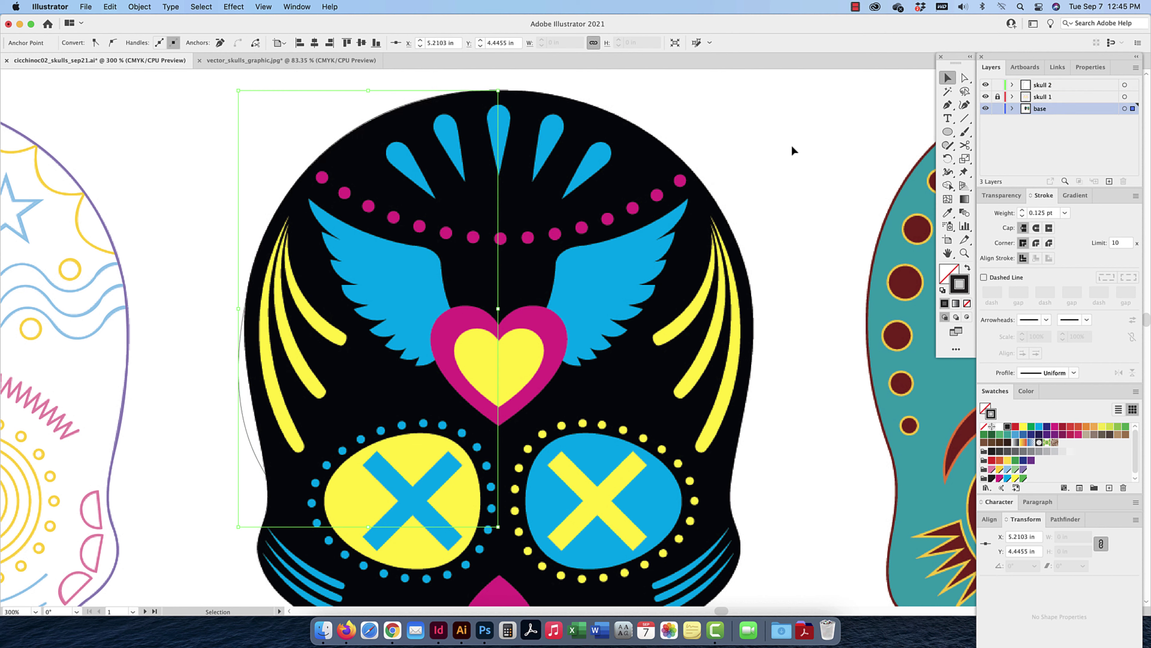
pyautogui.click(999, 195)
pyautogui.moveTo(1085, 211); pyautogui.dragTo(1052, 215)
pyautogui.write('50')
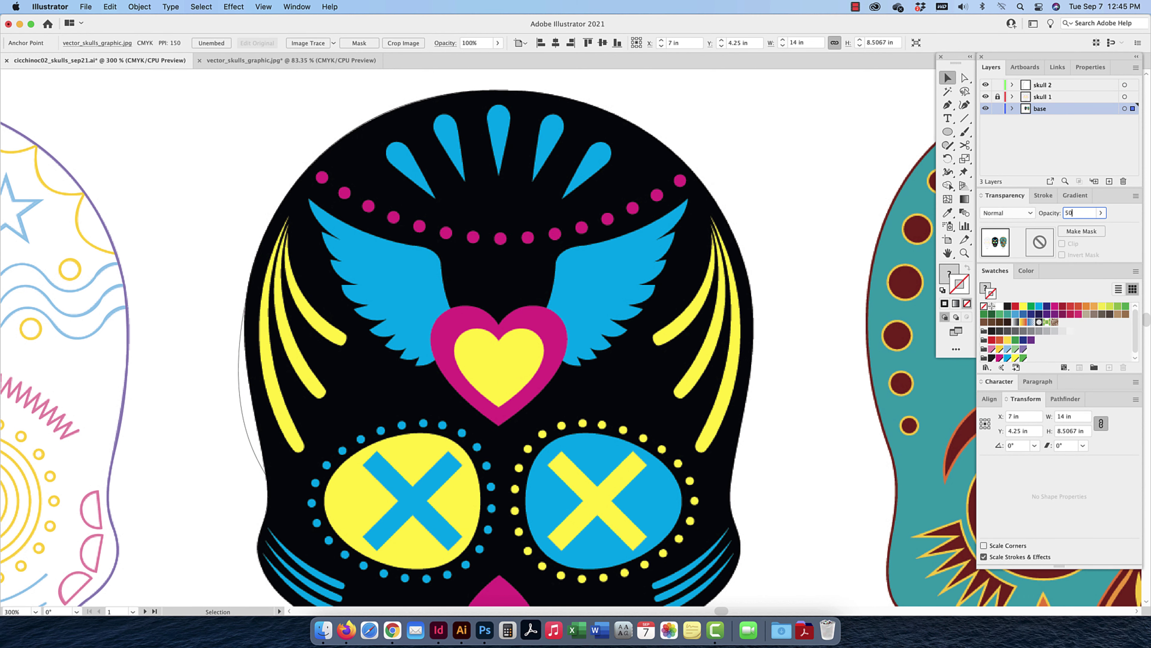
pyautogui.press('Return')
pyautogui.click(997, 110)
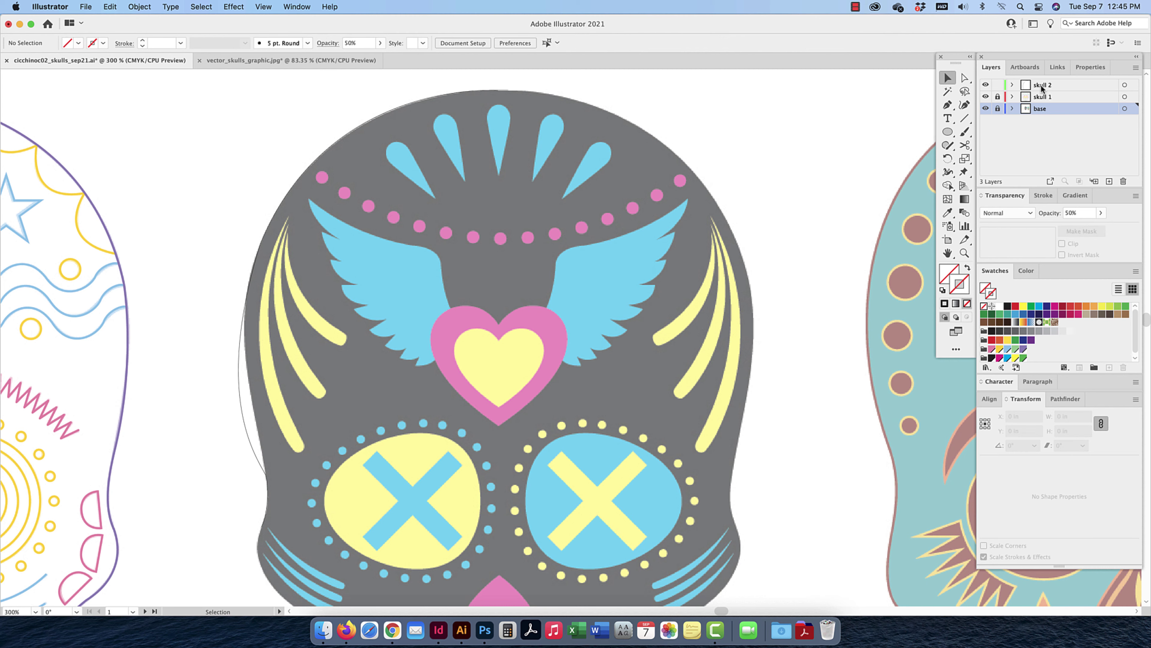
pyautogui.click(1042, 86)
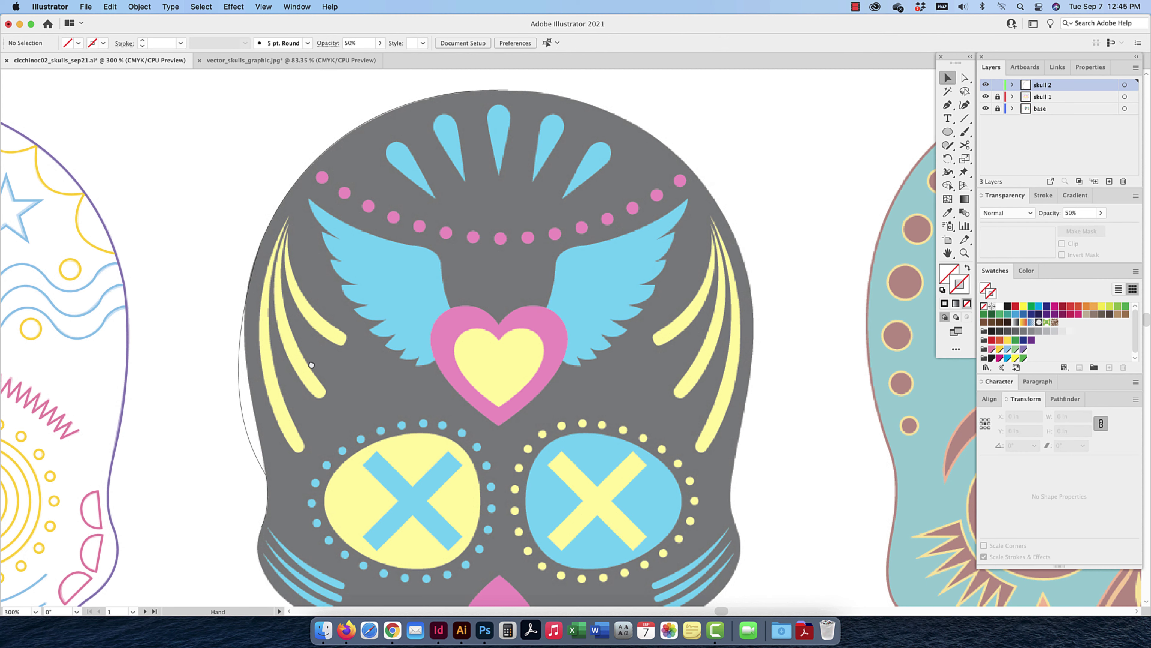
# Resume the open outline at the left cheek and trace it around the cheekbone to the top of the jaw
pyautogui.moveTo(291, 410); pyautogui.dragTo(359, 235)
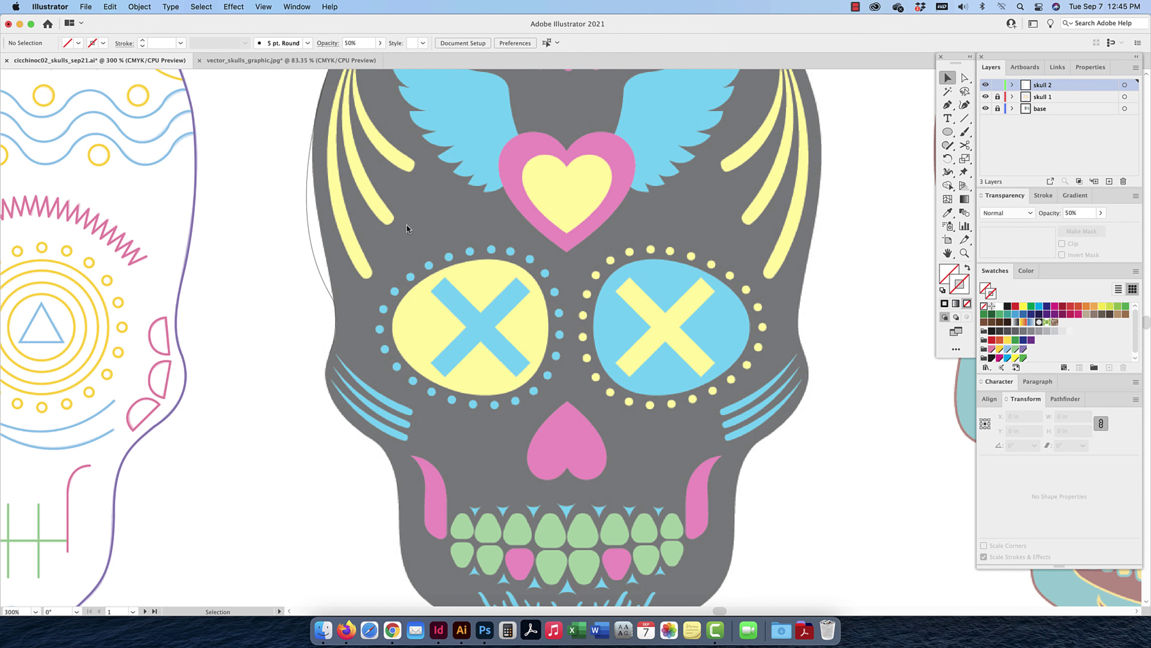
pyautogui.press('p')
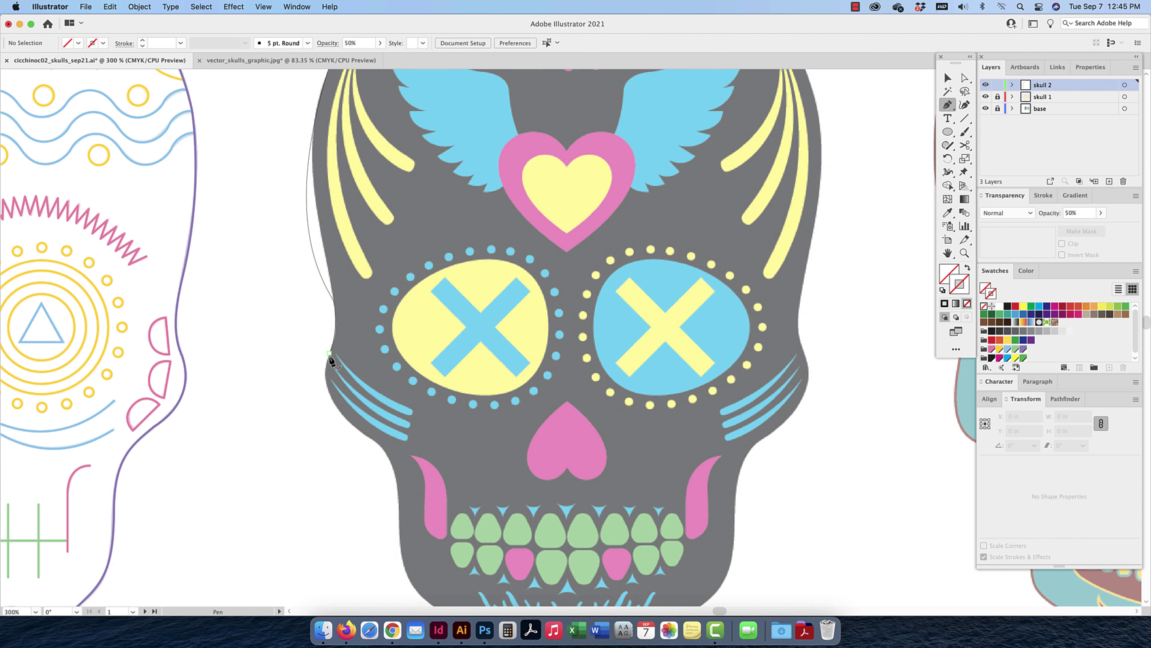
pyautogui.click(330, 353)
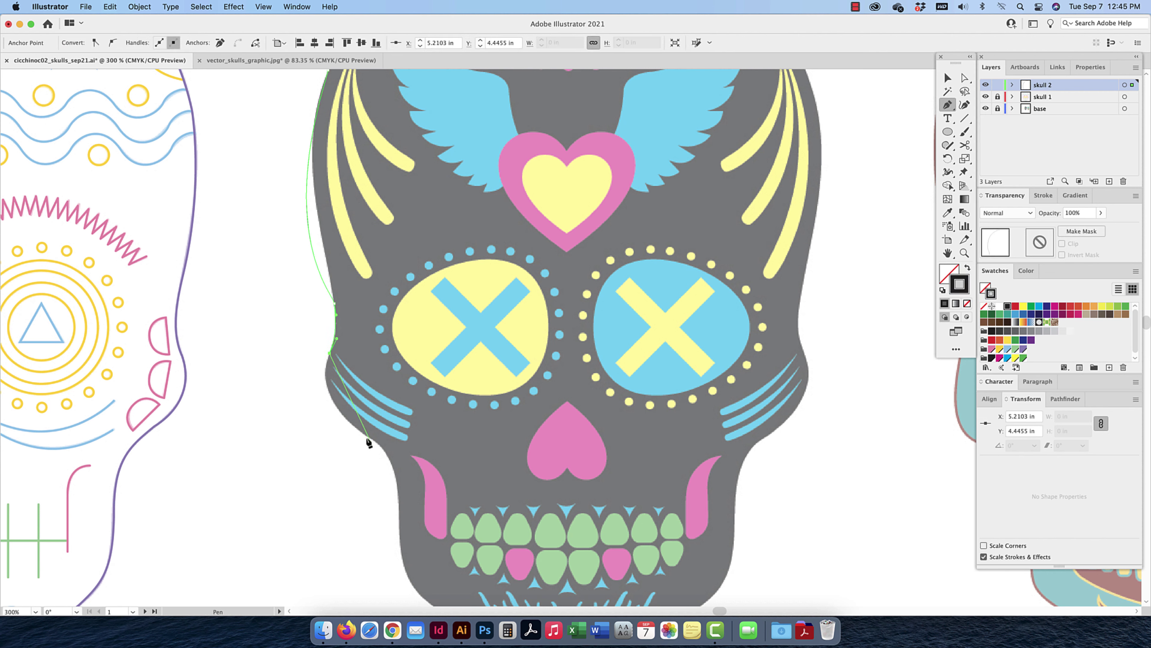
pyautogui.moveTo(369, 438); pyautogui.dragTo(427, 483)
pyautogui.click(399, 496)
pyautogui.press('super+z')
pyautogui.click(397, 507)
# Continue the Pen tool outline down the left jaw and around the underside of the chin
pyautogui.moveTo(428, 506); pyautogui.dragTo(429, 289)
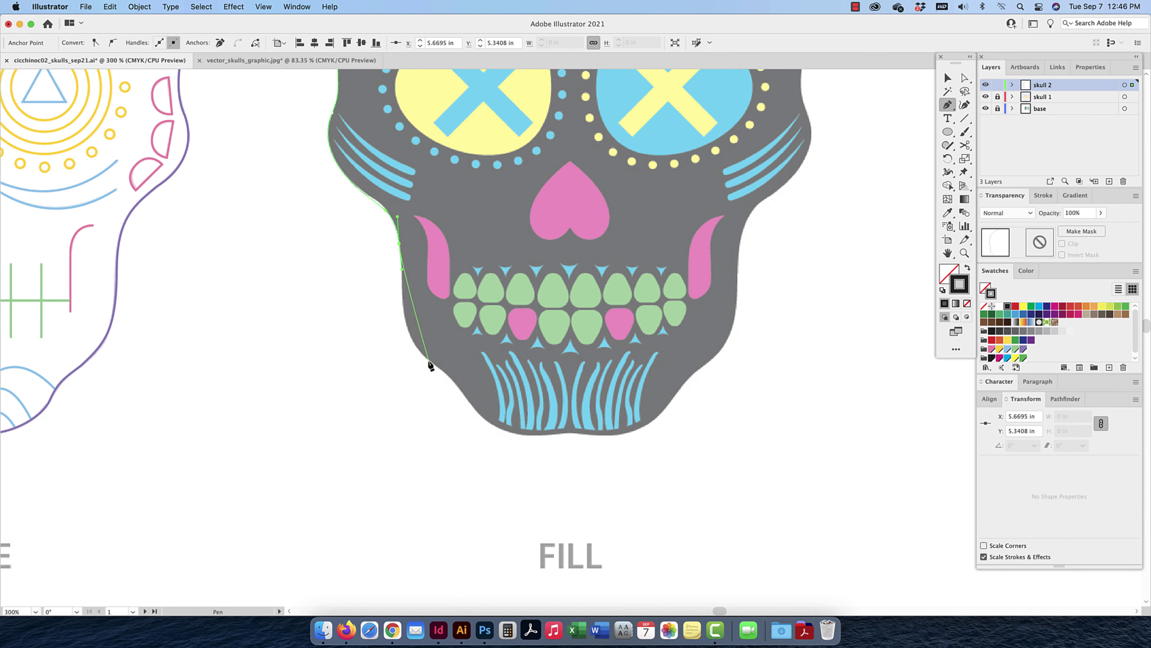
pyautogui.moveTo(428, 359); pyautogui.dragTo(461, 385)
pyautogui.click(472, 409)
pyautogui.moveTo(520, 434); pyautogui.dragTo(575, 433)
# Turn on Smart Guides, undo the last anchor and place it again at the chin's centre, aligned with the skull's vertical midline
pyautogui.click(268, 10)
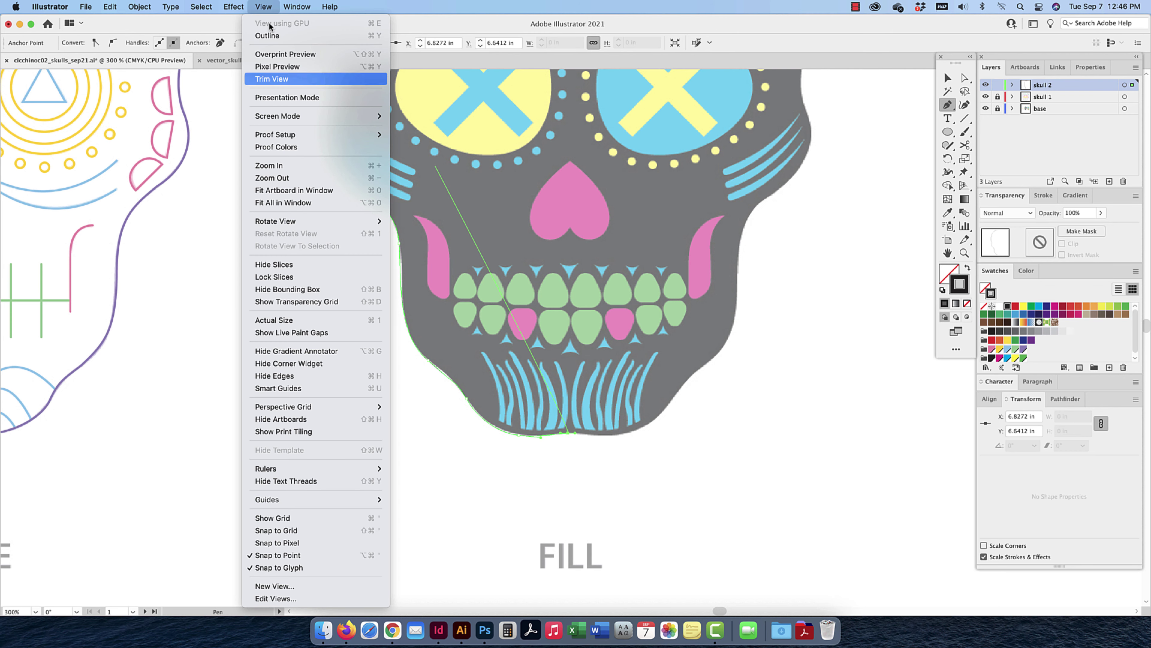
pyautogui.click(303, 388)
pyautogui.press('super+z')
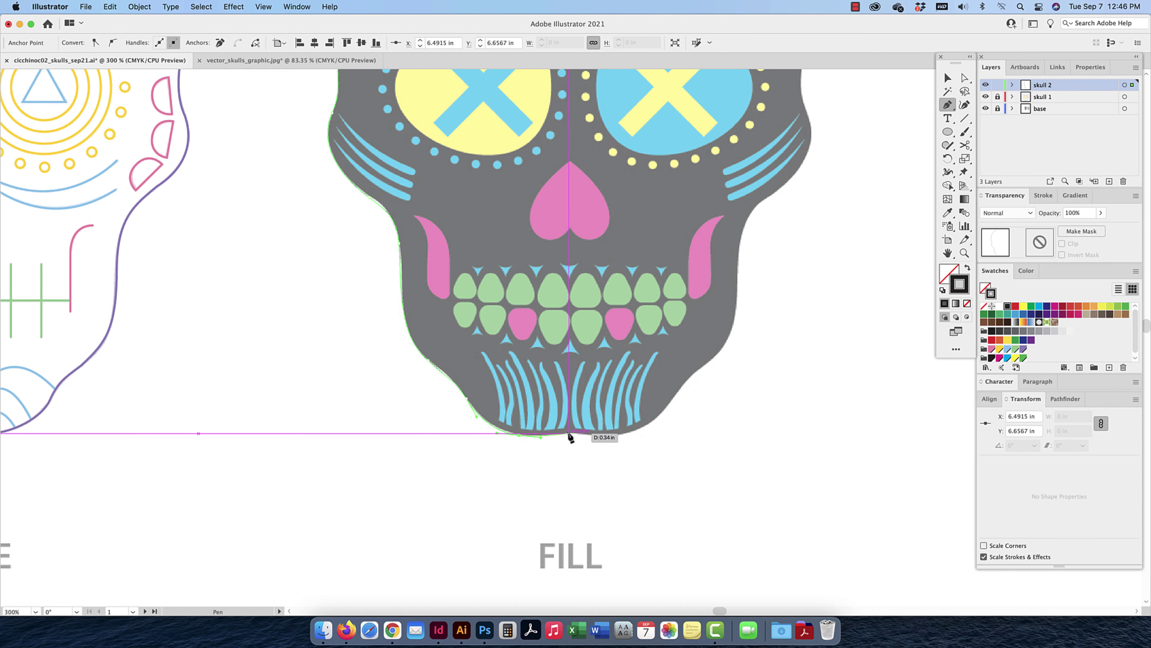
pyautogui.moveTo(569, 433); pyautogui.dragTo(578, 434)
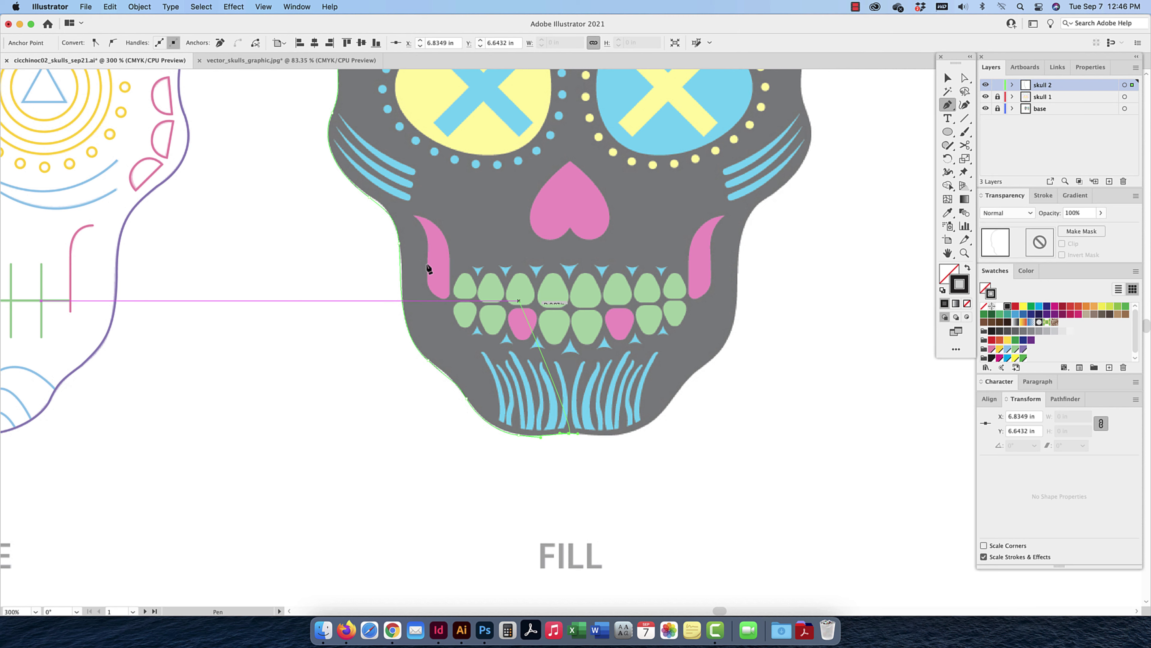
# Reshape the bulging outline segment beside the yellow strands with Direct Selection, adjusting its direction handles to follow the left temple
pyautogui.moveTo(390, 172); pyautogui.dragTo(445, 273)
pyautogui.press('super+equal')
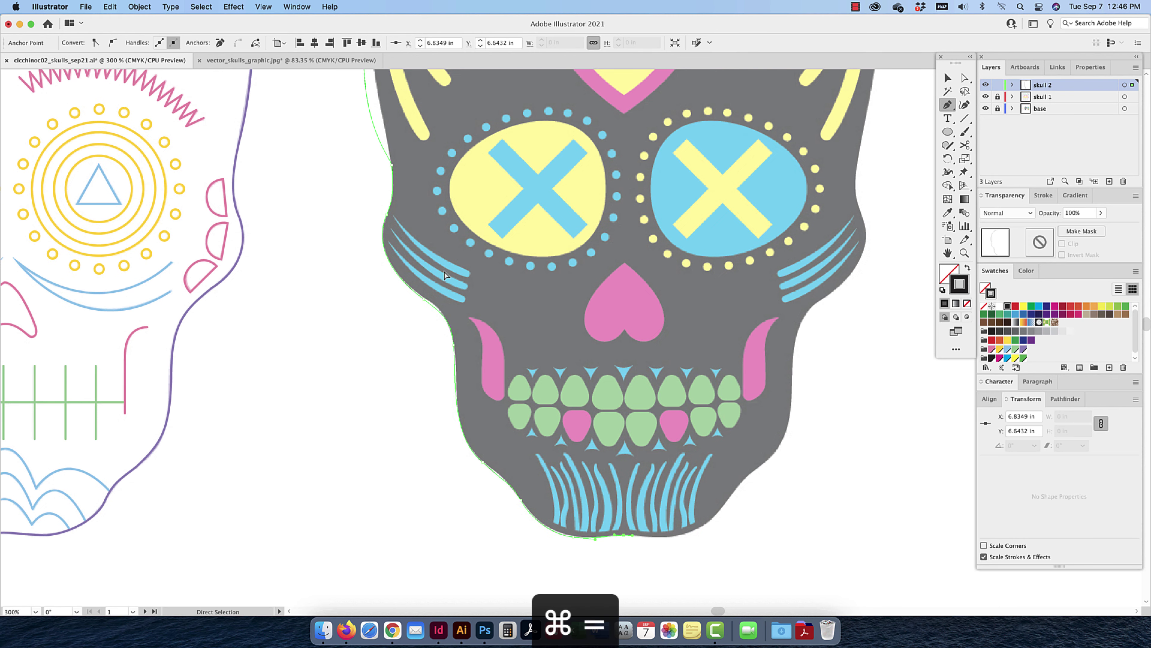
pyautogui.moveTo(451, 138); pyautogui.dragTo(596, 445)
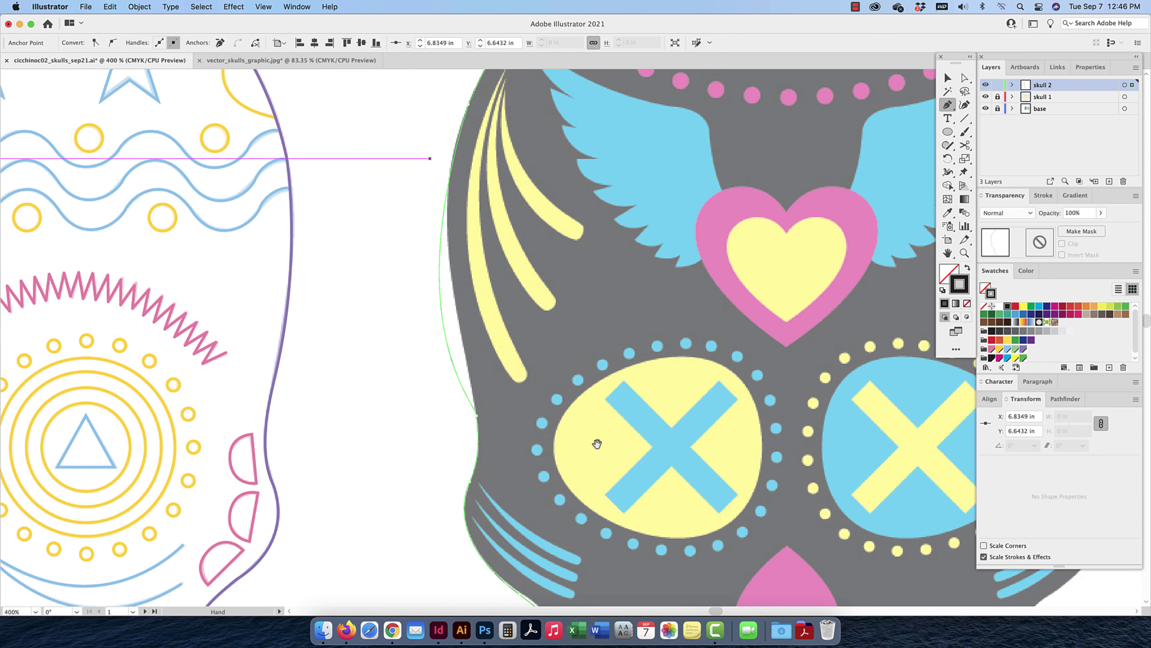
pyautogui.click(964, 78)
pyautogui.click(442, 320)
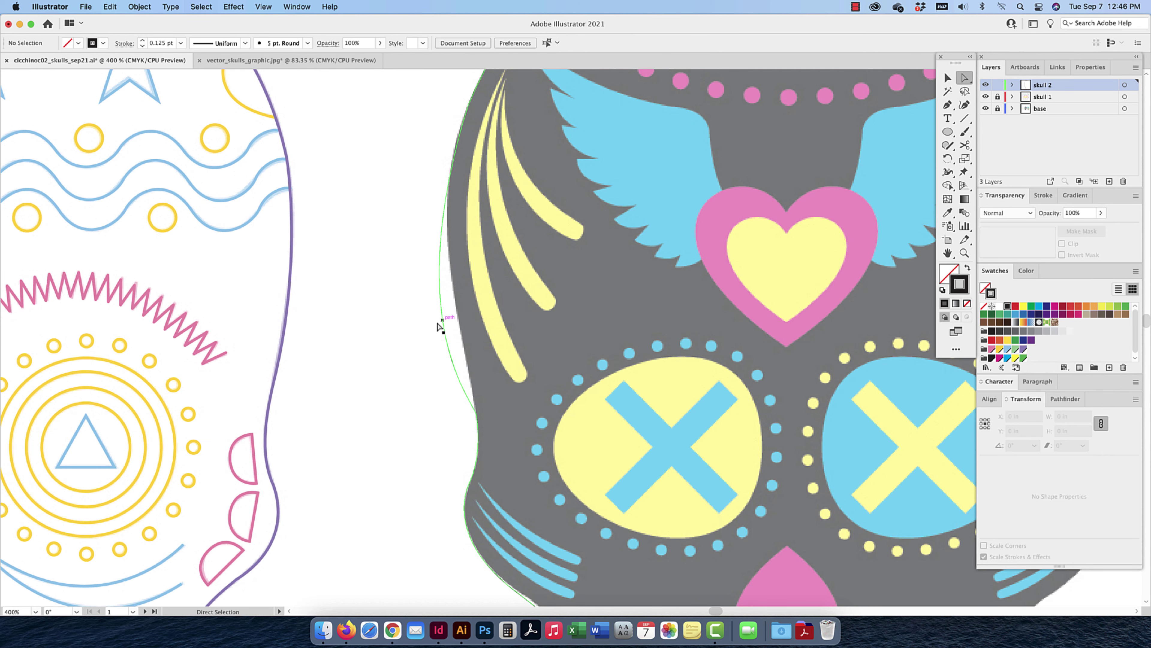
pyautogui.click(442, 321)
pyautogui.moveTo(400, 325); pyautogui.dragTo(415, 230)
pyautogui.moveTo(474, 402); pyautogui.dragTo(474, 358)
pyautogui.scroll(-5, 488, 326)
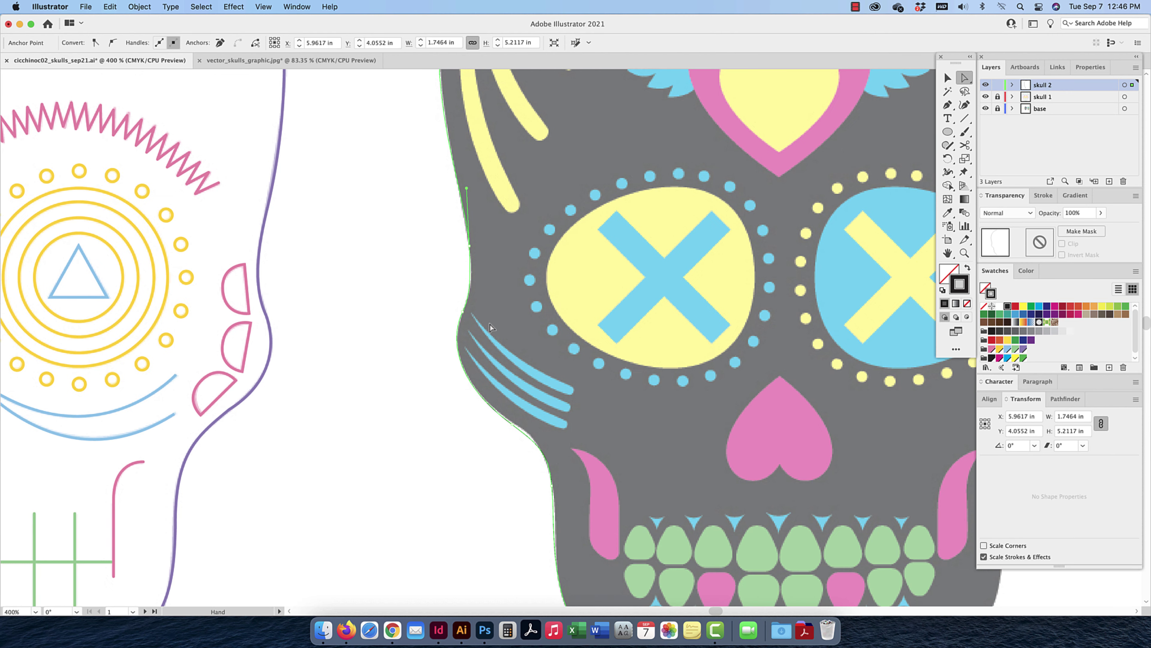
pyautogui.click(947, 105)
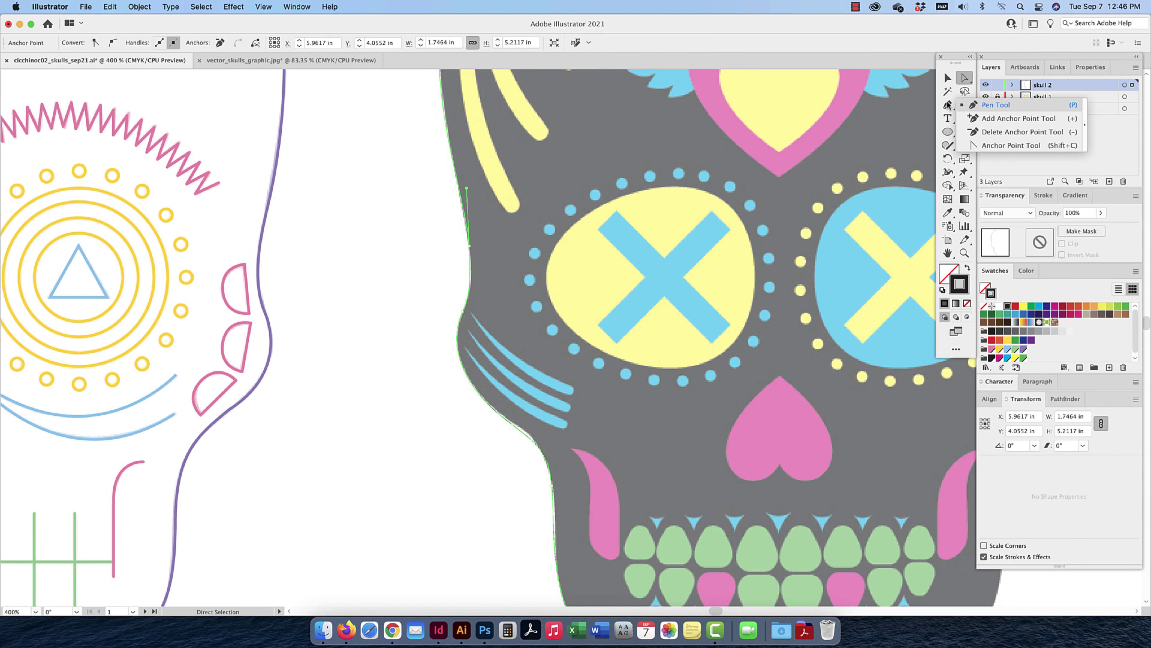
pyautogui.click(947, 105)
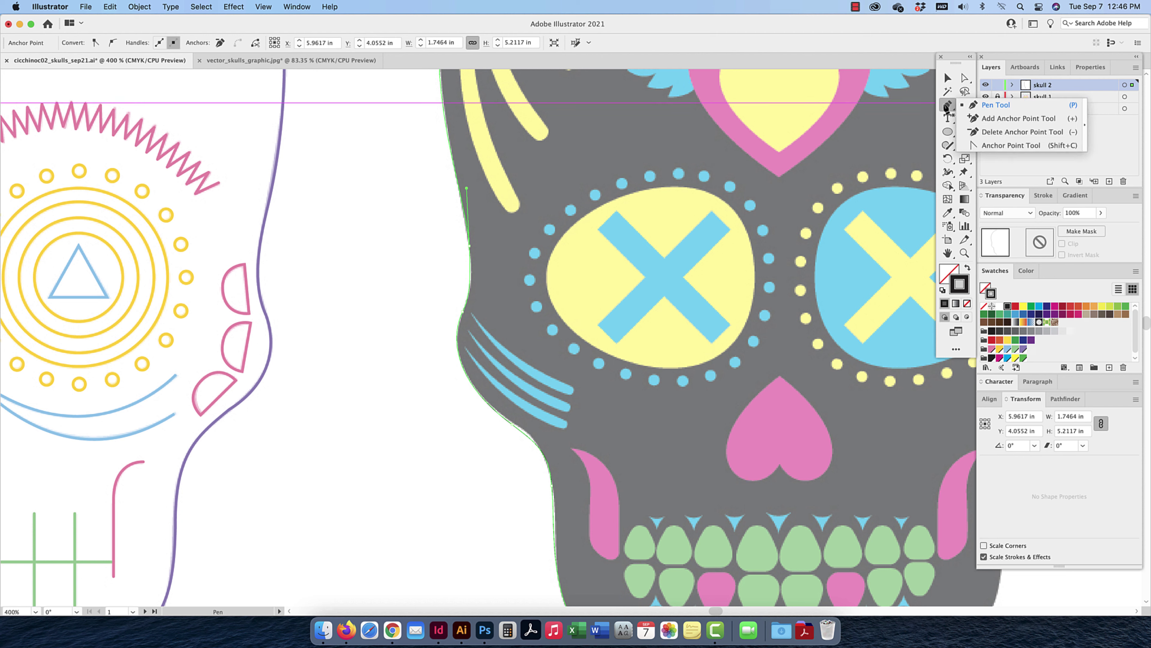
pyautogui.click(1002, 118)
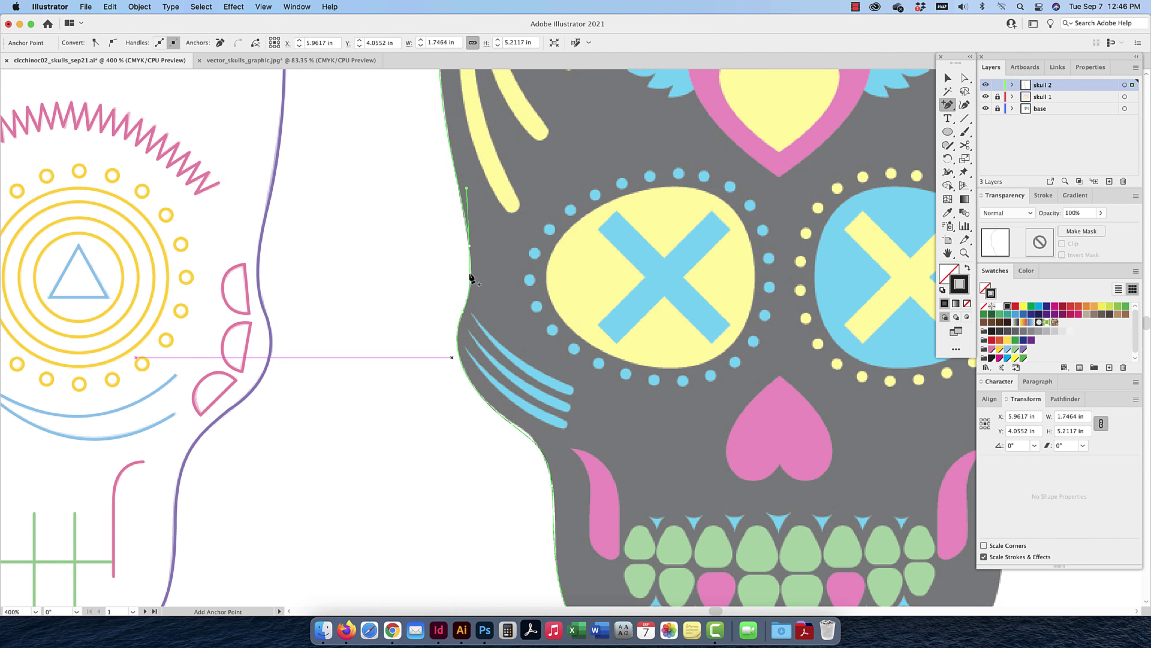
# Refine the outline below the left cheek stripes by adjusting the anchors and direction handles where the cheek meets the jaw
pyautogui.click(965, 77)
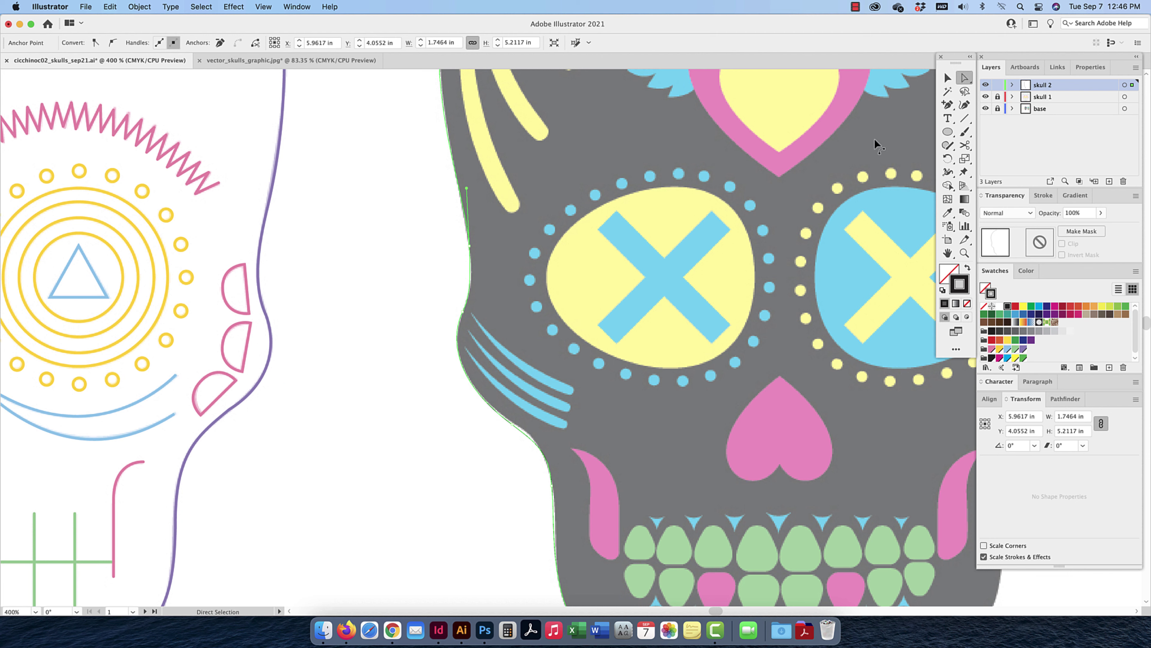
pyautogui.click(513, 425)
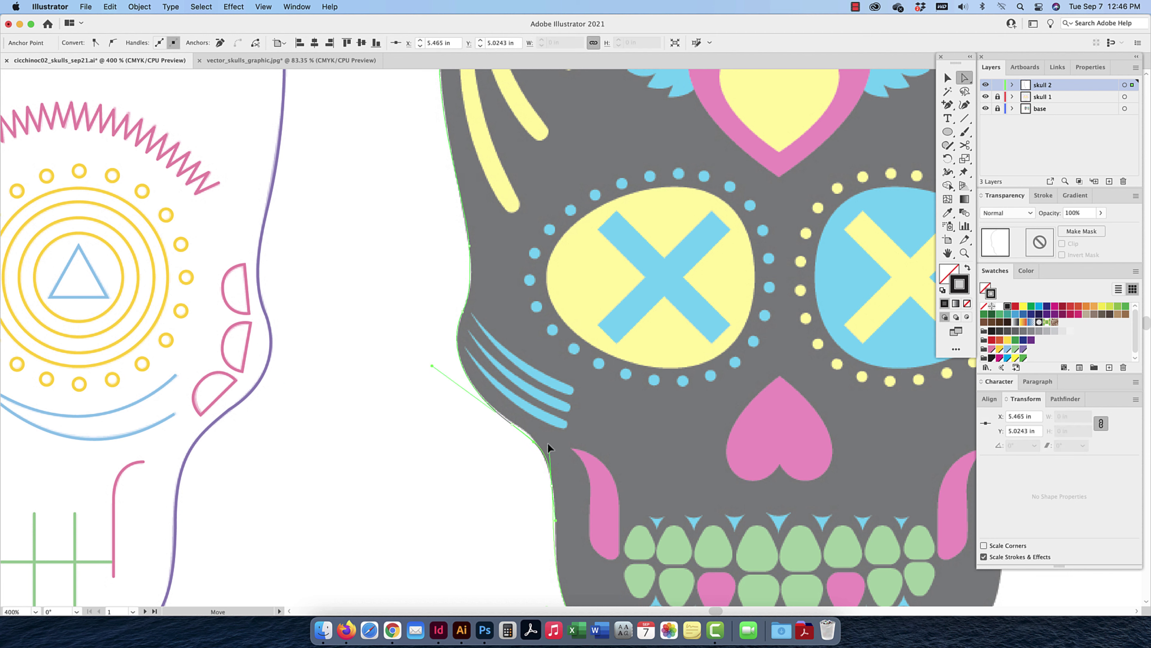
pyautogui.moveTo(532, 442); pyautogui.dragTo(533, 439)
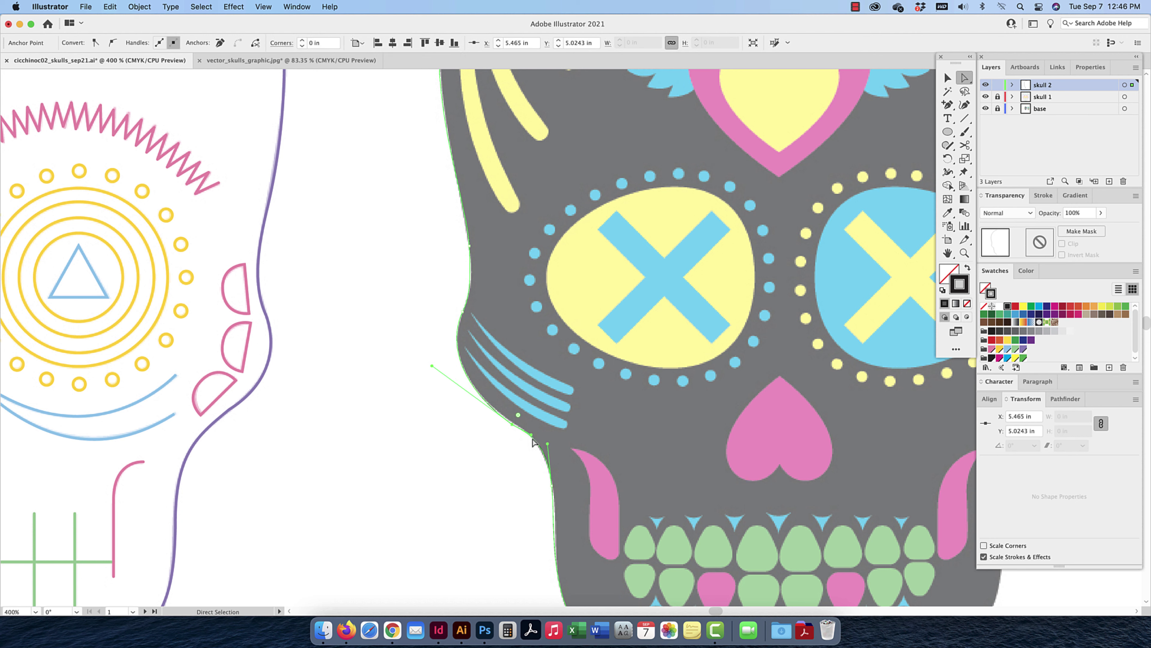
pyautogui.click(552, 492)
pyautogui.moveTo(531, 434); pyautogui.dragTo(532, 439)
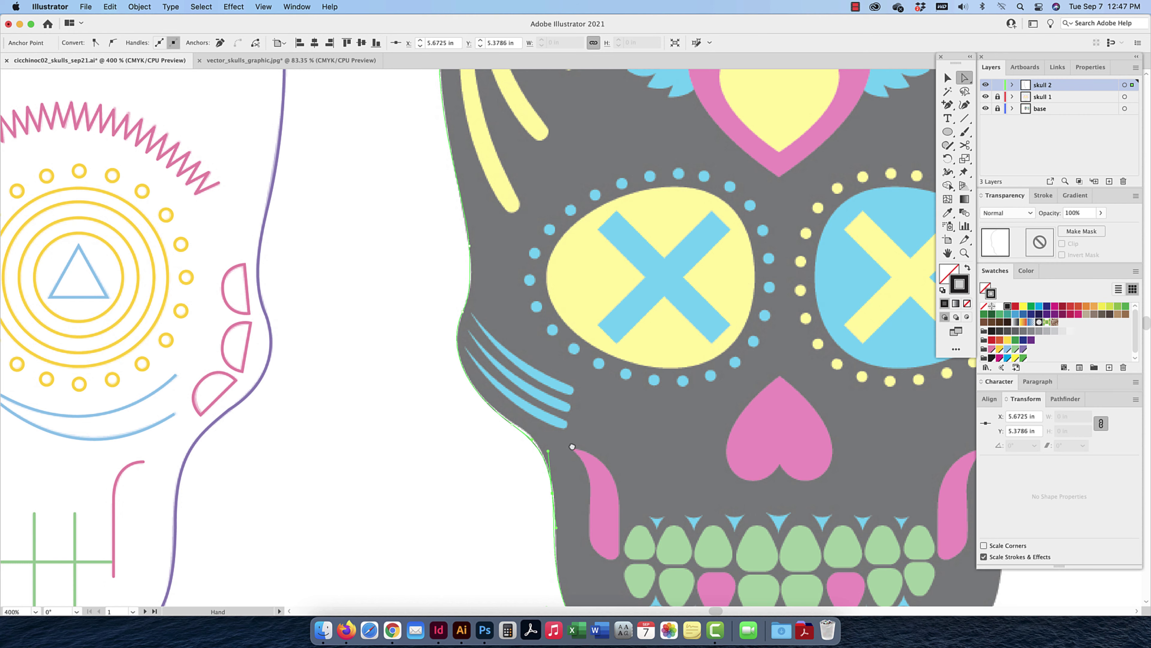
pyautogui.scroll(-5, 549, 465)
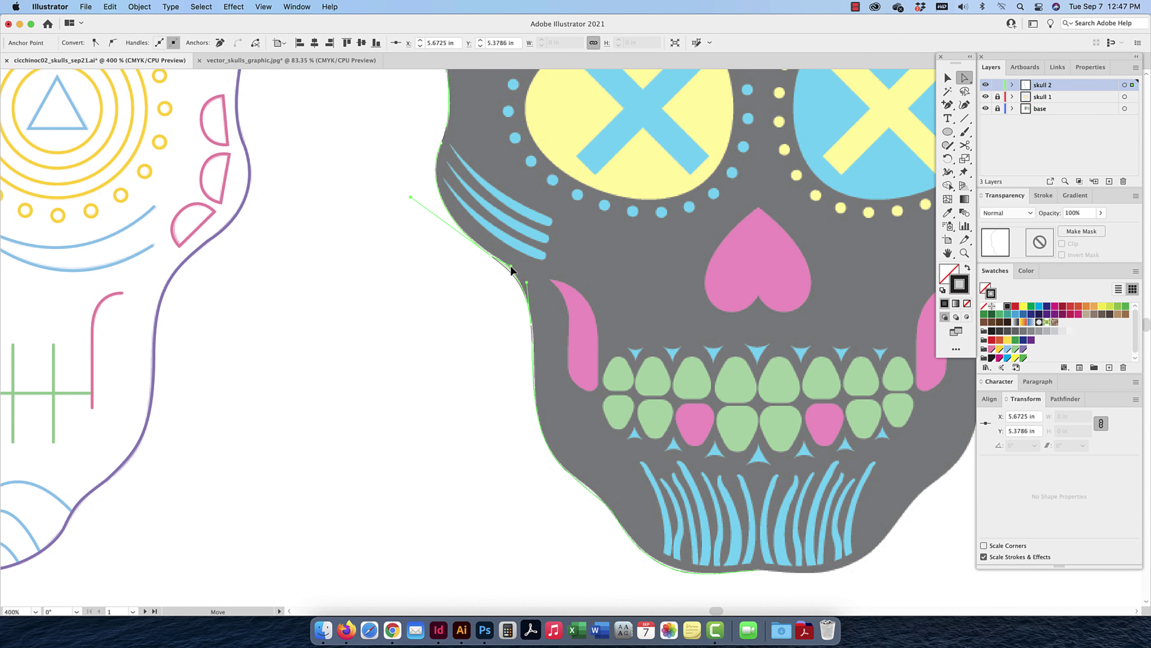
# Turn off Smart Guides and fine-tune the anchor and handles on the lower left jaw so the outline follows the template
pyautogui.scroll(-3, 539, 368)
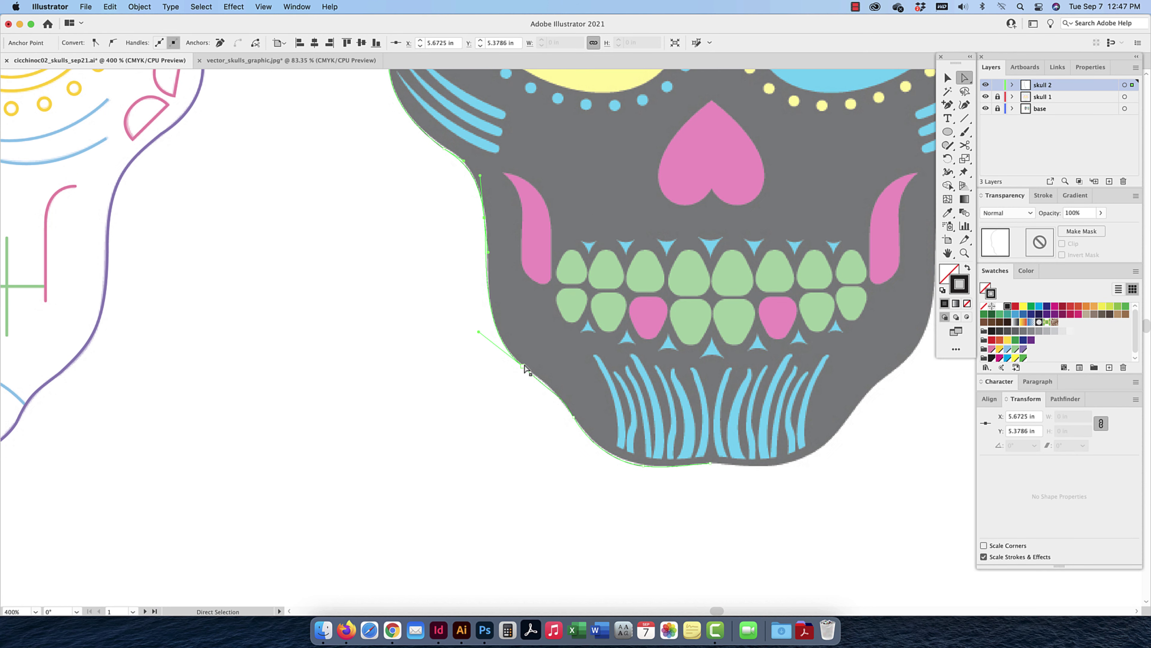
pyautogui.click(539, 378)
pyautogui.moveTo(559, 398); pyautogui.dragTo(549, 386)
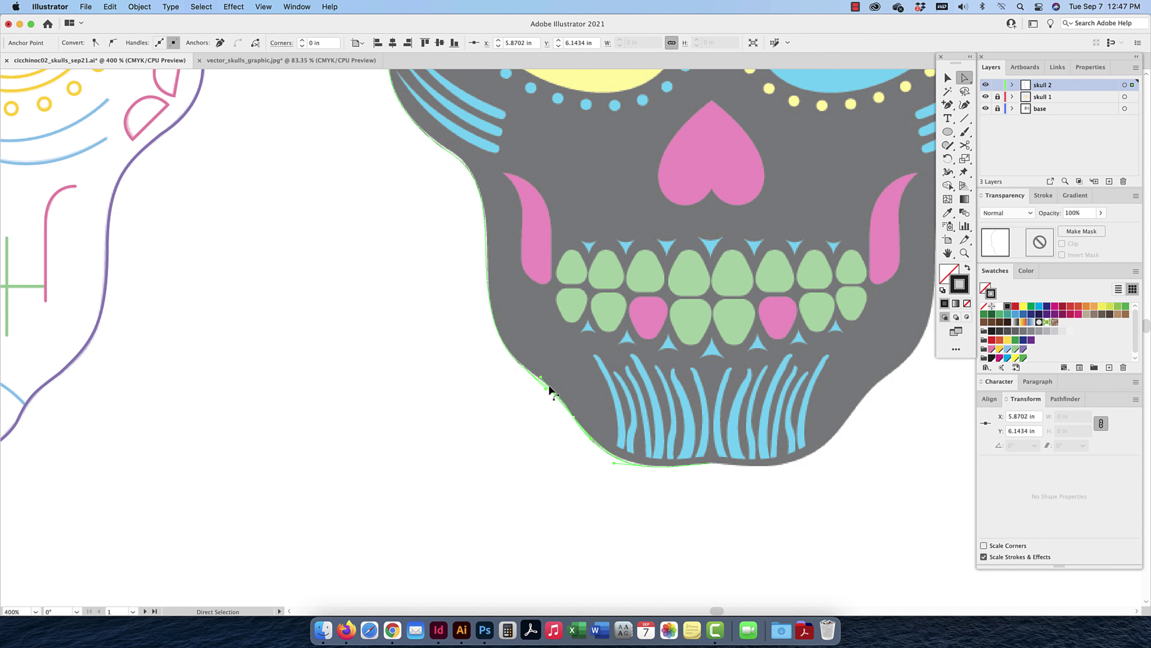
pyautogui.press('super+u')
pyautogui.hscroll(1, 542, 390)
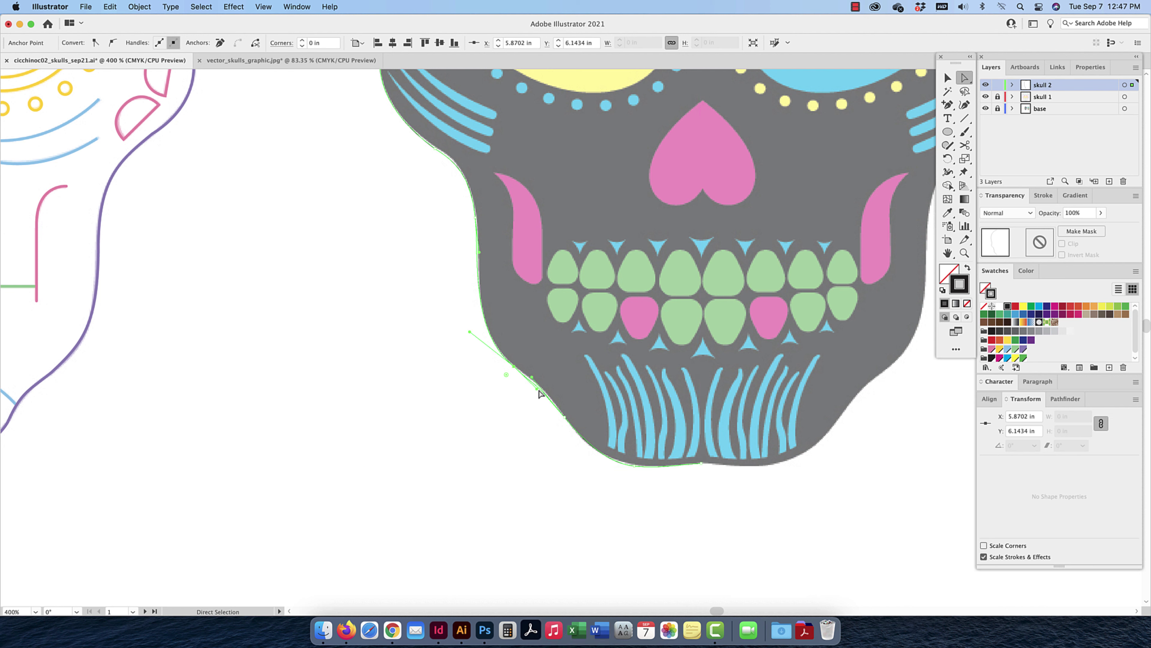
pyautogui.press('space')
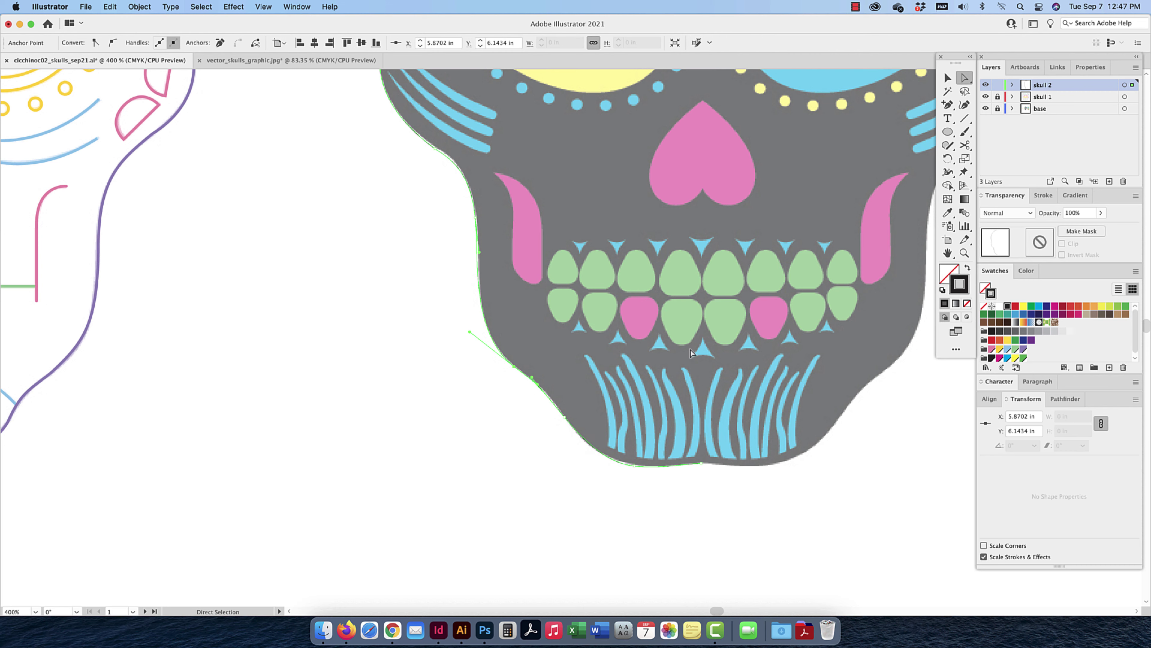
# Duplicate the traced left half of the skull outline and reflect the copy across the vertical axis
pyautogui.moveTo(746, 336); pyautogui.dragTo(676, 350)
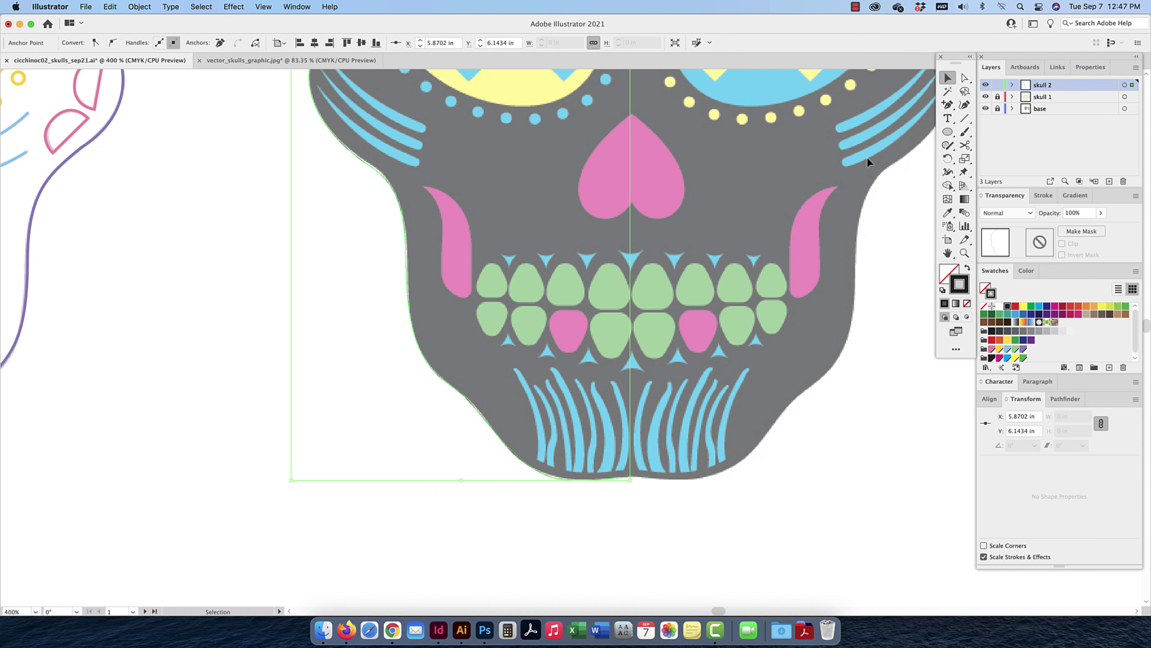
pyautogui.moveTo(693, 481); pyautogui.dragTo(729, 479)
pyautogui.rightClick(729, 478)
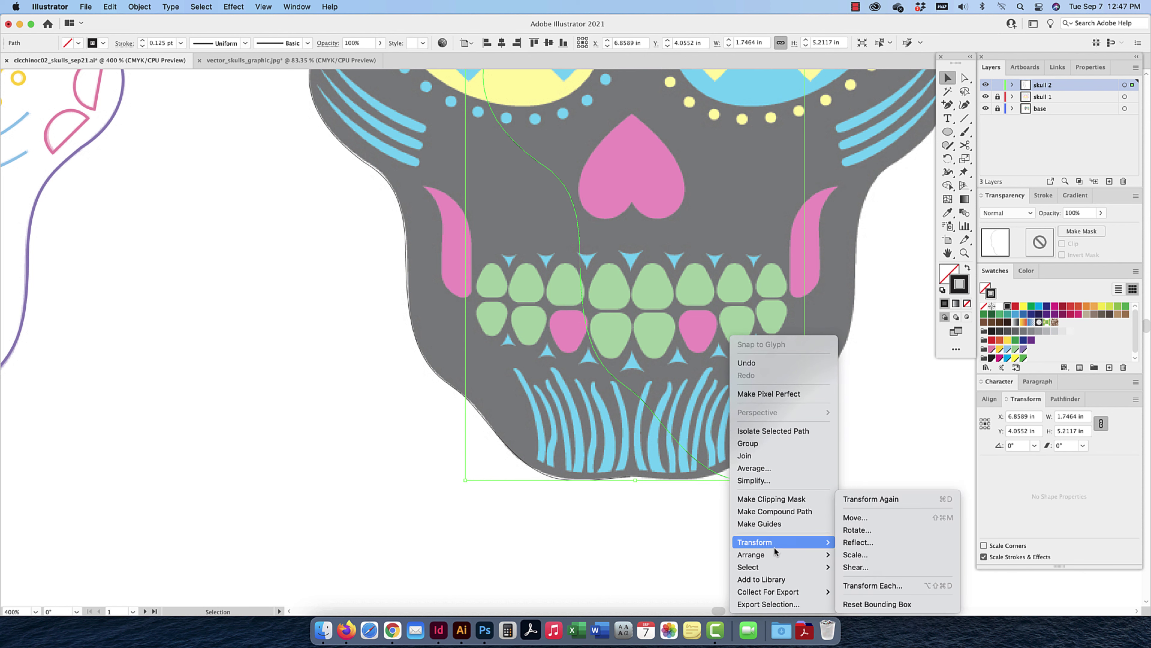
pyautogui.moveTo(774, 547)
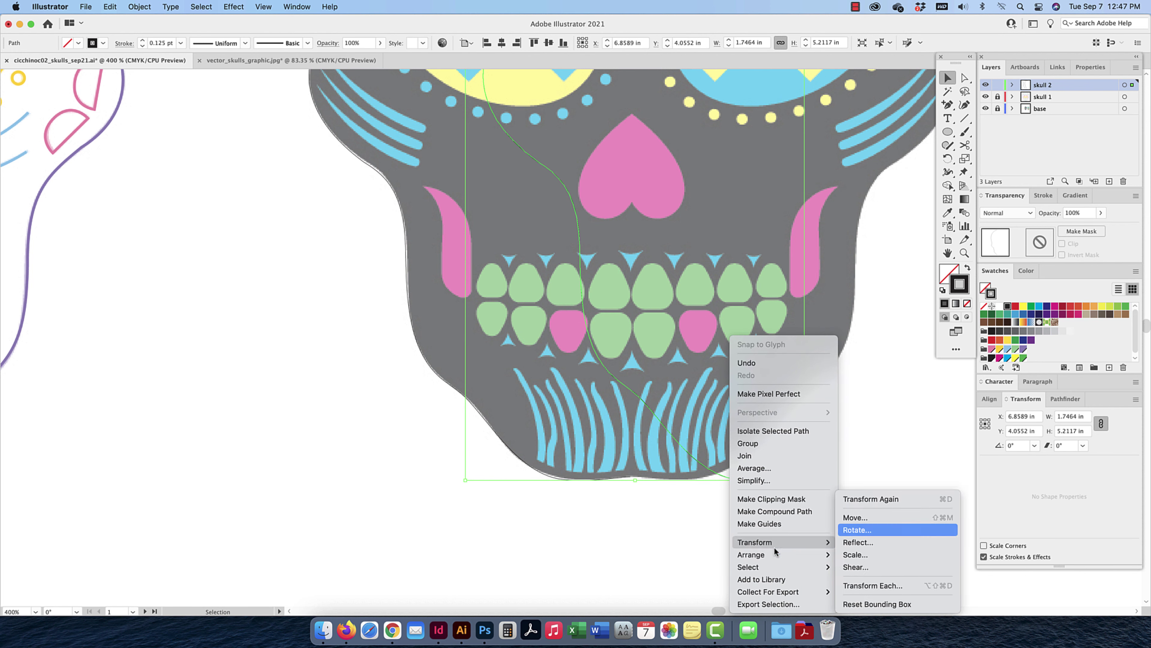
pyautogui.click(860, 543)
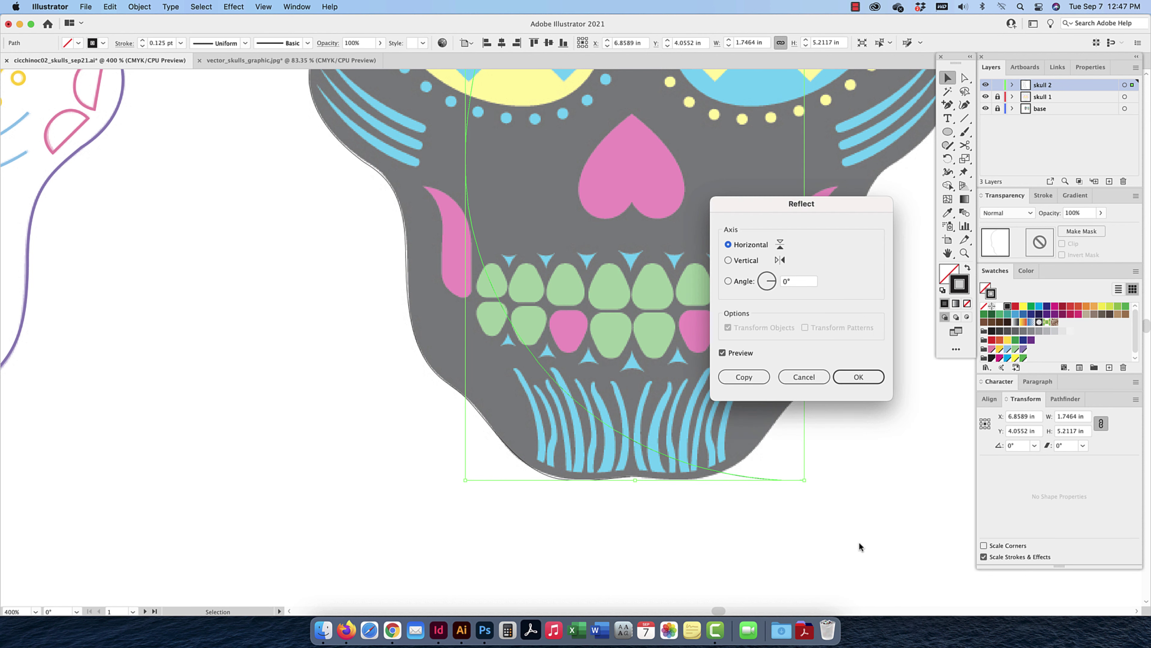
pyautogui.click(736, 263)
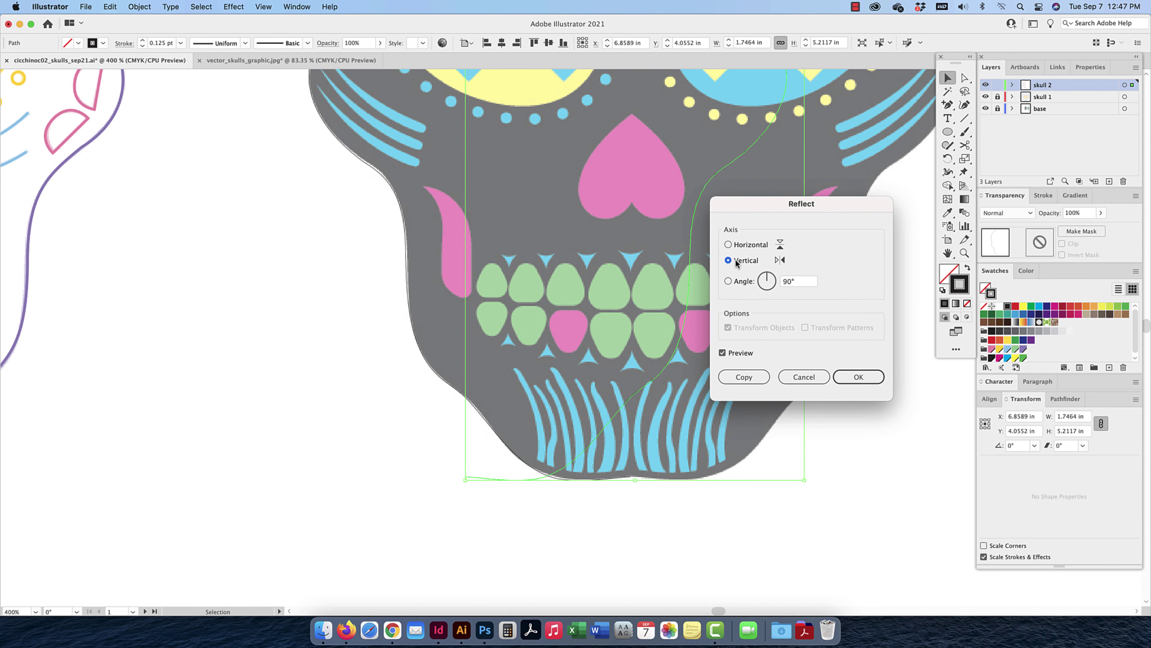
pyautogui.click(860, 377)
# Turn on Smart Guides and move the mirrored half so its inner ends meet the left half at the skull's midline
pyautogui.press('super+minus')
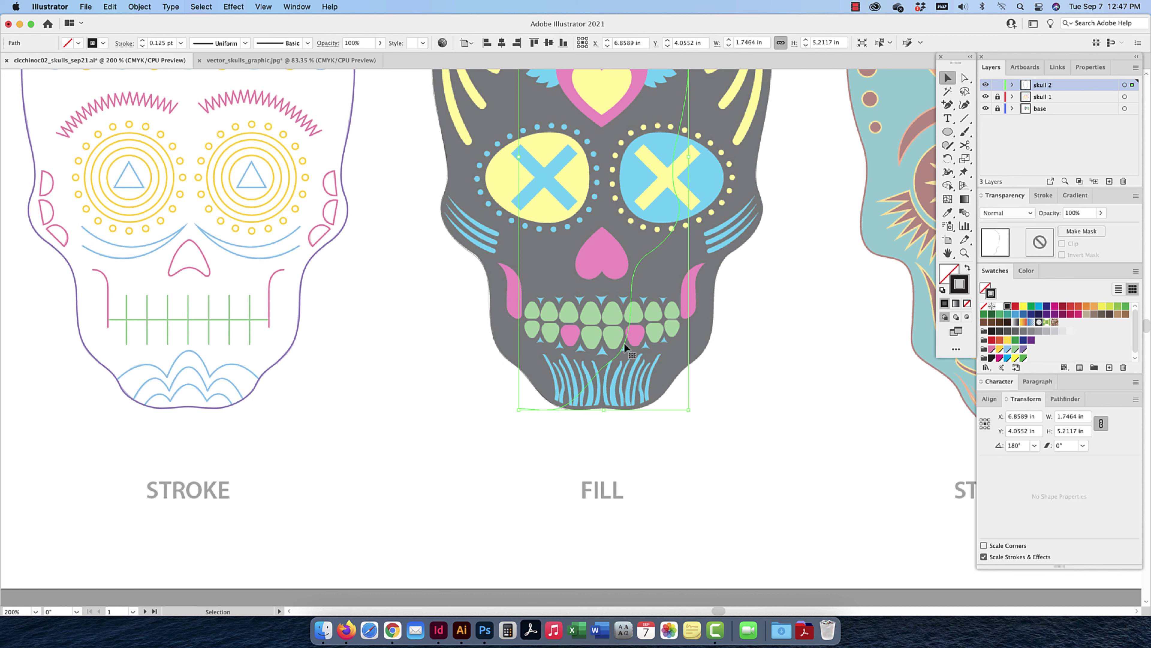
pyautogui.moveTo(624, 342); pyautogui.dragTo(706, 344)
pyautogui.click(296, 6)
pyautogui.moveTo(263, 7)
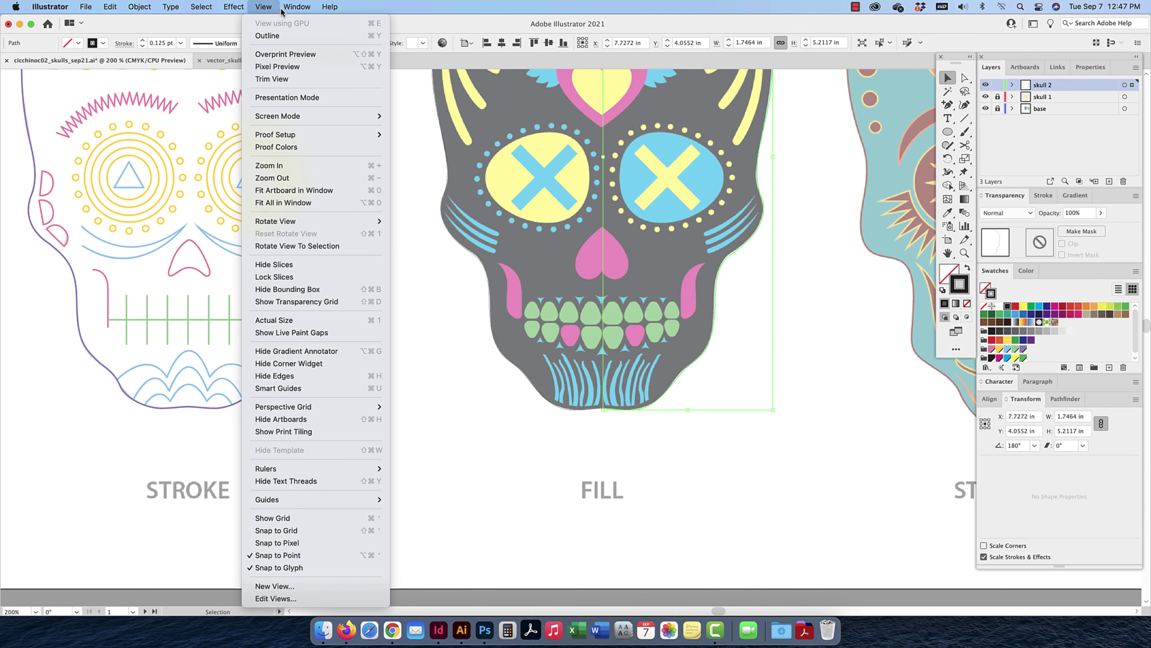
pyautogui.click(290, 387)
pyautogui.moveTo(690, 376); pyautogui.dragTo(675, 382)
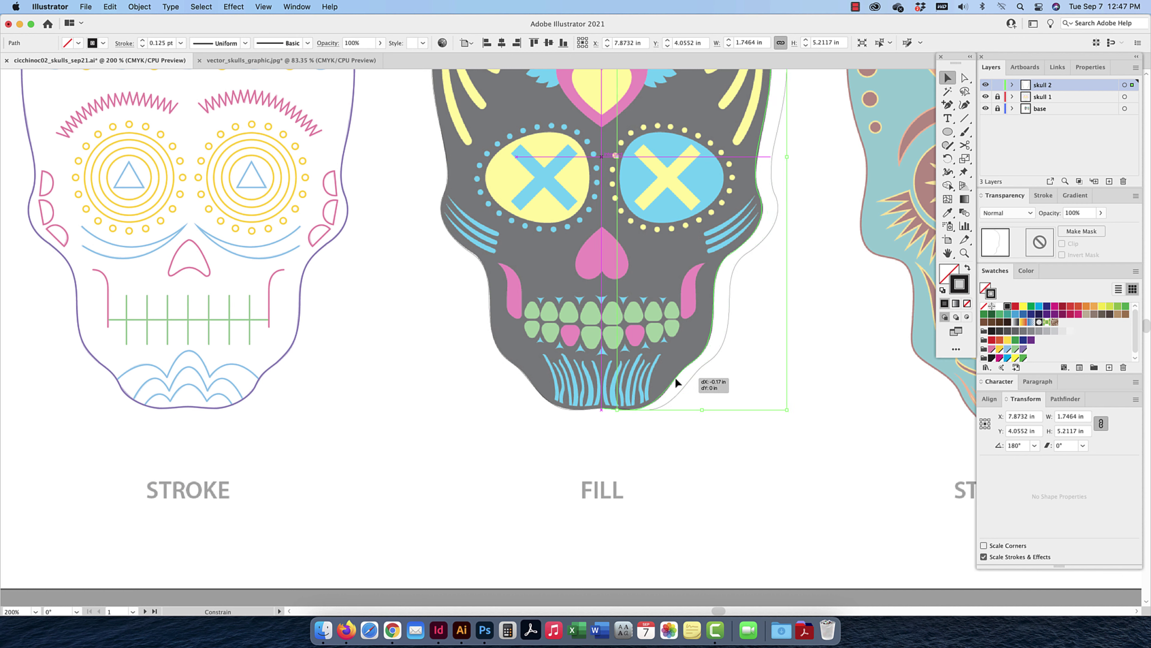
pyautogui.moveTo(742, 315); pyautogui.dragTo(743, 314)
# Select the two overlapping end anchors at the chin's centre with Direct Selection and join them
pyautogui.press('a')
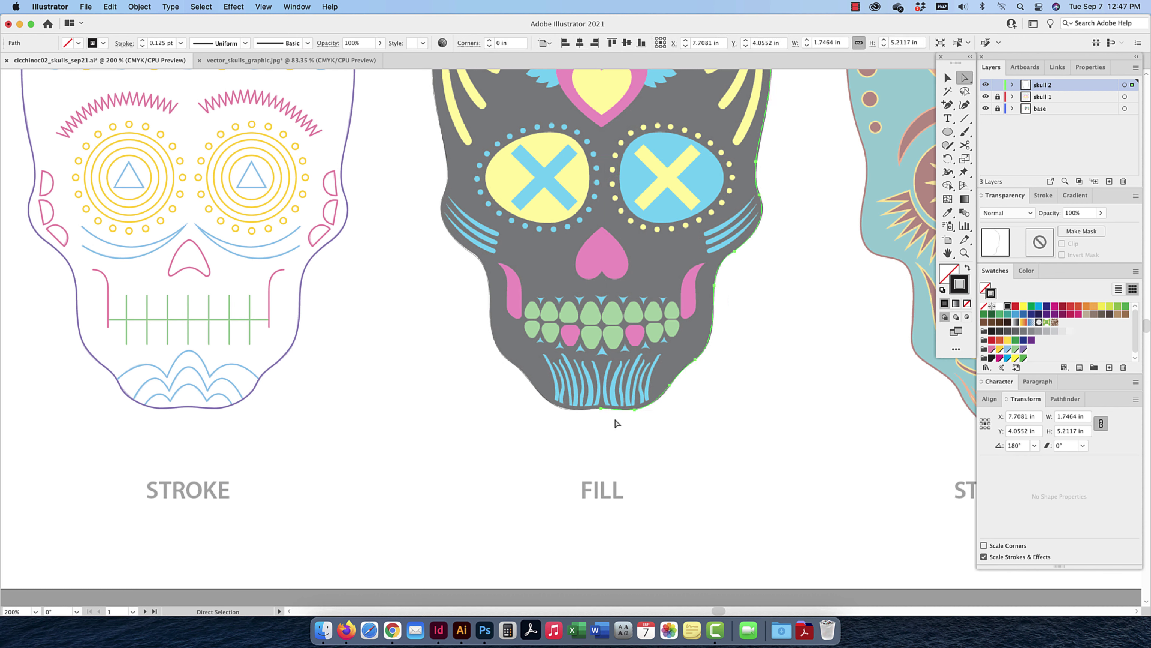
pyautogui.moveTo(590, 405); pyautogui.dragTo(591, 405)
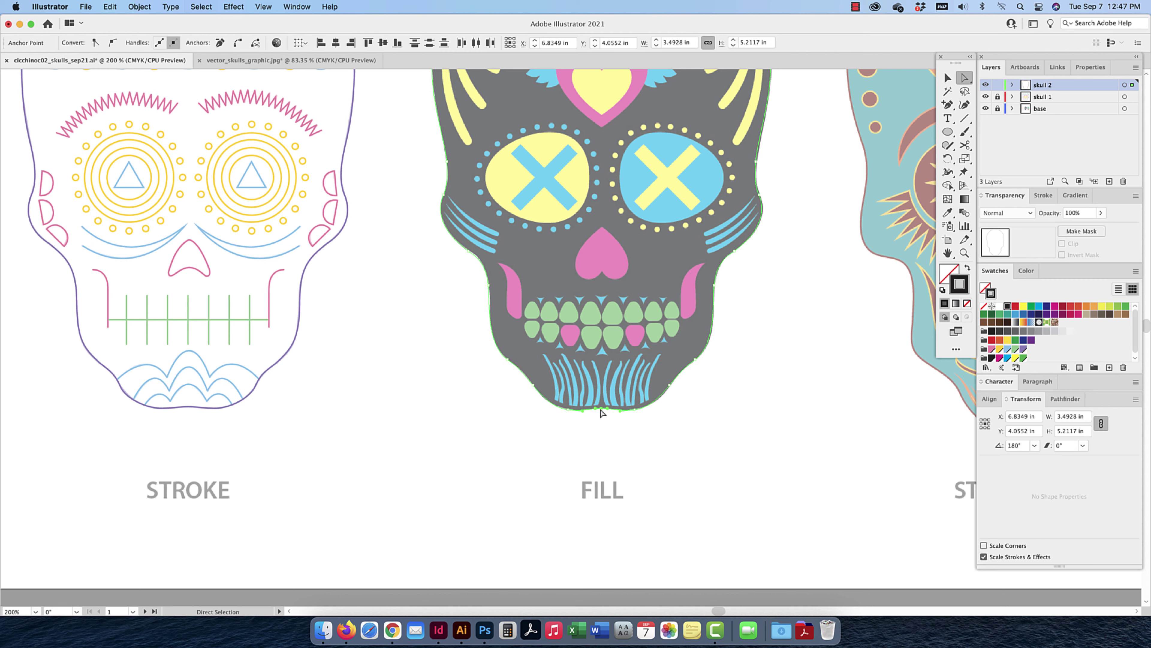
pyautogui.rightClick(606, 420)
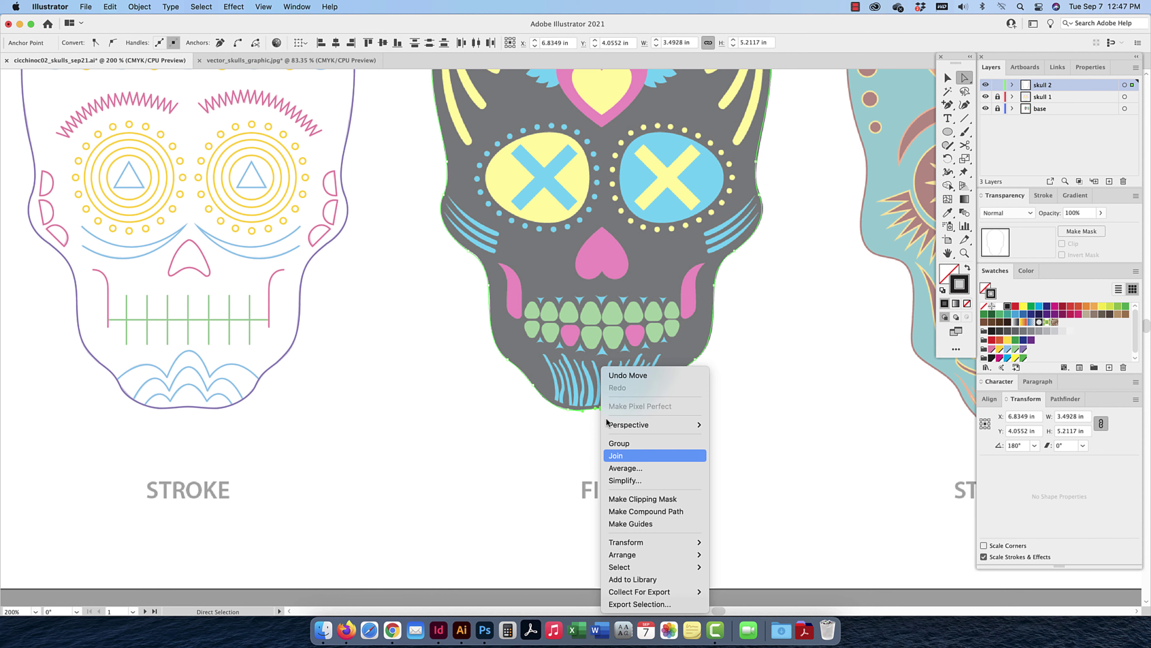
pyautogui.click(629, 456)
# Join the two outline halves at the top of the skull and deselect the path
pyautogui.scroll(5, 639, 135)
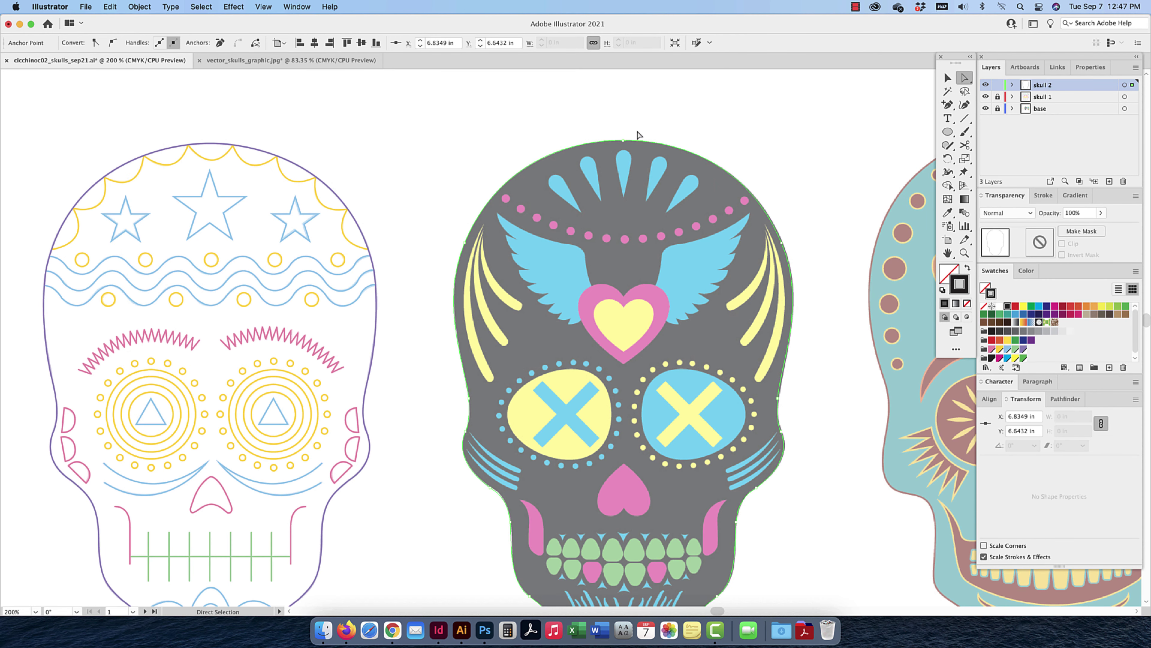
pyautogui.click(624, 141)
pyautogui.rightClick(627, 144)
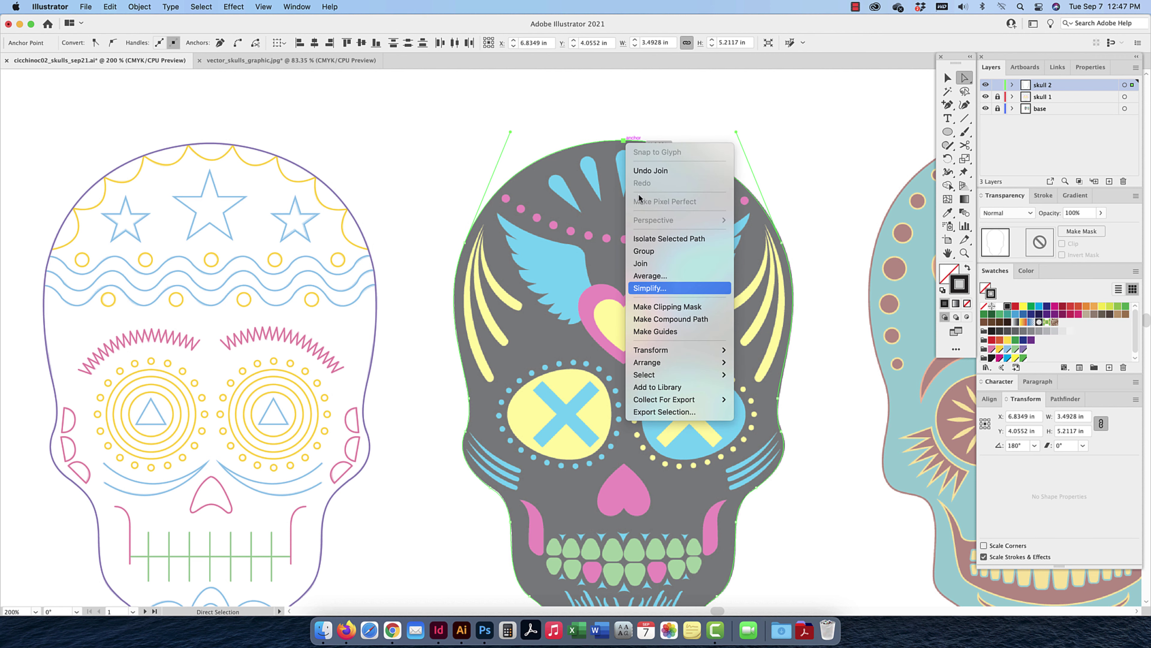
pyautogui.click(658, 267)
pyautogui.press('v')
pyautogui.click(743, 135)
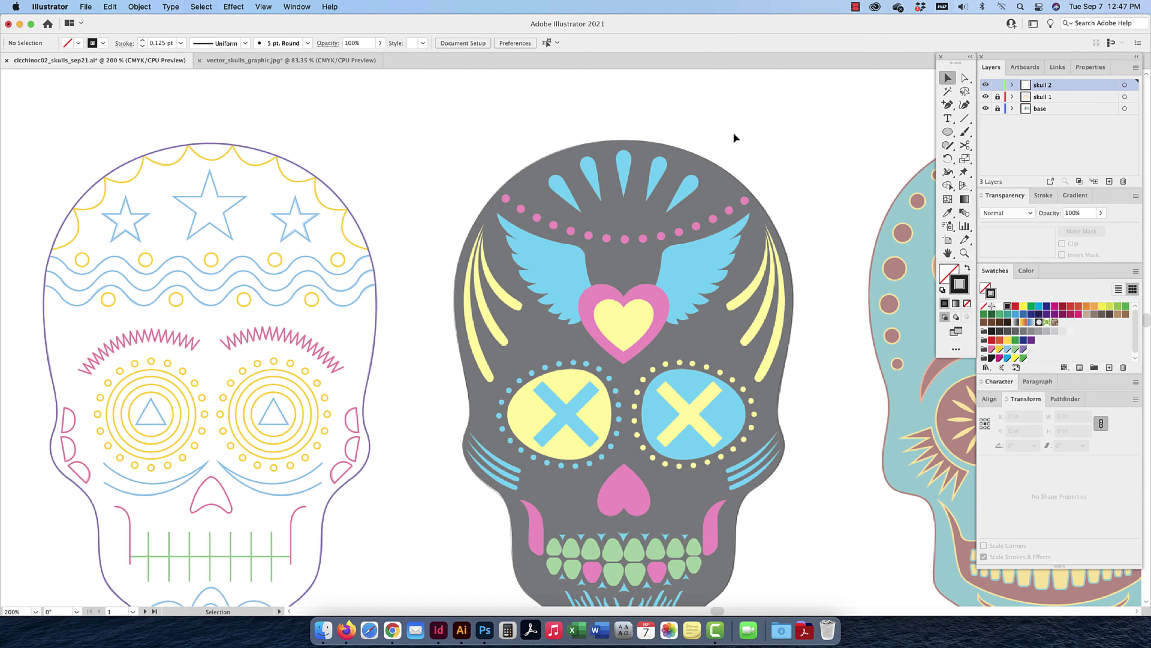
# Swap the skull outline's stroke and fill to preview it as a solid shape, and swap them back
pyautogui.click(683, 152)
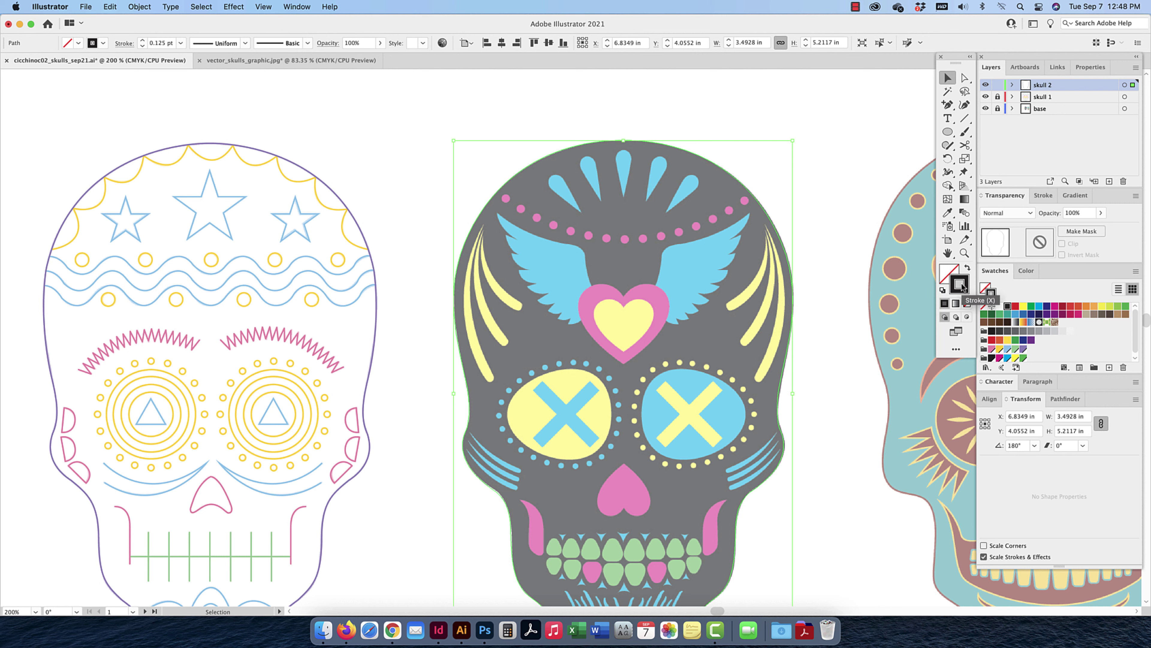
pyautogui.moveTo(962, 285); pyautogui.dragTo(962, 286)
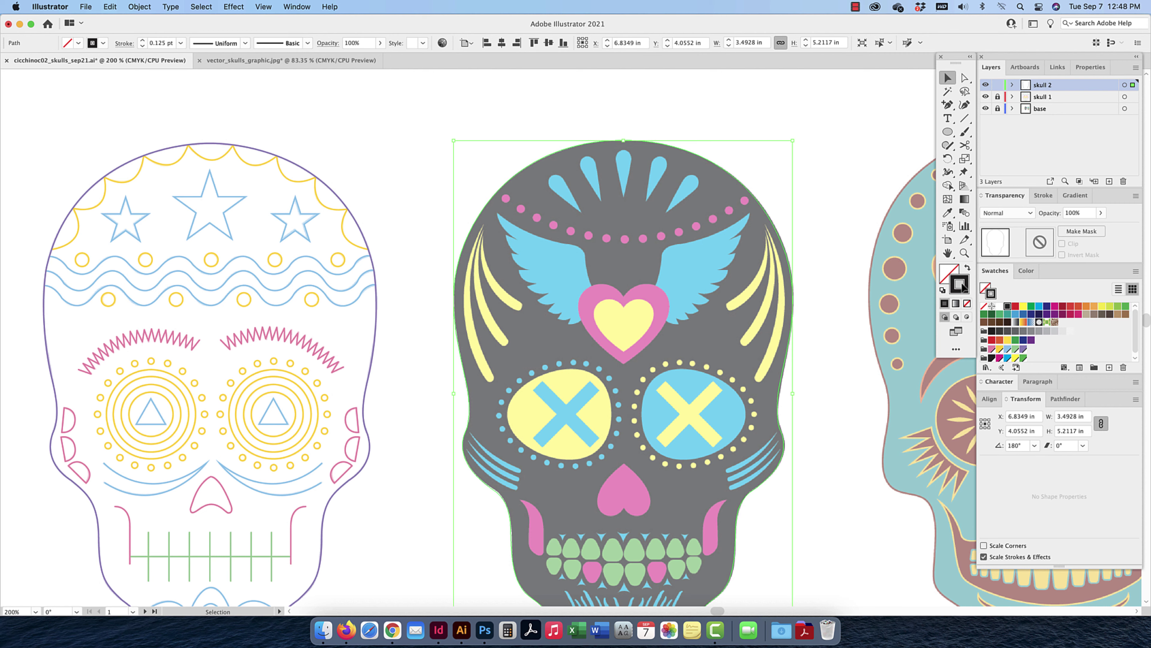
pyautogui.click(967, 269)
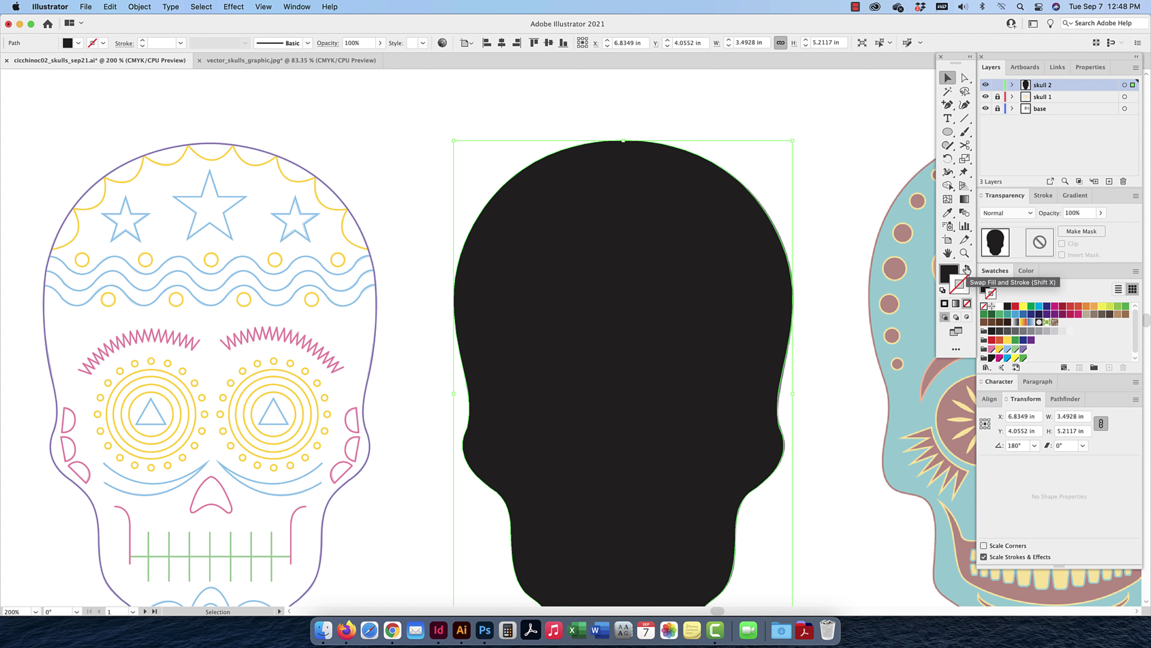
pyautogui.click(967, 270)
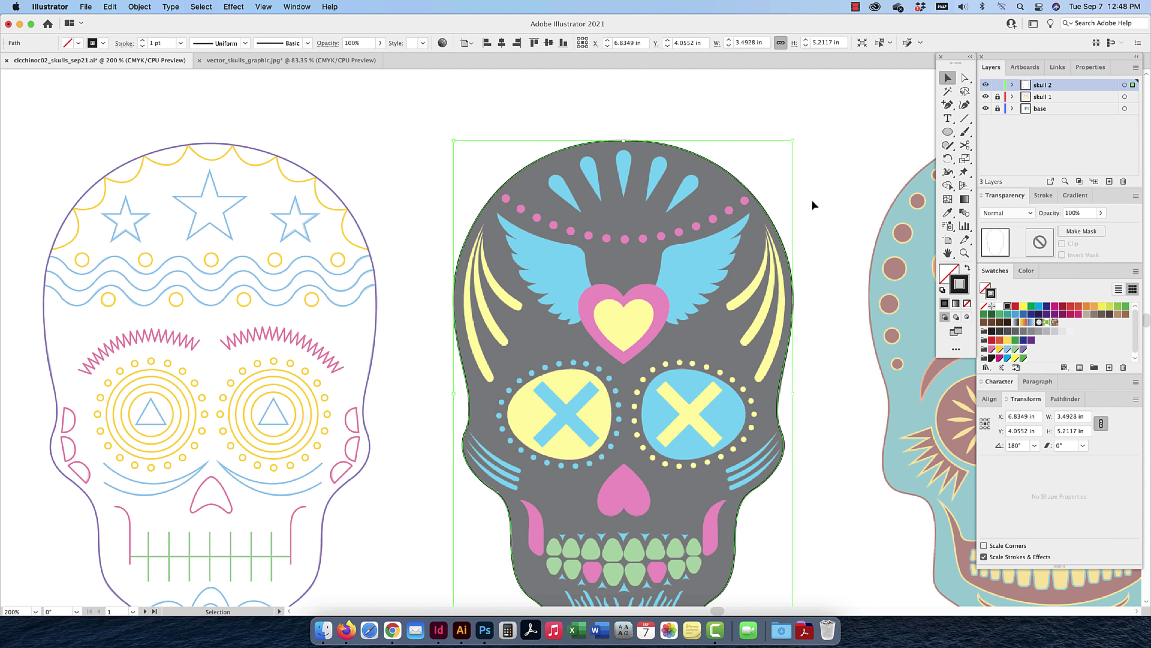
# Set the skull outline's stroke weight to 0.125 pt
pyautogui.click(811, 198)
pyautogui.click(684, 149)
pyautogui.click(1043, 195)
pyautogui.click(1016, 213)
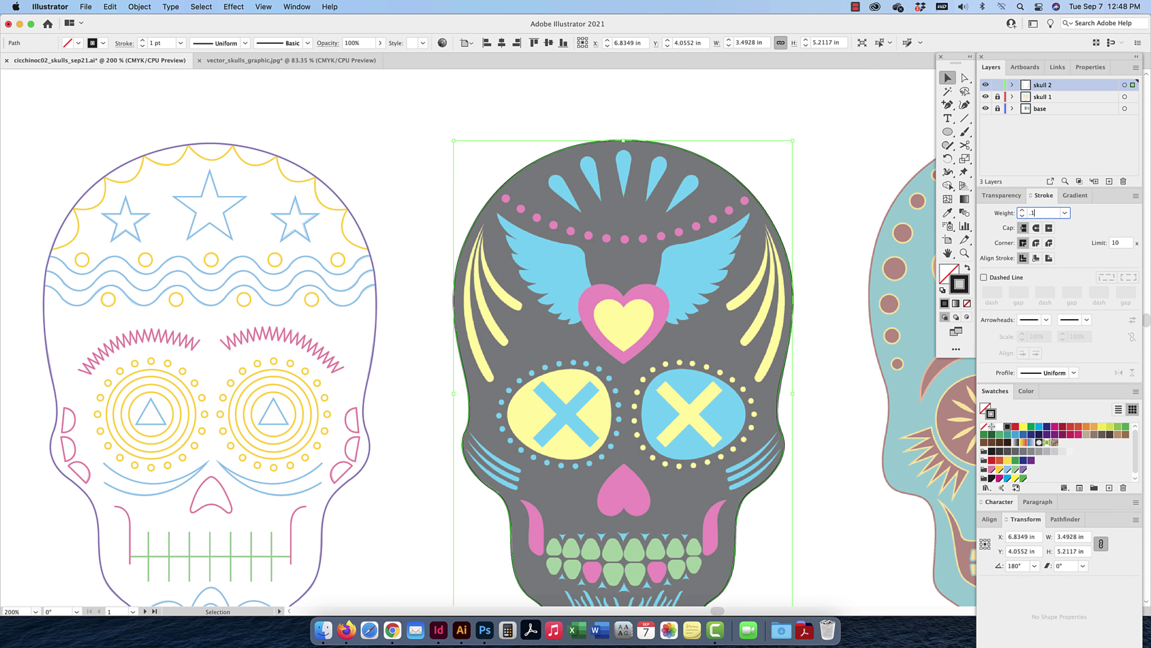
pyautogui.write('.125')
pyautogui.press('Return')
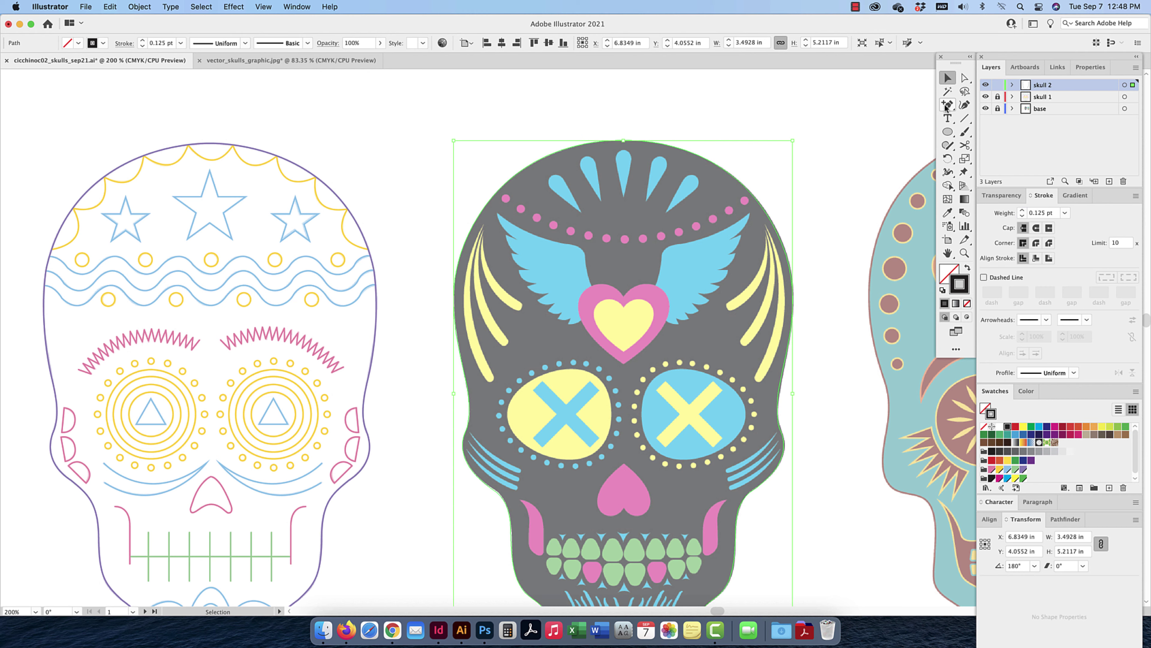
# Trace the leftmost blue chin strand with the Pen tool as a closed path, starting from its lower right corner
pyautogui.moveTo(946, 107); pyautogui.dragTo(981, 97)
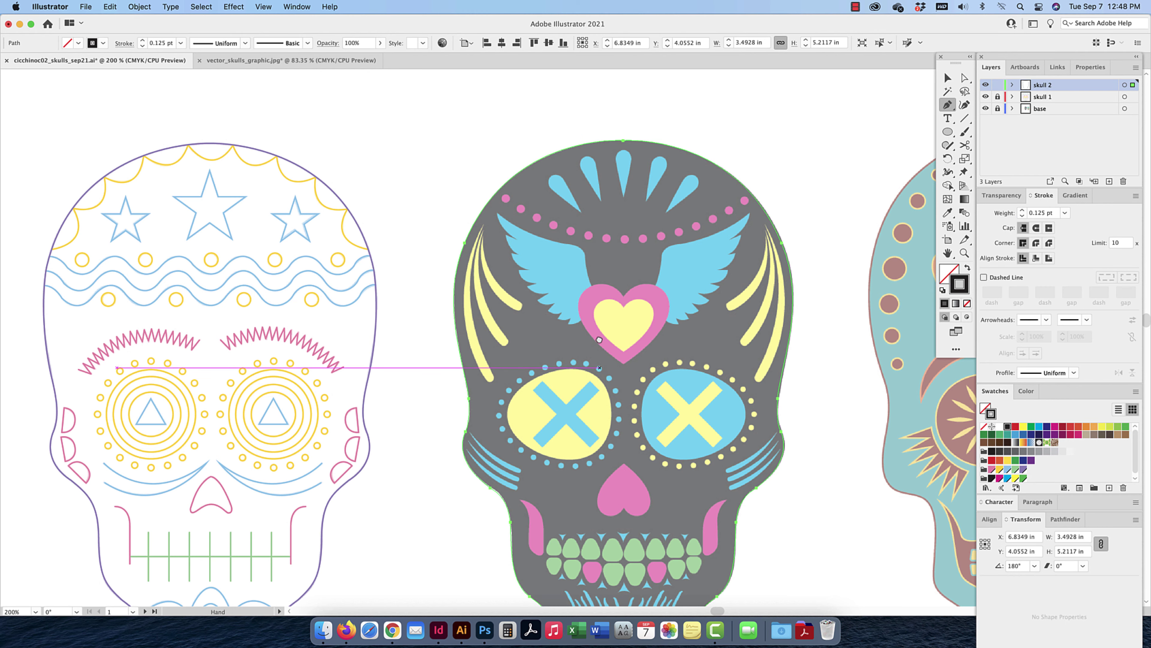
pyautogui.scroll(-3, 598, 339)
pyautogui.press('super+equal')
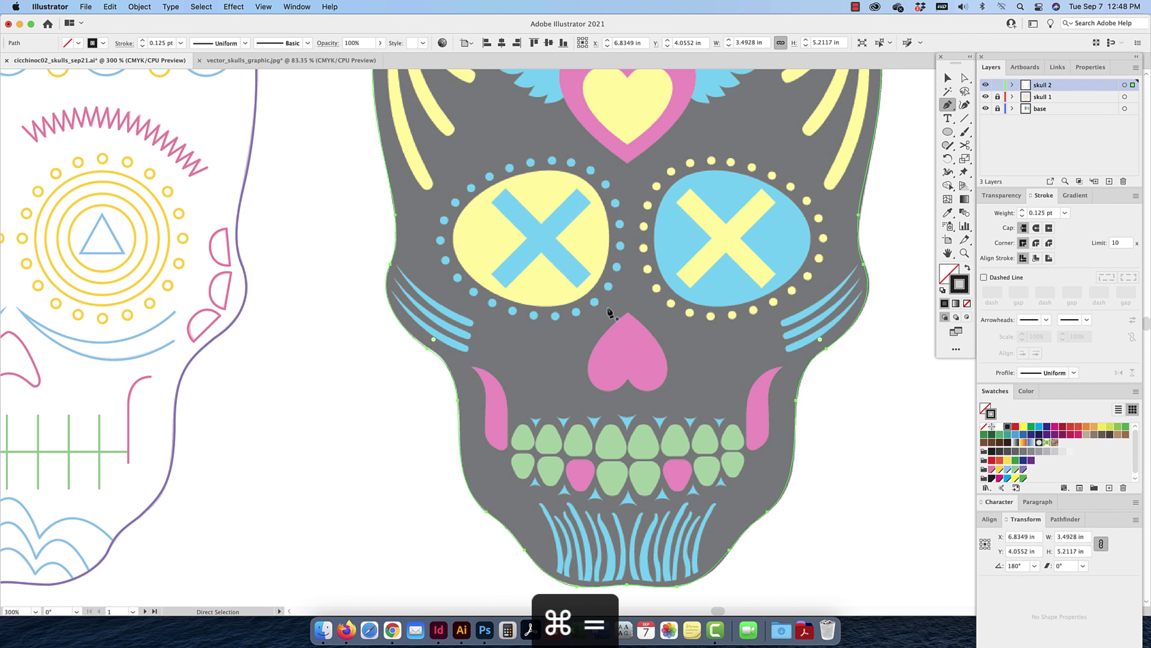
pyautogui.press('super+equal')
pyautogui.press('super+equal')
pyautogui.scroll(-10, 598, 145)
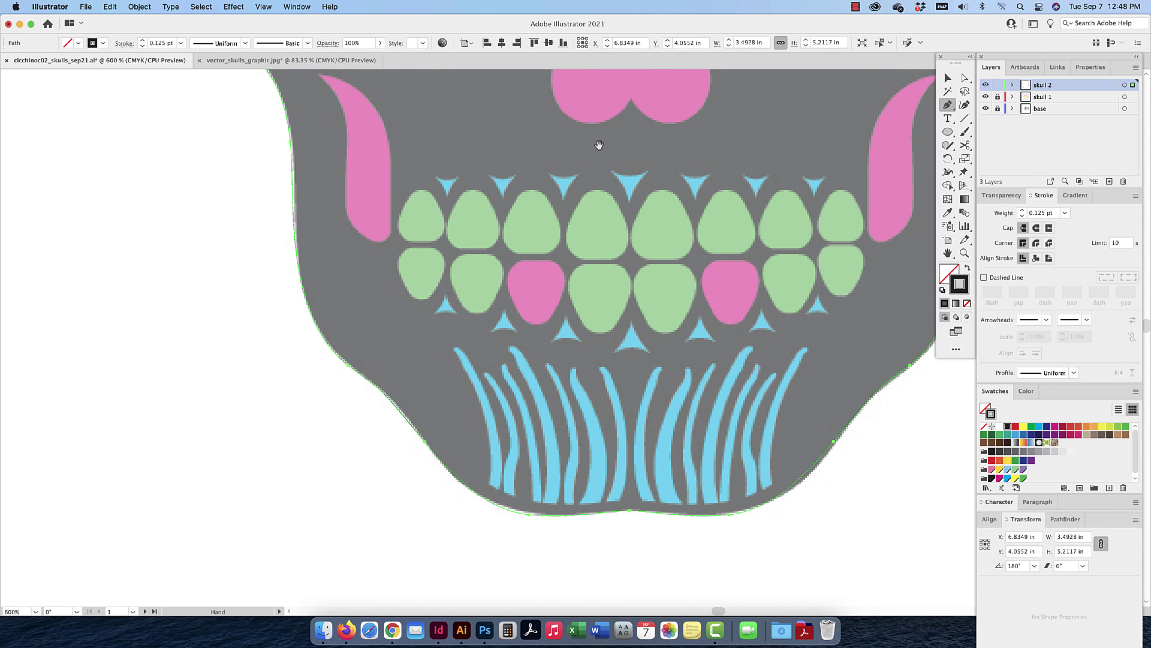
pyautogui.click(500, 489)
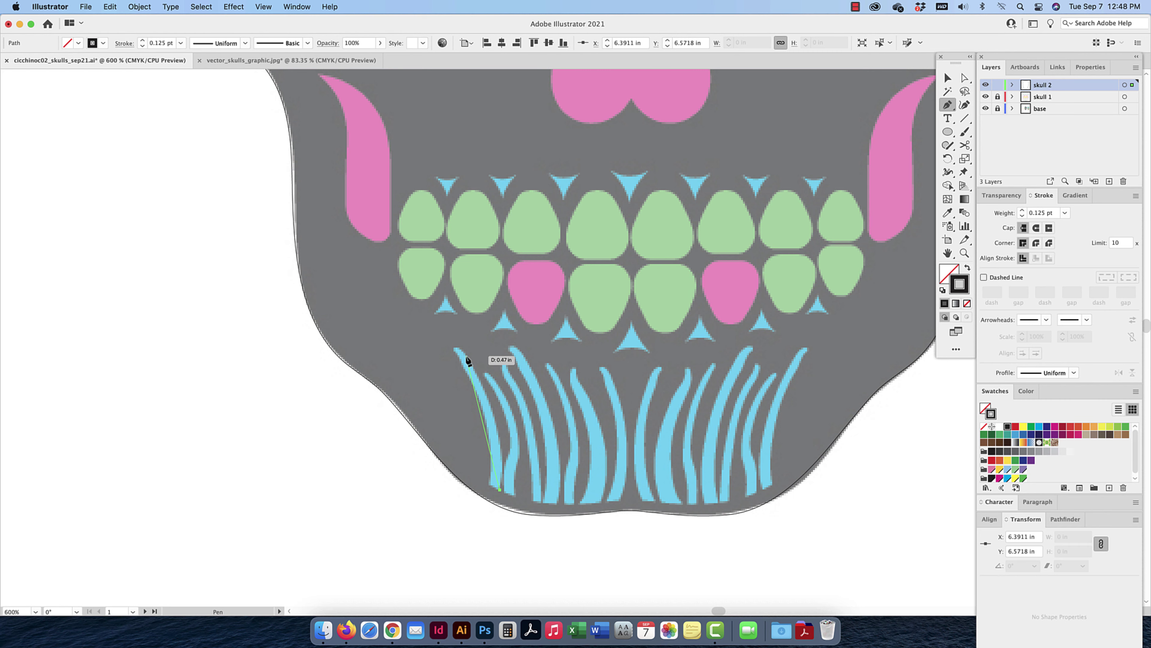
pyautogui.press('super+equal')
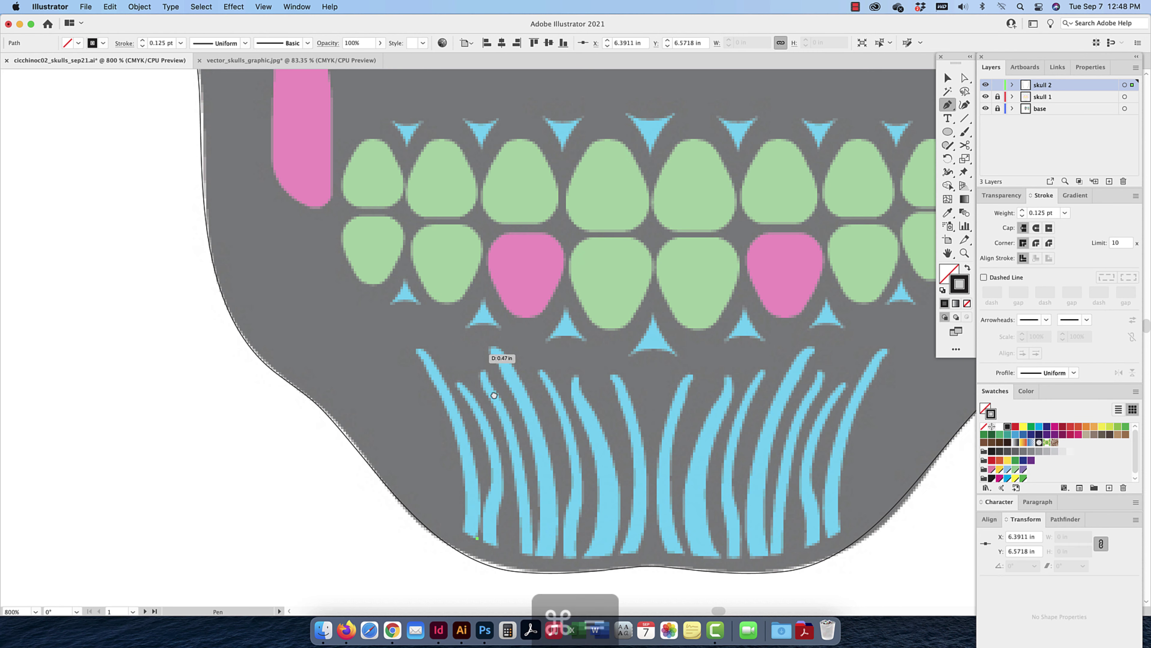
pyautogui.scroll(-3, 511, 342)
pyautogui.scroll(-2, 511, 342)
pyautogui.moveTo(451, 297)
pyautogui.mouseDown()
pyautogui.moveTo(399, 265)
pyautogui.moveTo(393, 223)
pyautogui.moveTo(438, 295)
pyautogui.mouseUp()
pyautogui.moveTo(468, 354); pyautogui.dragTo(470, 369)
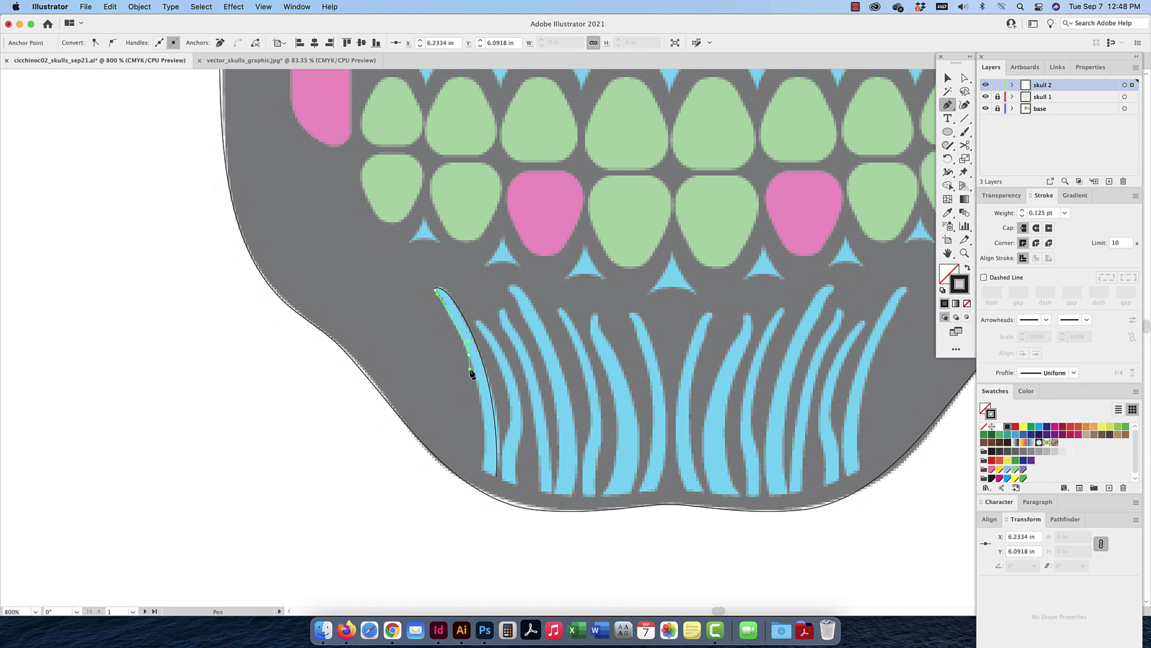
pyautogui.moveTo(483, 469); pyautogui.dragTo(482, 546)
pyautogui.click(497, 476)
pyautogui.click(498, 477)
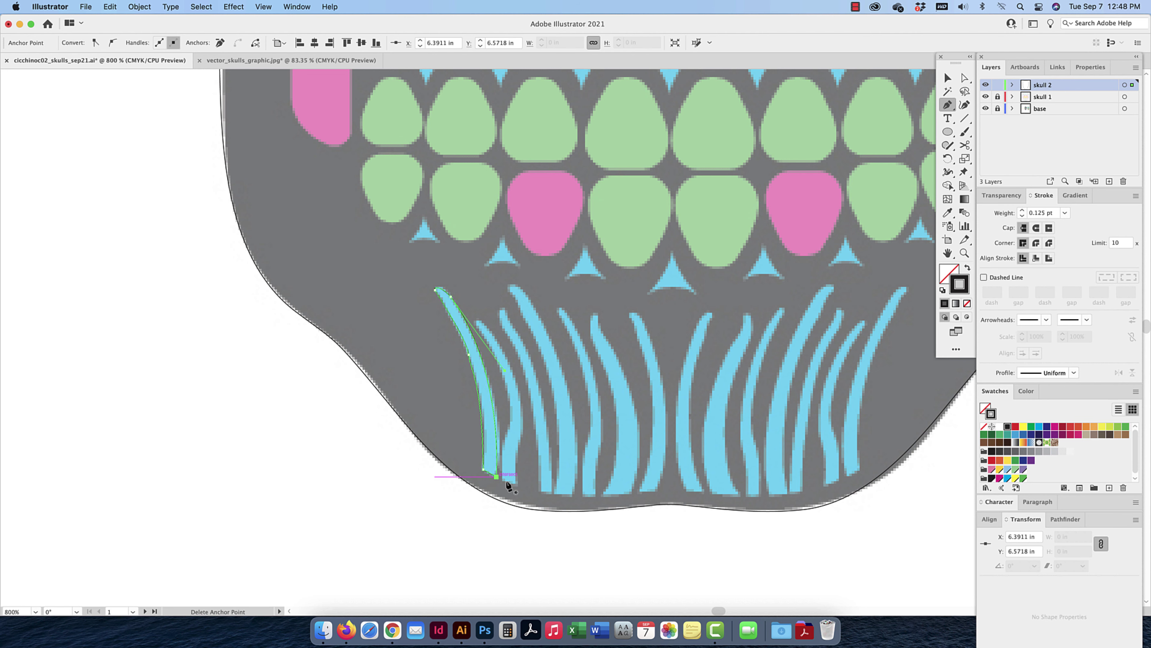
# Trace the second blue chin strand from the left as a closed path, following its wavy edges and pointed tip
pyautogui.click(517, 484)
pyautogui.moveTo(525, 425); pyautogui.dragTo(525, 419)
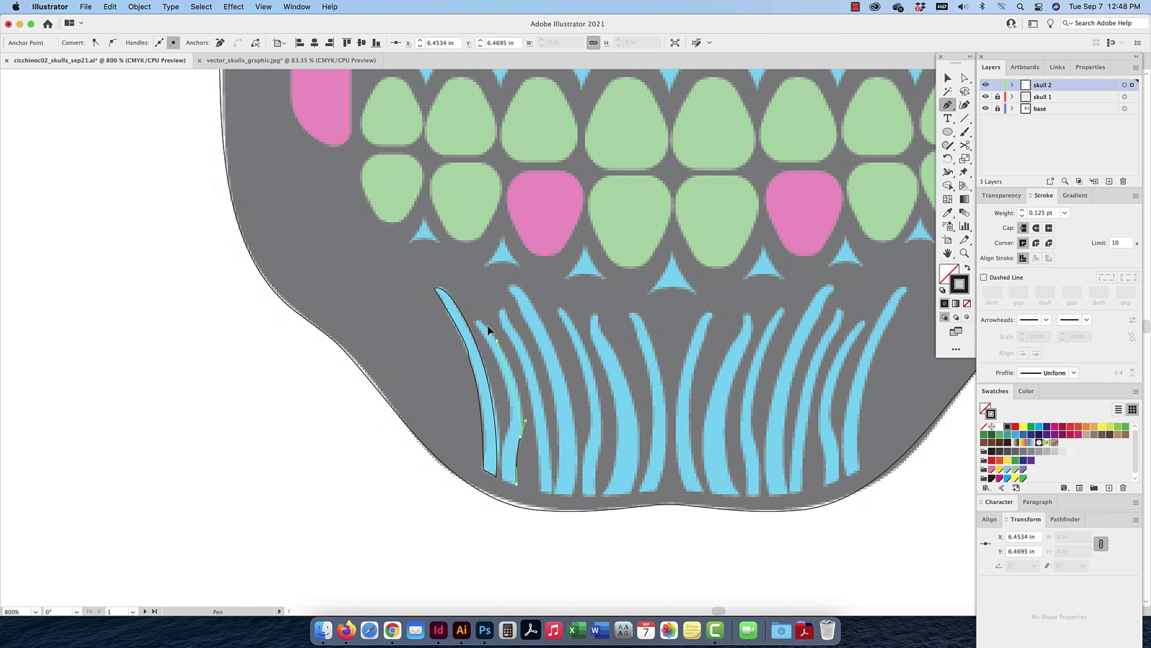
pyautogui.moveTo(488, 326); pyautogui.dragTo(475, 310)
pyautogui.click(476, 322)
pyautogui.moveTo(492, 351); pyautogui.dragTo(497, 360)
pyautogui.moveTo(511, 412); pyautogui.dragTo(503, 451)
pyautogui.click(503, 480)
pyautogui.click(517, 484)
# Trace the third blue chin strand from the left as a closed path, from its base around the tip and back
pyautogui.click(541, 491)
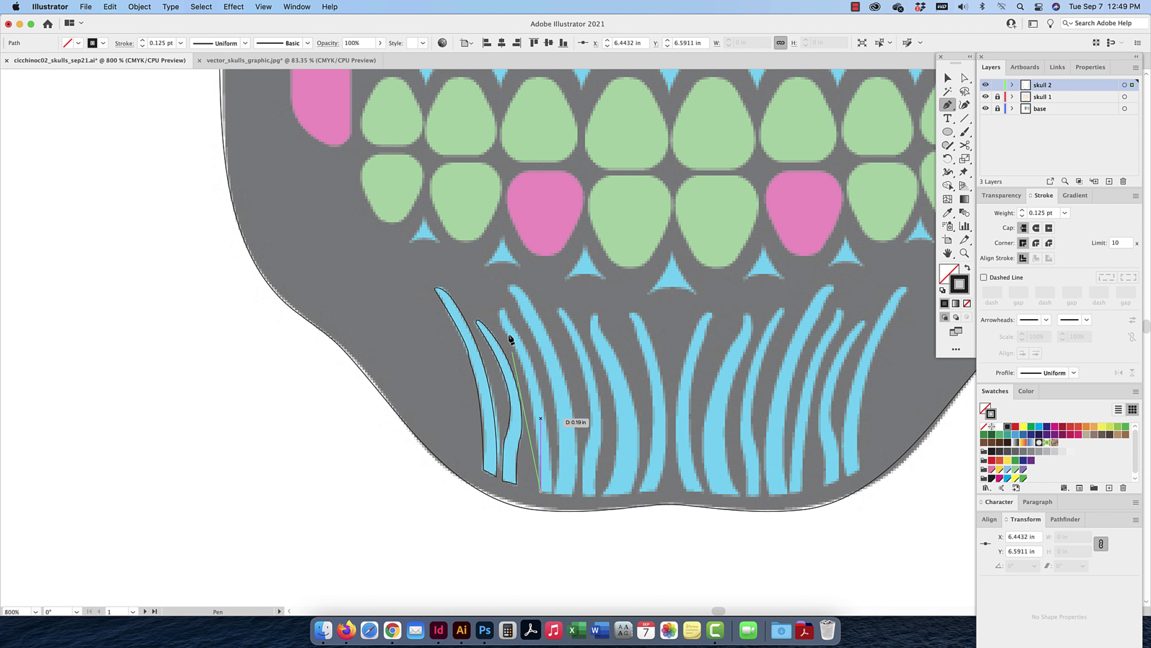
pyautogui.moveTo(509, 335)
pyautogui.mouseDown()
pyautogui.moveTo(465, 257)
pyautogui.moveTo(509, 321)
pyautogui.mouseUp()
pyautogui.click(503, 309)
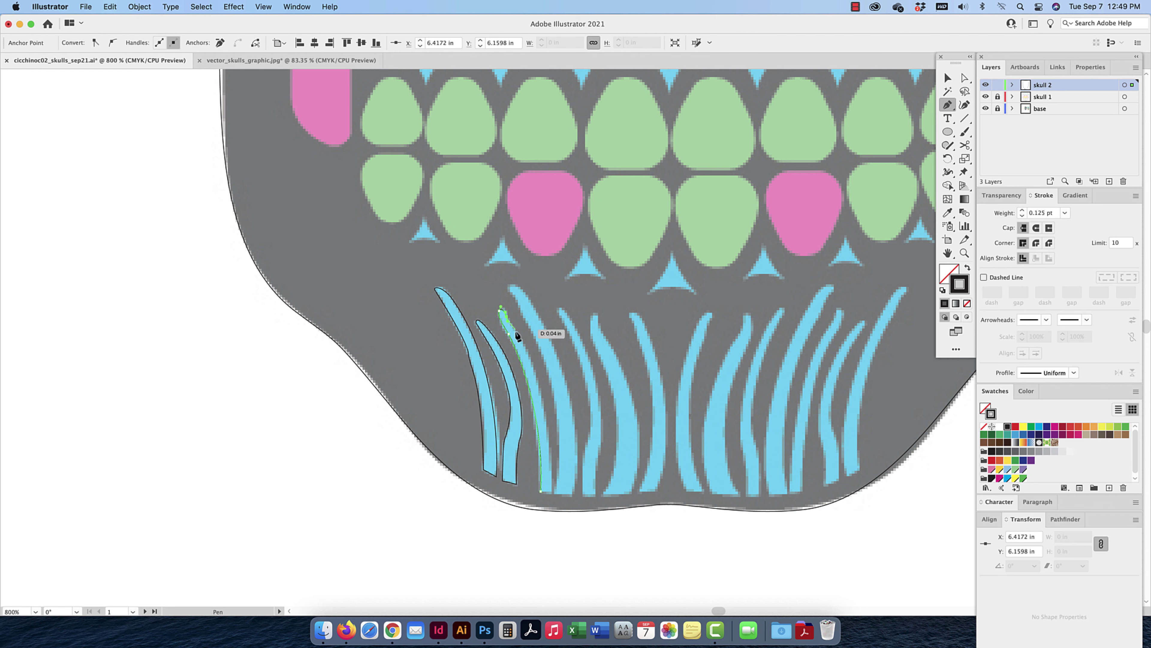
pyautogui.click(517, 334)
pyautogui.moveTo(552, 492)
pyautogui.mouseDown()
pyautogui.moveTo(541, 530)
pyautogui.moveTo(553, 603)
pyautogui.moveTo(553, 489)
pyautogui.mouseUp()
pyautogui.click(541, 491)
# Start tracing the fourth blue chin strand from the left, drawing its left edge up from the base and curving around the tip
pyautogui.click(555, 493)
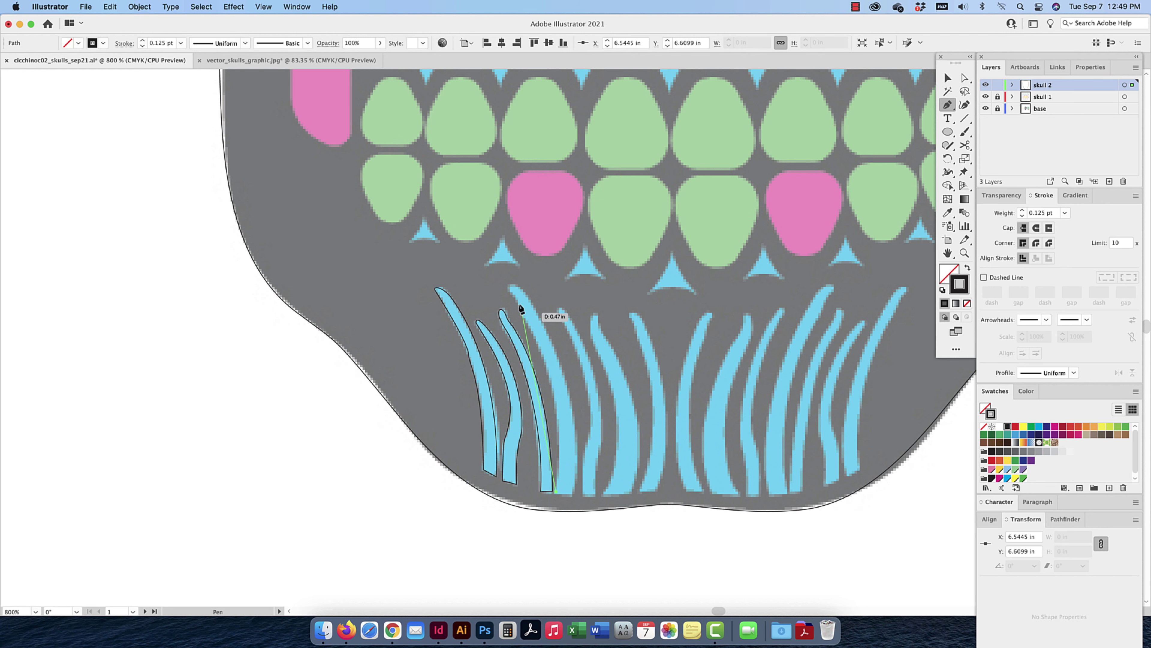
pyautogui.moveTo(519, 304); pyautogui.dragTo(465, 220)
pyautogui.click(518, 303)
pyautogui.moveTo(515, 295); pyautogui.dragTo(519, 287)
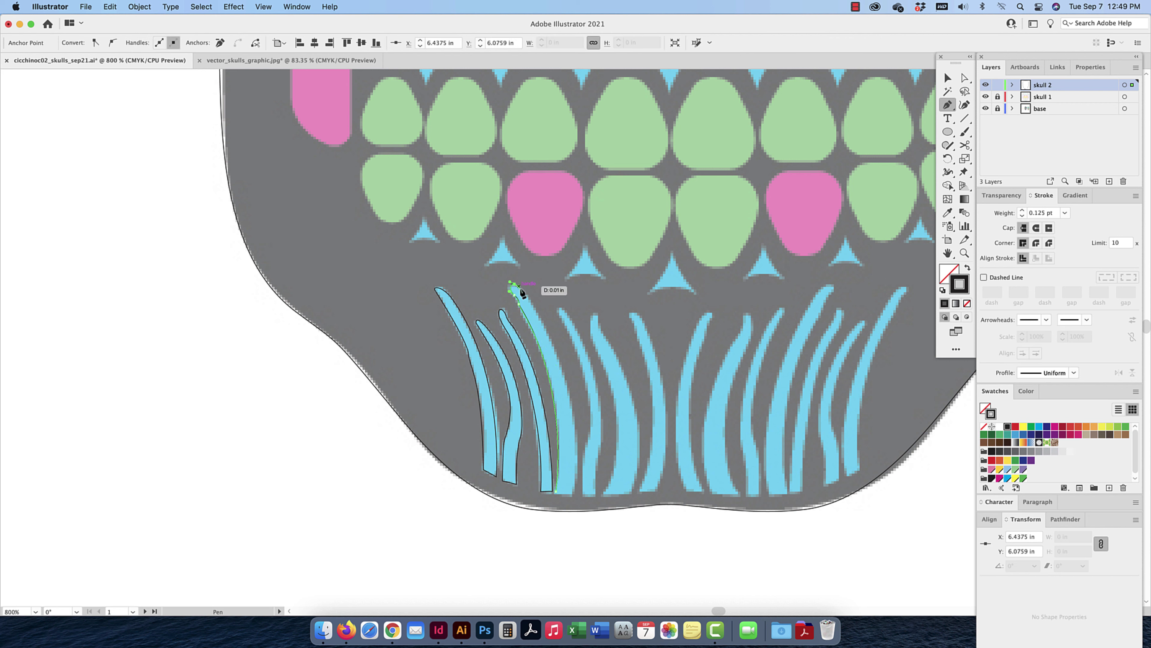
# Try tracing the fourth strand's right edge with a series of closely spaced straight-segment anchors, and undo them back to the tip
pyautogui.click(537, 309)
pyautogui.click(558, 355)
pyautogui.click(575, 429)
pyautogui.click(575, 463)
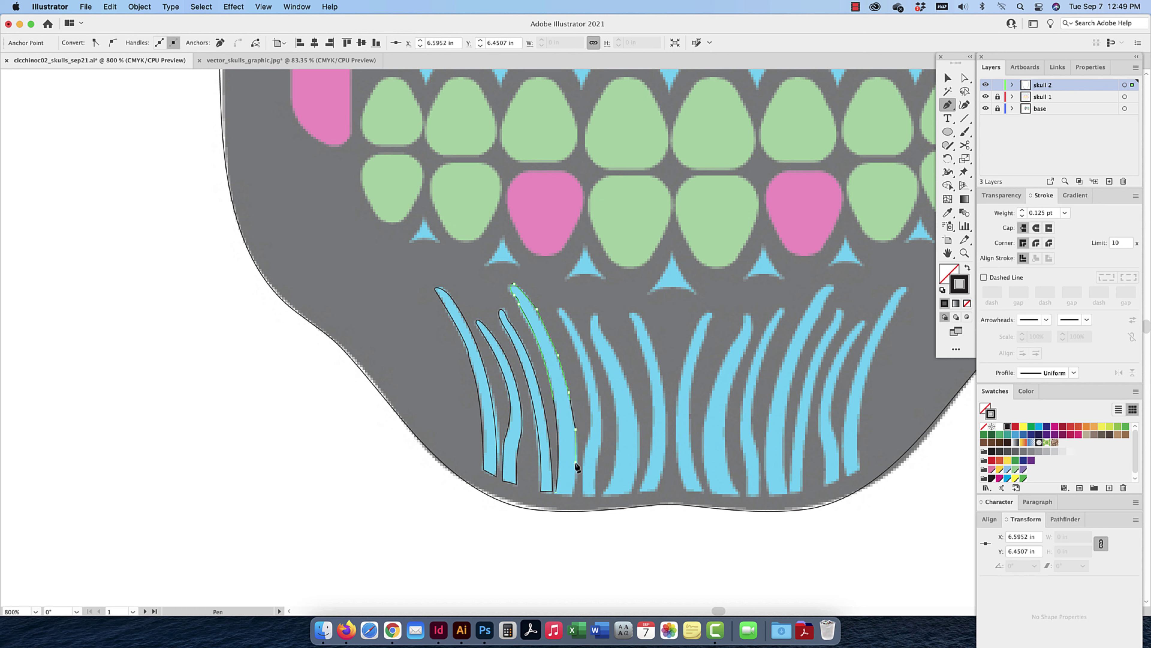
pyautogui.click(573, 494)
pyautogui.press('super+z')
pyautogui.press('super+z')
pyautogui.press('super+z')
pyautogui.press('super+z')
pyautogui.press('super+z')
pyautogui.press('super+z')
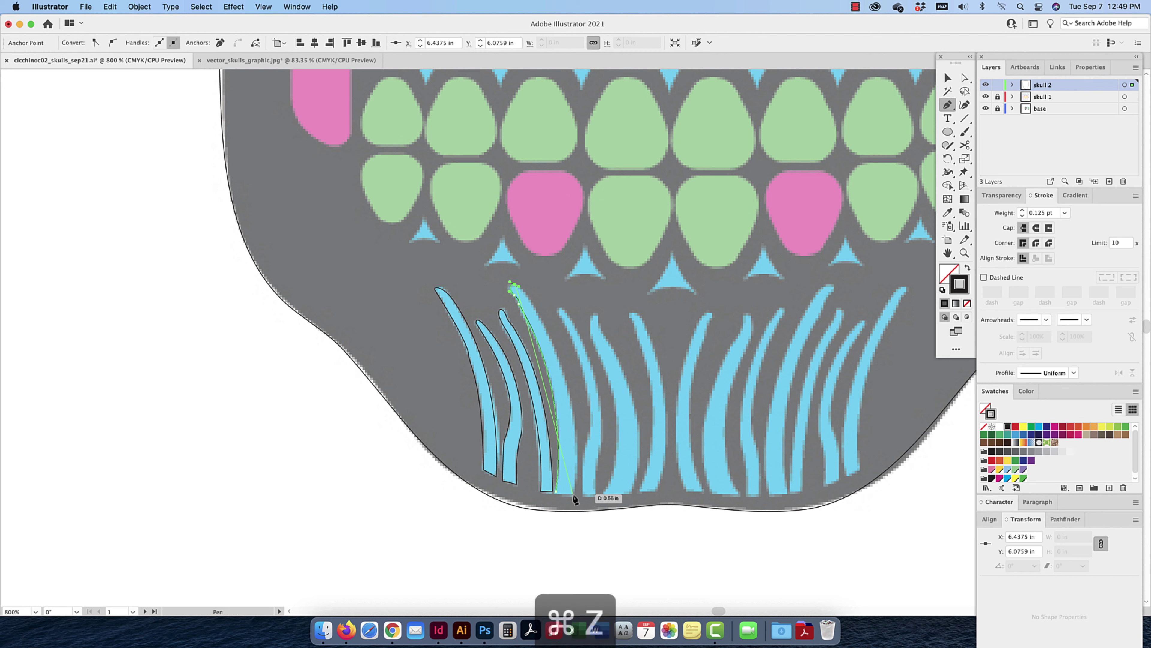
# Finish the fourth blue chin strand from the left, curving its right edge down to the base and closing the path
pyautogui.moveTo(572, 494); pyautogui.dragTo(551, 602)
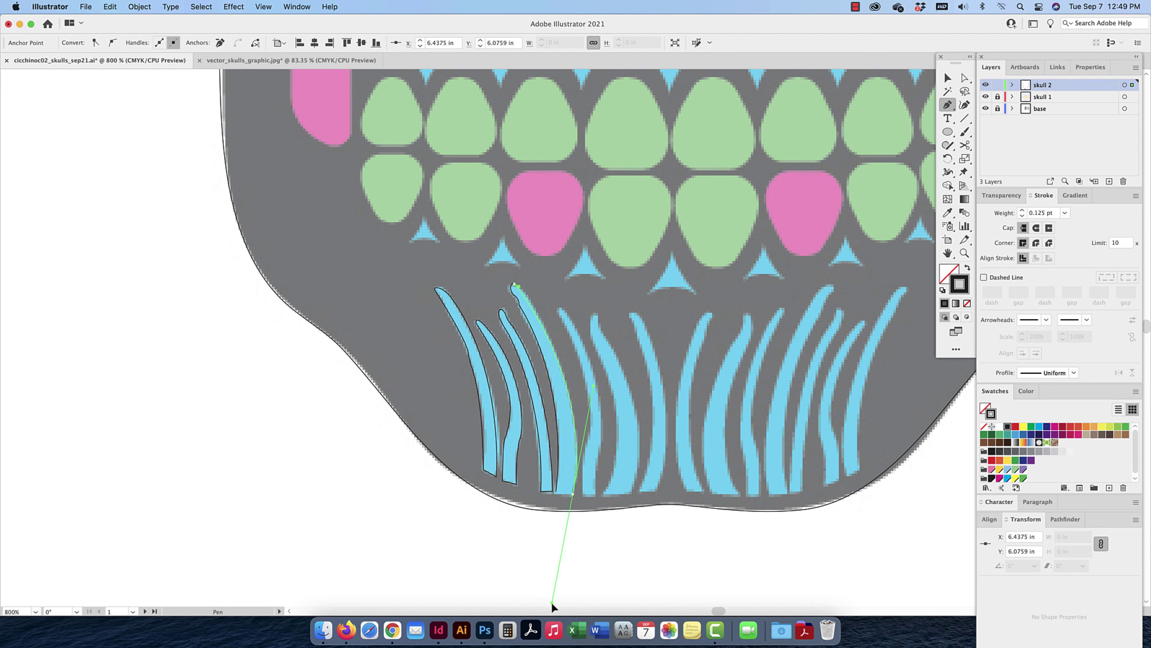
pyautogui.click(573, 488)
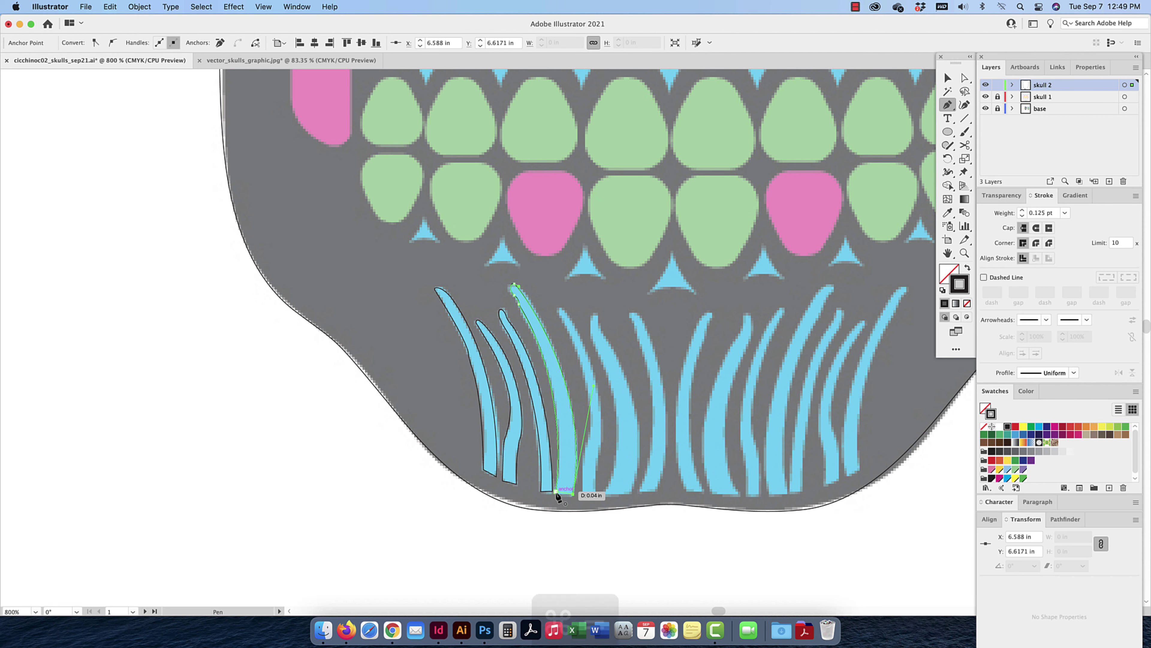
pyautogui.press('super+equal')
pyautogui.press('super+equal')
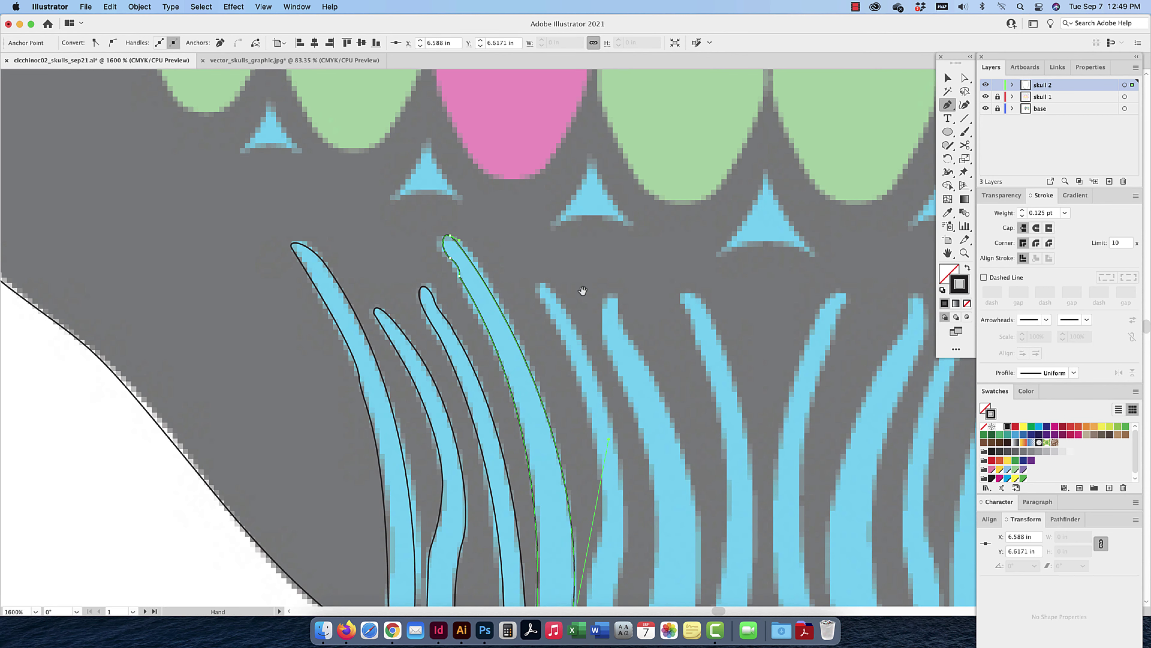
pyautogui.scroll(-10, 562, 408)
pyautogui.press('super+u')
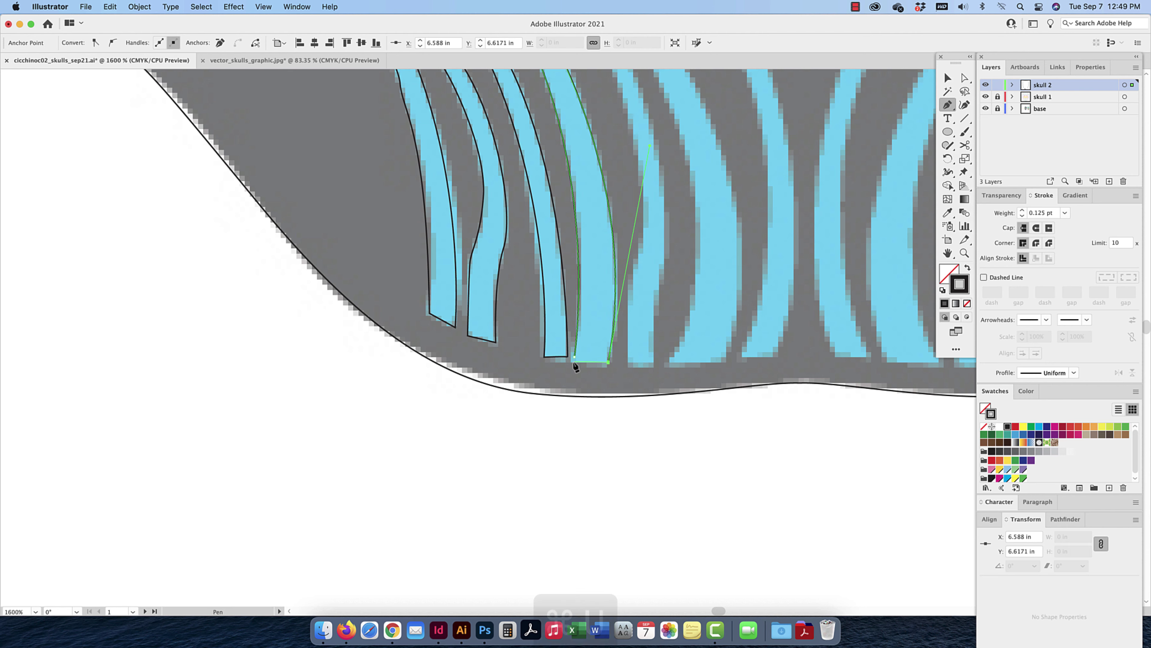
pyautogui.click(573, 361)
pyautogui.click(575, 358)
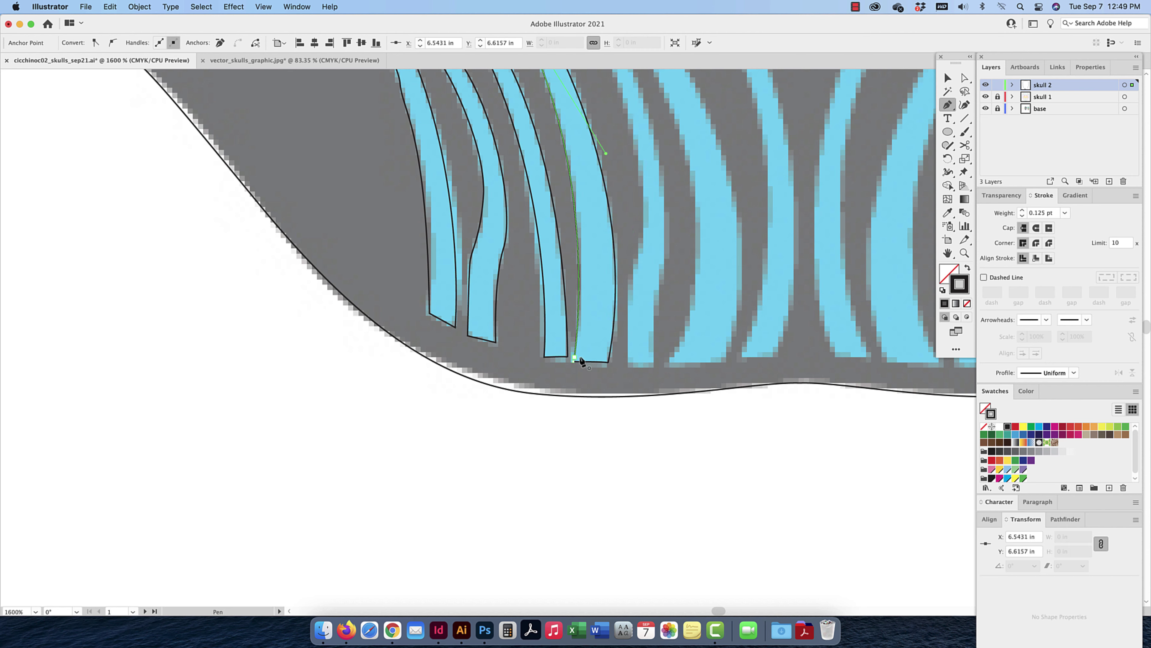
# Start tracing the fifth blue chin strand from the left, drawing its left edge up from the base and around the tip
pyautogui.moveTo(611, 391); pyautogui.dragTo(560, 474)
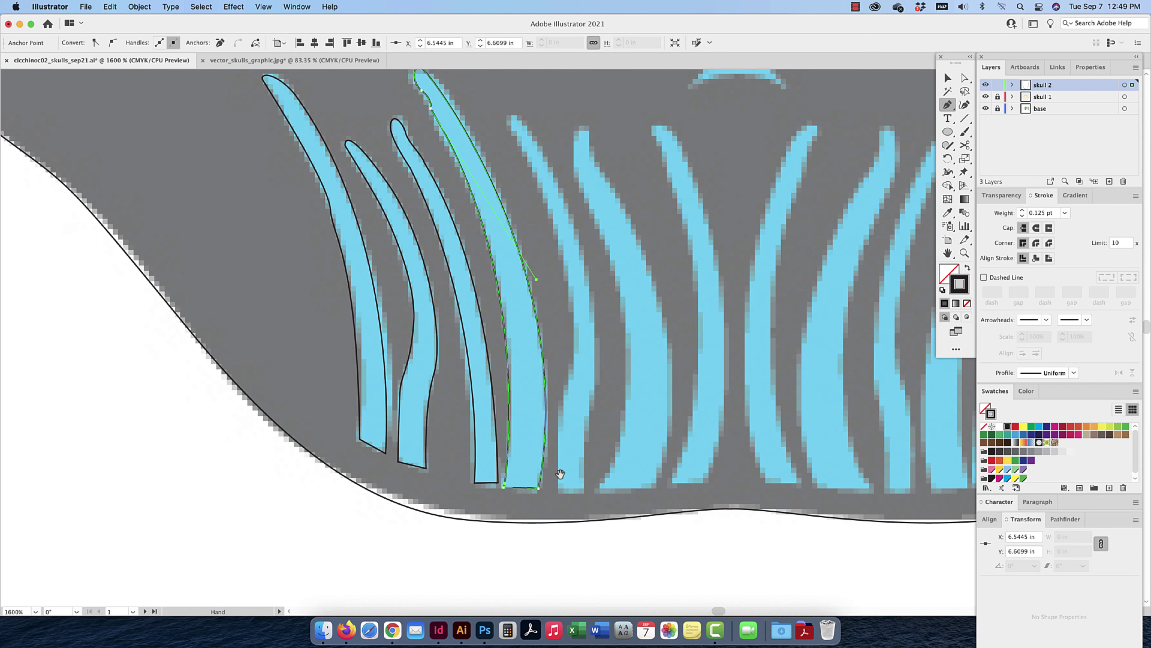
pyautogui.click(560, 489)
pyautogui.moveTo(567, 387); pyautogui.dragTo(578, 352)
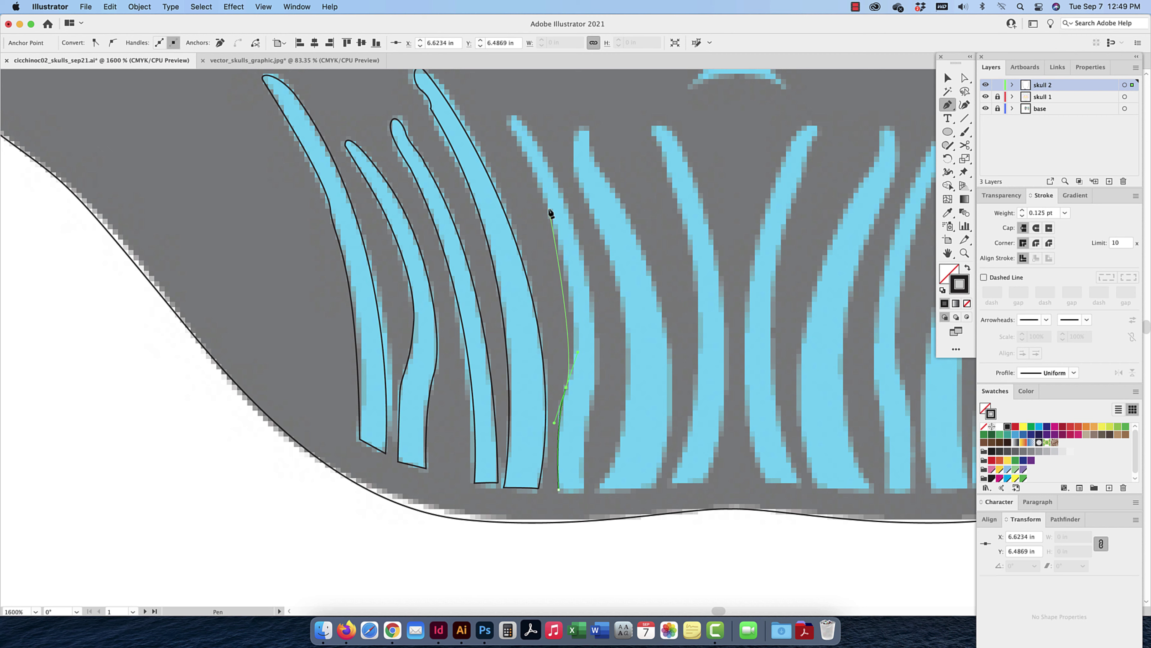
pyautogui.moveTo(549, 208); pyautogui.dragTo(528, 131)
pyautogui.scroll(1, 515, 142)
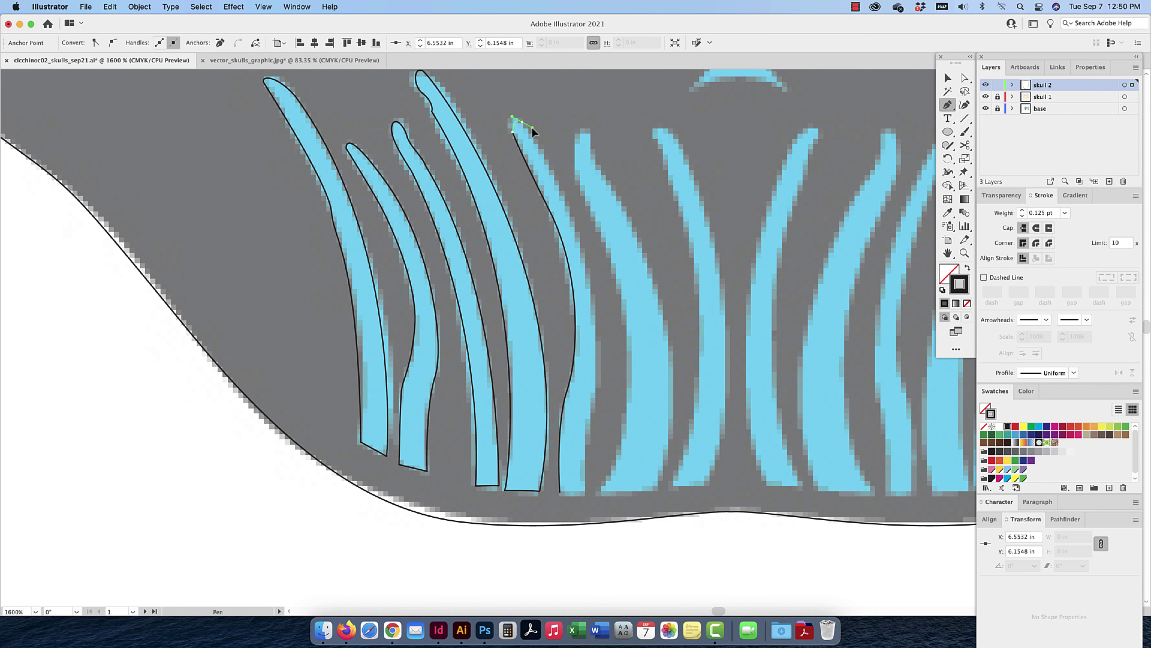
pyautogui.moveTo(531, 136); pyautogui.dragTo(531, 136)
pyautogui.moveTo(583, 247); pyautogui.dragTo(586, 273)
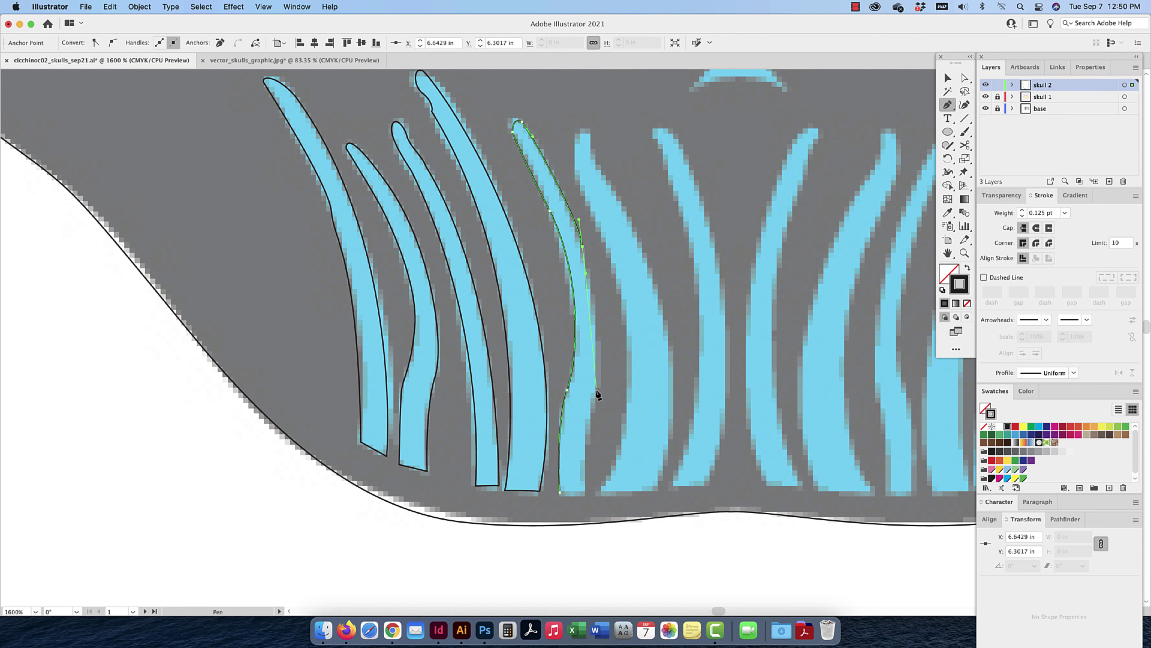
pyautogui.press('super+z')
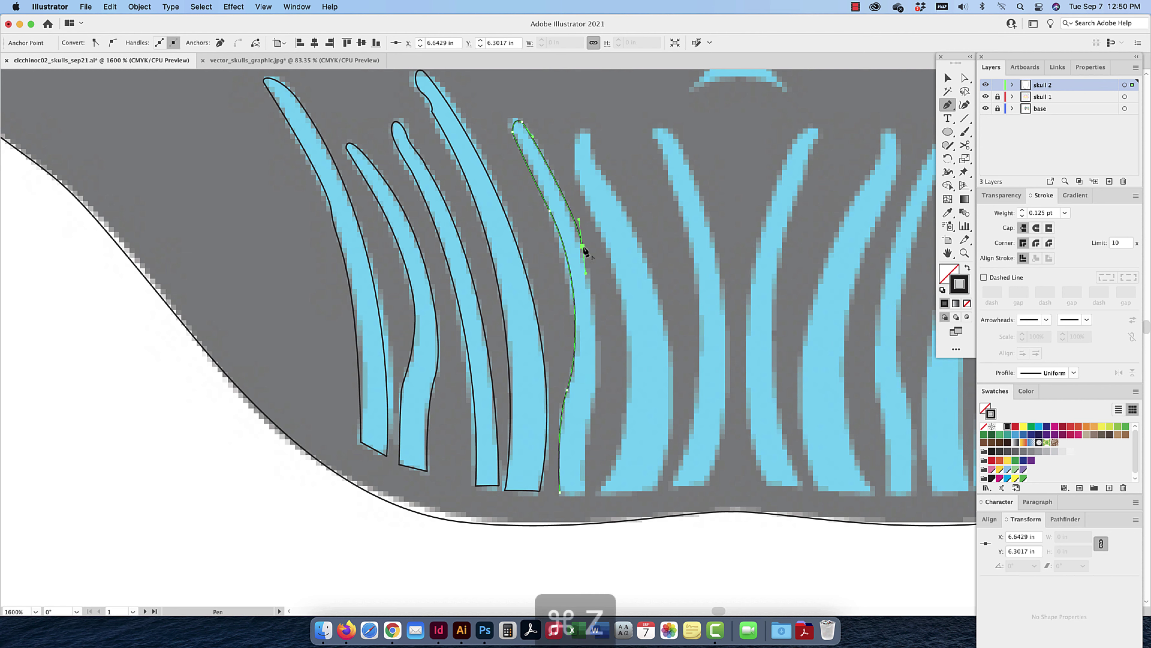
pyautogui.press('super+z')
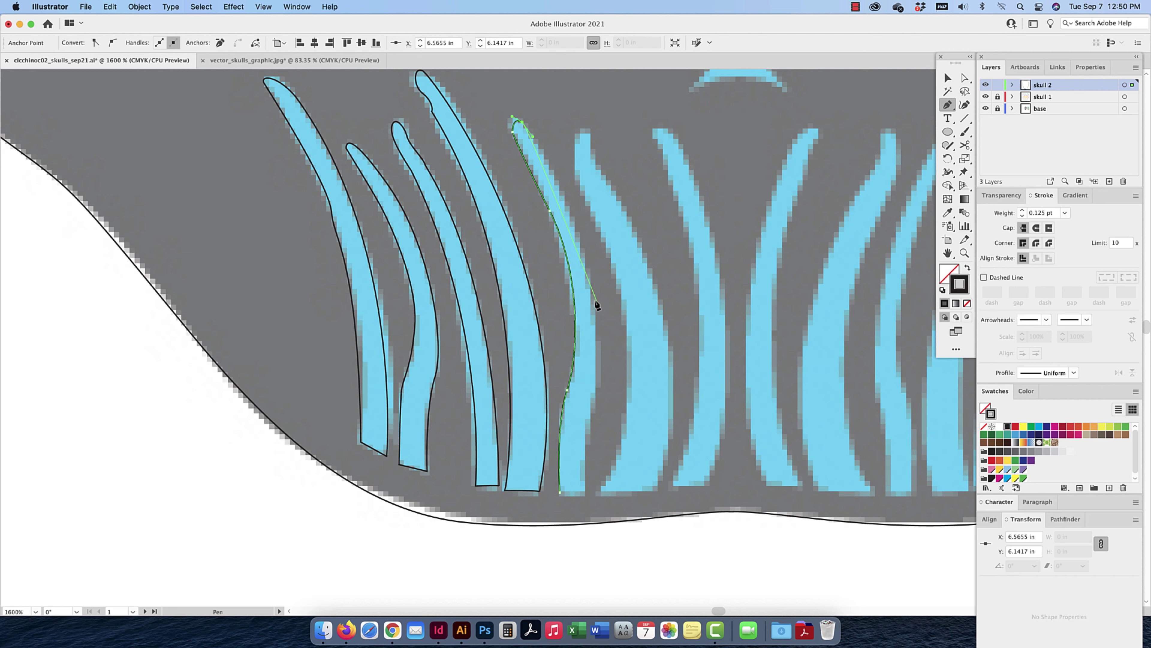
# Trace the fifth chin strand's right edge from the tip down through its bend and close the path at the base
pyautogui.moveTo(596, 306); pyautogui.dragTo(598, 383)
pyautogui.moveTo(586, 431); pyautogui.dragTo(585, 444)
pyautogui.moveTo(583, 492); pyautogui.dragTo(587, 498)
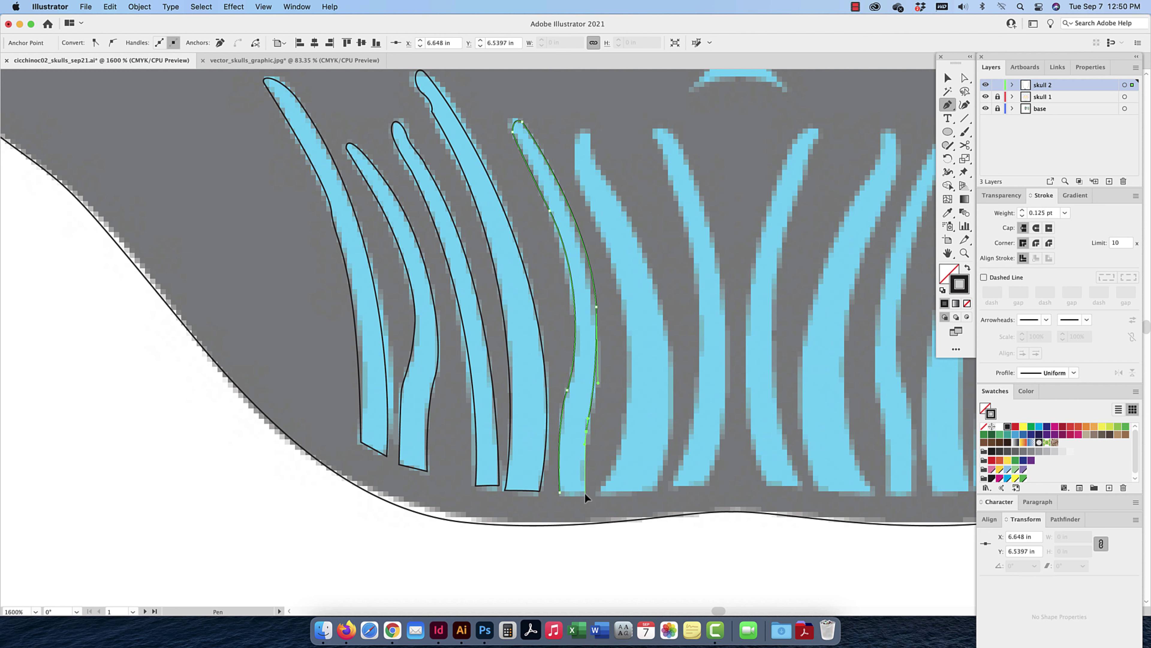
# Trace the sixth blue chin strand from the left as a closed path, following its curved edges, tip and wide base
pyautogui.click(599, 490)
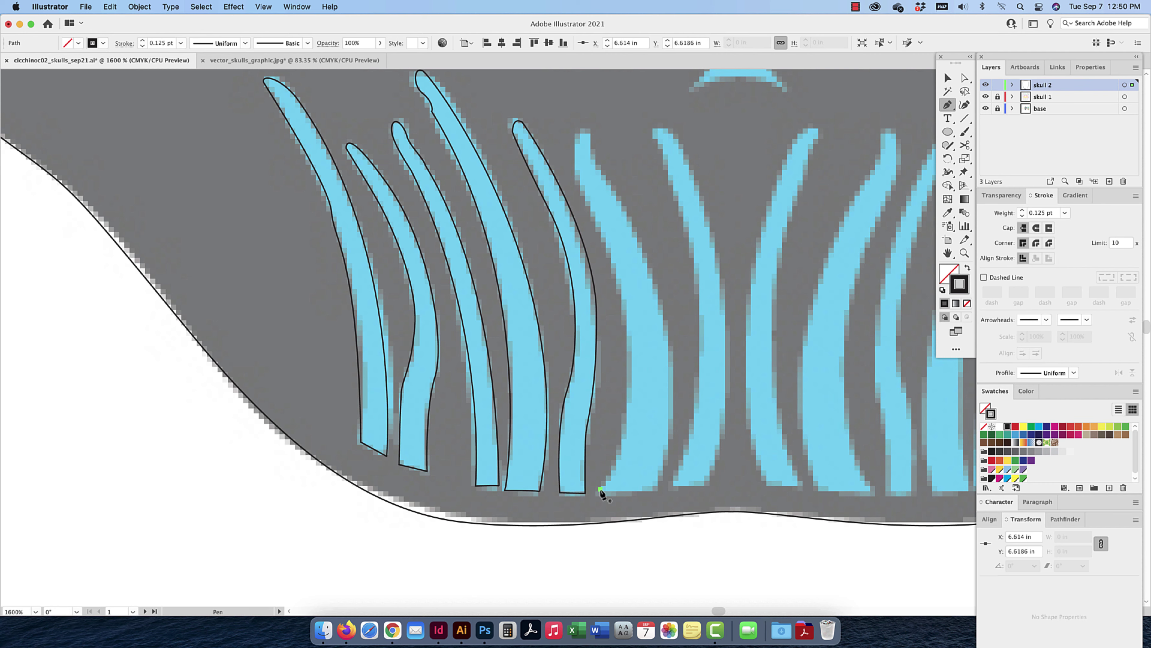
pyautogui.press('super+minus')
pyautogui.moveTo(607, 309); pyautogui.dragTo(589, 214)
pyautogui.moveTo(623, 270); pyautogui.dragTo(633, 299)
pyautogui.press('super+z')
pyautogui.moveTo(634, 454); pyautogui.dragTo(599, 515)
pyautogui.click(592, 454)
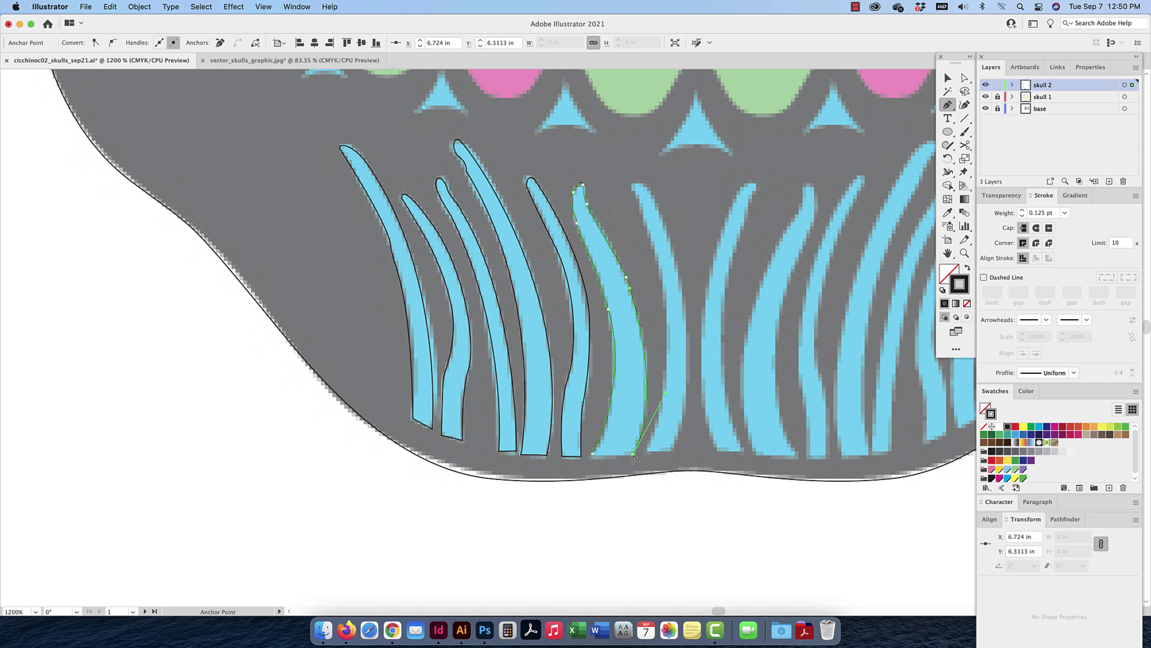
pyautogui.click(592, 454)
# Trace the seventh blue chin strand, nearest the chin's centre on the left half, as a closed path around its tip and base
pyautogui.click(647, 450)
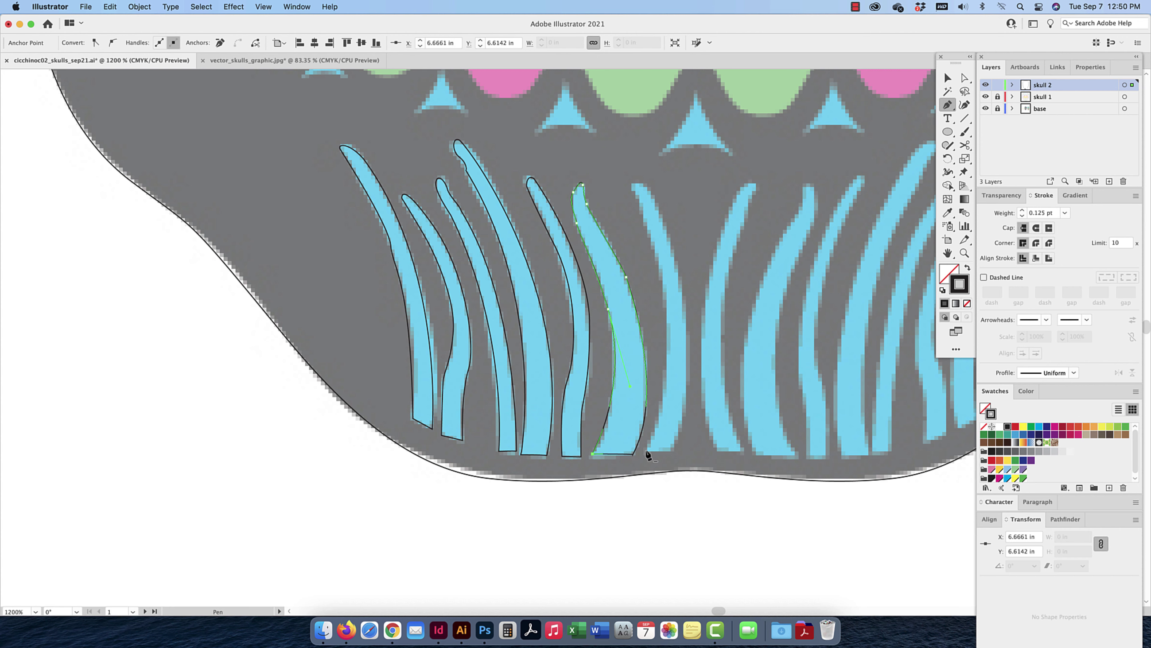
pyautogui.moveTo(637, 194); pyautogui.dragTo(575, 157)
pyautogui.click(636, 296)
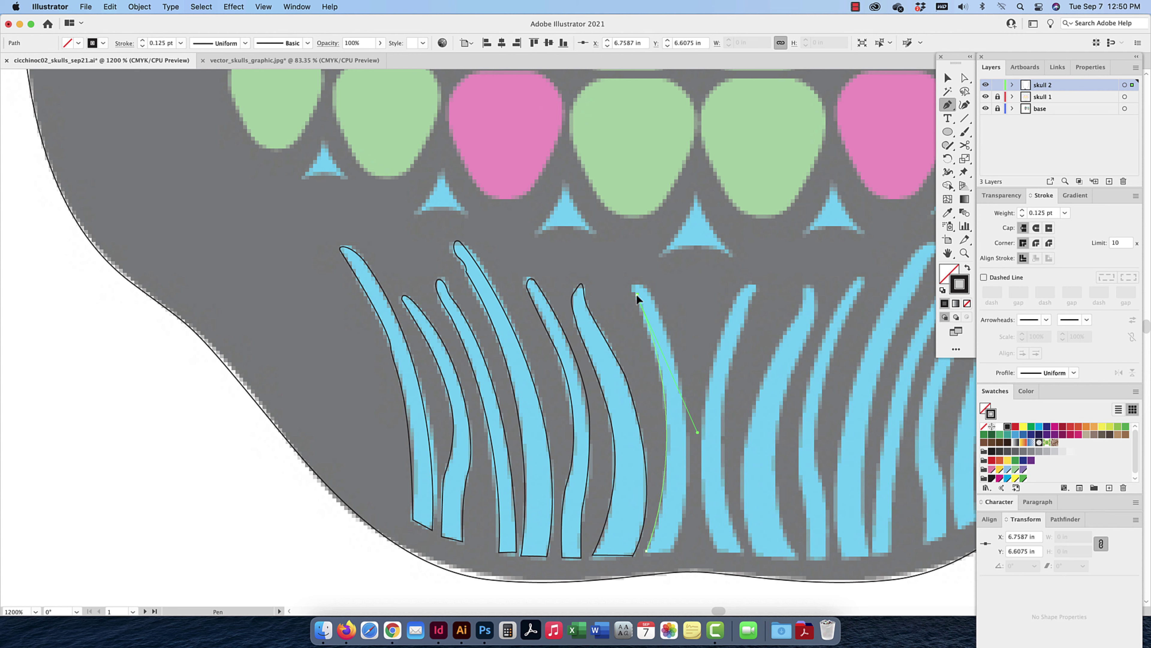
pyautogui.moveTo(640, 296); pyautogui.dragTo(657, 303)
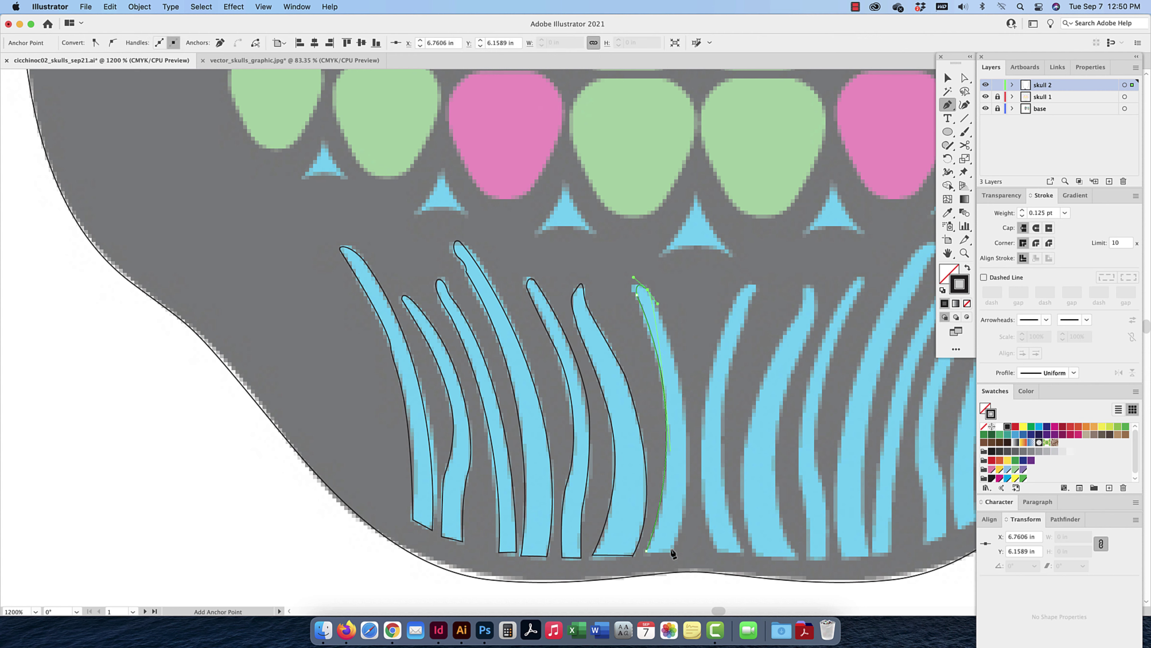
pyautogui.scroll(-3, 612, 590)
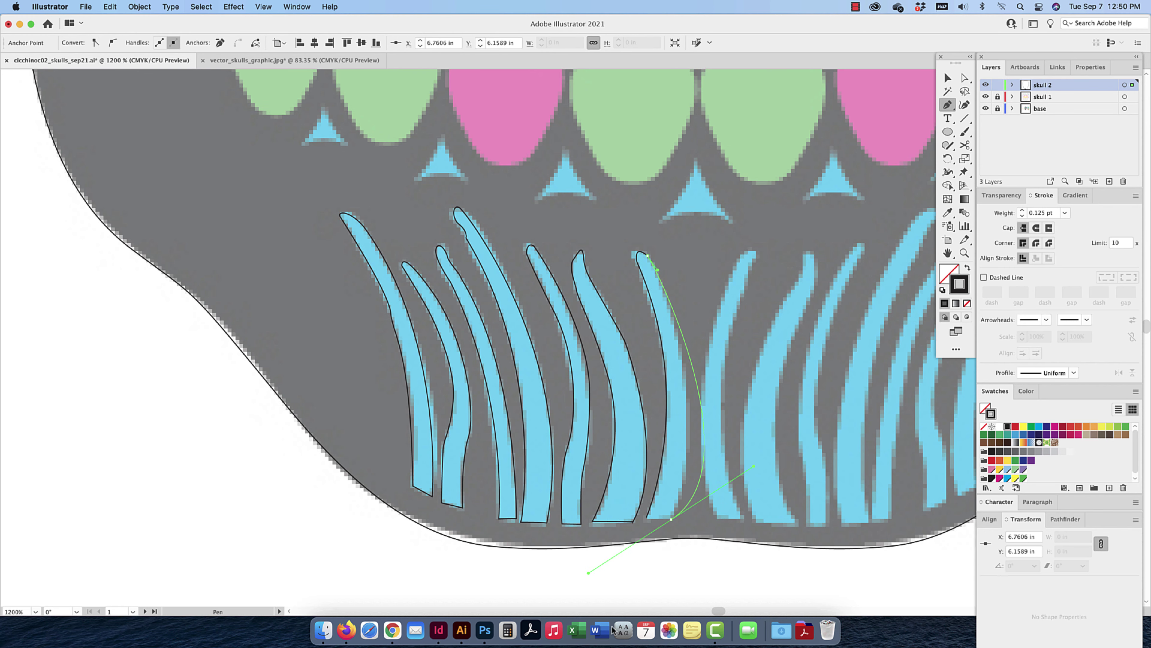
pyautogui.moveTo(671, 425); pyautogui.dragTo(650, 405)
pyautogui.moveTo(647, 361); pyautogui.dragTo(629, 391)
pyautogui.moveTo(635, 323); pyautogui.dragTo(607, 404)
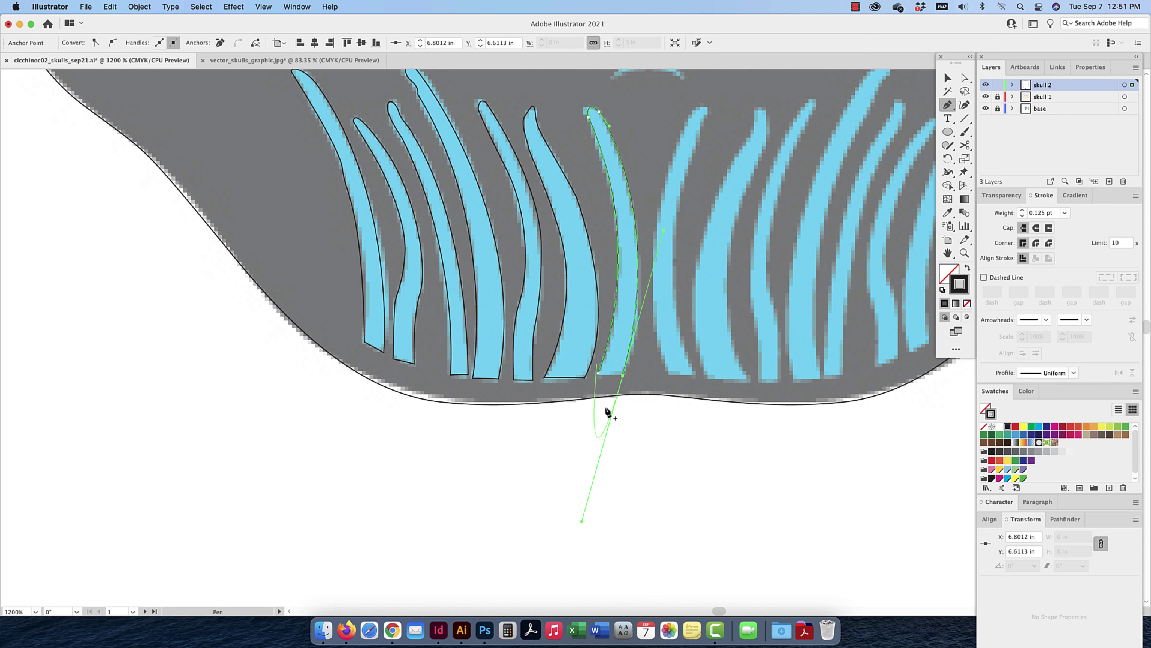
pyautogui.moveTo(582, 521); pyautogui.dragTo(620, 383)
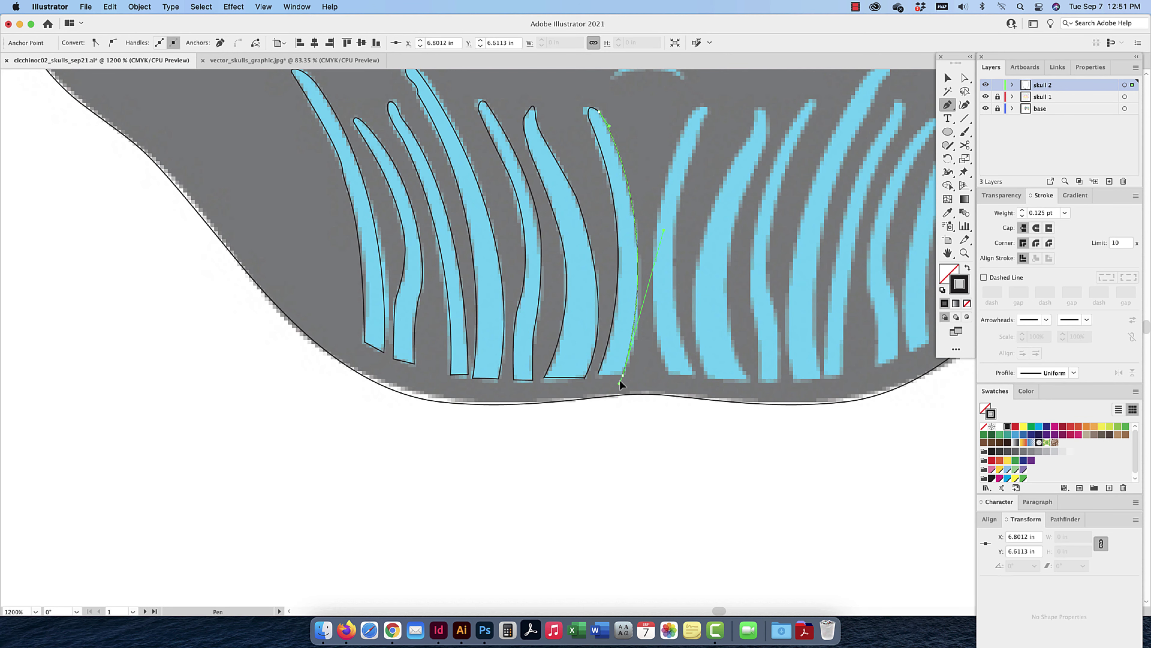
pyautogui.click(598, 375)
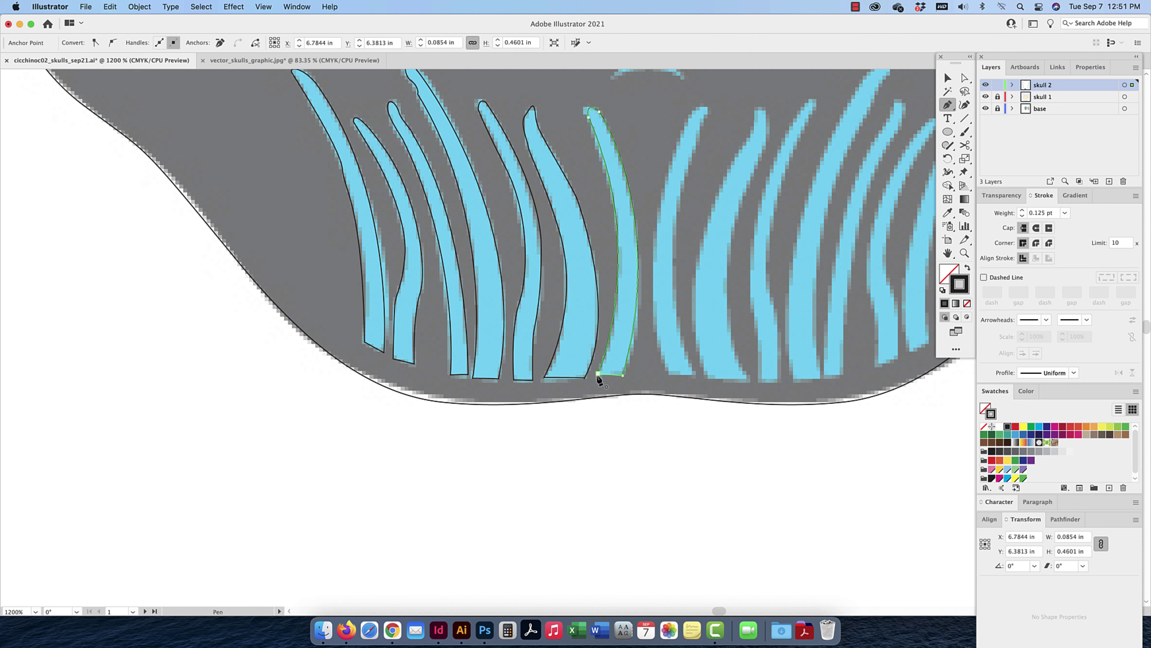
pyautogui.click(599, 375)
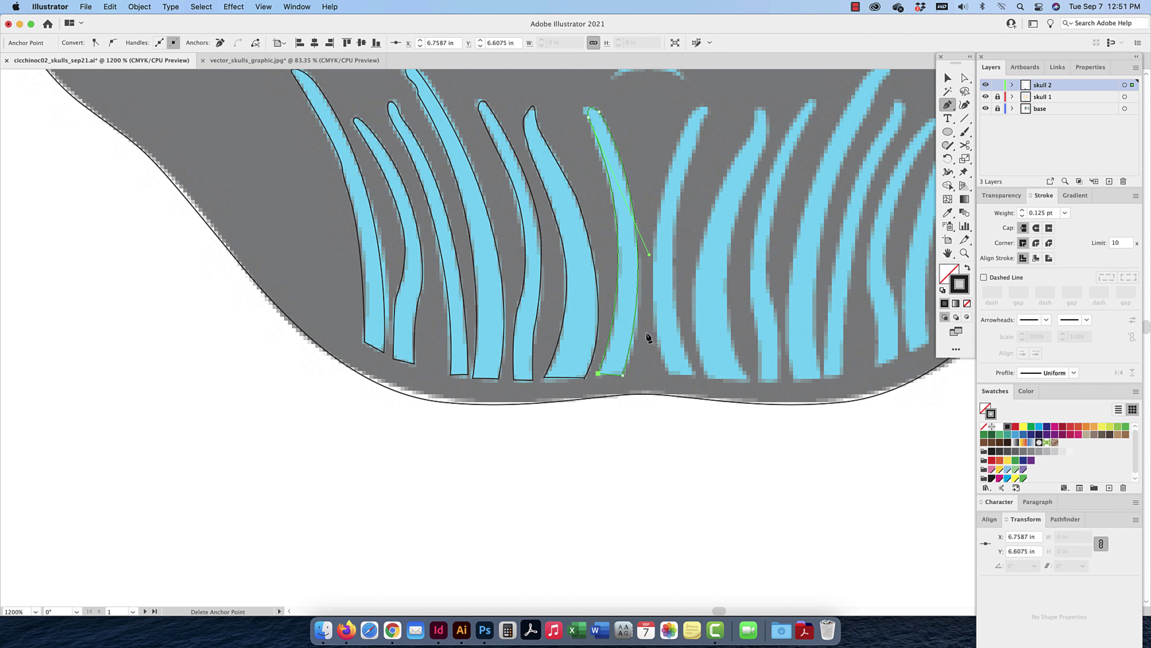
# Select all seven traced chin strands and place a duplicate set over the right half of the chin
pyautogui.click(946, 78)
pyautogui.press('space')
pyautogui.moveTo(559, 205); pyautogui.dragTo(469, 326)
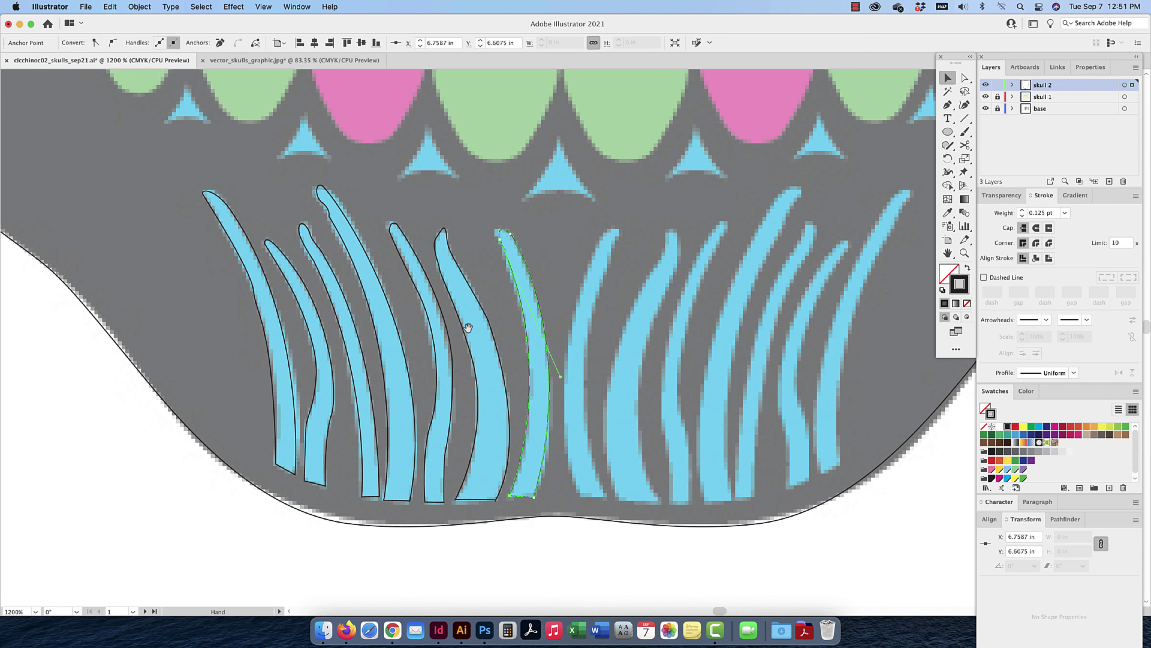
pyautogui.click(562, 257)
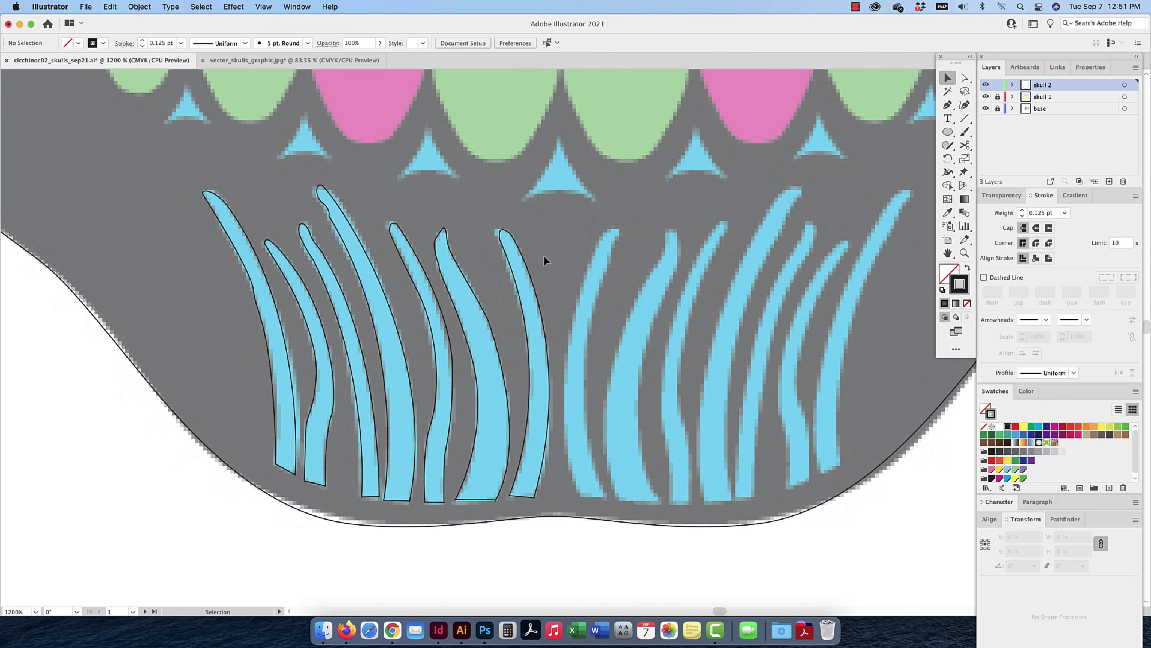
pyautogui.click(268, 319)
pyautogui.moveTo(329, 319); pyautogui.dragTo(642, 309)
# Reflect the duplicated strands across the vertical axis and nudge them slightly left to align with the blue strands
pyautogui.rightClick(639, 313)
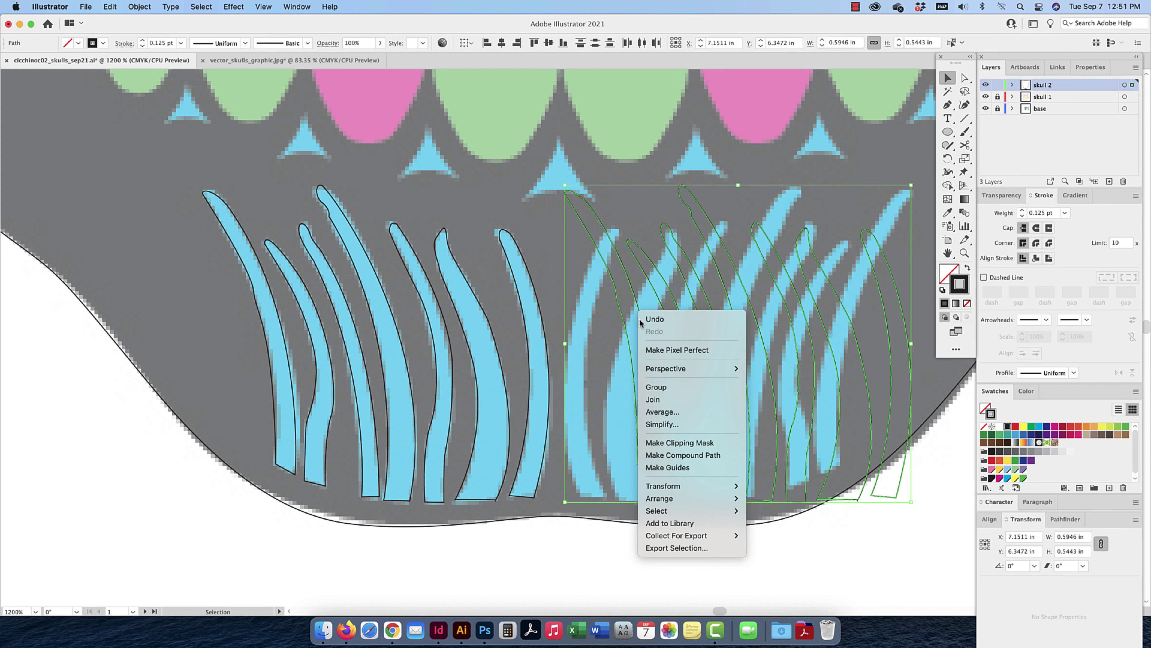
pyautogui.moveTo(672, 489)
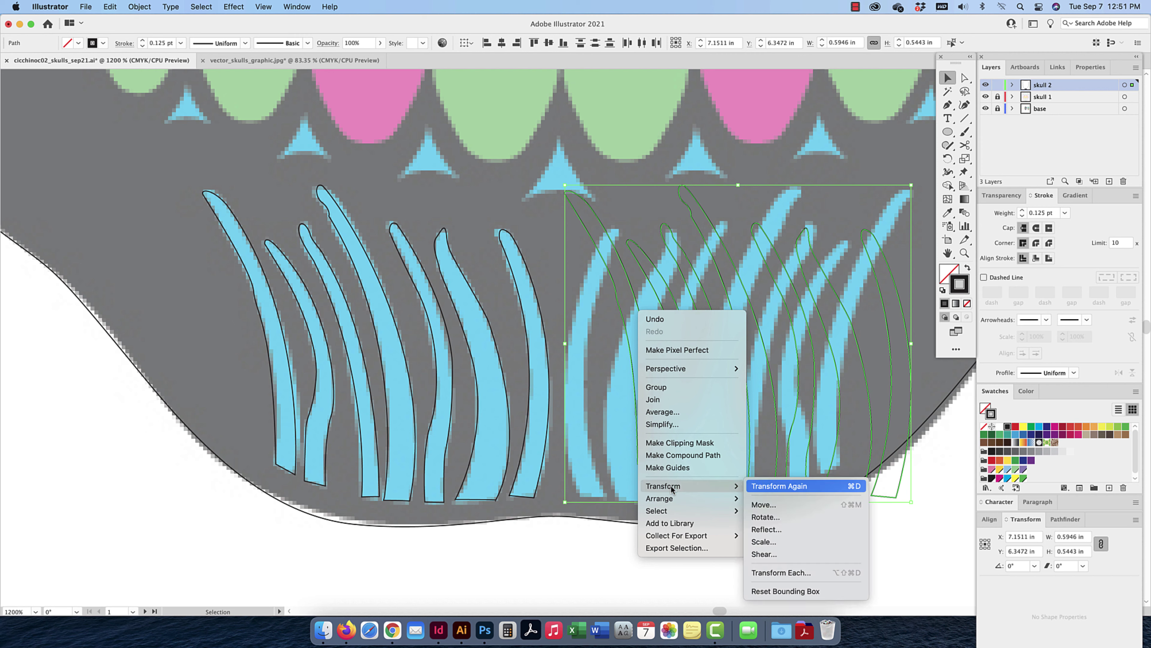
pyautogui.click(766, 529)
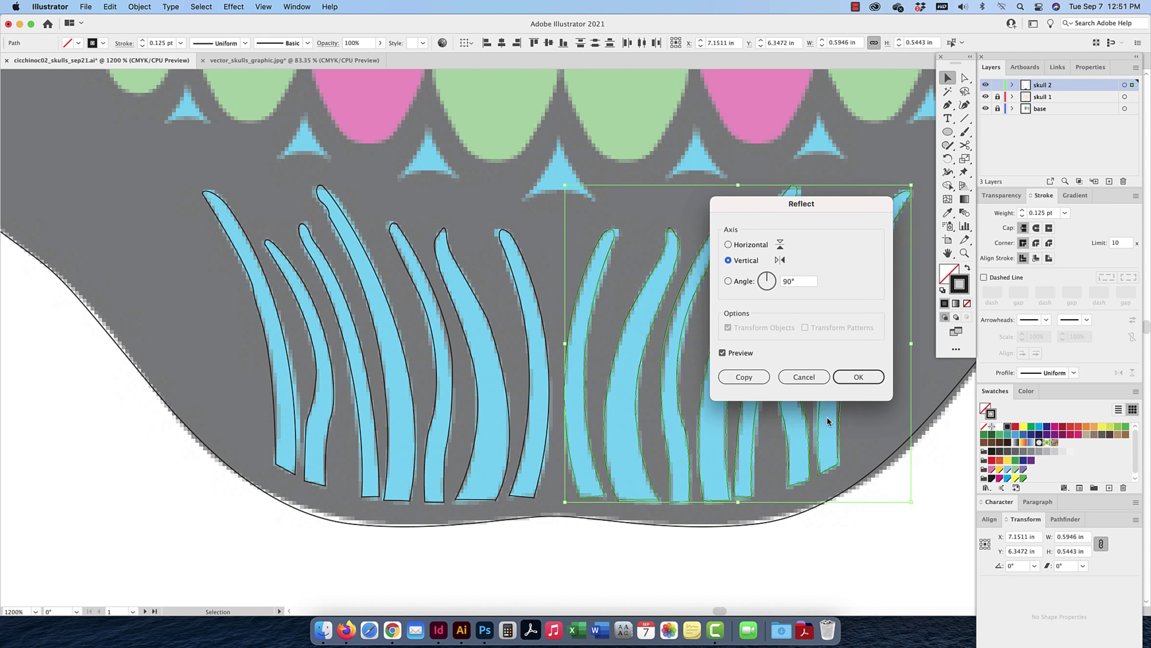
pyautogui.click(858, 376)
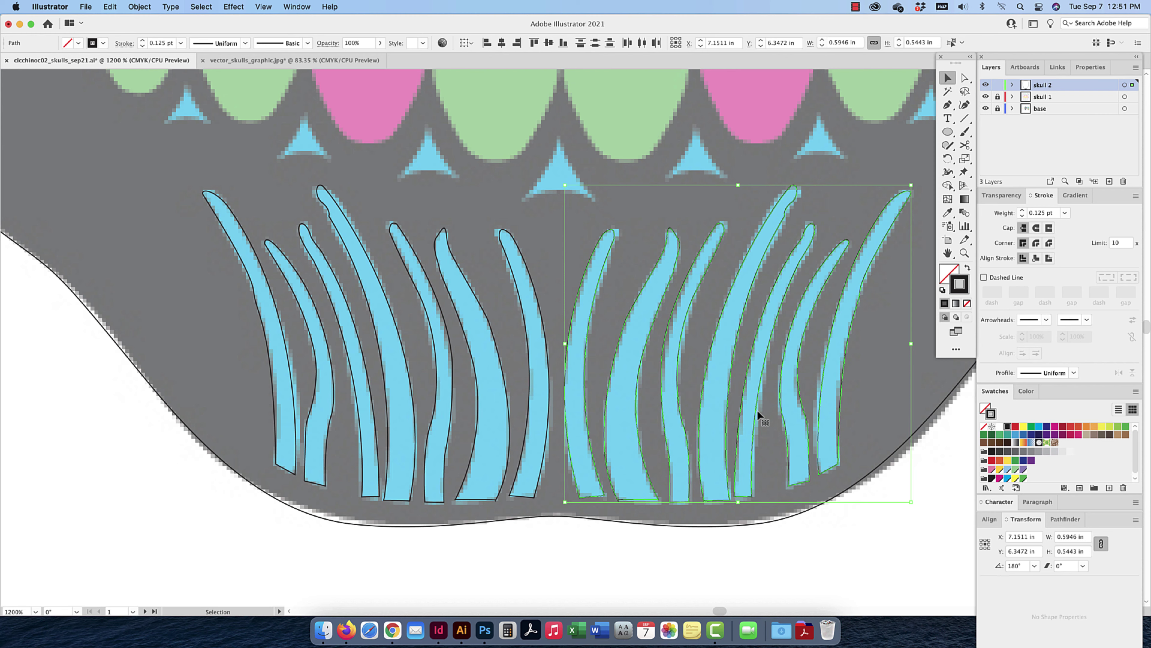
pyautogui.moveTo(842, 382); pyautogui.dragTo(841, 382)
pyautogui.press('Left')
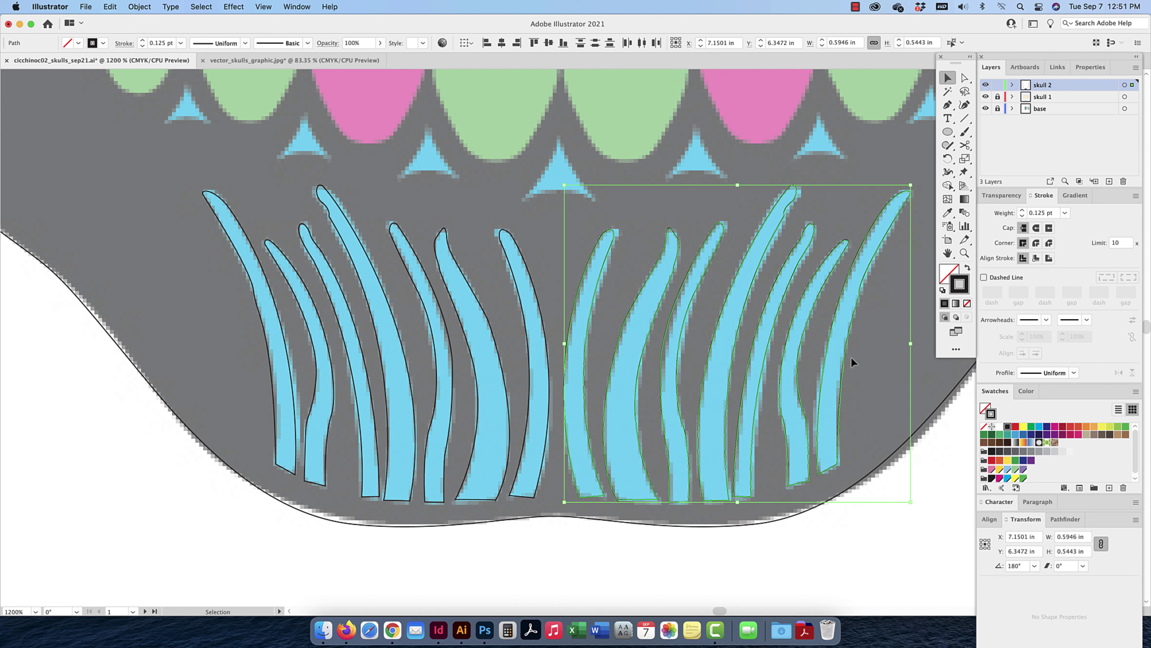
pyautogui.click(965, 77)
pyautogui.click(815, 184)
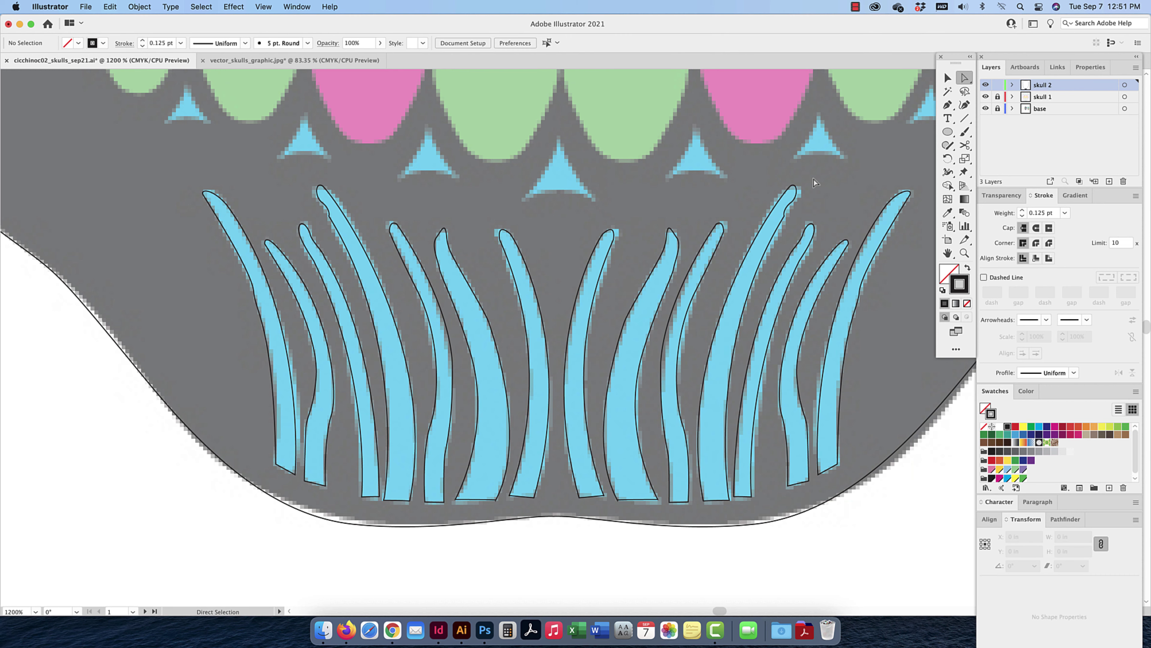
pyautogui.click(948, 78)
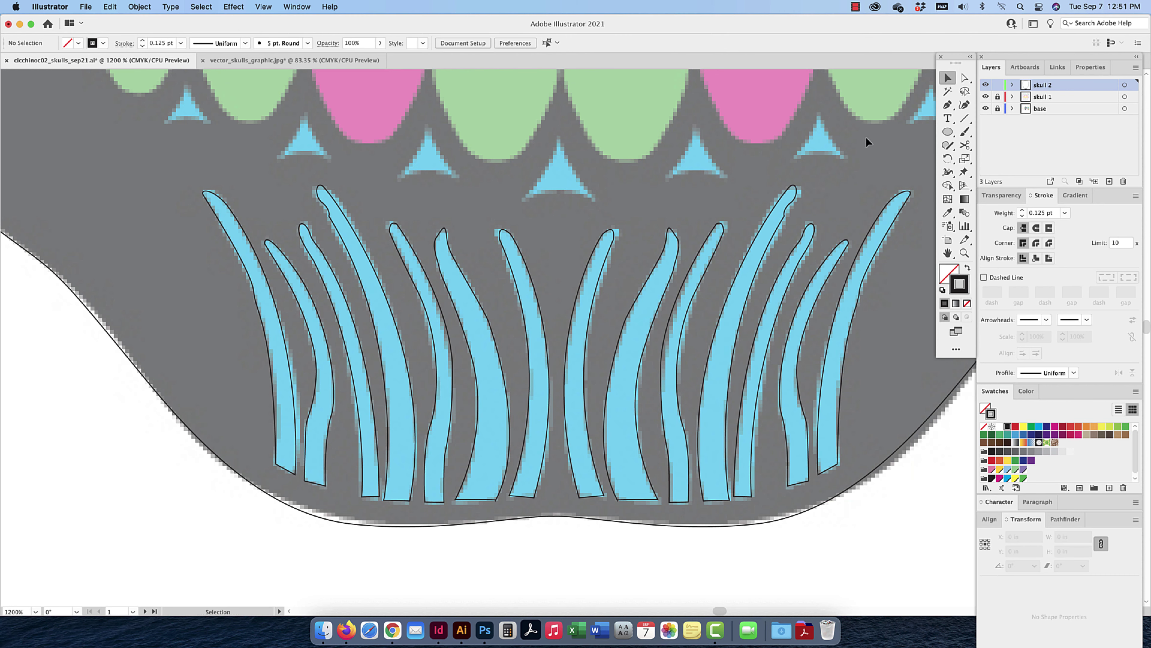
pyautogui.click(587, 339)
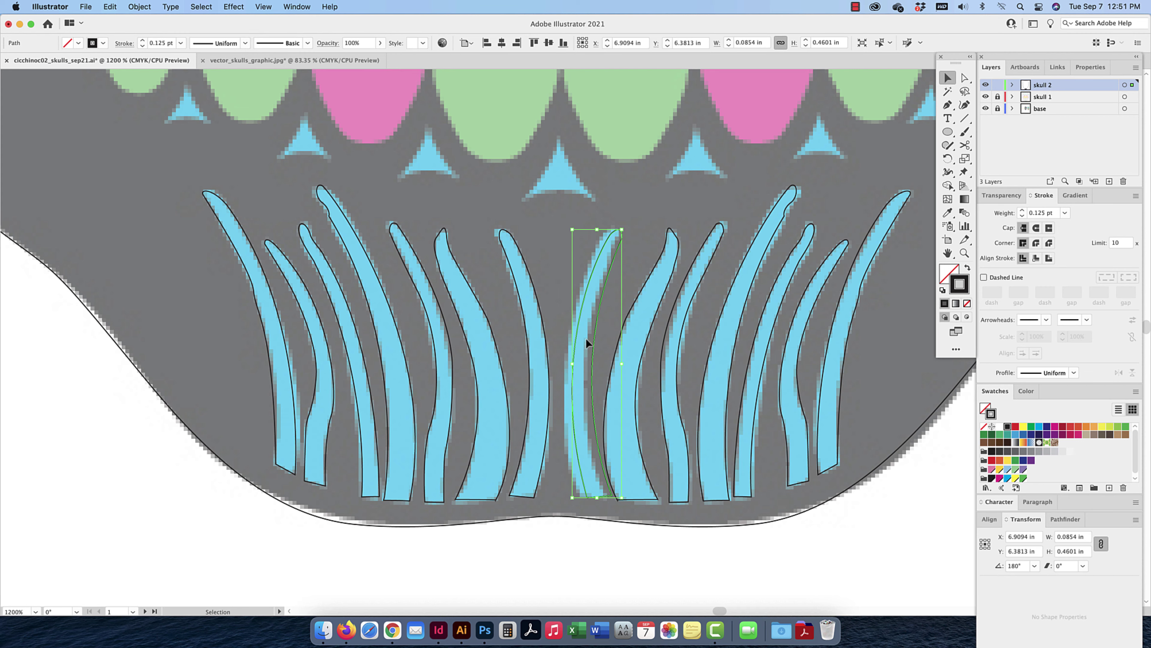
pyautogui.press('Left')
# Shift the innermost strand outline on the chin's right half slightly left to fit its blue strand
pyautogui.moveTo(747, 172); pyautogui.dragTo(721, 368)
pyautogui.press('super+minus')
pyautogui.press('super+minus')
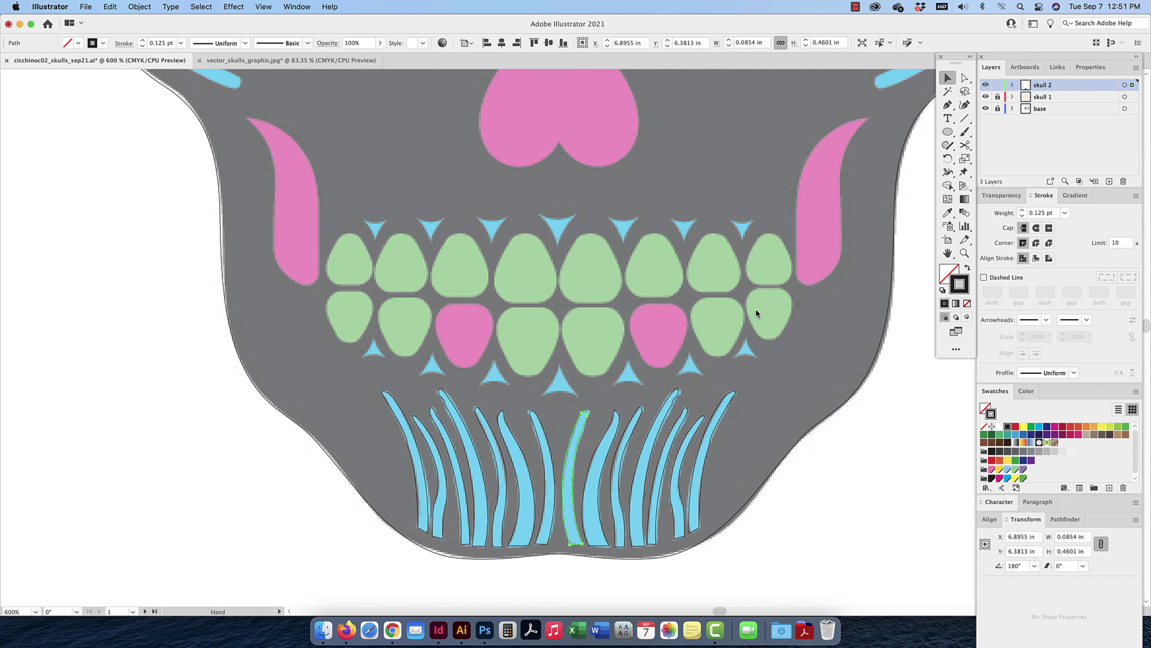
# Trace the central blue triangle below the lower teeth as a closed path with inward-curving sides using the Pen tool
pyautogui.press('p')
pyautogui.click(542, 396)
pyautogui.click(575, 394)
pyautogui.press('super+z')
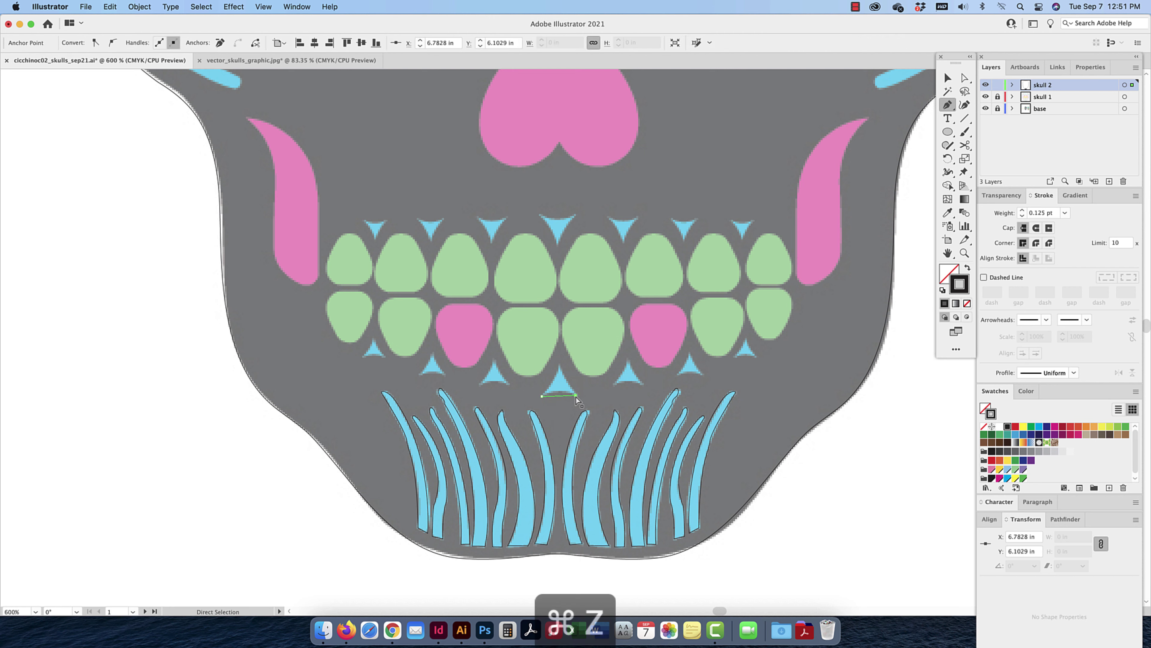
pyautogui.moveTo(576, 395); pyautogui.dragTo(593, 411)
pyautogui.click(576, 394)
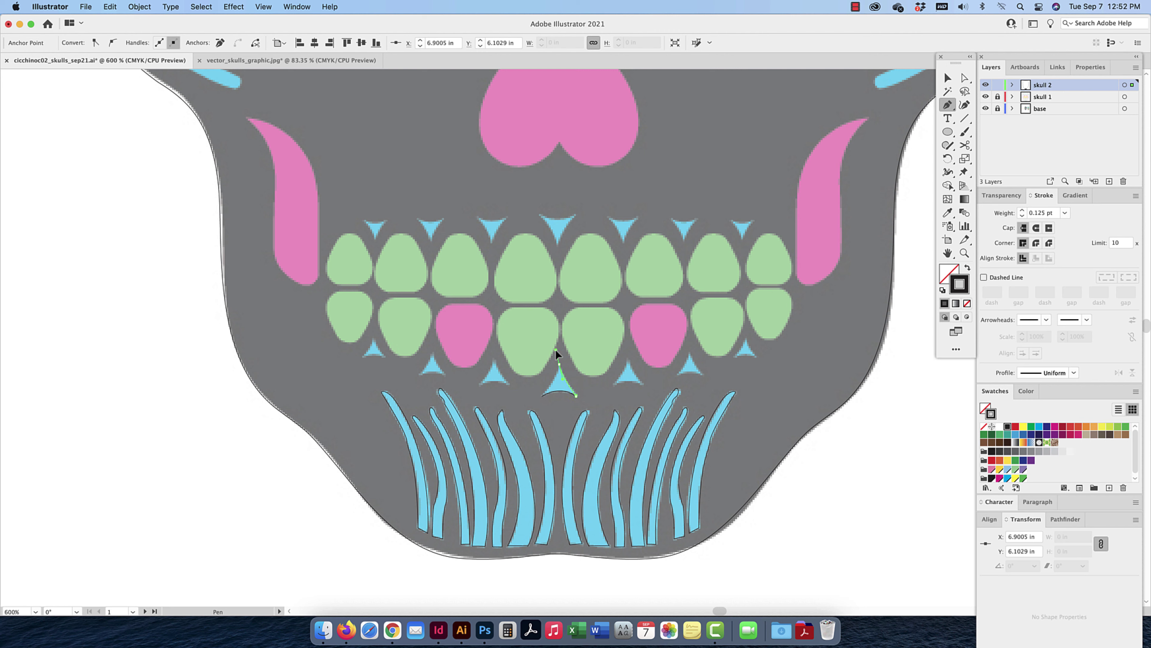
pyautogui.click(559, 365)
pyautogui.click(541, 395)
pyautogui.moveTo(541, 395); pyautogui.dragTo(531, 406)
pyautogui.press('v')
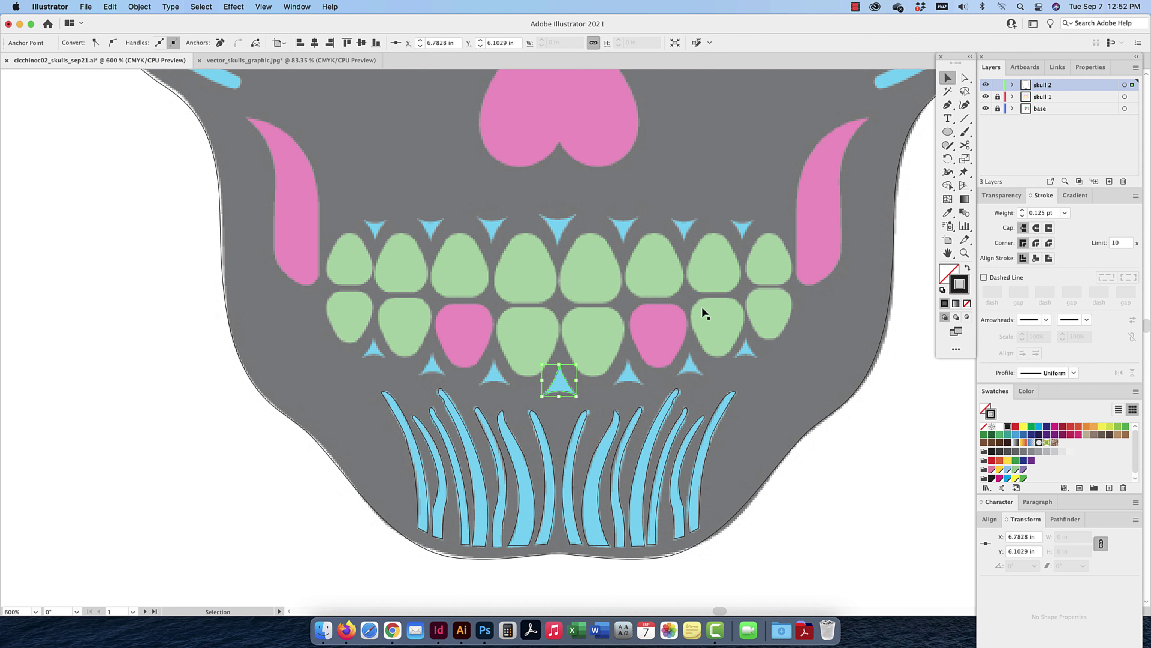
# Duplicate the central triangle outline onto the blue triangles on either side, scaled to about 0.0991 by 0.0926 in
pyautogui.click(575, 435)
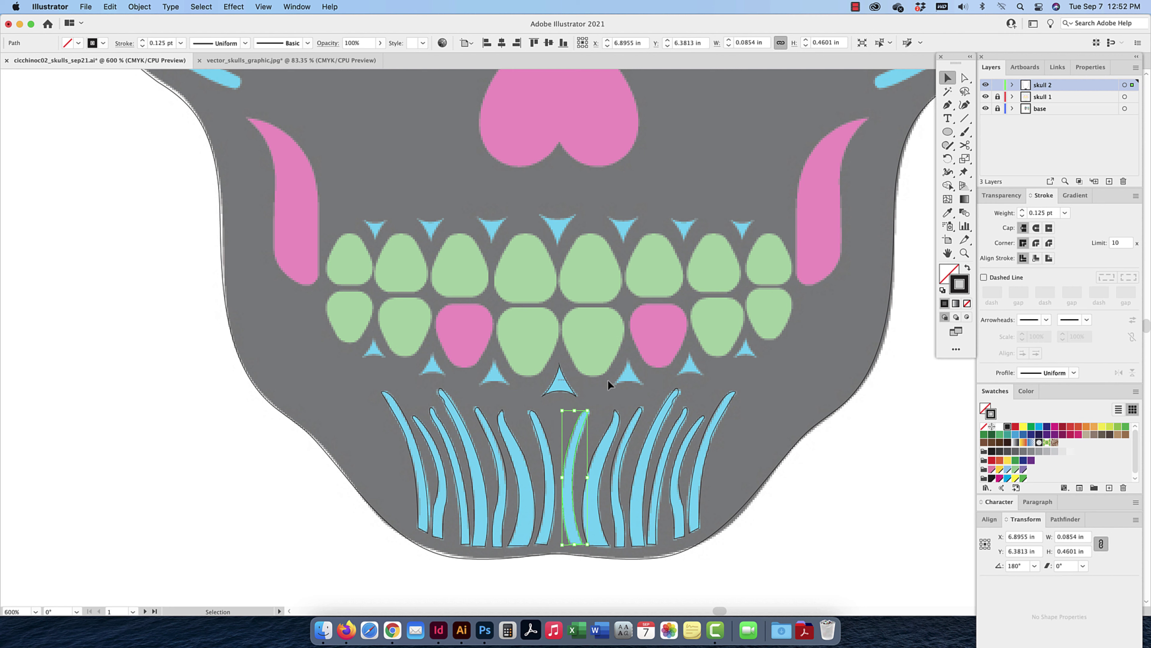
pyautogui.click(562, 383)
pyautogui.moveTo(572, 386); pyautogui.dragTo(499, 375)
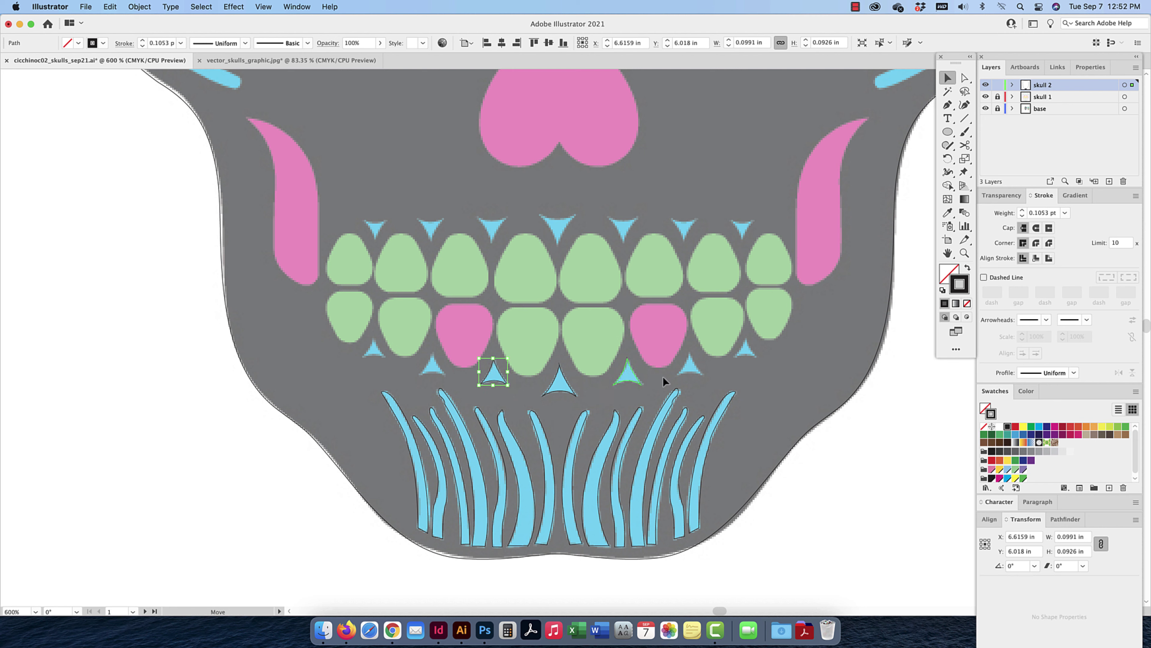
# Duplicate the triangle outline onto the next lower blue triangle to the right and shorten it to about 0.0791 in high
pyautogui.moveTo(635, 377); pyautogui.dragTo(697, 371)
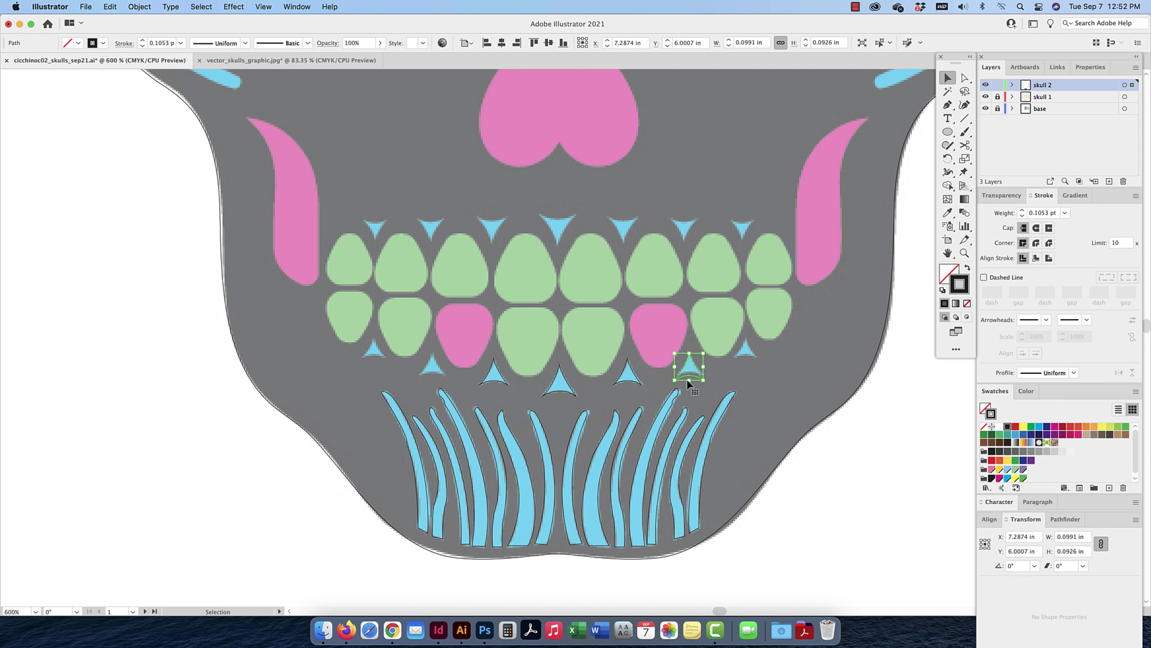
pyautogui.moveTo(689, 381); pyautogui.dragTo(689, 376)
pyautogui.hscroll(-2, 689, 376)
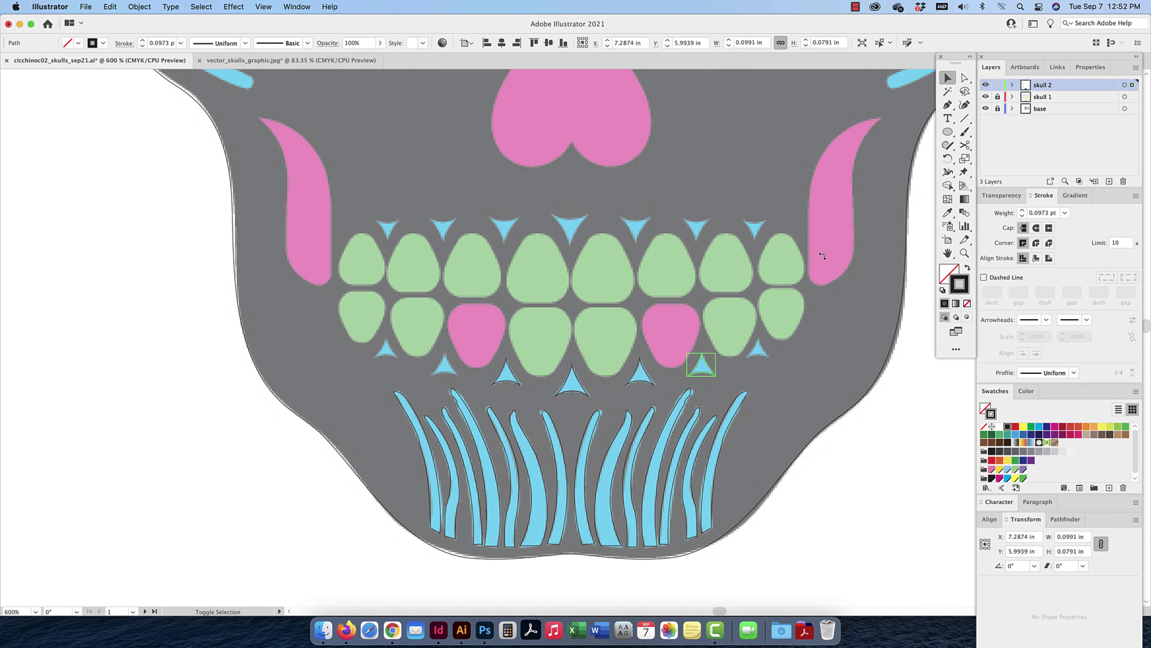
pyautogui.moveTo(716, 353); pyautogui.dragTo(740, 326)
pyautogui.press('super+z')
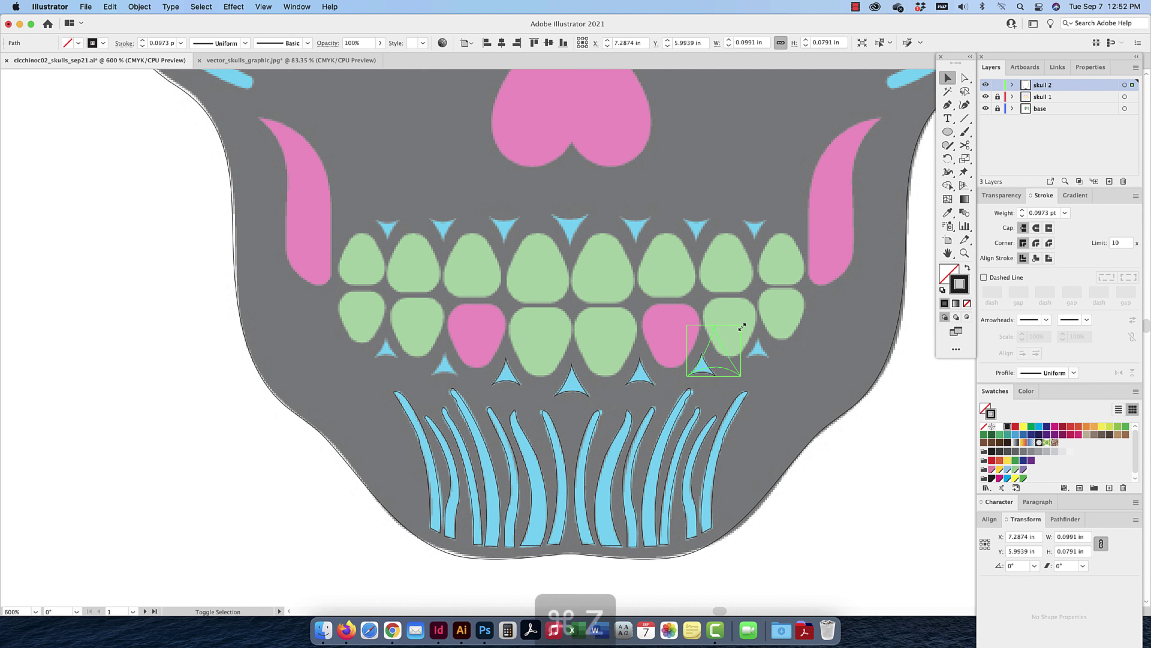
pyautogui.press('super+z')
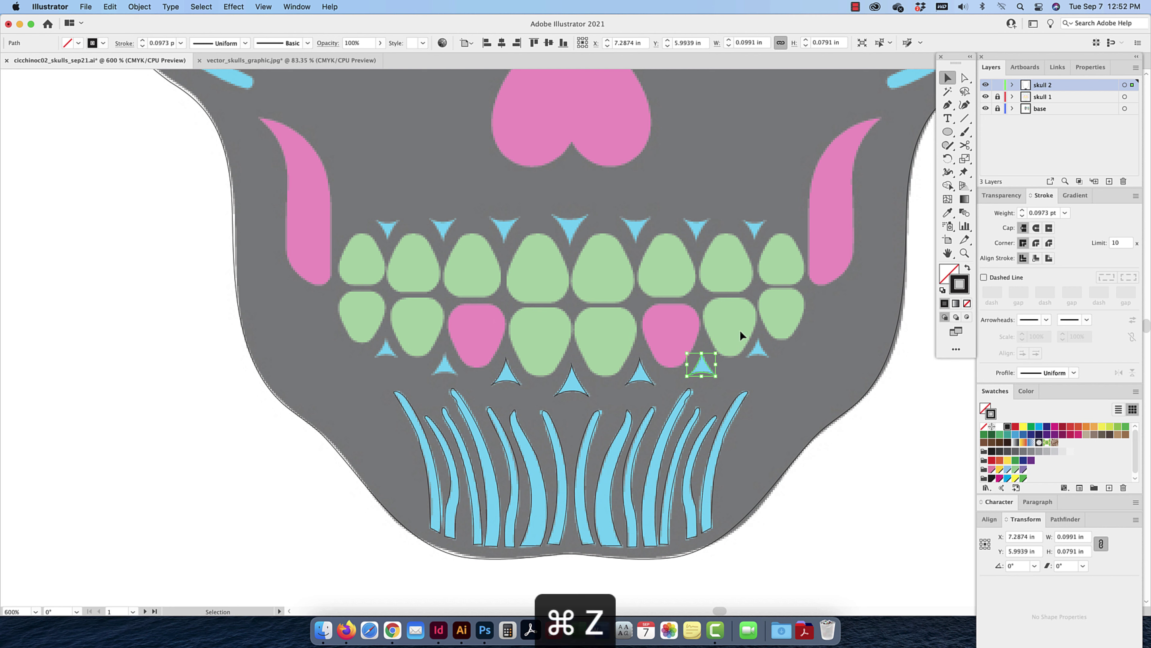
# Place a copy of the shortened triangle outline over the matching blue triangle on the lower row's left side
pyautogui.click(736, 376)
pyautogui.moveTo(703, 365); pyautogui.dragTo(445, 366)
pyautogui.click(441, 362)
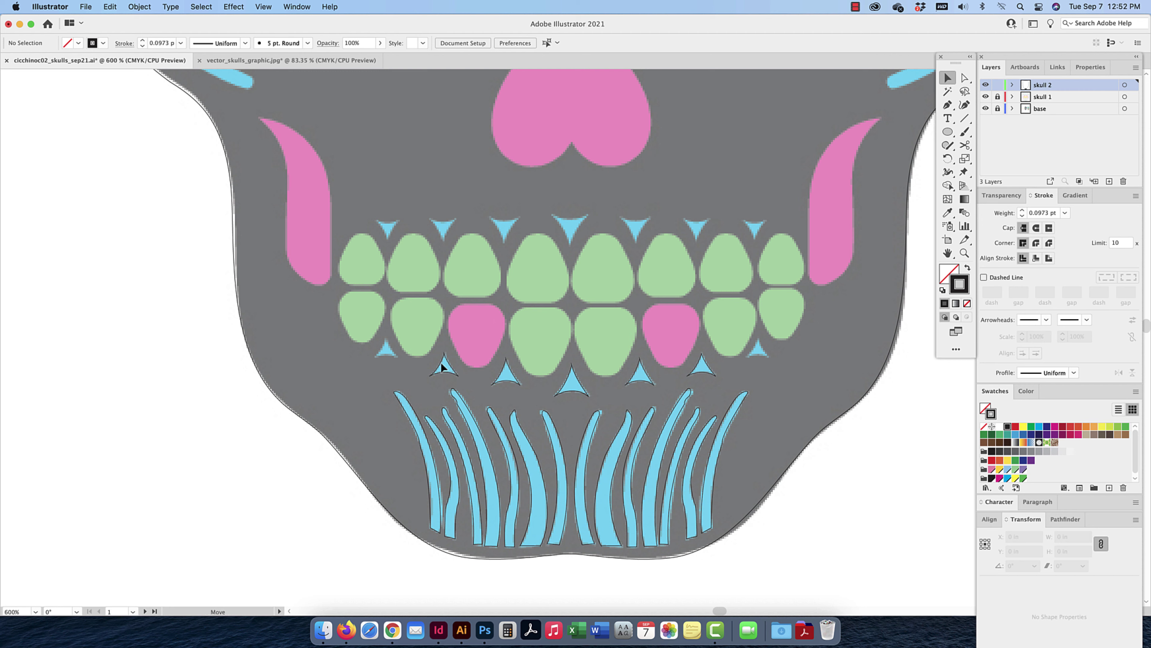
# Outline both outermost lower blue triangles with duplicates scaled to about 0.0798 by 0.0637 in
pyautogui.click(442, 366)
pyautogui.moveTo(389, 355); pyautogui.dragTo(764, 354)
pyautogui.moveTo(762, 354); pyautogui.dragTo(763, 354)
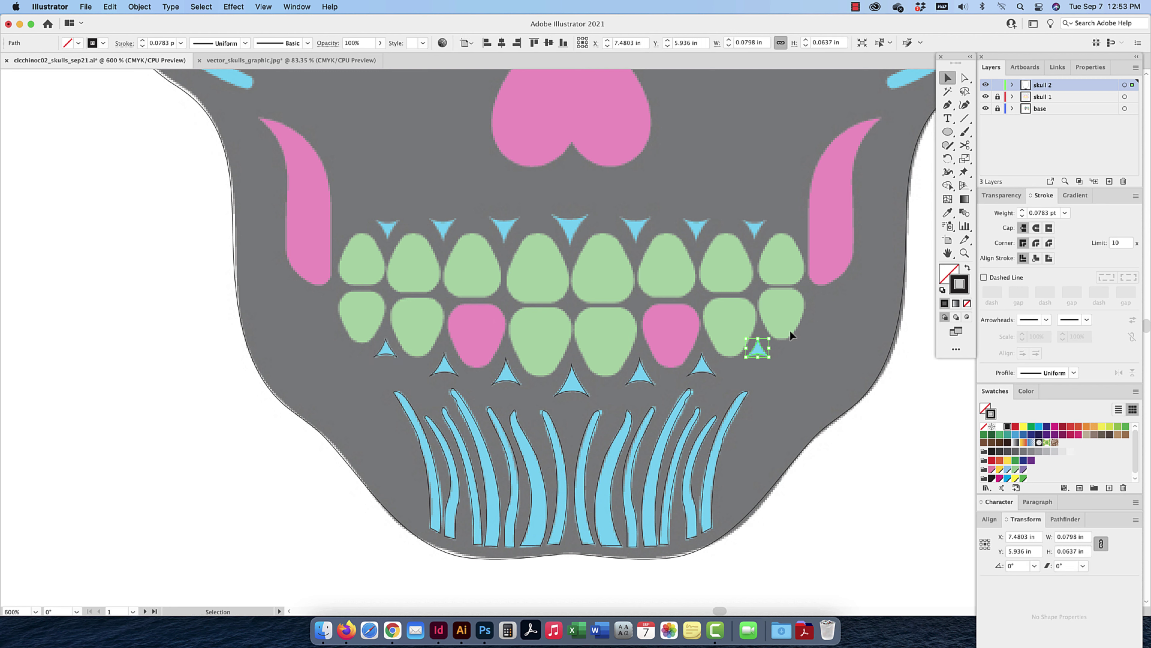
# Duplicate all seven lower triangle outlines over the blue triangles above the upper teeth and rotate the copies 180°
pyautogui.moveTo(322, 381); pyautogui.dragTo(352, 386)
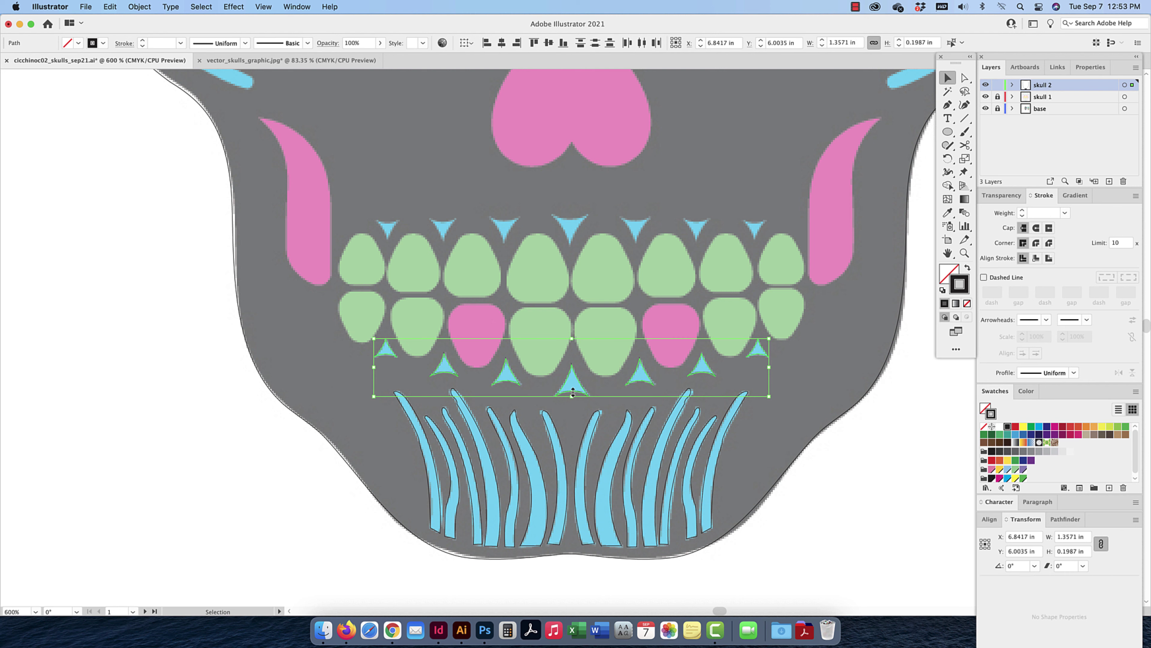
pyautogui.moveTo(572, 389); pyautogui.dragTo(575, 257)
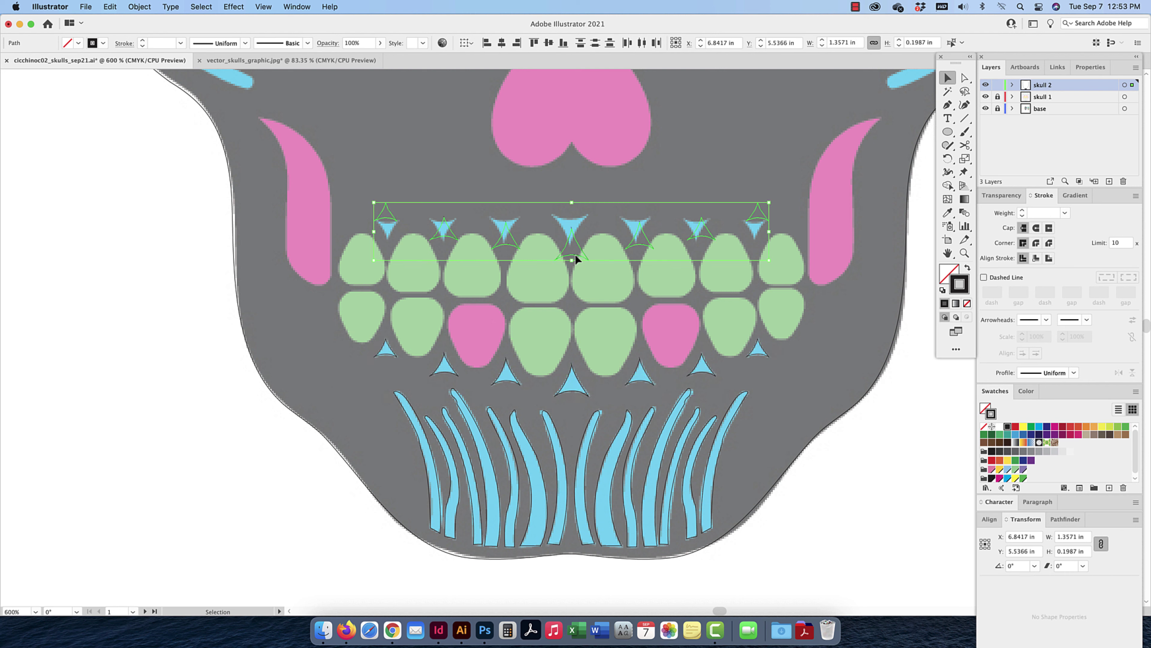
pyautogui.moveTo(788, 231); pyautogui.dragTo(410, 181)
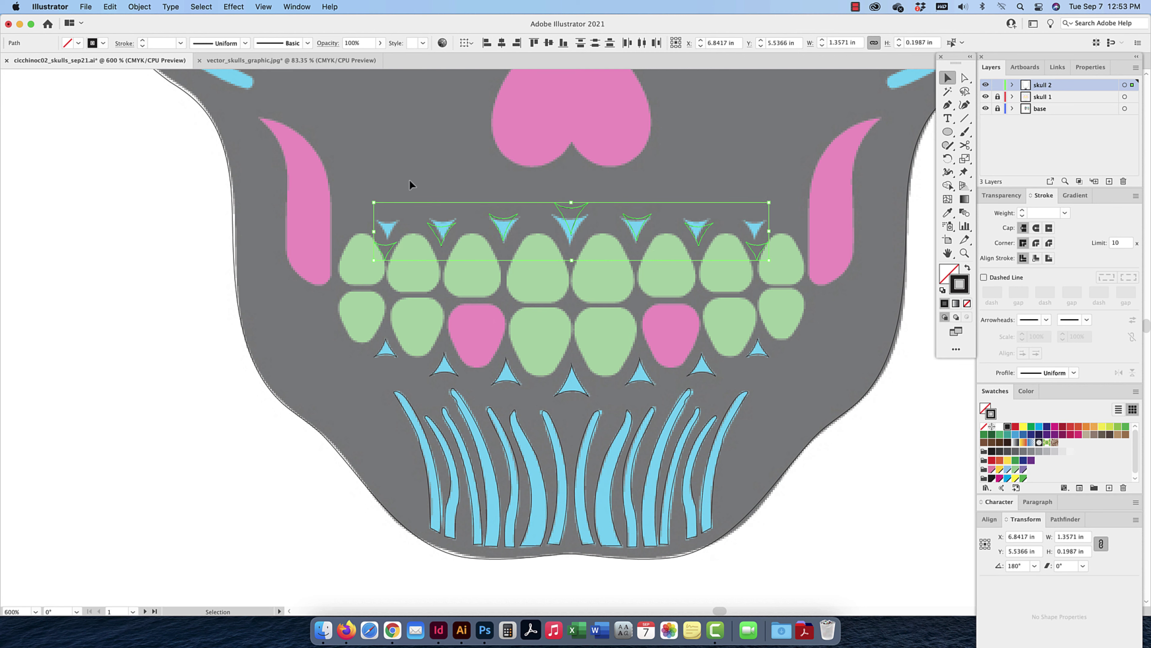
pyautogui.click(451, 170)
# Move the two outermost upper triangle outlines up together onto their blue triangles
pyautogui.click(387, 243)
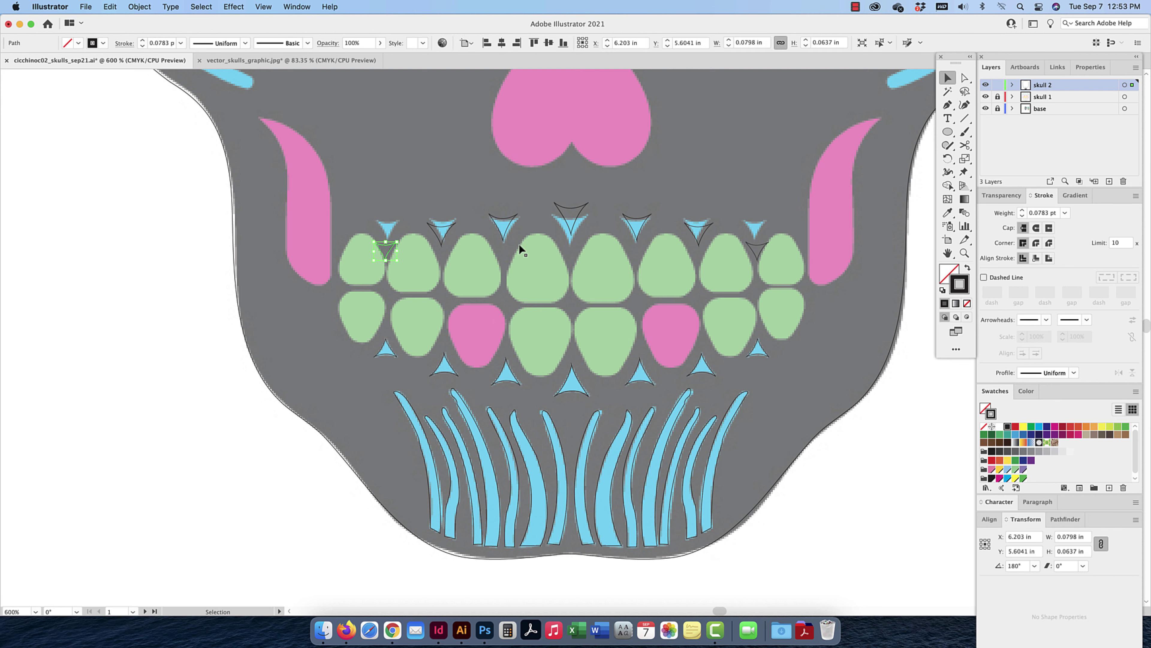
pyautogui.keyDown('shift'); pyautogui.click(759, 246); pyautogui.keyUp('shift')
pyautogui.moveTo(759, 247); pyautogui.dragTo(759, 222)
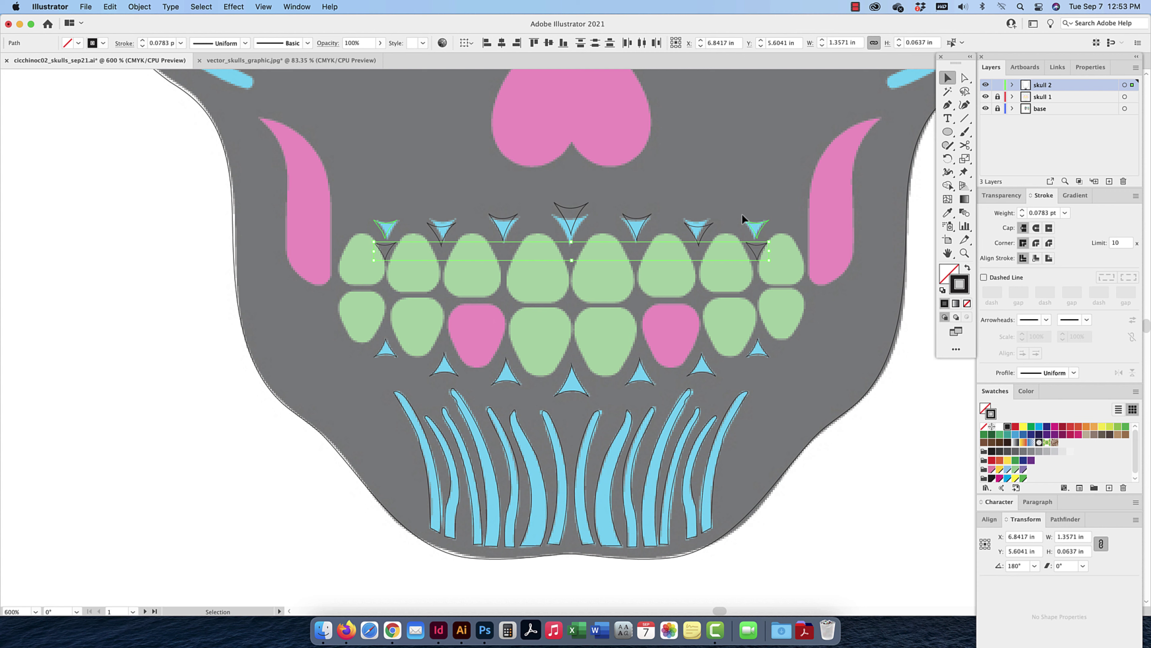
pyautogui.click(714, 198)
# Nudge the second triangle outline from each end of the upper row up to fit its blue triangle
pyautogui.click(699, 227)
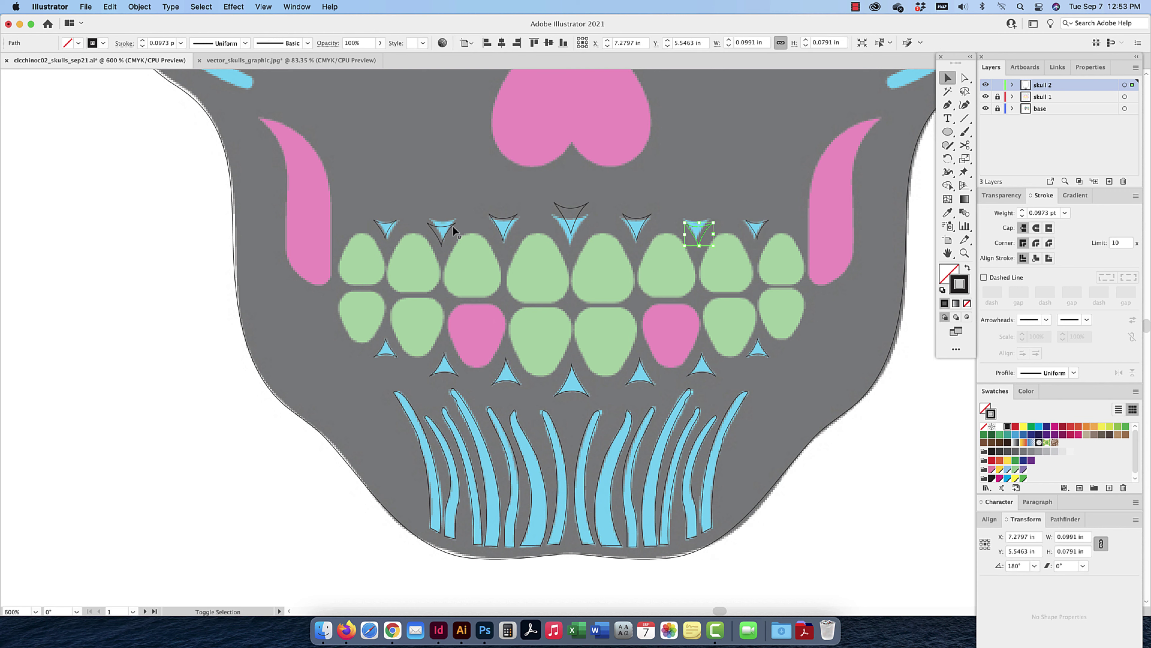
pyautogui.keyDown('shift'); pyautogui.click(442, 225); pyautogui.keyUp('shift')
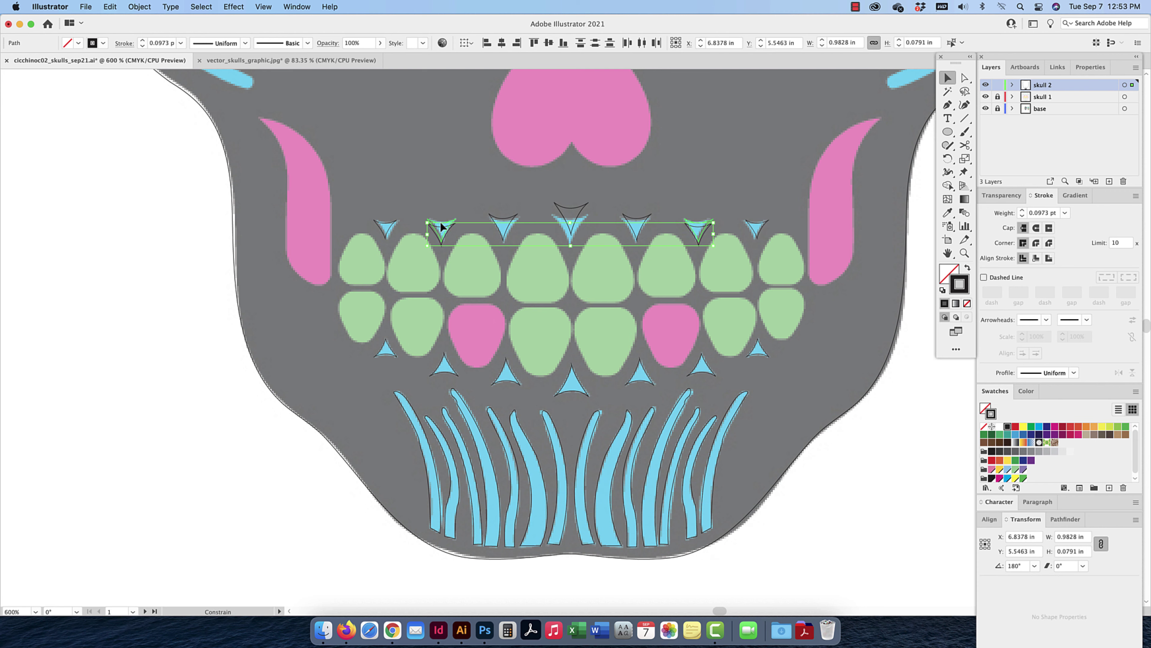
pyautogui.press('Up')
# Lower the two upper triangle outlines flanking the centre, and the central outline, onto their blue triangles
pyautogui.click(507, 223)
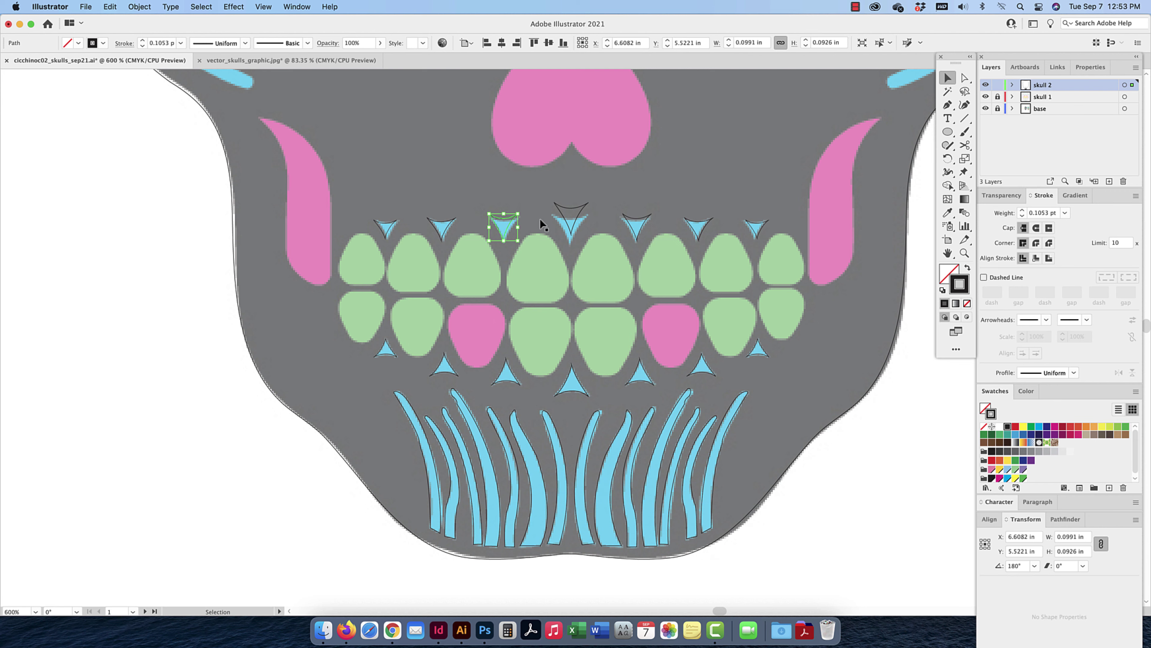
pyautogui.keyDown('shift'); pyautogui.click(640, 223); pyautogui.keyUp('shift')
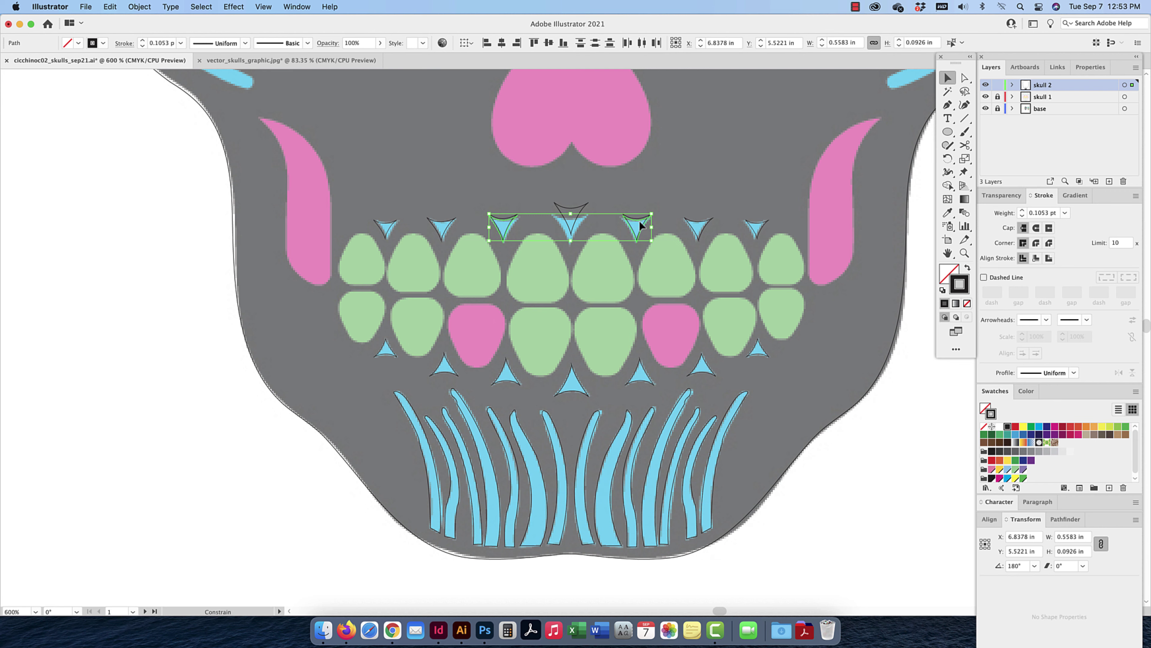
pyautogui.press('Down')
pyautogui.moveTo(573, 211); pyautogui.dragTo(572, 218)
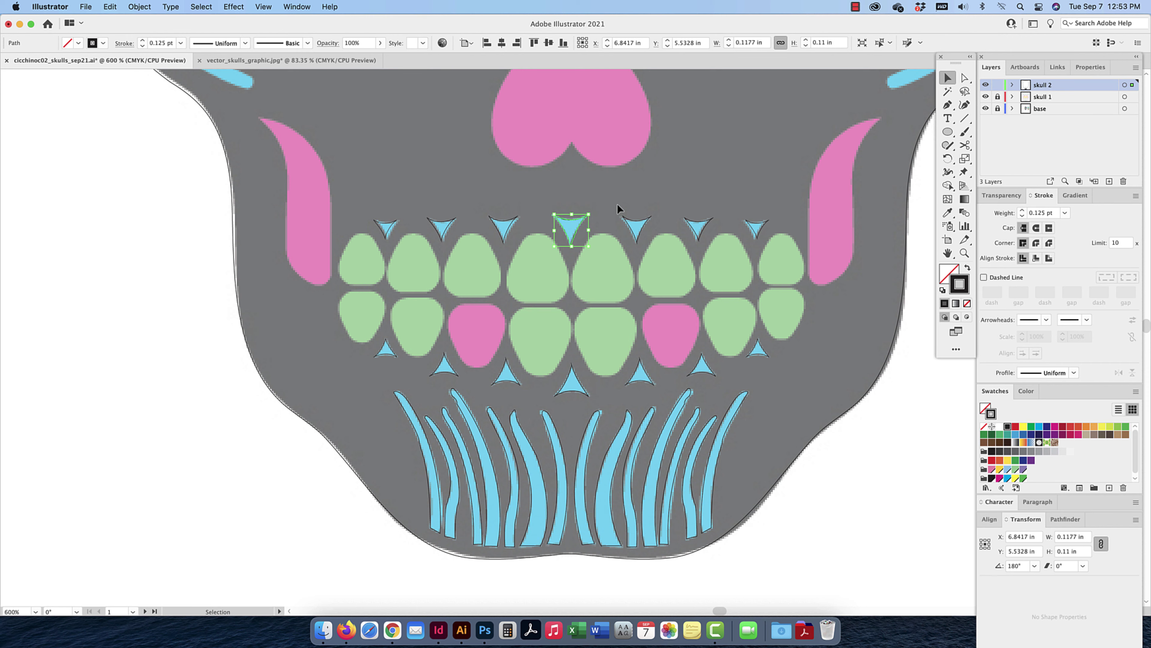
pyautogui.click(629, 199)
# Trace the green lower tooth just left of centre as a closed path with the Pen tool
pyautogui.click(947, 105)
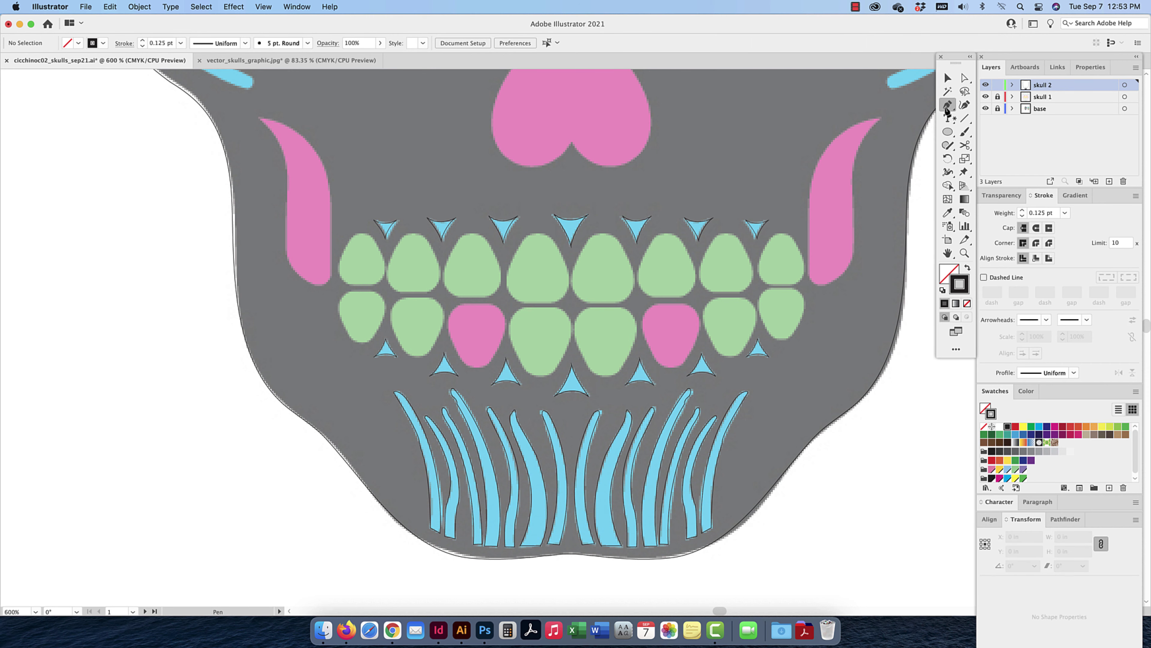
pyautogui.hscroll(-2, 535, 313)
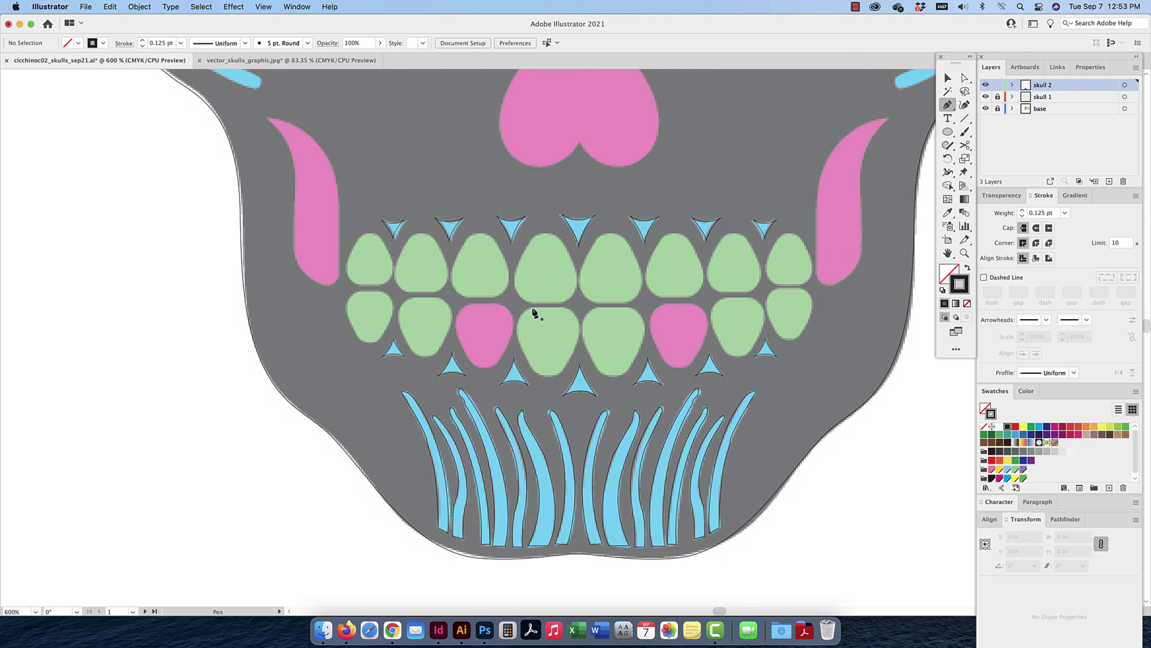
pyautogui.click(532, 308)
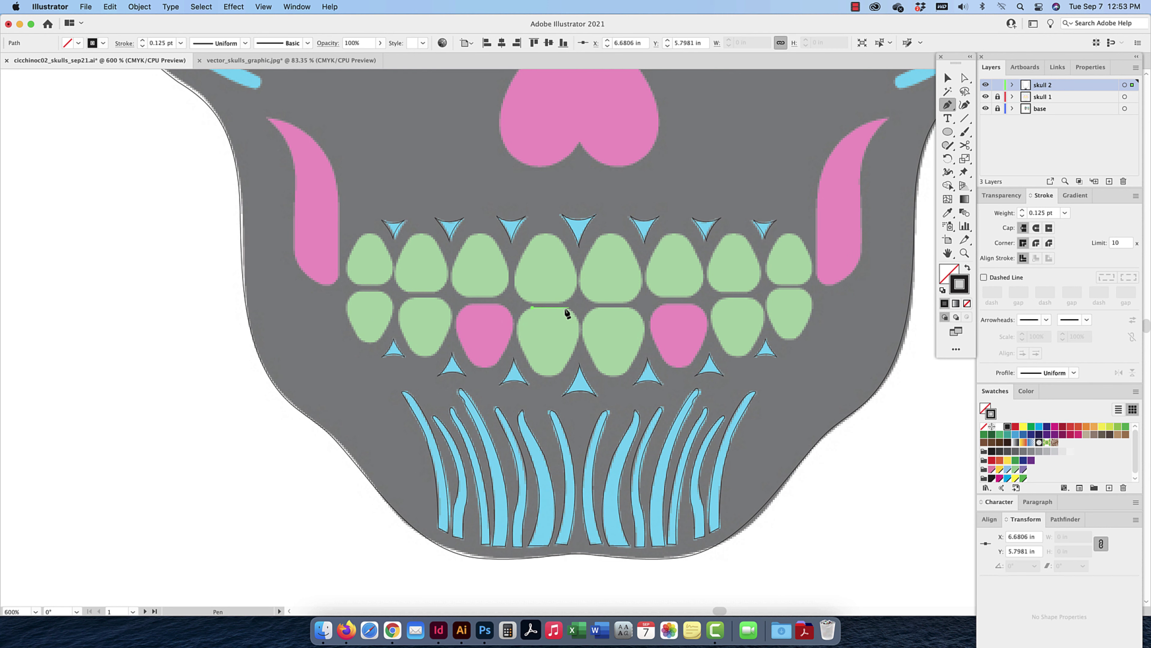
pyautogui.click(565, 308)
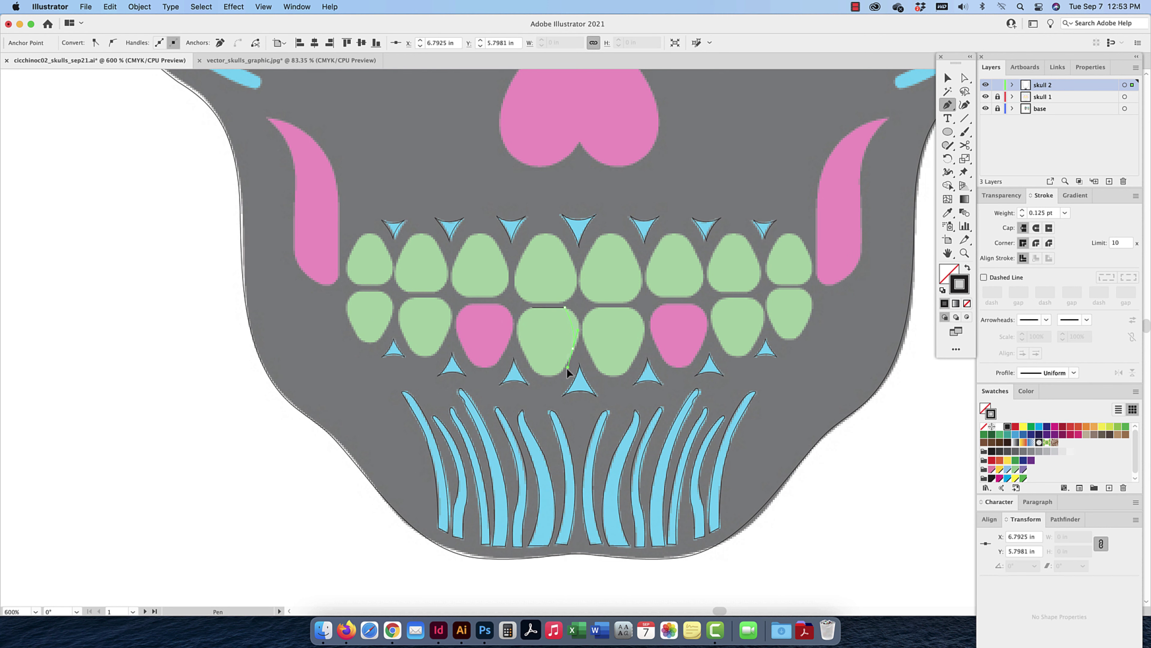
pyautogui.moveTo(561, 380); pyautogui.dragTo(562, 371)
pyautogui.click(517, 361)
pyautogui.moveTo(517, 361); pyautogui.dragTo(519, 351)
pyautogui.click(518, 337)
pyautogui.click(533, 309)
pyautogui.moveTo(533, 308); pyautogui.dragTo(552, 304)
pyautogui.click(954, 81)
pyautogui.click(533, 297)
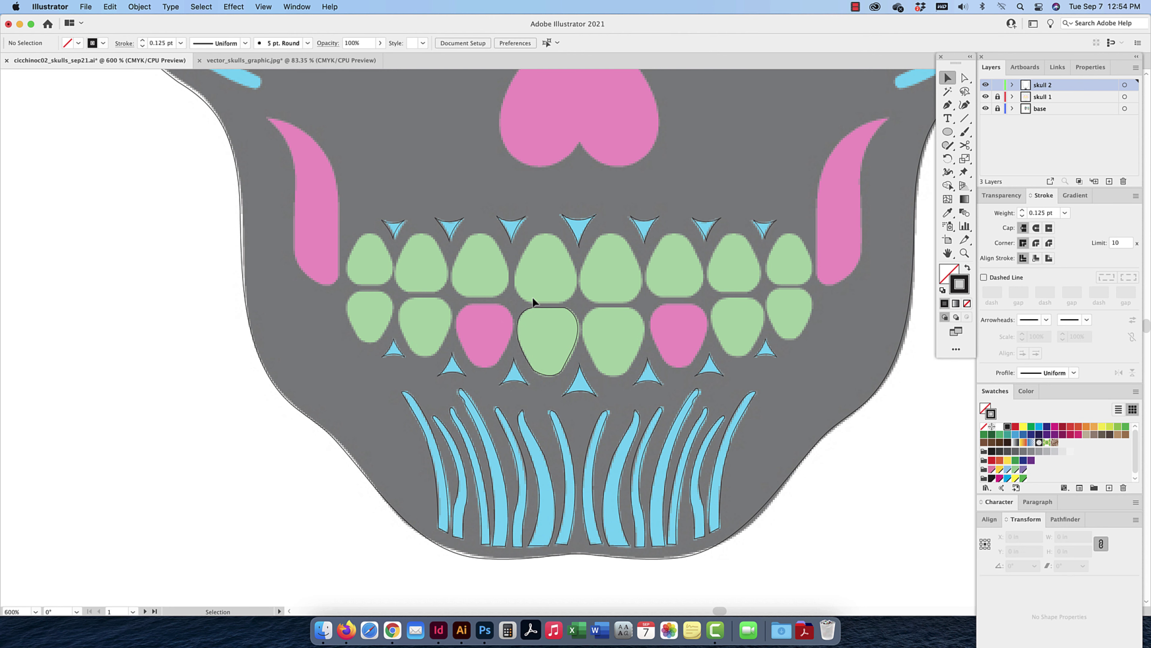
# Widen the traced tooth outline to about 0.2166 in and refine its lower-left curve to follow the green shape
pyautogui.click(572, 346)
pyautogui.moveTo(579, 343); pyautogui.dragTo(581, 342)
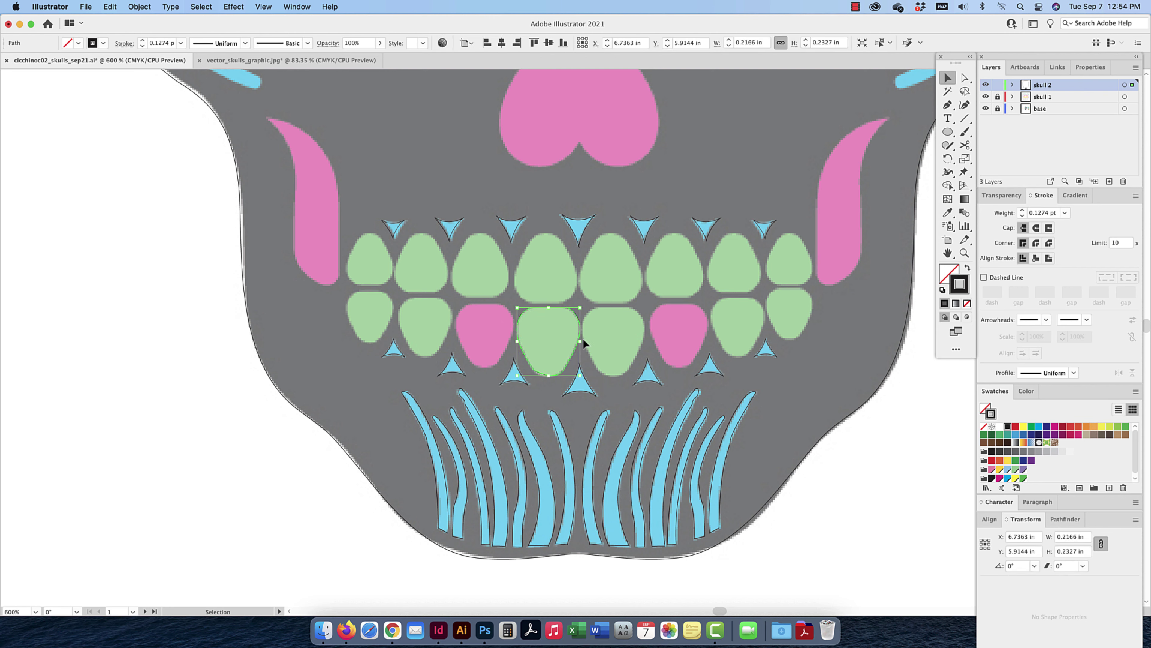
pyautogui.click(965, 77)
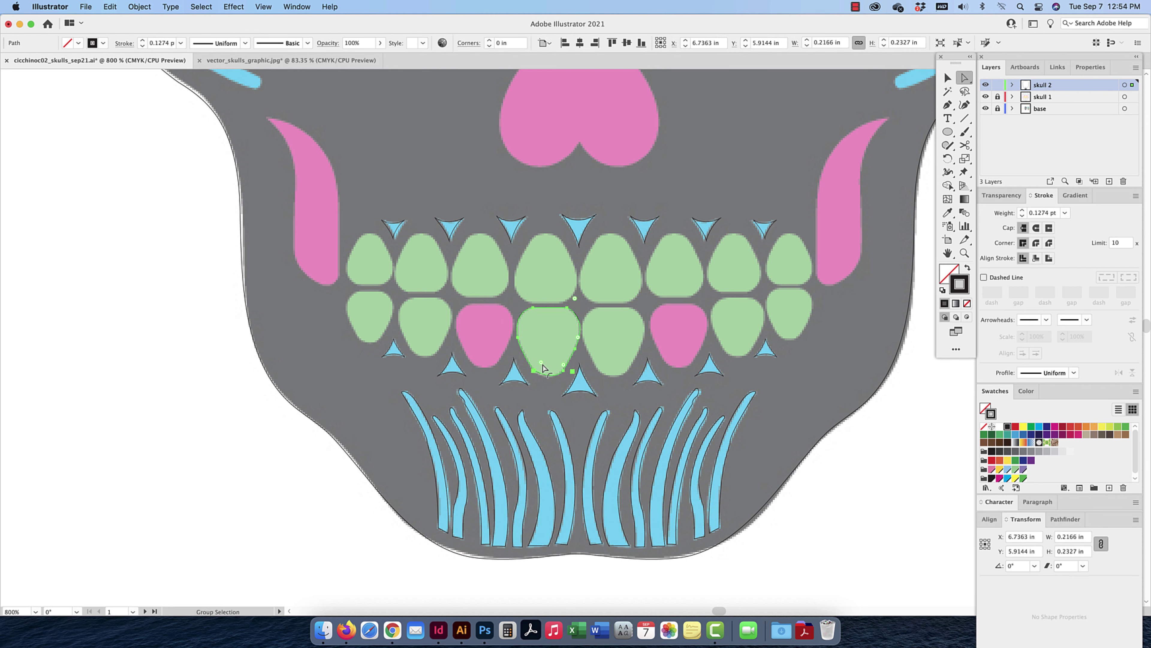
pyautogui.scroll(3, 542, 364)
pyautogui.click(540, 412)
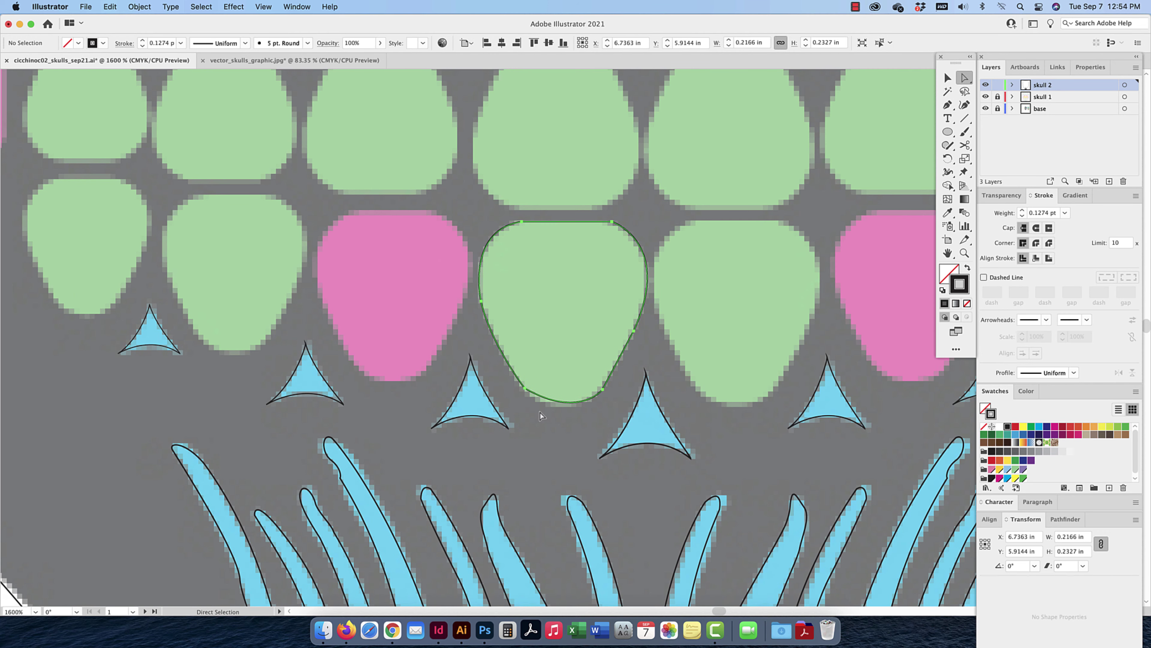
pyautogui.click(524, 392)
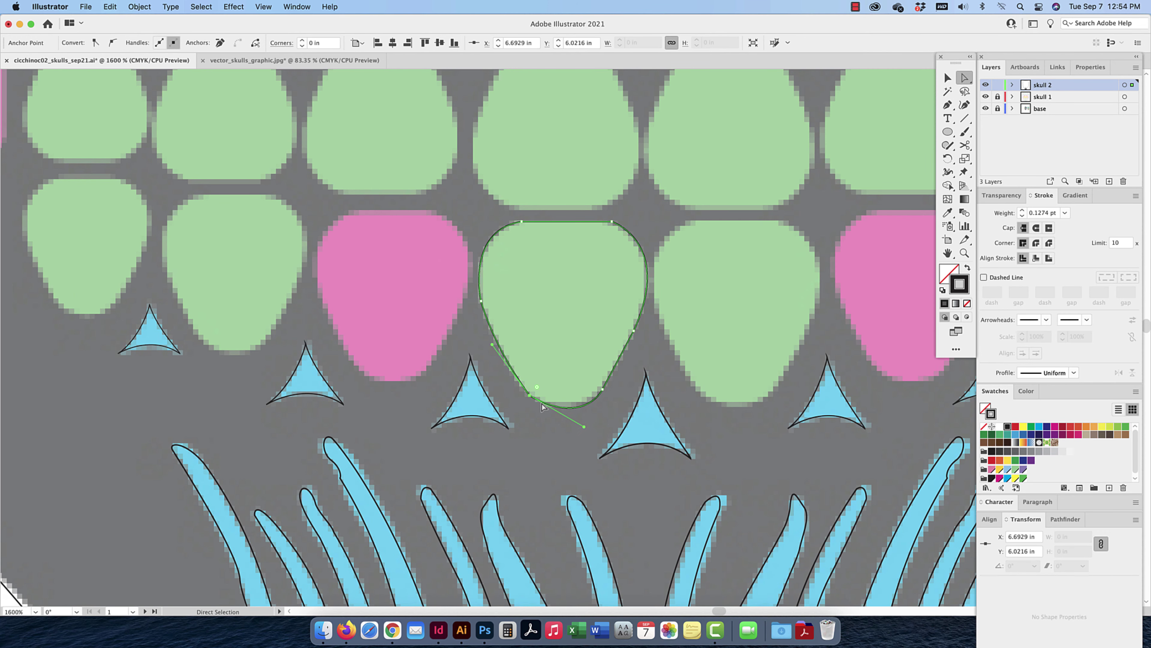
pyautogui.moveTo(583, 426)
pyautogui.mouseDown()
pyautogui.moveTo(584, 399)
pyautogui.moveTo(572, 419)
pyautogui.mouseUp()
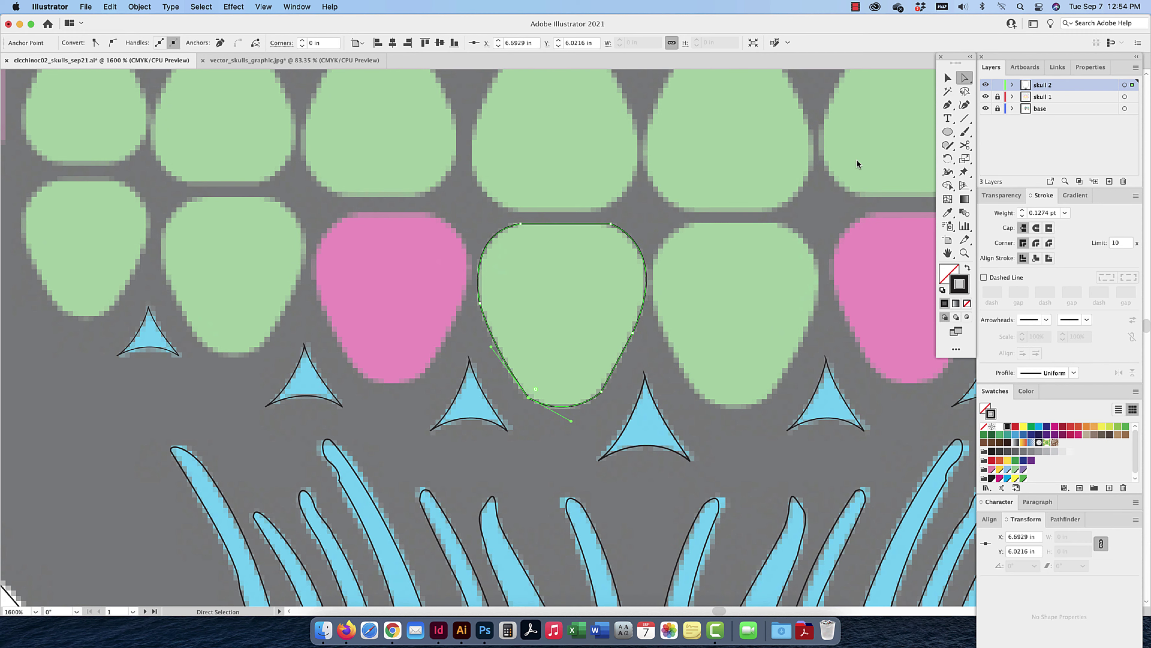
# Duplicate the tooth outline onto the adjacent green lower tooth just right of centre
pyautogui.click(947, 78)
pyautogui.press('super+minus')
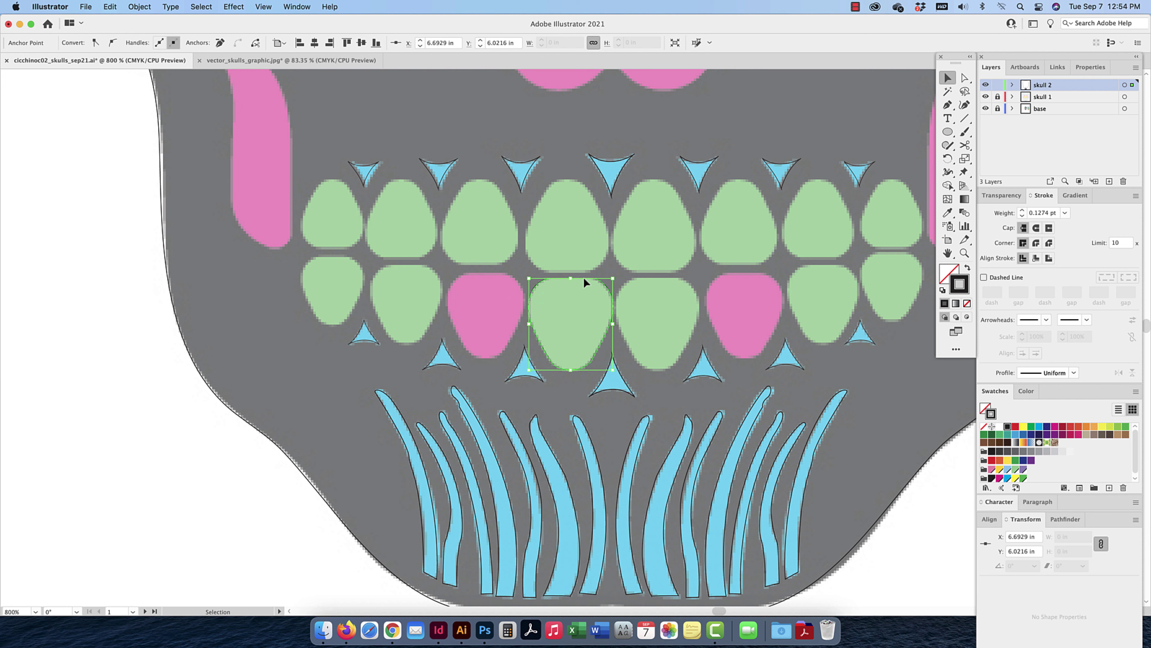
pyautogui.moveTo(584, 279); pyautogui.dragTo(605, 279)
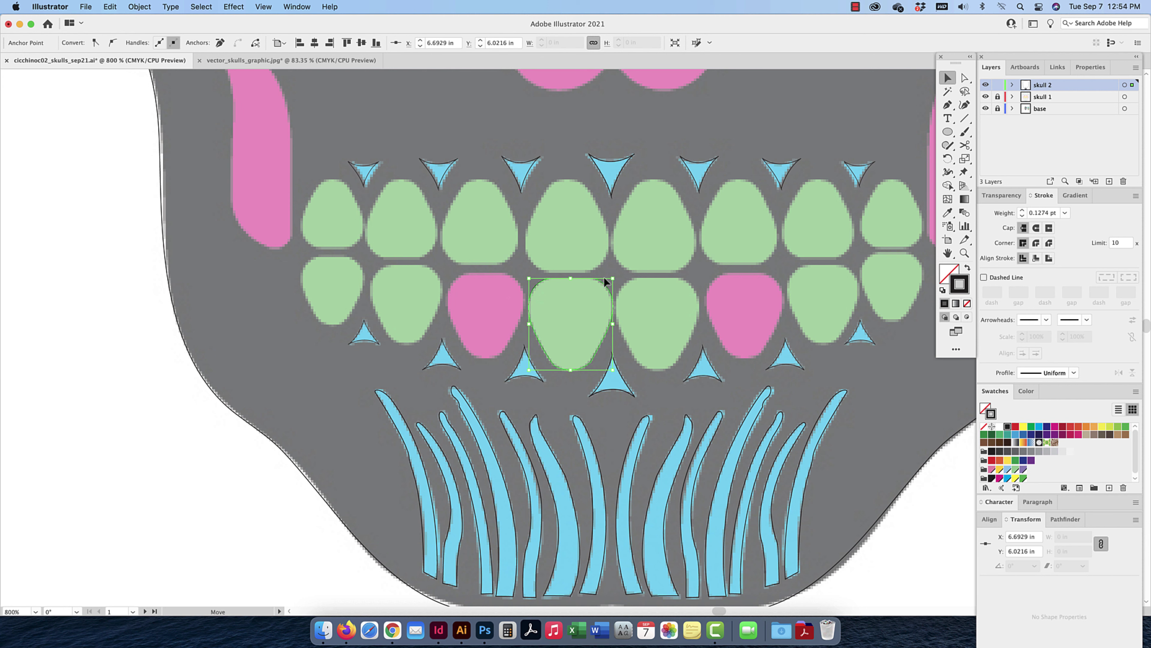
pyautogui.click(671, 284)
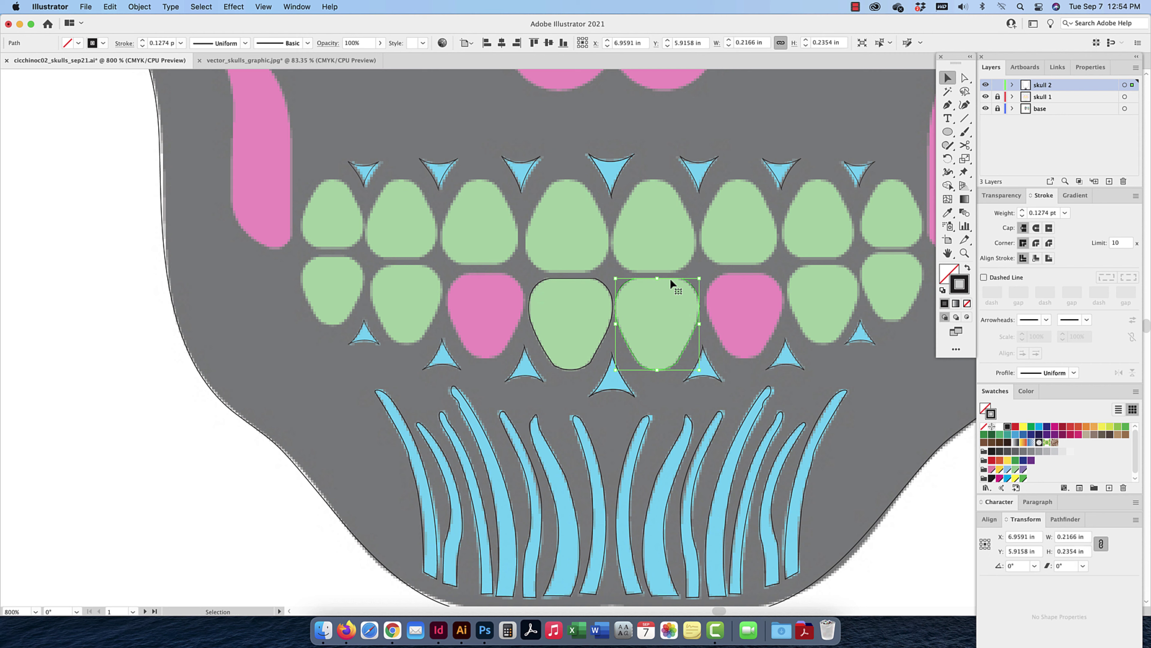
# Duplicate the tooth outline onto the right pink lower tooth and scale it to about 0.196 by 0.213 in
pyautogui.click(752, 277)
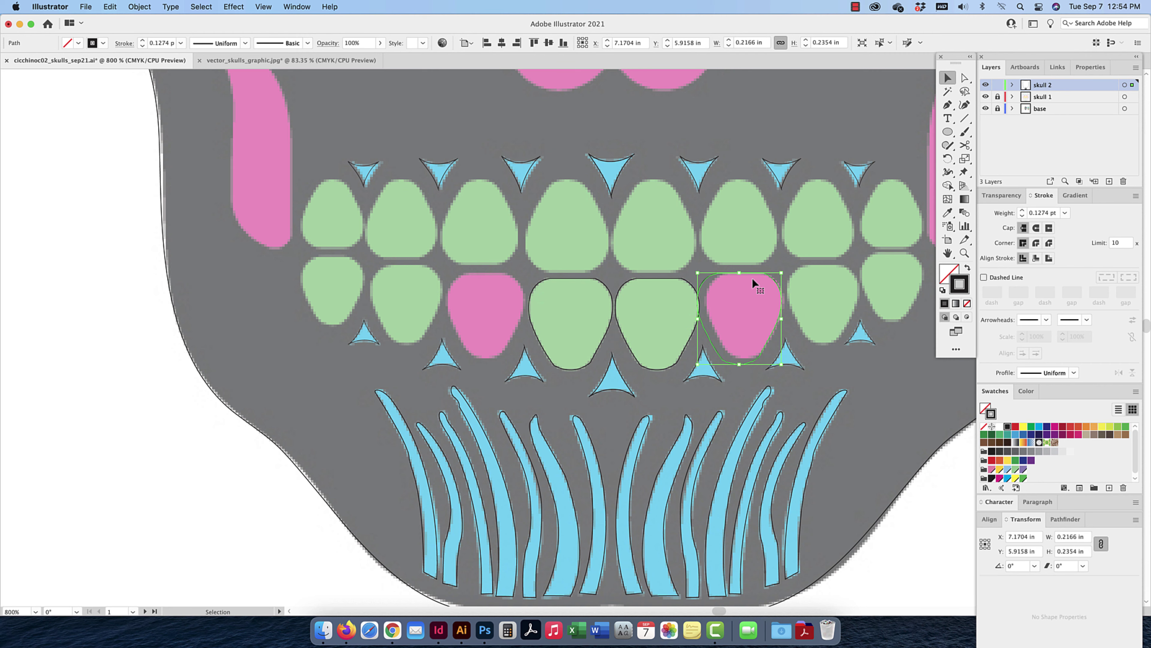
pyautogui.hscroll(-1, 725, 319)
pyautogui.moveTo(702, 364); pyautogui.dragTo(709, 355)
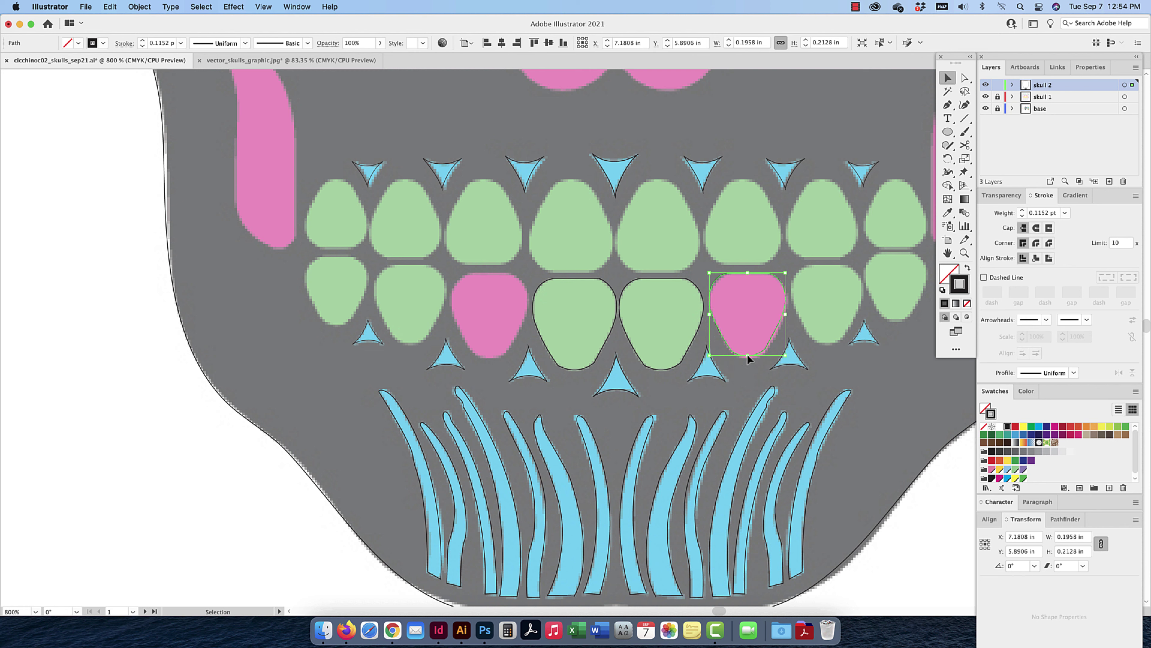
# Duplicate the outline onto the two outermost green lower teeth on the right, scaling the copies to about 0.182 and 0.161 in wide
pyautogui.moveTo(790, 355)
pyautogui.mouseDown()
pyautogui.moveTo(849, 341)
pyautogui.moveTo(789, 348)
pyautogui.moveTo(795, 338)
pyautogui.mouseUp()
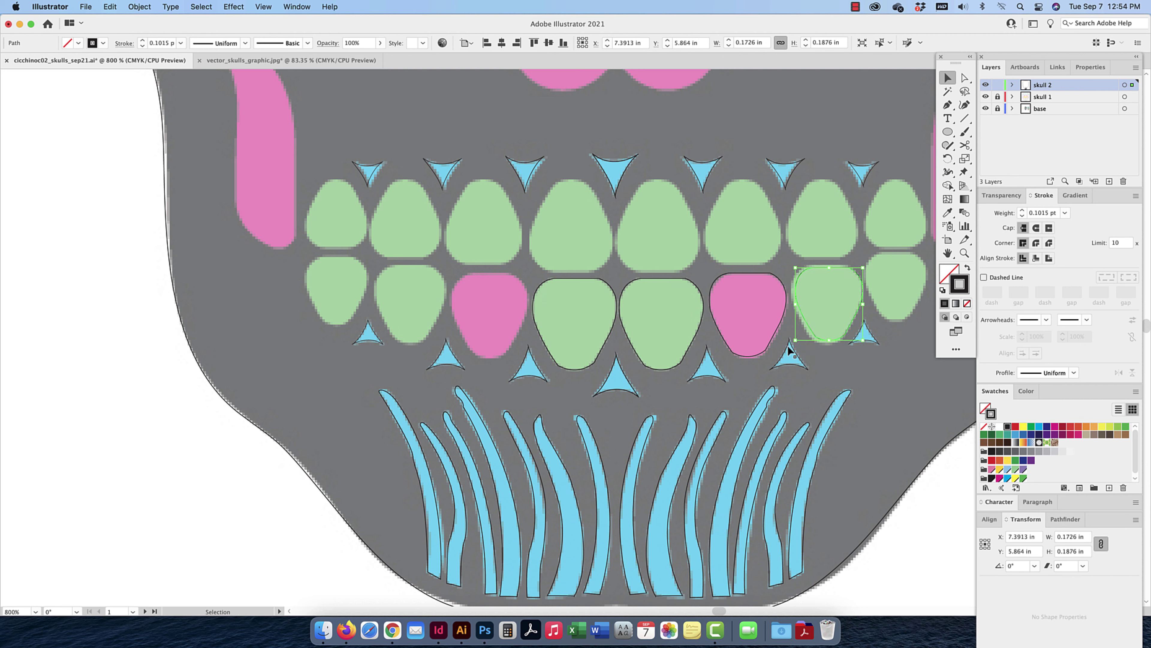
pyautogui.moveTo(796, 268); pyautogui.dragTo(789, 264)
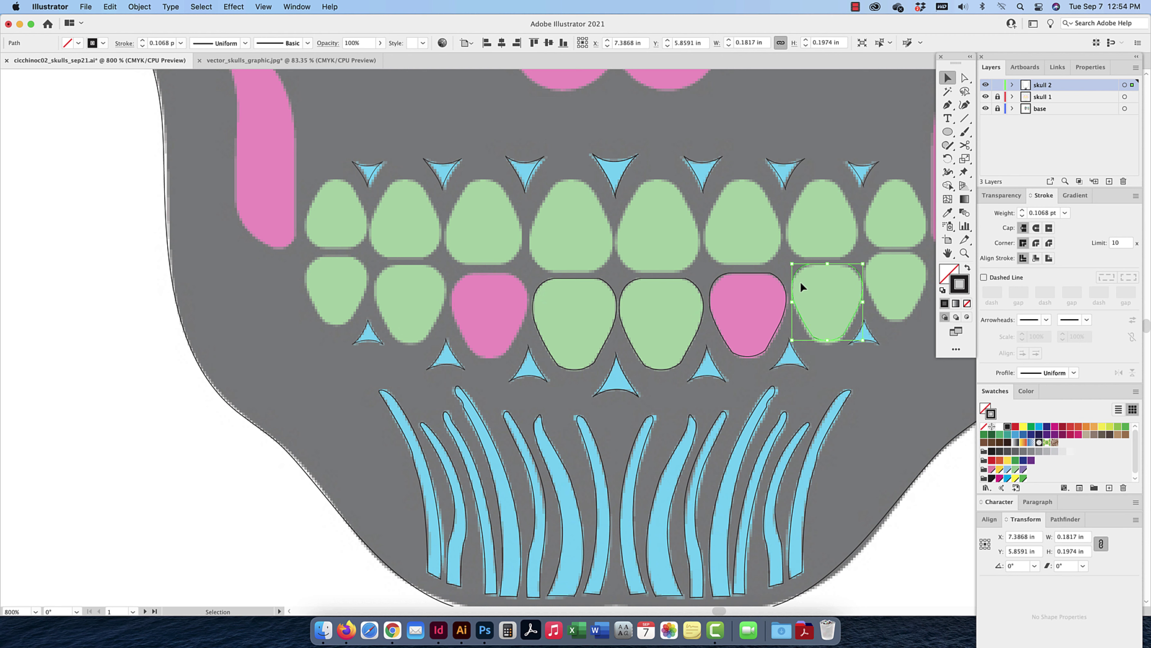
pyautogui.moveTo(835, 338); pyautogui.dragTo(835, 340)
pyautogui.moveTo(835, 265); pyautogui.dragTo(908, 253)
pyautogui.moveTo(933, 329); pyautogui.dragTo(927, 319)
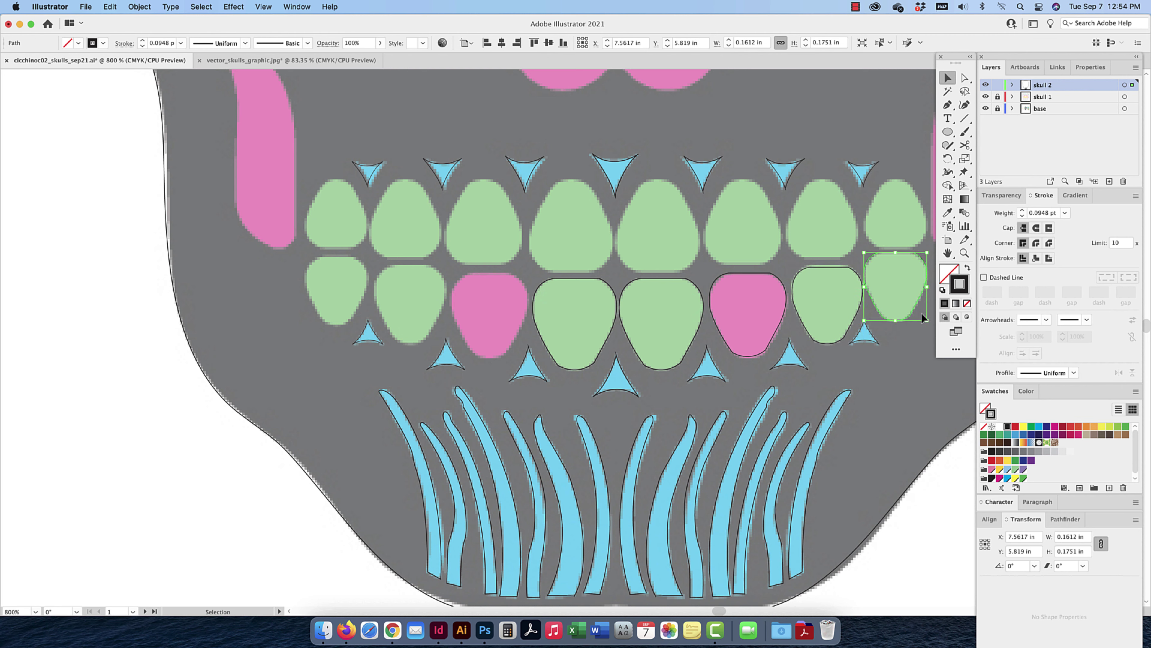
# Copy the three outer lower tooth outlines from the right half to the left half and delete the stray triangle copy
pyautogui.moveTo(754, 334); pyautogui.dragTo(337, 330)
pyautogui.click(399, 351)
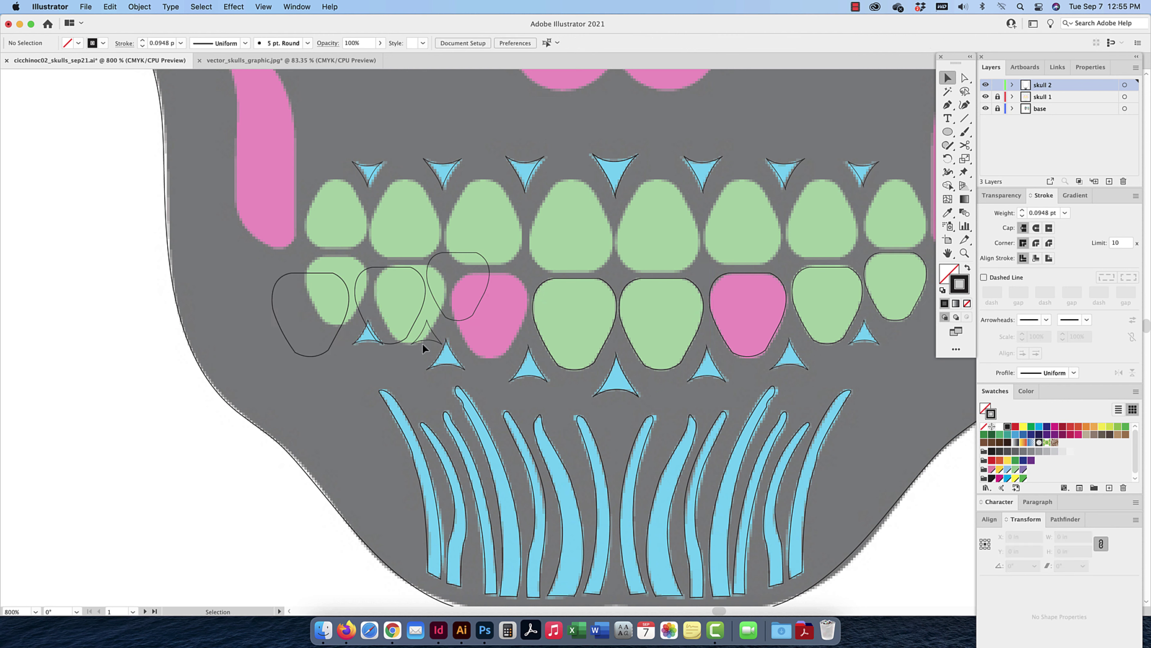
pyautogui.press('Delete')
# Reflect the three copied outlines about the vertical axis and fit them onto the left lower teeth, repositioning the outermost one separately
pyautogui.moveTo(495, 262); pyautogui.dragTo(320, 283)
pyautogui.rightClick(427, 273)
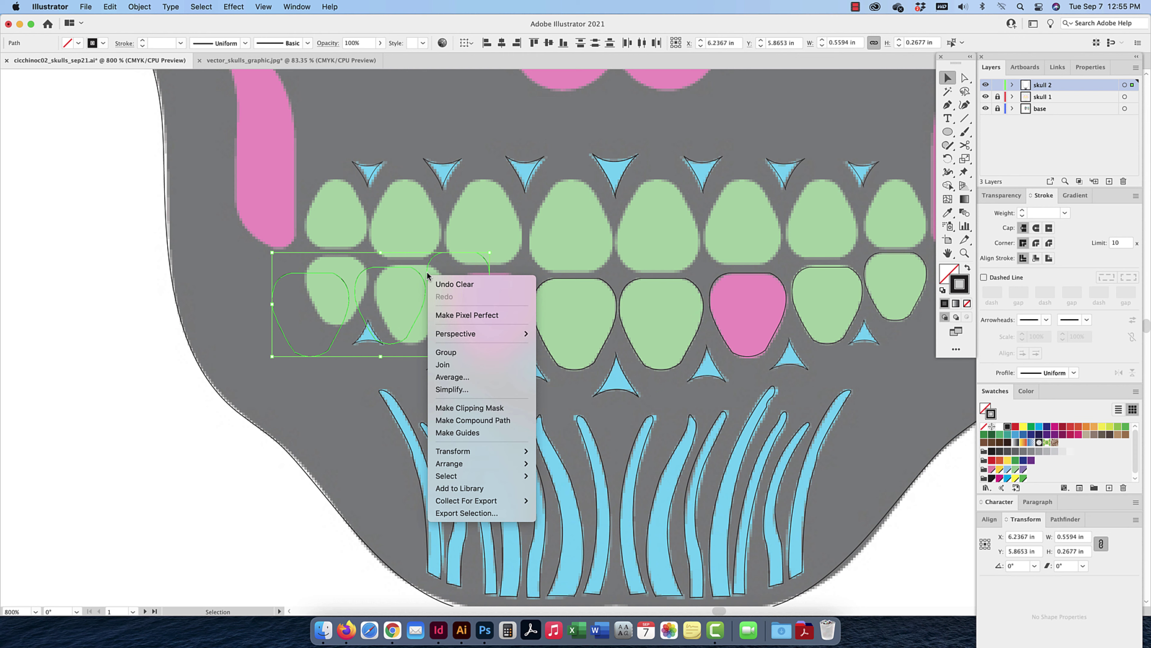
pyautogui.moveTo(499, 451)
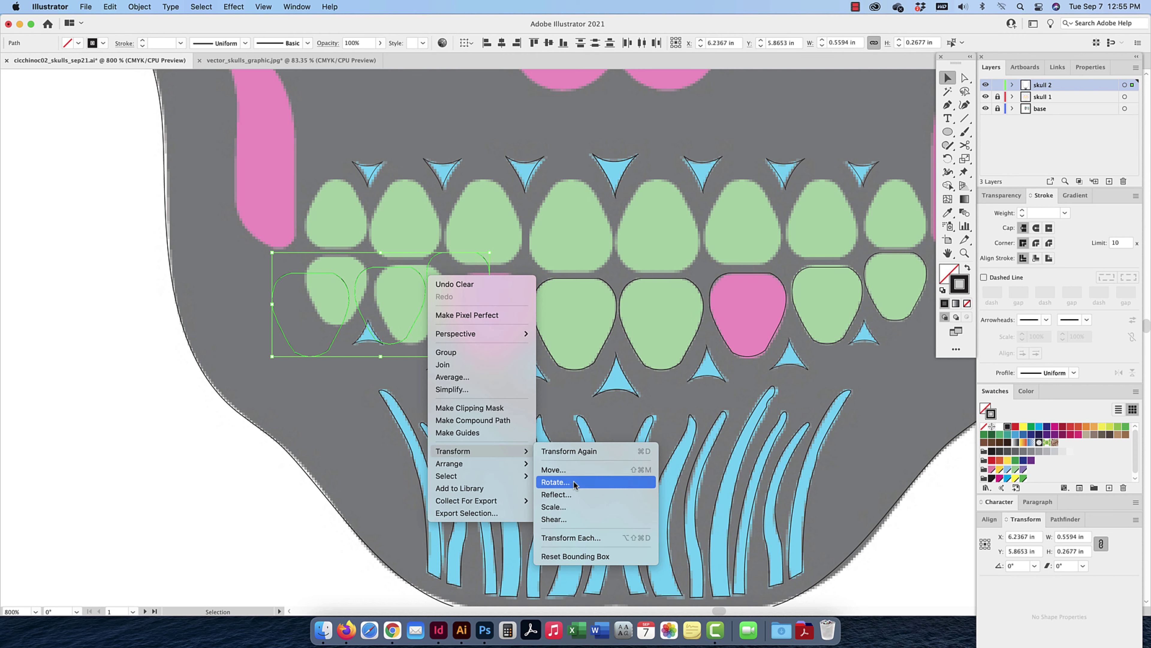
pyautogui.click(566, 494)
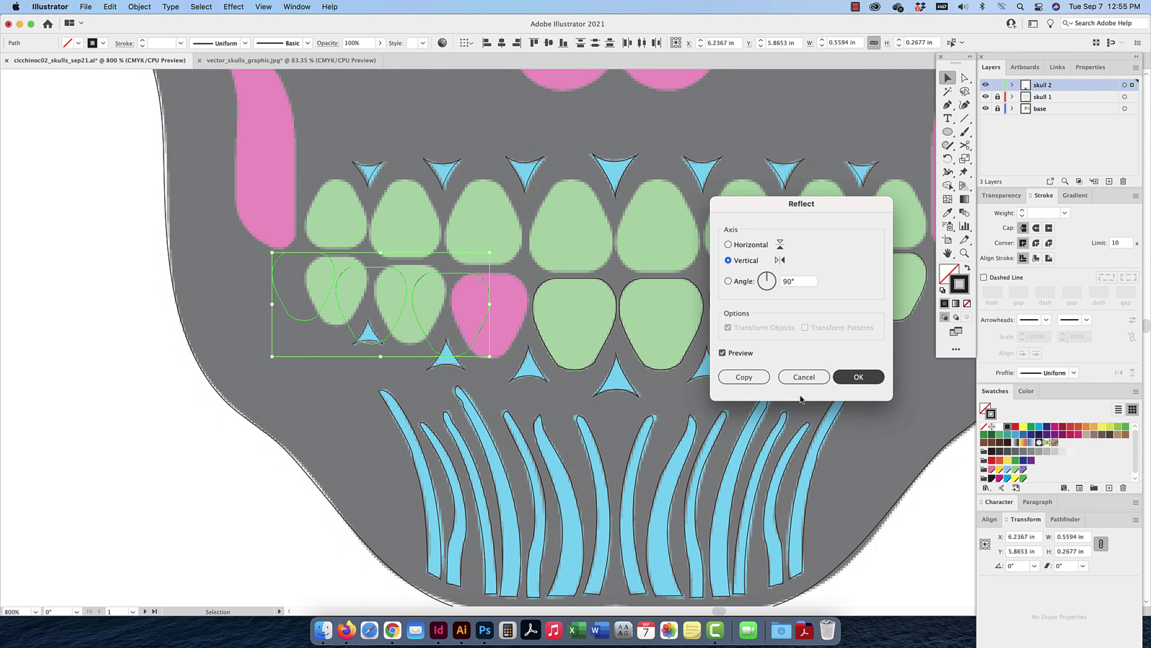
pyautogui.press('Return')
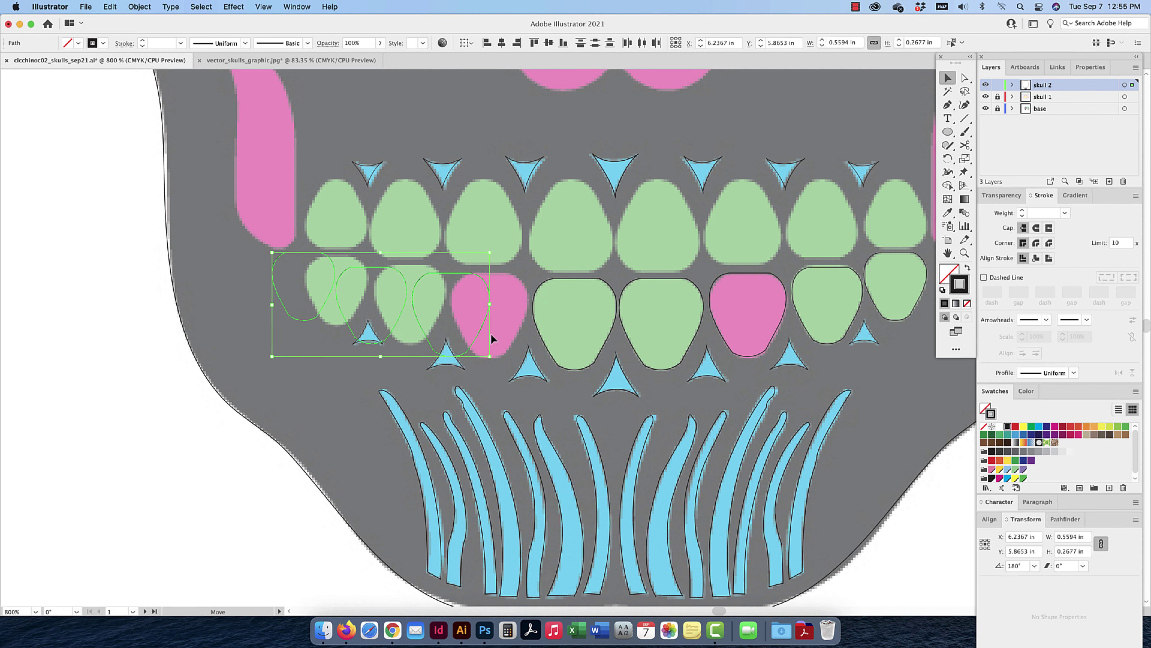
pyautogui.moveTo(490, 333); pyautogui.dragTo(515, 333)
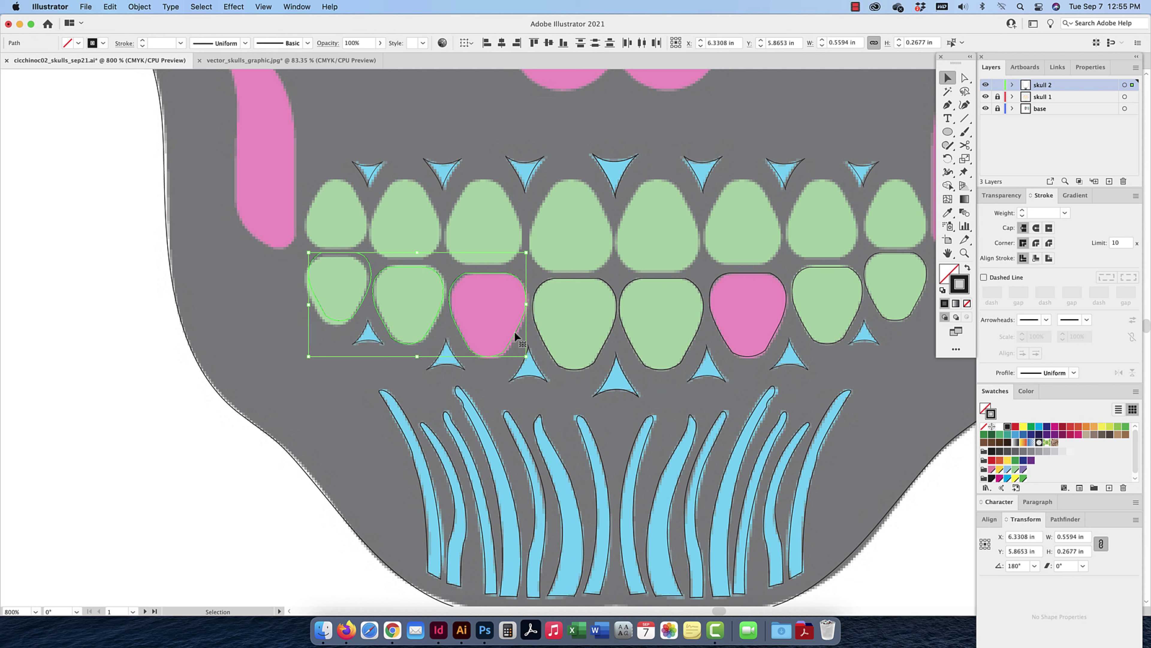
pyautogui.click(295, 341)
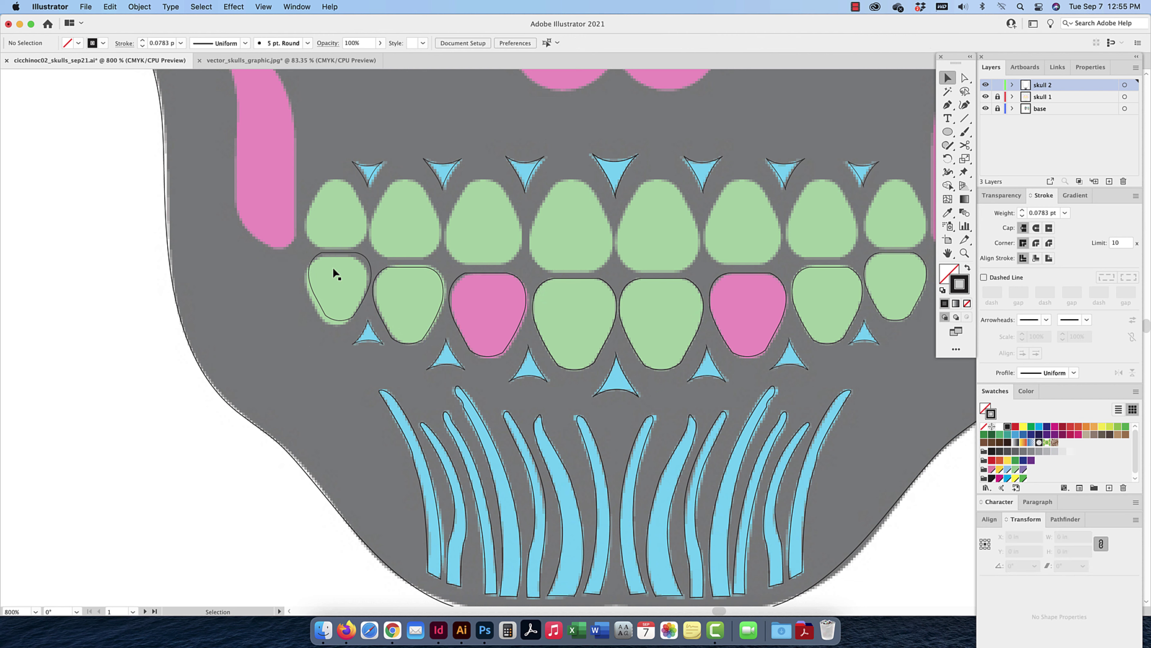
pyautogui.moveTo(341, 252); pyautogui.dragTo(337, 256)
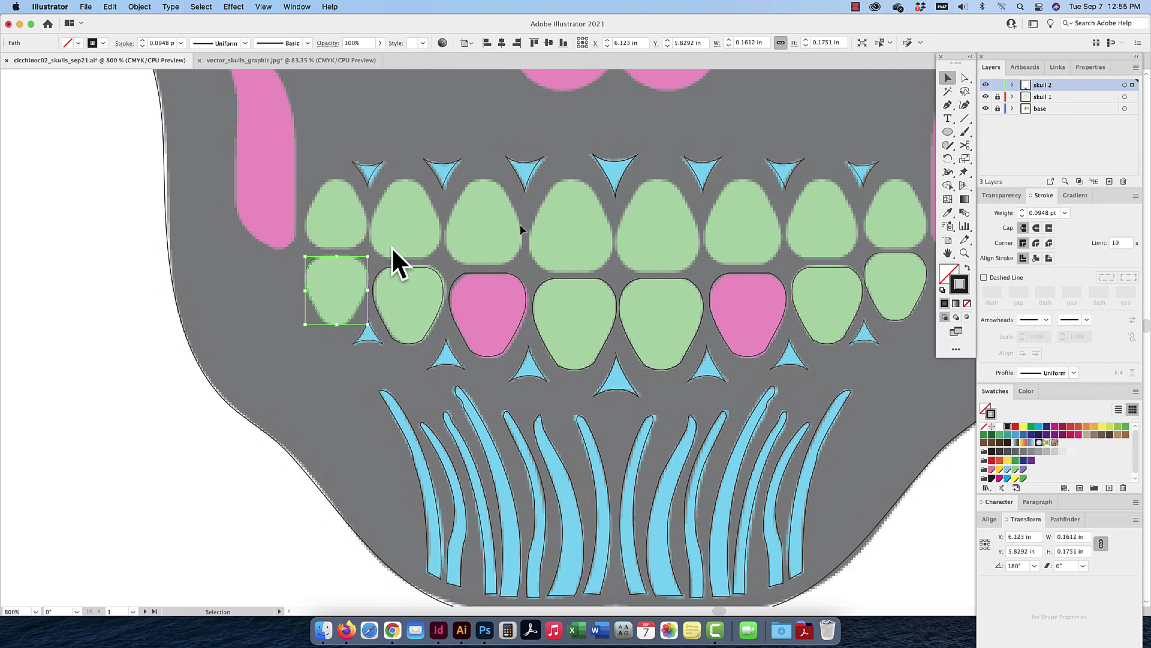
# Duplicate the full row of lower tooth outlines above the originals, rotate the copy upside down and raise it over the upper teeth
pyautogui.hscroll(-3, 394, 267)
pyautogui.scroll(2, 394, 268)
pyautogui.moveTo(338, 336); pyautogui.dragTo(777, 243)
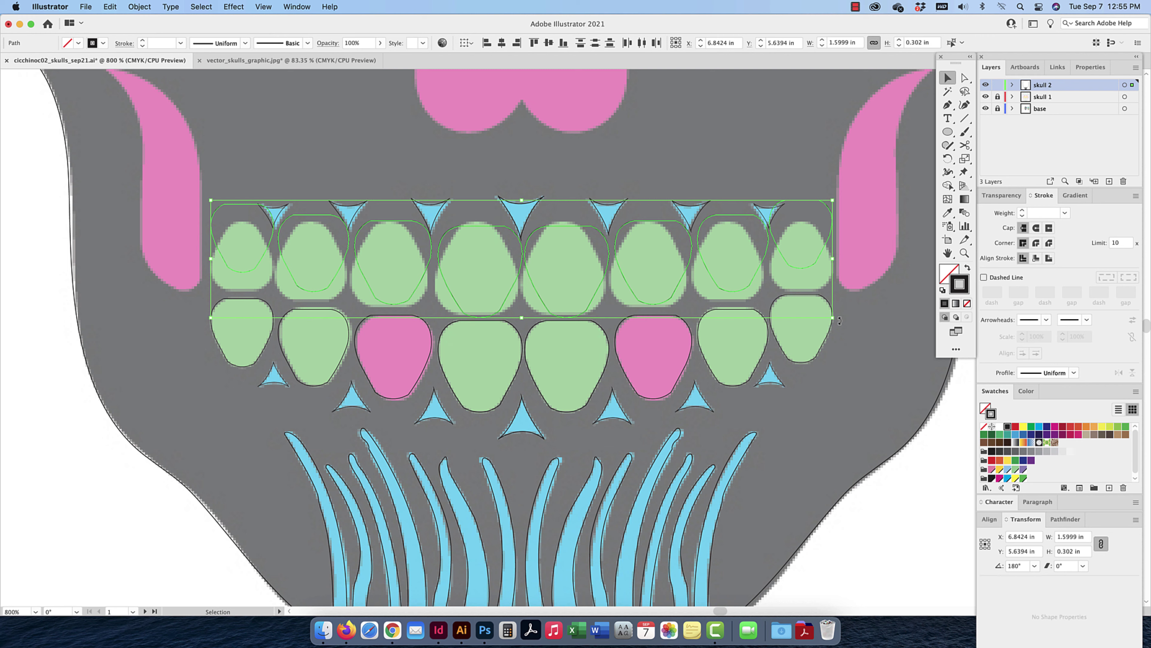
pyautogui.moveTo(839, 320); pyautogui.dragTo(231, 195)
pyautogui.press('Up')
pyautogui.press('Up')
pyautogui.press('Up')
pyautogui.press('Up')
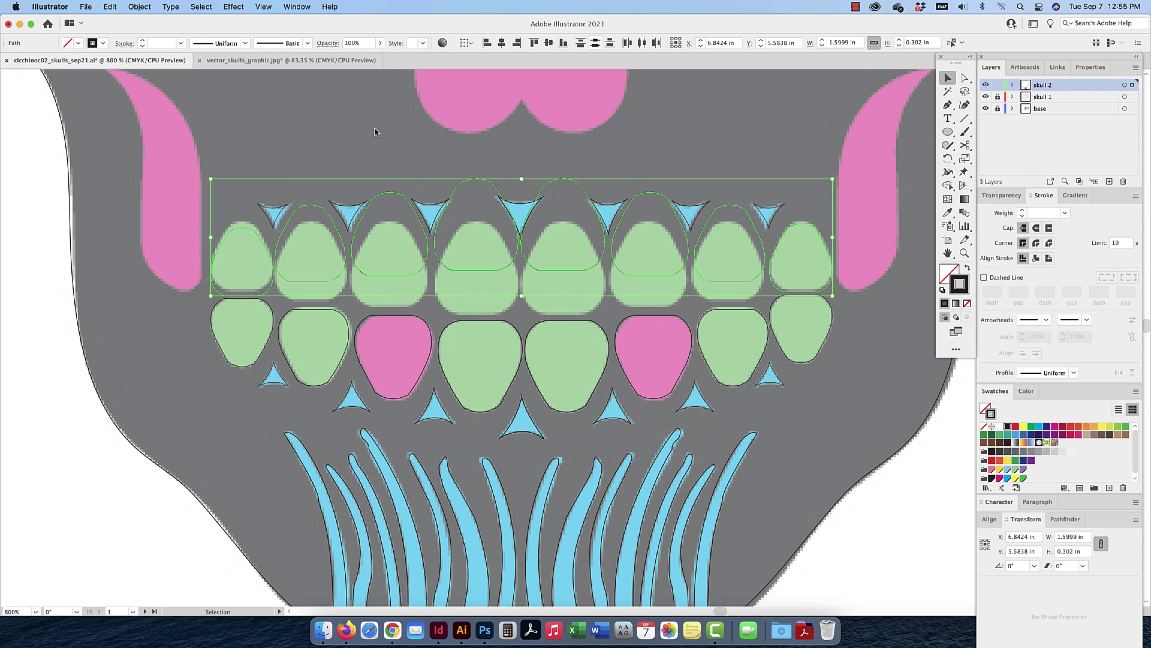
# Align the upper tooth outlines along their bottom edges and lower the row until the two central outlines match their green teeth
pyautogui.click(562, 43)
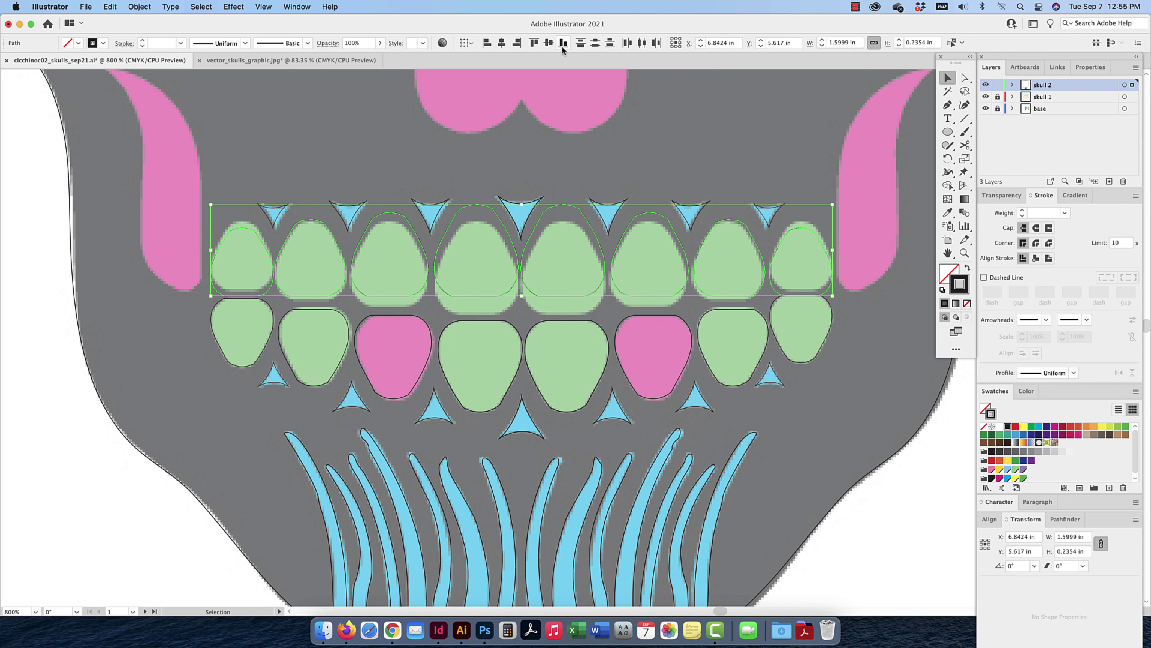
pyautogui.press('Down')
pyautogui.press('Down')
pyautogui.press('Down')
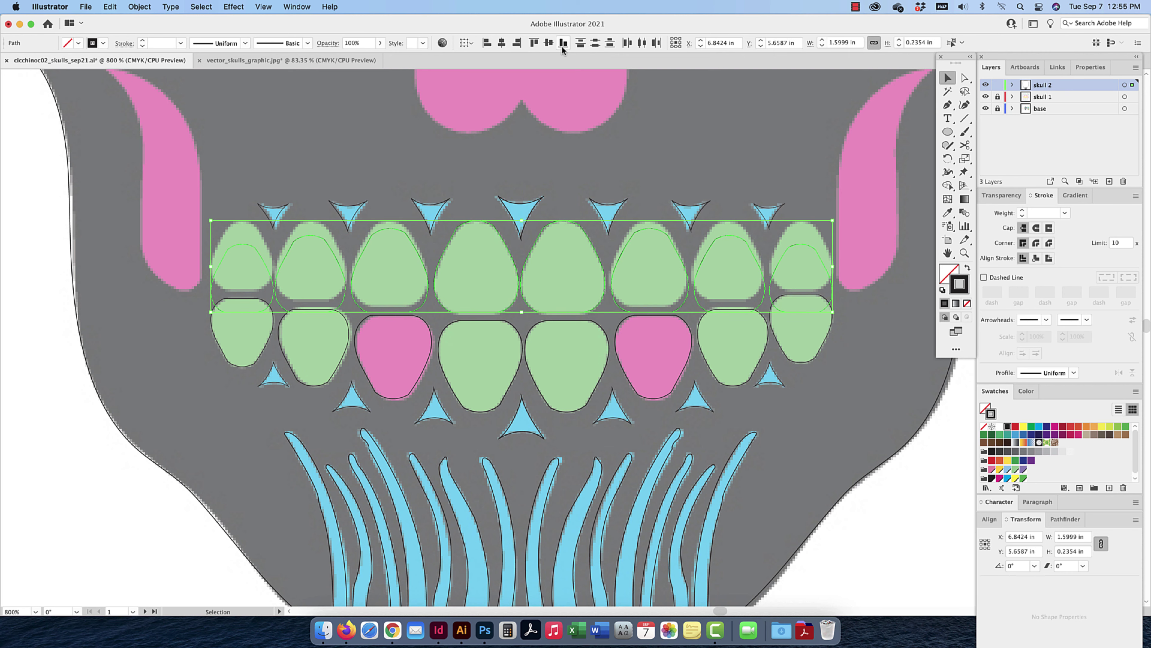
pyautogui.click(648, 198)
# Raise the remaining three pairs of upper tooth outlines, pair by pair, onto their matching green teeth
pyautogui.click(658, 230)
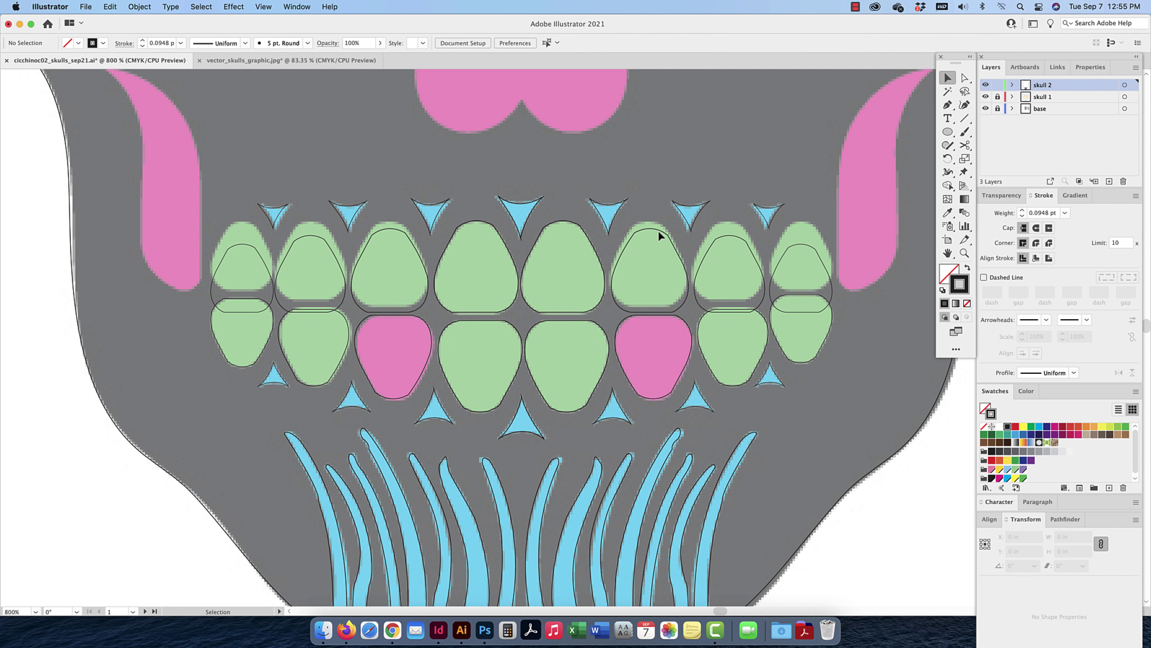
pyautogui.keyDown('shift'); pyautogui.click(397, 232); pyautogui.keyUp('shift')
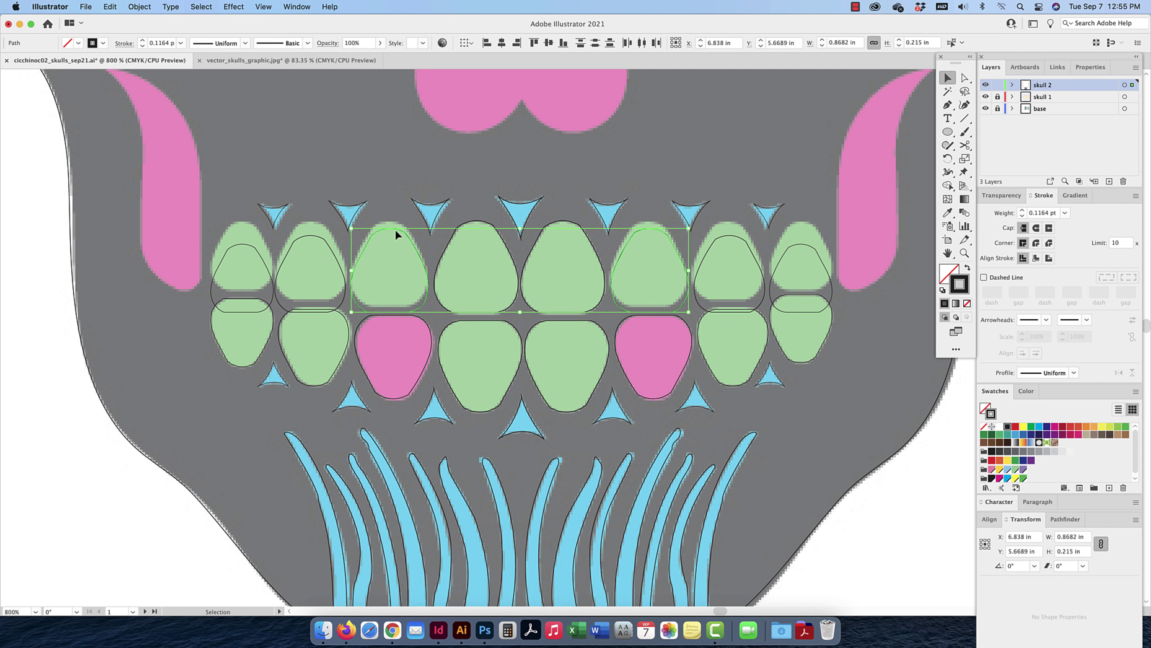
pyautogui.moveTo(395, 230); pyautogui.dragTo(395, 224)
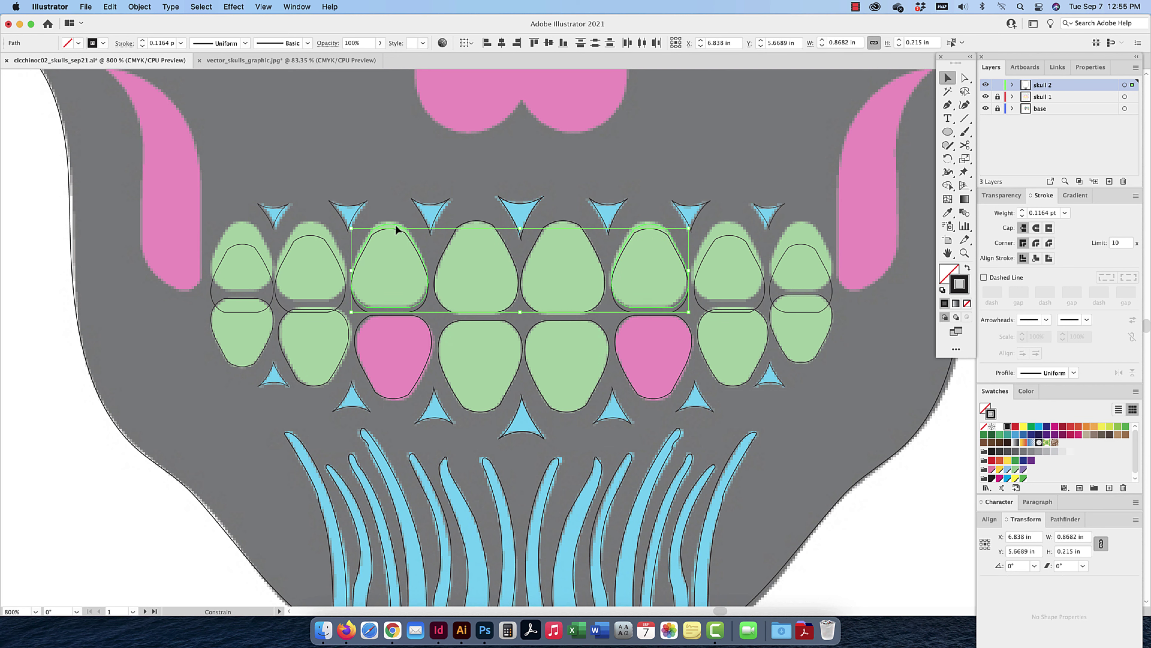
pyautogui.click(324, 238)
pyautogui.keyDown('shift'); pyautogui.click(725, 237); pyautogui.keyUp('shift')
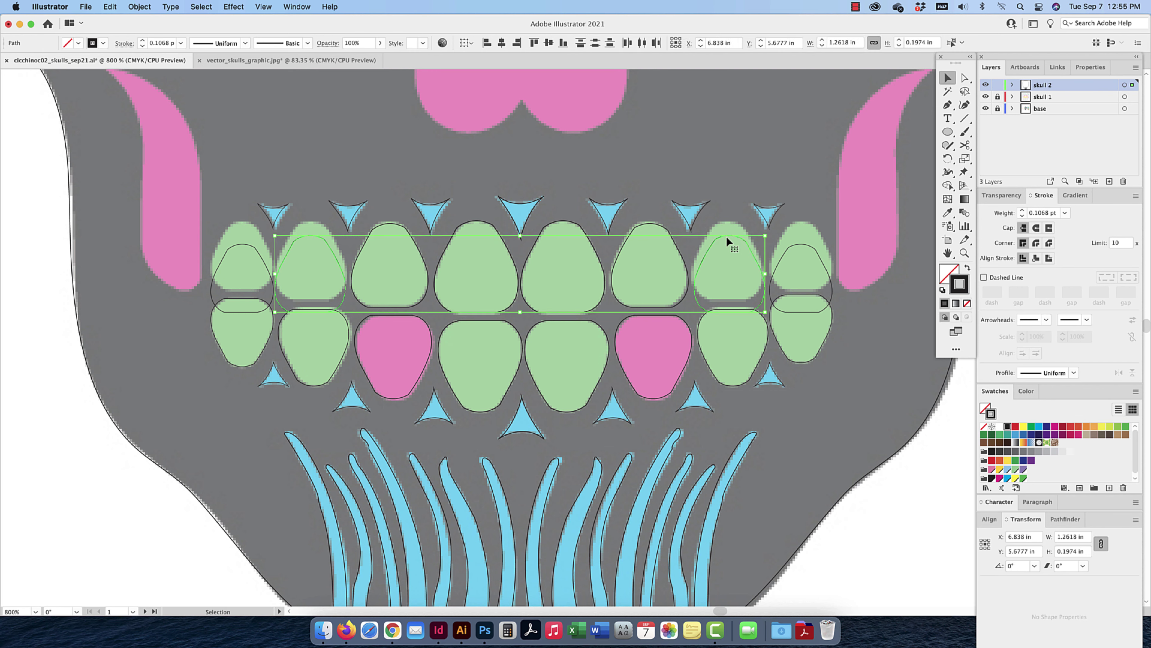
pyautogui.moveTo(726, 236); pyautogui.dragTo(722, 226)
pyautogui.click(237, 249)
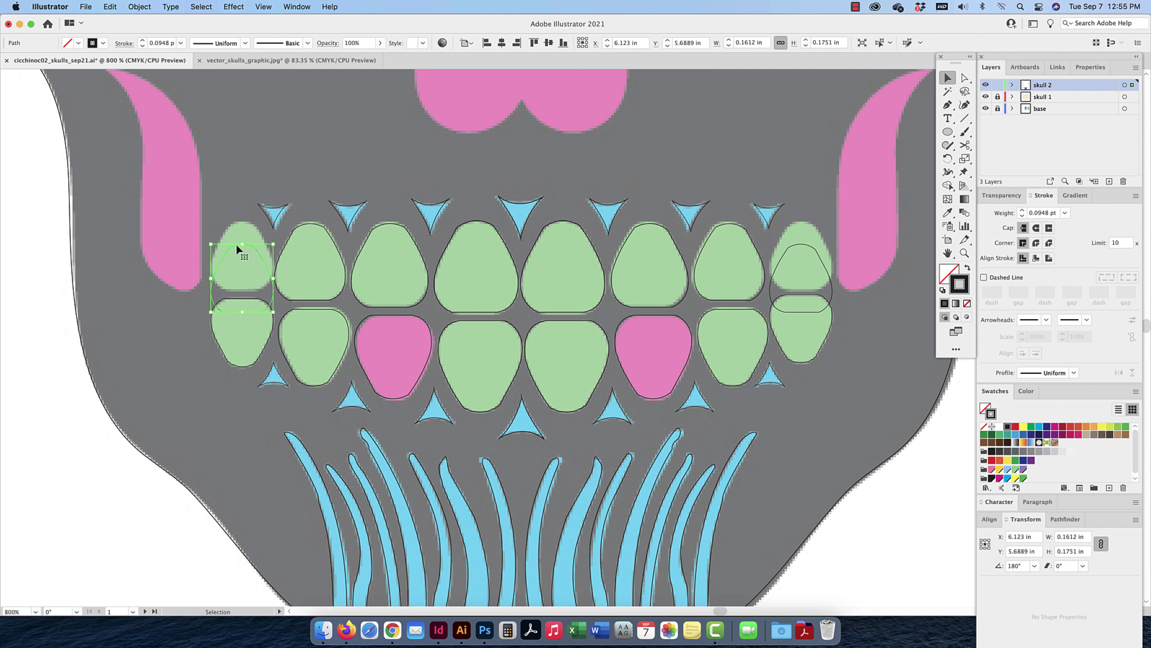
pyautogui.keyDown('shift'); pyautogui.click(805, 244); pyautogui.keyUp('shift')
pyautogui.moveTo(805, 244); pyautogui.dragTo(805, 224)
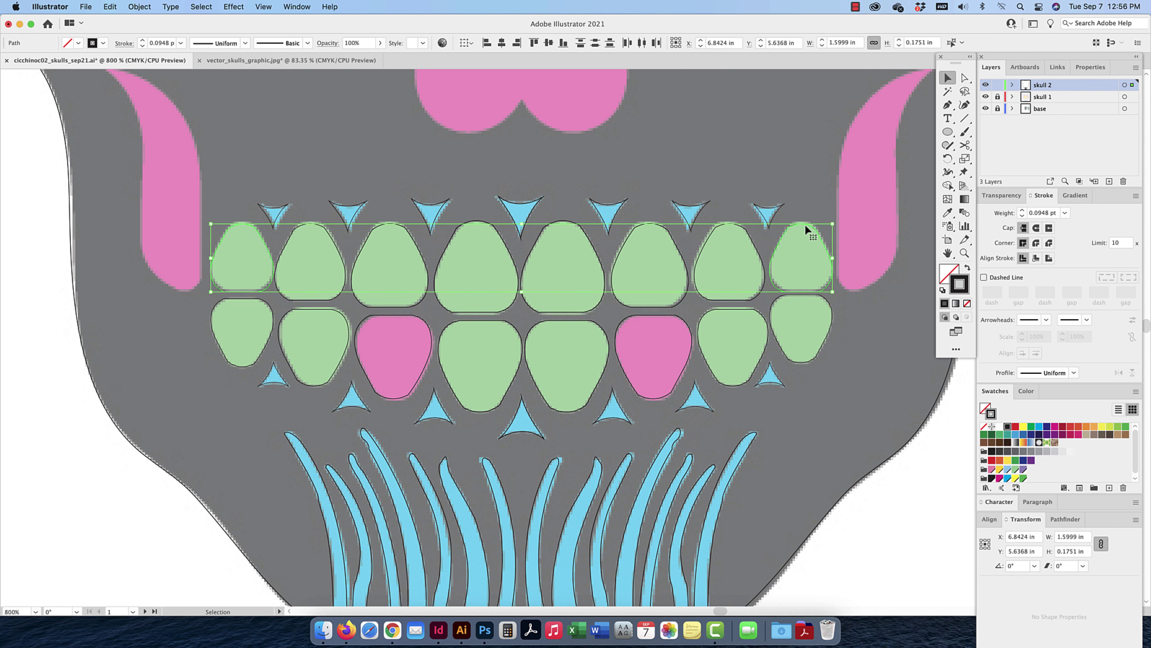
# Trace the curved pink cheek shape right of the teeth as a closed Pen path about 0.24 by 0.57 in
pyautogui.hscroll(-1, 805, 224)
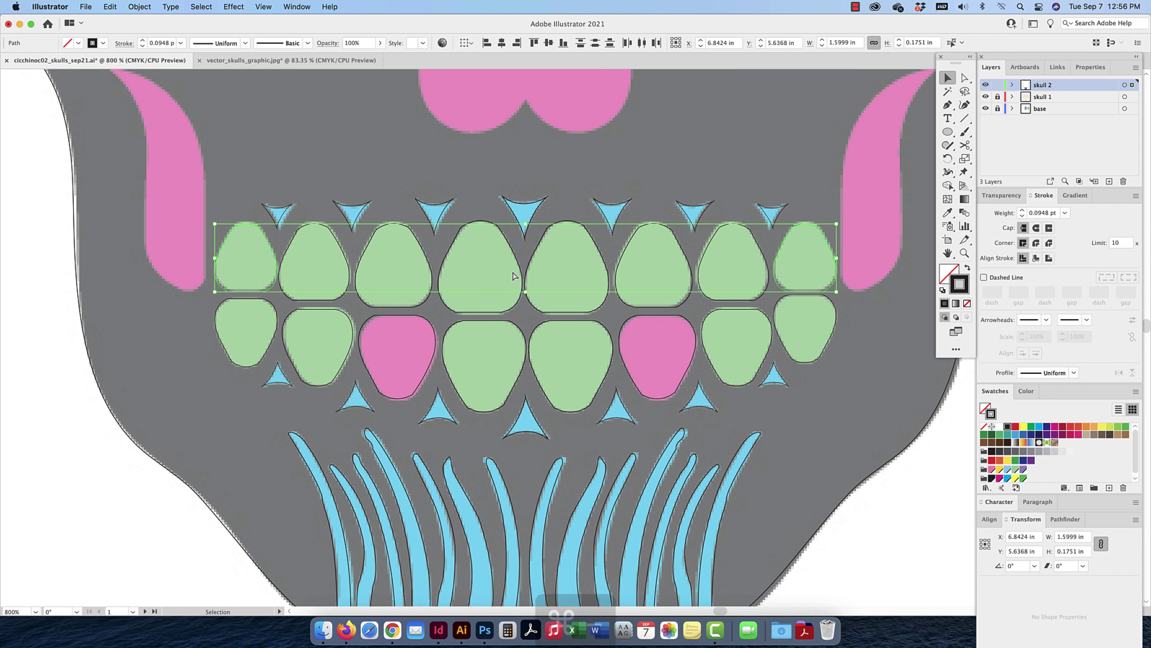
pyautogui.press('super+minus')
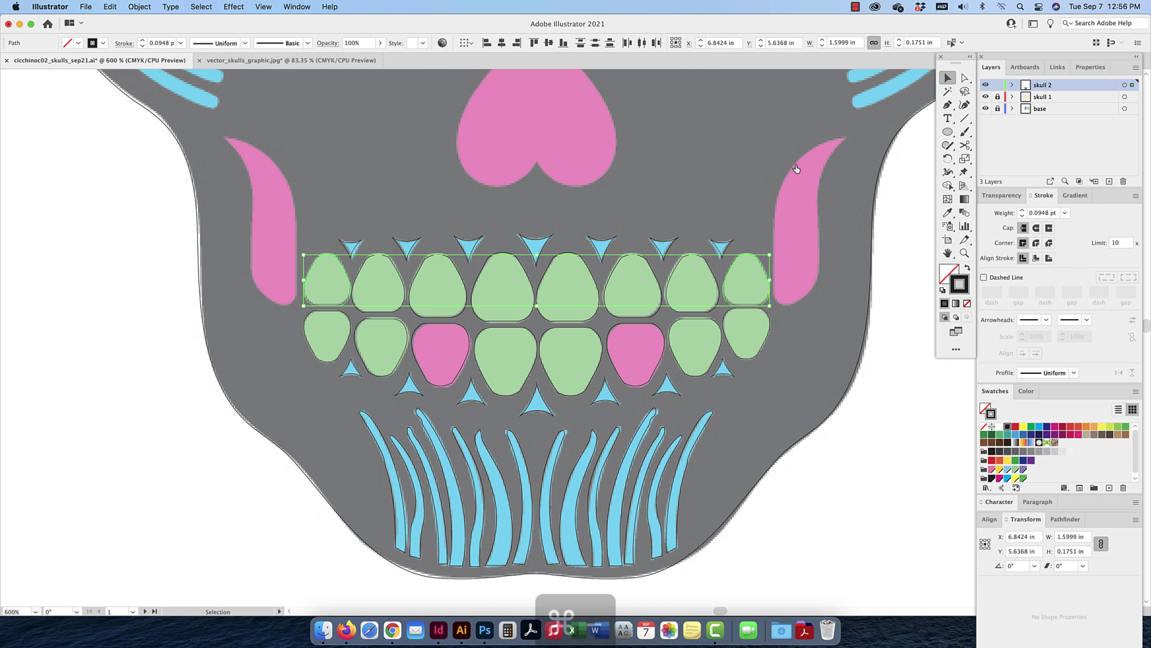
pyautogui.click(947, 104)
pyautogui.click(774, 294)
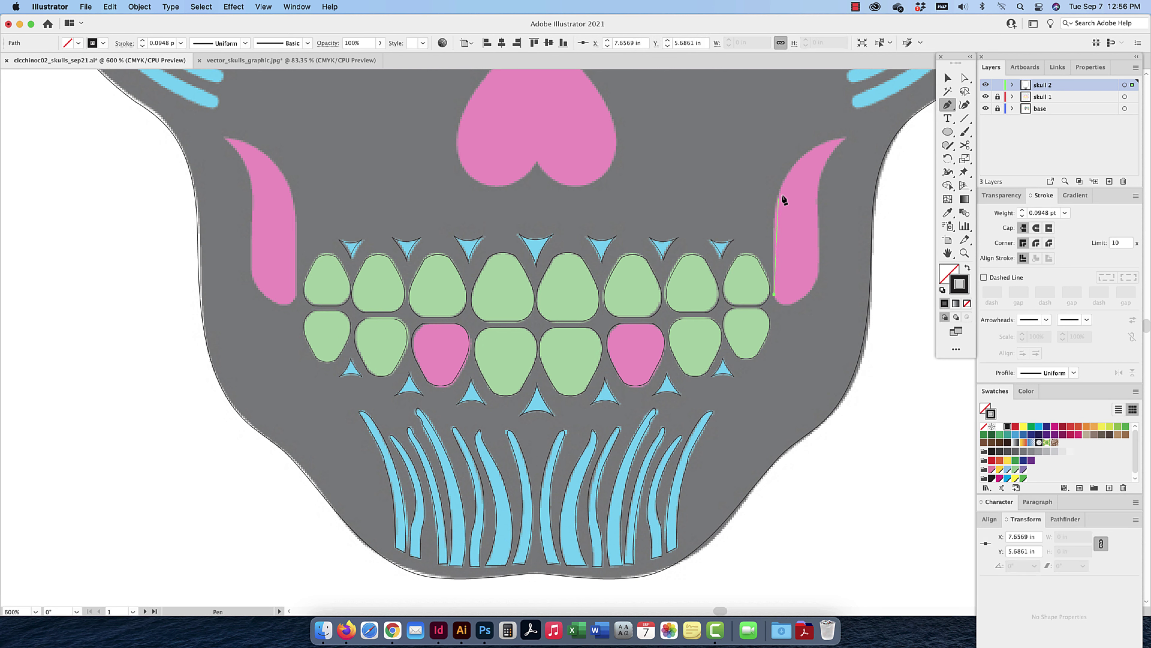
pyautogui.click(775, 225)
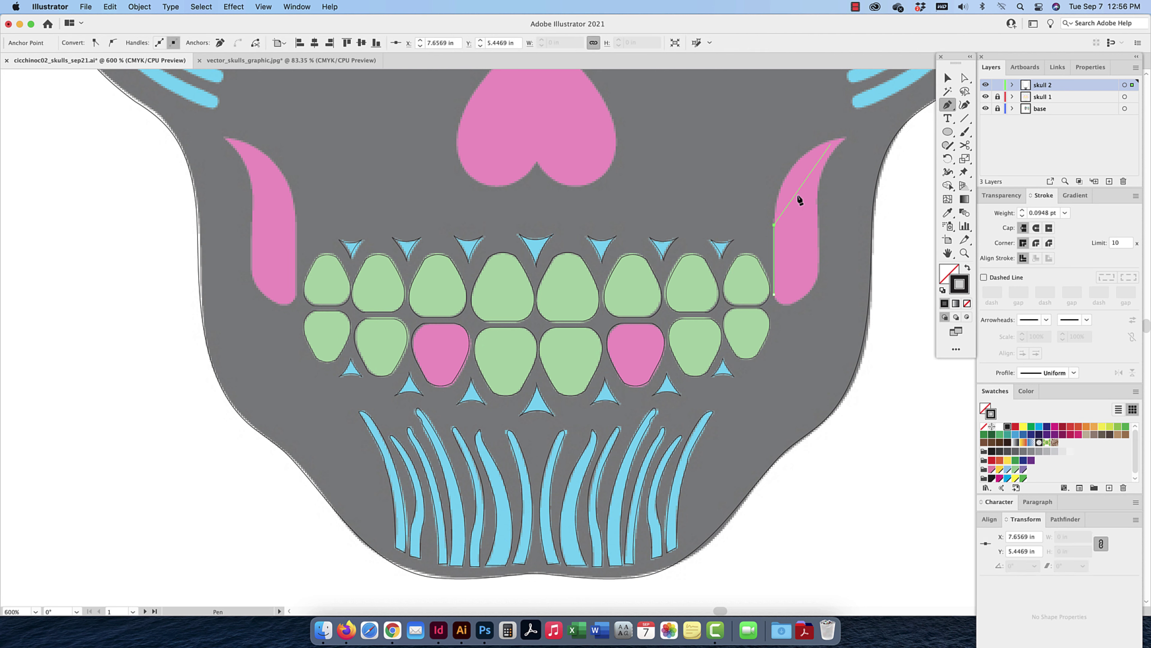
pyautogui.moveTo(844, 137); pyautogui.dragTo(911, 130)
pyautogui.click(844, 138)
pyautogui.moveTo(816, 208); pyautogui.dragTo(817, 251)
pyautogui.moveTo(794, 303); pyautogui.dragTo(759, 317)
pyautogui.click(774, 301)
# Duplicate the cheek outline to the left side, reflect it about the vertical axis and fit it onto the left pink cheek shape
pyautogui.click(947, 78)
pyautogui.moveTo(815, 193); pyautogui.dragTo(309, 190)
pyautogui.rightClick(309, 189)
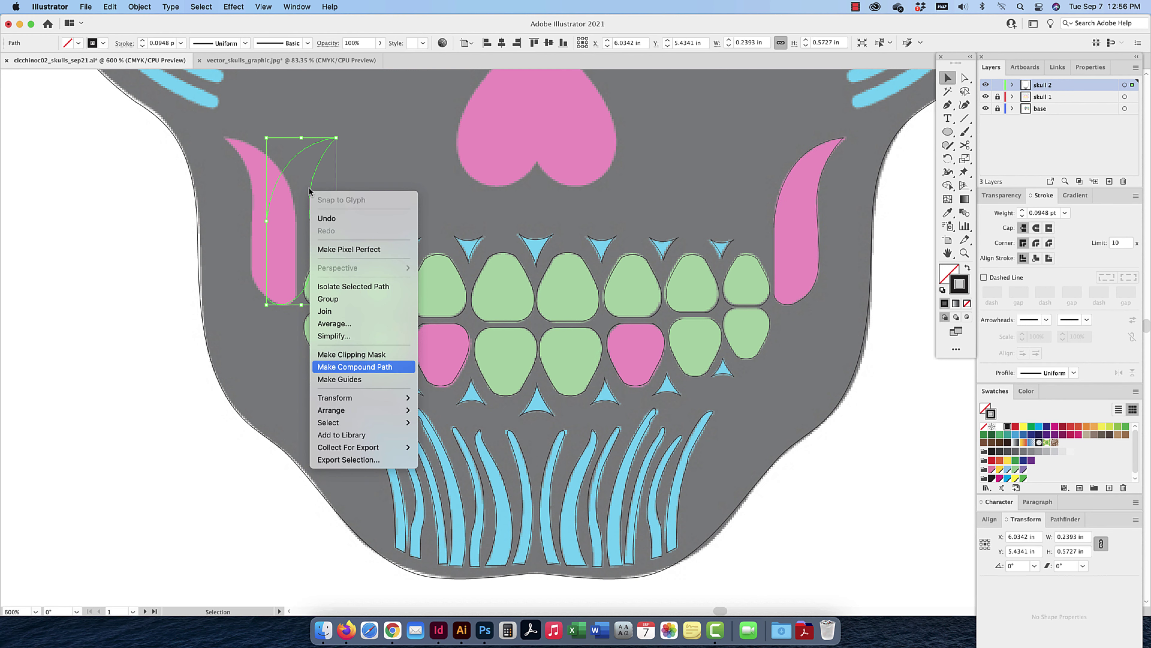
pyautogui.moveTo(362, 398)
pyautogui.click(449, 440)
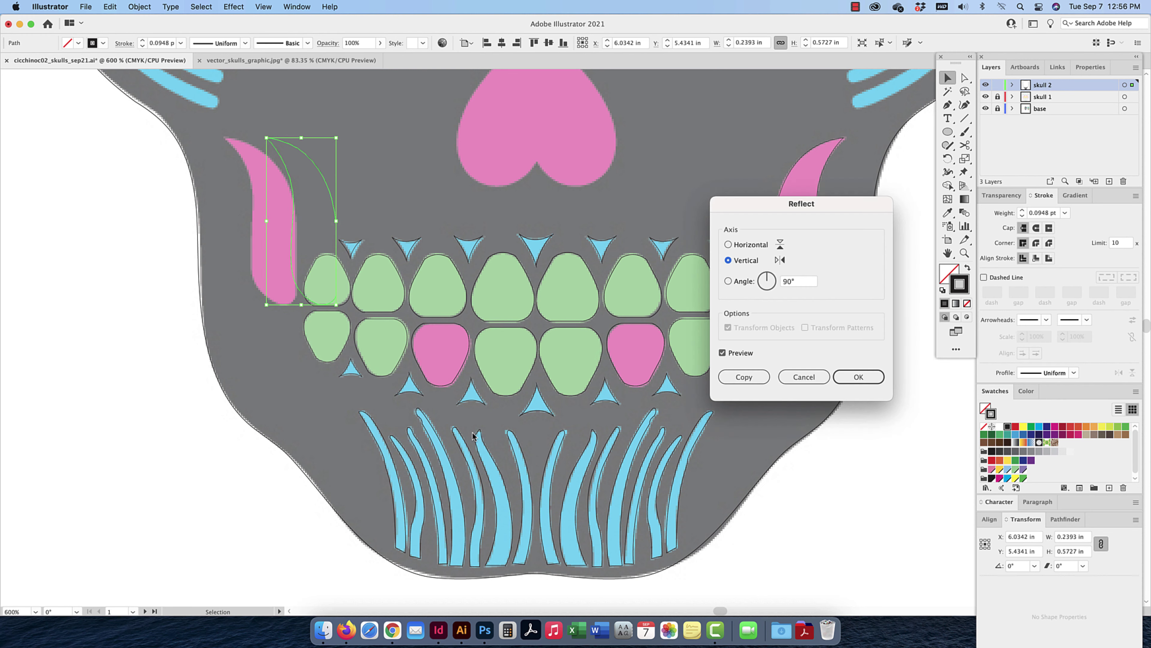
pyautogui.click(863, 381)
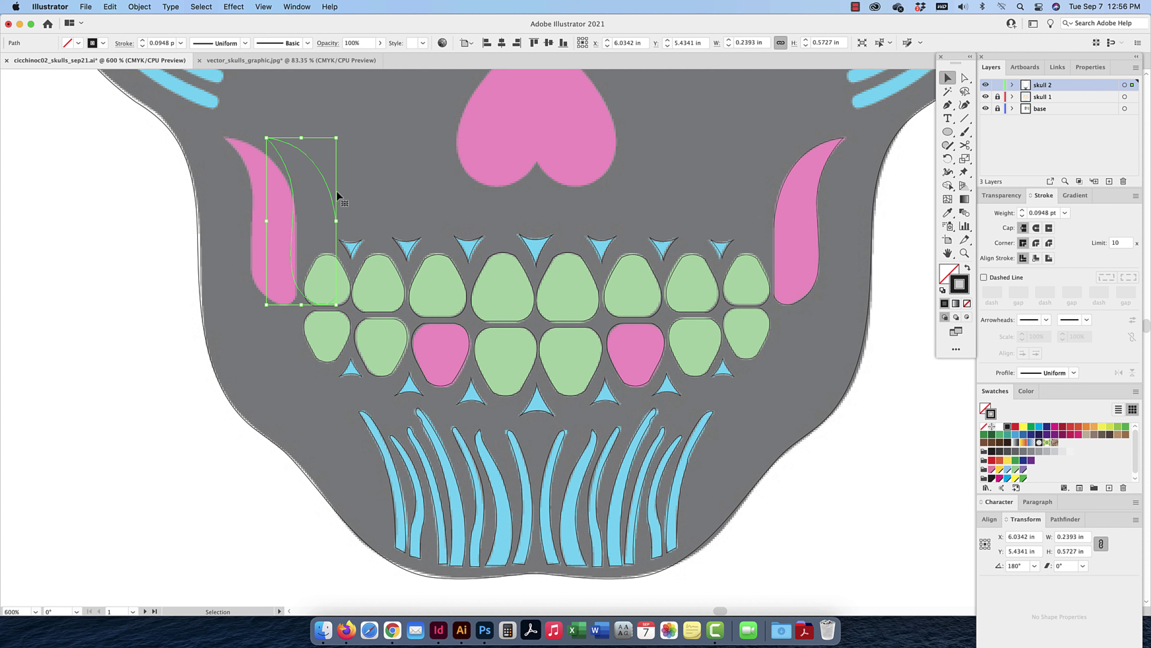
pyautogui.moveTo(323, 190); pyautogui.dragTo(288, 189)
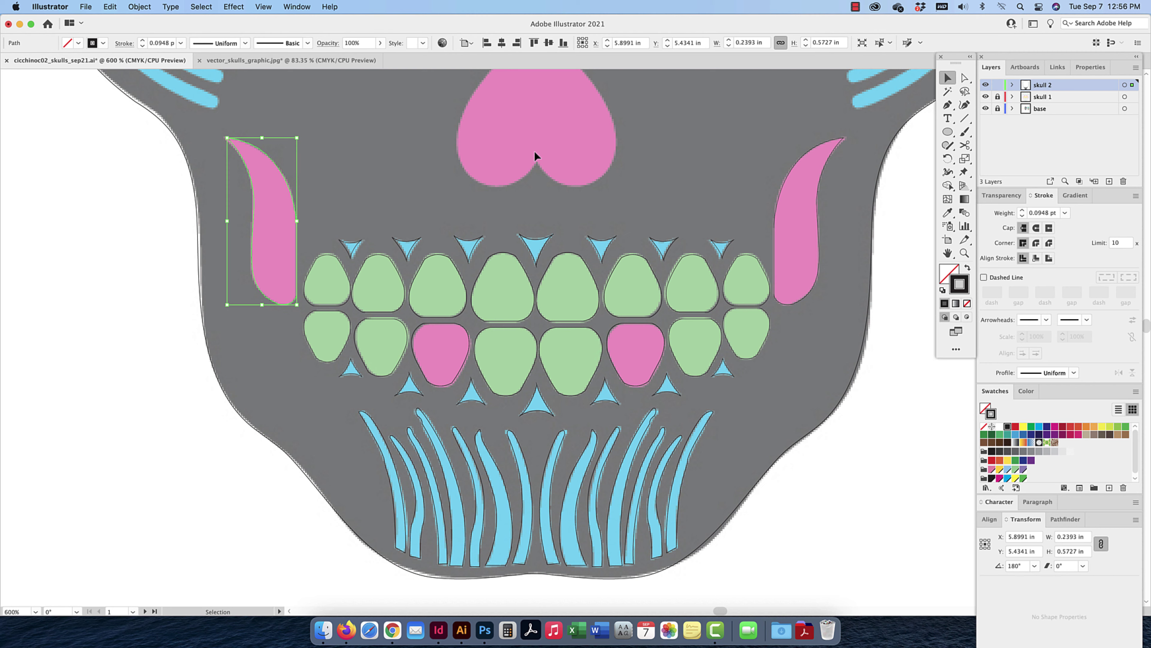
# Start a Pen path at the lower notch of the pink nose heart, with its direction handle curving out toward the left lobe
pyautogui.scroll(5, 571, 265)
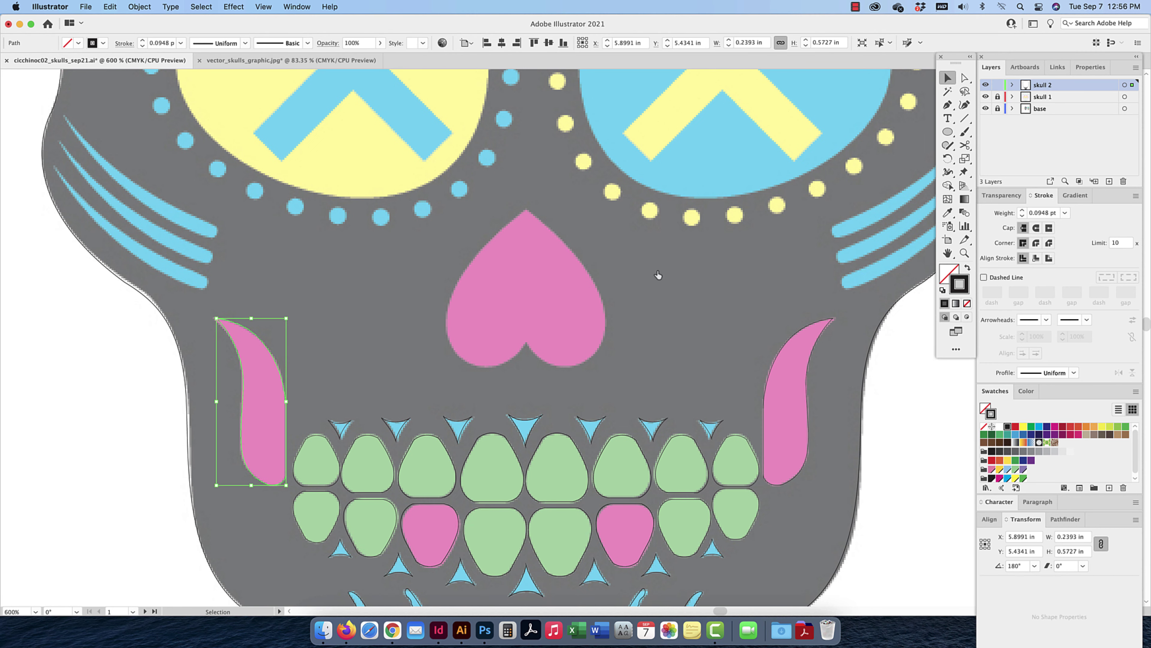
pyautogui.click(947, 104)
pyautogui.press('super+minus')
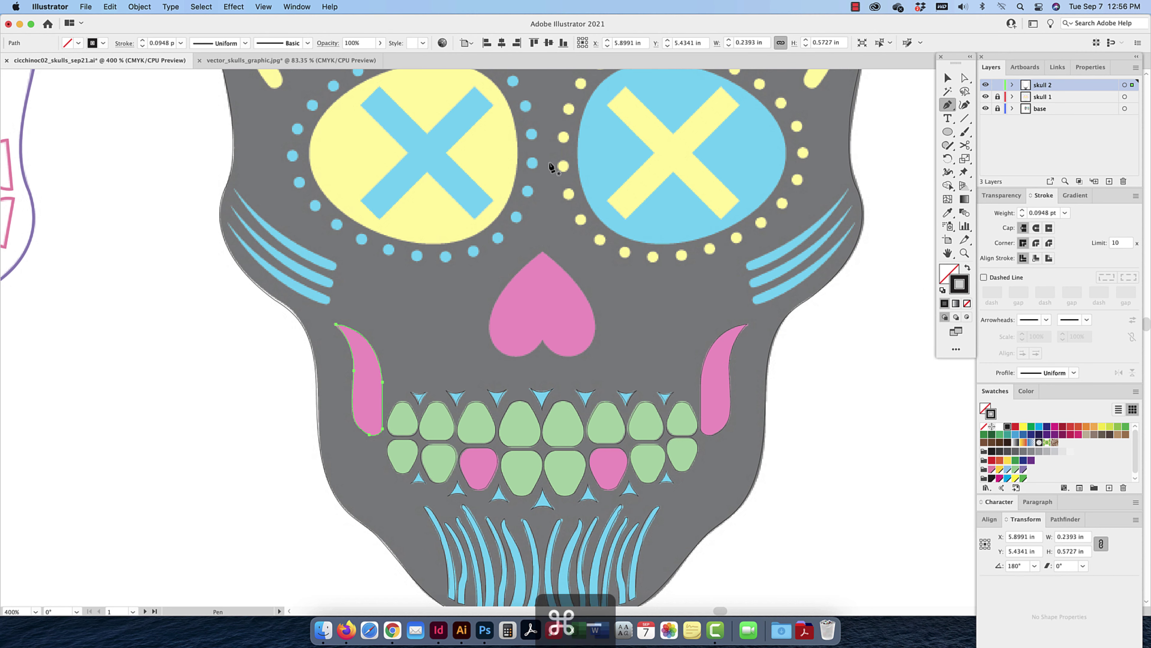
pyautogui.moveTo(553, 167); pyautogui.dragTo(552, 292)
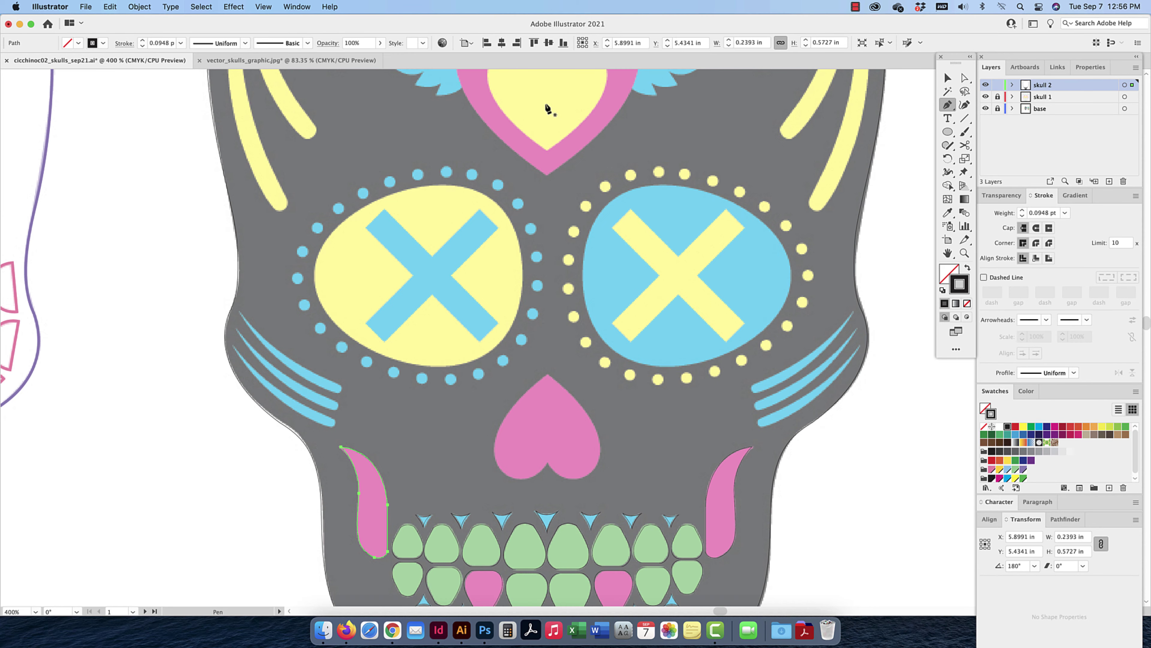
pyautogui.scroll(3, 548, 149)
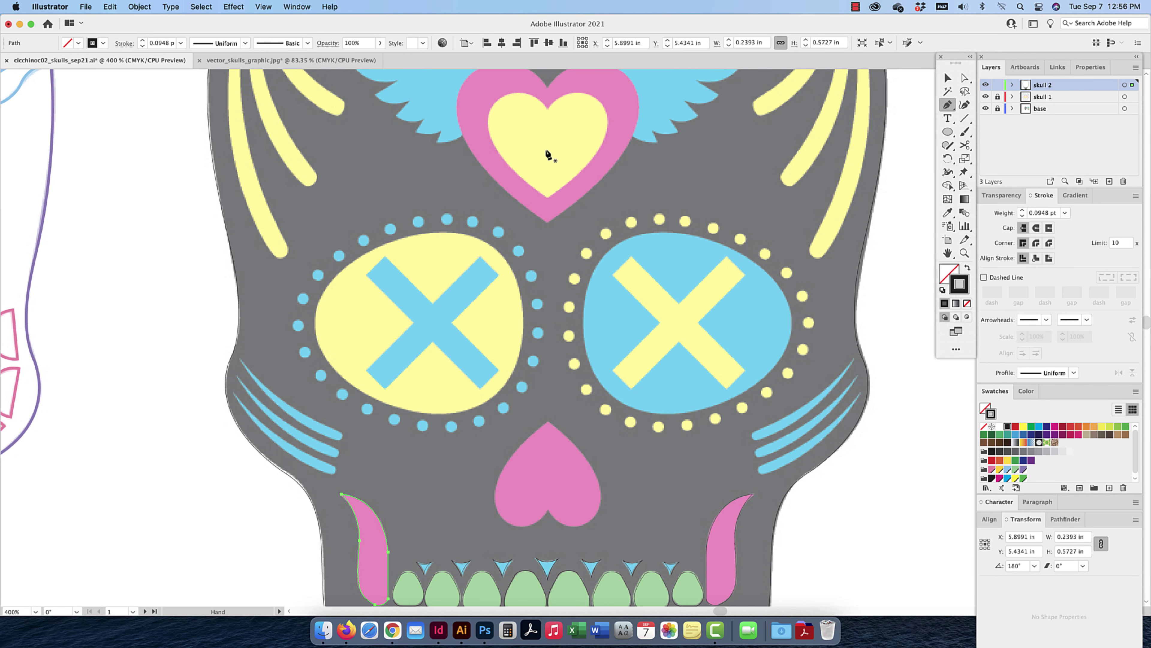
pyautogui.click(547, 423)
pyautogui.press('super+z')
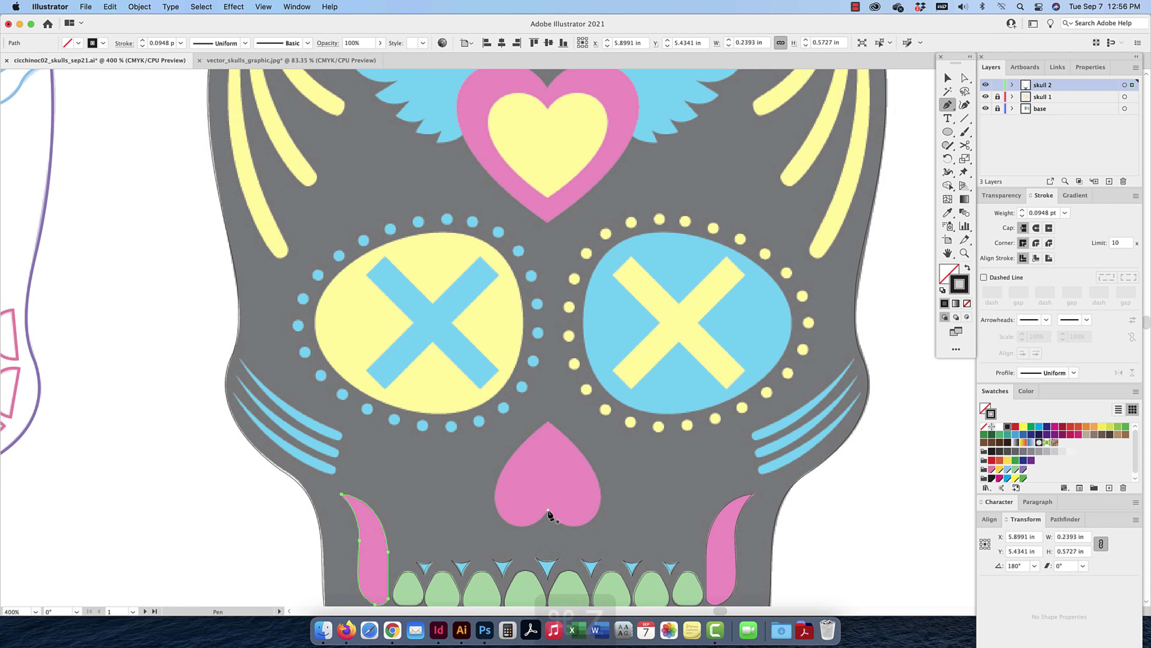
pyautogui.click(548, 510)
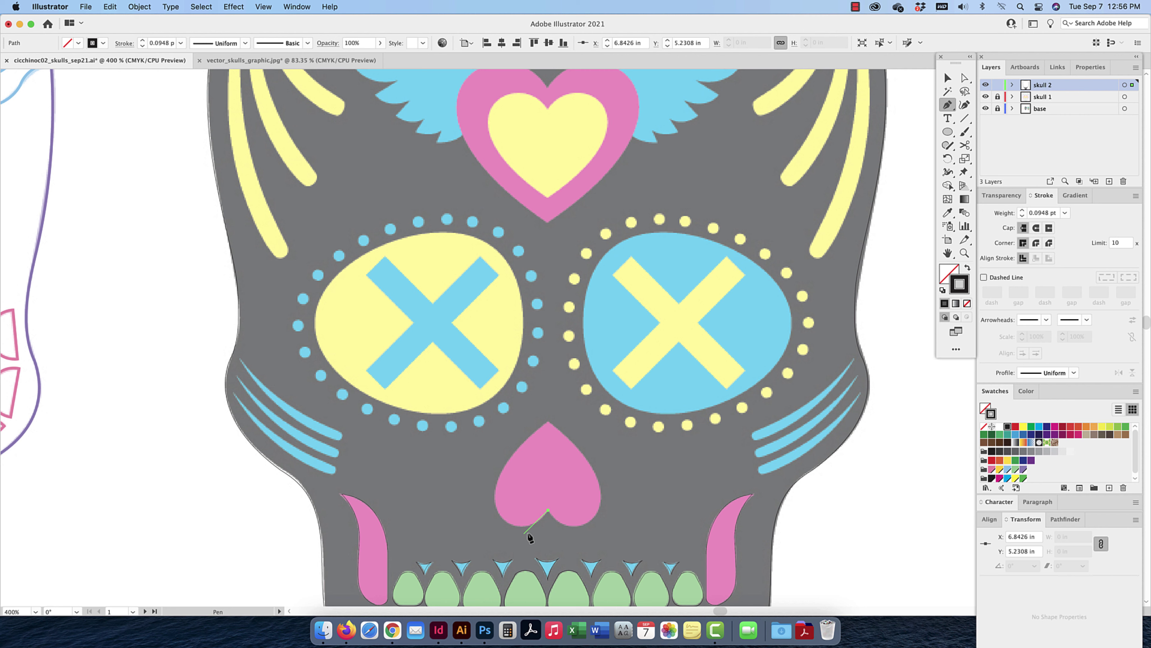
pyautogui.press('super+z')
pyautogui.press('super+z')
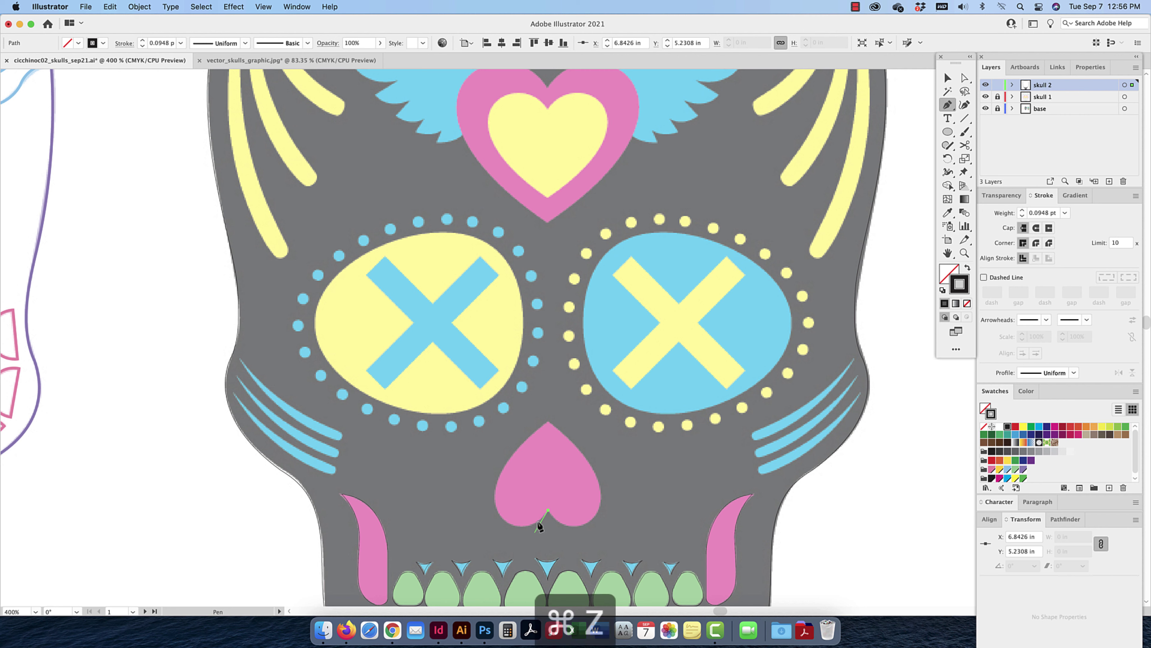
pyautogui.moveTo(495, 540); pyautogui.dragTo(505, 557)
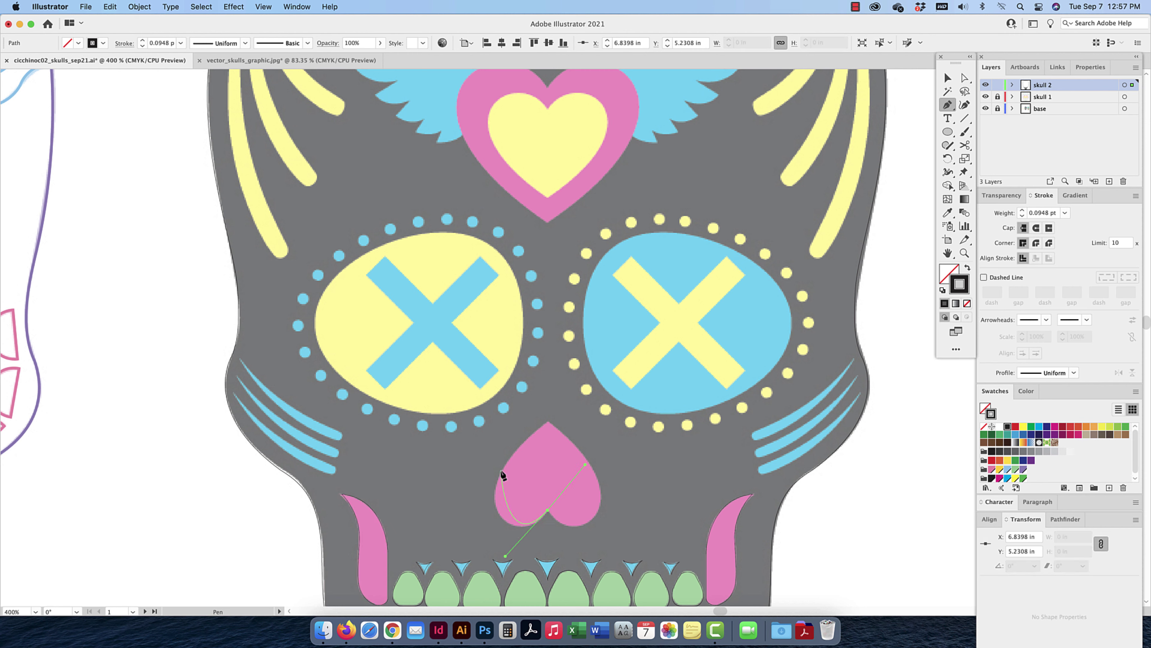
# Trace the left side of the nose heart up to its tip and make the tip a corner point
pyautogui.moveTo(593, 378); pyautogui.dragTo(641, 352)
pyautogui.click(549, 422)
pyautogui.moveTo(549, 424); pyautogui.dragTo(664, 535)
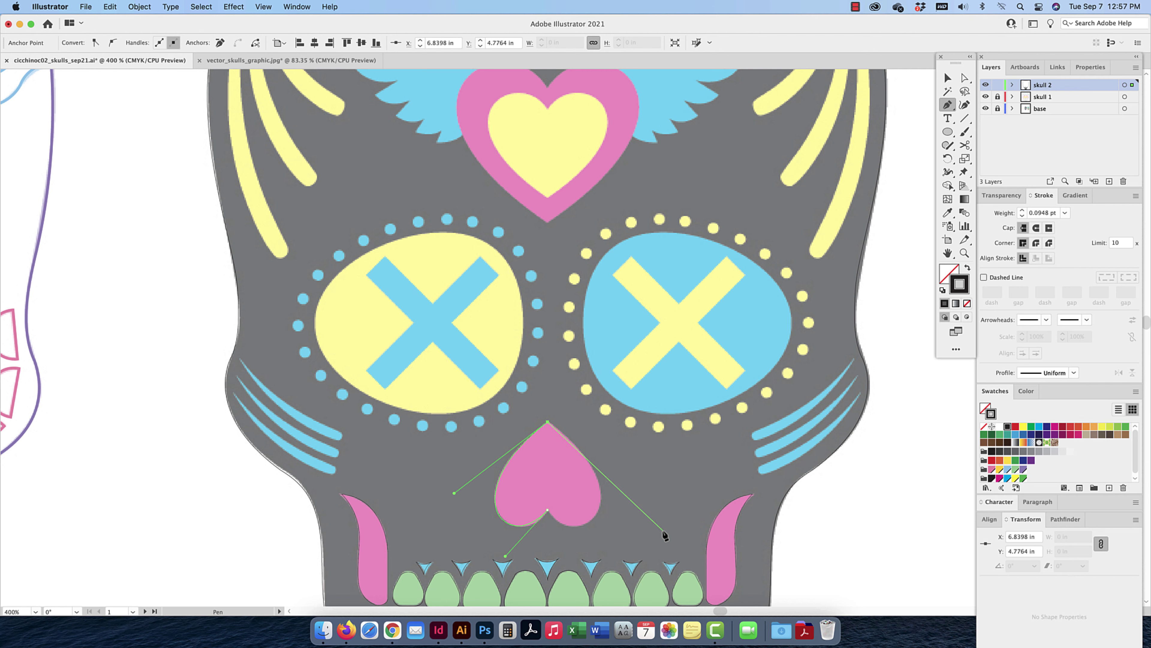
pyautogui.press('super+z')
pyautogui.press('super+z')
pyautogui.press('super+z')
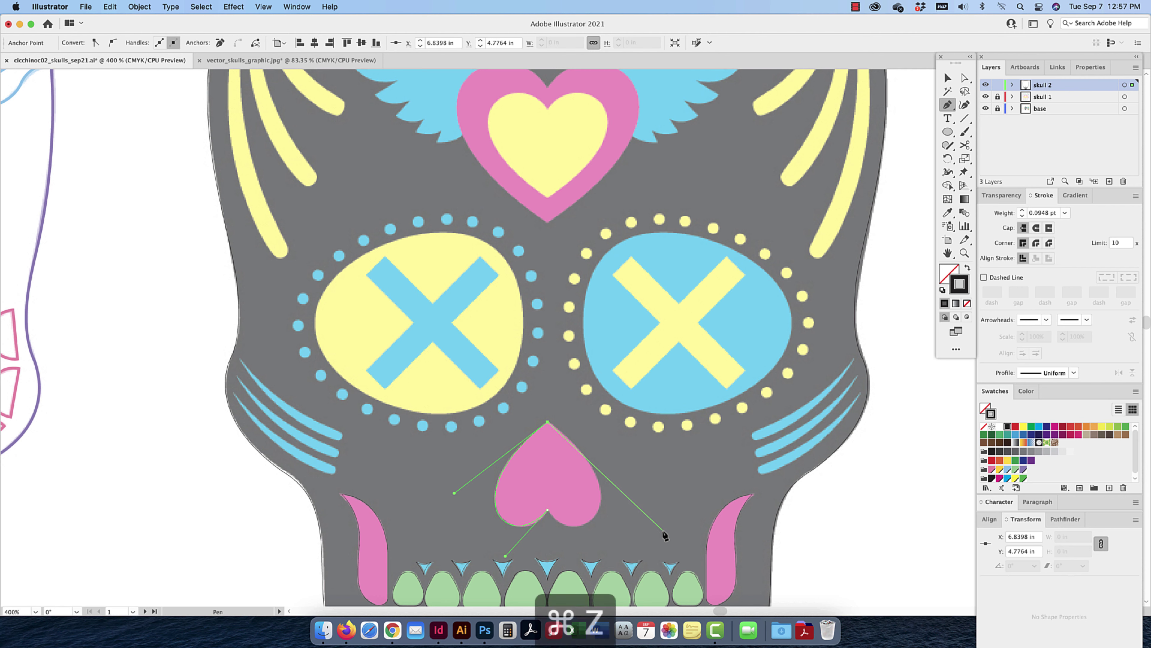
pyautogui.moveTo(549, 426); pyautogui.dragTo(638, 357)
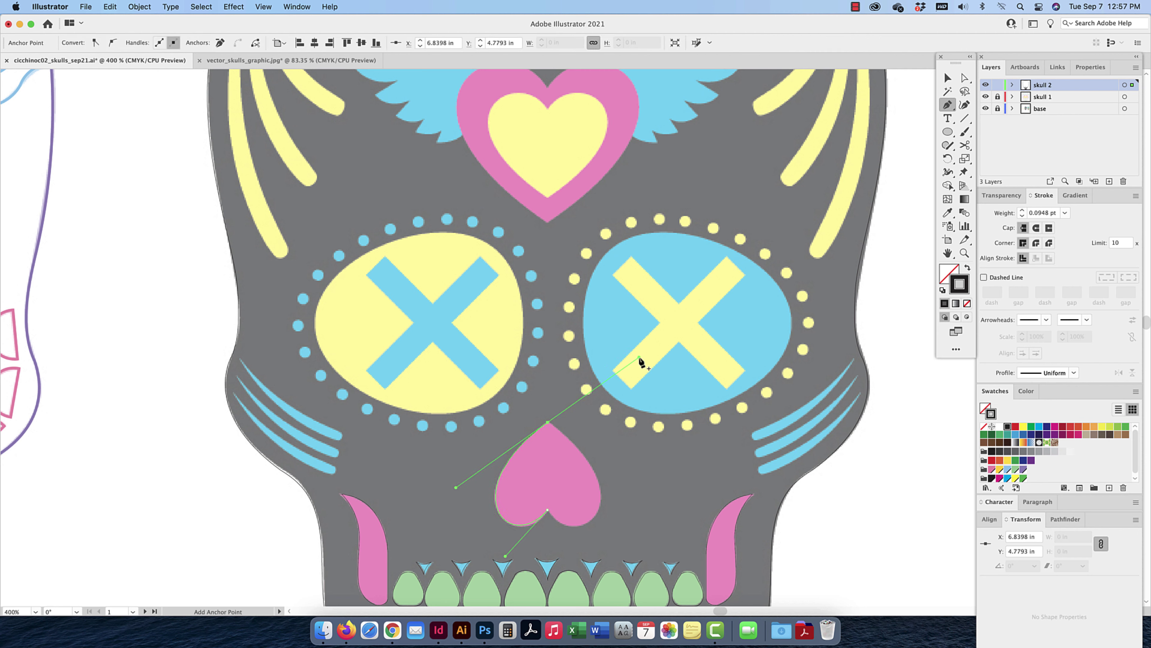
pyautogui.click(548, 422)
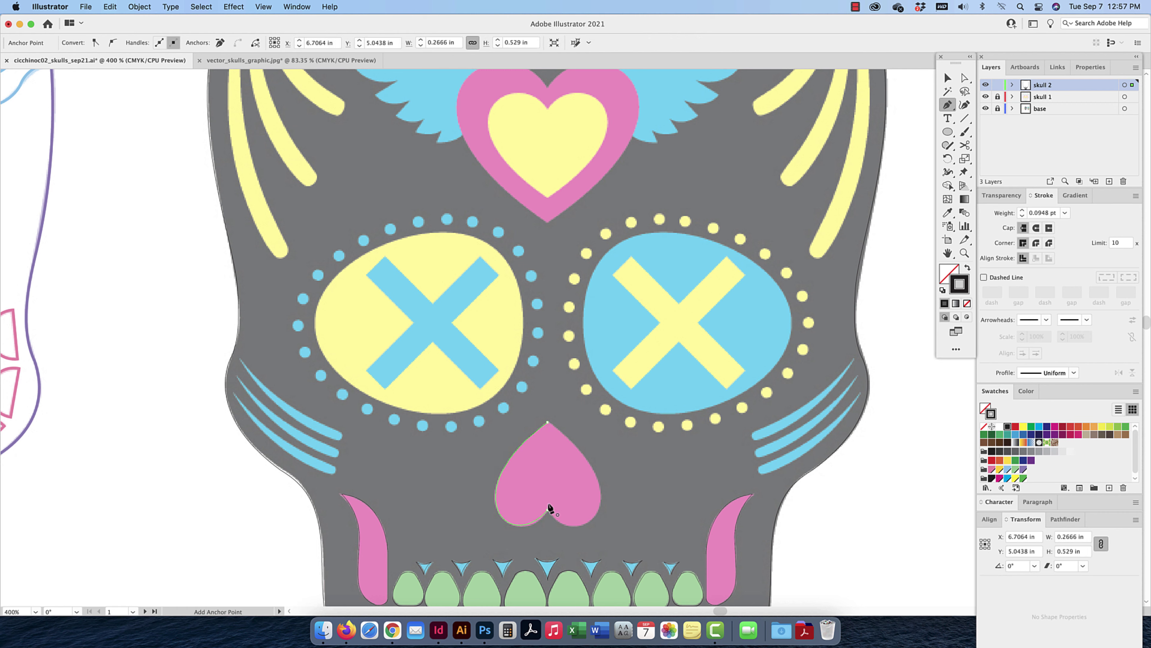
pyautogui.moveTo(547, 510); pyautogui.dragTo(458, 501)
pyautogui.press('super+z')
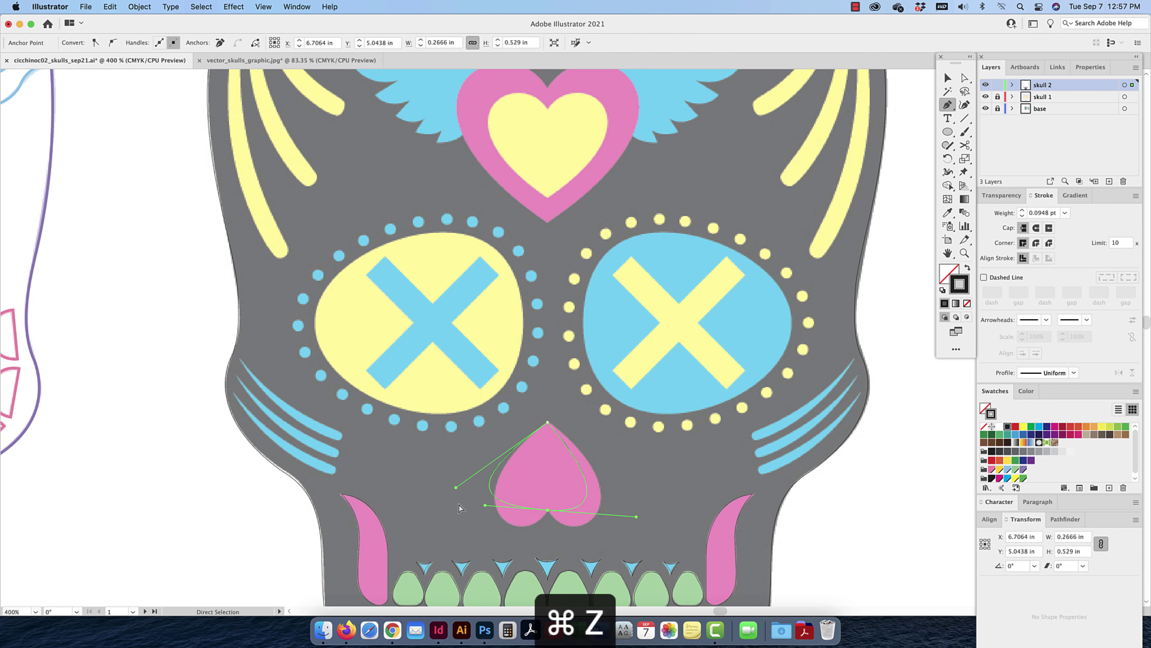
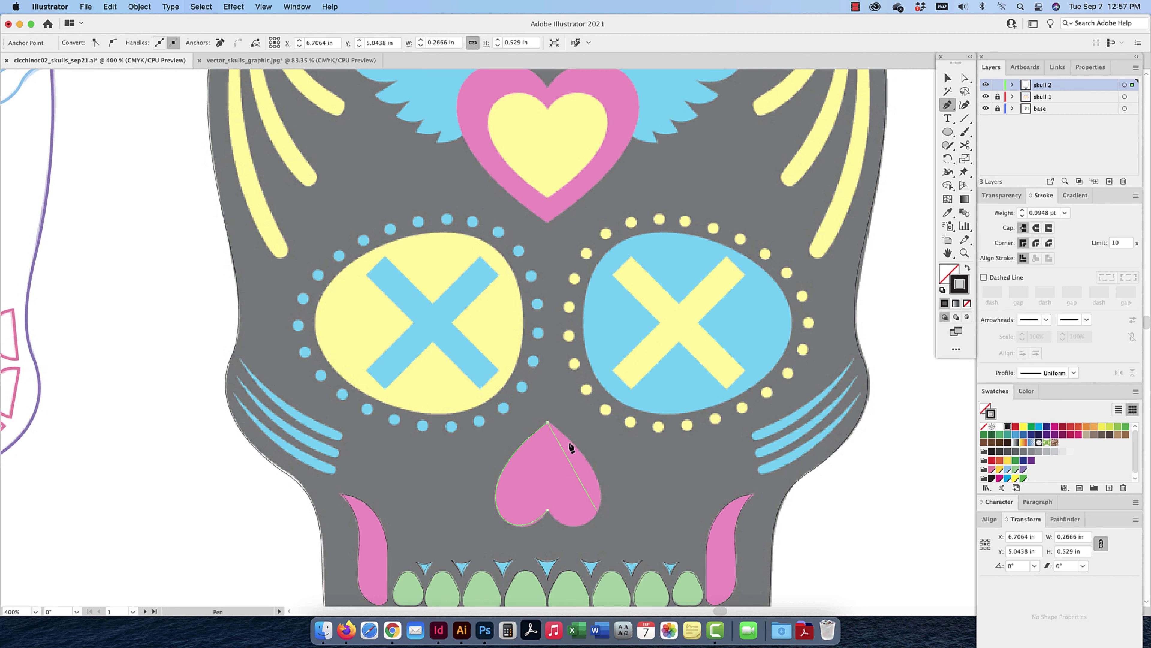
pyautogui.moveTo(577, 526); pyautogui.dragTo(508, 559)
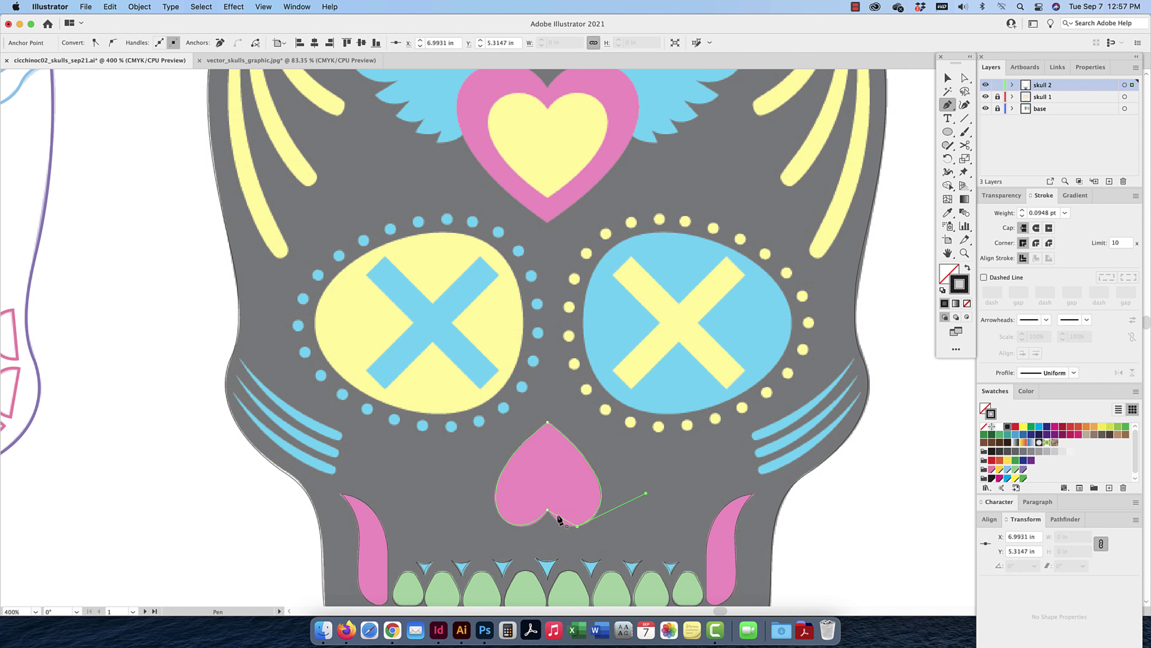
pyautogui.moveTo(546, 509)
pyautogui.mouseDown()
pyautogui.moveTo(543, 488)
pyautogui.moveTo(546, 500)
pyautogui.mouseUp()
pyautogui.press('super+z')
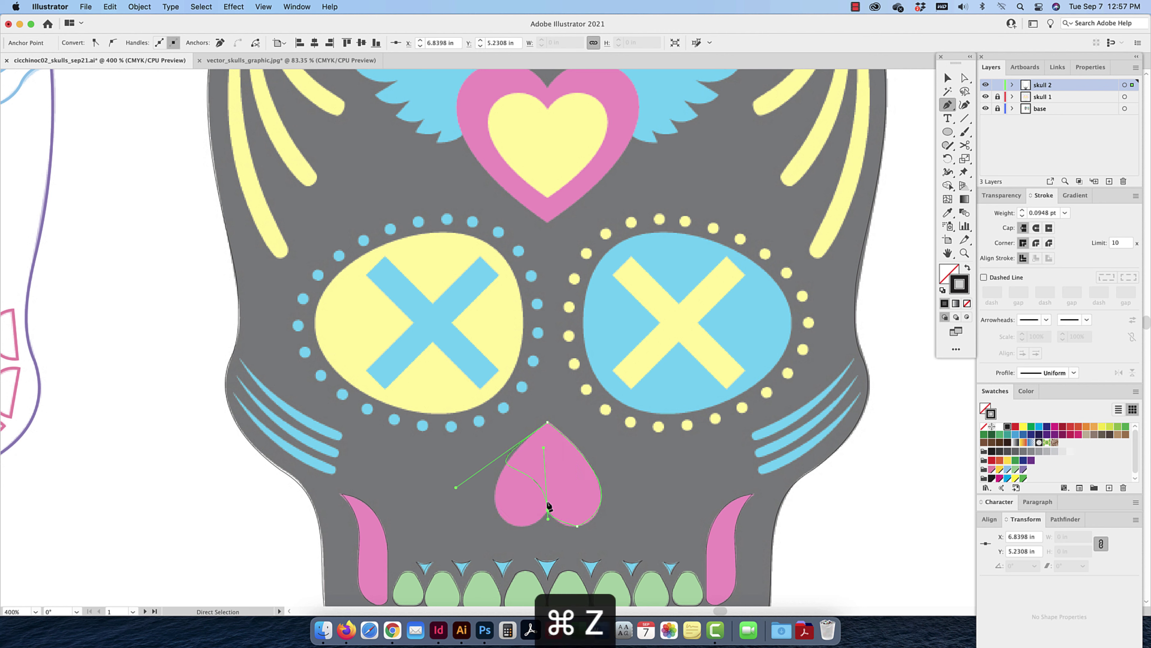
pyautogui.moveTo(548, 509); pyautogui.dragTo(541, 493)
pyautogui.press('super+z')
pyautogui.press('super+z')
pyautogui.press('super+z')
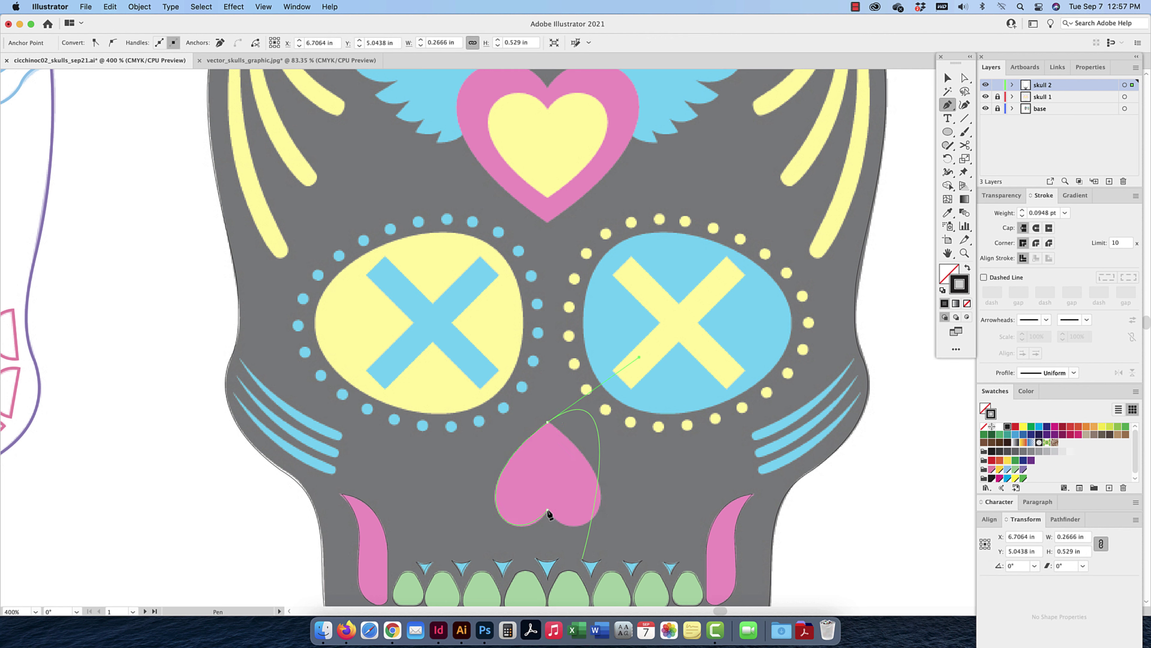
pyautogui.moveTo(548, 509)
pyautogui.mouseDown()
pyautogui.moveTo(517, 475)
pyautogui.moveTo(531, 495)
pyautogui.mouseUp()
pyautogui.press('super+z')
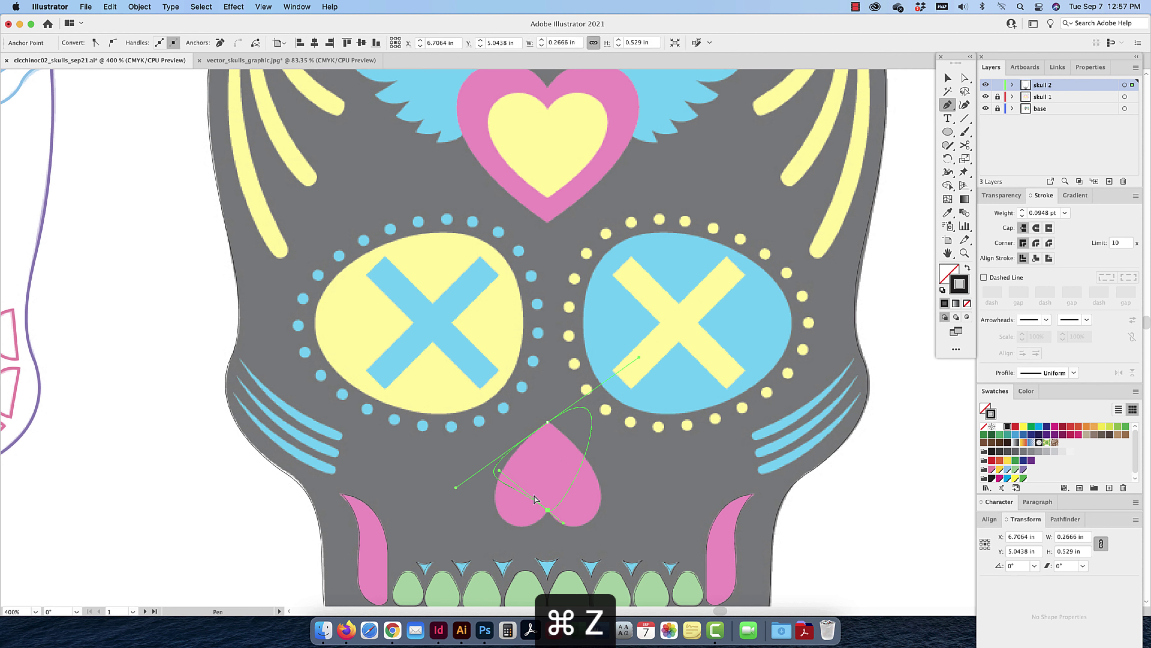
# Trace the right side of the nose heart through its lower lobe and close the path at the notch
pyautogui.moveTo(547, 422); pyautogui.dragTo(556, 418)
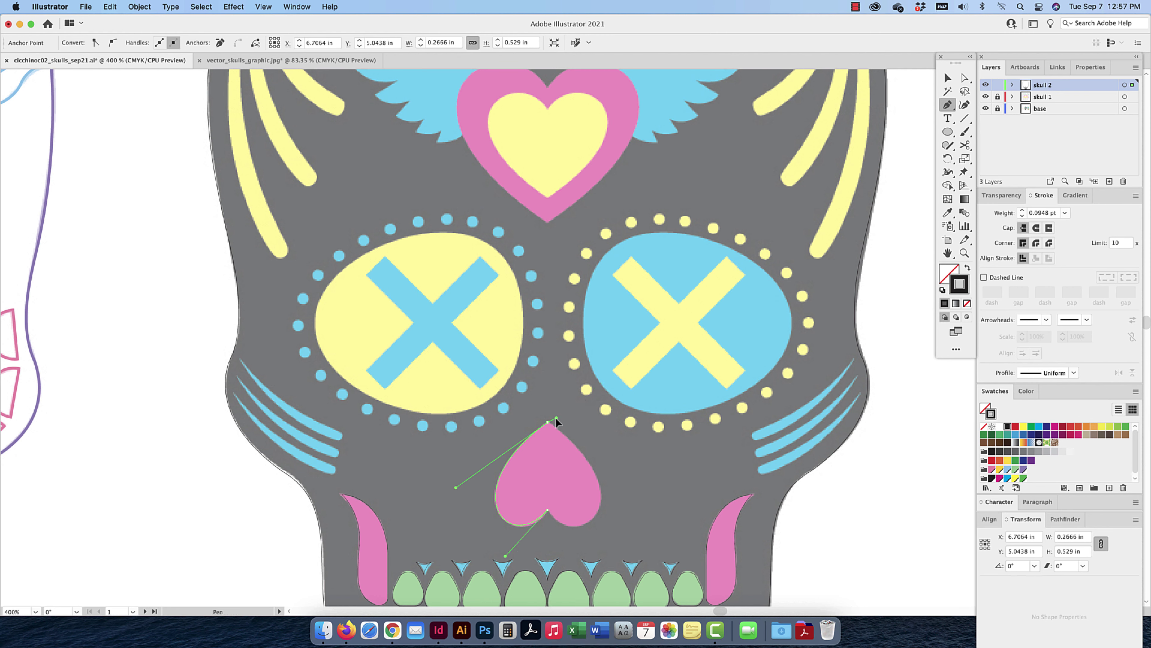
pyautogui.press('super+z')
pyautogui.moveTo(579, 525); pyautogui.dragTo(516, 557)
pyautogui.moveTo(562, 526); pyautogui.dragTo(545, 499)
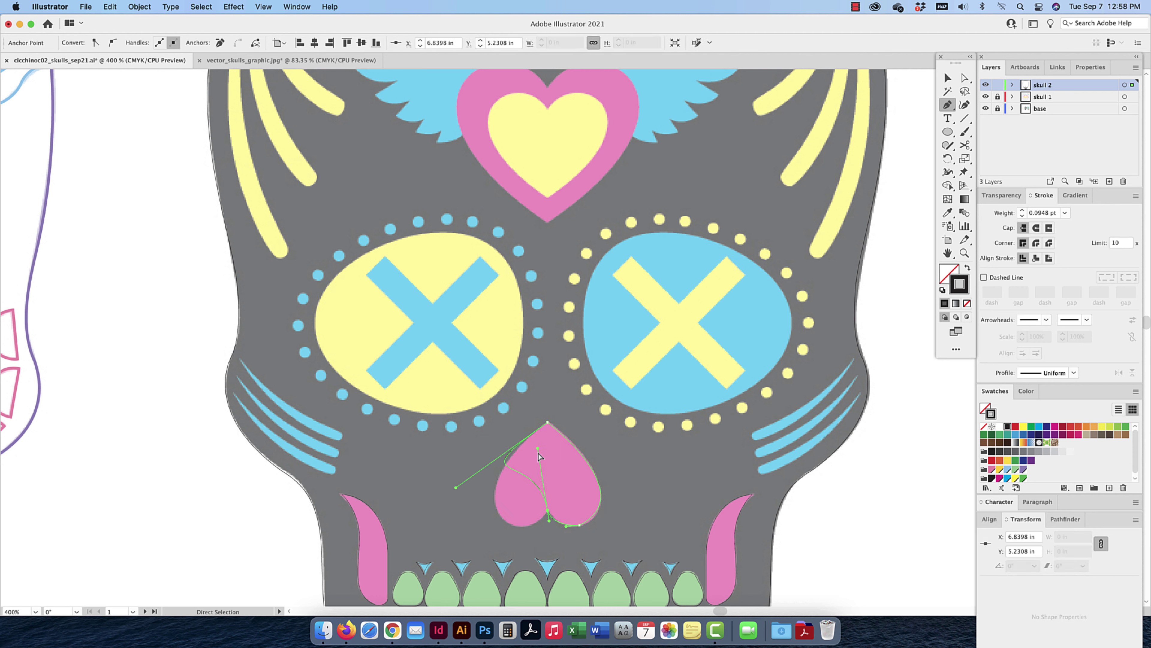
# Adjust the direction handles at the nose heart's notch so the closed path follows both lobes, and deselect it
pyautogui.moveTo(538, 448); pyautogui.dragTo(526, 518)
pyautogui.moveTo(512, 557); pyautogui.dragTo(506, 560)
pyautogui.moveTo(555, 503); pyautogui.dragTo(549, 509)
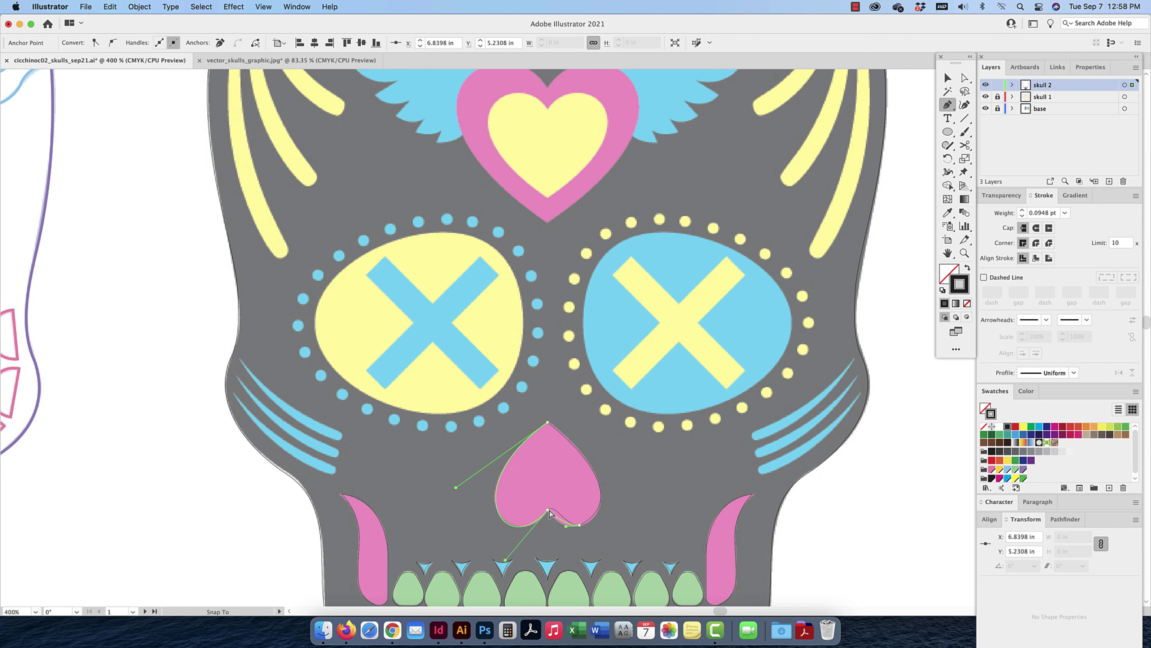
pyautogui.click(562, 527)
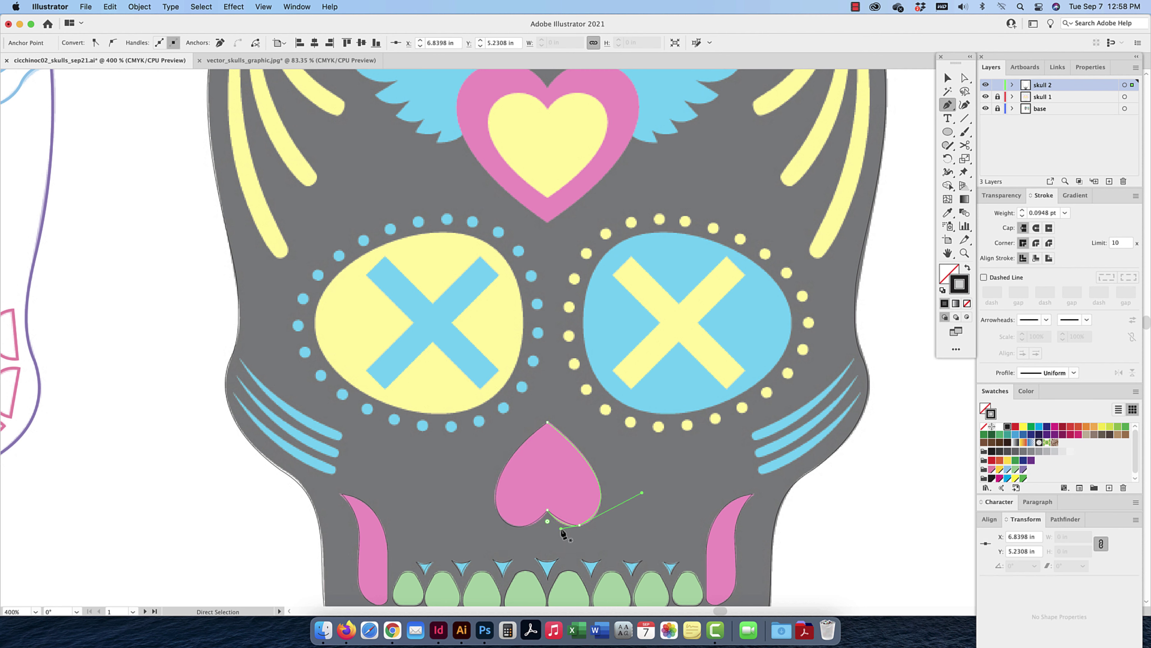
pyautogui.click(948, 78)
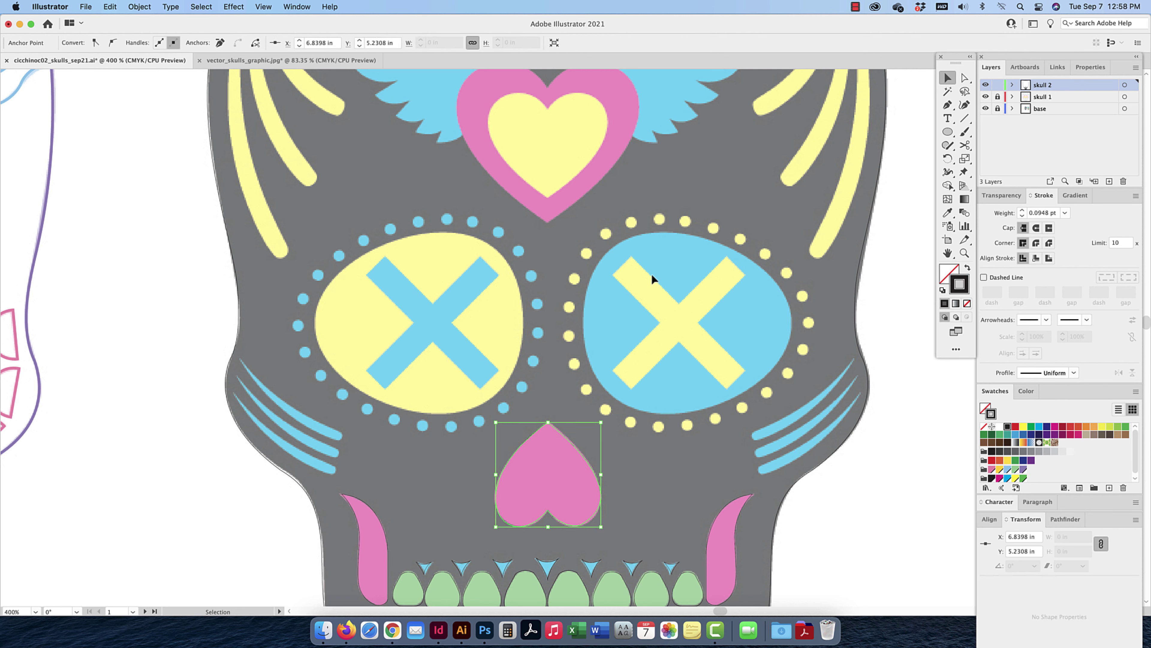
pyautogui.click(559, 432)
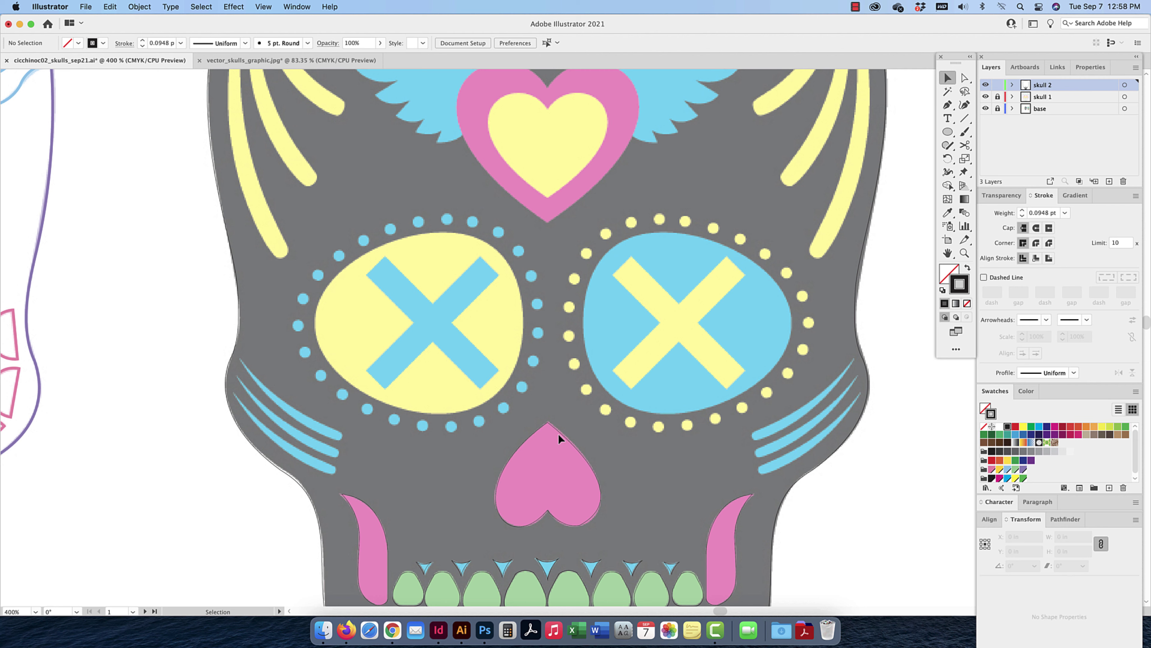
pyautogui.moveTo(557, 432); pyautogui.dragTo(556, 142)
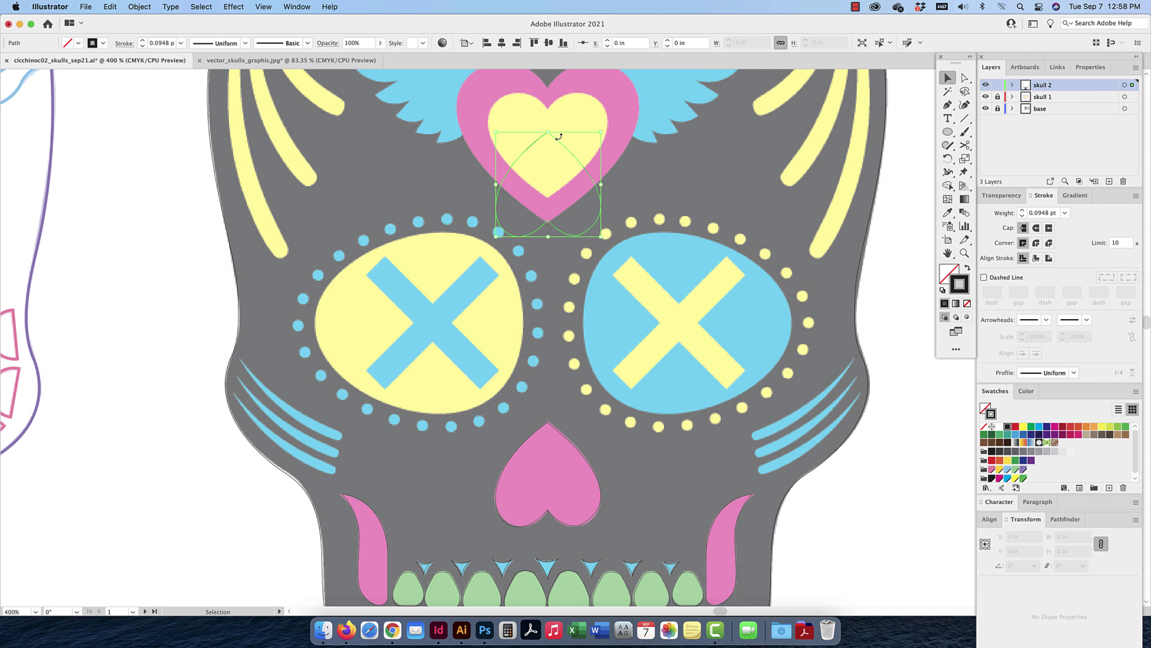
pyautogui.click(964, 77)
pyautogui.click(592, 231)
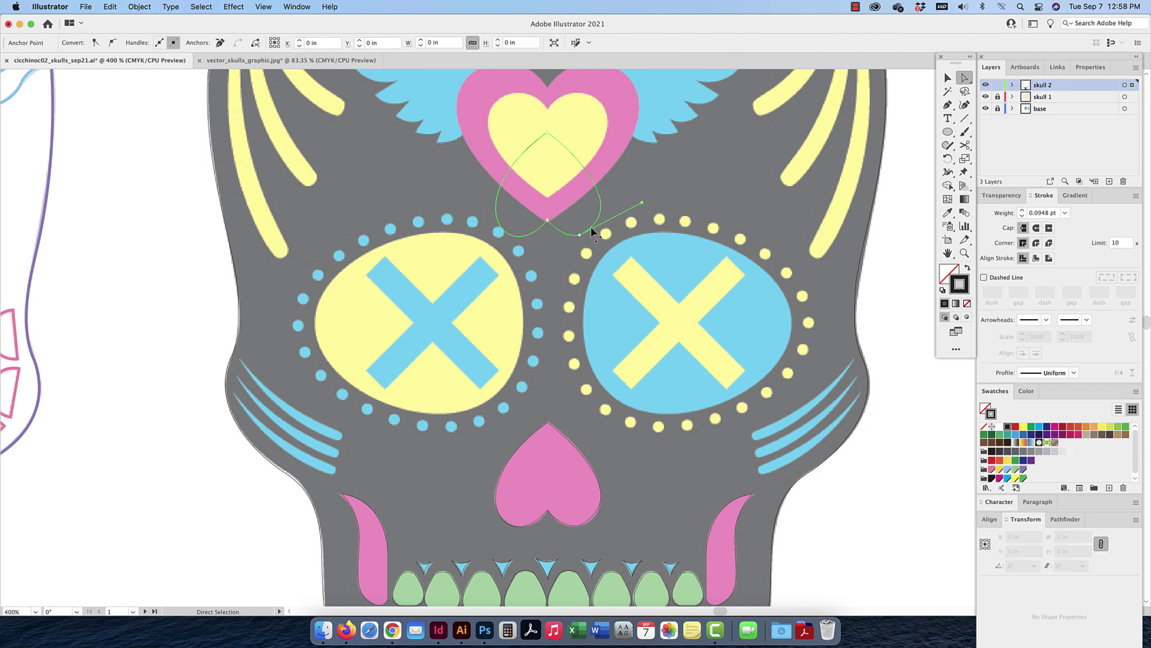
pyautogui.press('Delete')
pyautogui.press('Delete')
# Fine-tune the anchor and handles of the nose outline's lower right lobe to follow the pink edge
pyautogui.click(589, 521)
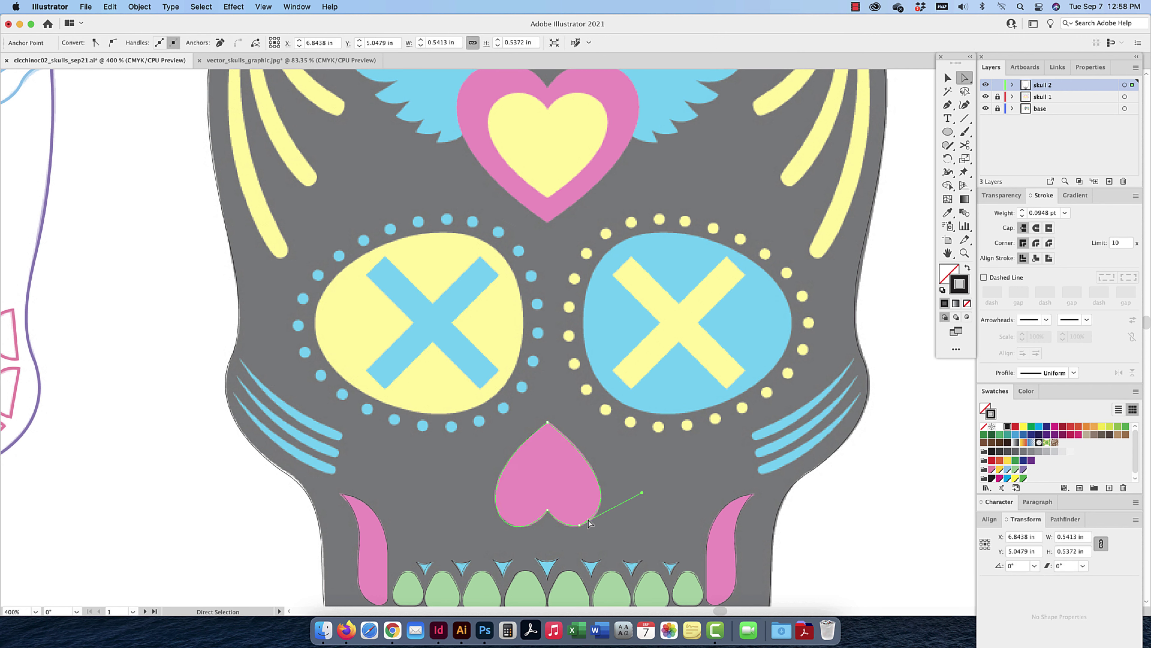
pyautogui.moveTo(642, 493); pyautogui.dragTo(644, 496)
pyautogui.click(580, 526)
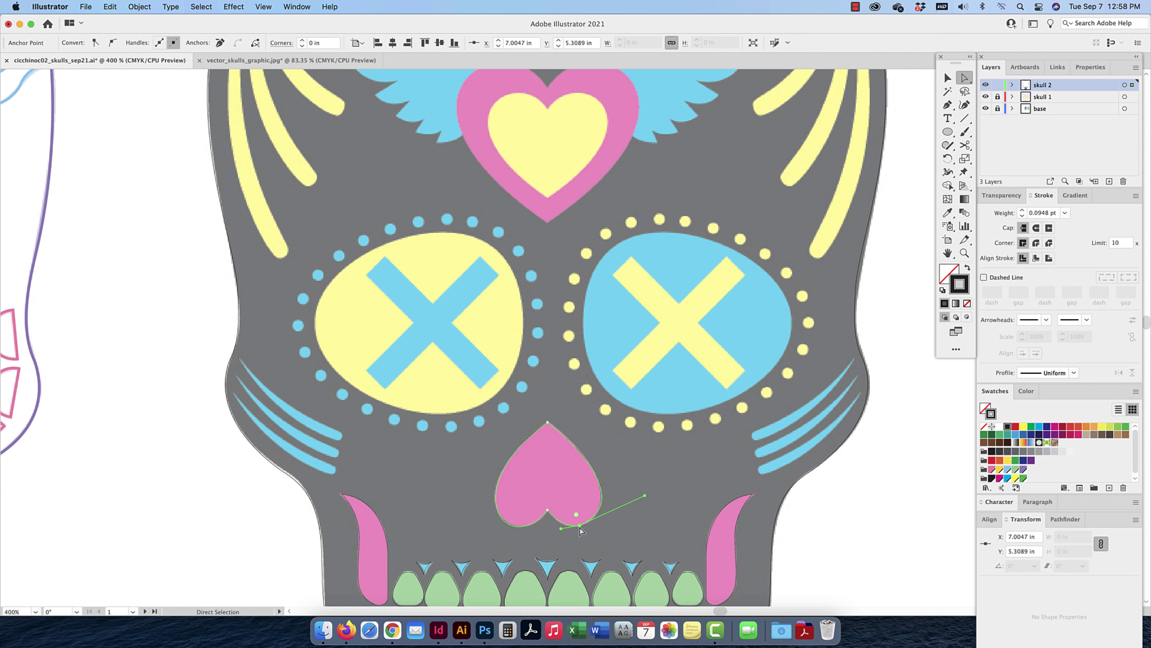
pyautogui.moveTo(579, 527); pyautogui.dragTo(560, 534)
pyautogui.click(663, 487)
# Duplicate the nose heart outline upward, rotate the copy 180° and place it over the yellow forehead heart
pyautogui.press('v')
pyautogui.moveTo(582, 450); pyautogui.dragTo(582, 203)
pyautogui.moveTo(609, 281); pyautogui.dragTo(508, 153)
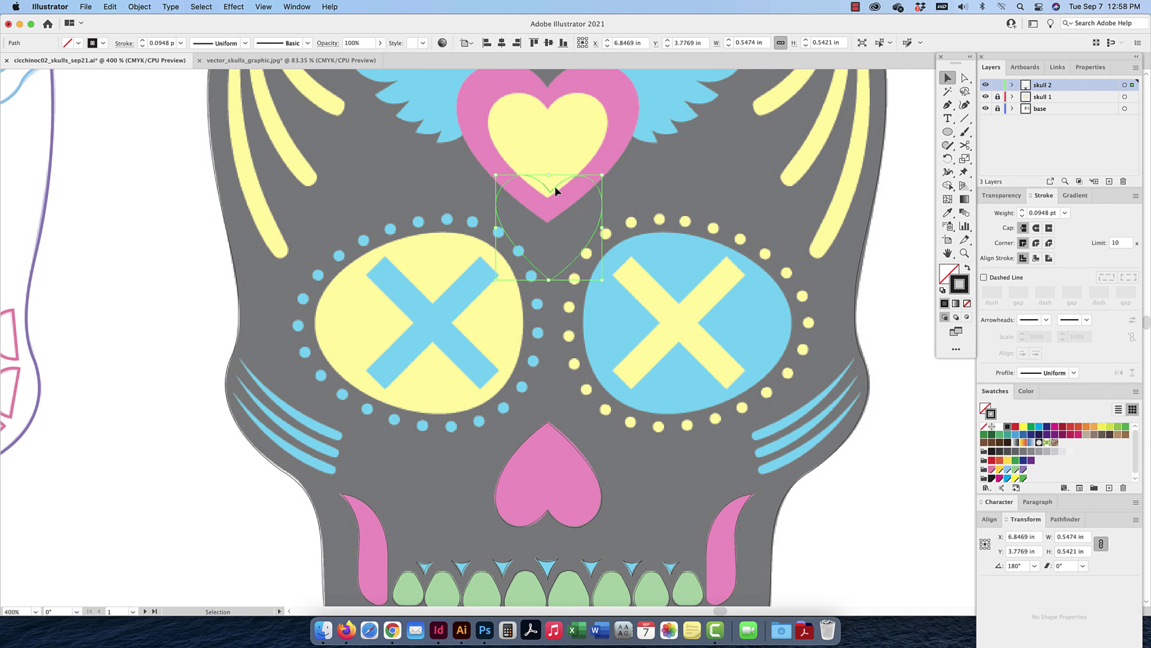
pyautogui.moveTo(555, 186); pyautogui.dragTo(548, 104)
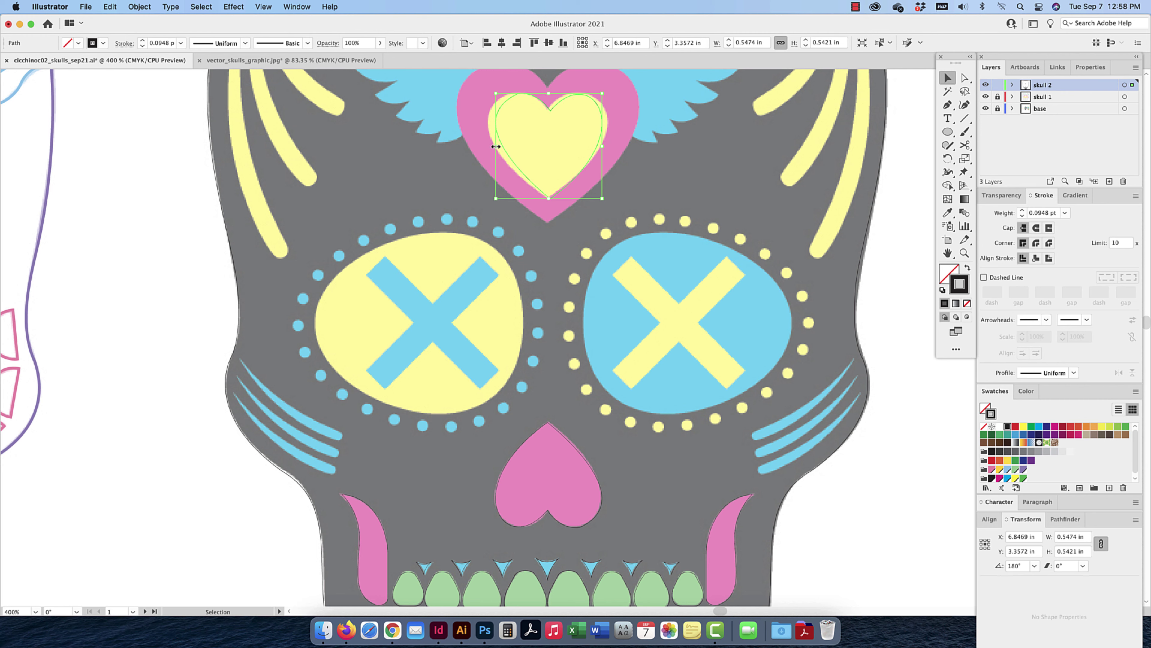
# Widen the copied heart outline to about 0.61 in and fit its edges to the yellow heart
pyautogui.moveTo(495, 147); pyautogui.dragTo(490, 145)
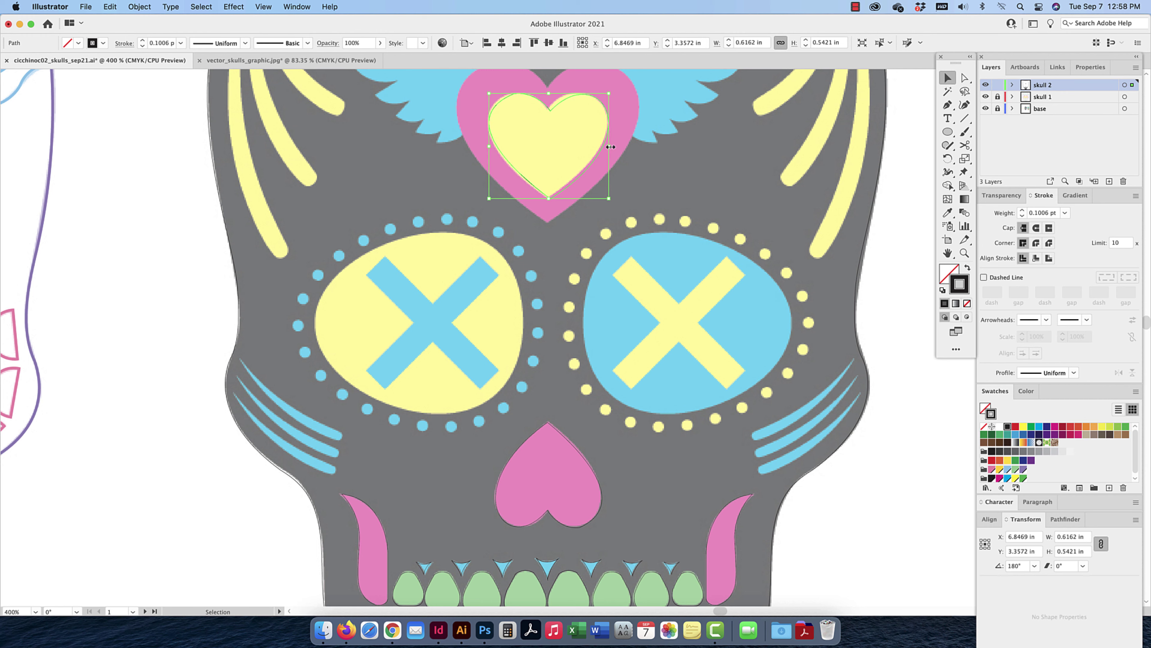
pyautogui.moveTo(610, 146); pyautogui.dragTo(608, 146)
pyautogui.scroll(4, 585, 263)
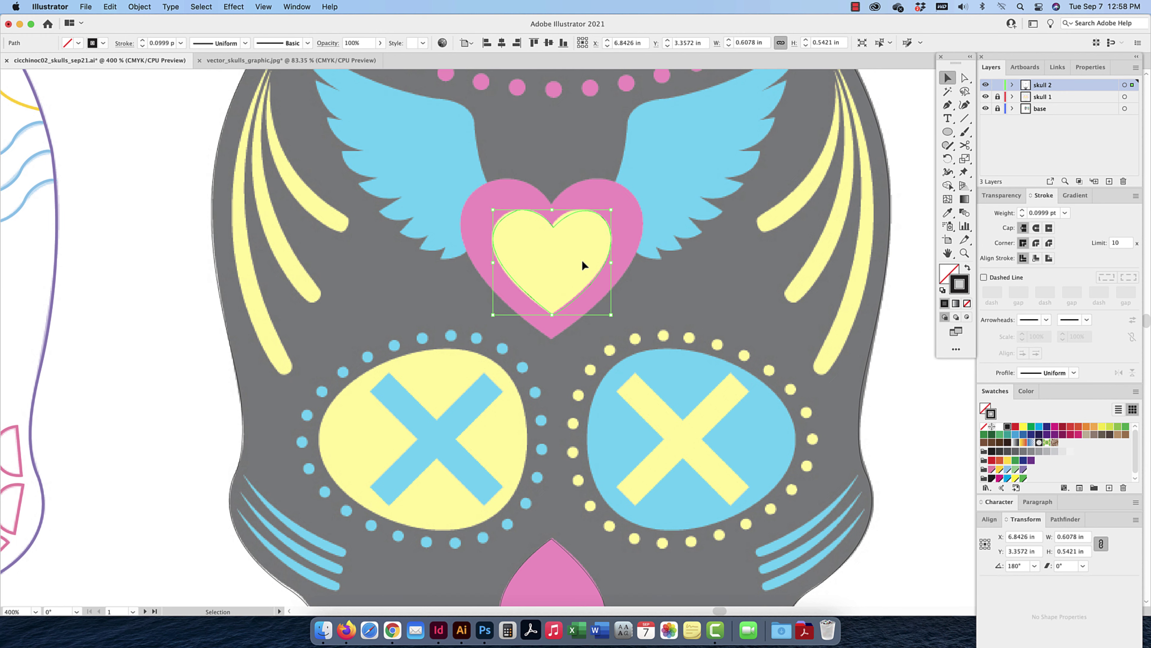
pyautogui.moveTo(555, 213); pyautogui.dragTo(552, 210)
pyautogui.moveTo(612, 262); pyautogui.dragTo(611, 262)
# Shift the upper notch anchor of the forehead heart outline onto the notch of the yellow heart
pyautogui.click(965, 78)
pyautogui.press('super+shift+a')
pyautogui.click(553, 225)
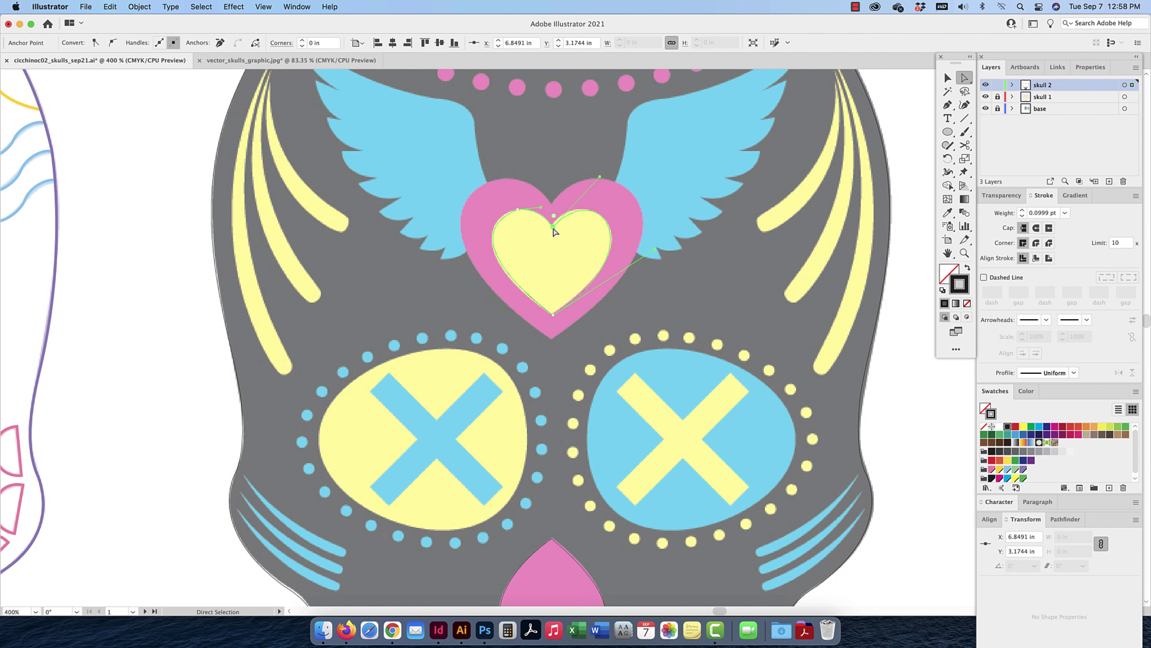
pyautogui.moveTo(554, 230); pyautogui.dragTo(553, 227)
# Copy the yellow heart outline in place and enlarge the copy to about 0.94 × 0.83 in around the pink heart
pyautogui.click(947, 78)
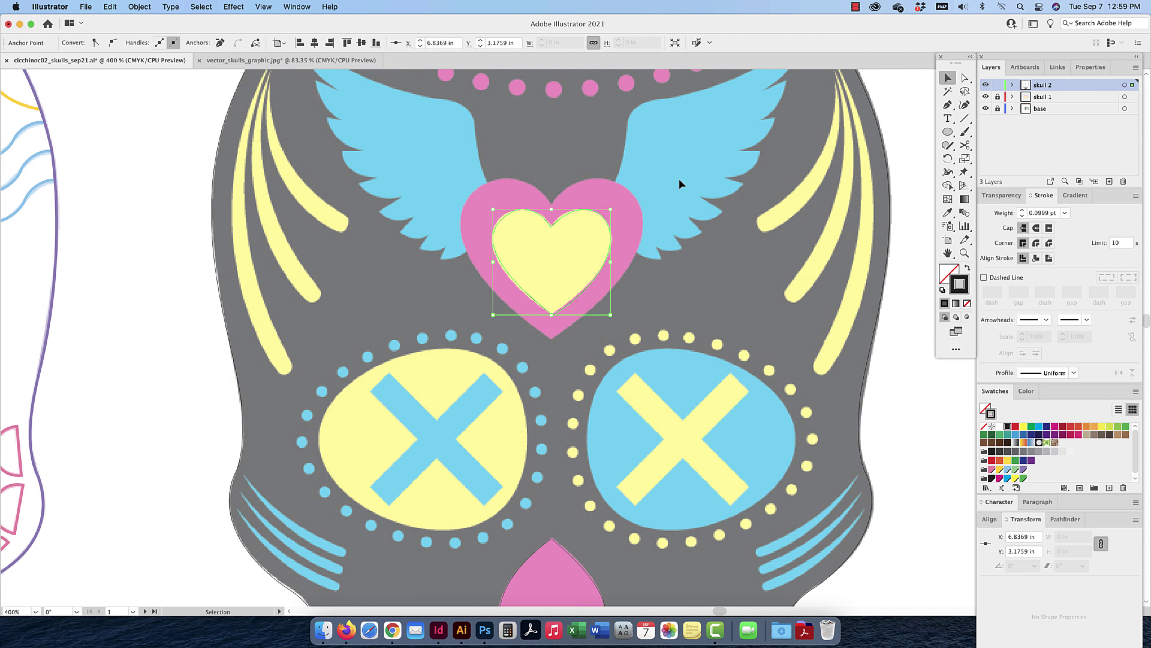
pyautogui.press('super+f')
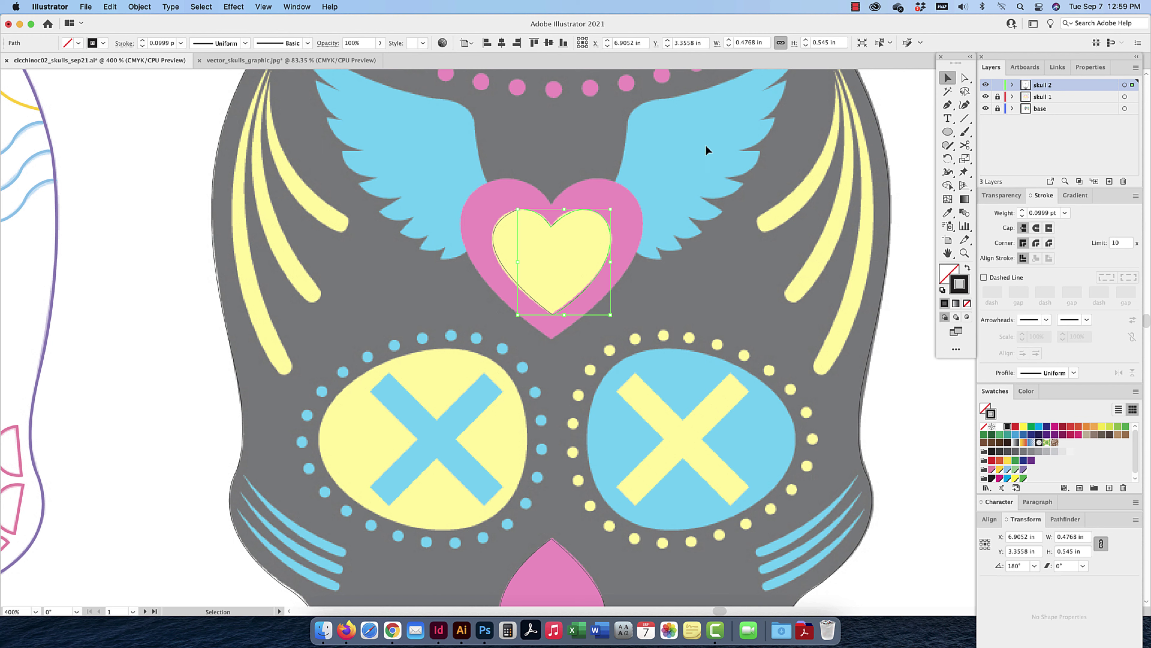
pyautogui.click(499, 205)
pyautogui.click(554, 228)
pyautogui.press('super+f')
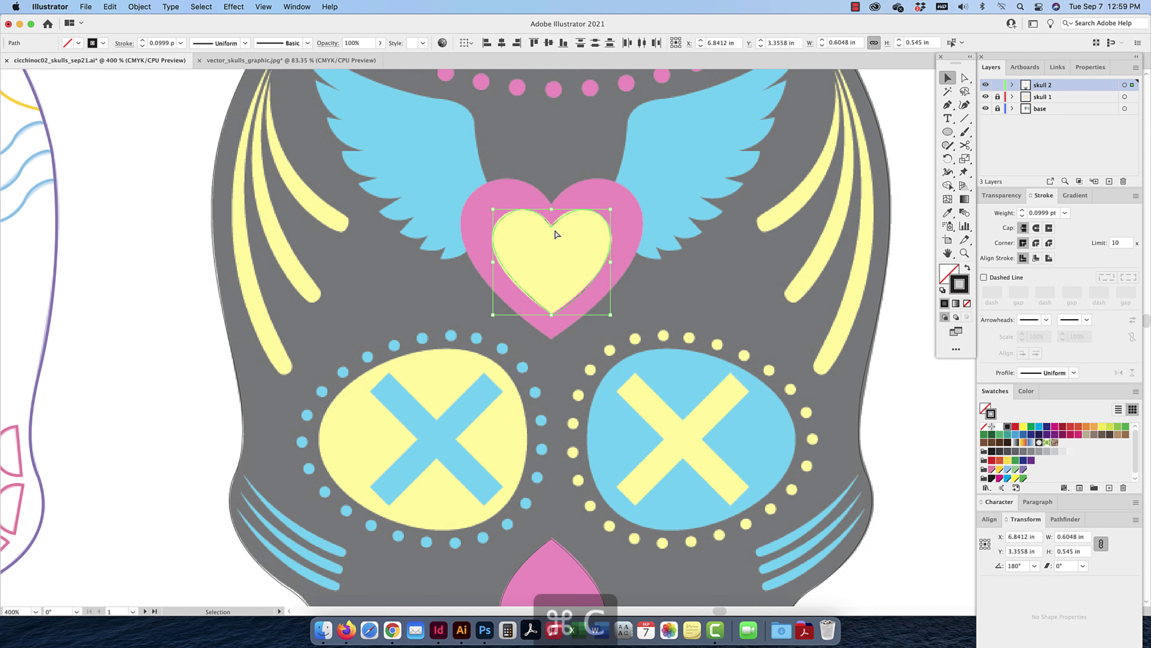
pyautogui.press('v')
pyautogui.moveTo(551, 210); pyautogui.dragTo(557, 181)
pyautogui.moveTo(644, 346); pyautogui.dragTo(642, 342)
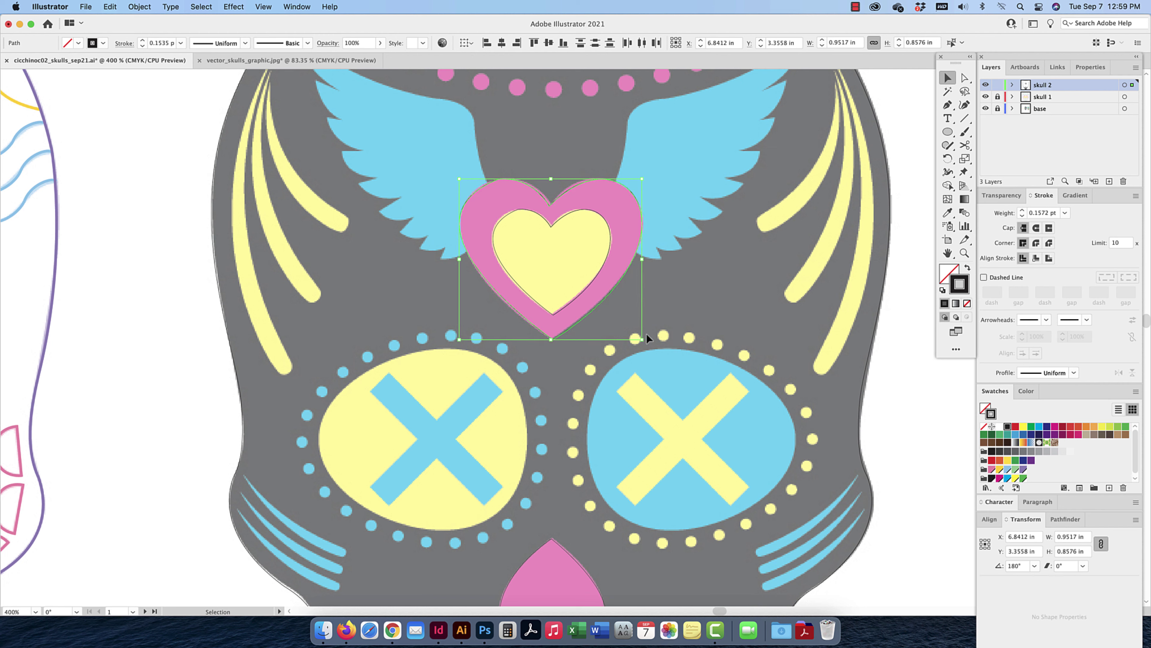
# Shift the enlarged outline's notch anchor onto the pink heart's notch and adjust its right lobe handle
pyautogui.click(965, 79)
pyautogui.click(598, 134)
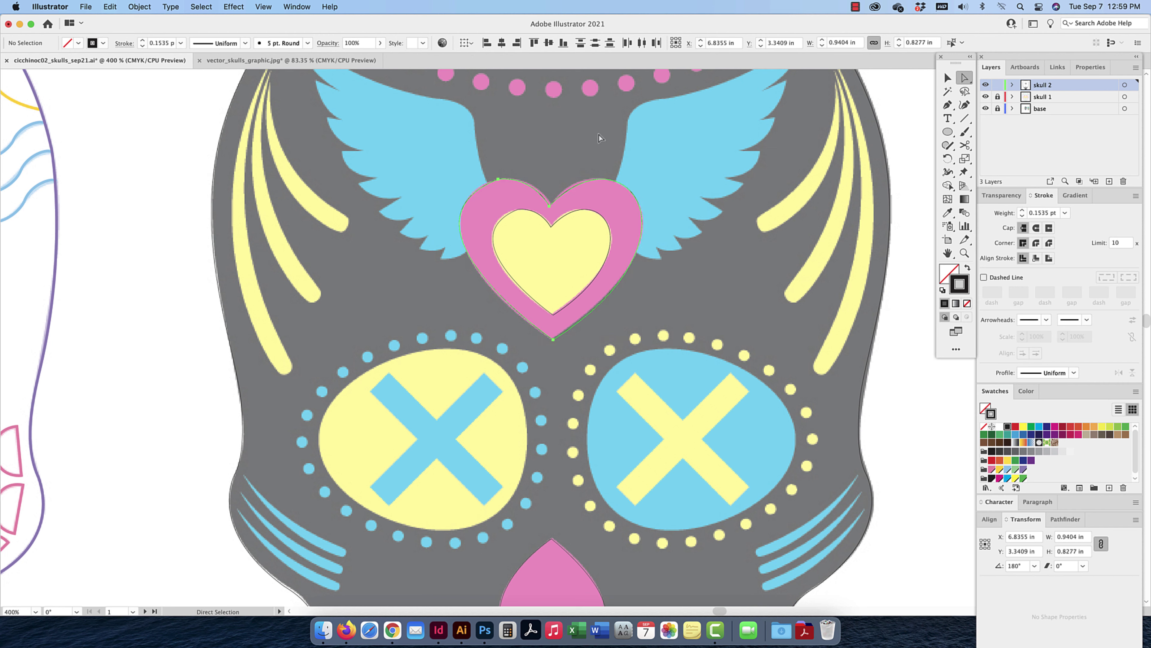
pyautogui.click(549, 207)
pyautogui.moveTo(553, 210); pyautogui.dragTo(554, 207)
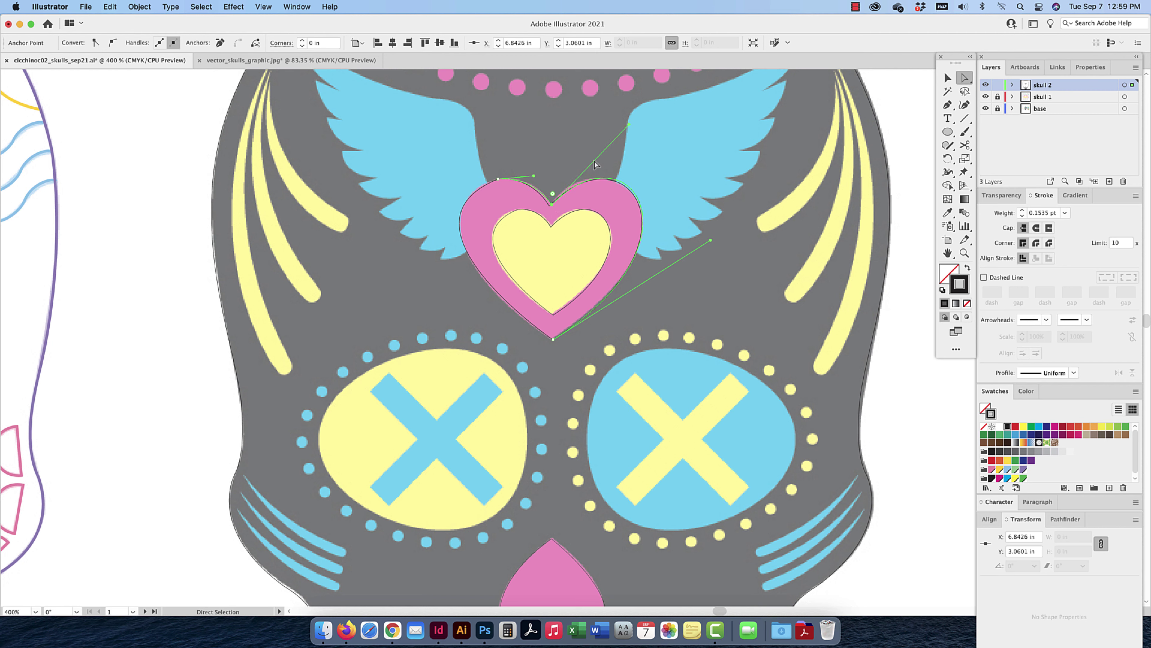
pyautogui.moveTo(629, 124); pyautogui.dragTo(618, 124)
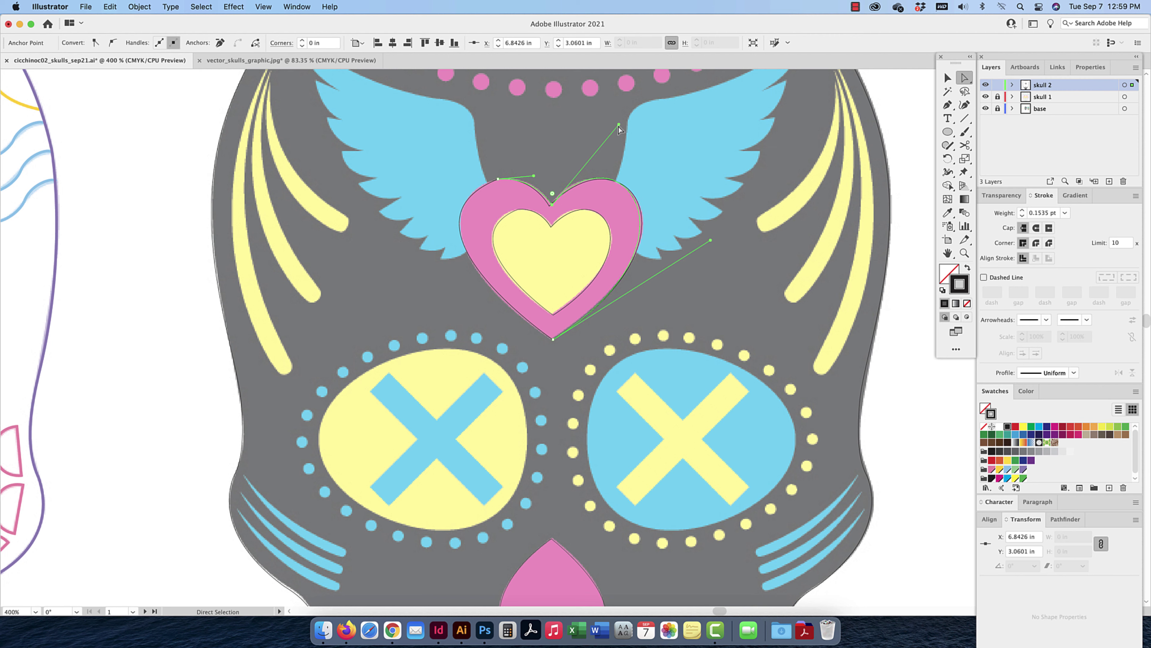
# Delete the enlarged heart outline around the pink heart
pyautogui.click(546, 206)
pyautogui.press('Delete')
pyautogui.press('Delete')
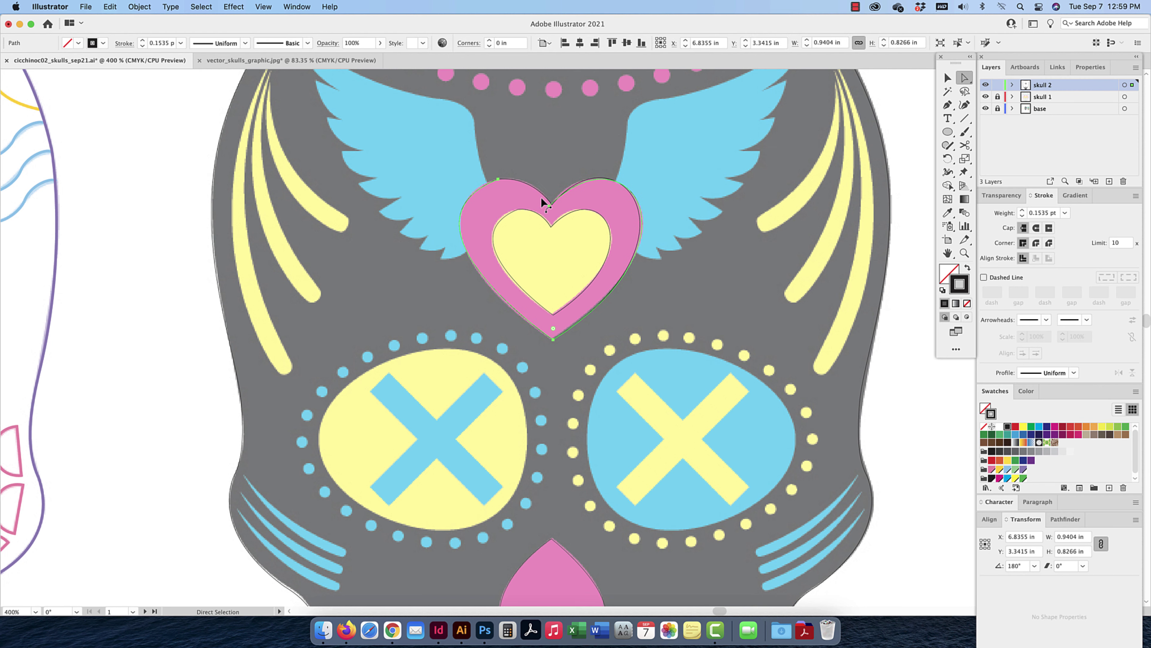
pyautogui.click(536, 189)
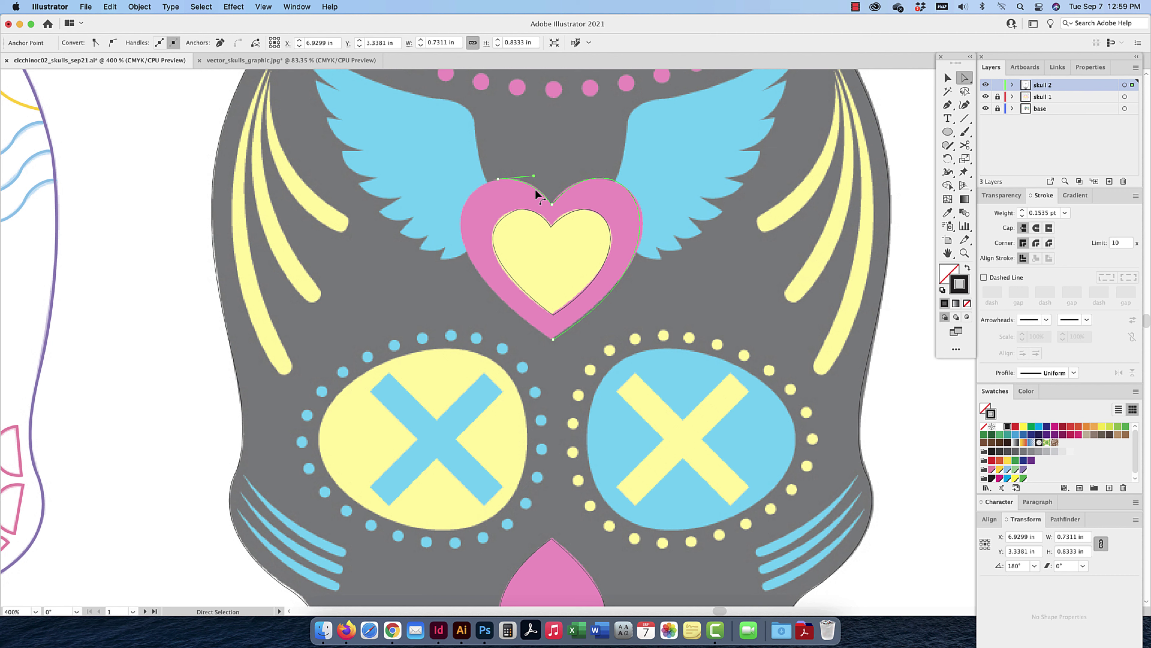
pyautogui.press('Delete')
pyautogui.click(946, 79)
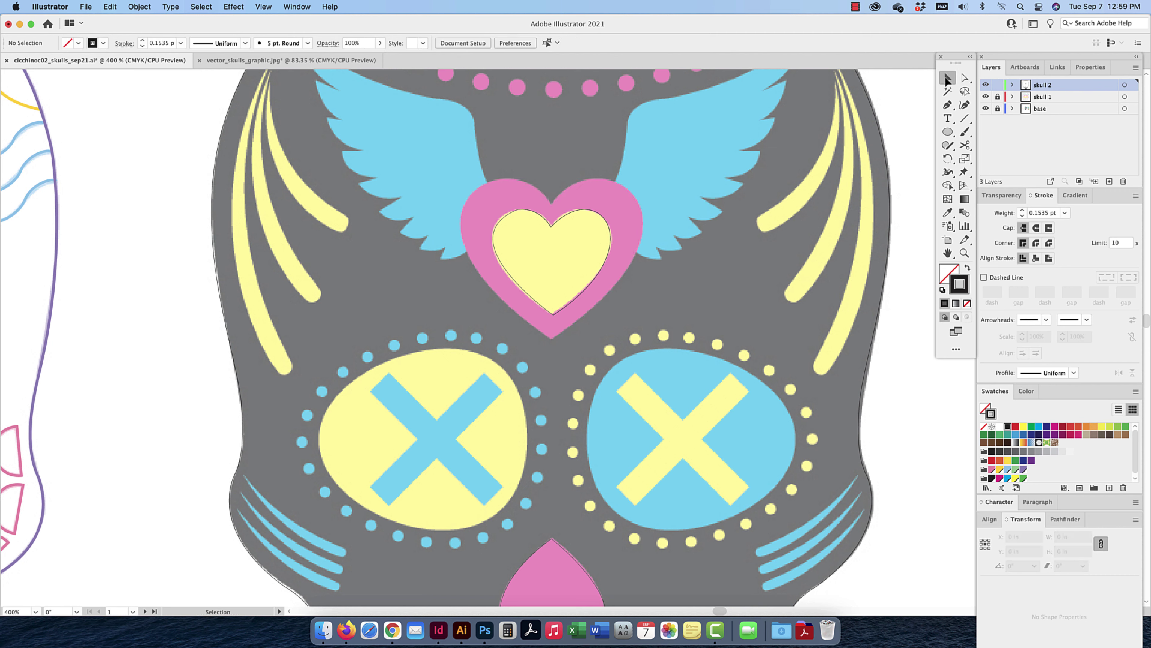
# Try to join the yellow heart outline's path ends at its upper left lobe
pyautogui.click(552, 225)
pyautogui.keyDown('shift'); pyautogui.click(508, 216); pyautogui.keyUp('shift')
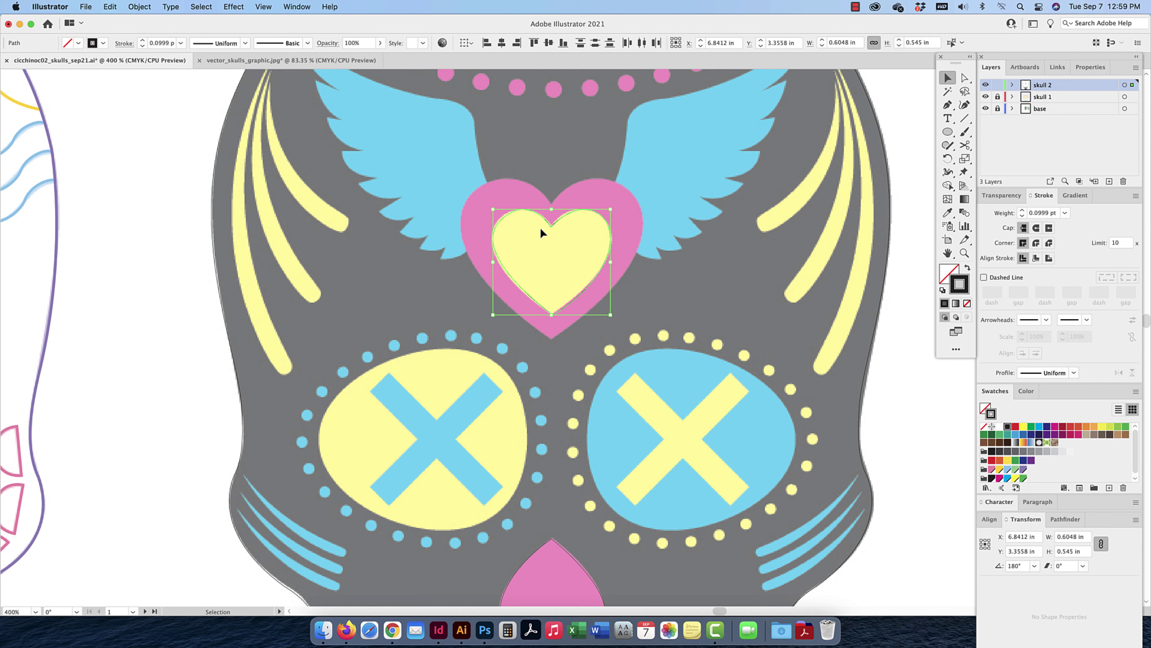
pyautogui.press('a')
pyautogui.moveTo(508, 219); pyautogui.dragTo(523, 209)
pyautogui.rightClick(519, 212)
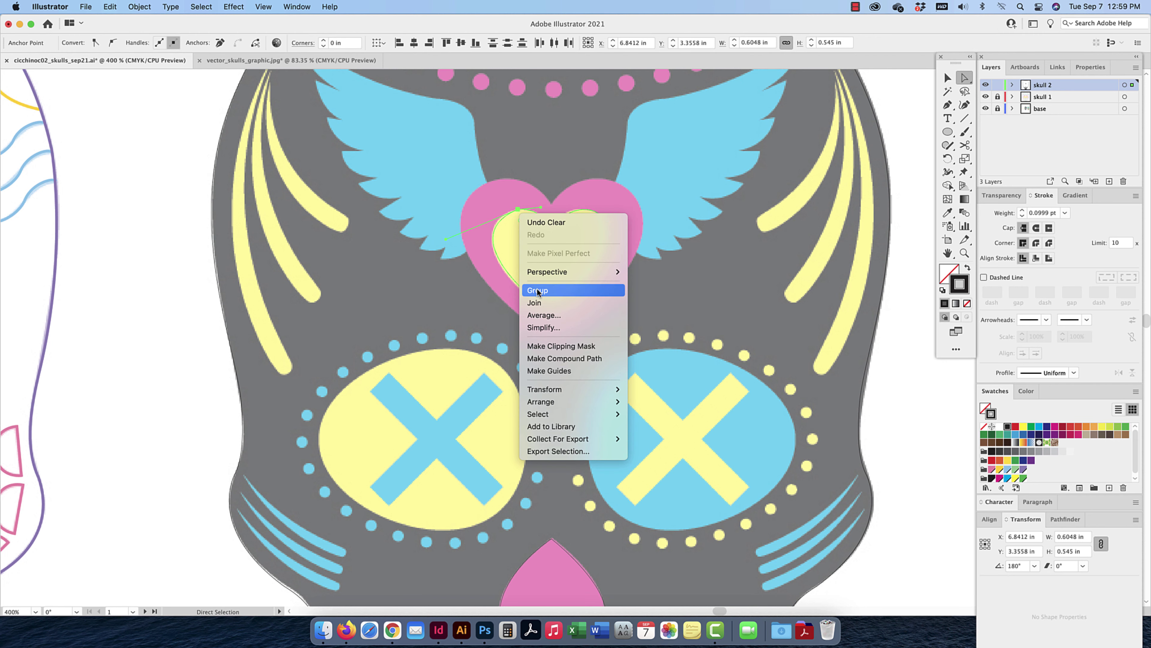
pyautogui.click(540, 303)
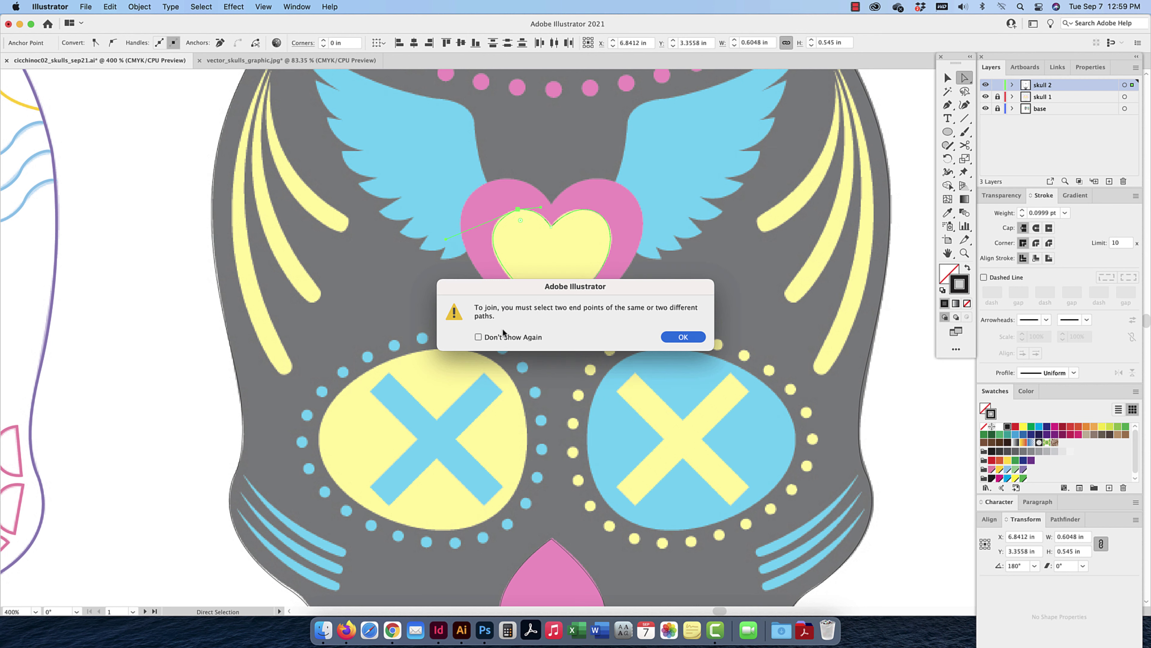
pyautogui.click(680, 337)
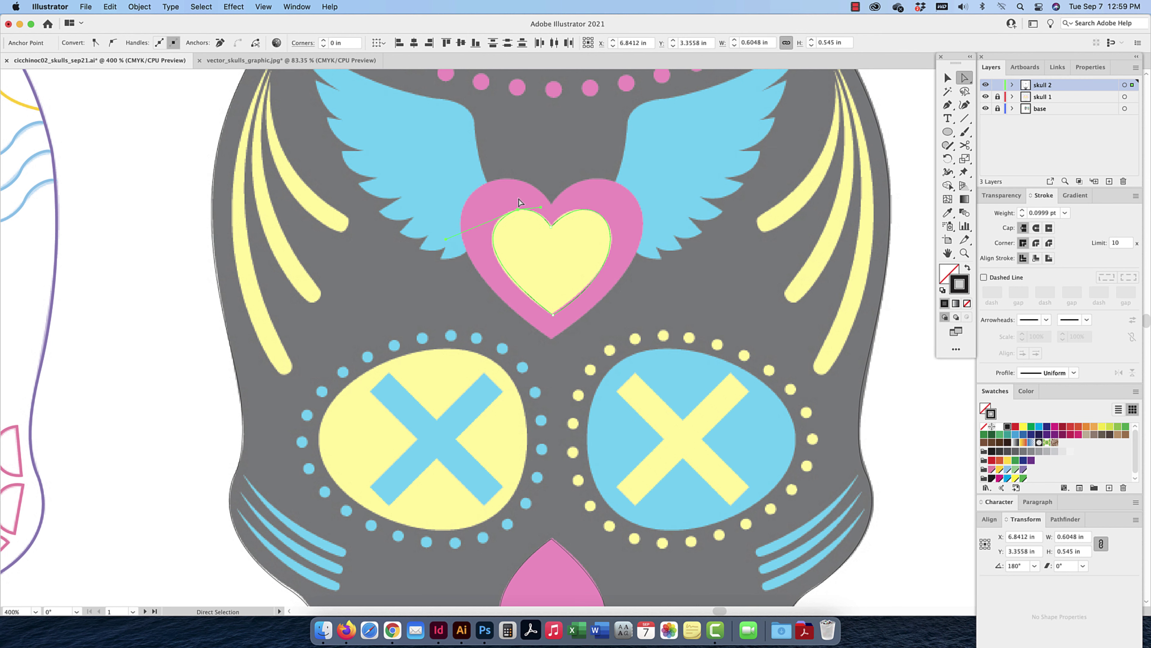
pyautogui.click(508, 221)
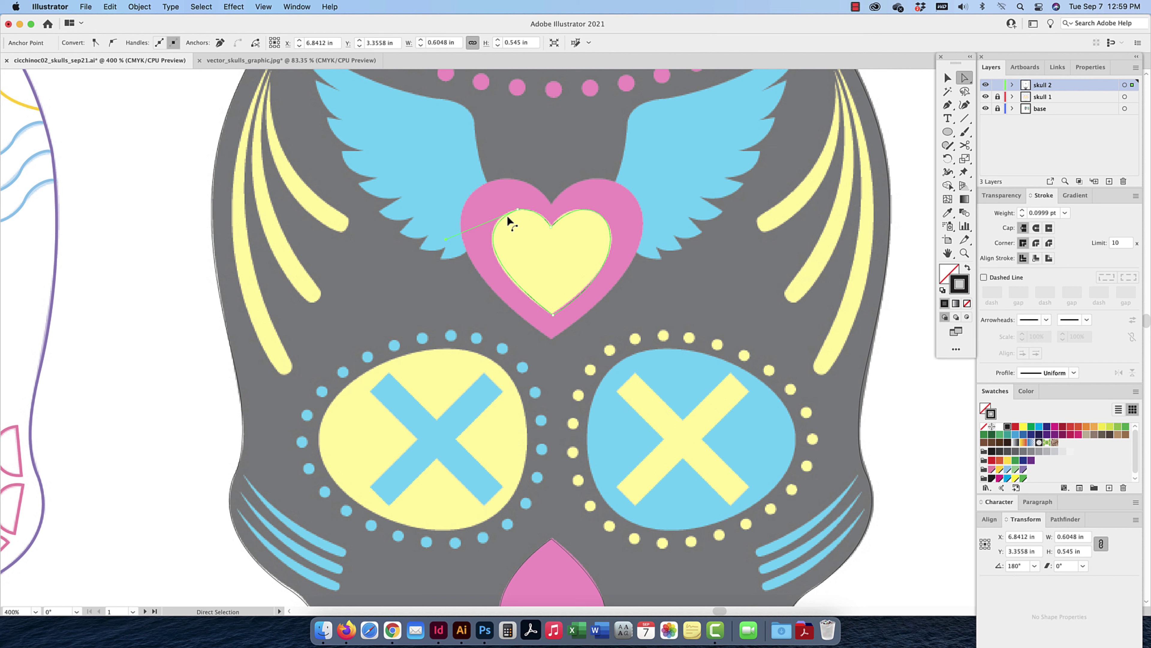
# Delete the extra path segment lying over the right half of the yellow heart outline
pyautogui.click(947, 79)
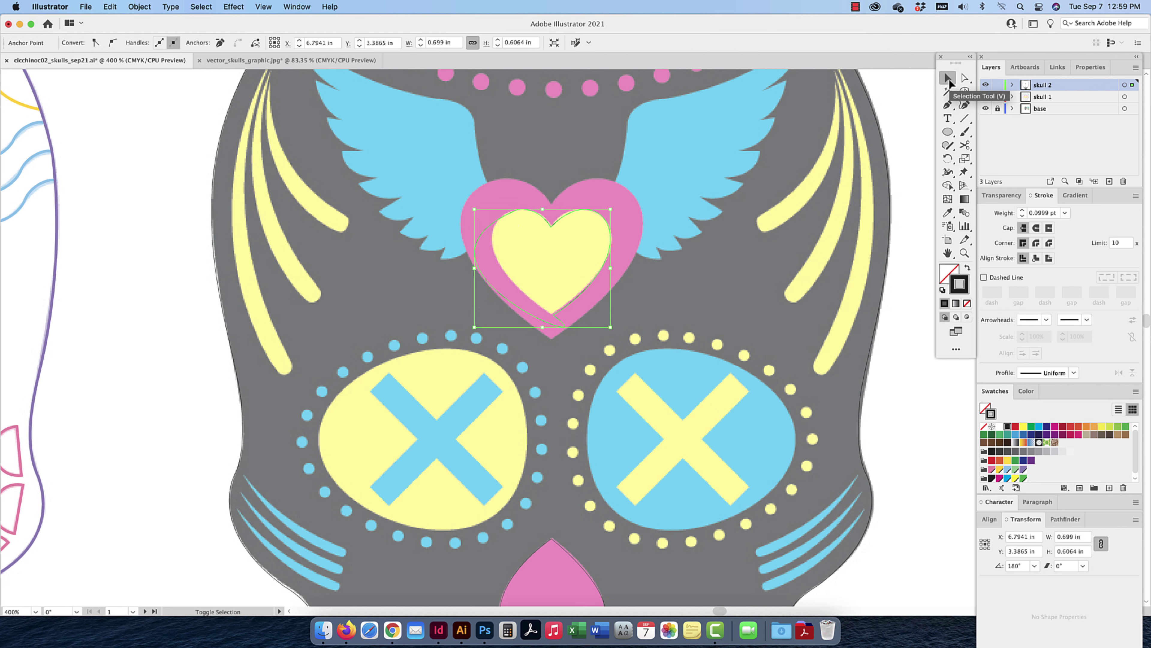
pyautogui.click(649, 143)
pyautogui.click(565, 215)
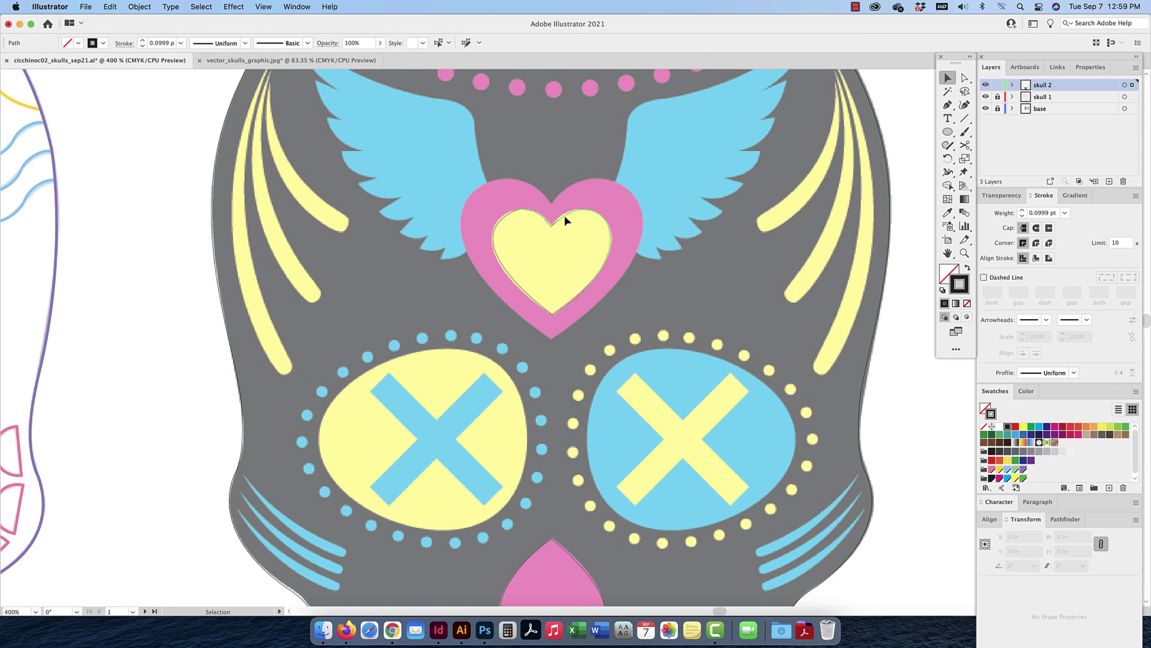
pyautogui.hotkey('shift', 'Down')
pyautogui.press('Delete')
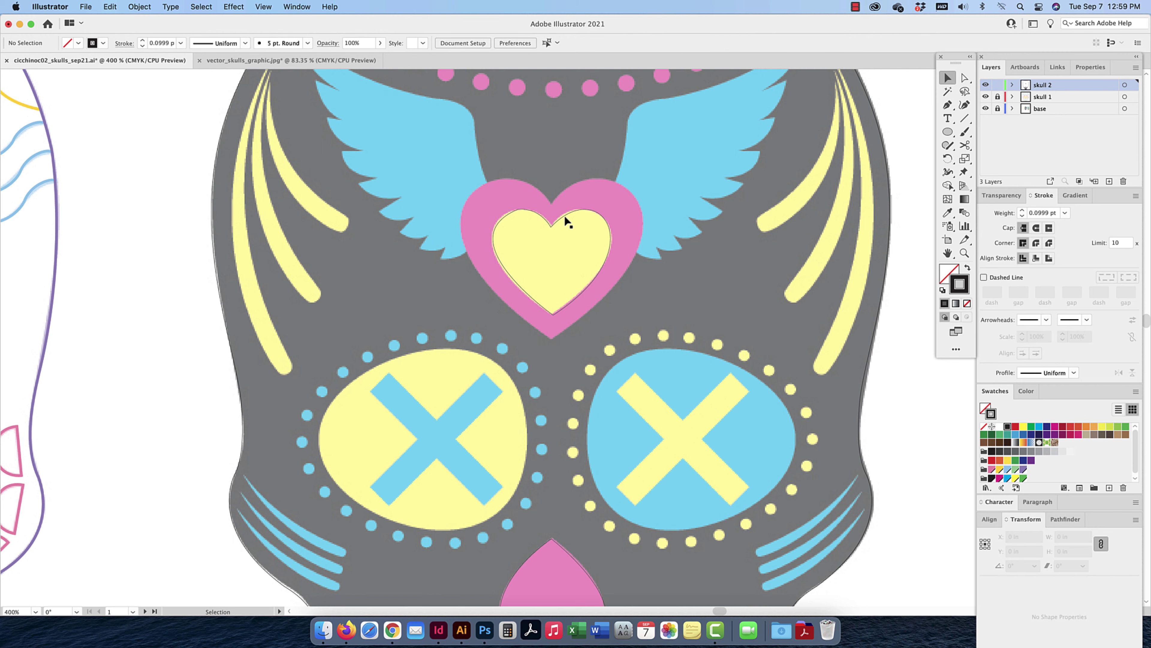
# Copy the yellow heart outline in front and enlarge the copy from its centre to fit around the pink heart
pyautogui.hscroll(-2, 567, 220)
pyautogui.click(591, 216)
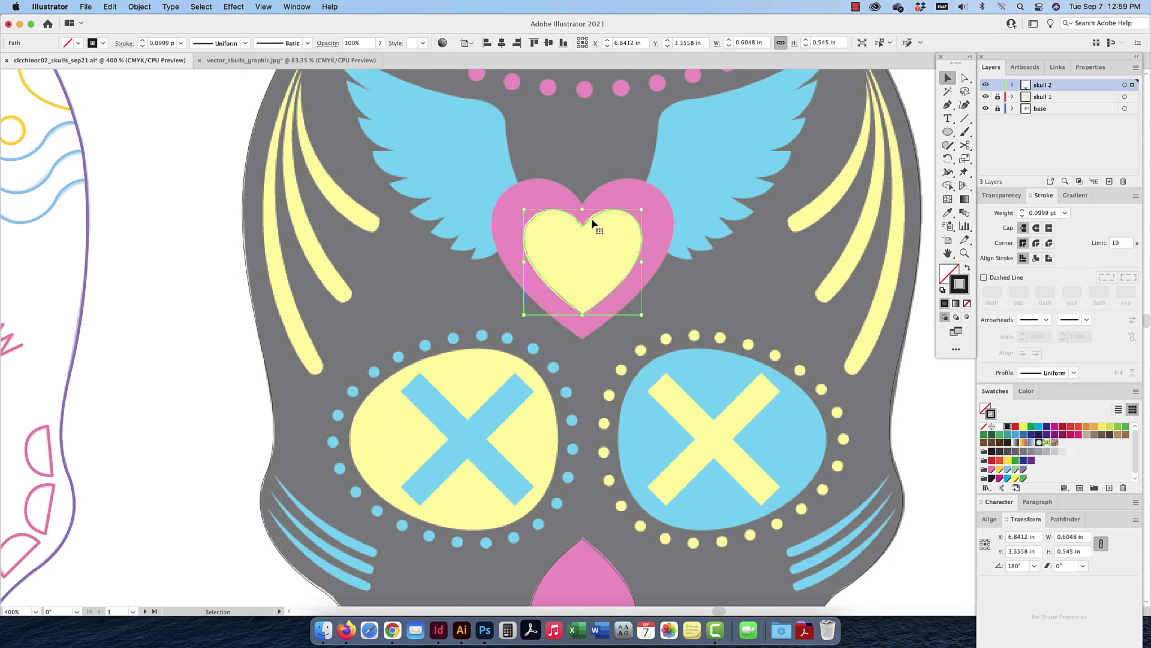
pyautogui.press('super+f')
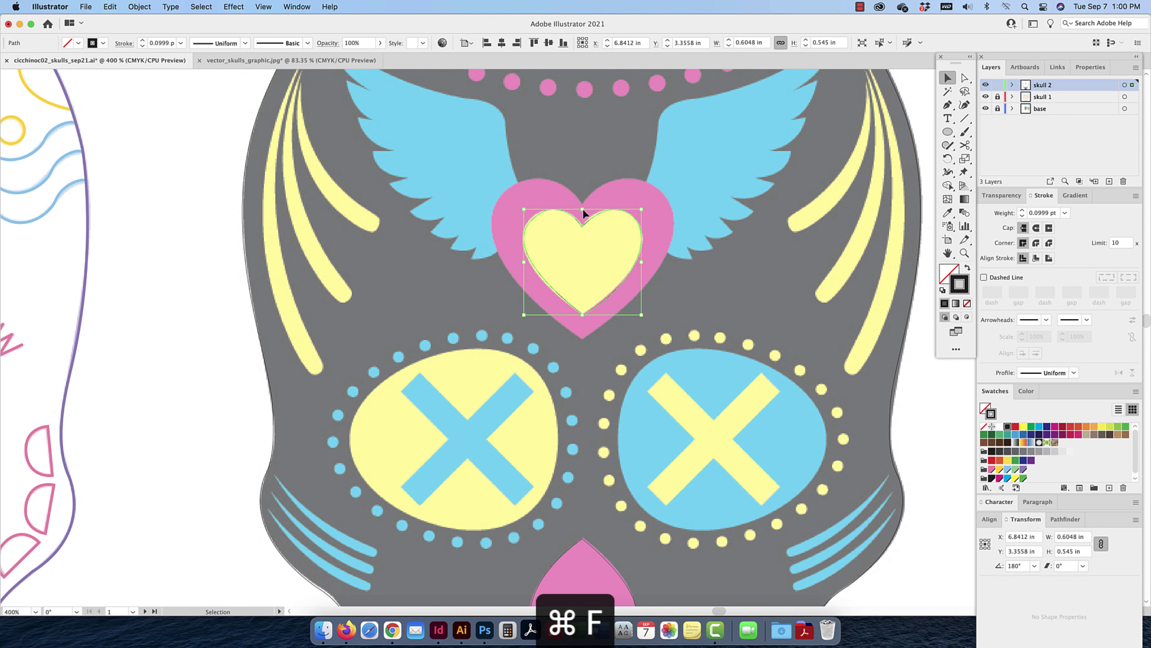
pyautogui.moveTo(583, 209); pyautogui.dragTo(586, 180)
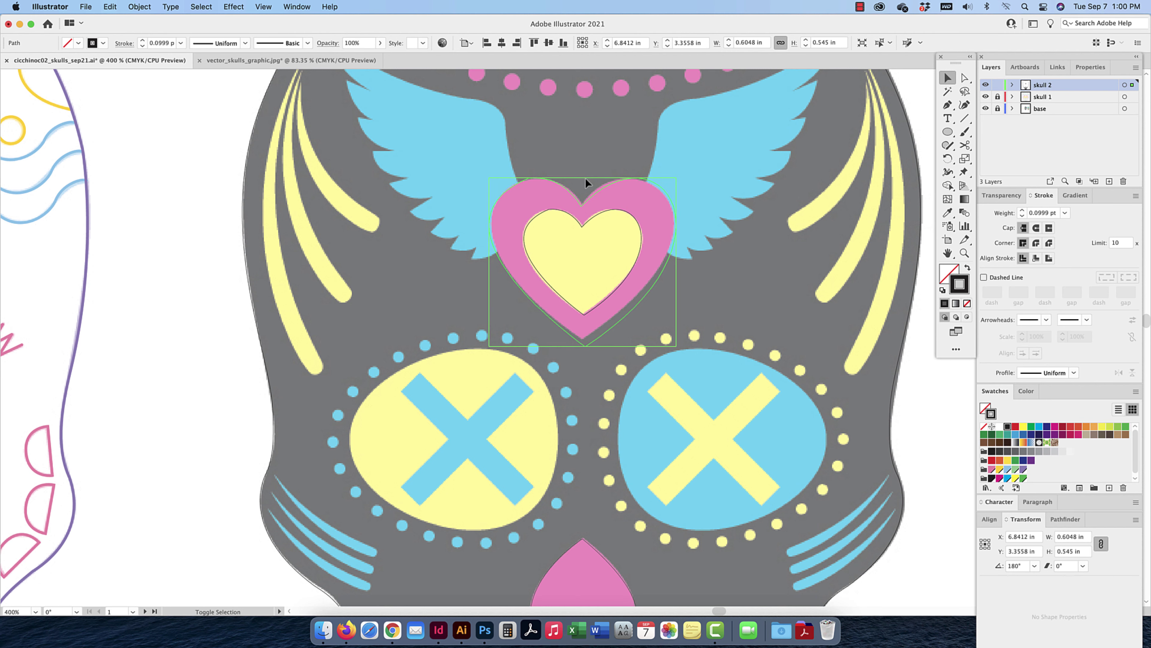
pyautogui.moveTo(675, 345); pyautogui.dragTo(670, 340)
pyautogui.click(549, 170)
# Reshape the upper left lobe of the pink heart outline along the pink edge and widen the outline slightly
pyautogui.click(965, 78)
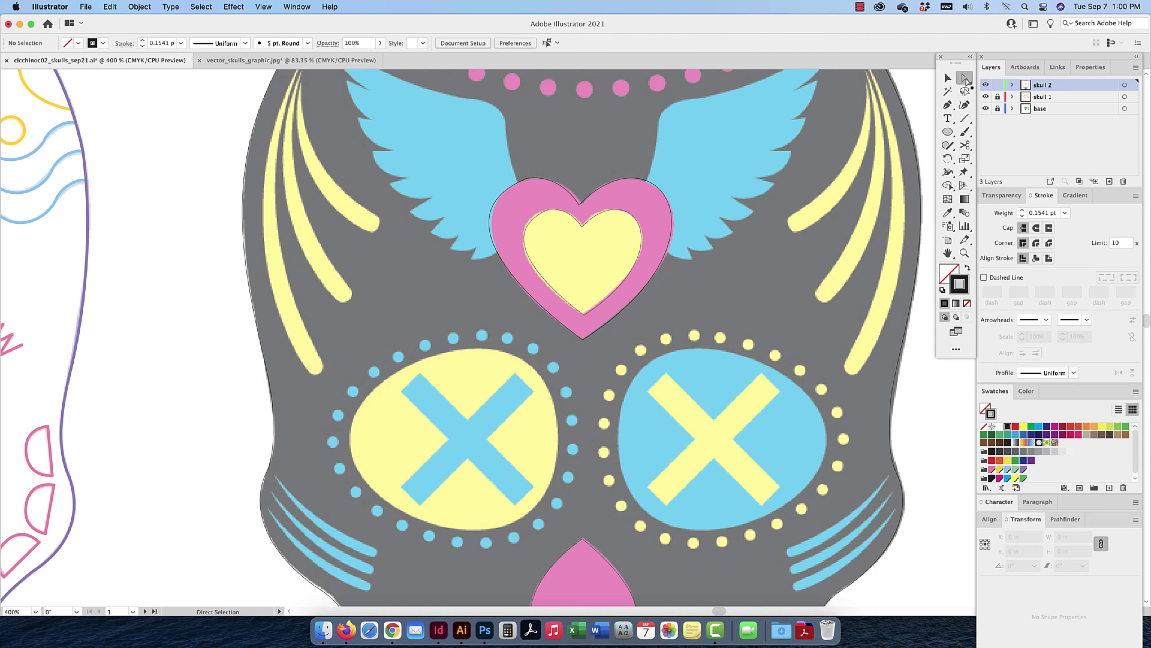
pyautogui.click(528, 177)
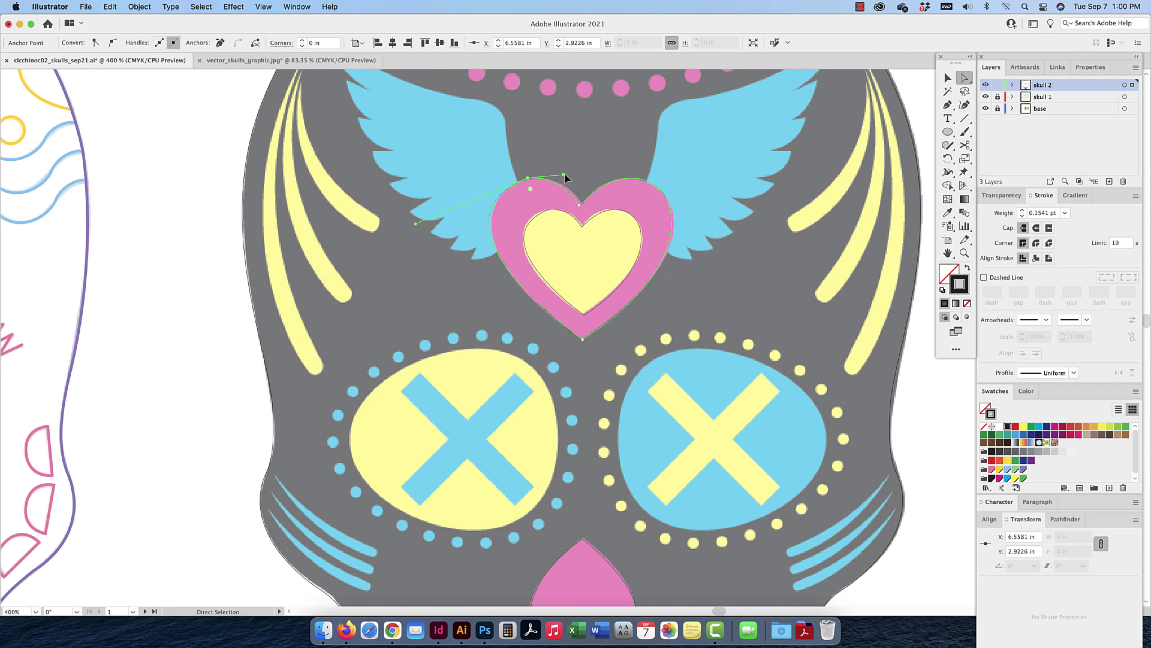
pyautogui.moveTo(564, 174); pyautogui.dragTo(577, 177)
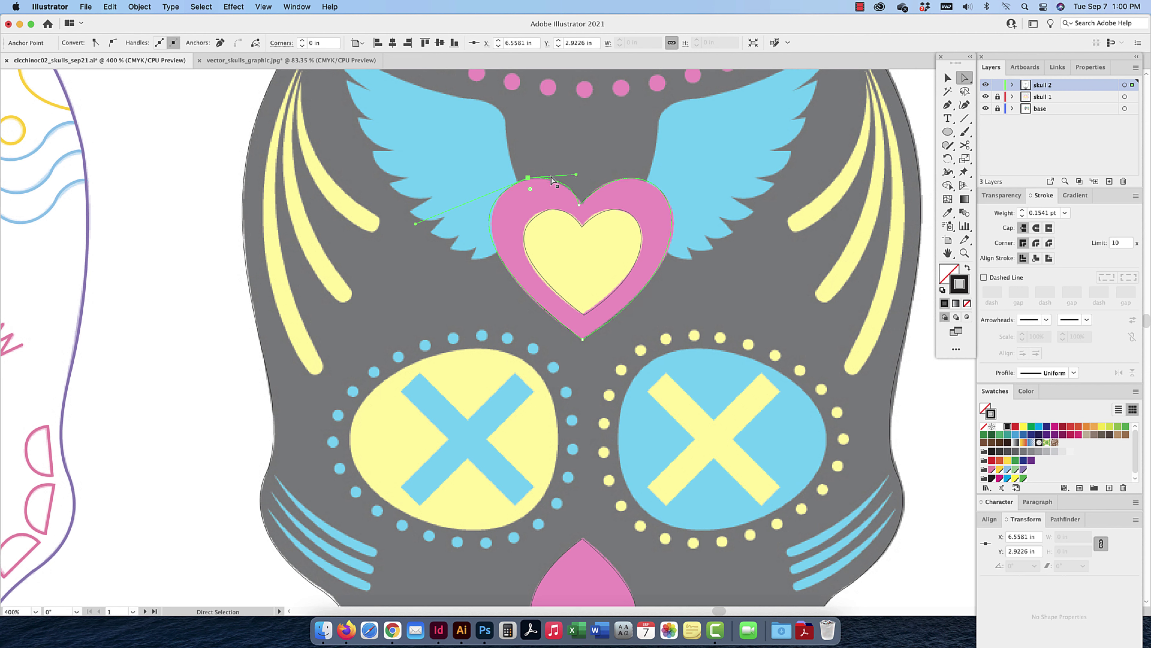
pyautogui.click(527, 180)
pyautogui.moveTo(414, 224); pyautogui.dragTo(415, 217)
pyautogui.press('v')
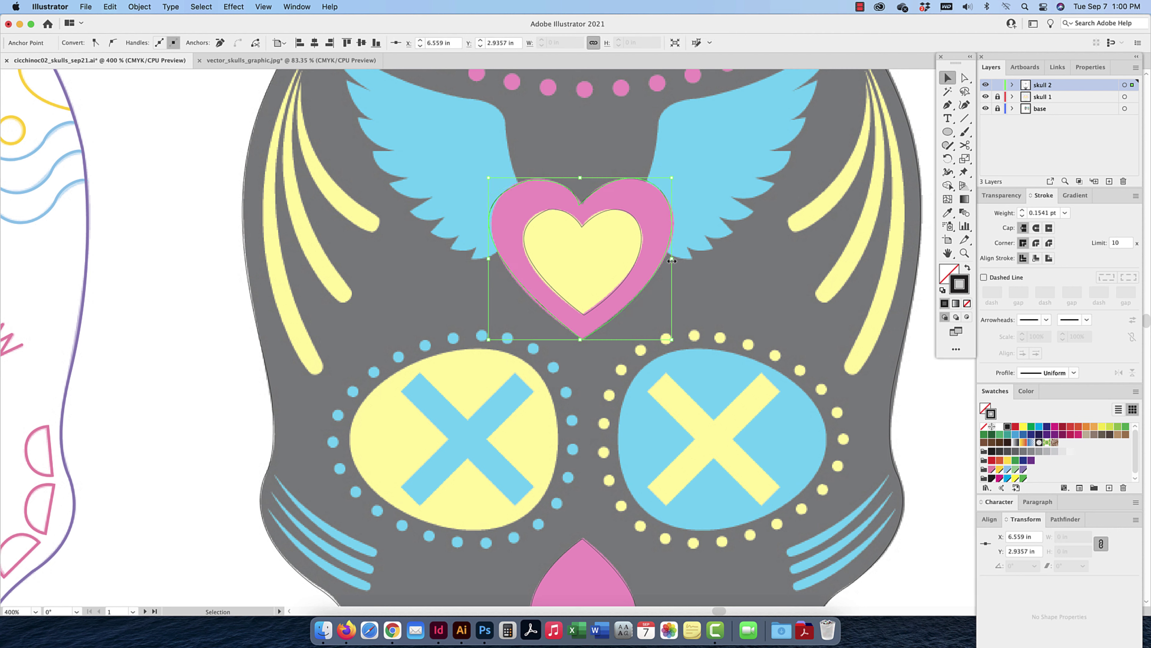
pyautogui.moveTo(672, 260); pyautogui.dragTo(674, 261)
pyautogui.hotkey('alt', '=')
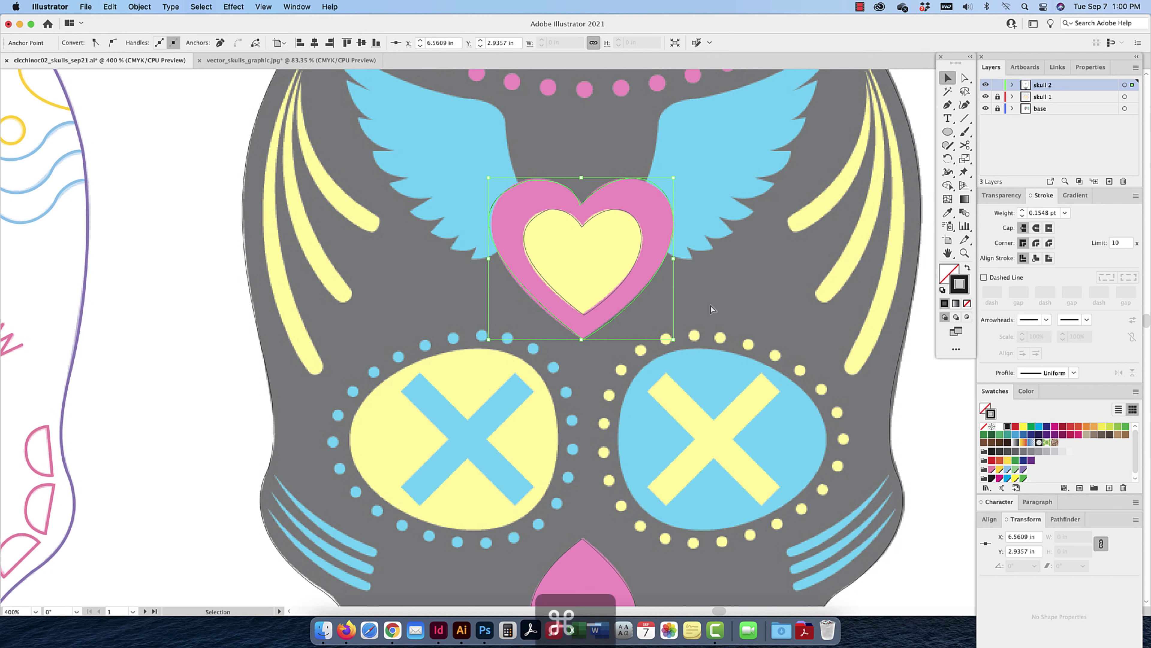
# Trace the uppermost blue stripe on the left cheek as a closed outline with the Pen tool
pyautogui.press('super+minus')
pyautogui.moveTo(701, 296); pyautogui.dragTo(701, 260)
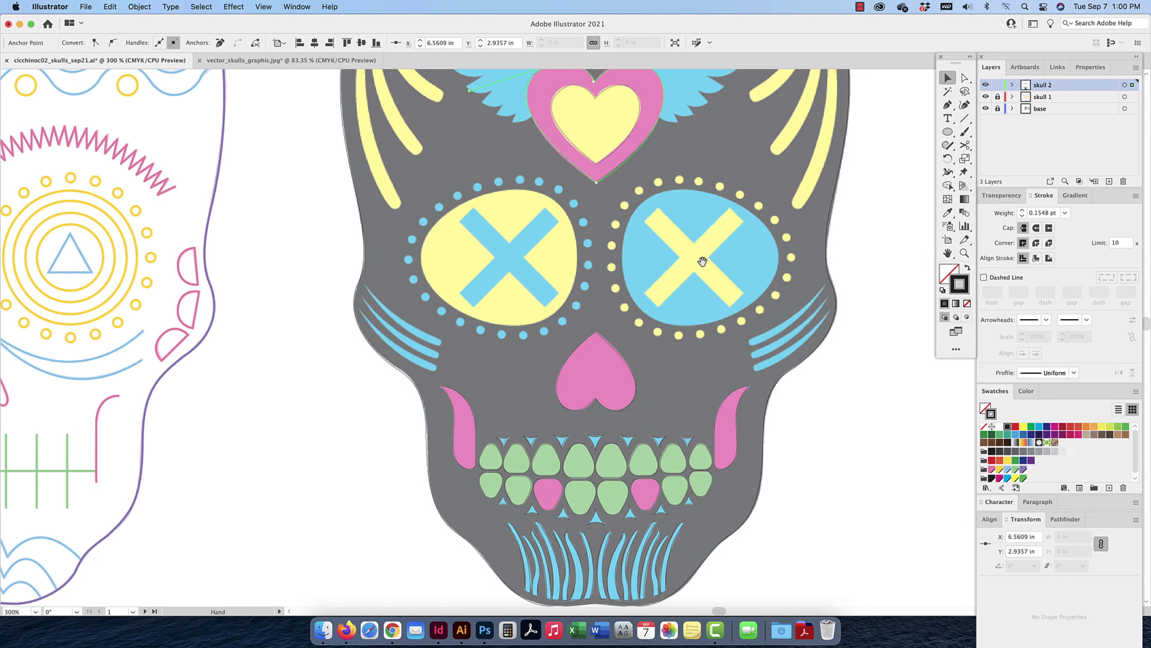
pyautogui.click(948, 105)
pyautogui.press('super+equal')
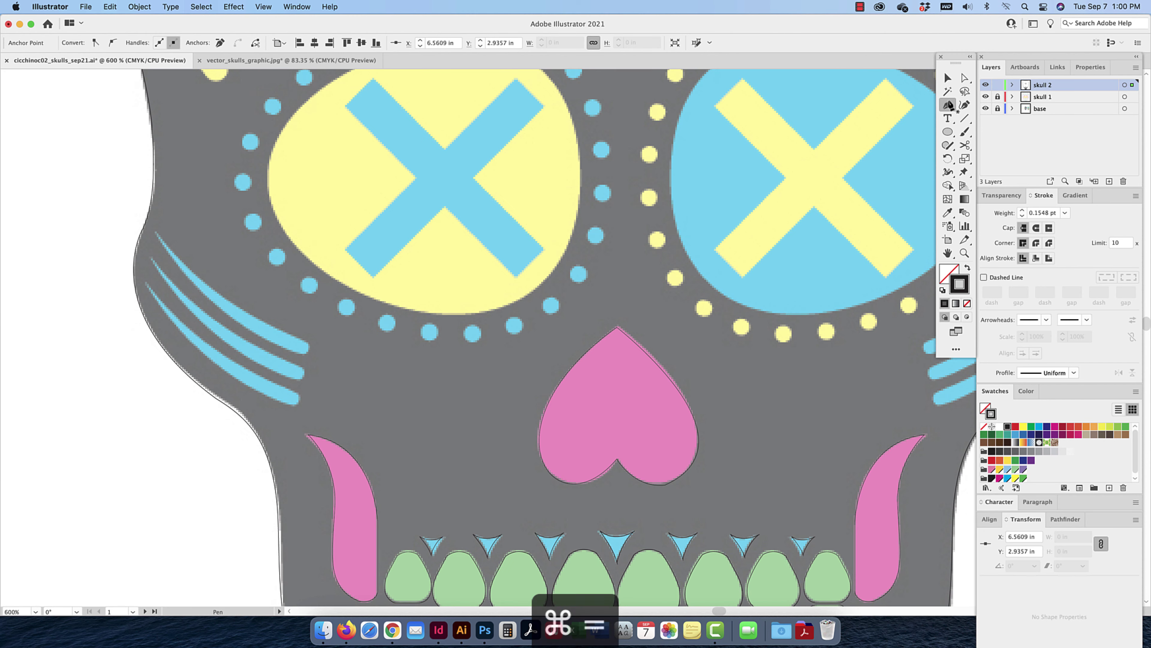
pyautogui.click(156, 232)
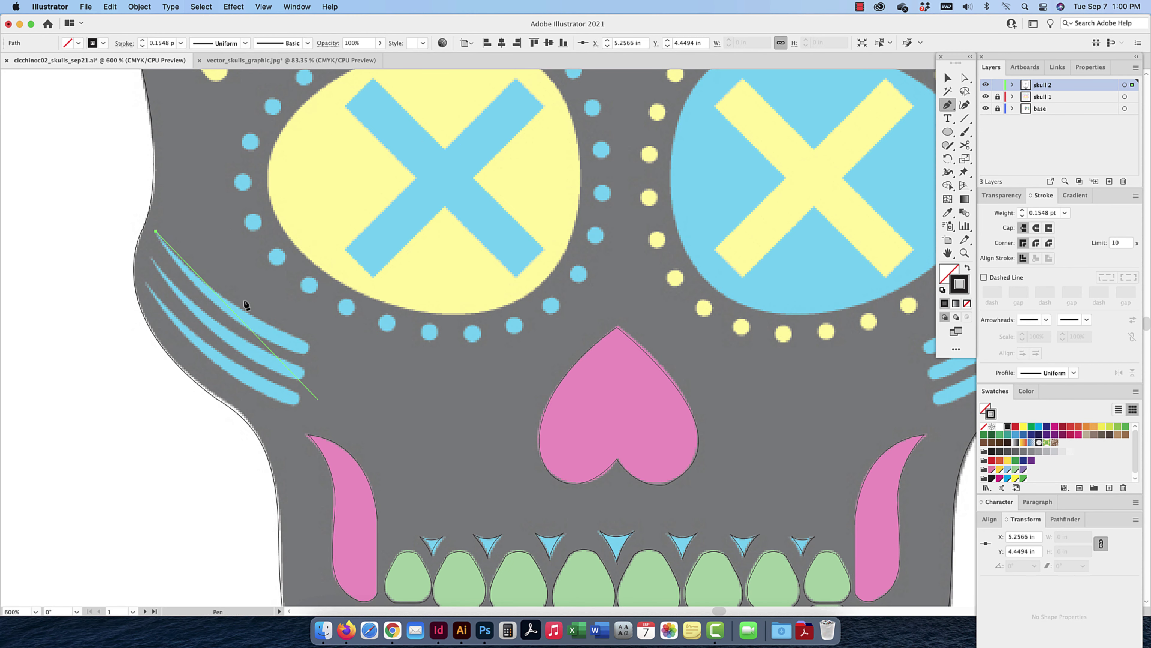
pyautogui.moveTo(296, 338)
pyautogui.mouseDown()
pyautogui.moveTo(373, 360)
pyautogui.moveTo(309, 346)
pyautogui.moveTo(307, 355)
pyautogui.mouseUp()
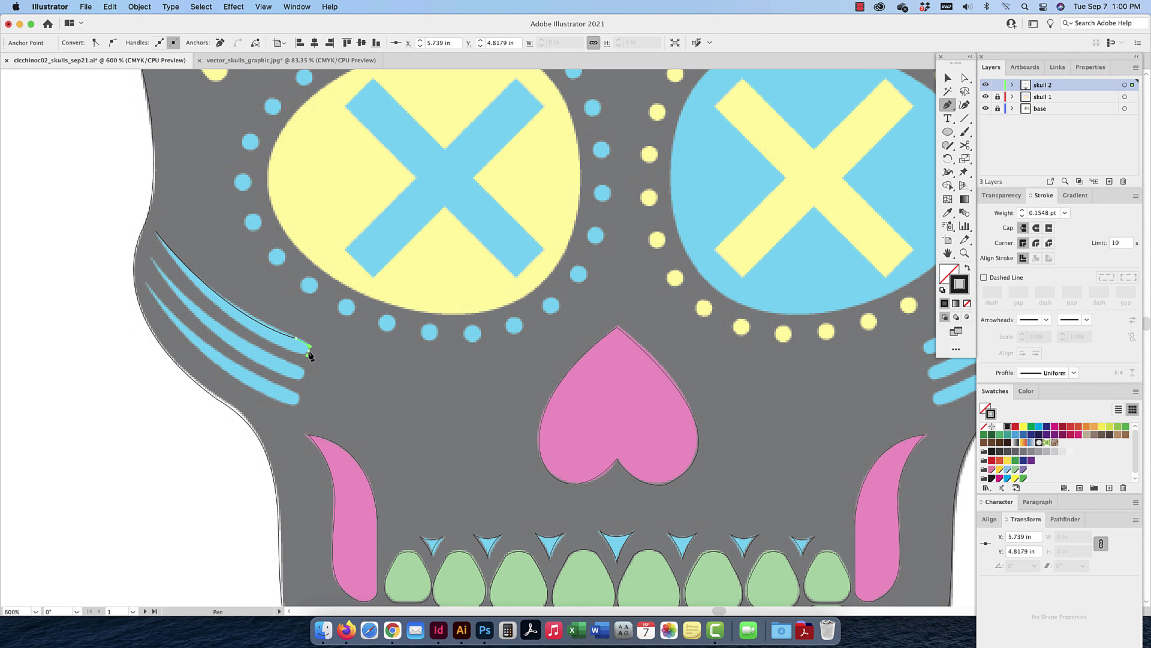
pyautogui.click(289, 350)
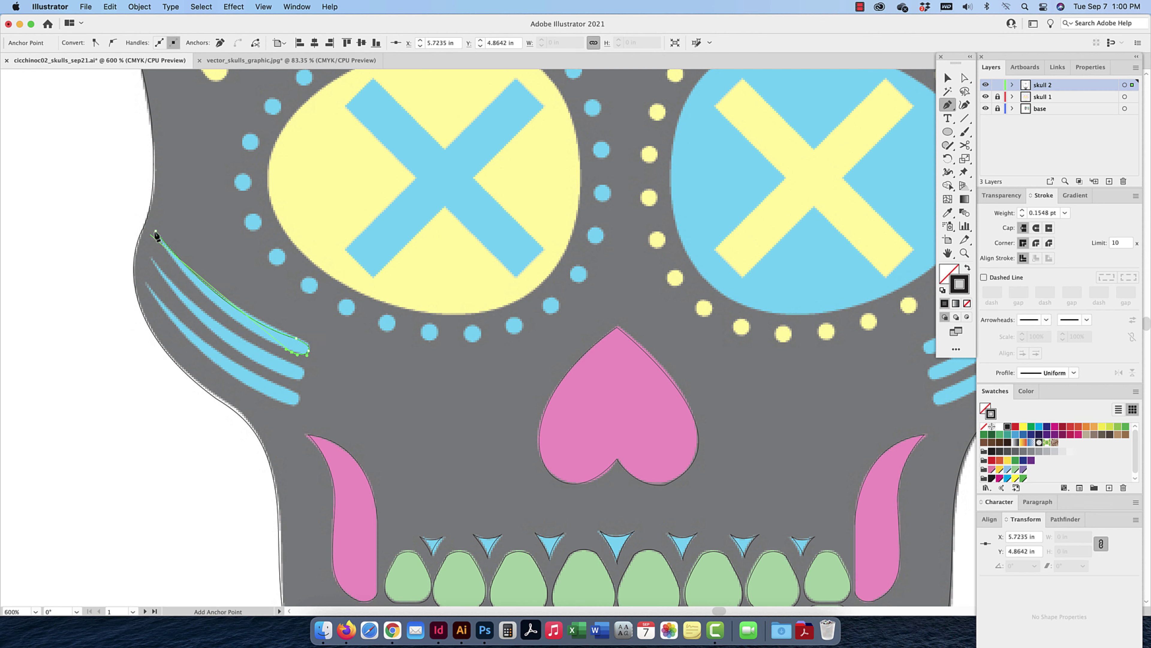
pyautogui.moveTo(156, 232); pyautogui.dragTo(111, 148)
# Adjust the cheek stripe outline's anchor near the rounded end and its handle to follow the stripe's upper edge
pyautogui.press('super+equal')
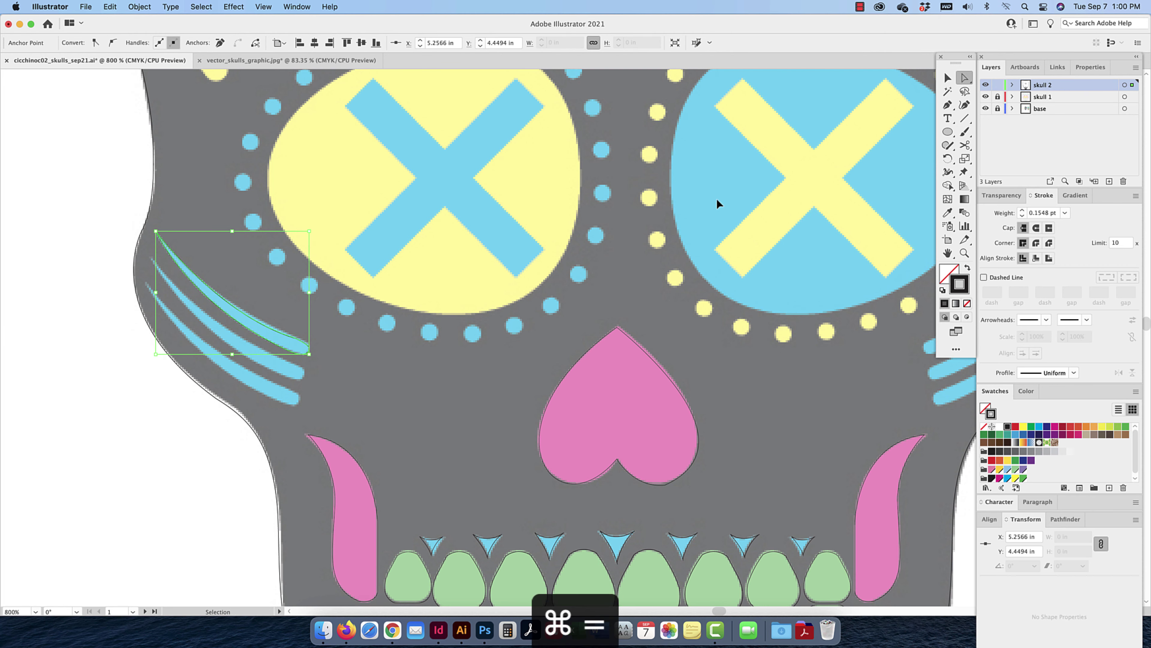
pyautogui.press('super+equal')
pyautogui.moveTo(221, 411); pyautogui.dragTo(643, 417)
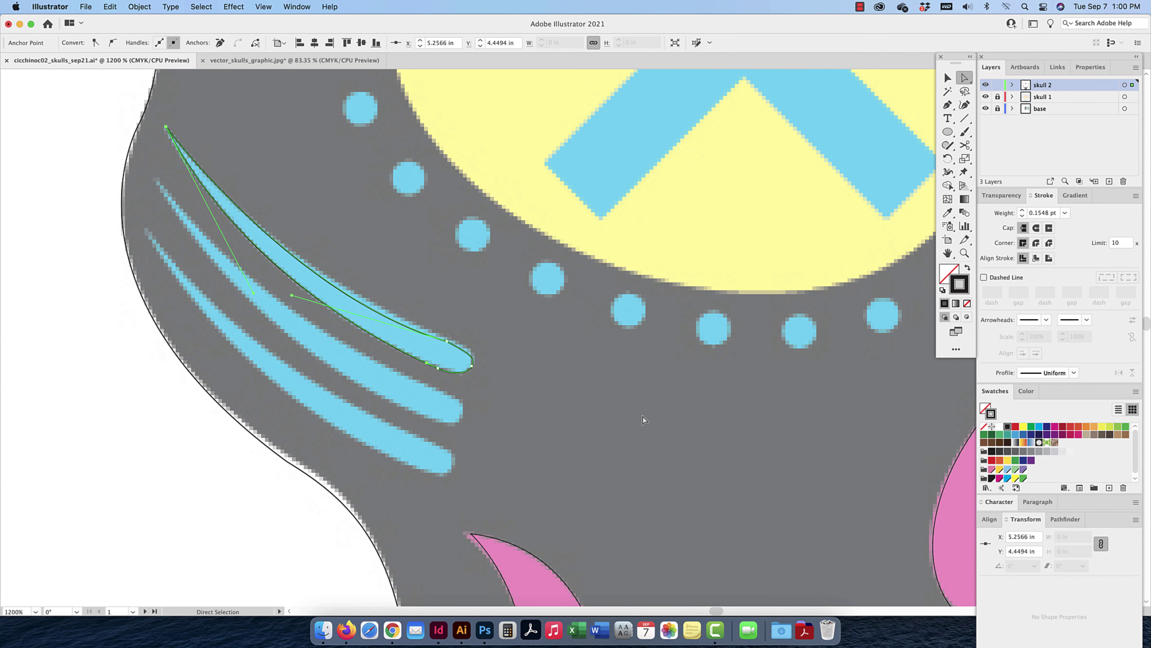
pyautogui.click(448, 341)
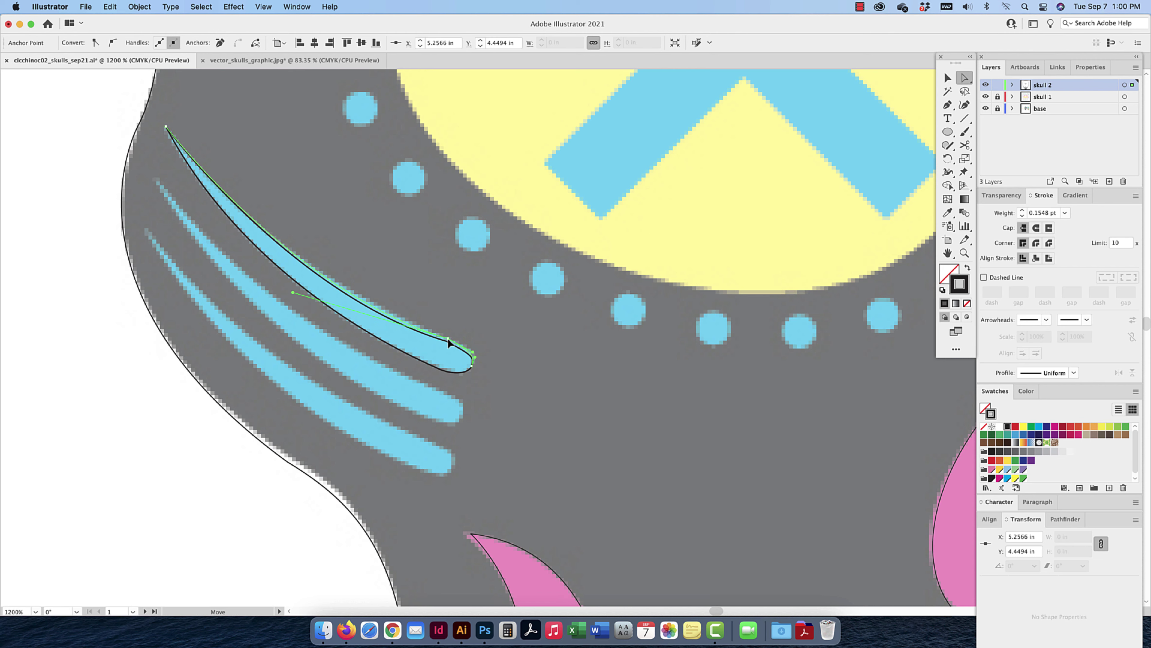
pyautogui.moveTo(293, 293); pyautogui.dragTo(294, 283)
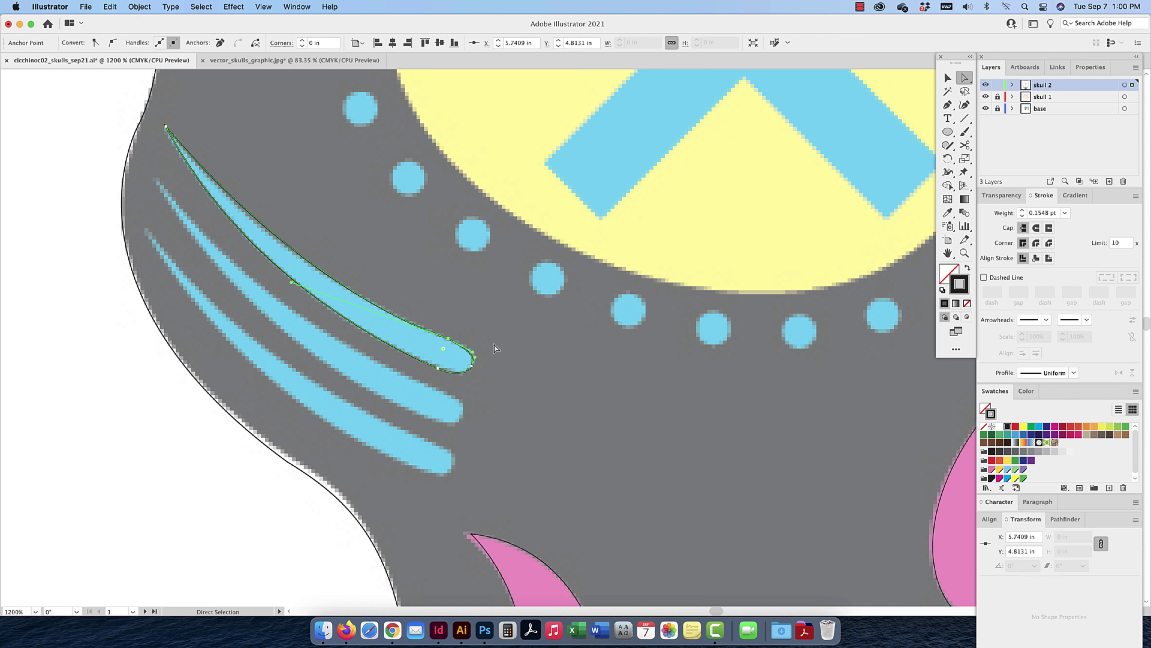
# Extend the direction handle at the uppermost left cheek stripe's rounded end to refine the curve of its upper edge
pyautogui.click(506, 331)
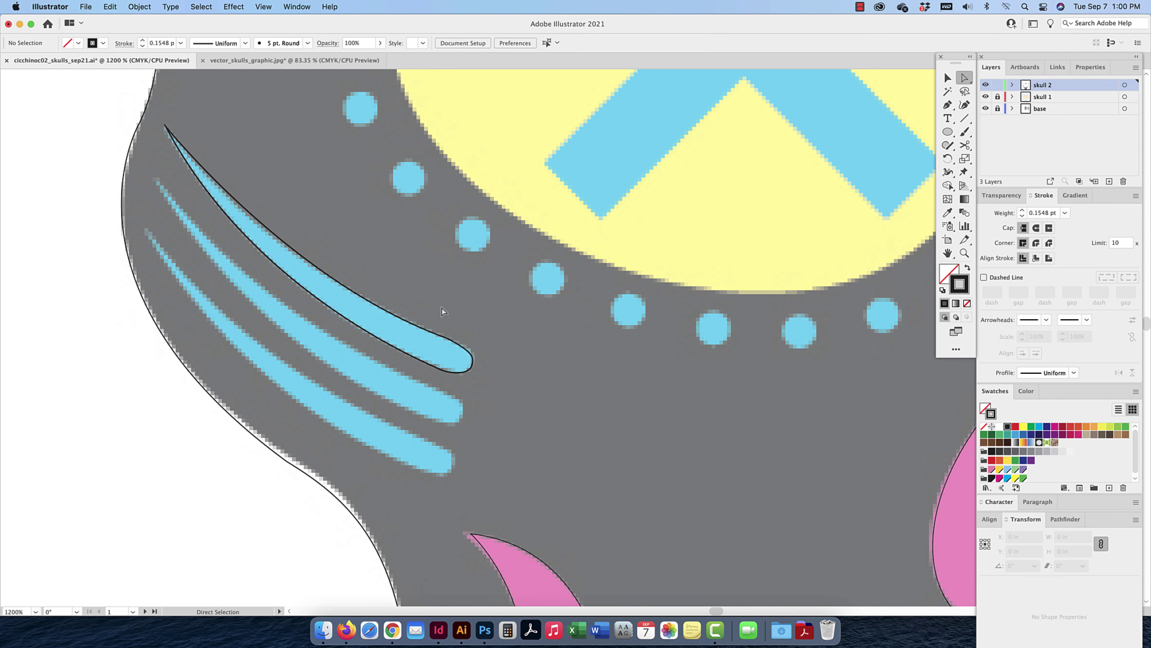
pyautogui.click(309, 261)
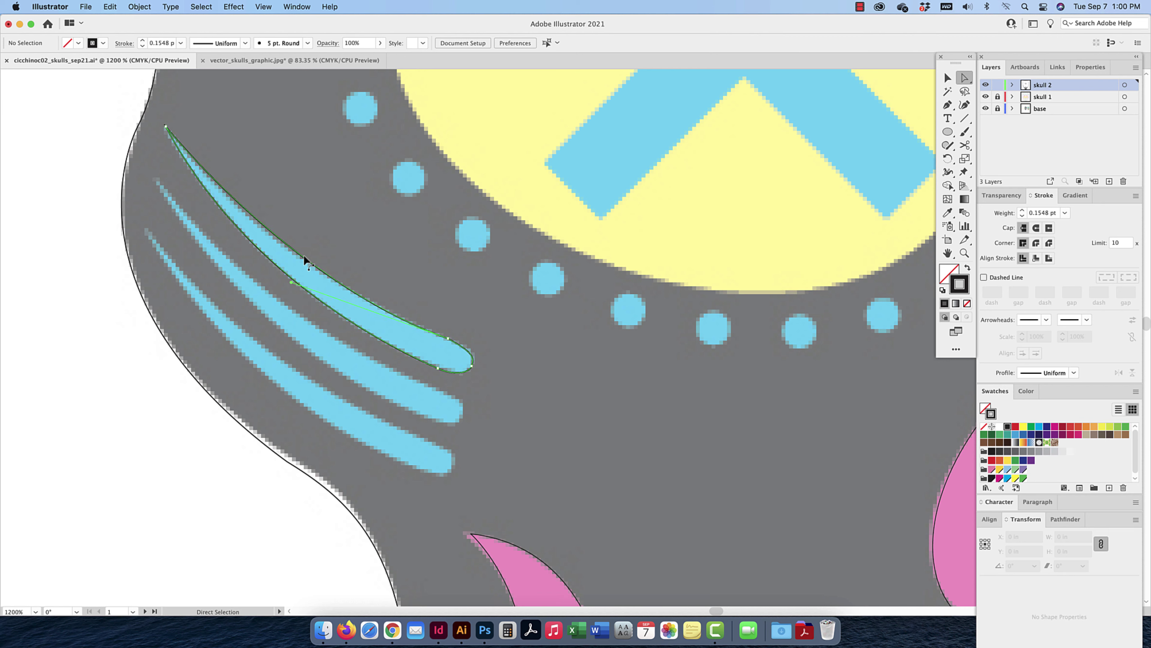
pyautogui.click(448, 340)
pyautogui.moveTo(291, 282); pyautogui.dragTo(275, 279)
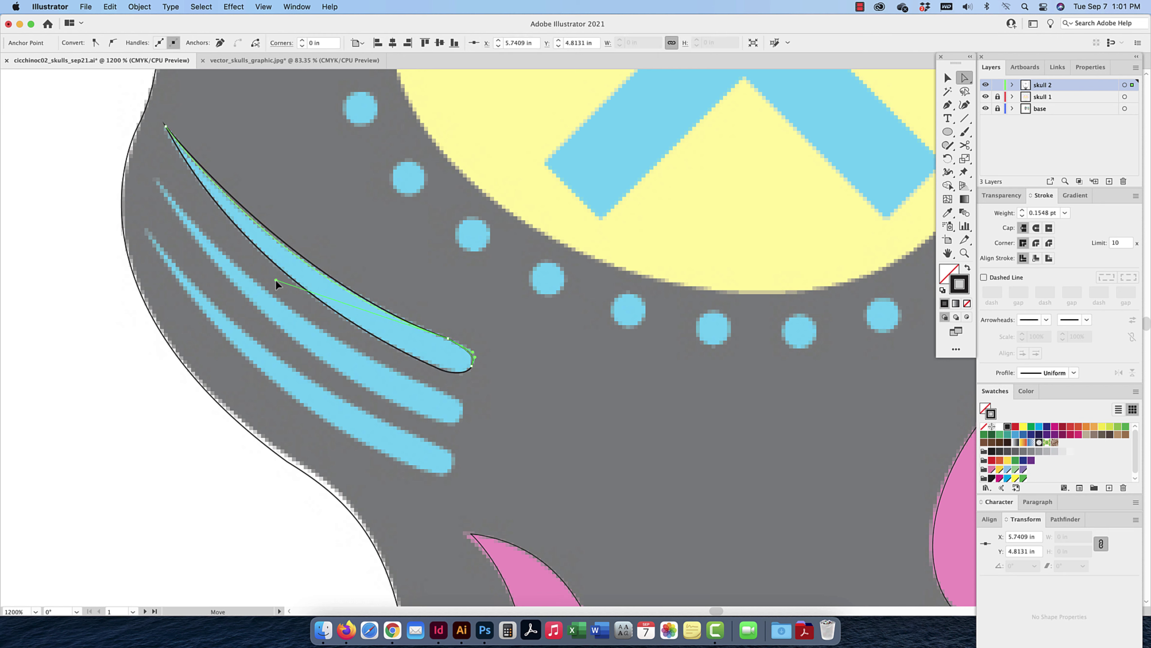
pyautogui.click(491, 355)
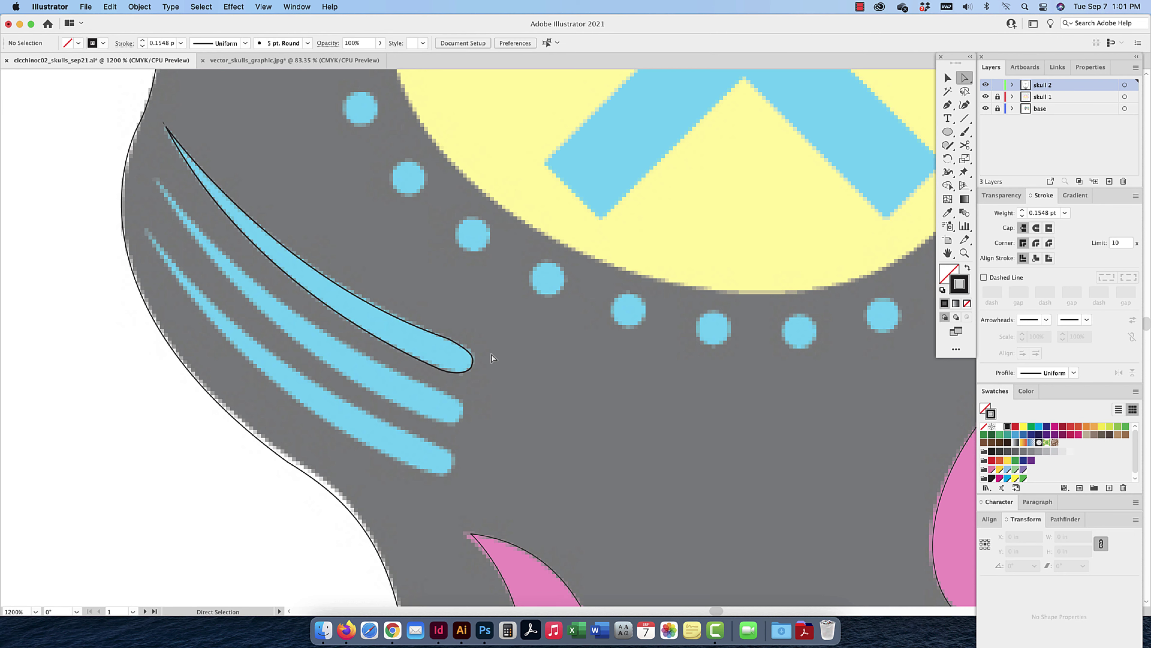
# Copy the stripe outline onto the two lower blue stripes of the left cheek and select all three outlines
pyautogui.press('v')
pyautogui.moveTo(450, 372); pyautogui.dragTo(431, 449)
pyautogui.keyDown('shift'); pyautogui.click(417, 357); pyautogui.keyUp('shift')
pyautogui.keyDown('shift'); pyautogui.click(443, 423); pyautogui.keyUp('shift')
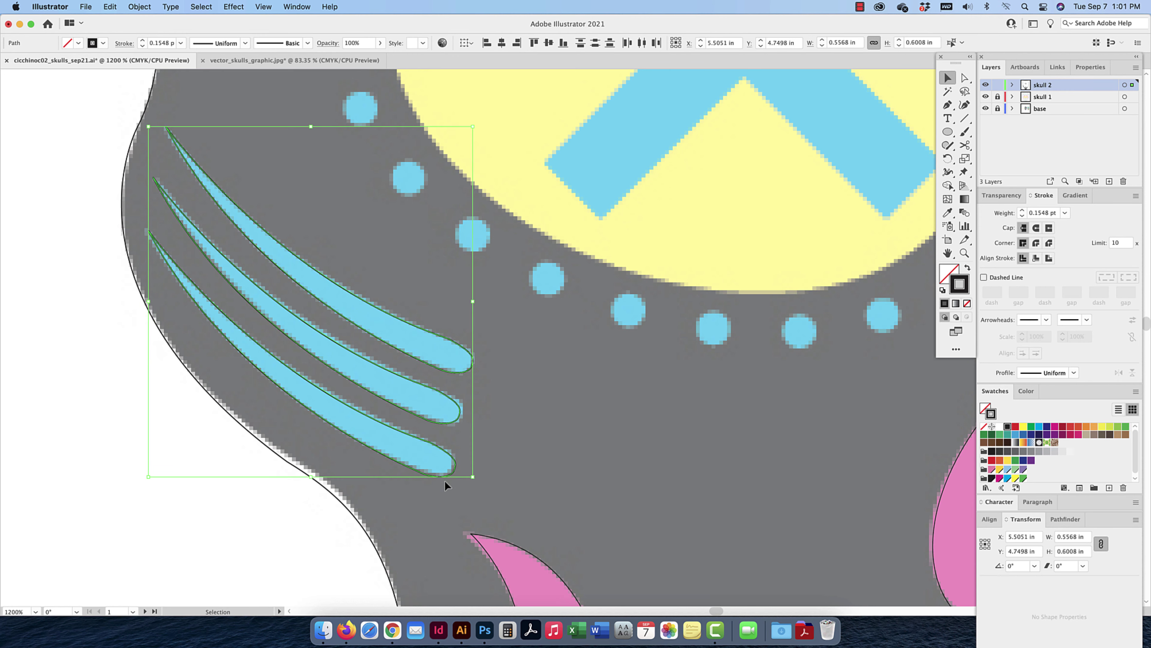
# Copy the three stripe outlines across to the right cheek and reflect the copies about the vertical axis
pyautogui.press('super+minus')
pyautogui.press('super+minus')
pyautogui.press('super+minus')
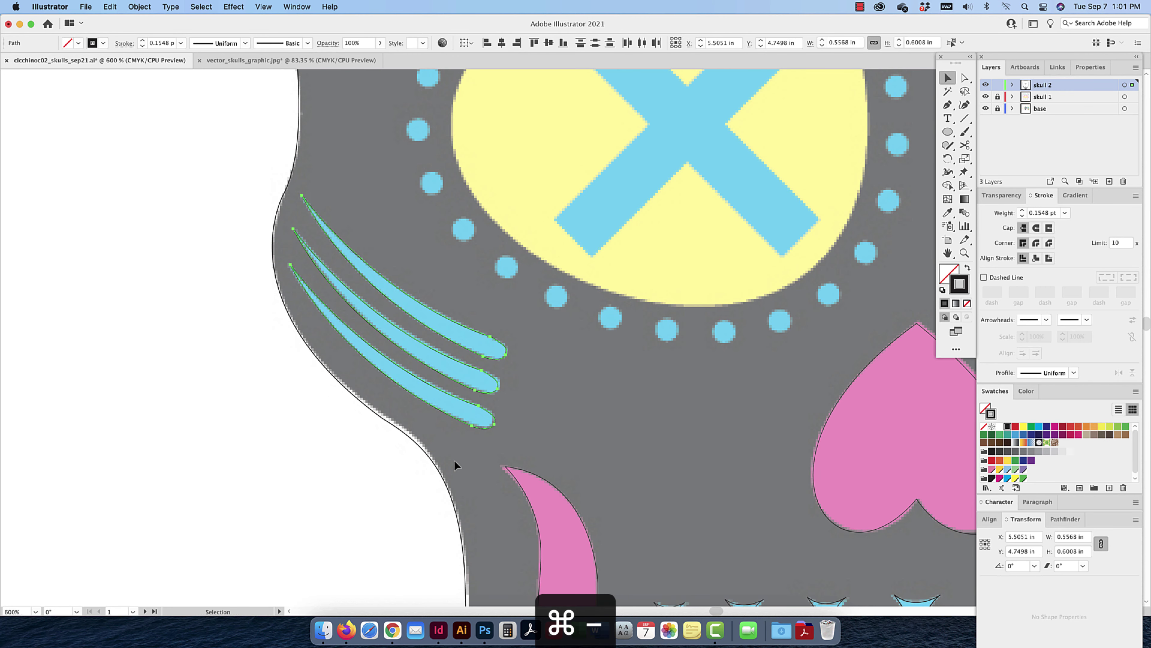
pyautogui.moveTo(596, 424); pyautogui.dragTo(202, 393)
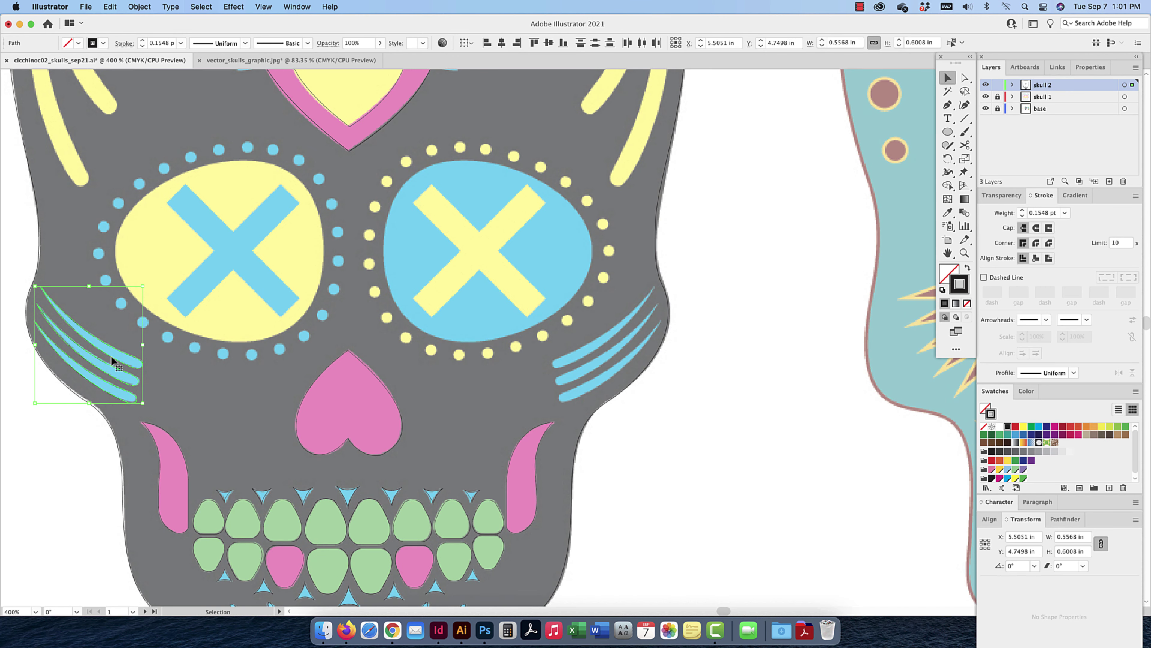
pyautogui.moveTo(111, 361); pyautogui.dragTo(544, 372)
pyautogui.rightClick(547, 370)
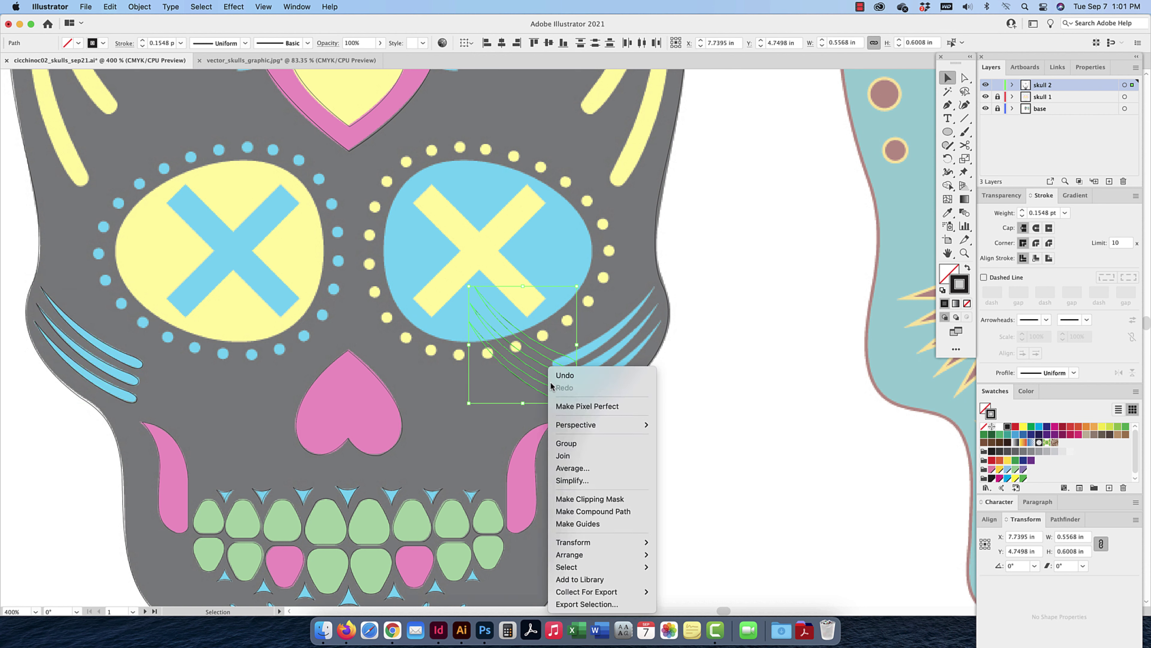
pyautogui.moveTo(585, 542)
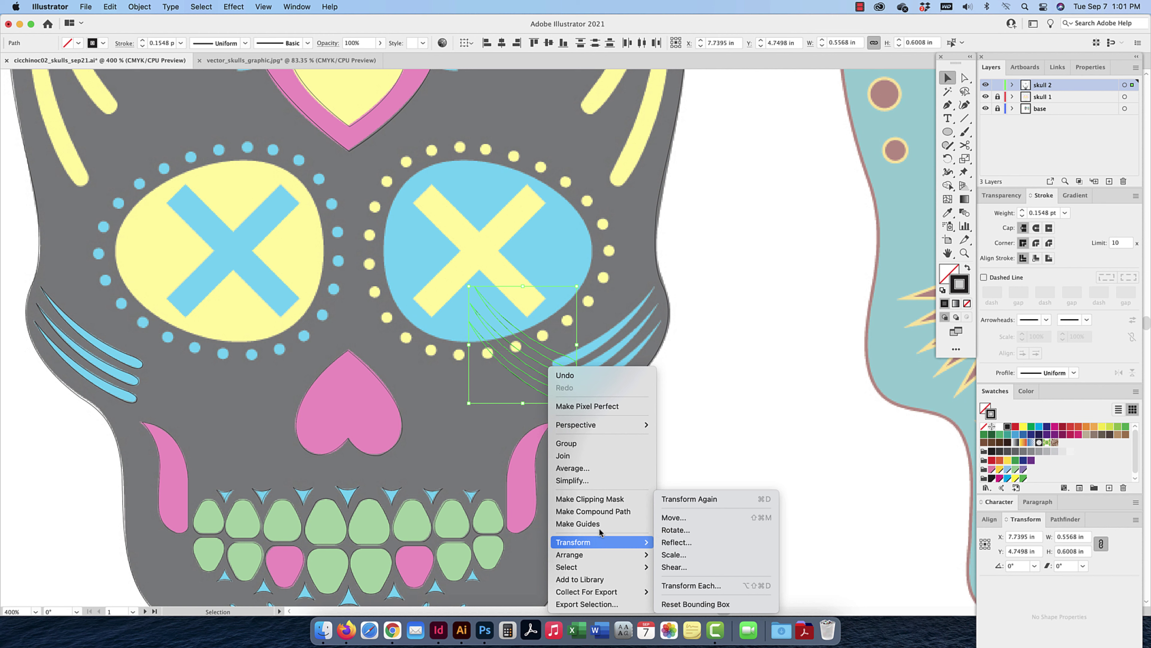
pyautogui.click(675, 542)
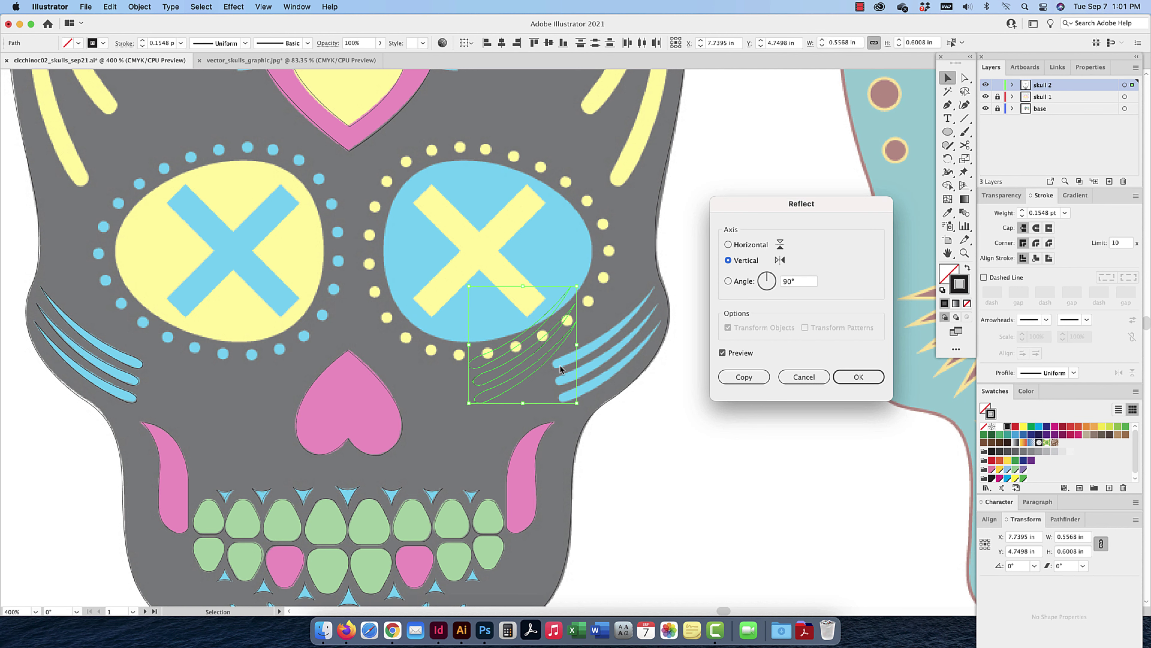
# Reflect the cheek stripe outlines across the vertical axis and move them onto the blue stripes on the skull's right cheek
pyautogui.click(859, 376)
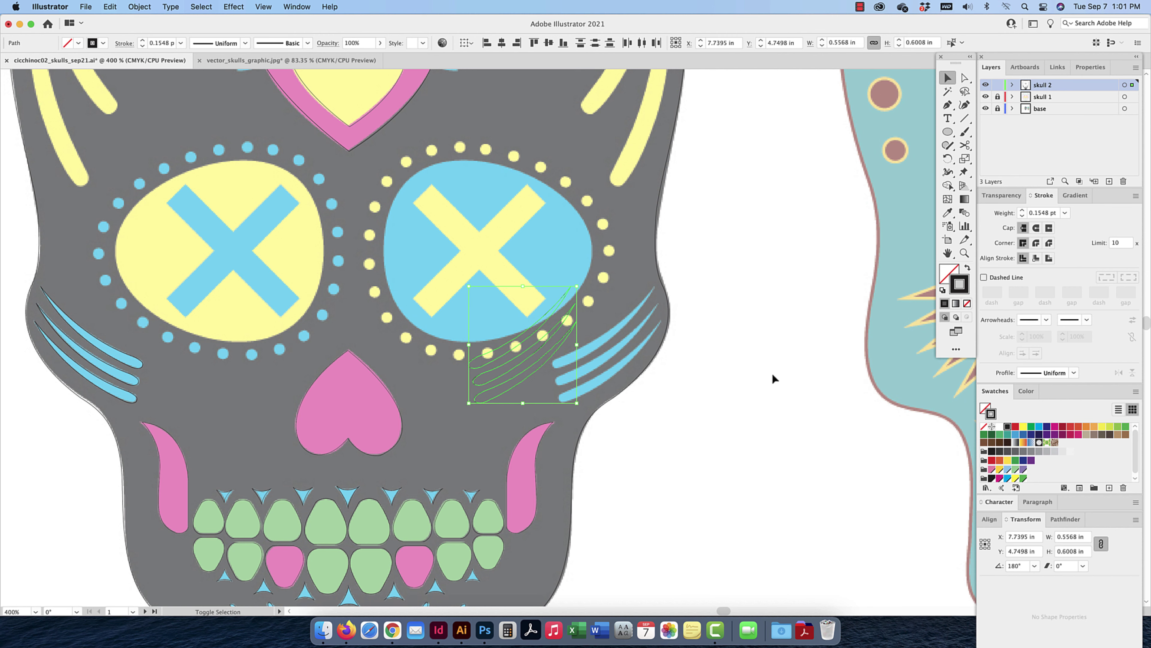
pyautogui.moveTo(600, 367)
pyautogui.mouseDown()
pyautogui.moveTo(625, 362)
pyautogui.moveTo(615, 363)
pyautogui.mouseUp()
pyautogui.moveTo(378, 332); pyautogui.dragTo(485, 431)
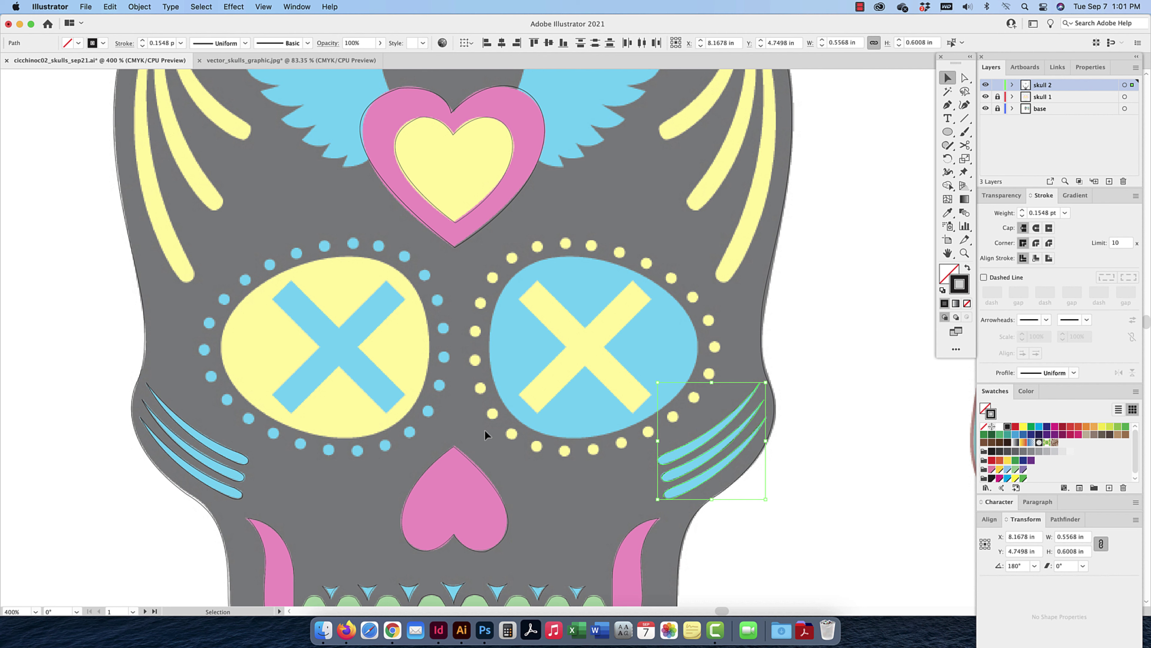
# Trace the outline of the blue eye socket as a closed curved path with the Pen tool
pyautogui.press('p')
pyautogui.click(947, 105)
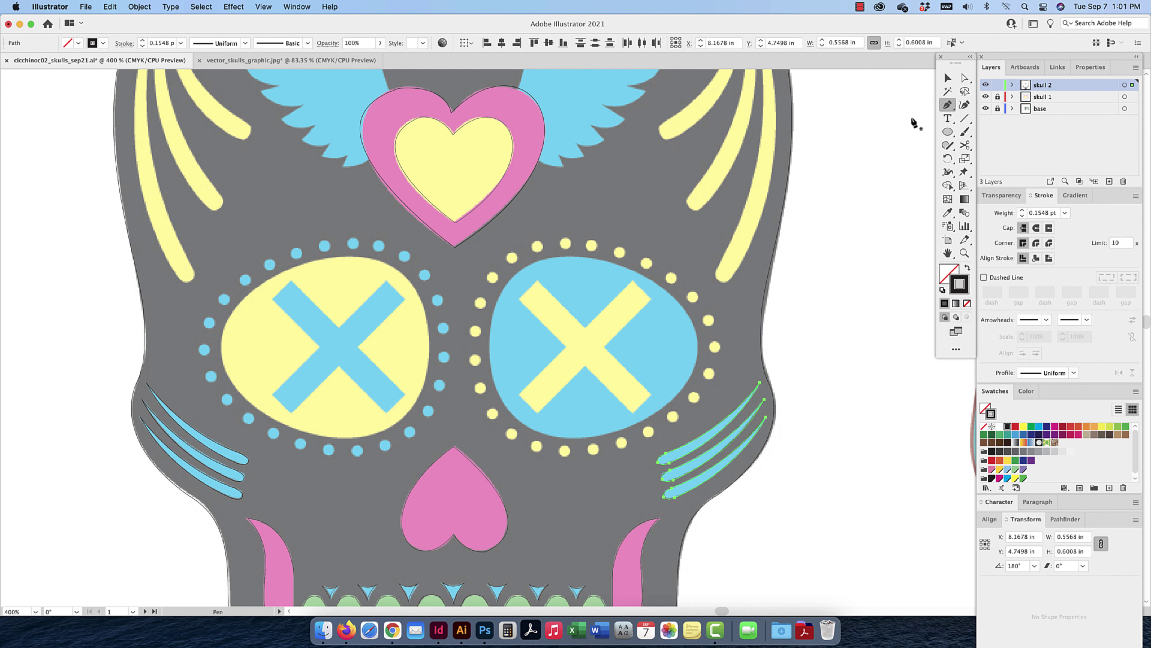
pyautogui.click(566, 257)
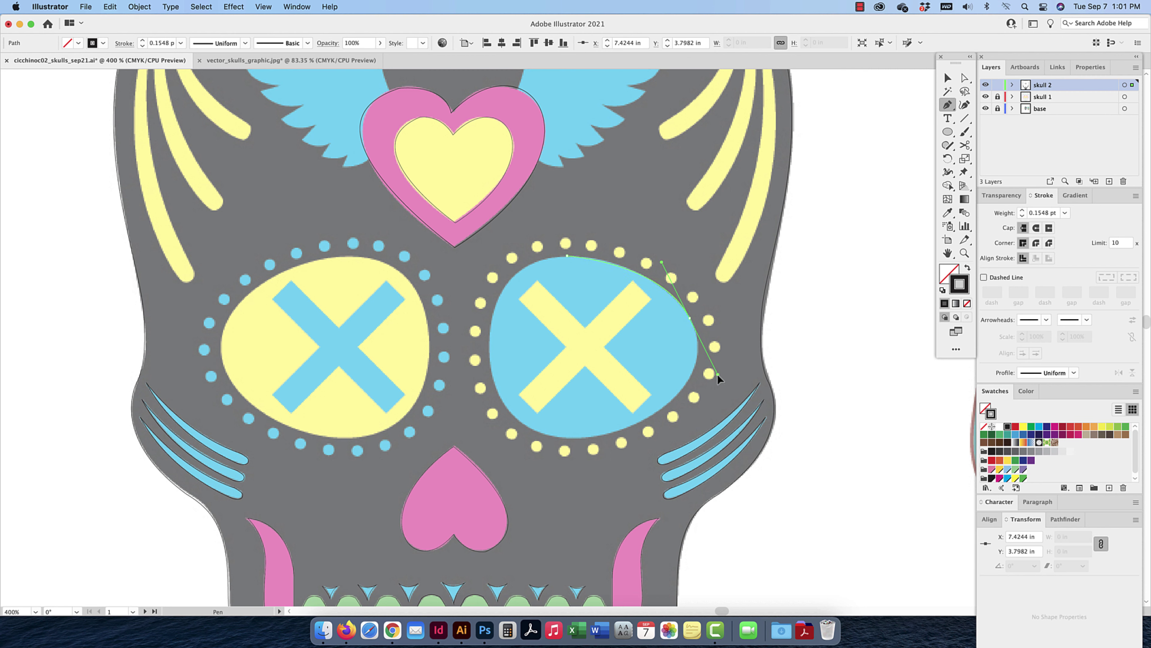
pyautogui.moveTo(690, 317); pyautogui.dragTo(717, 374)
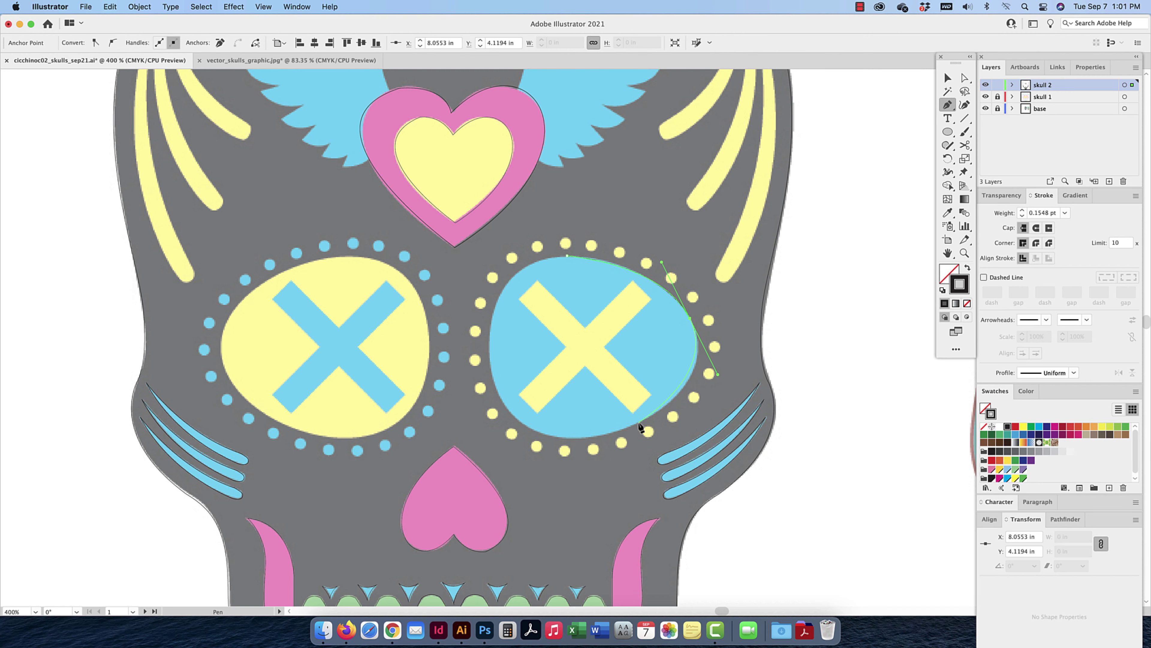
pyautogui.moveTo(639, 422); pyautogui.dragTo(620, 429)
pyautogui.moveTo(492, 375); pyautogui.dragTo(473, 278)
pyautogui.moveTo(567, 257); pyautogui.dragTo(594, 257)
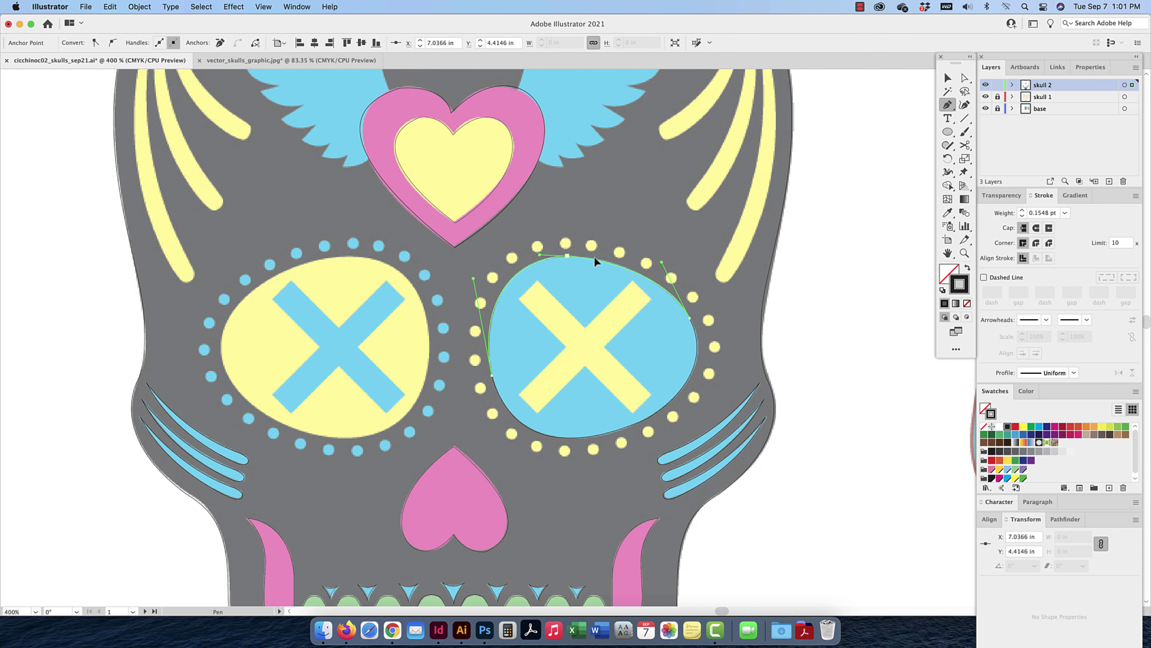
# Adjust the top anchor point and its neighbouring direction handles so the path fits the upper edge of the blue eye
pyautogui.click(965, 78)
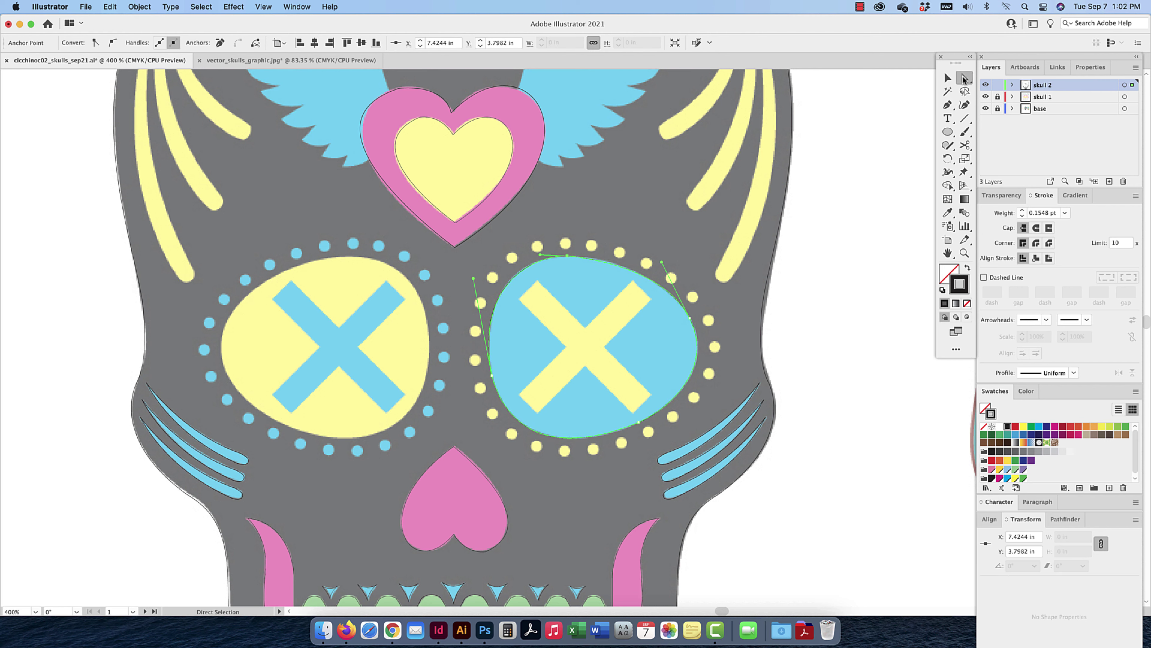
pyautogui.click(647, 204)
pyautogui.click(567, 257)
pyautogui.moveTo(567, 258); pyautogui.dragTo(568, 260)
pyautogui.moveTo(661, 263); pyautogui.dragTo(653, 257)
pyautogui.moveTo(541, 258); pyautogui.dragTo(538, 256)
pyautogui.click(943, 81)
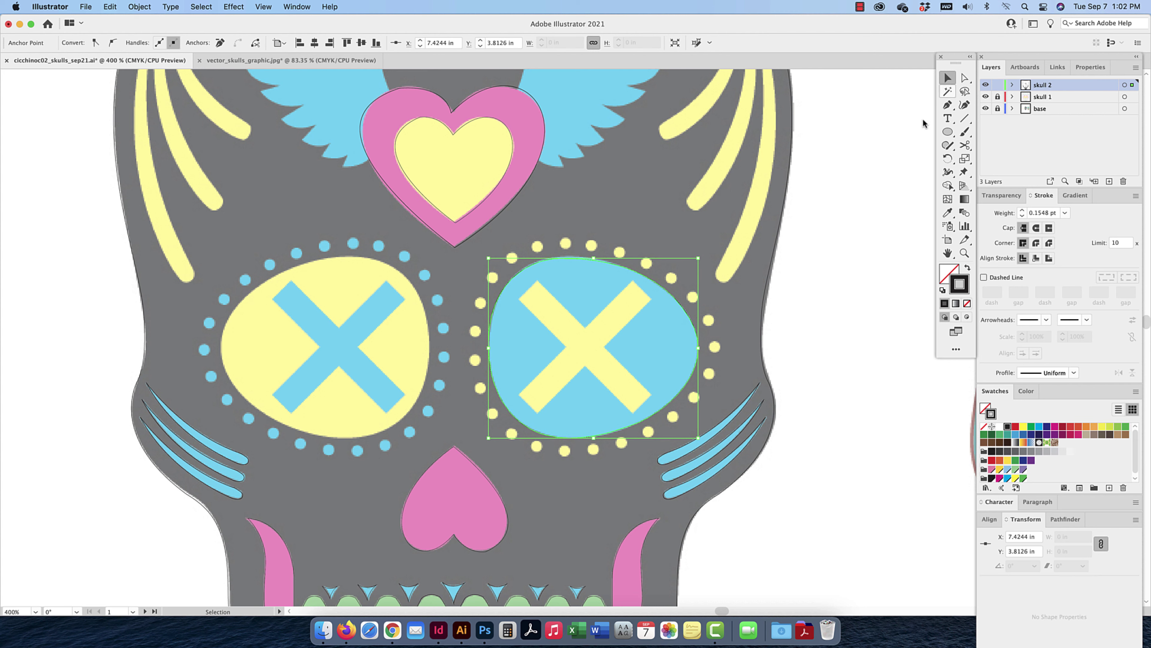
# Trace the yellow X inside the blue eye as a closed straight-sided path with the Pen tool
pyautogui.click(947, 105)
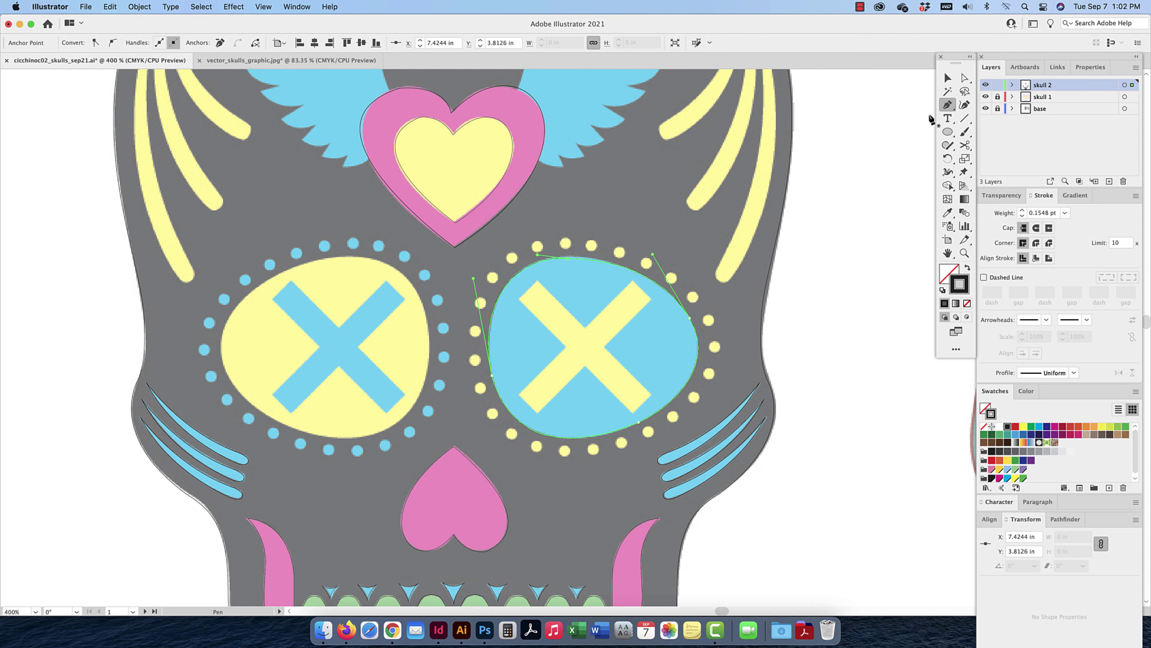
pyautogui.click(585, 327)
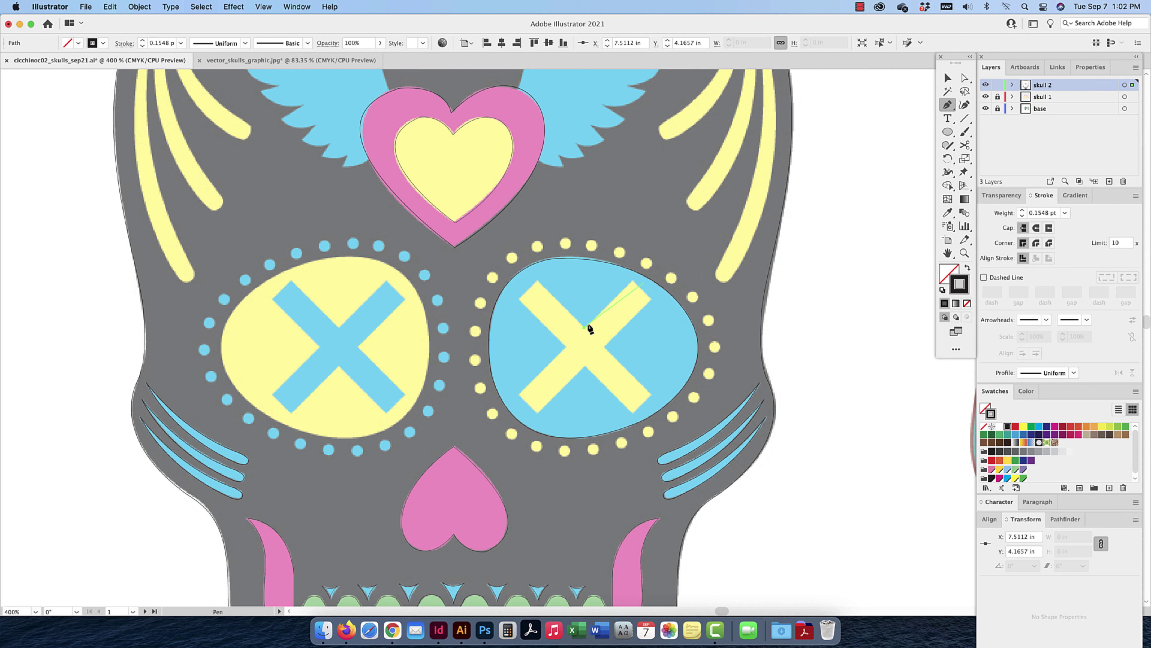
pyautogui.click(633, 281)
pyautogui.click(651, 299)
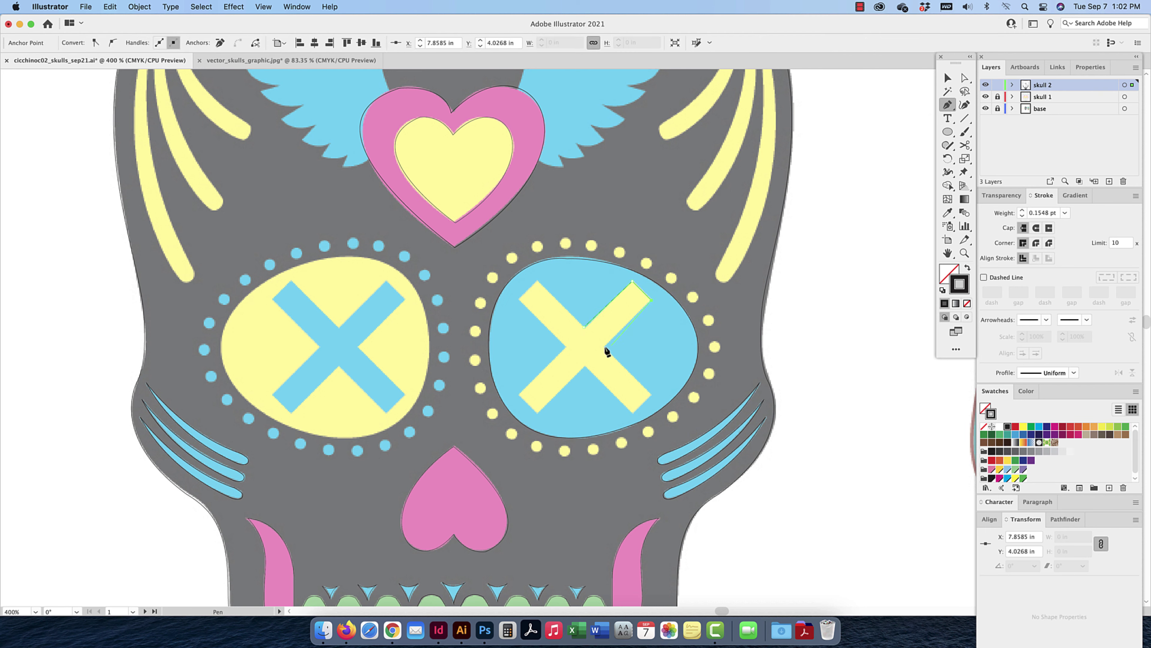
pyautogui.click(605, 347)
pyautogui.click(652, 394)
pyautogui.click(633, 413)
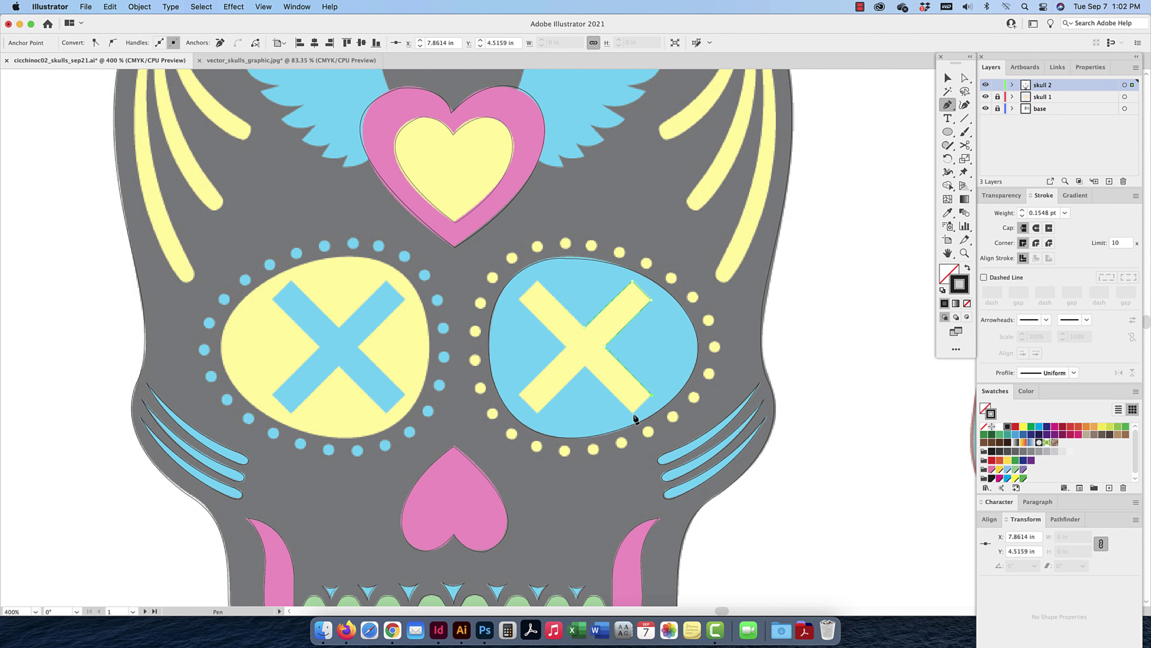
pyautogui.click(585, 366)
pyautogui.click(536, 412)
pyautogui.click(519, 394)
pyautogui.click(567, 347)
pyautogui.click(519, 298)
pyautogui.click(537, 282)
pyautogui.click(585, 327)
pyautogui.click(948, 78)
# Draw a circle about 0.058 in in diameter over a yellow dot above the blue eye
pyautogui.click(947, 132)
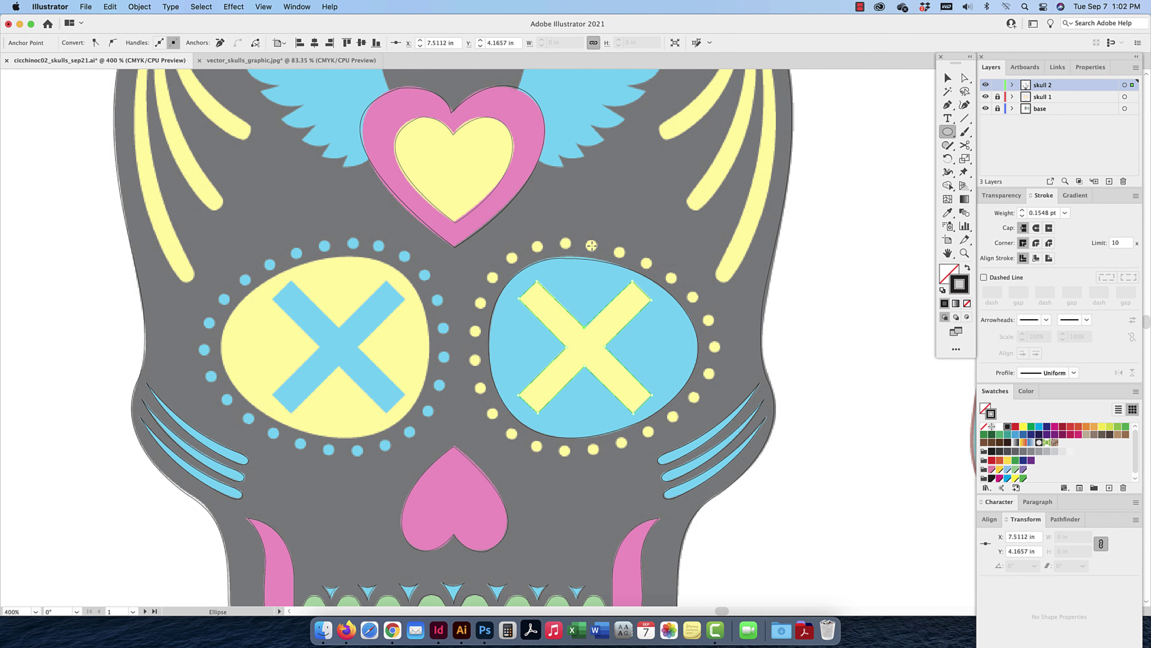
pyautogui.moveTo(591, 246); pyautogui.dragTo(595, 239)
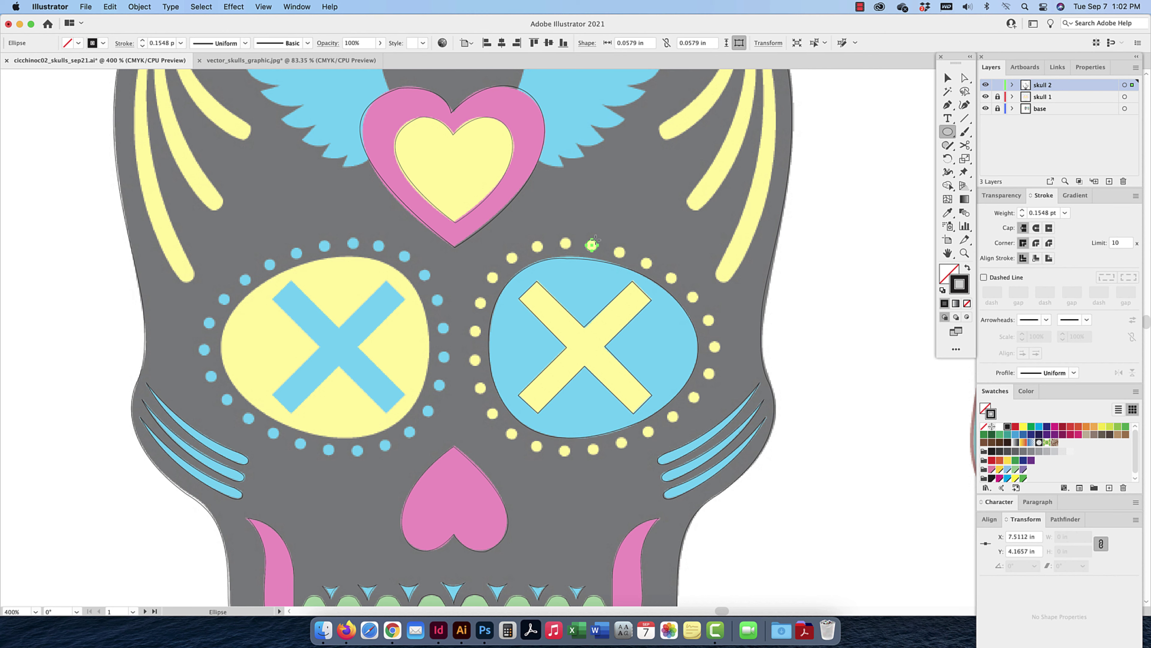
pyautogui.press('v')
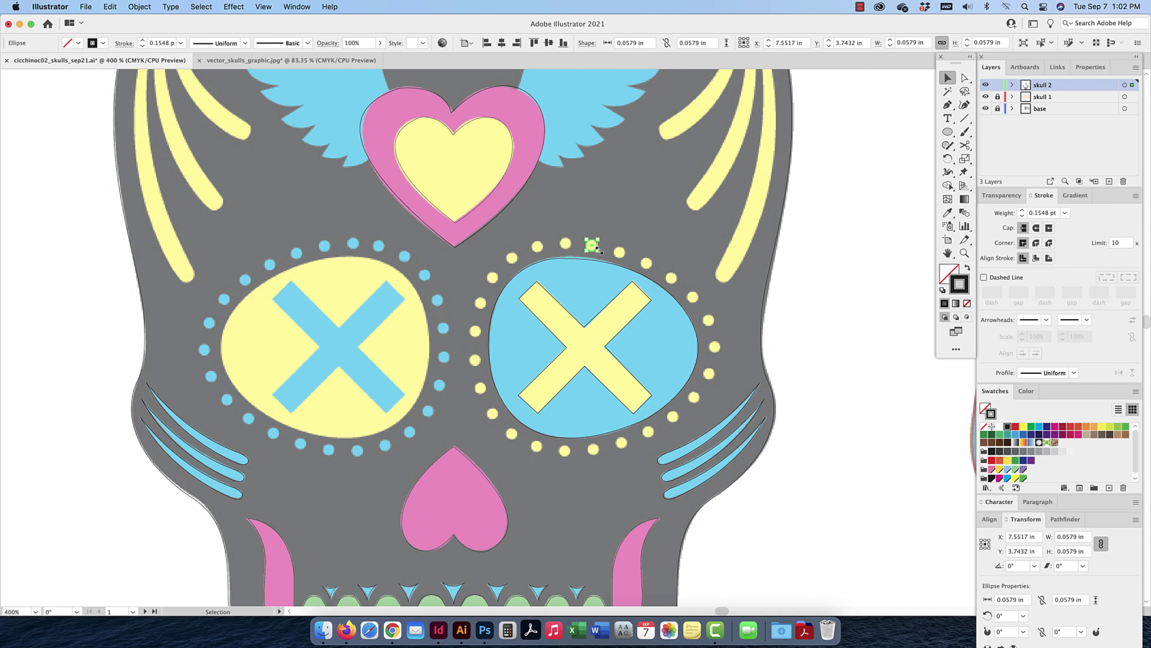
# Copy the circle onto the yellow dots around the blue eye's outer side, from the top down to the lower right
pyautogui.press('super+equal')
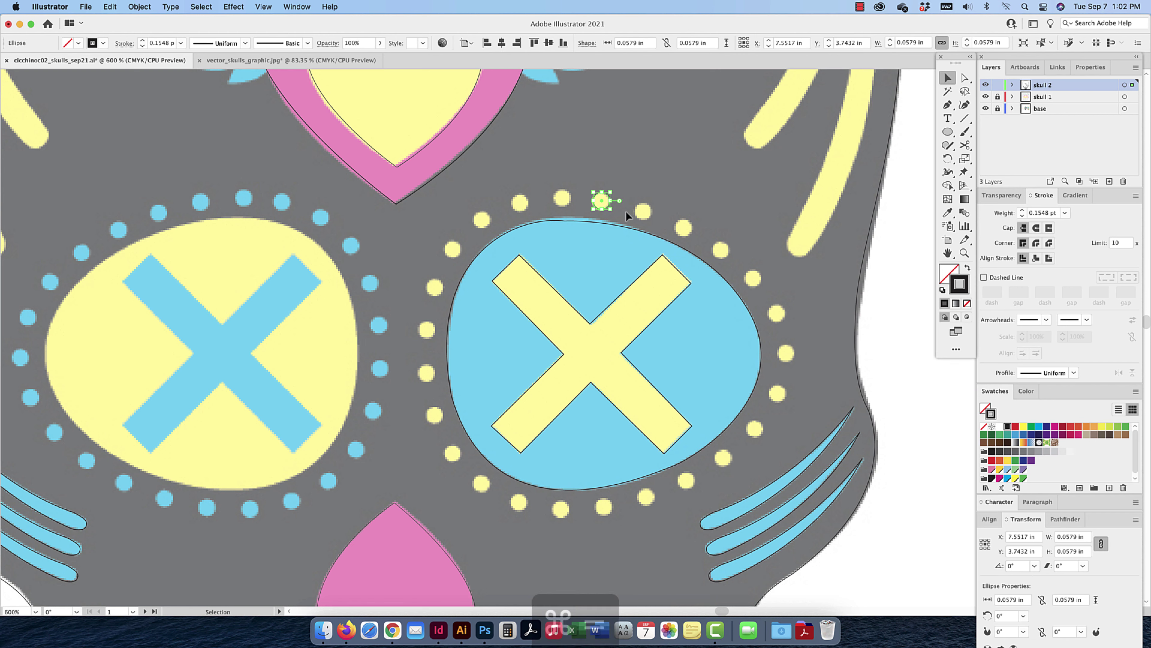
pyautogui.click(627, 208)
pyautogui.moveTo(610, 200); pyautogui.dragTo(690, 491)
pyautogui.click(640, 187)
pyautogui.click(706, 205)
pyautogui.click(730, 224)
pyautogui.click(784, 284)
pyautogui.click(796, 323)
pyautogui.click(814, 362)
pyautogui.click(799, 404)
pyautogui.click(775, 431)
pyautogui.click(746, 466)
pyautogui.click(700, 484)
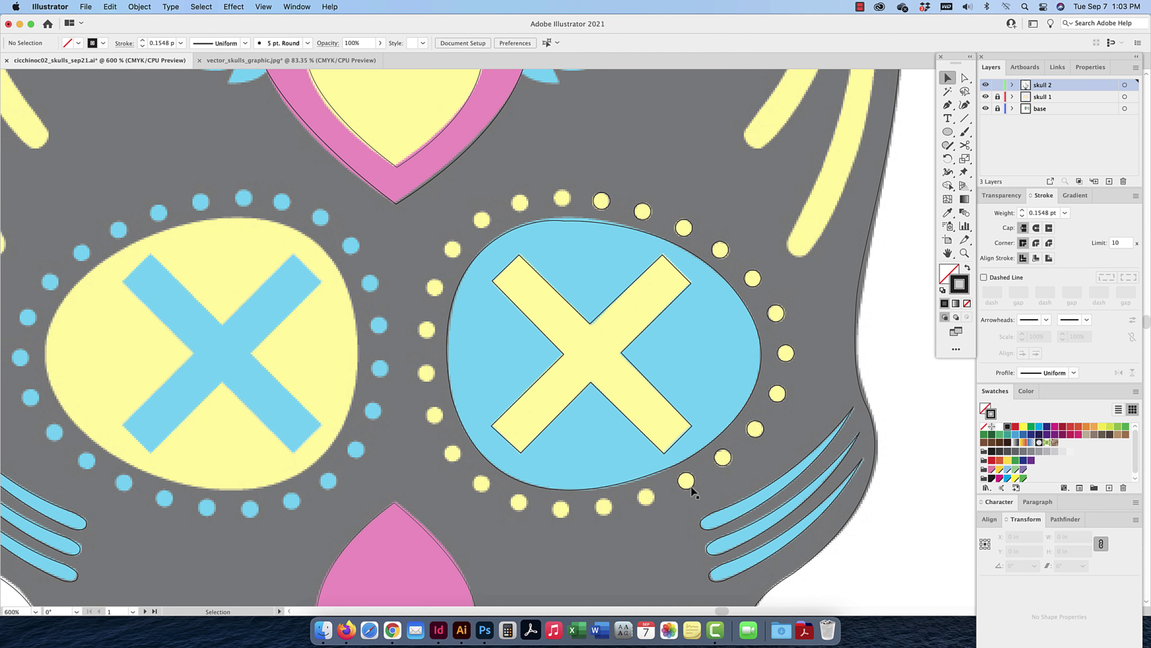
# Copy the circle onto the yellow dots along the bottom edge of the blue eye
pyautogui.click(651, 503)
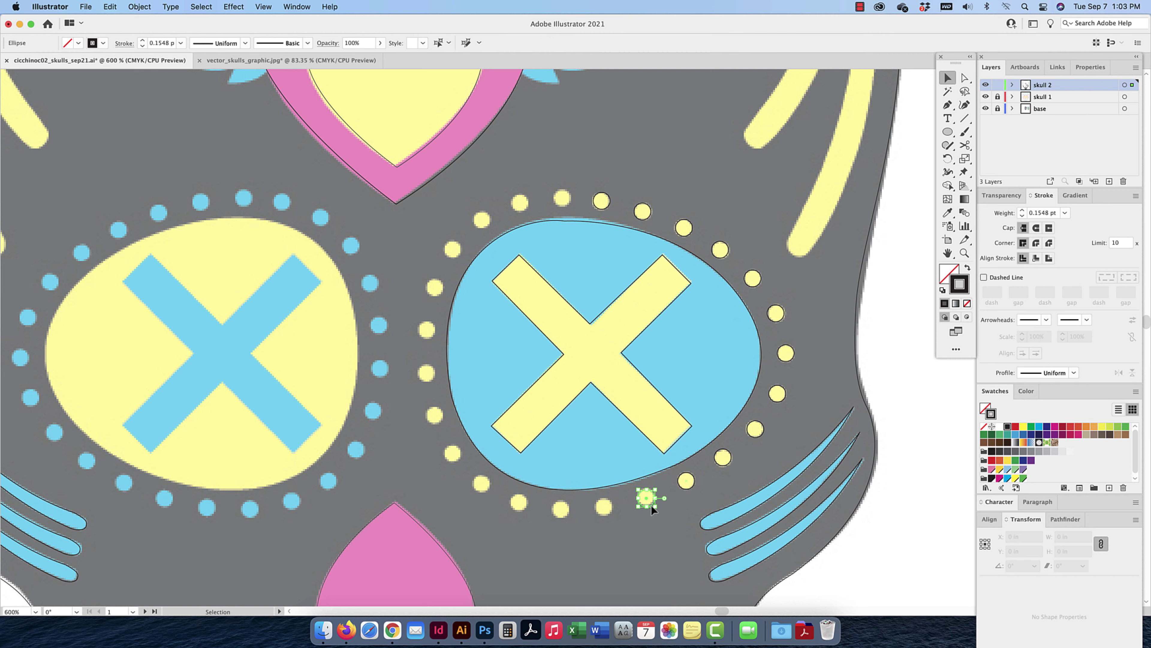
pyautogui.click(652, 521)
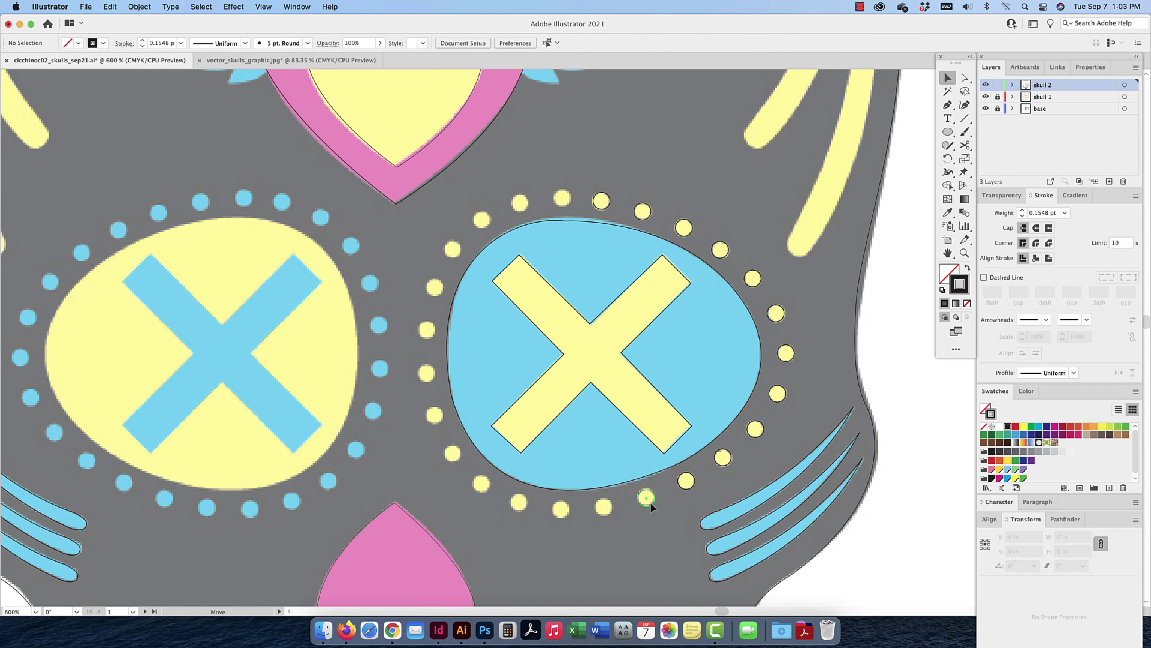
pyautogui.click(651, 503)
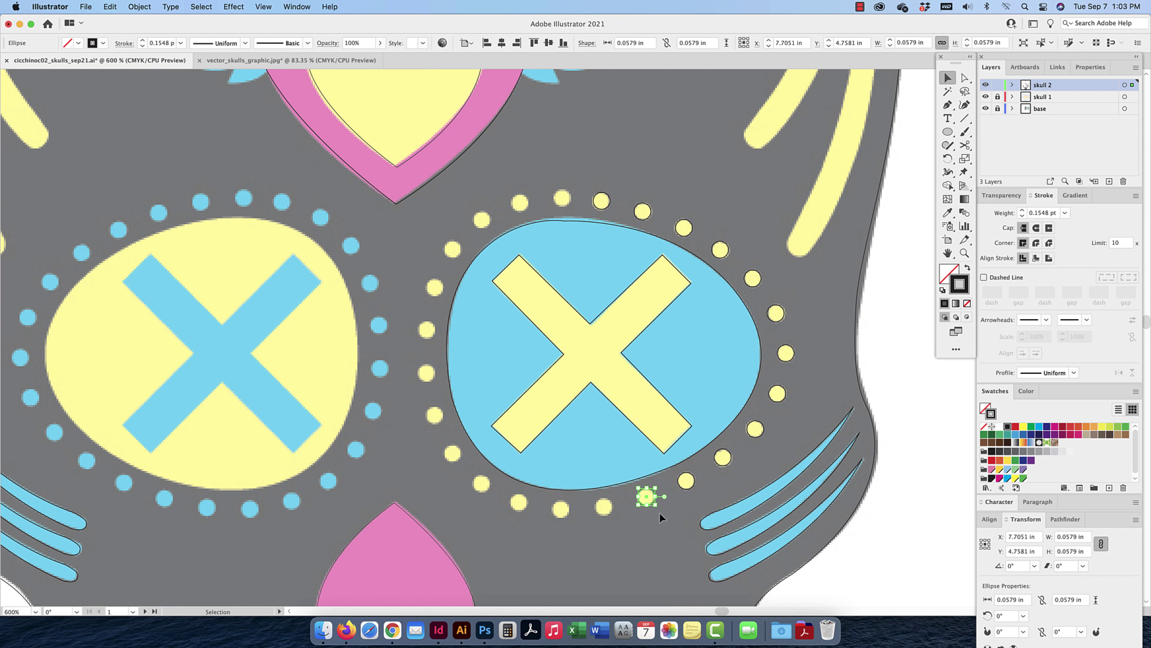
pyautogui.click(657, 509)
pyautogui.keyDown('alt'); pyautogui.moveTo(652, 503); pyautogui.dragTo(610, 514); pyautogui.keyUp('alt')
pyautogui.click(620, 516)
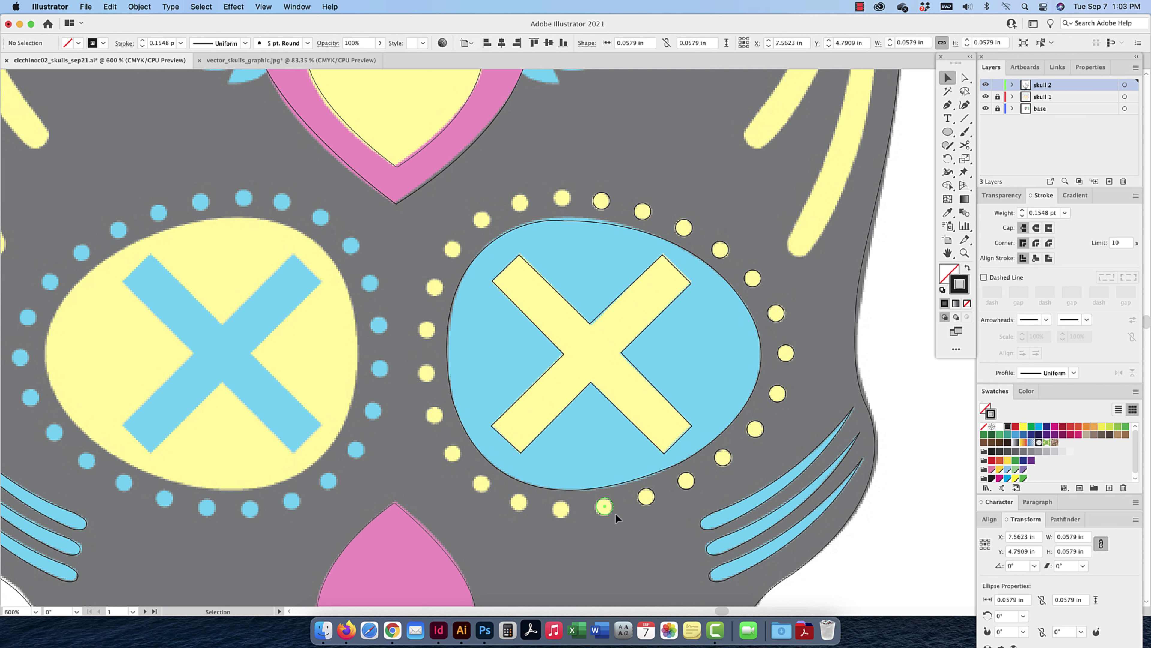
pyautogui.click(567, 518)
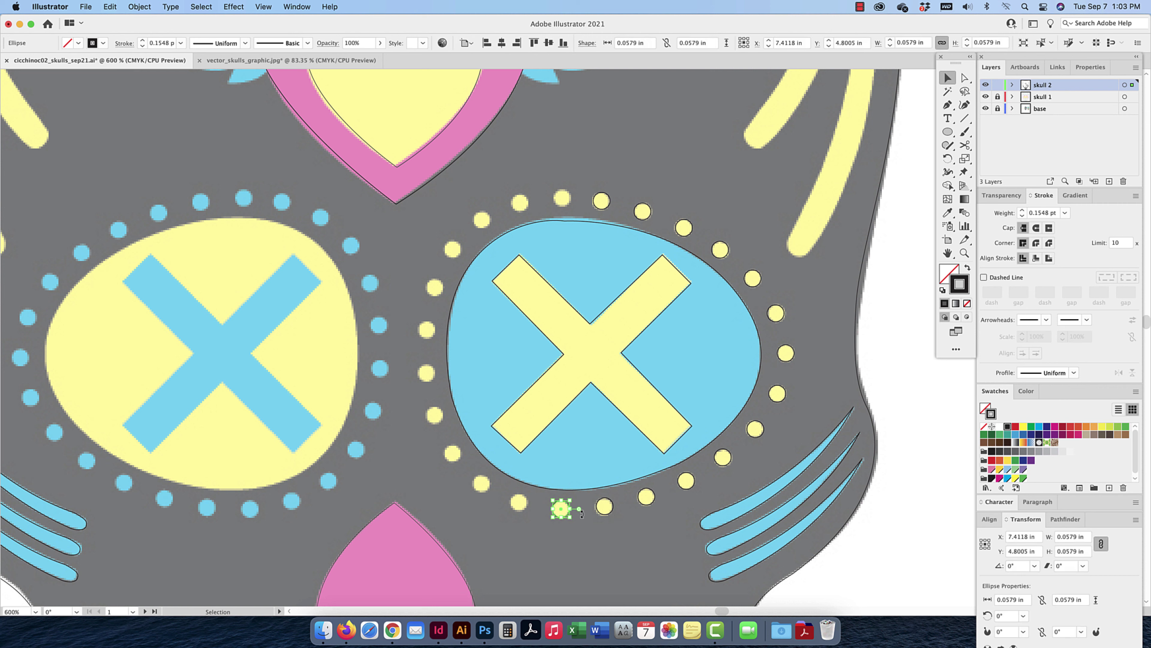
pyautogui.click(576, 513)
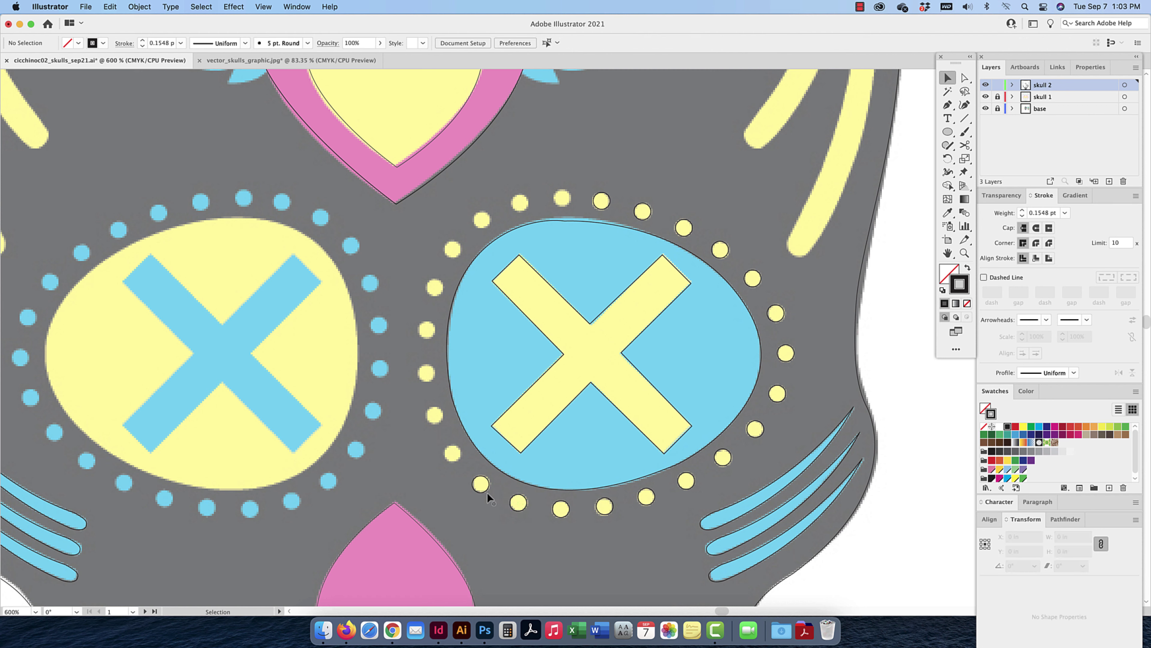
# Copy the circle onto the yellow dots up the inner side of the blue eye, nudging the uppermost copy into place
pyautogui.click(462, 455)
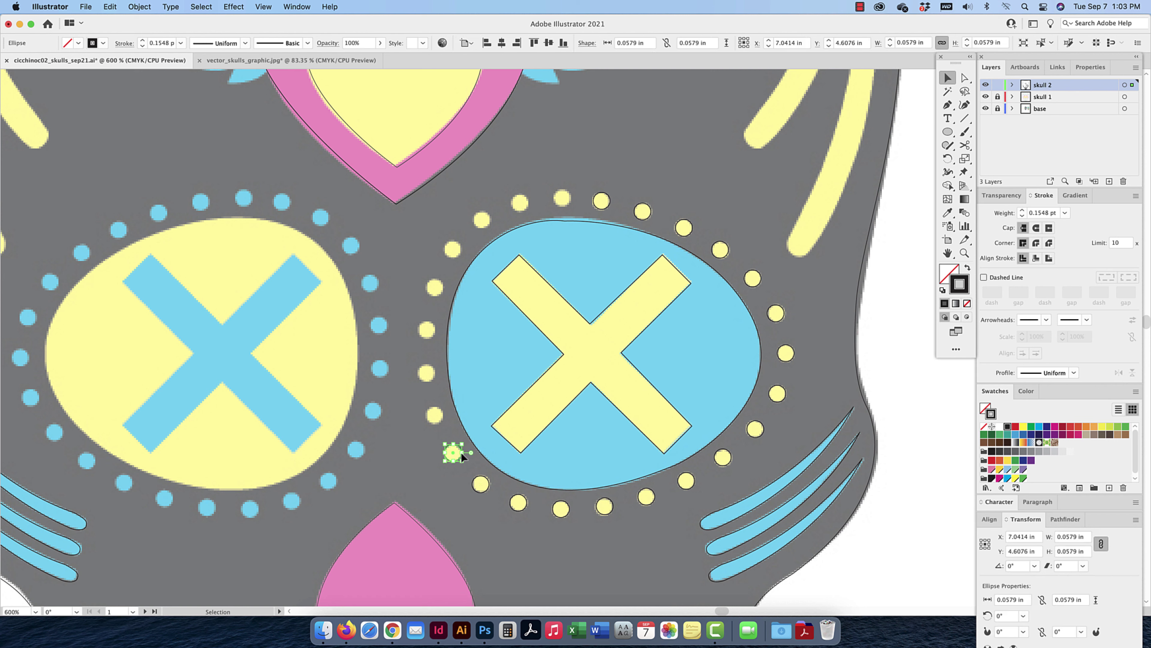
pyautogui.click(459, 436)
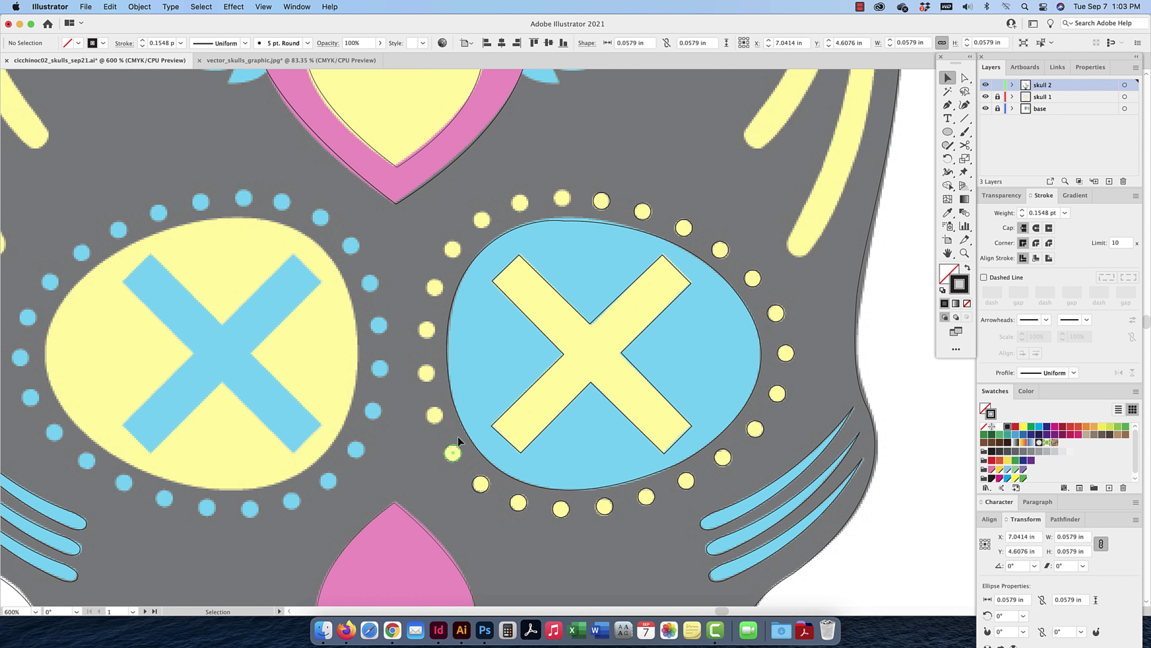
pyautogui.click(434, 410)
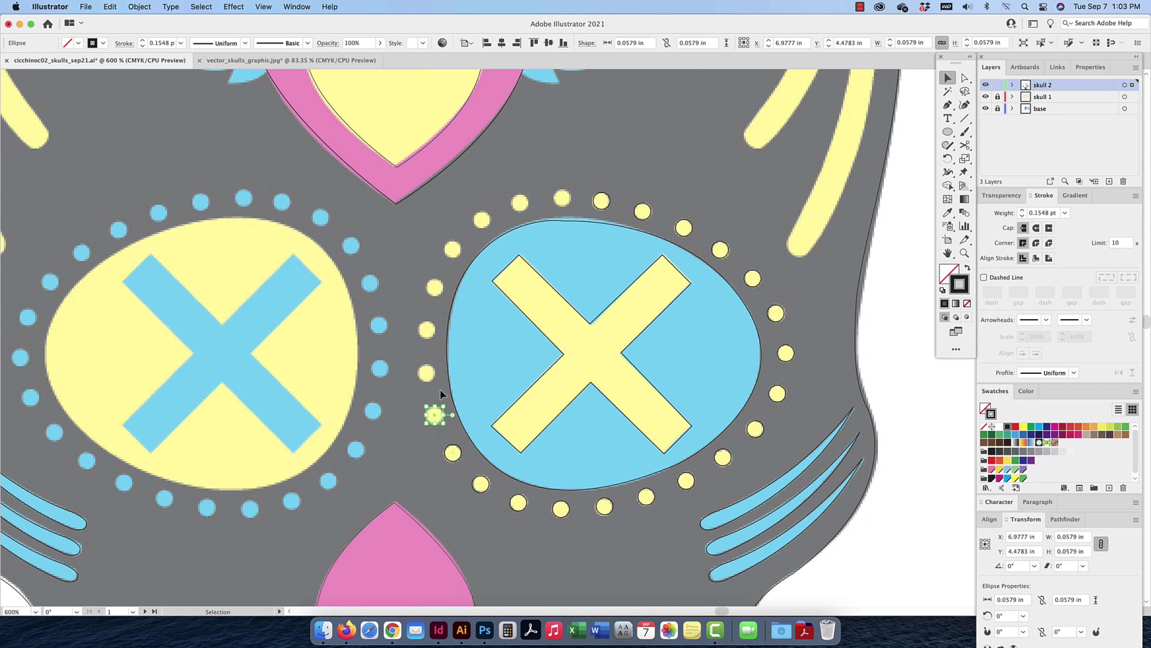
pyautogui.click(439, 411)
pyautogui.moveTo(433, 376); pyautogui.dragTo(436, 285)
pyautogui.click(438, 300)
pyautogui.press('Down')
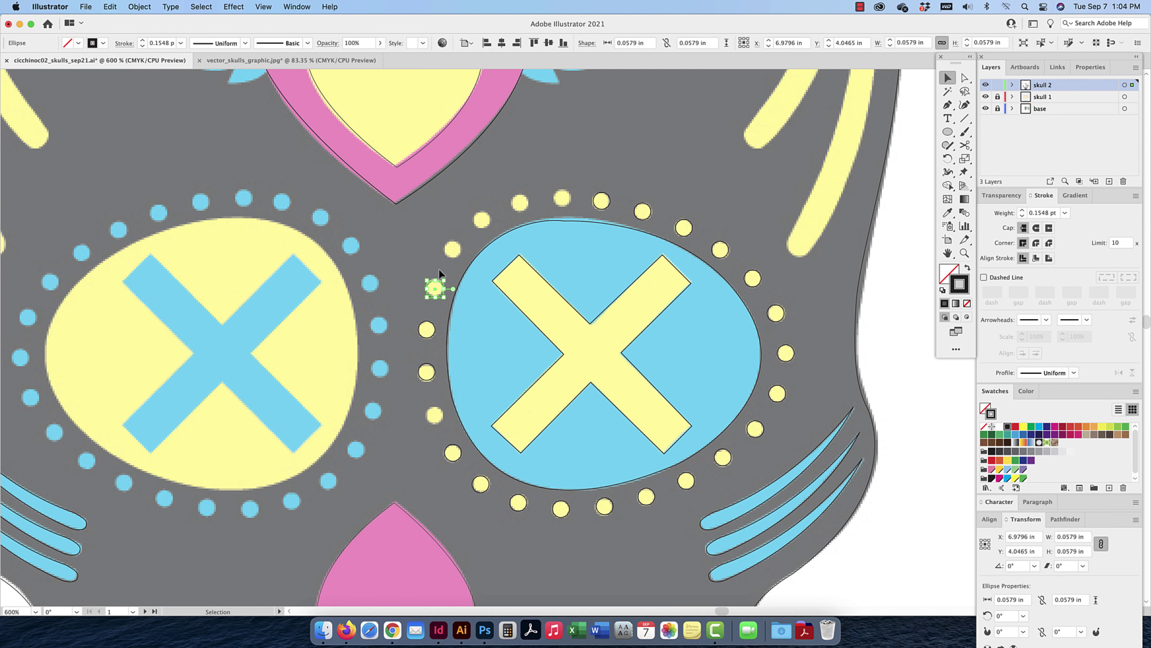
# Turn on Smart Guides and undo the last change made near the circle at the blue eye's upper inner side
pyautogui.click(440, 272)
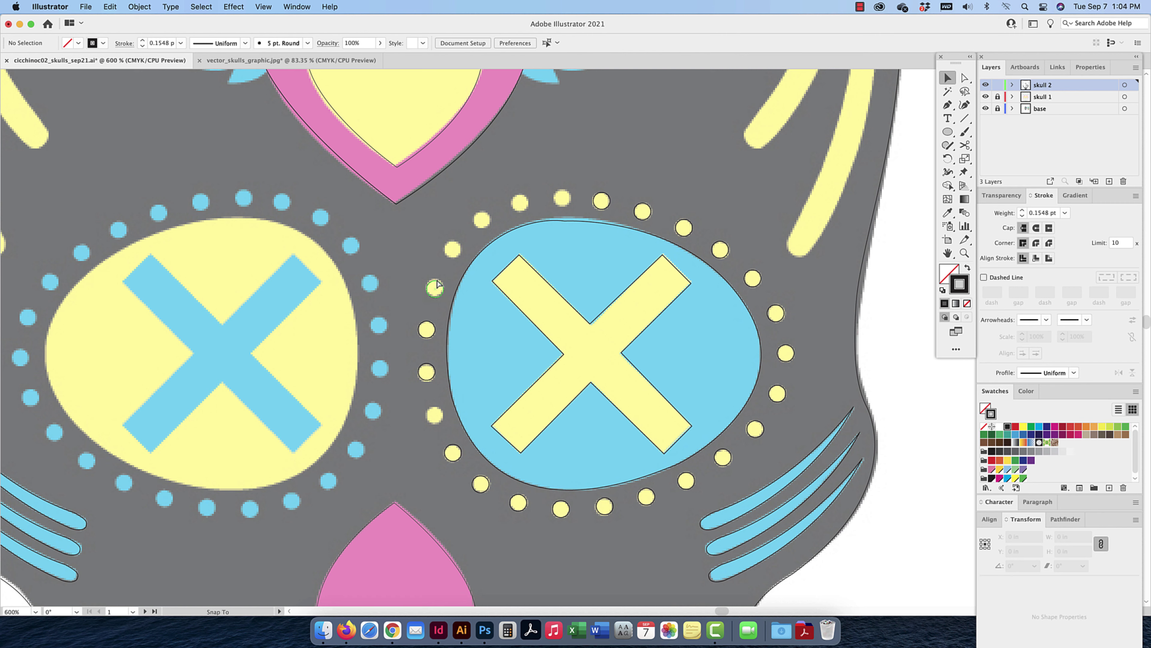
pyautogui.click(438, 283)
pyautogui.press('cmd+u')
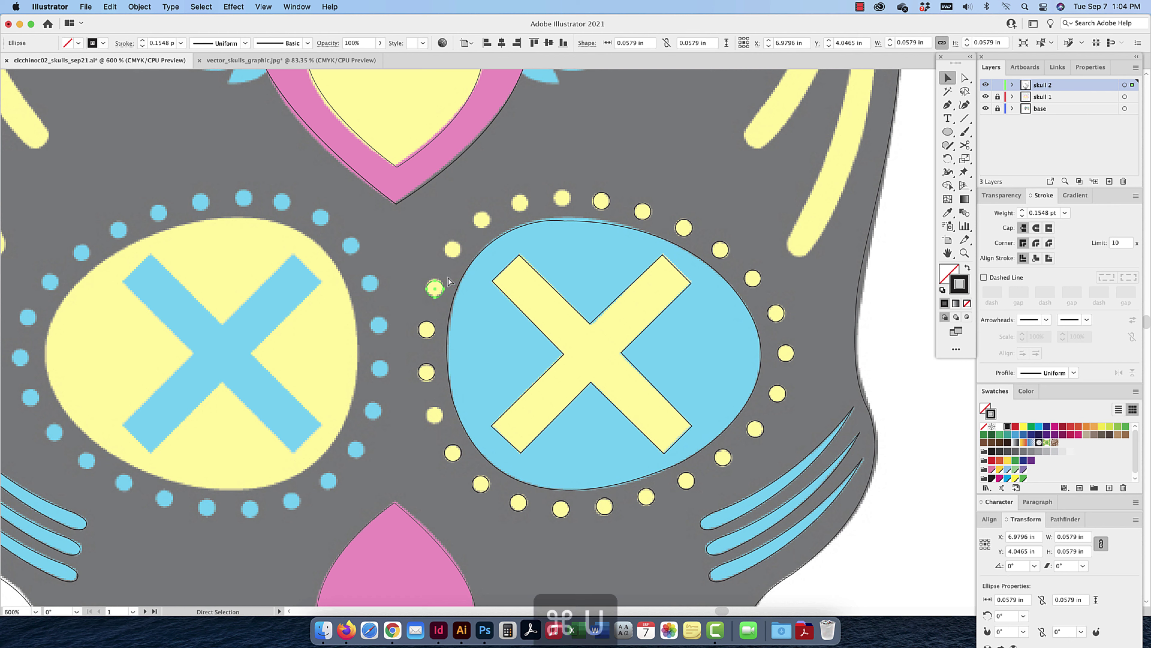
pyautogui.click(454, 283)
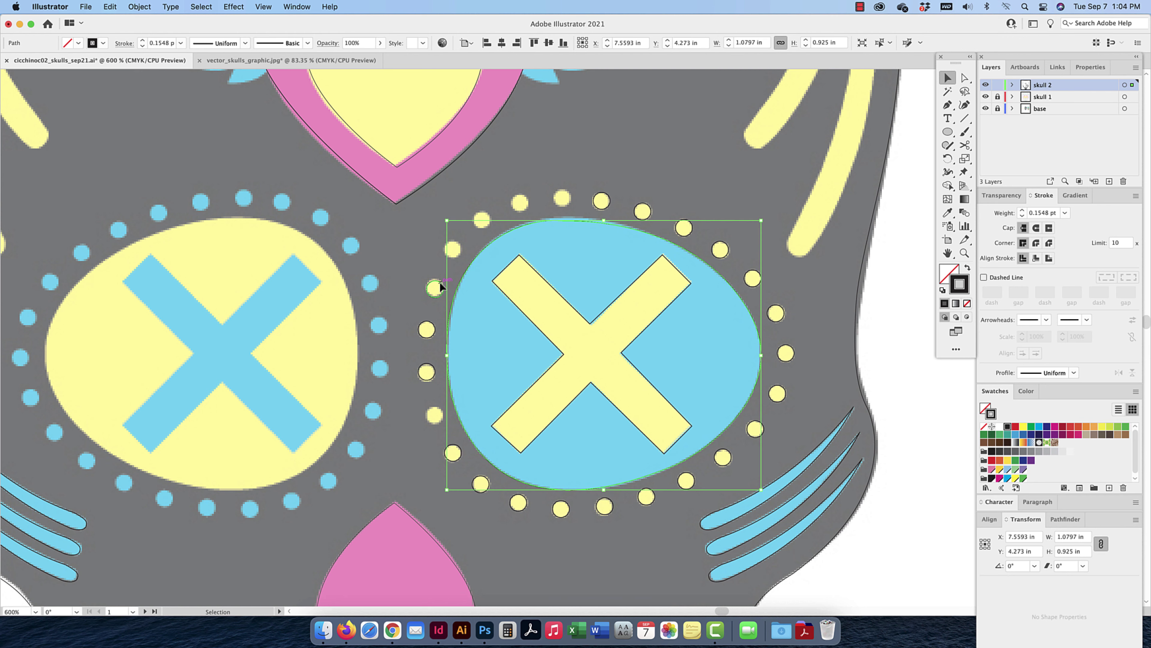
pyautogui.click(440, 282)
pyautogui.press('cmd+z')
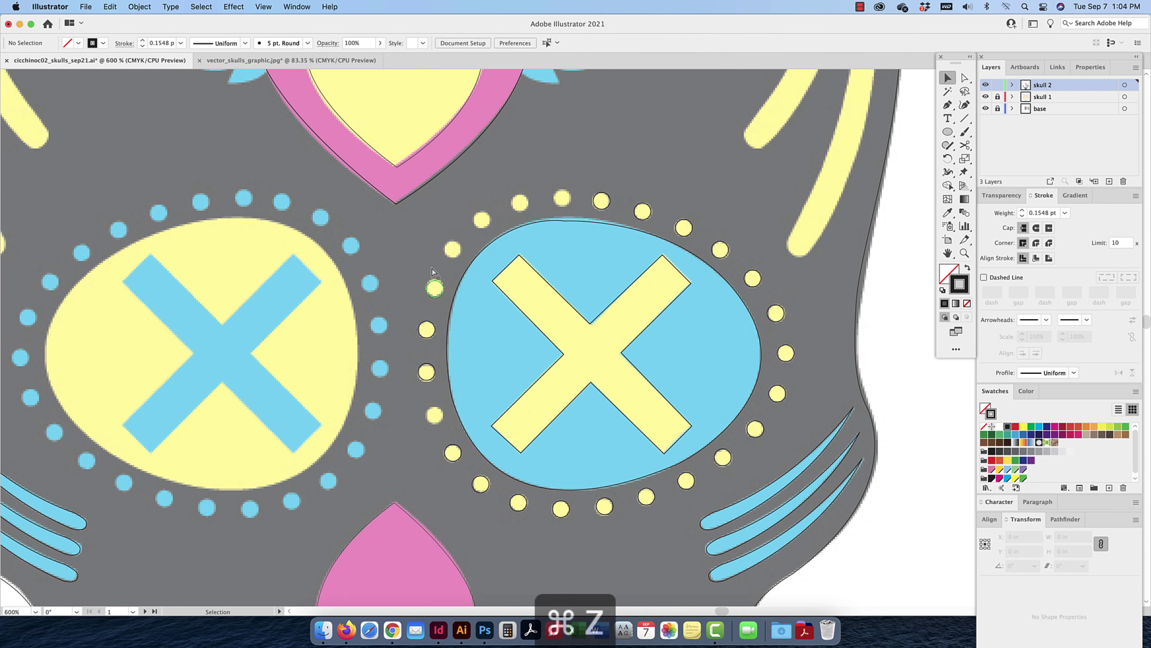
# Copy the circle onto the remaining yellow dots around the upper inner curve of the blue eye
pyautogui.moveTo(436, 279); pyautogui.dragTo(455, 247)
pyautogui.click(443, 261)
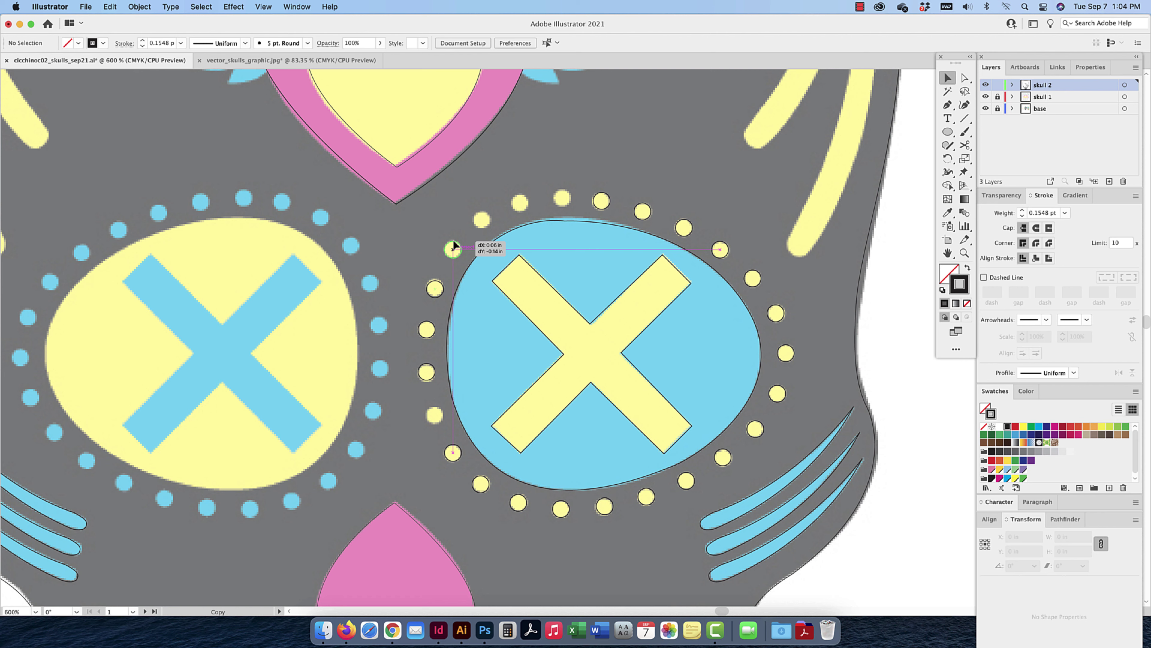
pyautogui.moveTo(454, 245); pyautogui.dragTo(484, 218)
pyautogui.click(459, 234)
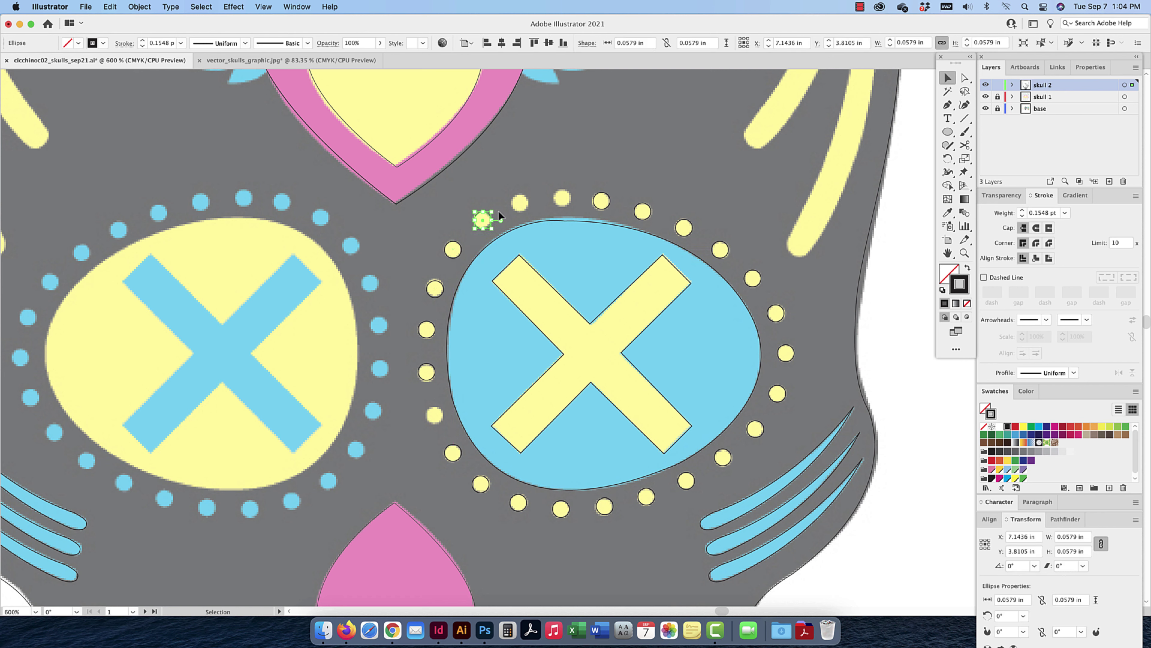
pyautogui.moveTo(599, 204); pyautogui.dragTo(524, 202)
# Turn off Smart Guides and shift the circle on the blue eye's upper inner side slightly up to match its dot
pyautogui.press('super+u')
pyautogui.scroll(2, 439, 283)
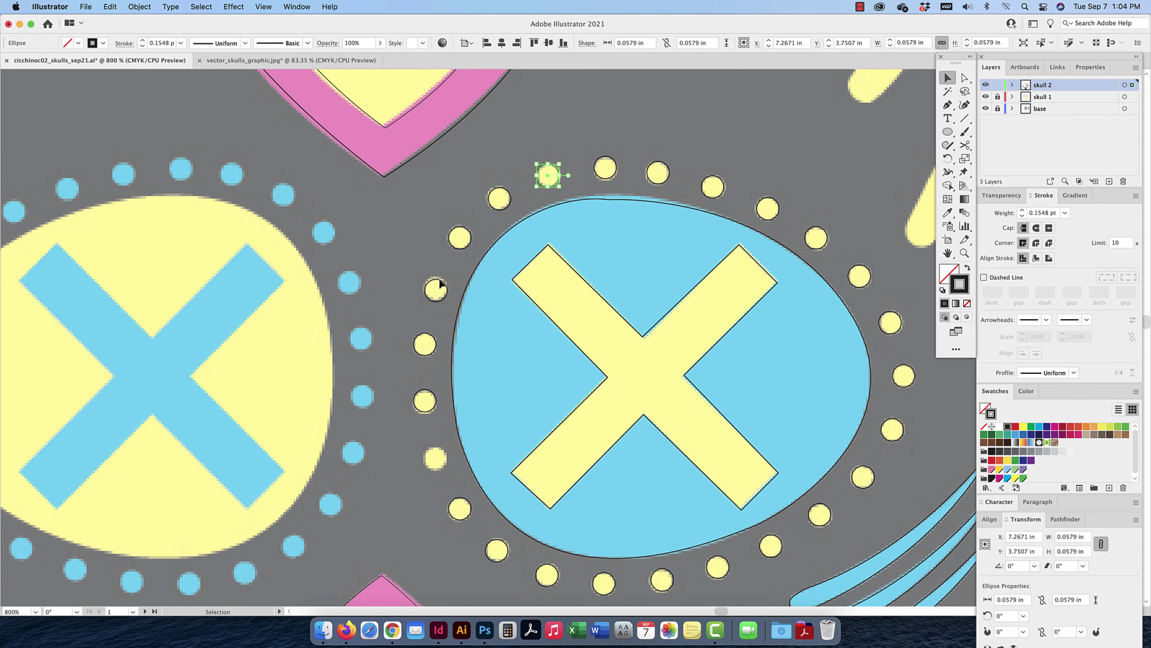
pyautogui.moveTo(439, 279); pyautogui.dragTo(439, 275)
pyautogui.press('super+minus')
pyautogui.press('super+minus')
pyautogui.press('super+minus')
pyautogui.press('super+minus')
pyautogui.press('super+minus')
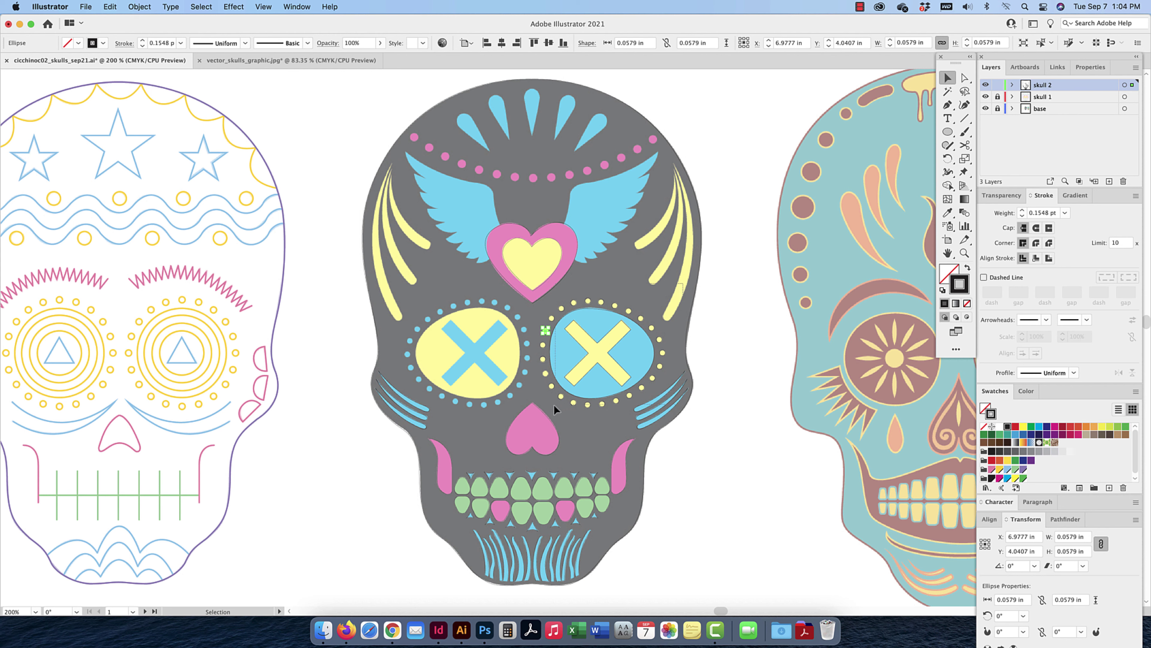
pyautogui.click(539, 410)
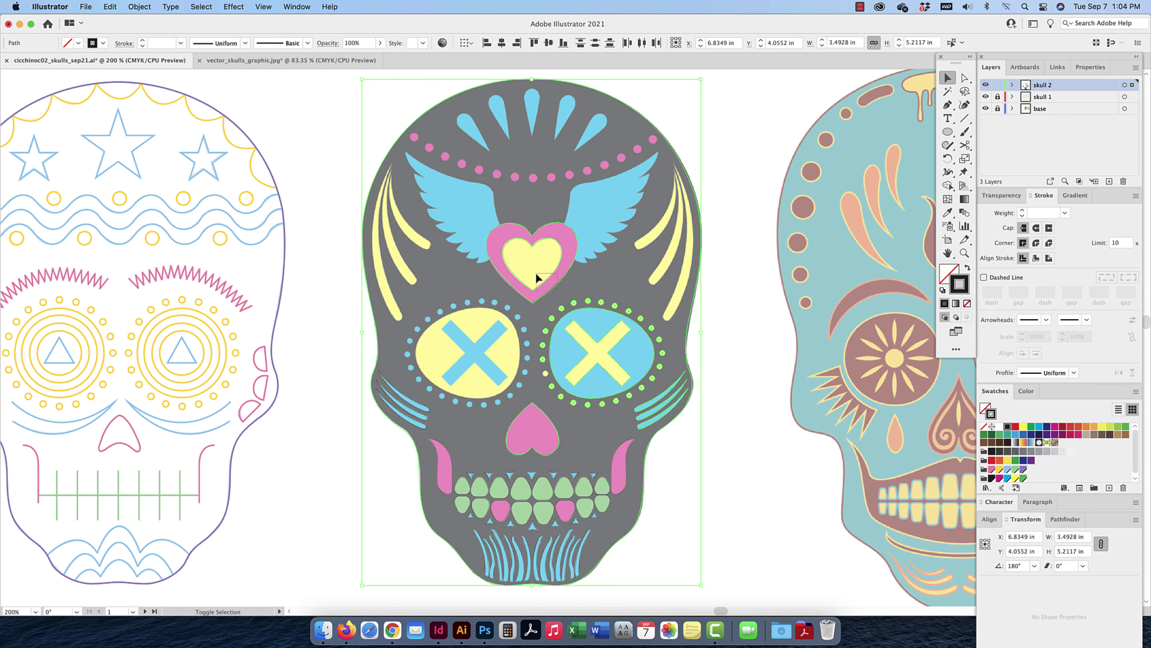
pyautogui.moveTo(665, 377); pyautogui.dragTo(689, 432)
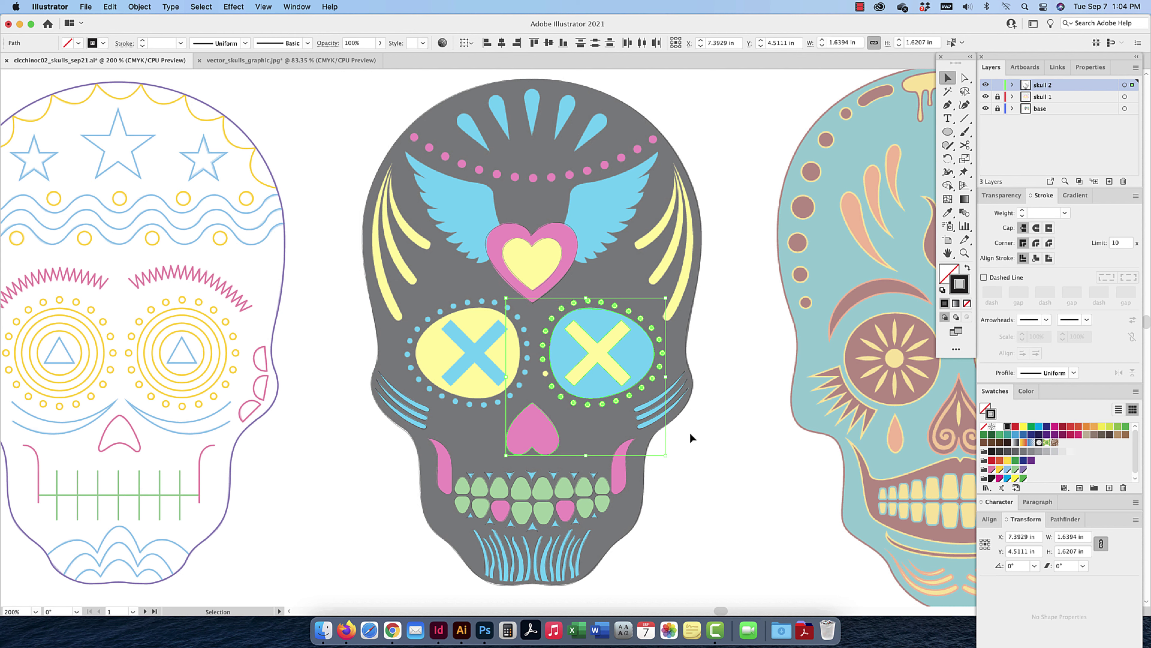
pyautogui.keyDown('shift'); pyautogui.click(544, 411); pyautogui.keyUp('shift')
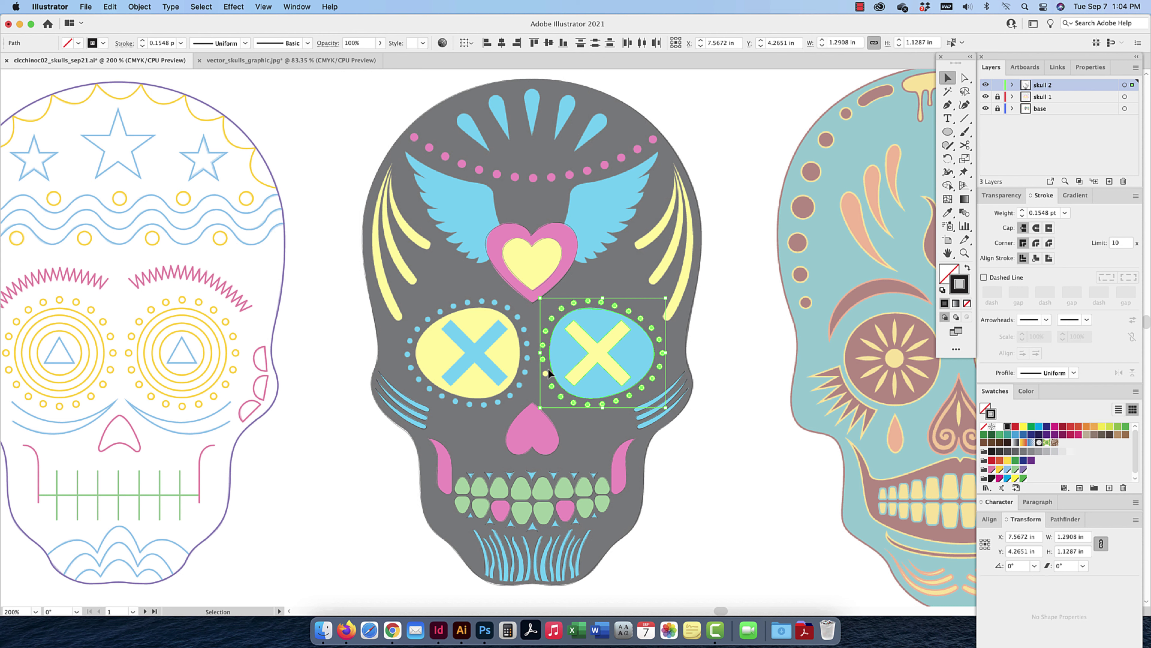
pyautogui.click(531, 393)
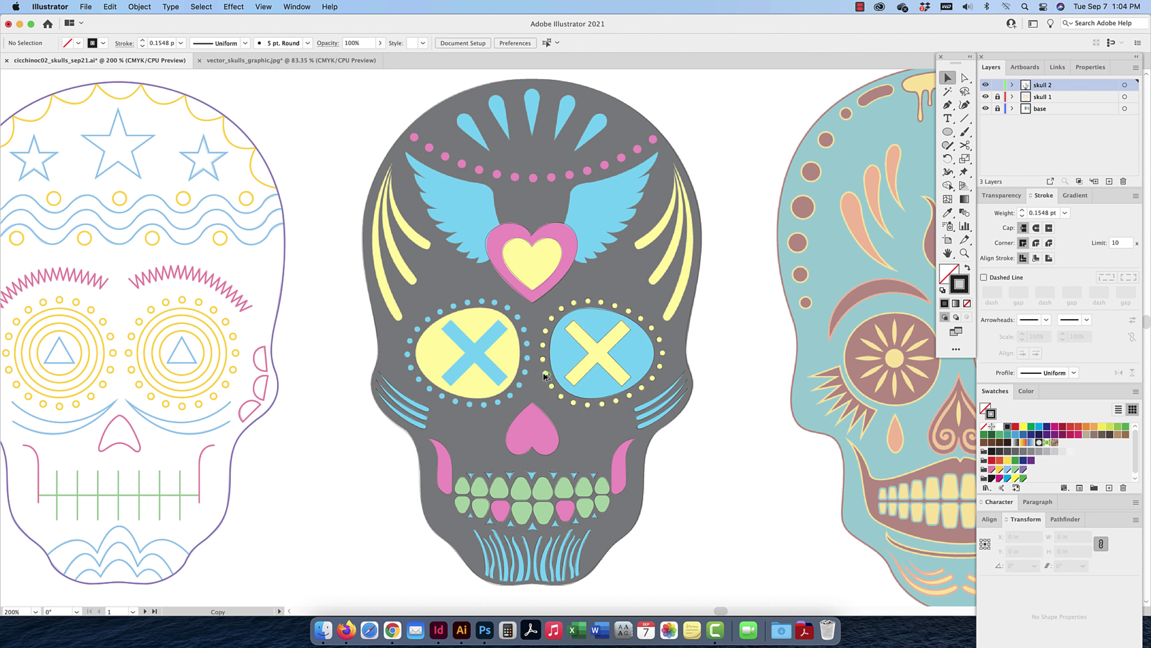
# Copy the circle onto the remaining untraced yellow dot at the blue eye's lower inner side
pyautogui.click(545, 374)
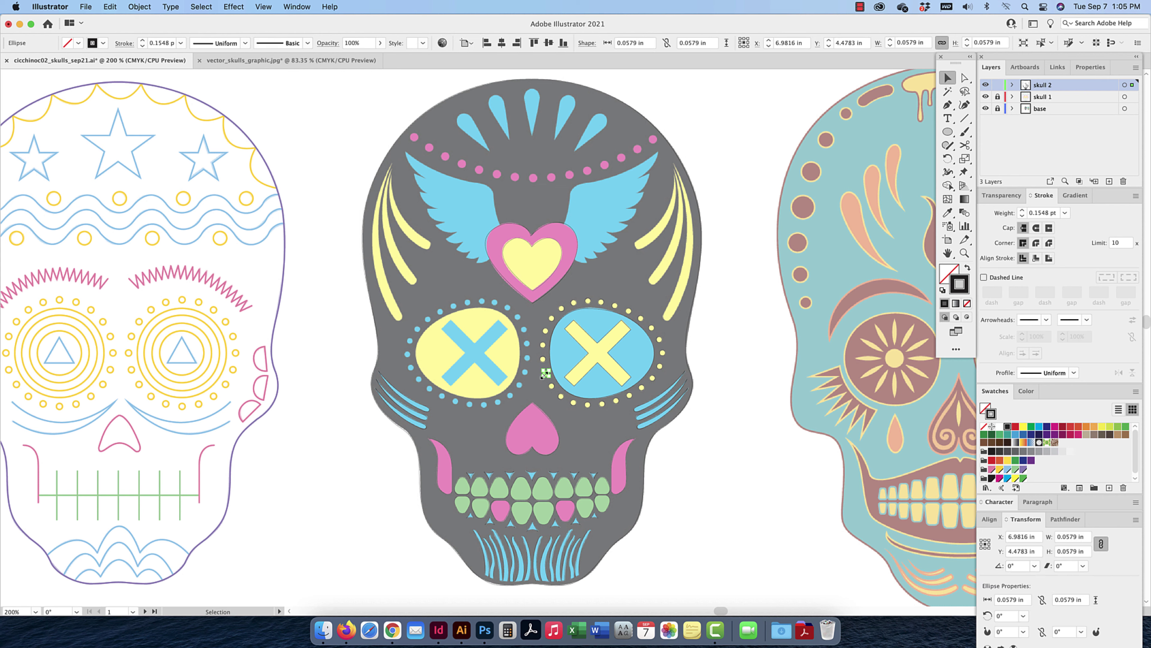
pyautogui.press('super+shift+a')
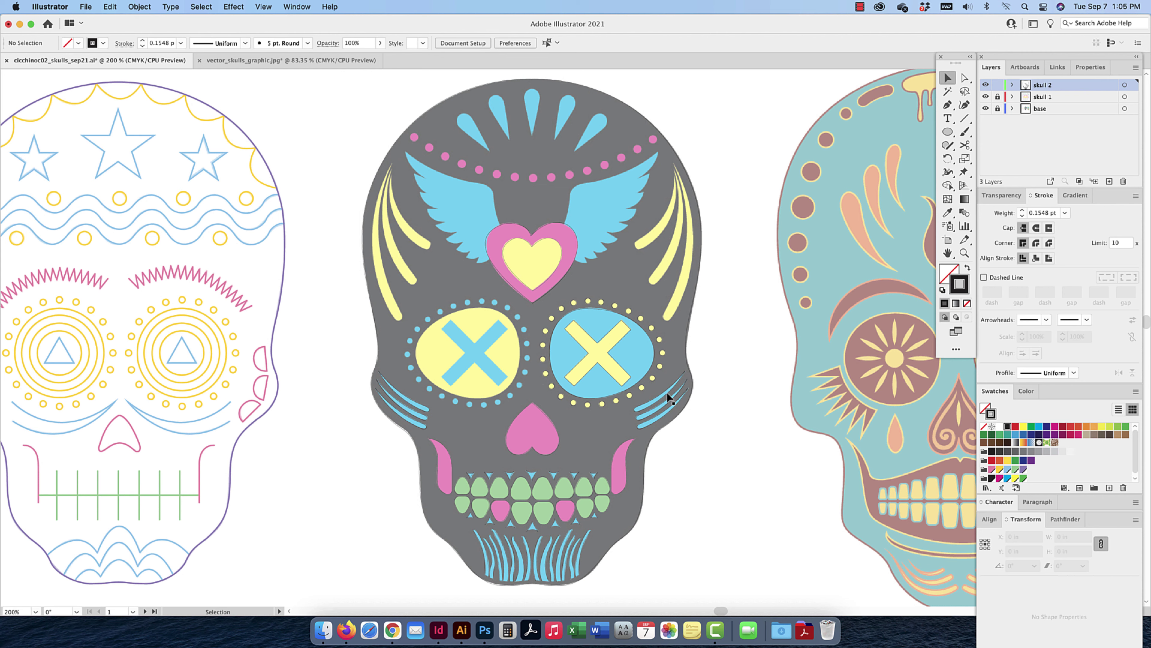
pyautogui.click(665, 391)
pyautogui.moveTo(746, 382); pyautogui.dragTo(755, 382)
pyautogui.press('super+z')
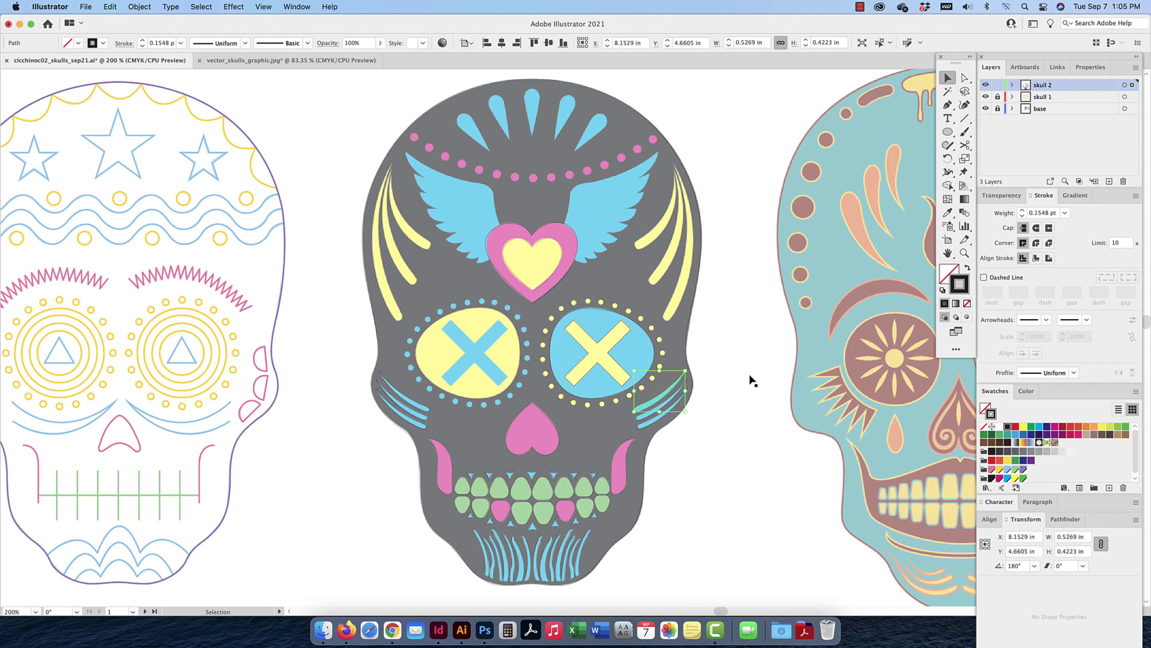
# Copy the blue eye's outline, X and surrounding dot circles across onto the yellow eye, leaving out the skull, heart, nose and stripe outlines
pyautogui.moveTo(700, 290); pyautogui.dragTo(542, 408)
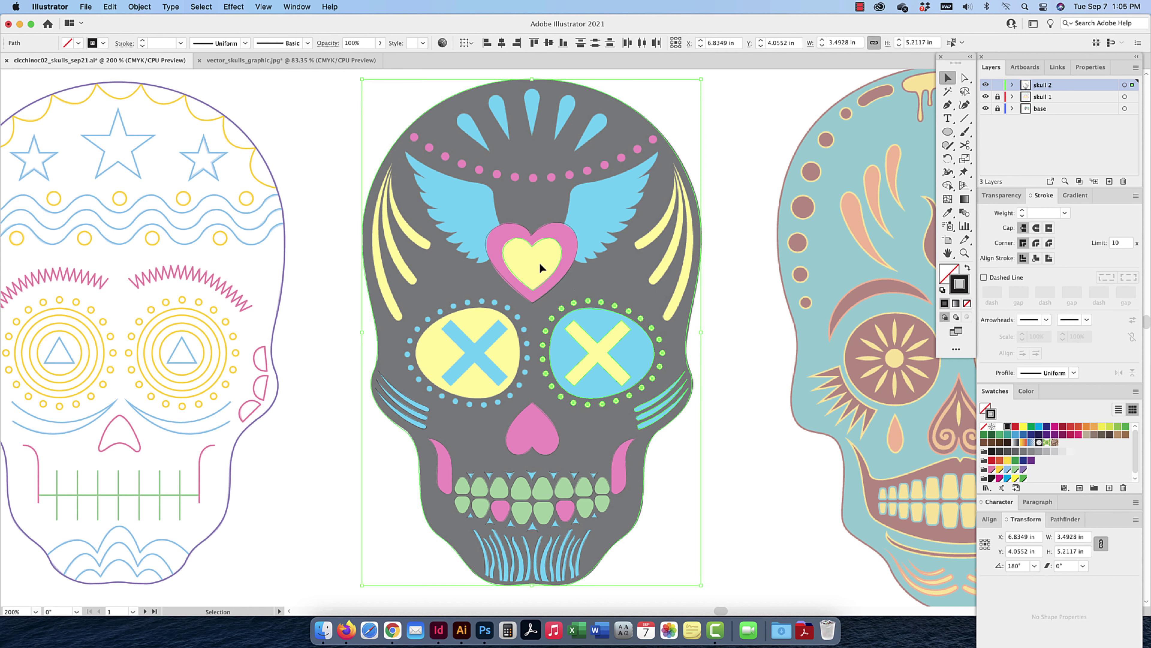
pyautogui.keyDown('shift'); pyautogui.click(672, 383); pyautogui.keyUp('shift')
pyautogui.keyDown('shift'); pyautogui.click(545, 432); pyautogui.keyUp('shift')
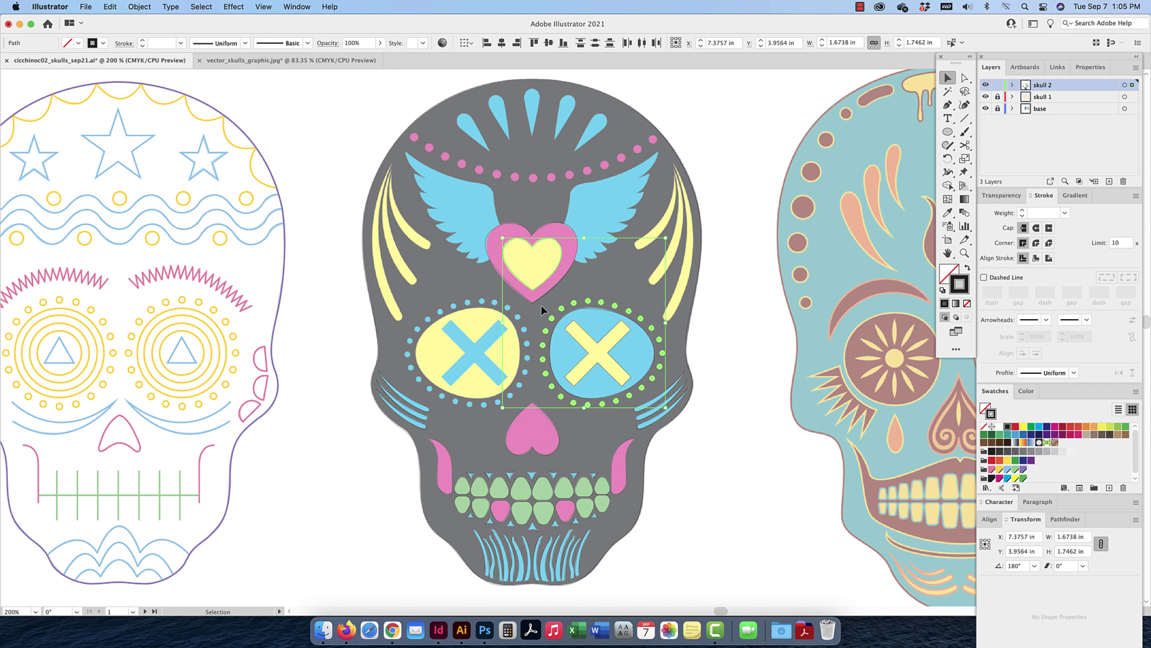
pyautogui.keyDown('shift'); pyautogui.click(549, 278); pyautogui.keyUp('shift')
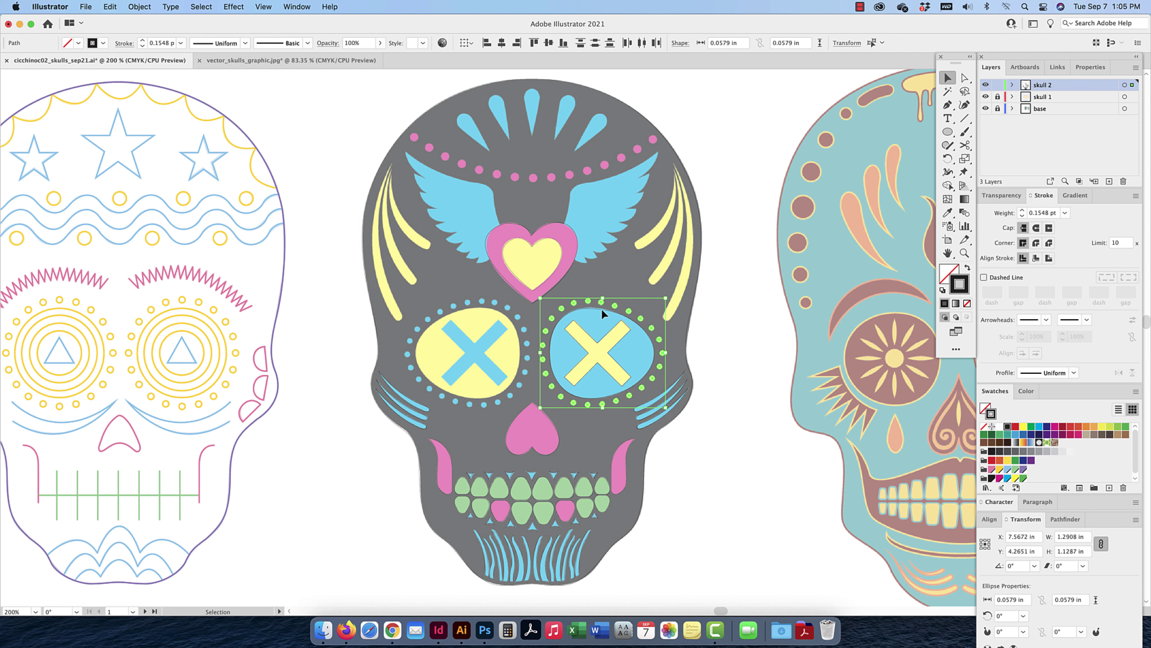
pyautogui.keyDown('shift'); pyautogui.click(602, 309); pyautogui.keyUp('shift')
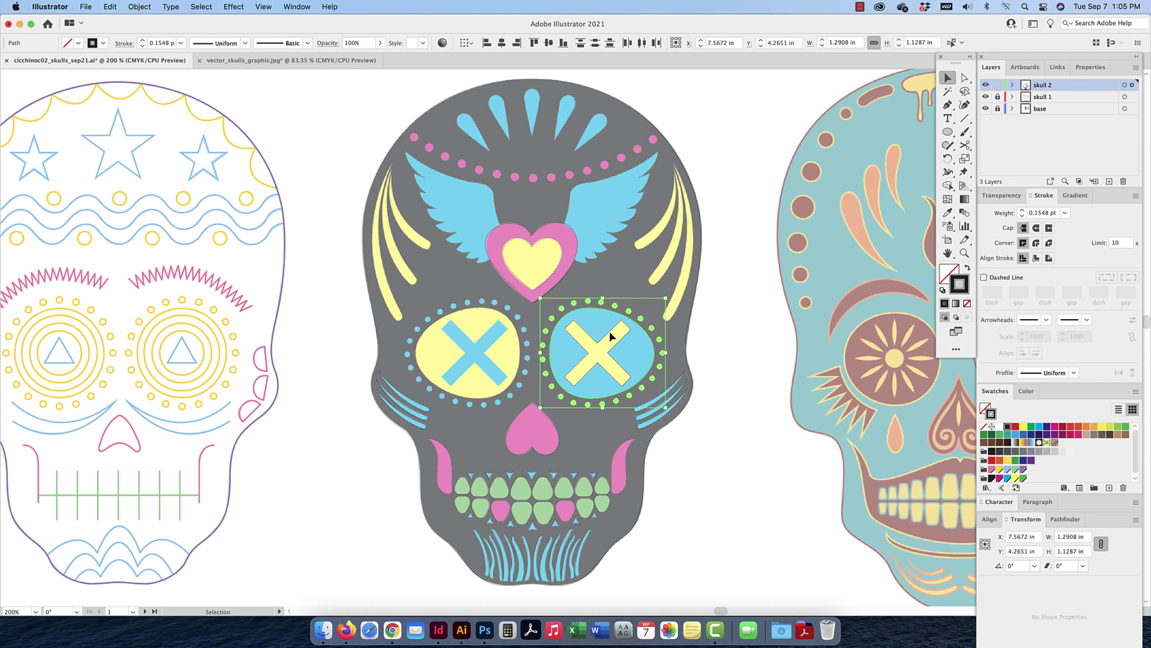
pyautogui.moveTo(608, 310); pyautogui.dragTo(457, 309)
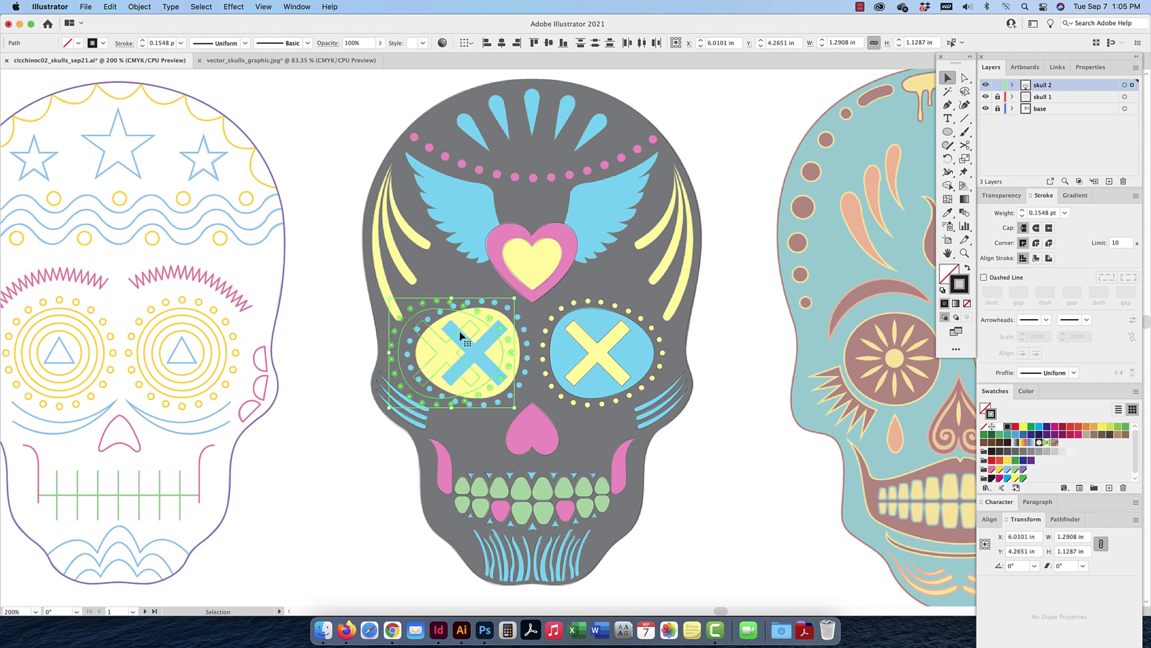
# Reflect the copied eye outlines horizontally and shift them over the yellow eye and its blue dots
pyautogui.rightClick(460, 332)
pyautogui.moveTo(498, 509)
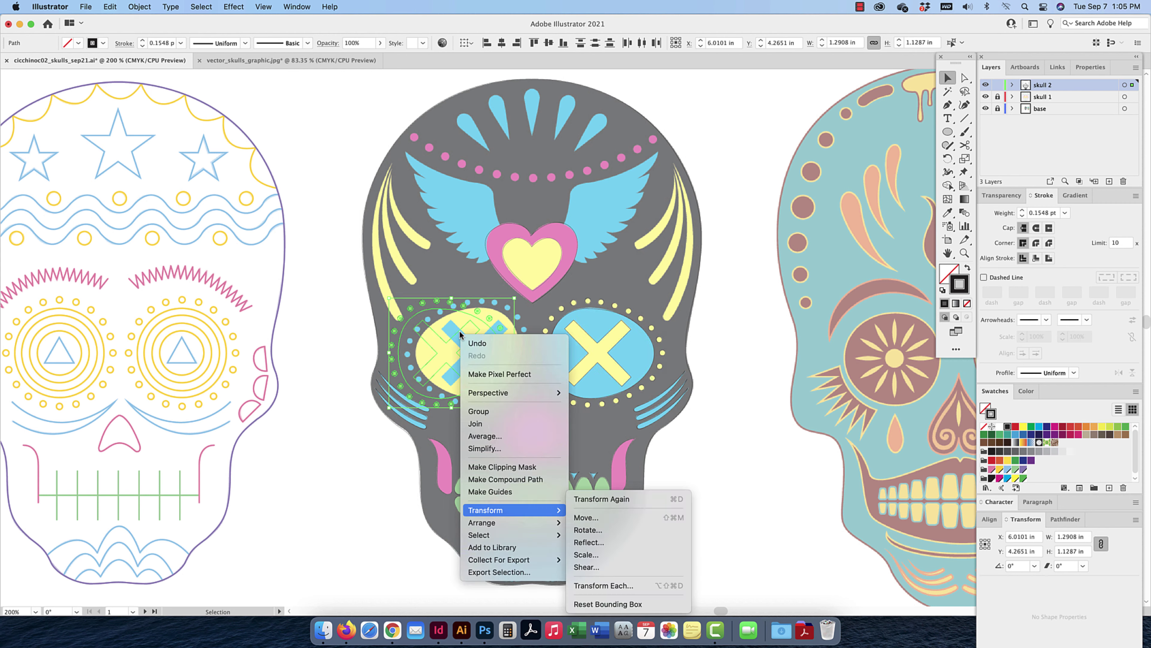
pyautogui.click(589, 542)
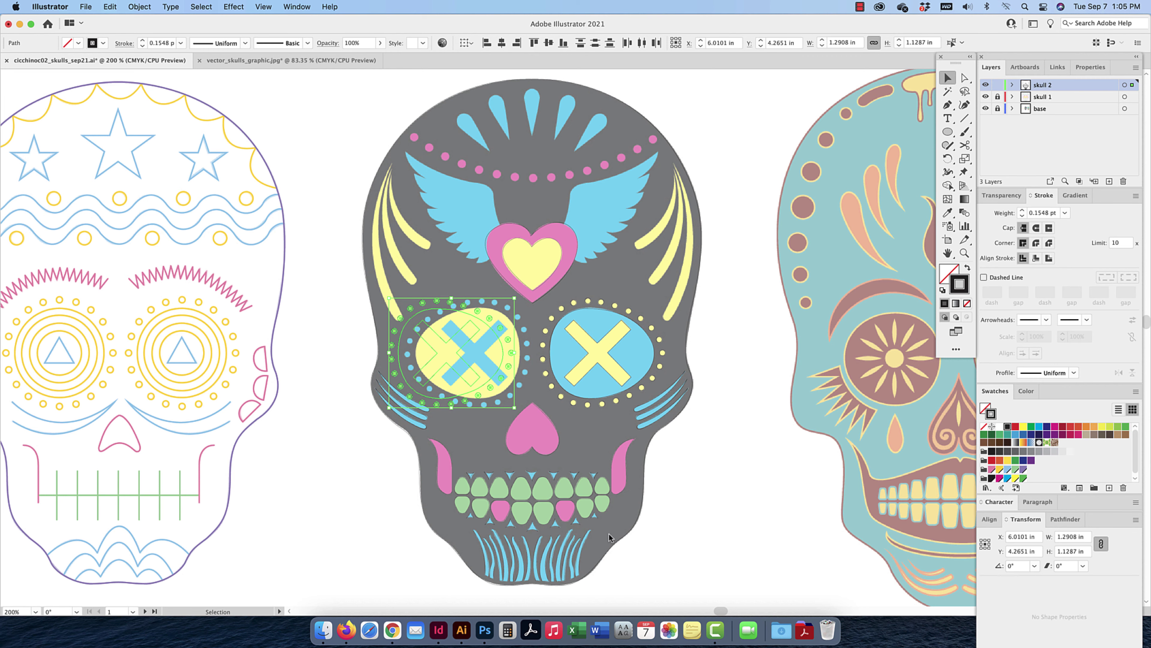
pyautogui.click(856, 378)
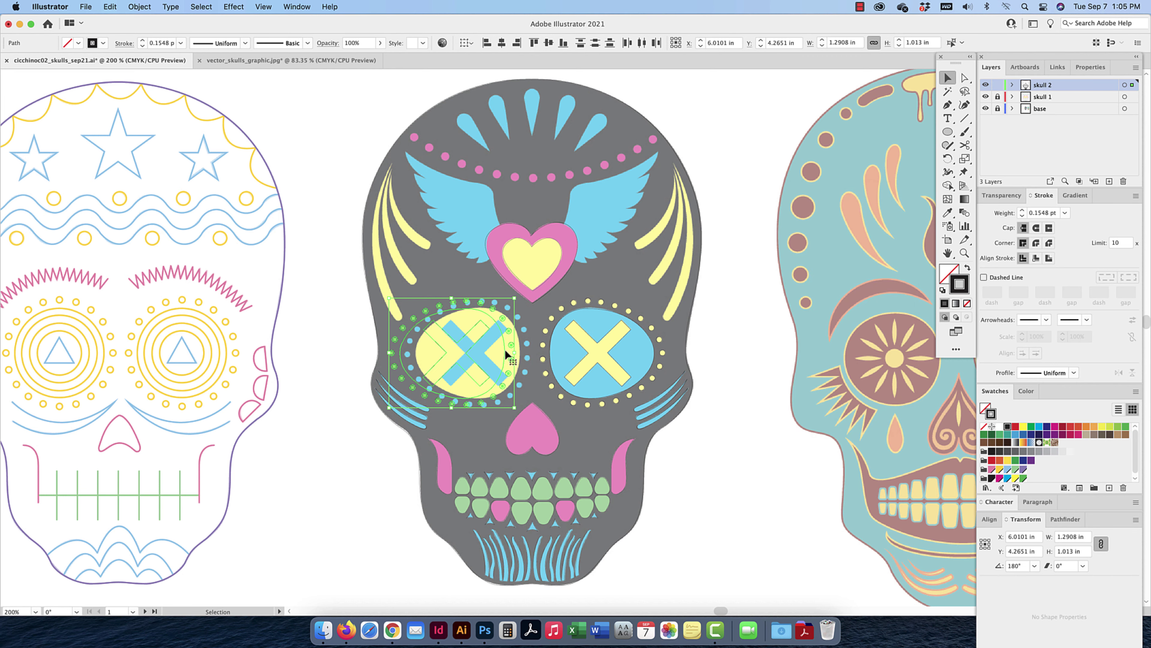
pyautogui.moveTo(505, 349); pyautogui.dragTo(520, 349)
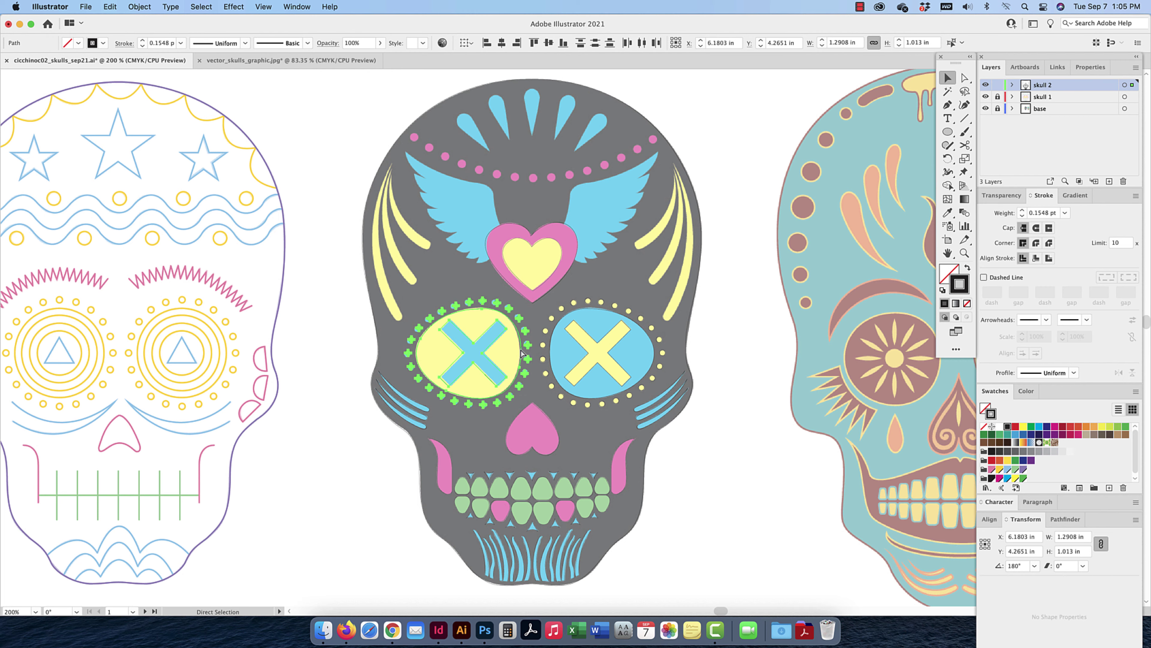
# Nudge the mirrored eye outlines slightly up and outward so the circles along the inner side match their blue dots
pyautogui.press('super+equal')
pyautogui.press('super+equal')
pyautogui.press('super+equal')
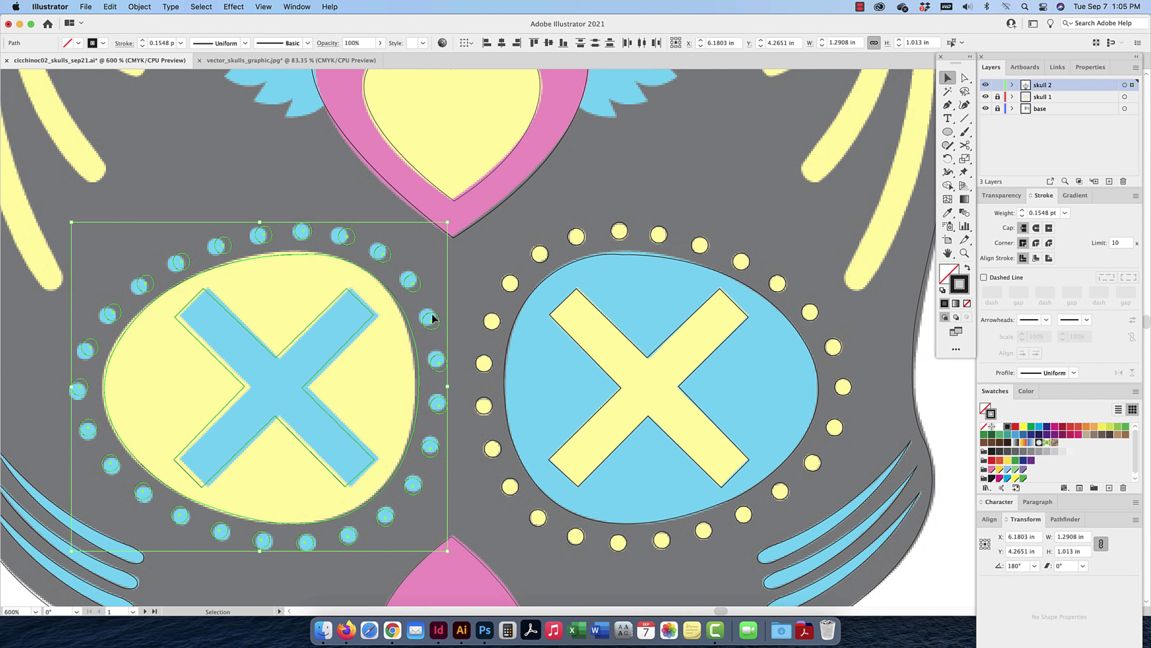
pyautogui.moveTo(431, 317); pyautogui.dragTo(429, 314)
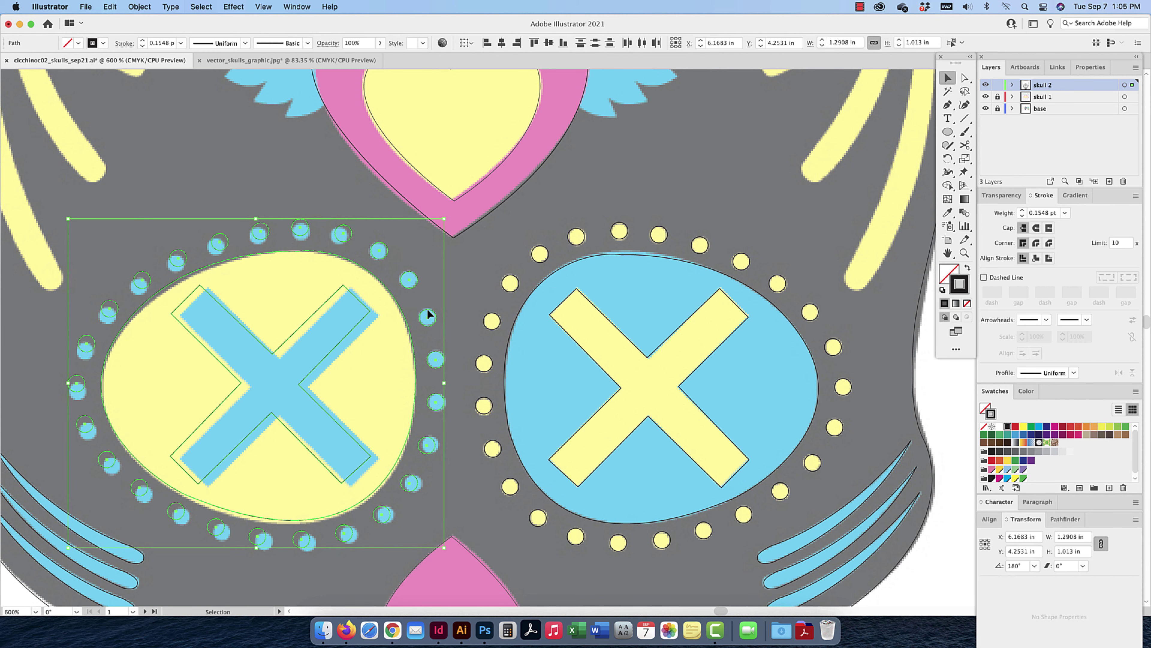
pyautogui.click(291, 197)
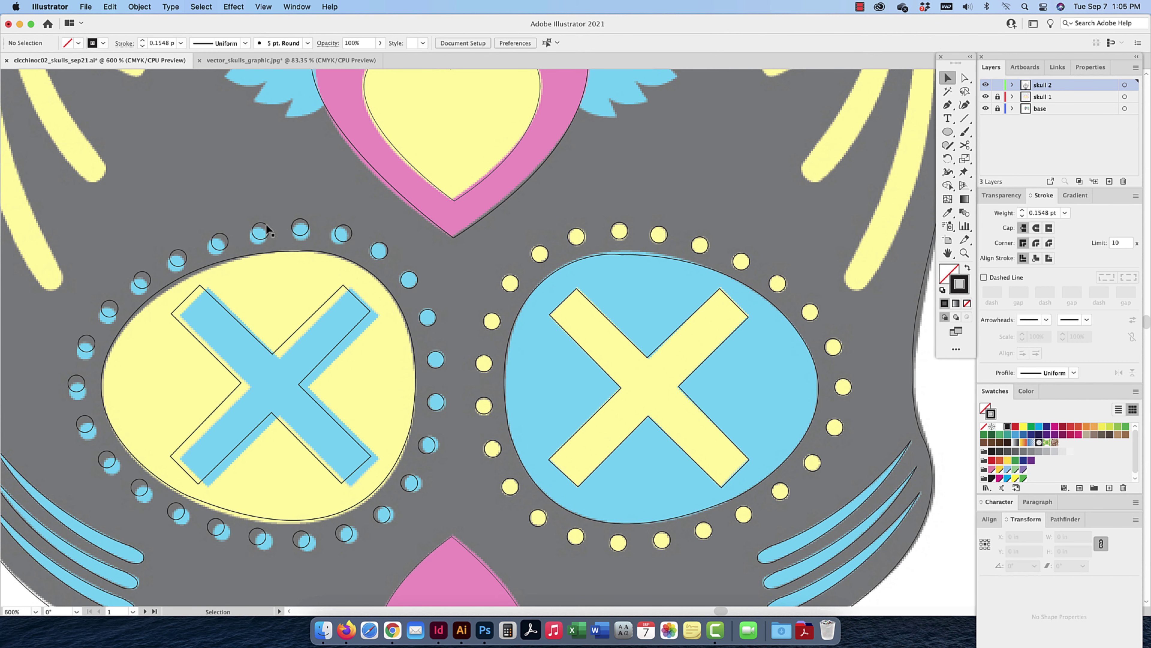
# Delete the misaligned X outline inside the yellow eye, keeping the eye's own outline
pyautogui.click(237, 259)
pyautogui.click(217, 299)
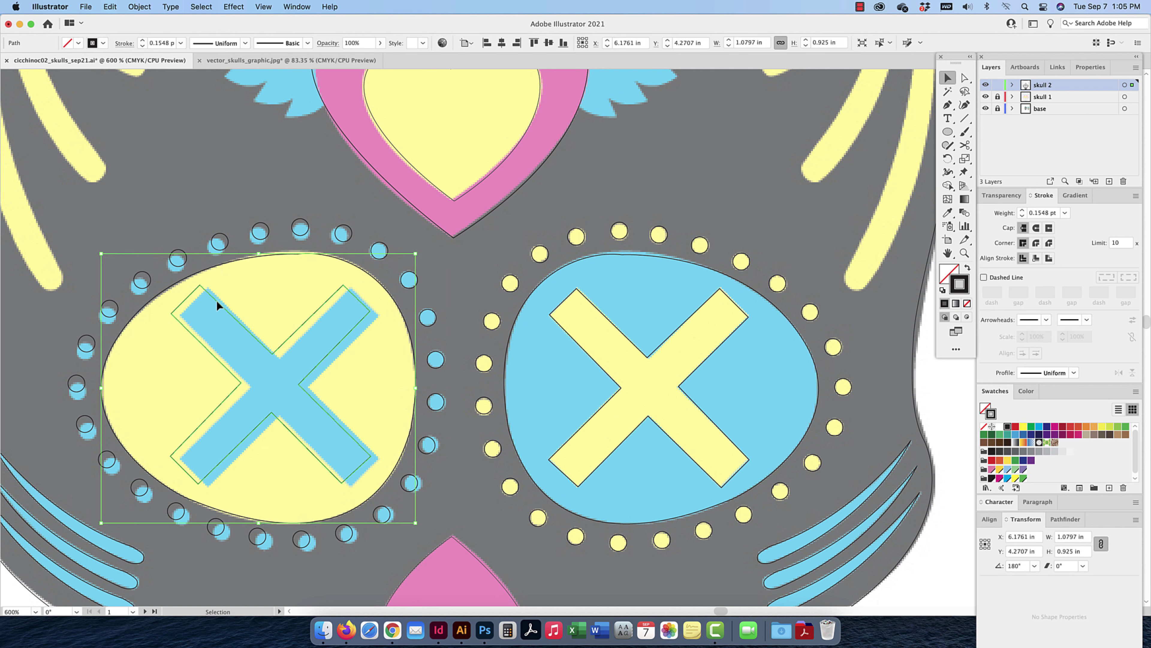
pyautogui.press('super+shift+a')
# Draw a narrow rectangle, rotate it to 315°, and fit it at about 0.14 by 0.82 in over one bar of the blue X
pyautogui.moveTo(947, 132); pyautogui.dragTo(973, 134)
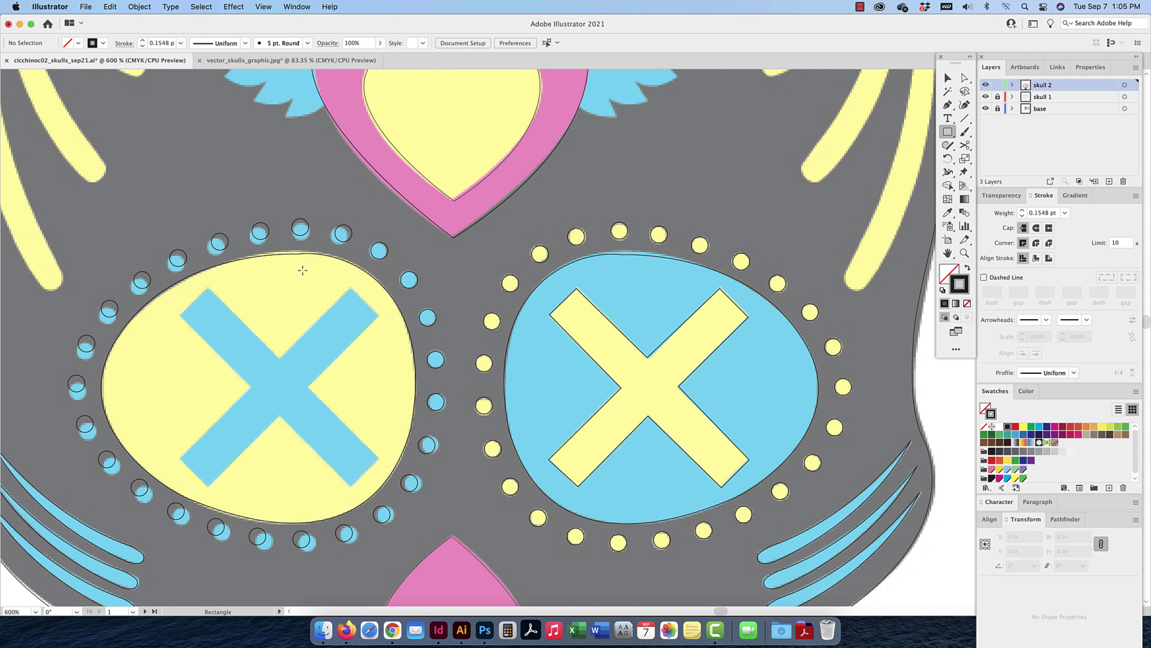
pyautogui.moveTo(210, 286)
pyautogui.mouseDown()
pyautogui.moveTo(259, 458)
pyautogui.moveTo(241, 488)
pyautogui.mouseUp()
pyautogui.press('v')
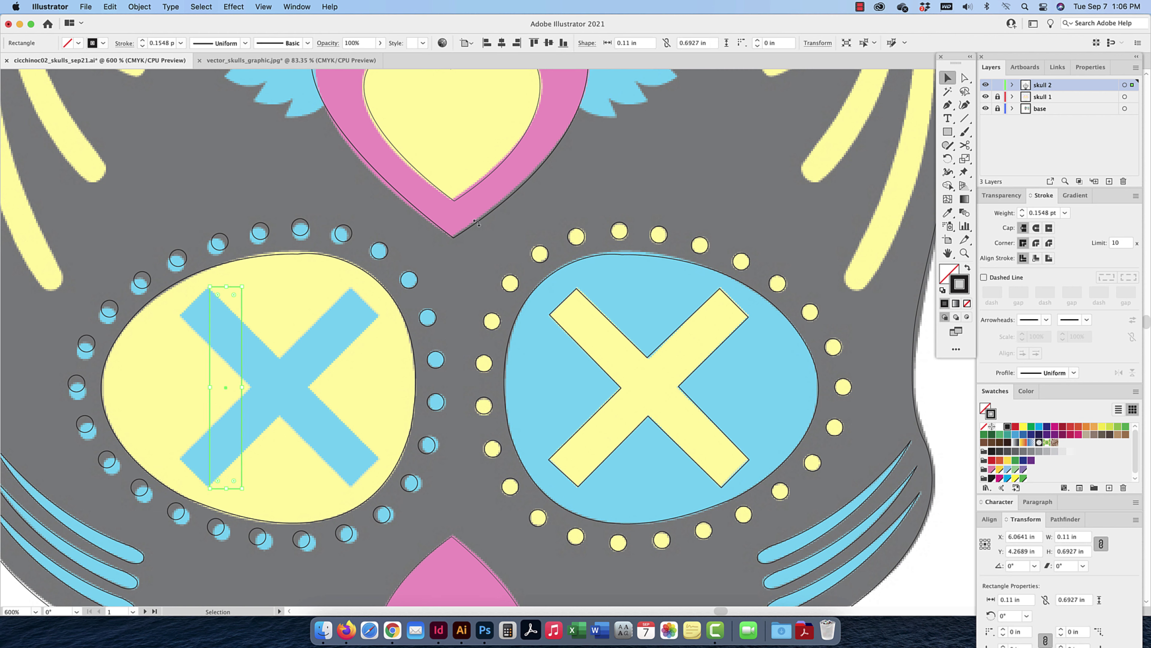
pyautogui.moveTo(247, 289); pyautogui.dragTo(296, 338)
pyautogui.moveTo(297, 339); pyautogui.dragTo(358, 325)
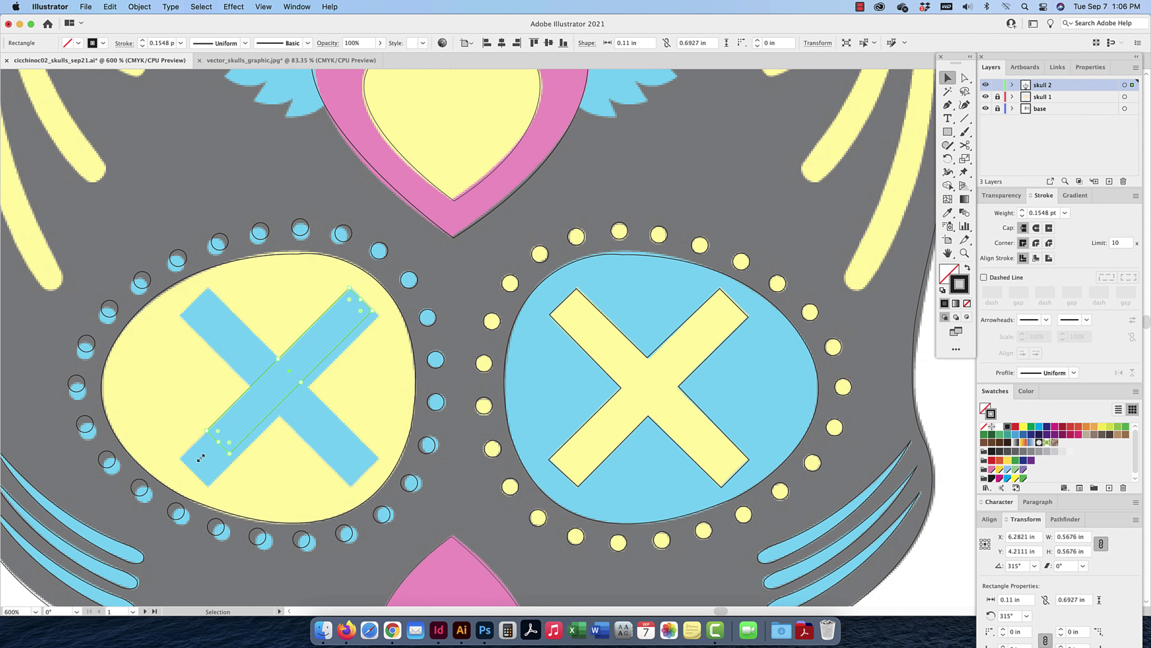
pyautogui.moveTo(218, 441); pyautogui.dragTo(190, 466)
pyautogui.moveTo(291, 398); pyautogui.dragTo(295, 399)
# Paste a copy of the bar rectangle in front and rotate it onto the other bar of the blue X
pyautogui.press('super+f')
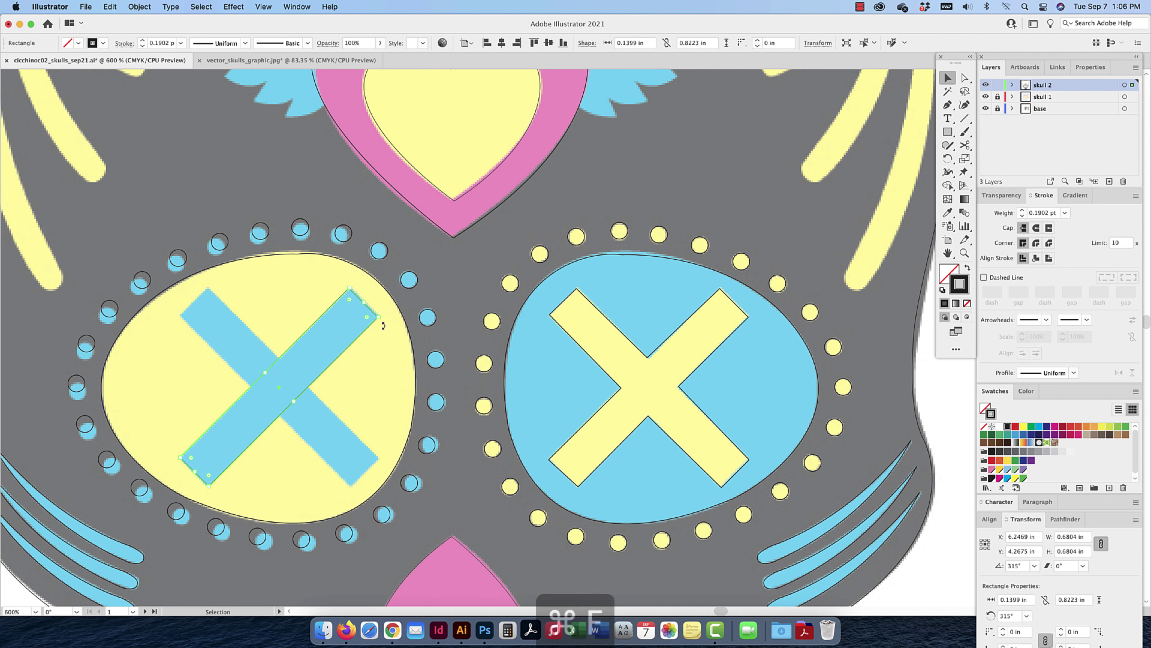
pyautogui.moveTo(339, 363); pyautogui.dragTo(353, 466)
pyautogui.click(362, 393)
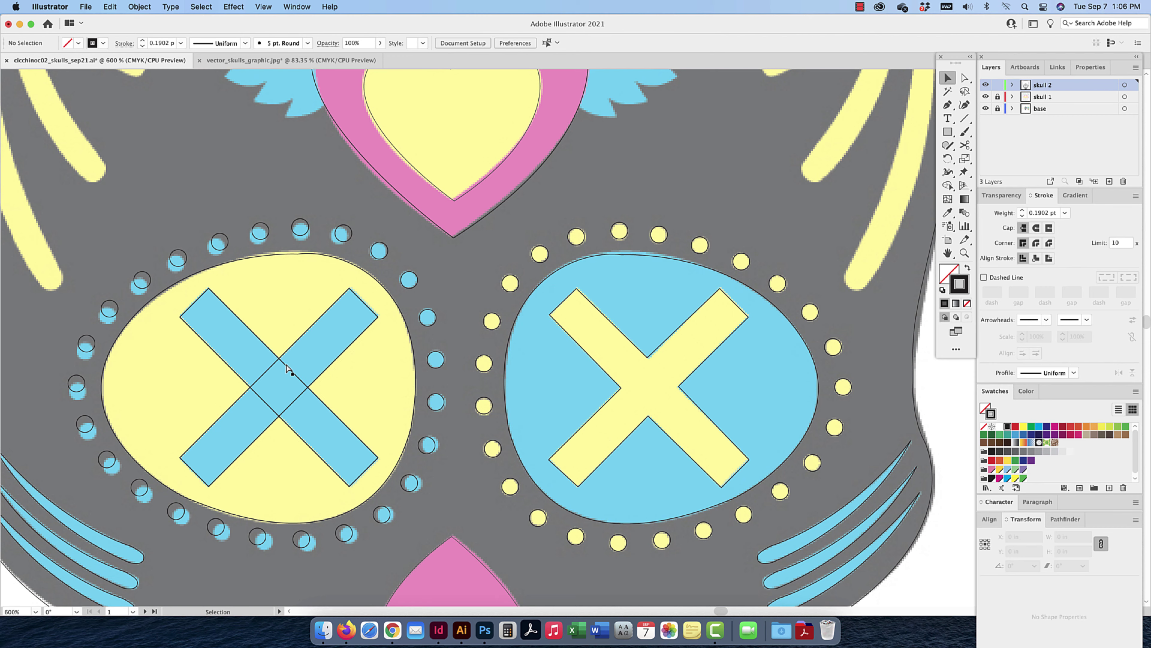
# Trace the outermost long yellow stripe above the blue eye's outer side as a closed outline with the Pen tool
pyautogui.press('super+minus')
pyautogui.press('super+minus')
pyautogui.press('super+minus')
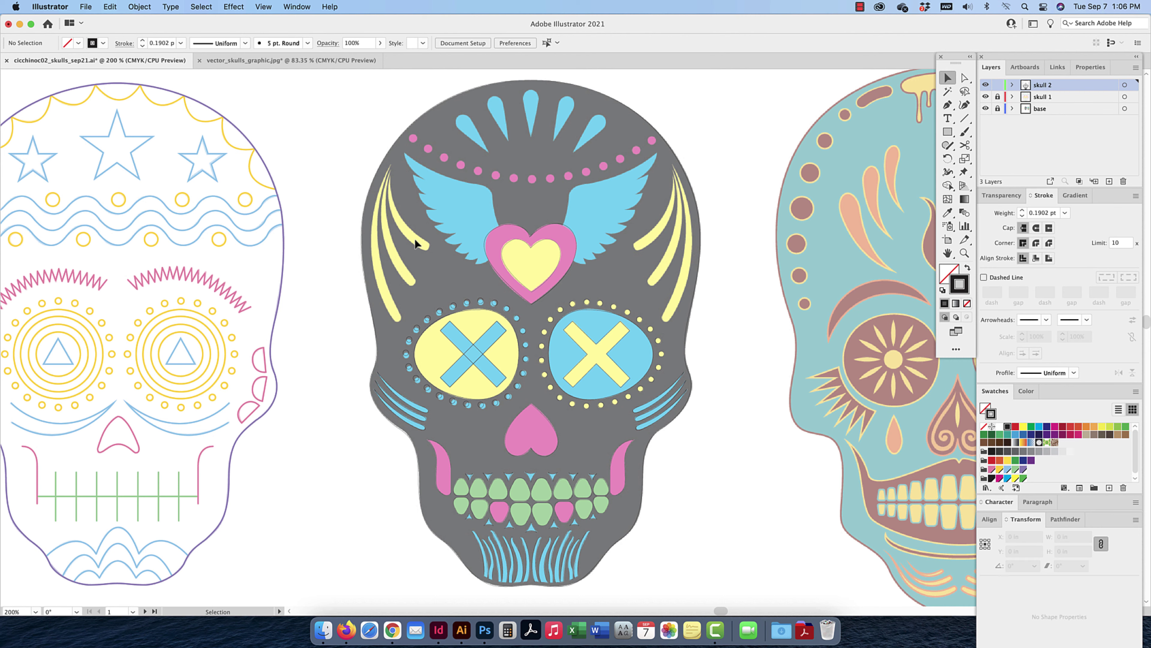
pyautogui.moveTo(467, 302); pyautogui.dragTo(468, 358)
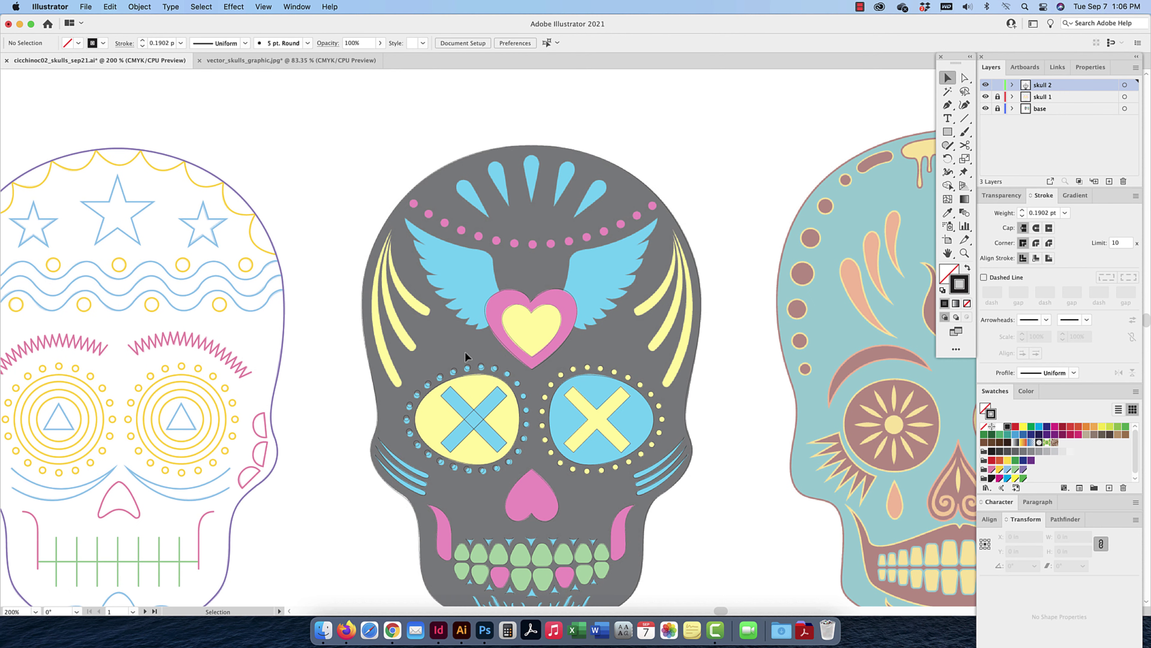
pyautogui.click(948, 105)
pyautogui.press('super+equal')
pyautogui.press('super+equal')
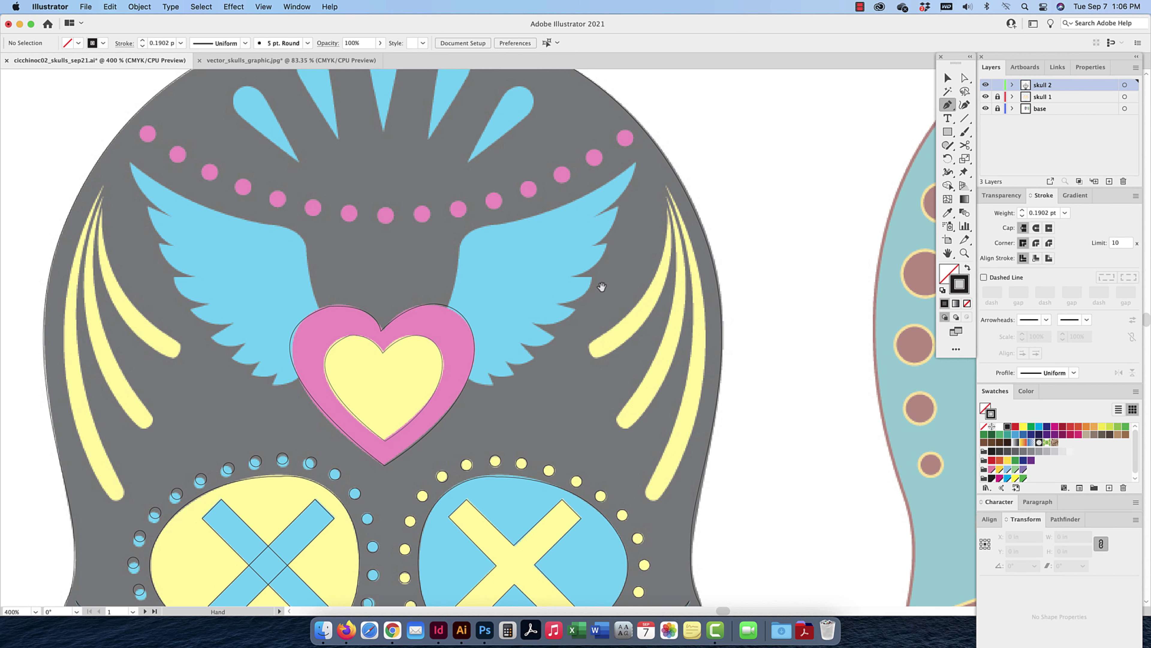
pyautogui.click(666, 186)
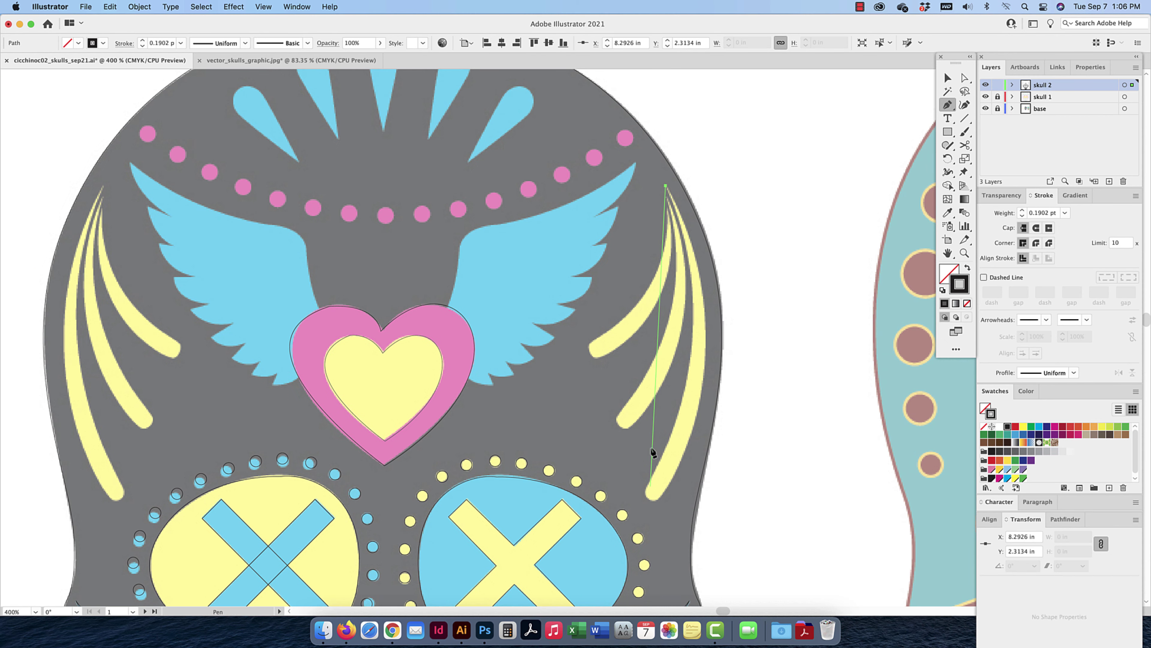
pyautogui.moveTo(648, 483); pyautogui.dragTo(558, 596)
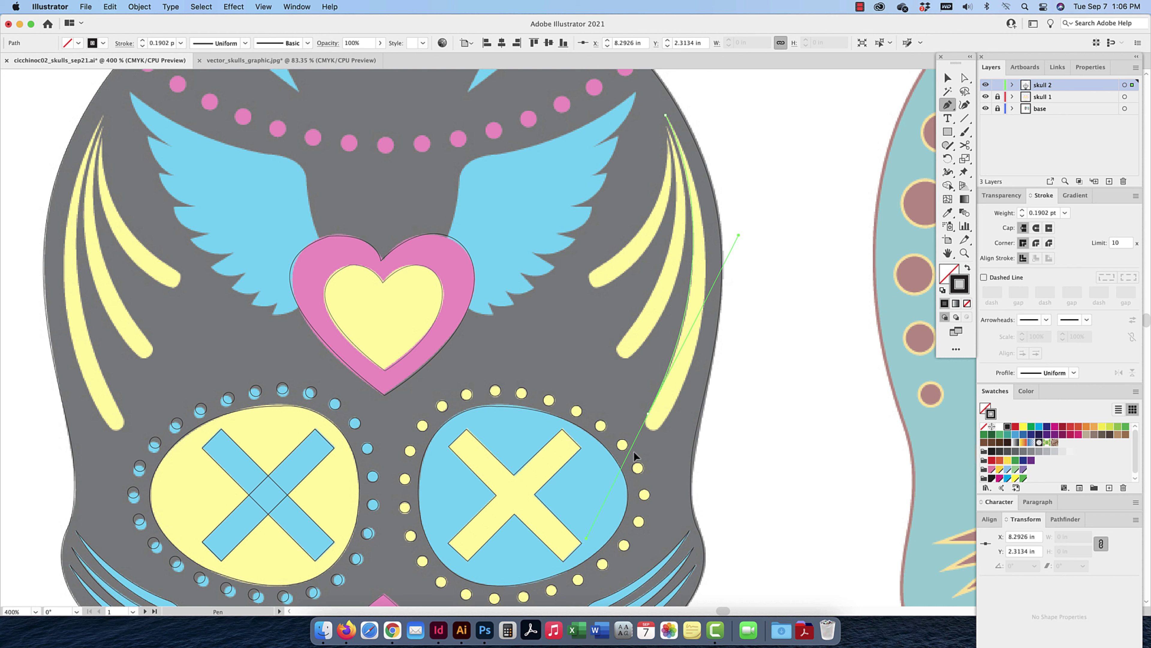
pyautogui.click(643, 428)
pyautogui.click(669, 417)
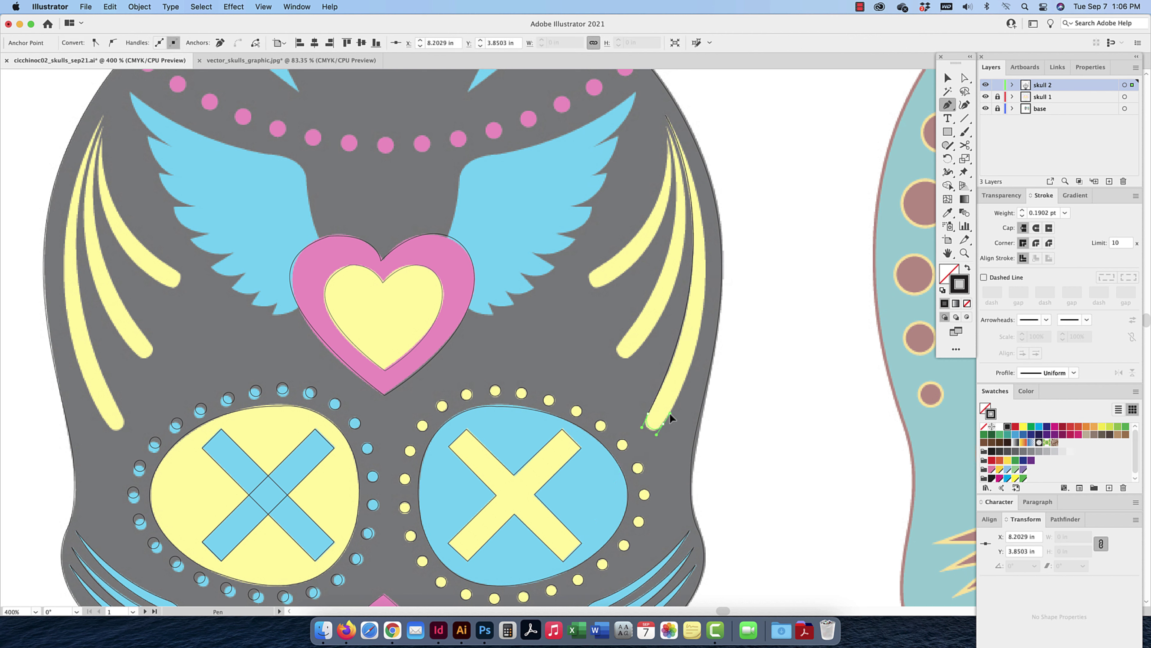
pyautogui.moveTo(665, 115)
pyautogui.mouseDown()
pyautogui.moveTo(578, 46)
pyautogui.moveTo(598, 29)
pyautogui.moveTo(575, 37)
pyautogui.moveTo(571, 57)
pyautogui.moveTo(601, 125)
pyautogui.moveTo(570, 115)
pyautogui.moveTo(576, 104)
pyautogui.mouseUp()
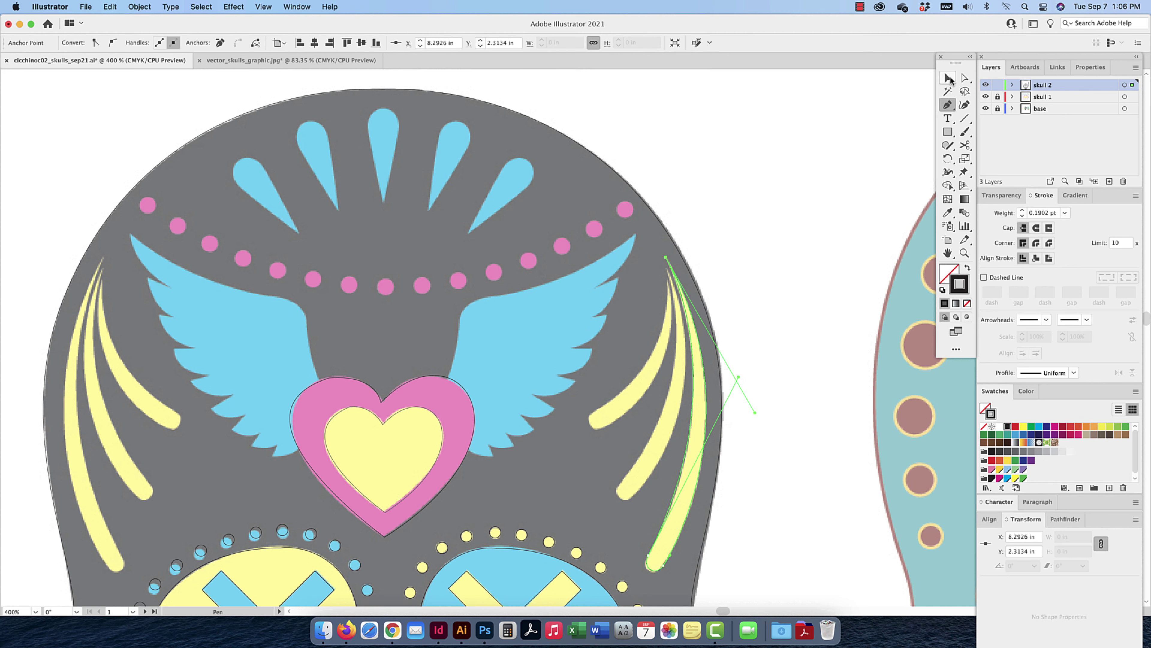
pyautogui.click(949, 79)
# Trace the middle yellow stripe on the blue eye's side of the forehead as a closed Pen tool outline
pyautogui.click(948, 105)
pyautogui.click(667, 271)
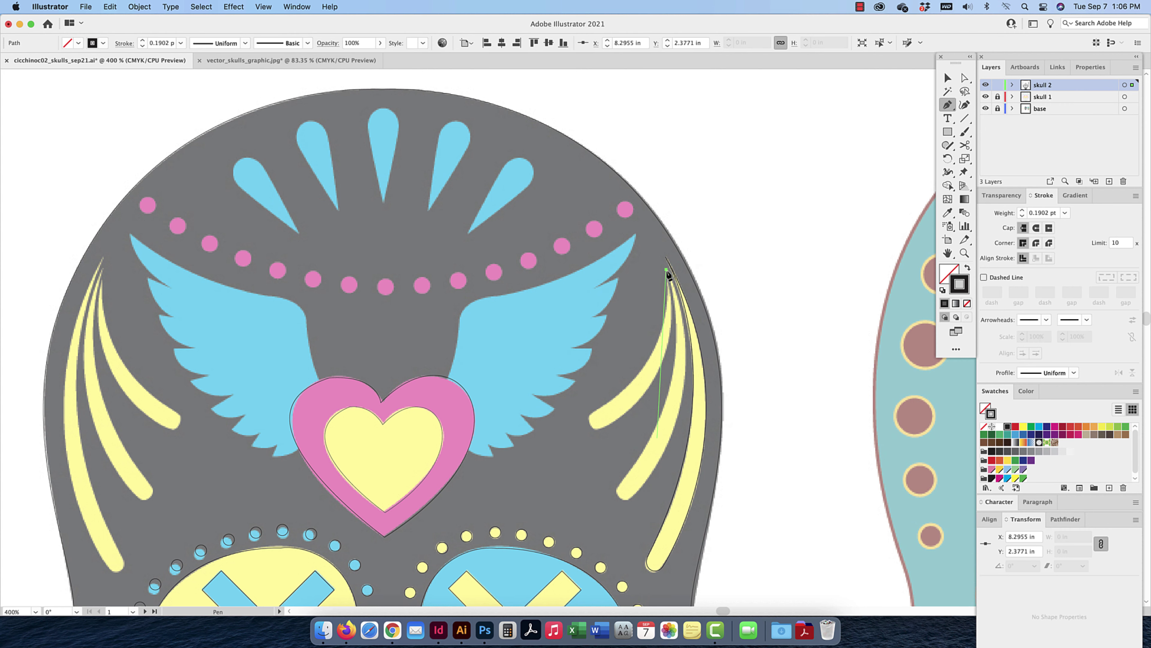
pyautogui.moveTo(625, 479); pyautogui.dragTo(540, 570)
pyautogui.click(618, 488)
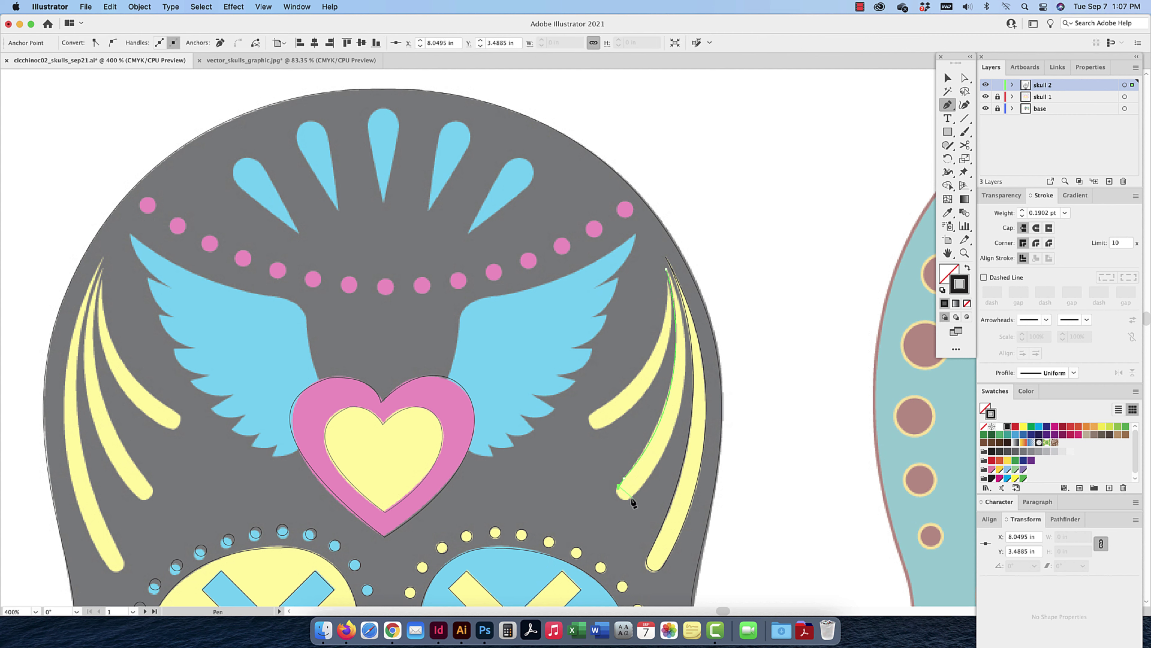
pyautogui.moveTo(633, 496); pyautogui.dragTo(644, 485)
pyautogui.moveTo(666, 269)
pyautogui.mouseDown()
pyautogui.moveTo(621, 196)
pyautogui.moveTo(624, 129)
pyautogui.moveTo(610, 119)
pyautogui.moveTo(611, 143)
pyautogui.mouseUp()
pyautogui.click(948, 78)
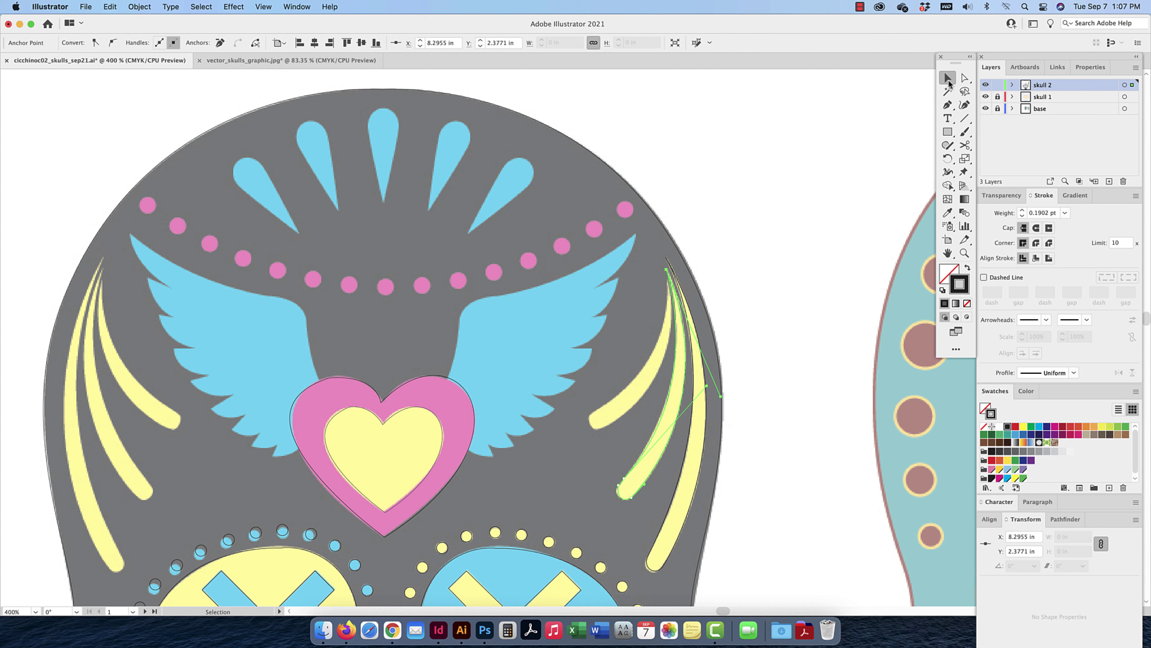
# Trace the innermost yellow stripe on the blue eye's side of the forehead as a closed Pen tool outline
pyautogui.click(947, 105)
pyautogui.click(666, 280)
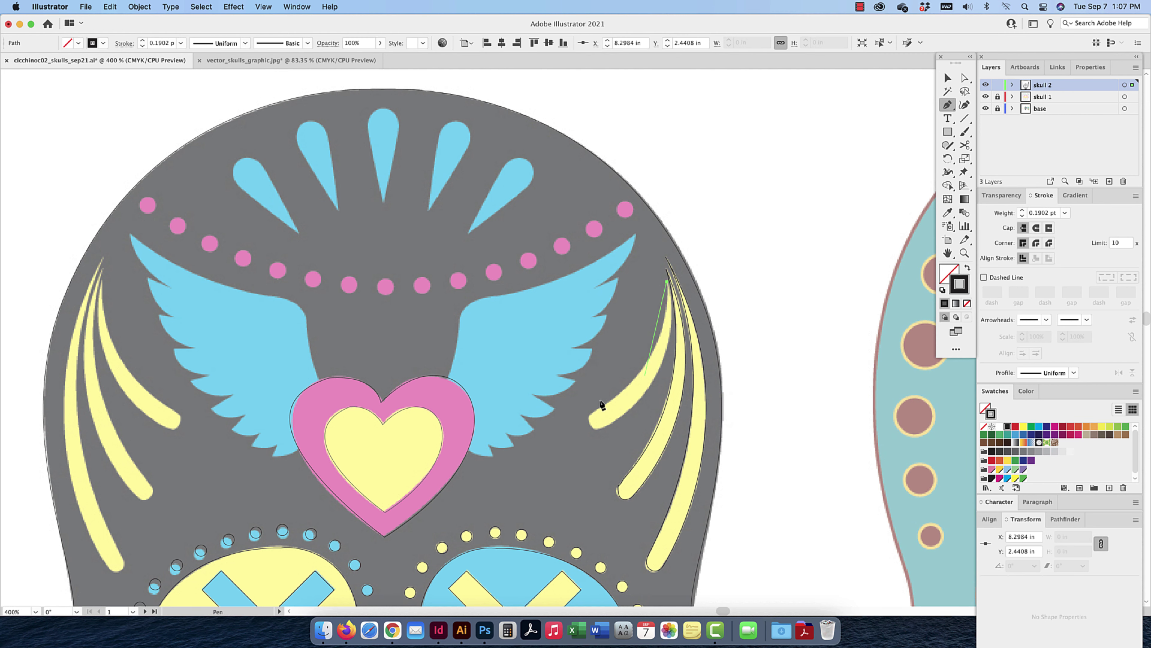
pyautogui.moveTo(592, 413)
pyautogui.mouseDown()
pyautogui.moveTo(516, 446)
pyautogui.moveTo(511, 460)
pyautogui.moveTo(596, 411)
pyautogui.mouseUp()
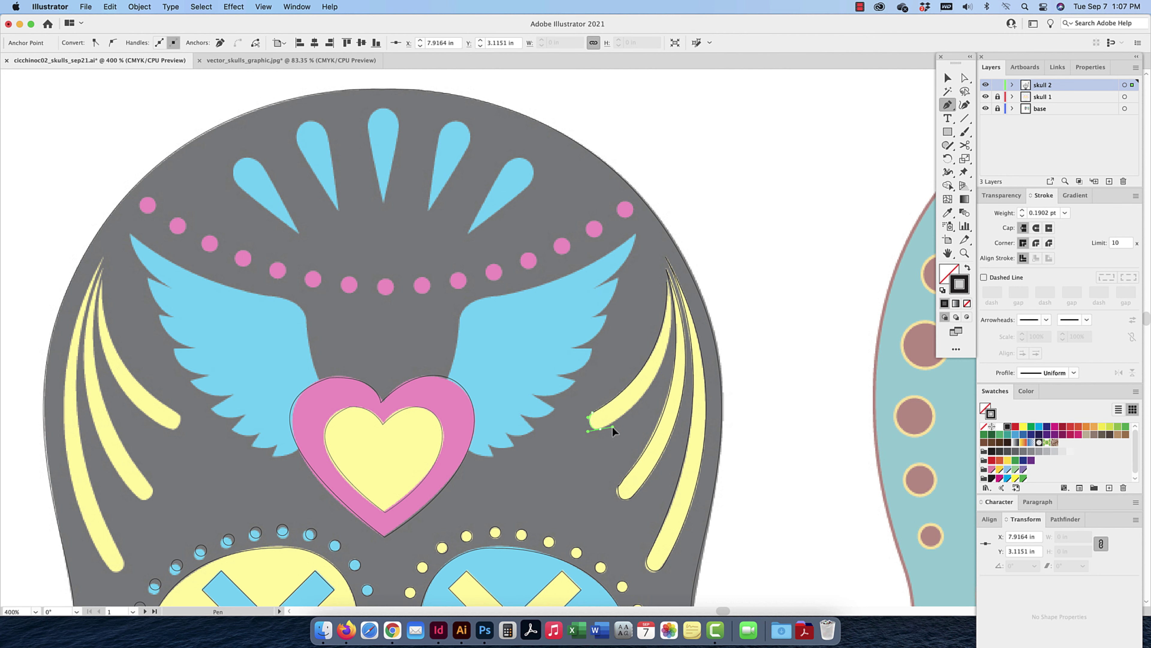
pyautogui.click(666, 282)
pyautogui.moveTo(666, 282); pyautogui.dragTo(641, 193)
pyautogui.click(948, 77)
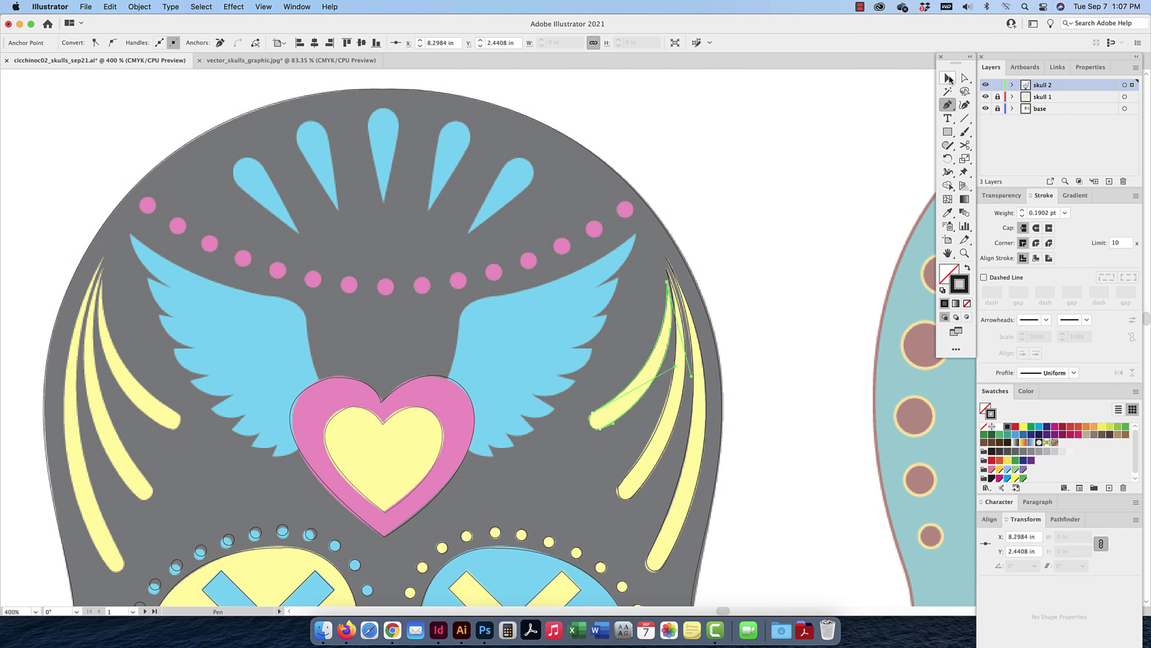
# Duplicate the three stripe outlines, reflect the copy across the vertical axis, and fit it over the yellow stripes on the yellow eye's side
pyautogui.moveTo(665, 378); pyautogui.dragTo(192, 386)
pyautogui.rightClick(194, 386)
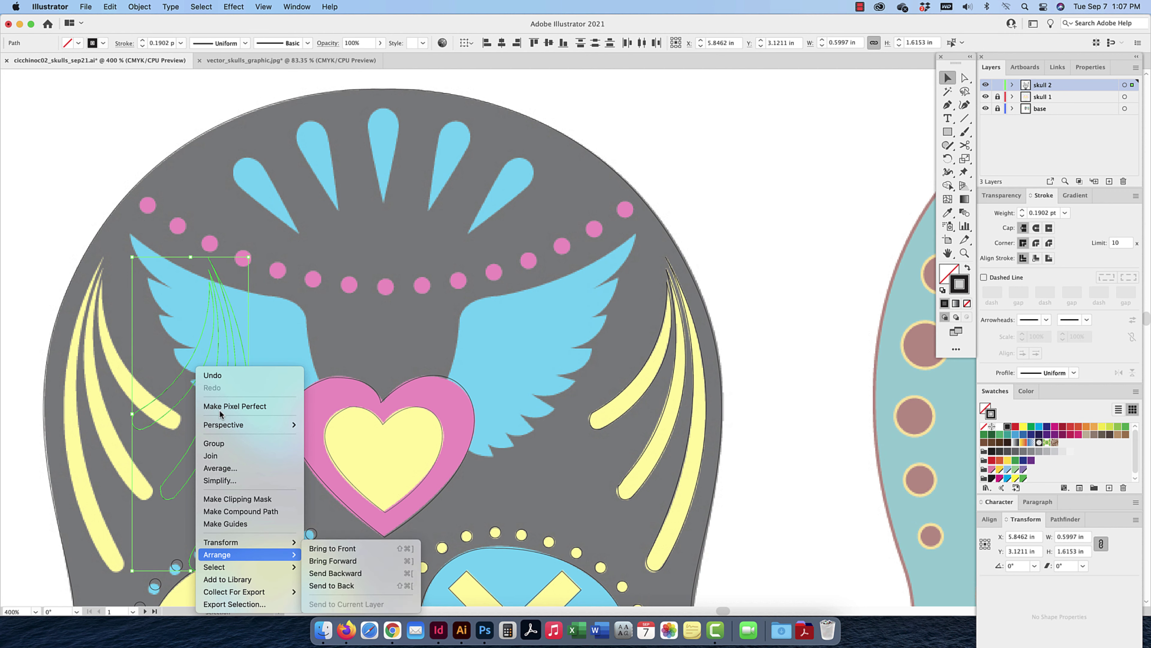
pyautogui.moveTo(286, 542)
pyautogui.click(333, 542)
pyautogui.click(856, 376)
pyautogui.moveTo(186, 373); pyautogui.dragTo(126, 369)
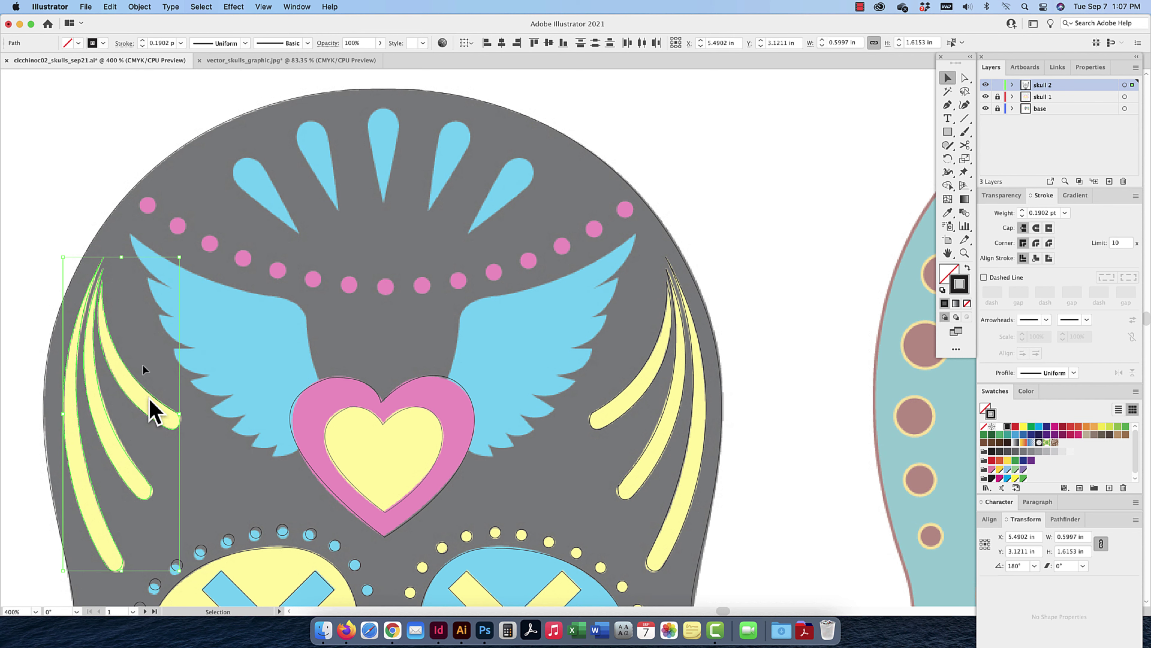
pyautogui.hscroll(1, 683, 192)
pyautogui.click(948, 106)
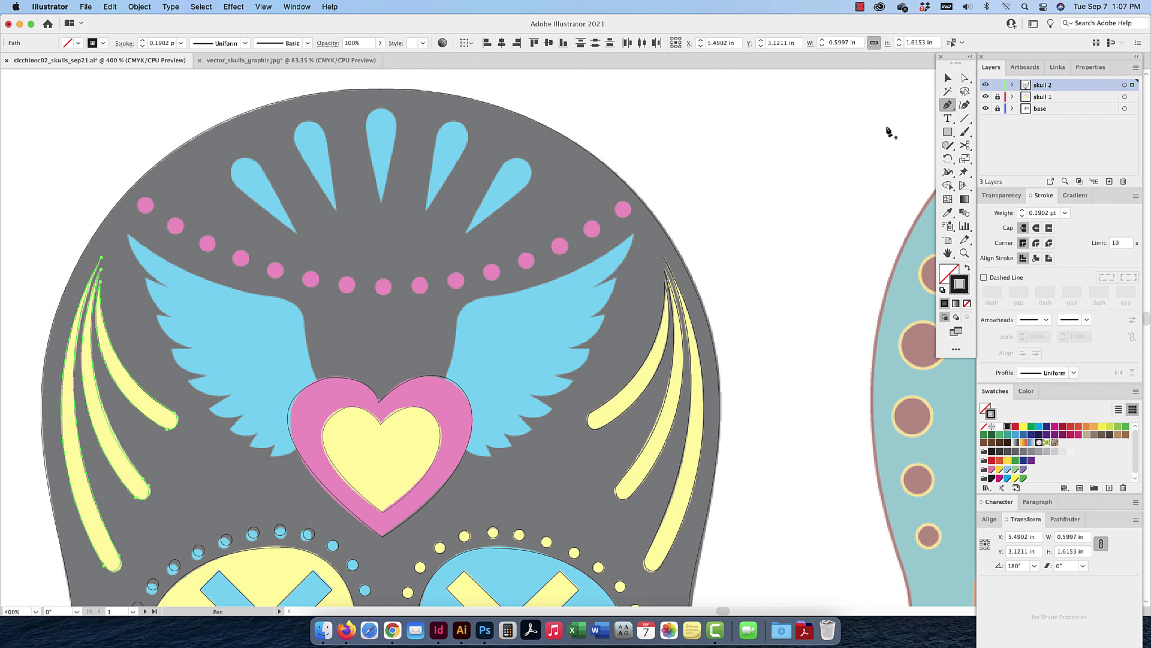
pyautogui.click(319, 388)
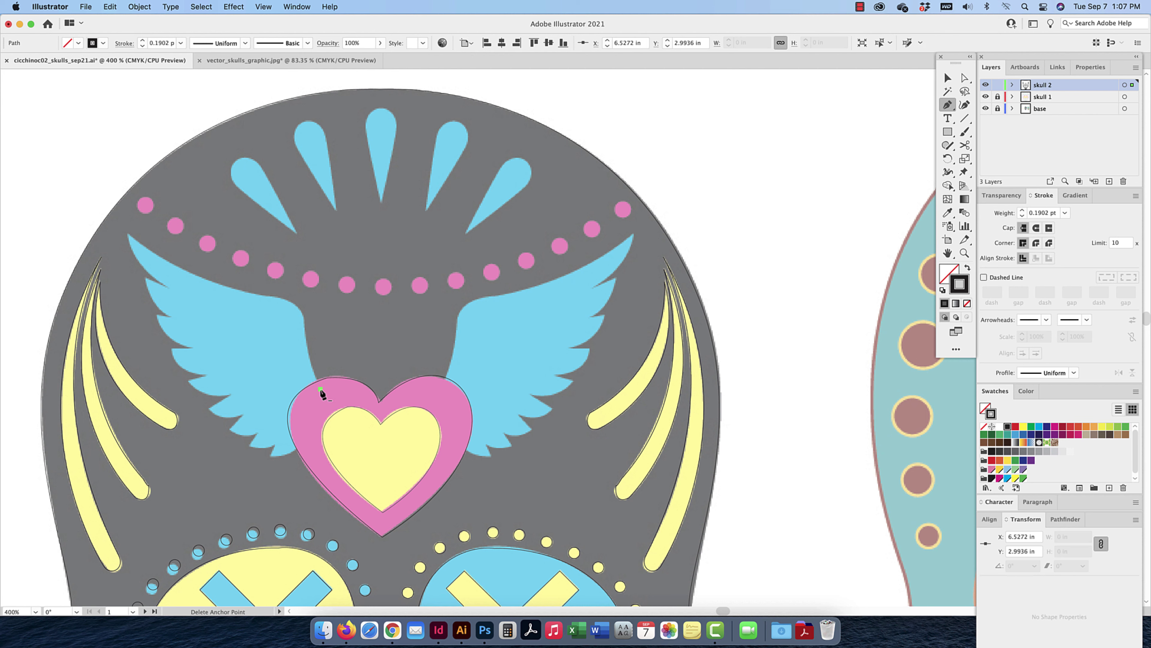
pyautogui.press('super+z')
pyautogui.press('super+z')
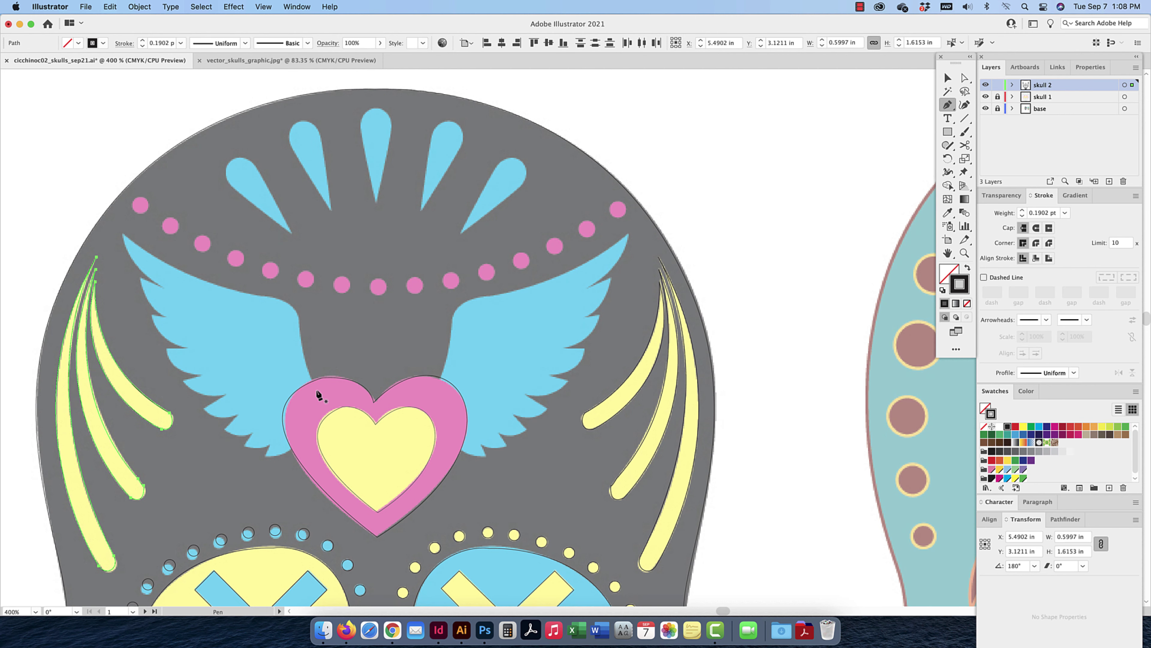
# Trace the upper edge of the blue wing on the yellow eye's side with the Pen tool, from inside the heart to a corner at the wing tip
pyautogui.click(316, 389)
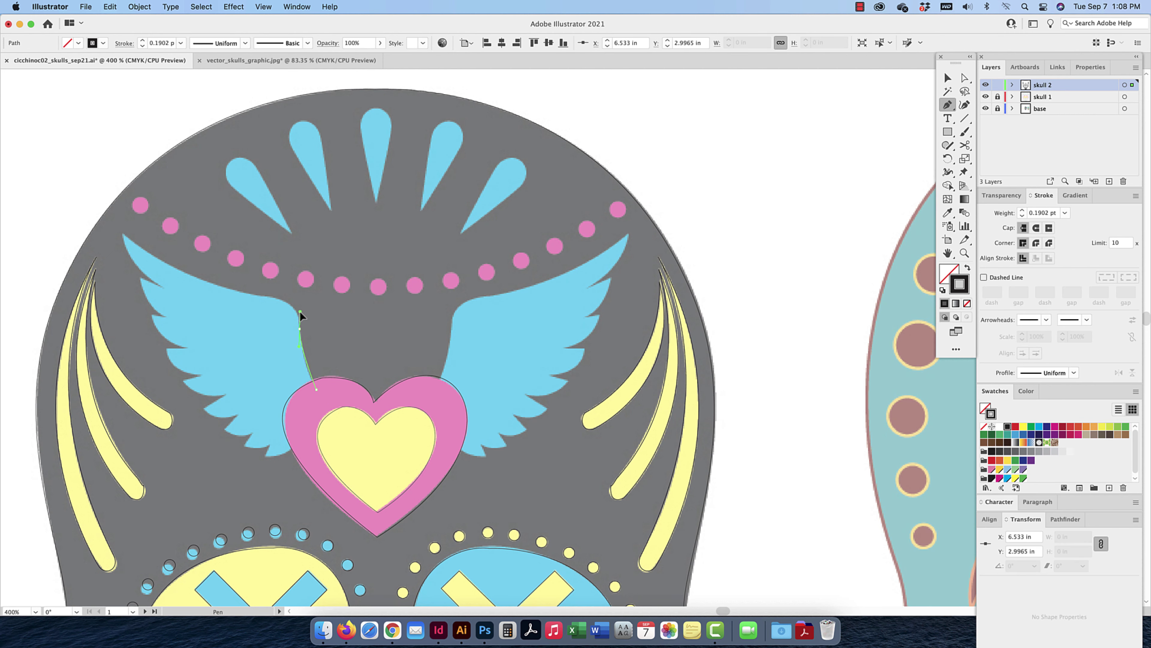
pyautogui.moveTo(265, 296); pyautogui.dragTo(247, 294)
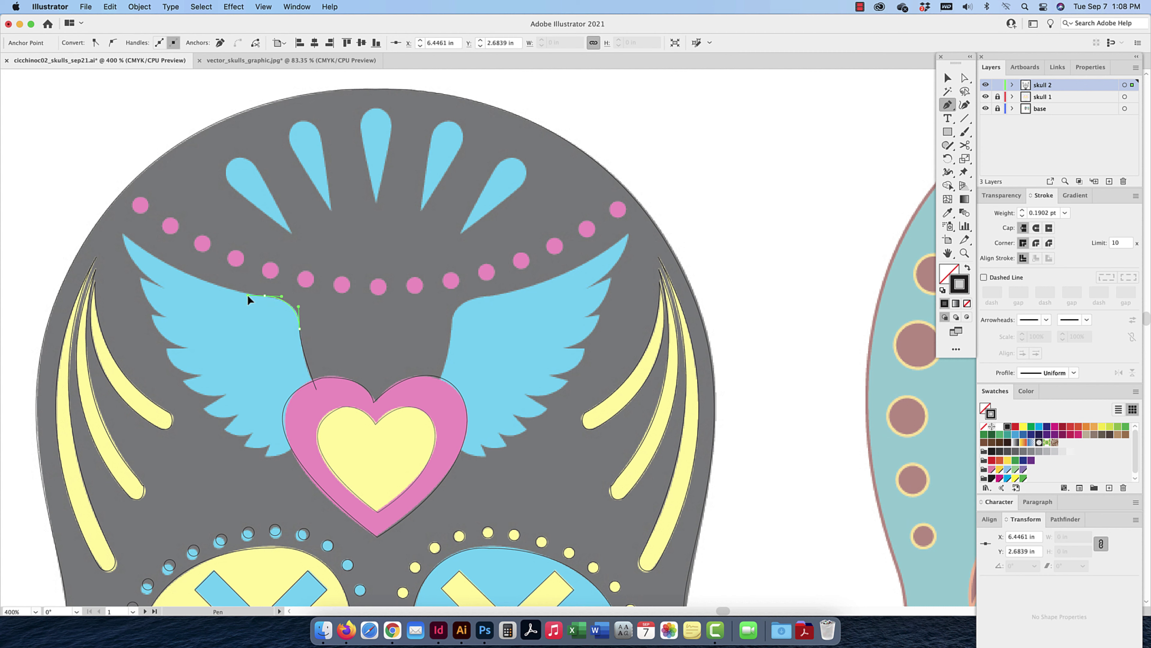
pyautogui.moveTo(123, 233); pyautogui.dragTo(100, 205)
pyautogui.click(123, 233)
# Continue the wing path from its tip around the first two feathers, with sharp corners, to the third feather's point
pyautogui.press('super+equal')
pyautogui.press('super+equal')
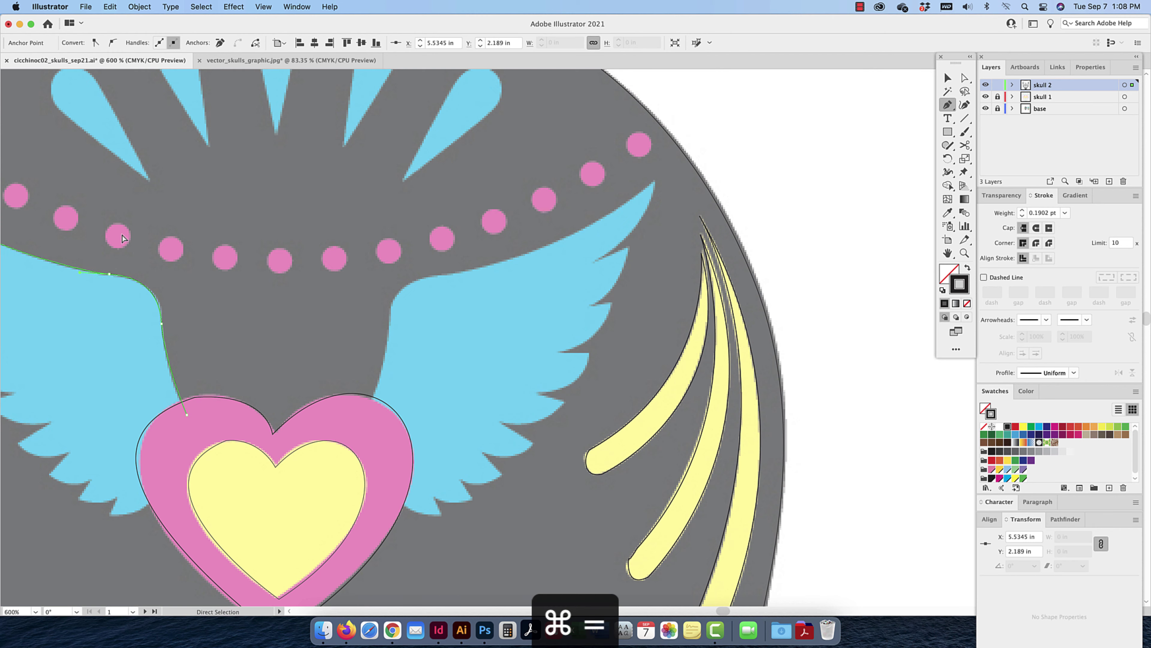
pyautogui.hscroll(-10, 585, 290)
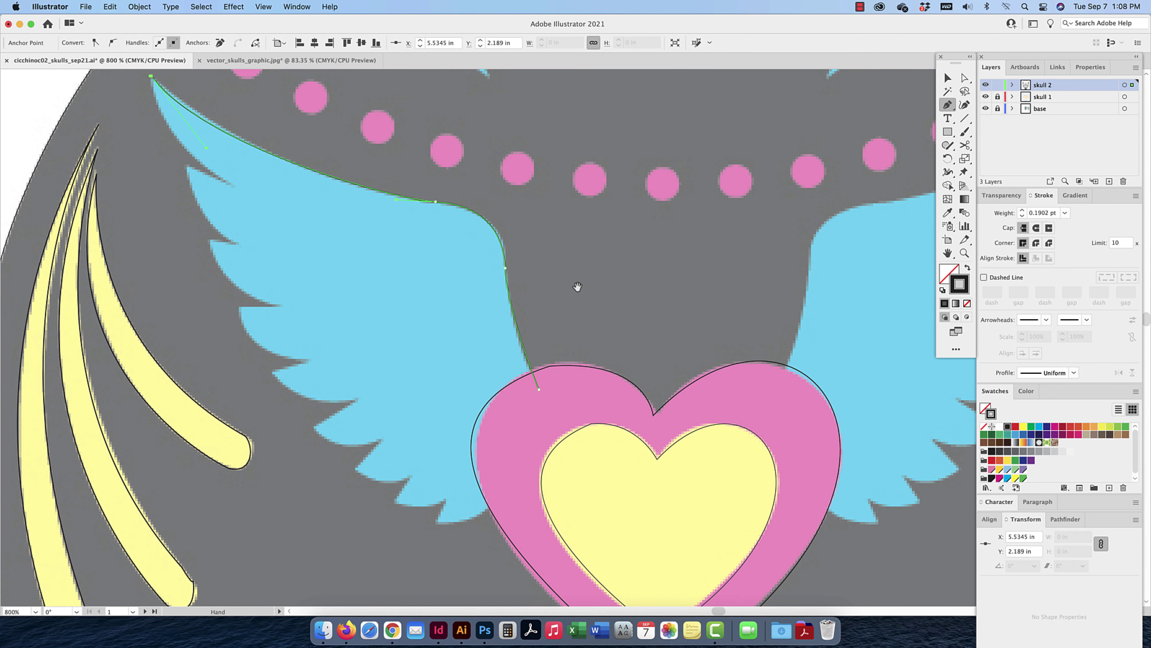
pyautogui.moveTo(231, 185); pyautogui.dragTo(308, 229)
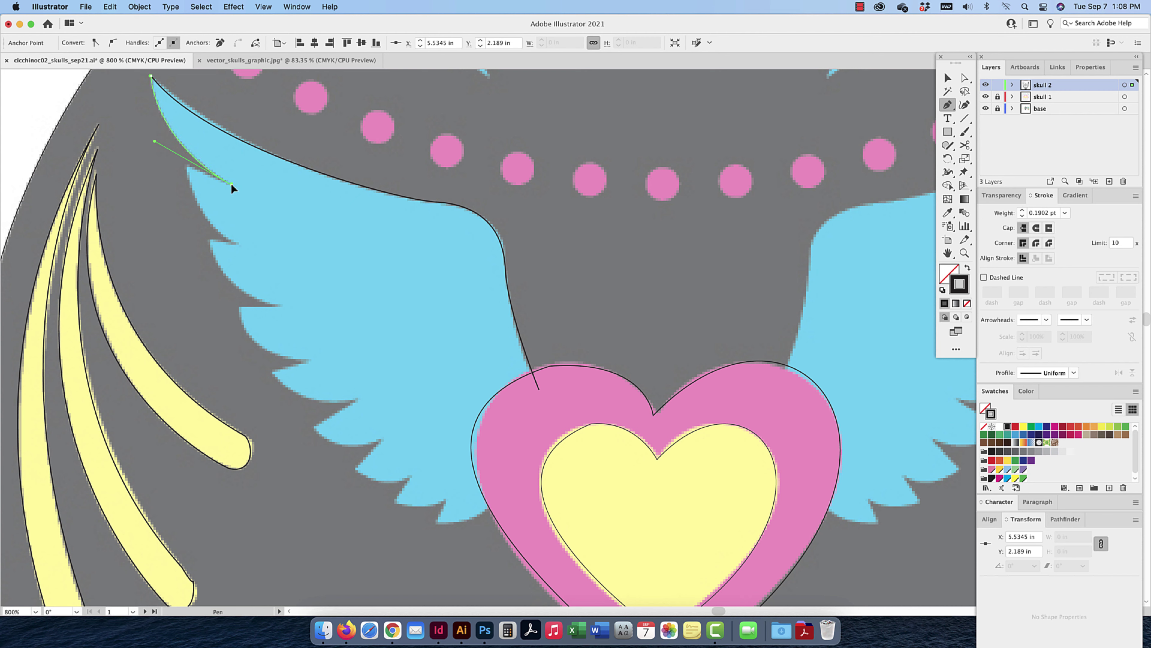
pyautogui.click(523, 363)
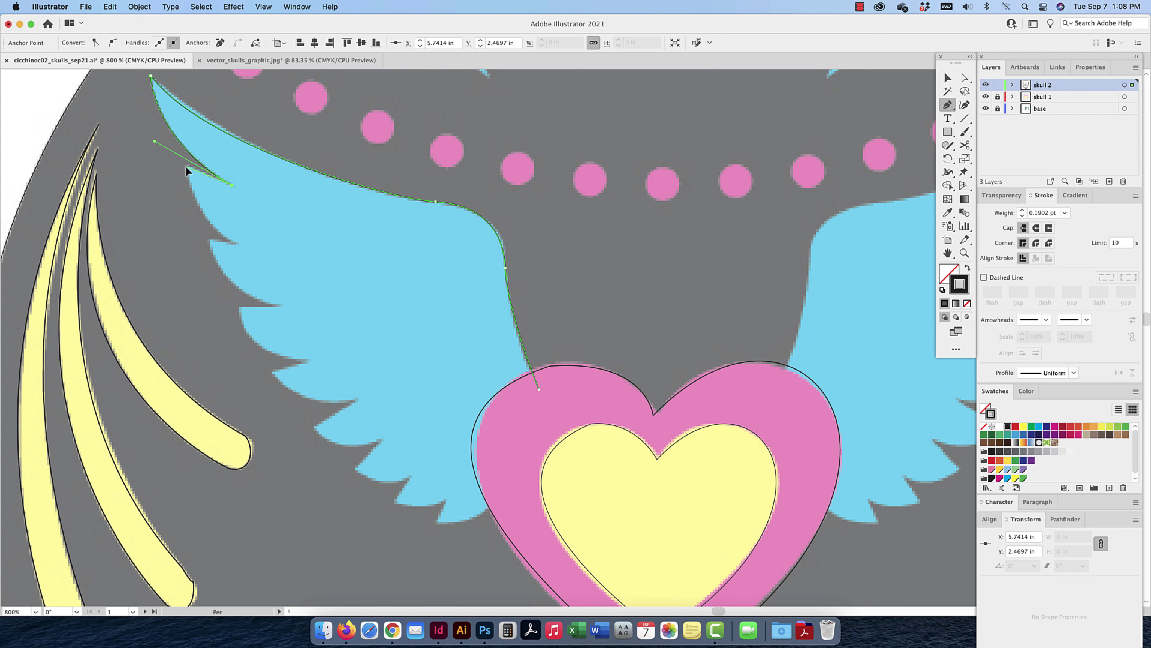
pyautogui.moveTo(185, 166); pyautogui.dragTo(272, 260)
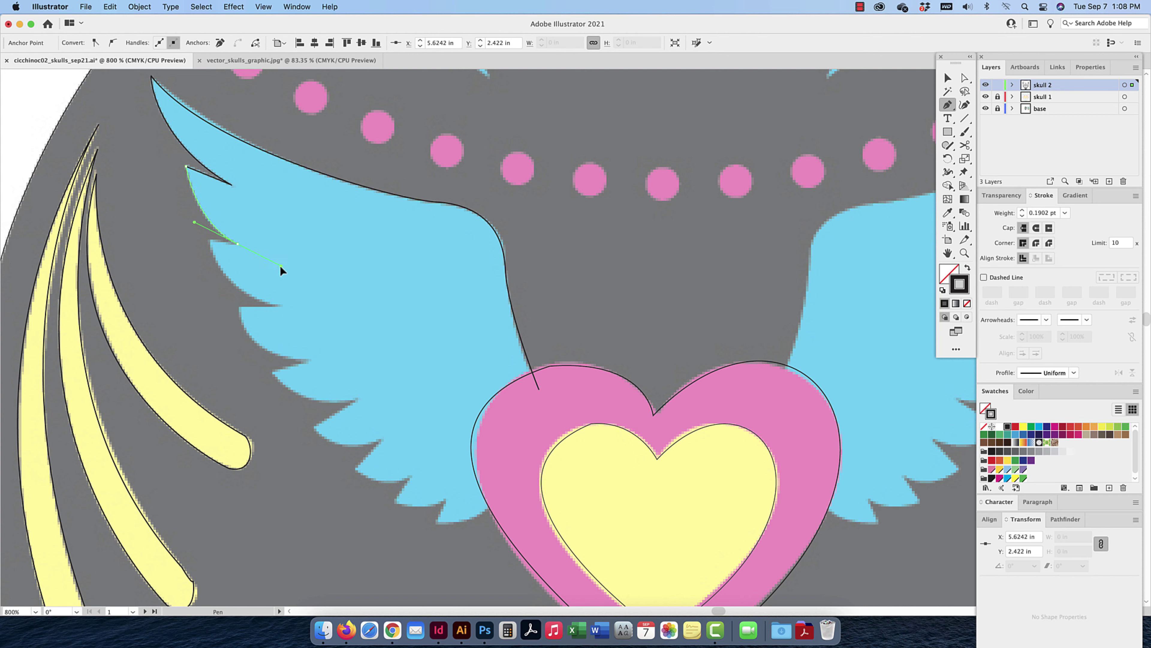
pyautogui.click(237, 244)
pyautogui.click(209, 241)
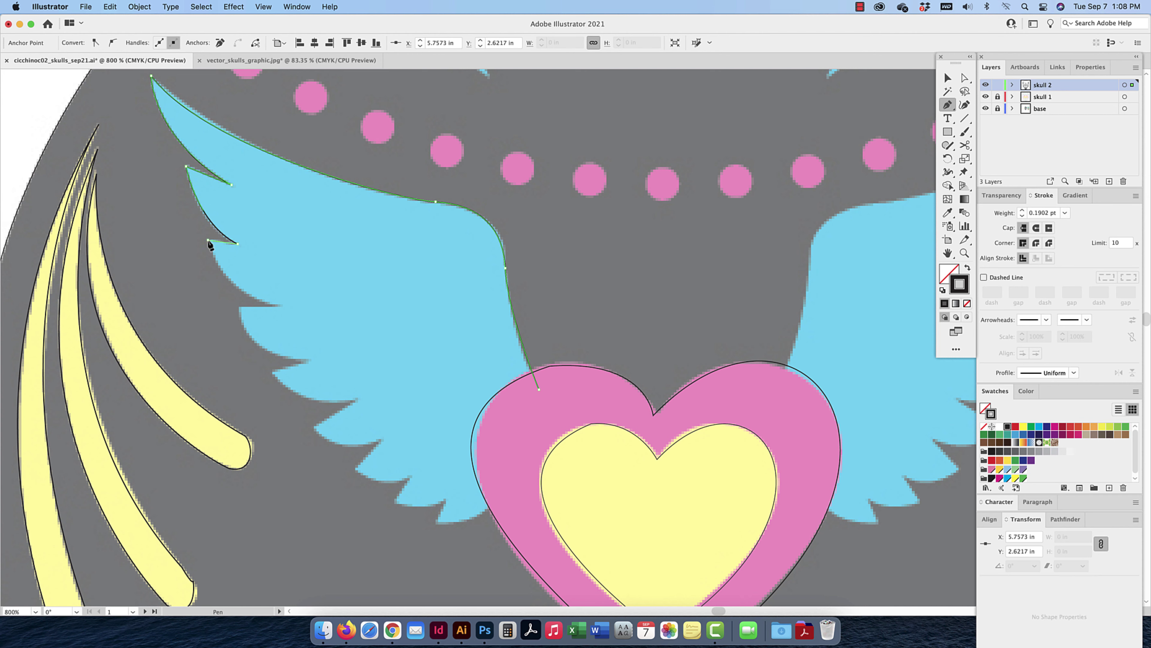
# Trace the third and fourth feathers of the wing with curved segments and sharp corner points
pyautogui.moveTo(282, 305); pyautogui.dragTo(345, 315)
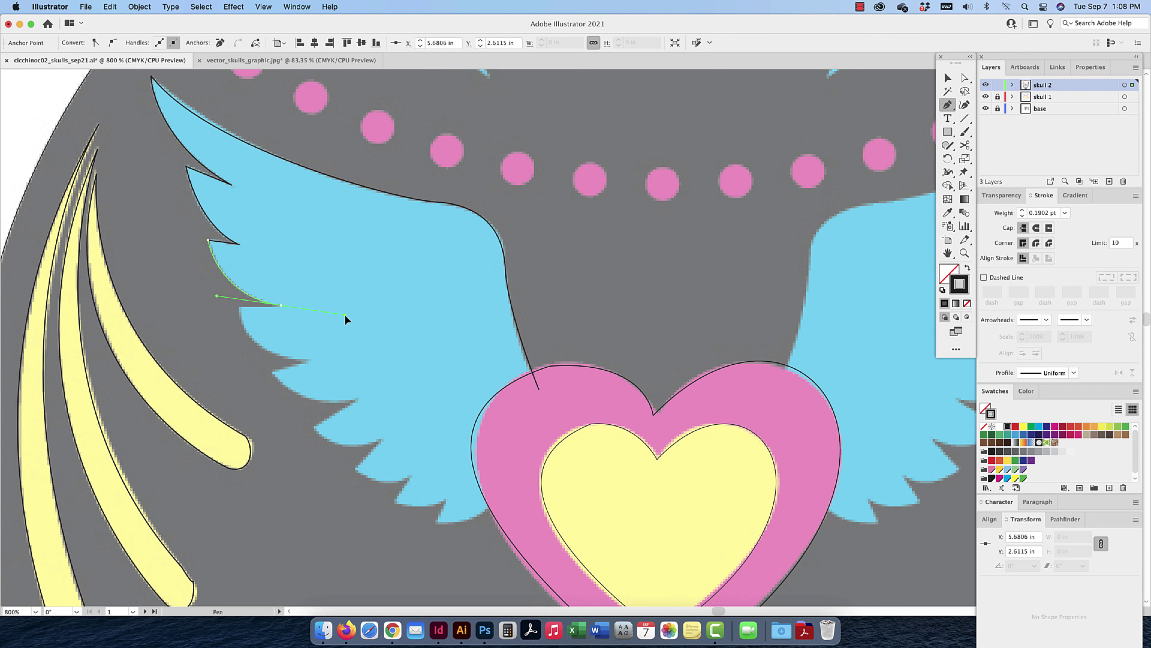
pyautogui.click(280, 305)
pyautogui.click(237, 306)
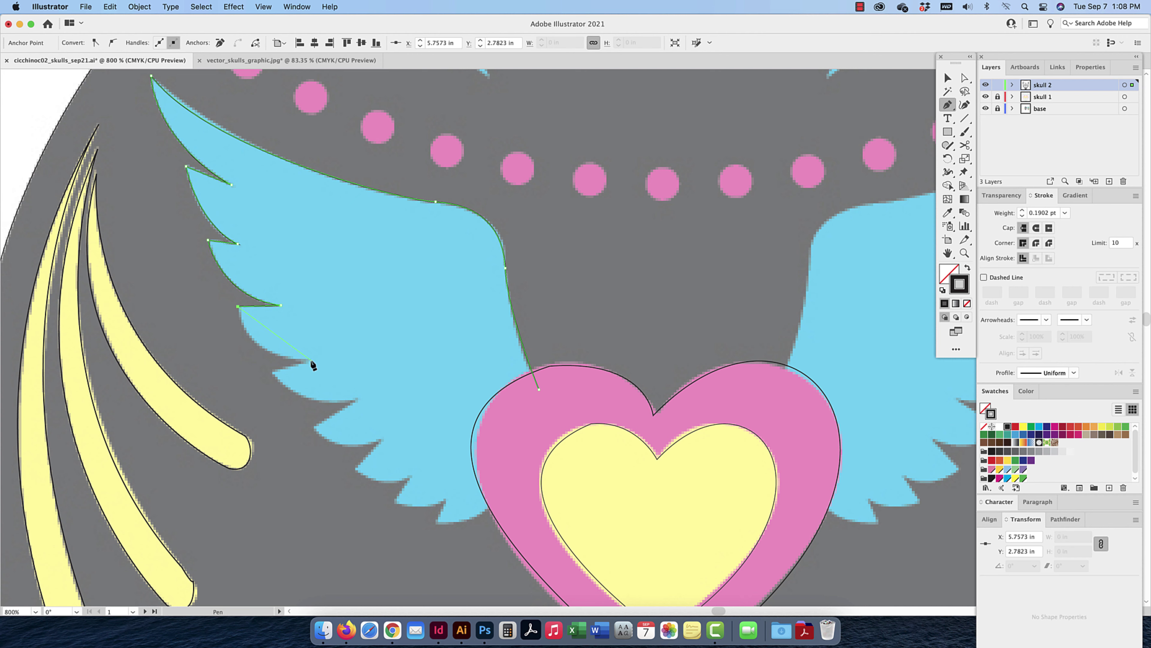
pyautogui.moveTo(311, 359); pyautogui.dragTo(386, 361)
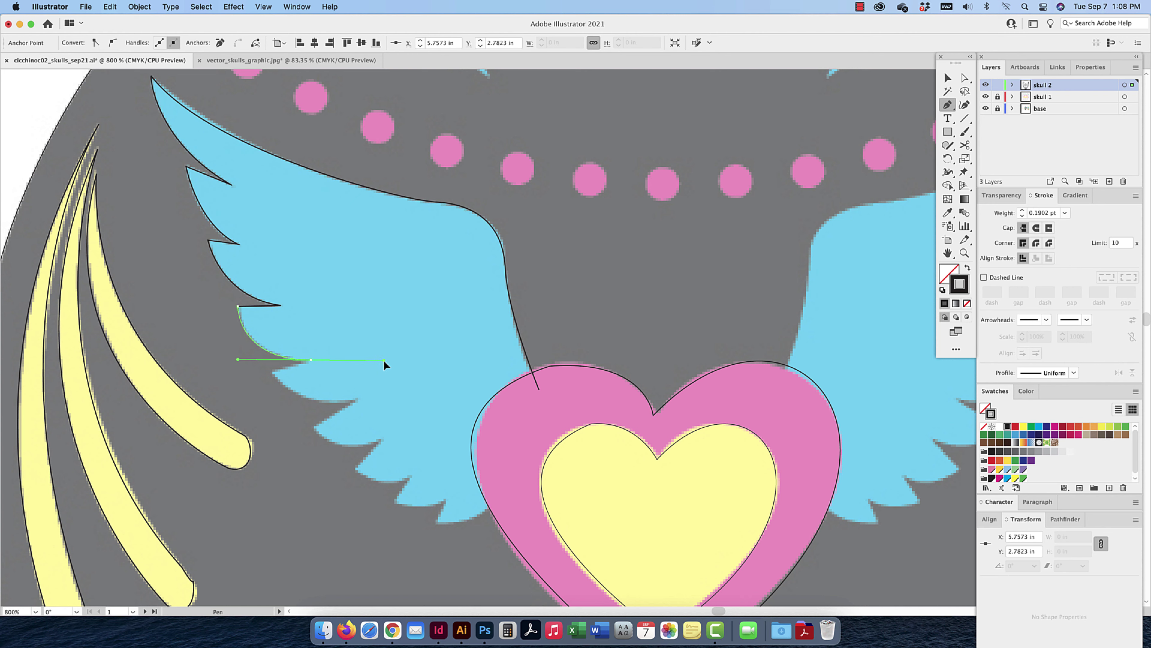
pyautogui.click(310, 360)
pyautogui.click(272, 372)
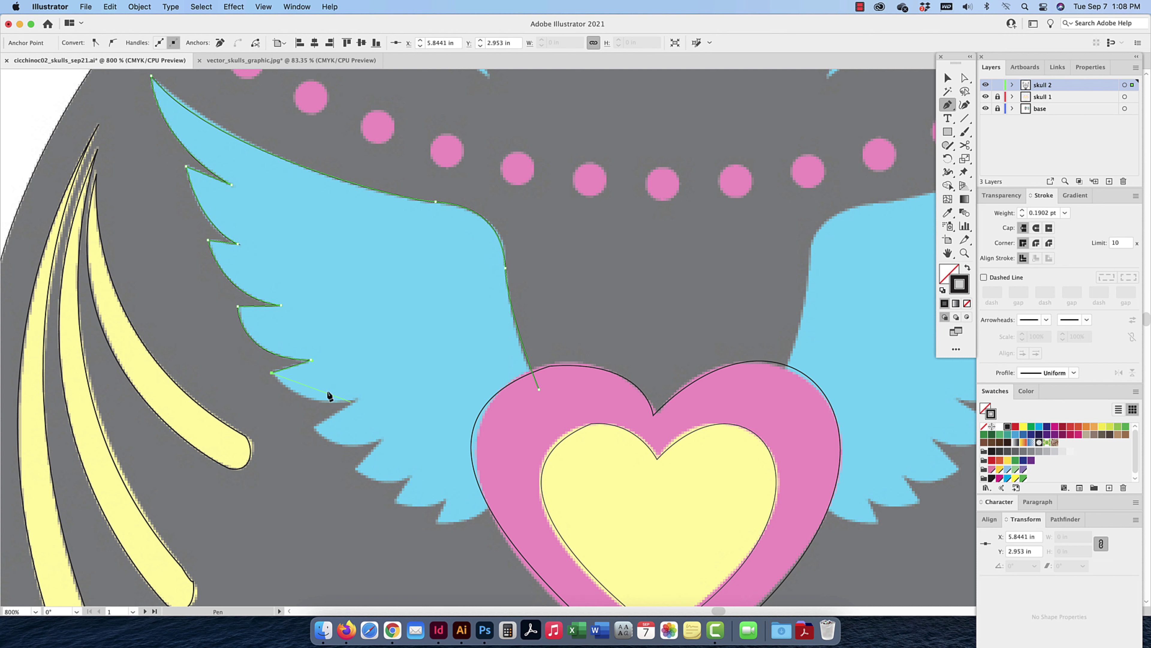
# Trace the fifth and sixth feathers of the wing with curved segments and sharp corner points
pyautogui.moveTo(354, 399); pyautogui.dragTo(409, 389)
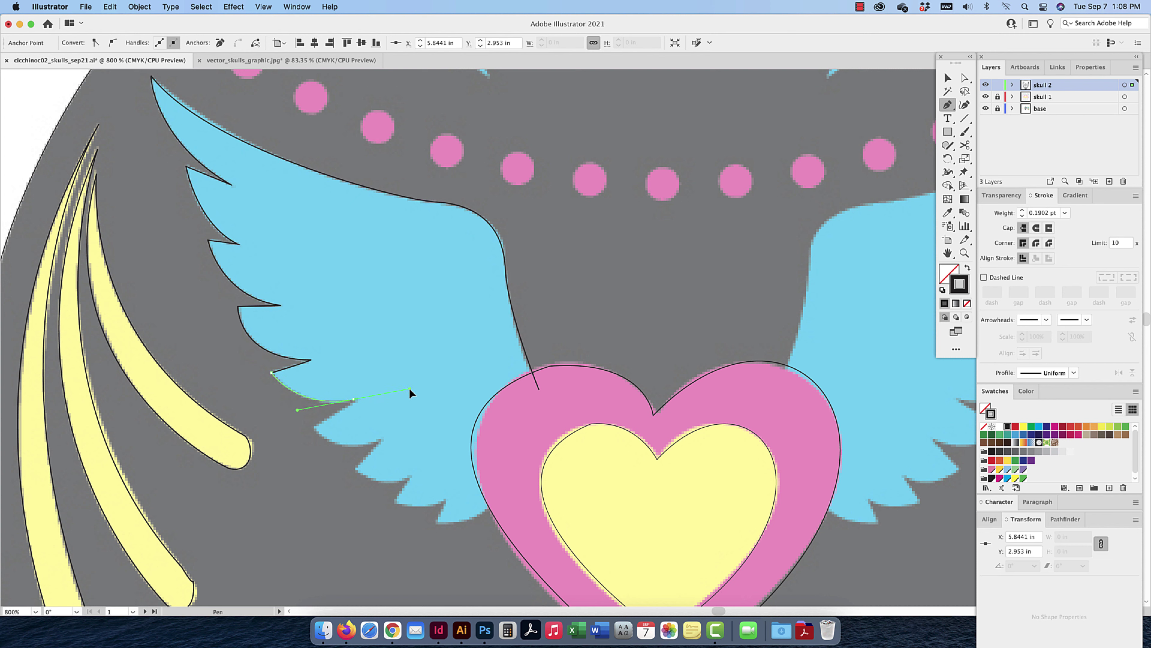
pyautogui.click(354, 399)
pyautogui.click(316, 427)
pyautogui.moveTo(381, 439); pyautogui.dragTo(436, 417)
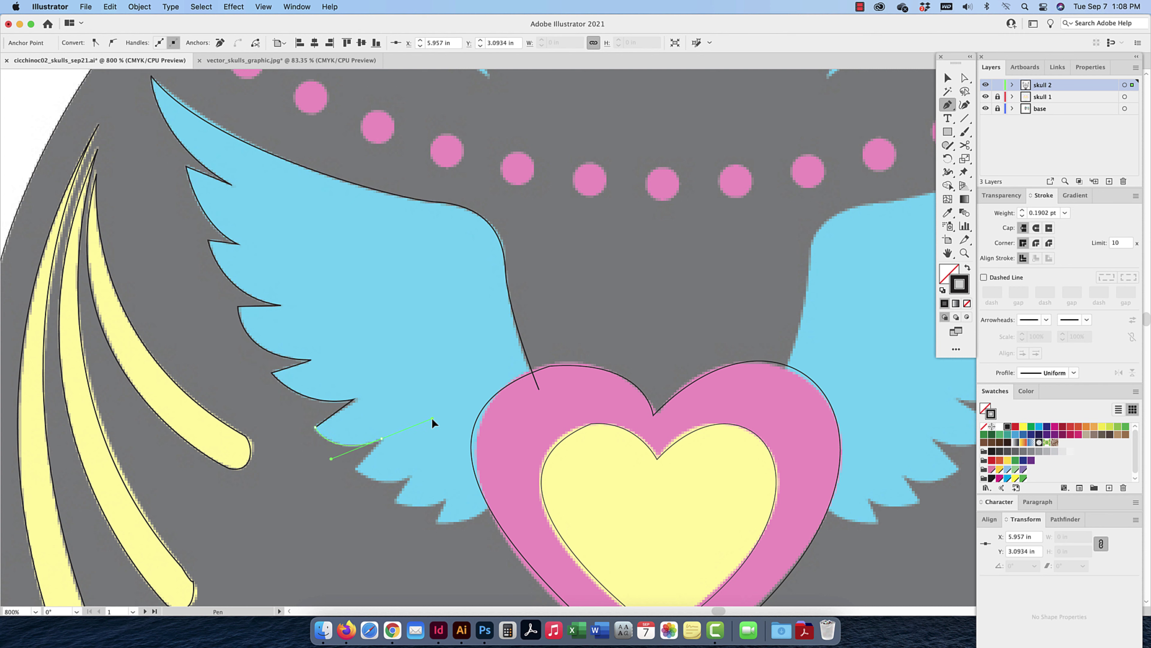
pyautogui.click(382, 438)
pyautogui.click(356, 468)
# Trace the wing's last three feathers and close the path at its starting point inside the pink heart
pyautogui.moveTo(411, 476)
pyautogui.mouseDown()
pyautogui.moveTo(445, 459)
pyautogui.moveTo(425, 468)
pyautogui.mouseUp()
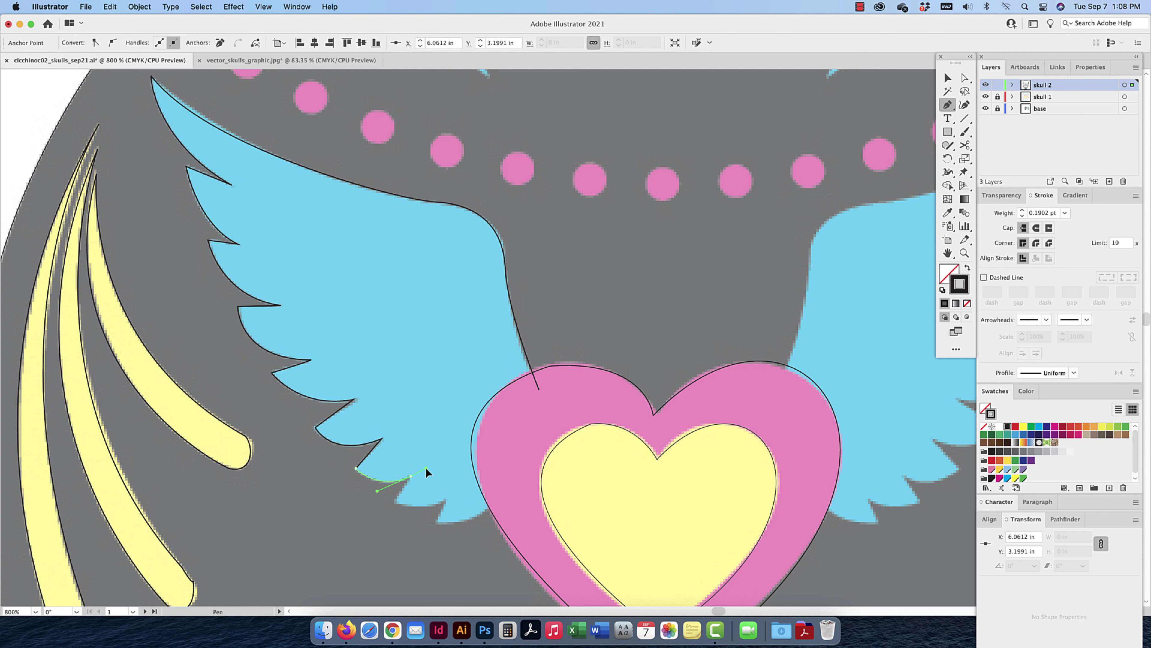
pyautogui.click(411, 475)
pyautogui.click(394, 502)
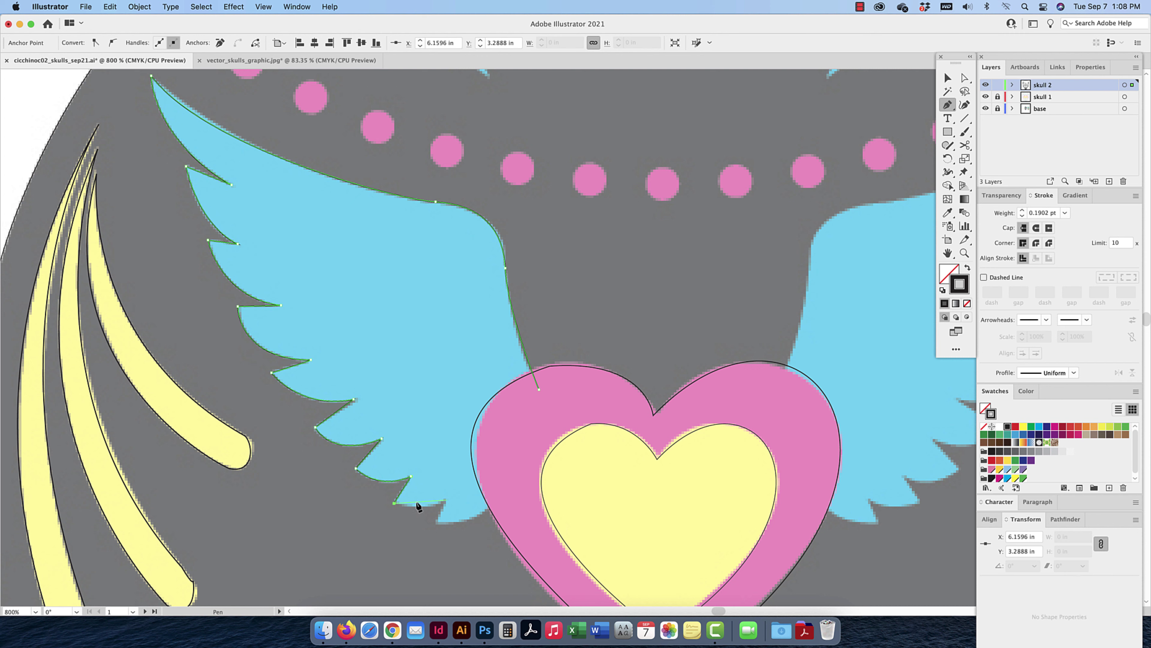
pyautogui.moveTo(445, 499); pyautogui.dragTo(462, 484)
pyautogui.click(445, 499)
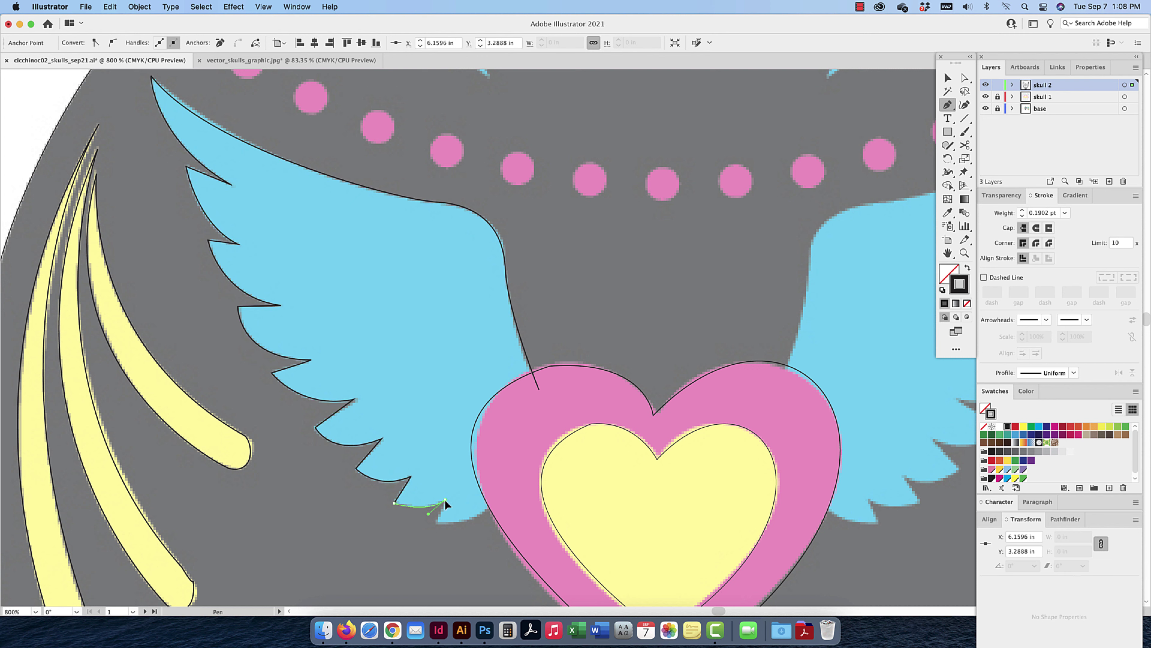
pyautogui.click(437, 524)
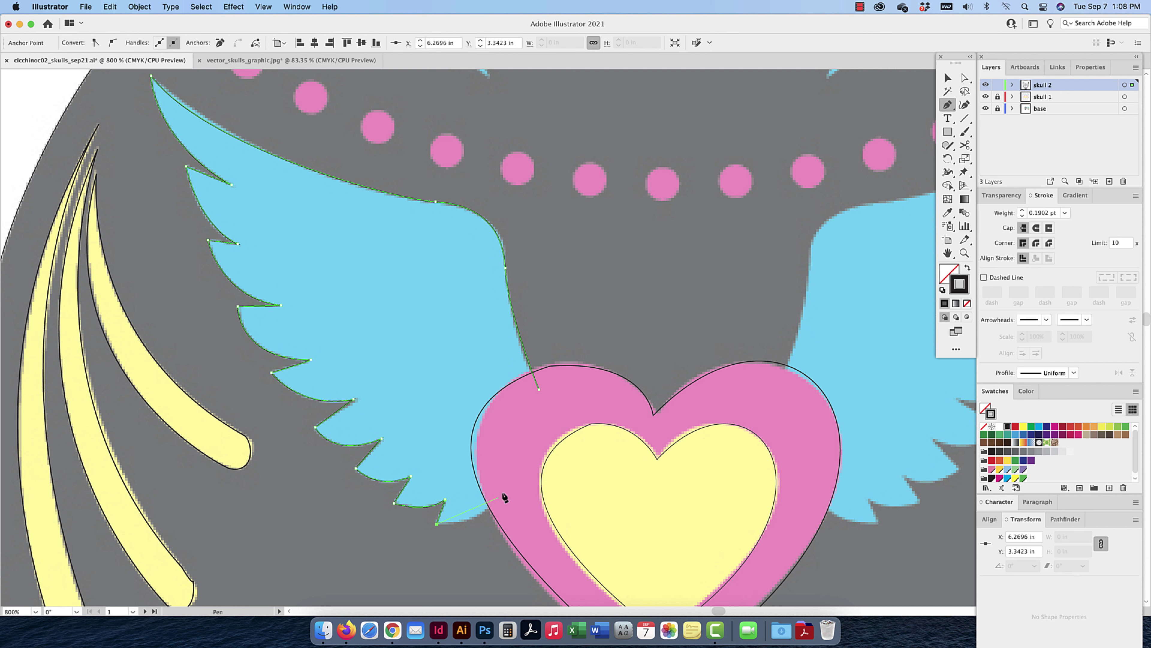
pyautogui.moveTo(503, 492); pyautogui.dragTo(511, 482)
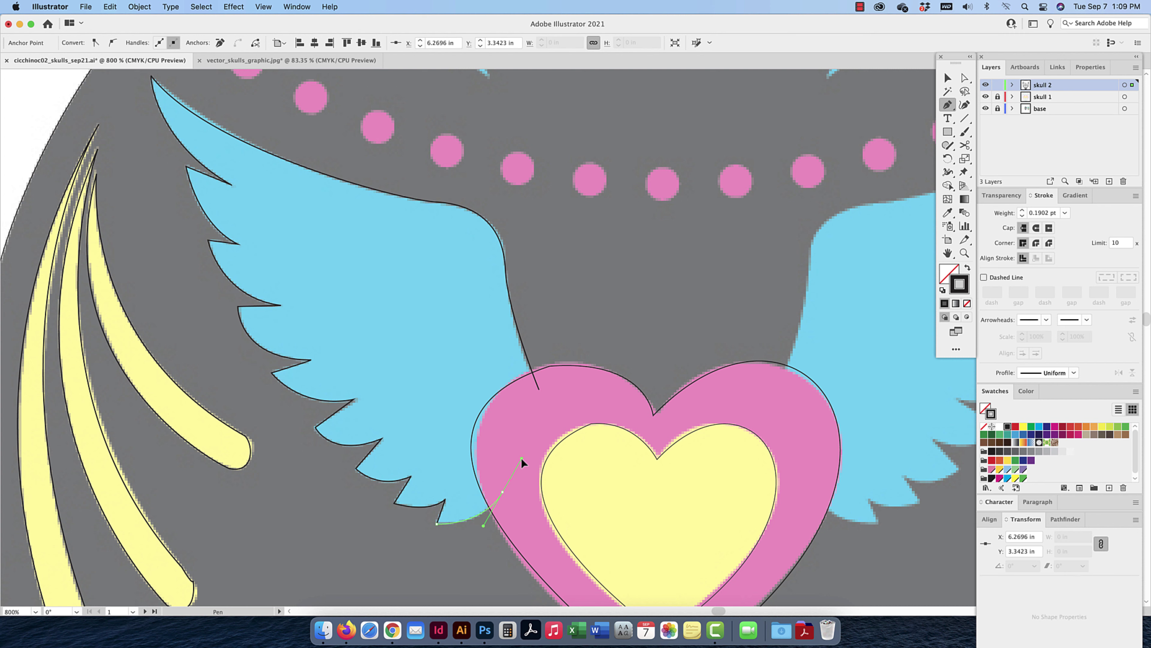
pyautogui.click(539, 390)
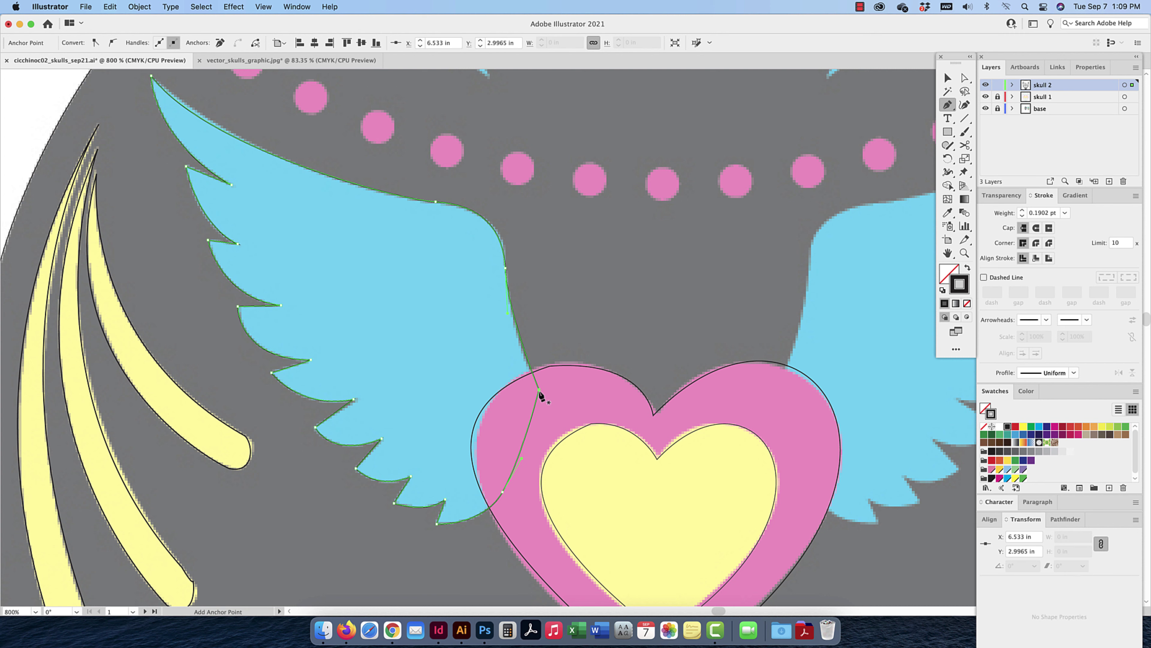
# Duplicate the wing outline toward the wing on the blue eye's side and reflect the copy across the vertical axis
pyautogui.click(947, 79)
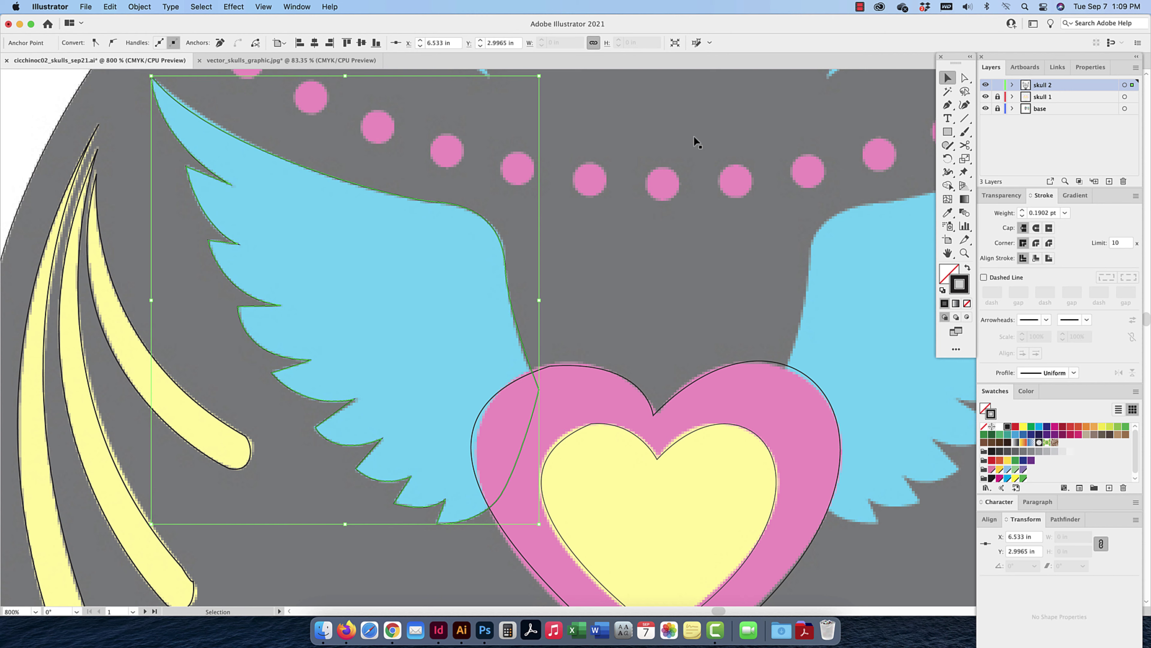
pyautogui.moveTo(459, 205); pyautogui.dragTo(820, 218)
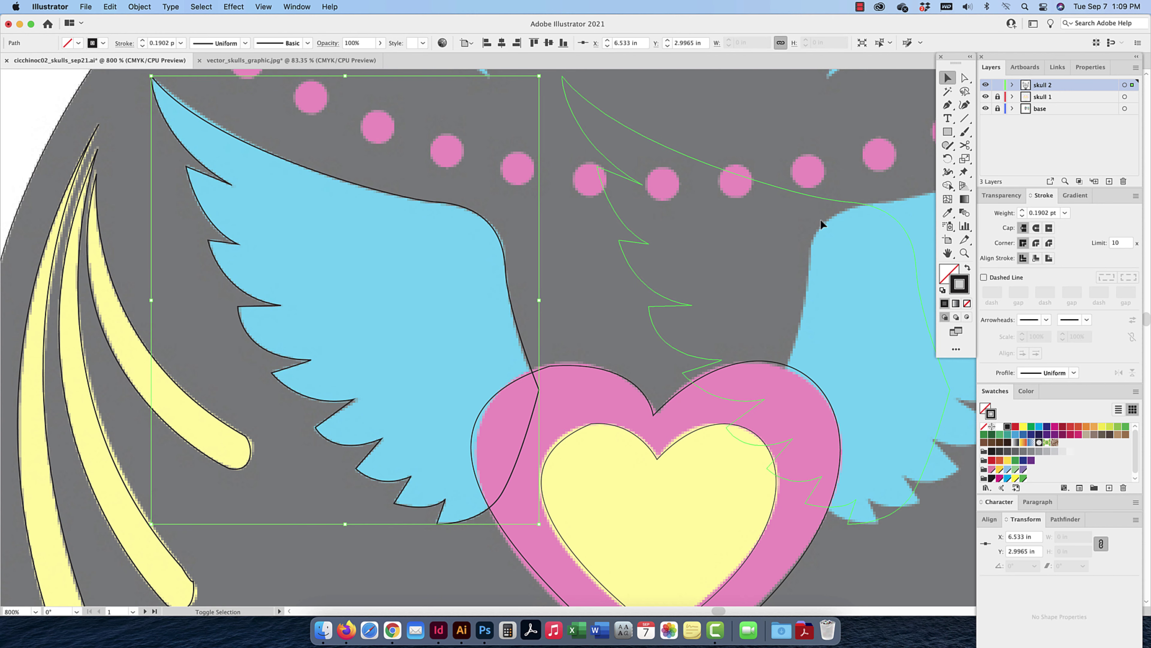
pyautogui.hscroll(10, 635, 254)
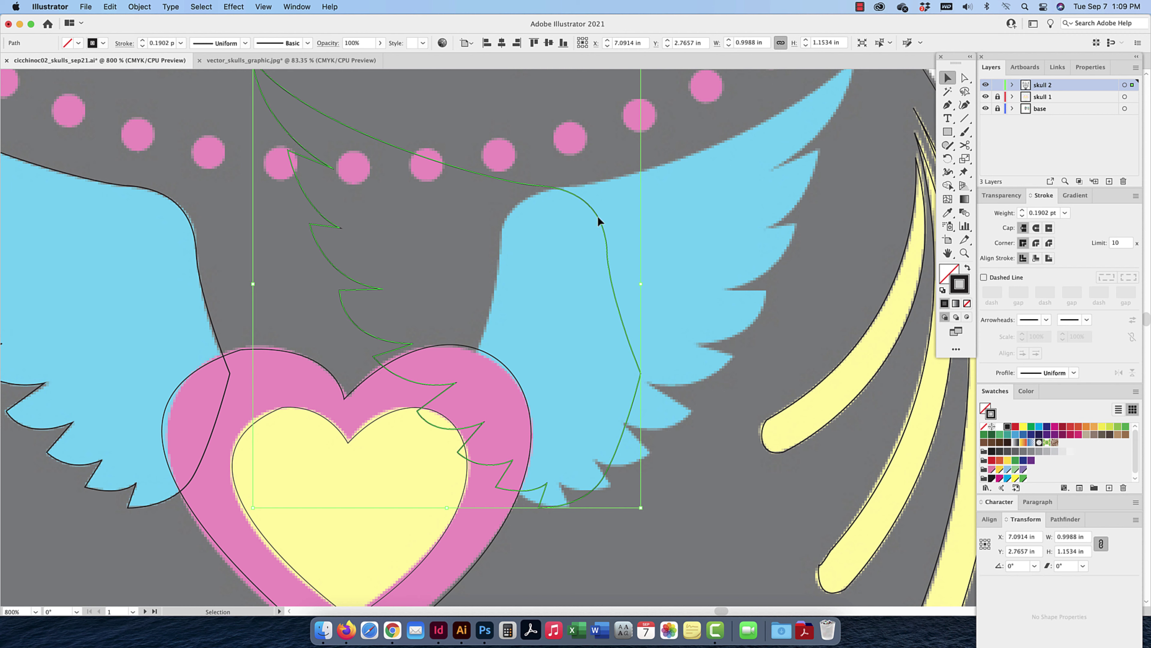
pyautogui.rightClick(597, 216)
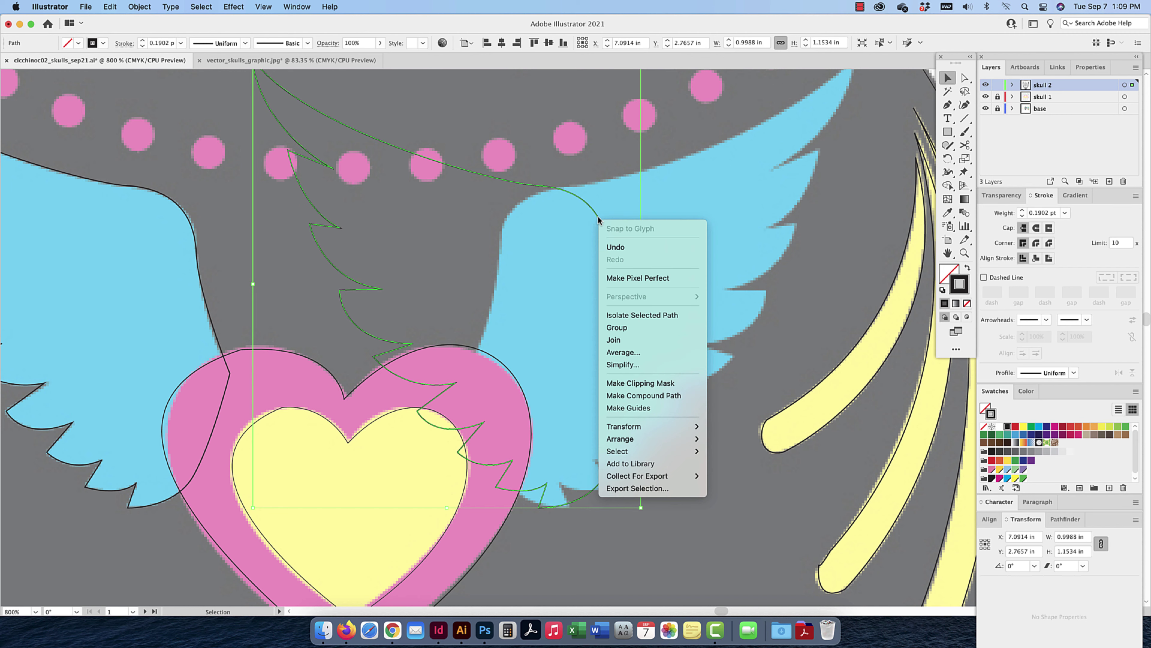
pyautogui.moveTo(652, 426)
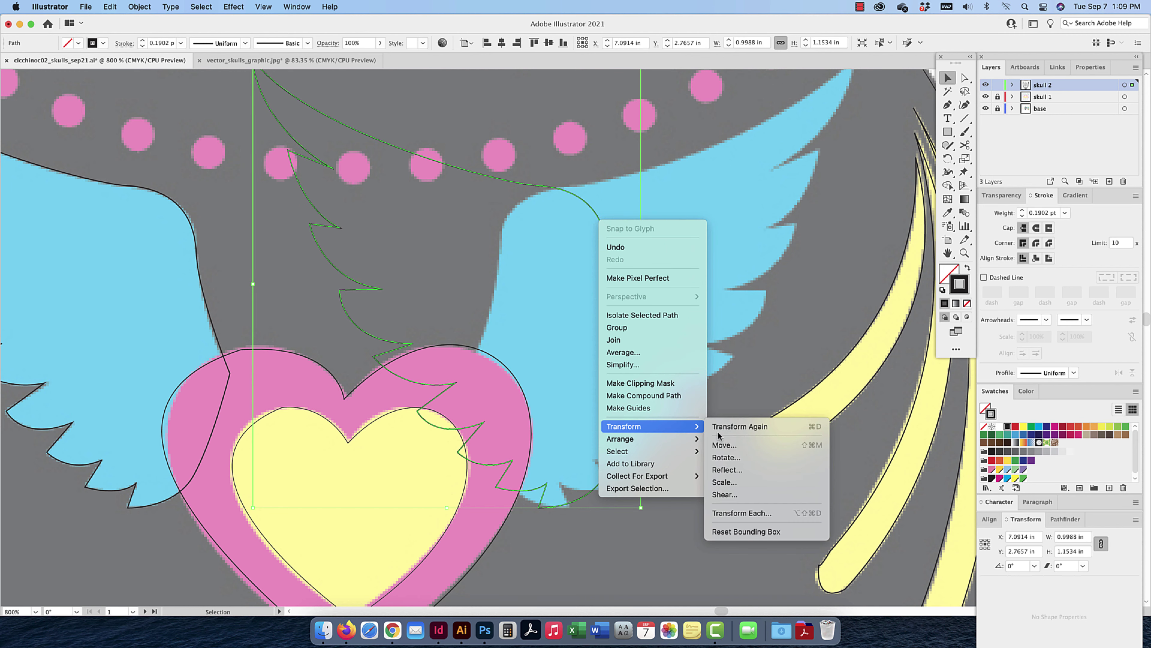
pyautogui.click(738, 471)
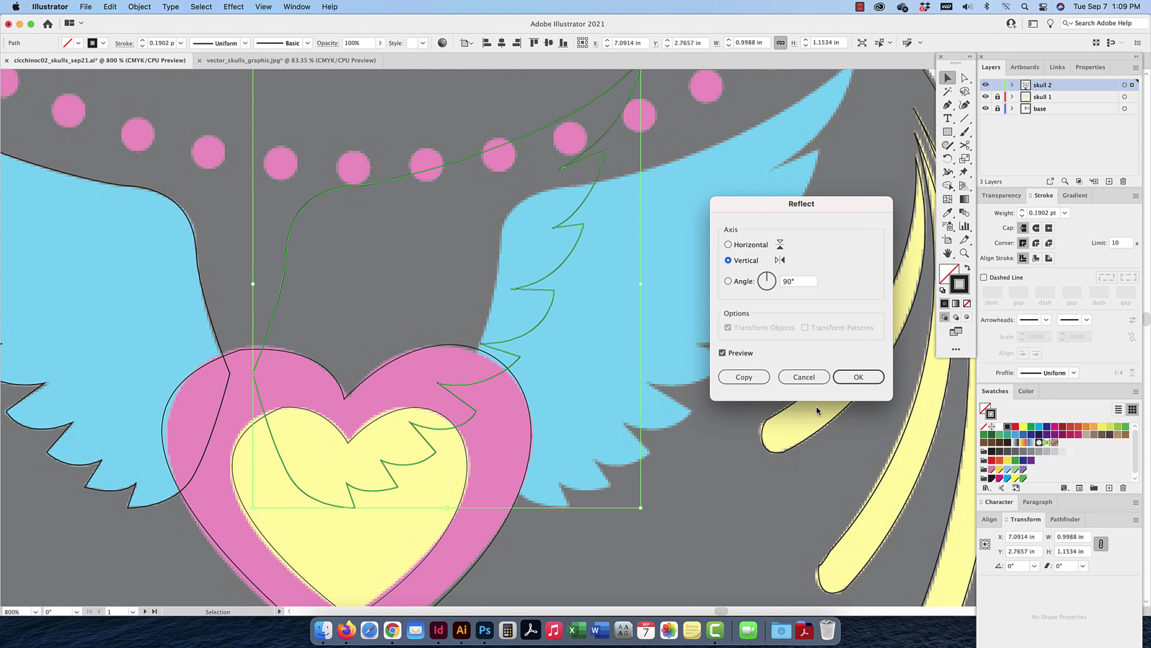
pyautogui.click(855, 379)
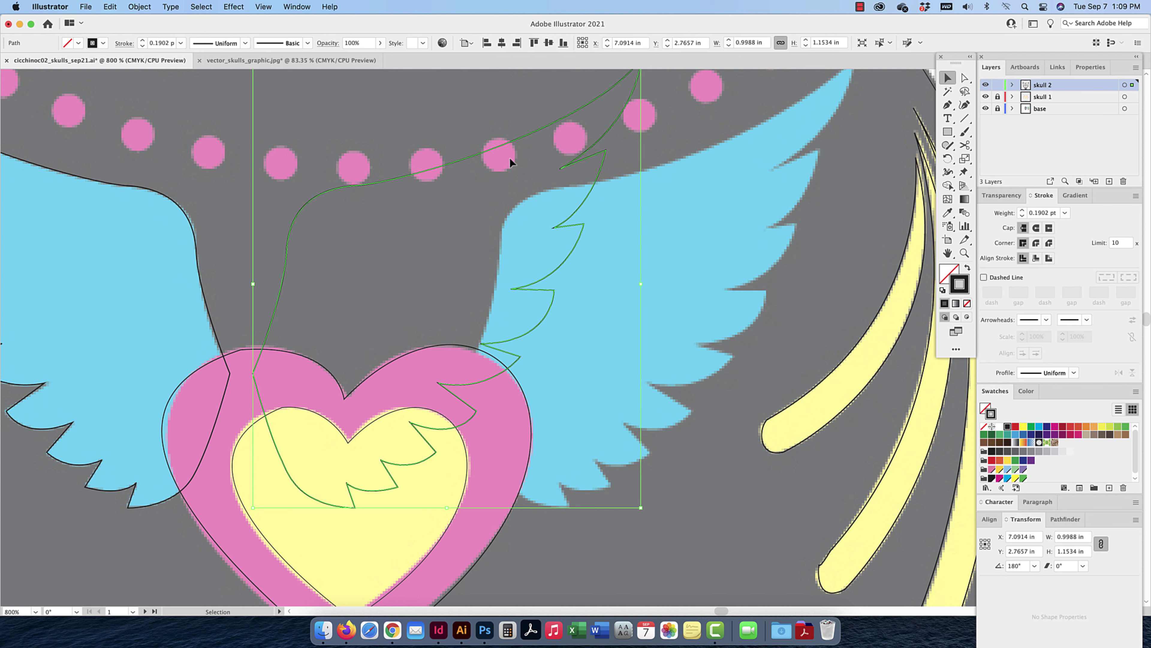
# Move the reflected wing outline into place over the blue wing on the blue eye's side
pyautogui.moveTo(323, 199); pyautogui.dragTo(537, 185)
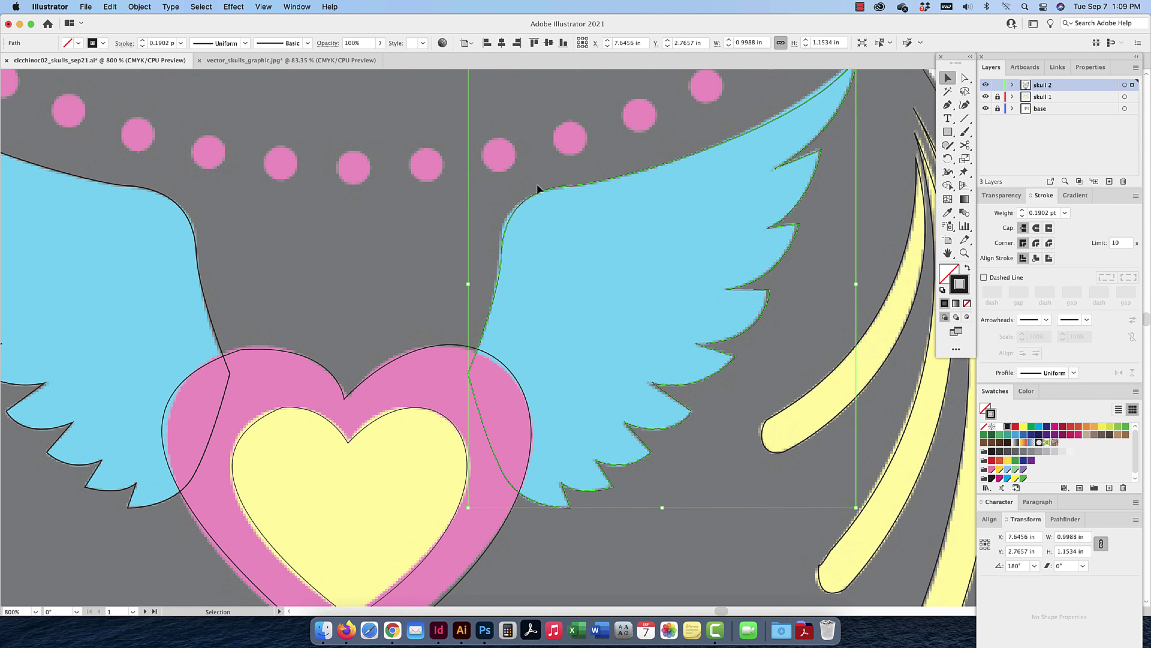
pyautogui.moveTo(530, 258); pyautogui.dragTo(564, 296)
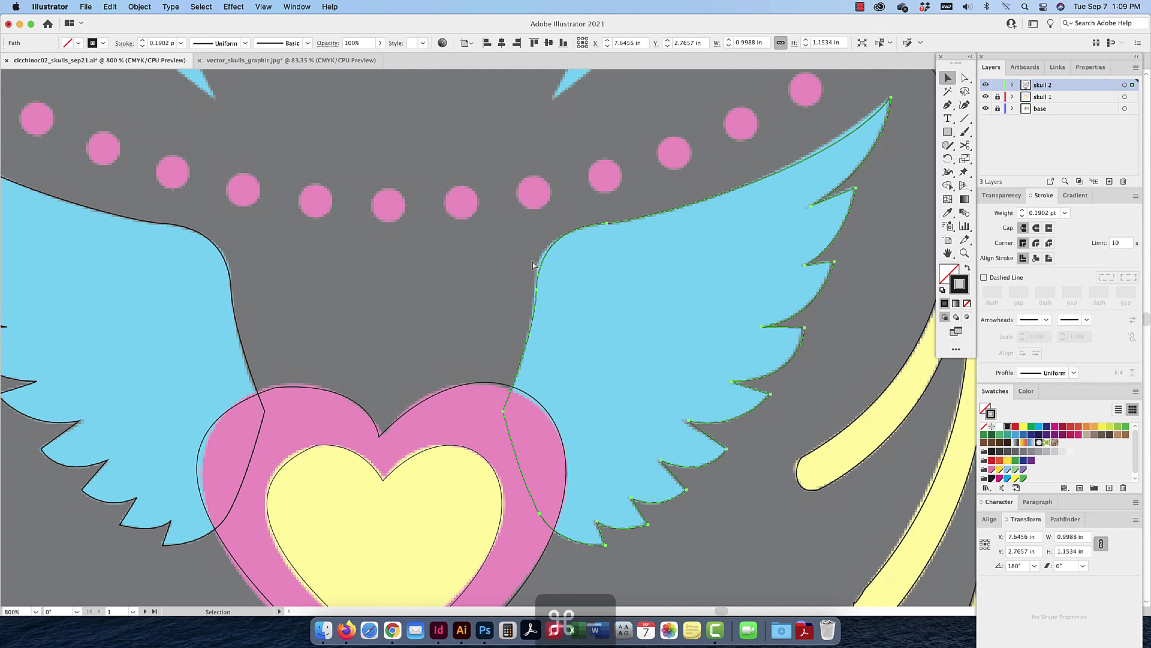
pyautogui.press('super+minus')
pyautogui.press('super+minus')
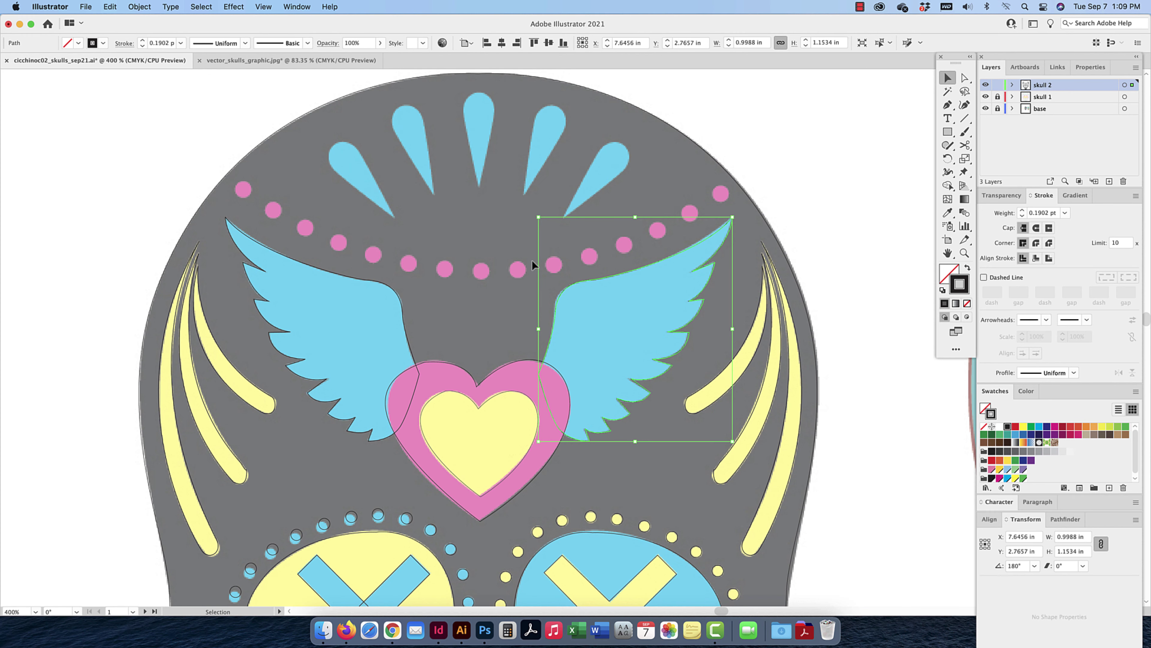
# Trace the central blue teardrop on the forehead as a closed path with a rounded top and pointed base
pyautogui.click(949, 106)
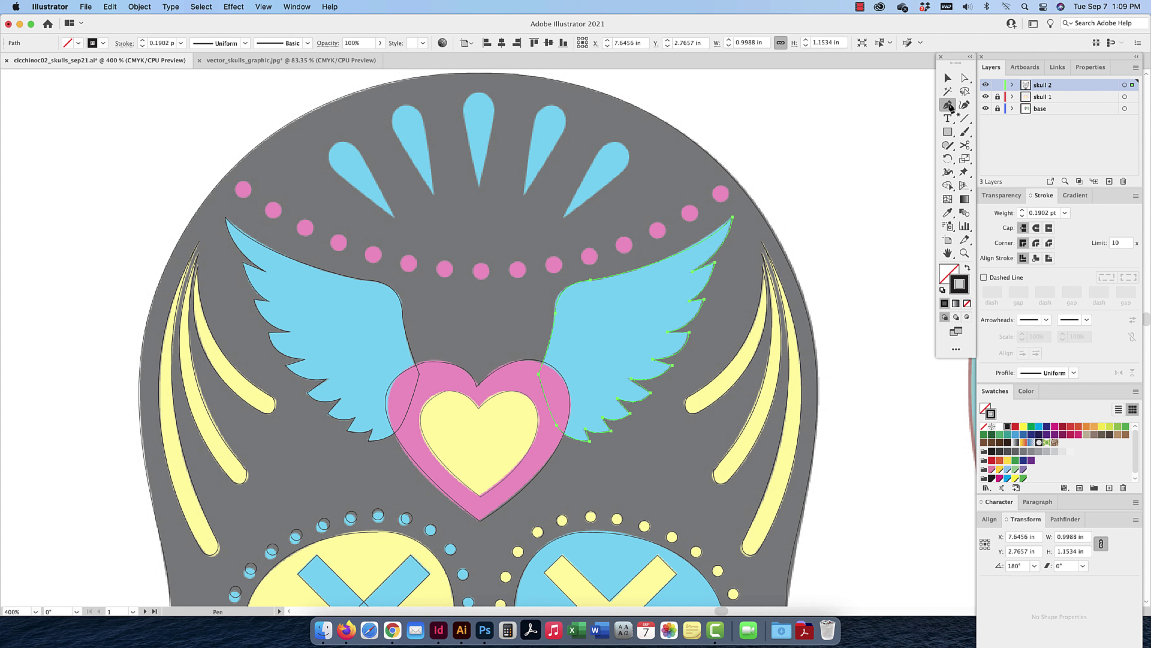
pyautogui.click(478, 187)
pyautogui.click(495, 110)
pyautogui.moveTo(478, 91); pyautogui.dragTo(462, 93)
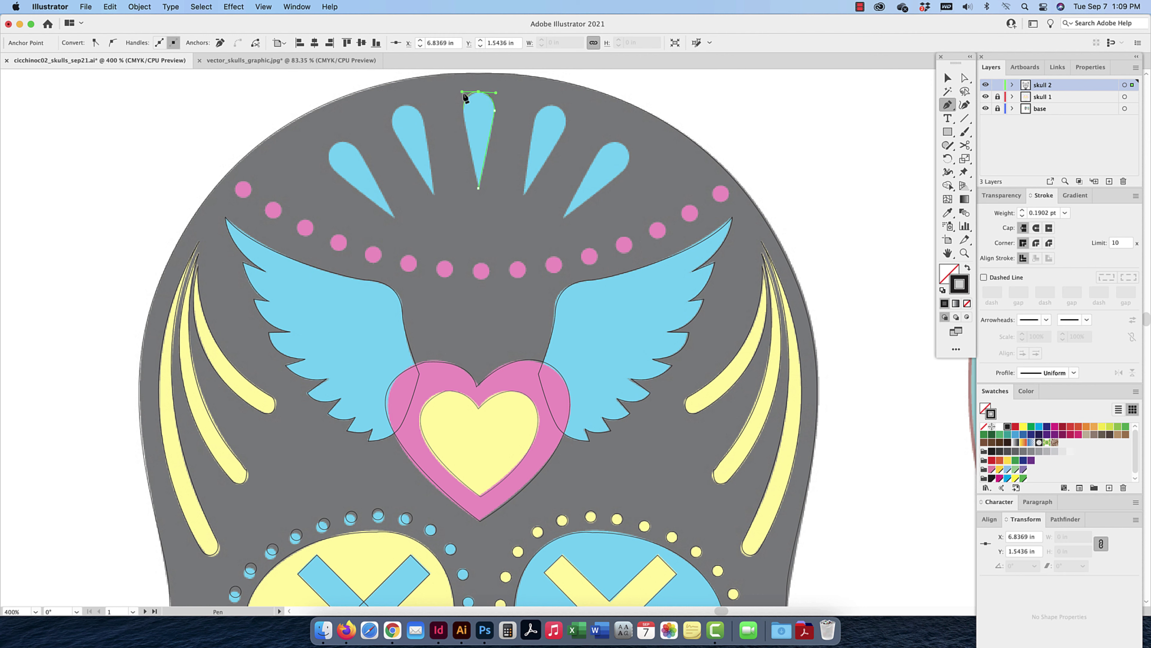
pyautogui.click(478, 187)
# Duplicate the central teardrop outline onto the adjacent teardrop on the blue eye's side and rotate the copy to match its tilt
pyautogui.click(947, 78)
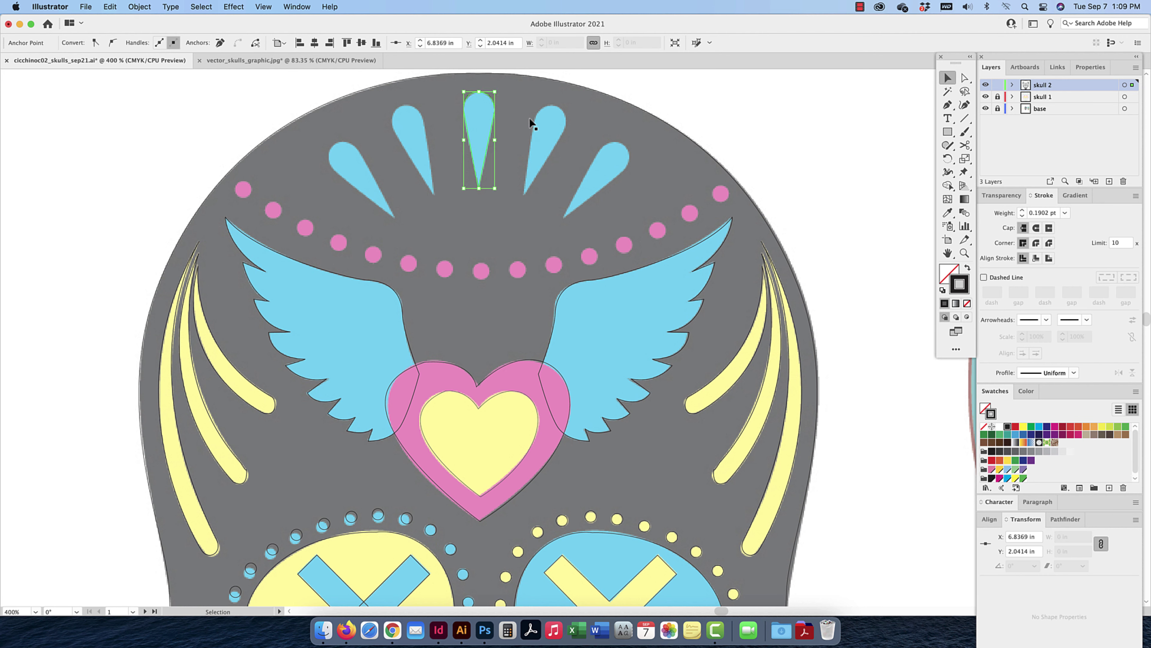
pyautogui.moveTo(491, 122); pyautogui.dragTo(542, 132)
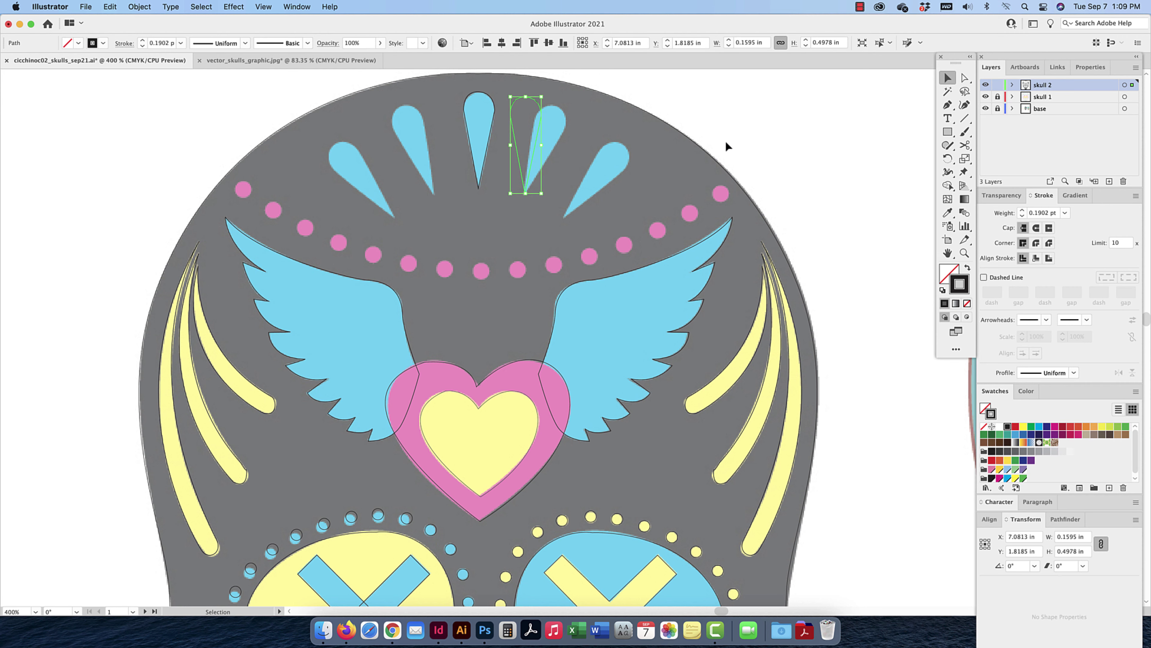
pyautogui.click(948, 159)
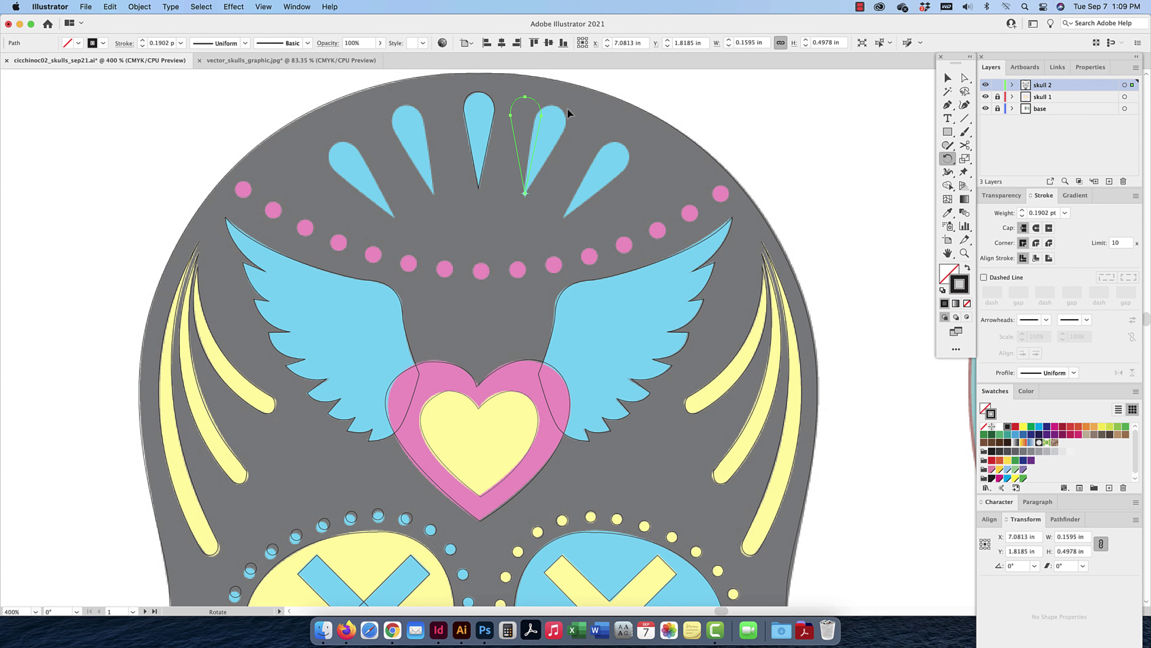
pyautogui.moveTo(570, 110); pyautogui.dragTo(607, 143)
# Duplicate the tilted teardrop outline onto the outermost teardrop on the blue eye's side and rotate it to fit
pyautogui.click(940, 80)
pyautogui.click(581, 131)
pyautogui.click(947, 158)
pyautogui.moveTo(616, 141); pyautogui.dragTo(640, 155)
# Duplicate both tilted teardrop outlines, reflect the copies across the vertical axis, and fit them over the two opposite teardrops
pyautogui.click(948, 77)
pyautogui.keyDown('shift'); pyautogui.click(565, 122); pyautogui.keyUp('shift')
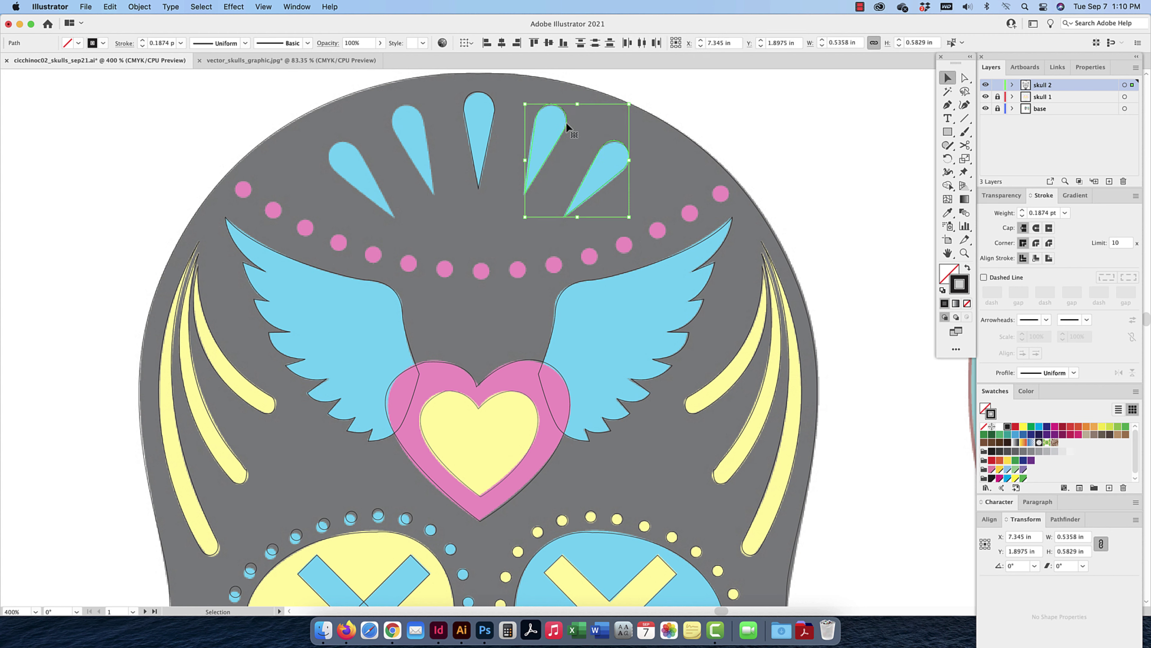
pyautogui.rightClick(391, 132)
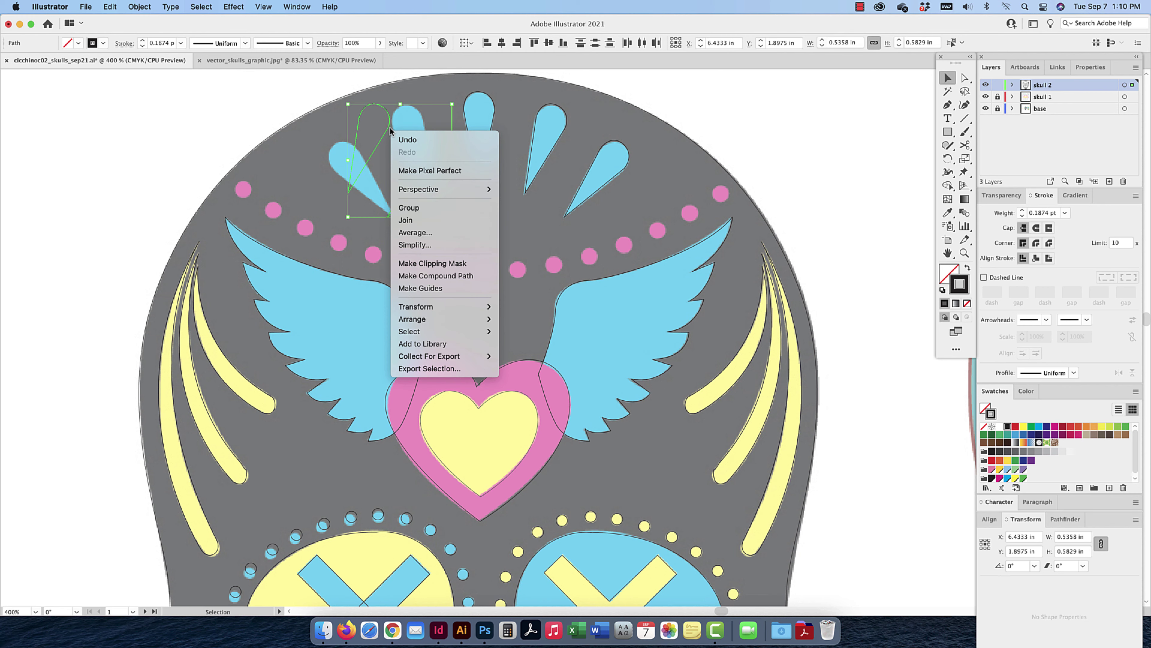
pyautogui.moveTo(416, 307)
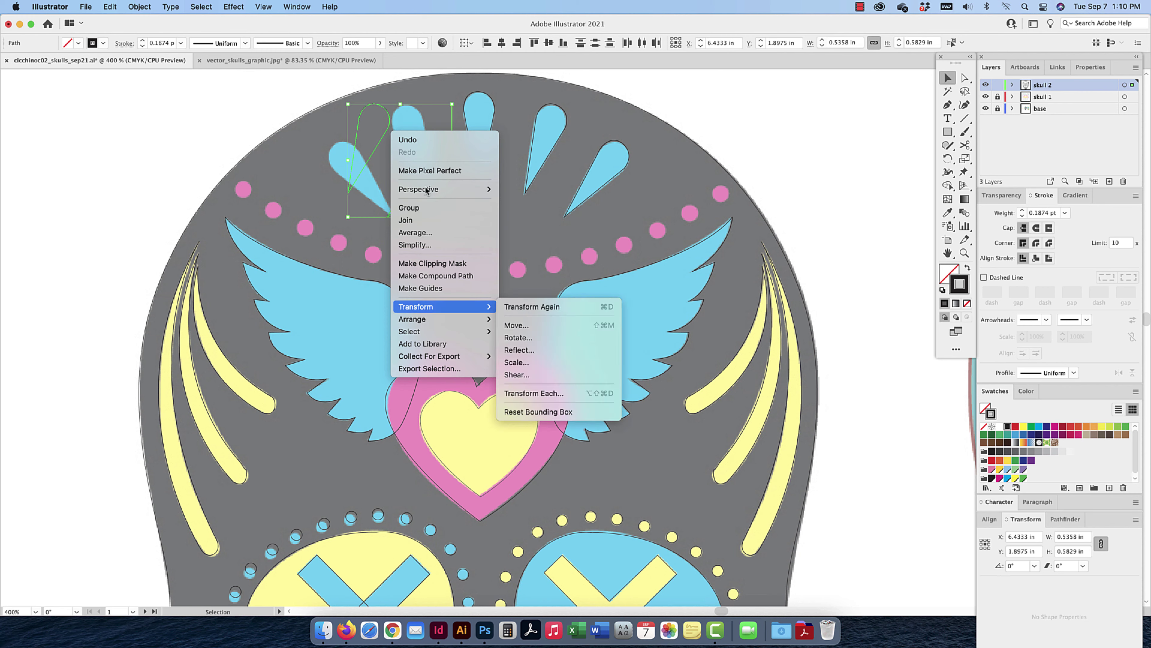
pyautogui.click(519, 350)
pyautogui.click(866, 376)
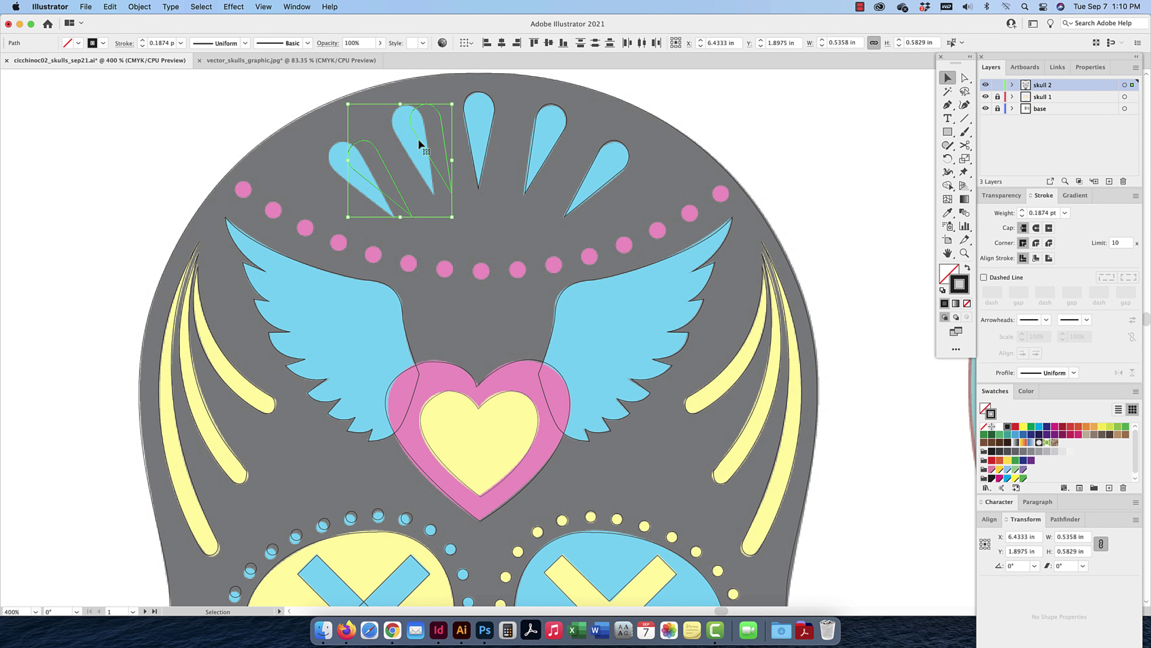
pyautogui.moveTo(418, 138); pyautogui.dragTo(400, 140)
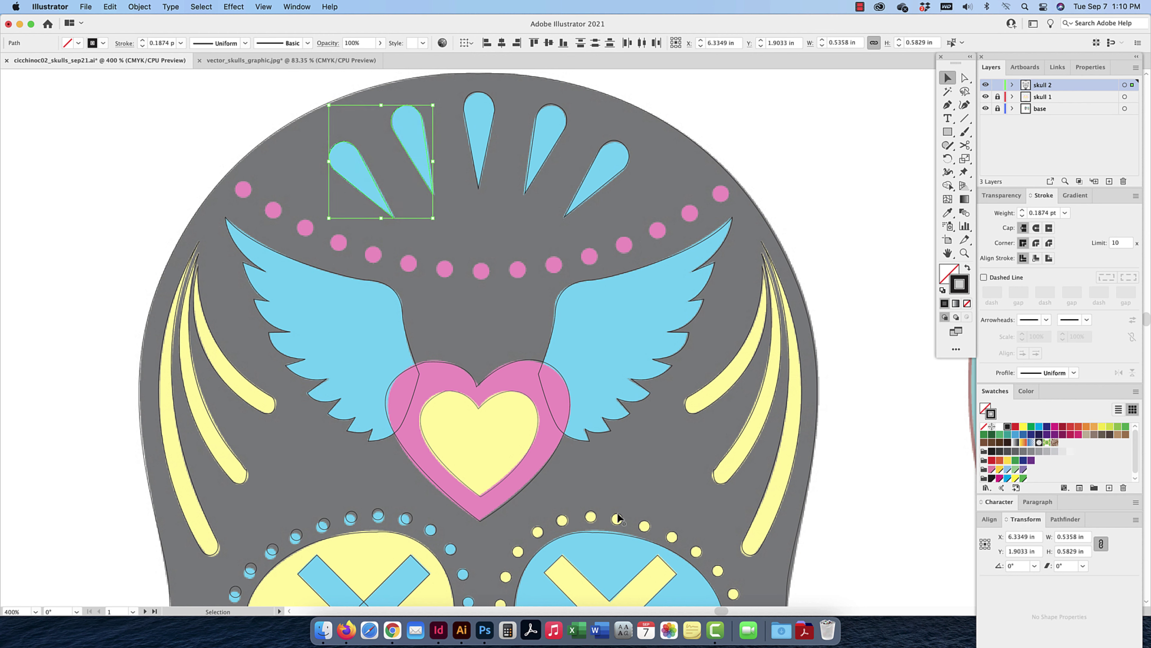
# Copy a dot outline from above the blue eye onto the seven pink forehead dots on that side
pyautogui.moveTo(618, 513); pyautogui.dragTo(603, 343)
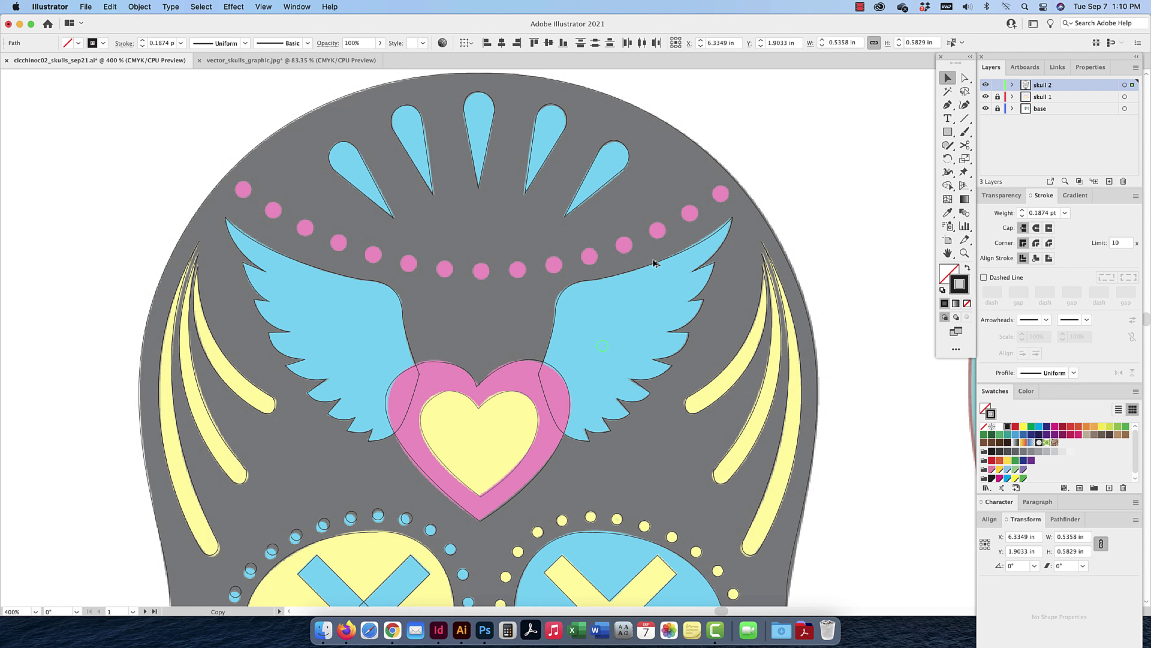
pyautogui.moveTo(655, 263); pyautogui.dragTo(520, 268)
pyautogui.click(760, 185)
pyautogui.click(663, 185)
pyautogui.click(626, 202)
pyautogui.click(591, 232)
pyautogui.click(555, 240)
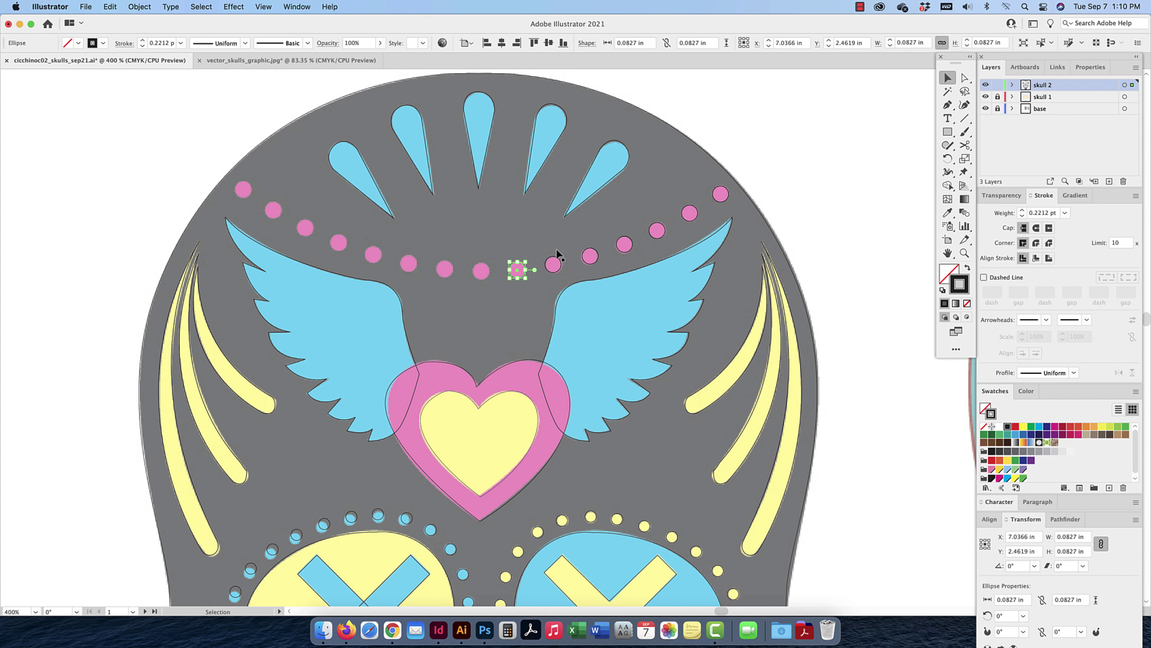
# Duplicate the seven dot outlines, reflect the copies across the vertical axis, and place them over the pink dots on the yellow eye's side
pyautogui.click(652, 233)
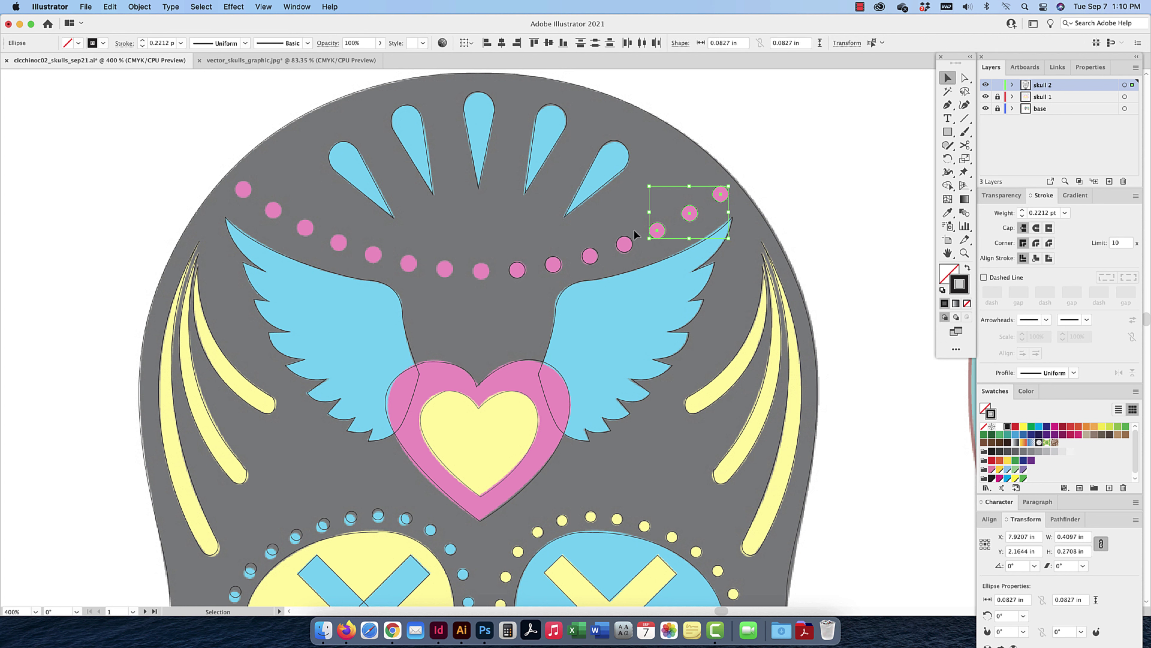
pyautogui.keyDown('shift'); pyautogui.click(523, 271); pyautogui.keyUp('shift')
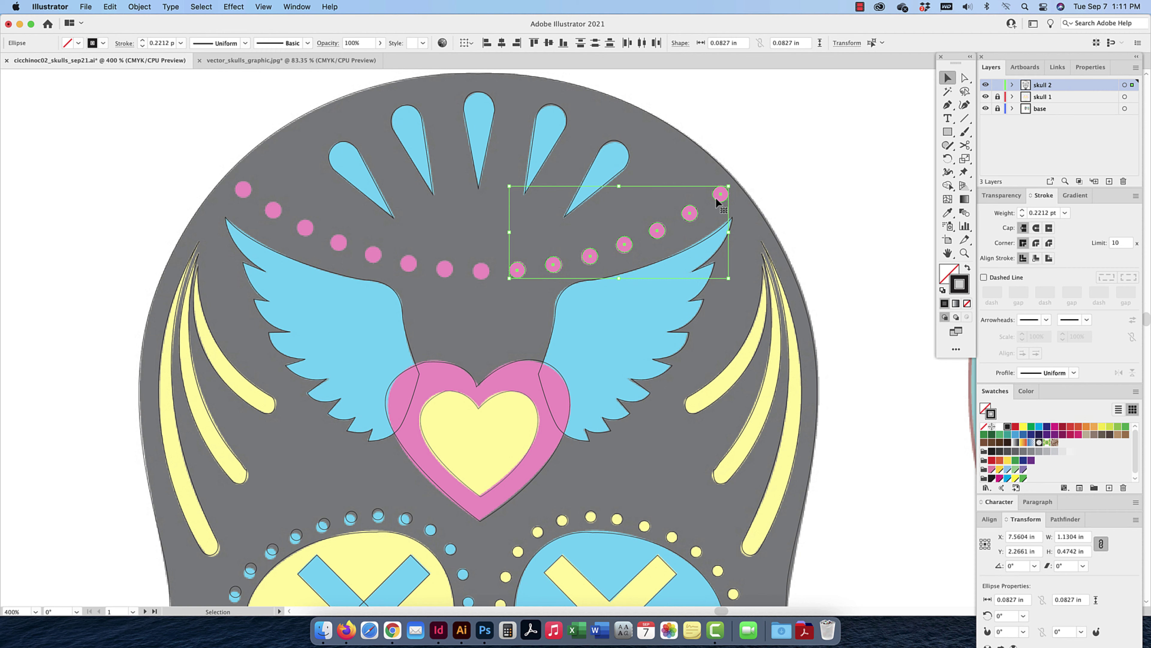
pyautogui.moveTo(717, 203); pyautogui.dragTo(380, 218)
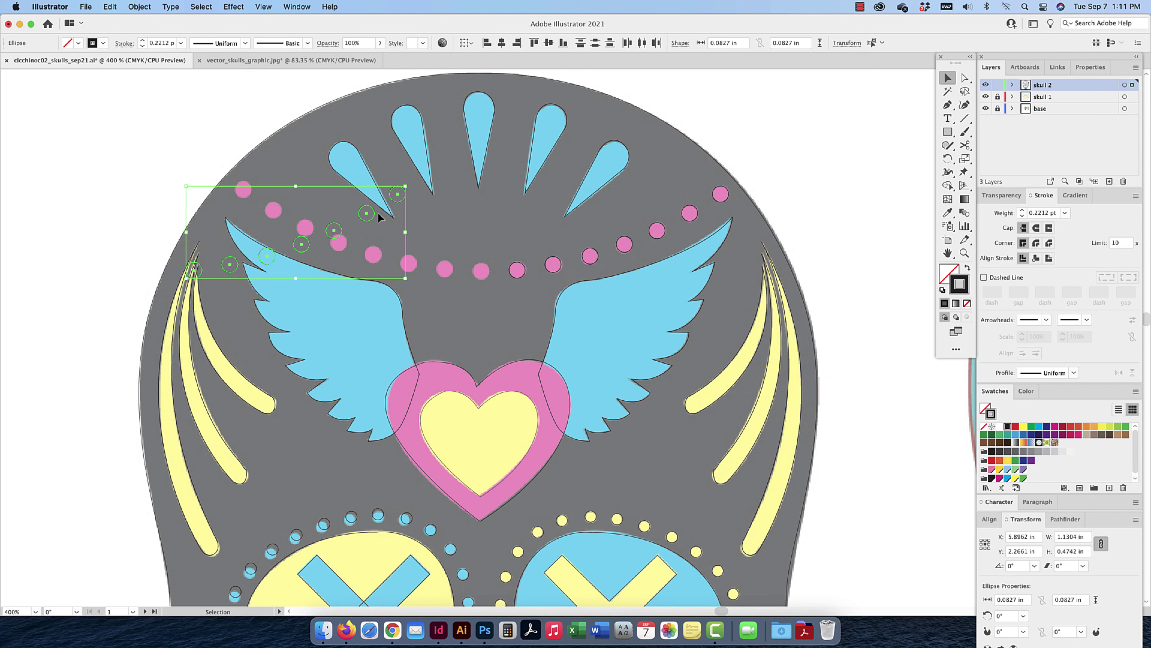
pyautogui.rightClick(368, 223)
pyautogui.moveTo(422, 399)
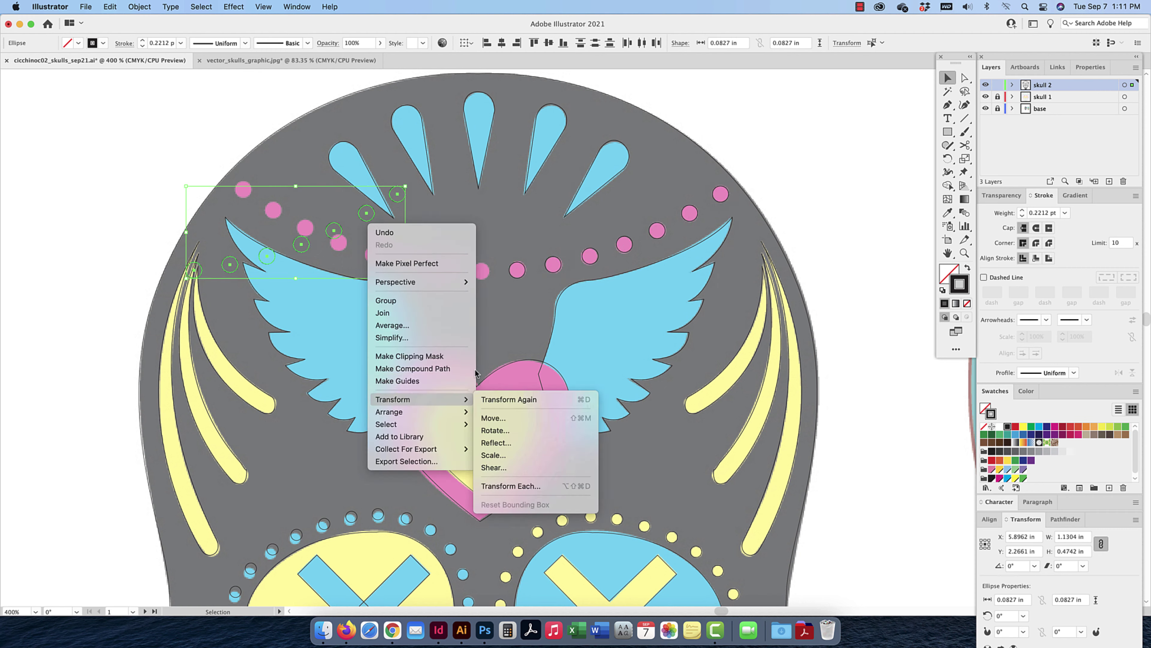
pyautogui.click(526, 443)
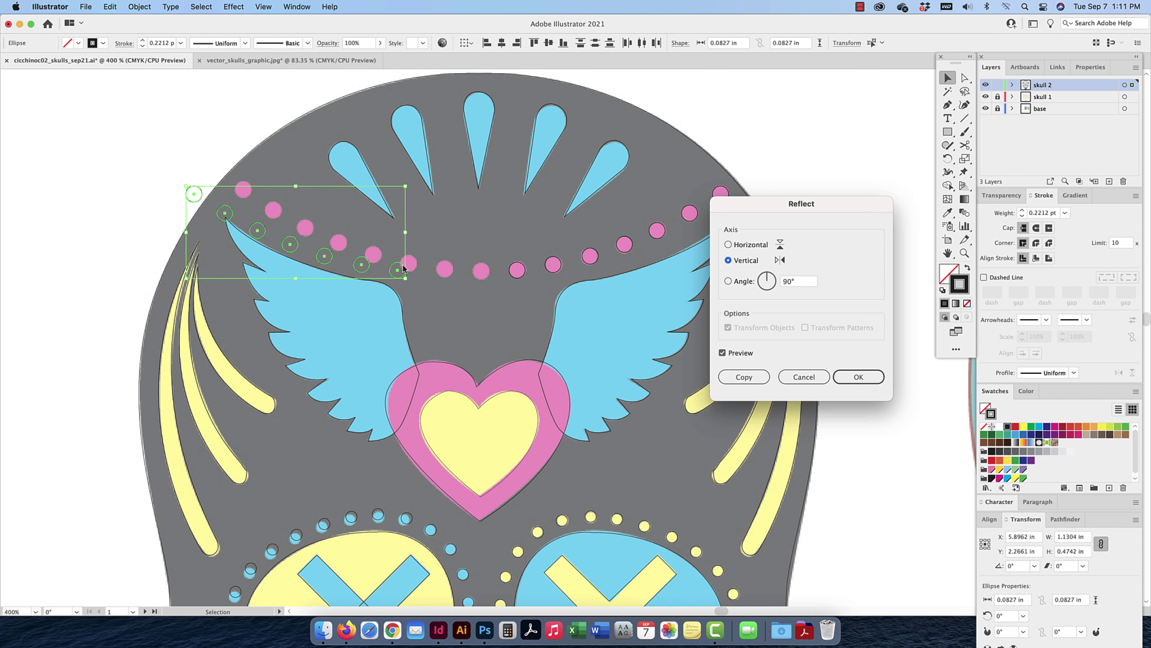
pyautogui.click(859, 377)
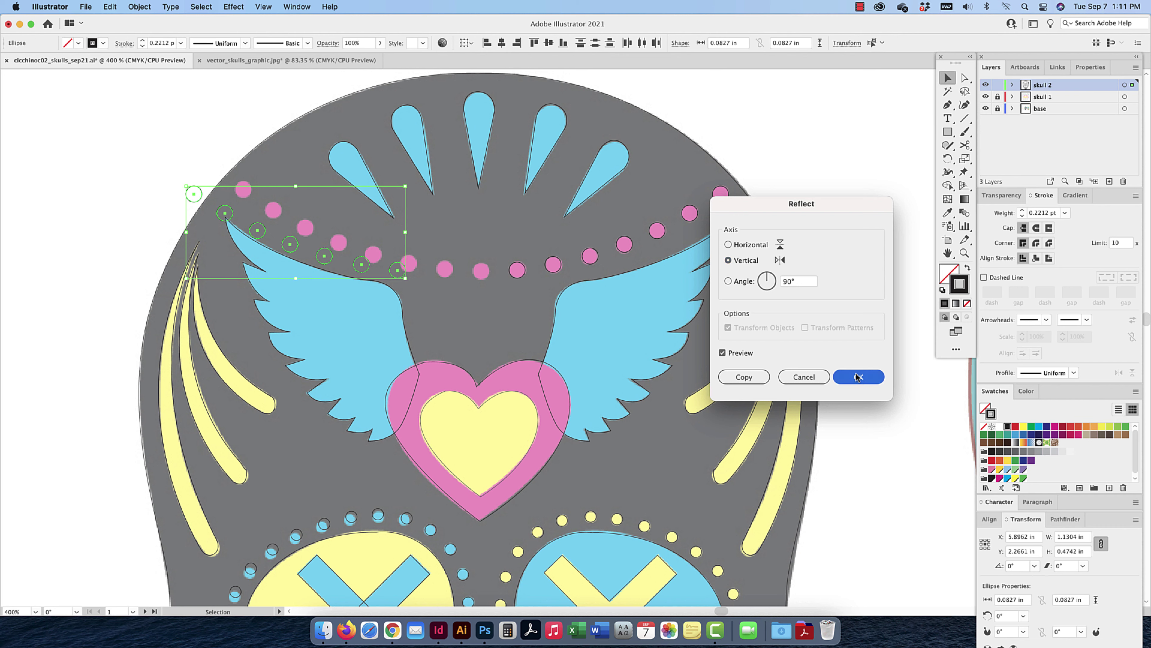
pyautogui.moveTo(397, 270); pyautogui.dragTo(442, 271)
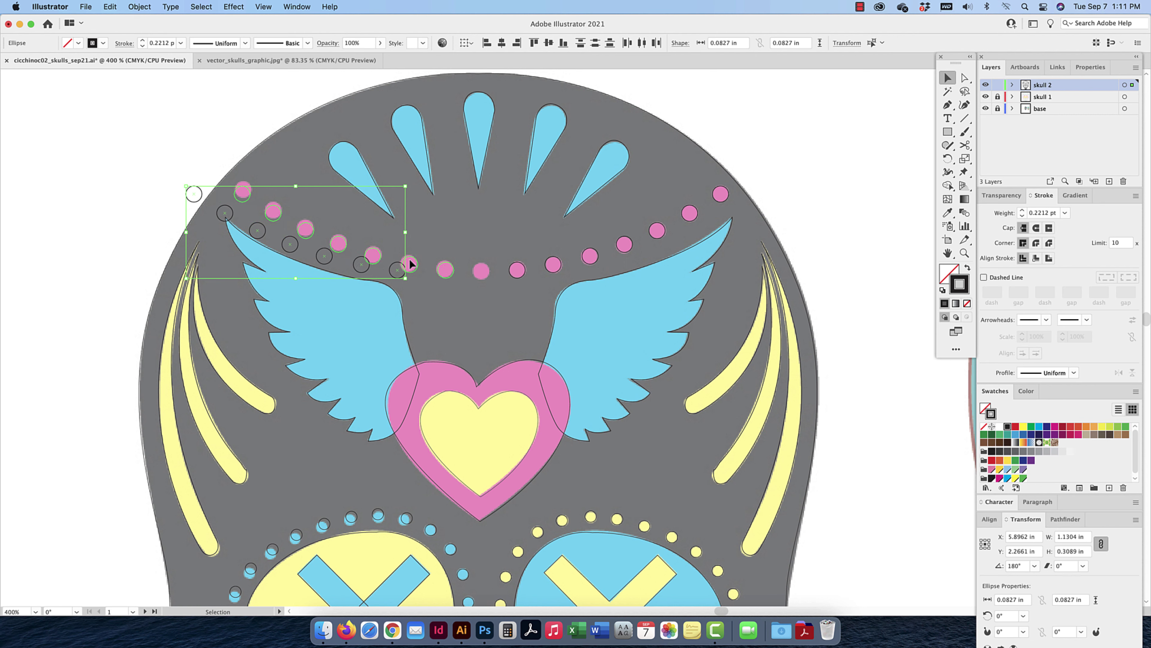
pyautogui.click(262, 161)
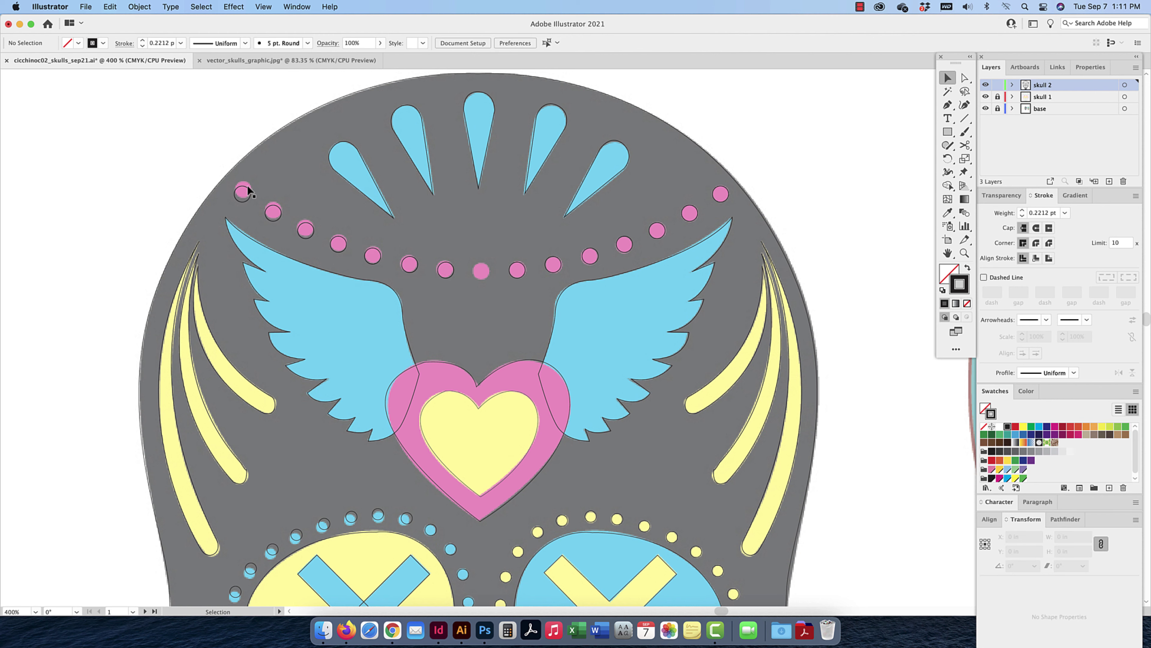
# Align the individual circle outlines with their pink forehead dots and complete the row with a circle on the central dot
pyautogui.moveTo(247, 188); pyautogui.dragTo(305, 225)
pyautogui.moveTo(483, 268); pyautogui.dragTo(490, 271)
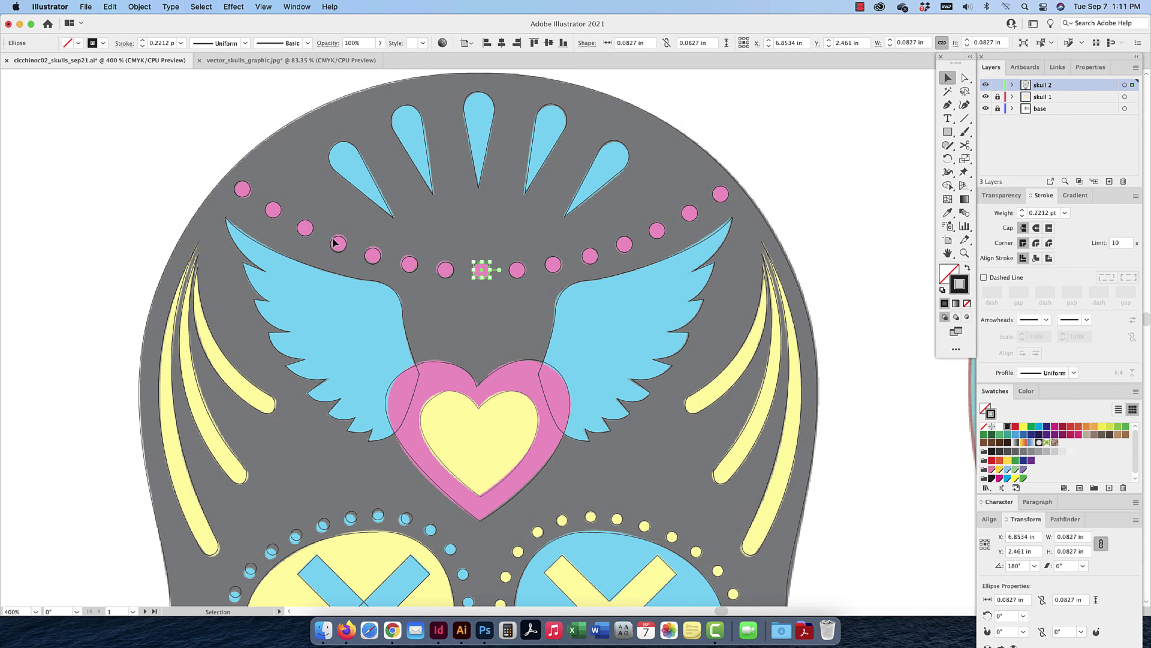
pyautogui.moveTo(335, 242); pyautogui.dragTo(335, 242)
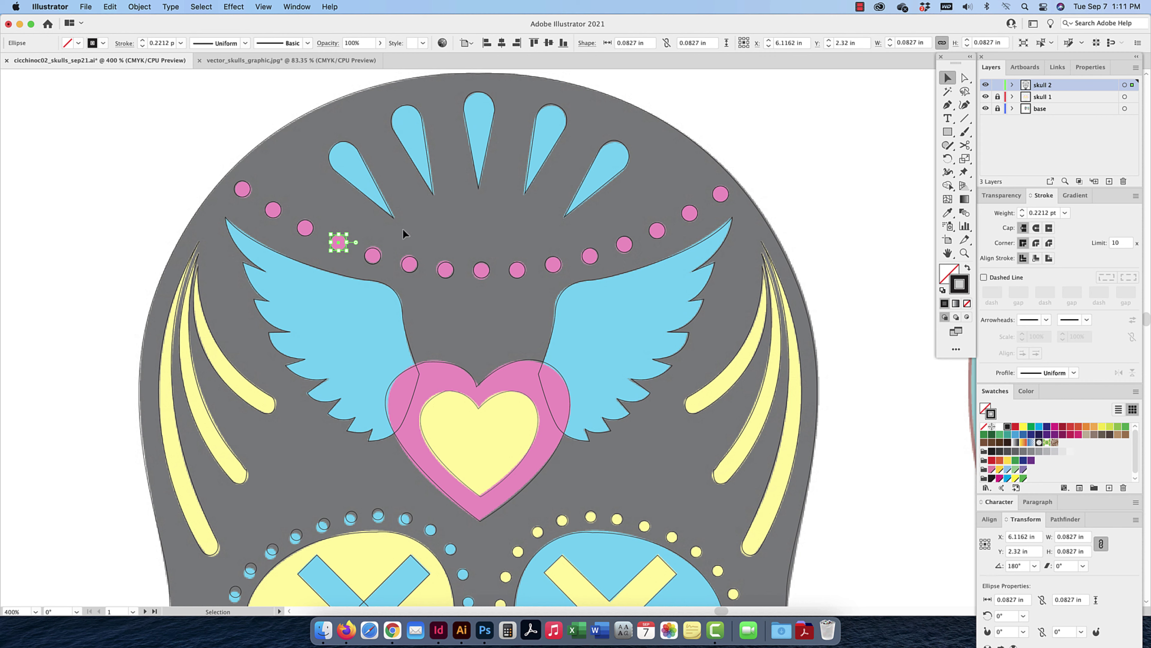
pyautogui.click(429, 232)
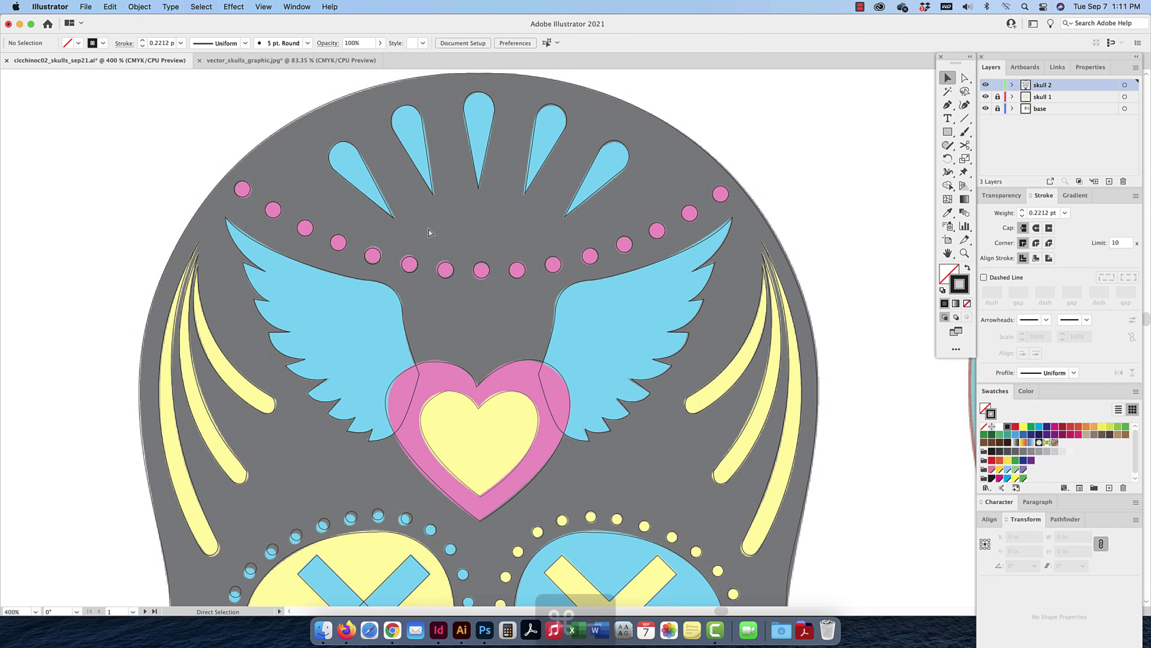
# Unlock the base layer, expand it, and select its placed skull image
pyautogui.press('super+minus')
pyautogui.press('super+minus')
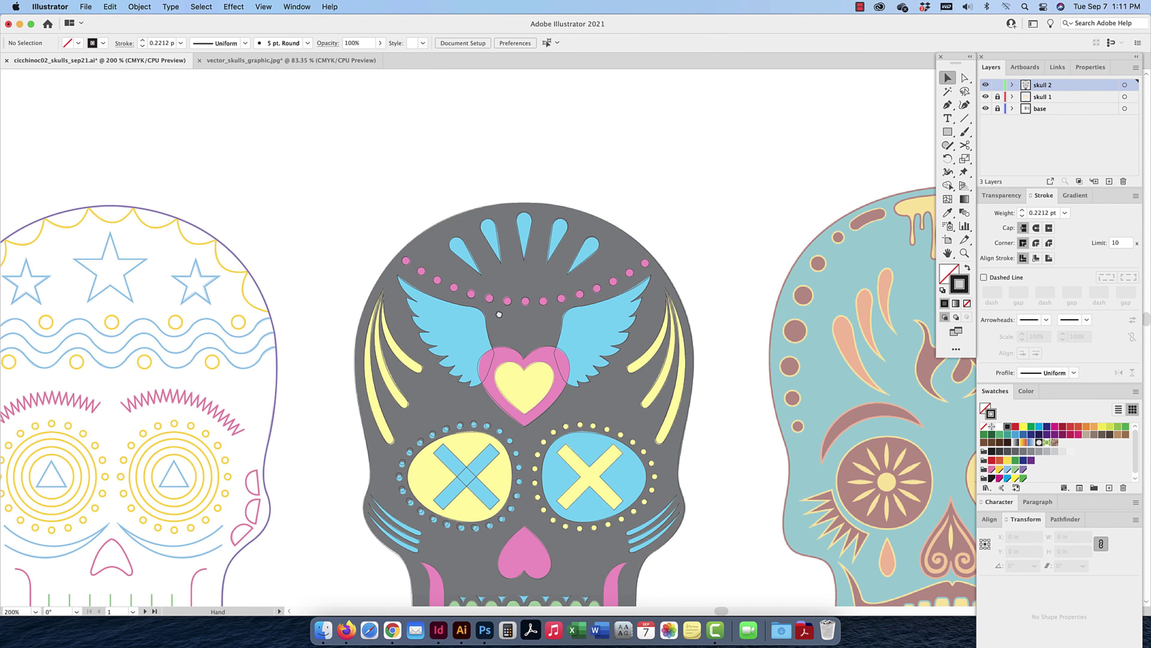
pyautogui.scroll(-4, 499, 313)
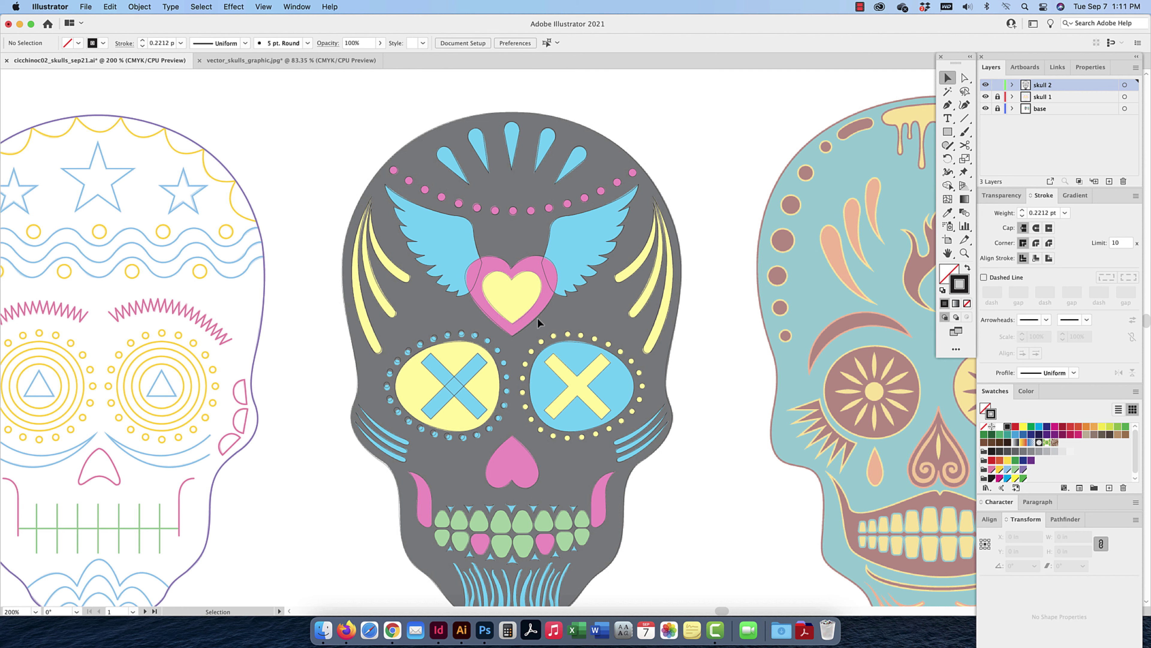
pyautogui.click(673, 341)
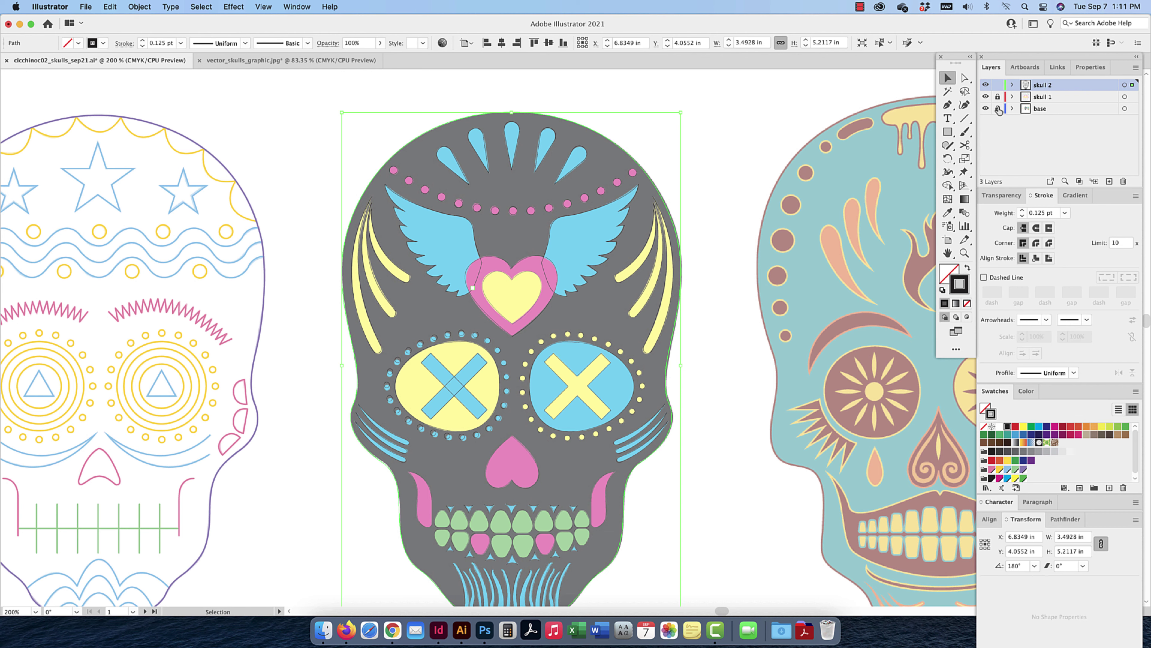
pyautogui.click(713, 151)
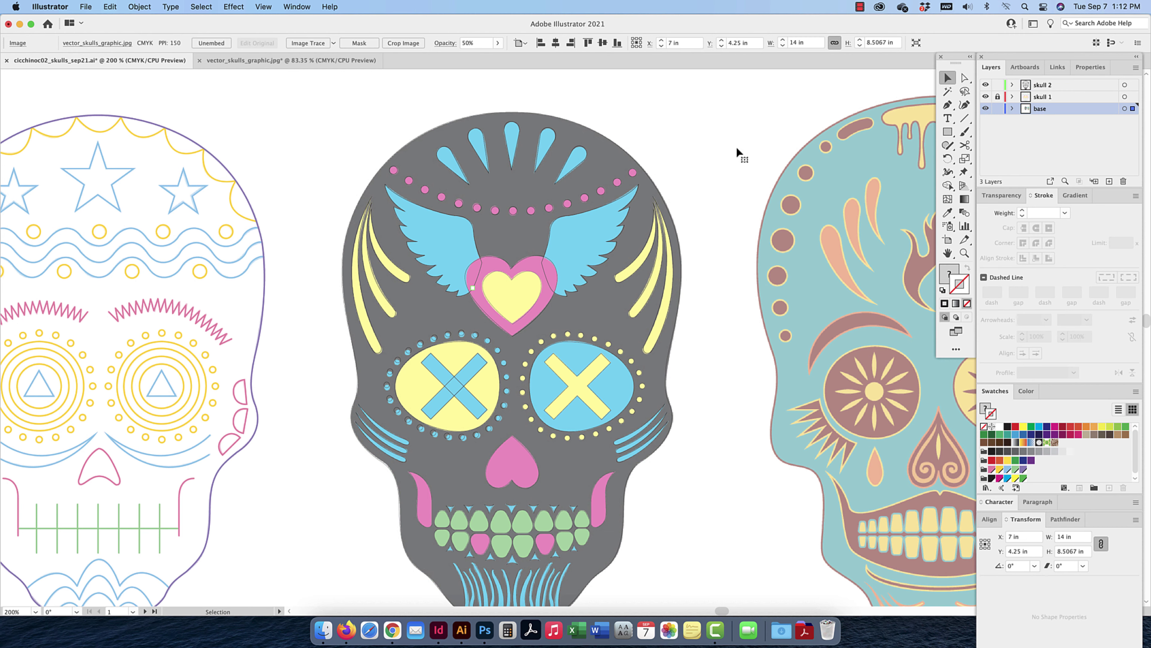
pyautogui.click(1013, 109)
pyautogui.click(1074, 122)
# Set the base image's opacity to 100% and lock the base layer again
pyautogui.click(994, 196)
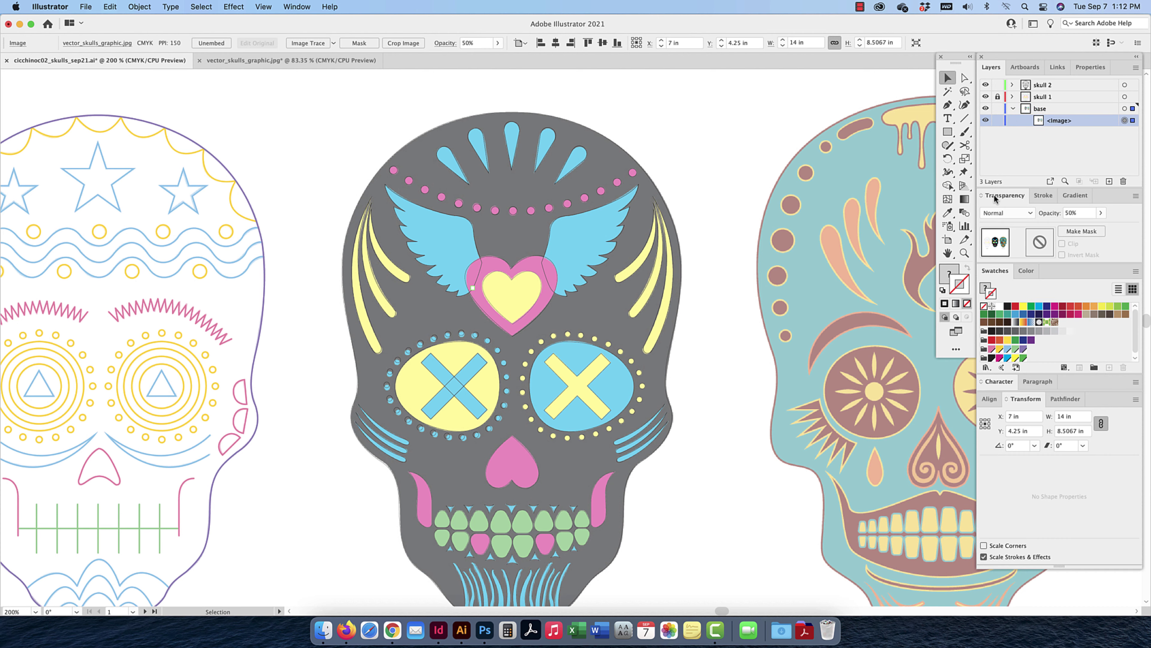
pyautogui.click(1061, 212)
pyautogui.write('100')
pyautogui.press('Return')
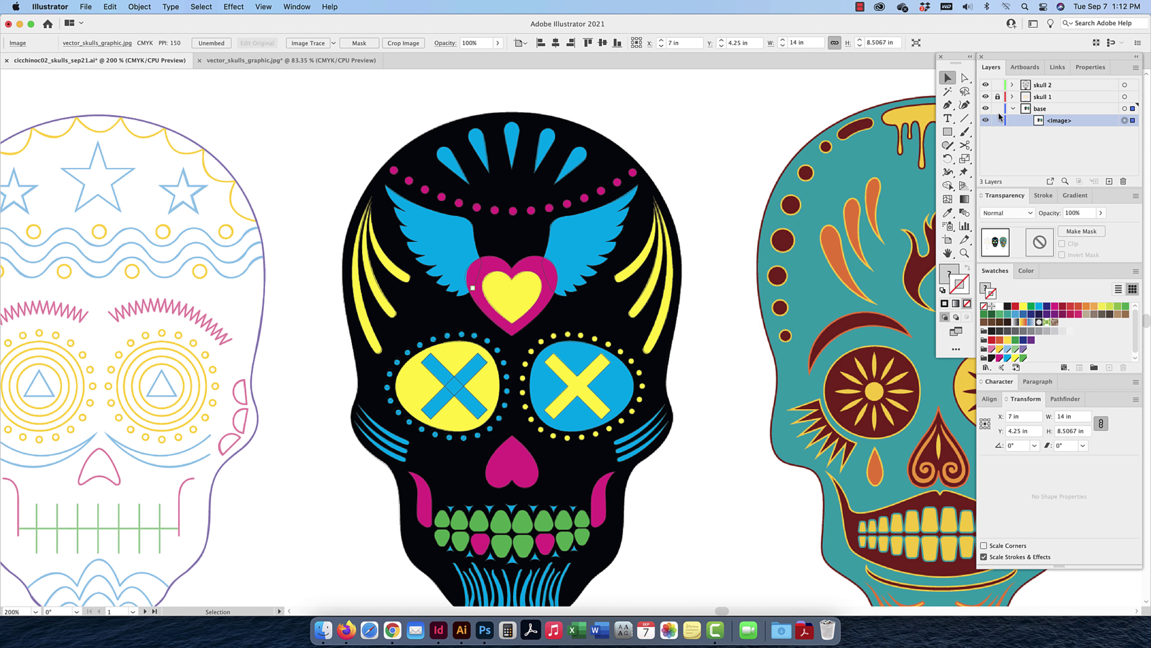
pyautogui.click(998, 108)
pyautogui.click(1012, 109)
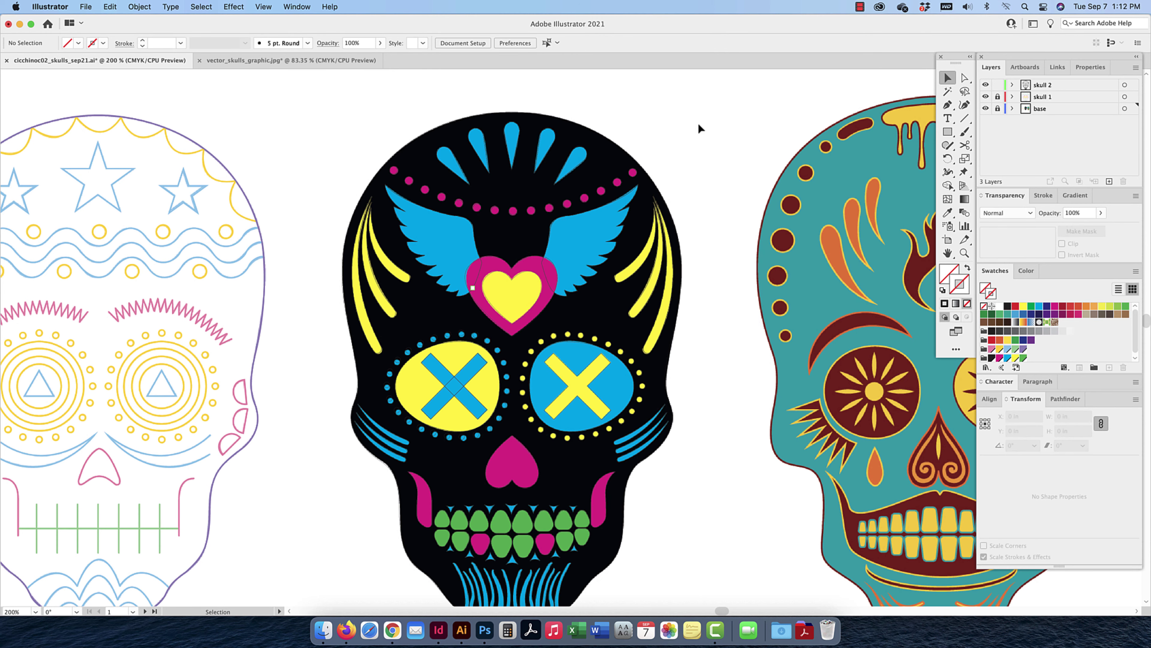
# Try to fill the second skull's head outline with black and no stroke
pyautogui.click(607, 139)
pyautogui.click(609, 142)
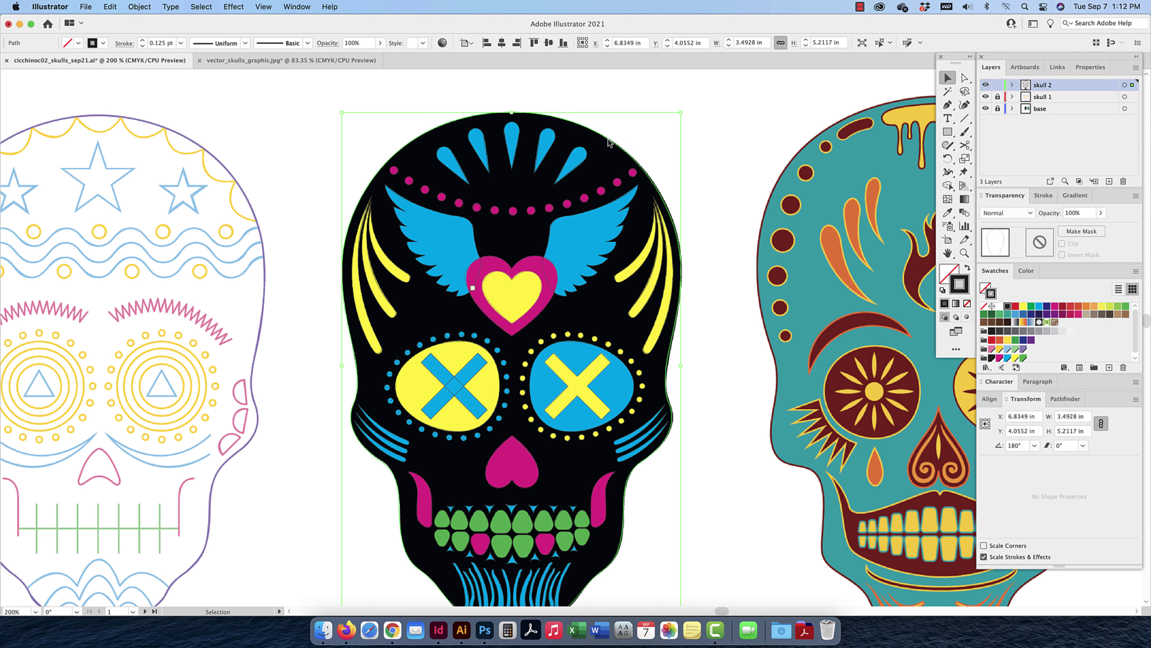
pyautogui.click(952, 215)
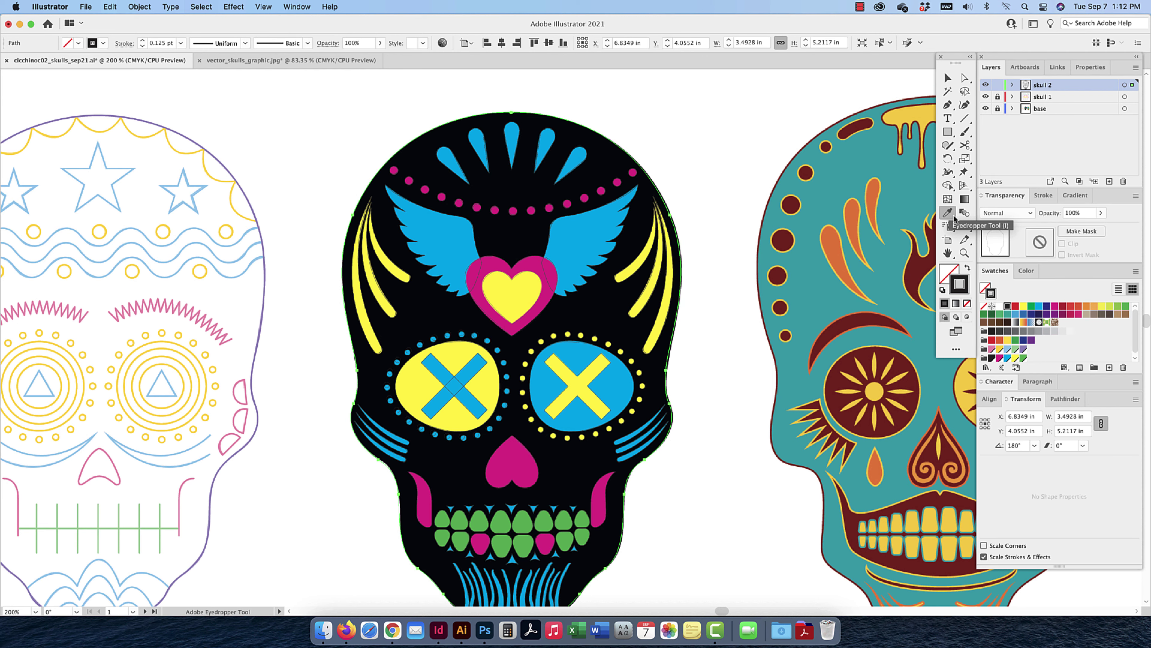
pyautogui.hscroll(-3, 623, 154)
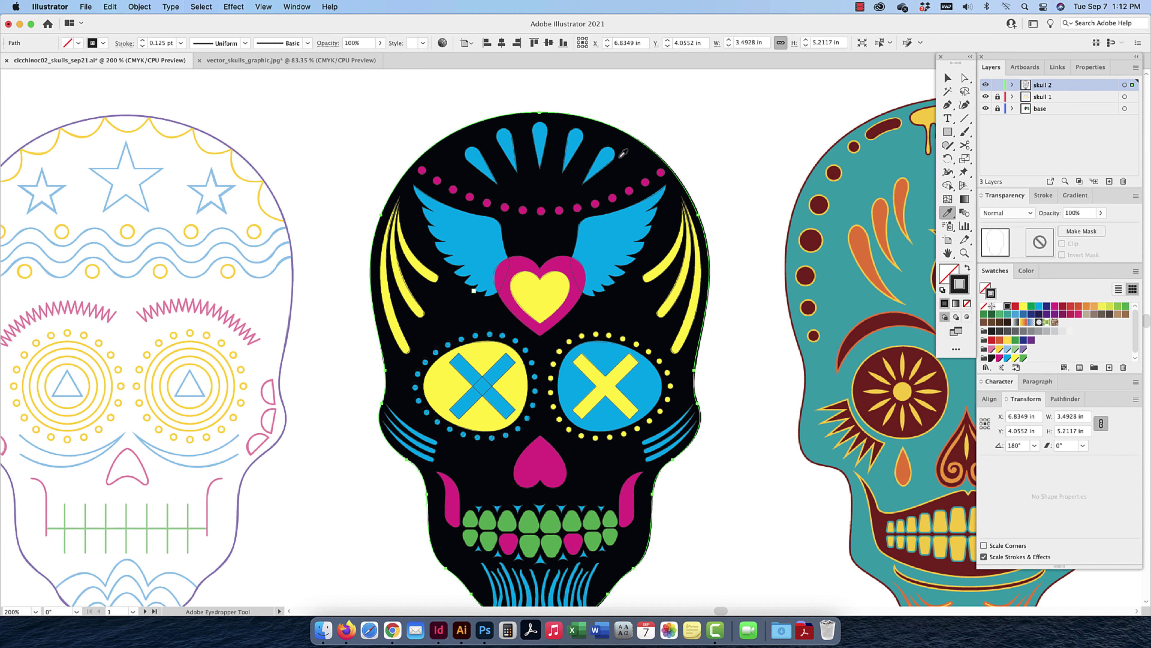
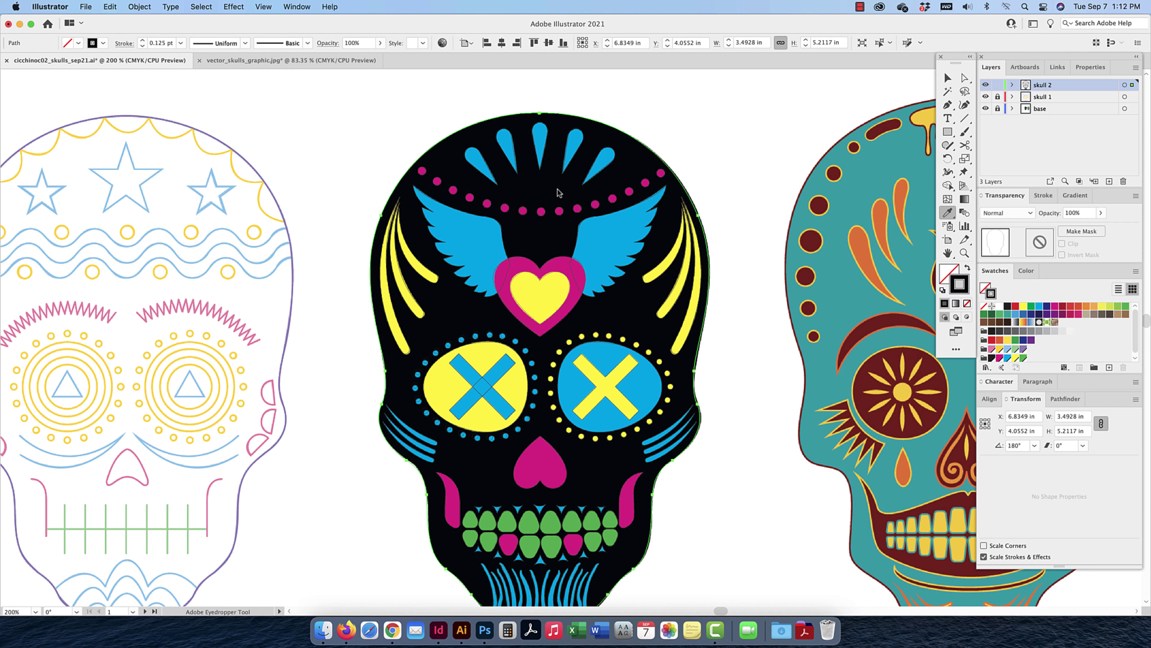
pyautogui.click(968, 269)
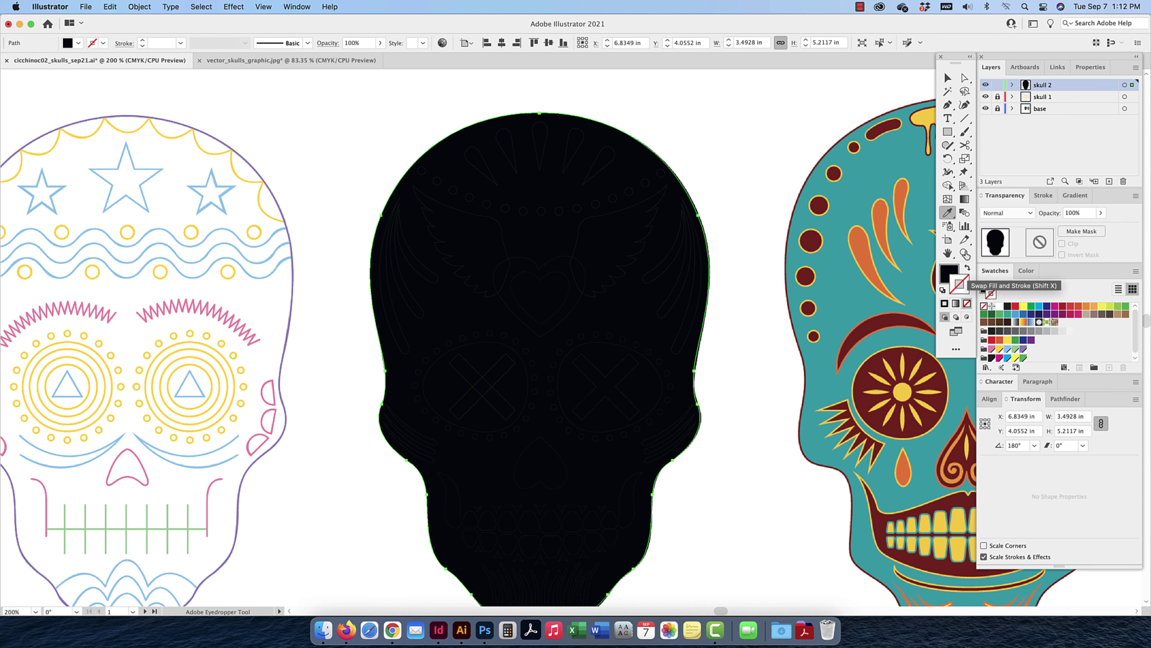
pyautogui.click(948, 78)
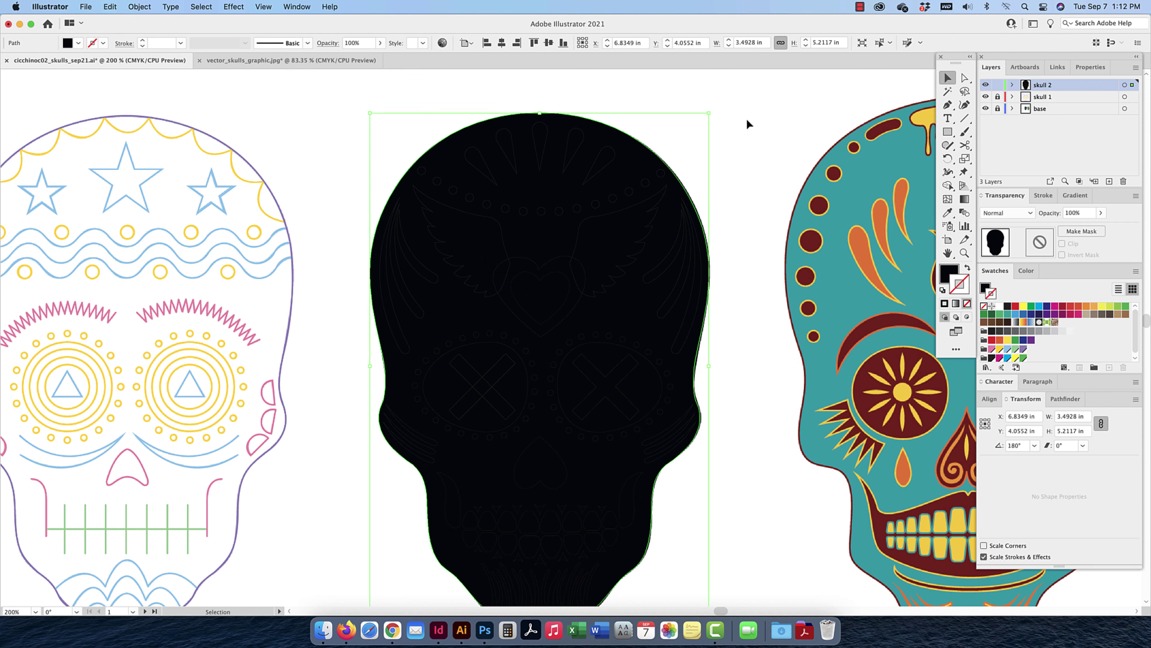
pyautogui.click(659, 174)
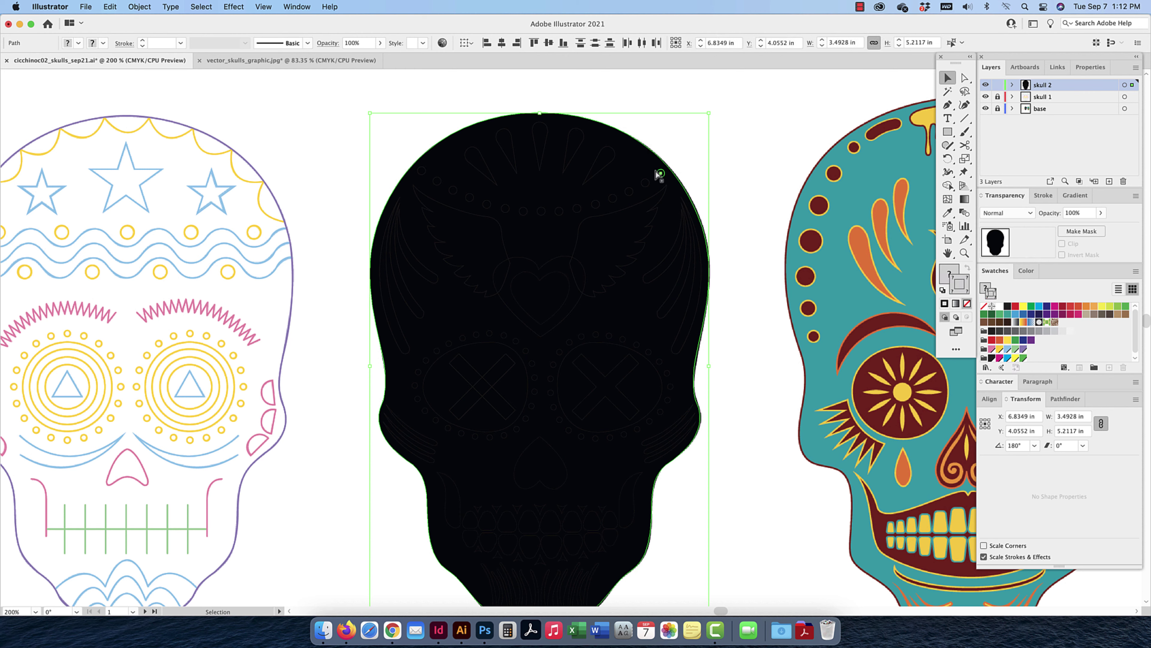
pyautogui.press('super+z')
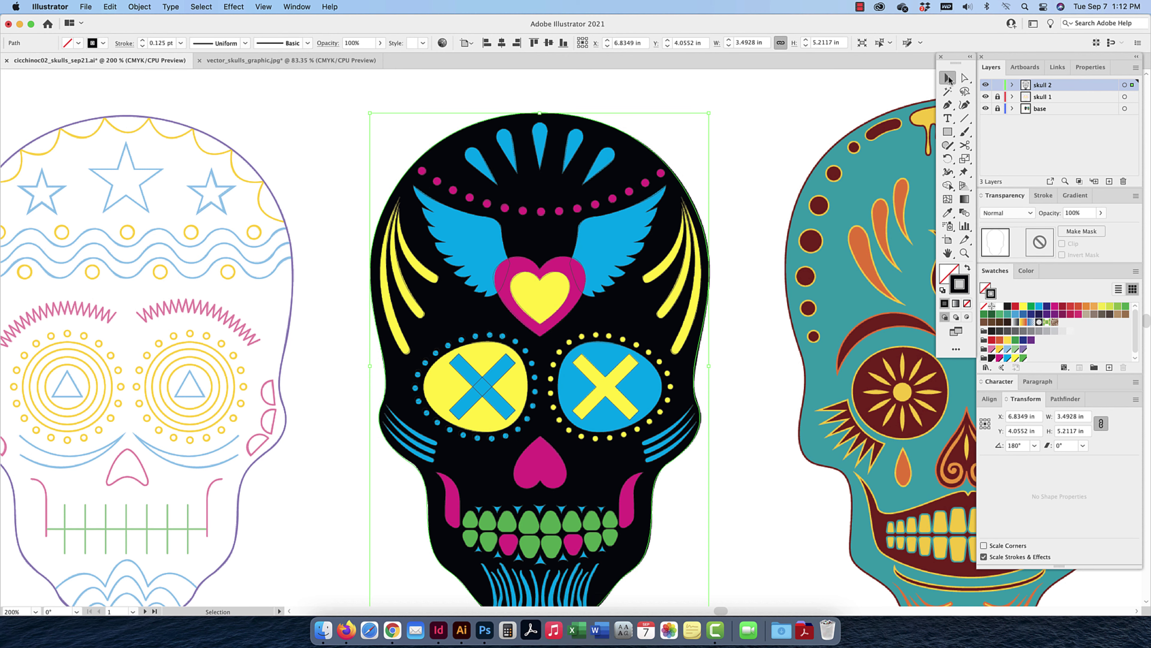
pyautogui.click(654, 89)
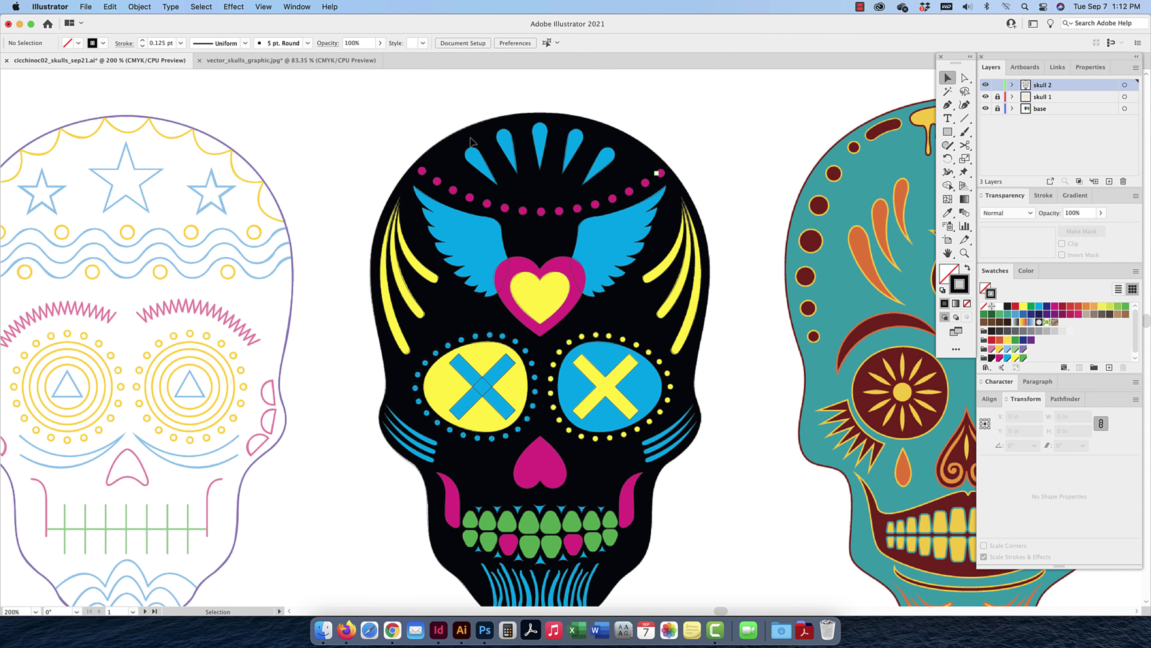
# Fill the five teardrops on the second skull's forehead with the cyan swatch and leave them without a stroke
pyautogui.moveTo(470, 141); pyautogui.dragTo(605, 173)
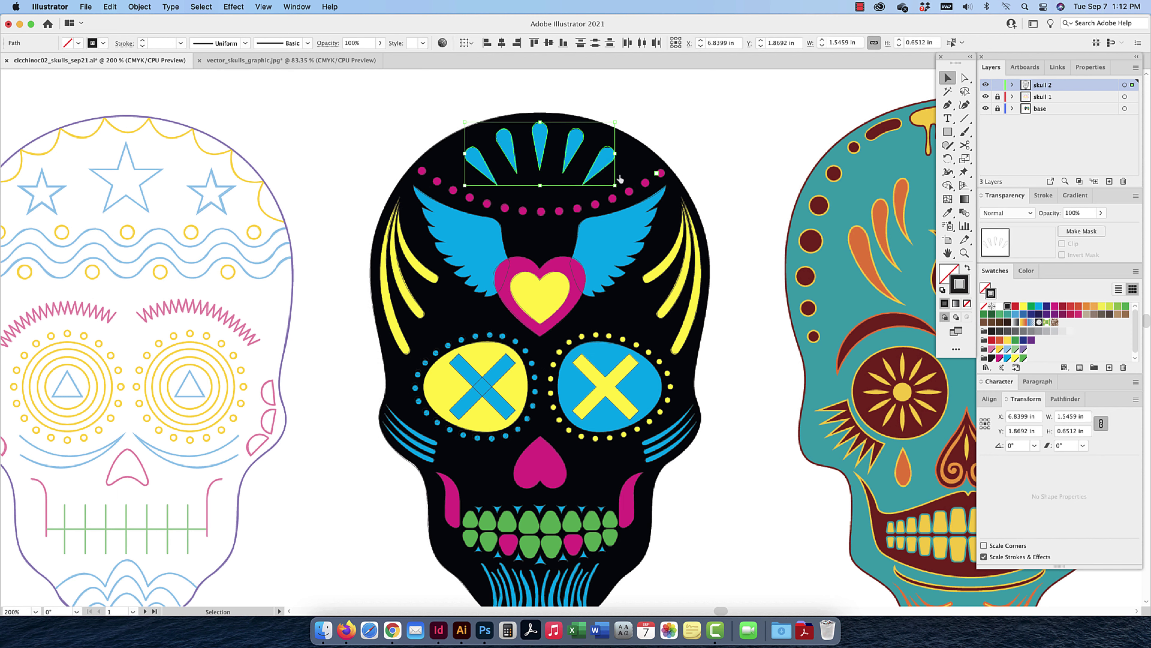
pyautogui.moveTo(1048, 373); pyautogui.dragTo(1048, 403)
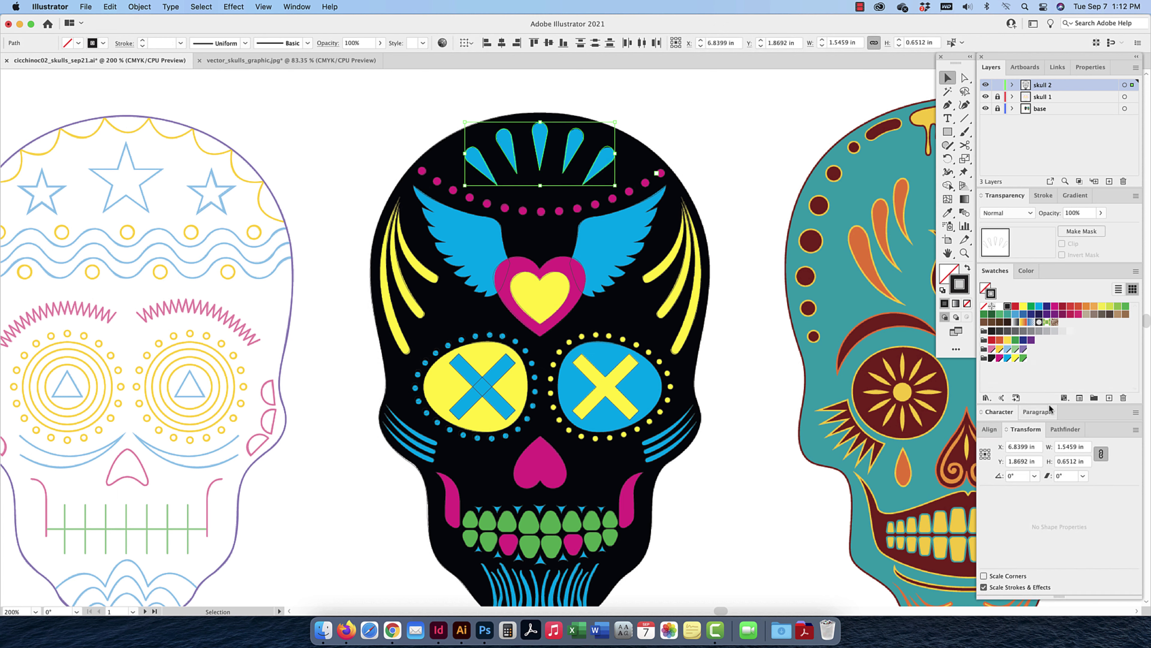
pyautogui.click(1026, 430)
pyautogui.click(1008, 358)
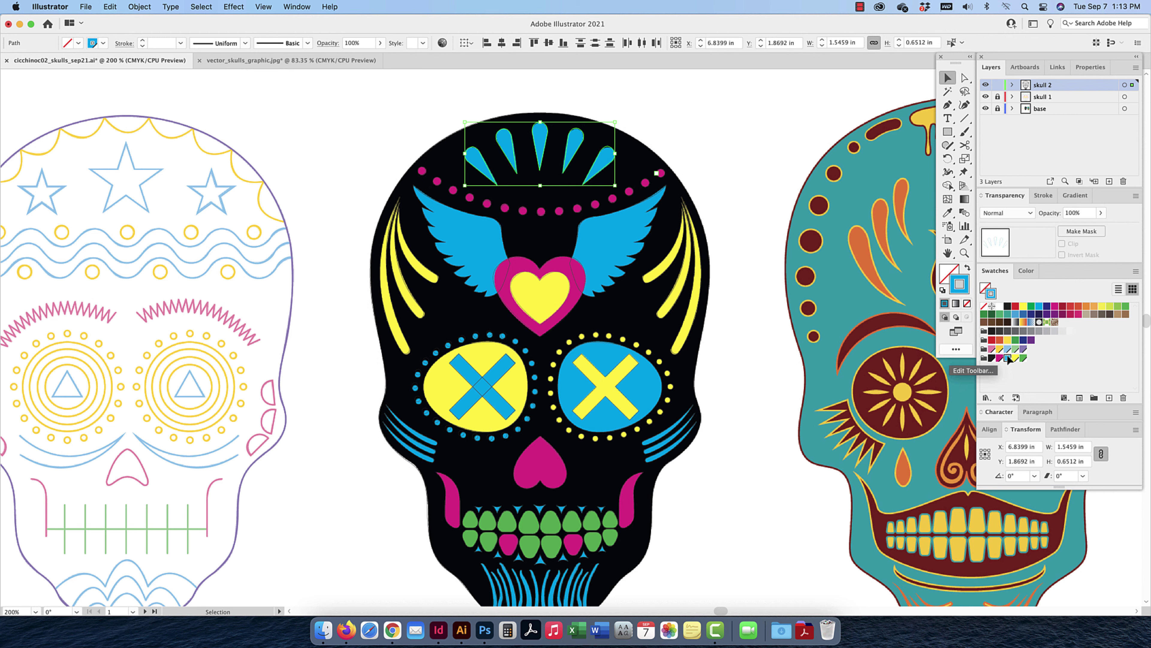
pyautogui.click(967, 271)
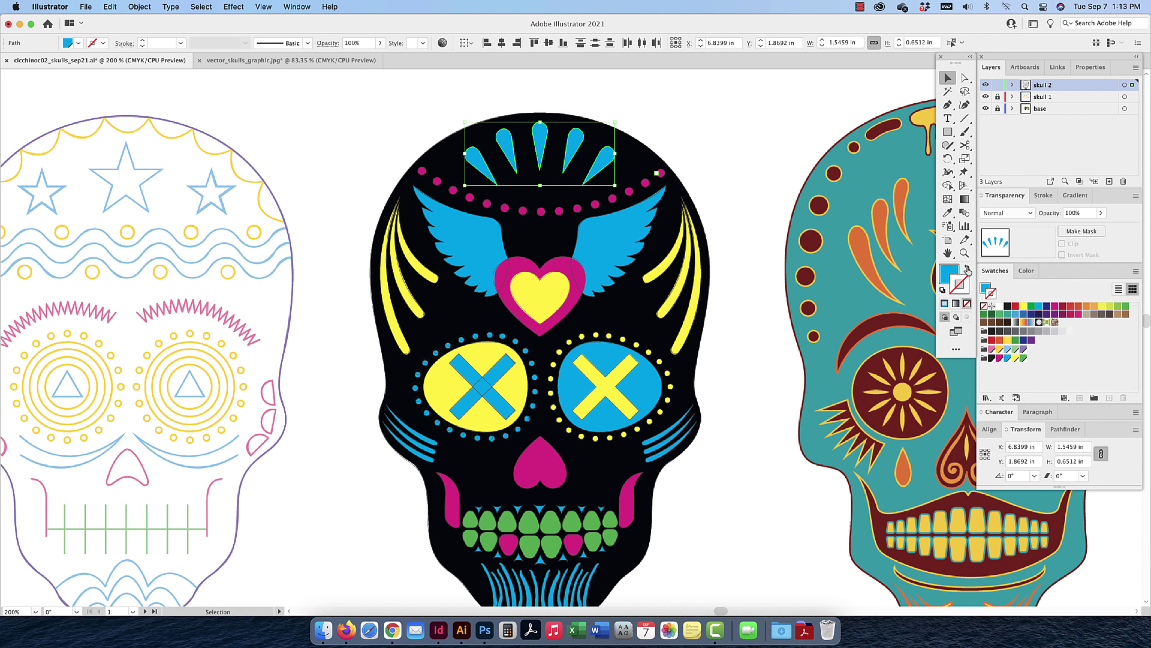
pyautogui.click(951, 275)
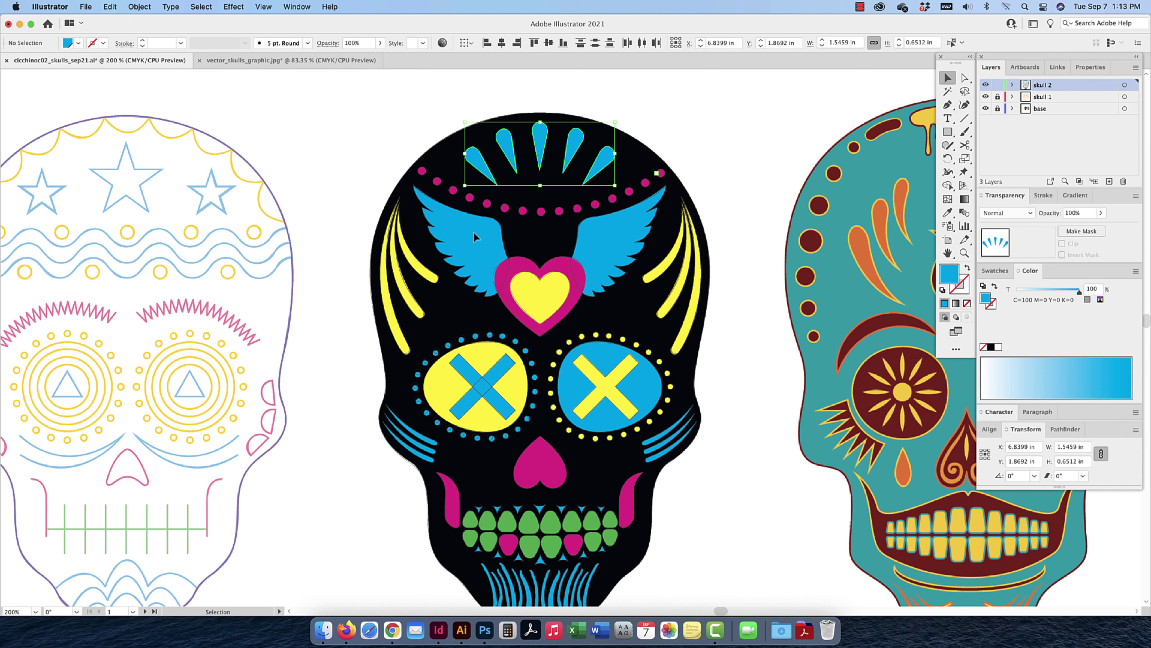
# Fill both wing shapes beside the heart with the cyan swatch
pyautogui.moveTo(486, 230); pyautogui.dragTo(558, 248)
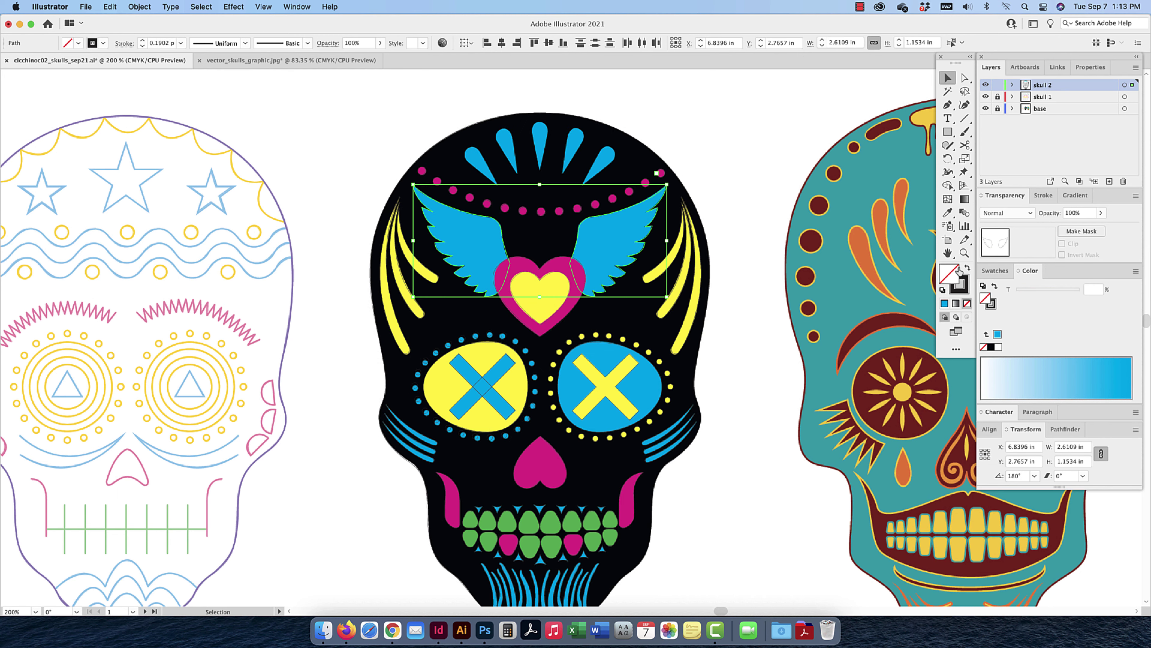
pyautogui.click(995, 271)
pyautogui.click(1007, 358)
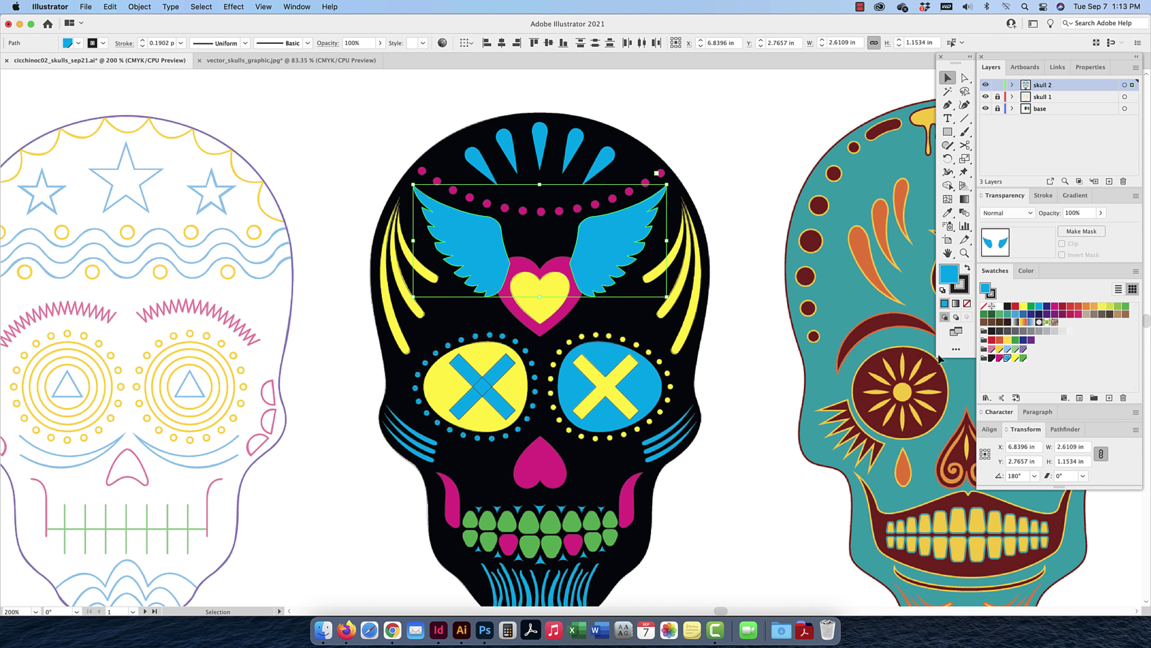
# Fill the oval of the eye with the yellow dots around it with the cyan swatch
pyautogui.click(609, 344)
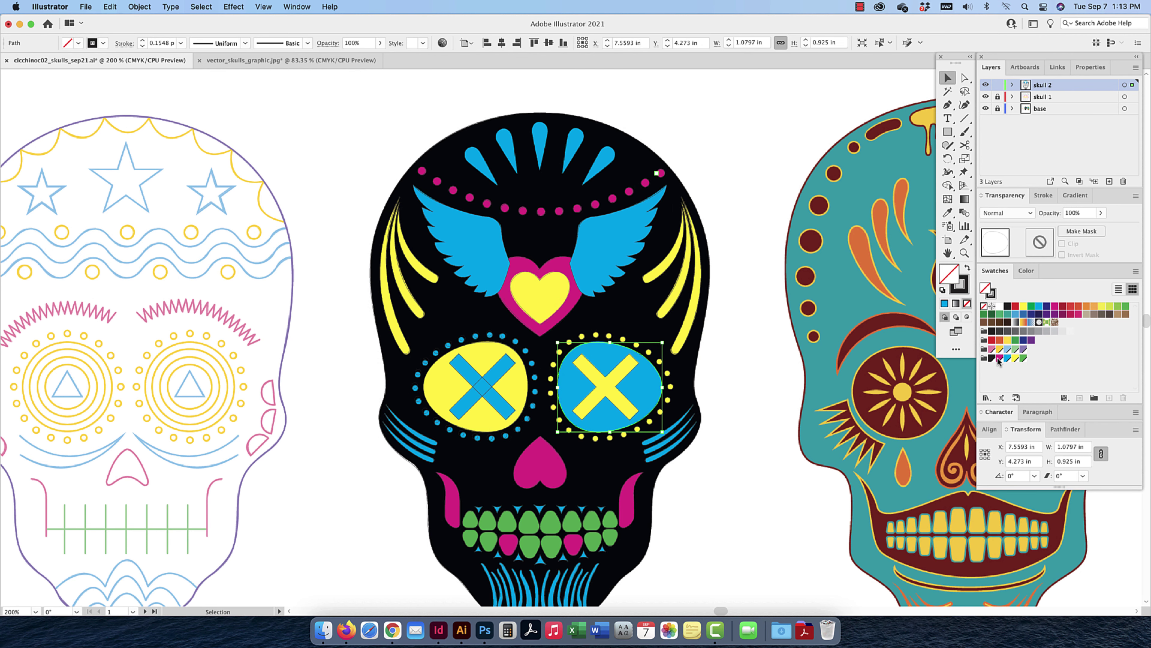
pyautogui.click(1007, 358)
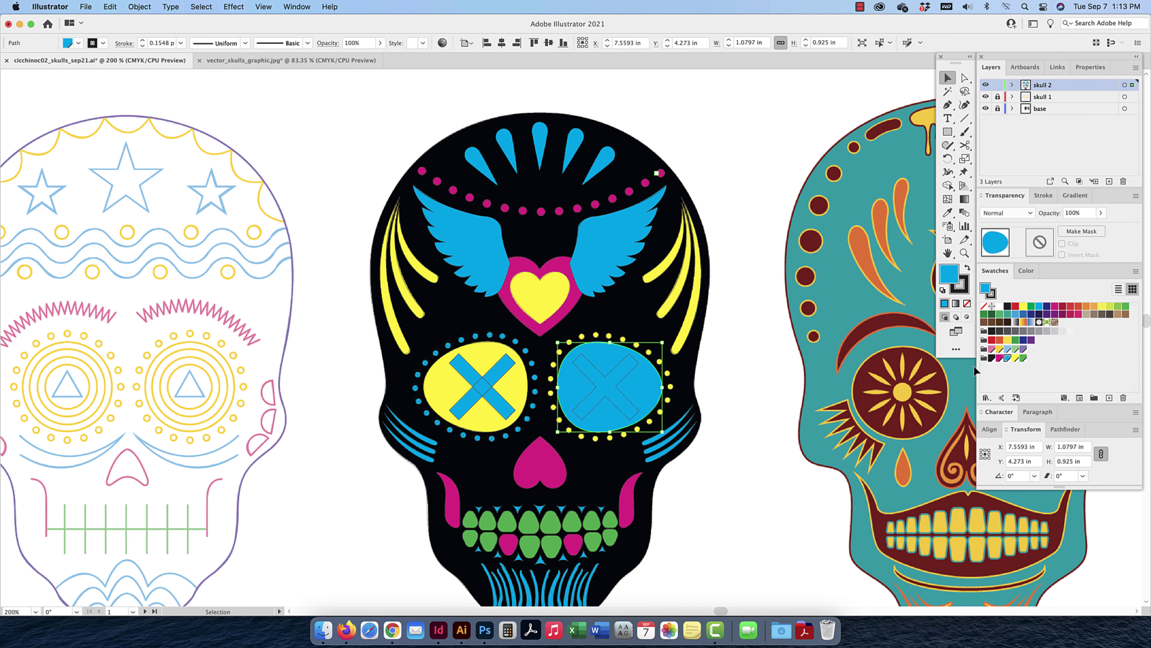
pyautogui.click(612, 456)
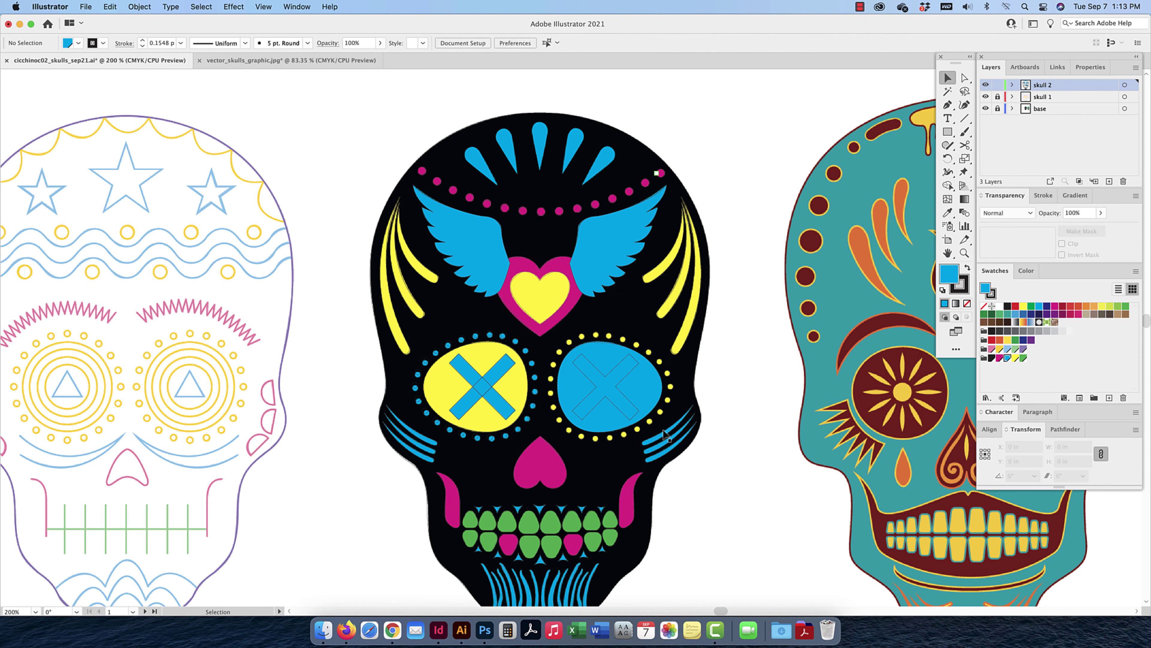
# Fill the stripe groups on both cheeks with cyan (C=100 M=0 Y=0 K=0) and remove their stroke
pyautogui.click(673, 438)
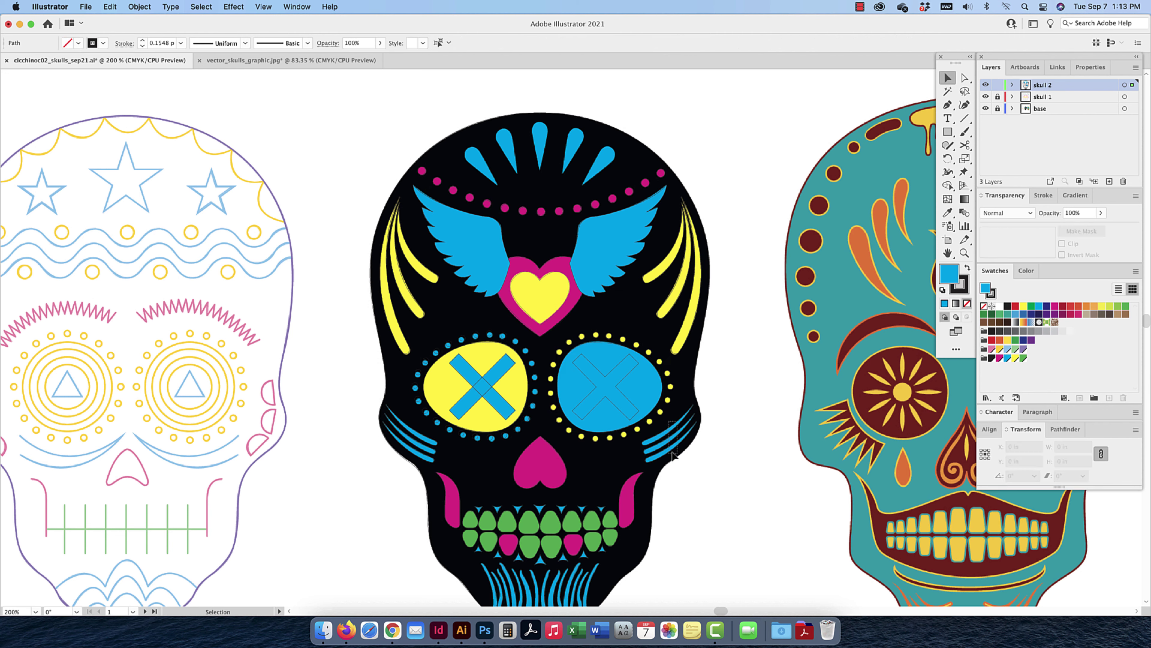
pyautogui.keyDown('shift'); pyautogui.click(411, 452); pyautogui.keyUp('shift')
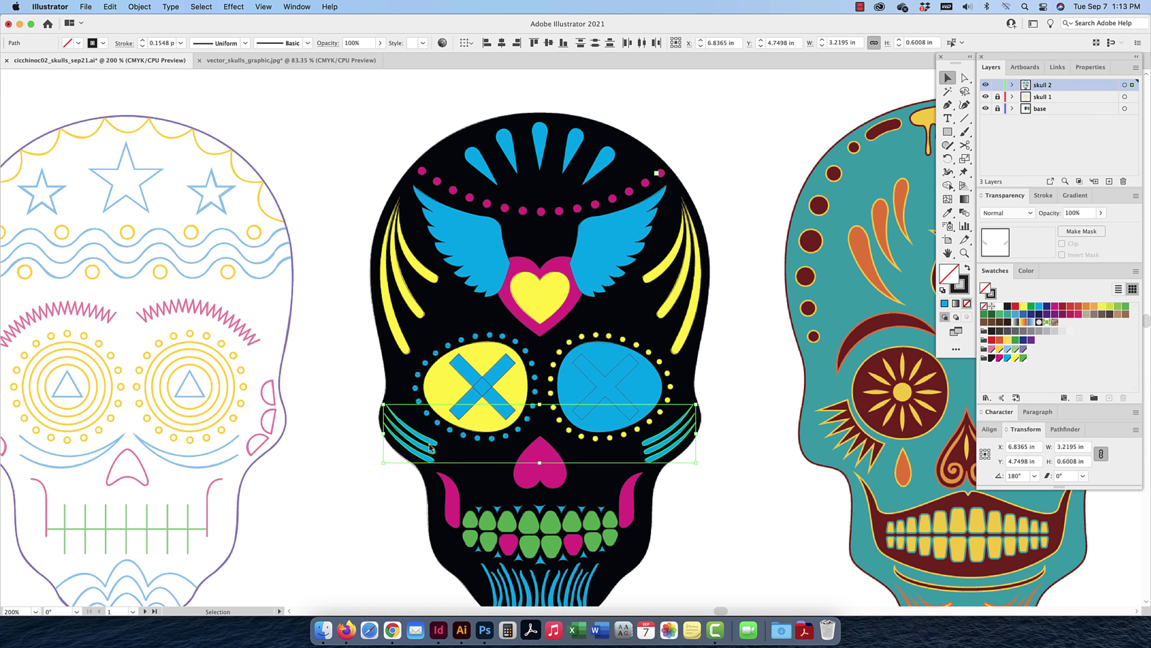
pyautogui.click(1007, 358)
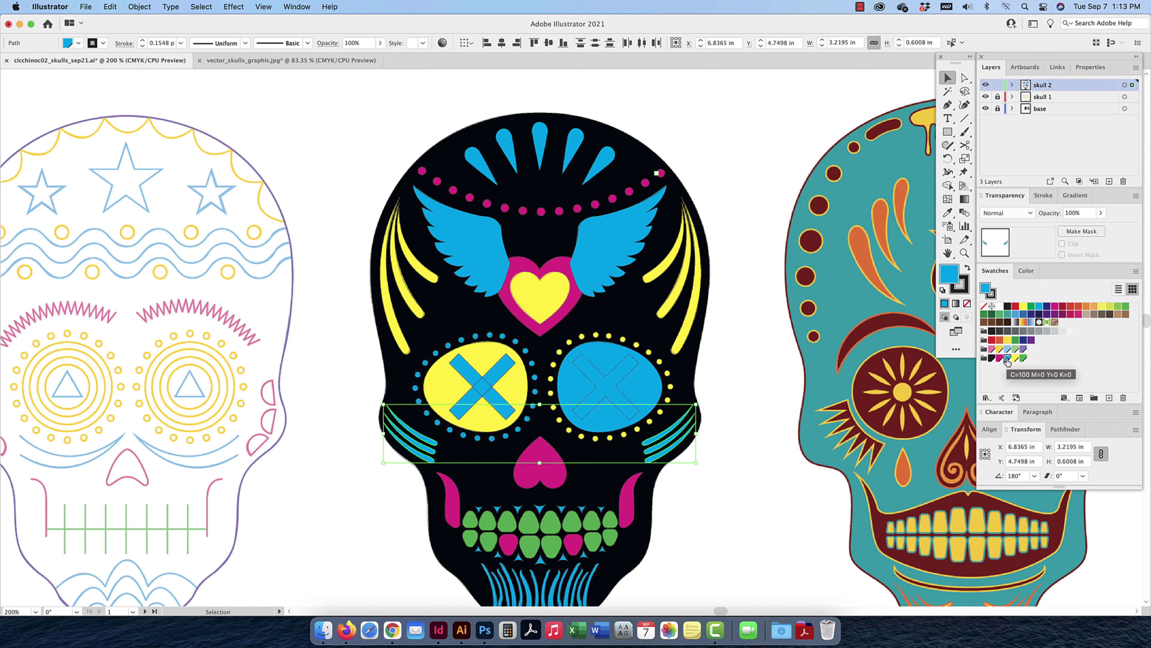
pyautogui.click(963, 287)
pyautogui.click(967, 303)
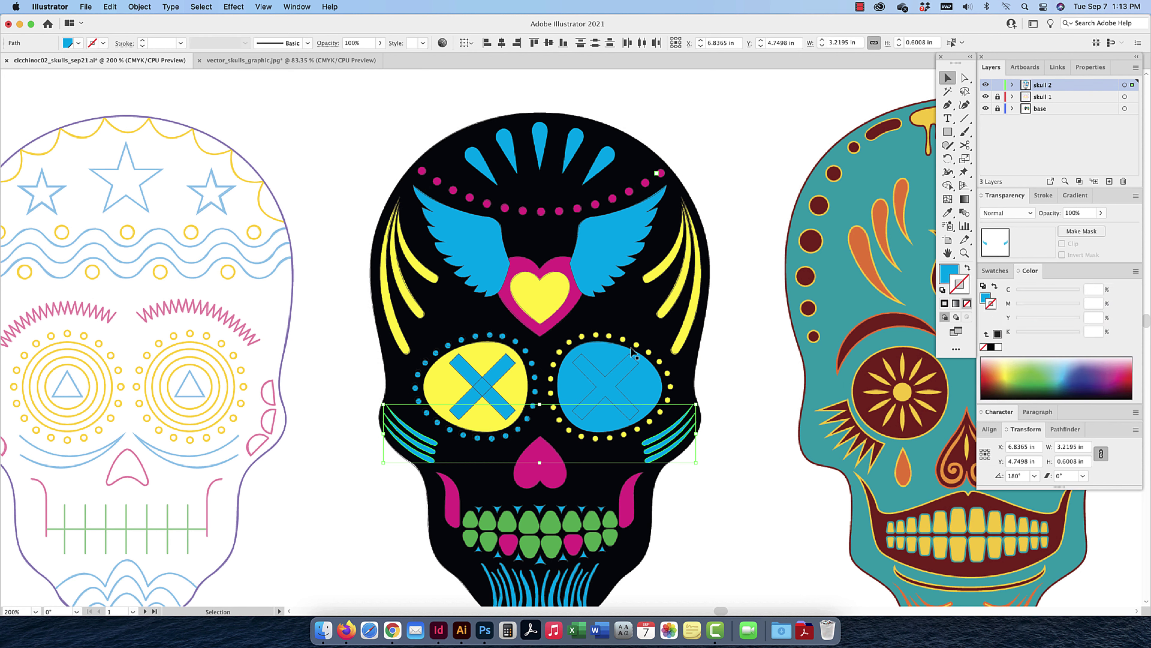
# Remove the black stroke from the cyan eye oval and from both wings
pyautogui.click(636, 353)
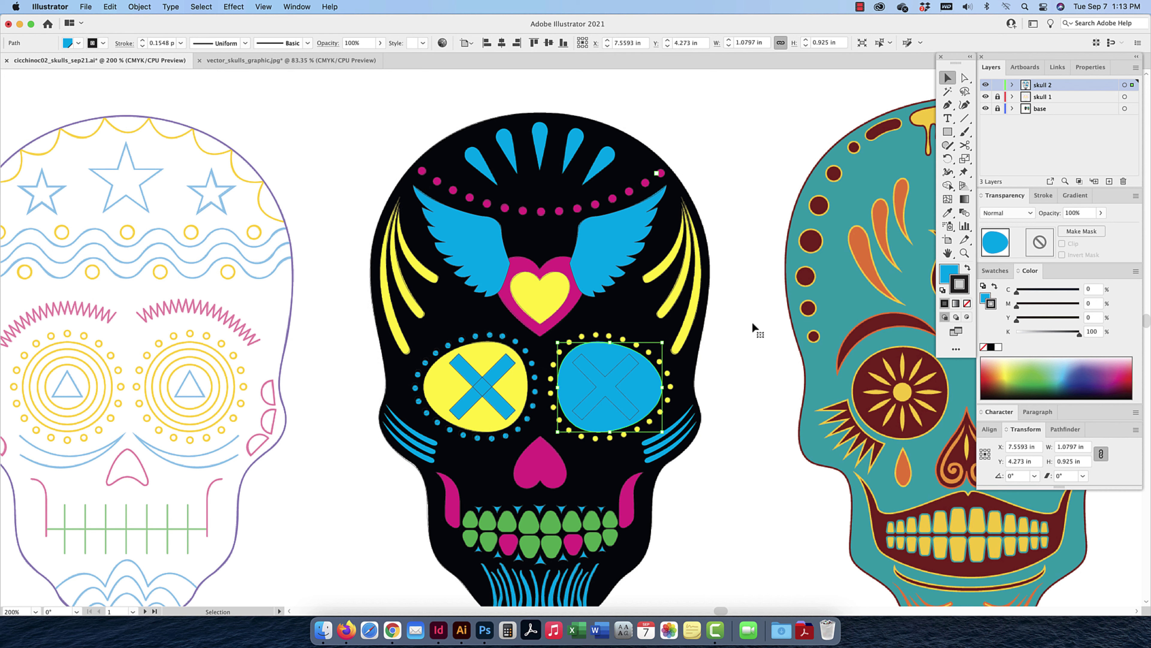
pyautogui.click(967, 303)
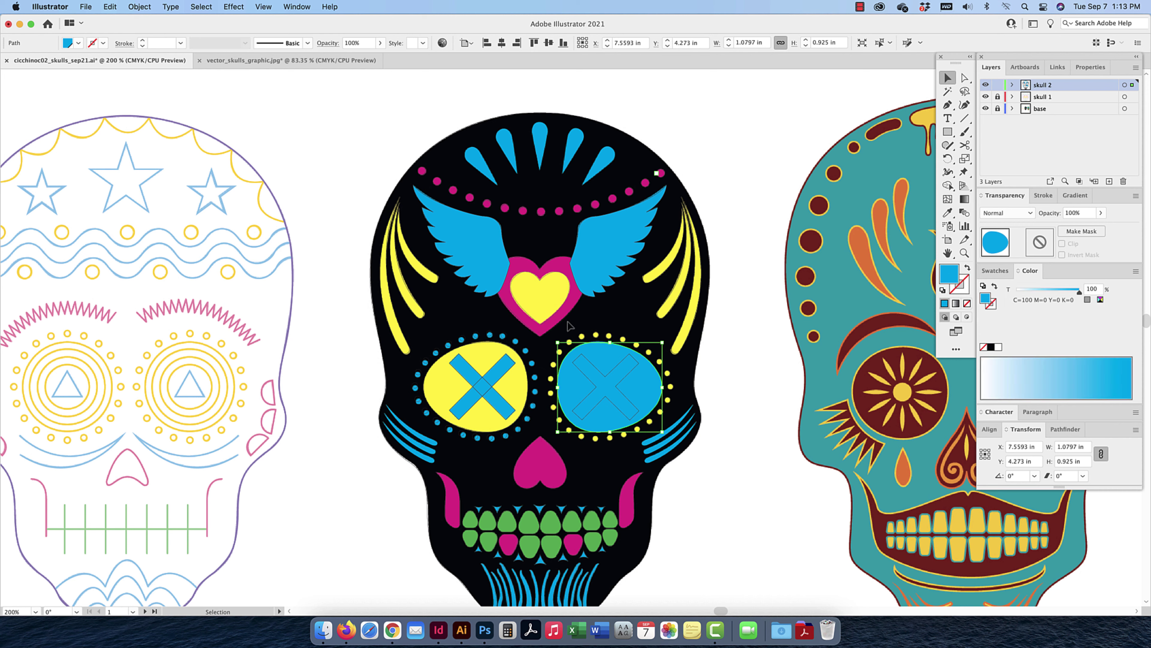
pyautogui.click(491, 235)
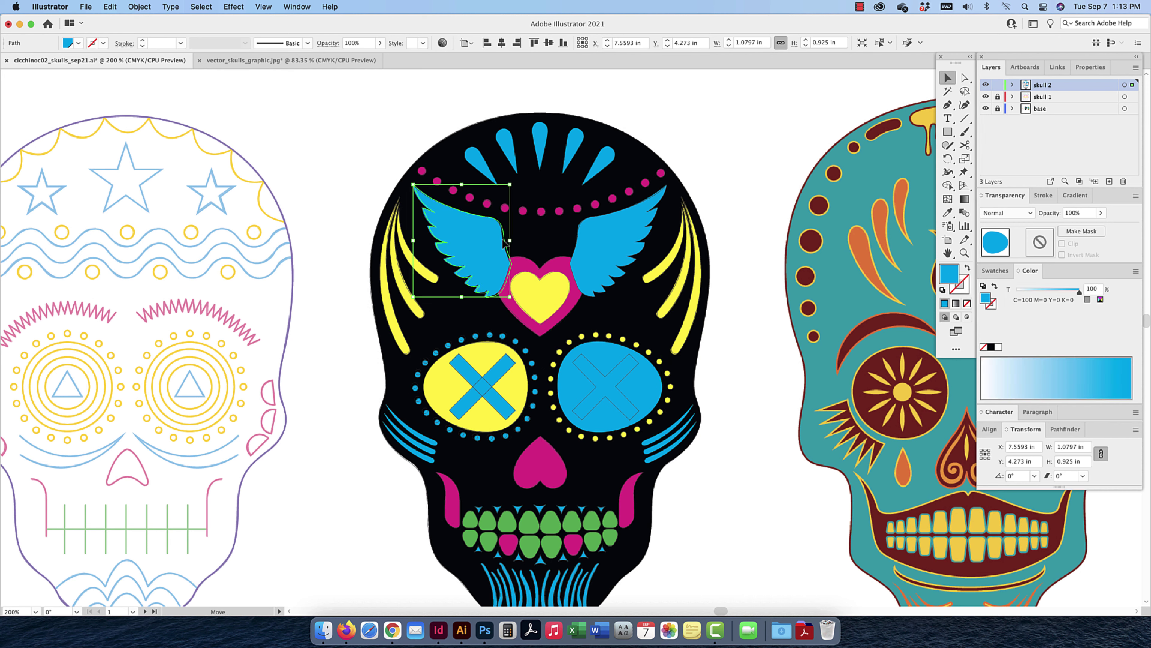
pyautogui.press('cmd+z')
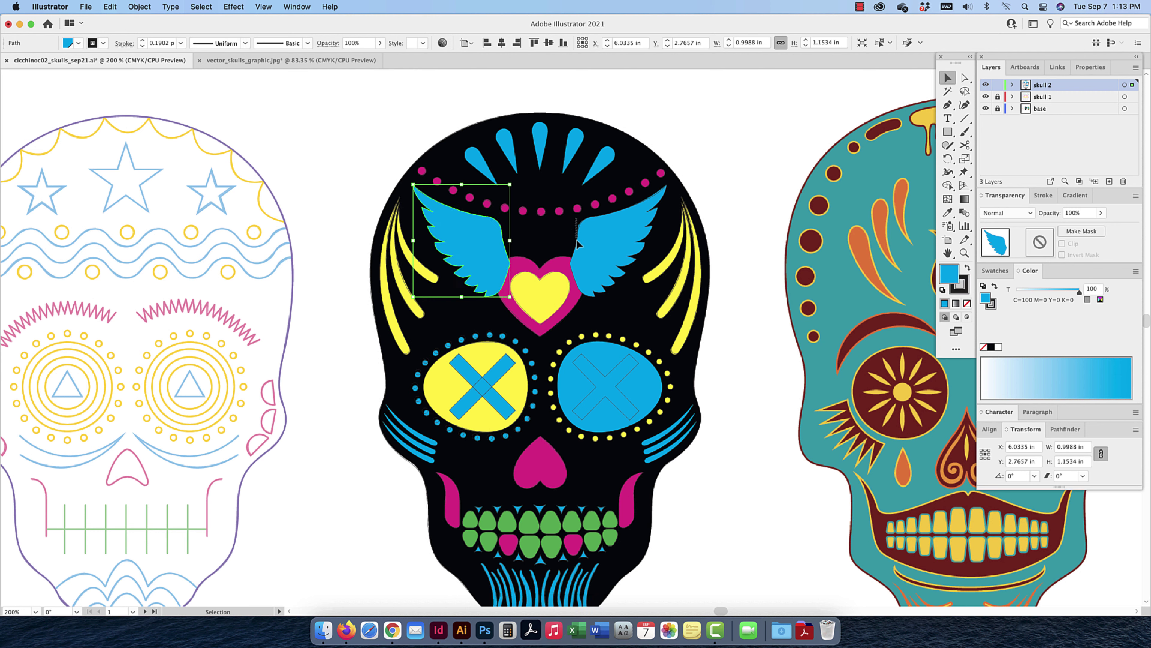
pyautogui.moveTo(575, 220); pyautogui.dragTo(495, 250)
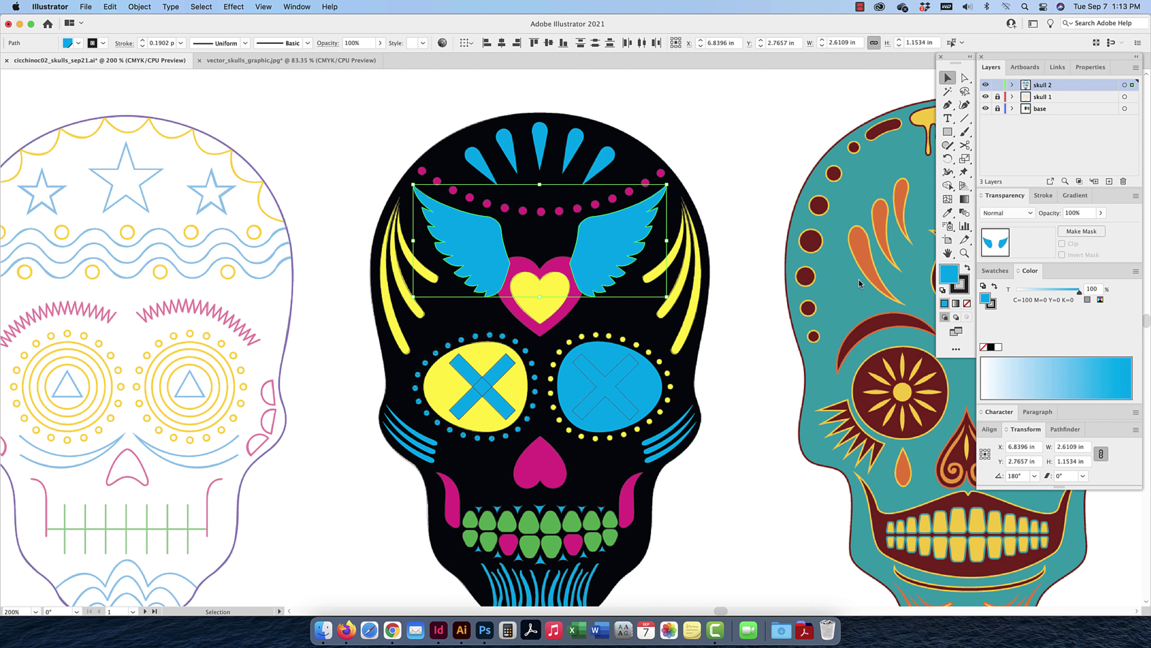
pyautogui.click(962, 291)
pyautogui.click(967, 303)
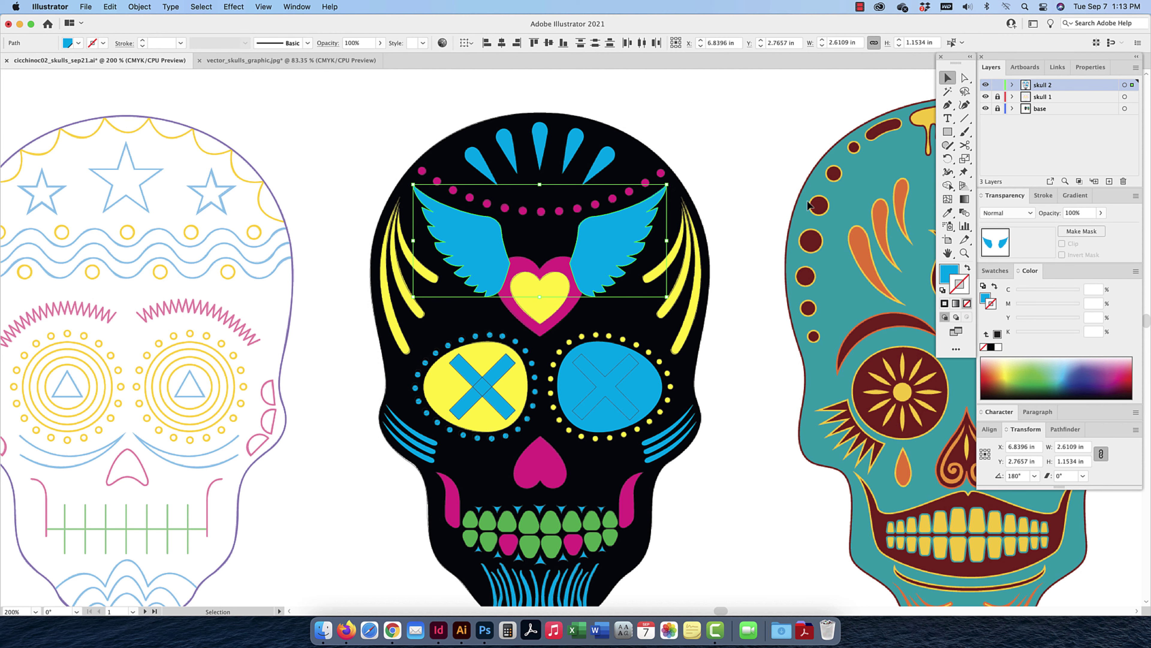
pyautogui.click(731, 149)
pyautogui.click(609, 155)
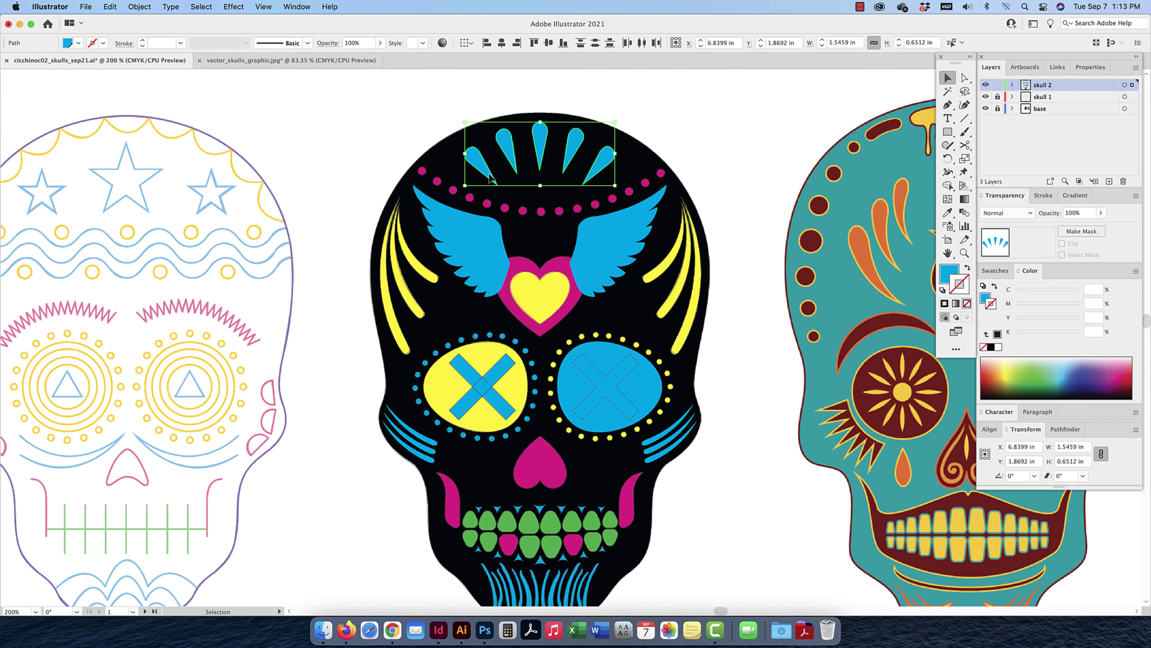
pyautogui.click(760, 185)
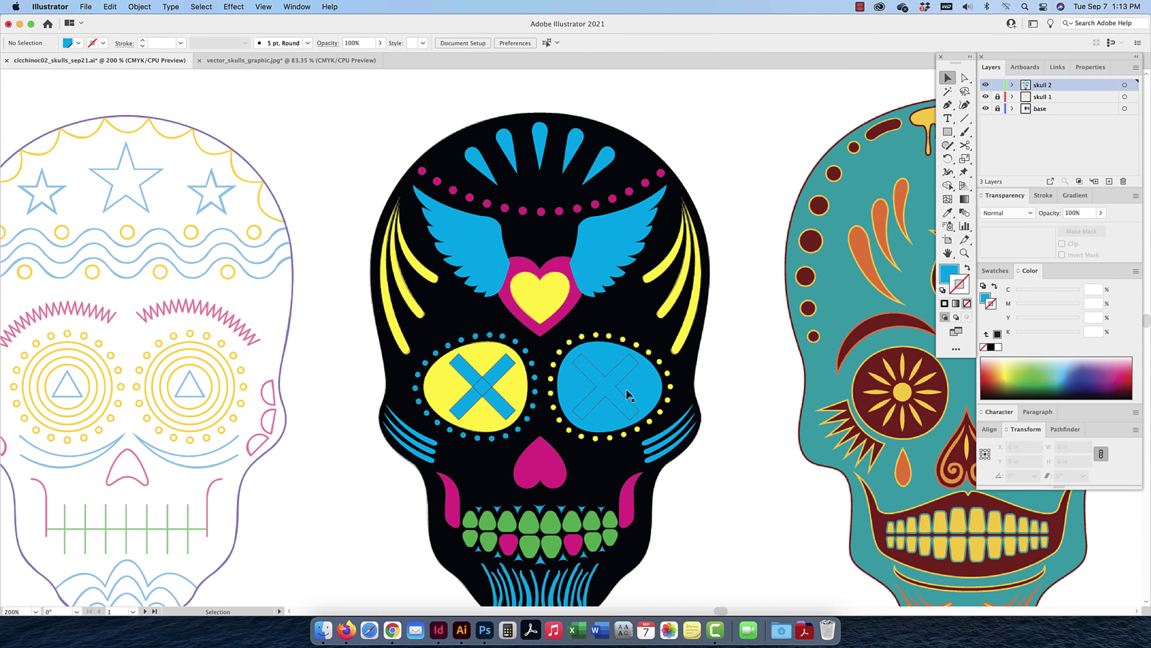
# Fill the grass-like chin strands with cyan (C=100 M=0 Y=0 K=0) and remove their stroke
pyautogui.scroll(-4, 612, 386)
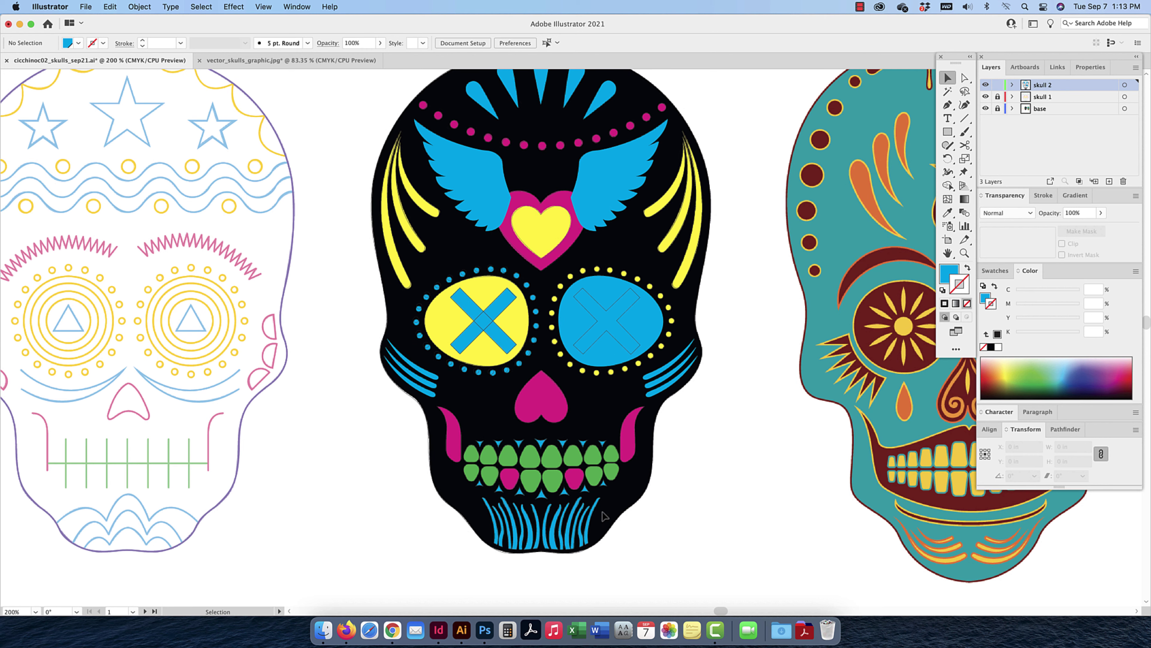
pyautogui.click(486, 521)
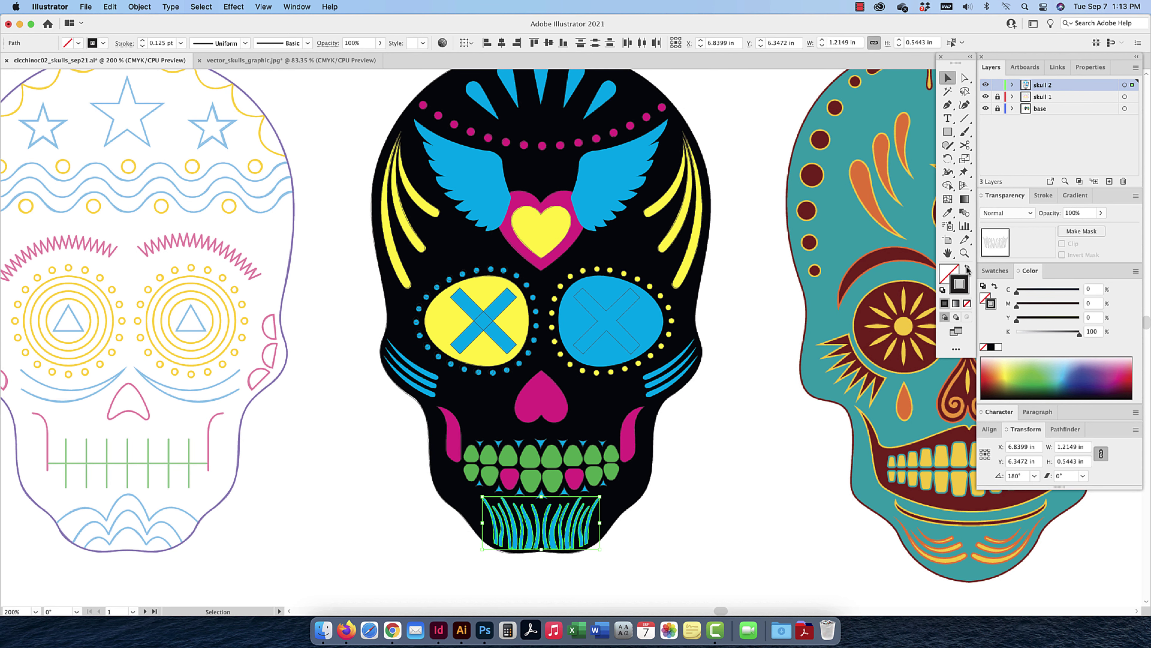
pyautogui.click(952, 273)
pyautogui.click(988, 273)
pyautogui.click(1007, 359)
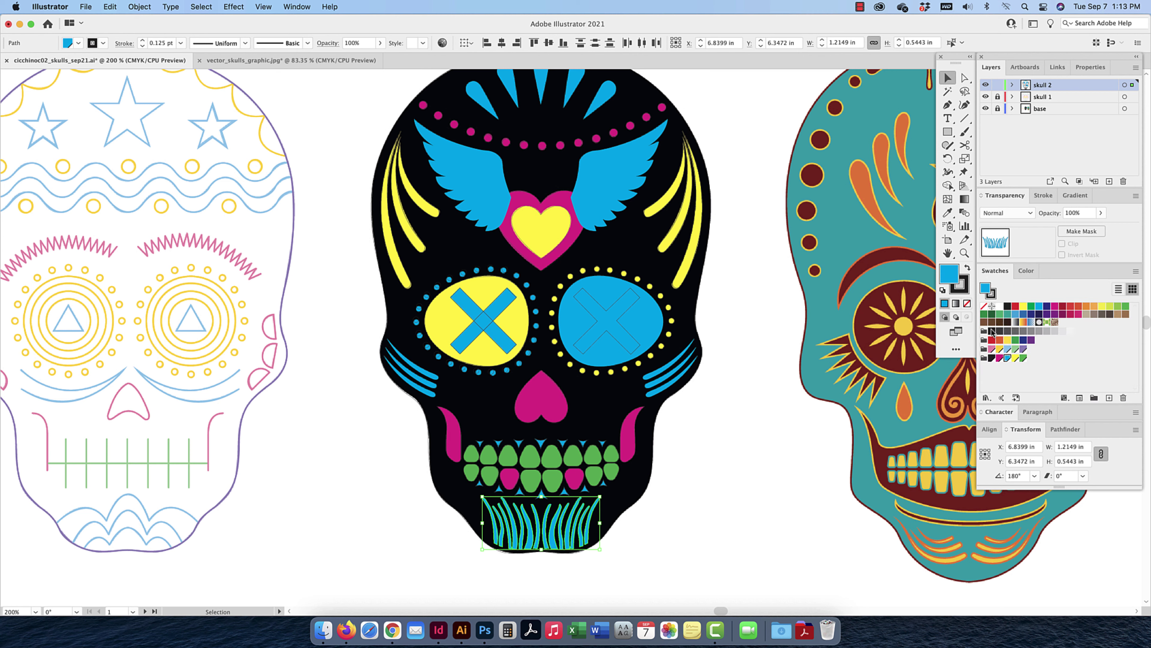
pyautogui.click(948, 273)
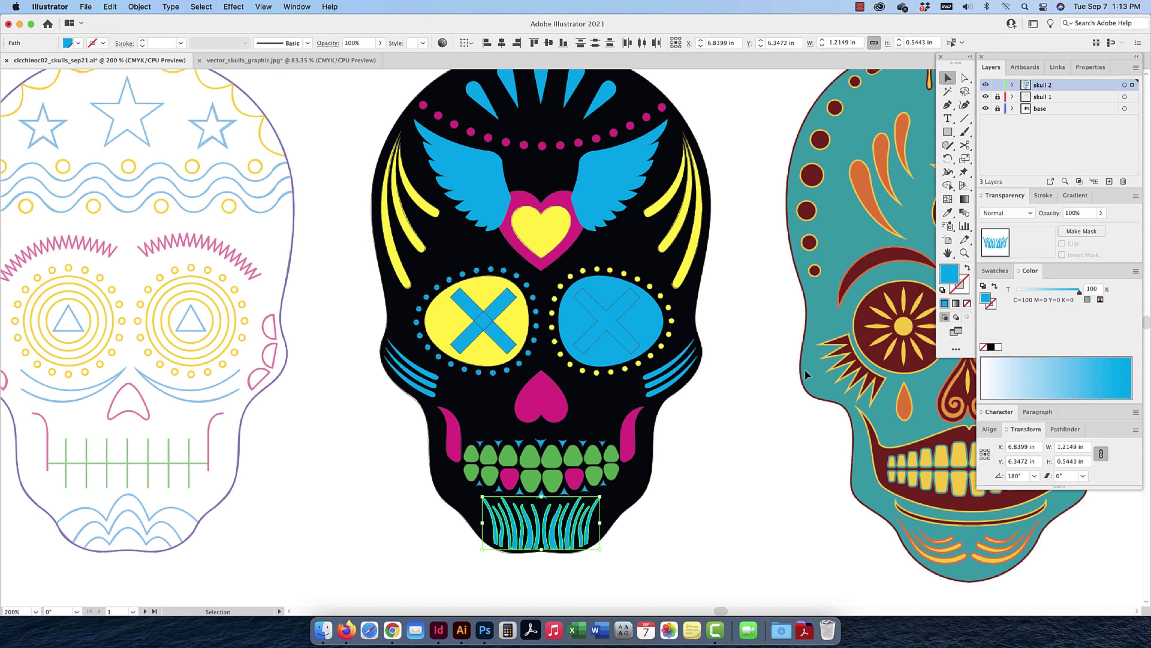
# Fill the row of small pointed shapes above the upper teeth with the cyan swatch and remove their stroke
pyautogui.click(630, 501)
pyautogui.moveTo(476, 435); pyautogui.dragTo(608, 446)
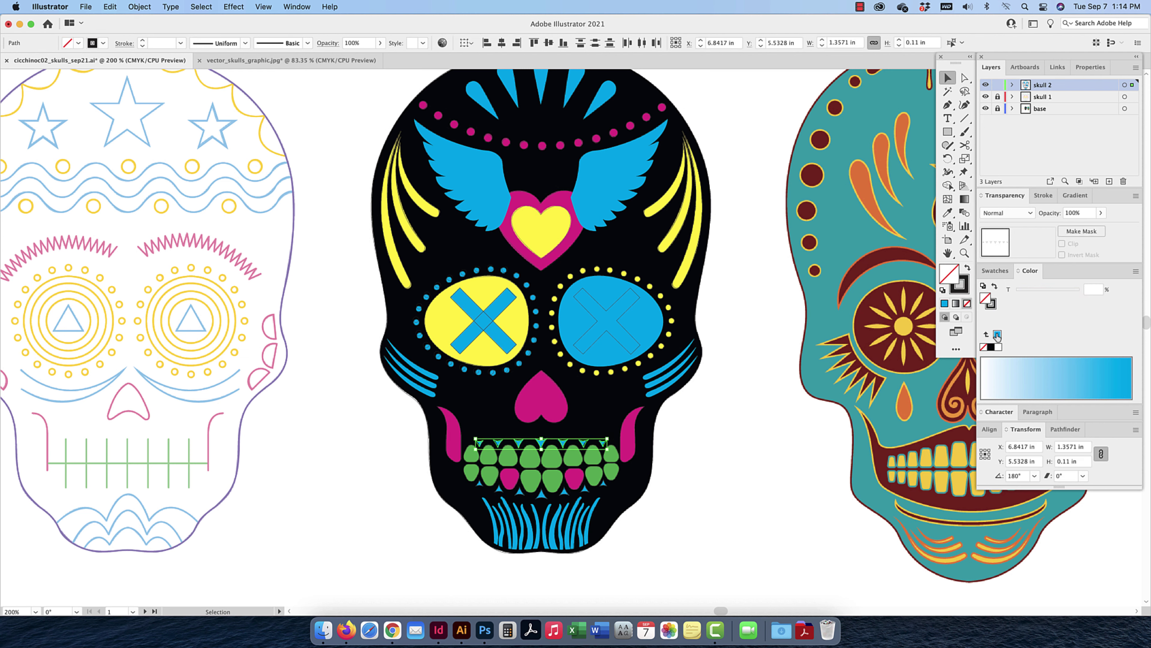
pyautogui.click(997, 334)
pyautogui.click(968, 304)
pyautogui.click(960, 290)
pyautogui.click(967, 303)
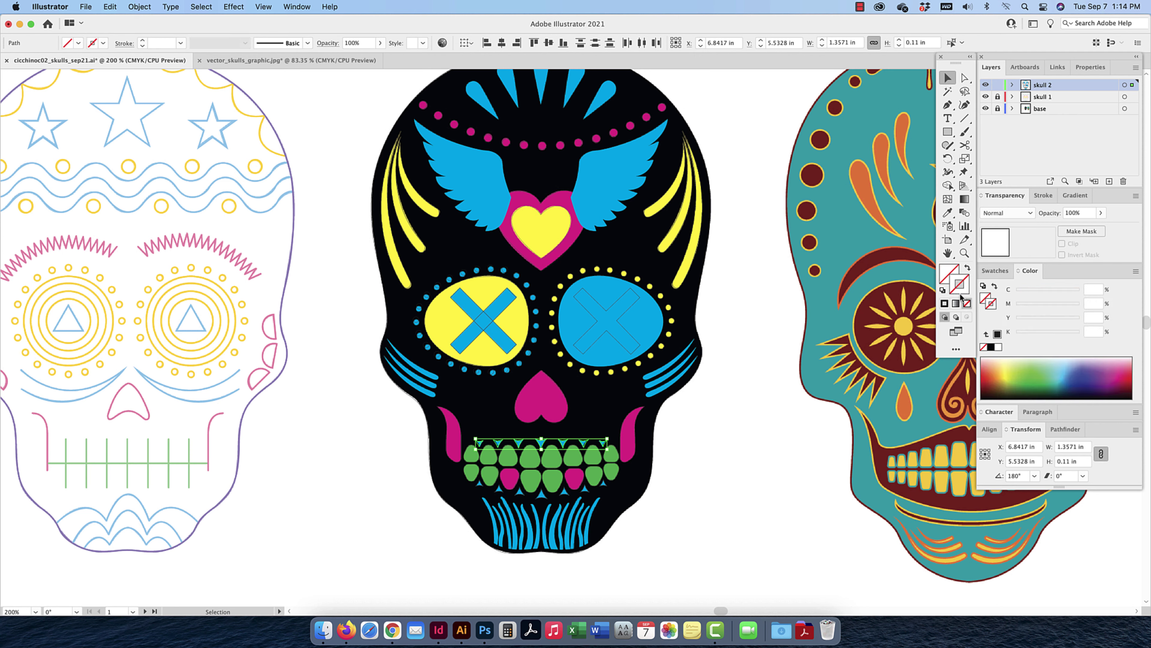
pyautogui.click(995, 270)
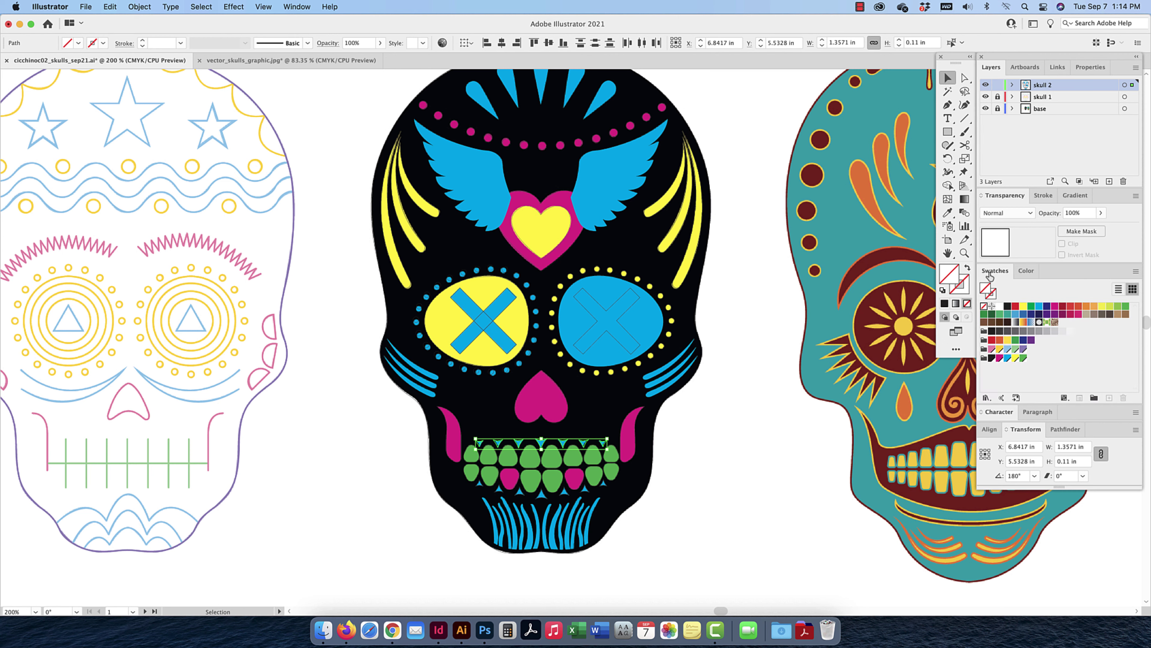
pyautogui.click(1007, 358)
# Fill all the small pointed shapes below the lower teeth with cyan and remove their stroke
pyautogui.click(477, 484)
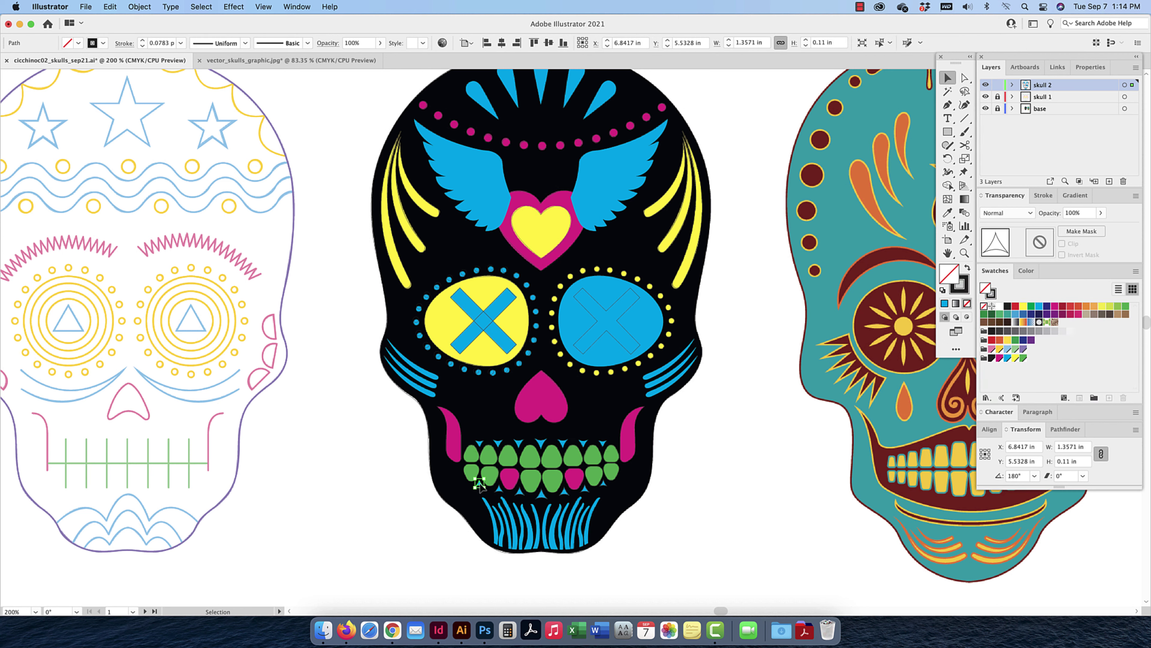
pyautogui.press('z')
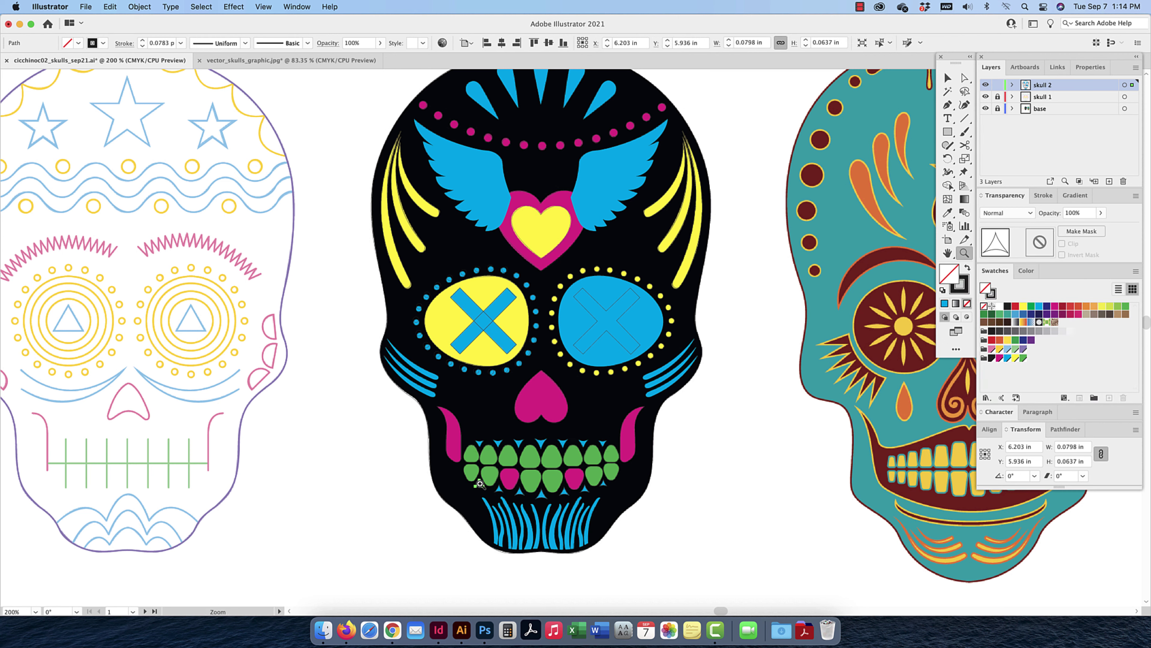
pyautogui.click(947, 78)
pyautogui.keyDown('shift'); pyautogui.click(499, 489); pyautogui.keyUp('shift')
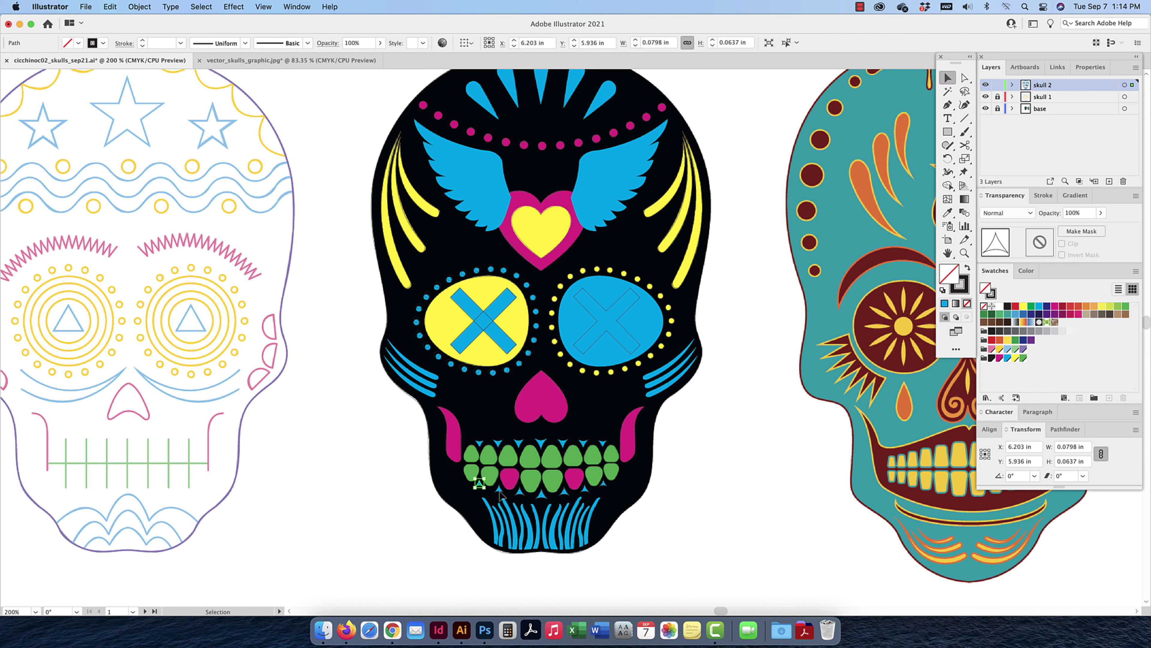
pyautogui.keyDown('shift'); pyautogui.click(520, 491); pyautogui.keyUp('shift')
pyautogui.keyDown('shift'); pyautogui.click(542, 494); pyautogui.keyUp('shift')
pyautogui.keyDown('shift'); pyautogui.click(563, 493); pyautogui.keyUp('shift')
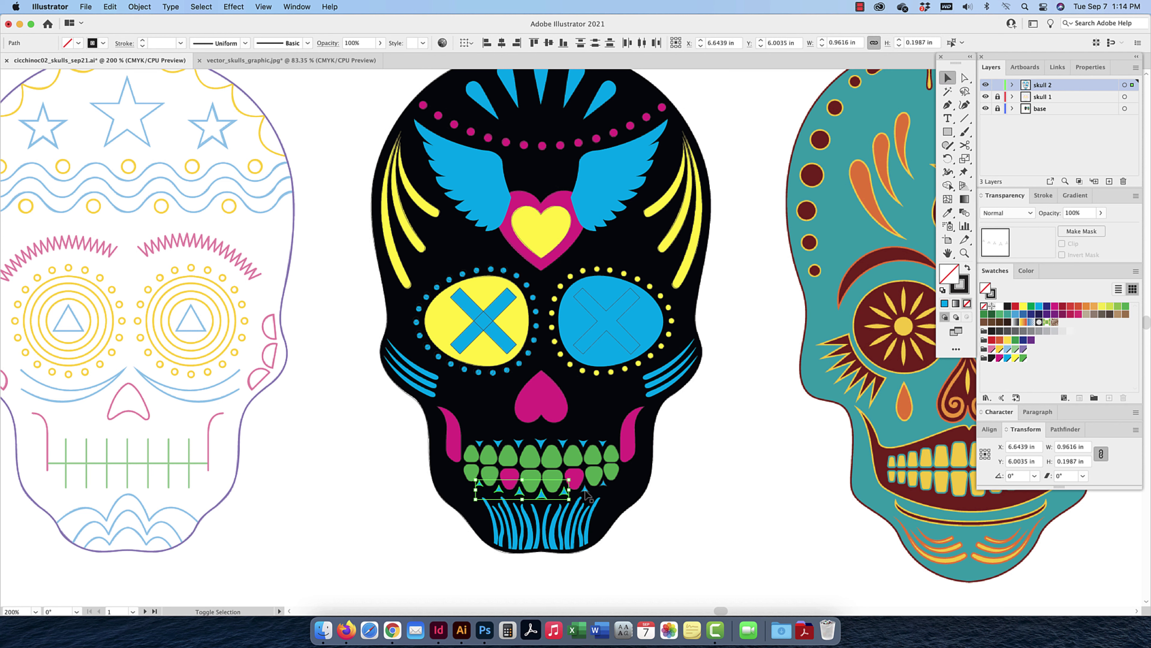
pyautogui.keyDown('shift'); pyautogui.click(586, 491); pyautogui.keyUp('shift')
pyautogui.keyDown('shift'); pyautogui.click(604, 487); pyautogui.keyUp('shift')
pyautogui.click(960, 285)
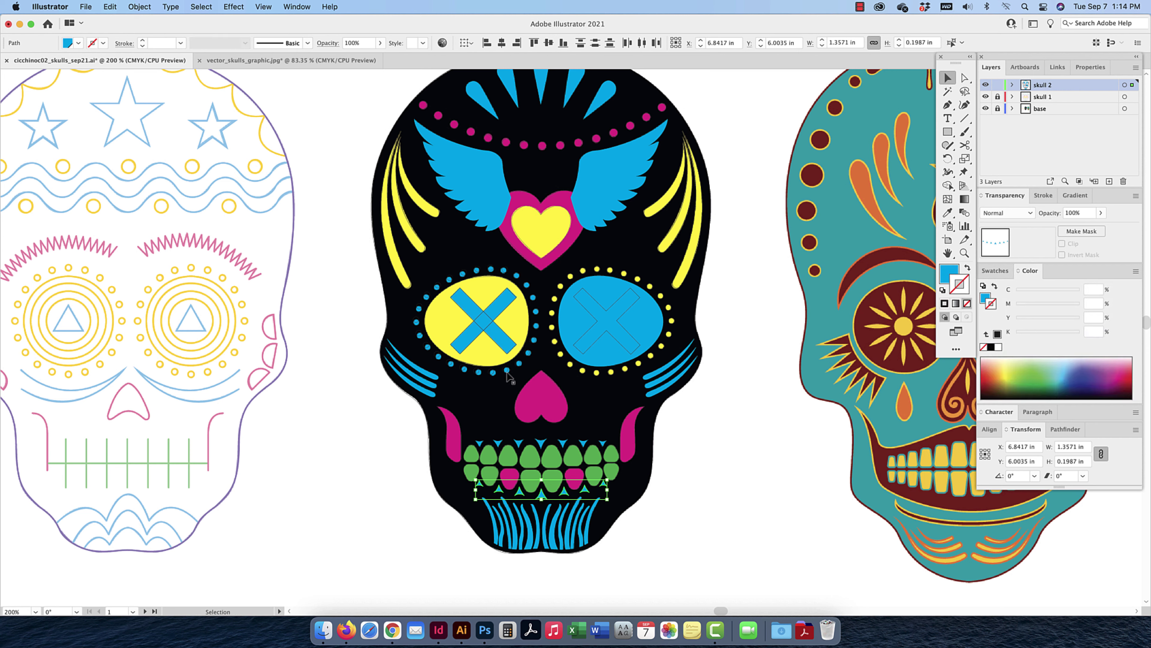
# Select every dot in the ring around the yellow eye and group them
pyautogui.moveTo(495, 385); pyautogui.dragTo(460, 371)
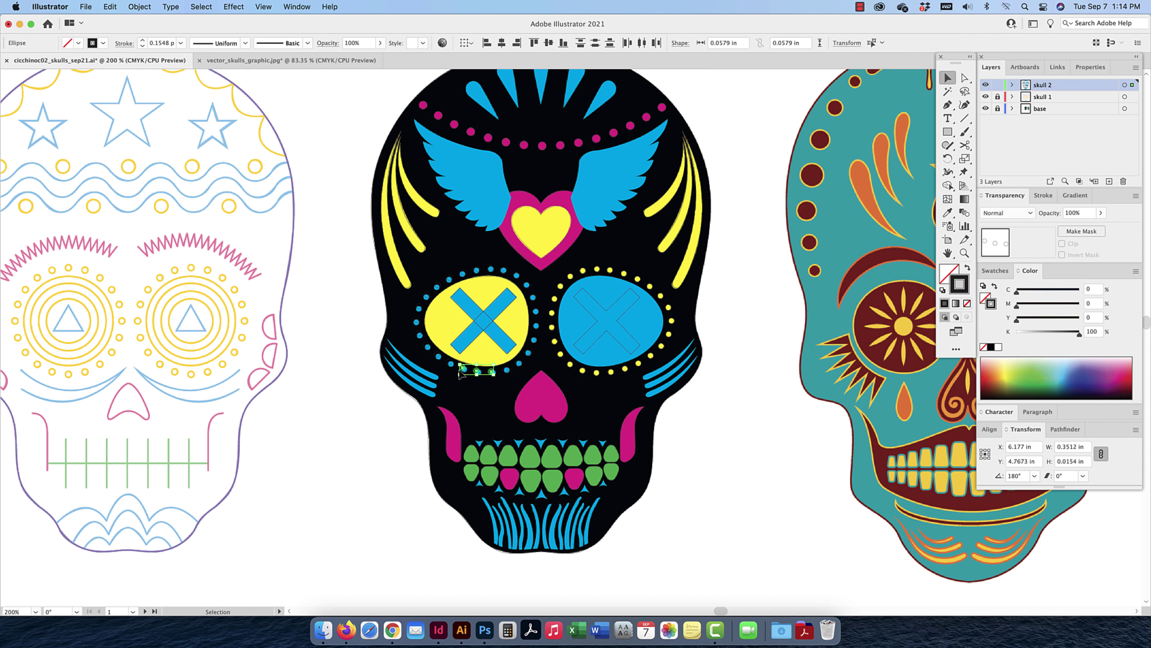
pyautogui.click(504, 270)
pyautogui.keyDown('shift'); pyautogui.click(491, 270); pyautogui.keyUp('shift')
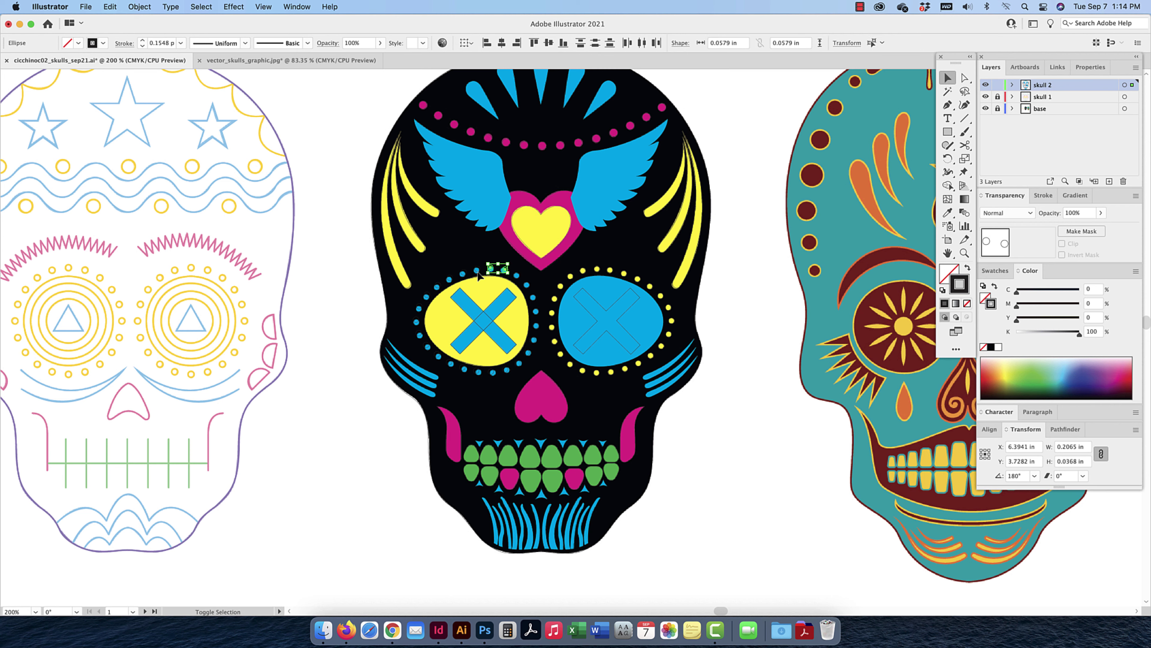
pyautogui.keyDown('shift'); pyautogui.click(477, 270); pyautogui.keyUp('shift')
pyautogui.keyDown('shift'); pyautogui.click(463, 272); pyautogui.keyUp('shift')
pyautogui.keyDown('shift'); pyautogui.click(450, 278); pyautogui.keyUp('shift')
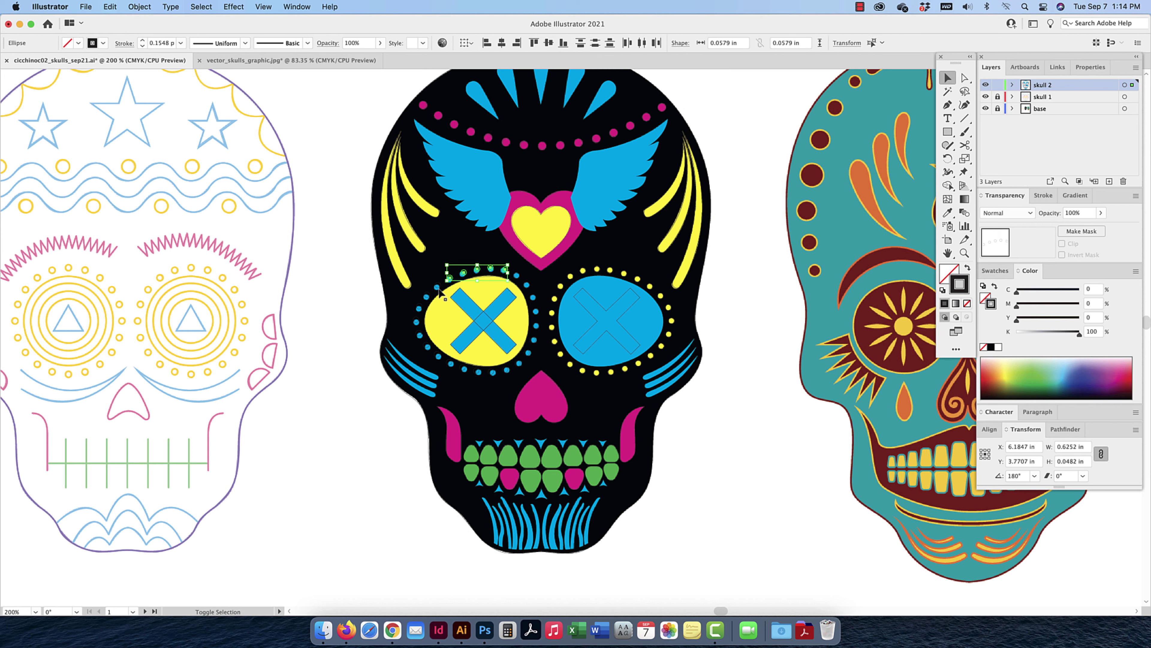
pyautogui.keyDown('shift'); pyautogui.click(438, 285); pyautogui.keyUp('shift')
pyautogui.keyDown('shift'); pyautogui.click(426, 295); pyautogui.keyUp('shift')
pyautogui.keyDown('shift'); pyautogui.click(419, 307); pyautogui.keyUp('shift')
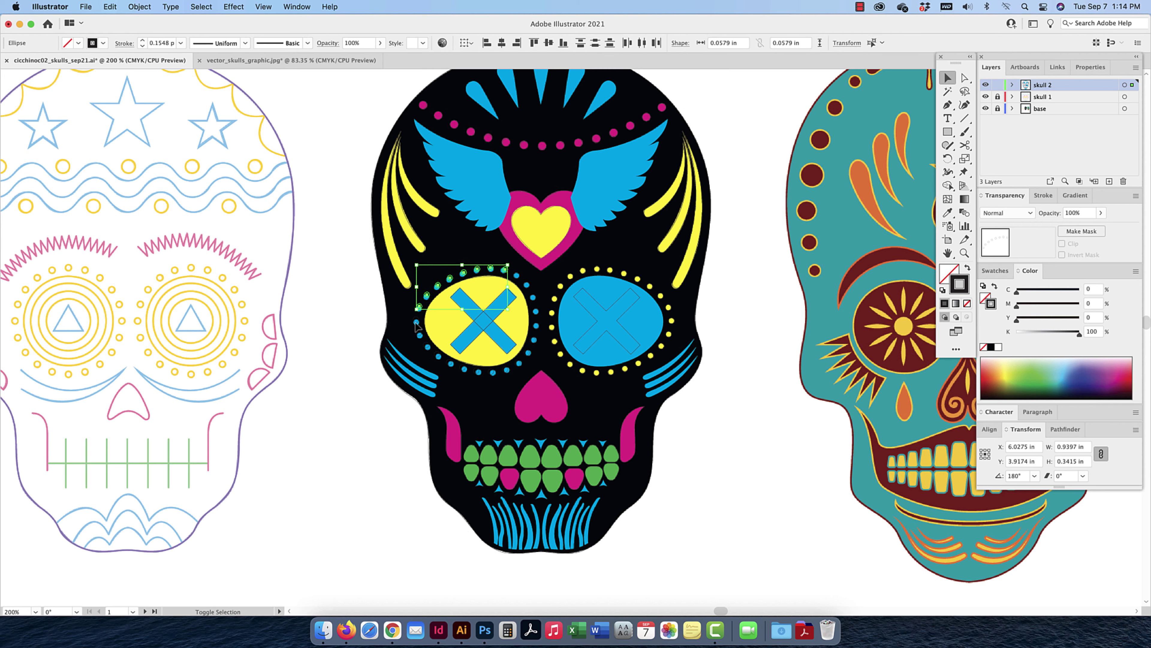
pyautogui.keyDown('shift'); pyautogui.click(415, 320); pyautogui.keyUp('shift')
pyautogui.keyDown('shift'); pyautogui.click(419, 334); pyautogui.keyUp('shift')
pyautogui.keyDown('shift'); pyautogui.click(427, 346); pyautogui.keyUp('shift')
pyautogui.keyDown('shift'); pyautogui.click(438, 355); pyautogui.keyUp('shift')
pyautogui.keyDown('shift'); pyautogui.click(450, 363); pyautogui.keyUp('shift')
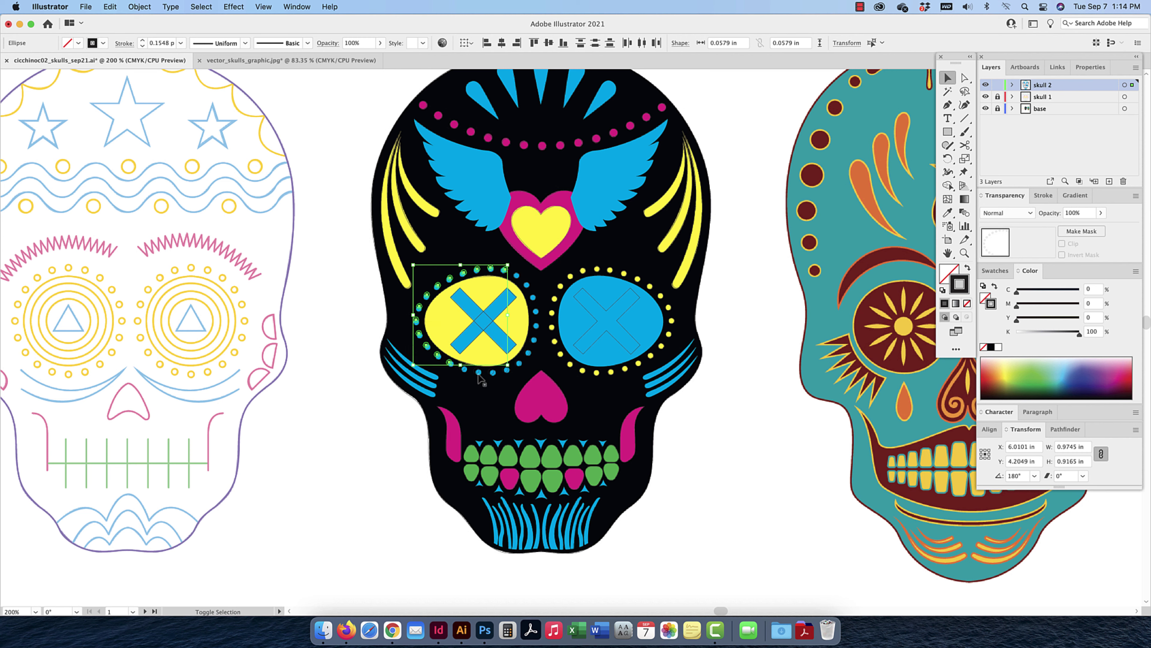
pyautogui.keyDown('shift'); pyautogui.click(476, 371); pyautogui.keyUp('shift')
pyautogui.keyDown('shift'); pyautogui.click(464, 369); pyautogui.keyUp('shift')
pyautogui.keyDown('shift'); pyautogui.click(492, 371); pyautogui.keyUp('shift')
pyautogui.keyDown('shift'); pyautogui.click(519, 363); pyautogui.keyUp('shift')
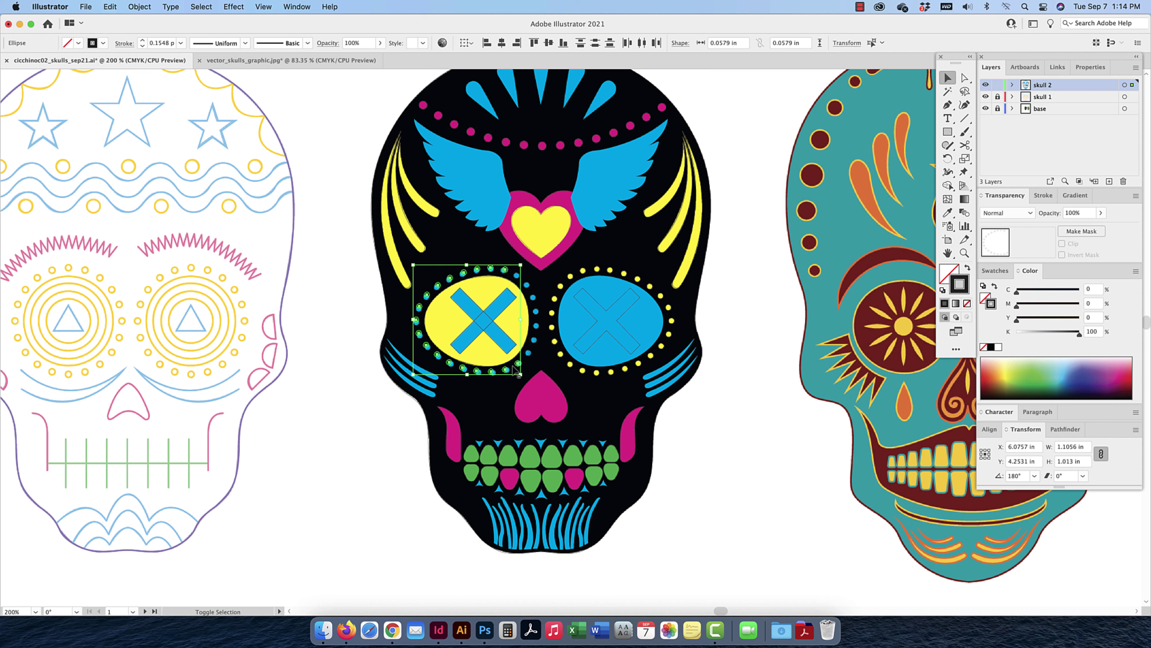
pyautogui.keyDown('shift'); pyautogui.click(527, 353); pyautogui.keyUp('shift')
pyautogui.keyDown('shift'); pyautogui.click(533, 340); pyautogui.keyUp('shift')
pyautogui.keyDown('shift'); pyautogui.click(526, 285); pyautogui.keyUp('shift')
pyautogui.keyDown('shift'); pyautogui.click(516, 275); pyautogui.keyUp('shift')
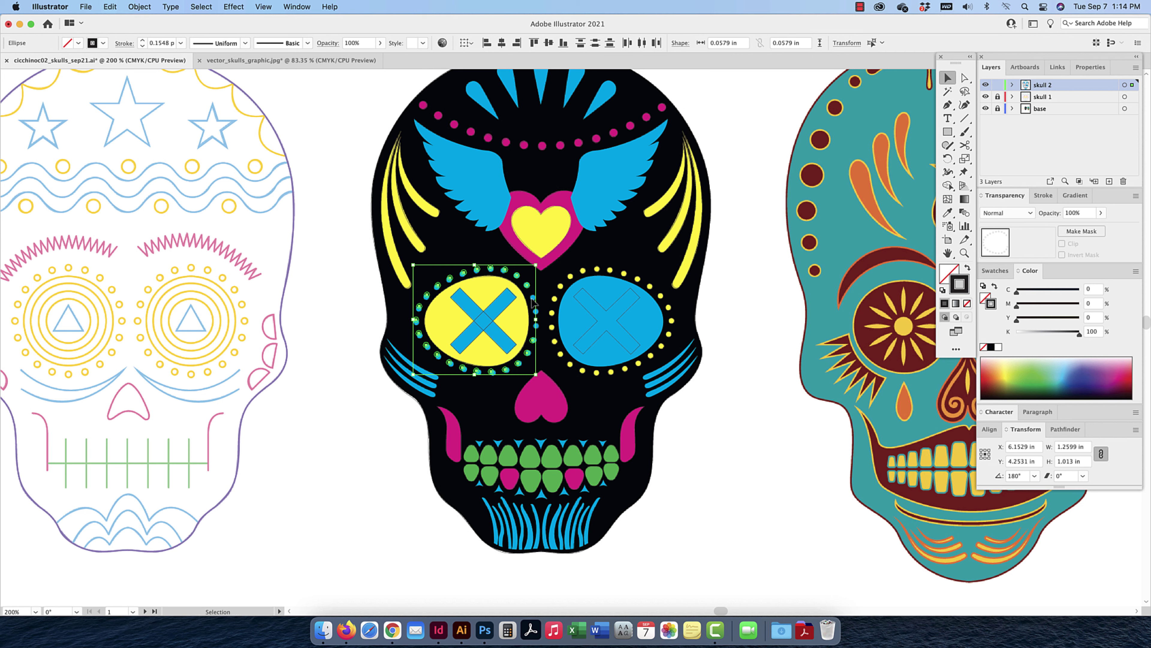
pyautogui.keyDown('shift'); pyautogui.click(532, 298); pyautogui.keyUp('shift')
pyautogui.keyDown('shift'); pyautogui.click(536, 312); pyautogui.keyUp('shift')
pyautogui.keyDown('shift'); pyautogui.click(536, 326); pyautogui.keyUp('shift')
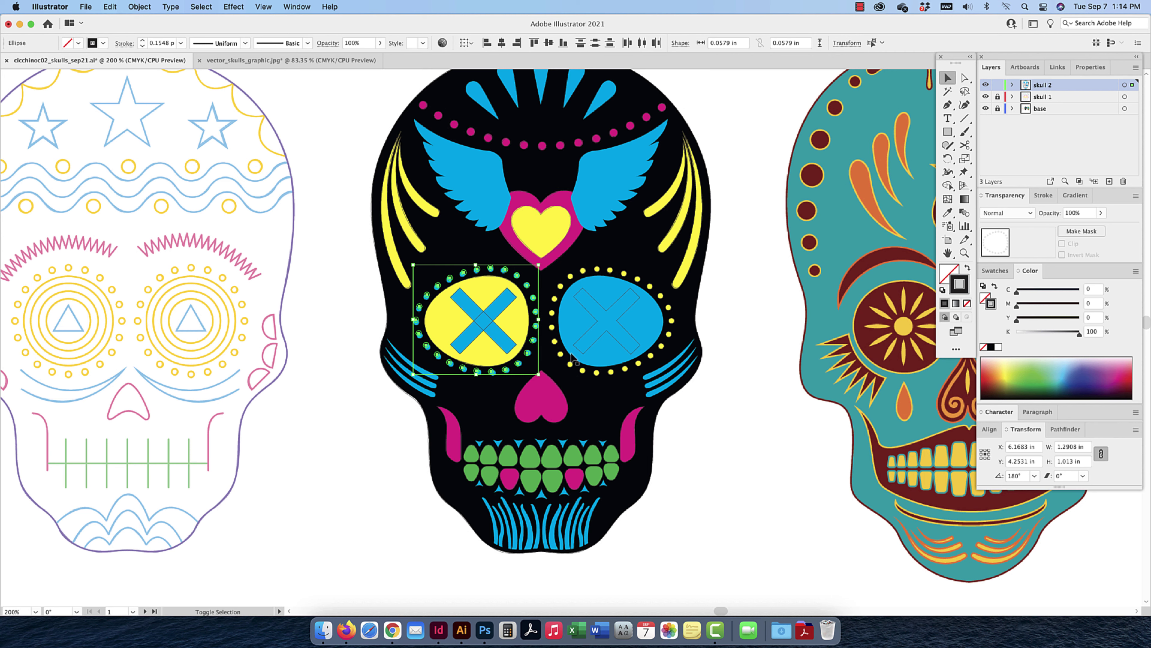
pyautogui.press('super+g')
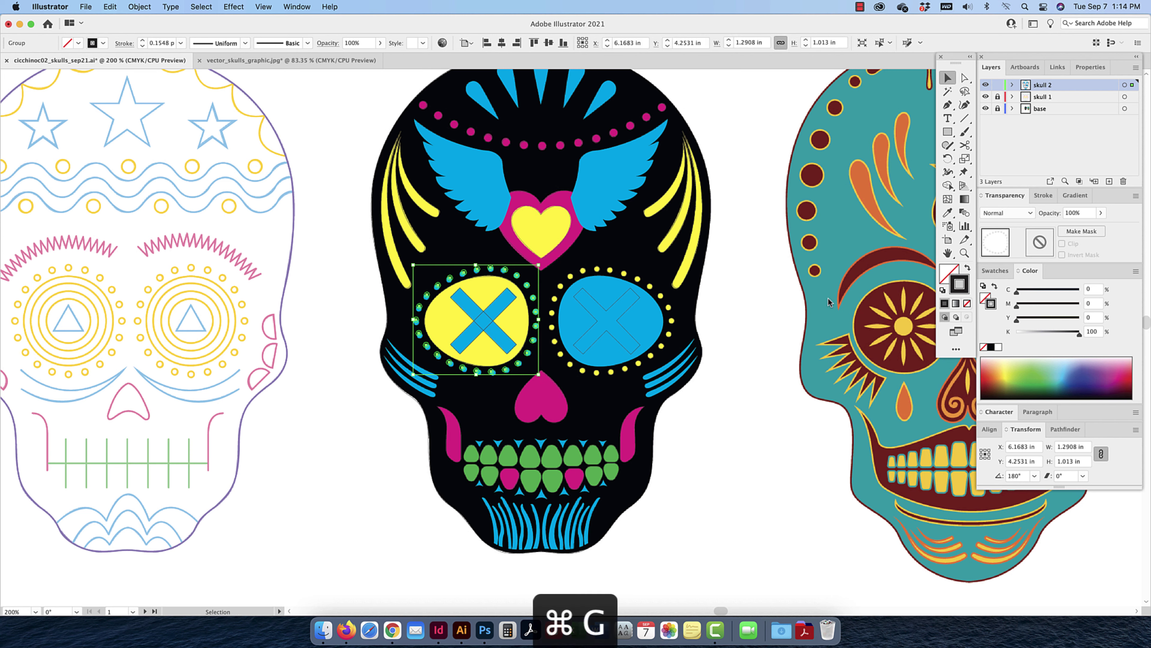
# Fill the grouped dots around the yellow eye with the cyan swatch and remove their stroke
pyautogui.click(995, 272)
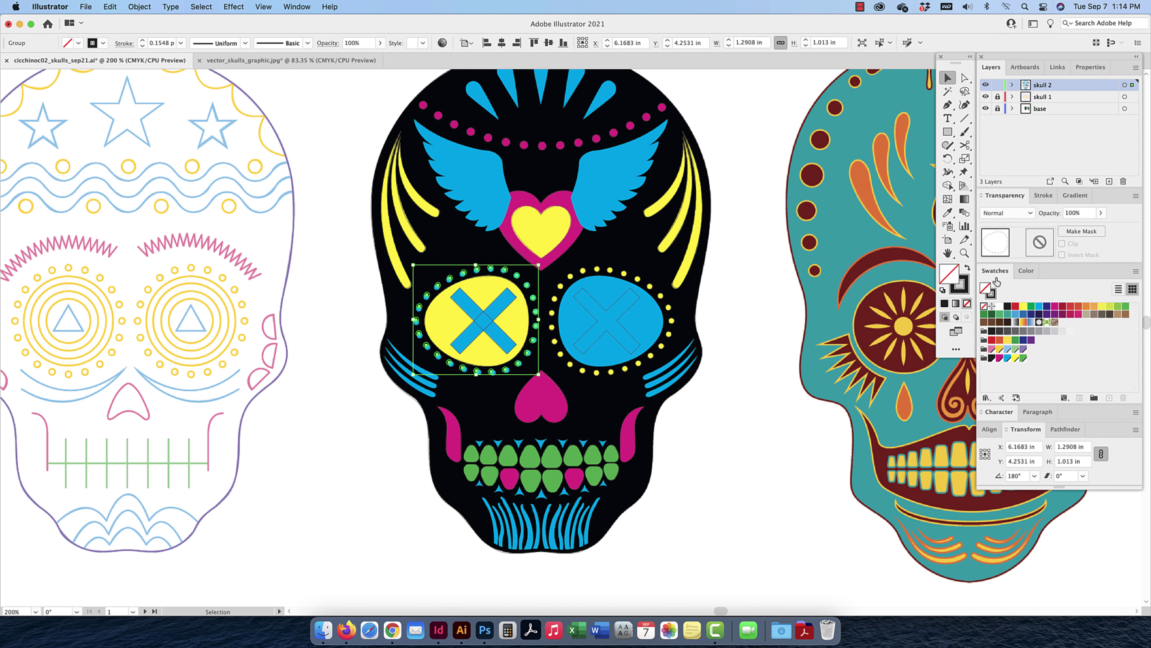
pyautogui.click(1007, 358)
pyautogui.click(966, 290)
pyautogui.click(968, 303)
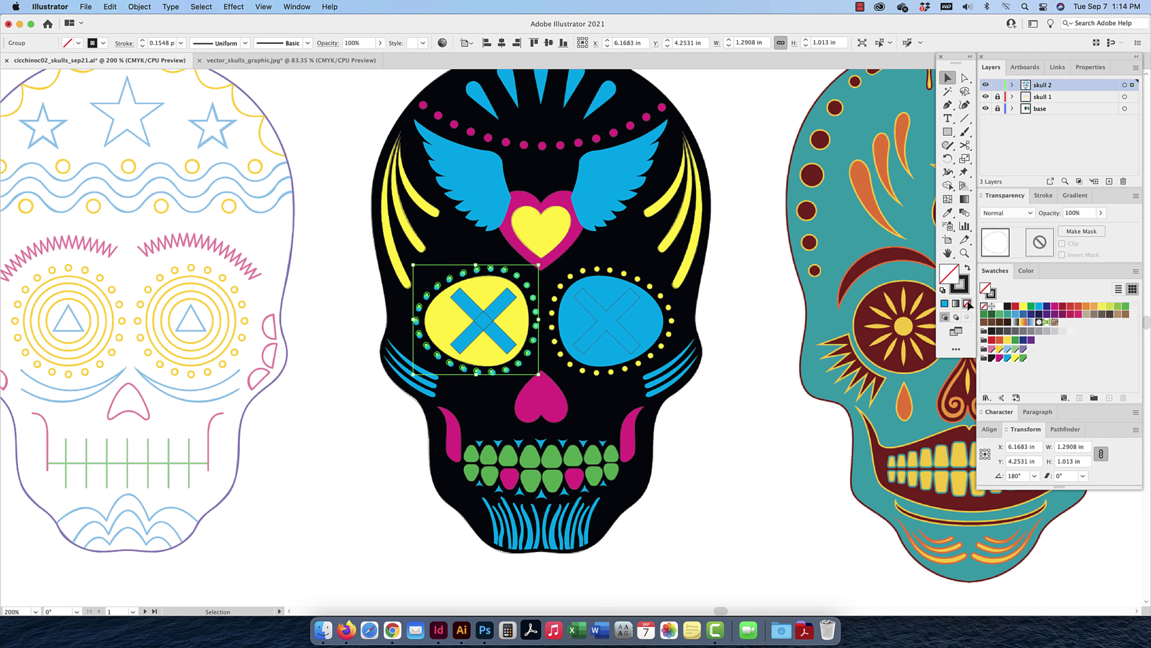
# Fill only the ring of dots around the cyan eye with the yellow swatch and remove their stroke
pyautogui.click(638, 263)
pyautogui.moveTo(550, 272); pyautogui.dragTo(682, 374)
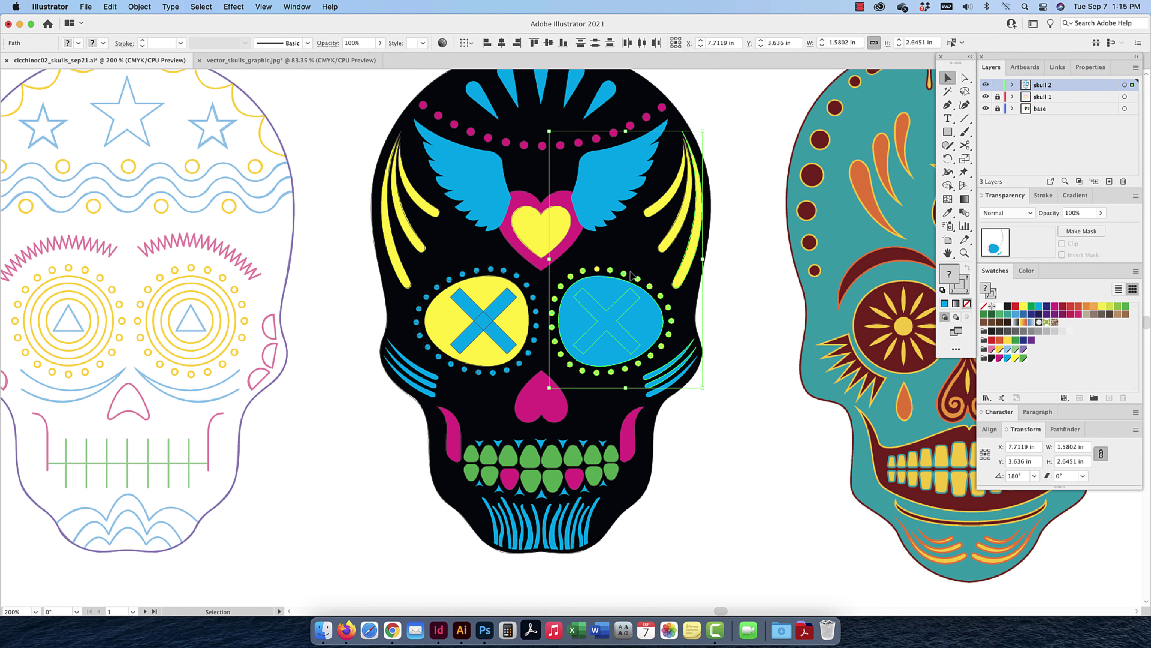
pyautogui.keyDown('shift'); pyautogui.click(685, 281); pyautogui.keyUp('shift')
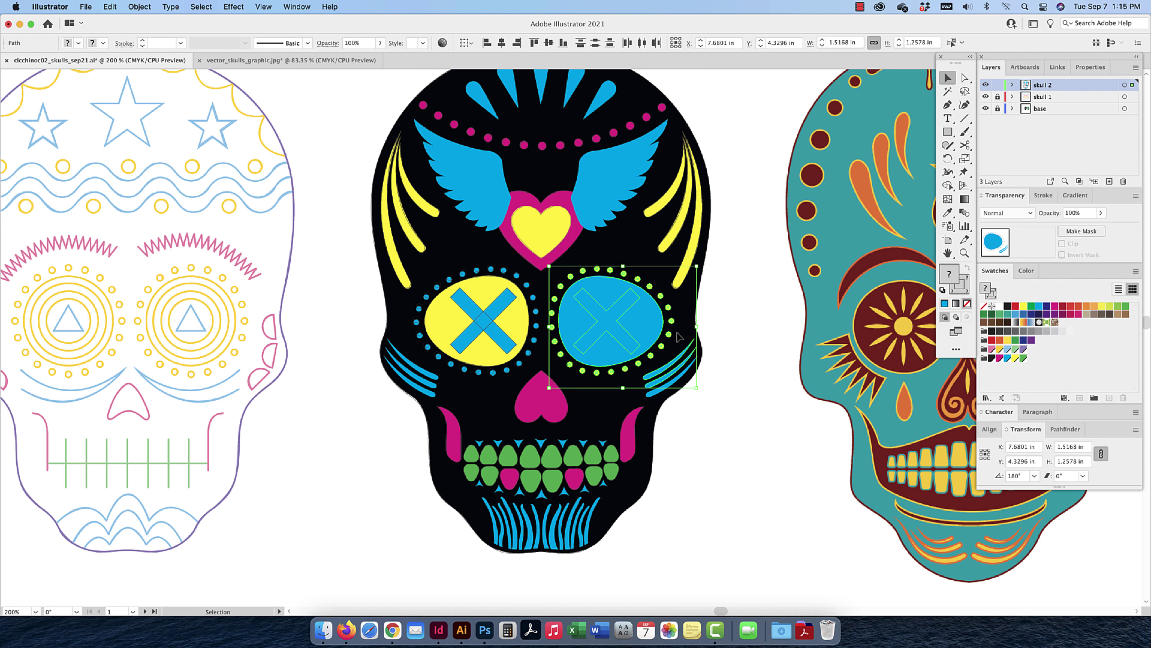
pyautogui.keyDown('shift'); pyautogui.click(682, 373); pyautogui.keyUp('shift')
pyautogui.keyDown('shift'); pyautogui.click(612, 366); pyautogui.keyUp('shift')
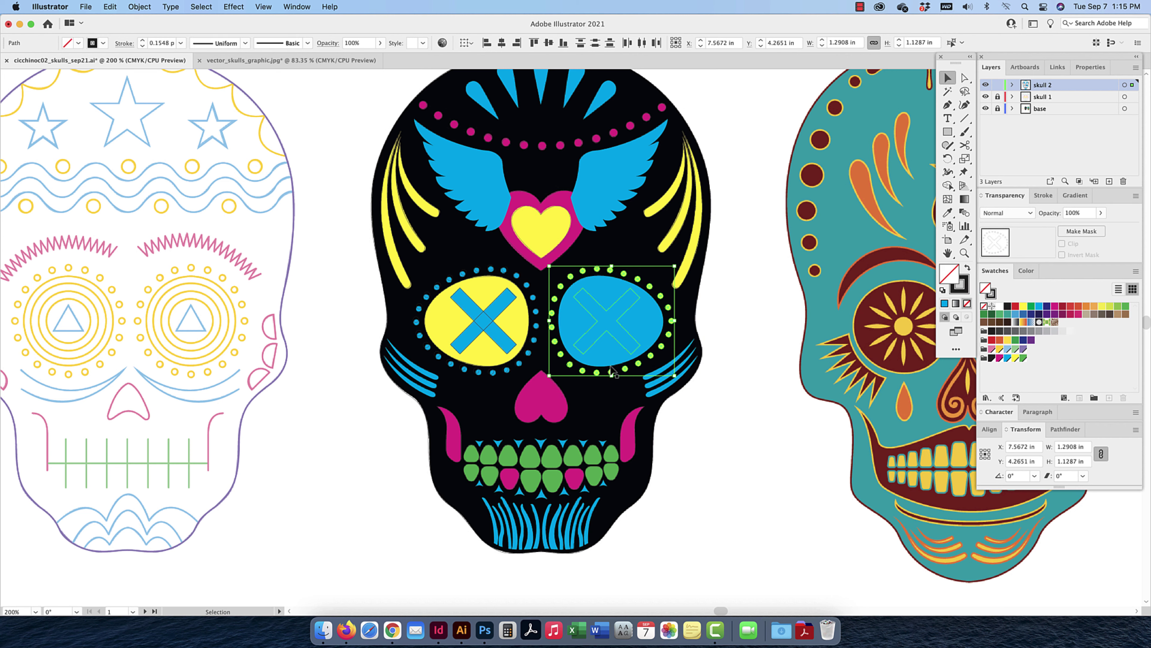
pyautogui.keyDown('shift'); pyautogui.click(631, 355); pyautogui.keyUp('shift')
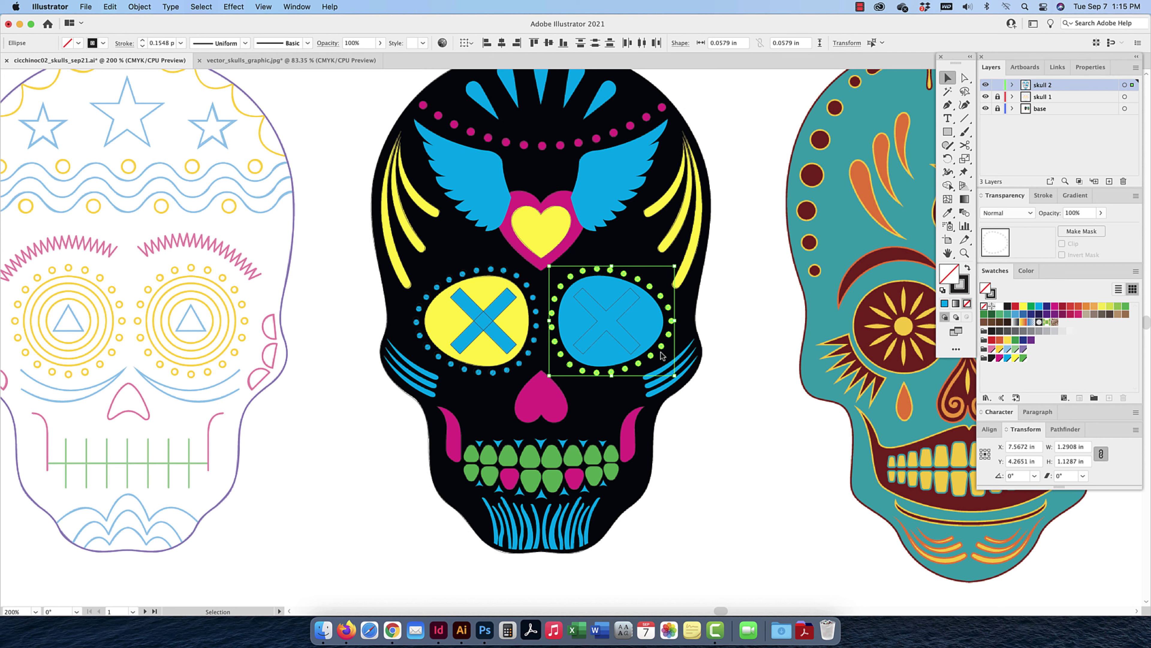
pyautogui.click(1015, 358)
pyautogui.click(968, 304)
pyautogui.click(966, 293)
pyautogui.click(967, 304)
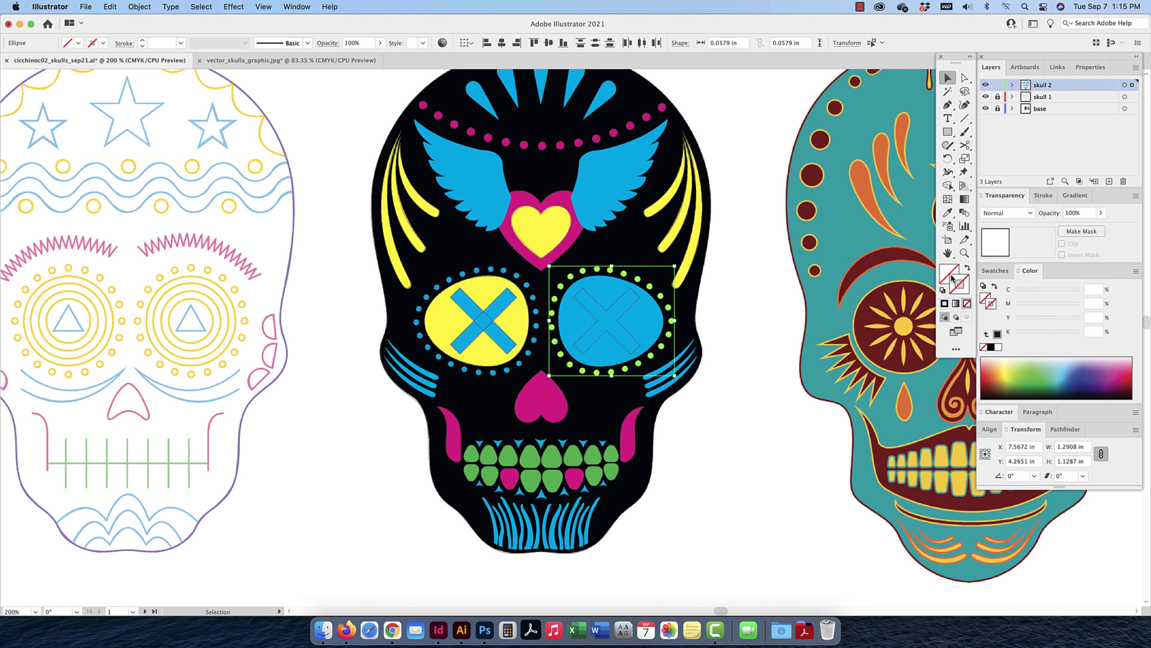
pyautogui.click(986, 271)
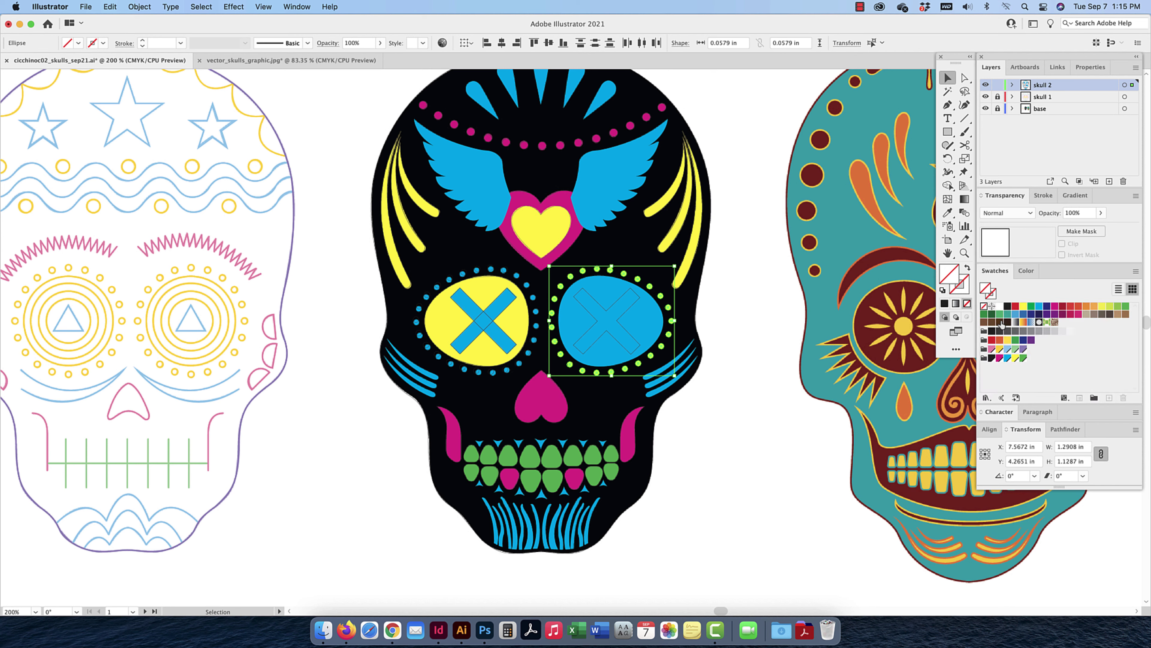
pyautogui.click(1016, 358)
pyautogui.click(753, 344)
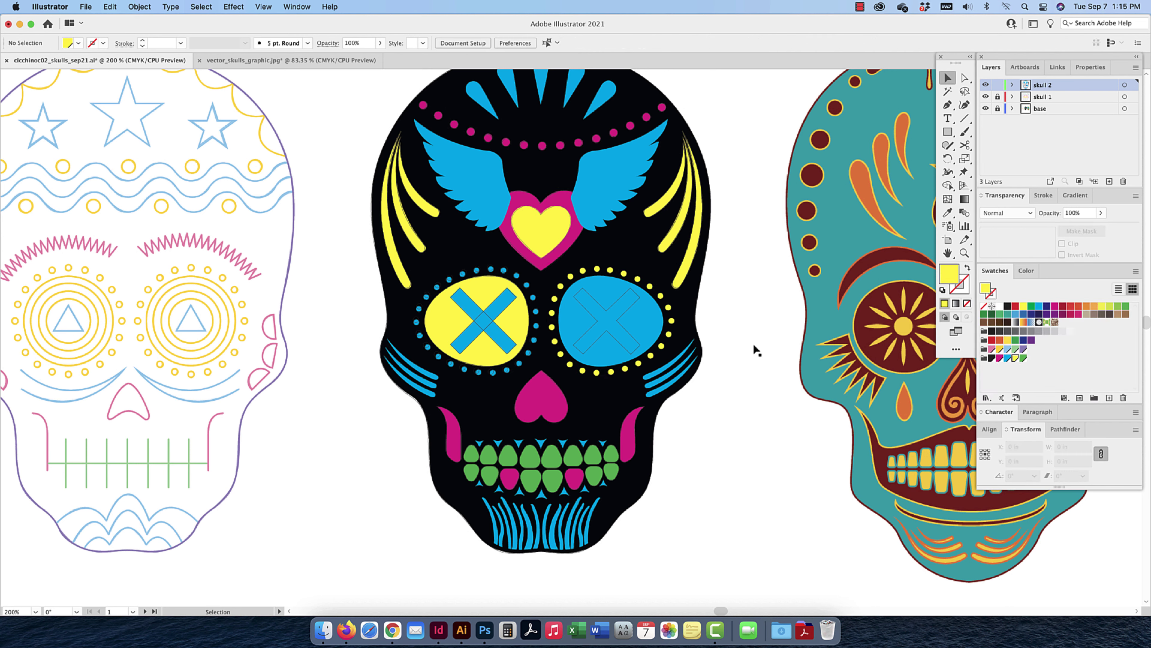
# Fill both crossed rectangles of the X on the yellow eye with cyan and remove their stroke
pyautogui.click(490, 316)
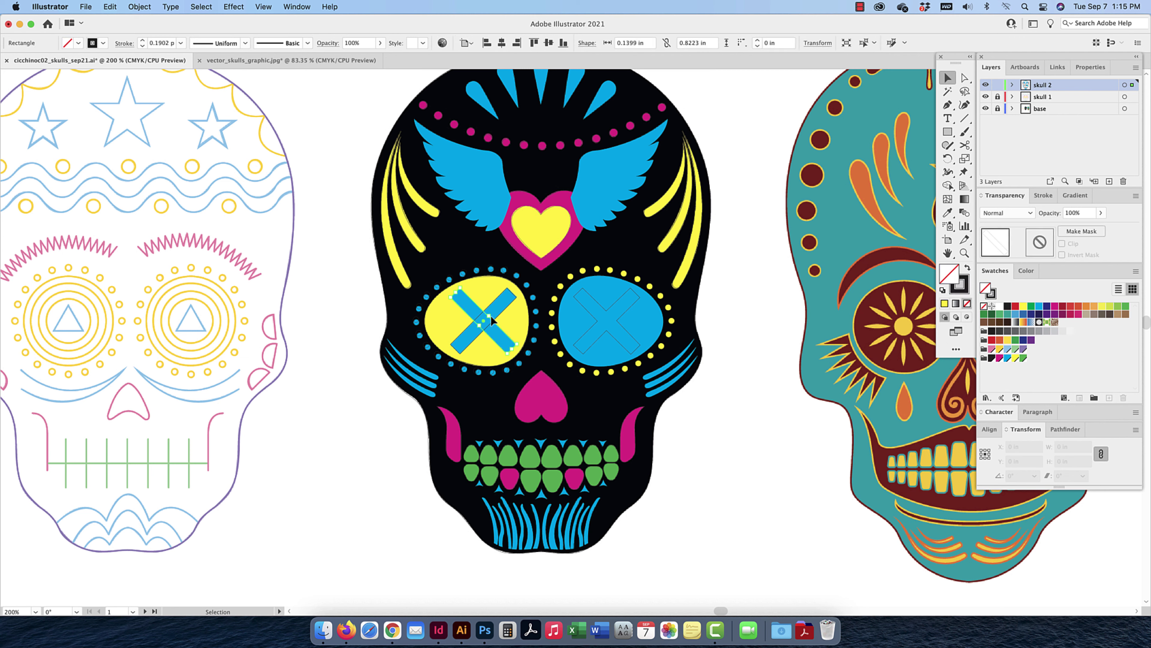
pyautogui.keyDown('shift'); pyautogui.click(490, 305); pyautogui.keyUp('shift')
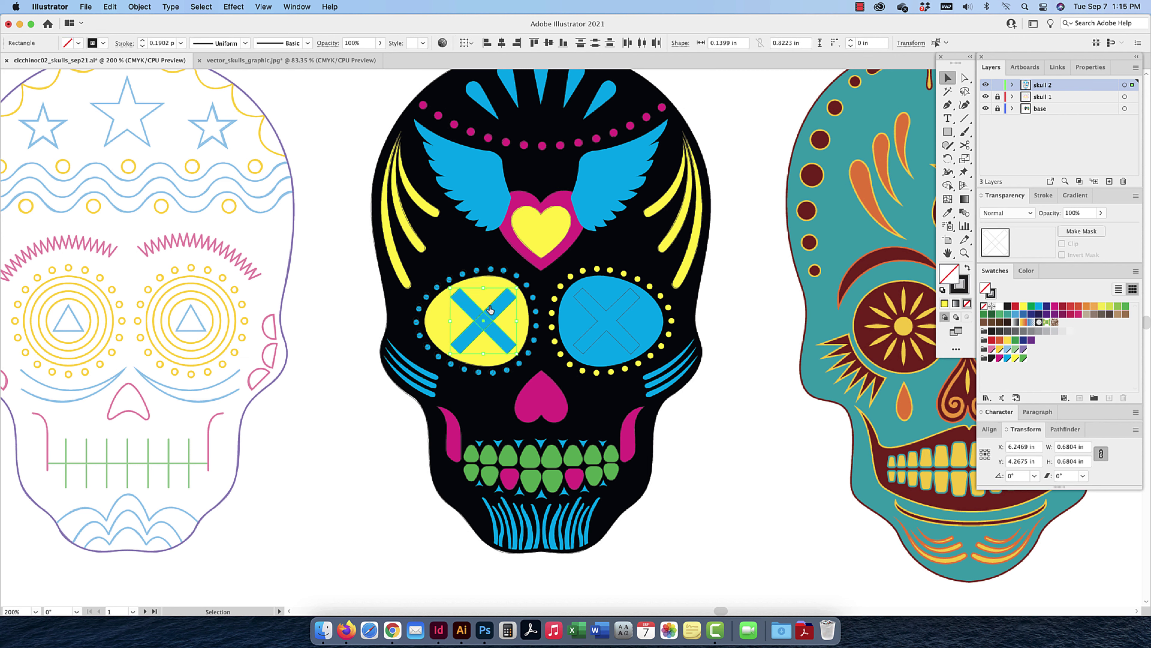
pyautogui.click(1007, 357)
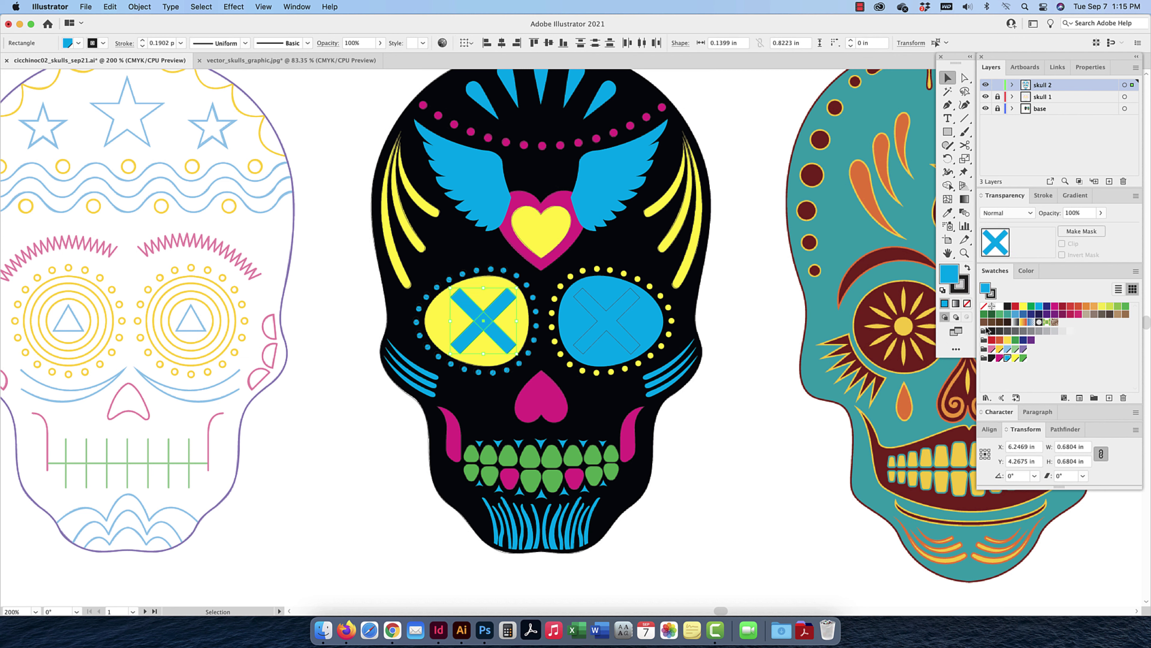
pyautogui.click(960, 292)
pyautogui.click(967, 306)
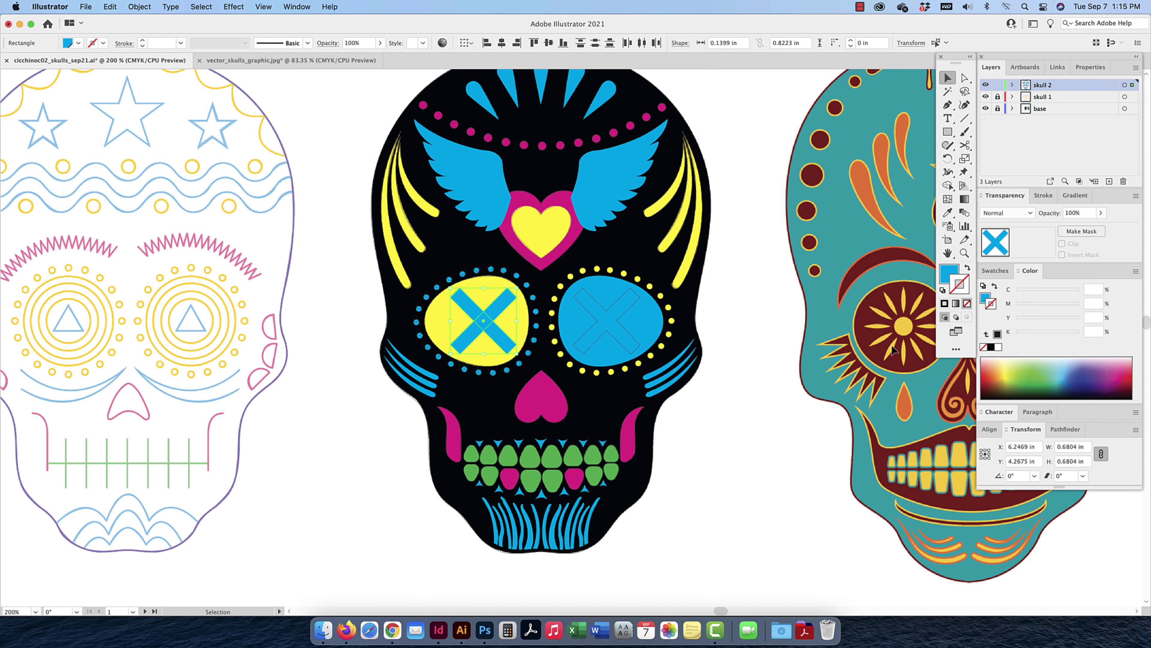
pyautogui.click(735, 430)
# Fill the X on the cyan eye with the yellow swatch and leave it without a stroke
pyautogui.click(630, 333)
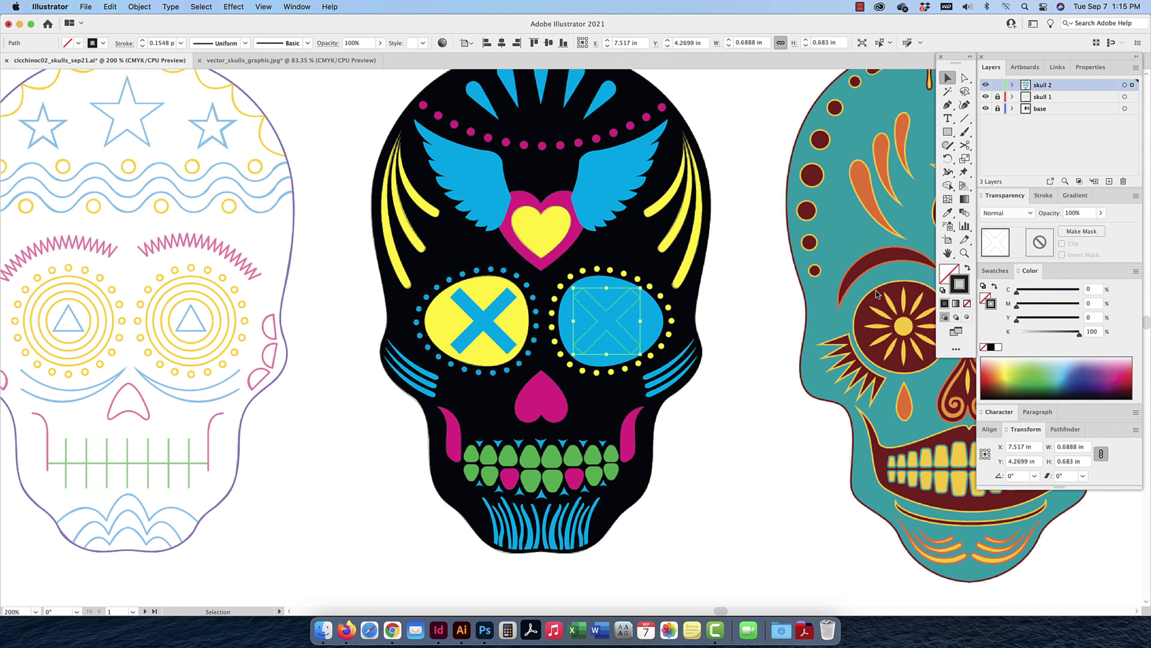
pyautogui.click(994, 271)
pyautogui.click(1015, 358)
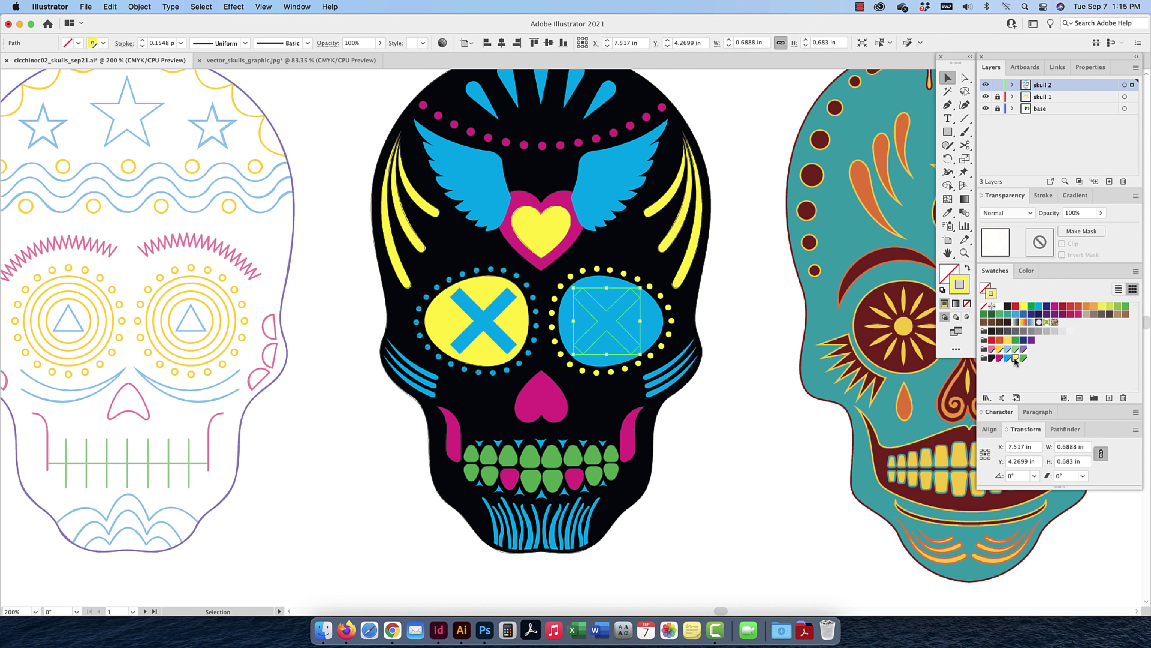
pyautogui.click(969, 270)
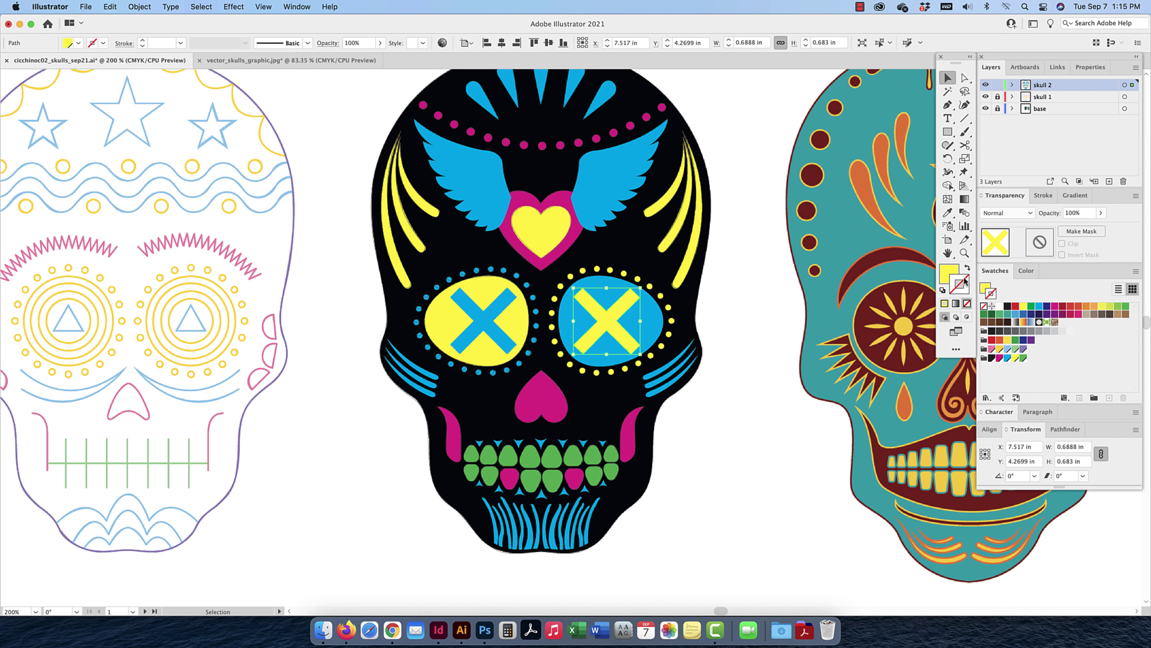
pyautogui.click(730, 427)
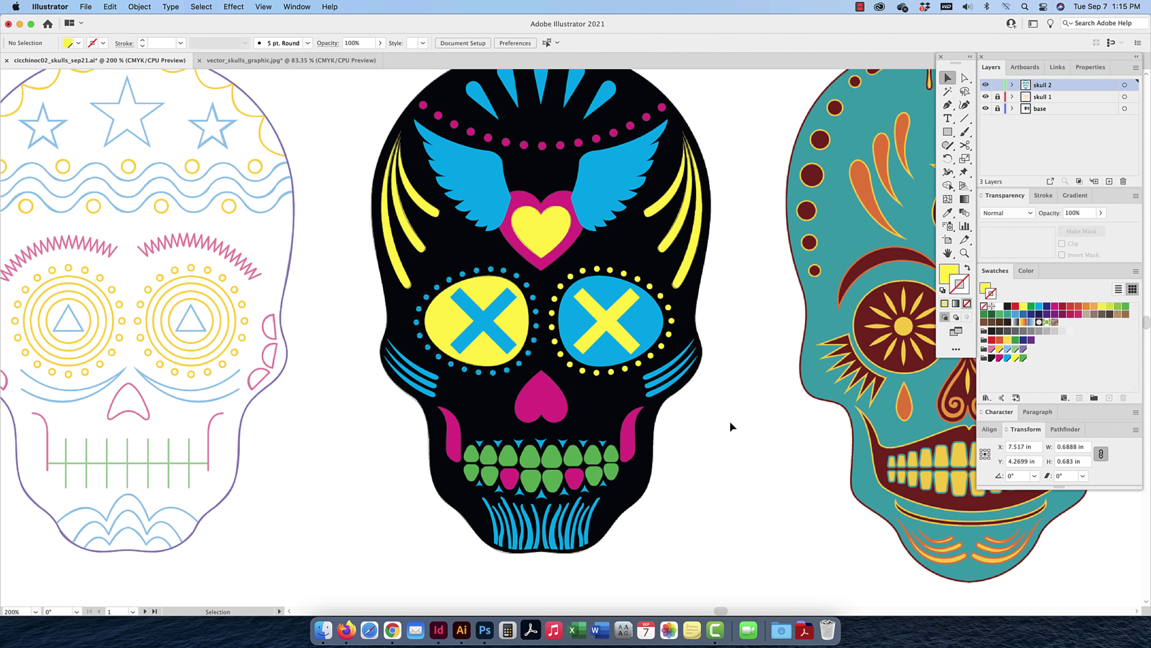
# Fill the upside-down heart nose, both curved cheek shapes and the outer forehead heart with the magenta swatch and remove their stroke
pyautogui.click(631, 429)
pyautogui.moveTo(576, 396); pyautogui.dragTo(526, 416)
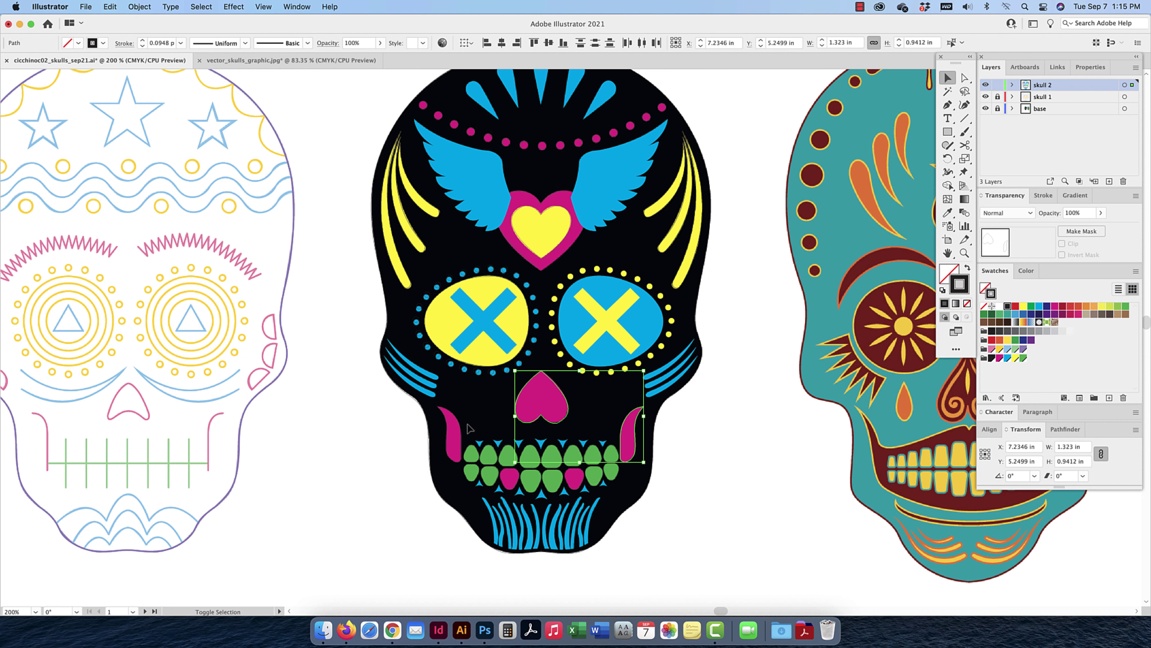
pyautogui.keyDown('shift'); pyautogui.click(461, 428); pyautogui.keyUp('shift')
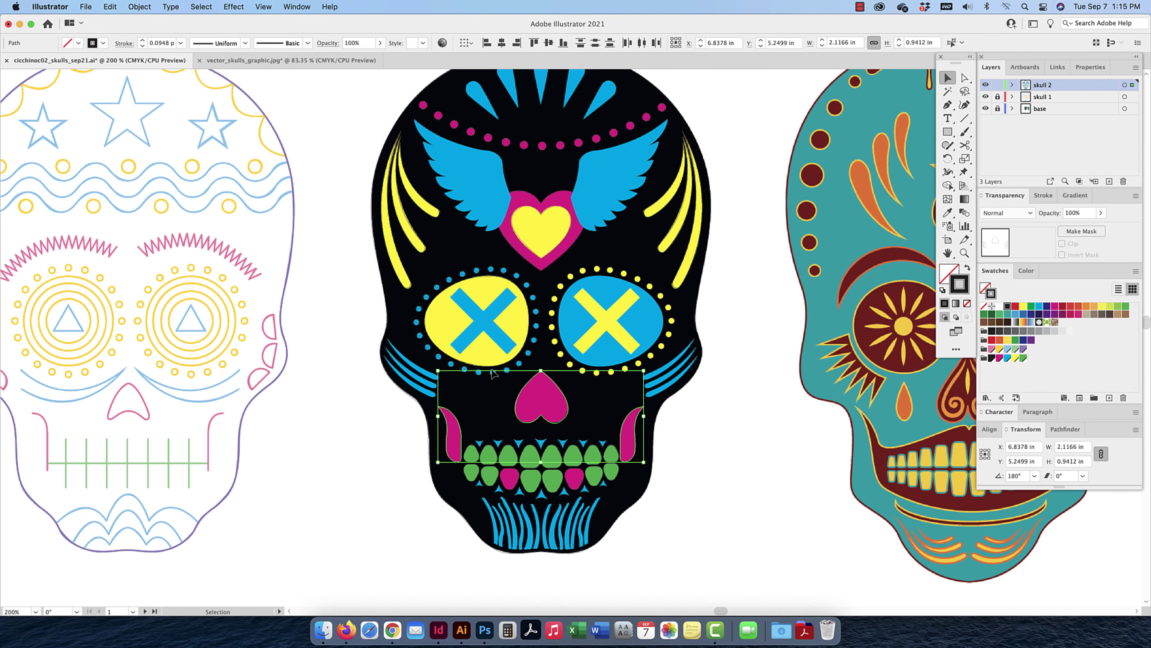
pyautogui.keyDown('shift'); pyautogui.click(554, 262); pyautogui.keyUp('shift')
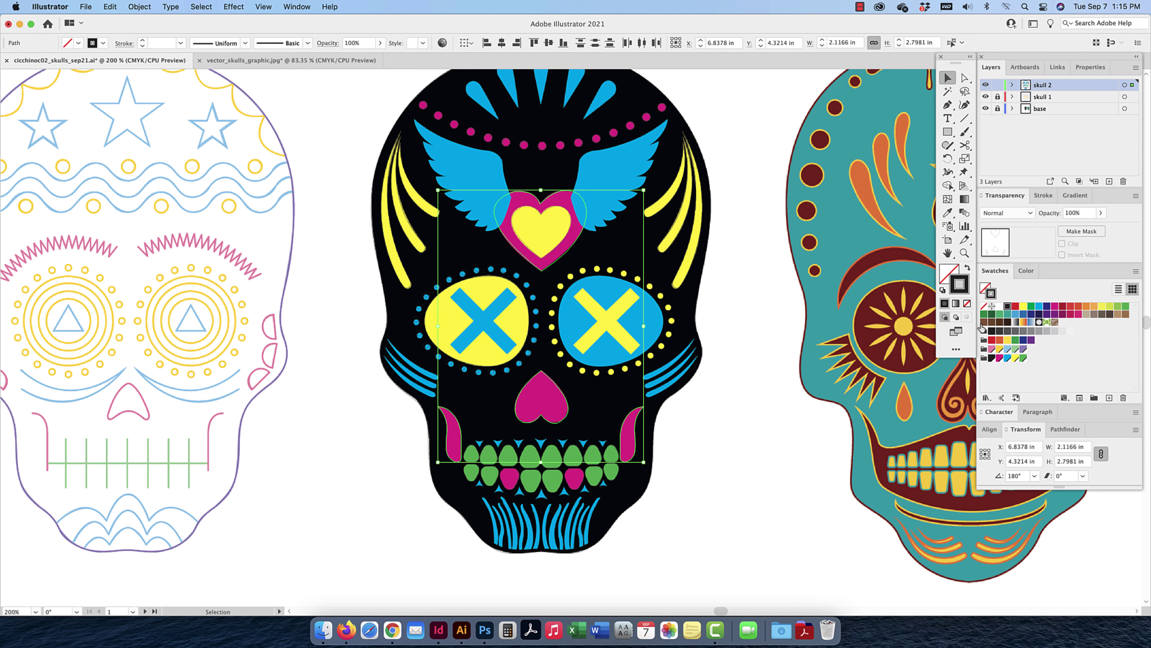
pyautogui.click(949, 271)
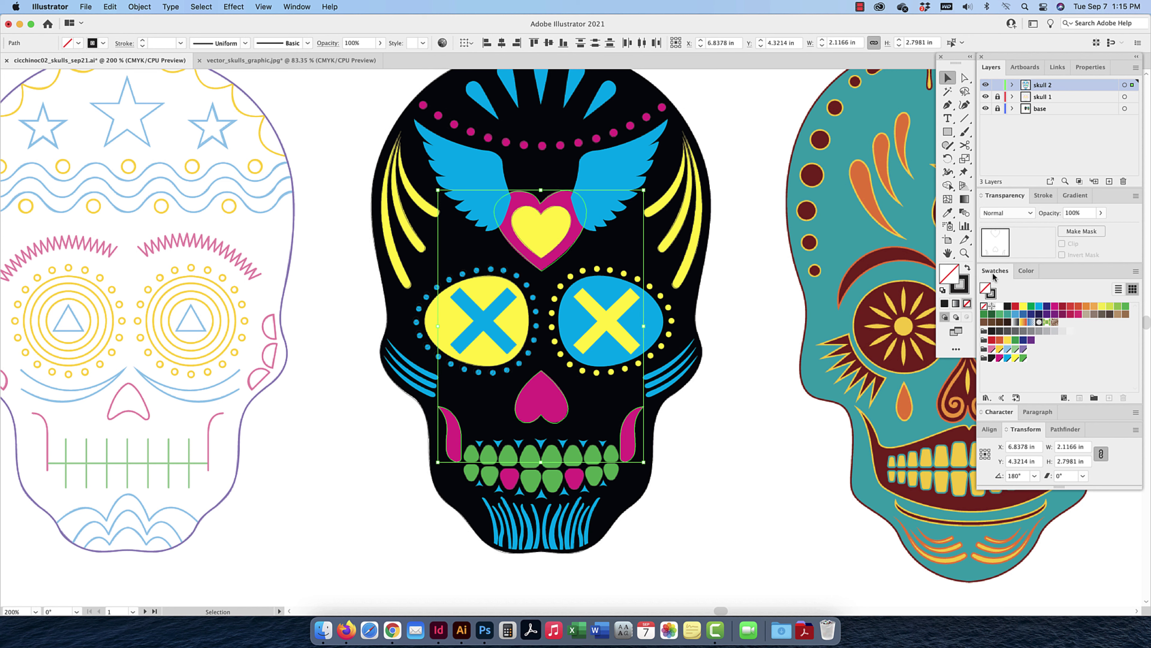
pyautogui.click(1000, 357)
pyautogui.click(993, 295)
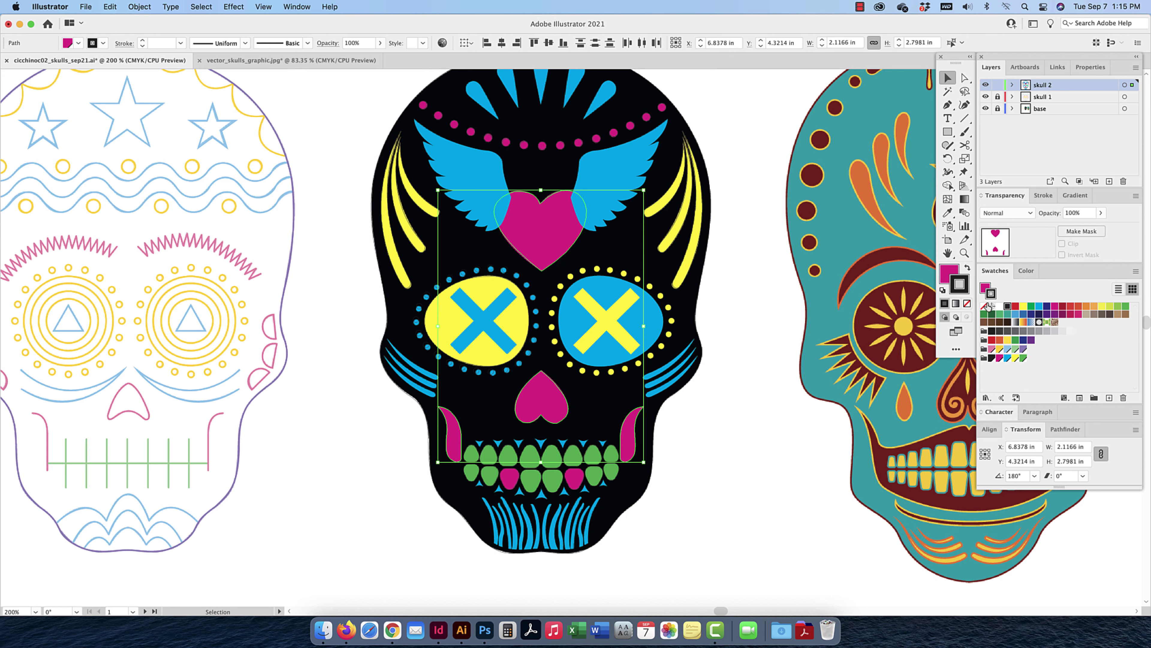
pyautogui.click(984, 307)
pyautogui.click(608, 249)
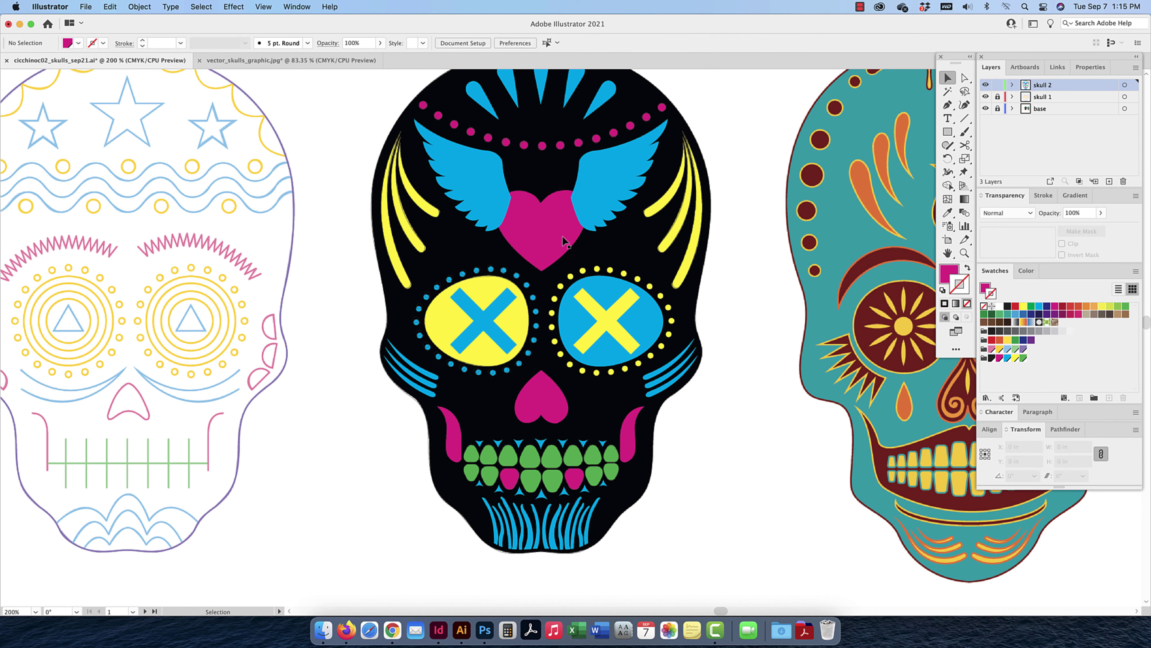
# Fill the inner forehead heart with the yellow swatch without a stroke and bring it to the front
pyautogui.click(533, 228)
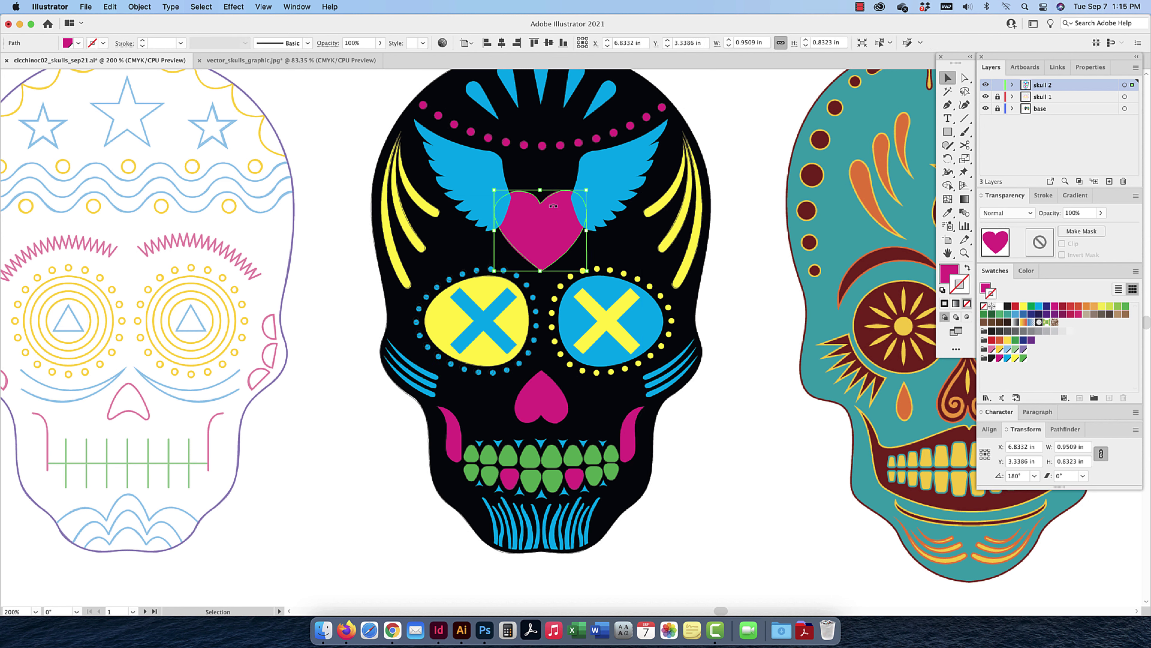
pyautogui.click(549, 234)
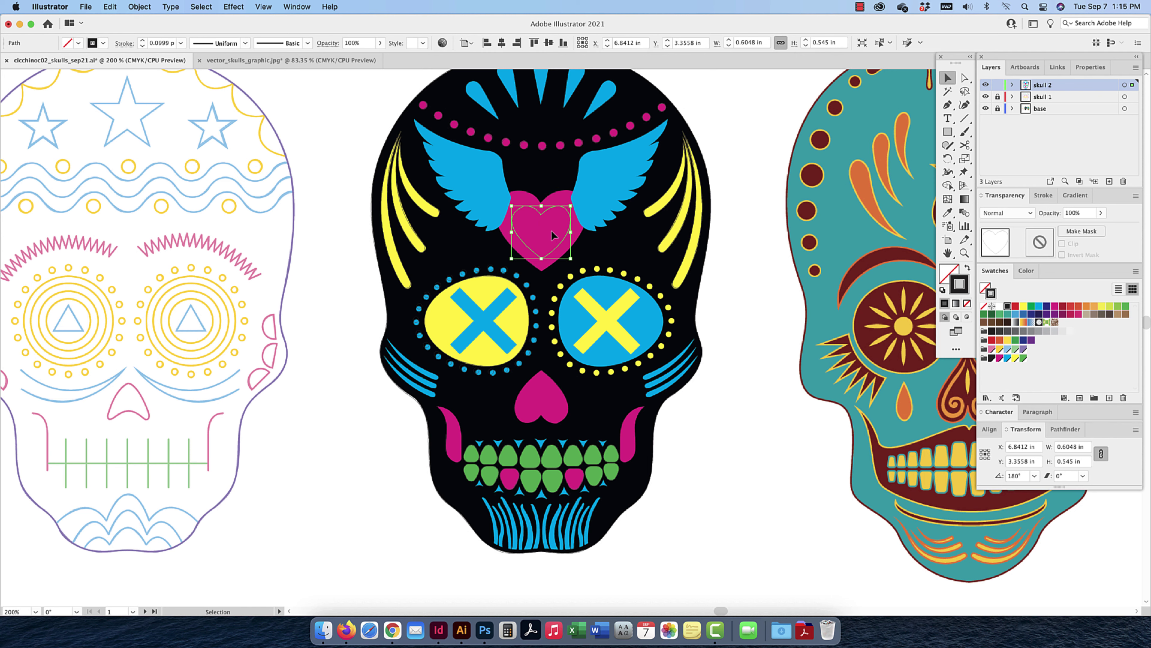
pyautogui.click(1015, 359)
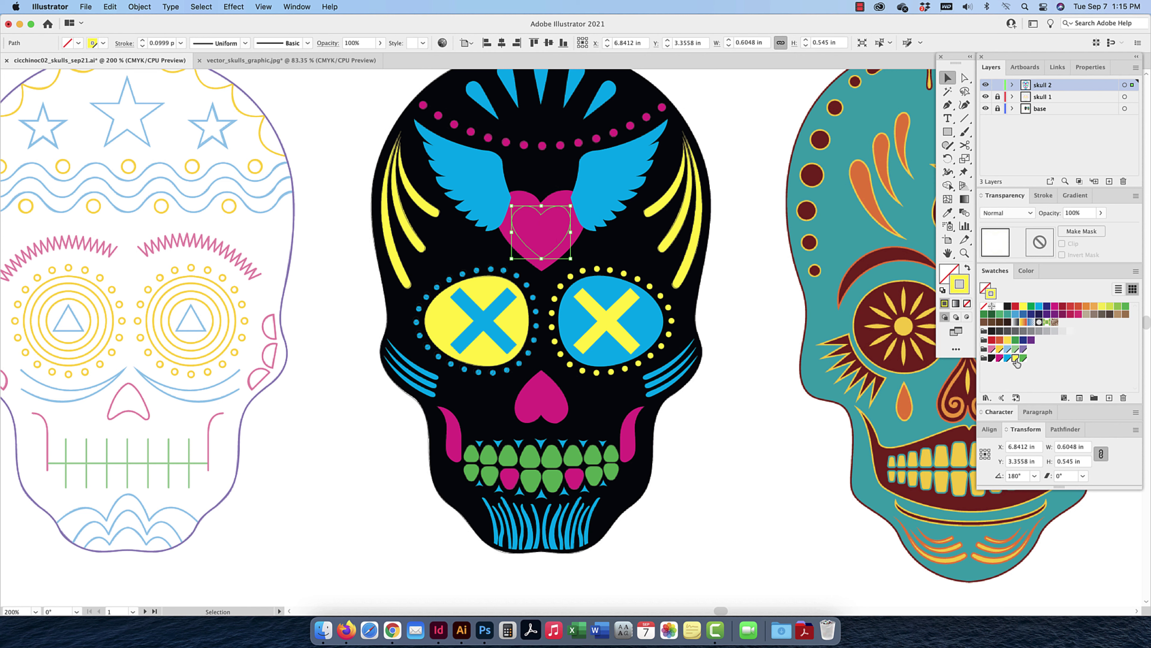
pyautogui.click(969, 269)
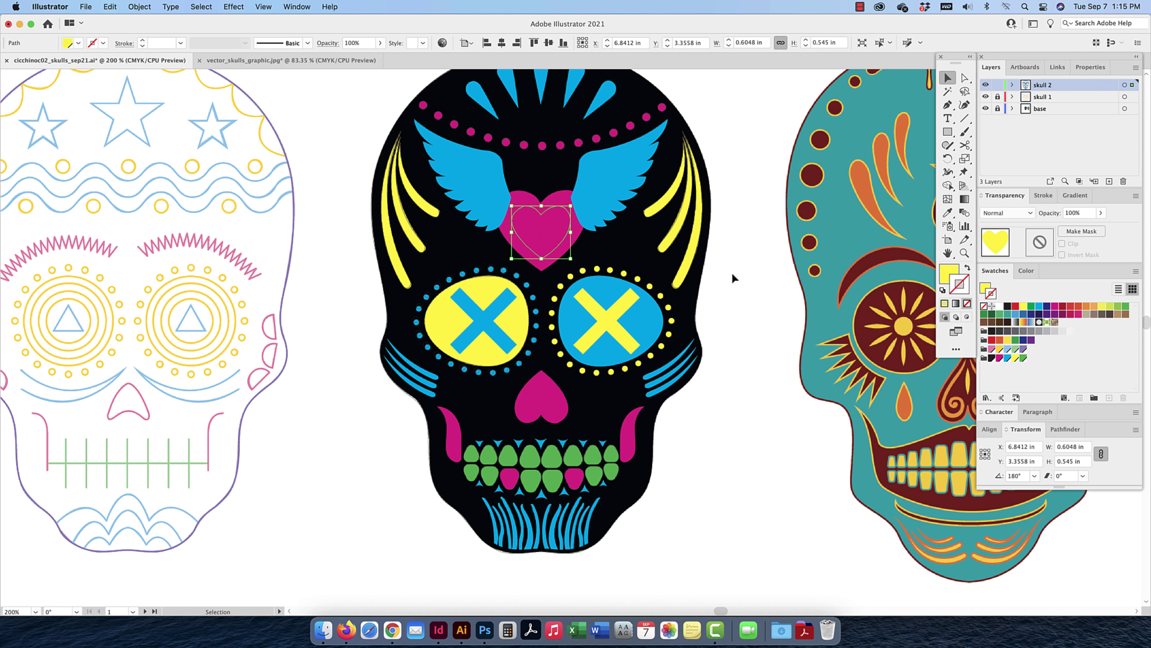
pyautogui.click(135, 8)
pyautogui.moveTo(190, 35)
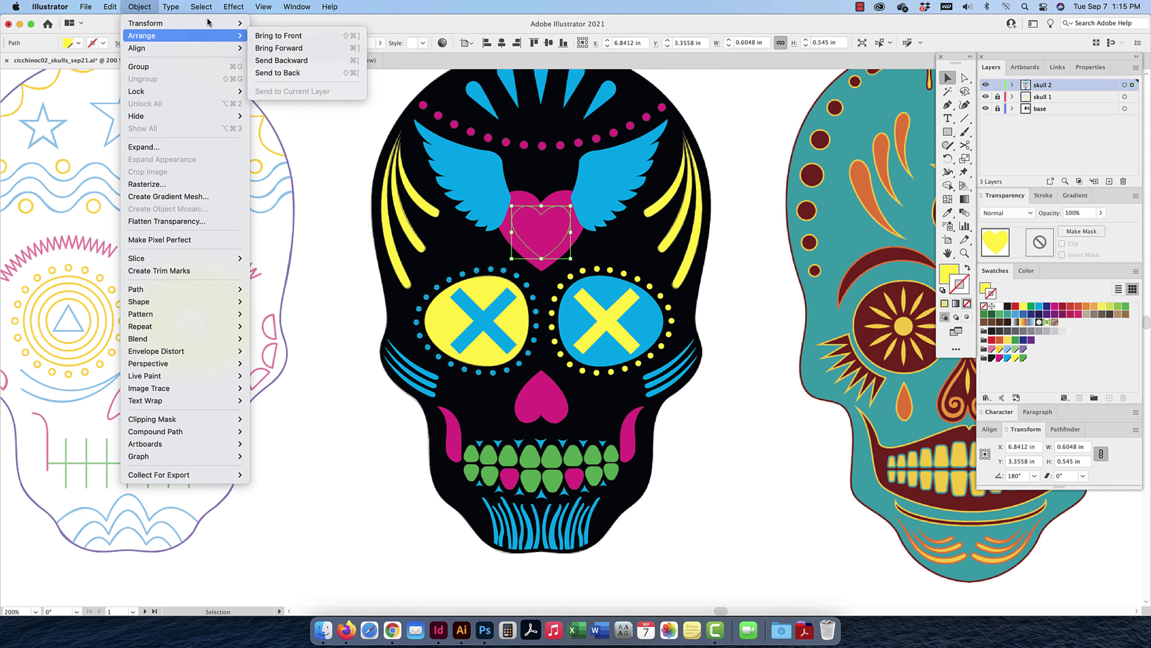
pyautogui.click(303, 36)
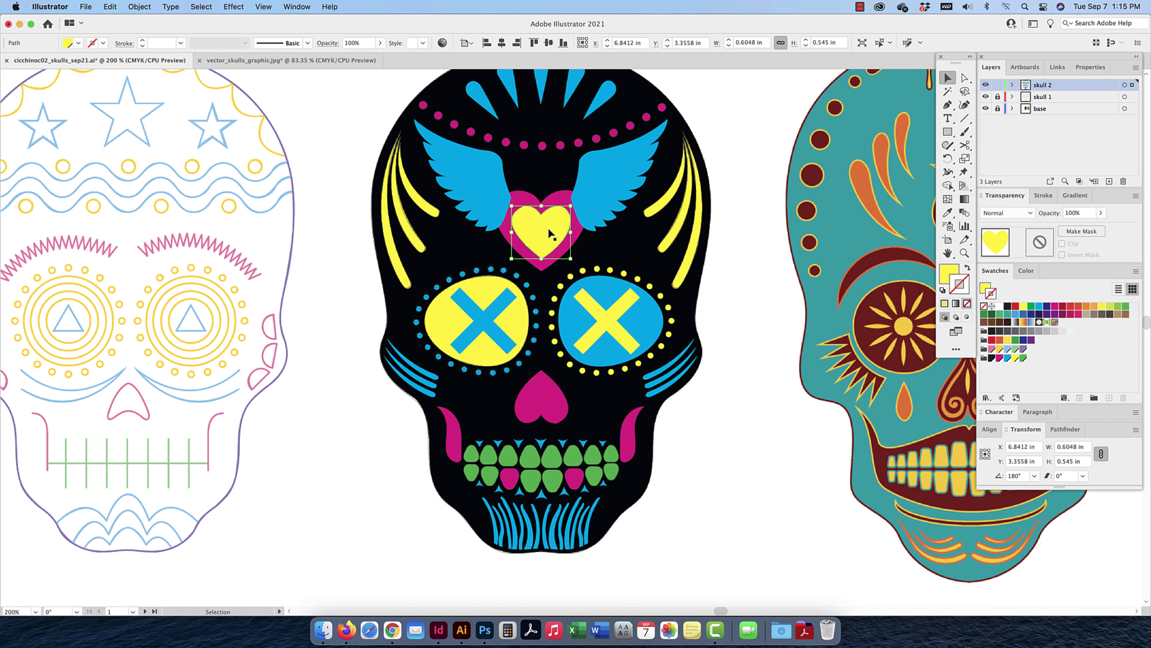
# Send both cyan wings to the back so they sit behind the magenta heart
pyautogui.click(561, 245)
pyautogui.click(569, 245)
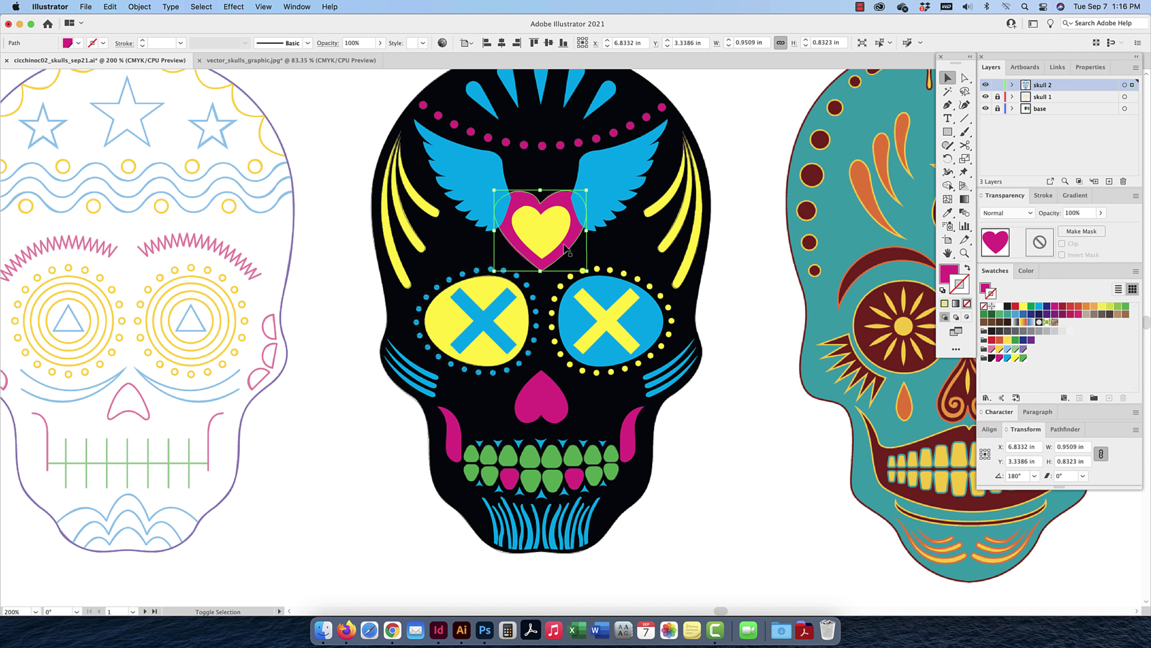
pyautogui.click(602, 178)
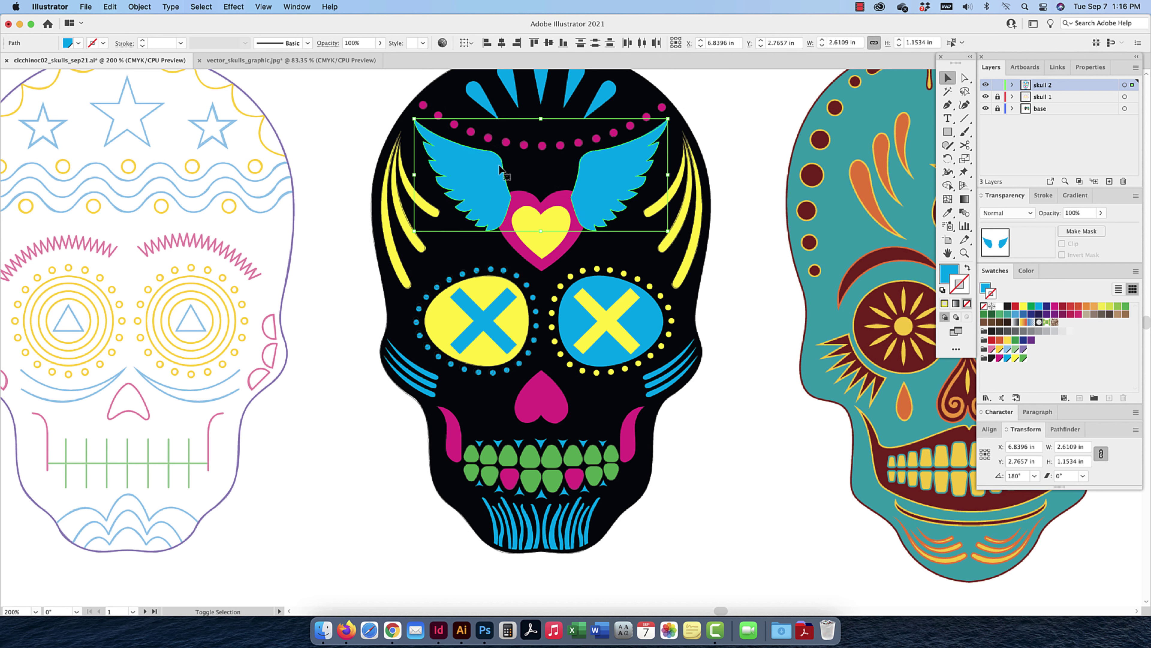
pyautogui.click(136, 6)
pyautogui.moveTo(147, 26)
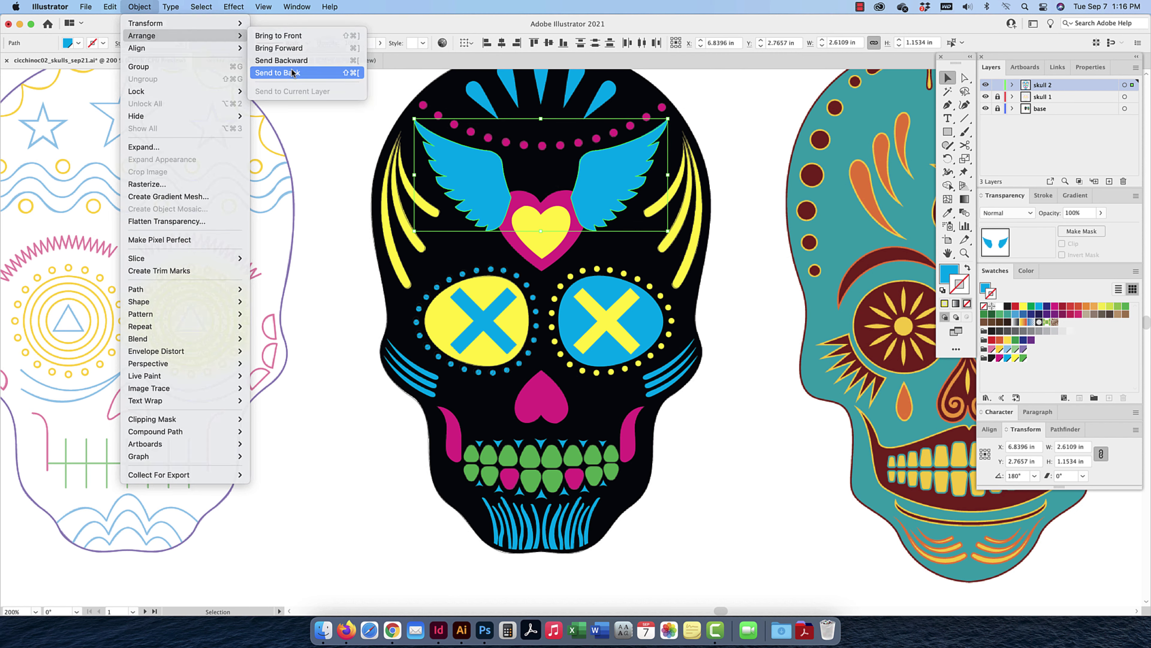
pyautogui.click(292, 74)
pyautogui.click(723, 131)
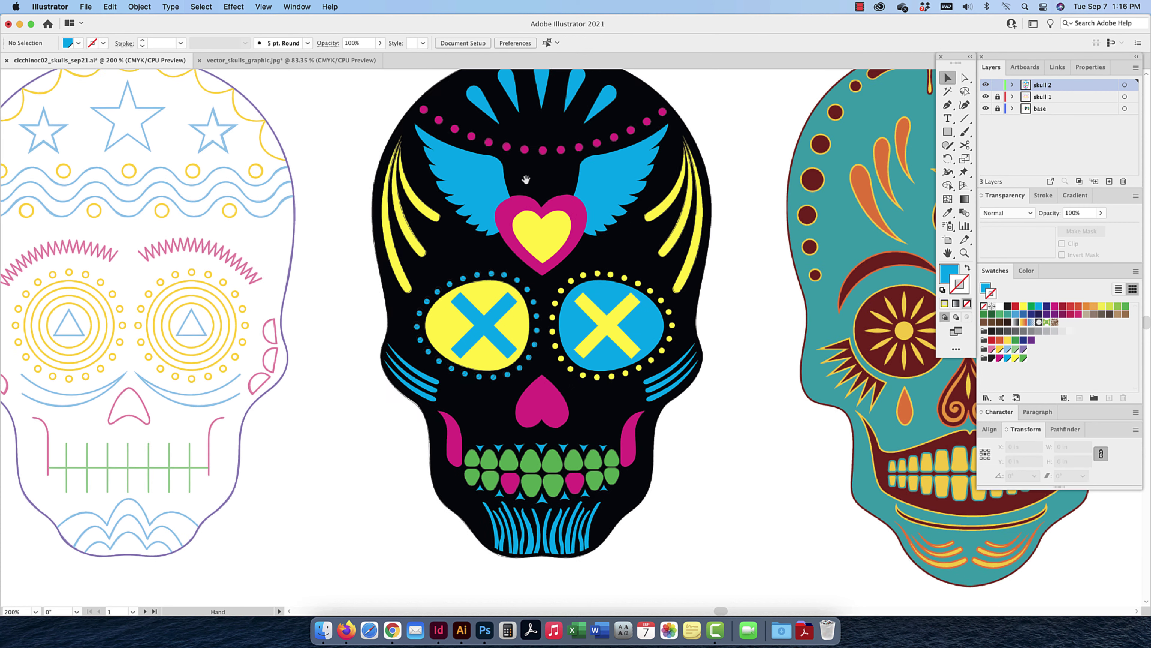
# Select only the curved row of dots across the forehead, leaving out the other shapes, and group them
pyautogui.scroll(3, 517, 120)
pyautogui.moveTo(406, 141); pyautogui.dragTo(692, 213)
pyautogui.keyDown('shift'); pyautogui.click(510, 236); pyautogui.keyUp('shift')
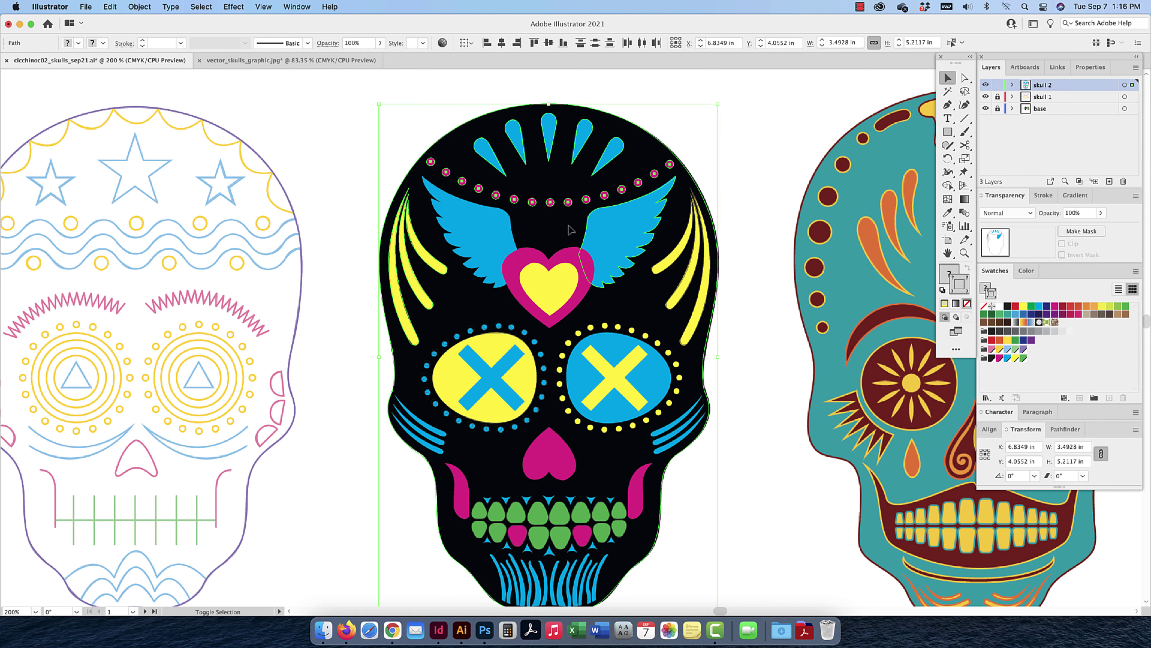
pyautogui.keyDown('shift'); pyautogui.click(608, 234); pyautogui.keyUp('shift')
pyautogui.keyDown('shift'); pyautogui.click(409, 222); pyautogui.keyUp('shift')
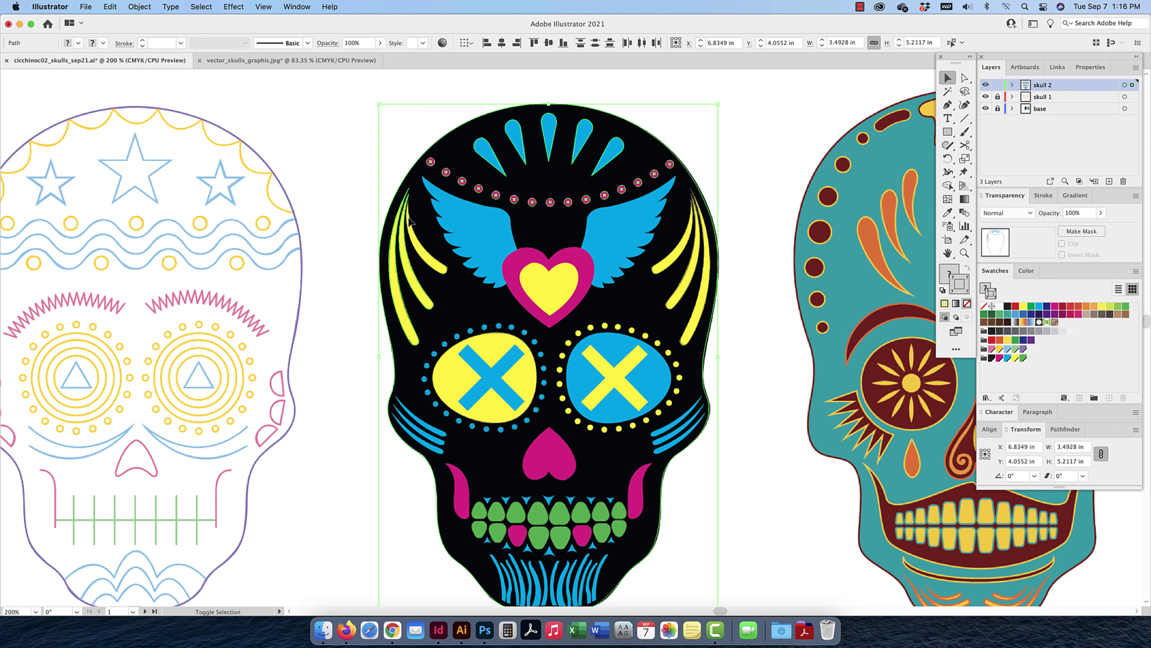
pyautogui.keyDown('shift'); pyautogui.click(396, 229); pyautogui.keyUp('shift')
pyautogui.keyDown('shift'); pyautogui.click(400, 219); pyautogui.keyUp('shift')
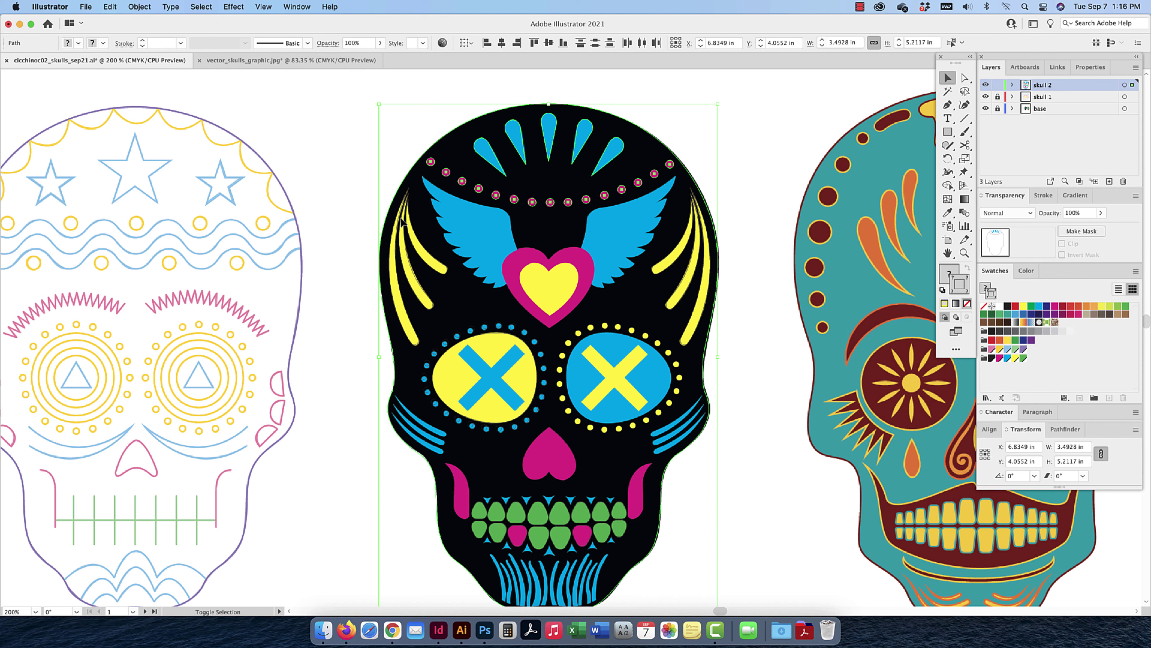
pyautogui.keyDown('shift'); pyautogui.click(404, 188); pyautogui.keyUp('shift')
pyautogui.moveTo(471, 134); pyautogui.dragTo(607, 166)
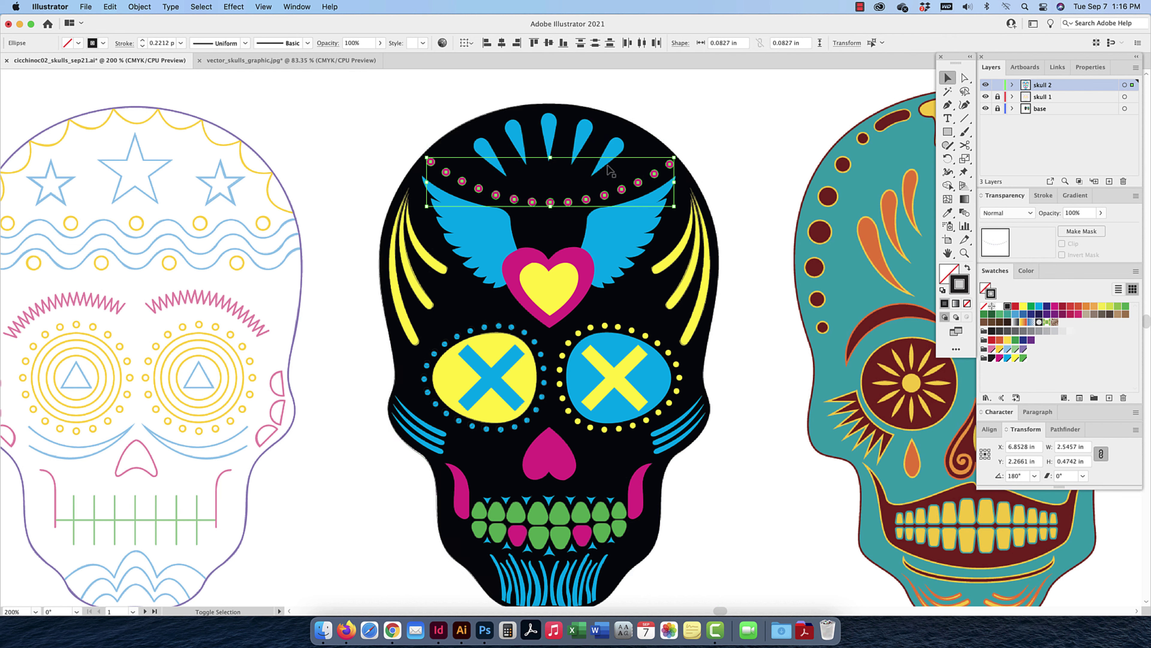
pyautogui.press('super+g')
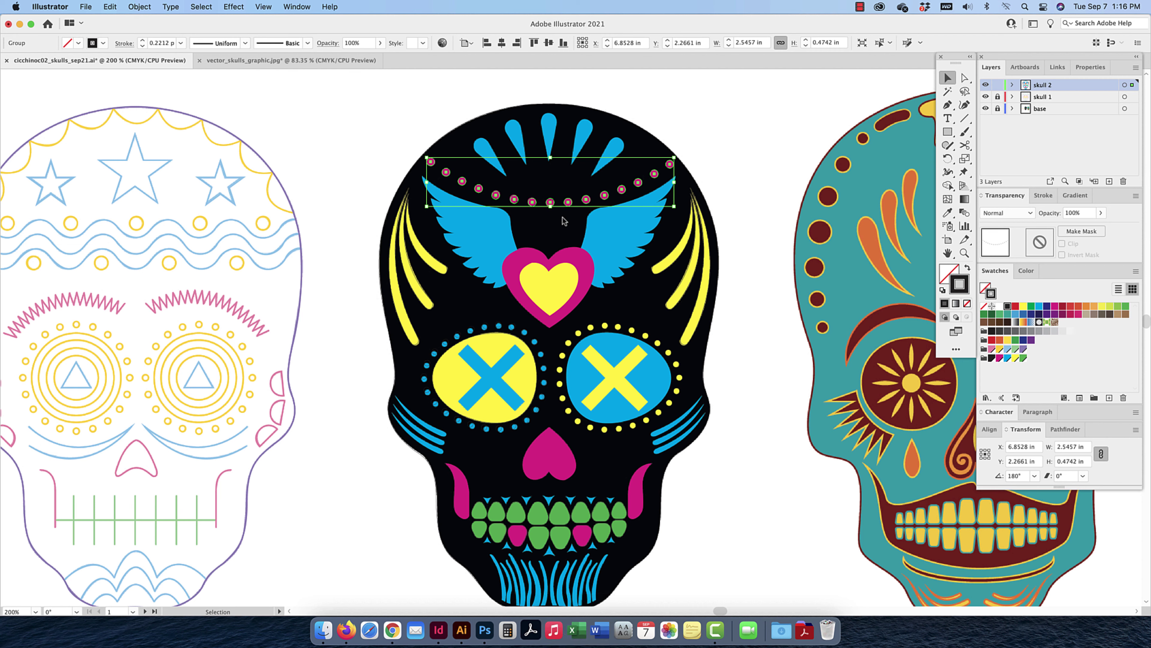
# Fill the grouped forehead dots with the magenta swatch and leave them without a stroke
pyautogui.click(1000, 359)
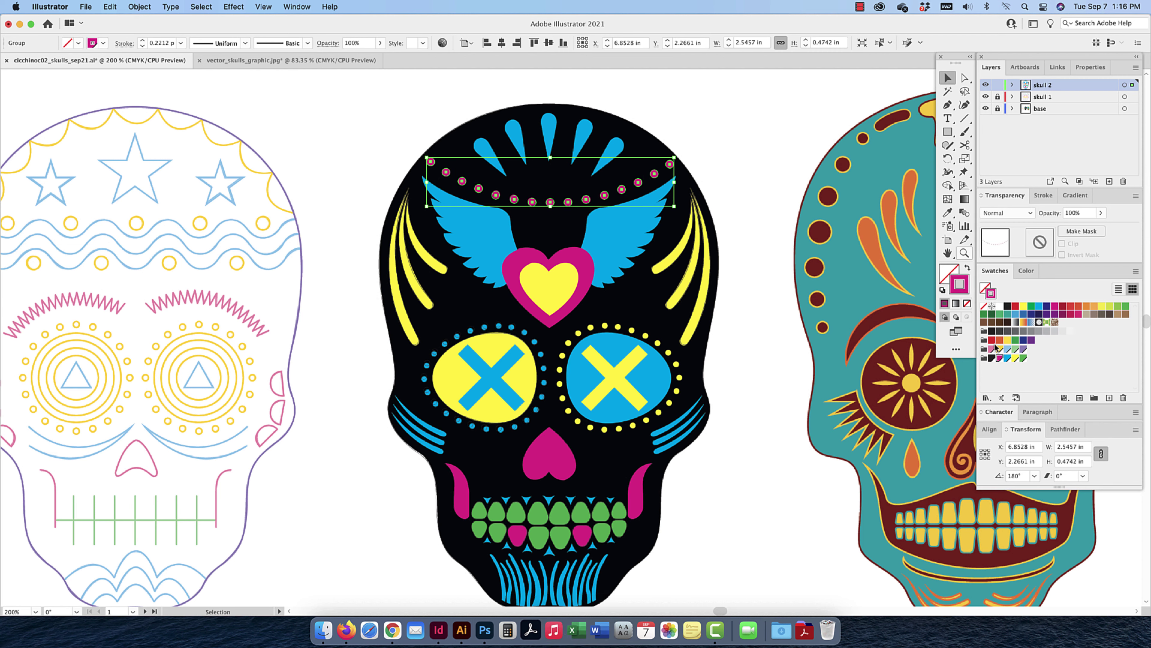
pyautogui.click(967, 267)
pyautogui.click(745, 267)
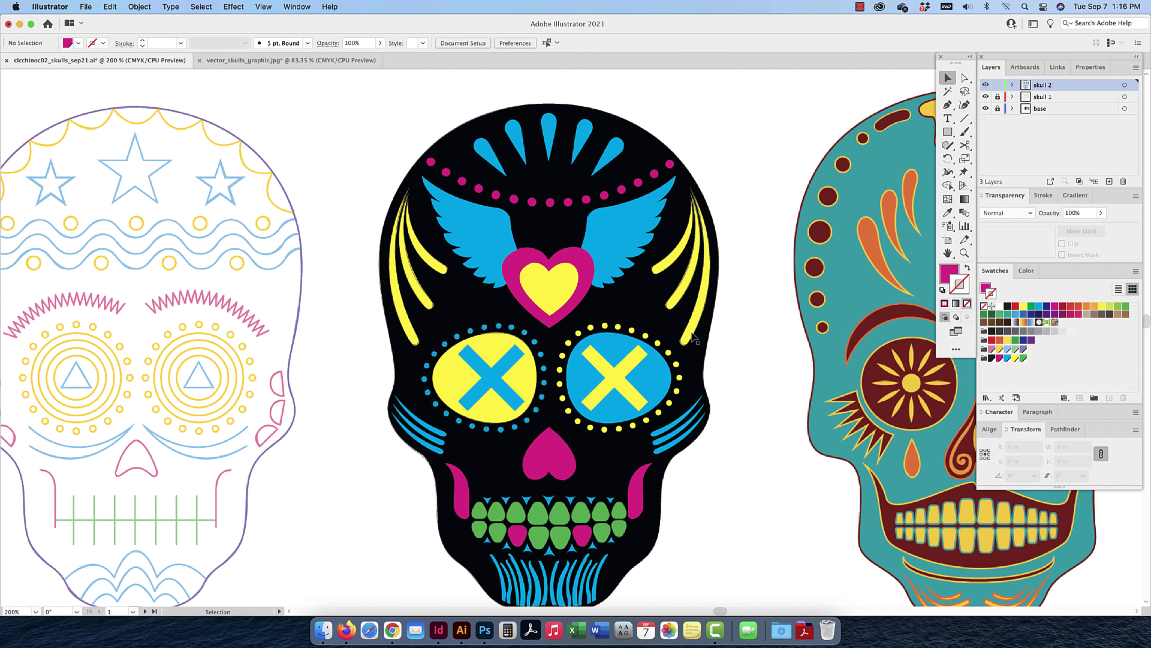
# Fill all the teeth with the green swatch and leave them without a stroke
pyautogui.scroll(-3, 645, 313)
pyautogui.hscroll(1, 645, 313)
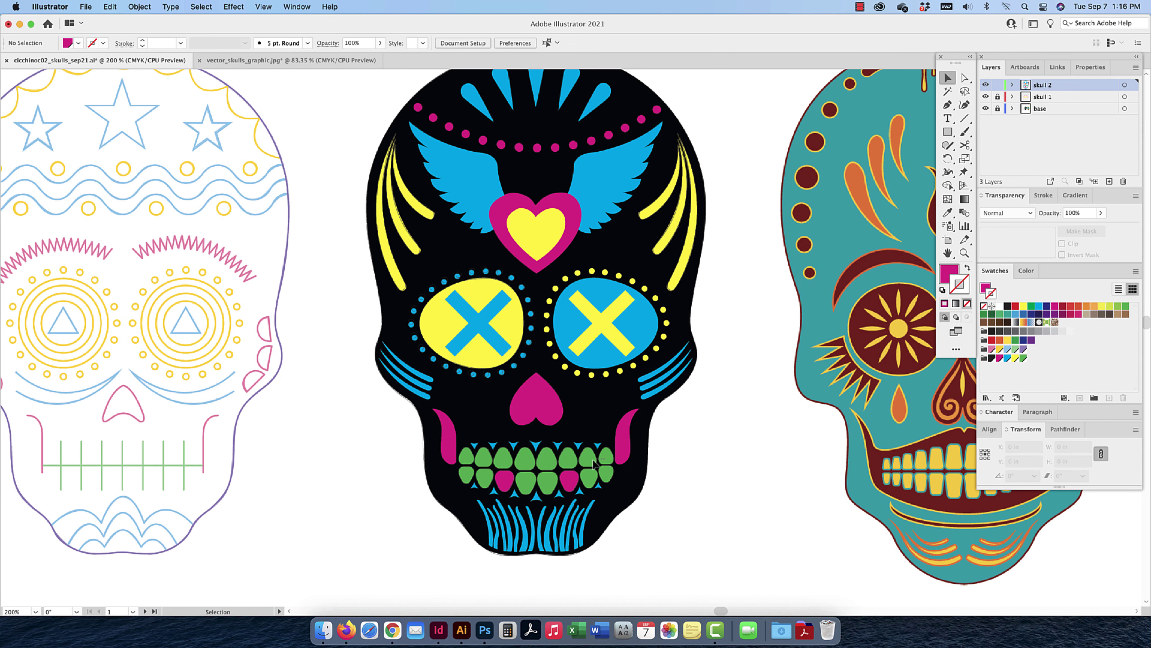
pyautogui.moveTo(466, 481); pyautogui.dragTo(467, 481)
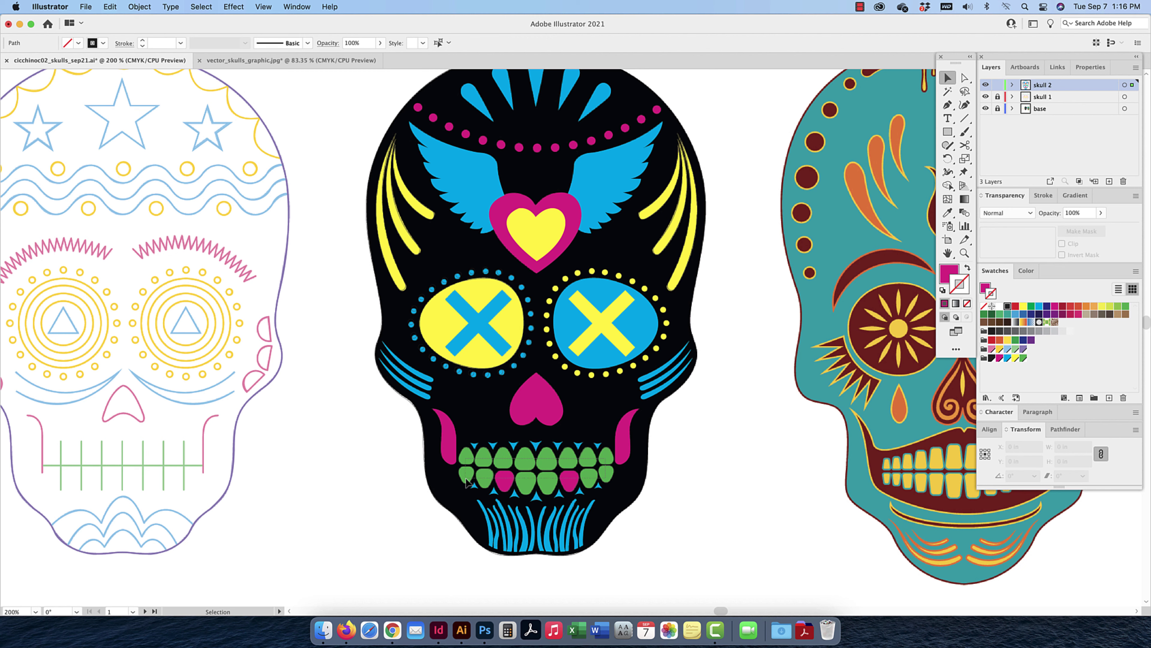
pyautogui.click(1023, 359)
pyautogui.click(968, 270)
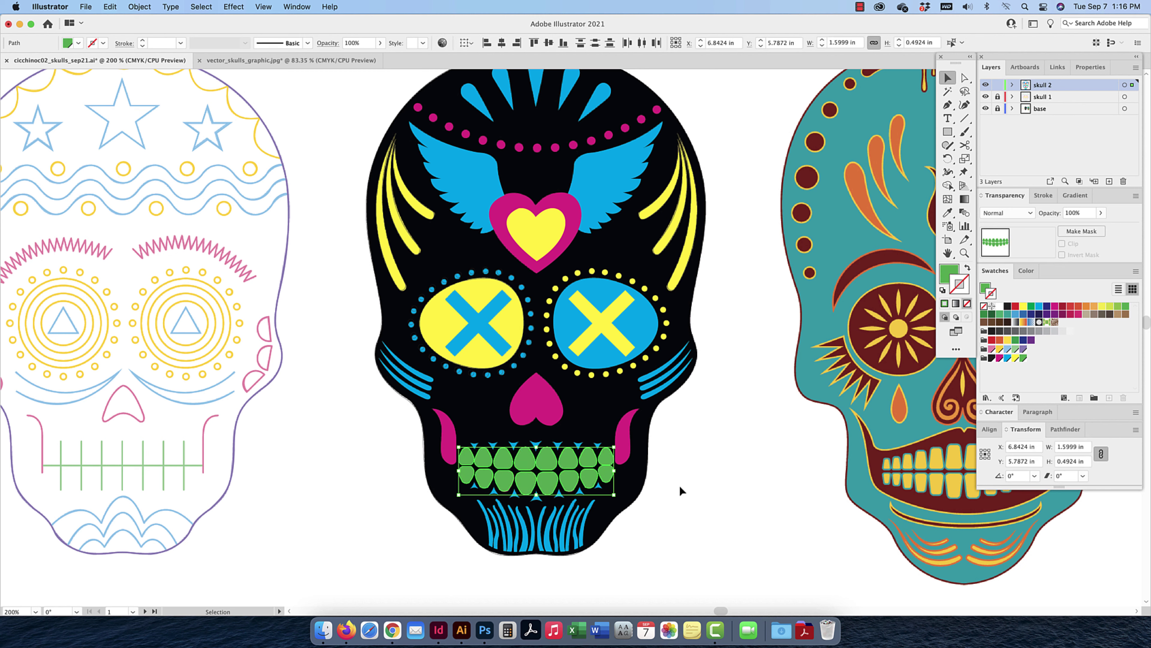
pyautogui.click(654, 503)
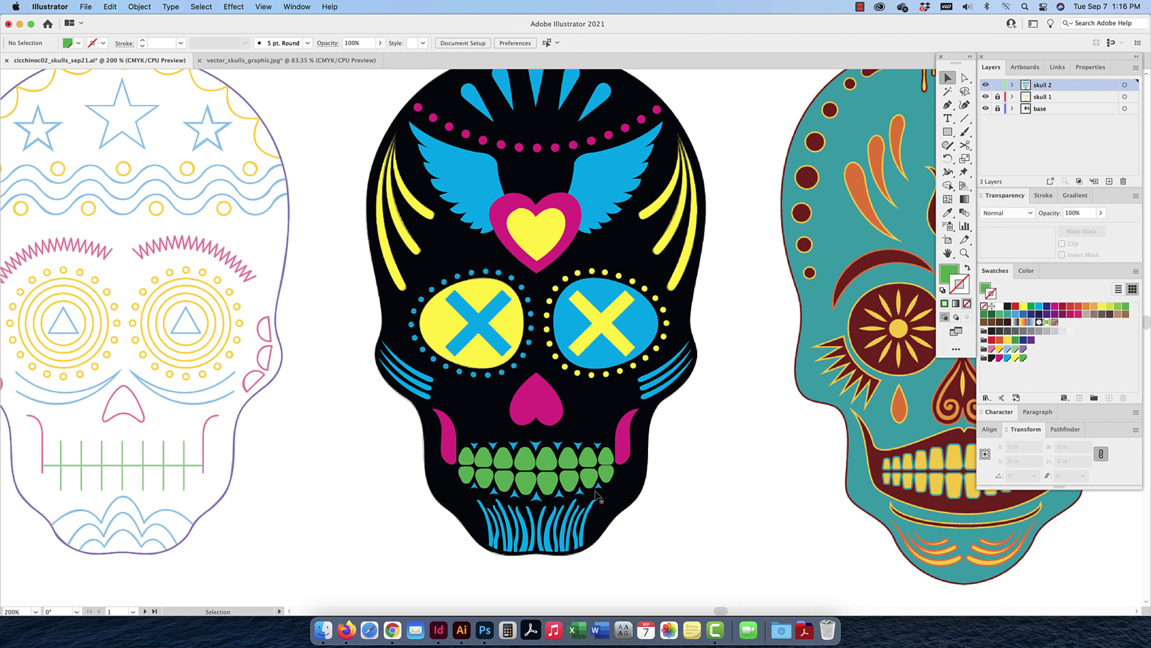
# Recolour the two matching lower-row teeth with the magenta swatch
pyautogui.click(571, 486)
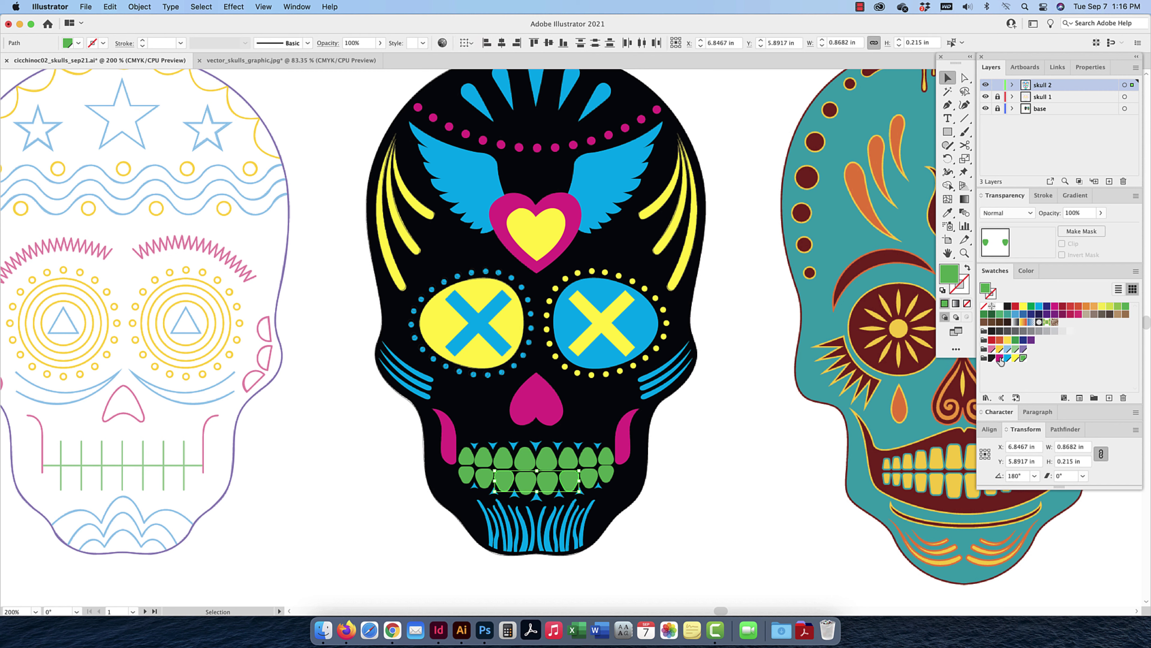
pyautogui.click(1000, 359)
pyautogui.click(697, 433)
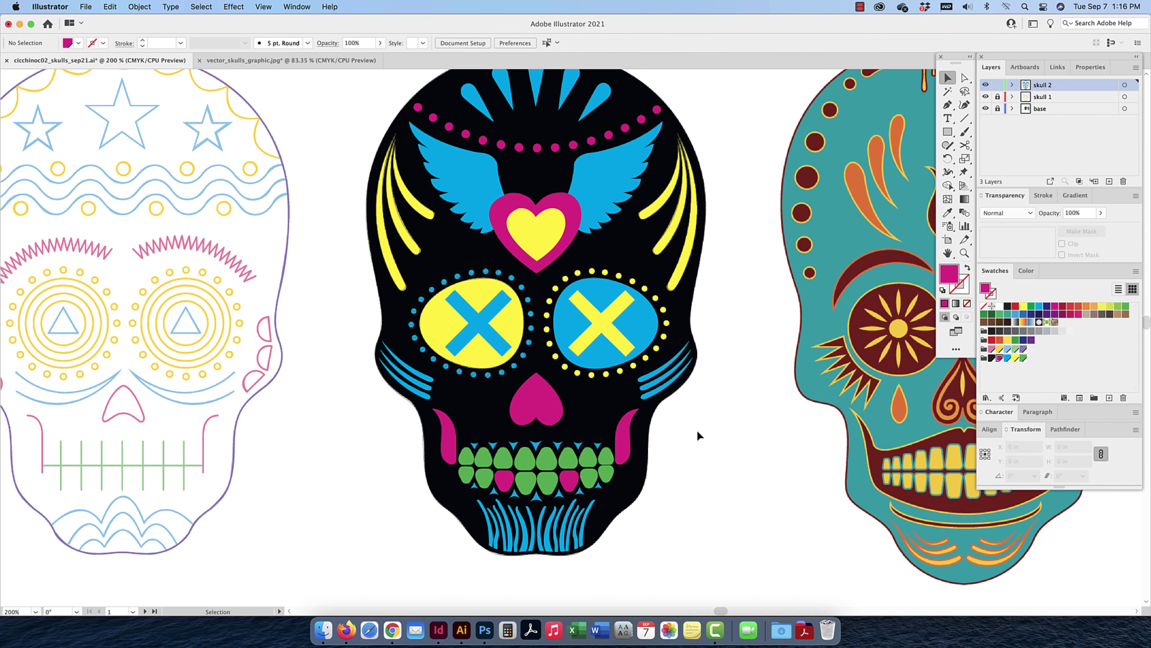
# Check the coloured shapes with the base layer hidden, and fill the dots around the uncoloured left eye with cyan and no stroke
pyautogui.click(985, 109)
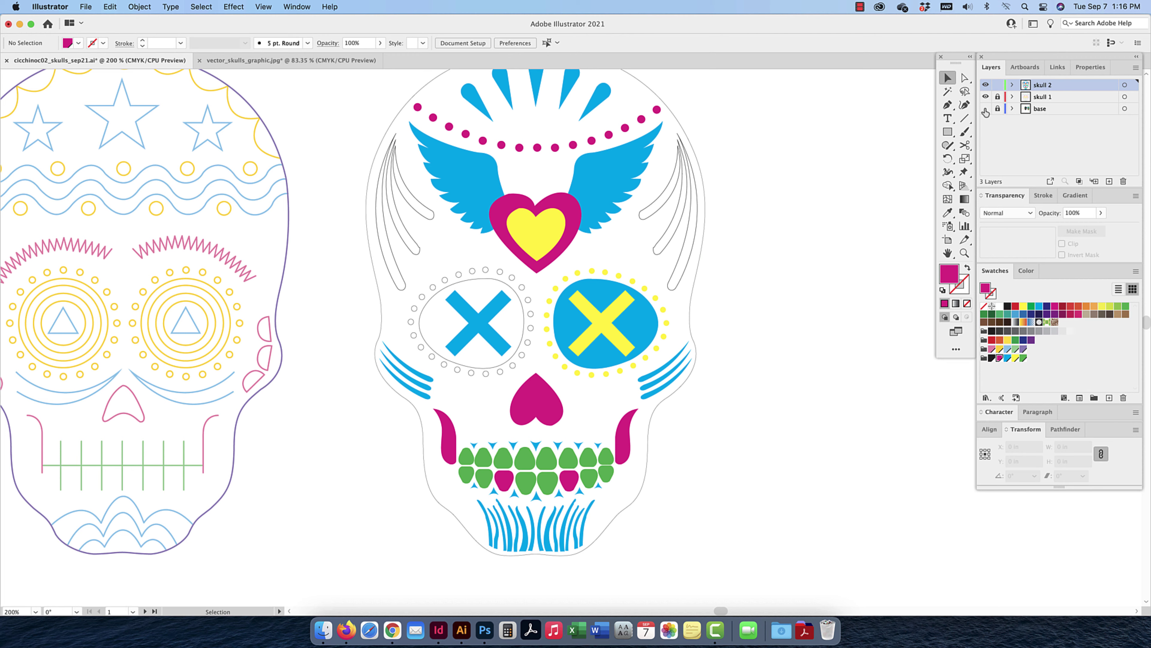
pyautogui.click(986, 109)
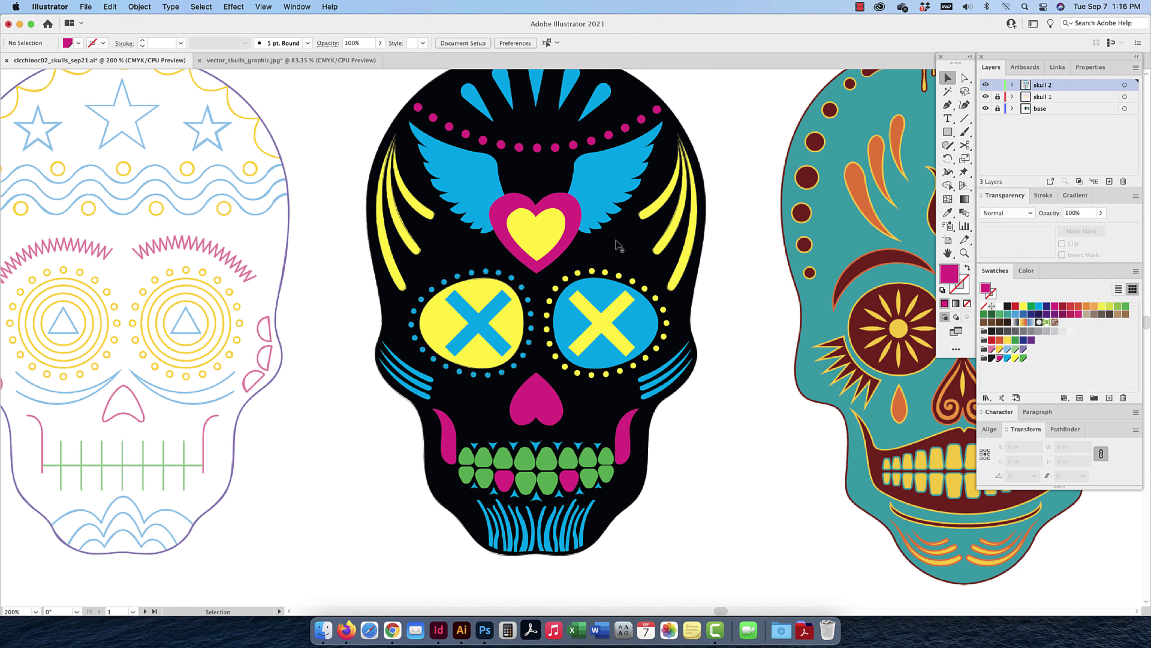
pyautogui.click(512, 279)
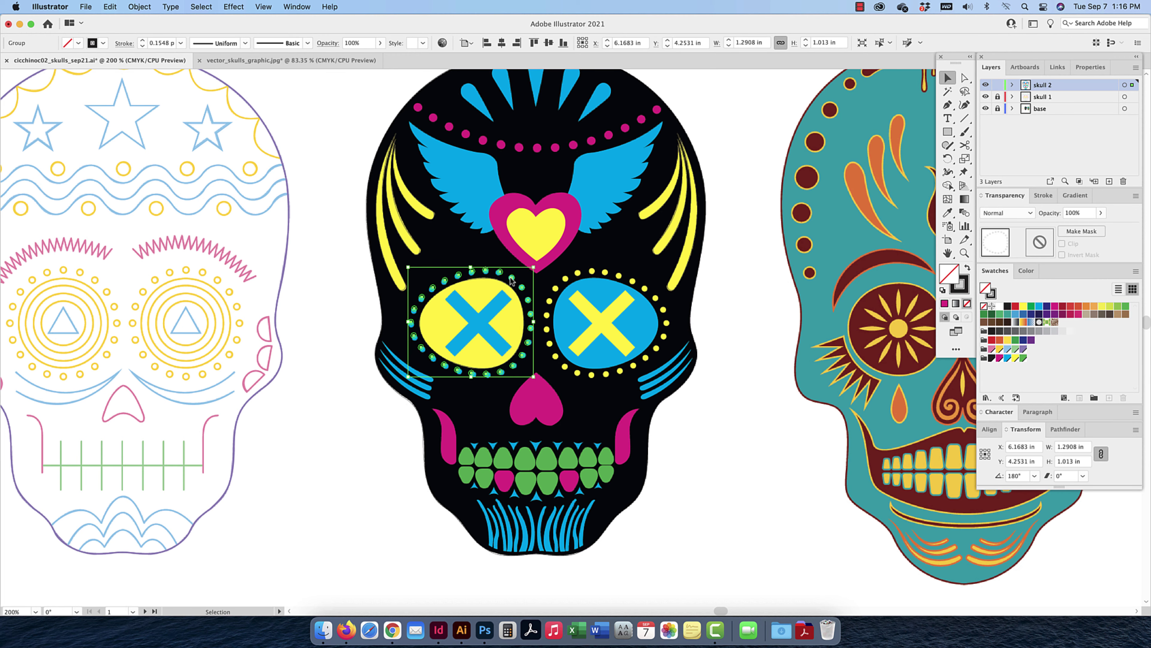
pyautogui.click(961, 284)
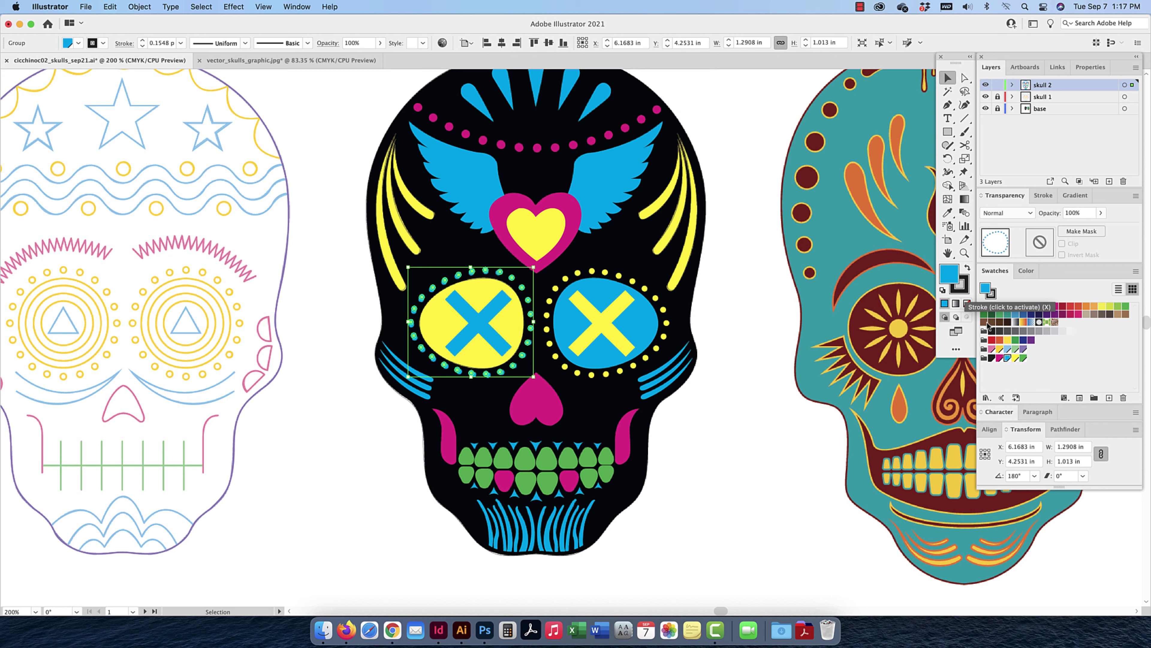
pyautogui.click(967, 303)
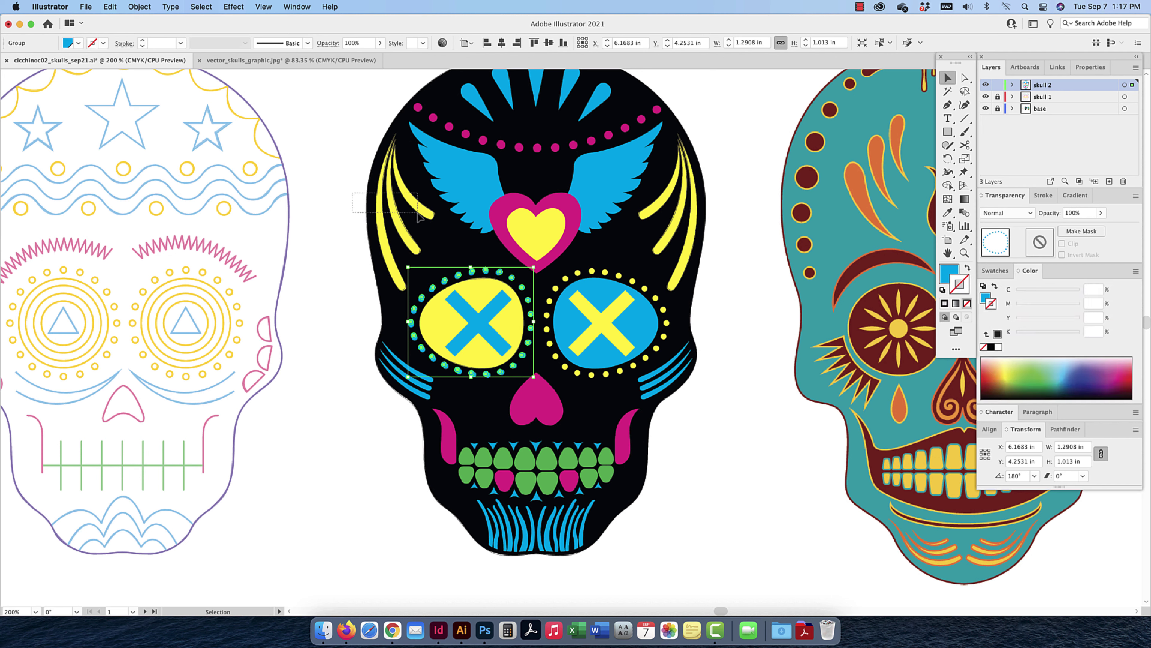
# Fill the curved temple streaks on the skull's left side with the yellow swatch and leave them without a stroke
pyautogui.click(365, 196)
pyautogui.click(369, 190)
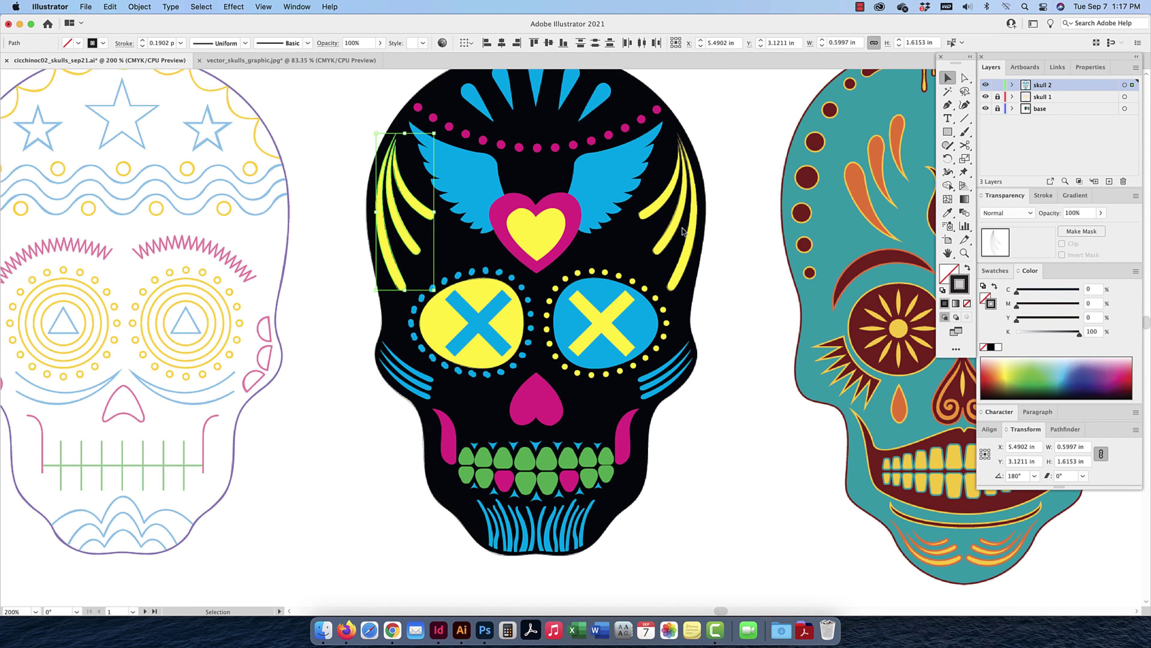
pyautogui.click(995, 271)
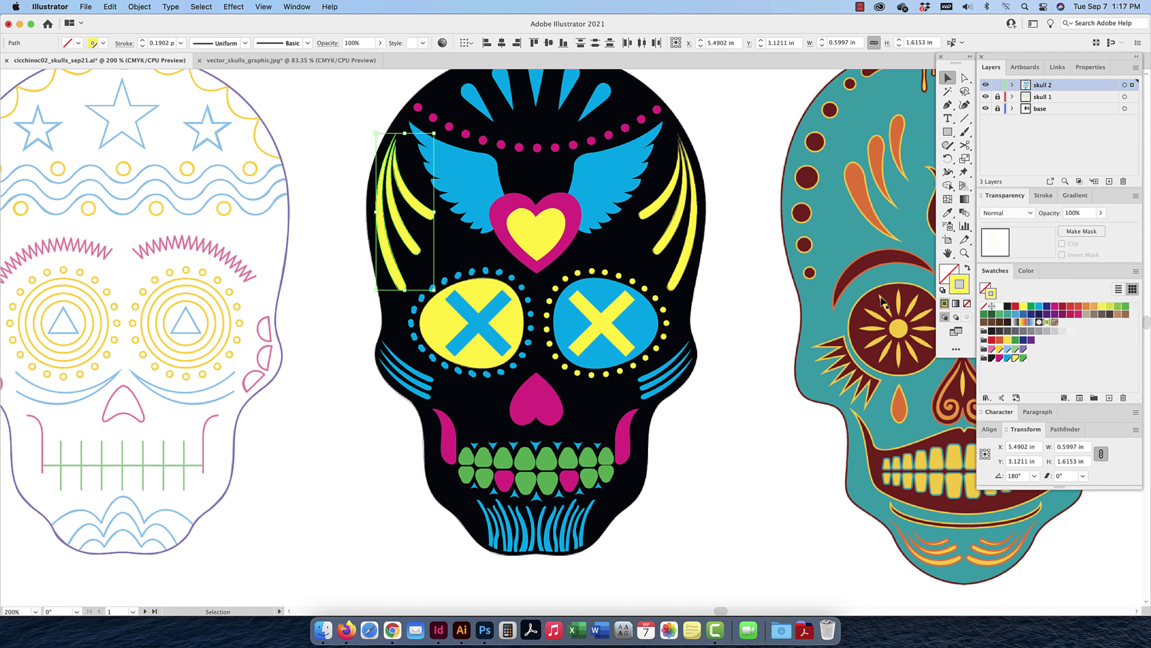
pyautogui.click(700, 216)
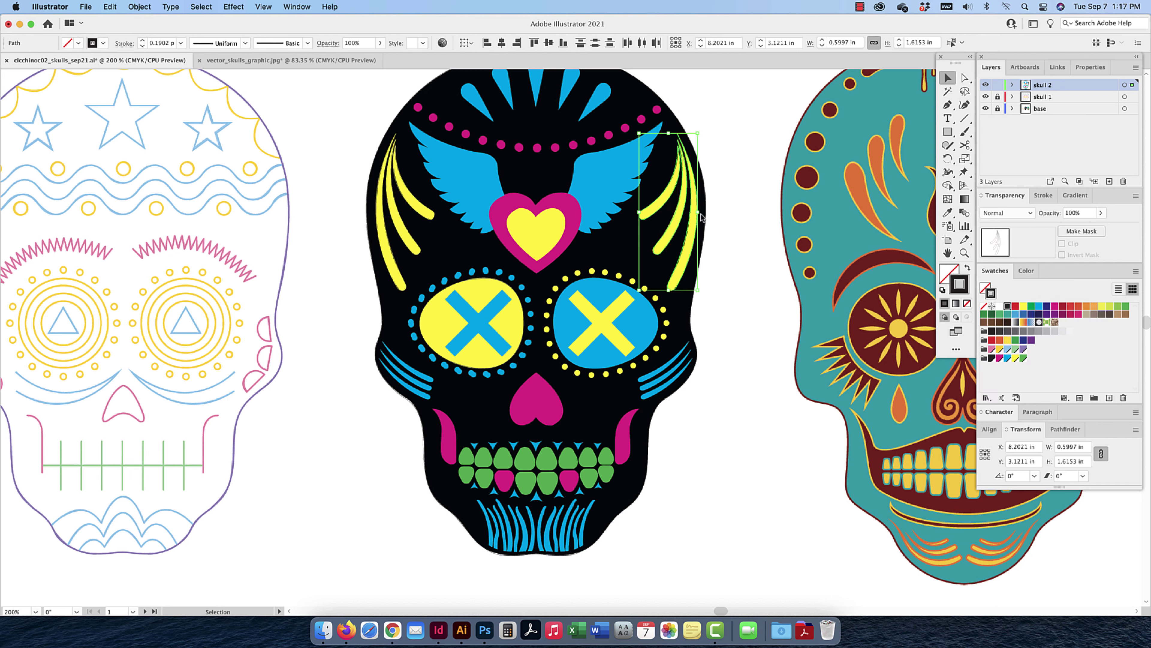
pyautogui.moveTo(418, 186); pyautogui.dragTo(382, 208)
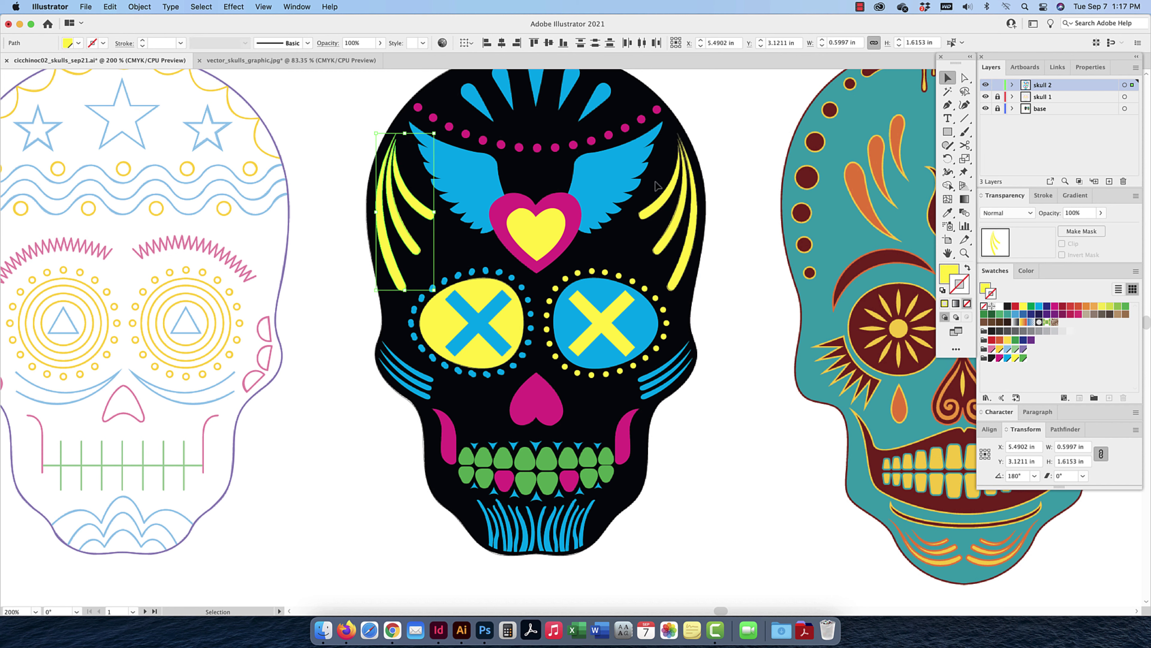
# Fill the matching right temple streaks with the yellow swatch and no stroke, and check the colouring with the base layer hidden
pyautogui.click(701, 217)
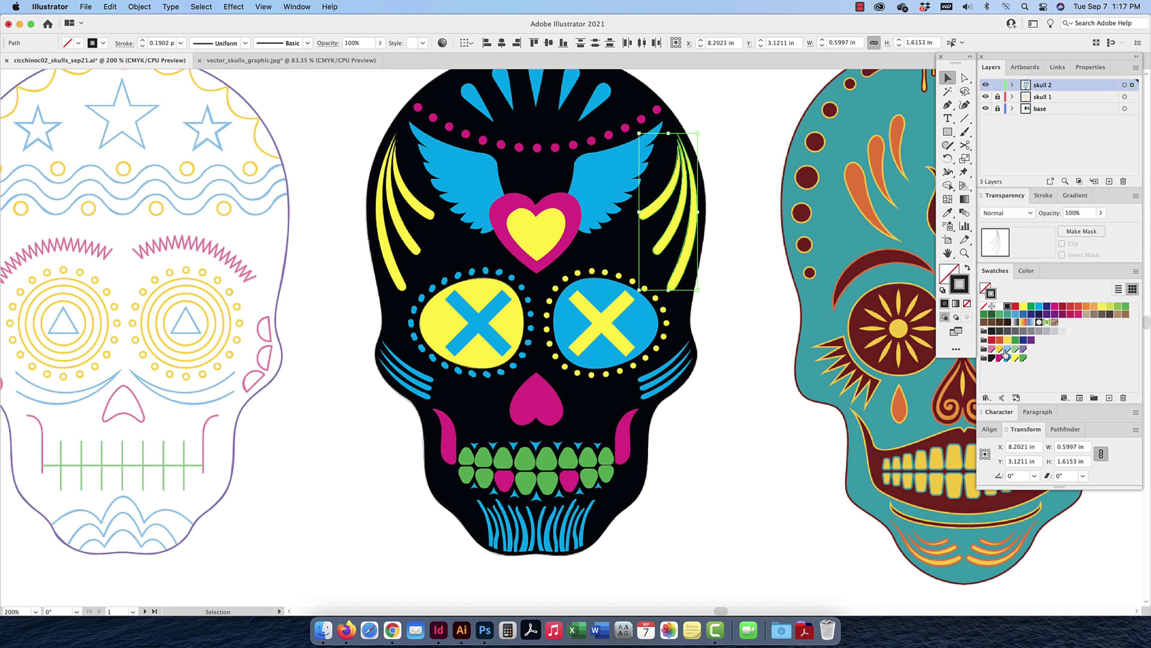
pyautogui.click(1015, 357)
pyautogui.click(968, 269)
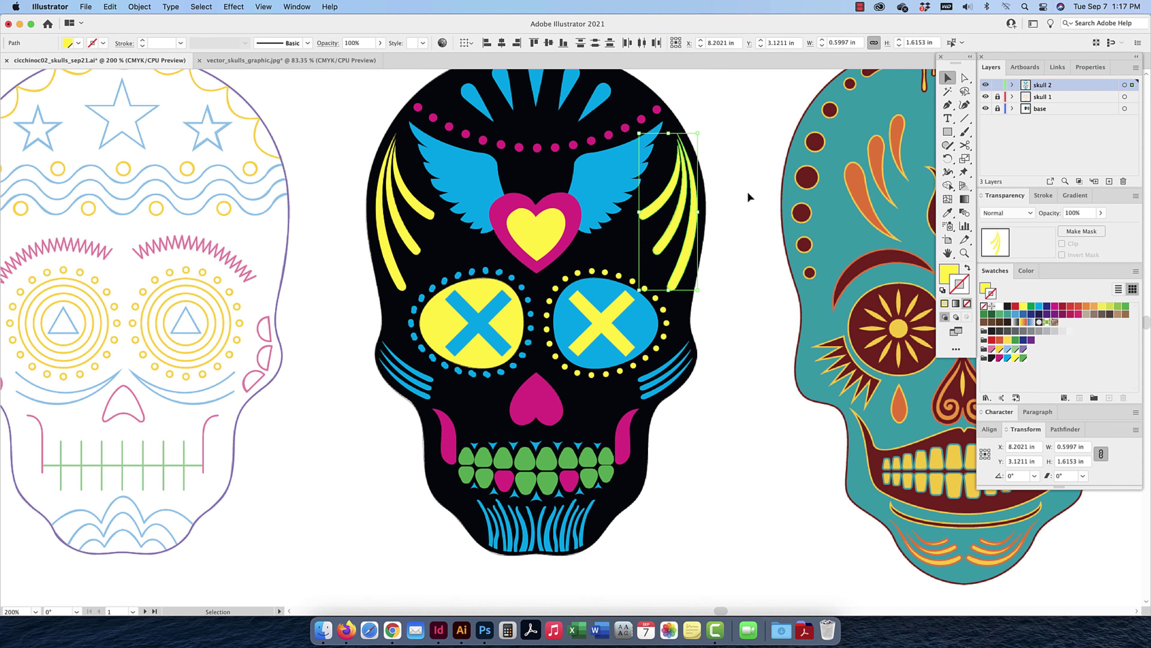
pyautogui.click(724, 185)
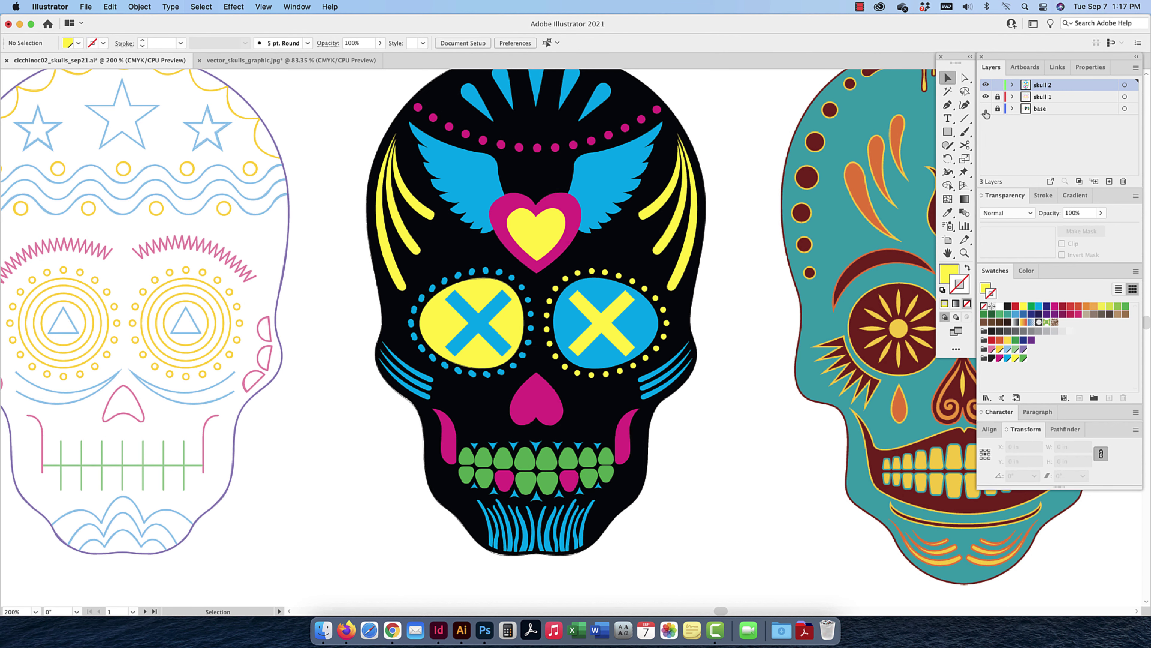
pyautogui.click(986, 111)
pyautogui.click(986, 111)
# Fill the left eye's oval with the yellow swatch and no stroke, and check the result with the base layer hidden
pyautogui.click(502, 286)
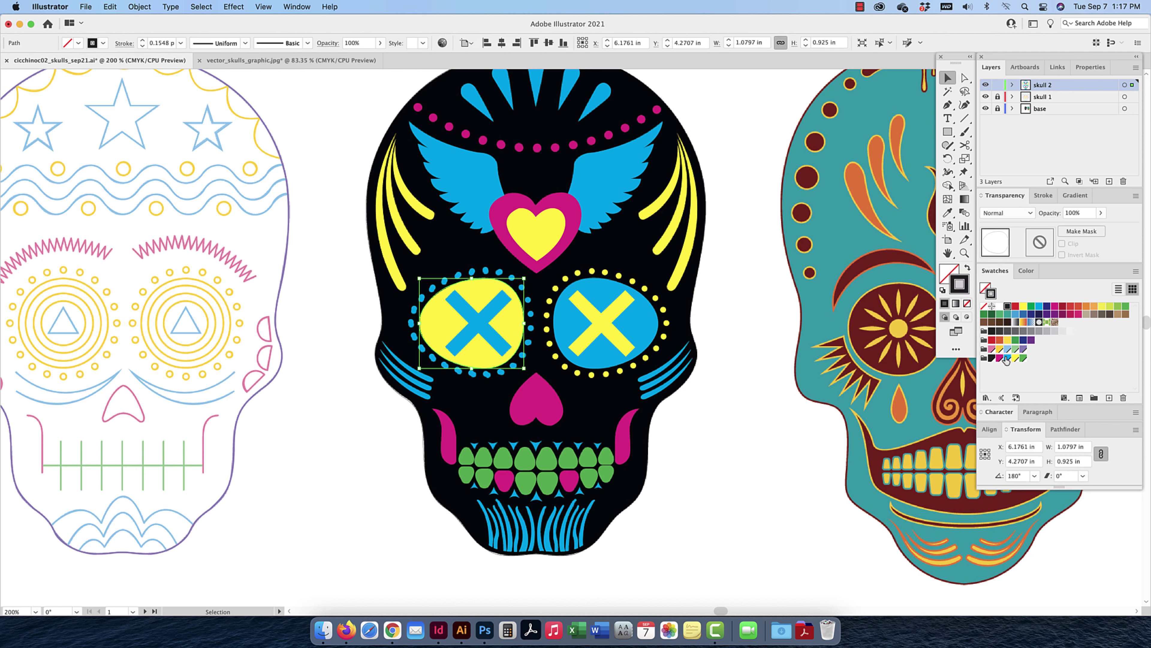
pyautogui.click(1015, 359)
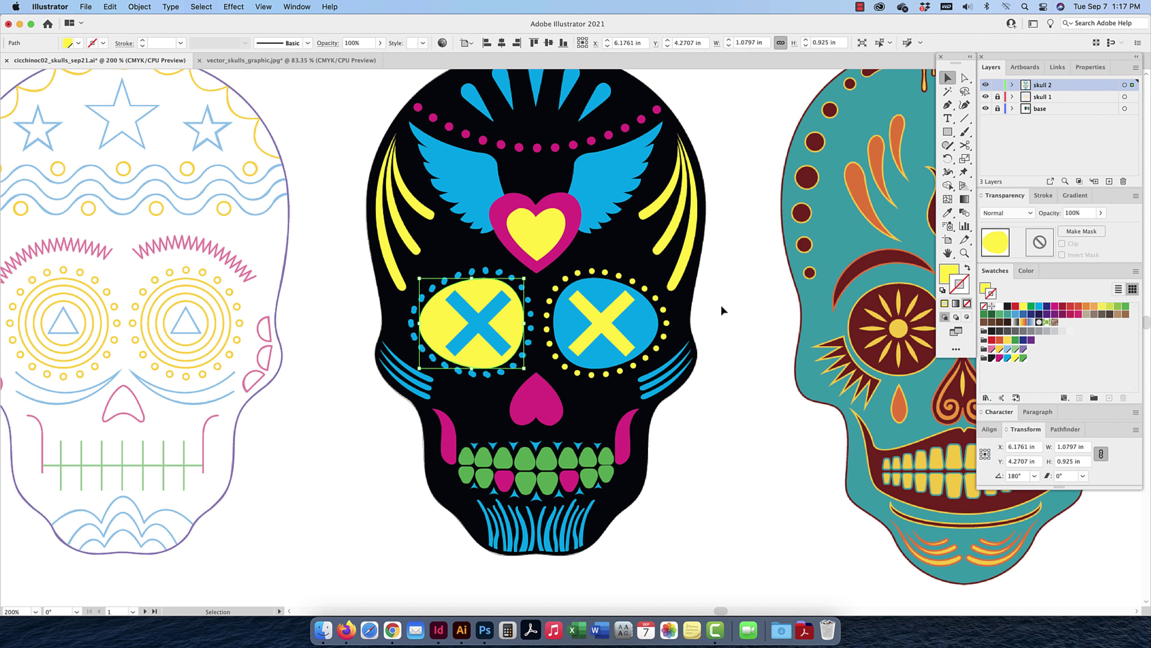
pyautogui.click(740, 297)
pyautogui.click(987, 108)
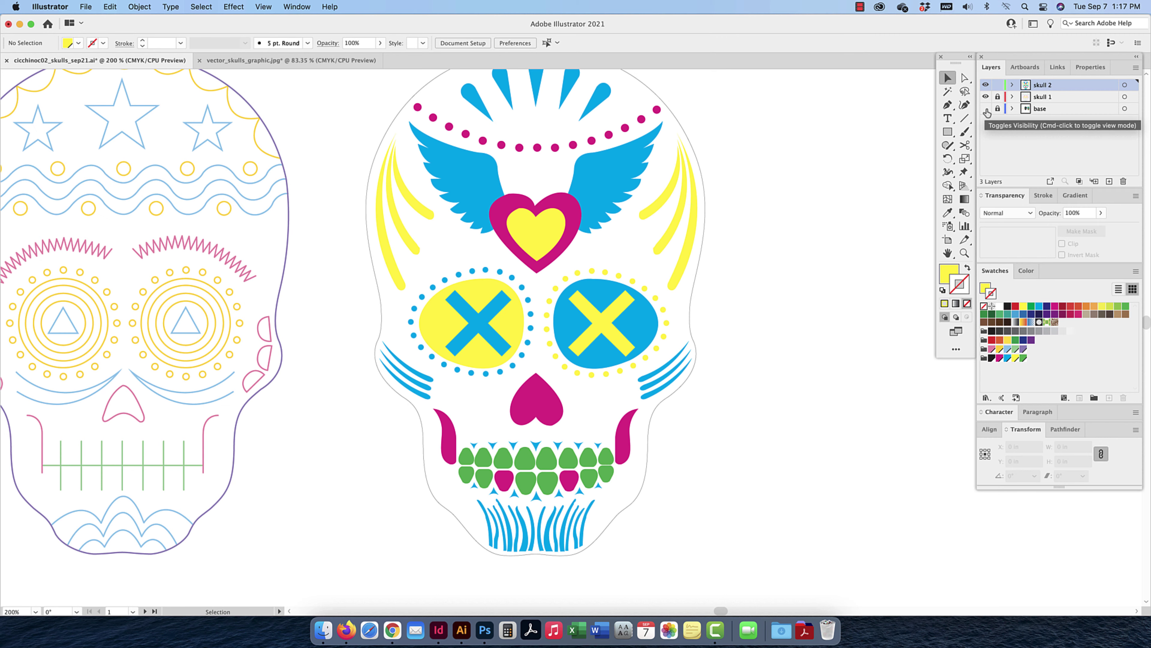
pyautogui.click(987, 109)
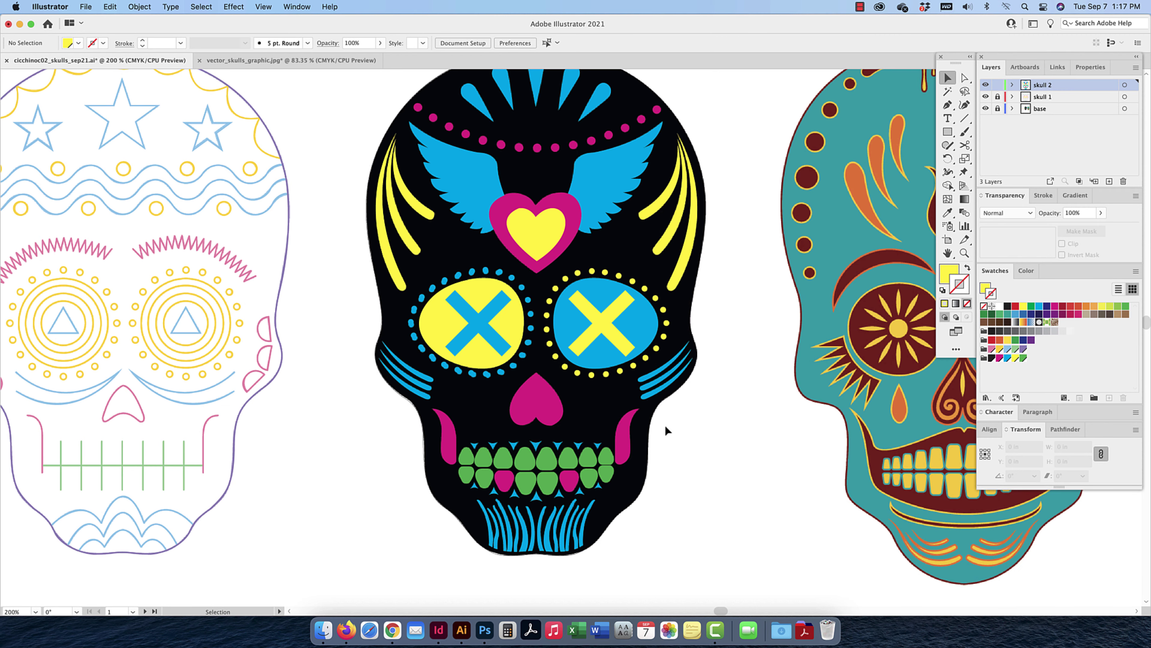
# Fill the skull's outer outline with the black swatch and no stroke, and send it to the back
pyautogui.moveTo(647, 438); pyautogui.dragTo(680, 429)
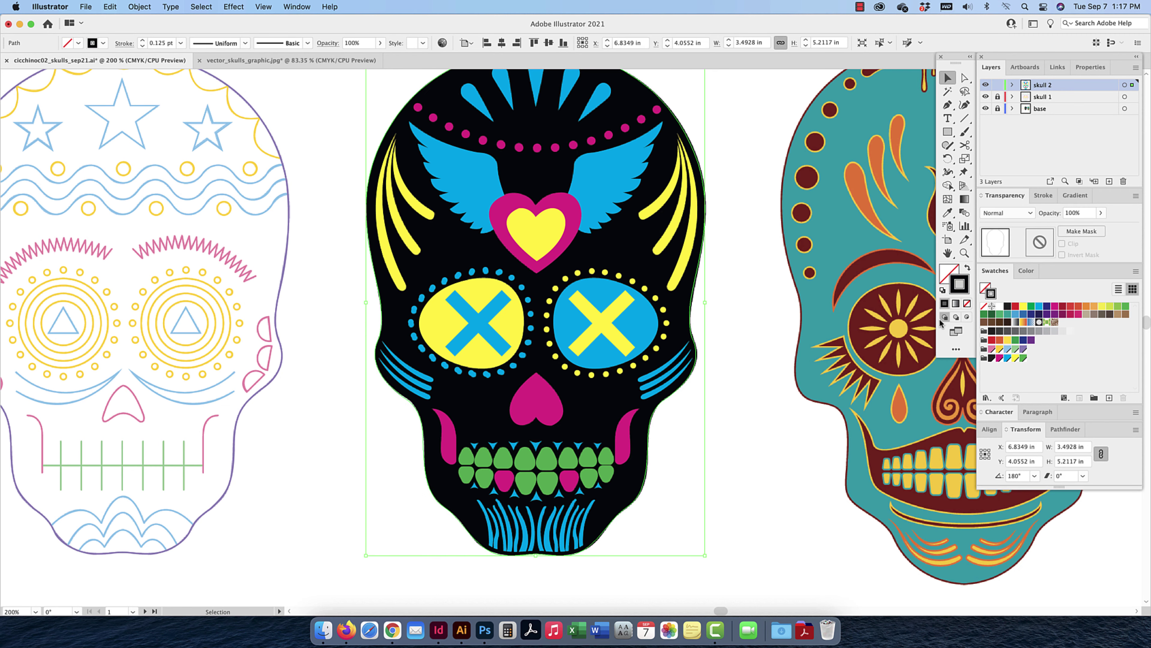
pyautogui.click(992, 358)
pyautogui.click(967, 268)
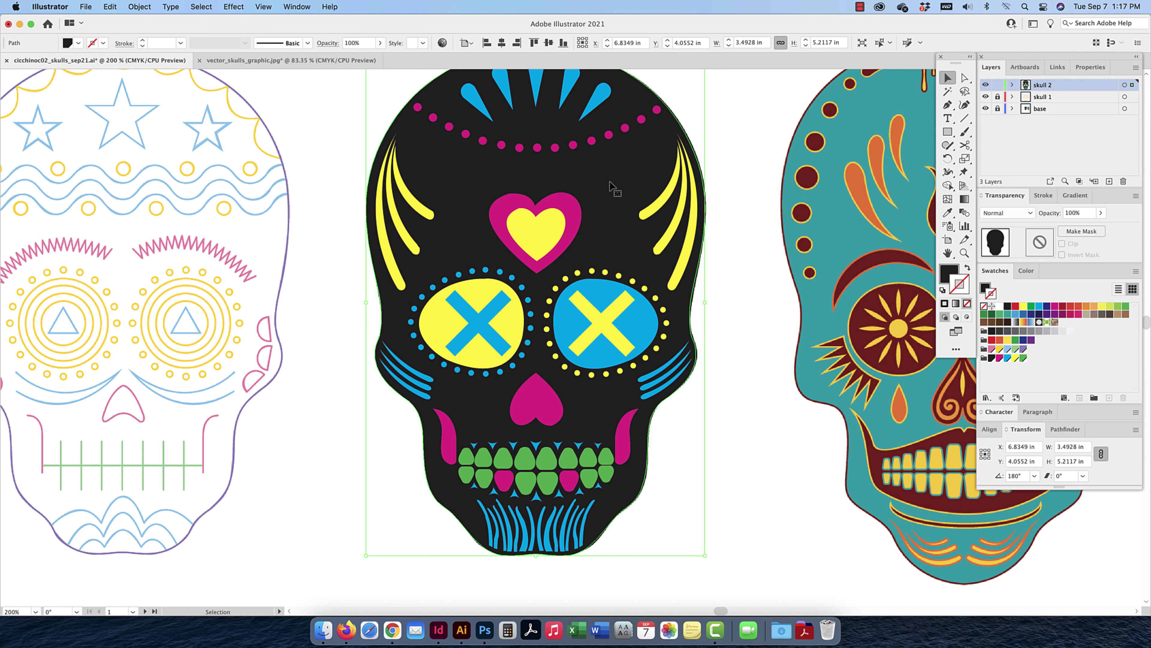
pyautogui.click(140, 6)
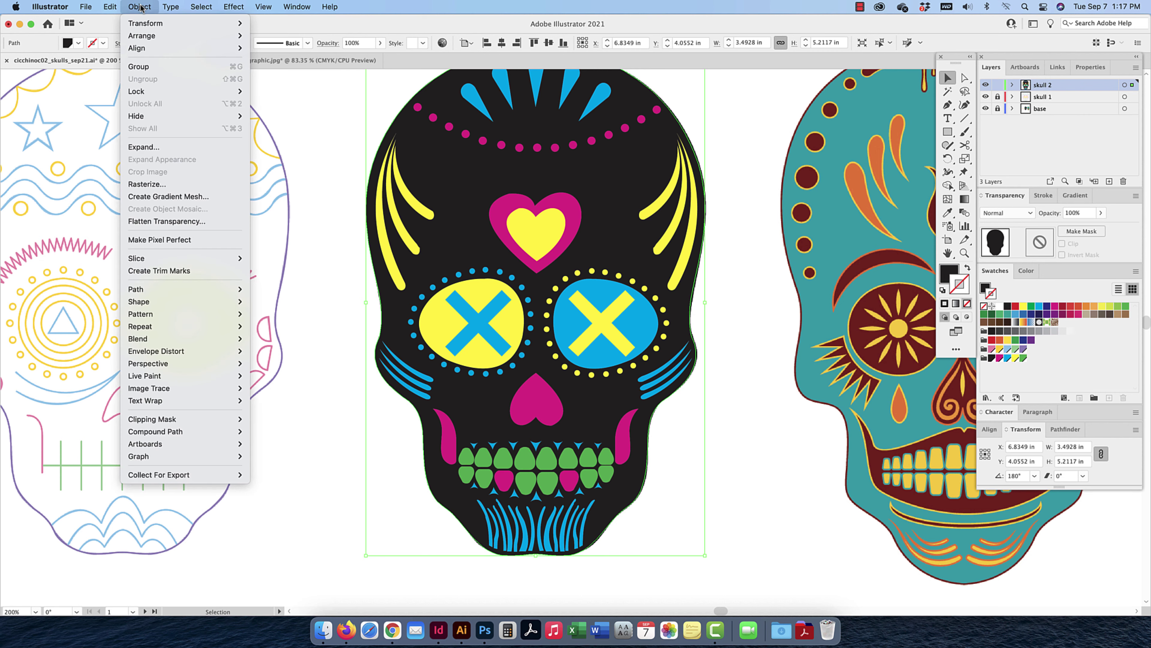
pyautogui.moveTo(183, 36)
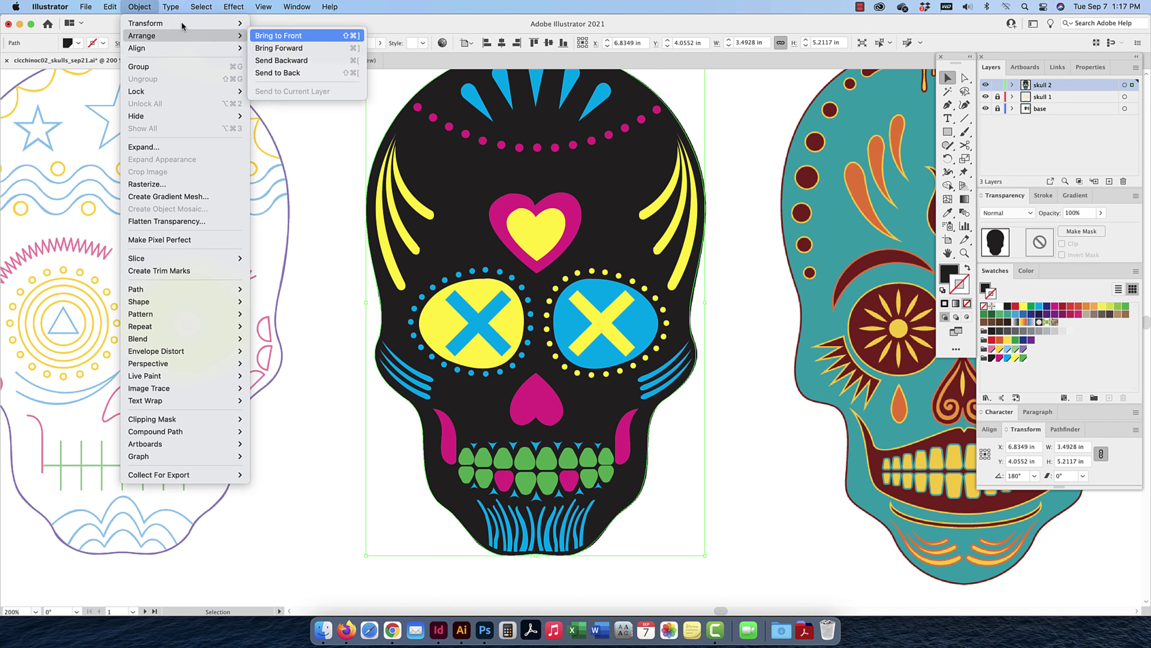
pyautogui.click(334, 77)
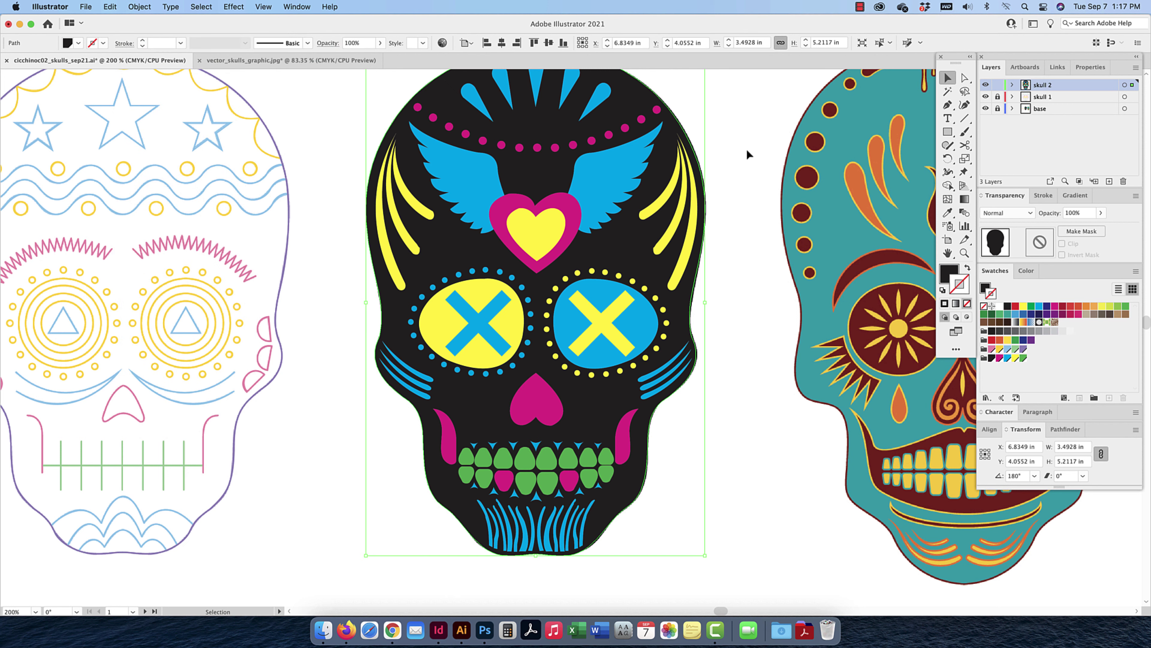
pyautogui.click(733, 186)
pyautogui.scroll(2, 703, 204)
pyautogui.hscroll(2, 703, 204)
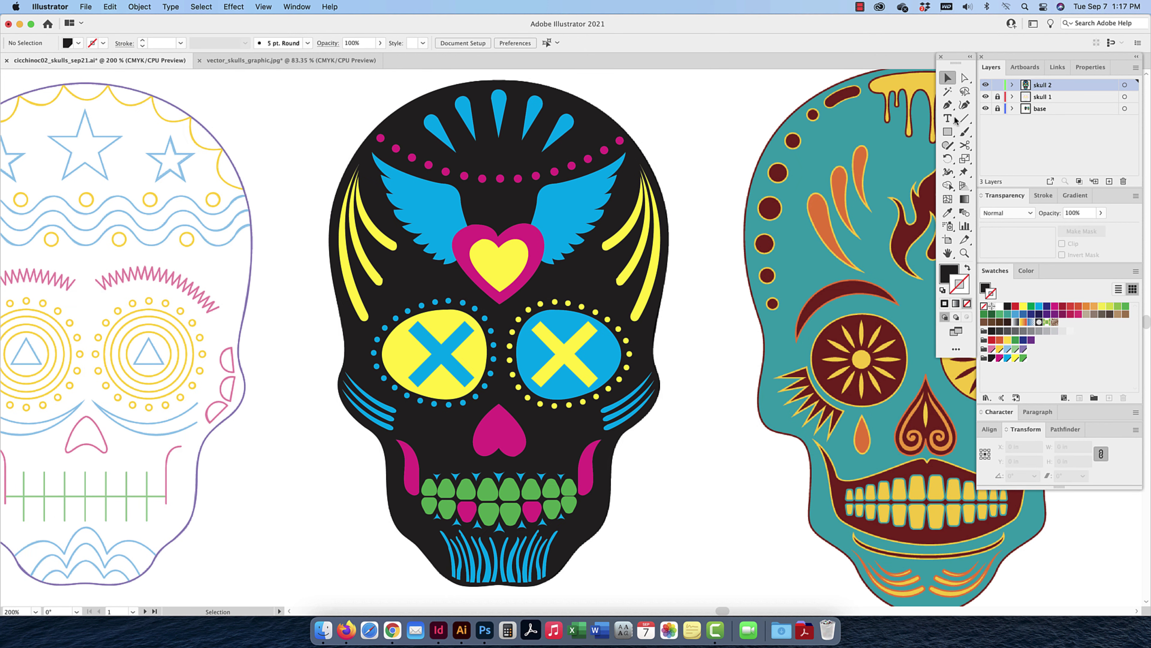
# Group the right eye's dots, oval and X, leaving the skull shape, temple streaks and cheek lines out of the group
pyautogui.click(1011, 85)
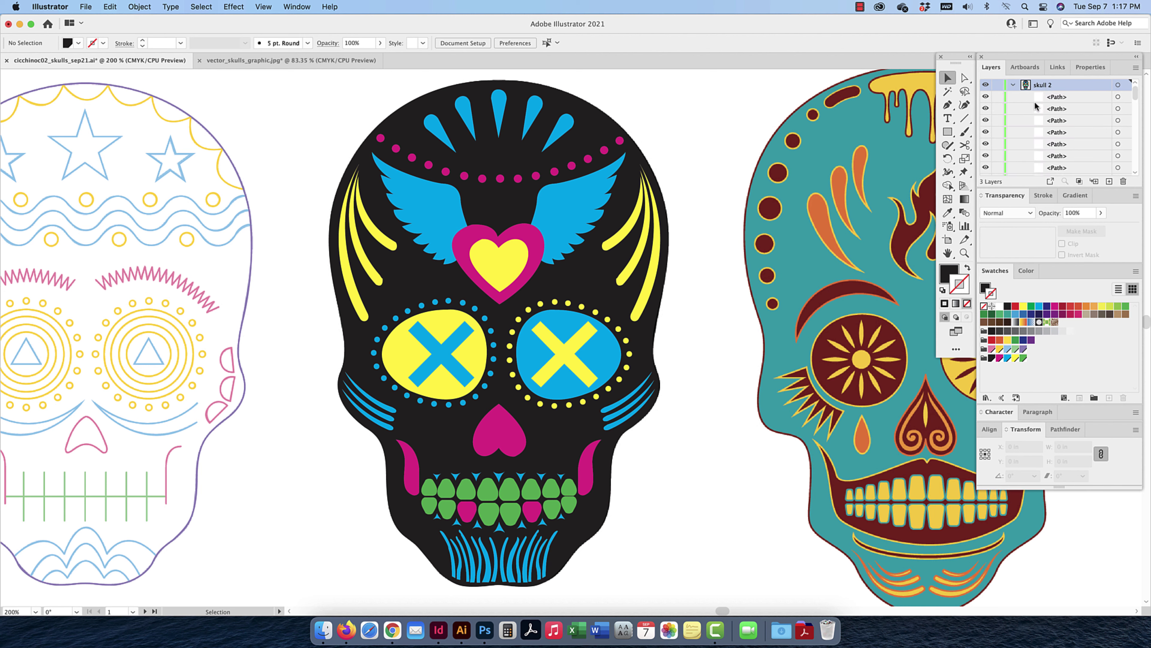
pyautogui.scroll(-1, 1065, 129)
pyautogui.scroll(-1, 1065, 129)
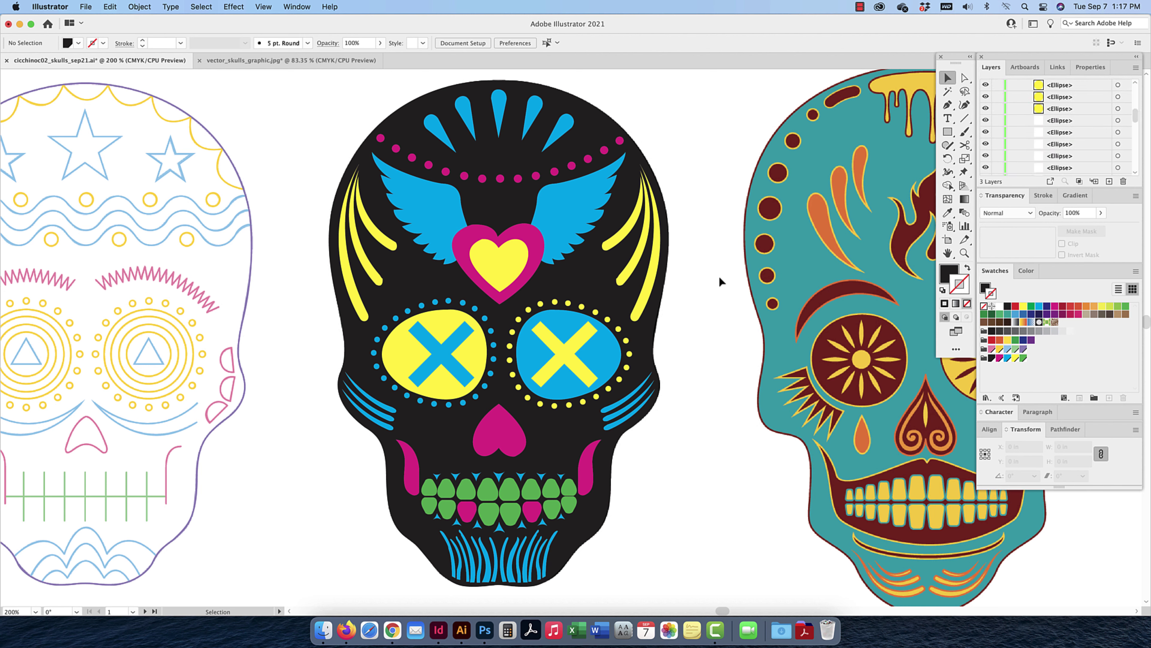
pyautogui.moveTo(676, 295); pyautogui.dragTo(517, 409)
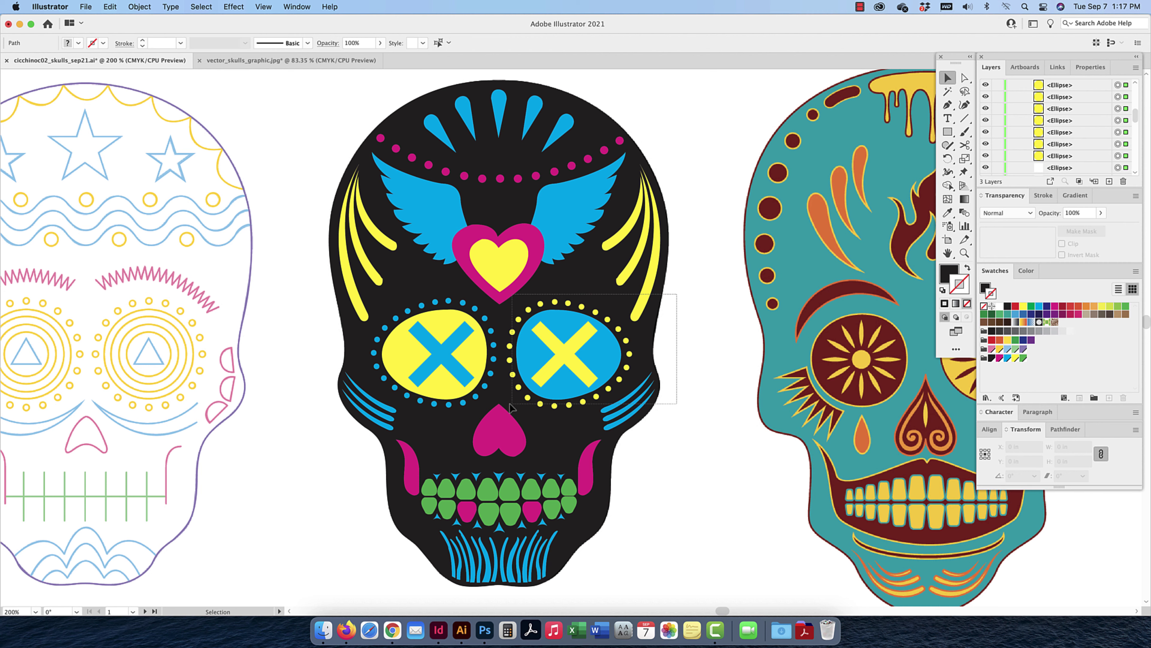
pyautogui.keyDown('shift'); pyautogui.click(521, 288); pyautogui.keyUp('shift')
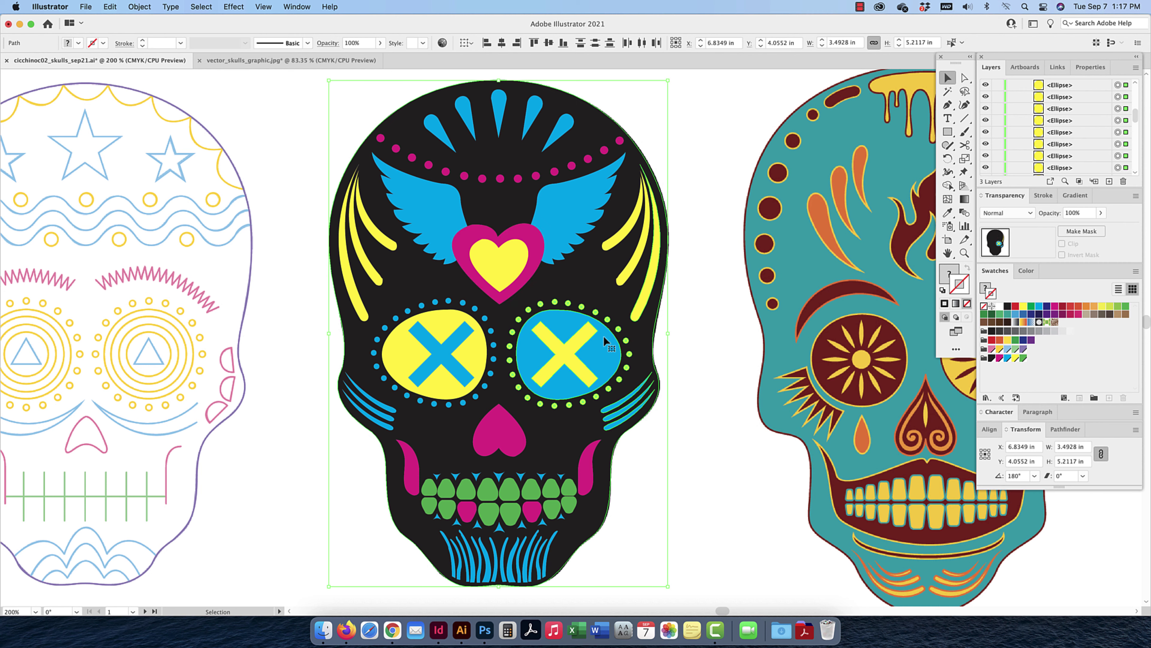
pyautogui.keyDown('shift'); pyautogui.click(642, 398); pyautogui.keyUp('shift')
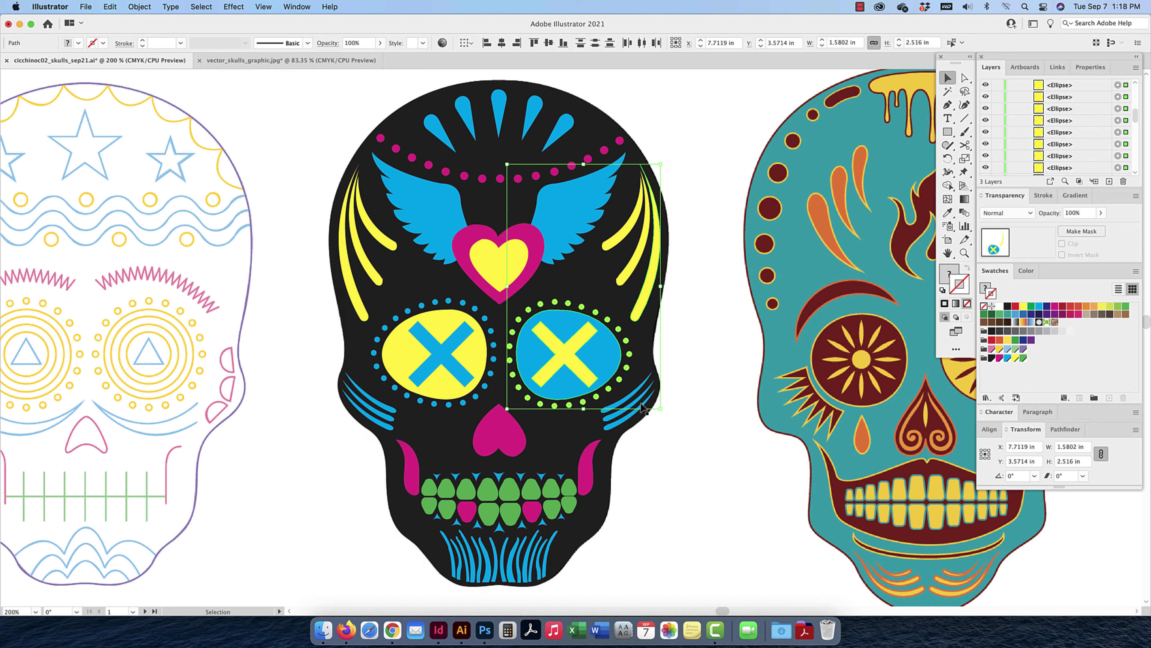
pyautogui.keyDown('shift'); pyautogui.click(645, 303); pyautogui.keyUp('shift')
pyautogui.press('super+g')
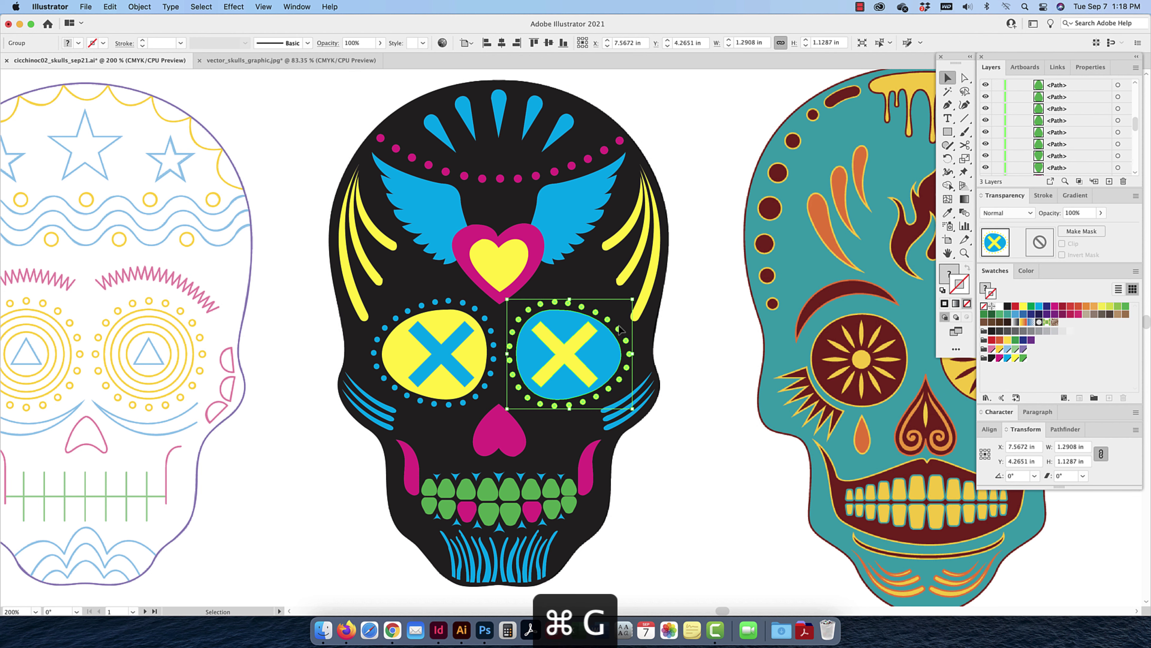
# Enlarge the layer list and rename the right eye's group as eye
pyautogui.moveTo(1039, 186); pyautogui.dragTo(1059, 424)
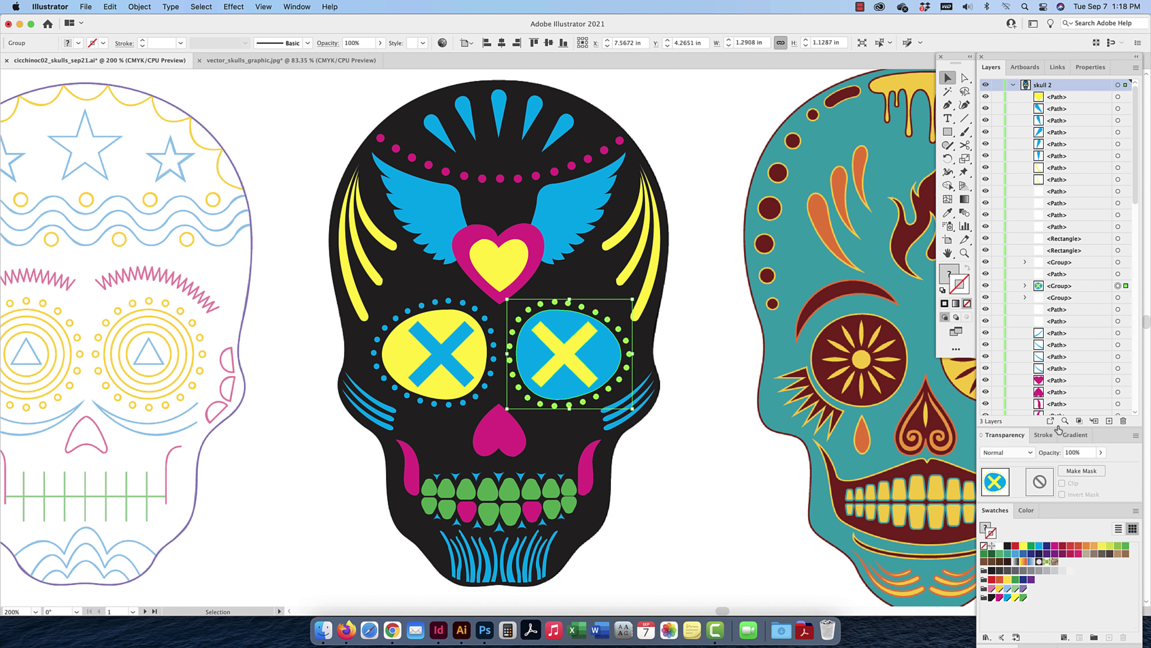
pyautogui.doubleClick(1057, 285)
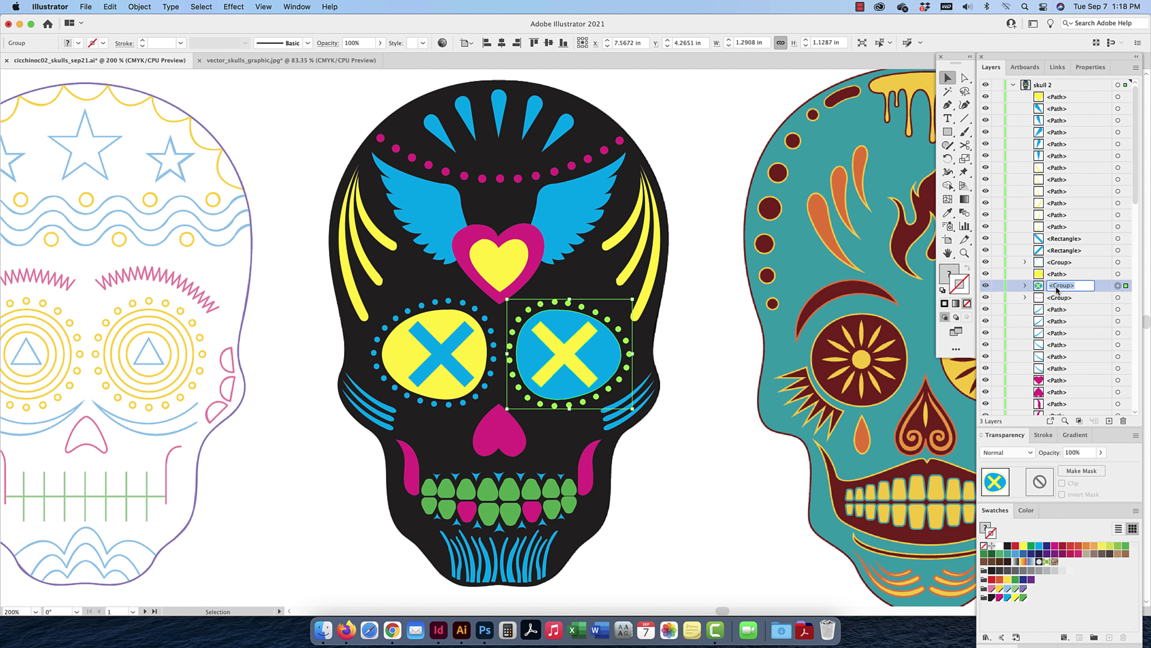
pyautogui.write('eye')
pyautogui.press('Return')
# Group the left eye's dots, oval and X, leaving the skull shape, temple streak and cheek lines out of the group
pyautogui.moveTo(327, 301); pyautogui.dragTo(497, 410)
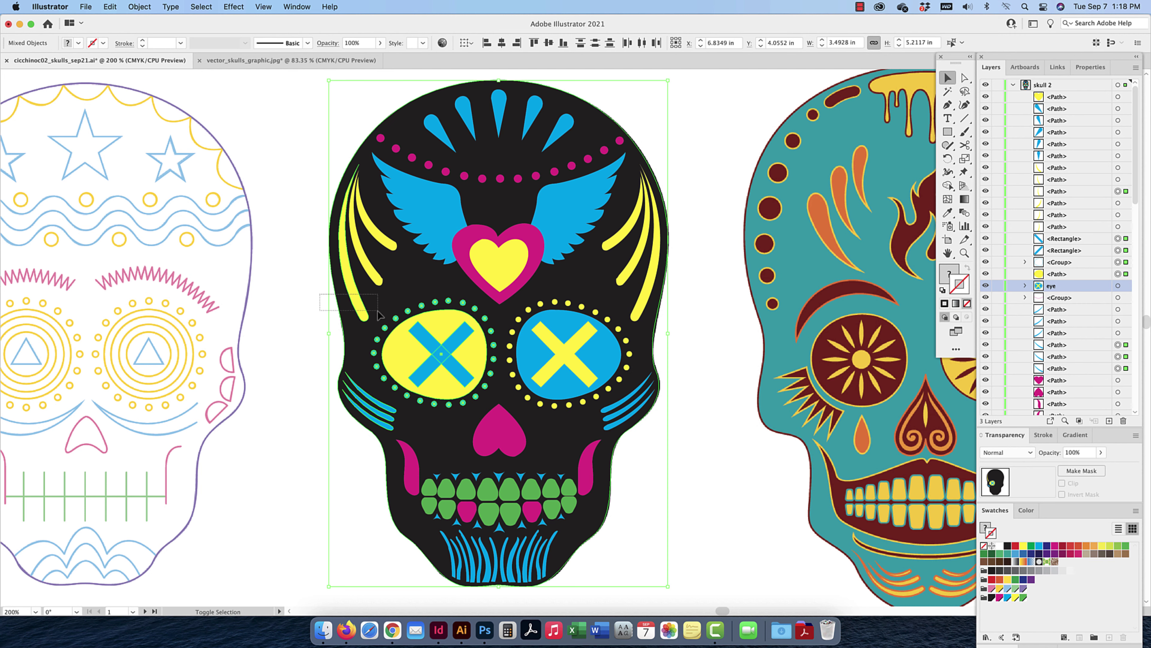
pyautogui.keyDown('shift'); pyautogui.click(370, 325); pyautogui.keyUp('shift')
pyautogui.moveTo(370, 391); pyautogui.dragTo(362, 417)
pyautogui.press('super+z')
pyautogui.keyDown('shift'); pyautogui.click(374, 399); pyautogui.keyUp('shift')
pyautogui.keyDown('shift'); pyautogui.click(371, 406); pyautogui.keyUp('shift')
pyautogui.keyDown('shift'); pyautogui.click(367, 415); pyautogui.keyUp('shift')
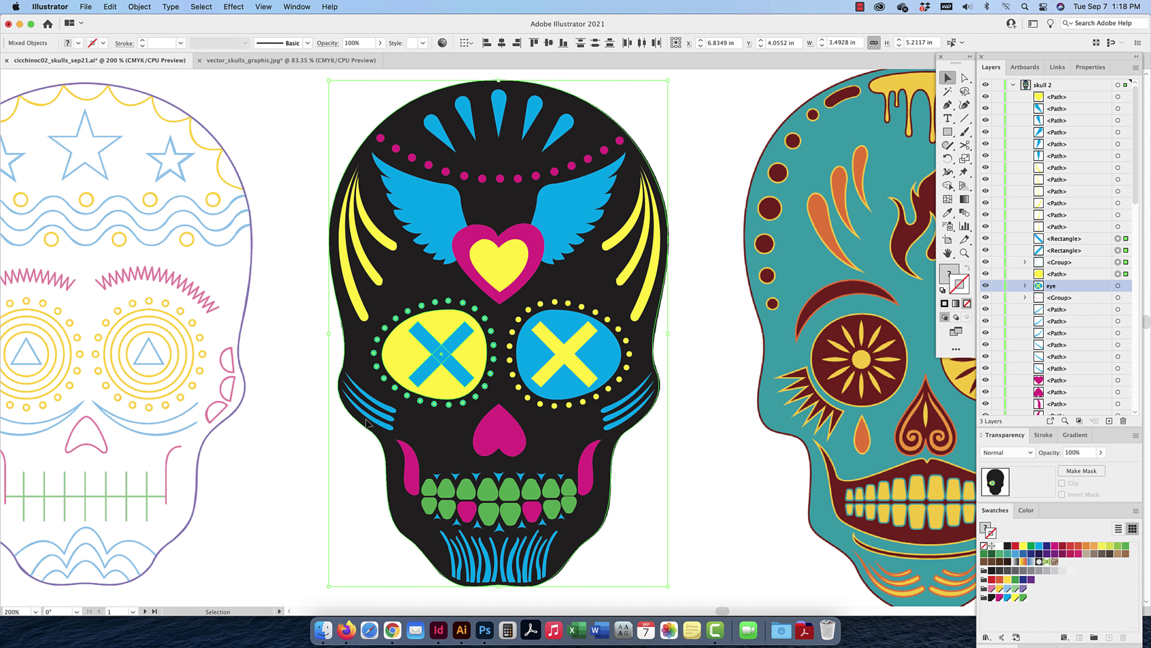
pyautogui.keyDown('shift'); pyautogui.click(370, 429); pyautogui.keyUp('shift')
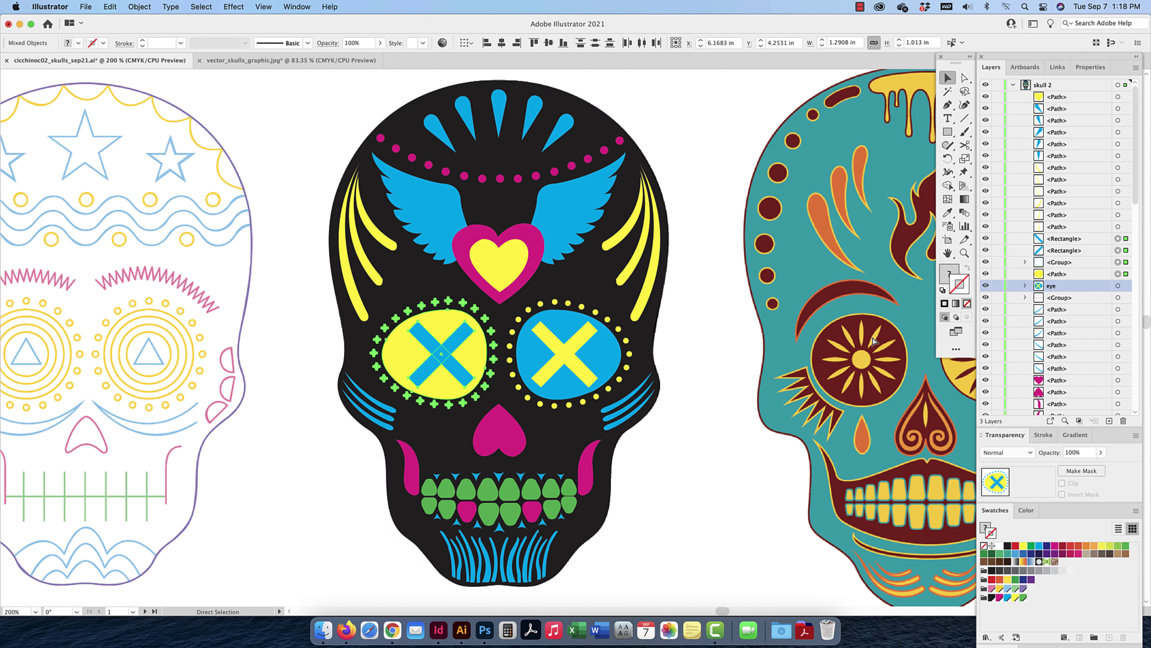
pyautogui.press('super+g')
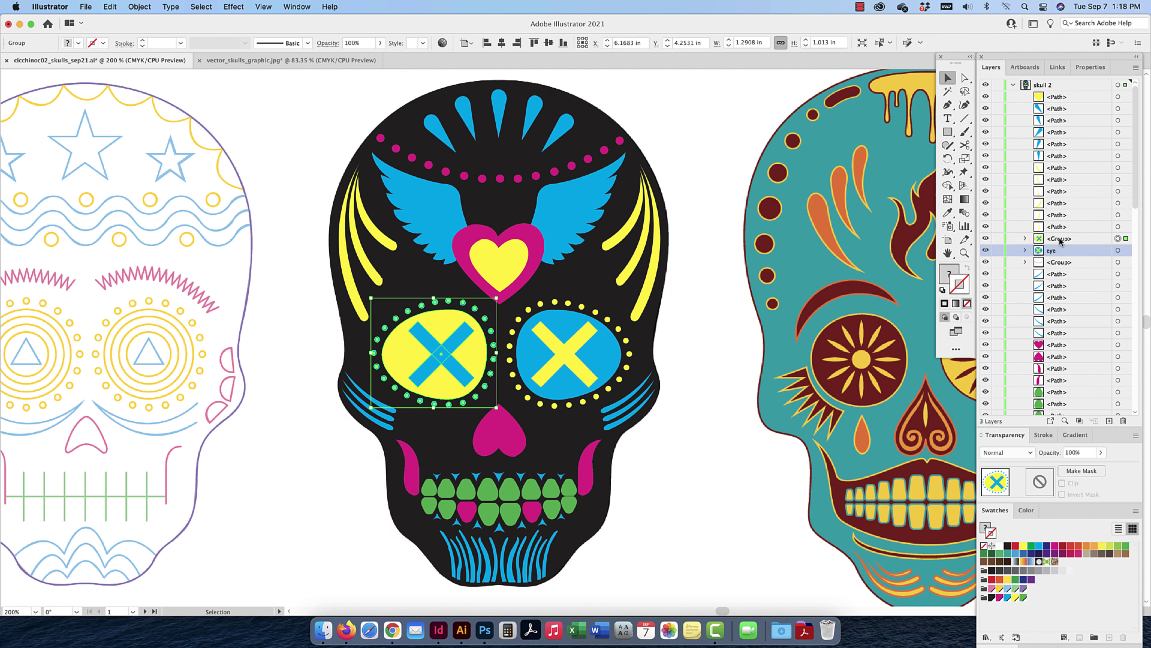
# Rename the left eye's group as eye and deselect it
pyautogui.doubleClick(1060, 239)
pyautogui.write('ey')
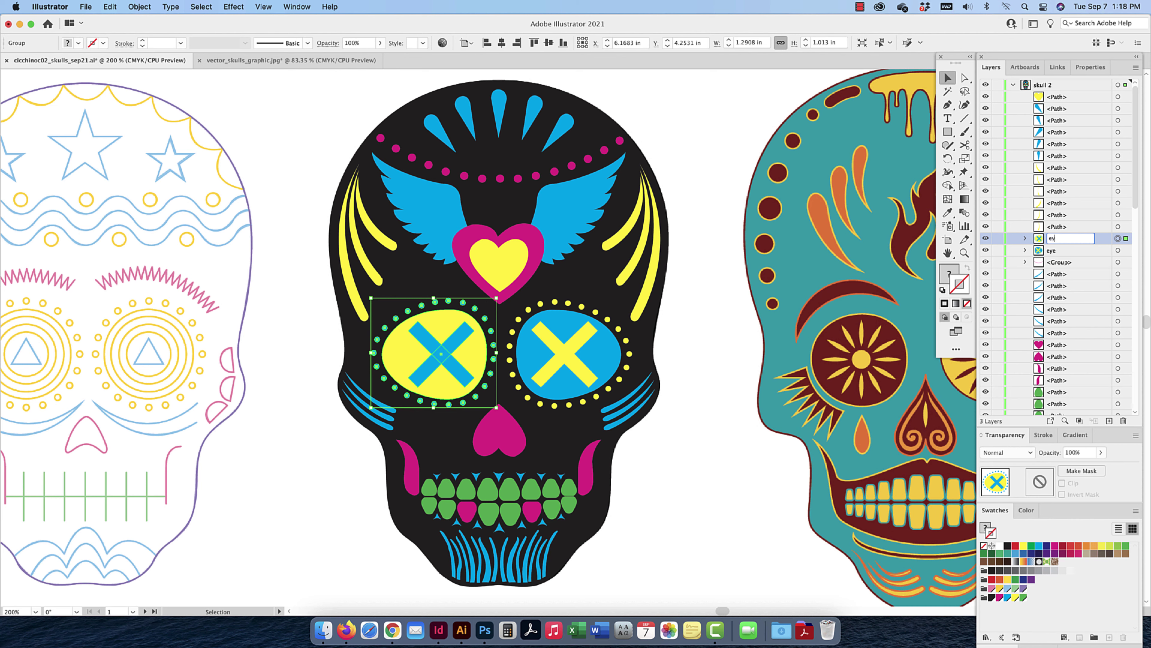
pyautogui.write('e')
pyautogui.press('Return')
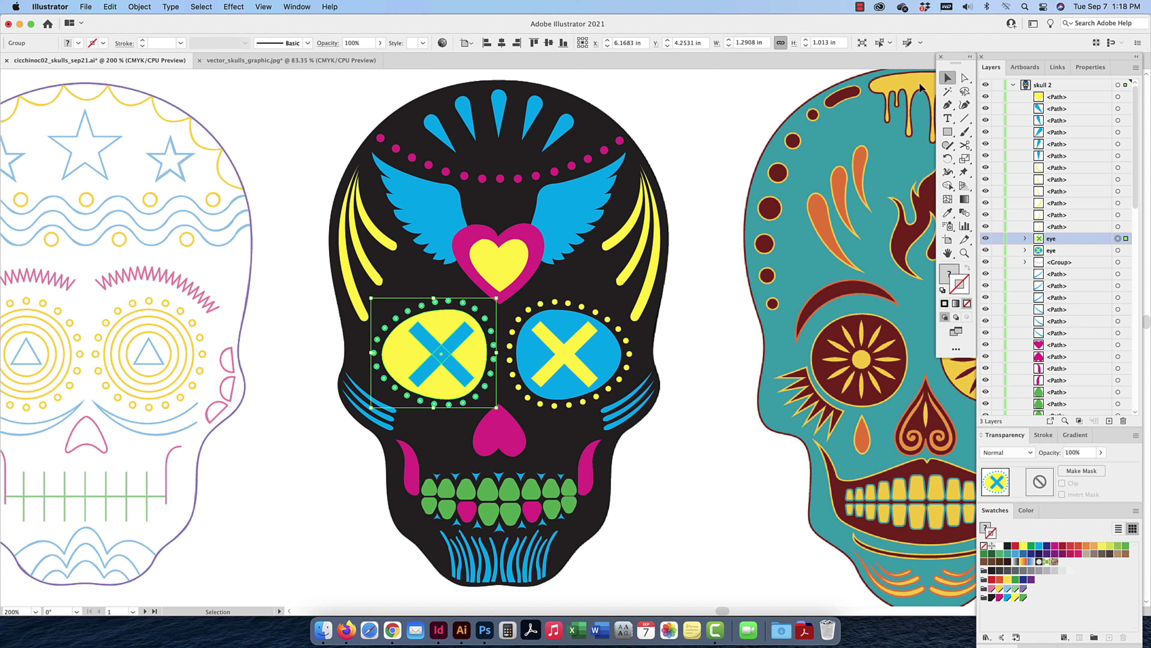
pyautogui.click(711, 111)
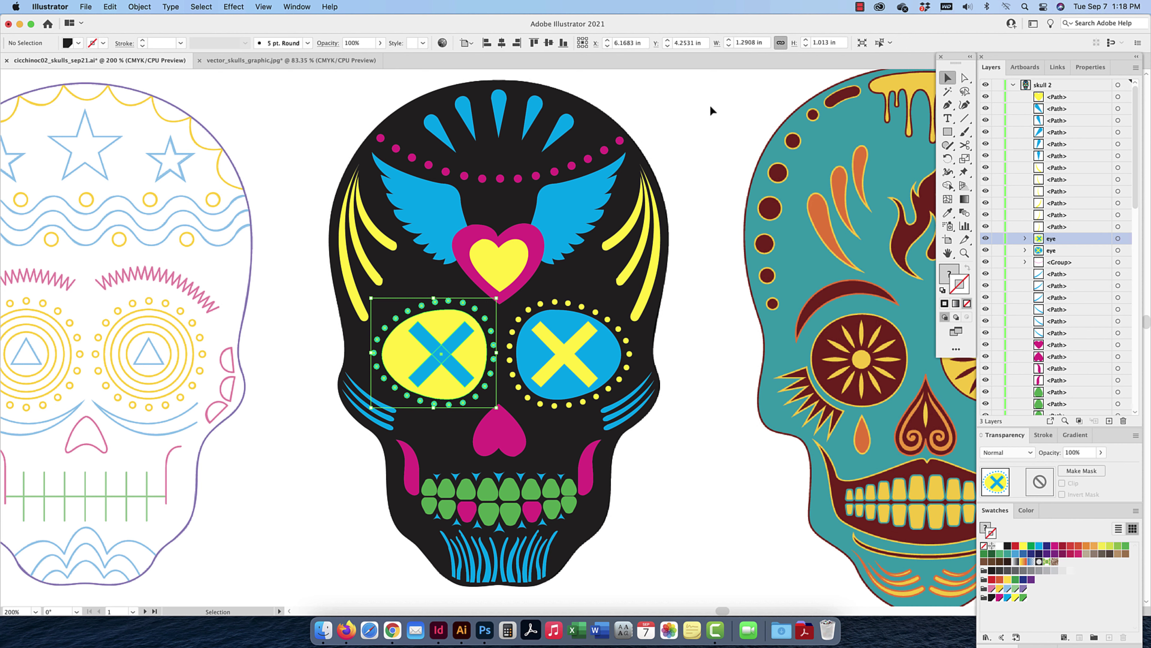
# Collapse the skull 2 layer and check the coloured skull with the base layer hidden, ending with its black outline shape selected
pyautogui.click(1013, 85)
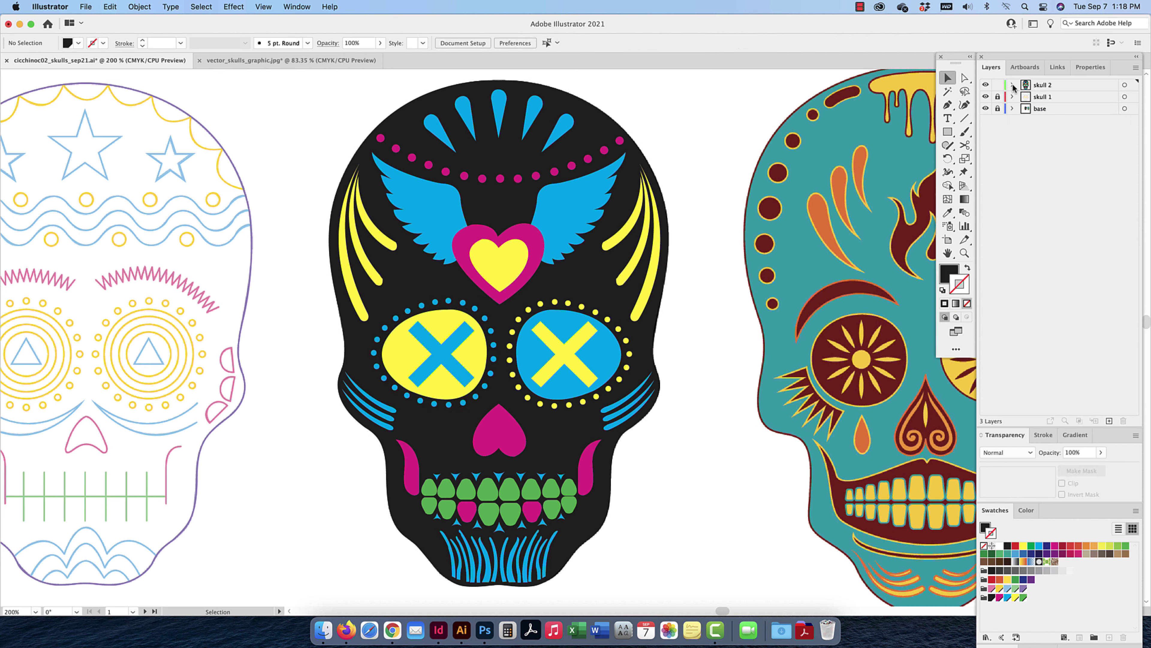
pyautogui.click(986, 108)
pyautogui.click(985, 108)
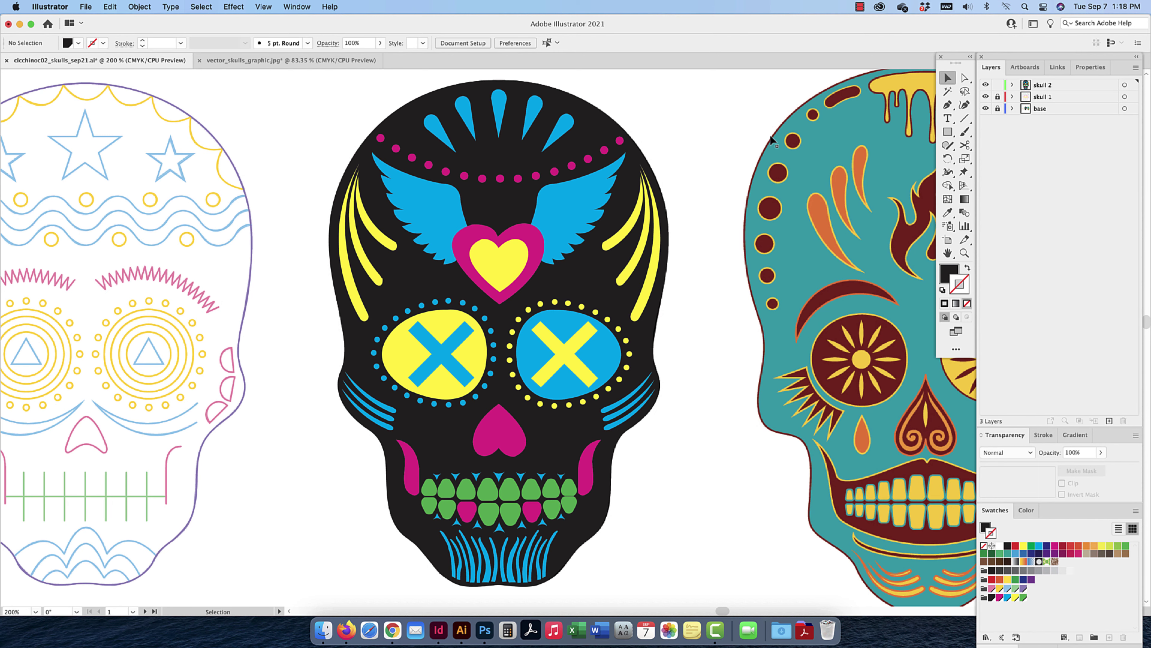
pyautogui.click(642, 156)
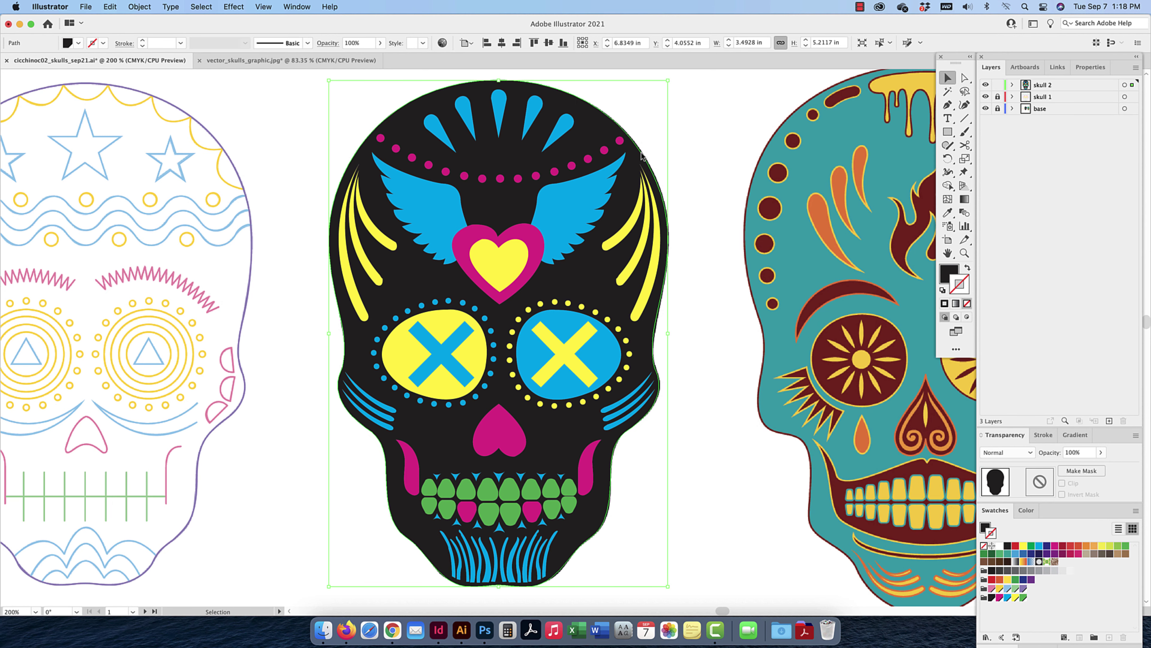
# Deselect the outline and compare the coloured middle skull with the reference image by hiding and showing the skull 2 layer repeatedly
pyautogui.press('space')
pyautogui.moveTo(724, 217); pyautogui.dragTo(721, 216)
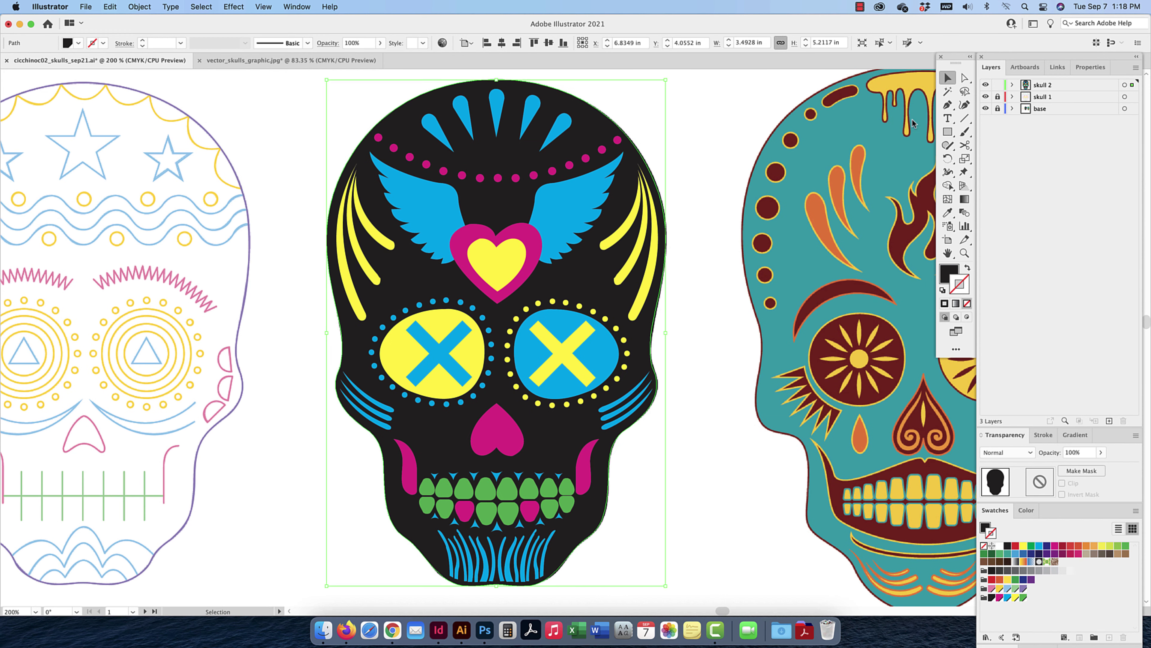
pyautogui.click(985, 86)
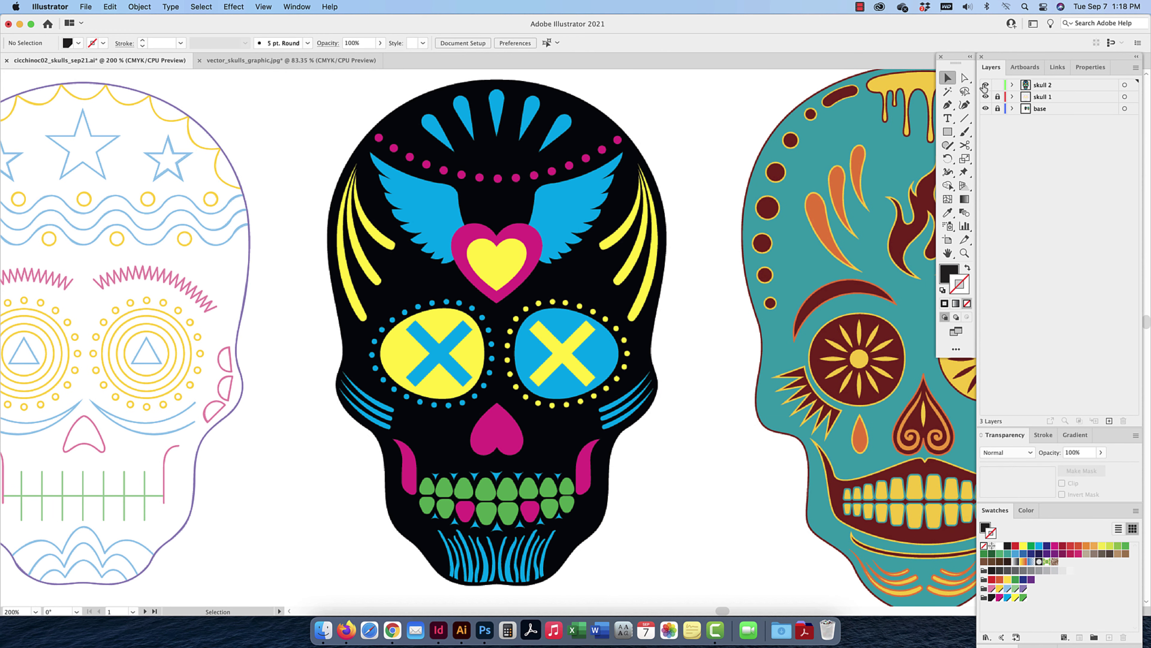
pyautogui.click(984, 85)
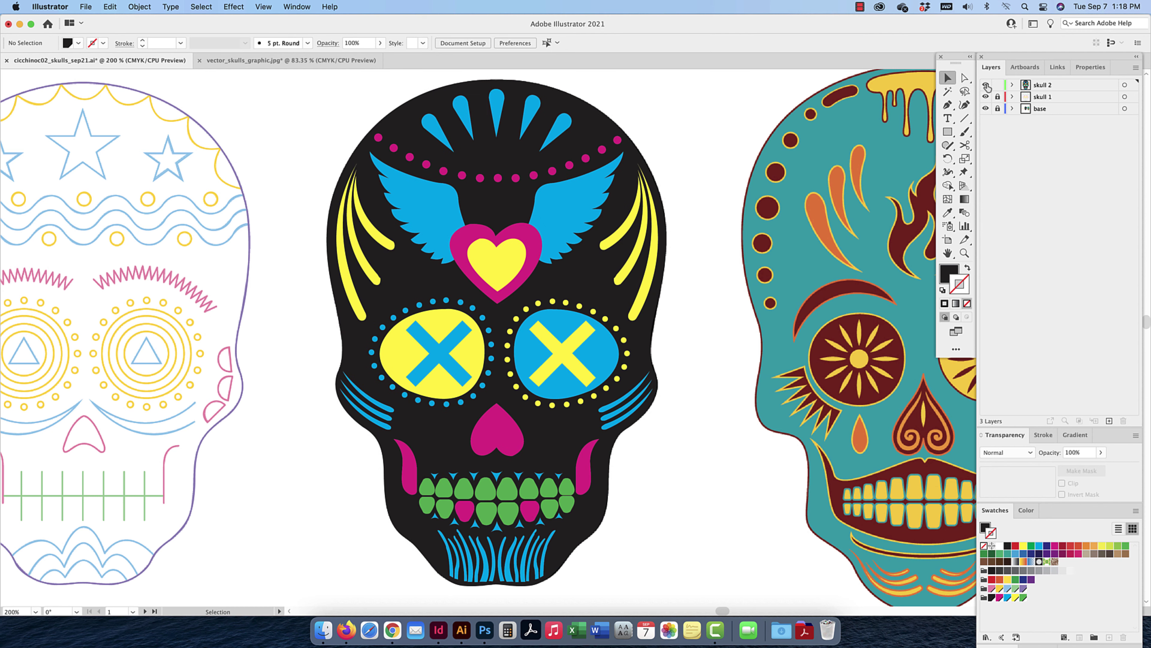
pyautogui.click(987, 86)
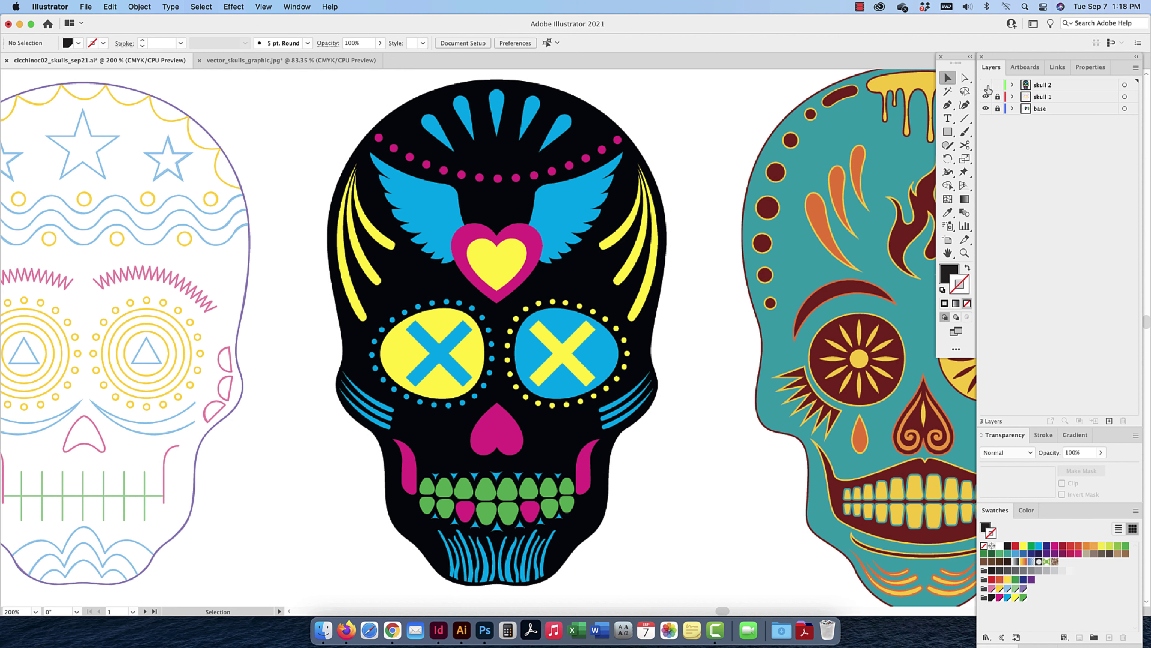
pyautogui.click(987, 86)
pyautogui.click(987, 86)
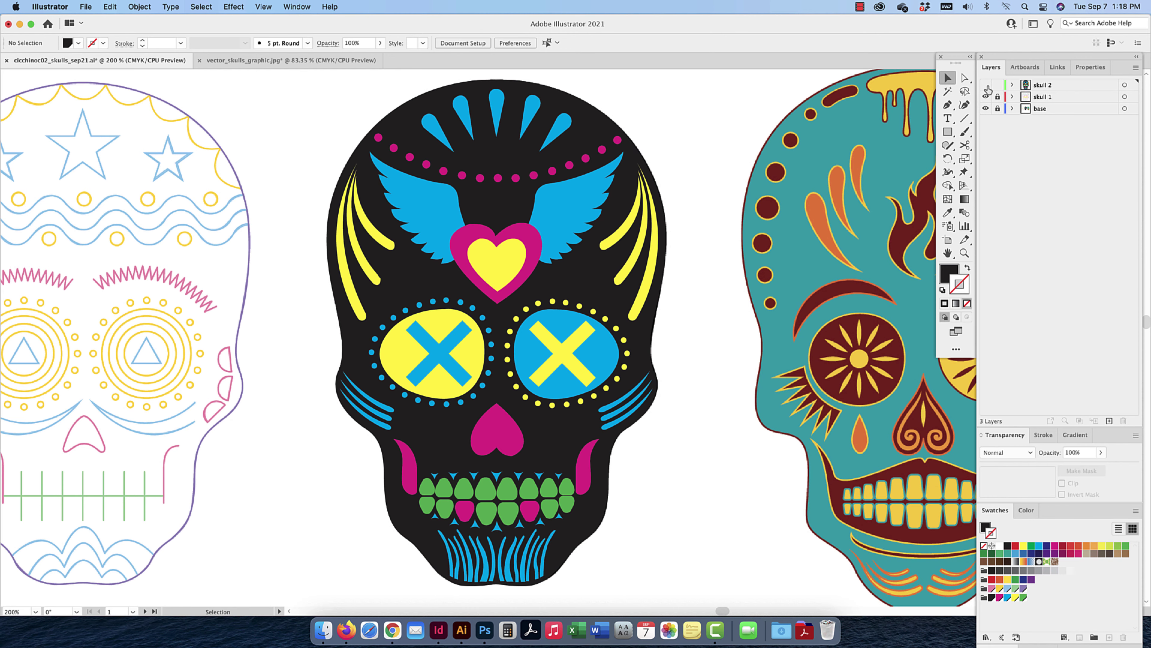
pyautogui.click(987, 87)
# Unlock the skull 1 layer and collect the skull 1 and skull 2 layers in a new layer
pyautogui.moveTo(813, 216); pyautogui.dragTo(593, 207)
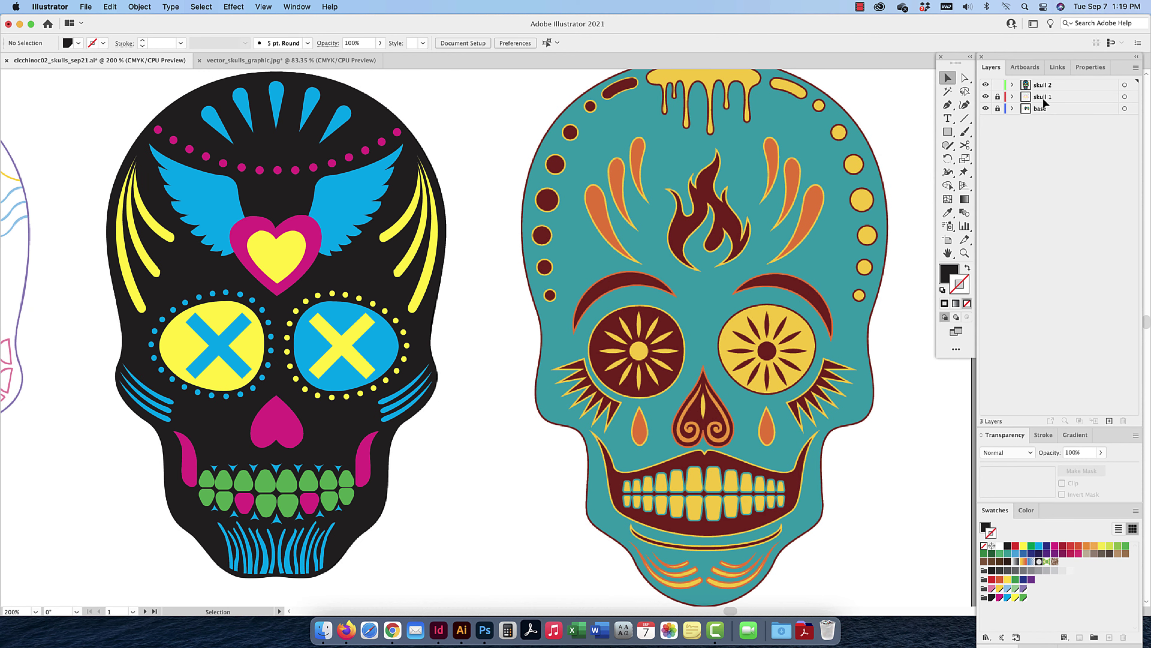
pyautogui.press('super+minus')
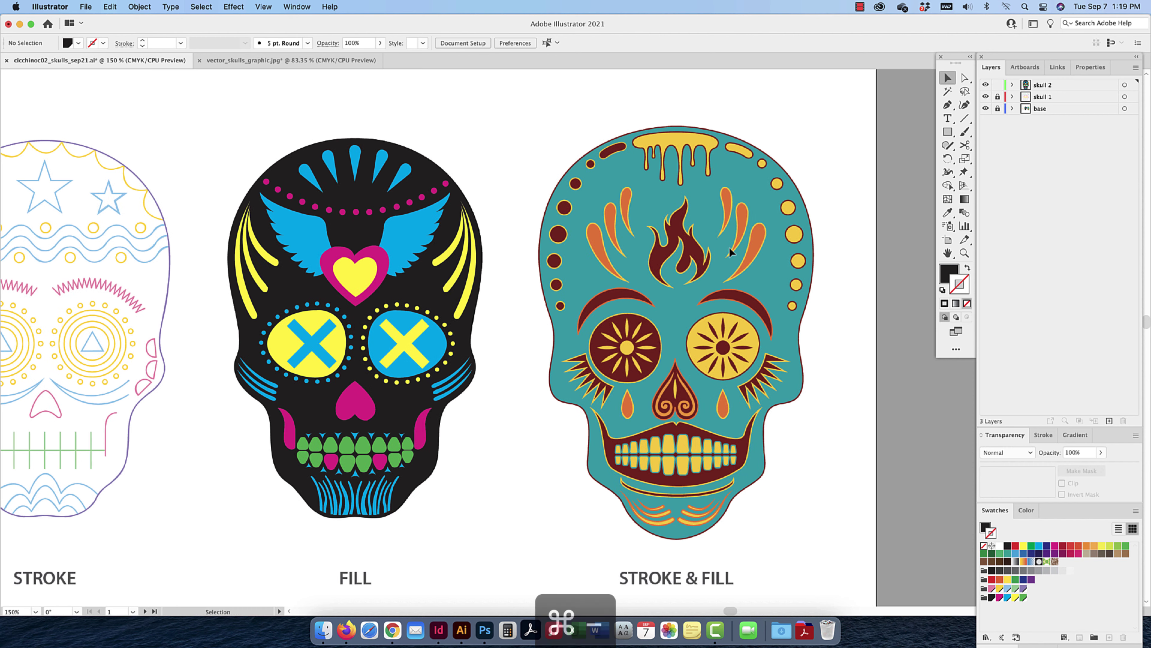
pyautogui.hscroll(-1, 730, 252)
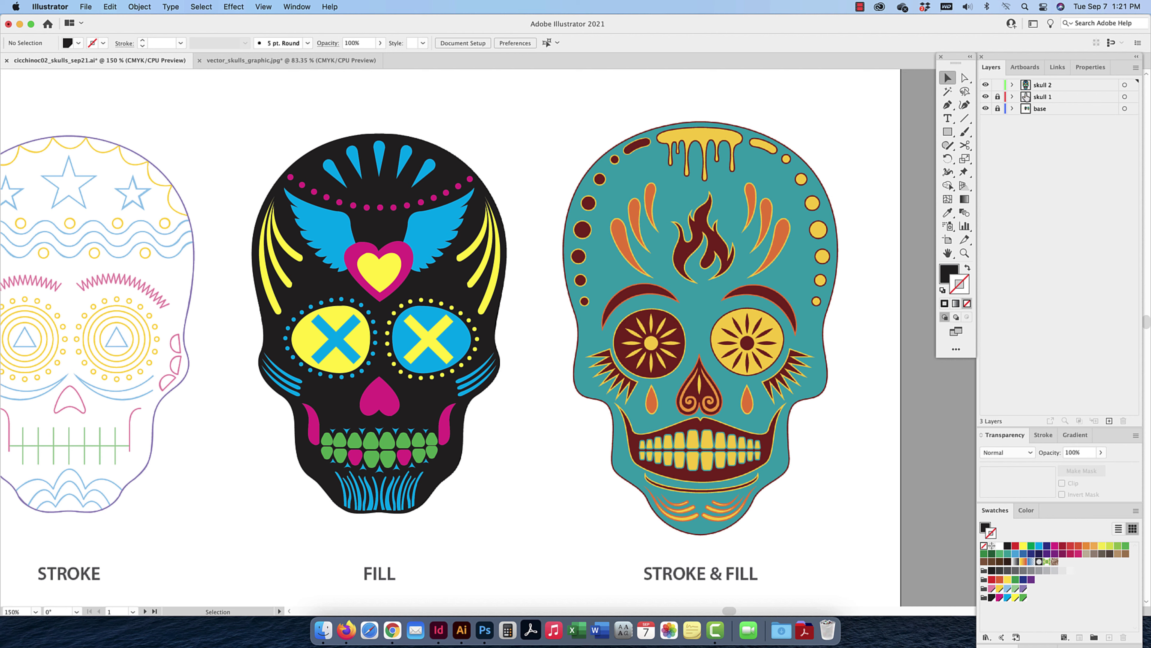
pyautogui.click(999, 97)
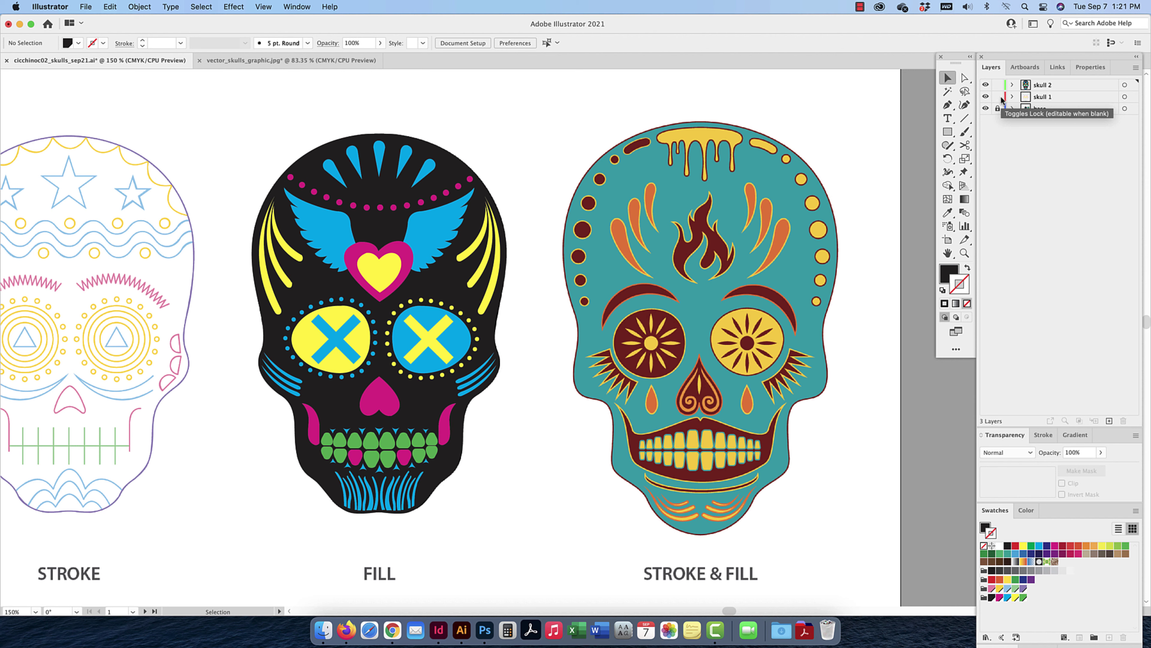
pyautogui.click(1081, 97)
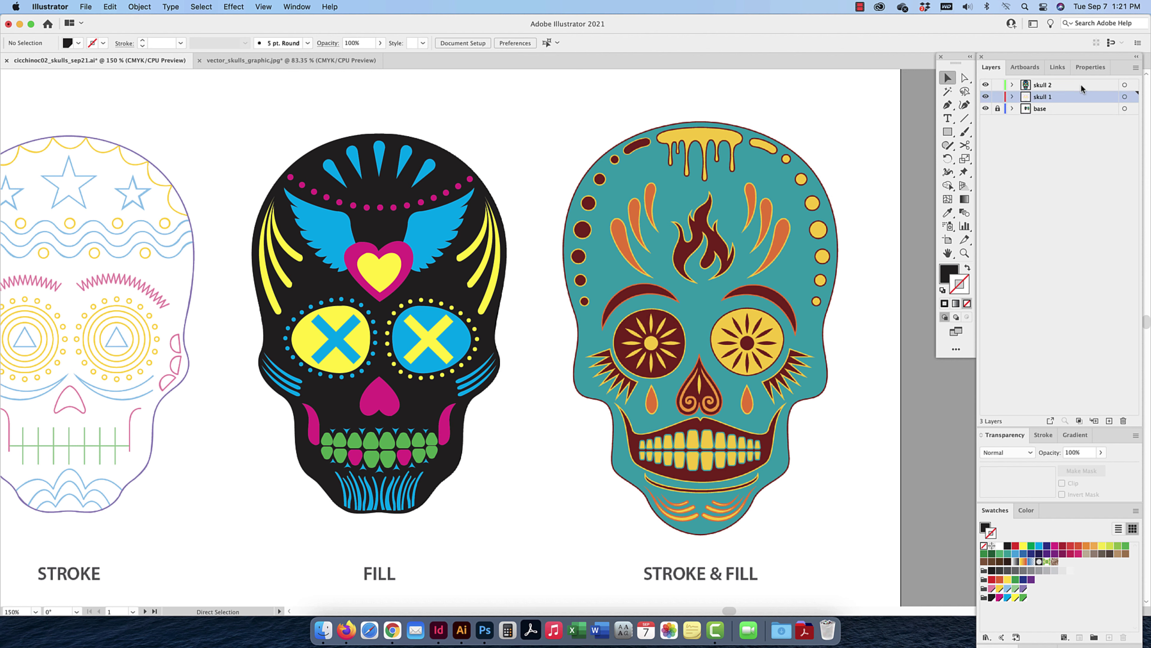
pyautogui.keyDown('shift'); pyautogui.click(1081, 85); pyautogui.keyUp('shift')
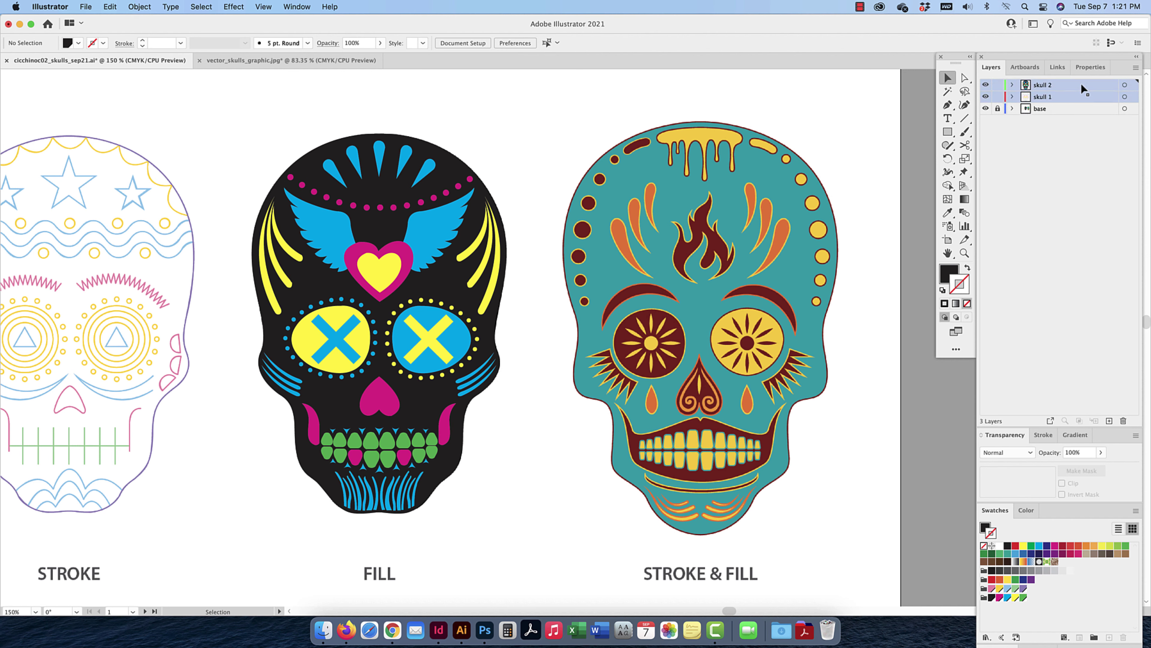
pyautogui.click(1136, 67)
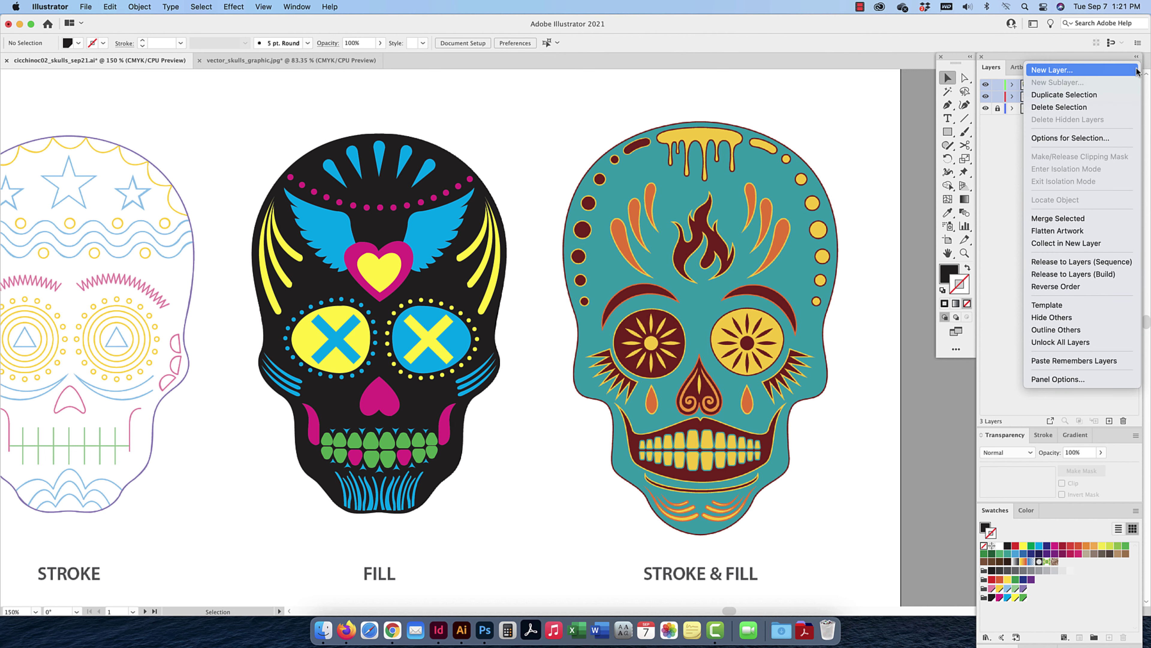
pyautogui.click(1051, 244)
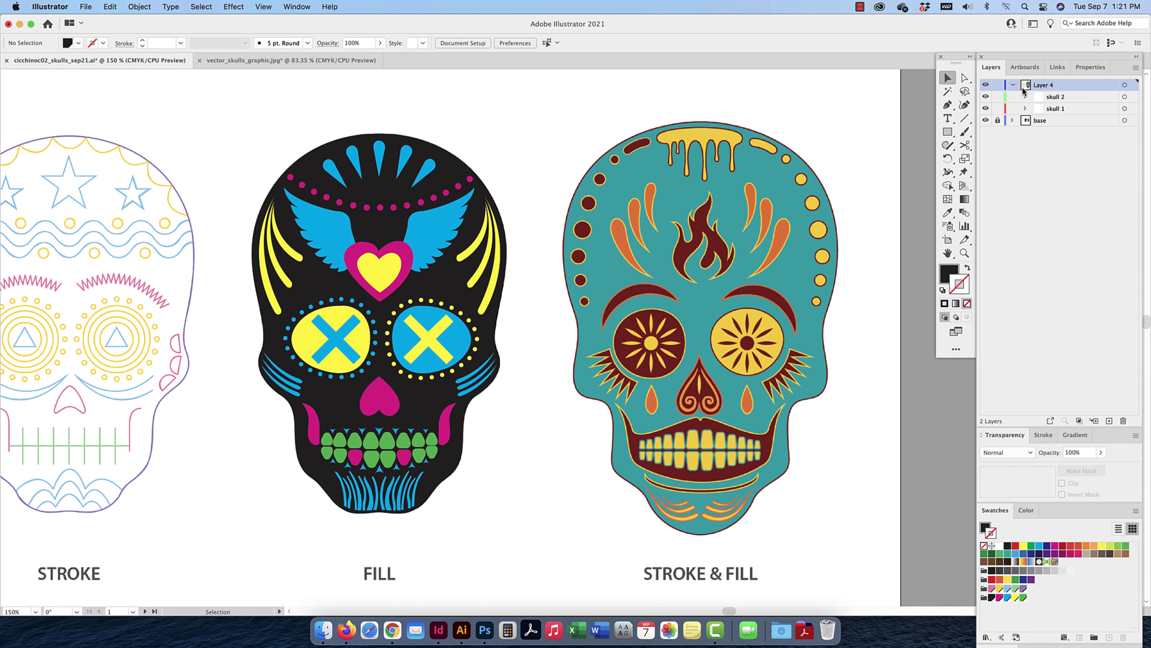
# Rename the new parent layer as skulls
pyautogui.doubleClick(1043, 85)
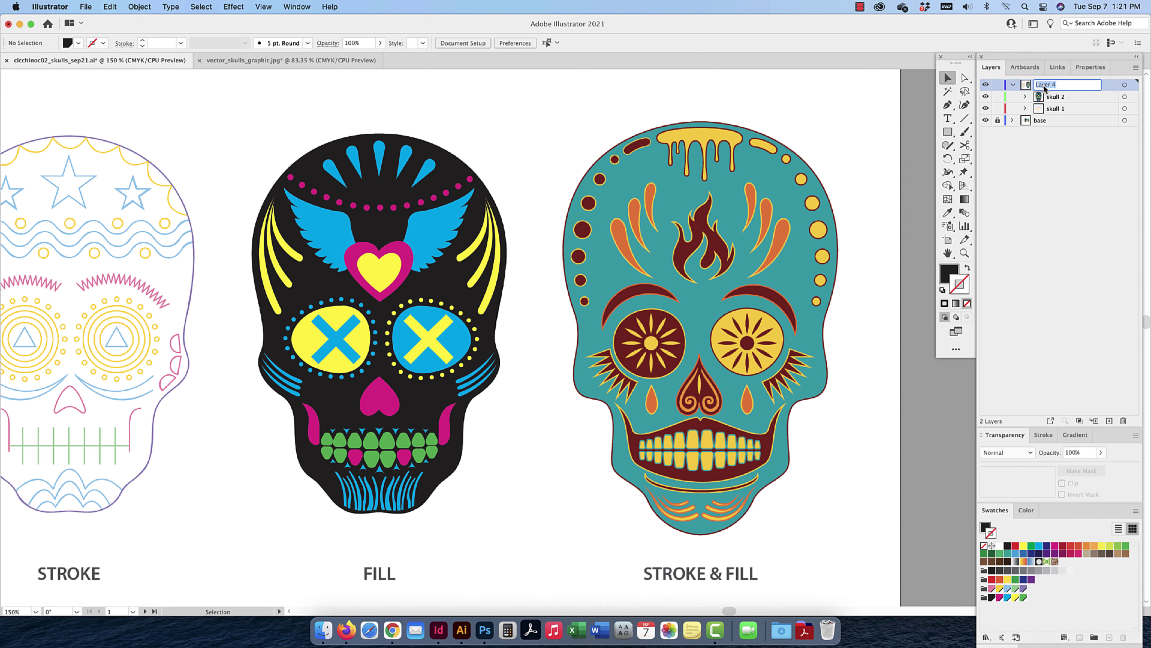
pyautogui.write('skulls')
pyautogui.press('Return')
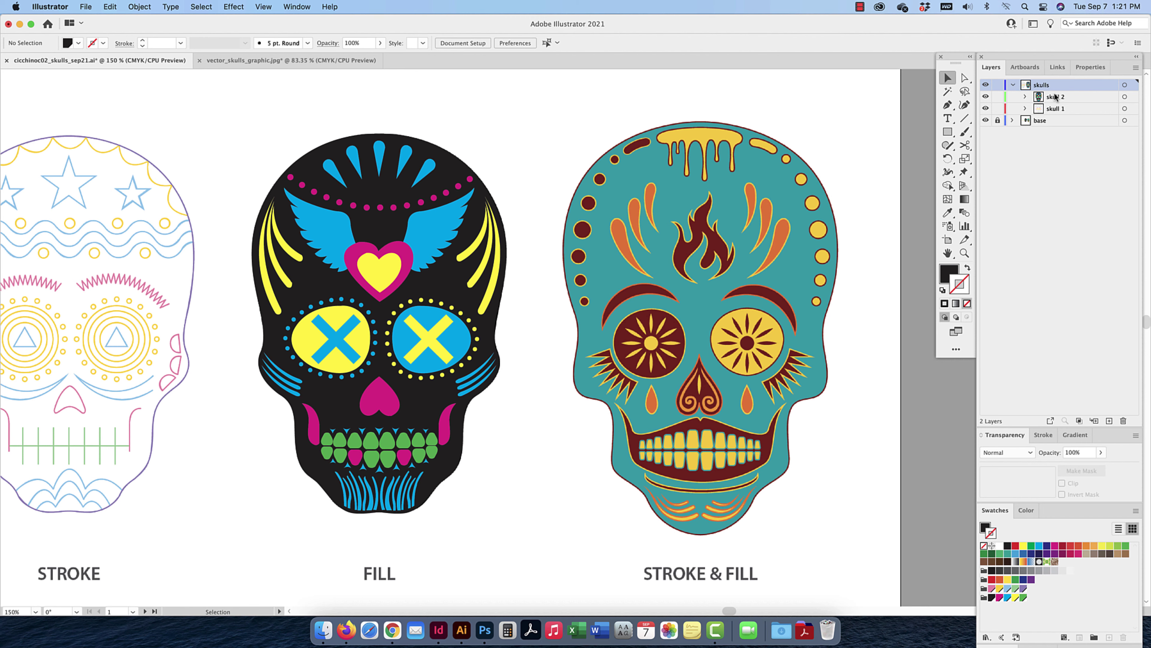
# Examine the nested structure of the skulls layer by expanding and collapsing it and its skull 1 sublayer
pyautogui.click(1026, 108)
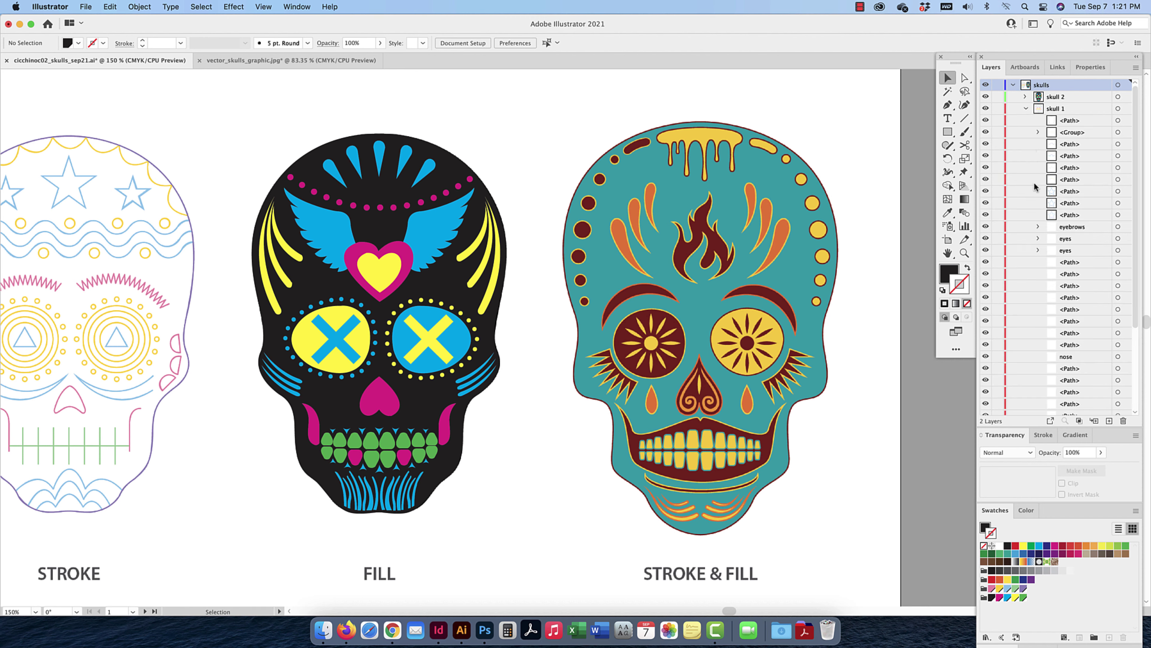
pyautogui.click(1039, 227)
pyautogui.click(1039, 227)
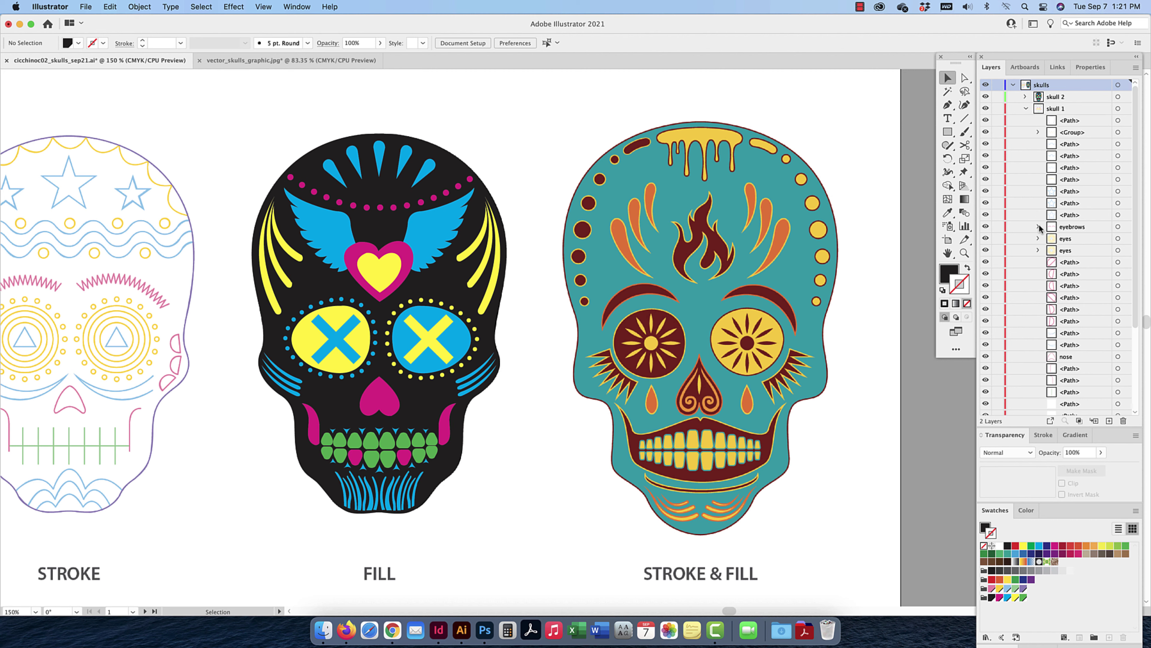
pyautogui.click(1026, 108)
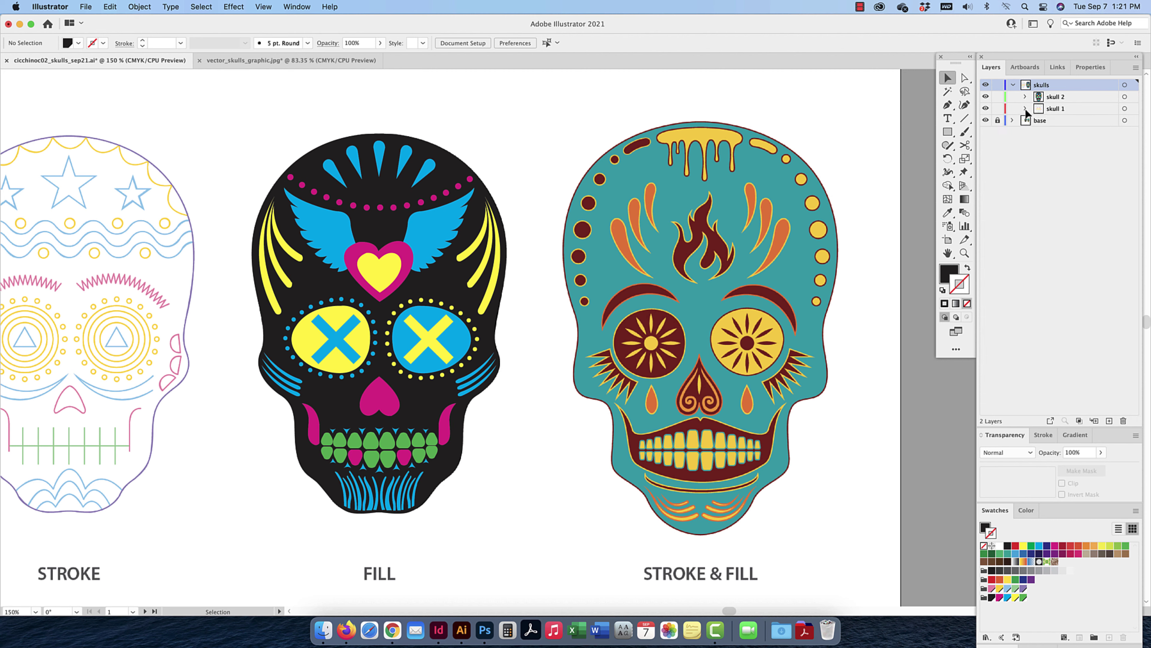
pyautogui.click(1024, 109)
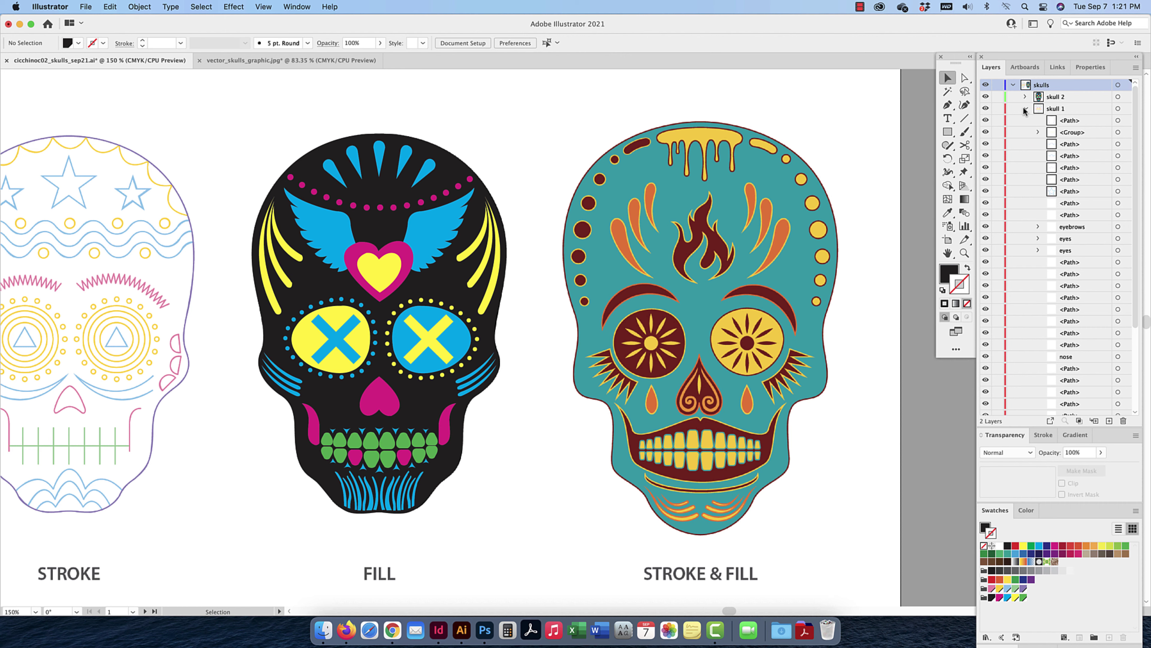
pyautogui.click(1026, 109)
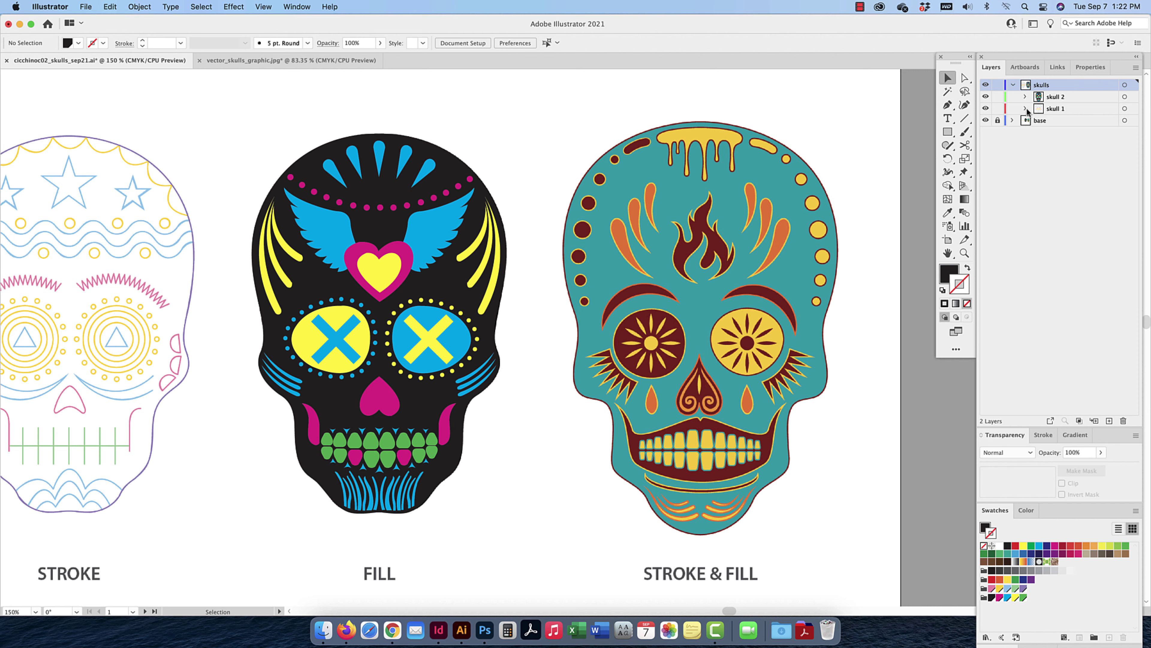
pyautogui.click(1012, 85)
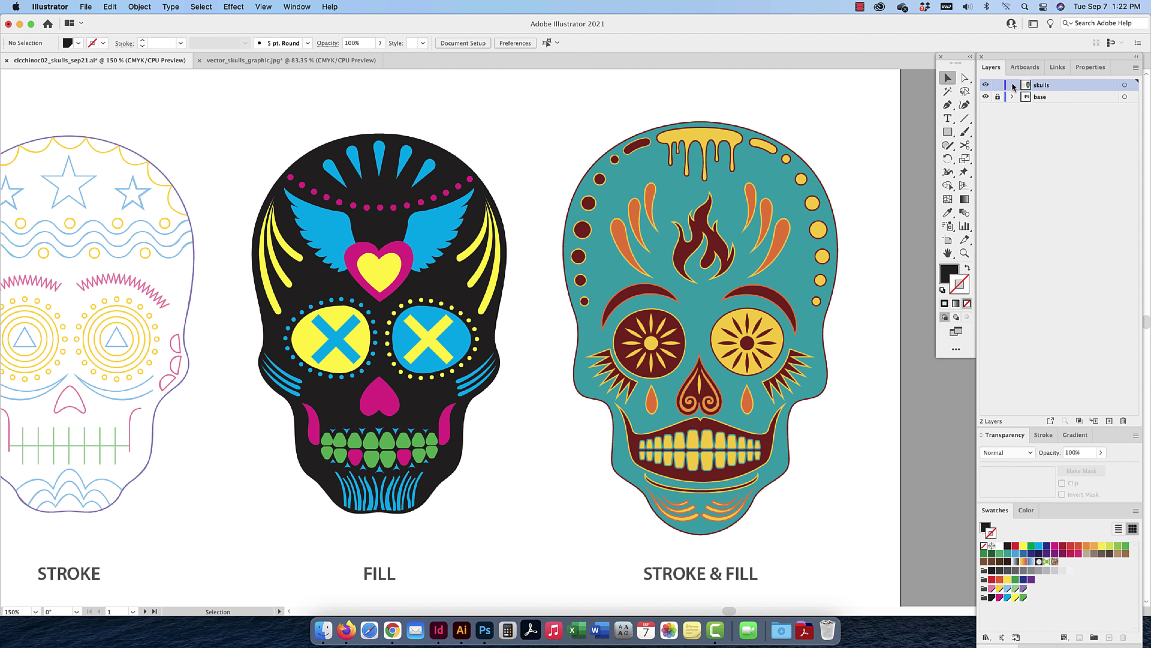
pyautogui.click(1013, 85)
# Add a sublayer named skull 3 above skull 2 in the skulls layer, and lock the skull 1 and skull 2 sublayers
pyautogui.click(1060, 98)
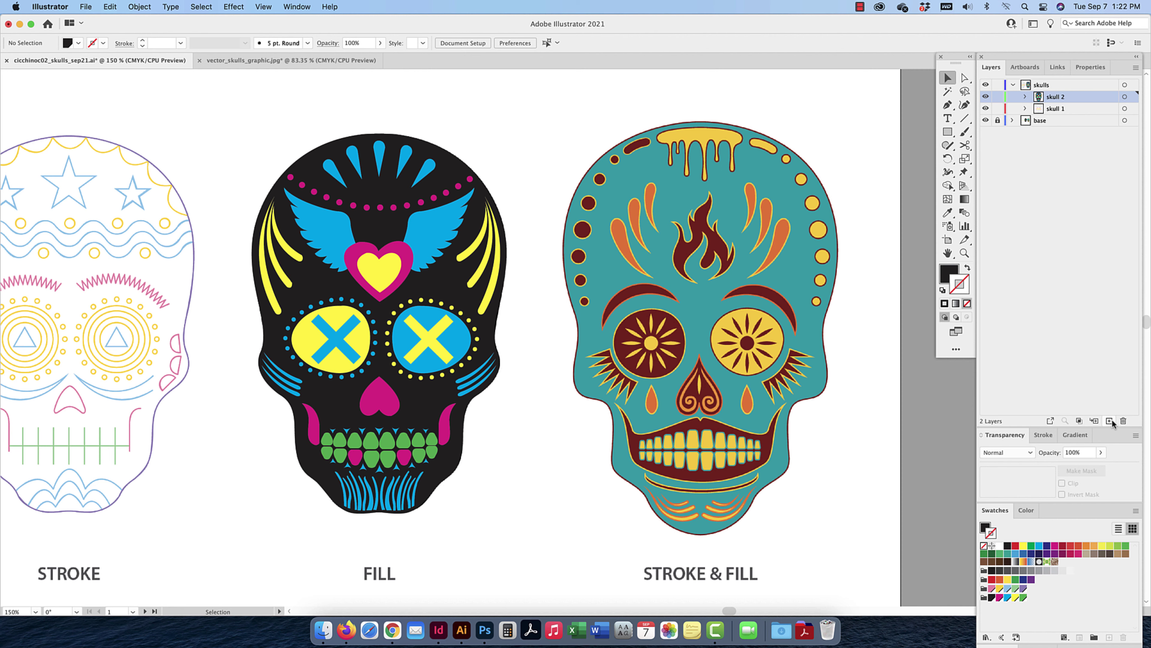
pyautogui.click(1109, 420)
pyautogui.doubleClick(1061, 98)
pyautogui.write('s')
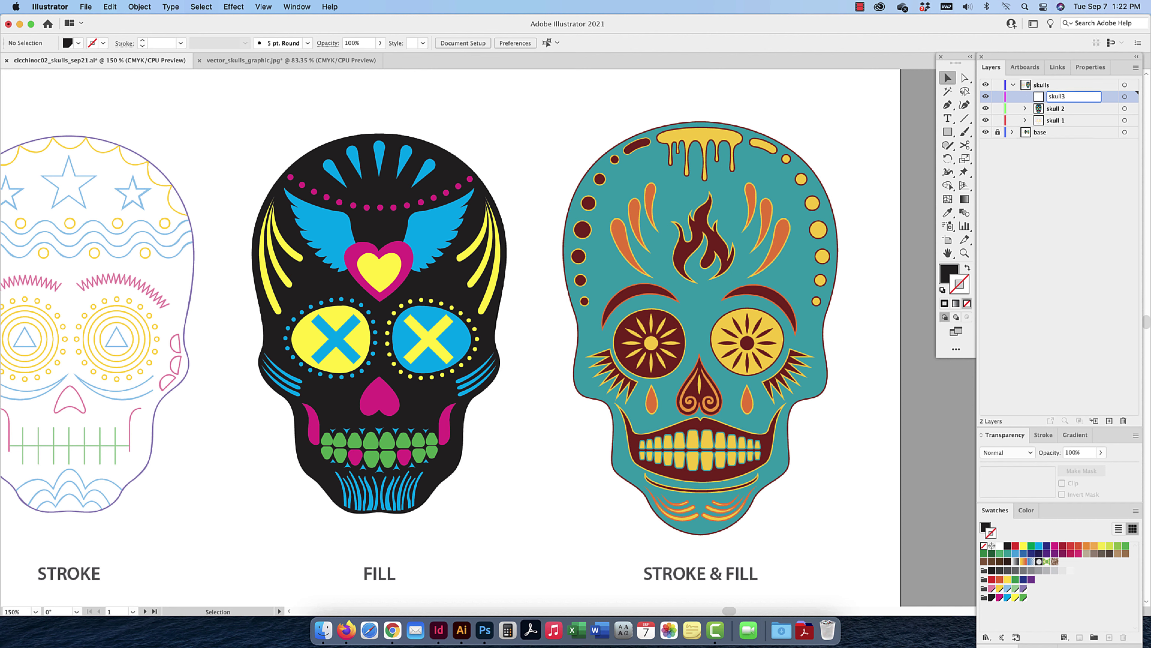
pyautogui.write('kull 3')
pyautogui.press('Return')
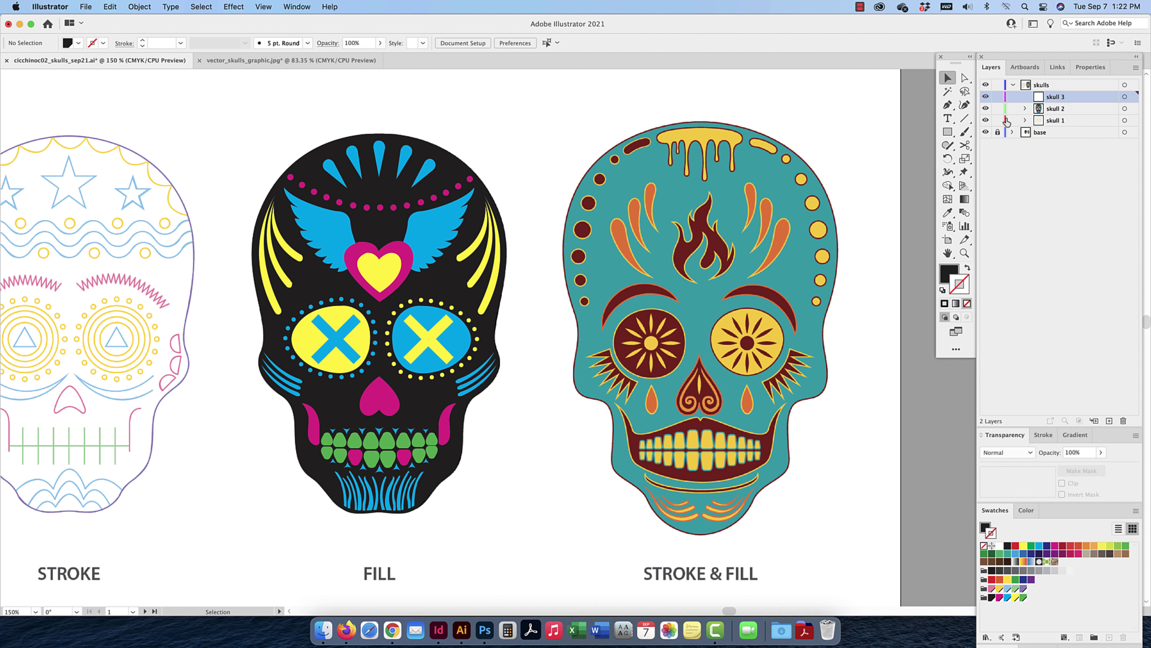
pyautogui.moveTo(998, 132); pyautogui.dragTo(998, 109)
pyautogui.click(948, 105)
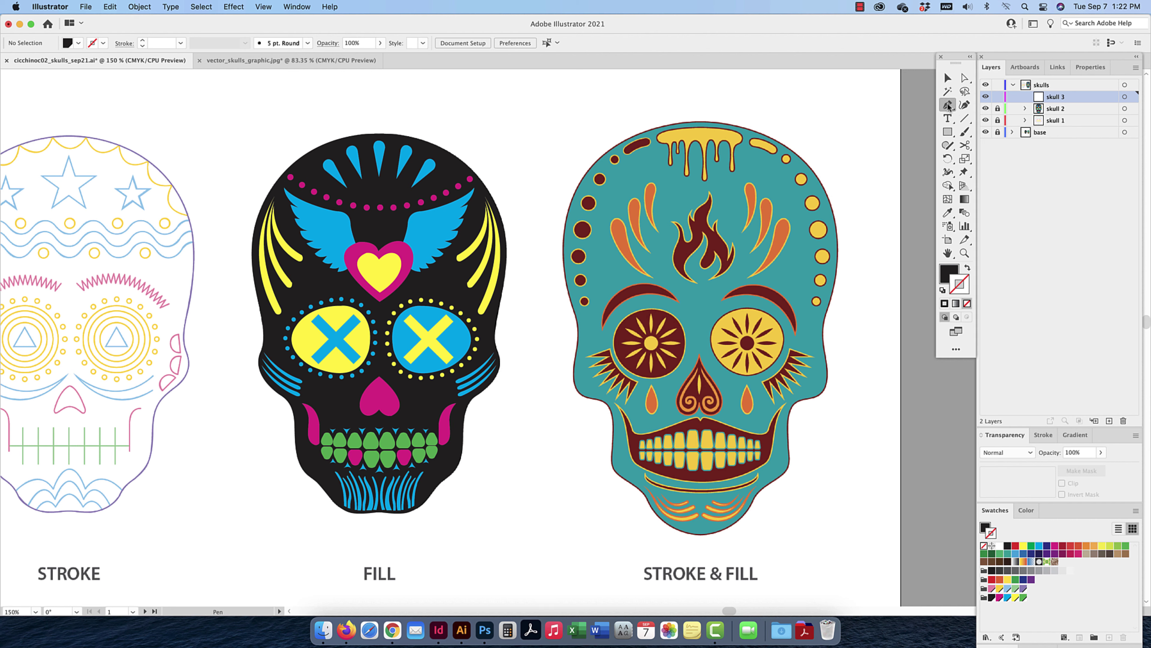
# Set the reference image on the base layer to 50% opacity, unlocking the layer for the change and locking it again
pyautogui.click(997, 132)
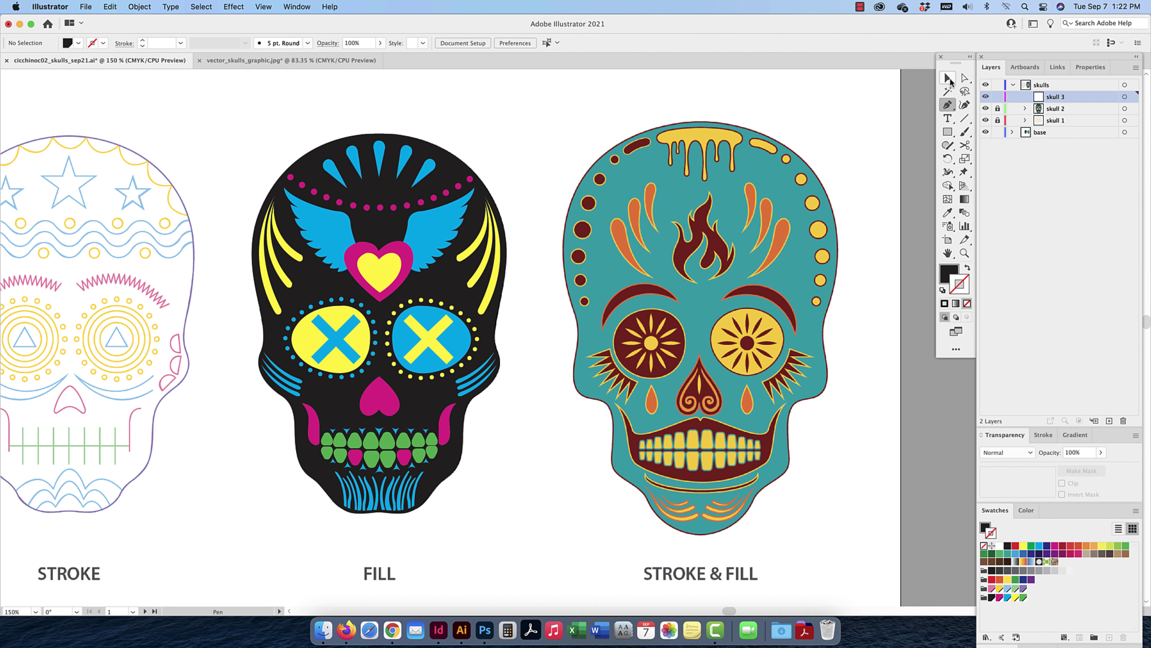
pyautogui.click(948, 79)
pyautogui.click(853, 104)
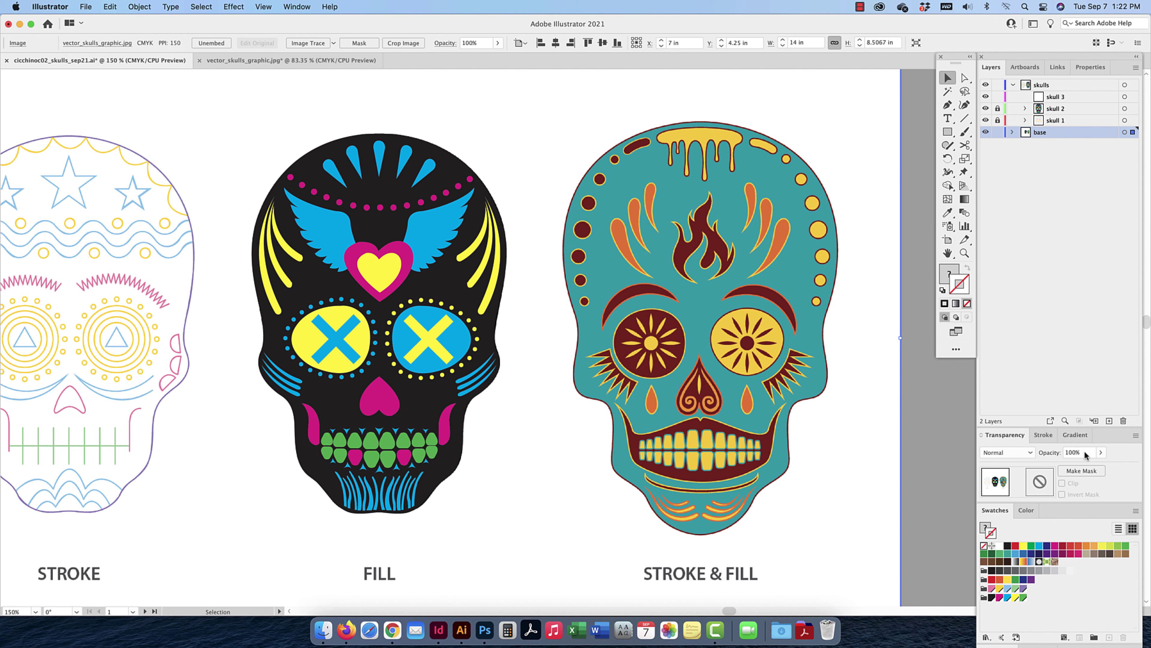
pyautogui.click(1057, 453)
pyautogui.write('50')
pyautogui.press('Return')
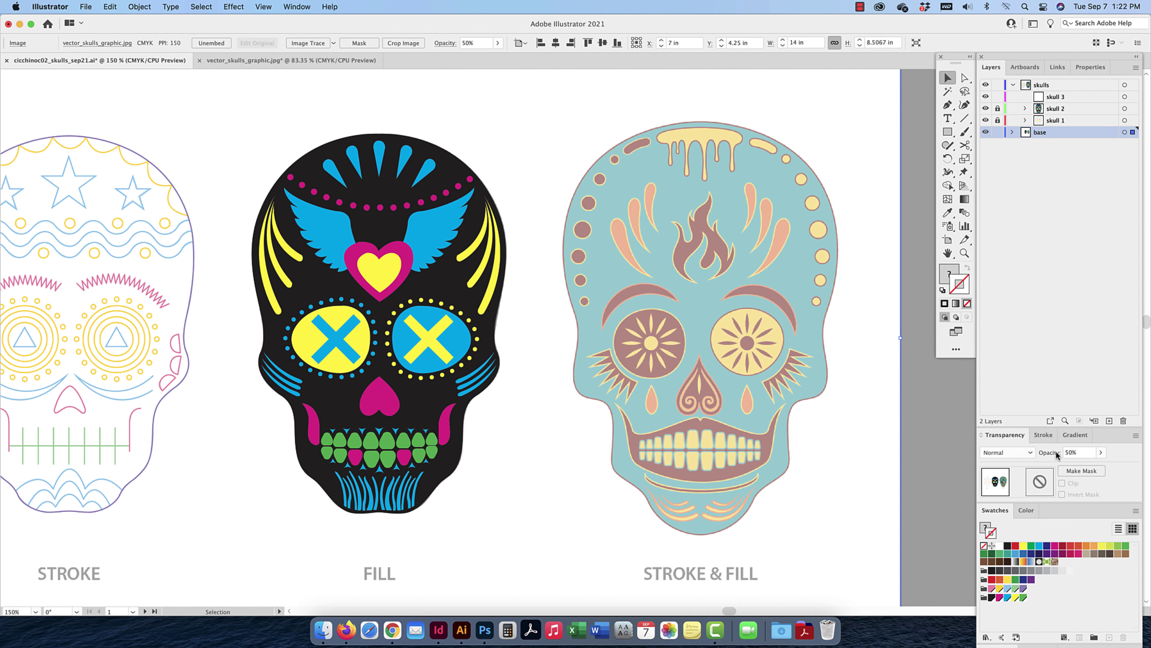
pyautogui.click(997, 132)
# Make skull 3 the active sublayer, ready the Pen tool for the teal skull, and turn on Smart Guides
pyautogui.click(1071, 101)
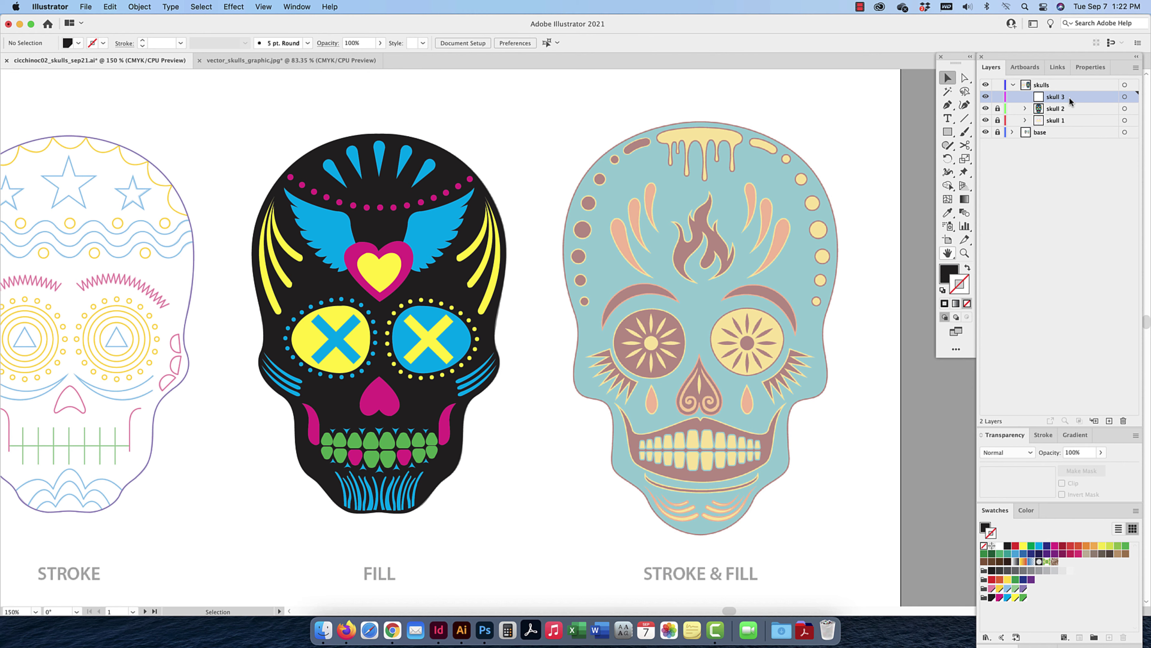
pyautogui.click(948, 105)
pyautogui.press('cmd+equal')
pyautogui.moveTo(790, 182); pyautogui.dragTo(721, 251)
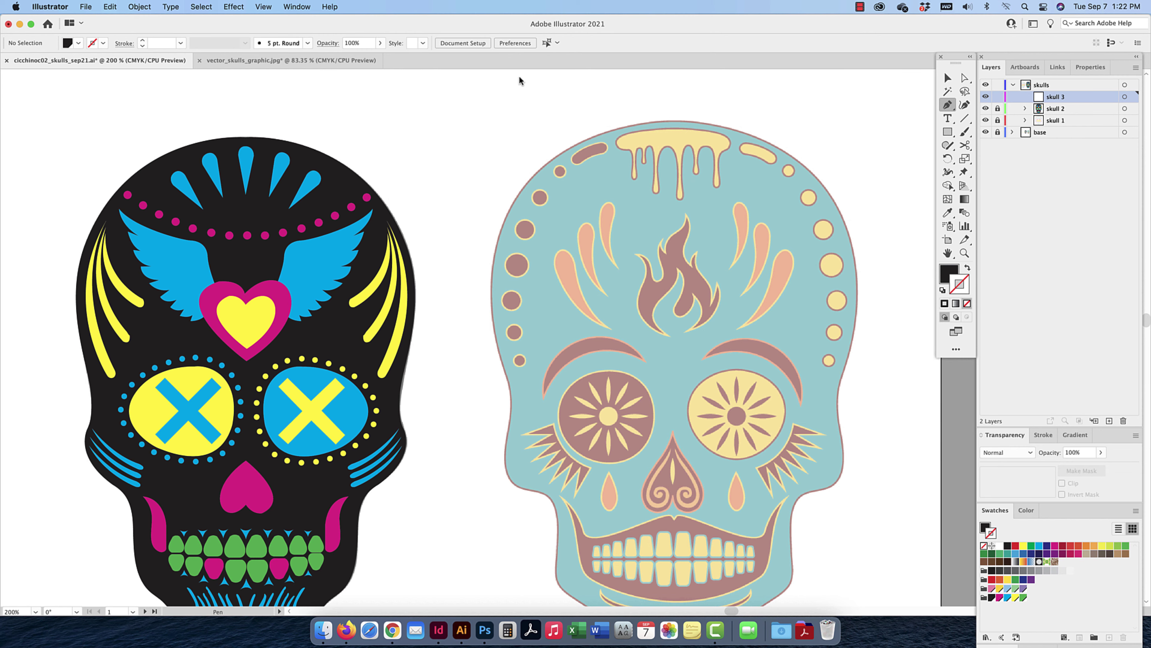
pyautogui.click(264, 6)
pyautogui.click(295, 387)
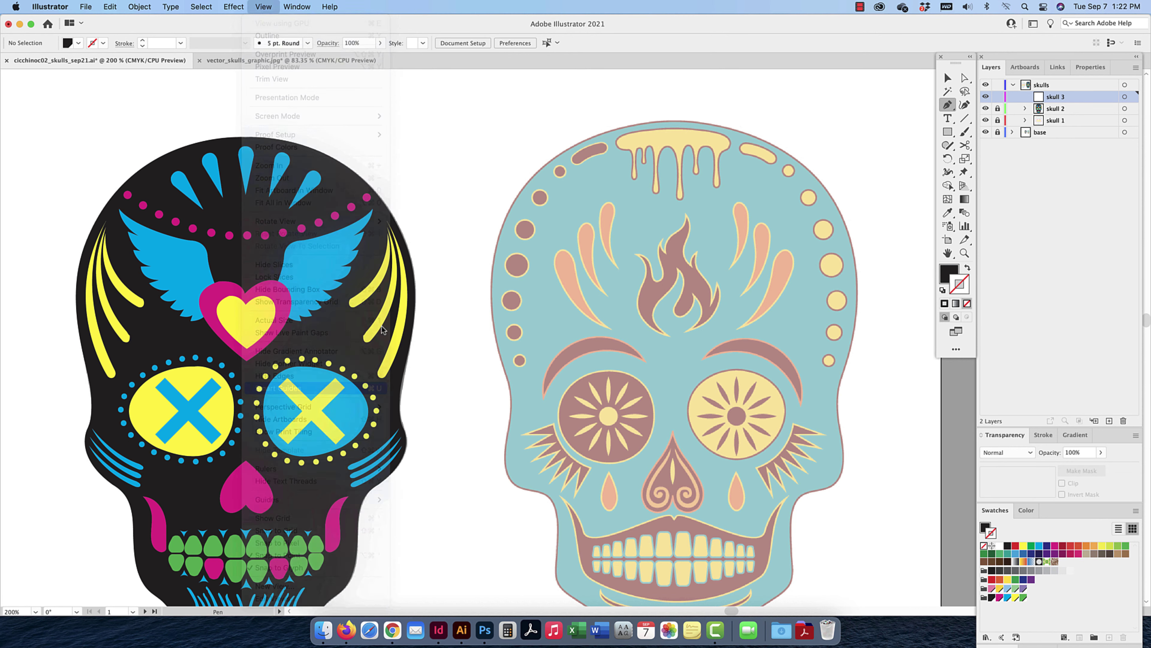
# Start the teal skull's outline from the top centre to the upper left side, with no fill and a 0.125 pt black stroke
pyautogui.click(676, 120)
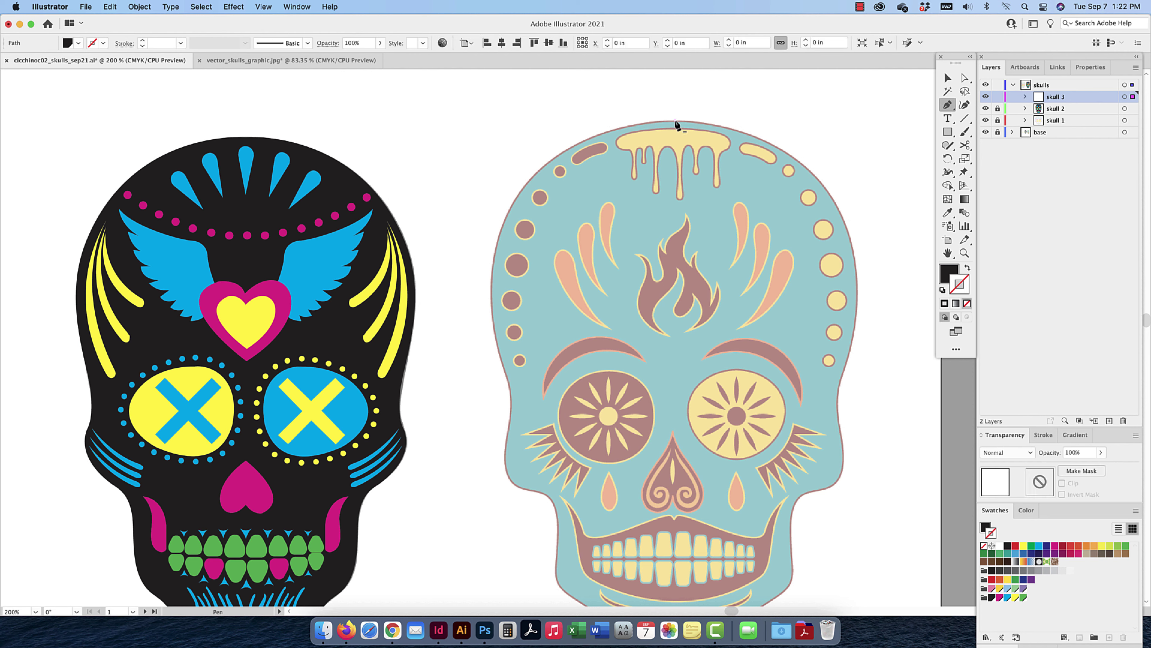
pyautogui.moveTo(504, 220); pyautogui.dragTo(469, 325)
pyautogui.click(968, 269)
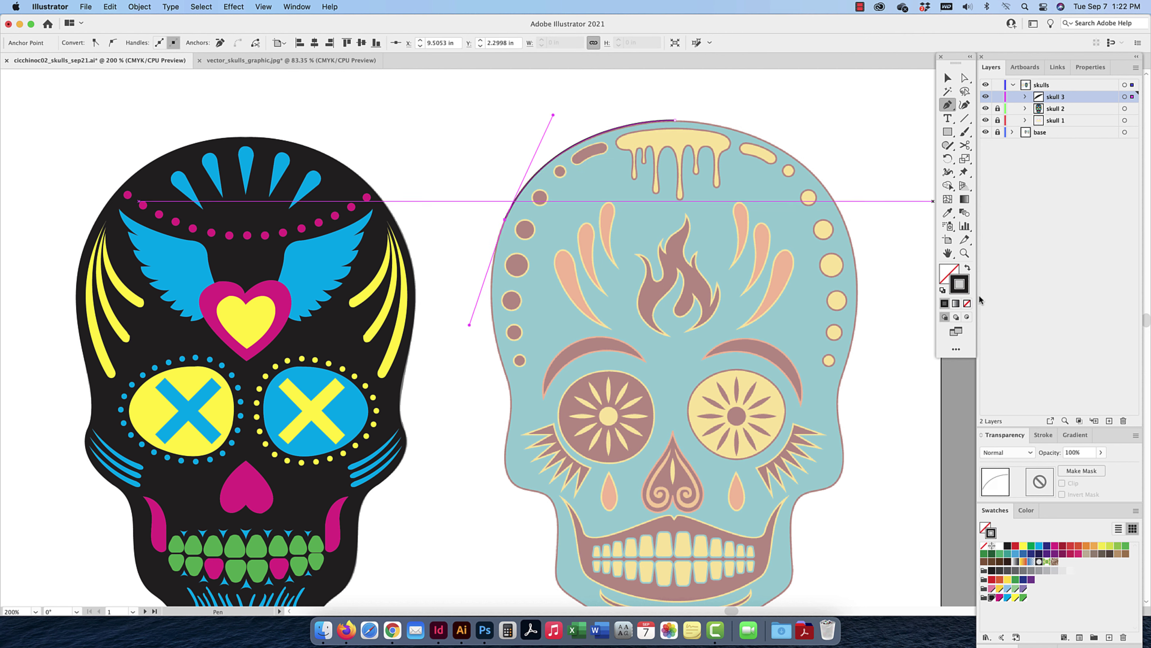
pyautogui.click(1042, 436)
pyautogui.click(1006, 452)
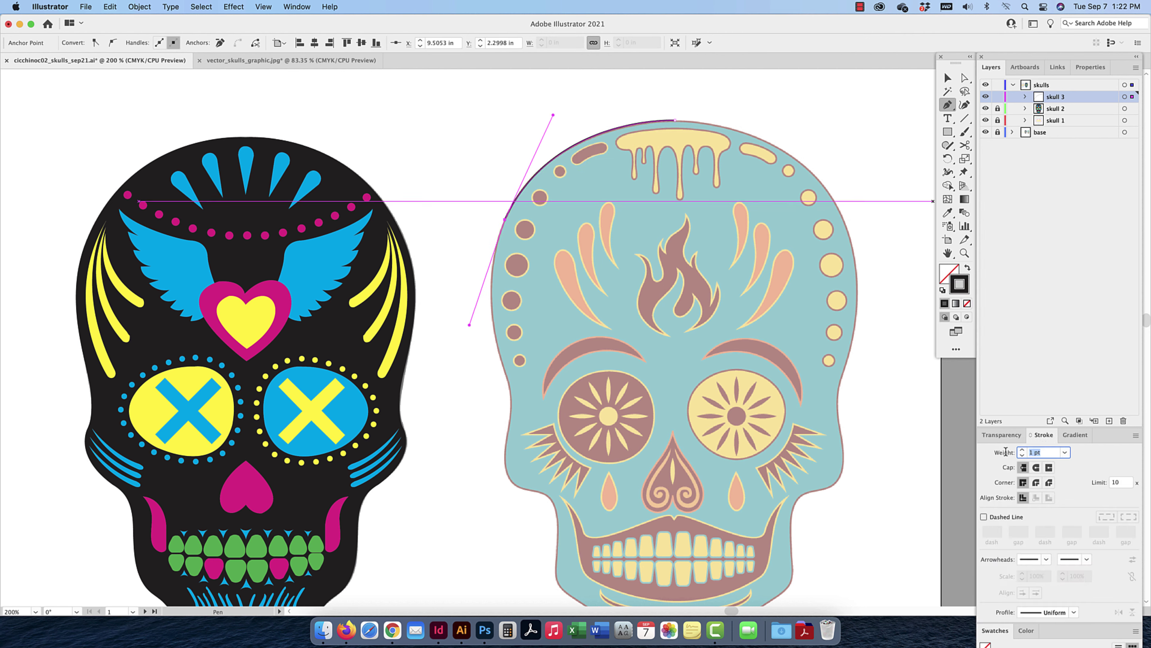
pyautogui.write('.125')
pyautogui.press('Return')
# Continue the Pen path down the left side of the skull, around the temple and cheek to the start of the jaw
pyautogui.click(505, 368)
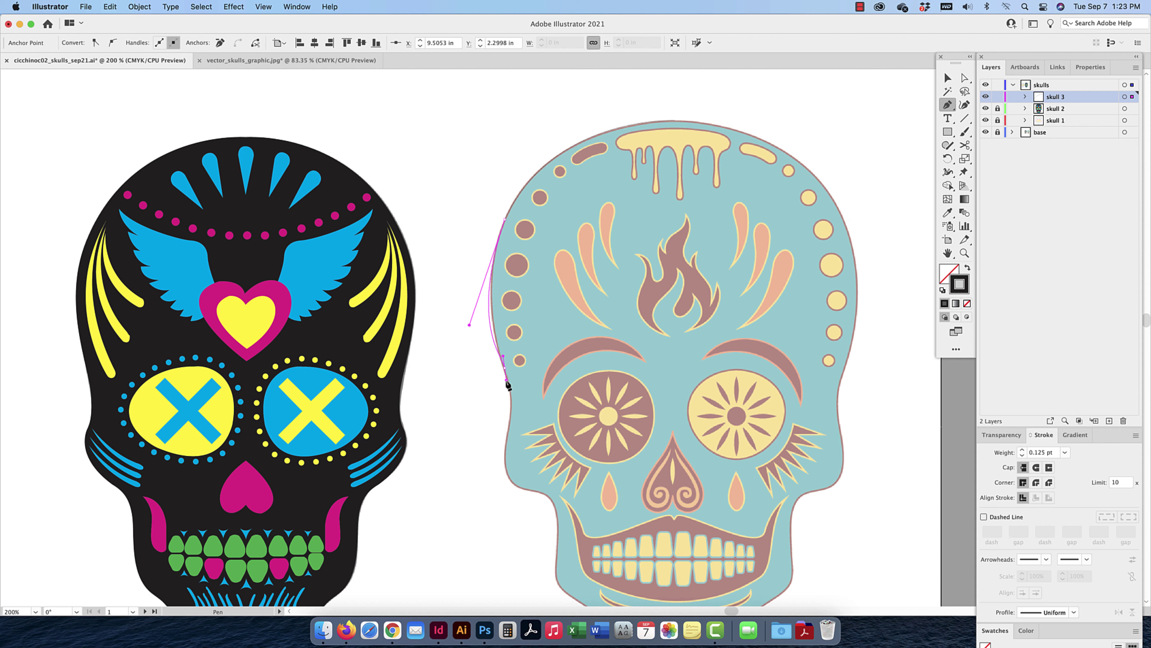
pyautogui.click(507, 425)
pyautogui.moveTo(507, 425); pyautogui.dragTo(503, 450)
pyautogui.moveTo(522, 491); pyautogui.dragTo(539, 493)
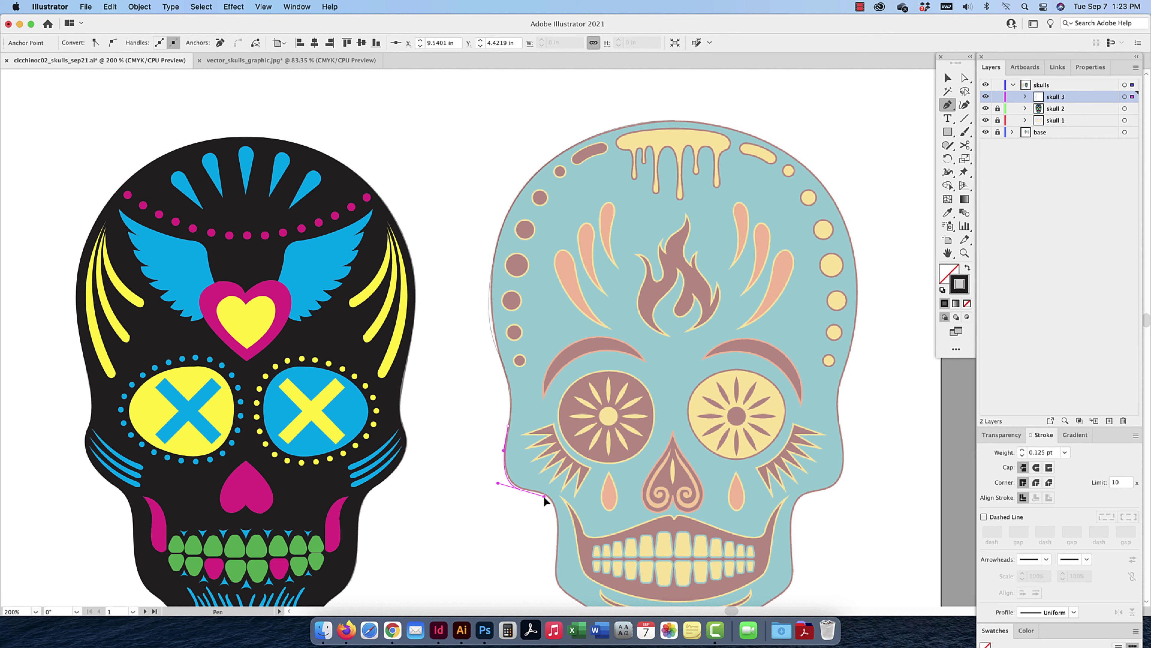
pyautogui.moveTo(549, 526); pyautogui.dragTo(560, 394)
pyautogui.press('super+equal')
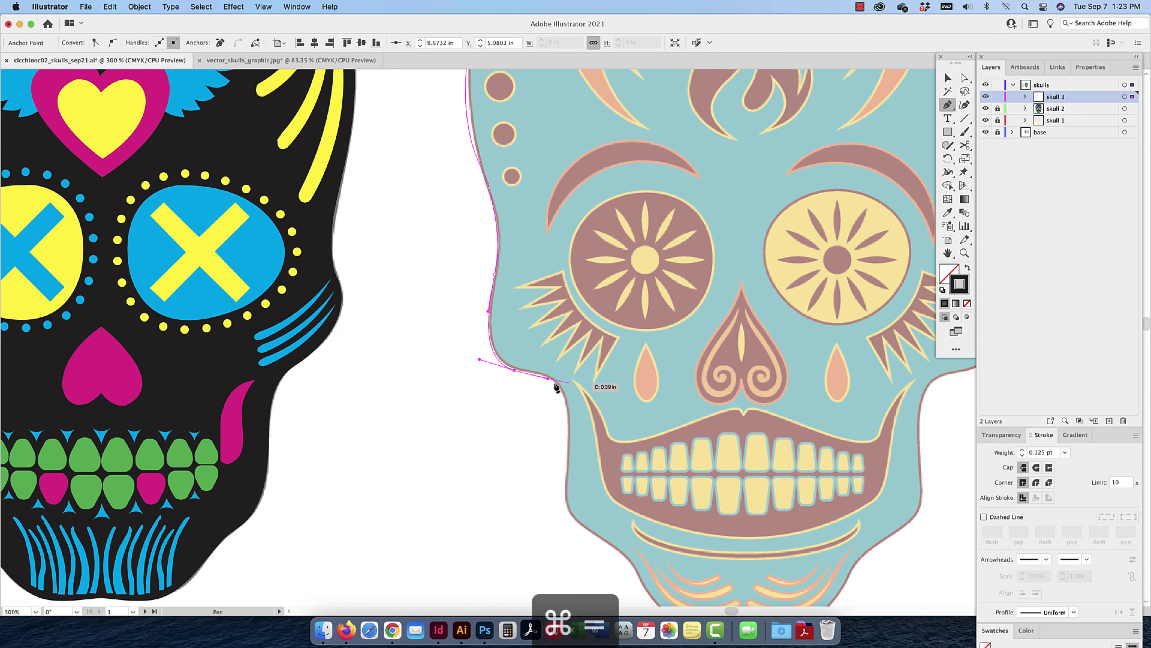
pyautogui.click(557, 387)
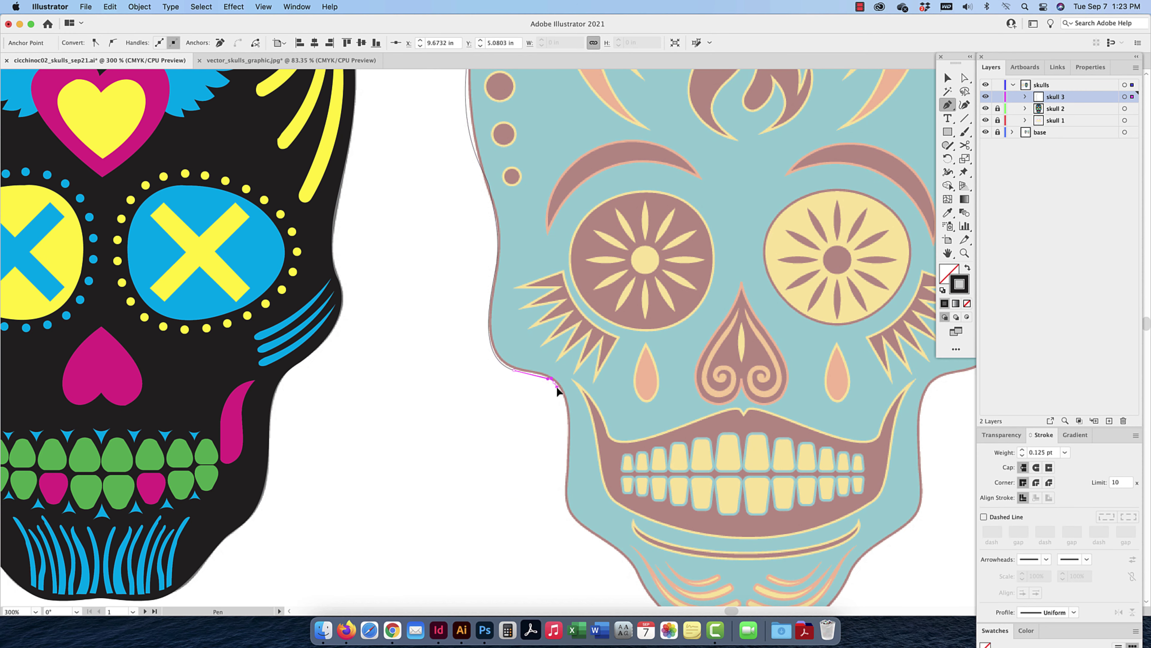
# Trace the left jaw edge and lower jaw corner with the Pen tool, ending the half outline at the chin's centre
pyautogui.moveTo(565, 478); pyautogui.dragTo(565, 540)
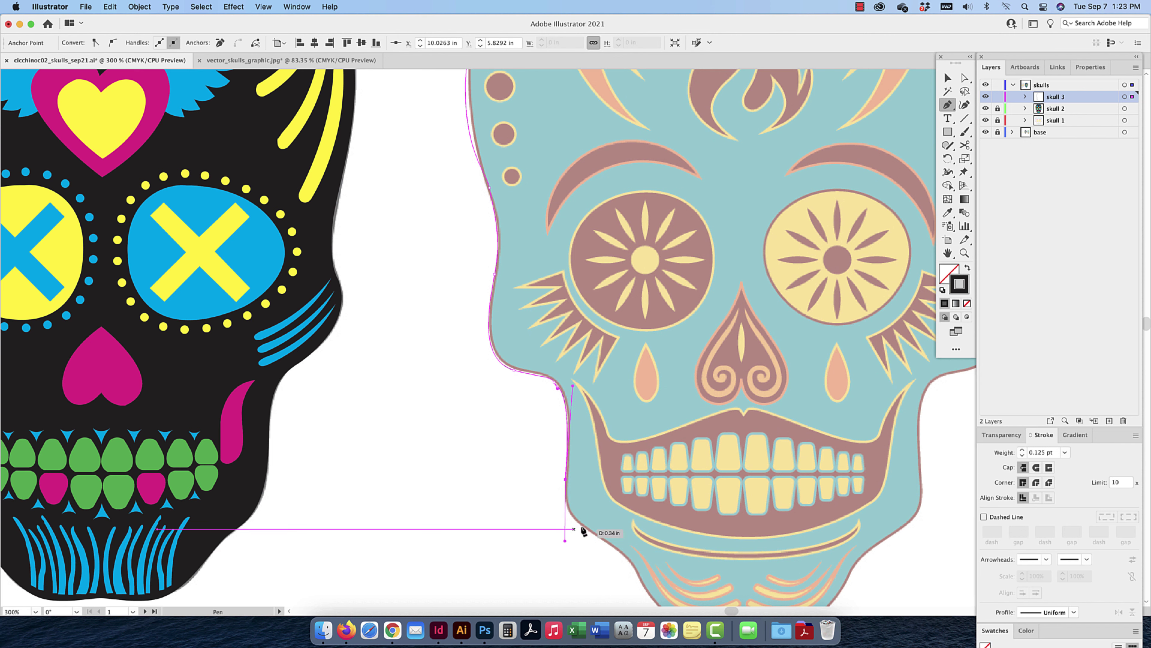
pyautogui.click(563, 532)
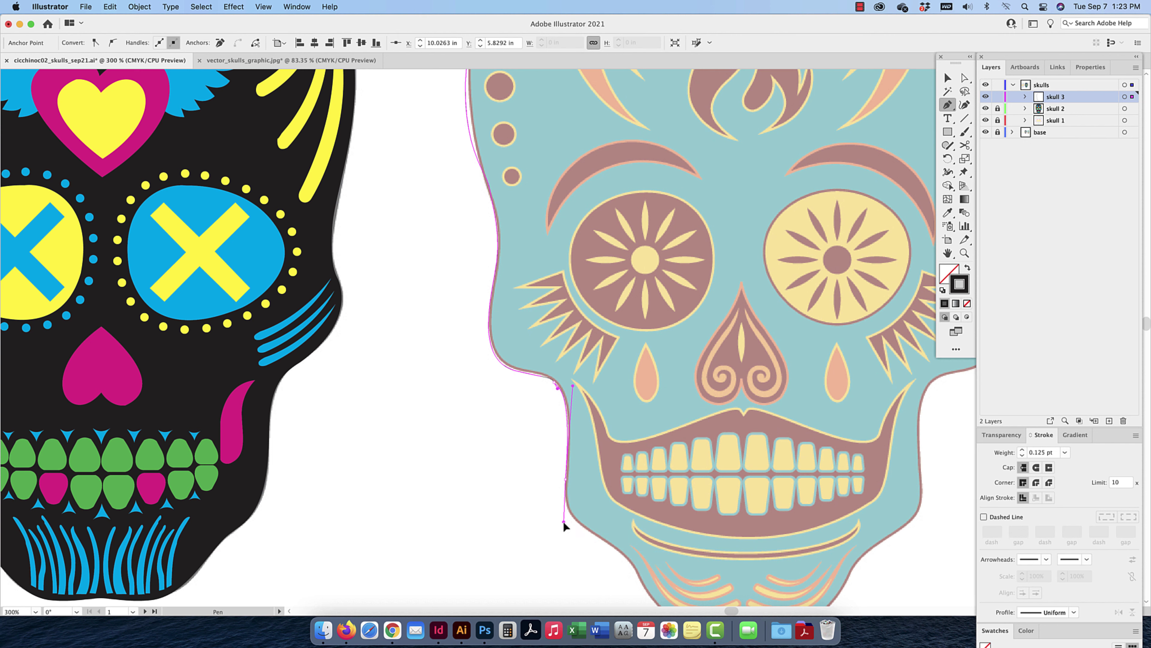
pyautogui.moveTo(564, 523); pyautogui.dragTo(564, 522)
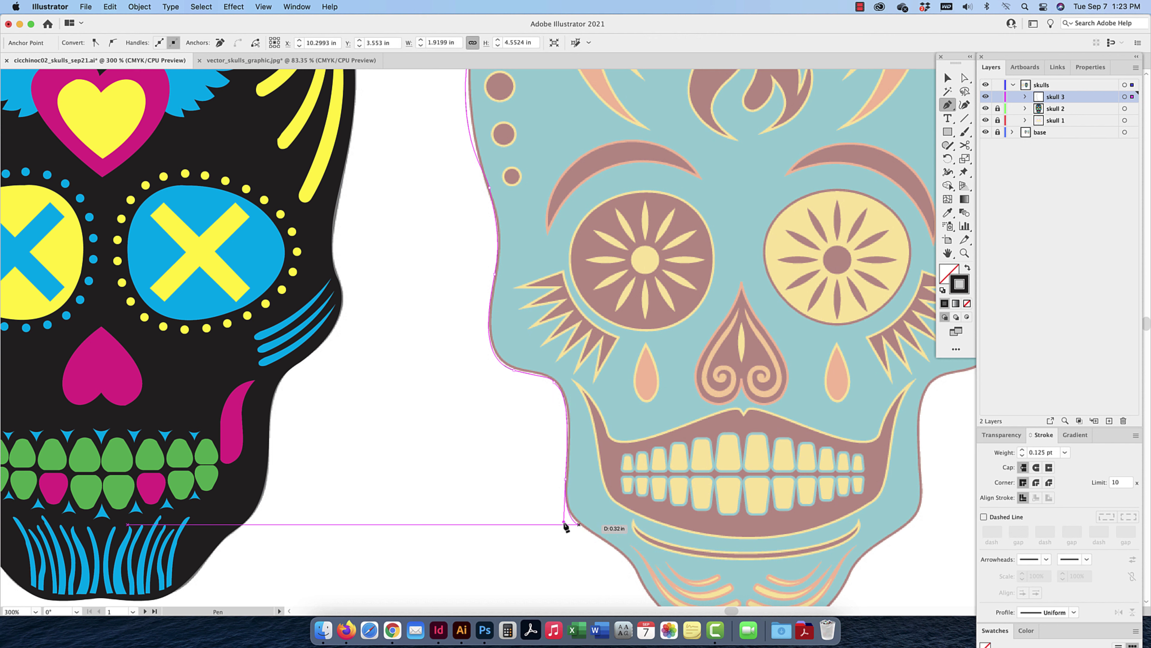
pyautogui.click(580, 525)
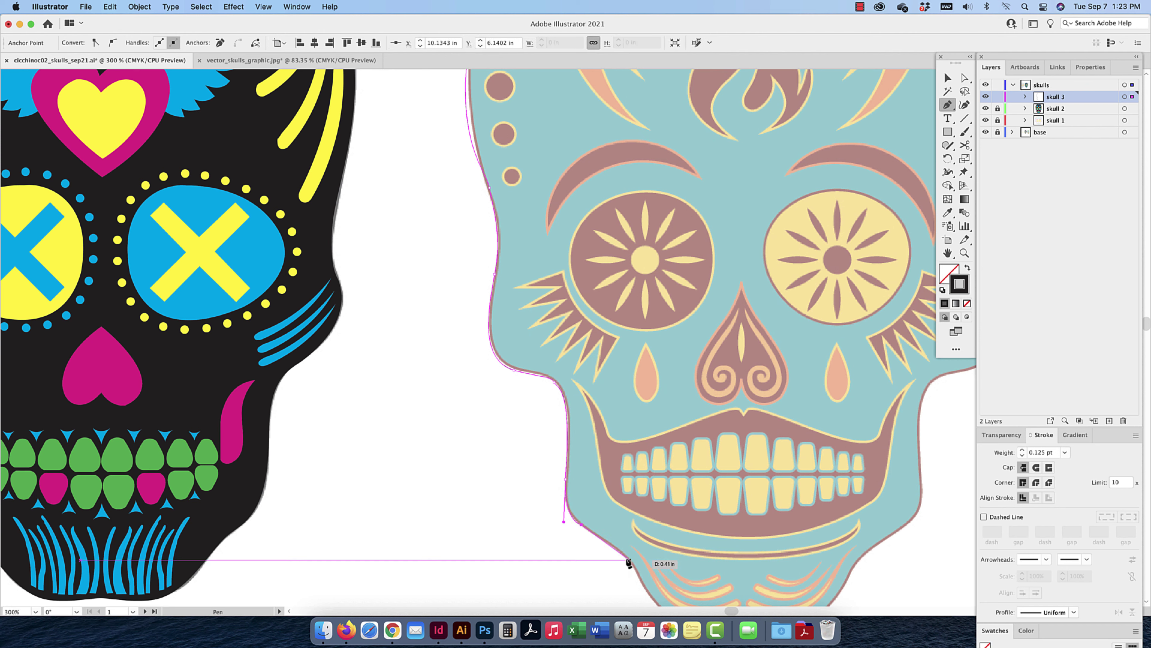
pyautogui.moveTo(638, 579); pyautogui.dragTo(645, 603)
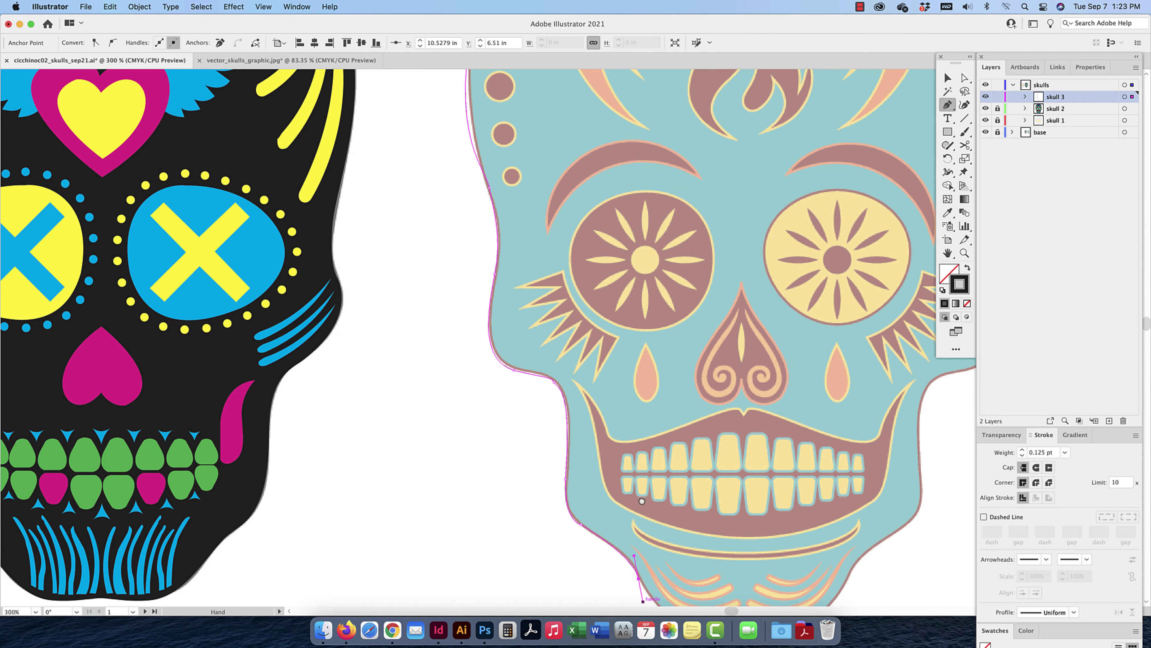
pyautogui.scroll(-5, 608, 385)
pyautogui.hscroll(2, 609, 386)
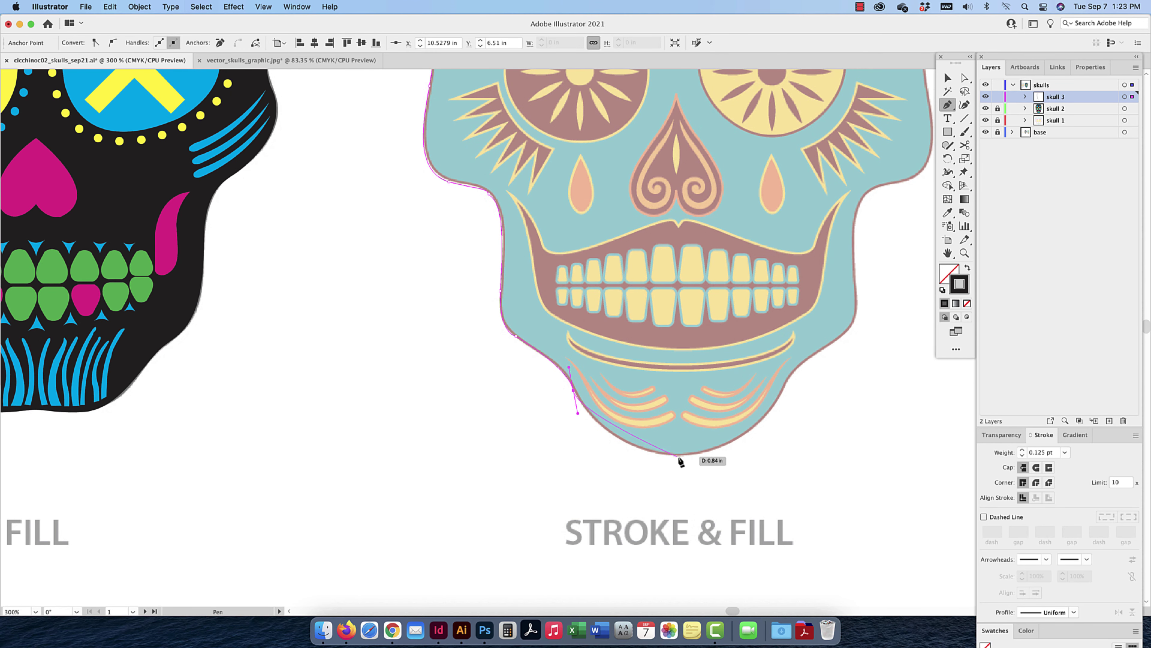
pyautogui.moveTo(680, 455); pyautogui.dragTo(723, 456)
# Turn off Smart Guides and adjust the chin-centre anchor and the chin curve's handles to fit the reference
pyautogui.click(965, 80)
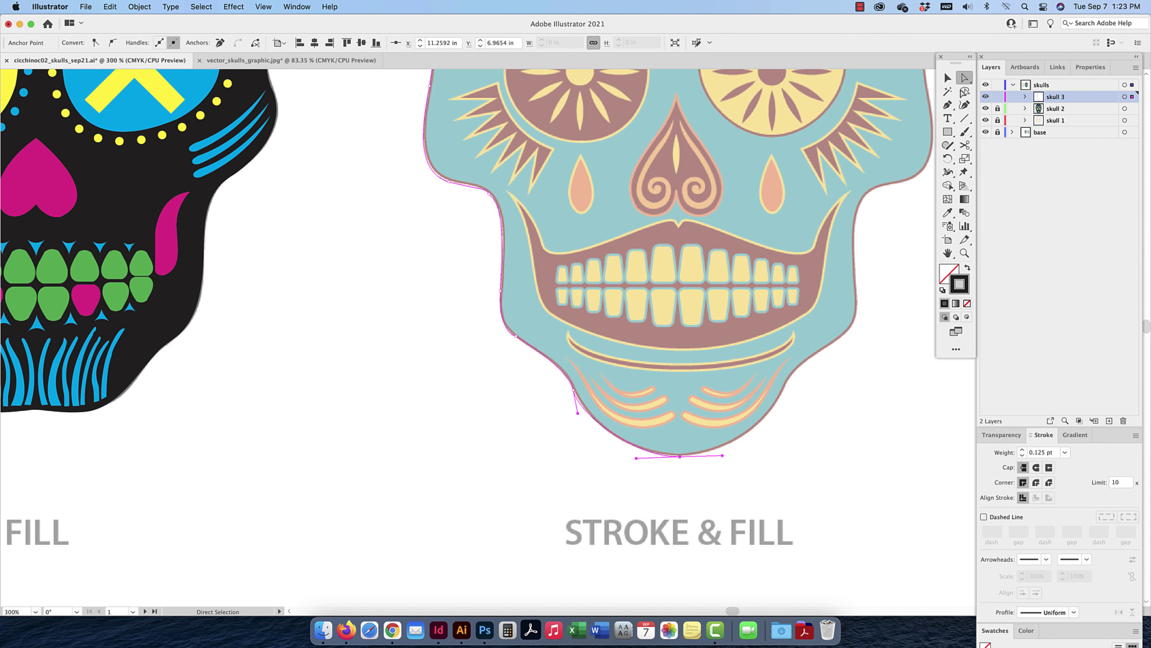
pyautogui.moveTo(679, 456); pyautogui.dragTo(679, 459)
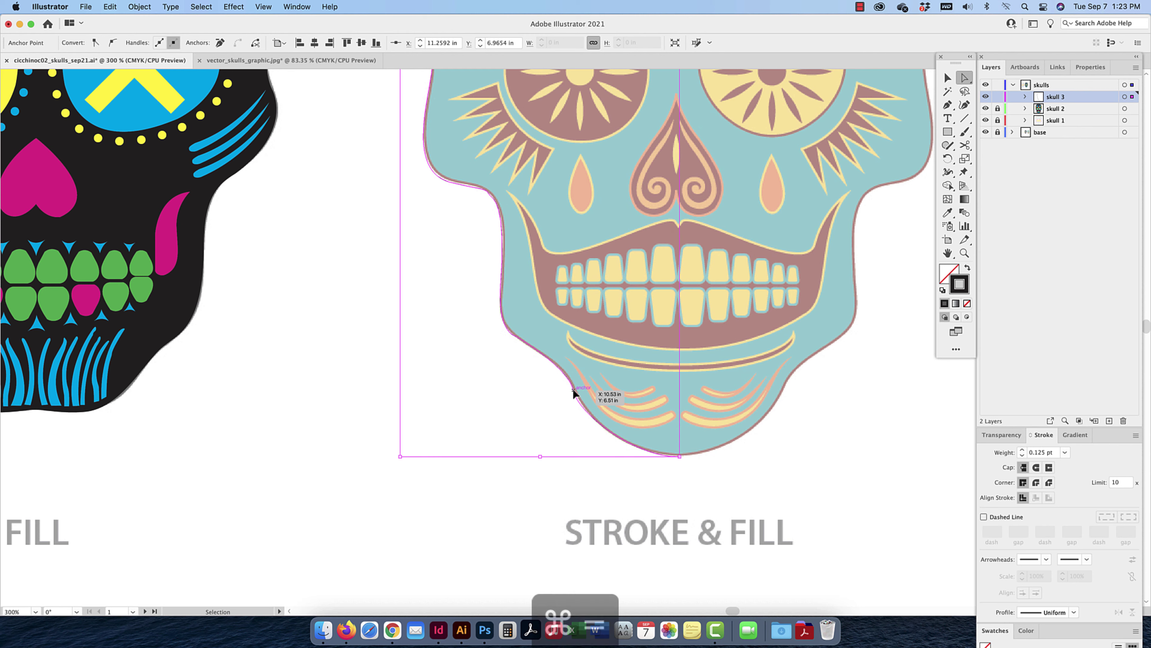
pyautogui.press('super+equal')
pyautogui.press('super+equal')
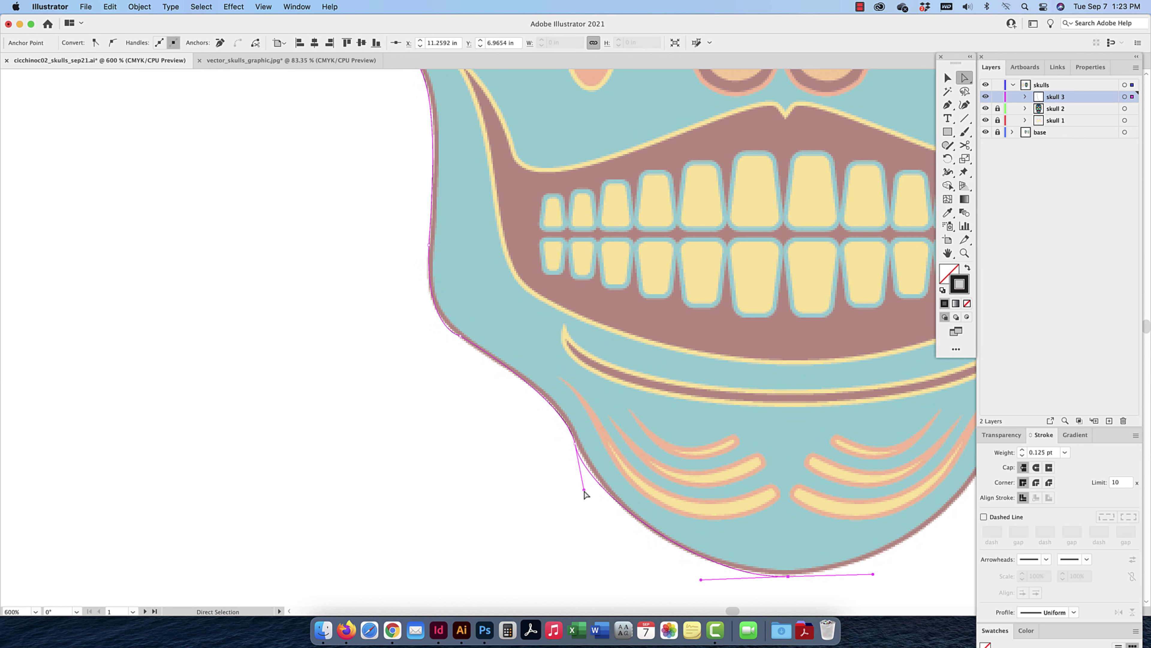
pyautogui.moveTo(583, 488)
pyautogui.mouseDown()
pyautogui.moveTo(572, 476)
pyautogui.moveTo(585, 488)
pyautogui.mouseUp()
pyautogui.moveTo(701, 578); pyautogui.dragTo(688, 580)
pyautogui.press('cmd+u')
pyautogui.moveTo(788, 577); pyautogui.dragTo(788, 573)
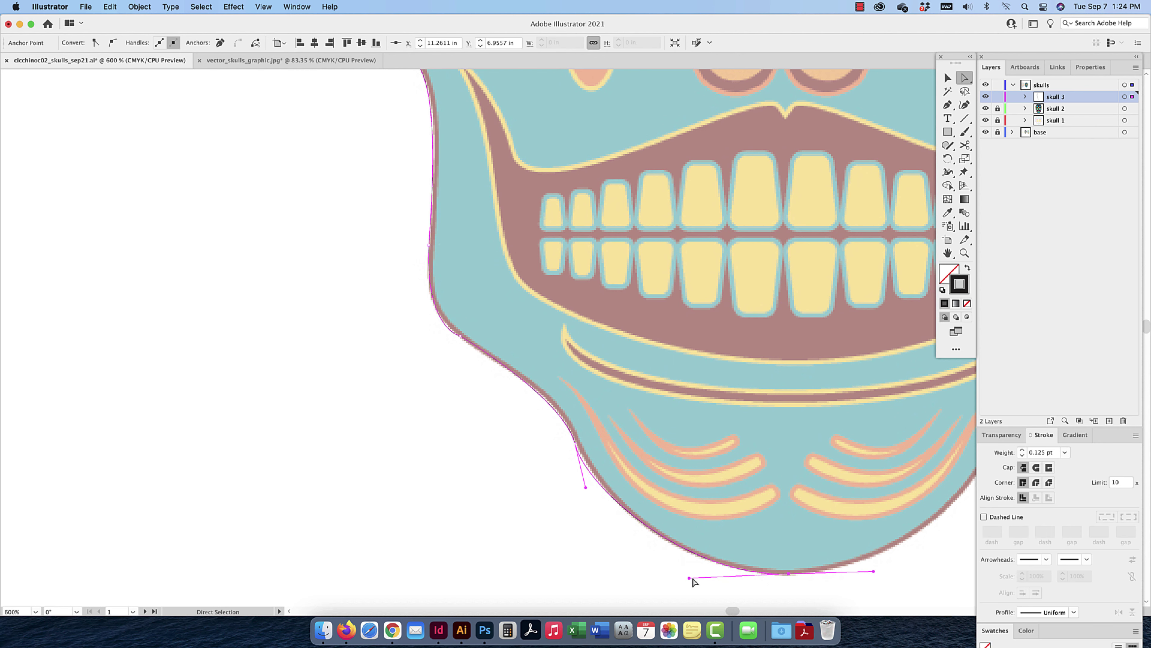
pyautogui.moveTo(690, 578); pyautogui.dragTo(681, 576)
# Refine the anchor and handles on the left side of the chin and at the lower jaw corner to follow the reference edge
pyautogui.click(576, 445)
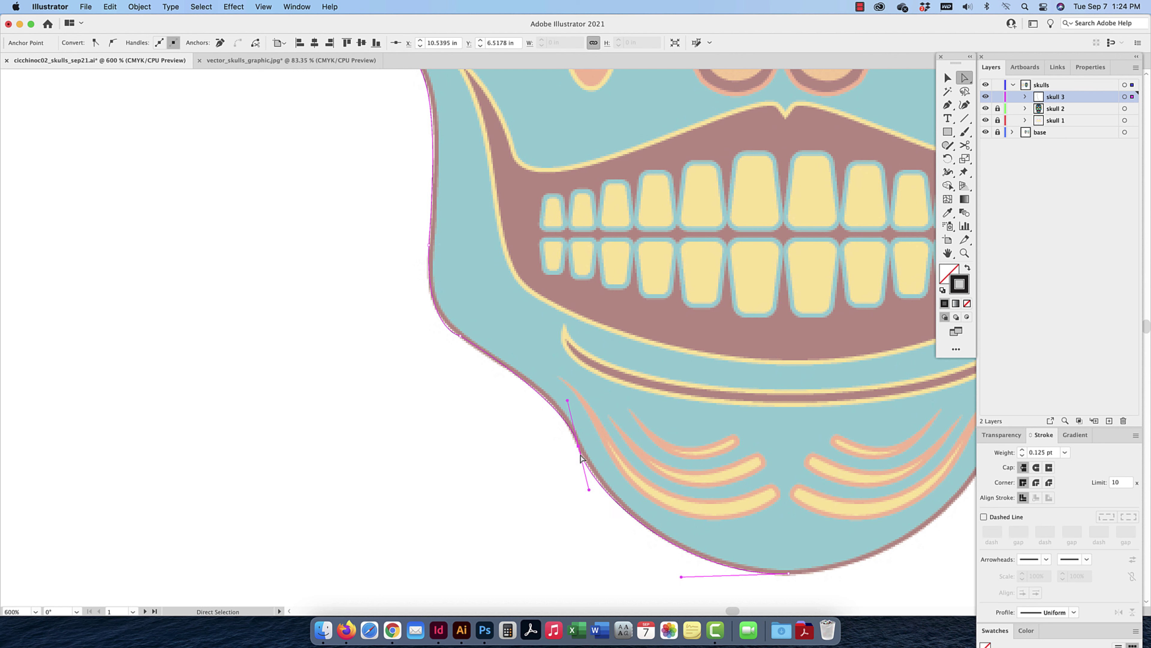
pyautogui.moveTo(589, 490); pyautogui.dragTo(594, 491)
pyautogui.moveTo(563, 402); pyautogui.dragTo(557, 390)
pyautogui.press('space')
pyautogui.moveTo(501, 355); pyautogui.dragTo(567, 485)
pyautogui.click(526, 469)
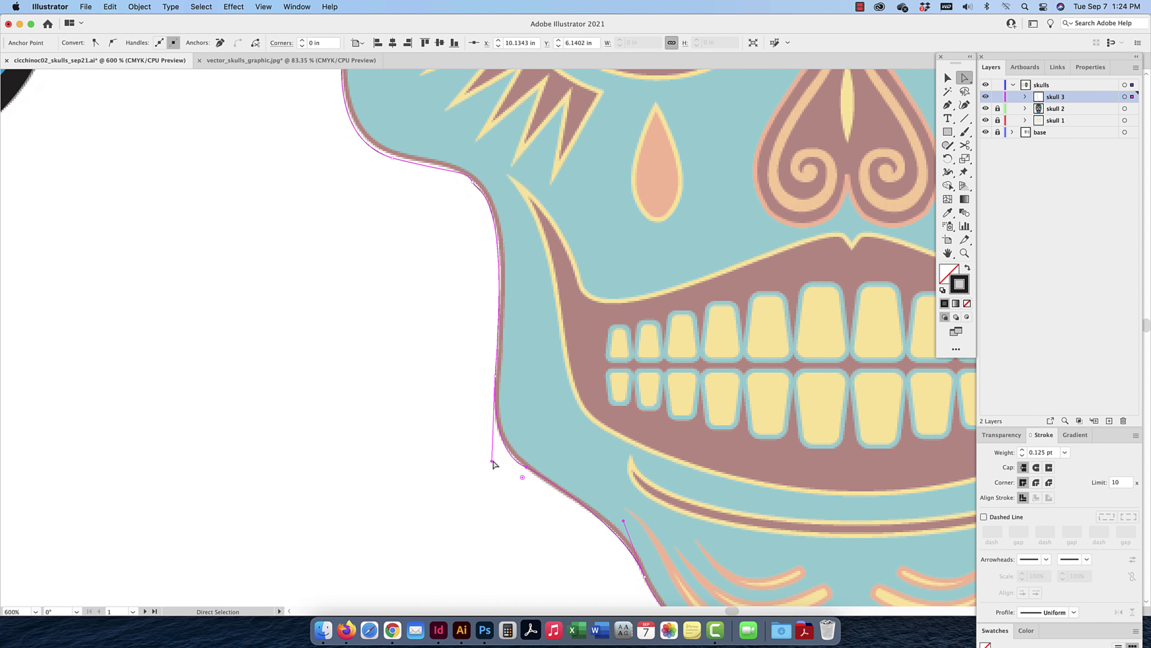
pyautogui.moveTo(492, 453); pyautogui.dragTo(490, 448)
# Reshape the path where the left cheek meets the jaw by adjusting its anchors and handles
pyautogui.press('space')
pyautogui.moveTo(491, 204); pyautogui.dragTo(617, 438)
pyautogui.click(623, 441)
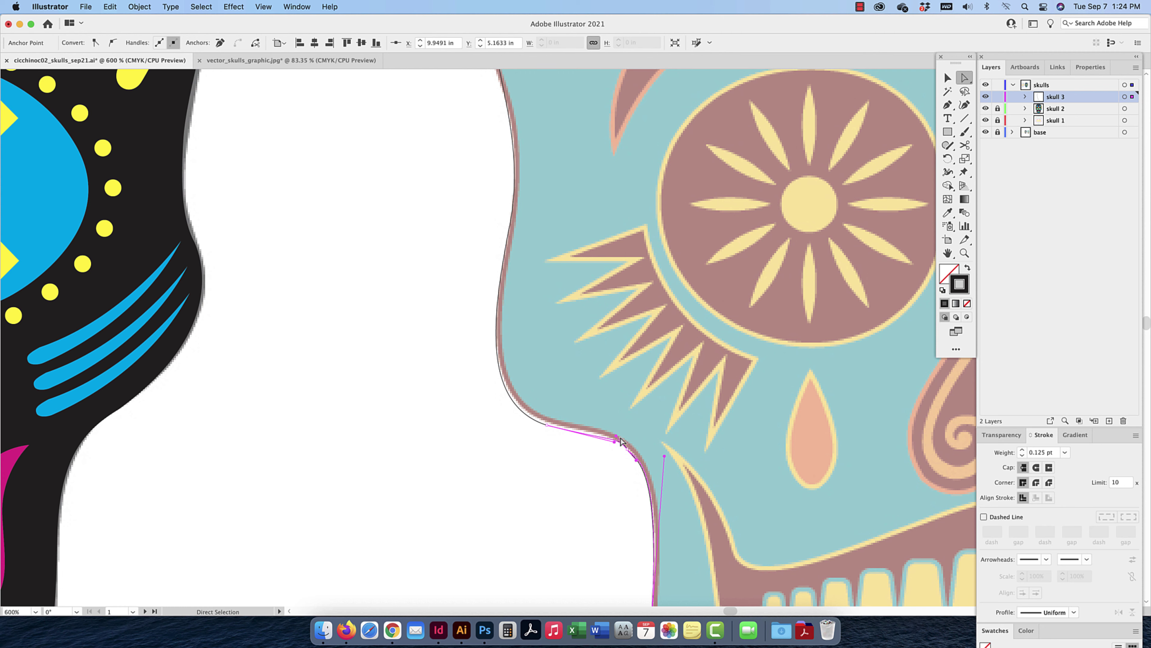
pyautogui.click(605, 438)
pyautogui.moveTo(596, 437)
pyautogui.mouseDown()
pyautogui.moveTo(628, 455)
pyautogui.moveTo(611, 440)
pyautogui.mouseUp()
pyautogui.click(628, 449)
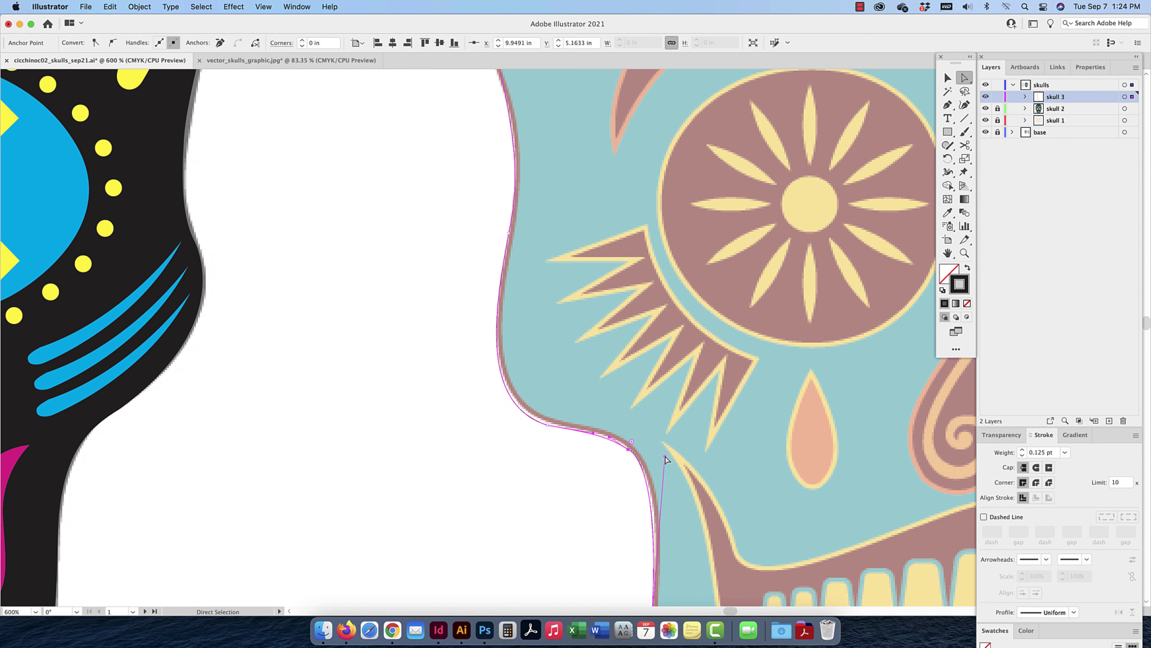
pyautogui.click(668, 473)
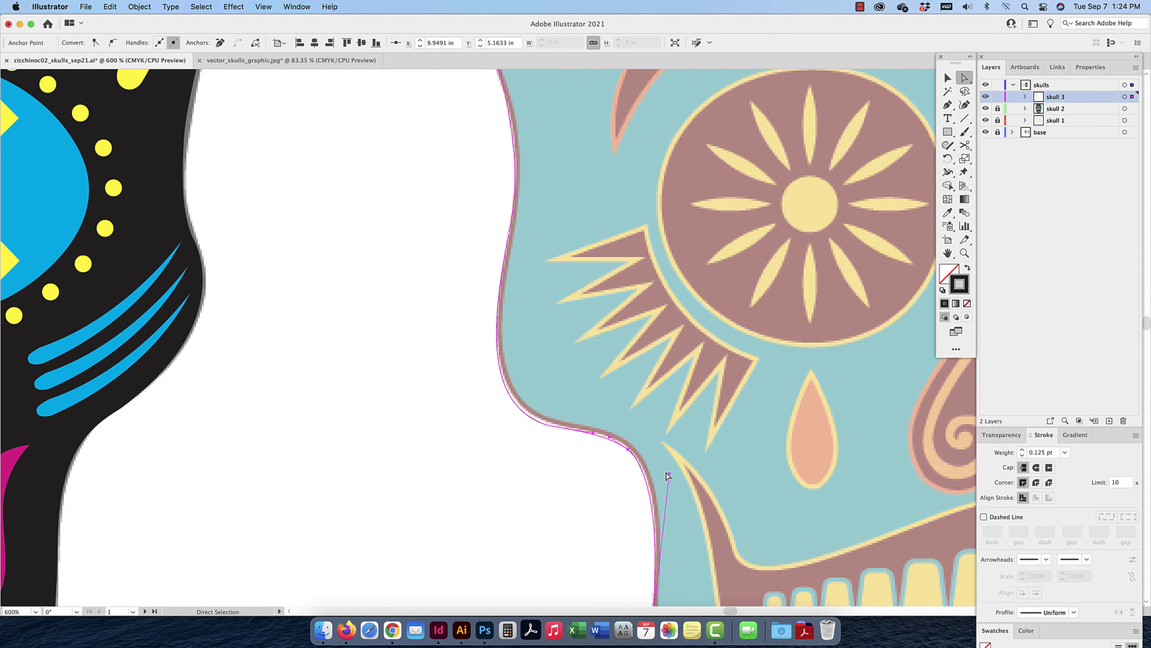
# Adjust the left cheek anchor, then fit the temple and forehead curves to the reference up to the top of the skull
pyautogui.press('space')
pyautogui.moveTo(509, 465); pyautogui.dragTo(522, 534)
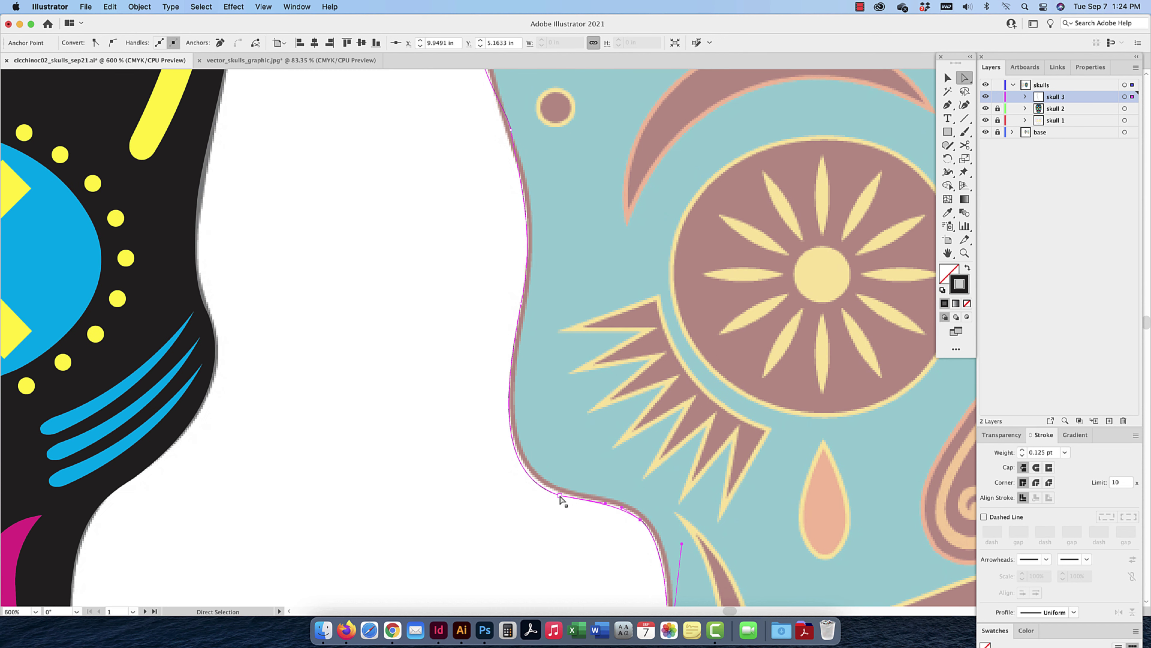
pyautogui.moveTo(560, 496); pyautogui.dragTo(559, 491)
pyautogui.press('space')
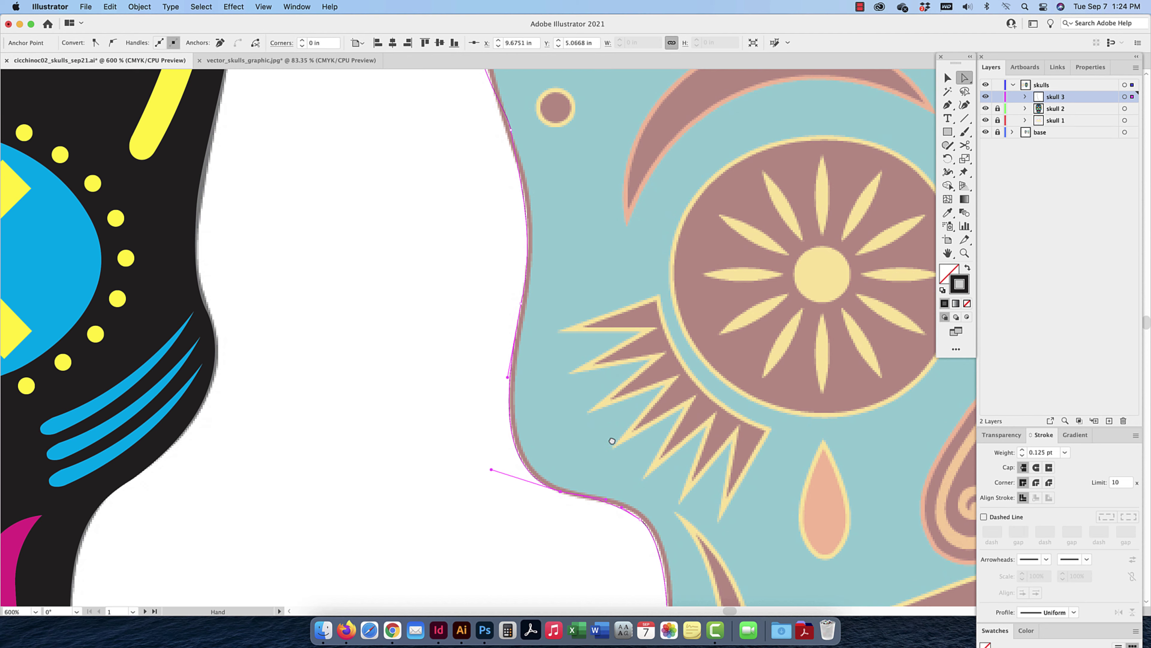
pyautogui.moveTo(575, 206); pyautogui.dragTo(596, 399)
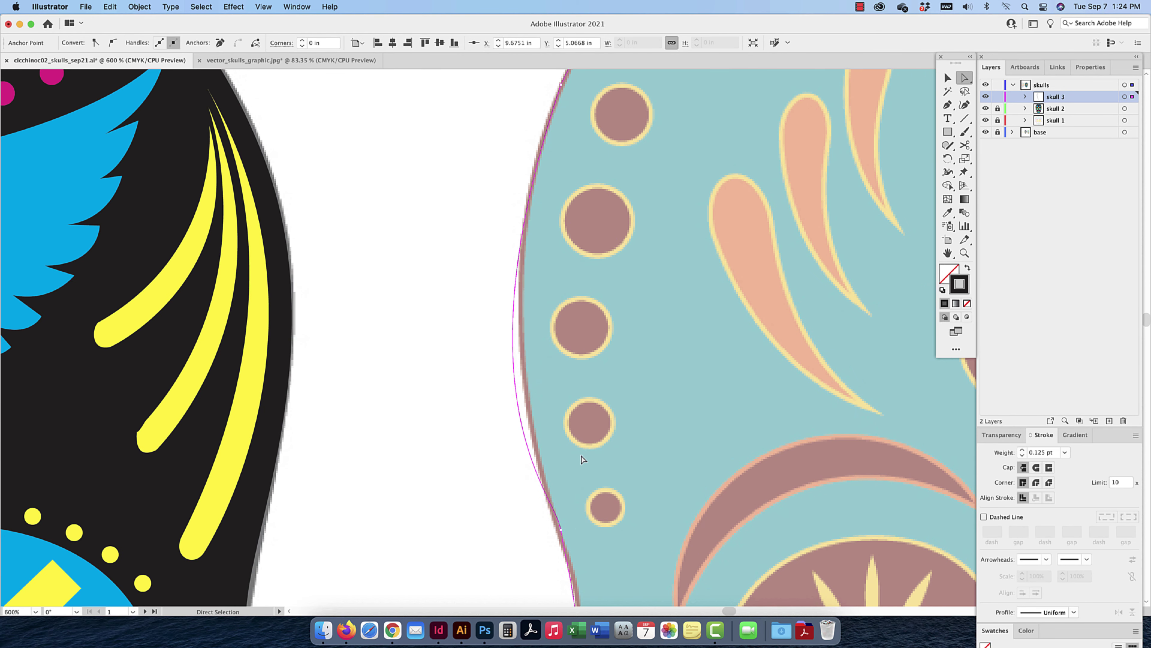
pyautogui.moveTo(563, 534); pyautogui.dragTo(471, 339)
pyautogui.moveTo(579, 210); pyautogui.dragTo(543, 456)
pyautogui.moveTo(694, 270); pyautogui.dragTo(504, 430)
pyautogui.moveTo(707, 302); pyautogui.dragTo(500, 352)
# Duplicate the half outline to the right and reflect the copy across the vertical axis
pyautogui.press('super+minus')
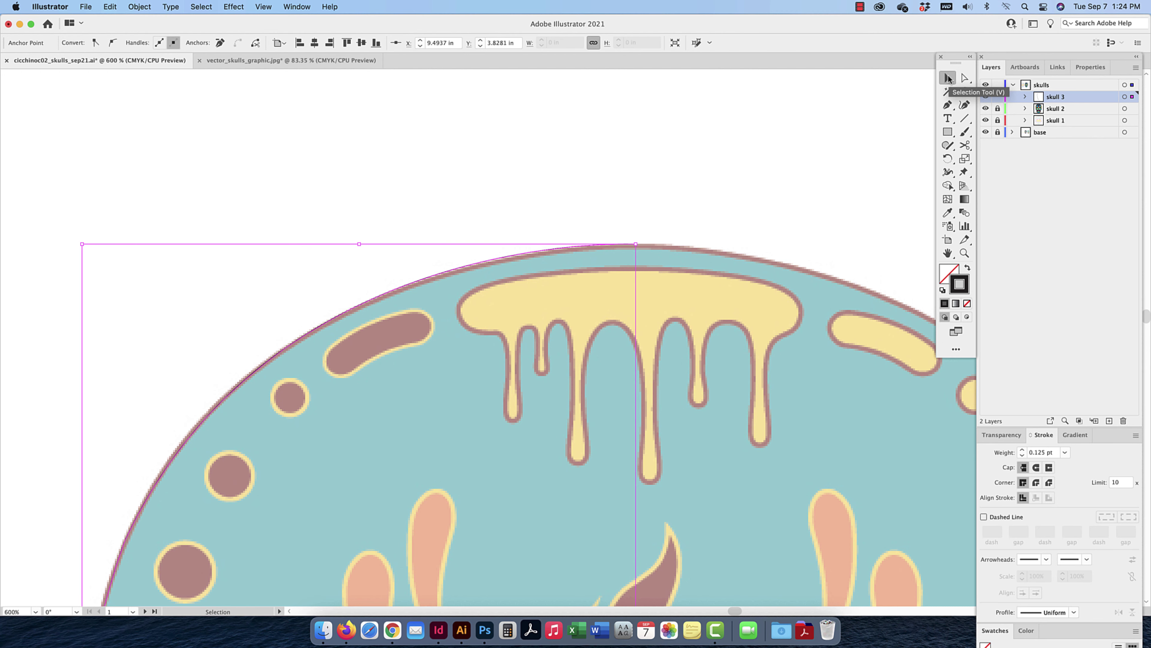
pyautogui.press('super+minus')
pyautogui.press('super+minus')
pyautogui.press('super+minus')
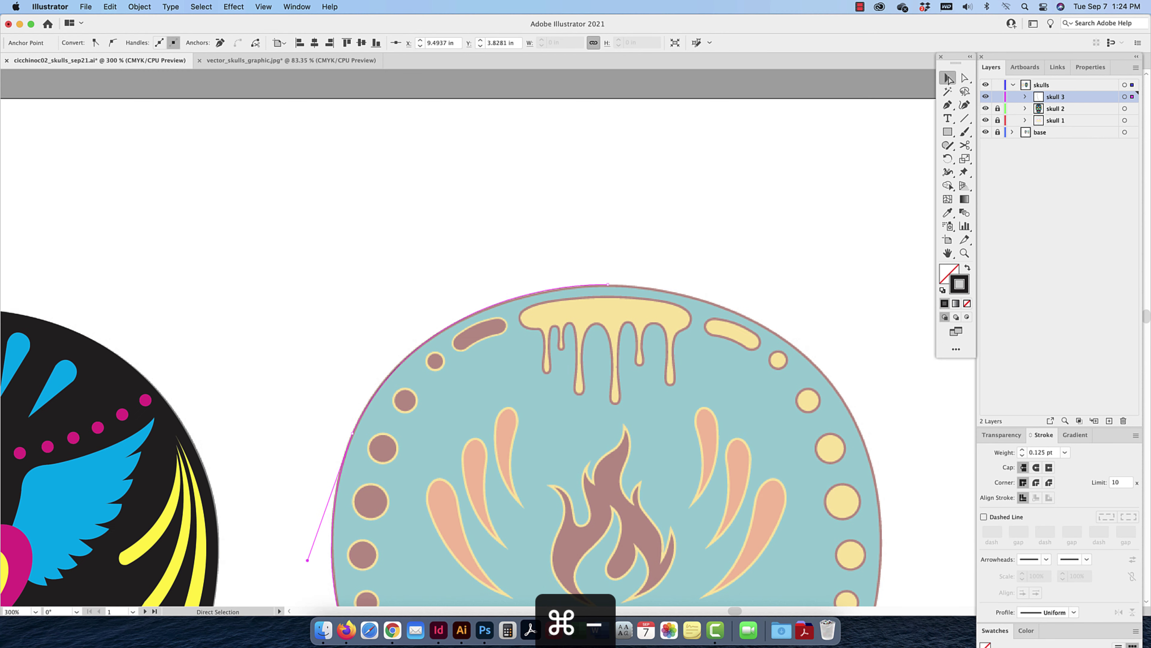
pyautogui.press('super+minus')
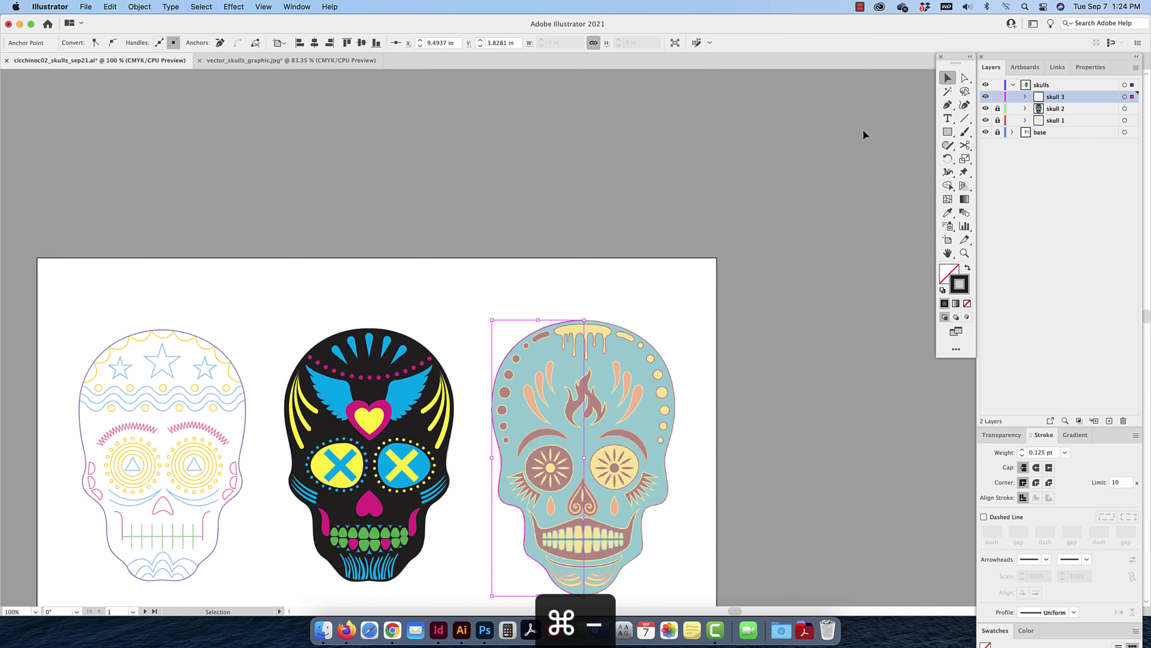
pyautogui.moveTo(567, 325); pyautogui.dragTo(671, 327)
pyautogui.rightClick(670, 325)
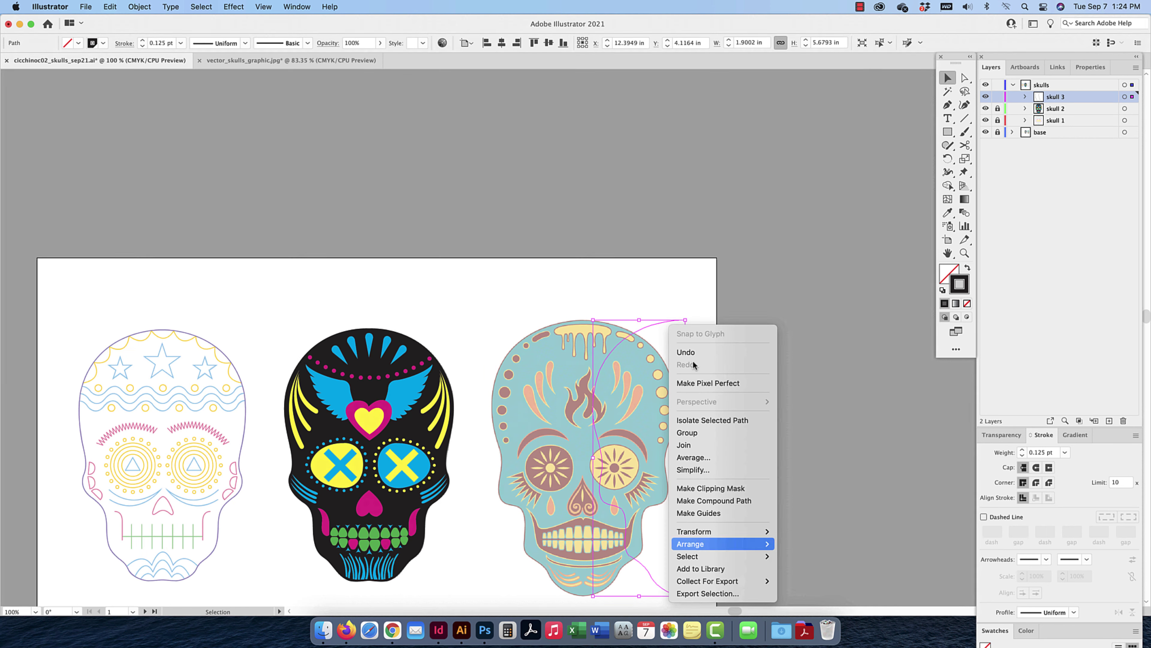
pyautogui.moveTo(707, 532)
pyautogui.click(806, 542)
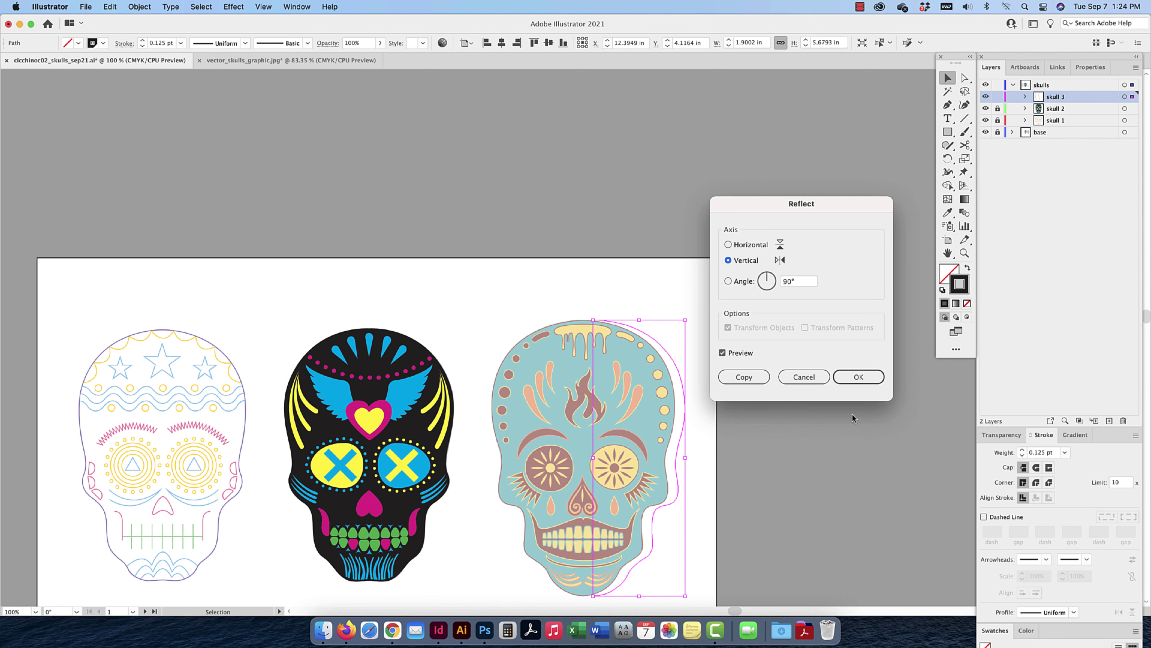
pyautogui.click(862, 377)
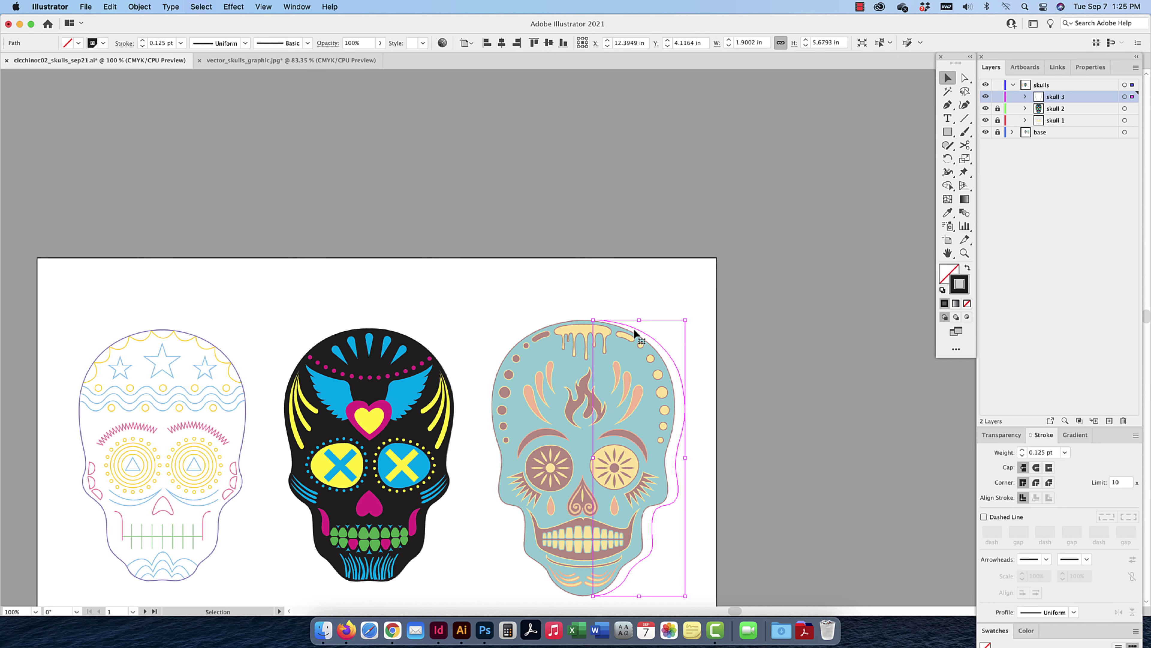
# Turn on Smart Guides, snap the mirrored half against the original, and join the two paths at the top and chin
pyautogui.press('super+u')
pyautogui.moveTo(635, 333); pyautogui.dragTo(589, 327)
pyautogui.press('a')
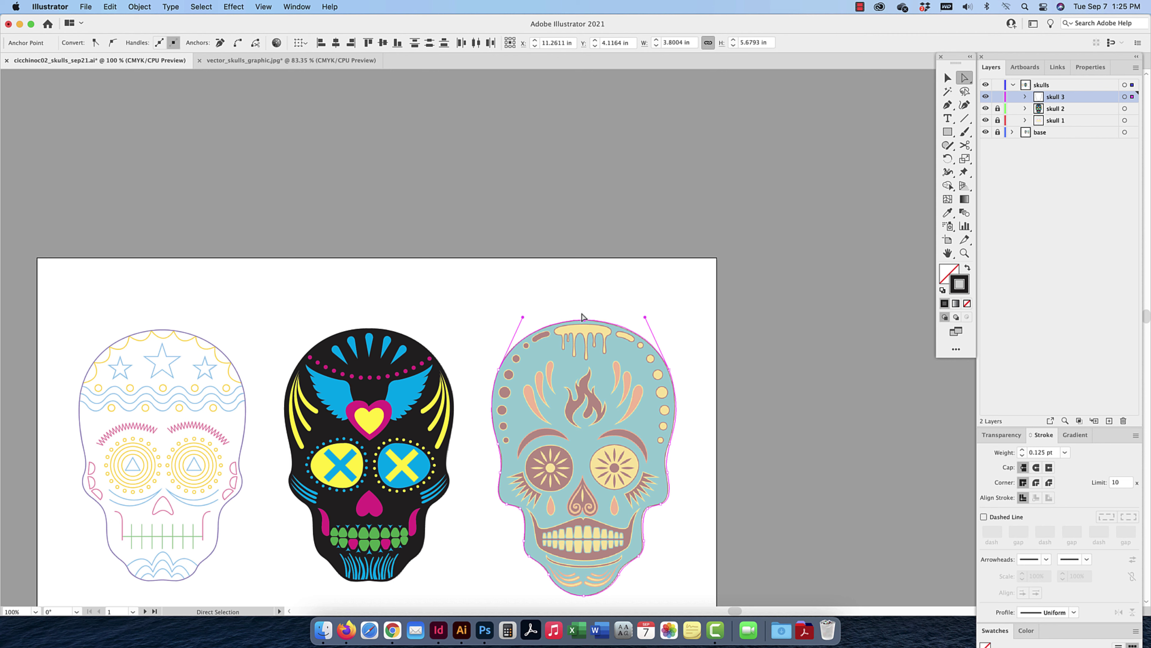
pyautogui.rightClick(585, 321)
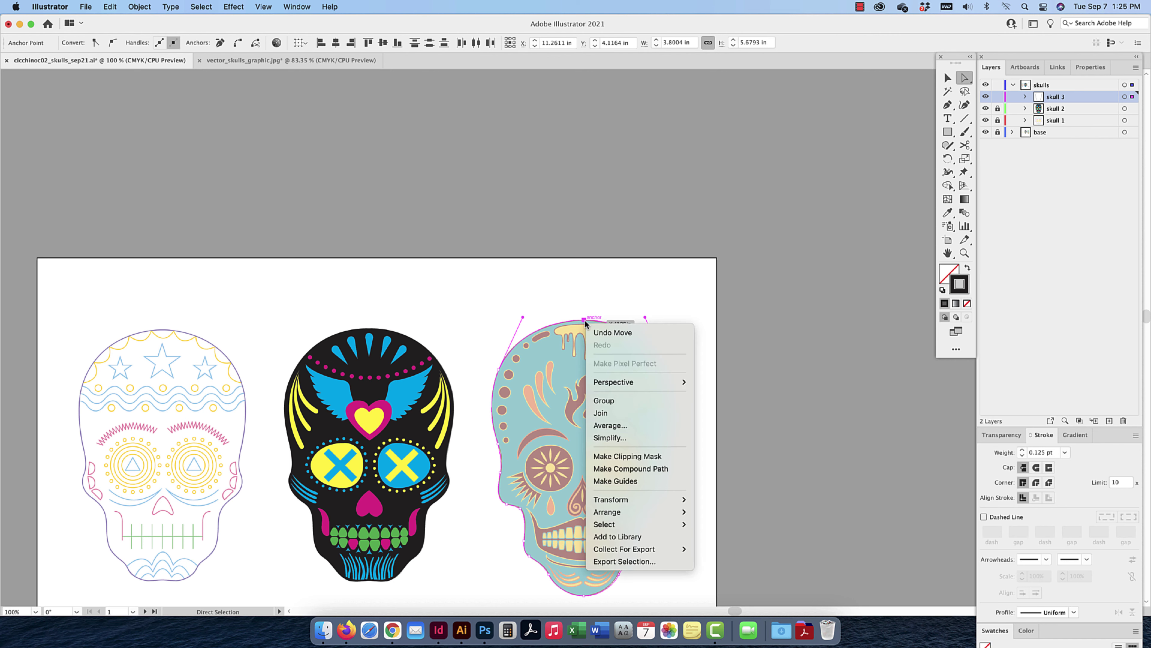
pyautogui.click(601, 413)
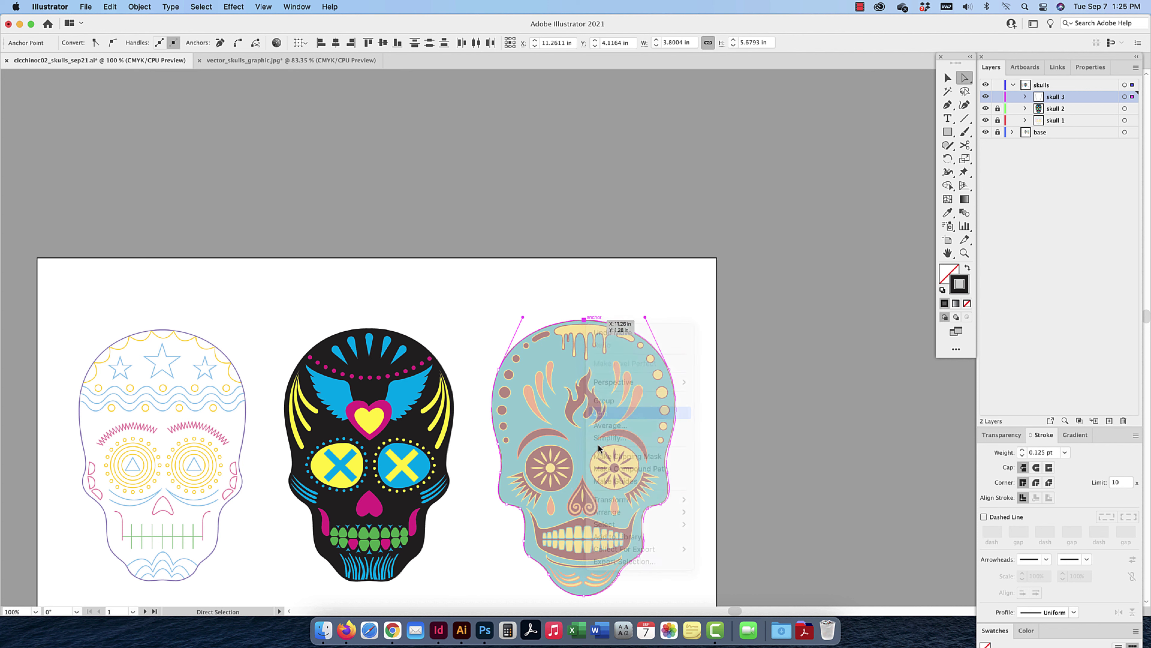
pyautogui.rightClick(582, 596)
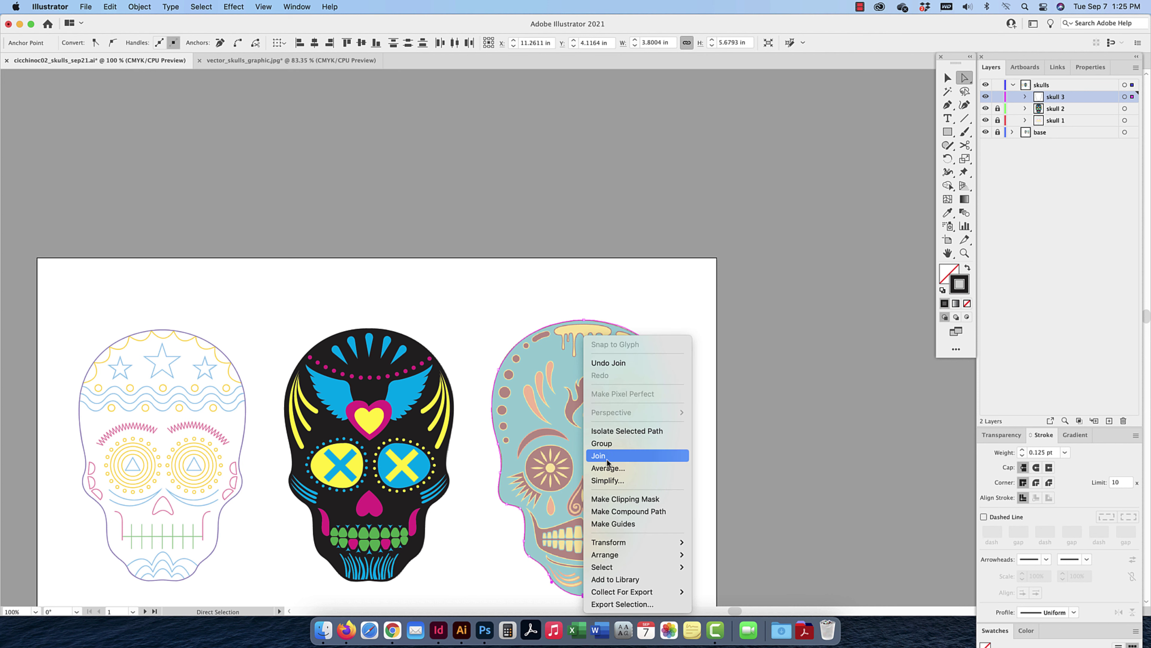
pyautogui.click(607, 455)
# Select the joined skull outline and examine how closely its right half follows the reference edge
pyautogui.click(948, 78)
pyautogui.click(600, 266)
pyautogui.click(587, 320)
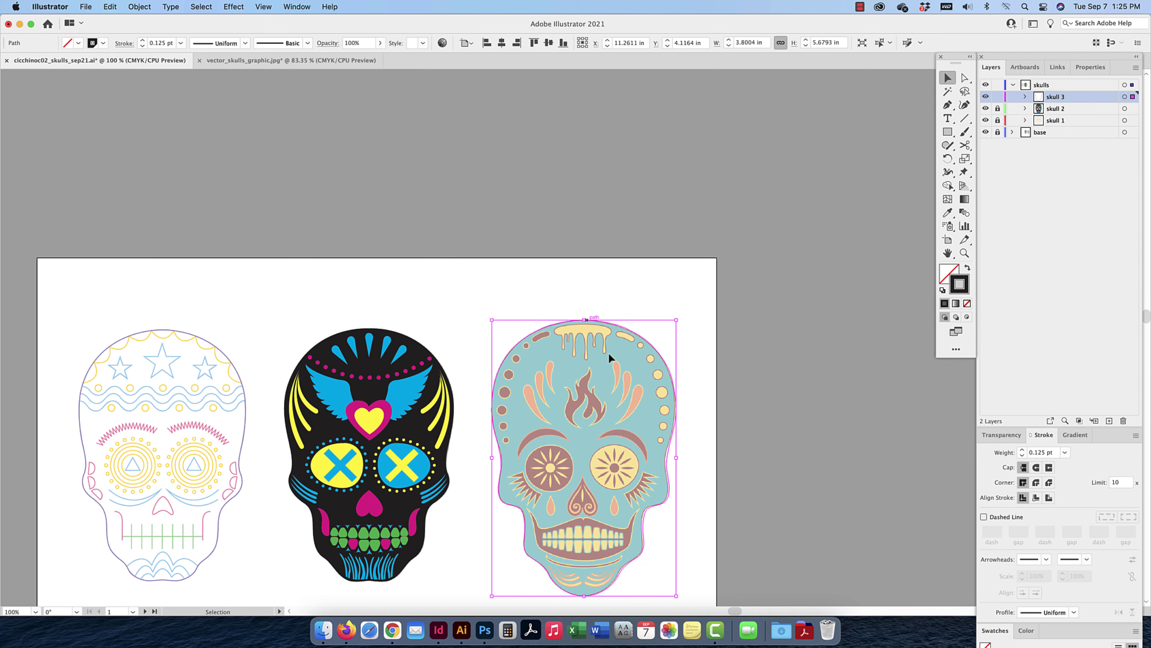
pyautogui.press('super+equal')
pyautogui.press('super+equal')
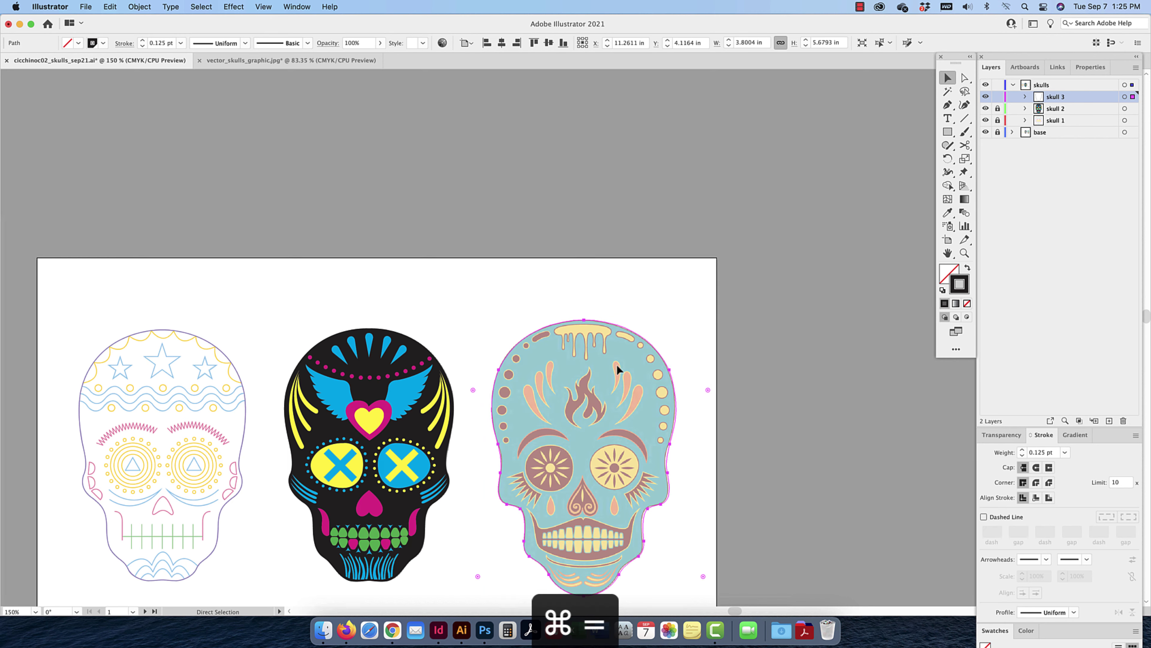
pyautogui.scroll(-10, 573, 198)
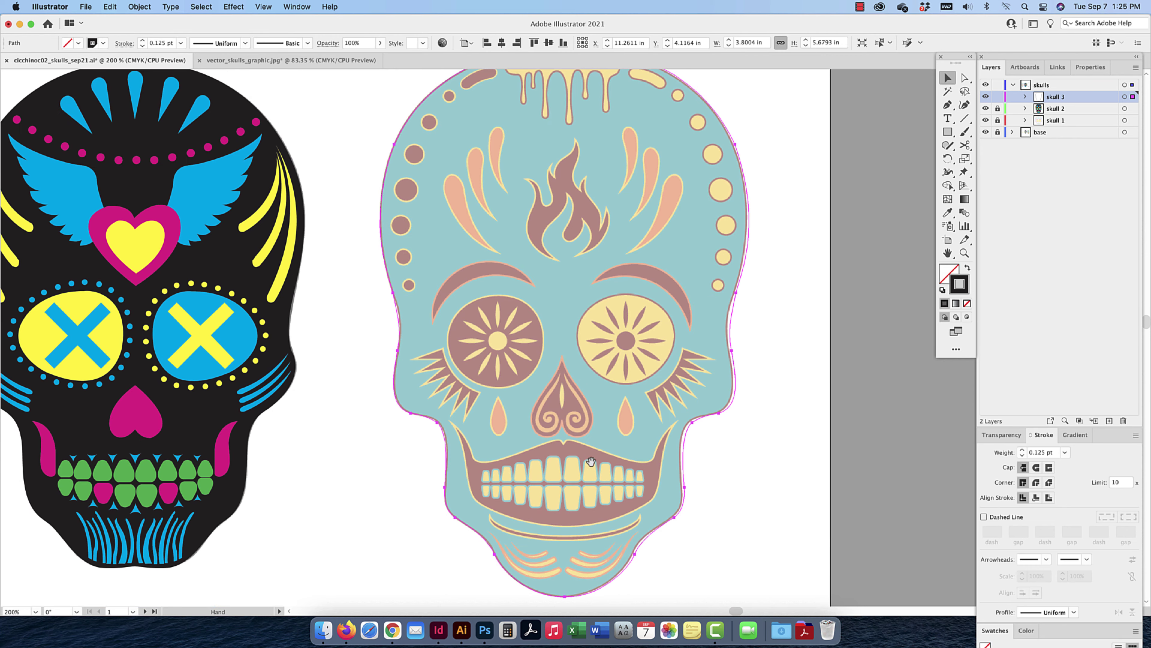
pyautogui.press('super+equal')
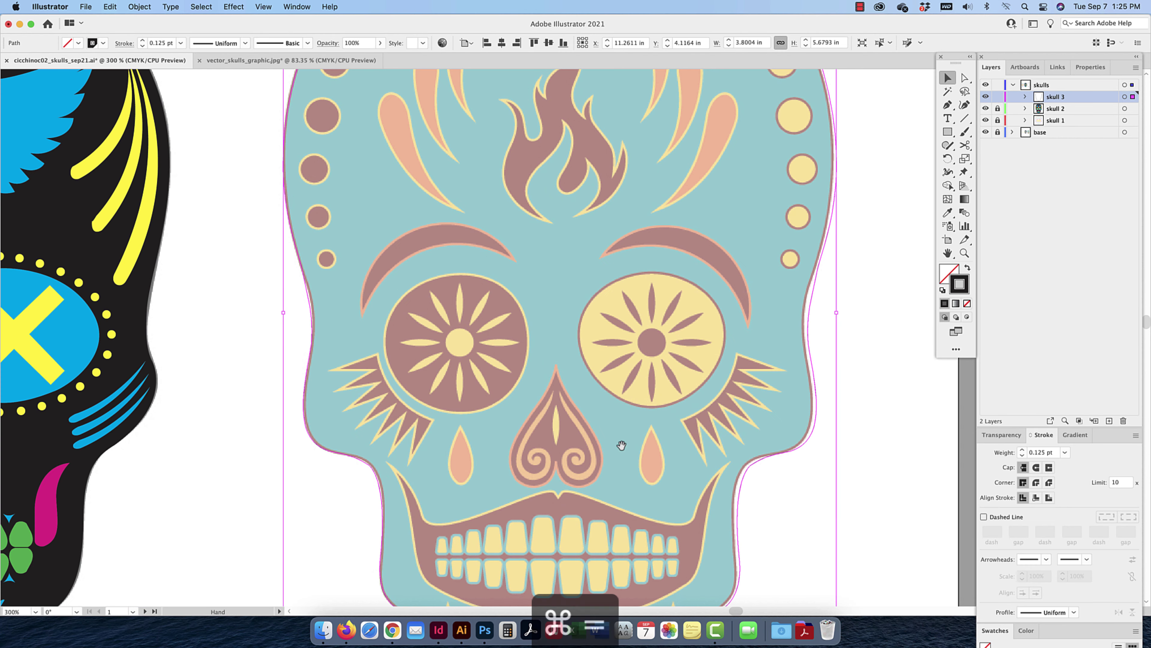
# With the Pen tool, trace the upper edge and rounded inner end of the lowest chin line on the skull's right side
pyautogui.moveTo(619, 442); pyautogui.dragTo(635, 219)
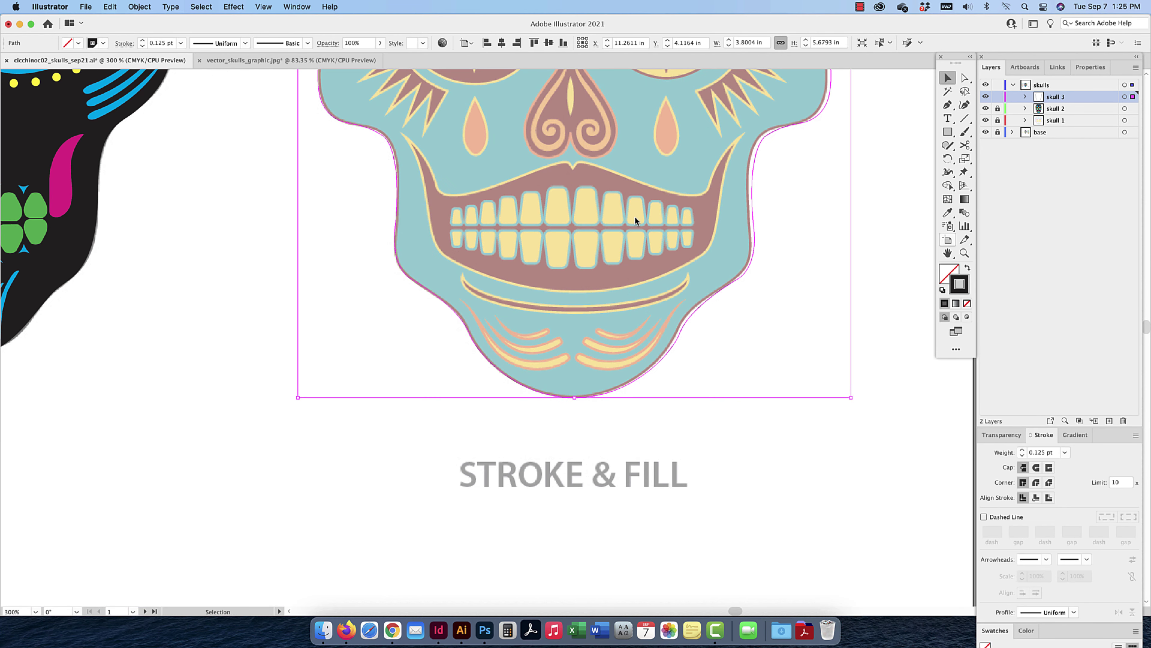
pyautogui.press('p')
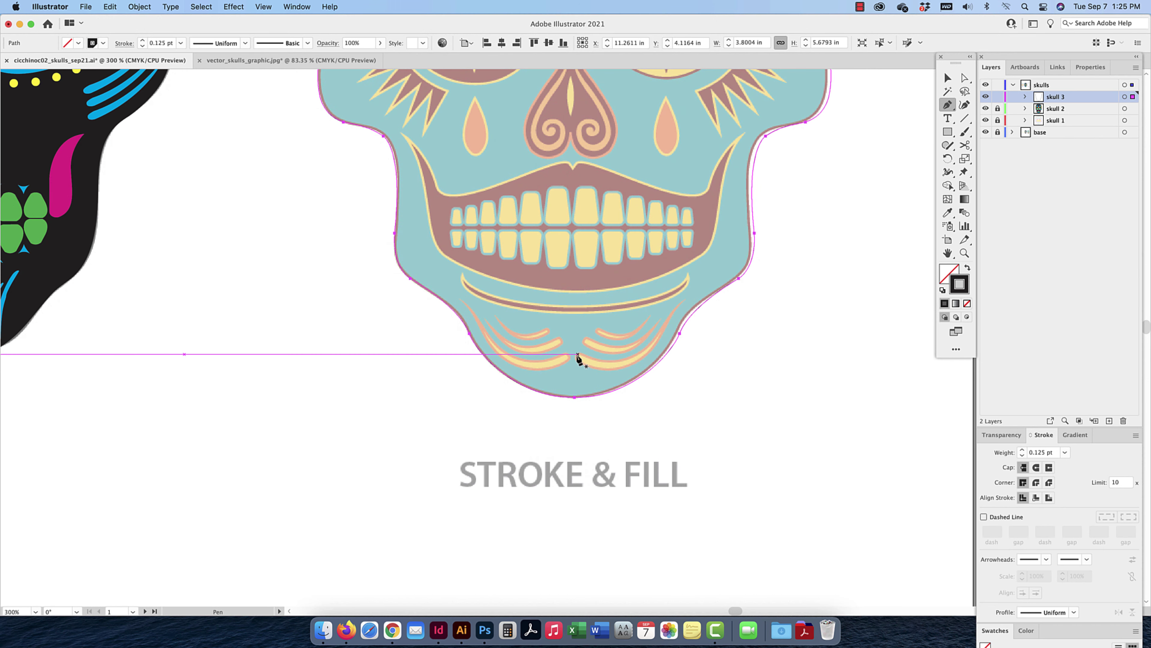
pyautogui.press('super+equal')
pyautogui.press('super+equal')
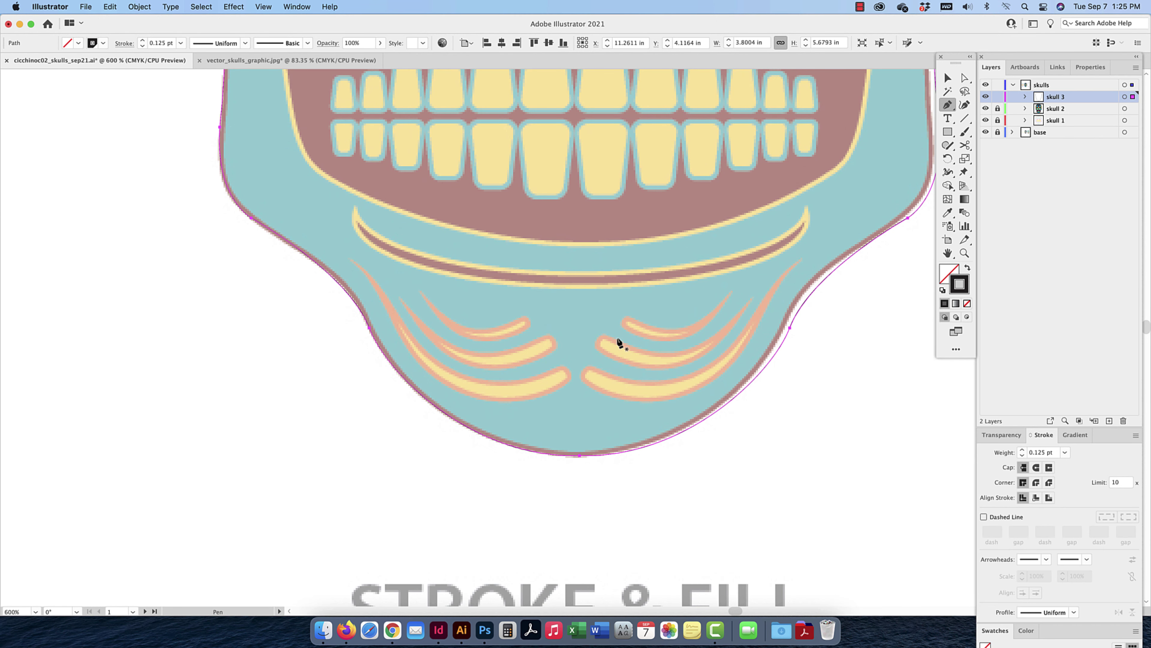
pyautogui.click(801, 259)
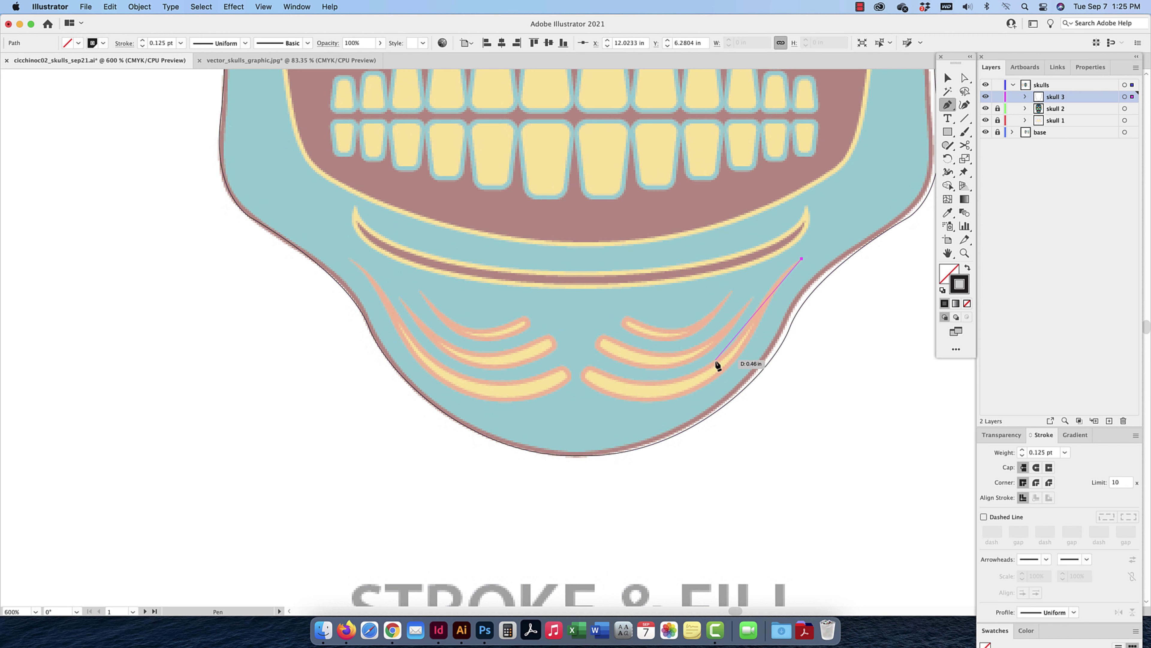
pyautogui.press('super+z')
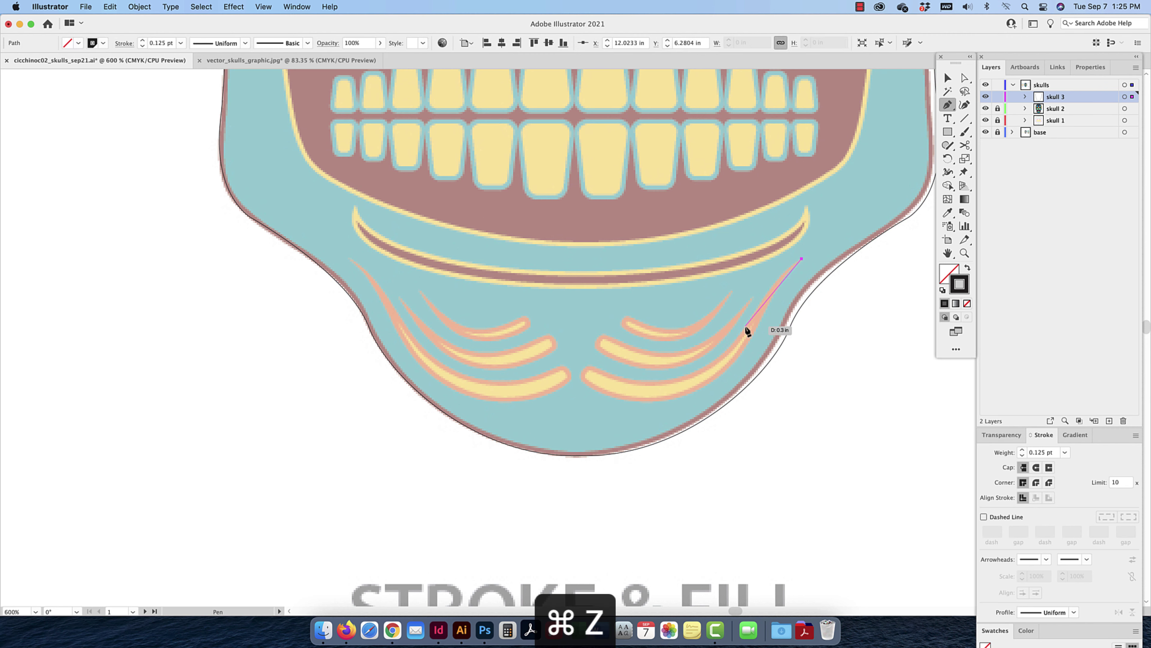
pyautogui.moveTo(746, 326); pyautogui.dragTo(718, 373)
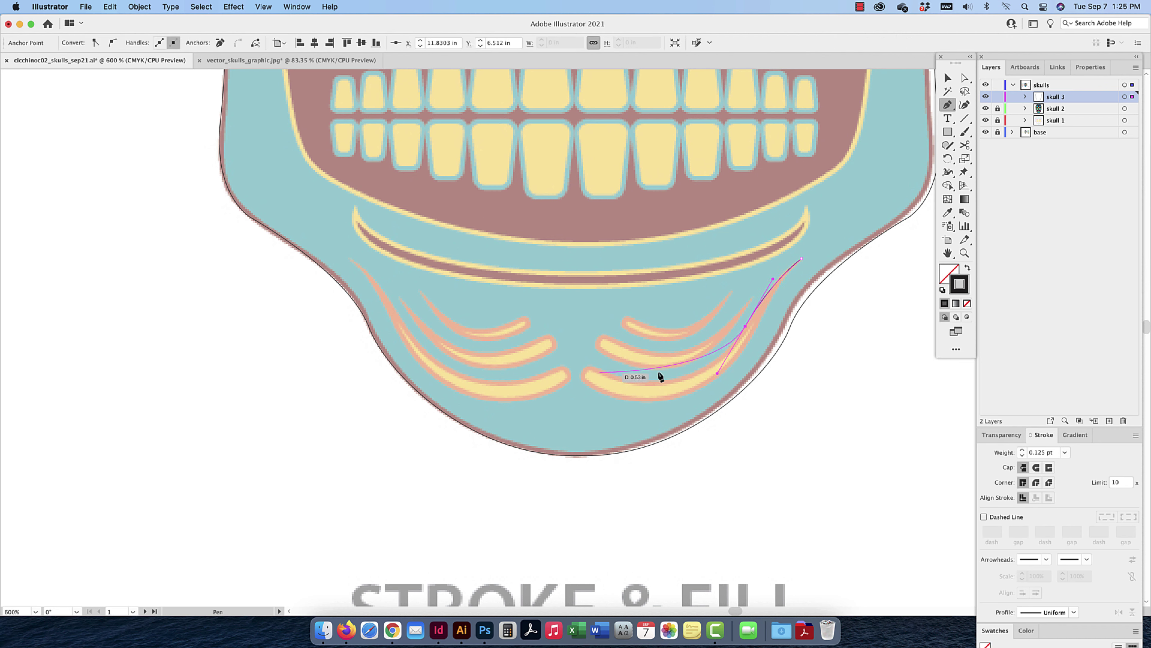
pyautogui.moveTo(600, 370); pyautogui.dragTo(530, 345)
pyautogui.moveTo(582, 370); pyautogui.dragTo(598, 389)
# Trace the lower edge of the lowest right chin line back to its pointed tip and close the path
pyautogui.moveTo(696, 387); pyautogui.dragTo(734, 363)
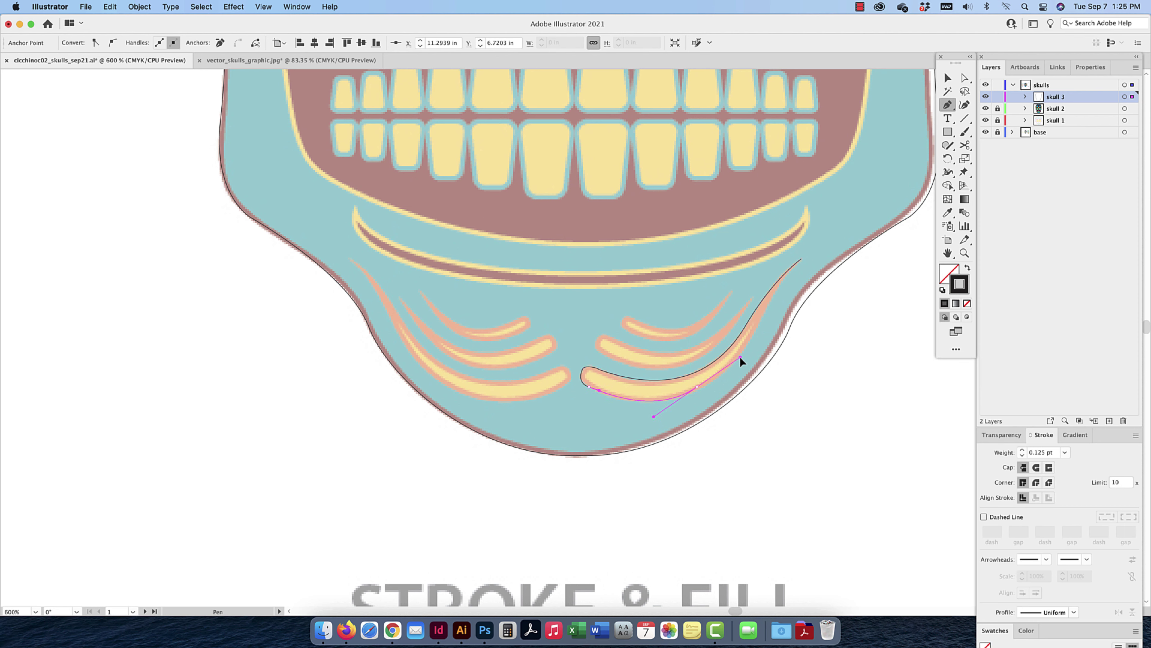
pyautogui.press('cmd+z')
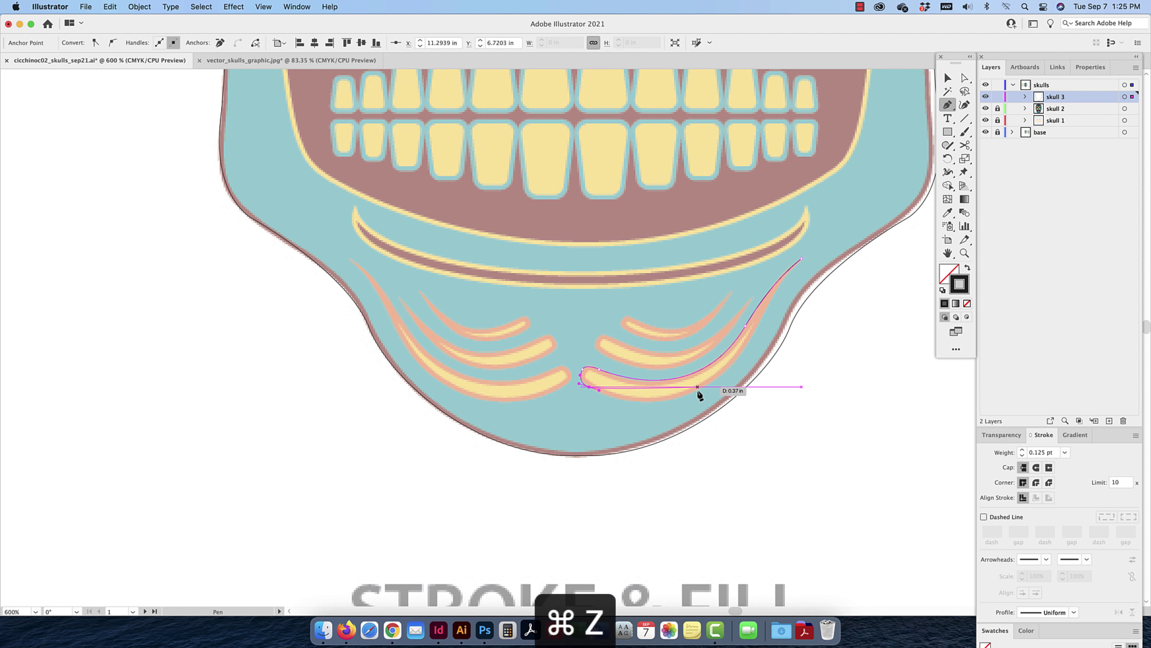
pyautogui.moveTo(696, 390); pyautogui.dragTo(745, 363)
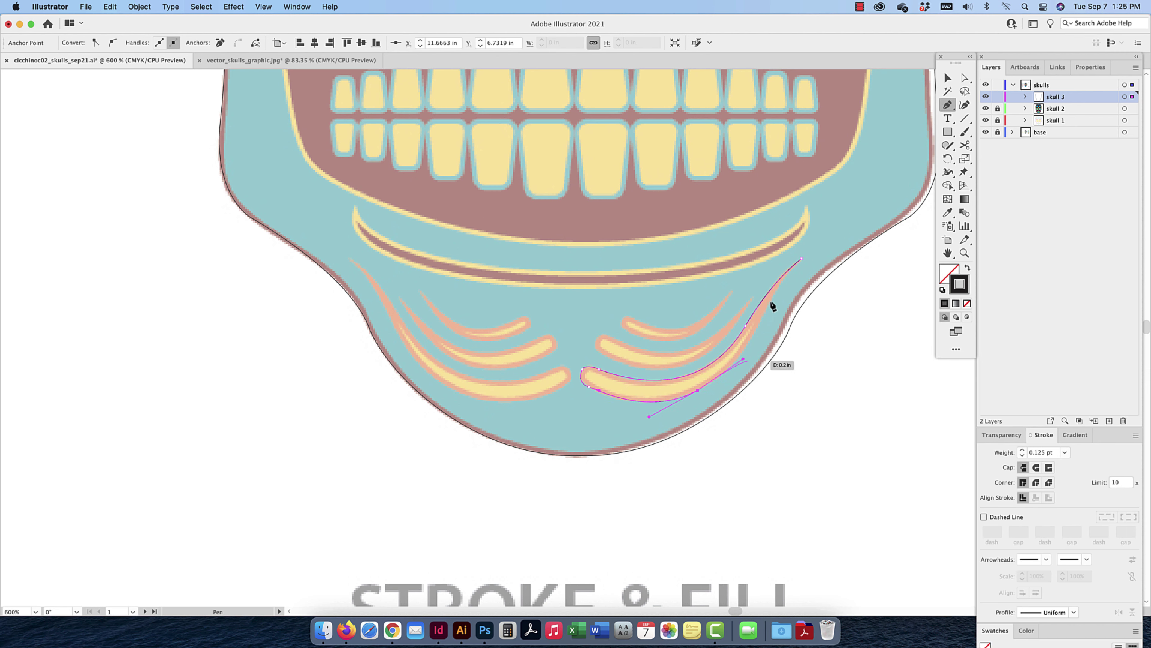
pyautogui.moveTo(771, 300); pyautogui.dragTo(787, 270)
pyautogui.click(801, 260)
pyautogui.click(801, 259)
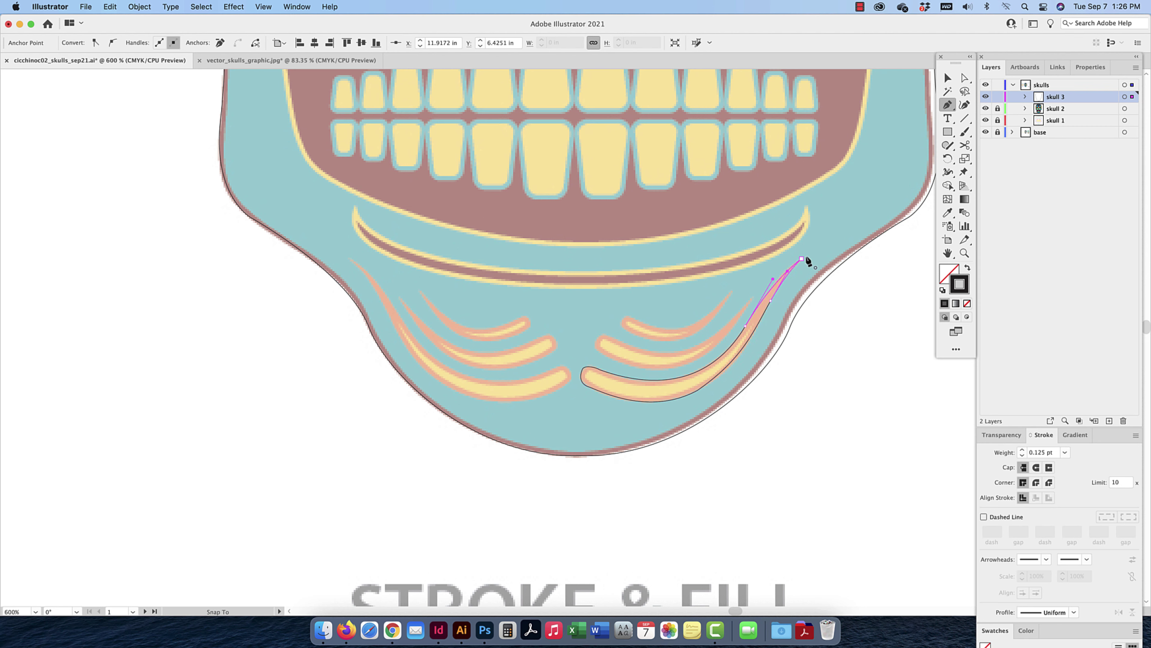
pyautogui.press('super+u')
pyautogui.click(947, 81)
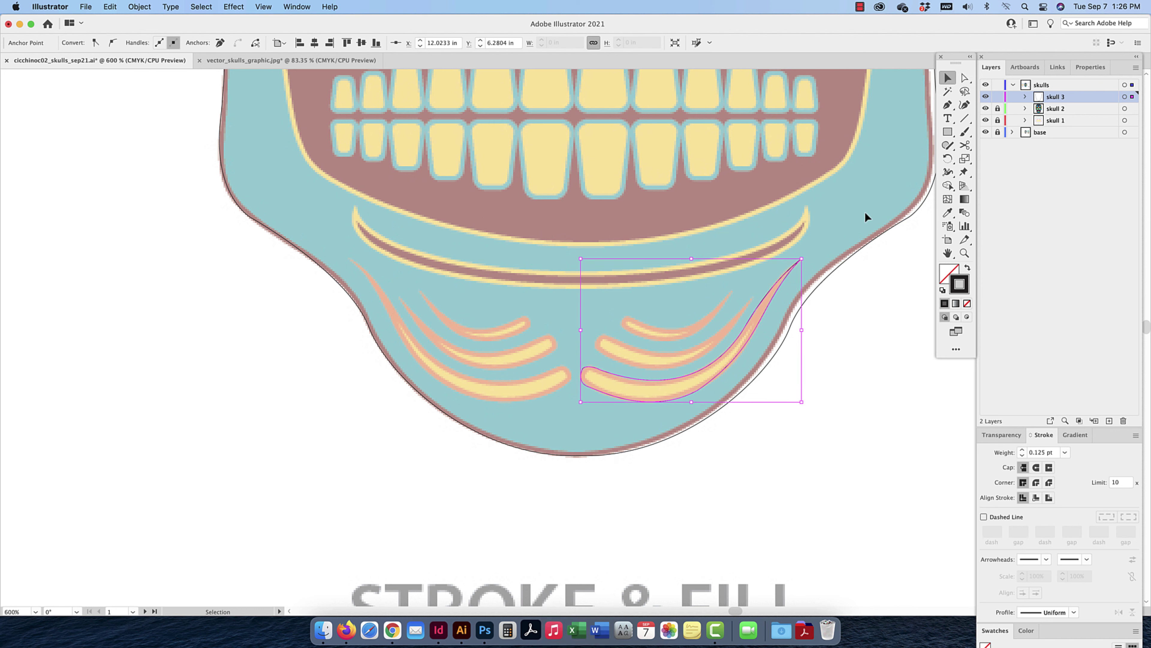
# Narrow the skull outline path from its right side to about 3.76 in wide so it fits the artwork's edge
pyautogui.click(826, 274)
pyautogui.press('super+minus')
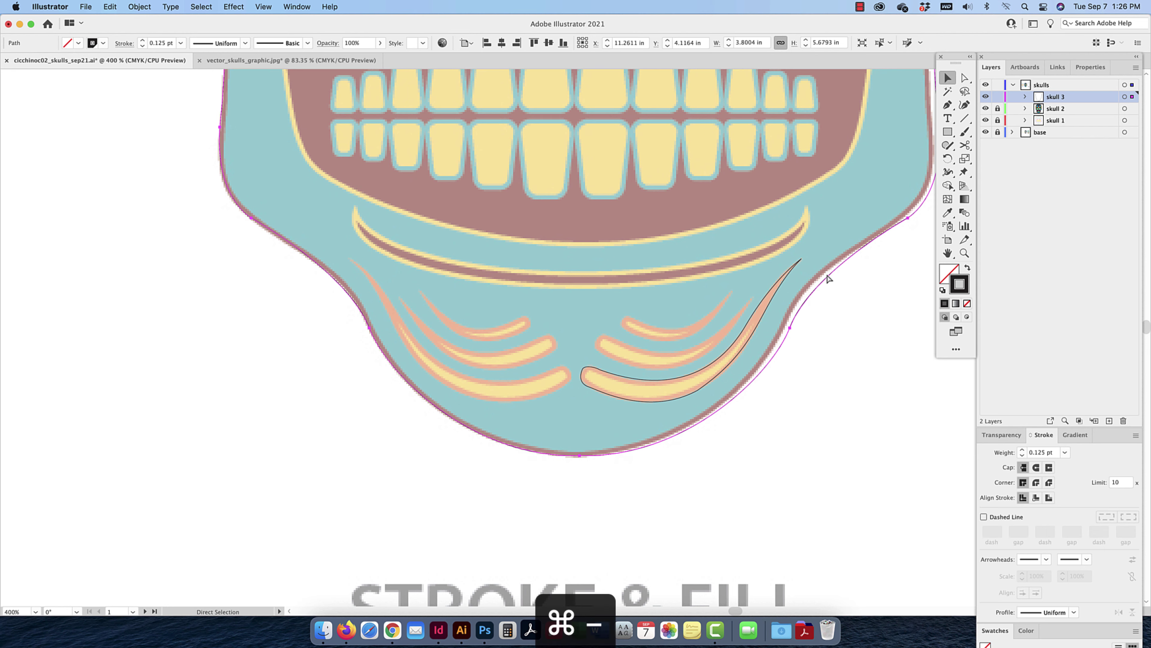
pyautogui.press('super+minus')
pyautogui.scroll(5, 830, 226)
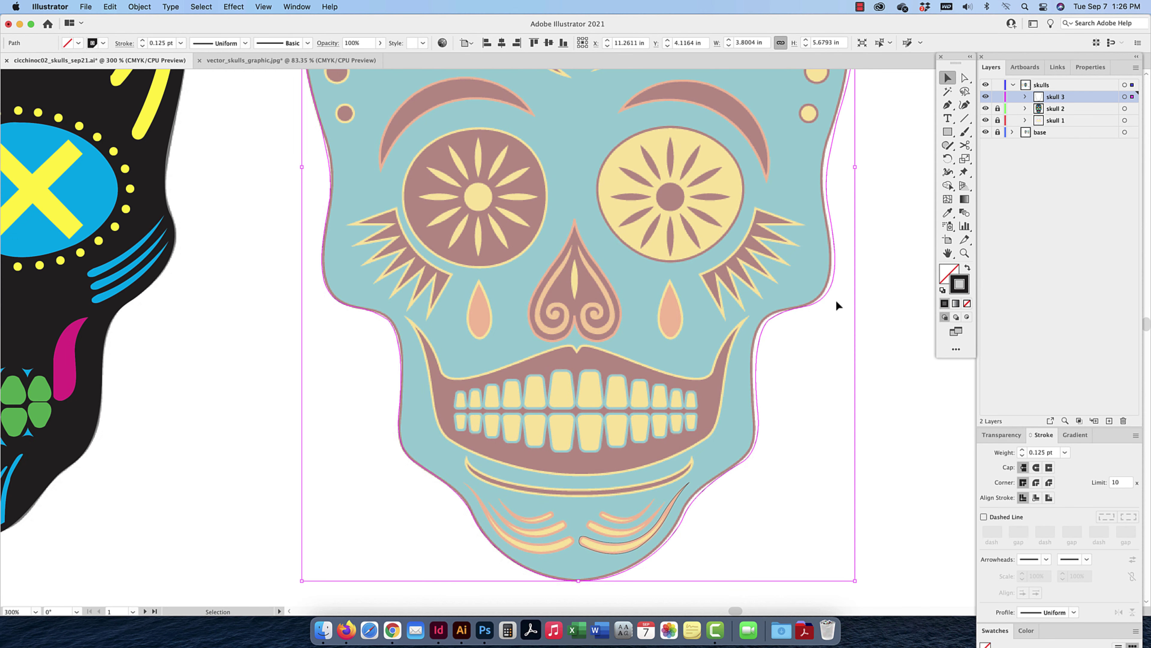
pyautogui.moveTo(852, 167); pyautogui.dragTo(849, 168)
# Try to fit a copy of the traced chin line over the middle right one, scaled to about 0.58 in wide
pyautogui.scroll(-5, 806, 358)
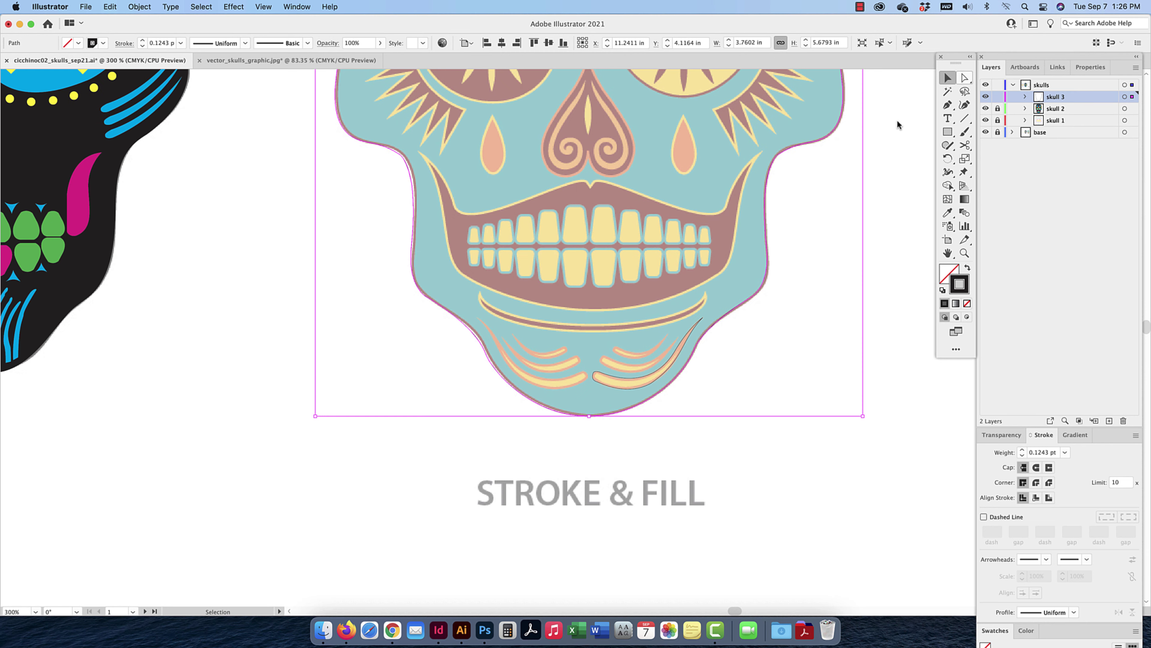
pyautogui.press('super+equal')
pyautogui.press('super+equal')
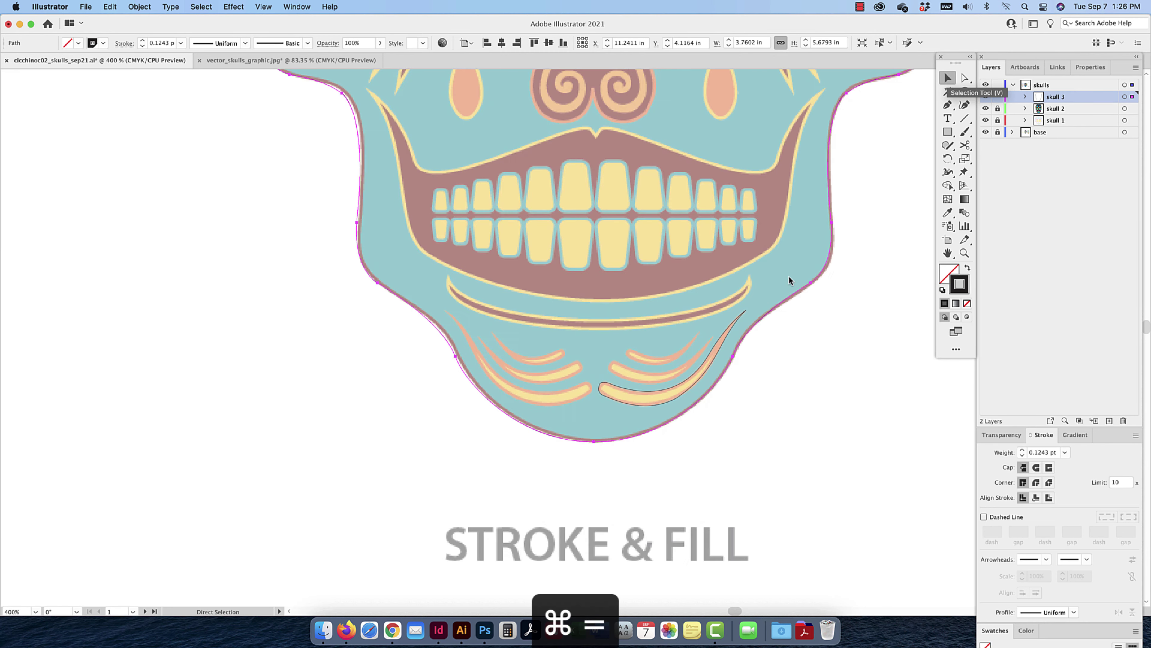
pyautogui.moveTo(679, 422); pyautogui.dragTo(678, 392)
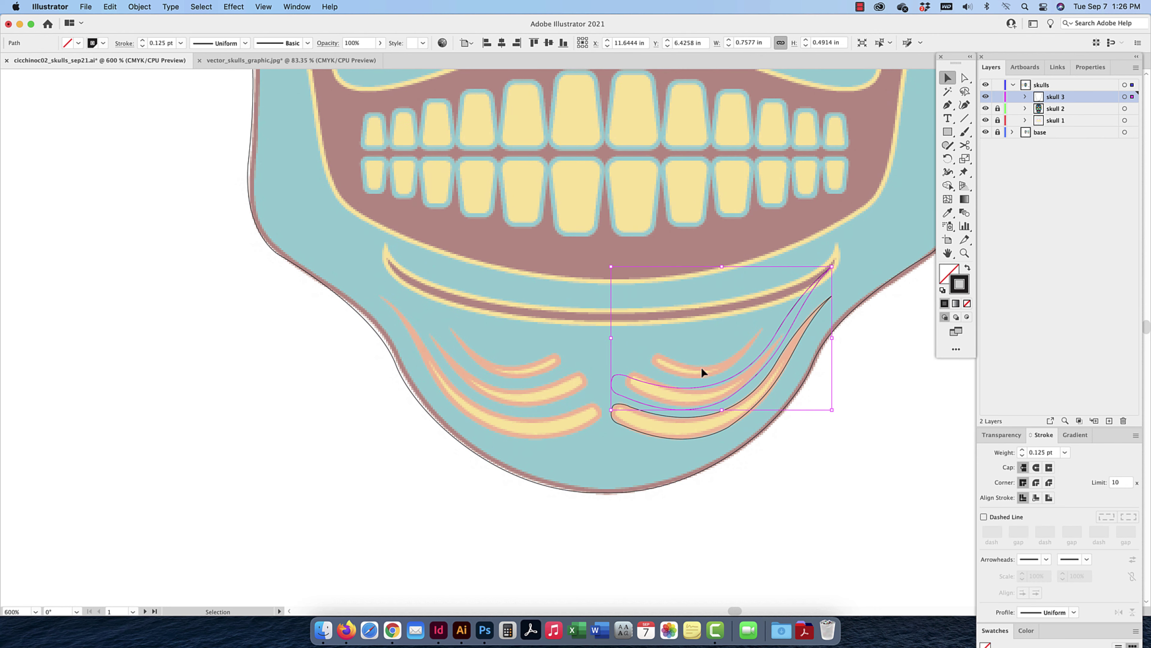
pyautogui.moveTo(832, 268); pyautogui.dragTo(829, 271)
pyautogui.moveTo(821, 280); pyautogui.dragTo(802, 291)
pyautogui.moveTo(694, 380); pyautogui.dragTo(685, 382)
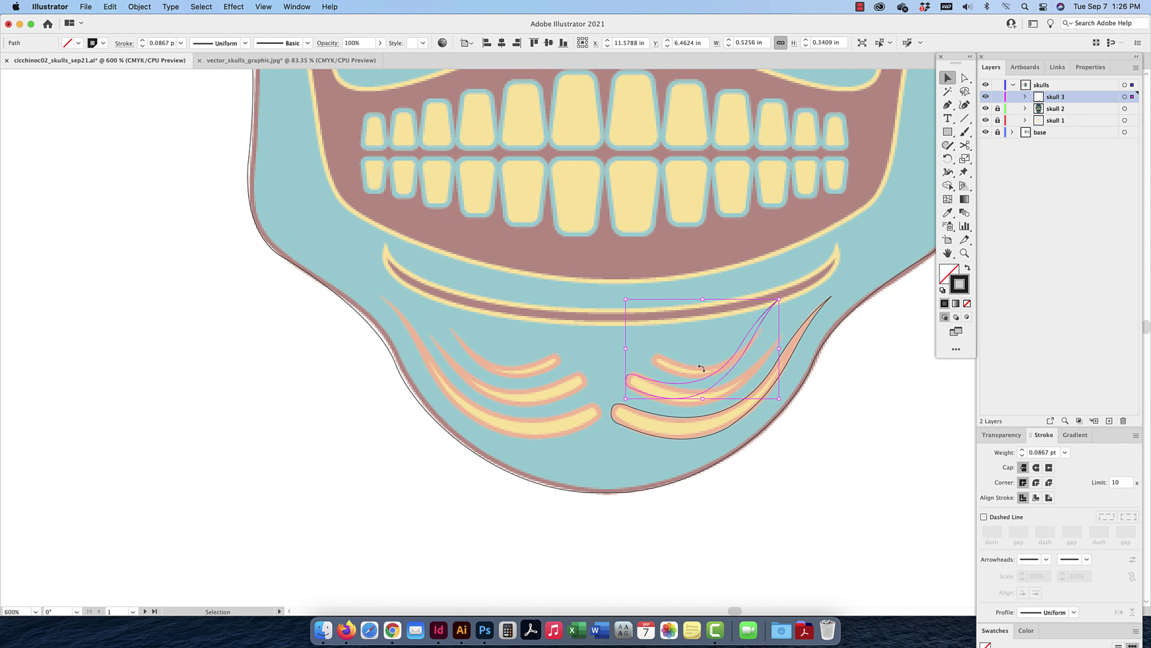
pyautogui.moveTo(772, 305); pyautogui.dragTo(800, 293)
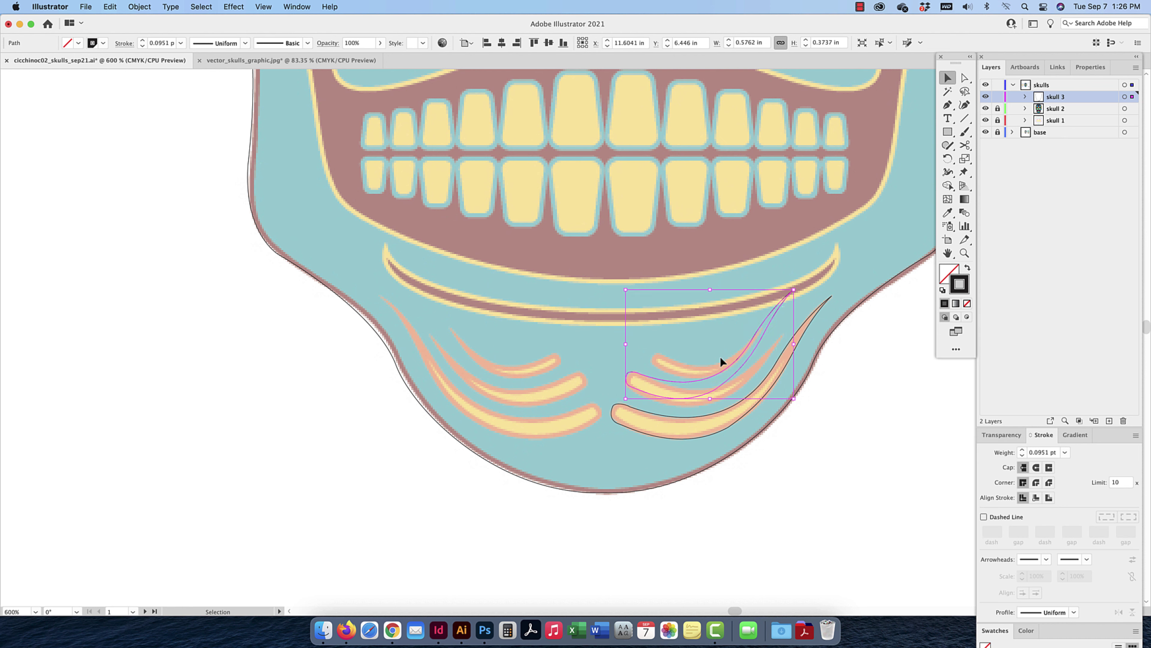
pyautogui.moveTo(690, 384); pyautogui.dragTo(689, 385)
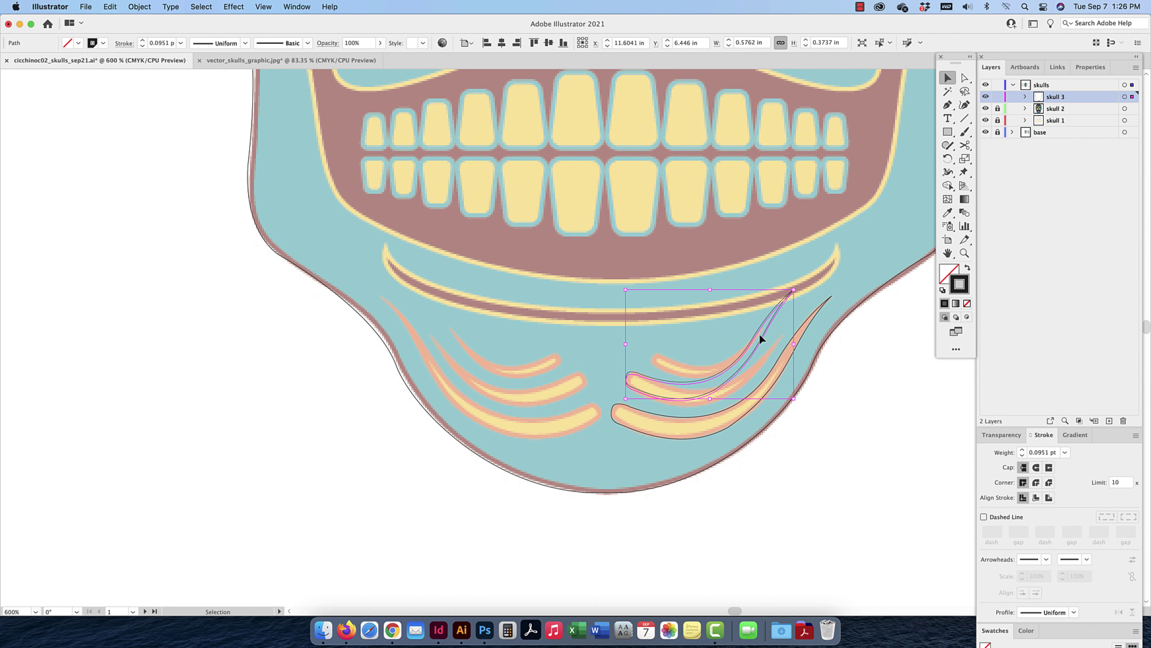
pyautogui.click(815, 300)
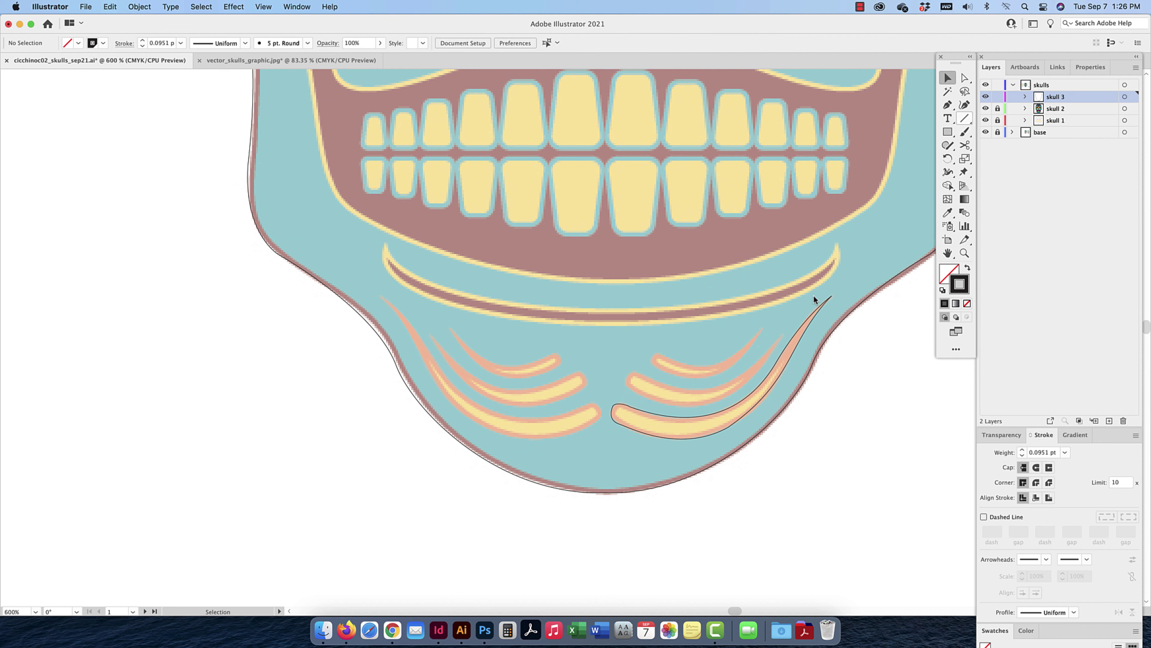
# Trace the middle chin line on the skull's right side with the Pen tool as a closed path
pyautogui.click(948, 104)
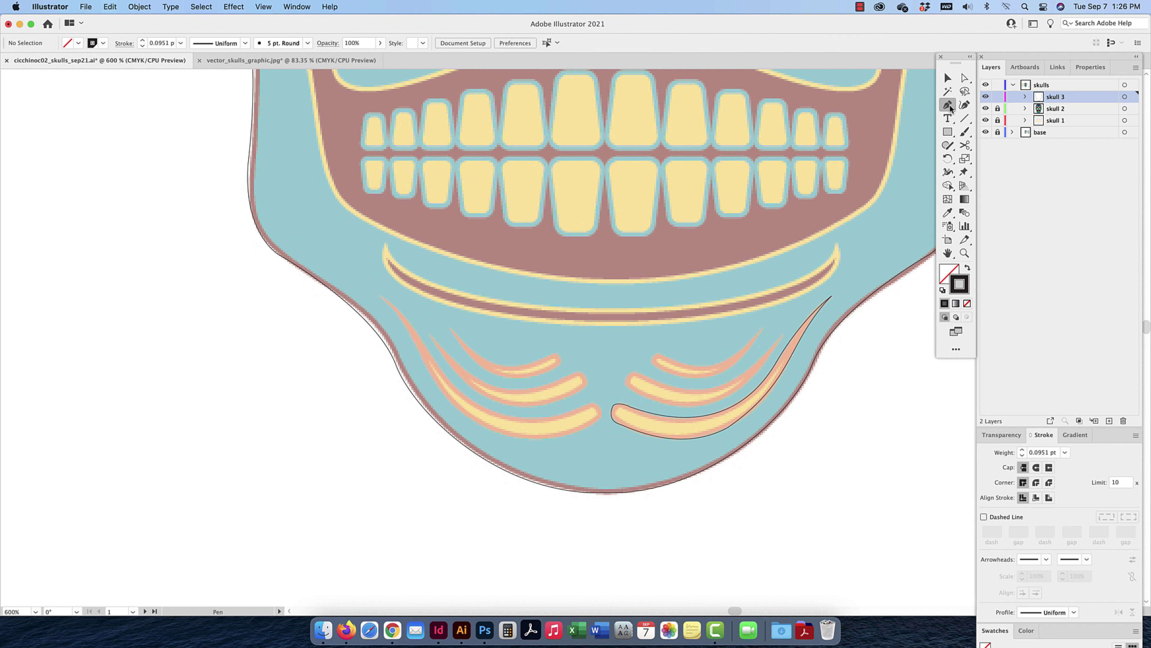
pyautogui.click(628, 387)
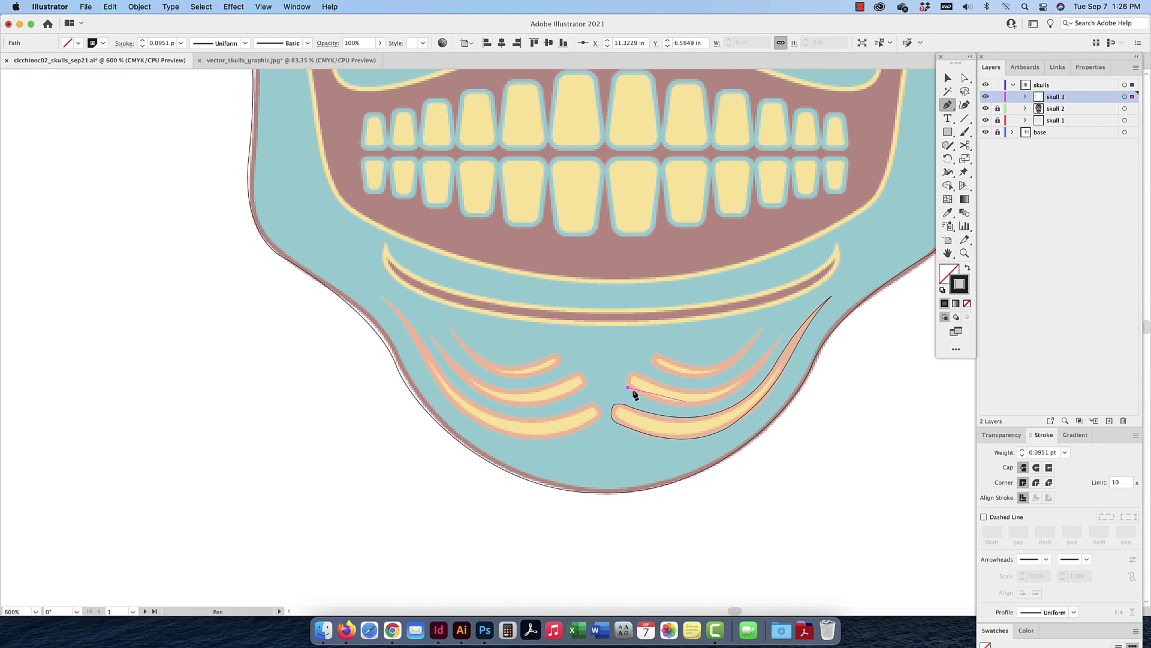
pyautogui.moveTo(693, 405); pyautogui.dragTo(722, 402)
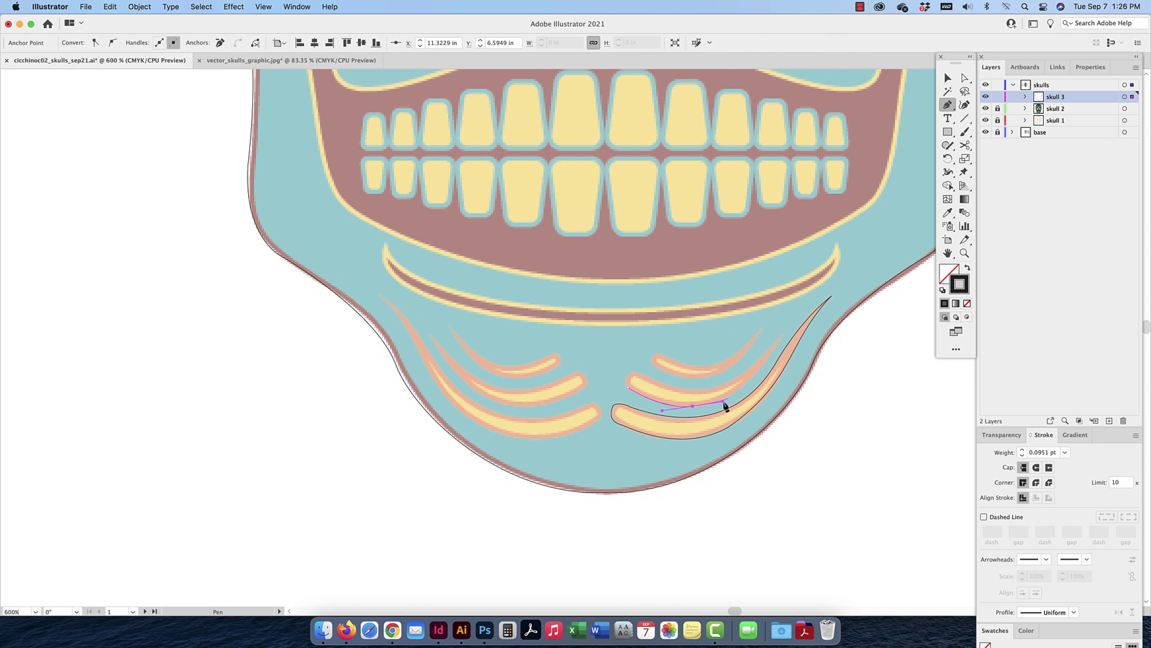
pyautogui.moveTo(764, 364)
pyautogui.mouseDown()
pyautogui.moveTo(782, 339)
pyautogui.moveTo(752, 372)
pyautogui.mouseUp()
pyautogui.click(783, 335)
pyautogui.press('super+z')
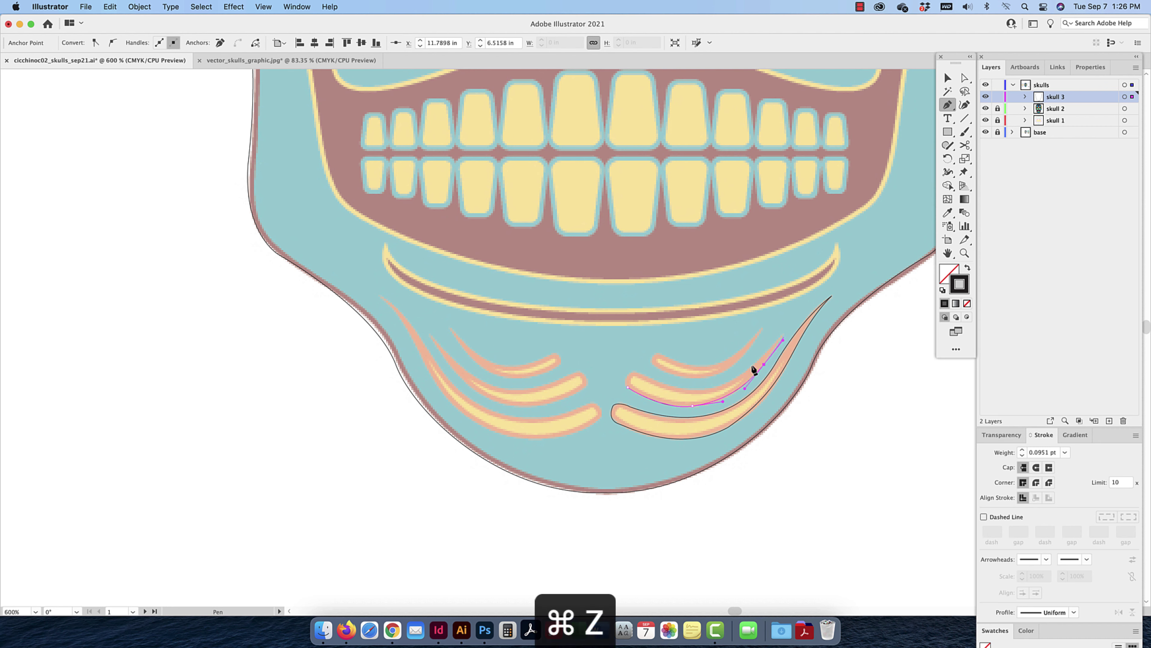
pyautogui.moveTo(785, 338); pyautogui.dragTo(636, 372)
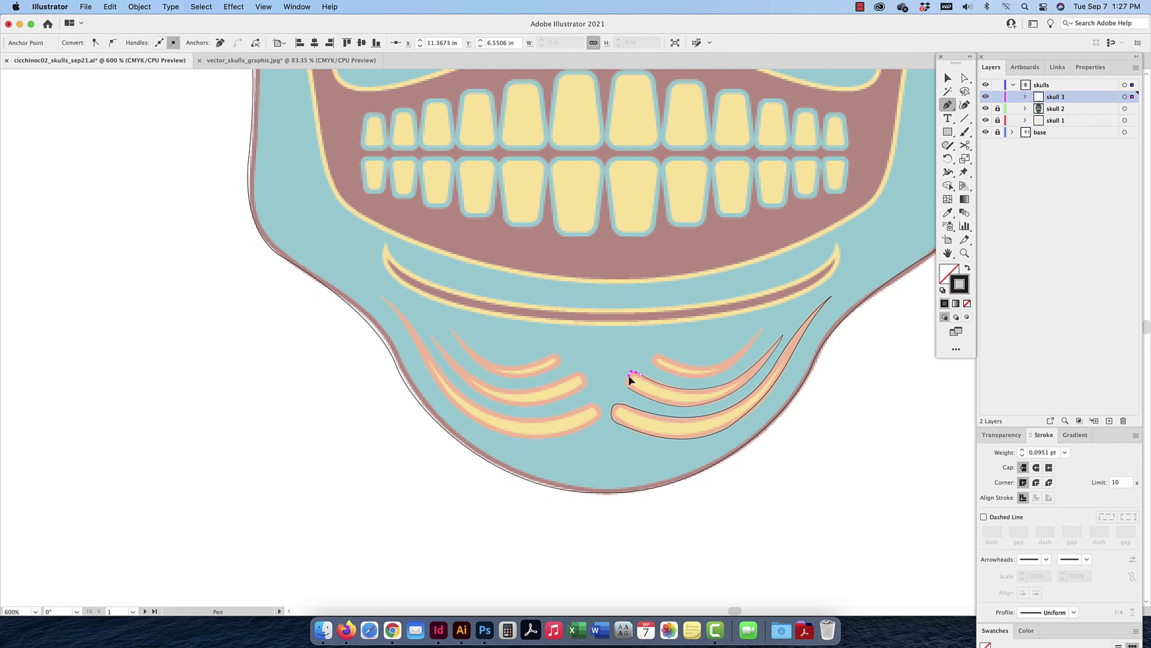
pyautogui.click(628, 387)
pyautogui.click(947, 78)
# Trace the shortest, uppermost chin line on the skull's right side with the Pen tool as a closed path
pyautogui.click(948, 104)
pyautogui.click(762, 329)
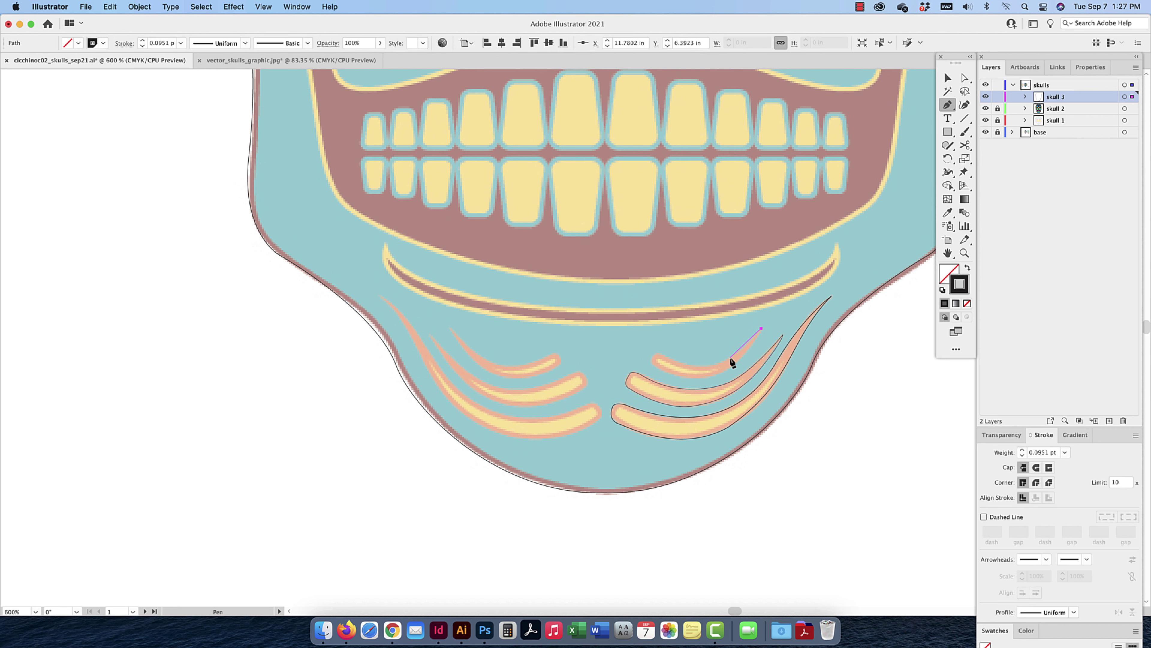
pyautogui.moveTo(719, 362); pyautogui.dragTo(654, 369)
pyautogui.click(659, 353)
pyautogui.click(666, 370)
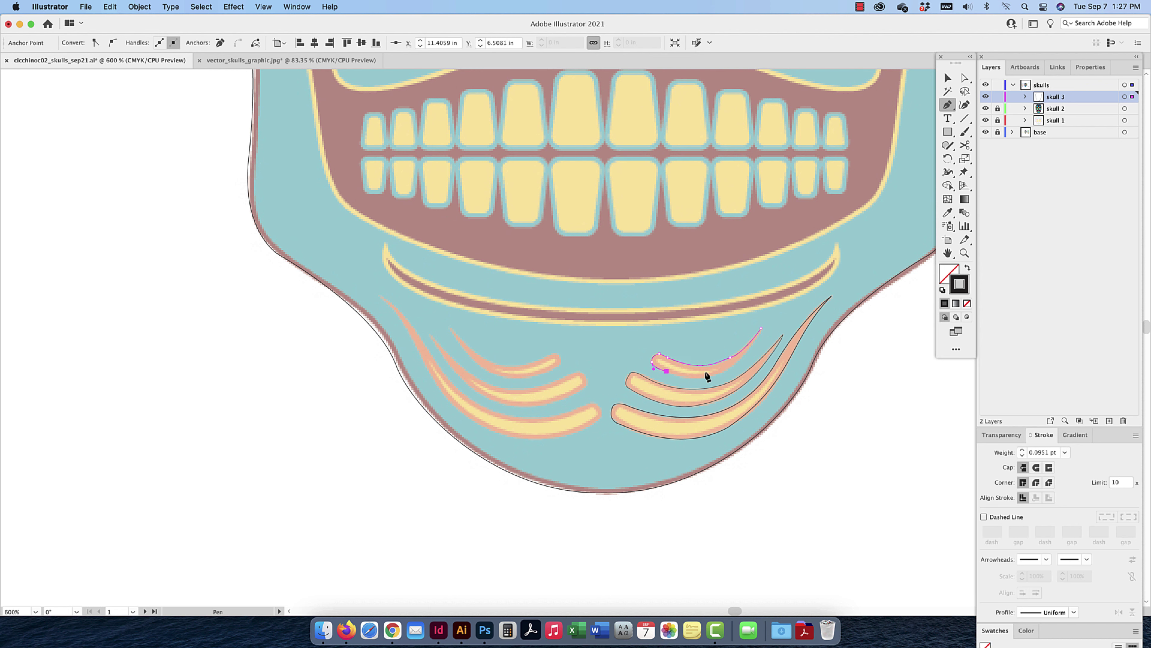
pyautogui.moveTo(746, 355); pyautogui.dragTo(761, 326)
pyautogui.click(947, 78)
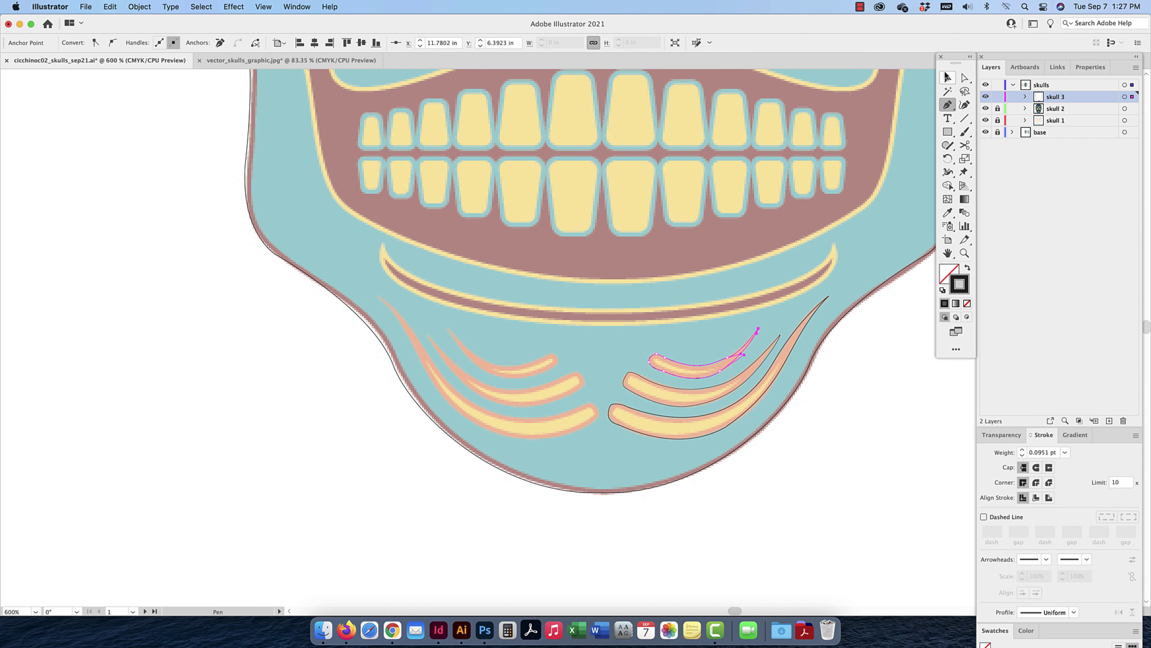
# Refine the upper edge curve of the shortest right chin line by adjusting its anchor points with Direct Selection
pyautogui.click(965, 78)
pyautogui.click(728, 363)
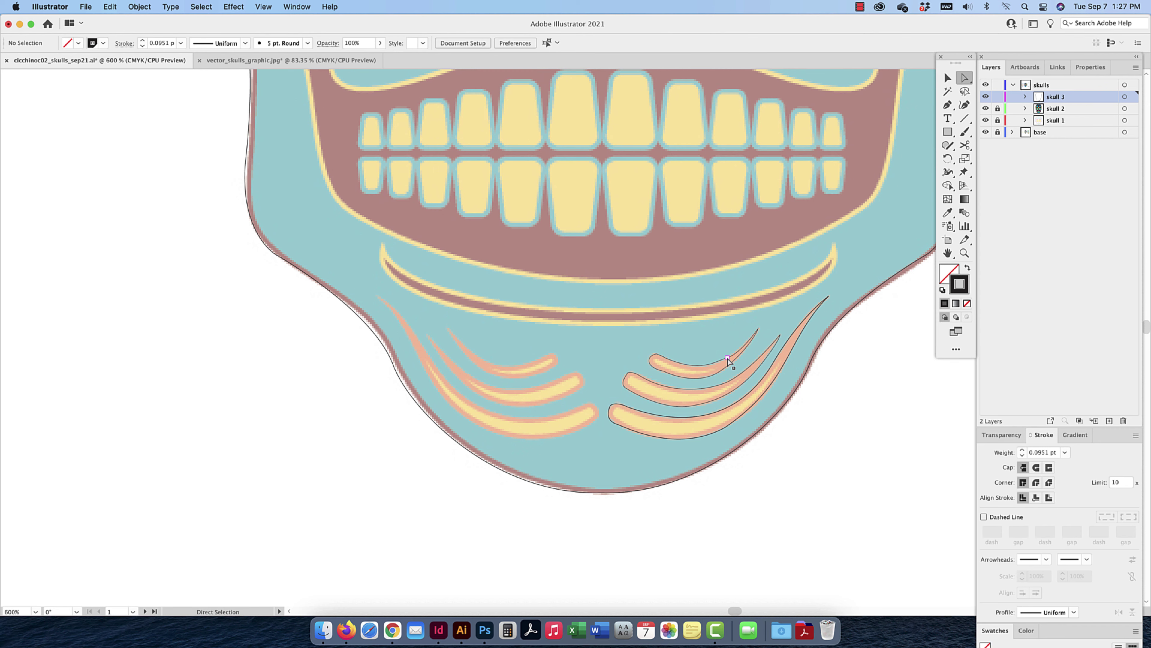
pyautogui.click(722, 361)
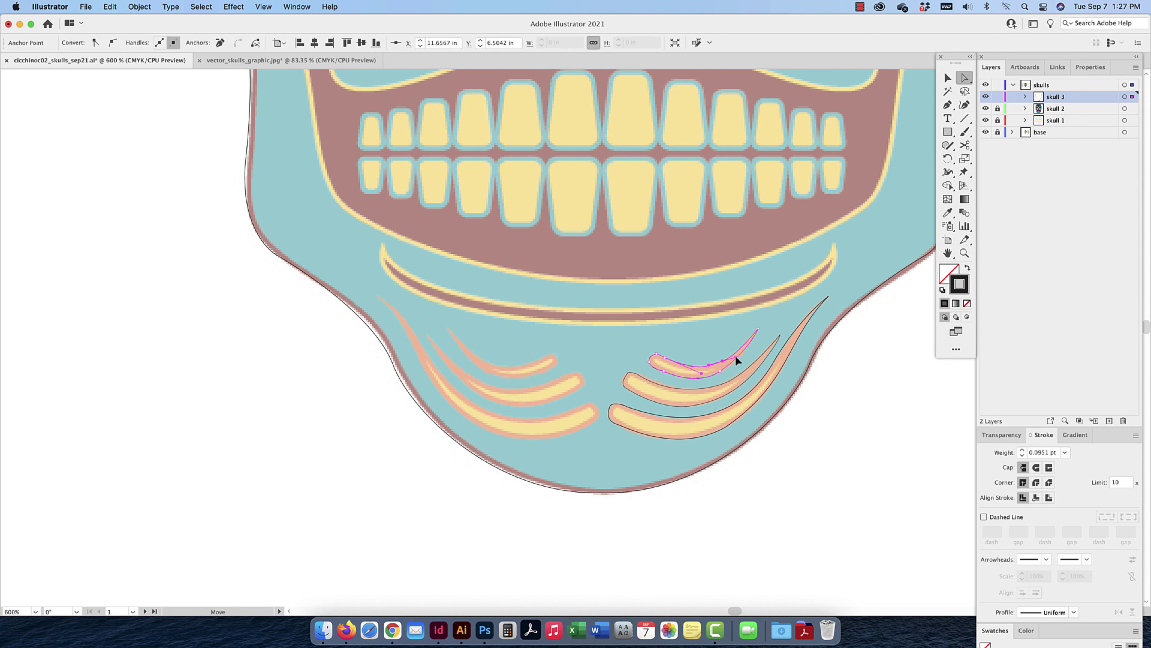
pyautogui.click(733, 341)
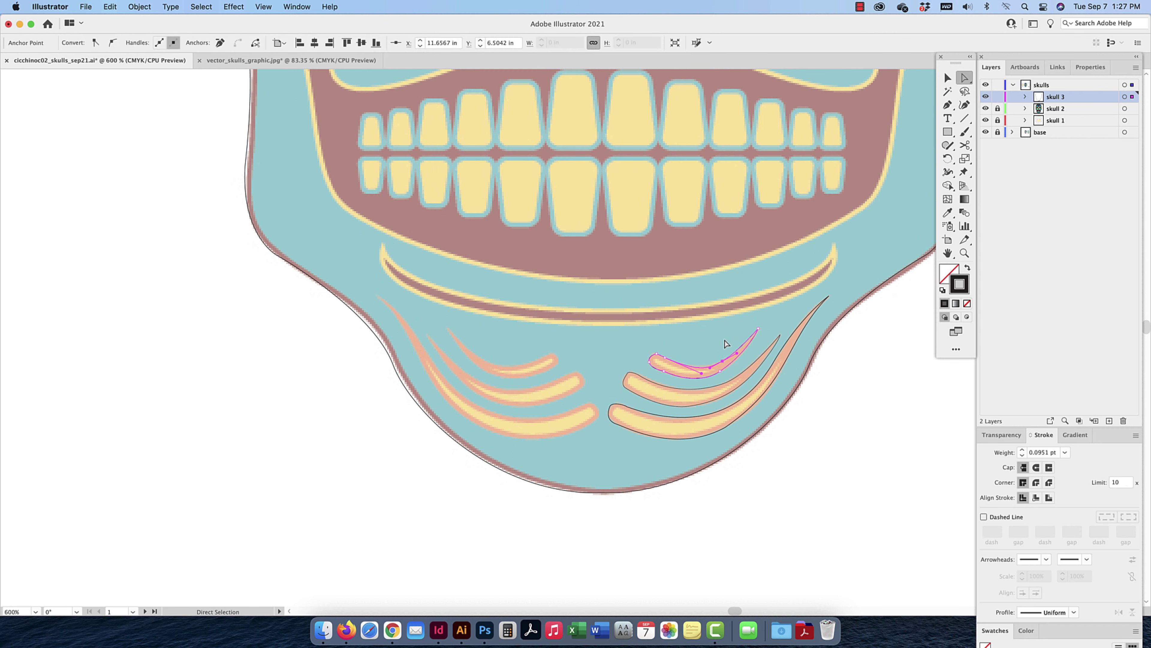
pyautogui.click(707, 368)
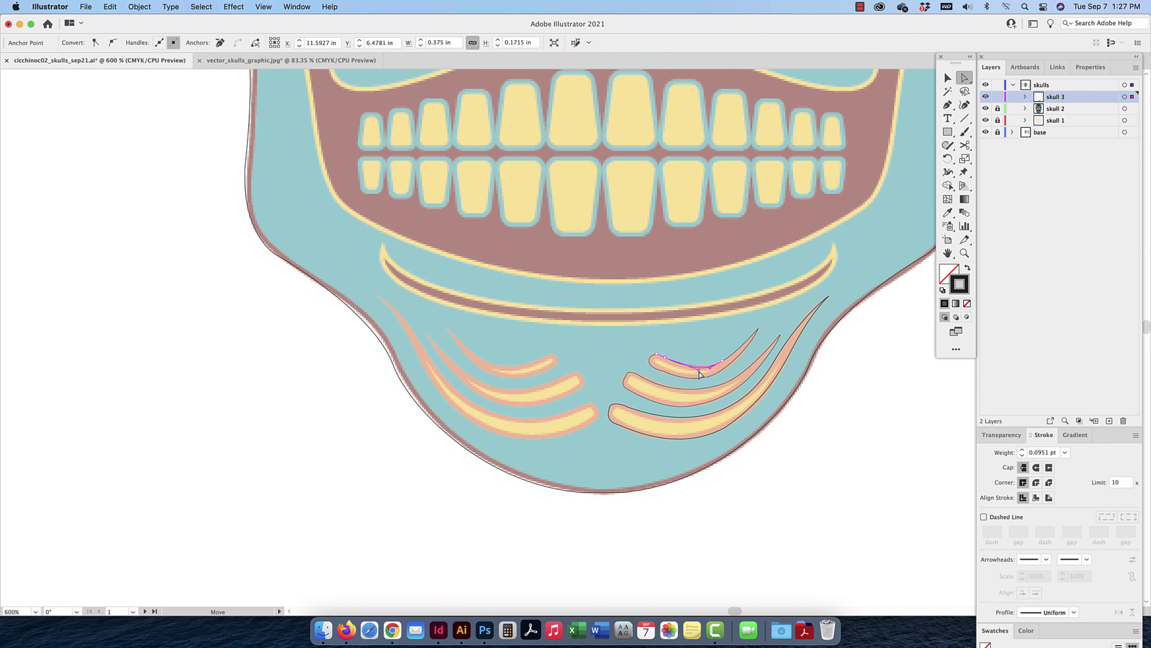
# Duplicate the three traced right chin lines, reflect the copies across the vertical axis, and fit them over the left chin lines
pyautogui.click(948, 78)
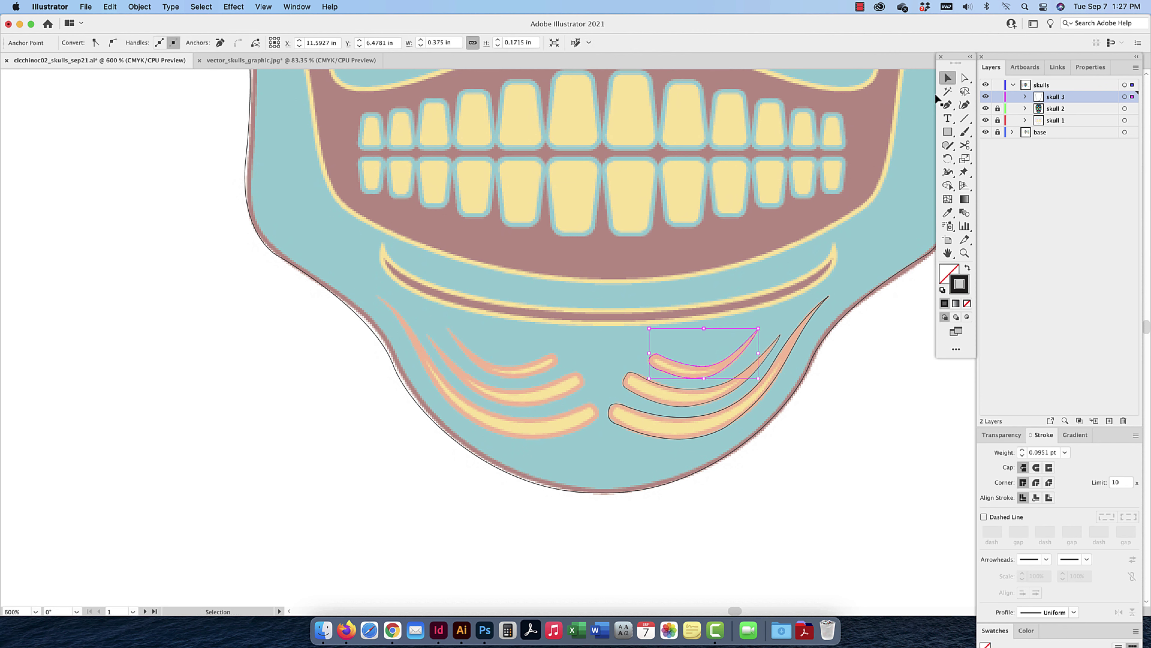
pyautogui.moveTo(699, 436); pyautogui.dragTo(549, 403)
pyautogui.rightClick(550, 404)
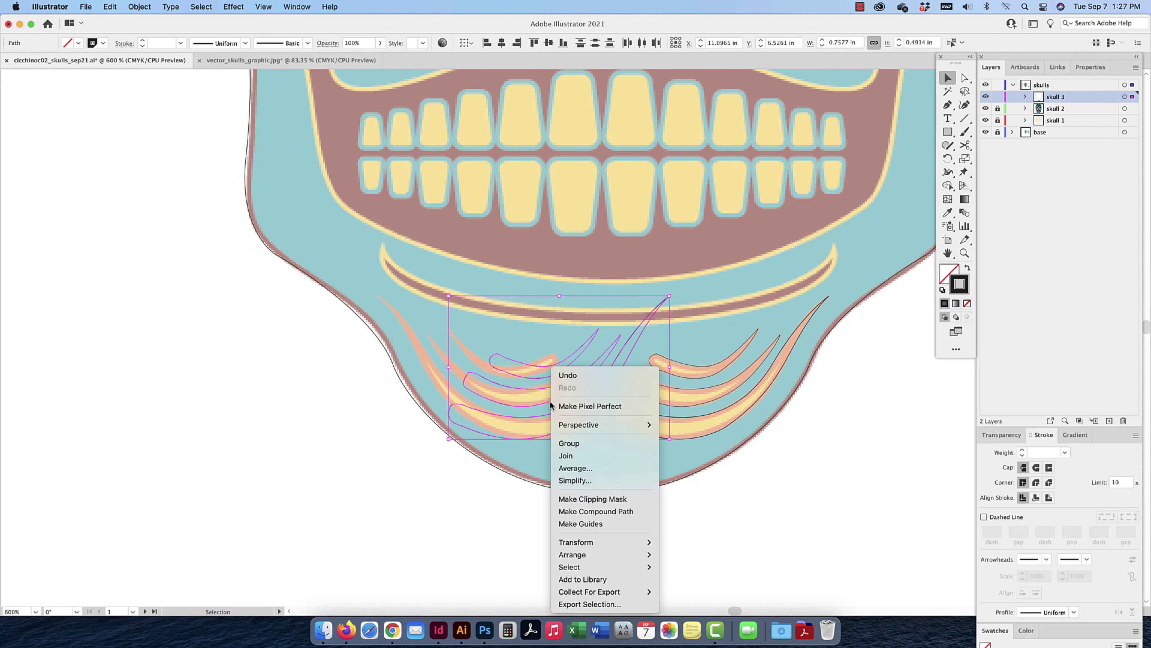
pyautogui.moveTo(603, 542)
pyautogui.click(687, 540)
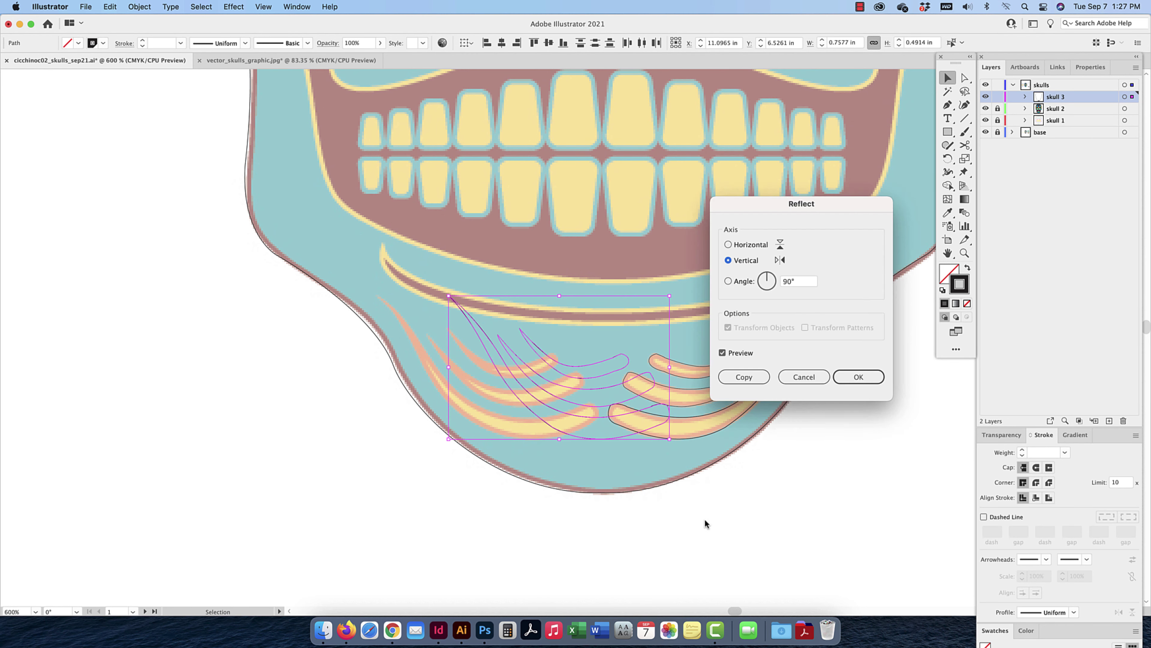
pyautogui.click(860, 378)
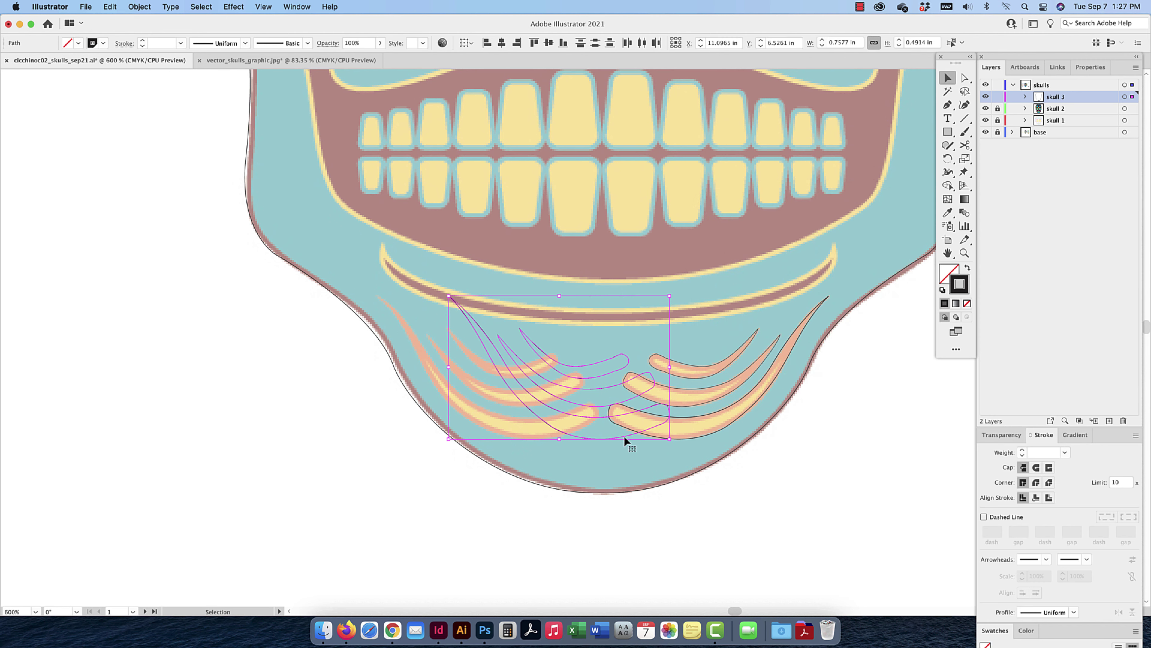
pyautogui.moveTo(624, 436); pyautogui.dragTo(553, 432)
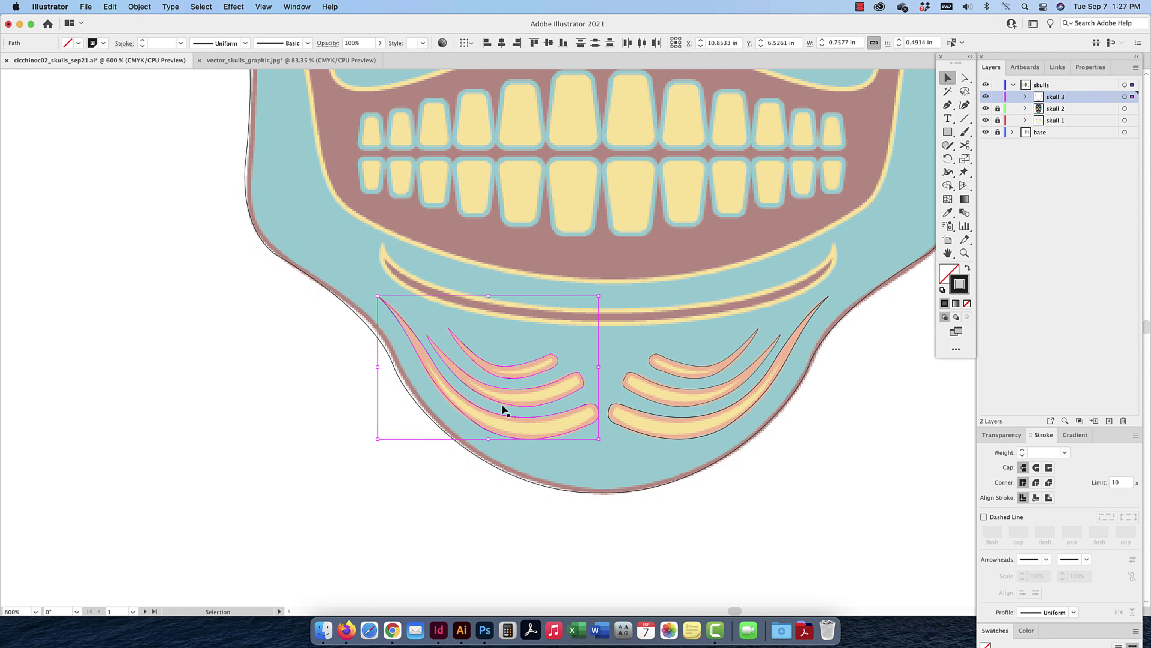
# Trace the right half of the curved band below the mouth with the Pen tool as a closed path ending at the chin's centre
pyautogui.press('super+equal')
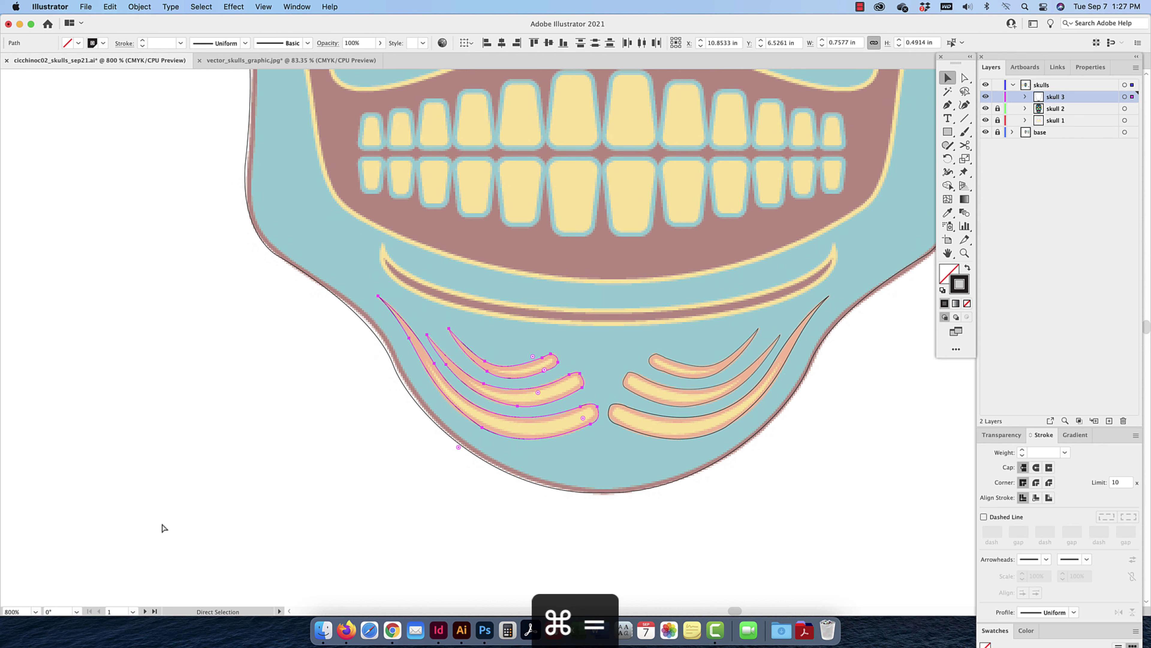
pyautogui.hscroll(1, 161, 523)
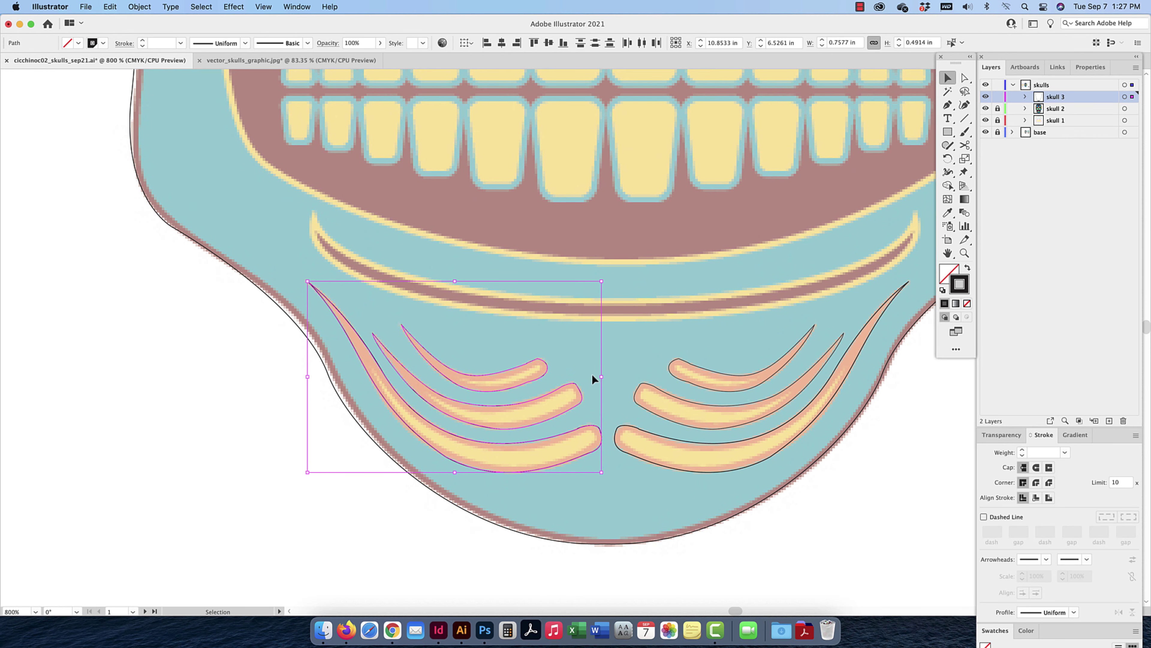
pyautogui.press('super+minus')
pyautogui.press('super+minus')
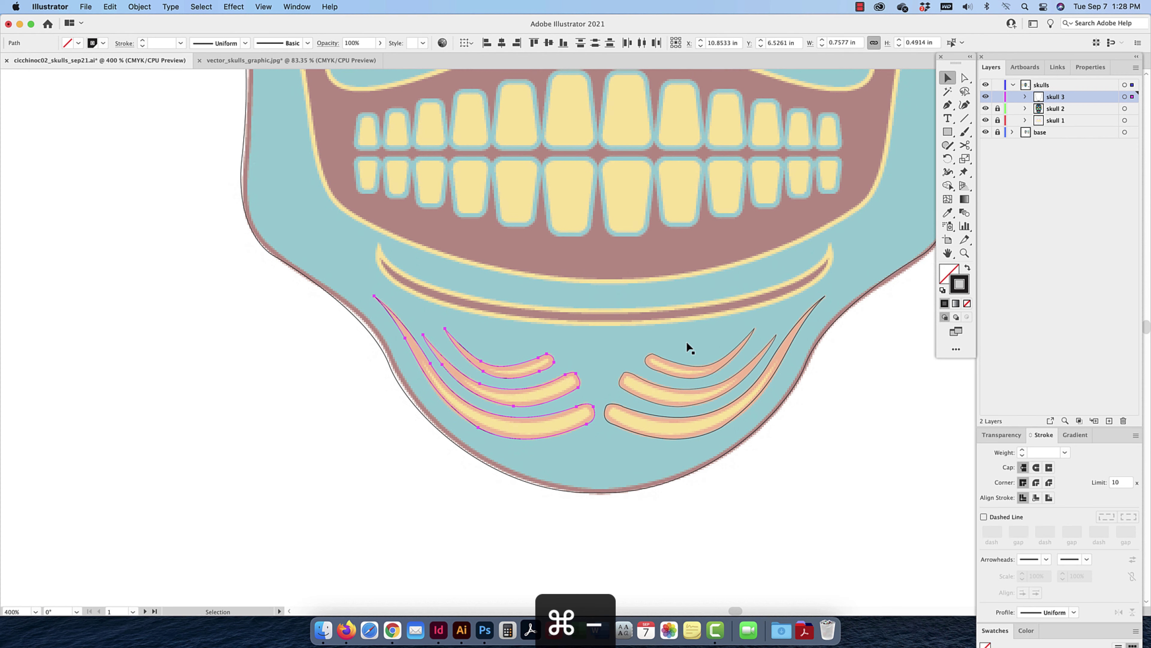
pyautogui.press('p')
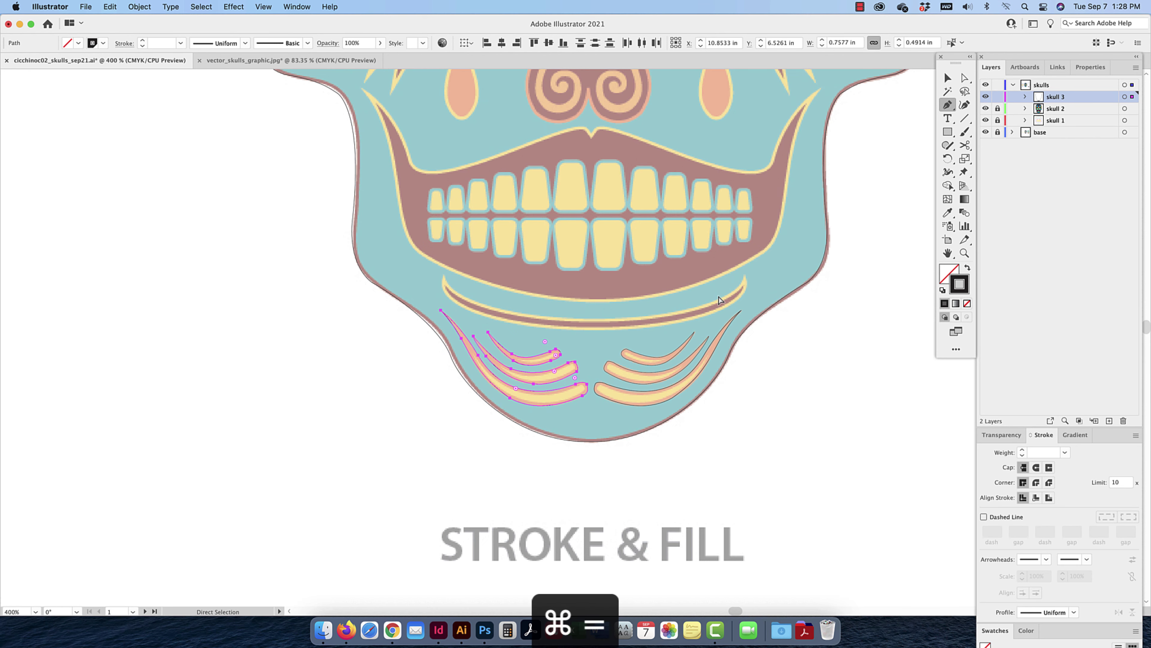
pyautogui.press('super+equal')
pyautogui.click(828, 244)
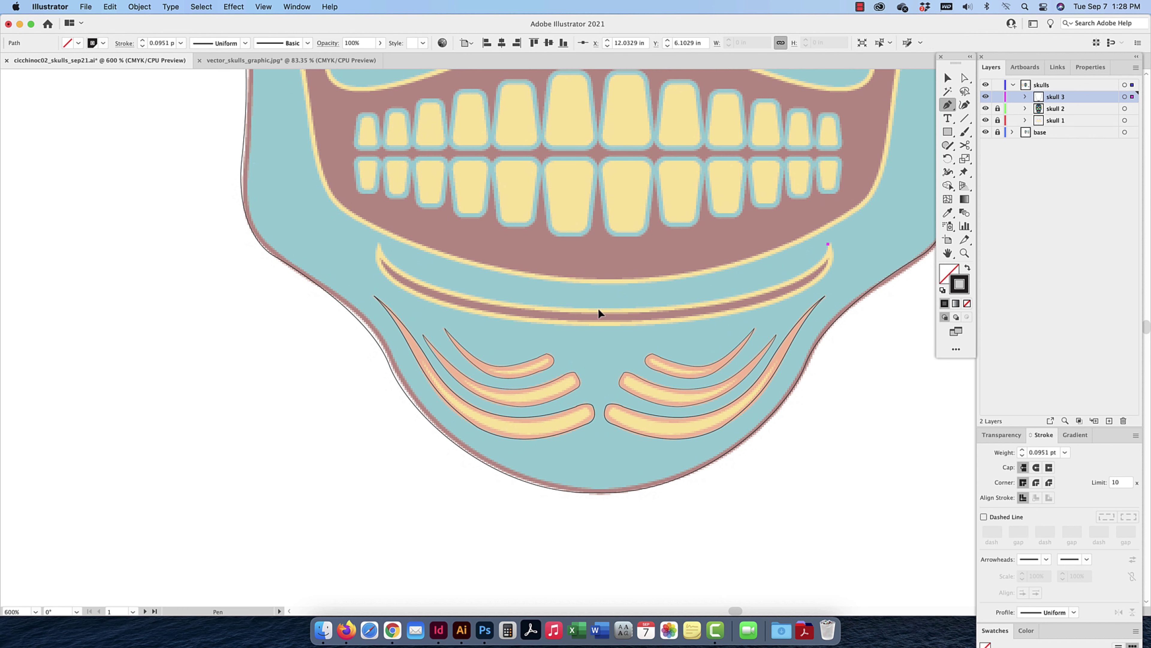
pyautogui.moveTo(602, 308); pyautogui.dragTo(367, 315)
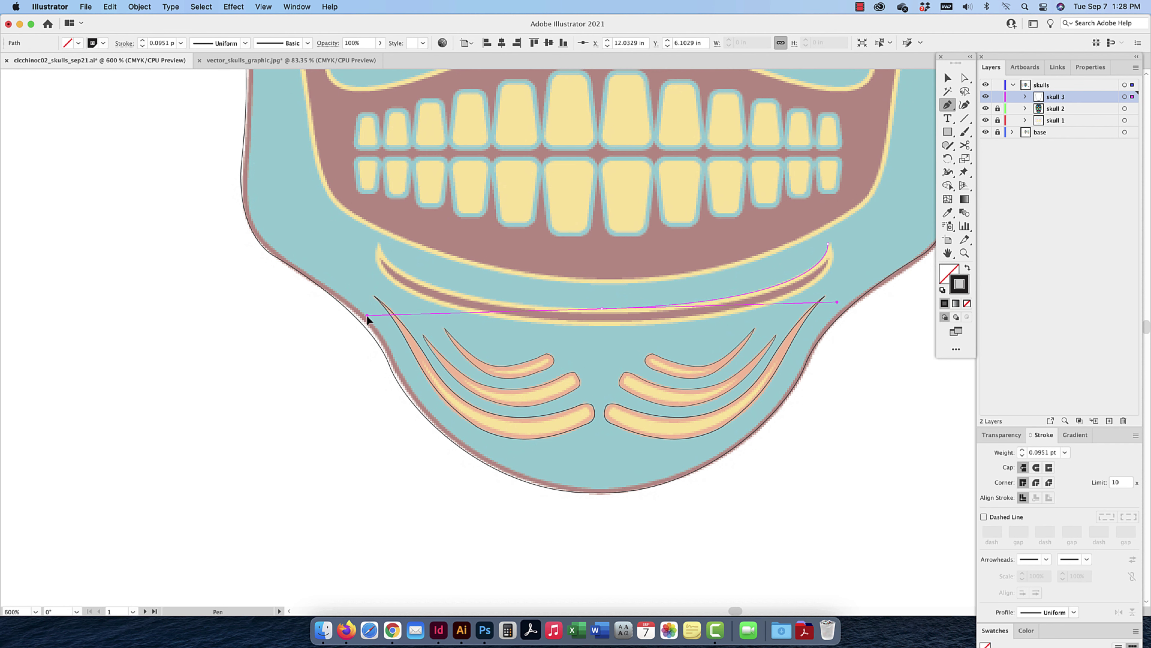
pyautogui.moveTo(367, 315); pyautogui.dragTo(604, 327)
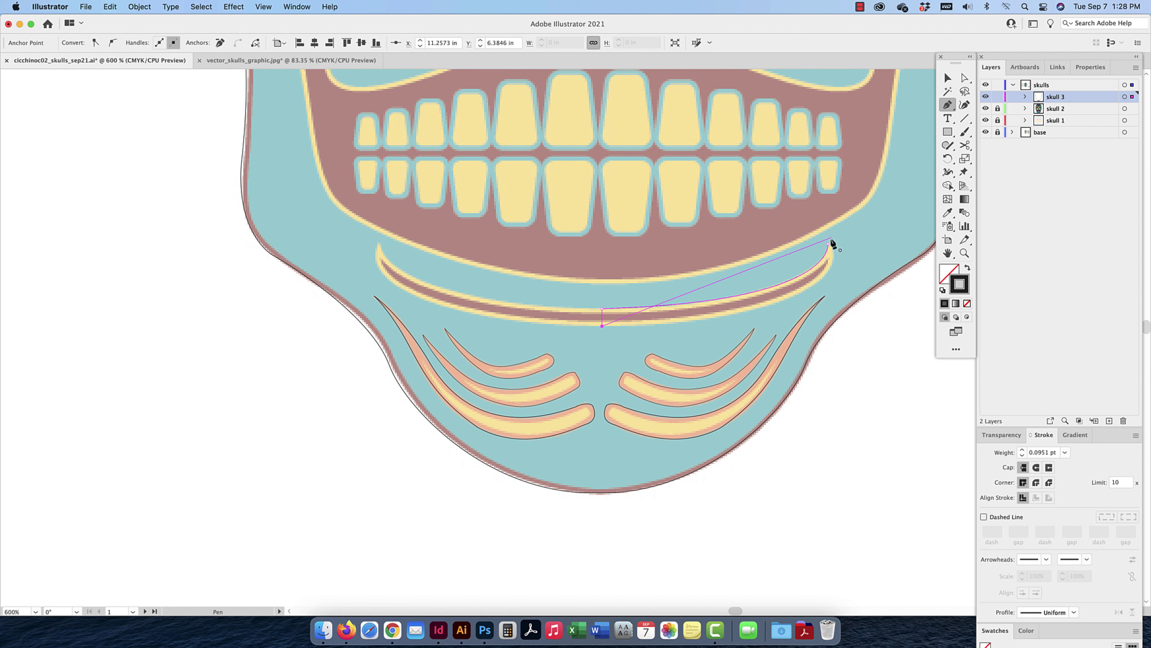
pyautogui.moveTo(830, 244); pyautogui.dragTo(785, 172)
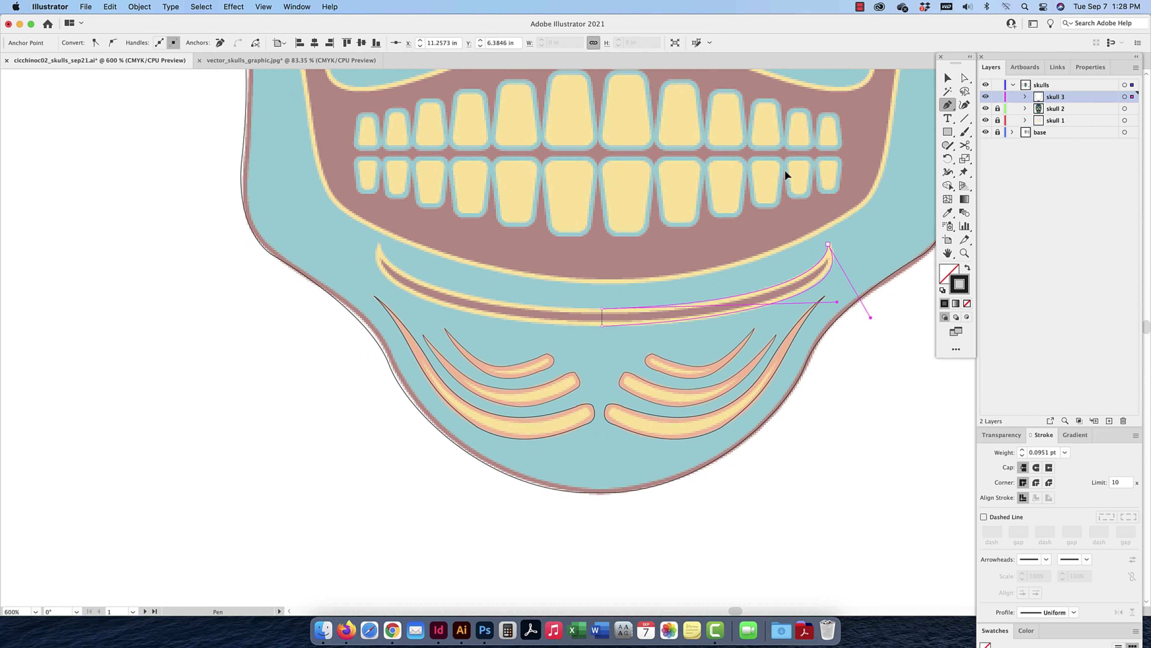
pyautogui.press('super+z')
pyautogui.moveTo(820, 283); pyautogui.dragTo(877, 232)
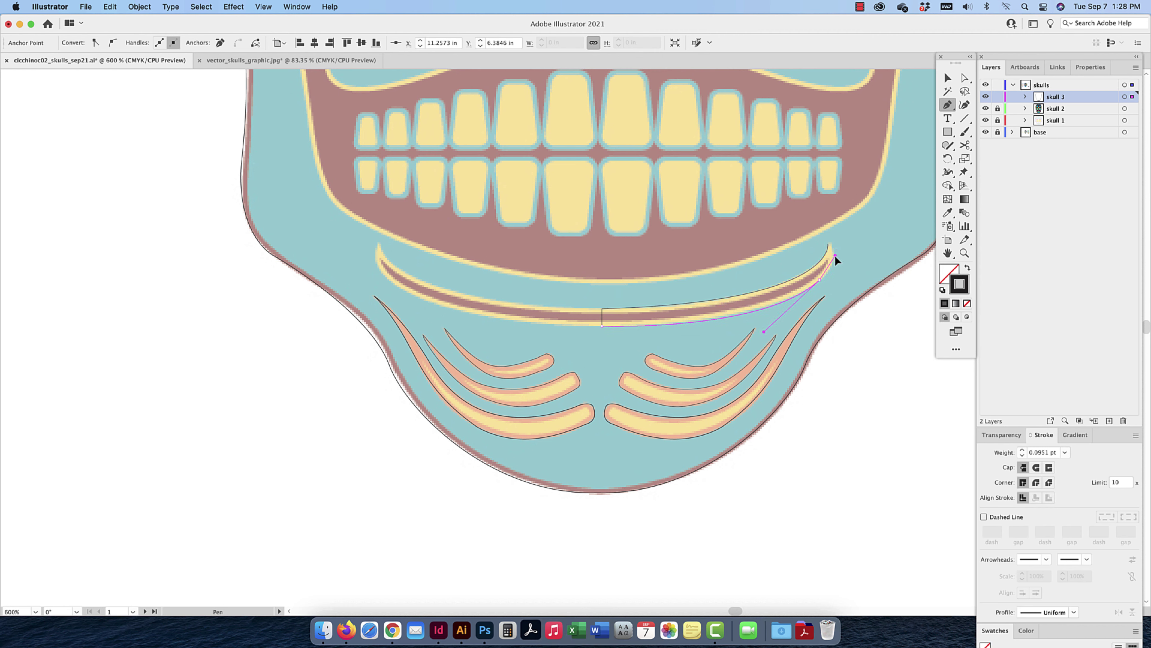
pyautogui.moveTo(837, 258); pyautogui.dragTo(842, 256)
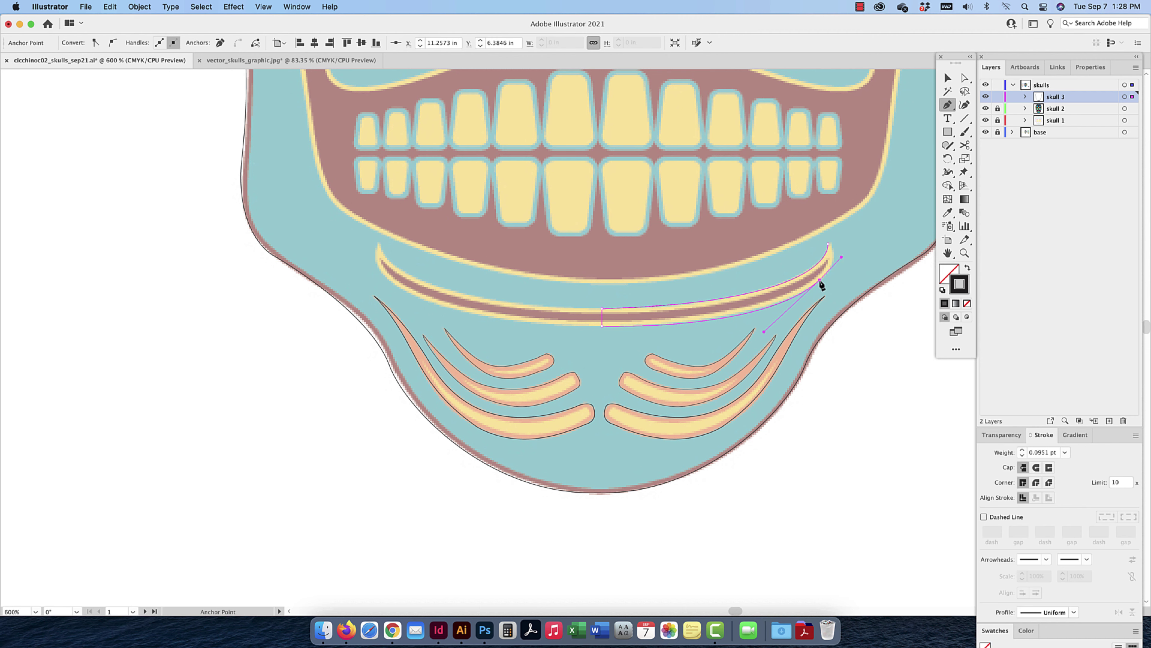
pyautogui.click(829, 244)
# Delete the vertical centre segment of the traced half band with Direct Selection, leaving its path open at the middle
pyautogui.click(964, 78)
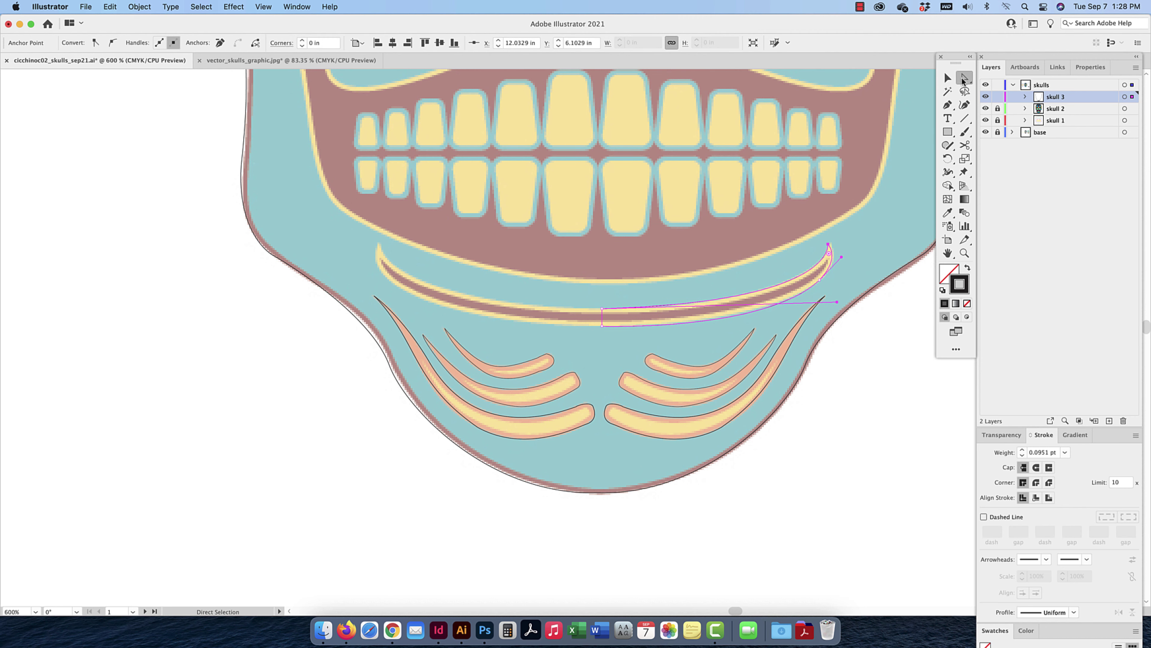
pyautogui.click(623, 291)
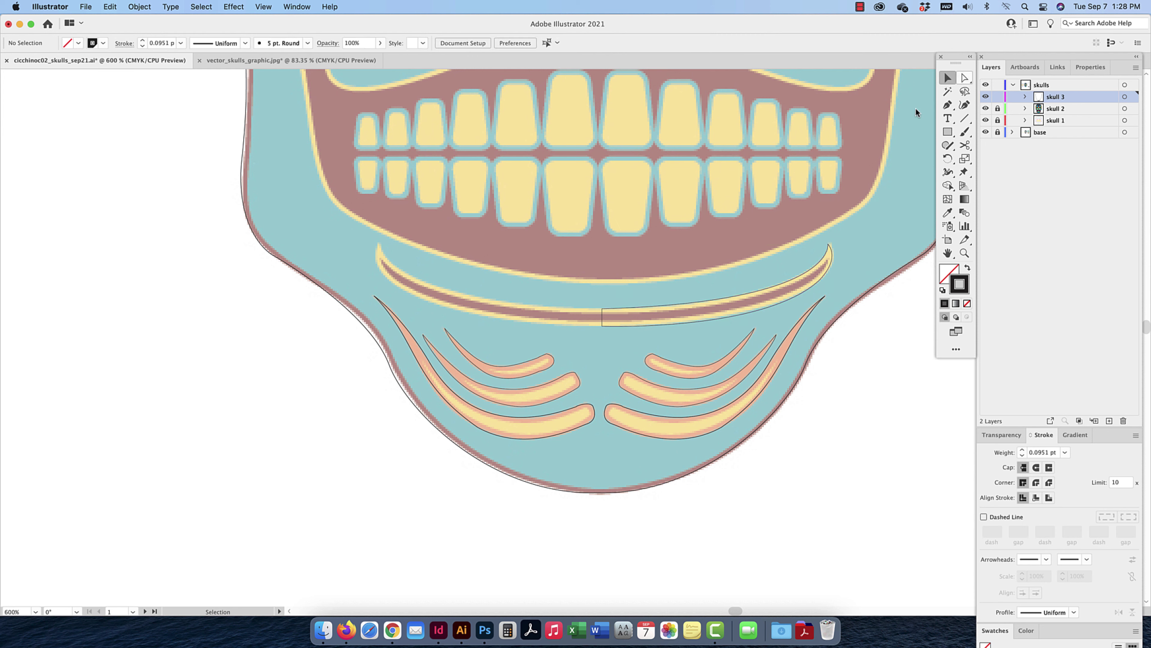
pyautogui.click(604, 319)
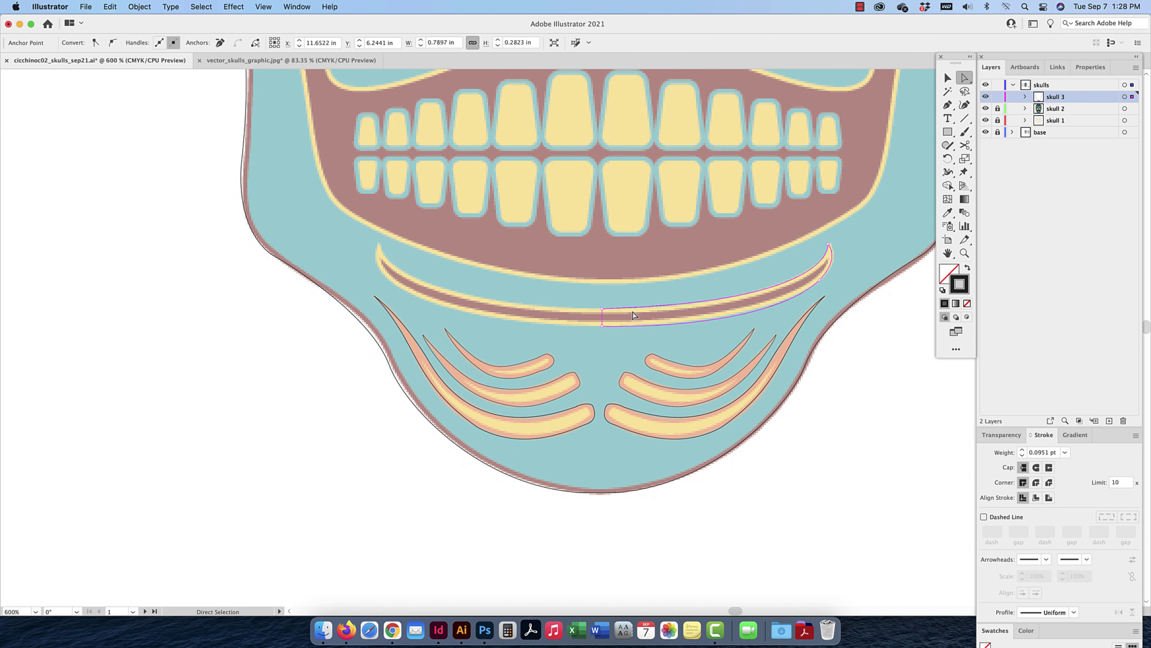
pyautogui.keyDown('alt'); pyautogui.click(603, 321); pyautogui.keyUp('alt')
pyautogui.press('v')
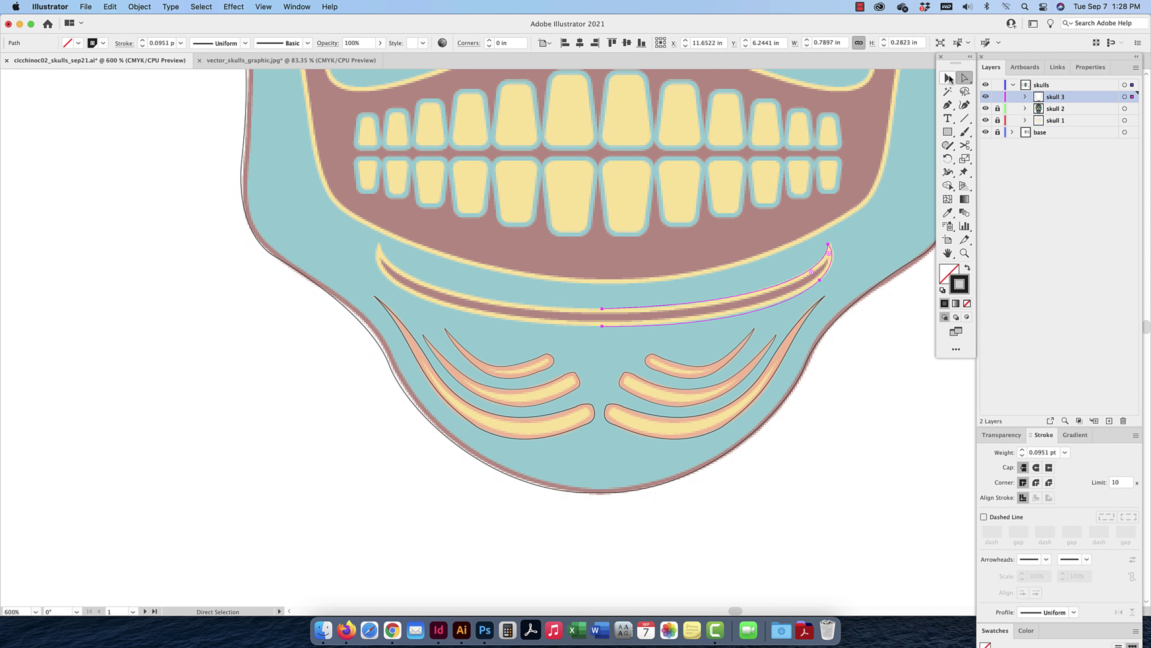
# Duplicate the open half band, reflect the copy across the vertical axis, and align it with the right half at the centre
pyautogui.moveTo(658, 306); pyautogui.dragTo(579, 305)
pyautogui.rightClick(520, 310)
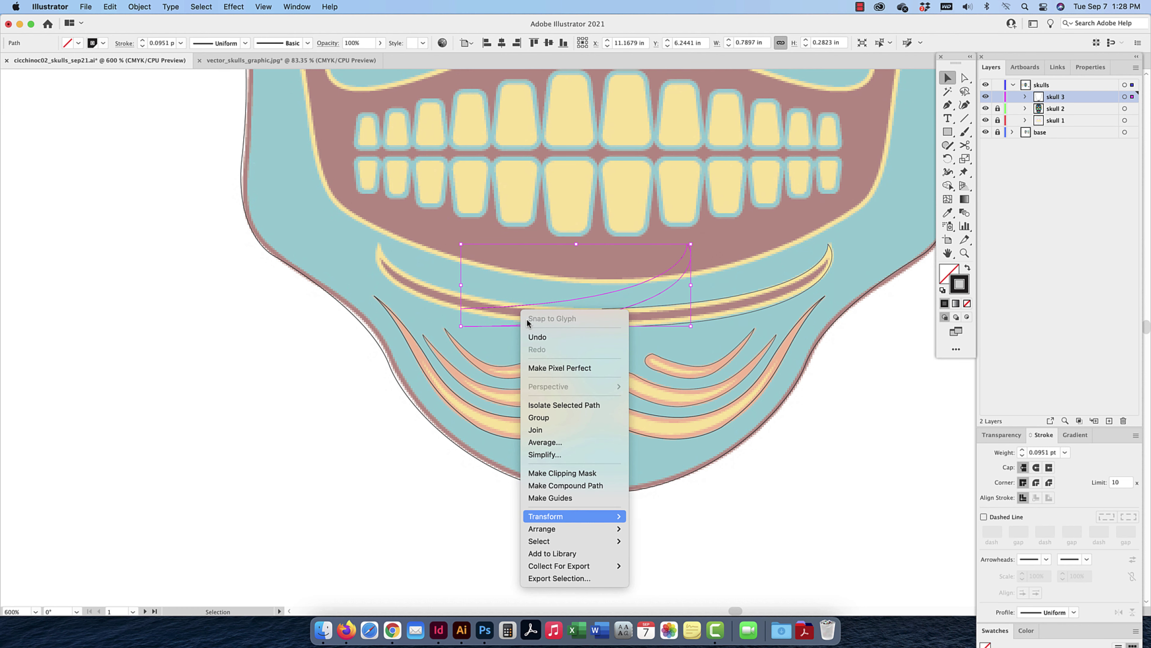
pyautogui.moveTo(589, 516)
pyautogui.click(650, 542)
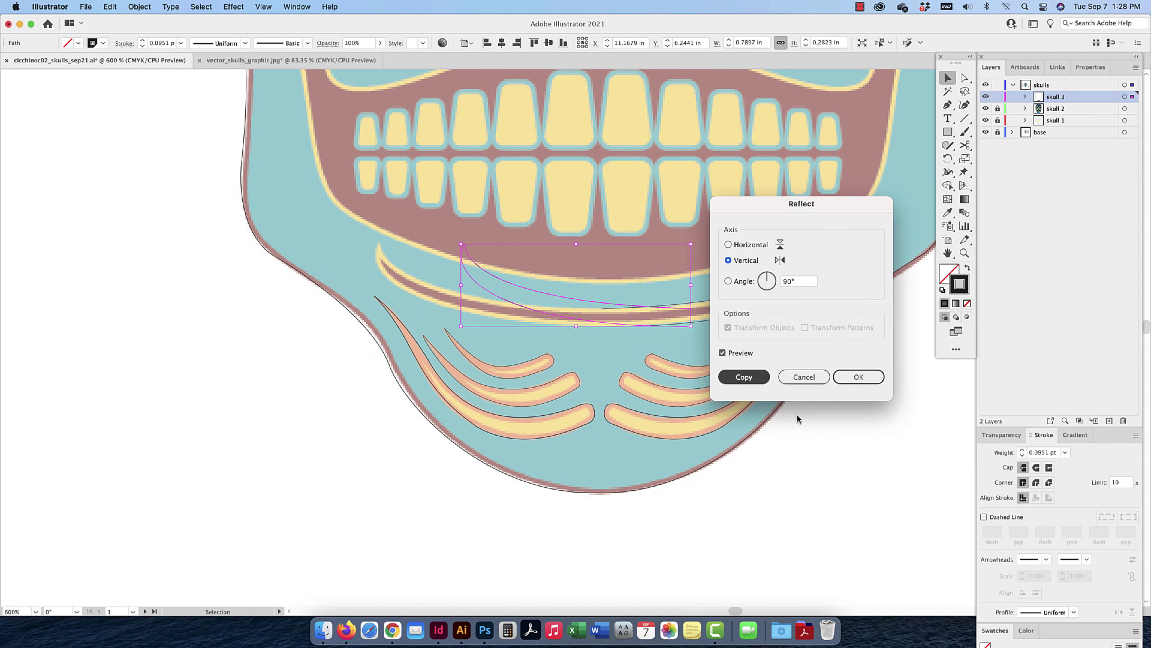
pyautogui.click(846, 379)
pyautogui.moveTo(628, 304); pyautogui.dragTo(600, 312)
pyautogui.press('super+u')
# Join the upper and lower centre endpoints of the two half bands into one closed path
pyautogui.press('a')
pyautogui.rightClick(605, 311)
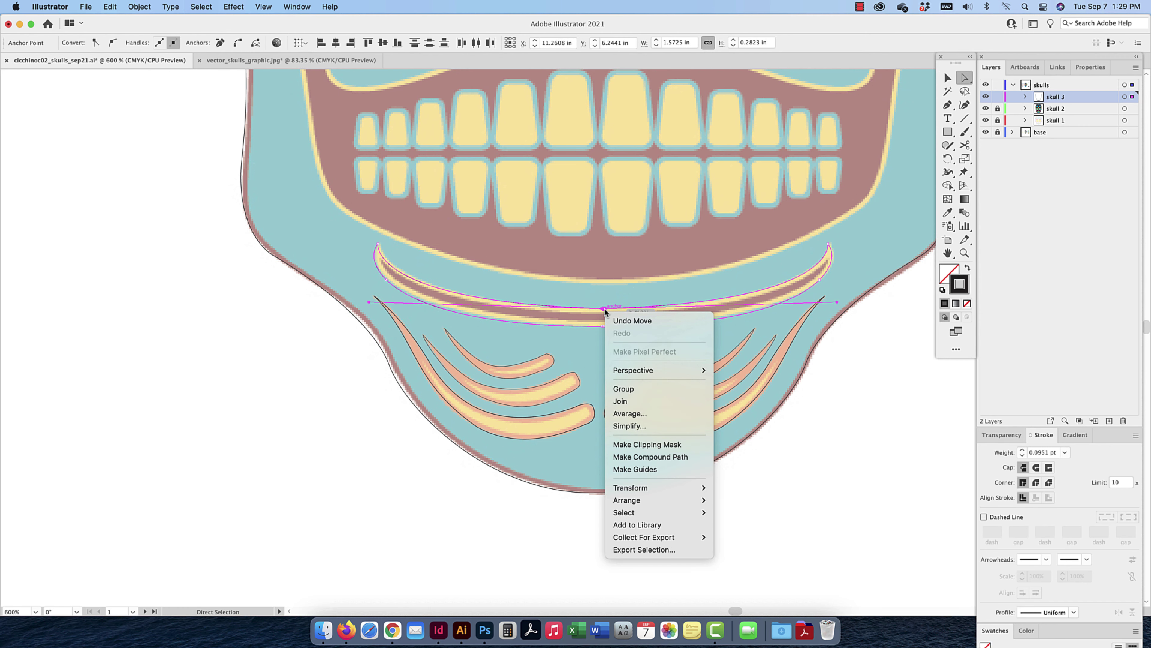
pyautogui.click(626, 398)
pyautogui.rightClick(603, 326)
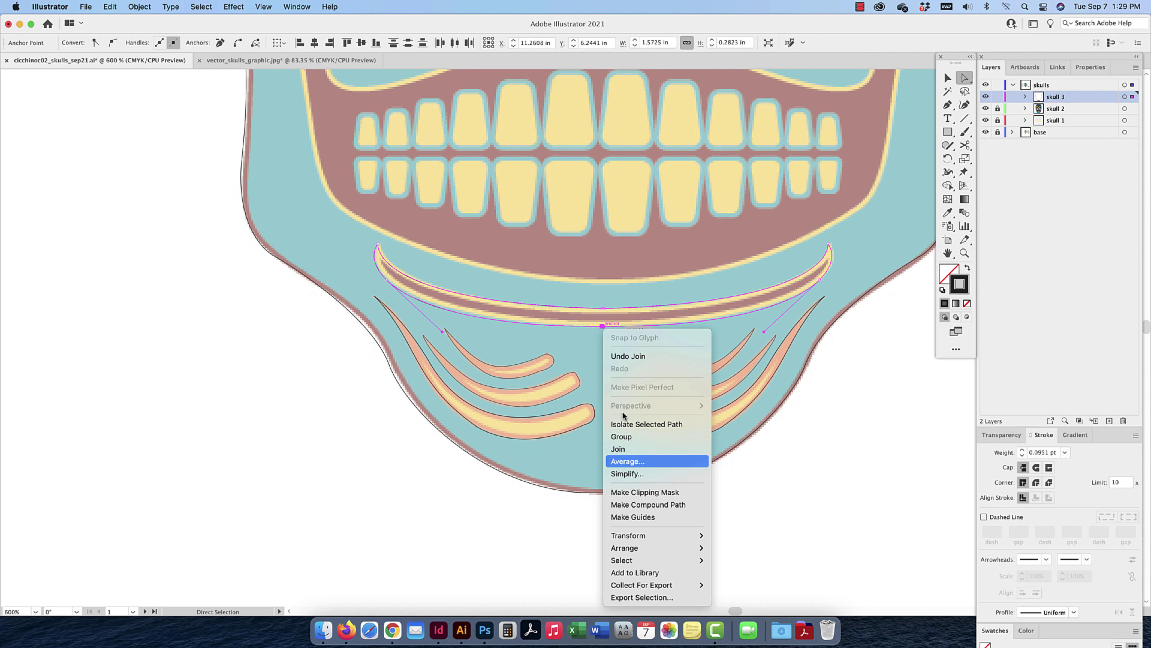
pyautogui.press('Escape')
pyautogui.click(947, 78)
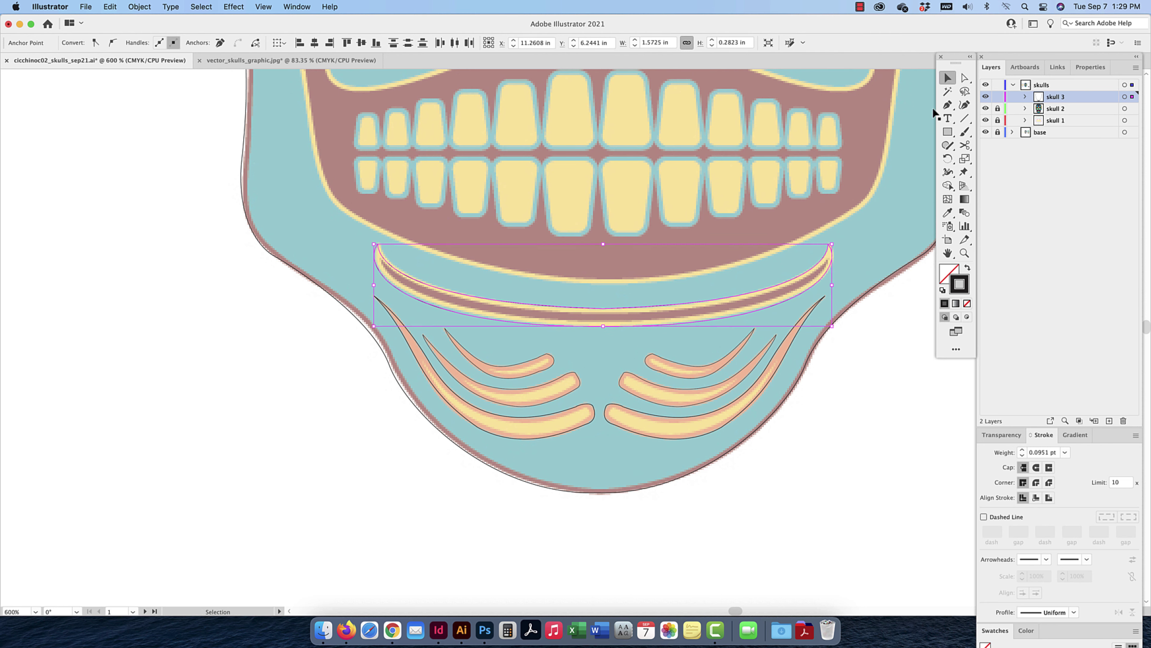
pyautogui.click(868, 218)
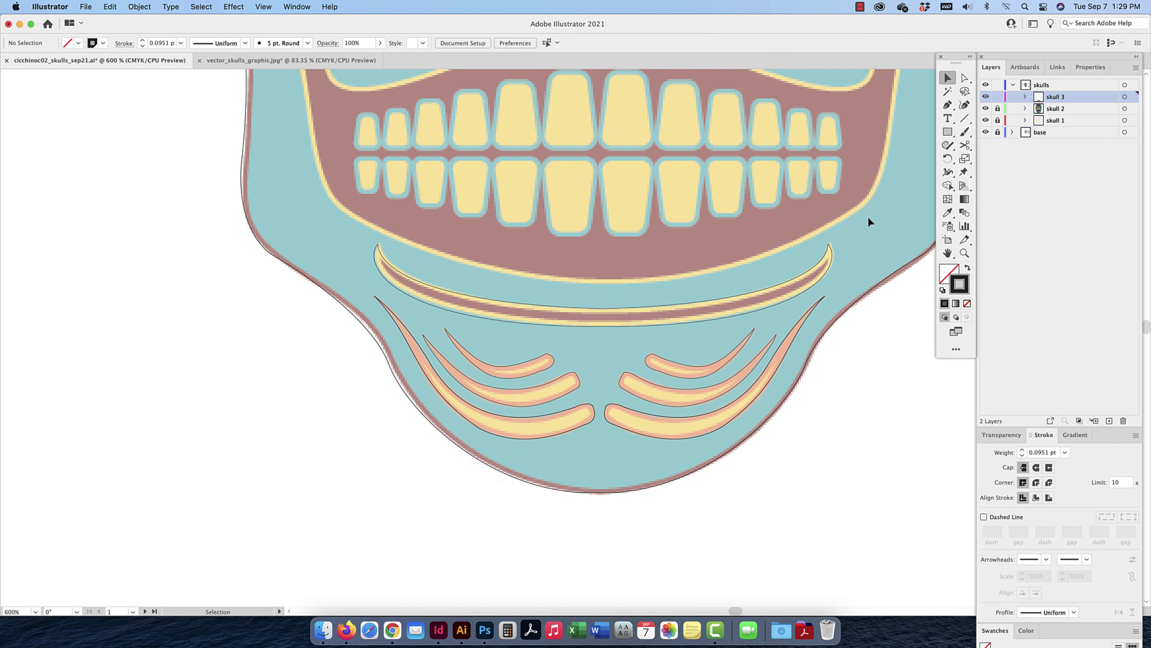
# Narrow the joined band below the mouth from its left side to about 1.565 in wide, with Smart Guides toggled
pyautogui.click(387, 265)
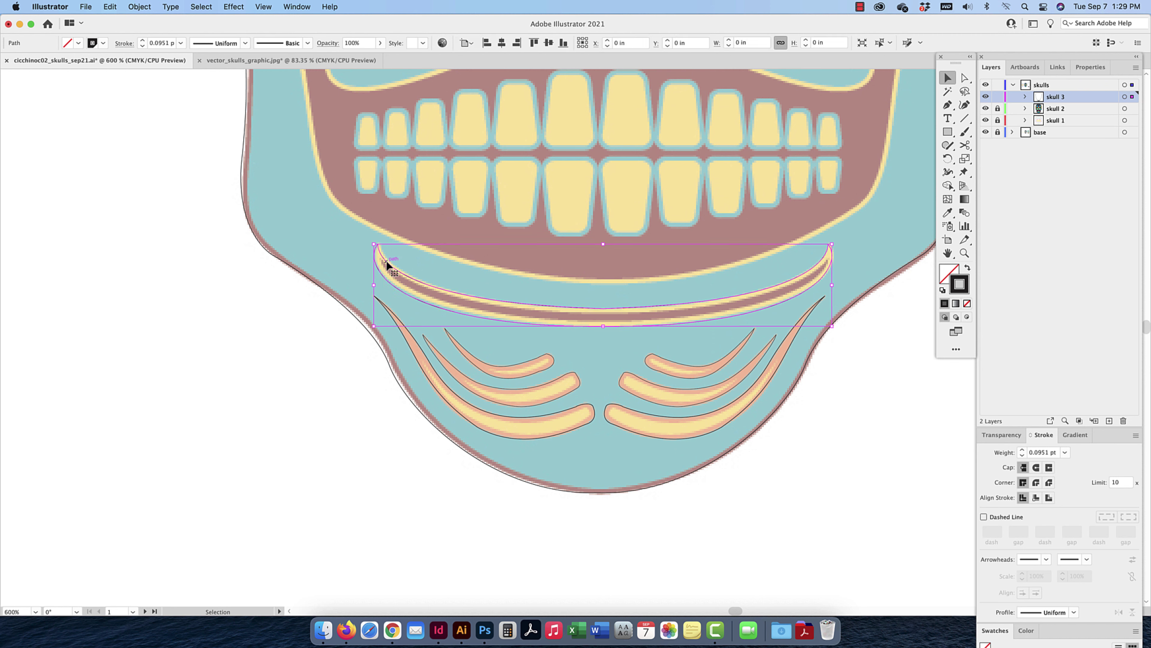
pyautogui.moveTo(375, 285); pyautogui.dragTo(374, 283)
pyautogui.press('space')
pyautogui.press('super+u')
pyautogui.moveTo(376, 286); pyautogui.dragTo(378, 285)
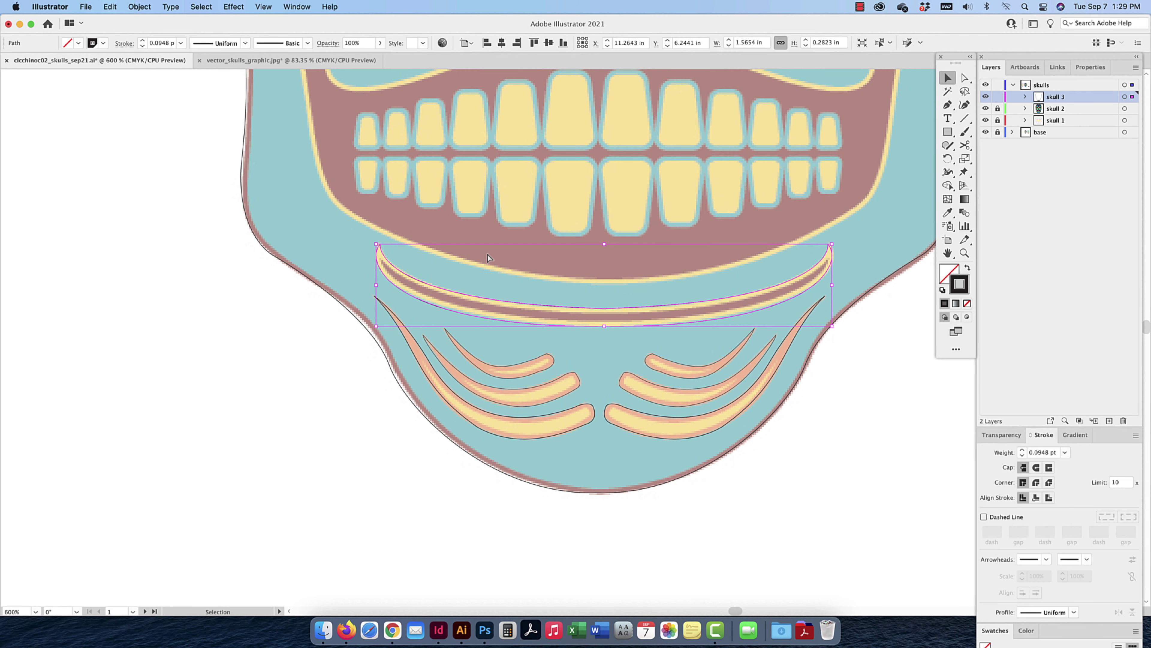
# Trace the upper edge of the mouth's right half with the Pen tool, from the outer tip to the centre notch
pyautogui.press('super+minus')
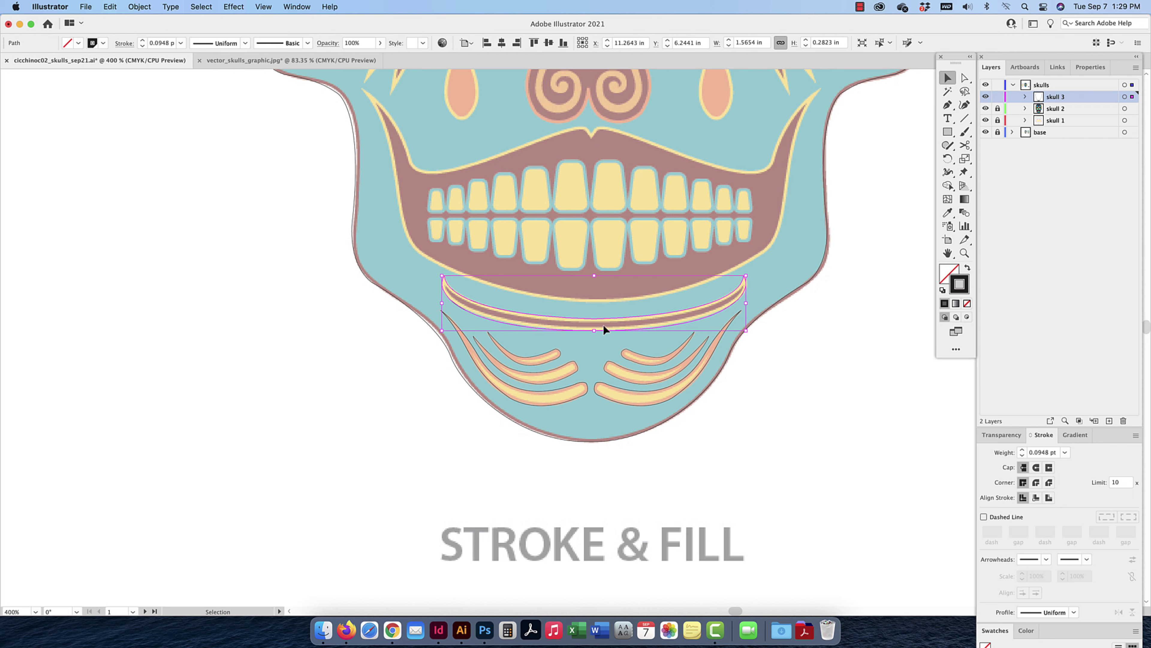
pyautogui.scroll(5, 604, 324)
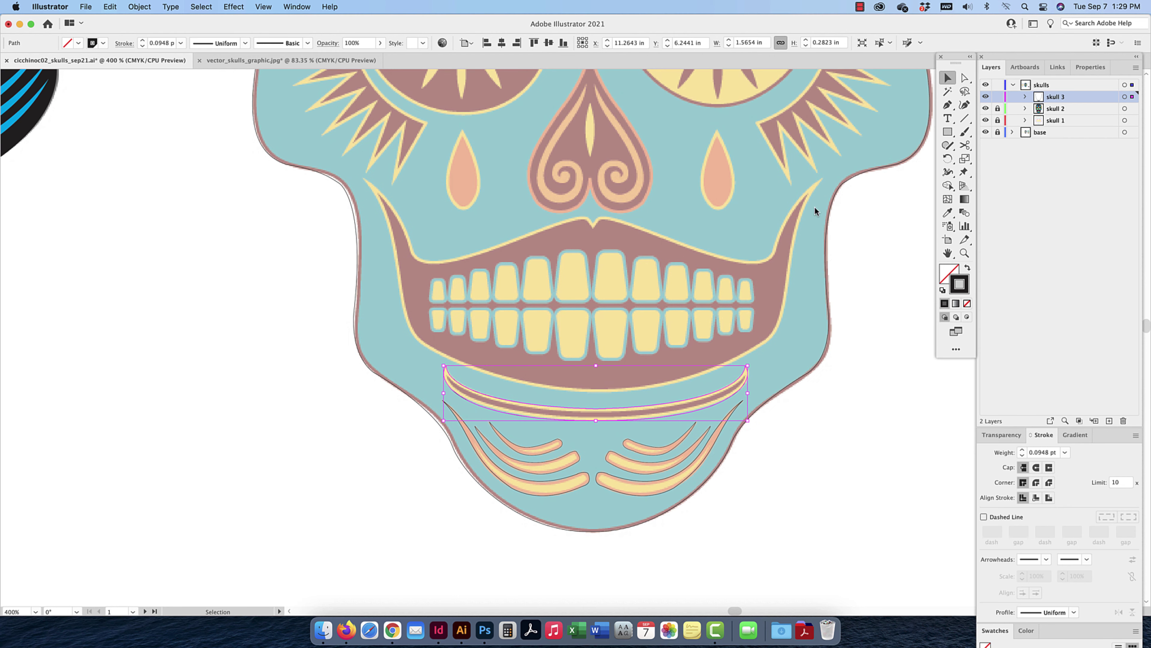
pyautogui.click(948, 104)
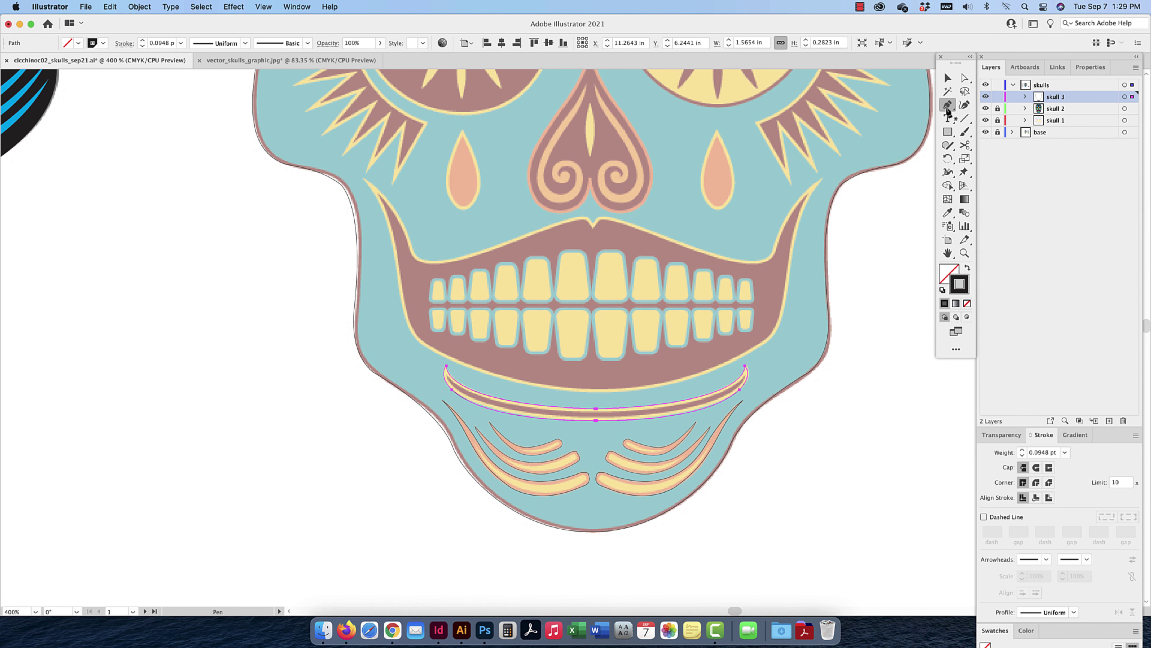
pyautogui.click(822, 178)
pyautogui.moveTo(774, 246); pyautogui.dragTo(764, 268)
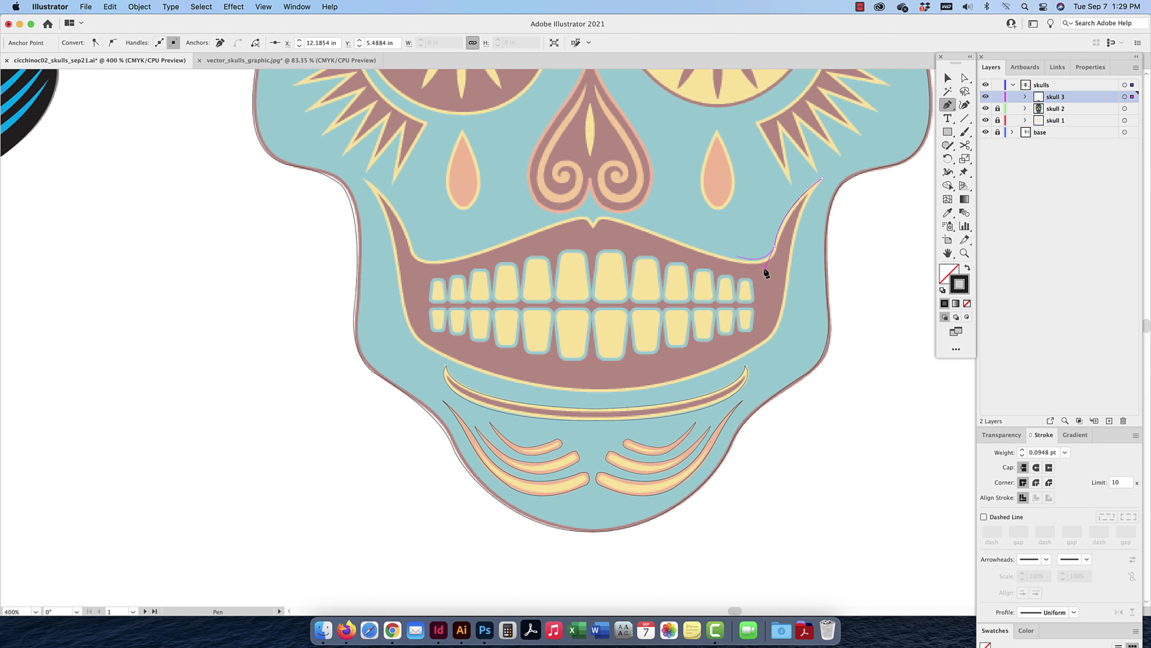
pyautogui.click(741, 261)
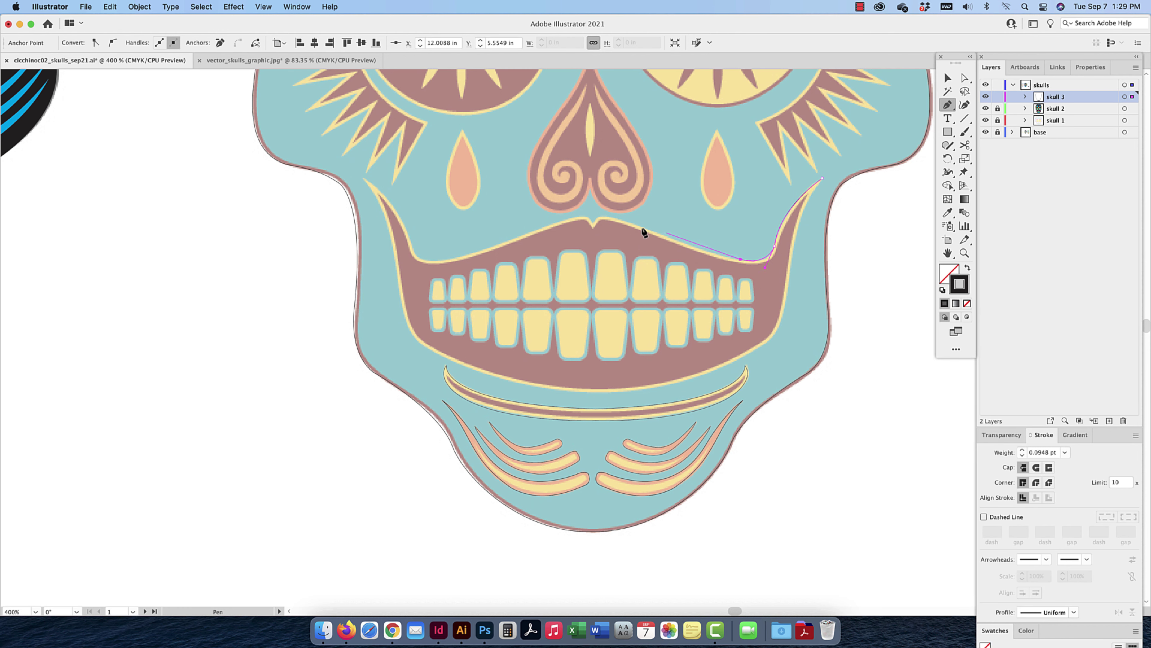
pyautogui.moveTo(641, 227); pyautogui.dragTo(618, 217)
pyautogui.click(596, 218)
pyautogui.press('super+z')
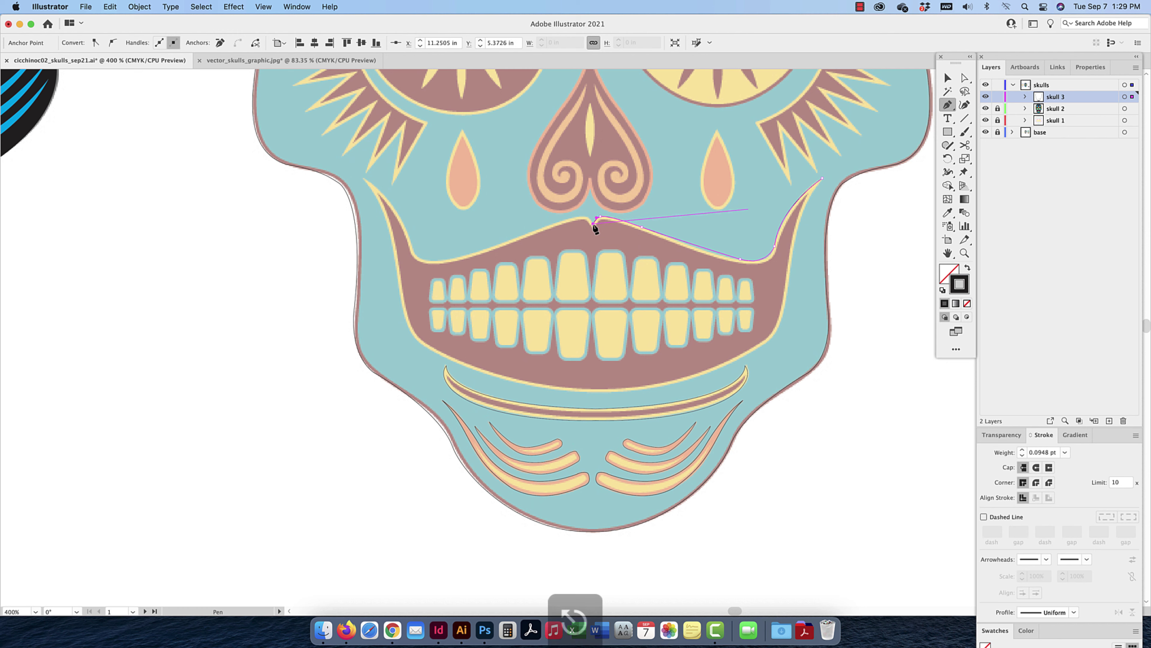
# Trace the outer and lower edge of the mouth's right half from the outer tip to the bottom centre, with Smart Guides toggled
pyautogui.moveTo(823, 179); pyautogui.dragTo(789, 290)
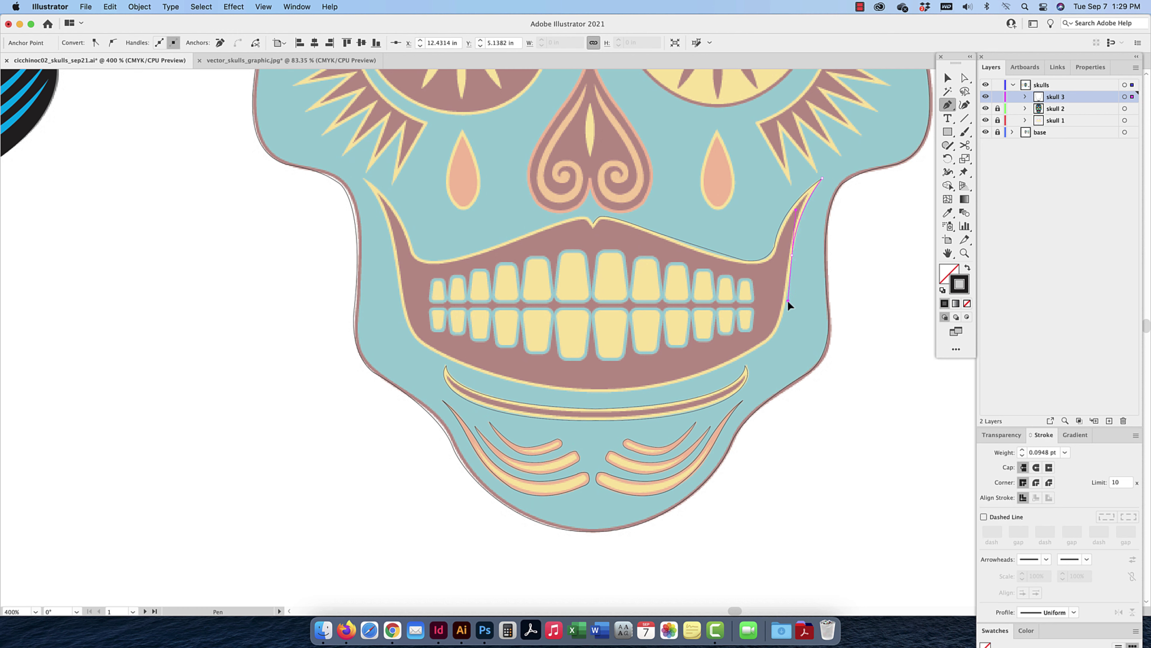
pyautogui.click(787, 300)
pyautogui.moveTo(734, 354); pyautogui.dragTo(718, 357)
pyautogui.click(717, 369)
pyautogui.press('super+u')
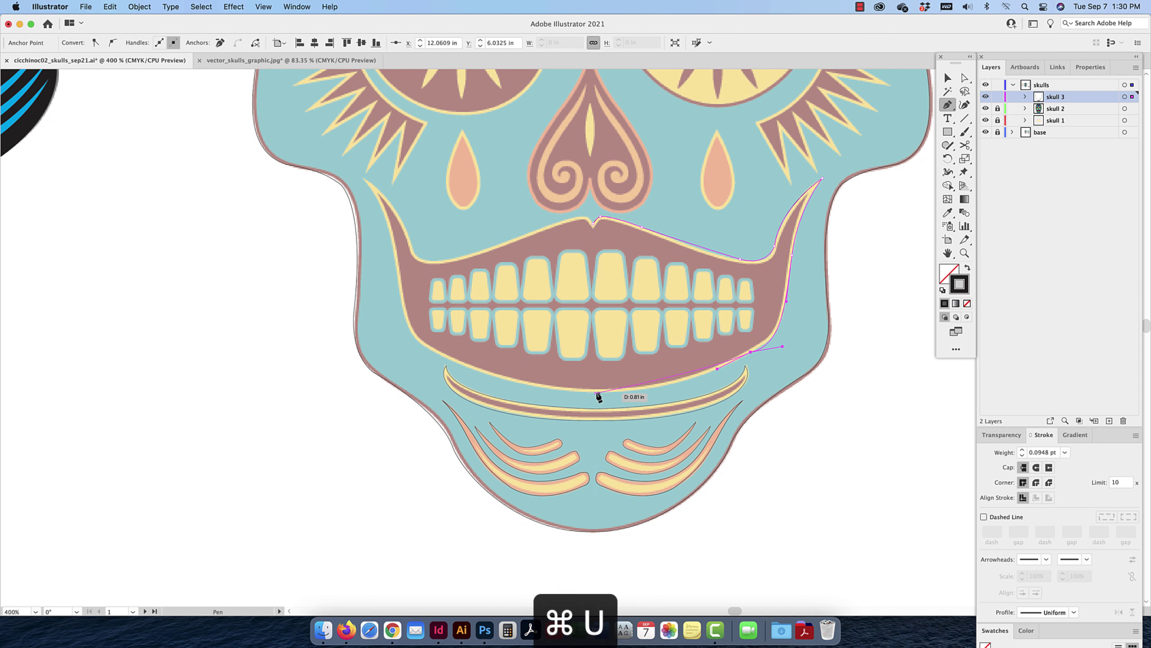
pyautogui.moveTo(597, 393); pyautogui.dragTo(515, 395)
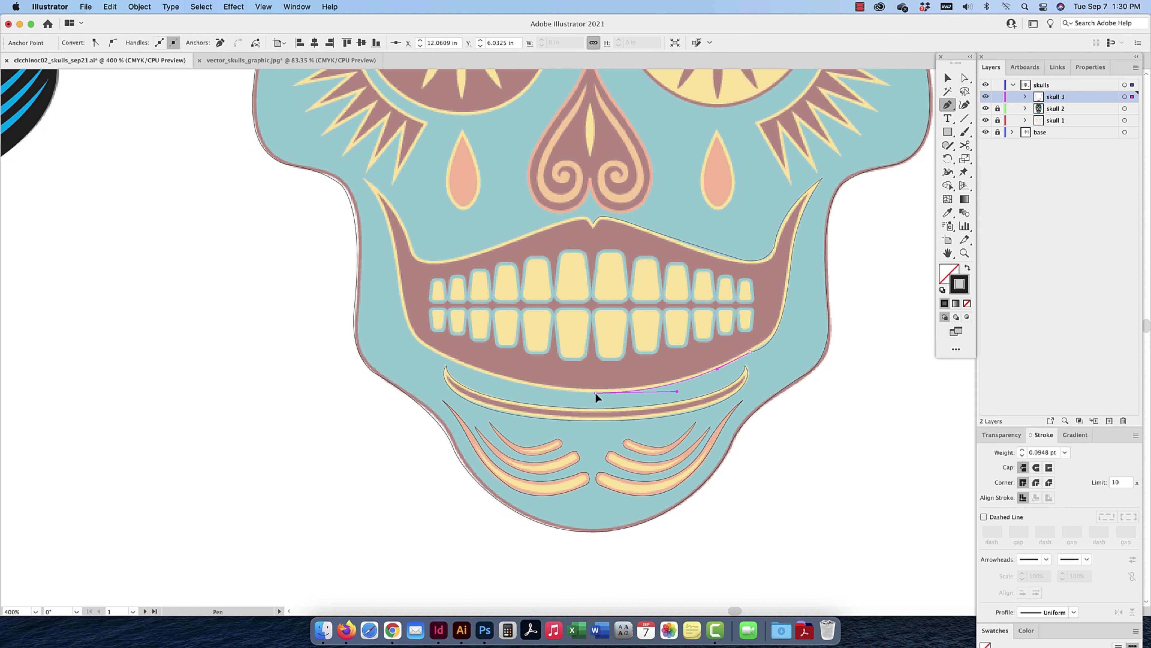
pyautogui.moveTo(596, 393); pyautogui.dragTo(595, 393)
# Duplicate the half mouth outline, reflect the copy across the vertical axis, and align it with the right half at the centre
pyautogui.click(948, 78)
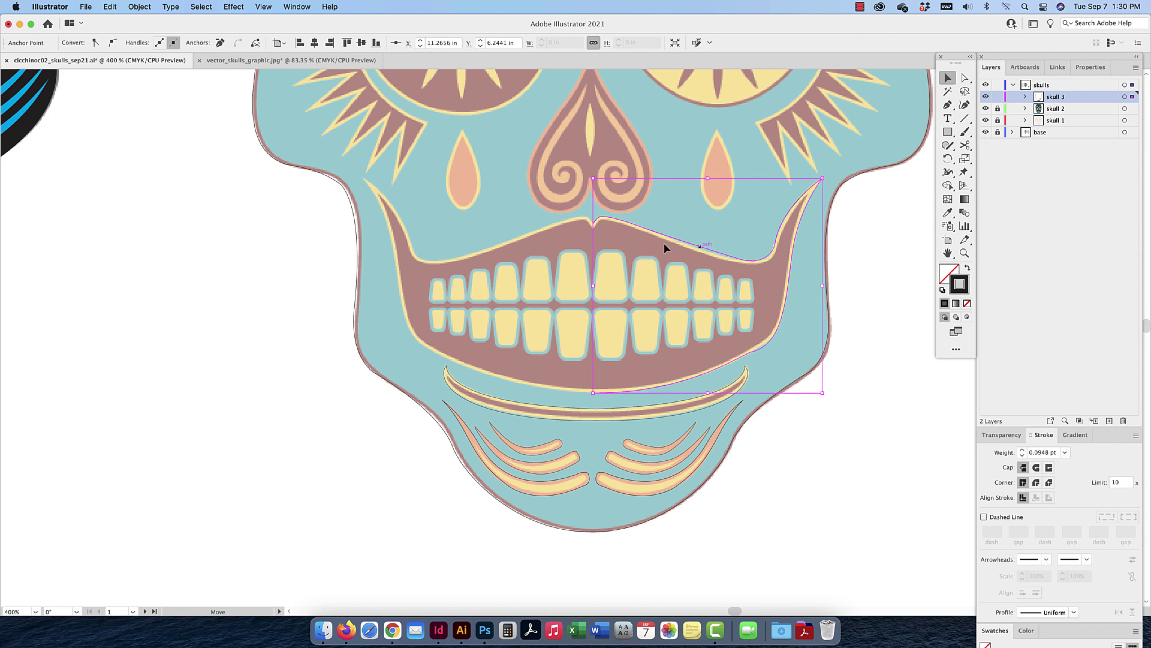
pyautogui.moveTo(698, 246); pyautogui.dragTo(509, 246)
pyautogui.rightClick(506, 247)
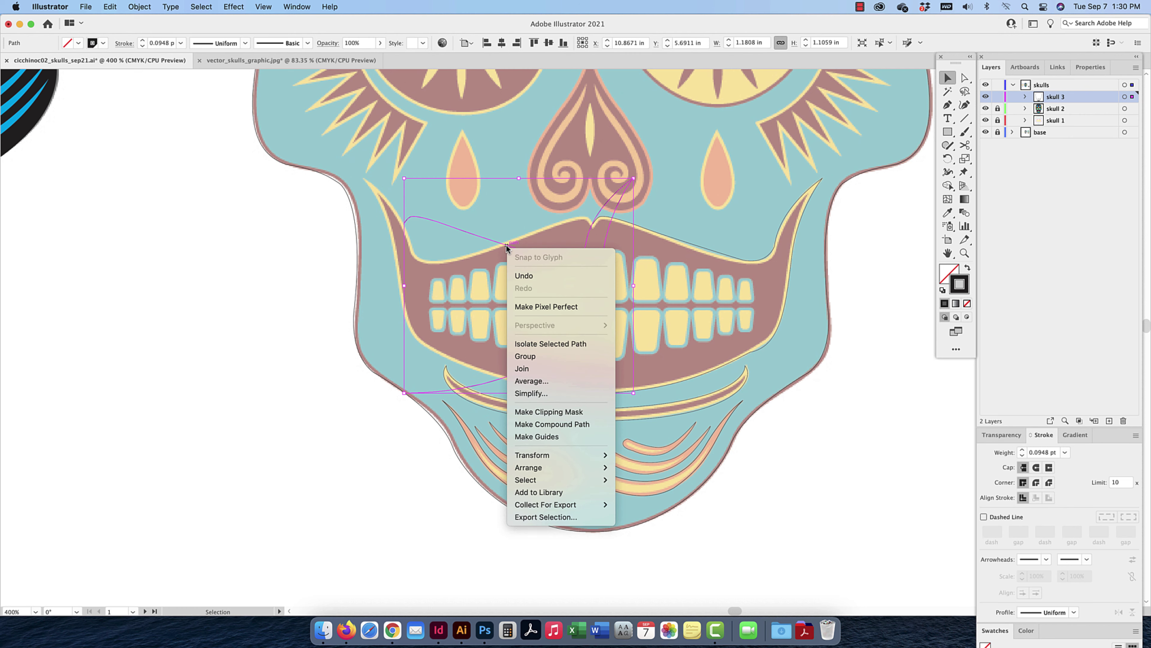
pyautogui.moveTo(603, 455)
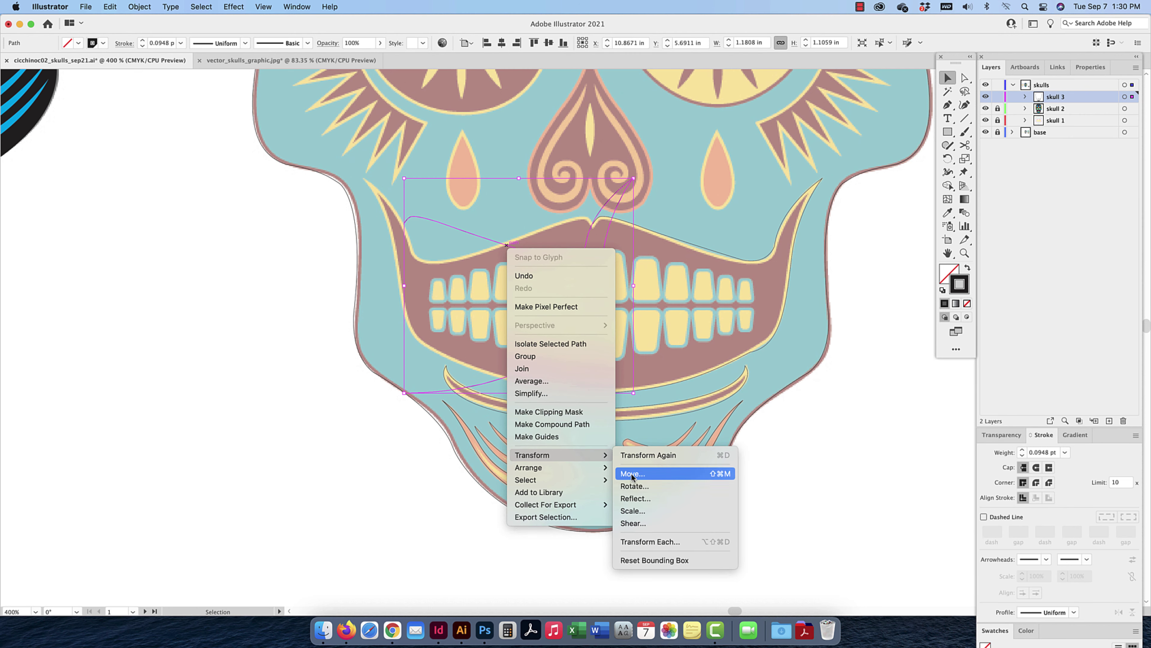
pyautogui.click(635, 498)
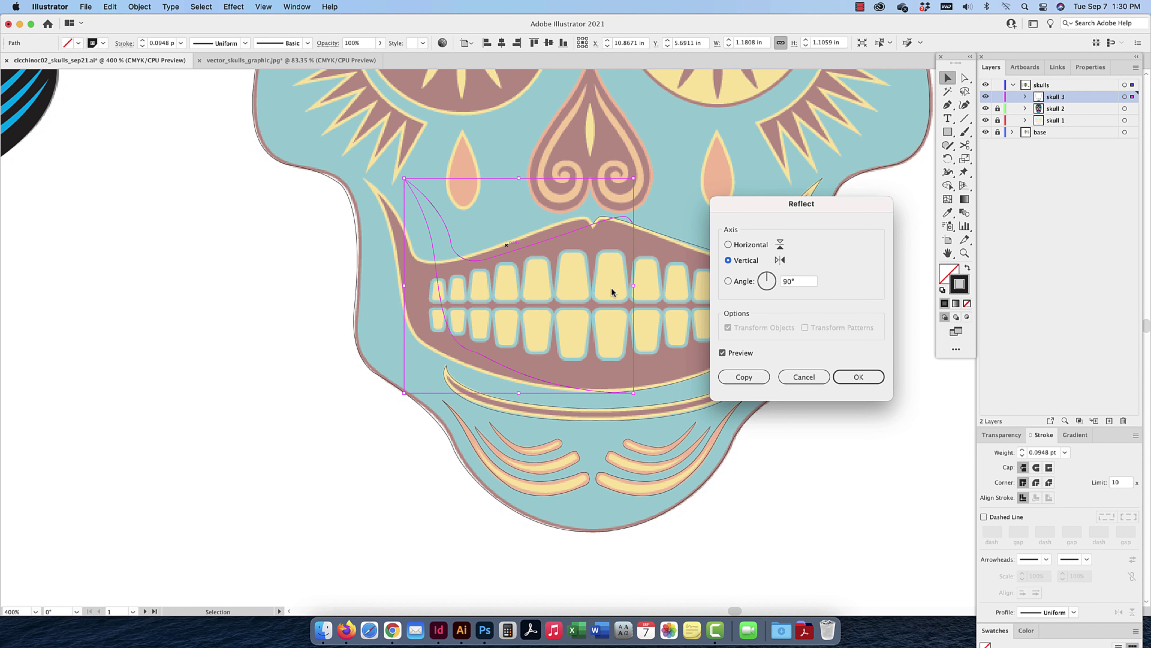
pyautogui.click(860, 373)
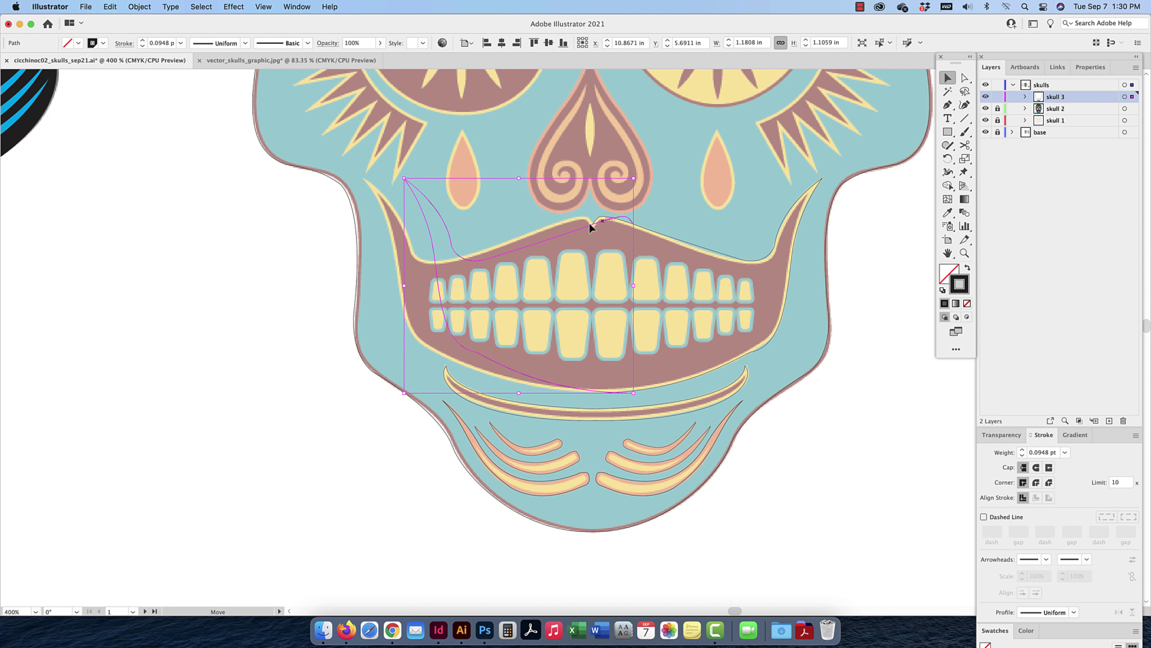
pyautogui.moveTo(591, 227)
pyautogui.mouseDown()
pyautogui.moveTo(552, 229)
pyautogui.moveTo(587, 218)
pyautogui.mouseUp()
pyautogui.press('a')
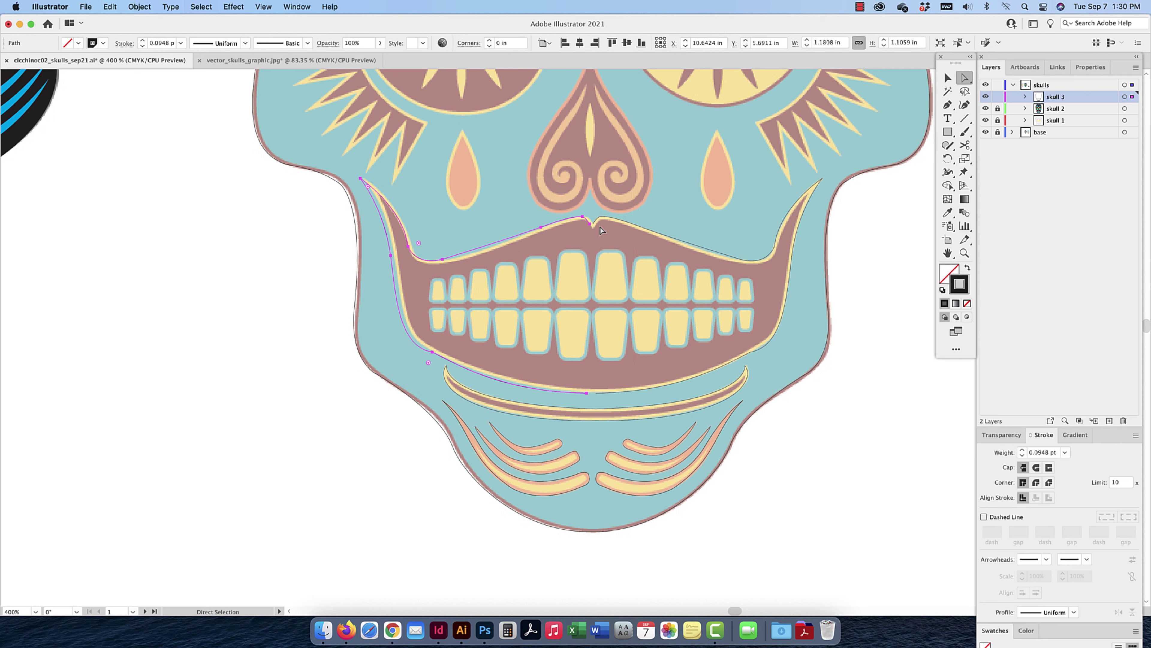
pyautogui.click(622, 373)
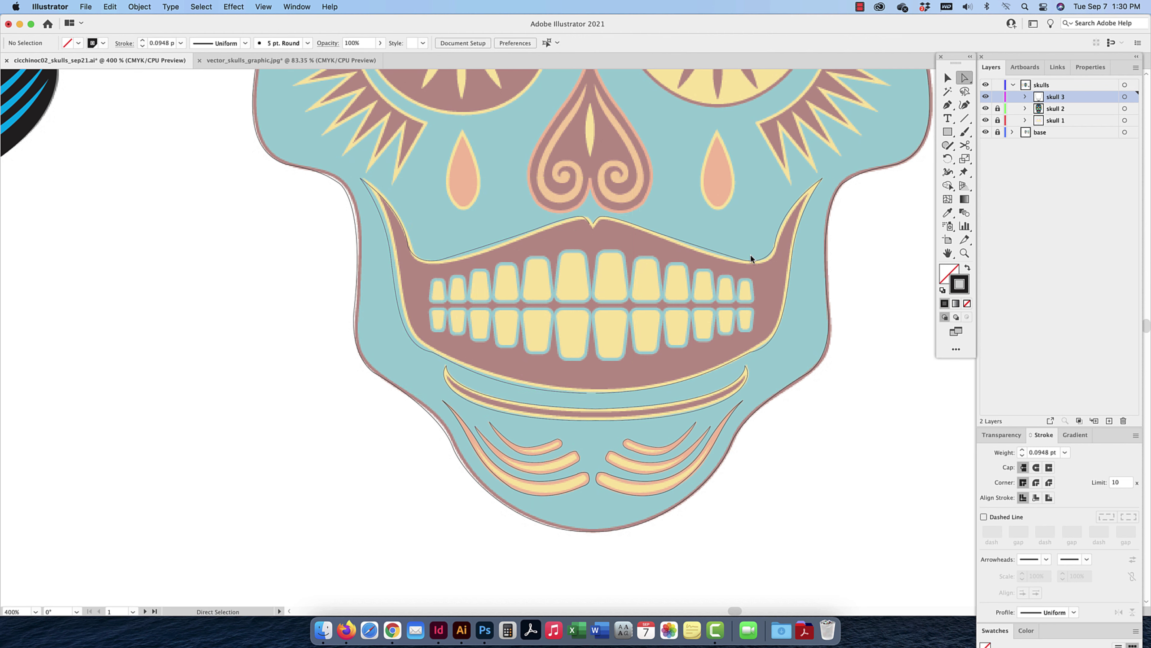
pyautogui.click(947, 78)
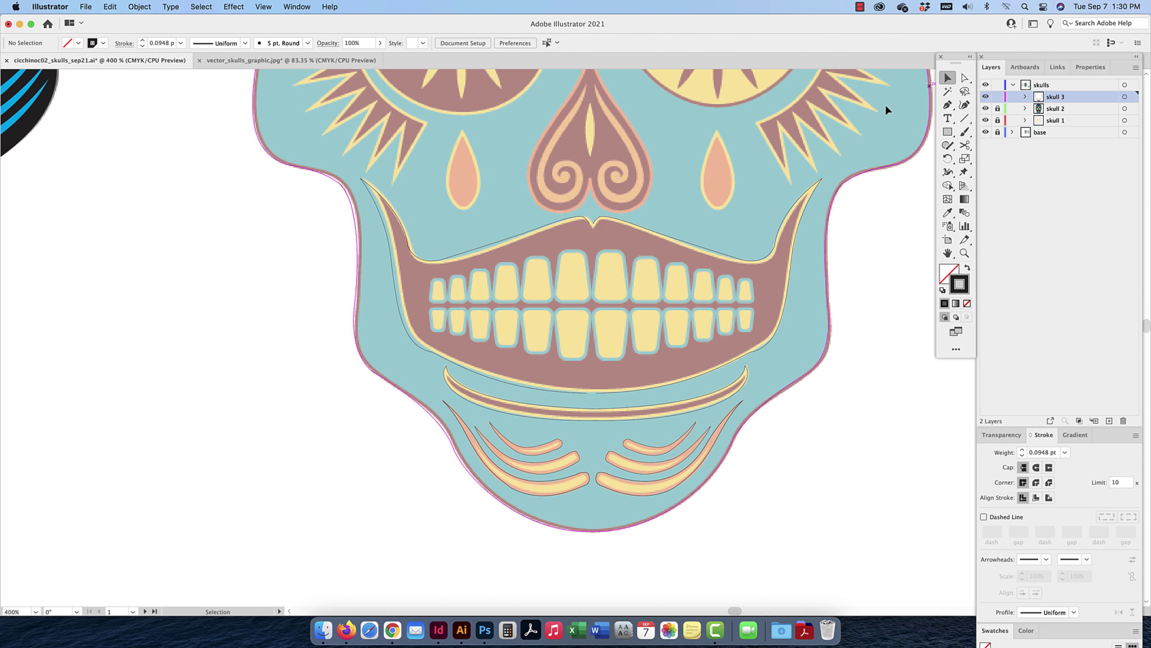
pyautogui.click(479, 248)
# Join the two mouth halves at the upper centre notch and at the bottom centre, and reselect the joined outline
pyautogui.click(964, 78)
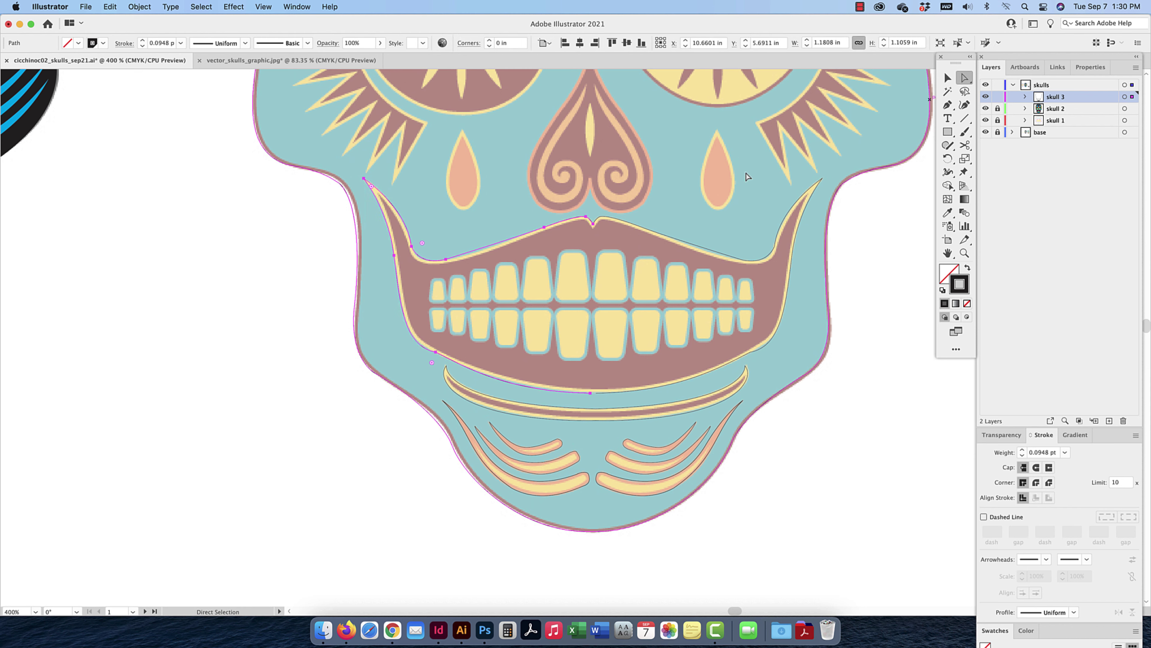
pyautogui.moveTo(590, 223); pyautogui.dragTo(589, 226)
pyautogui.rightClick(593, 226)
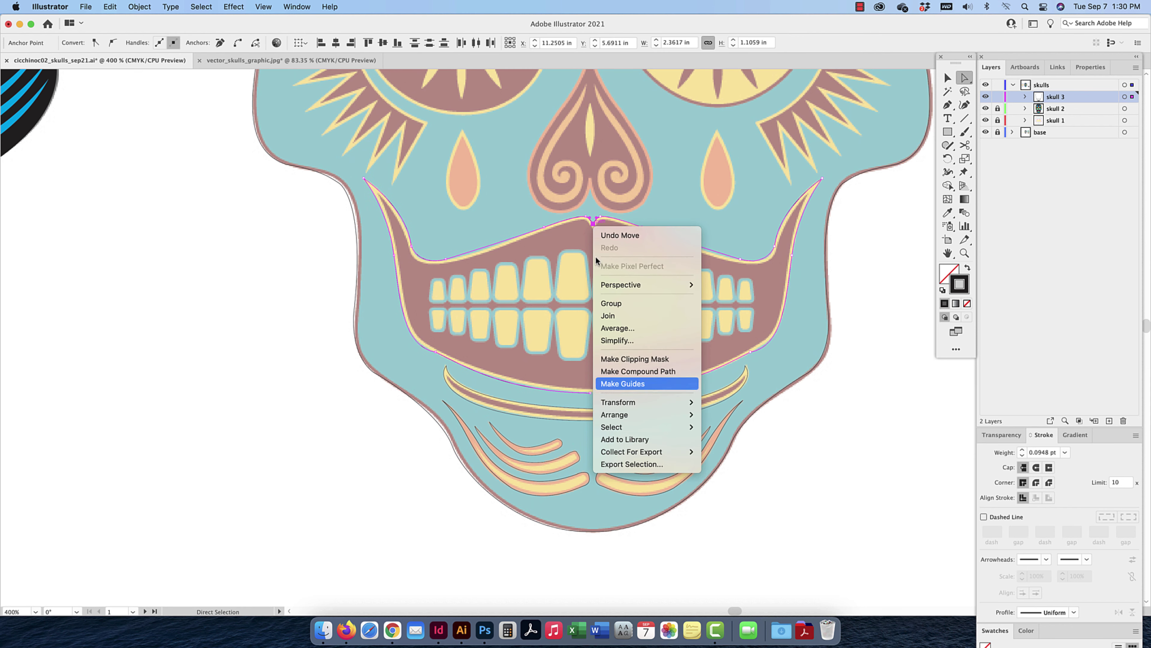
pyautogui.click(607, 316)
pyautogui.moveTo(599, 386); pyautogui.dragTo(585, 401)
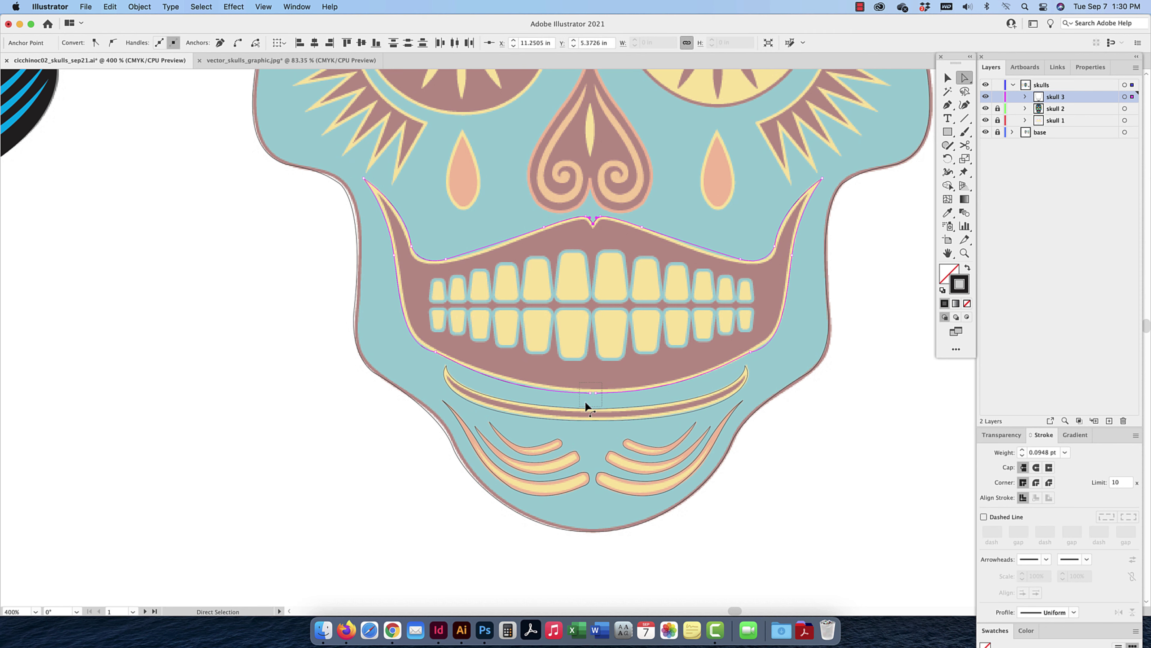
pyautogui.rightClick(597, 394)
pyautogui.click(614, 454)
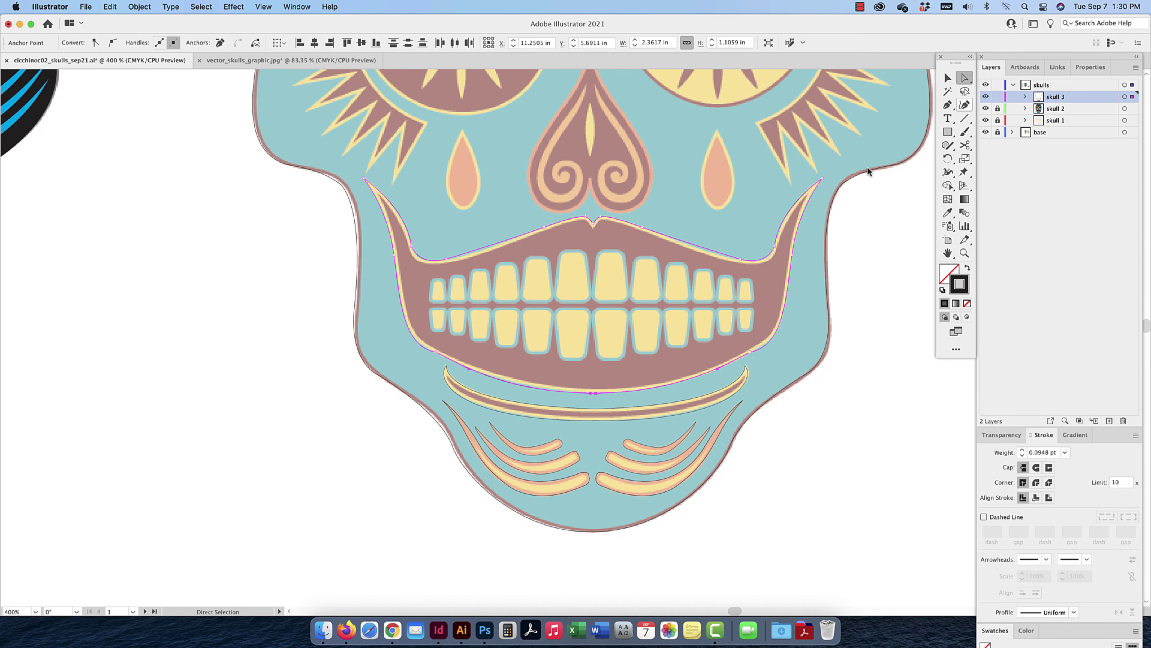
pyautogui.press('v')
pyautogui.click(597, 329)
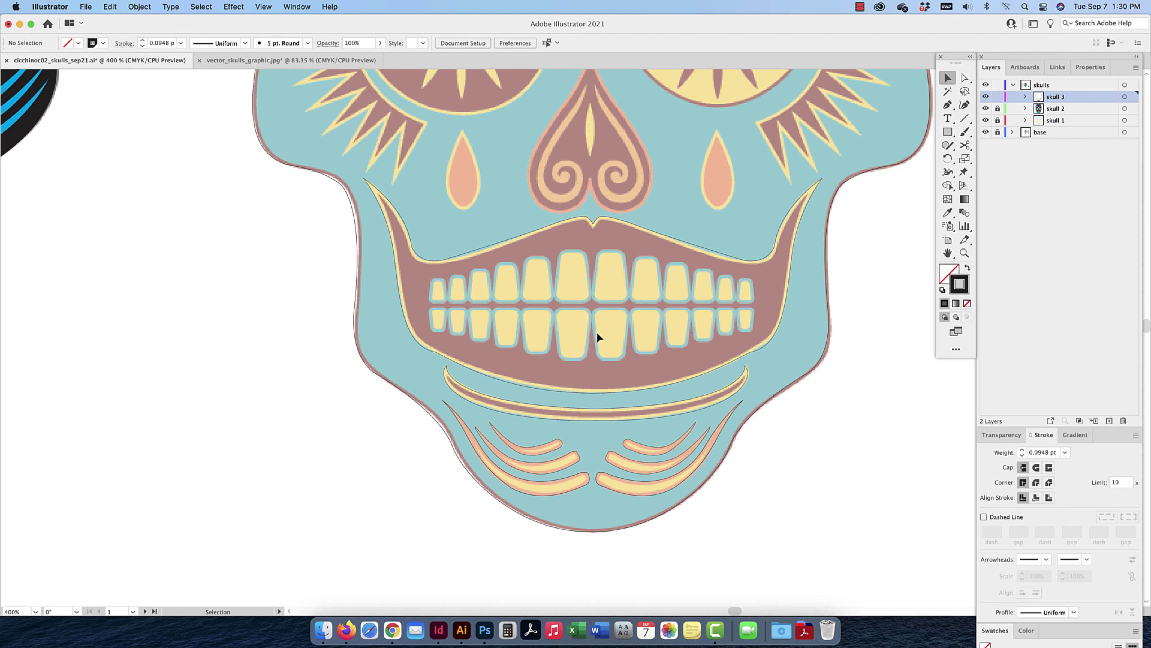
pyautogui.click(604, 394)
pyautogui.moveTo(591, 392); pyautogui.dragTo(591, 390)
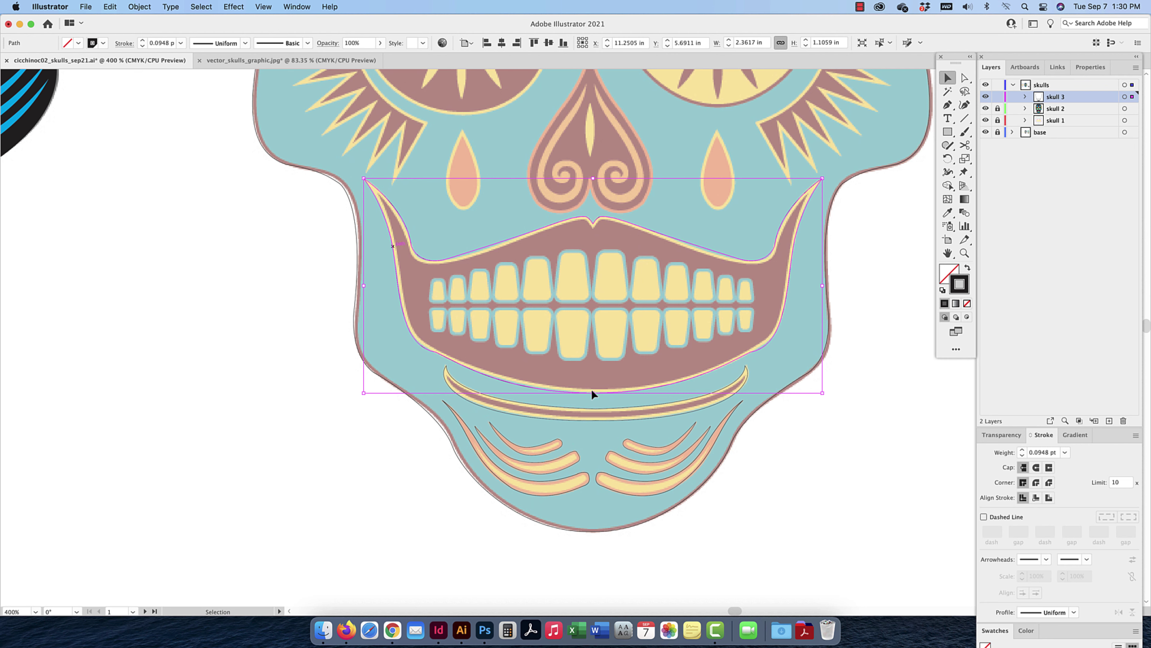
# Trace the upper tooth just right of the mouth's centre as a closed path with the Pen tool
pyautogui.click(947, 105)
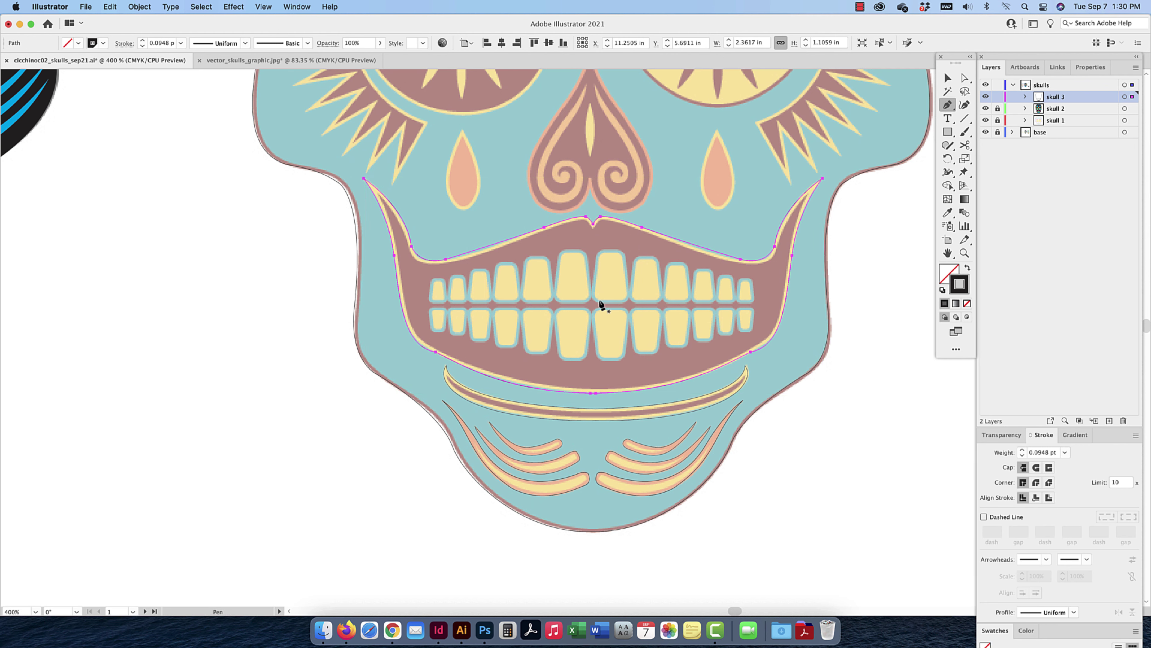
pyautogui.press('super+equal')
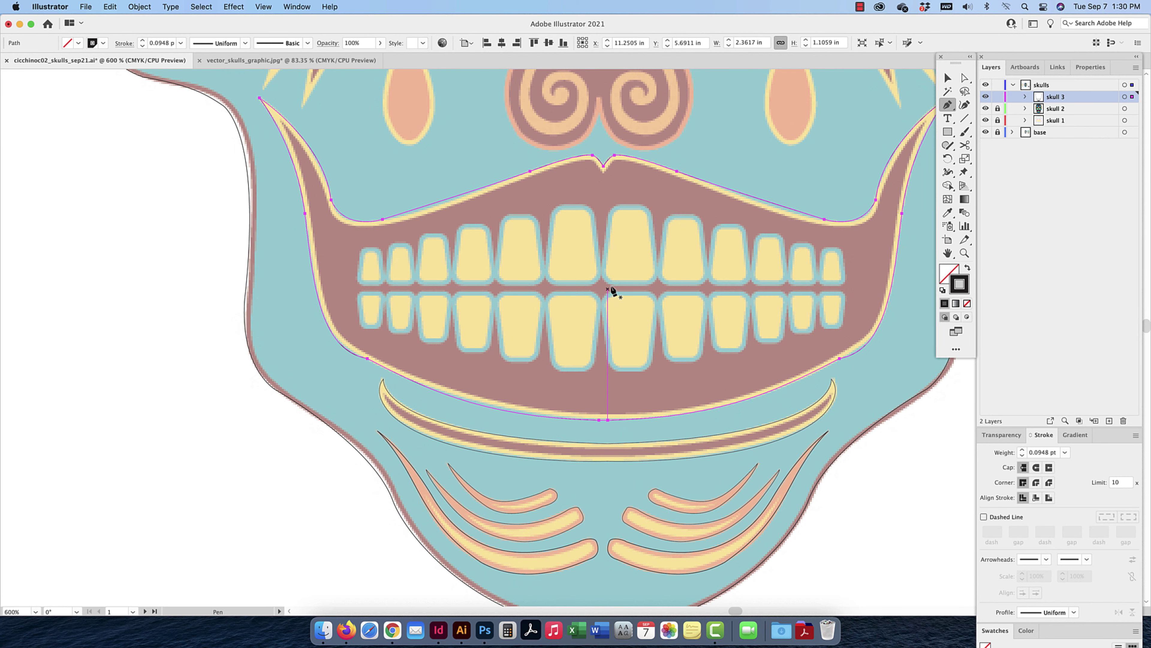
pyautogui.click(611, 285)
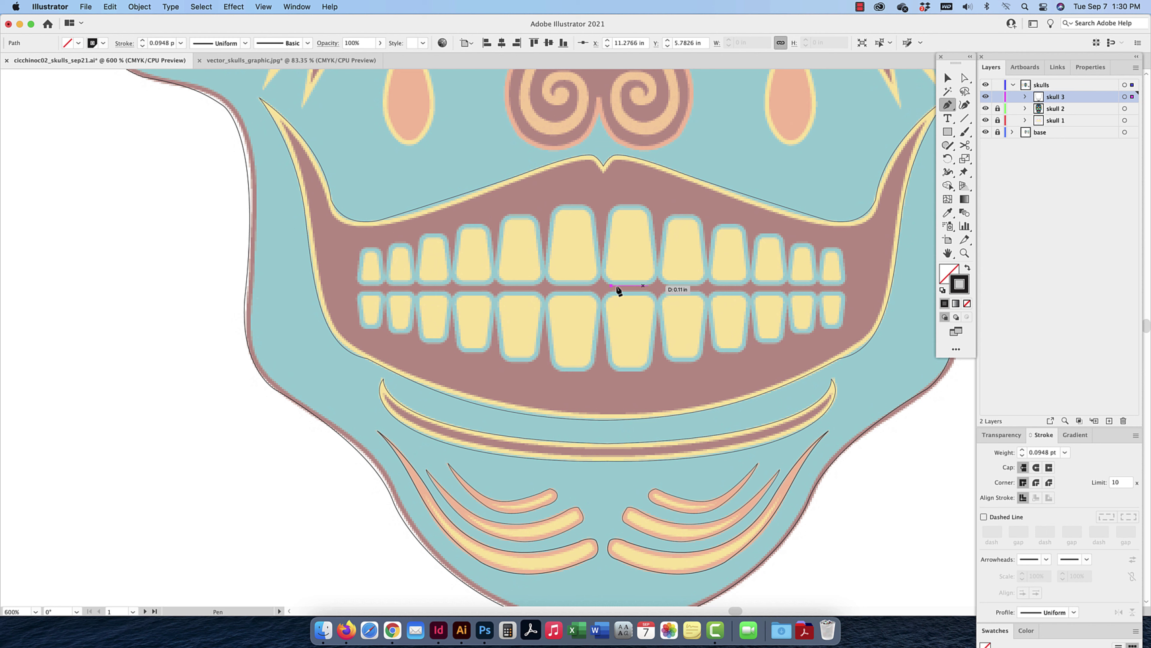
pyautogui.click(649, 285)
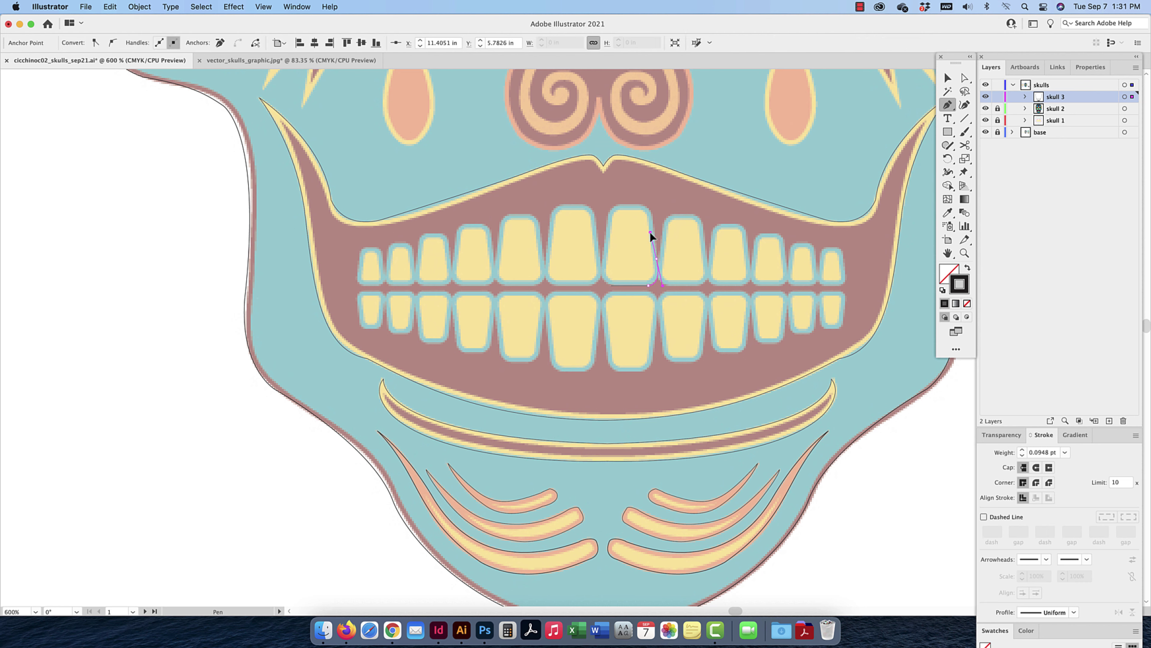
pyautogui.moveTo(655, 233); pyautogui.dragTo(606, 220)
pyautogui.click(619, 204)
pyautogui.click(600, 266)
pyautogui.moveTo(611, 286); pyautogui.dragTo(626, 288)
# Duplicate the tooth outline onto each upper tooth left of centre, scaling the copies to fit, with Smart Guides toggled
pyautogui.click(947, 78)
pyautogui.click(631, 198)
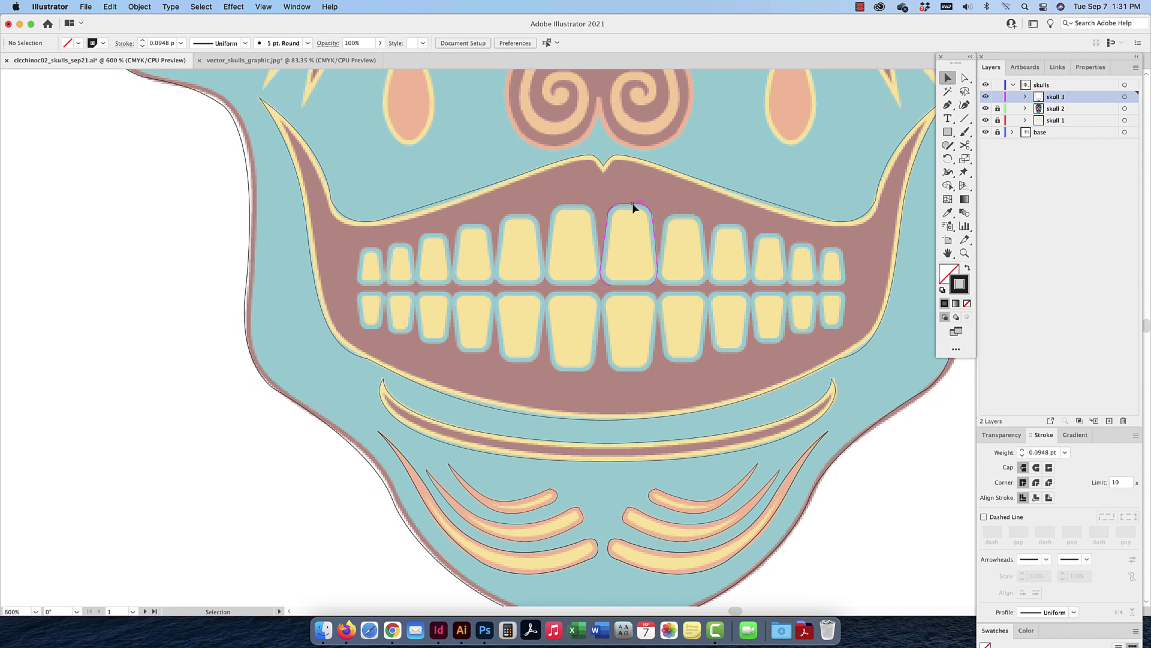
pyautogui.moveTo(633, 208)
pyautogui.mouseDown()
pyautogui.moveTo(516, 211)
pyautogui.moveTo(531, 206)
pyautogui.moveTo(544, 211)
pyautogui.moveTo(500, 241)
pyautogui.moveTo(495, 220)
pyautogui.moveTo(476, 226)
pyautogui.mouseUp()
pyautogui.press('super+u')
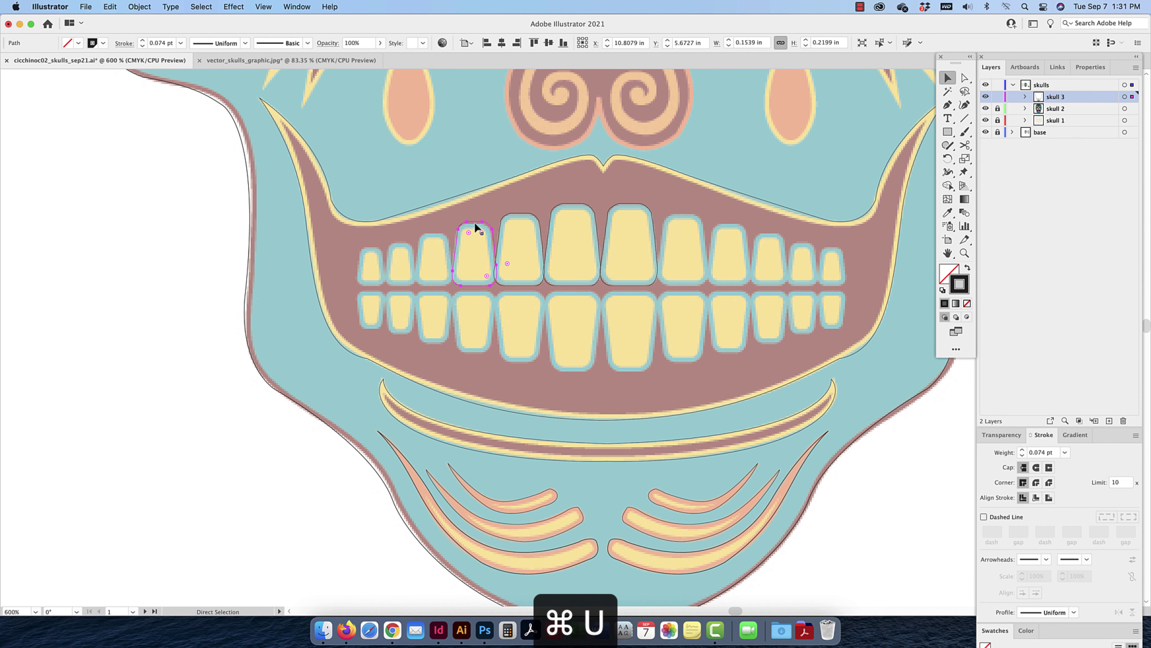
pyautogui.moveTo(498, 224); pyautogui.dragTo(379, 249)
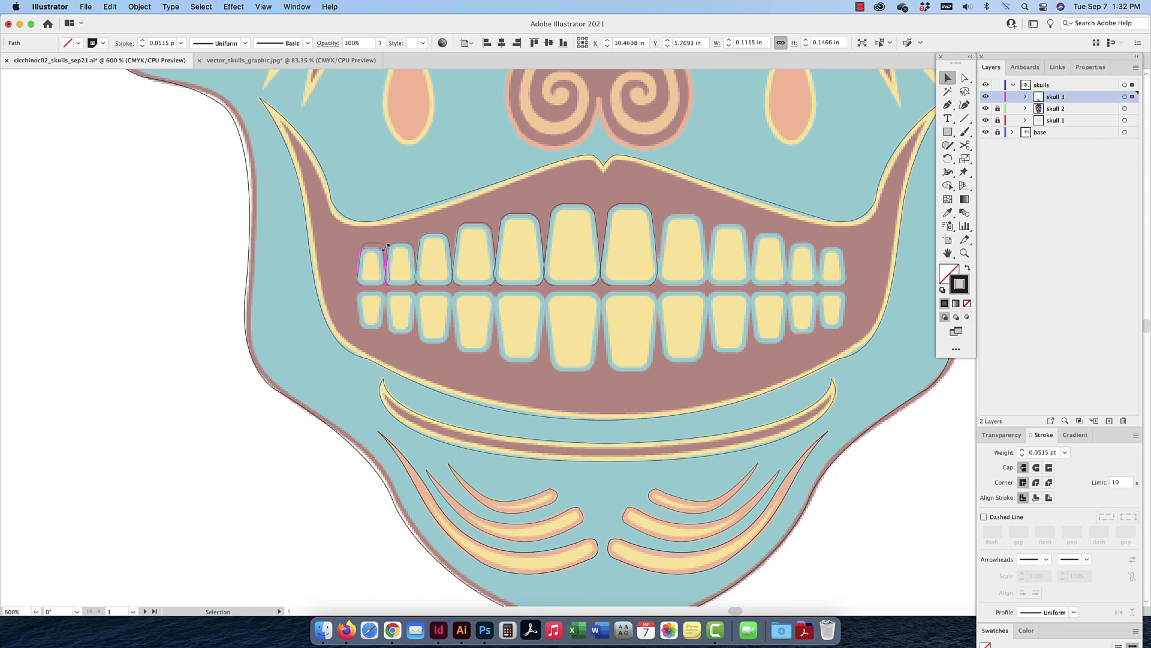
pyautogui.click(350, 228)
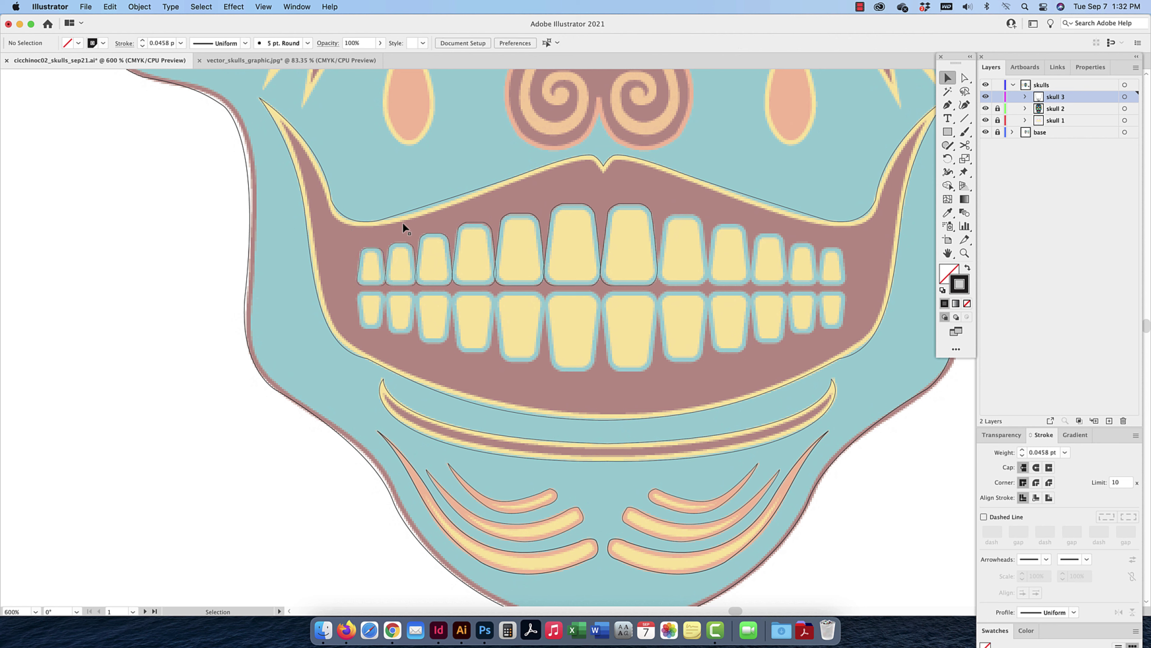
# Duplicate the five outer left tooth outlines, reflect them across the vertical axis, and align them with the upper right teeth
pyautogui.moveTo(512, 210); pyautogui.dragTo(725, 240)
pyautogui.keyDown('shift'); pyautogui.click(420, 207); pyautogui.keyUp('shift')
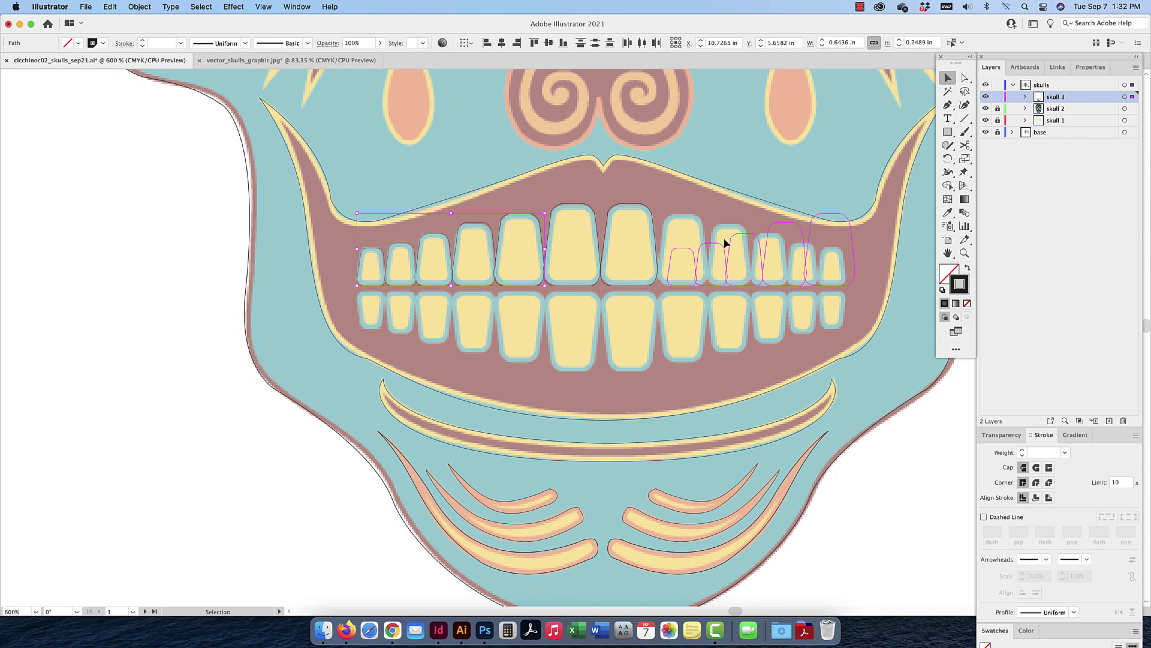
pyautogui.rightClick(726, 262)
pyautogui.moveTo(779, 439)
pyautogui.click(865, 481)
pyautogui.click(850, 377)
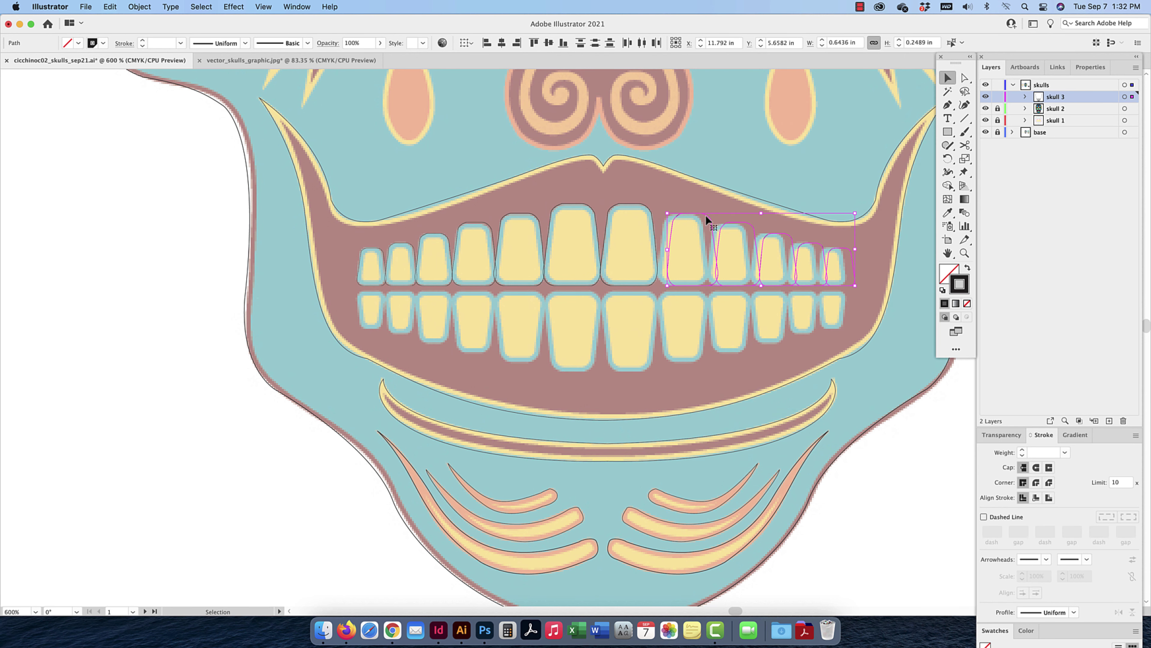
pyautogui.moveTo(705, 214); pyautogui.dragTo(695, 215)
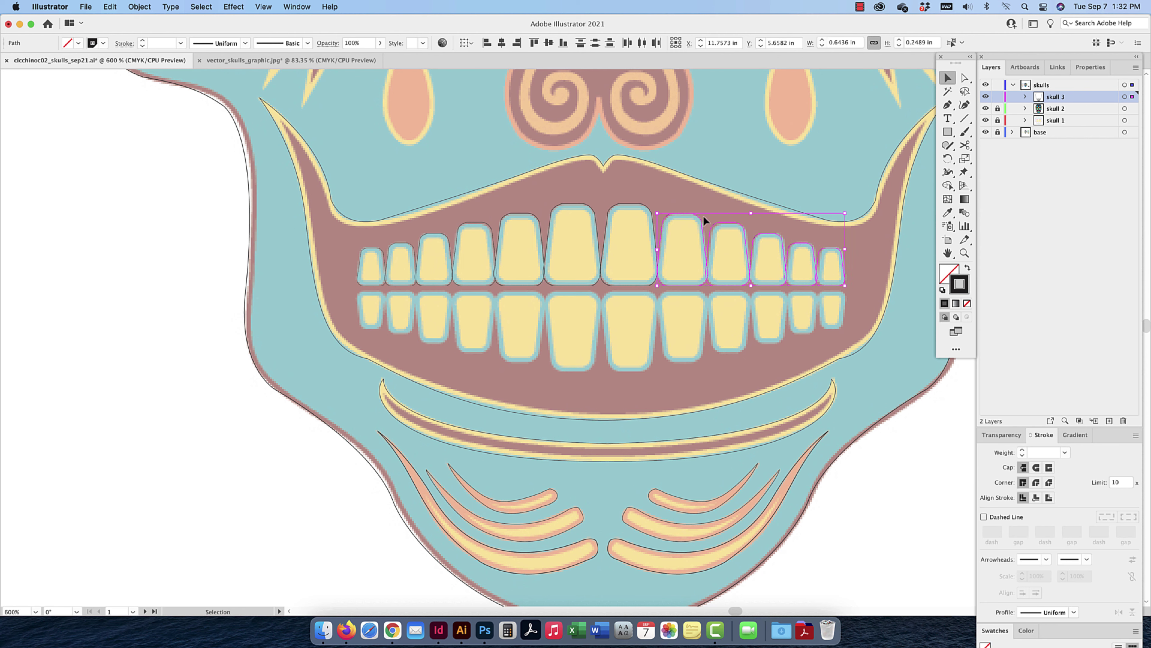
# Duplicate the whole upper row of tooth outlines, flip the copy across the horizontal axis, and nudge it onto the lower teeth
pyautogui.moveTo(860, 239); pyautogui.dragTo(347, 265)
pyautogui.moveTo(512, 212); pyautogui.dragTo(522, 312)
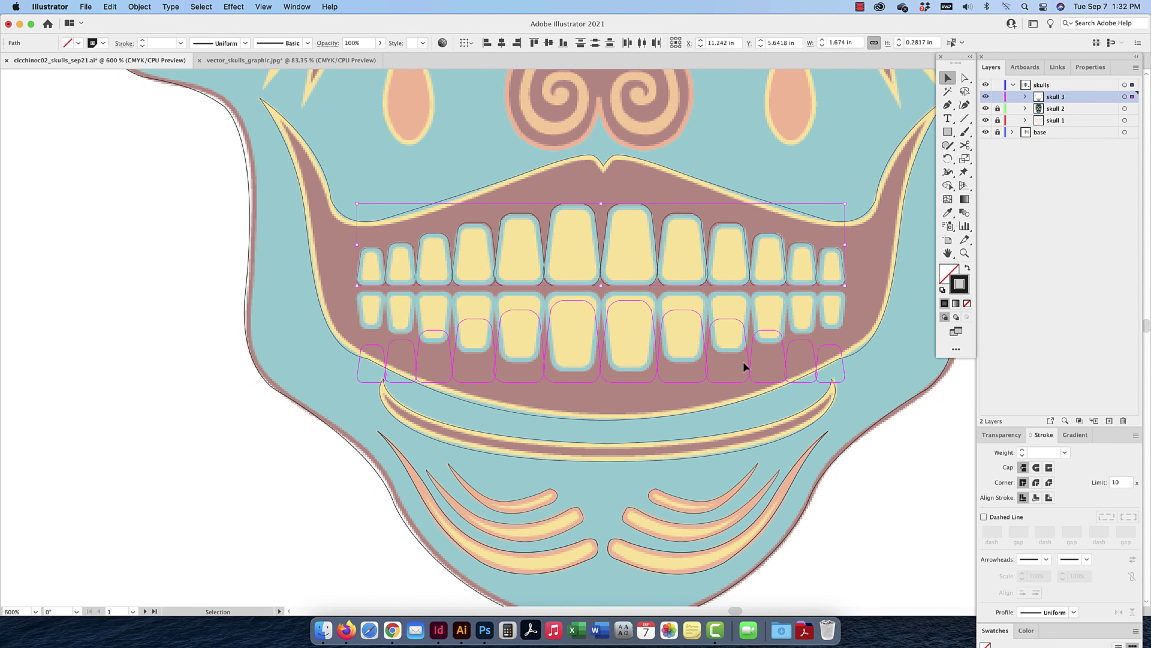
pyautogui.moveTo(850, 387); pyautogui.dragTo(333, 267)
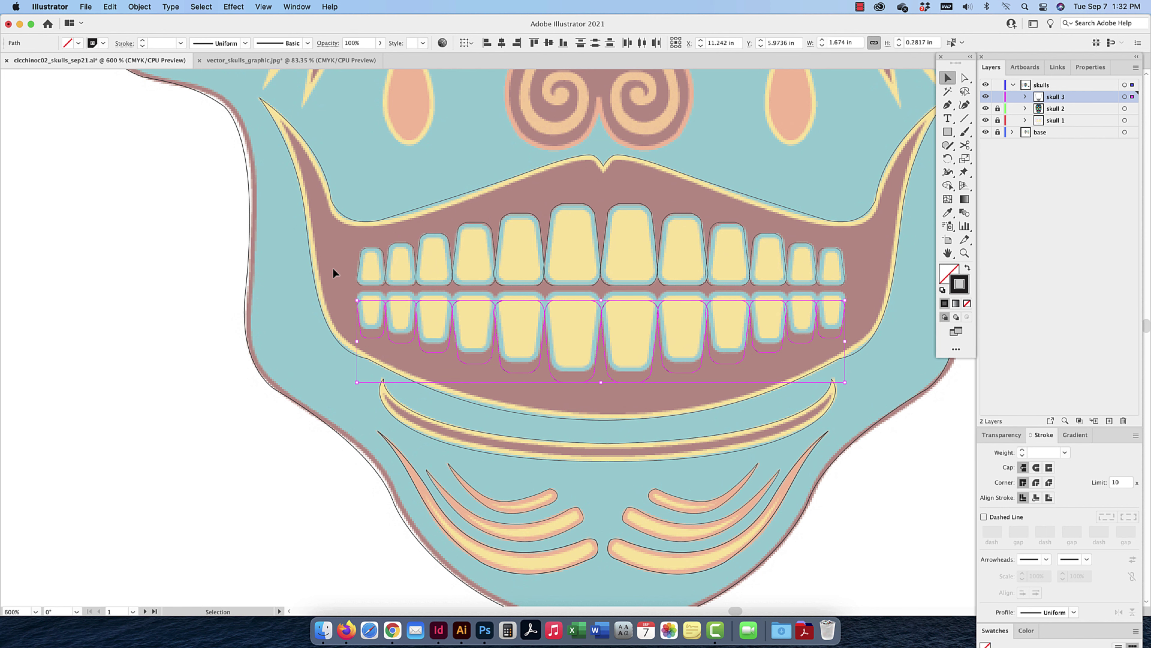
pyautogui.press('Up')
pyautogui.press('Up')
pyautogui.press('Up')
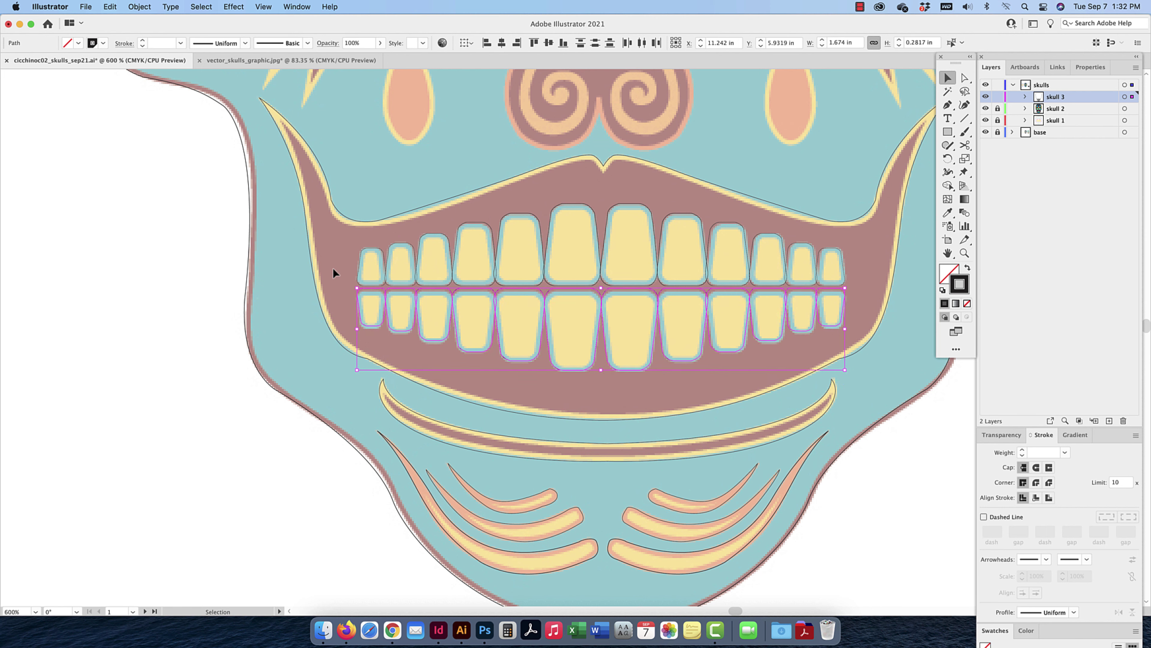
pyautogui.press('Down')
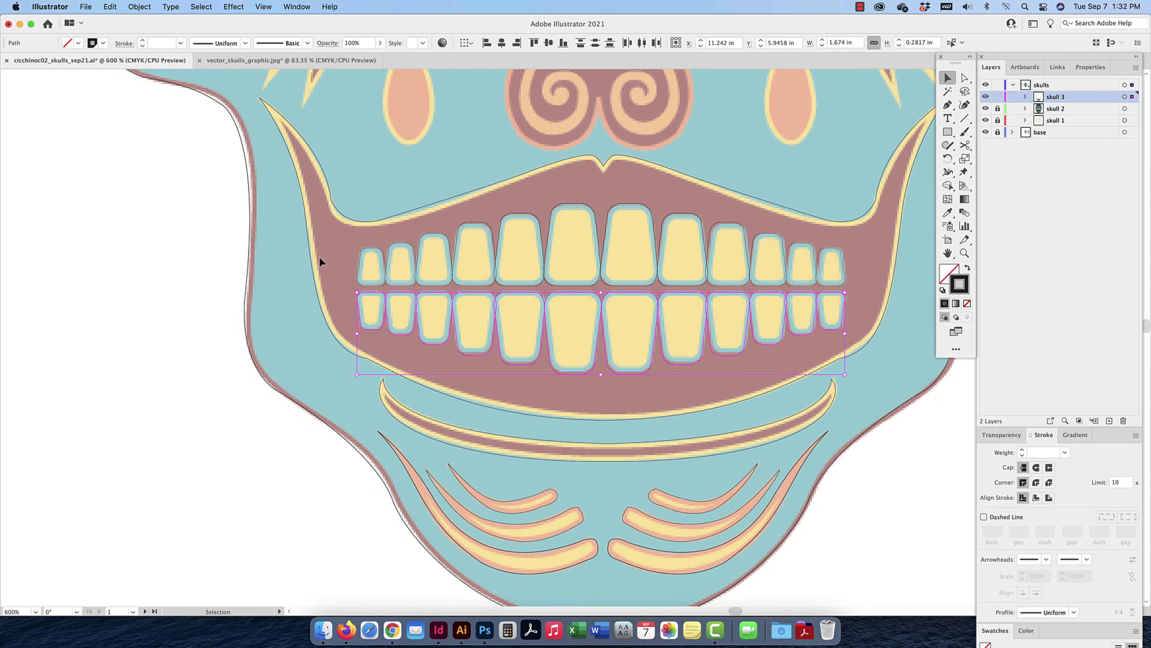
pyautogui.click(314, 252)
pyautogui.scroll(5, 537, 208)
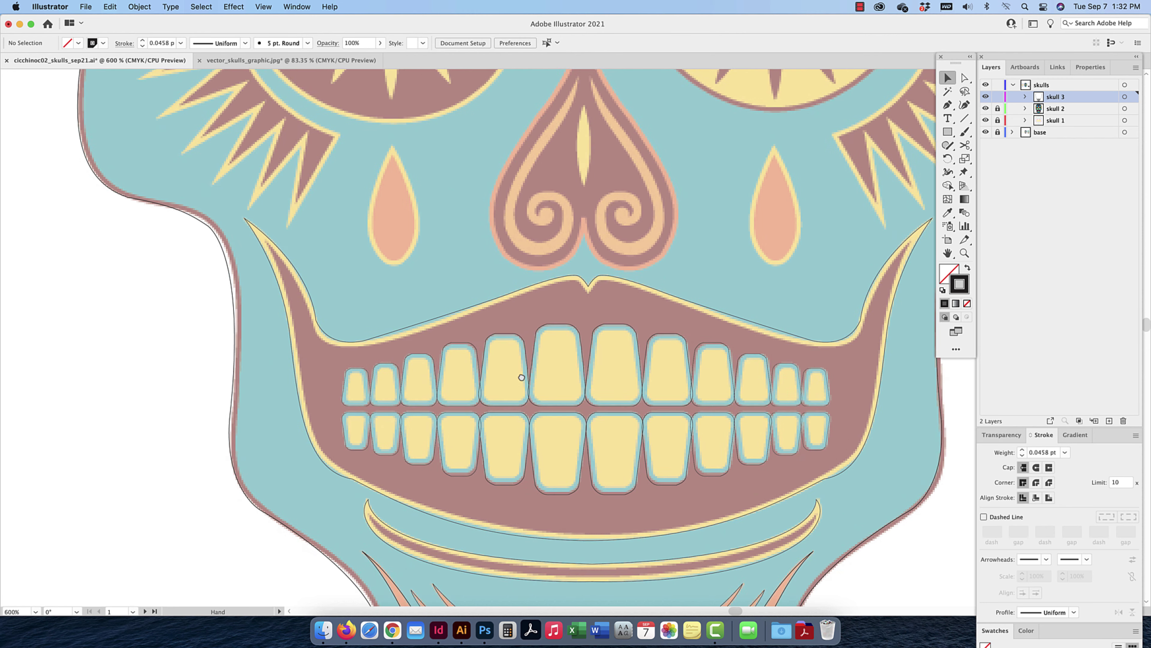
pyautogui.press('p')
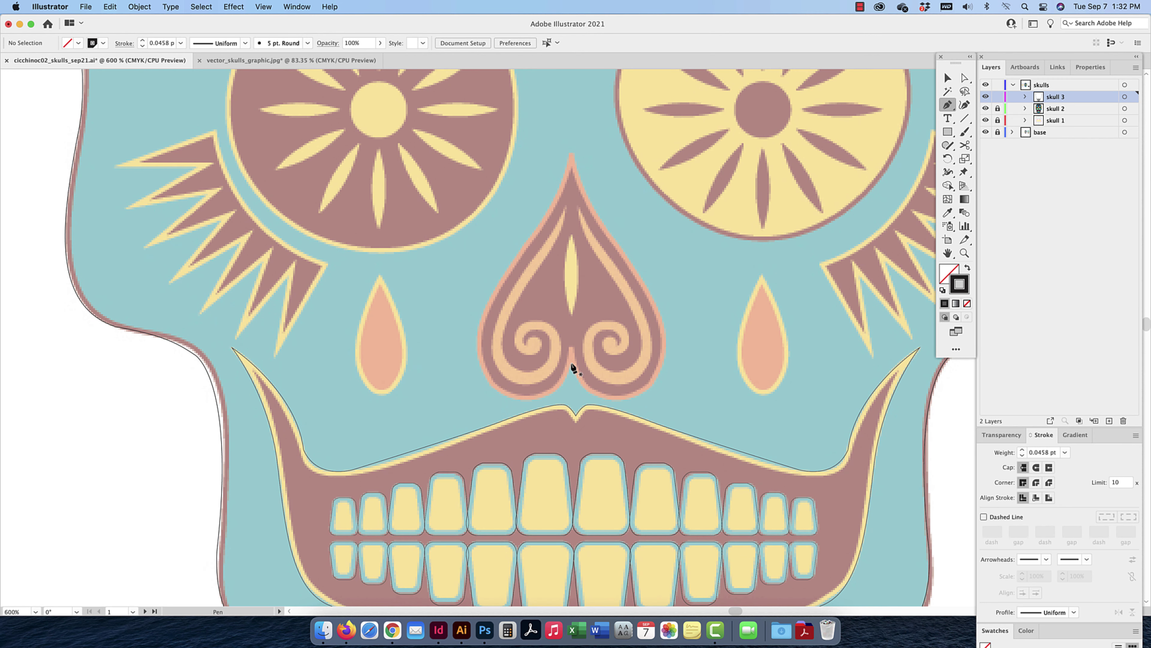
pyautogui.press('super+z')
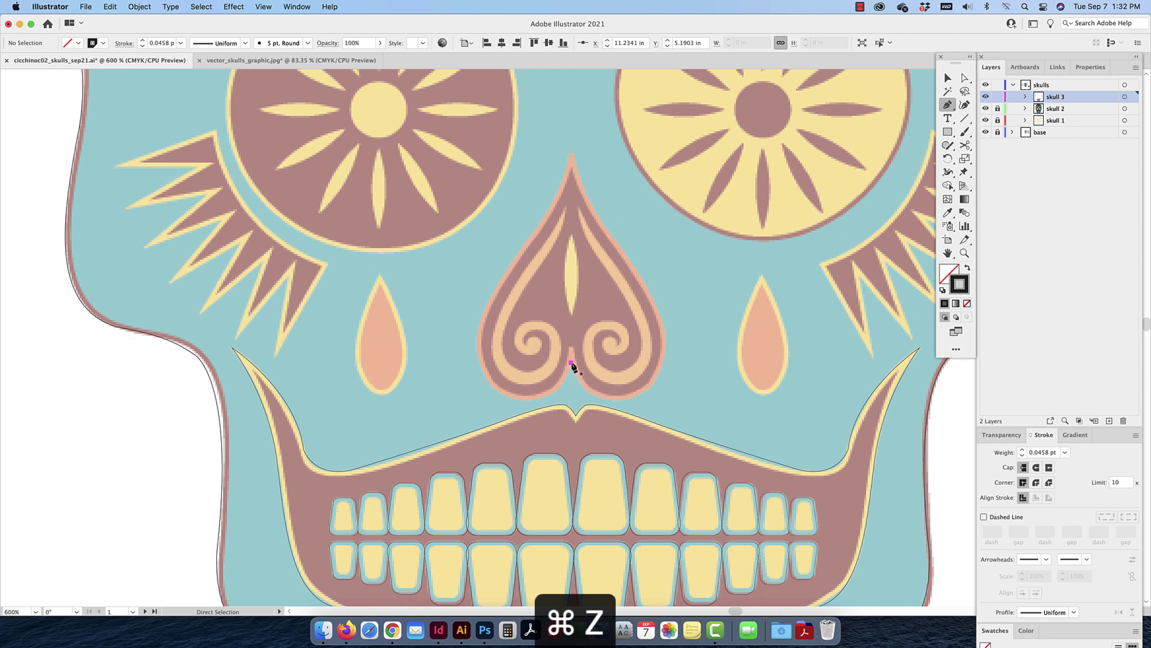
pyautogui.moveTo(572, 361); pyautogui.dragTo(516, 505)
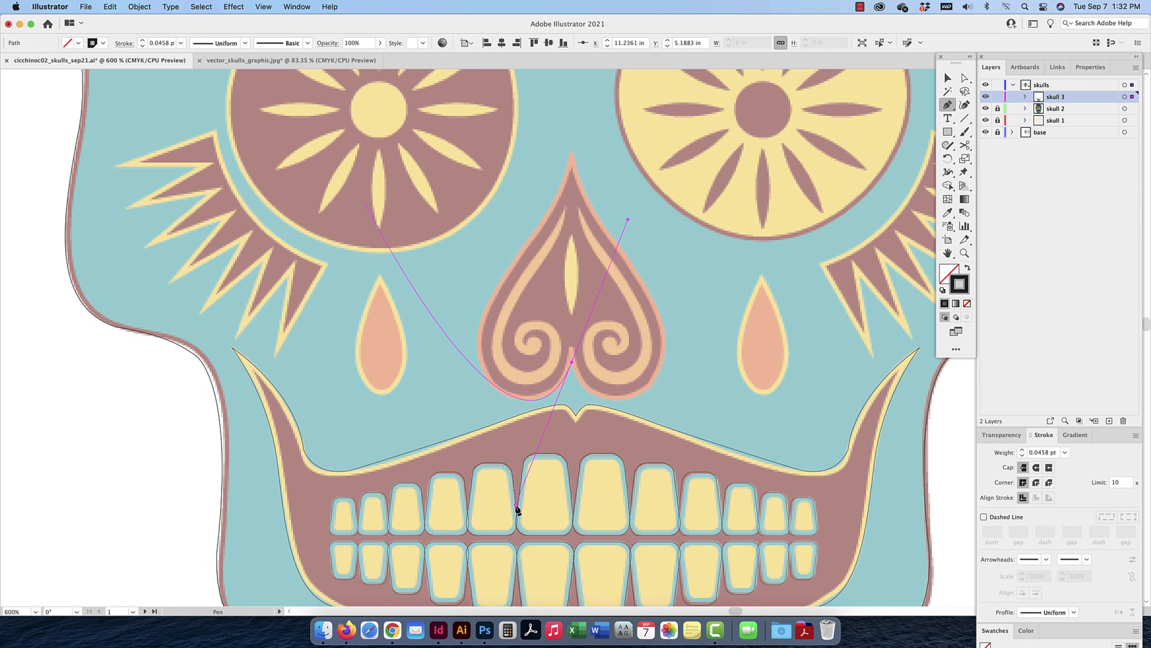
pyautogui.hscroll(1, 517, 508)
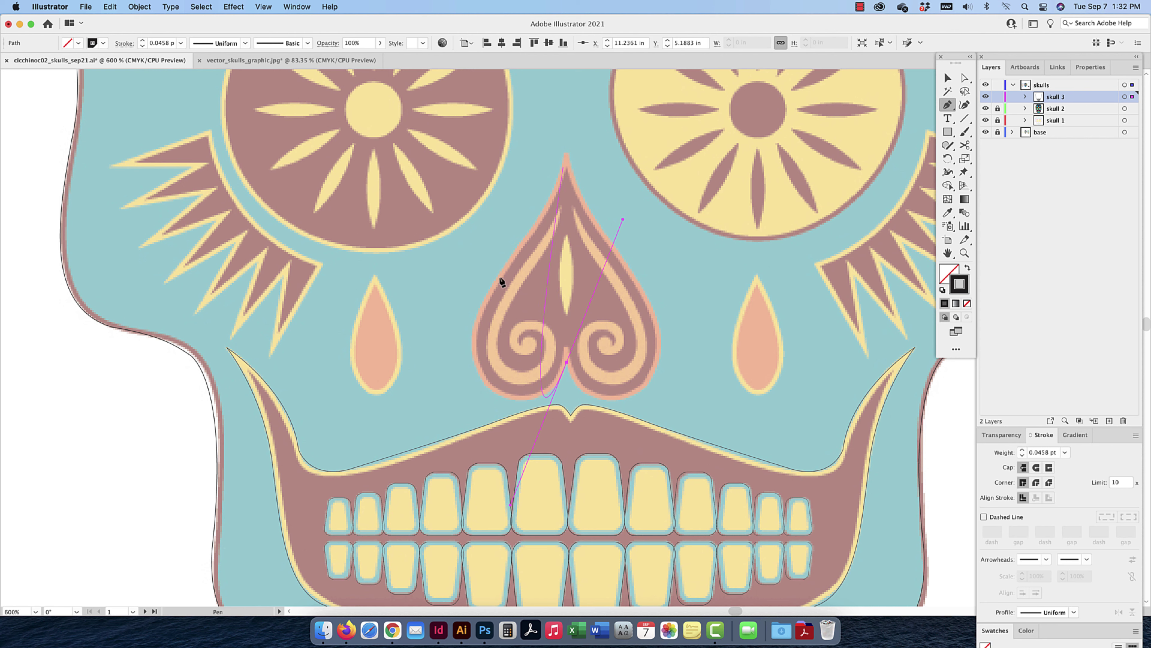
pyautogui.moveTo(497, 278); pyautogui.dragTo(560, 194)
pyautogui.moveTo(510, 504); pyautogui.dragTo(532, 450)
pyautogui.press('super+z')
pyautogui.press('super+z')
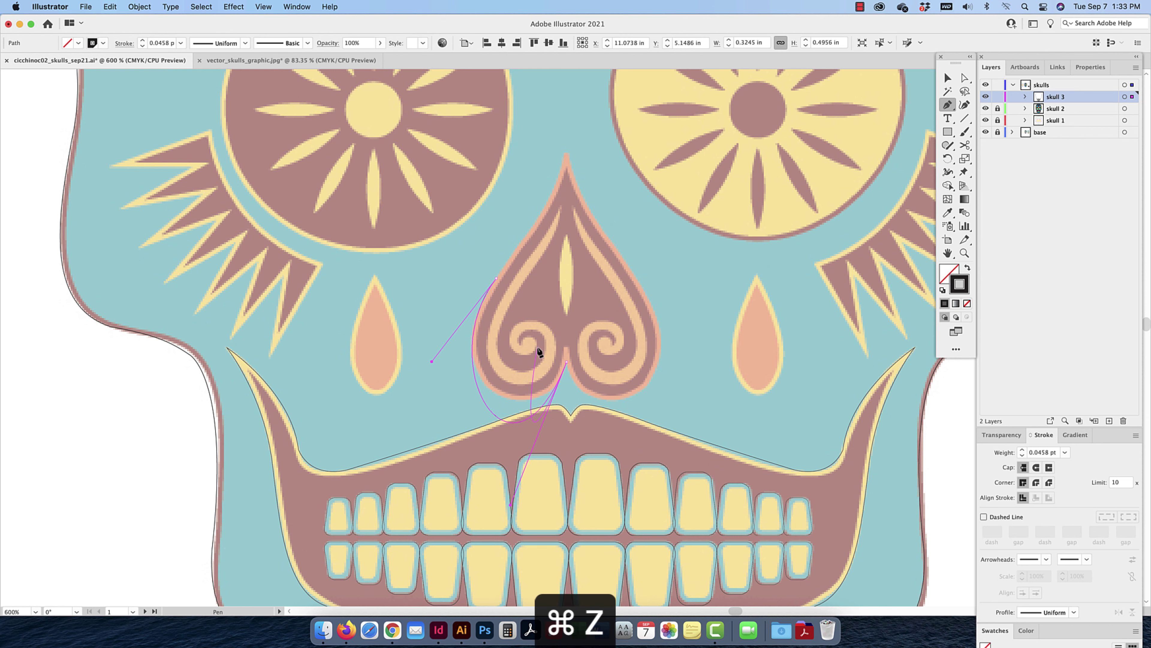
pyautogui.hscroll(1, 546, 356)
pyautogui.press('super+z')
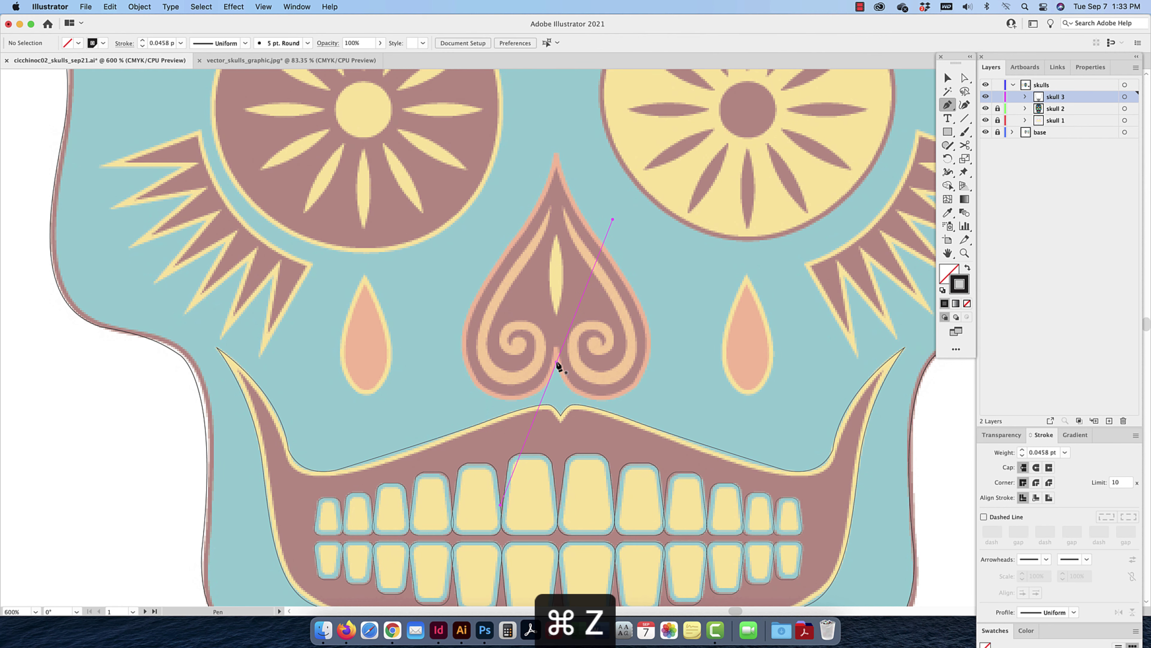
# Trace the left half of the heart-shaped nose with the Pen tool, from the lower notch around to the upper tip
pyautogui.moveTo(493, 396); pyautogui.dragTo(434, 377)
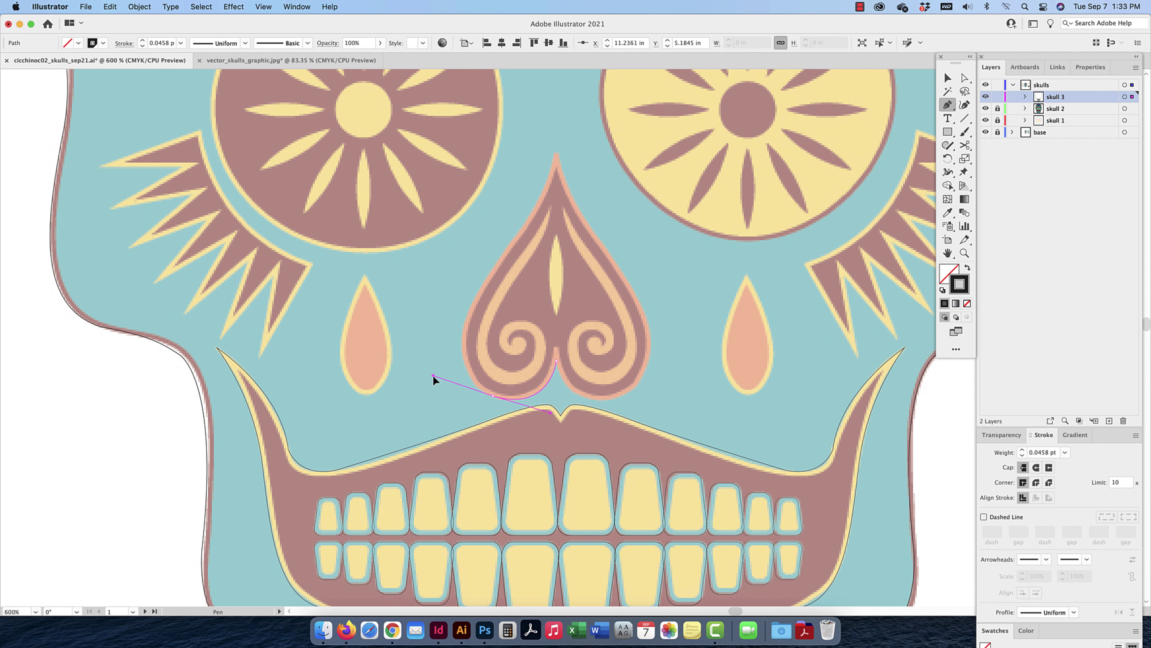
pyautogui.moveTo(433, 379); pyautogui.dragTo(433, 376)
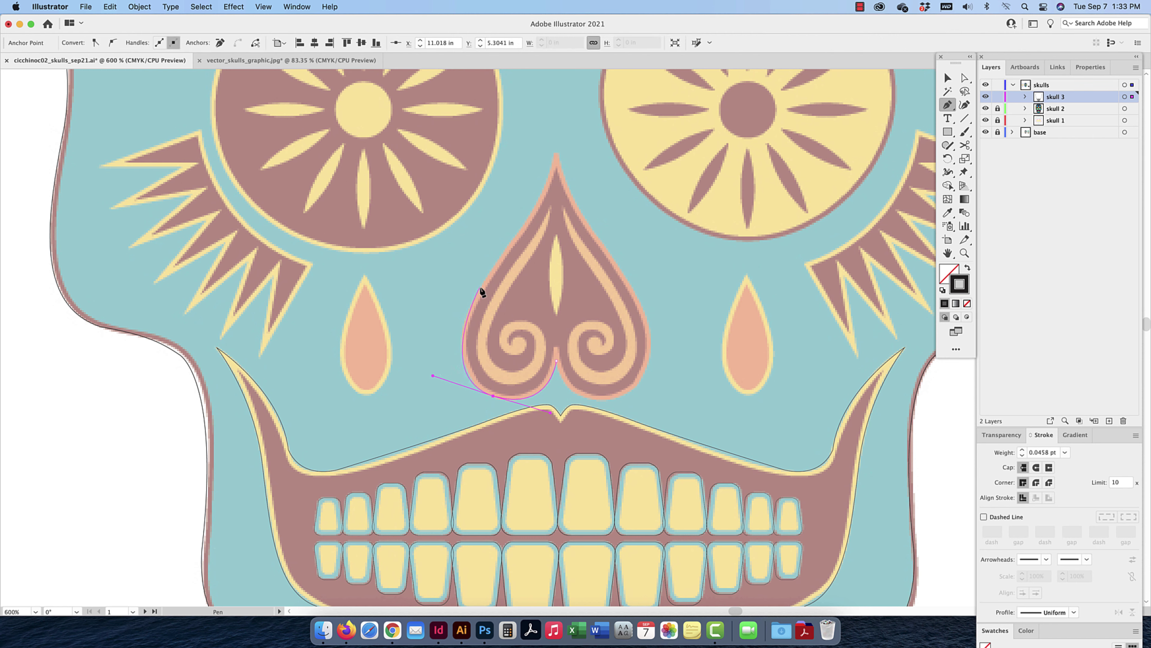
pyautogui.moveTo(480, 286); pyautogui.dragTo(489, 275)
pyautogui.moveTo(554, 151); pyautogui.dragTo(555, 115)
pyautogui.click(558, 151)
# Trace the right half of the nose from its tip back to the lower notch, close the outline, and deselect it
pyautogui.moveTo(611, 257); pyautogui.dragTo(656, 316)
pyautogui.moveTo(644, 372); pyautogui.dragTo(634, 394)
pyautogui.moveTo(557, 361); pyautogui.dragTo(519, 291)
pyautogui.press('super+z')
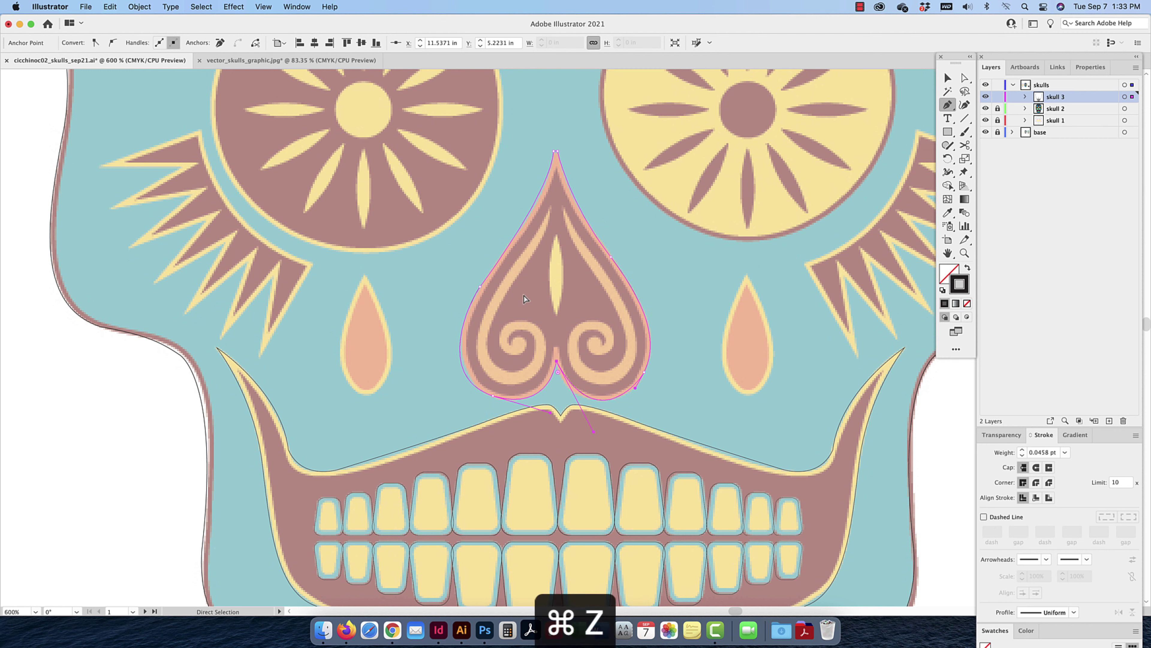
pyautogui.moveTo(563, 391); pyautogui.dragTo(556, 389)
pyautogui.click(557, 361)
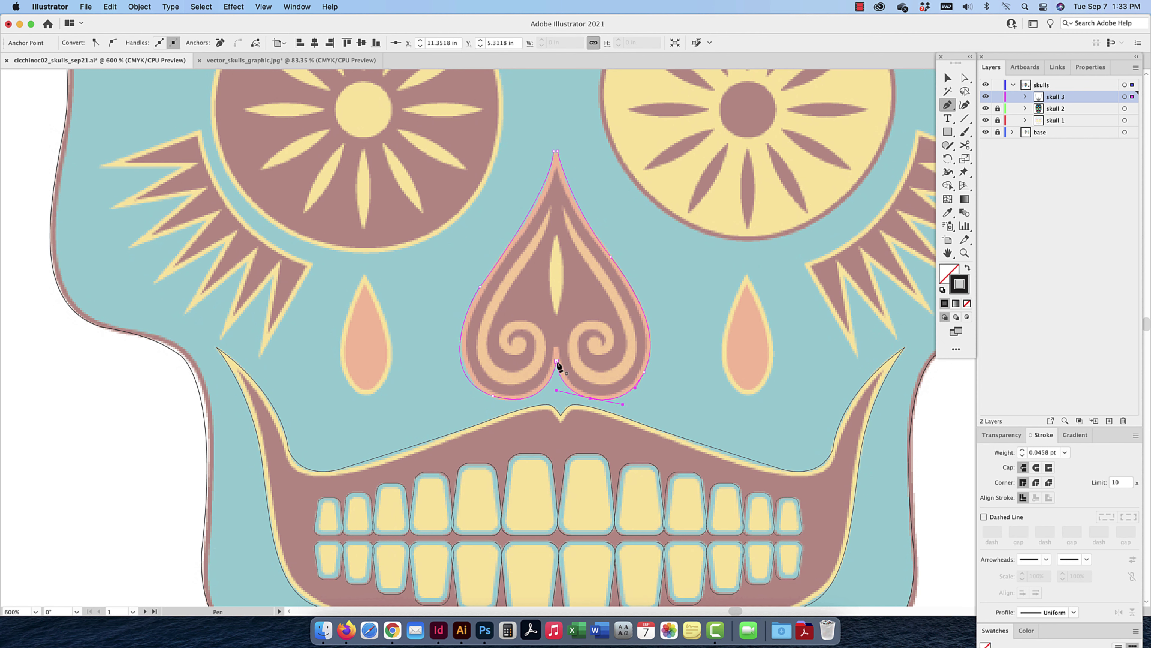
pyautogui.press('a')
pyautogui.click(654, 277)
pyautogui.click(943, 82)
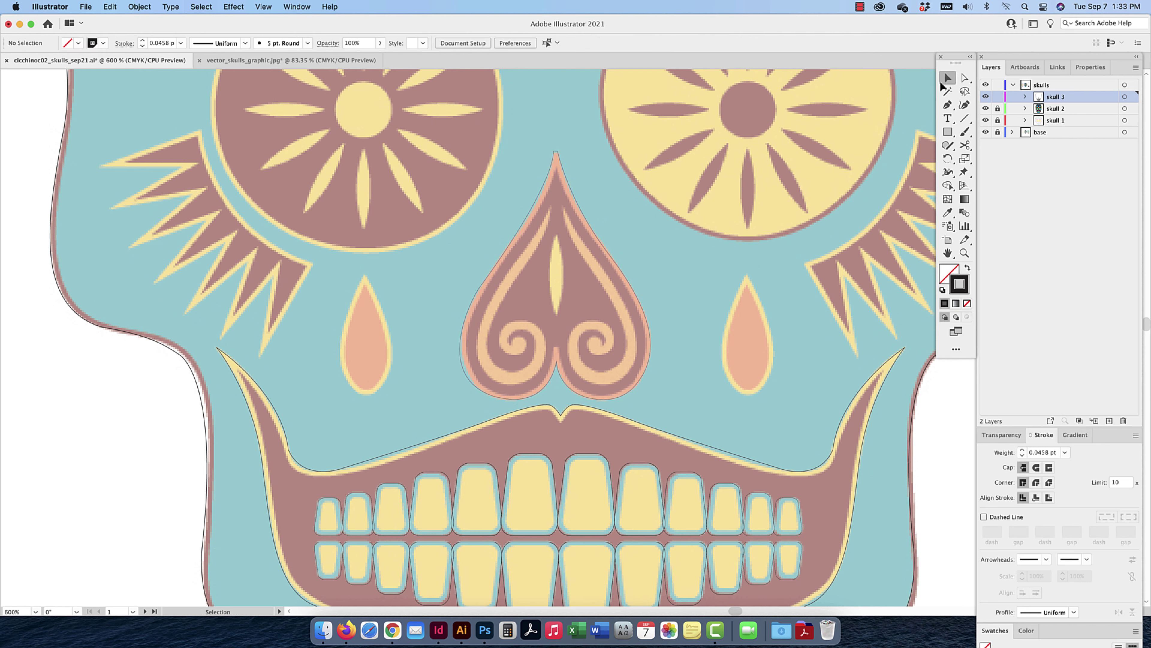
# Trace the outer edge of the nose's left scroll with the Pen tool, from its upper tip into the spiral's centre
pyautogui.click(947, 103)
pyautogui.click(549, 210)
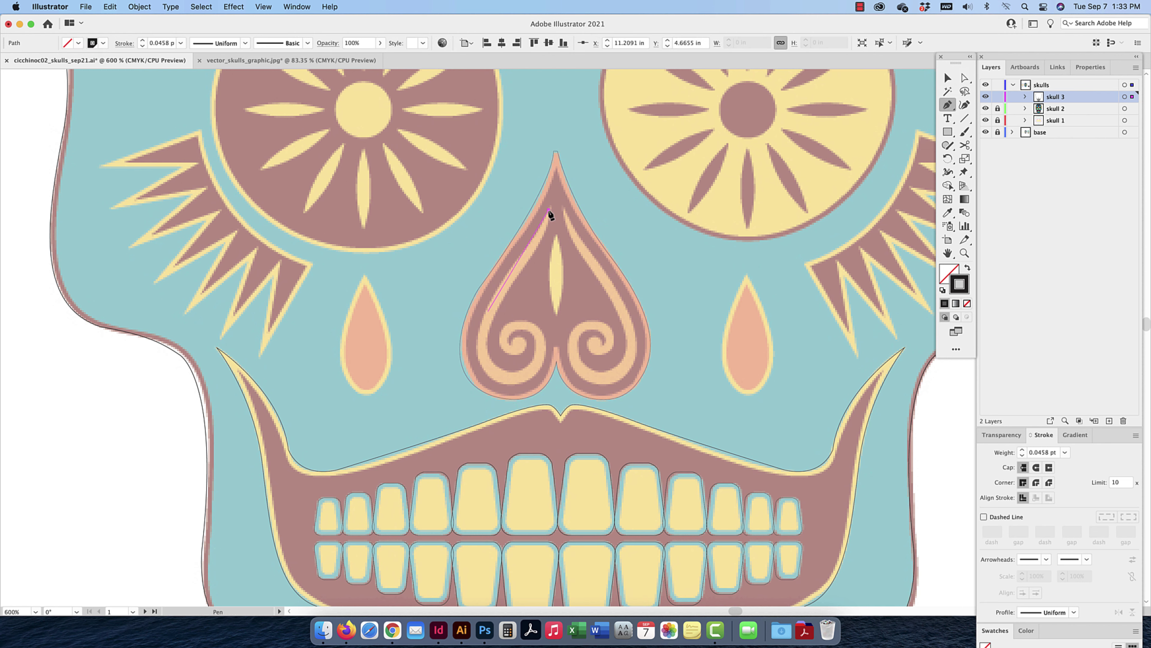
pyautogui.moveTo(516, 262); pyautogui.dragTo(505, 272)
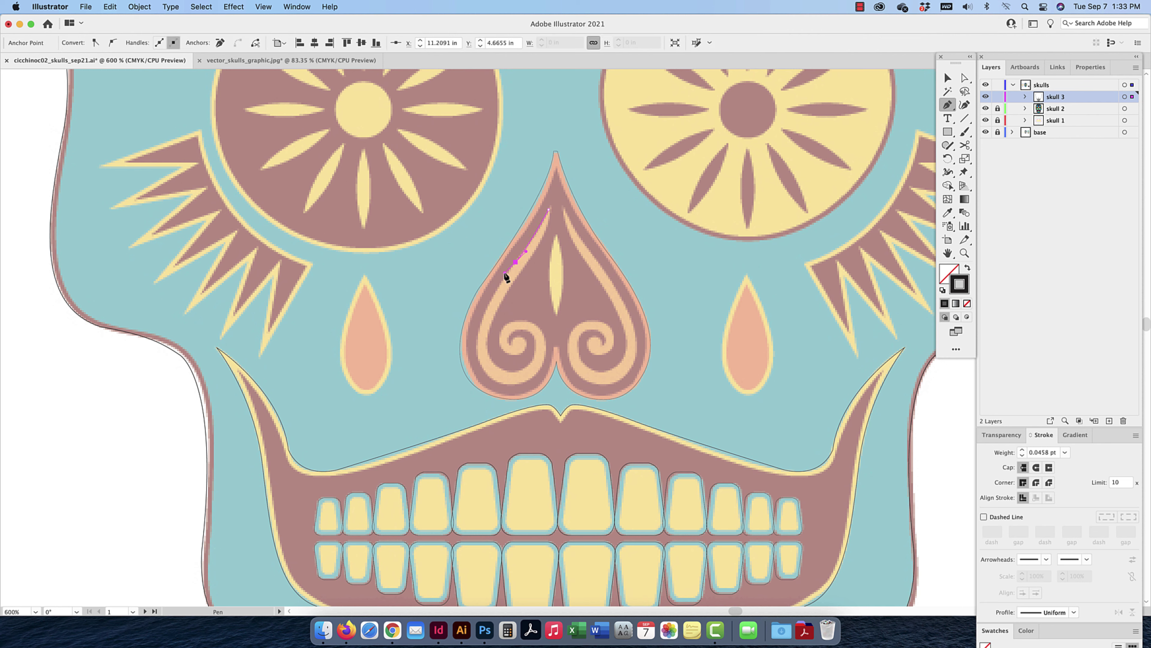
pyautogui.moveTo(478, 346); pyautogui.dragTo(533, 383)
pyautogui.press('super+z')
pyautogui.moveTo(547, 338); pyautogui.dragTo(546, 336)
pyautogui.moveTo(501, 322); pyautogui.dragTo(530, 353)
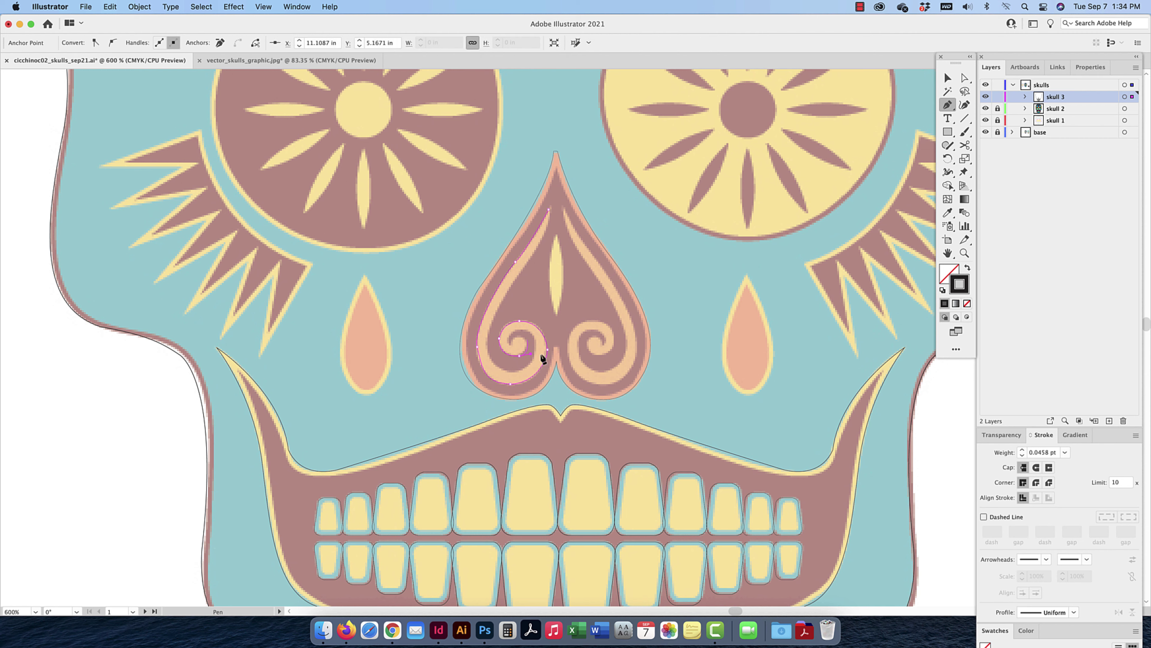
pyautogui.click(526, 339)
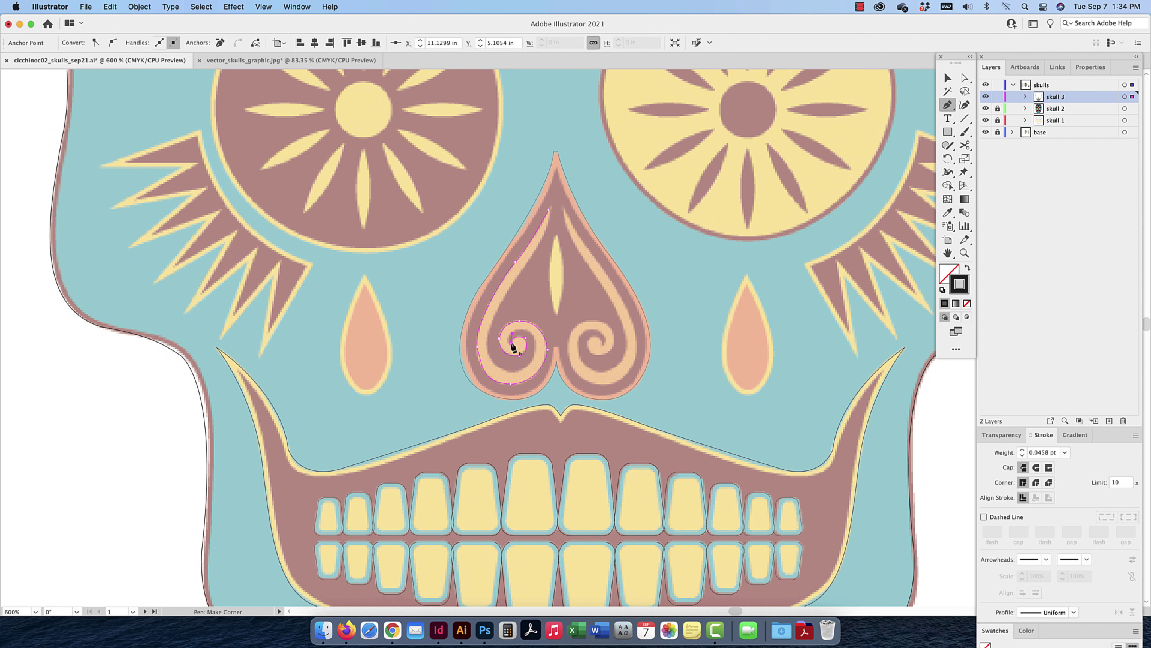
# Trace the inner edge of the left scroll from the spiral's centre back to the upper tip, closing the path
pyautogui.moveTo(510, 351); pyautogui.dragTo(512, 343)
pyautogui.press('super+z')
pyautogui.moveTo(531, 331); pyautogui.dragTo(531, 331)
pyautogui.click(495, 369)
pyautogui.press('super+z')
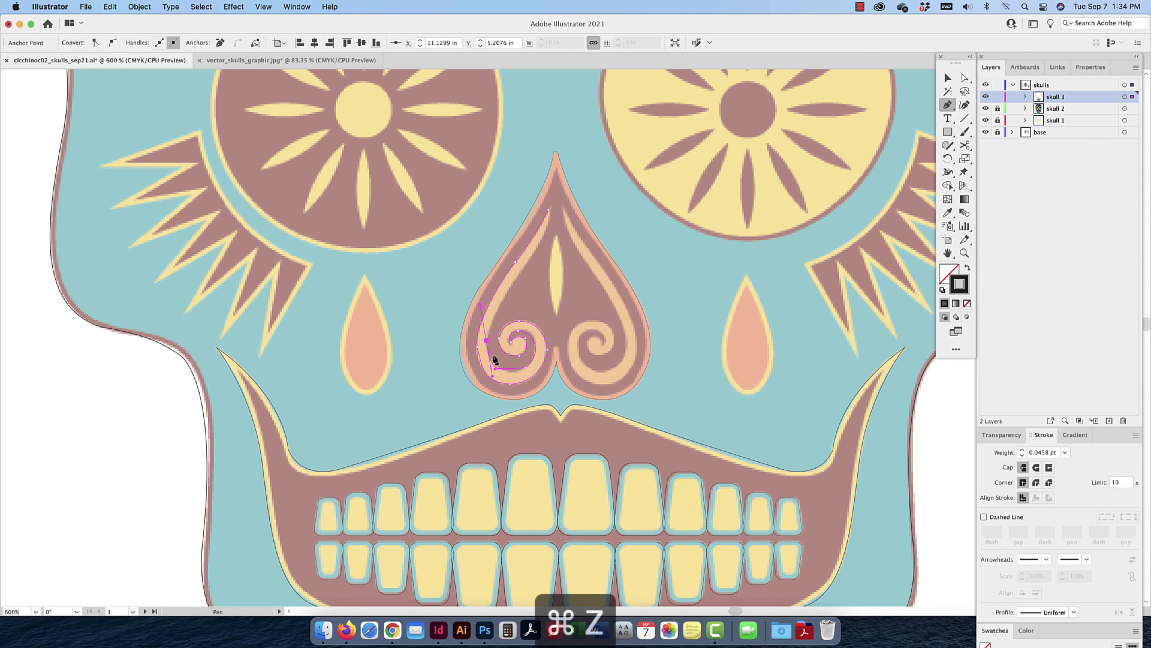
pyautogui.moveTo(496, 370); pyautogui.dragTo(504, 372)
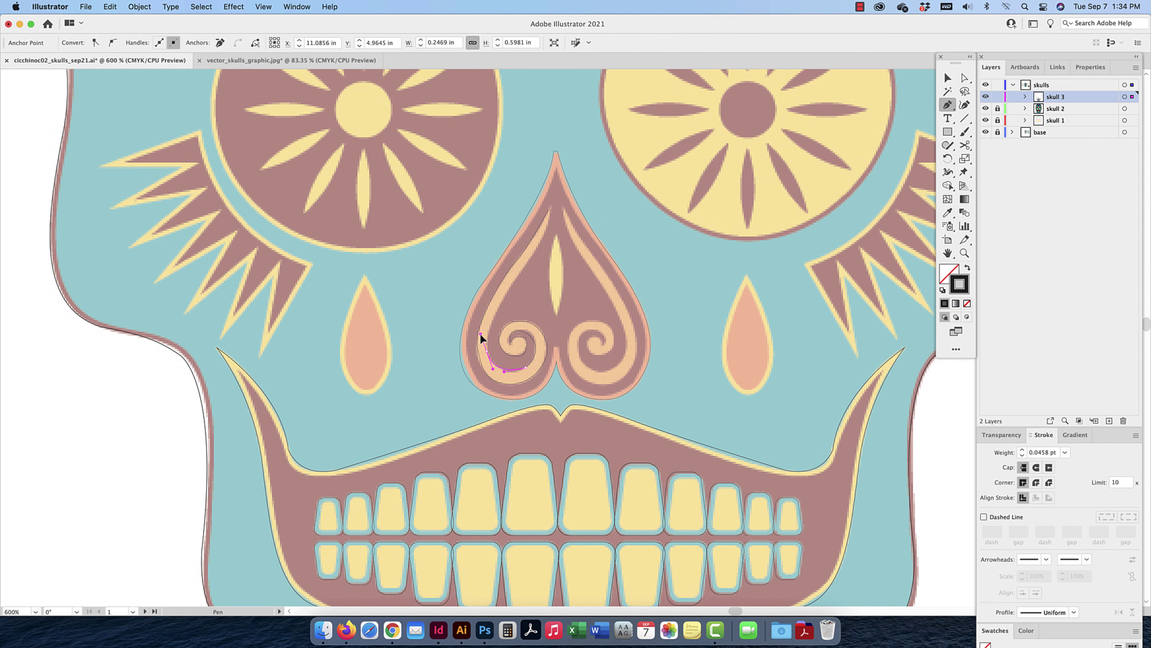
pyautogui.moveTo(480, 333); pyautogui.dragTo(483, 328)
pyautogui.moveTo(546, 245); pyautogui.dragTo(550, 219)
pyautogui.click(549, 210)
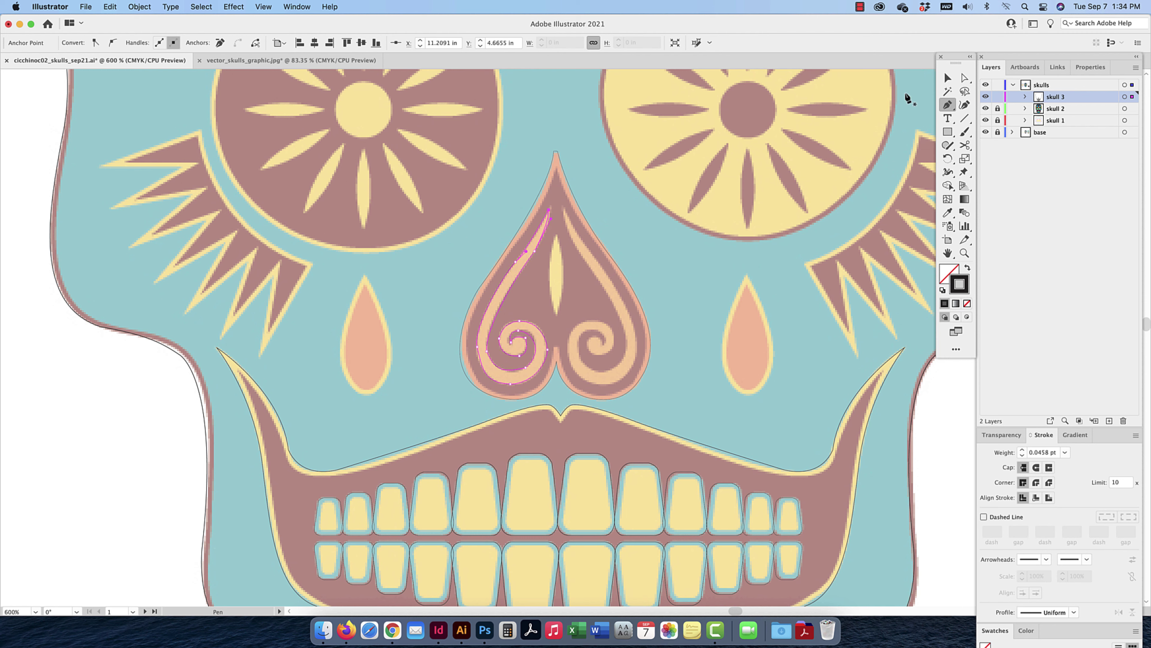
# Duplicate the left scroll outline, reflect the copy across the vertical axis, and align it with the nose's right scroll
pyautogui.click(945, 81)
pyautogui.moveTo(531, 255); pyautogui.dragTo(585, 255)
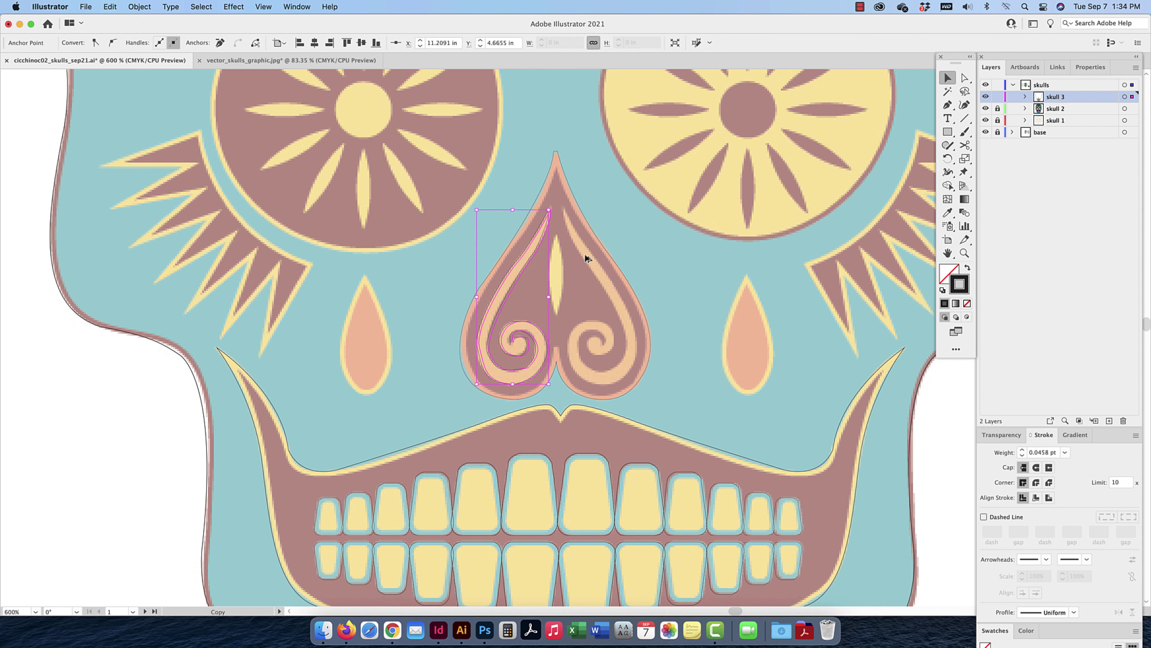
pyautogui.rightClick(584, 255)
pyautogui.moveTo(643, 464)
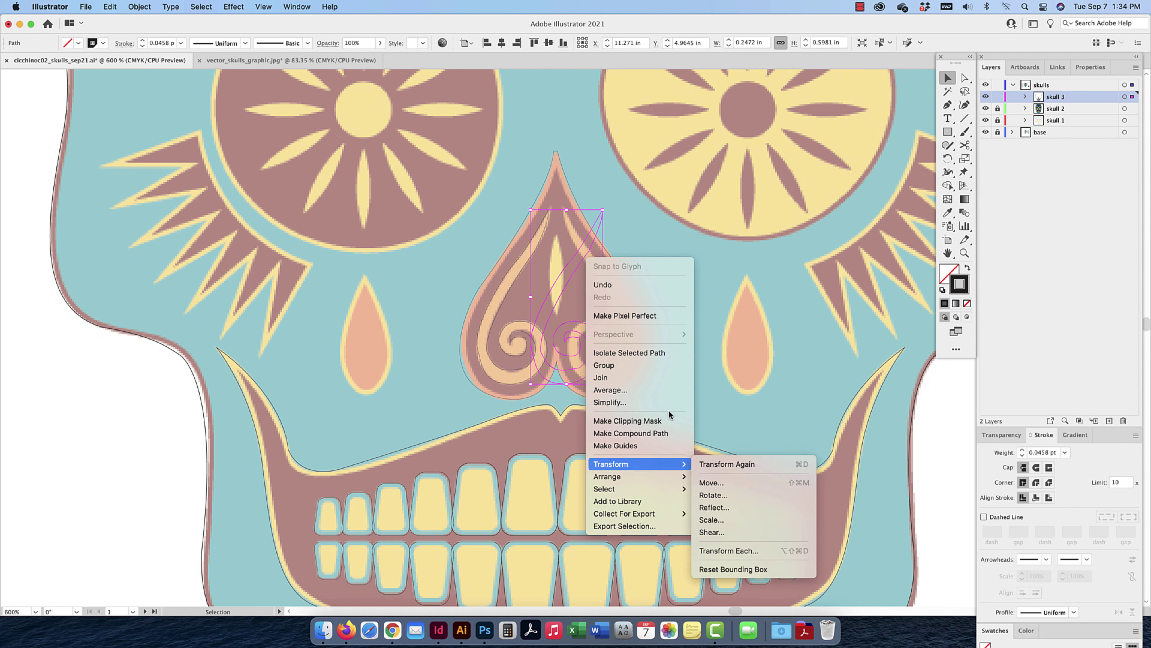
pyautogui.click(720, 507)
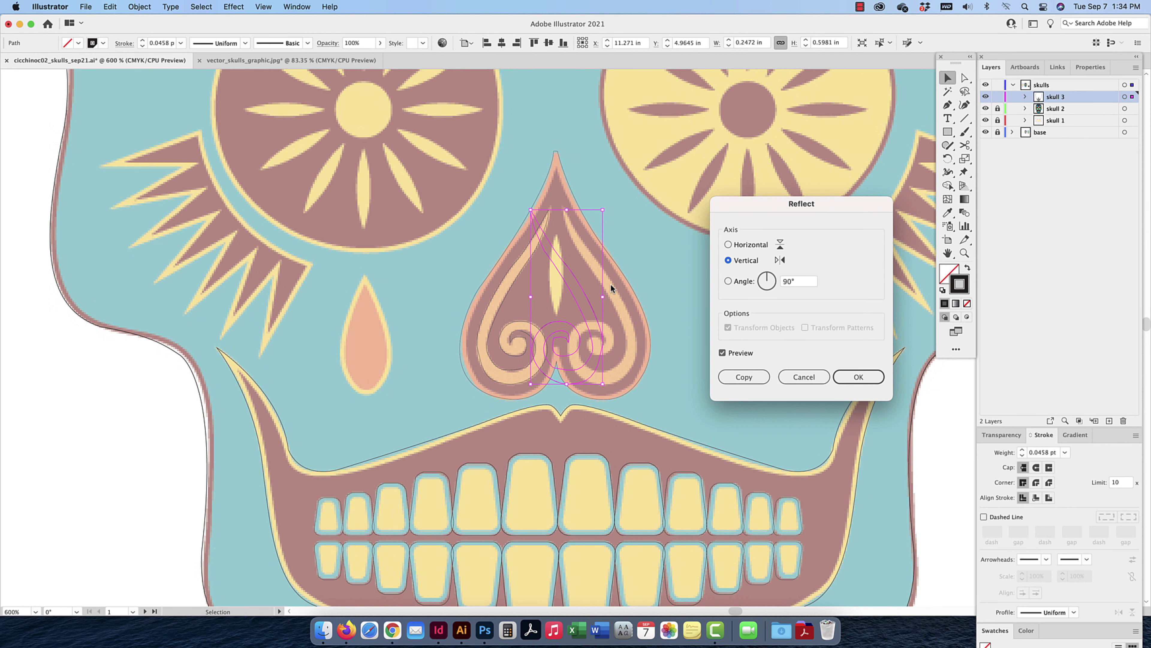
pyautogui.press('Return')
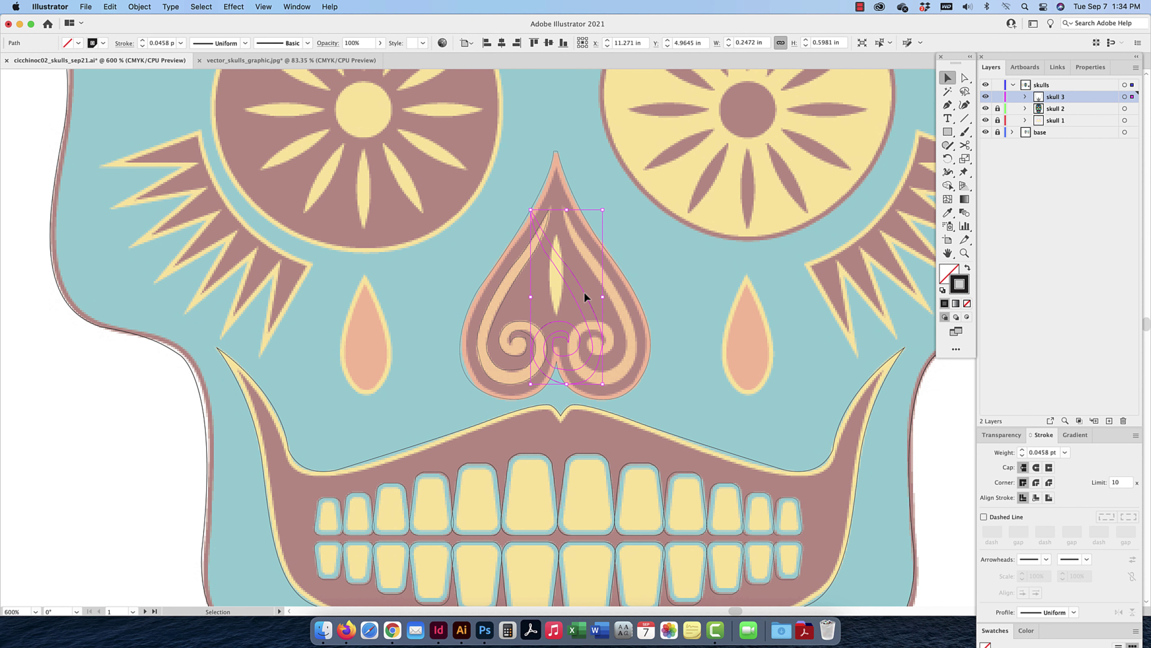
pyautogui.moveTo(583, 292); pyautogui.dragTo(615, 293)
pyautogui.moveTo(618, 293); pyautogui.dragTo(619, 291)
# Trace the narrow yellow pointed shape in the middle of the nose as a closed path with the Pen tool
pyautogui.click(947, 104)
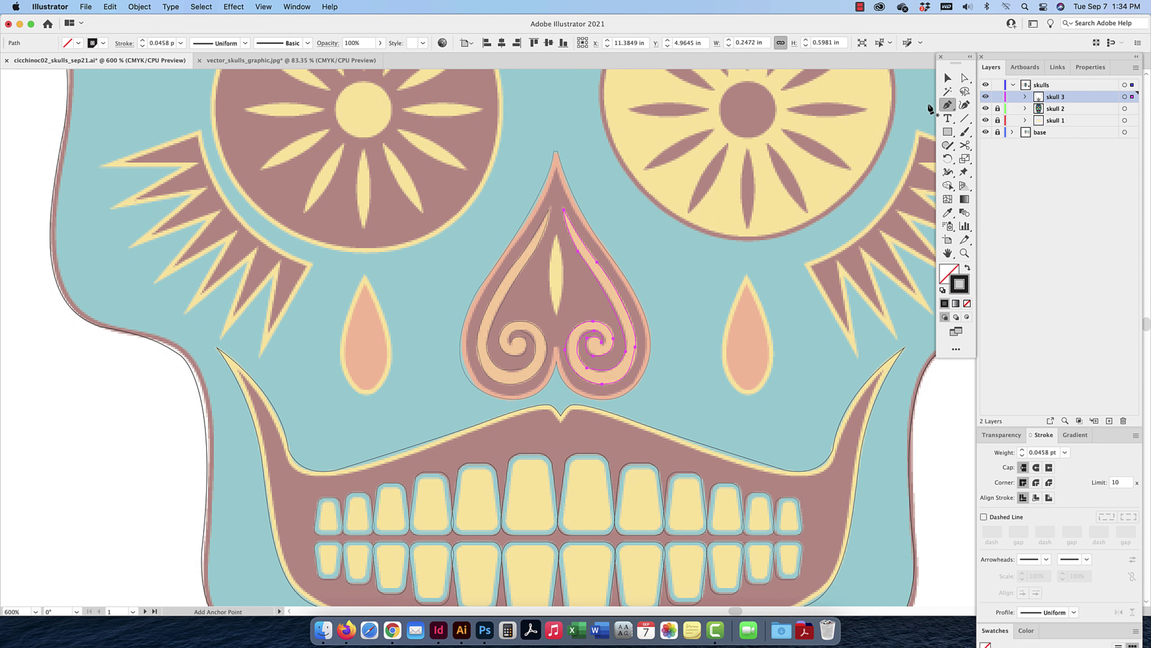
pyautogui.click(556, 236)
pyautogui.moveTo(557, 313); pyautogui.dragTo(571, 351)
pyautogui.click(557, 313)
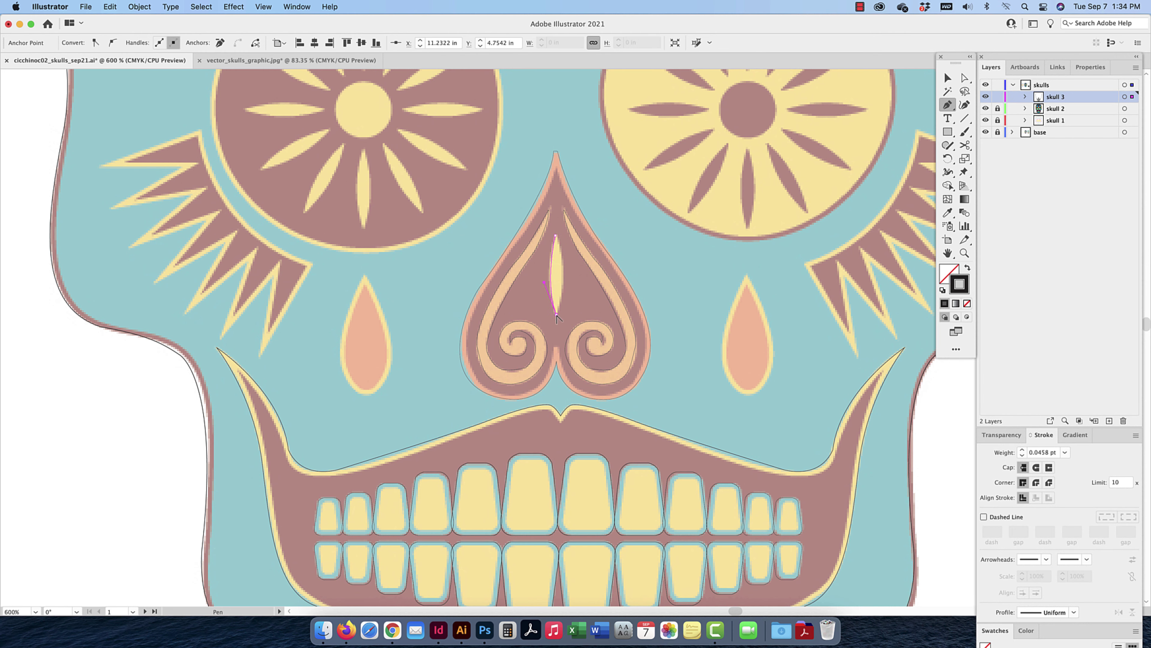
pyautogui.click(556, 236)
pyautogui.moveTo(548, 226); pyautogui.dragTo(539, 192)
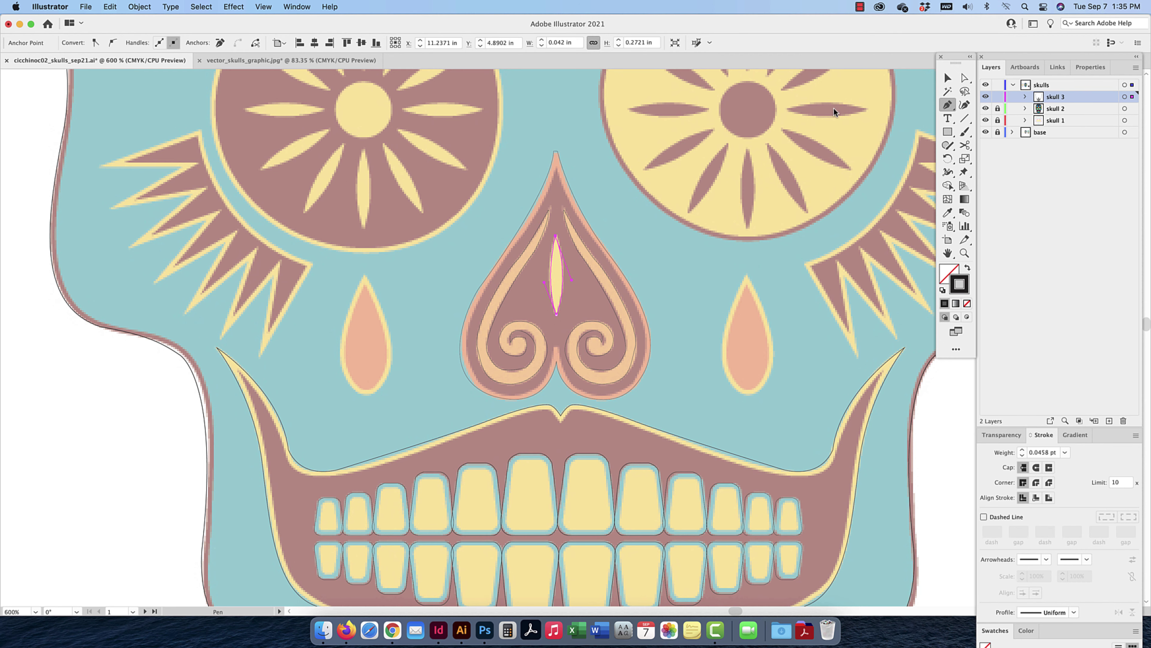
# Trace the right teardrop as a closed path with the Pen tool and duplicate the outline onto the left teardrop
pyautogui.press('v')
pyautogui.moveTo(808, 245); pyautogui.dragTo(713, 288)
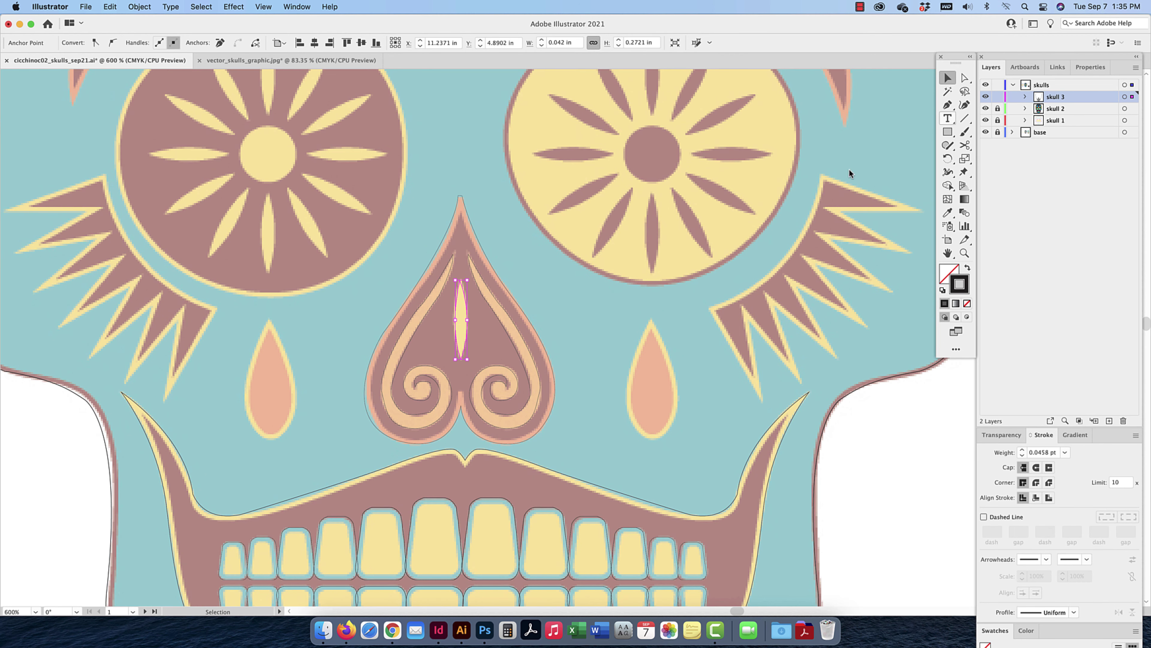
pyautogui.press('p')
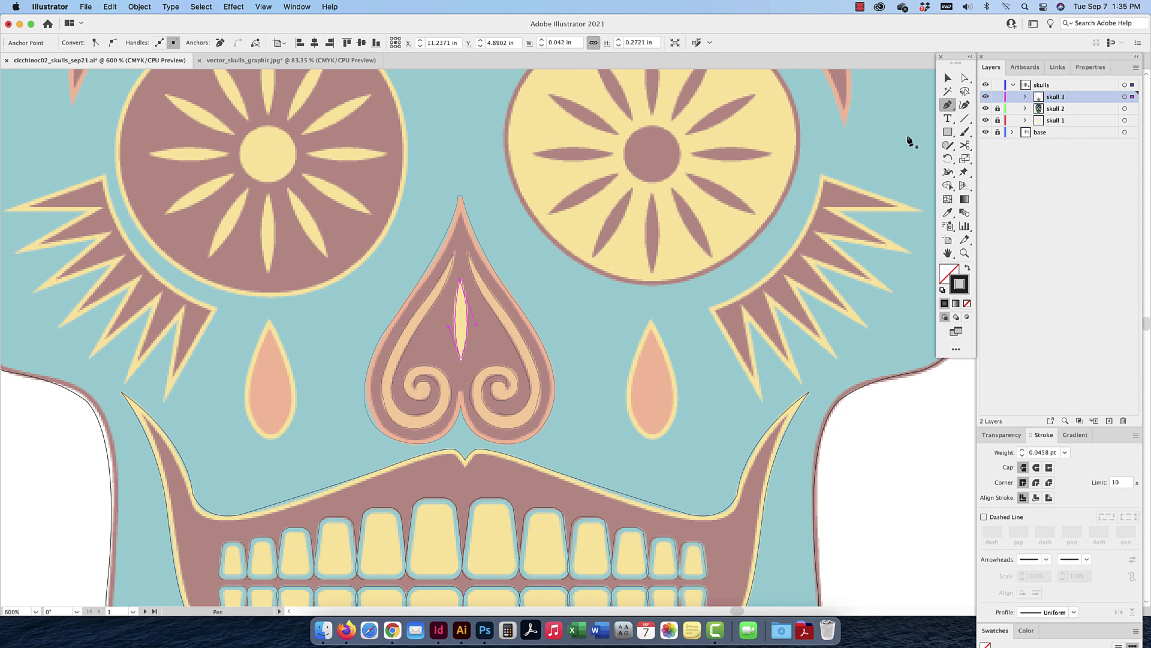
pyautogui.click(650, 319)
pyautogui.moveTo(634, 424); pyautogui.dragTo(676, 402)
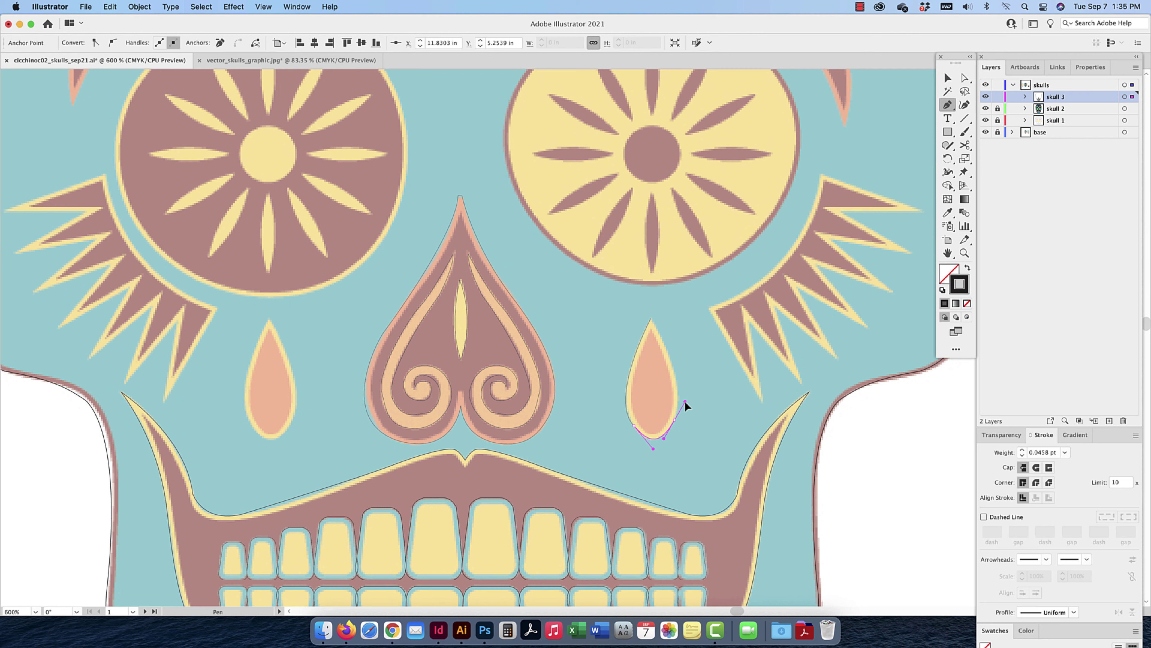
pyautogui.moveTo(651, 318)
pyautogui.mouseDown()
pyautogui.moveTo(620, 295)
pyautogui.moveTo(621, 263)
pyautogui.mouseUp()
pyautogui.click(946, 78)
pyautogui.moveTo(671, 365); pyautogui.dragTo(291, 363)
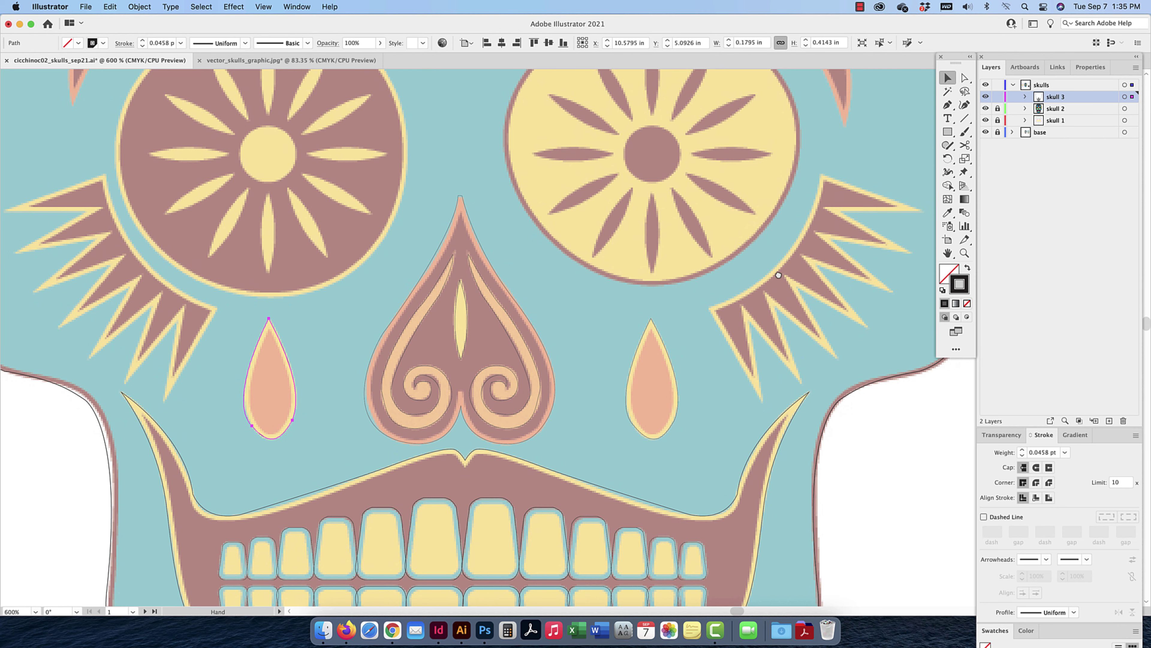
# Trace the curved inner edge and the uppermost spikes of the lash shape beside the right eye with the Pen tool
pyautogui.moveTo(843, 215); pyautogui.dragTo(660, 352)
pyautogui.press('p')
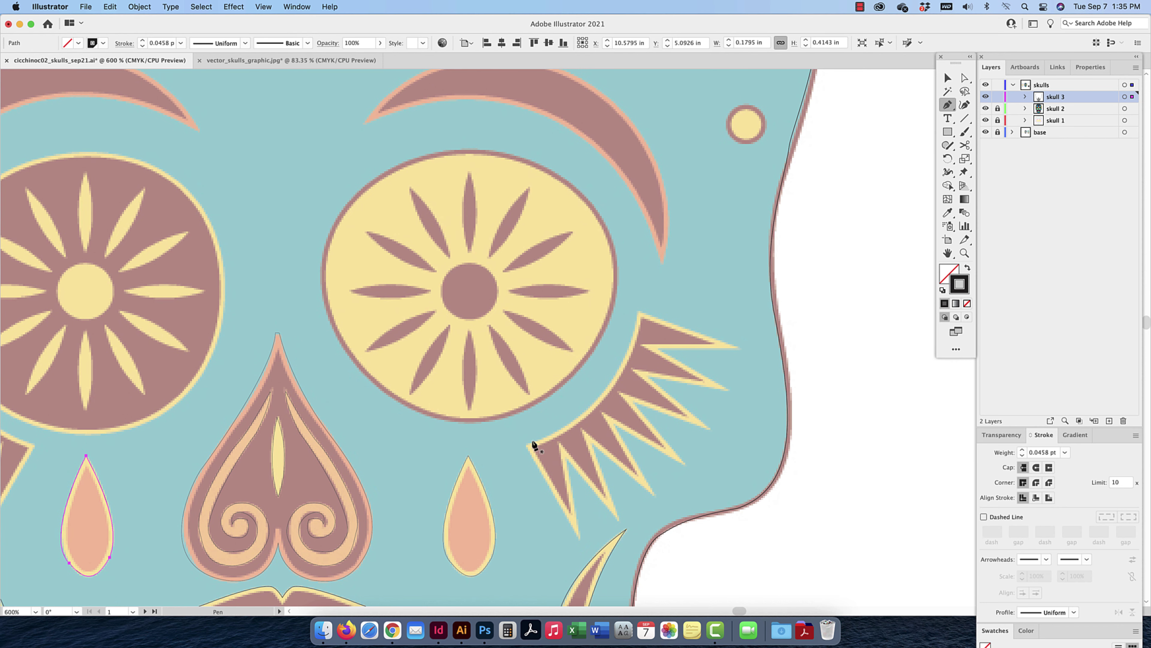
pyautogui.click(526, 445)
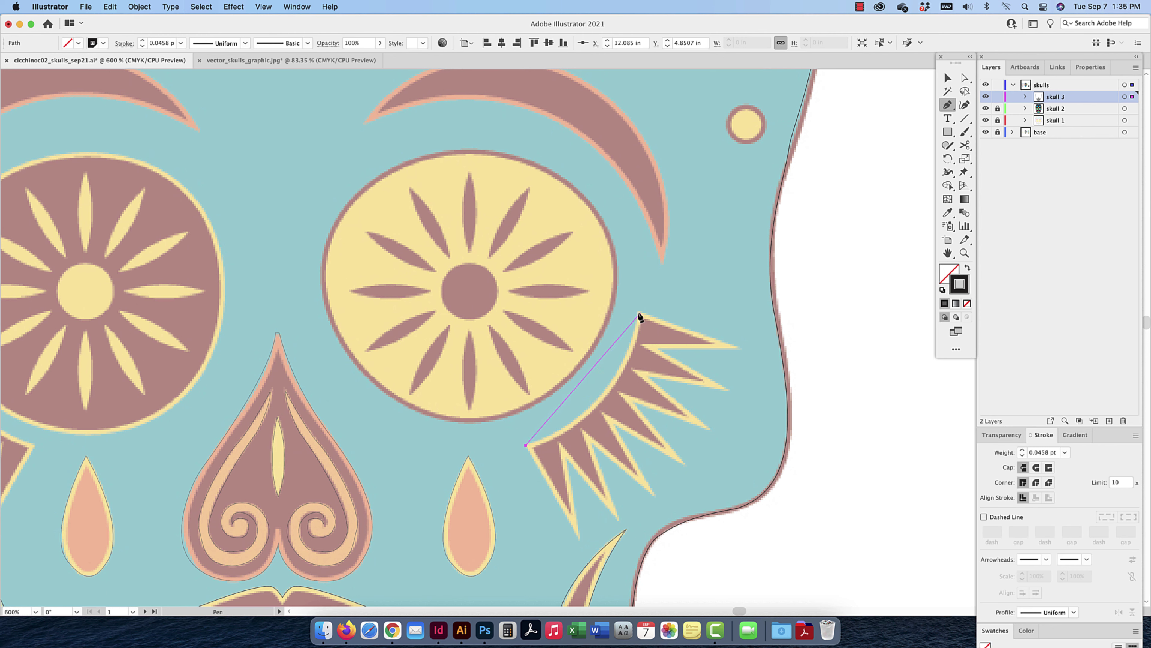
pyautogui.moveTo(638, 312); pyautogui.dragTo(653, 210)
pyautogui.moveTo(653, 319); pyautogui.dragTo(639, 316)
pyautogui.click(738, 347)
pyautogui.click(659, 349)
pyautogui.click(728, 390)
pyautogui.click(648, 377)
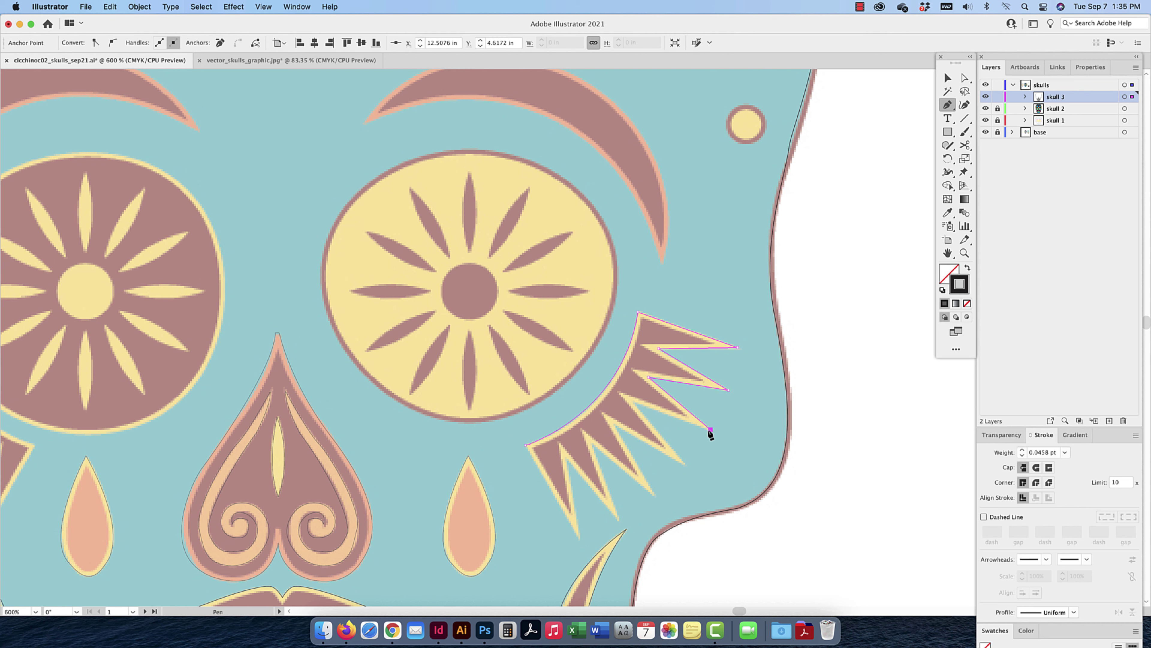
# Trace the remaining lower spikes of the right lash shape and close the path at its starting point
pyautogui.click(632, 402)
pyautogui.click(686, 465)
pyautogui.click(615, 423)
pyautogui.click(655, 495)
pyautogui.click(592, 444)
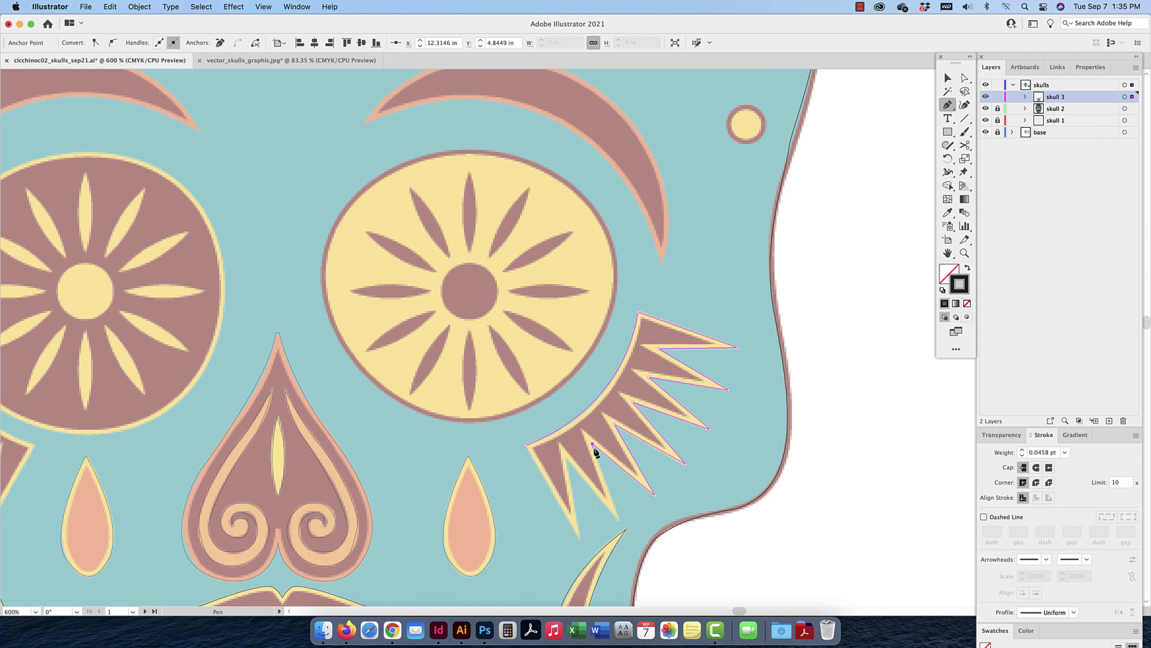
pyautogui.click(620, 520)
pyautogui.click(566, 458)
pyautogui.click(581, 539)
pyautogui.click(526, 446)
# Duplicate the right lash outline, reflect the copy across the vertical axis, and position it over the left lash shape
pyautogui.click(948, 79)
pyautogui.press('space')
pyautogui.moveTo(425, 343); pyautogui.dragTo(682, 261)
pyautogui.click(820, 342)
pyautogui.moveTo(567, 369); pyautogui.dragTo(239, 338)
pyautogui.rightClick(239, 338)
pyautogui.moveTo(295, 542)
pyautogui.click(381, 540)
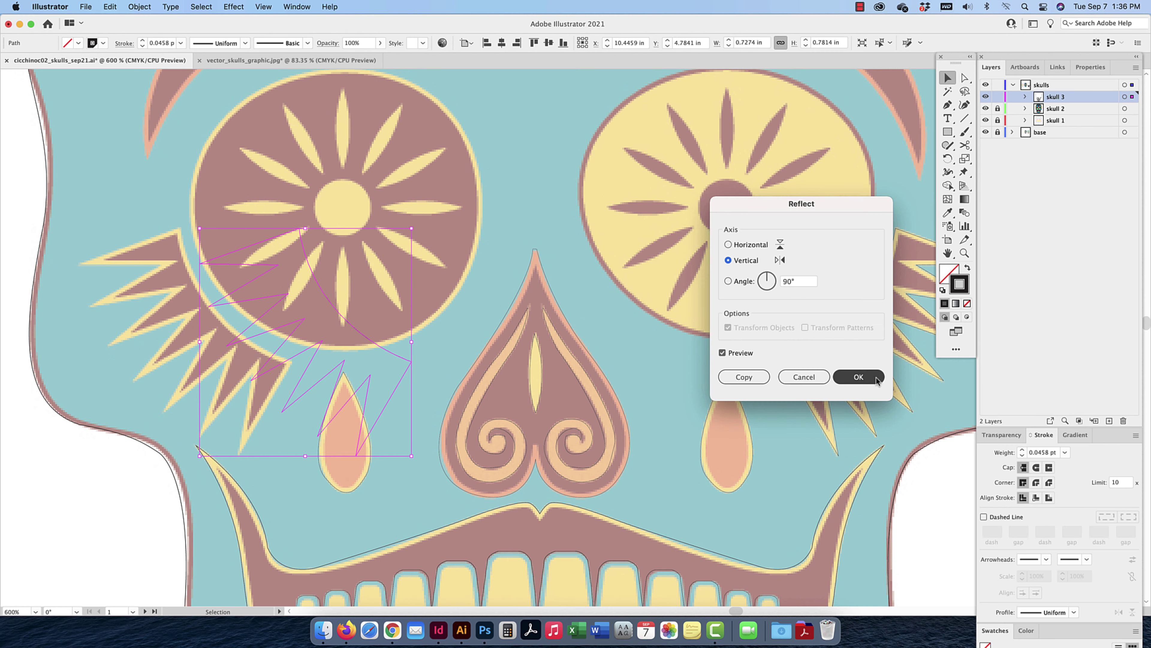
pyautogui.click(876, 380)
pyautogui.moveTo(339, 357); pyautogui.dragTo(280, 356)
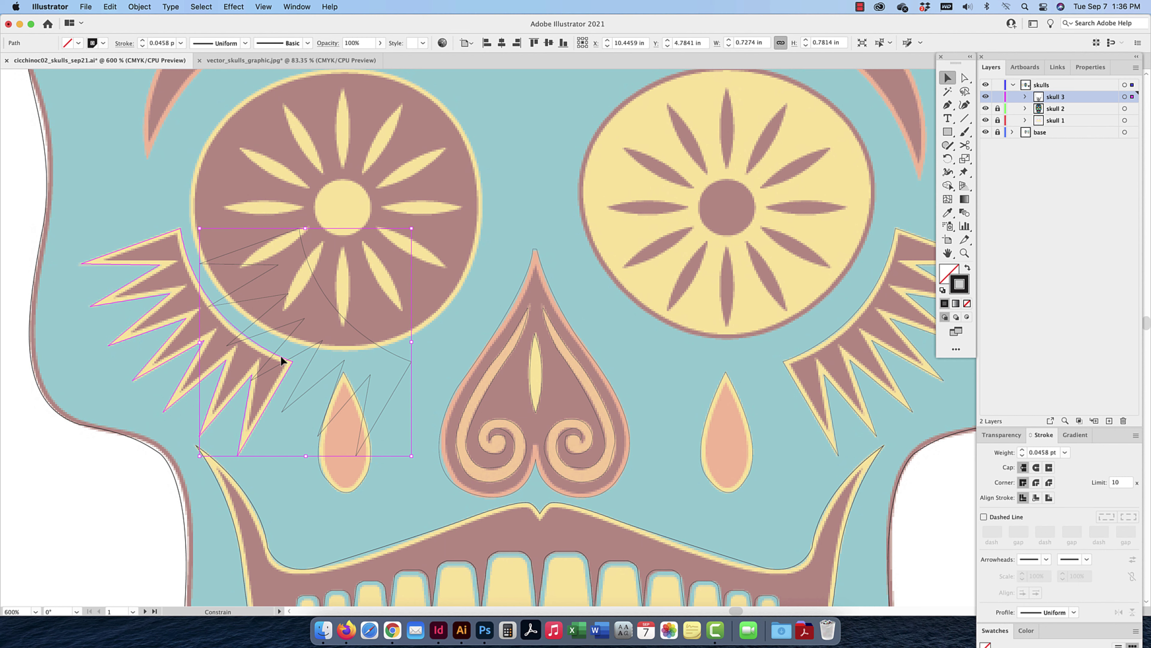
# Trace the outer edge of the left eye as a closed curved path with the Pen tool
pyautogui.moveTo(389, 284); pyautogui.dragTo(402, 373)
pyautogui.click(948, 105)
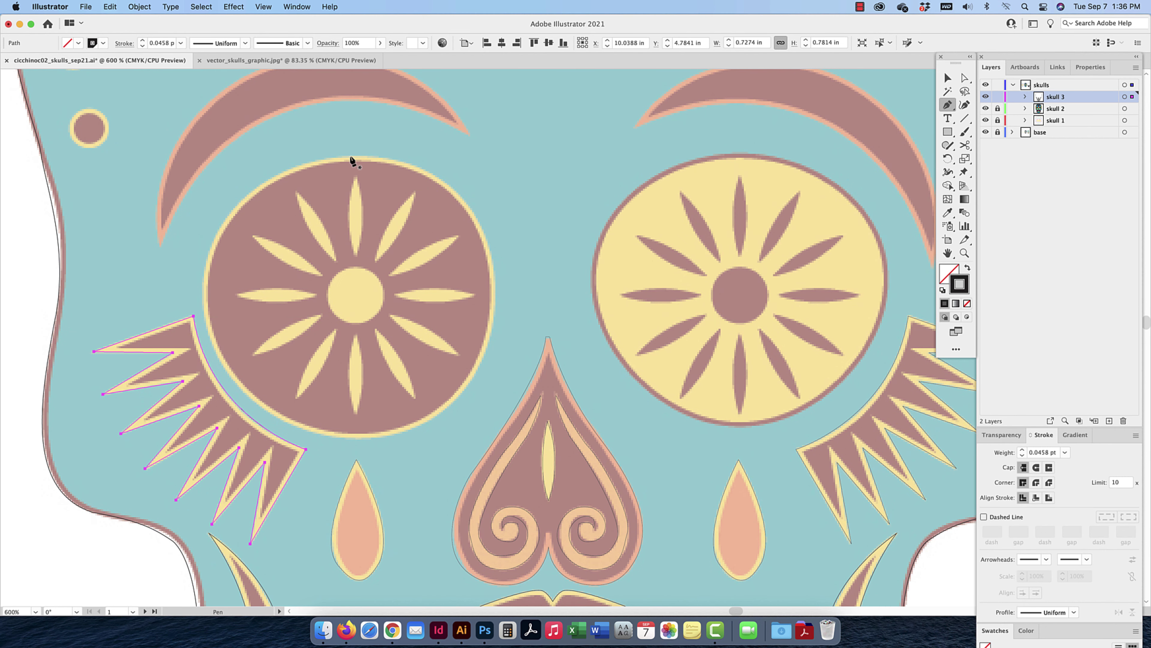
pyautogui.click(419, 167)
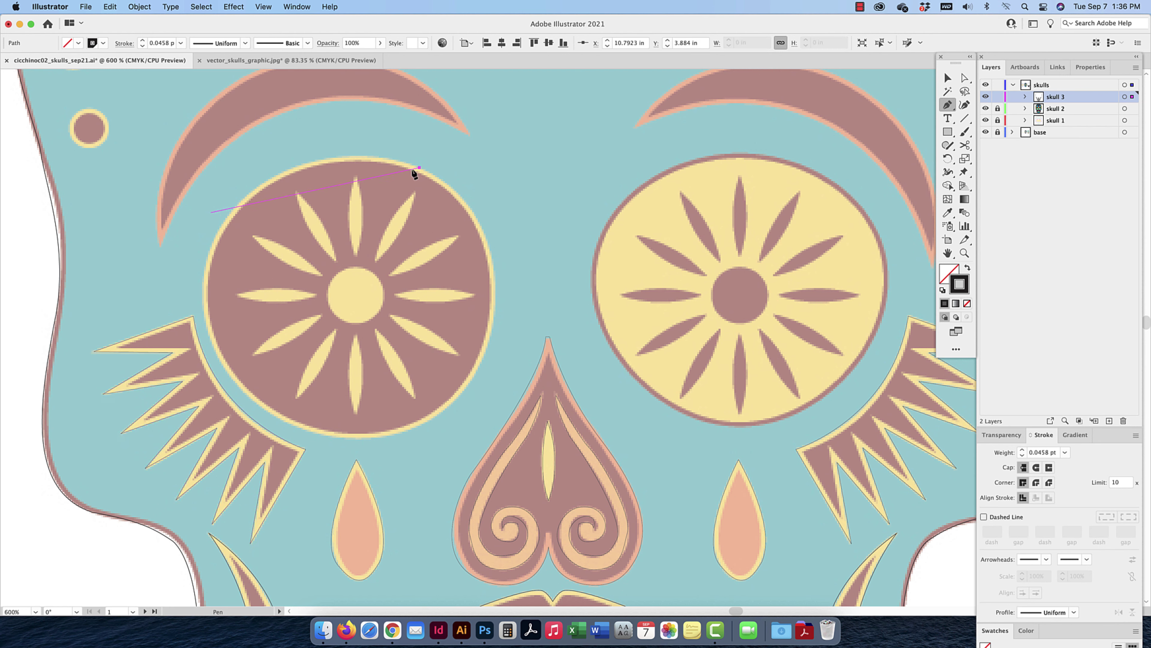
pyautogui.moveTo(220, 228); pyautogui.dragTo(185, 323)
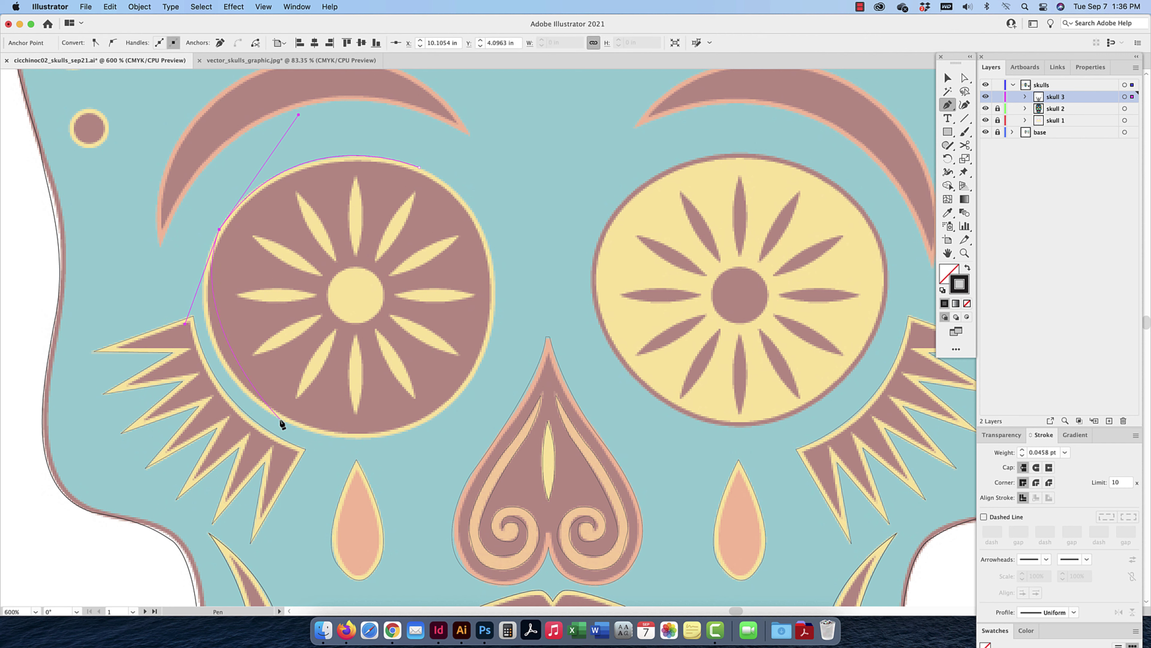
pyautogui.moveTo(280, 418); pyautogui.dragTo(354, 445)
pyautogui.moveTo(493, 314); pyautogui.dragTo(521, 162)
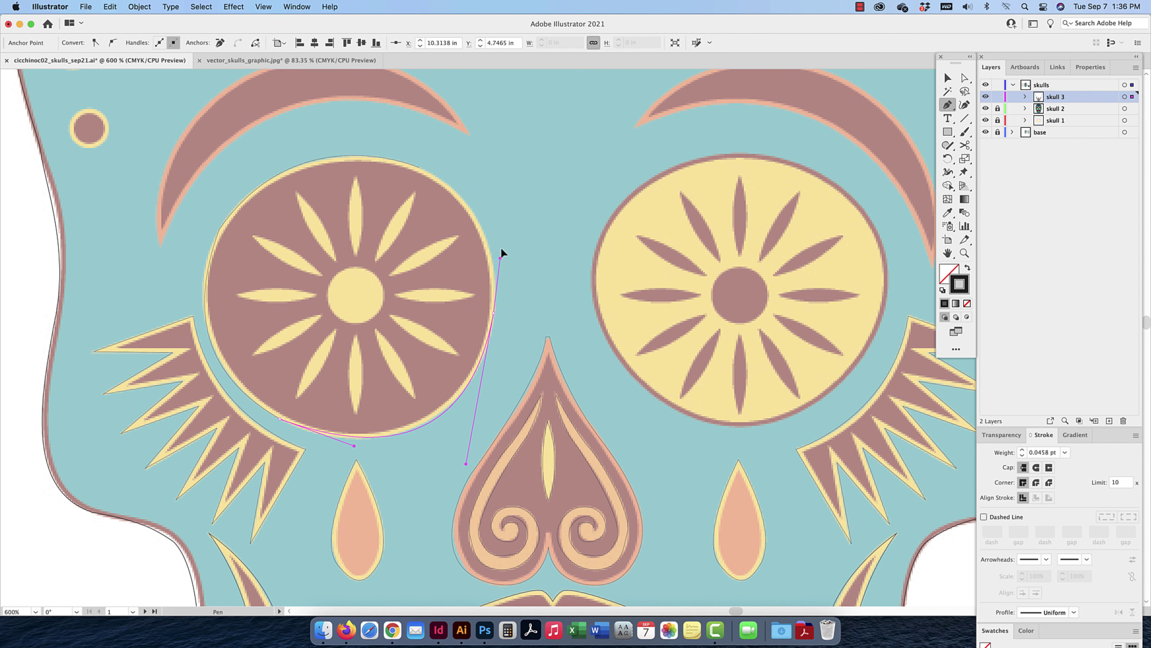
pyautogui.moveTo(505, 207); pyautogui.dragTo(505, 207)
pyautogui.keyDown('super'); pyautogui.click(419, 168); pyautogui.keyUp('super')
# Refine the left and lower curves of the left eye outline by adjusting its anchor handles with Direct Selection
pyautogui.click(965, 78)
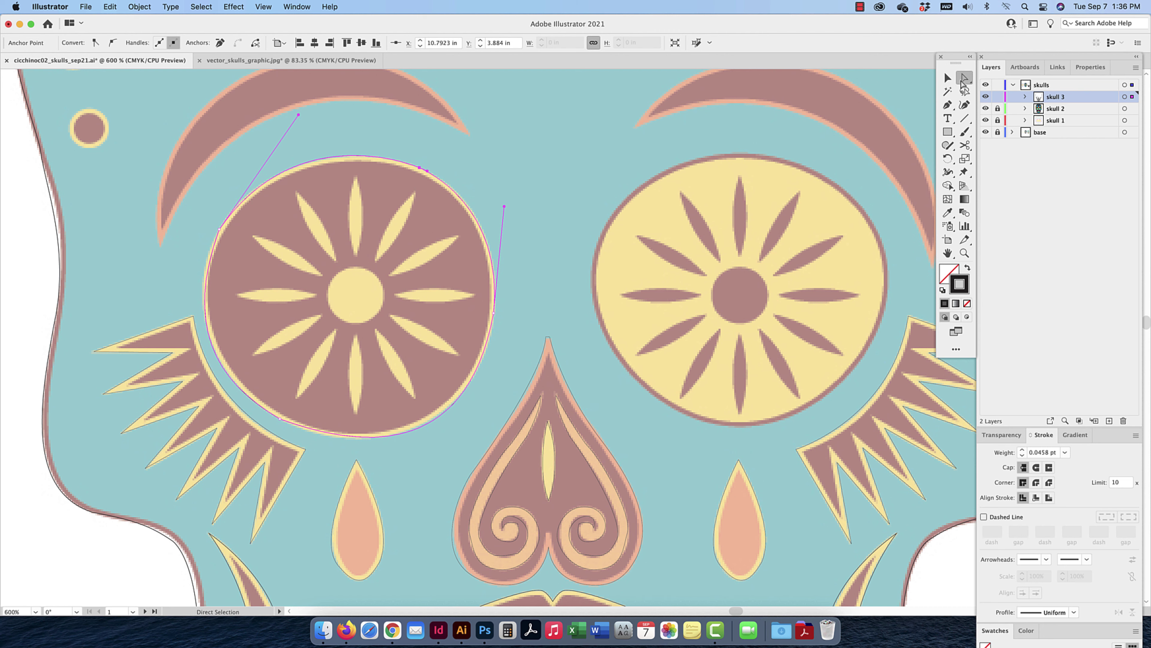
pyautogui.click(219, 230)
pyautogui.moveTo(185, 323); pyautogui.dragTo(179, 309)
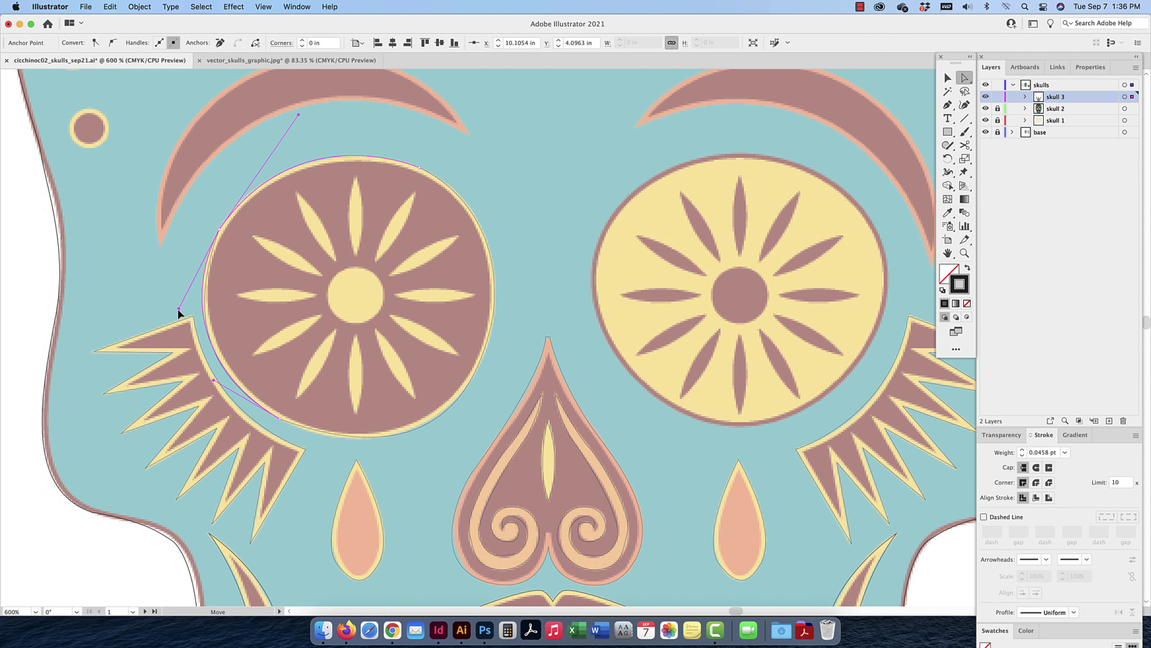
pyautogui.click(280, 419)
pyautogui.moveTo(354, 446); pyautogui.dragTo(341, 448)
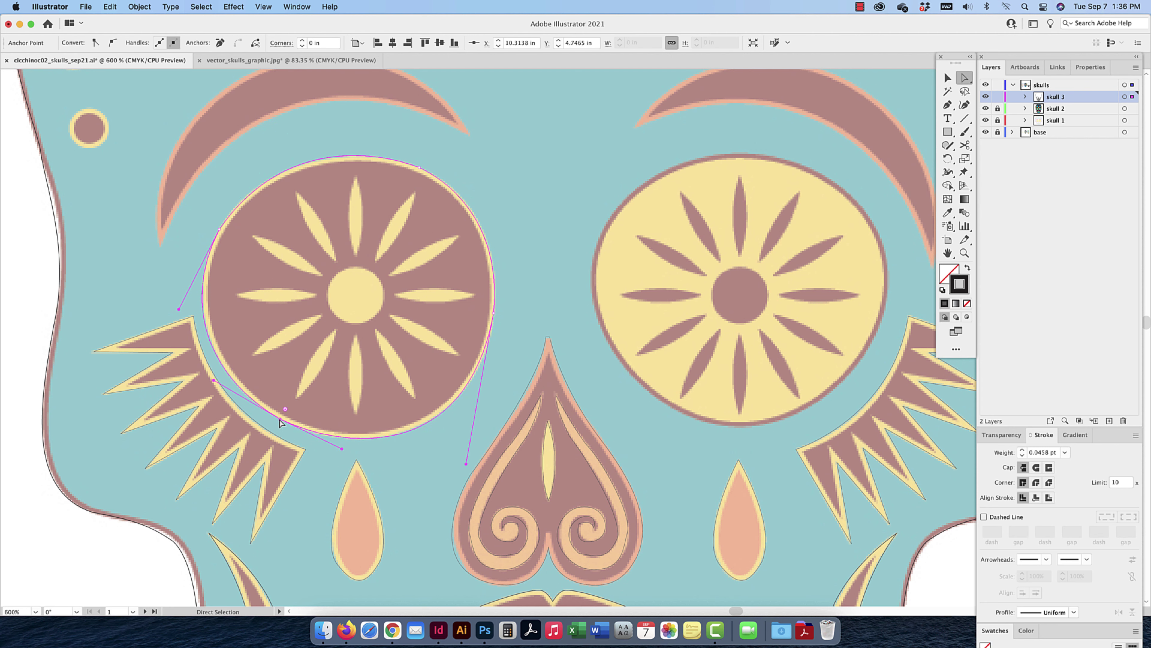
pyautogui.click(505, 369)
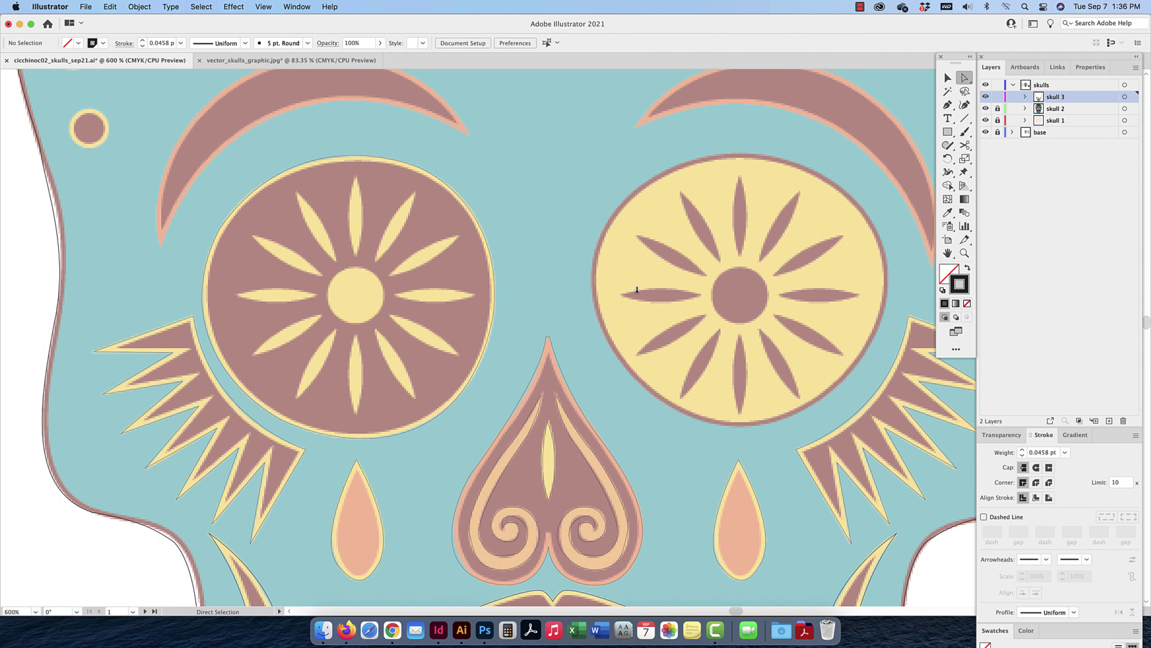
# Draw a circle about 0.2 in wide over the yellow center of the left eye with the Ellipse tool
pyautogui.click(946, 106)
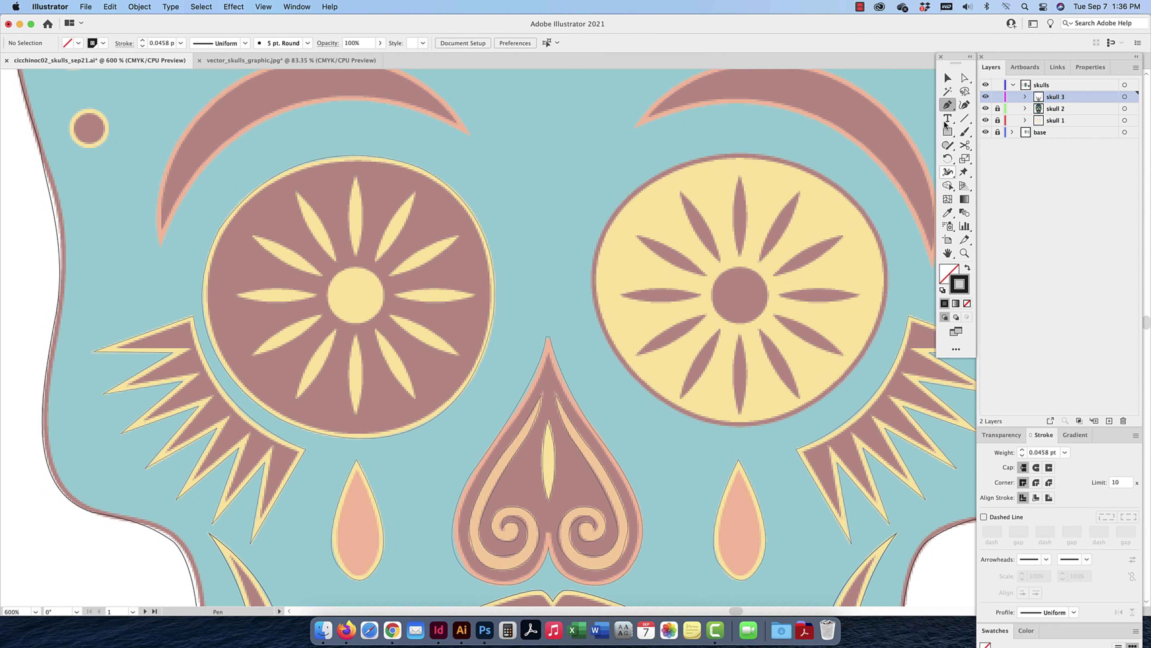
pyautogui.click(948, 132)
pyautogui.moveTo(948, 135); pyautogui.dragTo(990, 163)
pyautogui.moveTo(369, 267); pyautogui.dragTo(385, 296)
pyautogui.click(945, 79)
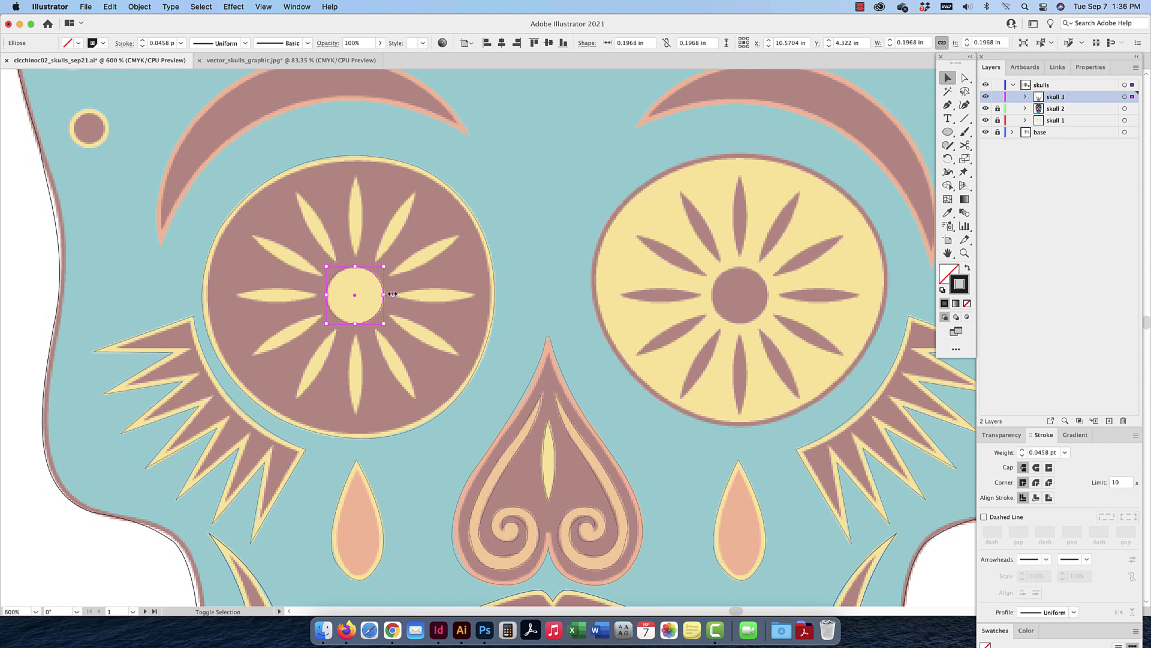
# Trace the top vertical petal of the left eye as a closed path with the Pen tool
pyautogui.click(947, 105)
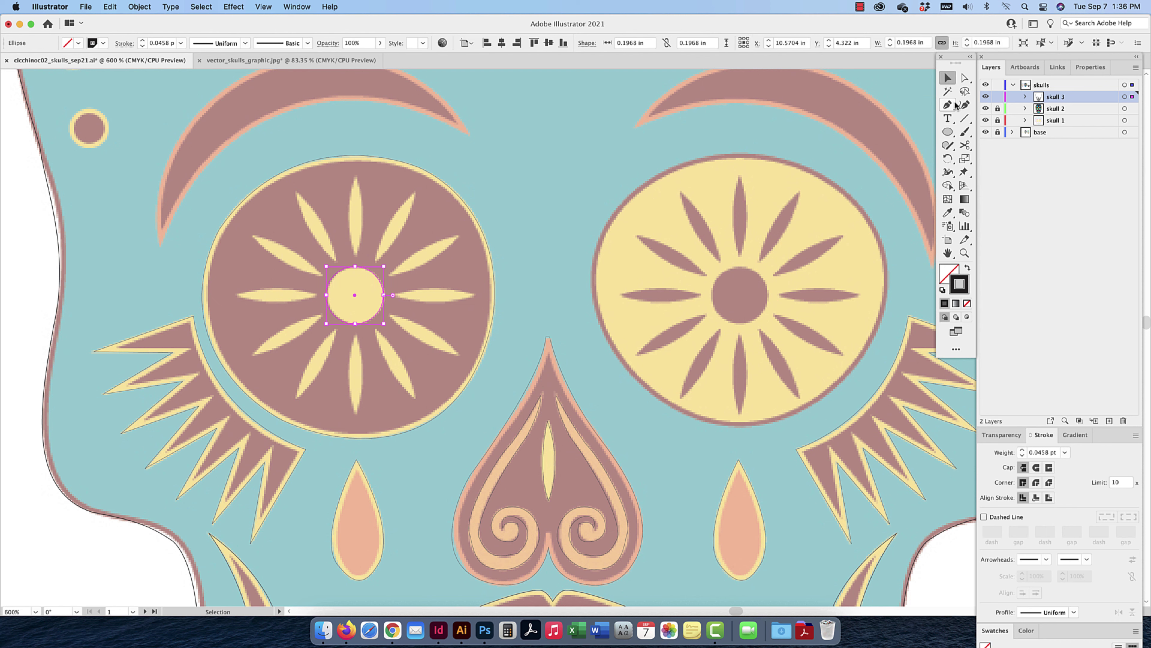
pyautogui.click(354, 175)
pyautogui.moveTo(355, 255); pyautogui.dragTo(368, 281)
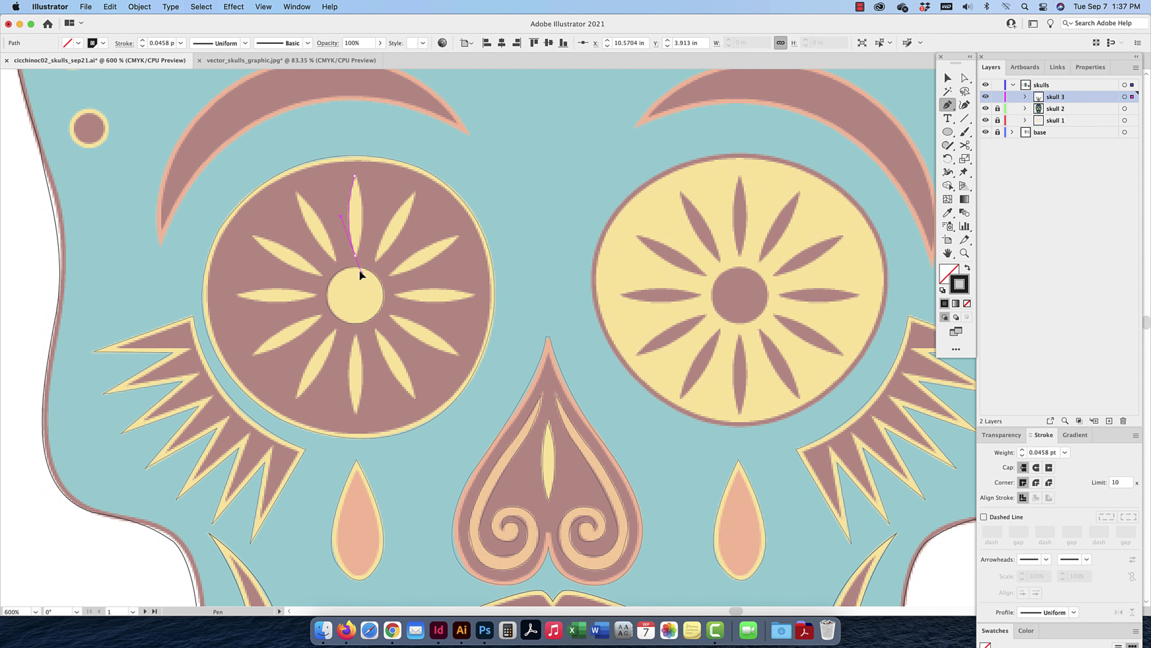
pyautogui.moveTo(355, 175); pyautogui.dragTo(334, 141)
pyautogui.press('v')
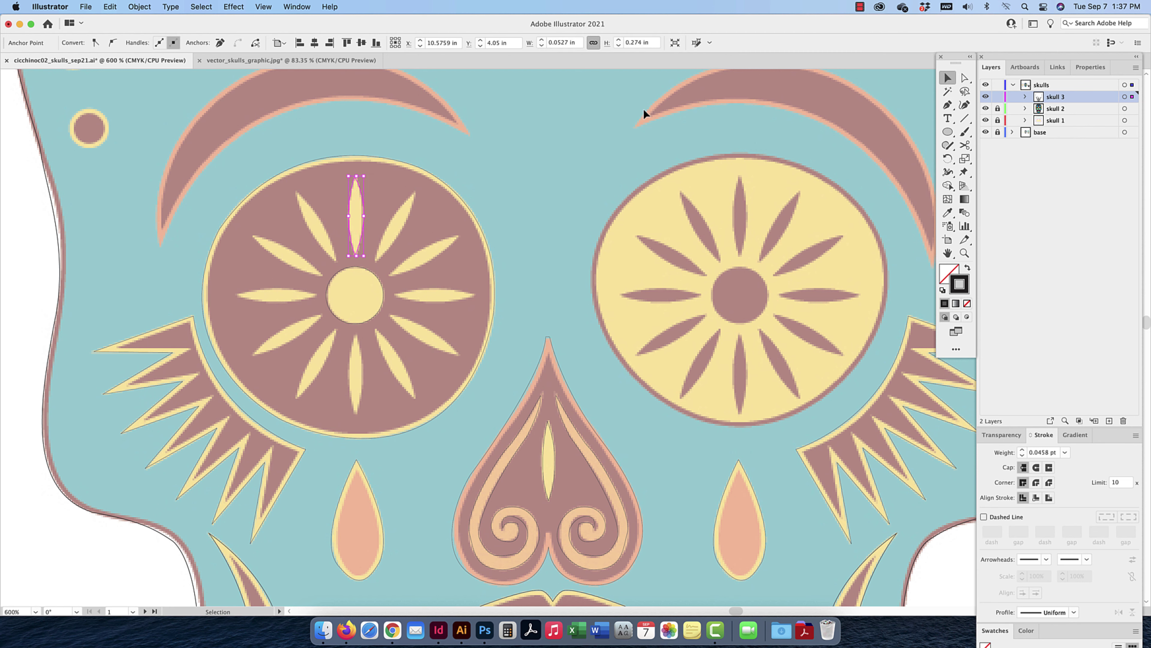
# Adjust the handle at the top petal's upper anchor so its curve follows the artwork
pyautogui.click(421, 131)
pyautogui.click(362, 222)
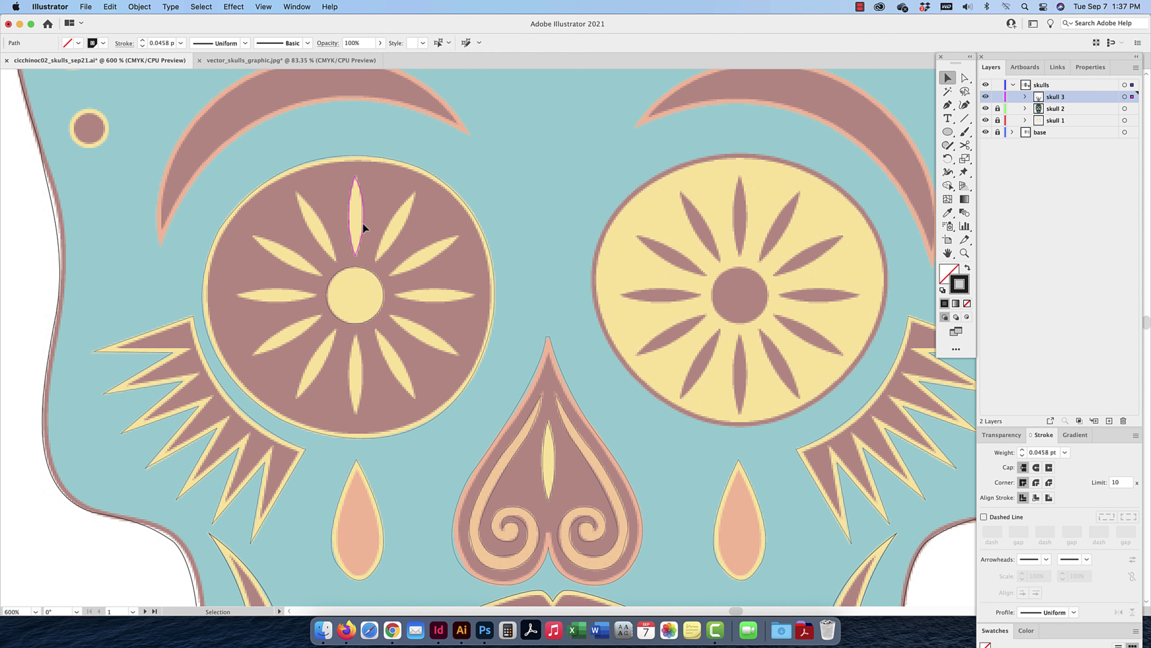
pyautogui.click(964, 78)
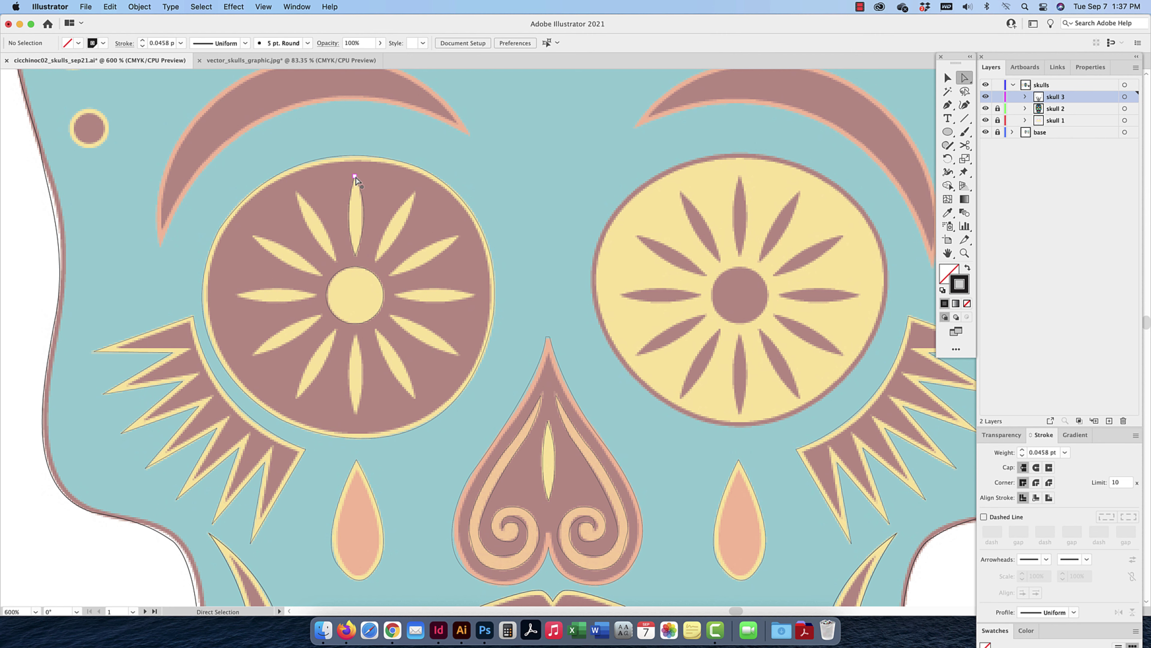
pyautogui.click(355, 177)
pyautogui.moveTo(375, 215); pyautogui.dragTo(372, 216)
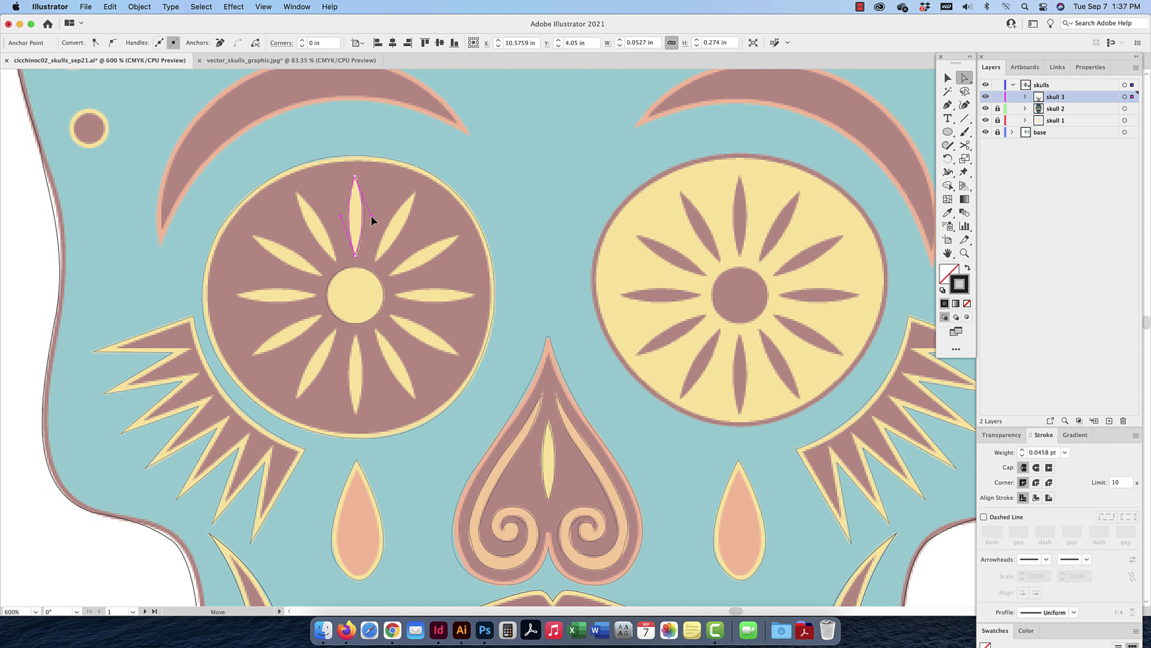
# Duplicate the top petal outline and rotate the copy to fit the adjacent petal on its left
pyautogui.press('v')
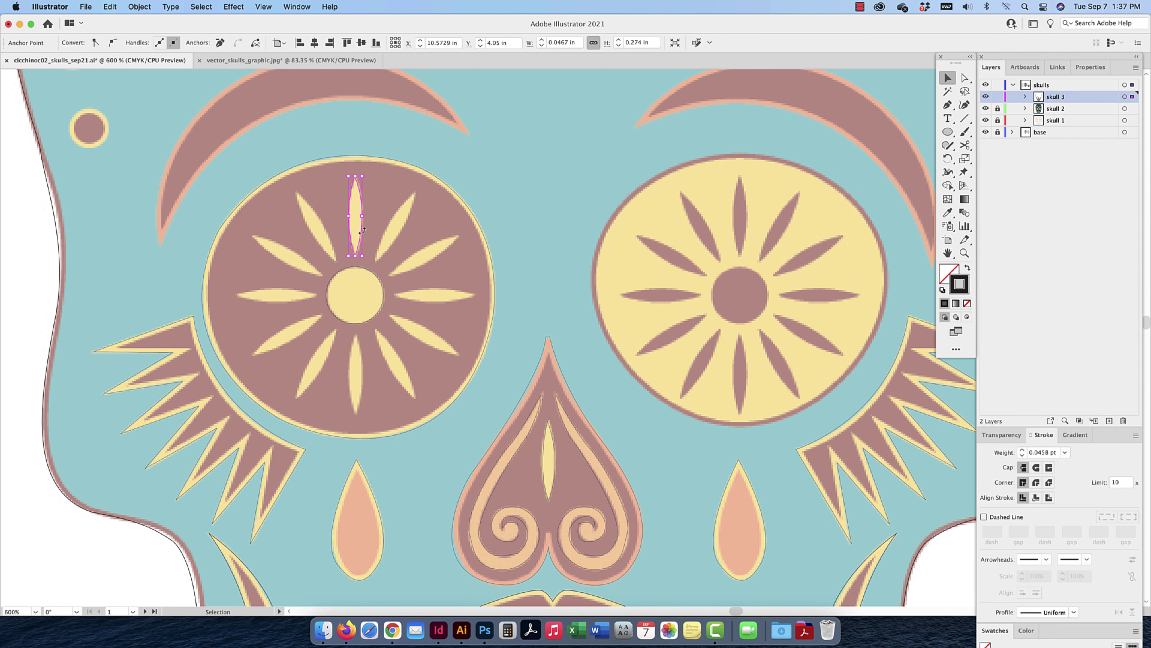
pyautogui.moveTo(362, 230); pyautogui.dragTo(341, 237)
pyautogui.moveTo(341, 235); pyautogui.dragTo(342, 235)
pyautogui.press('r')
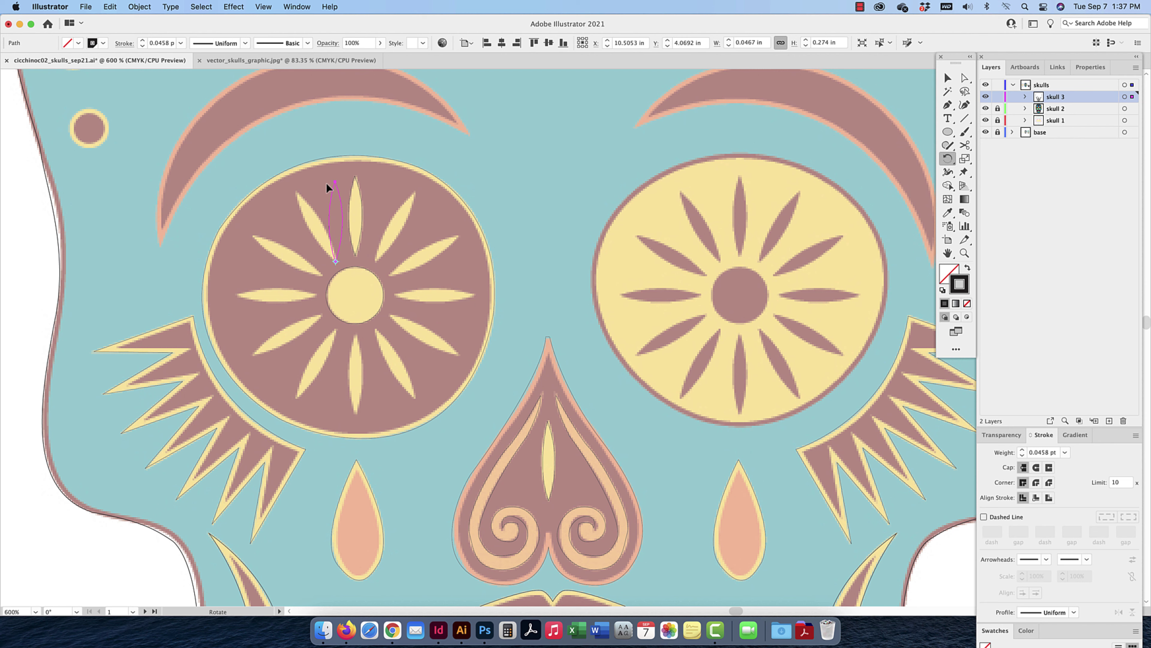
pyautogui.moveTo(327, 183); pyautogui.dragTo(287, 187)
pyautogui.press('v')
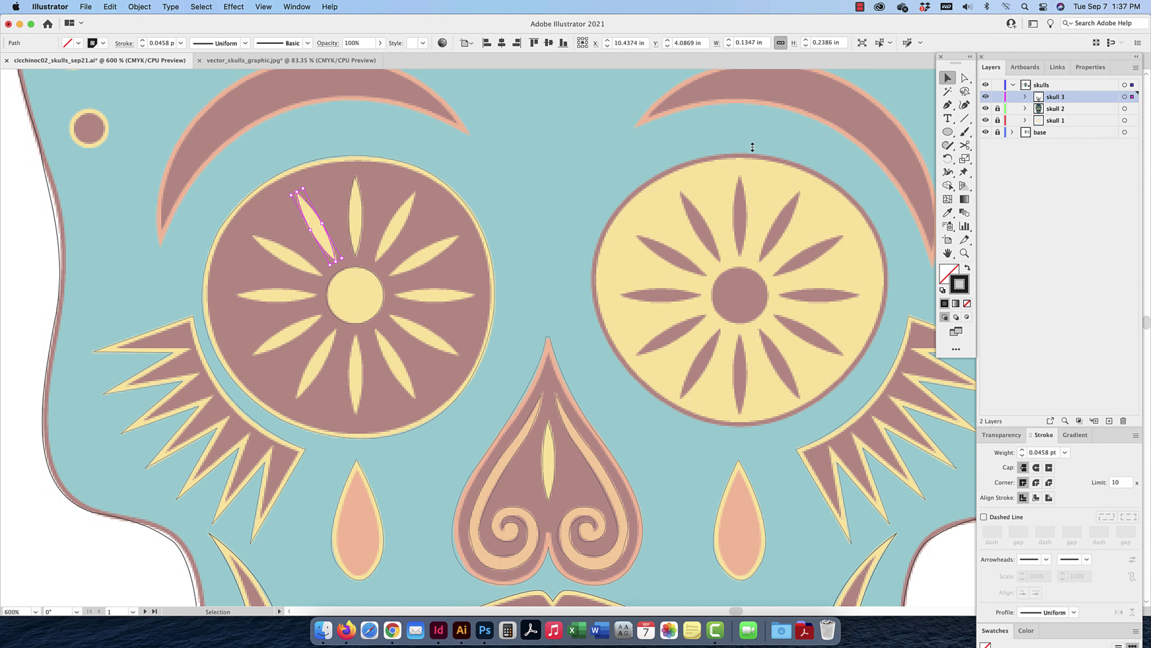
# Duplicate and rotate the petal outline onto the next two petals counterclockwise, through the horizontal one left of the eye's center
pyautogui.moveTo(330, 265); pyautogui.dragTo(322, 272)
pyautogui.click(948, 158)
pyautogui.moveTo(301, 244); pyautogui.dragTo(248, 241)
pyautogui.press('v')
pyautogui.moveTo(305, 283); pyautogui.dragTo(305, 283)
pyautogui.press('r')
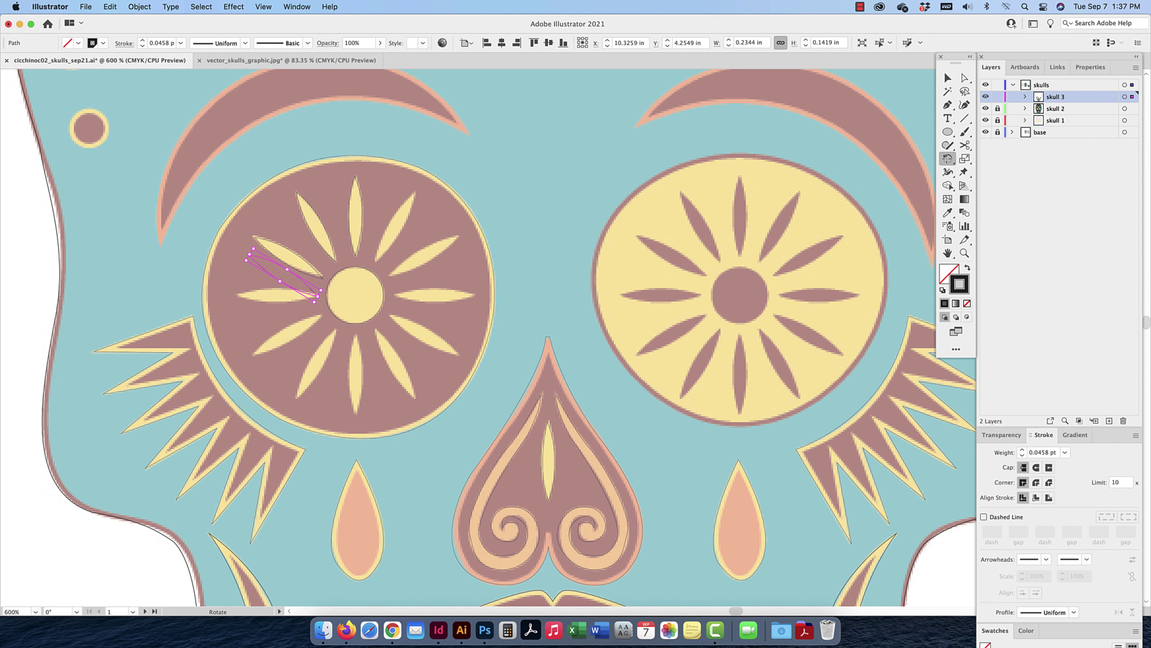
pyautogui.moveTo(235, 275); pyautogui.dragTo(304, 319)
pyautogui.click(947, 80)
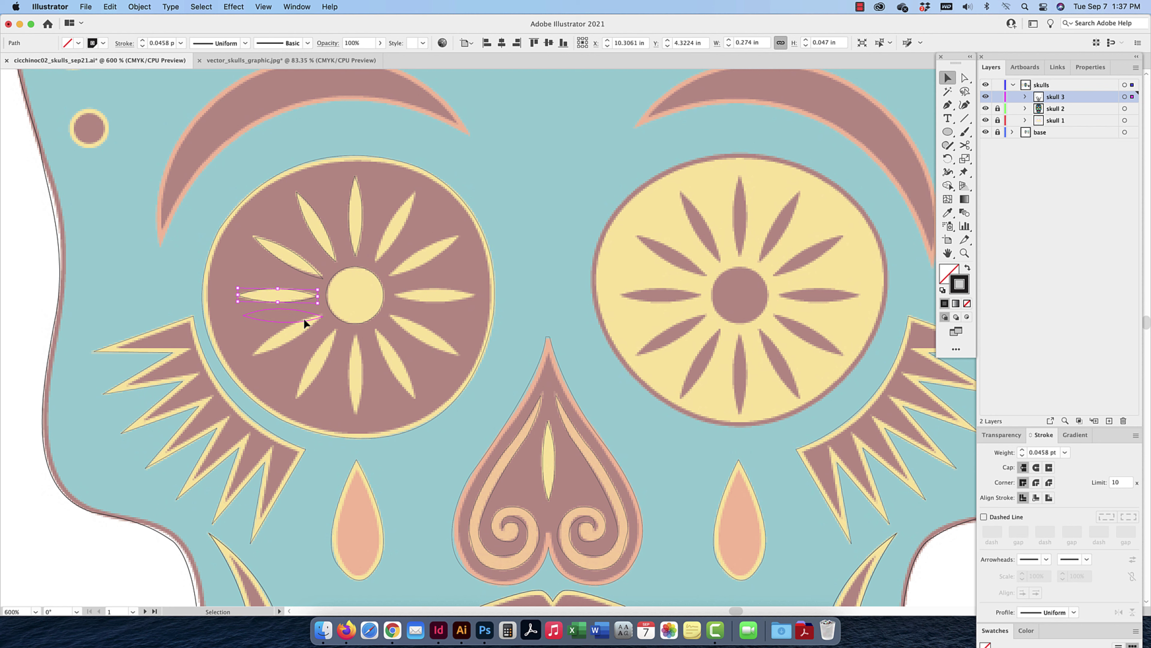
# Rotate the copied petal outline to fit the petal just below the horizontal left one
pyautogui.click(949, 159)
pyautogui.moveTo(949, 160); pyautogui.dragTo(962, 161)
pyautogui.moveTo(248, 346); pyautogui.dragTo(253, 360)
pyautogui.press('v')
pyautogui.press('a')
pyautogui.moveTo(327, 337)
pyautogui.mouseDown()
pyautogui.moveTo(316, 334)
pyautogui.moveTo(327, 333)
pyautogui.mouseUp()
pyautogui.click(327, 333)
pyautogui.press('Delete')
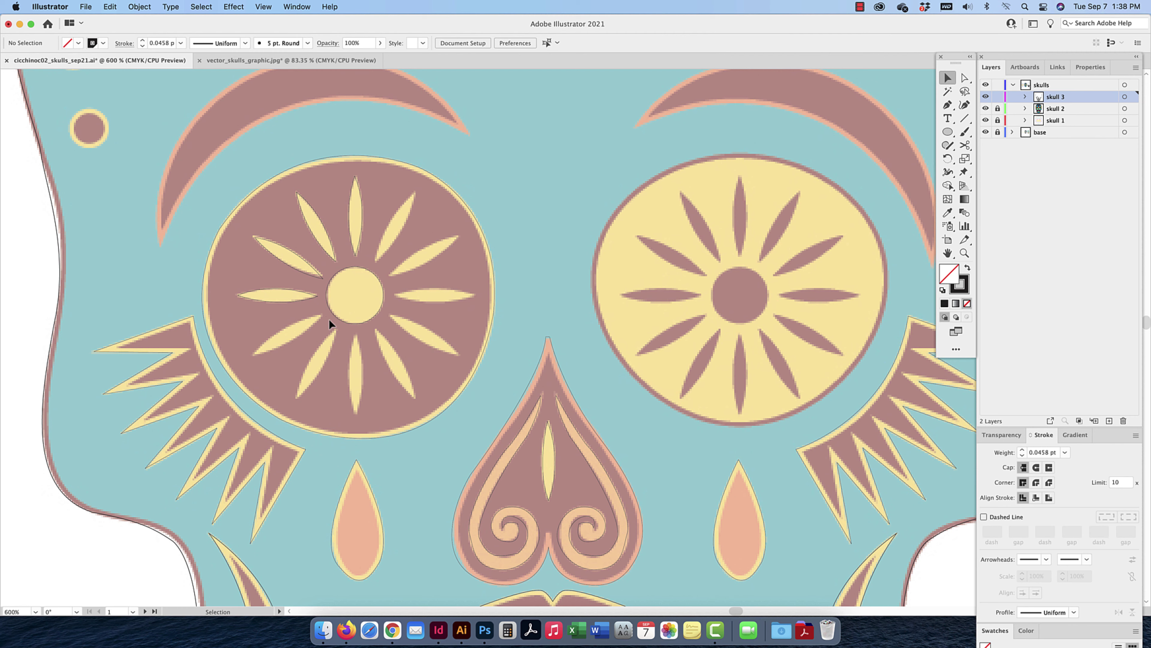
pyautogui.press('super+z')
pyautogui.press('super+z')
pyautogui.press('super+z')
pyautogui.press('super+z')
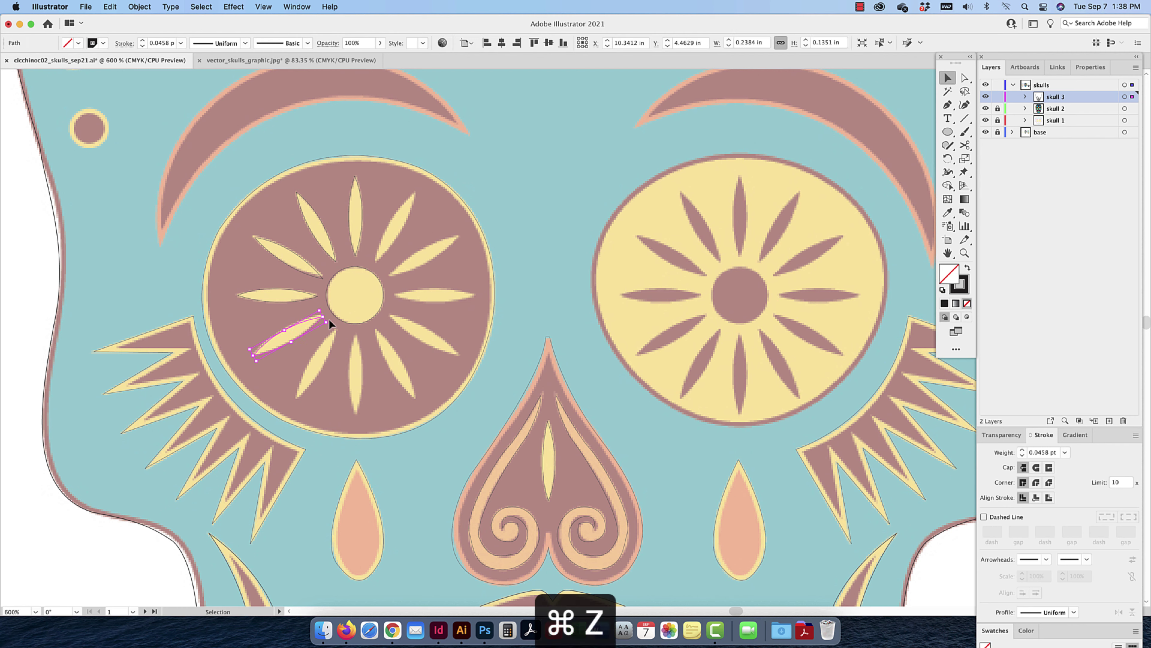
# Duplicate and rotate the petal outline onto the steep lower-left petal and onto the bottom vertical petal of the left eye
pyautogui.keyDown('alt'); pyautogui.moveTo(309, 333); pyautogui.dragTo(324, 347); pyautogui.keyUp('alt')
pyautogui.press('r')
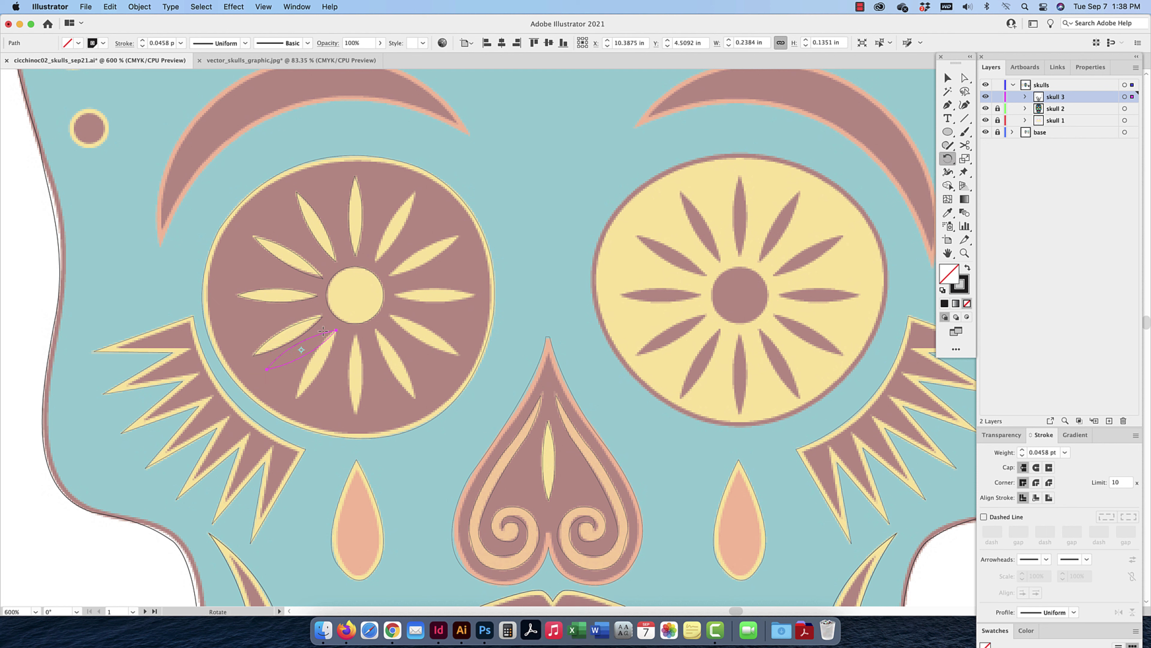
pyautogui.moveTo(267, 374); pyautogui.dragTo(300, 396)
pyautogui.press('v')
pyautogui.moveTo(330, 352); pyautogui.dragTo(352, 356)
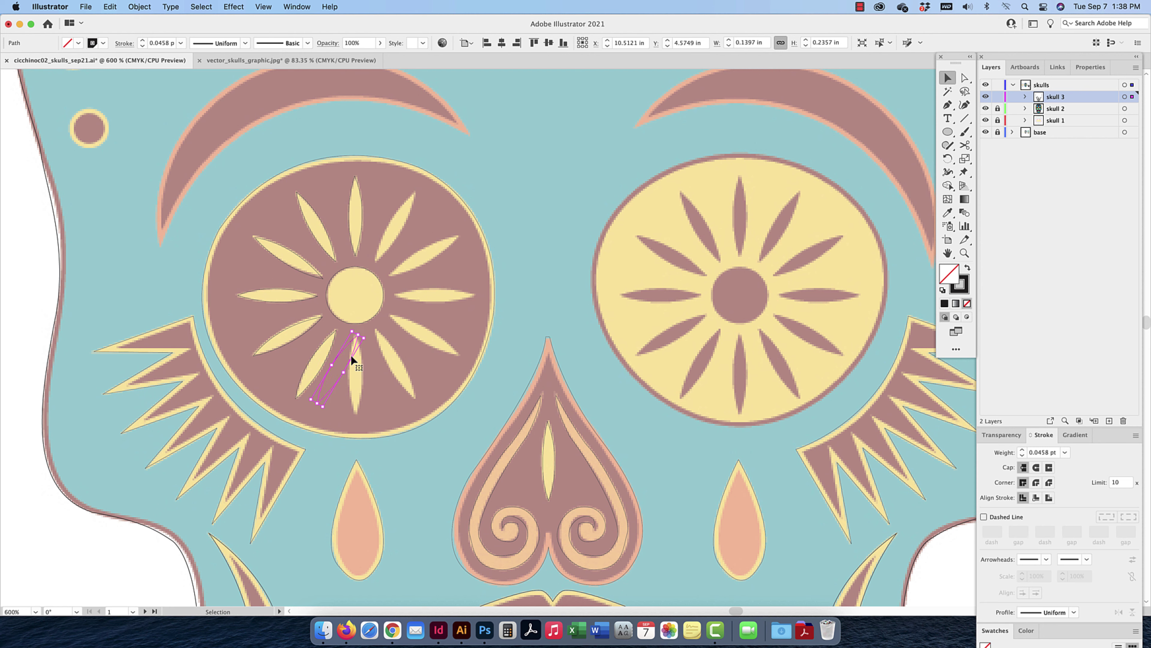
pyautogui.press('r')
pyautogui.moveTo(359, 365); pyautogui.dragTo(397, 400)
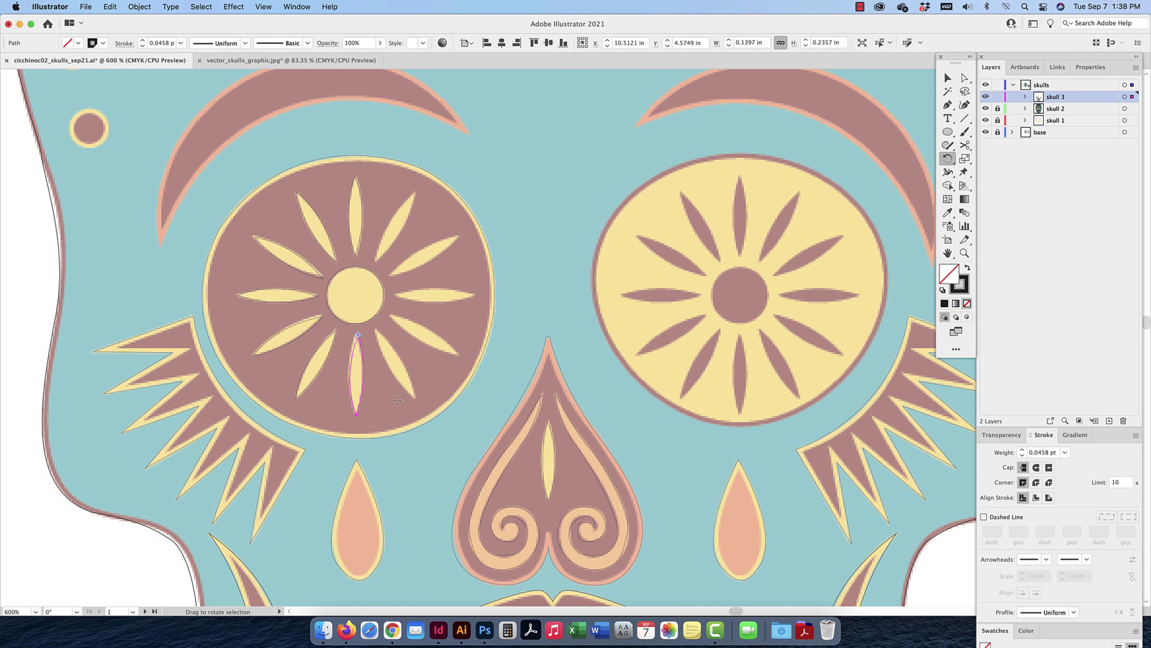
pyautogui.click(948, 78)
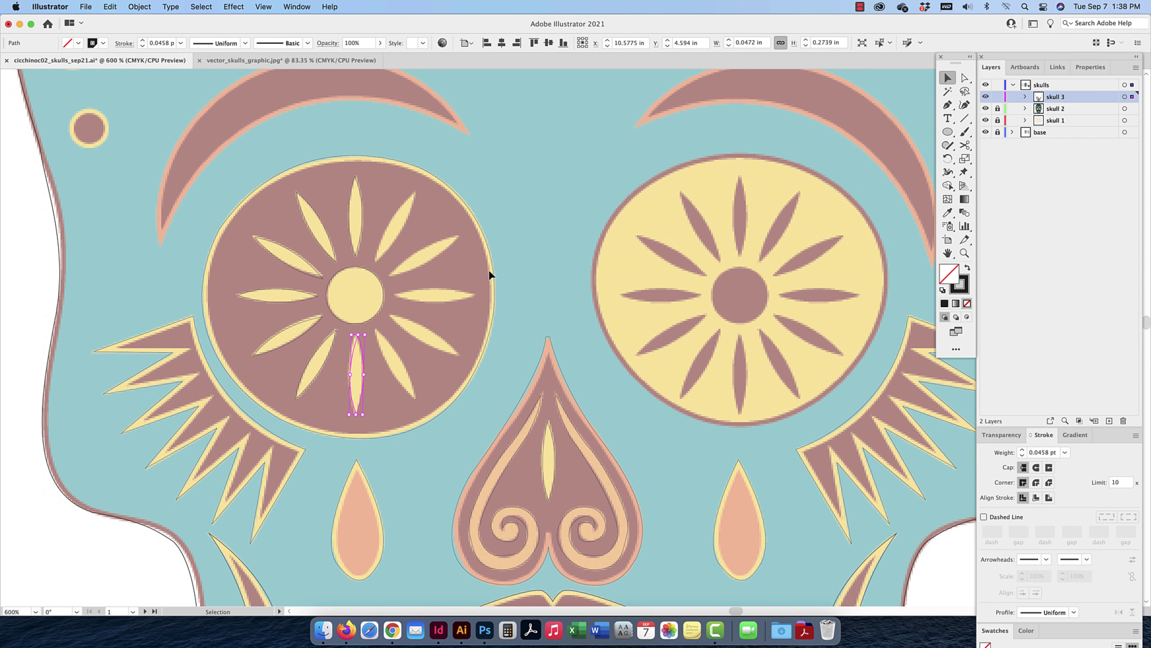
# Duplicate the five left-side petal outlines, reflect the copies across the vertical axis, and position them over the right-side petals
pyautogui.click(329, 342)
pyautogui.keyDown('shift'); pyautogui.click(318, 317); pyautogui.keyUp('shift')
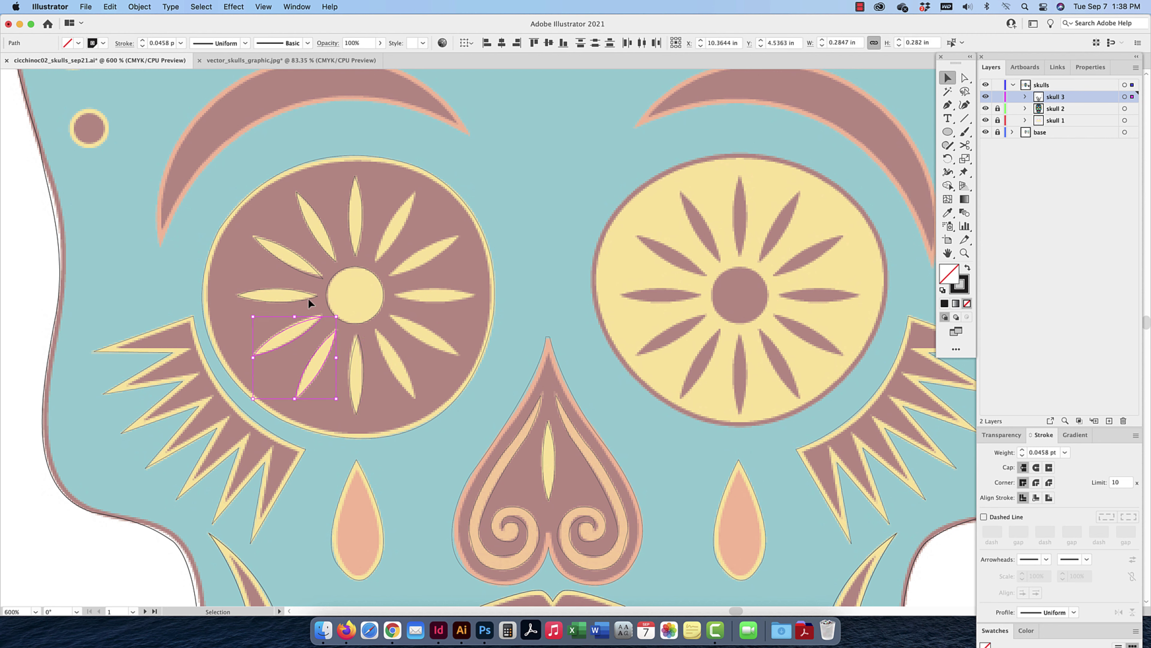
pyautogui.keyDown('shift'); pyautogui.click(308, 298); pyautogui.keyUp('shift')
pyautogui.keyDown('shift'); pyautogui.click(312, 273); pyautogui.keyUp('shift')
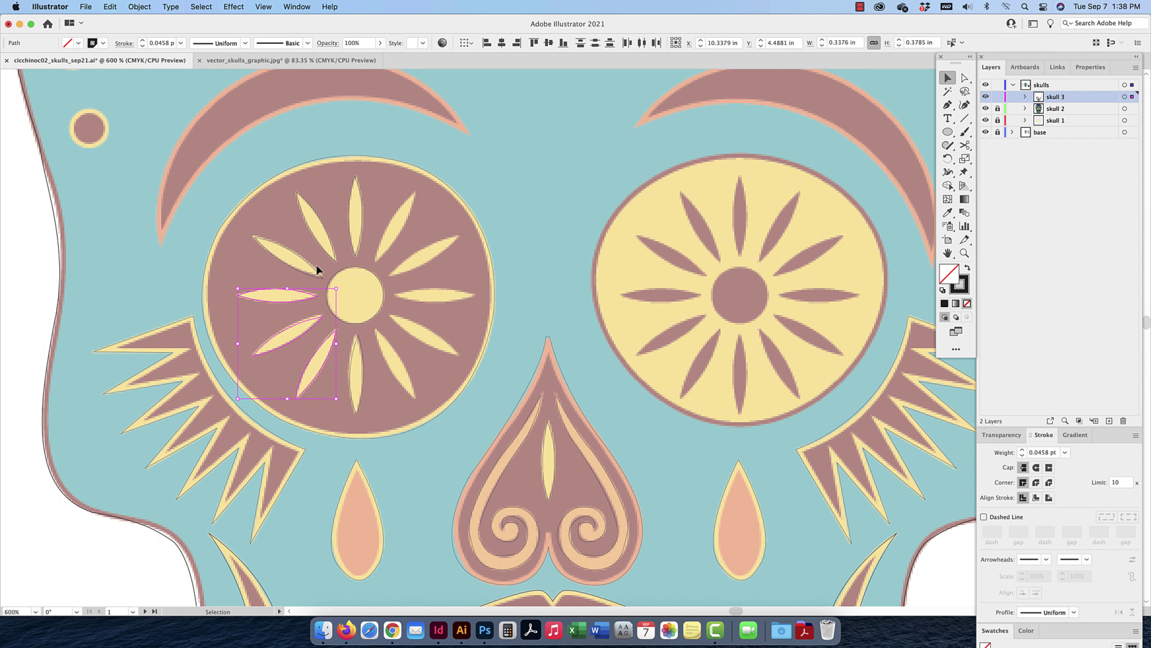
pyautogui.keyDown('shift'); pyautogui.click(324, 248); pyautogui.keyUp('shift')
pyautogui.moveTo(325, 249); pyautogui.dragTo(407, 257)
pyautogui.rightClick(406, 253)
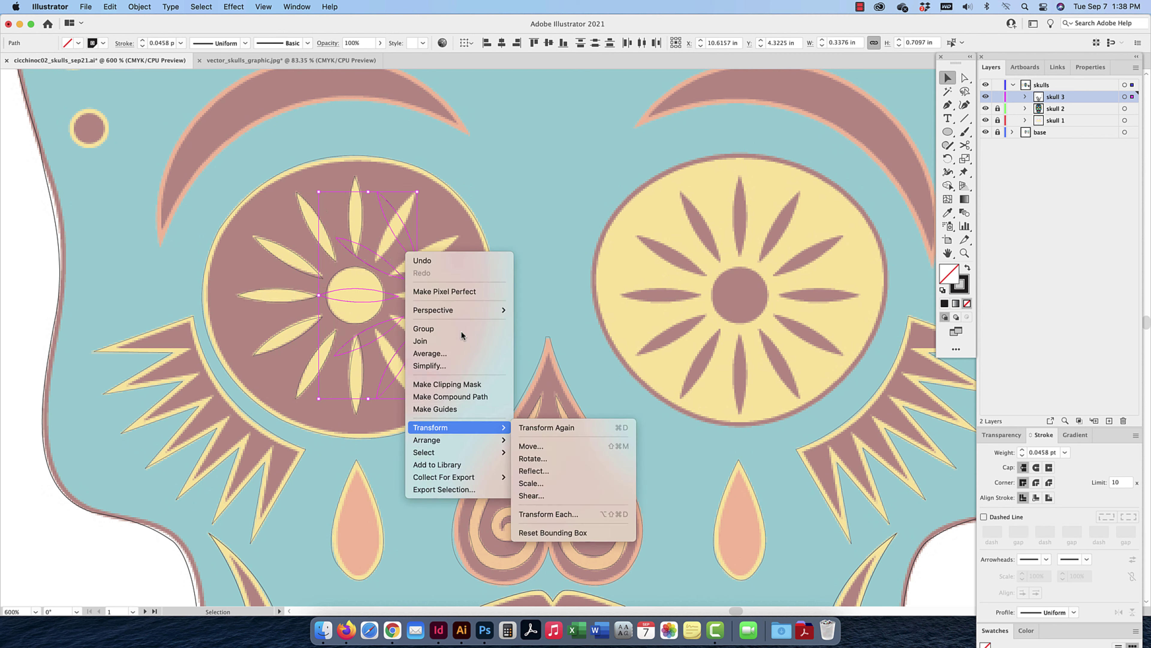
pyautogui.click(554, 469)
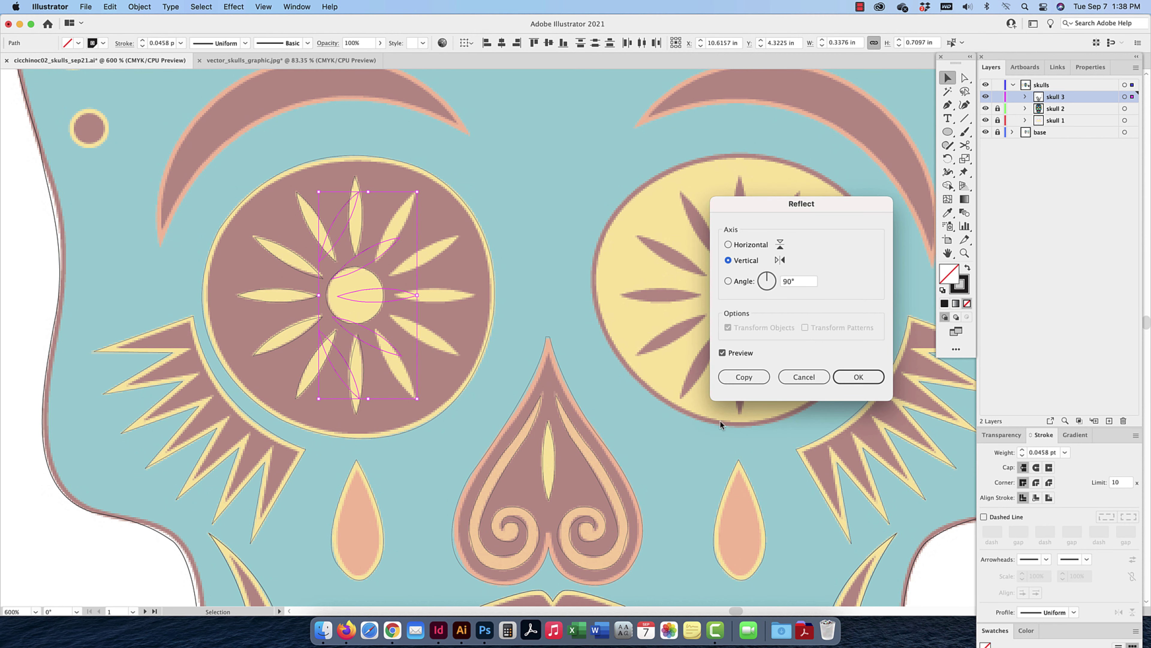
pyautogui.click(855, 378)
pyautogui.moveTo(426, 306); pyautogui.dragTo(454, 301)
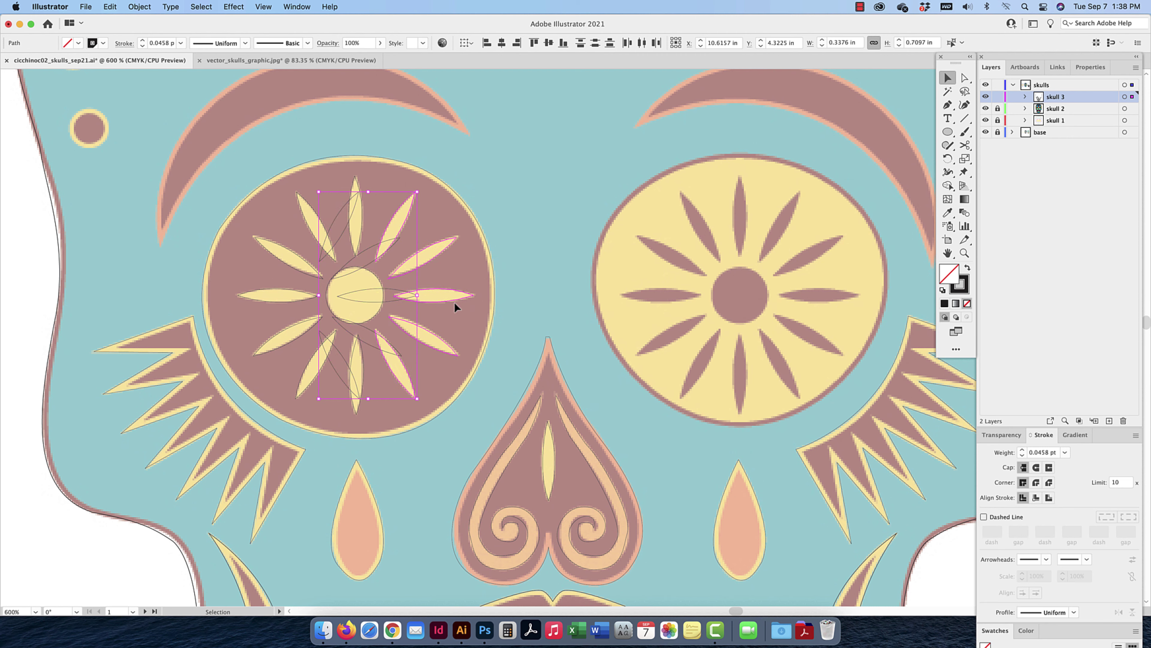
# Group the left eye's outer outline, center circle and all petal outlines
pyautogui.click(516, 187)
pyautogui.moveTo(491, 168); pyautogui.dragTo(278, 358)
pyautogui.press('super+g')
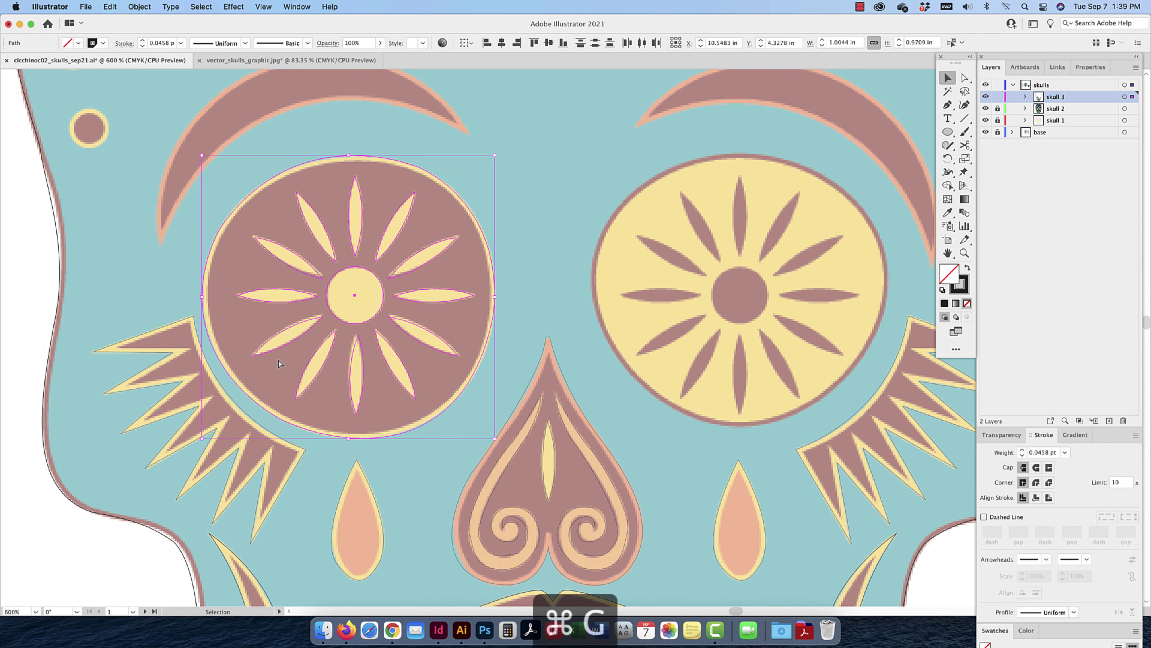
# Duplicate the grouped left eye outlines, reflect the copy across the vertical axis, and position it over the right eye
pyautogui.moveTo(437, 308); pyautogui.dragTo(665, 299)
pyautogui.rightClick(664, 299)
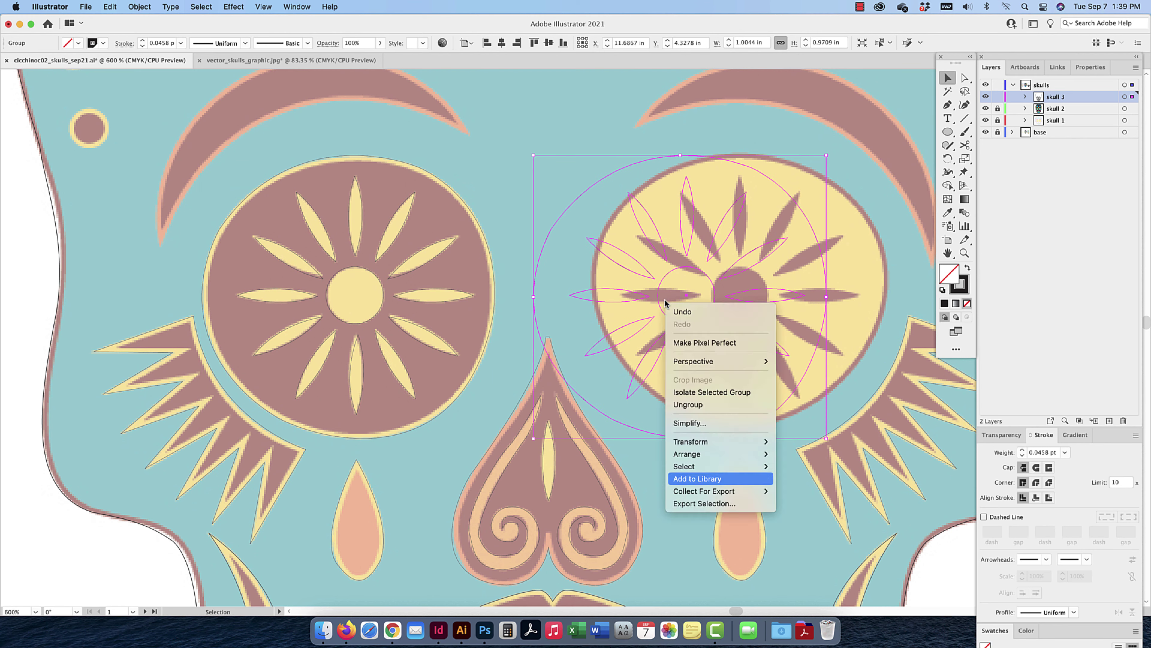
pyautogui.moveTo(726, 441)
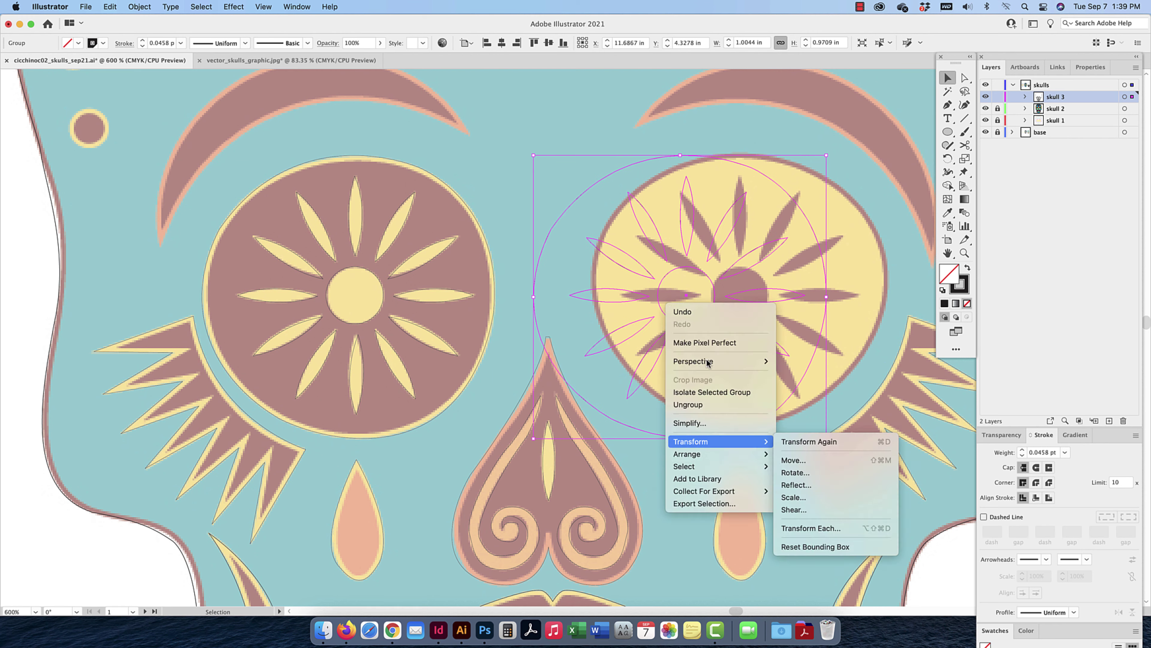
pyautogui.click(796, 484)
pyautogui.click(848, 377)
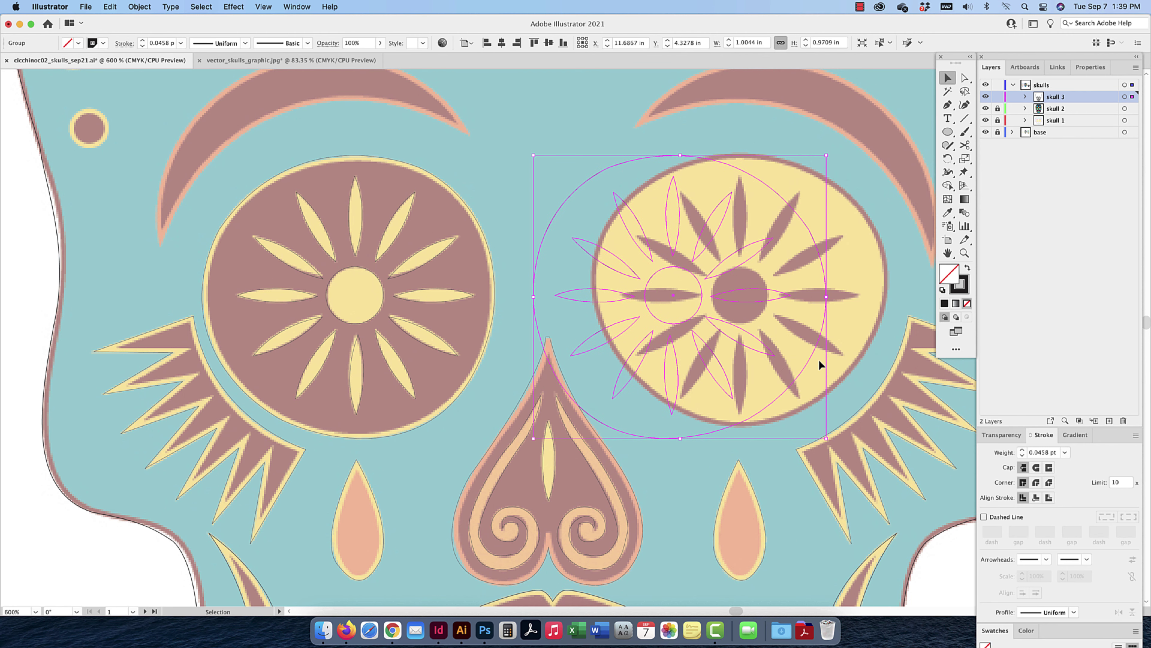
pyautogui.moveTo(702, 300); pyautogui.dragTo(758, 297)
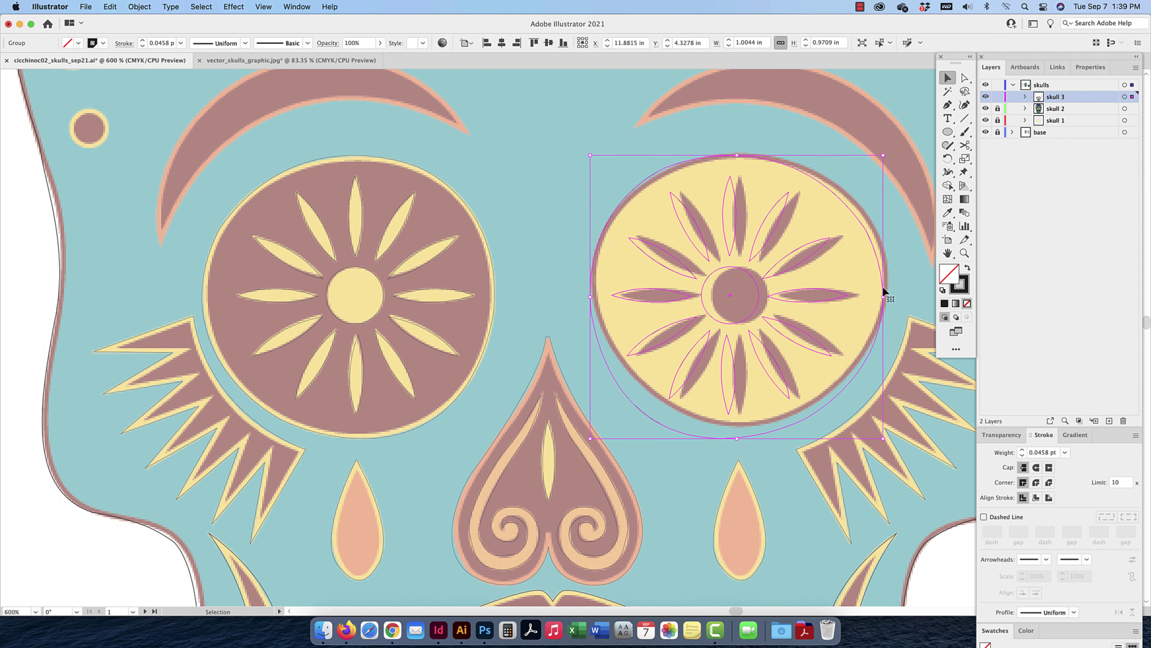
# Ungroup the reflected right eye copy and delete its outer outline
pyautogui.press('shift+super+g')
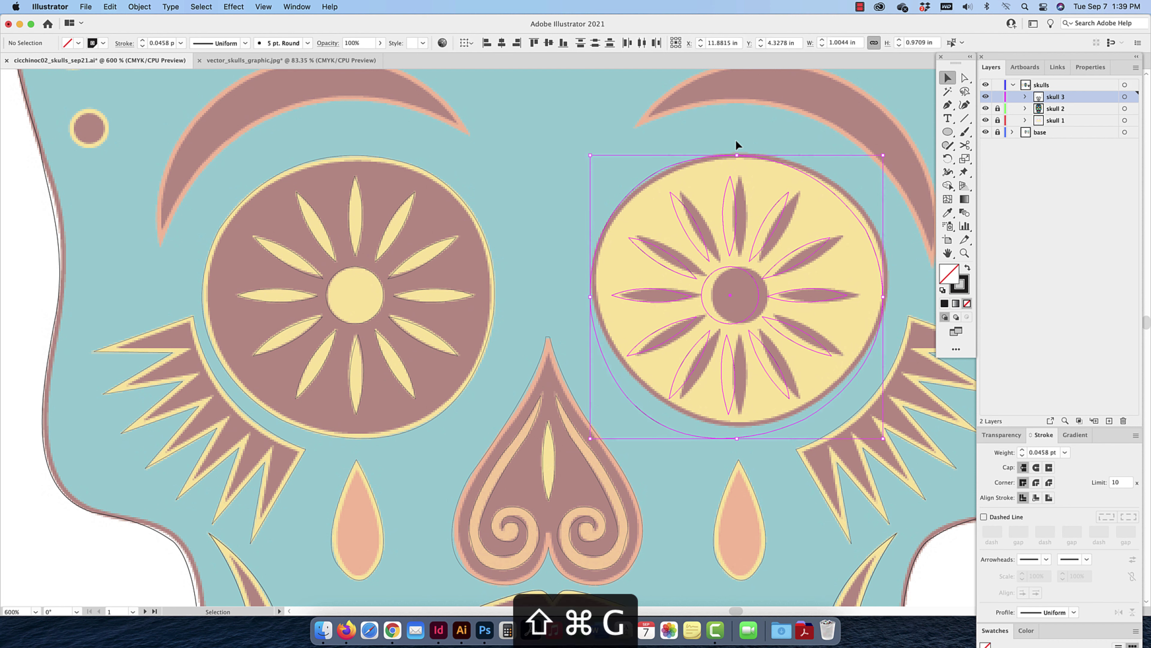
pyautogui.click(742, 155)
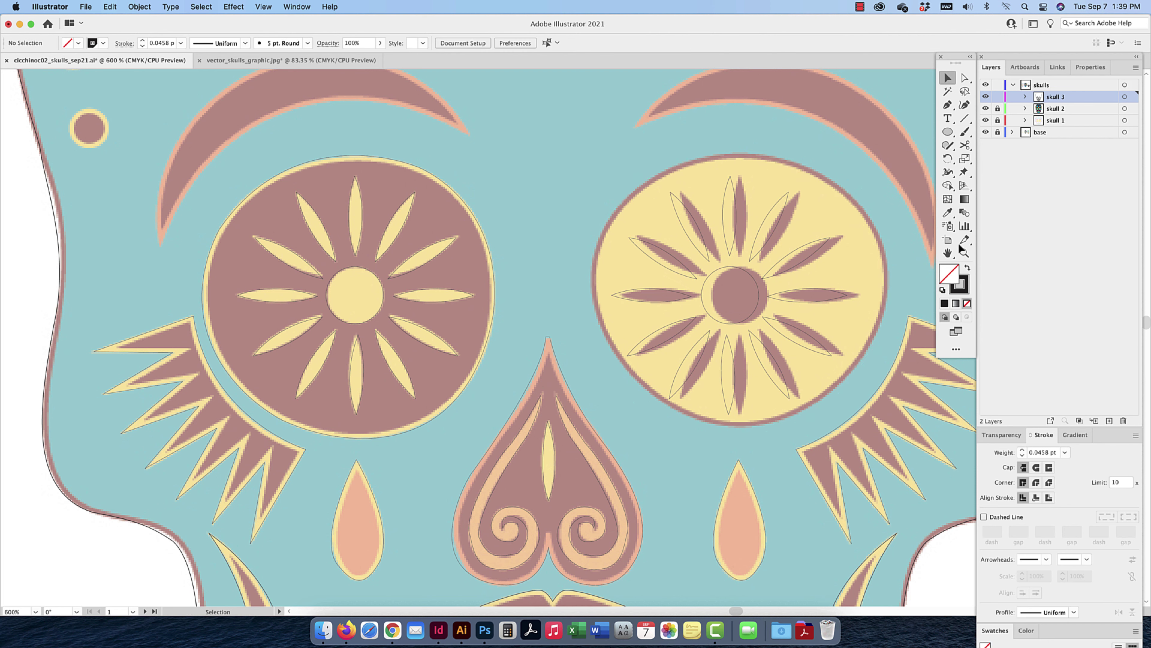
pyautogui.click(132, 7)
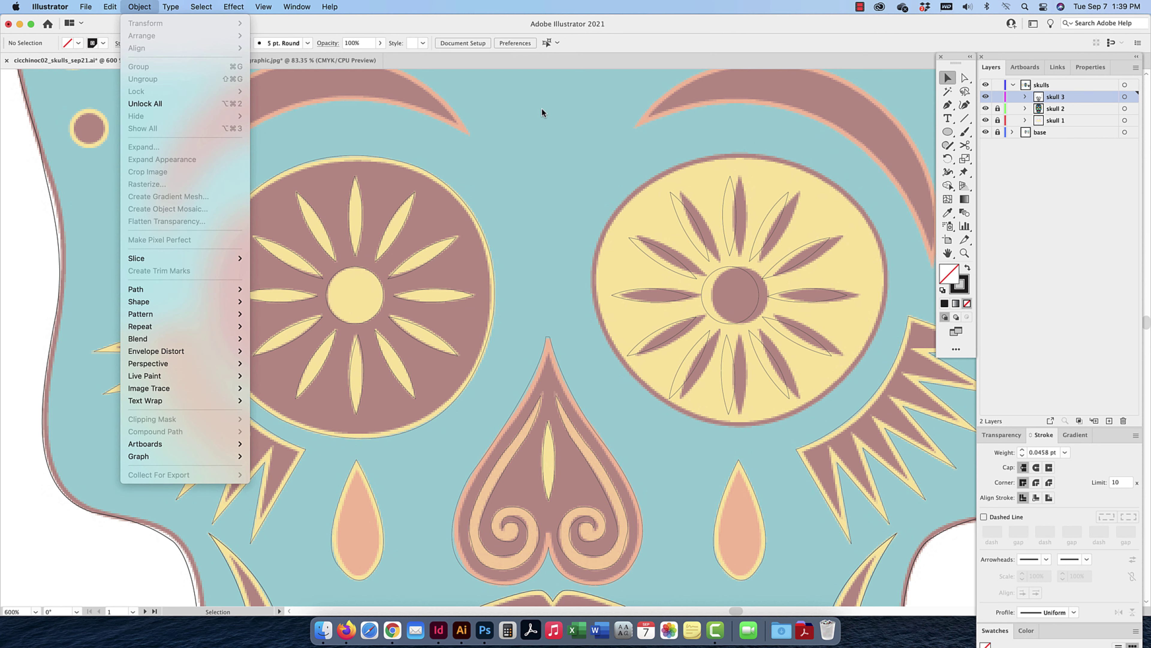
pyautogui.click(591, 125)
# Shift the copied petal outlines and center circle into alignment with the right eye's flower
pyautogui.moveTo(648, 207); pyautogui.dragTo(832, 358)
pyautogui.moveTo(755, 309); pyautogui.dragTo(765, 313)
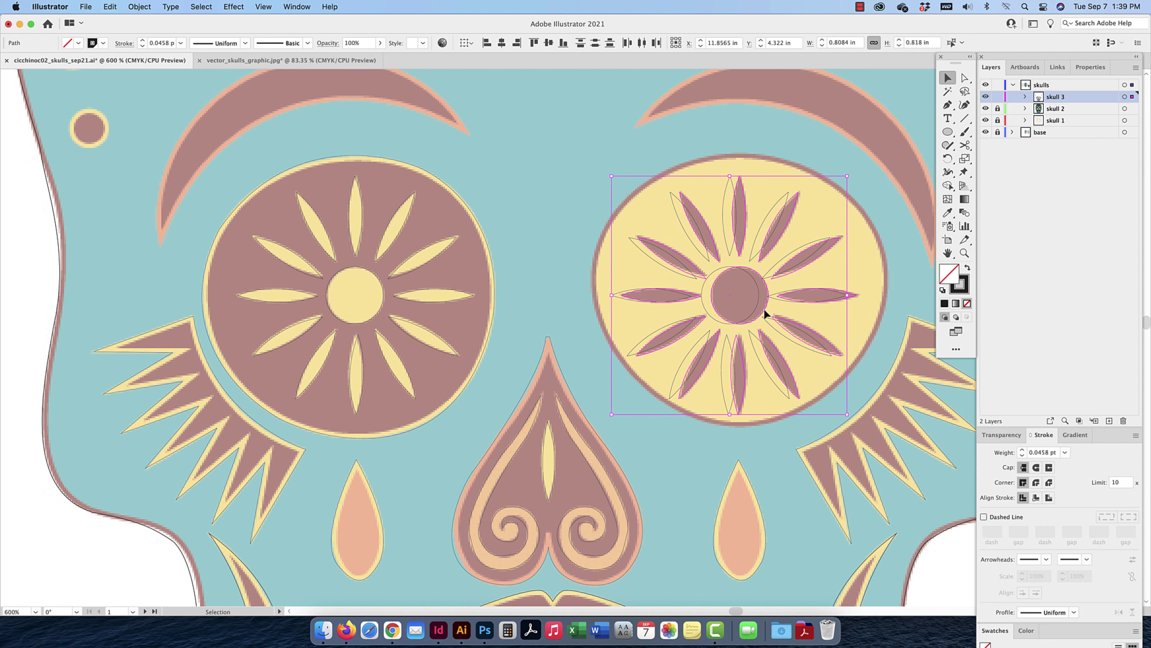
# Trace the right eye's outer edge as a closed curved path with the Pen tool
pyautogui.click(948, 105)
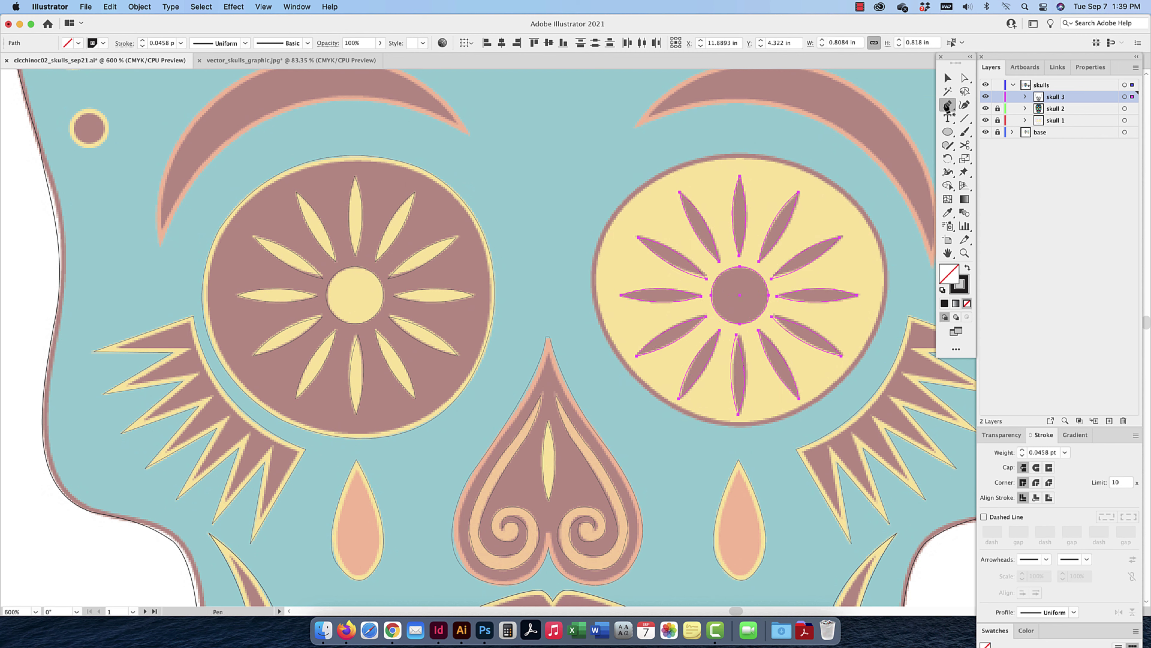
pyautogui.click(730, 154)
pyautogui.moveTo(608, 218); pyautogui.dragTo(569, 286)
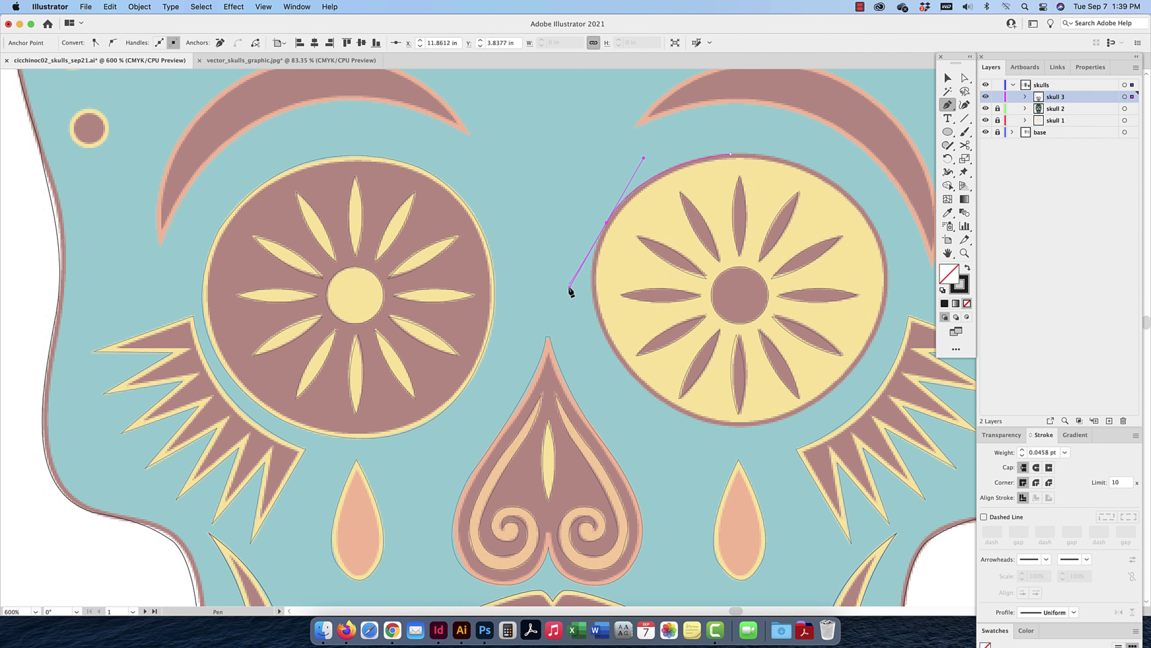
pyautogui.moveTo(691, 416); pyautogui.dragTo(777, 439)
pyautogui.moveTo(887, 294); pyautogui.dragTo(907, 186)
pyautogui.moveTo(908, 187); pyautogui.dragTo(908, 189)
pyautogui.moveTo(731, 154); pyautogui.dragTo(691, 163)
pyautogui.moveTo(908, 190); pyautogui.dragTo(906, 197)
pyautogui.press('v')
pyautogui.click(751, 135)
# Trace the left eyebrow crescent as a closed curved path with the Pen tool
pyautogui.press('space')
pyautogui.moveTo(541, 293); pyautogui.dragTo(601, 366)
pyautogui.click(947, 104)
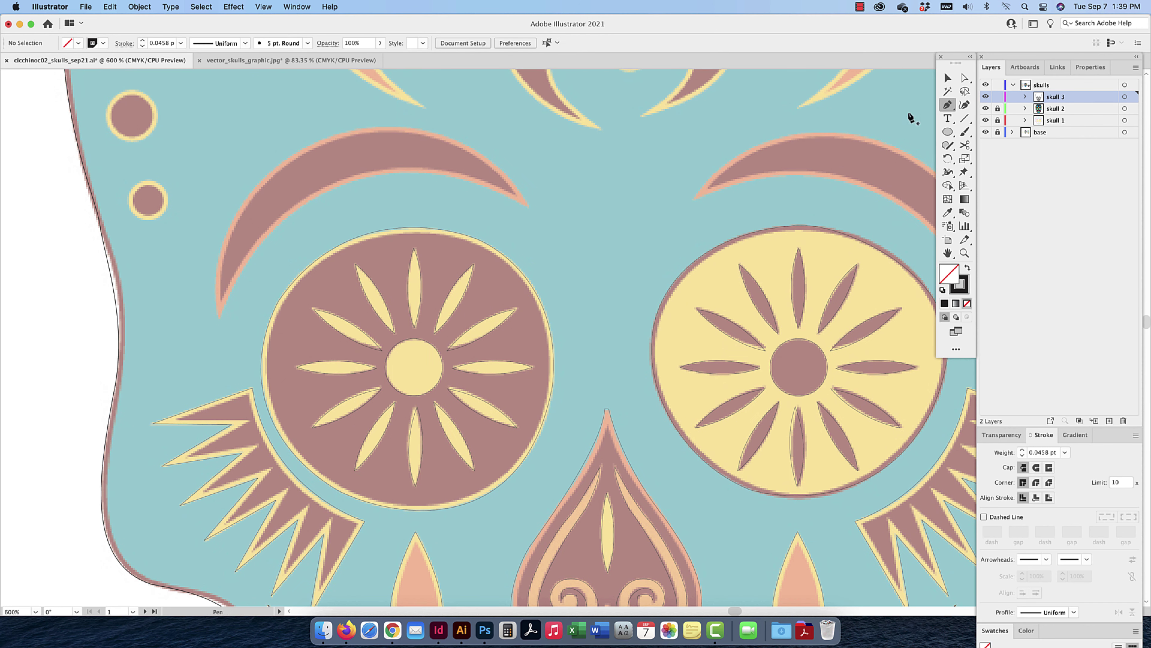
pyautogui.click(527, 207)
pyautogui.moveTo(219, 316); pyautogui.dragTo(114, 556)
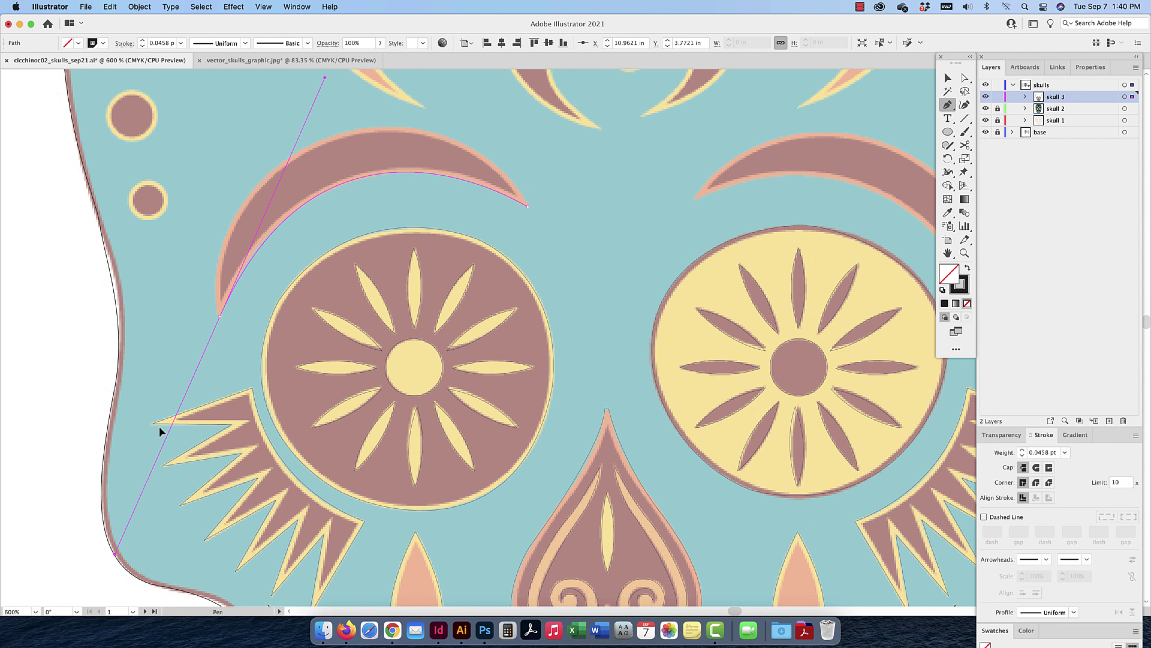
pyautogui.moveTo(160, 426); pyautogui.dragTo(221, 317)
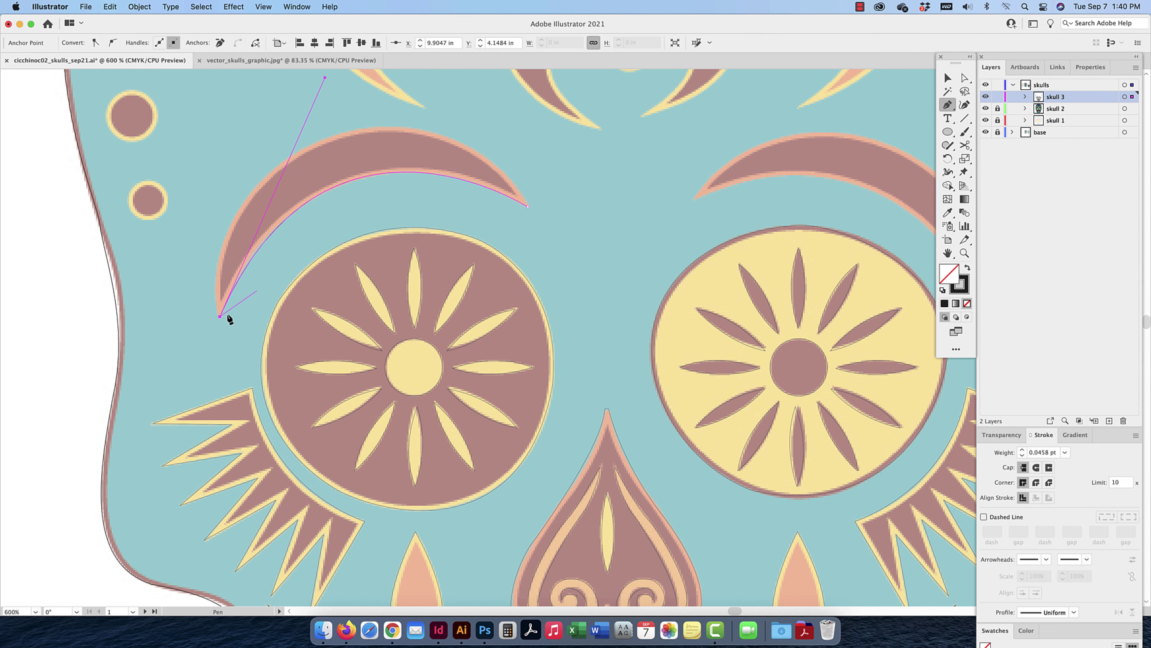
pyautogui.moveTo(527, 207); pyautogui.dragTo(799, 428)
pyautogui.press('super+z')
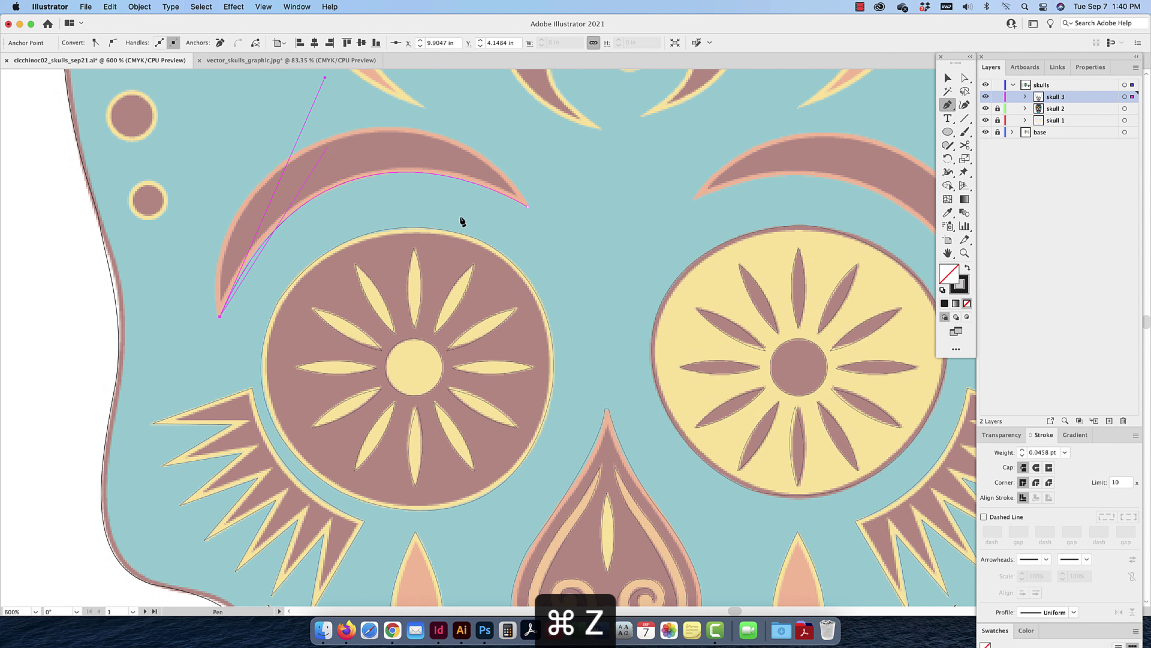
pyautogui.moveTo(332, 136); pyautogui.dragTo(488, 208)
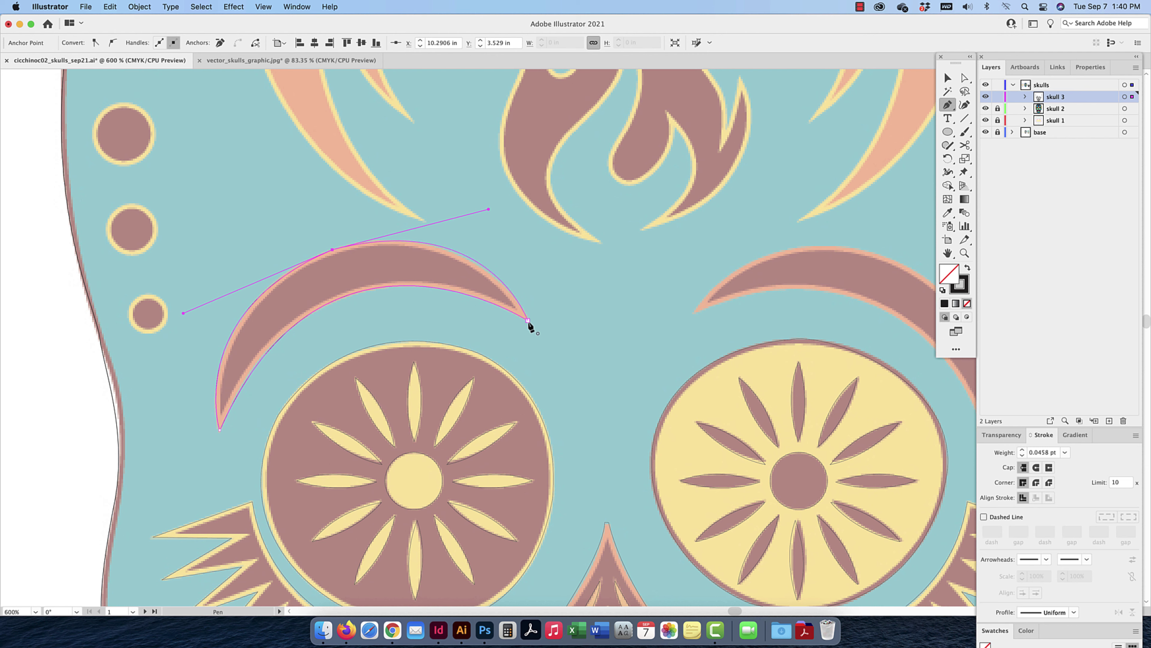
pyautogui.click(527, 320)
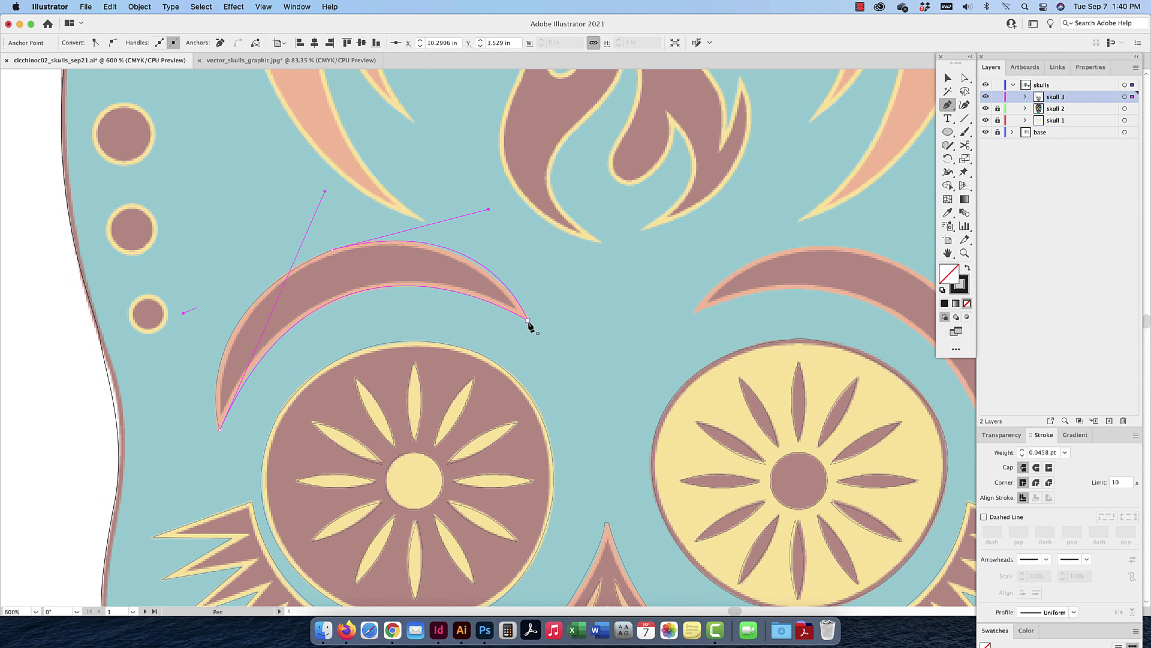
pyautogui.click(964, 78)
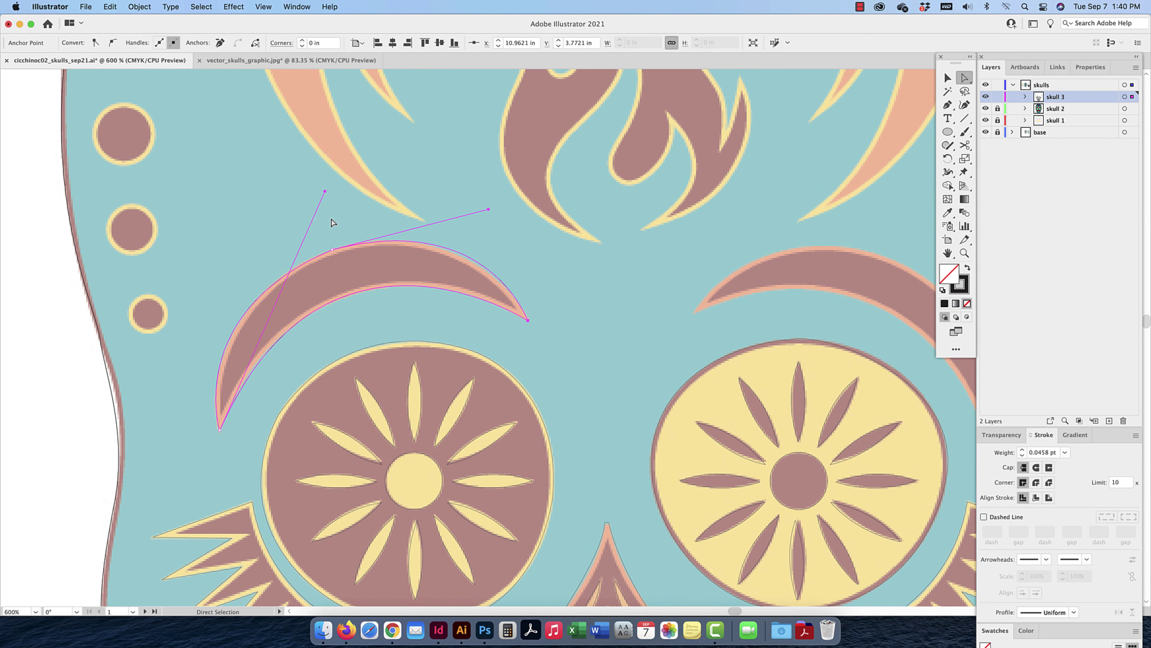
pyautogui.click(380, 207)
# Duplicate the left eyebrow outline, reflect the copy across the vertical axis, and position it over the right eyebrow
pyautogui.click(947, 78)
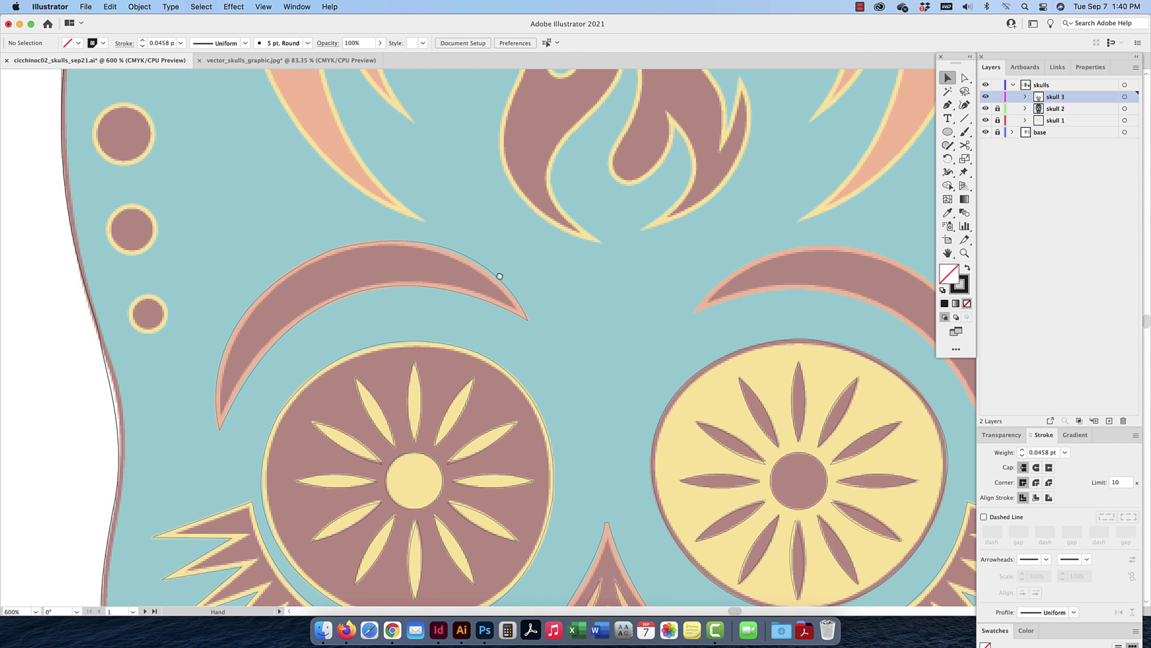
pyautogui.hscroll(3, 453, 278)
pyautogui.moveTo(268, 290); pyautogui.dragTo(687, 289)
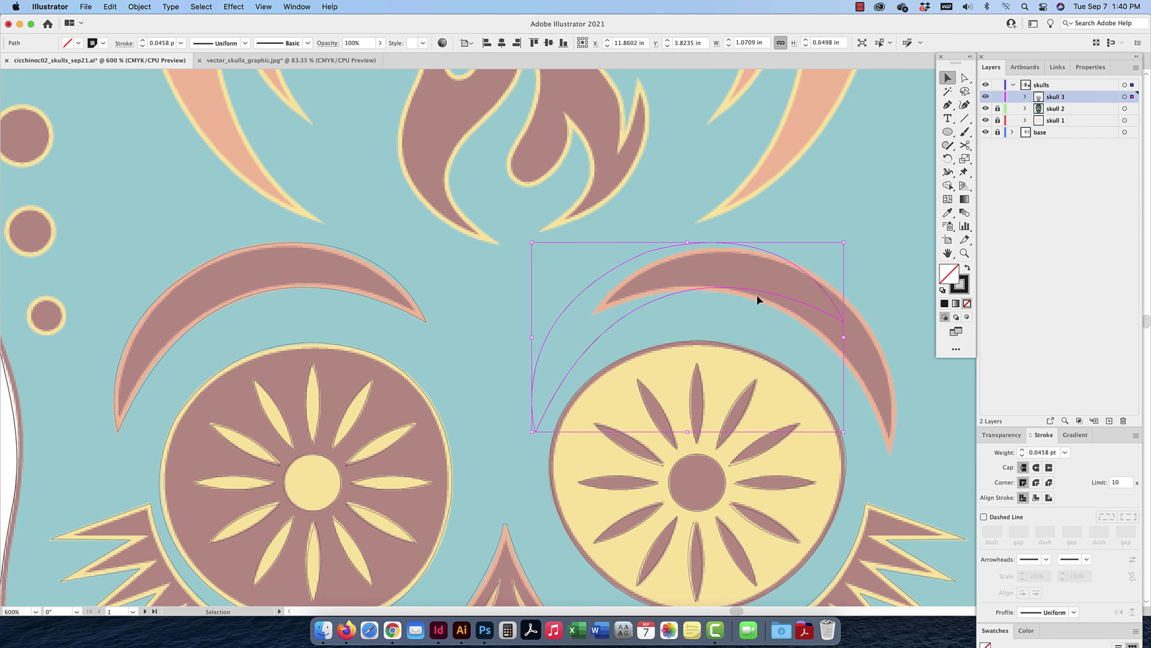
pyautogui.rightClick(800, 300)
pyautogui.moveTo(843, 511)
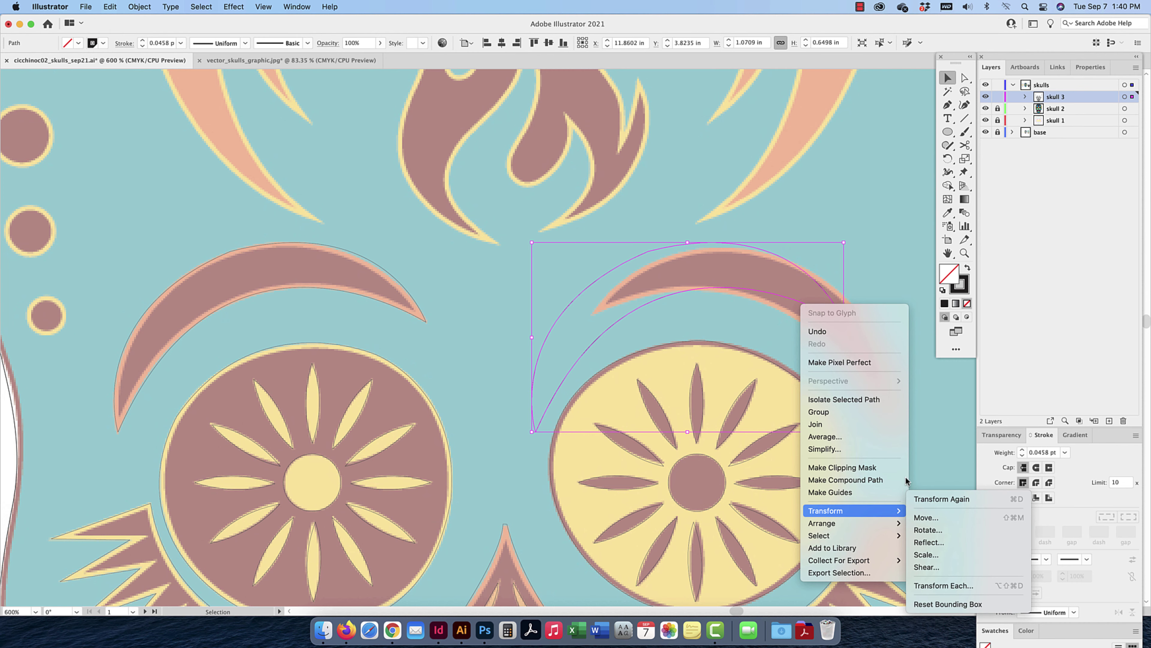
pyautogui.click(945, 542)
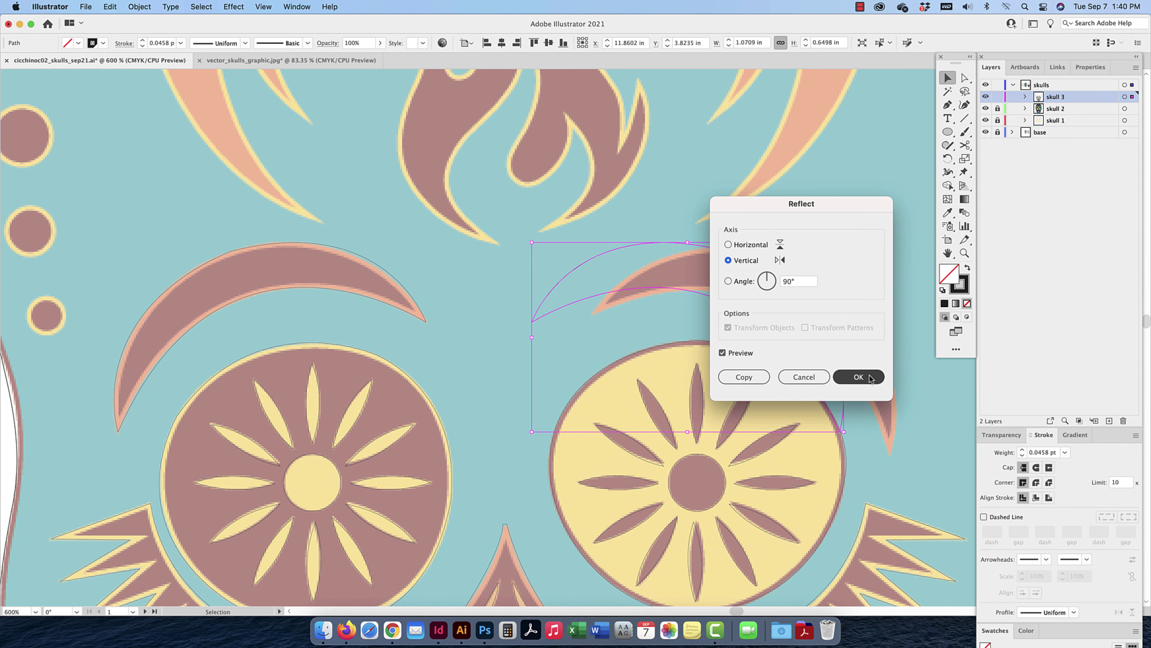
pyautogui.click(867, 375)
pyautogui.moveTo(719, 250); pyautogui.dragTo(778, 244)
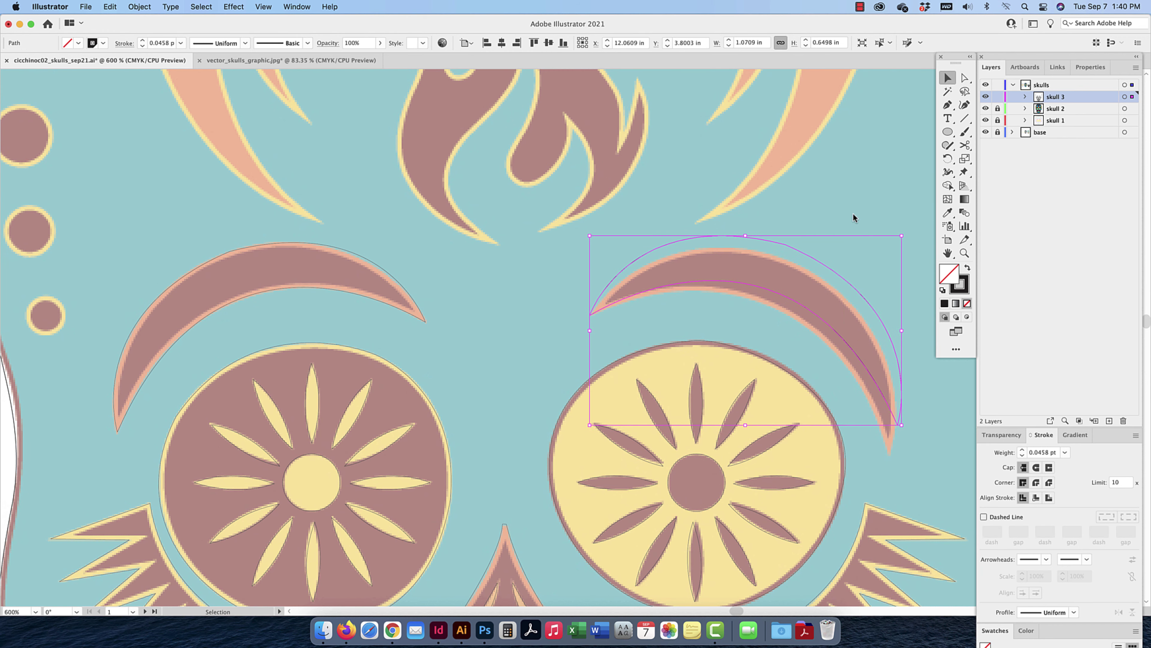
# Rotate the copied eyebrow outline clockwise about its inner tip to fit the right eyebrow
pyautogui.click(948, 158)
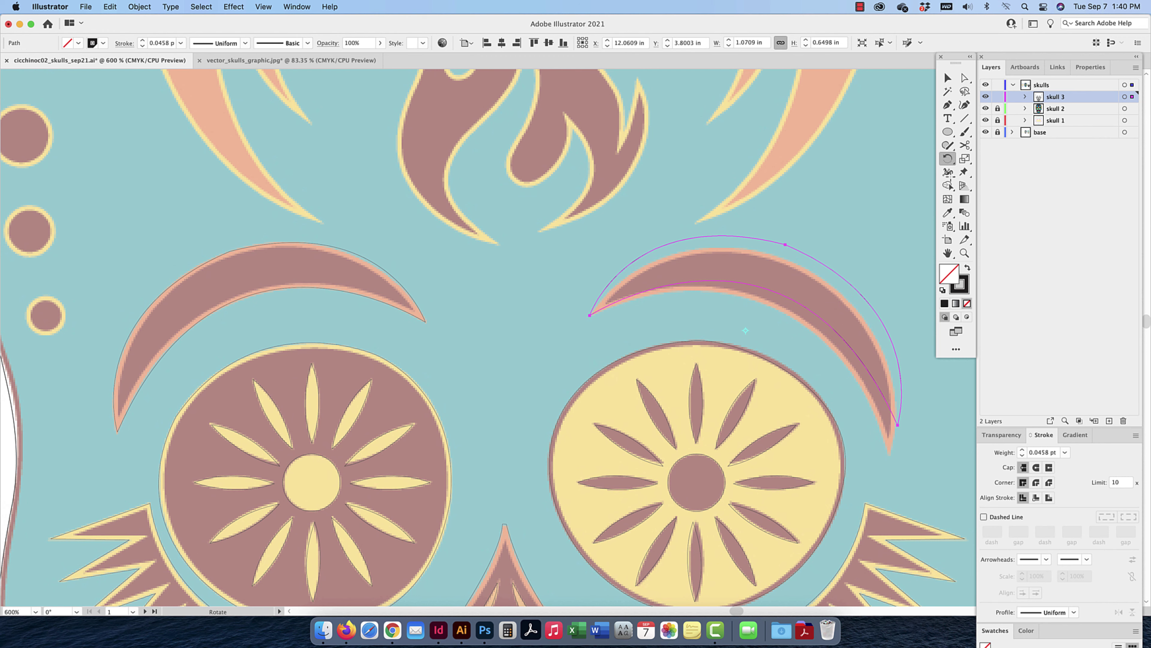
pyautogui.hscroll(-1, 950, 178)
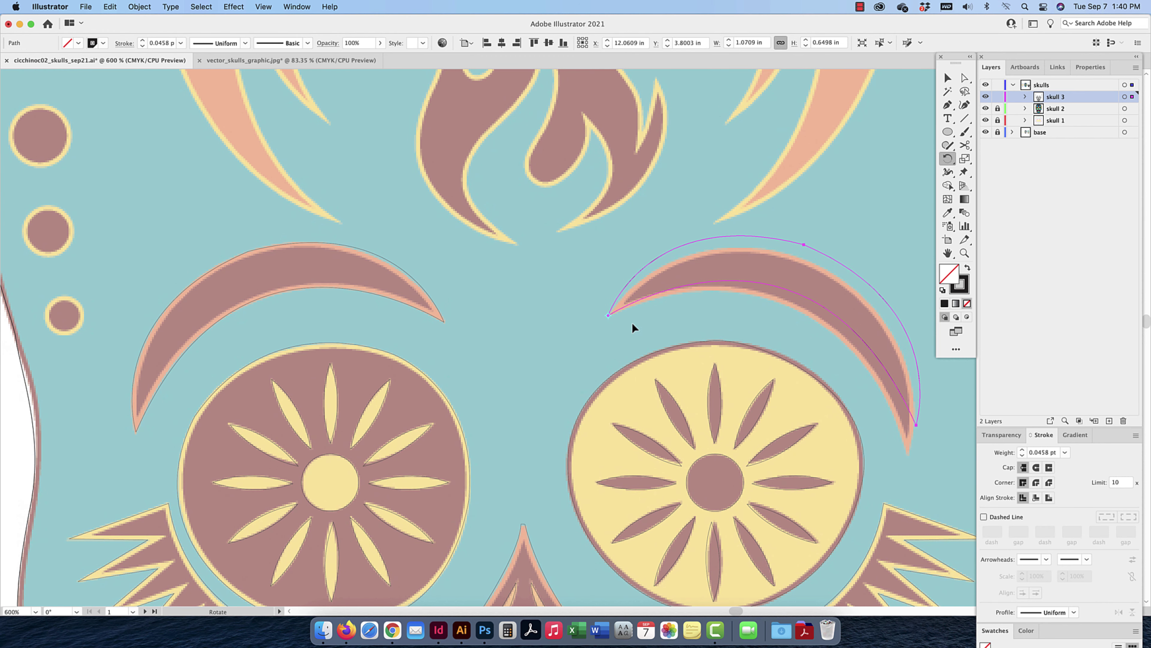
pyautogui.moveTo(923, 423); pyautogui.dragTo(912, 447)
pyautogui.click(947, 78)
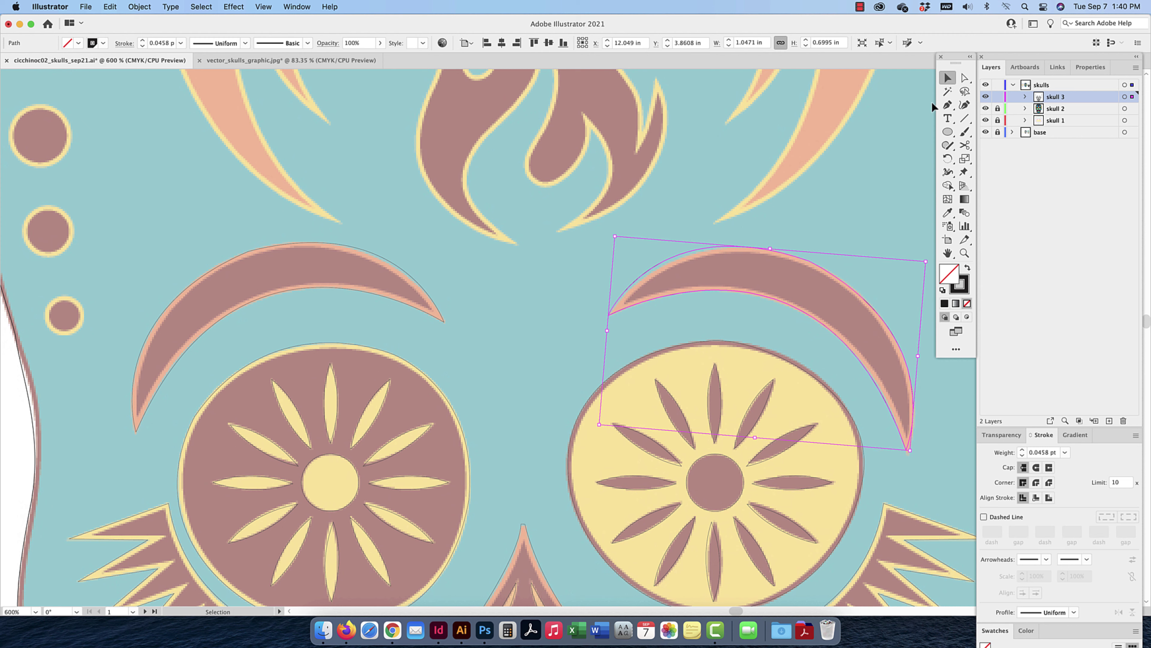
# Adjust the right eyebrow outline's upper anchor handle, outer tip and tip handle to follow the artwork's edge
pyautogui.click(966, 78)
pyautogui.click(819, 167)
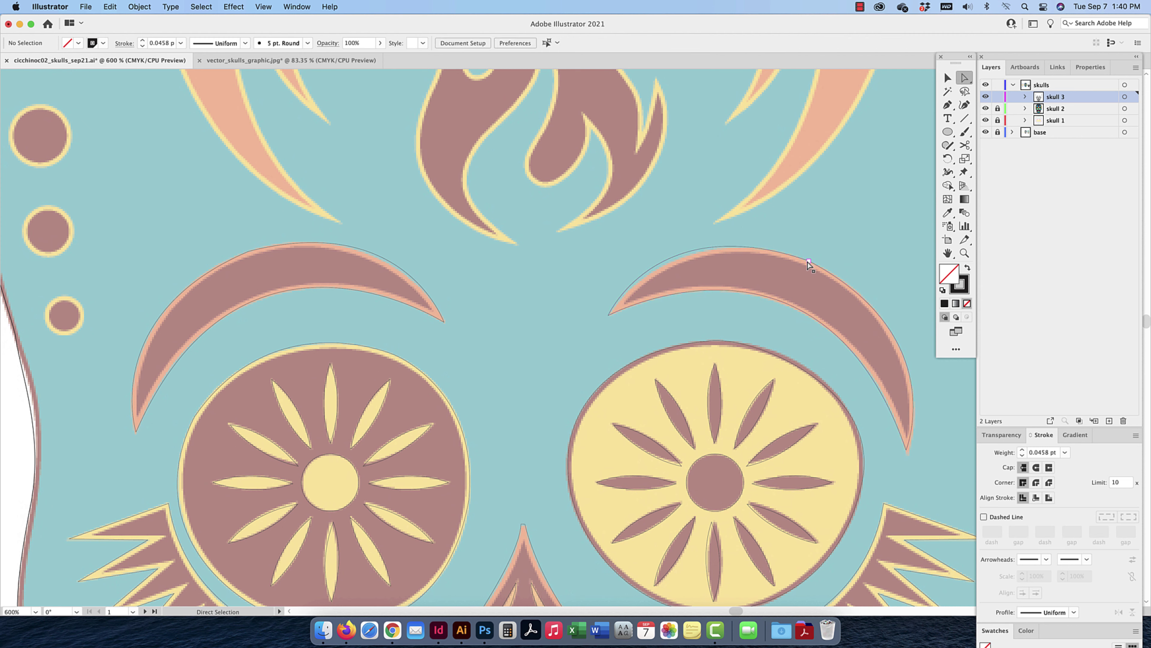
pyautogui.click(809, 261)
pyautogui.moveTo(657, 209); pyautogui.dragTo(667, 213)
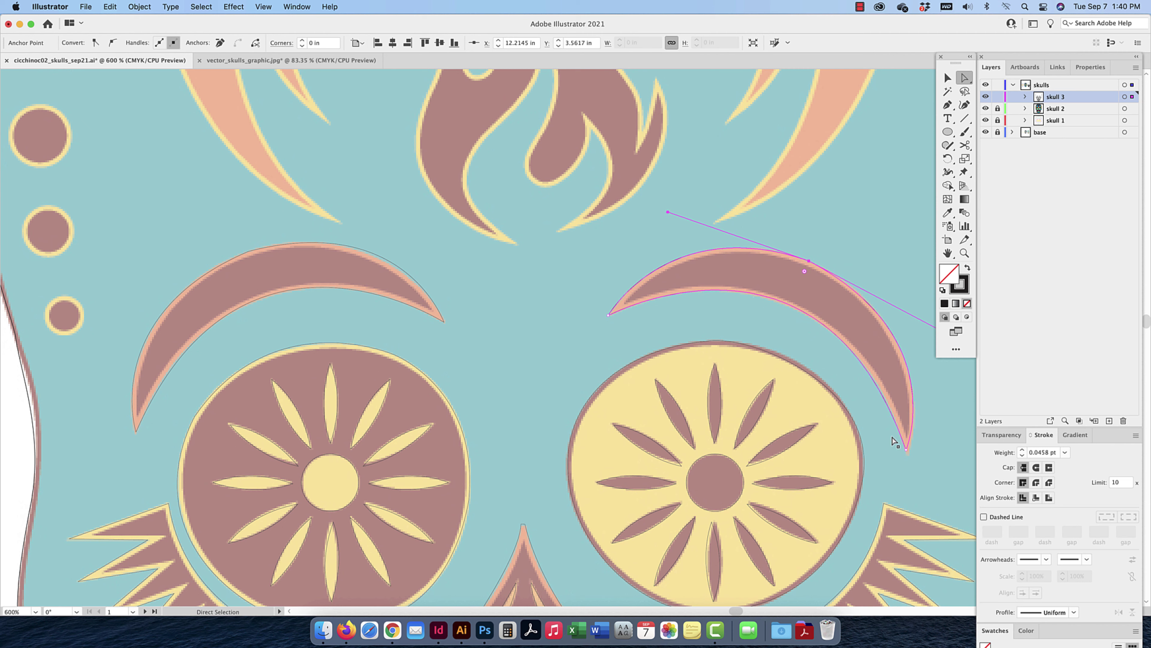
pyautogui.click(906, 450)
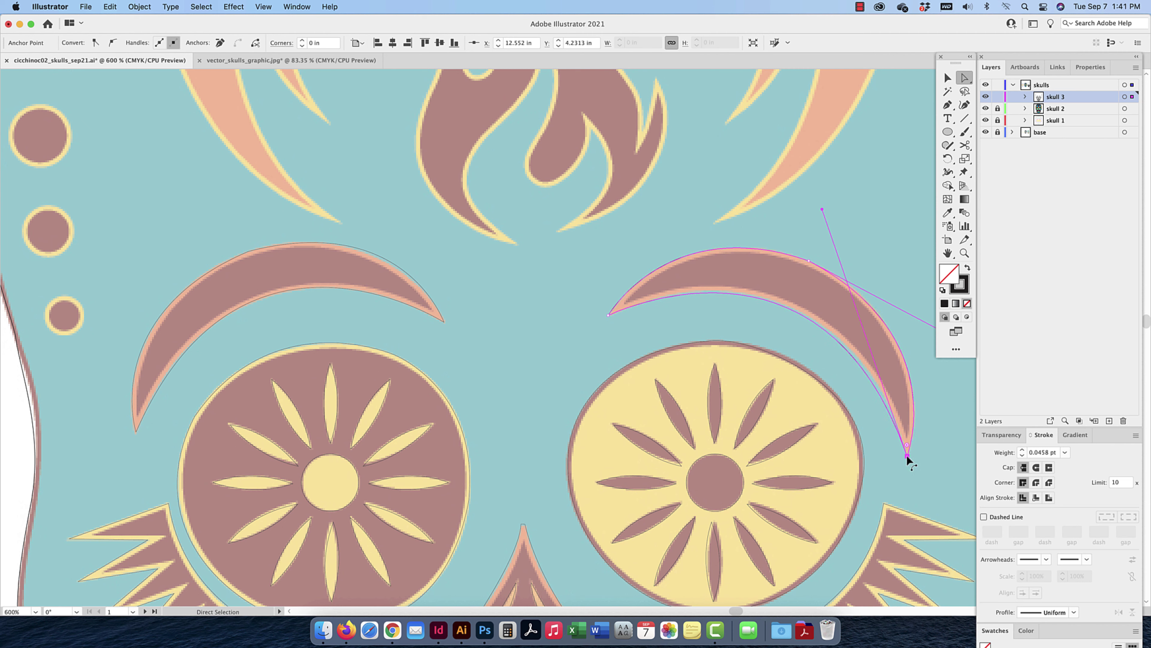
pyautogui.moveTo(822, 209); pyautogui.dragTo(832, 209)
pyautogui.click(860, 202)
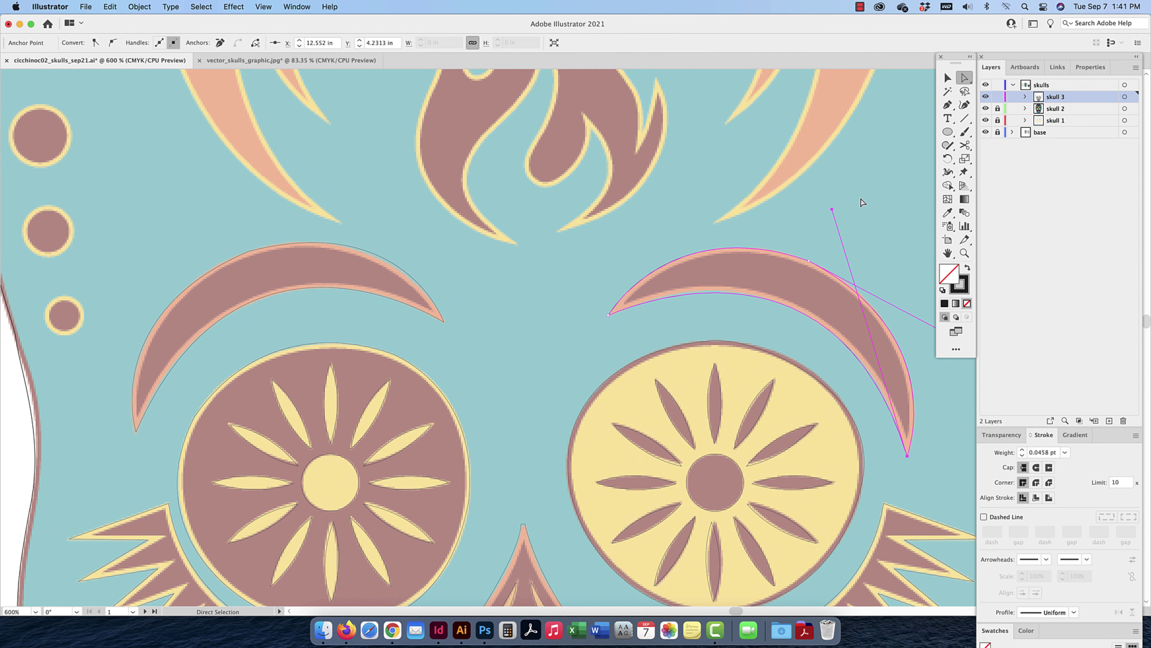
# Draw a circle about 0.24 in wide over the largest dot along the skull's left side and fit it to the edge
pyautogui.press('space')
pyautogui.moveTo(379, 290); pyautogui.dragTo(480, 321)
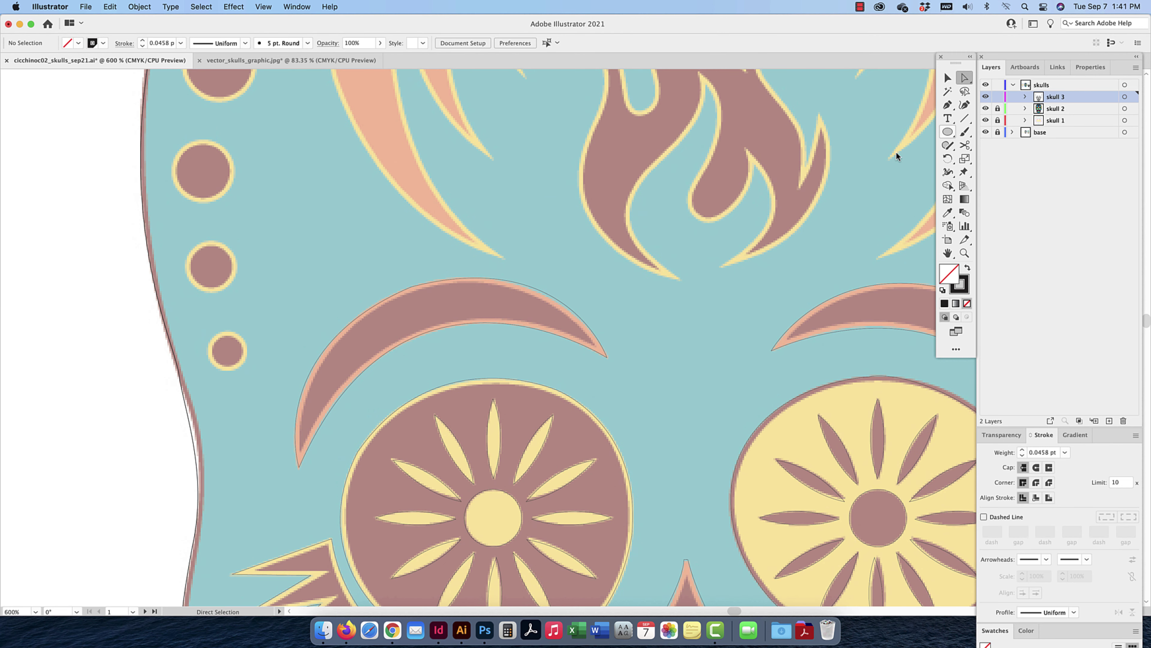
pyautogui.click(947, 131)
pyautogui.moveTo(273, 179); pyautogui.dragTo(349, 368)
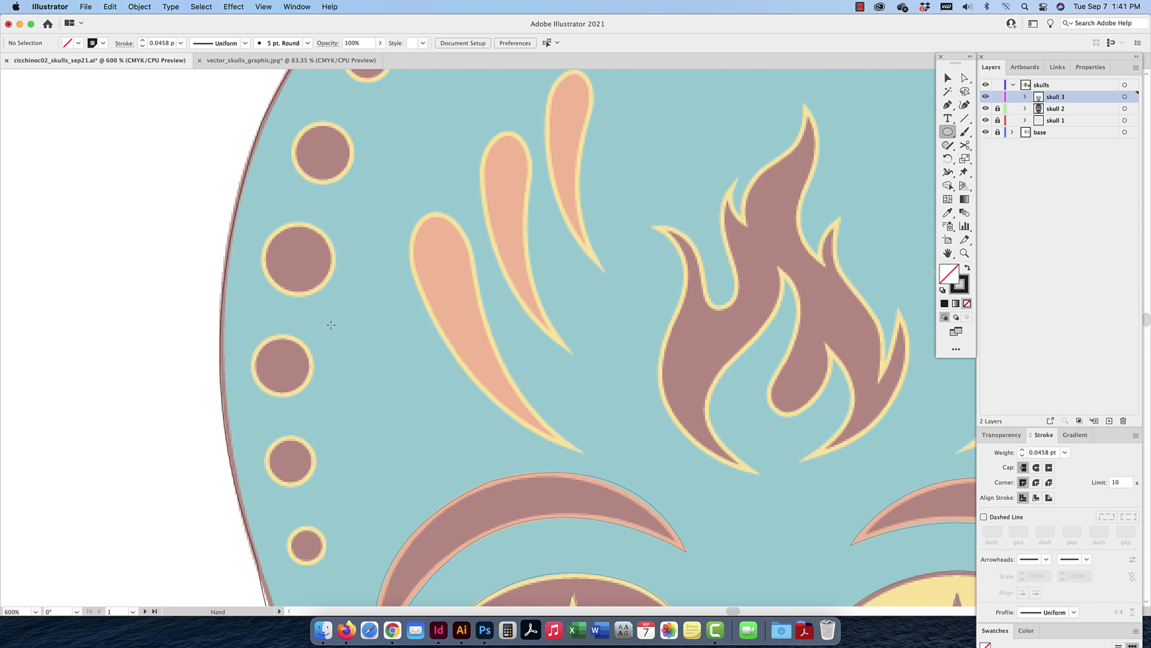
pyautogui.moveTo(301, 250); pyautogui.dragTo(311, 222)
pyautogui.press('v')
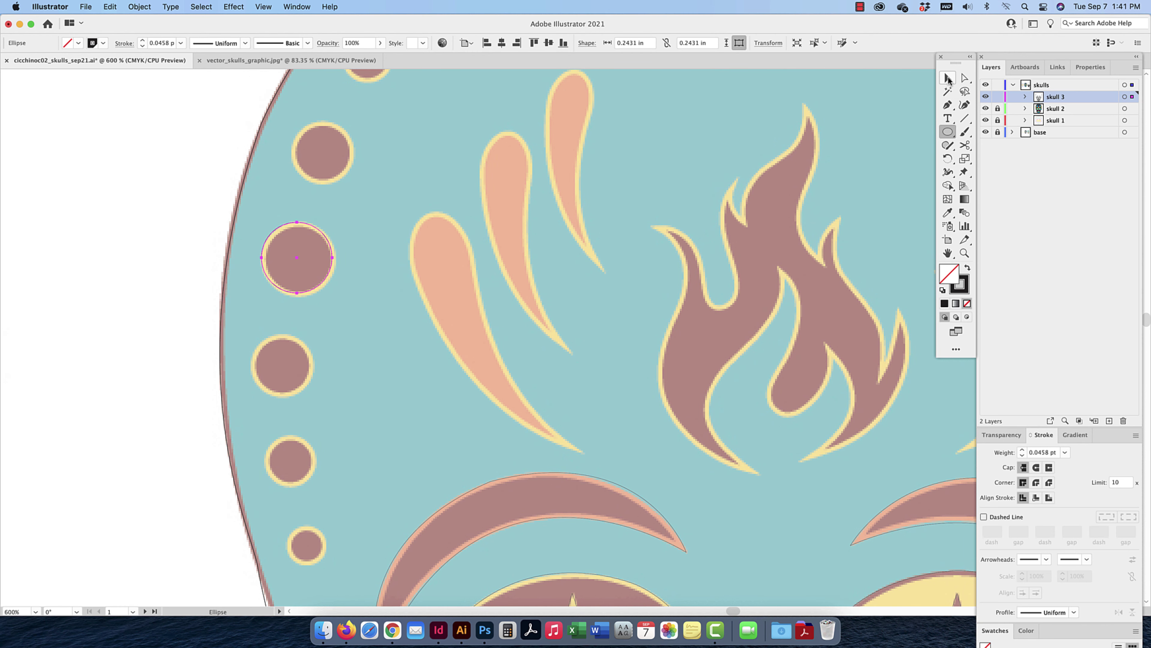
pyautogui.moveTo(333, 293); pyautogui.dragTo(337, 296)
# Duplicate the circle outline onto the dots above the largest one, scaling the copies down to fit
pyautogui.moveTo(318, 229); pyautogui.dragTo(346, 130)
pyautogui.moveTo(363, 196); pyautogui.dragTo(385, 118)
pyautogui.scroll(5, 384, 204)
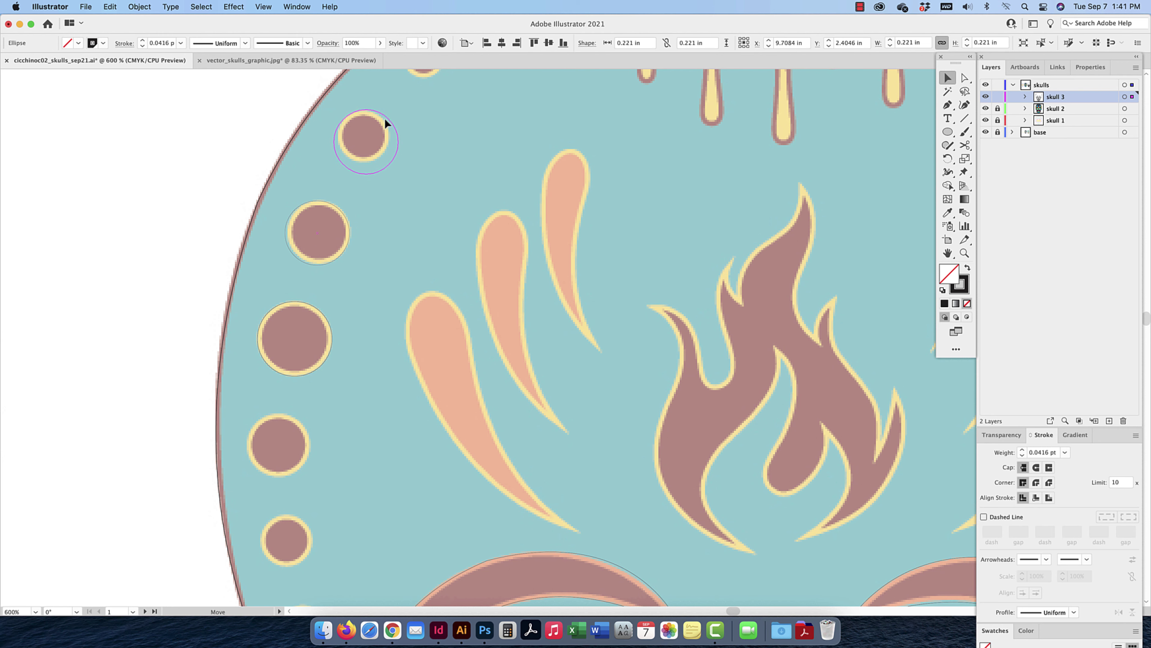
pyautogui.moveTo(398, 175); pyautogui.dragTo(379, 150)
pyautogui.scroll(5, 449, 249)
pyautogui.moveTo(387, 225); pyautogui.dragTo(445, 151)
# Duplicate circle outlines onto the two lowest dots on the left side, sized about 0.14 in and 0.18 in
pyautogui.moveTo(434, 197); pyautogui.dragTo(341, 397)
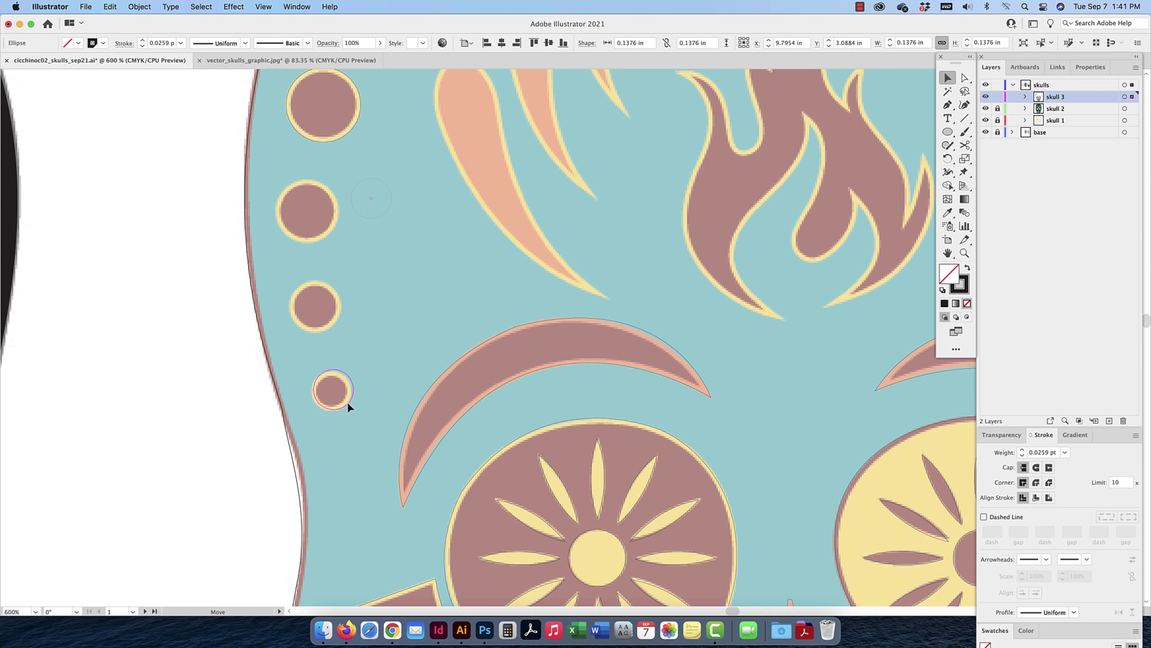
pyautogui.moveTo(346, 402); pyautogui.dragTo(343, 280)
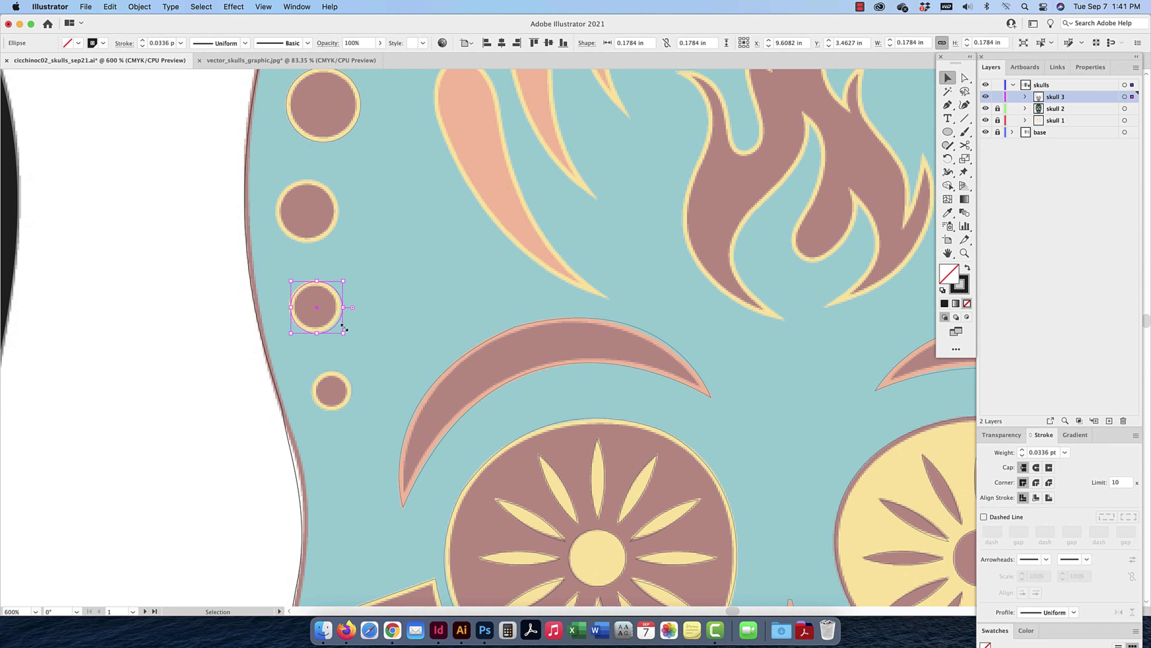
# Refine the circle on the second-lowest left dot, and fit a copy about 0.21 in wide onto the dot above it
pyautogui.moveTo(343, 334); pyautogui.dragTo(341, 332)
pyautogui.moveTo(325, 283); pyautogui.dragTo(339, 178)
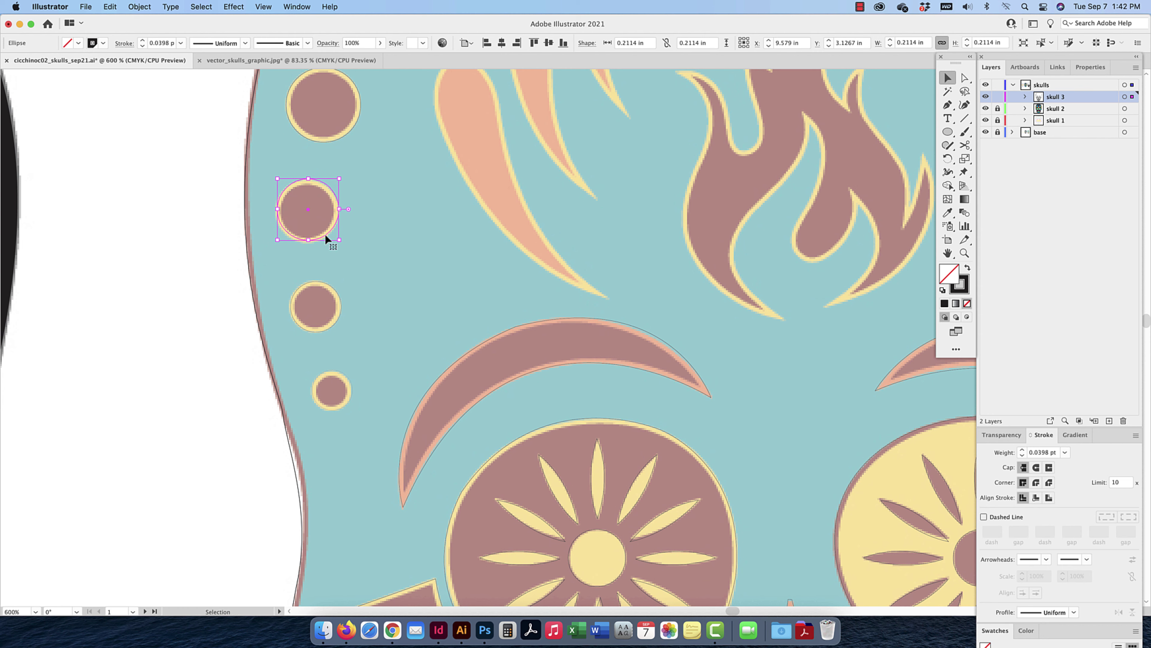
pyautogui.moveTo(325, 236); pyautogui.dragTo(323, 238)
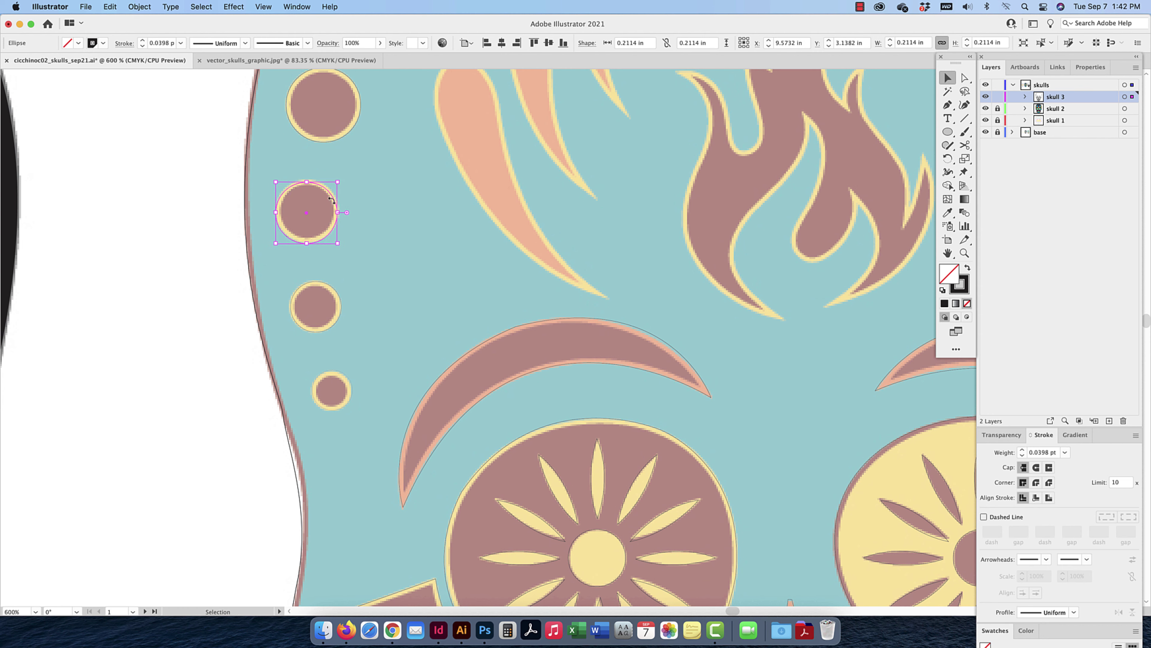
pyautogui.moveTo(337, 181); pyautogui.dragTo(339, 179)
pyautogui.click(368, 177)
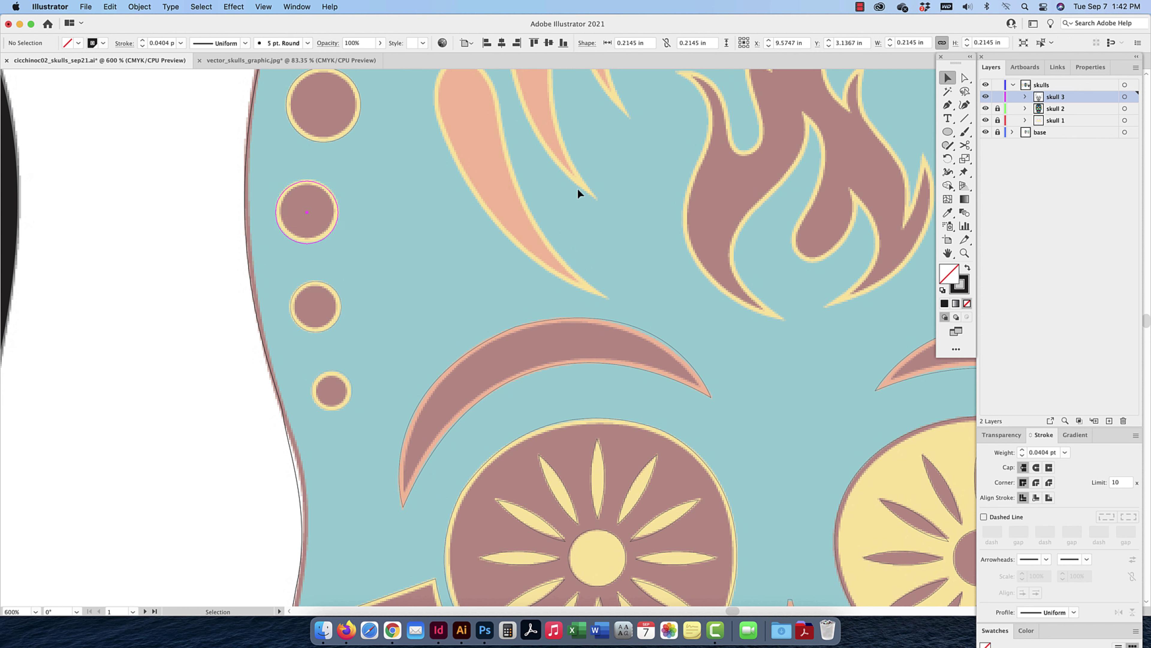
# Duplicate only the seven left-side circle outlines across to the skull's right side and group the copies
pyautogui.hscroll(10, 495, 275)
pyautogui.scroll(5, 496, 275)
pyautogui.press('super+minus')
pyautogui.press('super+minus')
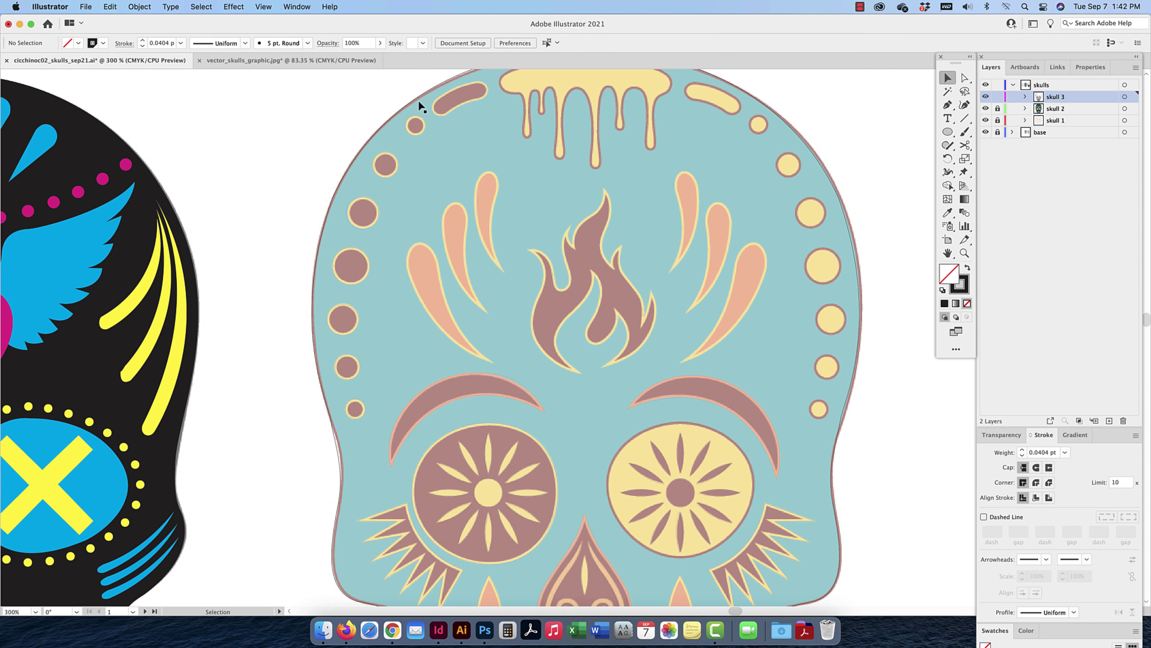
pyautogui.moveTo(411, 160); pyautogui.dragTo(329, 414)
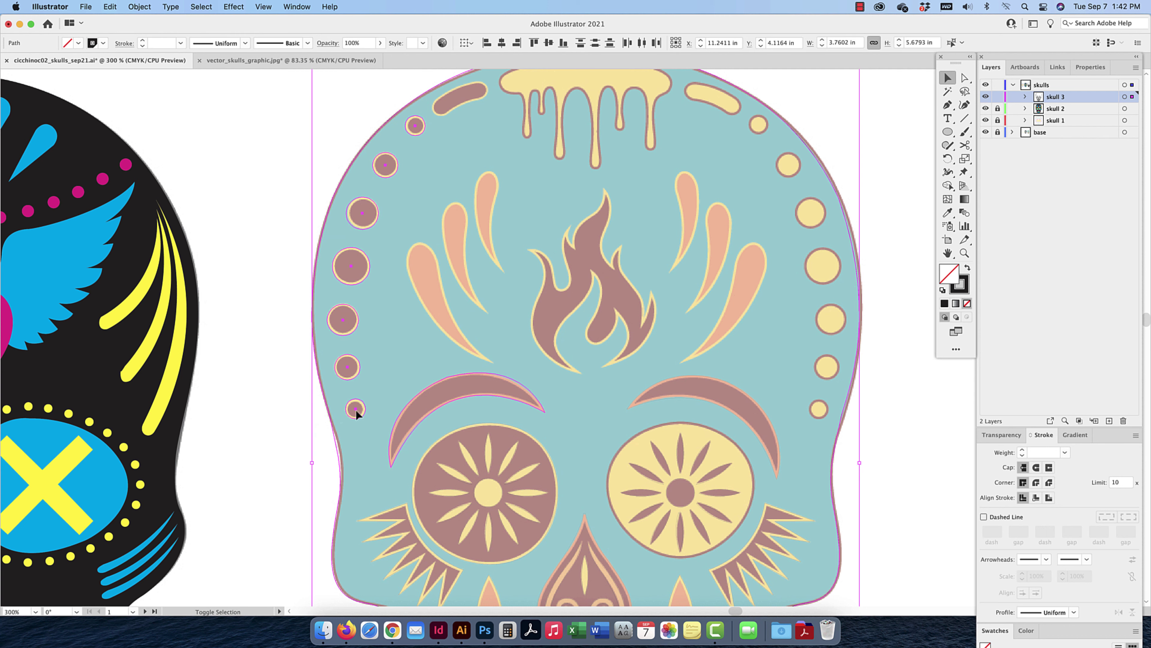
pyautogui.keyDown('shift'); pyautogui.click(410, 401); pyautogui.keyUp('shift')
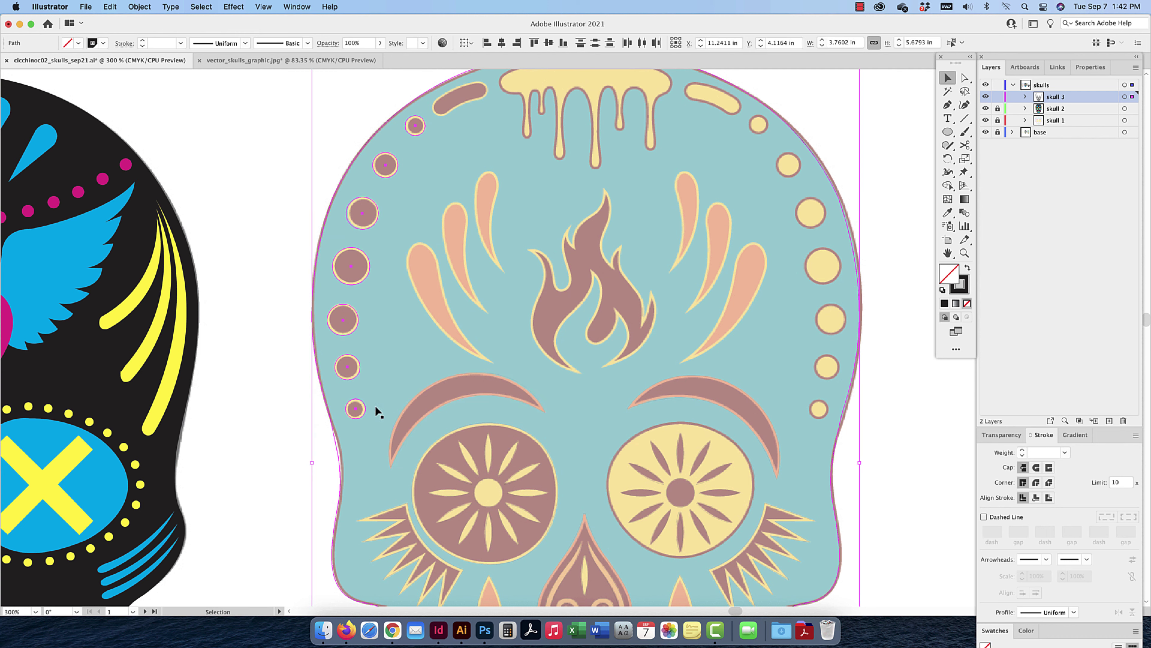
pyautogui.keyDown('shift'); pyautogui.click(328, 411); pyautogui.keyUp('shift')
pyautogui.moveTo(352, 283); pyautogui.dragTo(744, 271)
pyautogui.press('super+g')
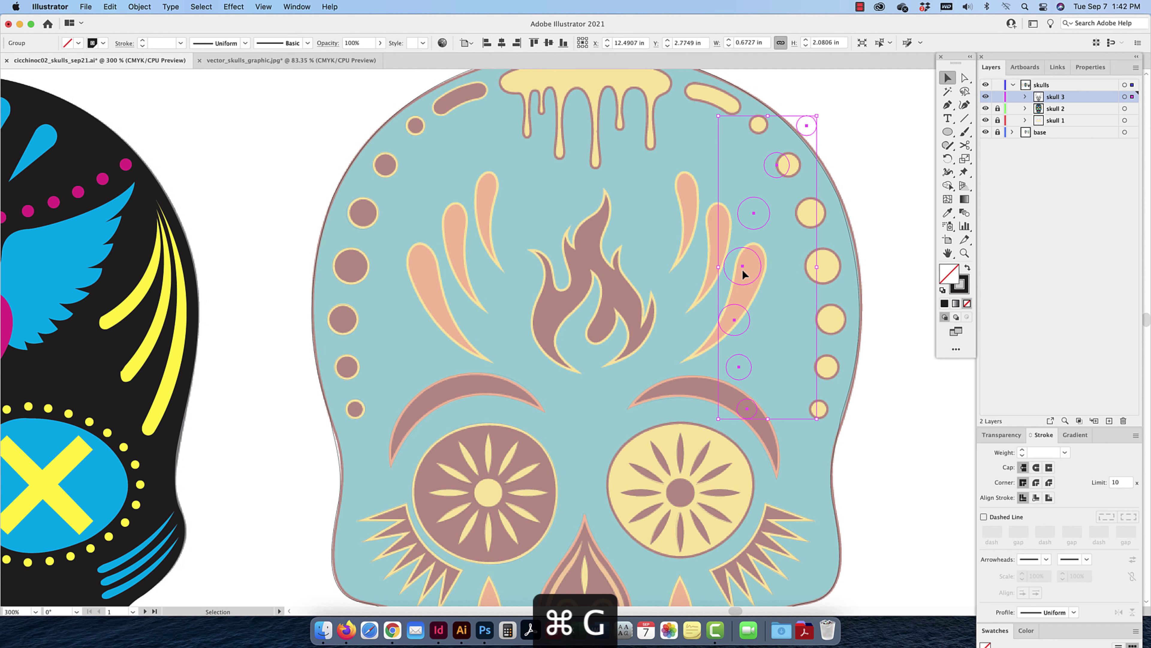
# Reflect the grouped circle copies across the vertical axis and move them onto the right-side dots
pyautogui.rightClick(751, 404)
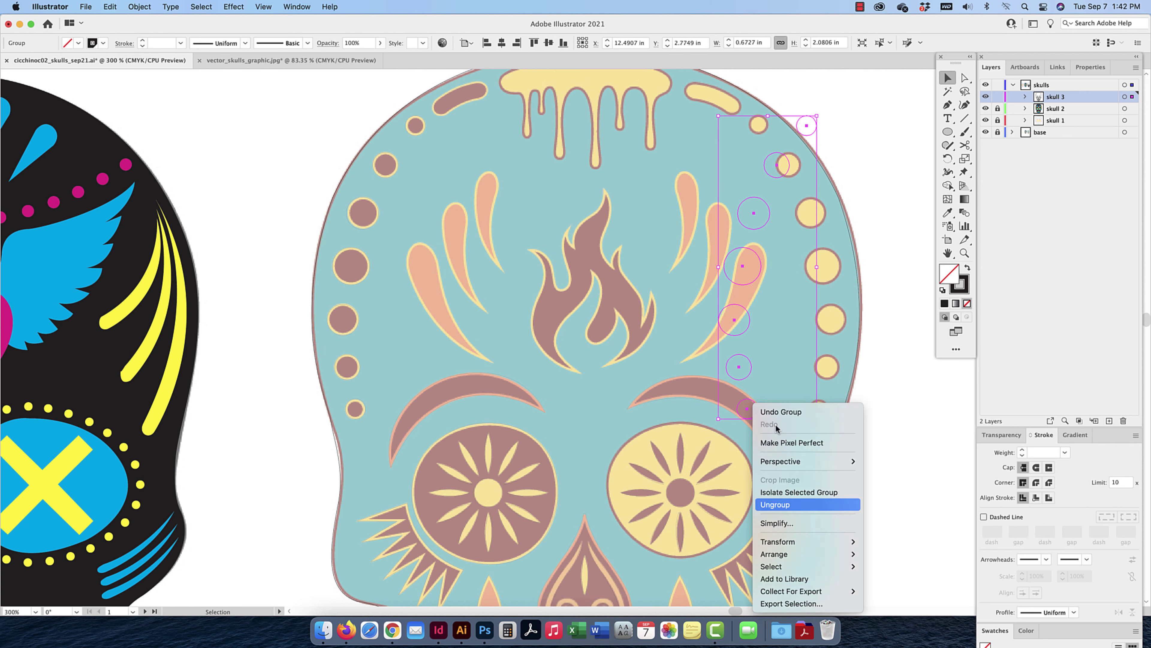
pyautogui.moveTo(834, 542)
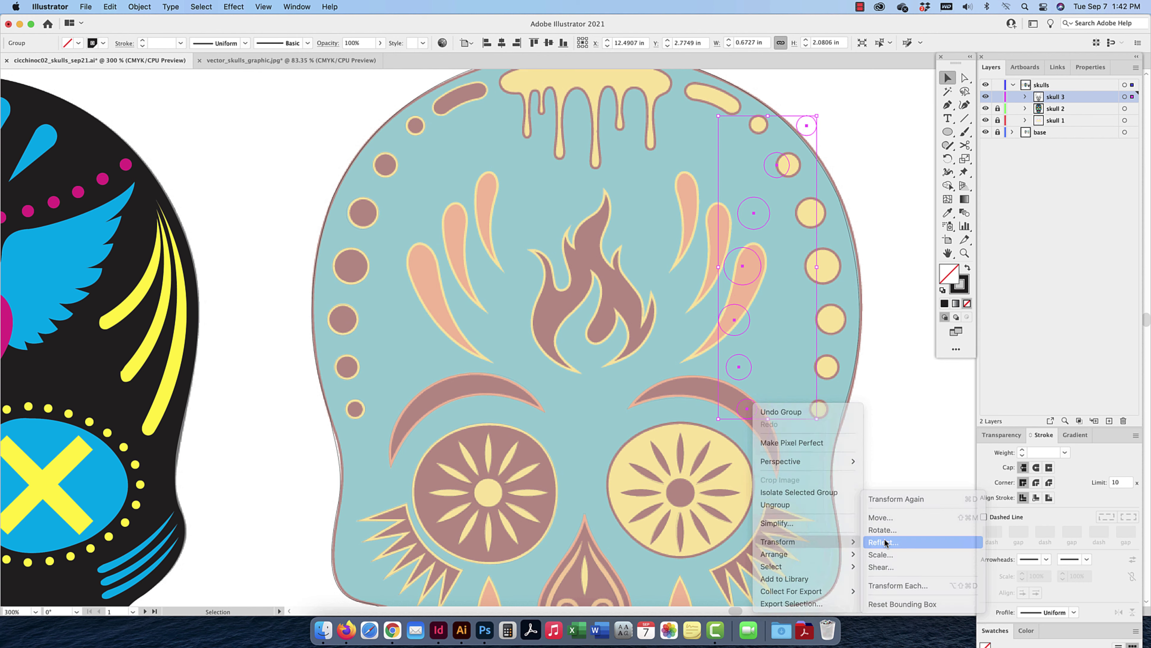
pyautogui.click(884, 542)
pyautogui.click(862, 381)
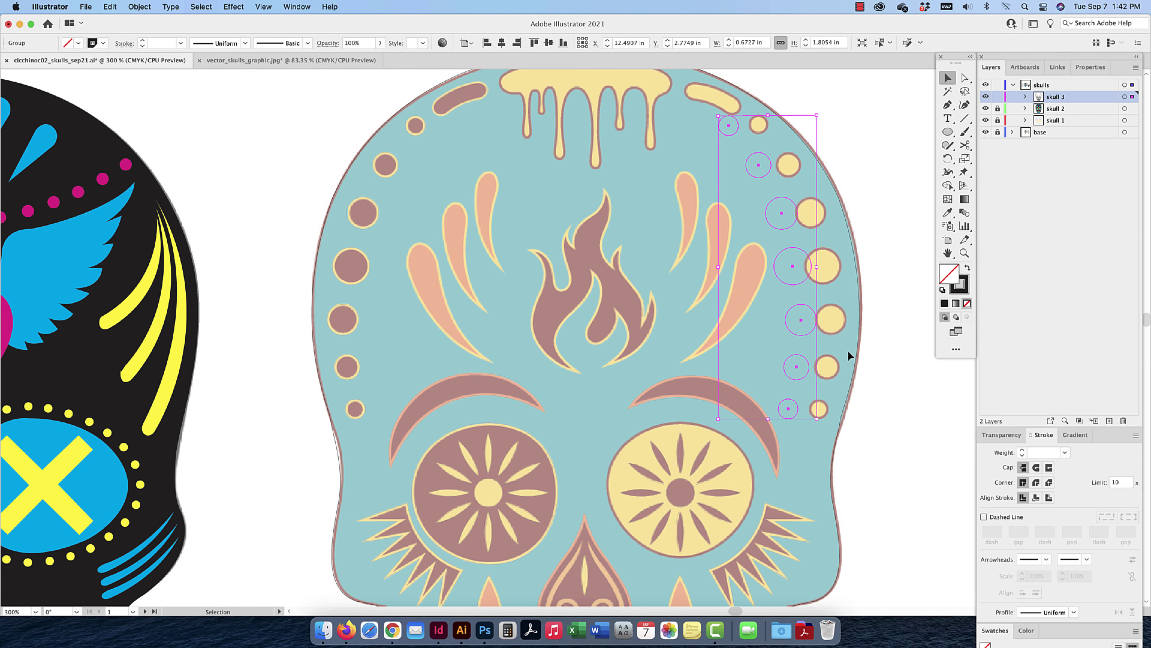
pyautogui.moveTo(818, 268); pyautogui.dragTo(843, 268)
pyautogui.click(895, 224)
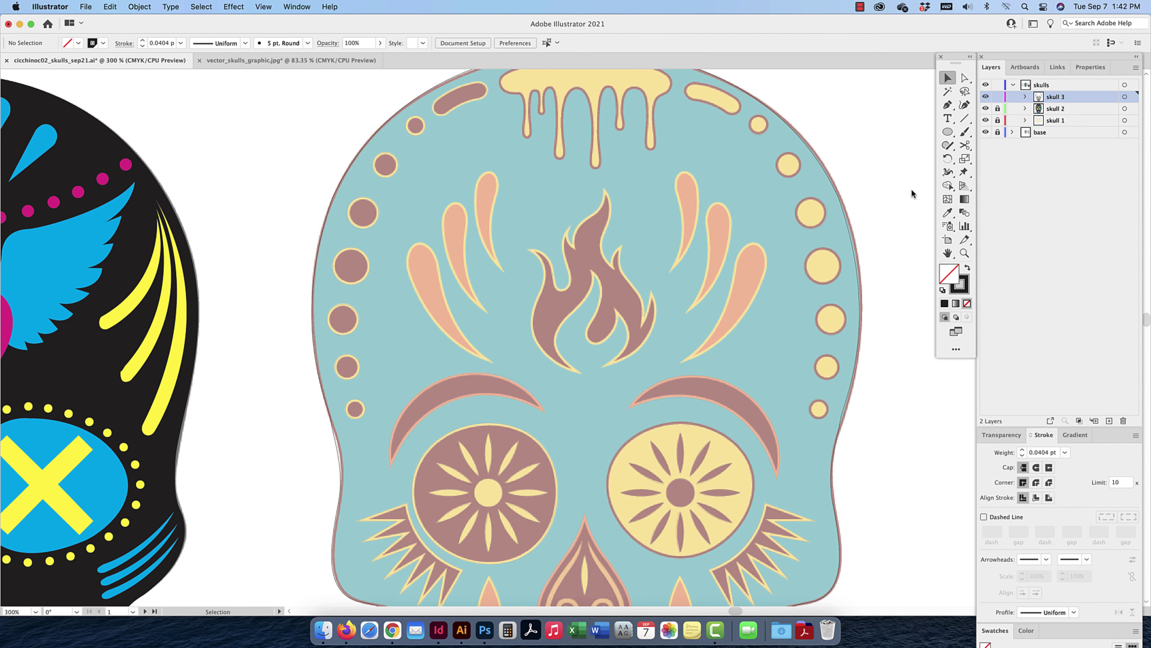
# Start a Pen tool outline along the top edge of the curved rounded bar at the skull's upper left
pyautogui.click(947, 105)
pyautogui.moveTo(492, 276); pyautogui.dragTo(502, 332)
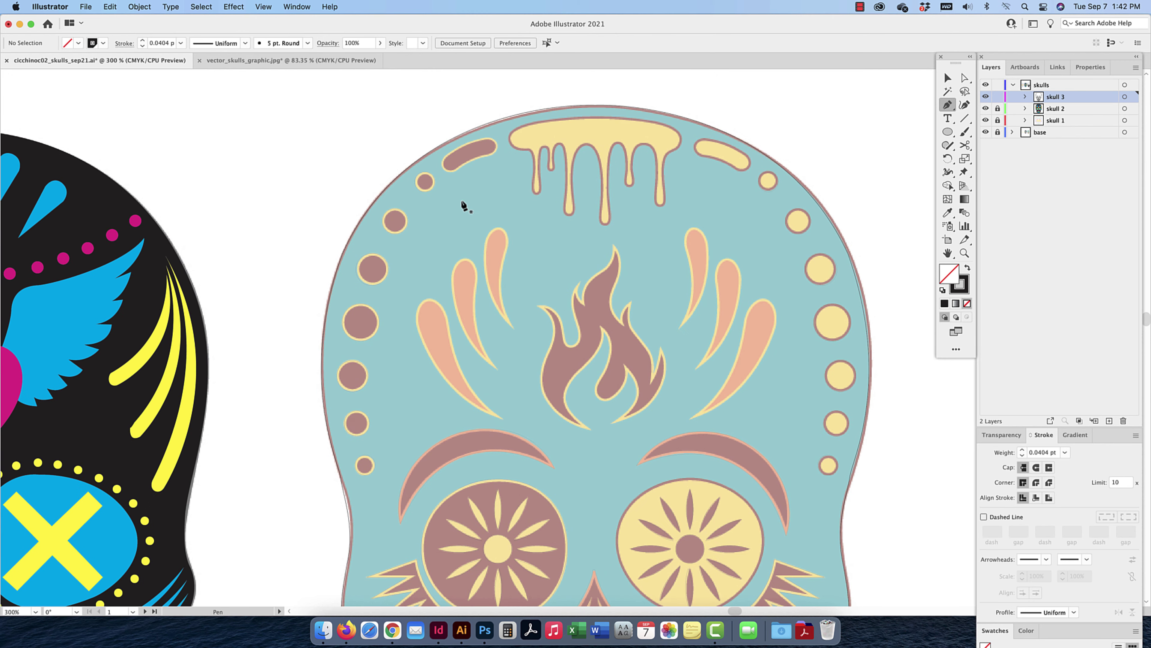
pyautogui.press('super+minus')
pyautogui.press('super+equal')
pyautogui.press('super+equal')
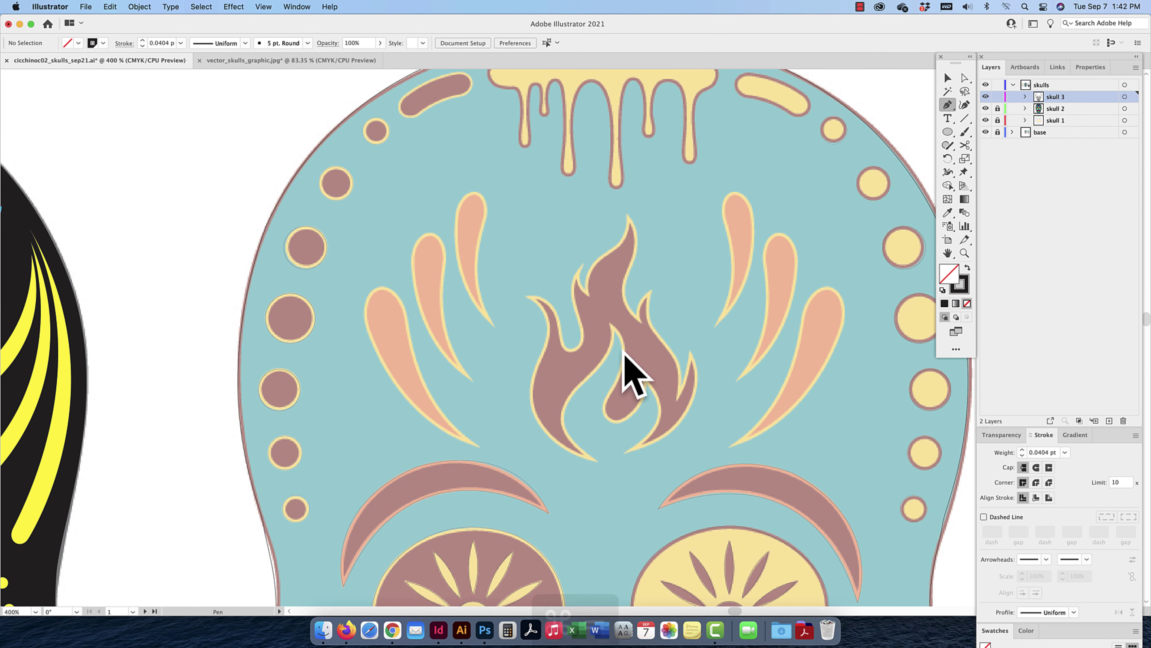
pyautogui.press('super+minus')
pyautogui.press('super+equal')
pyautogui.press('super+equal')
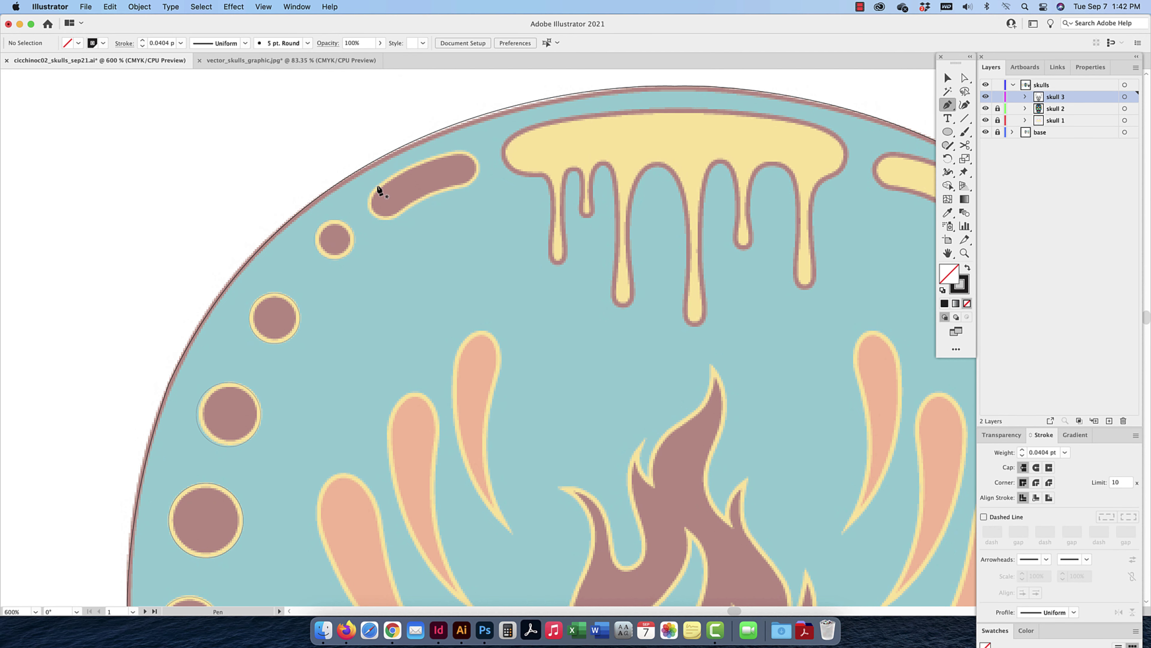
pyautogui.click(378, 185)
pyautogui.click(448, 151)
pyautogui.click(462, 152)
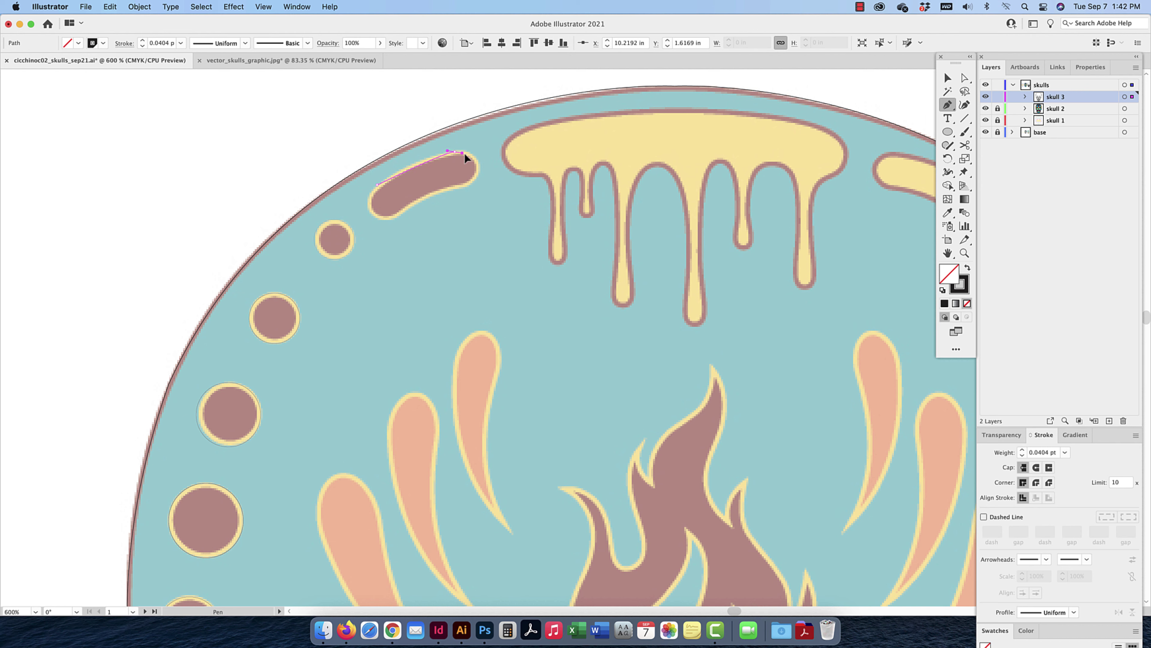
pyautogui.moveTo(465, 155); pyautogui.dragTo(487, 152)
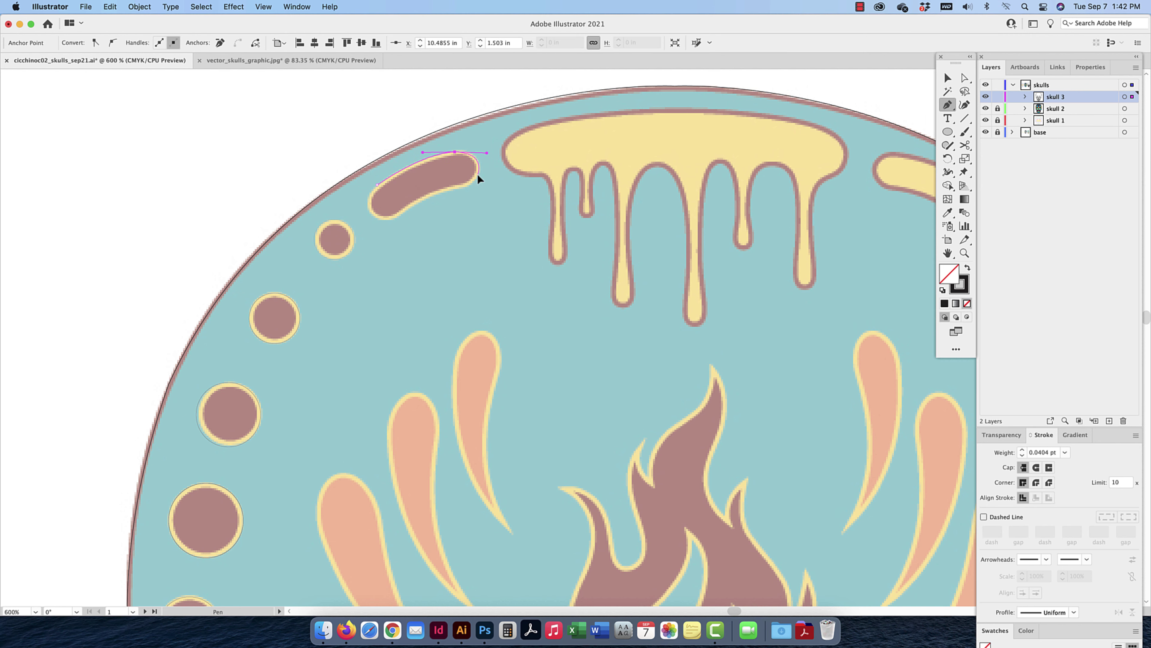
# Continue the bar's outline around its right end and lower edge, and close it at the starting anchor
pyautogui.click(478, 174)
pyautogui.moveTo(427, 191); pyautogui.dragTo(426, 194)
pyautogui.click(403, 212)
pyautogui.click(381, 219)
pyautogui.moveTo(377, 185); pyautogui.dragTo(397, 163)
# Trace the top edge of the dripping shape at the crown from its upper-left shoulder to its right end
pyautogui.click(550, 120)
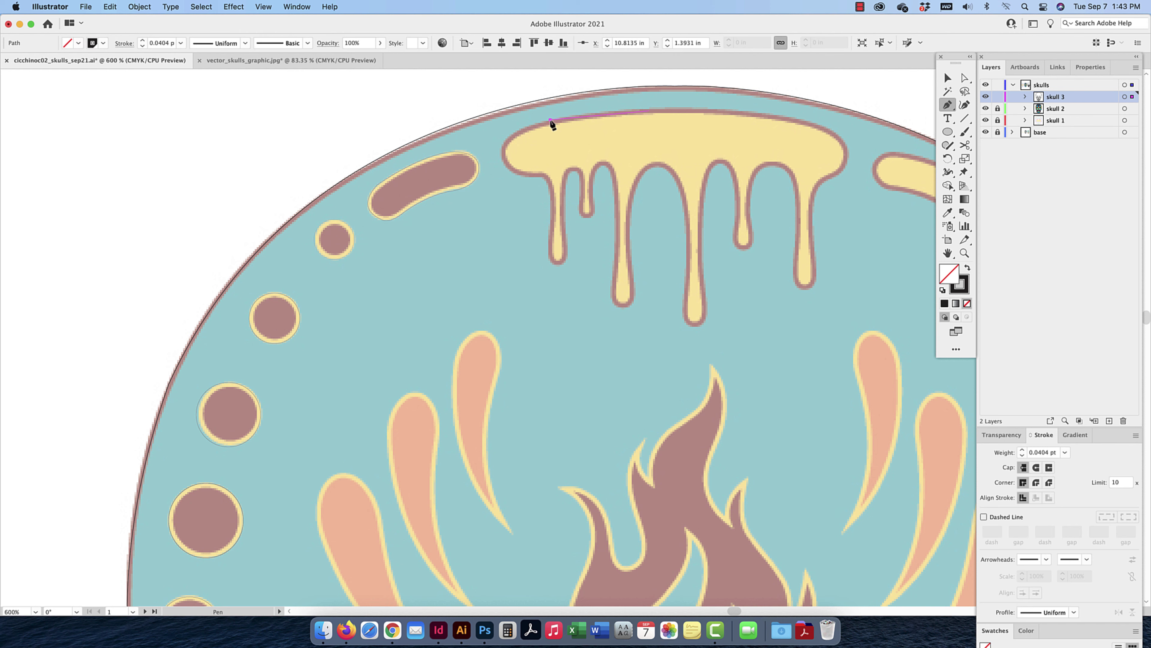
pyautogui.moveTo(811, 122); pyautogui.dragTo(904, 151)
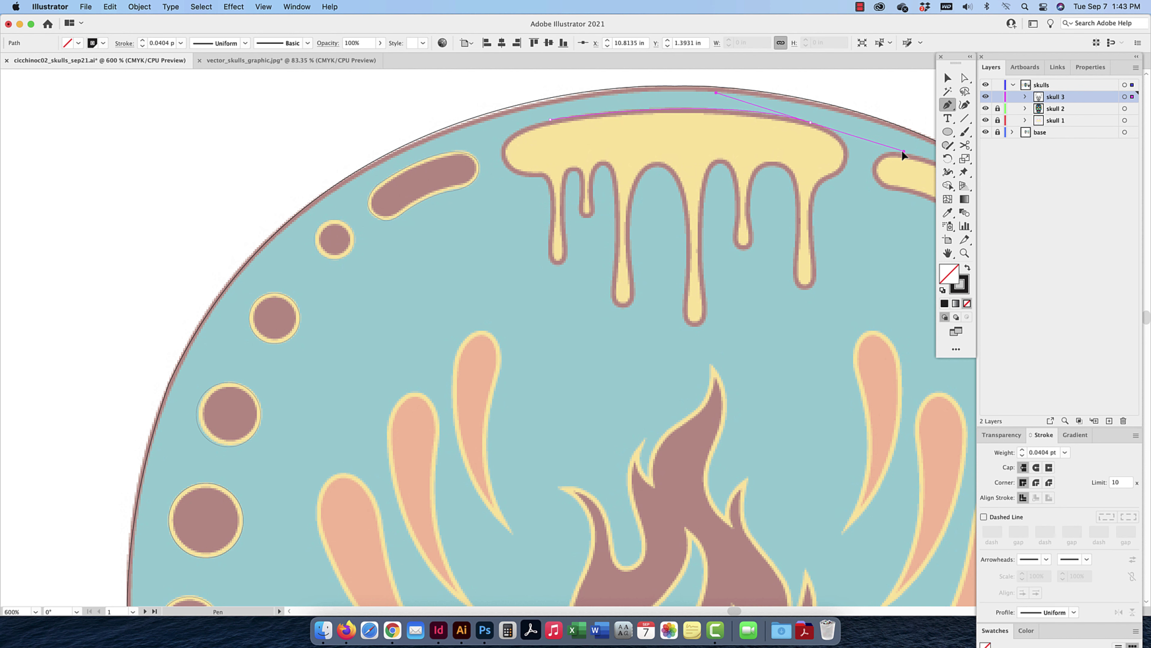
pyautogui.click(843, 137)
pyautogui.click(847, 144)
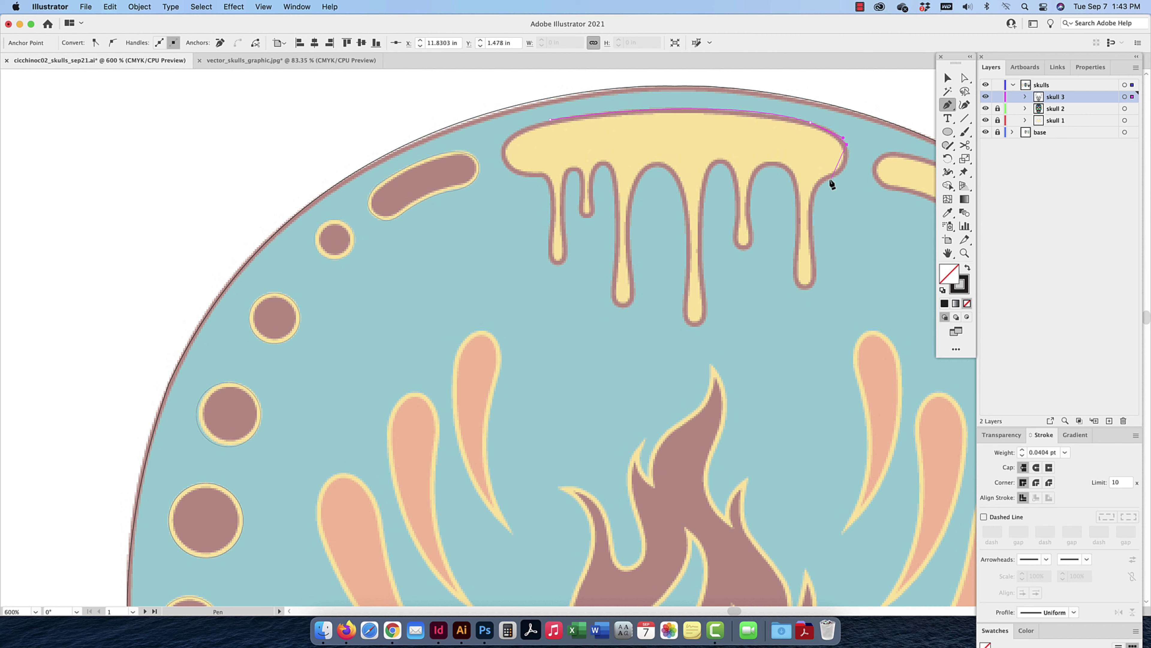
# Extend the dripping shape's outline around the rightmost drip and the shorter drip next to it
pyautogui.moveTo(817, 187); pyautogui.dragTo(814, 226)
pyautogui.moveTo(805, 289); pyautogui.dragTo(796, 289)
pyautogui.click(793, 267)
pyautogui.moveTo(796, 192); pyautogui.dragTo(795, 187)
pyautogui.moveTo(750, 219); pyautogui.dragTo(751, 231)
pyautogui.click(753, 242)
pyautogui.moveTo(740, 248); pyautogui.dragTo(735, 229)
pyautogui.moveTo(733, 174); pyautogui.dragTo(731, 168)
# Trace around the longest central drip and over the arch on its left, redoing the misplaced curve points
pyautogui.moveTo(711, 167); pyautogui.dragTo(711, 167)
pyautogui.moveTo(704, 301); pyautogui.dragTo(684, 327)
pyautogui.moveTo(692, 279); pyautogui.dragTo(687, 261)
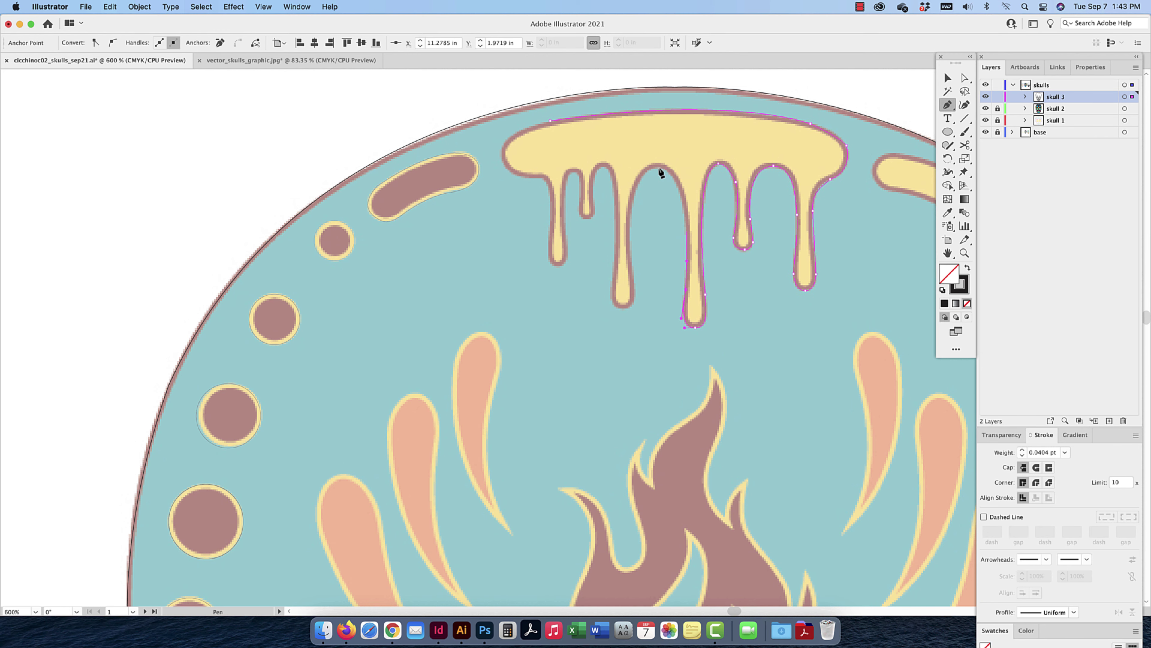
pyautogui.moveTo(660, 167); pyautogui.dragTo(634, 167)
pyautogui.press('super+z')
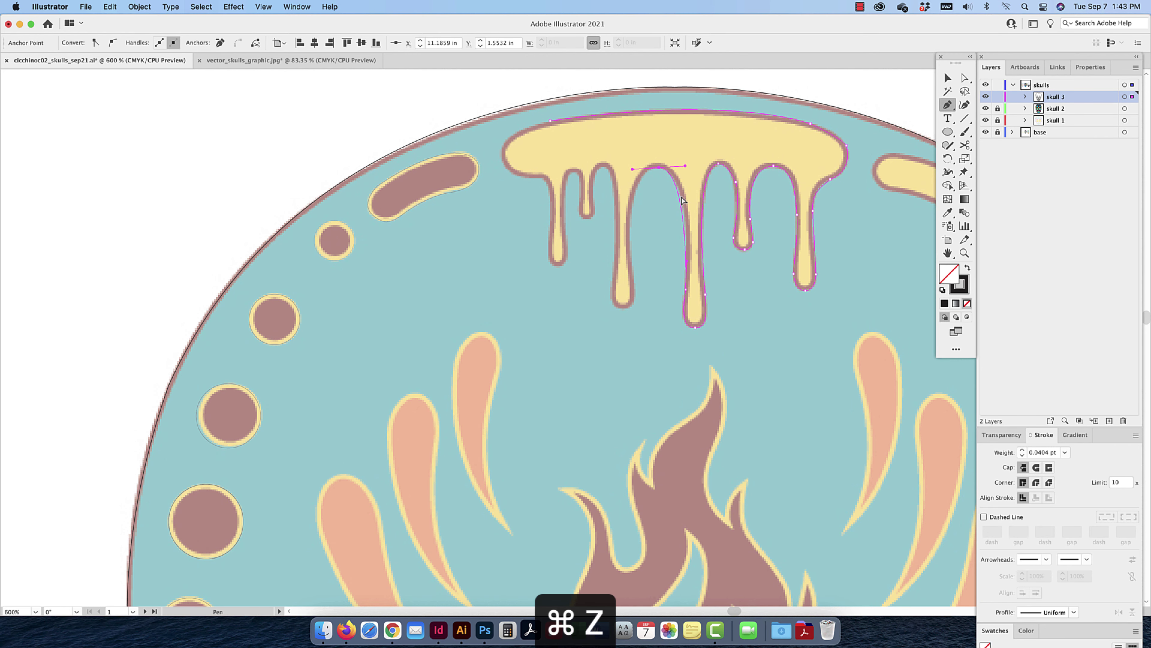
pyautogui.moveTo(657, 166); pyautogui.dragTo(654, 166)
pyautogui.click(644, 167)
# Continue the outline down and back up the long drip left of the central one
pyautogui.keyDown('super'); pyautogui.click(631, 238); pyautogui.keyUp('super')
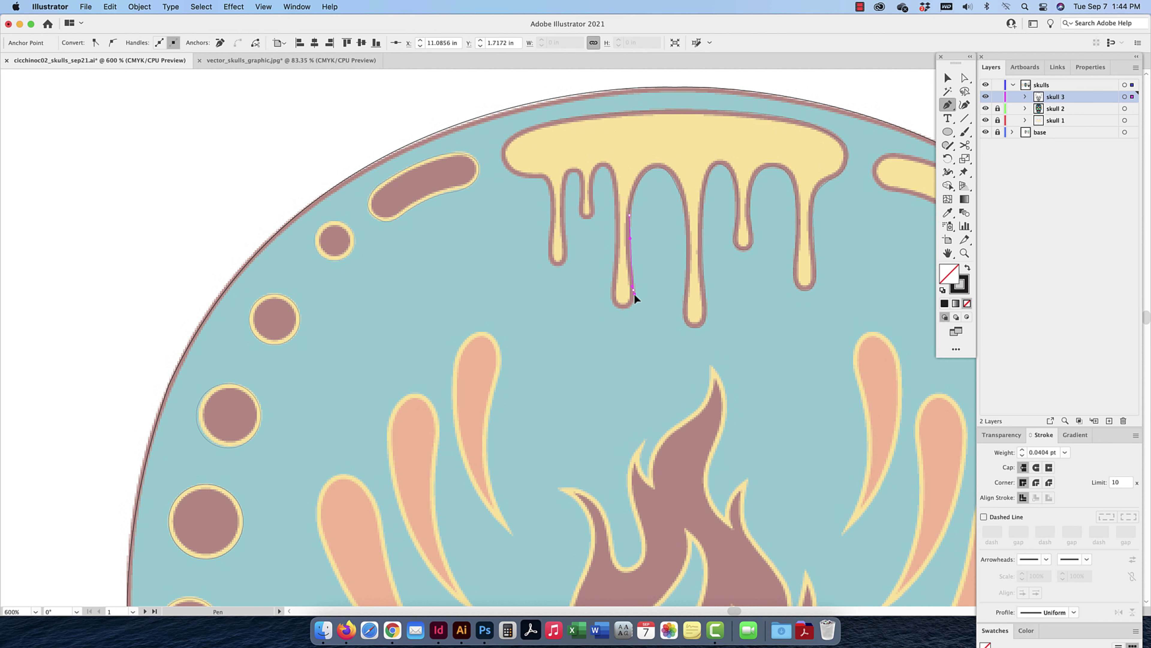
pyautogui.moveTo(625, 308); pyautogui.dragTo(621, 313)
pyautogui.click(612, 289)
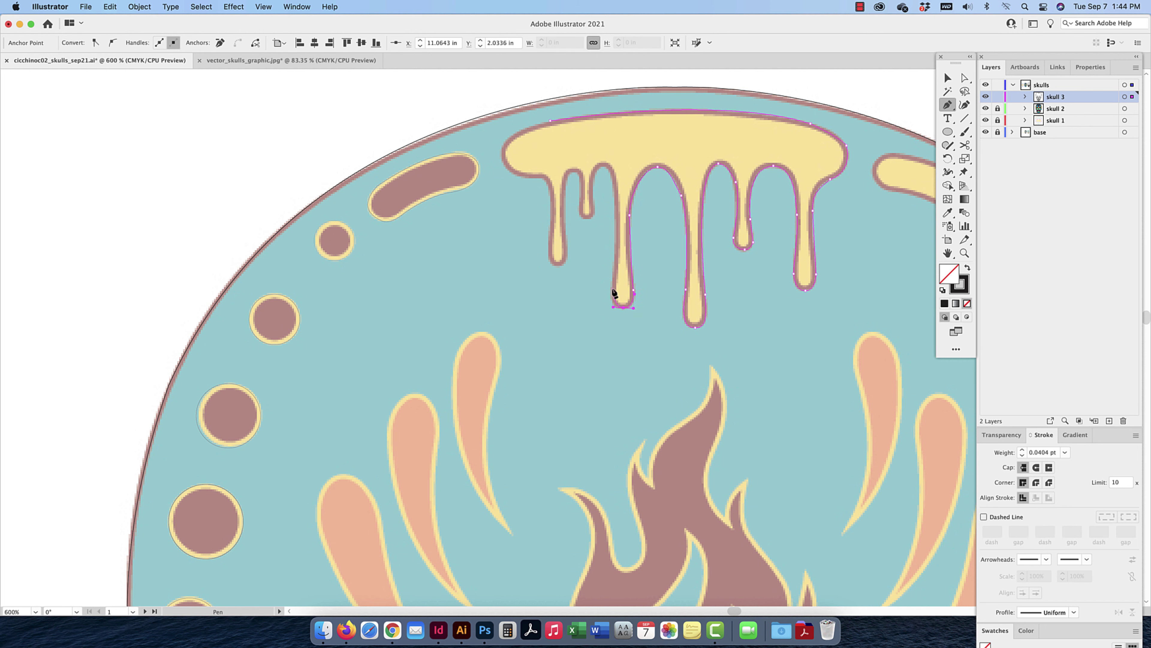
pyautogui.keyDown('super'); pyautogui.click(618, 219); pyautogui.keyUp('super')
pyautogui.click(615, 201)
# Trace over the small arch and around the shortest drip of the dripping shape
pyautogui.click(594, 165)
pyautogui.moveTo(590, 166); pyautogui.dragTo(591, 169)
pyautogui.click(595, 211)
pyautogui.click(582, 216)
pyautogui.moveTo(580, 196); pyautogui.dragTo(581, 196)
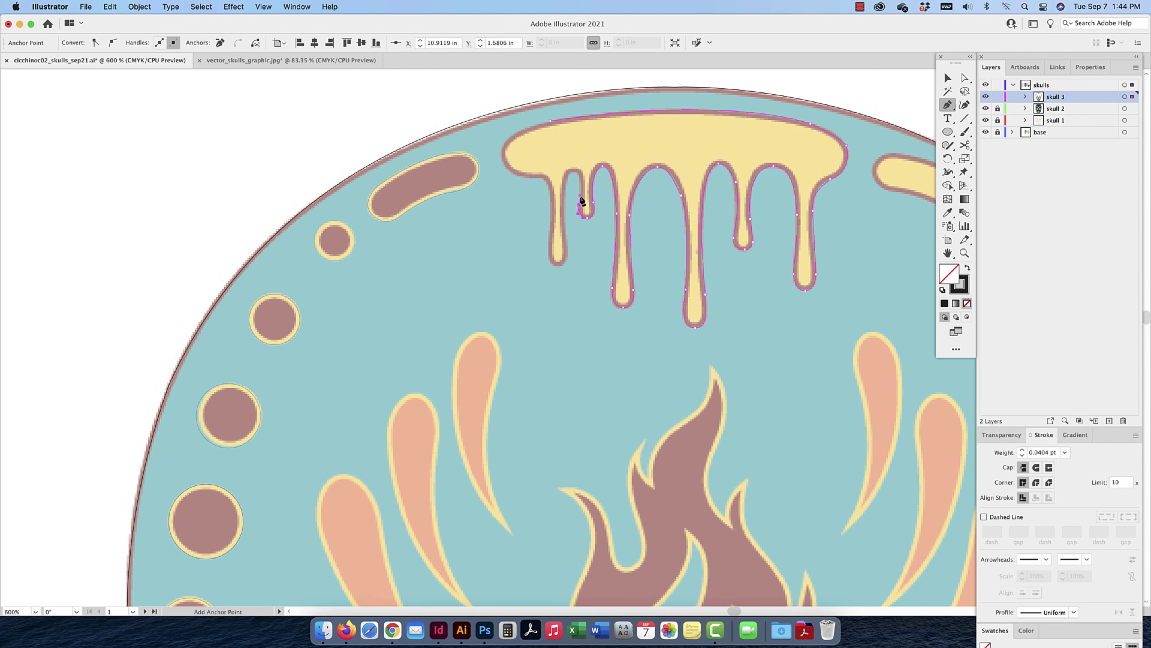
# Trace the leftmost drip and the dripping shape's left end, closing the outline at the starting anchor
pyautogui.click(565, 171)
pyautogui.press('super+z')
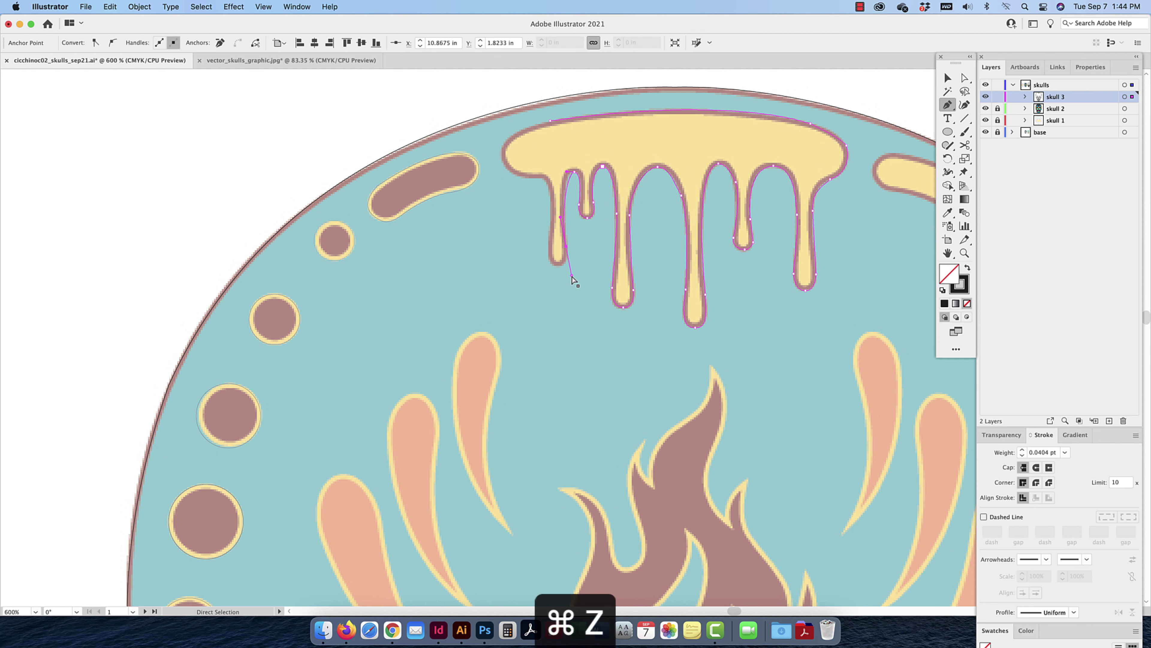
pyautogui.click(565, 201)
pyautogui.click(568, 249)
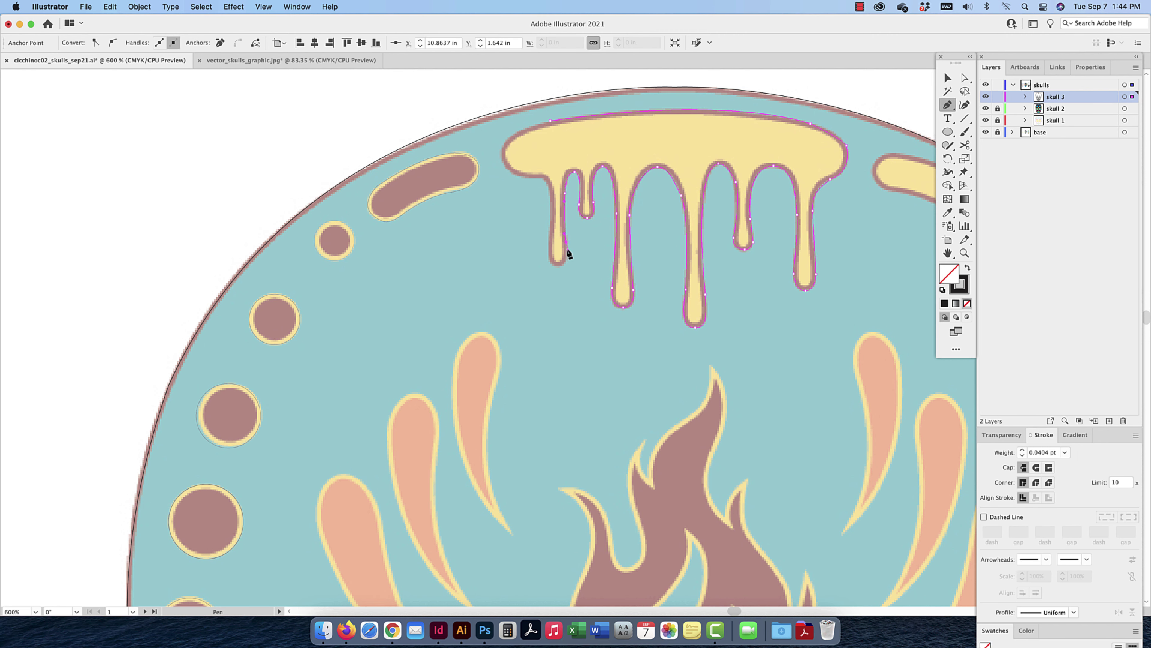
pyautogui.moveTo(551, 267); pyautogui.dragTo(548, 266)
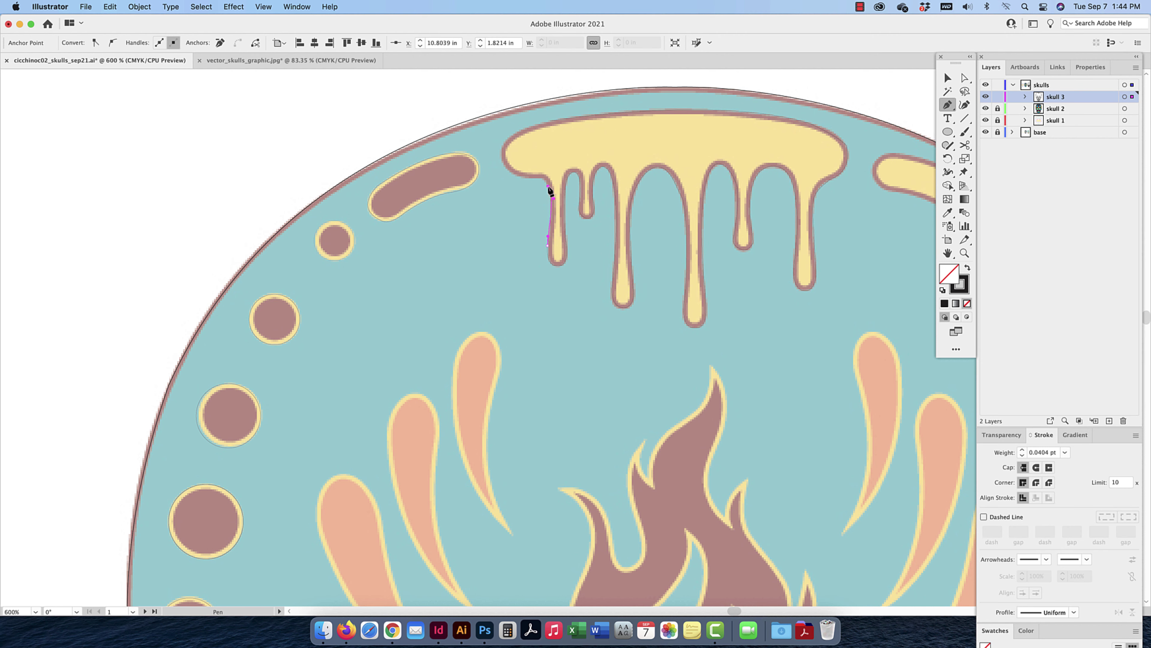
pyautogui.moveTo(547, 186); pyautogui.dragTo(504, 132)
pyautogui.click(550, 120)
# Duplicate the curved bar outline toward the matching bar at the skull's upper right and reflect the copy
pyautogui.press('v')
pyautogui.hscroll(1, 683, 188)
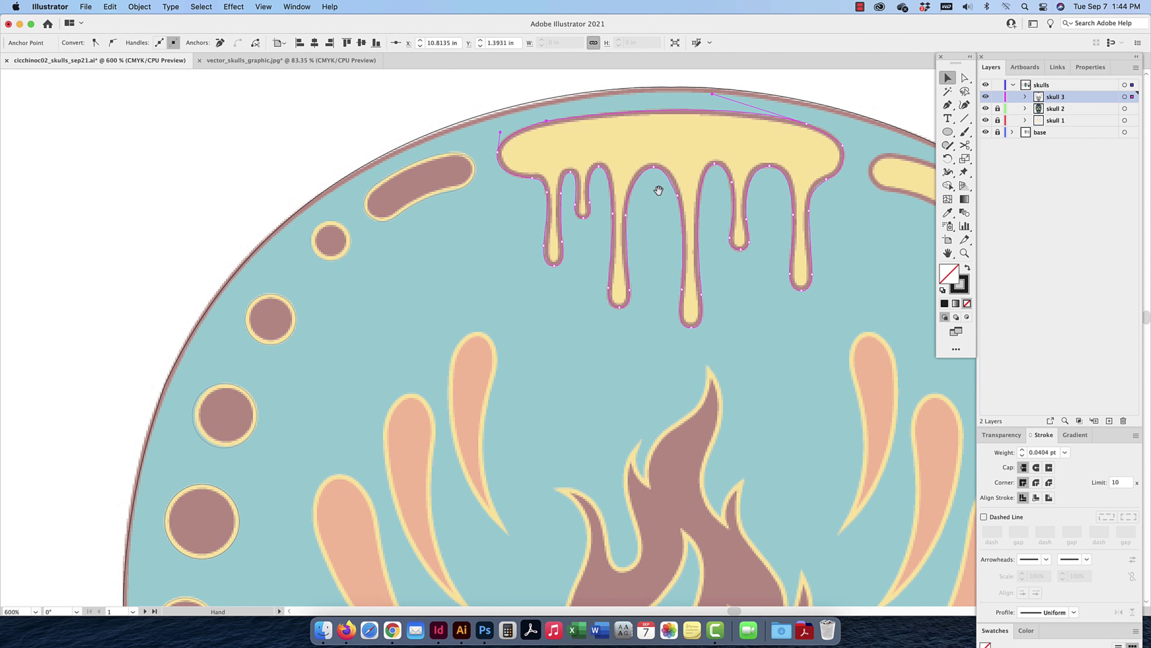
pyautogui.moveTo(406, 207); pyautogui.dragTo(846, 197)
pyautogui.moveTo(832, 256); pyautogui.dragTo(650, 249)
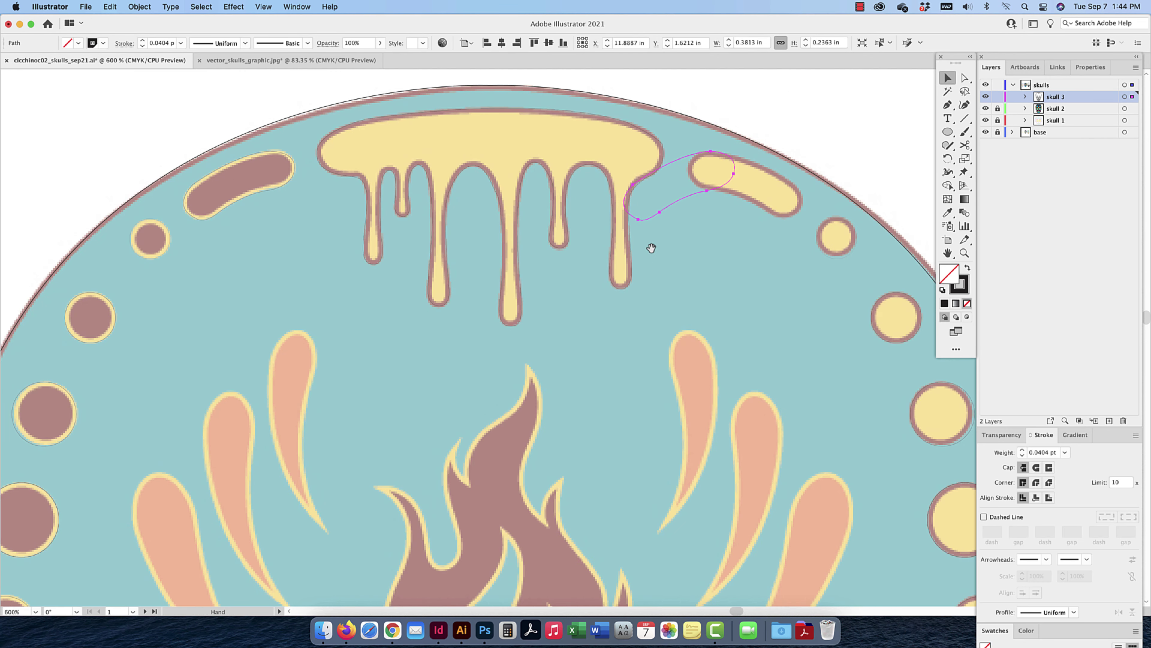
pyautogui.rightClick(674, 202)
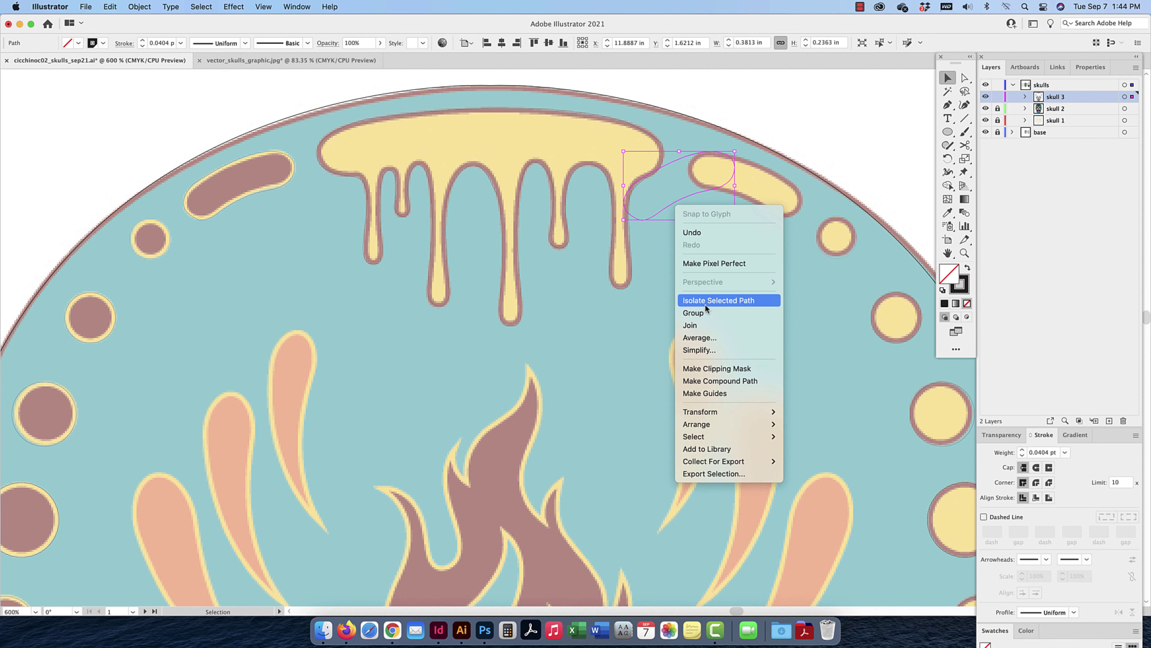
pyautogui.moveTo(725, 411)
pyautogui.click(818, 453)
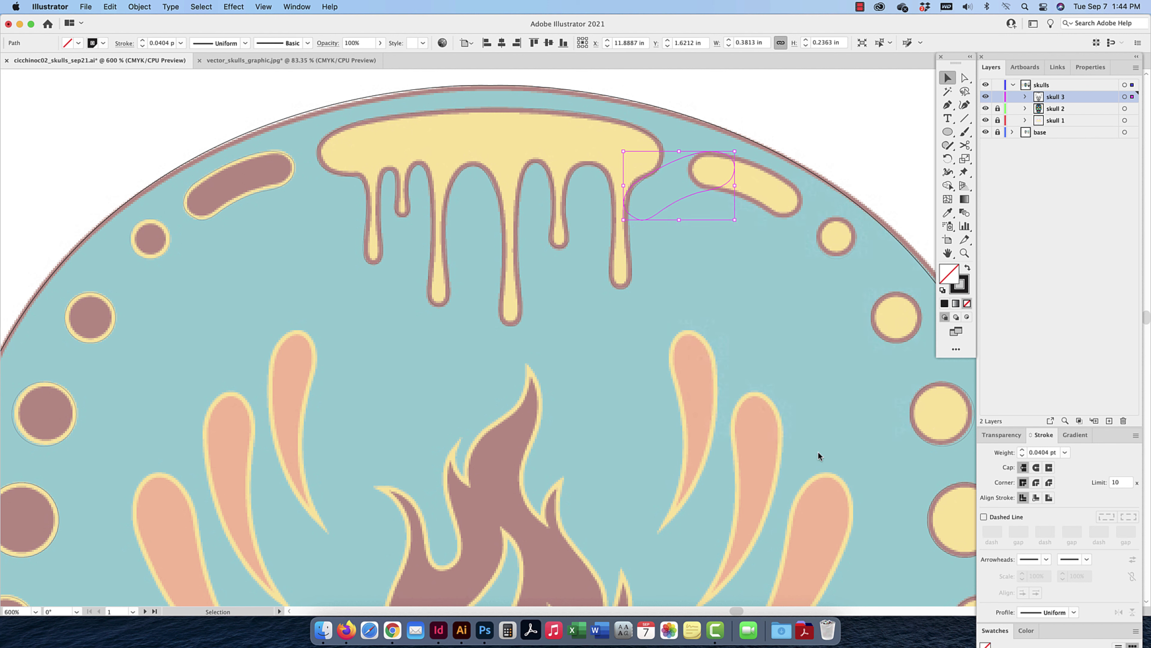
pyautogui.click(864, 384)
# Trace the largest, outermost teardrop left of the flame with the Pen tool as a closed path
pyautogui.scroll(-5, 657, 414)
pyautogui.click(948, 105)
pyautogui.scroll(-3, 290, 318)
pyautogui.click(316, 484)
pyautogui.moveTo(205, 282); pyautogui.dragTo(190, 238)
pyautogui.click(165, 245)
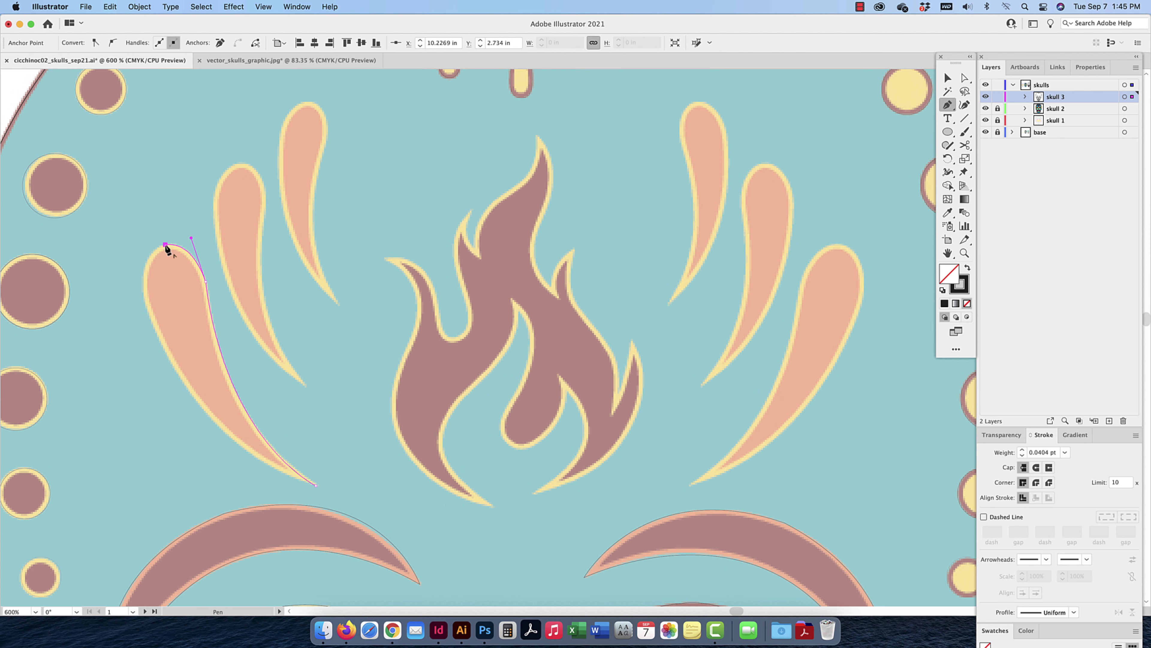
pyautogui.moveTo(145, 301); pyautogui.dragTo(158, 351)
pyautogui.click(316, 485)
pyautogui.moveTo(372, 488); pyautogui.dragTo(429, 525)
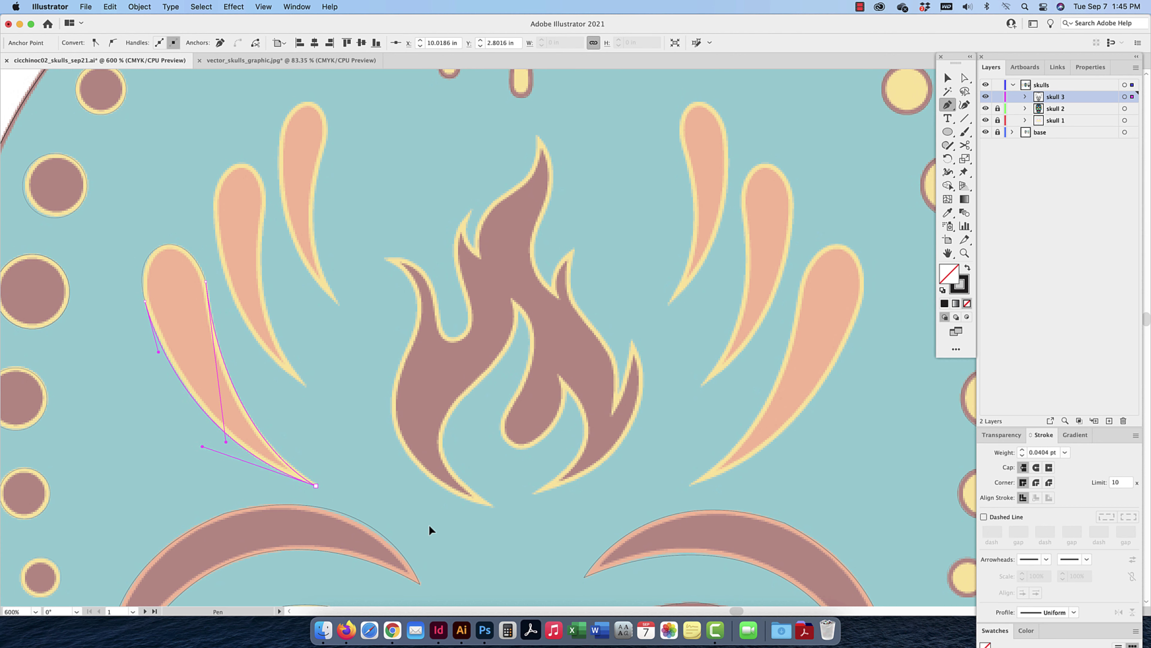
pyautogui.click(948, 78)
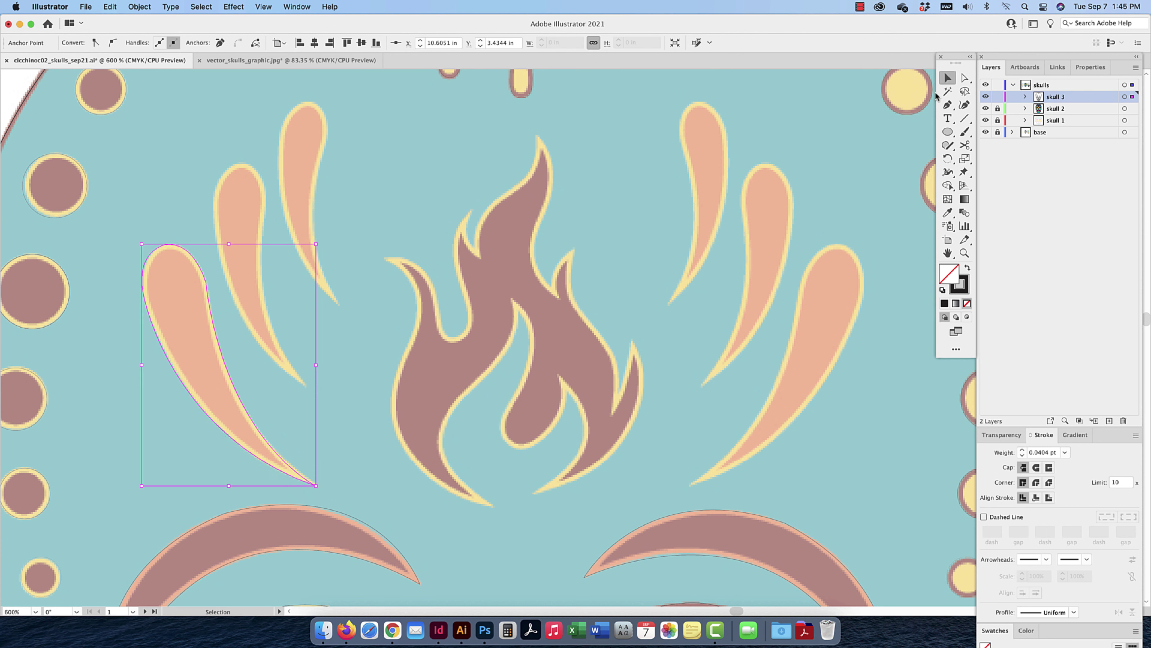
pyautogui.click(947, 104)
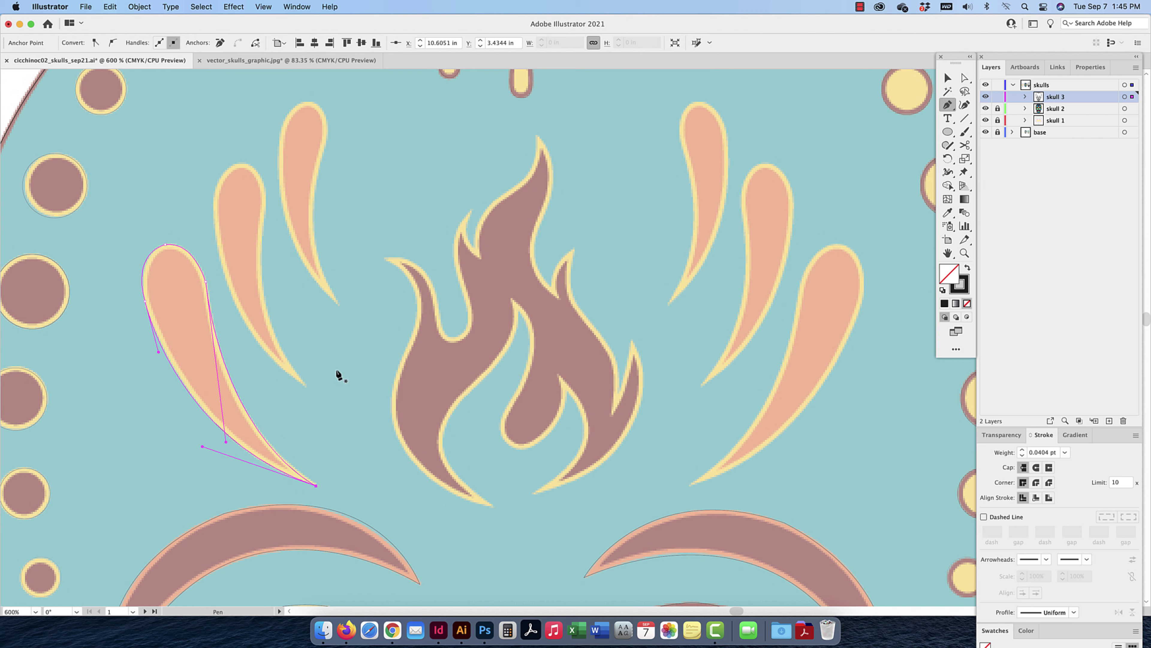
# Trace the middle teardrop left of the flame with the Pen tool as a closed path
pyautogui.click(305, 384)
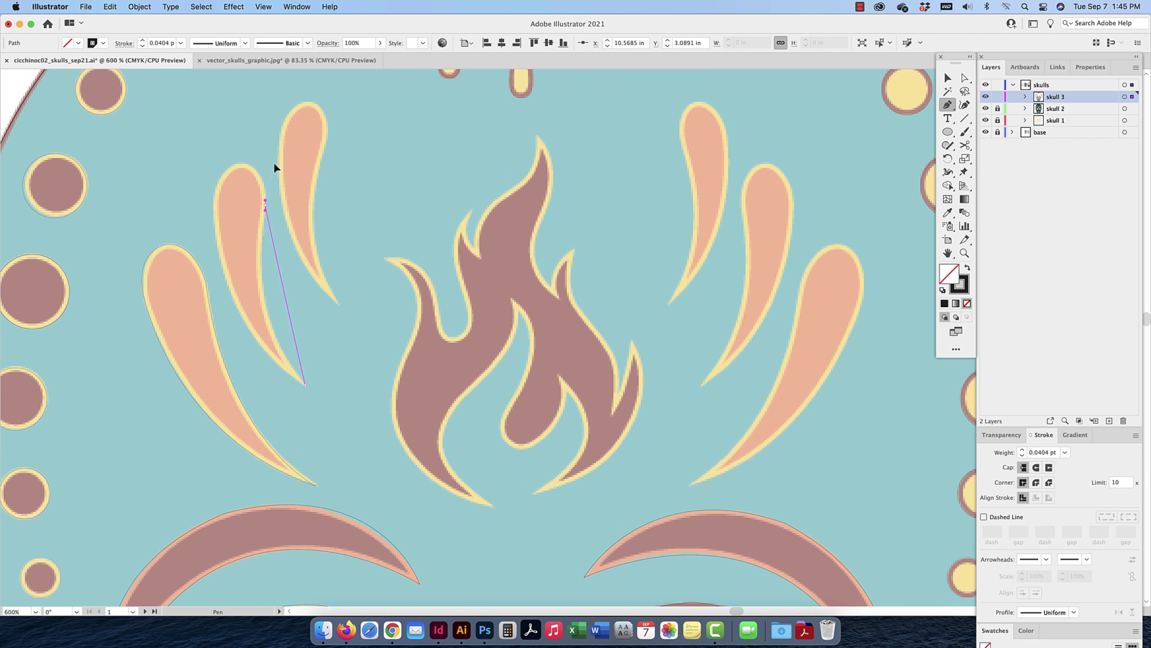
pyautogui.moveTo(274, 168)
pyautogui.mouseDown()
pyautogui.moveTo(265, 108)
pyautogui.moveTo(287, 90)
pyautogui.moveTo(267, 158)
pyautogui.moveTo(298, 130)
pyautogui.moveTo(285, 84)
pyautogui.moveTo(271, 151)
pyautogui.mouseUp()
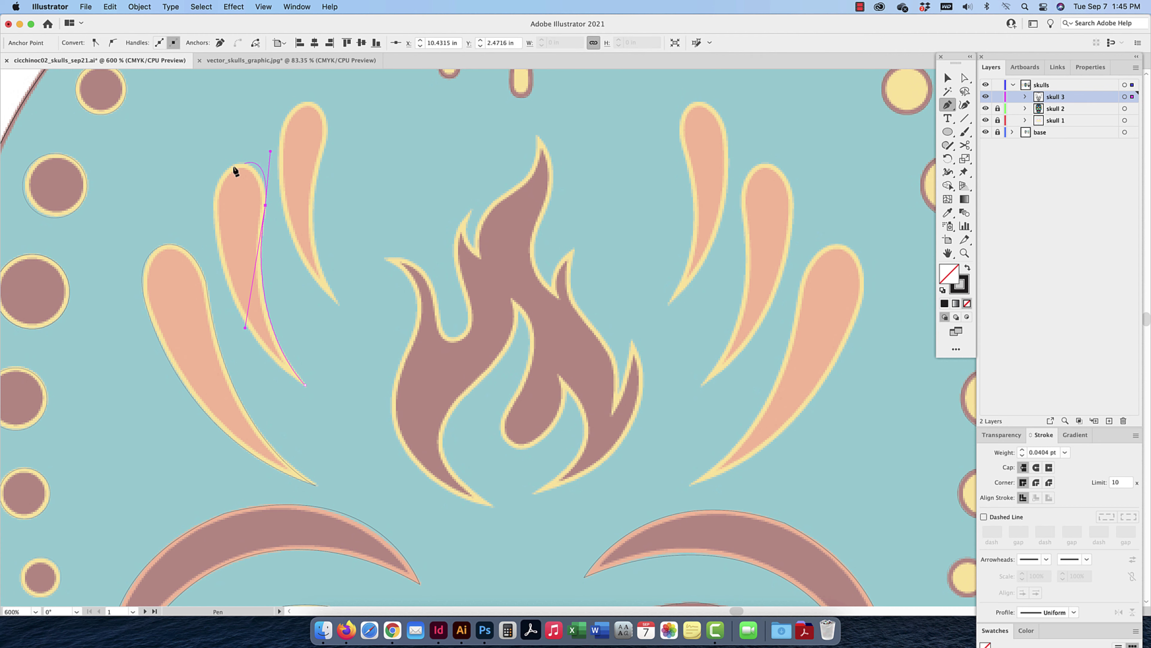
pyautogui.click(232, 166)
pyautogui.moveTo(215, 228); pyautogui.dragTo(223, 280)
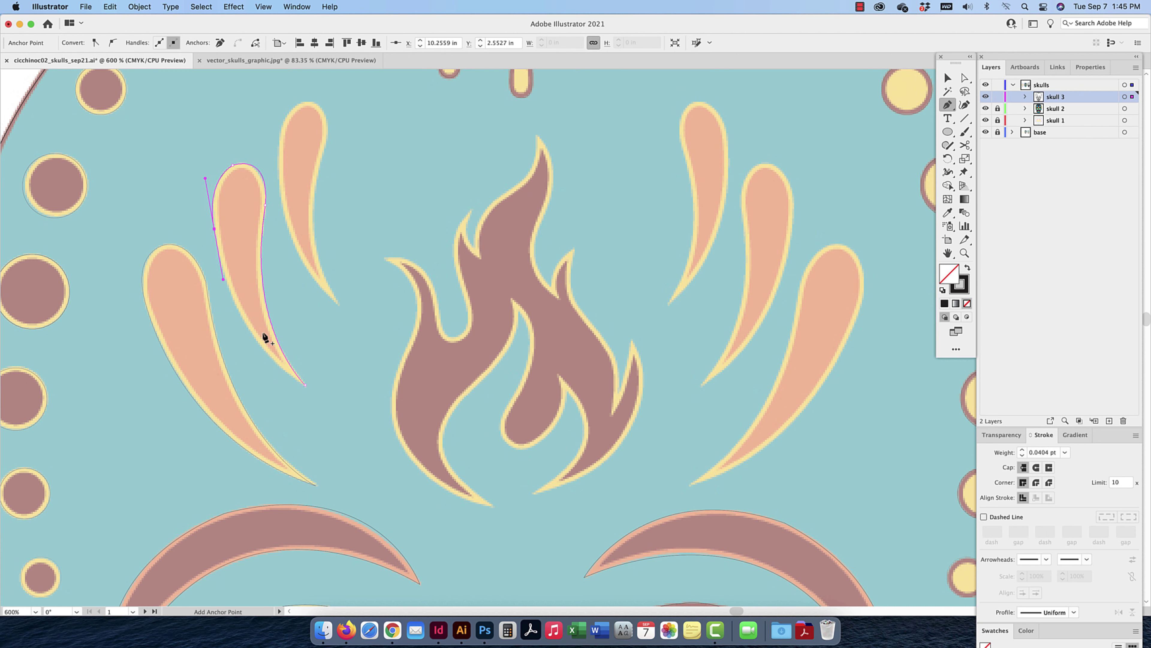
pyautogui.moveTo(305, 385); pyautogui.dragTo(367, 421)
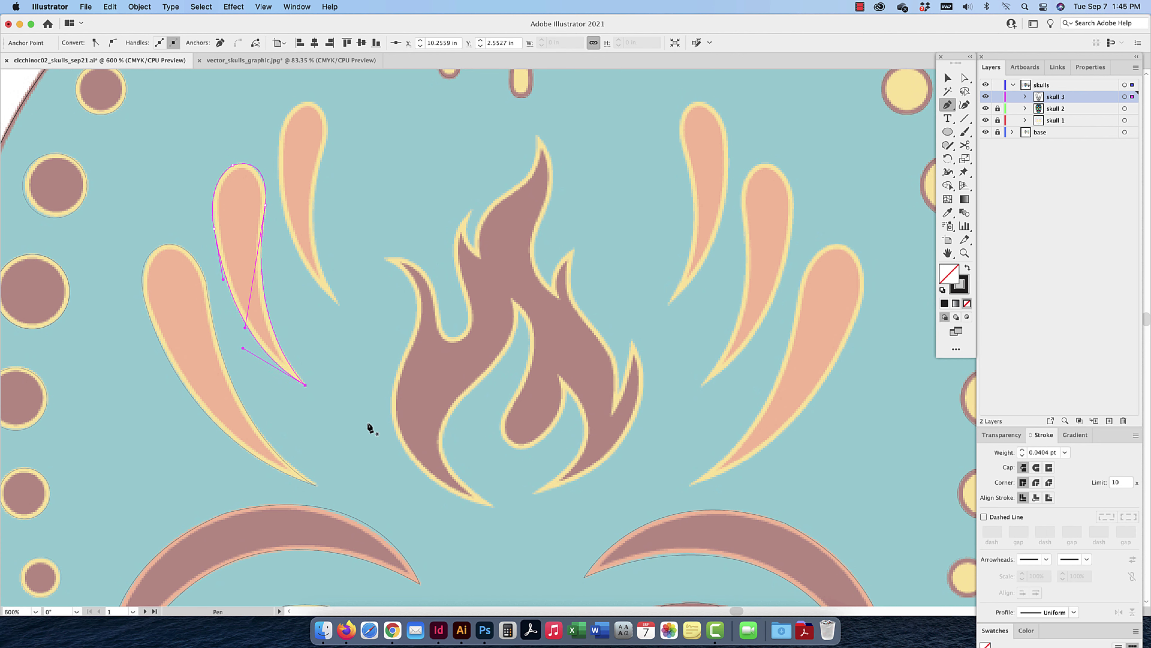
# Trace the innermost teardrop left of the flame as a closed path
pyautogui.click(339, 304)
pyautogui.moveTo(326, 142); pyautogui.dragTo(358, 151)
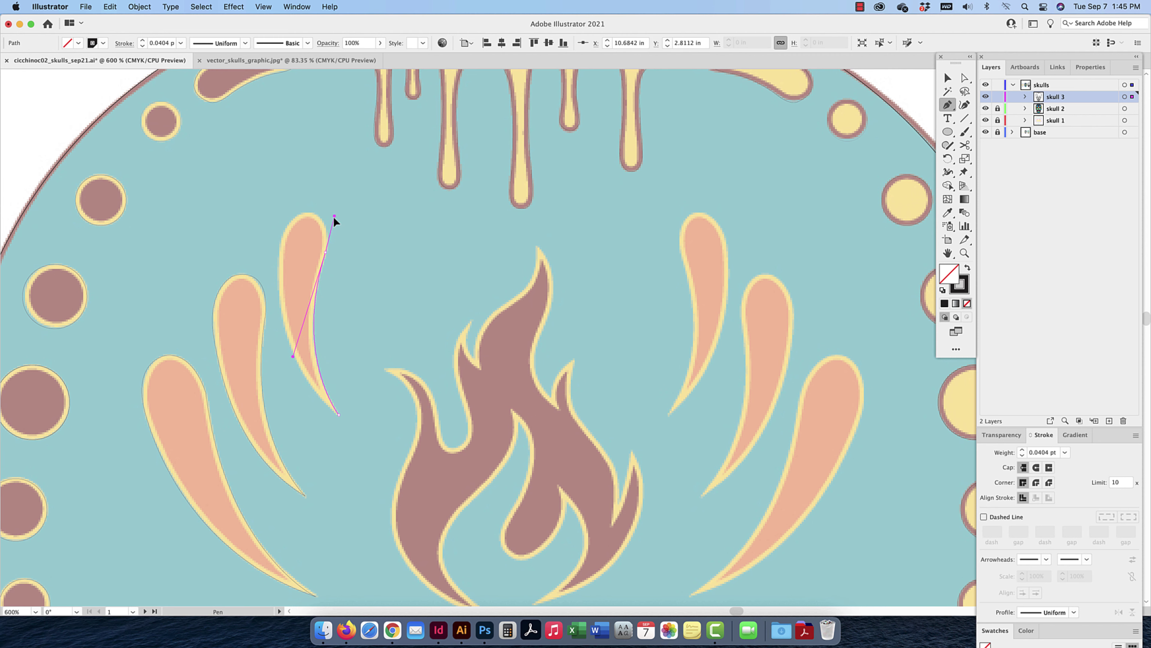
pyautogui.moveTo(310, 214); pyautogui.dragTo(280, 277)
pyautogui.moveTo(338, 413); pyautogui.dragTo(409, 475)
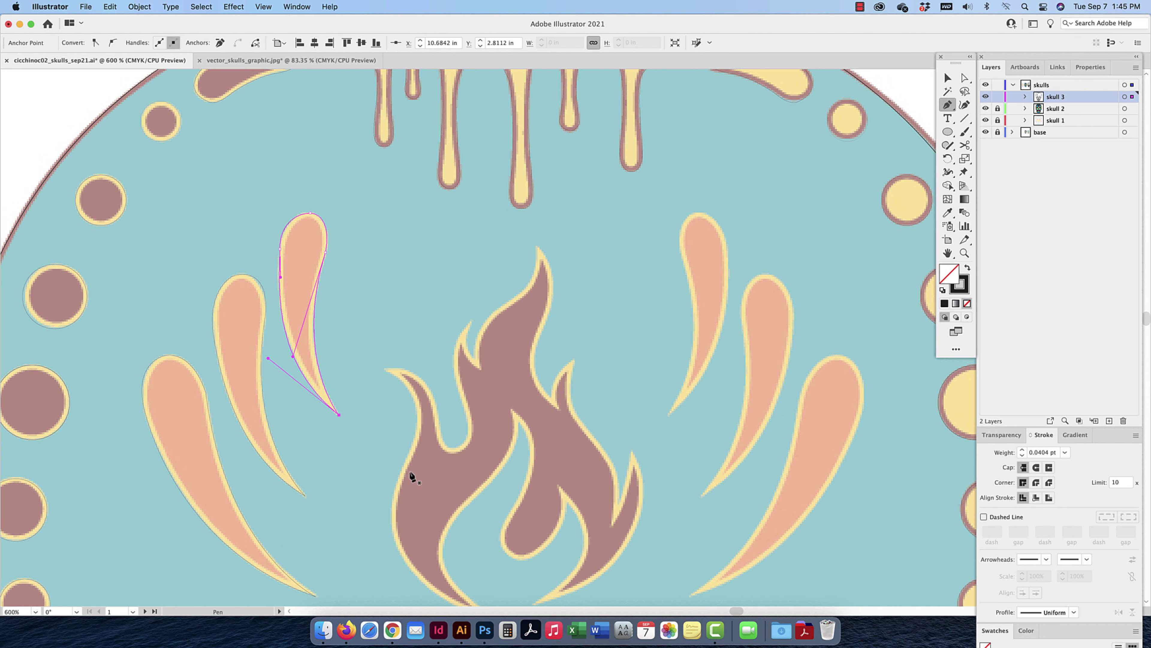
# Duplicate the three teardrop outlines, reflect the copies across the vertical axis and fit them over the matching teardrops right of the flame
pyautogui.click(947, 78)
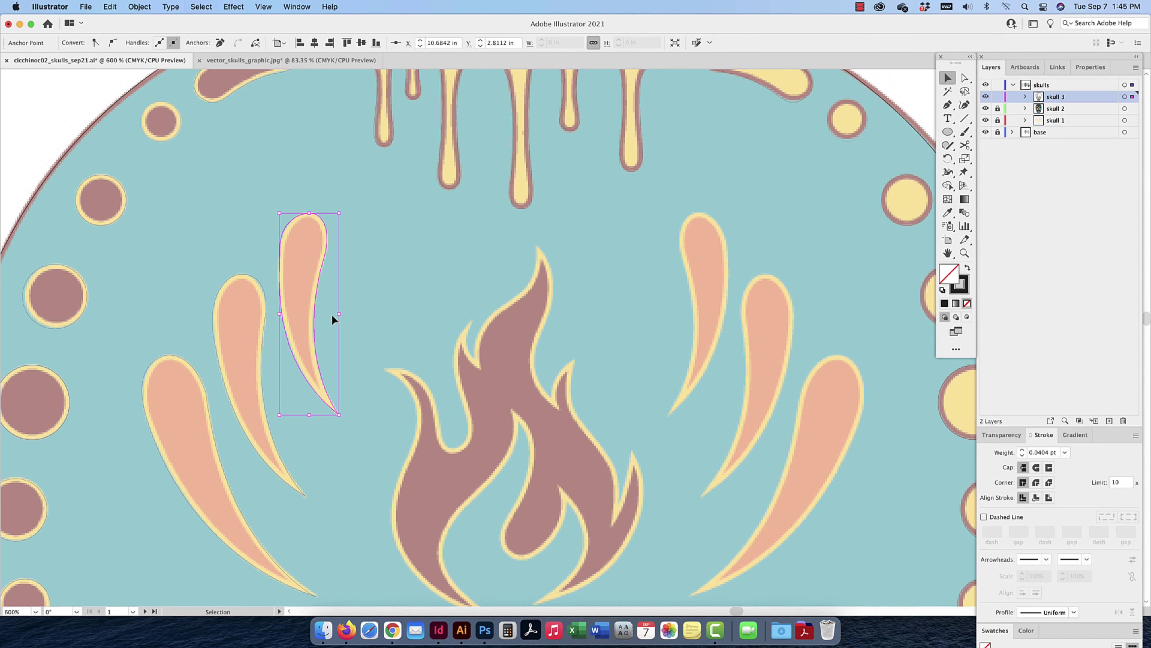
pyautogui.moveTo(343, 305); pyautogui.dragTo(765, 399)
pyautogui.rightClick(765, 367)
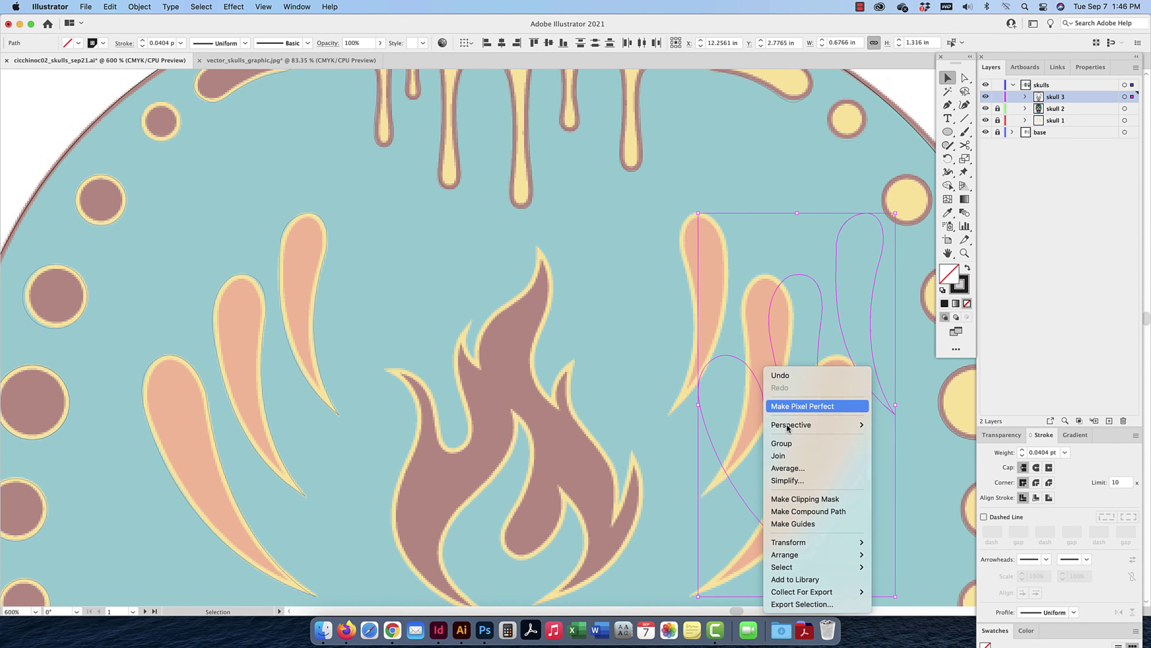
pyautogui.moveTo(787, 425)
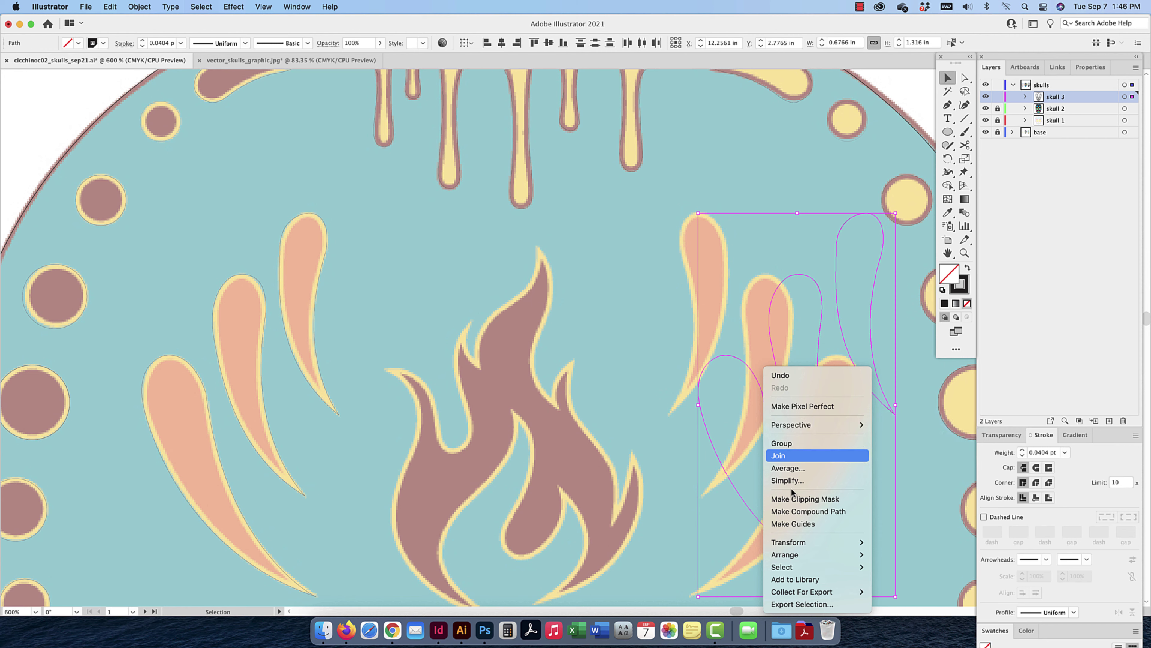
pyautogui.moveTo(797, 542)
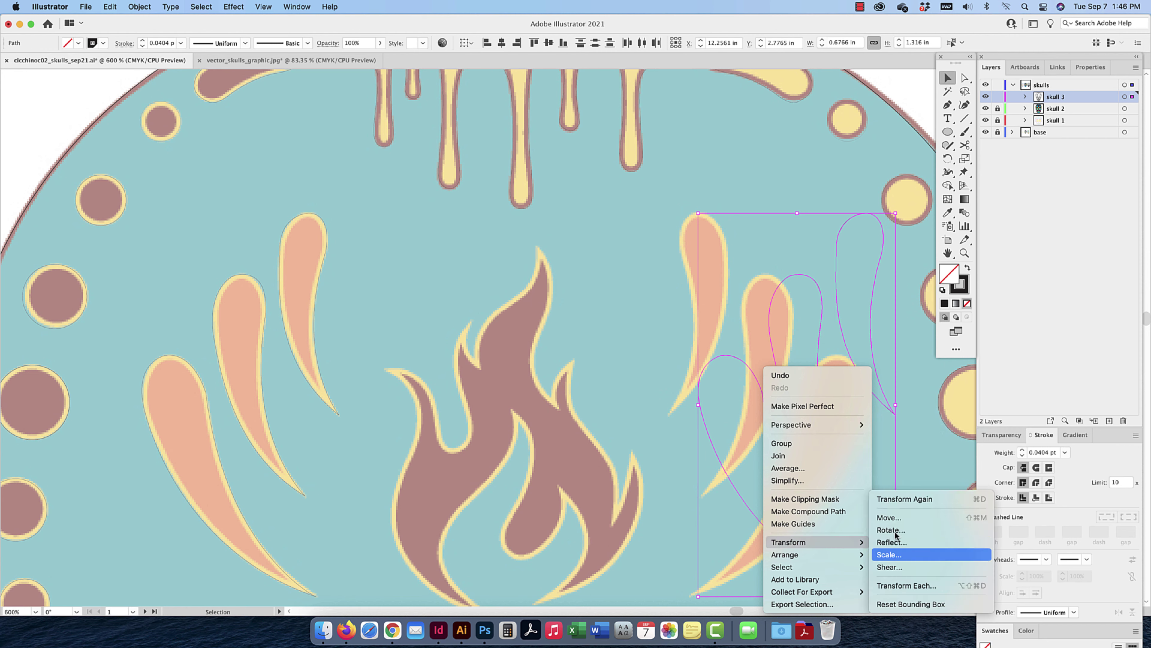
pyautogui.click(888, 542)
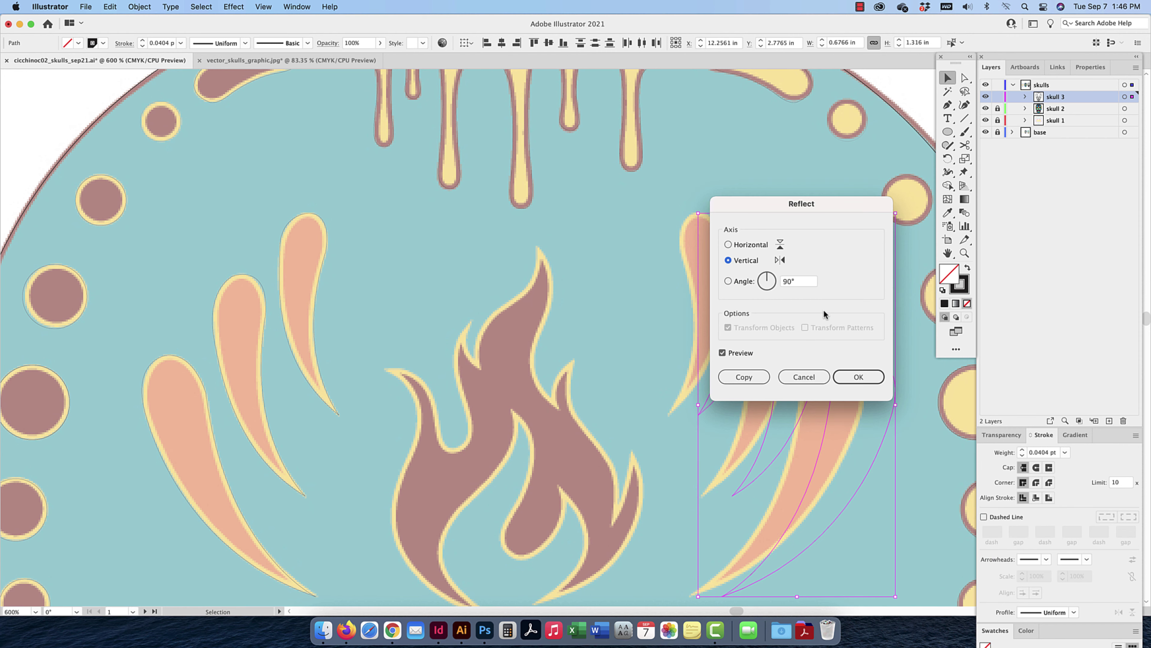
pyautogui.press('Return')
pyautogui.moveTo(843, 360)
pyautogui.mouseDown()
pyautogui.moveTo(820, 366)
pyautogui.moveTo(825, 353)
pyautogui.mouseUp()
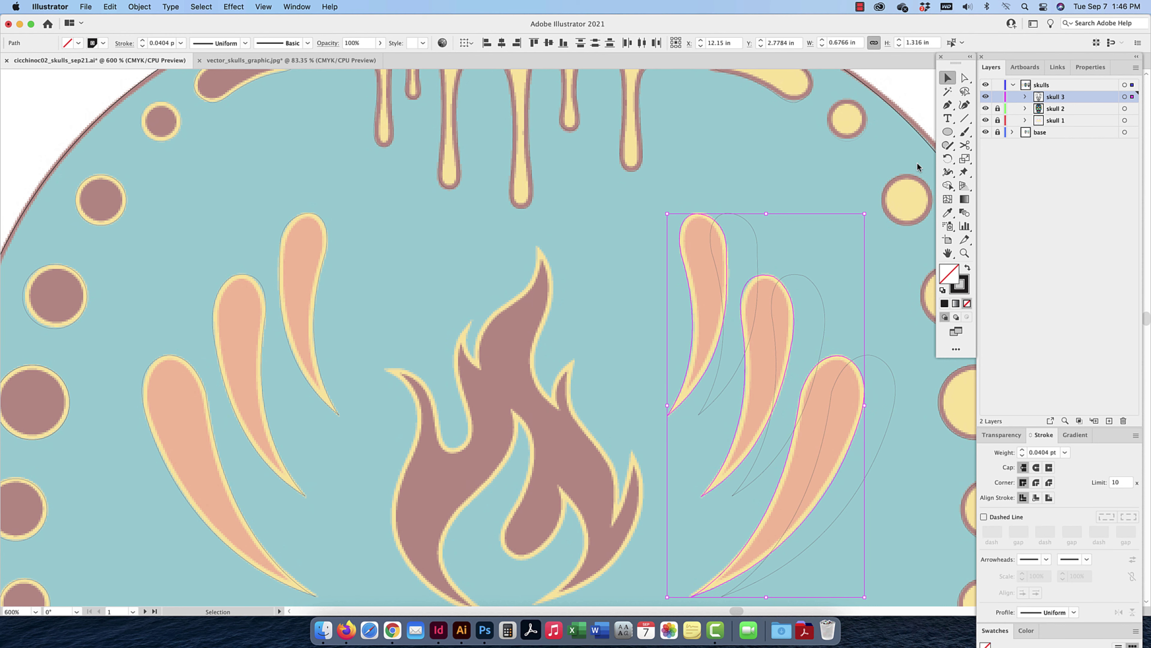
# Start the flame outline with the Pen tool at its lower-left point and trace the outer left edge up to the left tongue's tip
pyautogui.click(947, 105)
pyautogui.scroll(-3, 483, 398)
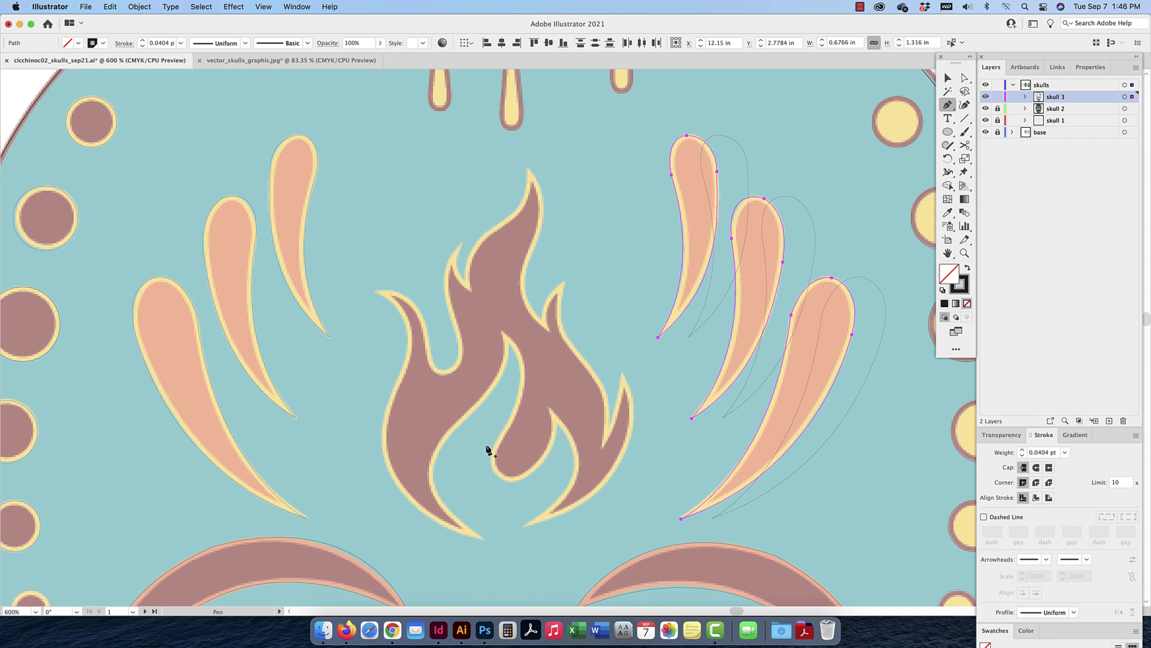
pyautogui.click(482, 539)
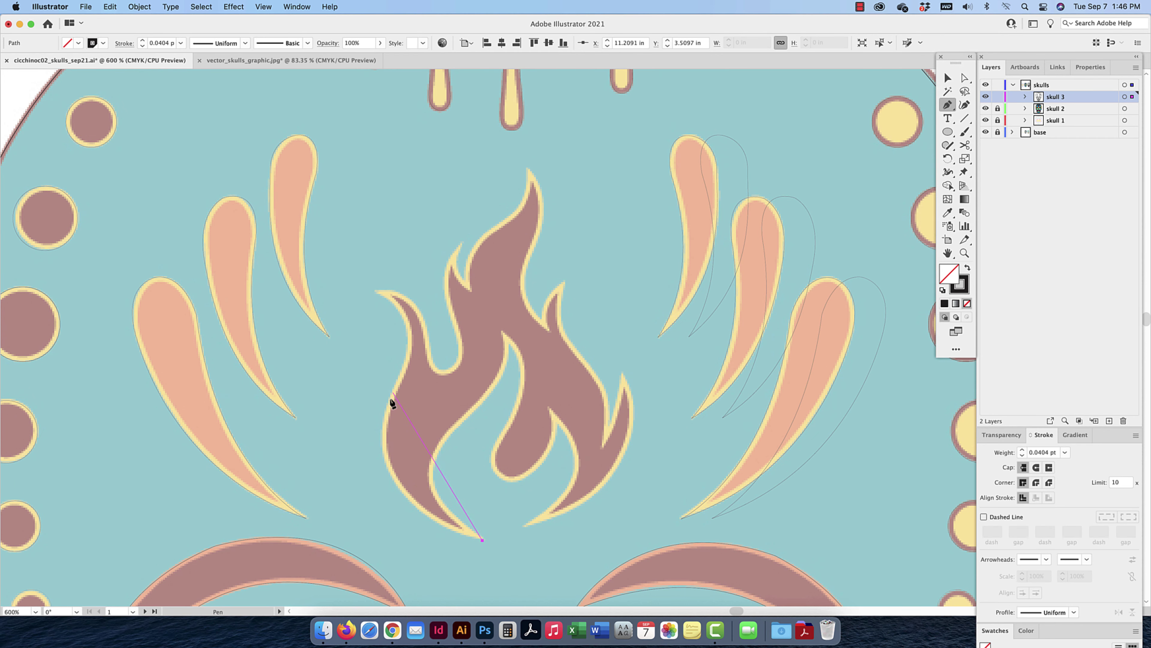
pyautogui.moveTo(389, 399); pyautogui.dragTo(411, 325)
pyautogui.moveTo(376, 292); pyautogui.dragTo(331, 260)
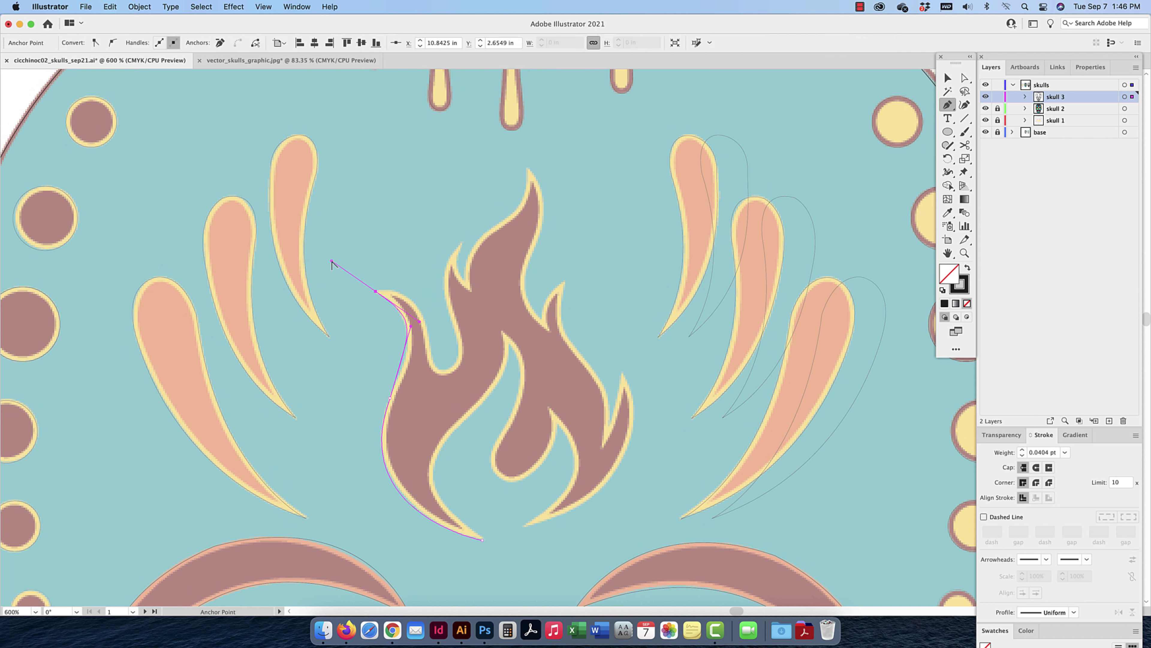
pyautogui.click(376, 294)
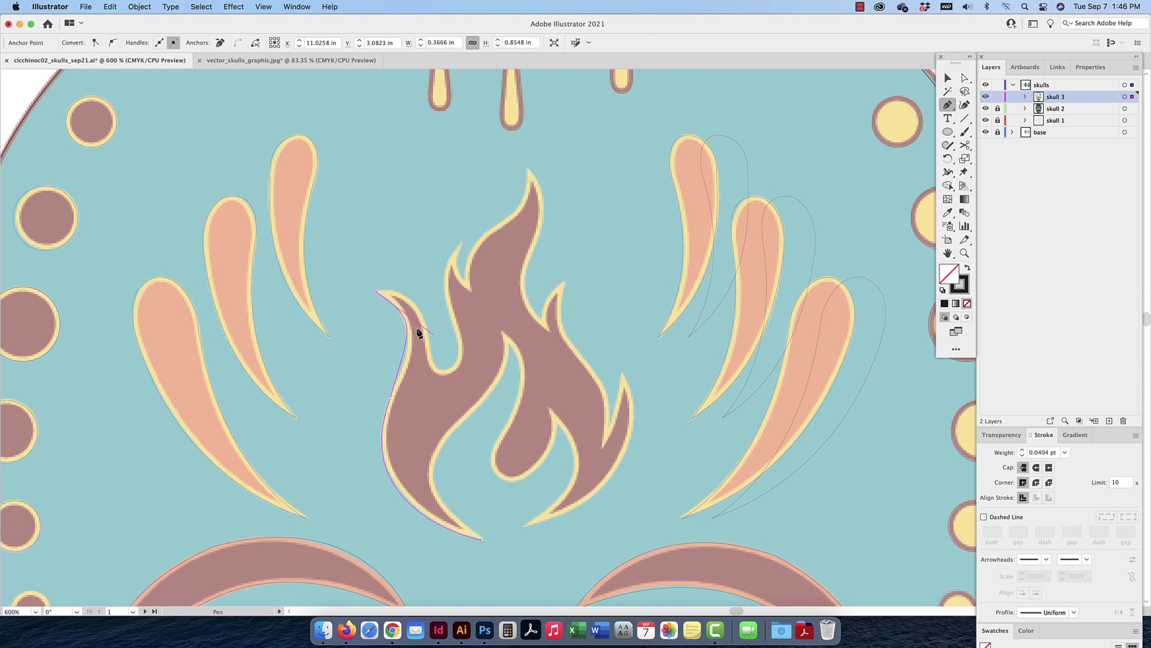
# Continue the flame outline through the rounded dip and around the small left-centre tongue up to the flame's top tip
pyautogui.moveTo(429, 338); pyautogui.dragTo(439, 399)
pyautogui.moveTo(454, 364); pyautogui.dragTo(462, 359)
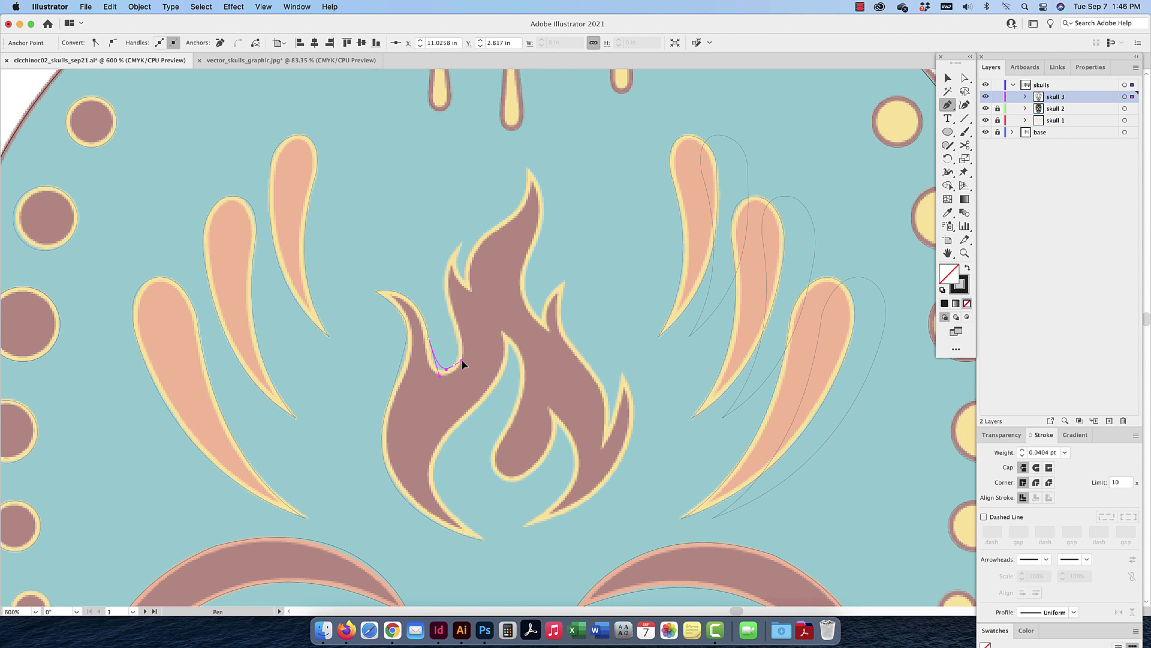
pyautogui.moveTo(446, 300); pyautogui.dragTo(476, 285)
pyautogui.click(463, 241)
pyautogui.click(464, 279)
pyautogui.moveTo(503, 220); pyautogui.dragTo(530, 187)
pyautogui.click(527, 167)
pyautogui.click(527, 170)
# Trace the flame's right edge from the top tip down into the notch and up to the small right tongue's tip
pyautogui.moveTo(527, 269); pyautogui.dragTo(491, 337)
pyautogui.press('super+z')
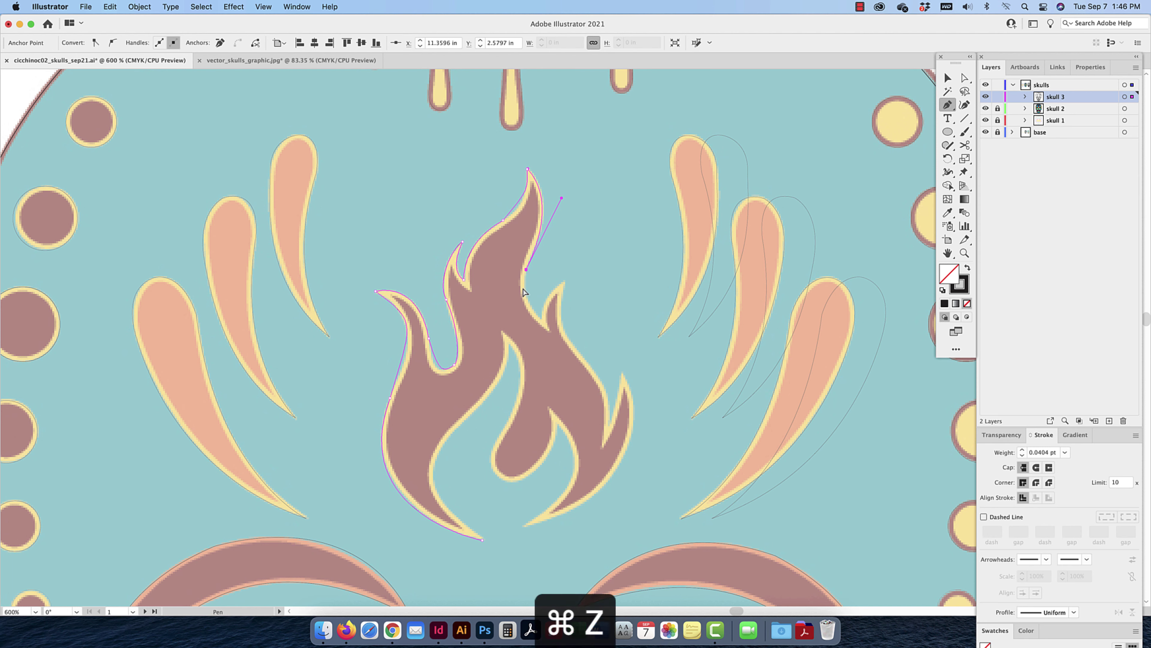
pyautogui.moveTo(526, 271); pyautogui.dragTo(489, 341)
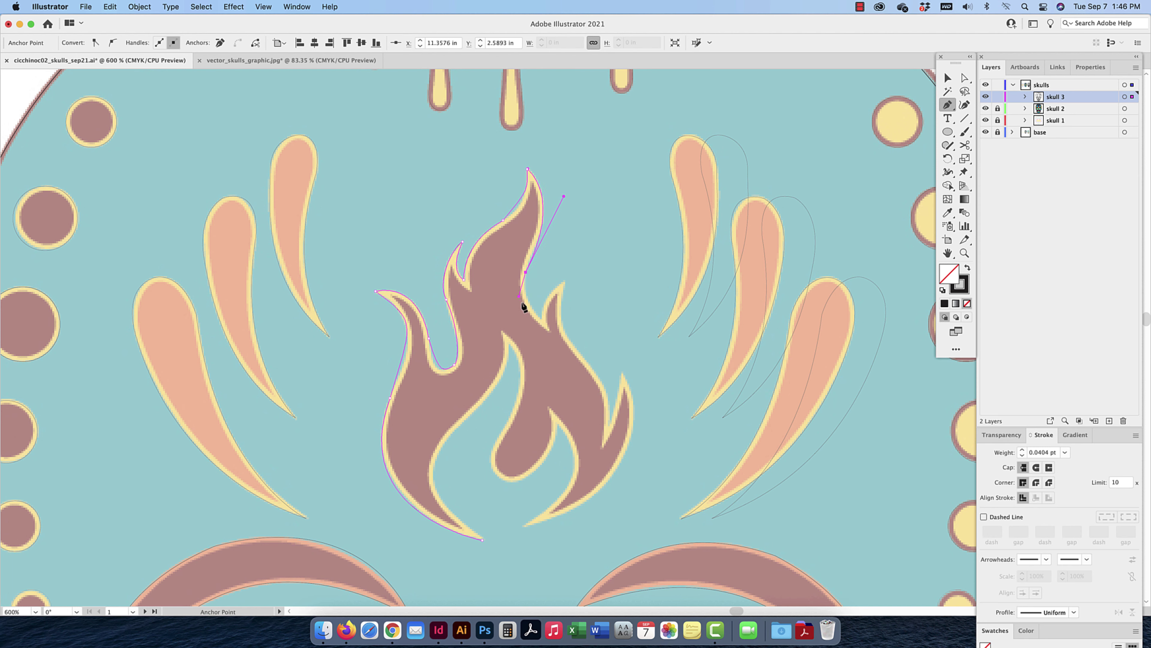
pyautogui.click(541, 318)
pyautogui.moveTo(564, 280); pyautogui.dragTo(586, 268)
pyautogui.click(564, 281)
# Trace the flame's right side around the lower-right tongue and down to the lower-right point, ending there in a corner
pyautogui.moveTo(581, 354); pyautogui.dragTo(602, 380)
pyautogui.moveTo(610, 424)
pyautogui.mouseDown()
pyautogui.moveTo(607, 454)
pyautogui.moveTo(609, 424)
pyautogui.mouseUp()
pyautogui.moveTo(622, 373)
pyautogui.mouseDown()
pyautogui.moveTo(619, 351)
pyautogui.moveTo(622, 372)
pyautogui.mouseUp()
pyautogui.moveTo(524, 526); pyautogui.dragTo(455, 544)
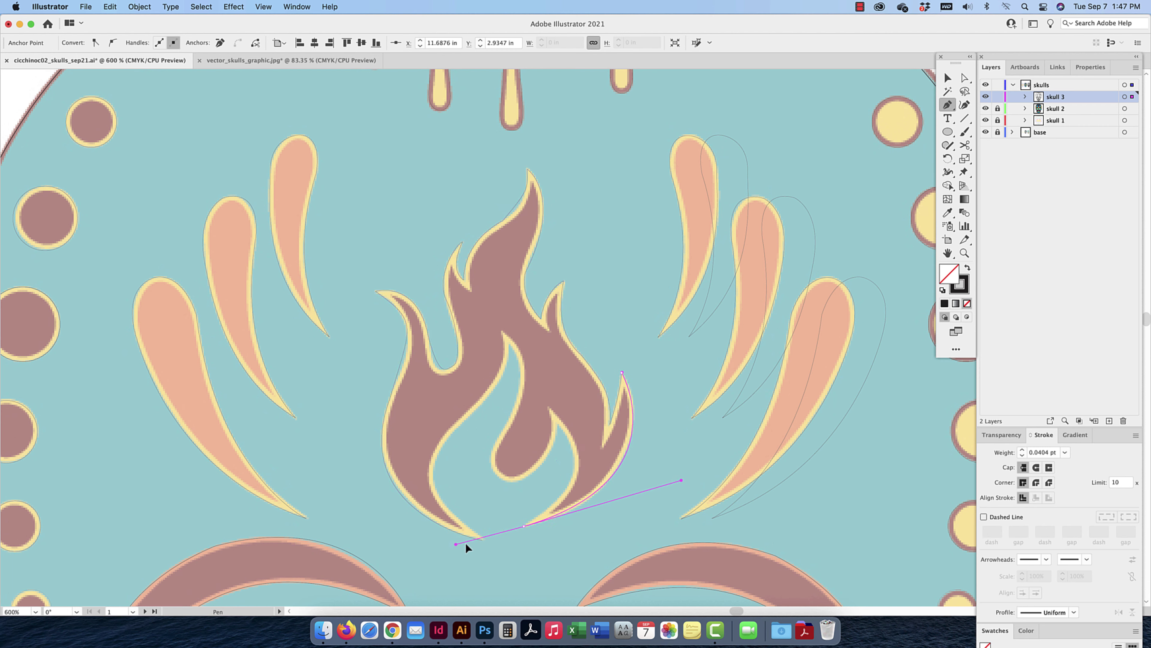
pyautogui.click(525, 526)
# Trace the flame's inner edges around the rounded lobe and up the central gap, closing the outline at the starting anchor
pyautogui.moveTo(558, 424)
pyautogui.mouseDown()
pyautogui.moveTo(515, 399)
pyautogui.moveTo(509, 368)
pyautogui.moveTo(559, 427)
pyautogui.mouseUp()
pyautogui.moveTo(519, 479); pyautogui.dragTo(488, 485)
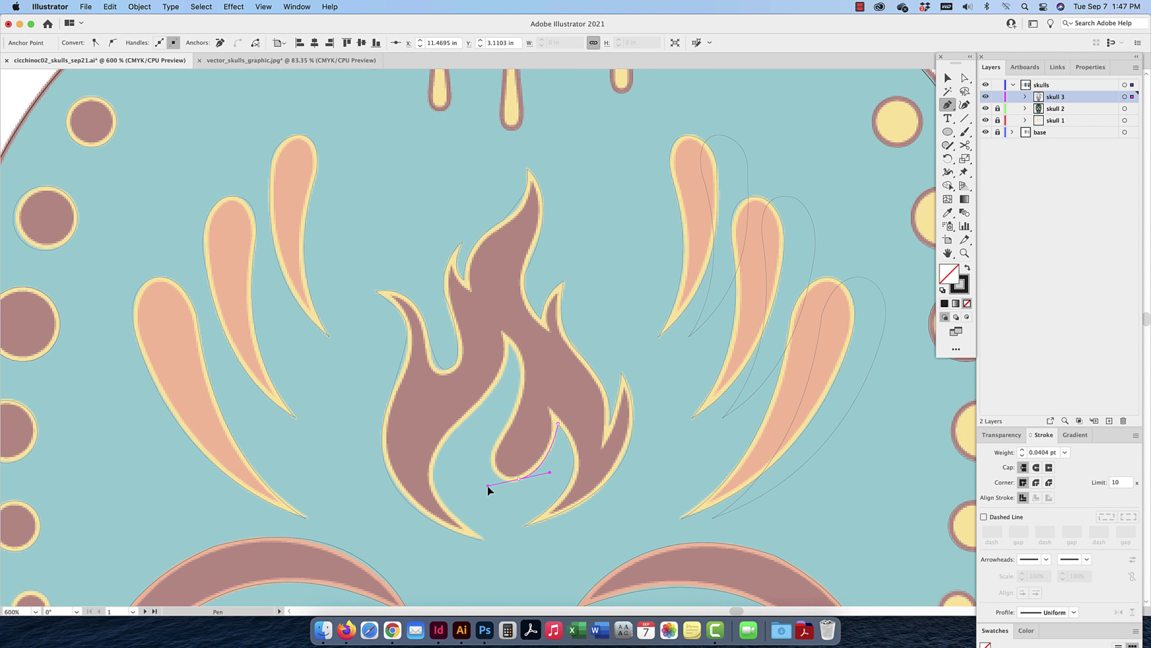
pyautogui.click(490, 452)
pyautogui.moveTo(520, 392); pyautogui.dragTo(507, 342)
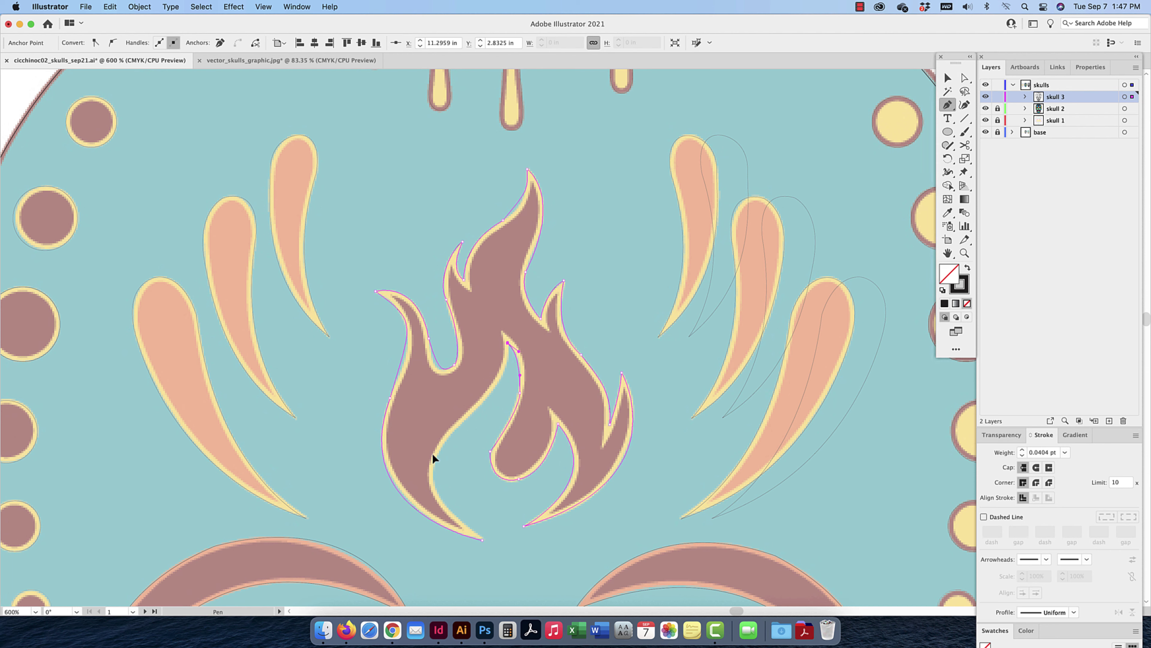
pyautogui.moveTo(450, 436); pyautogui.dragTo(376, 496)
pyautogui.moveTo(430, 466); pyautogui.dragTo(431, 467)
pyautogui.moveTo(482, 541); pyautogui.dragTo(540, 596)
# Adjust the upper direction handle of the anchor on the flame's outer left edge with the Direct Selection tool
pyautogui.press('a')
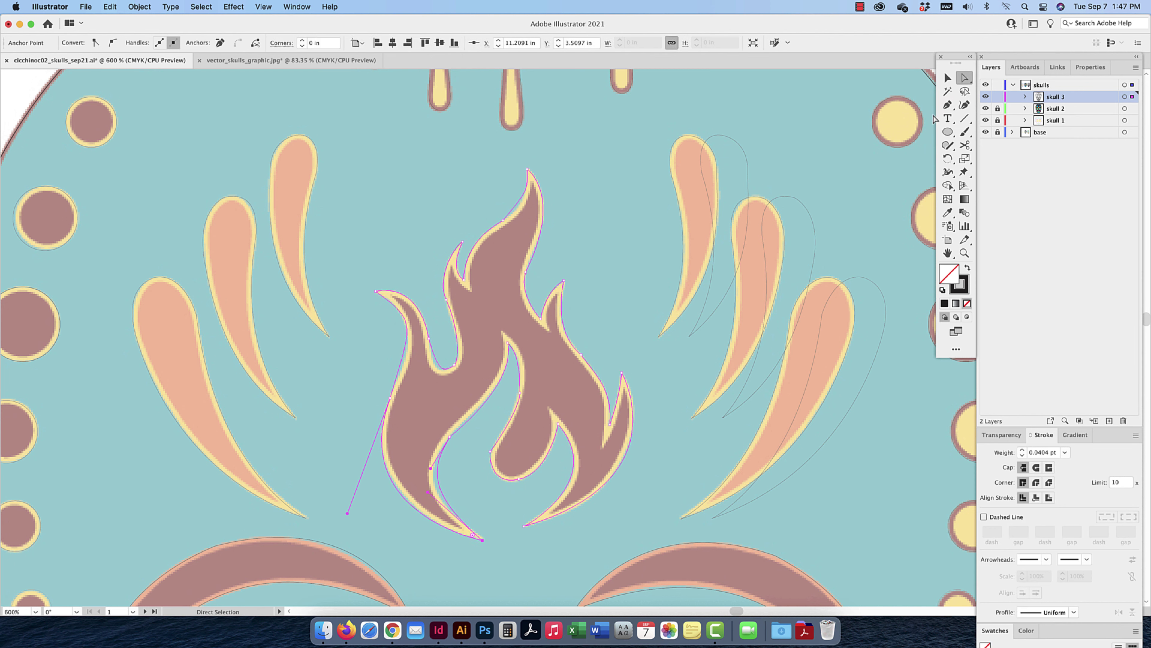
pyautogui.click(366, 373)
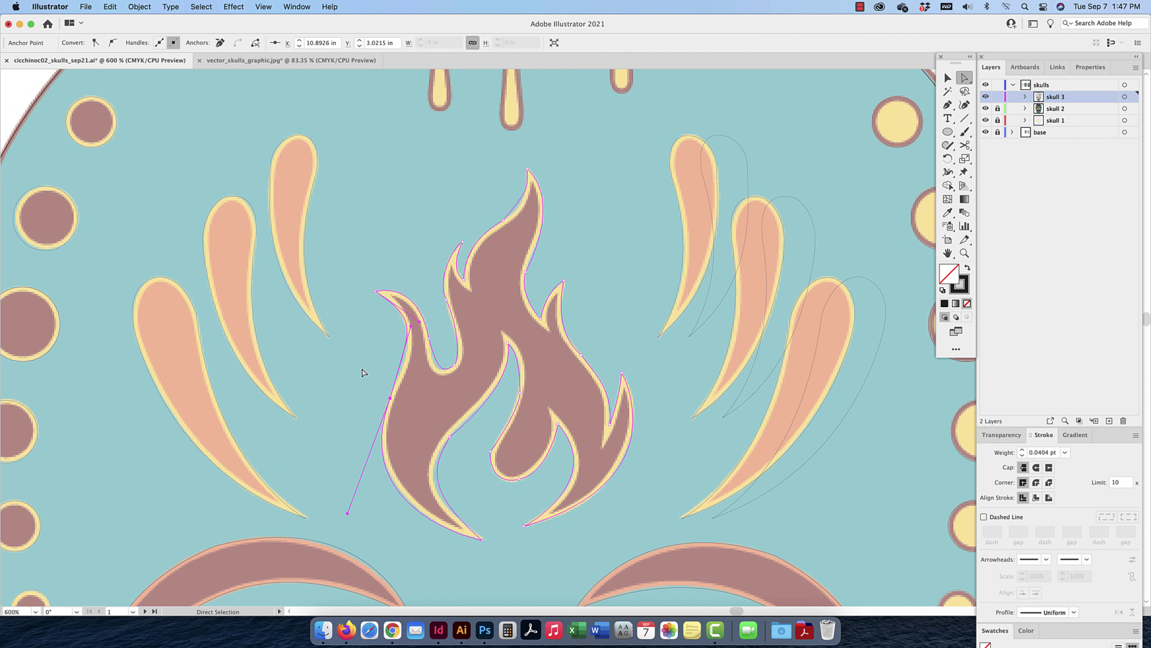
pyautogui.click(391, 398)
pyautogui.moveTo(411, 326); pyautogui.dragTo(412, 351)
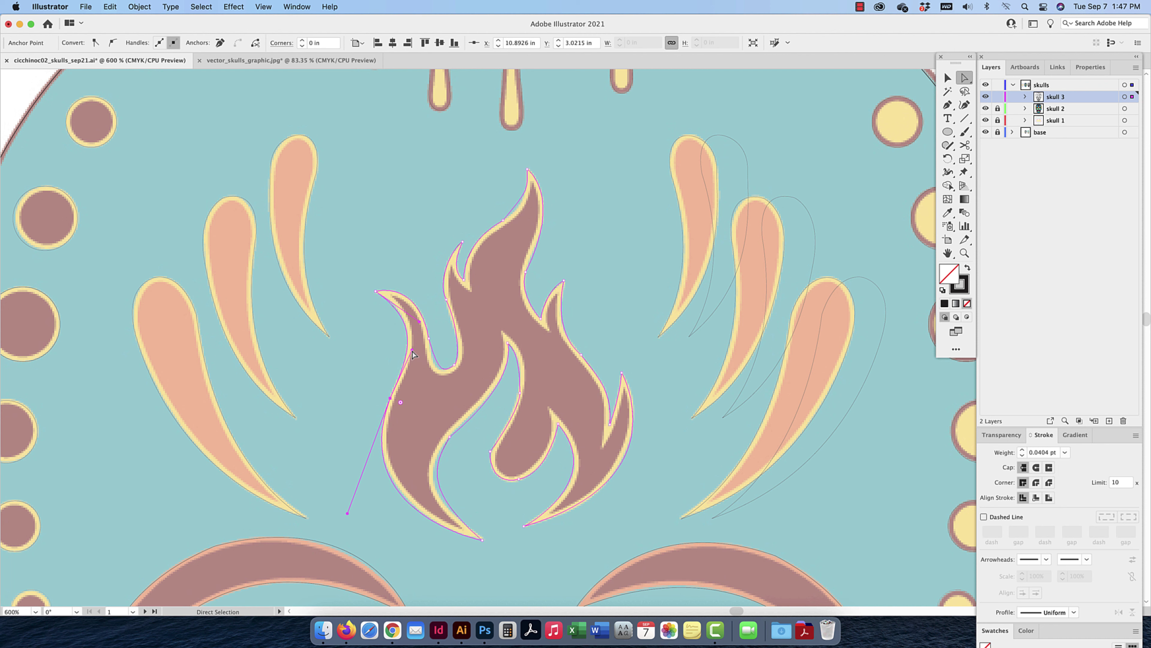
# Refine the outline around the dip beside the left tongue by adjusting its handles and nudging the anchor below the small tongue
pyautogui.click(429, 338)
pyautogui.moveTo(440, 378); pyautogui.dragTo(433, 376)
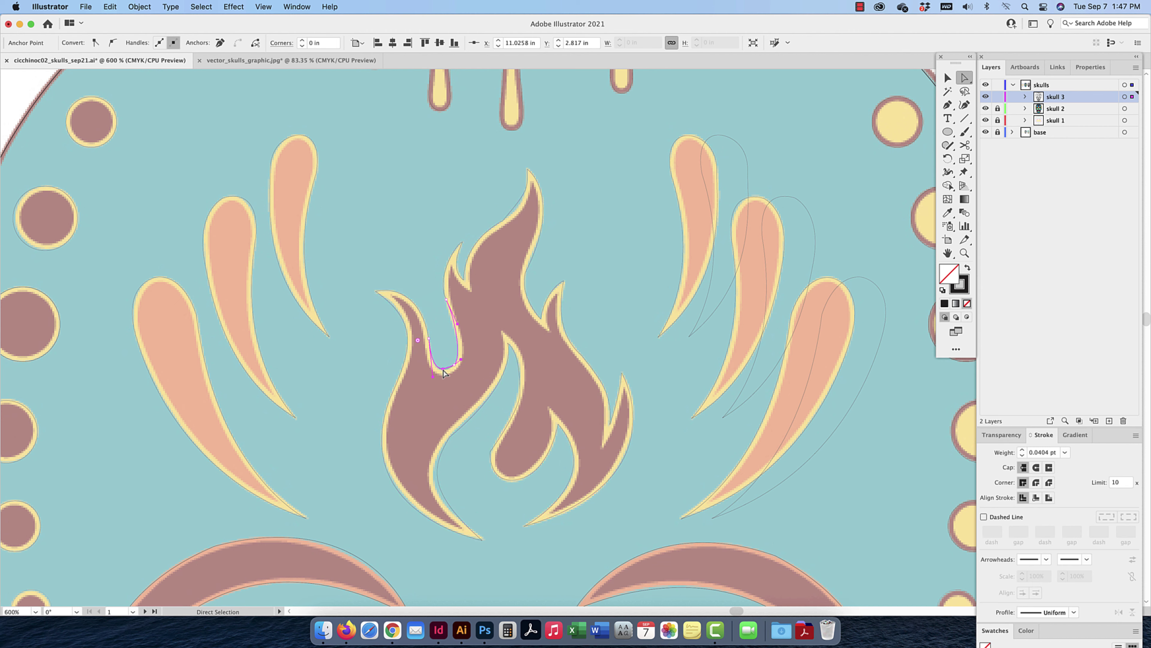
pyautogui.click(447, 300)
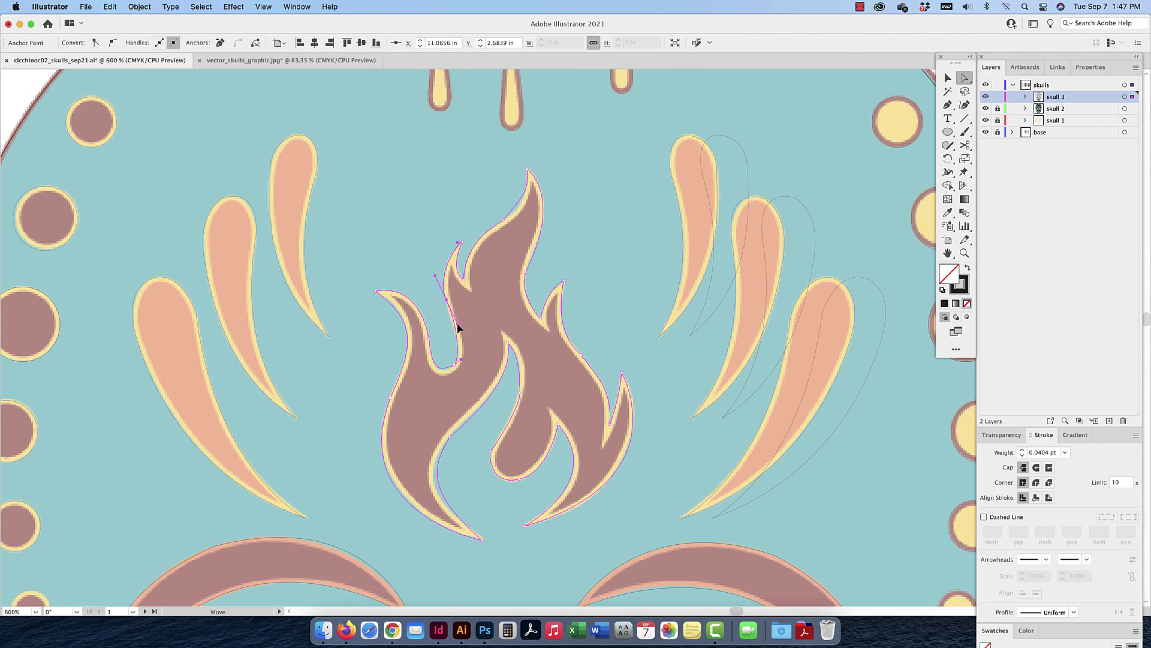
pyautogui.press('super')
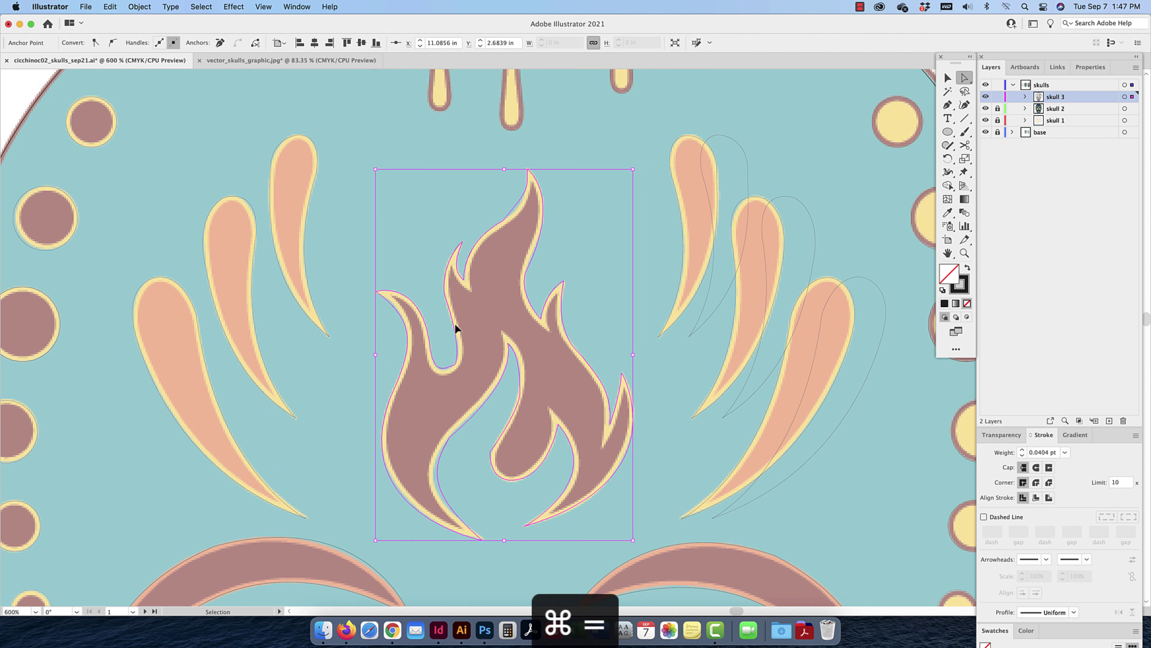
pyautogui.press('super+equal')
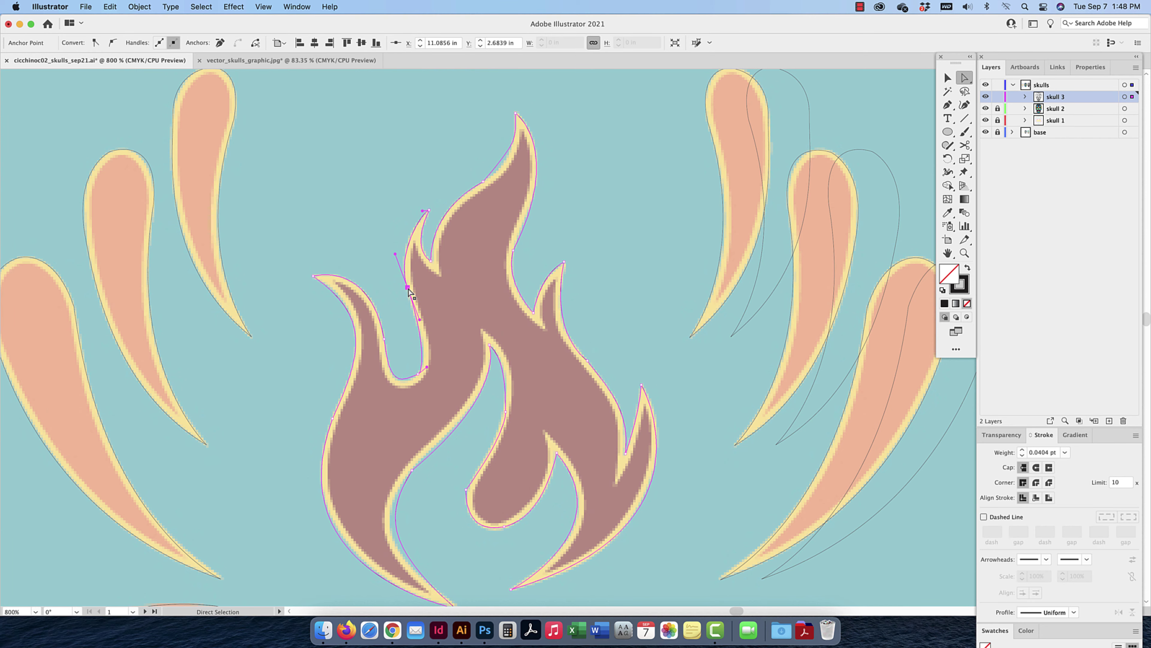
pyautogui.moveTo(408, 289); pyautogui.dragTo(407, 296)
pyautogui.click(274, 9)
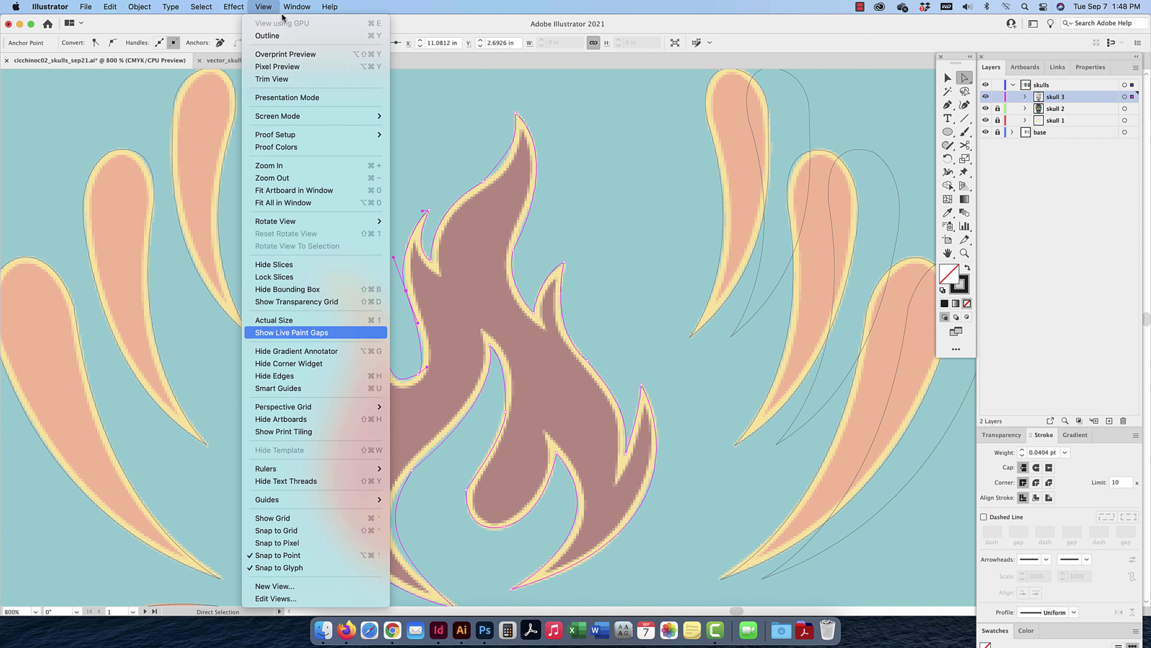
pyautogui.click(587, 199)
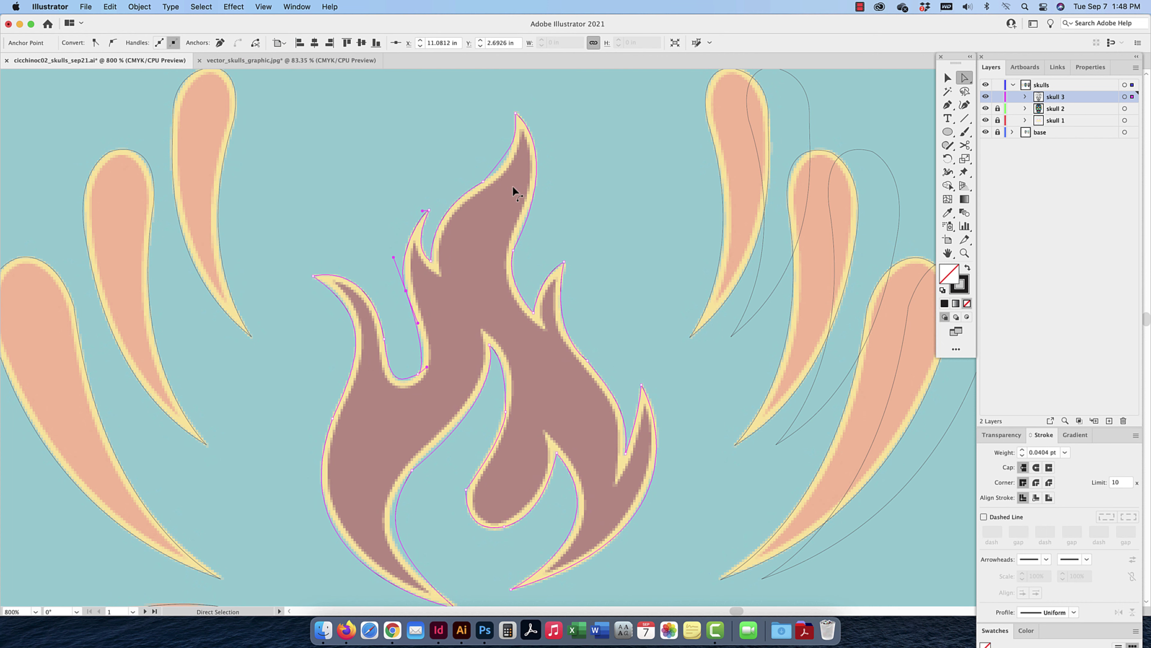
# Refine the flame outline's curves just below the top tip and along both sides of the inner gap to follow the artwork
pyautogui.click(517, 139)
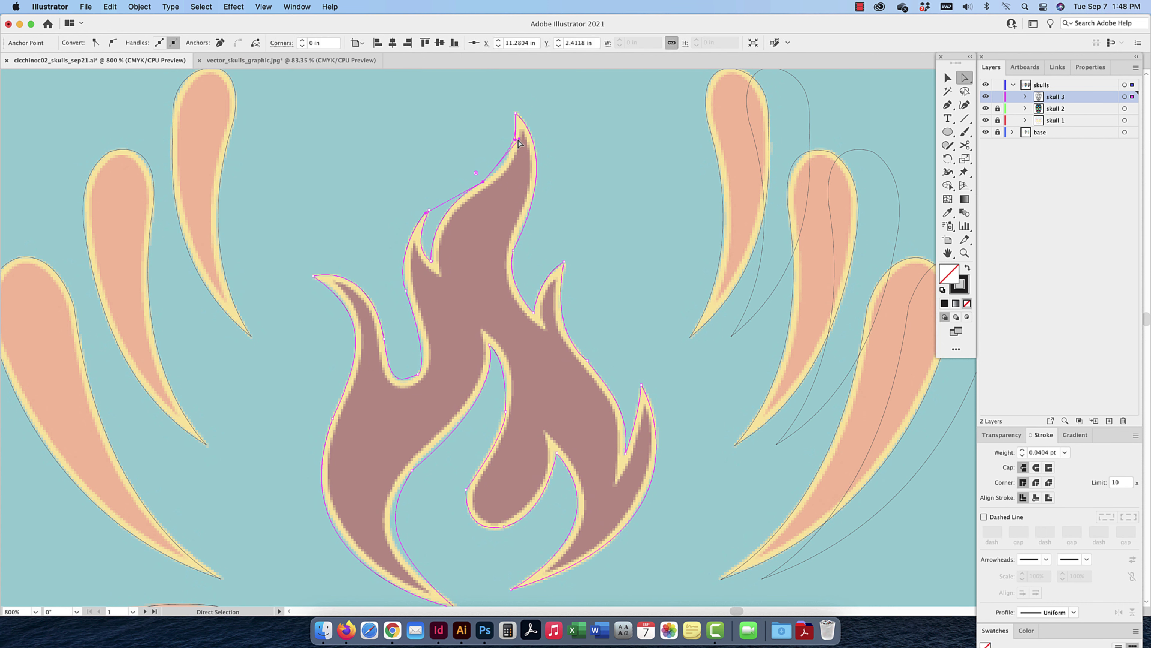
pyautogui.moveTo(519, 139); pyautogui.dragTo(520, 160)
pyautogui.click(466, 490)
pyautogui.moveTo(505, 435); pyautogui.dragTo(494, 440)
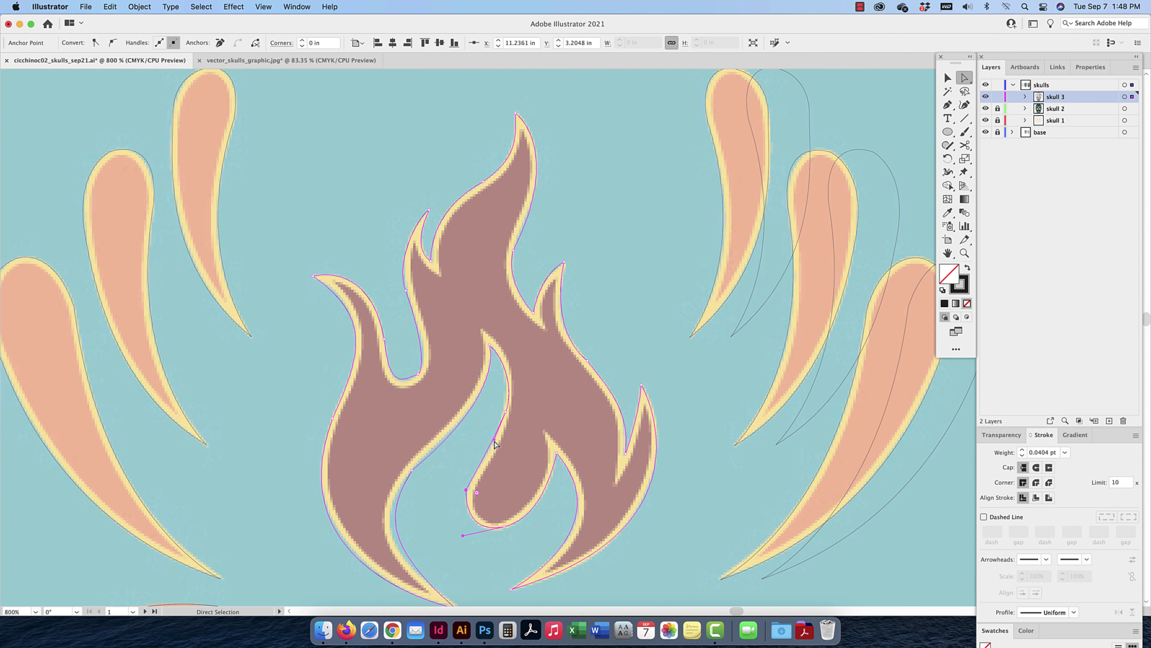
pyautogui.hscroll(1, 495, 444)
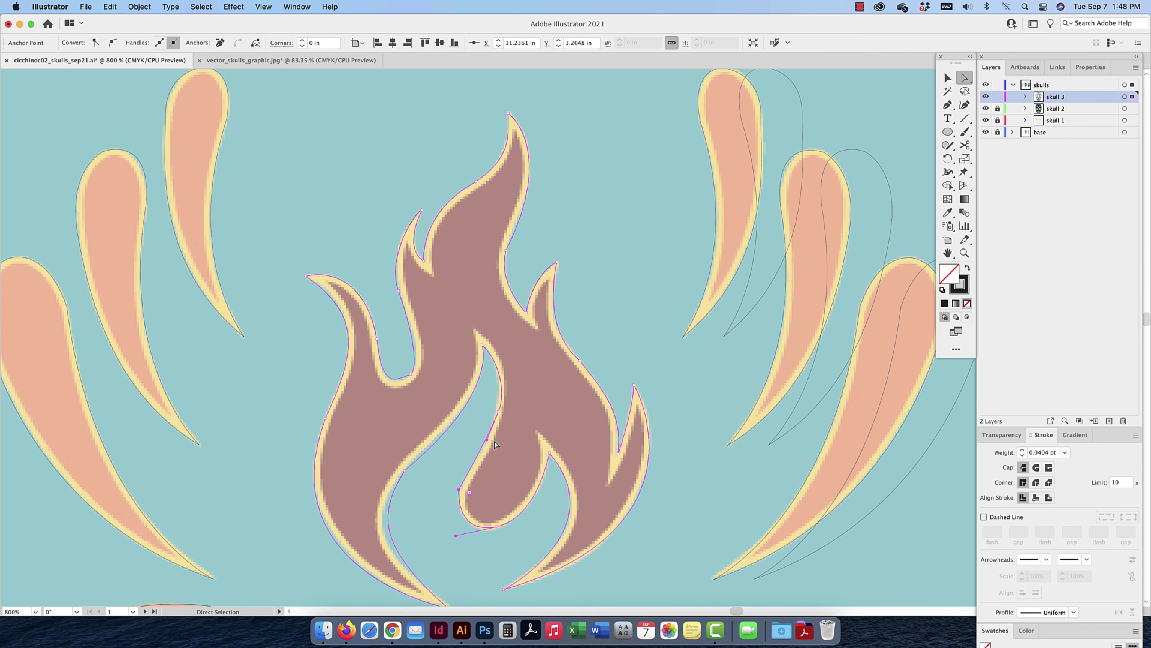
pyautogui.click(405, 470)
pyautogui.click(459, 490)
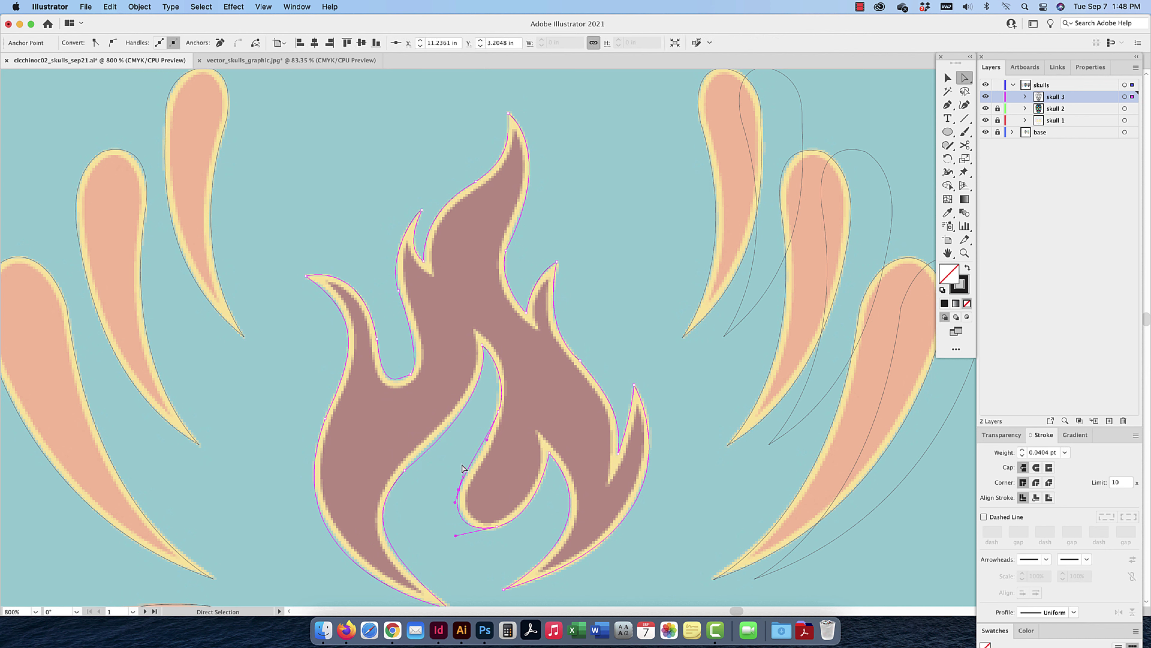
# Fit the flame outline around the rounded lobe, convert the anchor atop the adjacent gap to smooth, and adjust its handle
pyautogui.moveTo(462, 464); pyautogui.dragTo(476, 459)
pyautogui.moveTo(456, 535); pyautogui.dragTo(497, 529)
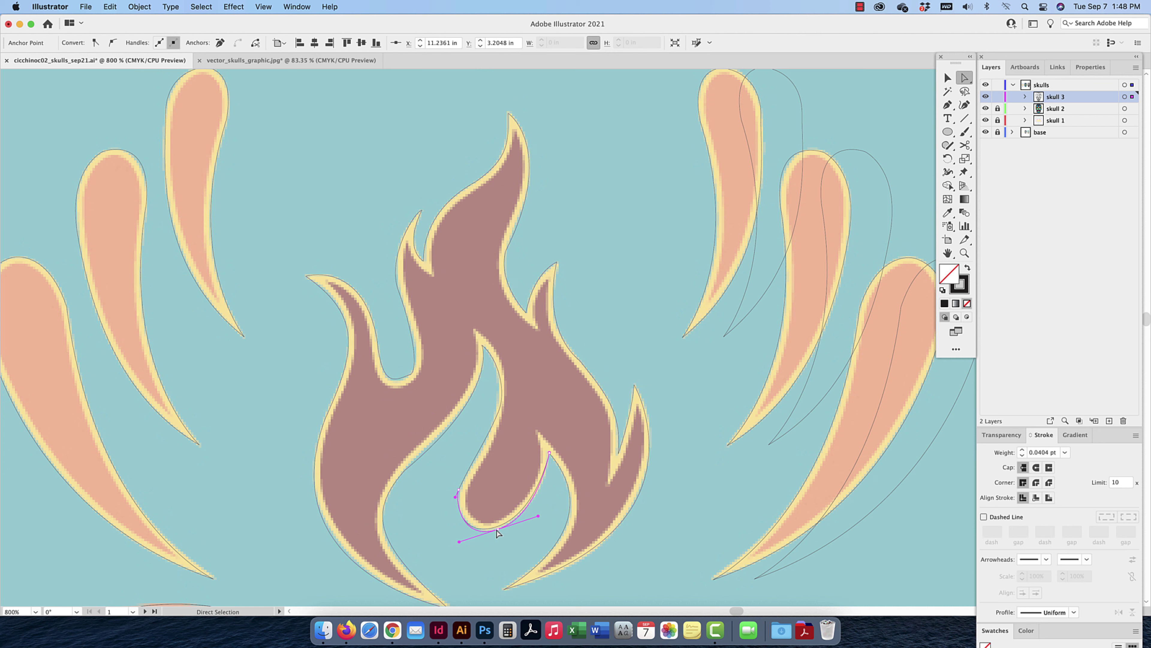
pyautogui.click(550, 453)
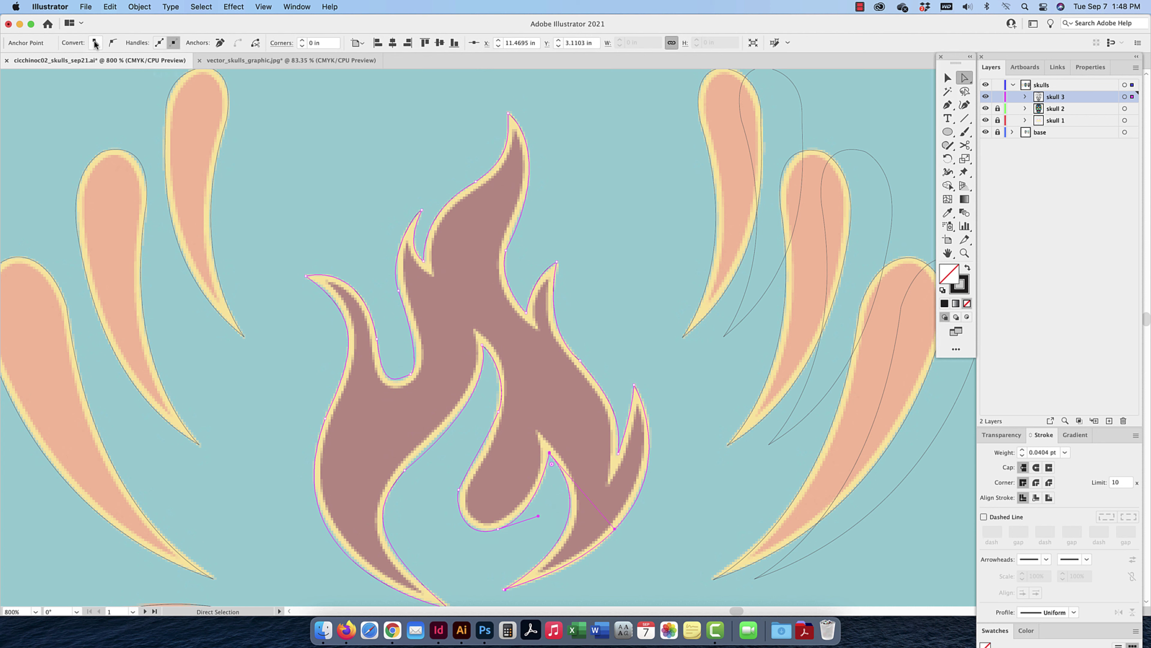
pyautogui.click(112, 44)
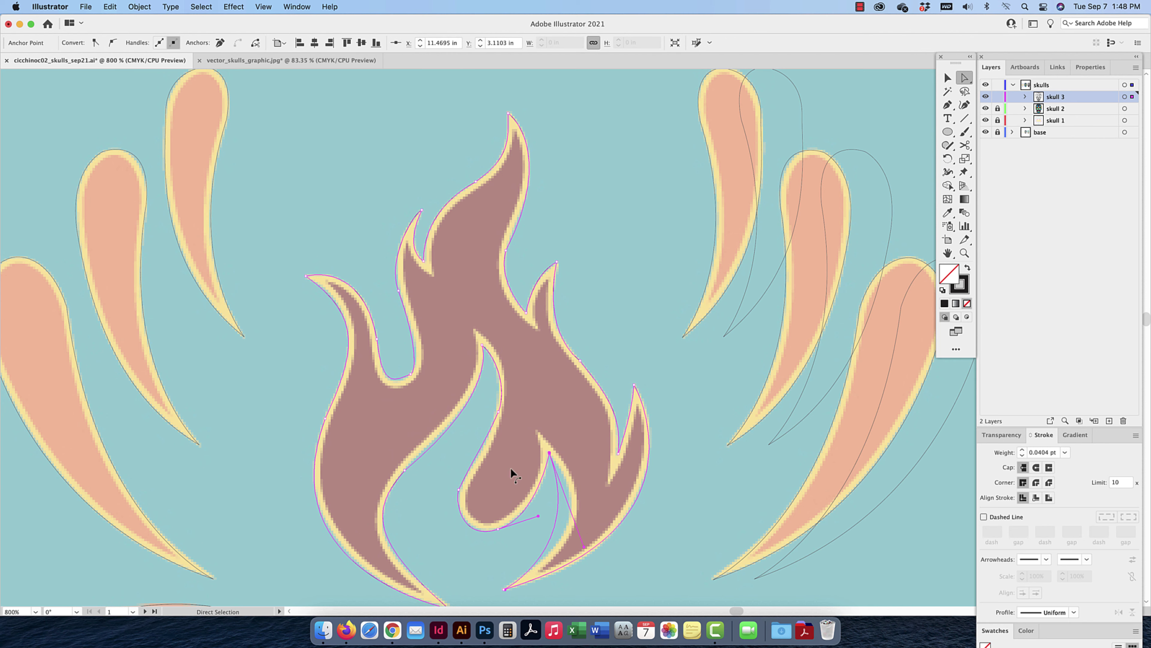
pyautogui.moveTo(584, 550); pyautogui.dragTo(618, 524)
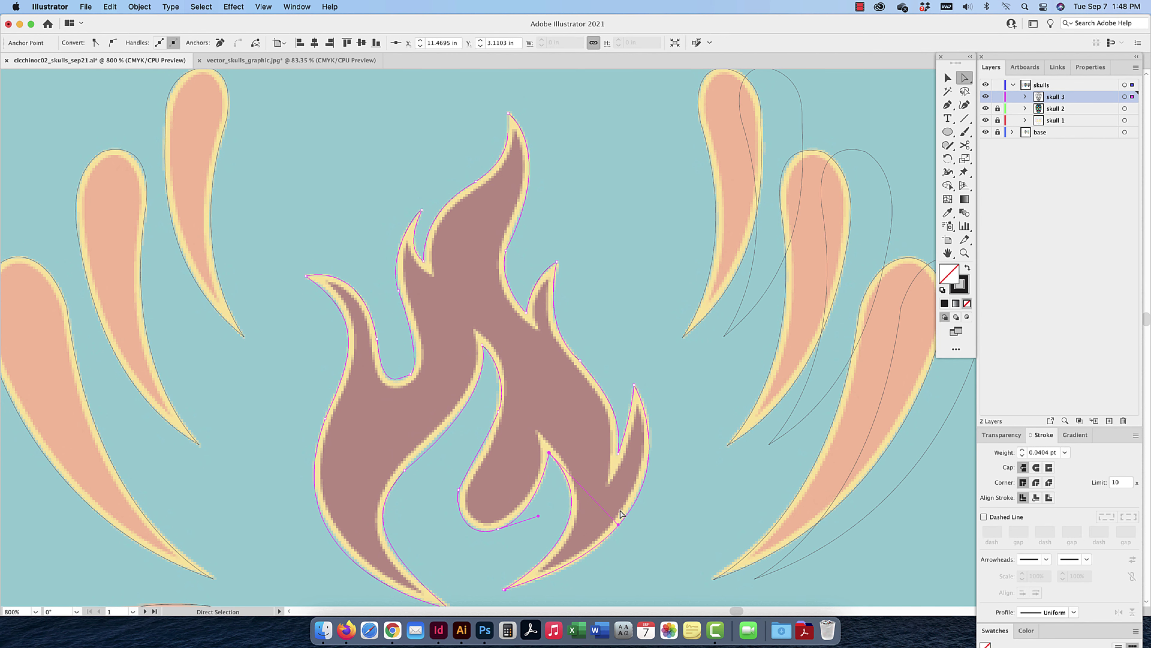
pyautogui.click(658, 330)
# Lock the skull 3 layer and unlock the base layer
pyautogui.press('super+minus')
pyautogui.press('super+minus')
pyautogui.press('super+minus')
pyautogui.press('super+minus')
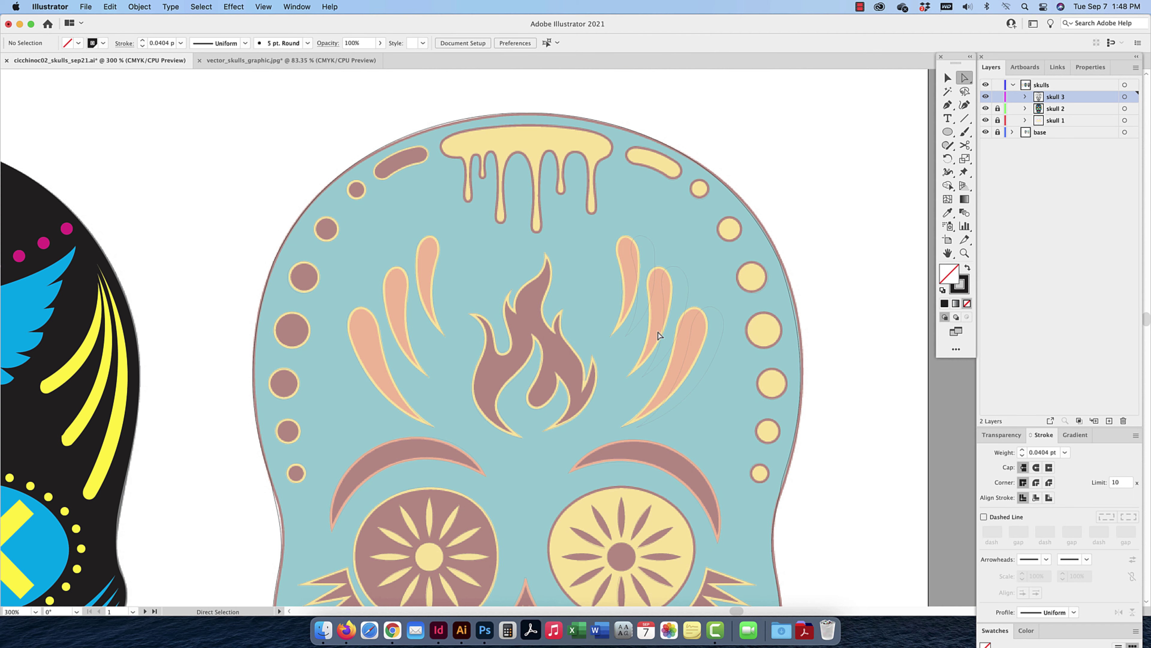
pyautogui.press('super+minus')
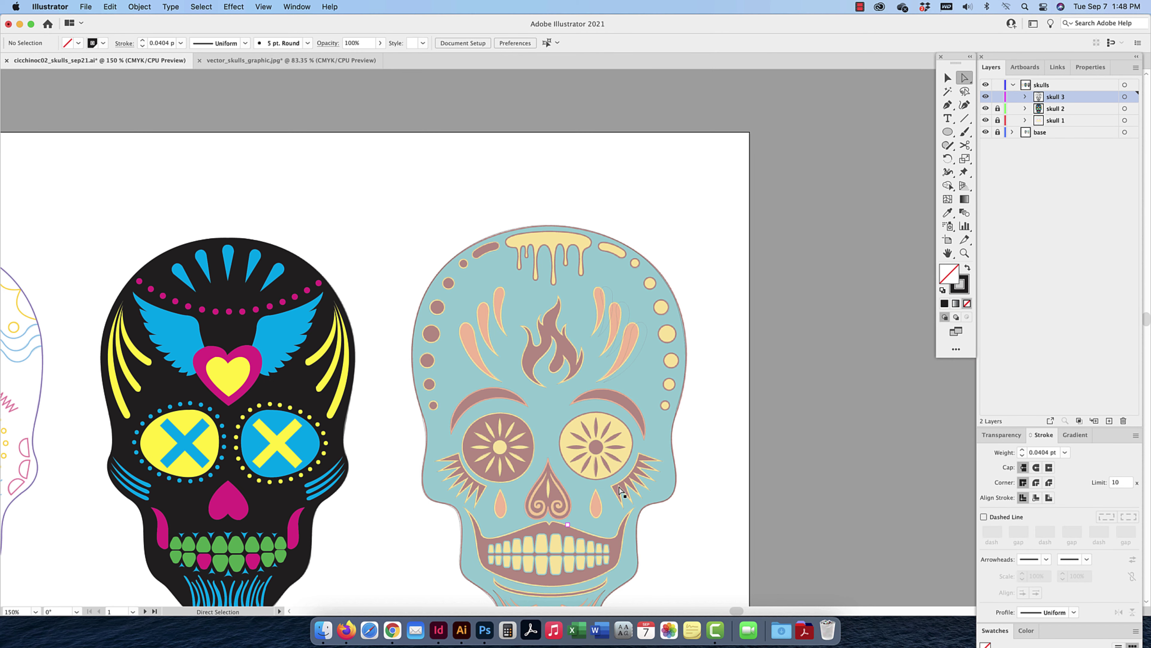
pyautogui.moveTo(614, 517); pyautogui.dragTo(612, 419)
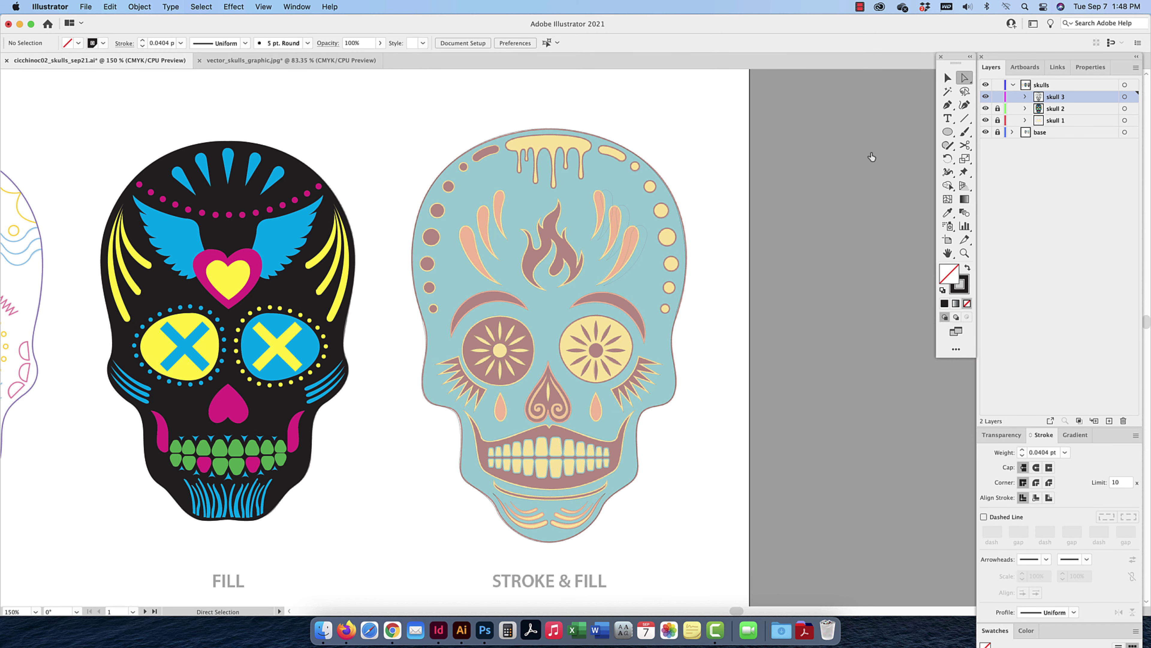
pyautogui.click(947, 77)
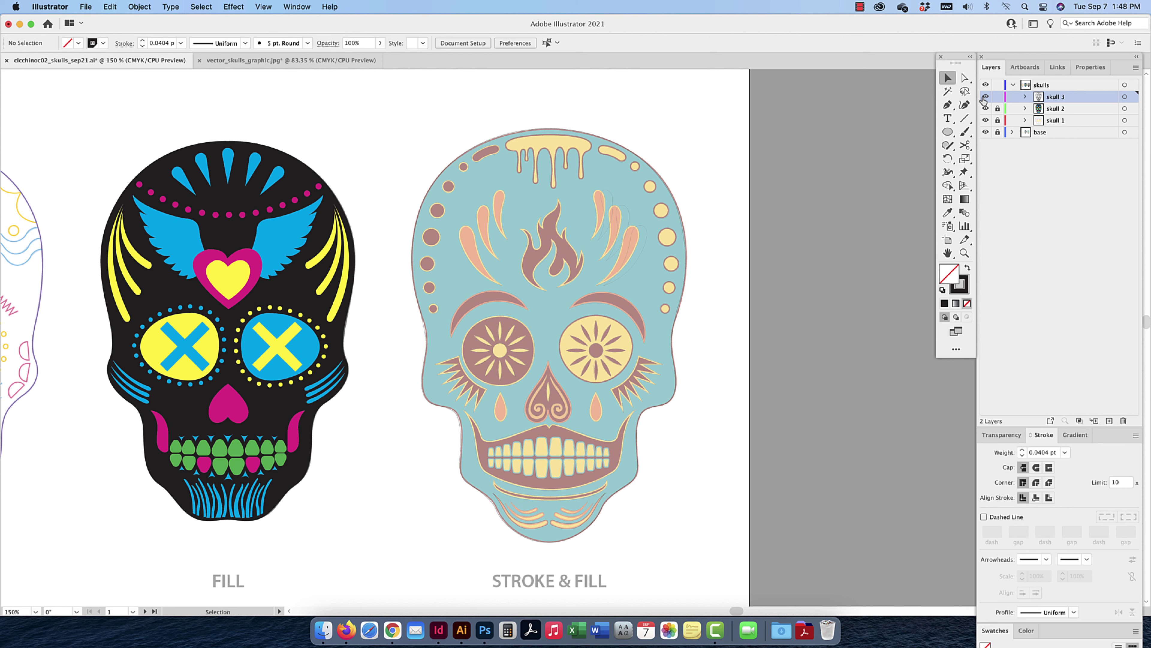
pyautogui.click(997, 97)
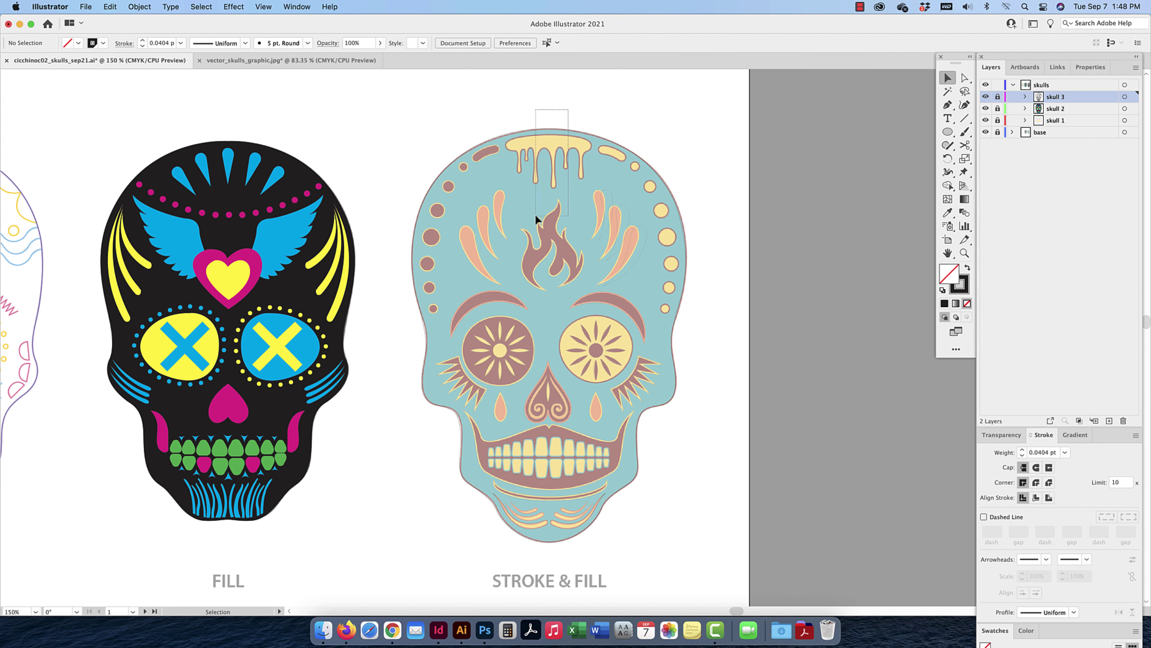
pyautogui.click(998, 132)
# Set the opacity of the placed skull image on the base layer to 100%
pyautogui.click(724, 251)
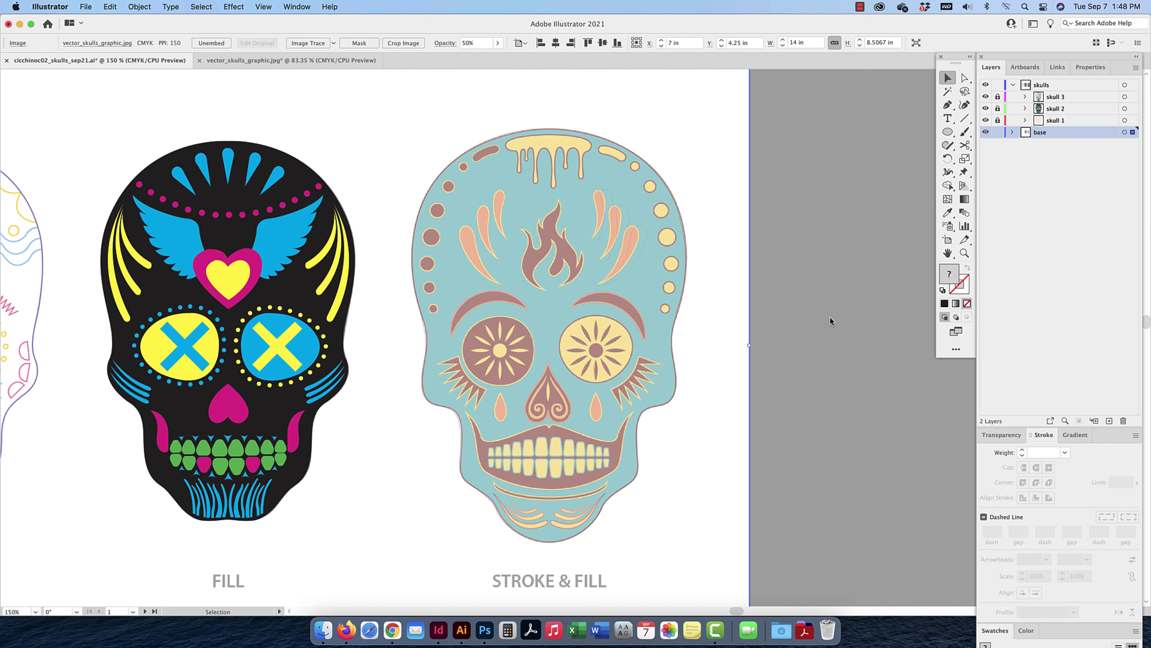
pyautogui.click(1002, 435)
pyautogui.doubleClick(1083, 453)
pyautogui.write('100')
pyautogui.press('Return')
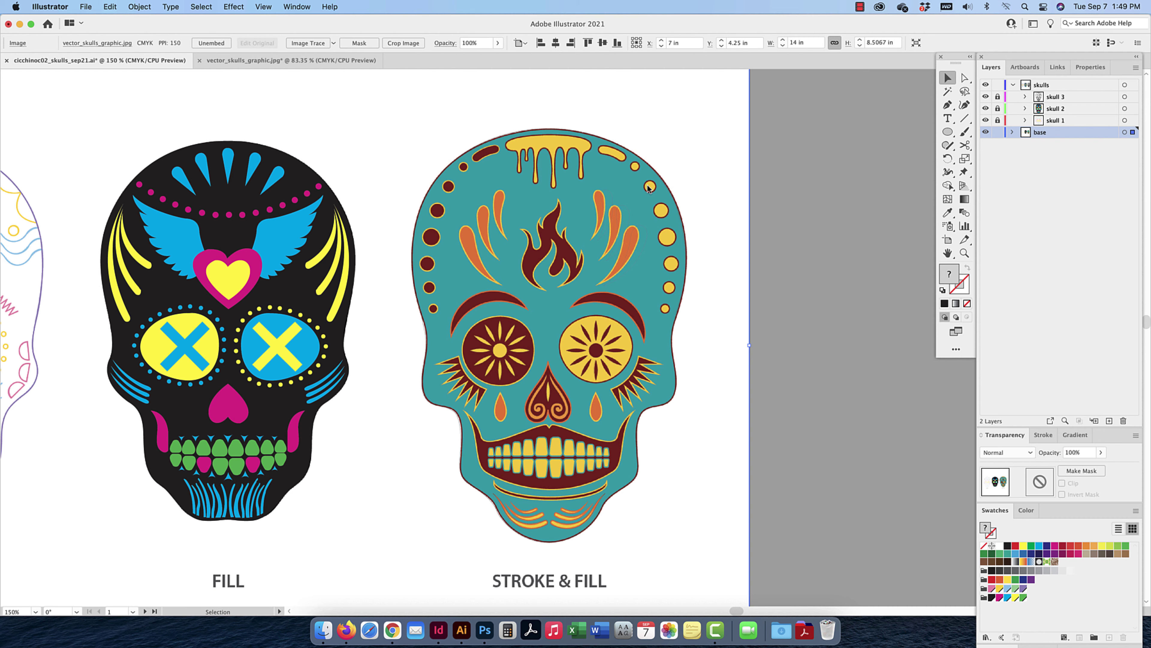
# Sample the teal of the third skull's background and save it as the global process swatch C=80 M=15 Y=32 K=0
pyautogui.moveTo(1026, 422); pyautogui.dragTo(1038, 210)
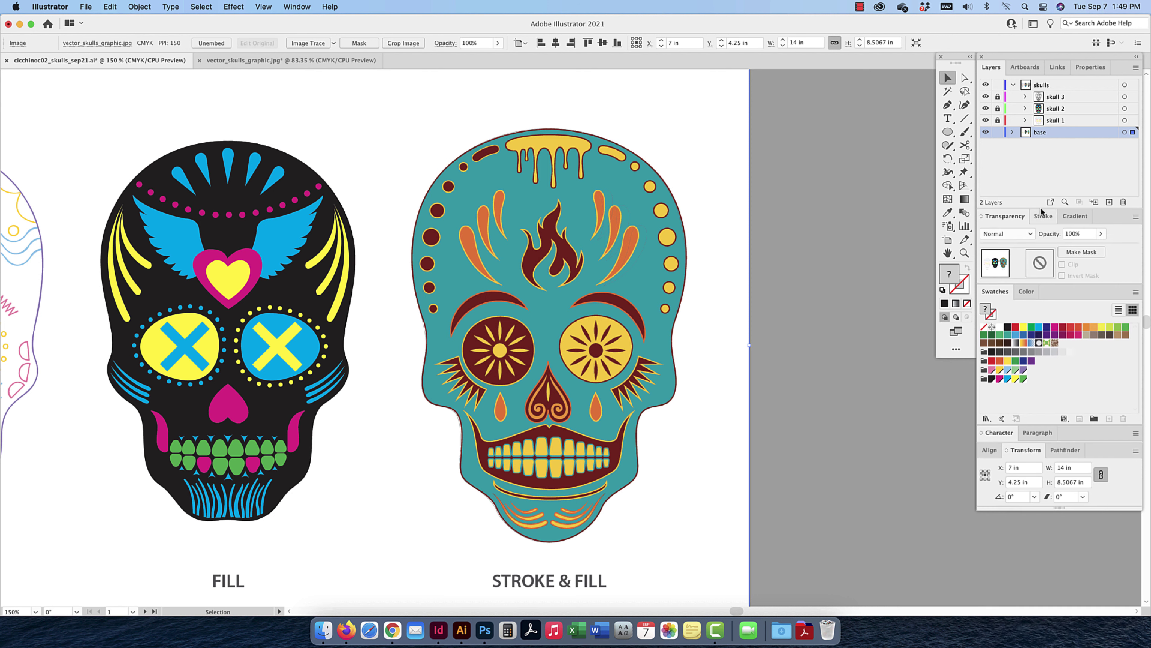
pyautogui.click(948, 214)
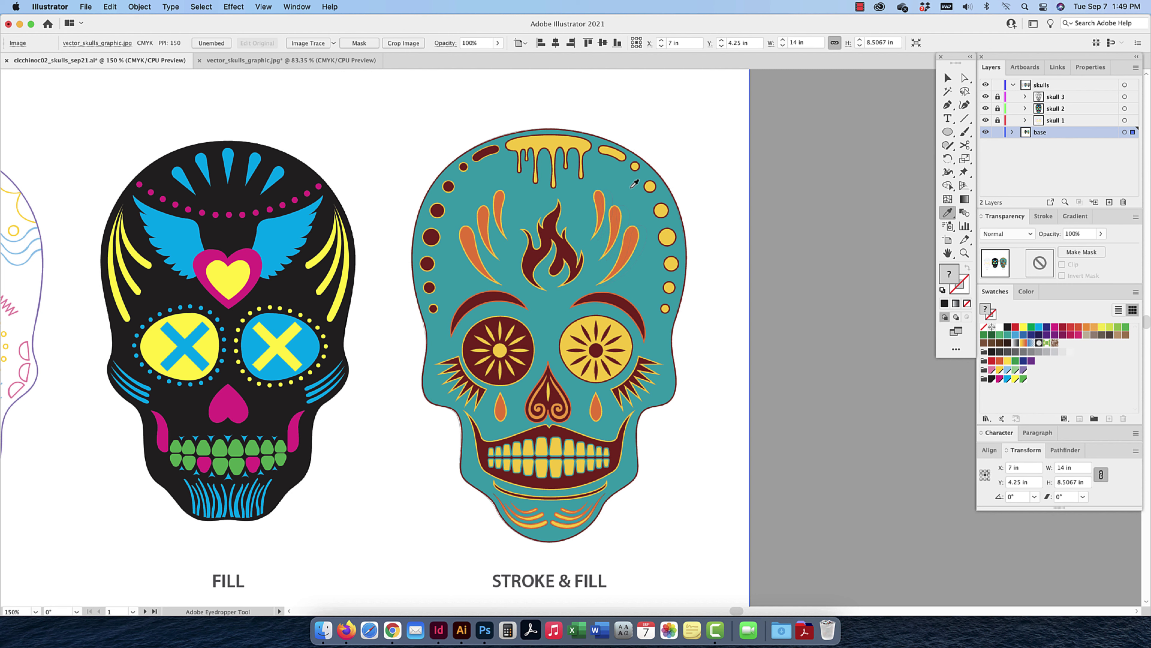
pyautogui.click(631, 188)
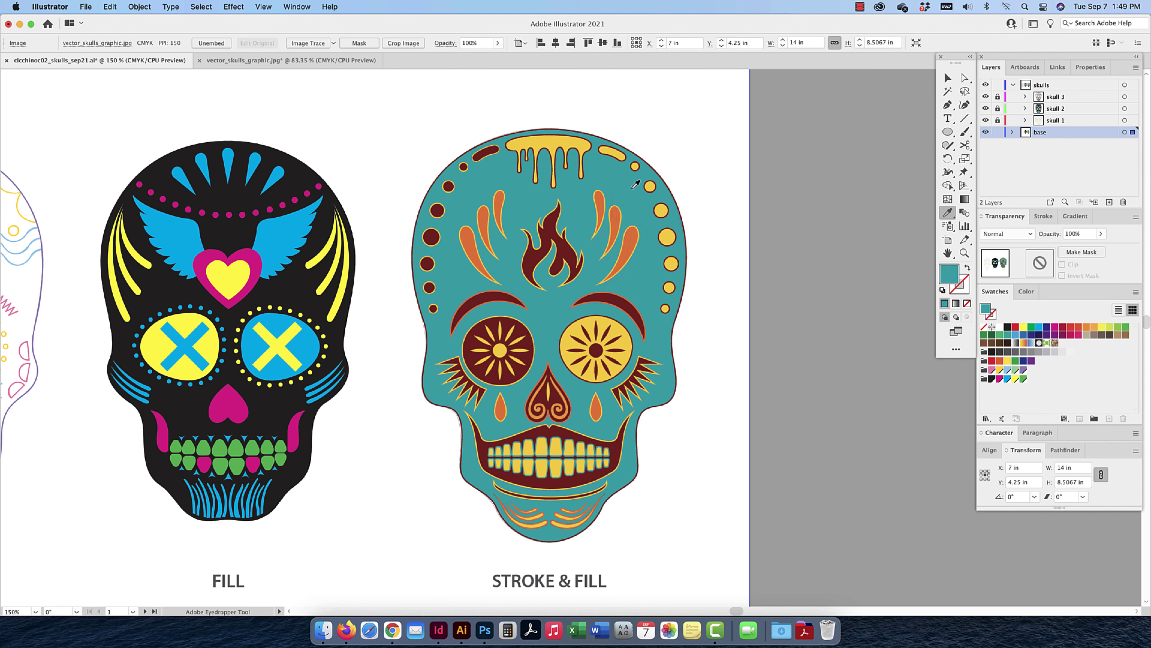
pyautogui.click(1109, 419)
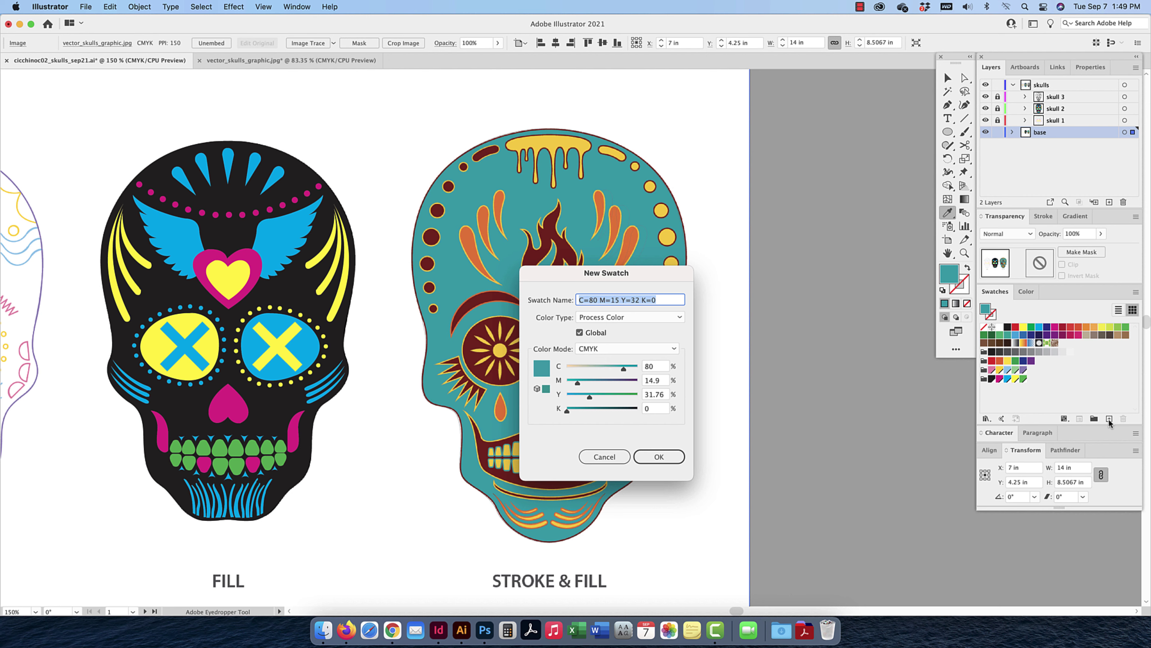
pyautogui.click(665, 458)
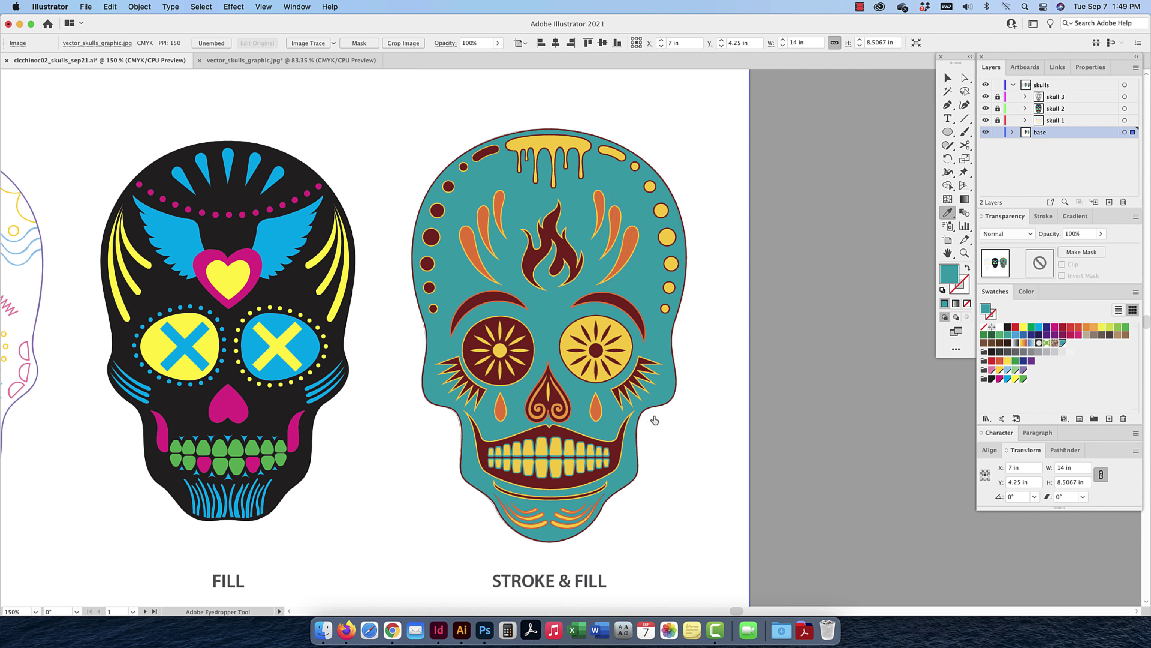
# Sample the dark red eyebrow and the orange forehead teardrop (C=0 M=65 Y=93 K=0), saving each as a new swatch
pyautogui.click(619, 300)
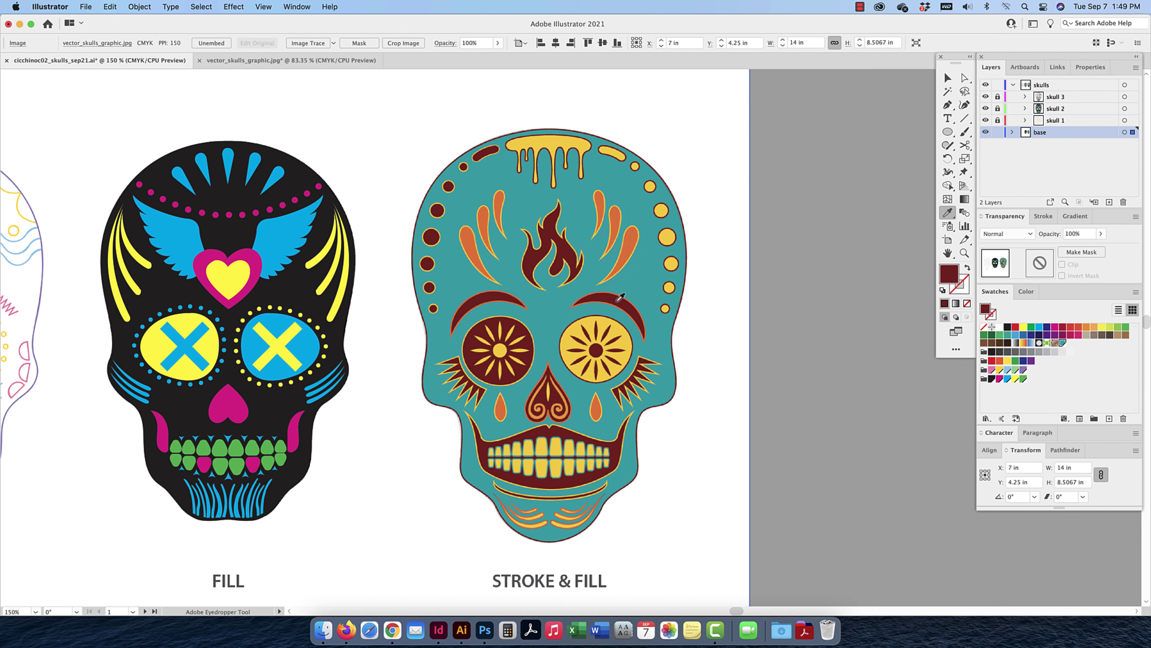
pyautogui.click(1109, 420)
pyautogui.click(660, 455)
pyautogui.click(628, 241)
pyautogui.click(630, 243)
pyautogui.click(1109, 419)
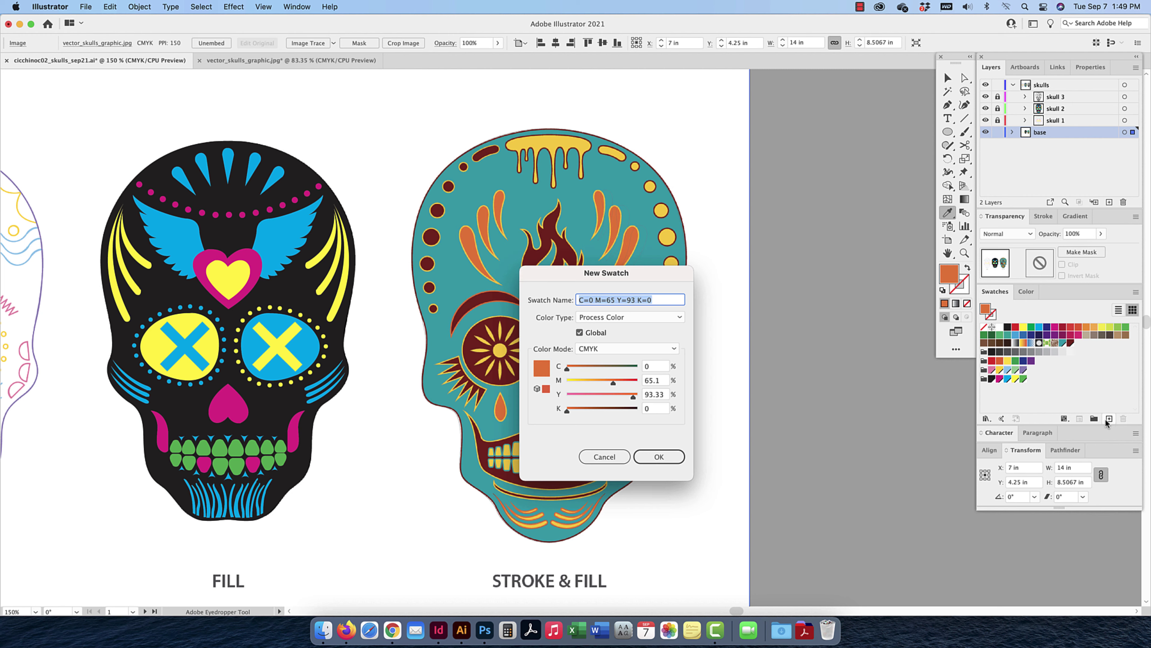
pyautogui.click(659, 456)
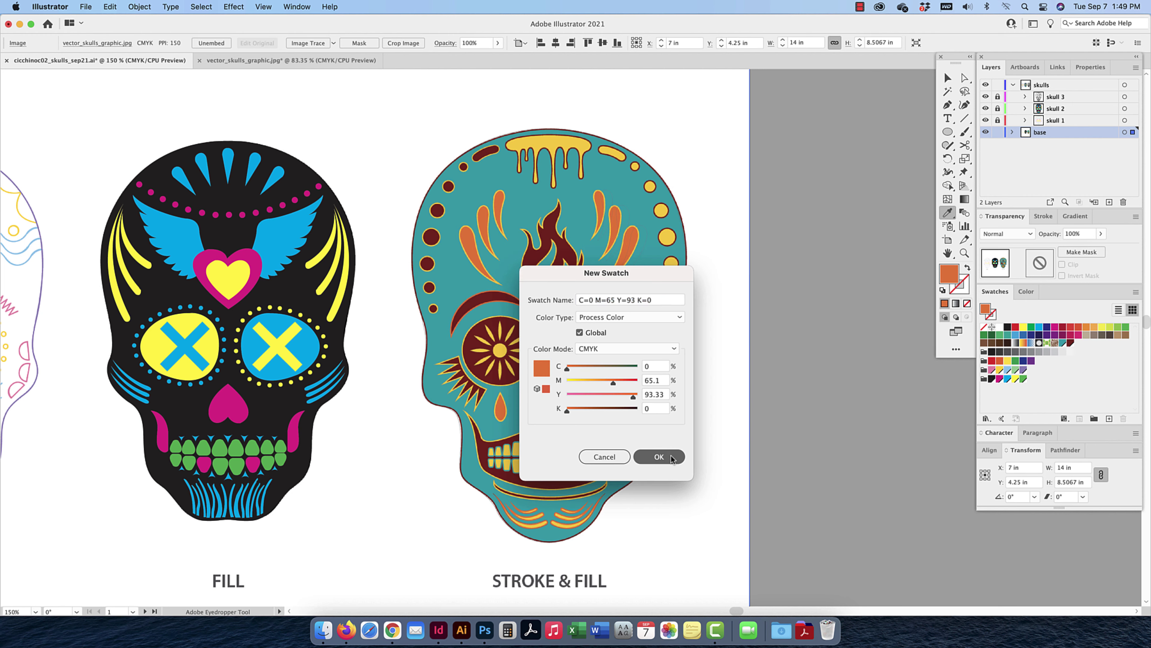
# Sample the yellow centre of the dark red eye and save it as the global process swatch C=2 M=18 Y=97 K=0
pyautogui.click(502, 346)
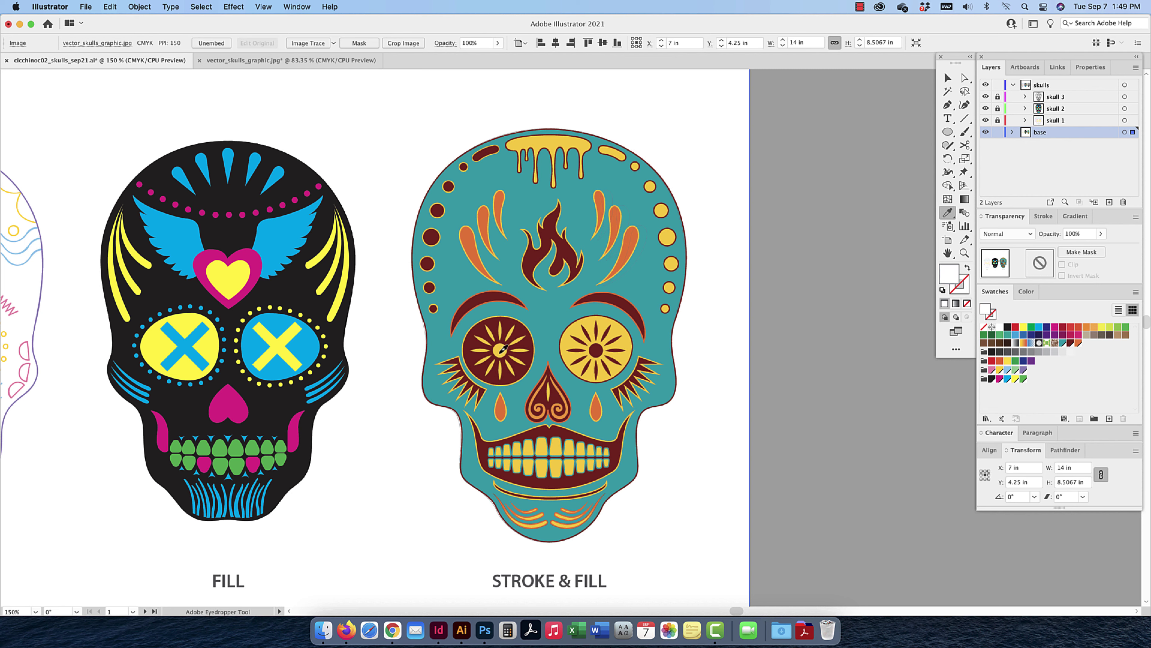
pyautogui.click(504, 326)
pyautogui.click(503, 348)
pyautogui.click(502, 351)
pyautogui.click(520, 338)
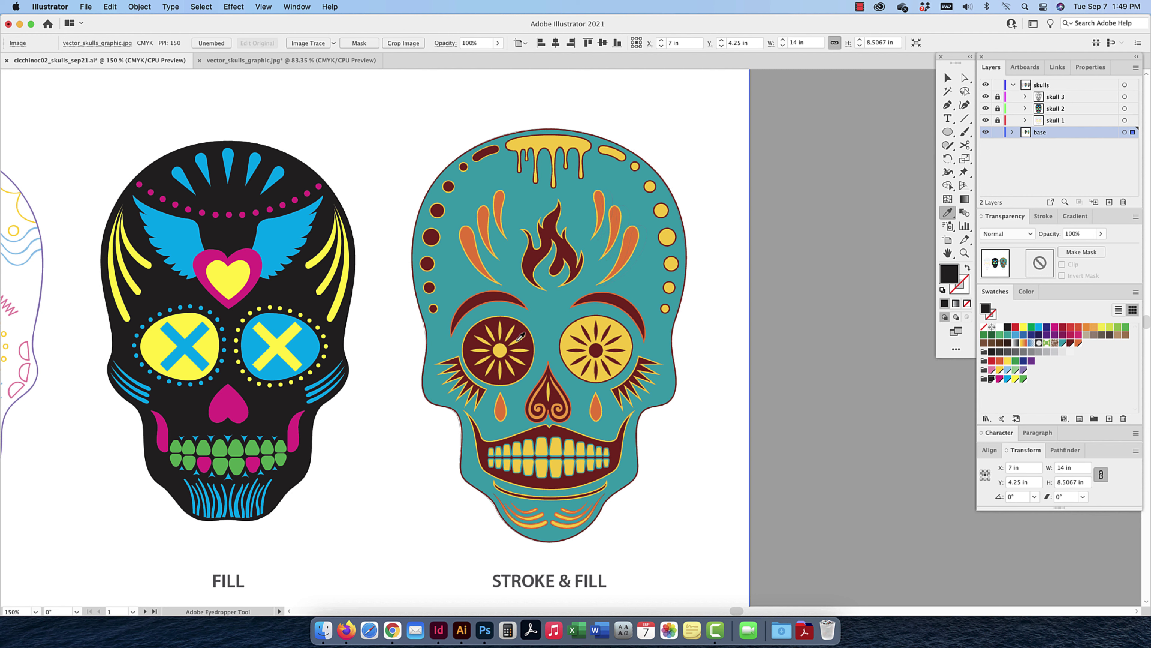
pyautogui.click(500, 349)
pyautogui.click(1108, 418)
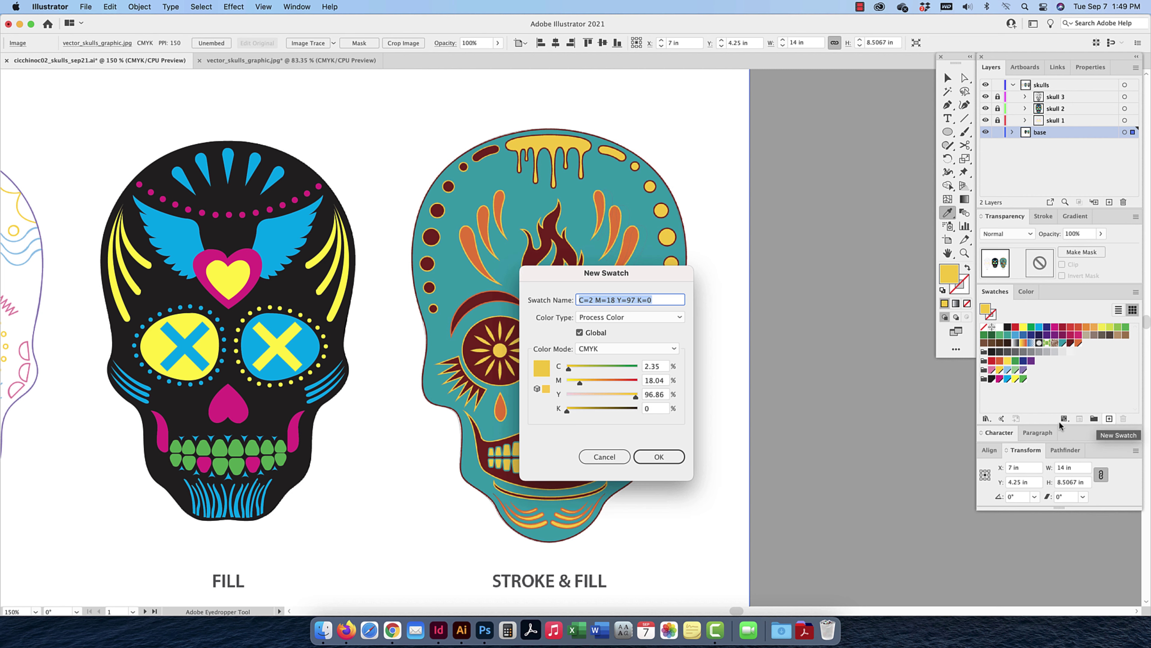
pyautogui.click(661, 454)
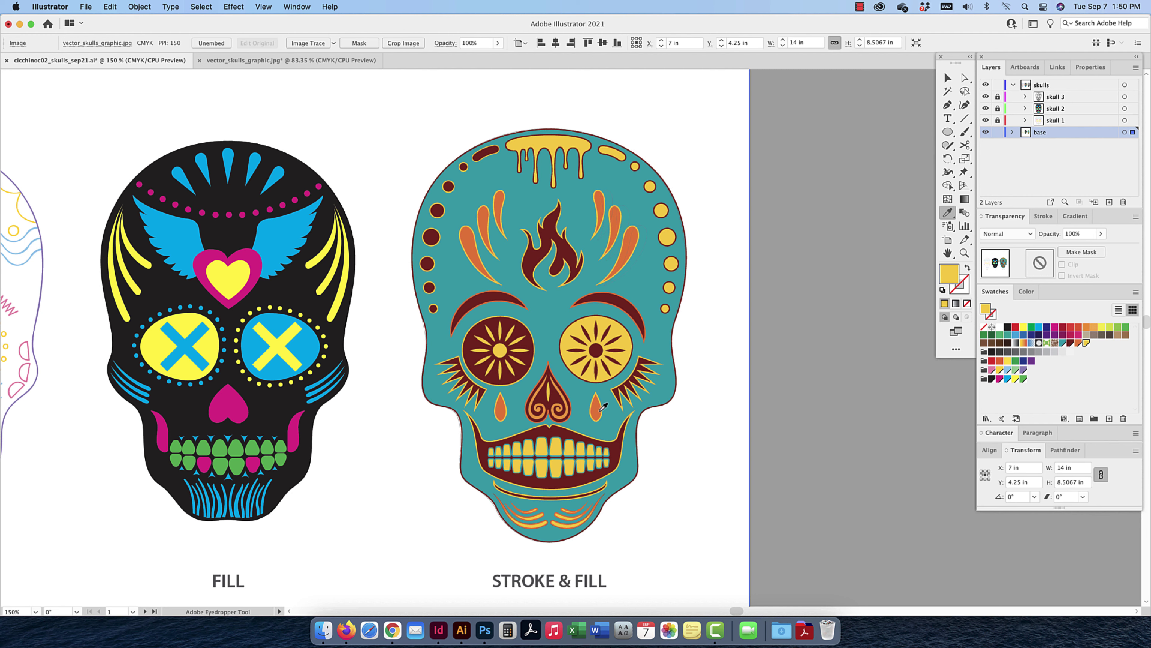
# Group the new teal, dark red, orange and yellow swatches into a color group named "skull 3"
pyautogui.click(1103, 348)
pyautogui.click(1087, 343)
pyautogui.keyDown('shift'); pyautogui.click(1068, 344); pyautogui.keyUp('shift')
pyautogui.click(1135, 292)
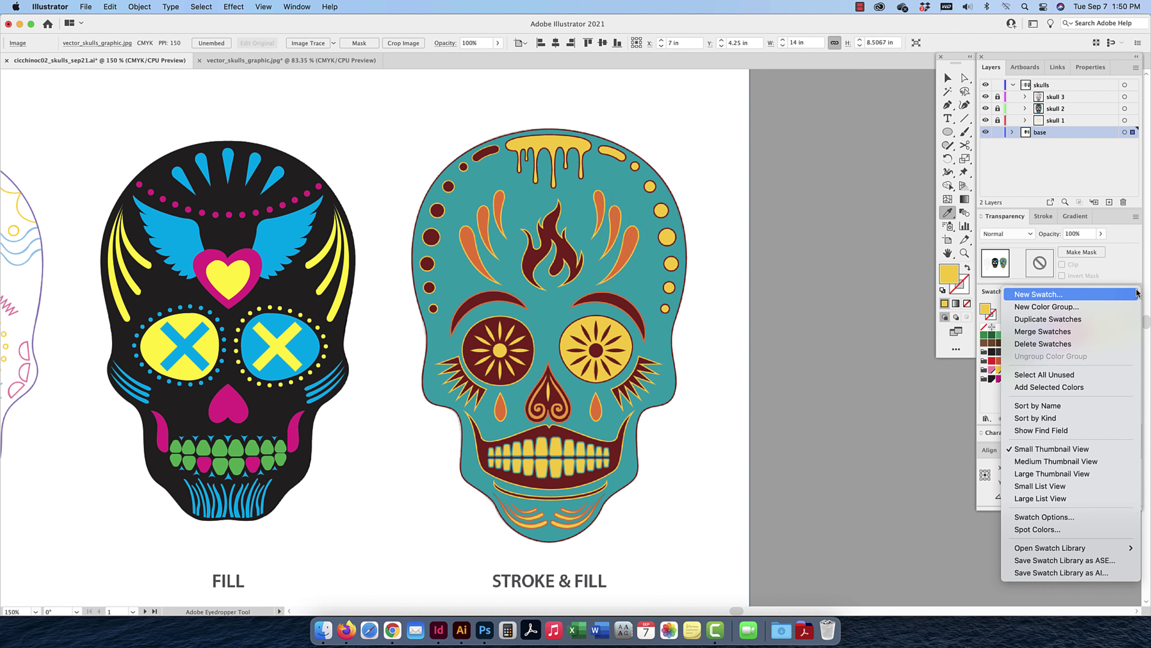
pyautogui.click(1046, 307)
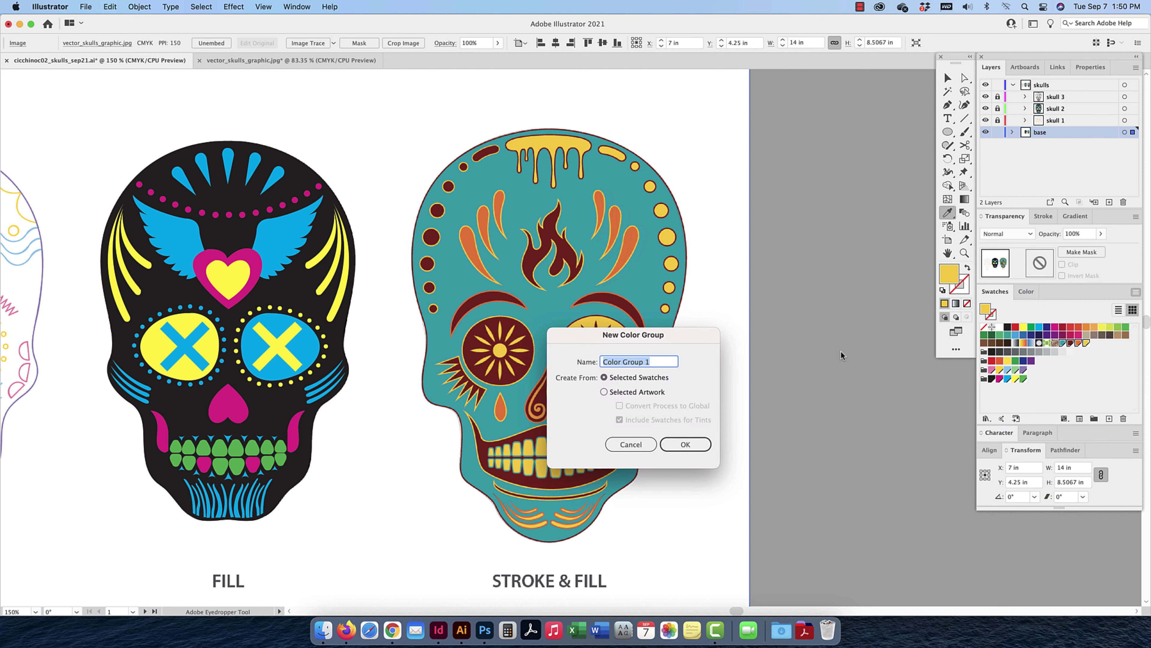
pyautogui.write('skull 3')
pyautogui.press('Return')
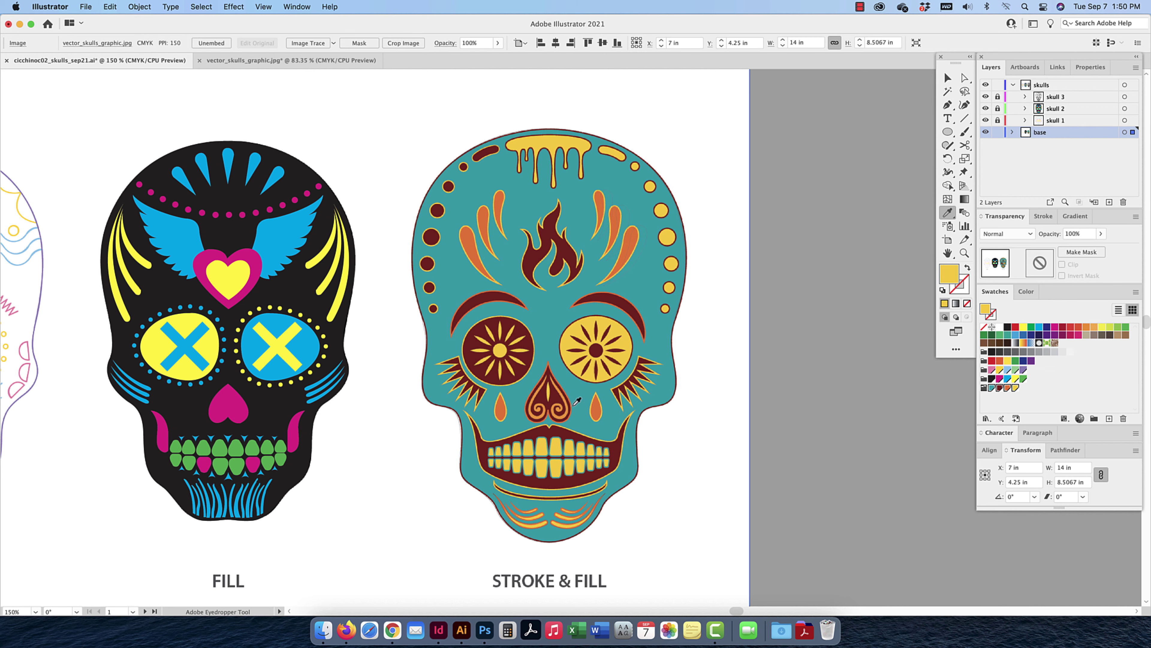
# Lock the base layer, then unlock the skull 3 layer and make it active
pyautogui.click(948, 78)
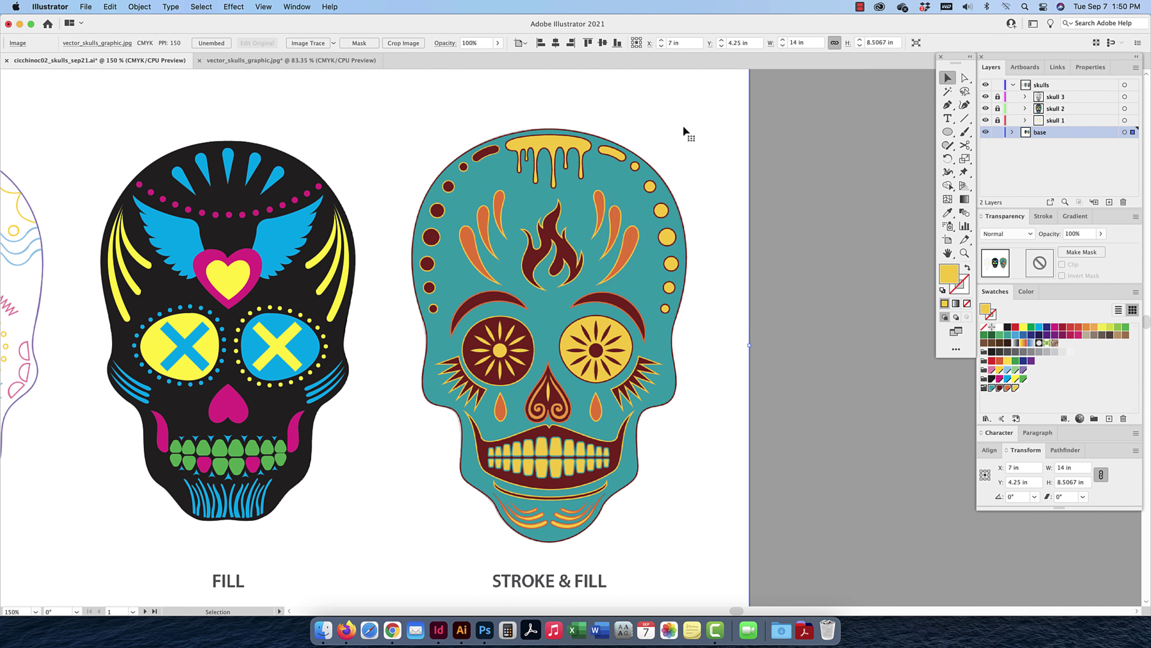
pyautogui.click(997, 132)
pyautogui.click(997, 96)
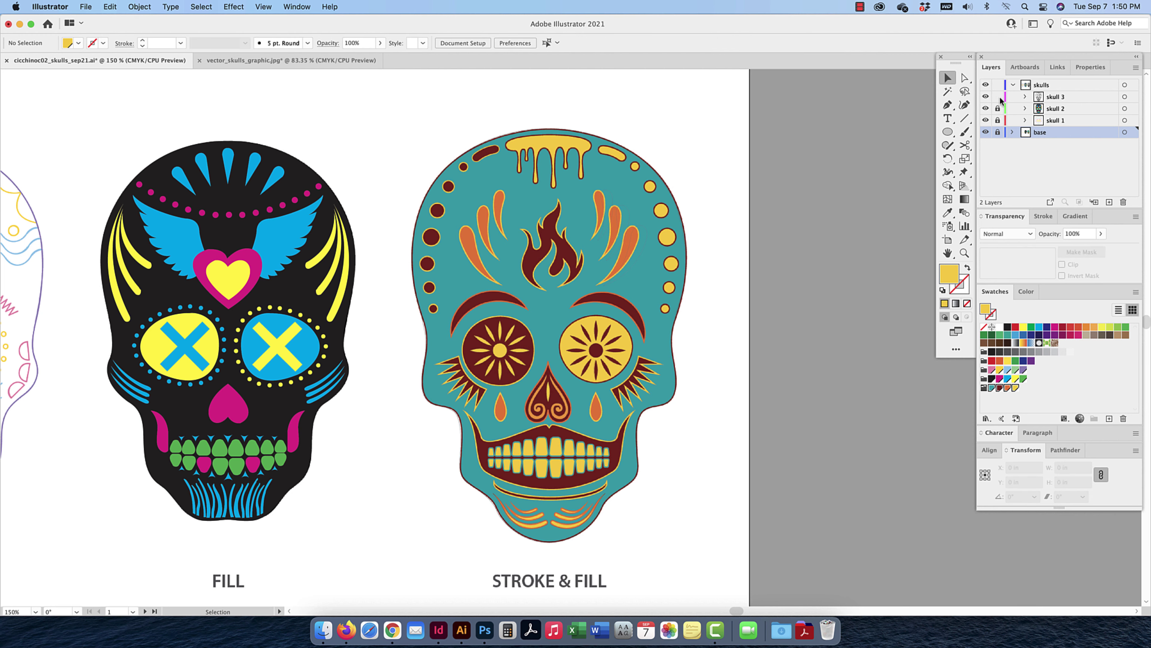
pyautogui.click(1047, 96)
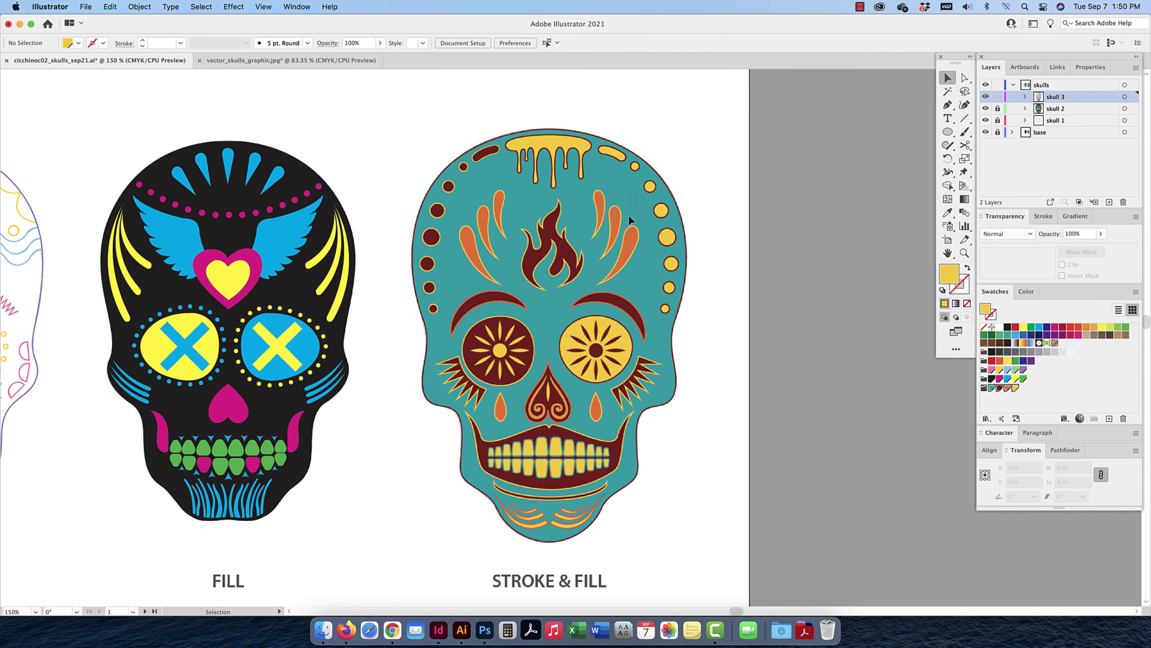
pyautogui.click(607, 244)
pyautogui.press('Left')
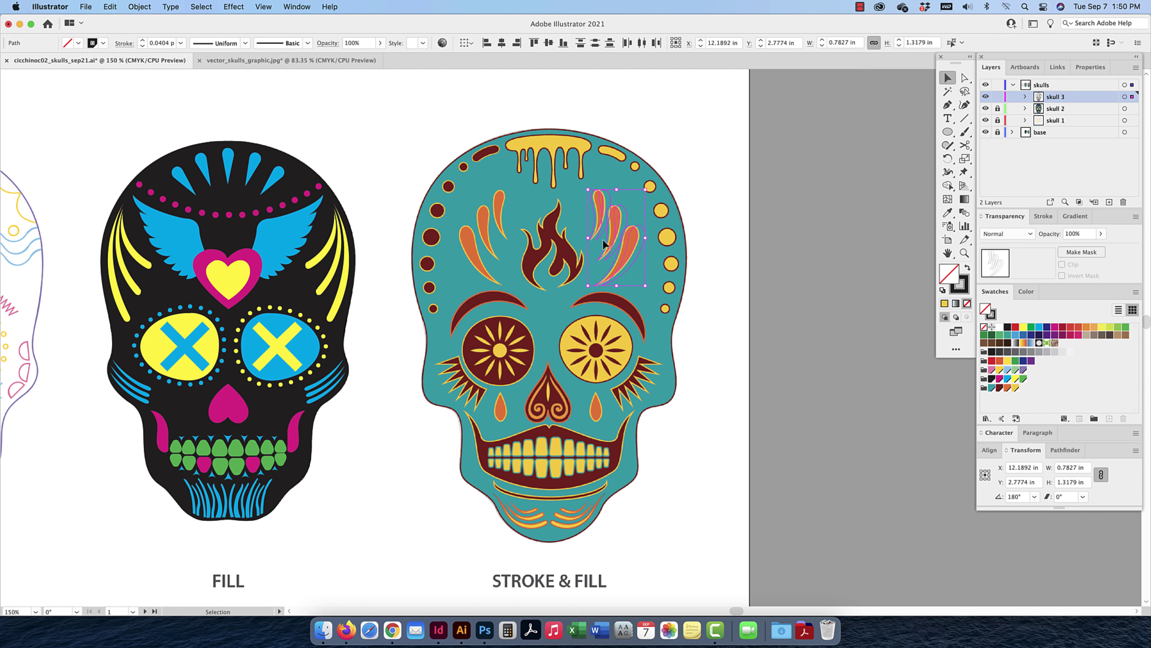
pyautogui.press('Right')
pyautogui.press('super+z')
pyautogui.press('super+z')
pyautogui.press('super+z')
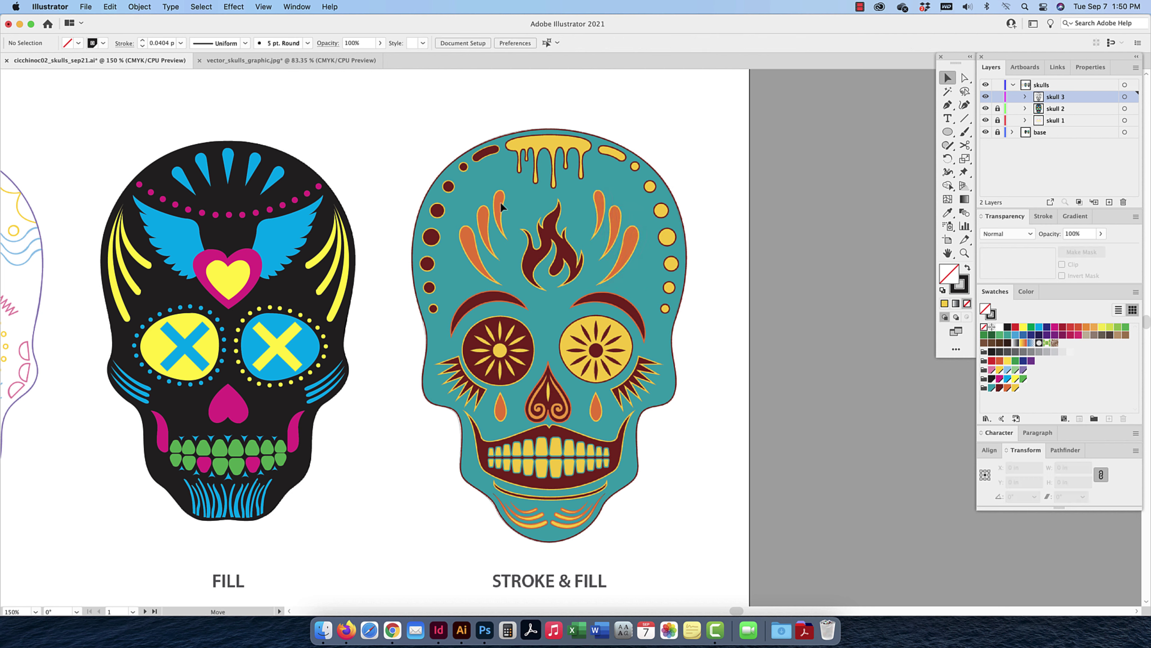
pyautogui.press('super+z')
pyautogui.press('super+z')
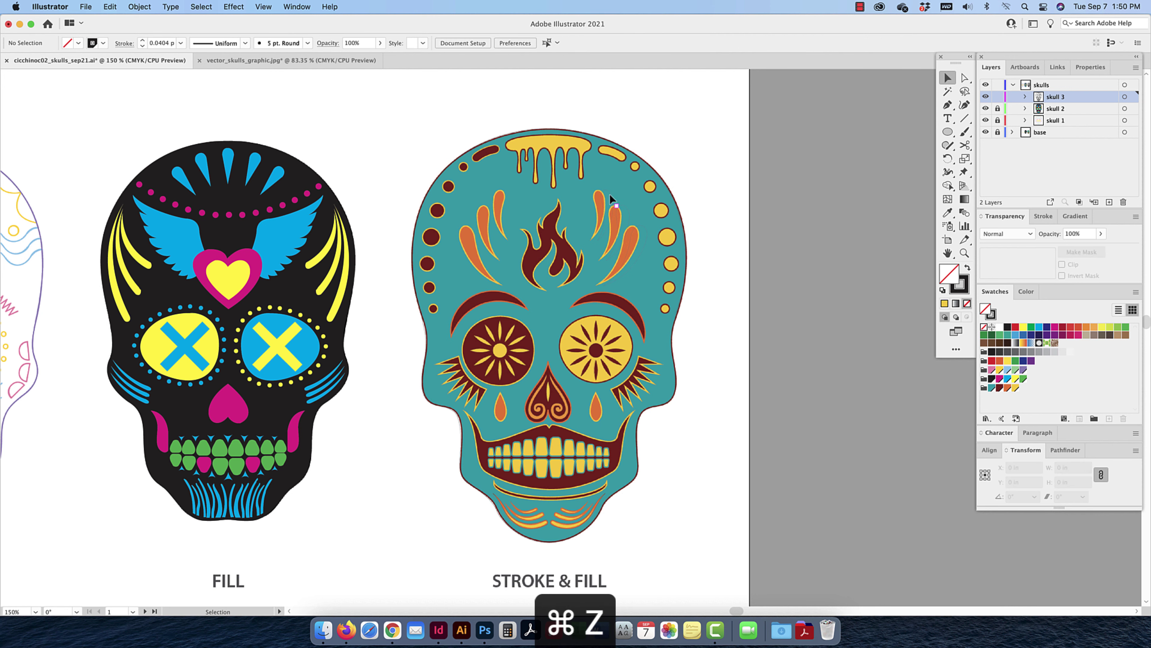
# Delete the misaligned teardrop outlines over the right side of the third skull's forehead
pyautogui.press('Delete')
pyautogui.click(627, 214)
pyautogui.press('Delete')
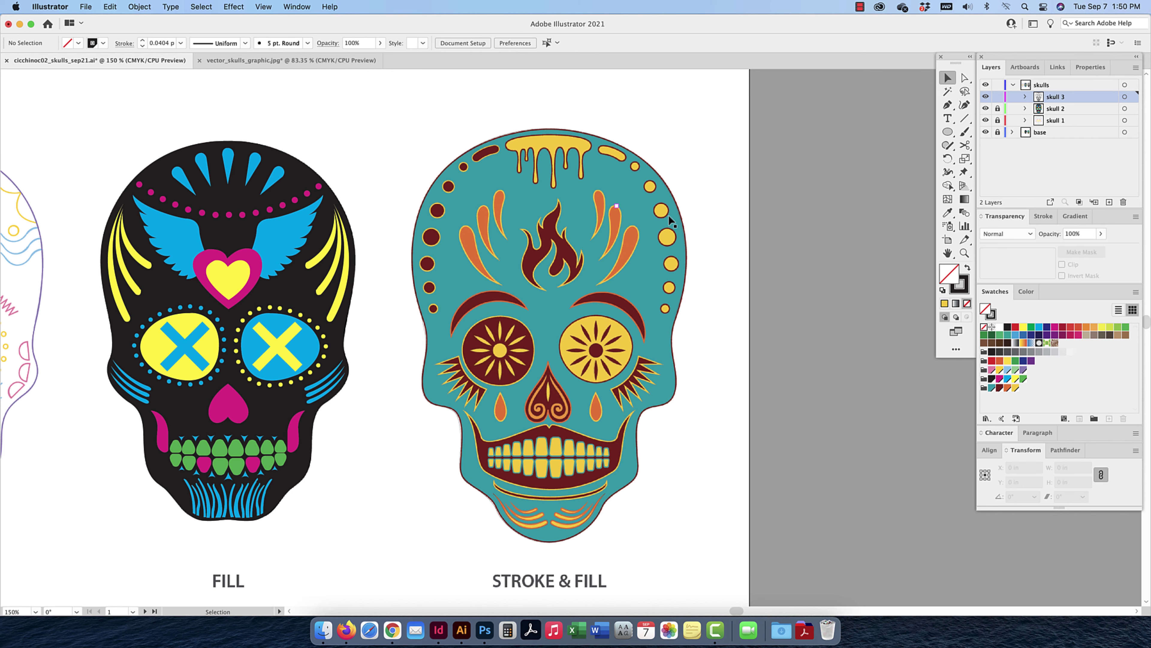
# Give all six traced curved stripes on the third skull's chin a yellow fill and an orange stroke from the skull 3 swatches
pyautogui.press('super+equal')
pyautogui.press('super+equal')
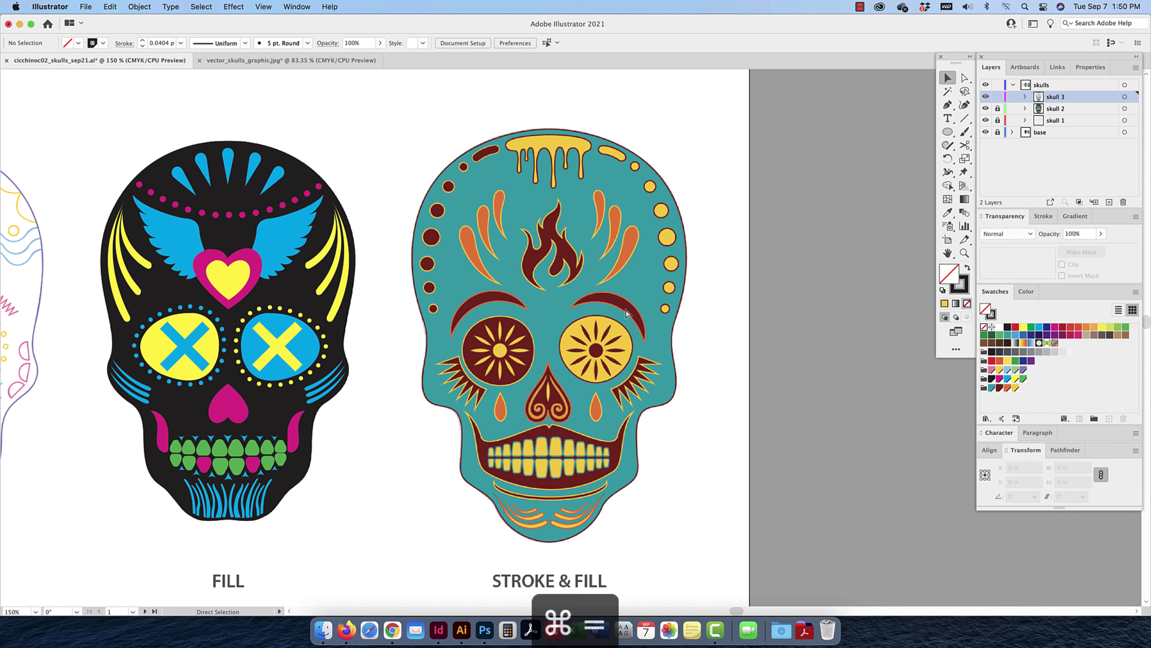
pyautogui.scroll(-10, 639, 218)
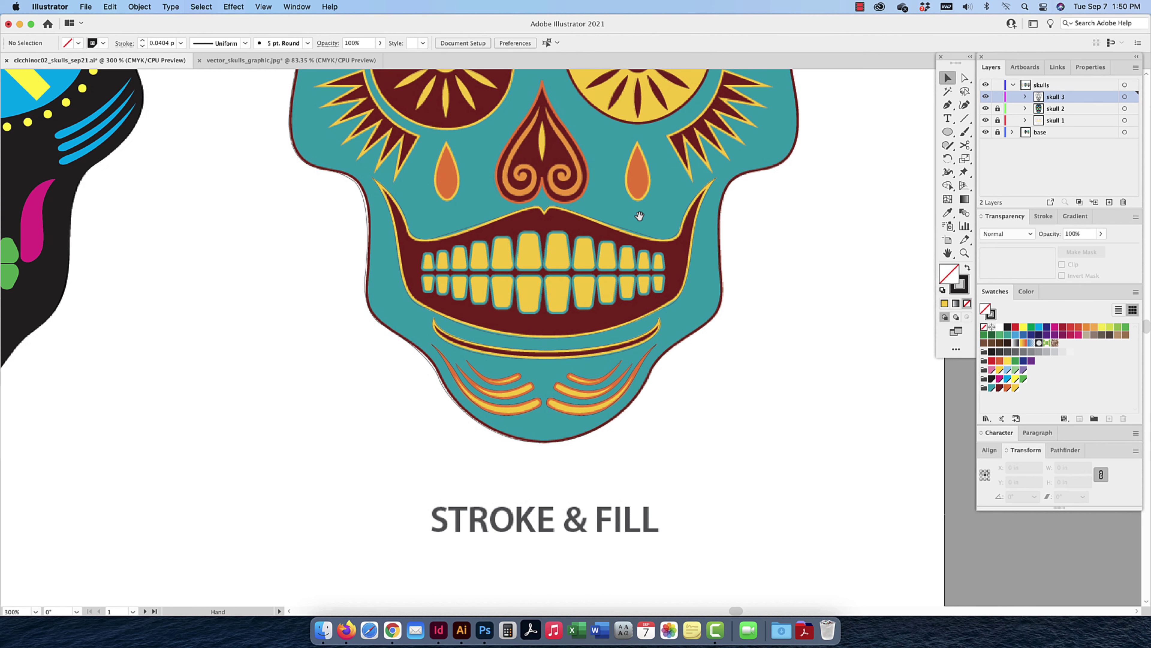
pyautogui.click(576, 413)
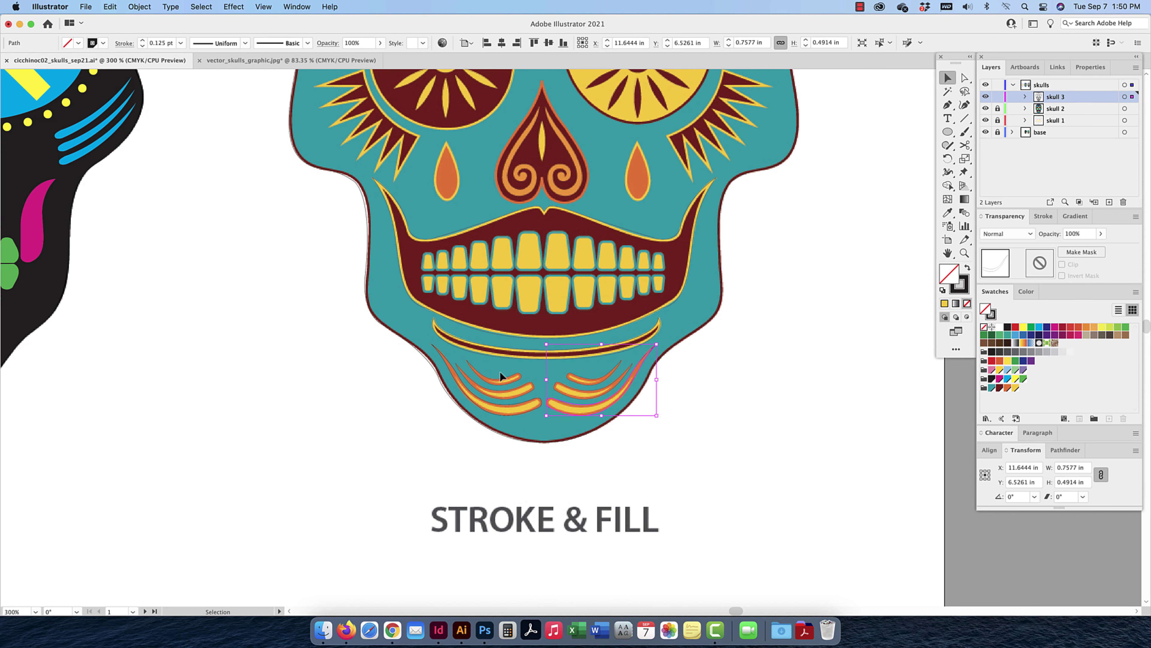
pyautogui.moveTo(499, 369); pyautogui.dragTo(578, 413)
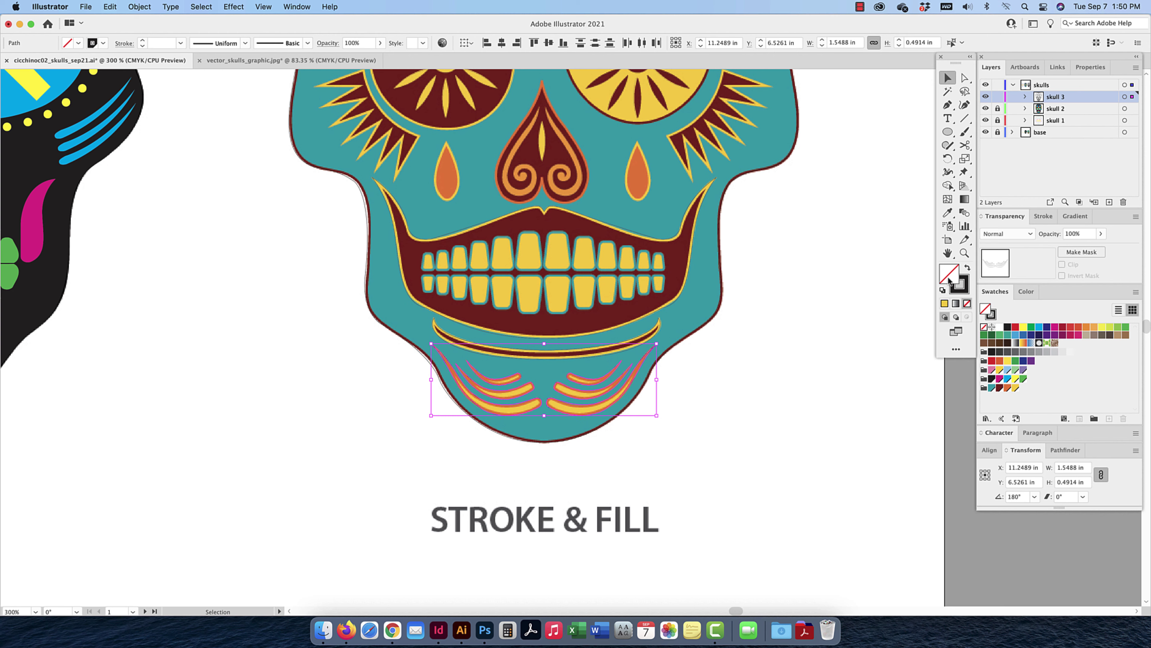
pyautogui.click(1015, 388)
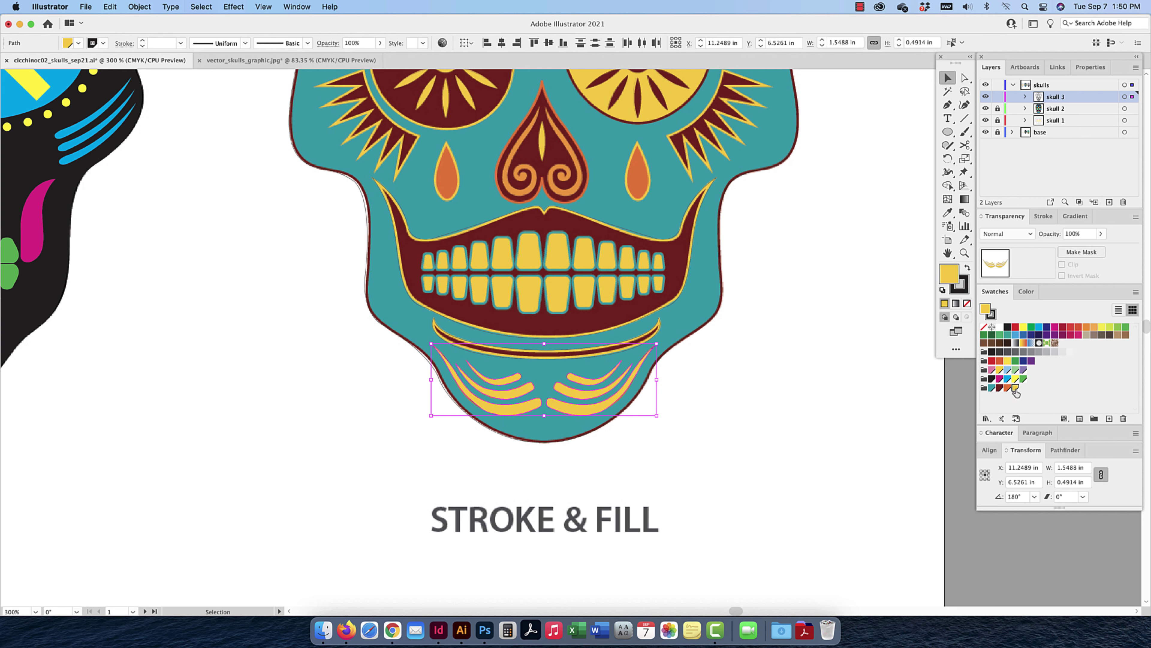
pyautogui.click(960, 286)
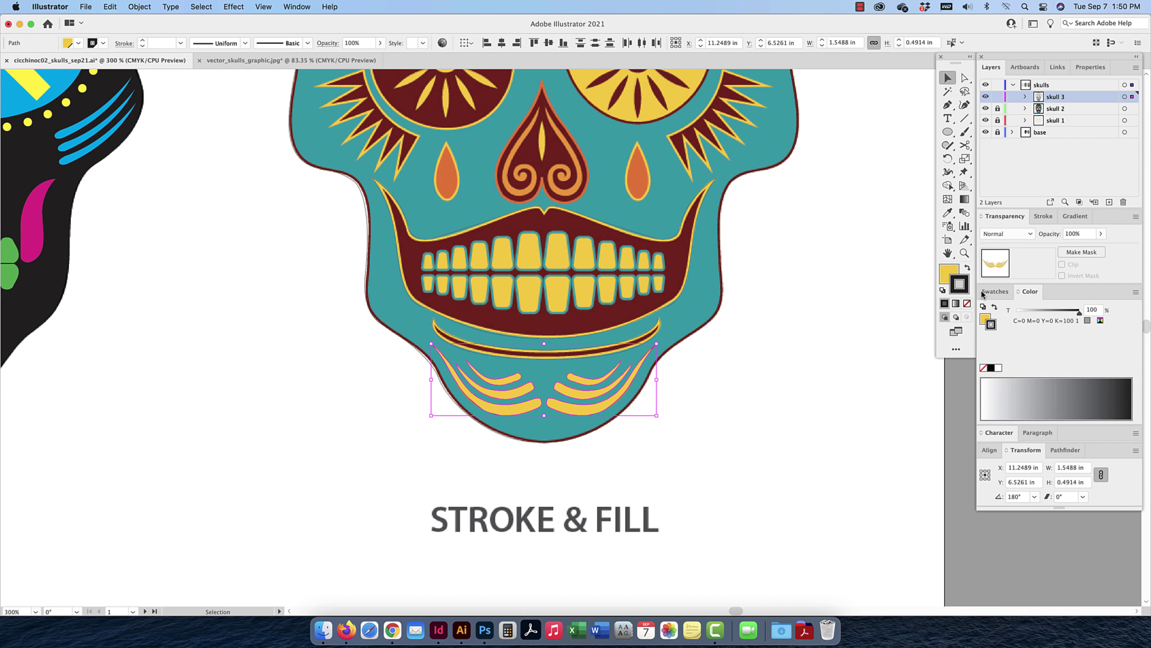
pyautogui.click(993, 292)
pyautogui.click(1008, 388)
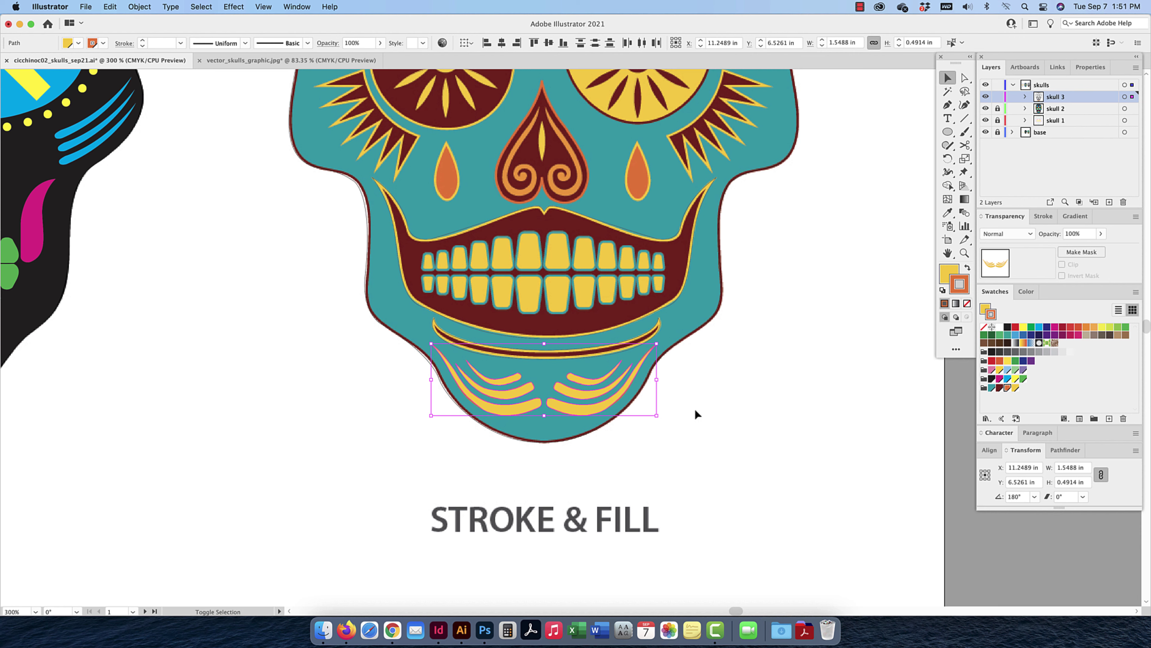
# Nudge the chin stripes down off their template artwork and set their stroke weight to 1 pt
pyautogui.hotkey('shift', 'Down')
pyautogui.hotkey('shift', 'Down')
pyautogui.hotkey('shift', 'Down')
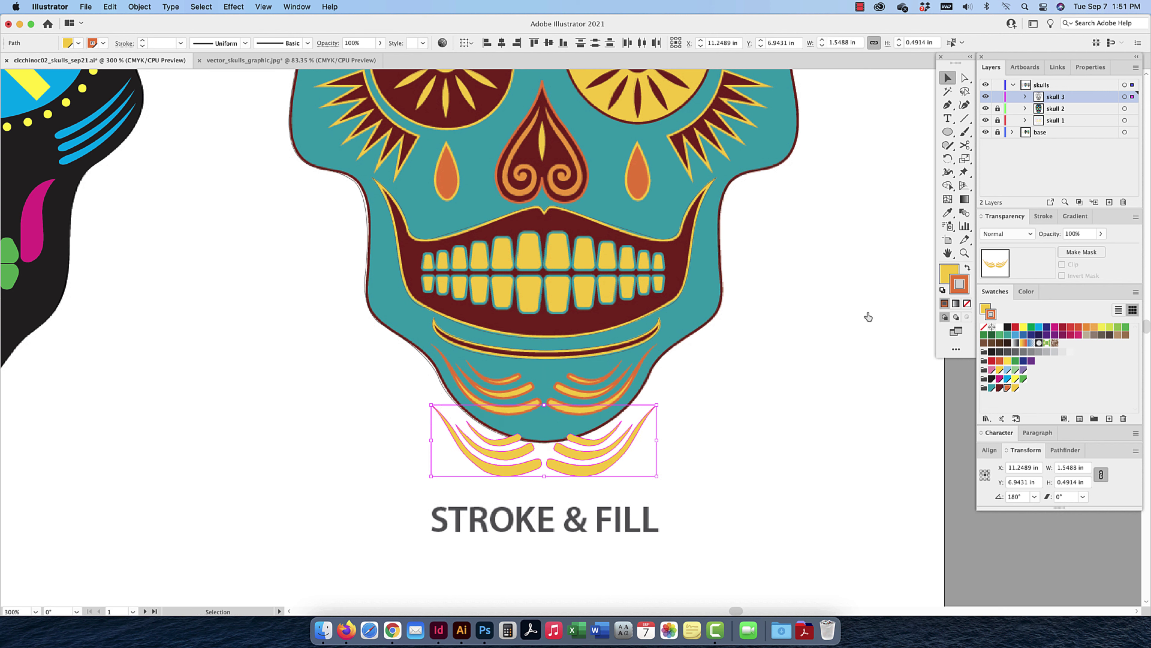
pyautogui.click(1043, 216)
pyautogui.click(1045, 234)
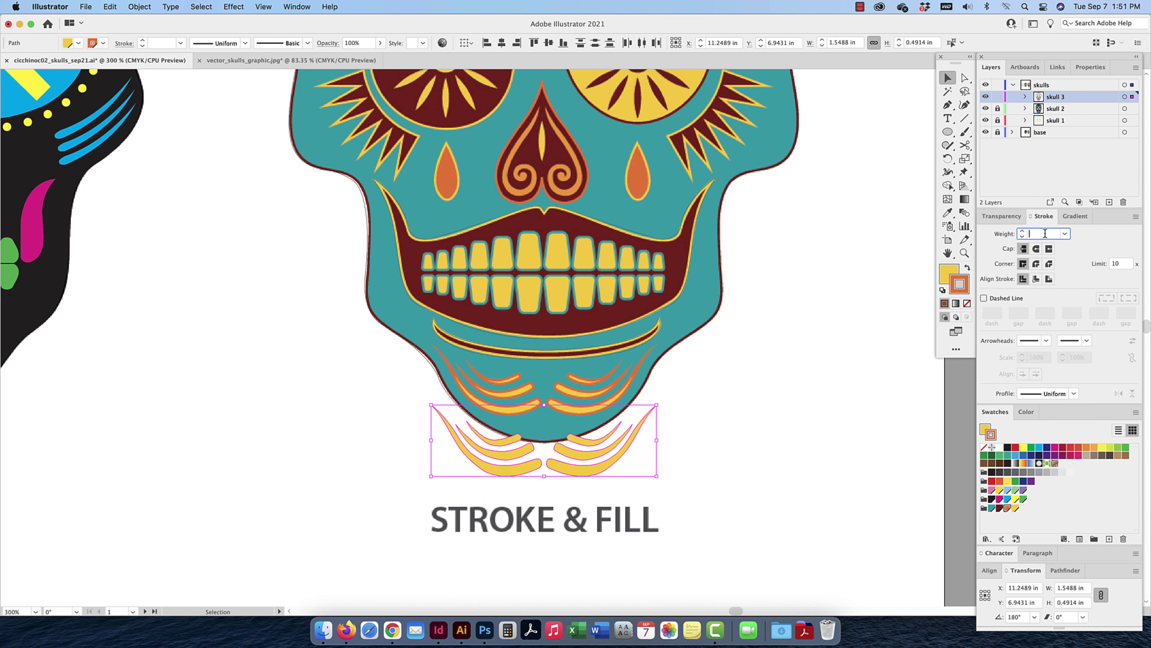
pyautogui.press('Return')
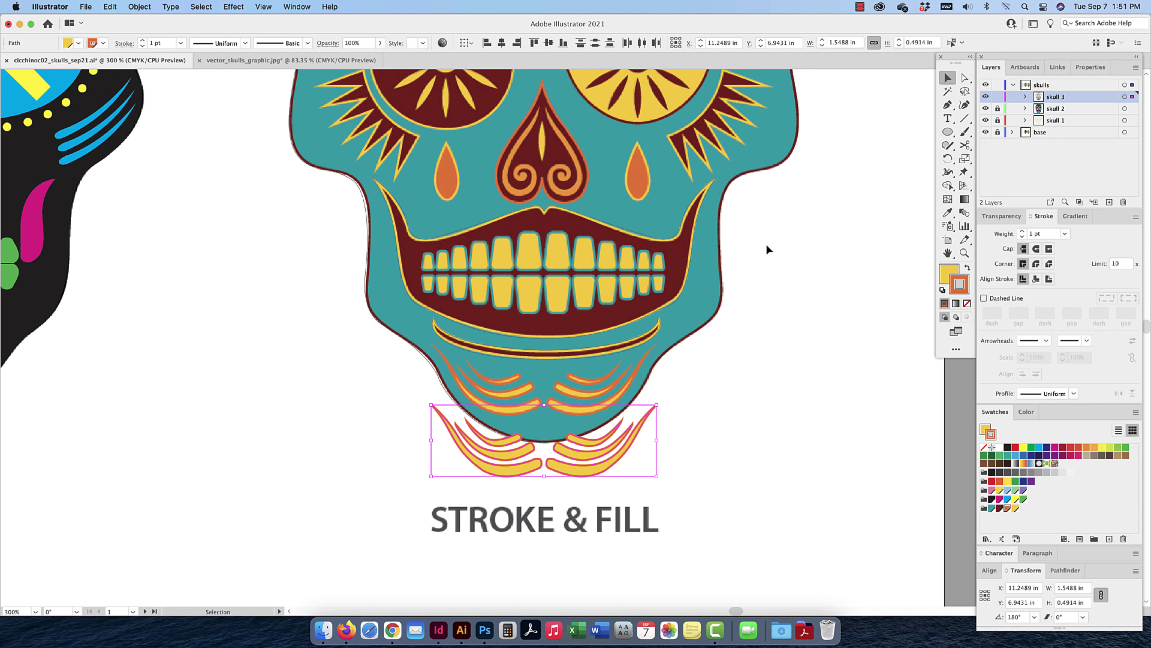
# Draw a square about 0.78 in wide with the yellow fill and orange stroke beside the third skull's jaw
pyautogui.moveTo(947, 132); pyautogui.dragTo(975, 132)
pyautogui.moveTo(763, 291); pyautogui.dragTo(876, 404)
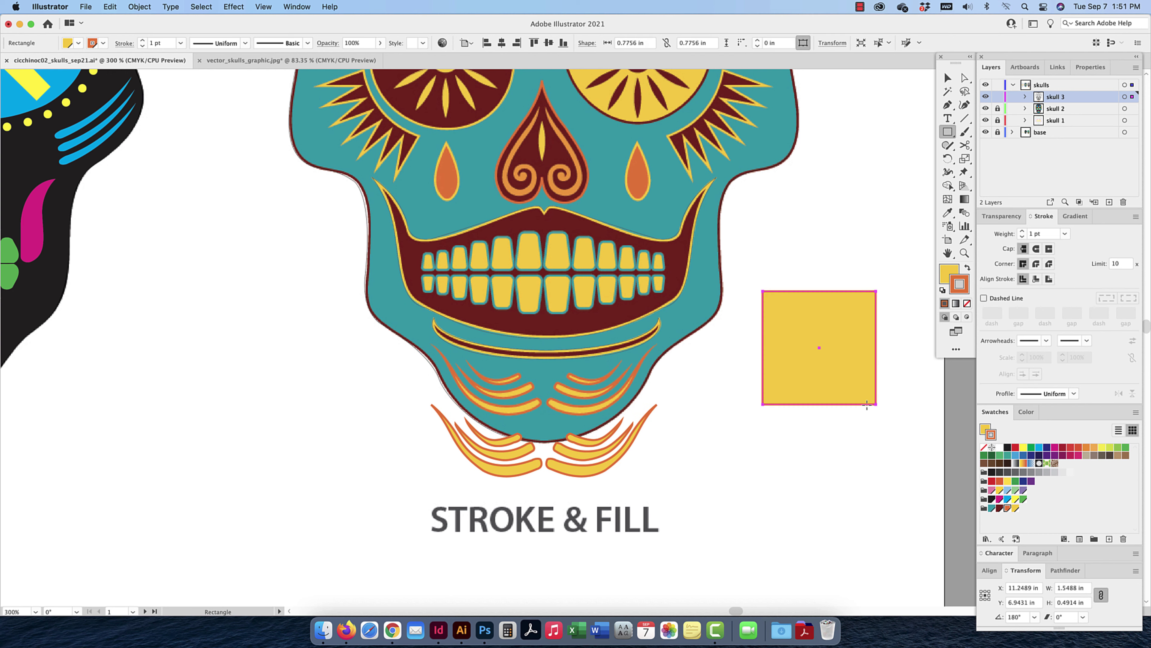
pyautogui.click(947, 78)
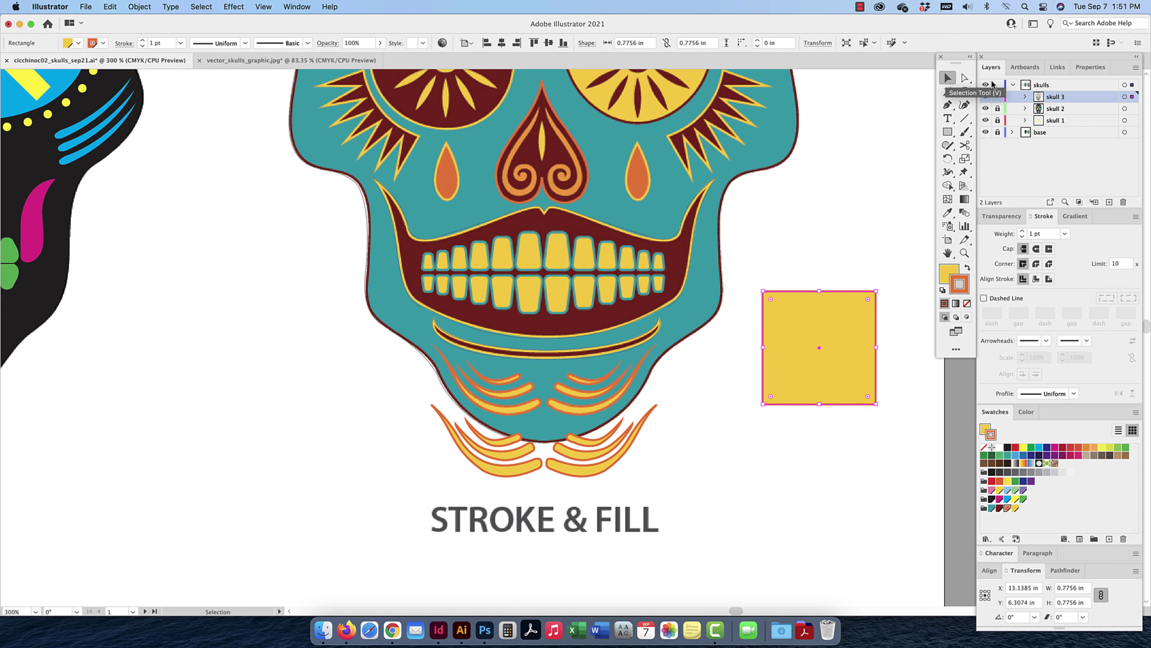
# Change the skull 3 layer's highlight color to cyan, then deselect its artwork
pyautogui.click(1131, 97)
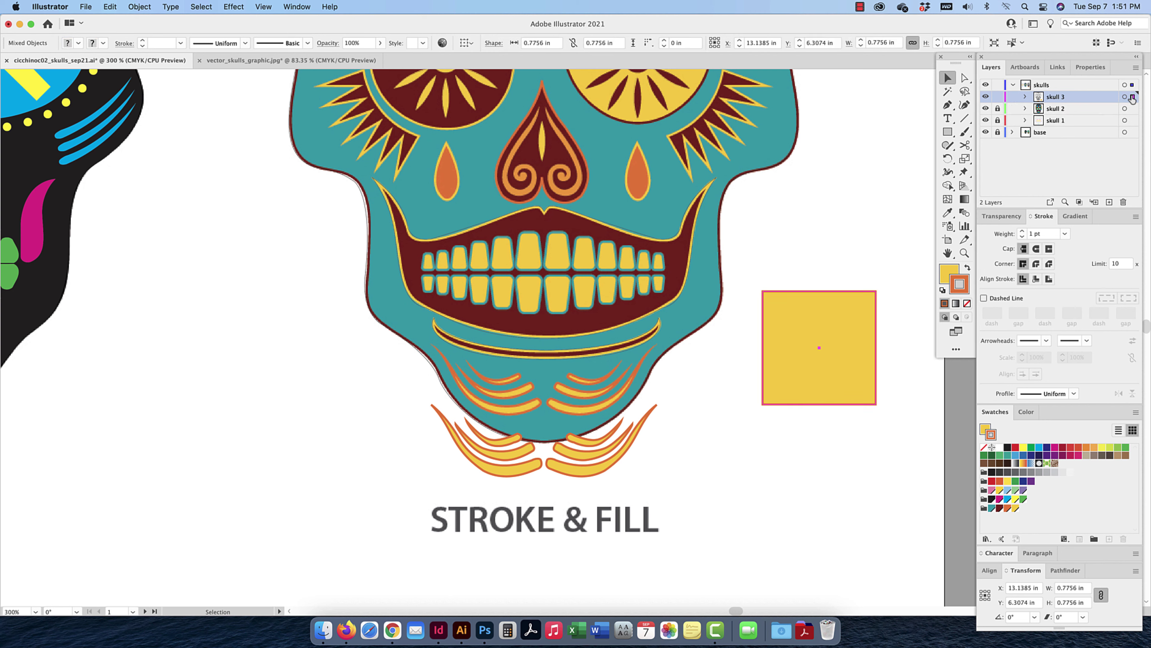
pyautogui.doubleClick(1097, 101)
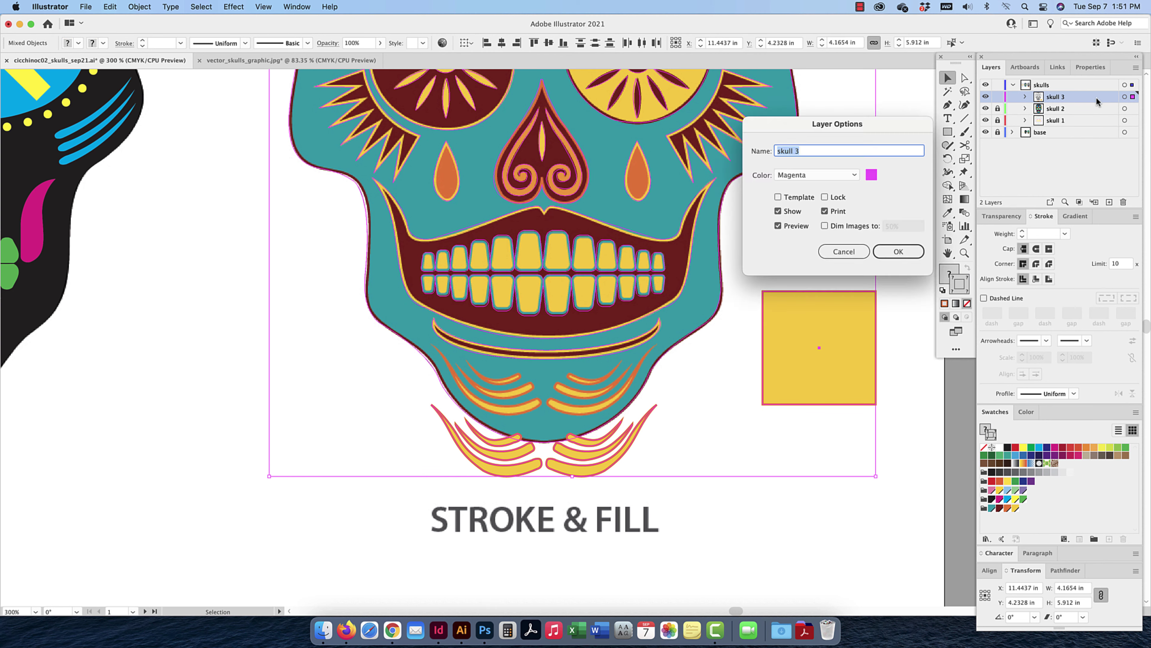
pyautogui.click(871, 176)
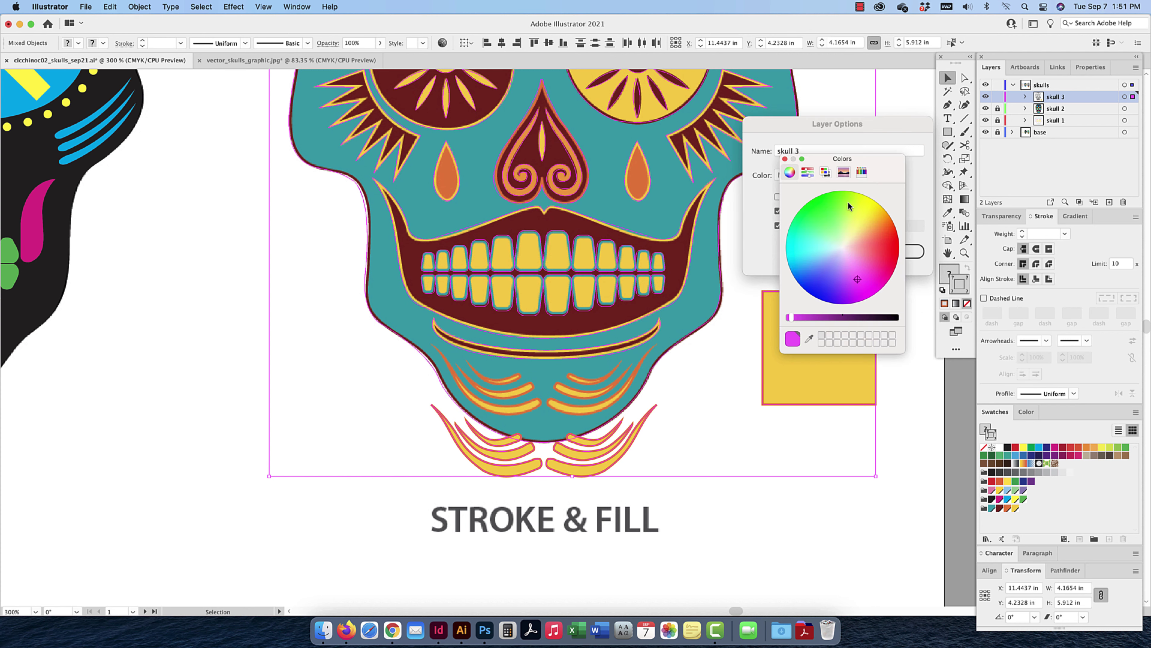
pyautogui.moveTo(818, 234); pyautogui.dragTo(788, 254)
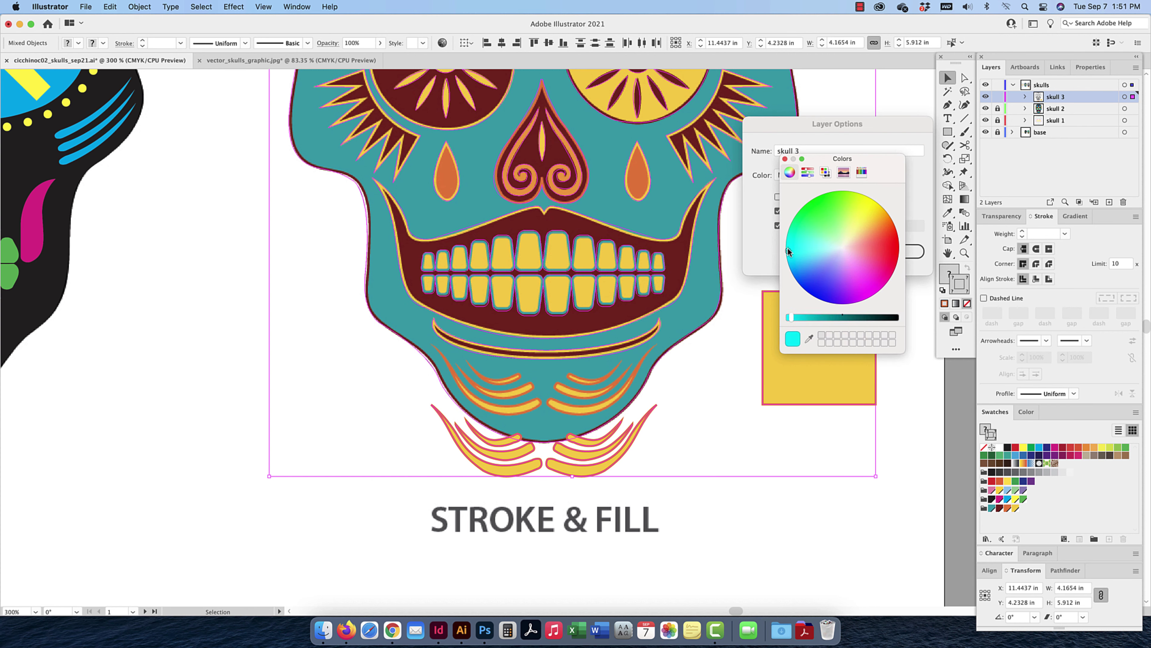
pyautogui.click(784, 159)
pyautogui.click(897, 252)
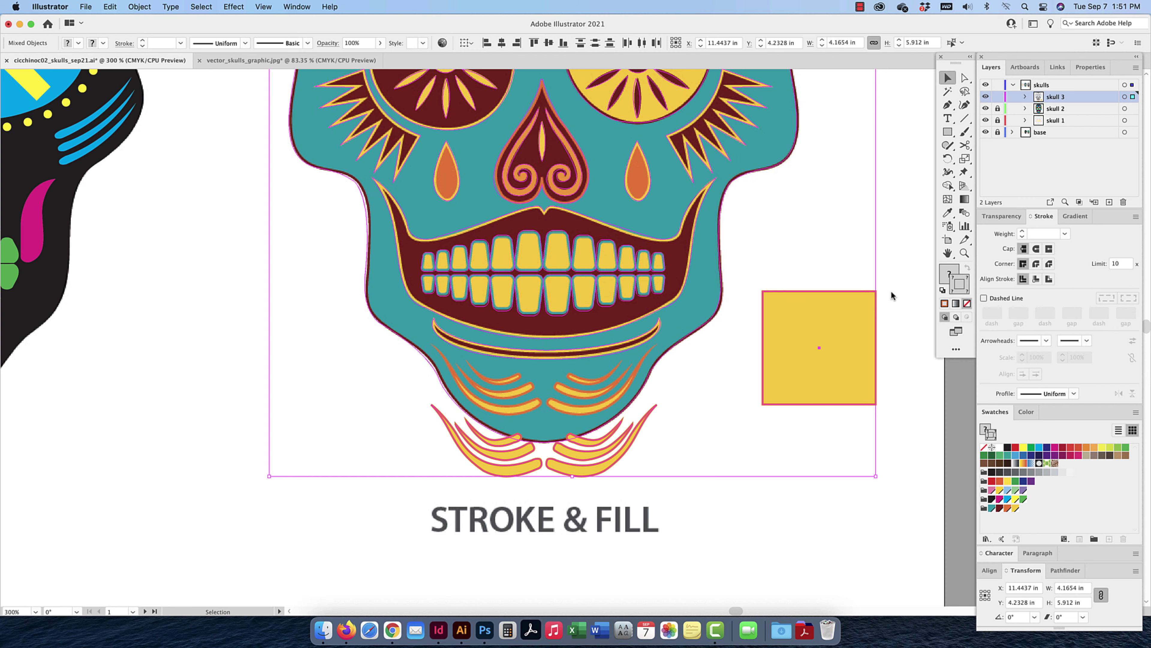
pyautogui.click(890, 297)
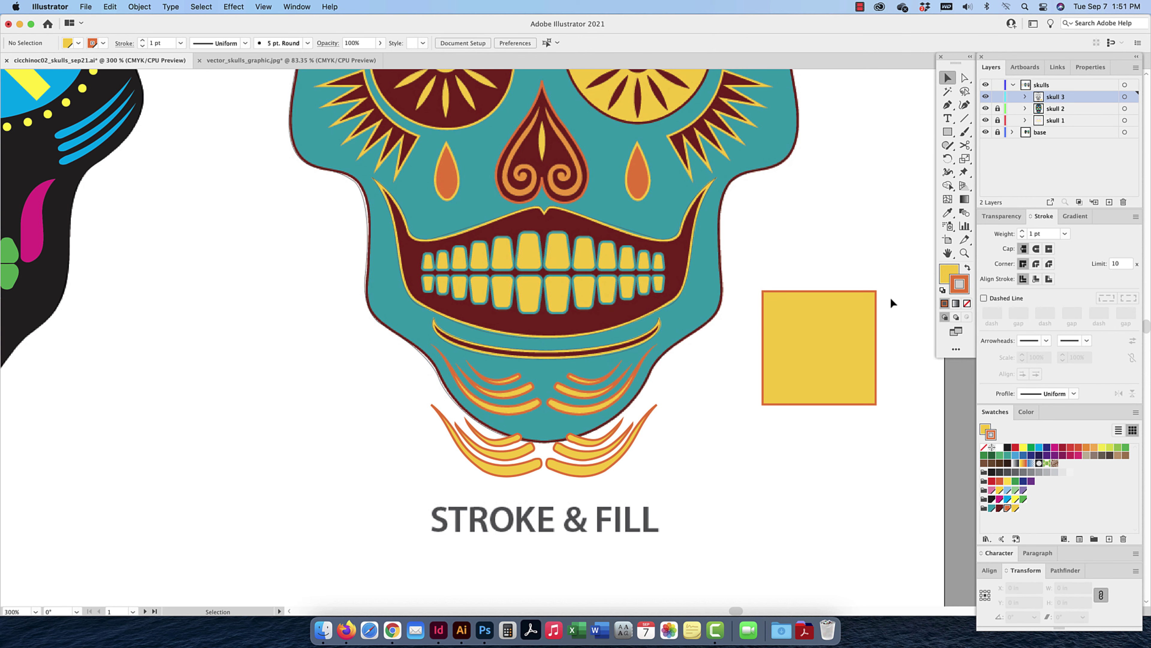
# Set the sample square's stroke weight to 10 pt
pyautogui.press('super+equal')
pyautogui.press('super+equal')
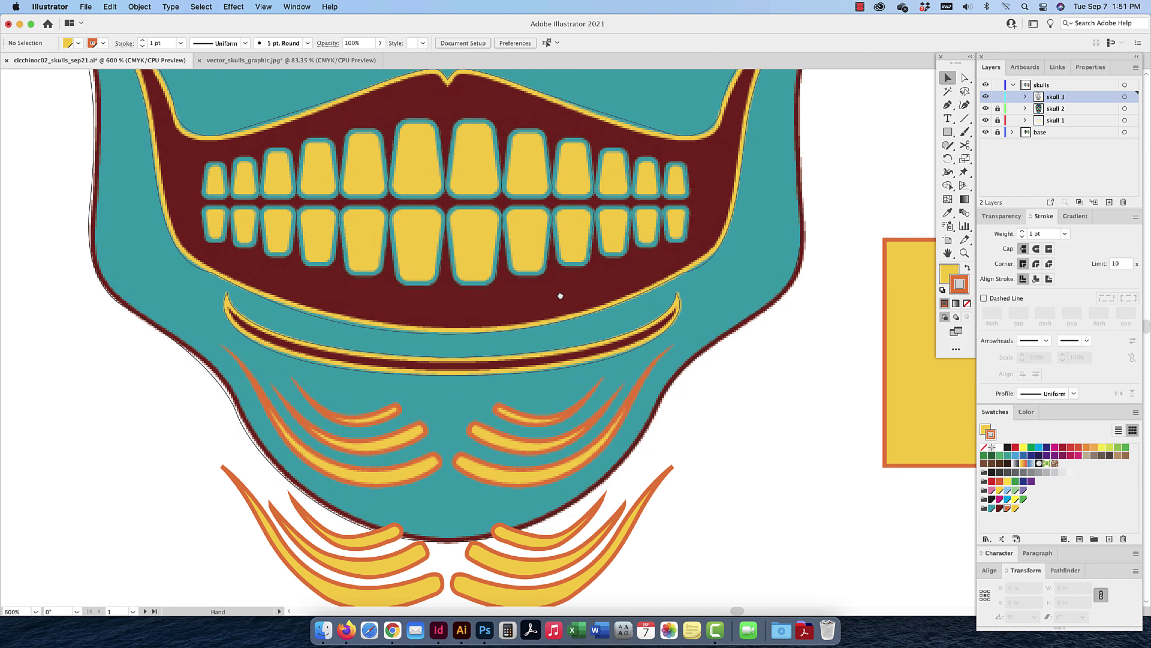
pyautogui.hscroll(5, 560, 296)
pyautogui.click(696, 286)
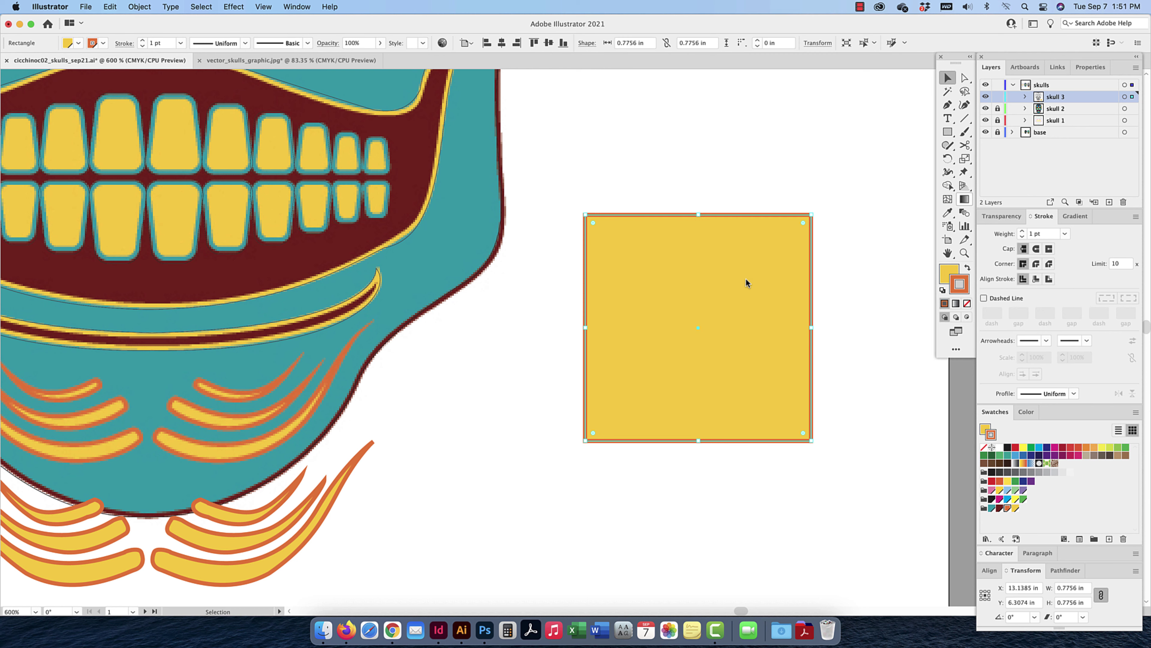
pyautogui.click(1035, 232)
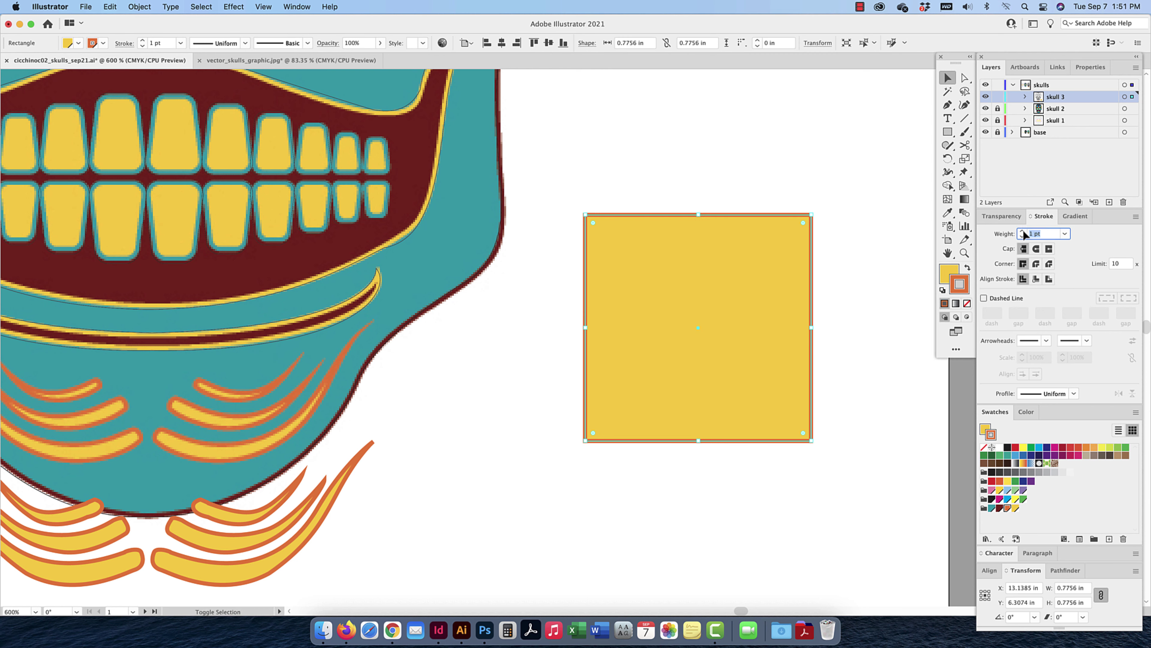
pyautogui.write('10')
pyautogui.press('Return')
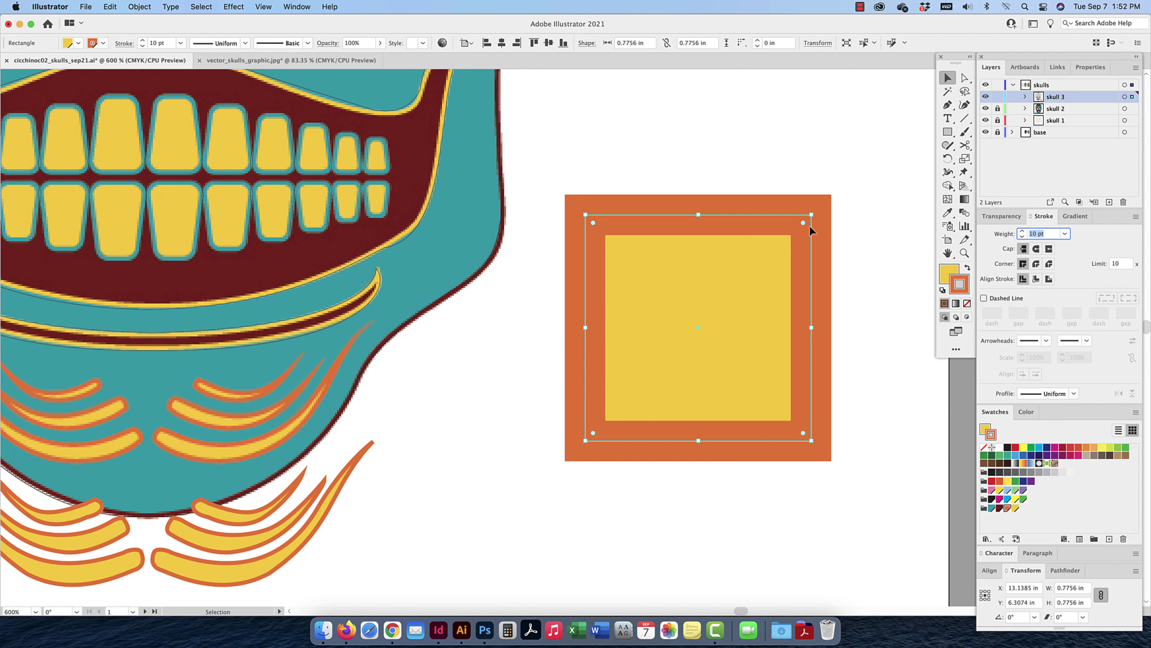
# Try the inside, outside and center stroke alignments on the sample square, then delete it
pyautogui.click(1036, 279)
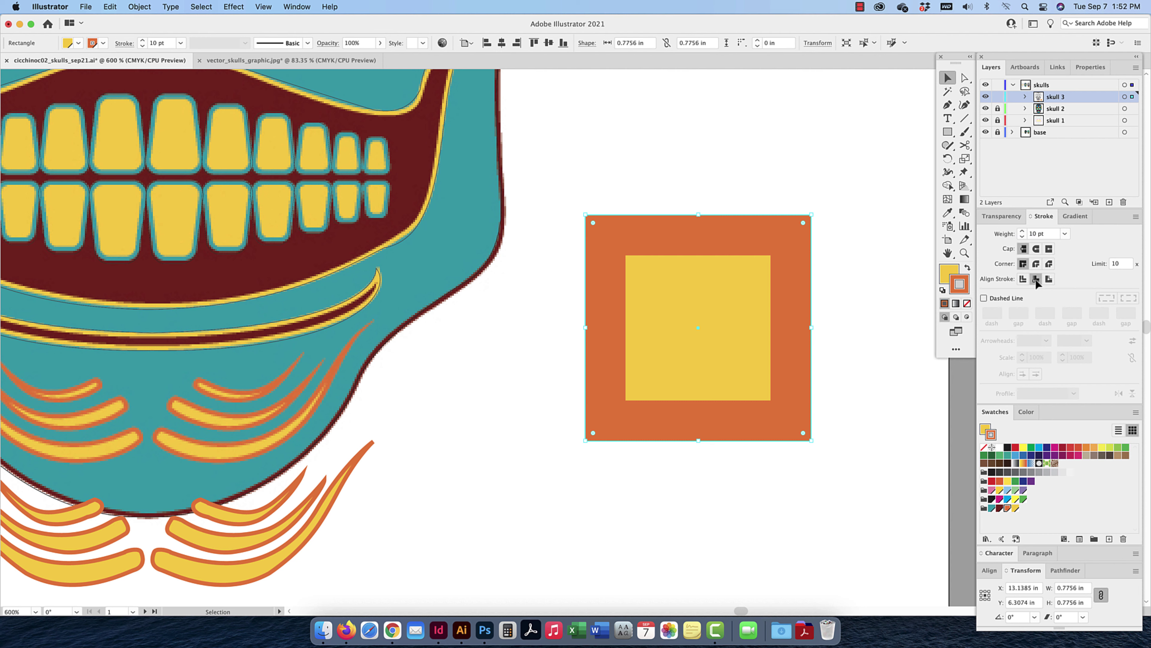
pyautogui.click(1050, 280)
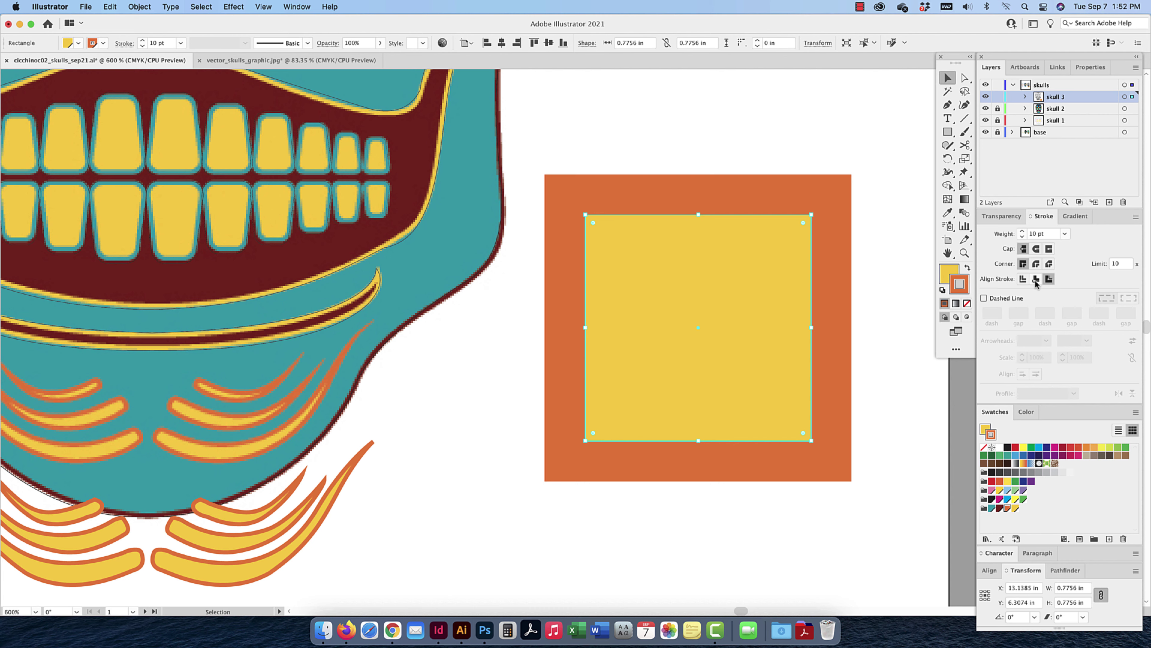
pyautogui.click(1036, 280)
pyautogui.click(1022, 280)
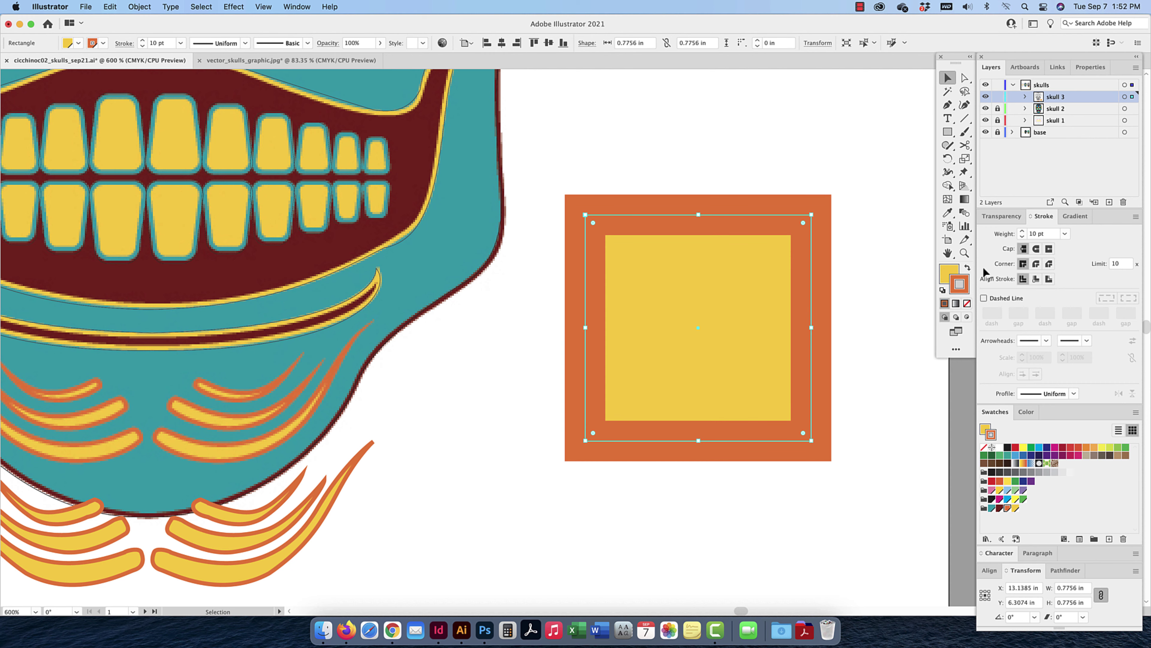
pyautogui.press('super+shift+a')
pyautogui.press('Delete')
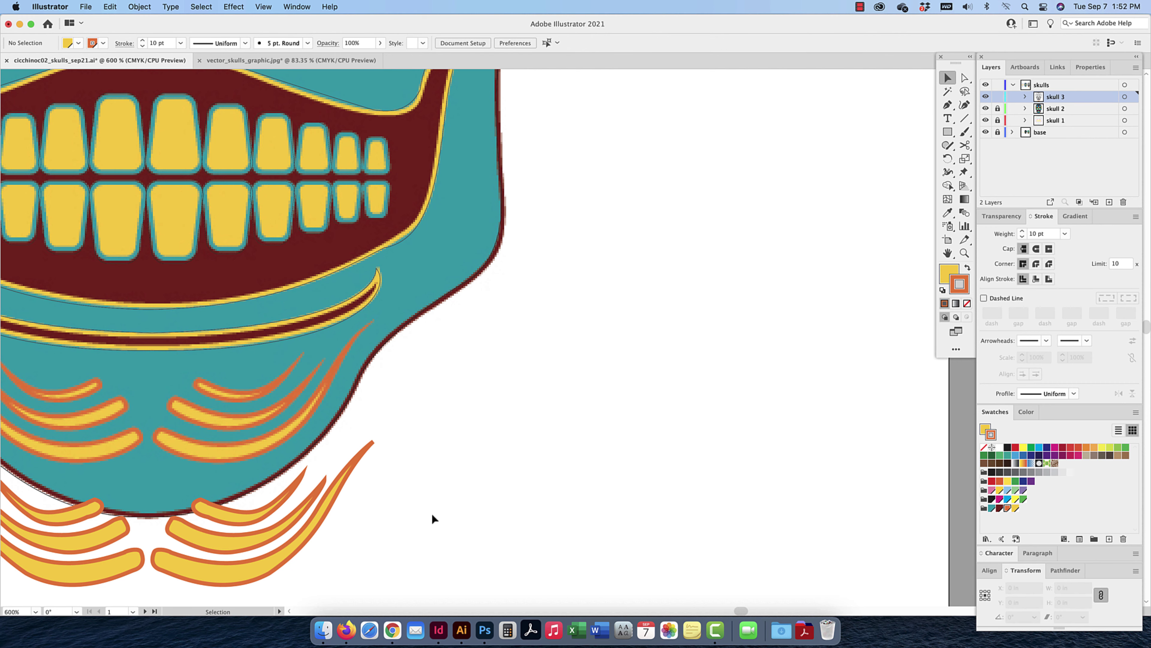
# Align the chin stripes' stroke to the inside and move them back up over the matching stripes in the template
pyautogui.hscroll(-6, 668, 424)
pyautogui.scroll(-3, 668, 424)
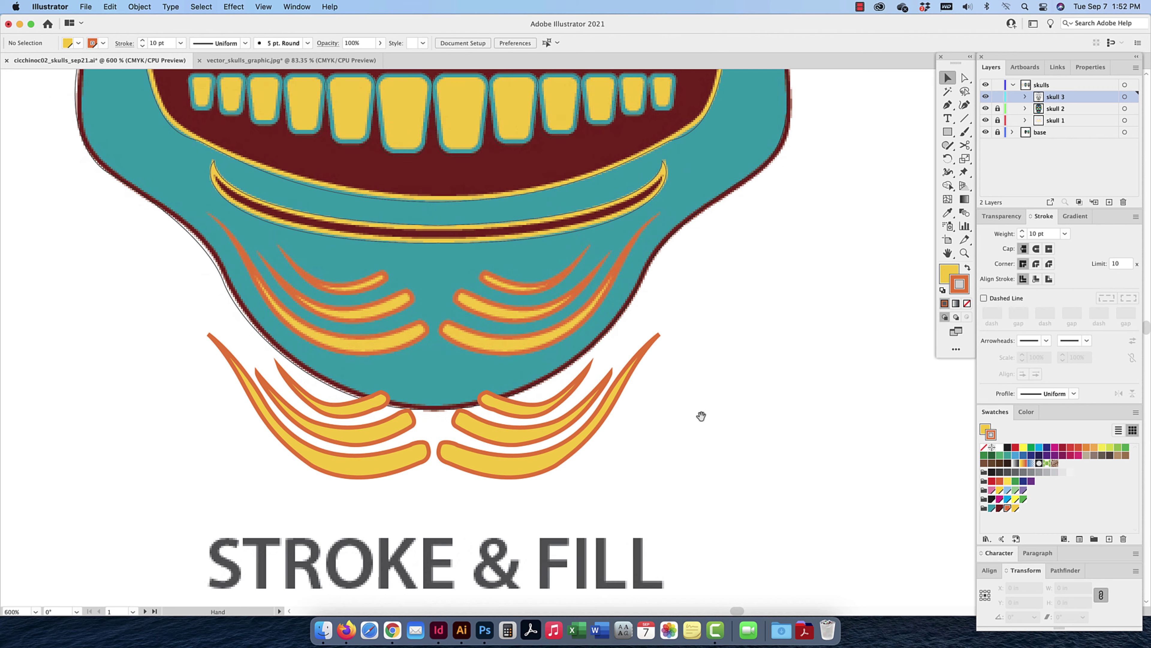
pyautogui.click(334, 420)
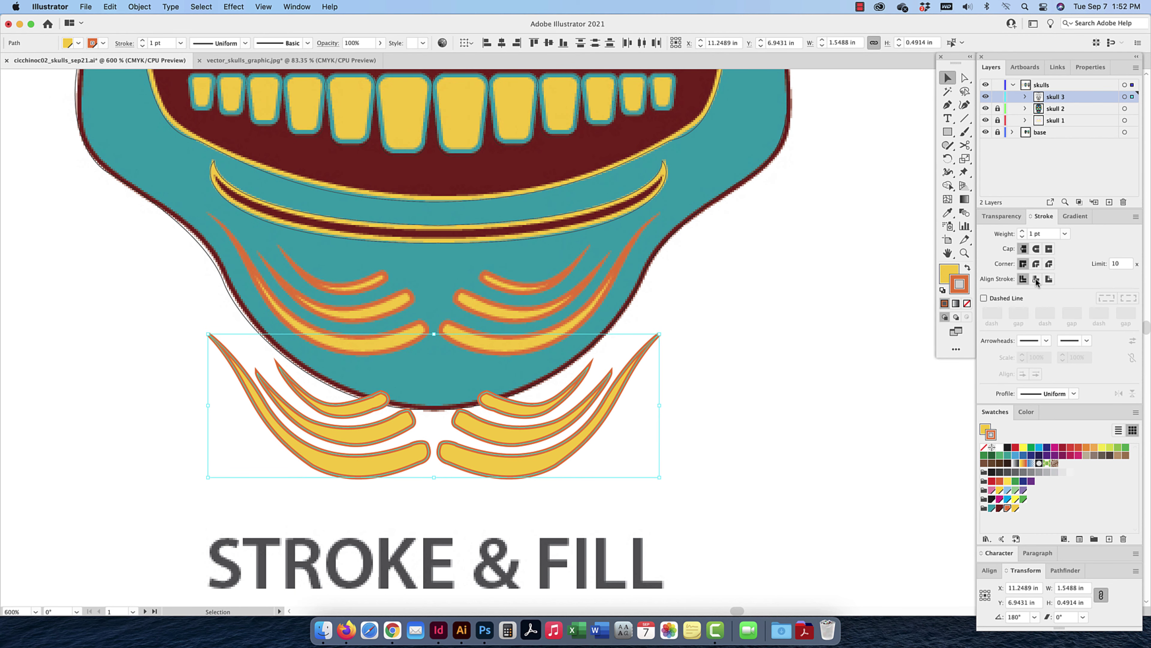
pyautogui.click(1037, 279)
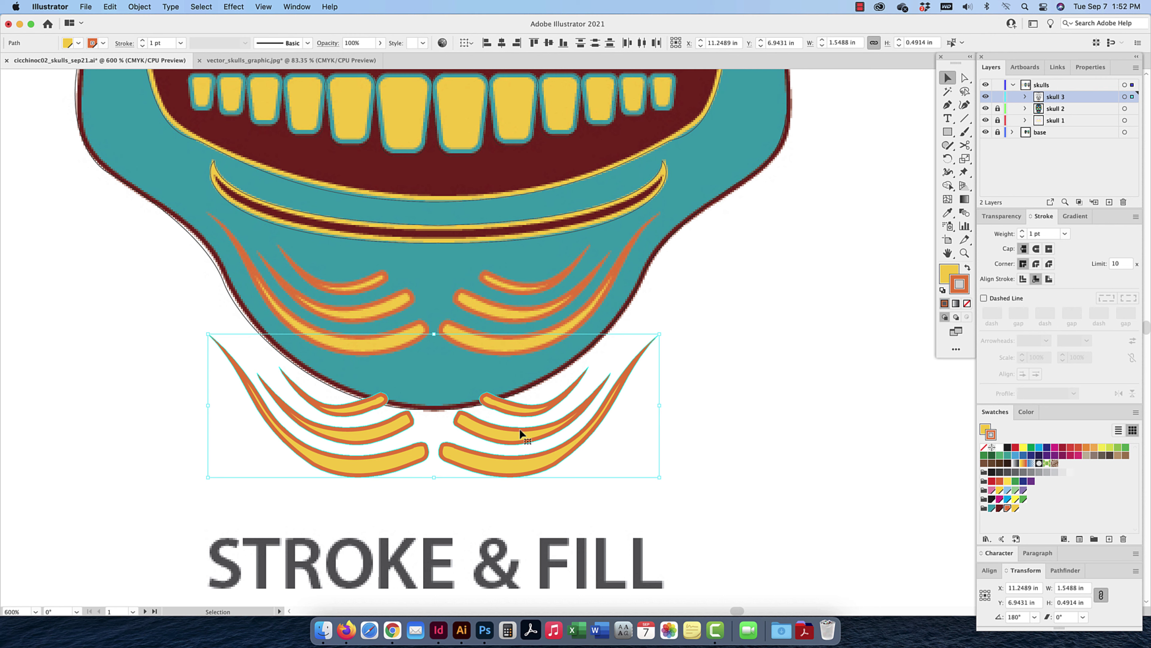
pyautogui.moveTo(524, 412); pyautogui.dragTo(519, 289)
# Toggle the skull 3 layer's visibility to compare the colored chin stripes with the original artwork
pyautogui.click(986, 97)
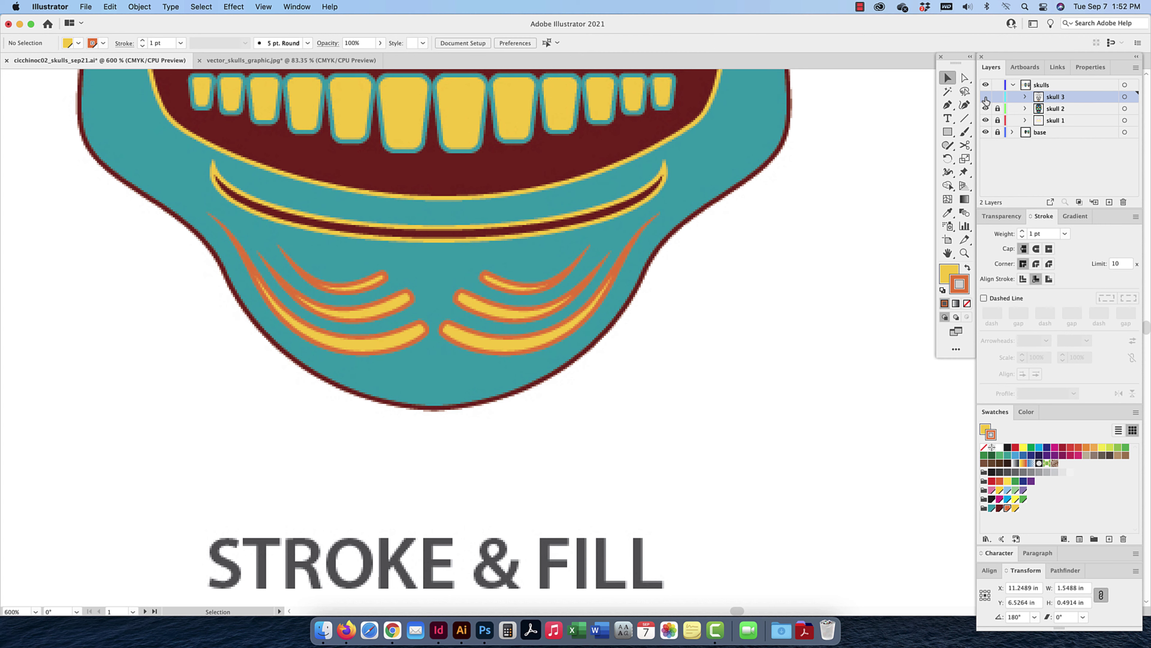
pyautogui.click(986, 97)
pyautogui.click(985, 97)
pyautogui.click(986, 97)
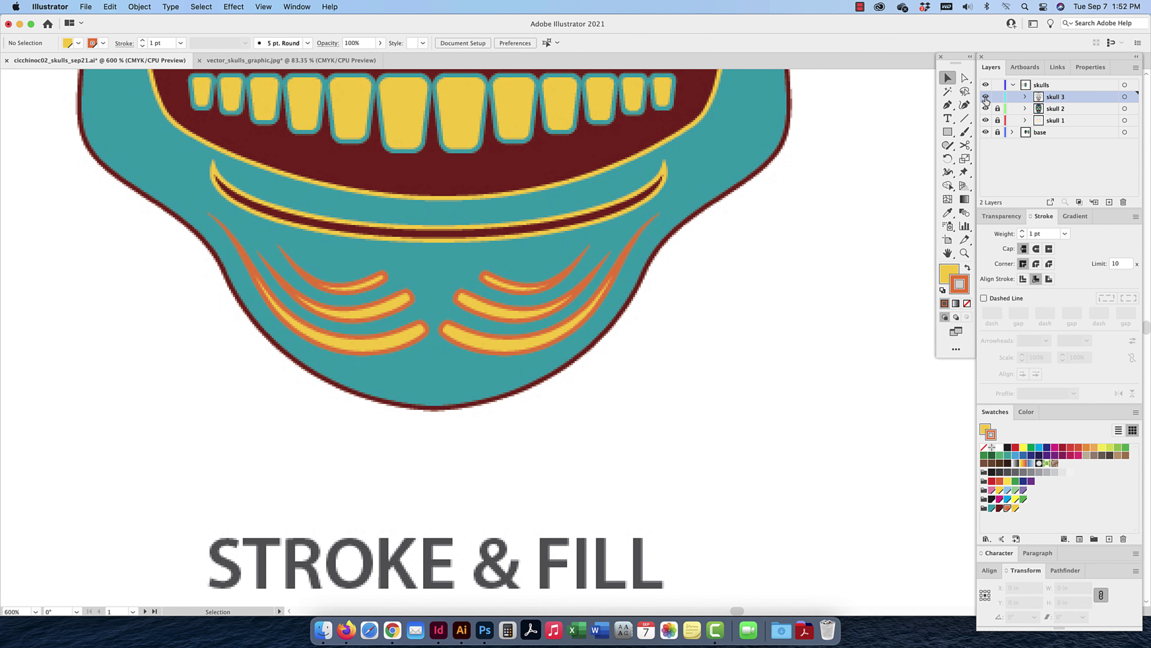
pyautogui.click(986, 97)
pyautogui.click(985, 97)
pyautogui.click(986, 97)
# Fill the traced crescent below the third skull's mouth with the dark red skull 3 swatch
pyautogui.press('super+minus')
pyautogui.press('super+minus')
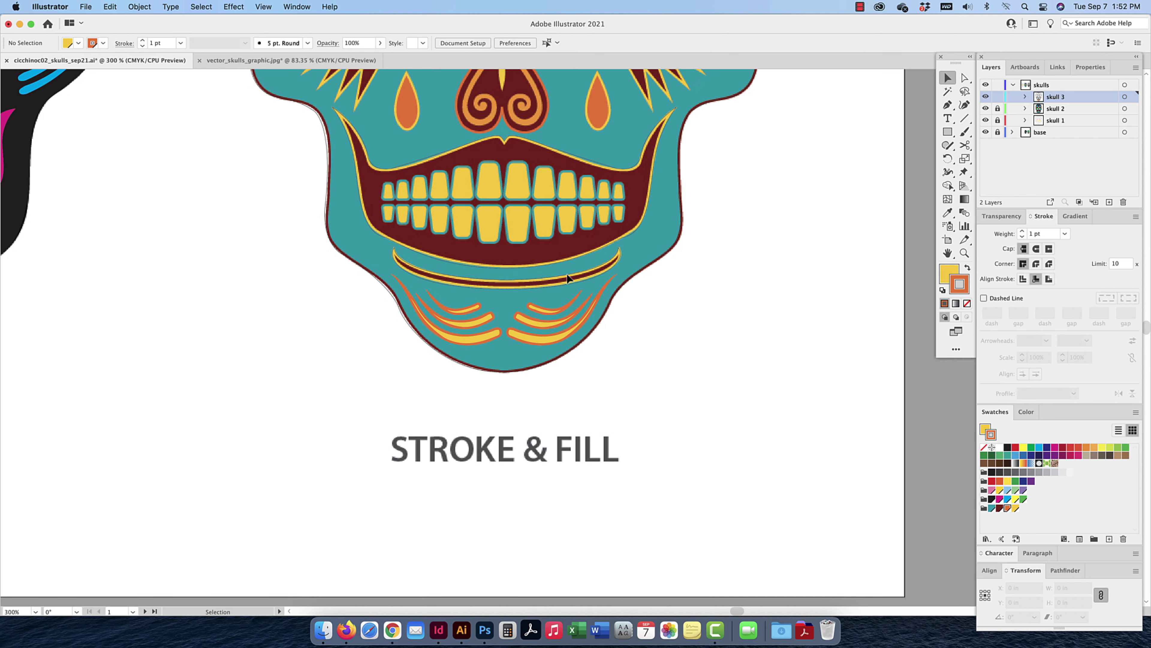
pyautogui.click(507, 281)
pyautogui.click(947, 272)
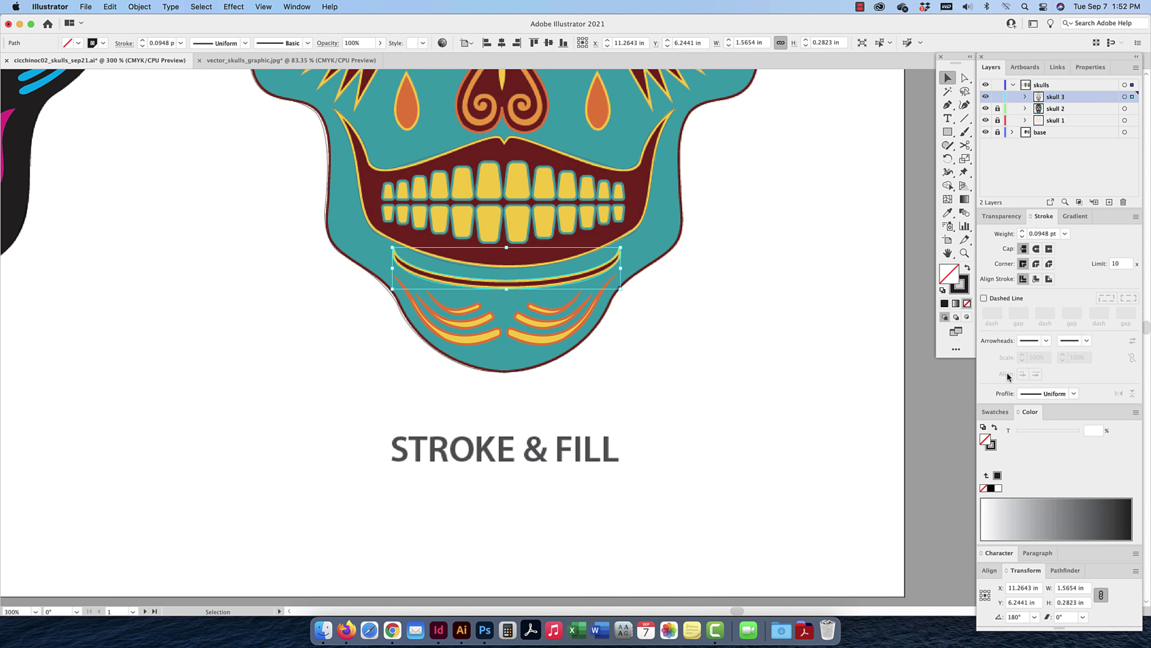
pyautogui.click(995, 412)
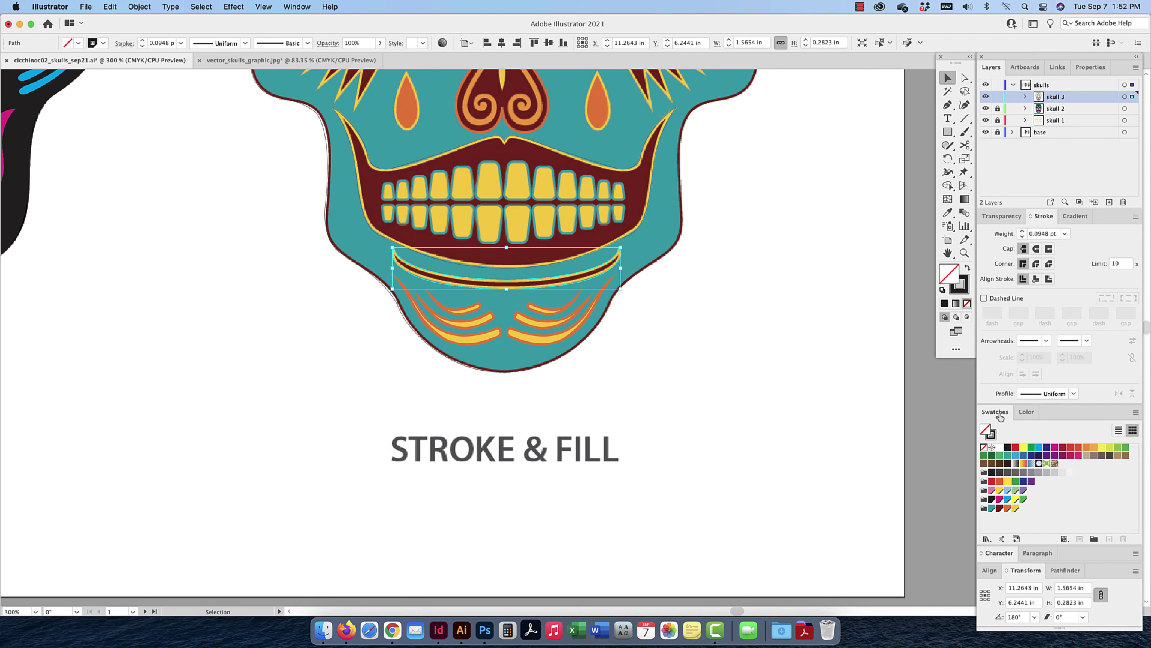
pyautogui.click(1000, 509)
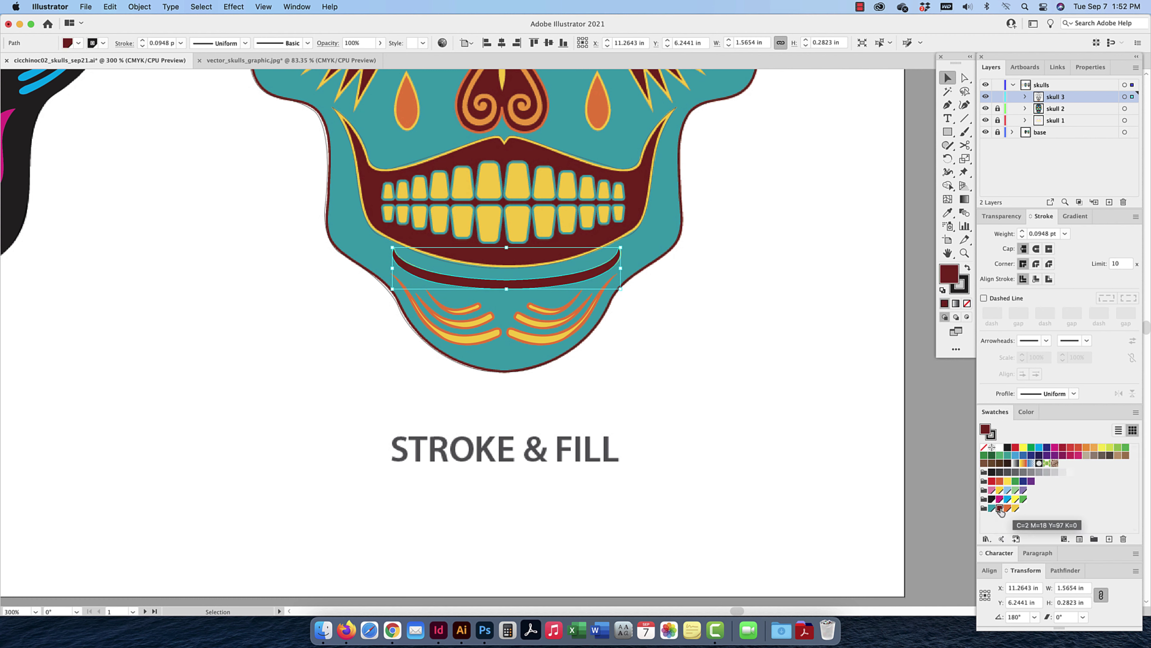
# Give the crescent below the mouth a 1 pt stroke in the yellow skull 3 swatch, aligned to the inside
pyautogui.click(960, 284)
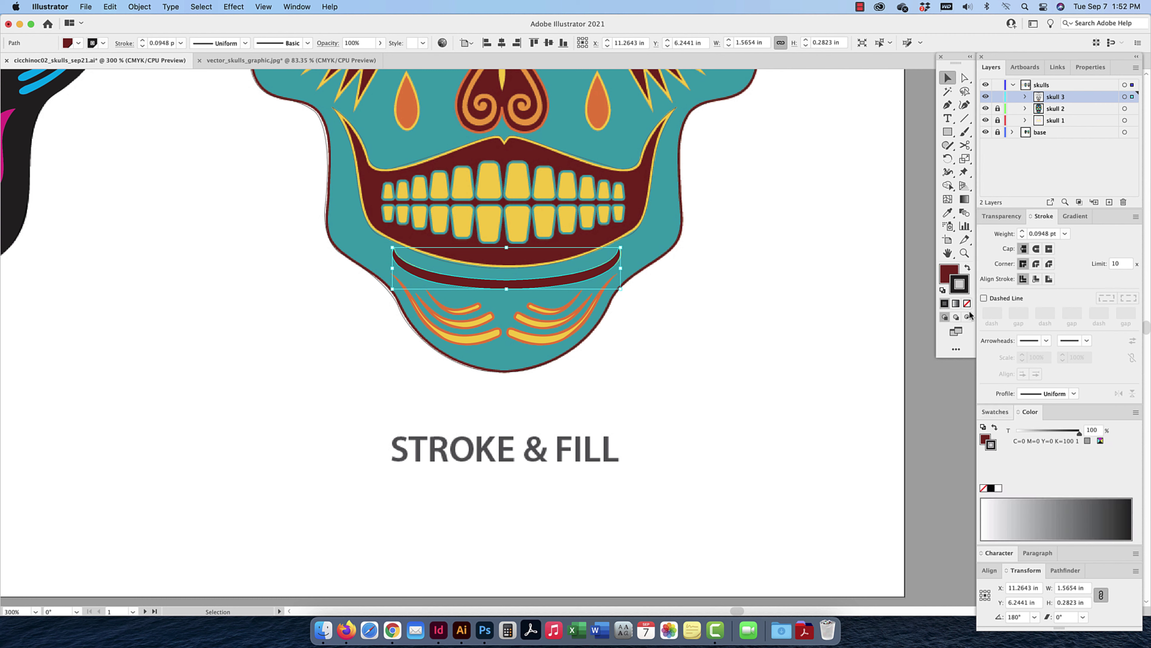
pyautogui.click(996, 417)
pyautogui.click(1014, 509)
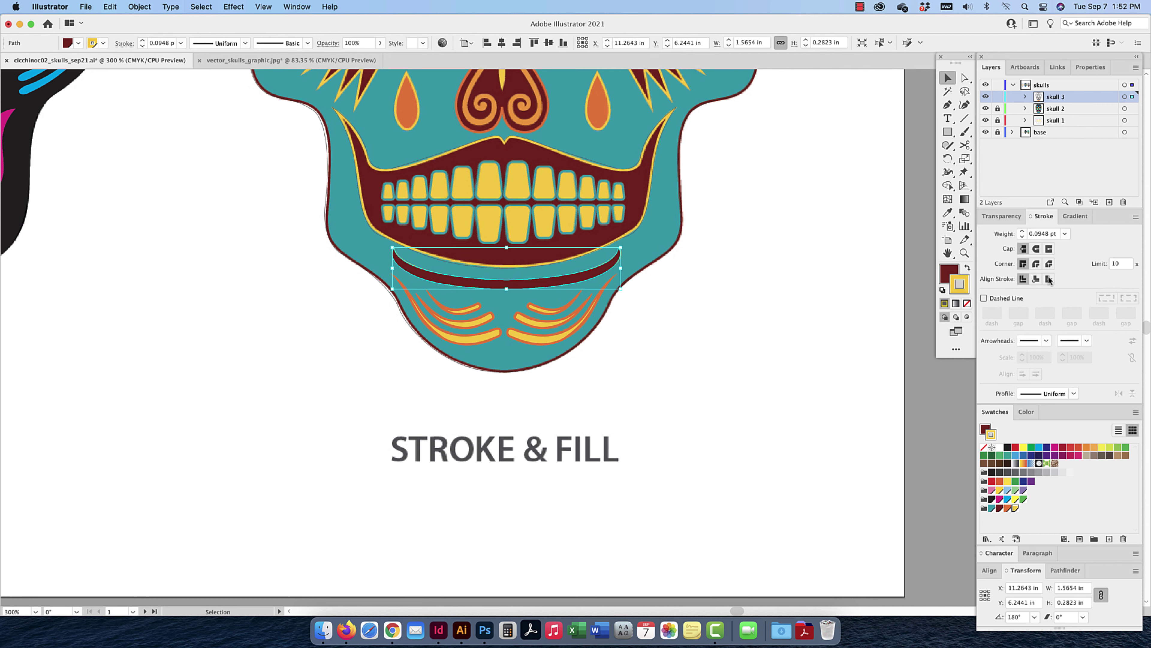
pyautogui.click(1022, 235)
pyautogui.write('1')
pyautogui.press('Return')
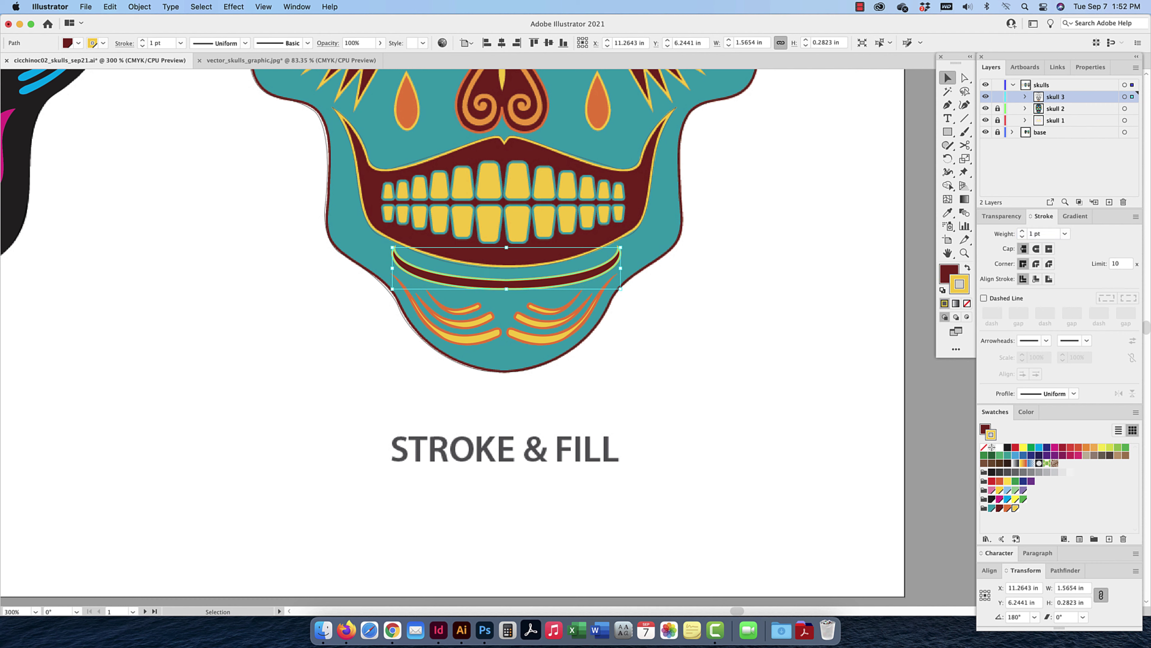
pyautogui.click(1036, 279)
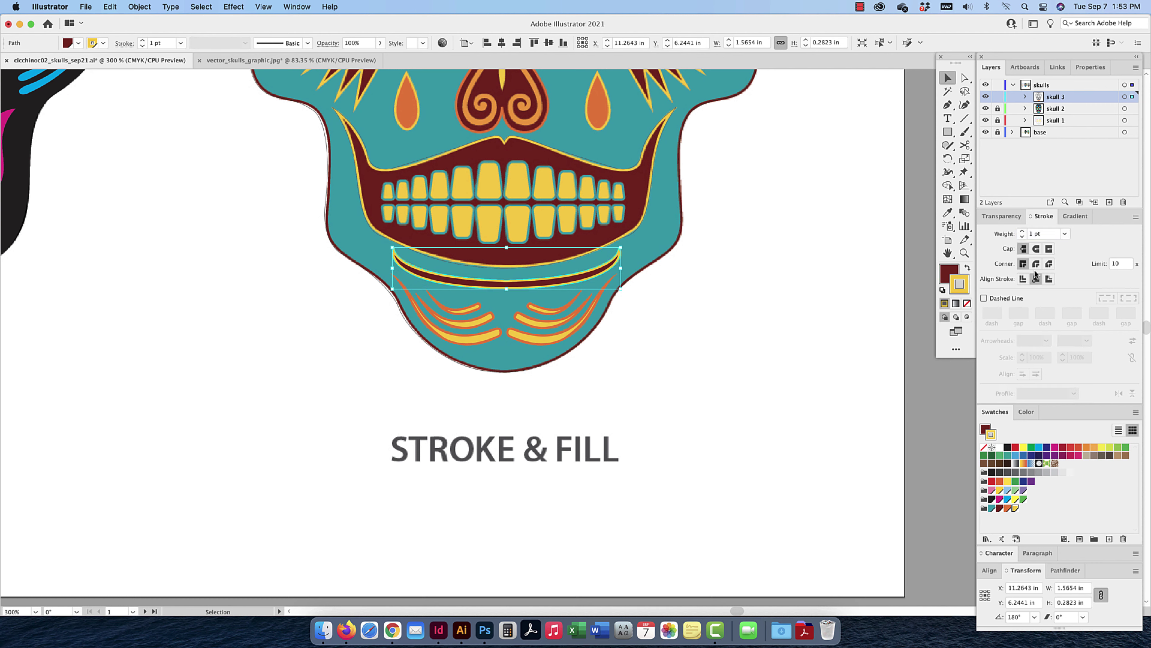
# Toggle the skull 3 layer's visibility to compare the crescent's fill and stroke with the original artwork
pyautogui.click(987, 97)
pyautogui.click(986, 97)
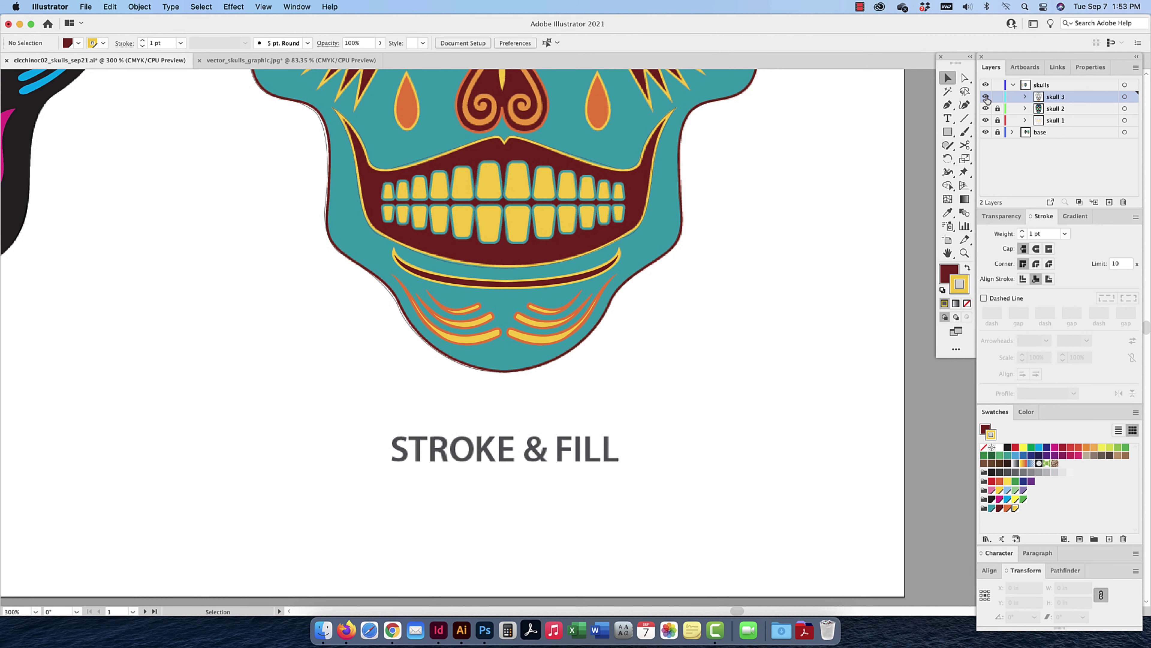
pyautogui.click(986, 97)
pyautogui.click(986, 98)
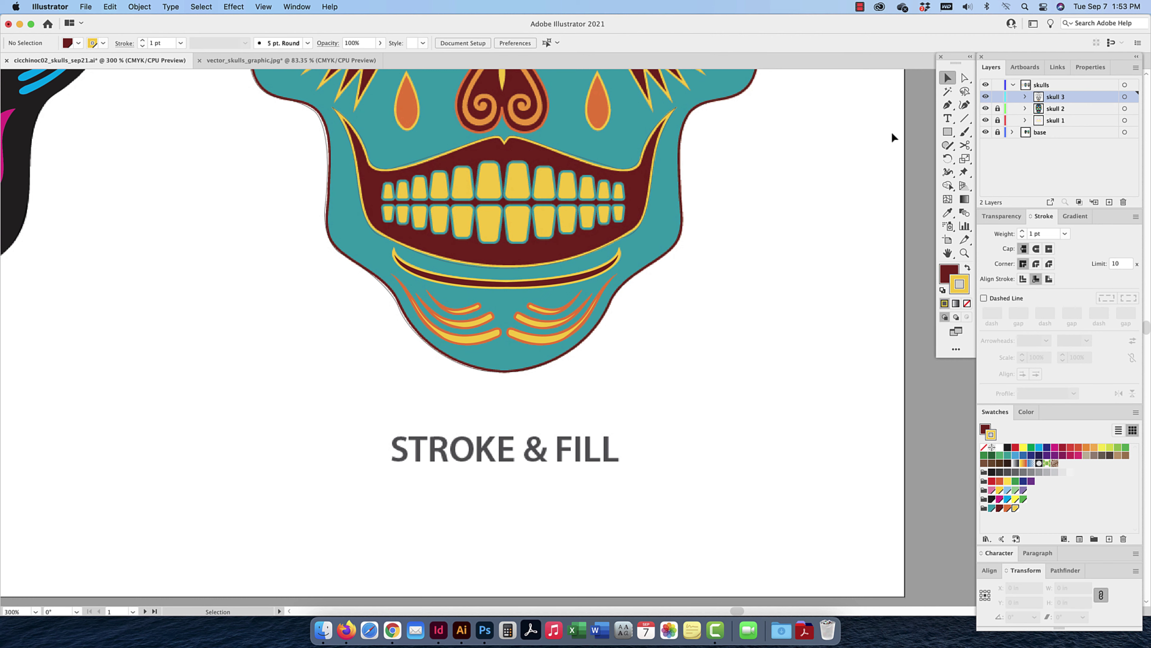
# Select the traced mouth shape around the third skull's teeth and make its fill the active color attribute
pyautogui.click(621, 237)
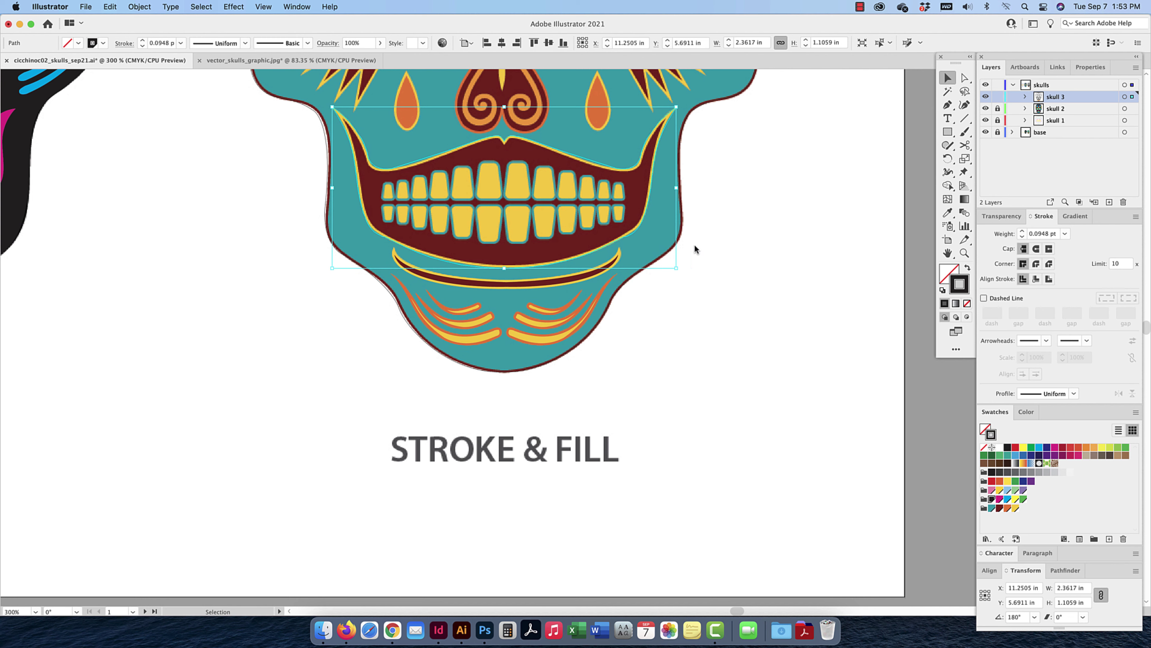
pyautogui.click(949, 270)
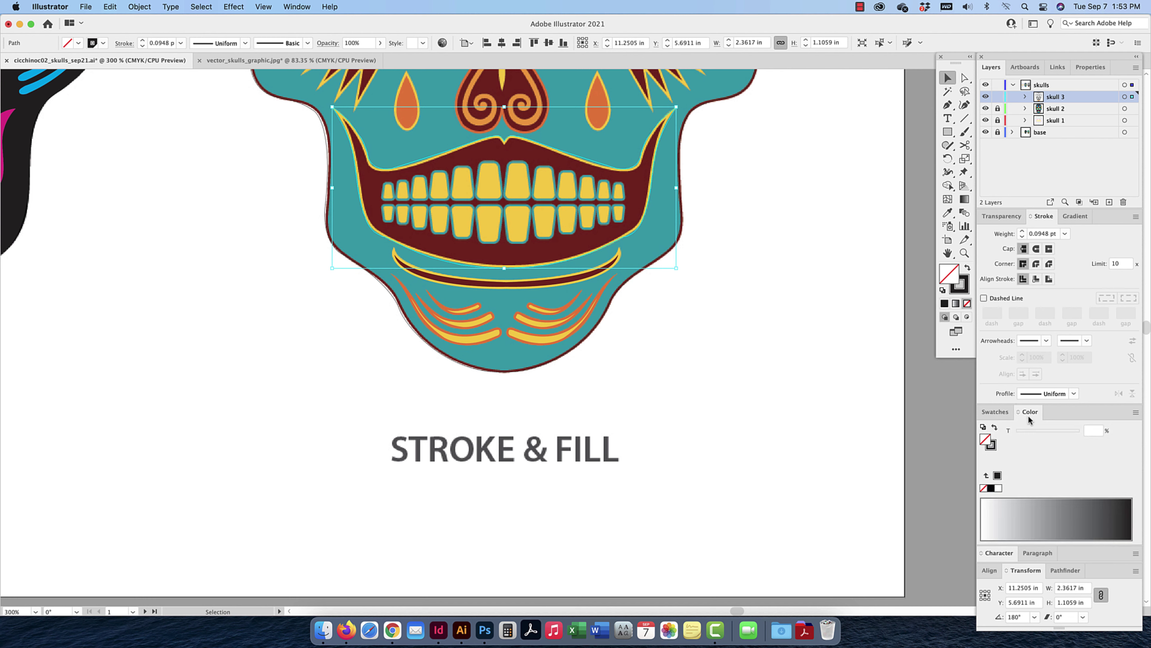
# Float the Color panel apart from Swatches, then give the mouth shape a dark red fill and a golden yellow stroke
pyautogui.moveTo(1029, 414); pyautogui.dragTo(855, 409)
pyautogui.doubleClick(826, 412)
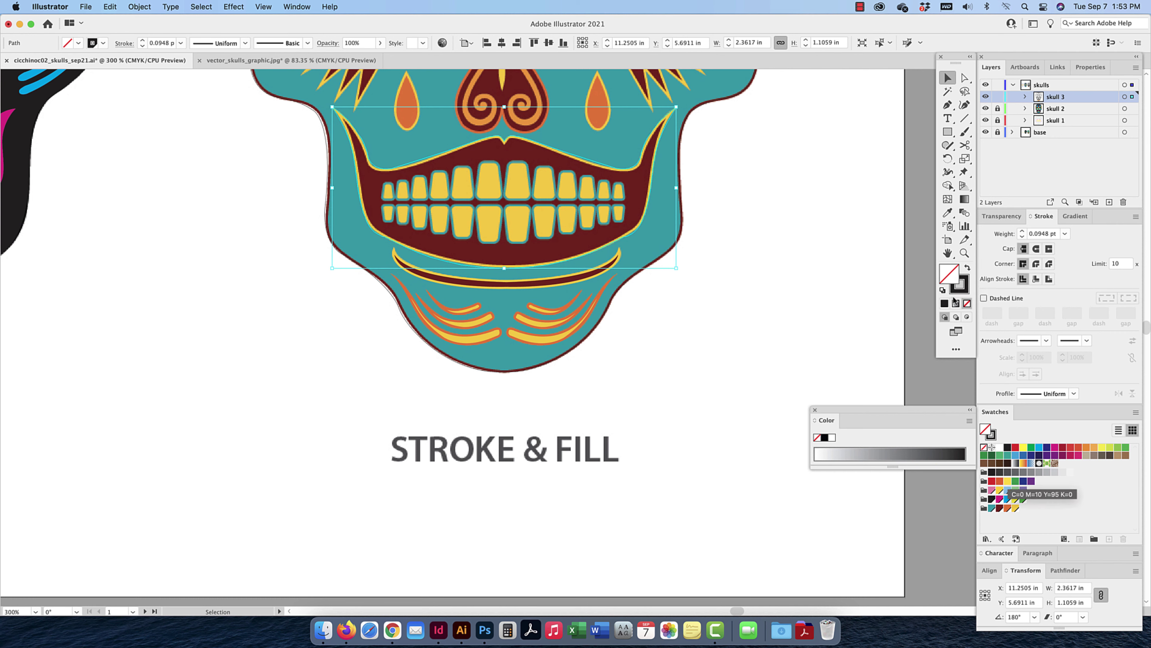
pyautogui.click(999, 508)
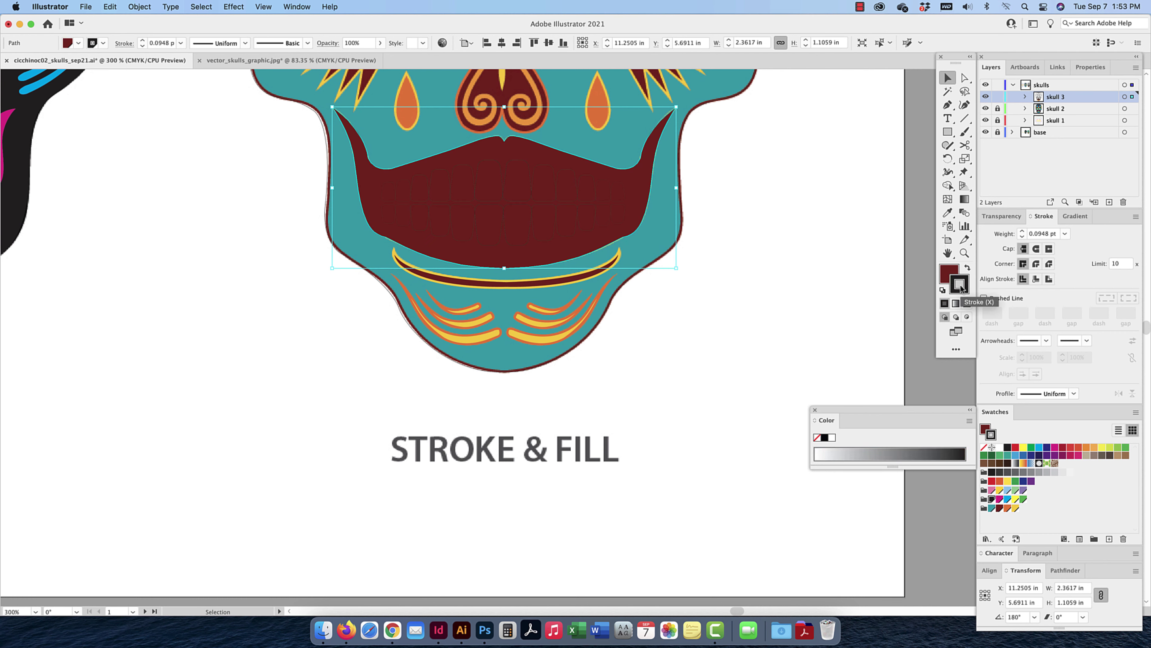
pyautogui.click(1015, 508)
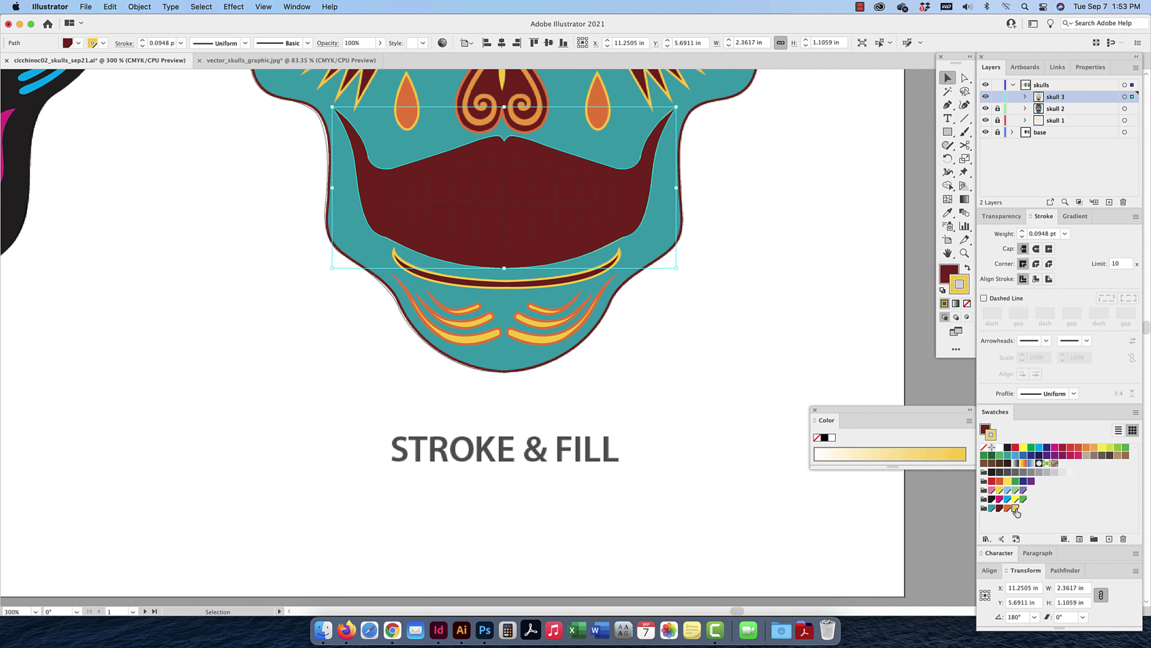
# Set the mouth shape's stroke weight to 1 pt and align the stroke to the inside, leaving nothing selected
pyautogui.click(1053, 233)
pyautogui.write('1')
pyautogui.press('Return')
pyautogui.click(1036, 278)
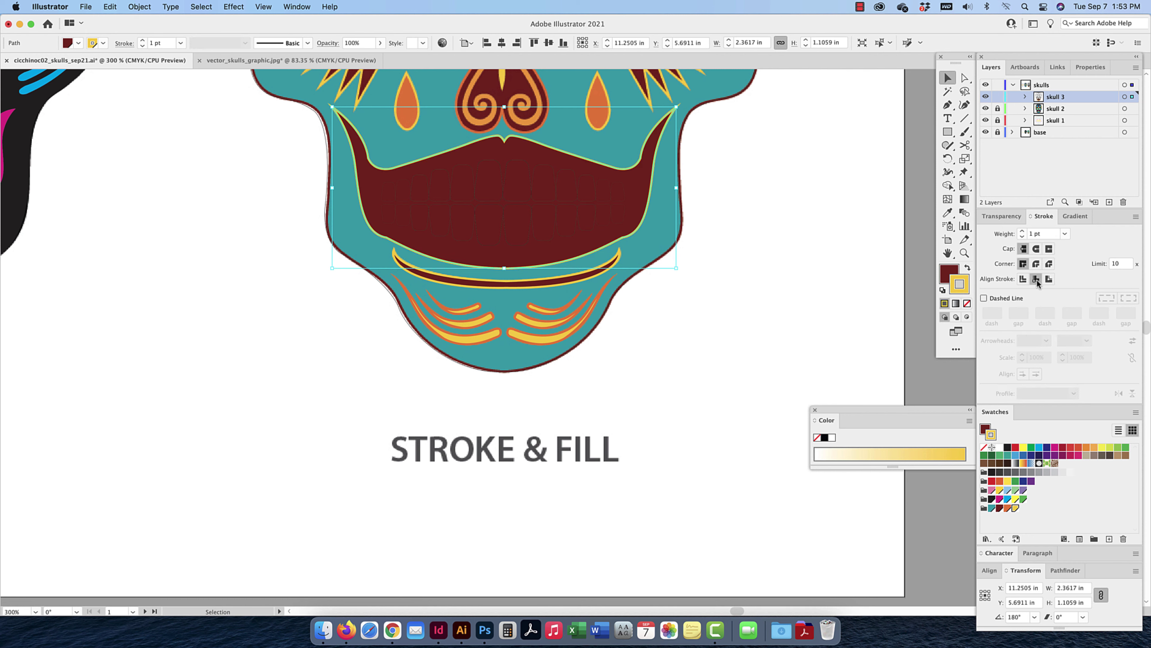
pyautogui.click(755, 251)
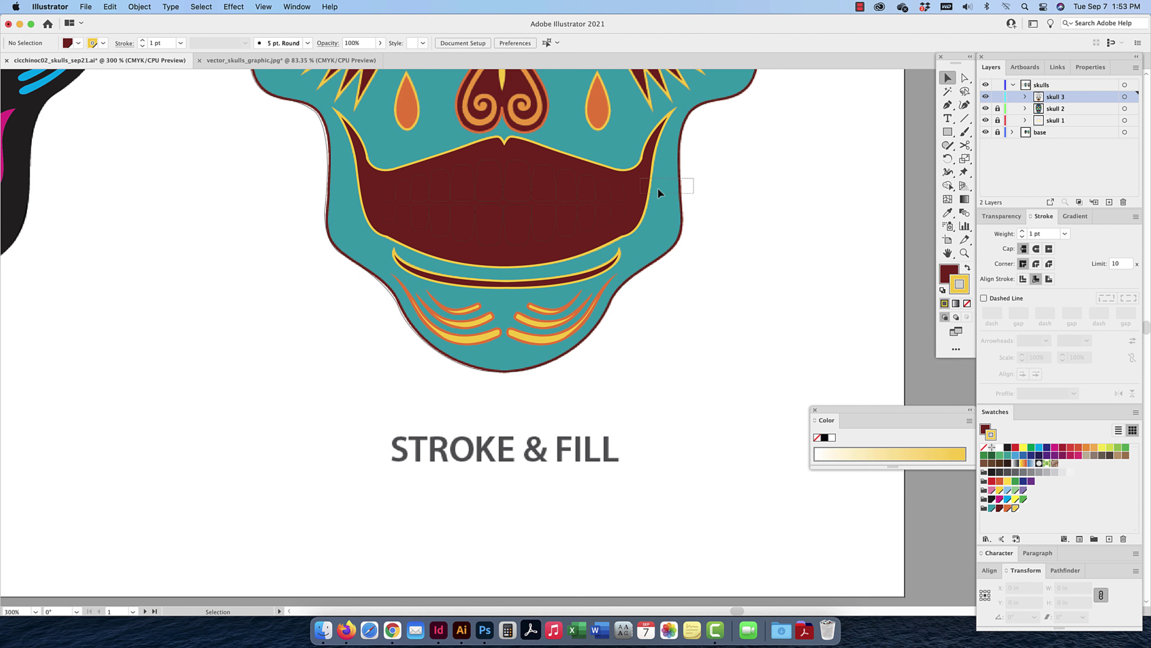
pyautogui.click(393, 232)
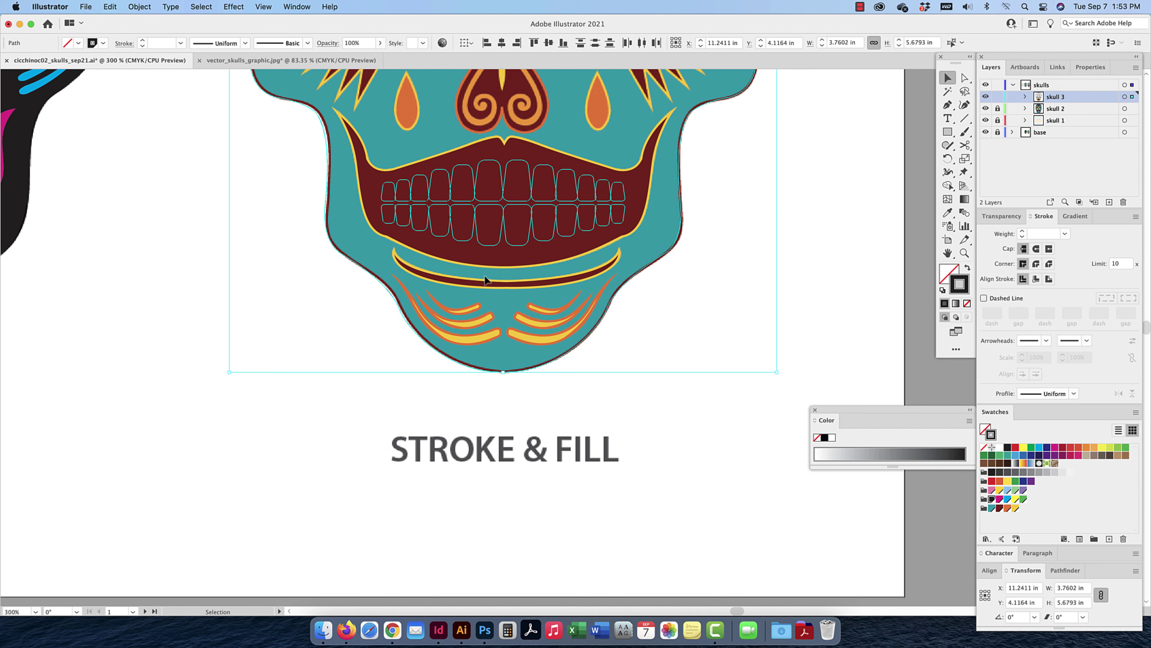
pyautogui.keyDown('shift'); pyautogui.click(602, 317); pyautogui.keyUp('shift')
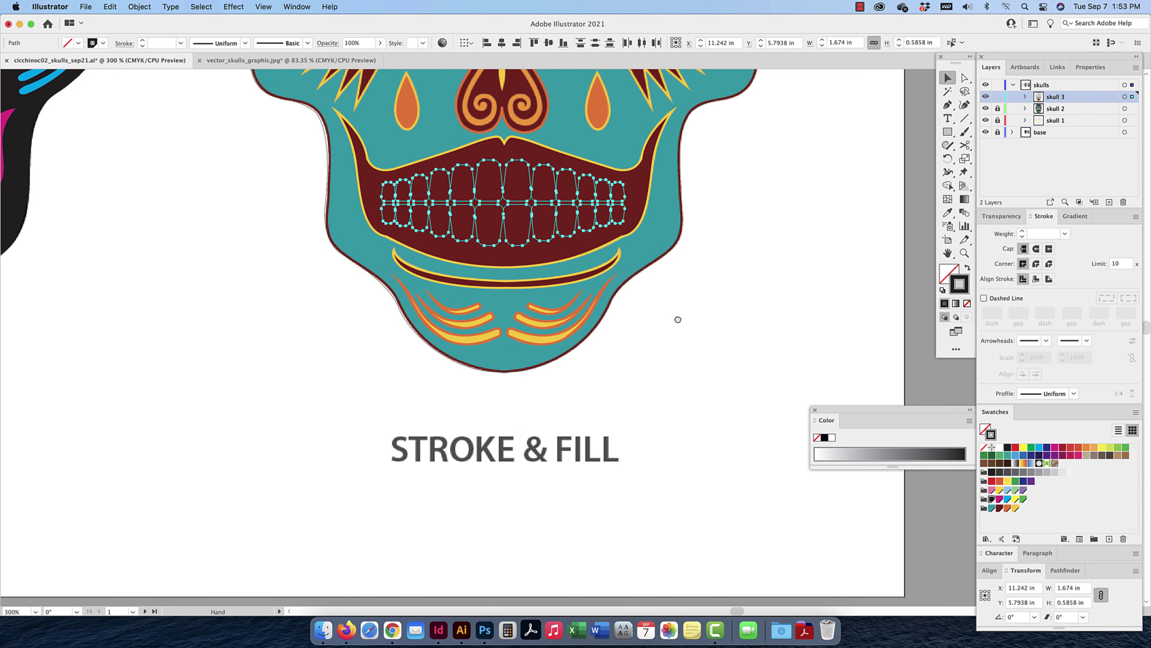
pyautogui.scroll(5, 685, 340)
# With nothing selected, hide and reshow the skull 3 sublayer to compare the recoloured mouth with the original artwork
pyautogui.click(758, 305)
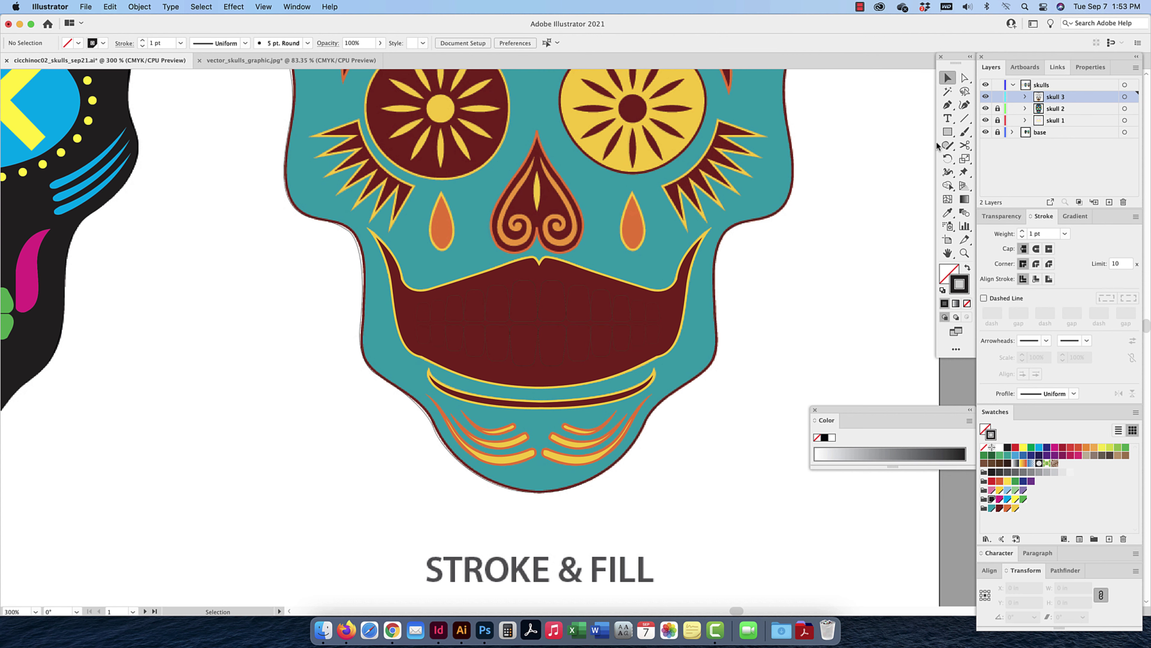
pyautogui.click(987, 98)
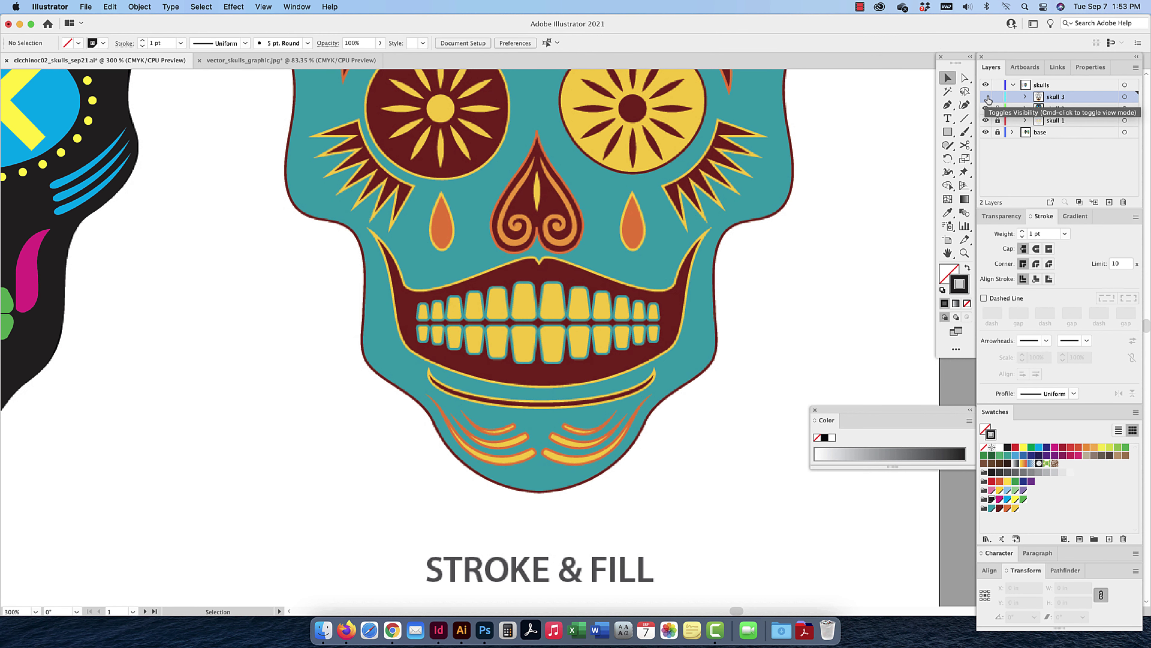
pyautogui.keyDown('super'); pyautogui.click(986, 97); pyautogui.keyUp('super')
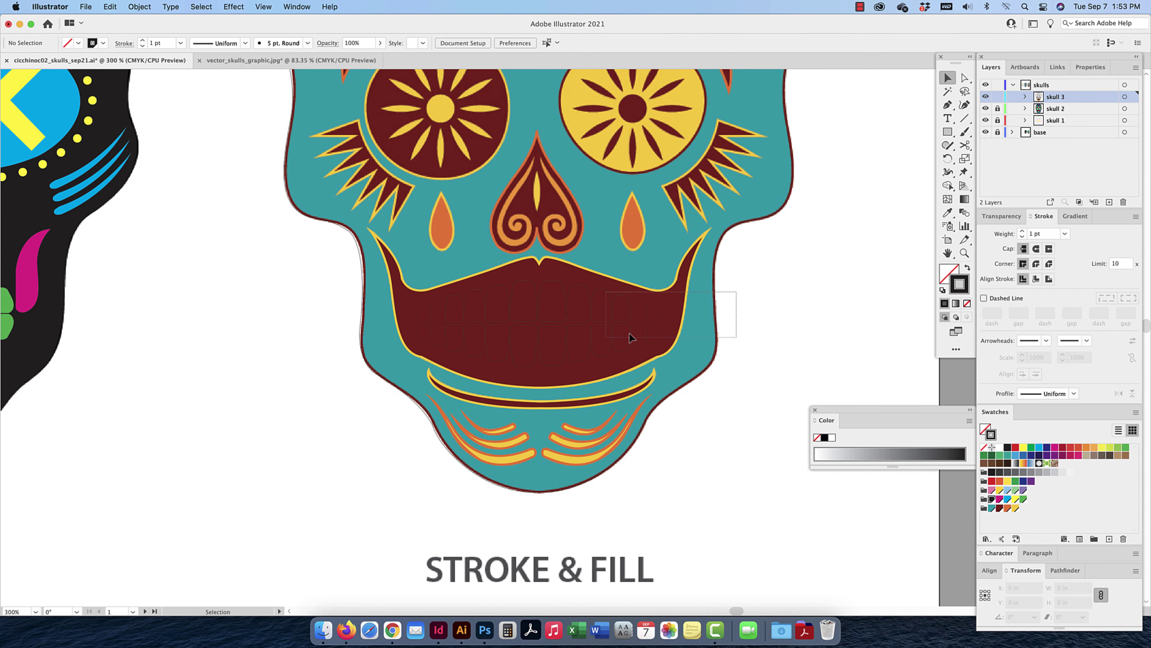
# Select all the teeth without the head outline and give them a golden yellow fill and a teal stroke
pyautogui.click(539, 369)
pyautogui.keyDown('shift'); pyautogui.click(611, 376); pyautogui.keyUp('shift')
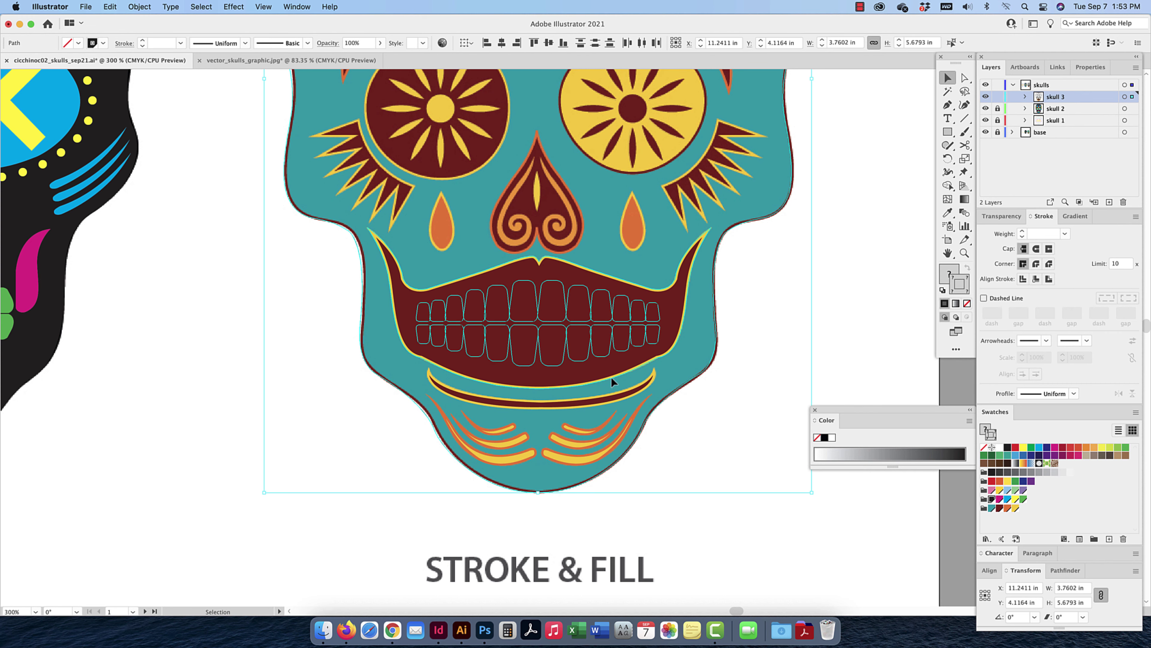
pyautogui.keyDown('shift'); pyautogui.click(684, 385); pyautogui.keyUp('shift')
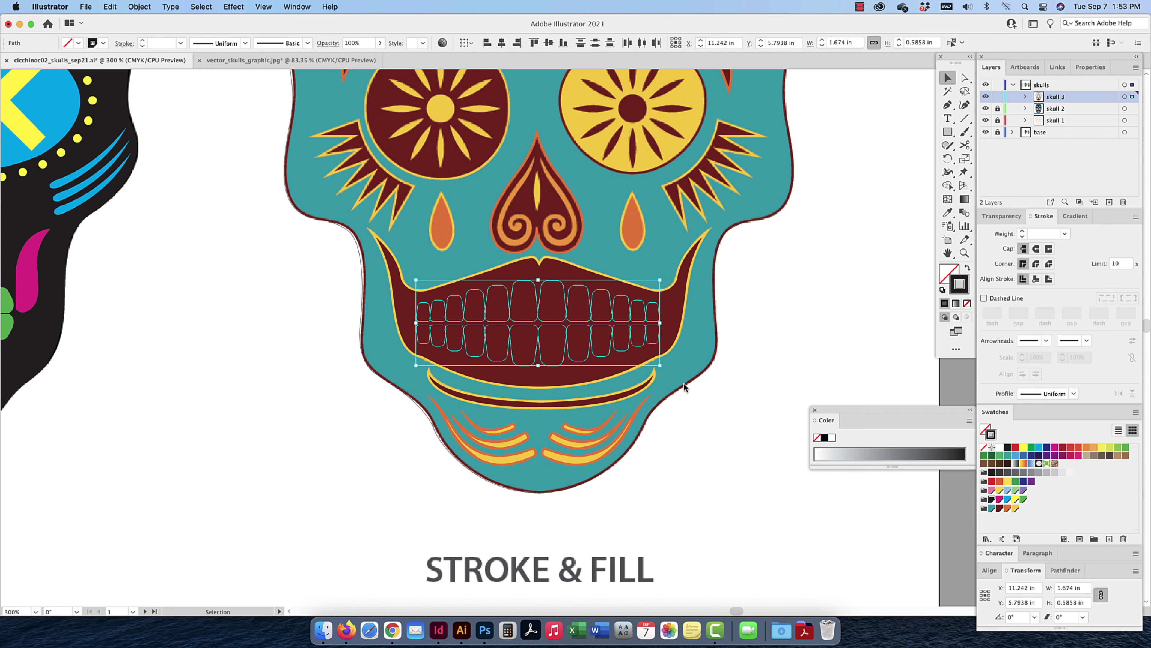
pyautogui.click(983, 428)
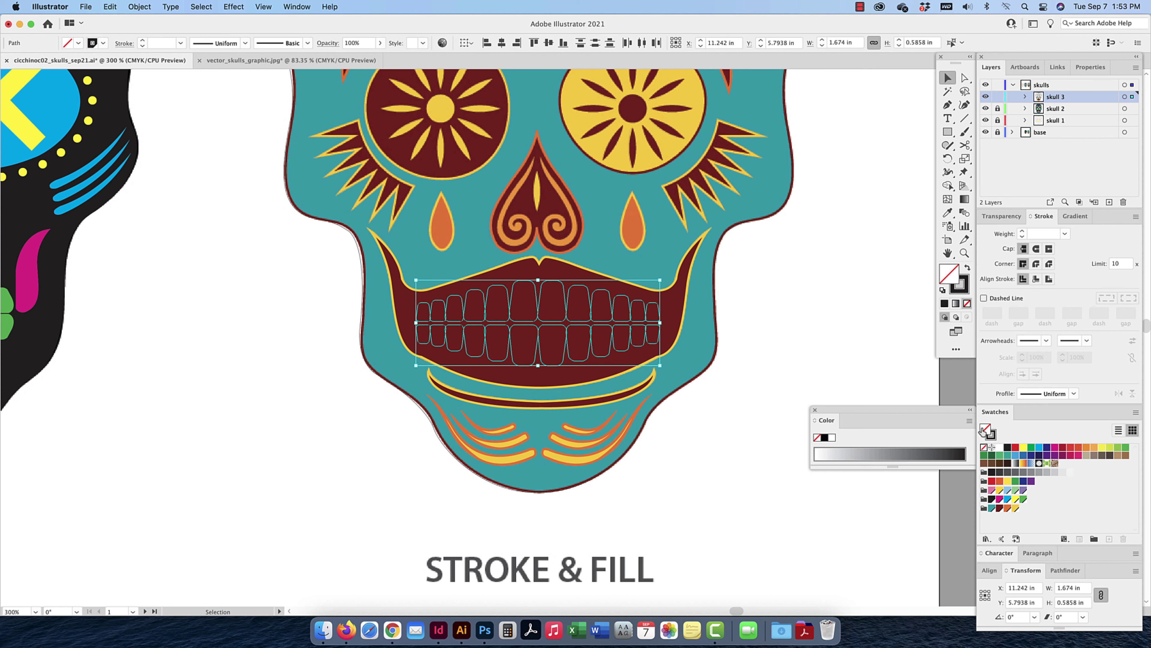
pyautogui.click(1014, 509)
pyautogui.click(993, 436)
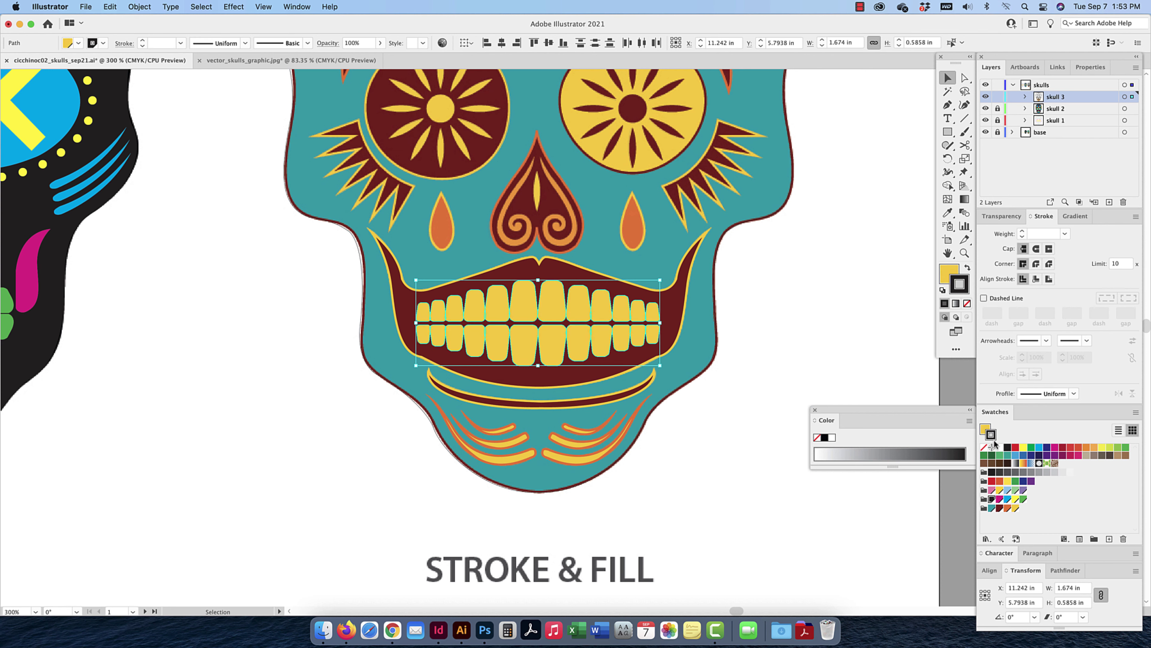
pyautogui.click(993, 509)
# Set the stroke weight of the teeth to 1 pt and deselect them
pyautogui.click(1040, 233)
pyautogui.write('1')
pyautogui.press('Return')
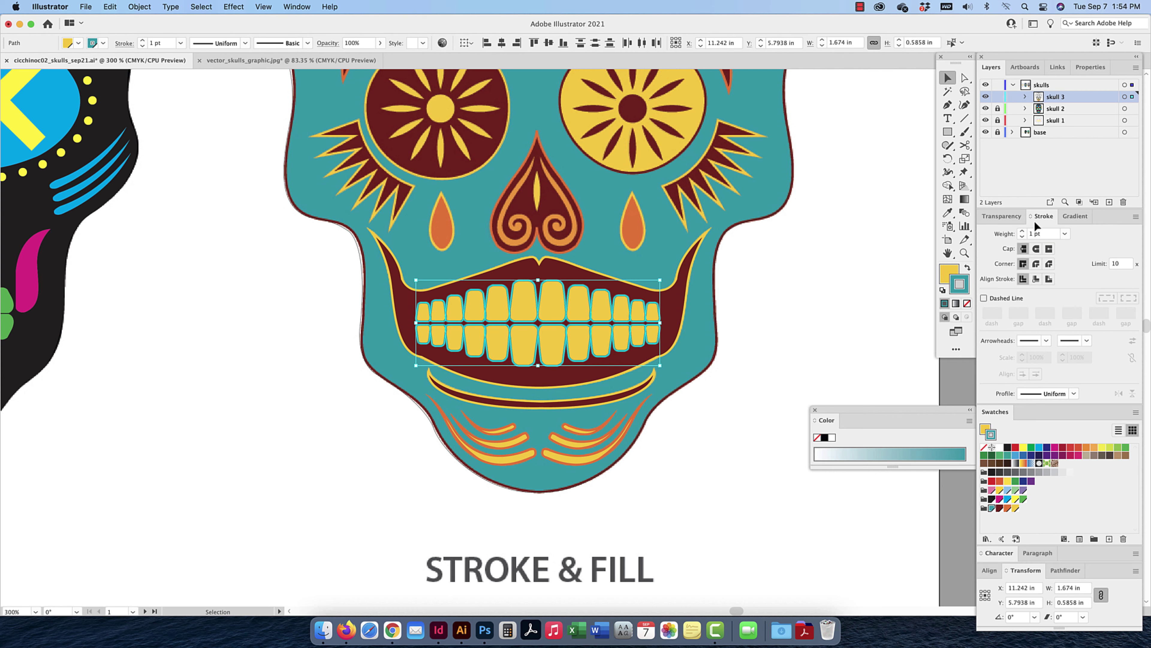
pyautogui.press('super+shift+a')
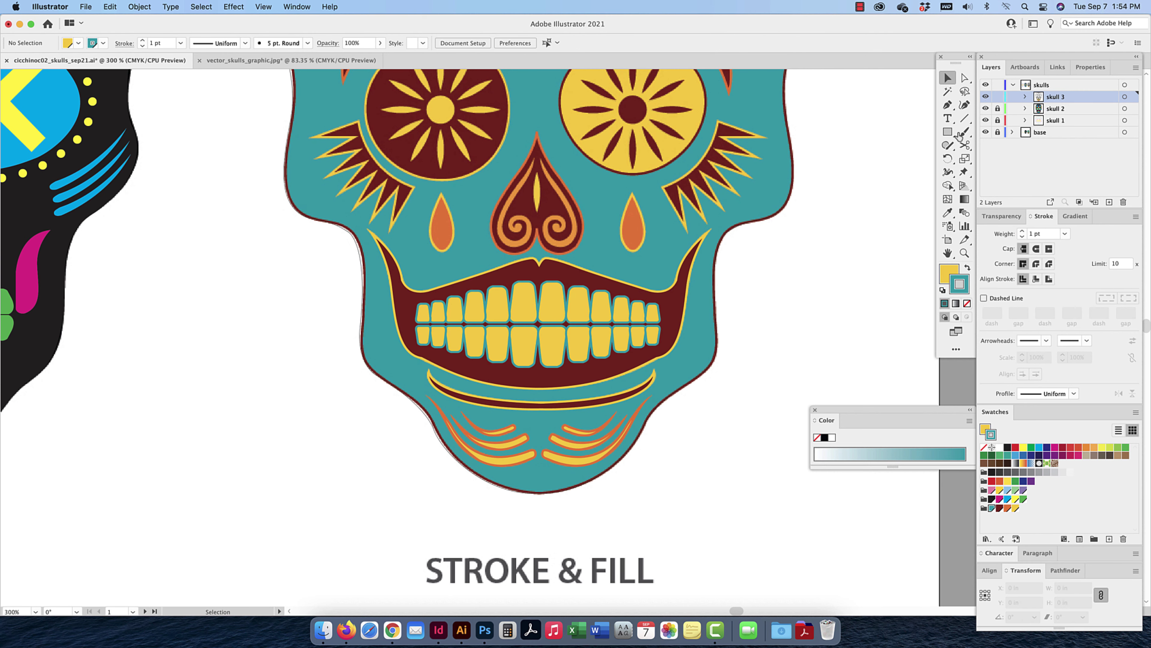
# Toggle the skull 3 sublayer's visibility to compare the teeth with the original, leaving it visible and unlocked
pyautogui.click(997, 97)
pyautogui.click(987, 97)
pyautogui.click(986, 98)
pyautogui.click(986, 97)
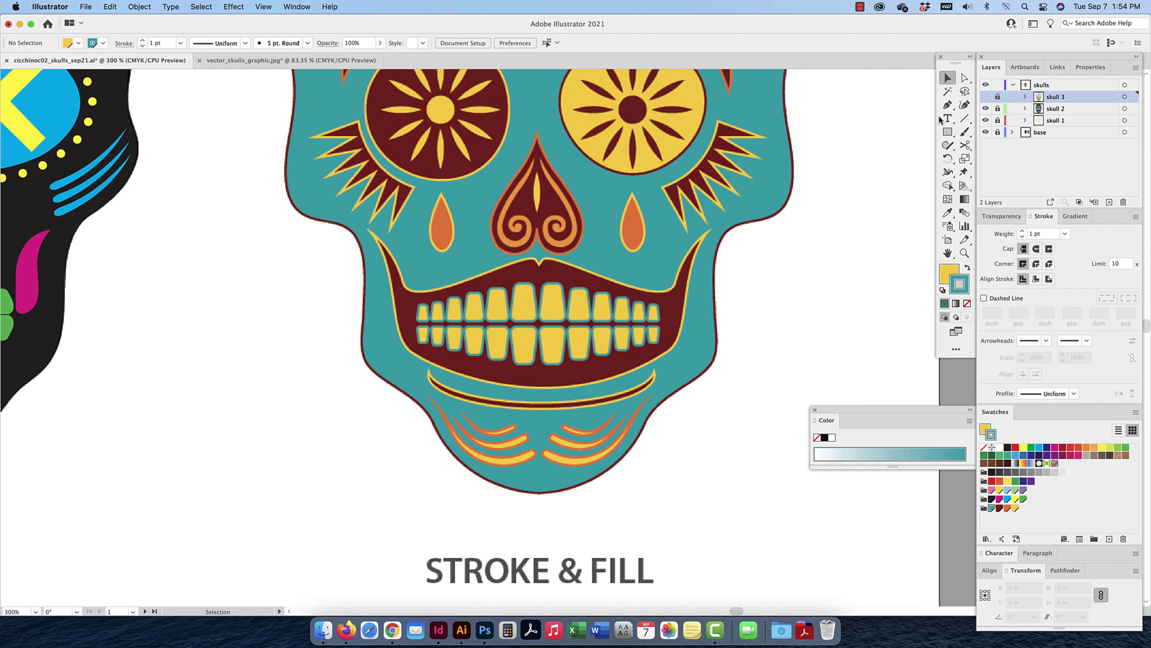
pyautogui.click(985, 96)
pyautogui.click(997, 96)
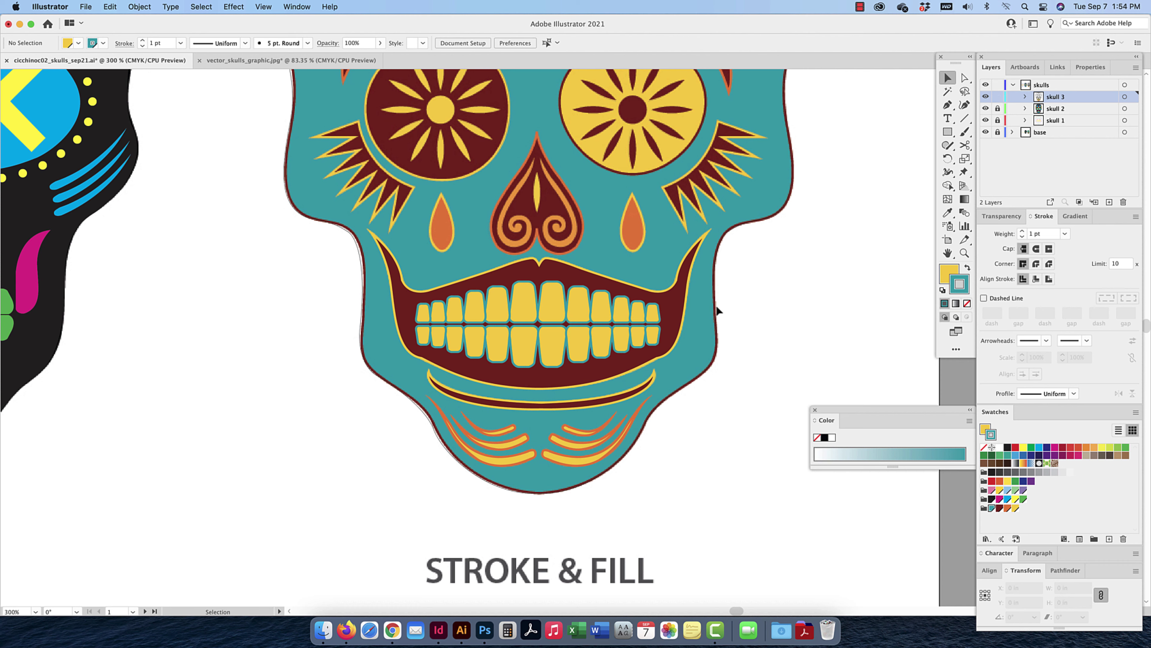
# Select all the teeth without the head outline and group them
pyautogui.click(634, 370)
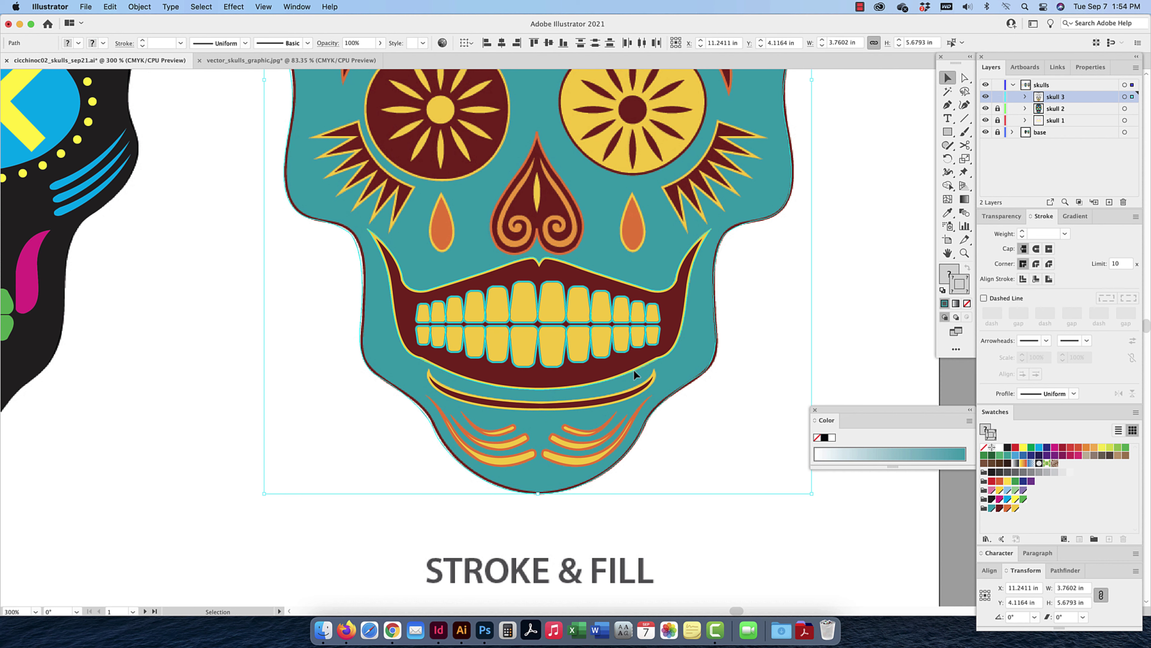
pyautogui.click(637, 340)
pyautogui.press('super+g')
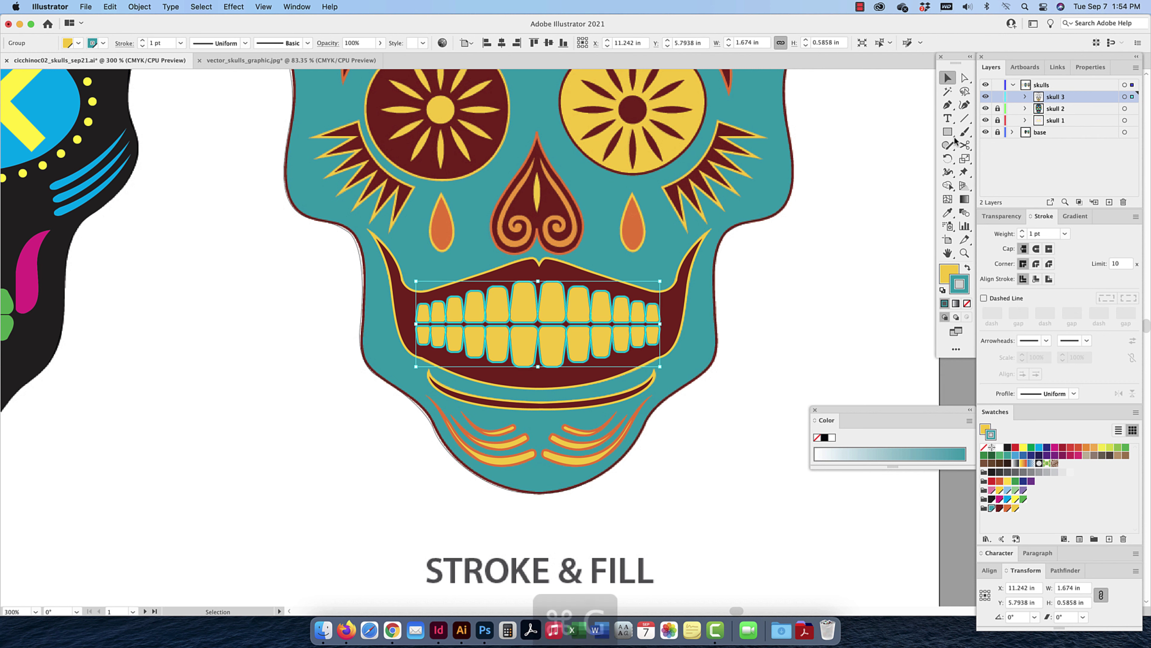
# Expand the skull 3 sublayer and rename the new group of teeth to "teeth"
pyautogui.click(1026, 97)
pyautogui.scroll(-5, 1136, 125)
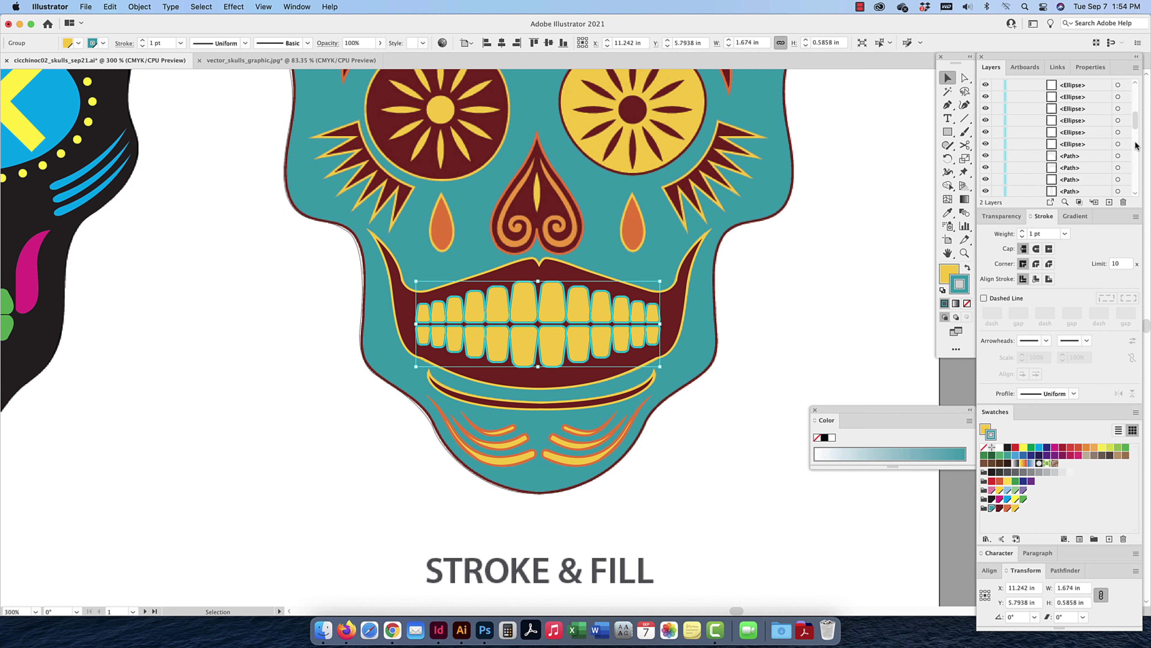
pyautogui.moveTo(1136, 125); pyautogui.dragTo(1136, 170)
pyautogui.doubleClick(1075, 173)
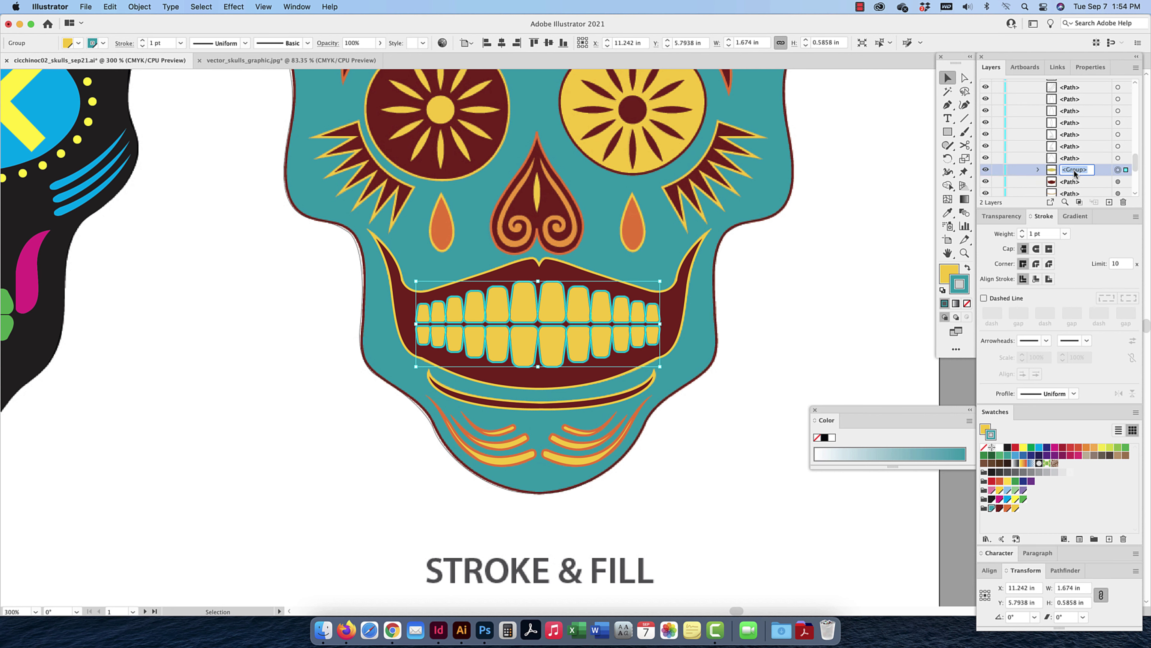
pyautogui.write('teeth')
pyautogui.press('Return')
# Align the stroke of the teeth group to the inside and deselect the group
pyautogui.scroll(10, 836, 190)
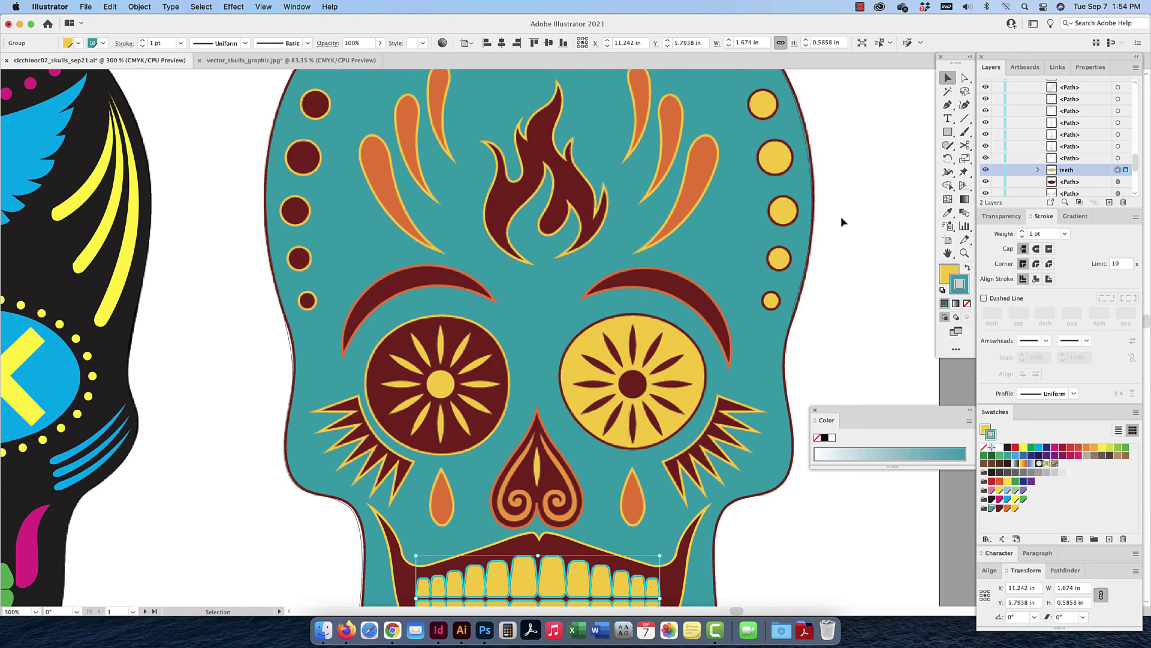
pyautogui.scroll(-5, 841, 217)
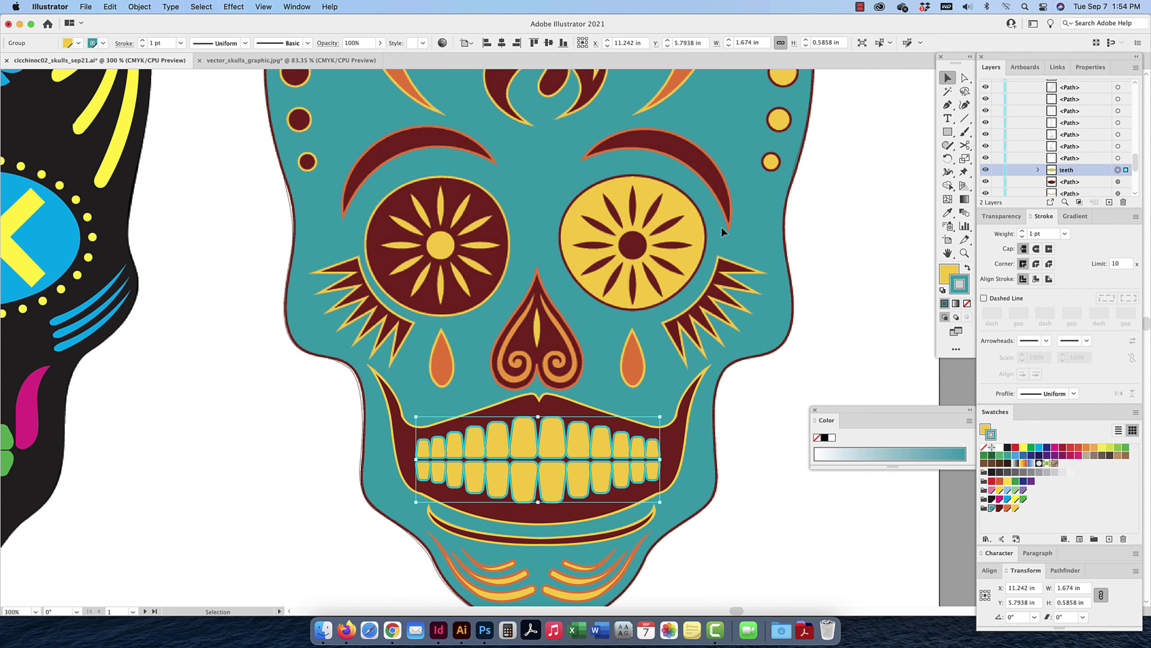
pyautogui.scroll(-2, 721, 227)
pyautogui.hscroll(-1, 721, 226)
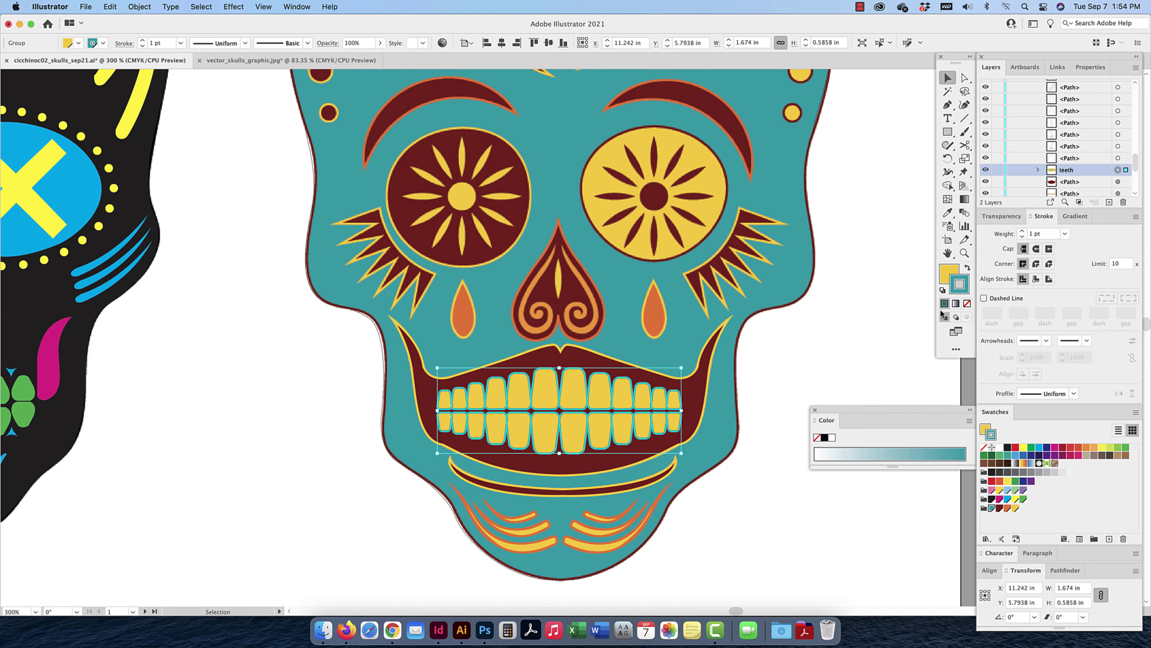
pyautogui.click(1036, 279)
pyautogui.click(779, 415)
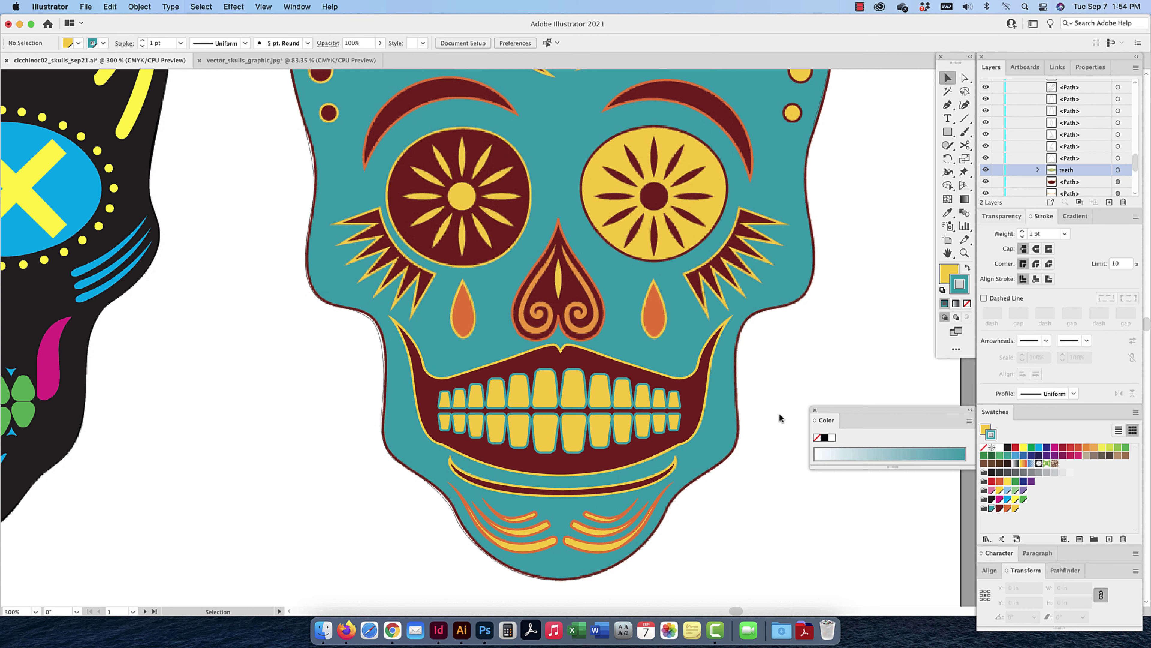
# Collapse the skull 3 sublayer and toggle its visibility to compare the mouth and teeth with the original
pyautogui.moveTo(1133, 148); pyautogui.dragTo(1134, 66)
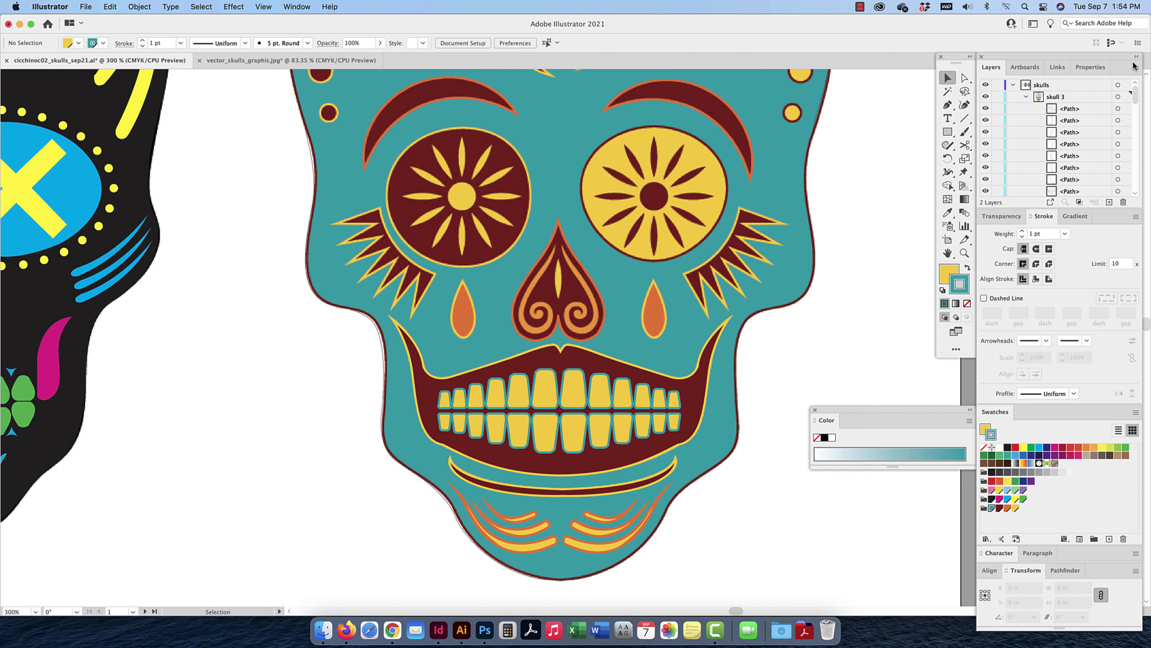
pyautogui.click(1026, 96)
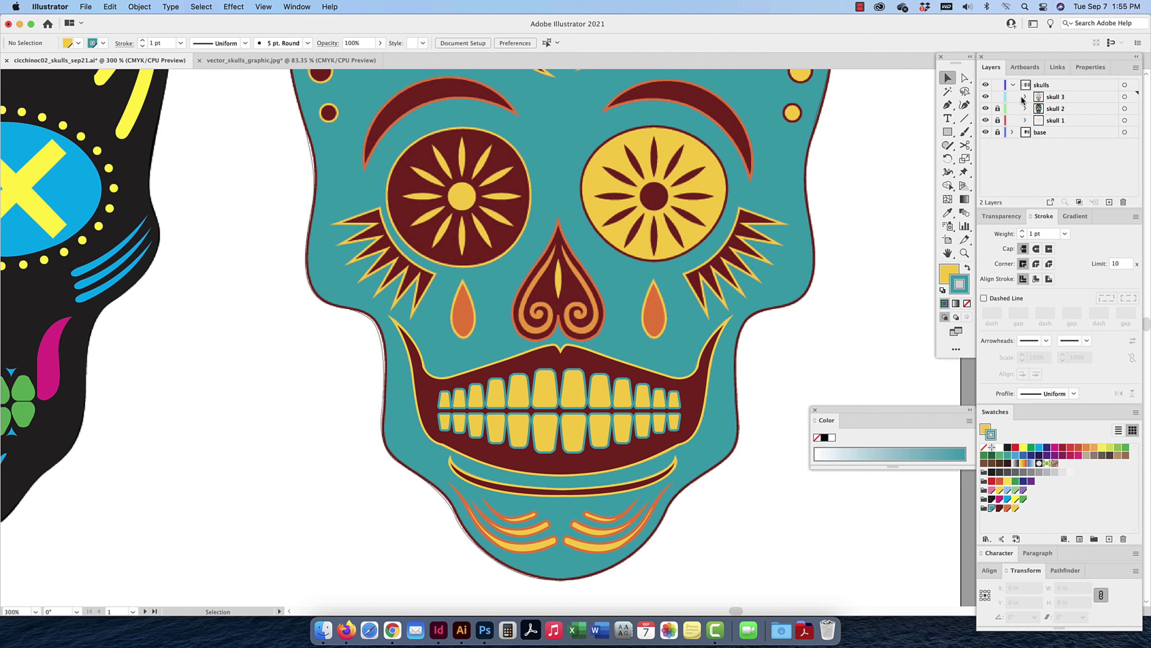
pyautogui.click(986, 97)
pyautogui.click(985, 97)
# Give both teardrops beside the nose an orange fill (C=0 M=65 Y=93 K=0) and a golden yellow stroke
pyautogui.click(663, 306)
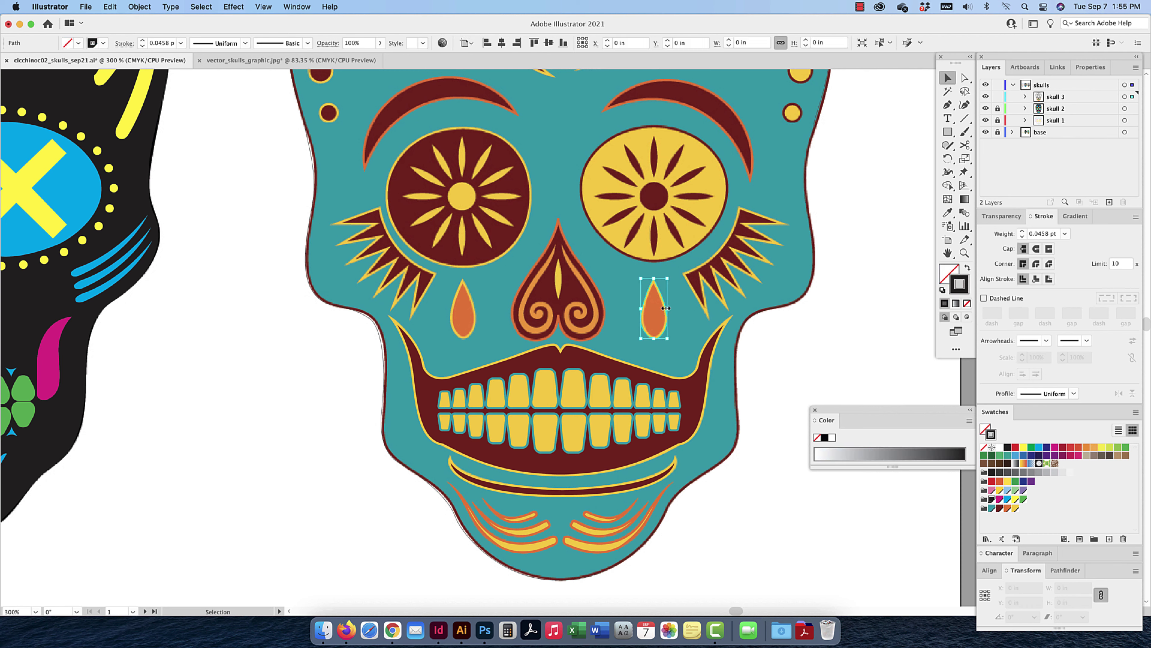
pyautogui.keyDown('shift'); pyautogui.click(472, 304); pyautogui.keyUp('shift')
pyautogui.click(942, 275)
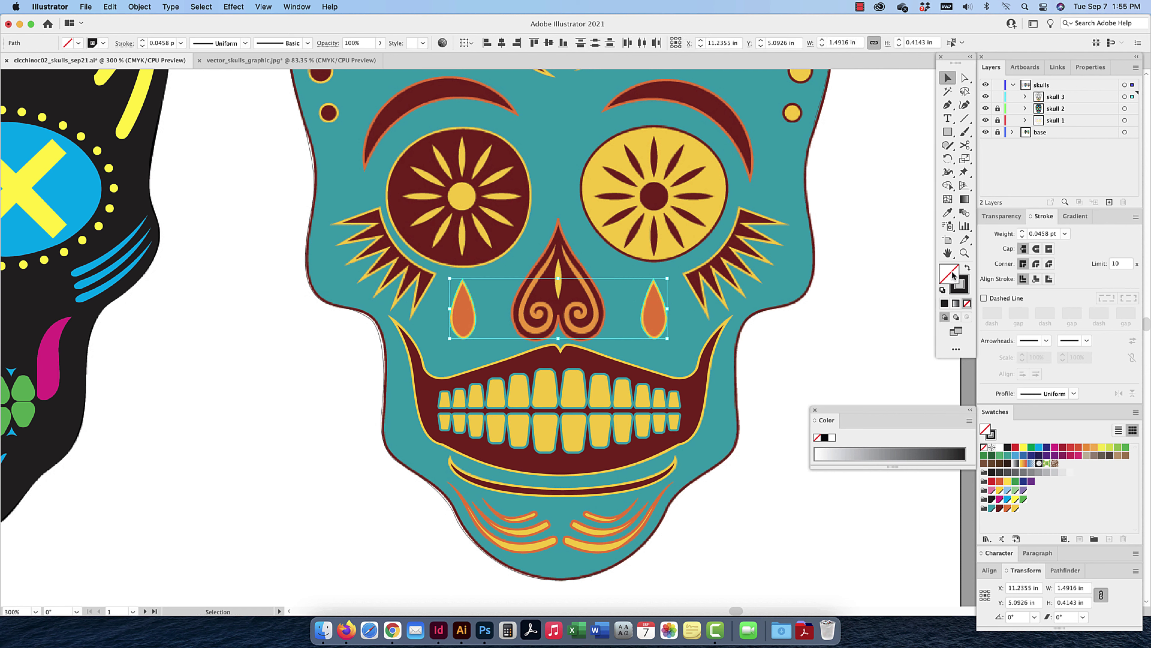
pyautogui.click(1008, 509)
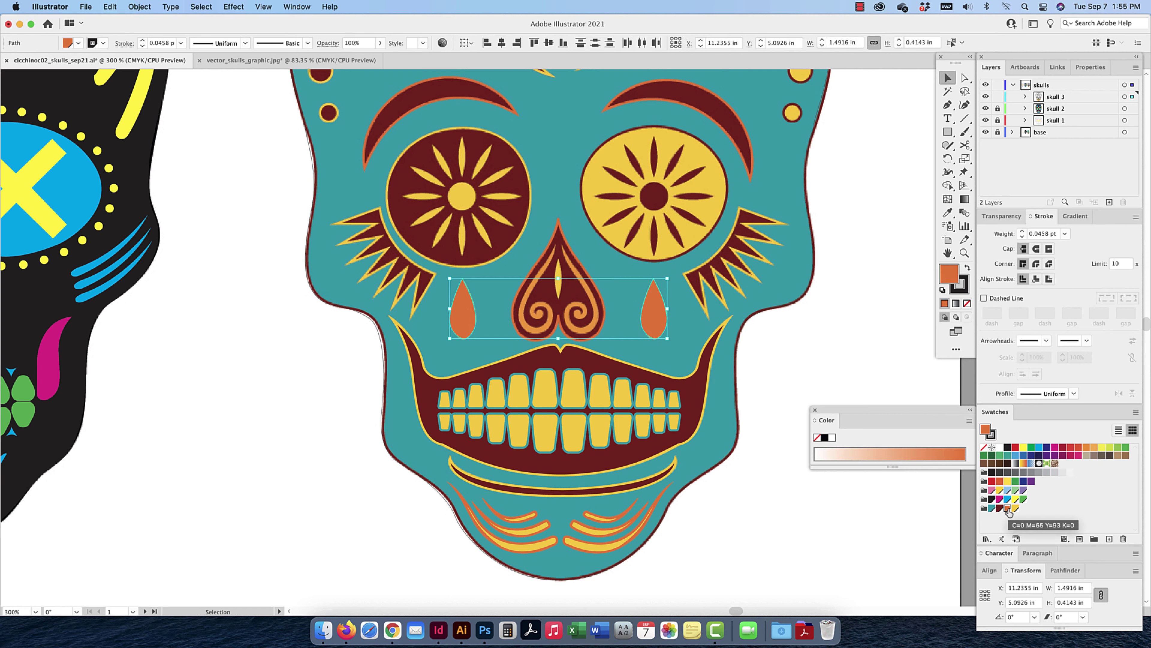
pyautogui.click(992, 436)
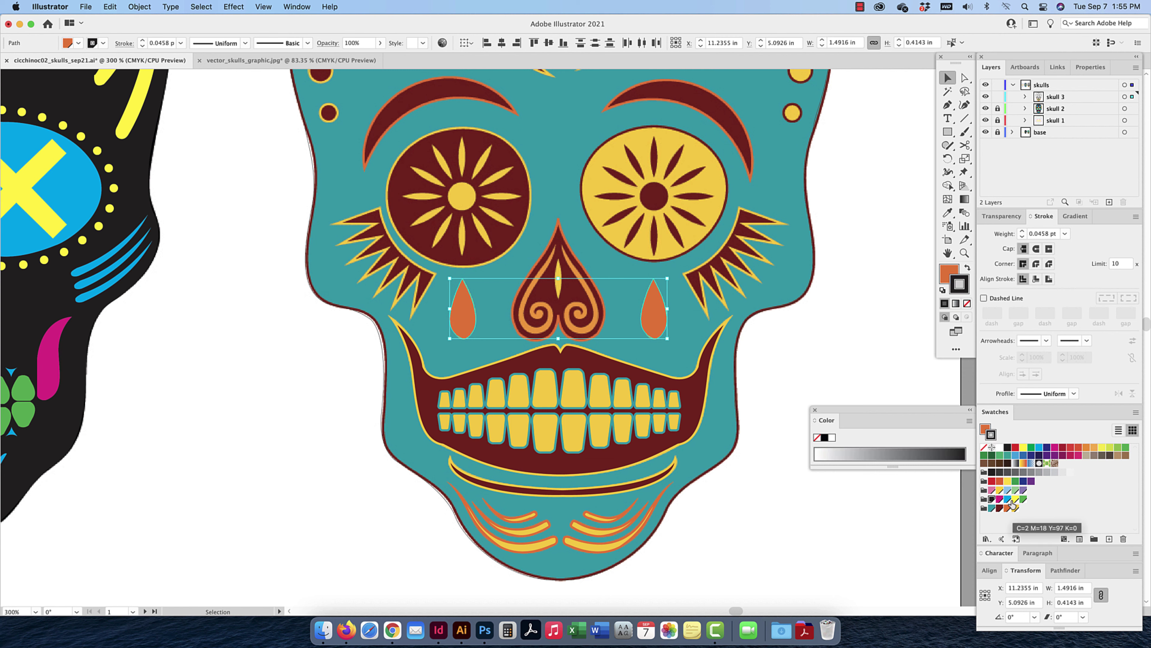
pyautogui.click(1014, 508)
# Align the stroke of both teardrops to the inside and set its weight to 1 pt
pyautogui.click(1036, 279)
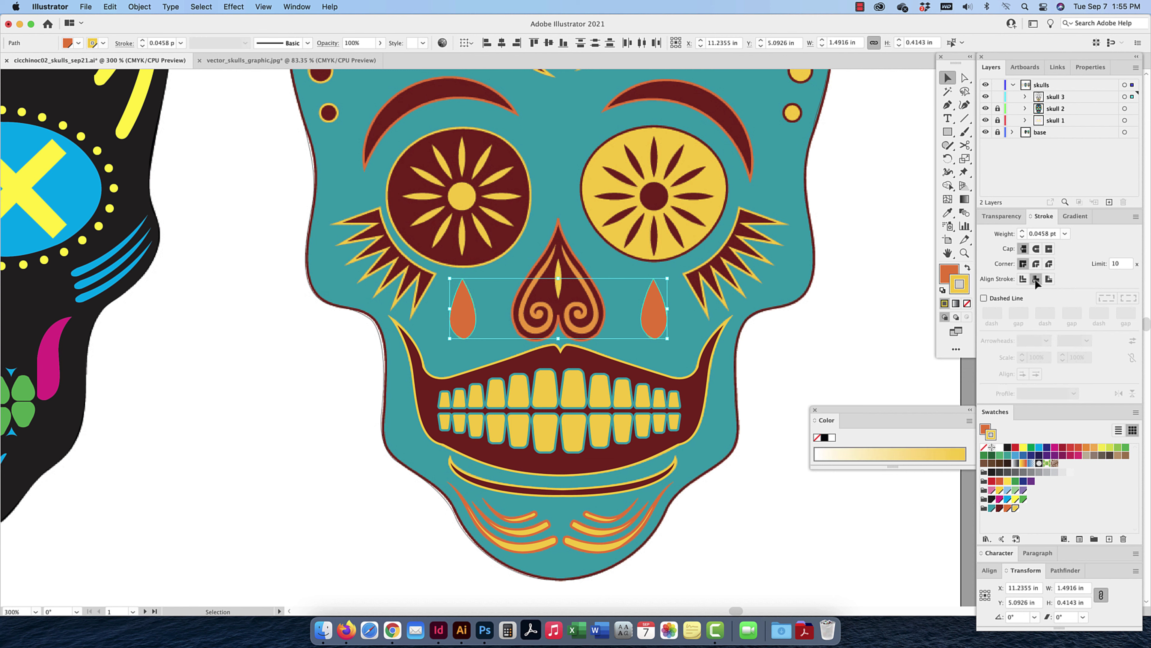
pyautogui.click(1054, 232)
pyautogui.write('1')
pyautogui.press('Return')
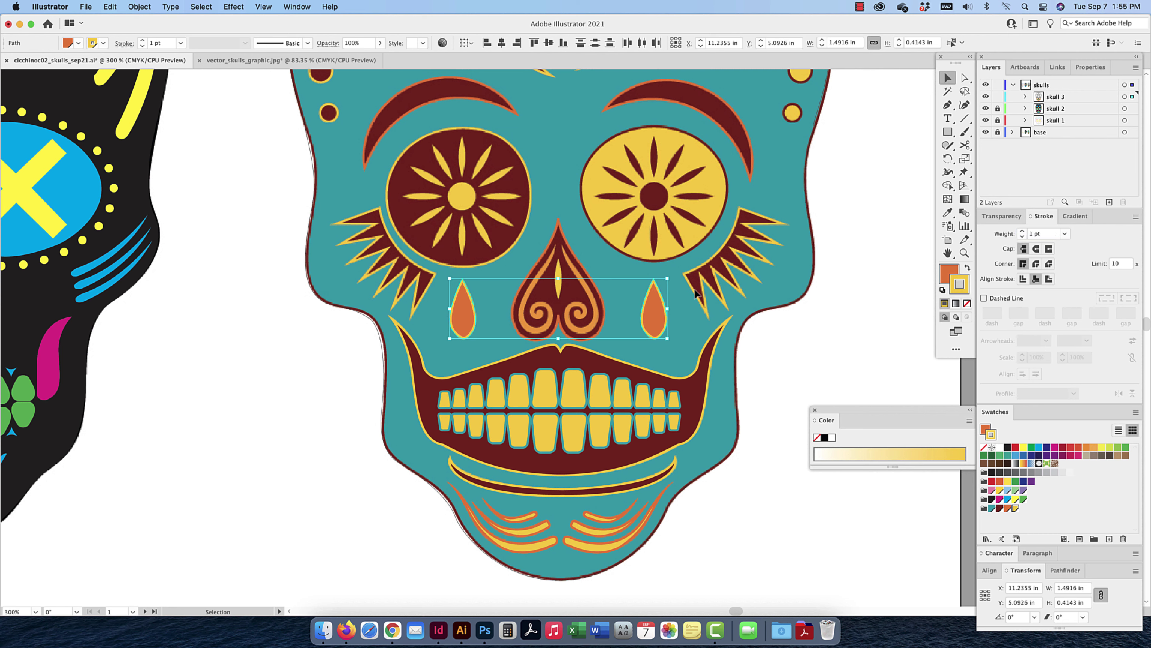
# Set the stroke of both spiky lash shapes below the eyes to 1 pt, aligned to the inside
pyautogui.click(696, 294)
pyautogui.click(696, 294)
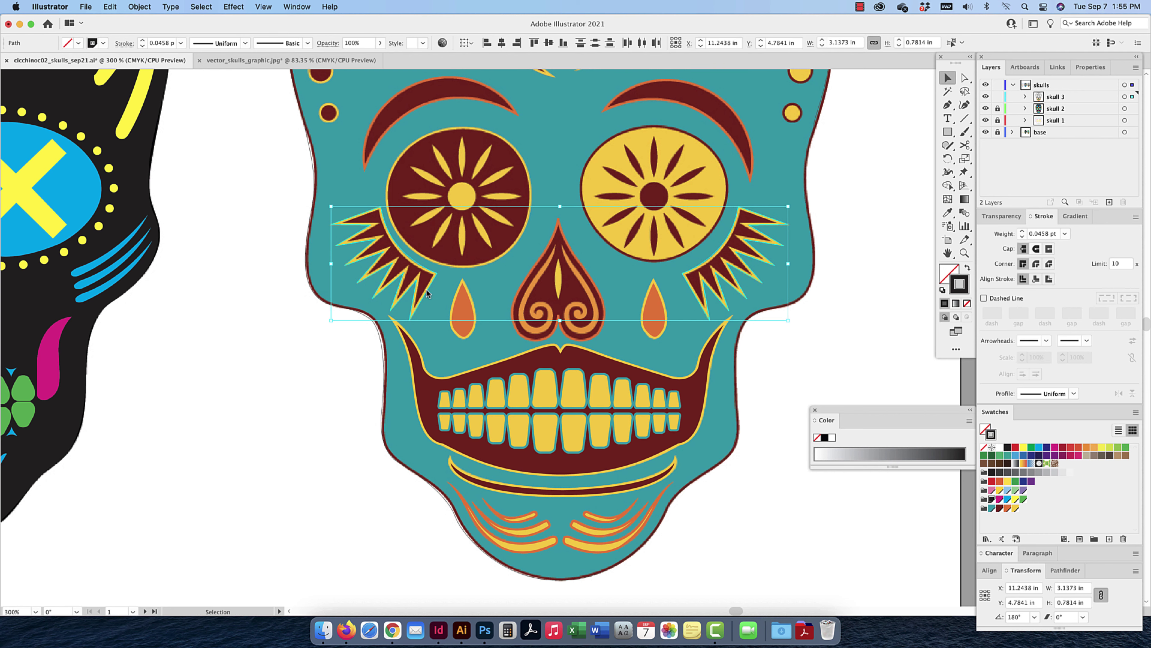
pyautogui.moveTo(1055, 234); pyautogui.dragTo(1022, 233)
pyautogui.write('1')
pyautogui.press('Return')
pyautogui.click(1036, 279)
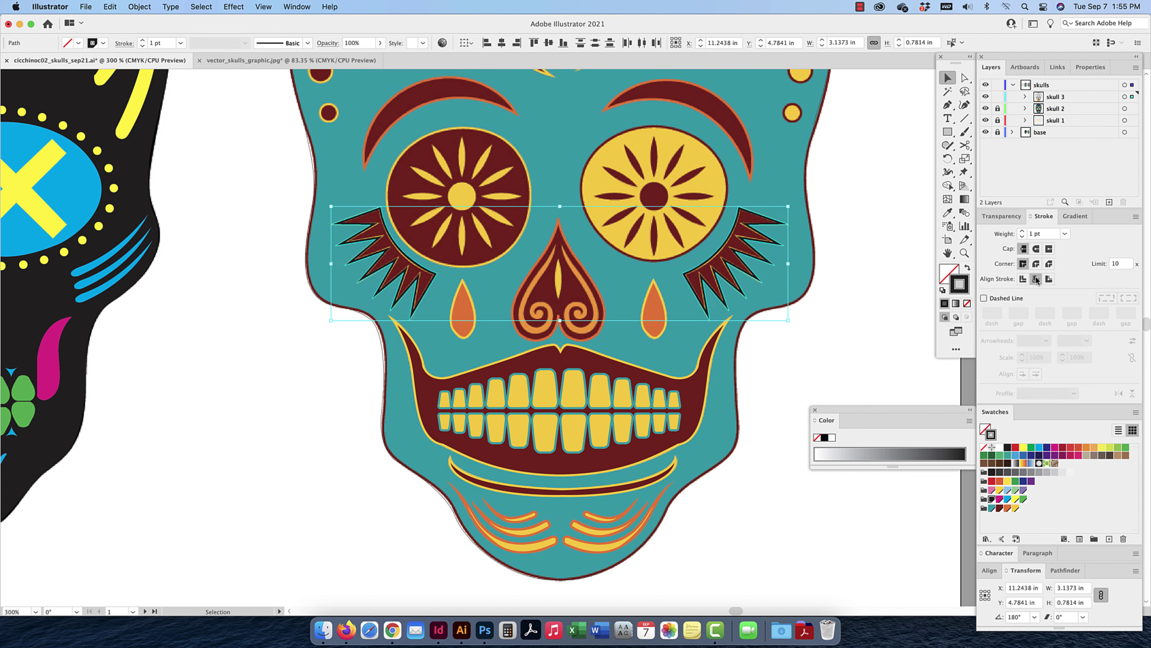
# Give both lash shapes a dark red fill and a golden yellow stroke, and deselect them
pyautogui.click(986, 429)
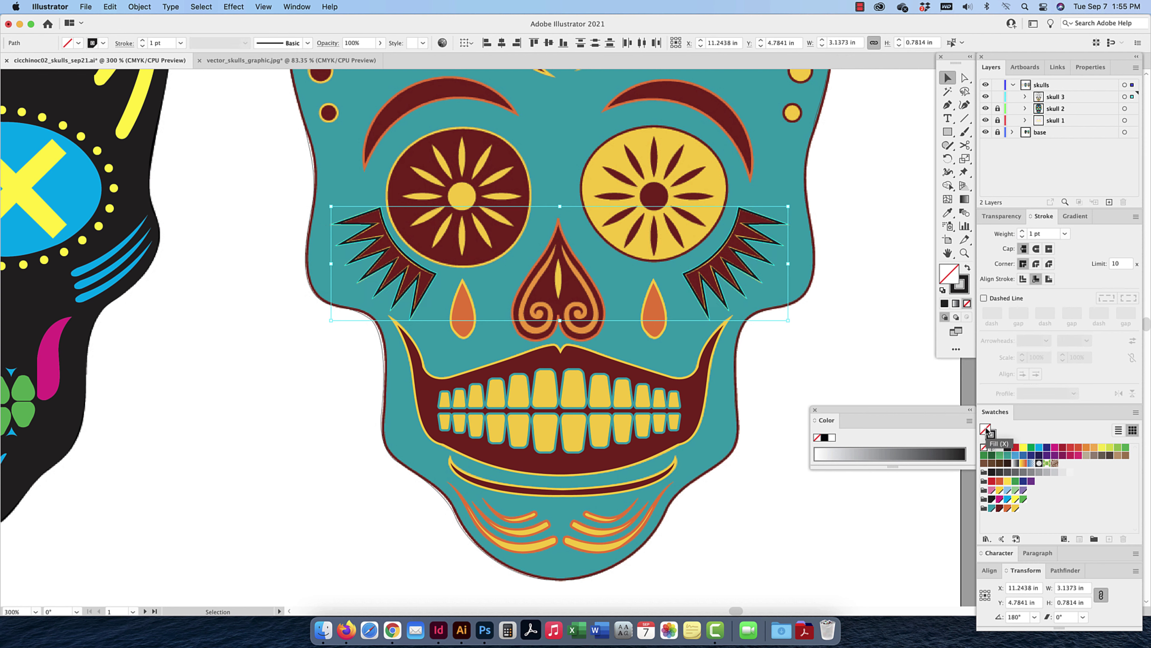
pyautogui.click(999, 508)
pyautogui.click(991, 435)
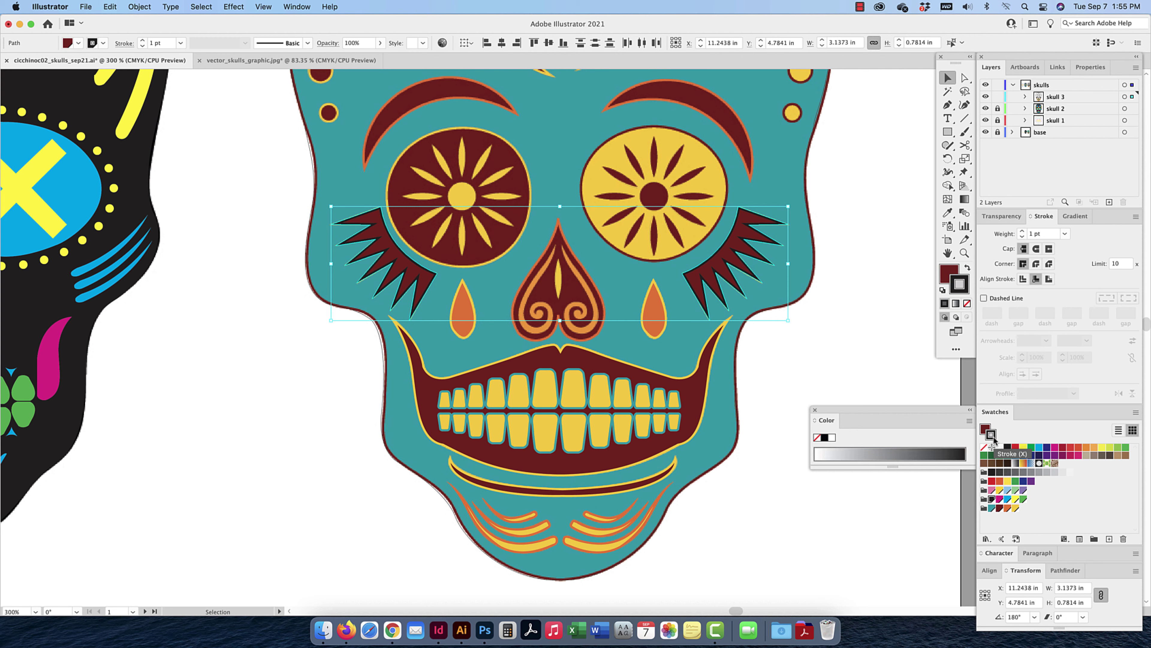
pyautogui.click(1015, 508)
pyautogui.click(851, 323)
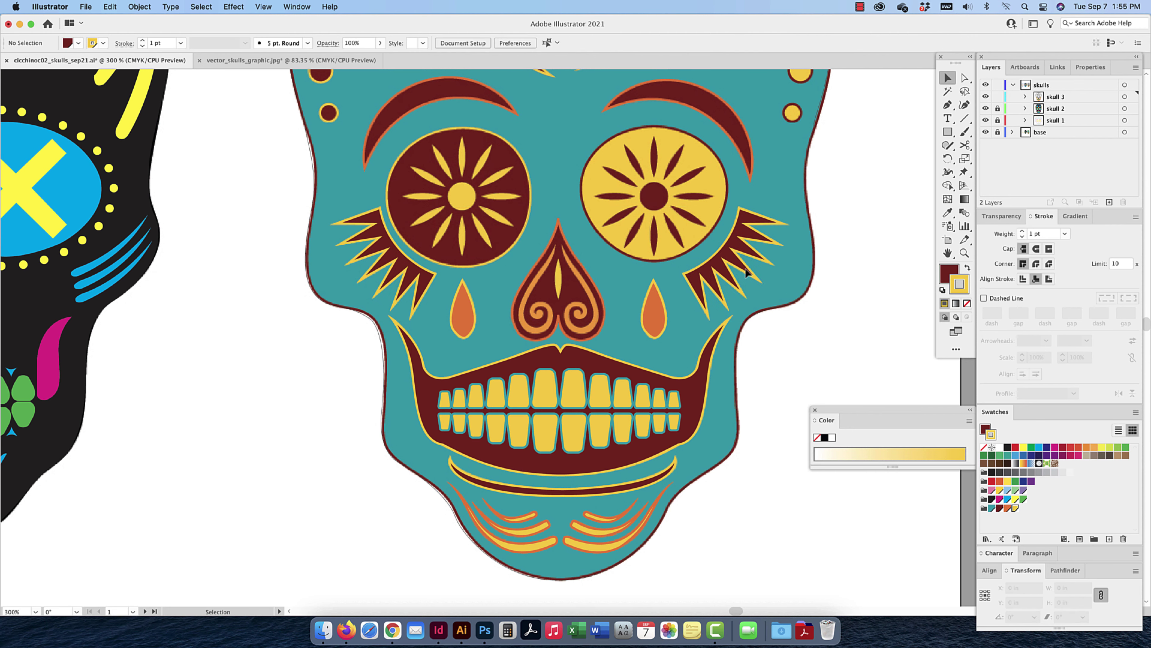
pyautogui.click(523, 168)
pyautogui.press('super')
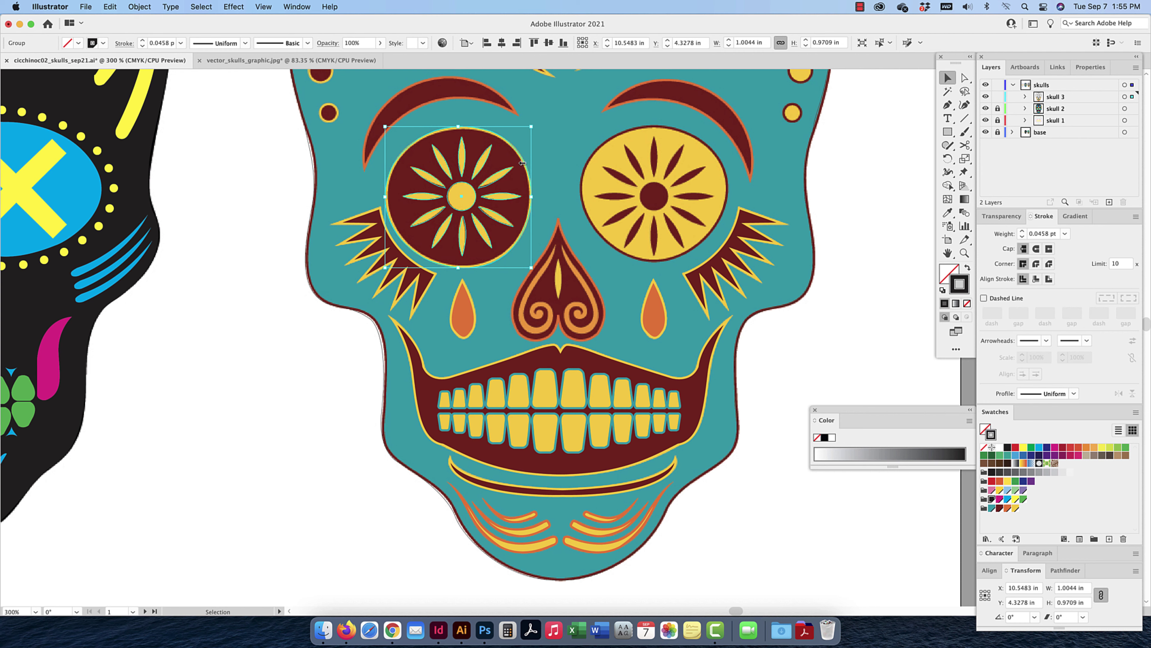
pyautogui.click(1016, 509)
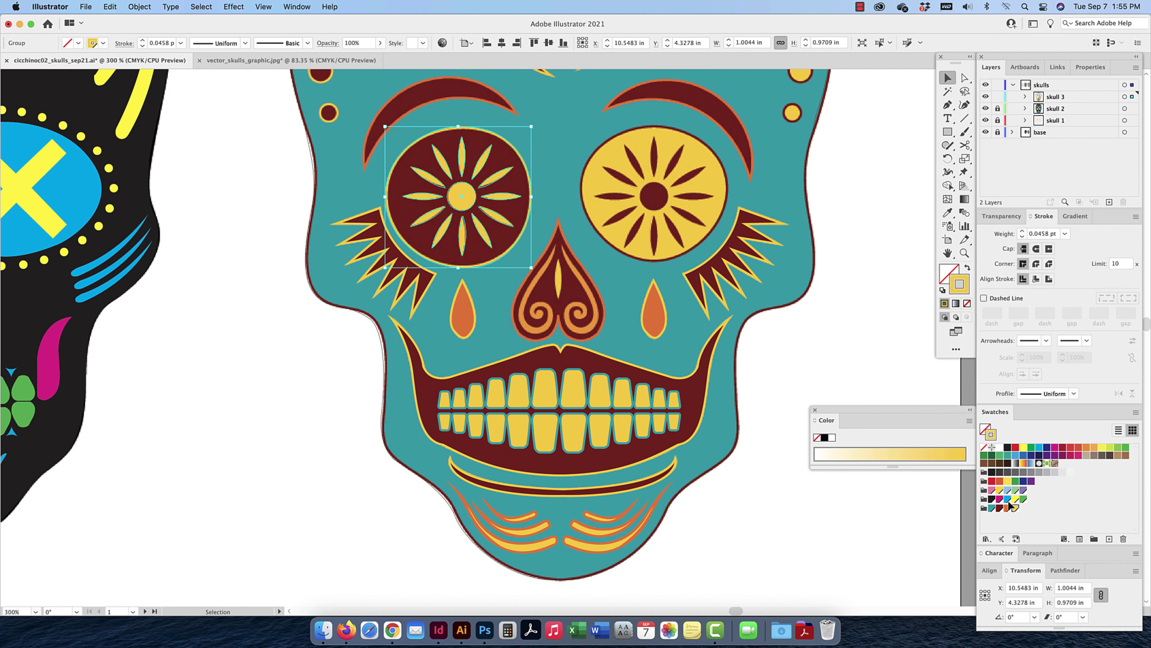
pyautogui.press('super+z')
pyautogui.click(896, 366)
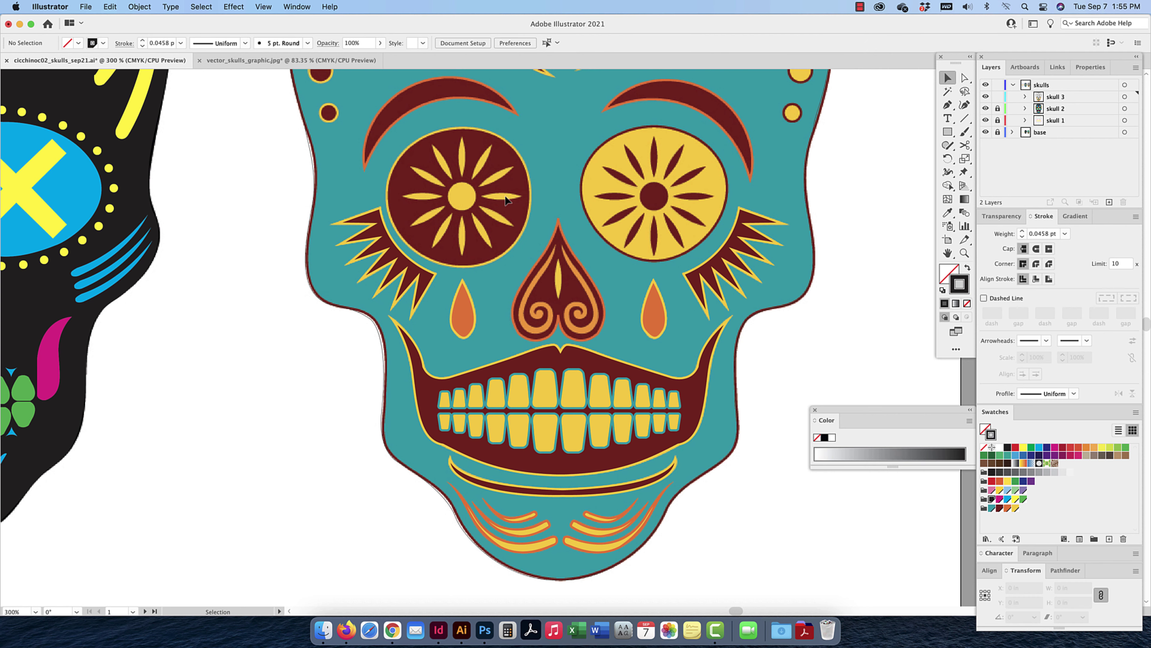
# Ungroup the left eye and give its outer circle a dark red fill and a golden yellow stroke (C=2 M=18 Y=97 K=0)
pyautogui.click(502, 182)
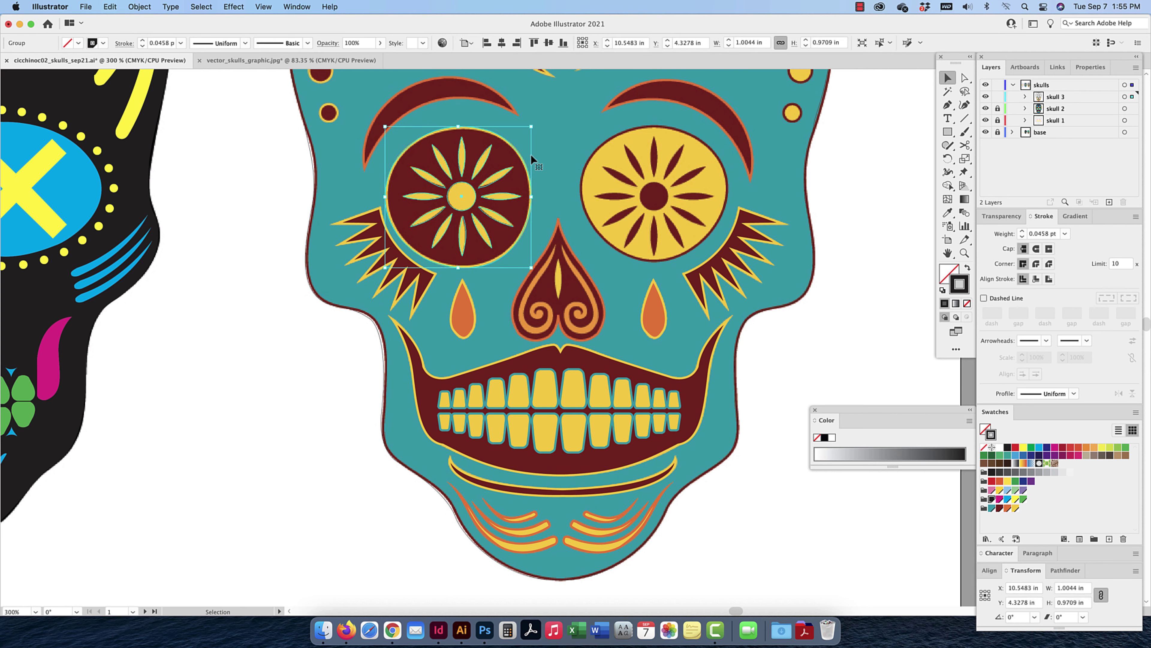
pyautogui.press('shift+super+g')
pyautogui.press('shift+super+g')
pyautogui.click(521, 159)
pyautogui.click(999, 508)
pyautogui.press('x')
pyautogui.click(1015, 509)
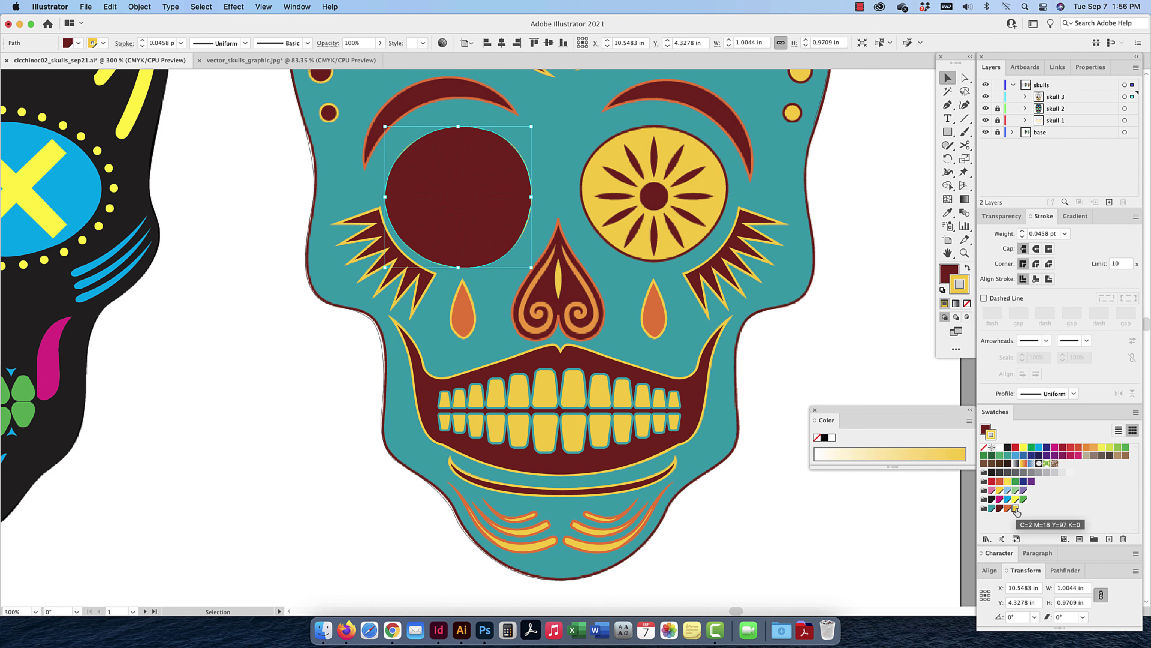
# Align the left eye circle's stroke to the inside at 1 pt and send the circle to the back
pyautogui.click(1036, 279)
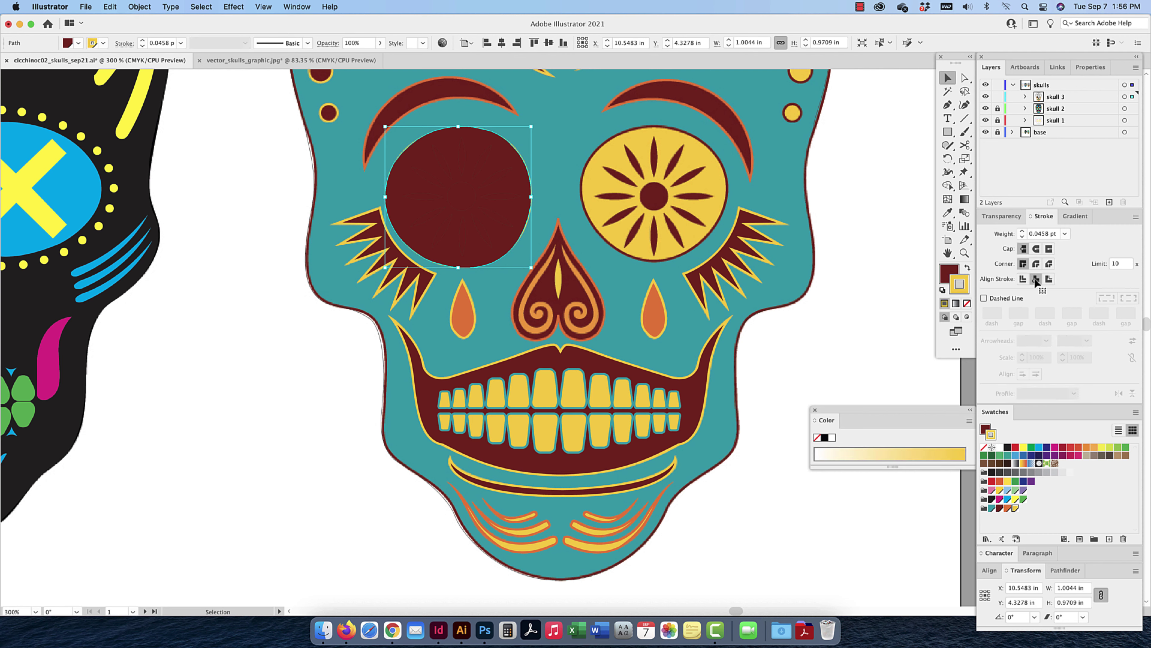
pyautogui.click(1051, 233)
pyautogui.write('1')
pyautogui.press('Return')
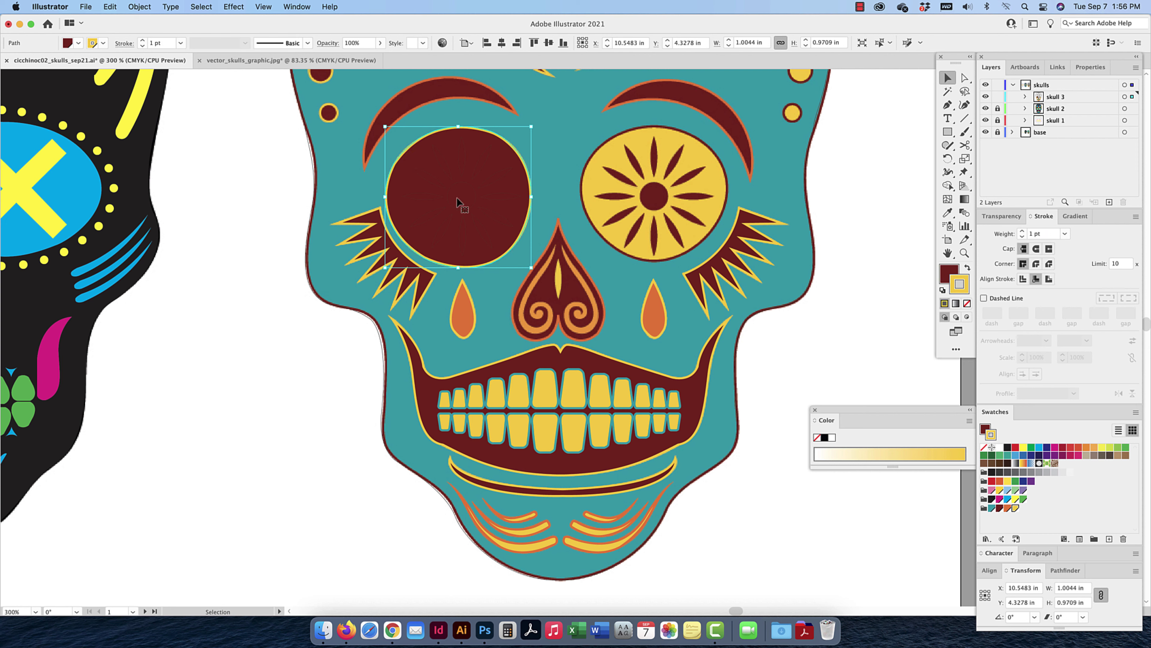
pyautogui.click(145, 10)
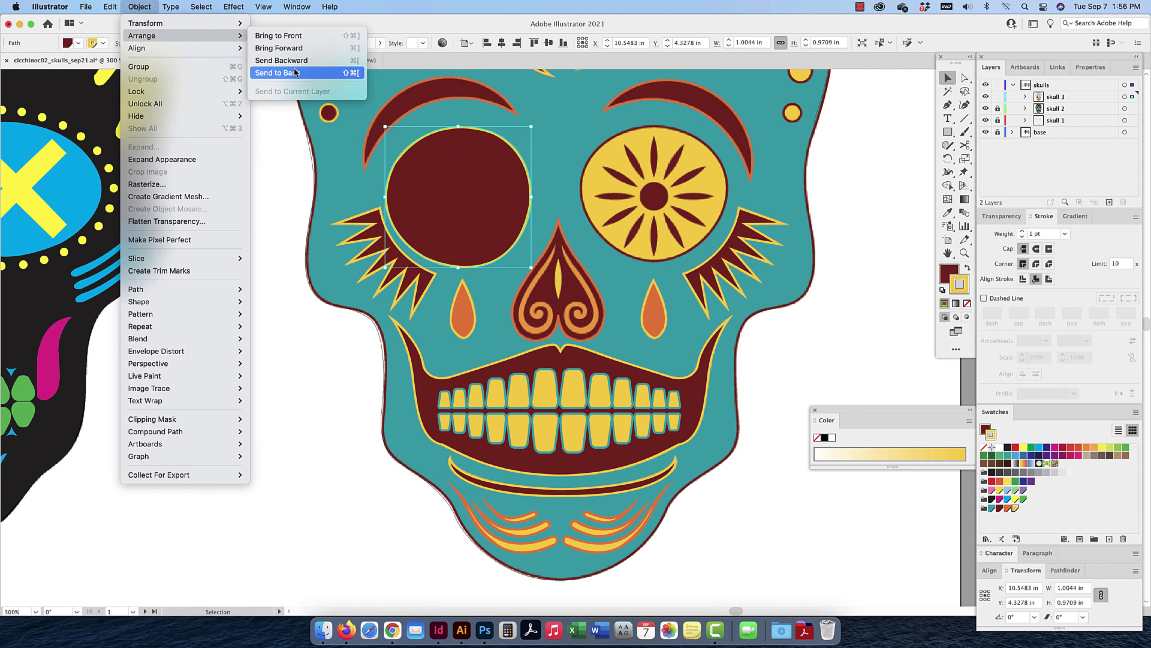
pyautogui.click(279, 73)
# Select only the petals and centre circle of the left eye and group them
pyautogui.click(461, 196)
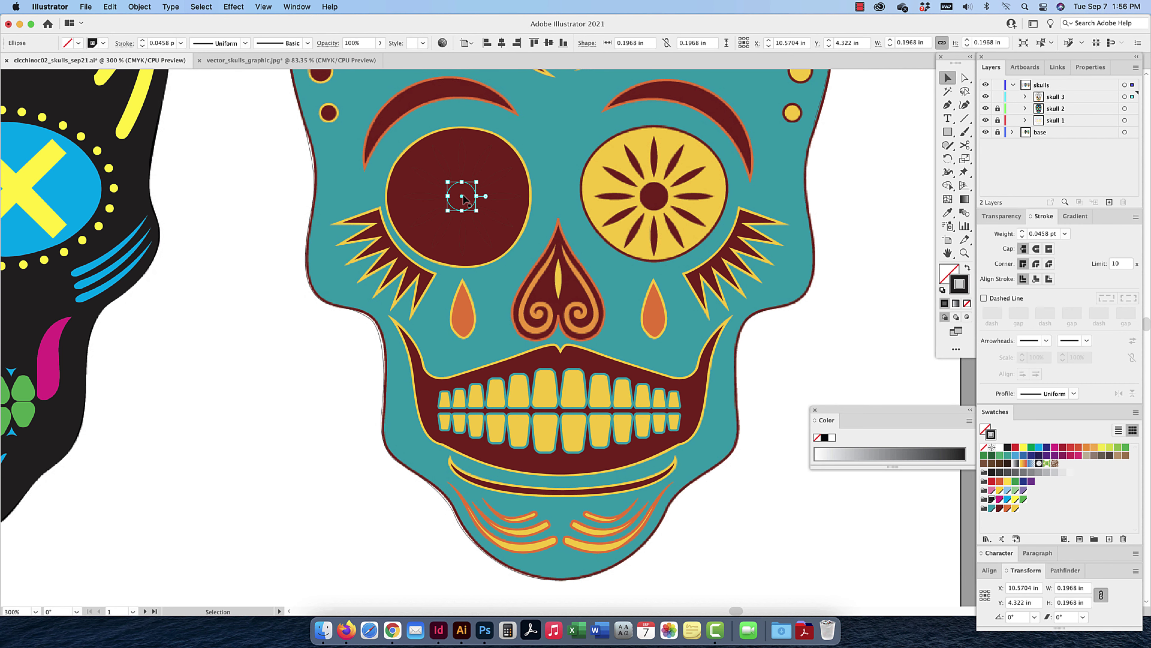
pyautogui.moveTo(314, 168); pyautogui.dragTo(532, 246)
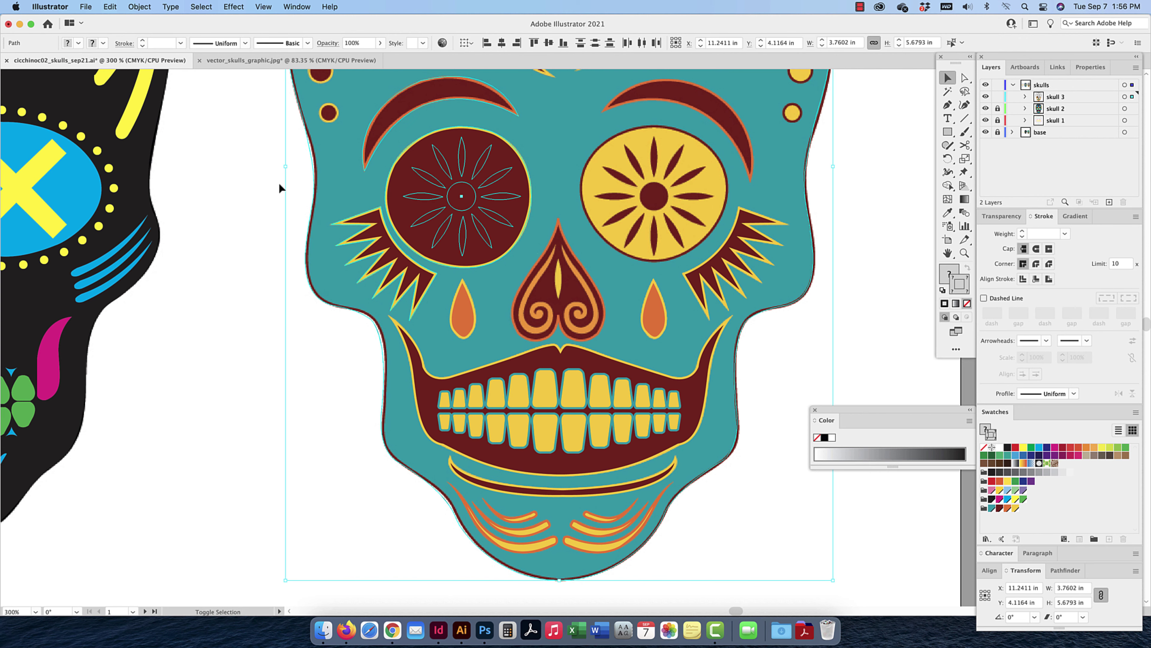
pyautogui.keyDown('shift'); pyautogui.moveTo(279, 183); pyautogui.dragTo(335, 194); pyautogui.keyUp('shift')
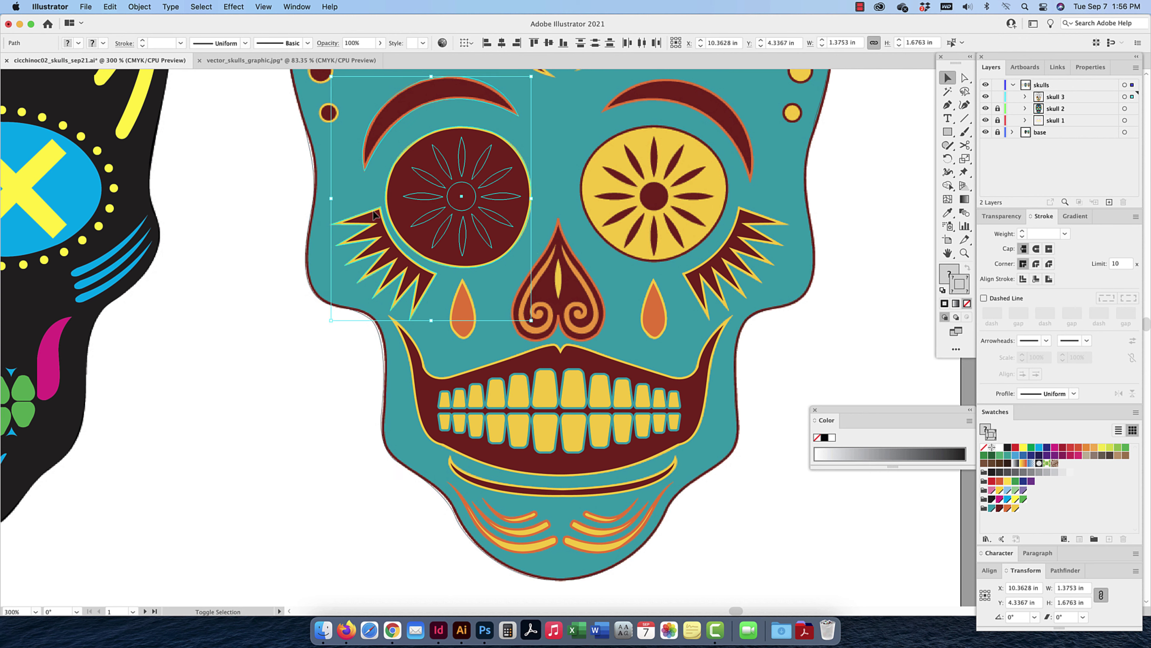
pyautogui.keyDown('shift'); pyautogui.click(377, 149); pyautogui.keyUp('shift')
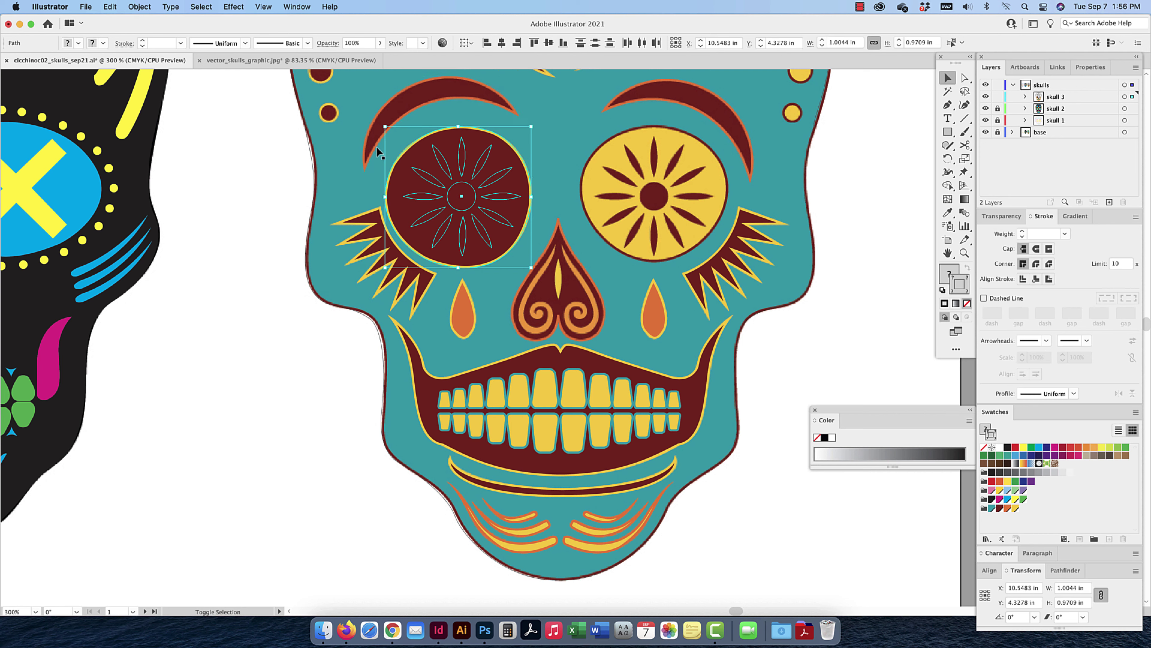
pyautogui.keyDown('shift'); pyautogui.click(526, 226); pyautogui.keyUp('shift')
pyautogui.press('super+g')
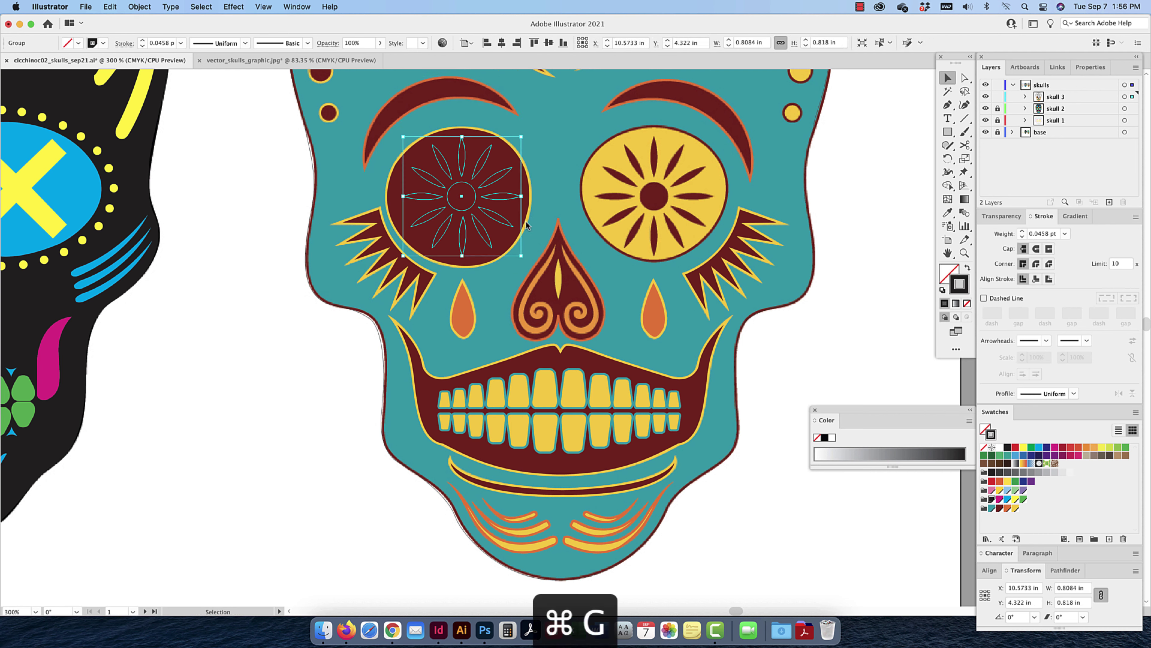
pyautogui.click(986, 429)
pyautogui.click(1015, 508)
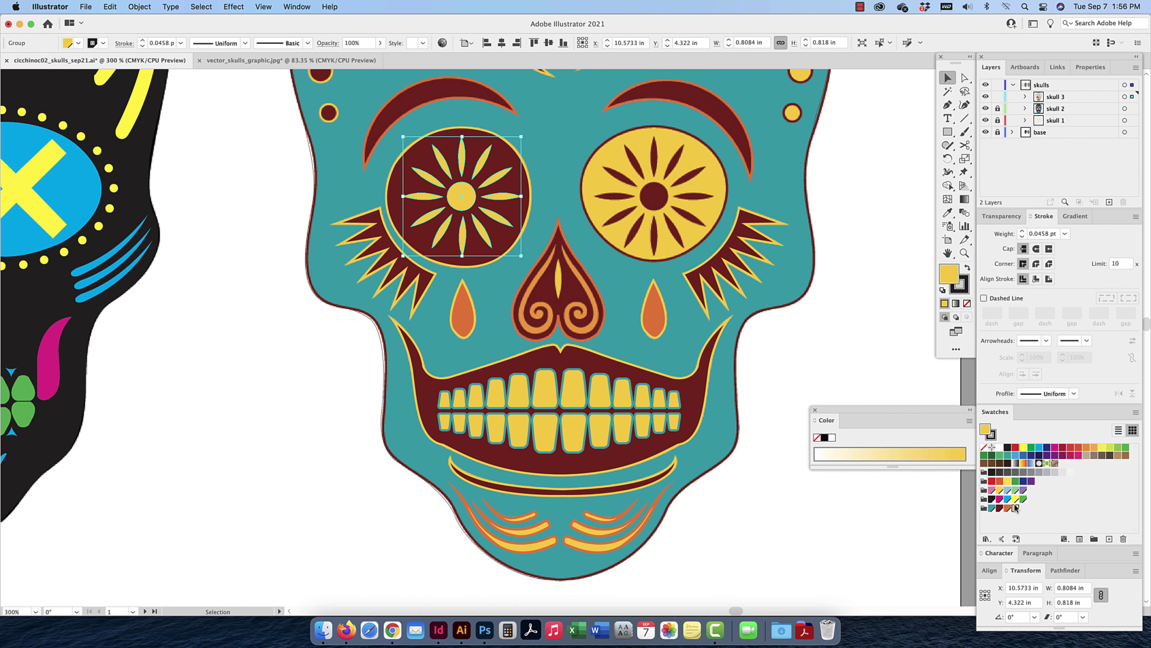
pyautogui.click(967, 303)
pyautogui.click(849, 345)
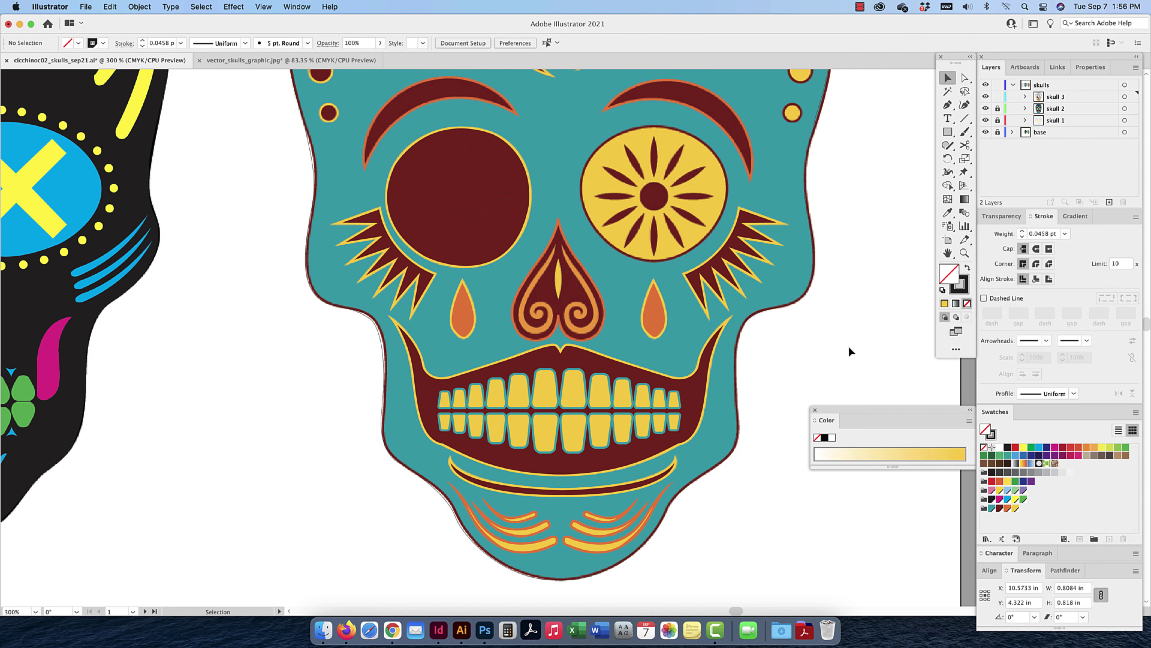
# Select the left eye's dark red outer circle and send it to the back again
pyautogui.click(467, 202)
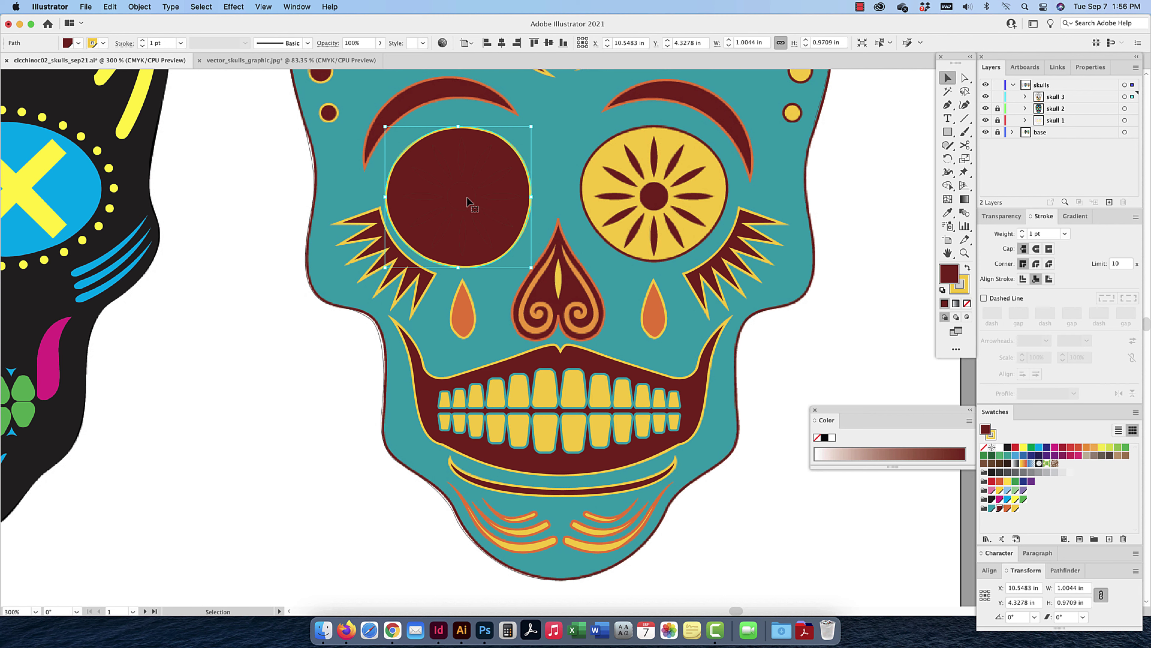
pyautogui.press('super+shift+bracketleft')
pyautogui.hscroll(1, 475, 199)
# Give the left eye's petal group a golden yellow fill and no stroke, and deselect it
pyautogui.click(473, 198)
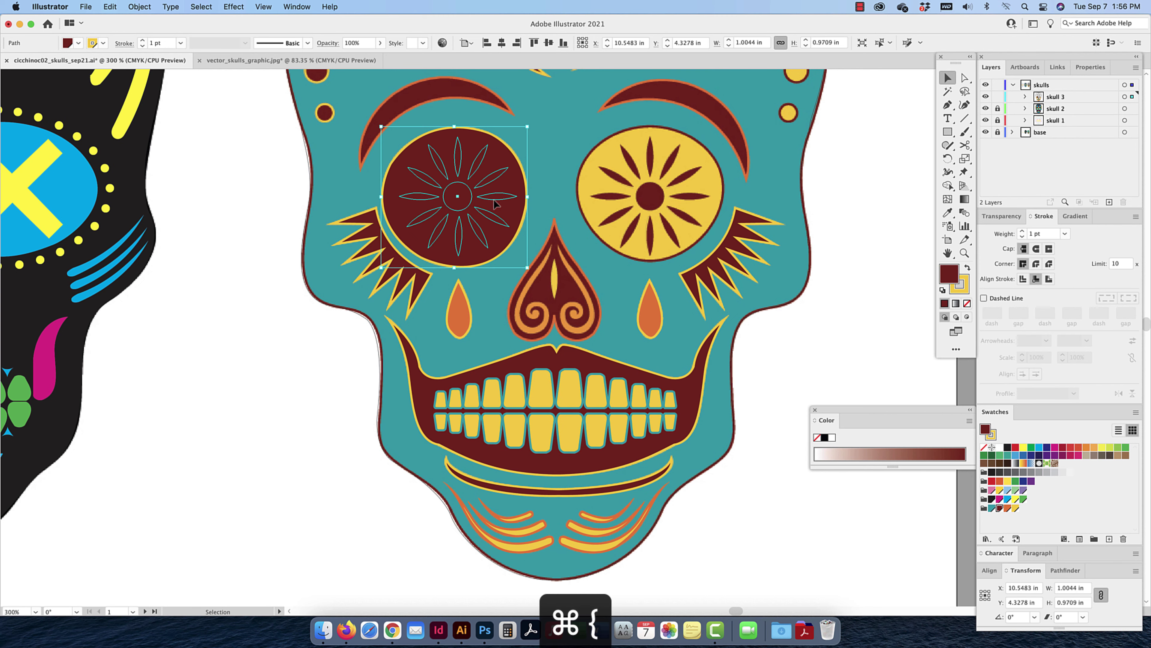
pyautogui.hscroll(-1, 865, 274)
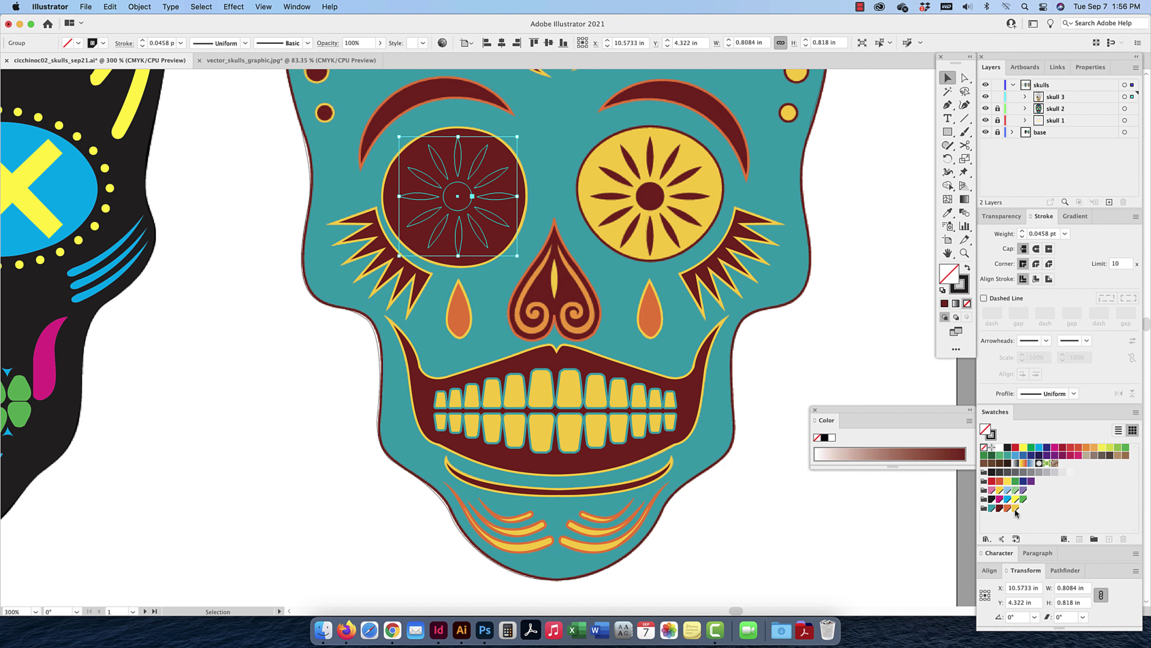
pyautogui.click(1015, 509)
pyautogui.click(965, 284)
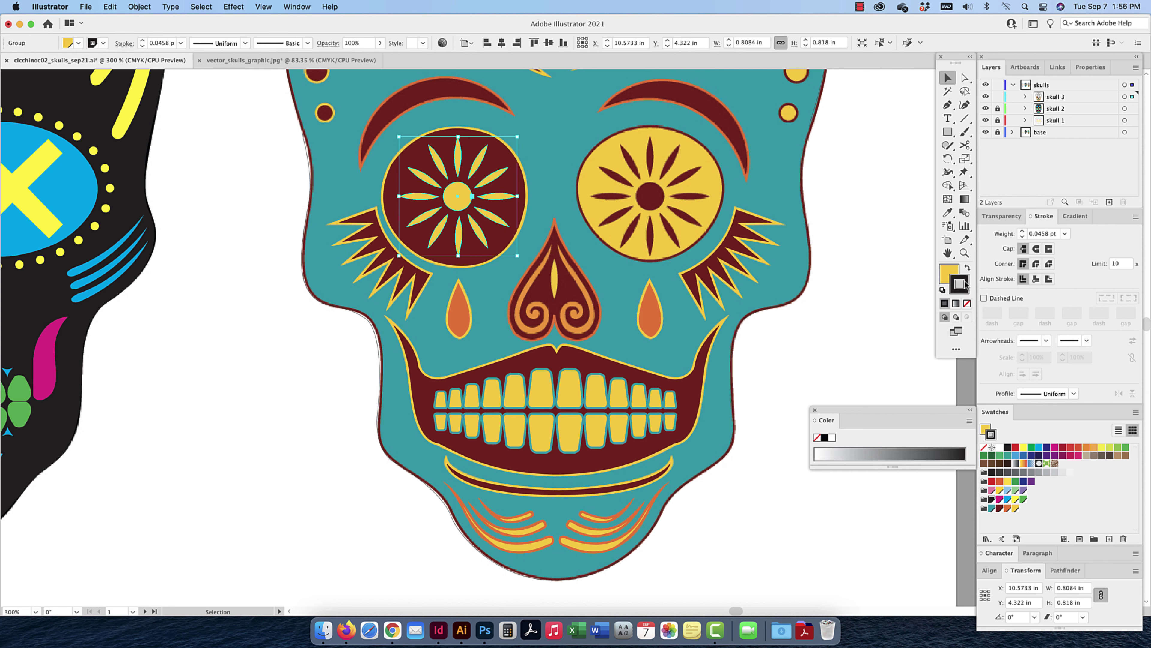
pyautogui.click(967, 303)
pyautogui.click(862, 201)
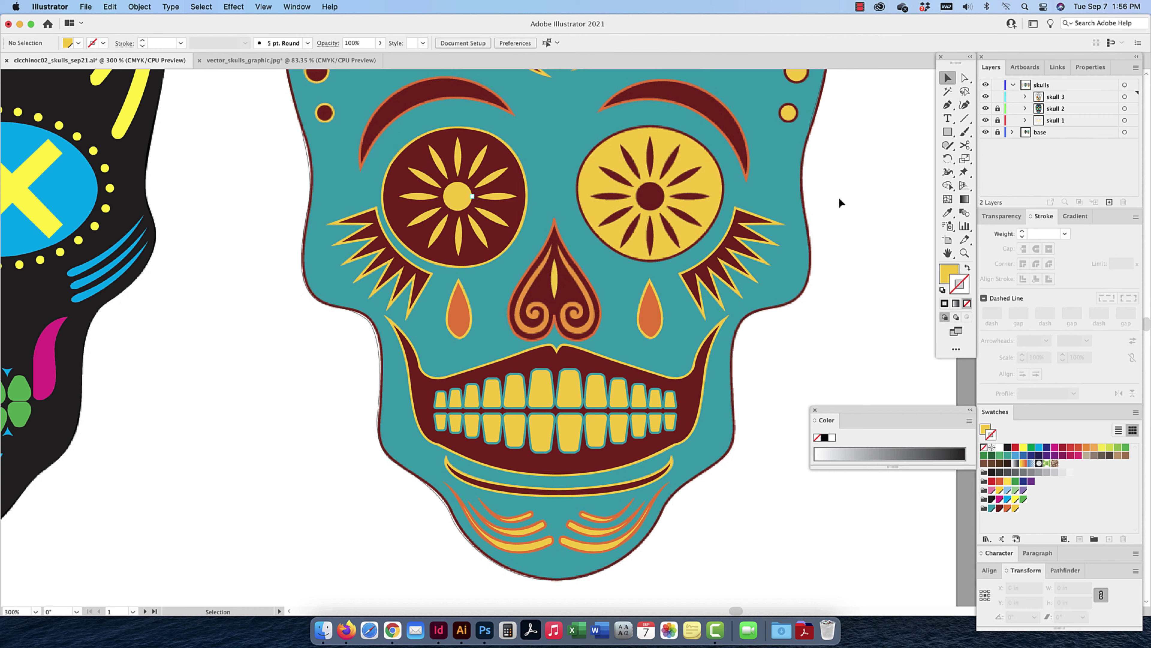
# Separate the right eye's petals and centre circle from its outer circle and group them
pyautogui.click(717, 170)
pyautogui.click(650, 186)
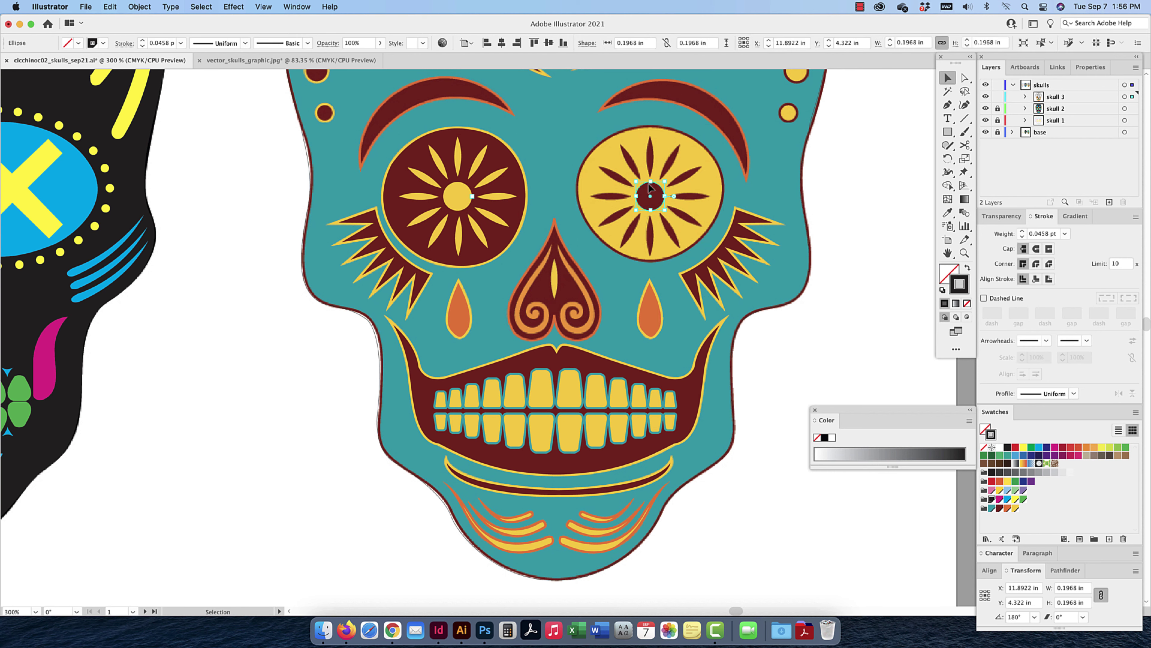
pyautogui.keyDown('shift'); pyautogui.click(823, 203); pyautogui.keyUp('shift')
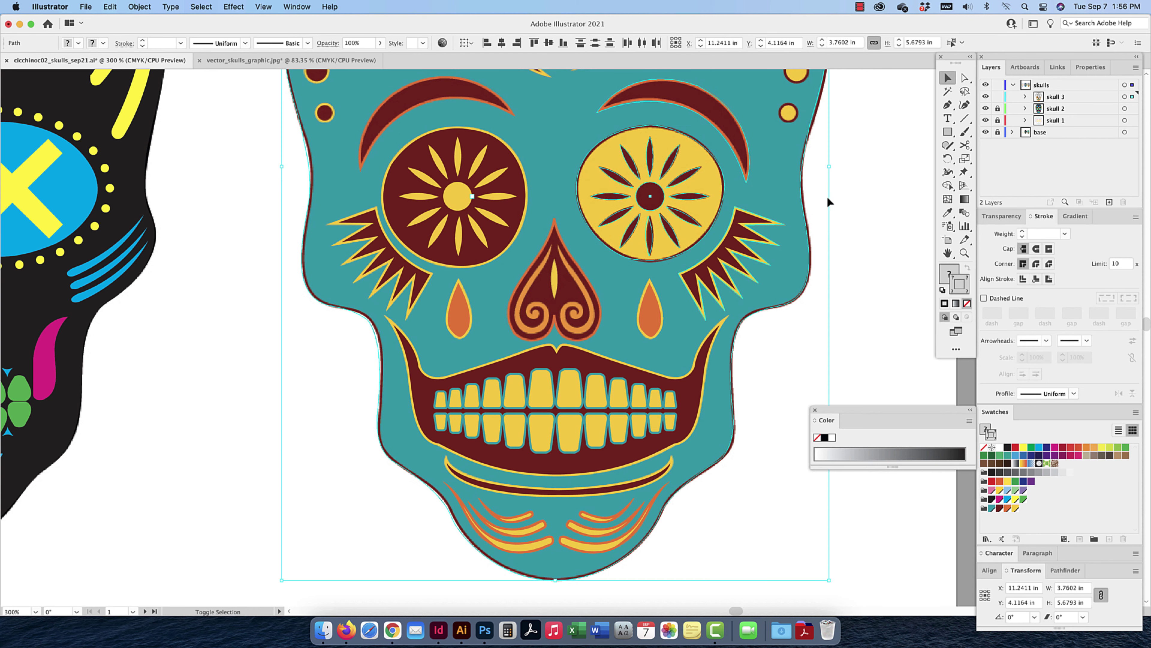
pyautogui.moveTo(839, 190); pyautogui.dragTo(718, 228)
pyautogui.keyDown('shift'); pyautogui.click(744, 179); pyautogui.keyUp('shift')
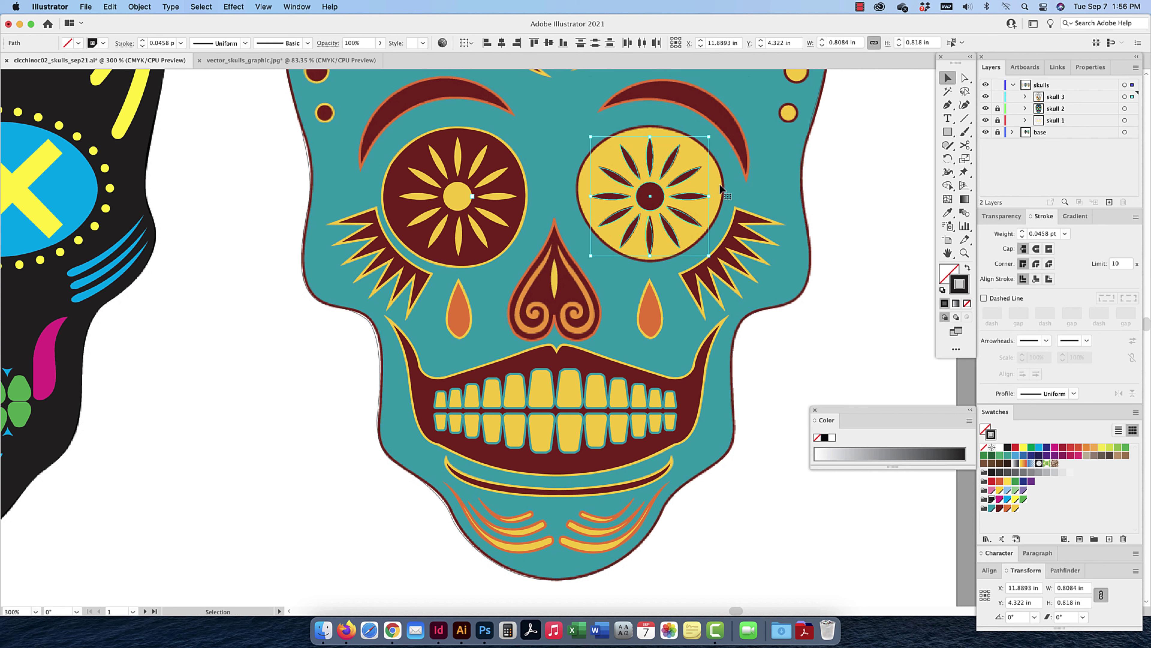
pyautogui.press('super+g')
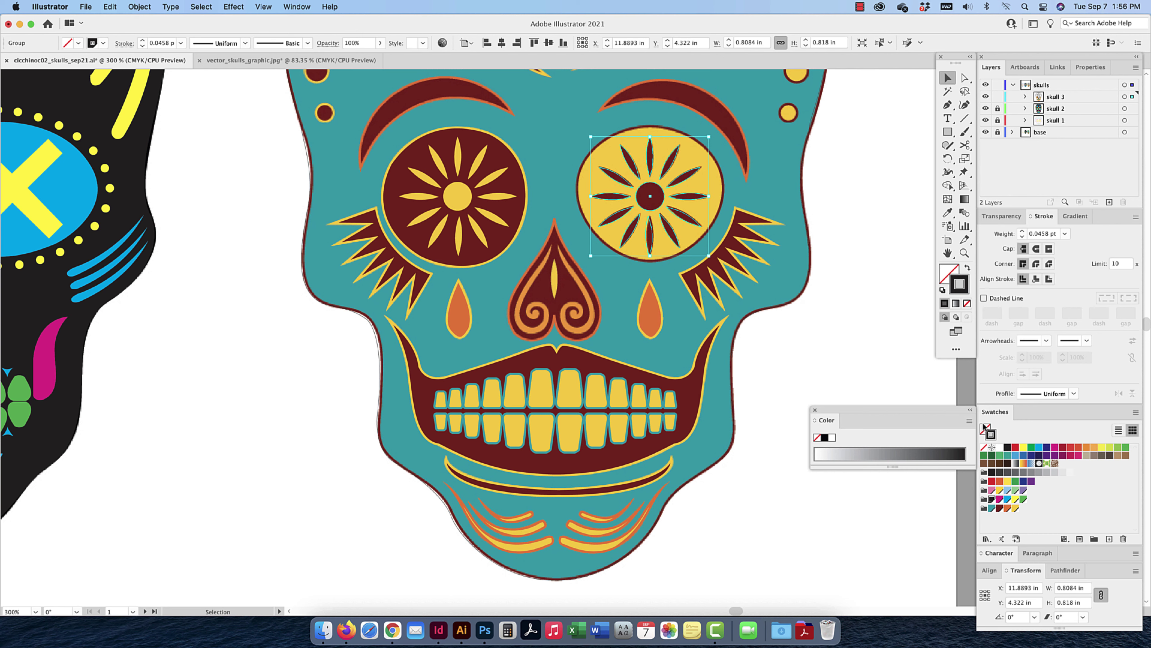
# Give the right eye's petal group a dark red fill and no stroke, and deselect it
pyautogui.click(1000, 508)
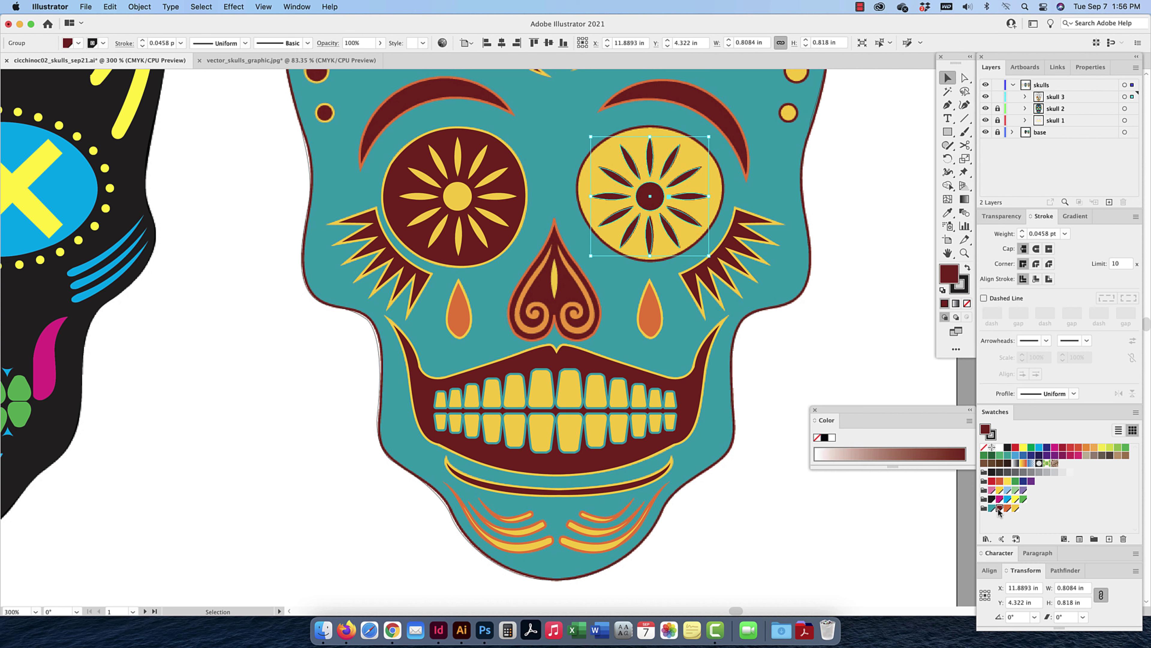
pyautogui.click(992, 436)
pyautogui.click(983, 448)
pyautogui.click(716, 218)
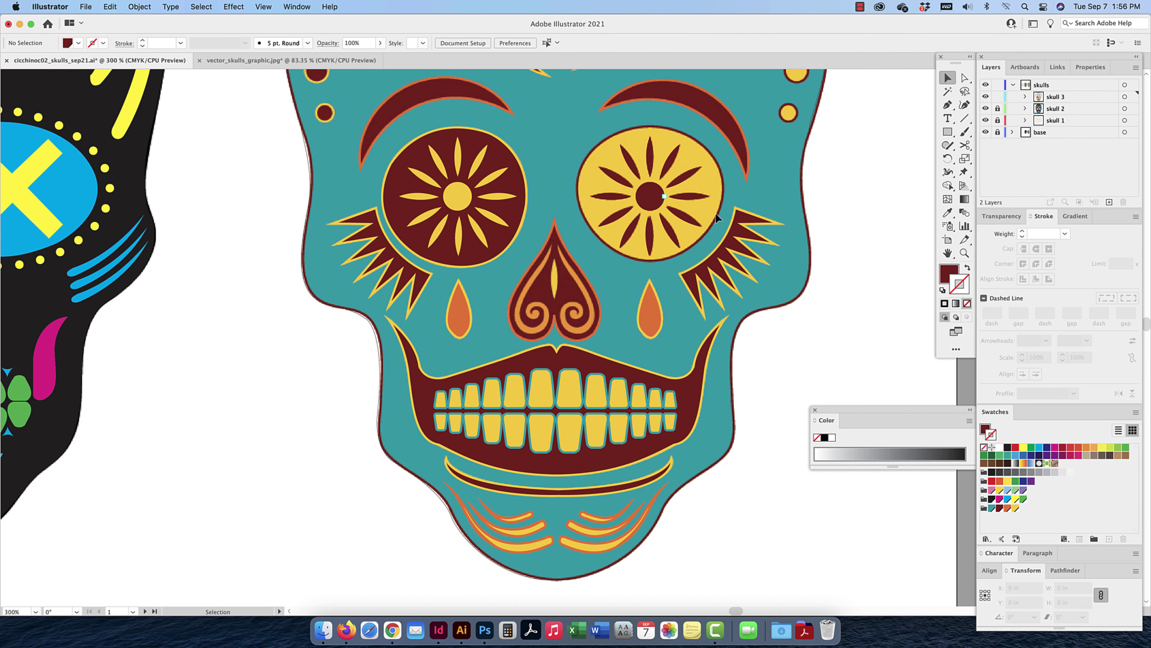
# Give the right eye's outer circle a golden yellow fill and a dark red stroke
pyautogui.click(719, 220)
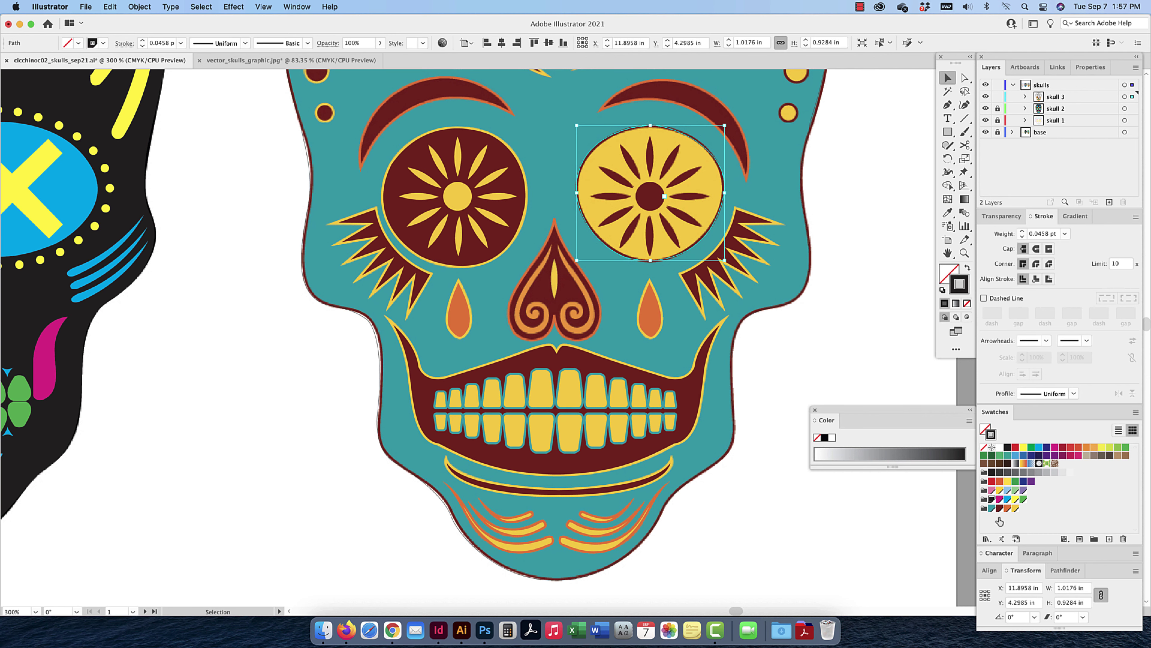
pyautogui.click(986, 429)
pyautogui.click(1012, 506)
pyautogui.click(991, 436)
pyautogui.click(999, 508)
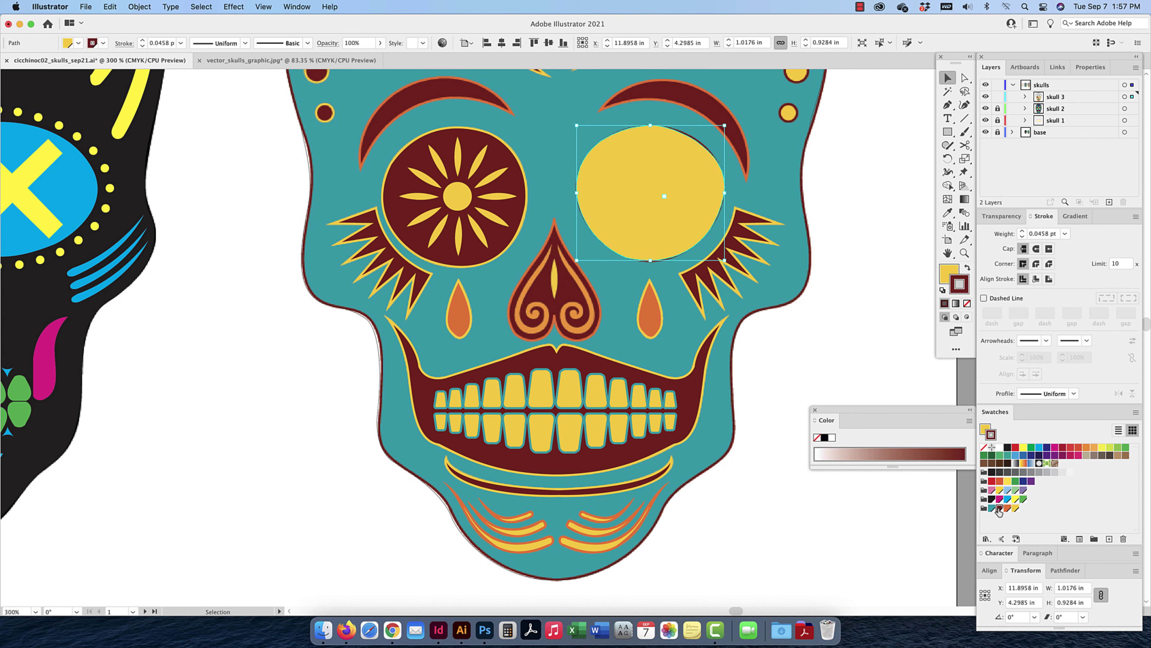
# Align the right eye circle's stroke to the inside at 1 pt and send the circle to the back
pyautogui.click(1036, 279)
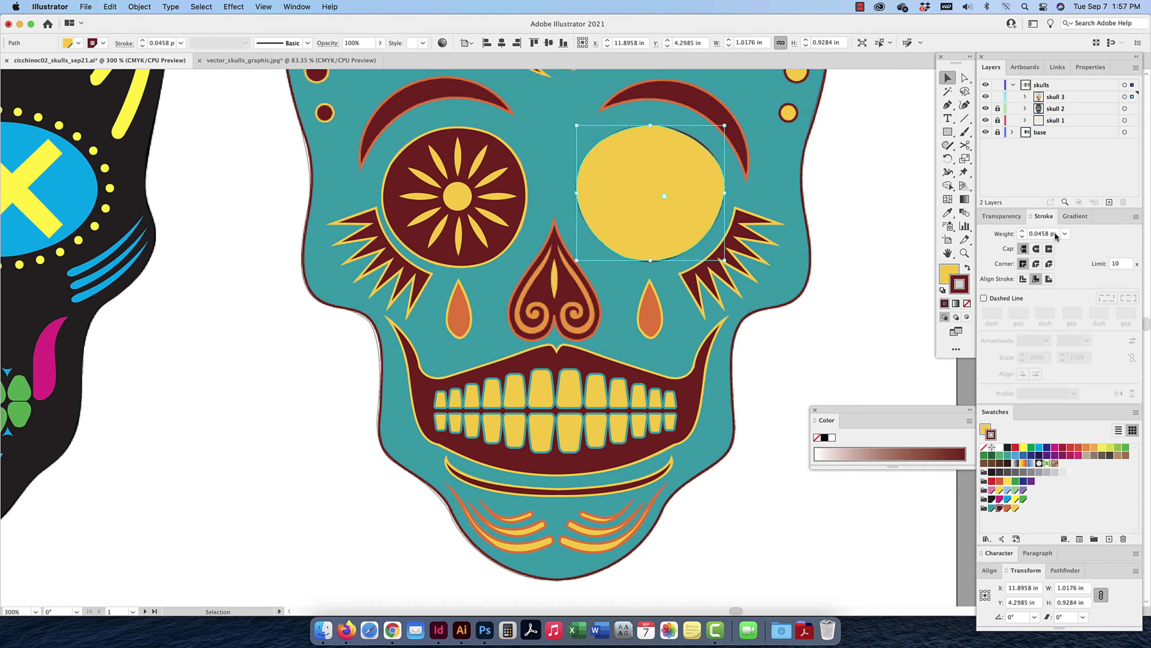
pyautogui.moveTo(1054, 233); pyautogui.dragTo(1022, 233)
pyautogui.write('1')
pyautogui.press('Return')
pyautogui.press('super+shift+bracketleft')
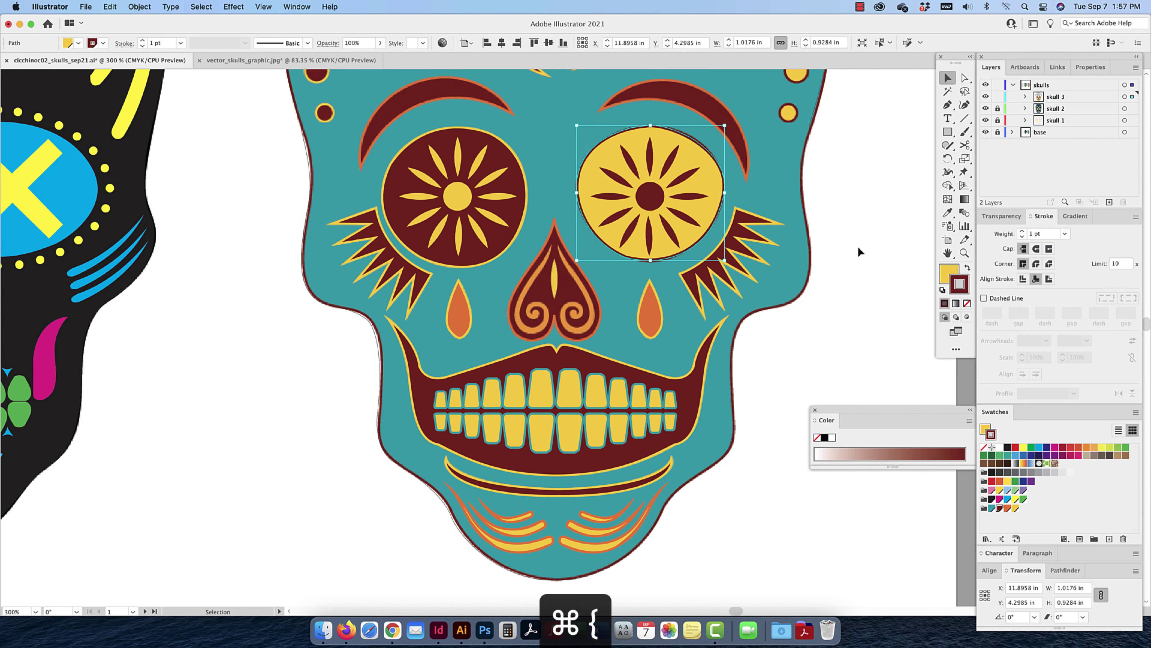
# Deselect the right eye circle and compare the traced shapes with the original artwork by hiding and showing the skull 3 layer
pyautogui.click(856, 224)
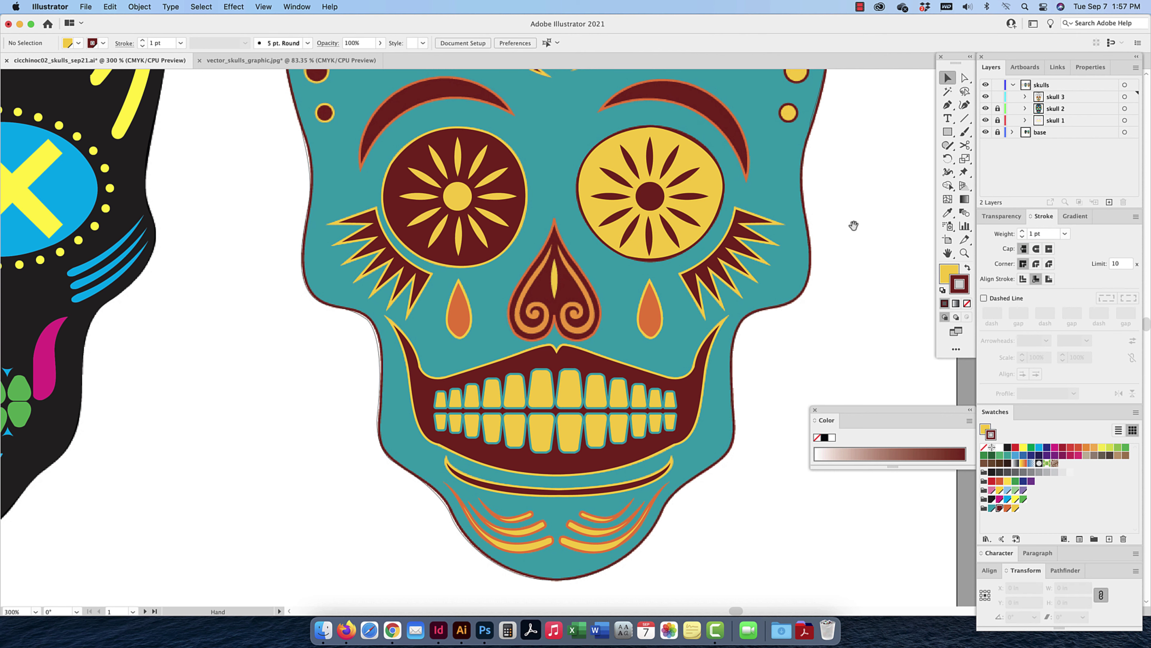
pyautogui.moveTo(854, 226); pyautogui.dragTo(850, 331)
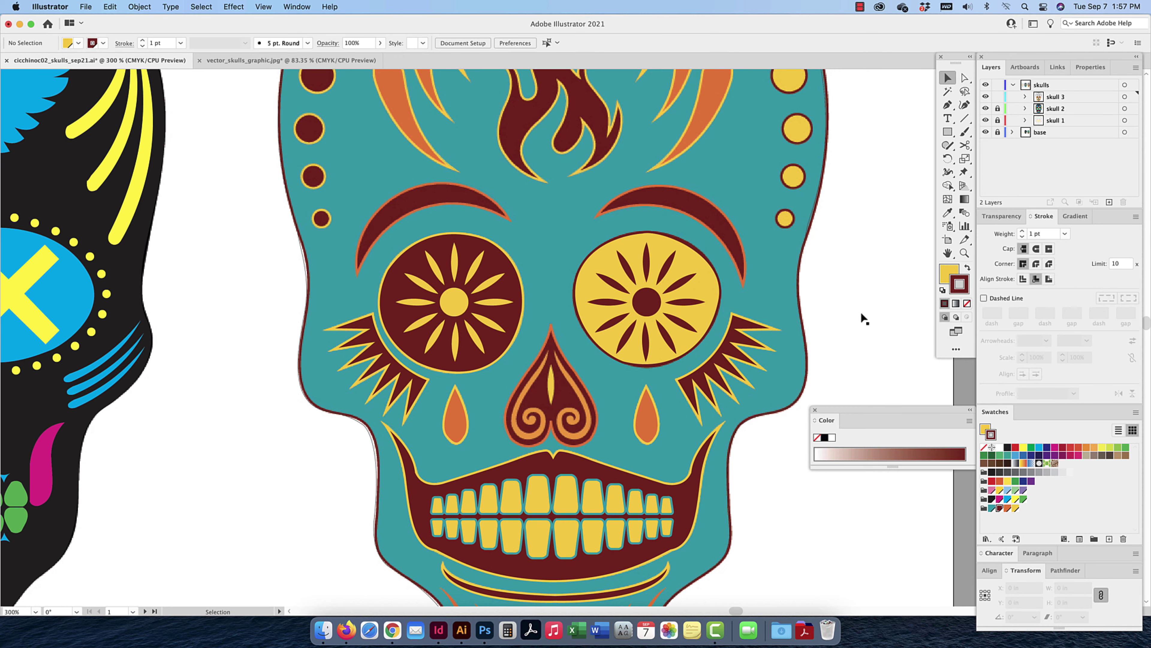
pyautogui.click(986, 98)
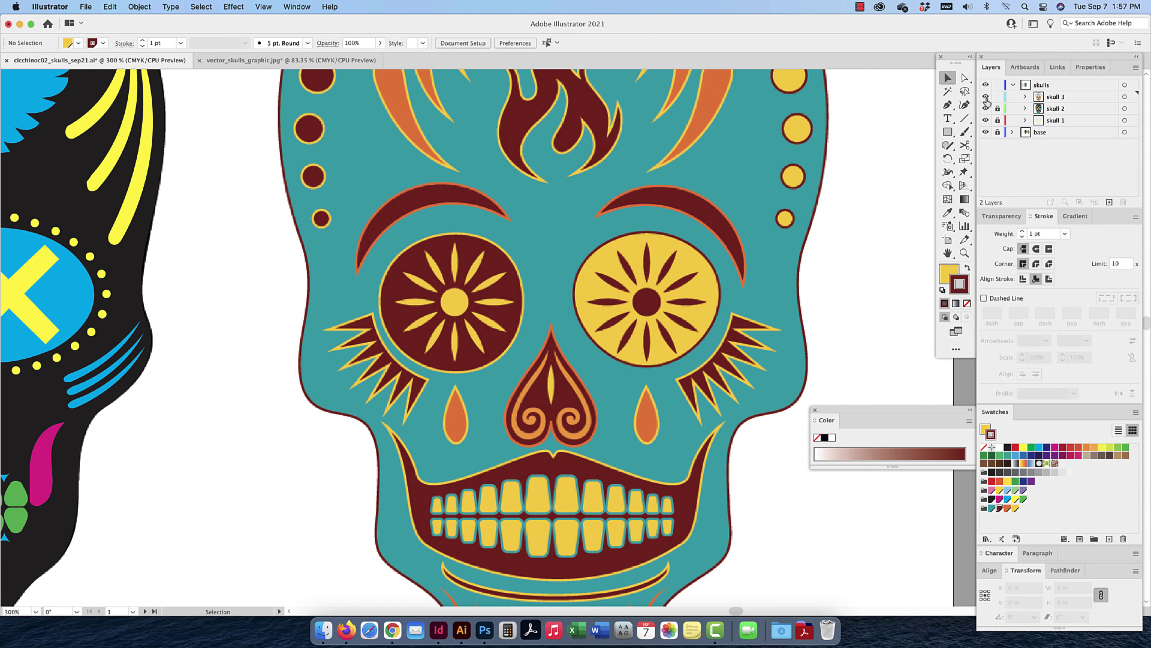
pyautogui.click(987, 97)
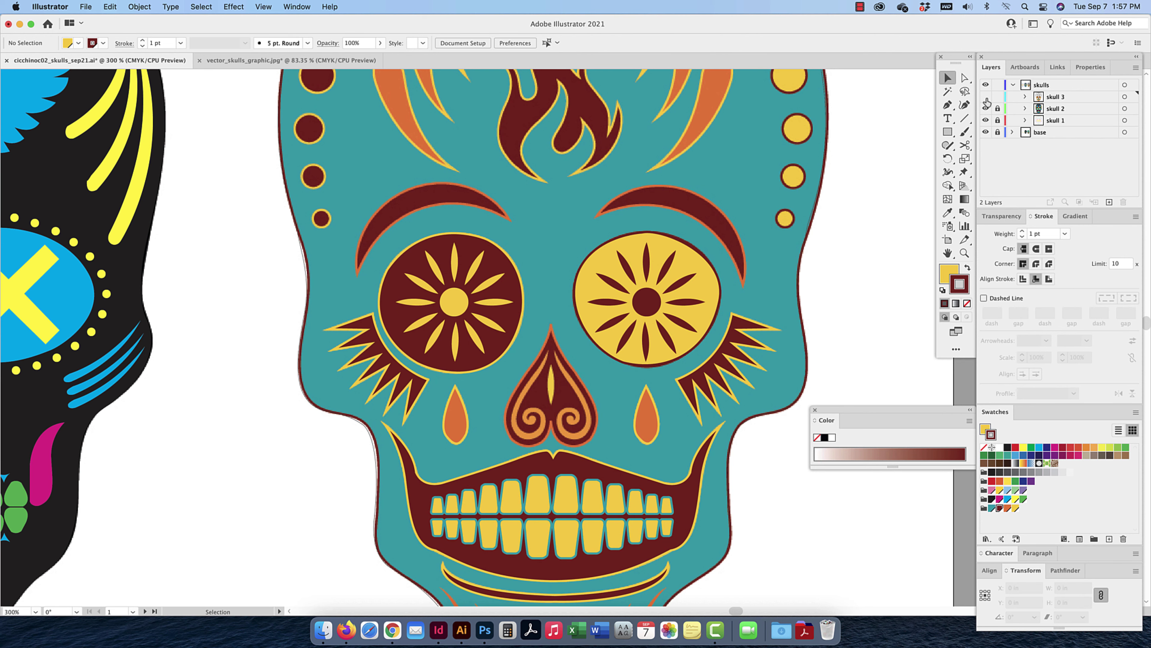
pyautogui.click(987, 97)
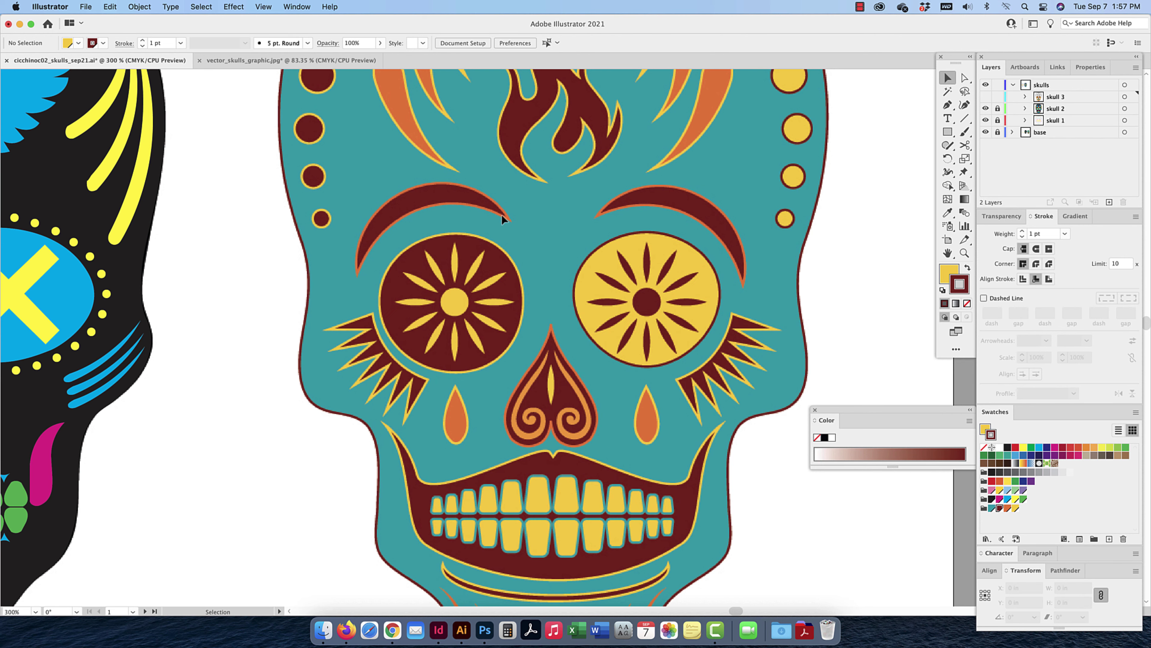
pyautogui.click(986, 97)
# Select both eyebrows and group them
pyautogui.click(617, 204)
pyautogui.keyDown('shift'); pyautogui.click(498, 207); pyautogui.keyUp('shift')
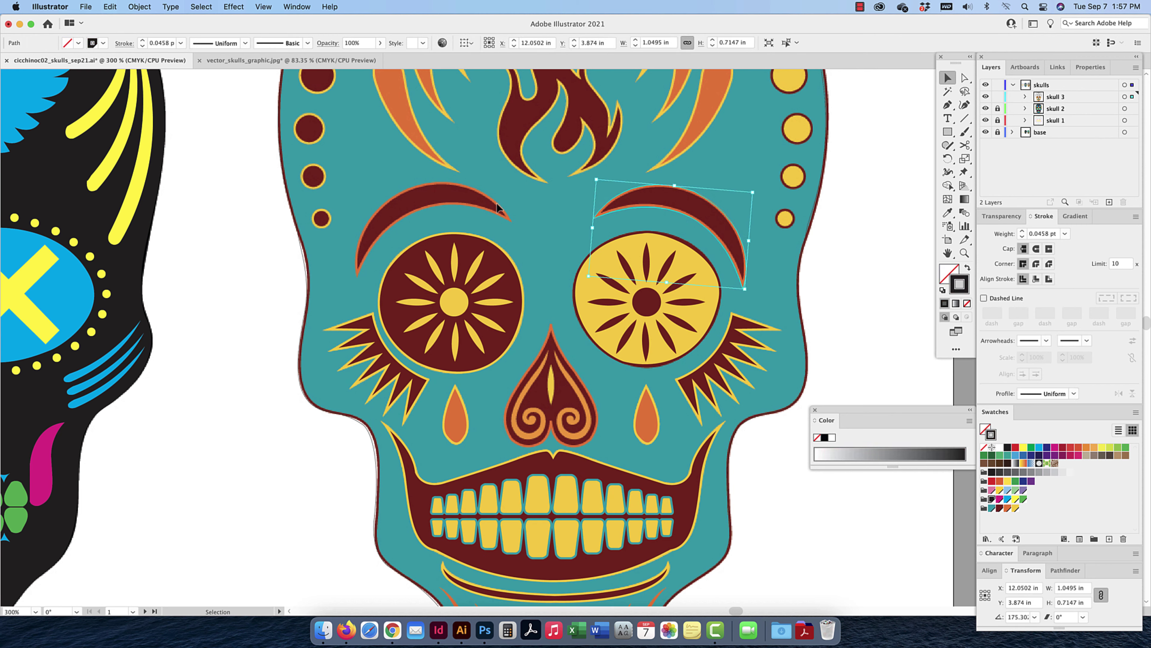
pyautogui.press('super+g')
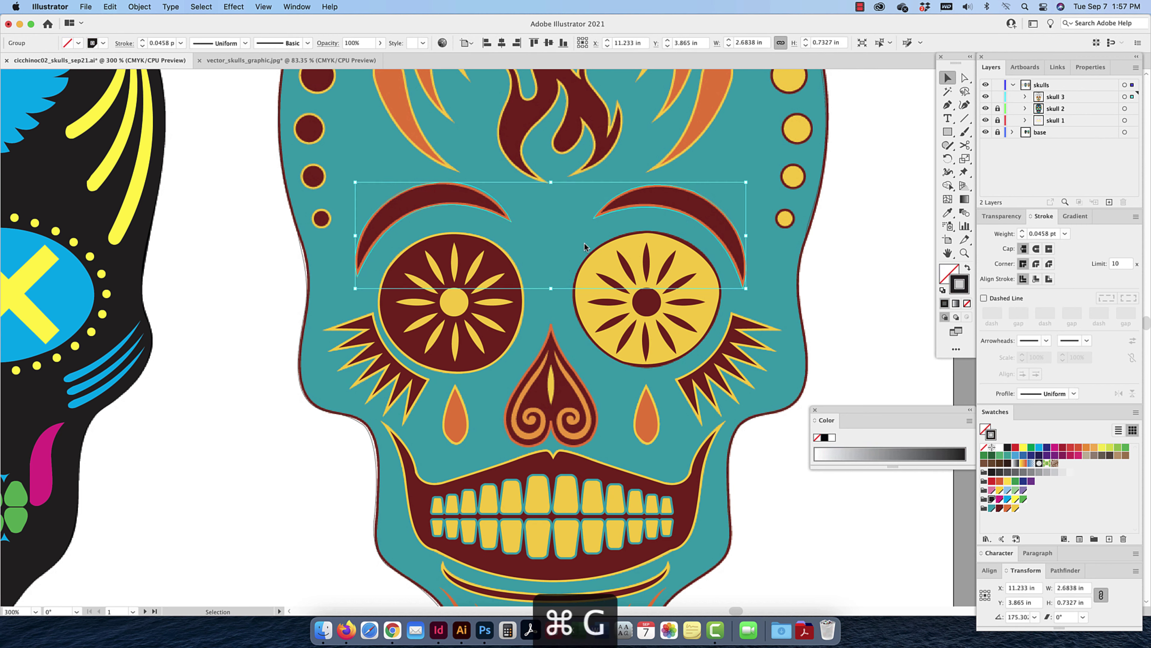
# Give the eyebrow group a dark red fill and a 1 pt golden yellow stroke aligned to the inside
pyautogui.click(985, 428)
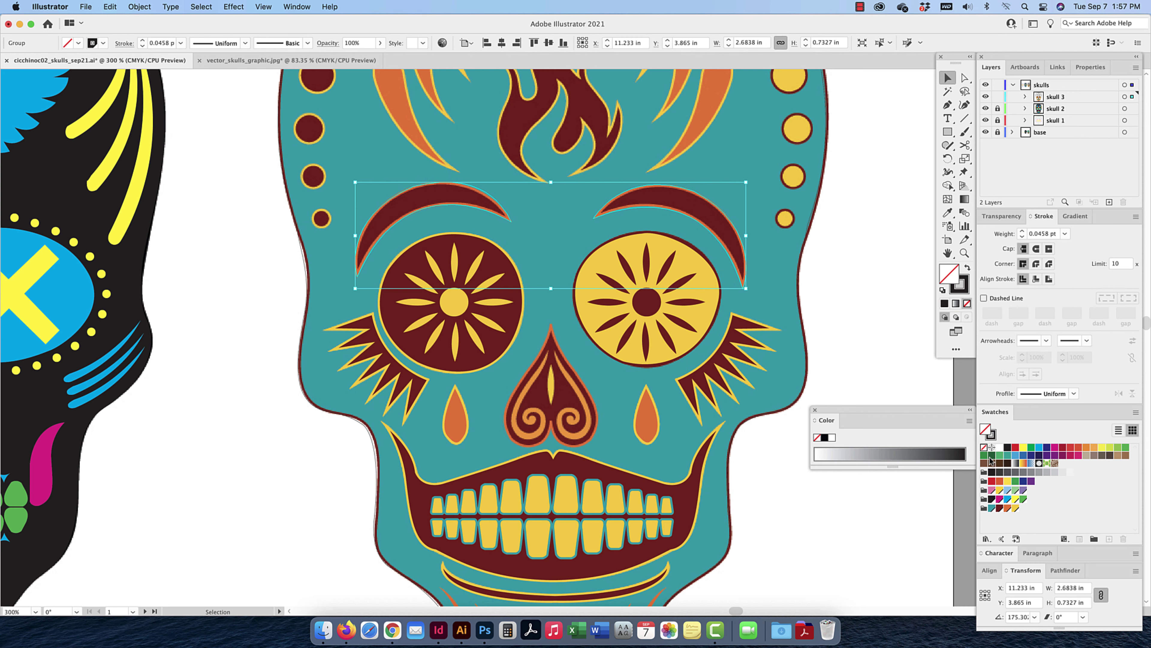
pyautogui.click(1000, 508)
pyautogui.click(991, 434)
pyautogui.click(1016, 509)
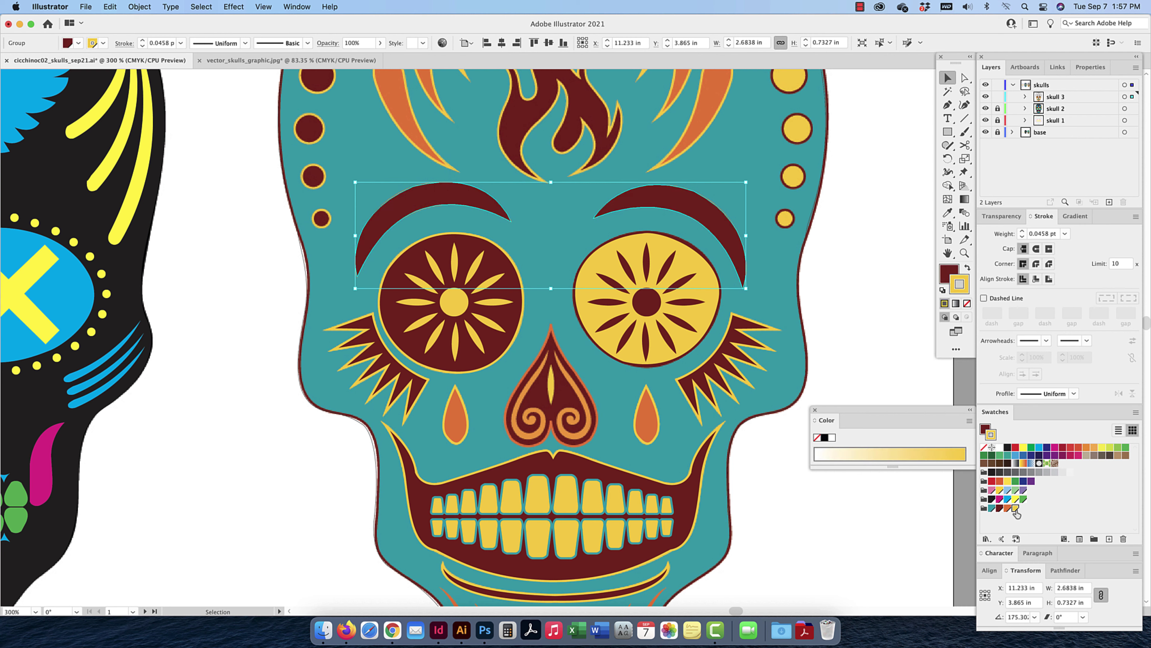
pyautogui.moveTo(1057, 234); pyautogui.dragTo(1022, 233)
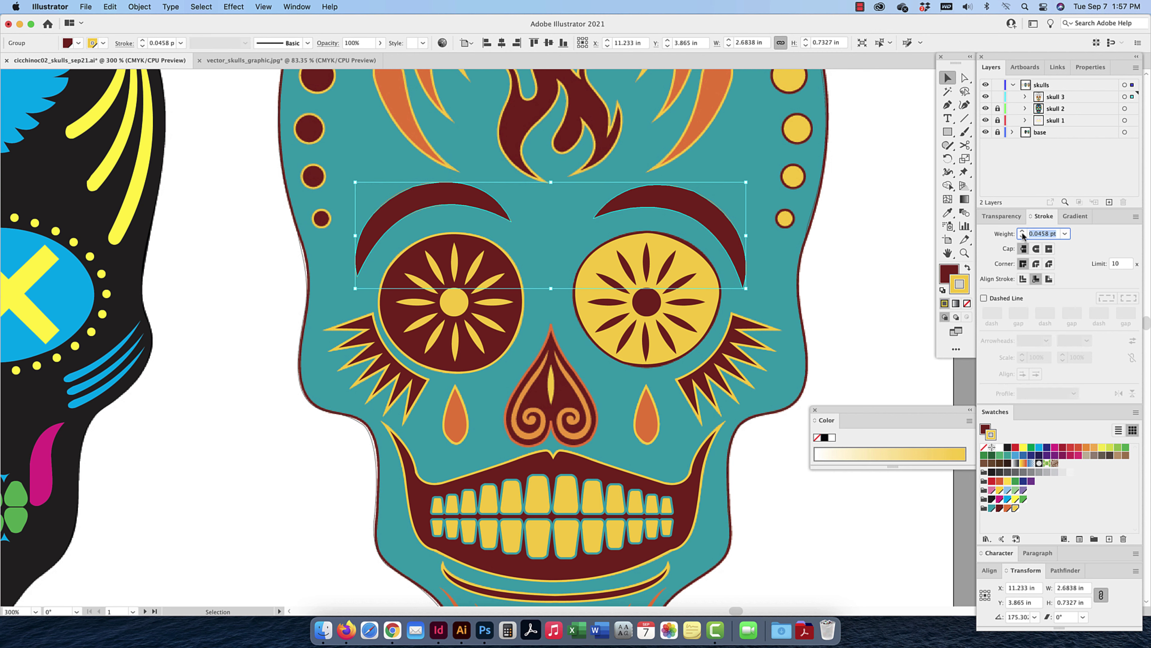
pyautogui.write('1')
pyautogui.press('Return')
# Compare the eyebrows with the original artwork by hiding and showing the skull 3 layer, and change their stroke to orange
pyautogui.click(985, 98)
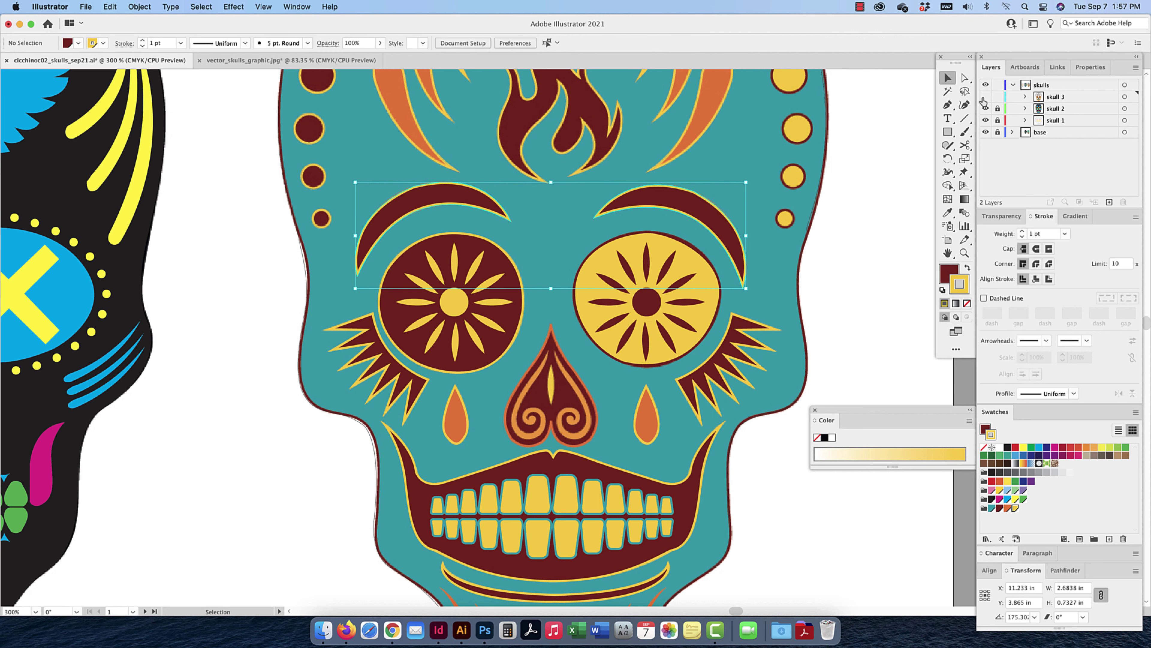
pyautogui.click(986, 97)
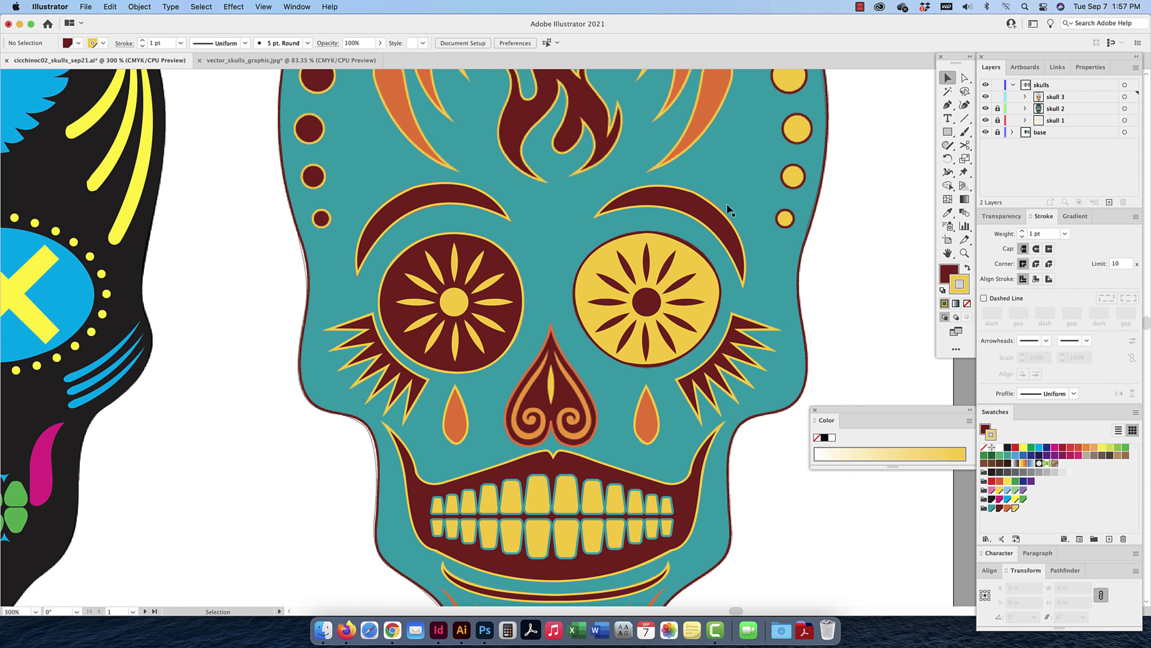
pyautogui.click(721, 214)
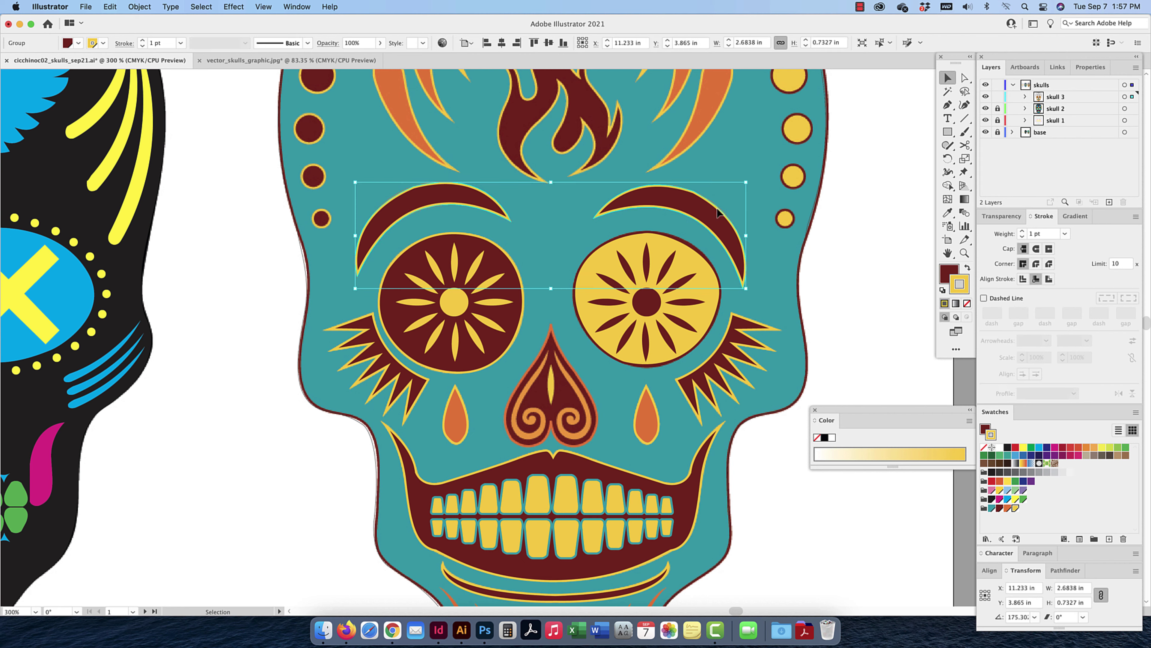
pyautogui.click(1007, 508)
pyautogui.click(985, 96)
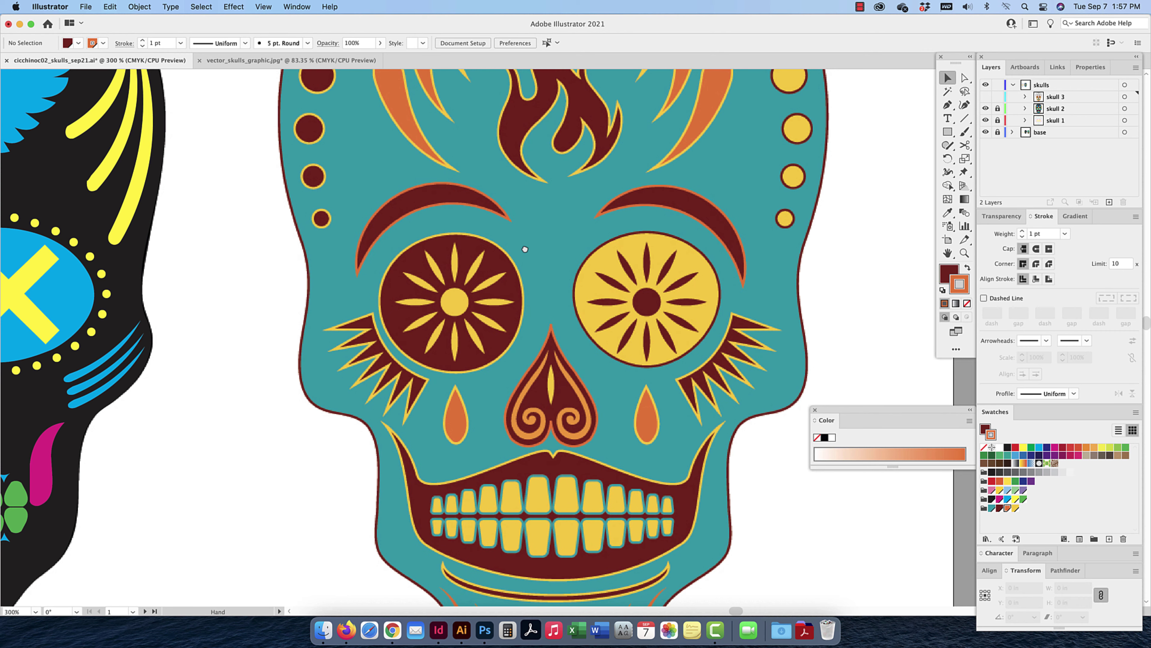
pyautogui.moveTo(524, 250); pyautogui.dragTo(541, 305)
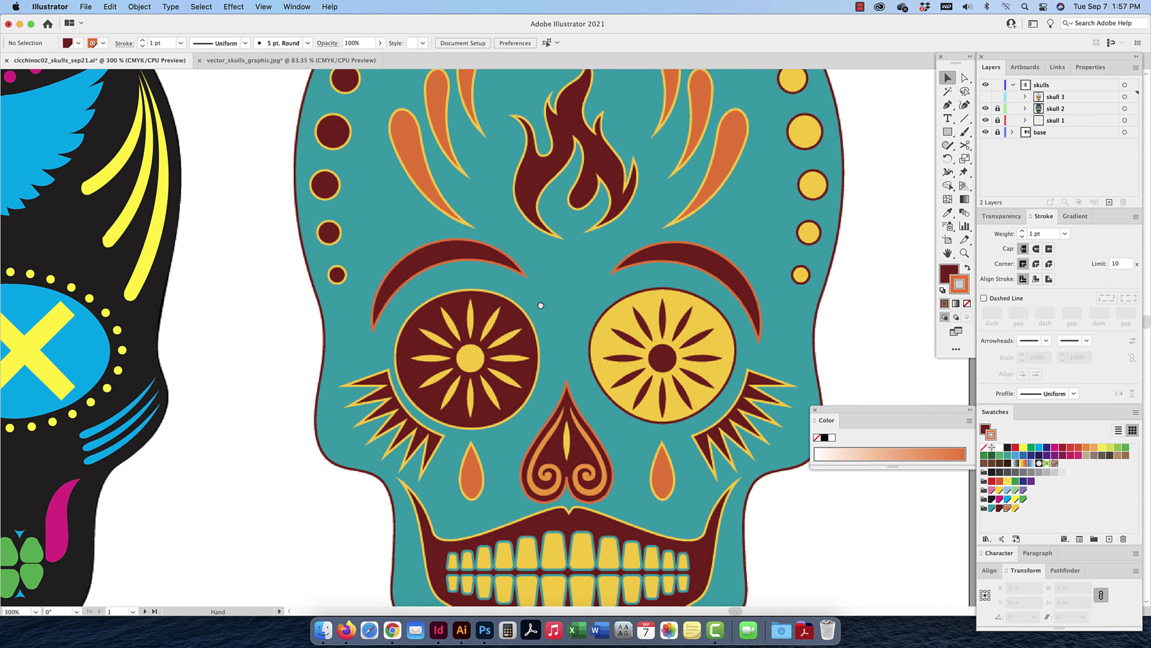
pyautogui.click(985, 96)
# Give the narrow leaf shape at the centre of the nose a golden yellow fill
pyautogui.click(563, 391)
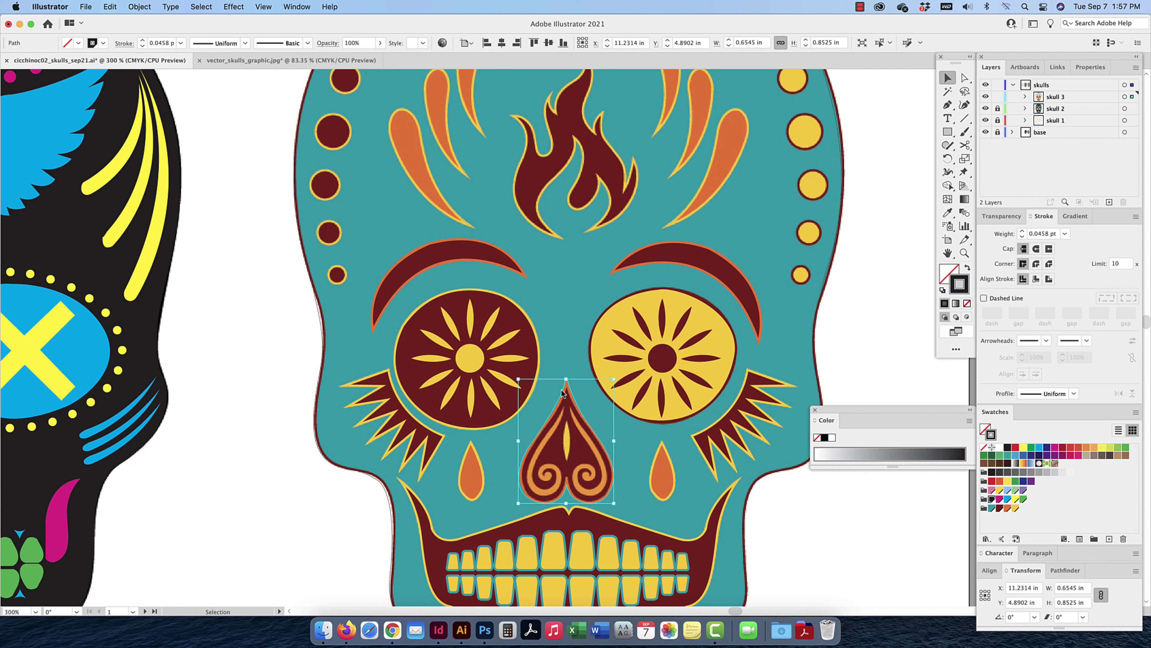
pyautogui.press('super+shift+a')
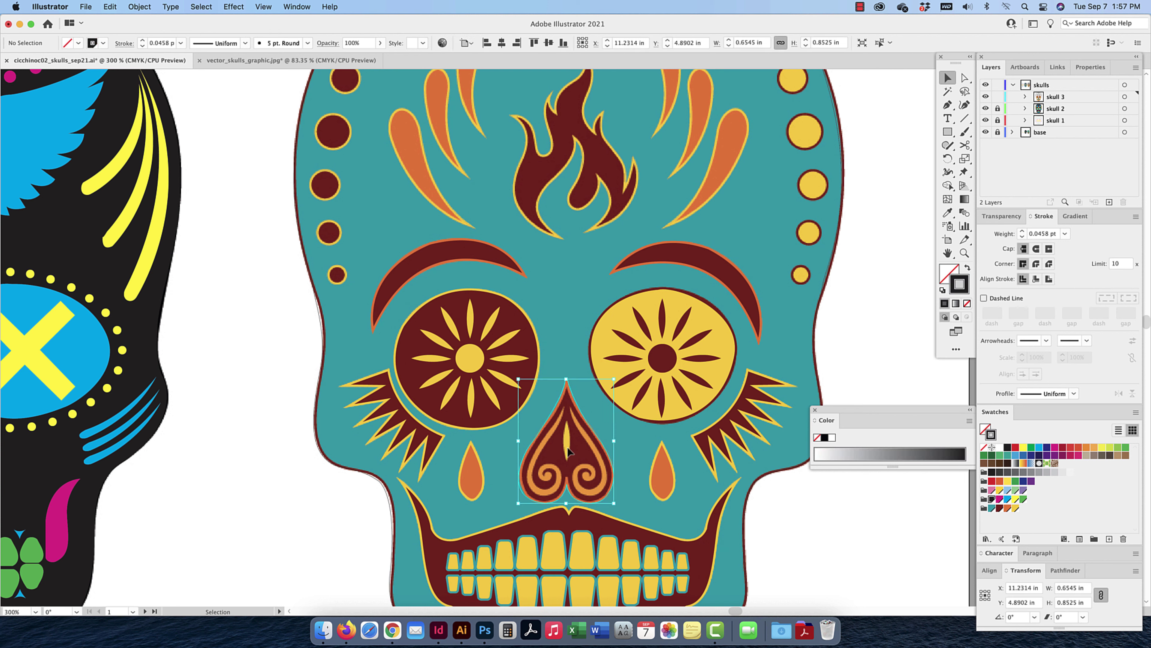
pyautogui.click(567, 448)
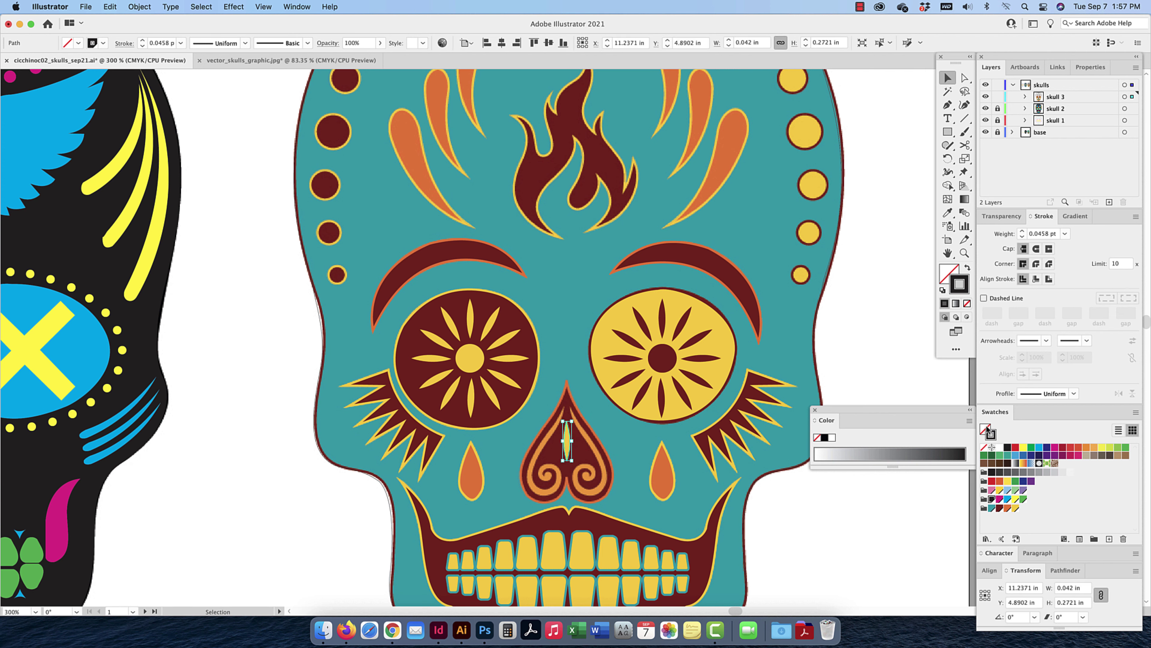
pyautogui.click(1015, 508)
# Give both swirls inside the nose an orange fill and no stroke
pyautogui.click(586, 457)
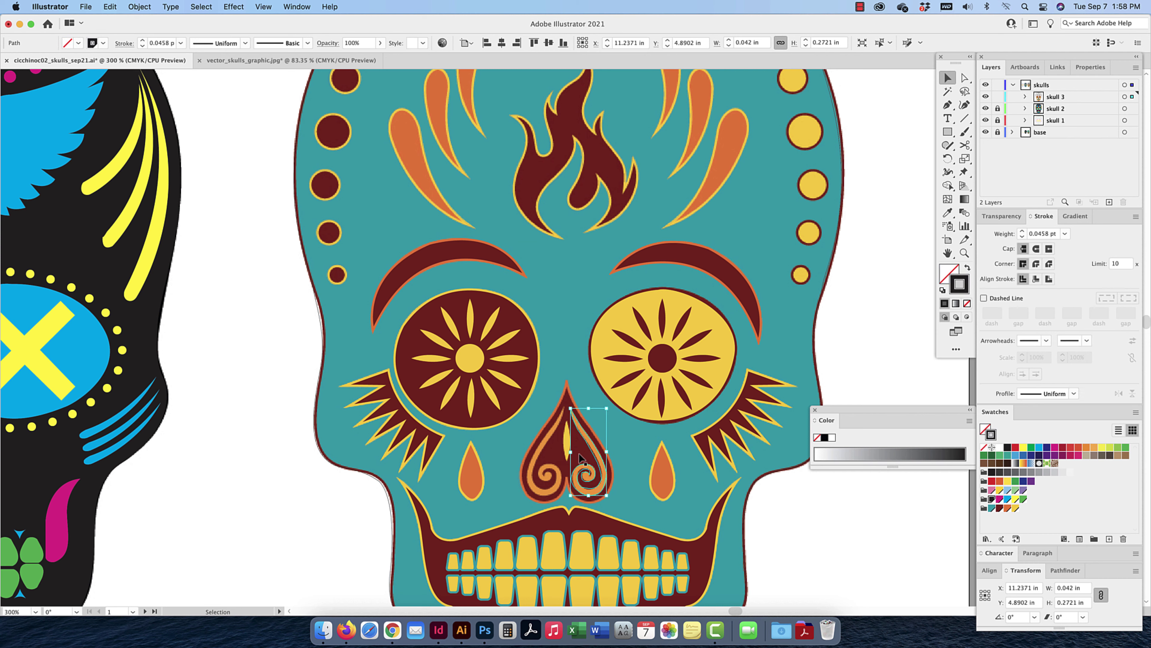
pyautogui.keyDown('shift'); pyautogui.click(545, 459); pyautogui.keyUp('shift')
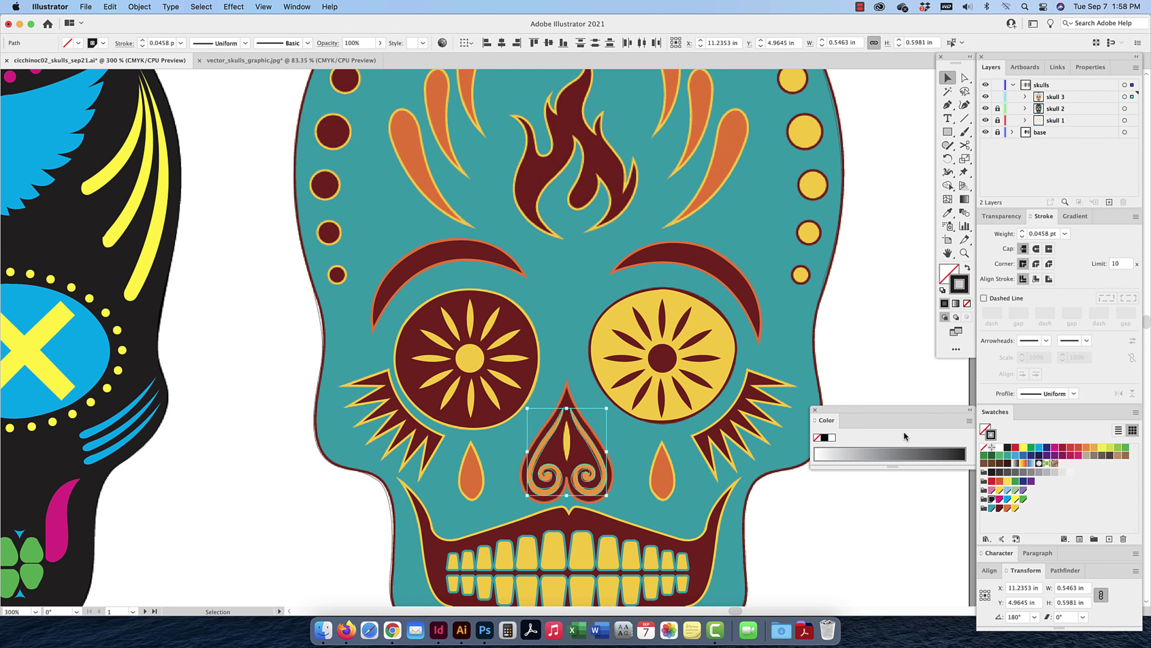
pyautogui.click(1008, 508)
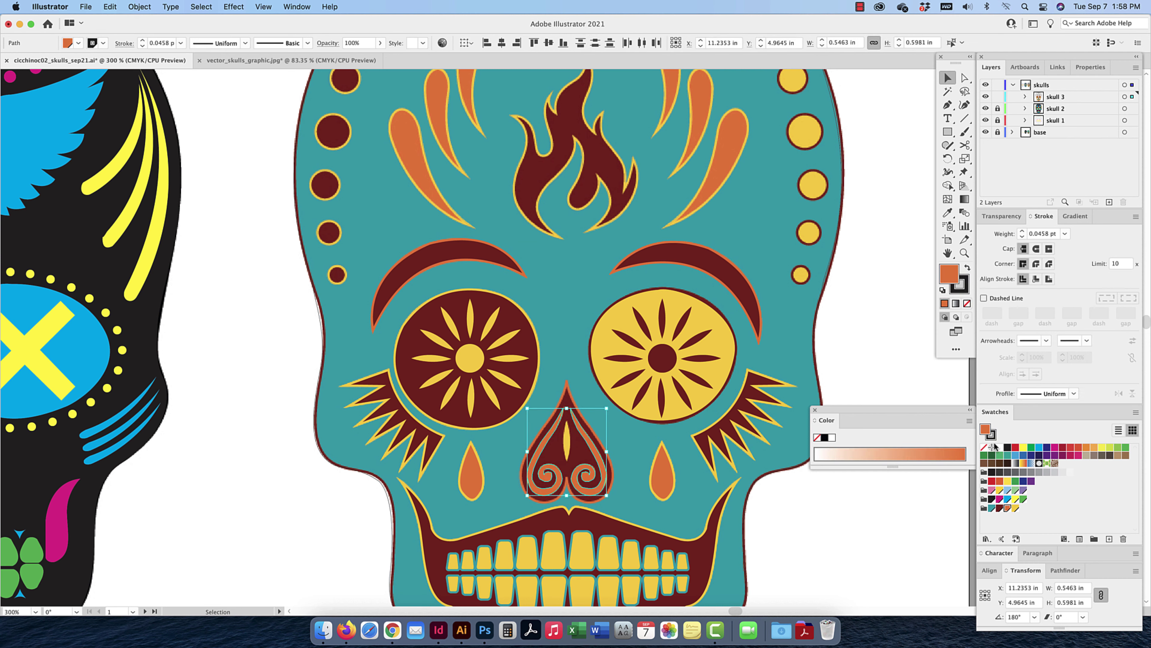
pyautogui.click(986, 447)
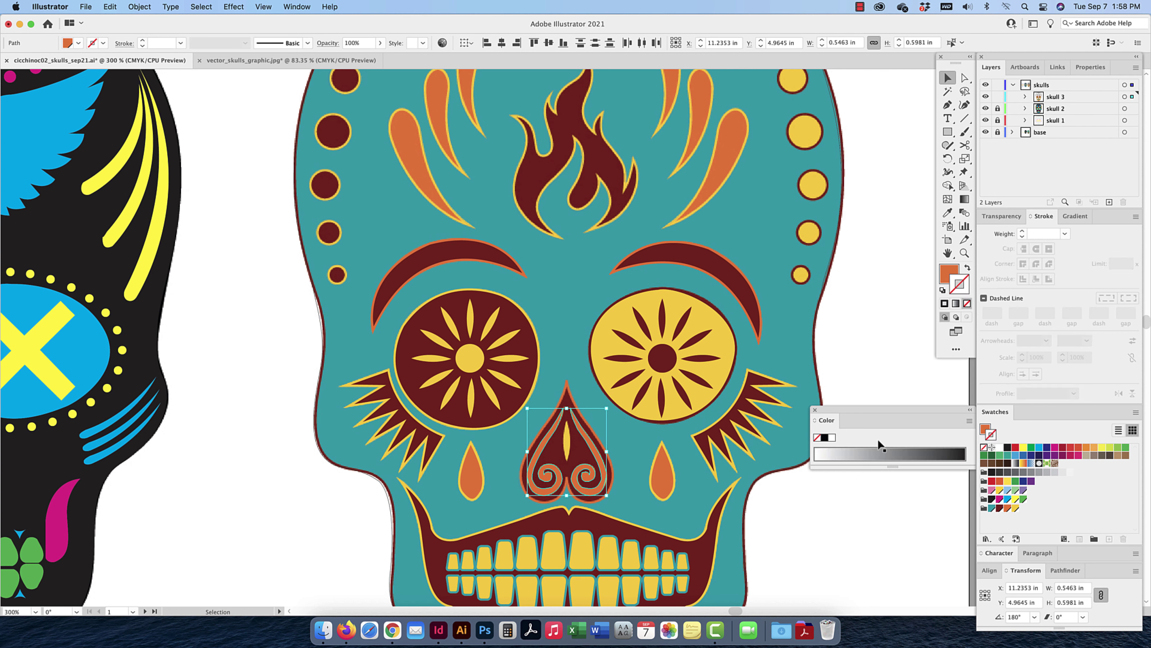
# Give the outer nose shape a dark red fill and a 1 pt orange stroke aligned to the inside, and deselect it
pyautogui.click(584, 421)
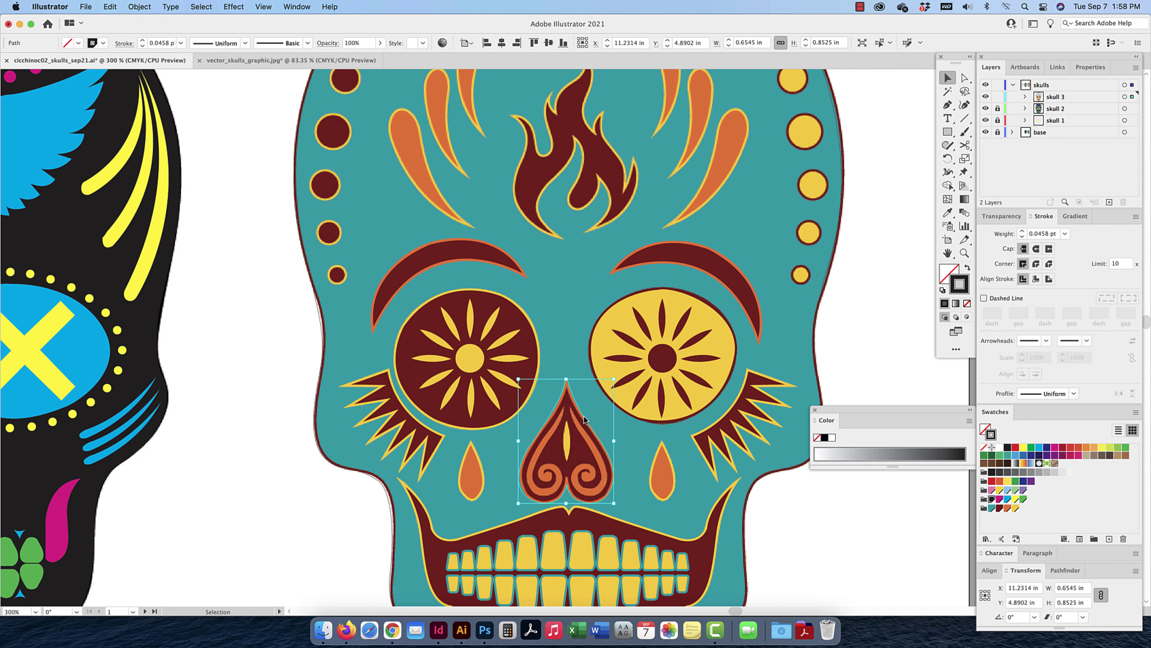
pyautogui.click(1008, 508)
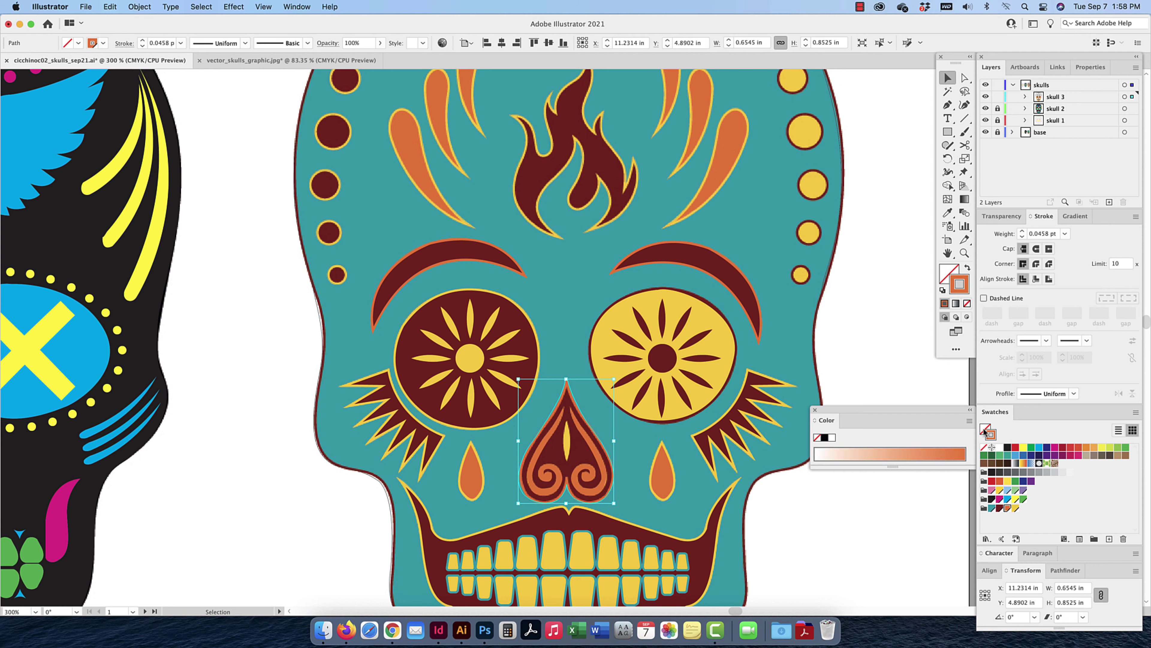
pyautogui.click(984, 429)
pyautogui.click(1000, 508)
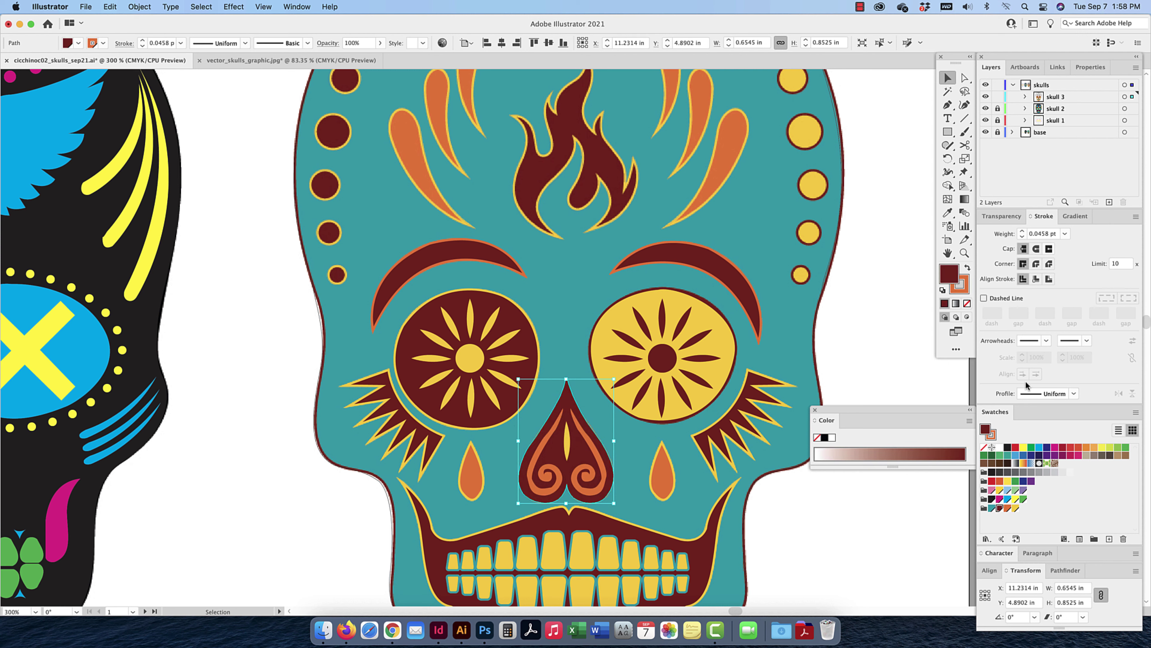
pyautogui.tripleClick(1057, 233)
pyautogui.write('0')
pyautogui.click(1036, 278)
pyautogui.click(581, 286)
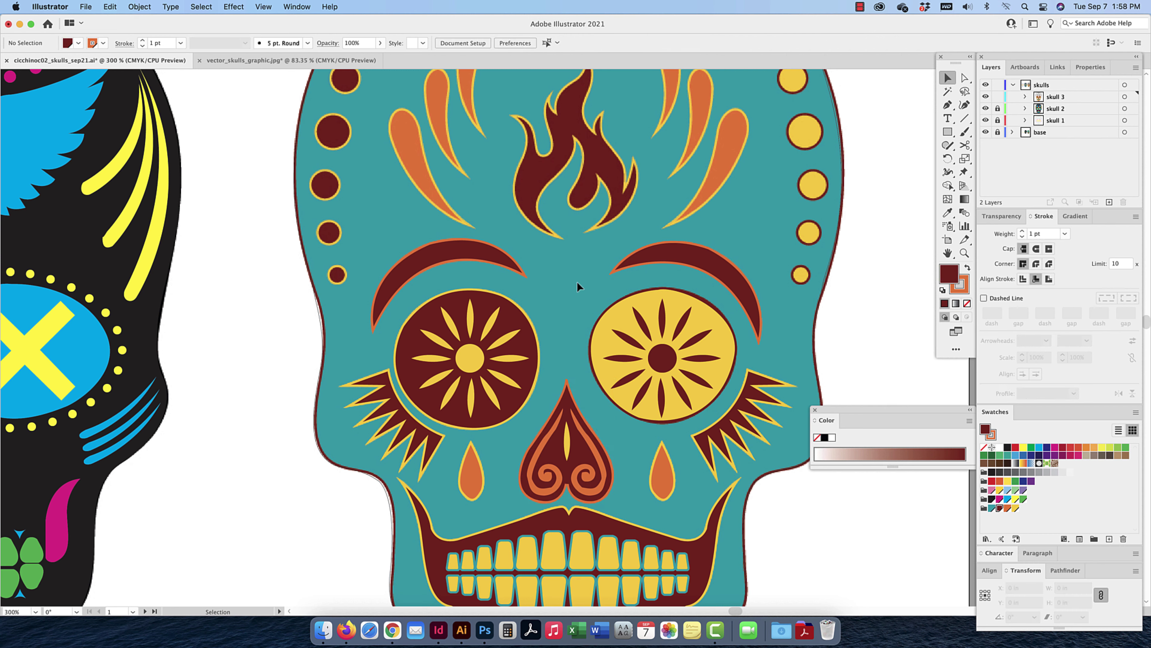
# Group the column of circles and the rounded bar along the left side of the third skull's forehead, excluding the skull outline
pyautogui.scroll(1, 566, 270)
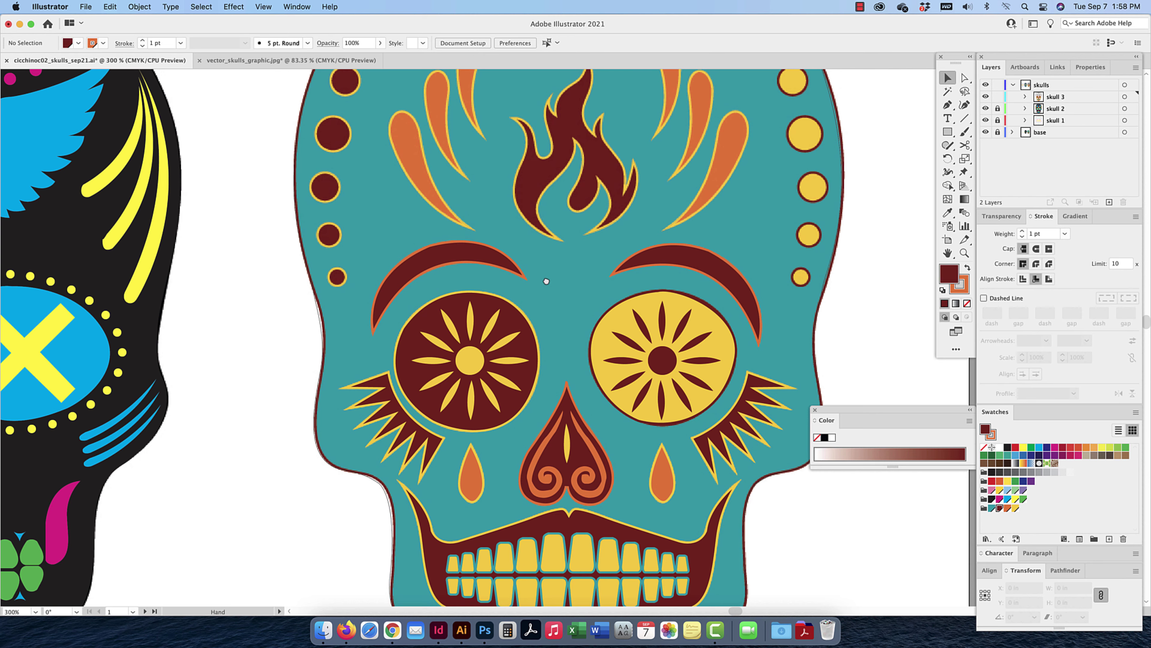
pyautogui.scroll(3, 561, 322)
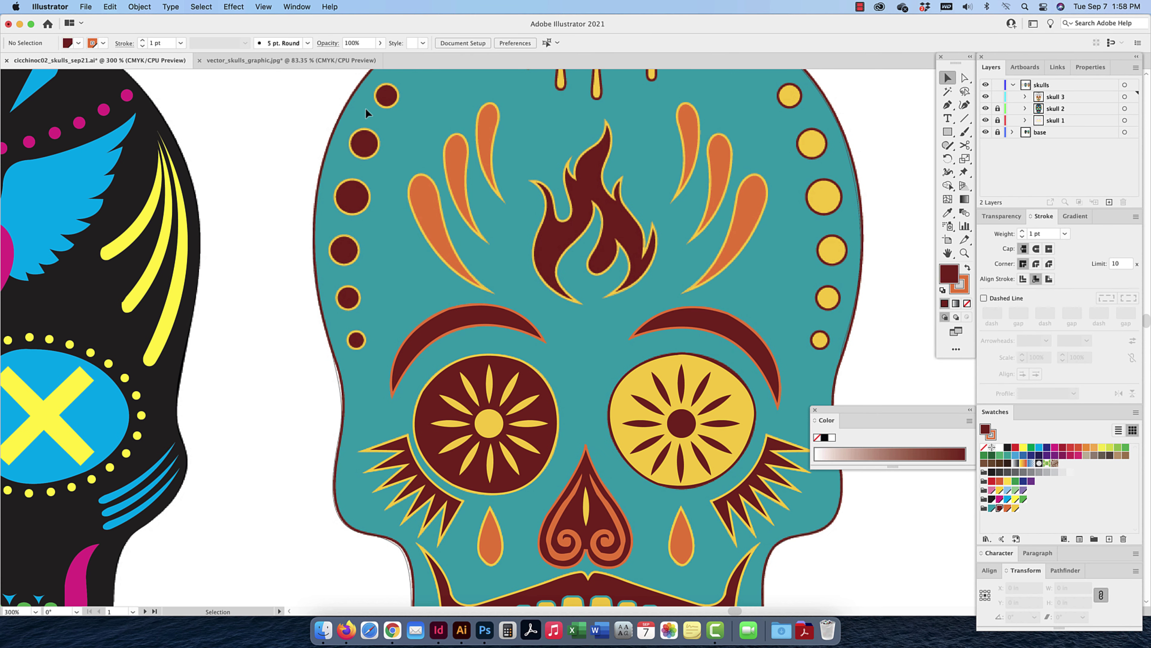
pyautogui.press('super+minus')
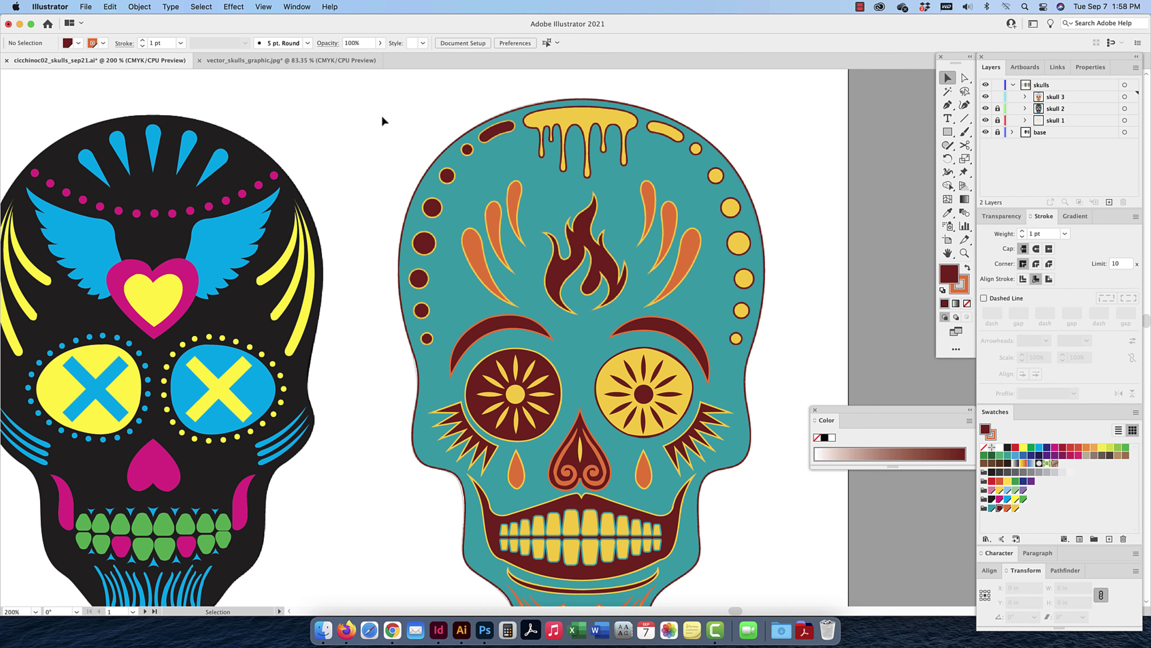
pyautogui.moveTo(397, 121); pyautogui.dragTo(465, 344)
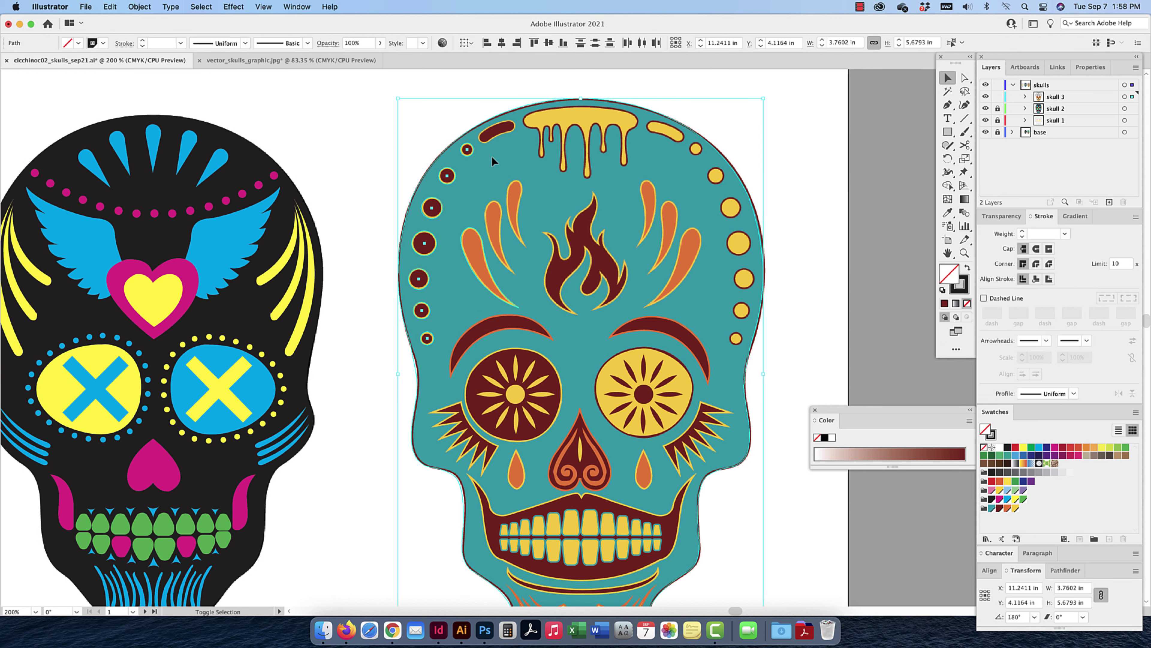
pyautogui.click(486, 136)
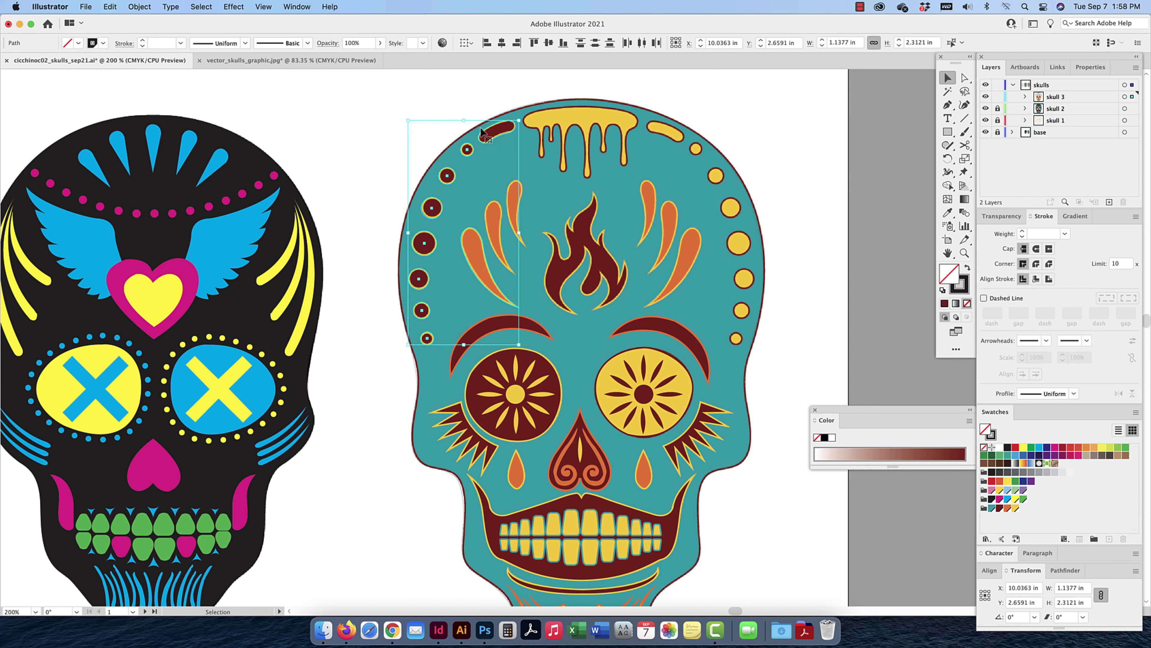
pyautogui.press('super+g')
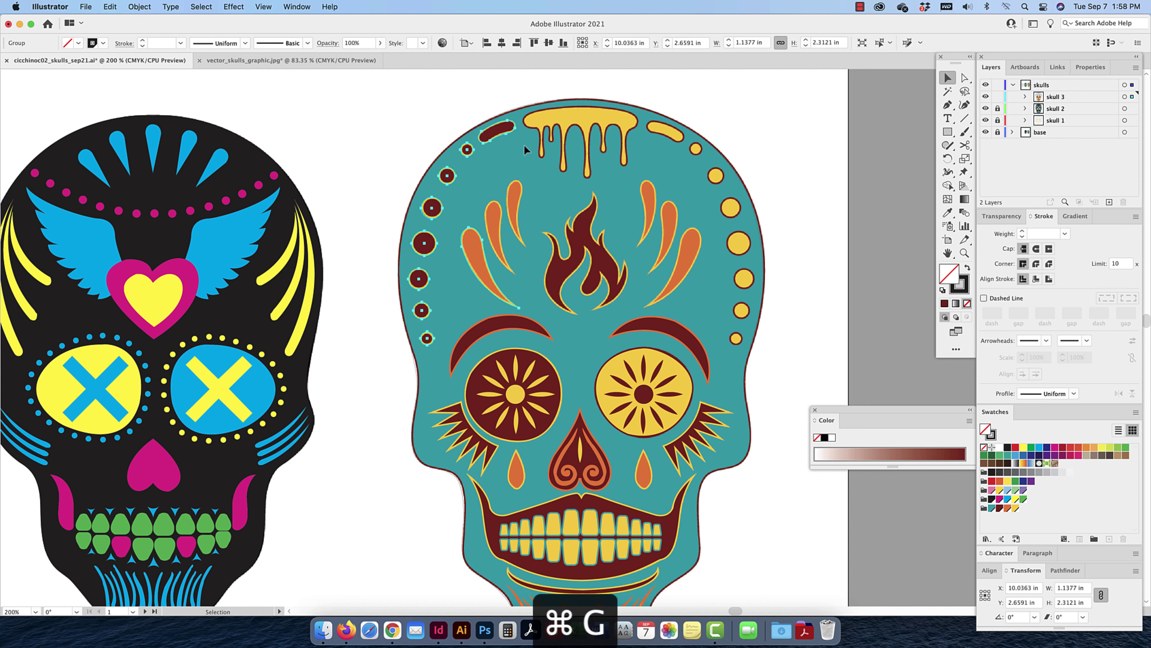
# Give the left forehead circle group a dark red fill and a 1 pt golden yellow stroke aligned to the inside
pyautogui.click(1000, 509)
pyautogui.click(992, 436)
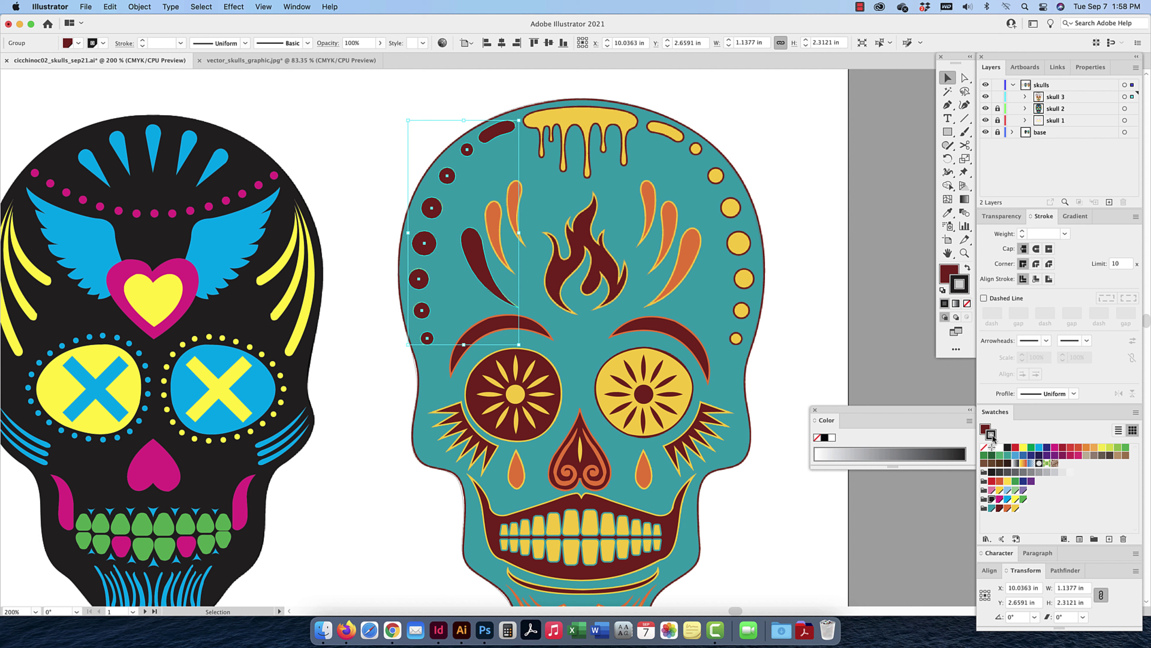
pyautogui.click(1016, 508)
pyautogui.click(1035, 250)
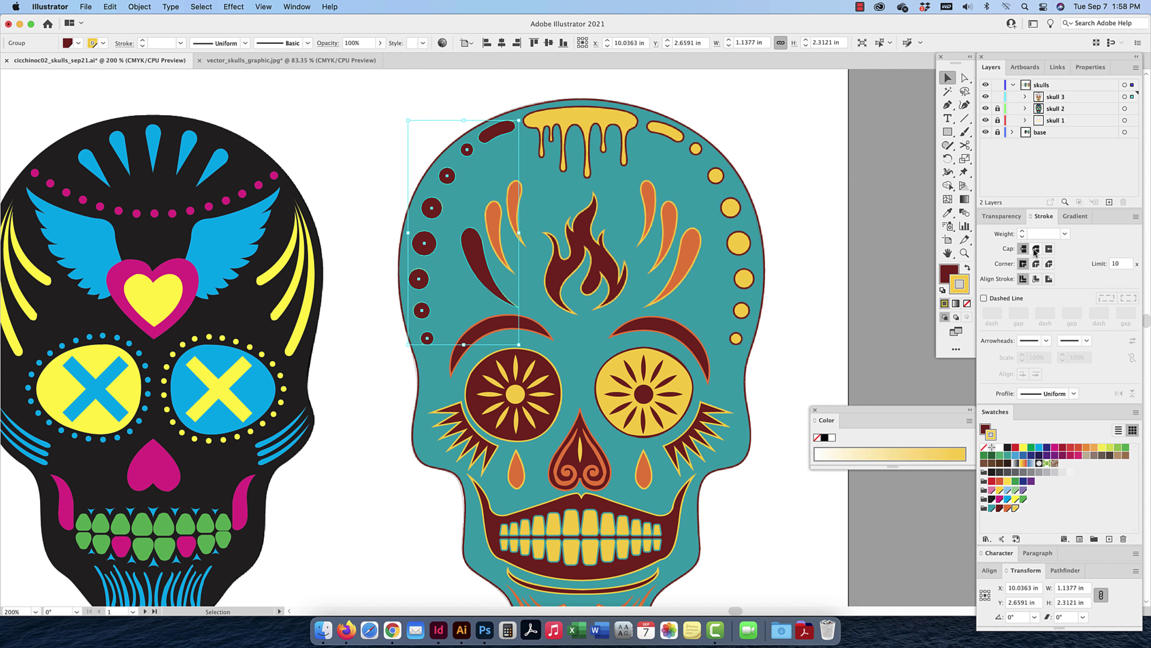
pyautogui.click(1035, 233)
pyautogui.write('1')
pyautogui.click(1036, 278)
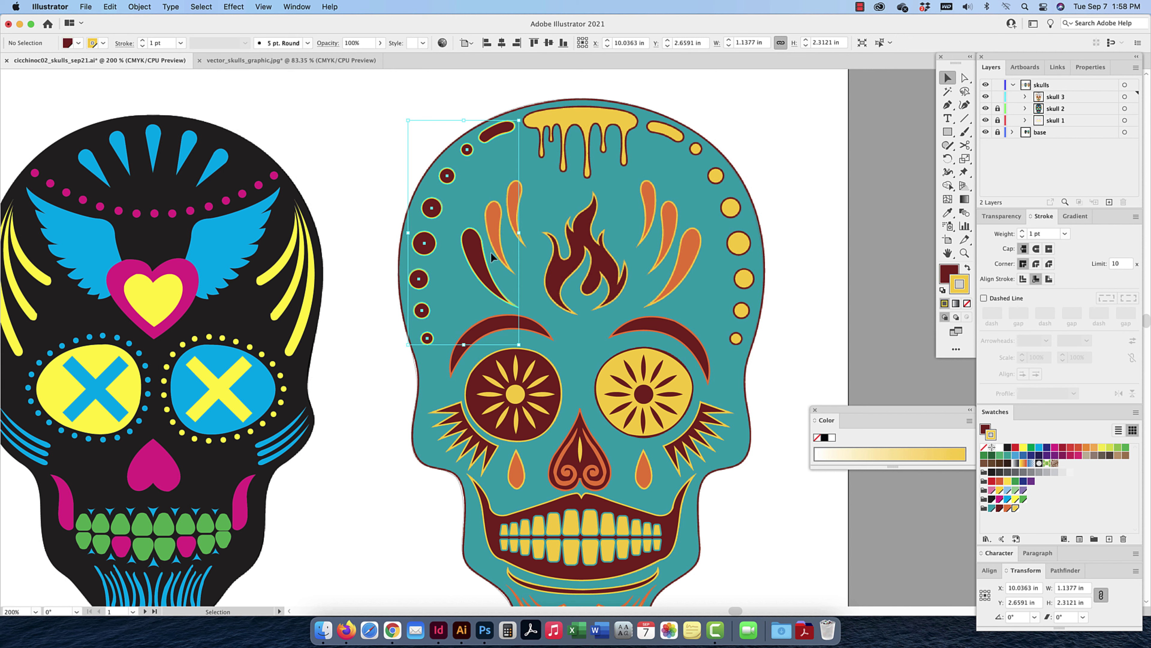
# Ungroup the left forehead circle group and group the three petals beside the flame on the third skull's left side
pyautogui.press('shift+cmd+g')
pyautogui.click(381, 165)
pyautogui.click(481, 246)
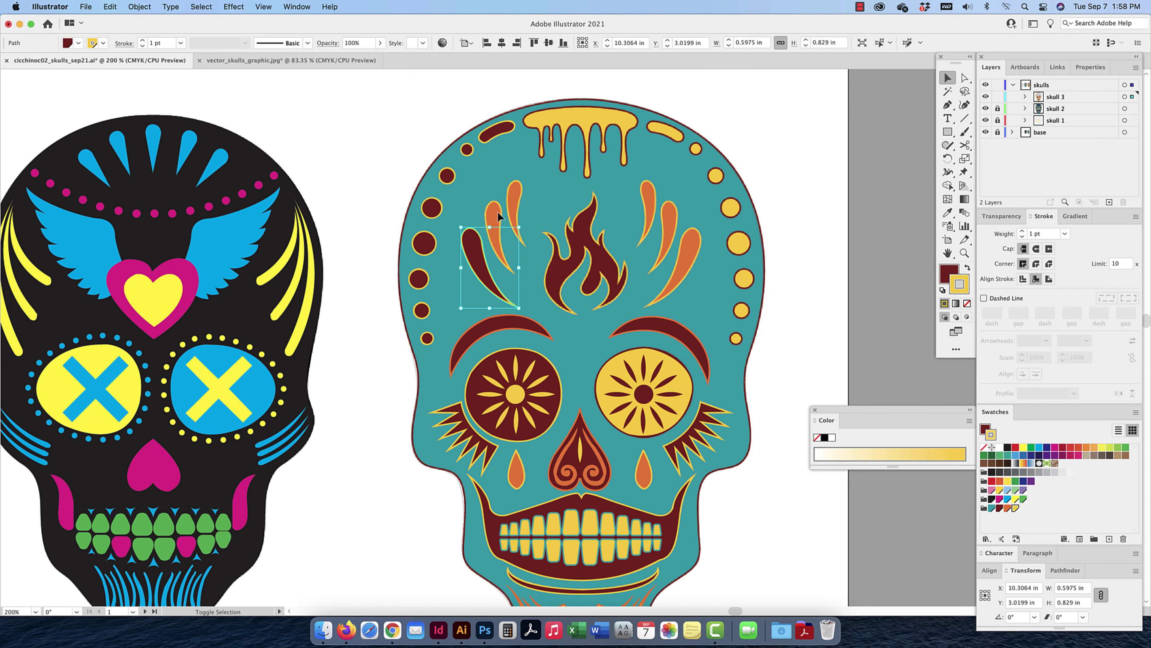
pyautogui.keyDown('shift'); pyautogui.click(508, 202); pyautogui.keyUp('shift')
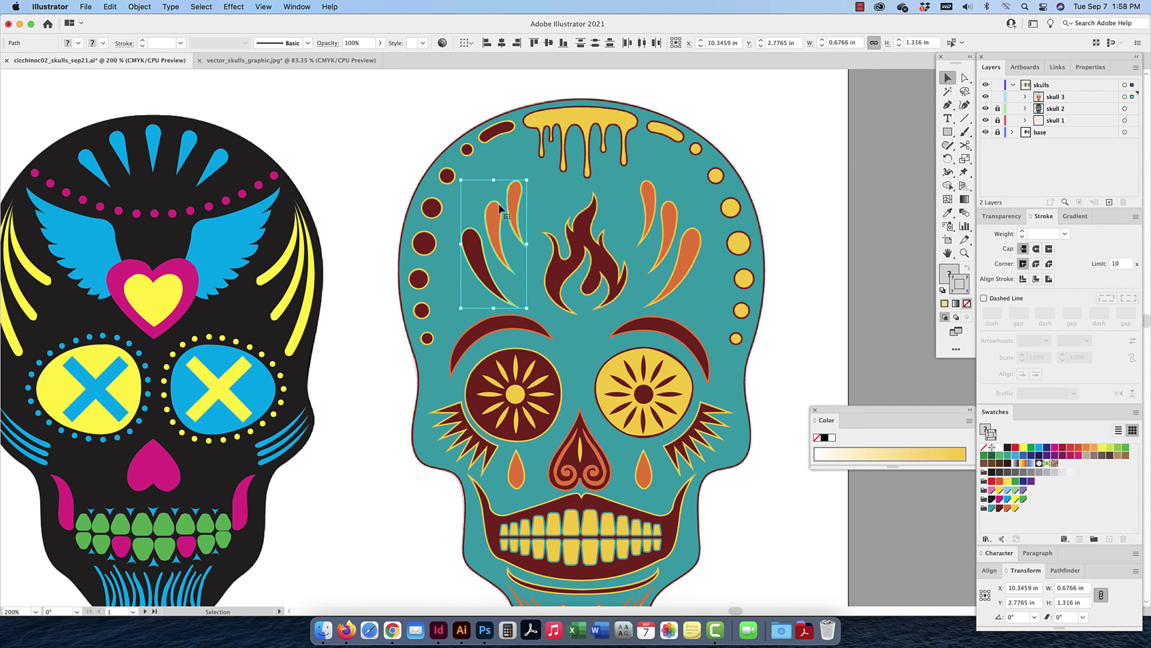
pyautogui.press('cmd+g')
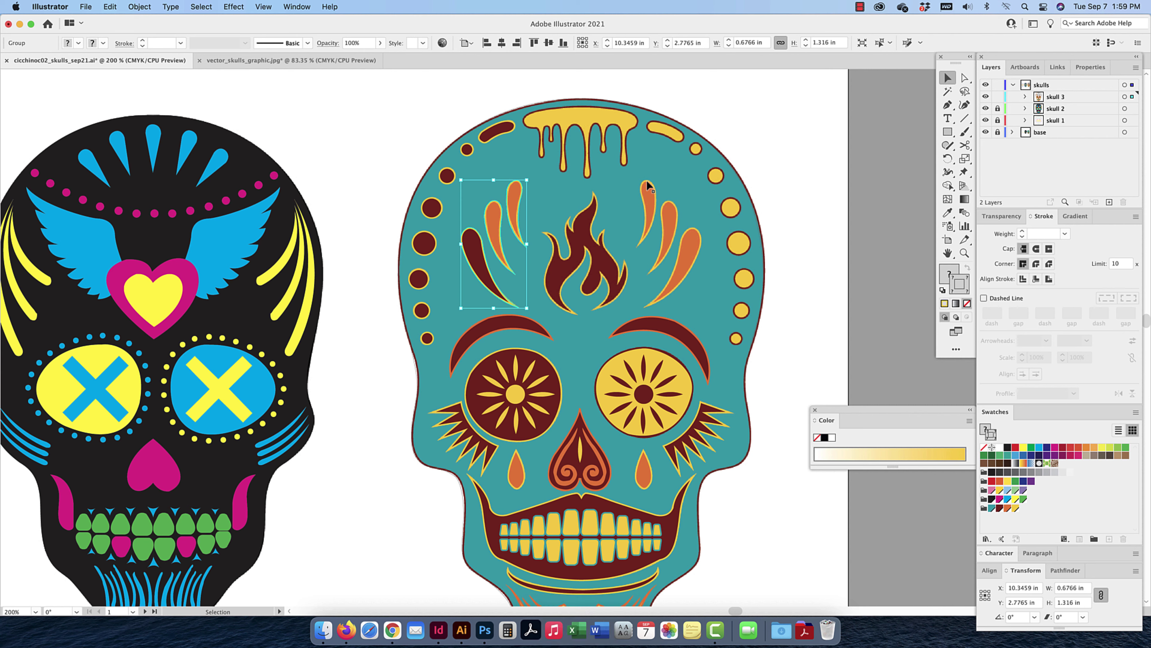
# Group the three petals on the right side of the third skull's flame
pyautogui.click(649, 188)
pyautogui.keyDown('shift'); pyautogui.click(671, 205); pyautogui.keyUp('shift')
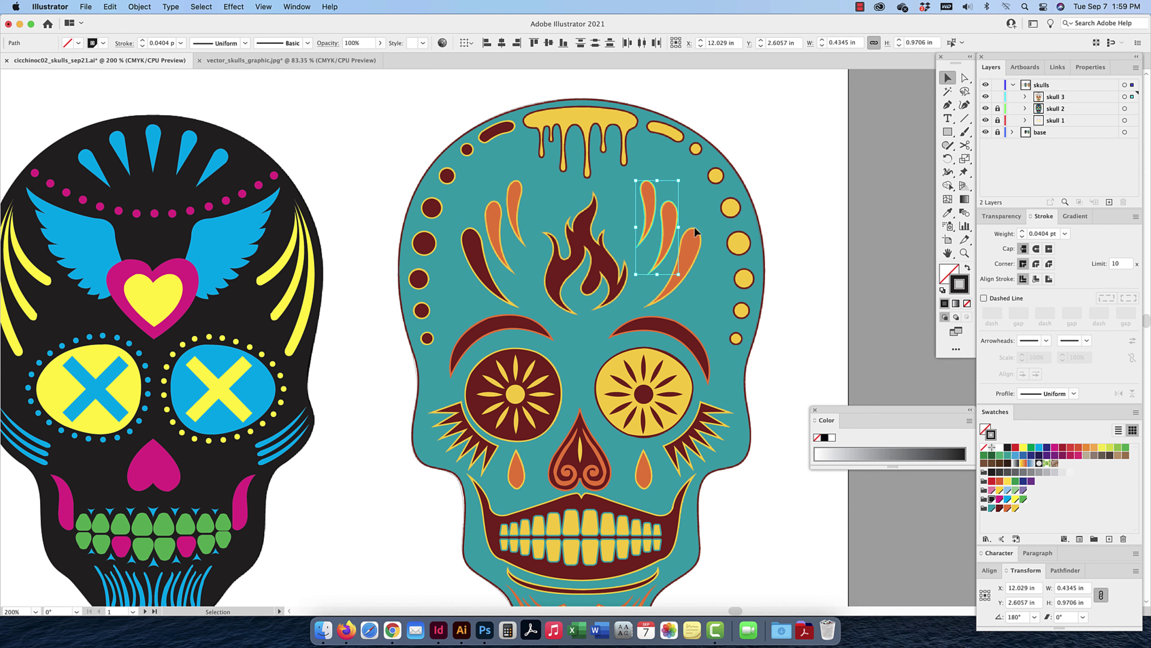
pyautogui.keyDown('shift'); pyautogui.click(693, 232); pyautogui.keyUp('shift')
pyautogui.press('super+g')
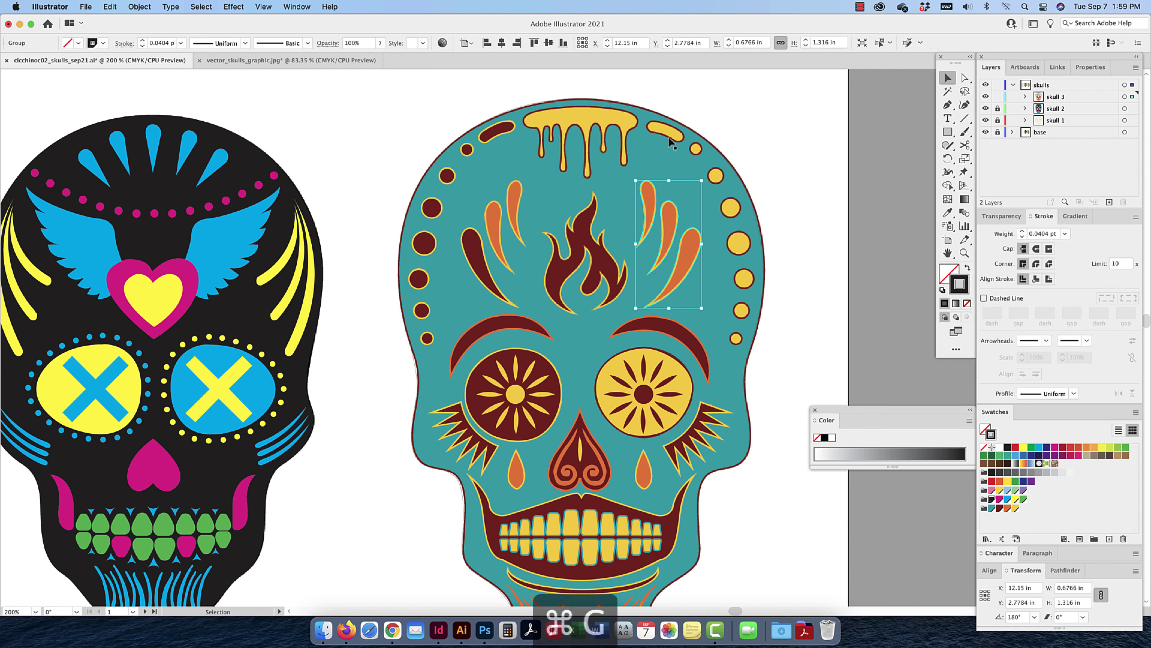
# Group the column of circles and the rounded bar along the right side of the third skull's forehead
pyautogui.click(676, 137)
pyautogui.keyDown('shift'); pyautogui.click(690, 151); pyautogui.keyUp('shift')
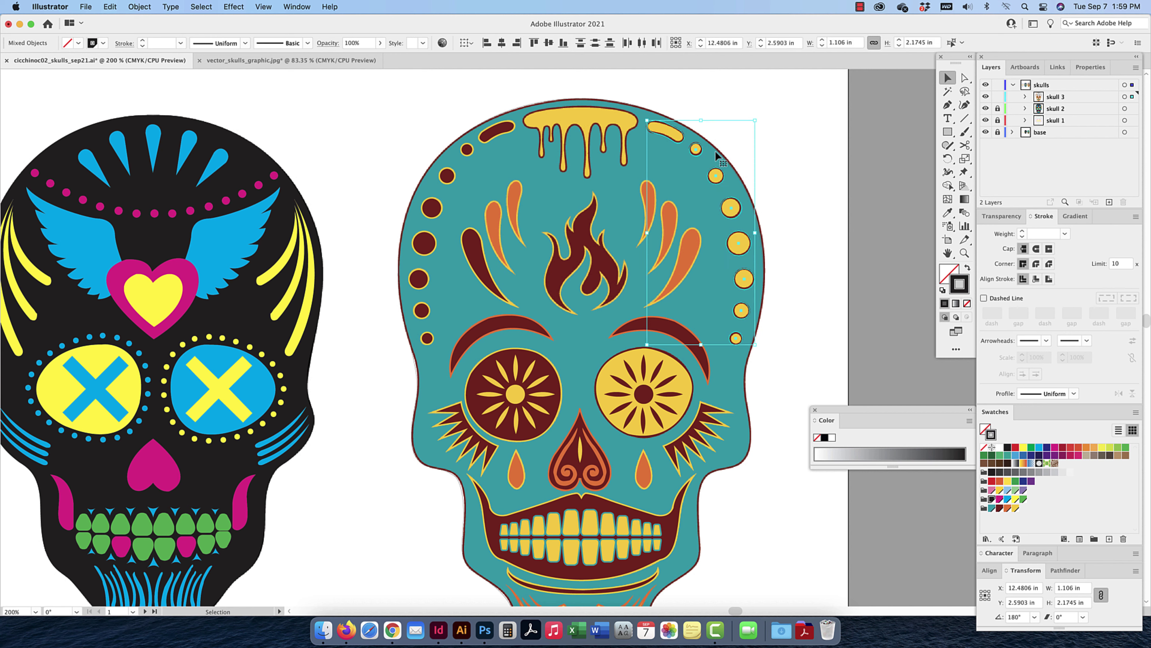
pyautogui.click(777, 142)
pyautogui.click(698, 151)
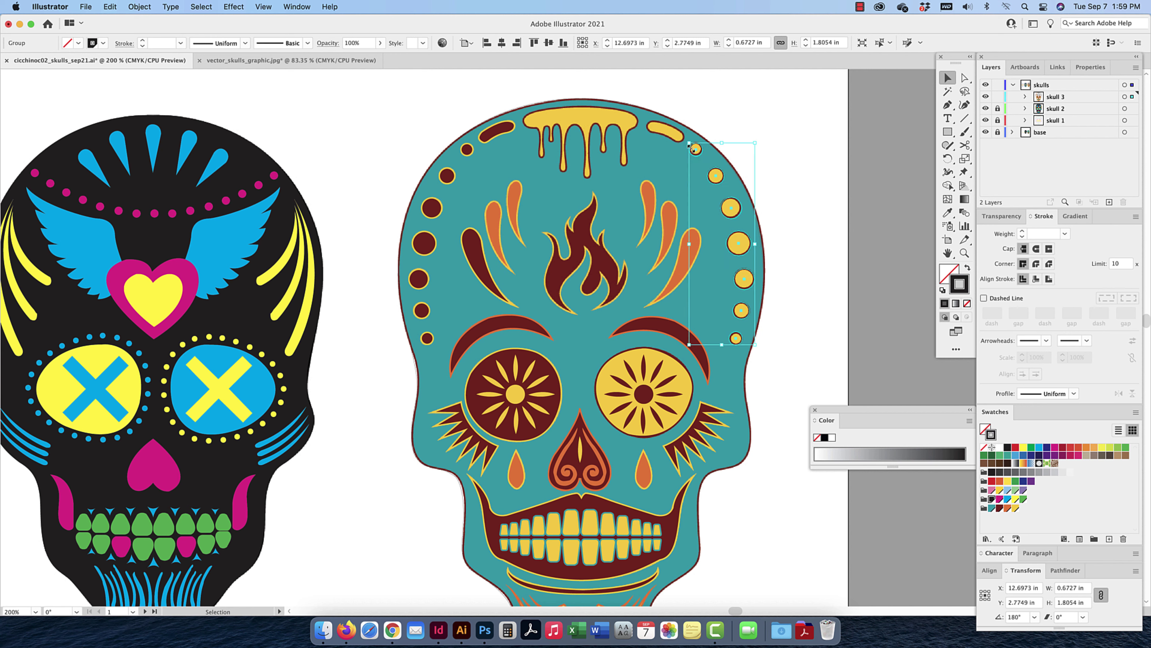
pyautogui.keyDown('shift'); pyautogui.click(675, 141); pyautogui.keyUp('shift')
pyautogui.press('super+g')
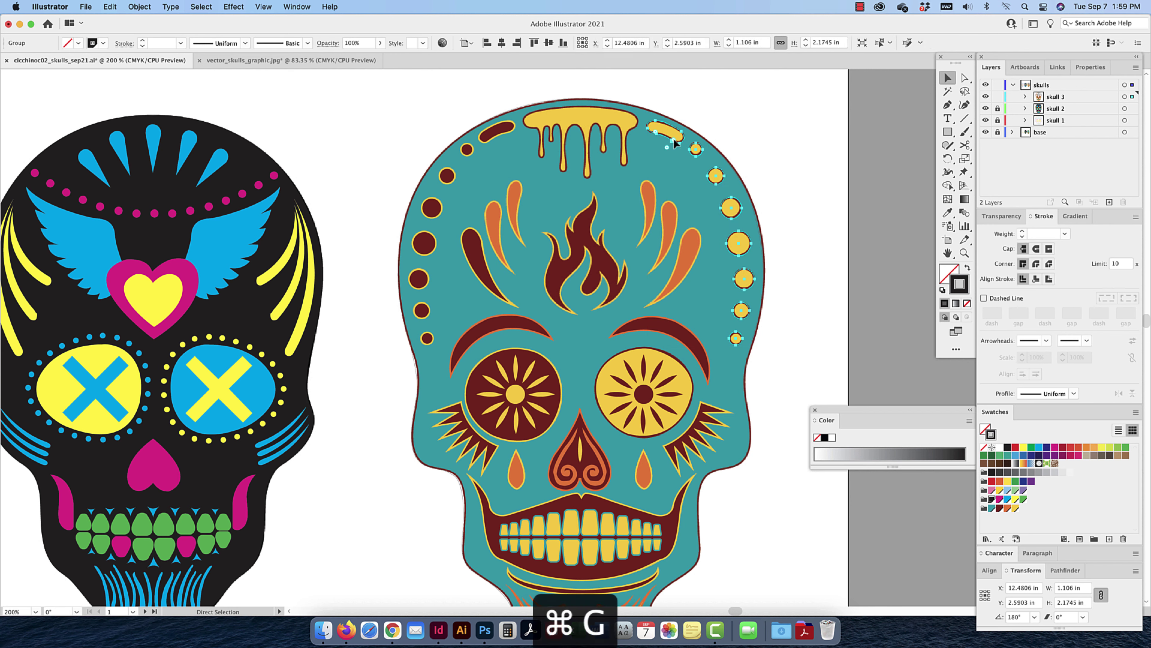
# Give the right forehead circle group a golden yellow fill and a 1 pt dark red stroke aligned to the inside
pyautogui.click(1000, 508)
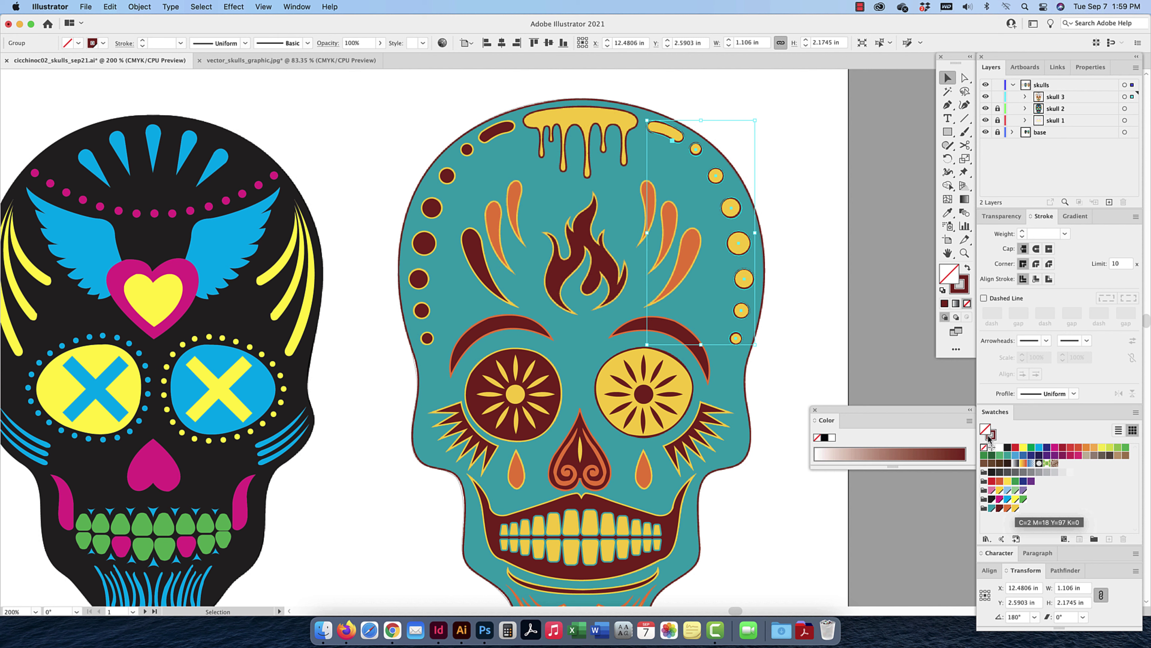
pyautogui.click(1015, 508)
pyautogui.click(1039, 234)
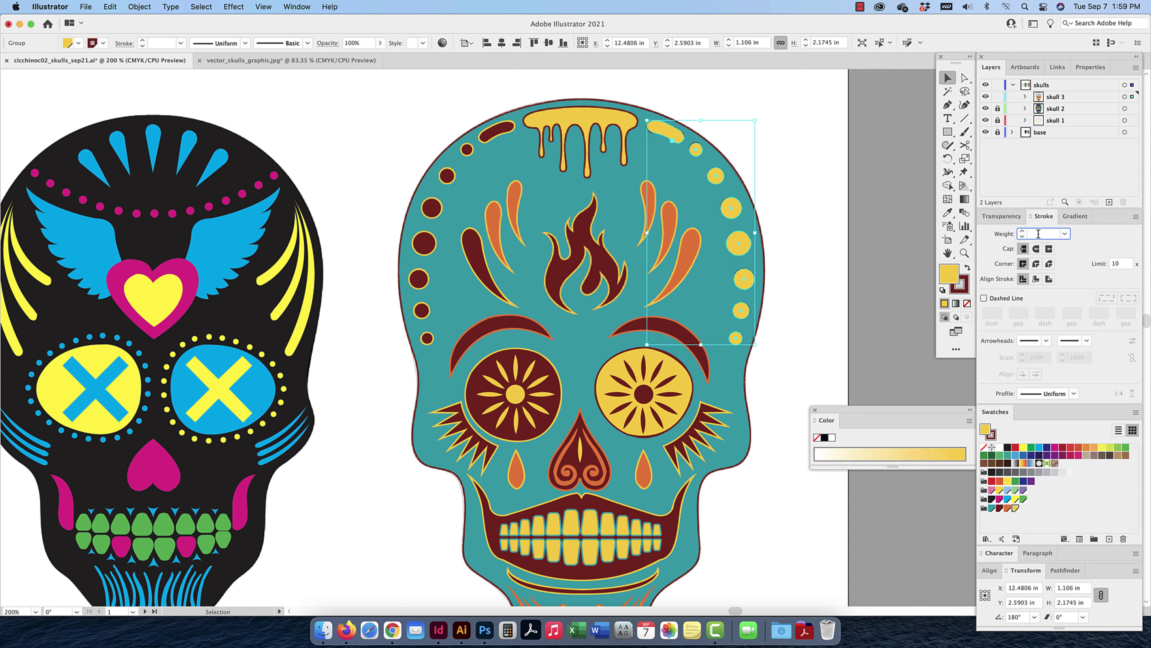
pyautogui.write('1')
pyautogui.click(1036, 278)
pyautogui.click(811, 205)
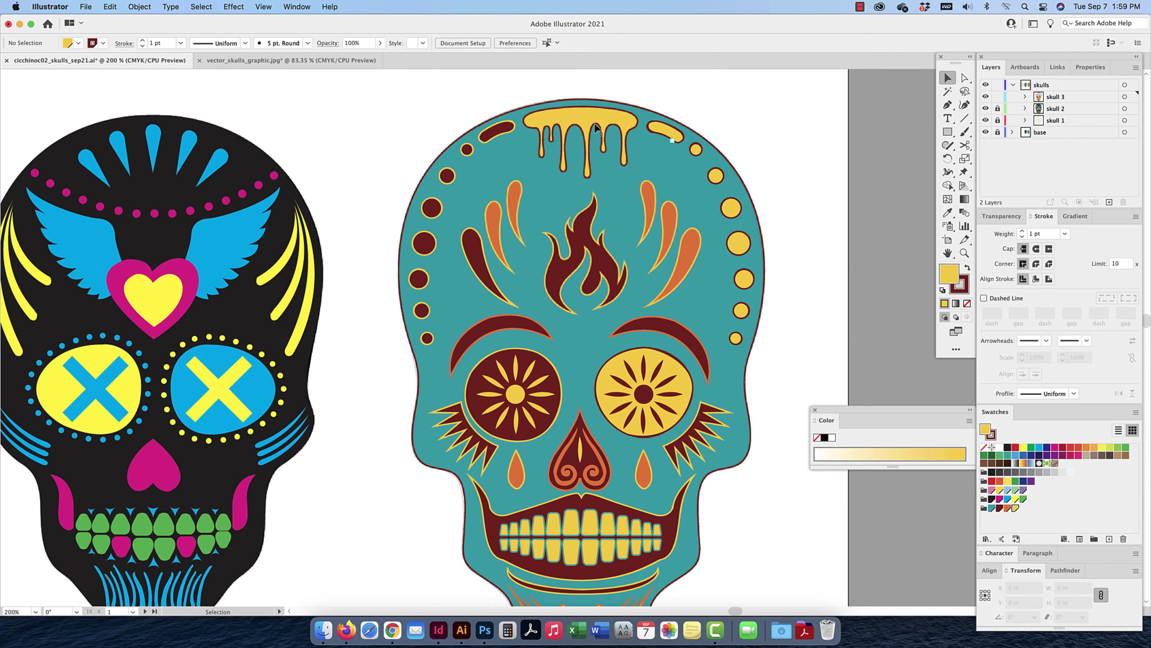
# Give the dripping shape at the top of the forehead a golden yellow fill and a 1 pt dark red stroke aligned to the inside
pyautogui.click(595, 128)
pyautogui.doubleClick(1057, 233)
pyautogui.write('1')
pyautogui.click(1036, 279)
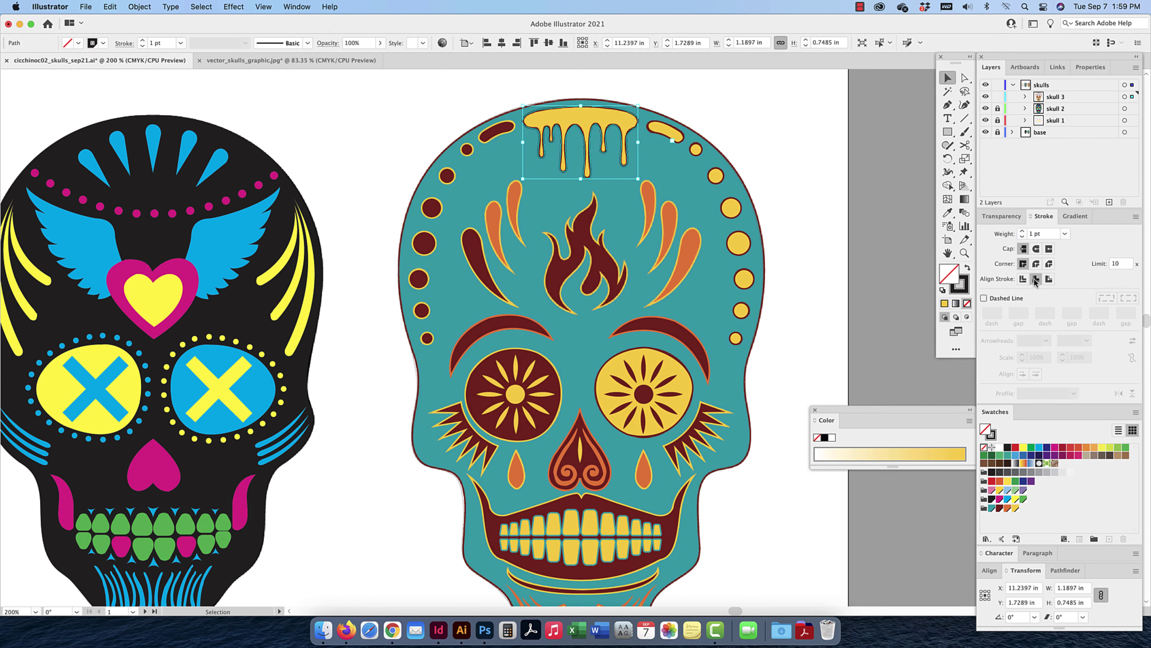
pyautogui.click(1000, 508)
pyautogui.click(991, 436)
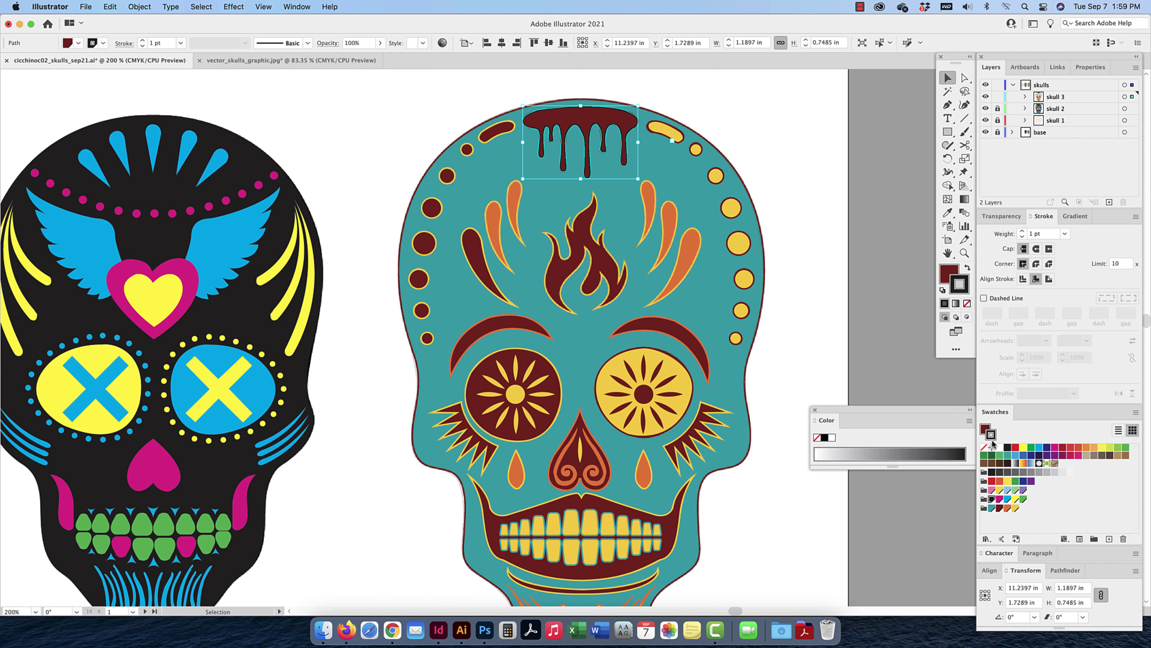
pyautogui.click(1016, 508)
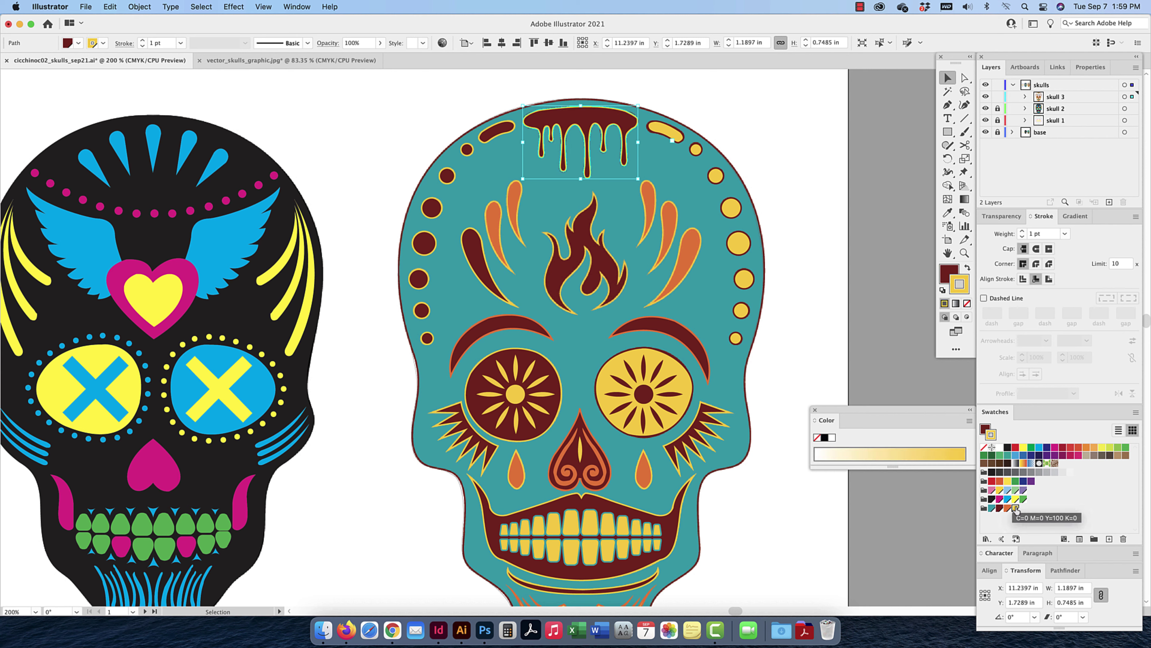
pyautogui.click(967, 268)
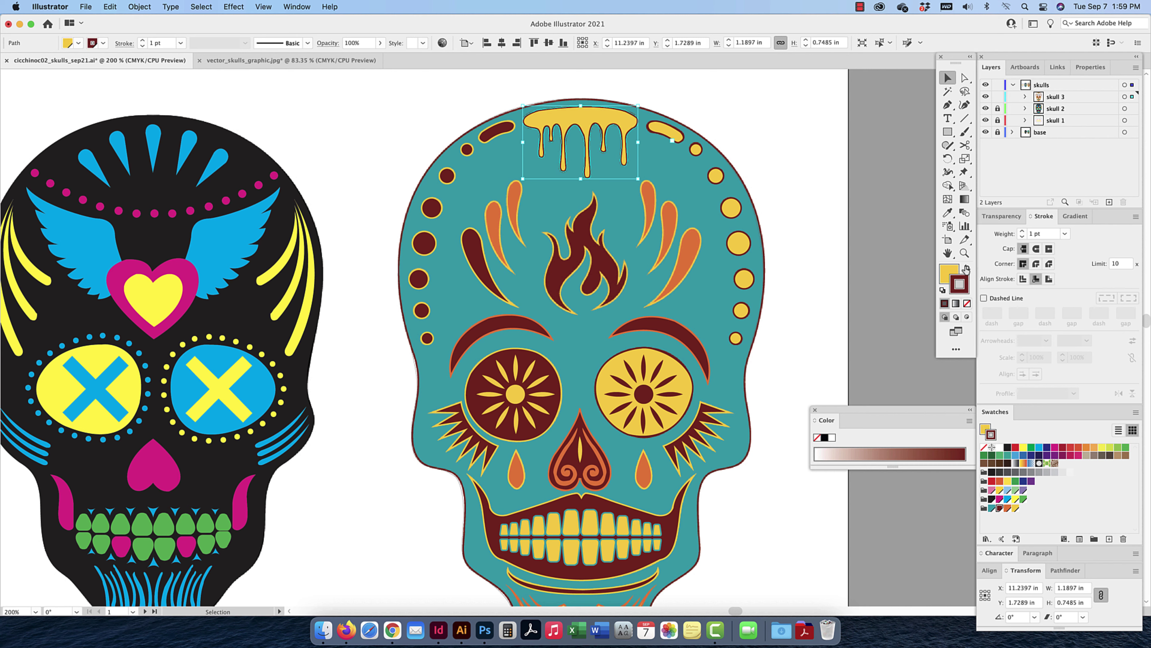
pyautogui.click(754, 147)
# Give both forehead petal groups an orange fill and a 1 pt golden yellow stroke, and deselect them
pyautogui.click(654, 190)
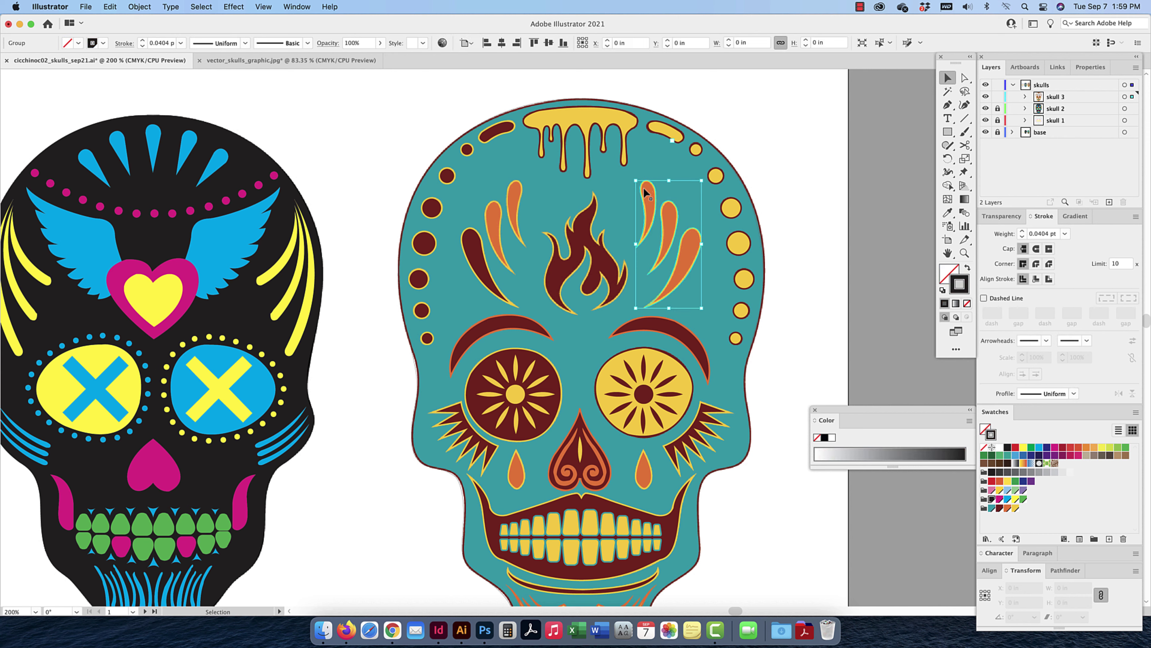
pyautogui.keyDown('shift'); pyautogui.click(519, 207); pyautogui.keyUp('shift')
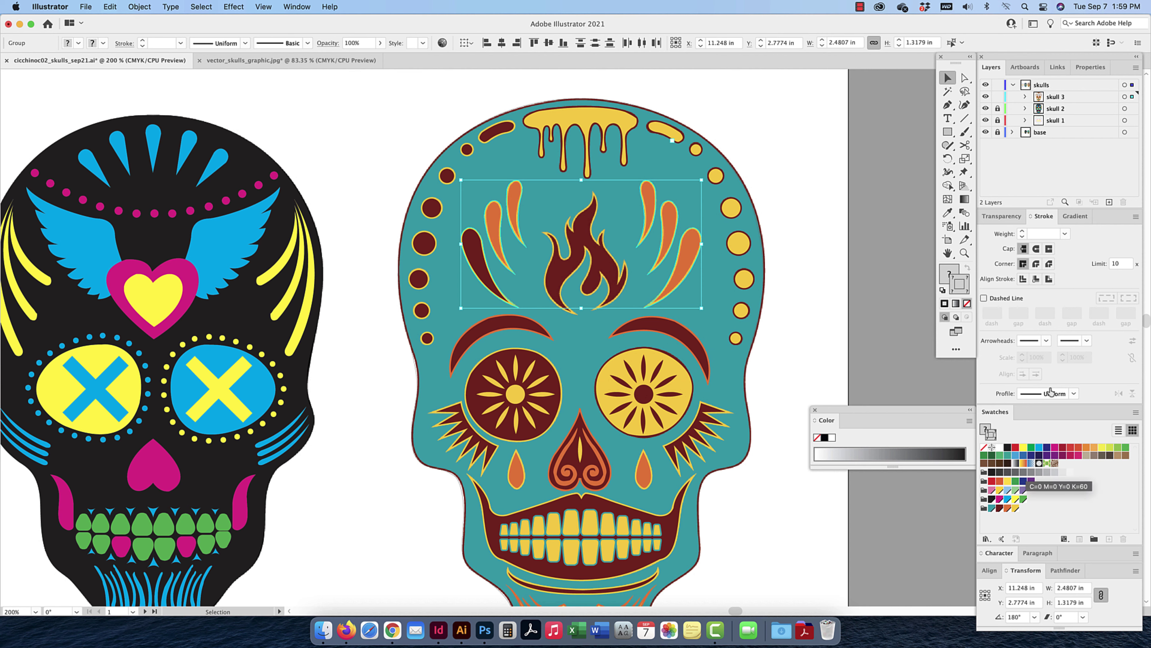
pyautogui.press('x')
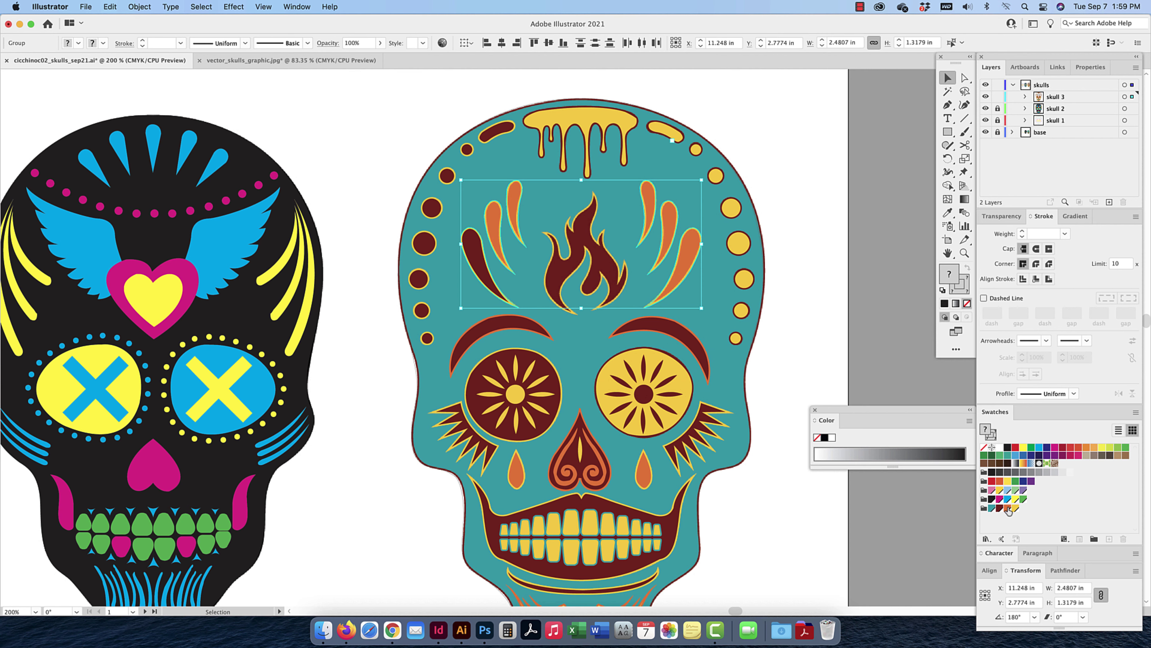
pyautogui.click(1008, 508)
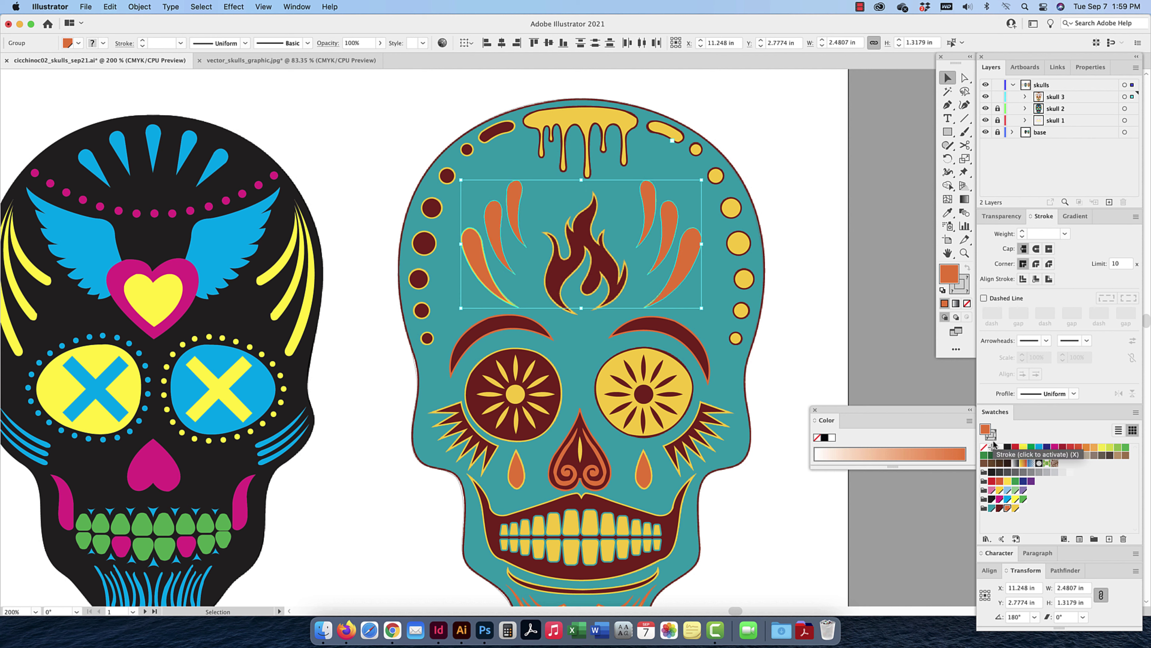
pyautogui.press('x')
pyautogui.click(1016, 509)
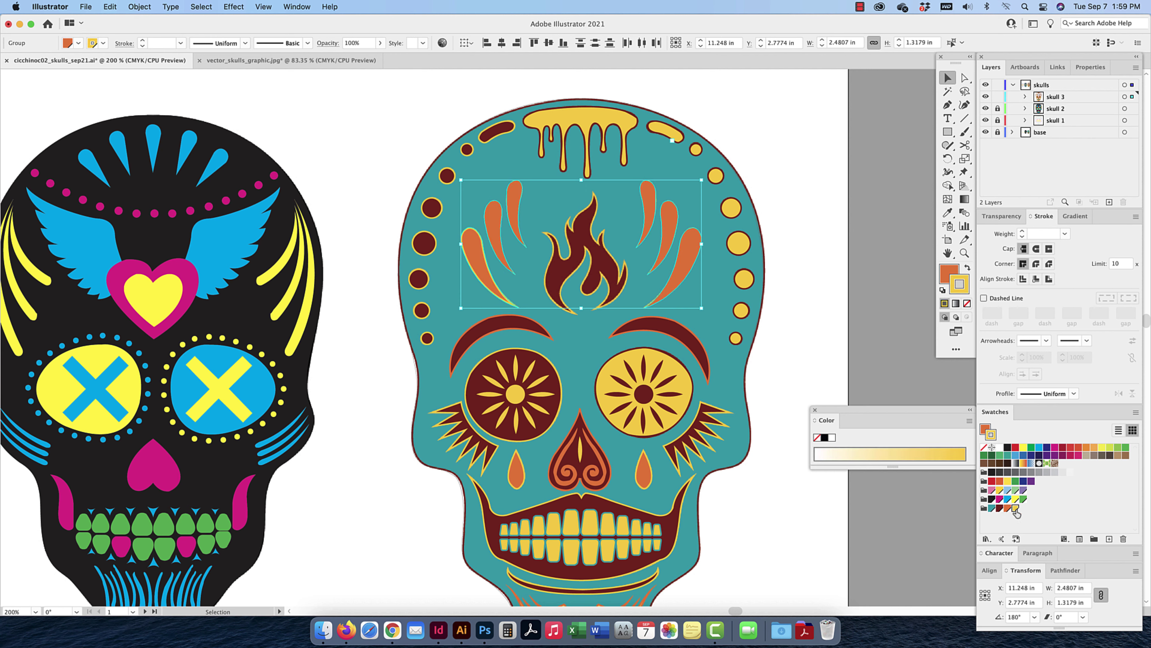
pyautogui.click(1041, 234)
pyautogui.press('Return')
pyautogui.click(805, 253)
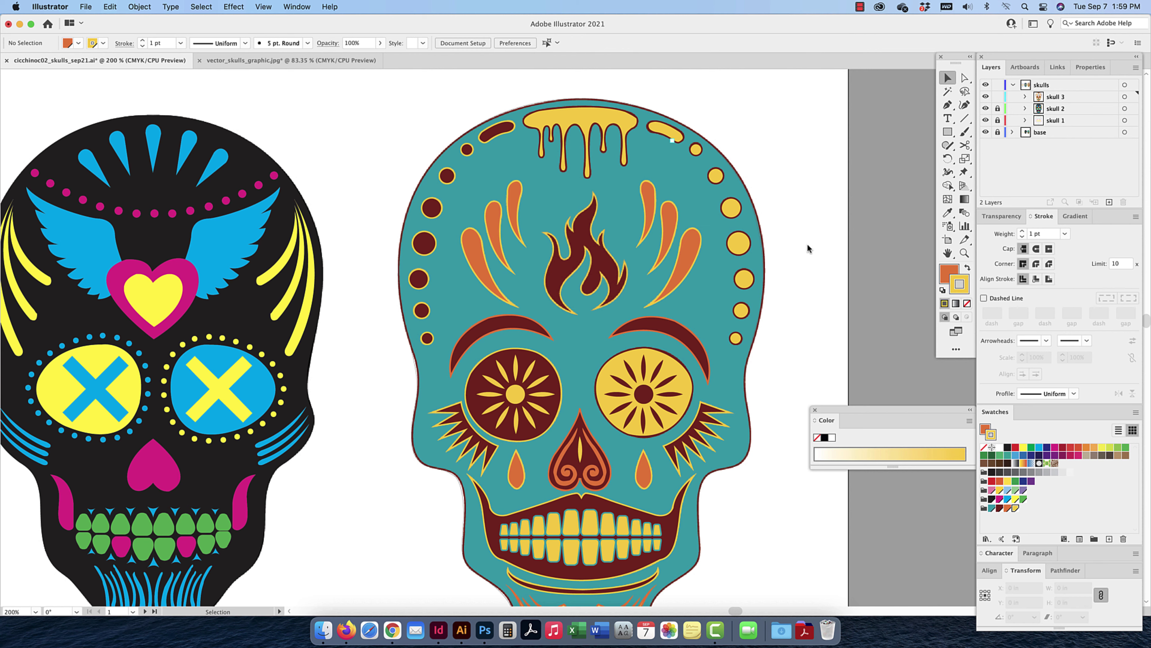
# Compare the coloured shapes with the original artwork underneath by repeatedly hiding and showing the skull 3 layer
pyautogui.click(986, 97)
pyautogui.click(985, 98)
pyautogui.click(986, 98)
pyautogui.click(986, 97)
pyautogui.click(985, 97)
pyautogui.click(986, 97)
# Give the forehead flame a dark red fill and a 1 pt golden yellow stroke aligned to the inside, and deselect it
pyautogui.click(610, 254)
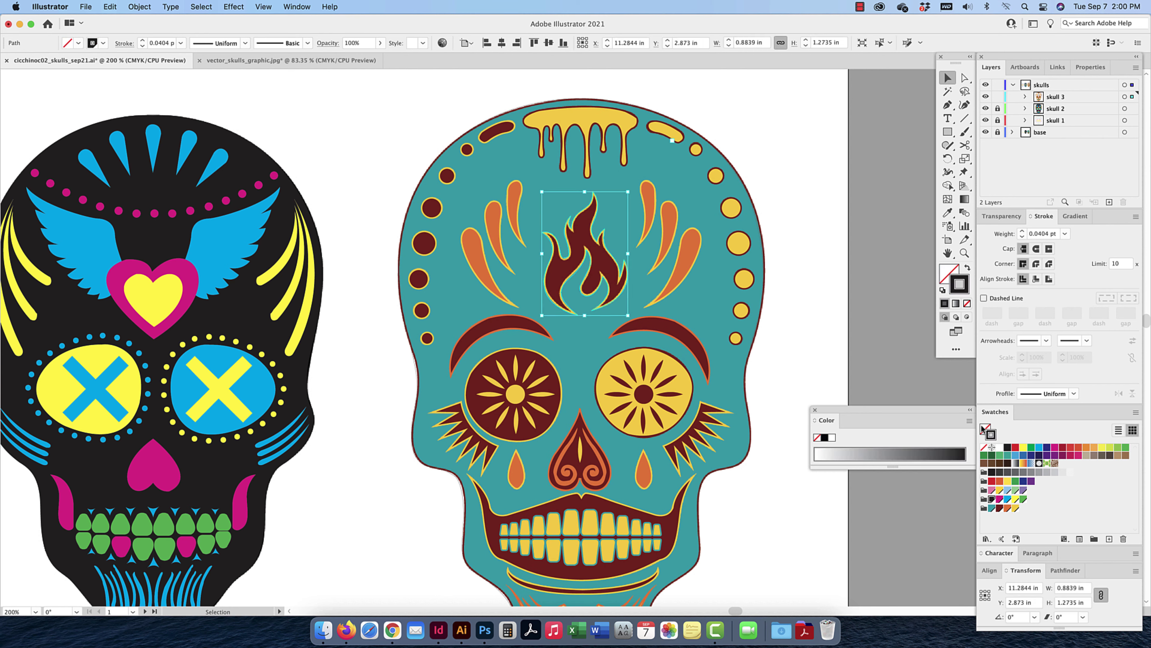
pyautogui.click(1000, 509)
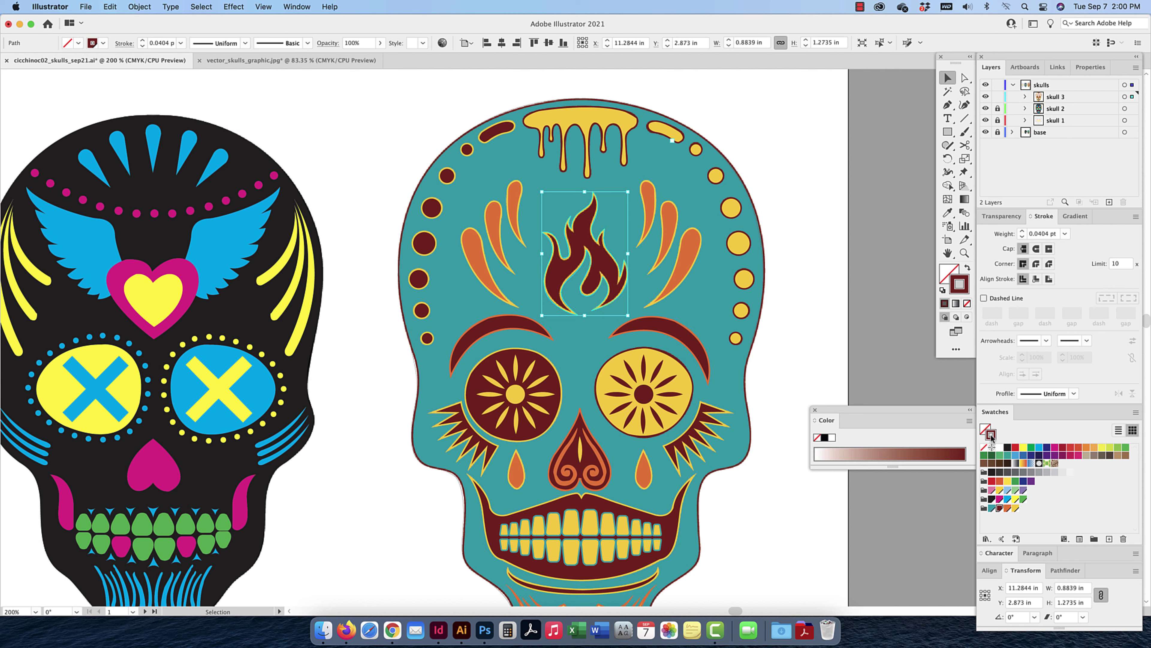
pyautogui.click(984, 427)
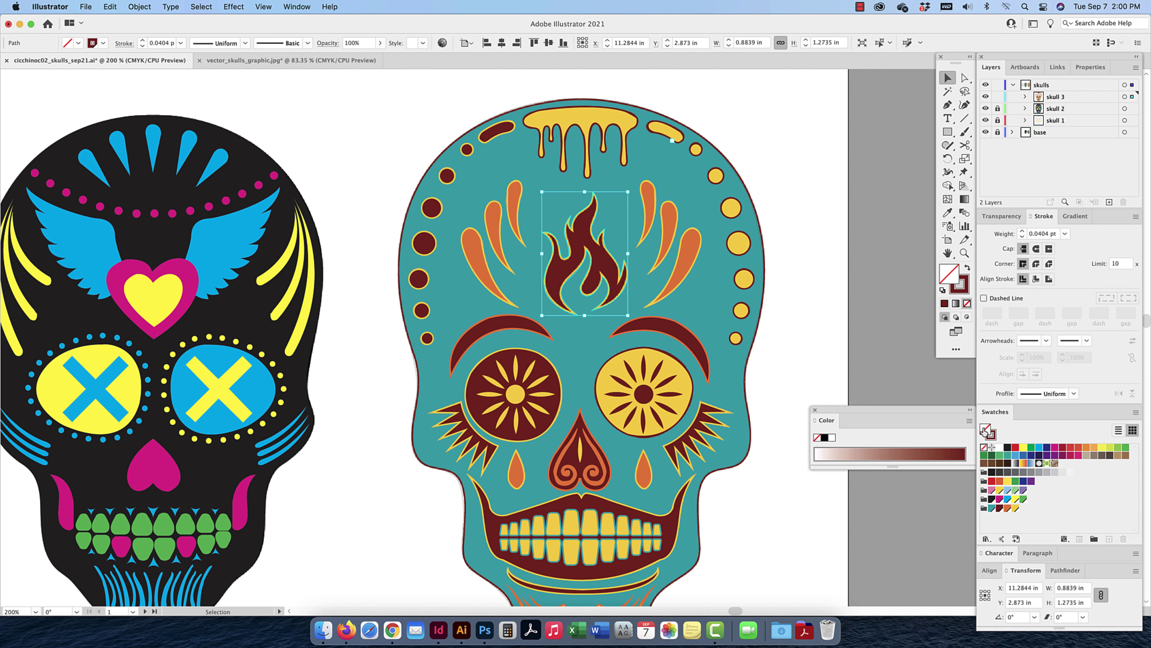
pyautogui.click(1000, 508)
pyautogui.click(990, 435)
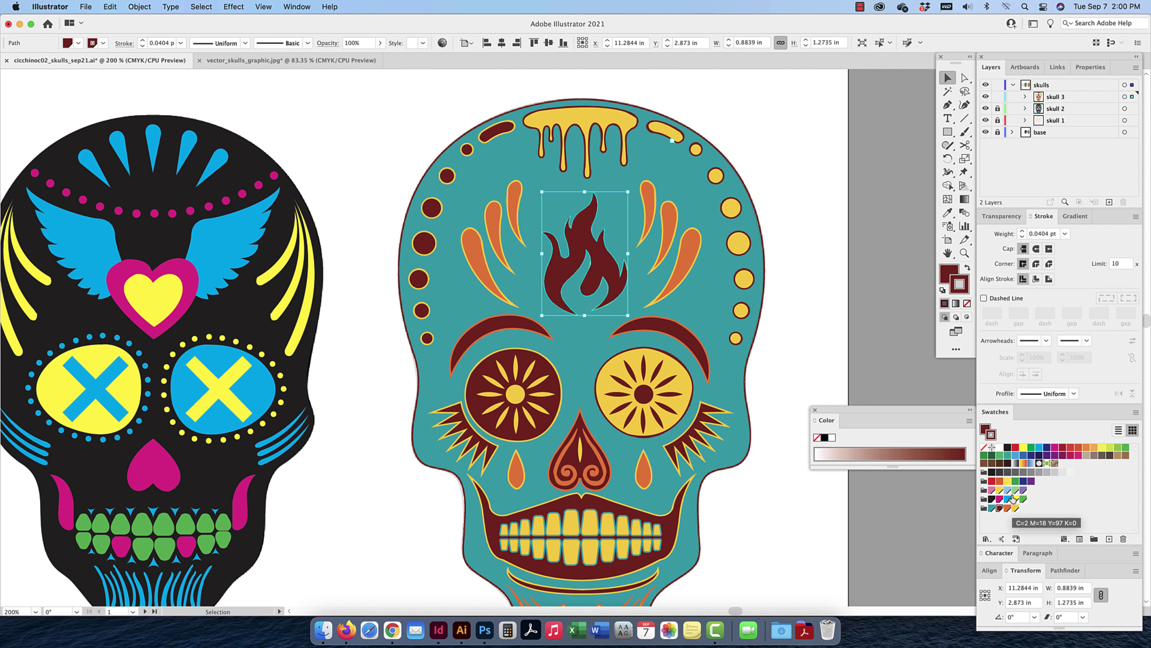
pyautogui.click(1015, 508)
pyautogui.click(1056, 234)
pyautogui.write('1')
pyautogui.click(1036, 278)
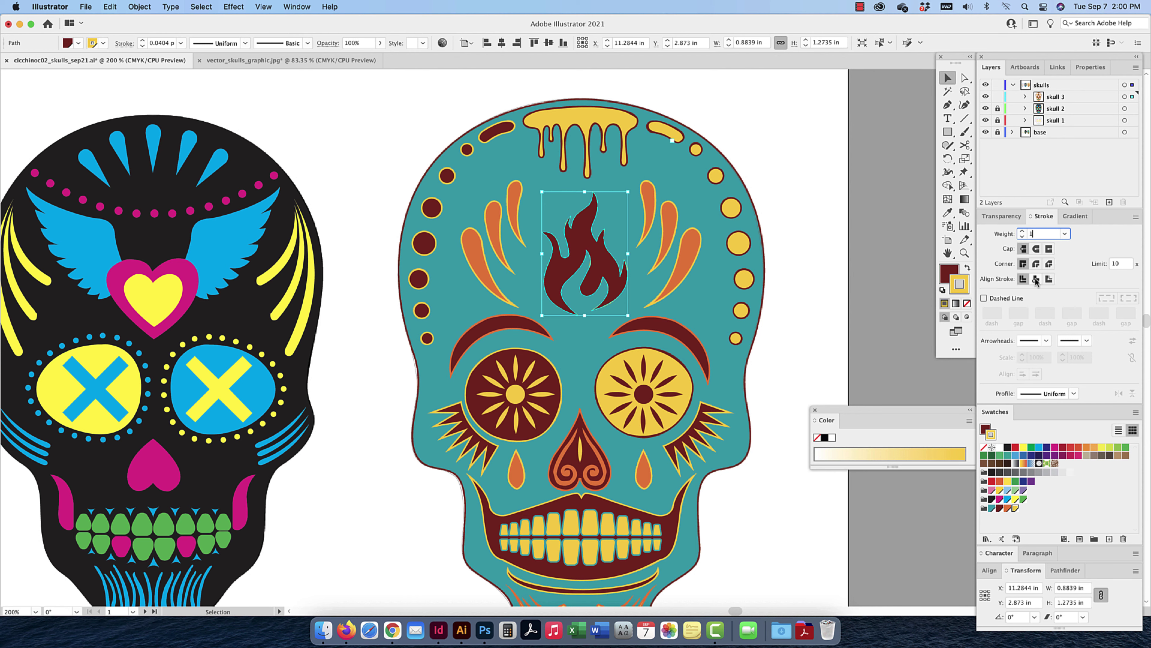
pyautogui.click(789, 278)
# Examine the whole third skull for uncoloured shapes by toggling the visibility of the skull 3 and base layers
pyautogui.moveTo(689, 373); pyautogui.dragTo(693, 301)
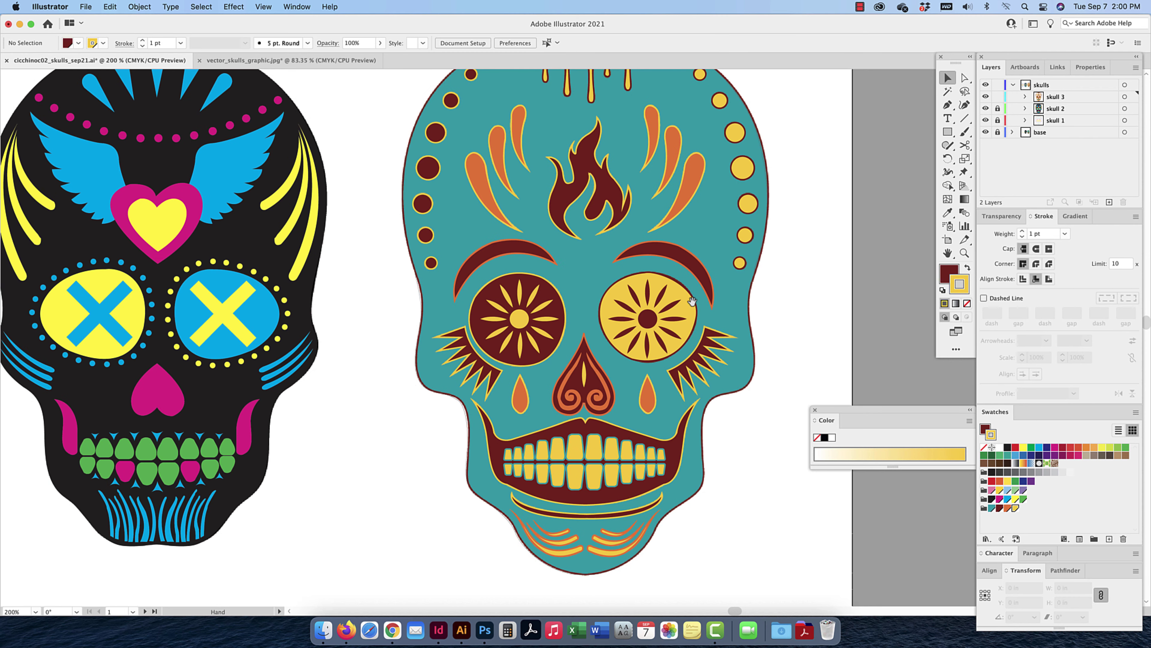
pyautogui.click(986, 96)
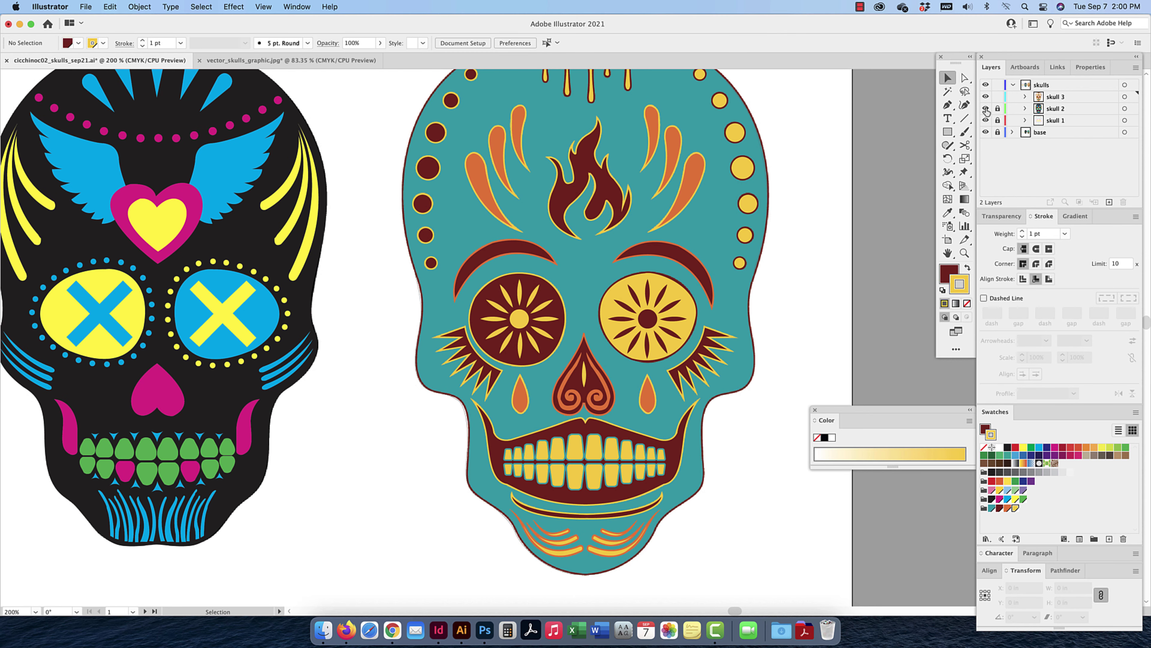
pyautogui.click(986, 132)
pyautogui.click(986, 132)
pyautogui.scroll(3, 804, 254)
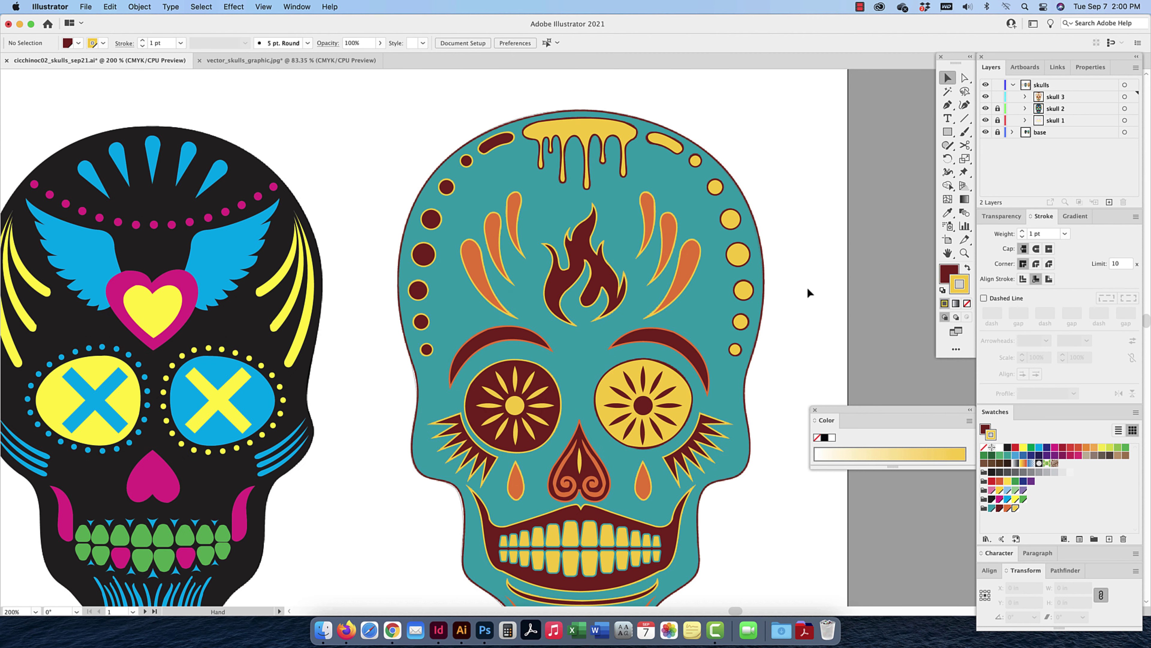
# Give the third skull's outline shape a teal fill and a dark red stroke
pyautogui.click(758, 236)
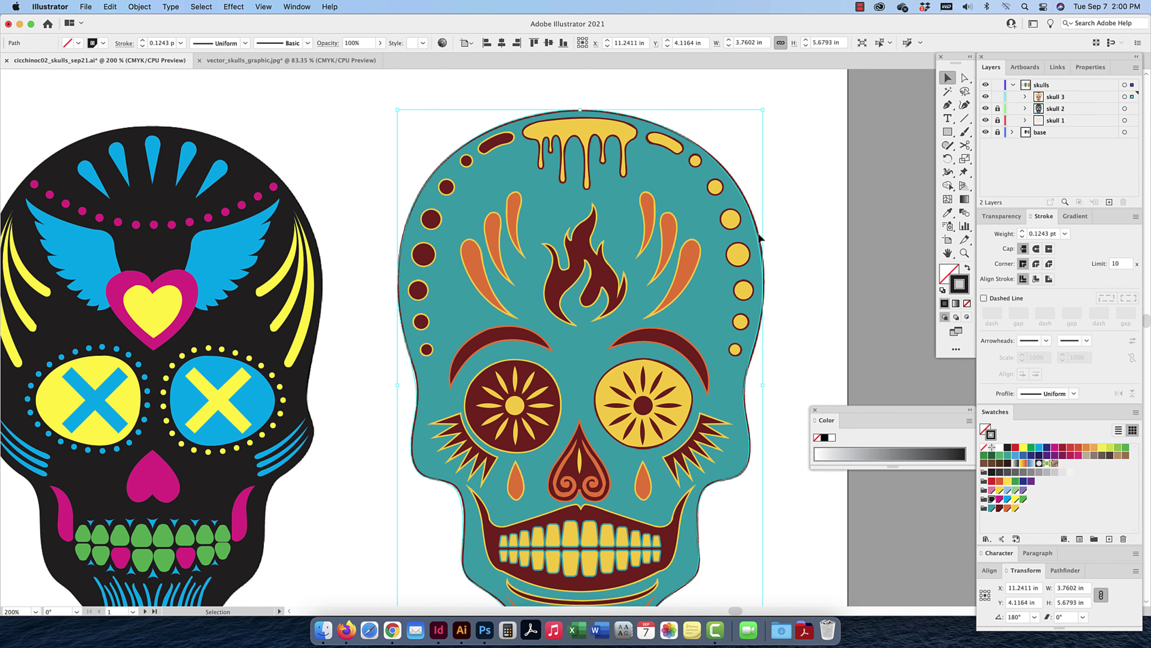
pyautogui.click(990, 434)
pyautogui.click(992, 508)
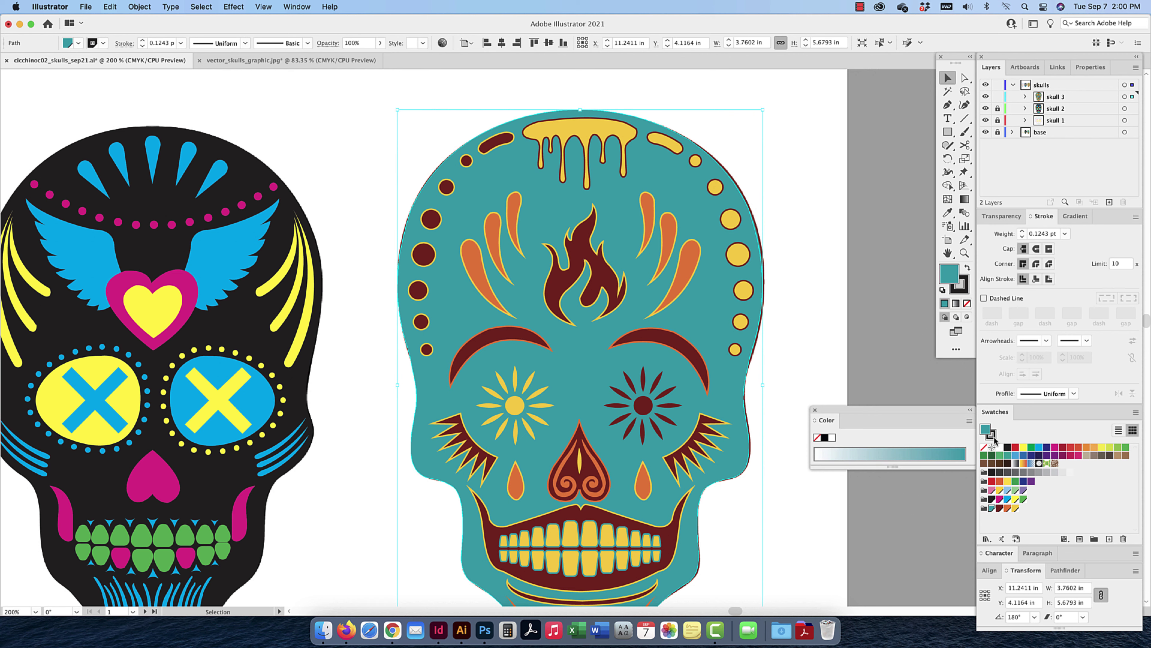
pyautogui.click(994, 435)
pyautogui.click(1000, 508)
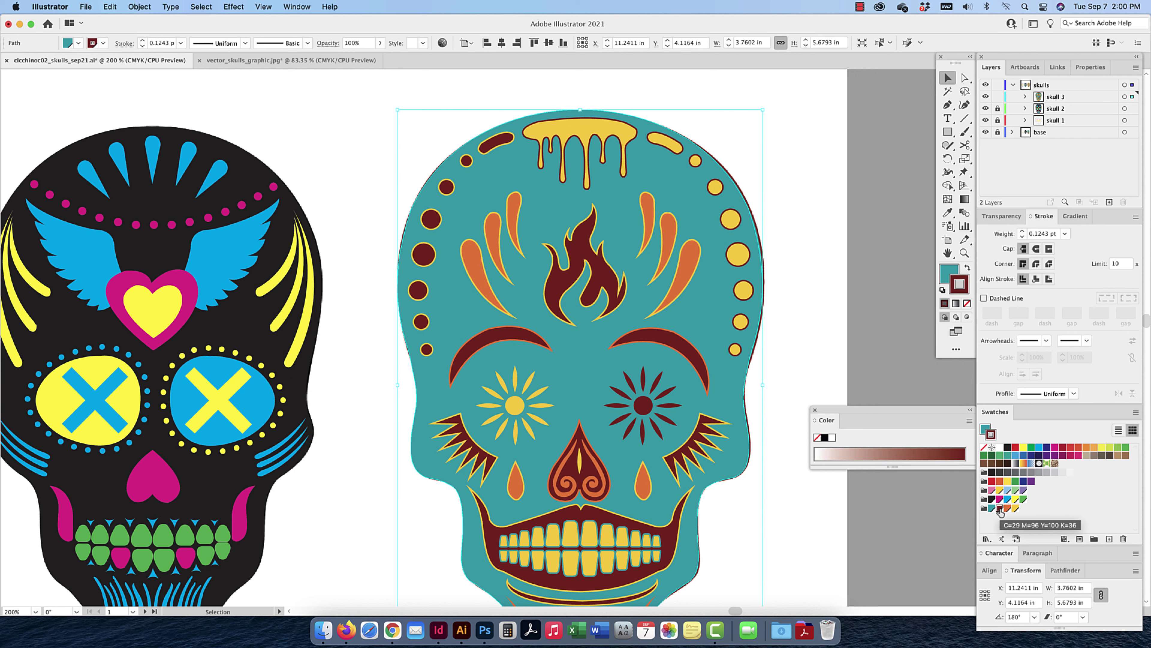
# Set the skull outline's stroke to 1 pt aligned to the inside, and widen the outline to about 3.79 in
pyautogui.click(1046, 234)
pyautogui.write('1')
pyautogui.press('Return')
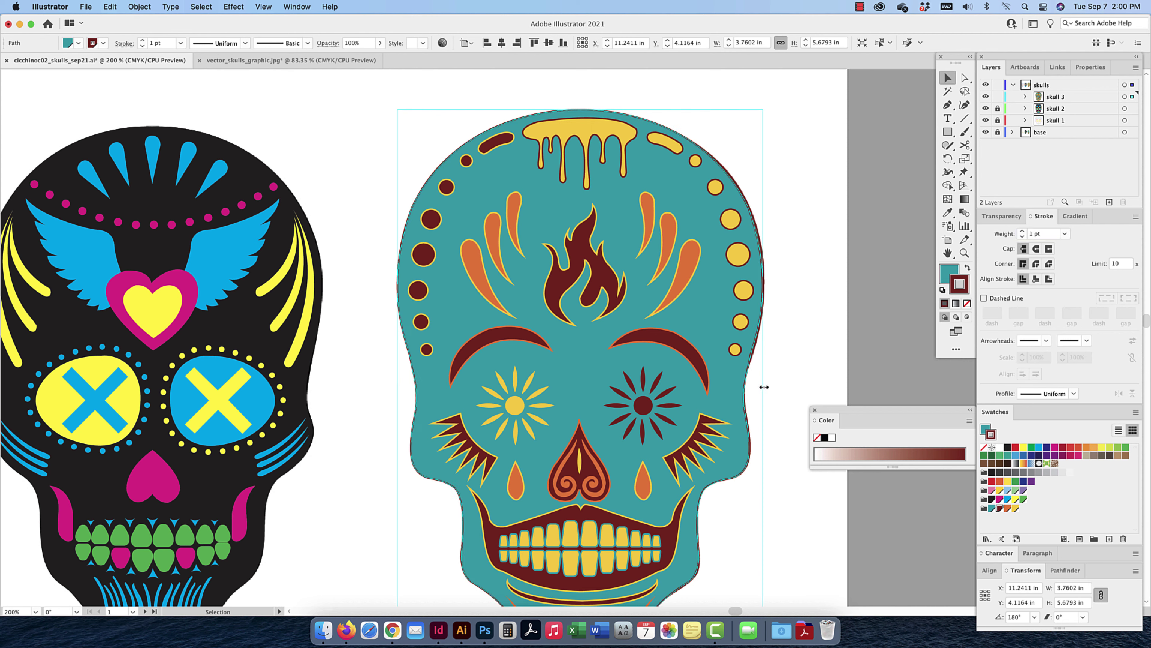
pyautogui.moveTo(764, 386); pyautogui.dragTo(766, 387)
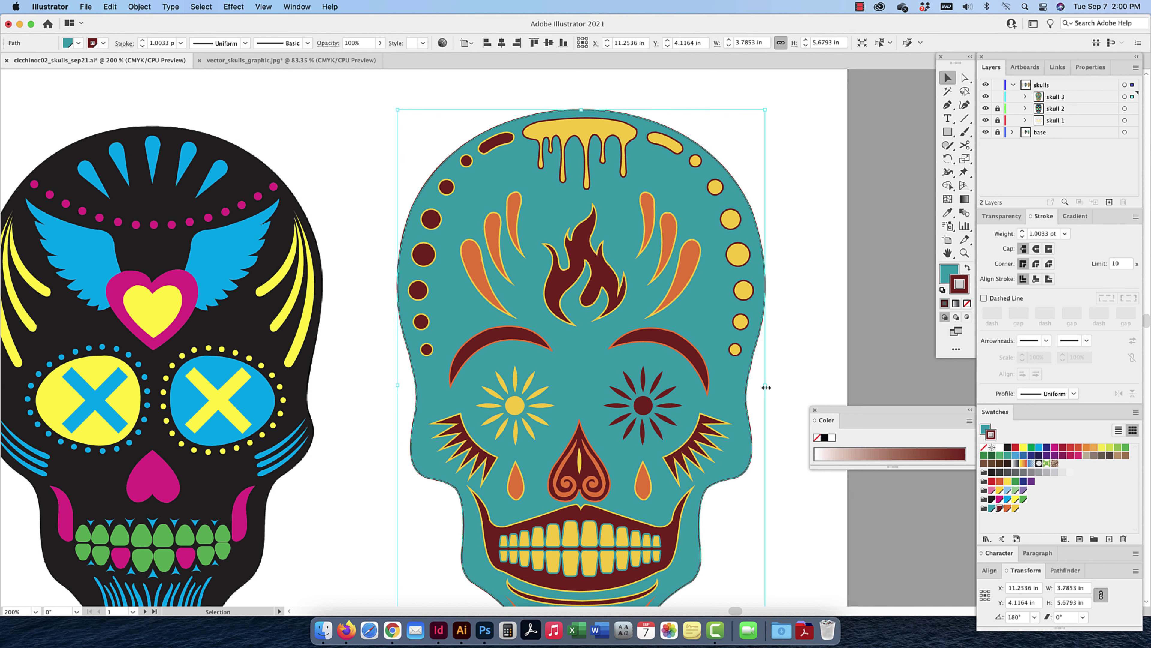
pyautogui.click(1036, 279)
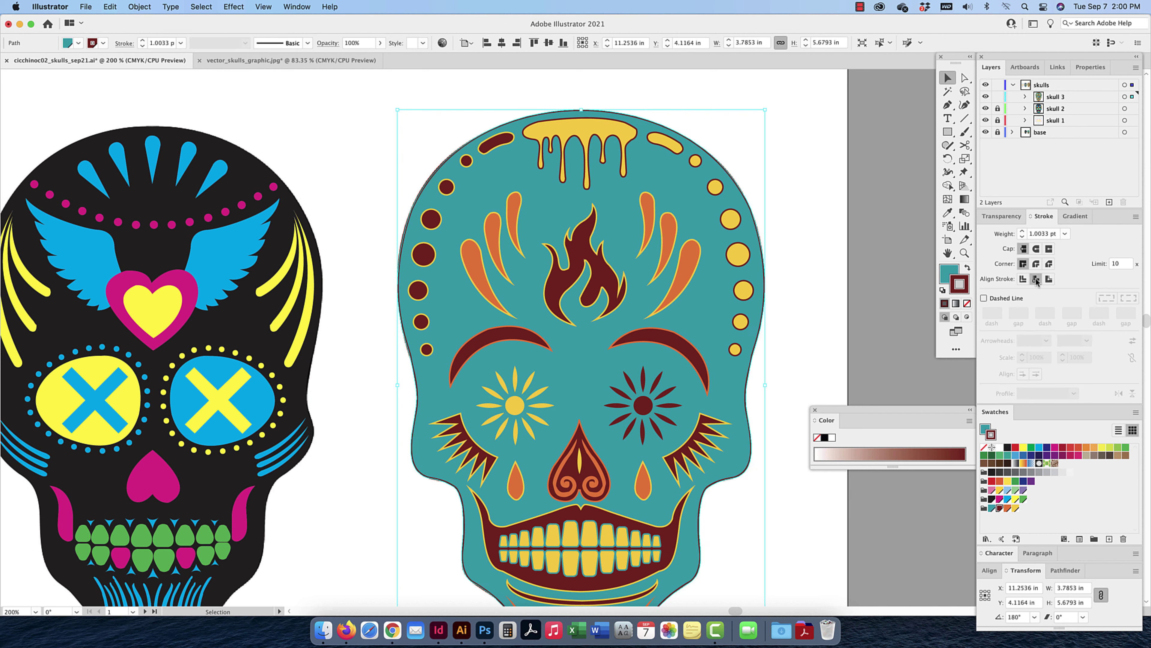
# Set the third skull outline's stroke weight to exactly 1 pt and deselect it
pyautogui.click(1023, 233)
pyautogui.write('1')
pyautogui.press('Return')
pyautogui.click(831, 291)
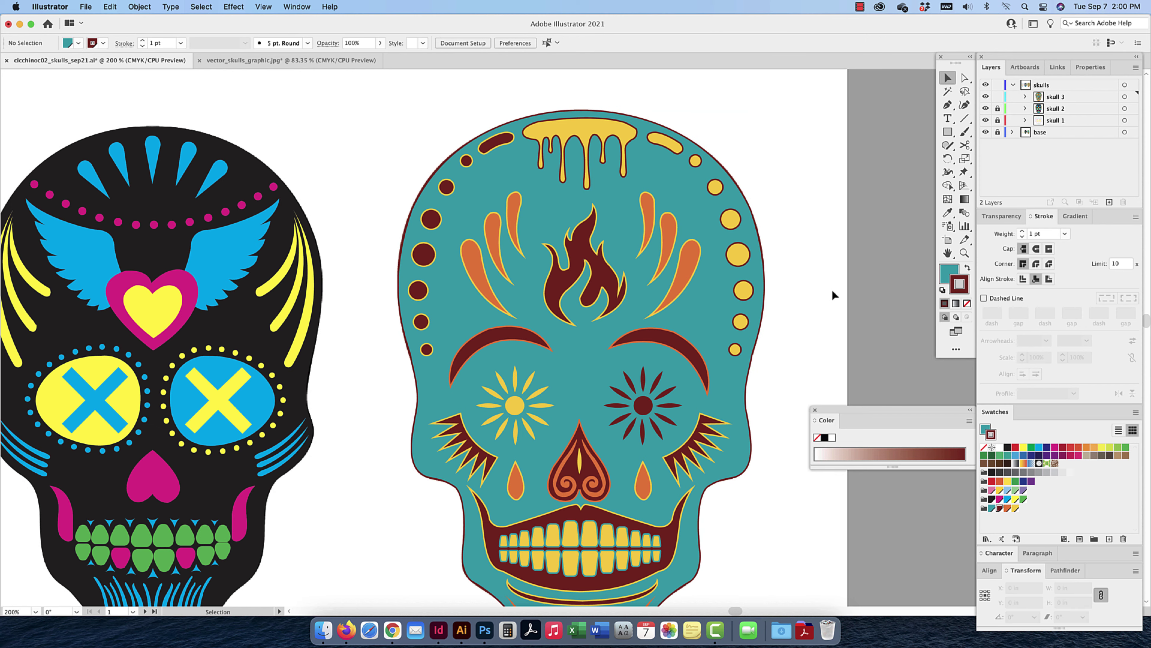
# Send the third skull's teal outline shape to the back of its artwork
pyautogui.press('super+minus')
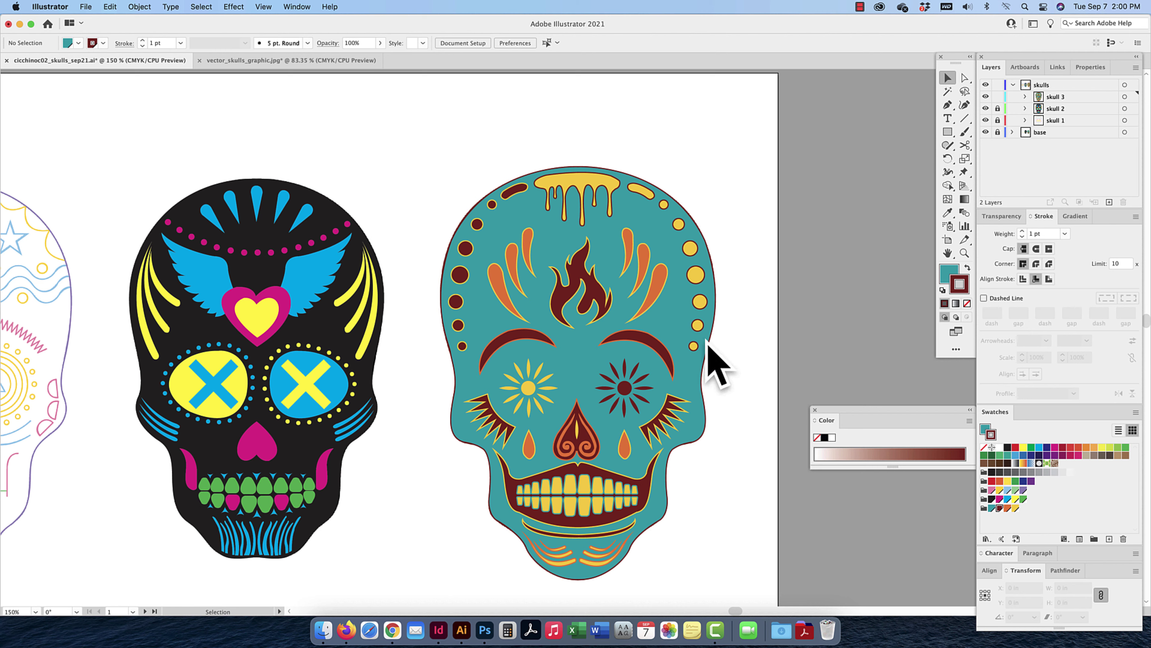
pyautogui.click(707, 353)
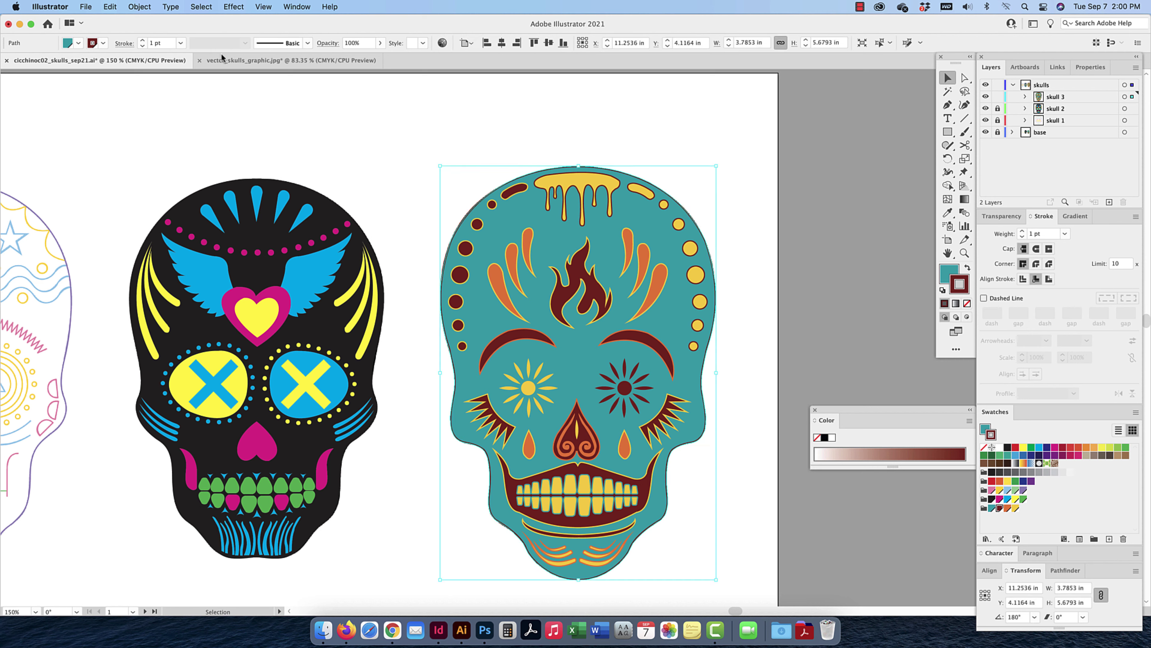
pyautogui.click(139, 7)
pyautogui.moveTo(181, 35)
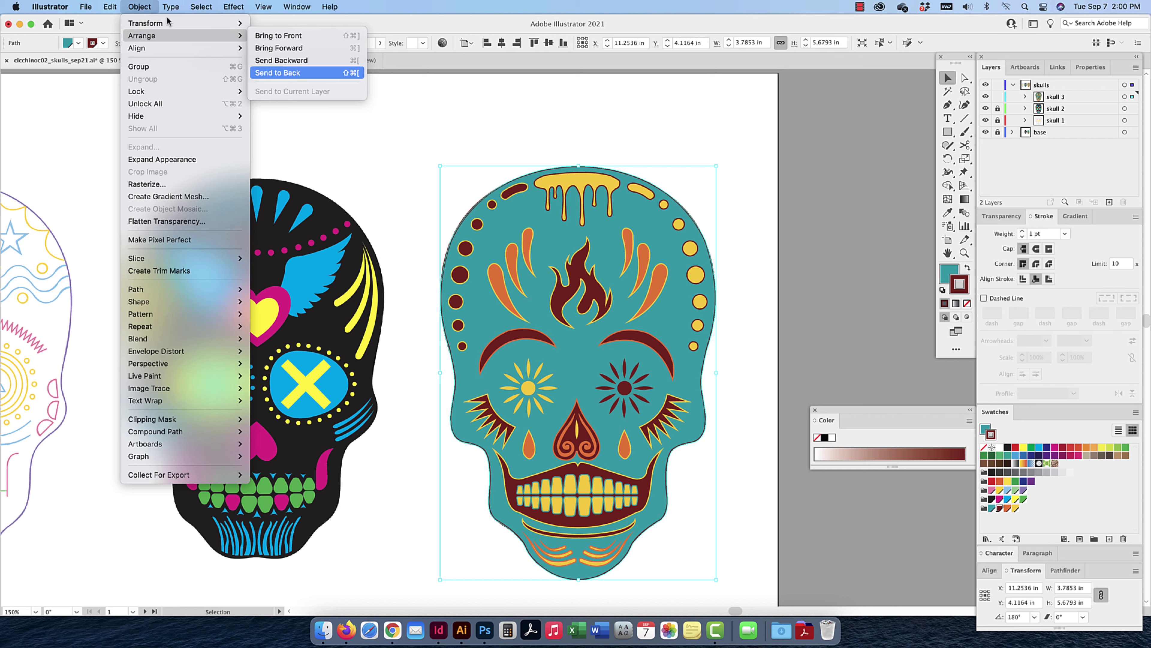
pyautogui.click(276, 72)
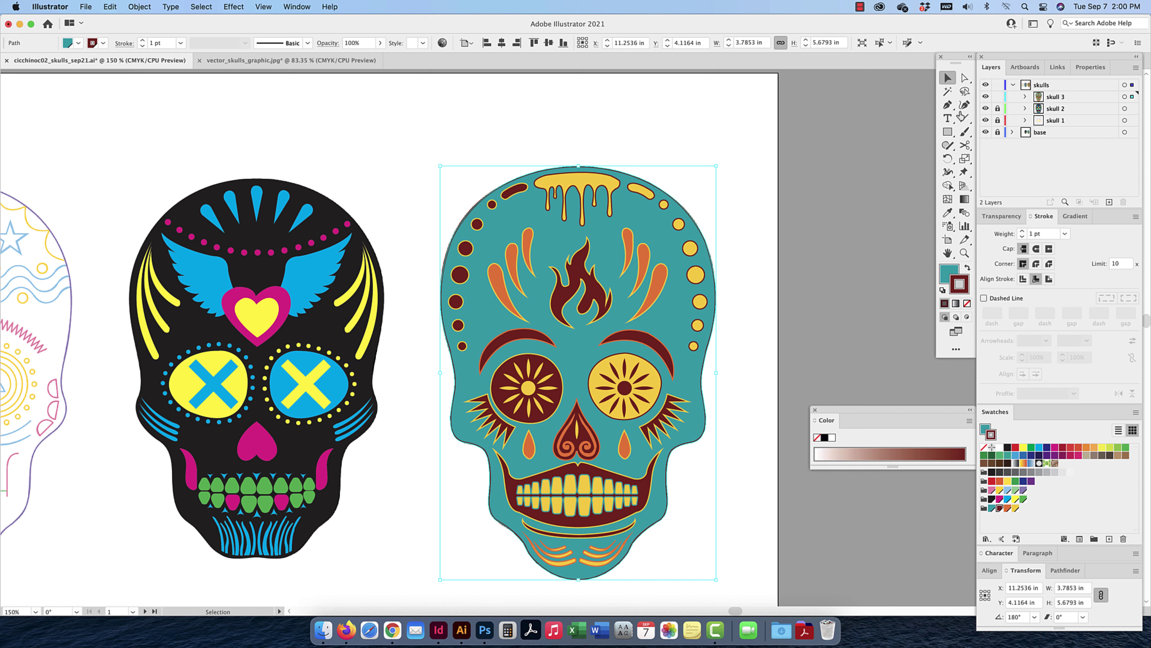
# Check the third skull's colours against the original by toggling the visibility of the skull 3 and skulls layers
pyautogui.click(986, 97)
pyautogui.click(985, 97)
pyautogui.click(985, 97)
pyautogui.click(986, 97)
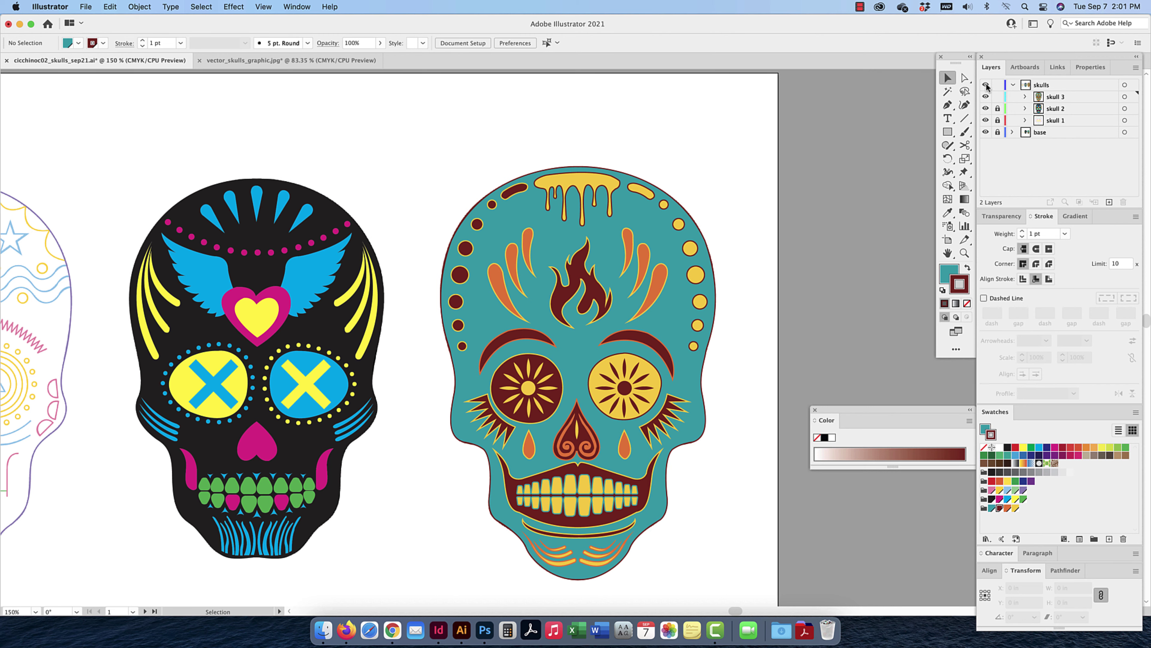
pyautogui.click(986, 86)
pyautogui.click(986, 86)
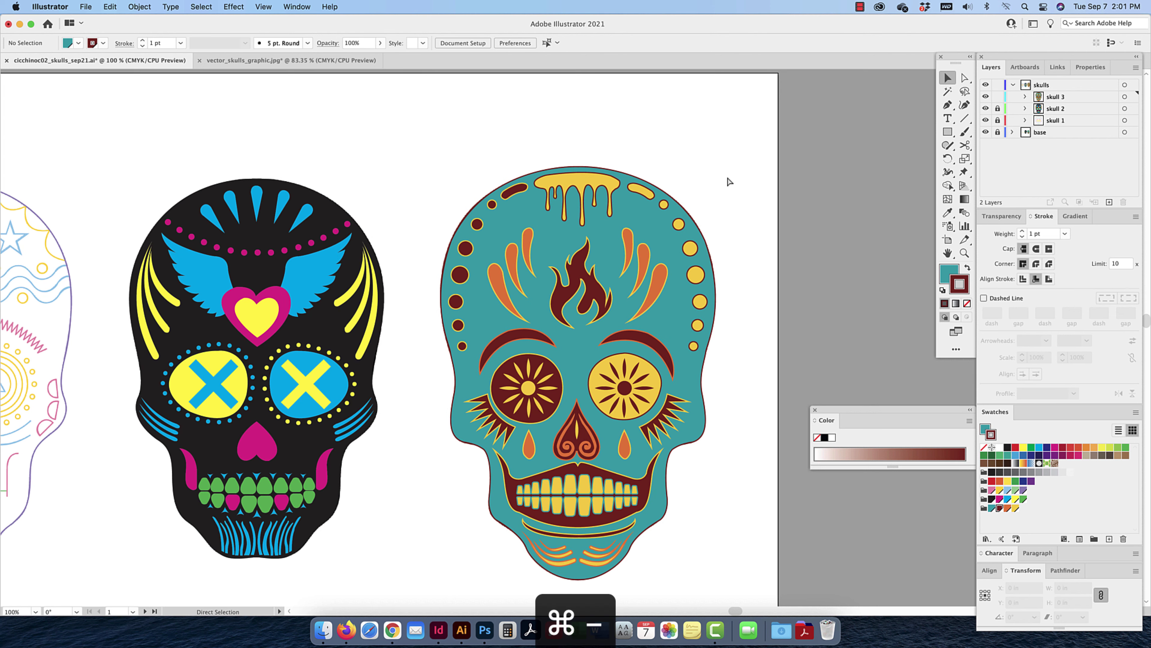
# Collapse the skulls layer and look over the blank artboards below the three skulls
pyautogui.press('super+minus')
pyautogui.press('super+minus')
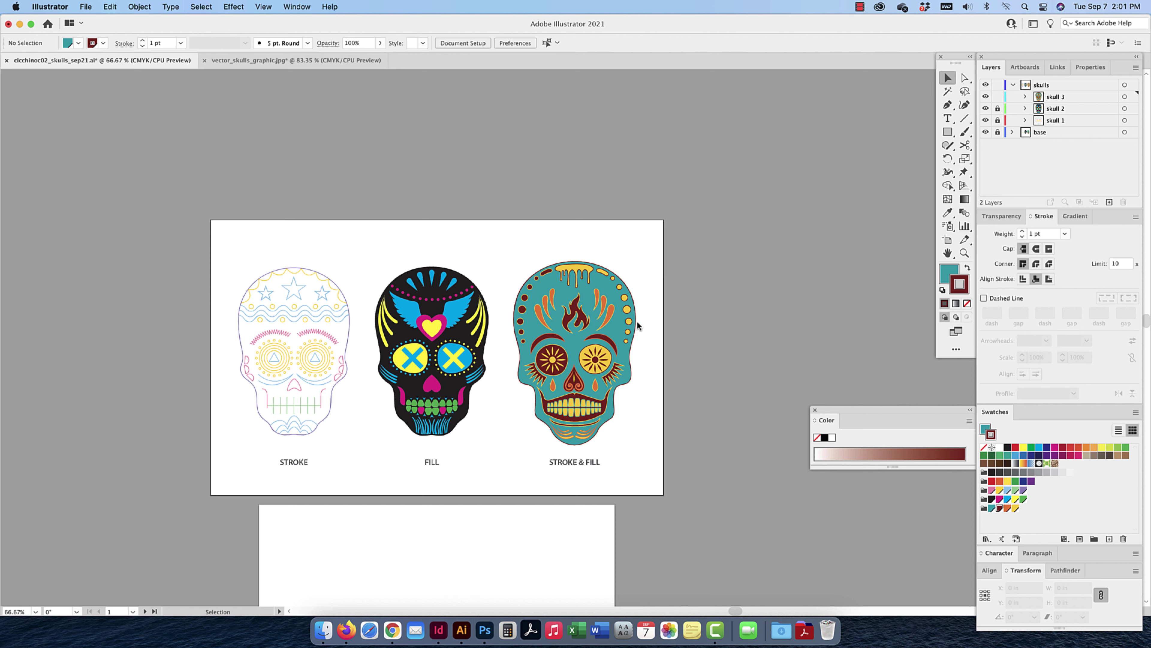
pyautogui.click(1013, 85)
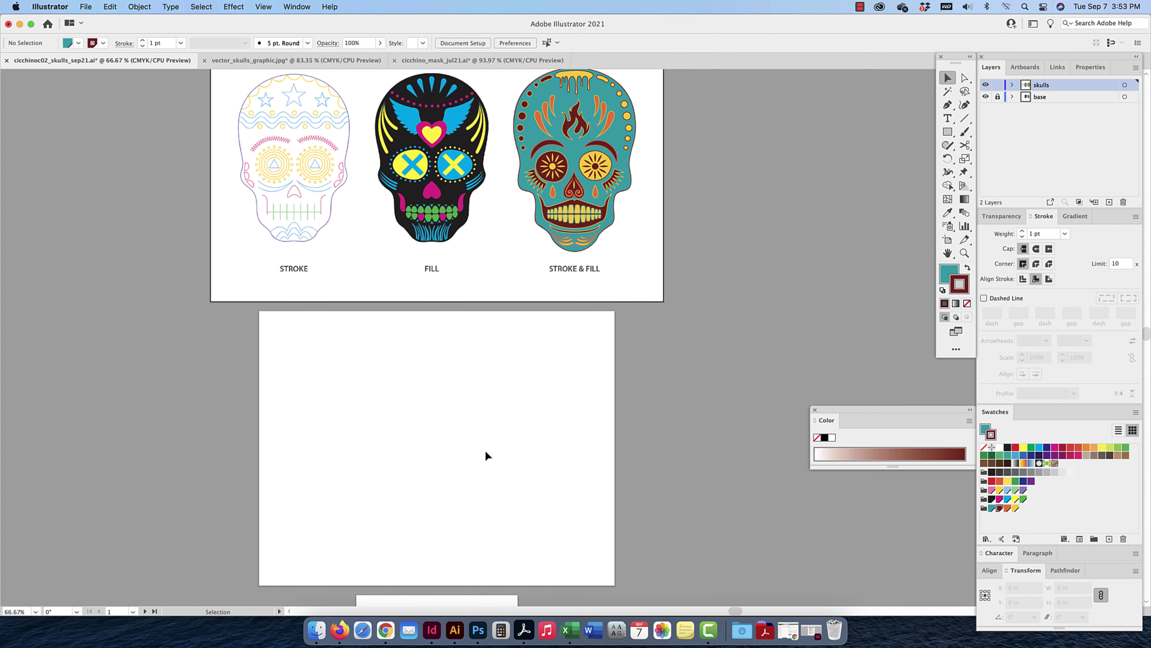
pyautogui.press('space')
pyautogui.moveTo(481, 456); pyautogui.dragTo(531, 316)
pyautogui.press('space')
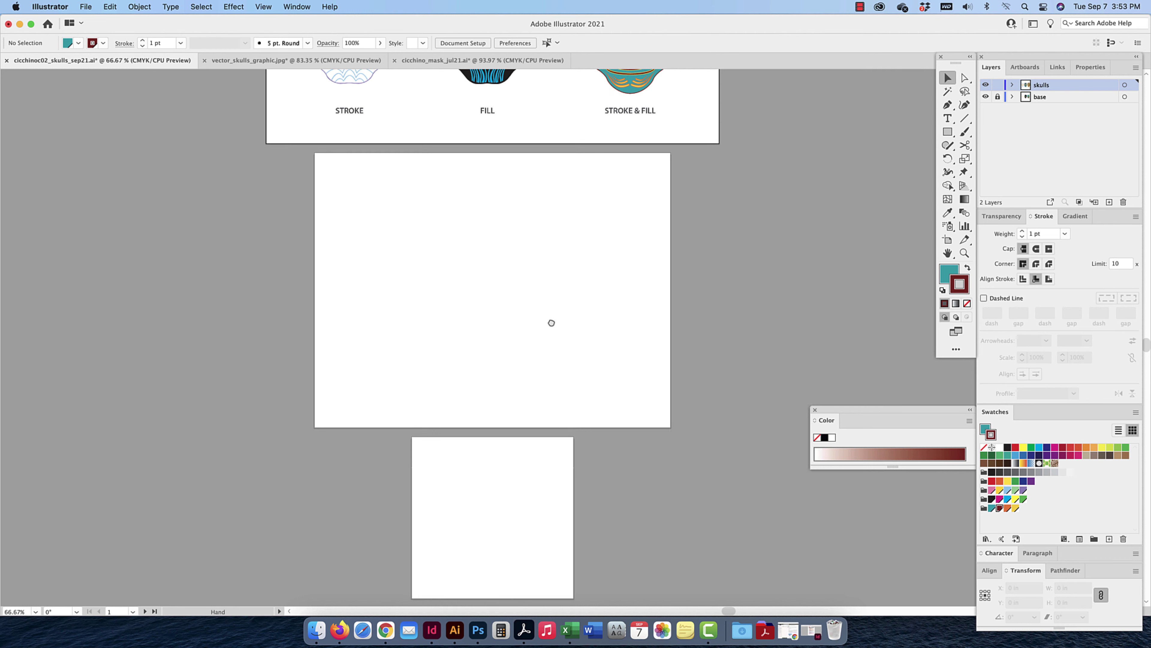
pyautogui.scroll(-4, 548, 320)
pyautogui.press('space')
pyautogui.scroll(7, 488, 369)
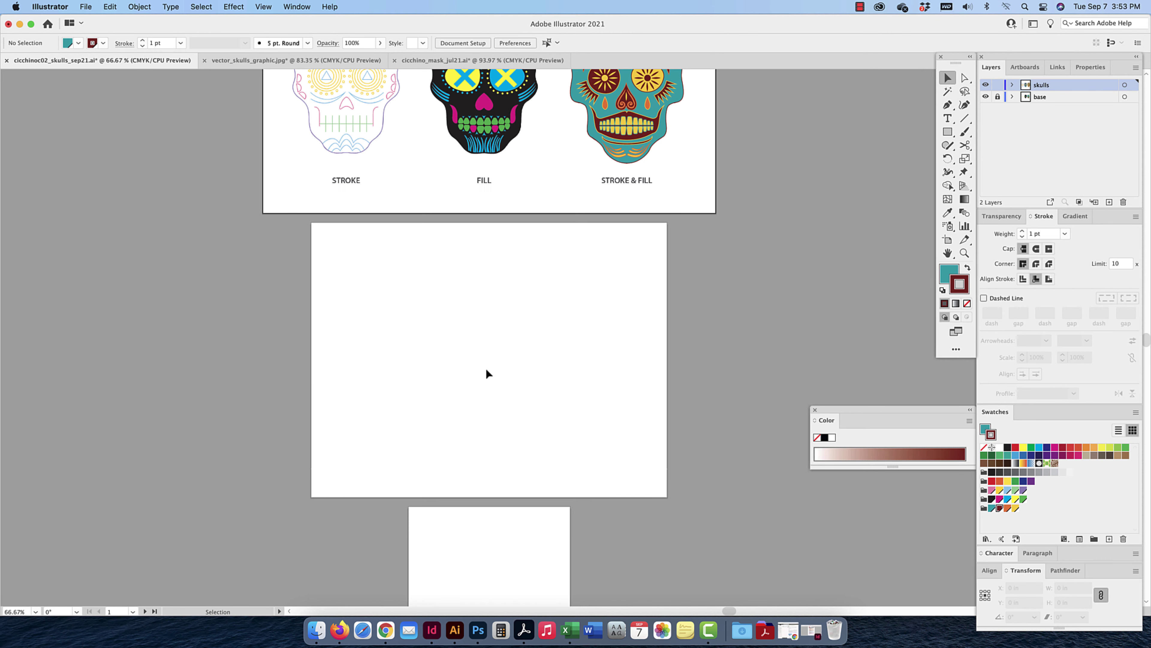
pyautogui.scroll(5, 503, 346)
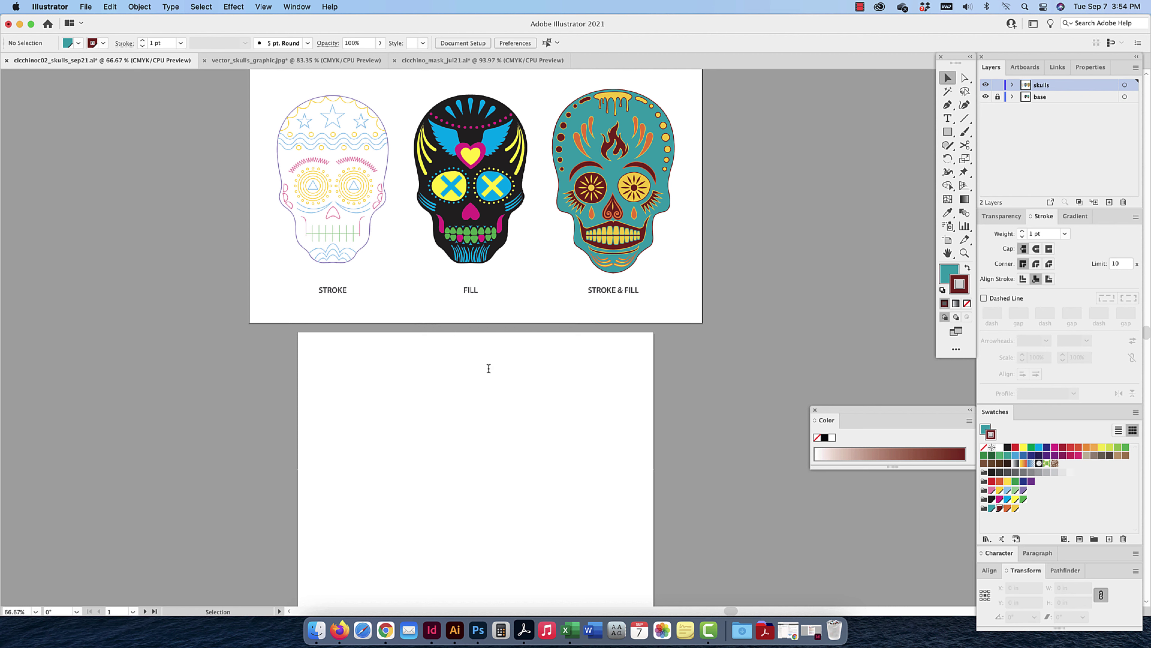
# Copy the grey skull group from cicchino_mask_jul21.ai into cicchinoc02_skulls_sep21.ai and place it near the middle of the second artboard
pyautogui.click(441, 57)
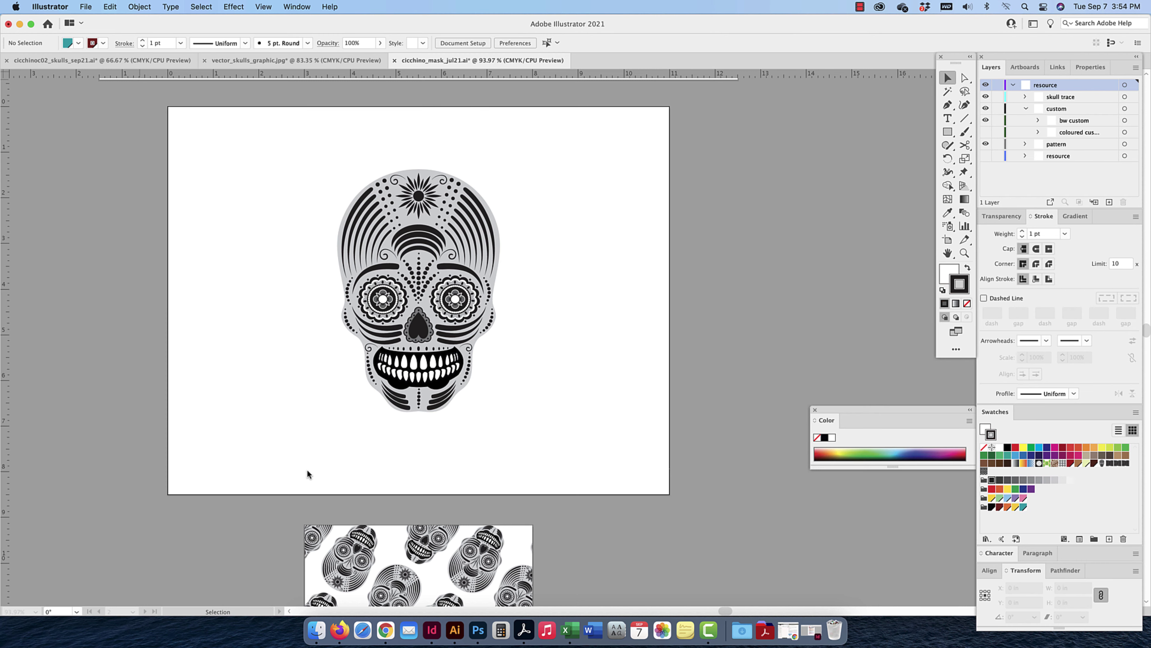
pyautogui.press('super+c')
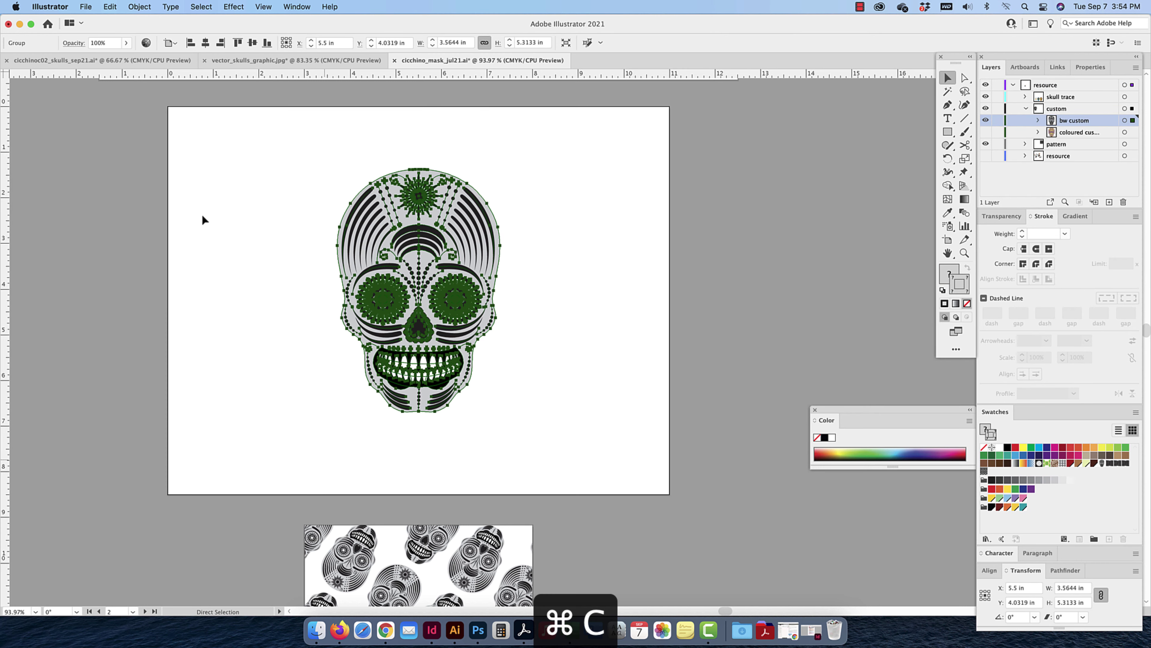
pyautogui.click(139, 63)
pyautogui.press('super+v')
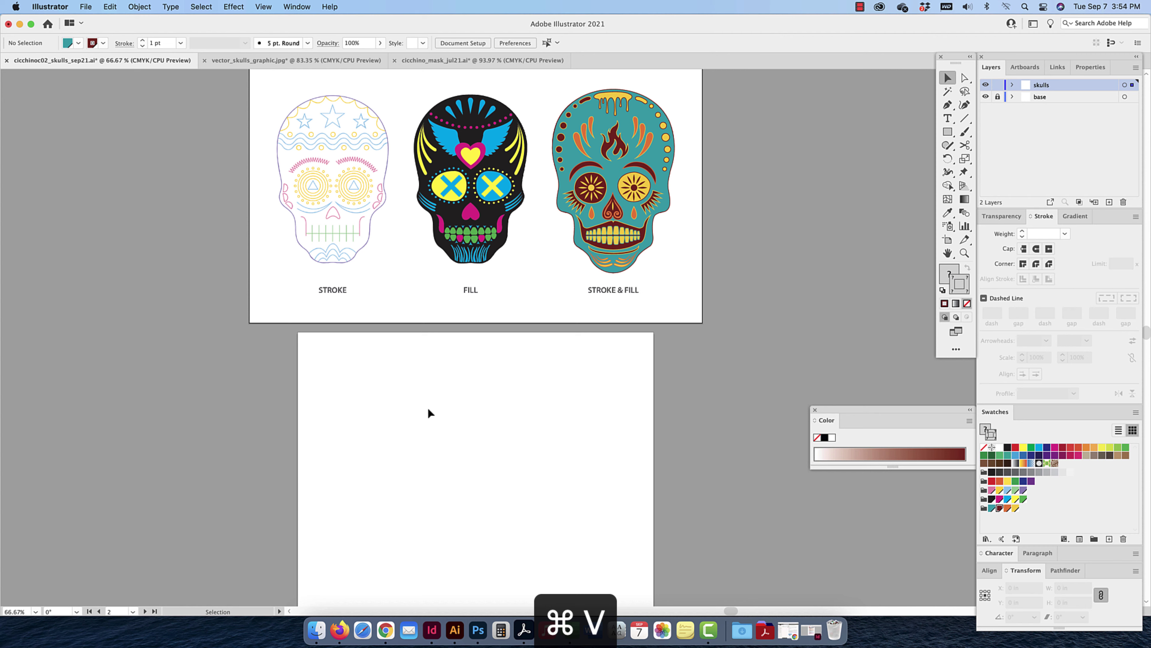
pyautogui.moveTo(551, 368); pyautogui.dragTo(508, 435)
pyautogui.press('space')
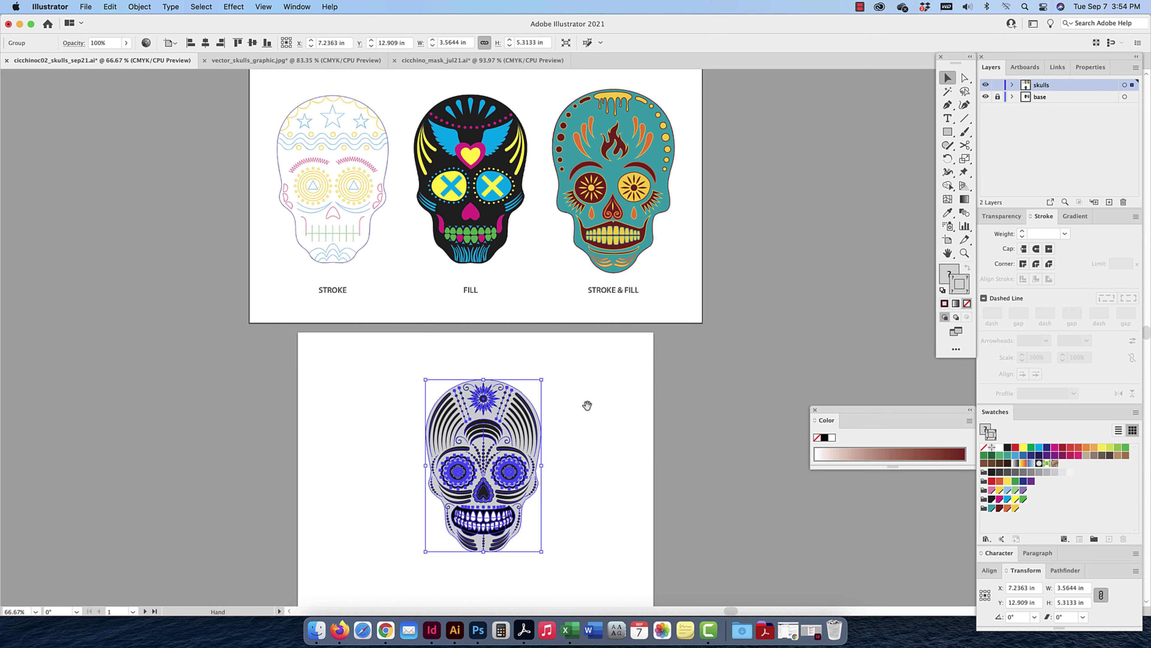
pyautogui.moveTo(587, 405); pyautogui.dragTo(613, 315)
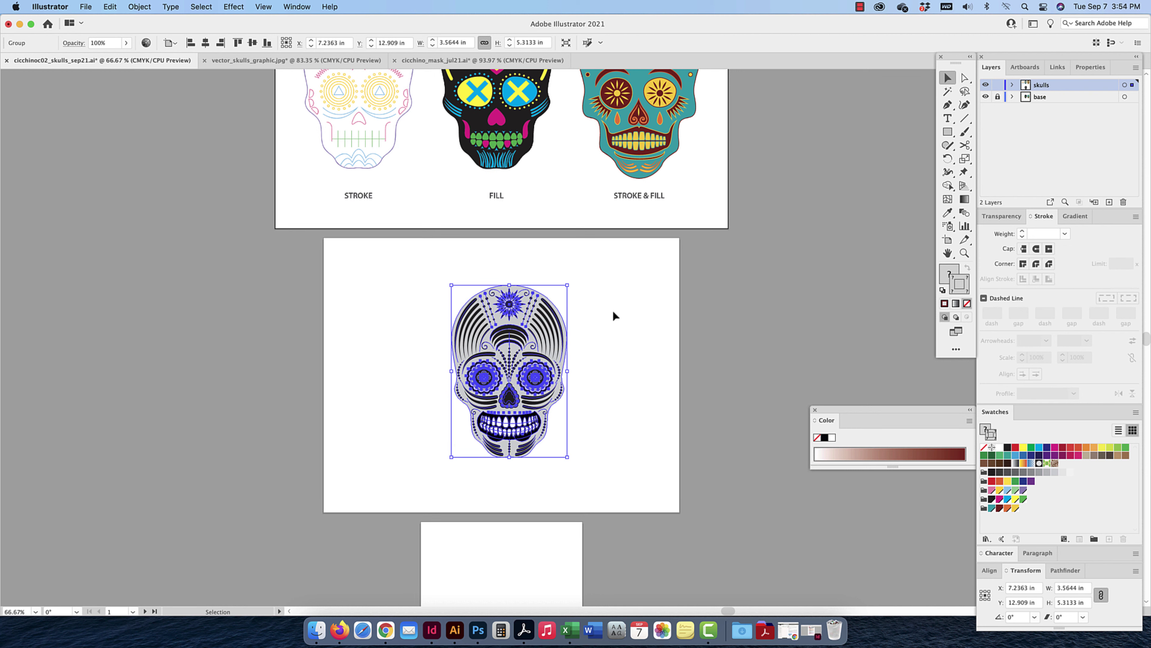
pyautogui.click(640, 406)
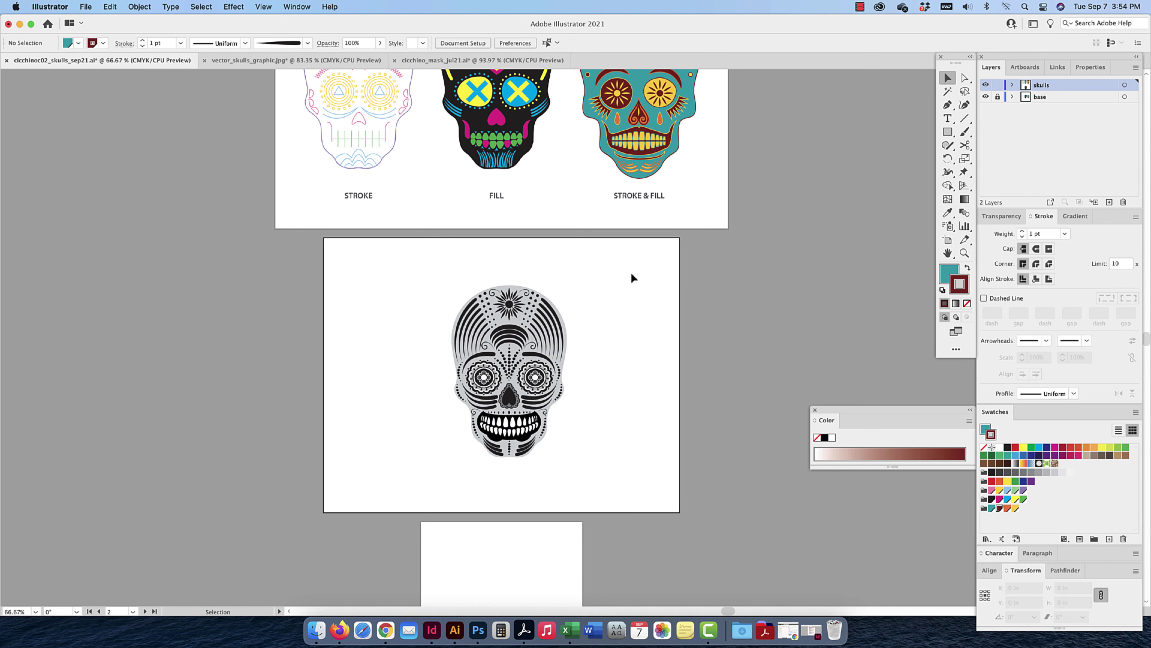
# Select the pasted grey skull and compare it with its source in cicchino_mask_jul21.ai, returning to cicchinoc02_skulls_sep21.ai
pyautogui.moveTo(629, 248); pyautogui.dragTo(411, 464)
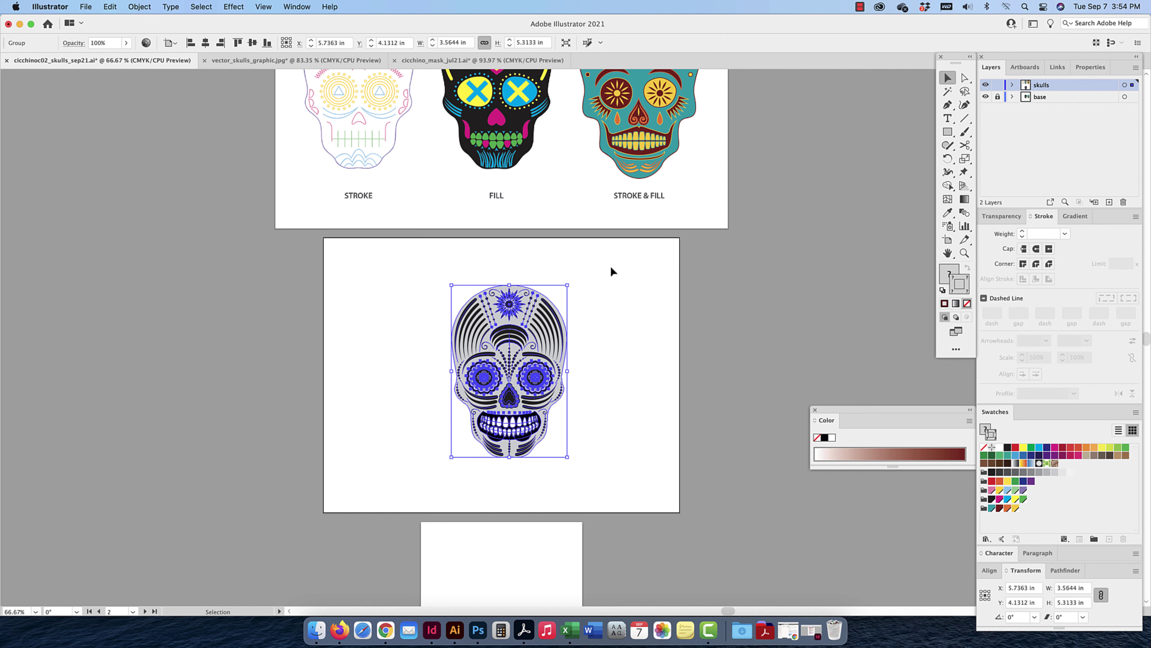
pyautogui.hscroll(-1, 609, 265)
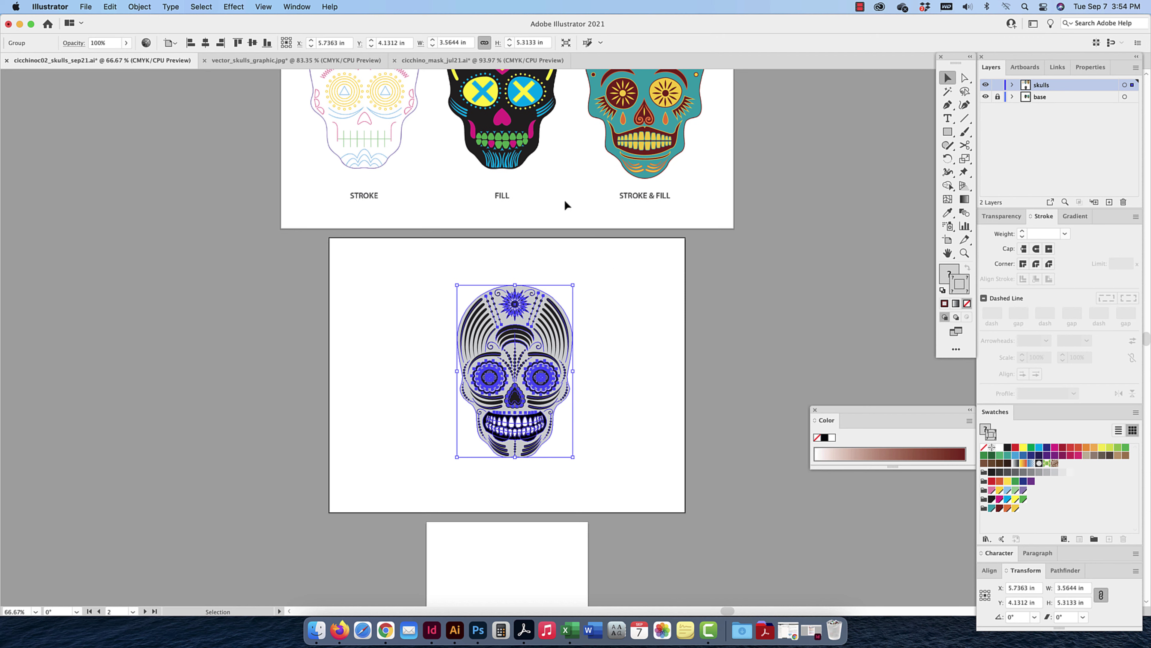
pyautogui.click(470, 64)
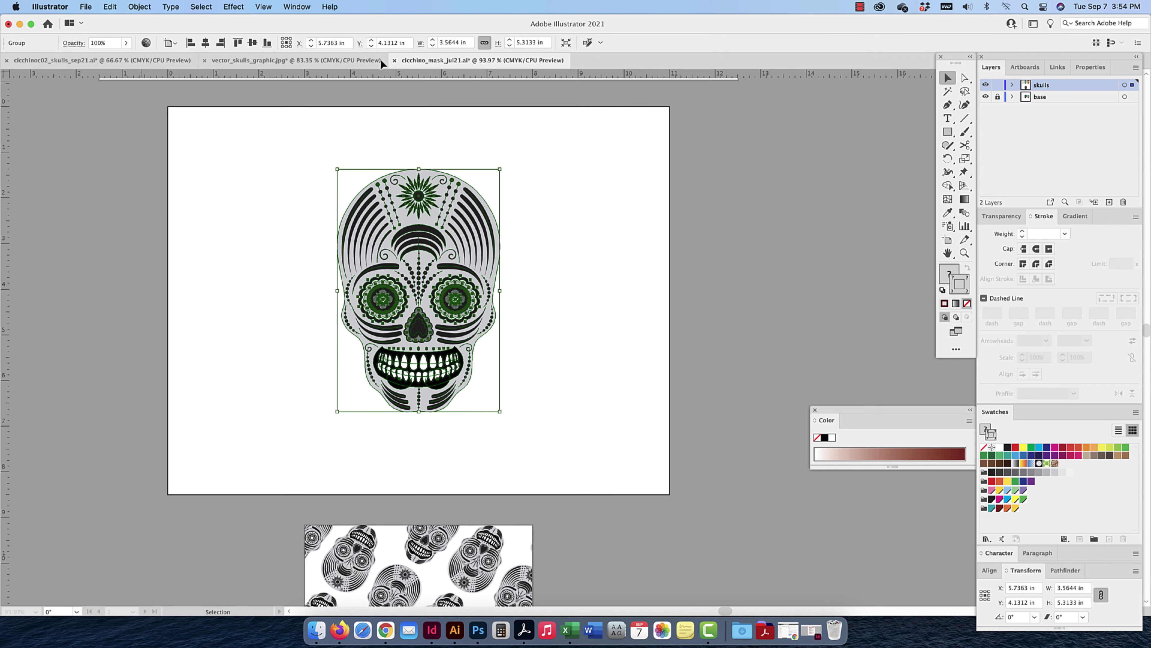
pyautogui.click(82, 62)
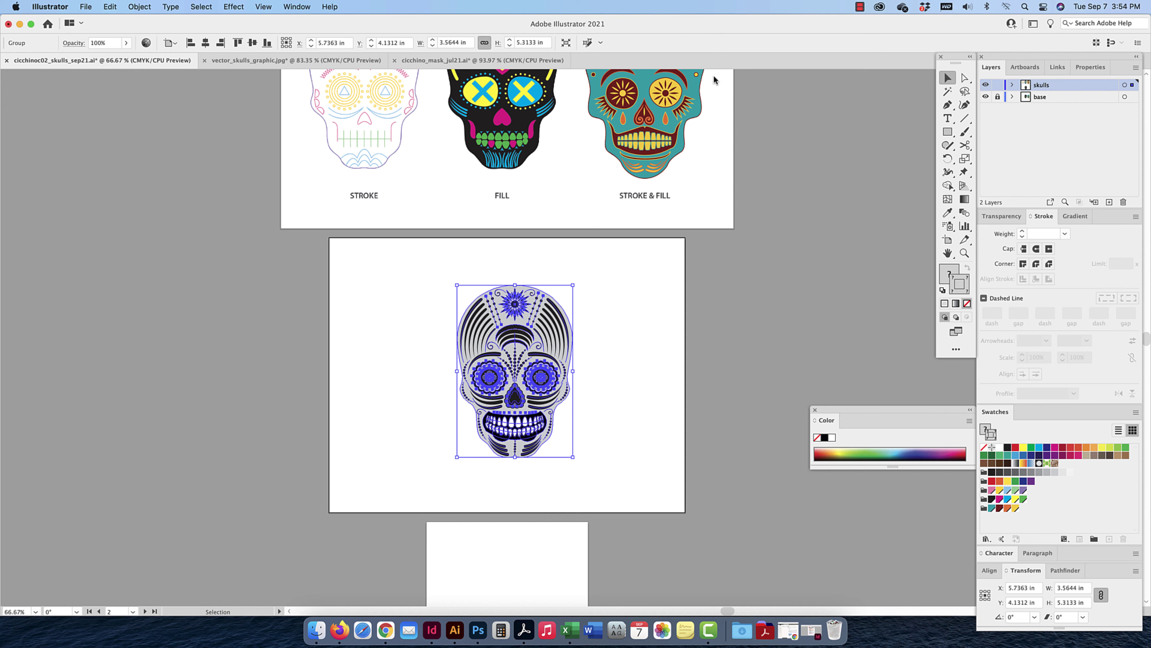
# Expand the skulls layer and add a new top-level layer named custom above it
pyautogui.click(1013, 85)
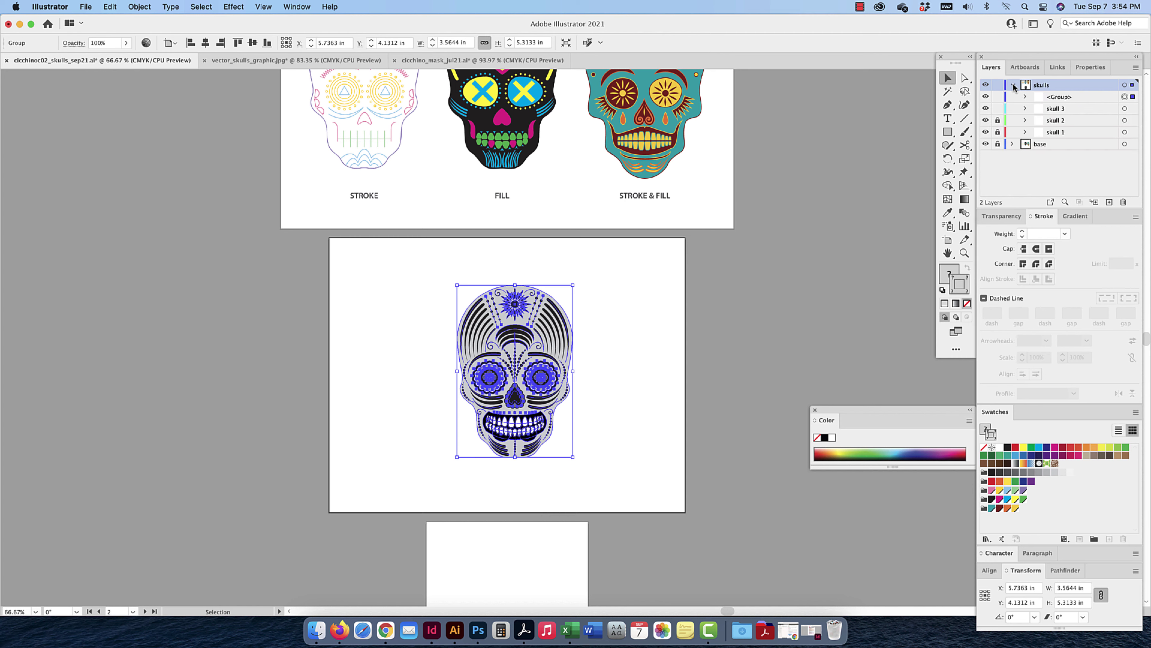
pyautogui.click(1082, 99)
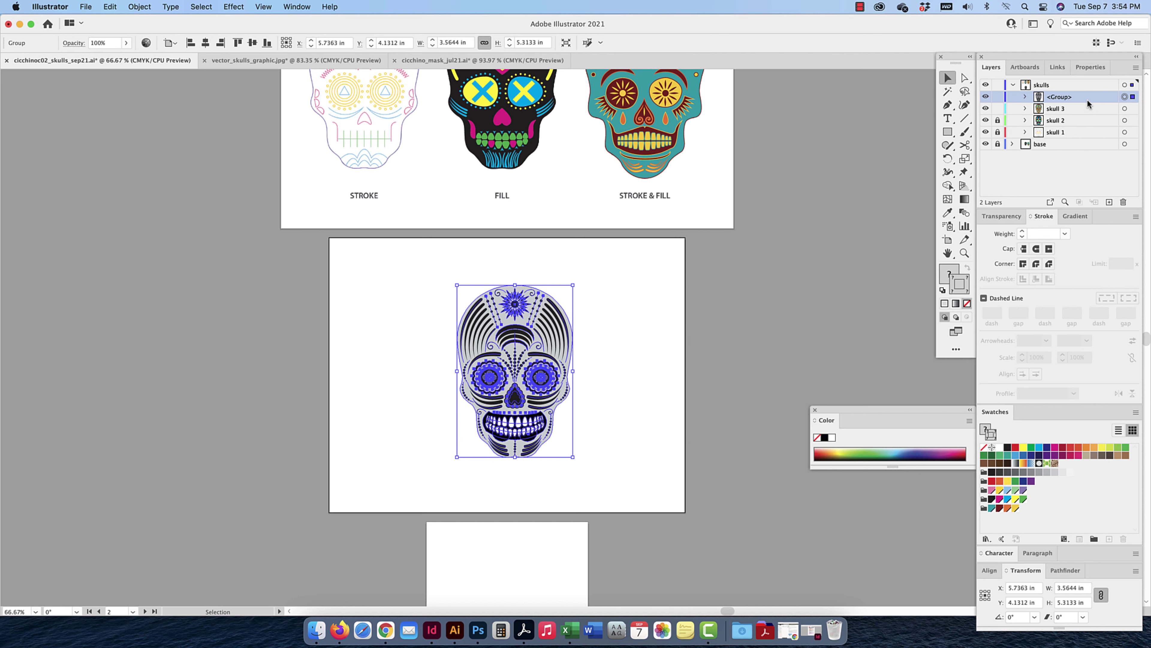
pyautogui.click(1109, 202)
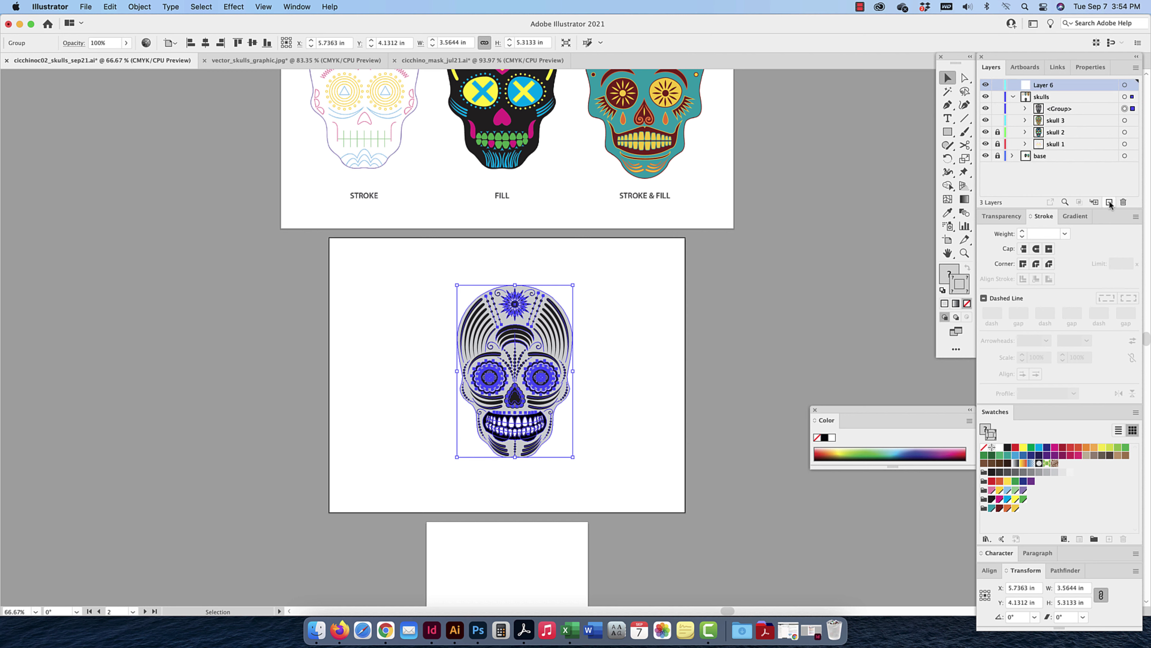
pyautogui.doubleClick(1042, 84)
pyautogui.write('custom')
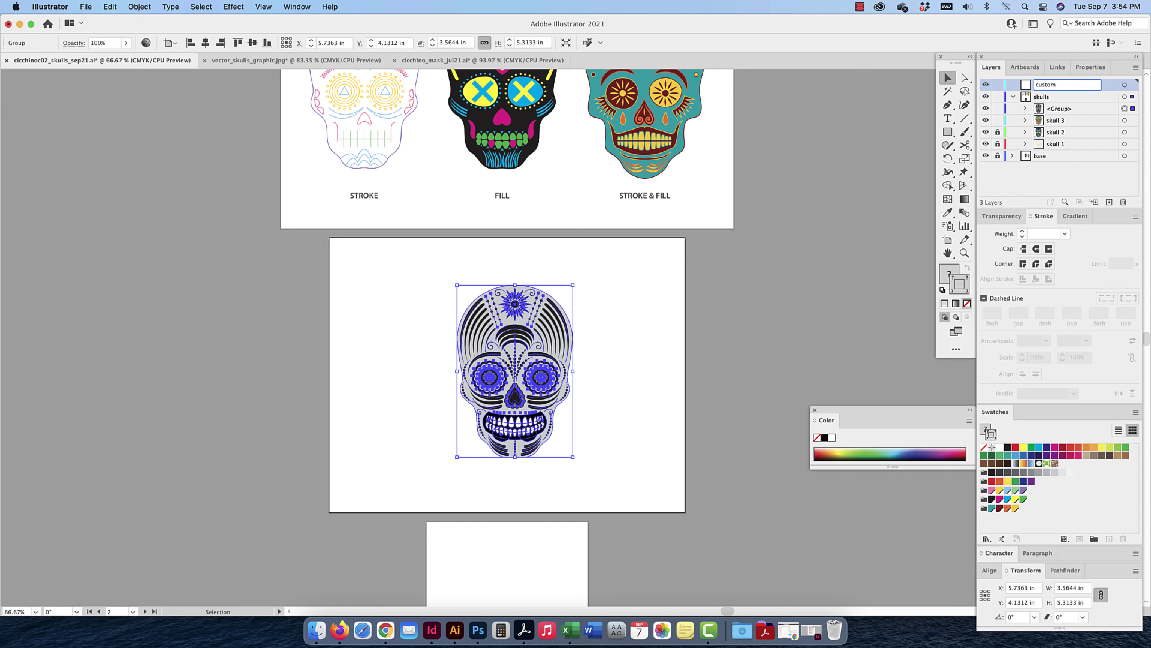
pyautogui.press('Return')
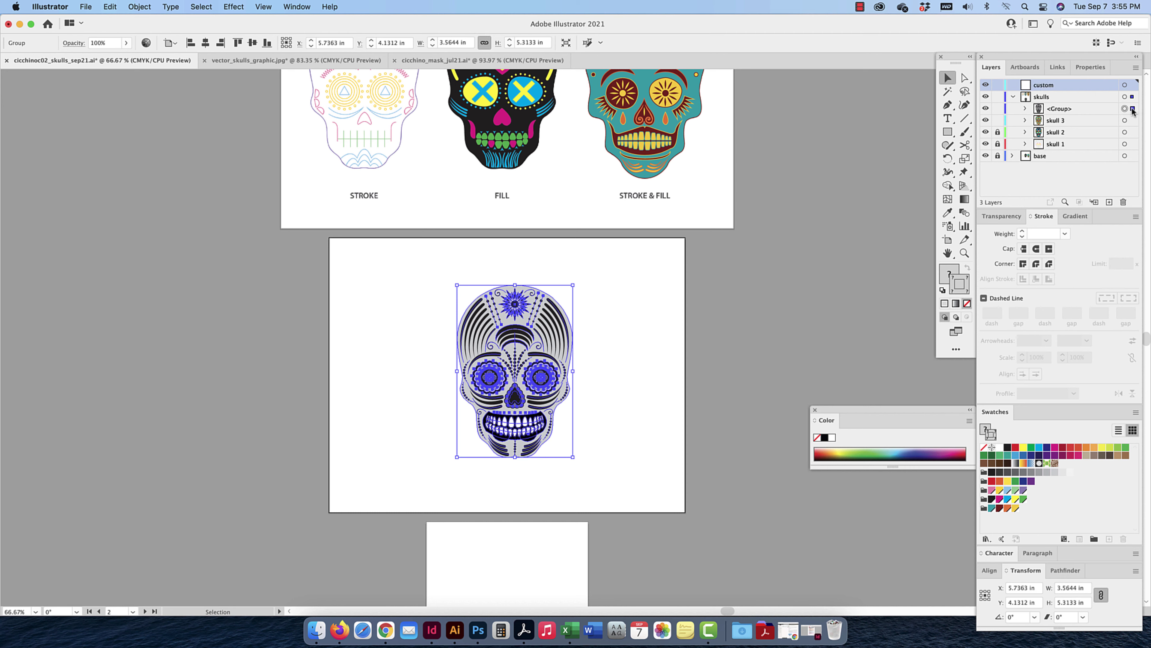
# Select the grey skull group on the second artboard and move it from the skulls layer to the custom layer
pyautogui.moveTo(609, 266); pyautogui.dragTo(428, 475)
pyautogui.scroll(-1, 427, 475)
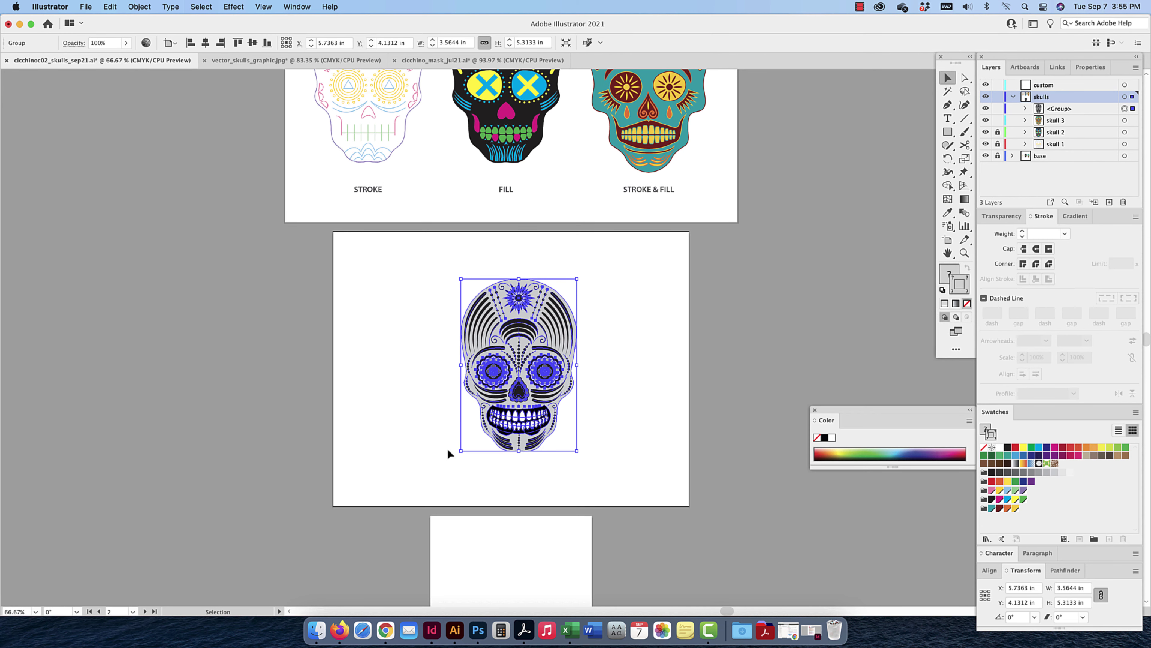
pyautogui.moveTo(616, 267); pyautogui.dragTo(426, 504)
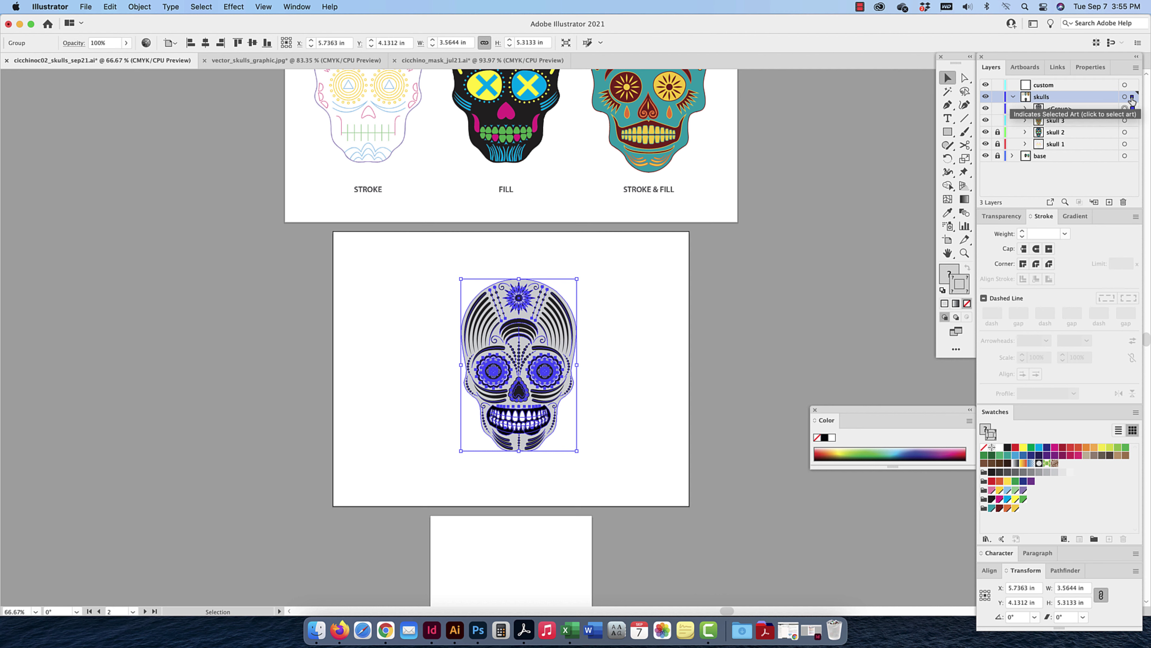
pyautogui.moveTo(1131, 99); pyautogui.dragTo(1134, 89)
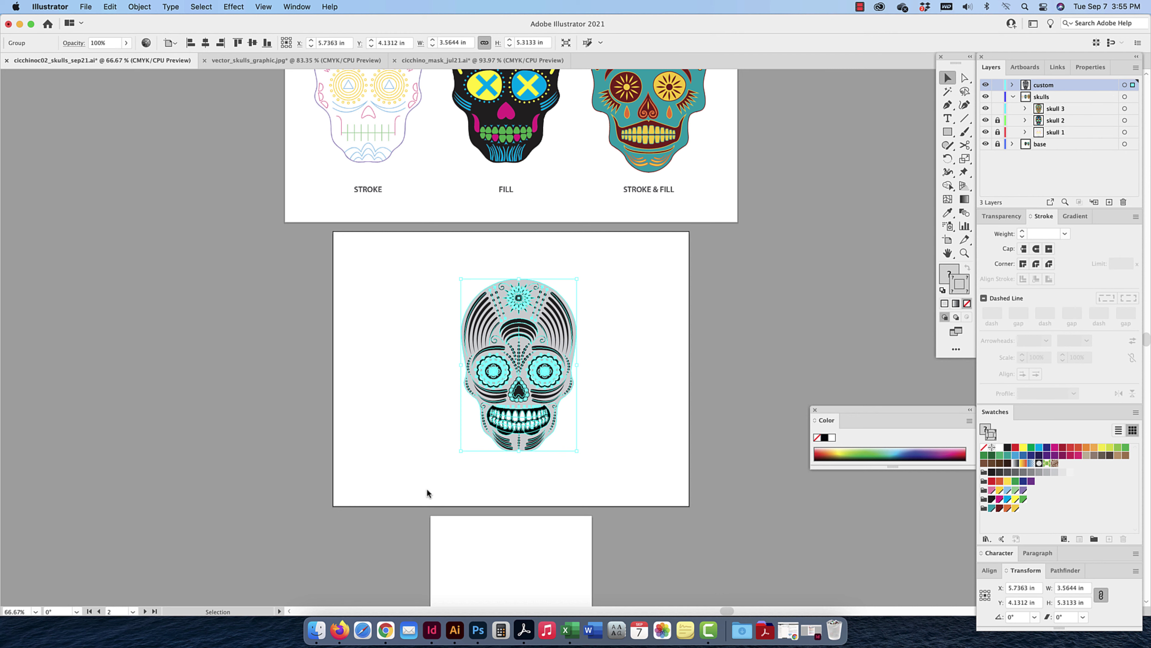
# Collapse the skulls layer, check the layers' contents by toggling their visibility, and hide the base layer
pyautogui.click(1013, 97)
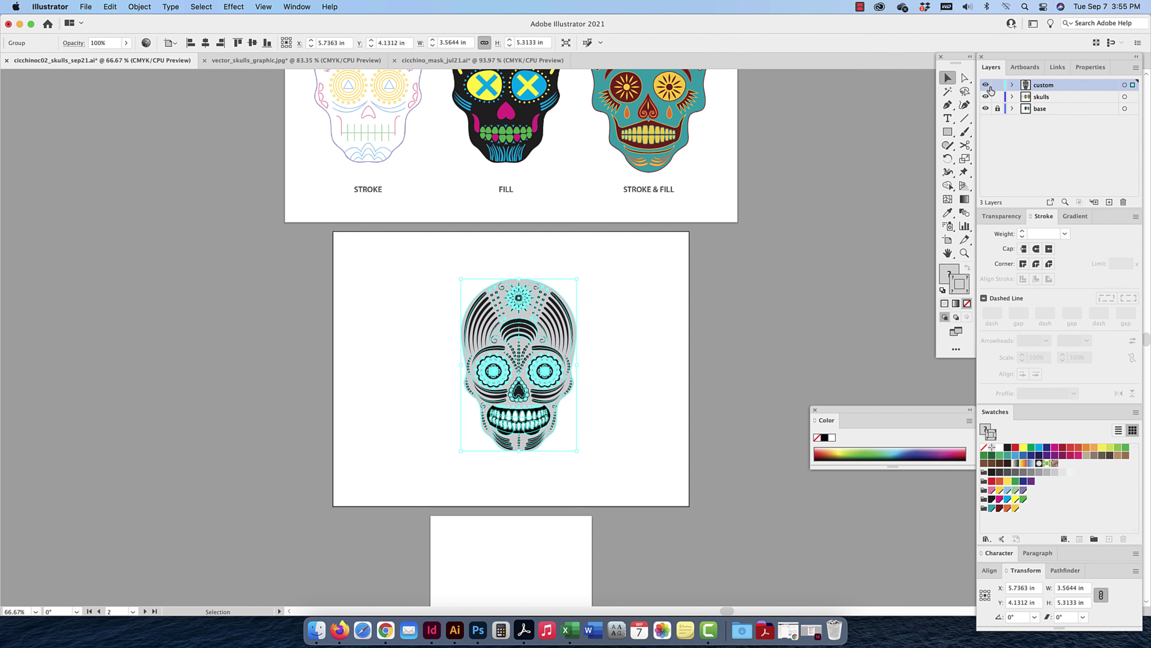
pyautogui.click(986, 85)
pyautogui.click(986, 85)
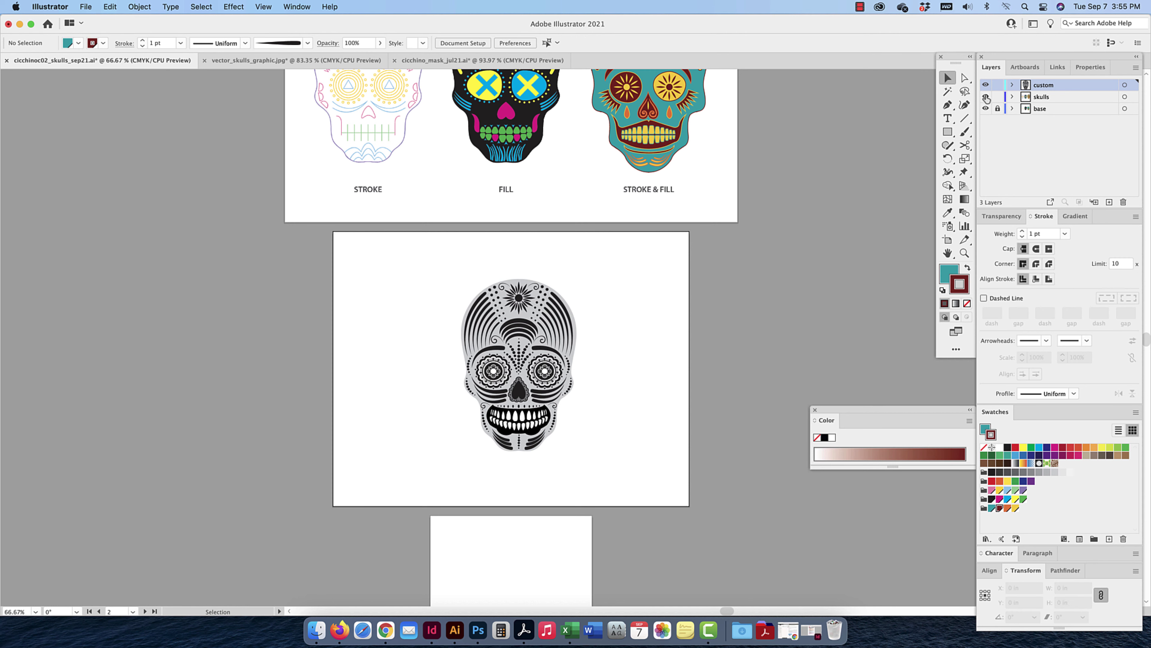
pyautogui.click(985, 97)
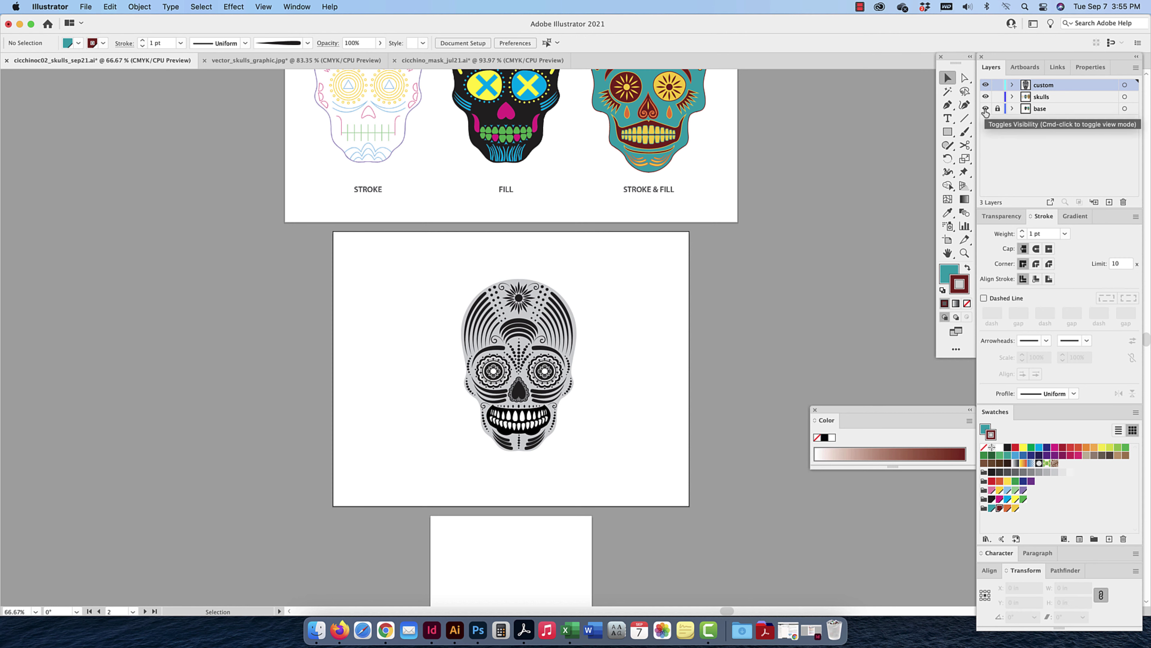
pyautogui.click(986, 96)
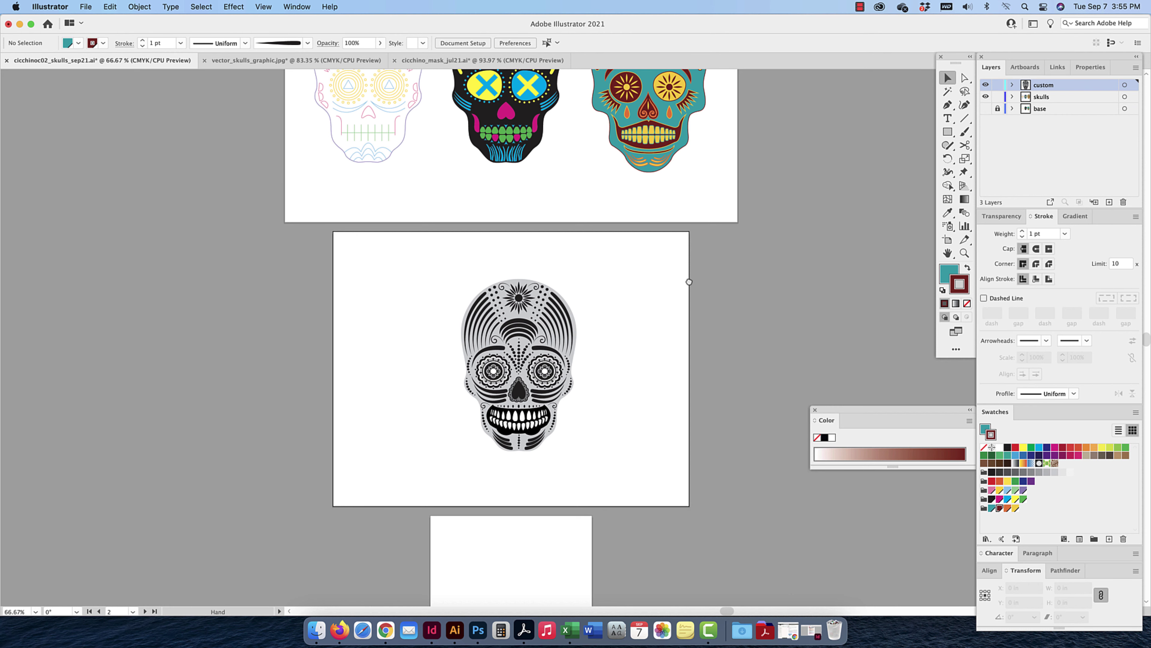
# Select the third skull's flame path, unlock the skull 2 sublayer, and move the flame onto it
pyautogui.scroll(3, 686, 281)
pyautogui.moveTo(725, 96); pyautogui.dragTo(587, 318)
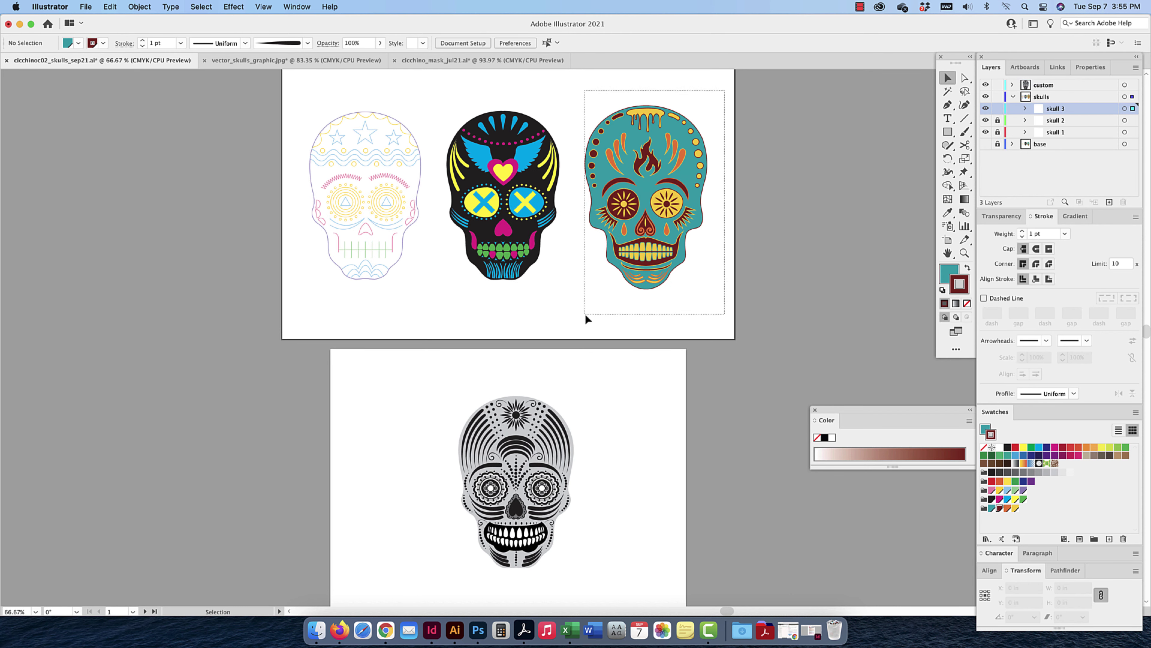
pyautogui.click(697, 323)
pyautogui.click(649, 159)
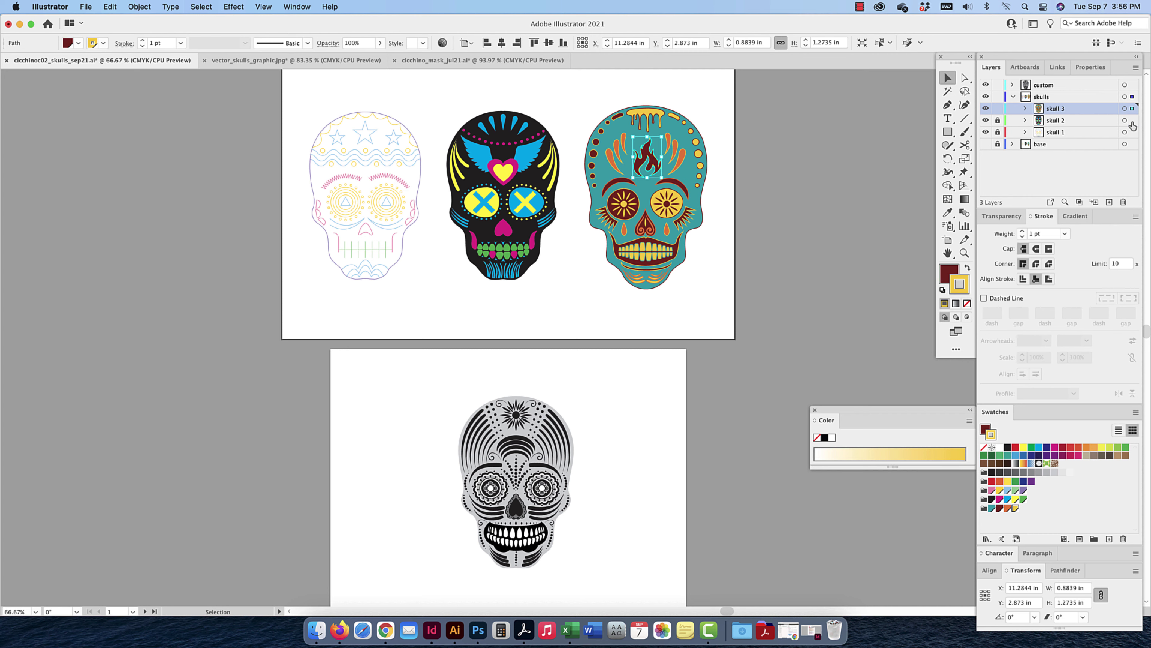
pyautogui.click(756, 140)
pyautogui.press('super+z')
pyautogui.click(998, 120)
pyautogui.moveTo(1131, 108); pyautogui.dragTo(1132, 120)
pyautogui.click(749, 109)
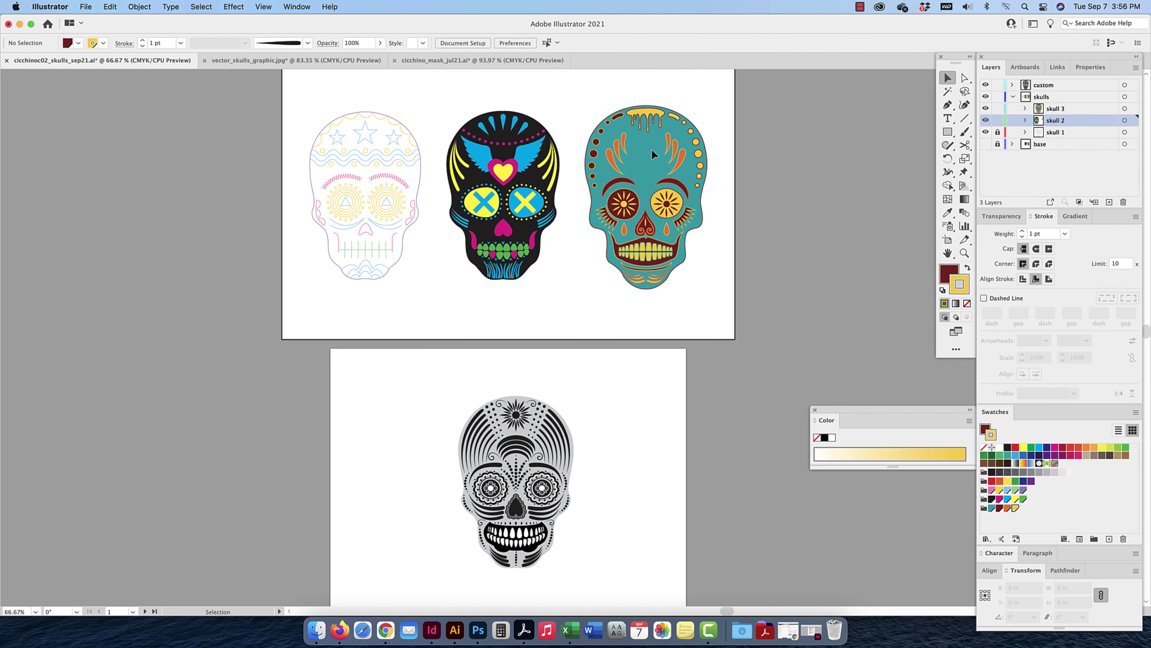
# Send the third skull's teal face shape to the back and move the skull 3 sublayer below skull 2
pyautogui.click(651, 149)
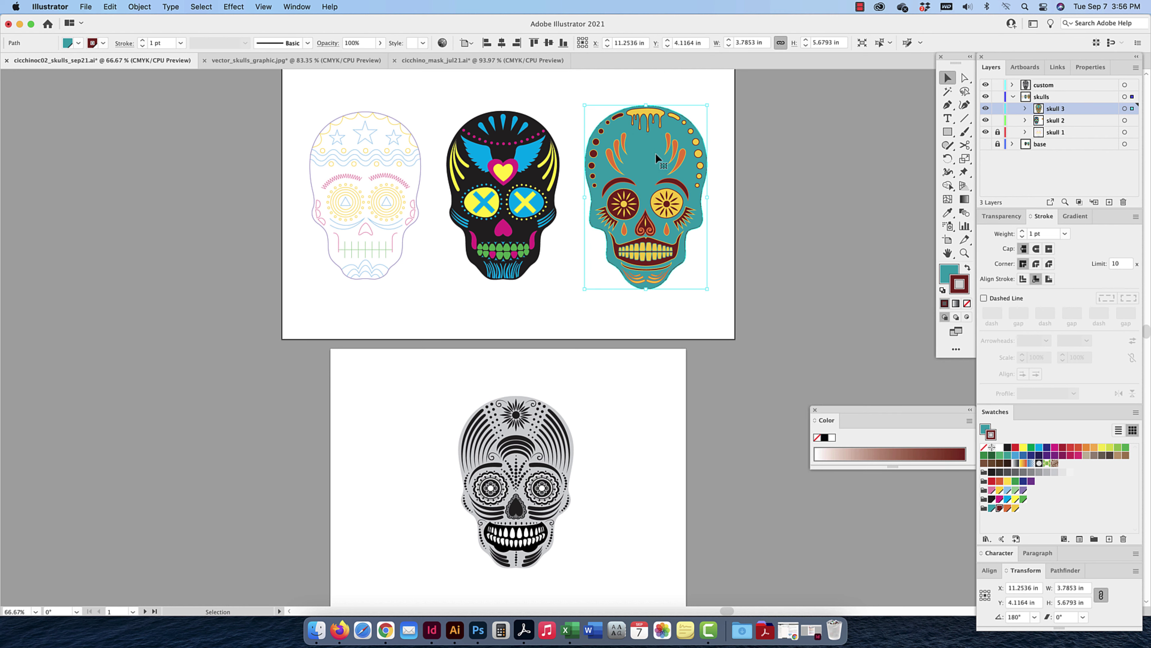
pyautogui.press('super+shift+bracketleft')
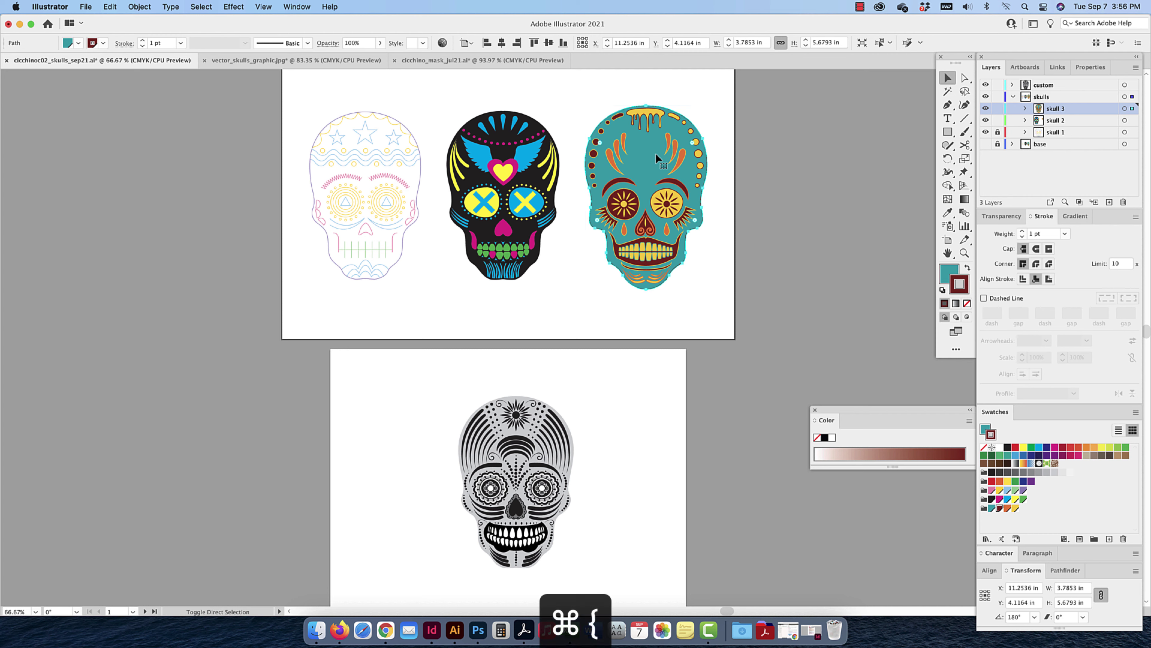
pyautogui.moveTo(1084, 110); pyautogui.dragTo(1084, 127)
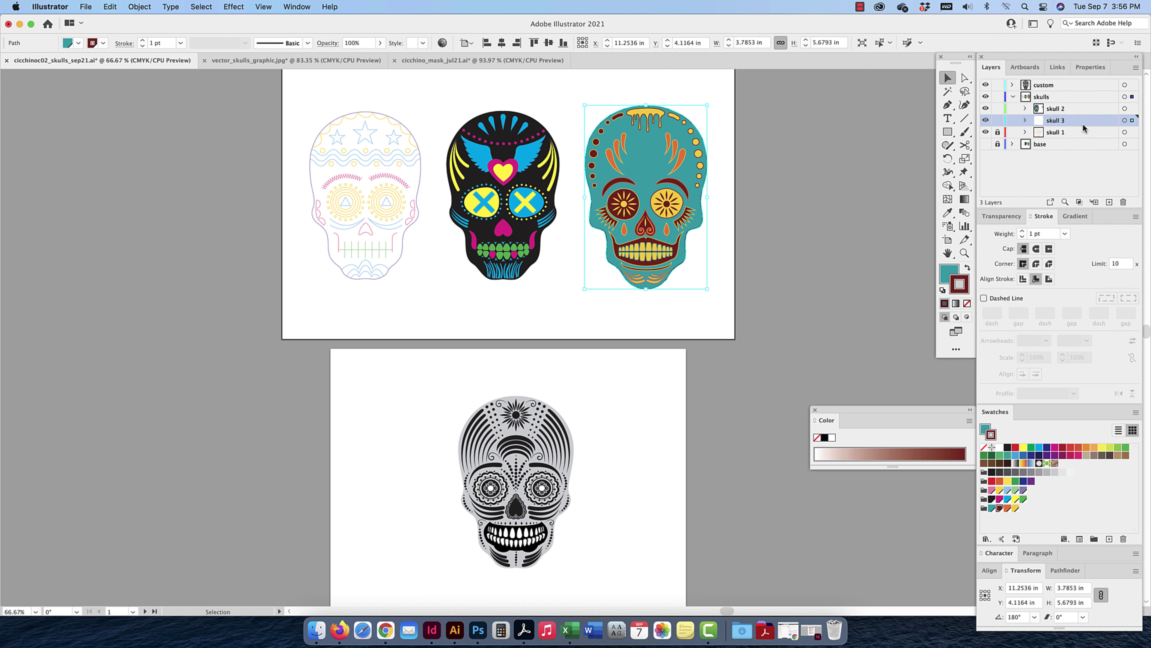
# Return the flame to the skull 3 sublayer, restore skull 3 above skull 2, and collapse the skulls layer
pyautogui.click(647, 157)
pyautogui.click(647, 156)
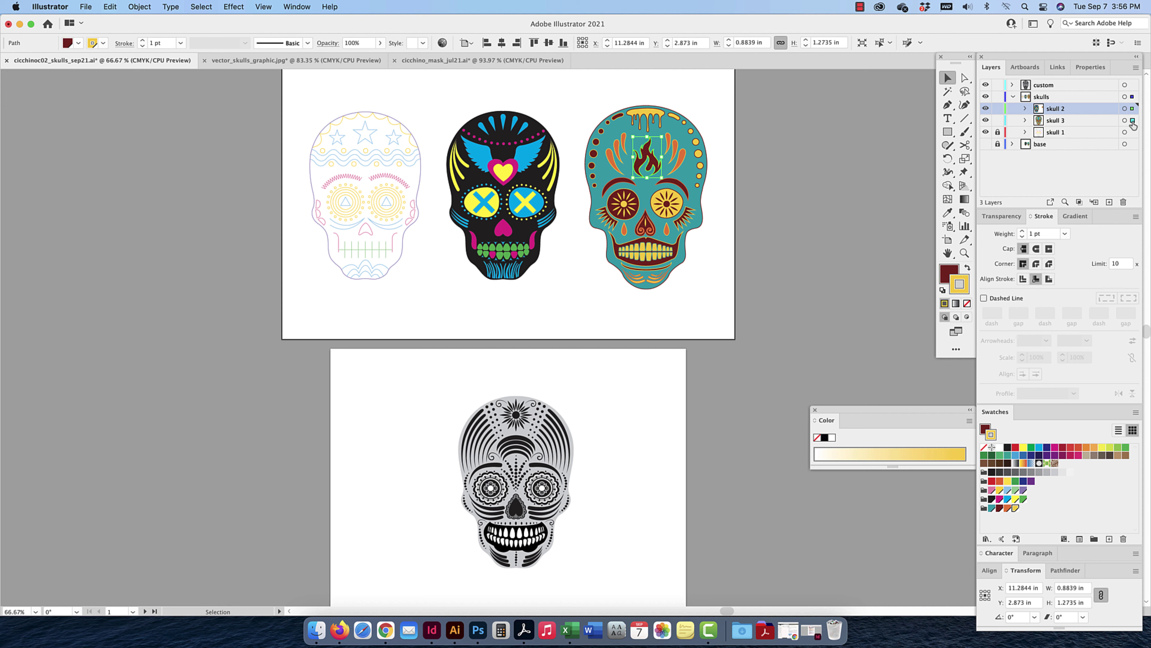
pyautogui.moveTo(1133, 123); pyautogui.dragTo(1076, 108)
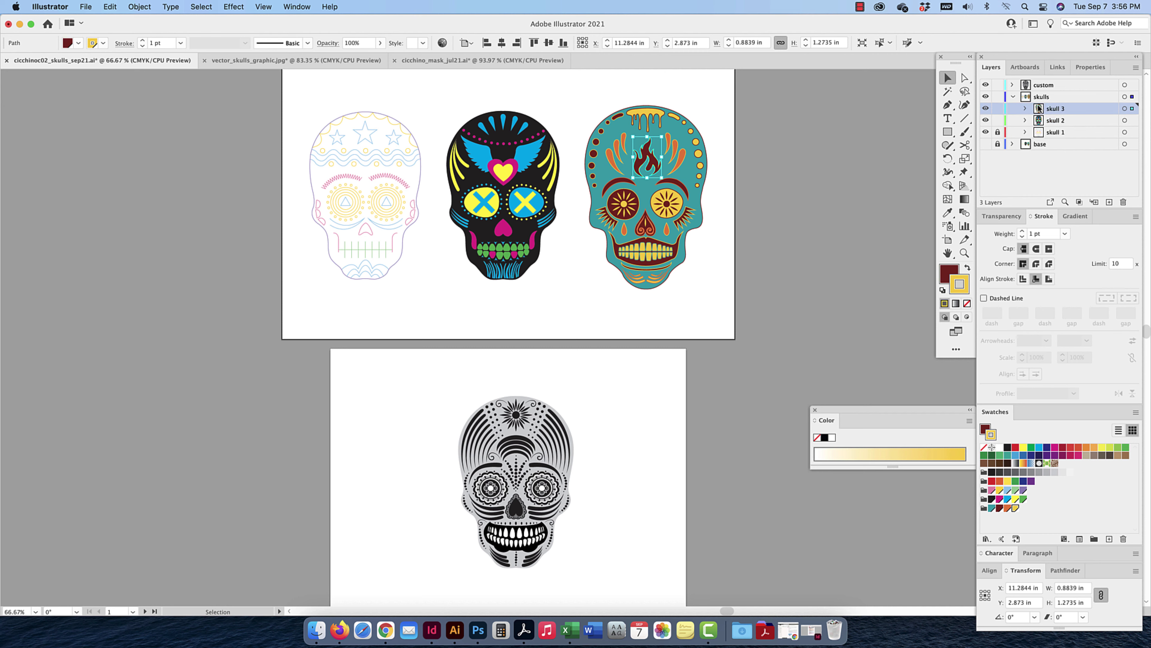
pyautogui.click(986, 109)
pyautogui.click(985, 109)
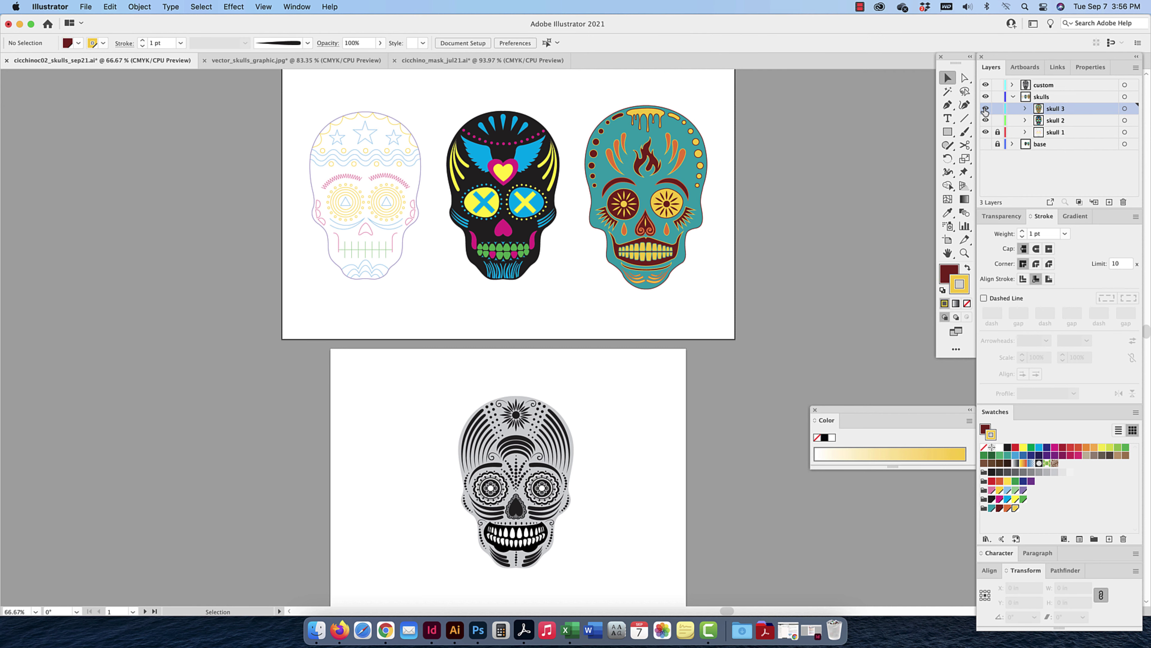
pyautogui.click(1013, 97)
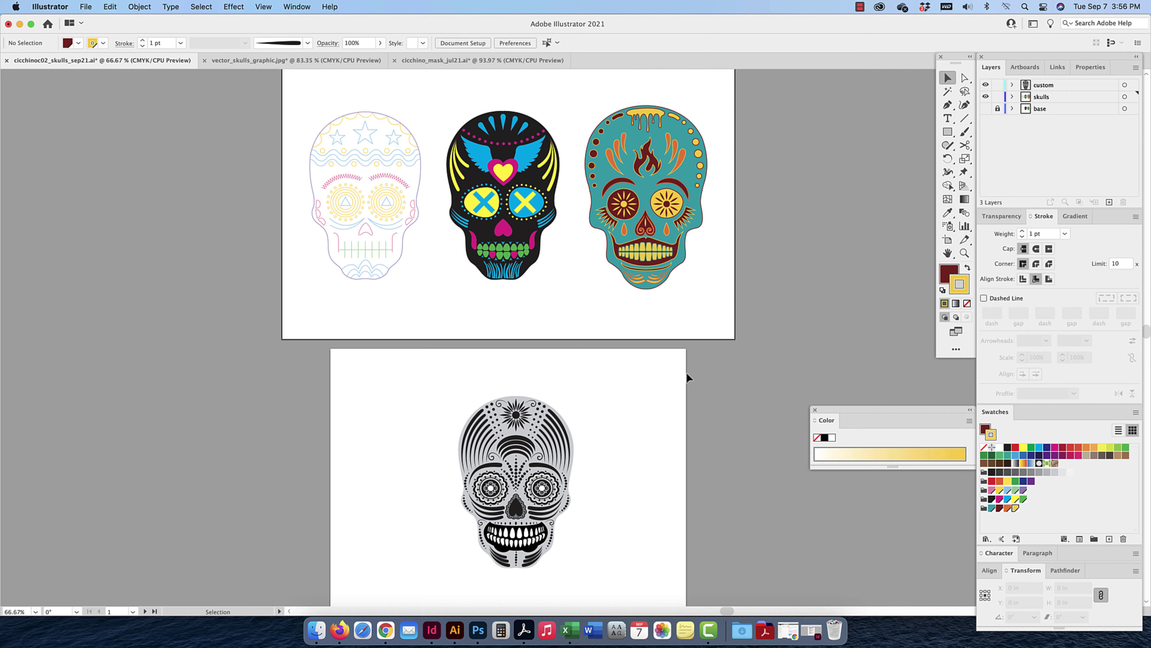
# Examine the custom grey skull on the second artboard up close and in relation to the other artboards
pyautogui.moveTo(612, 399); pyautogui.dragTo(631, 321)
pyautogui.moveTo(619, 283); pyautogui.dragTo(425, 512)
pyautogui.click(532, 514)
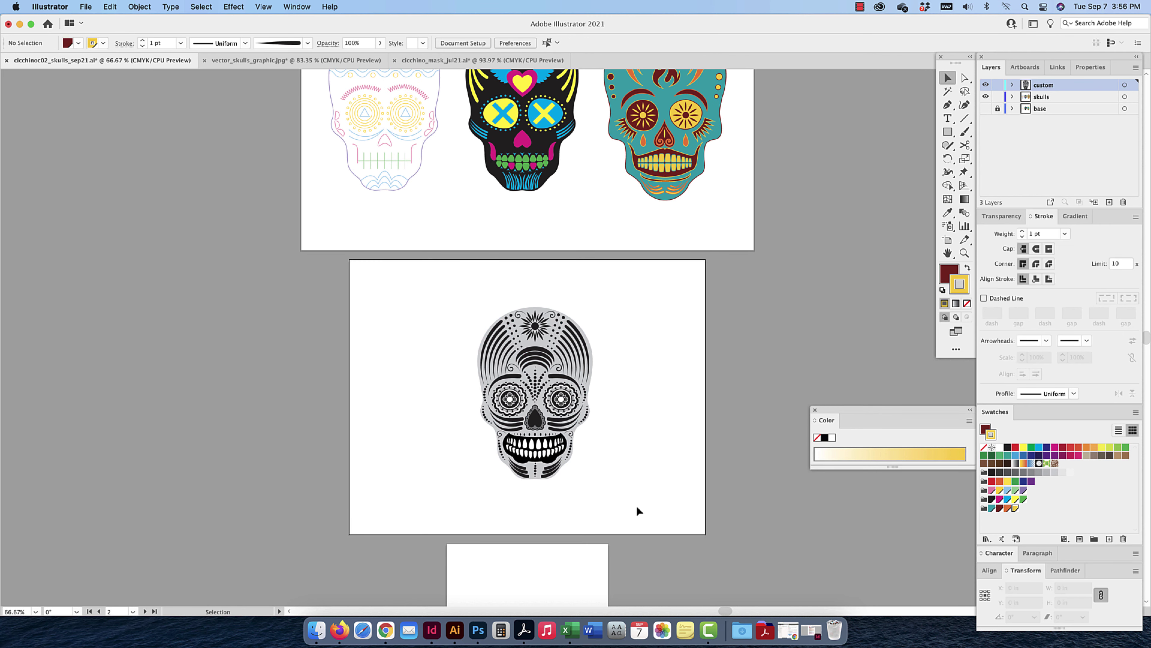
pyautogui.press('super+equal')
pyautogui.press('super+equal')
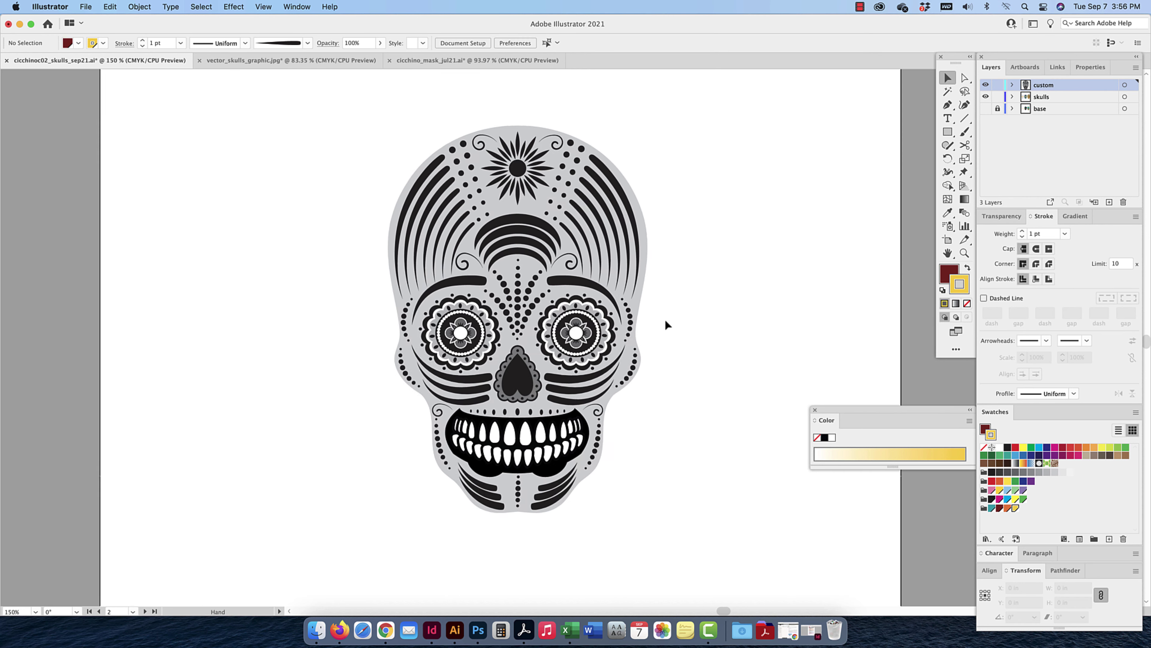
pyautogui.press('super+minus')
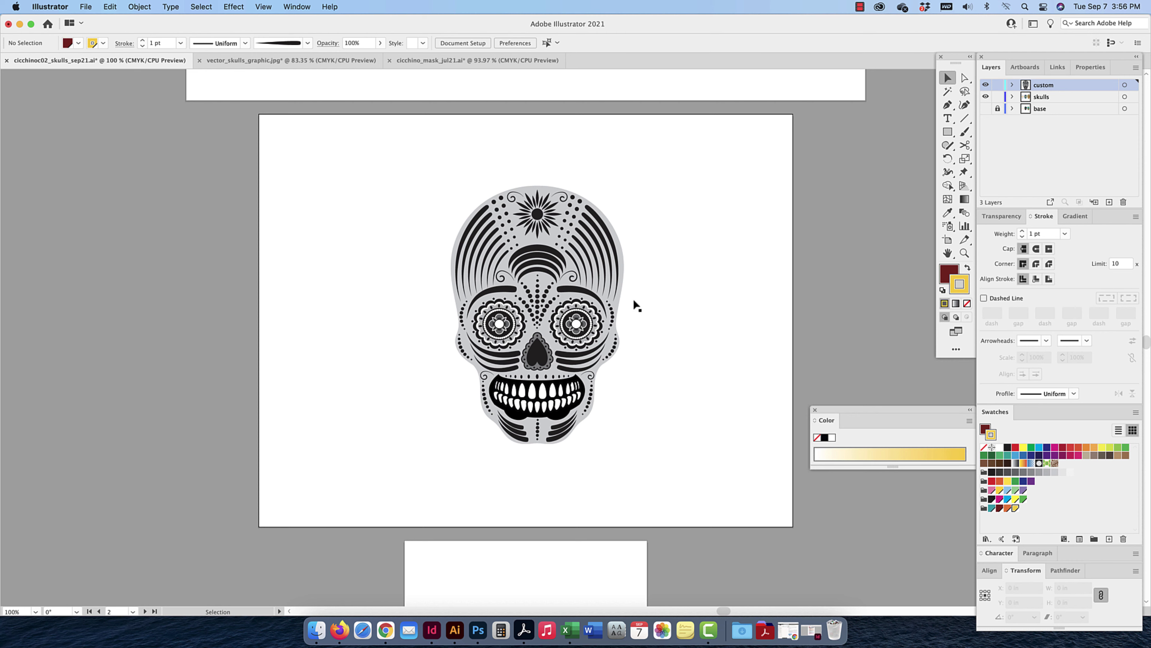
pyautogui.scroll(1, 633, 300)
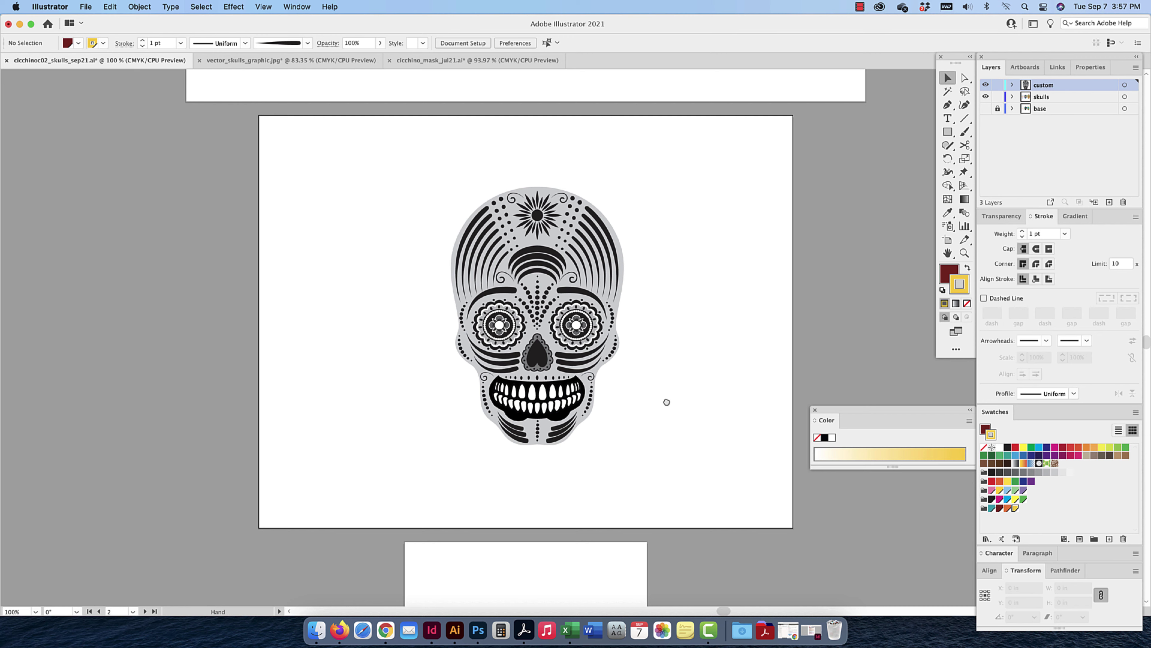
pyautogui.press('super+minus')
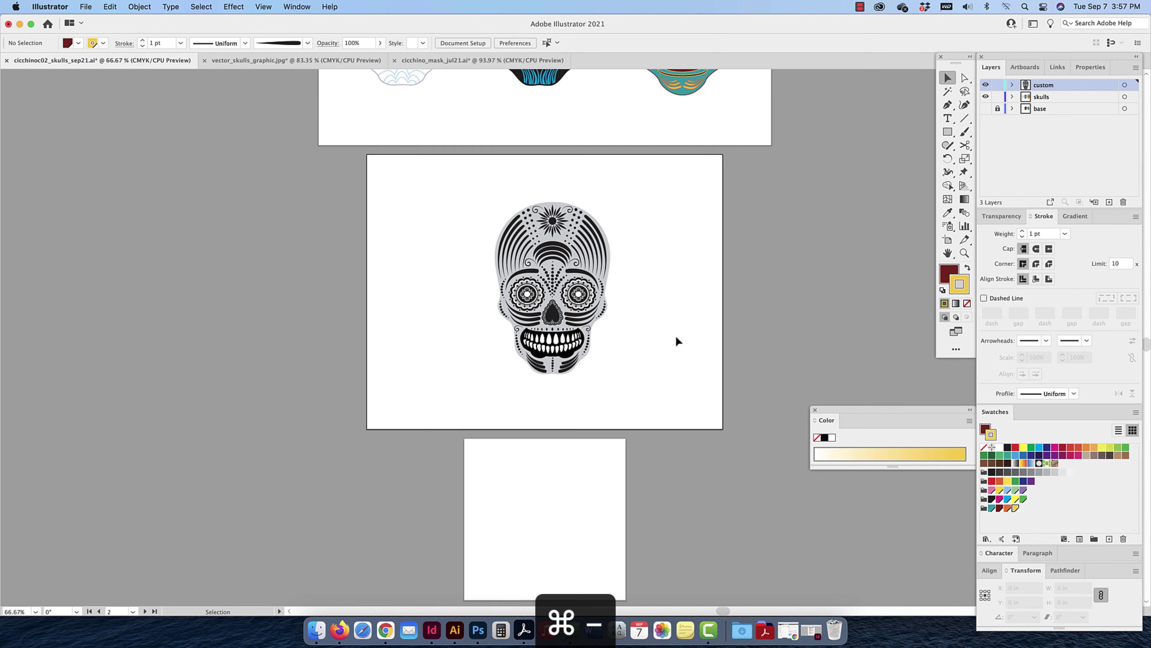
# Duplicate the custom grey skull from the second artboard onto the pasteboard beside the blank third artboard
pyautogui.scroll(-3, 665, 441)
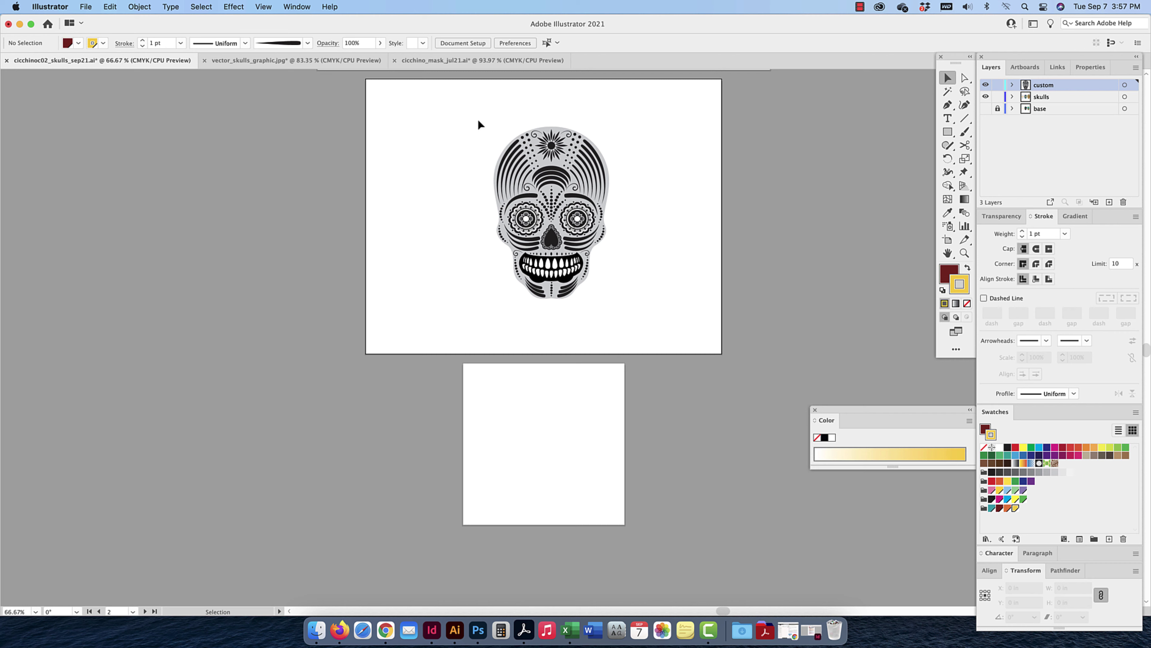
pyautogui.moveTo(477, 116); pyautogui.dragTo(641, 301)
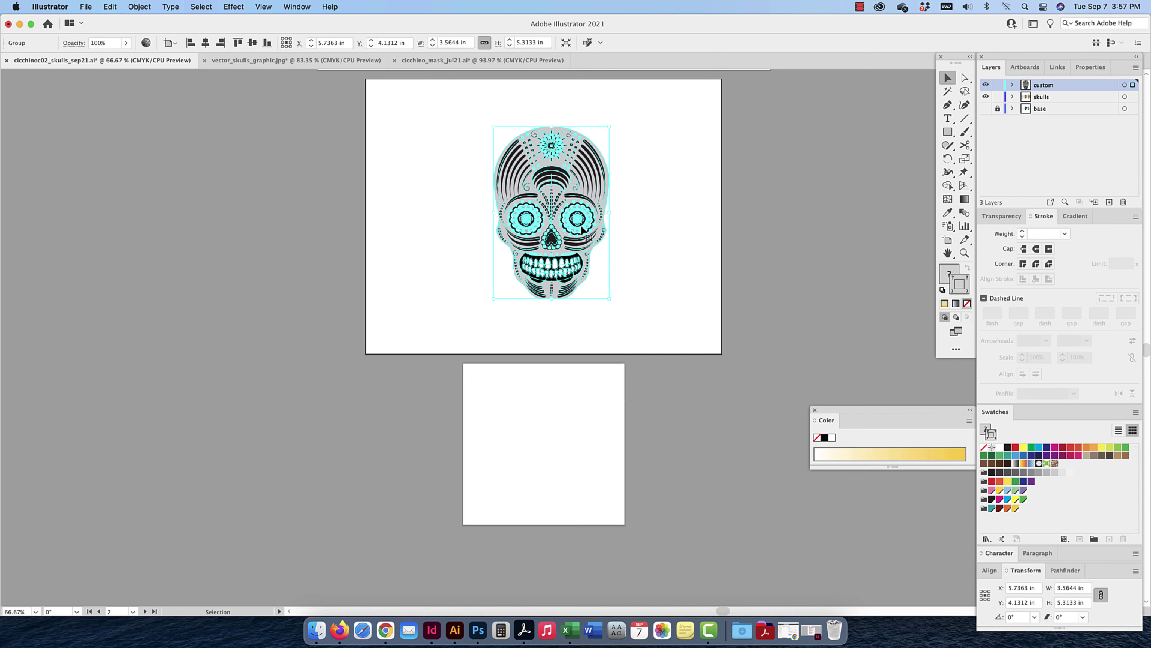
pyautogui.moveTo(583, 229); pyautogui.dragTo(353, 479)
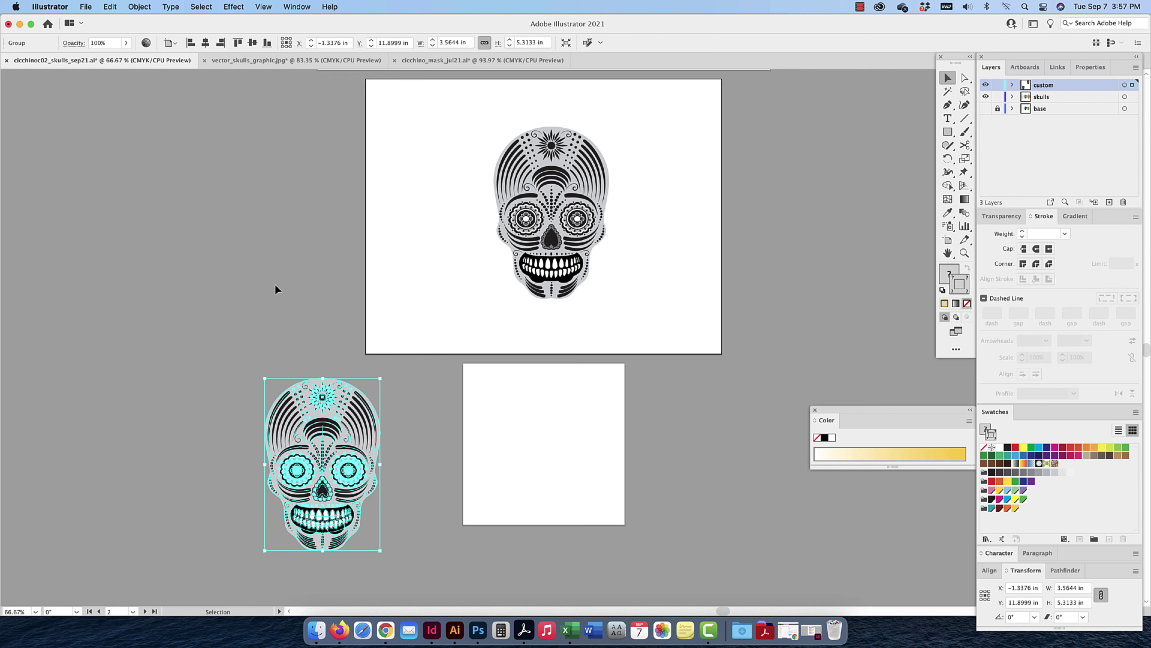
# Expand the skull copy's appearance, expand its object, fill and stroke, and group the result
pyautogui.click(110, 7)
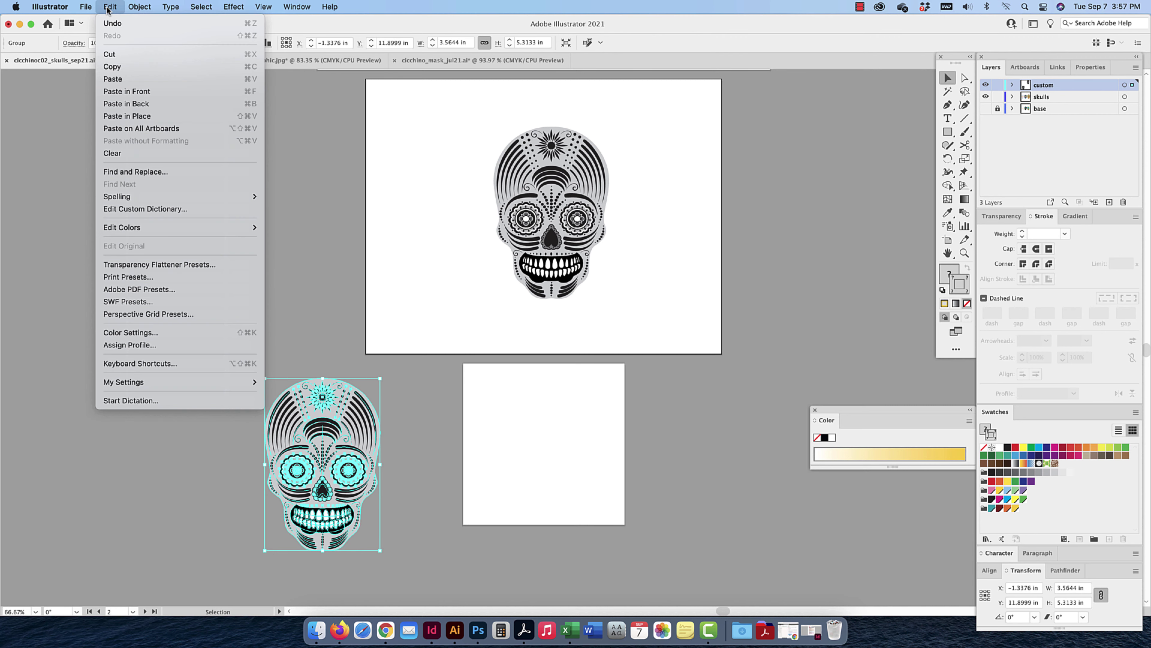
pyautogui.moveTo(139, 7)
pyautogui.click(139, 161)
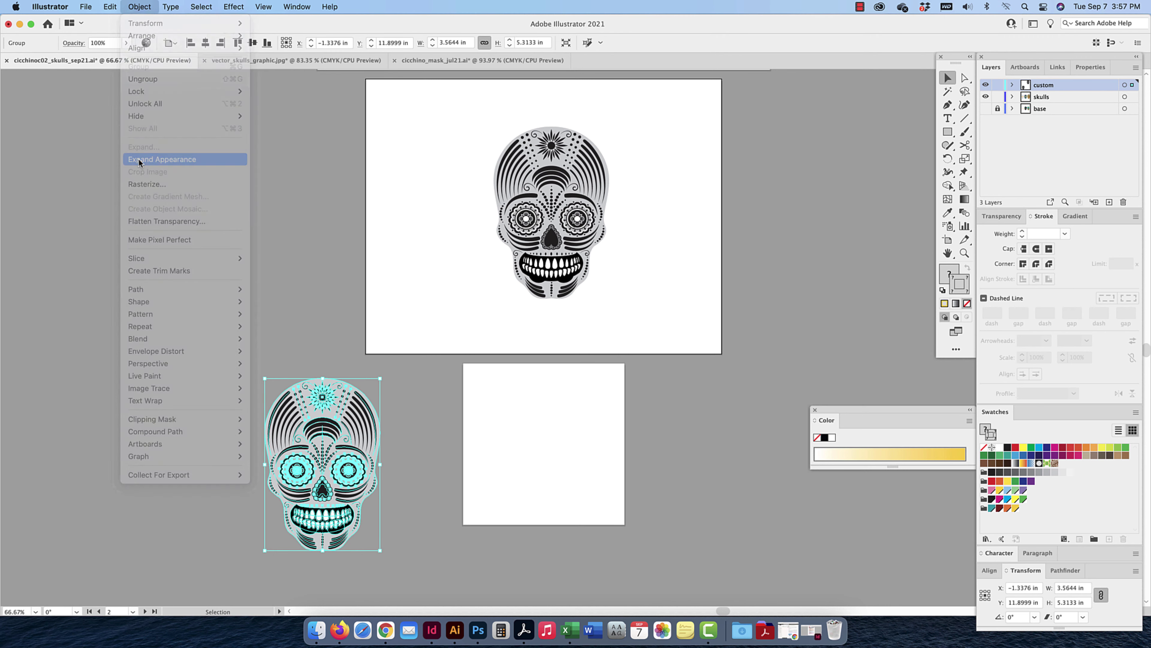
pyautogui.click(137, 8)
pyautogui.click(152, 147)
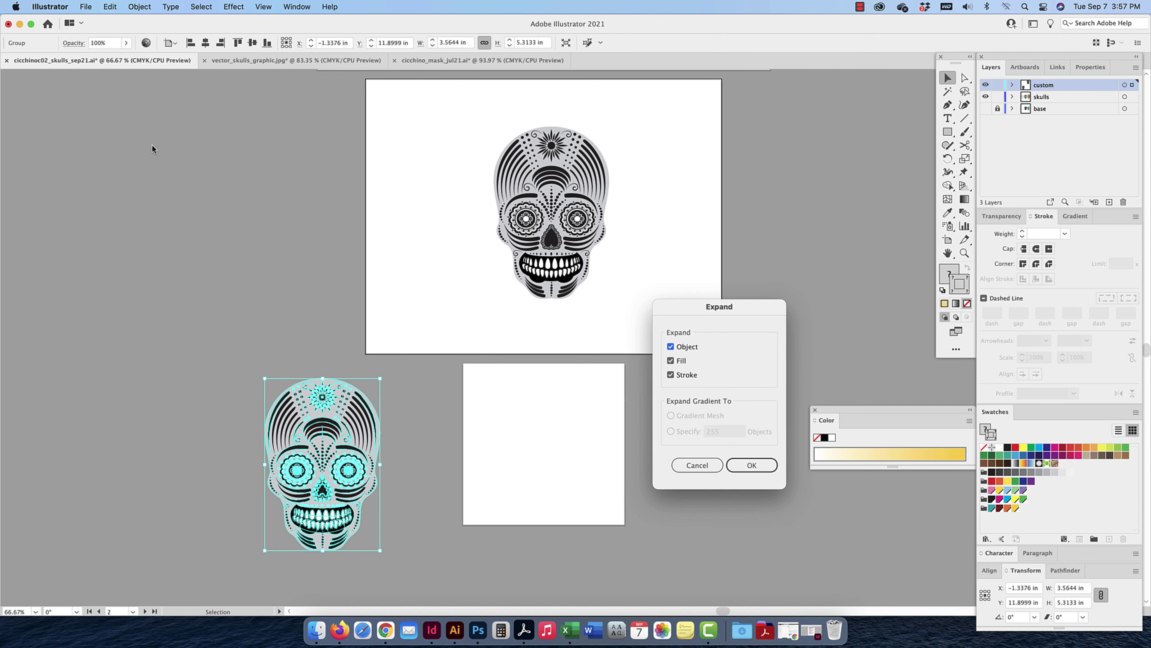
pyautogui.click(747, 464)
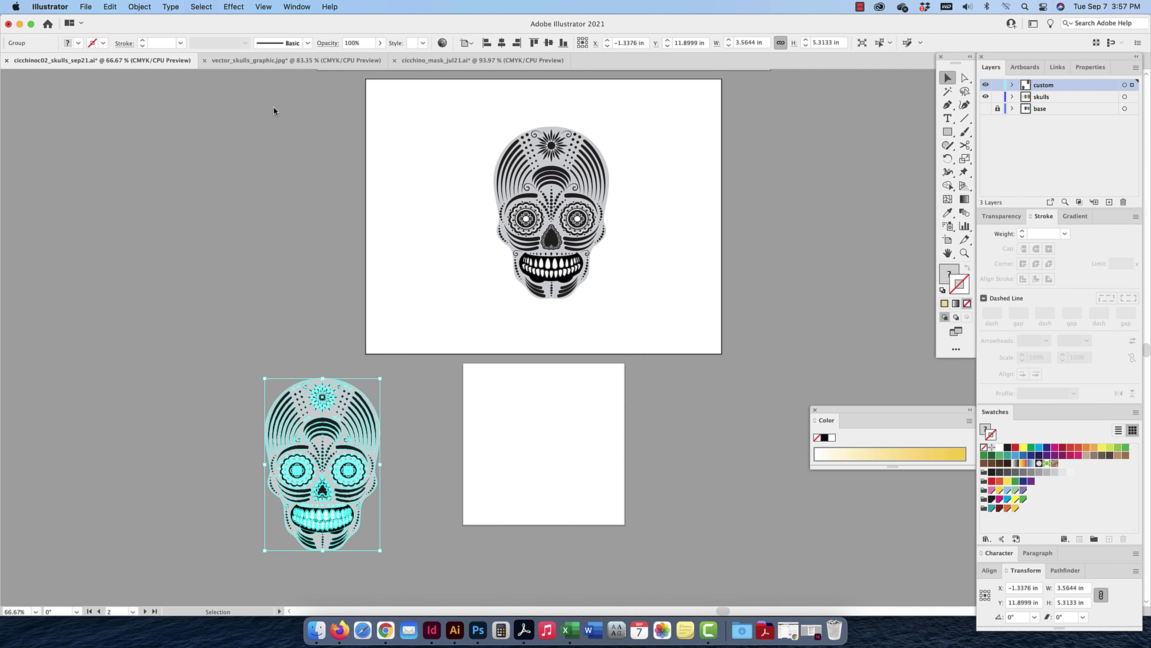
pyautogui.click(134, 7)
pyautogui.click(154, 147)
pyautogui.press('super+g')
# Scale the skull copy down to about 1.56 by 2.33 in and place an upside-down duplicate directly beside it
pyautogui.moveTo(380, 550); pyautogui.dragTo(316, 453)
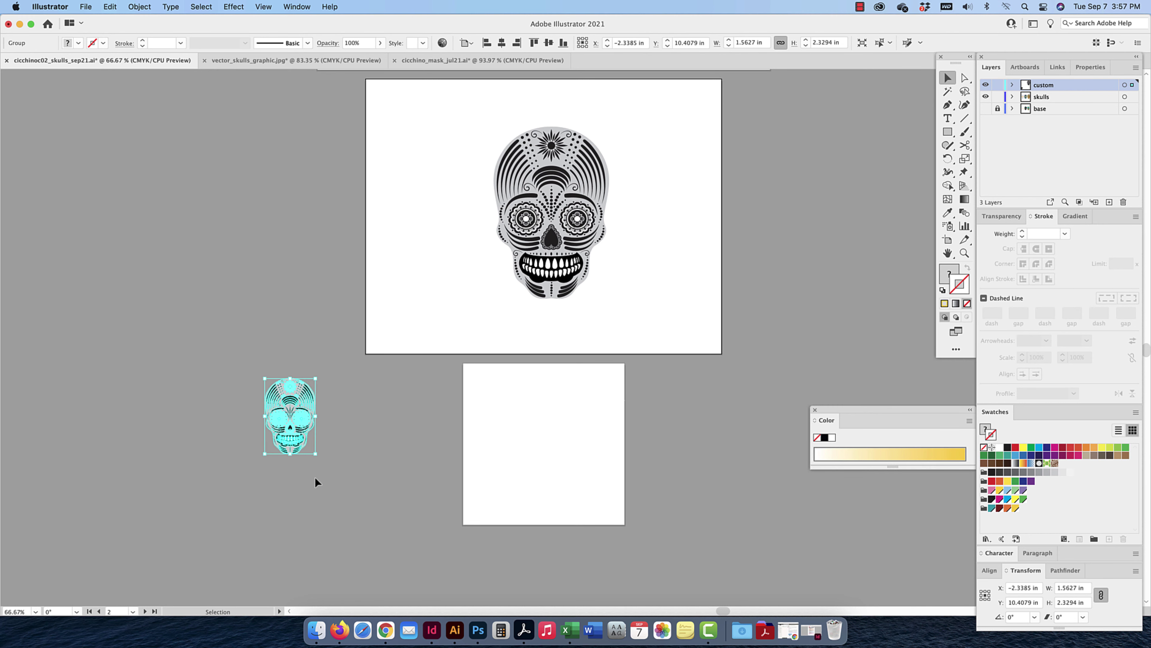
pyautogui.moveTo(308, 424); pyautogui.dragTo(311, 383)
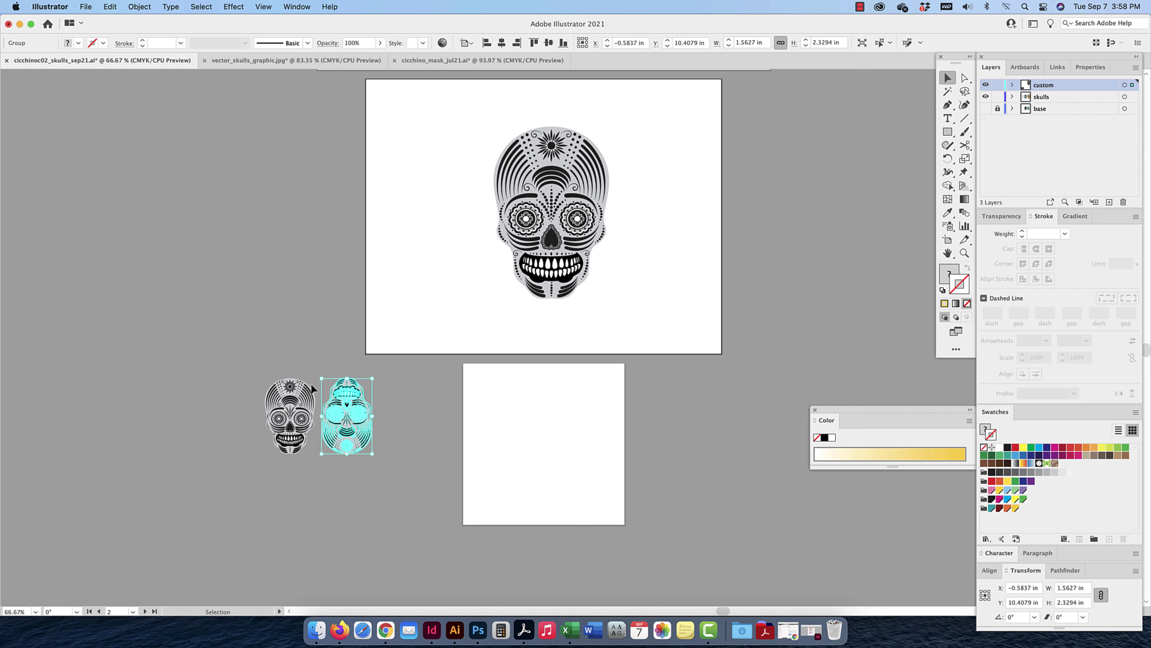
pyautogui.click(347, 357)
# Nudge the upside-down skull left to tighten the gap between it and the upright skull
pyautogui.click(353, 429)
pyautogui.press('Left')
pyautogui.press('Left')
pyautogui.press('Left')
pyautogui.press('Left')
pyautogui.press('Left')
pyautogui.press('Left')
pyautogui.press('Left')
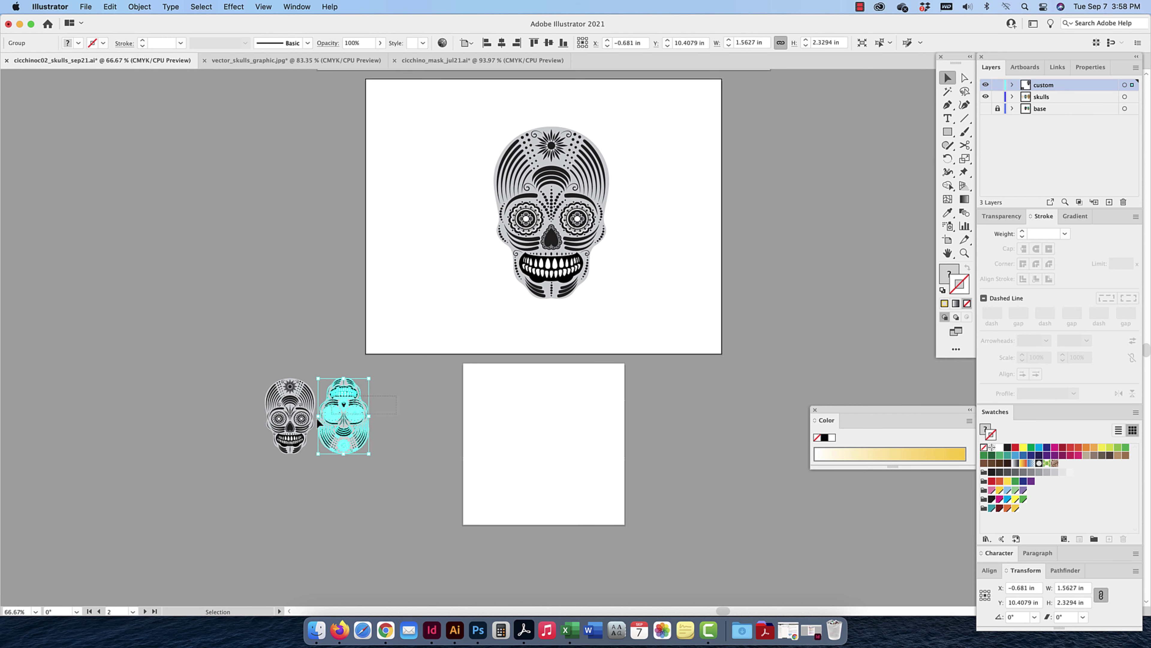
# Duplicate the skull pair into an alternating row of four and move the row clear of the third artboard
pyautogui.keyDown('shift'); pyautogui.click(281, 423); pyautogui.keyUp('shift')
pyautogui.moveTo(281, 423); pyautogui.dragTo(388, 423)
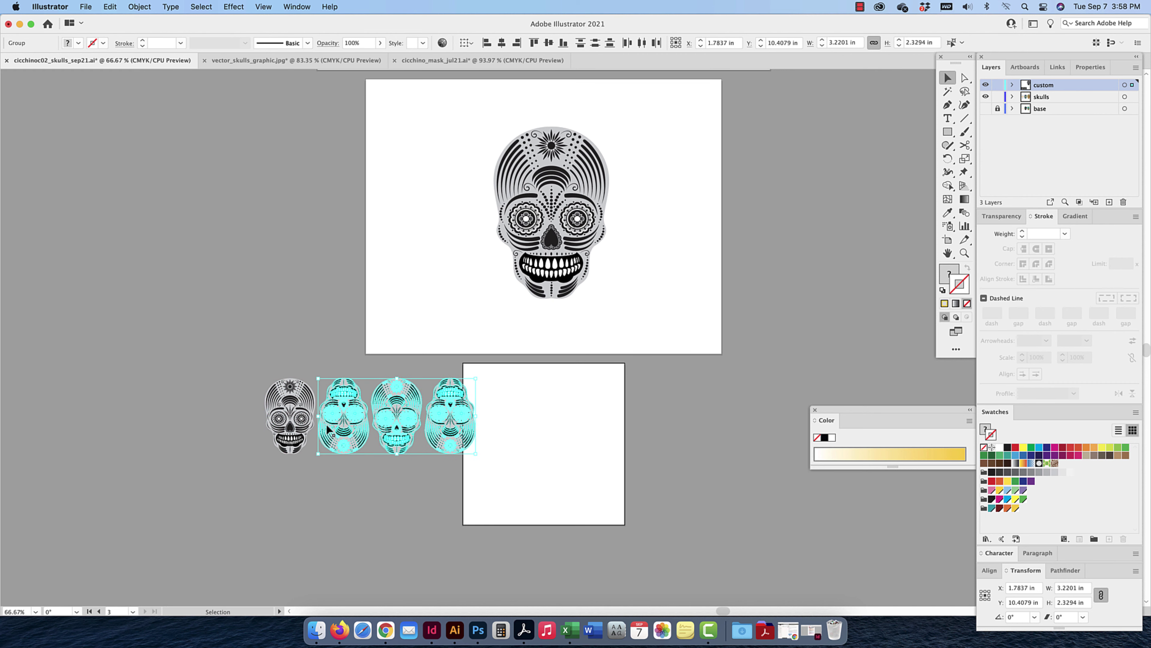
pyautogui.press('super+z')
pyautogui.moveTo(515, 390); pyautogui.dragTo(256, 442)
pyautogui.moveTo(346, 418); pyautogui.dragTo(299, 420)
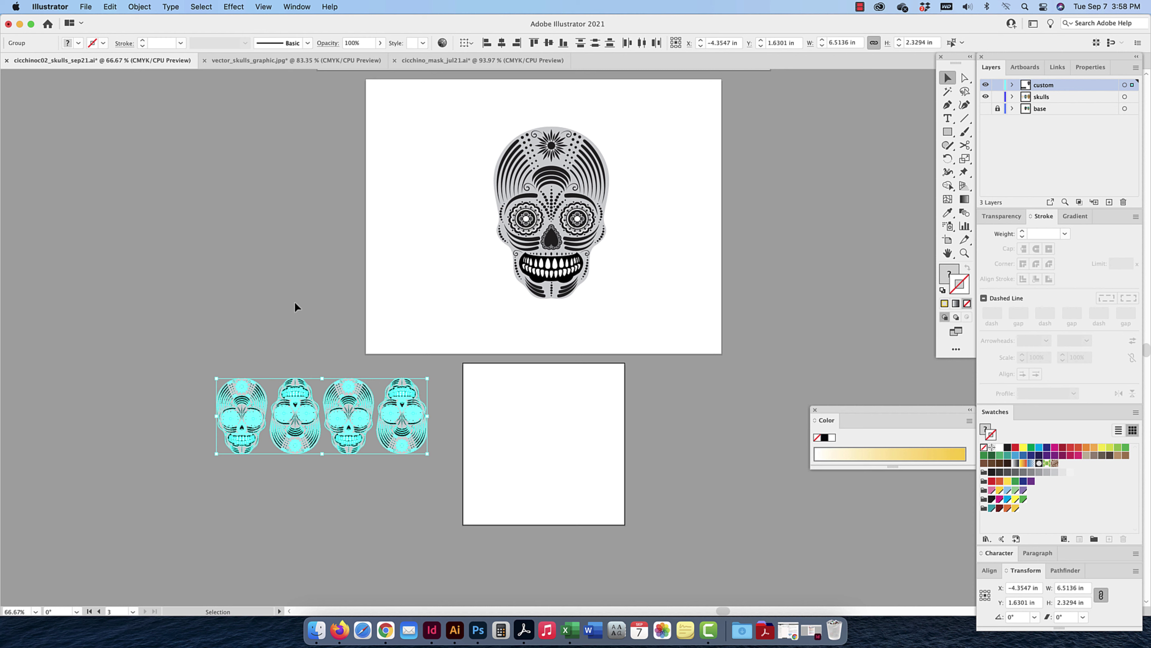
pyautogui.click(240, 350)
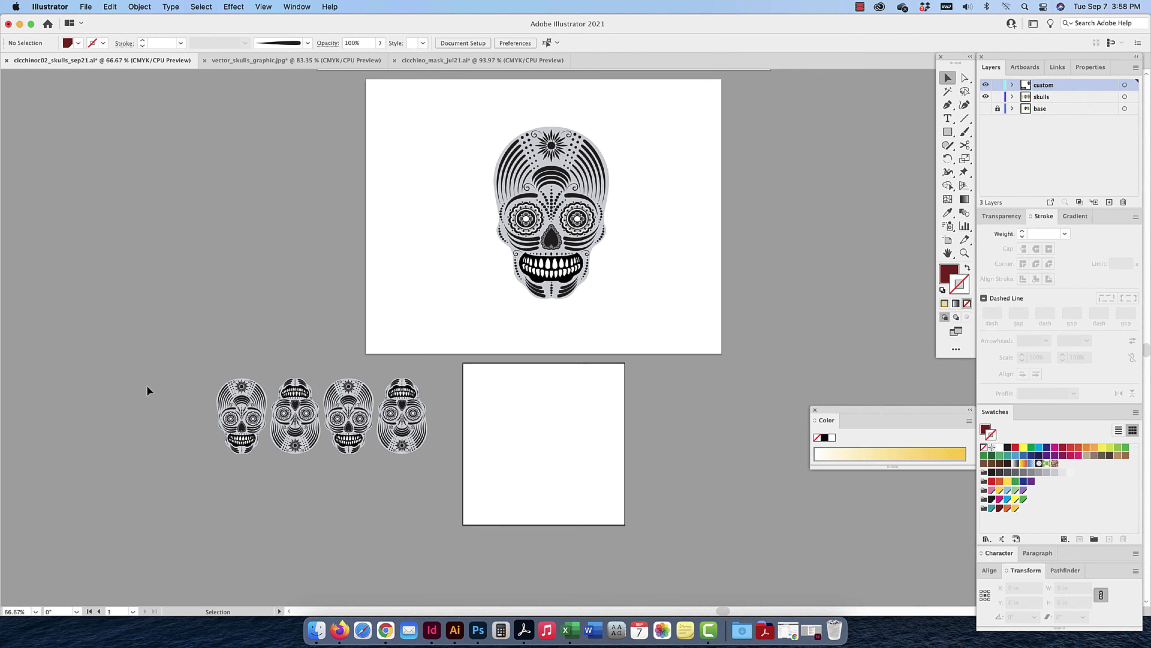
# Select the row of four skulls and add it to the document's swatches as a pattern
pyautogui.moveTo(177, 393); pyautogui.dragTo(356, 459)
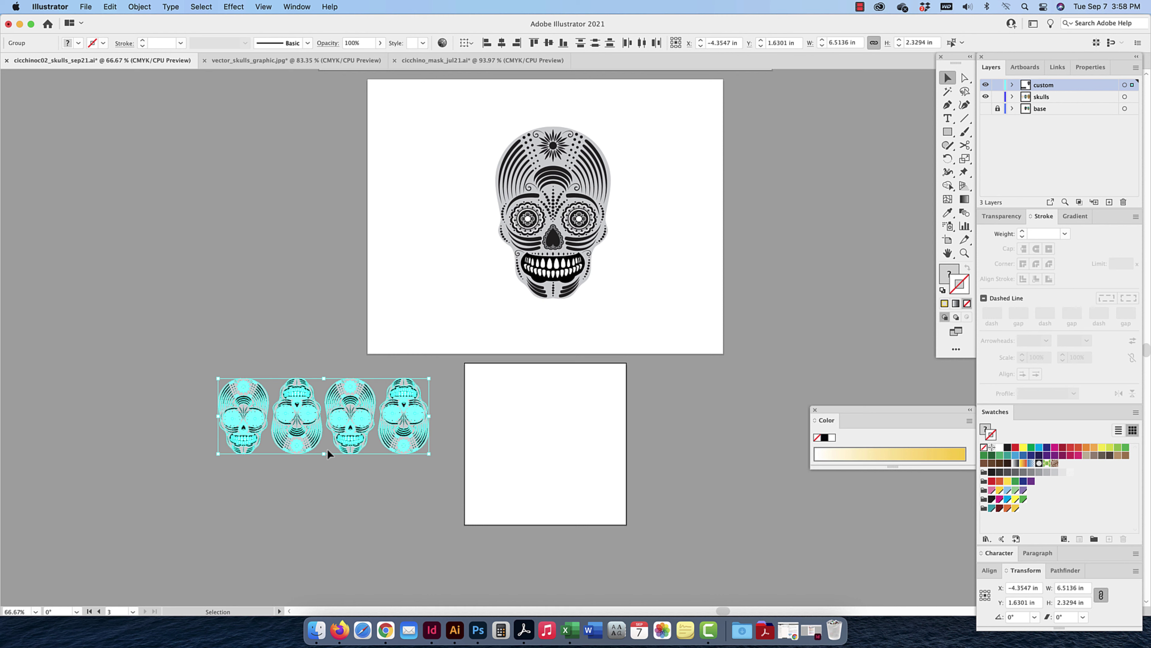
pyautogui.hscroll(-2, 328, 448)
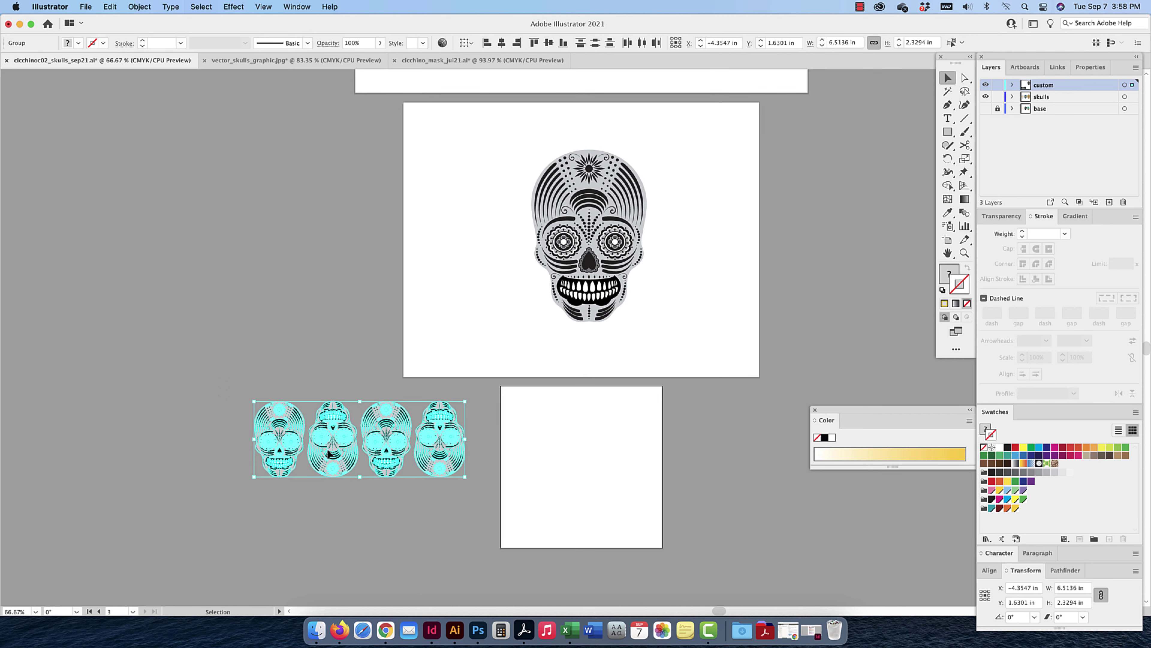
pyautogui.moveTo(321, 444); pyautogui.dragTo(1021, 510)
pyautogui.moveTo(462, 439); pyautogui.dragTo(1061, 464)
pyautogui.click(948, 132)
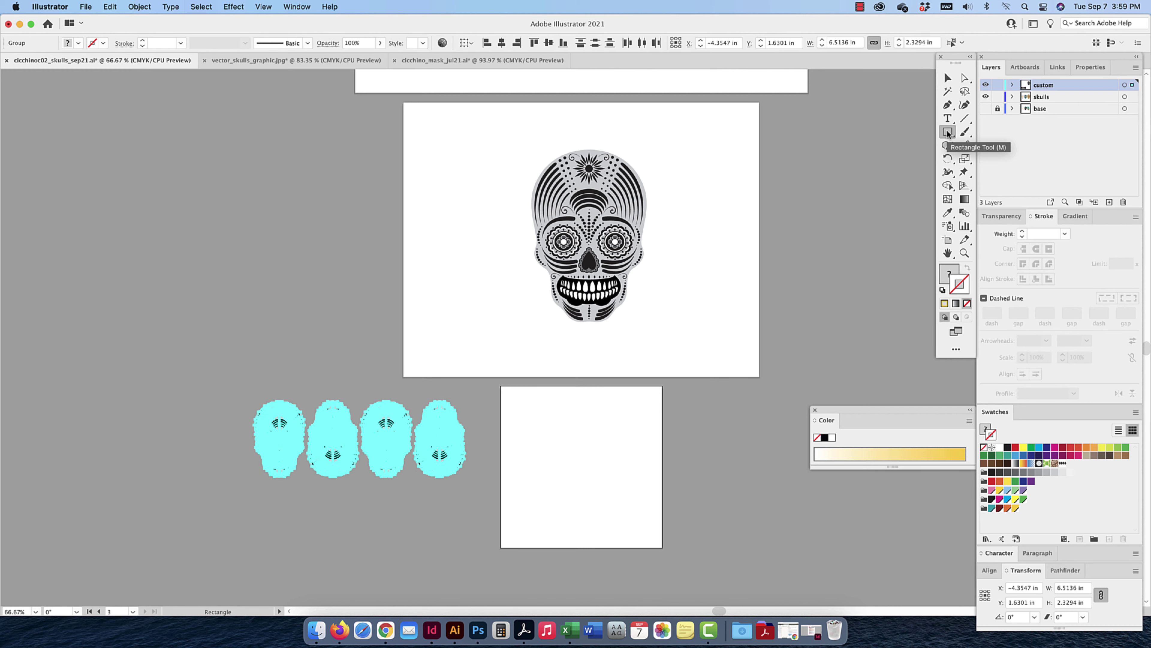
pyautogui.moveTo(500, 385); pyautogui.dragTo(662, 548)
pyautogui.press('super+z')
pyautogui.press('super+z')
pyautogui.press('super+z')
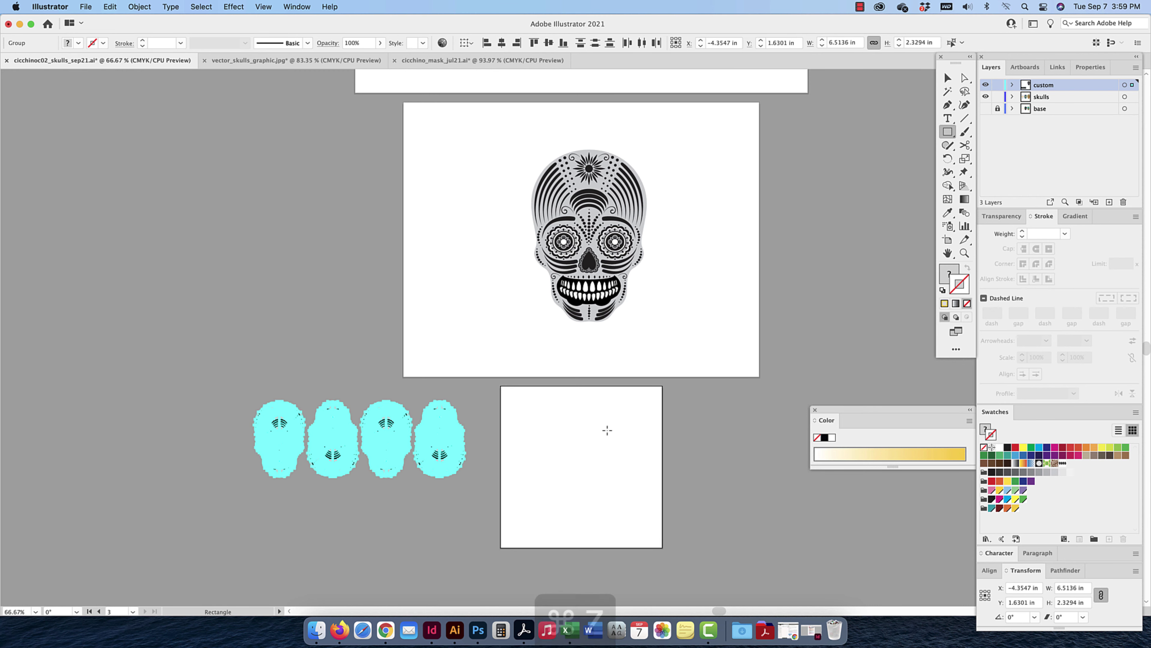
# Turn on Smart Guides and draw a 5 by 5 in rectangle covering the third artboard
pyautogui.click(269, 9)
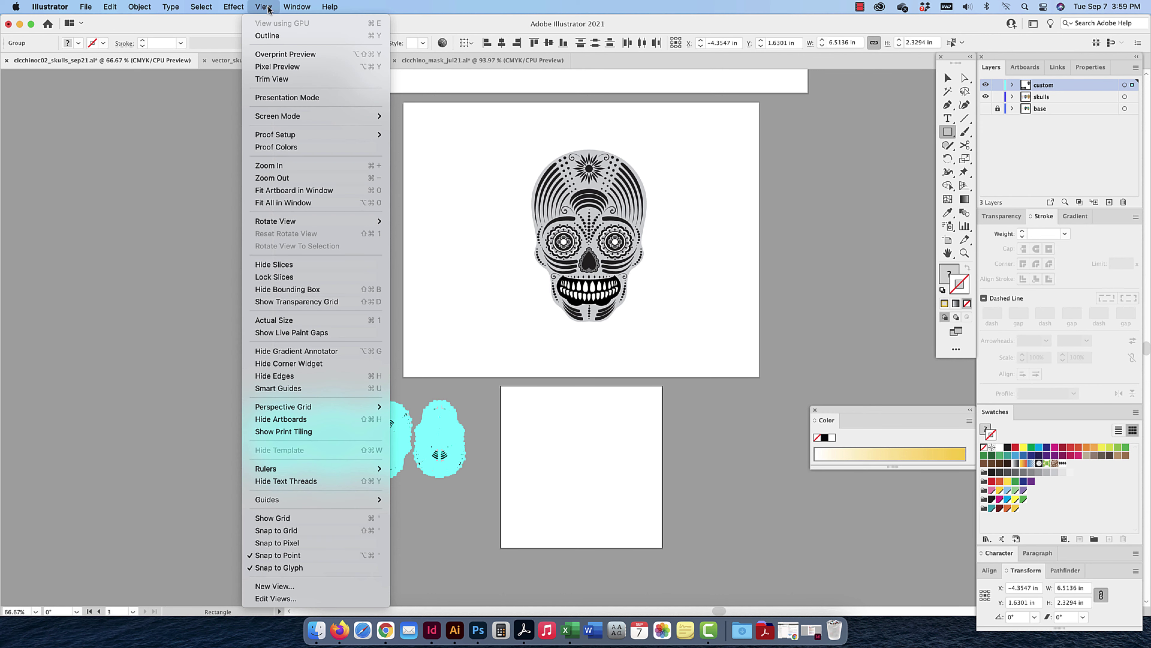
pyautogui.click(290, 388)
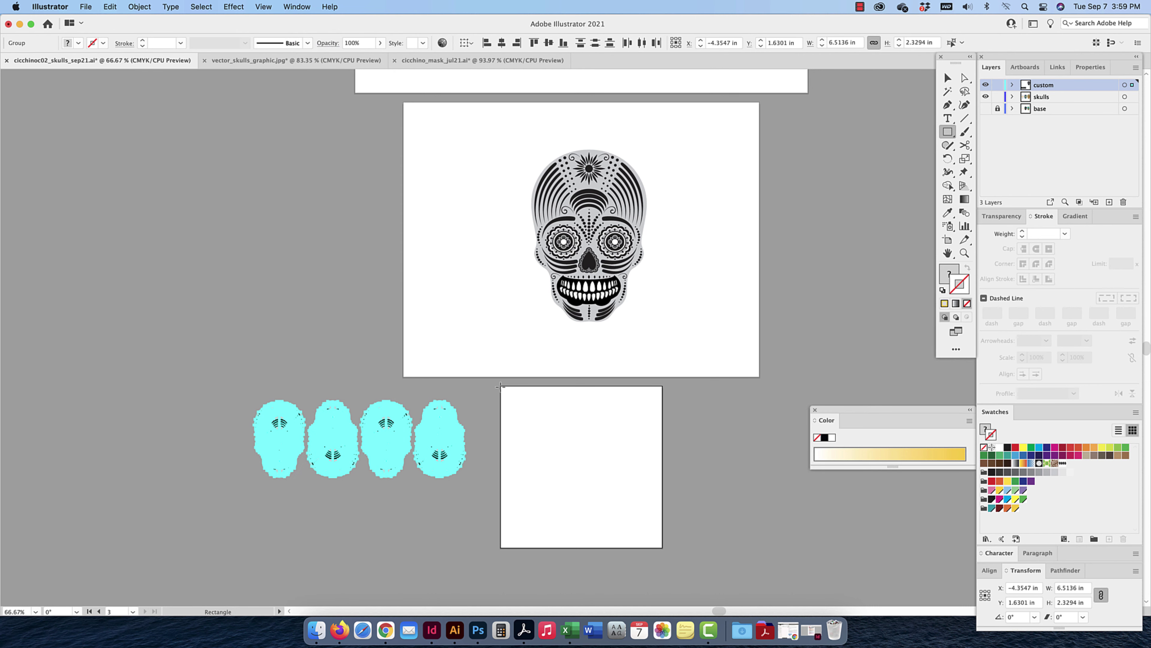
pyautogui.moveTo(500, 386); pyautogui.dragTo(663, 547)
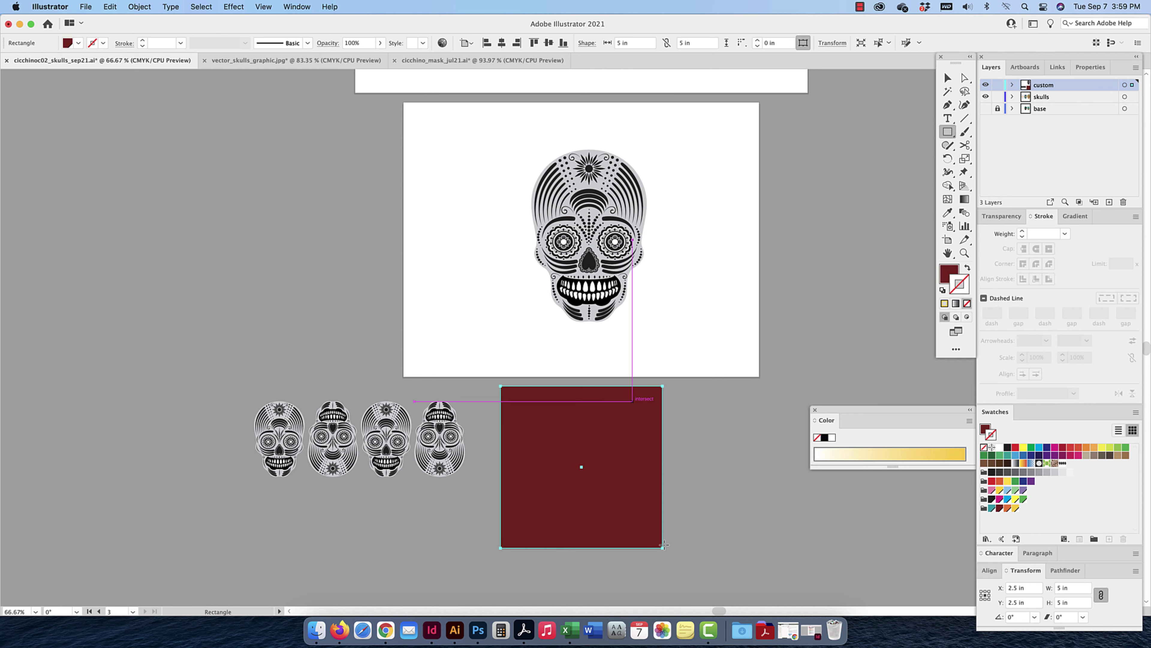
# Fill the 5 by 5 in rectangle with the new four-skull pattern swatch in place of the dark red
pyautogui.click(949, 272)
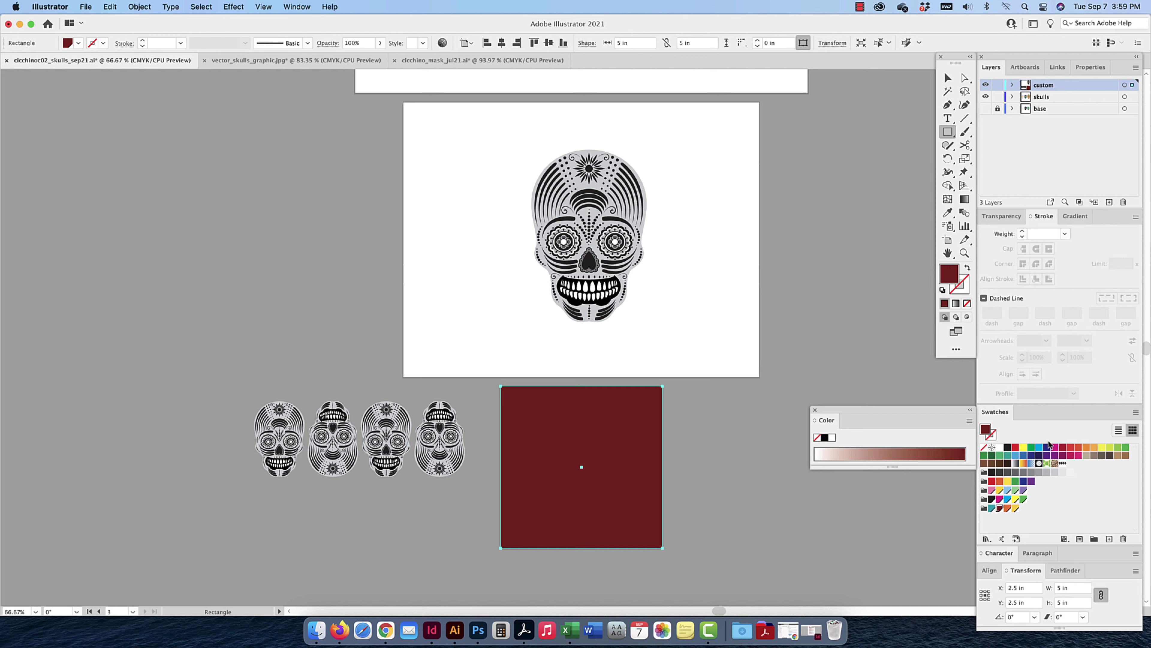
pyautogui.click(1063, 464)
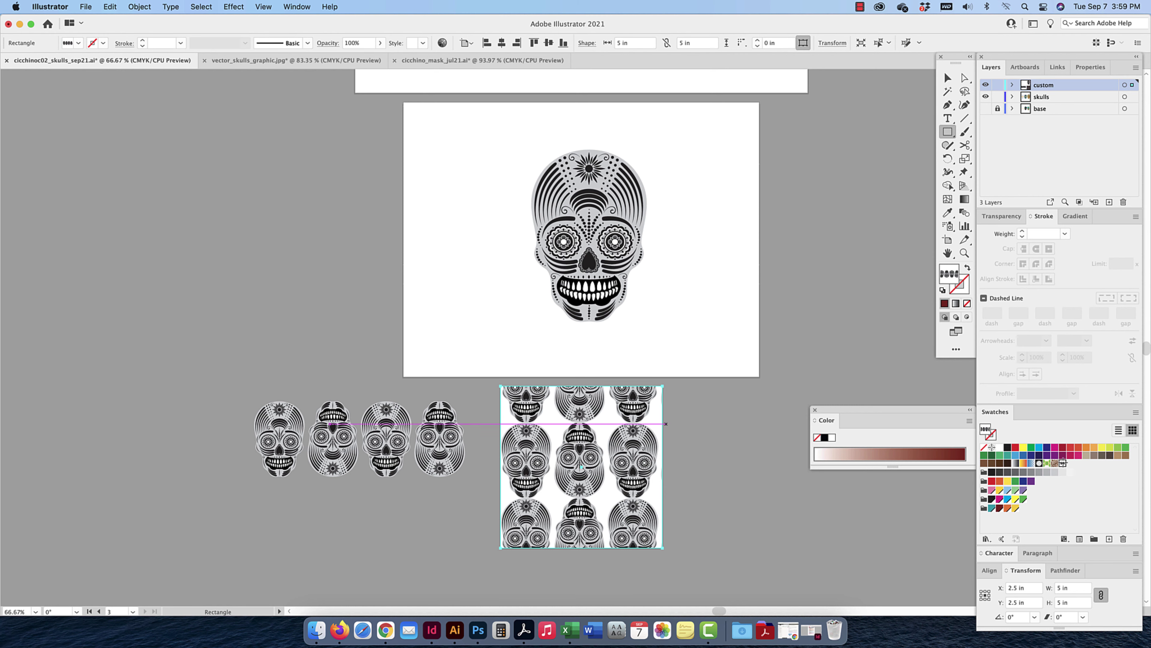
pyautogui.press('v')
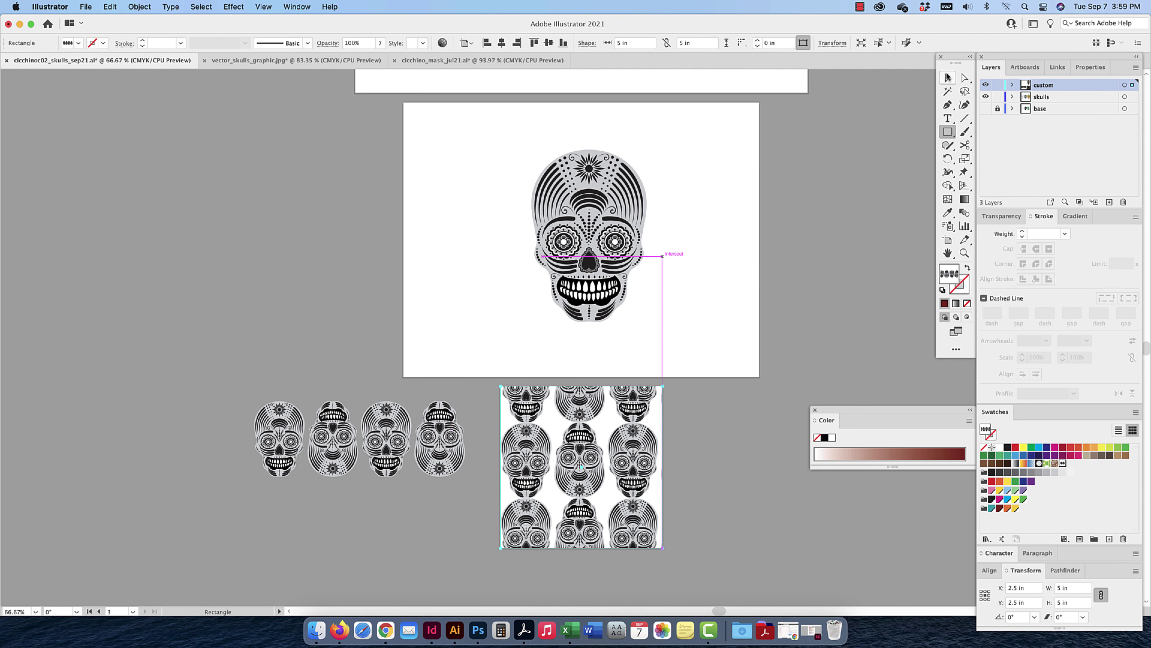
pyautogui.click(830, 257)
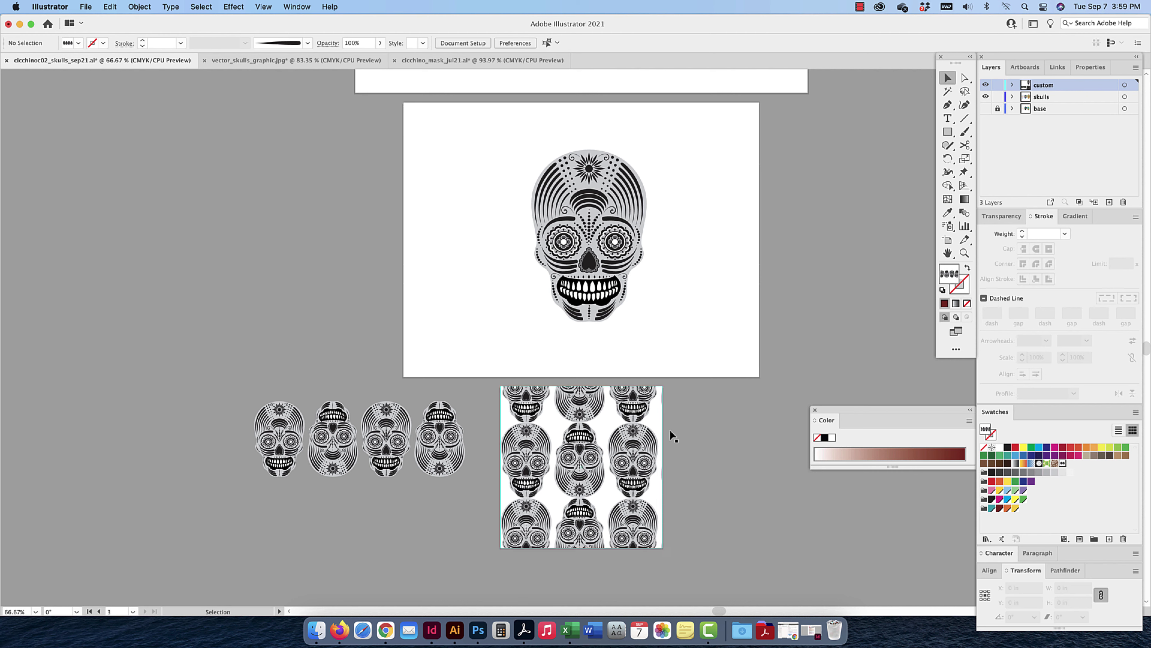
pyautogui.click(646, 453)
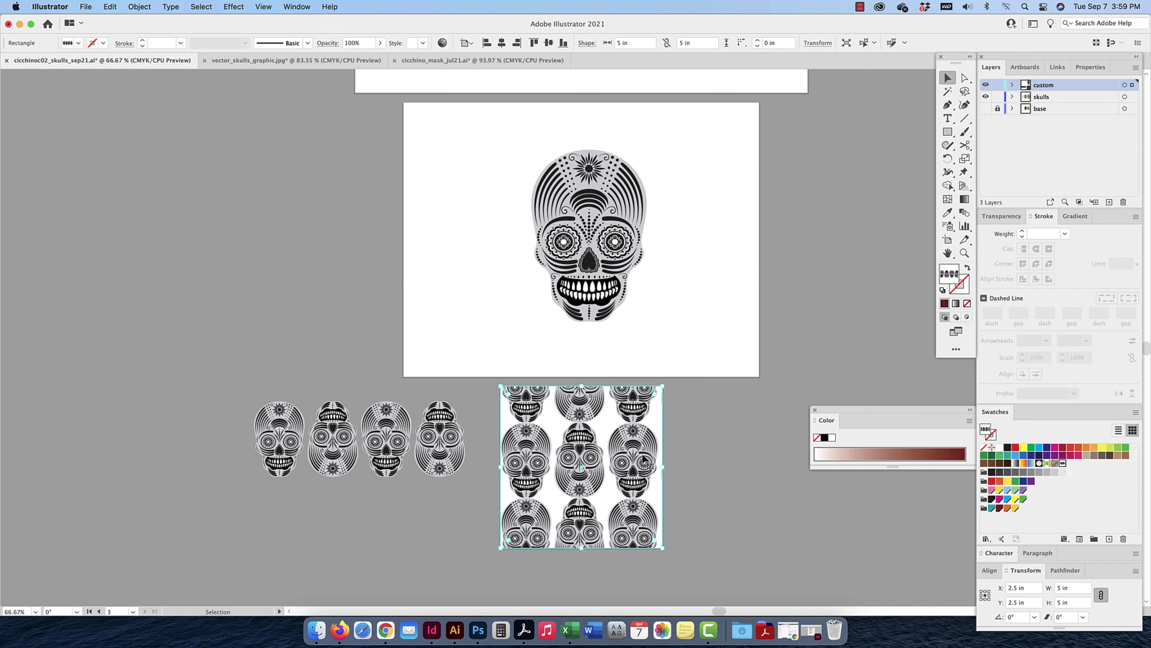
pyautogui.hscroll(-1, 643, 457)
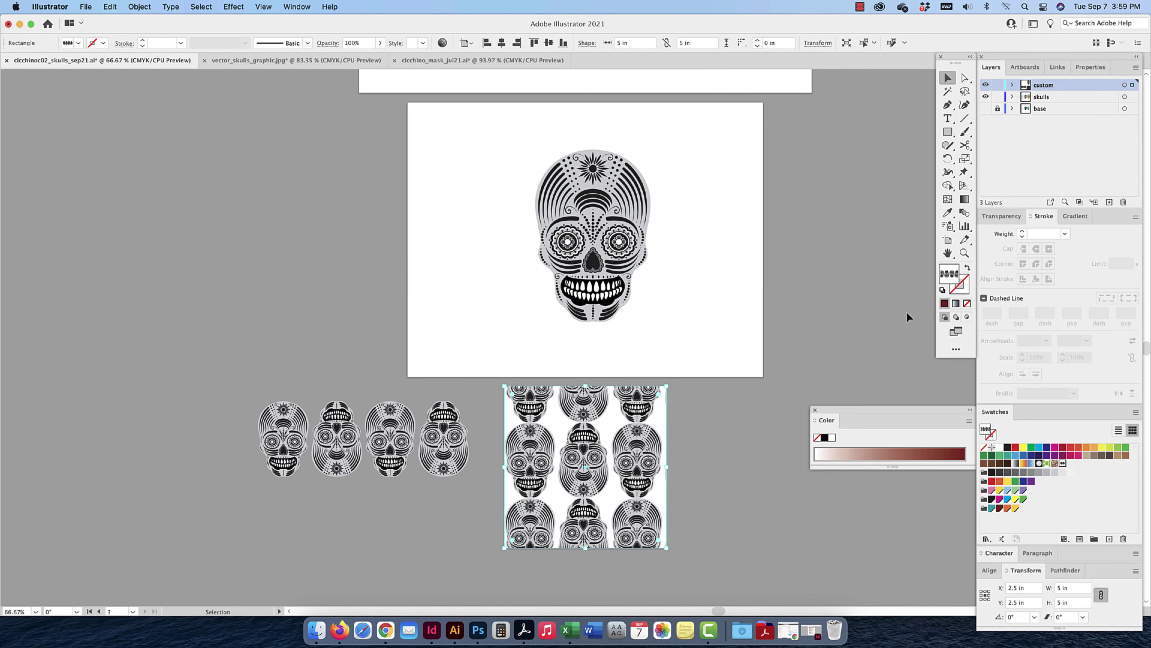
# Show the Pattern Options and move them clear of the artboards
pyautogui.click(966, 283)
pyautogui.click(301, 7)
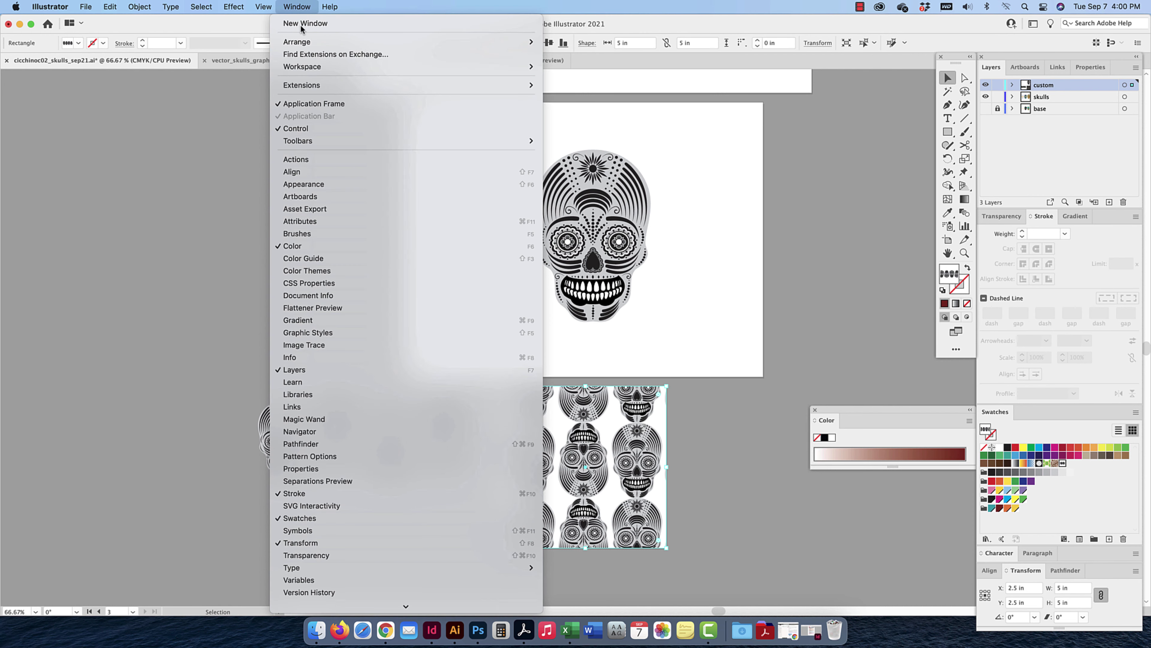
pyautogui.click(317, 456)
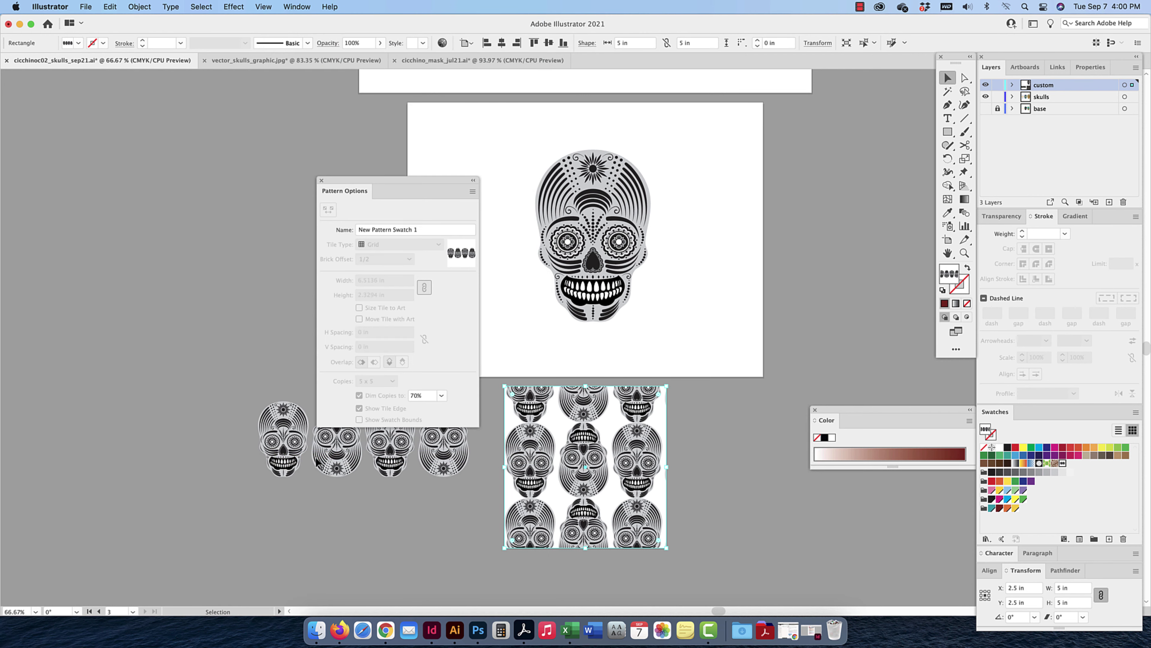
pyautogui.moveTo(426, 181); pyautogui.dragTo(256, 139)
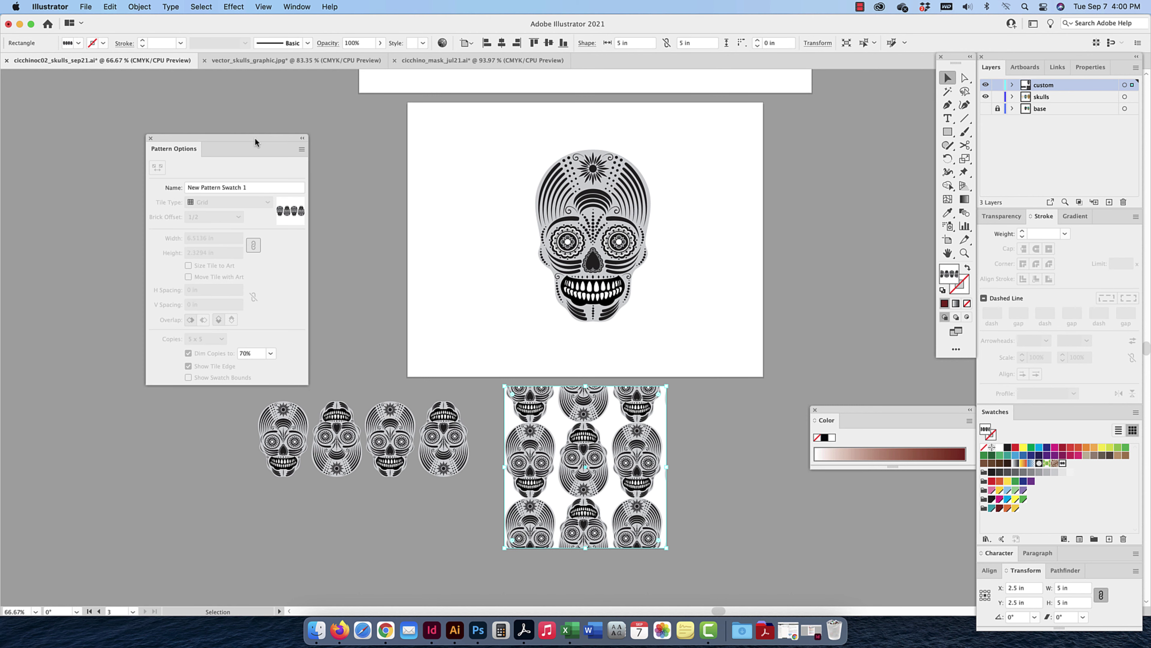
pyautogui.click(302, 150)
pyautogui.click(340, 163)
# Open the four-skull pattern swatch for editing and name the pattern skulls
pyautogui.doubleClick(1063, 463)
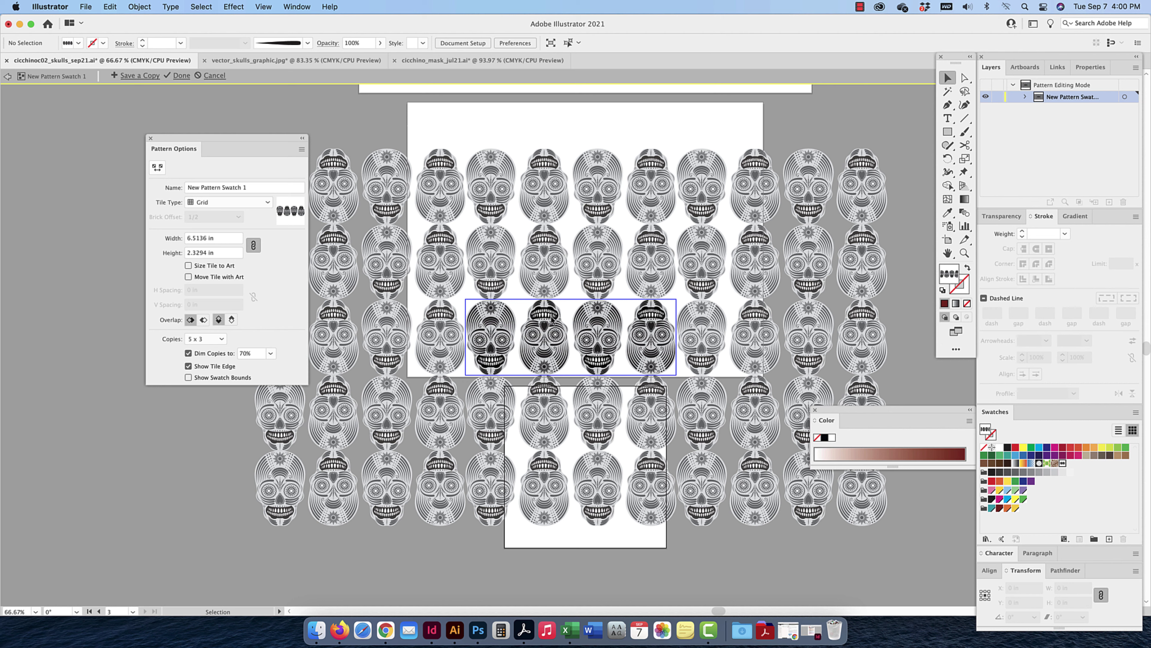
pyautogui.click(264, 190)
pyautogui.moveTo(261, 188); pyautogui.dragTo(137, 184)
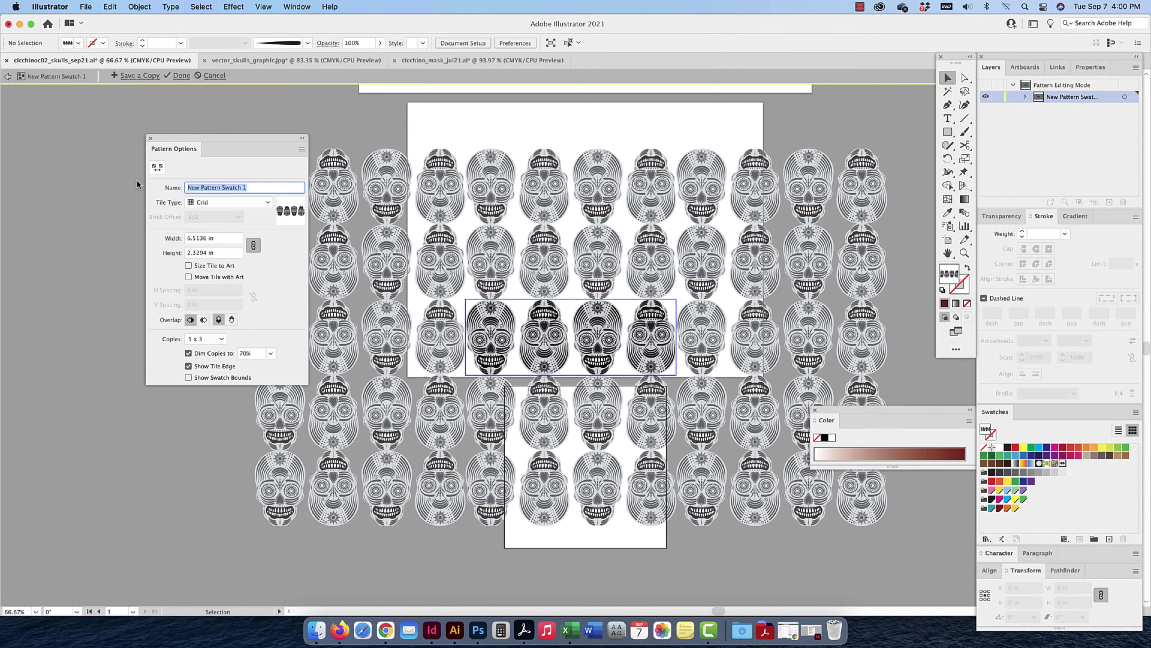
pyautogui.write('skulls')
# Try the Brick by Row and Brick by Column tile types on the pattern and return it to Grid
pyautogui.click(268, 203)
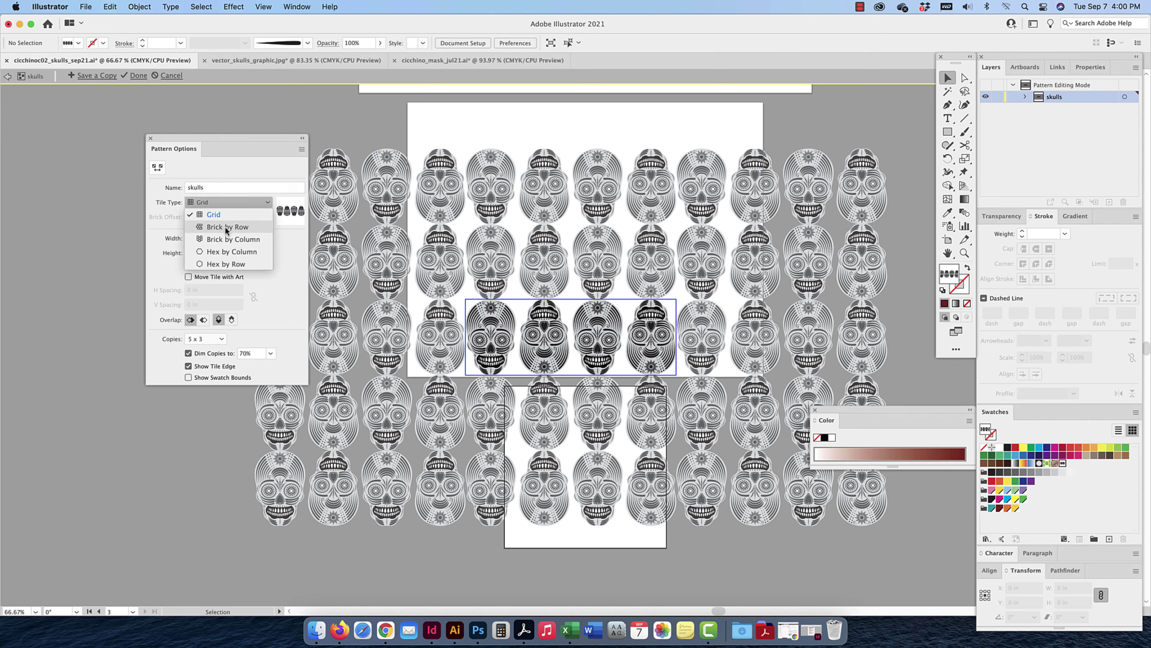
pyautogui.click(226, 227)
pyautogui.click(248, 205)
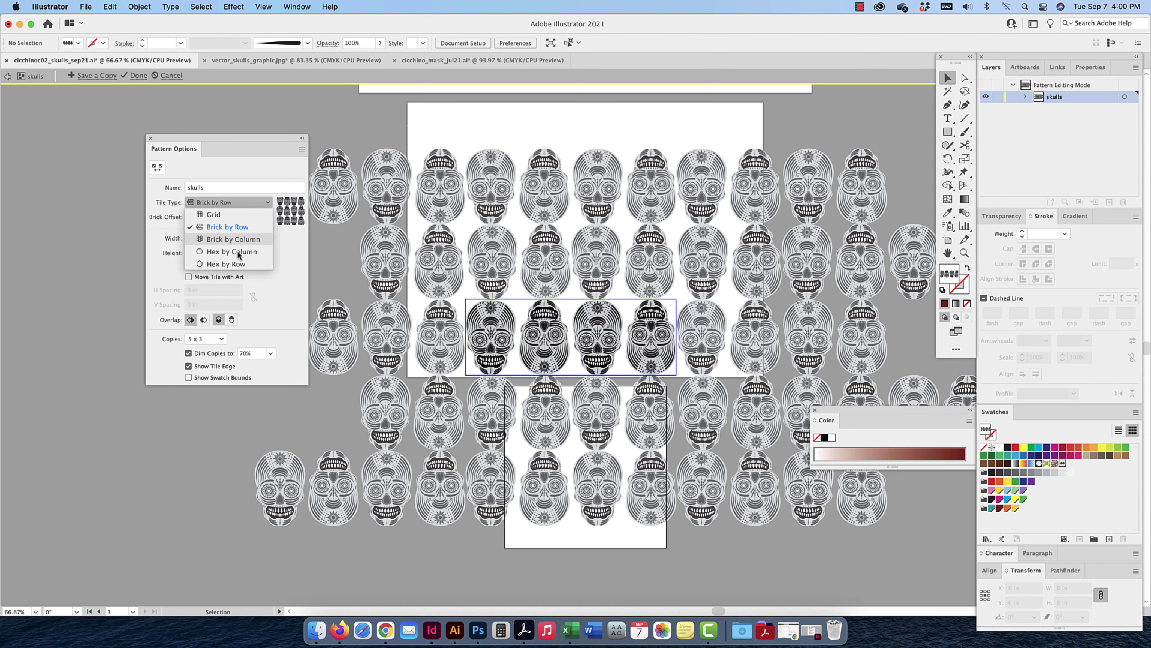
pyautogui.click(233, 239)
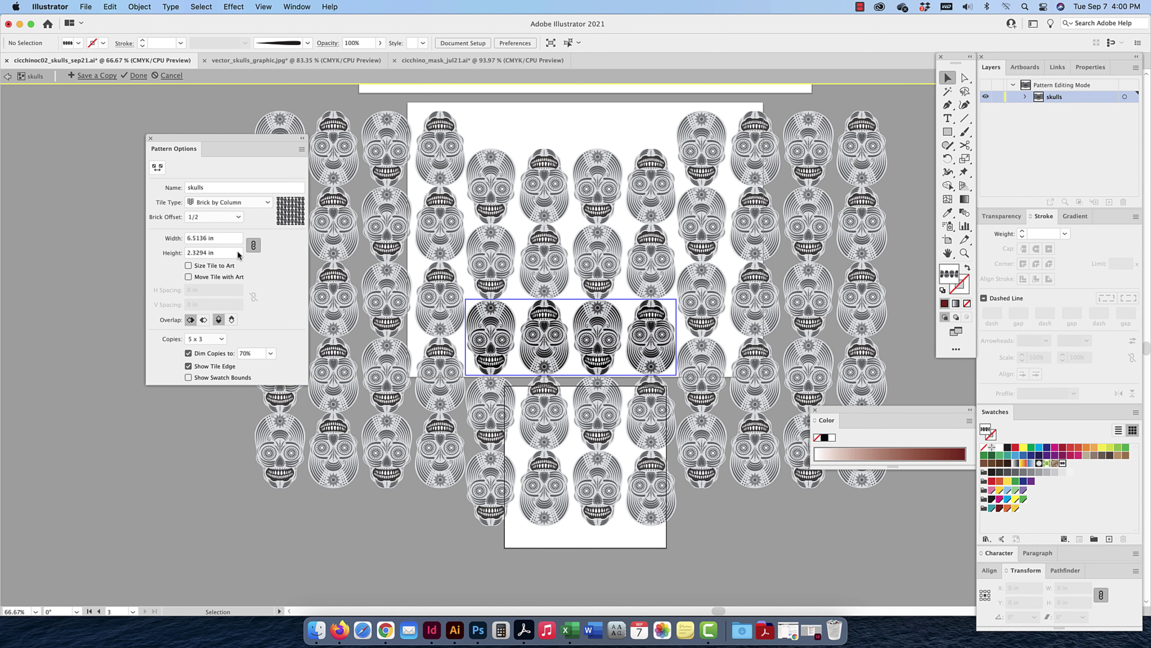
pyautogui.click(269, 201)
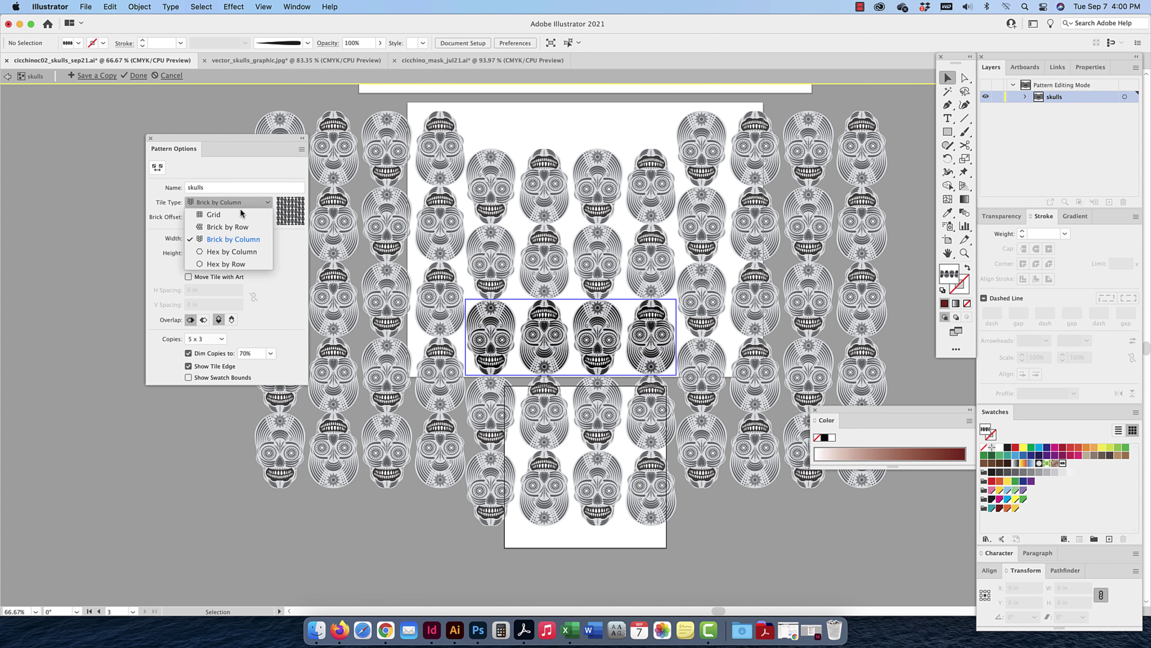
pyautogui.click(213, 215)
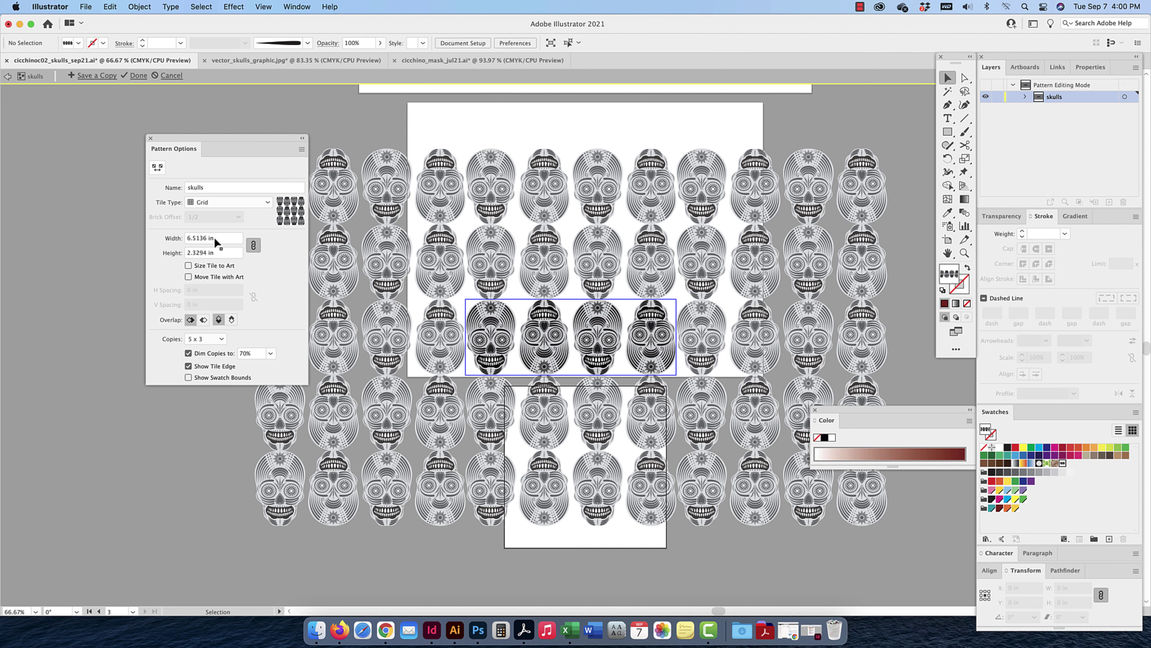
# Try a pattern tile width of 7 in and a tile height of 3 in
pyautogui.moveTo(215, 238); pyautogui.dragTo(178, 239)
pyautogui.write('7')
pyautogui.press('Return')
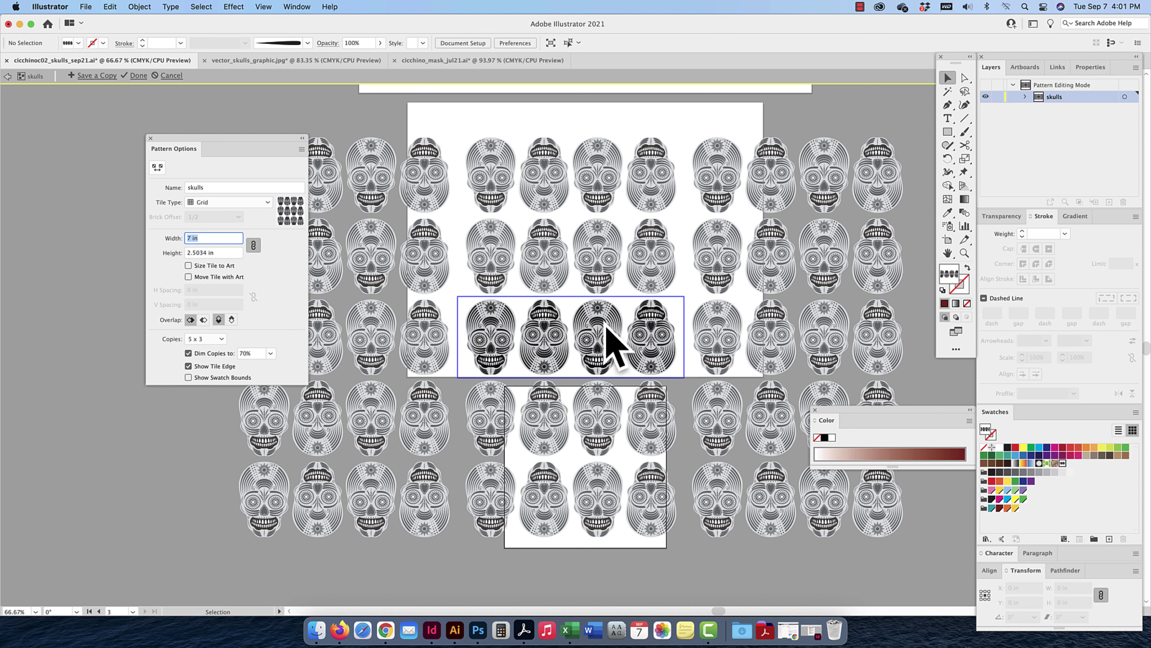
pyautogui.press('Tab')
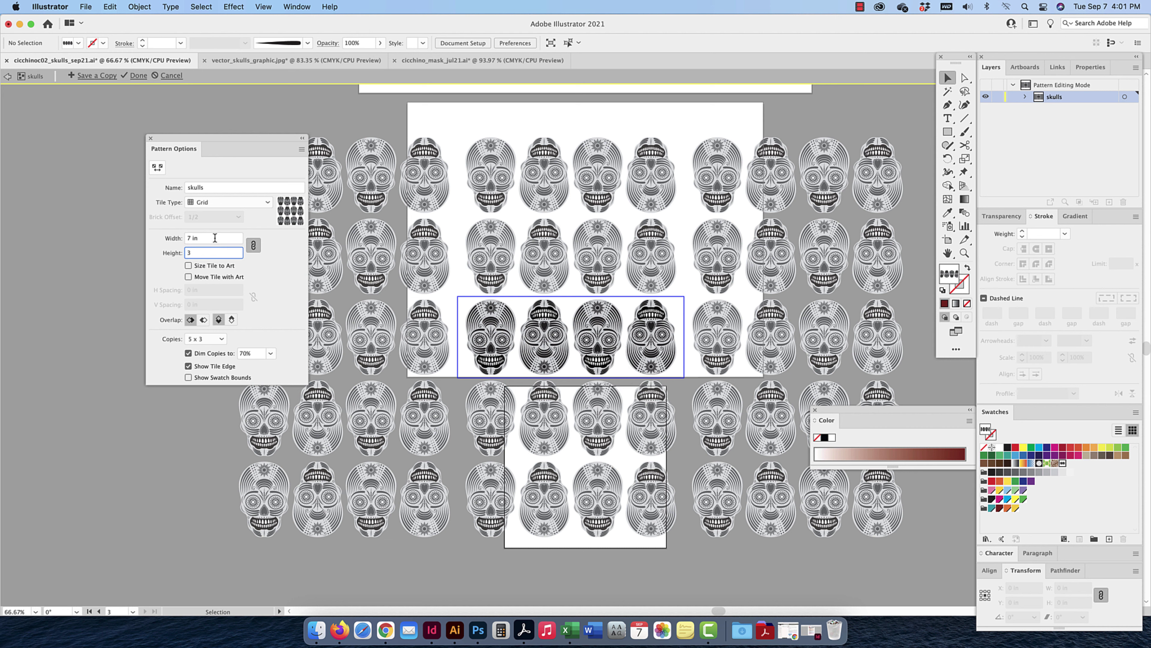
pyautogui.press('Tab')
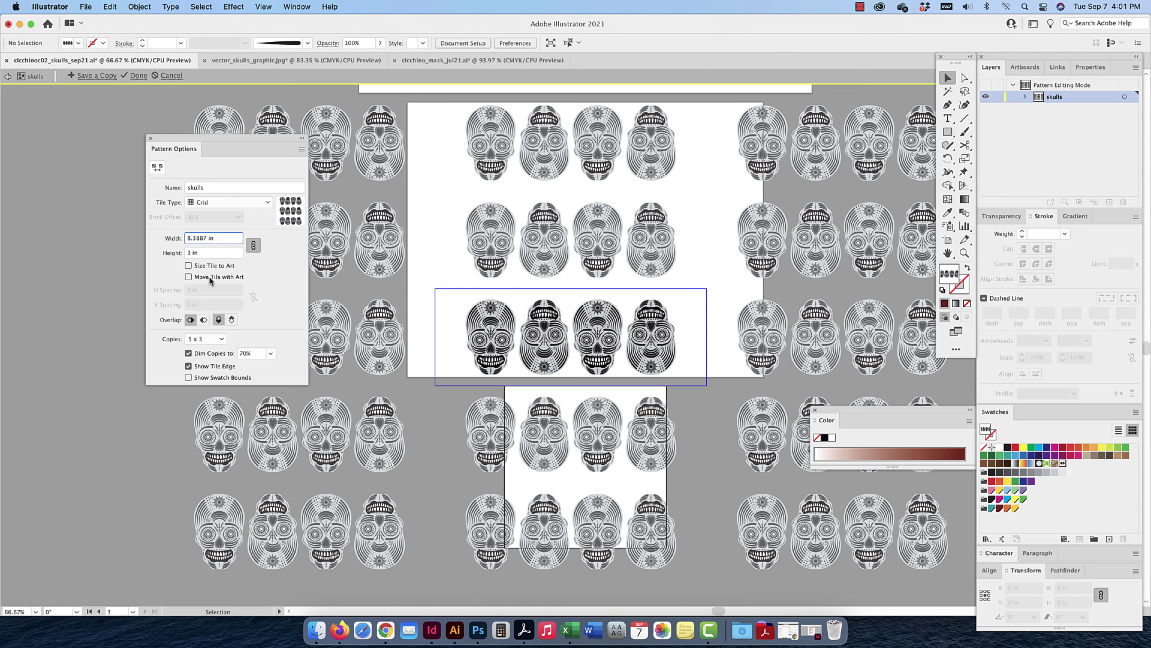
# Size the pattern tile to the art and set its horizontal and vertical spacing to 0.125 in
pyautogui.click(188, 277)
pyautogui.click(188, 277)
pyautogui.click(187, 266)
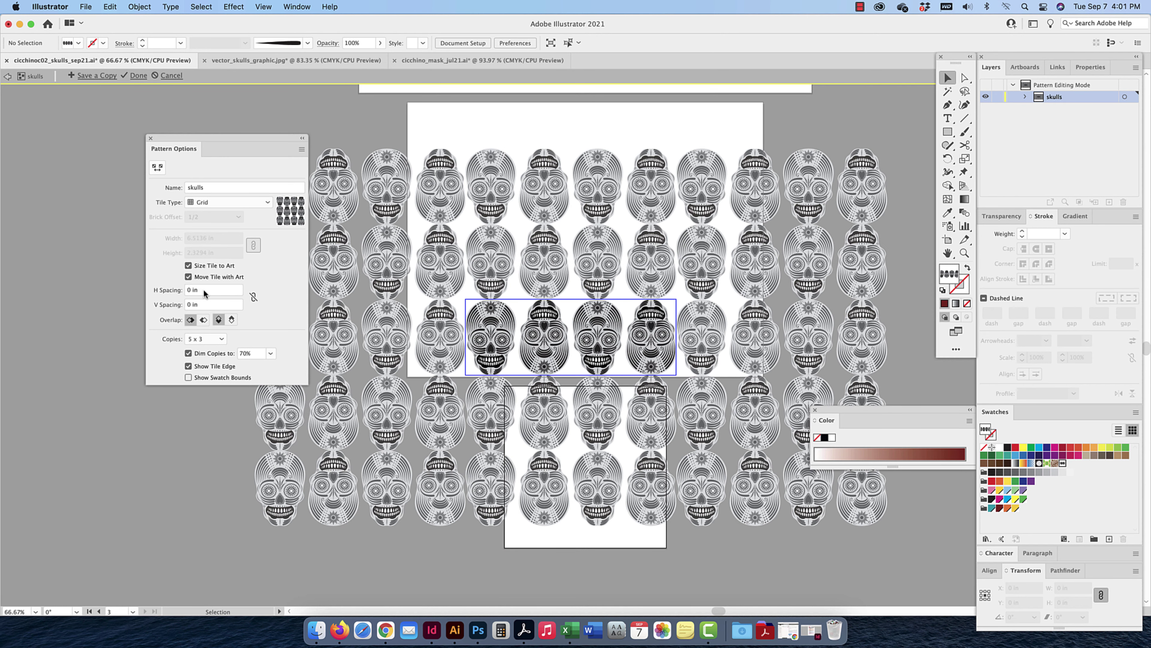
pyautogui.click(187, 290)
pyautogui.write('0.125')
pyautogui.press('Return')
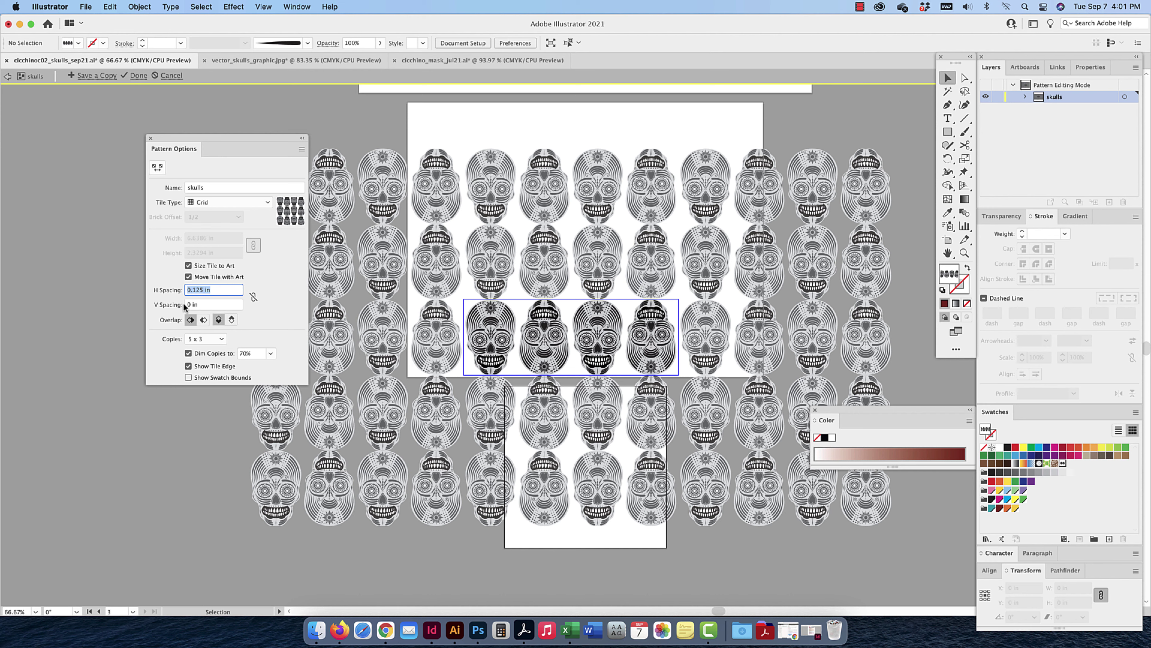
pyautogui.press('Tab')
pyautogui.write('.125')
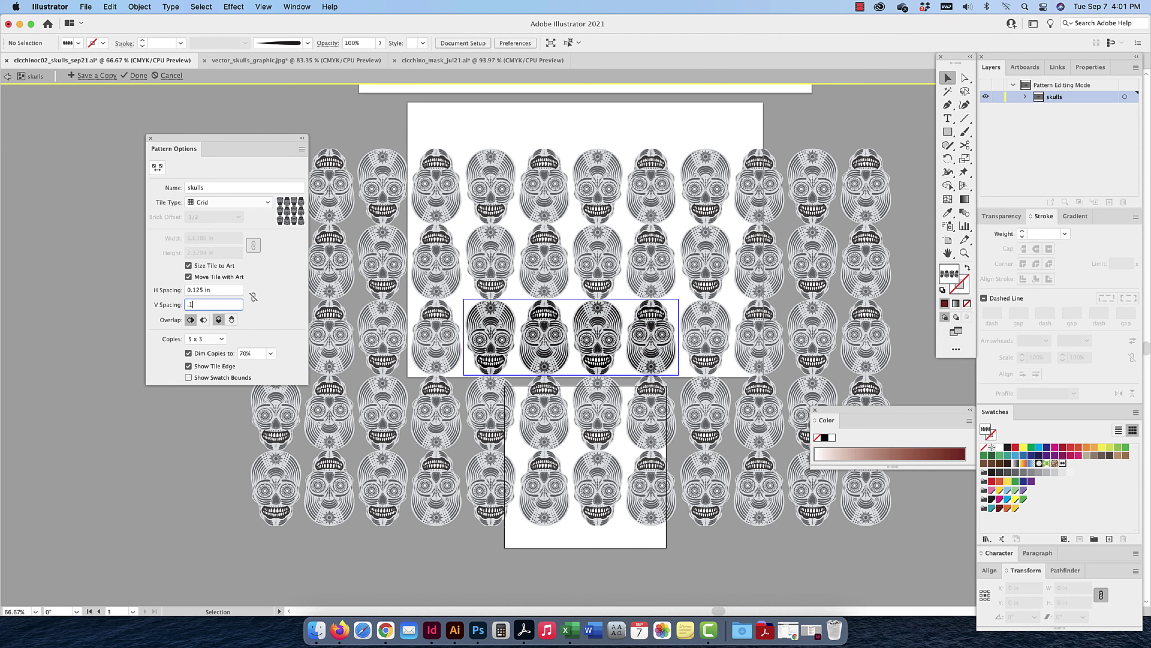
pyautogui.click(221, 291)
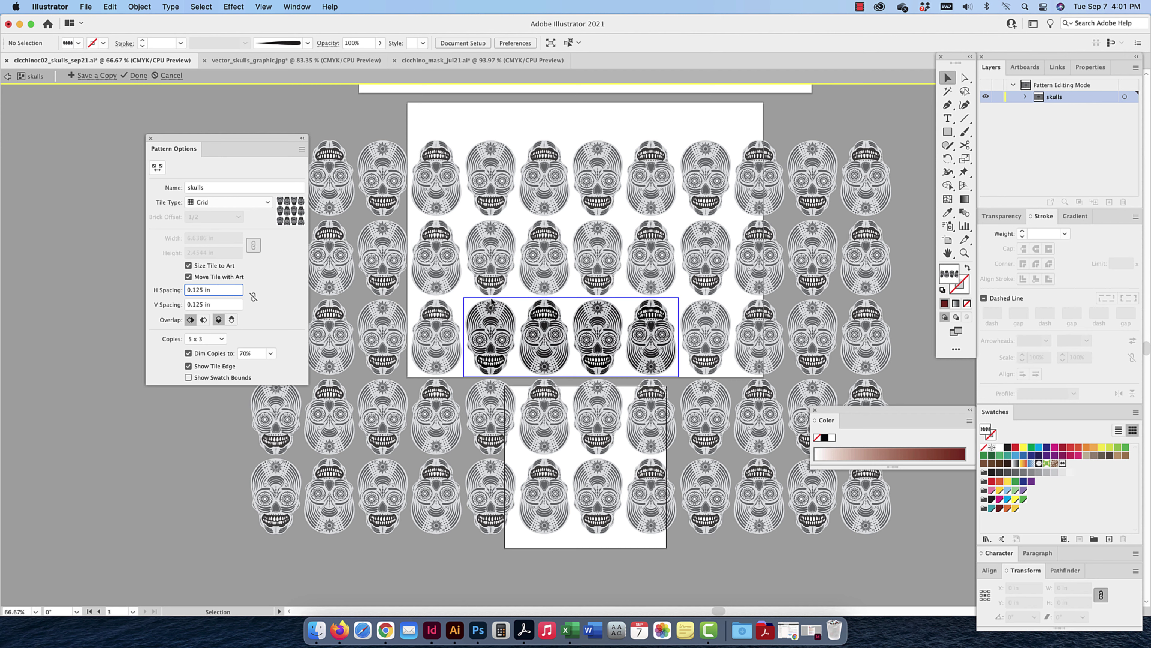
pyautogui.click(222, 340)
pyautogui.click(222, 340)
pyautogui.click(223, 340)
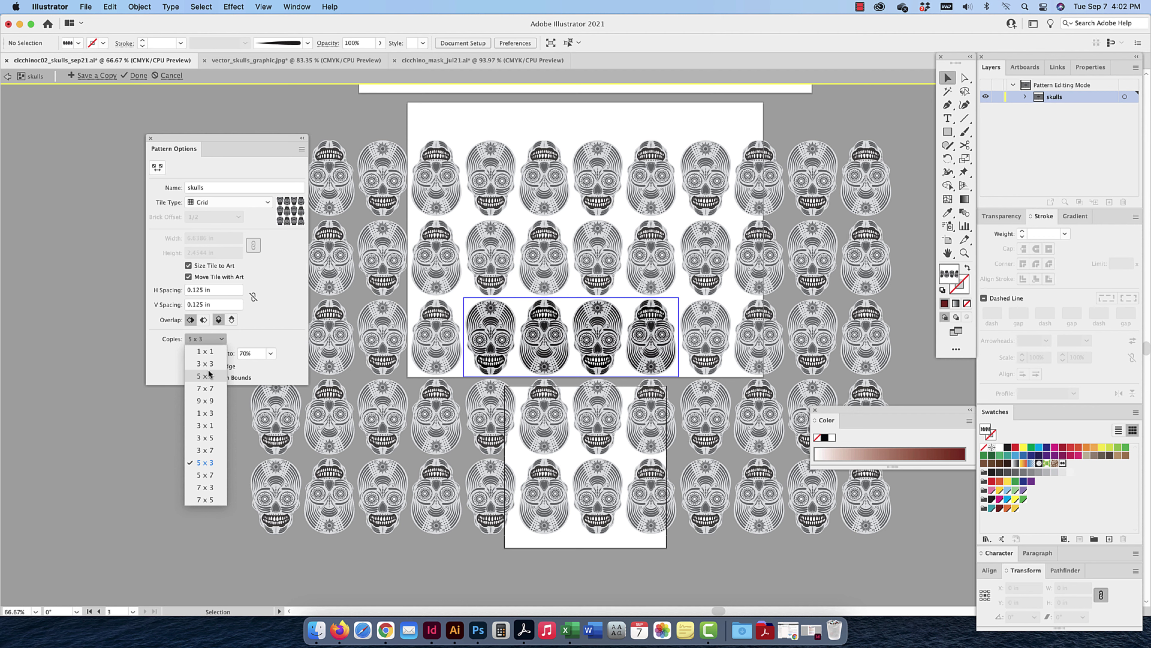
pyautogui.click(277, 318)
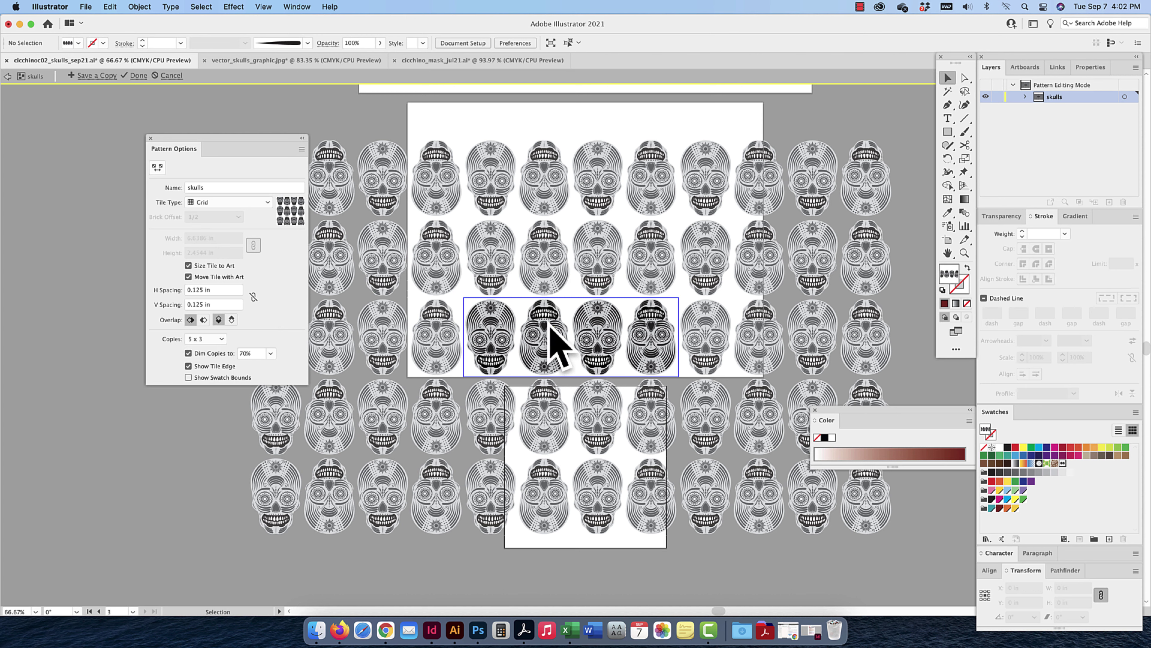
# Select all the skulls in the pattern tile and scale them down proportionally to about 5.46 by 1.95 in
pyautogui.click(439, 383)
pyautogui.press('super+a')
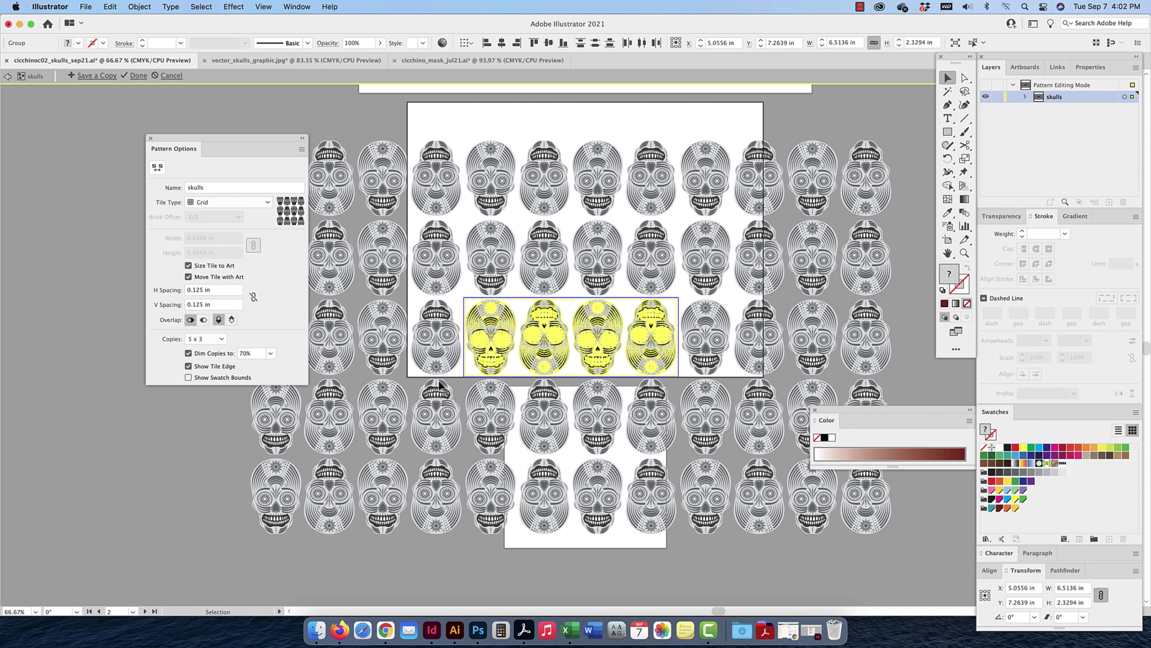
pyautogui.moveTo(678, 298); pyautogui.dragTo(666, 307)
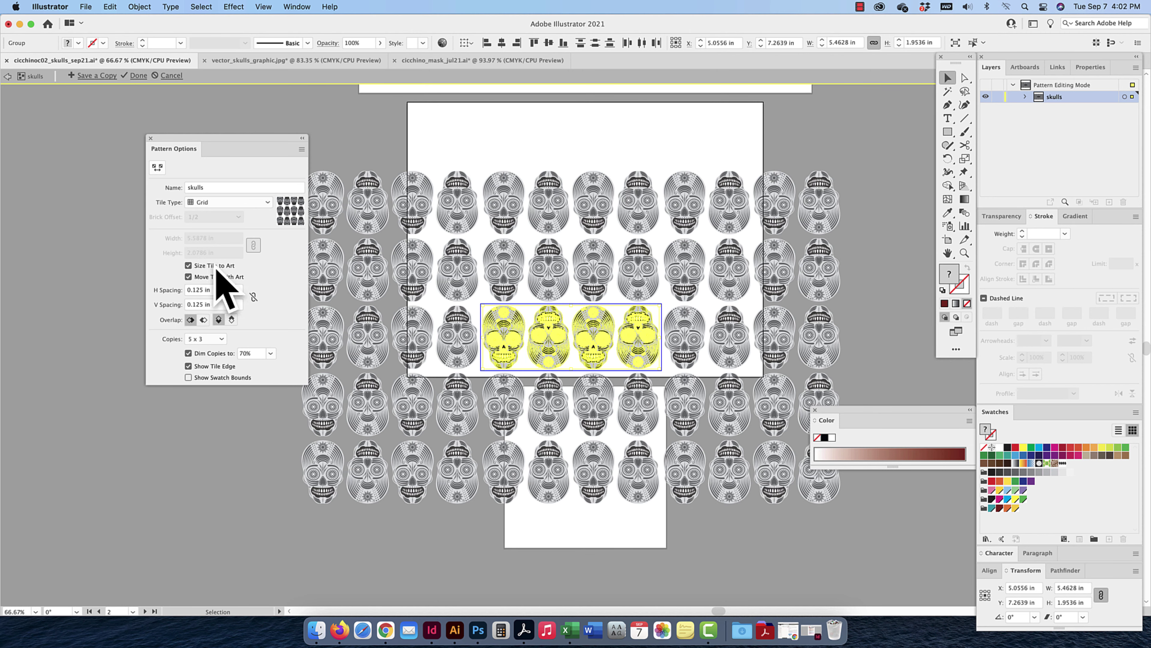
pyautogui.click(682, 278)
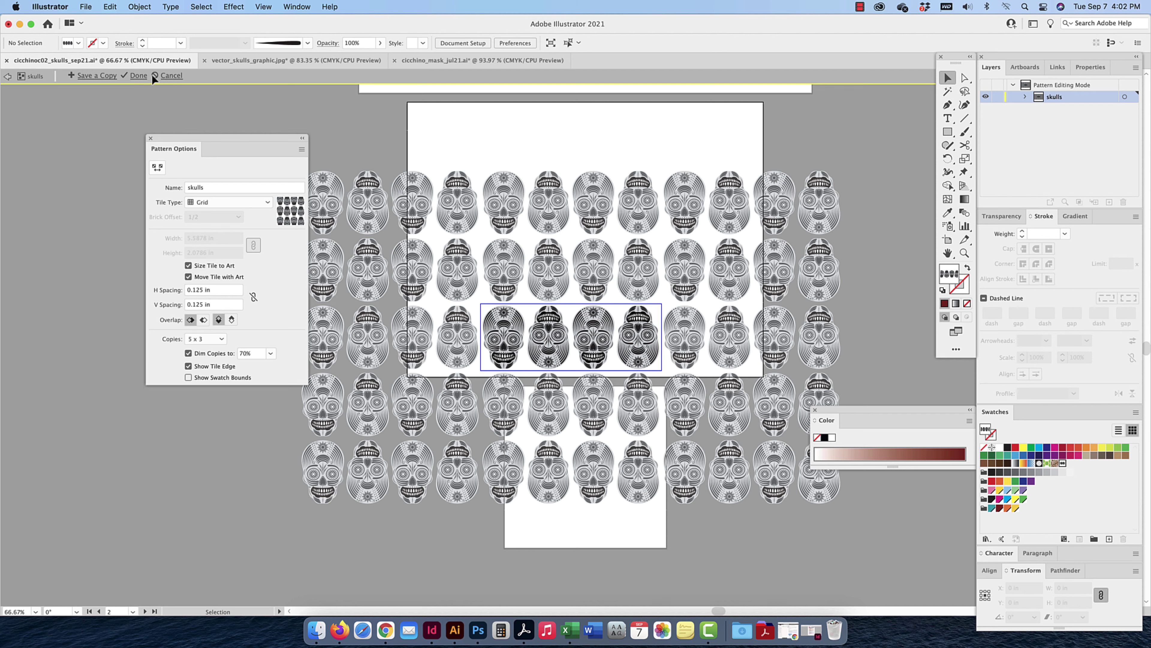
# Save a copy of the edited pattern as skulls 1 and exit pattern editing mode
pyautogui.click(93, 76)
pyautogui.write('skulls 1')
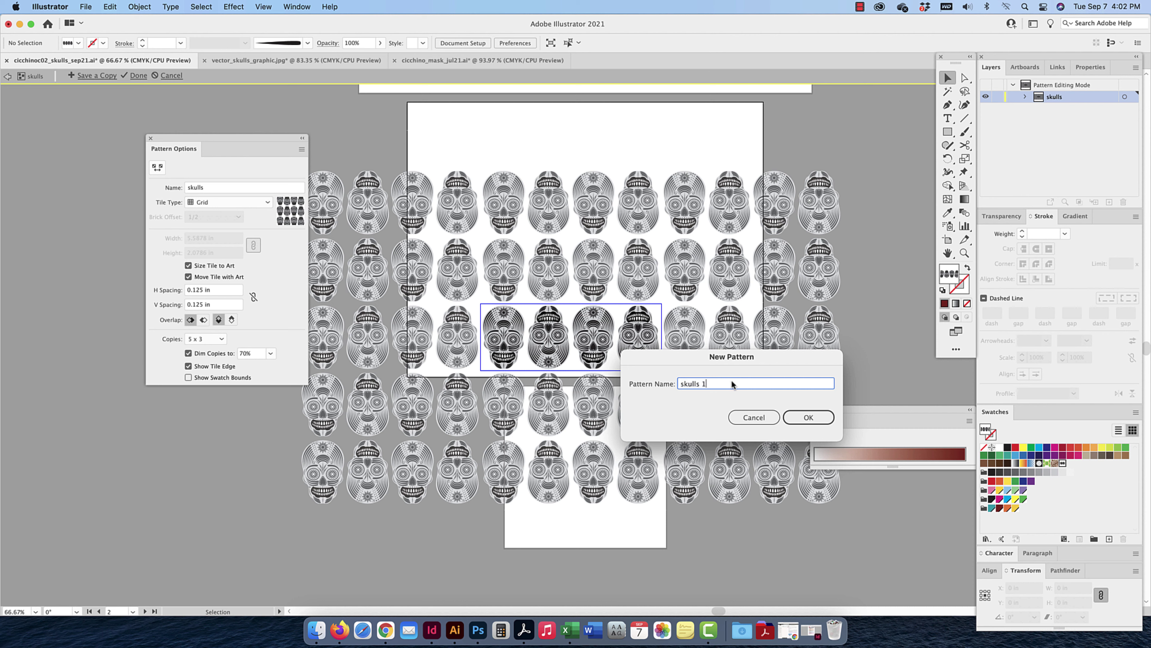
pyautogui.click(808, 417)
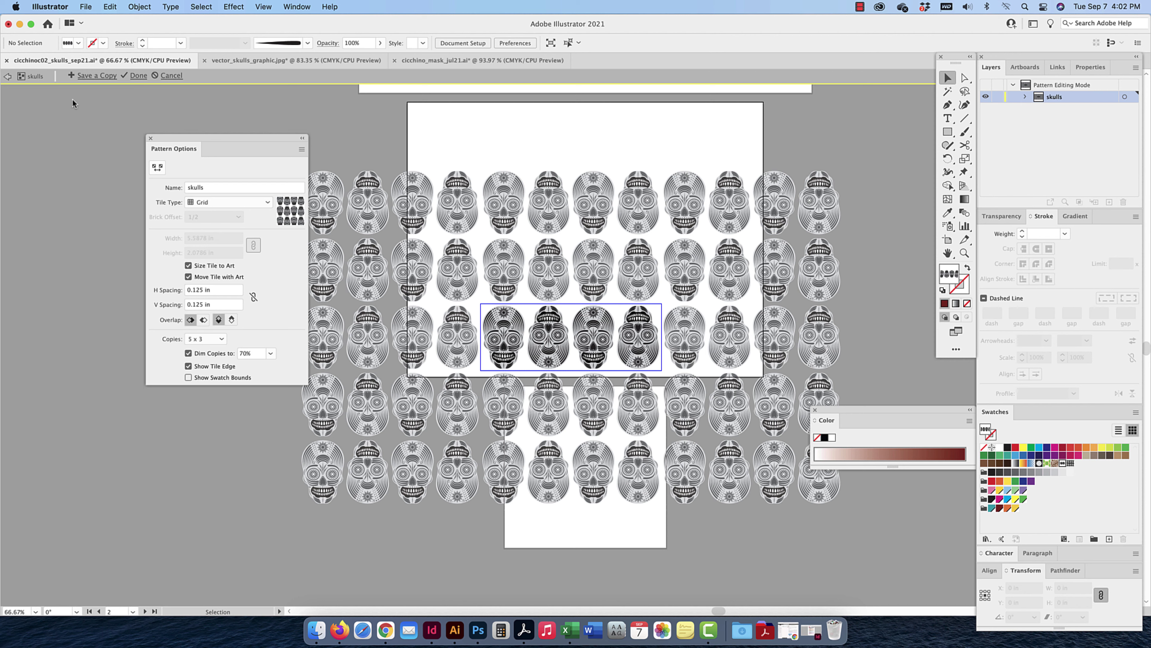
pyautogui.click(8, 77)
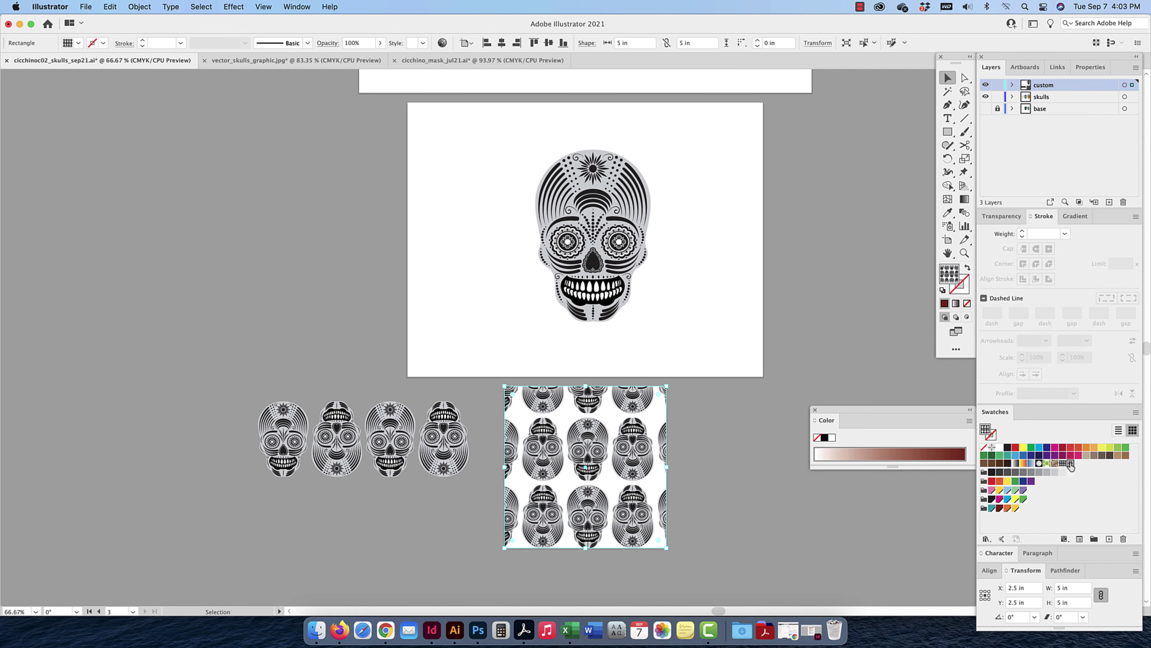
# Apply the newest skull pattern swatch to the square on the third artboard and reselect the square
pyautogui.moveTo(1071, 464); pyautogui.dragTo(604, 476)
pyautogui.click(701, 447)
pyautogui.click(555, 451)
# Rotate only the pattern fill of the selected square by 45°, leaving the object itself untransformed
pyautogui.click(139, 7)
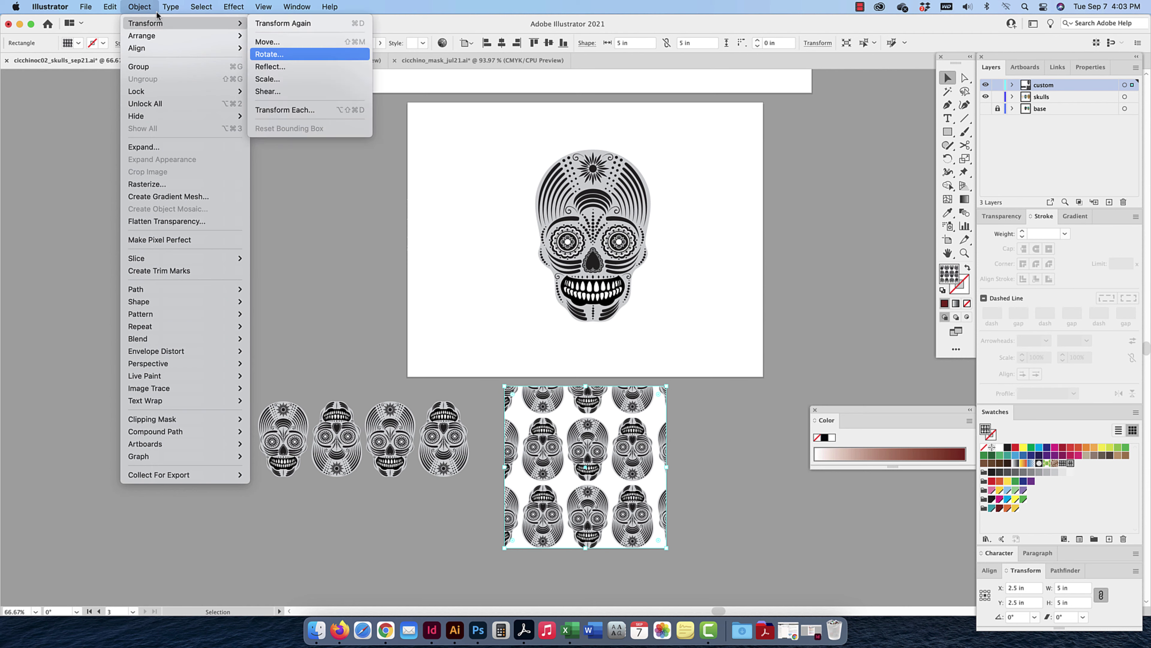
pyautogui.click(264, 57)
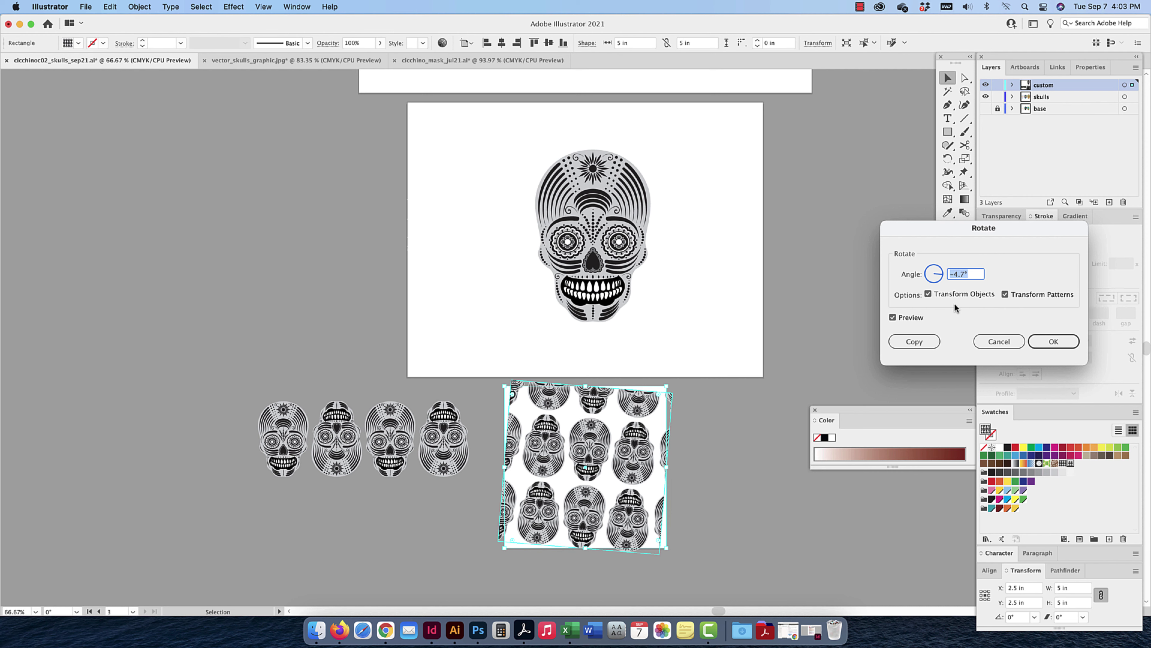
pyautogui.click(928, 295)
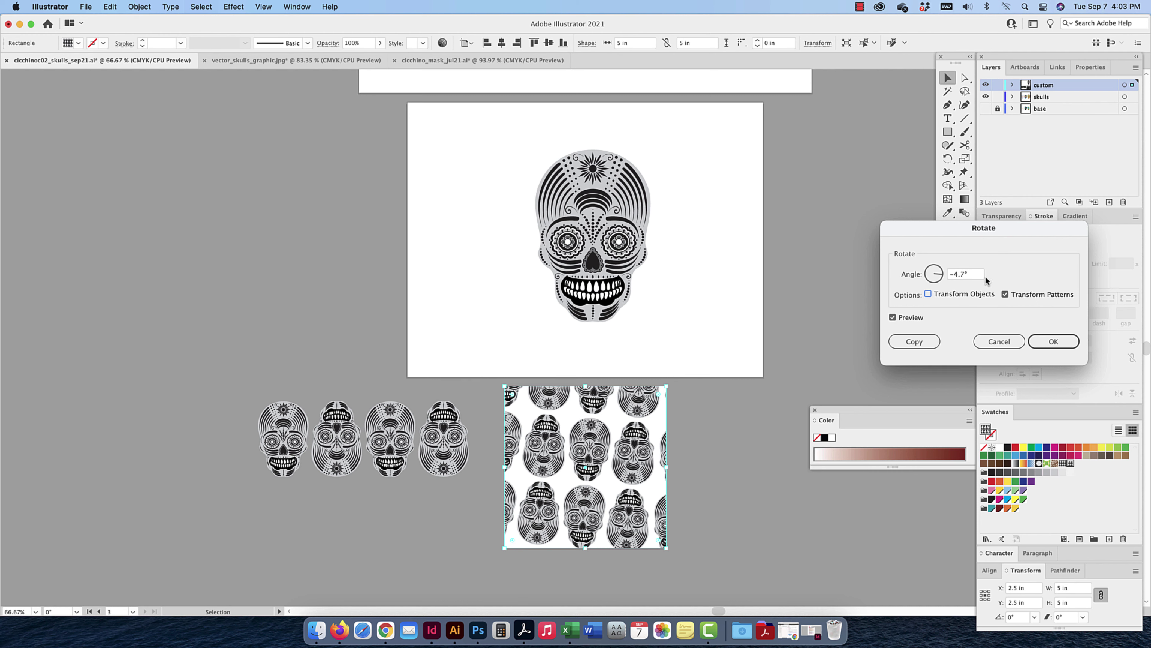
pyautogui.moveTo(974, 273); pyautogui.dragTo(941, 273)
pyautogui.write('10')
pyautogui.press('Tab')
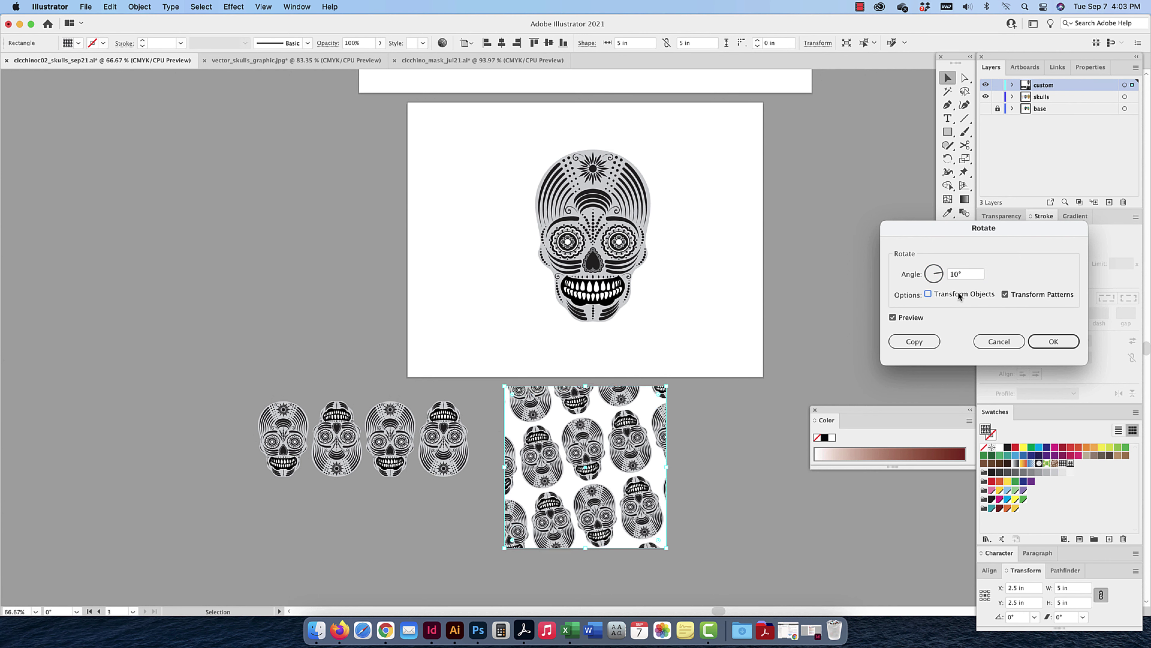
pyautogui.click(940, 275)
pyautogui.write('45')
pyautogui.click(1066, 345)
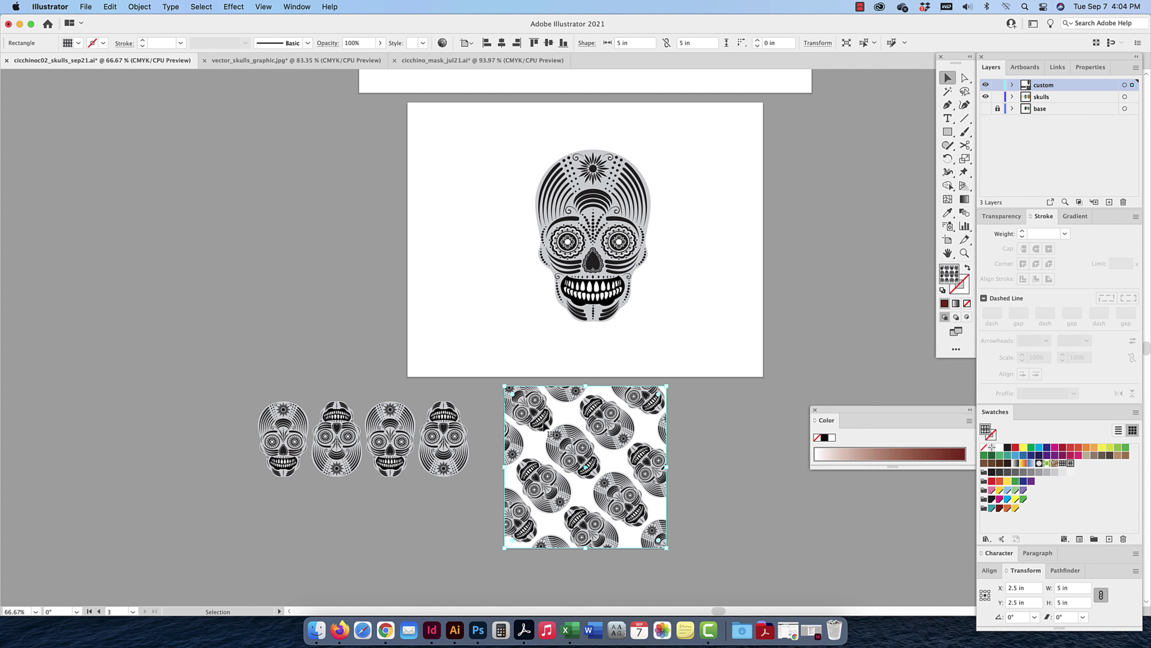
# Create a new pattern swatch from the leftmost of the four small skulls
pyautogui.hscroll(1, 593, 456)
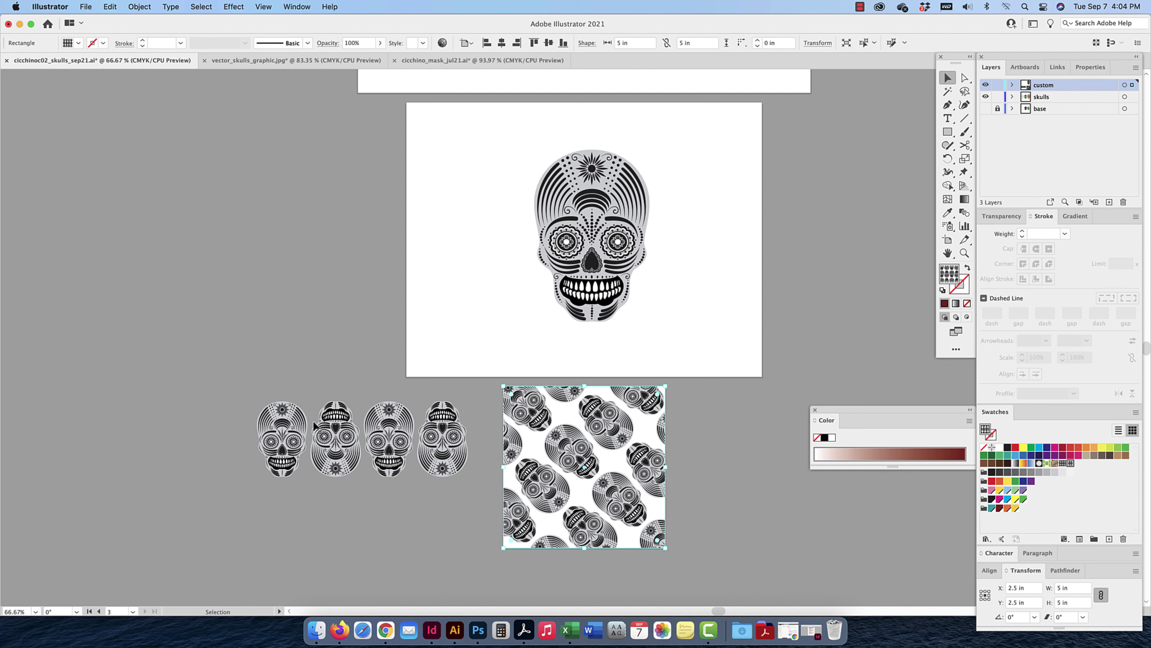
pyautogui.click(284, 424)
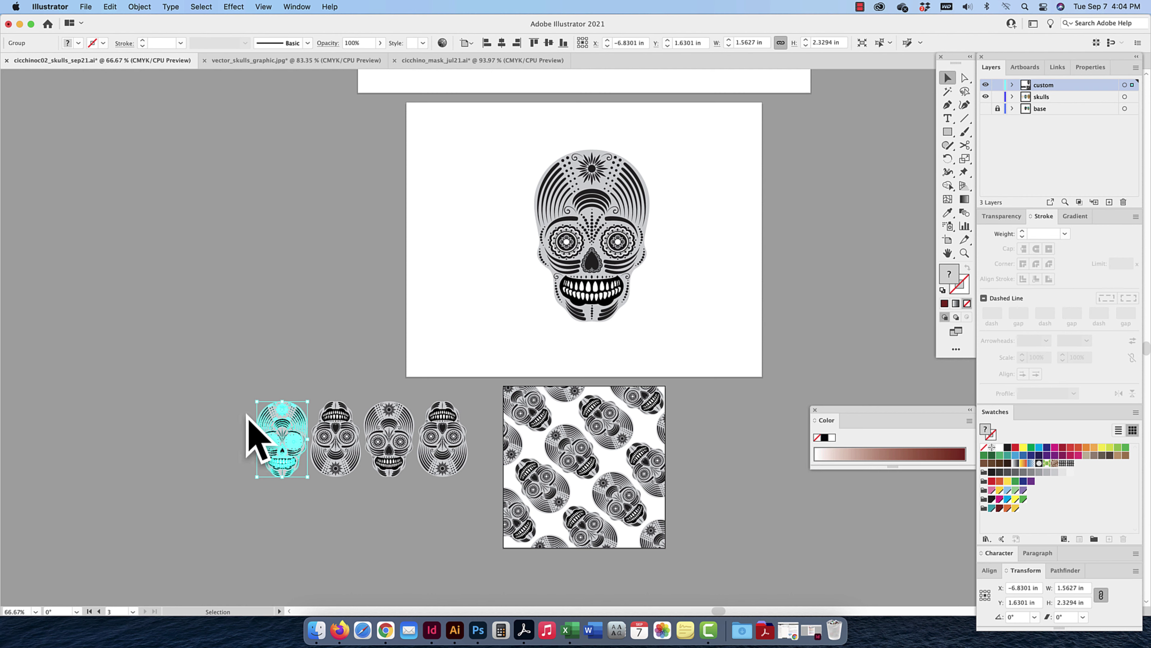
pyautogui.moveTo(286, 431); pyautogui.dragTo(1077, 463)
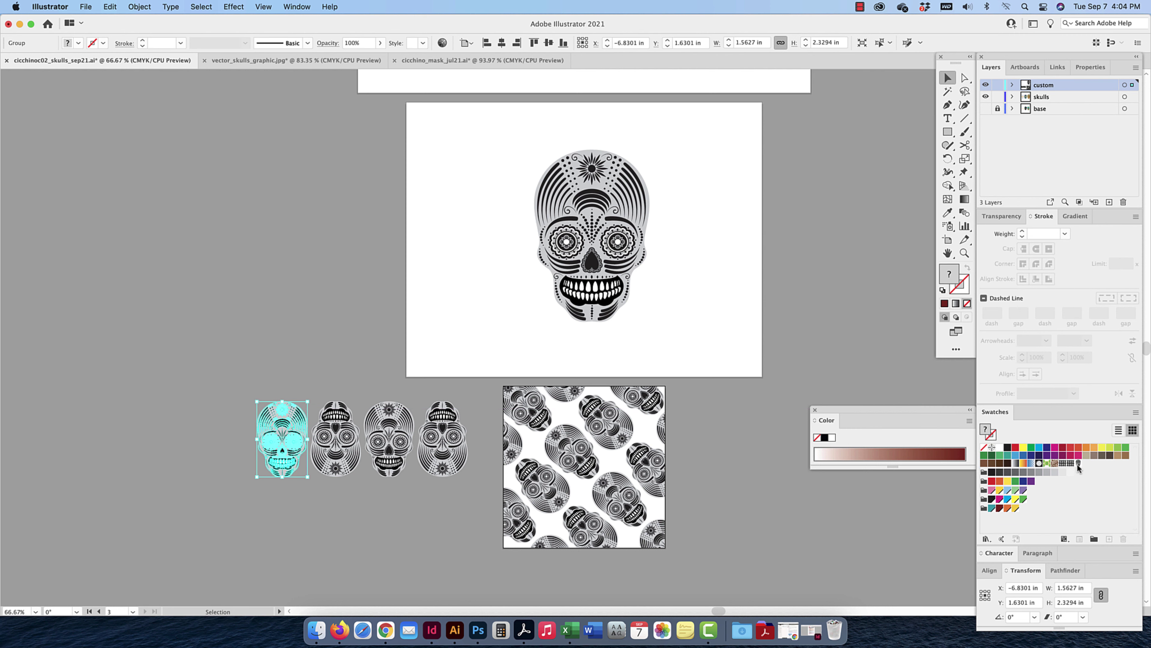
# Duplicate the patterned square to the right of the third artboard and fill the original with the new single-skull swatch
pyautogui.click(523, 496)
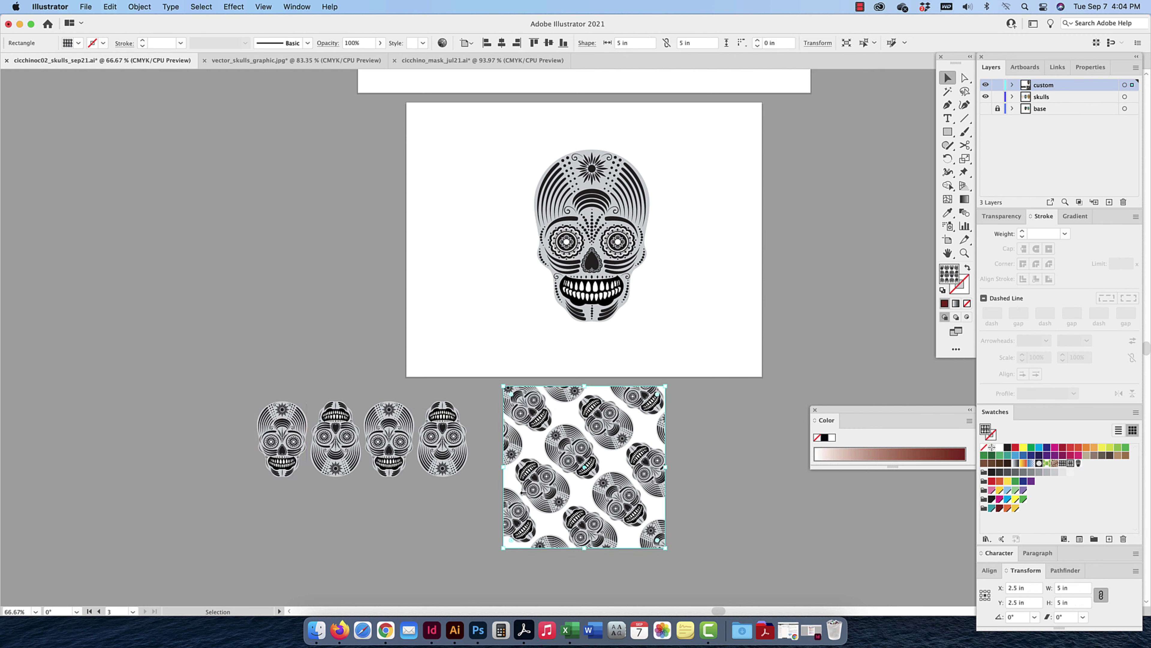
pyautogui.moveTo(564, 496); pyautogui.dragTo(758, 495)
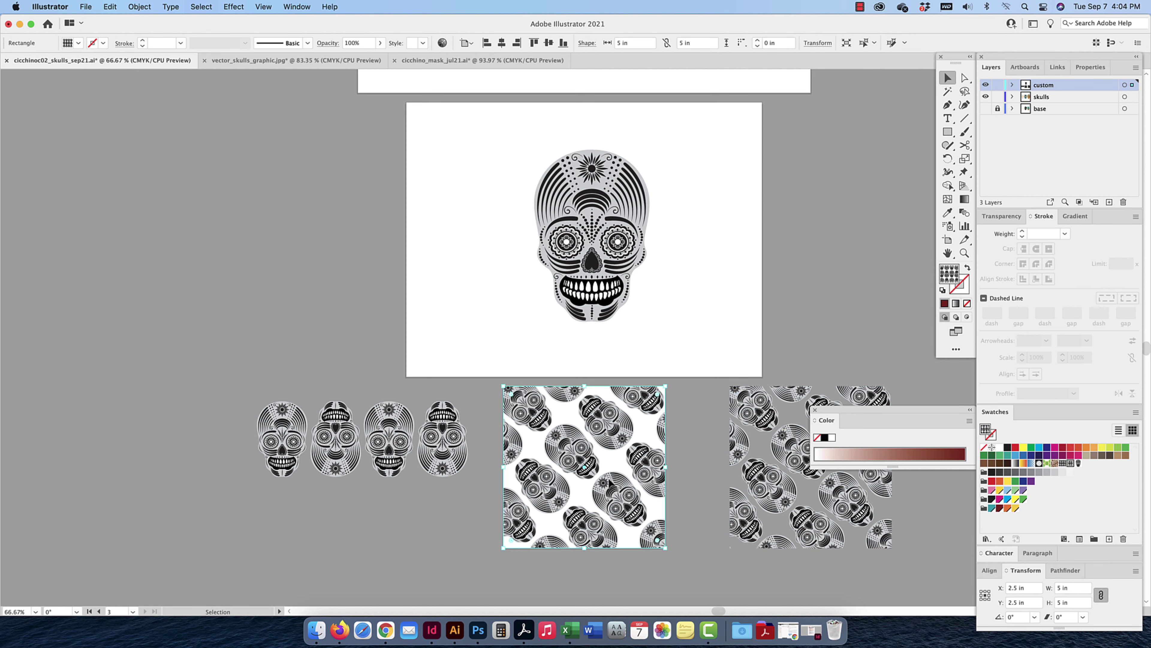
pyautogui.click(1079, 463)
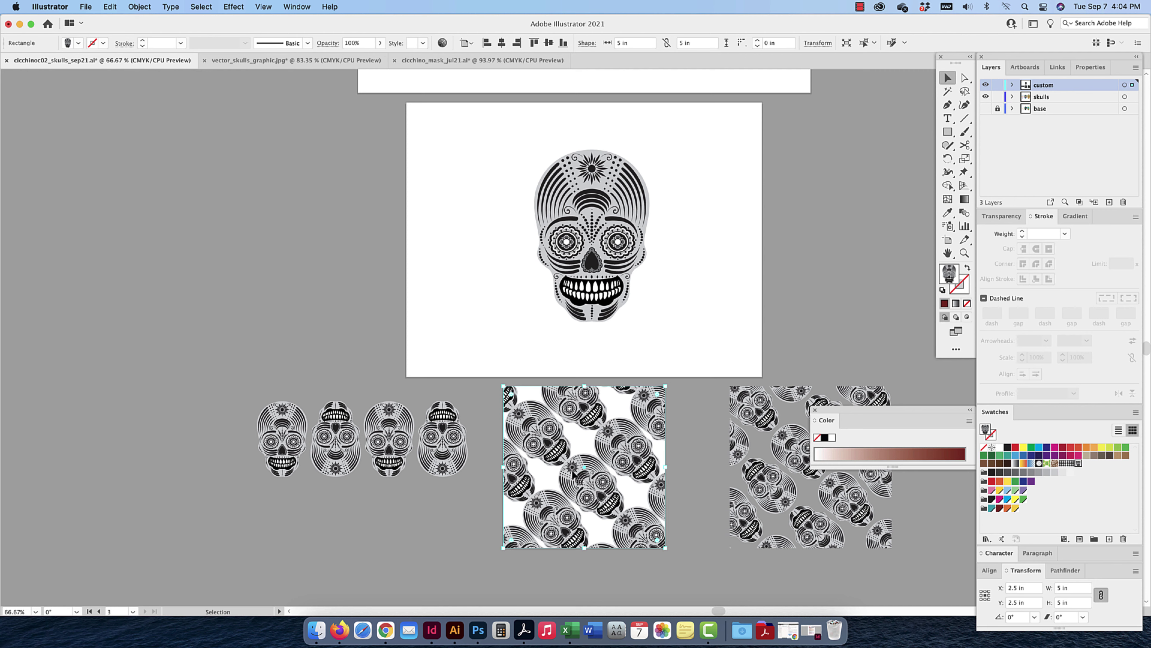
# Show the Pattern Options and open New Pattern Swatch 2 in pattern editing mode
pyautogui.click(291, 6)
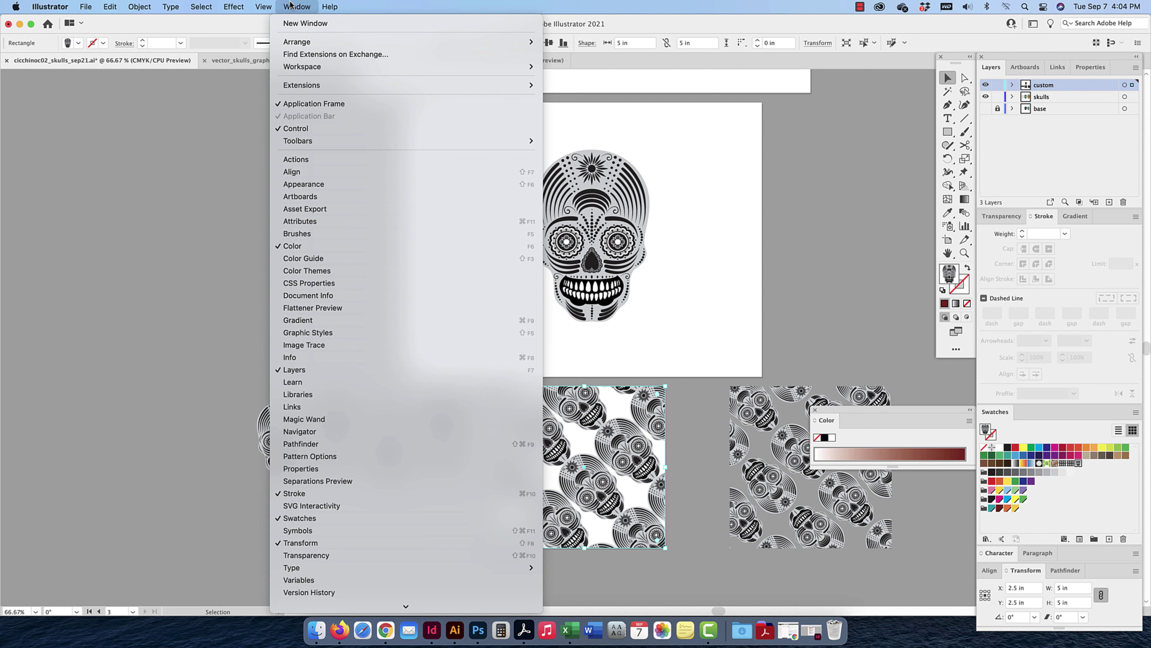
pyautogui.click(321, 463)
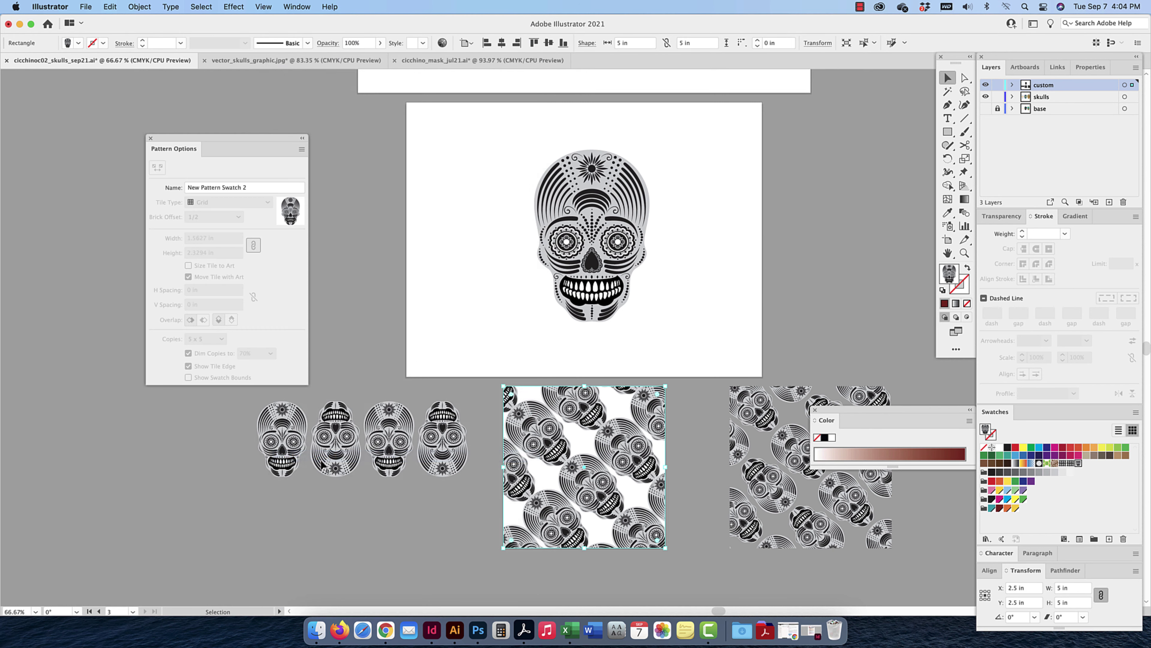
pyautogui.click(300, 149)
pyautogui.click(345, 166)
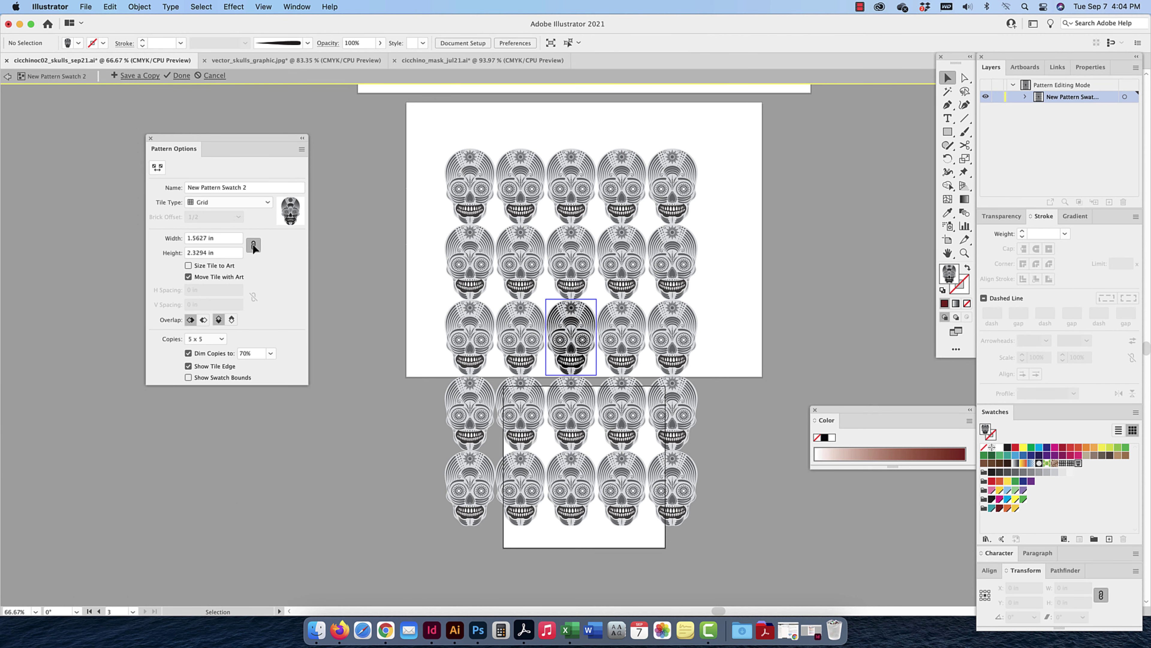
# Group the skull artwork in the pattern tile and scale it down proportionally to about 1.35 by 2.01 in, keeping it upright
pyautogui.click(571, 321)
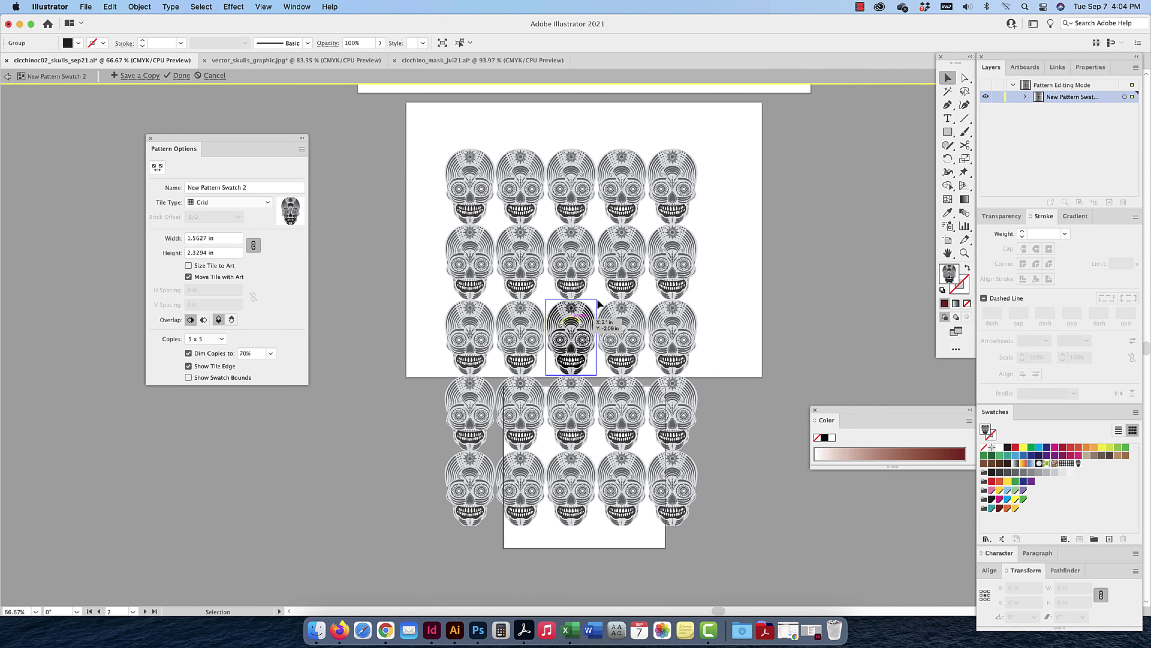
pyautogui.press('super+a')
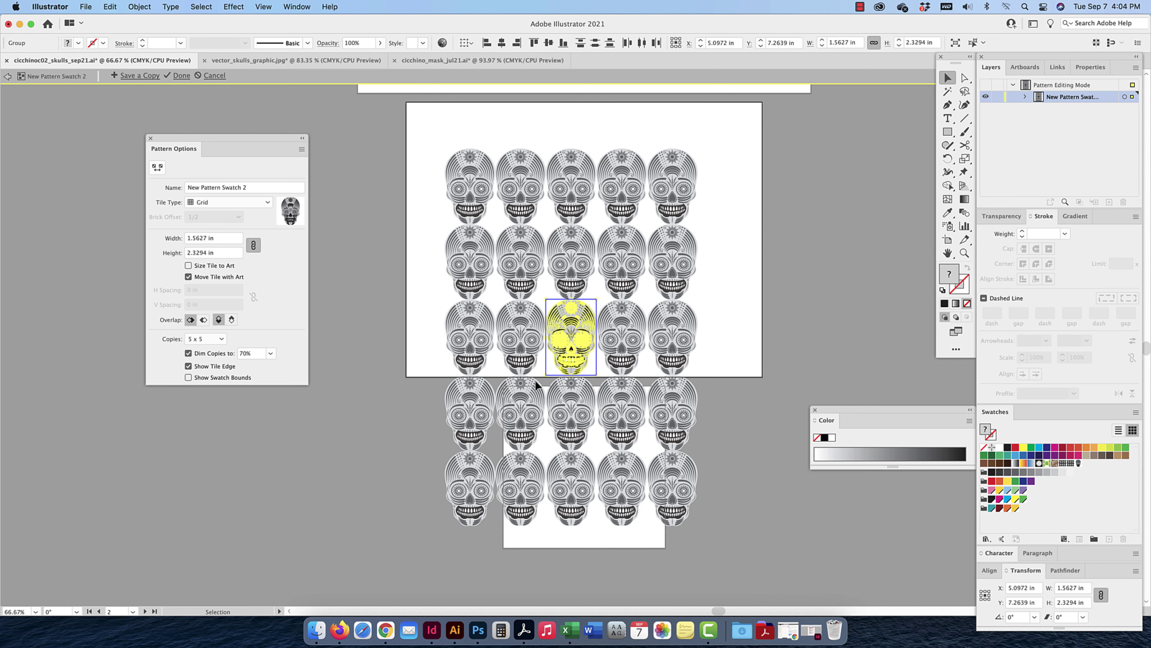
pyautogui.press('super+g')
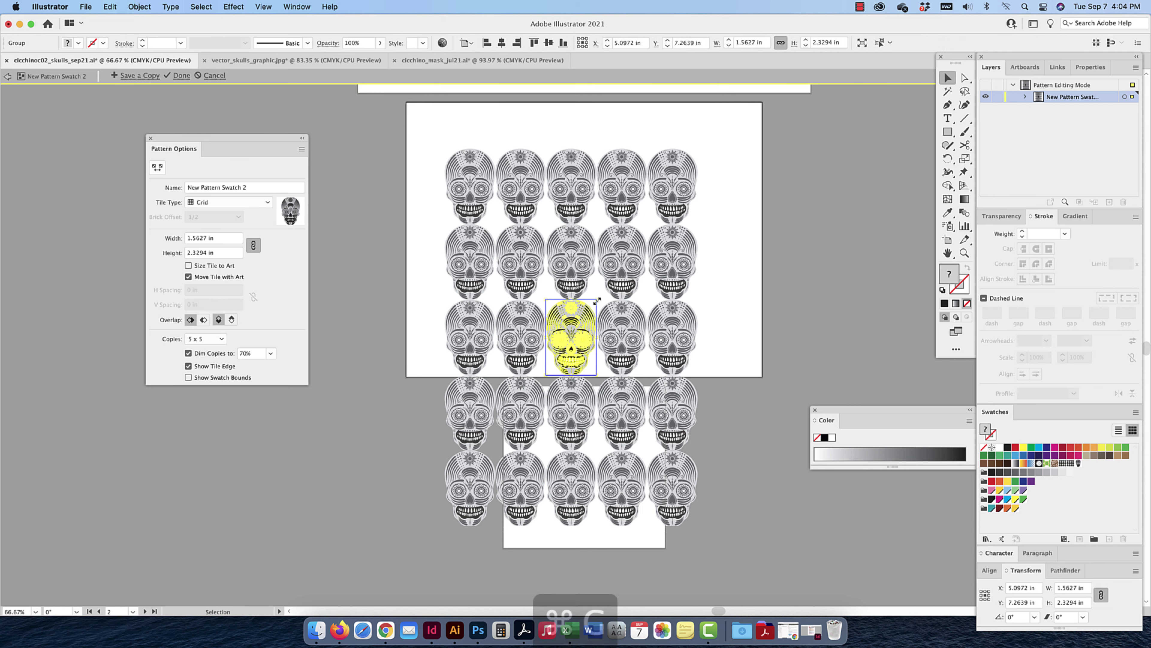
pyautogui.moveTo(597, 302); pyautogui.dragTo(531, 305)
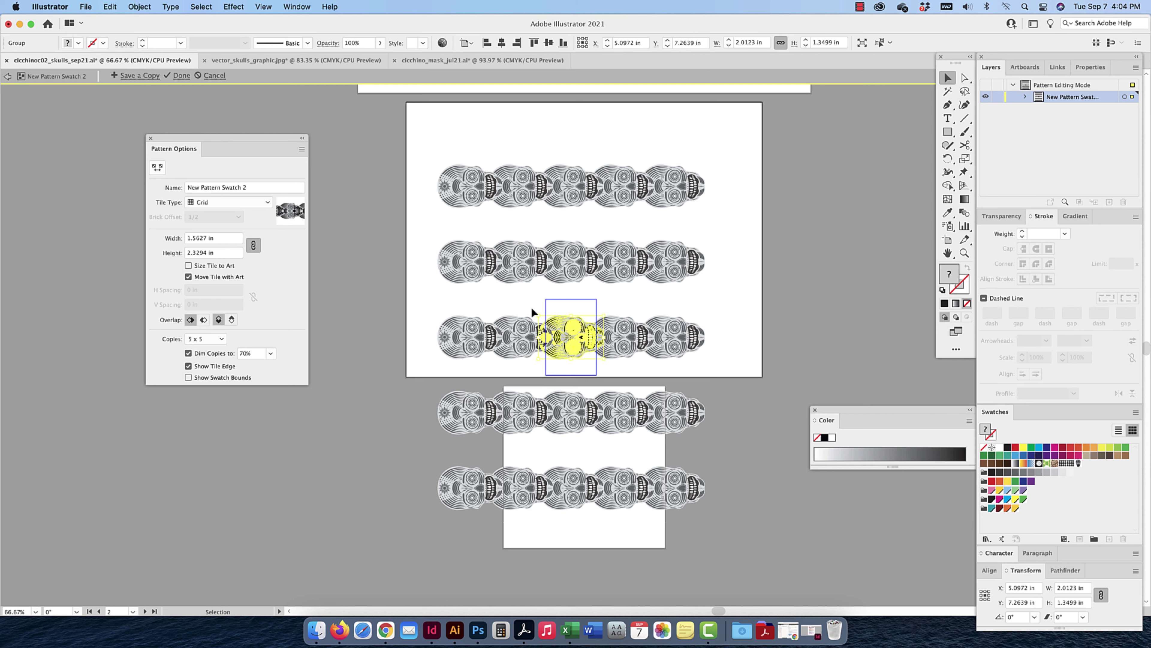
pyautogui.moveTo(609, 313); pyautogui.dragTo(579, 368)
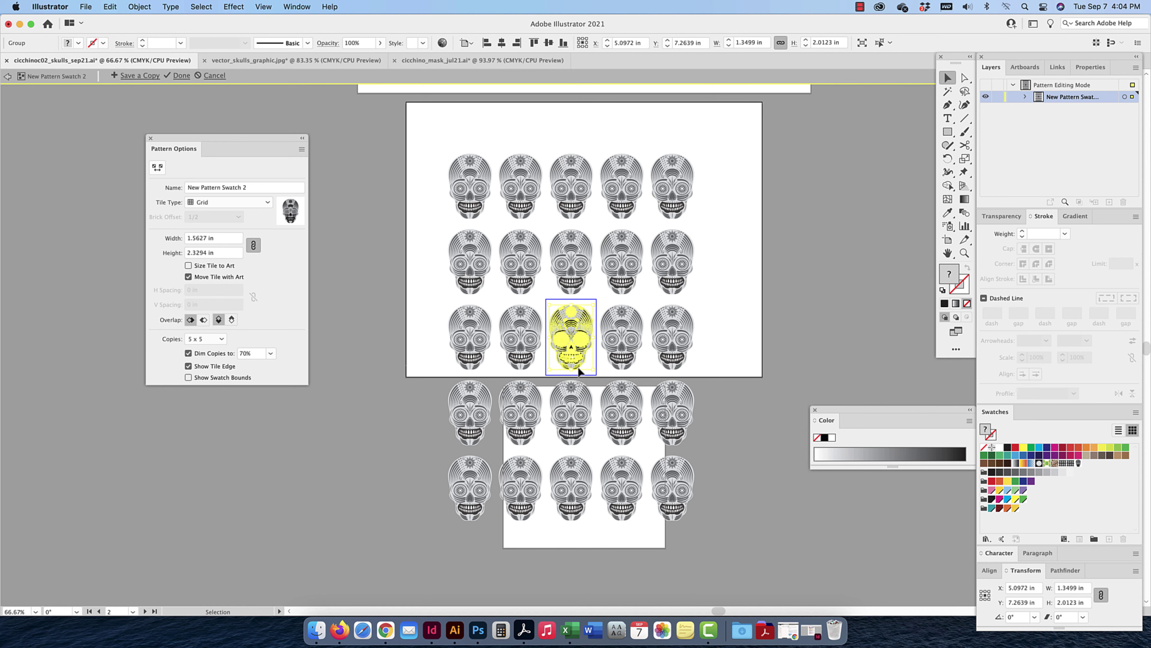
# Save a copy of the edited pattern as skulls 2 and exit pattern editing mode
pyautogui.click(140, 75)
pyautogui.write('sk')
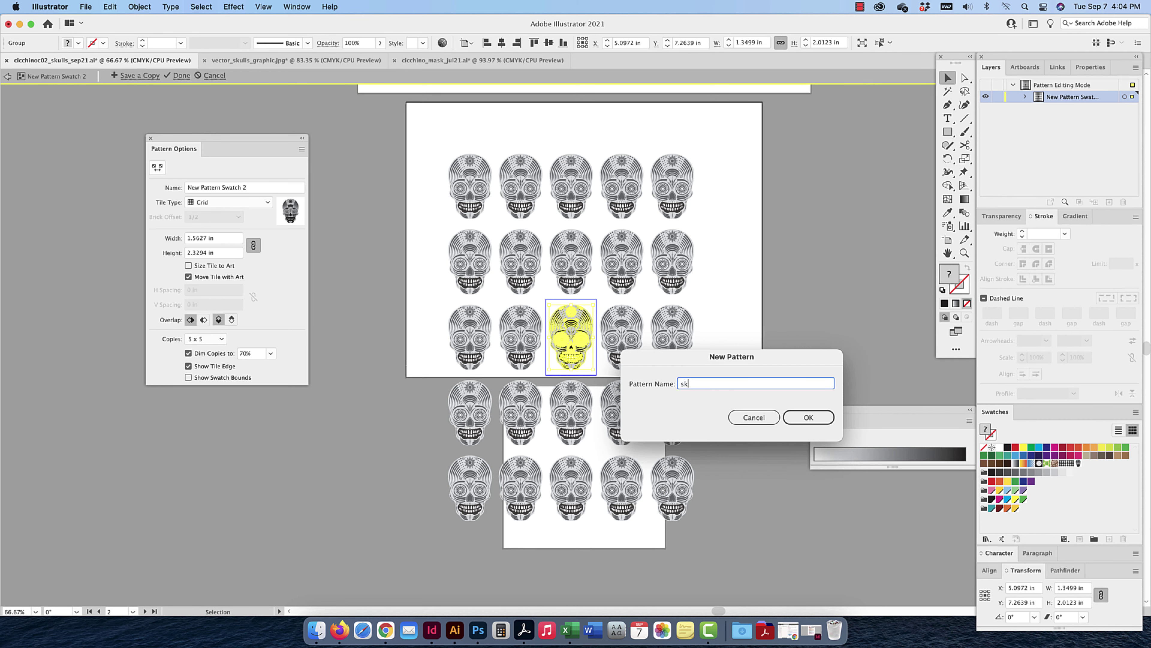
pyautogui.write('ulls 2')
pyautogui.press('Return')
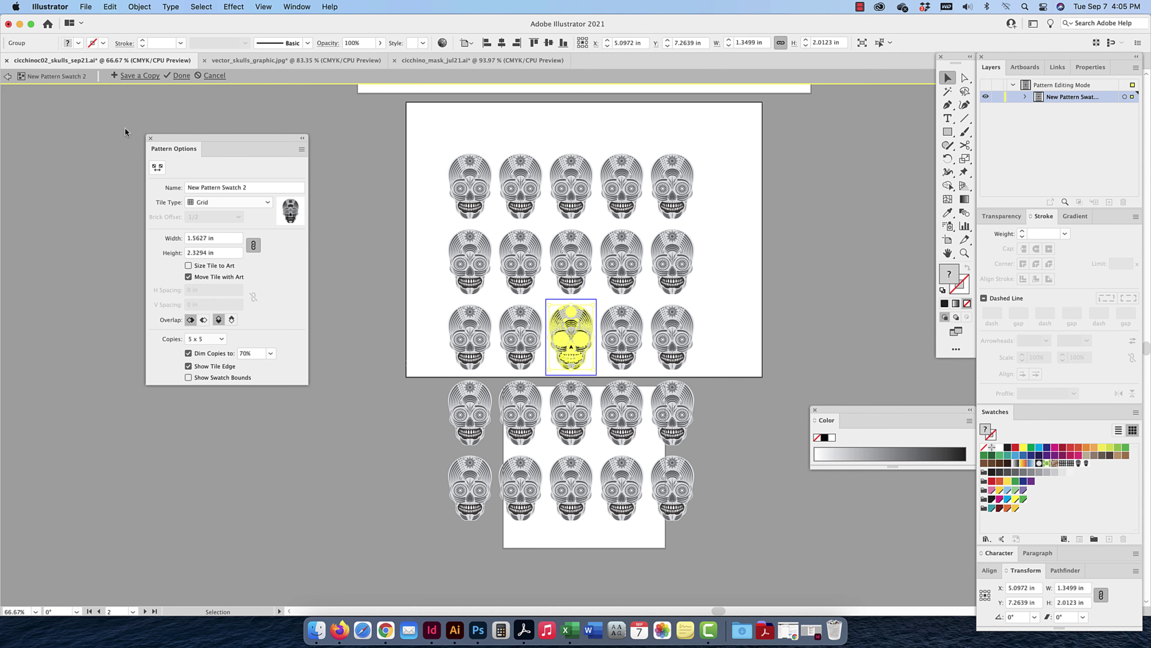
pyautogui.click(7, 76)
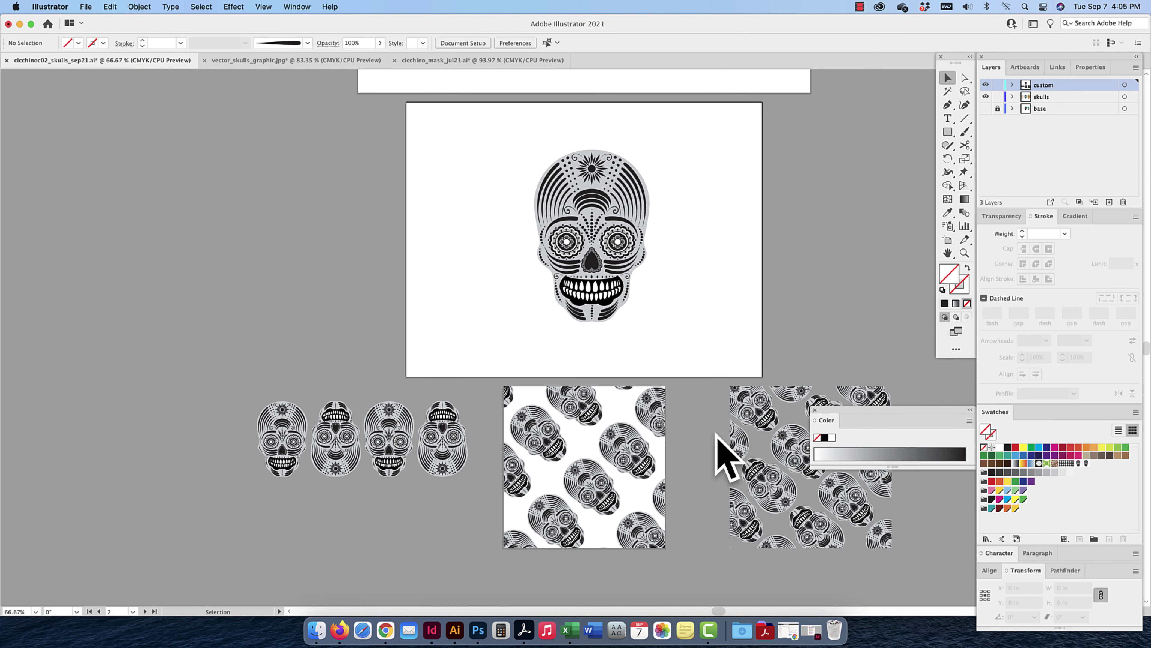
# Duplicate the single-skull patterned square to the right of the first copy and remove the fill from the original square
pyautogui.moveTo(214, 389); pyautogui.dragTo(307, 546)
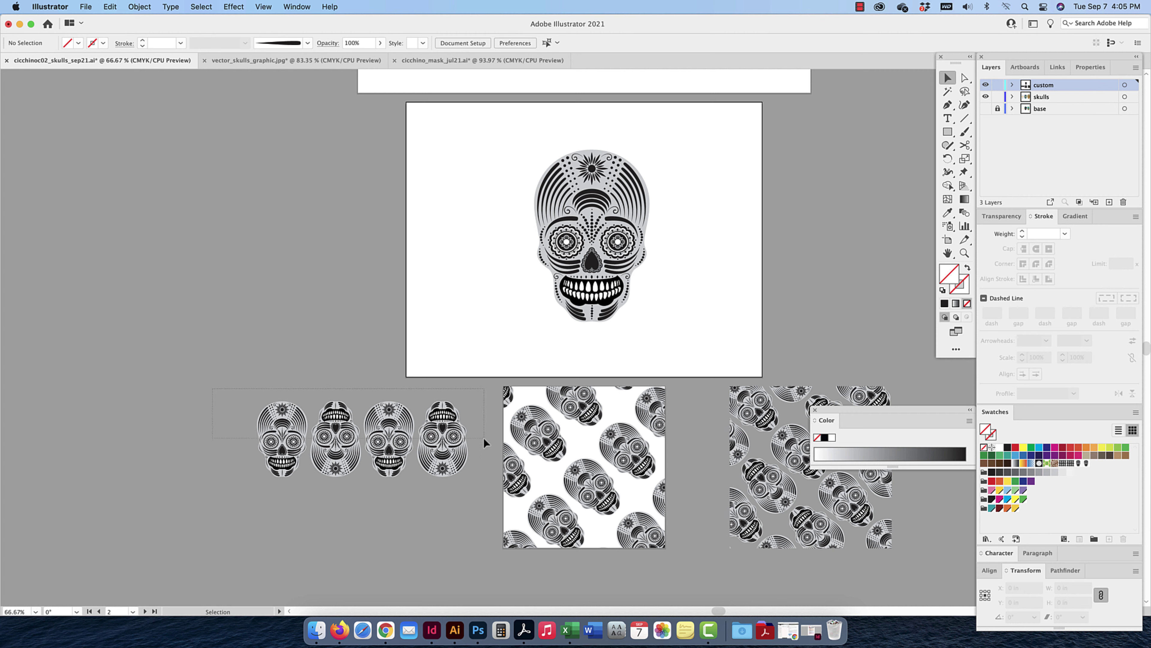
pyautogui.moveTo(485, 474); pyautogui.dragTo(487, 482)
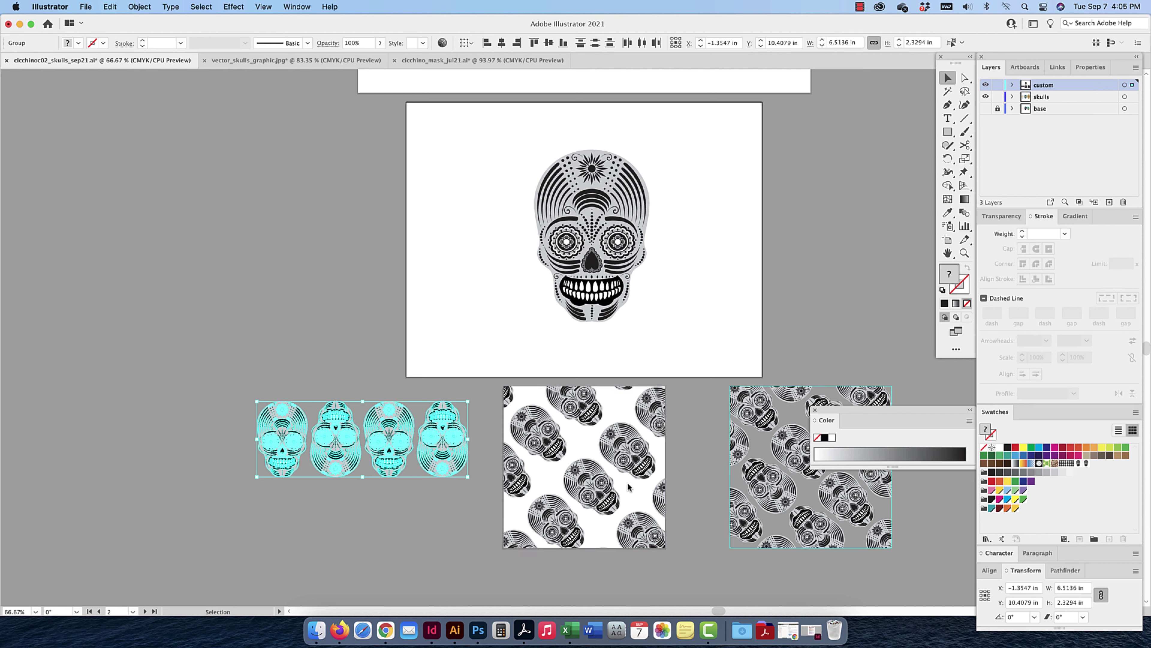
pyautogui.click(601, 490)
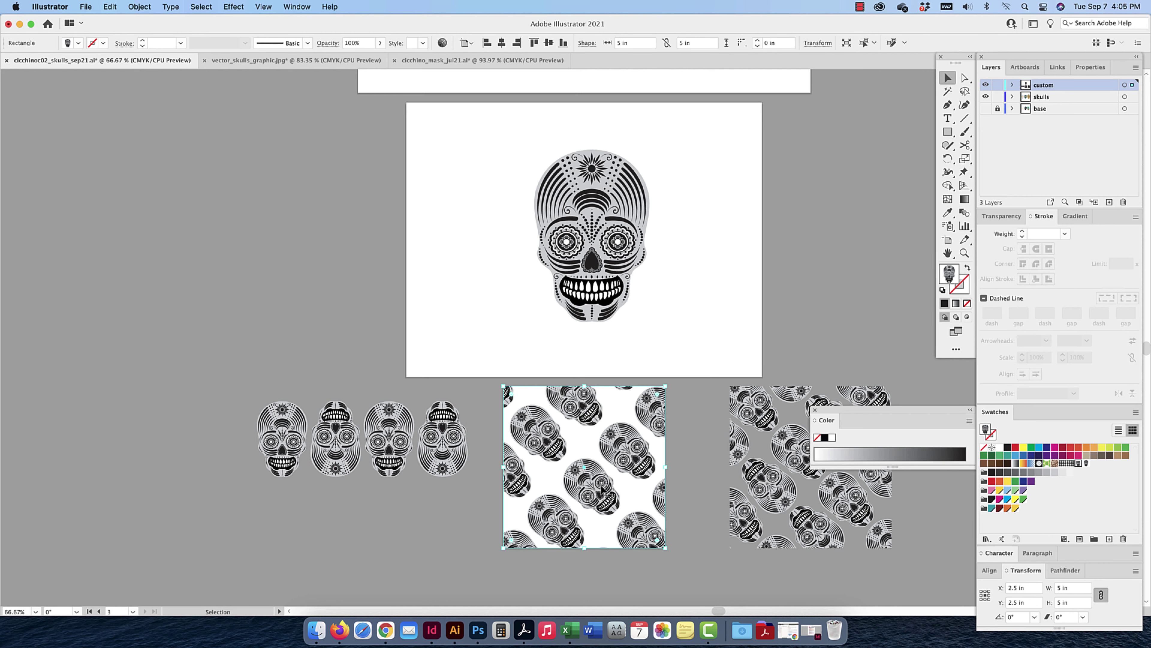
pyautogui.moveTo(522, 490); pyautogui.dragTo(941, 505)
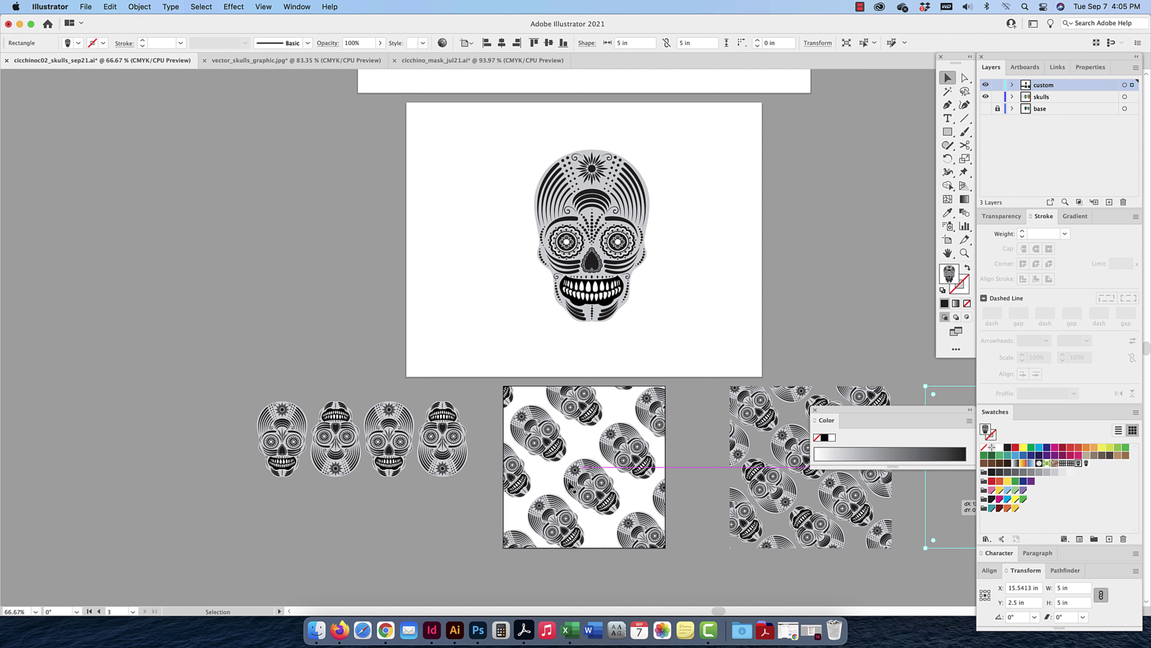
pyautogui.click(569, 485)
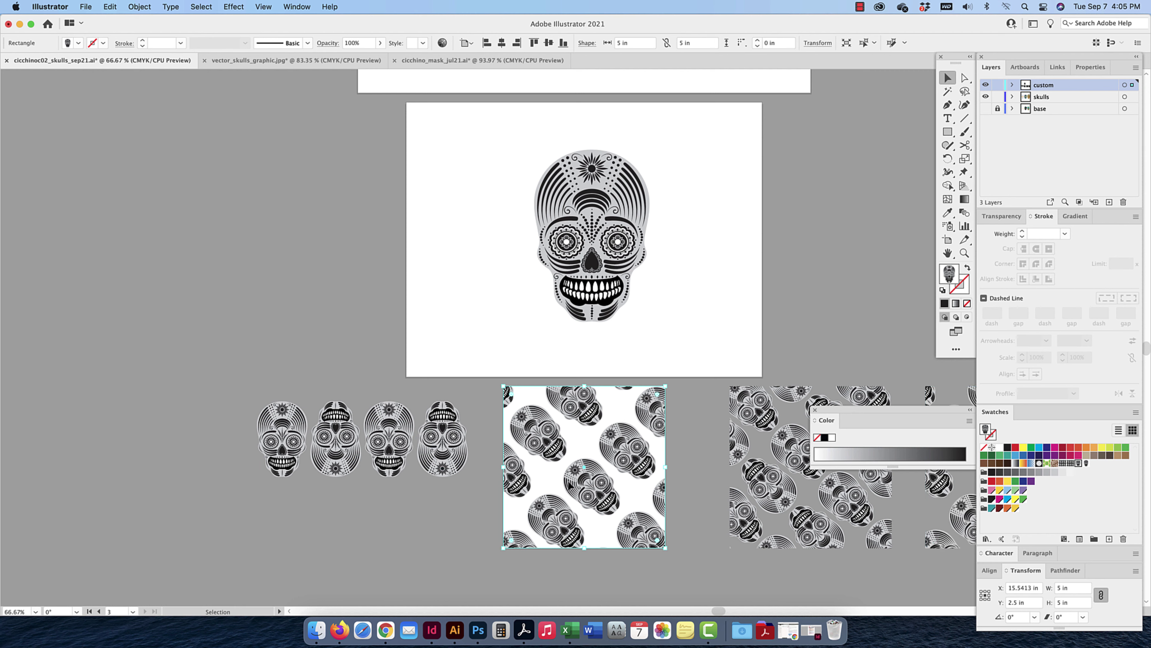
pyautogui.click(967, 304)
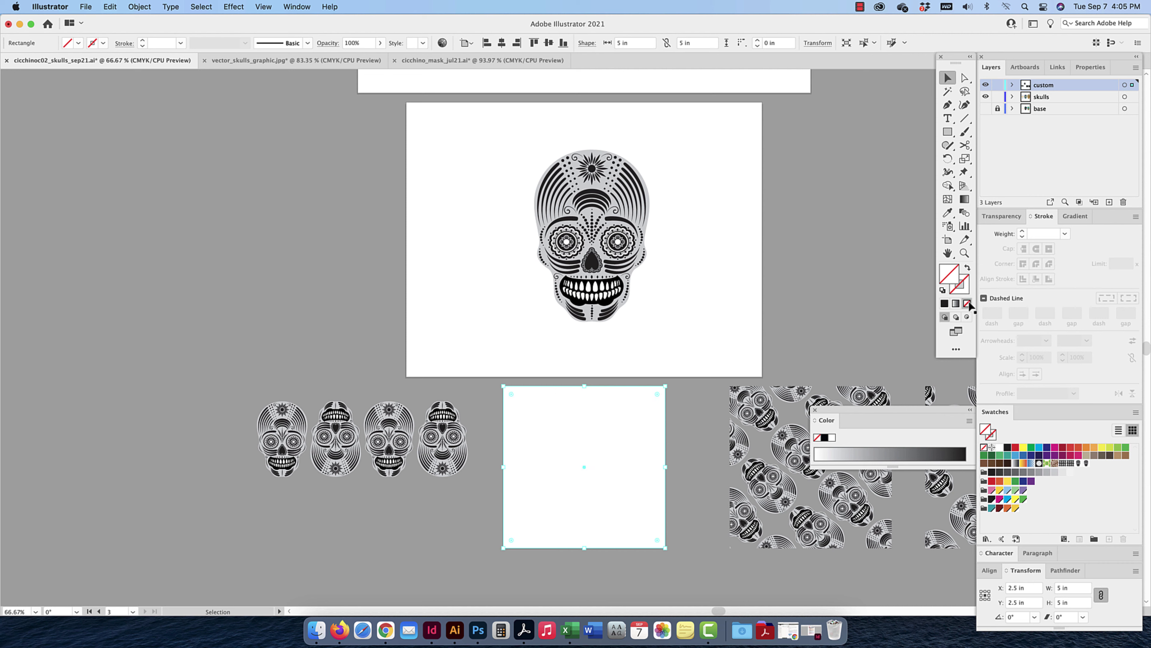
pyautogui.click(140, 8)
pyautogui.moveTo(157, 329)
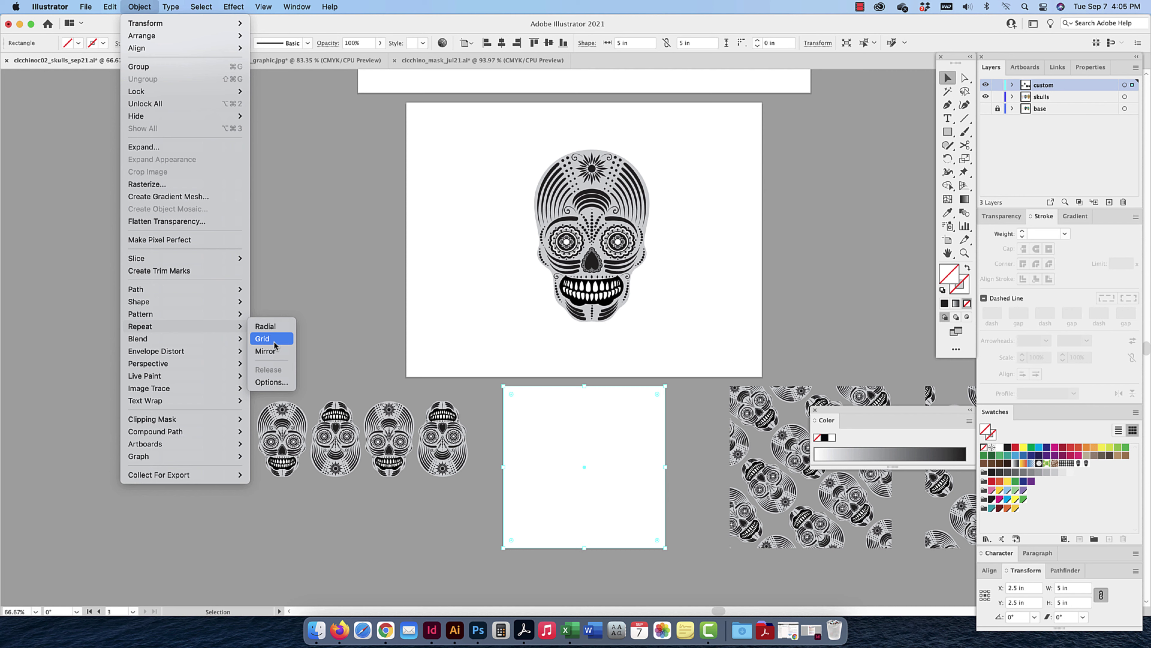
pyautogui.click(316, 329)
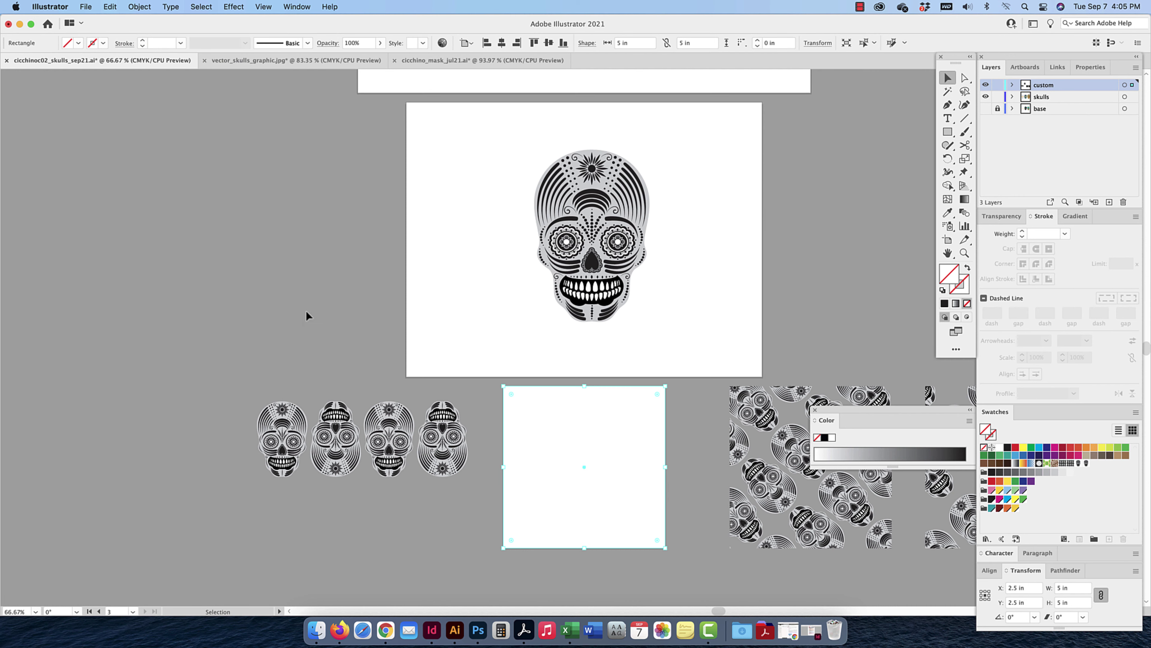
pyautogui.click(139, 7)
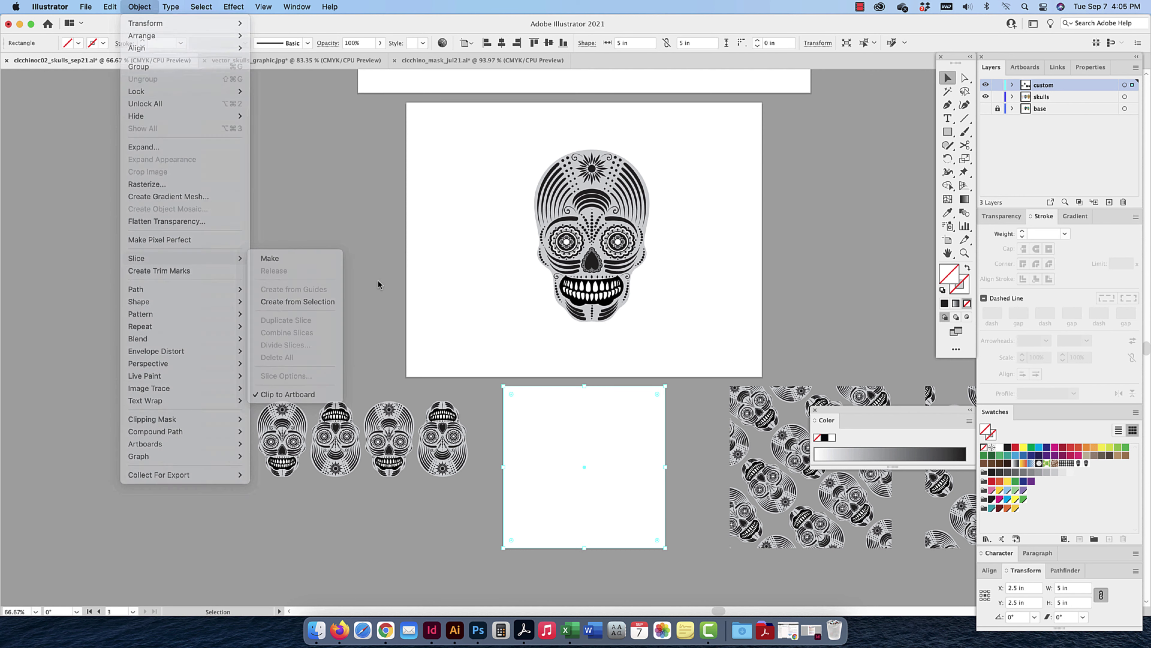
pyautogui.click(264, 387)
# Duplicate the leftmost small skull and place the copy below the third artboard
pyautogui.moveTo(291, 477); pyautogui.dragTo(306, 494)
pyautogui.press('space')
pyautogui.moveTo(345, 447); pyautogui.dragTo(362, 356)
pyautogui.moveTo(321, 313); pyautogui.dragTo(548, 509)
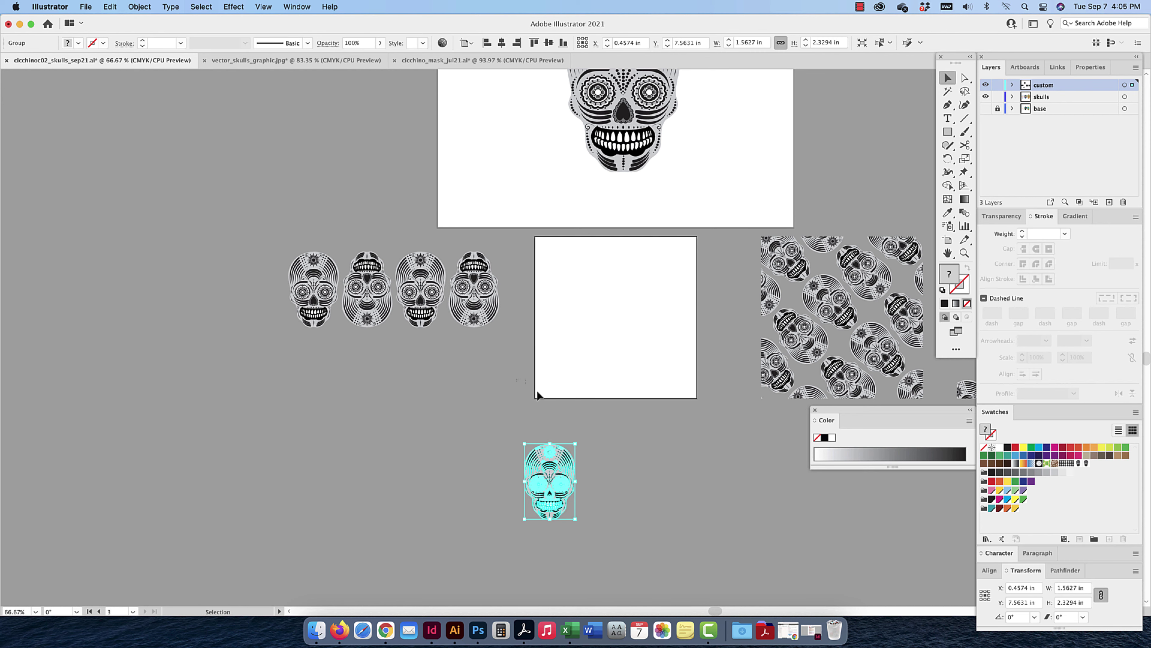
# Group the copied skull and move it onto the left part of the third artboard
pyautogui.moveTo(537, 382); pyautogui.dragTo(573, 408)
pyautogui.hscroll(1, 590, 427)
pyautogui.click(501, 541)
pyautogui.hscroll(1, 501, 541)
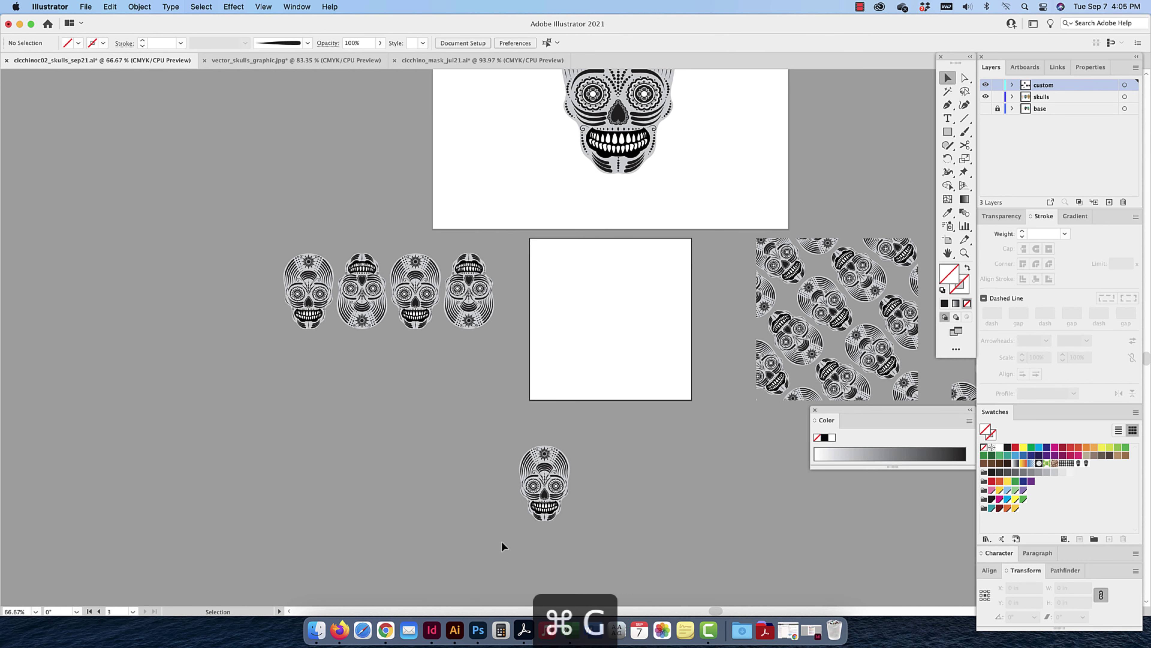
pyautogui.click(531, 514)
pyautogui.moveTo(552, 490); pyautogui.dragTo(566, 300)
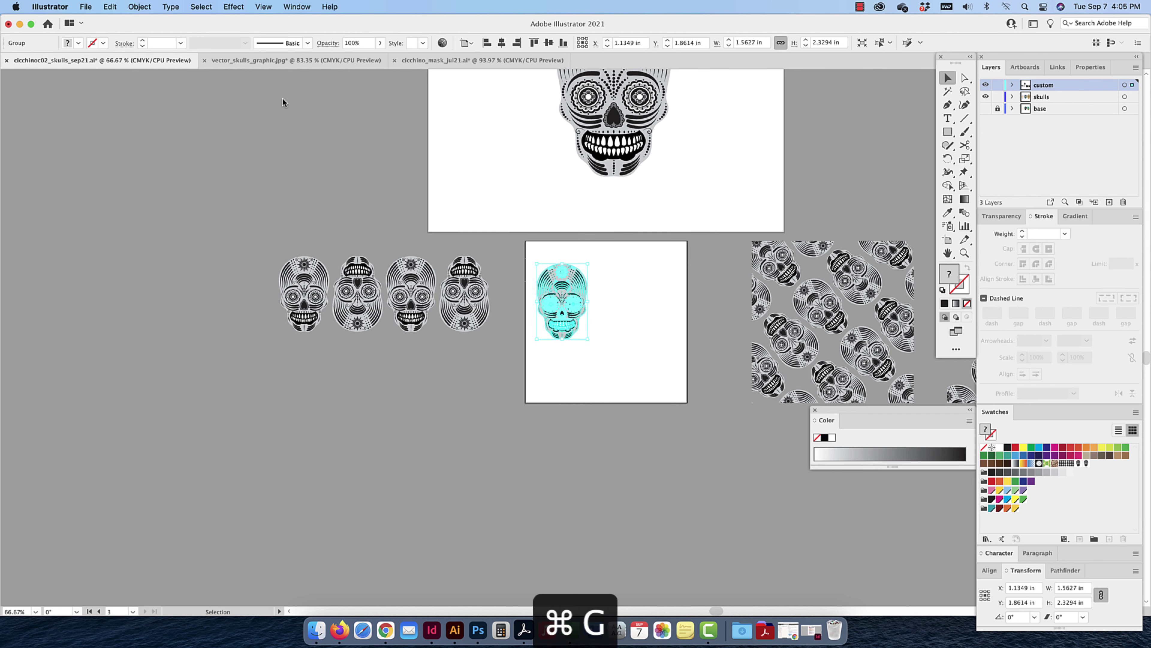
# Create a grid repeat from the grouped skull and align it with the upper-left corner of the third artboard
pyautogui.click(139, 6)
pyautogui.moveTo(142, 316)
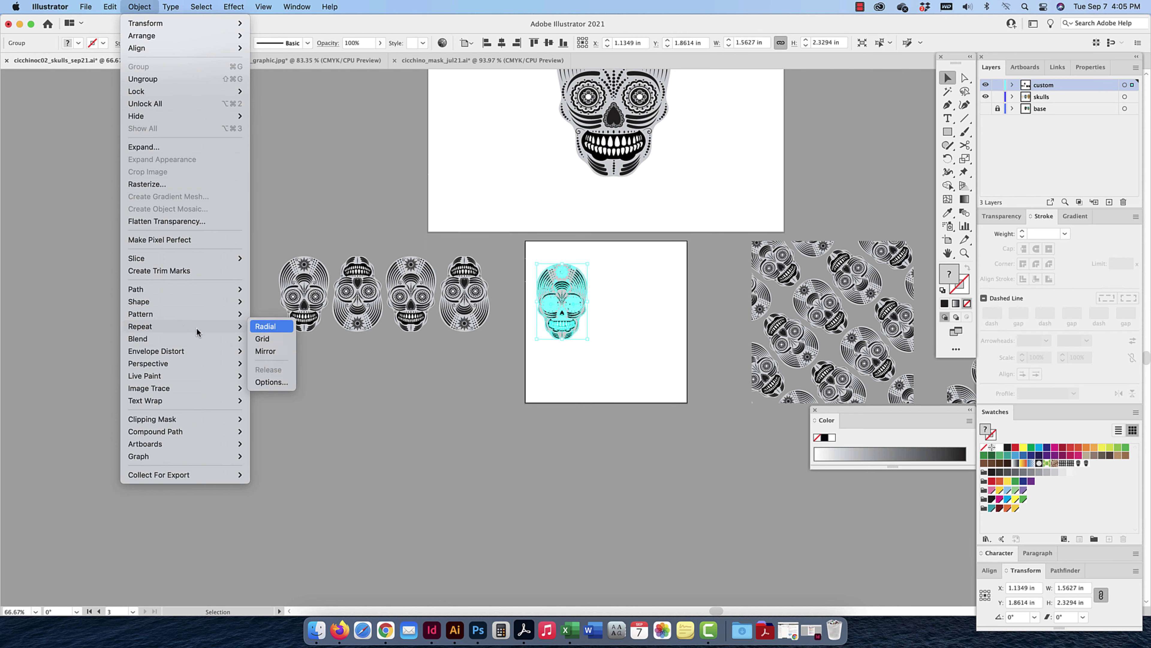
pyautogui.click(262, 339)
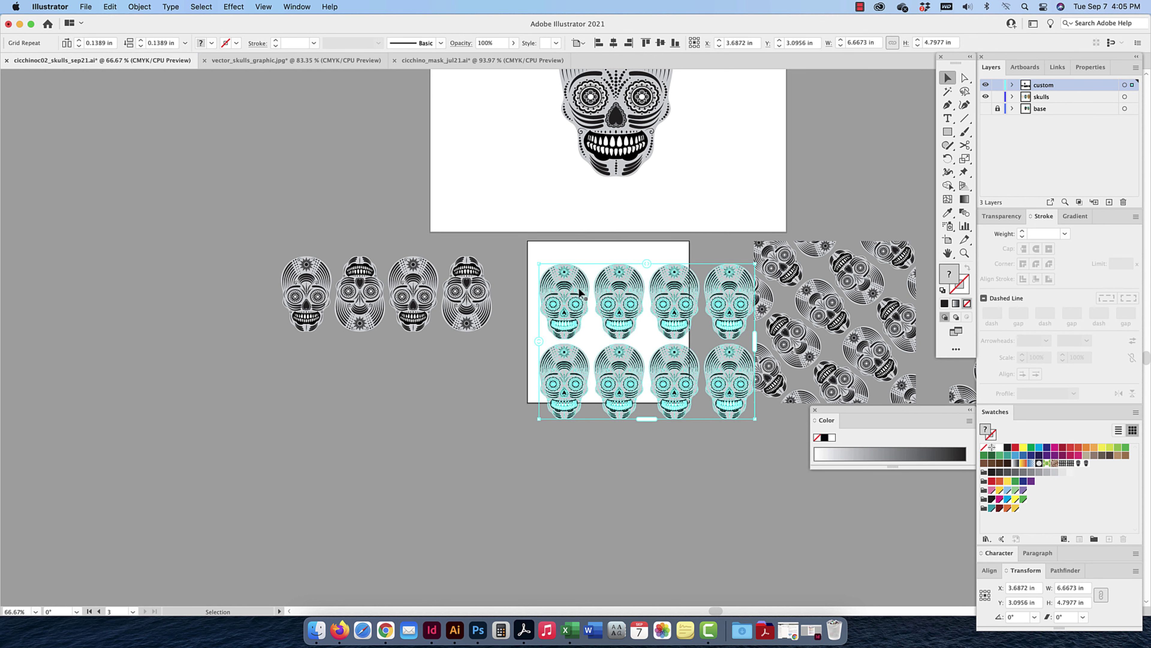
pyautogui.moveTo(574, 282); pyautogui.dragTo(567, 270)
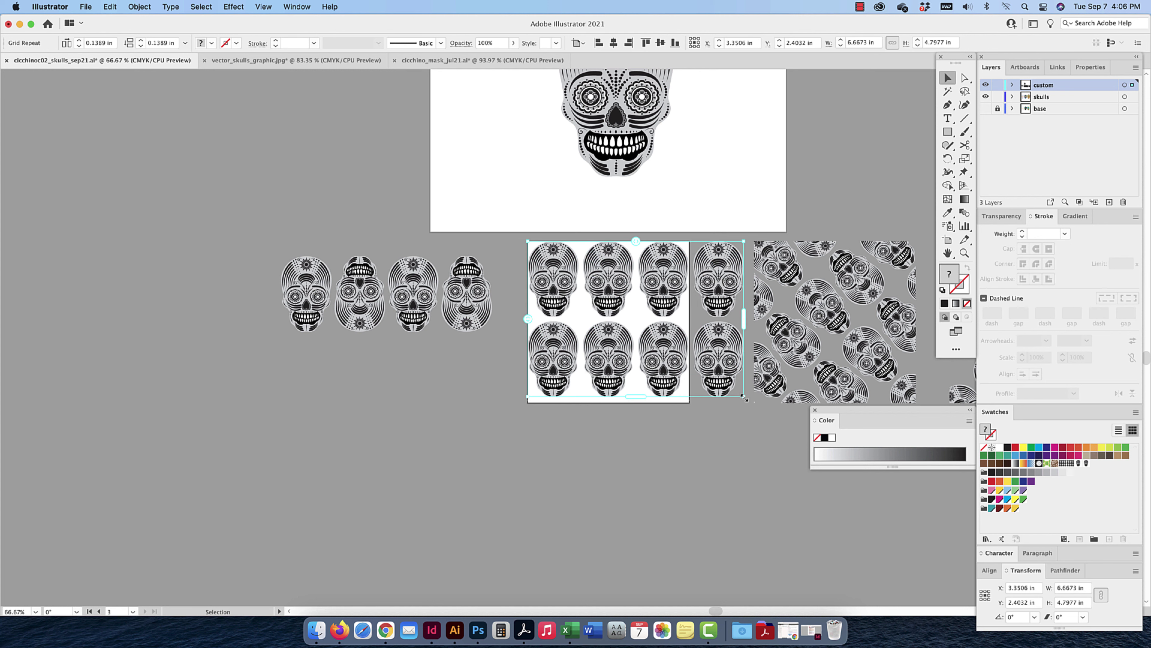
# Scale the grid repeat to the third artboard's width and extend its skull rows down to the artboard's lower edge
pyautogui.moveTo(744, 397); pyautogui.dragTo(690, 401)
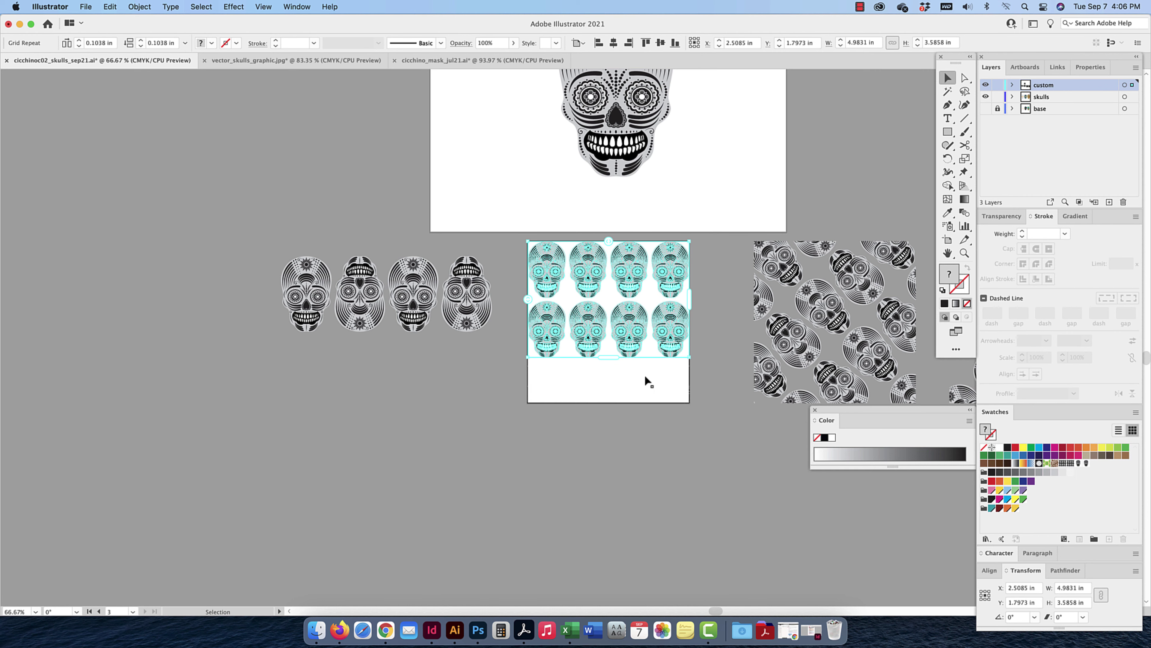
pyautogui.moveTo(609, 361); pyautogui.dragTo(608, 404)
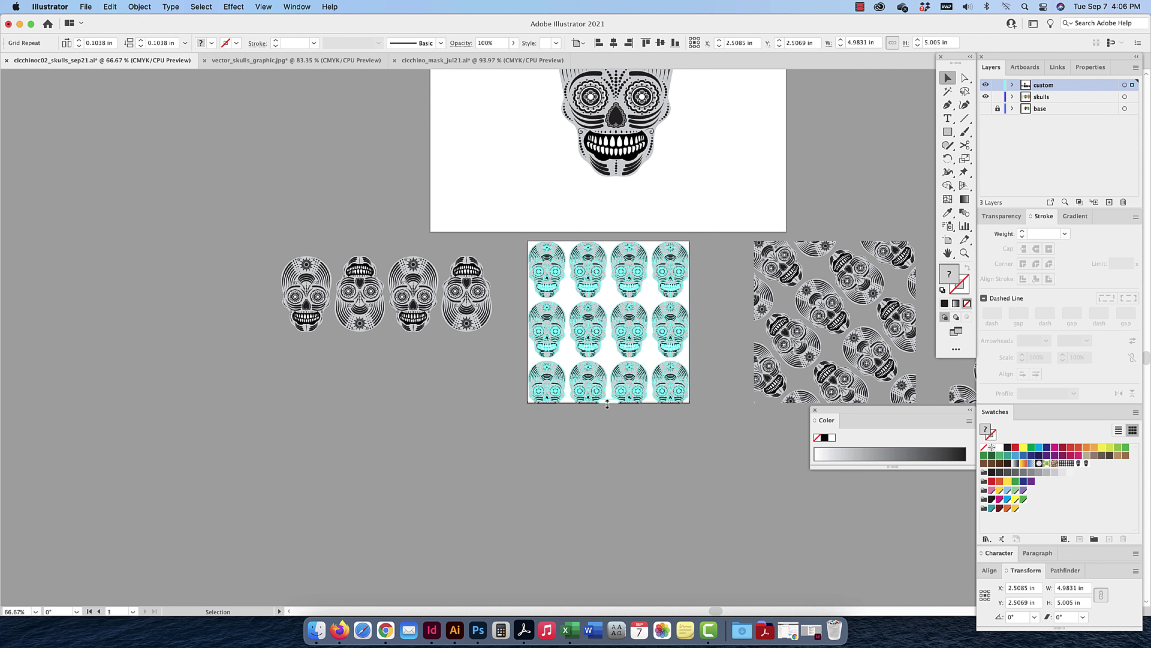
pyautogui.click(607, 404)
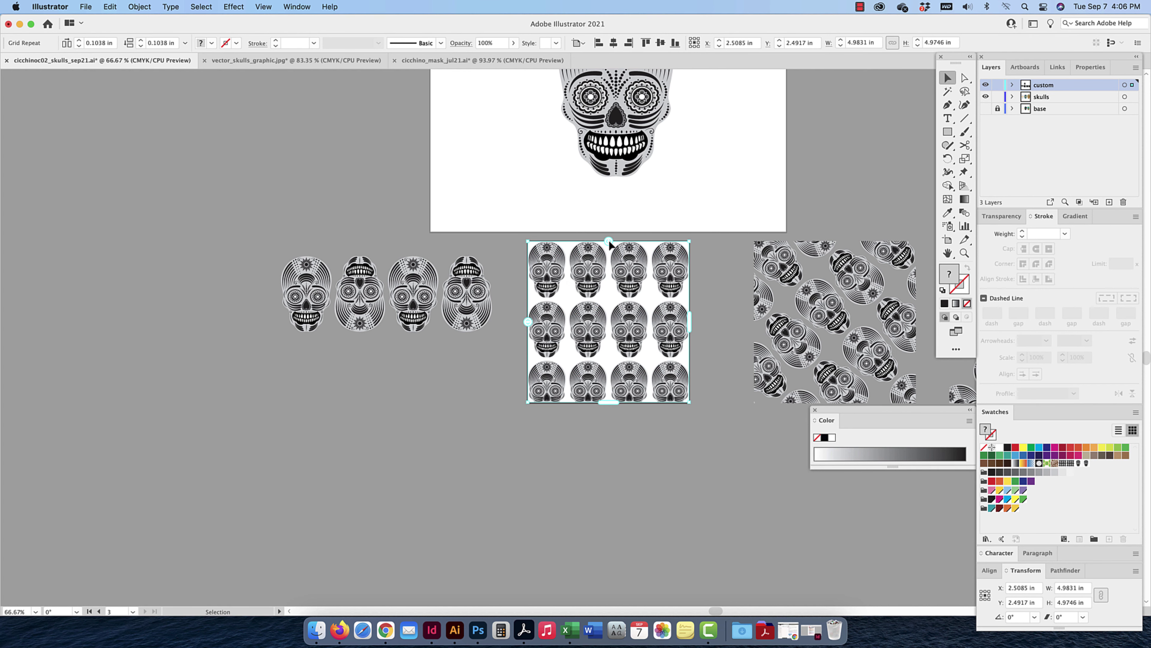
# Adjust the grid repeat's spacing on the canvas to about 0.12 in horizontally and 0.12 in vertically
pyautogui.moveTo(609, 244); pyautogui.dragTo(630, 245)
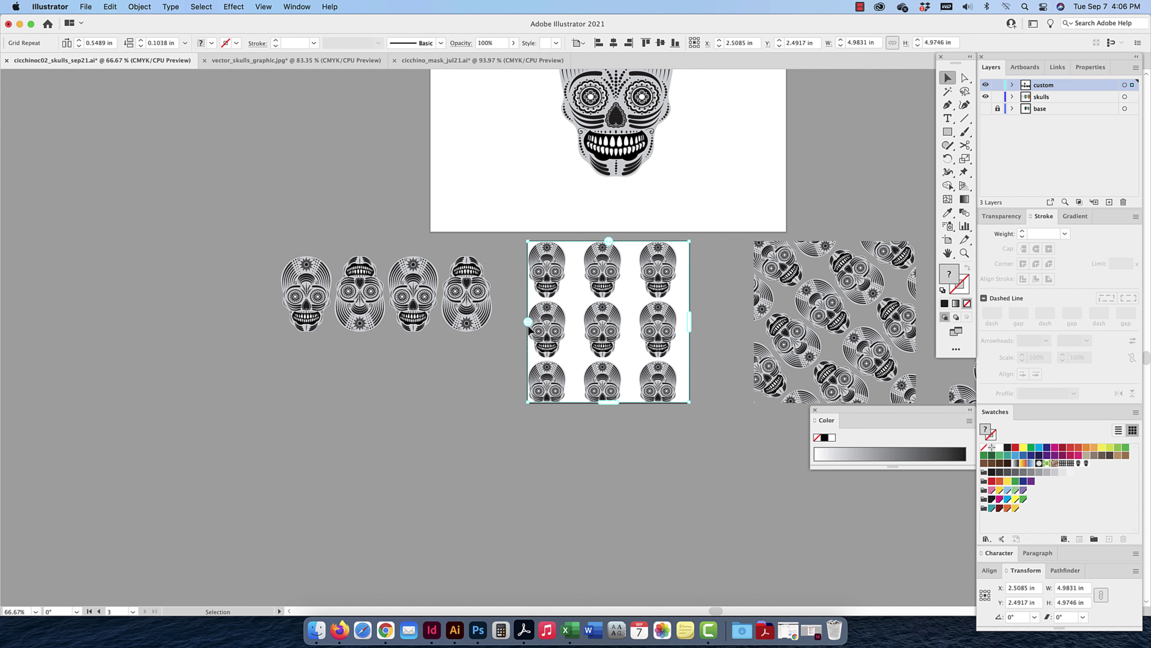
pyautogui.moveTo(528, 324); pyautogui.dragTo(528, 310)
pyautogui.moveTo(602, 240); pyautogui.dragTo(581, 238)
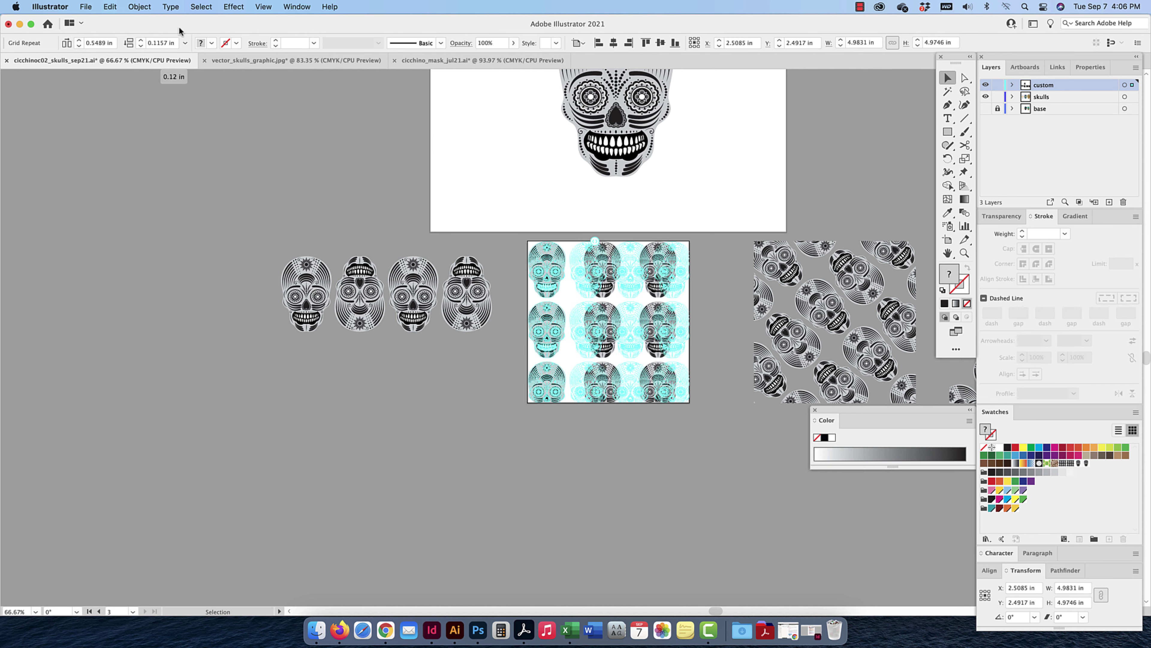
# In the grid's Repeat Options, set both the horizontal and vertical spacing to 0.125 in
pyautogui.click(138, 6)
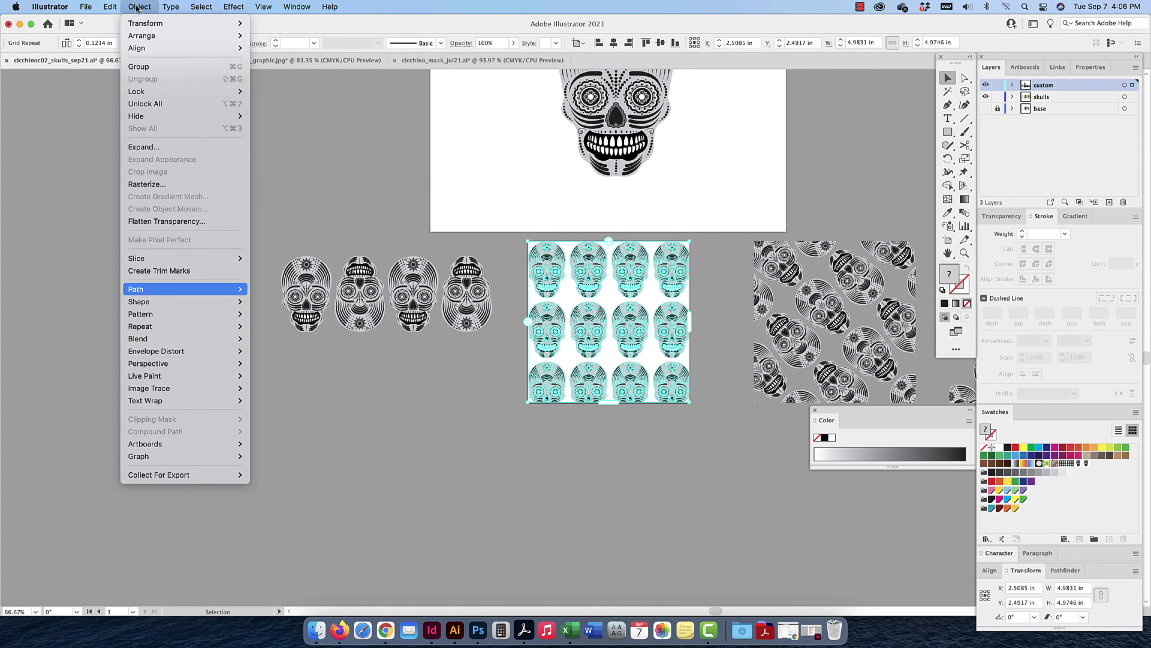
pyautogui.moveTo(191, 326)
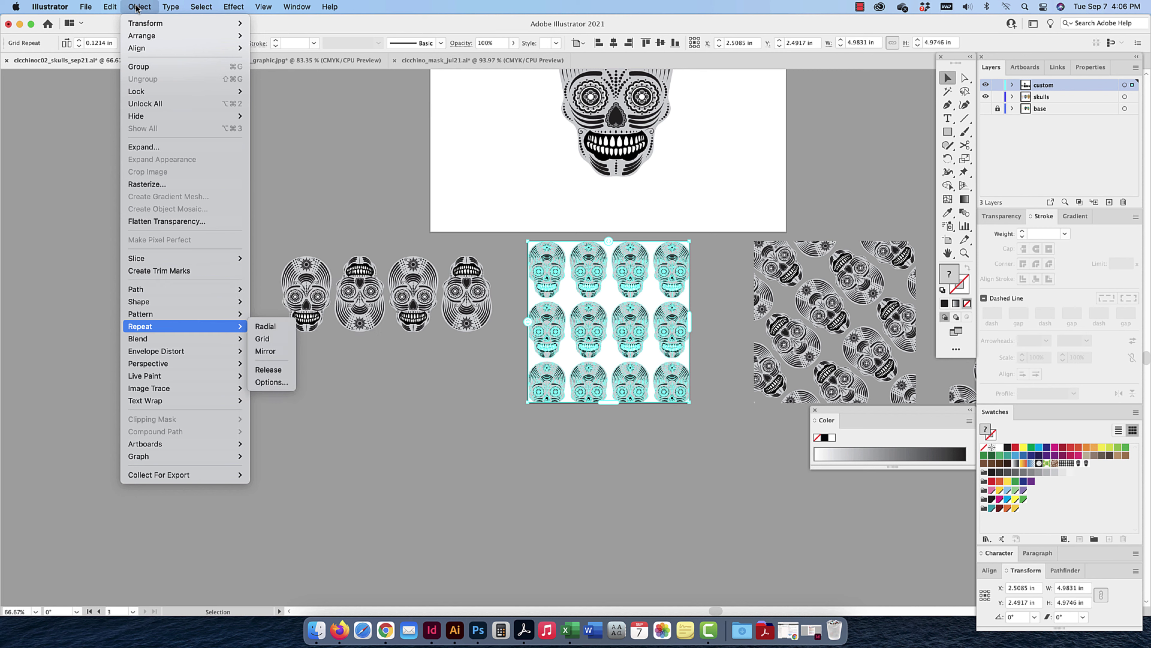
pyautogui.click(262, 383)
pyautogui.moveTo(735, 195); pyautogui.dragTo(174, 106)
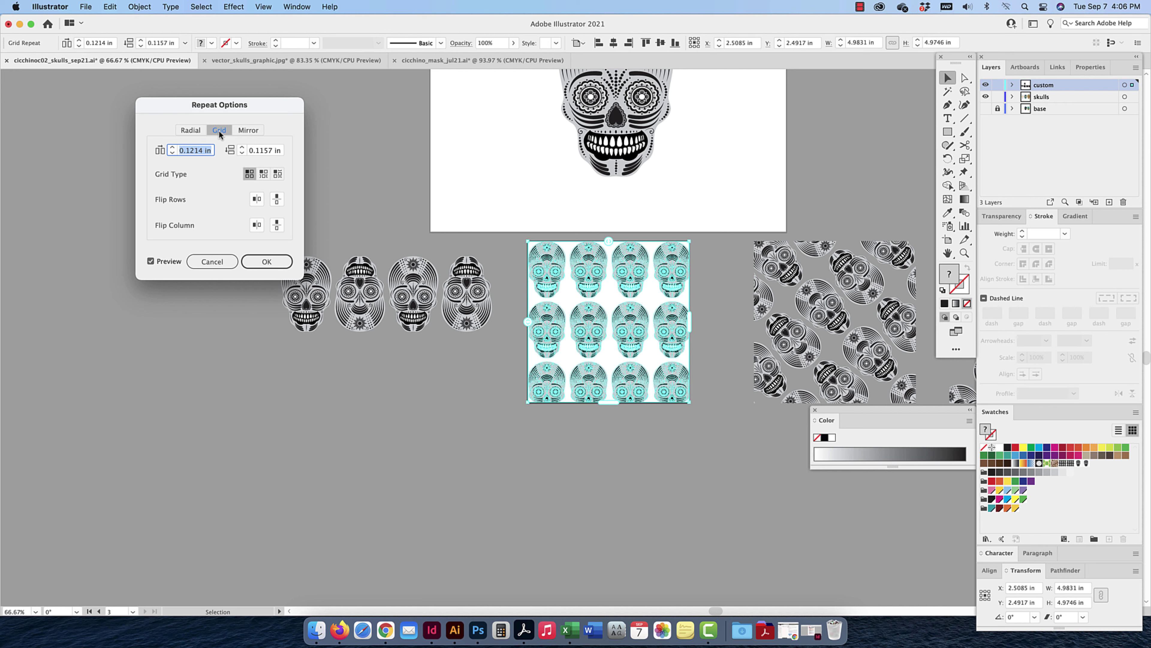
pyautogui.click(201, 151)
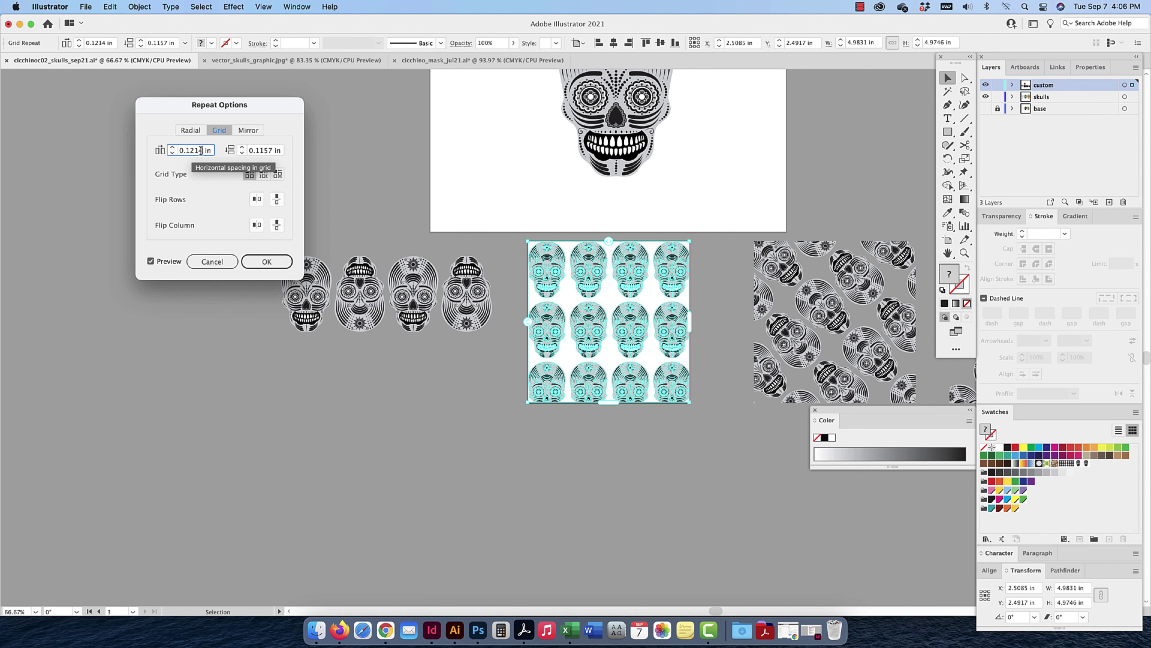
pyautogui.moveTo(201, 151); pyautogui.dragTo(194, 150)
pyautogui.write('5')
pyautogui.moveTo(272, 150); pyautogui.dragTo(261, 151)
pyautogui.write('25')
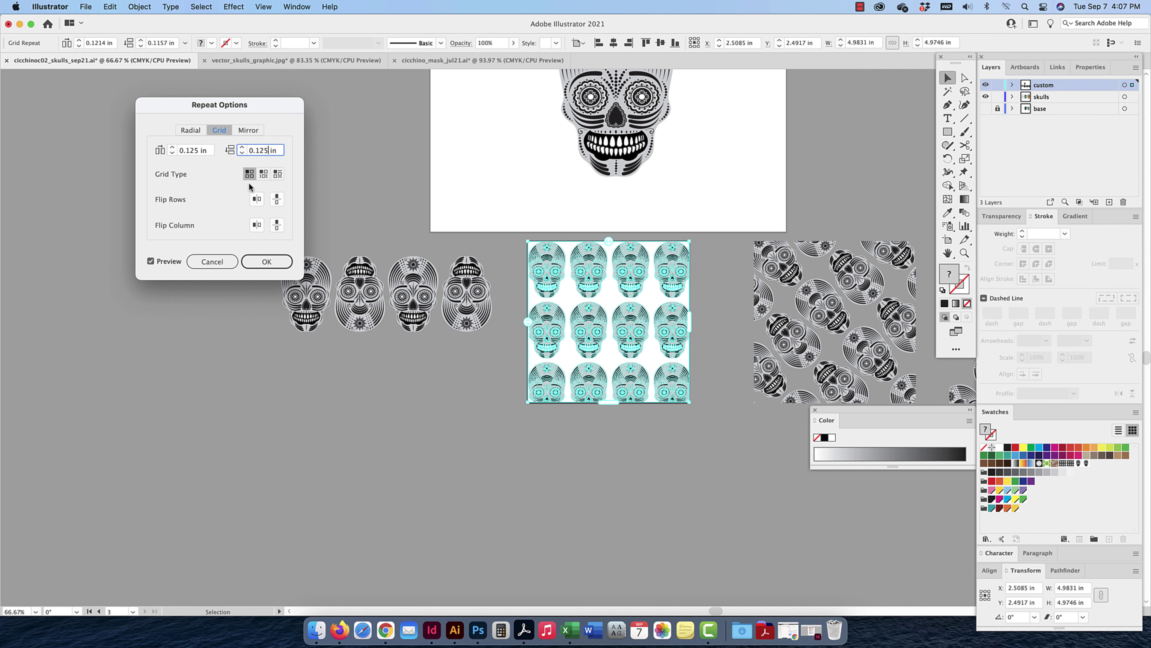
# Set the grid type to brick by column, flip the columns vertically, and apply the repeat options
pyautogui.click(263, 175)
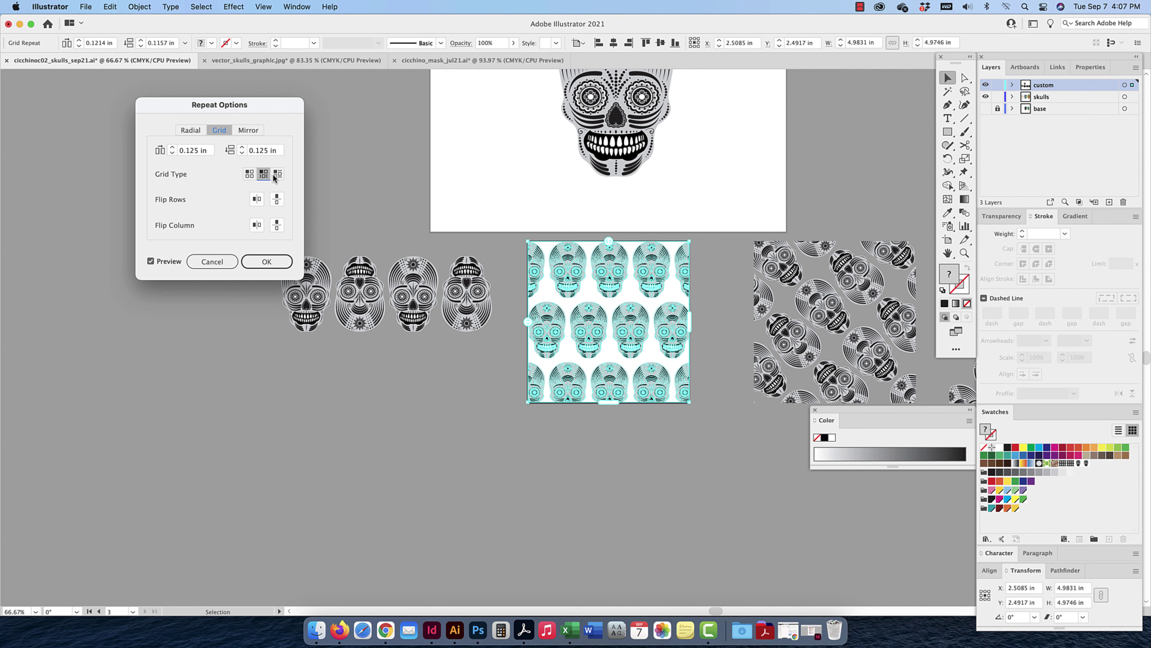
pyautogui.click(278, 175)
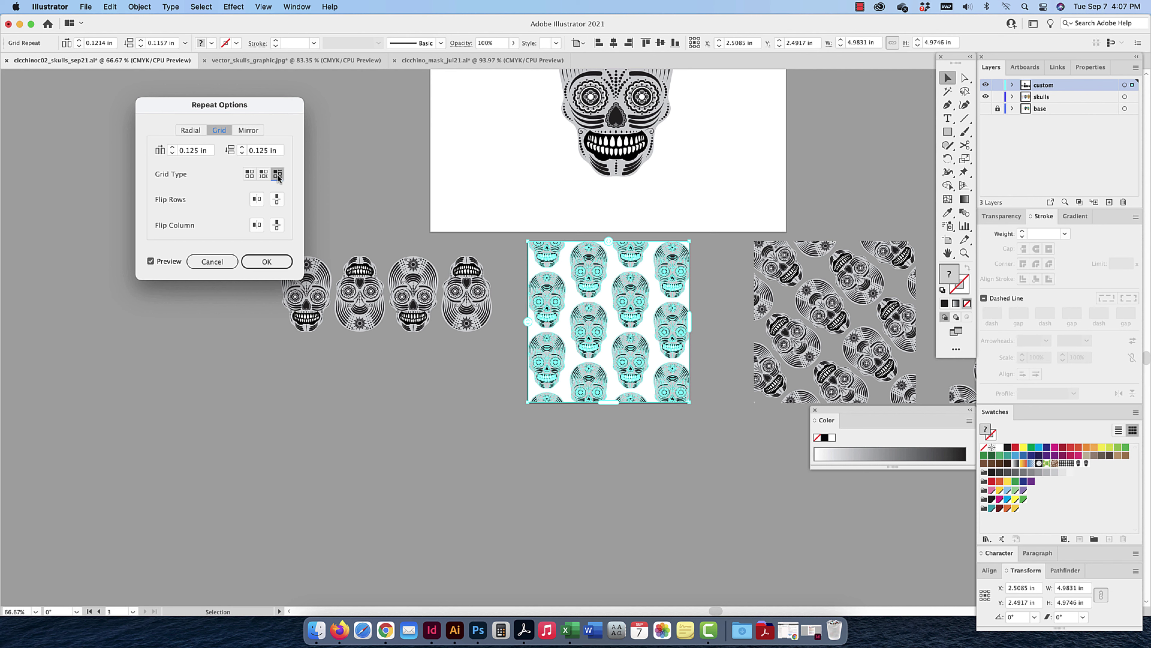
pyautogui.click(277, 200)
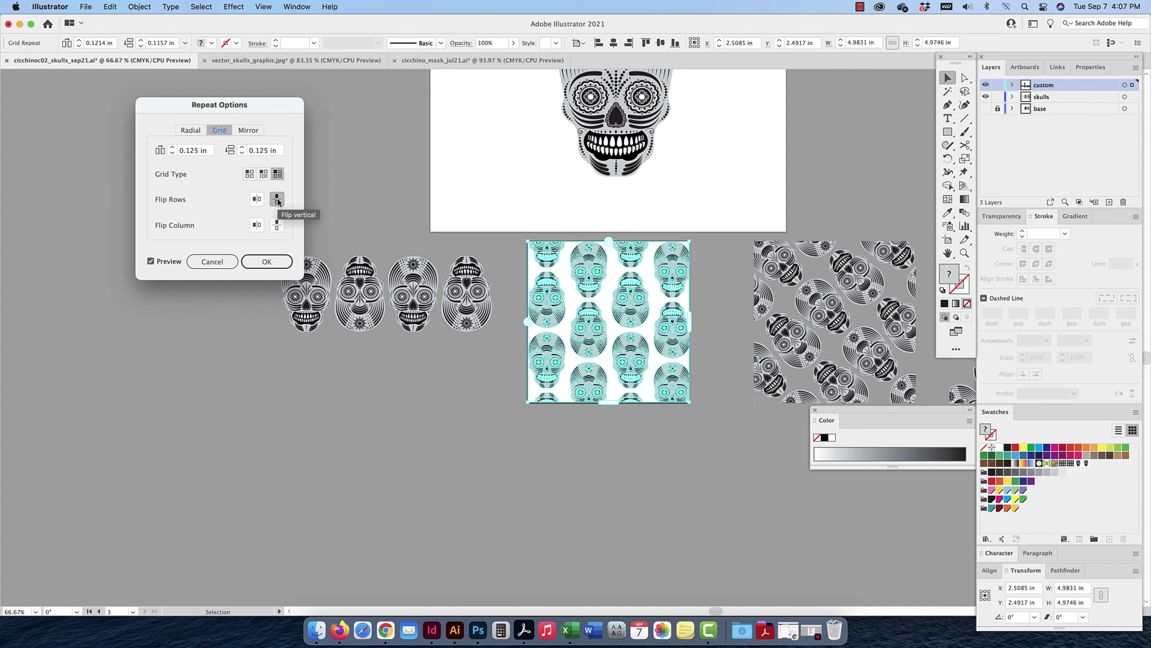
pyautogui.click(277, 200)
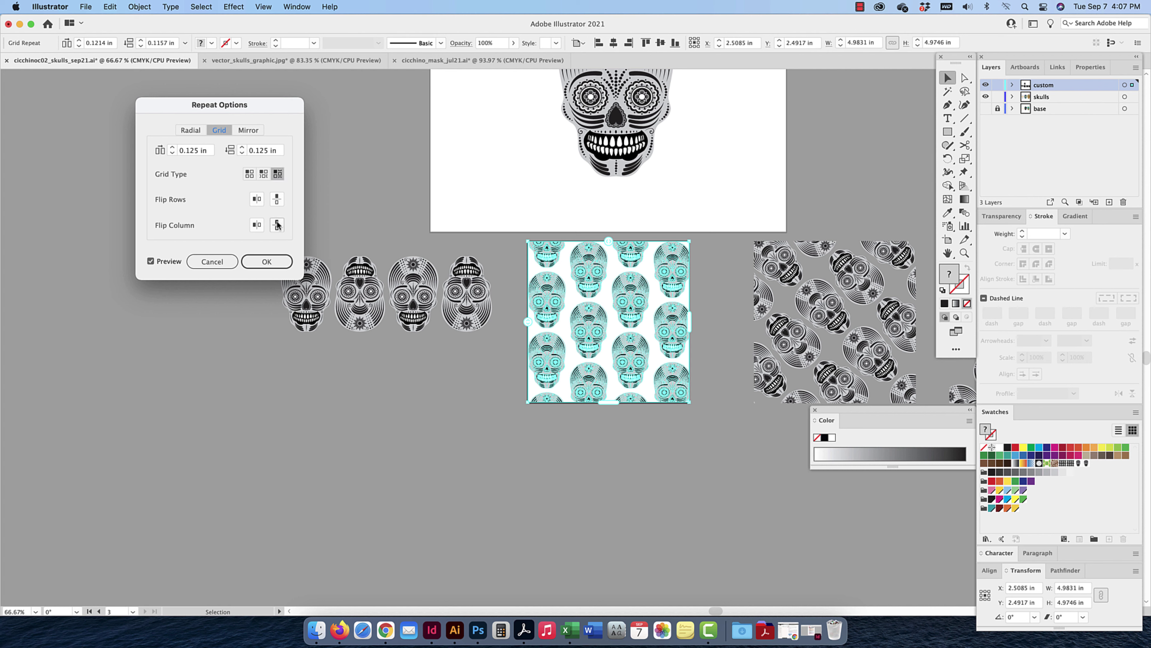
pyautogui.click(277, 224)
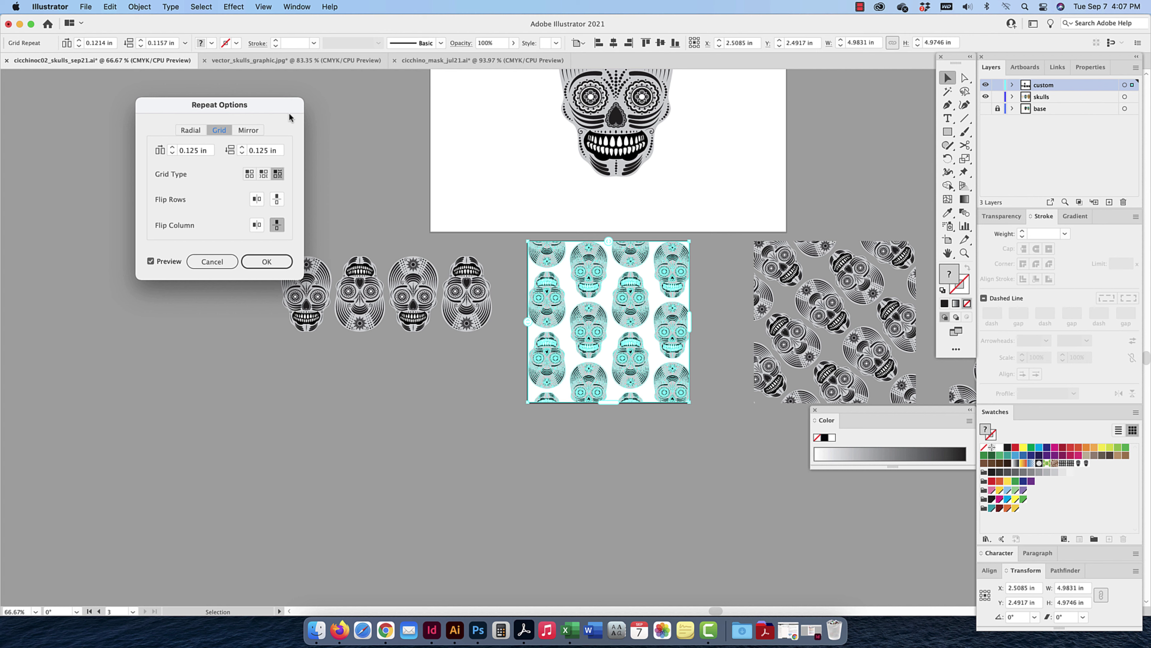
pyautogui.click(278, 262)
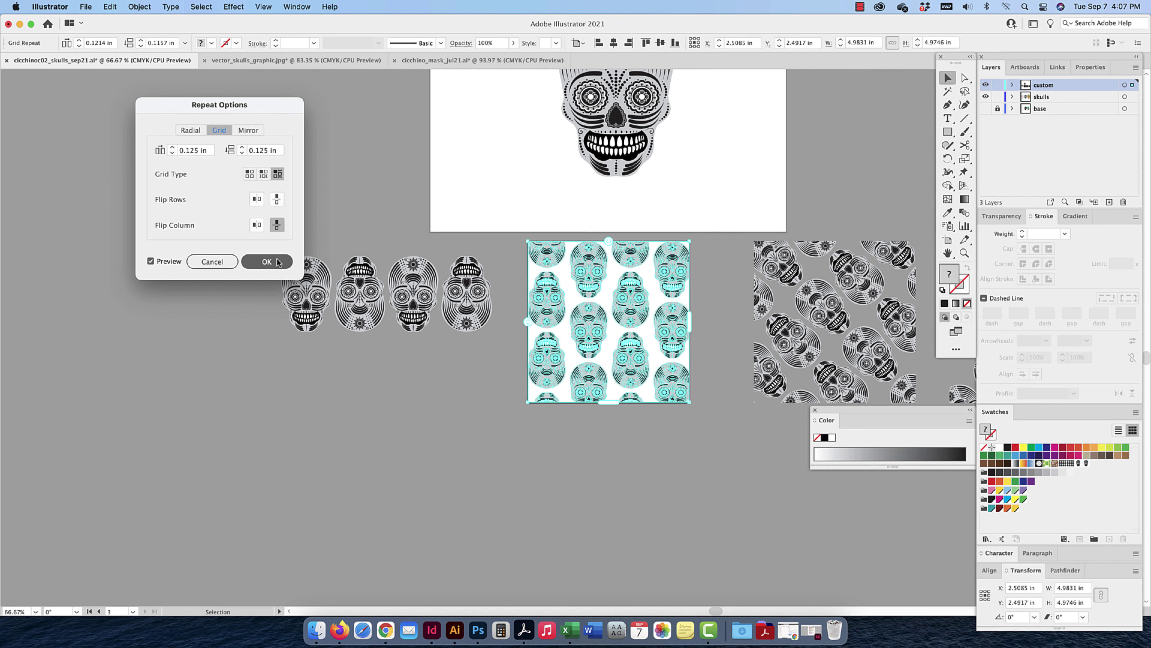
pyautogui.click(277, 262)
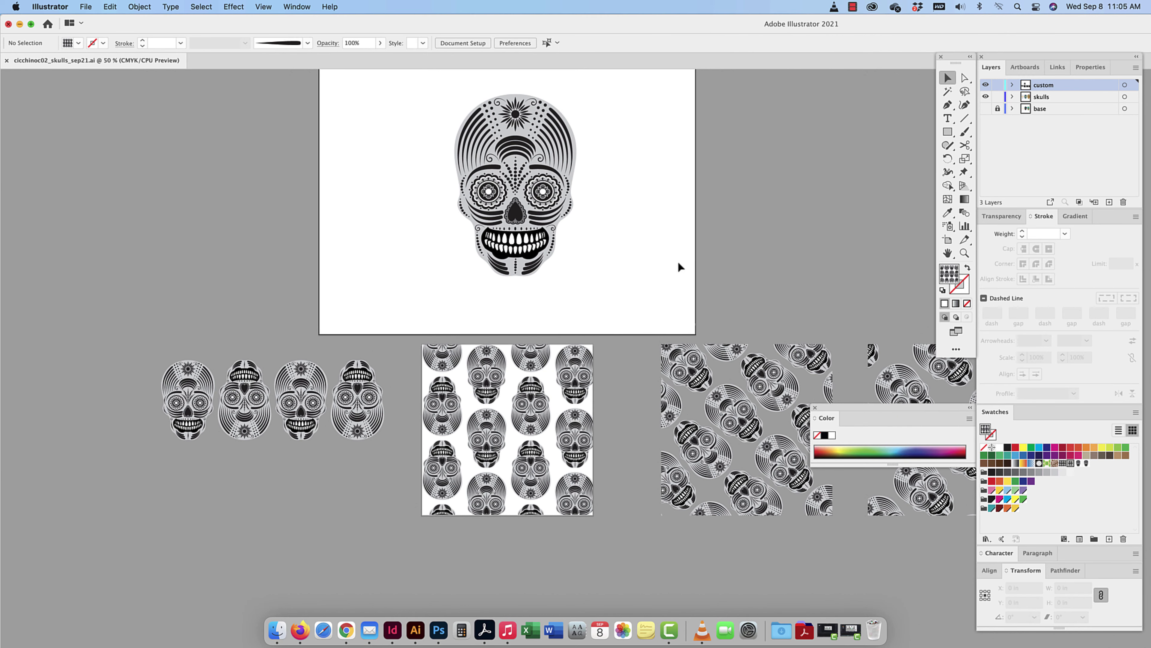
# Select the skull grid repeat and move the skulls layer above the custom layer
pyautogui.moveTo(614, 330); pyautogui.dragTo(411, 530)
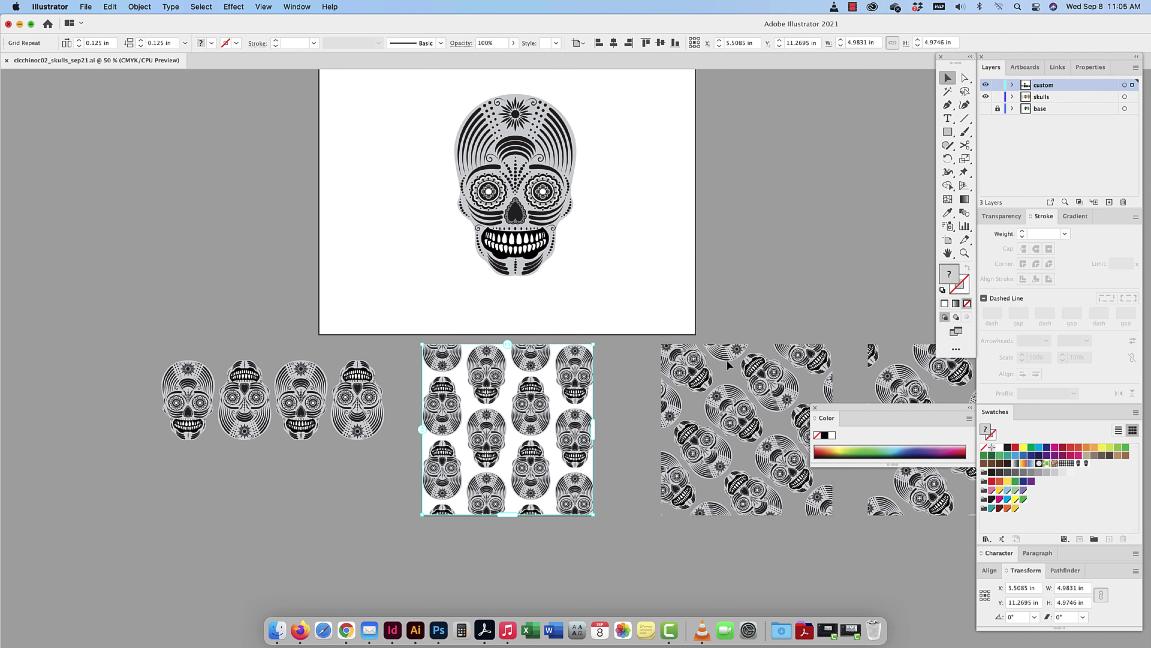
pyautogui.click(1052, 97)
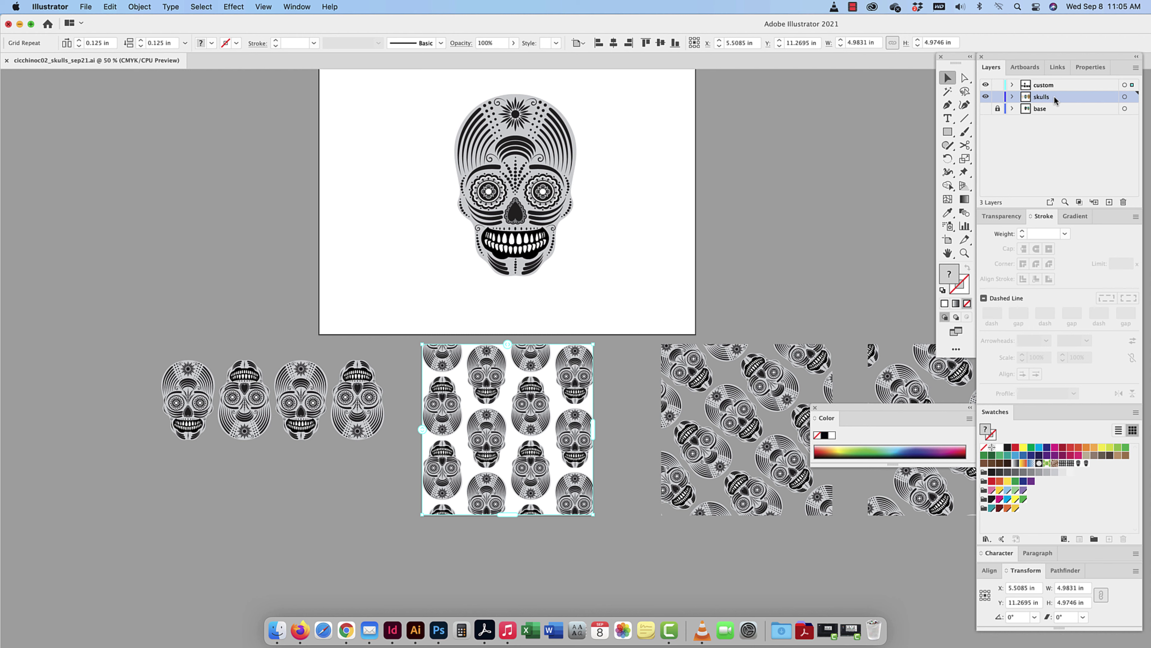
pyautogui.moveTo(1054, 95); pyautogui.dragTo(1054, 77)
pyautogui.click(1025, 68)
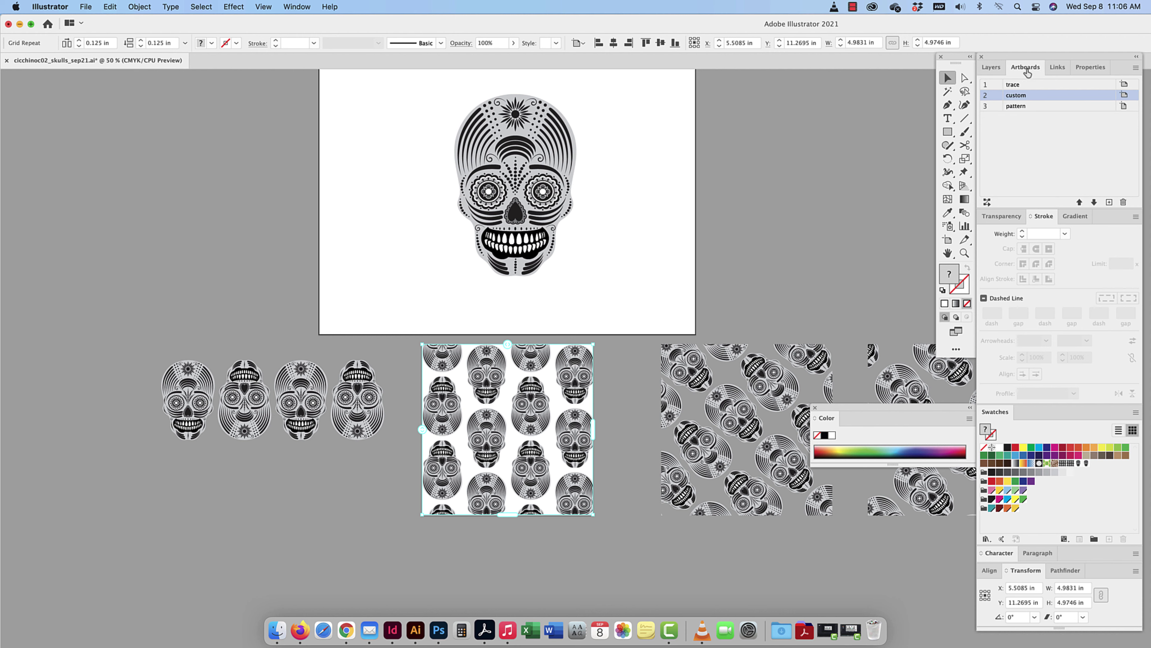
pyautogui.click(993, 68)
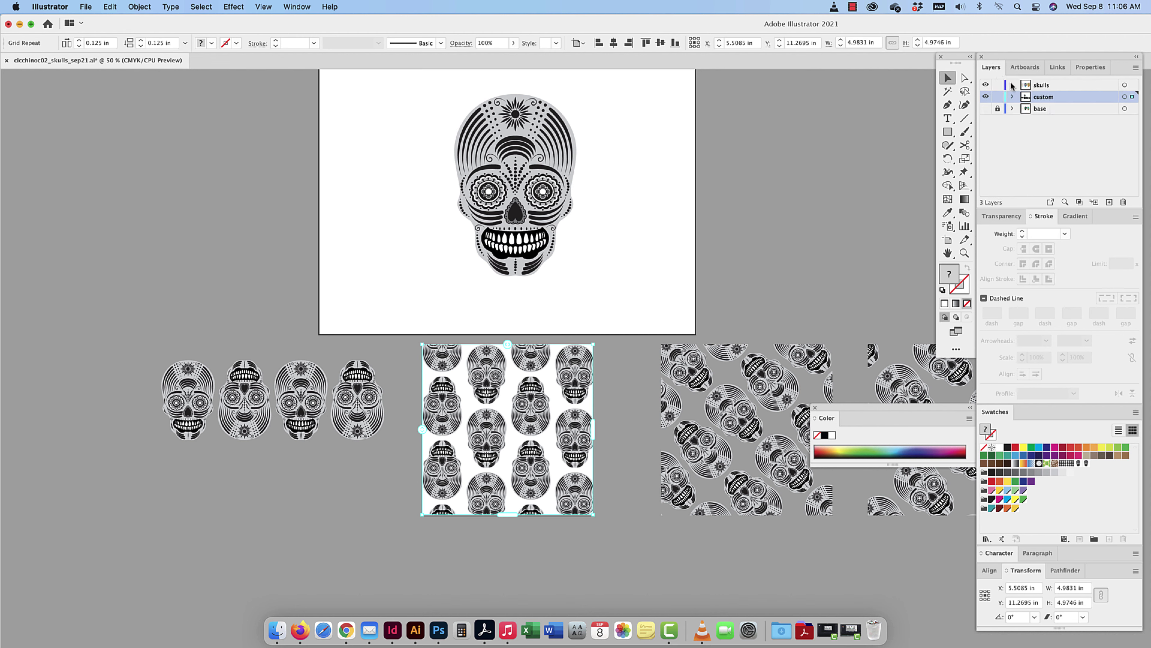
# Create a new layer above the custom layer and name it pattern
pyautogui.click(1080, 142)
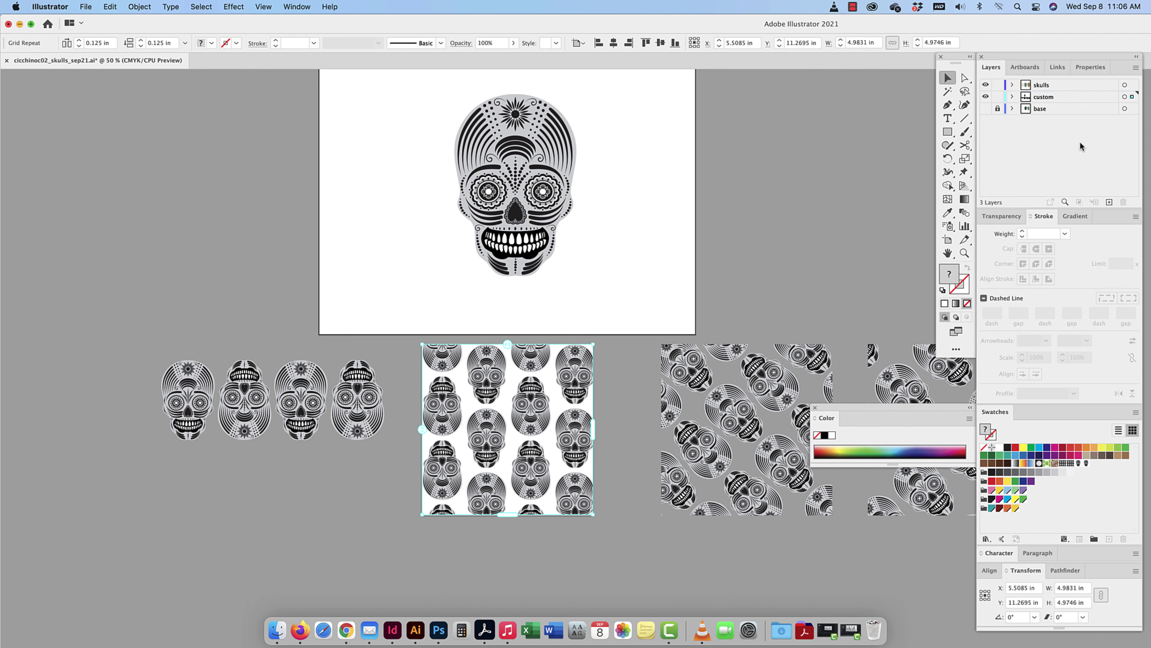
pyautogui.click(1109, 202)
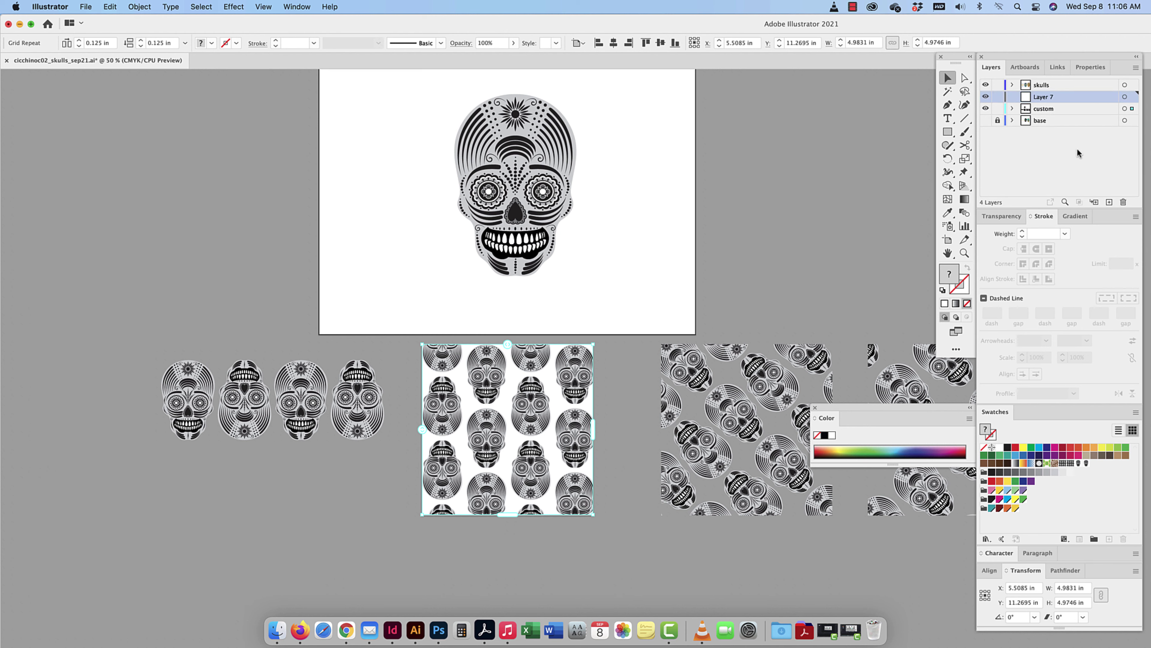
pyautogui.doubleClick(1046, 97)
pyautogui.write('pattern')
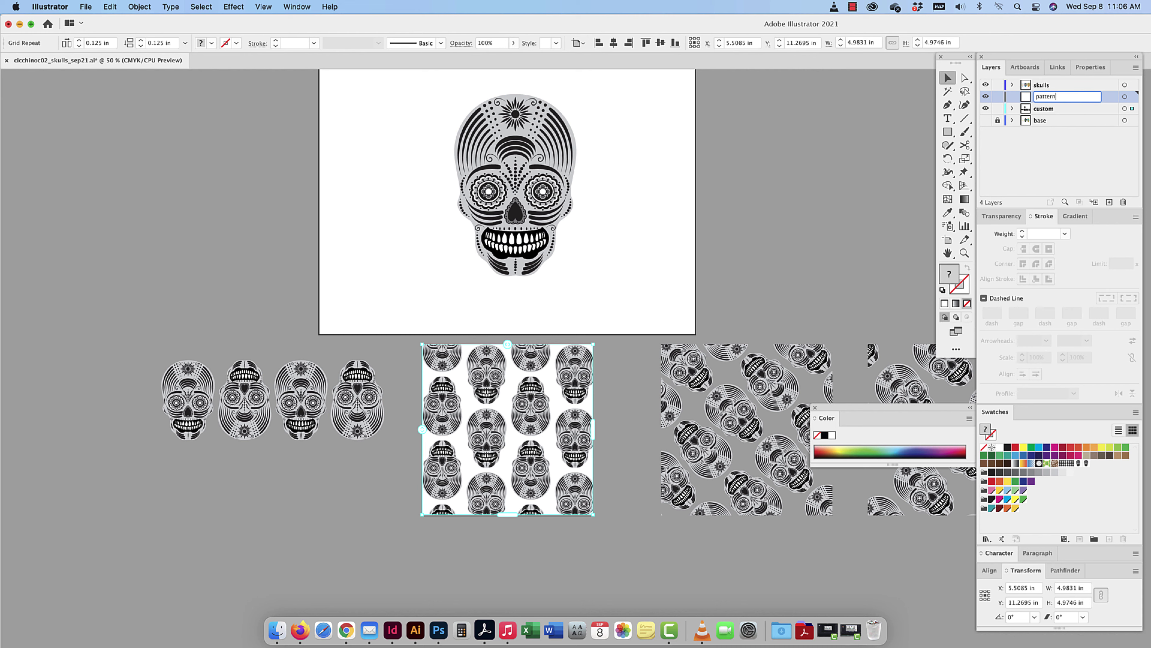
pyautogui.press('Return')
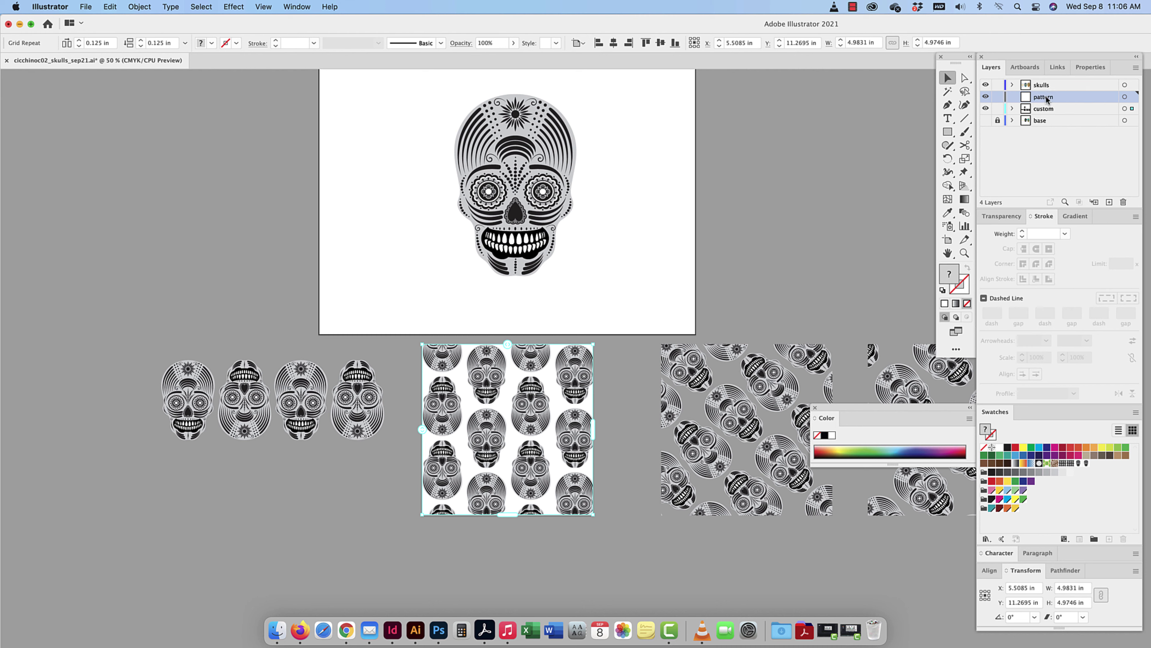
# Select the small skulls, the grid repeat and the patterned squares, and move them from the custom layer to the pattern layer
pyautogui.moveTo(133, 340); pyautogui.dragTo(1013, 512)
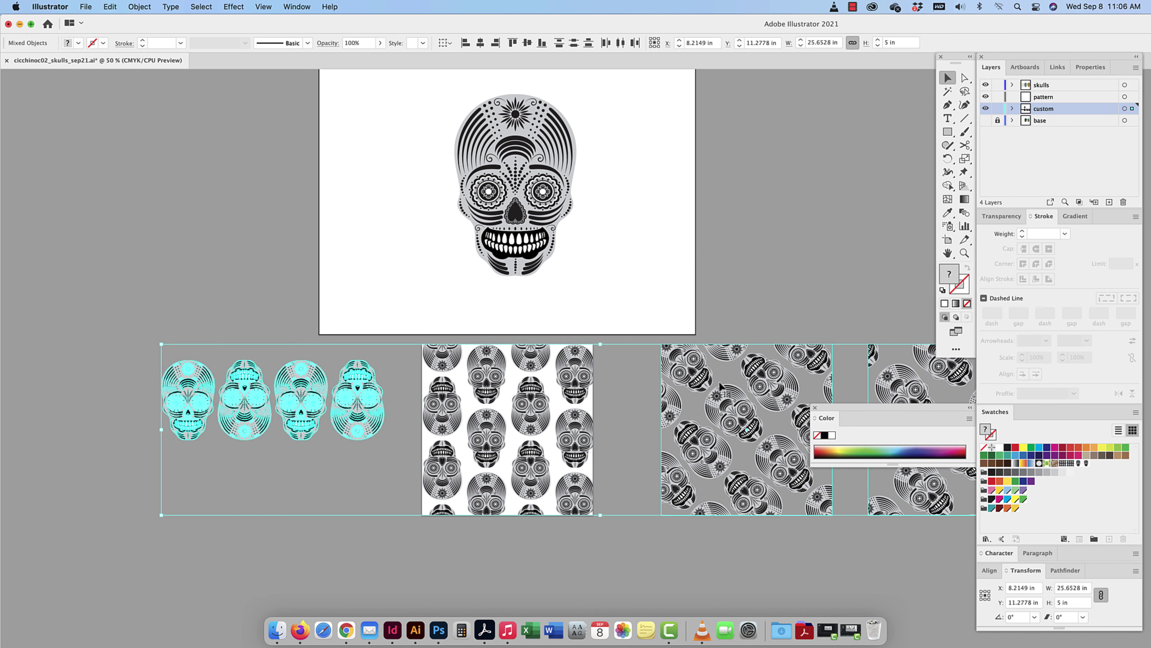
pyautogui.press('super+minus')
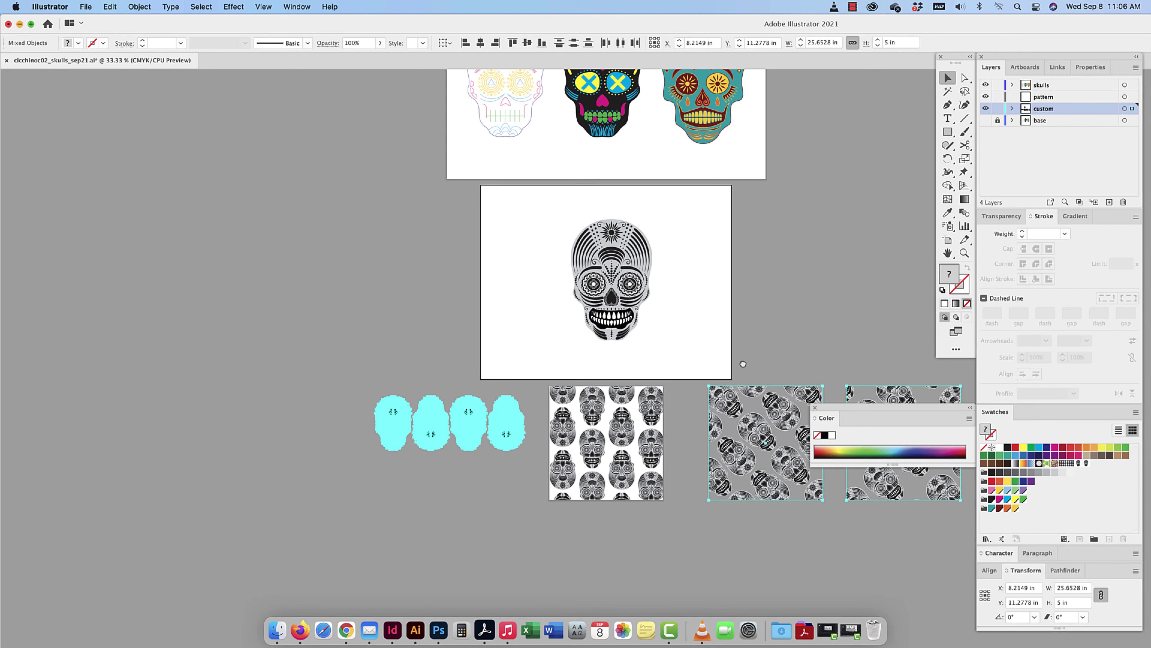
pyautogui.moveTo(764, 364); pyautogui.dragTo(743, 363)
pyautogui.press('super+equal')
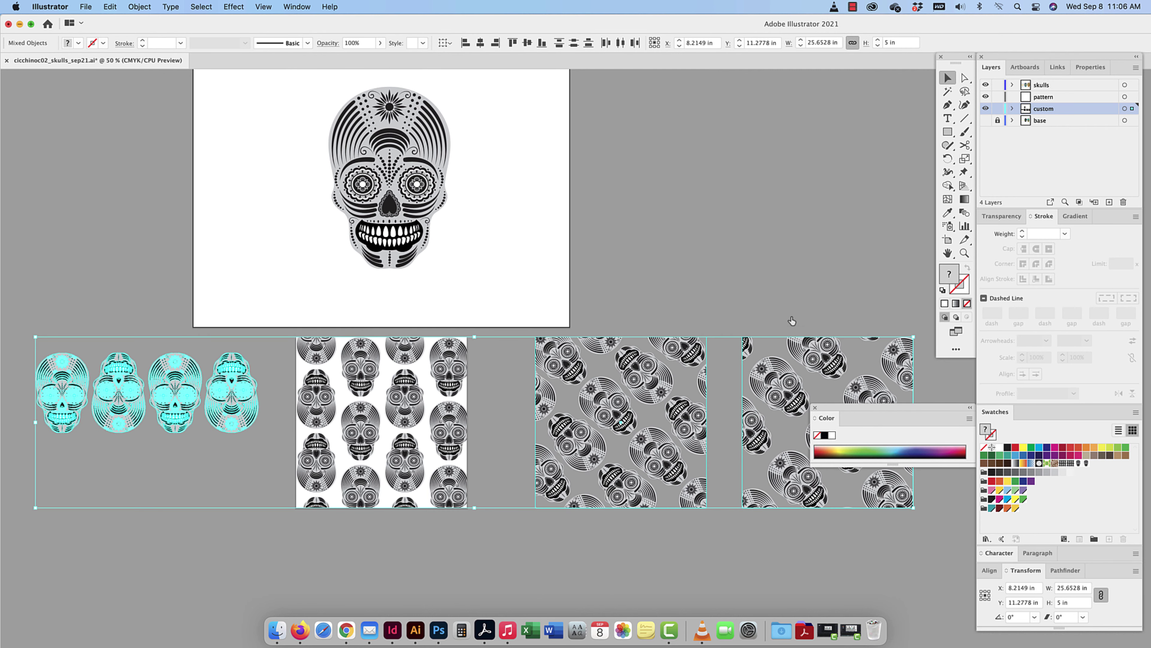
pyautogui.click(1012, 108)
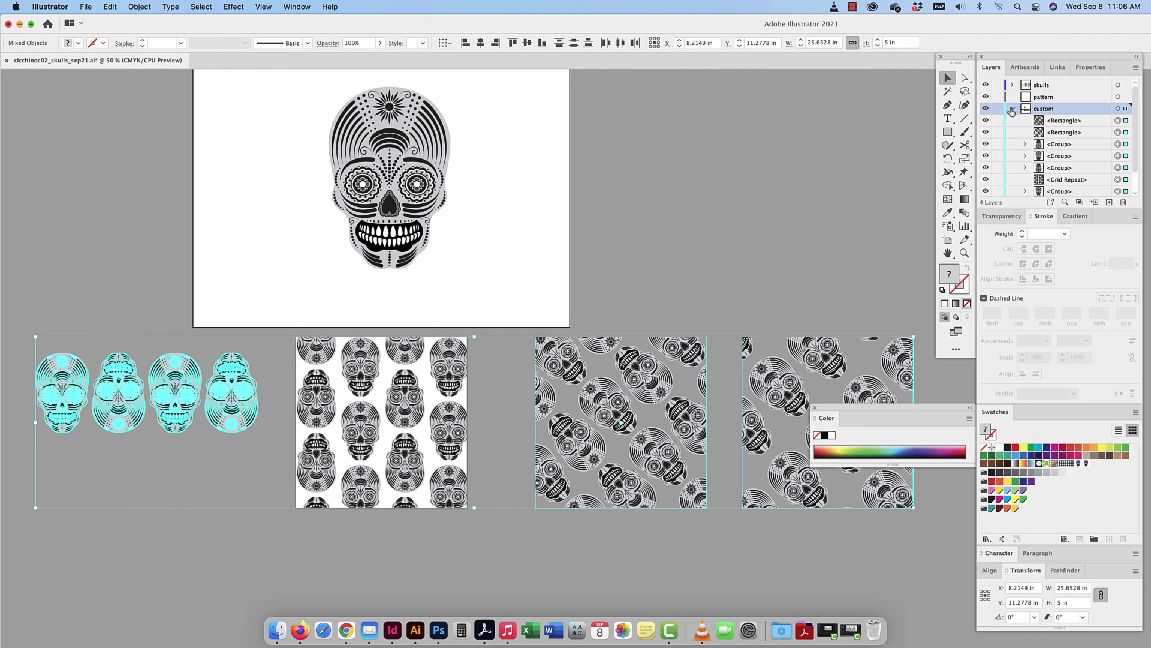
pyautogui.moveTo(1074, 208)
pyautogui.mouseDown()
pyautogui.moveTo(1074, 357)
pyautogui.moveTo(1074, 322)
pyautogui.mouseUp()
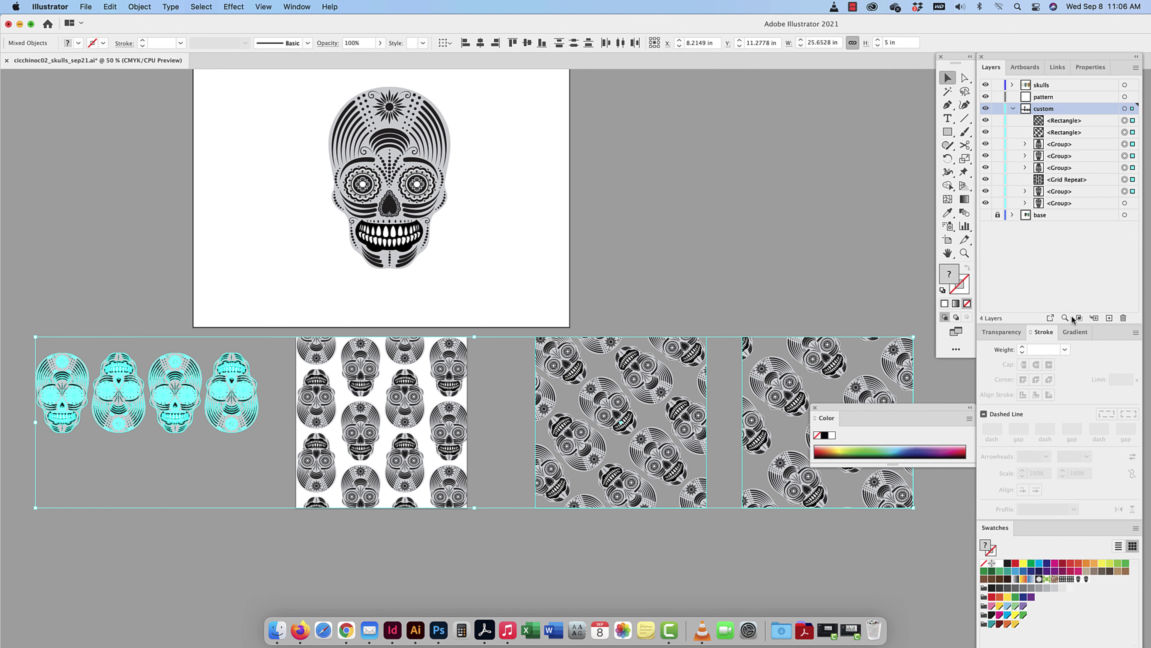
pyautogui.click(1012, 109)
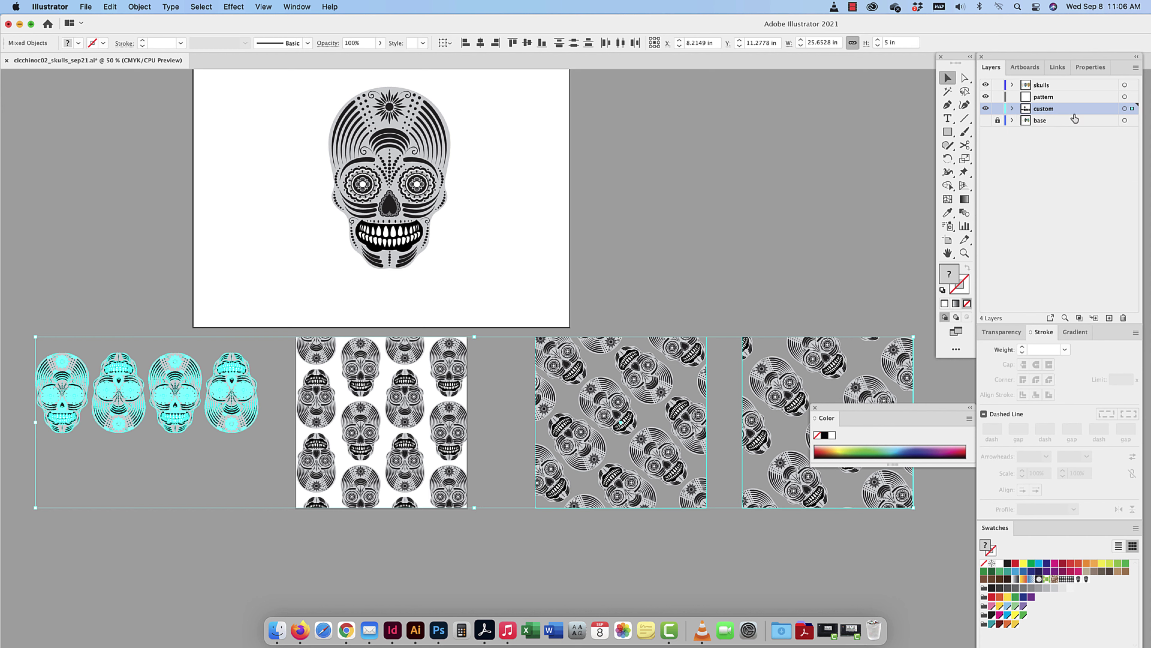
pyautogui.click(1012, 109)
pyautogui.click(1013, 110)
pyautogui.moveTo(1132, 102); pyautogui.dragTo(1132, 97)
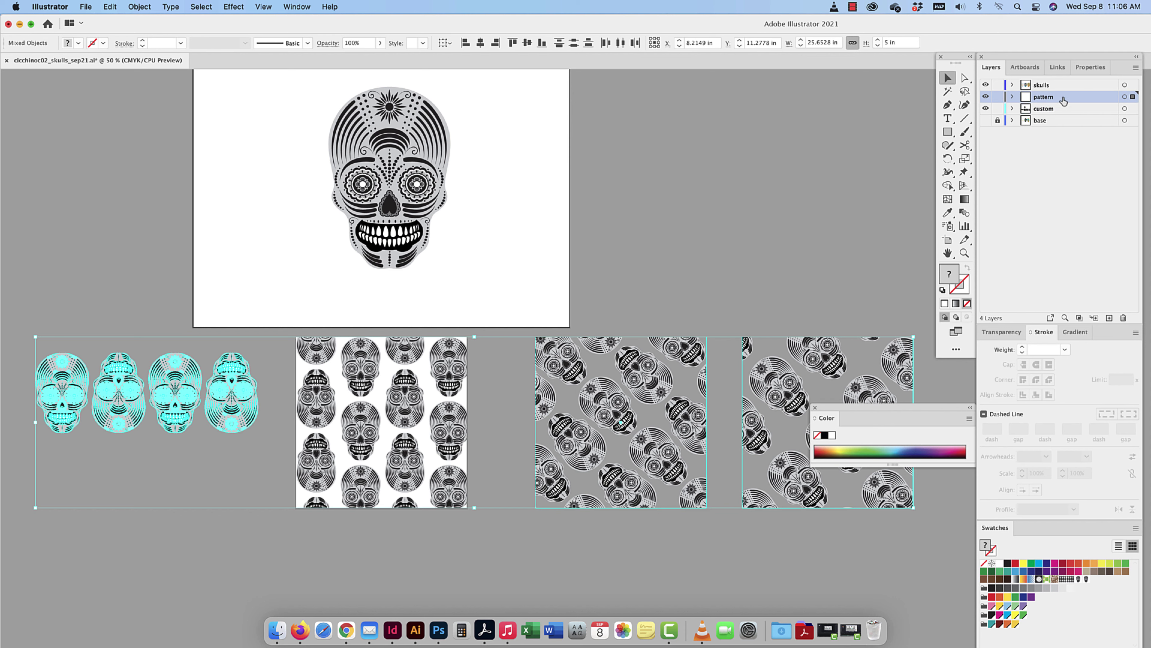
# Move the pattern layer below the custom layer in the layer stack
pyautogui.moveTo(1062, 99); pyautogui.dragTo(1060, 115)
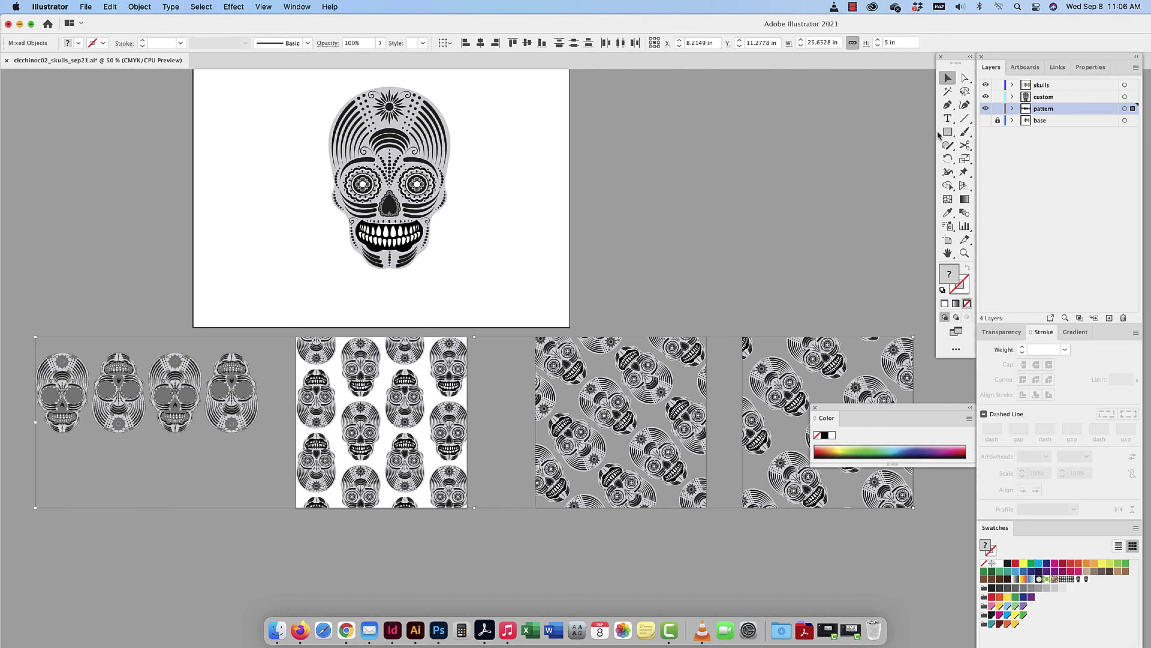
pyautogui.press('cmd+minus')
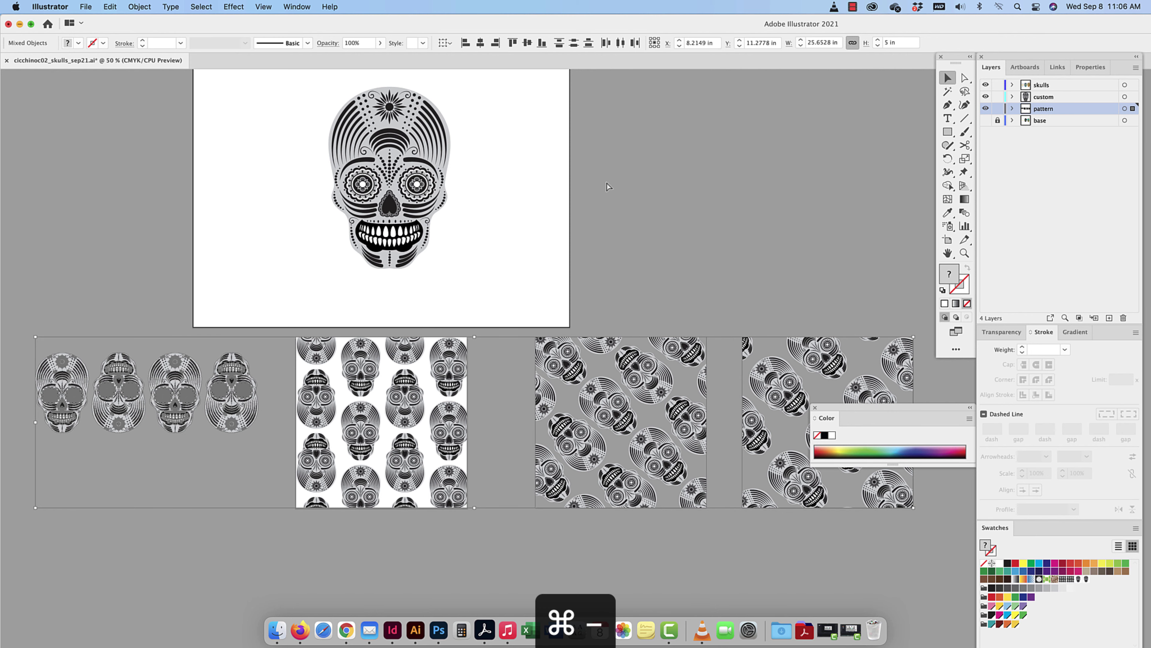
pyautogui.press('super+minus')
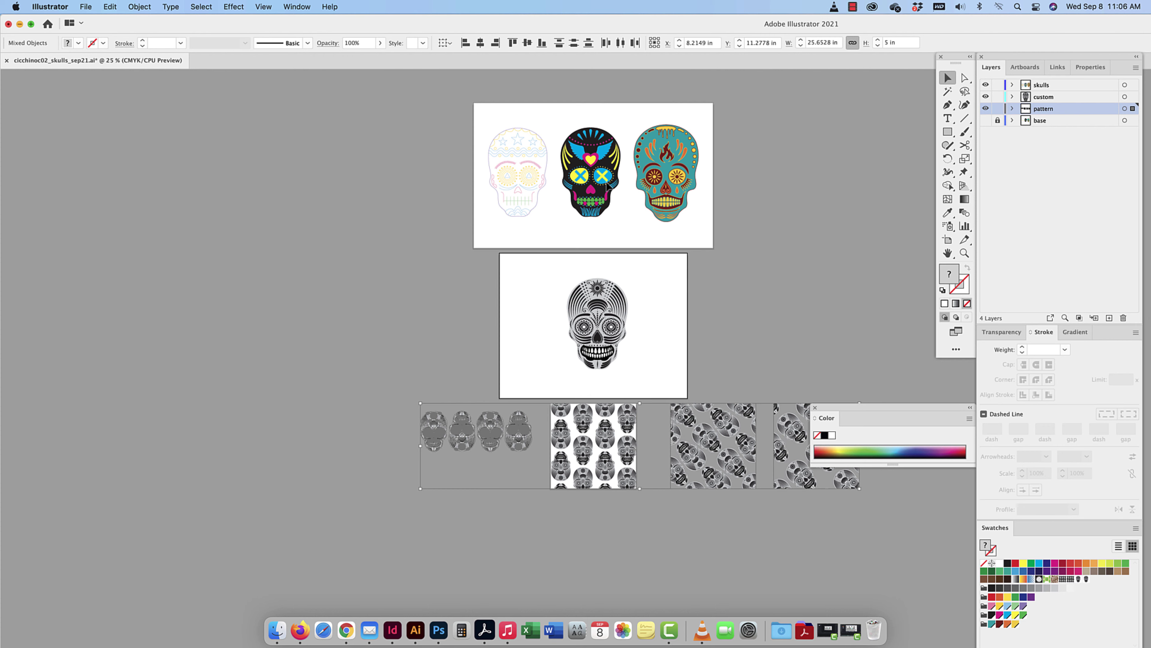
# Check which artwork the skulls, base and custom layers hold by toggling their visibility and expanding the skulls and custom layers
pyautogui.click(986, 85)
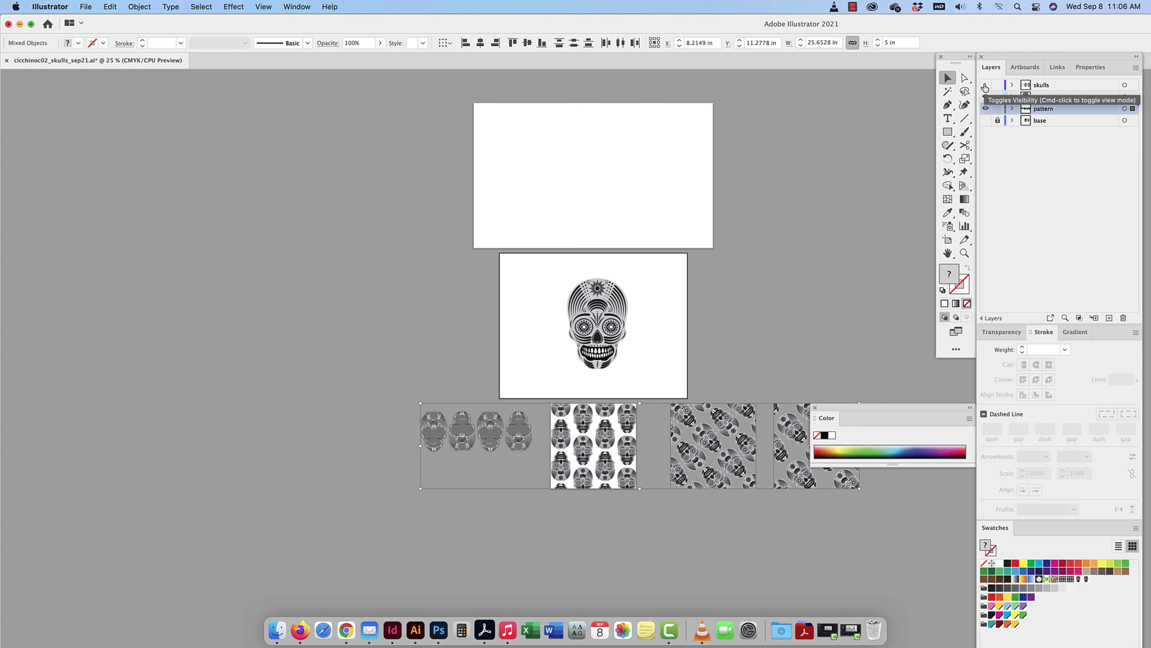
pyautogui.click(985, 85)
pyautogui.click(1011, 84)
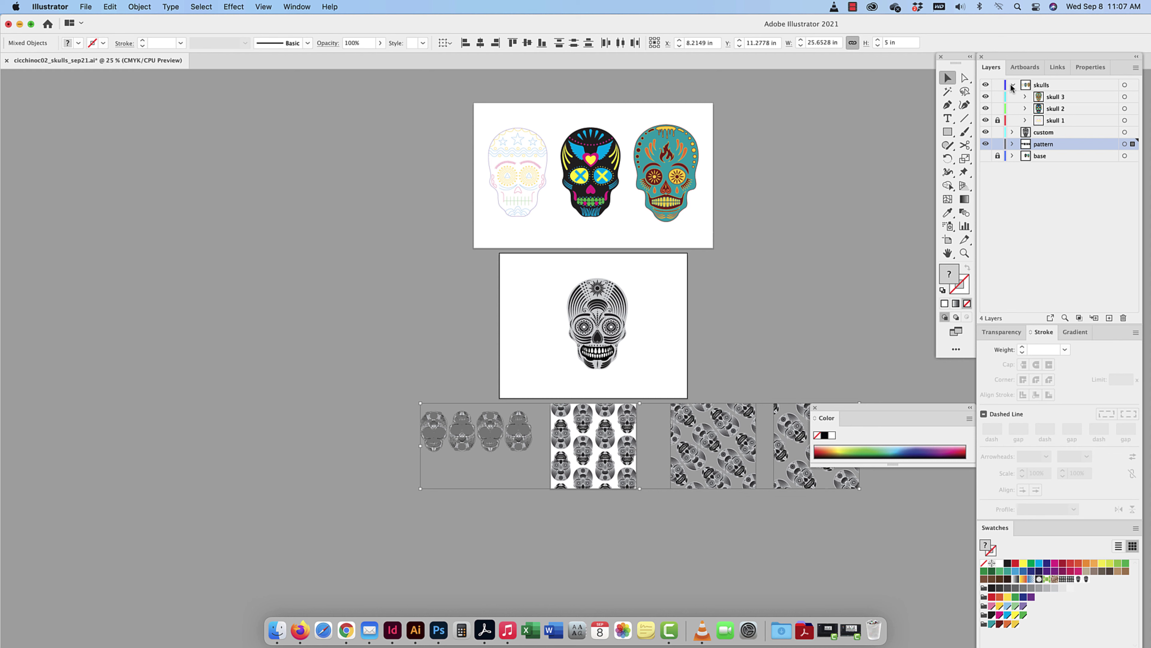
pyautogui.click(1012, 84)
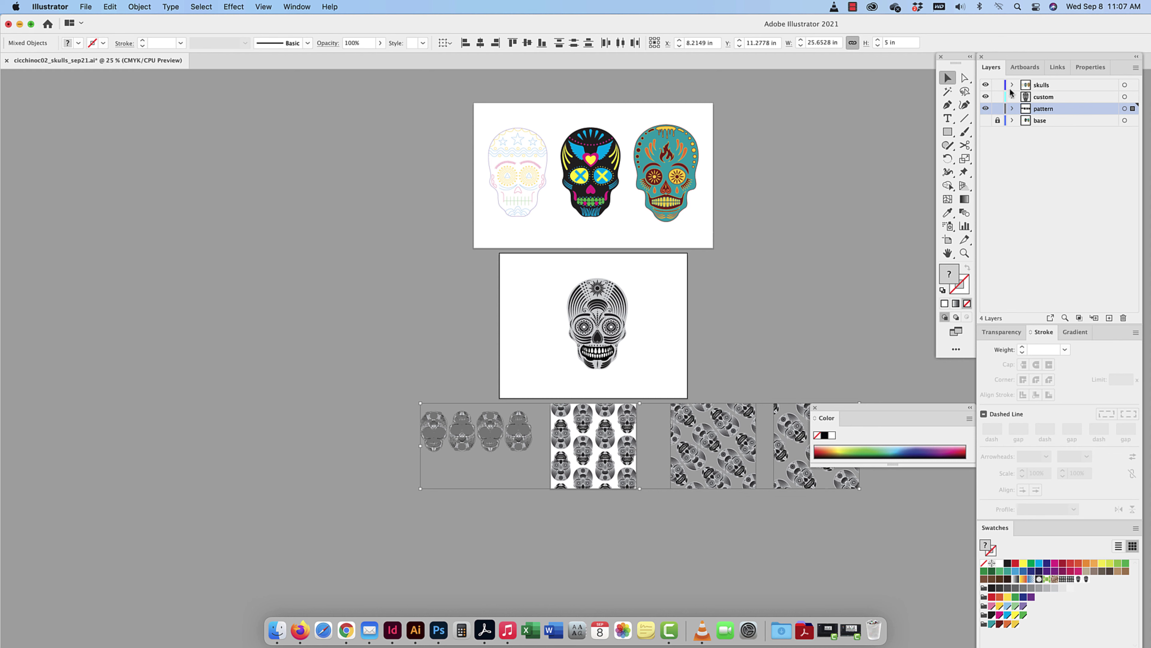
pyautogui.click(986, 120)
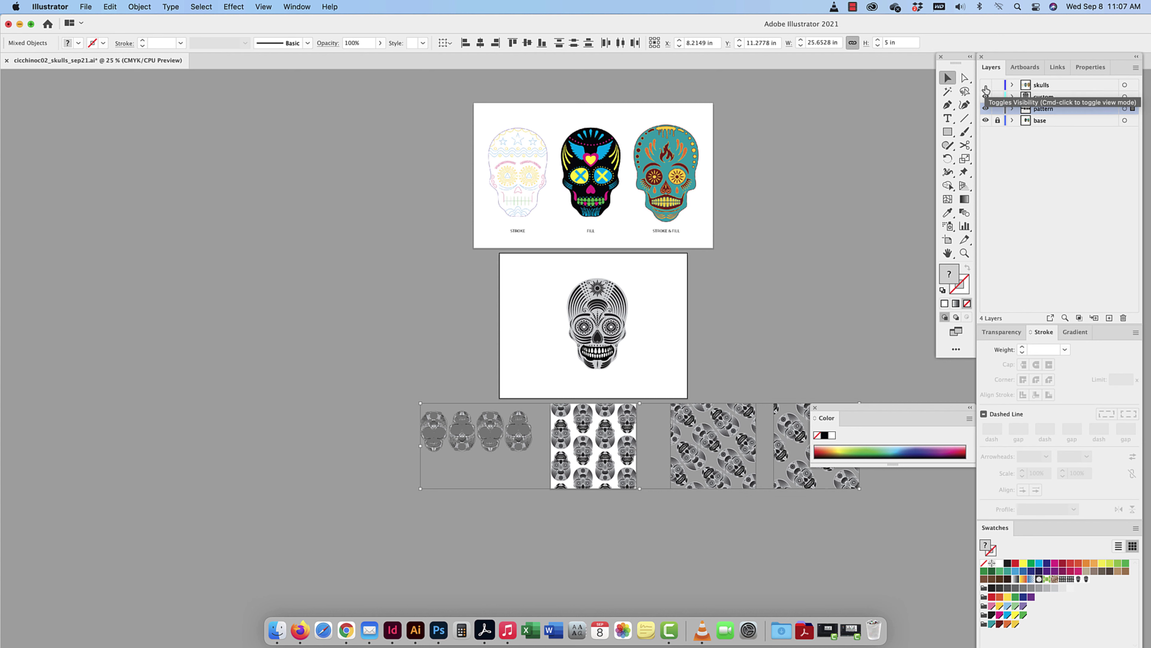
pyautogui.click(986, 121)
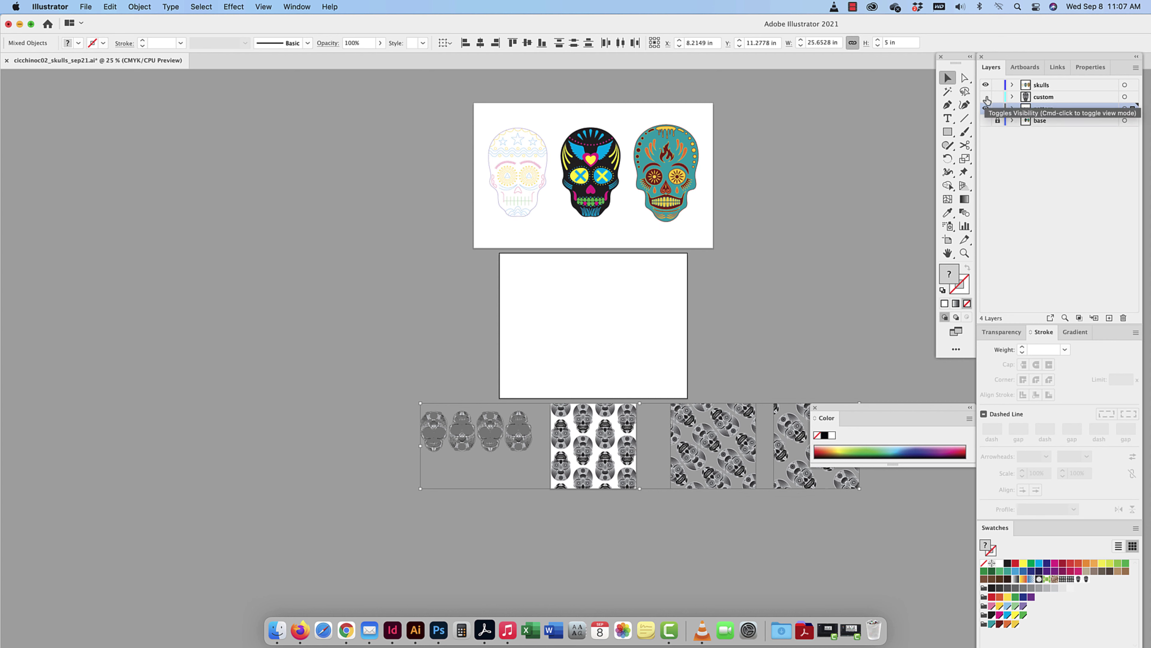
pyautogui.click(986, 97)
pyautogui.click(1012, 96)
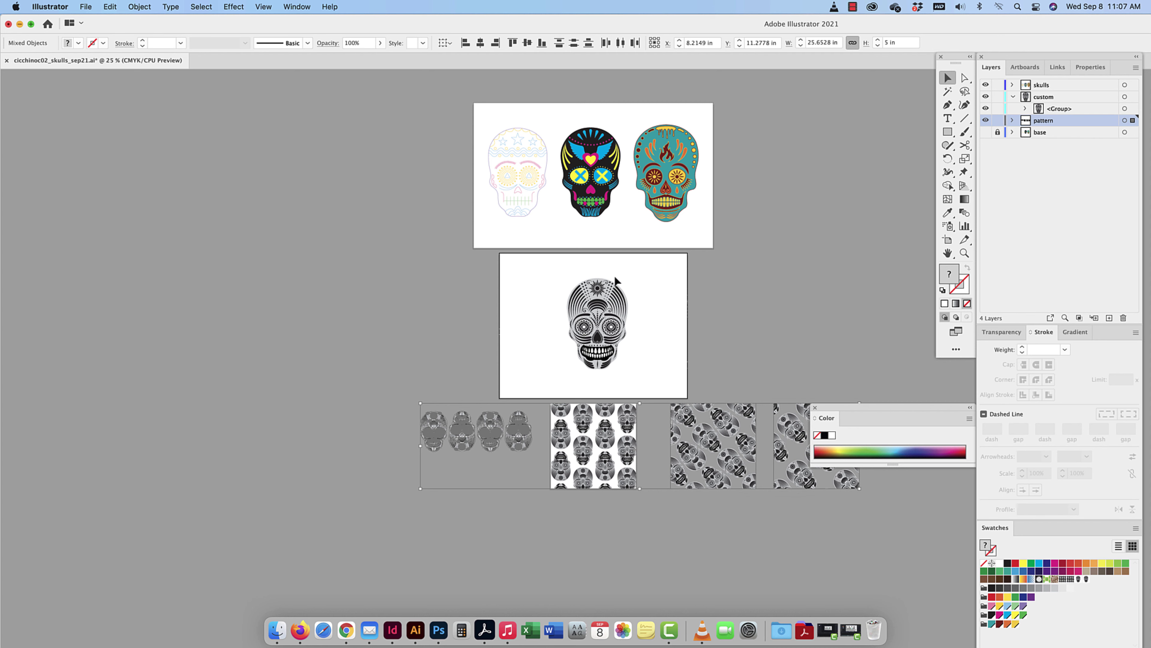
# Align the gray skull group on the custom layer to its artboard, centered horizontally and vertically, and deselect it
pyautogui.moveTo(644, 272); pyautogui.dragTo(549, 383)
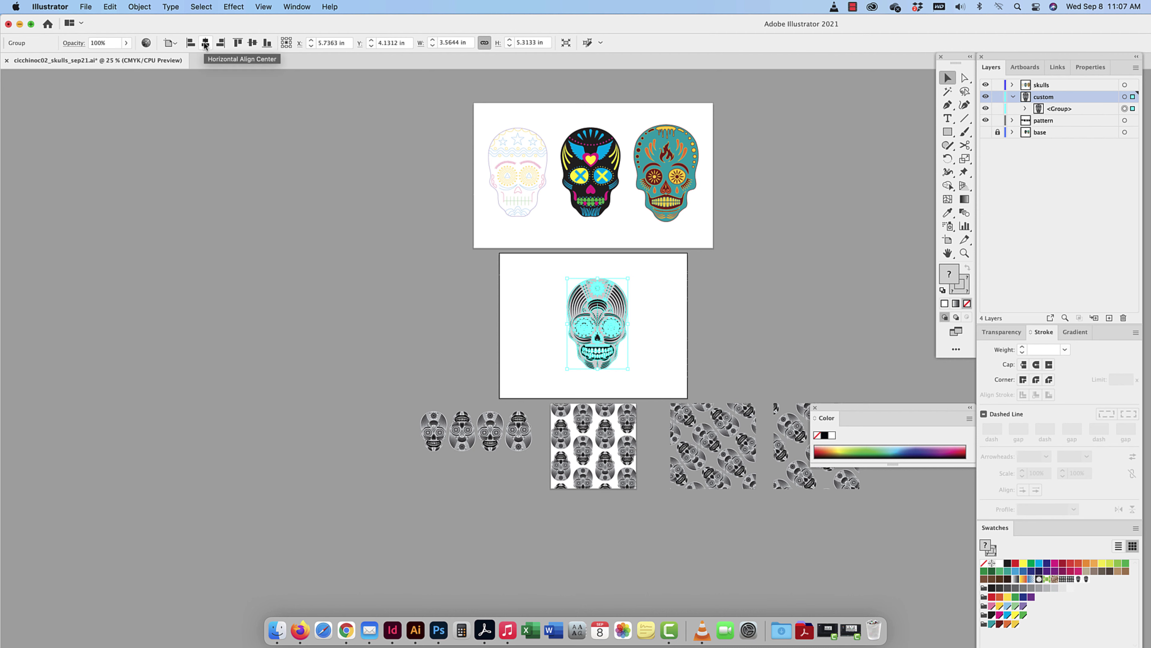
pyautogui.click(177, 44)
pyautogui.click(176, 44)
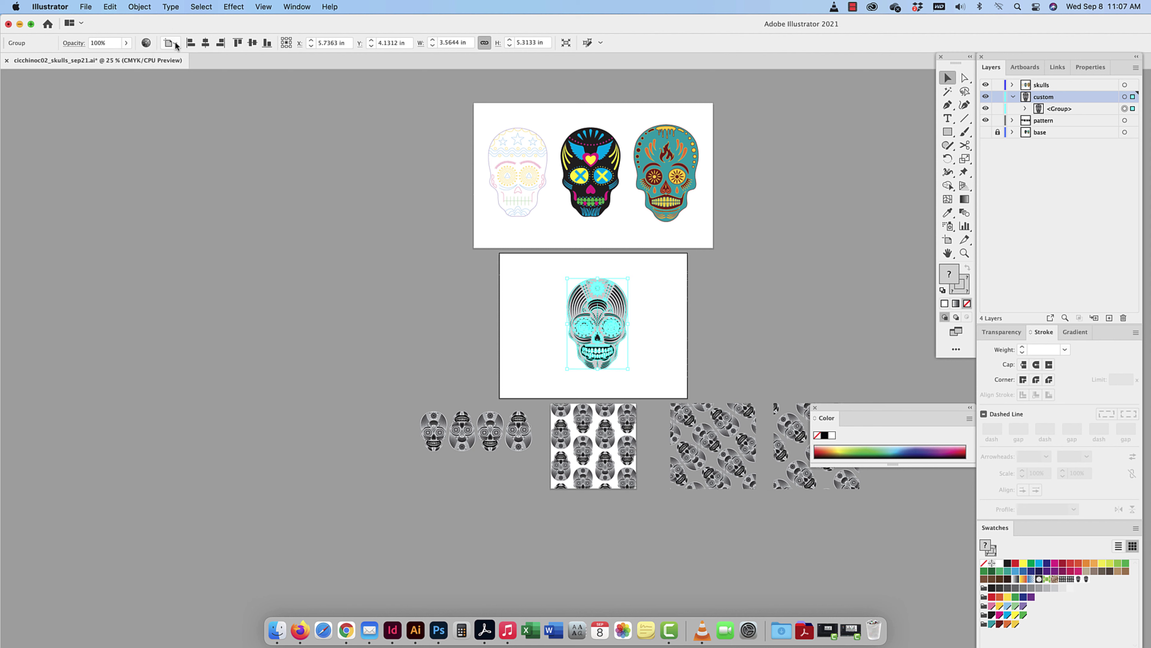
pyautogui.click(177, 44)
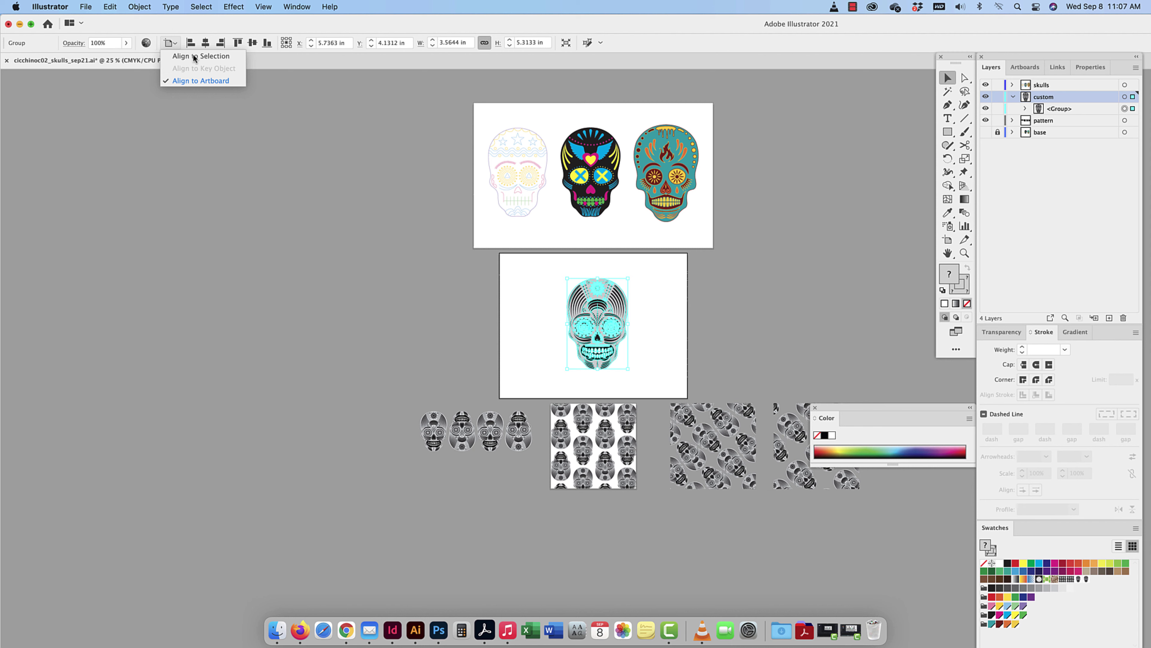
pyautogui.click(199, 83)
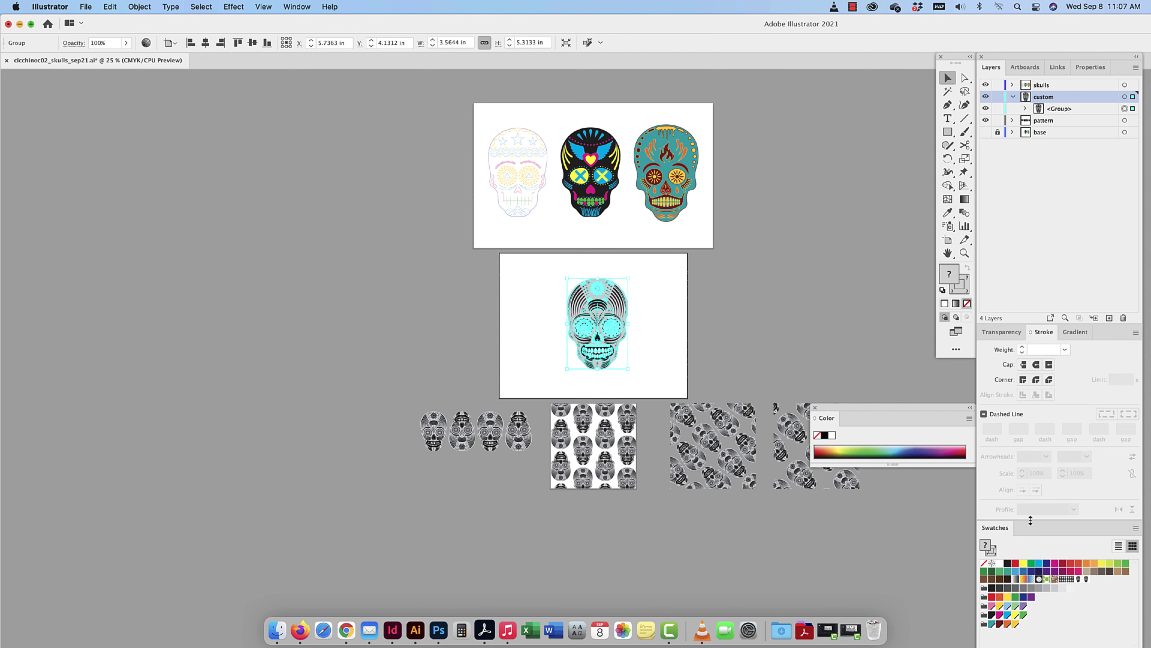
pyautogui.moveTo(1031, 520); pyautogui.dragTo(1052, 247)
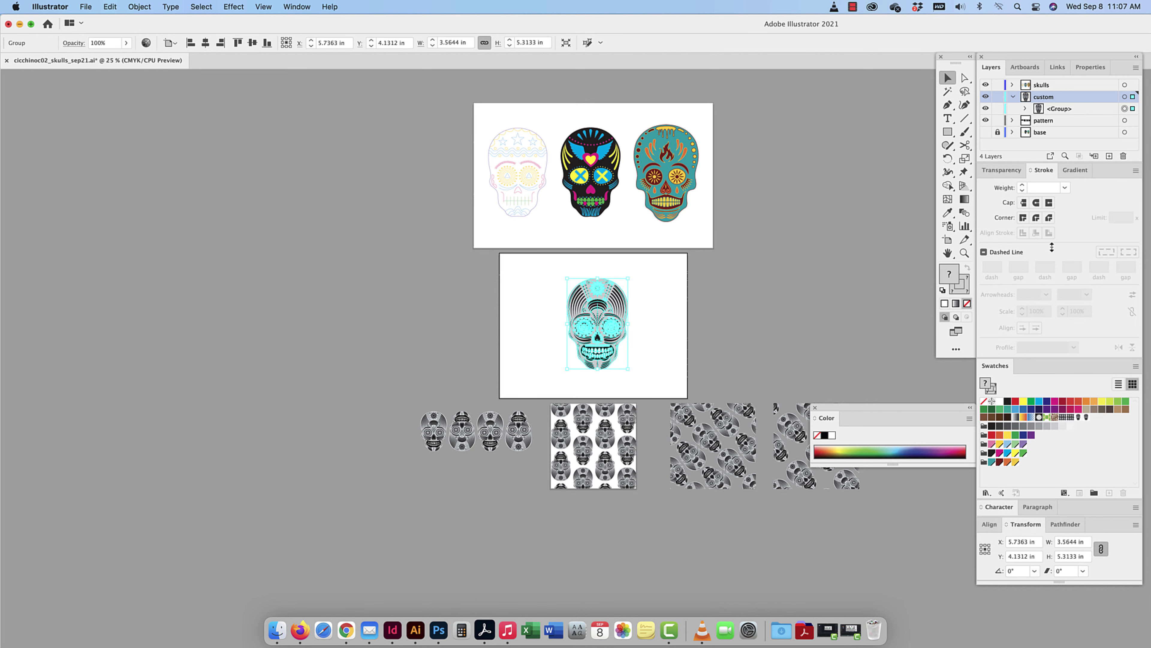
pyautogui.click(991, 525)
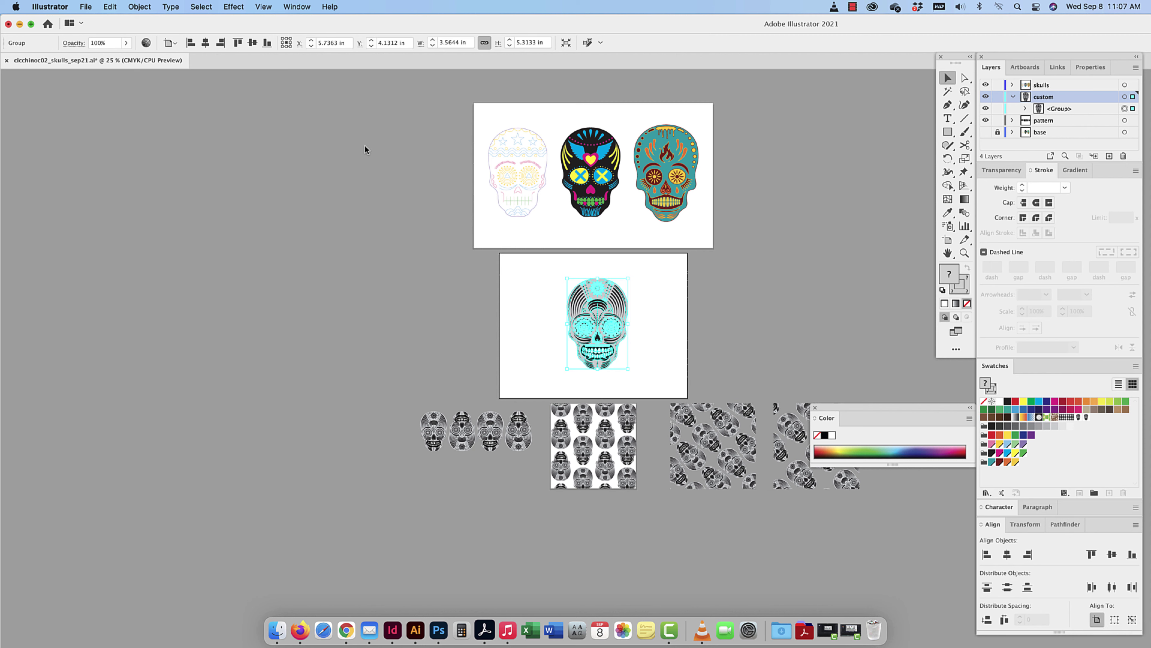
pyautogui.click(206, 43)
pyautogui.click(252, 42)
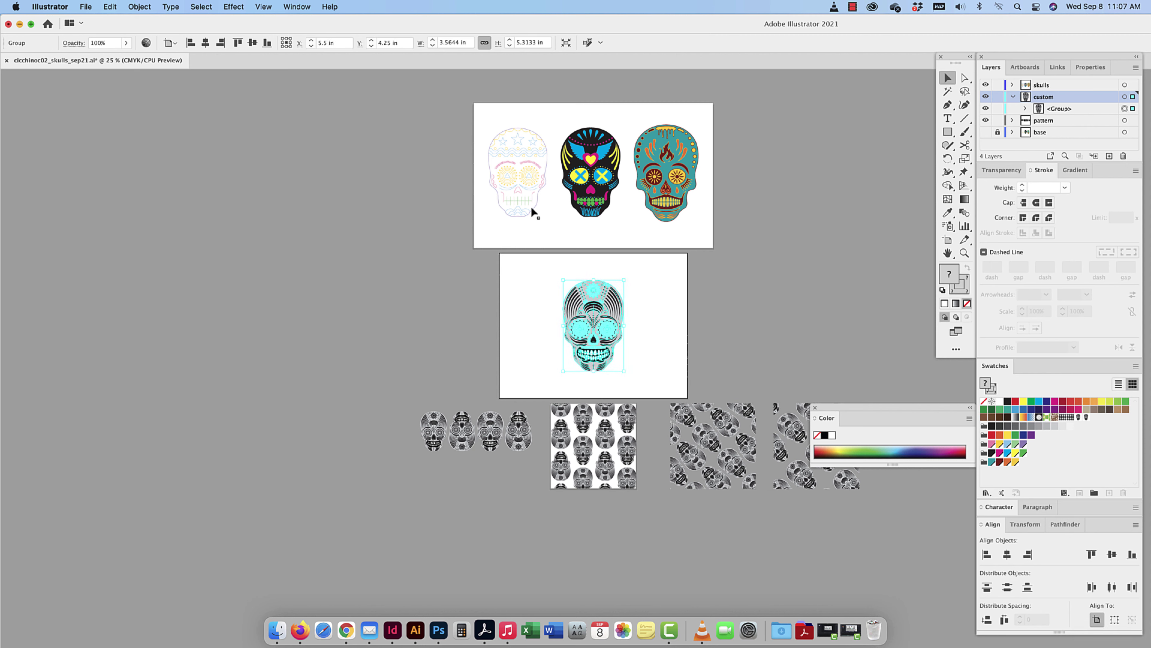
pyautogui.click(675, 293)
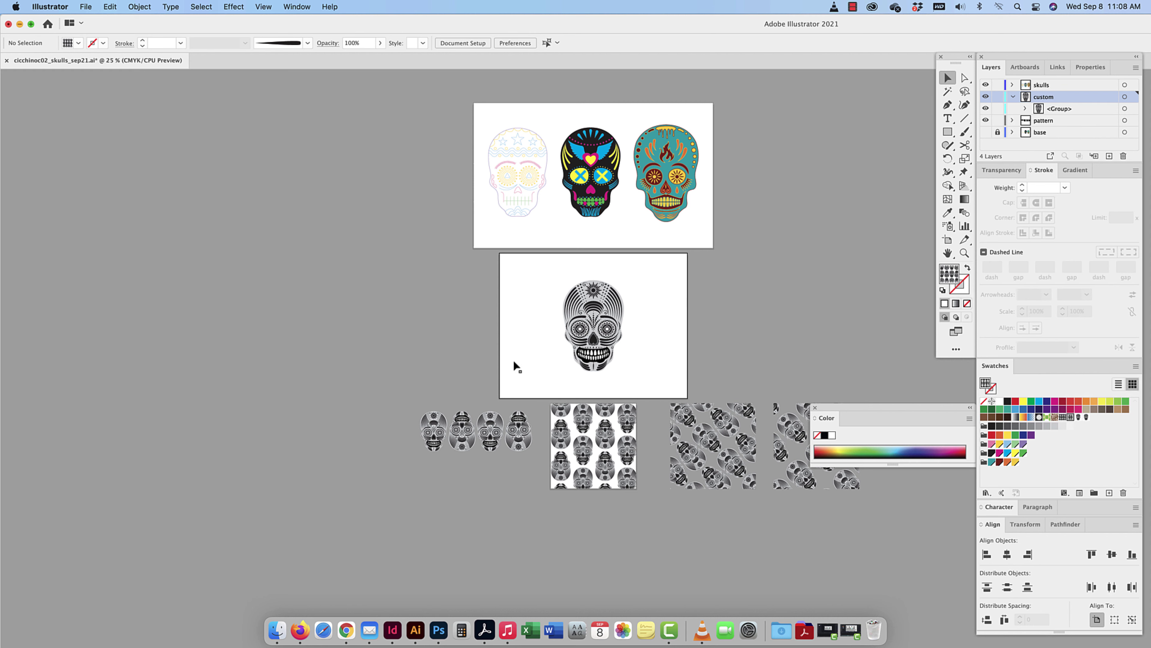
# Check the grid repeat on the third artboard and which artwork the pattern layer holds by toggling and expanding that layer
pyautogui.click(599, 428)
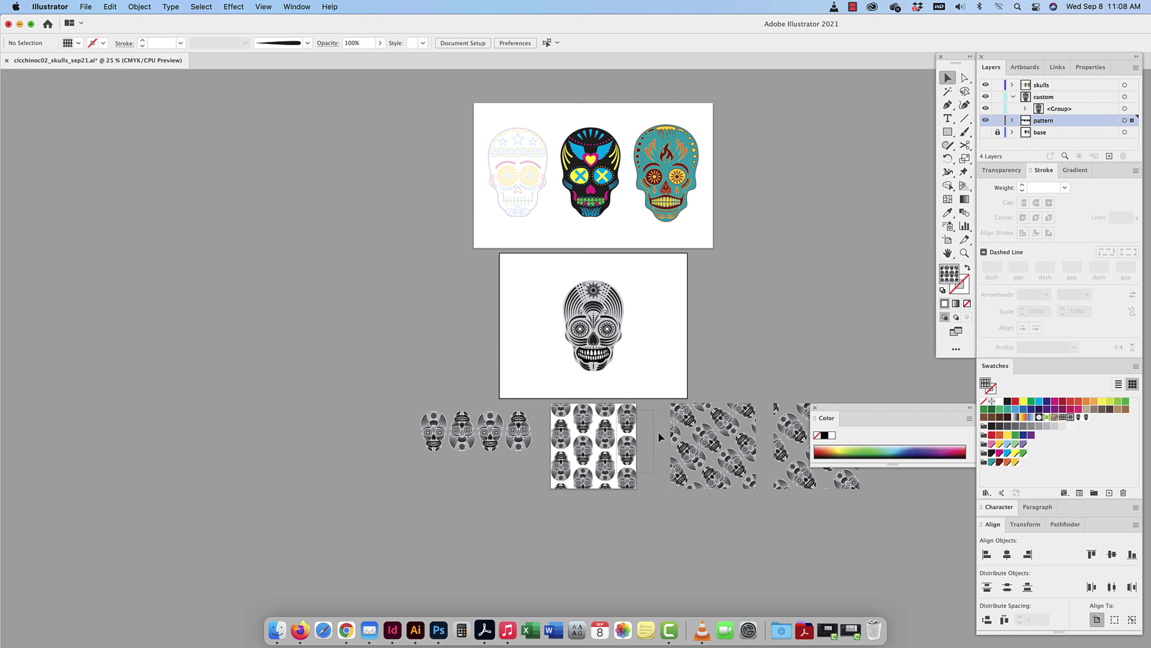
pyautogui.click(1013, 97)
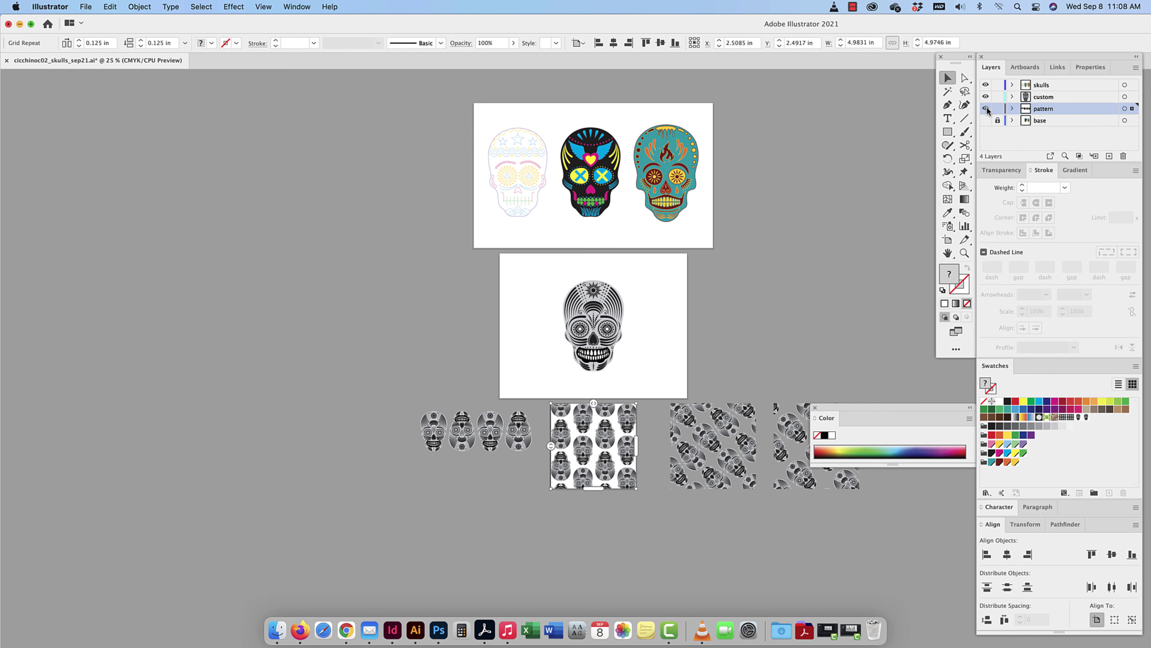
pyautogui.click(986, 108)
pyautogui.click(986, 109)
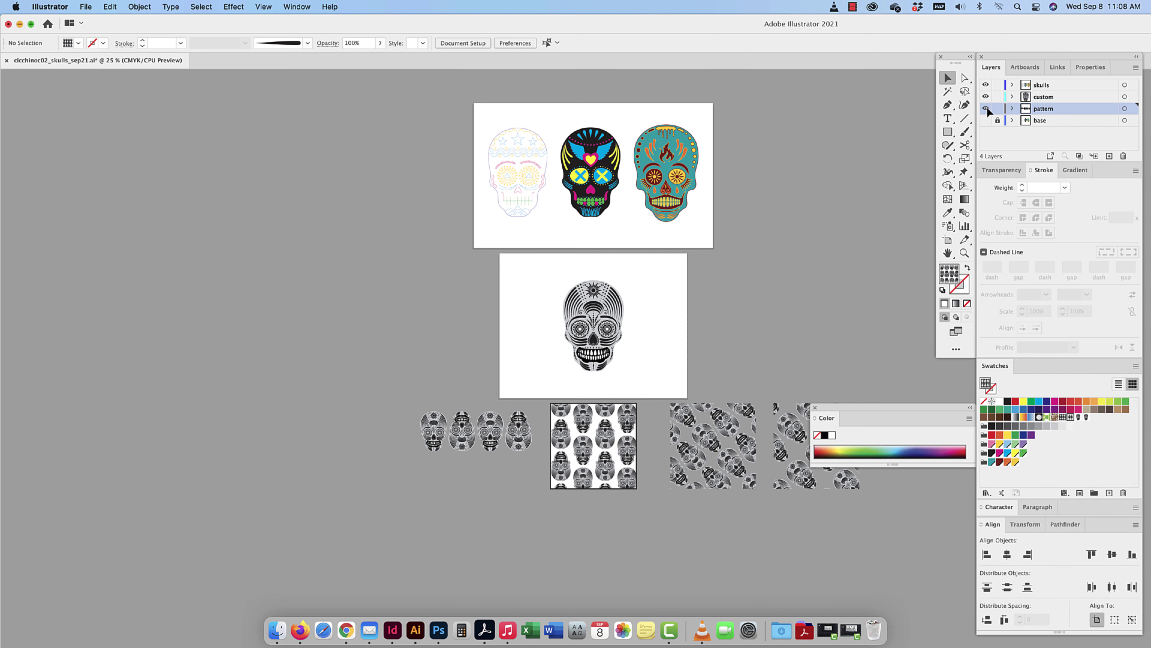
pyautogui.click(1011, 109)
pyautogui.click(1011, 109)
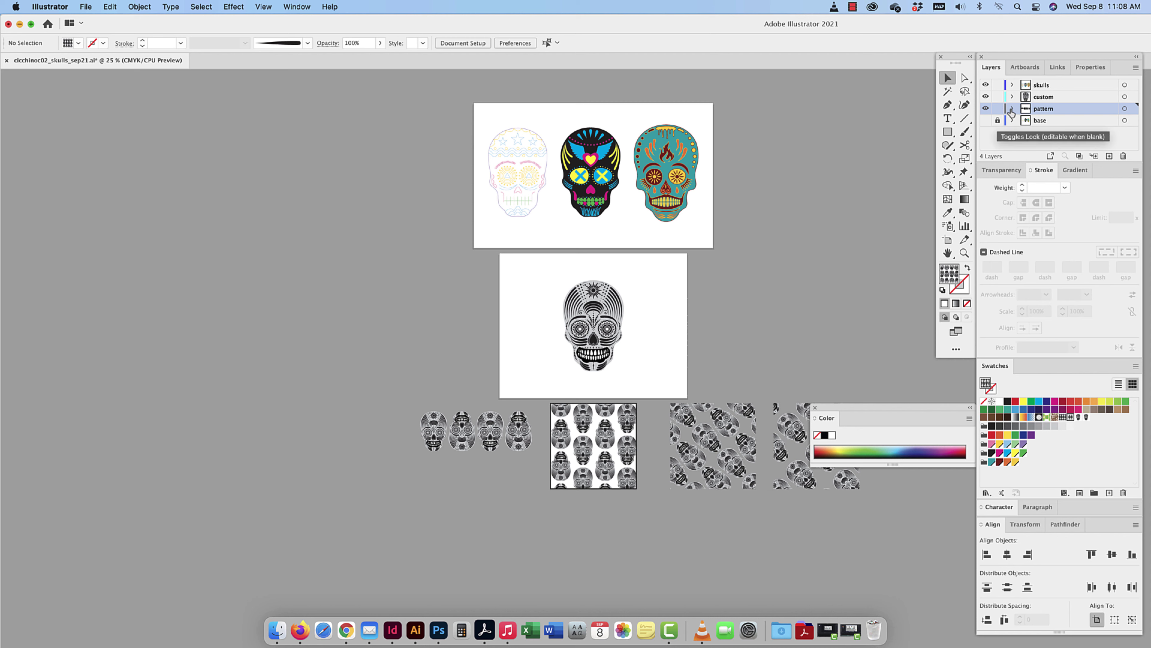
# Make the base layer visible and display the document's linked images
pyautogui.click(986, 120)
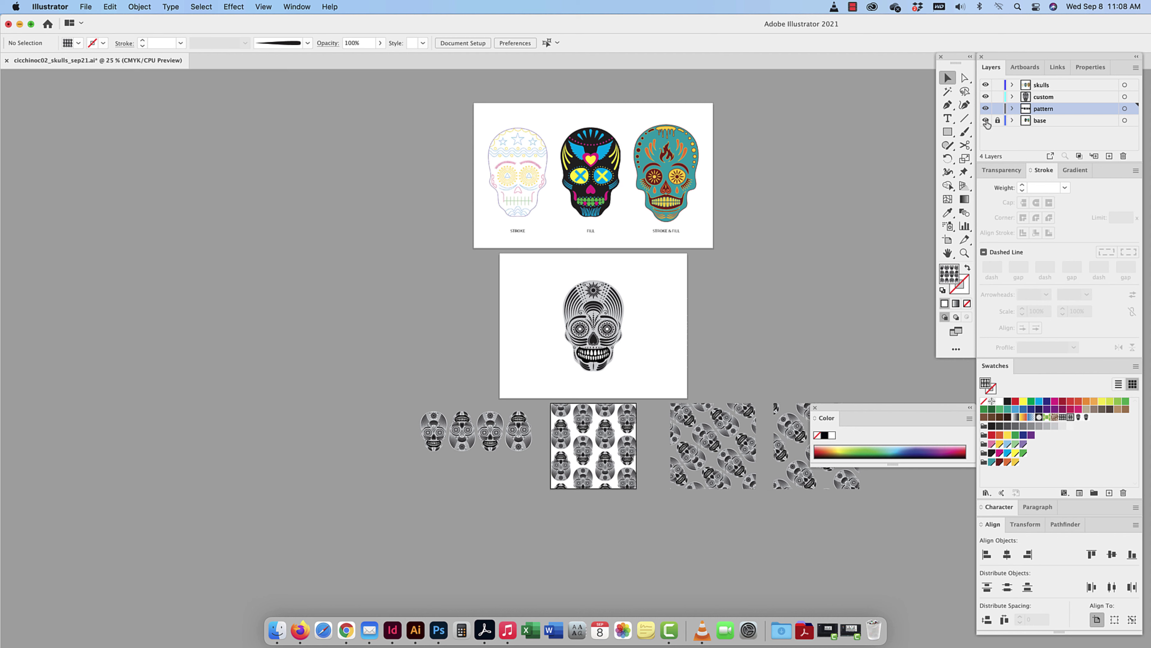
pyautogui.click(986, 120)
pyautogui.click(986, 120)
pyautogui.click(1057, 68)
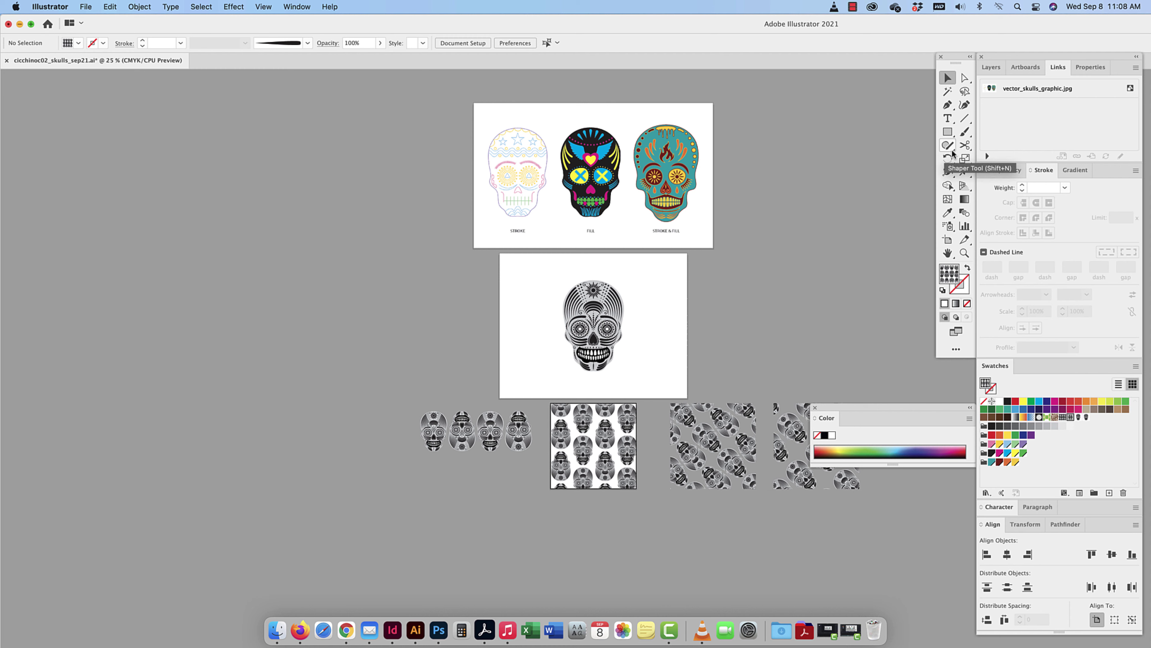
# Tear off the Pen tool group and the Rotate and Reflect tool group as floating toolbars beside the main toolbar
pyautogui.click(951, 105)
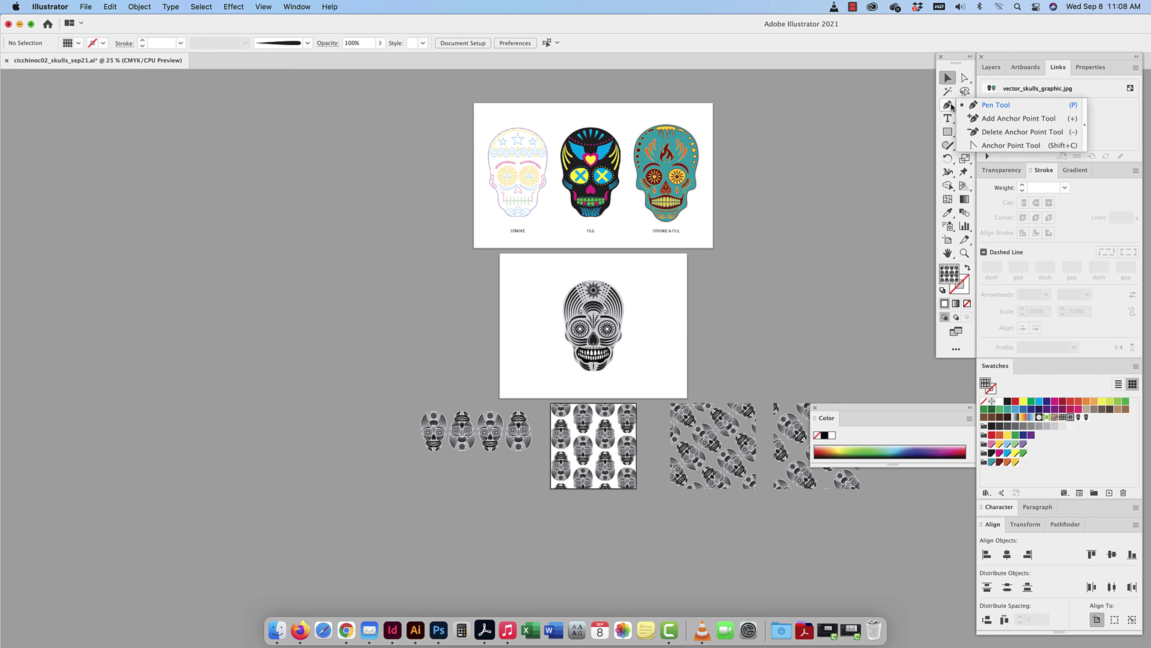
pyautogui.click(951, 105)
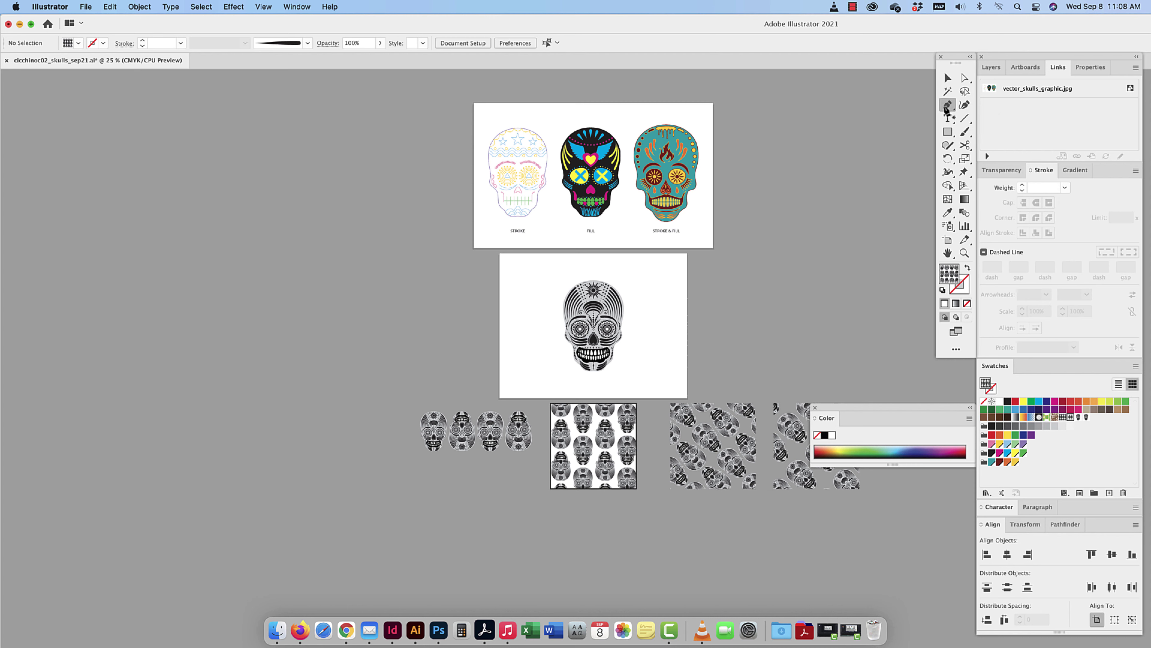
pyautogui.click(948, 106)
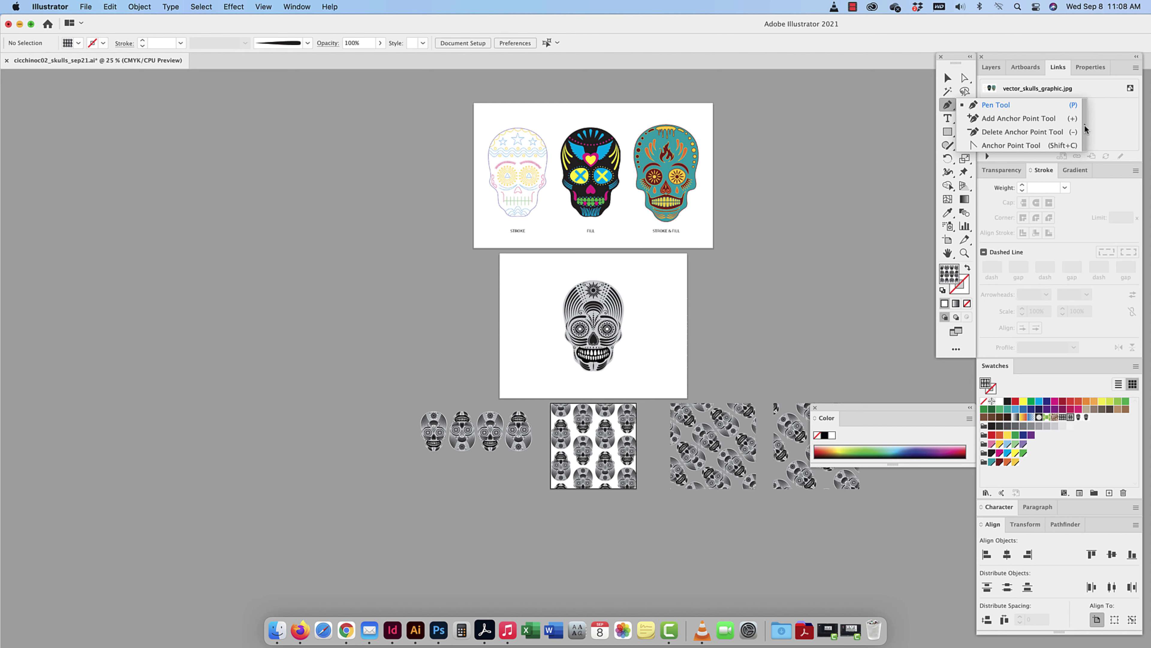
pyautogui.moveTo(1084, 124); pyautogui.dragTo(903, 97)
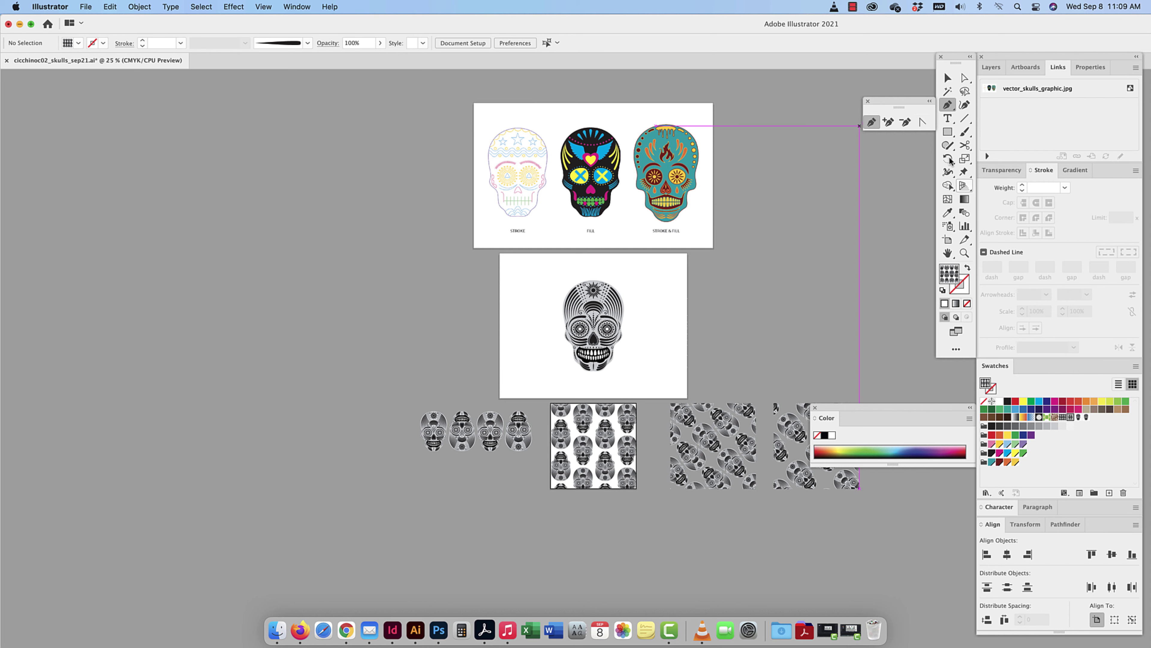
pyautogui.moveTo(954, 167); pyautogui.dragTo(920, 135)
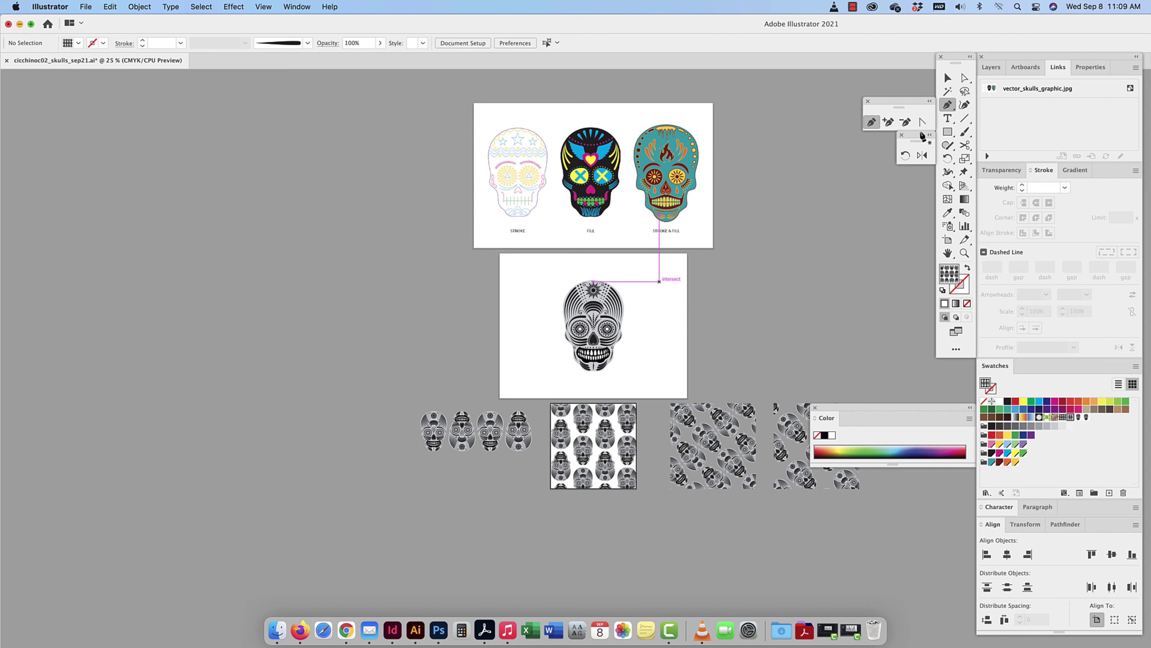
# Try reflecting the gray skull group freehand with the Reflect tool, and undo the reflections
pyautogui.click(947, 79)
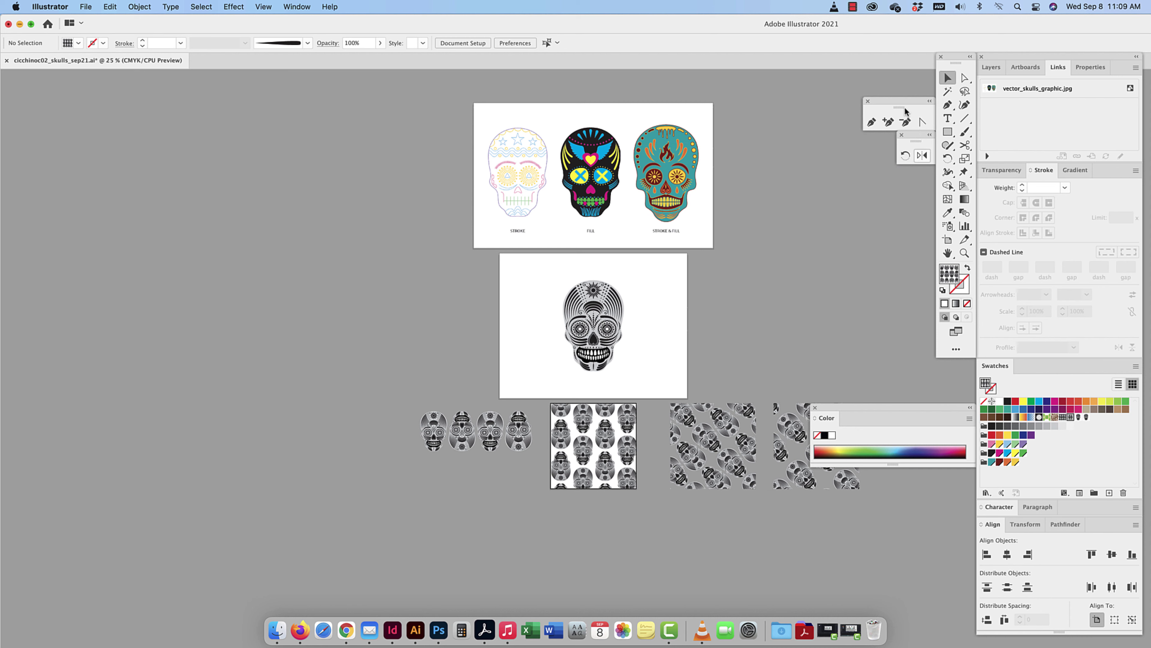
pyautogui.click(589, 363)
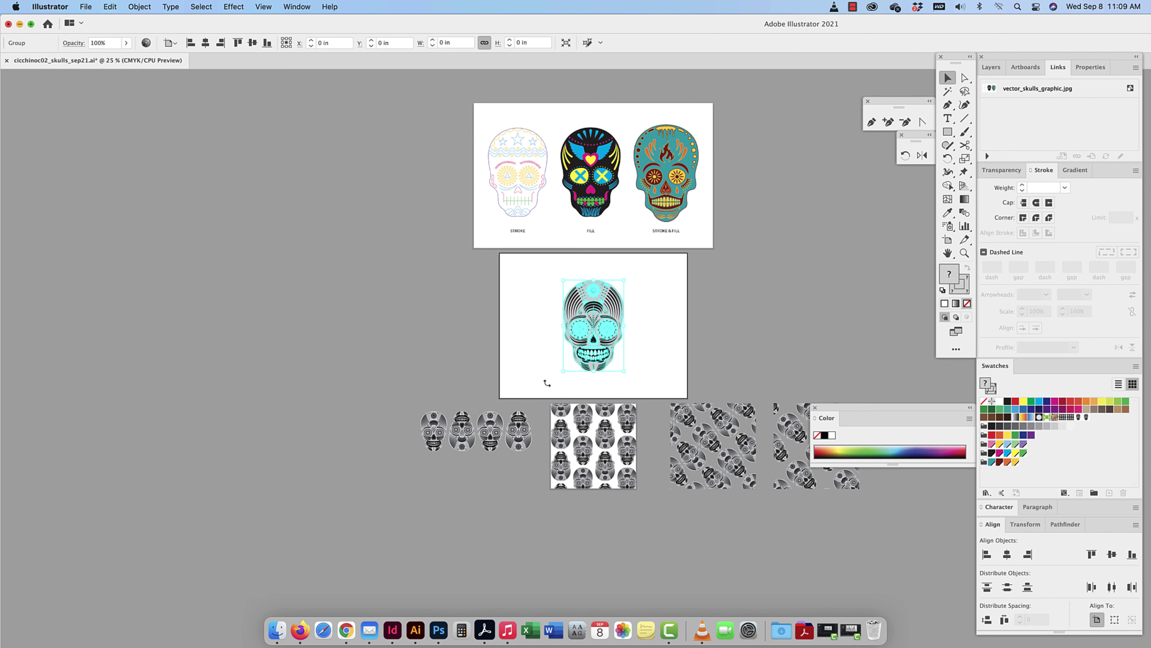
pyautogui.click(924, 156)
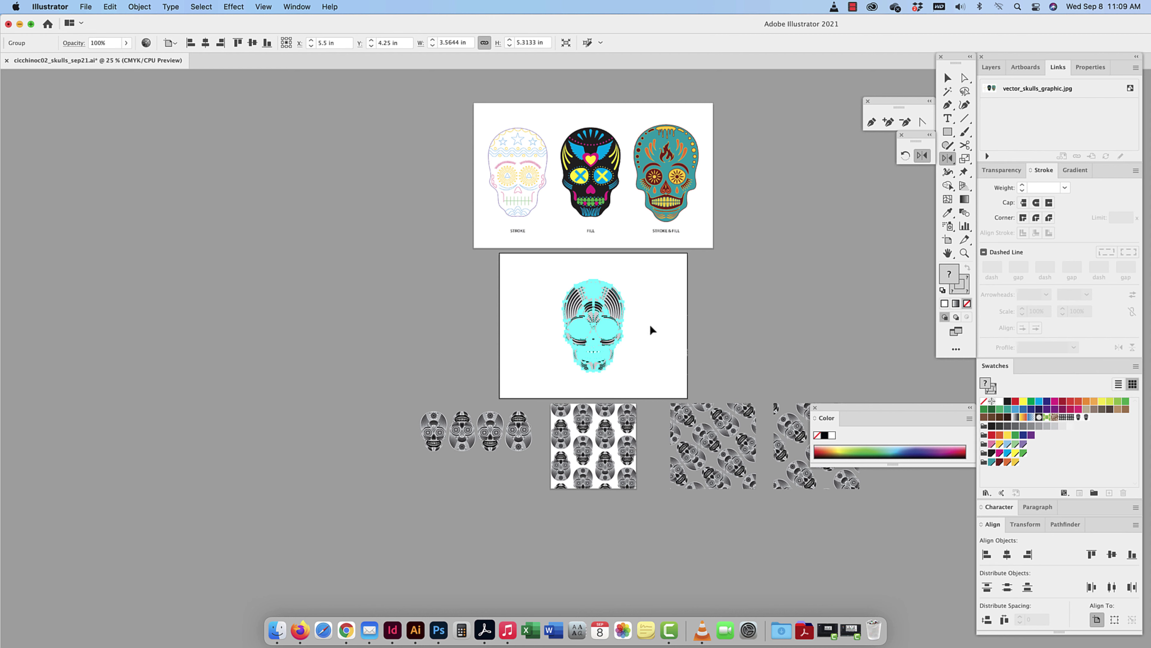
pyautogui.moveTo(650, 323); pyautogui.dragTo(566, 370)
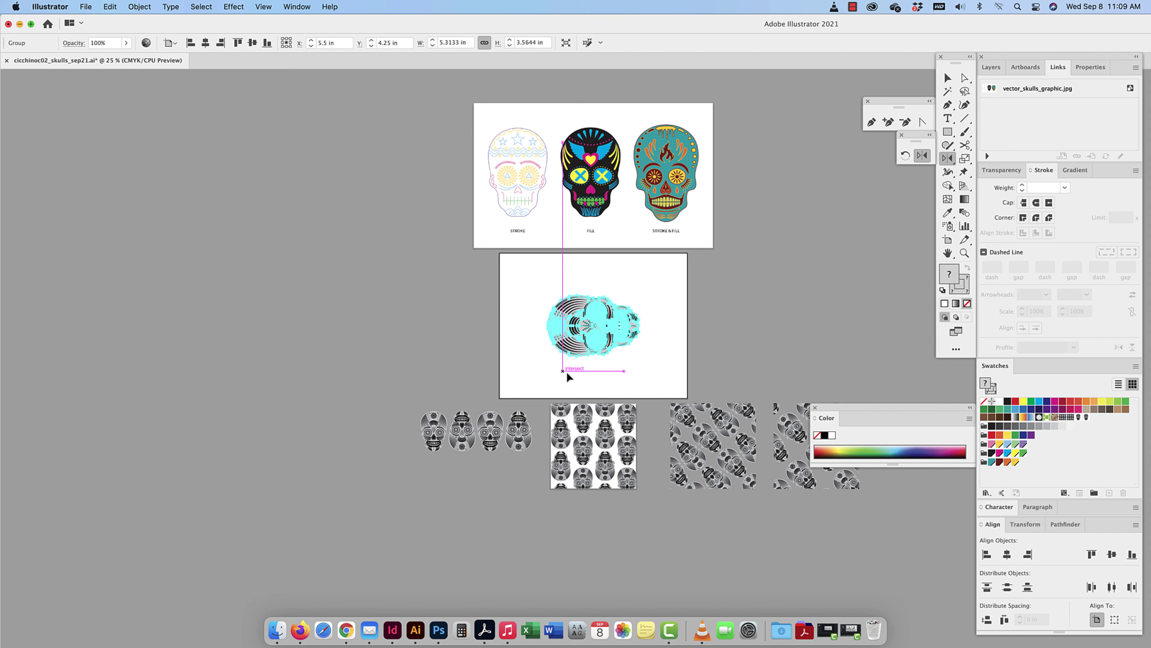
pyautogui.moveTo(640, 355); pyautogui.dragTo(555, 363)
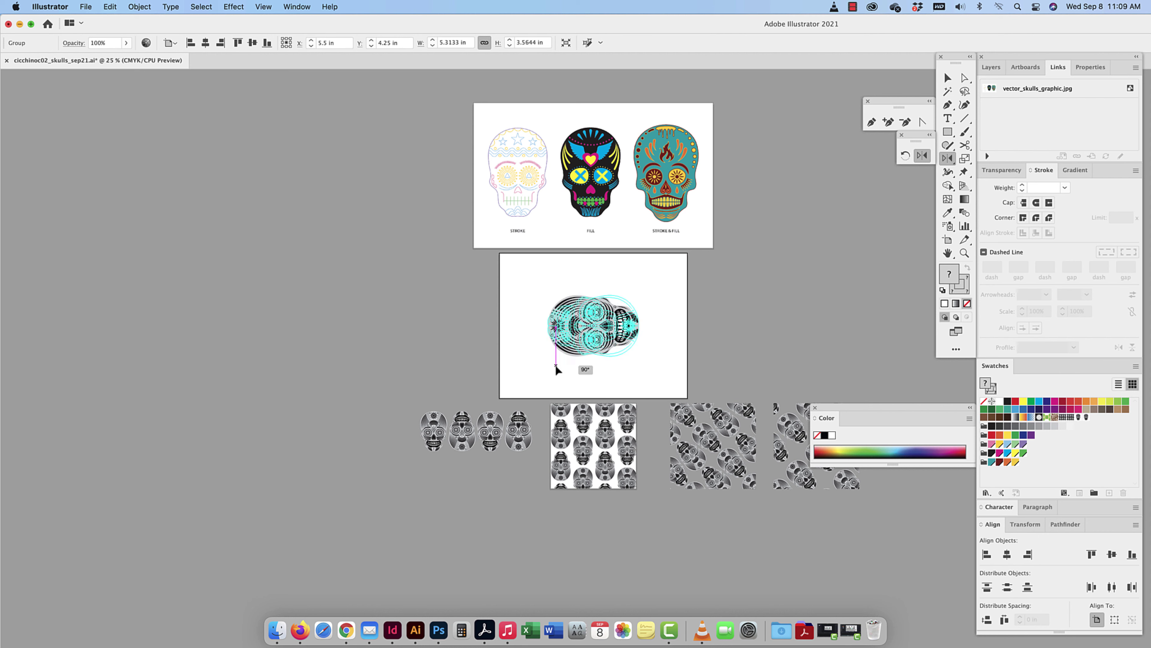
pyautogui.press('super+z')
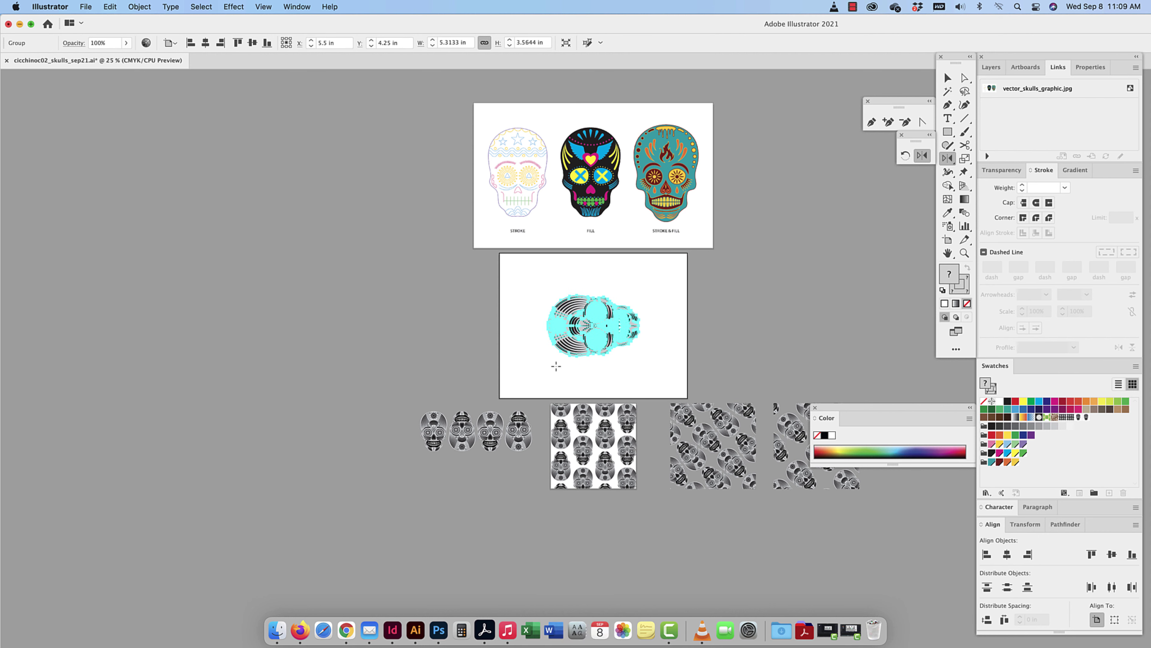
pyautogui.press('super+z')
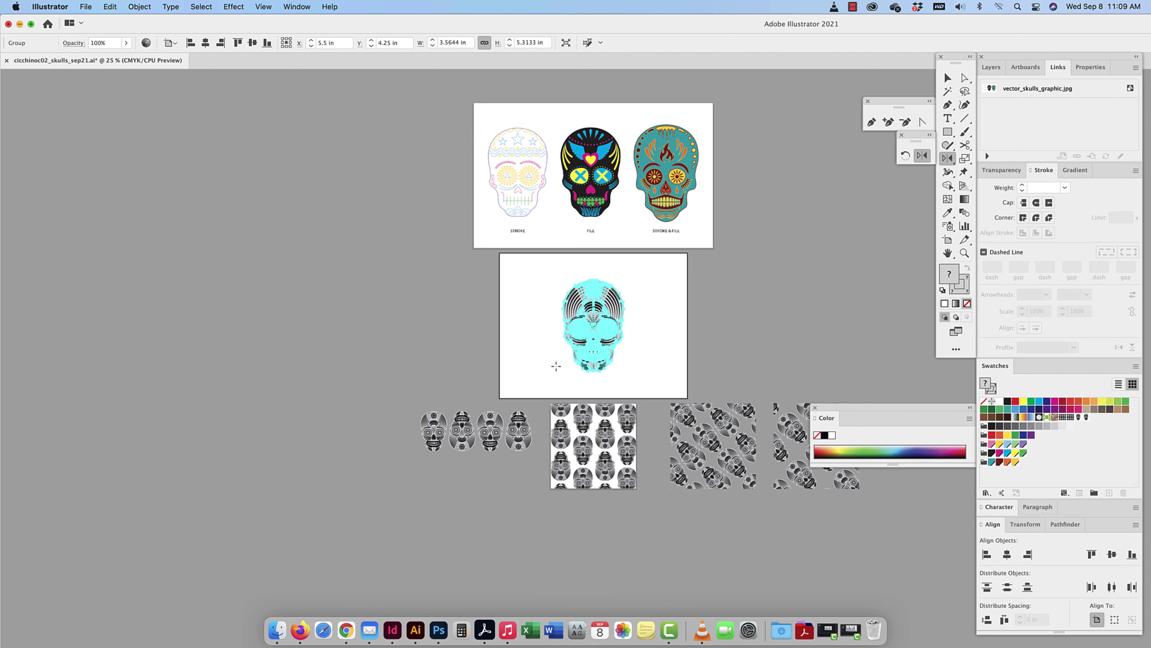
# View the Reflect option among the transform commands for the skull group, and return to the Selection tool
pyautogui.rightClick(722, 340)
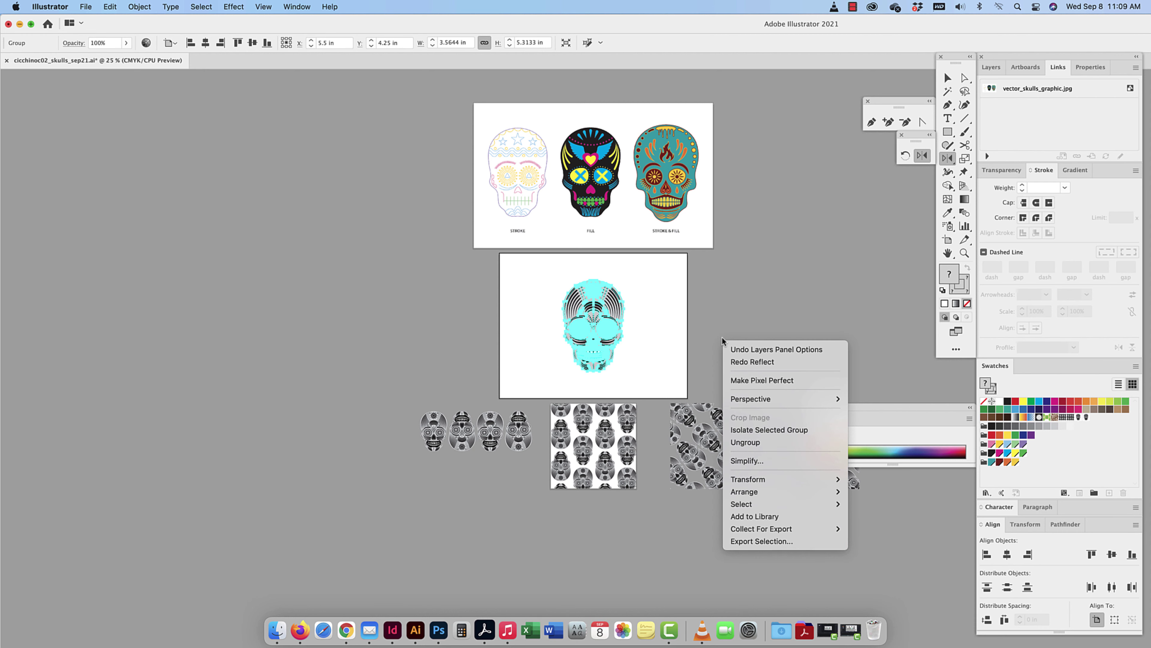
pyautogui.moveTo(771, 479)
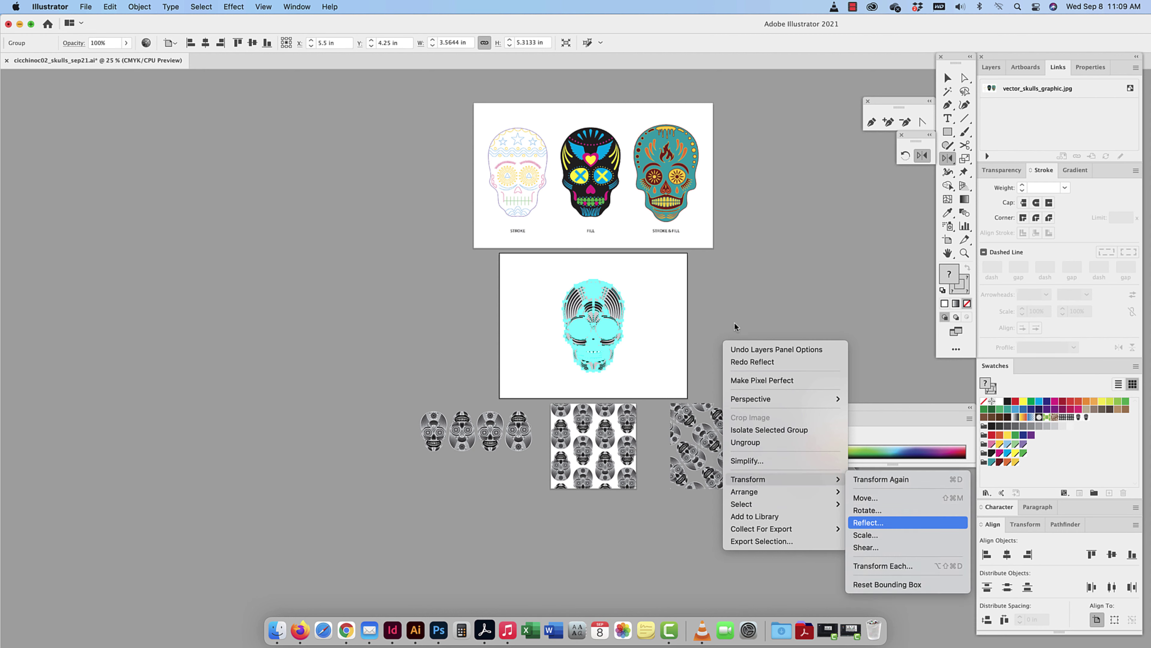
pyautogui.click(946, 80)
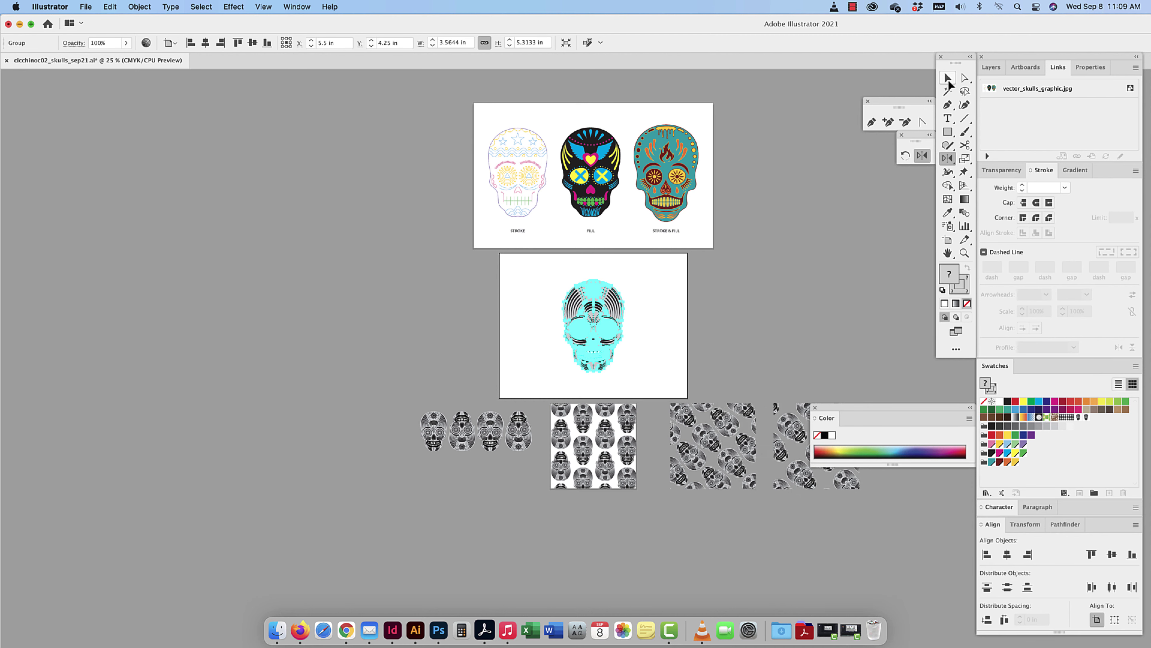